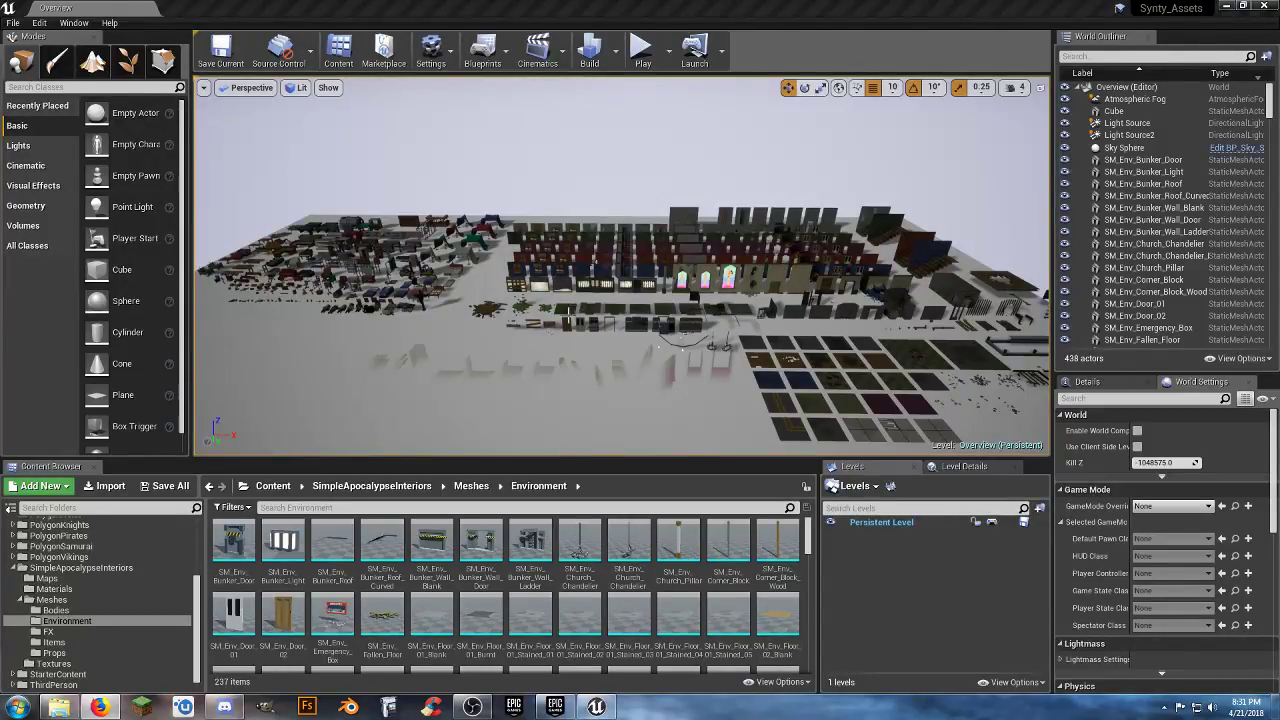
- Survey the SimpleApocalypseInteriors Overview map's prop and wall rows and the asset pack folders in the project
right_click_drag(603, 344, 628, 344)
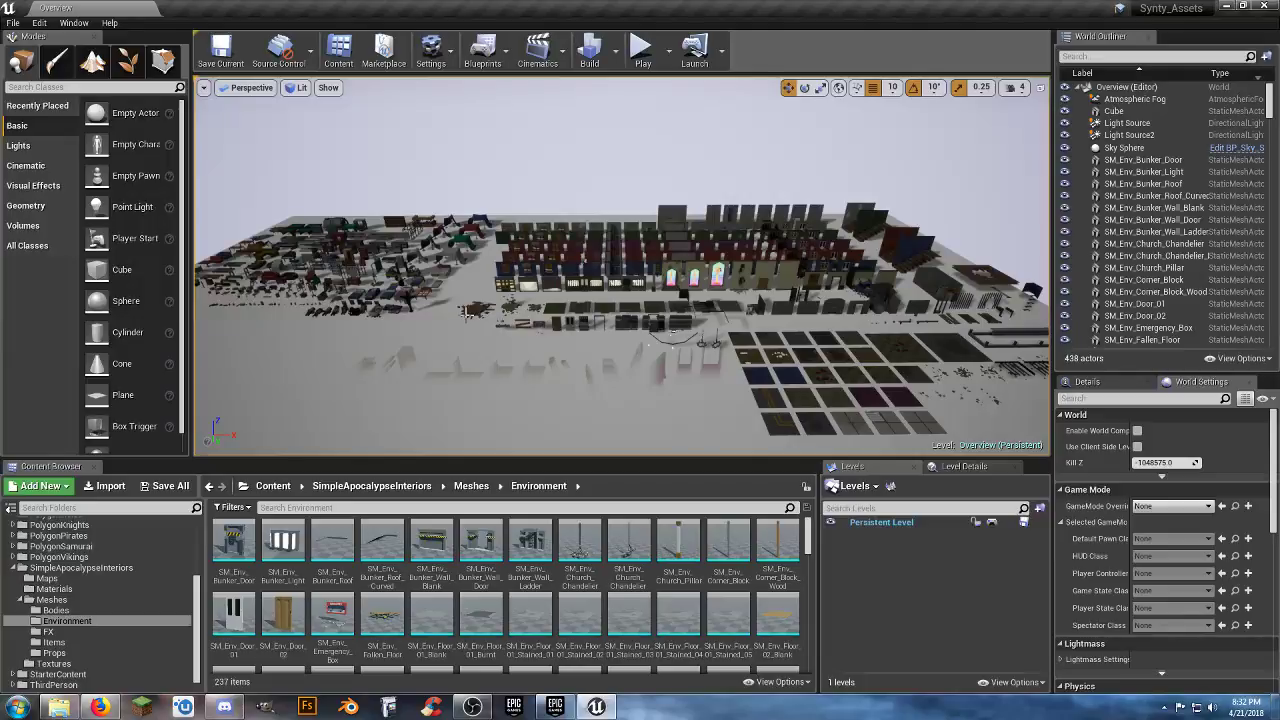
right_click_drag(520, 321, 412, 321)
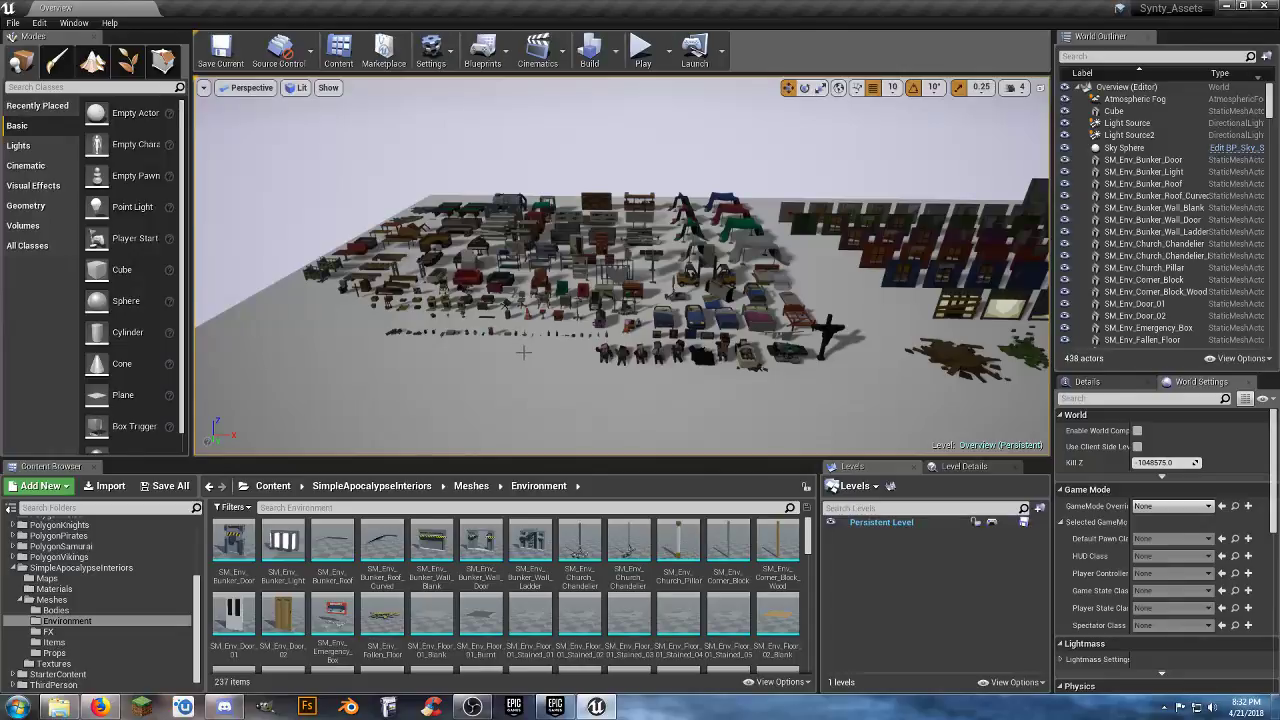
right_click_drag(523, 351, 520, 351)
left_click_drag(516, 318, 500, 260)
right_click_drag(523, 352, 524, 352)
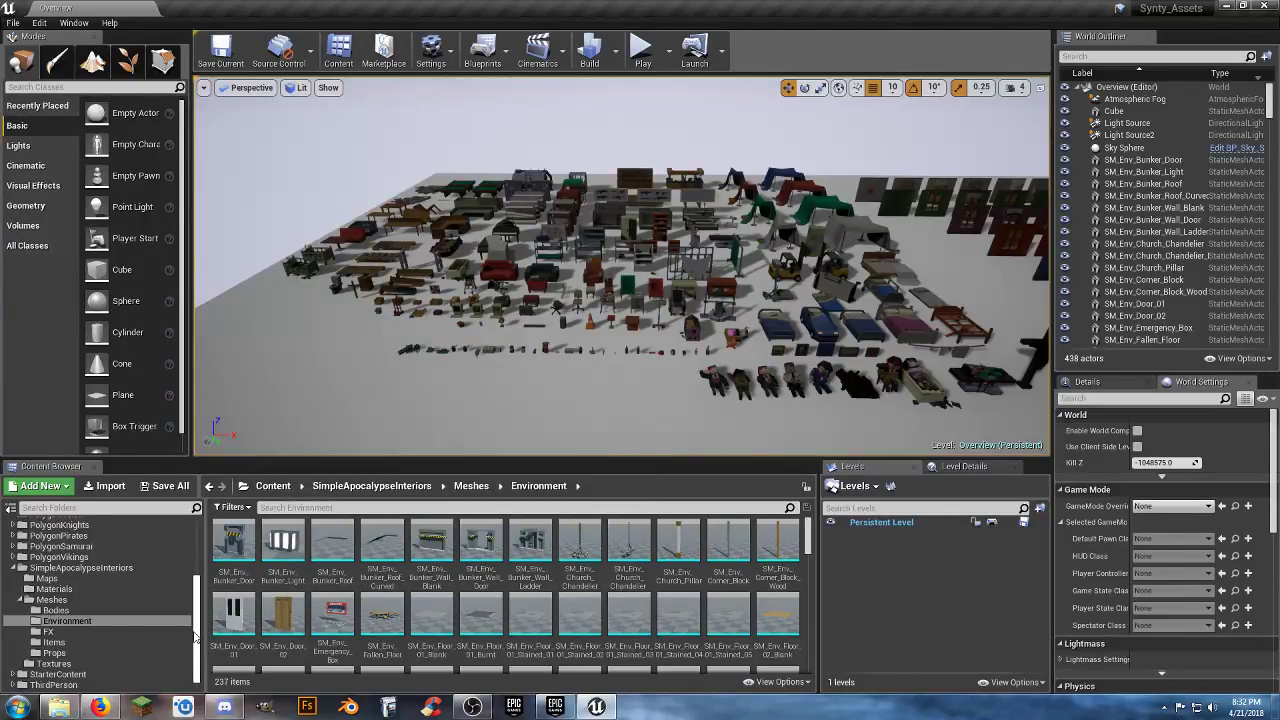
left_click_drag(196, 633, 197, 600)
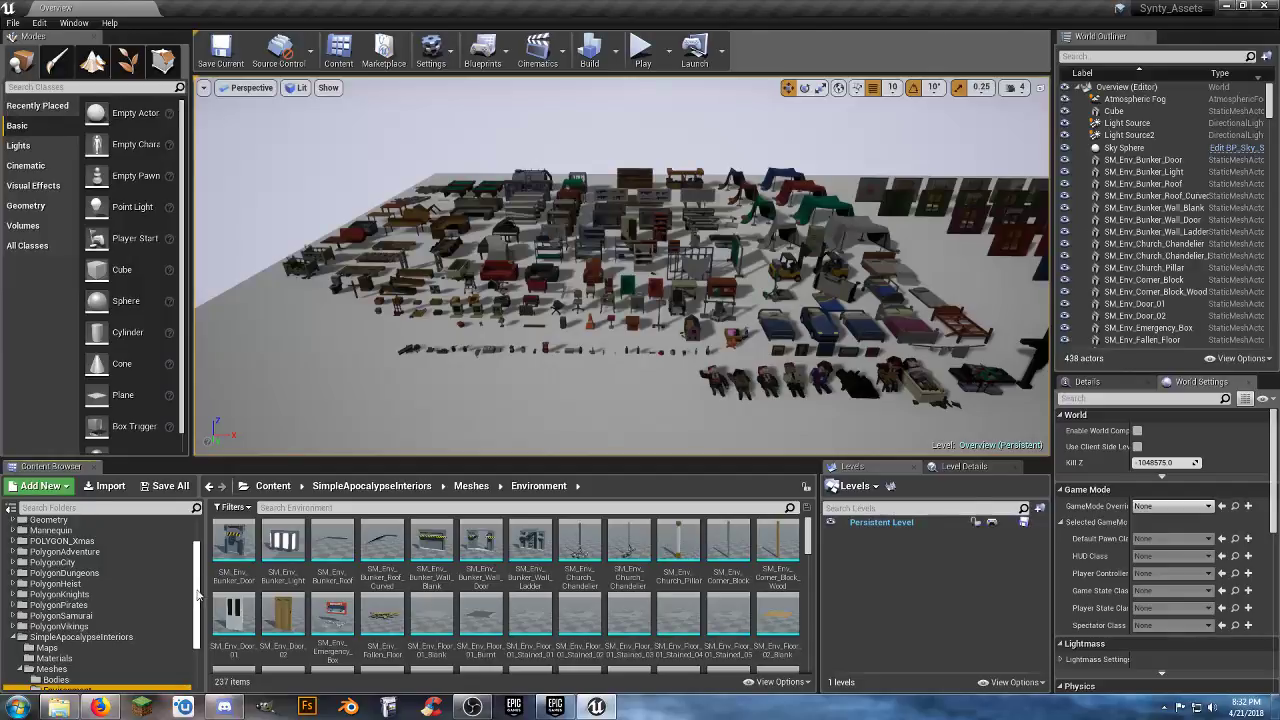
left_click_drag(195, 596, 200, 630)
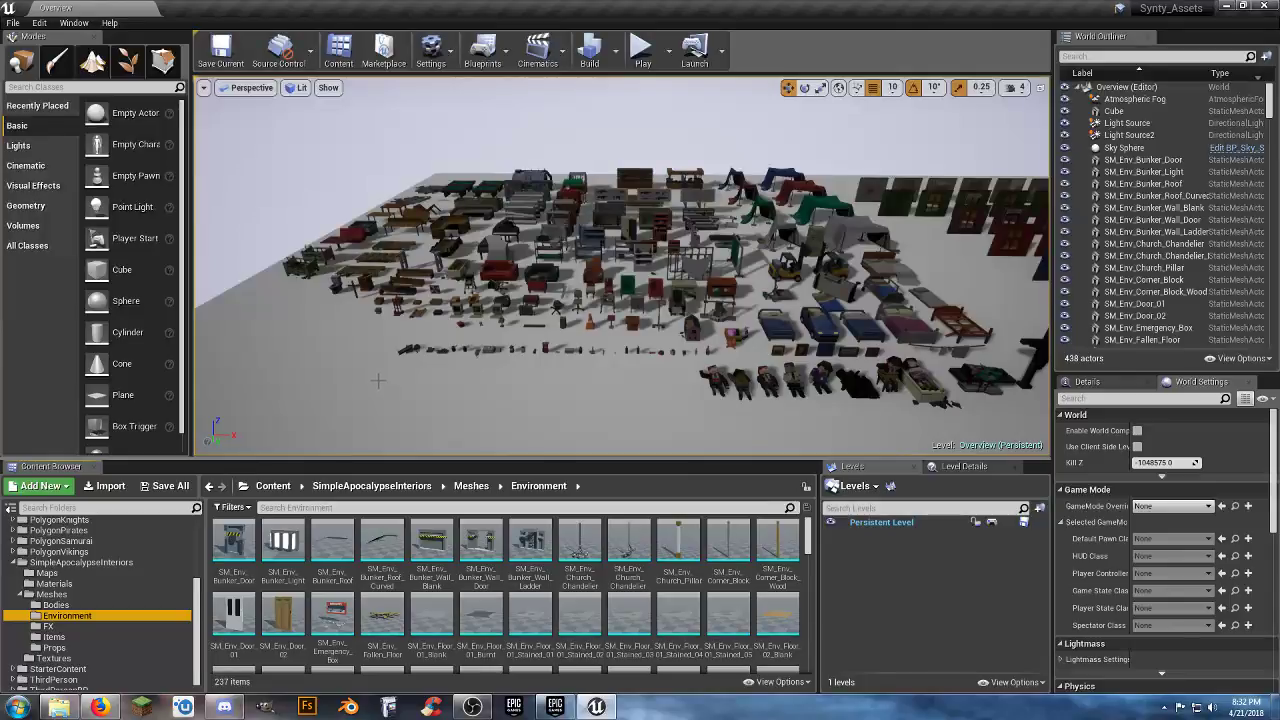
- Examine the row of small item props up close, from the first-aid items to the bottles, knife and mugs
mouse_move(380, 383)
right_mouse_down()
mouse_move(430, 380)
mouse_move(398, 382)
mouse_move(400, 430)
mouse_move(384, 428)
mouse_move(382, 402)
right_mouse_up()
key("w")
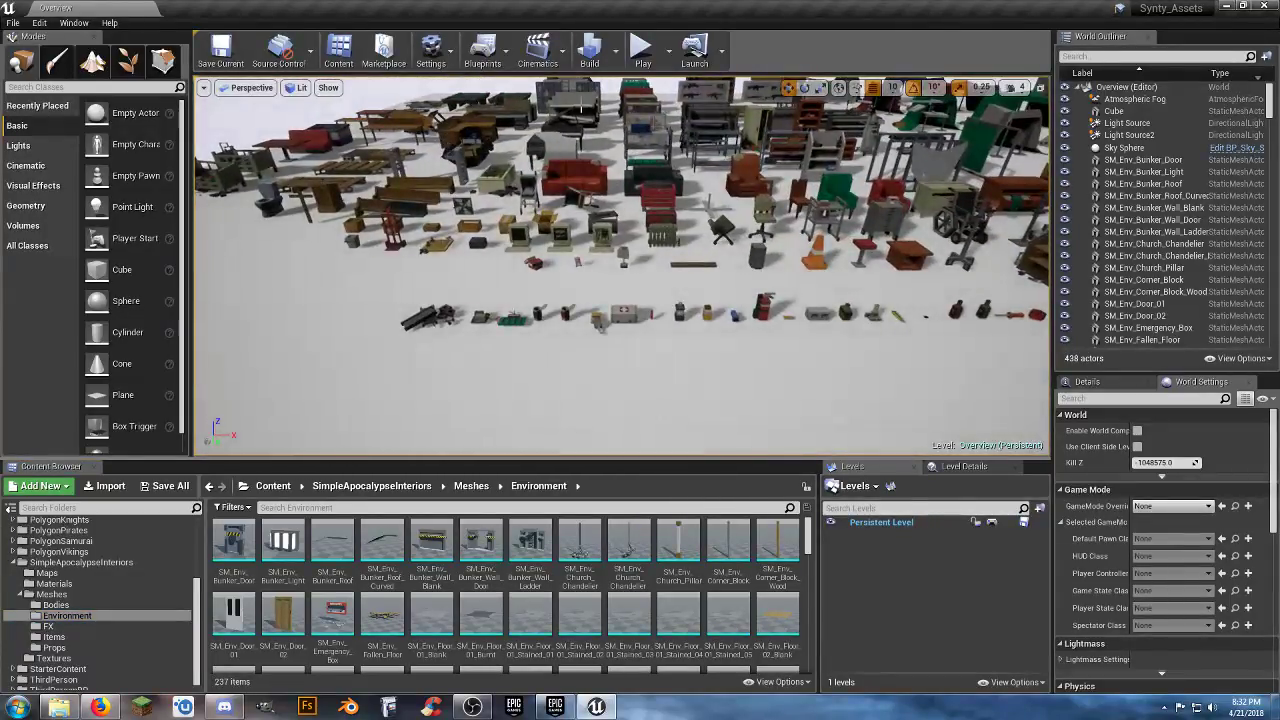
key("a")
right_click_drag(577, 231, 584, 204)
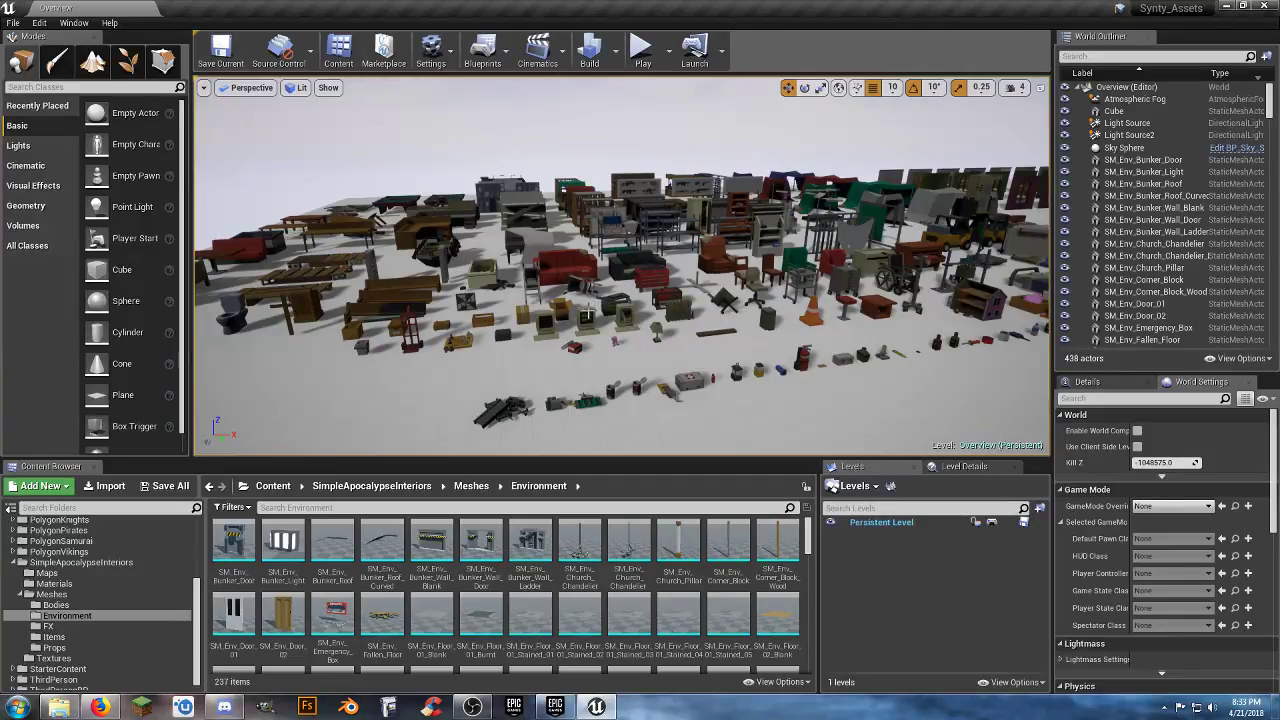
key("w")
right_click_drag(588, 313, 588, 313)
key("d")
key("w")
key("d")
key("d")
key("s")
key("a")
key("w")
key("s")
key("d")
key("d")
key("d")
left_click_drag(600, 232, 612, 226)
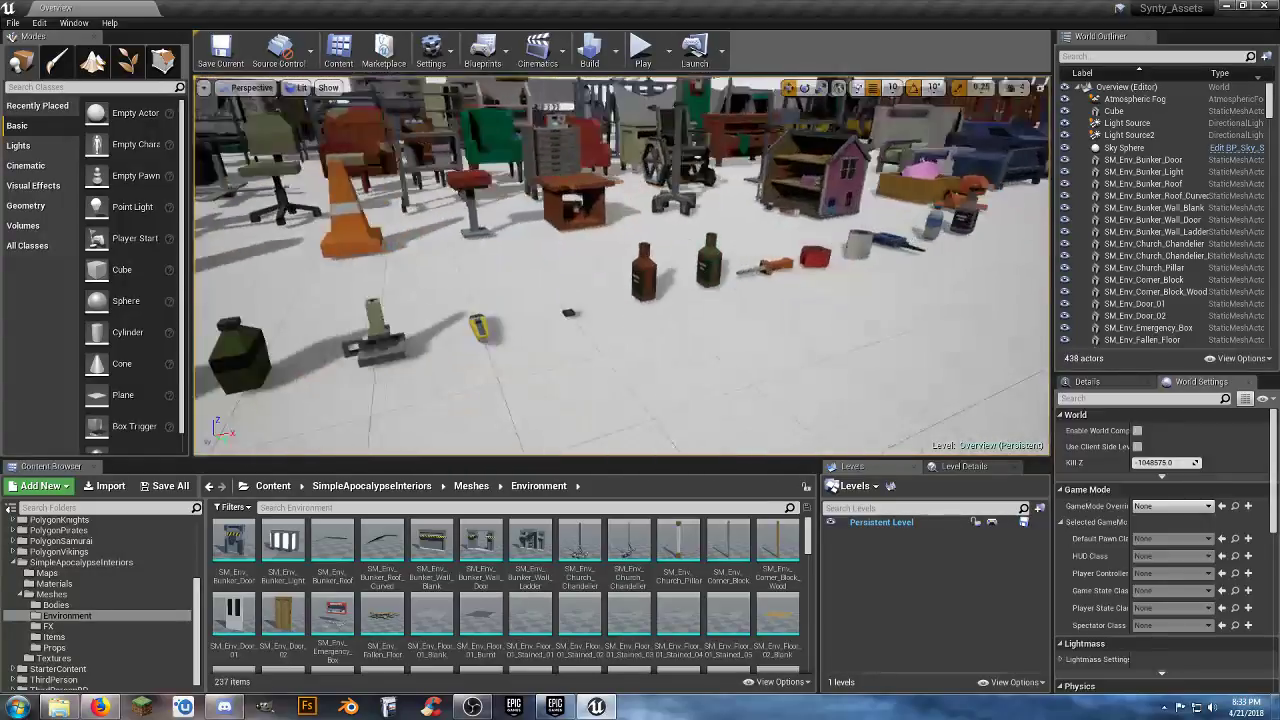
right_click_drag(588, 313, 588, 313)
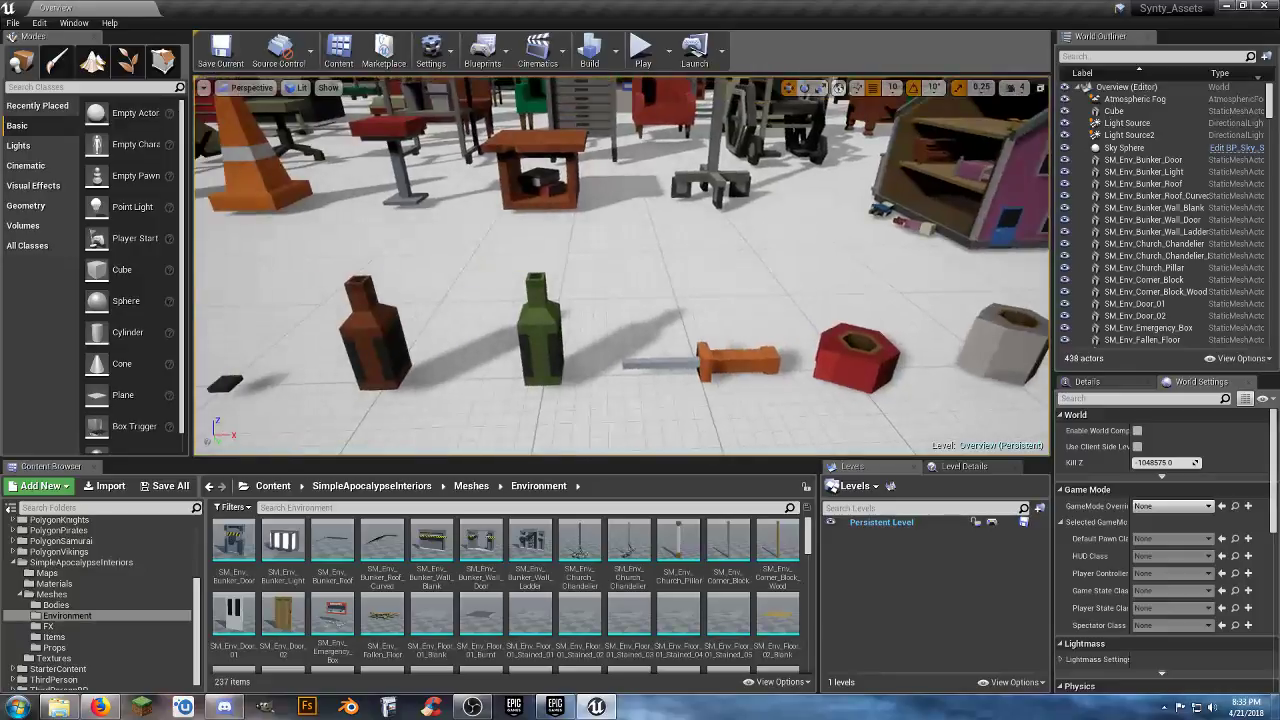
- Inspect the row of dead body meshes, including the opened corpse lying on the stretcher
left_click_drag(624, 216, 587, 310)
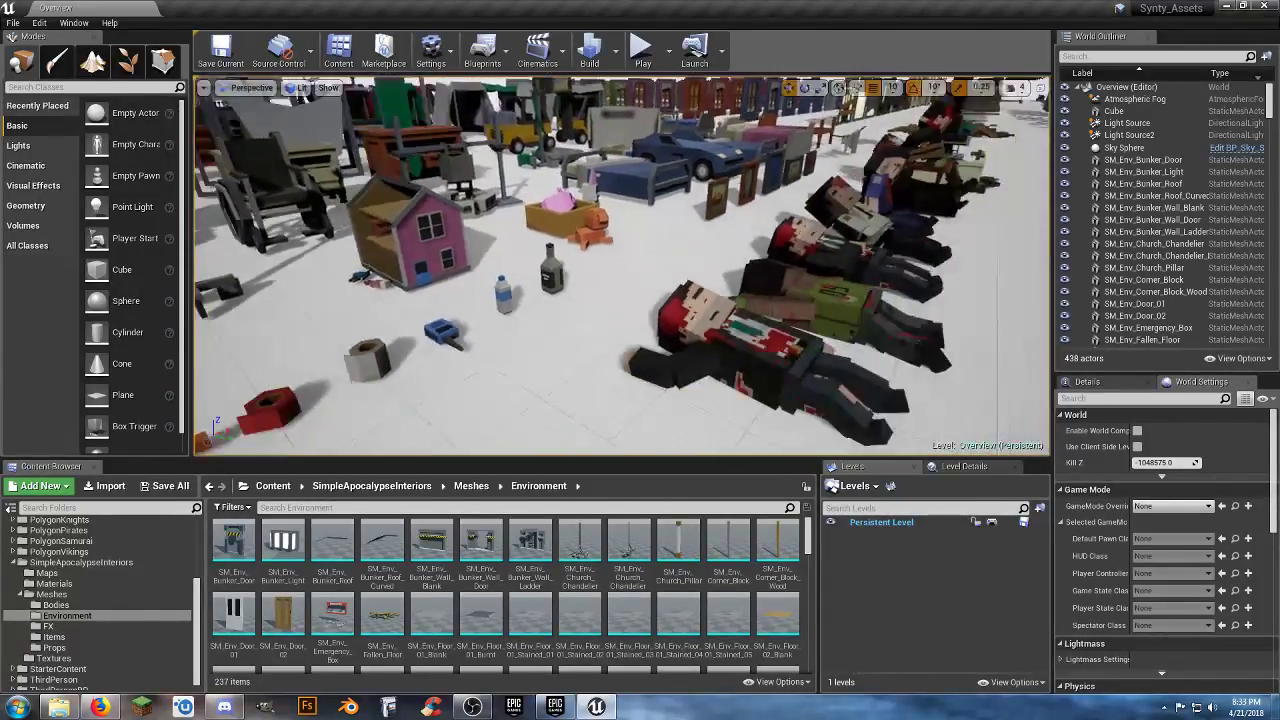
right_click_drag(622, 266, 646, 278)
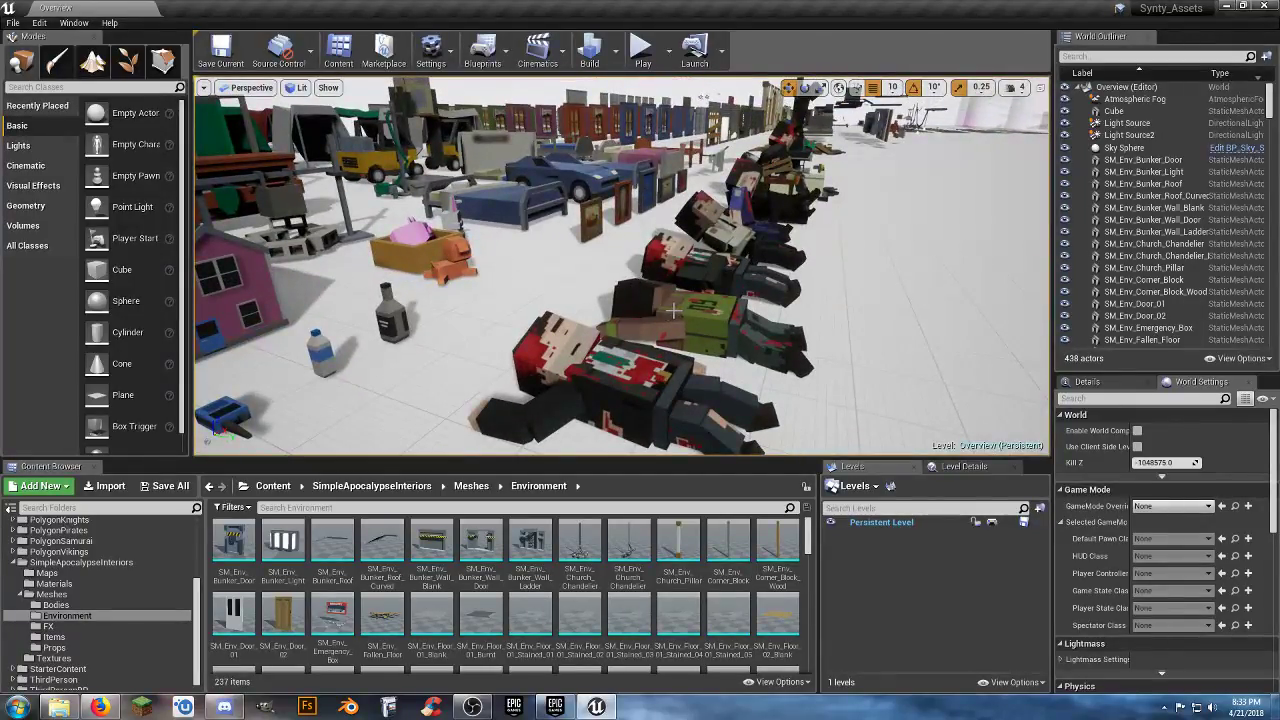
right_click_drag(673, 311, 625, 310)
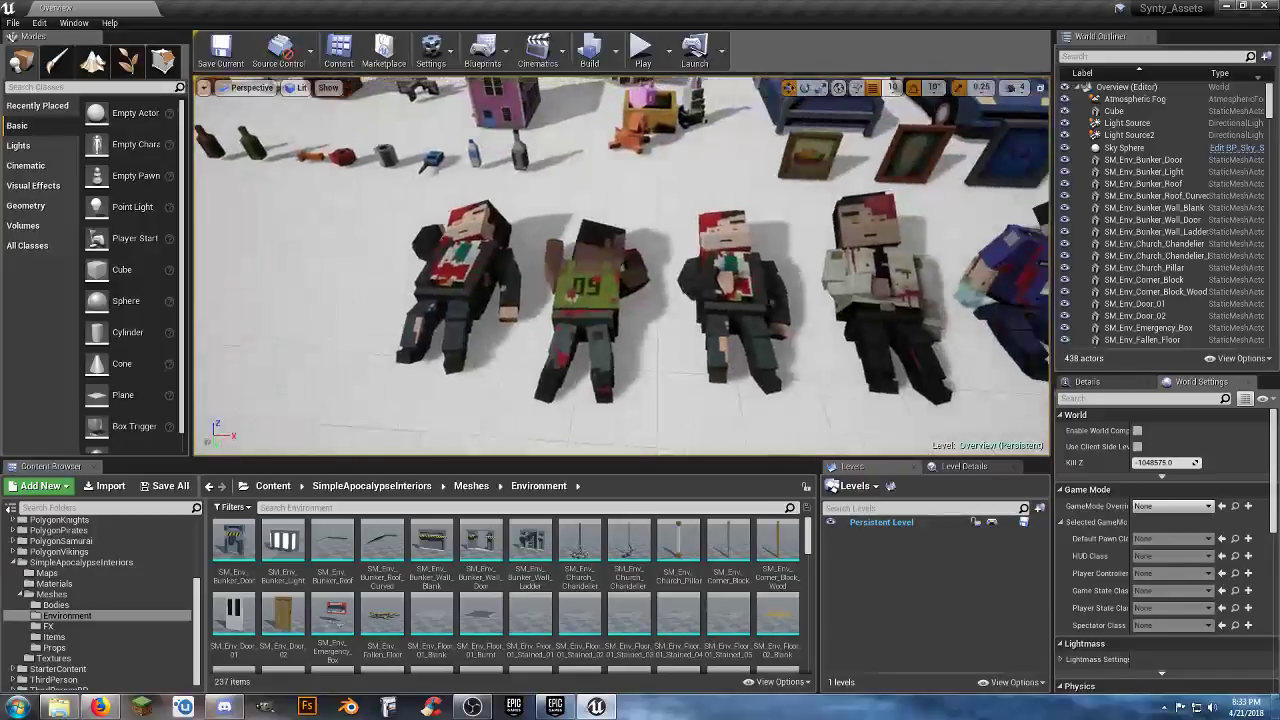
key("a")
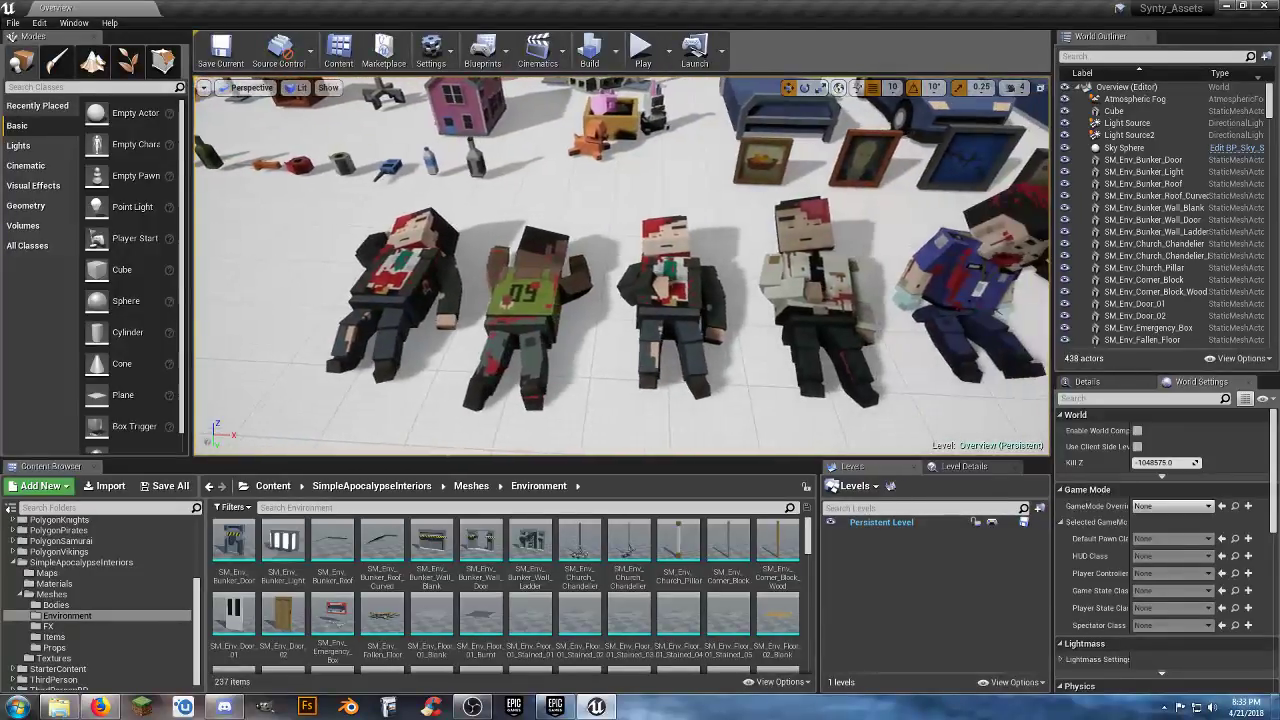
key("a")
right_click_drag(625, 310, 745, 318)
key("d")
key("d")
right_click_drag(900, 305, 992, 340)
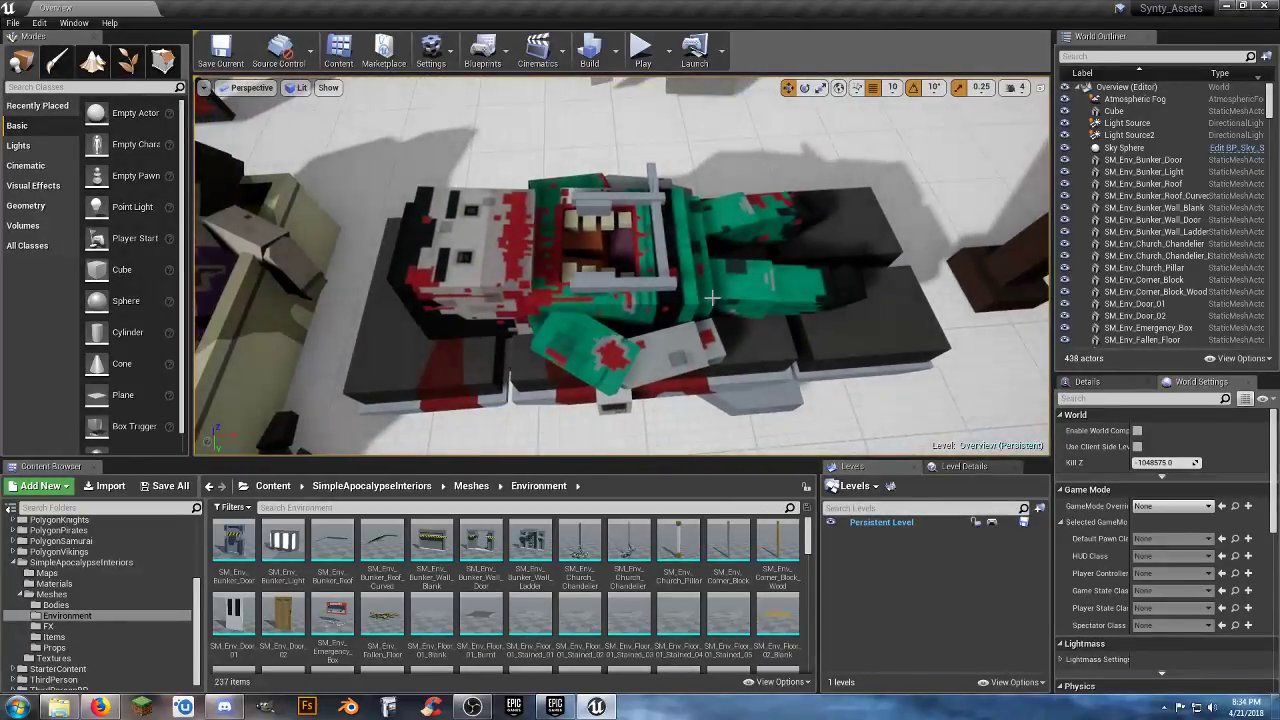
- Look over the larger props around the beds, dollhouse, wheelchair, wheeled bin and two forklifts
key("s")
right_click_drag(714, 265, 689, 178)
key("d")
key("d")
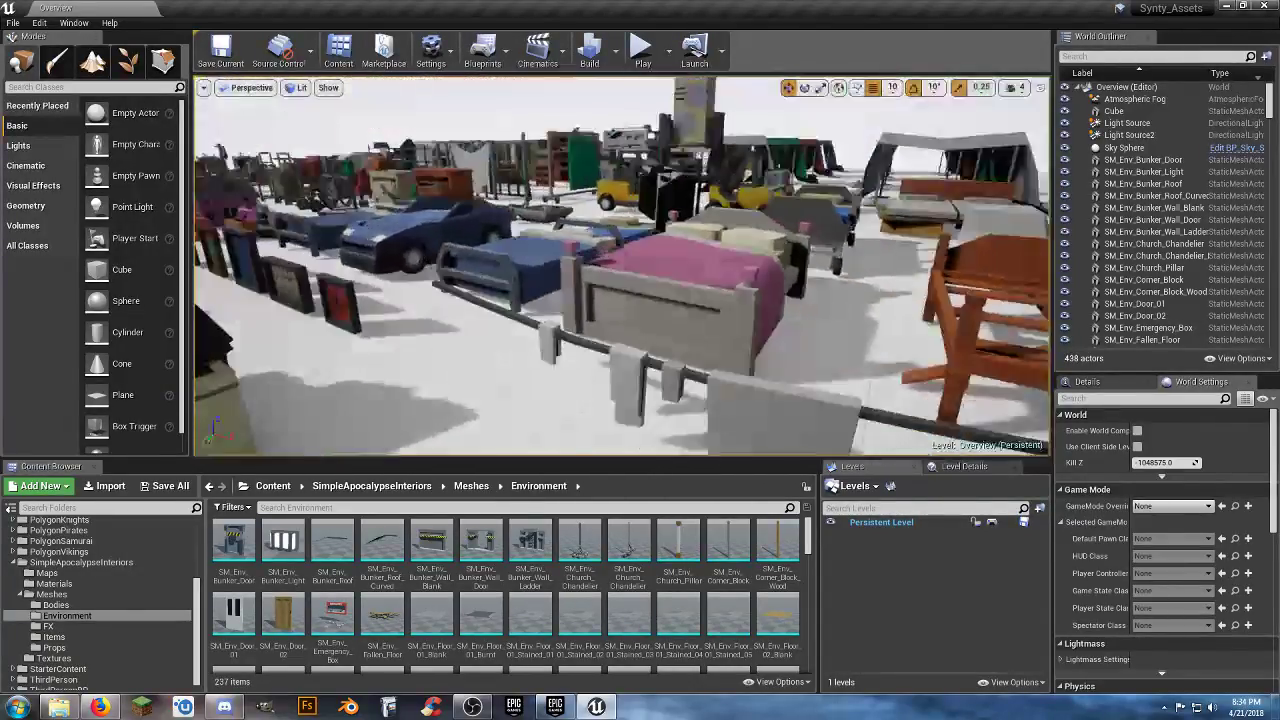
right_click_drag(655, 262, 680, 300)
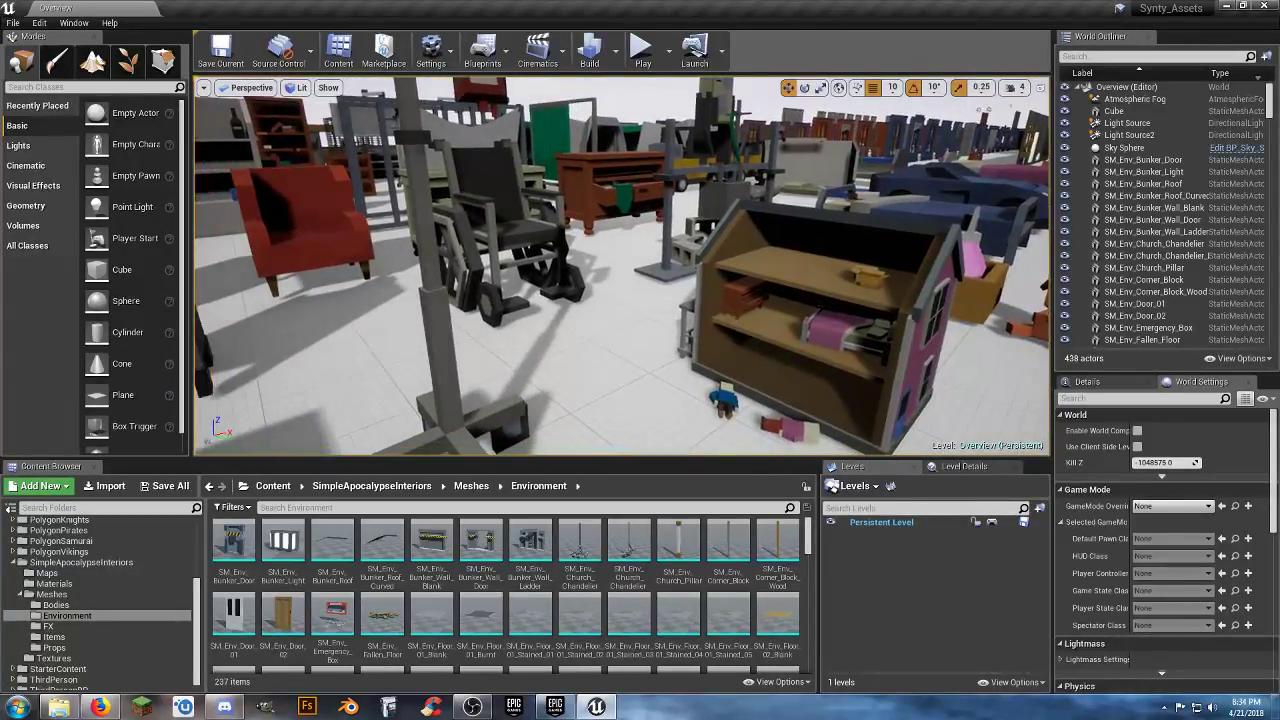
mouse_move(635, 262)
right_mouse_down()
mouse_move(650, 262)
mouse_move(652, 222)
mouse_move(655, 265)
right_mouse_up()
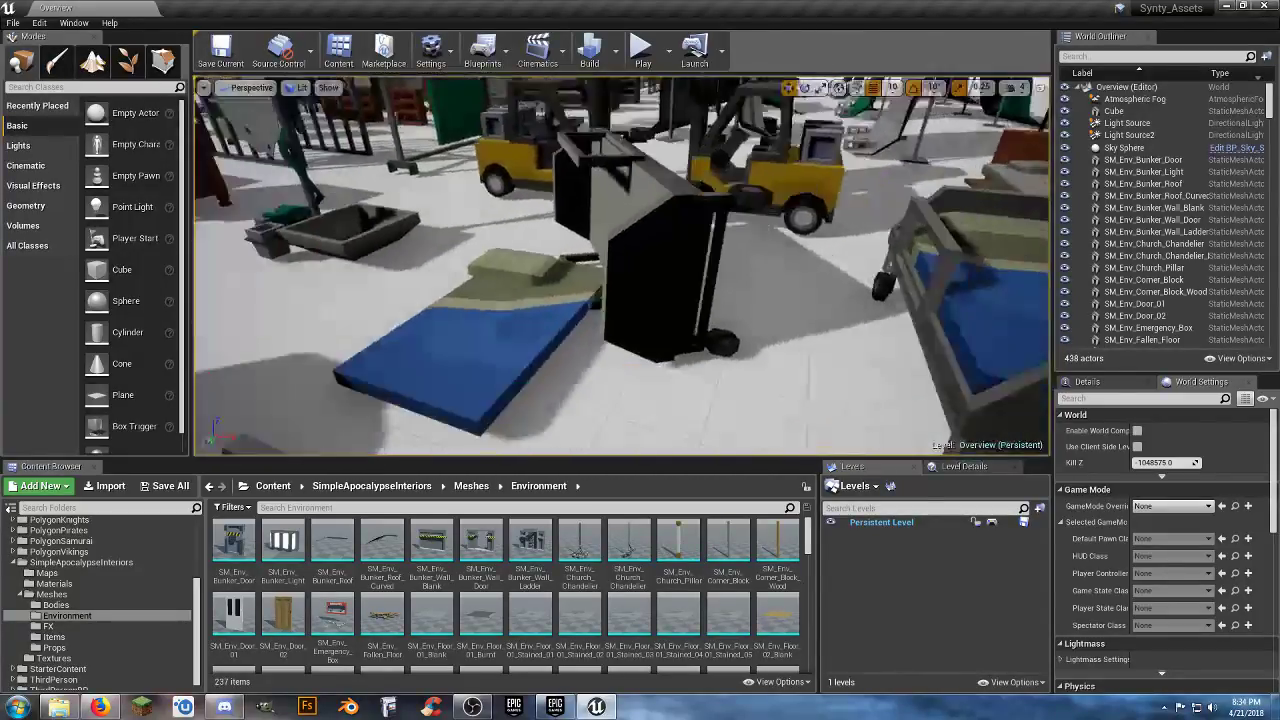
right_click_drag(655, 265, 655, 265)
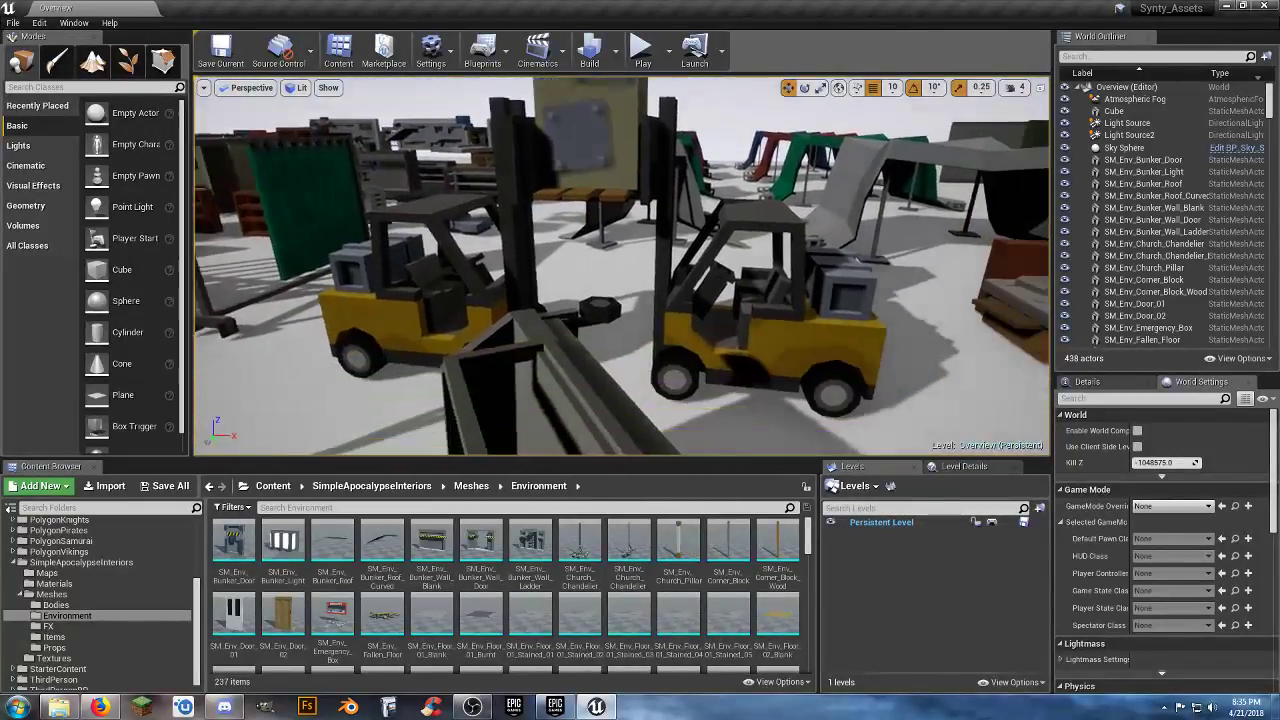
right_click_drag(655, 265, 655, 265)
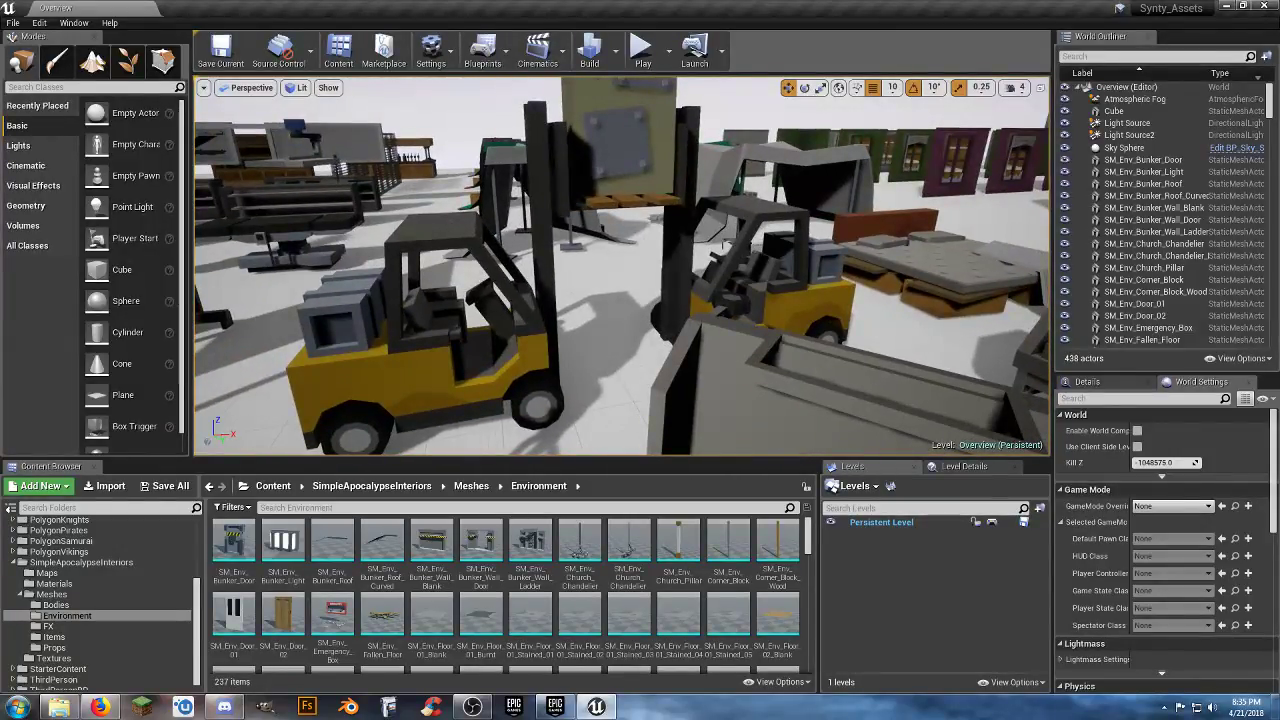
right_click_drag(655, 265, 655, 265)
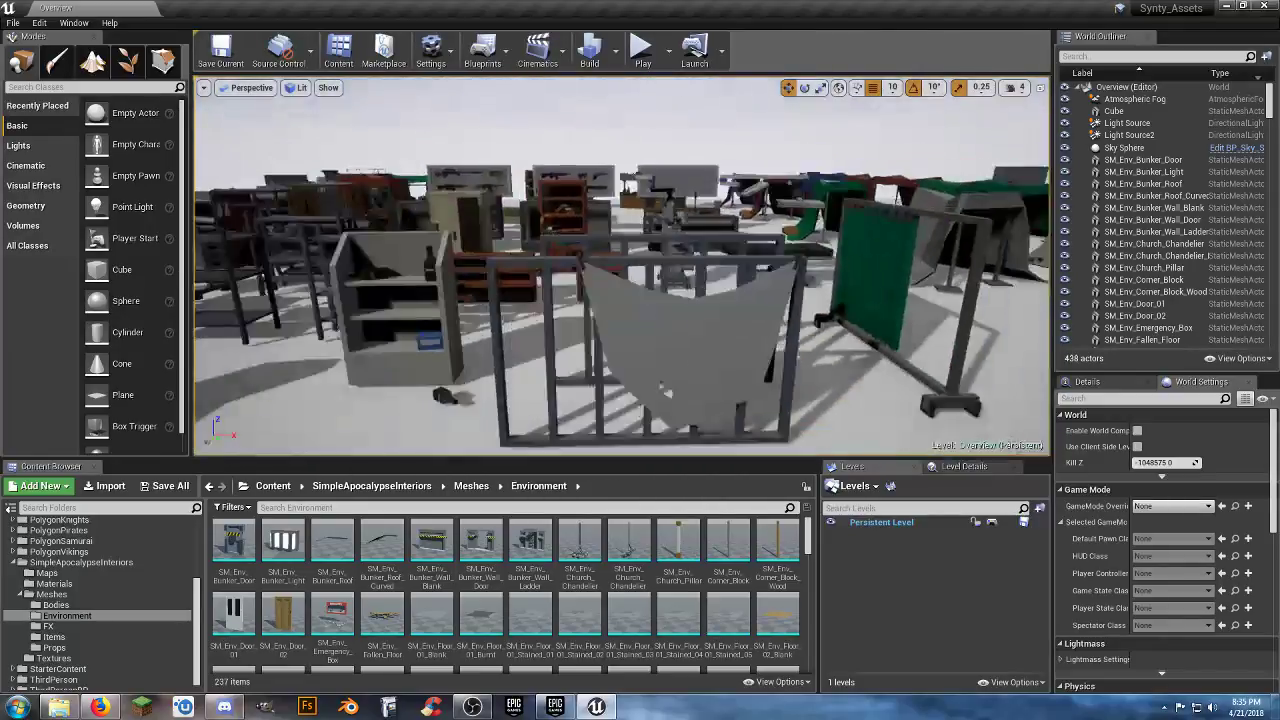
- Examine the furniture and shop props, including the shelves, sofas, diner table and seat, benches and market stalls
right_click_drag(655, 265, 655, 265)
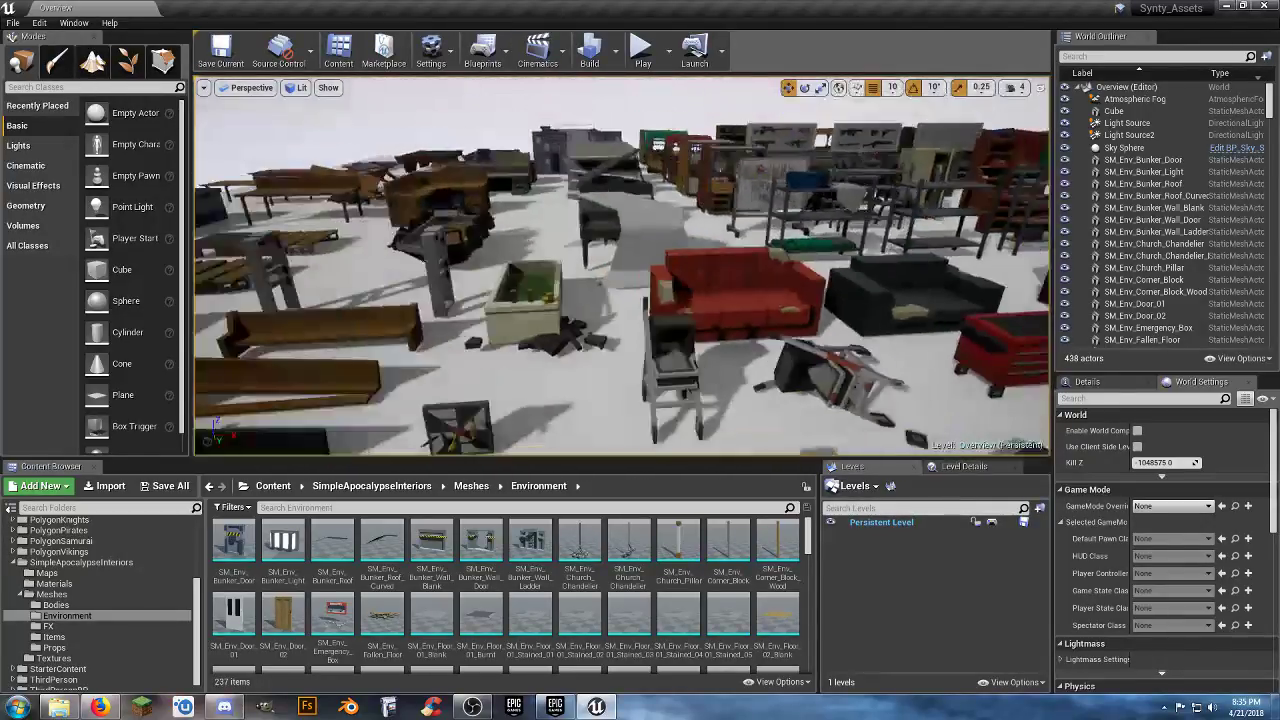
right_click_drag(655, 265, 655, 265)
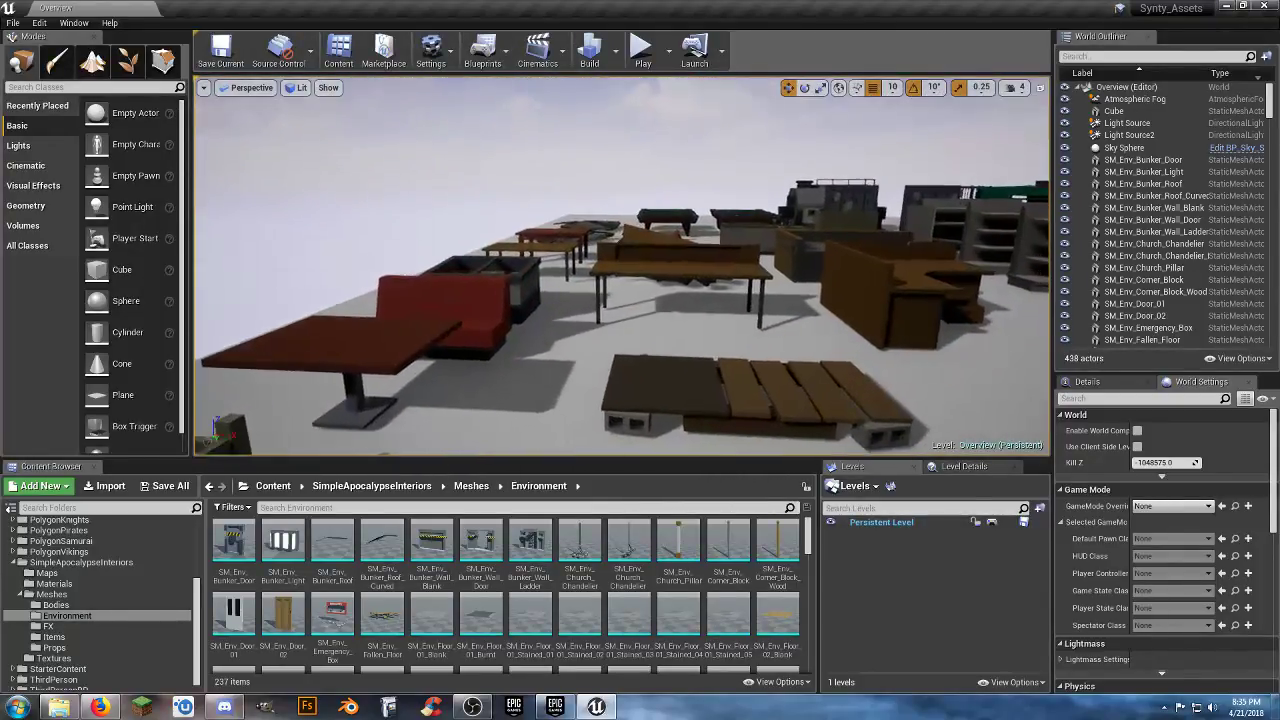
right_click_drag(710, 246, 710, 246)
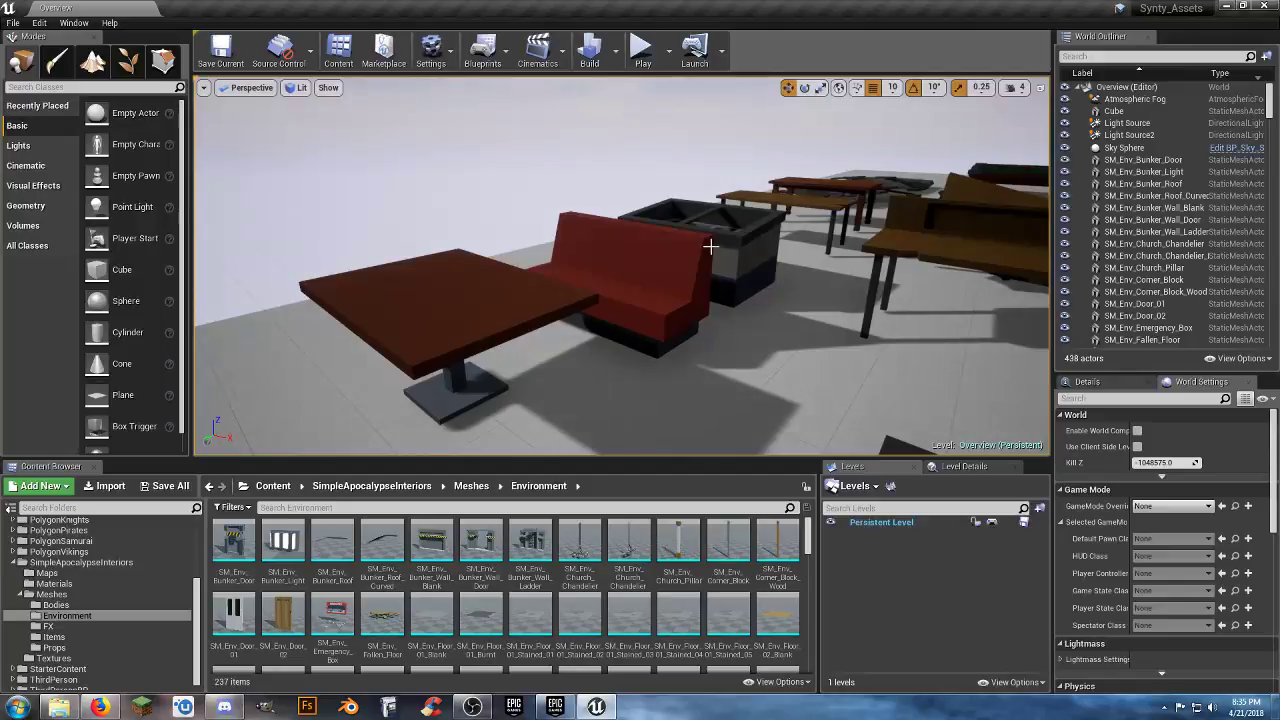
right_click_drag(700, 299, 620, 265)
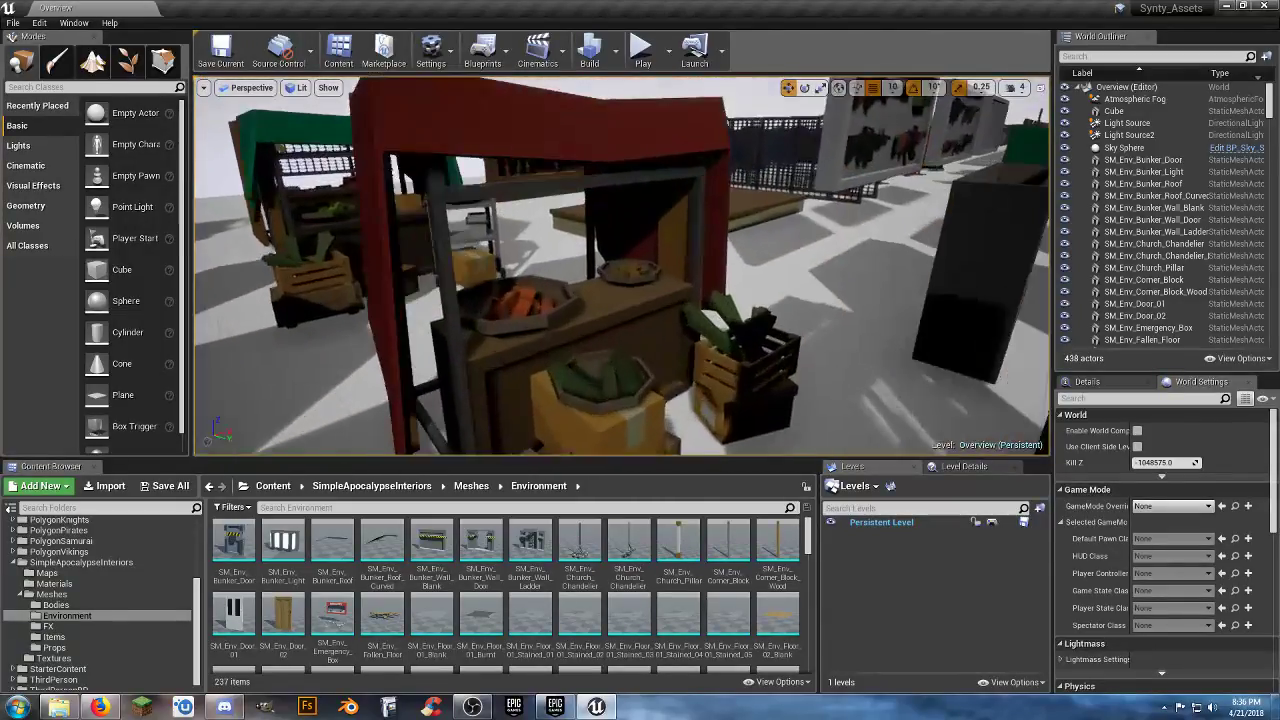
right_click_drag(620, 265, 620, 265)
- Review the environment pieces: floor tiles, church walls with stained glass, bunker parts and hanging lights
right_click_drag(705, 298, 721, 295)
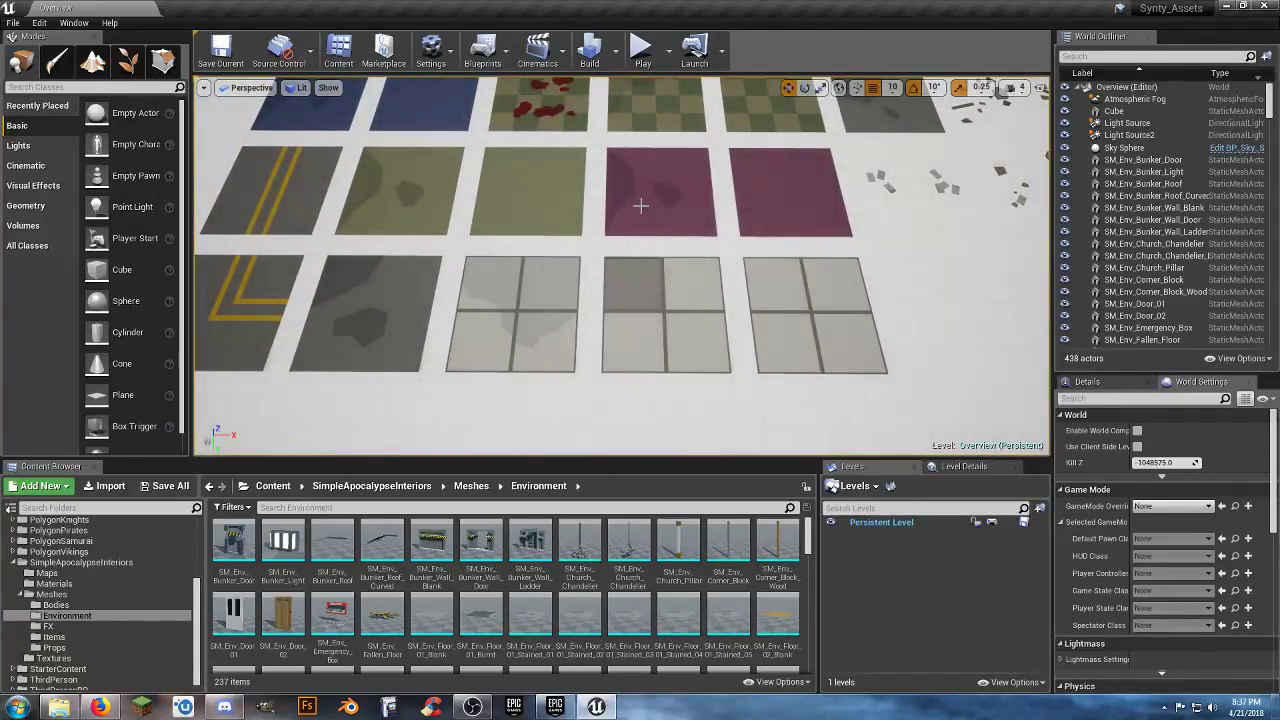
right_click_drag(695, 271, 695, 271)
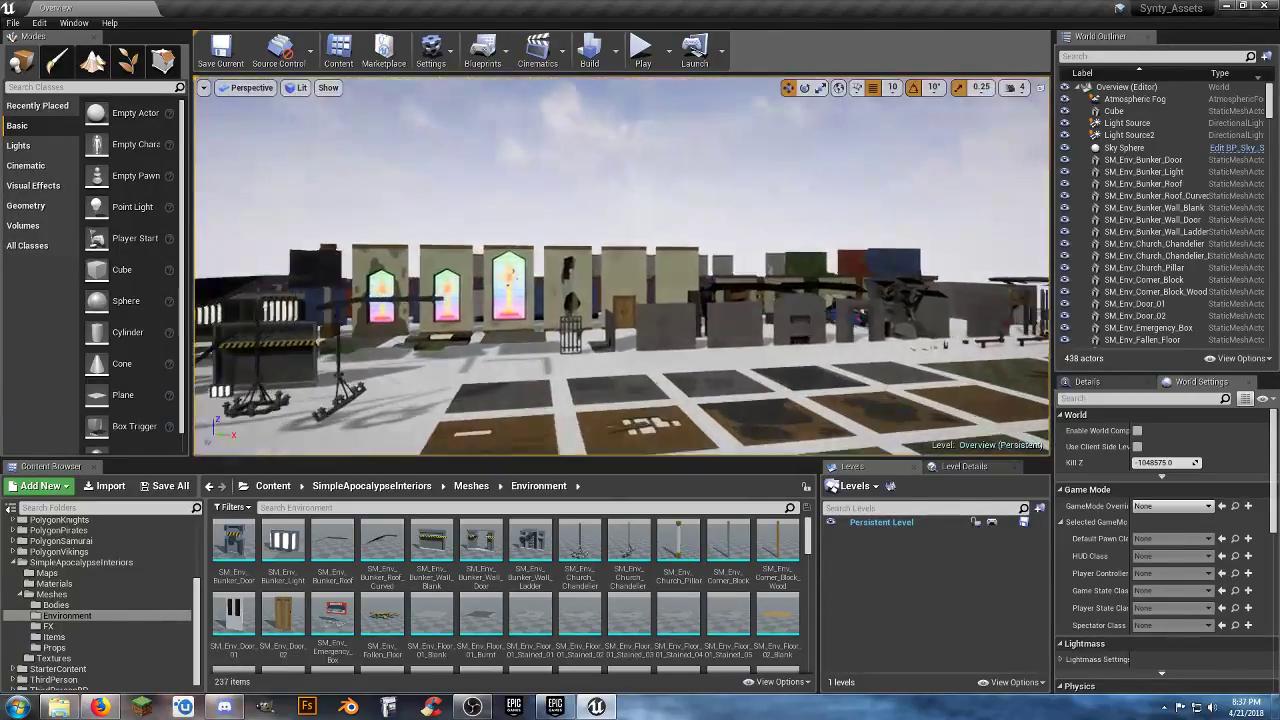
mouse_move(622, 266)
right_mouse_down()
mouse_move(622, 320)
mouse_move(560, 290)
mouse_move(621, 265)
right_mouse_up()
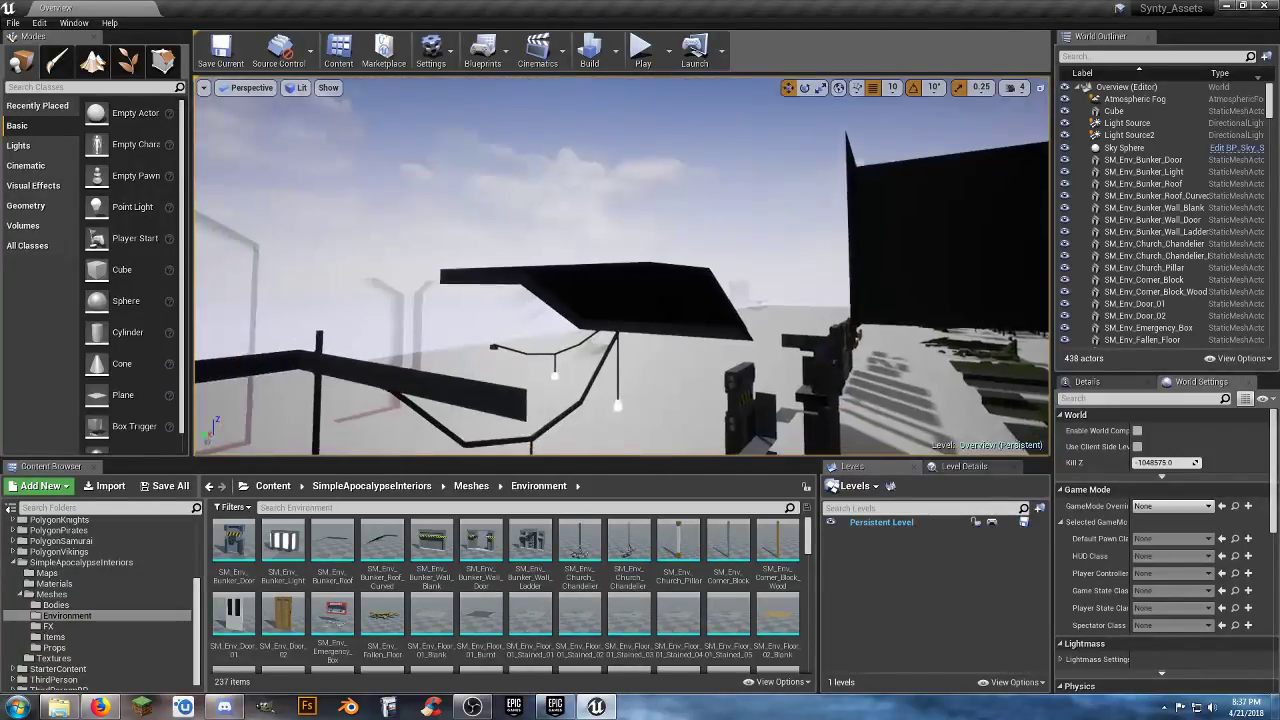
right_click_drag(621, 265, 621, 265)
right_click_drag(622, 267, 705, 308)
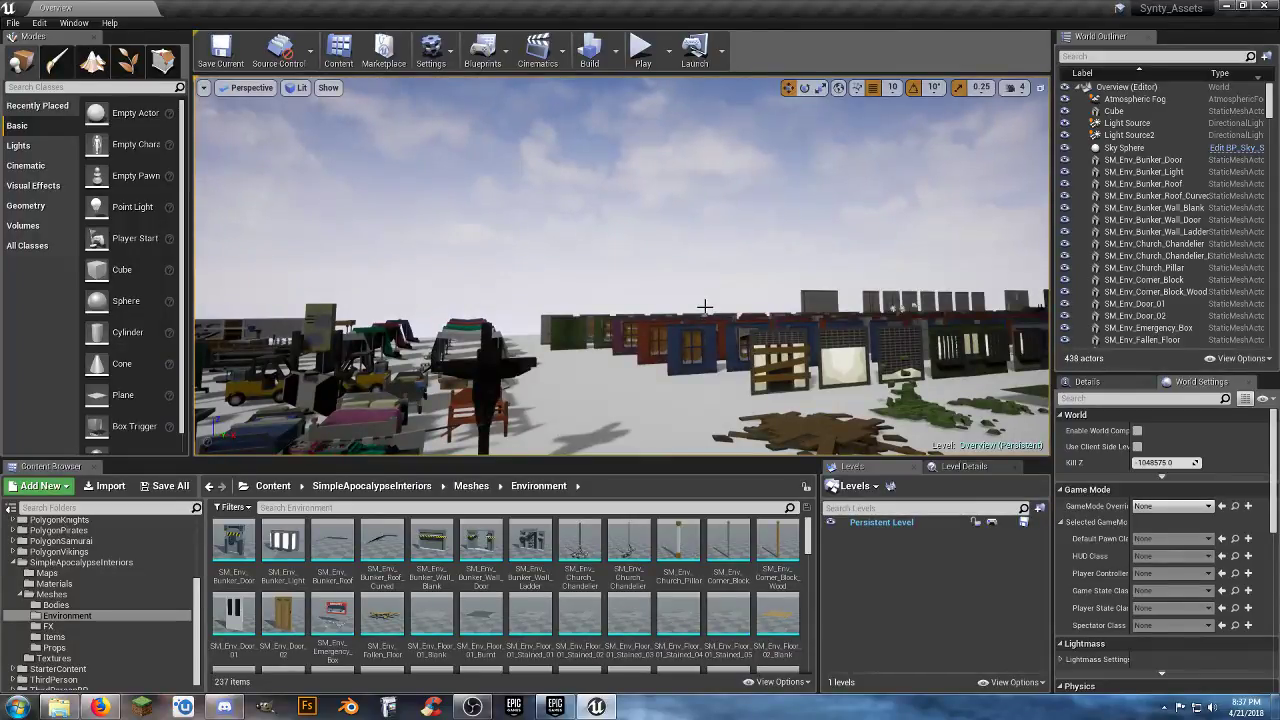
- Play the Overview level in the editor and run the FBI character over to the row of dead bodies
left_click(643, 50)
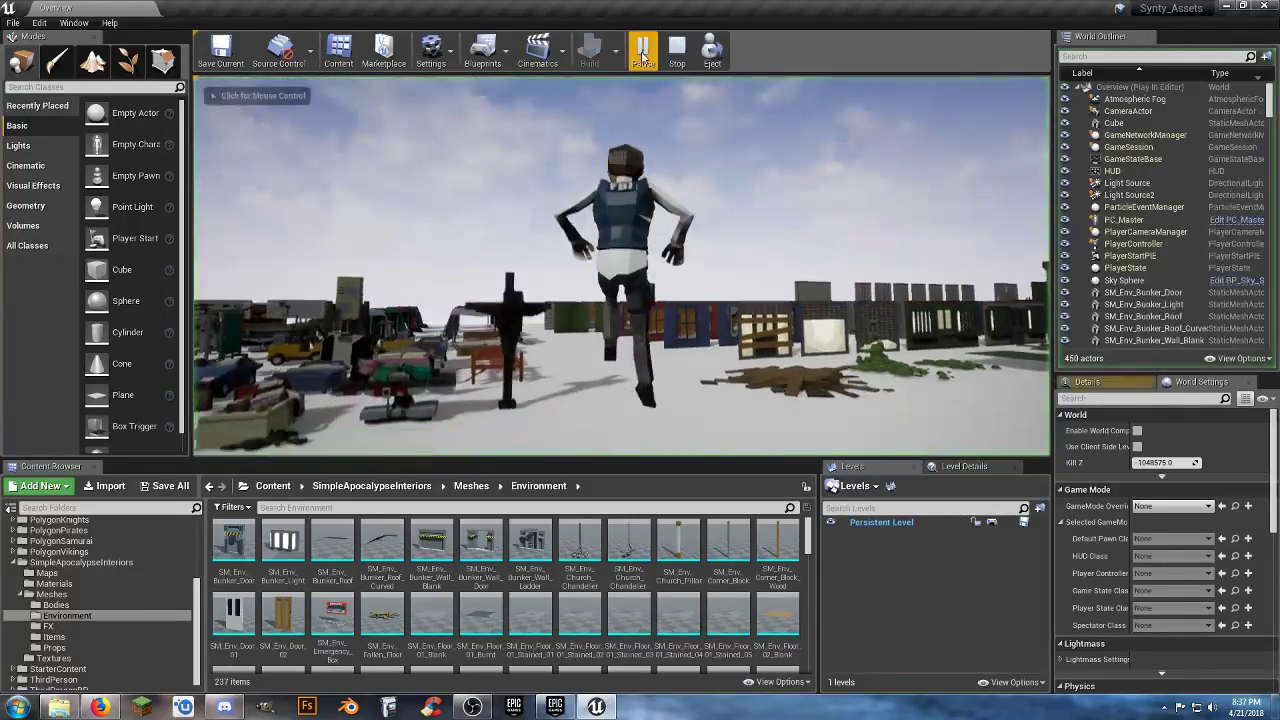
left_click(634, 254)
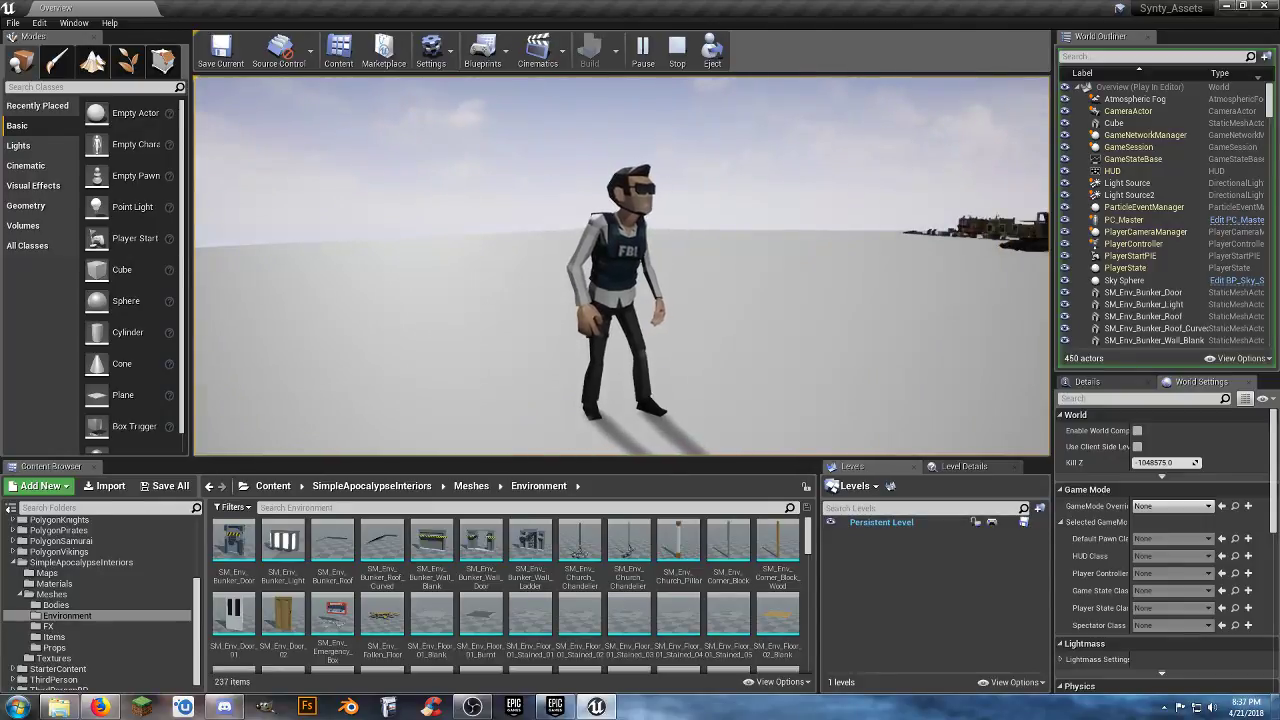
key("w")
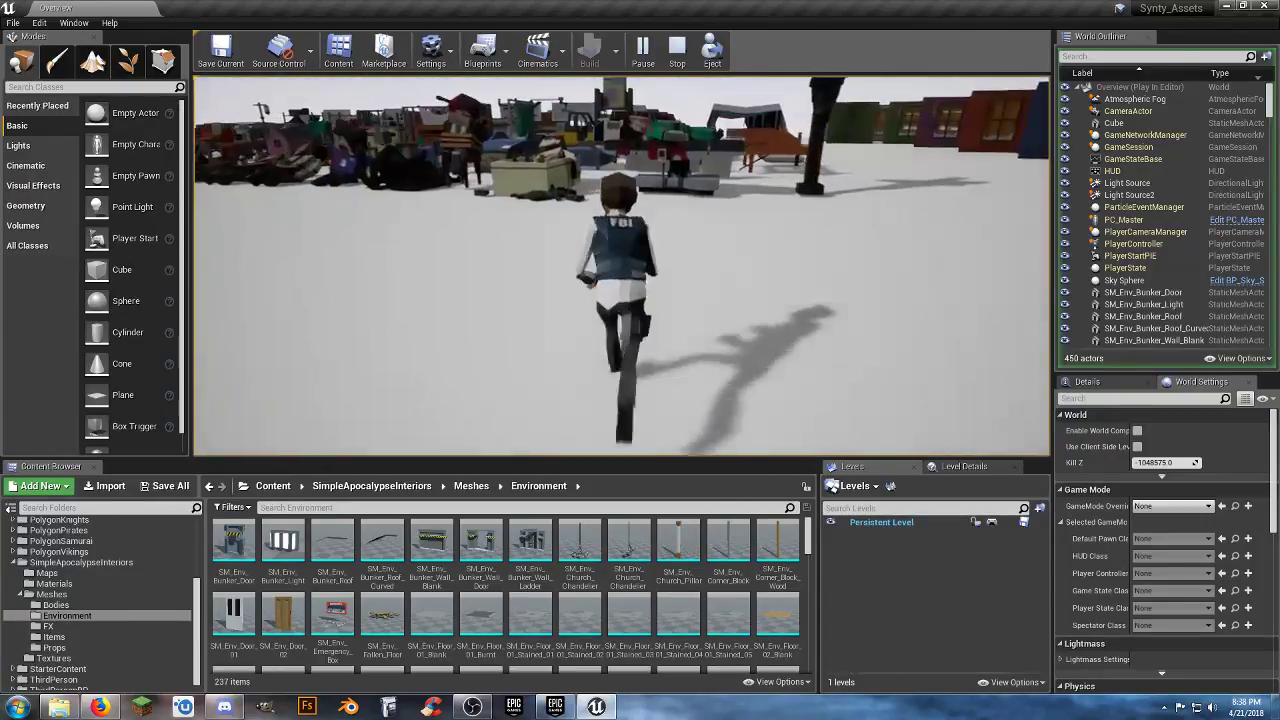
key("a")
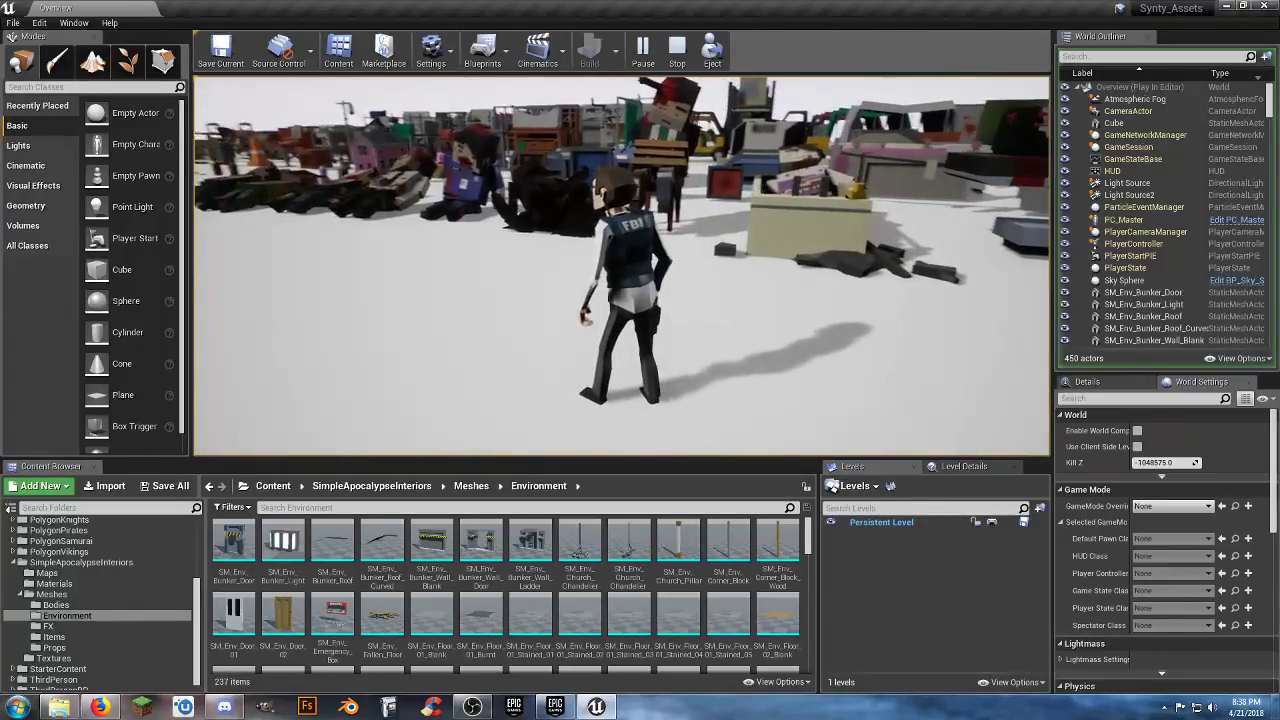
key("w")
key("a")
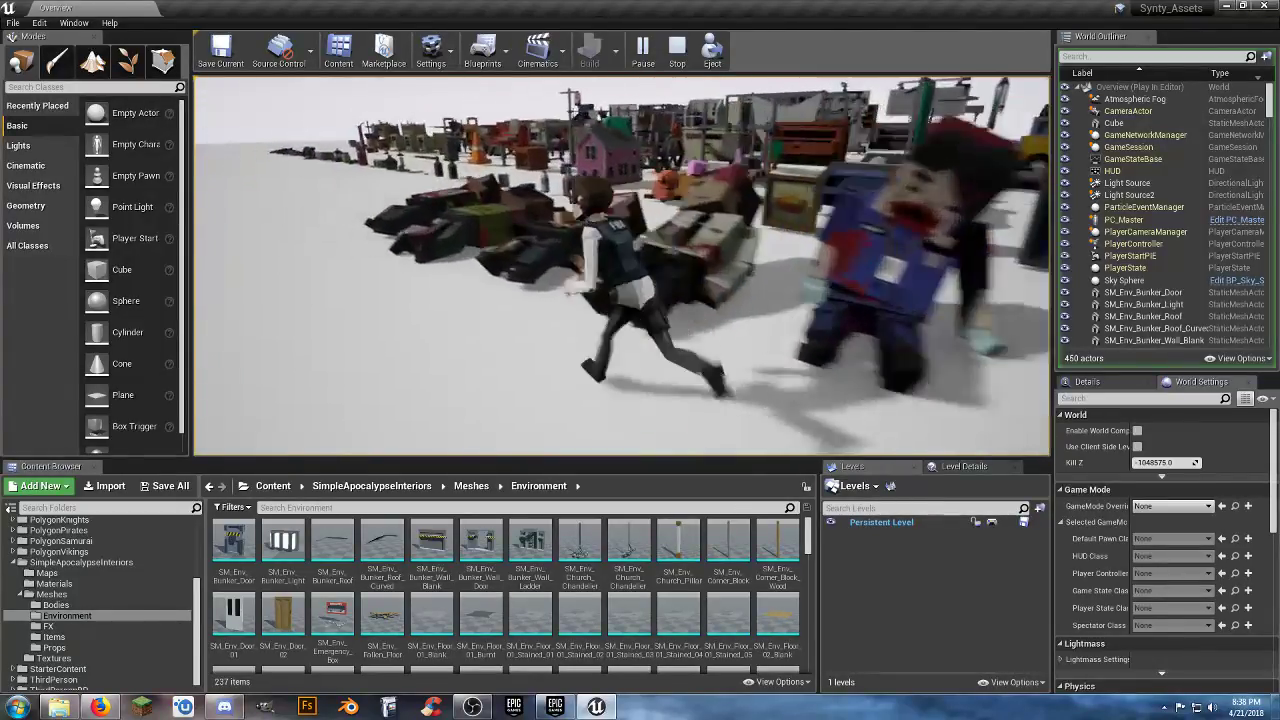
key("w")
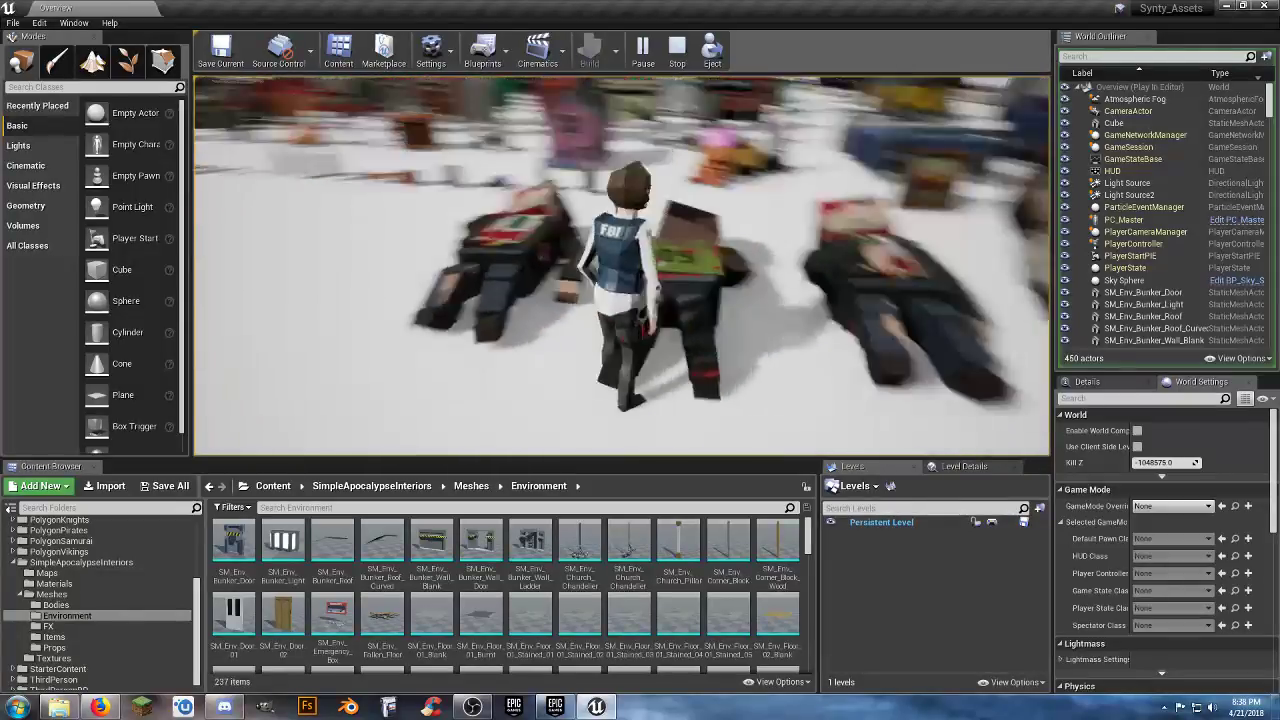
key("a")
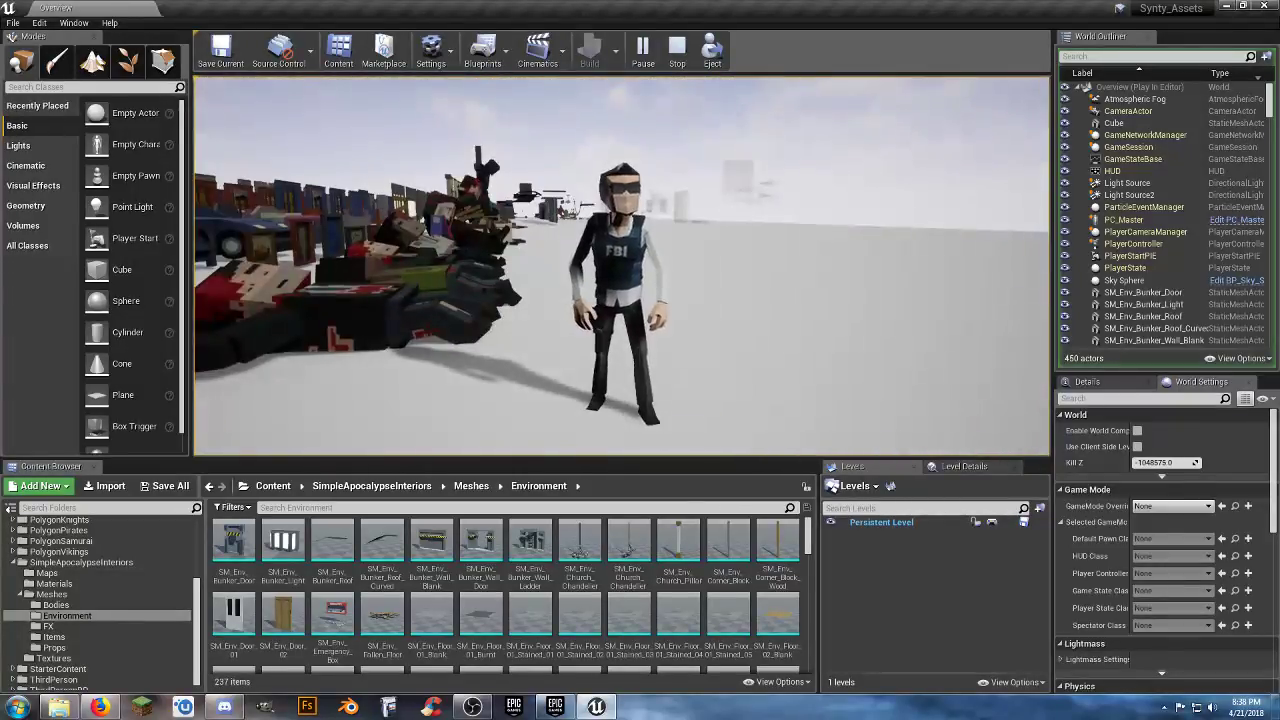
- End the play session and open the PC_Master character blueprint with its Mesh component selected in the viewport
key("Escape")
scroll(84, 606, "up", 5)
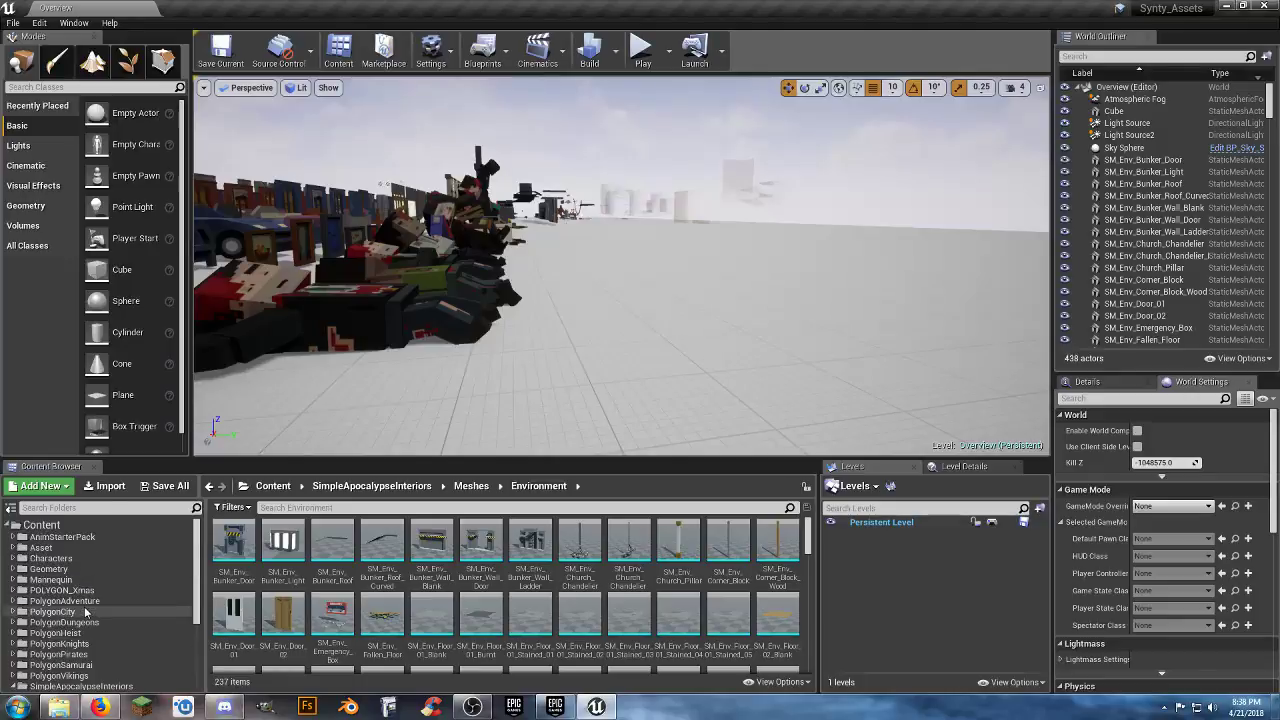
left_click(14, 559)
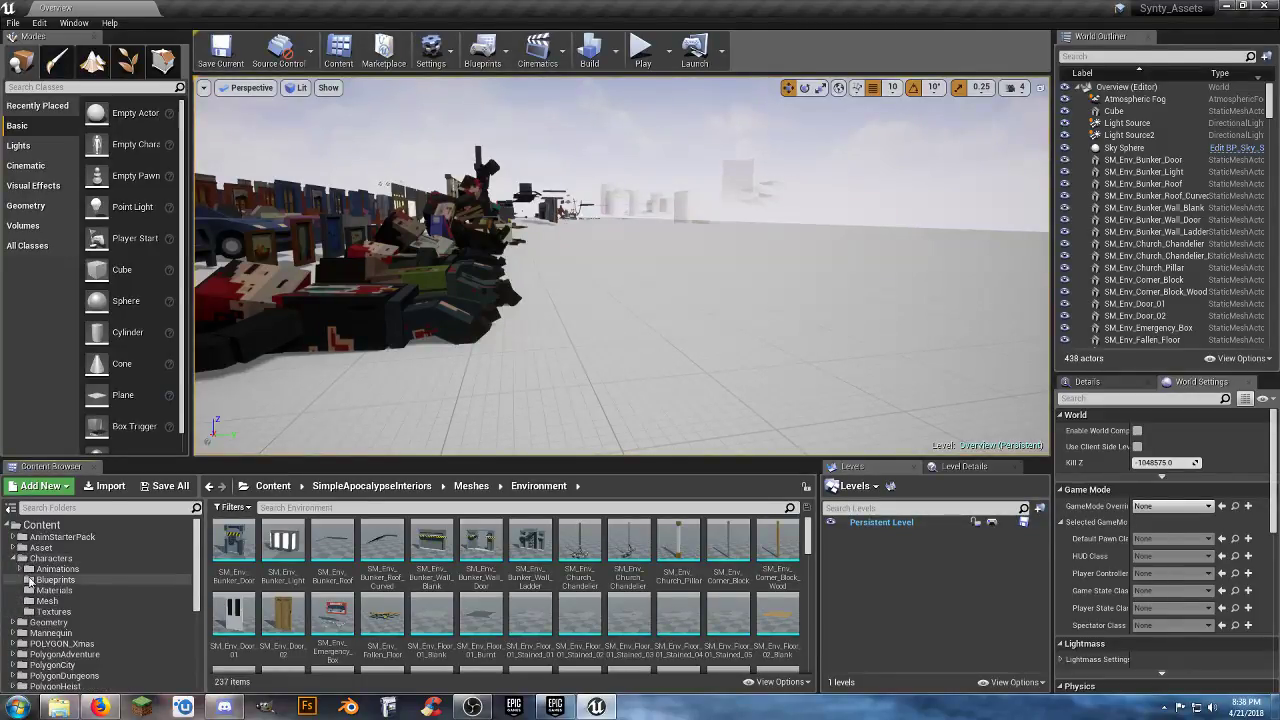
left_click(38, 581)
double_click(240, 540)
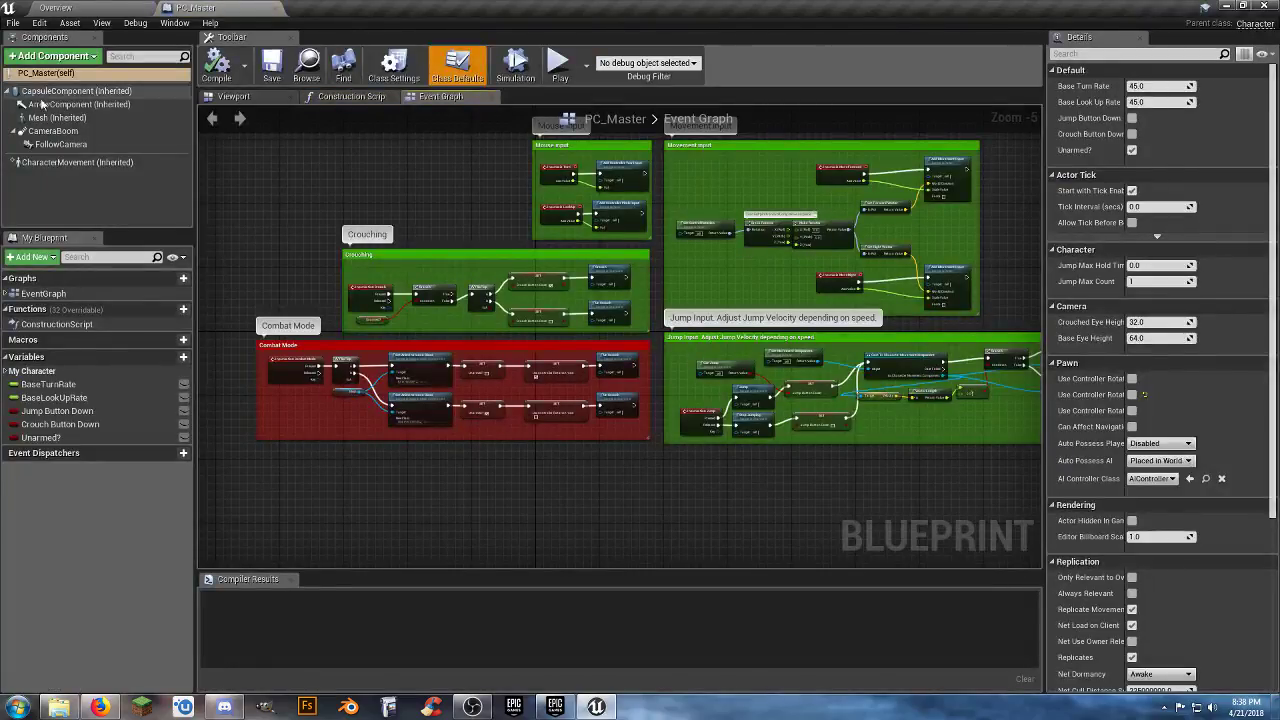
left_click(233, 96)
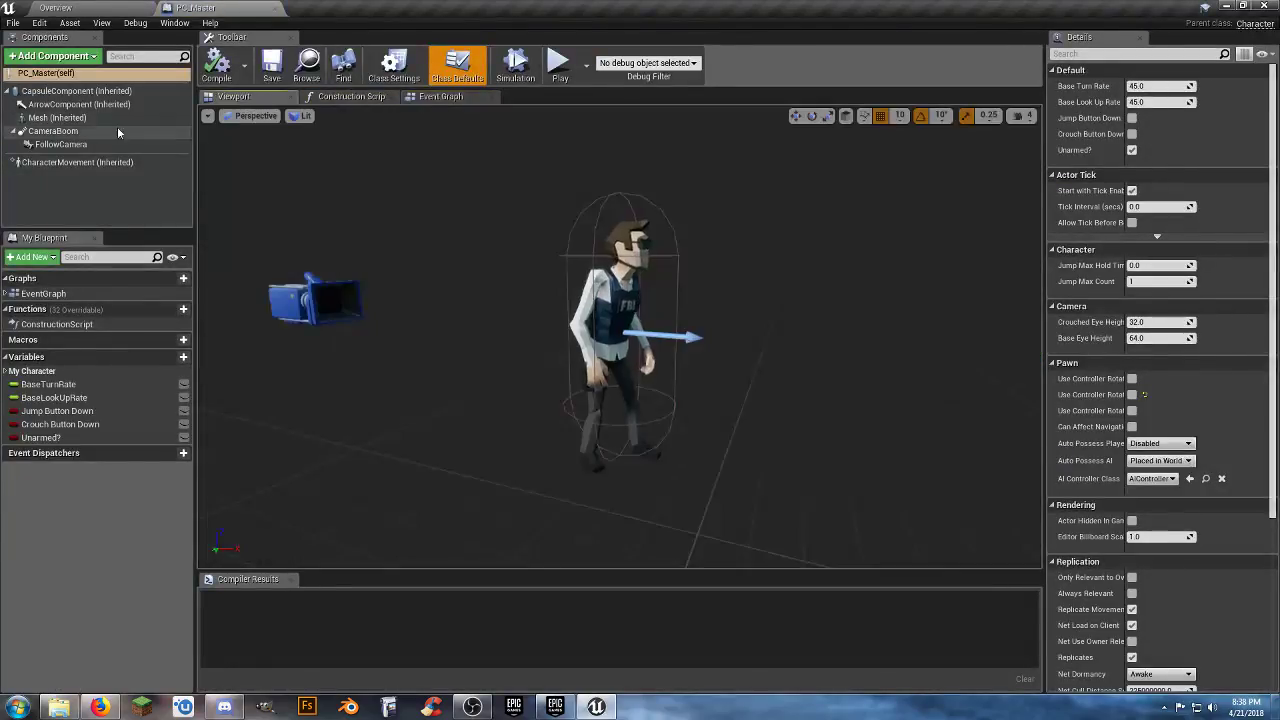
left_click(100, 118)
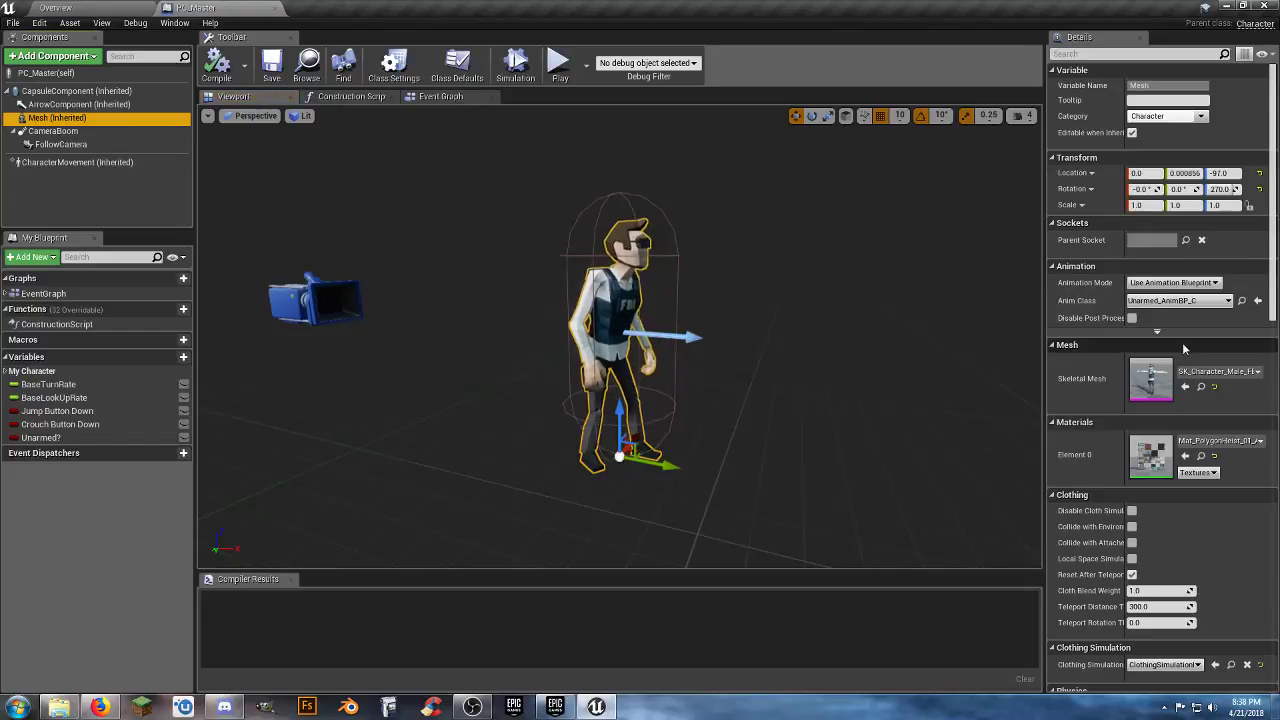
- Try SK_Character_Gentleman_01 as the character's skeletal mesh
left_click(1233, 377)
scroll(1206, 531, "down", 5)
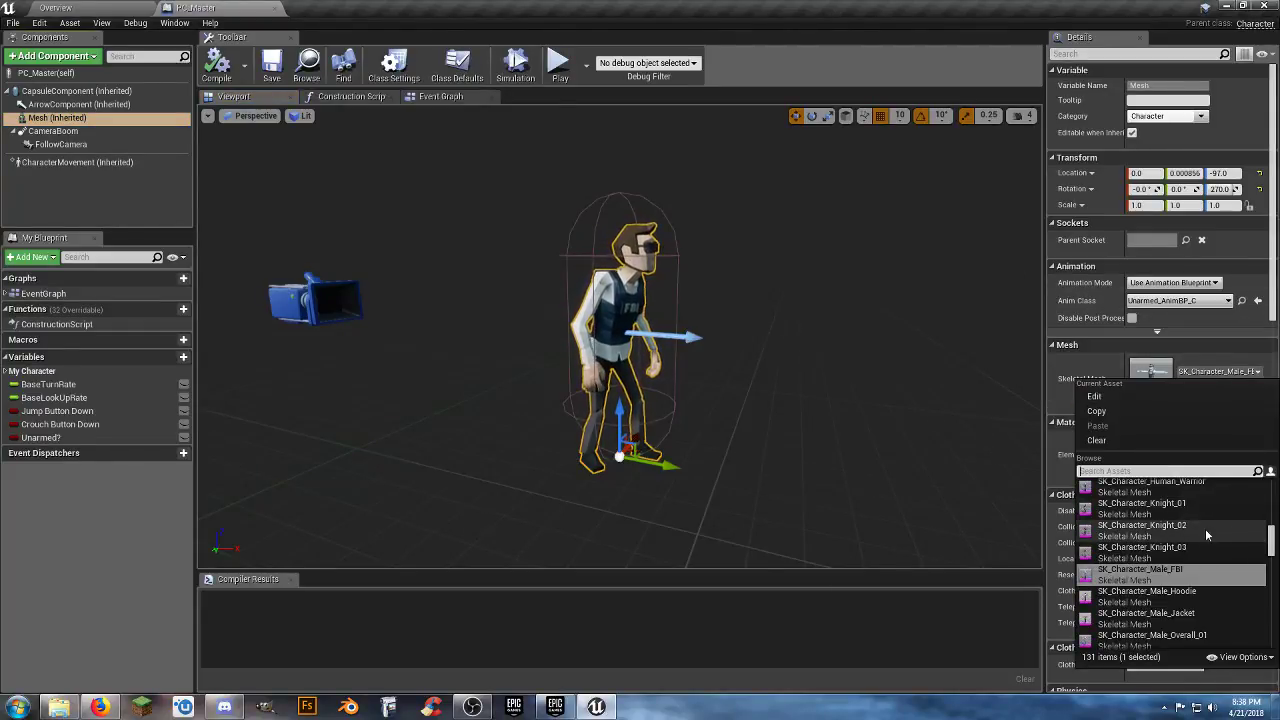
scroll(1208, 537, "up", 2)
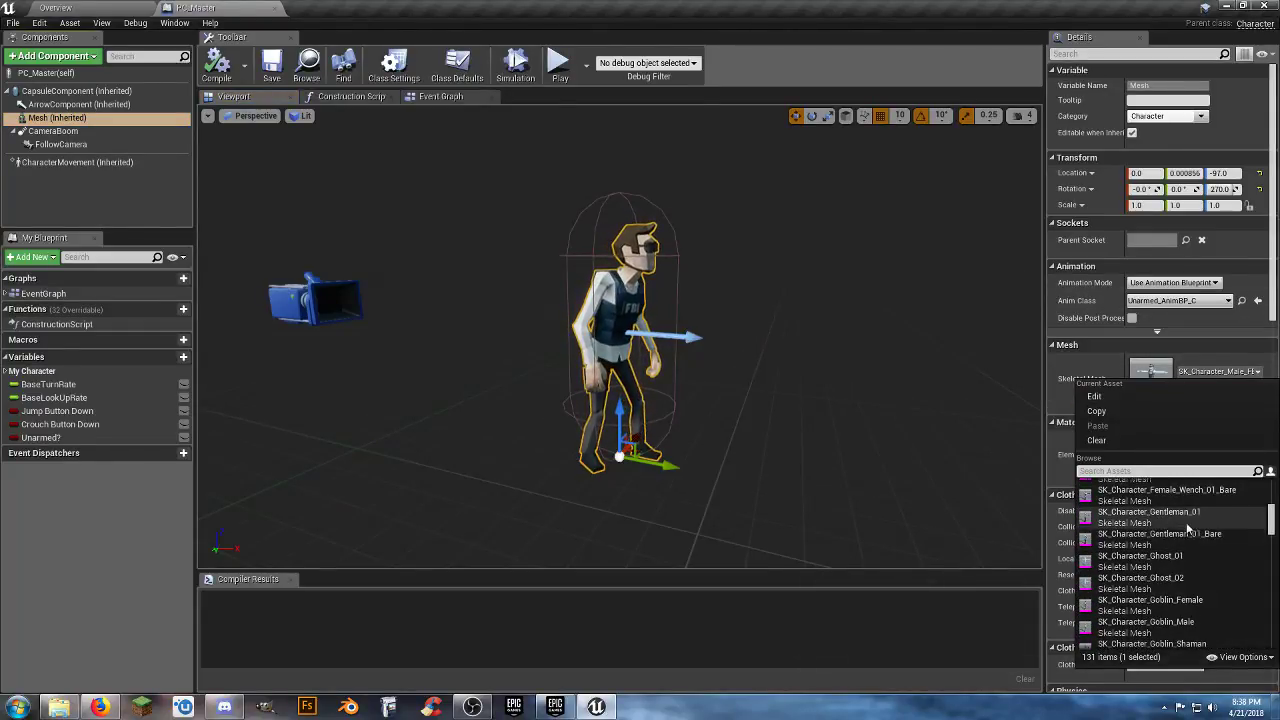
left_click(1184, 517)
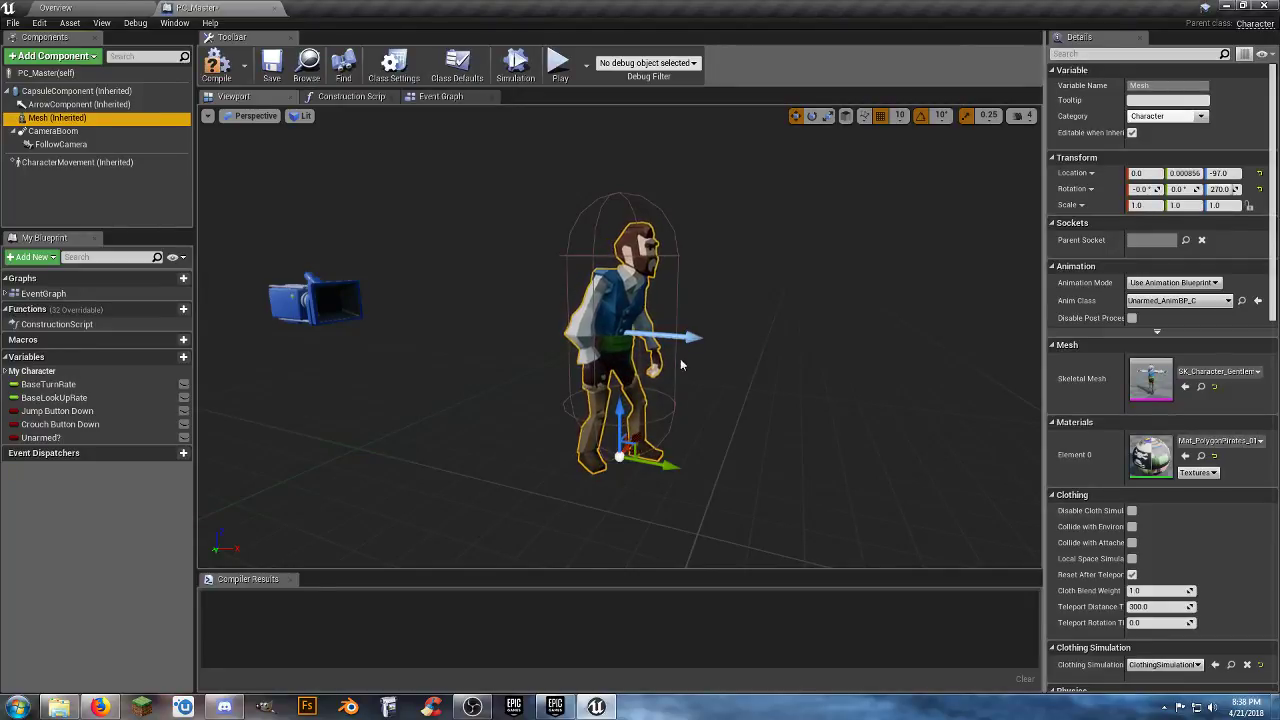
- Try SK_Character_Female_Wench_01 and SK_Character_Female_Police as the character's skeletal mesh
left_click(1224, 372)
scroll(1190, 560, "up", 2)
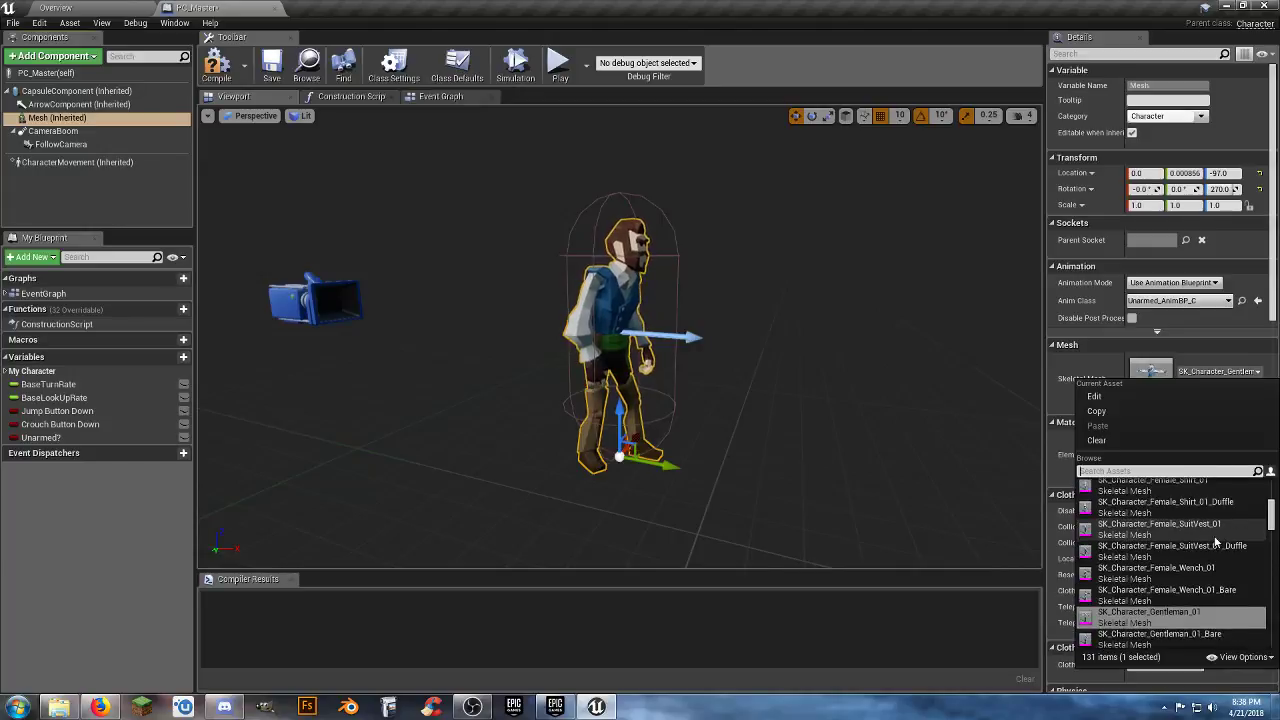
left_click(1190, 564)
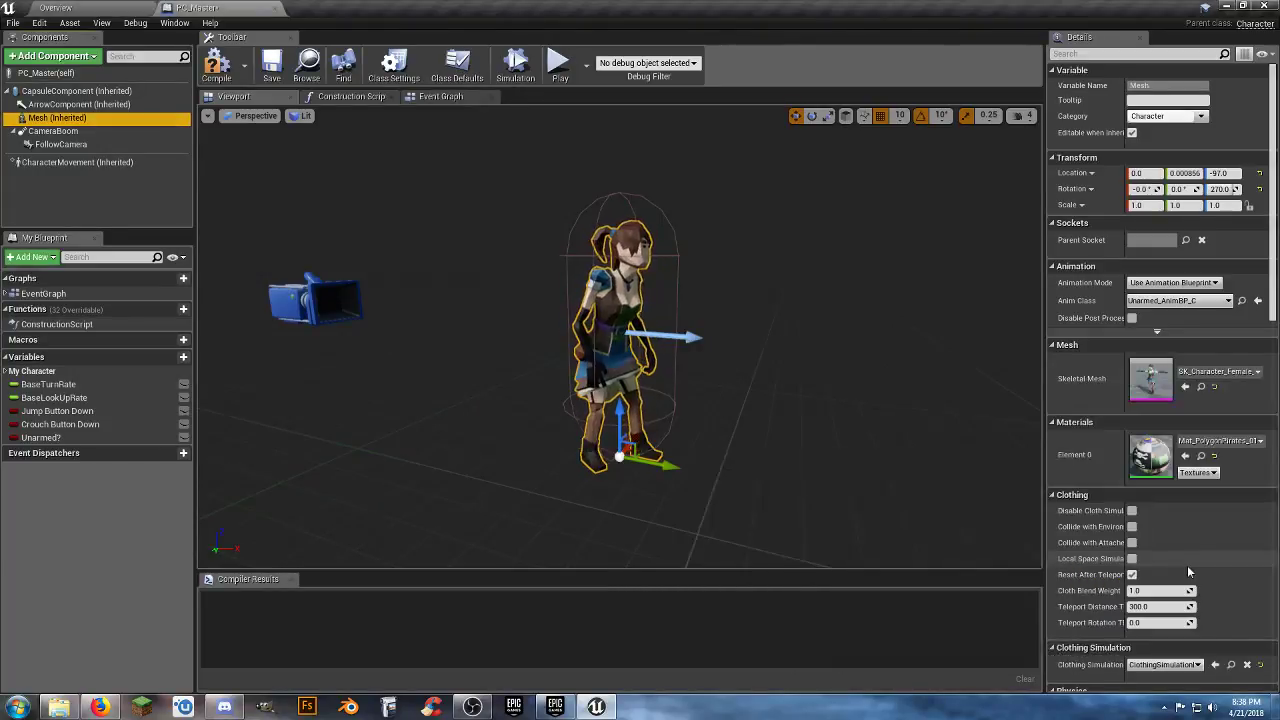
left_click(1256, 372)
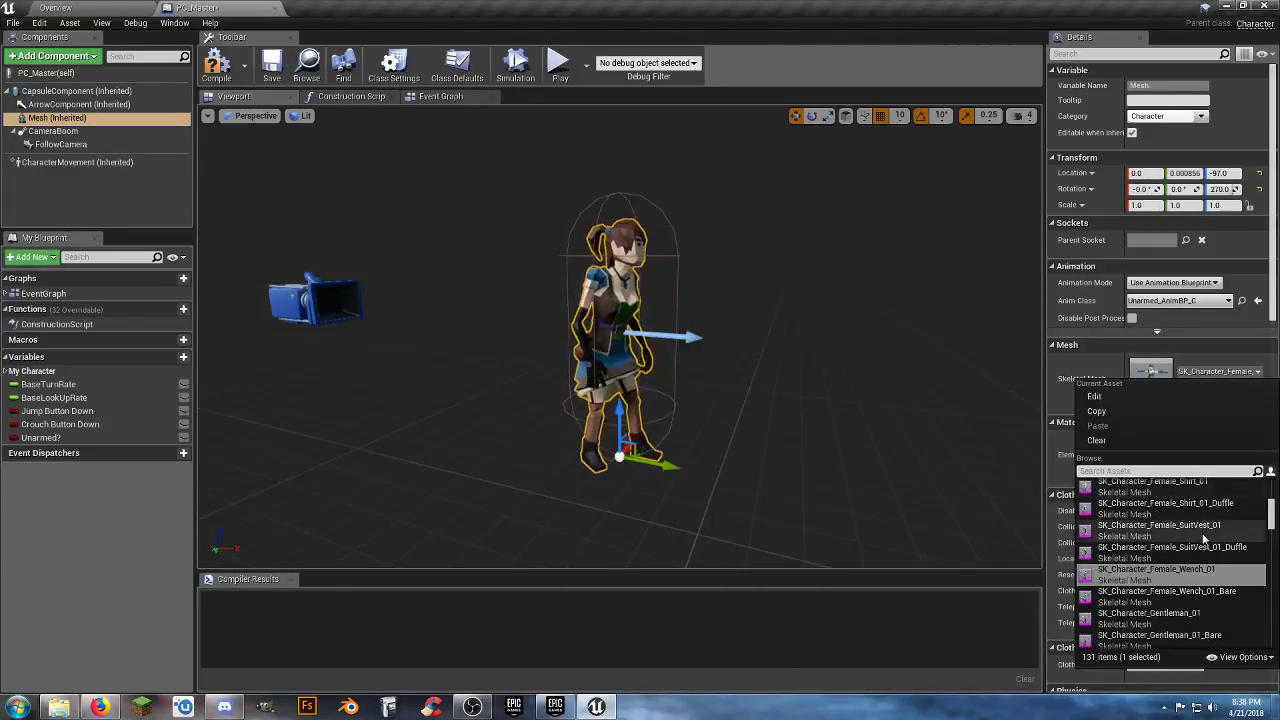
left_click(1180, 527)
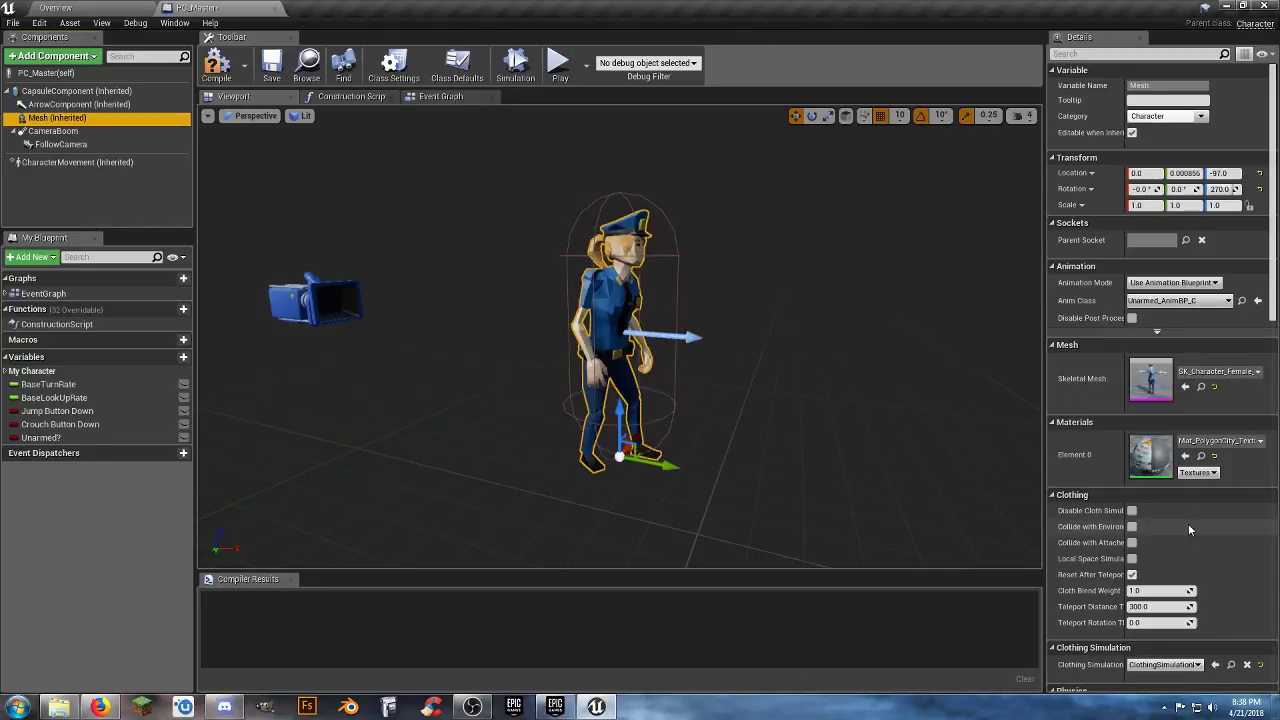
- Try SK_Character_Female_Overall_01 as the skeletal mesh and inspect the character up close from the front
left_click(1236, 373)
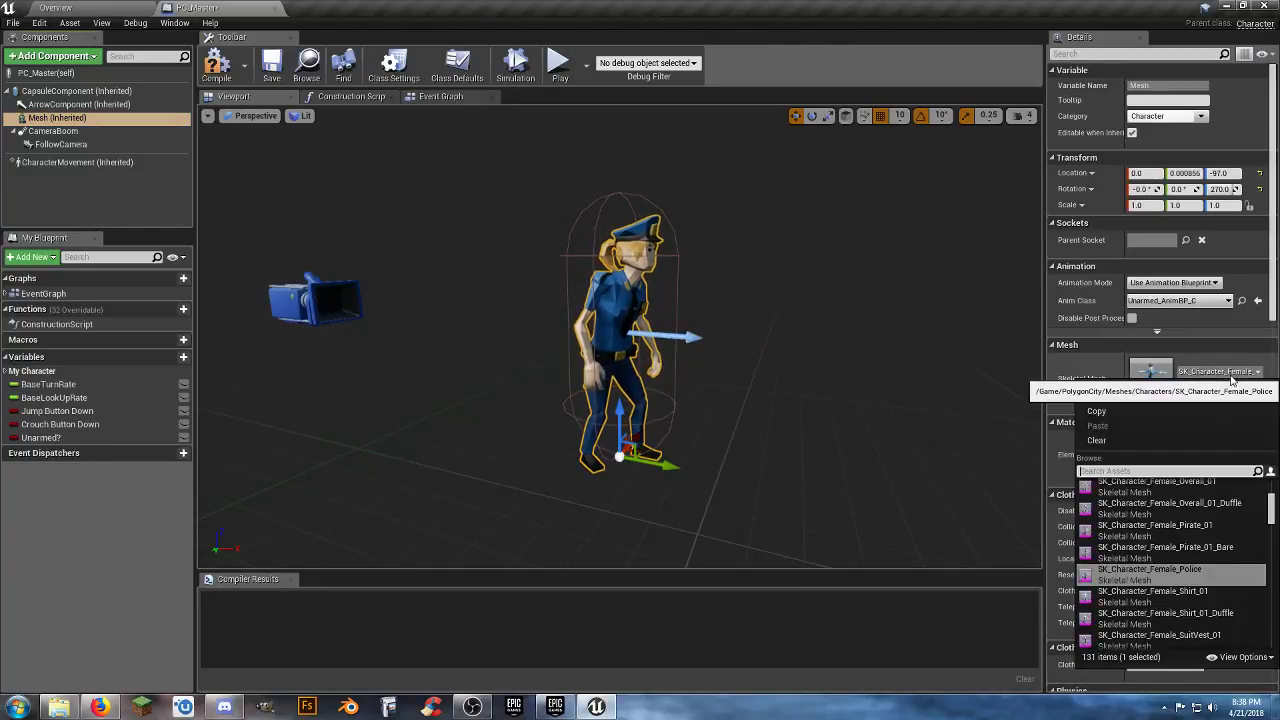
left_click(1198, 490)
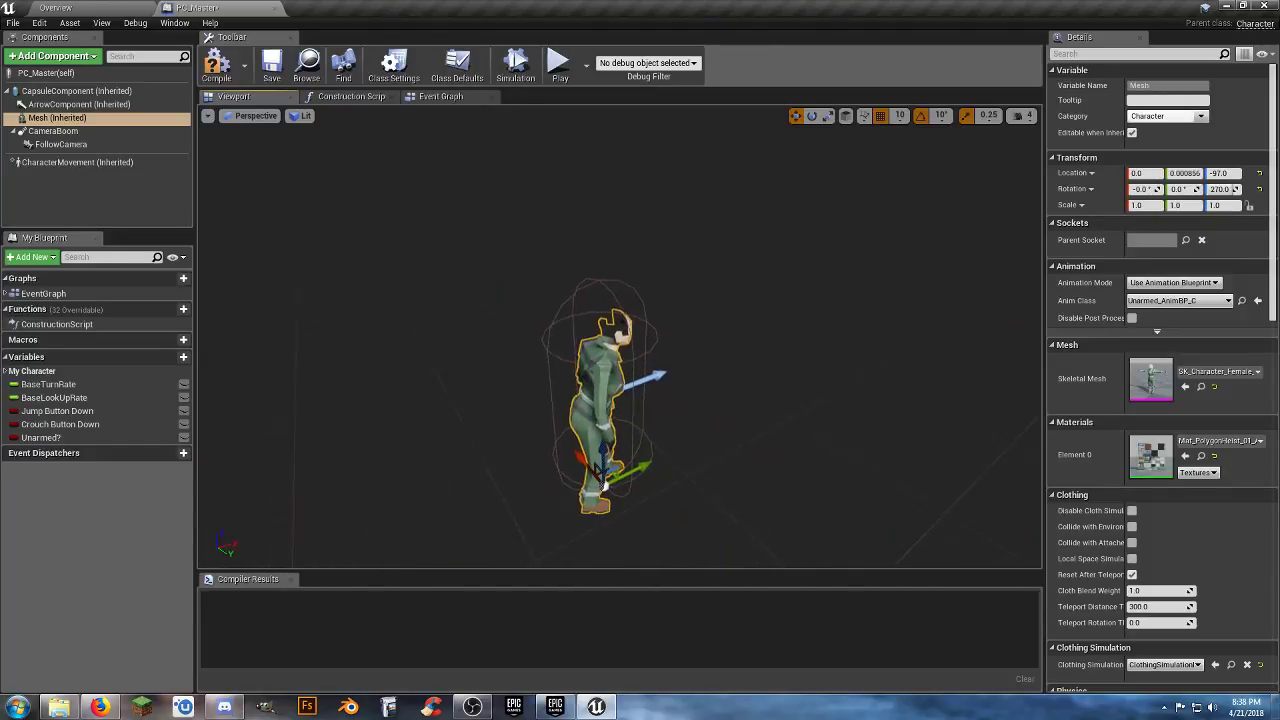
key("w")
right_click_drag(620, 337, 400, 380)
key("d")
key("a")
right_click_drag(676, 353, 770, 353)
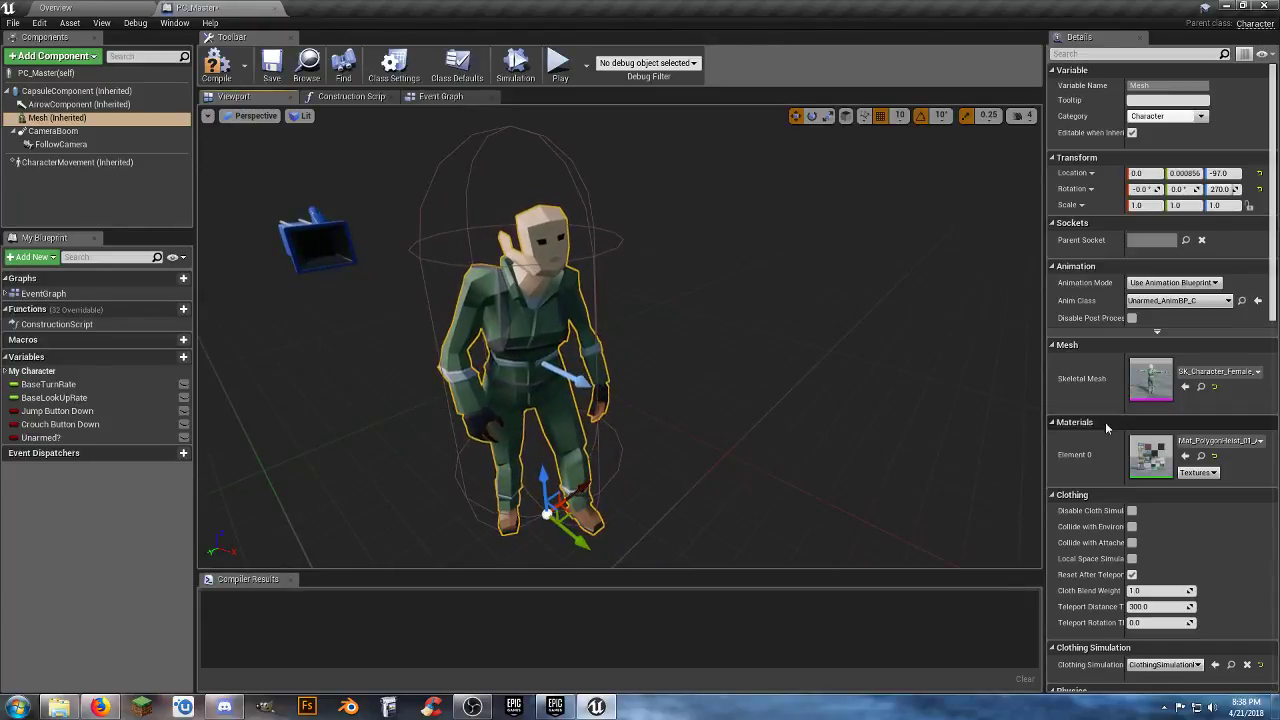
- Set the skeletal mesh to SK_Character_Skeleton_01, then save and close the PC_Master blueprint
left_click(1225, 371)
type("sk")
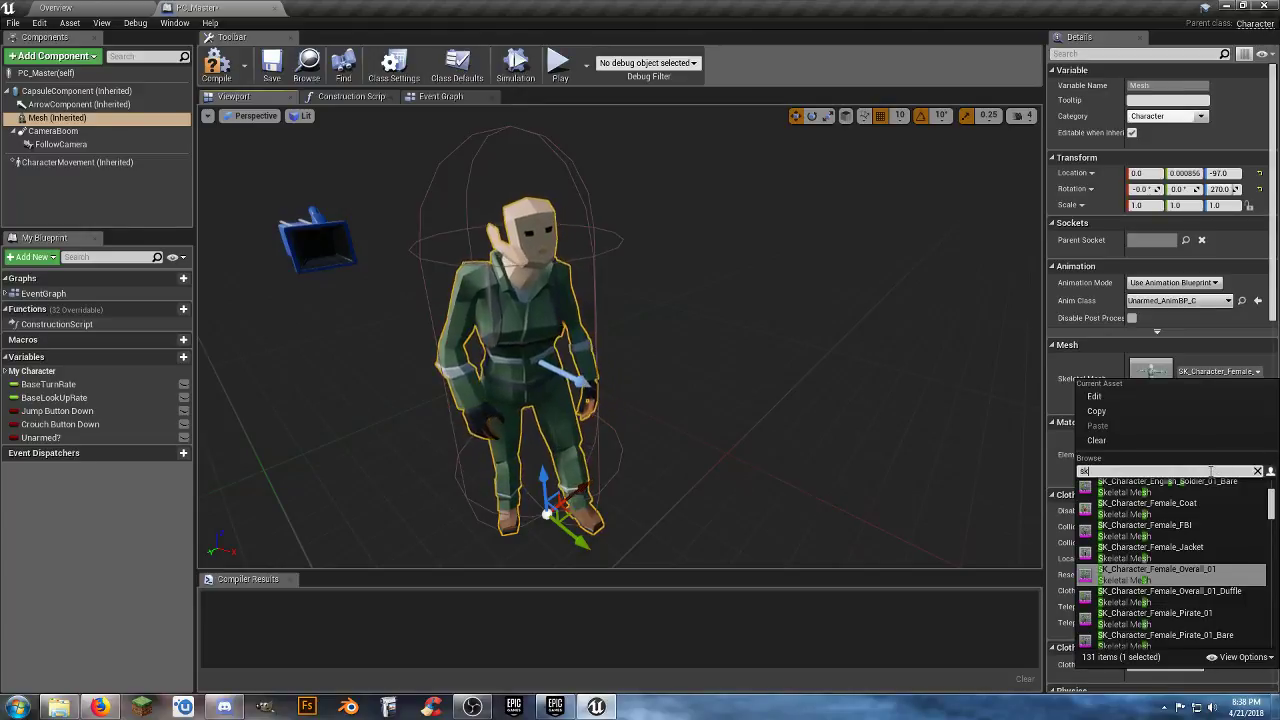
type("el")
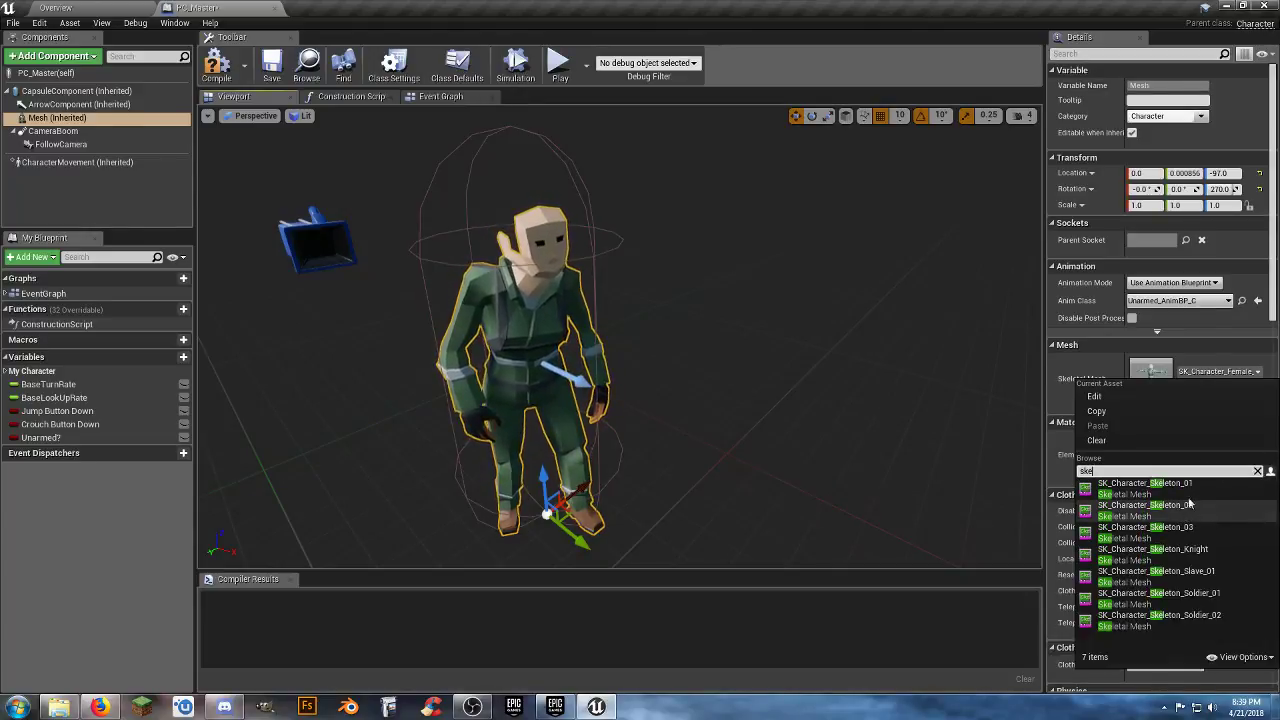
left_click(1191, 493)
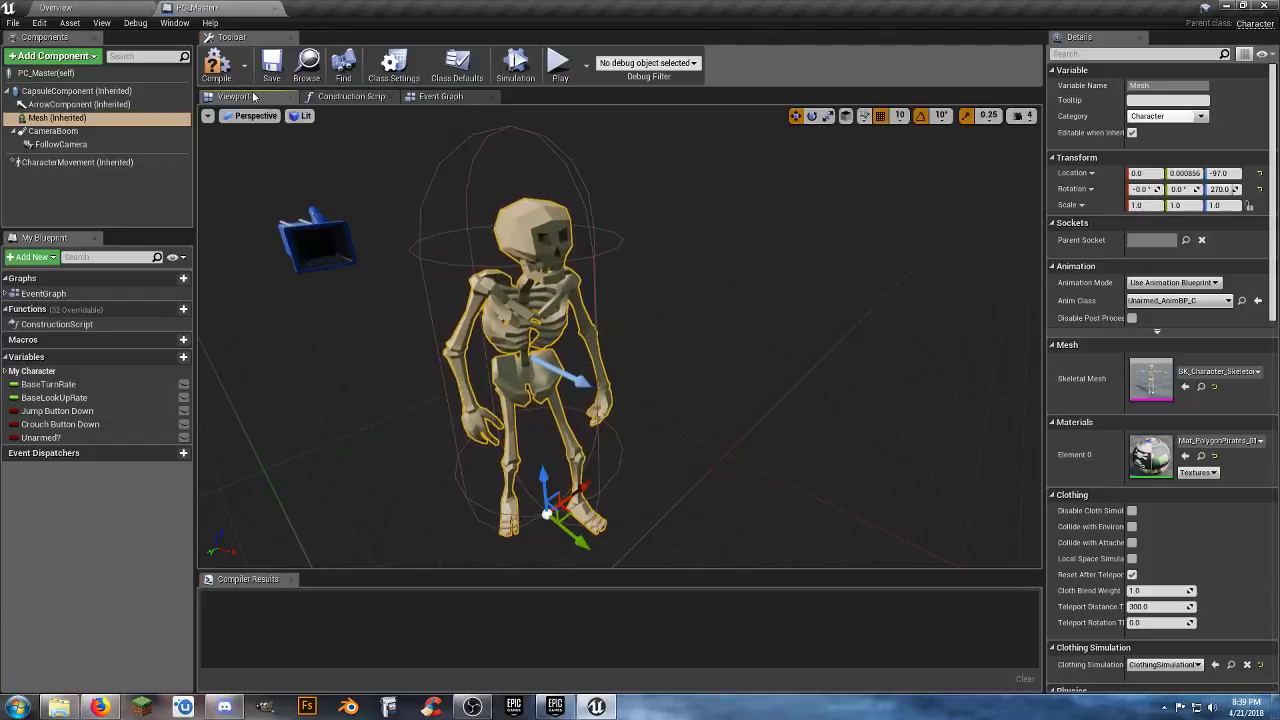
left_click(270, 66)
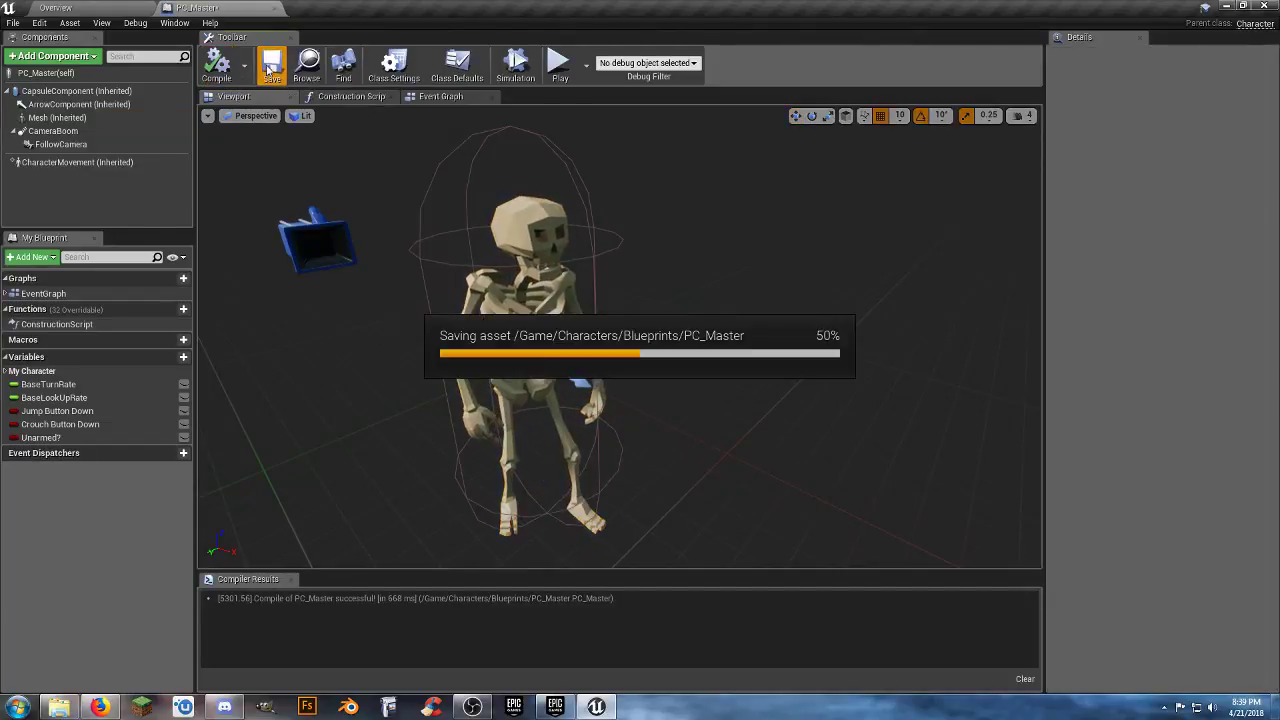
left_click(274, 10)
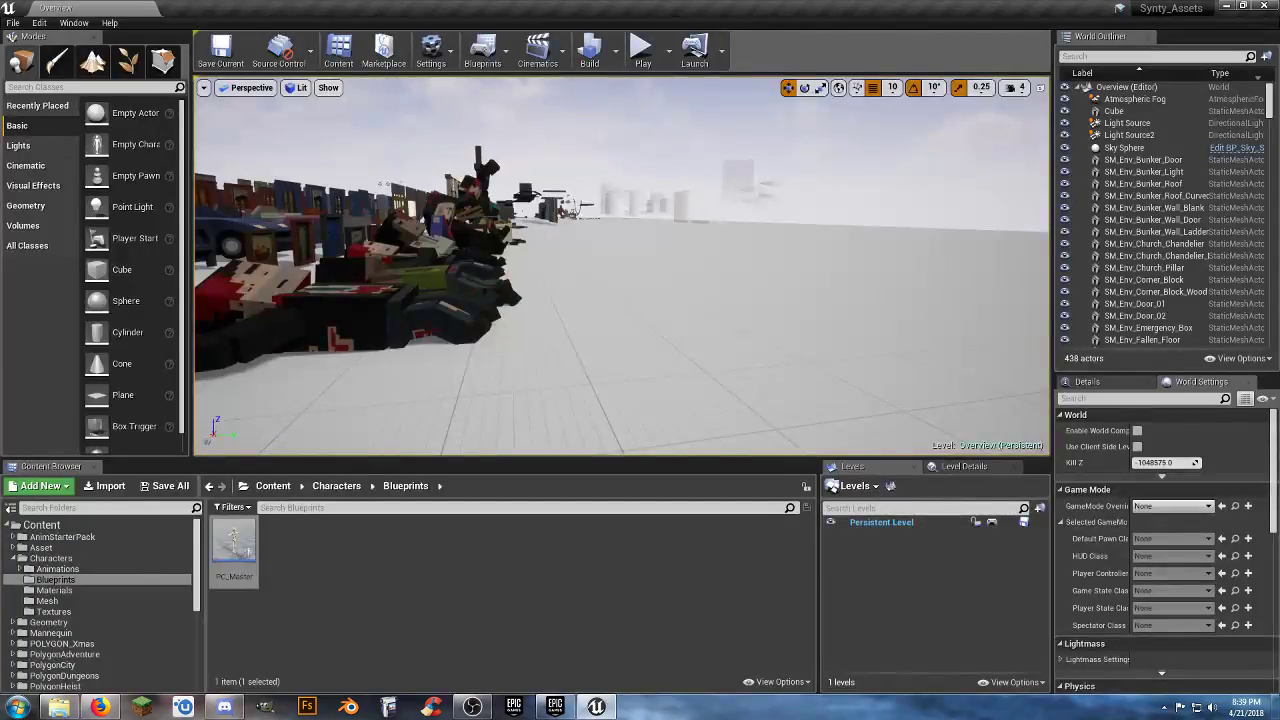
- Play the Overview level and run the skeleton along the row of small props to the green circuit boards
left_click(643, 50)
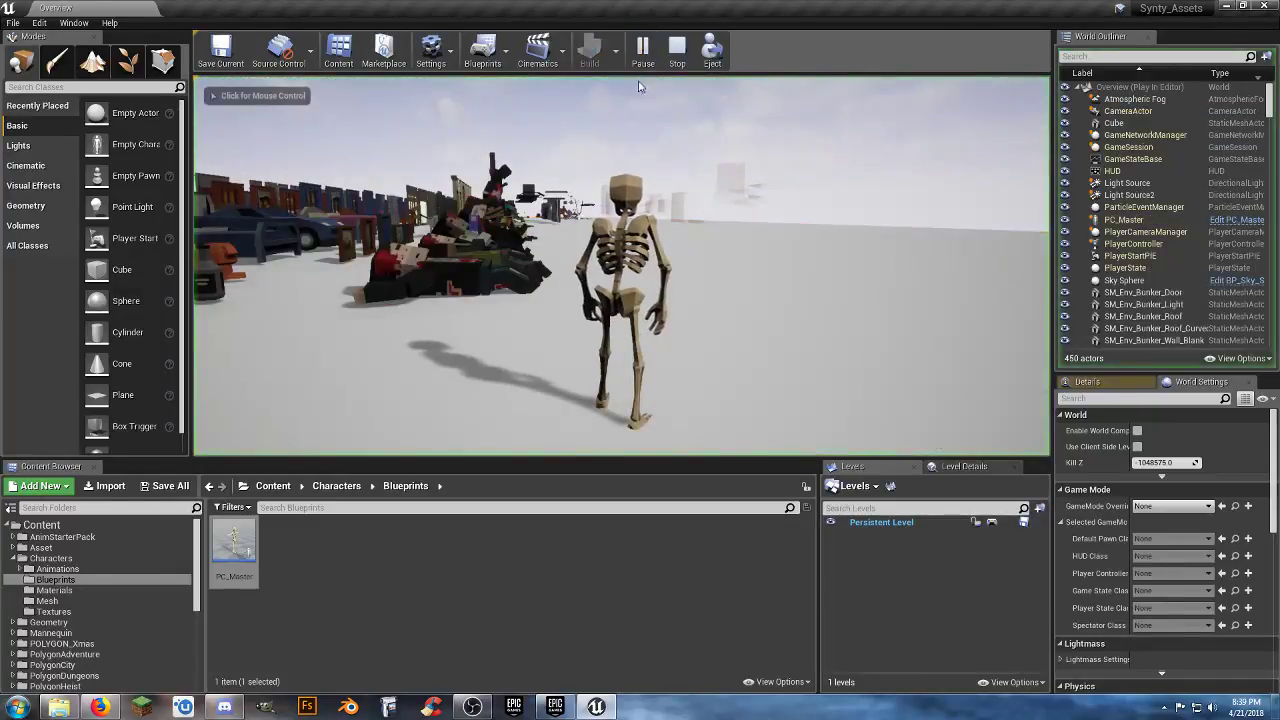
left_click(603, 241)
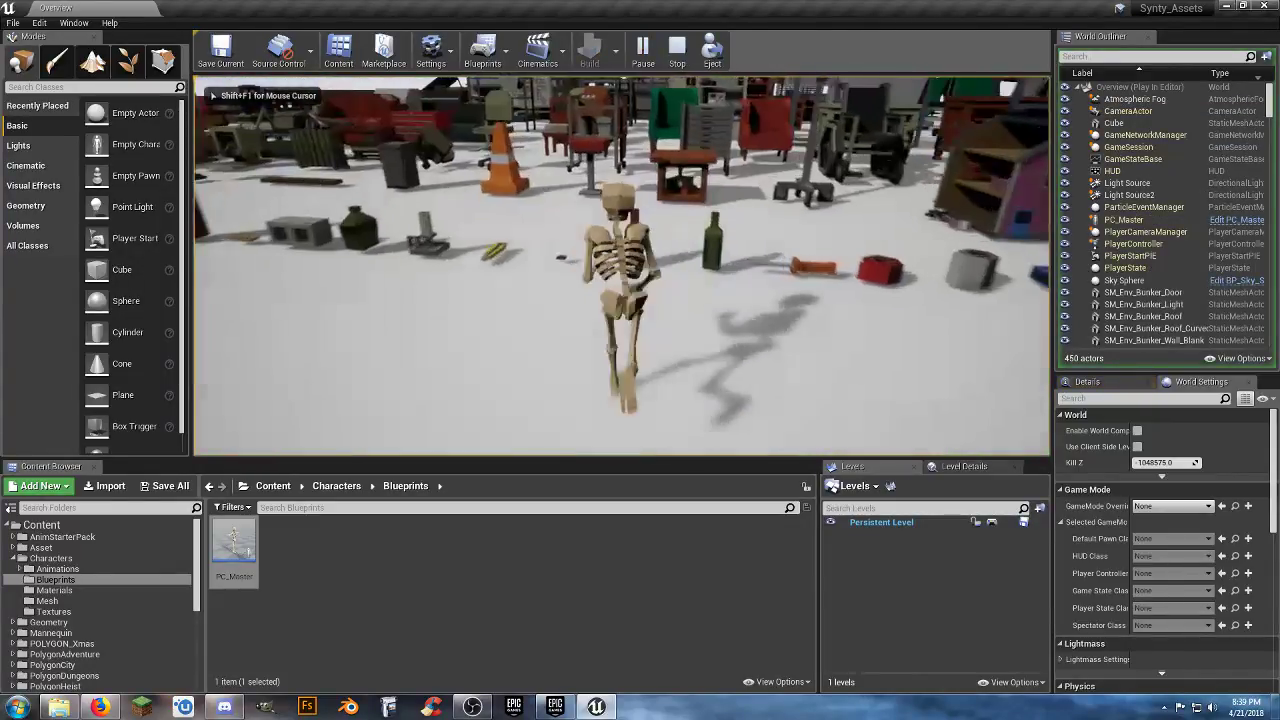
key("w")
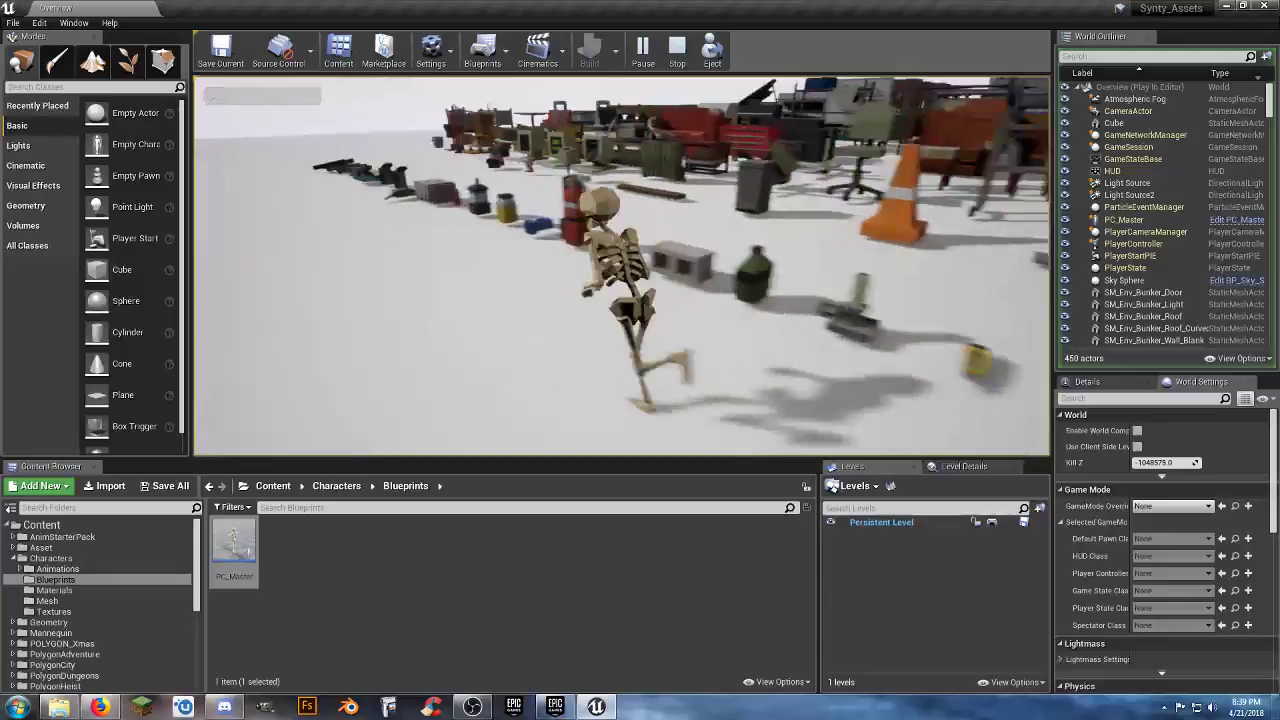
key("w")
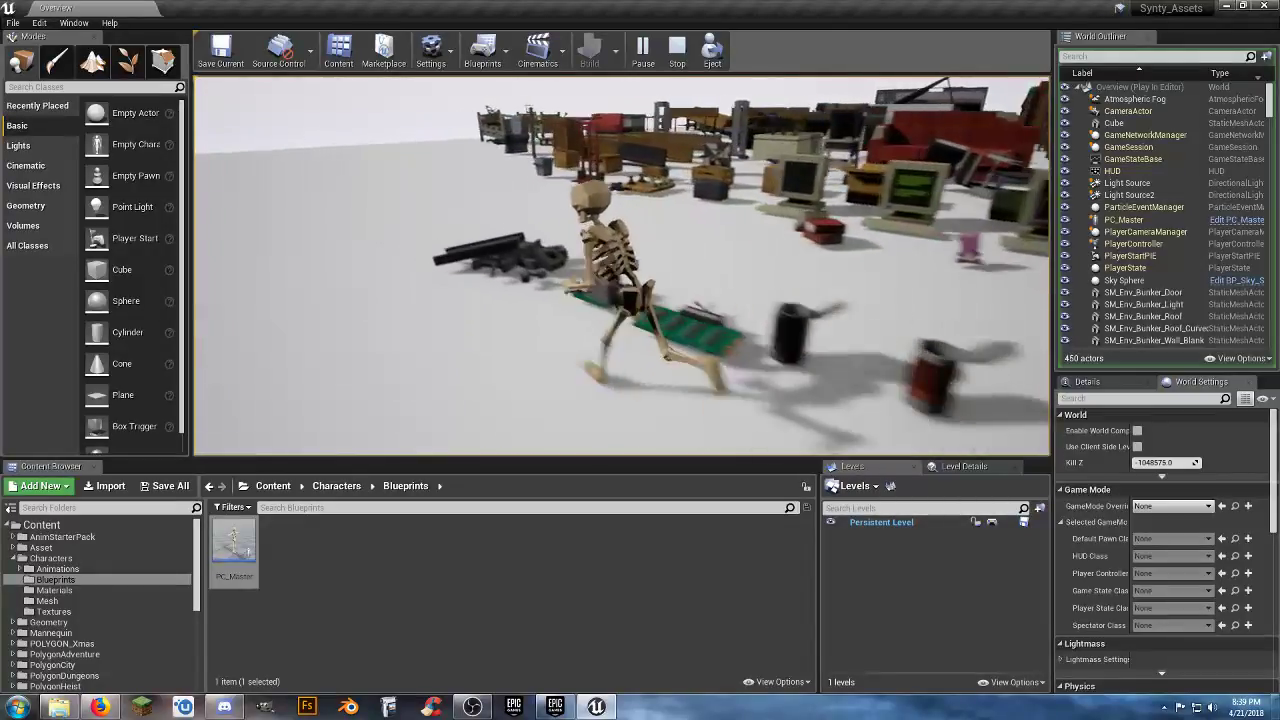
key("w")
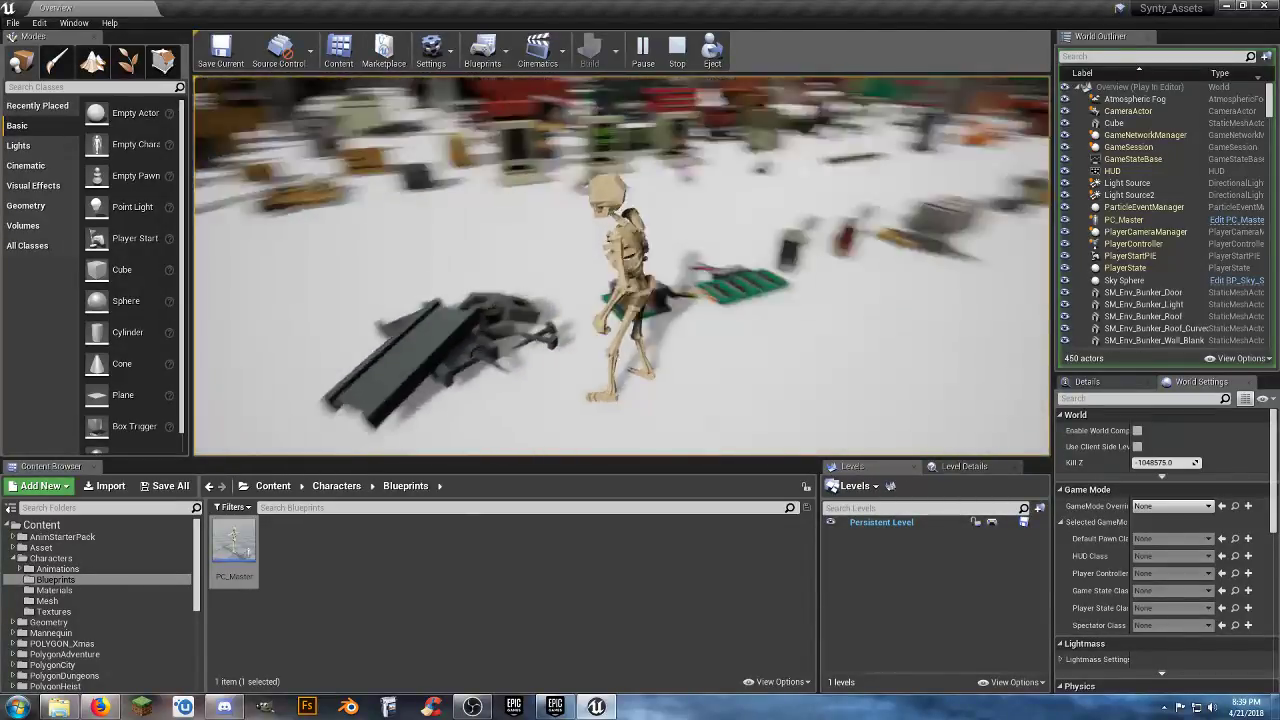
key("a")
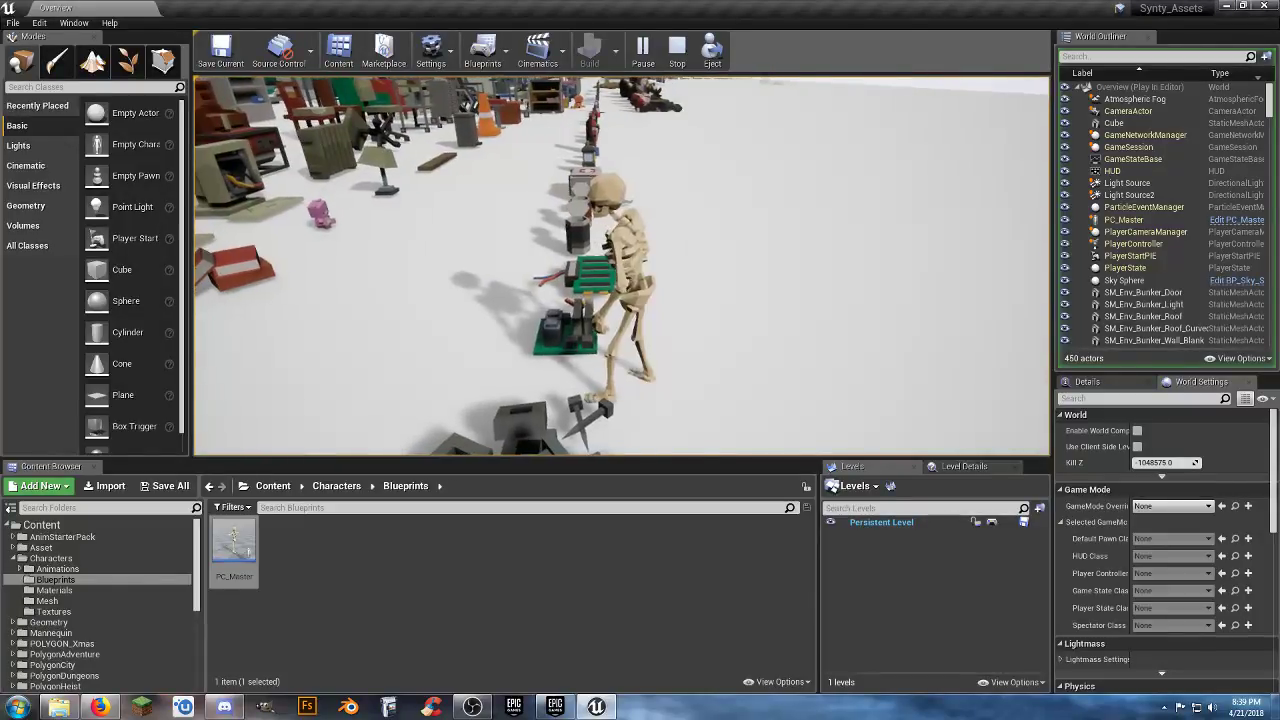
- Run the skeleton past the scrap pile and wooden cross over to the toilet
key("w")
key("w")
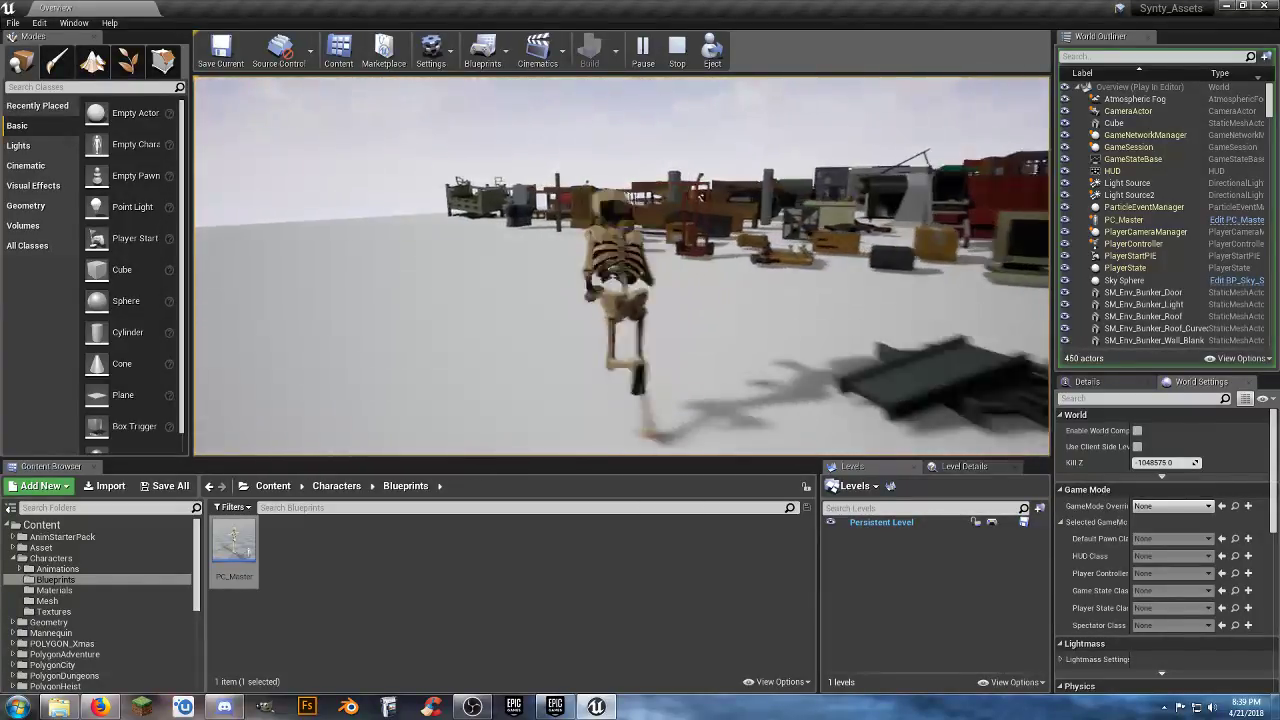
key("a")
key("w")
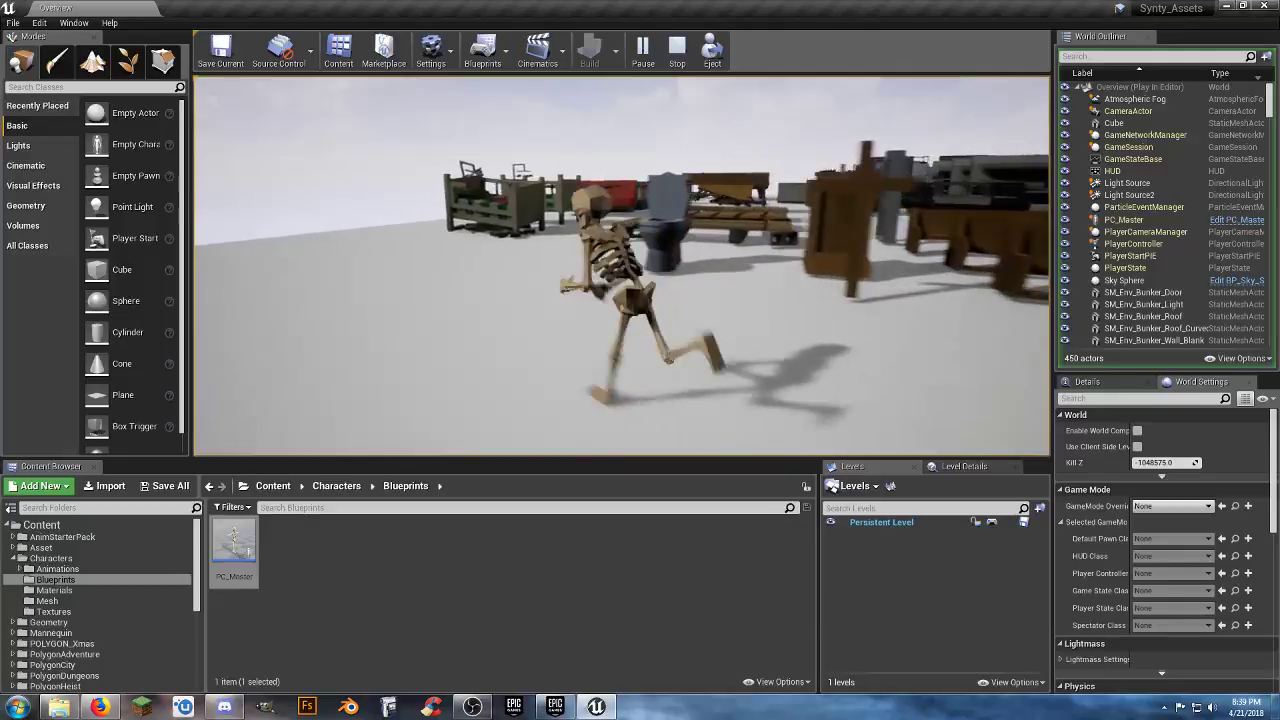
key("w")
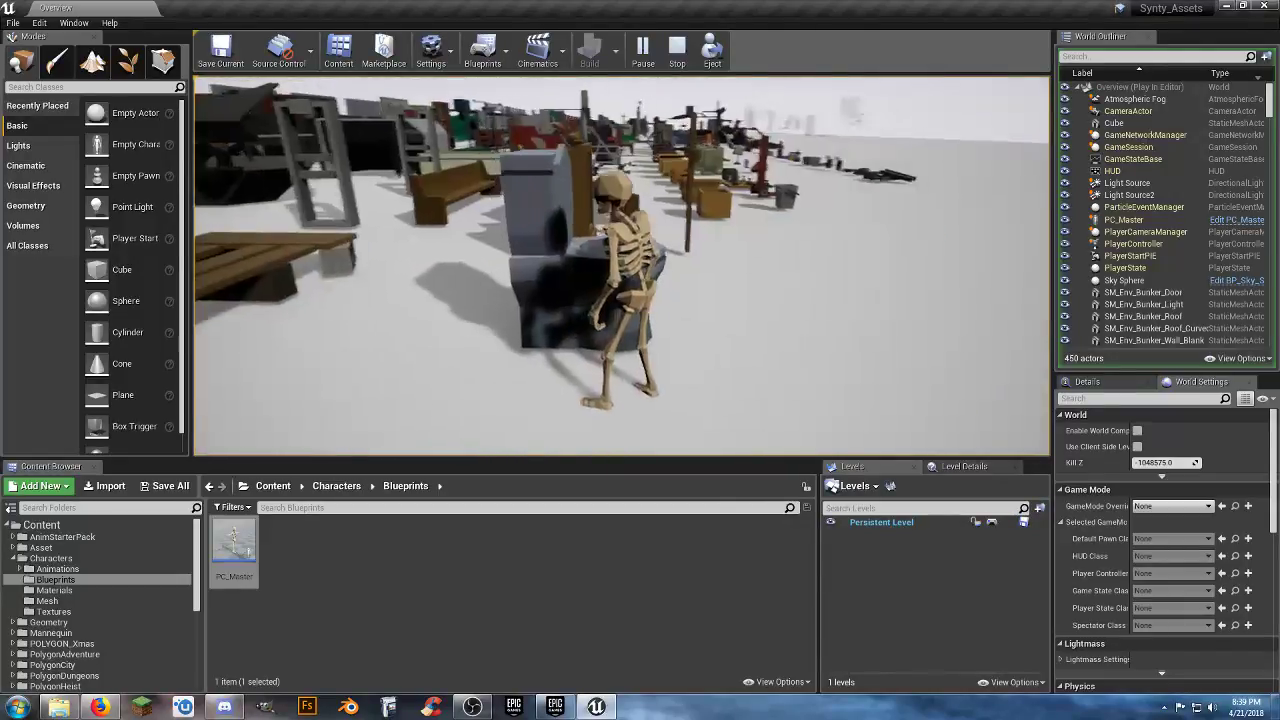
- Try to jump the skeleton onto the toilet from different sides to test its collision
key("space")
key("s")
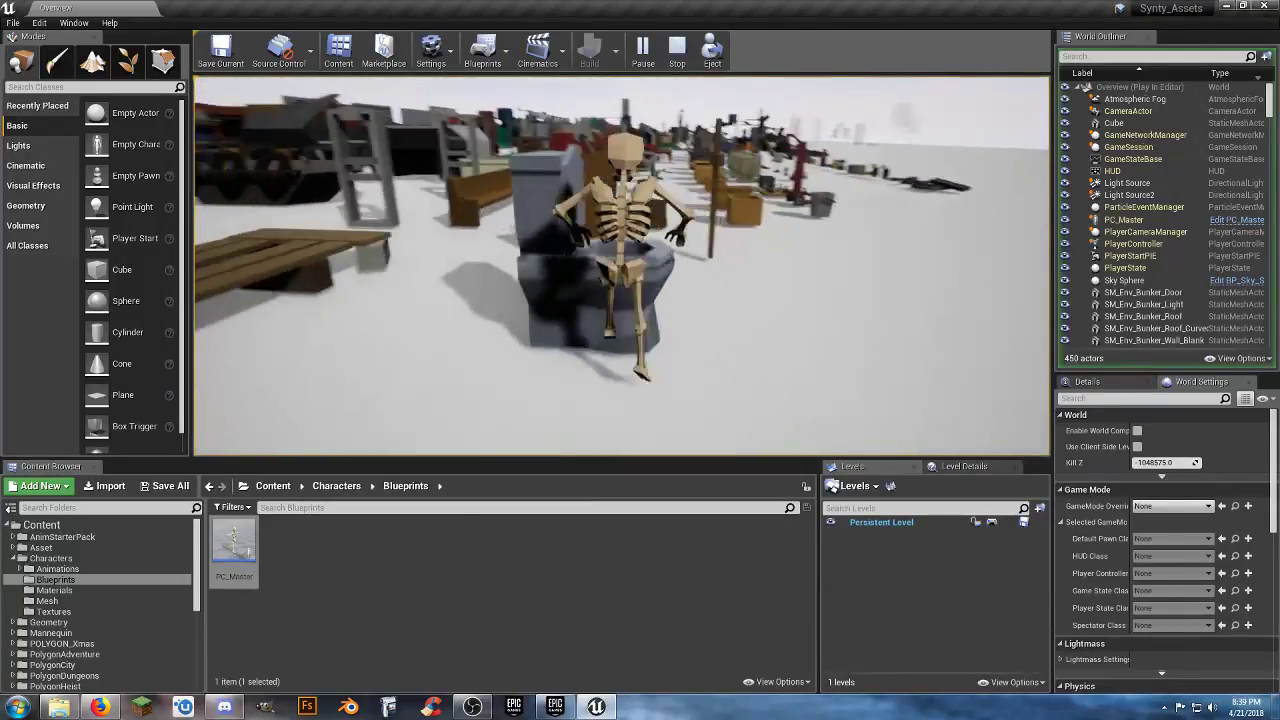
key("w")
key("space")
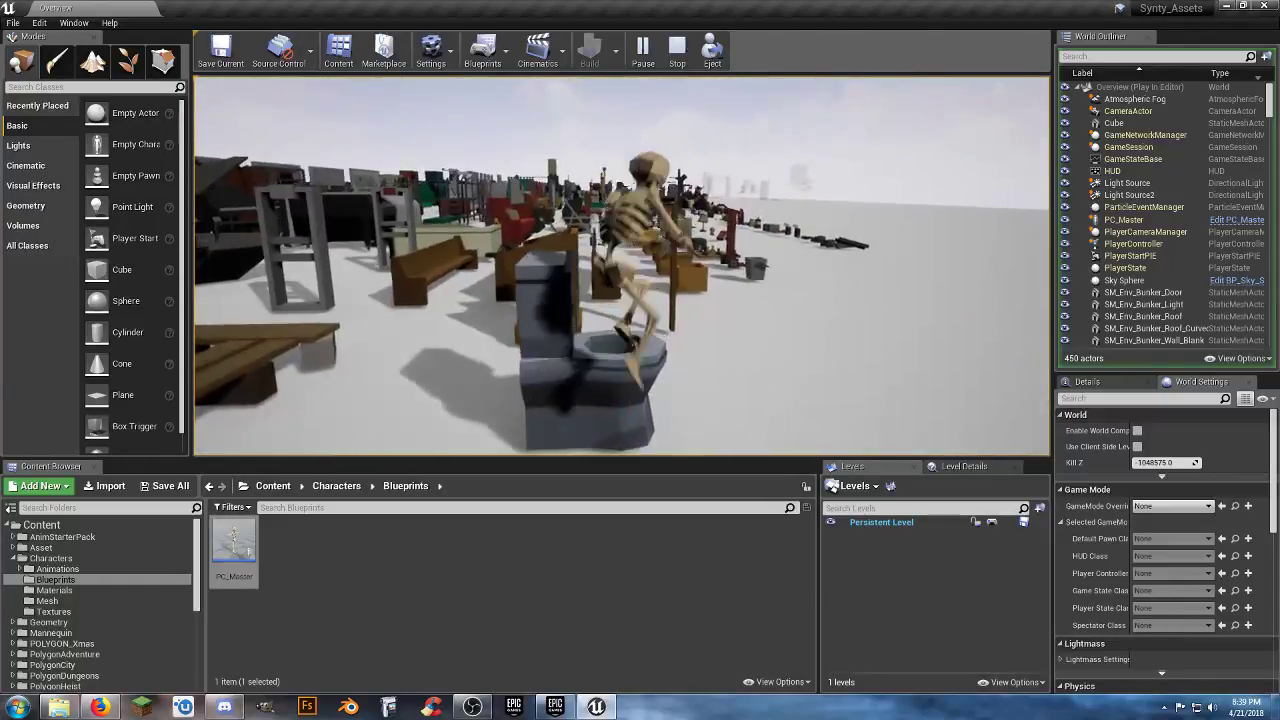
key("space")
key("d")
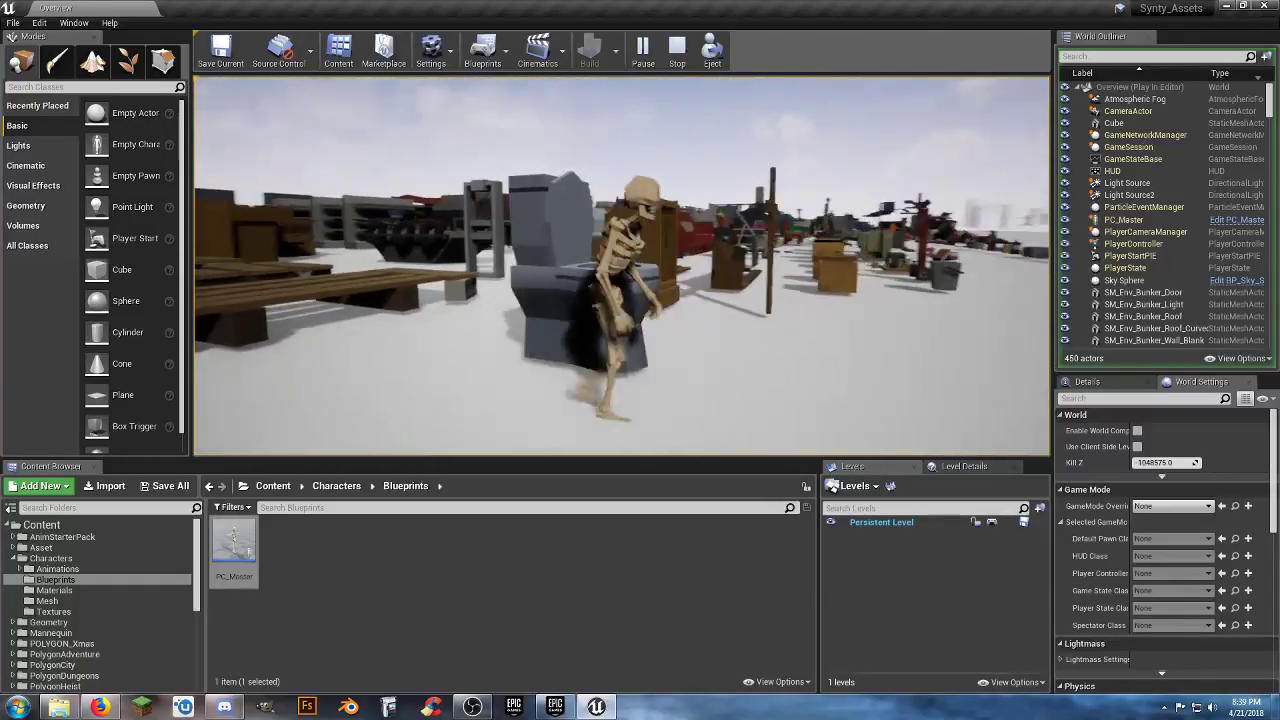
key("space")
key("w")
key("s")
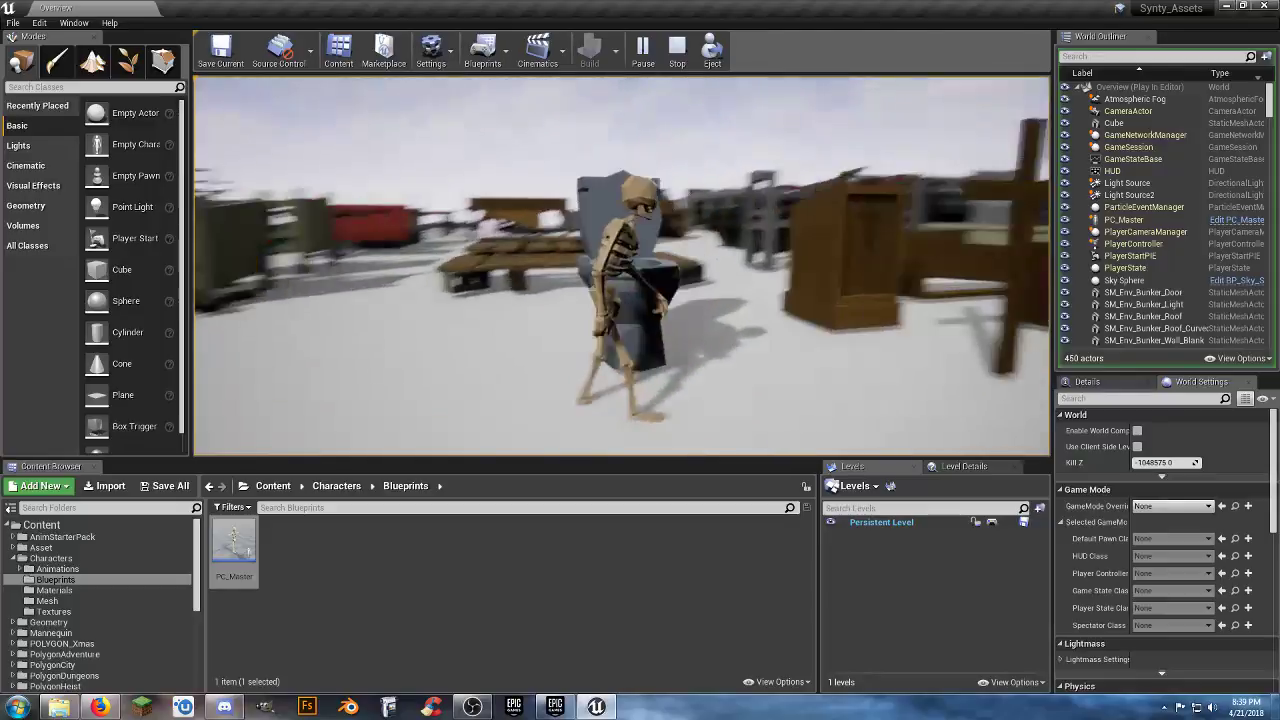
key("space")
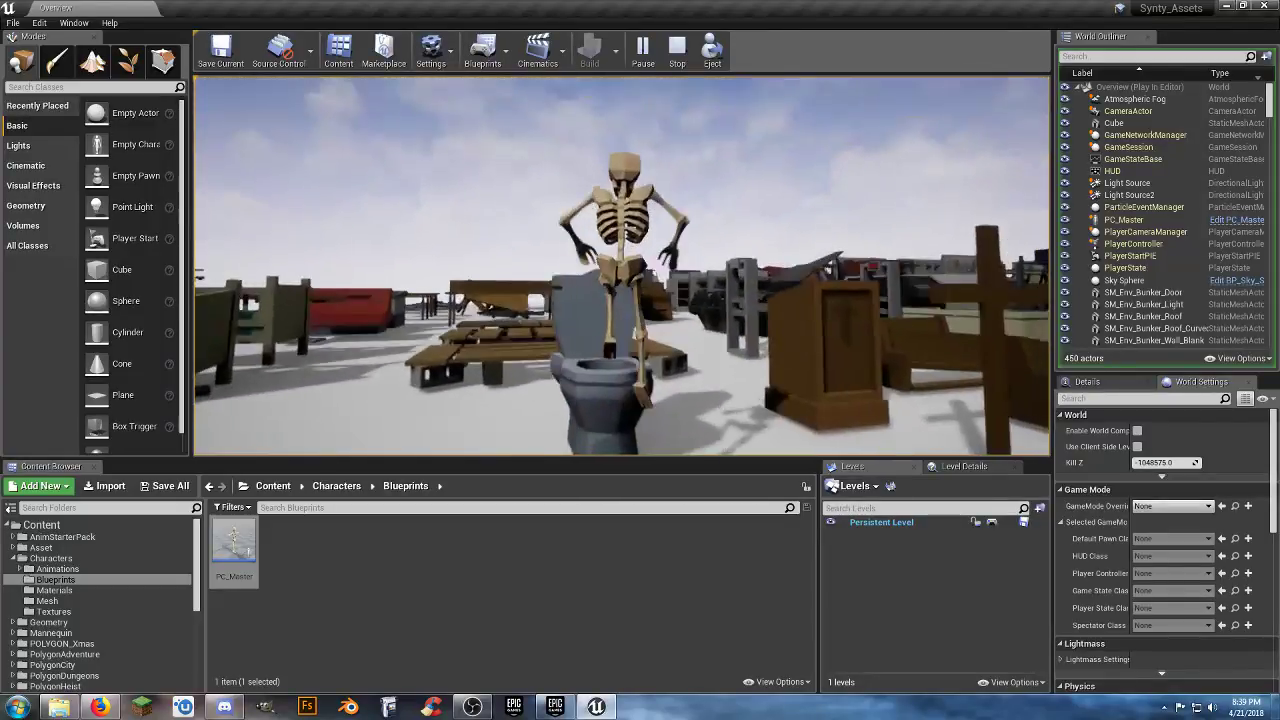
key("space")
key("w")
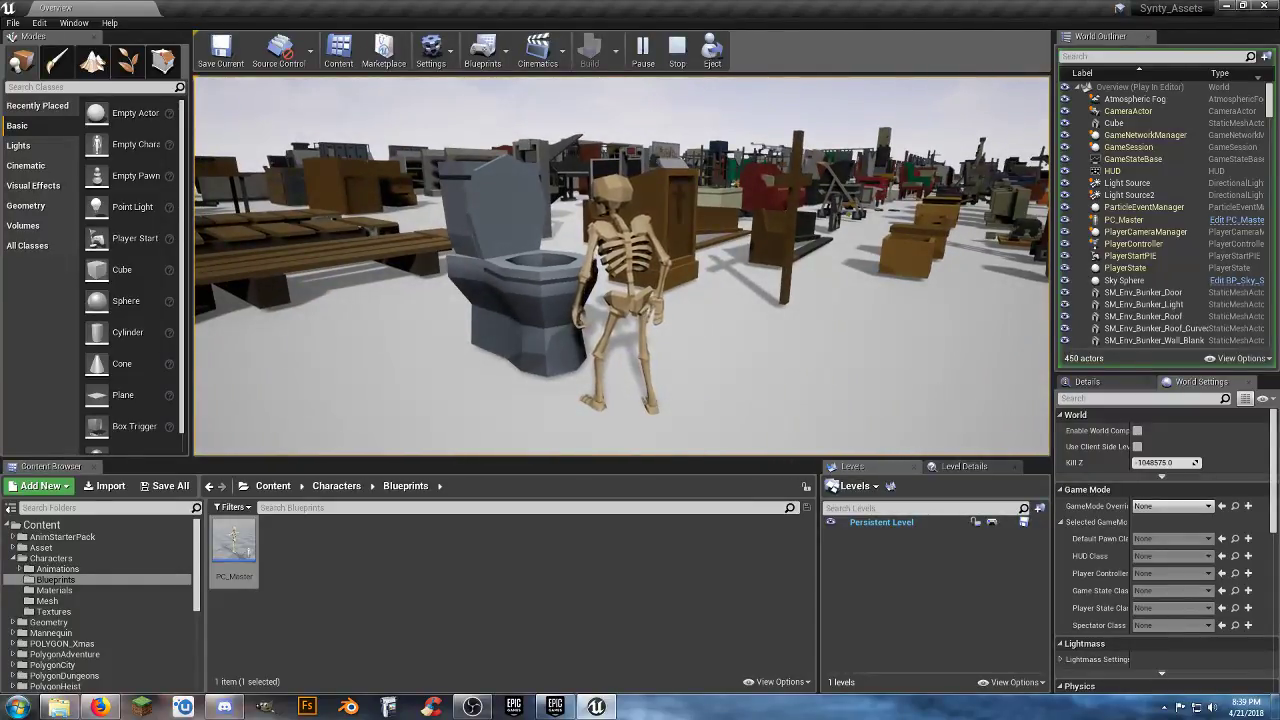
- Run the skeleton from the toilet past the wooden pews to the bathtub and jump into it
key("a")
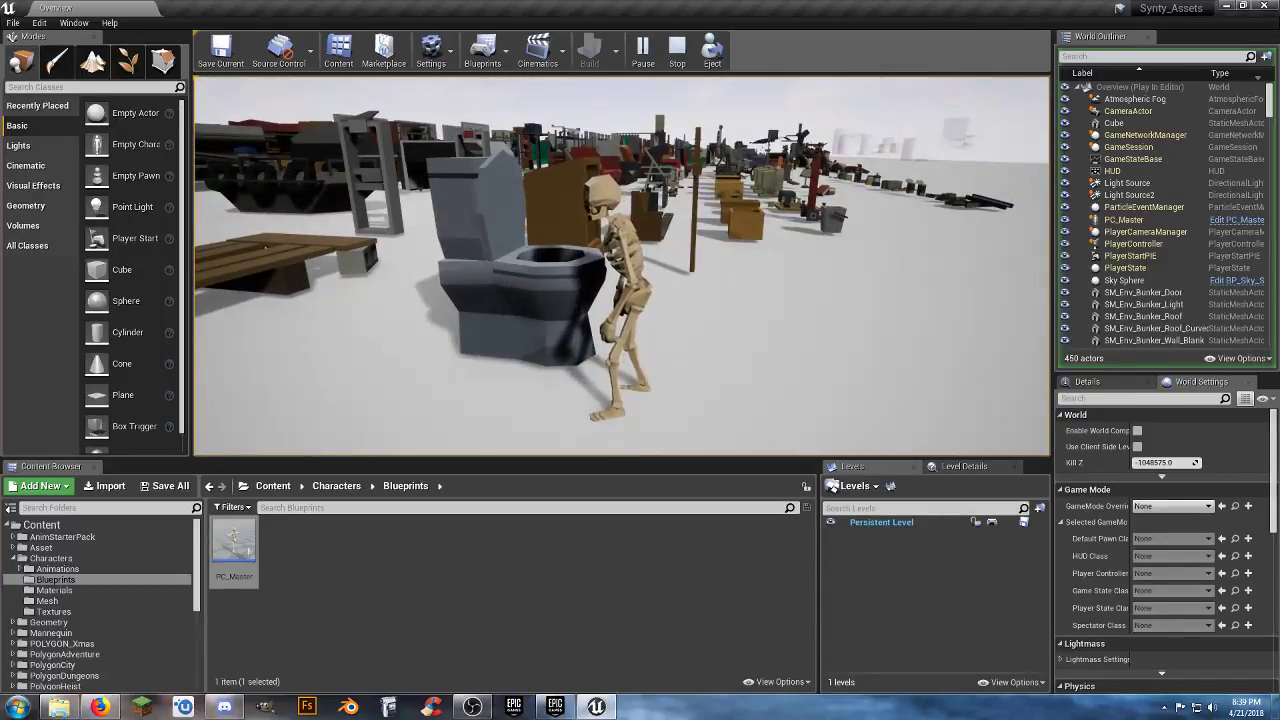
key("w")
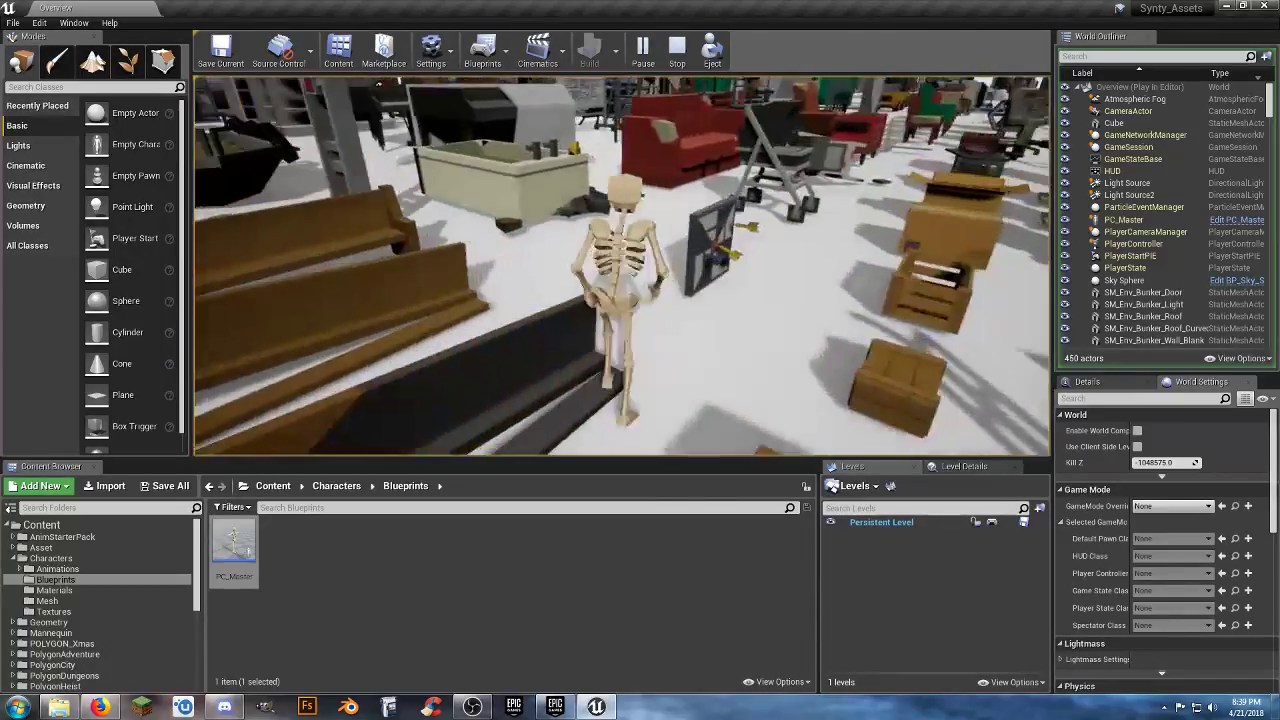
key("w")
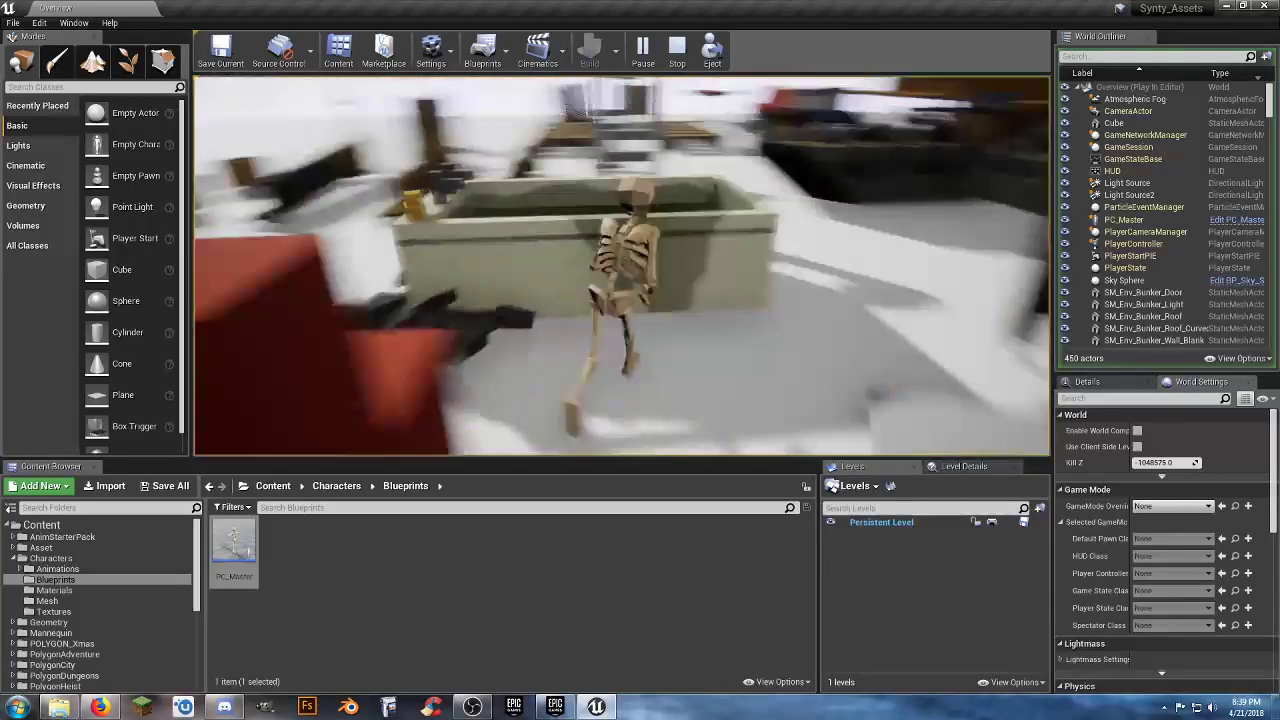
key("w")
key("space")
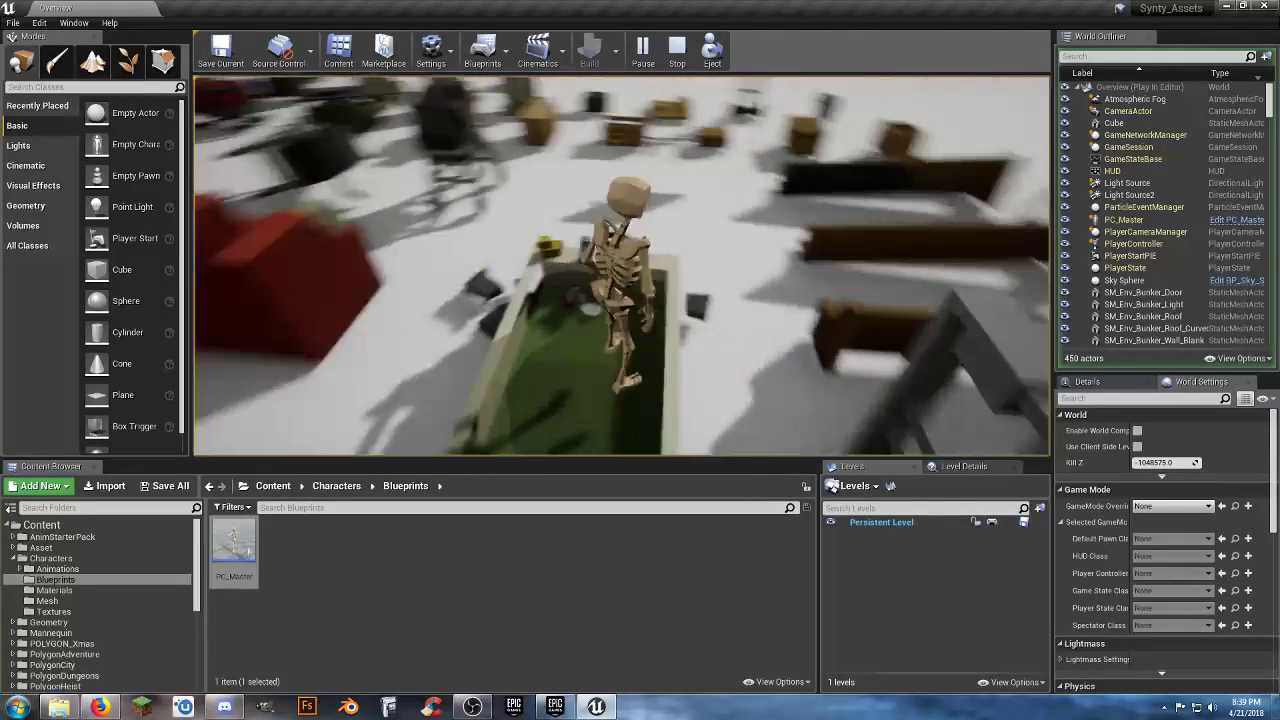
key("s")
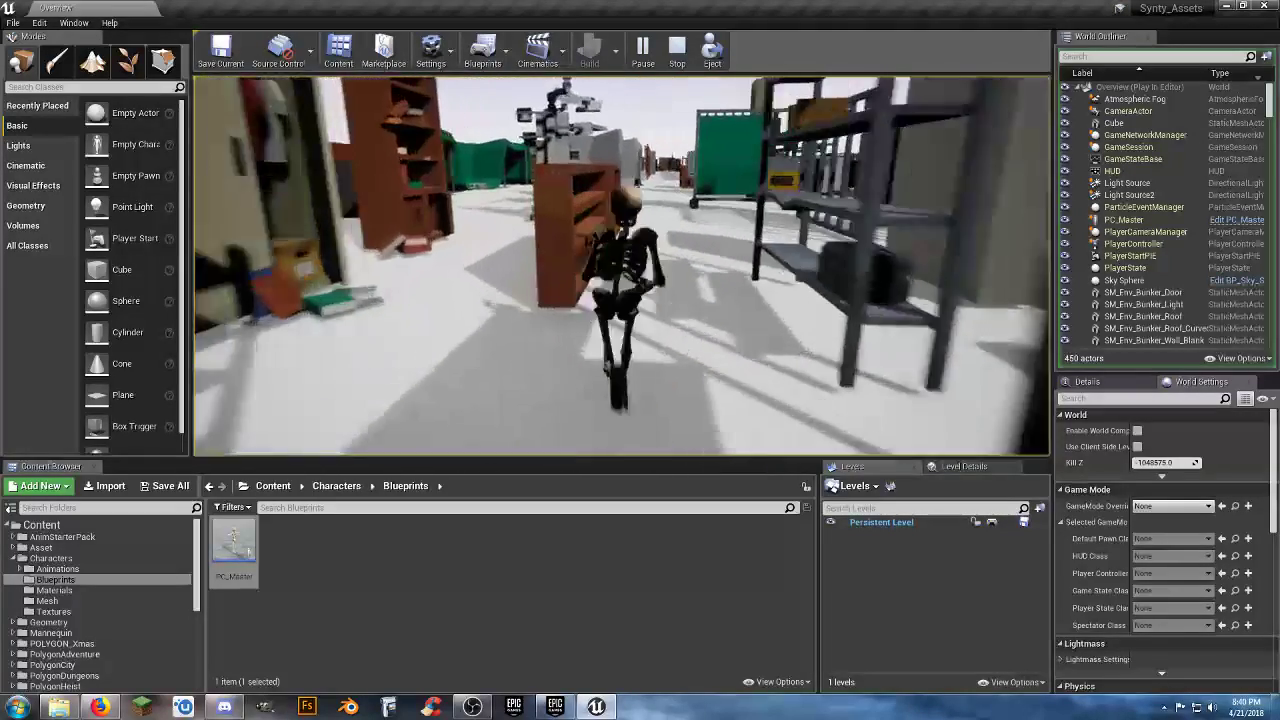
- Run the skeleton past the shelves and the wooden debris, and through the green rubble pile
key("s")
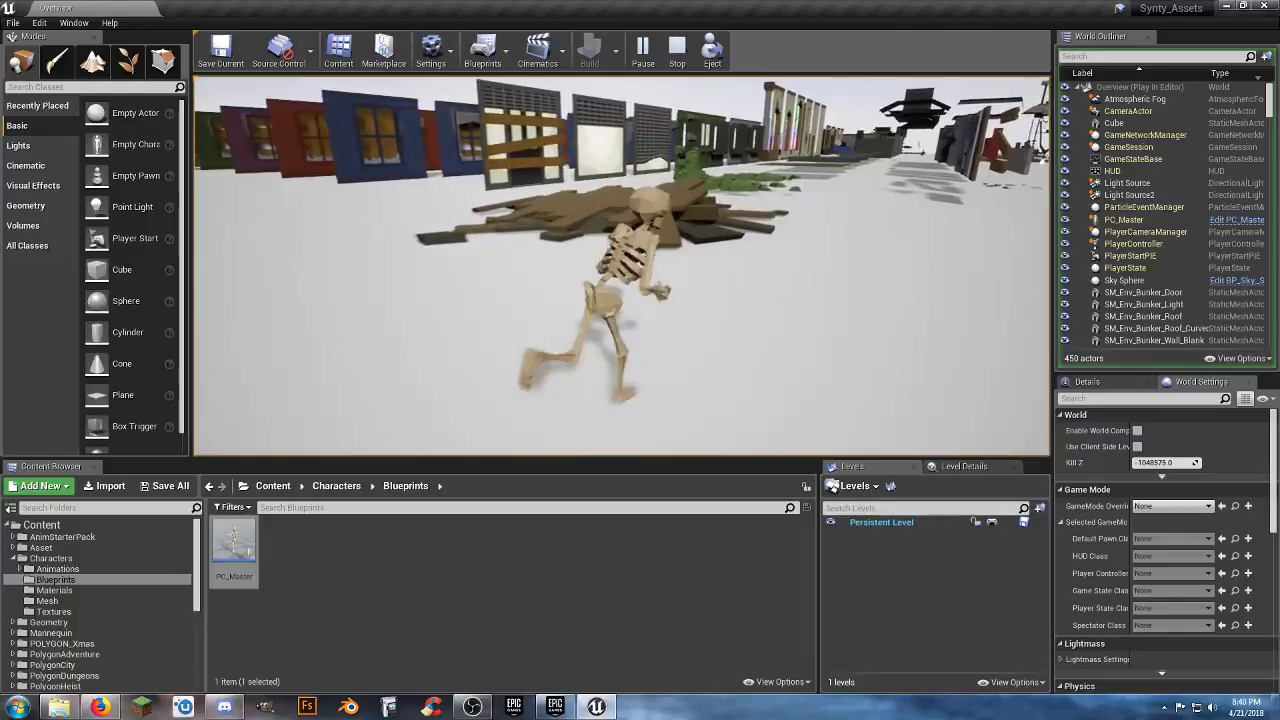
key("w")
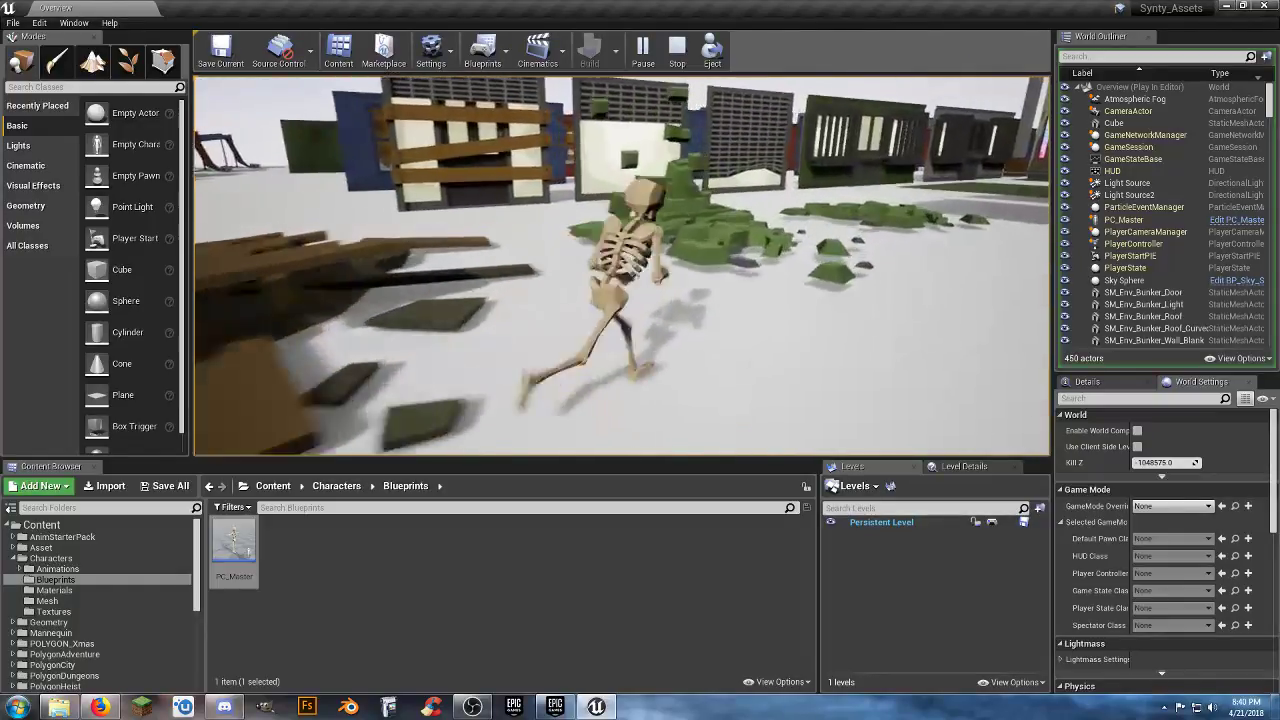
key("w")
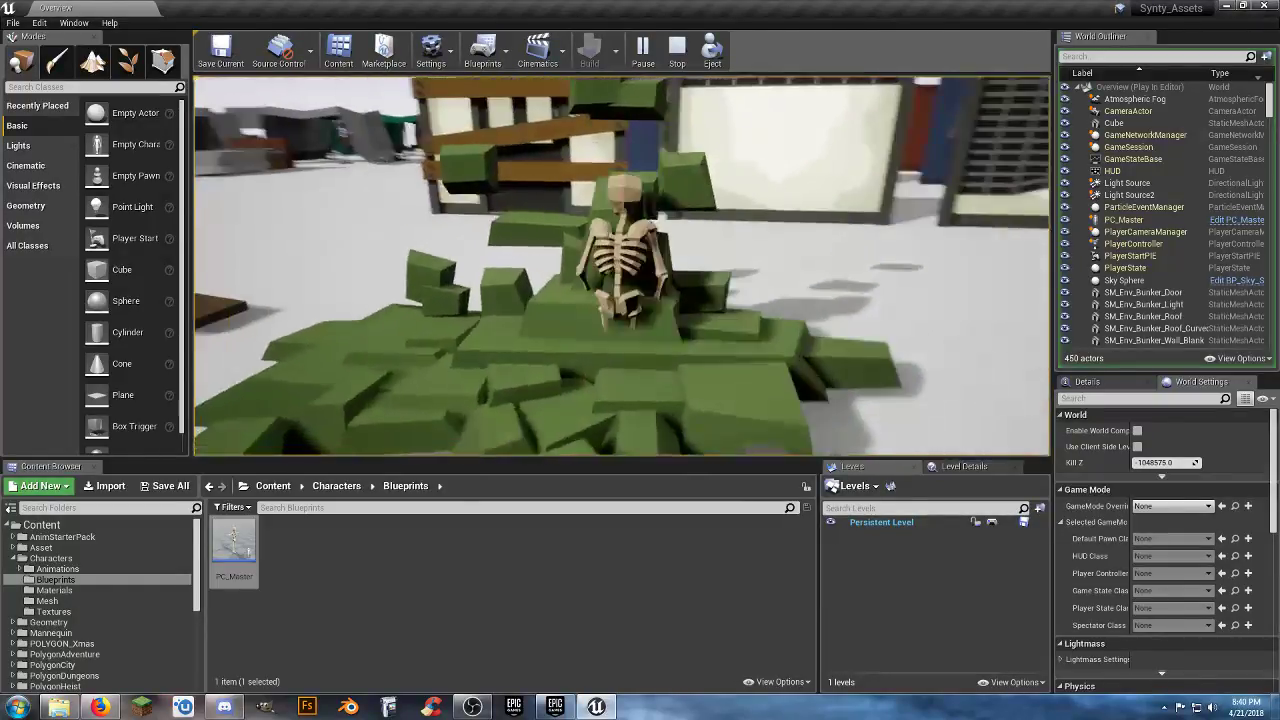
key("w")
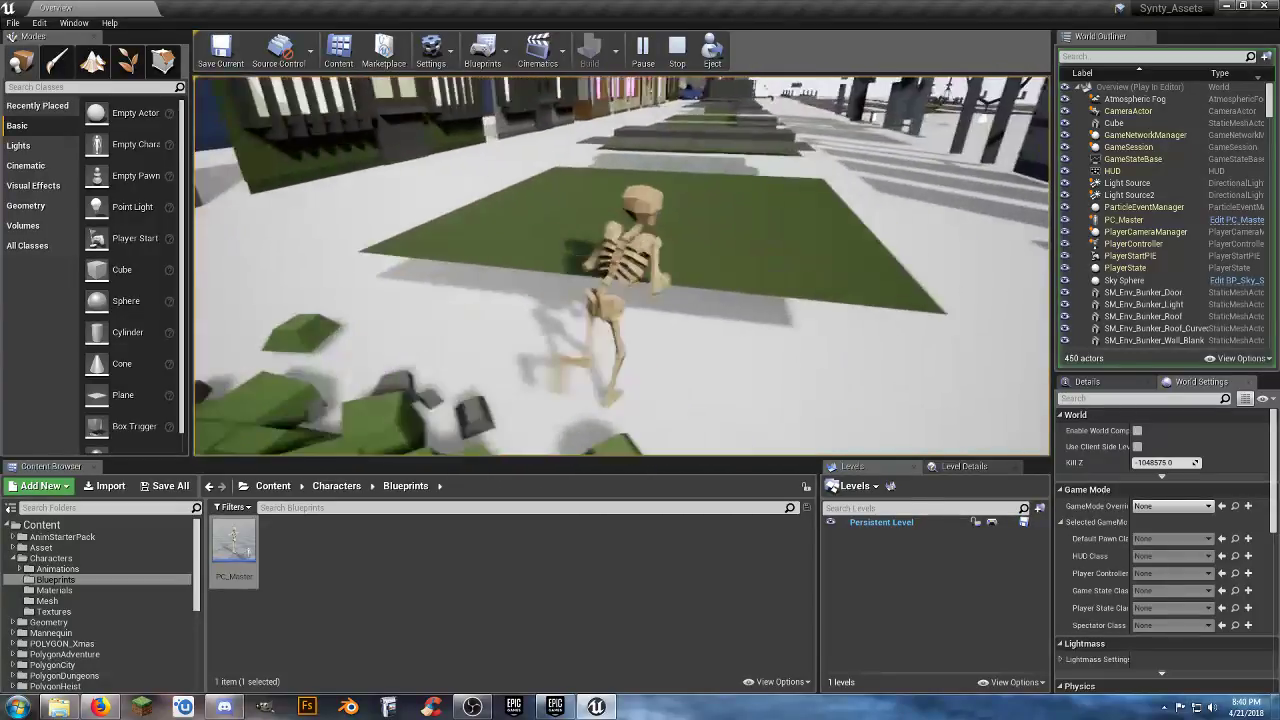
- Run the skeleton over the green and gray floor tiles and along the wall pieces, and end the play session
key("w")
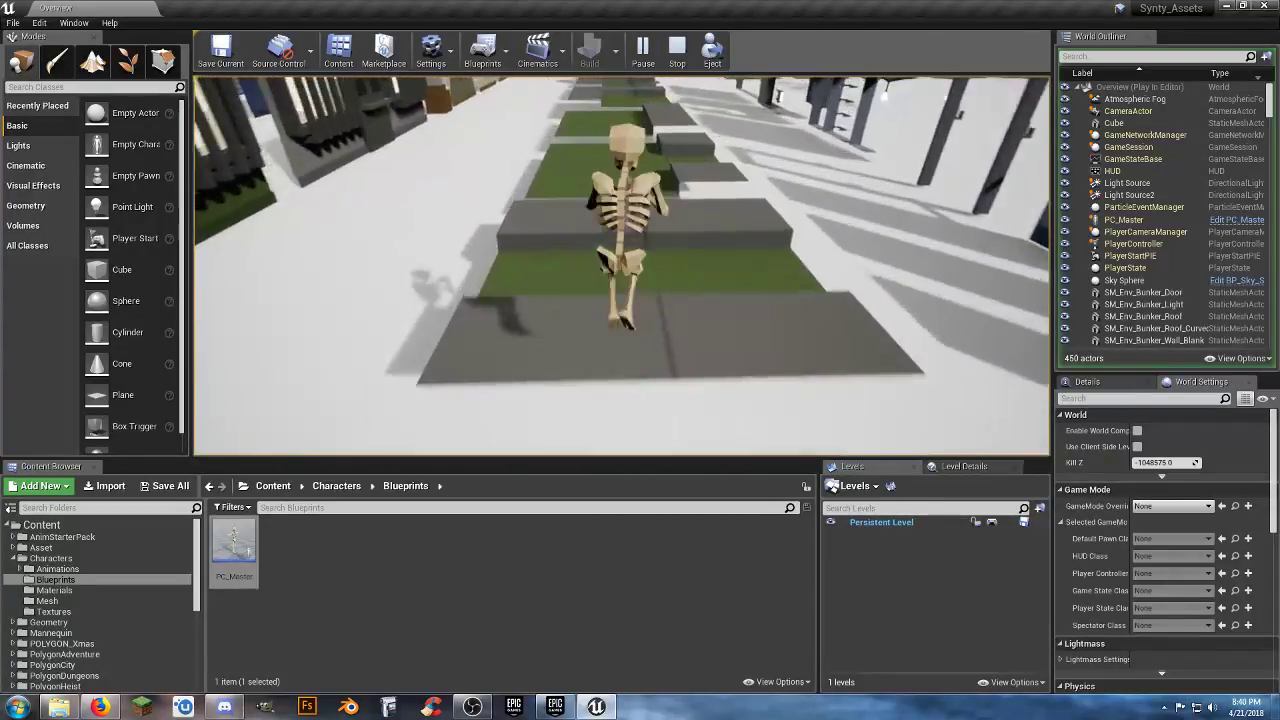
key("s")
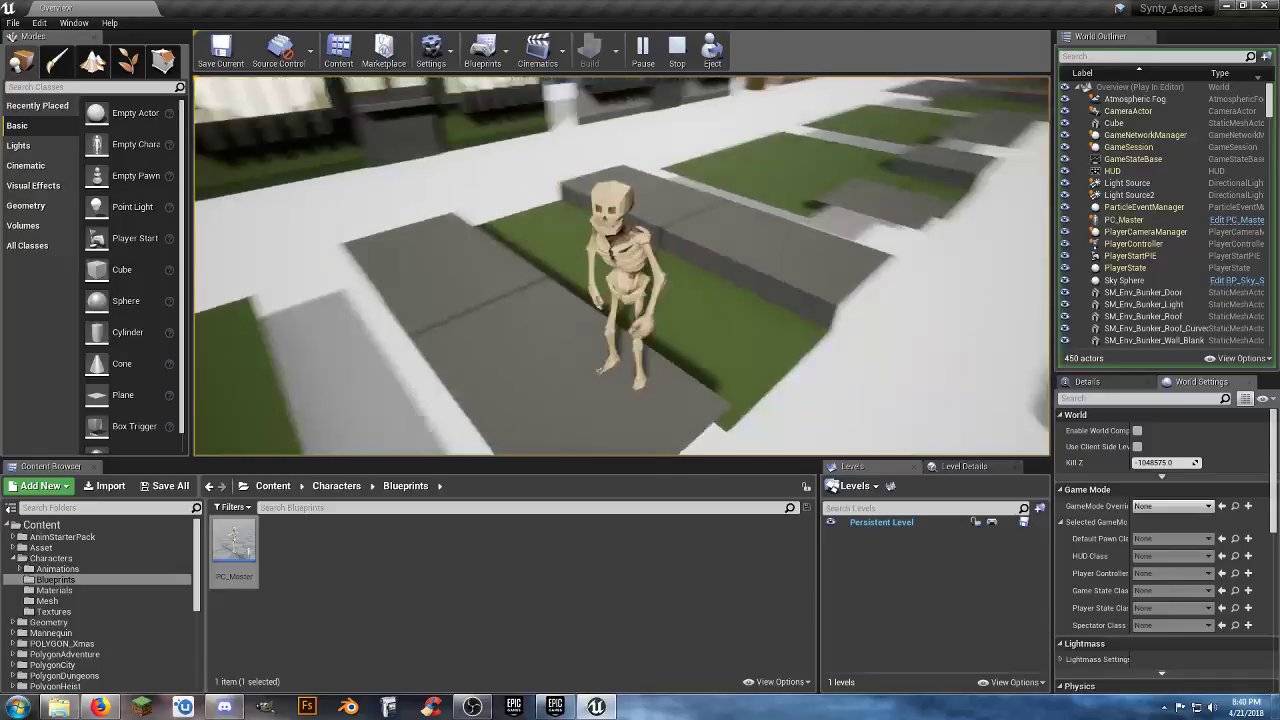
key("w")
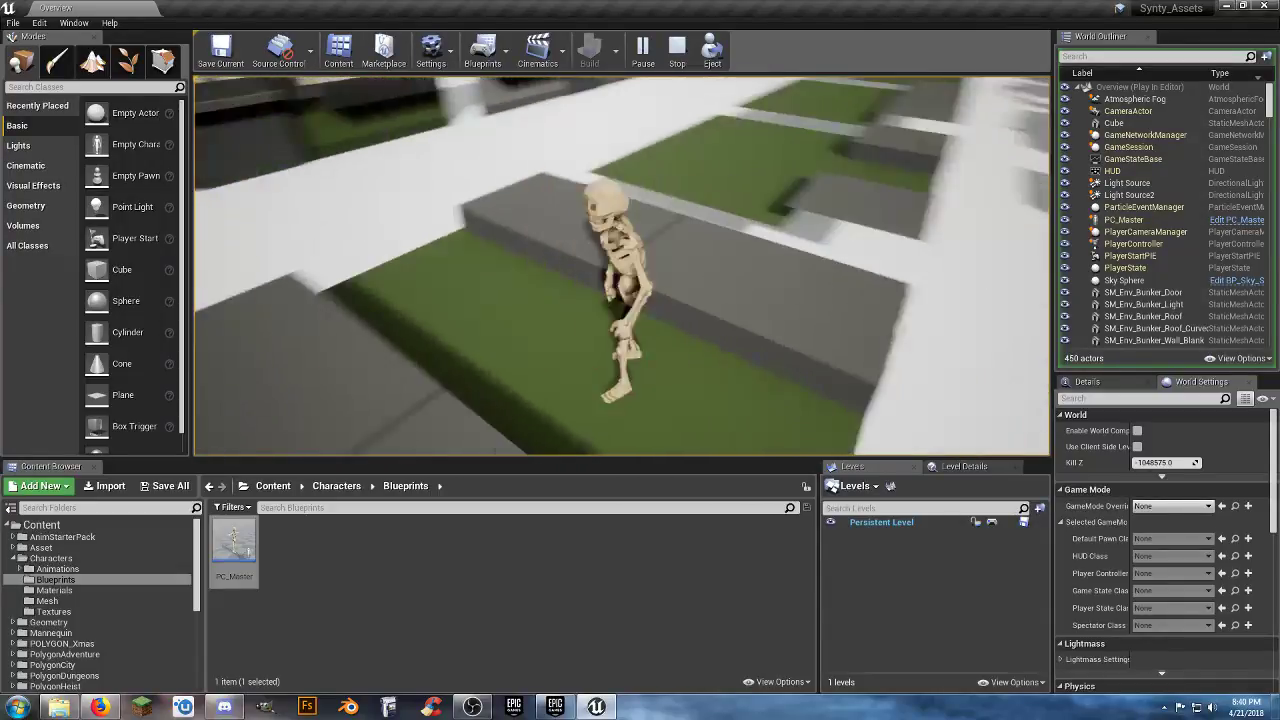
key("w")
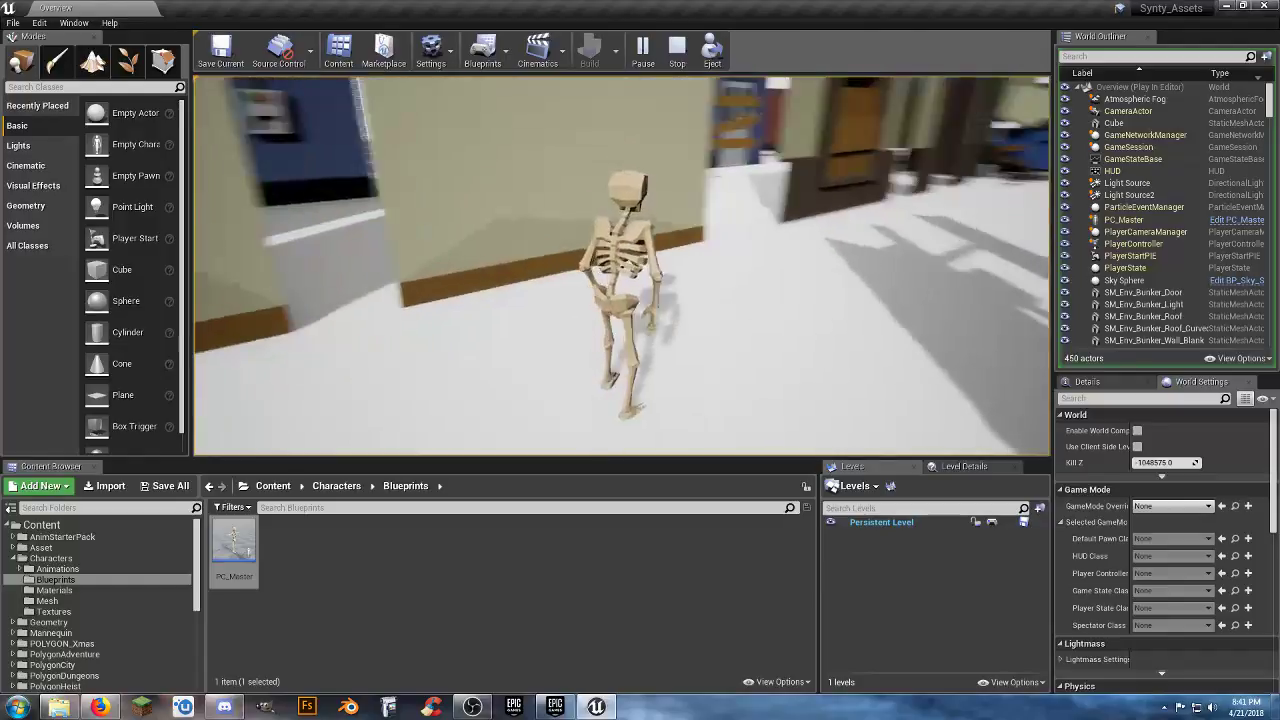
key("Escape")
right_click_drag(597, 366, 542, 378)
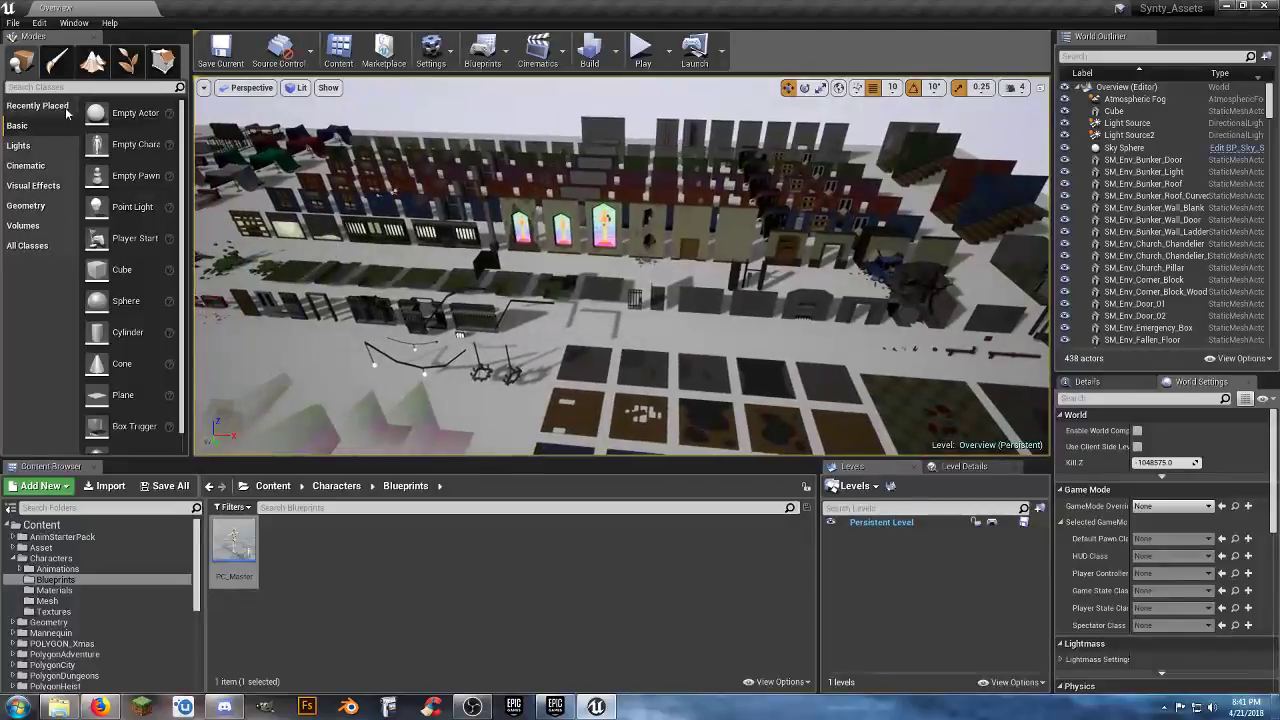
- Create a new level from the Default template and delete its floor and sphere reflection capture
left_click(13, 22)
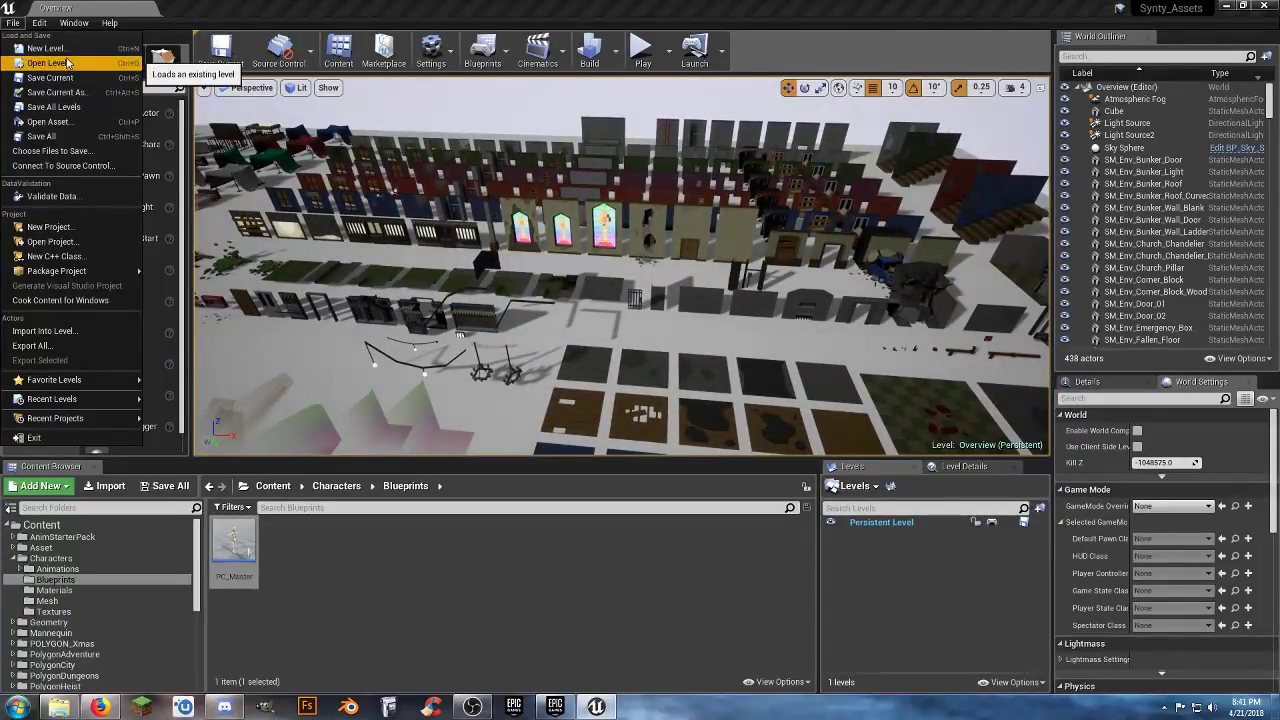
left_click(45, 48)
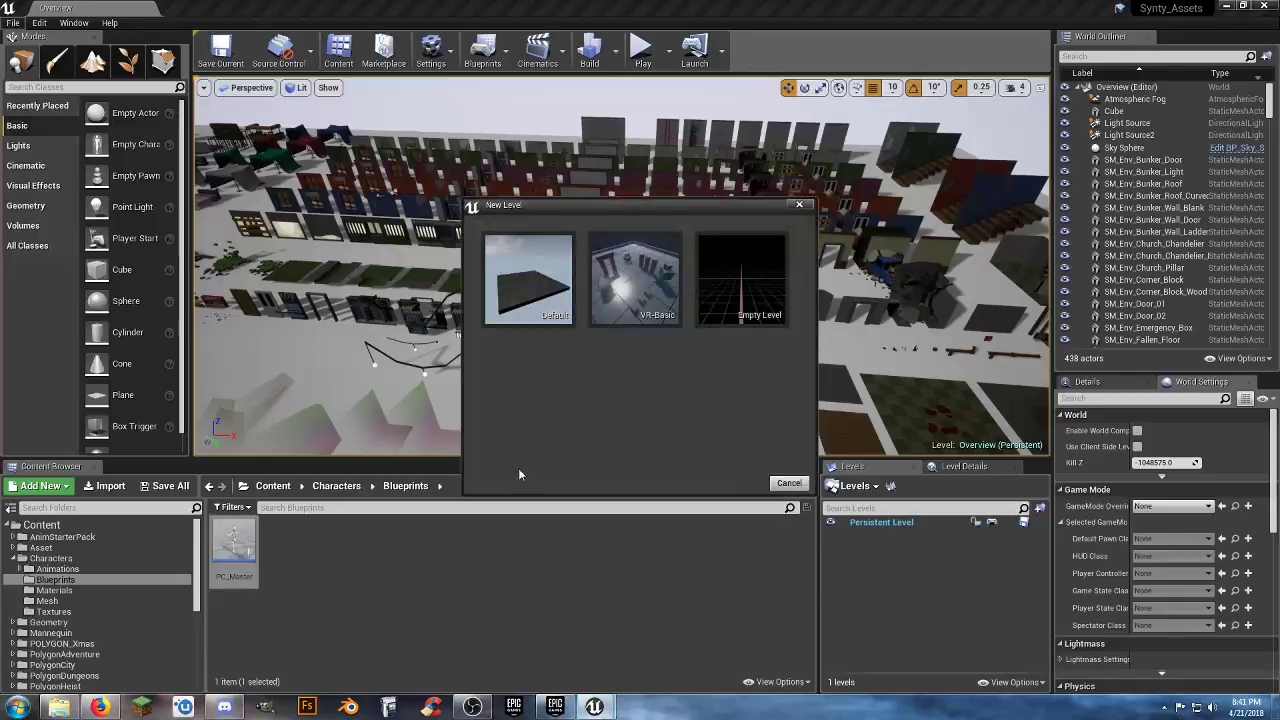
left_click(538, 301)
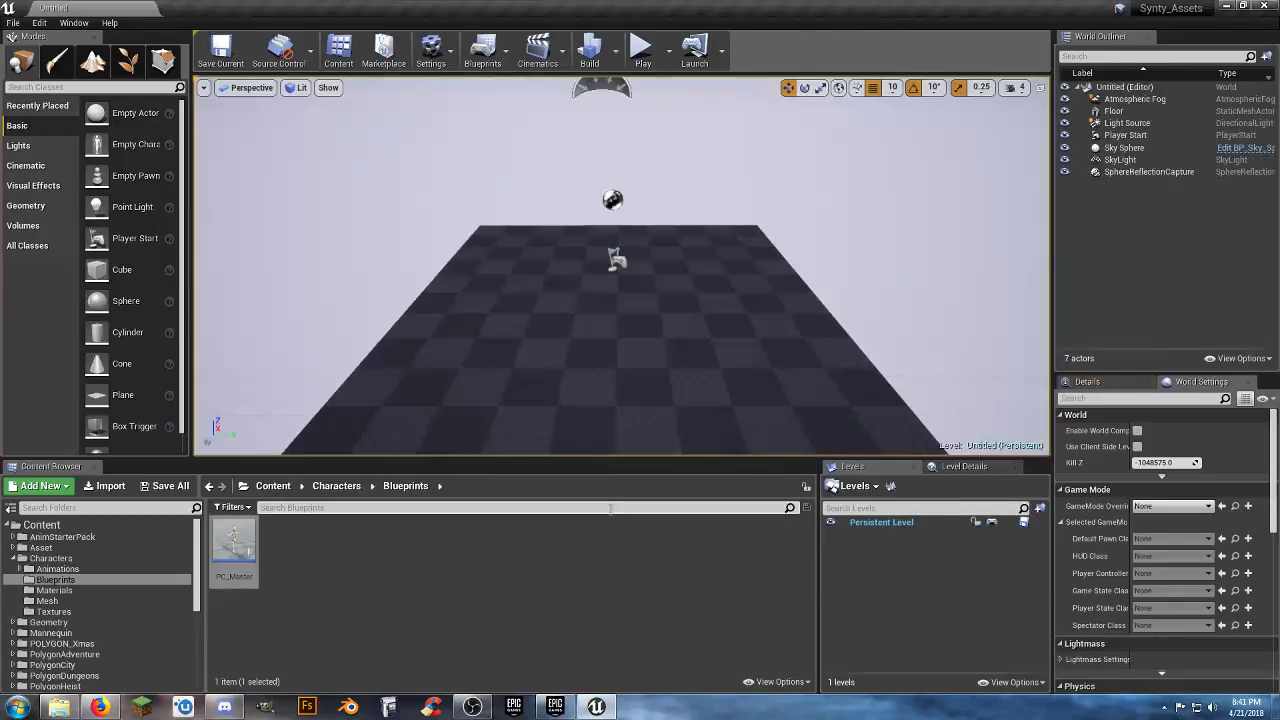
left_click(619, 379)
key("Delete")
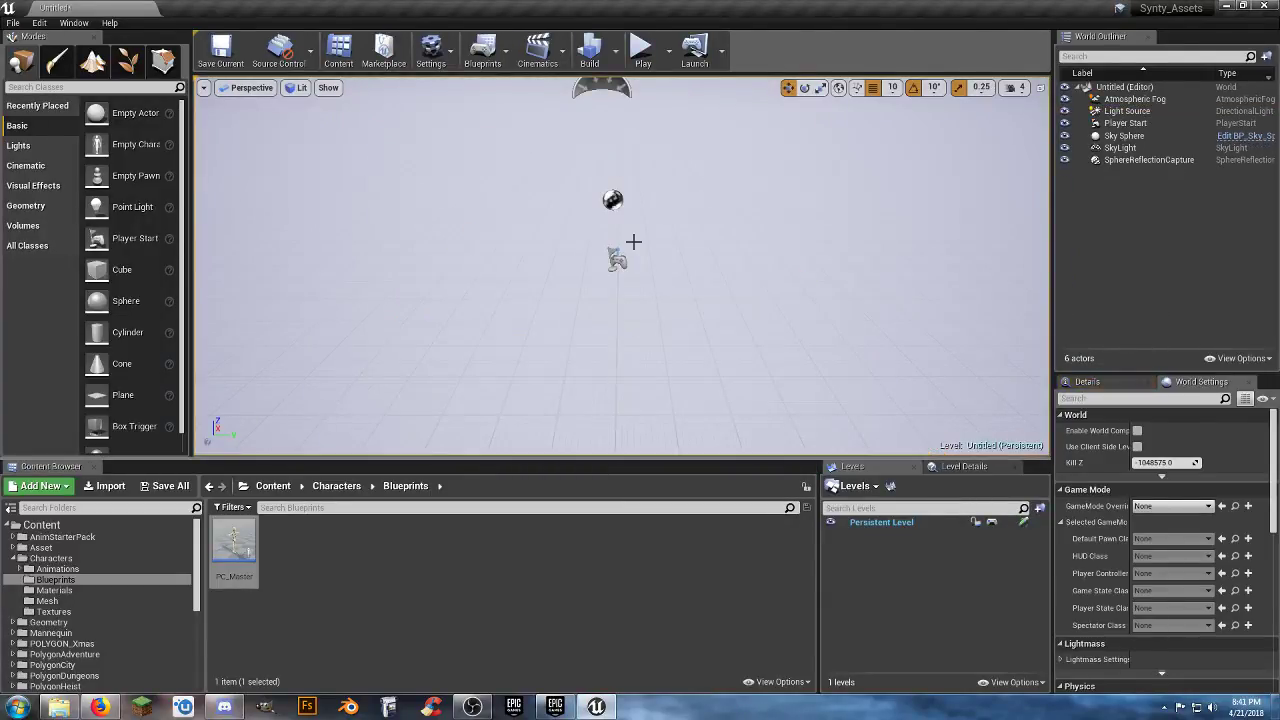
left_click(612, 200)
key("Delete")
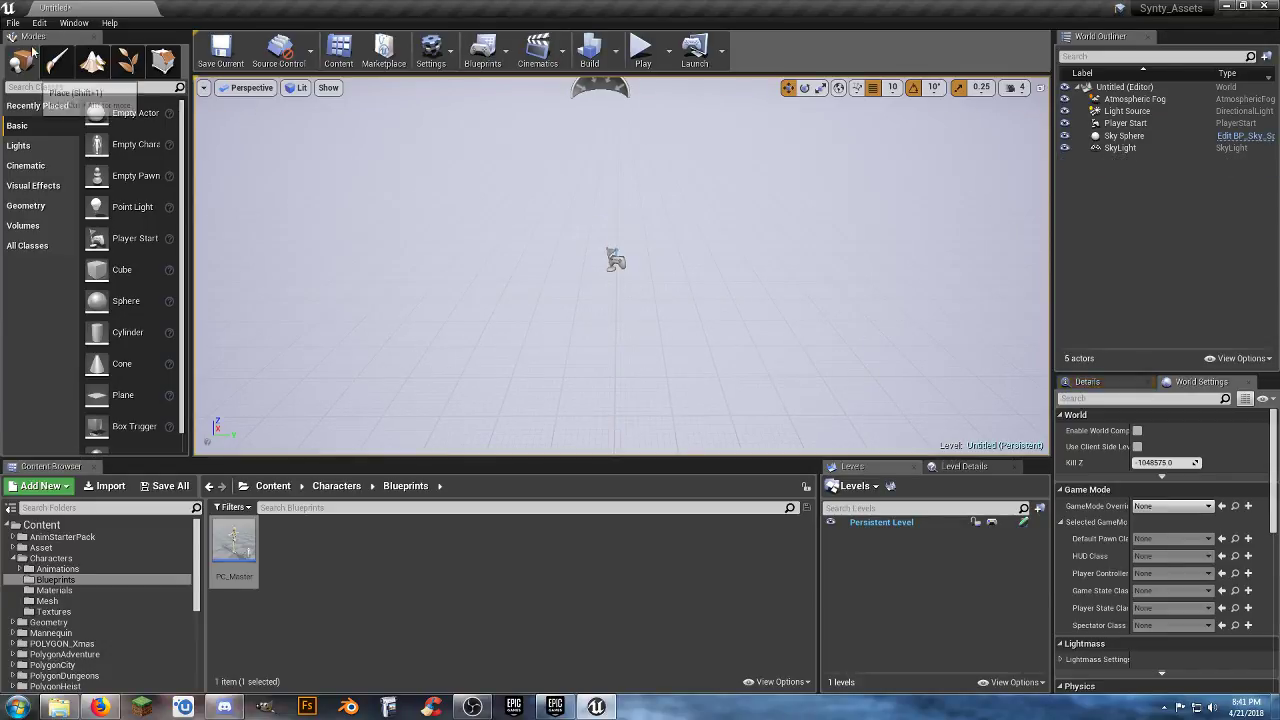
- Create a landscape with 1 x 1 components and return to placing actors
key("shift+3")
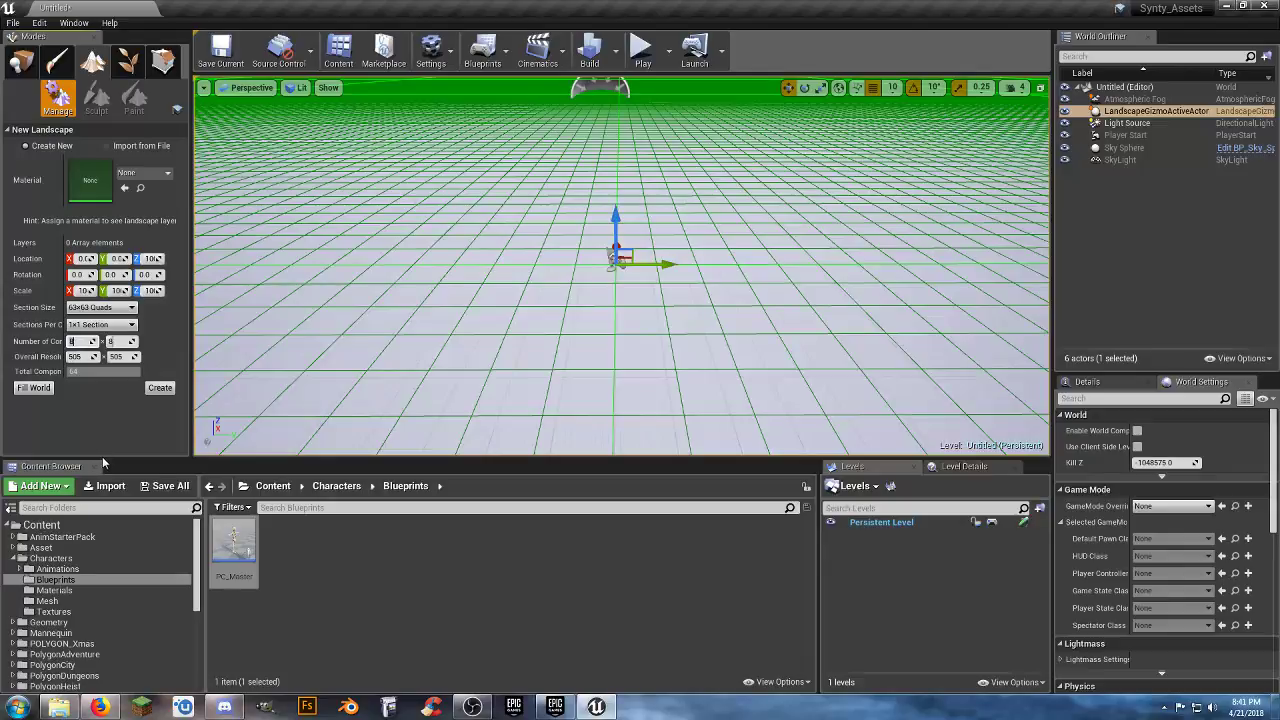
type("1")
key("Tab")
type("1")
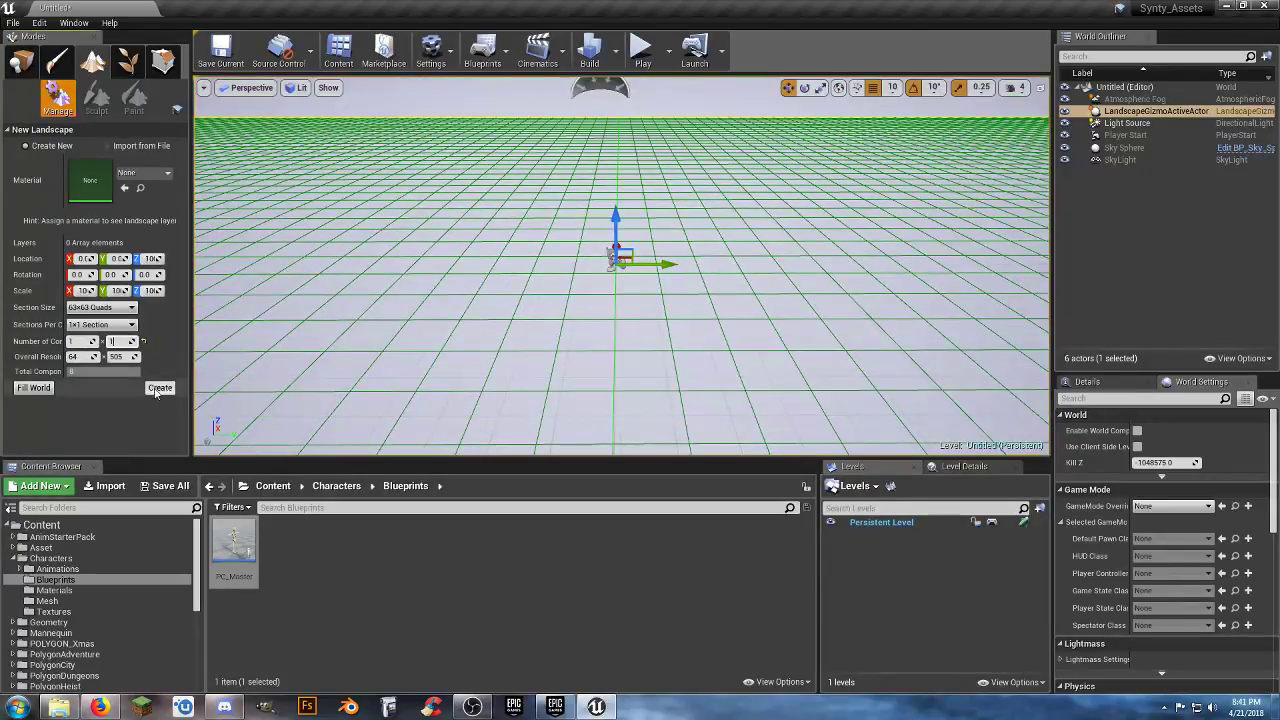
left_click(160, 387)
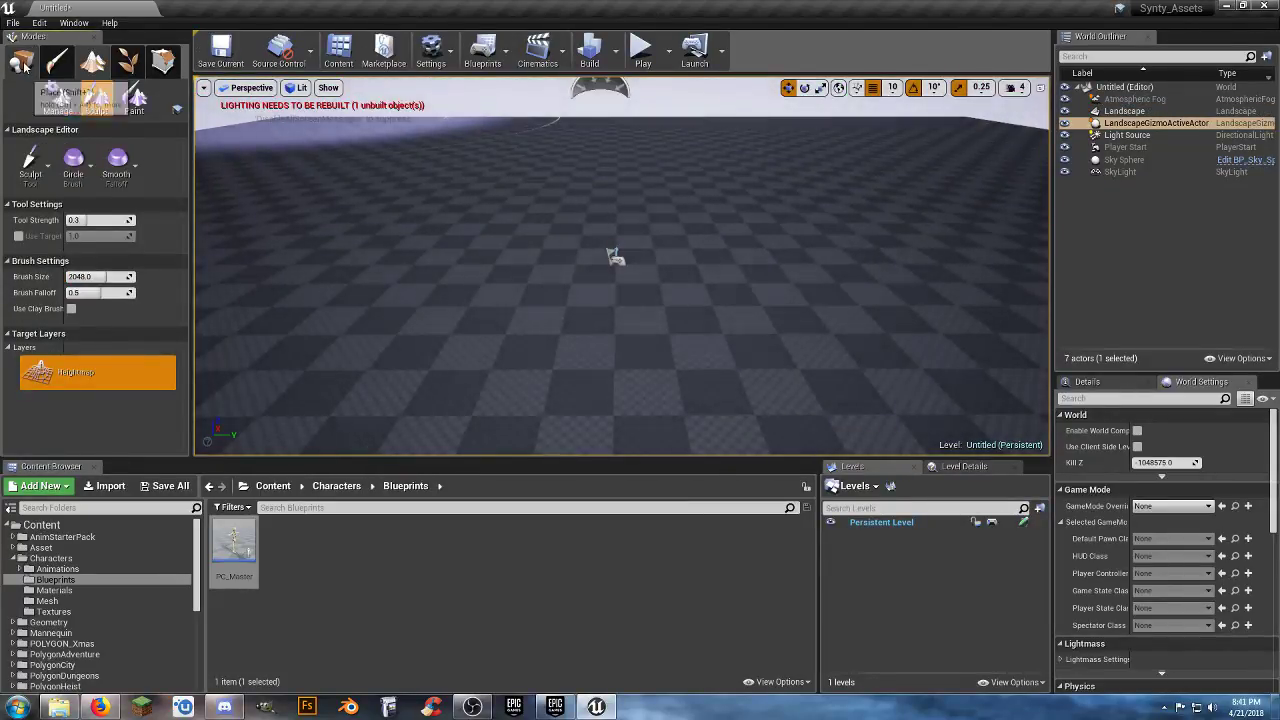
left_click(21, 62)
- Set the landscape's Z location to 0
left_click(1124, 111)
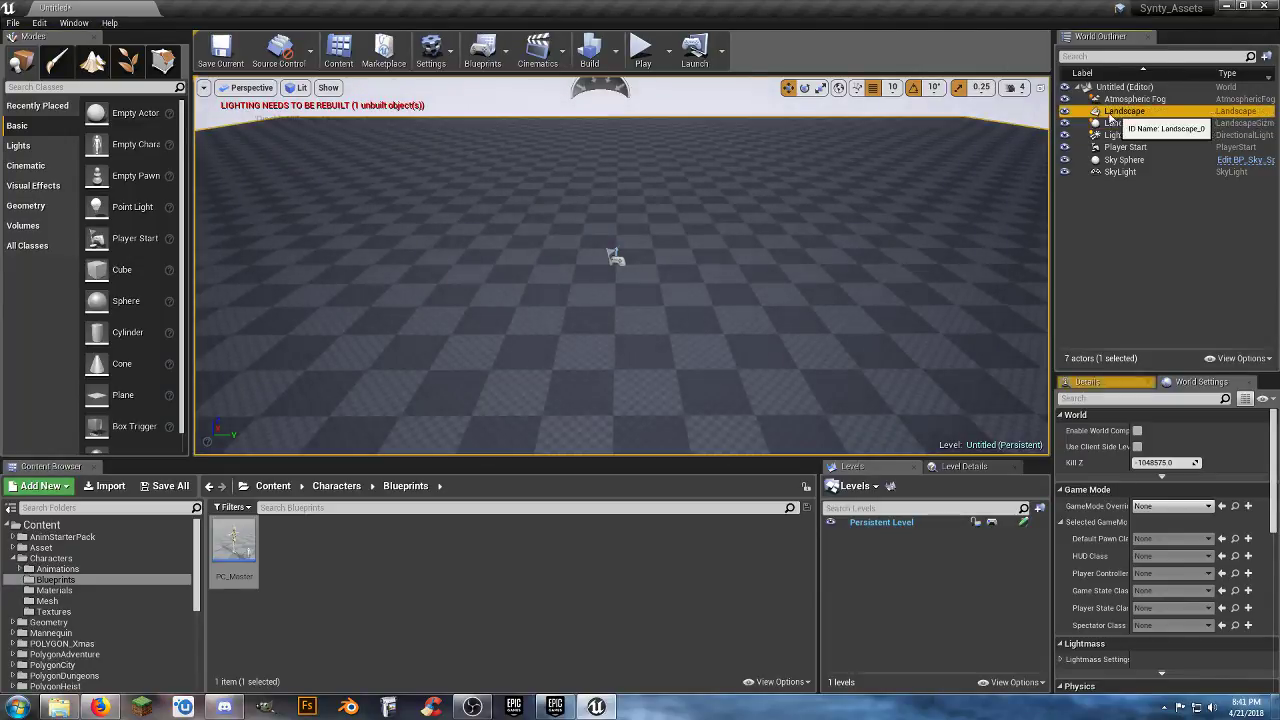
left_click(1087, 381)
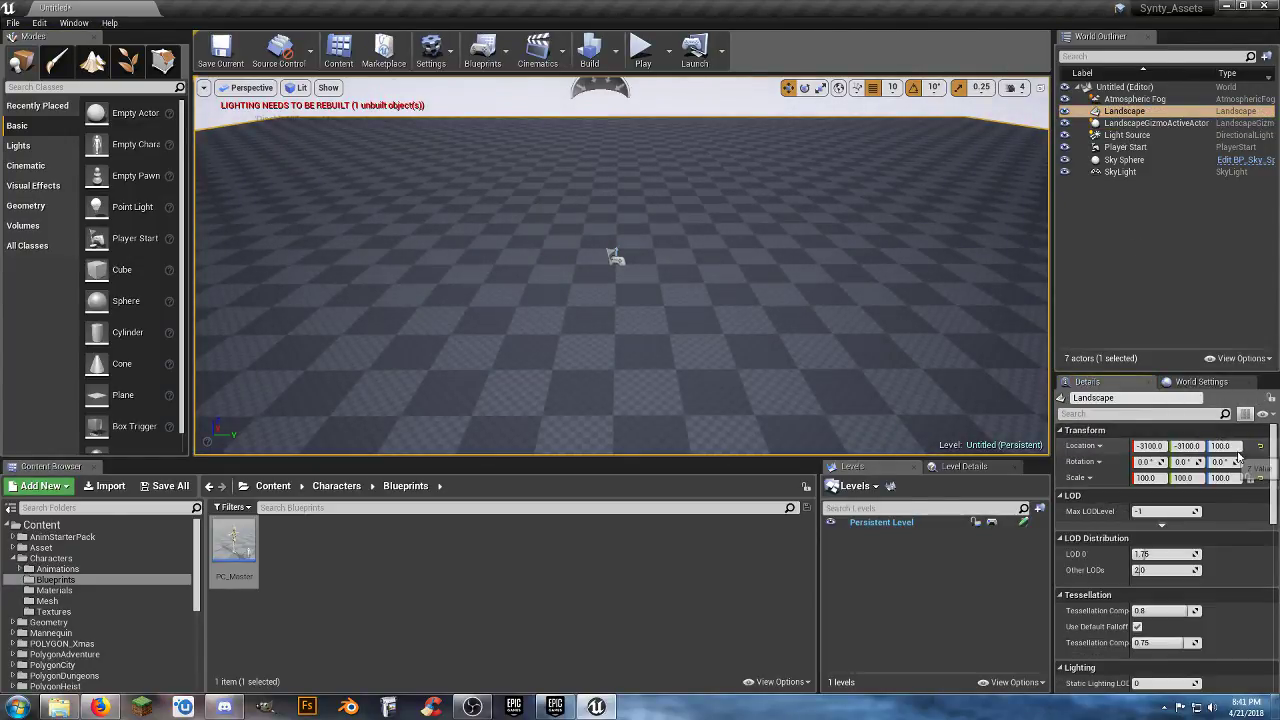
type("0")
key("Return")
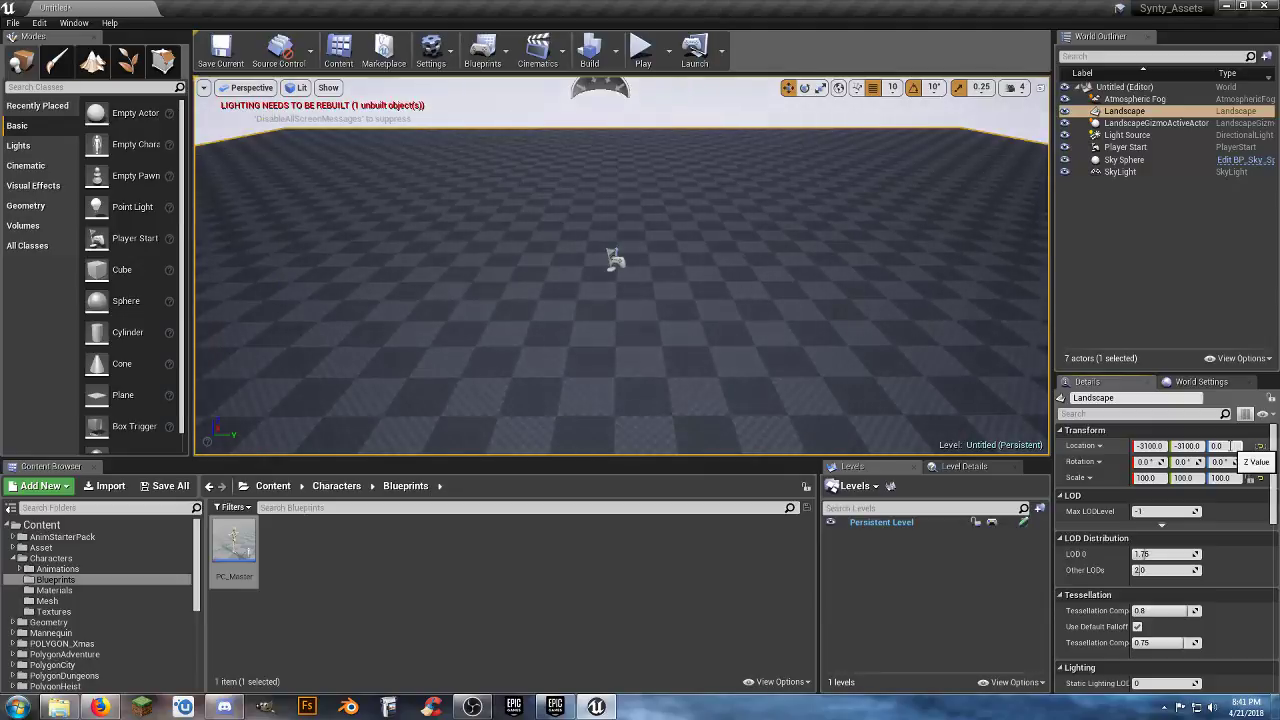
- Set the level's GameMode Override to ThirdPersonGameMode
left_click(1201, 382)
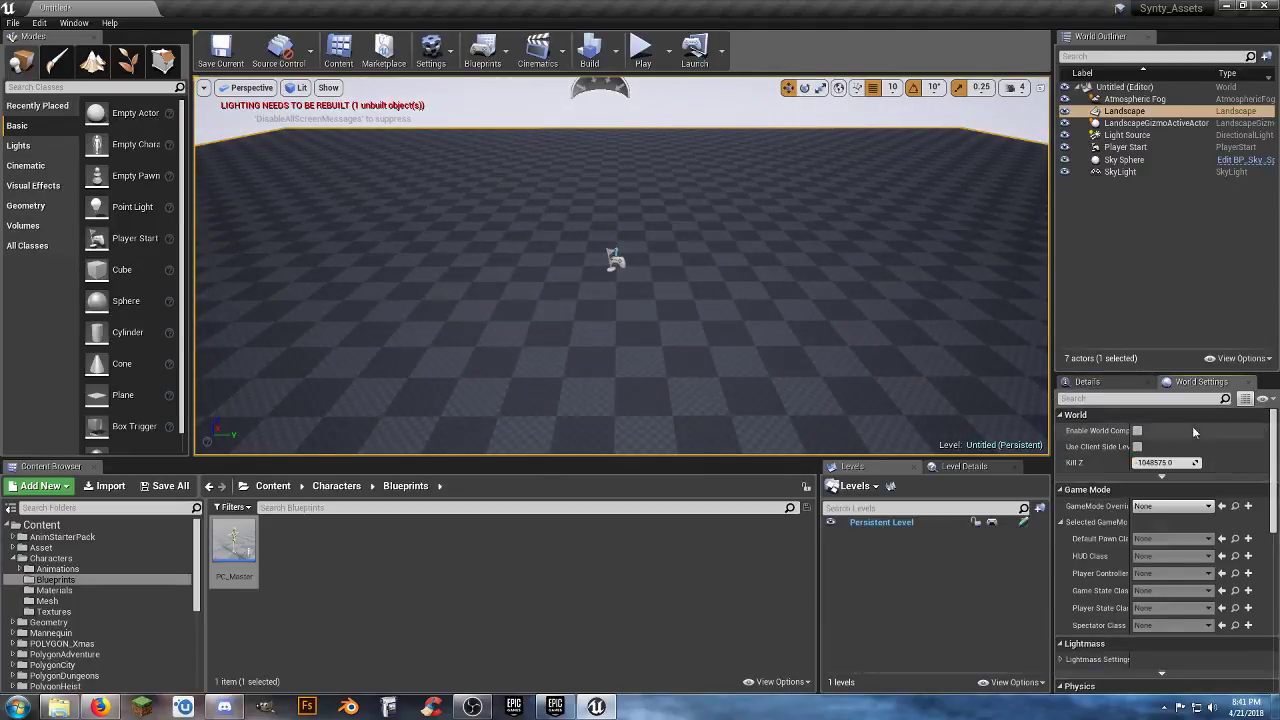
left_click(1190, 506)
left_click(1157, 602)
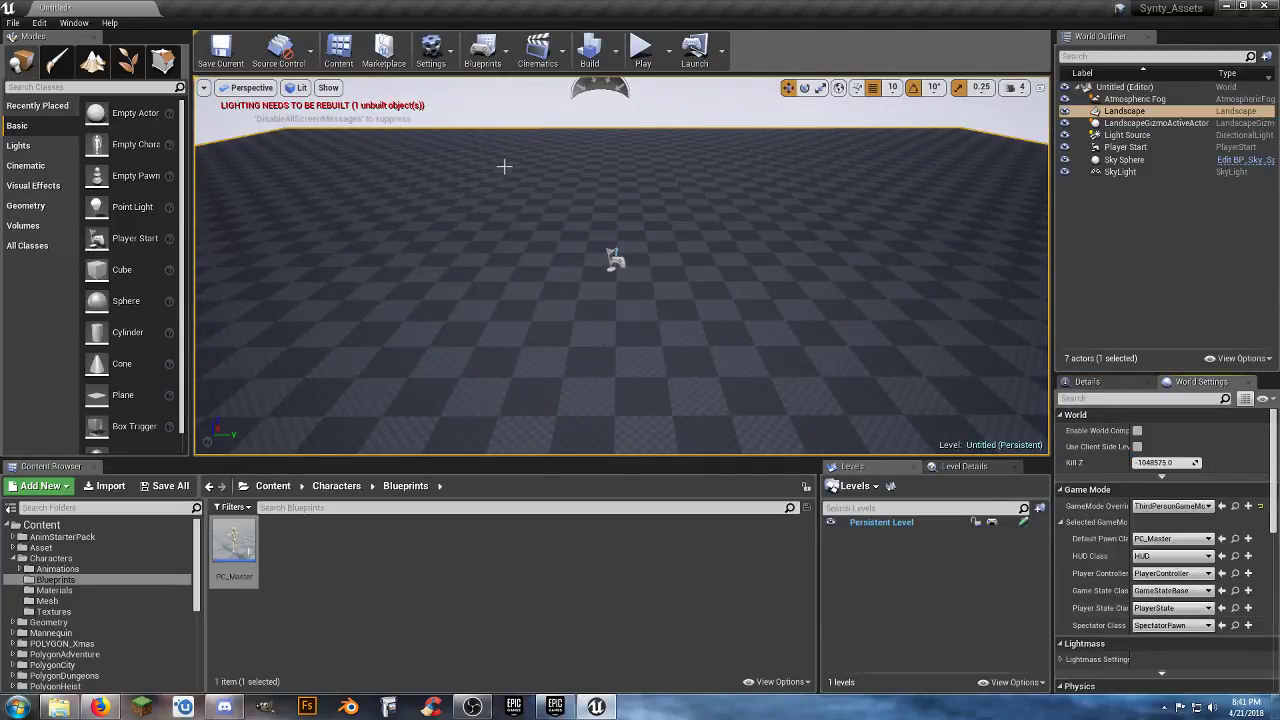
- Briefly play-test the new level with the skeleton character and stop the session
left_click(638, 52)
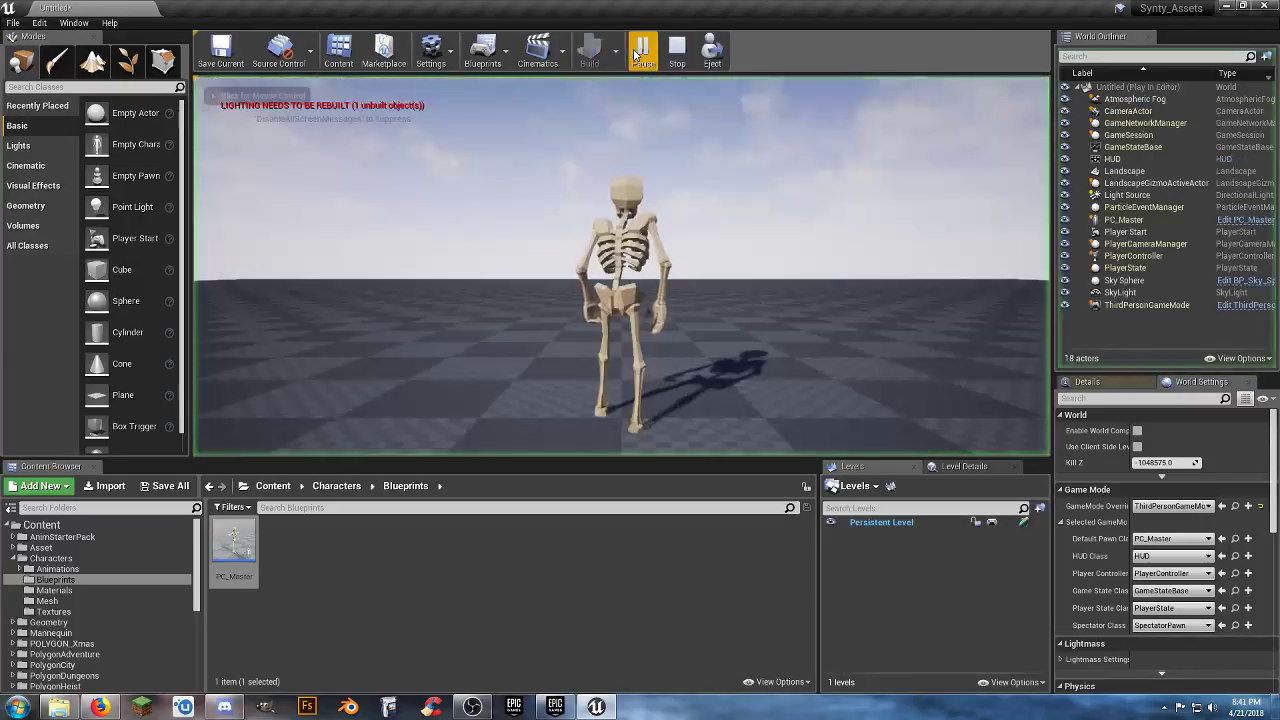
left_click(700, 260)
key("Escape")
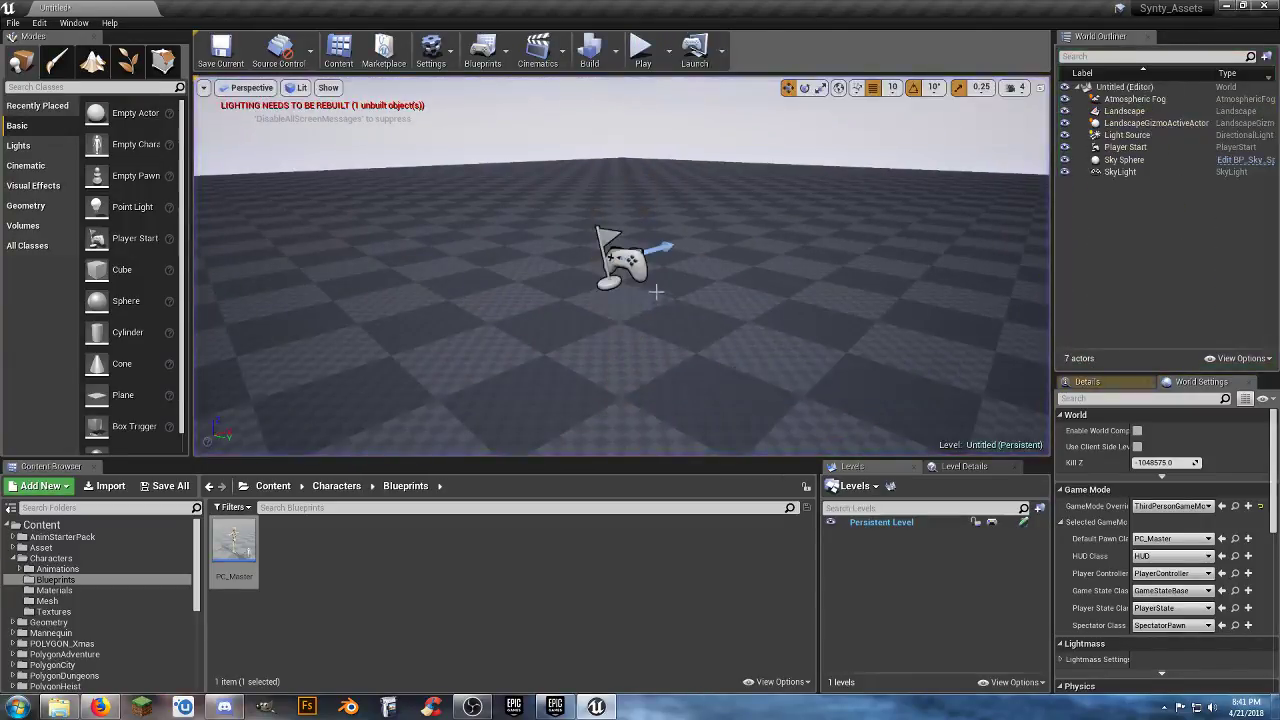
- Move the Player Start a short way along the X axis in the negative direction
left_click(622, 258)
left_click_drag(622, 258, 220, 383)
key("f")
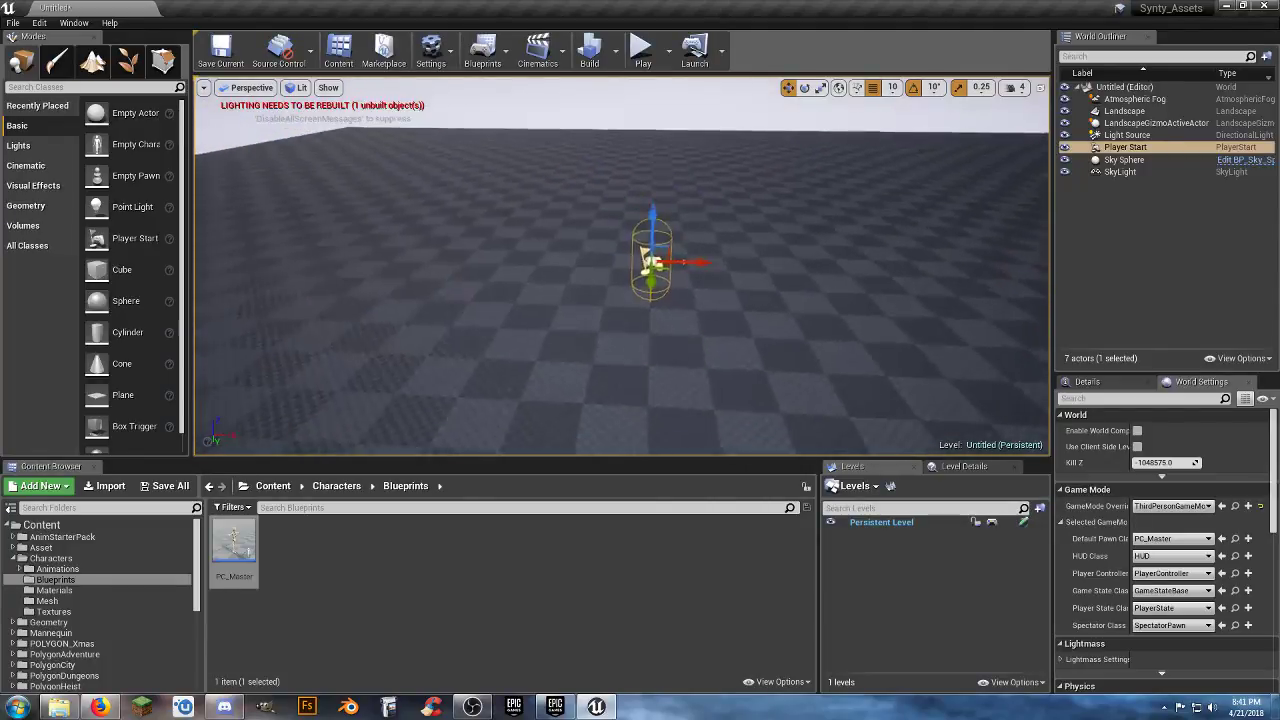
left_click_drag(688, 260, 634, 262)
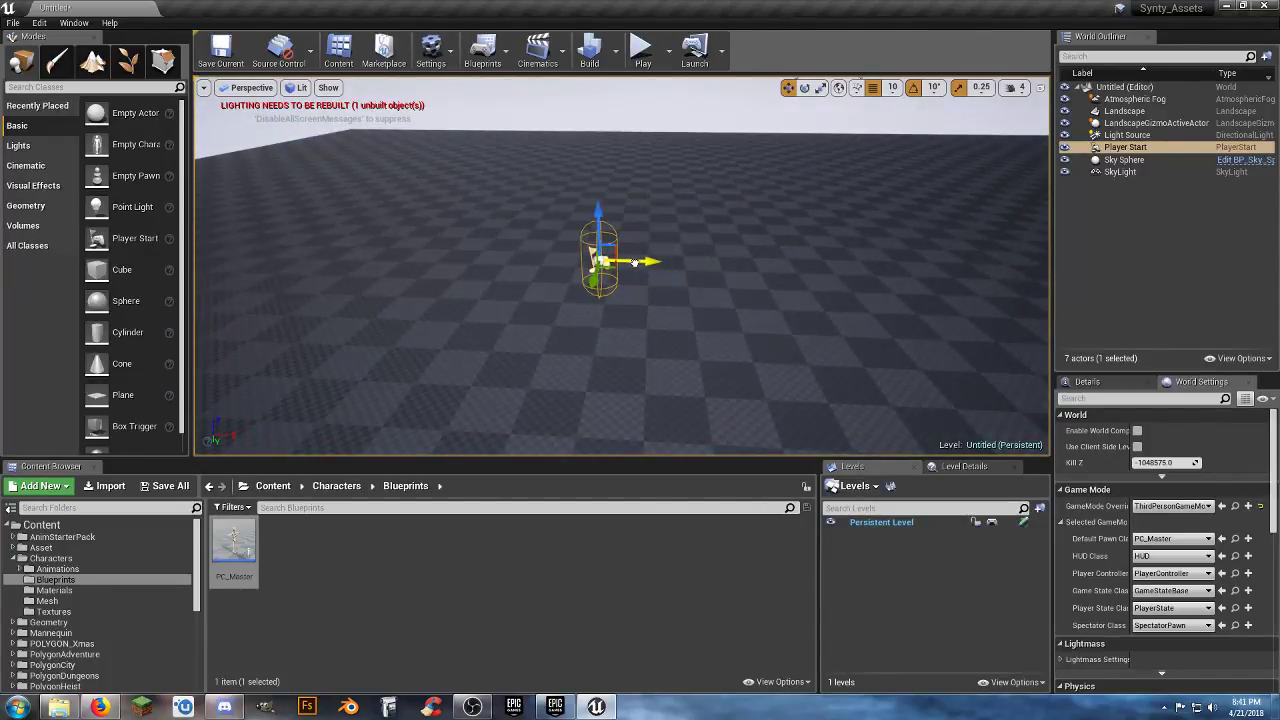
right_click_drag(905, 298, 1010, 286)
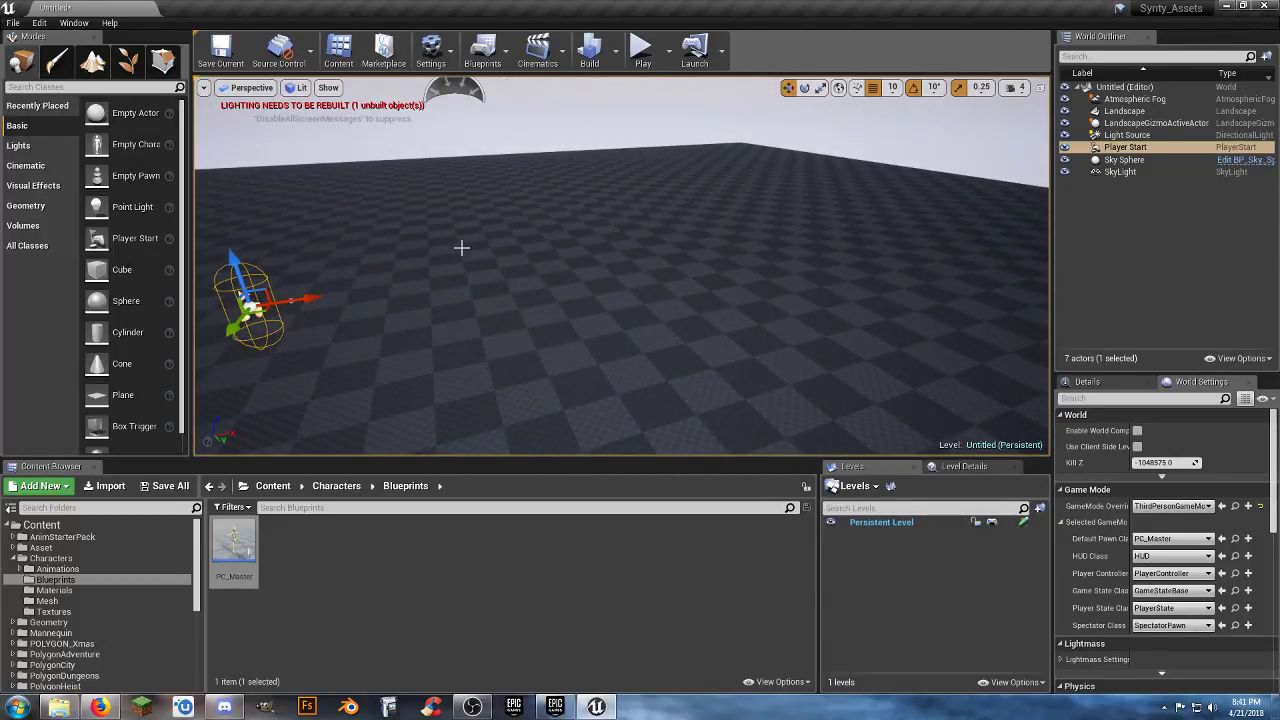
- Build only the lighting of the new level and play it with the skeleton character
left_click(616, 50)
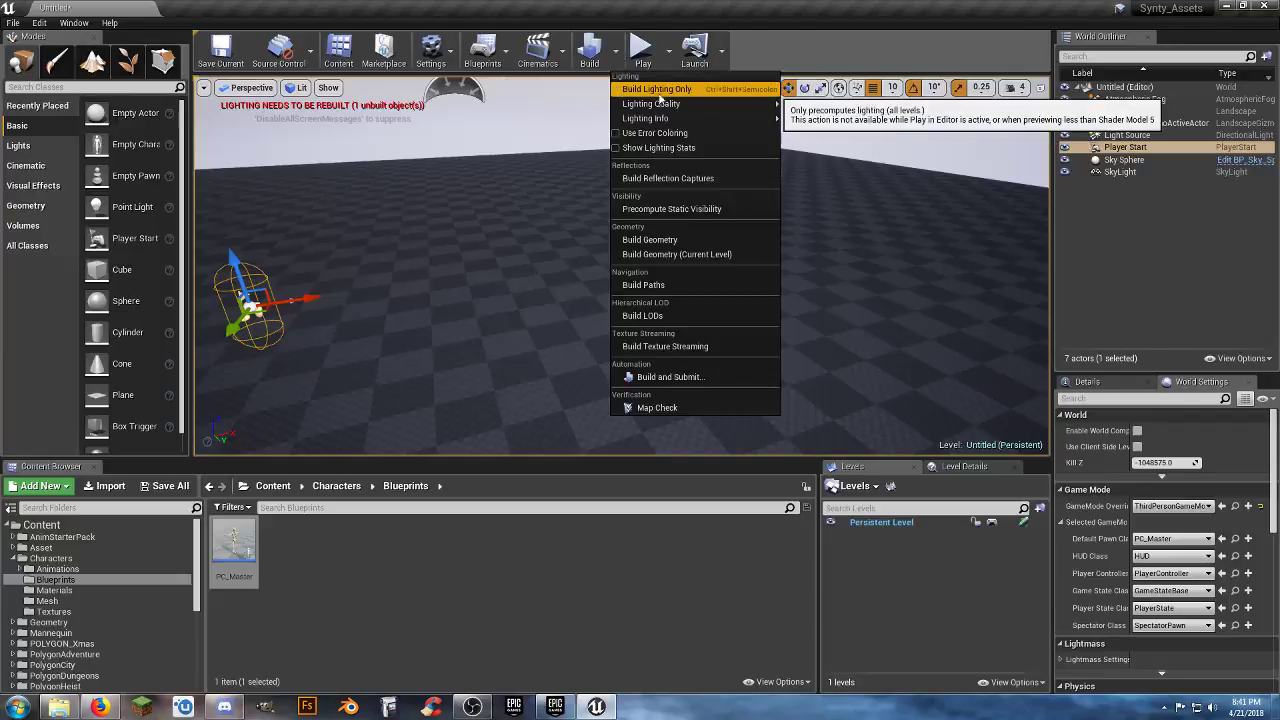
left_click(674, 90)
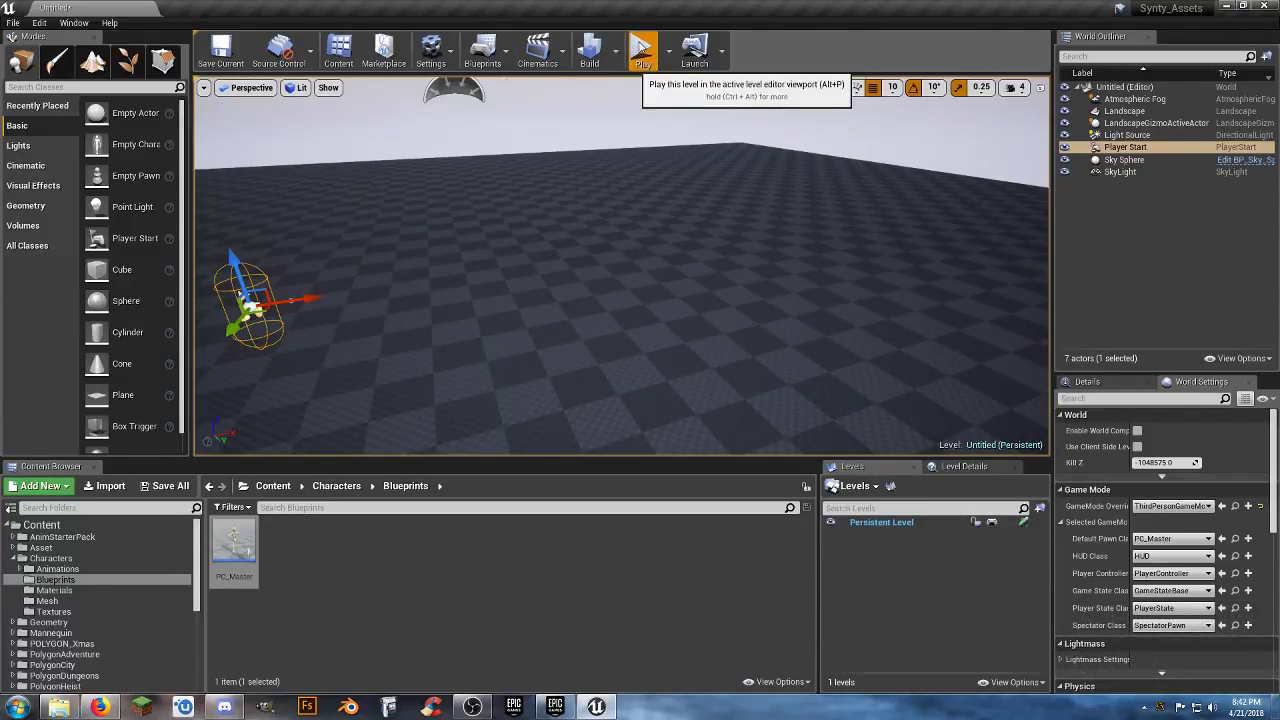
left_click(642, 50)
left_click(670, 255)
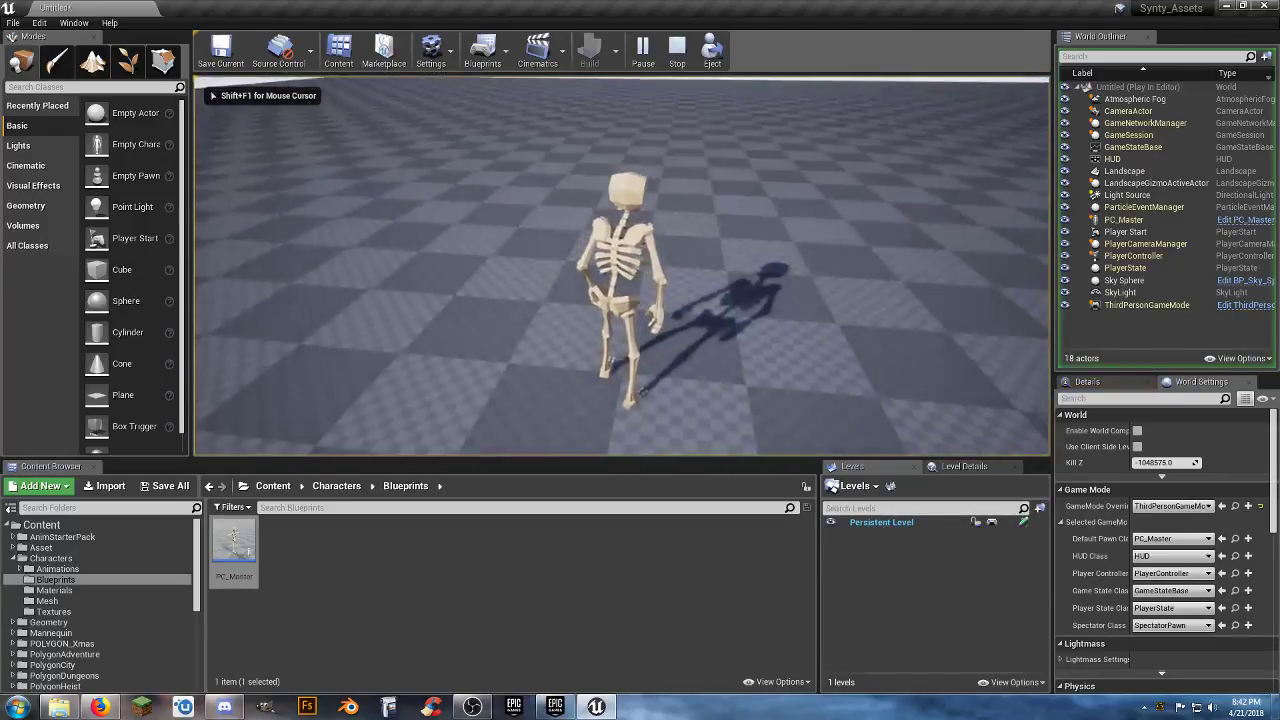
- Stop the play session and open the Environments mesh folder of the PolygonCity pack
key("Escape")
mouse_move(634, 318)
right_mouse_down()
mouse_move(634, 300)
mouse_move(634, 330)
right_mouse_up()
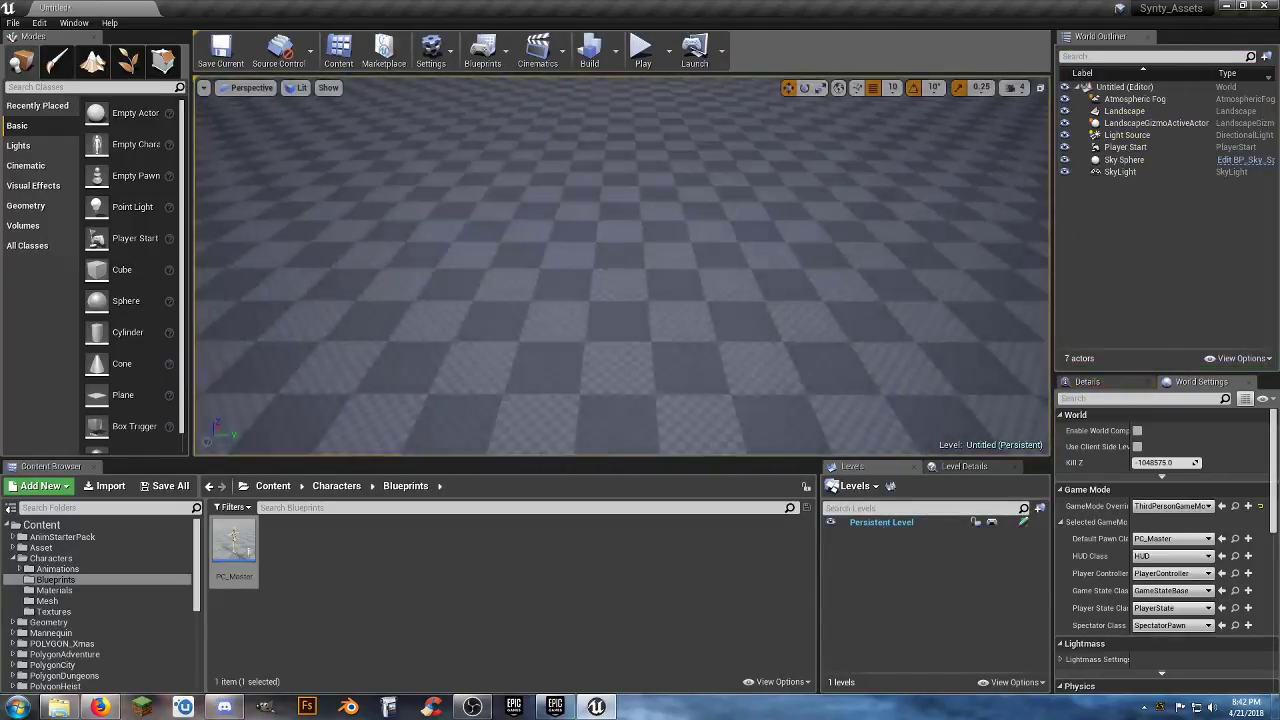
scroll(58, 603, "down", 4)
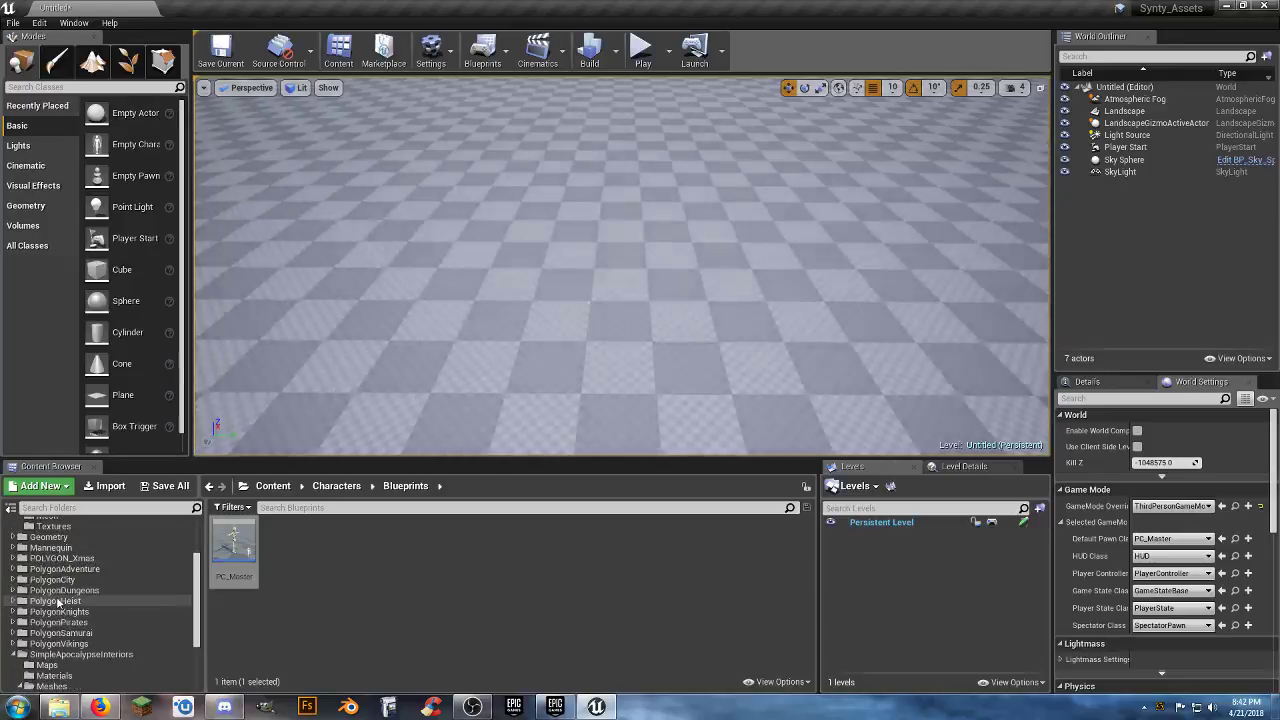
scroll(58, 621, "down", 2)
scroll(54, 611, "up", 2)
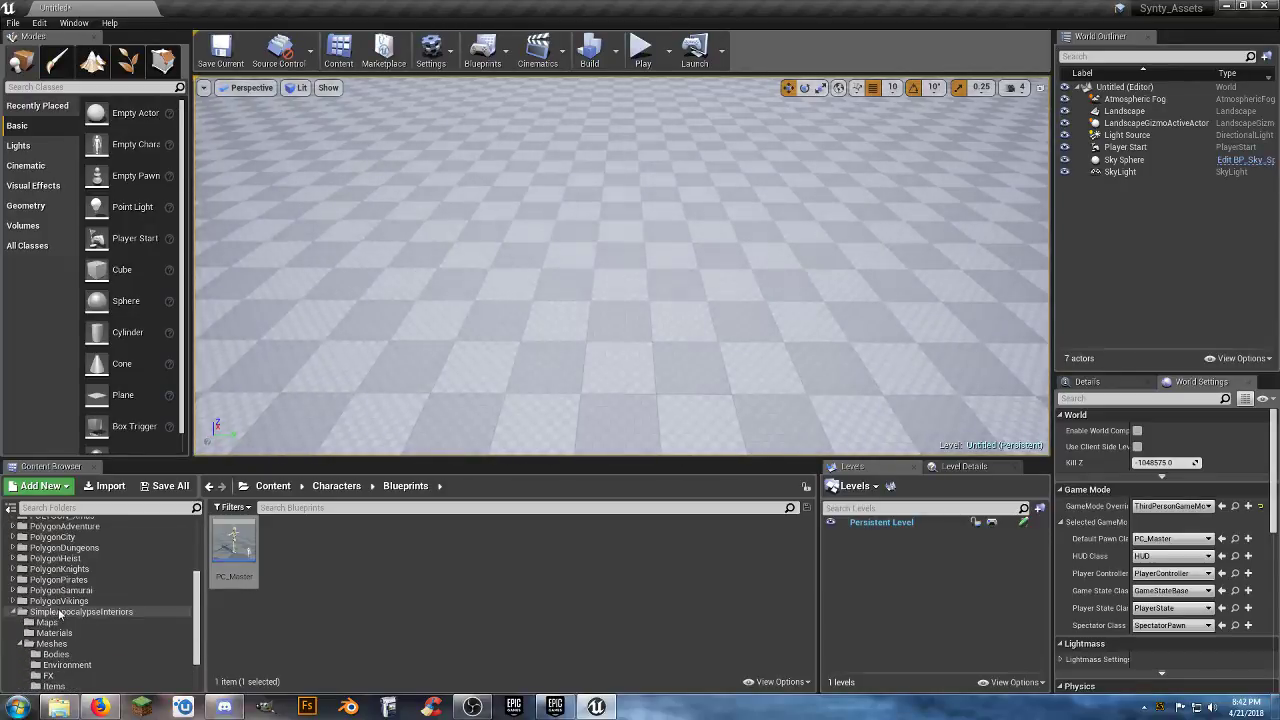
scroll(20, 598, "up", 1)
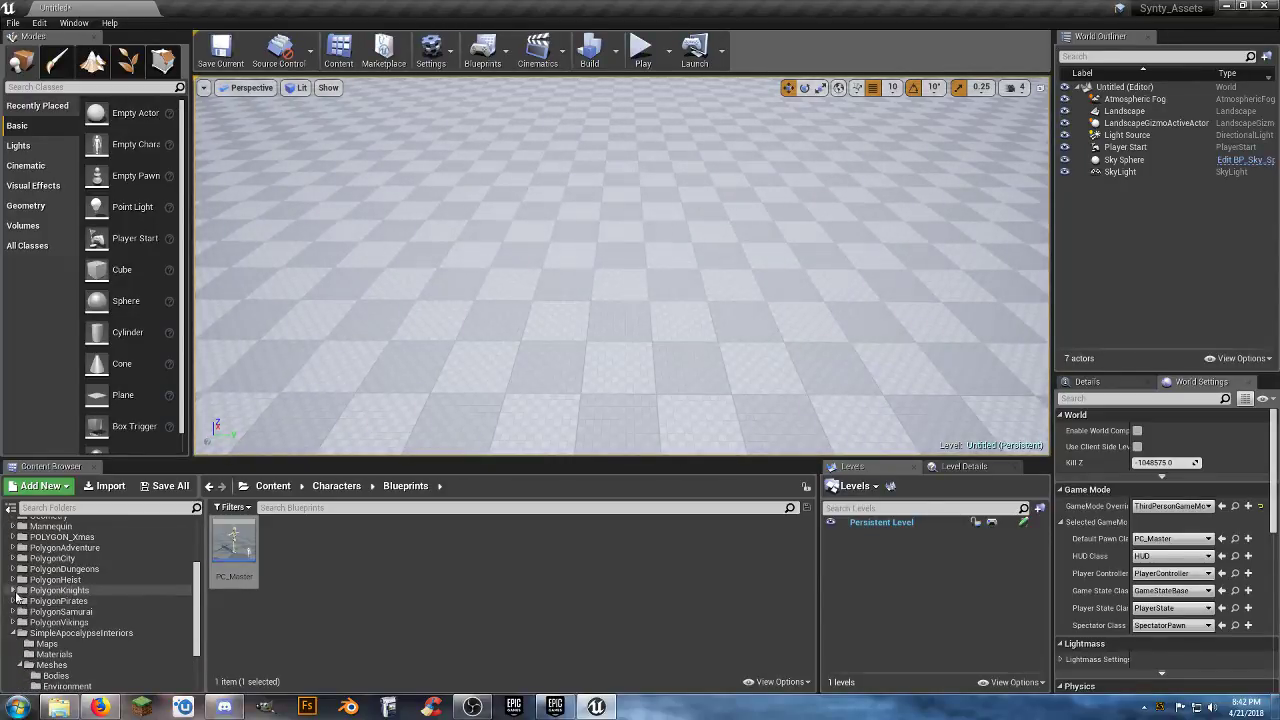
left_click(12, 560)
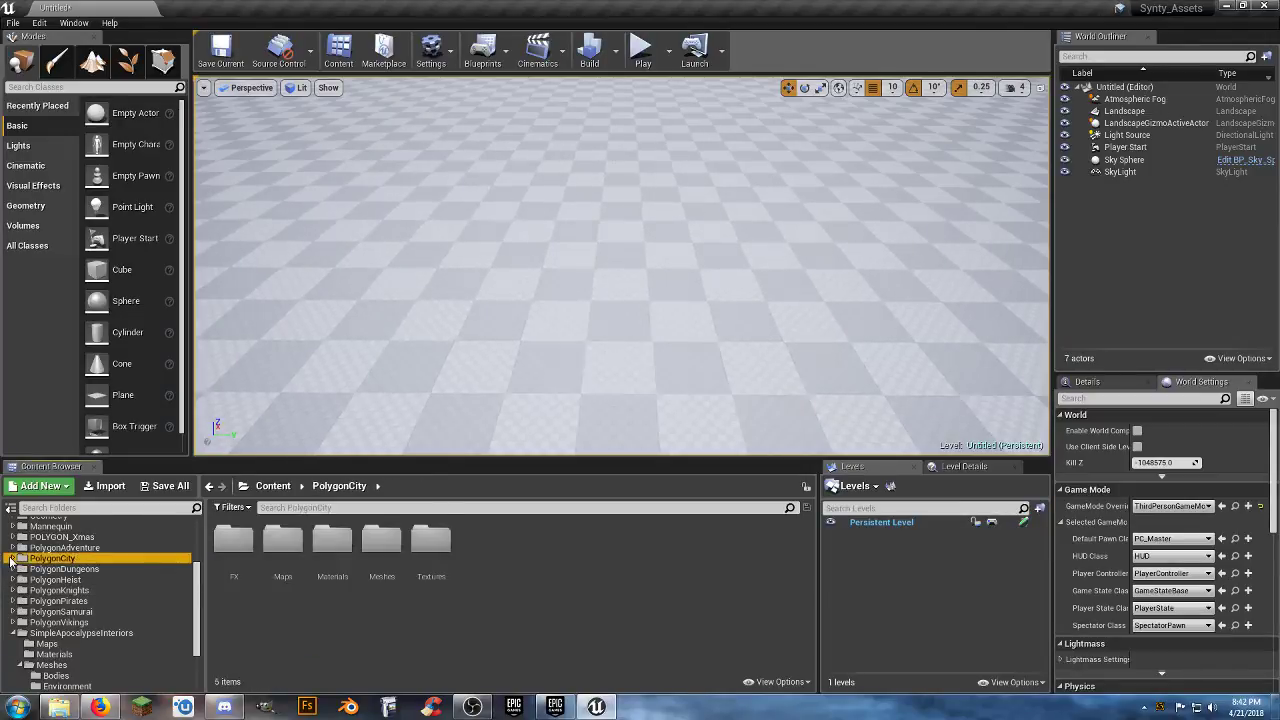
left_click(12, 560)
left_click(21, 601)
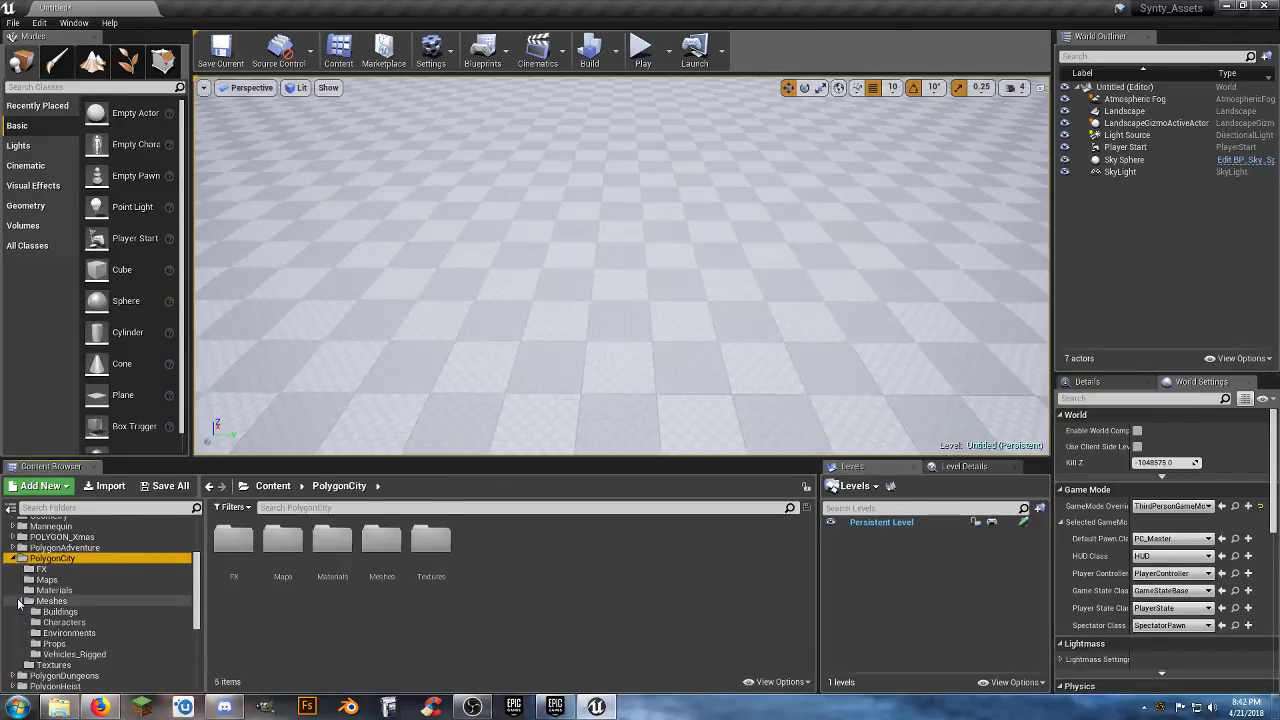
left_click(66, 633)
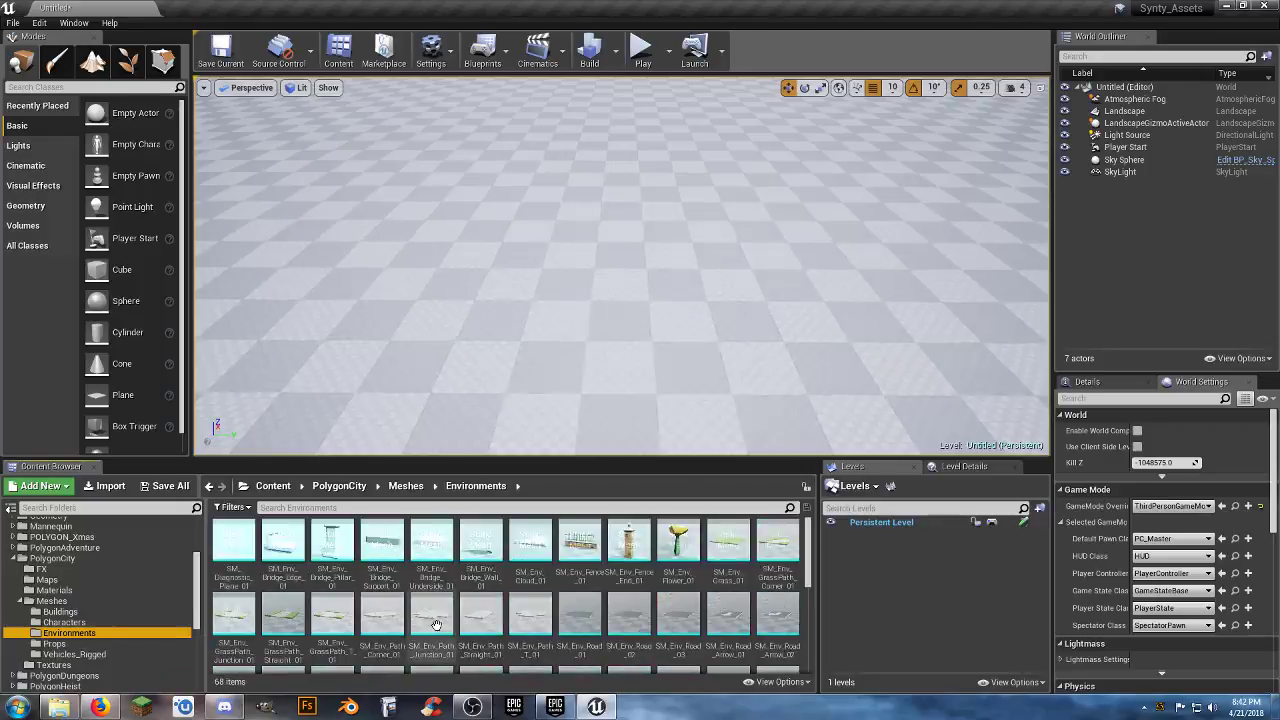
- Place the SM_Env_Grass_01 tile in the level and set its location to 0, 0, 0
left_click_drag(711, 561, 672, 340)
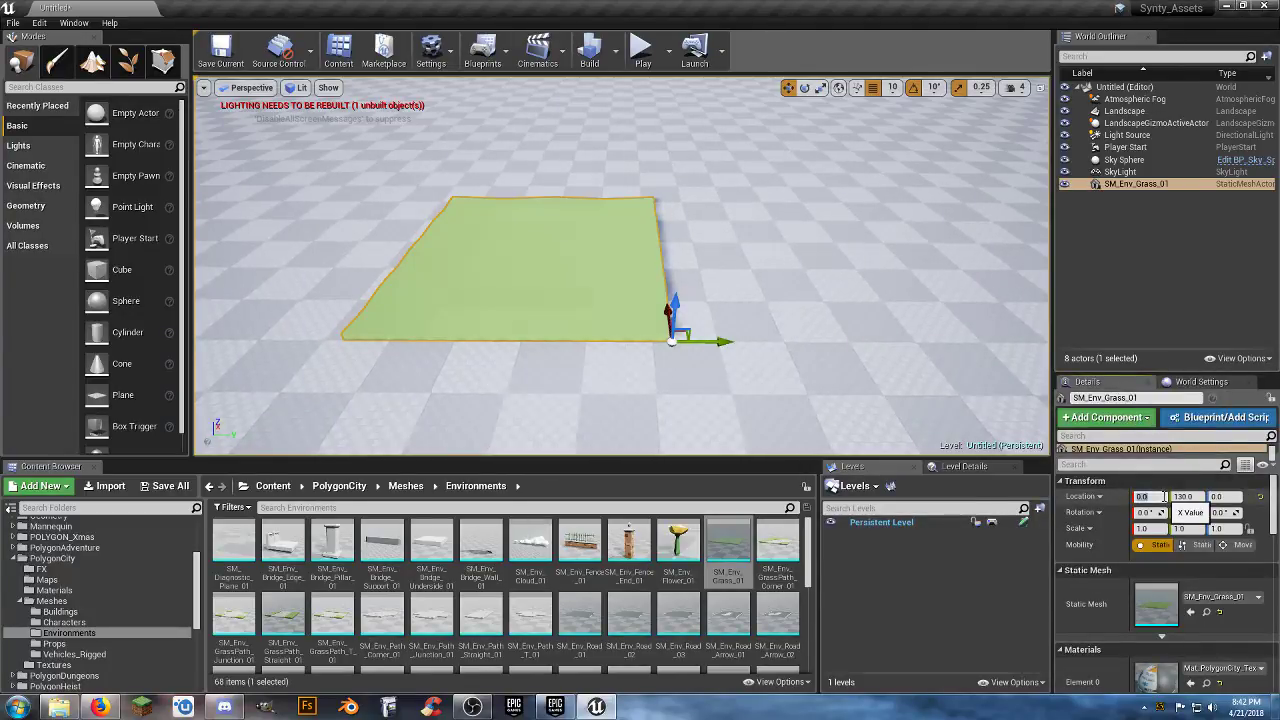
key("Tab")
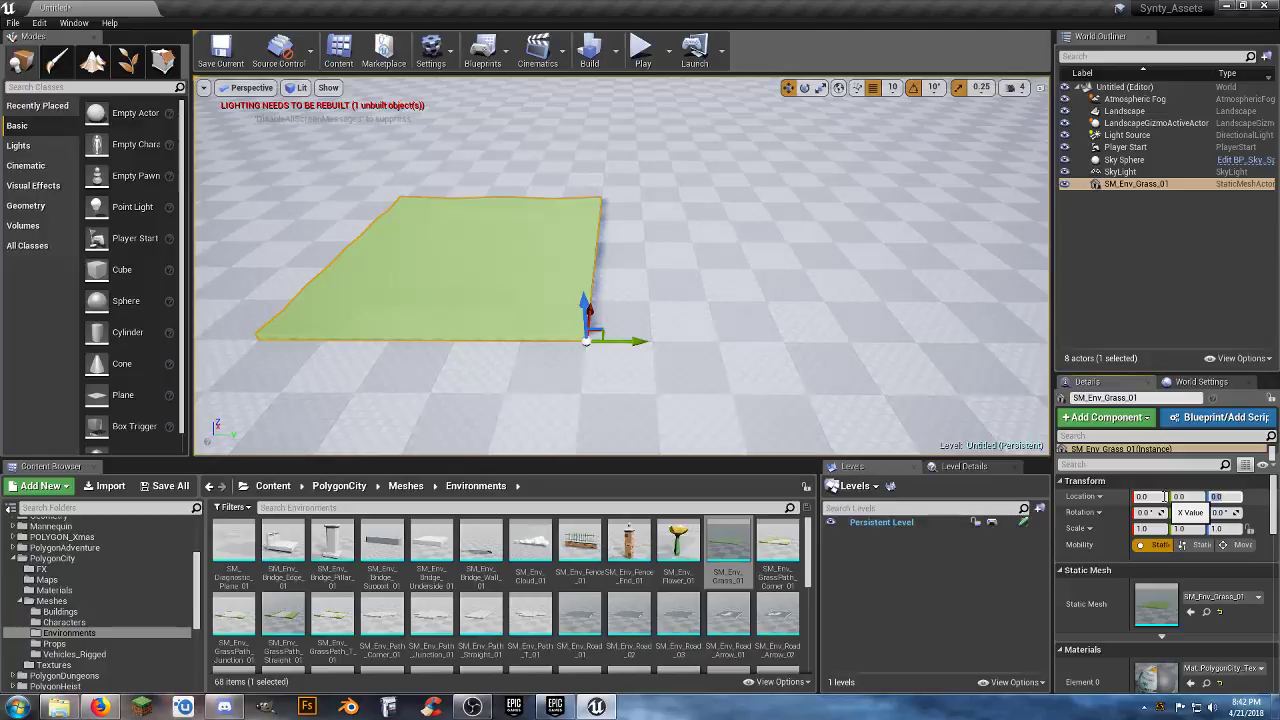
key("Tab")
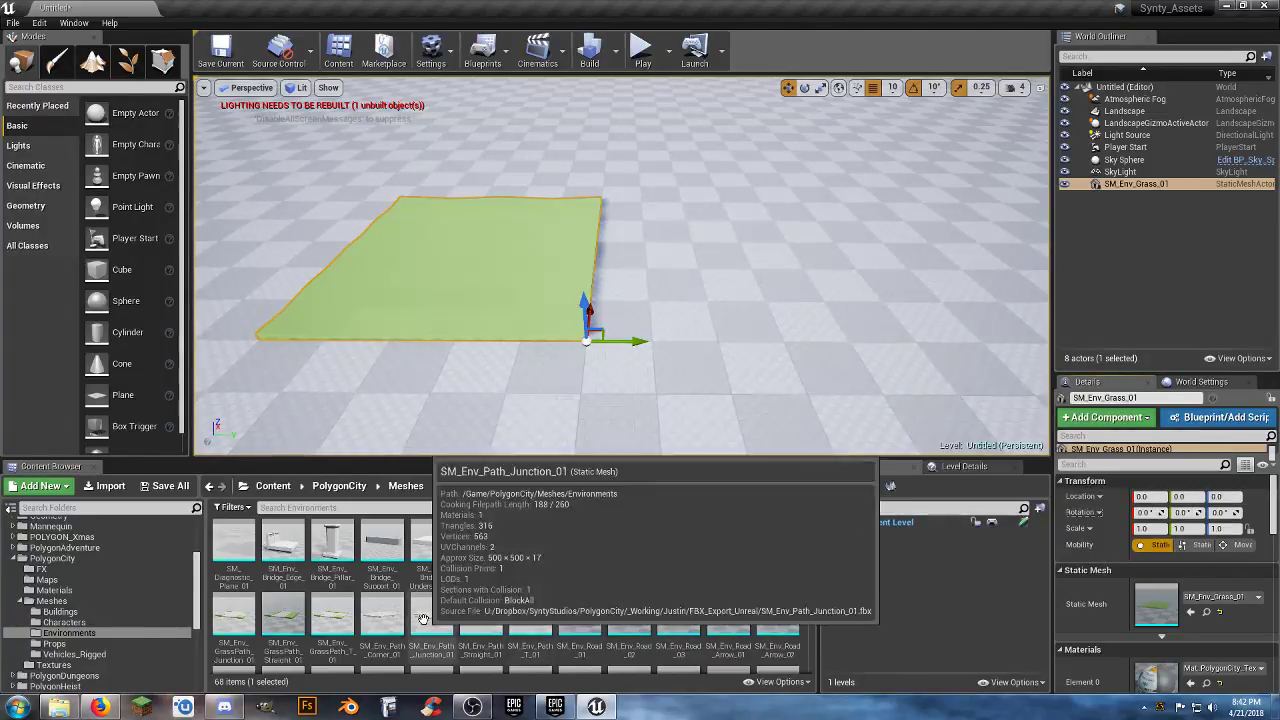
- Add the SM_Env_Road_01 tile to the level and set its location to X 0, Y 0, Z 1
scroll(560, 602, "down", 1)
left_click_drag(579, 599, 949, 346)
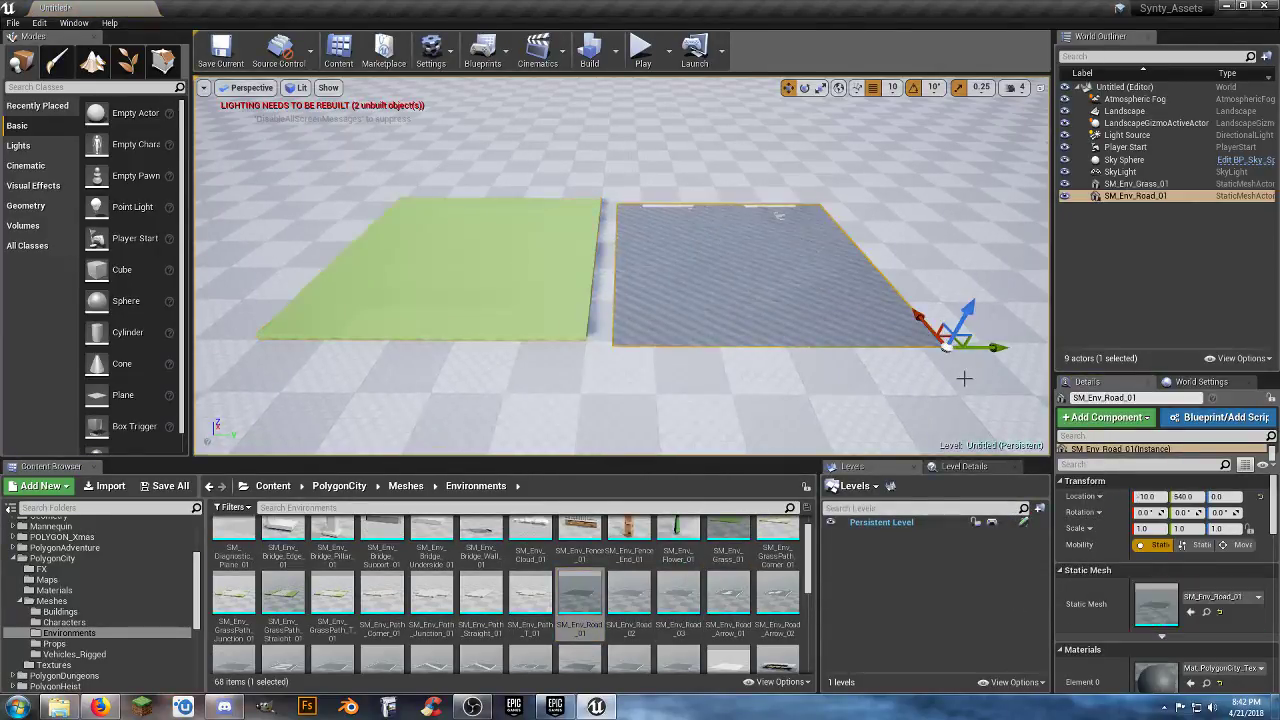
type("0")
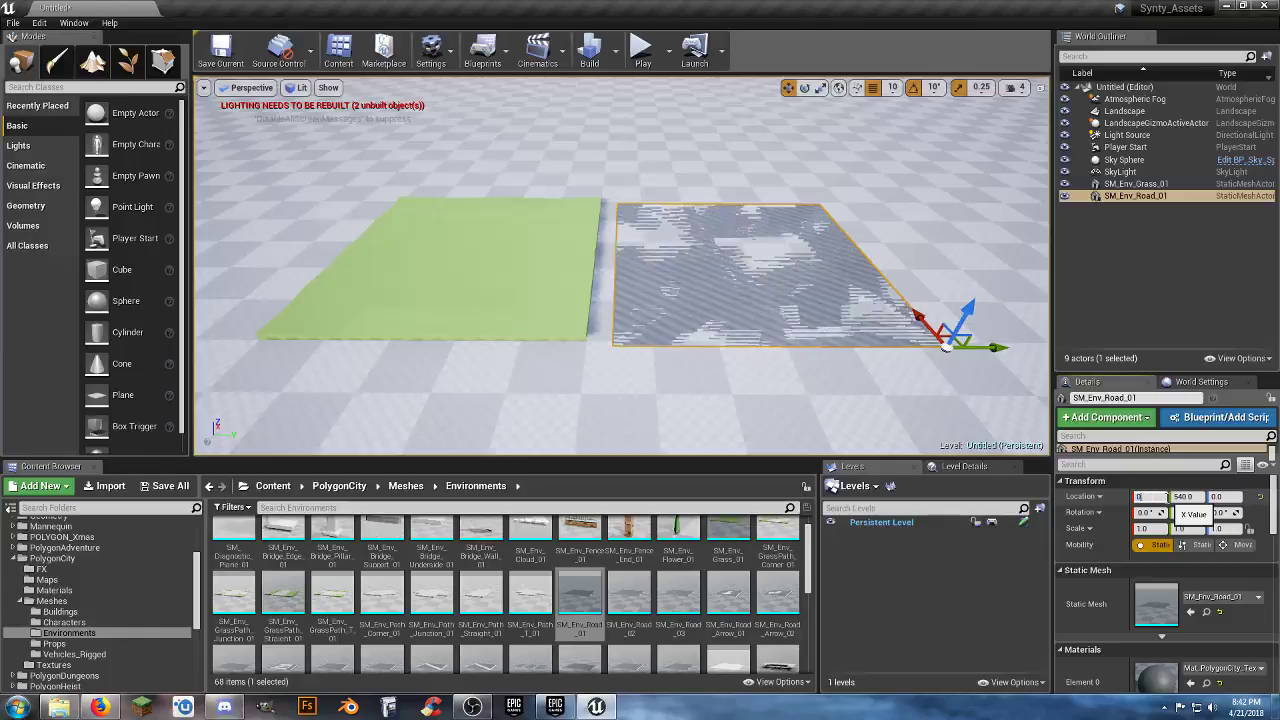
key("Tab")
type("0")
key("Tab")
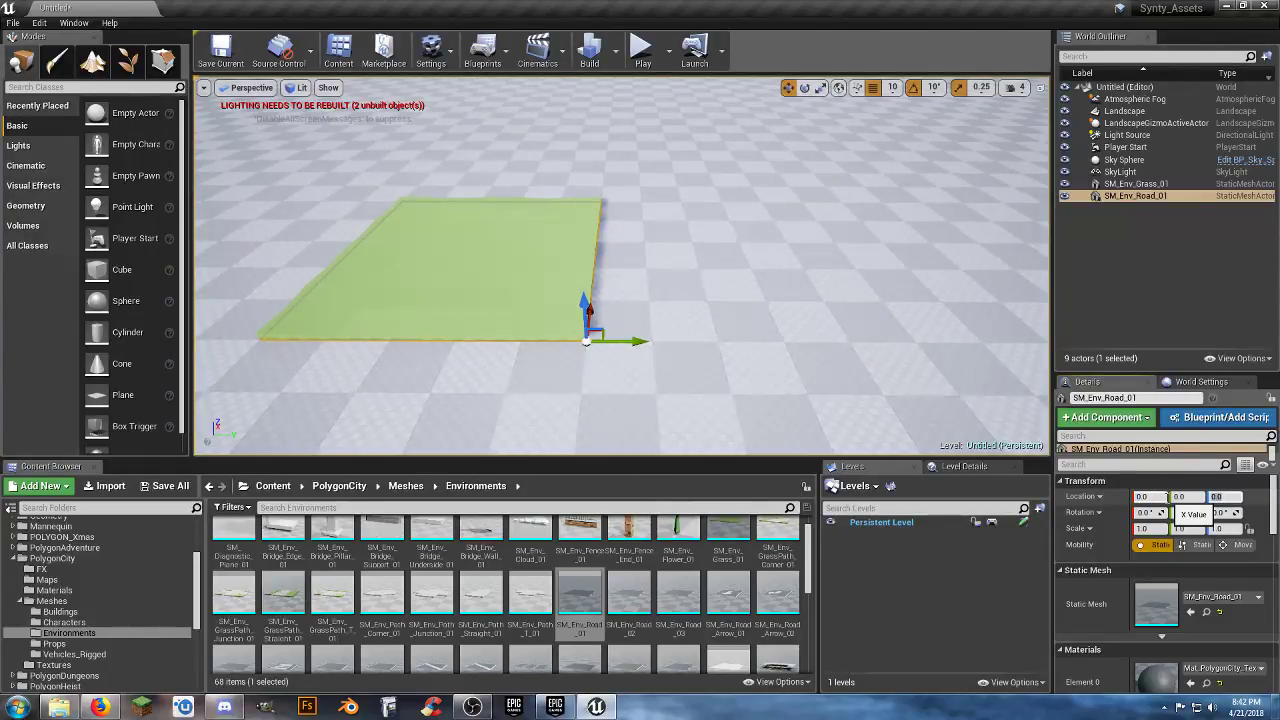
type("1")
key("Return")
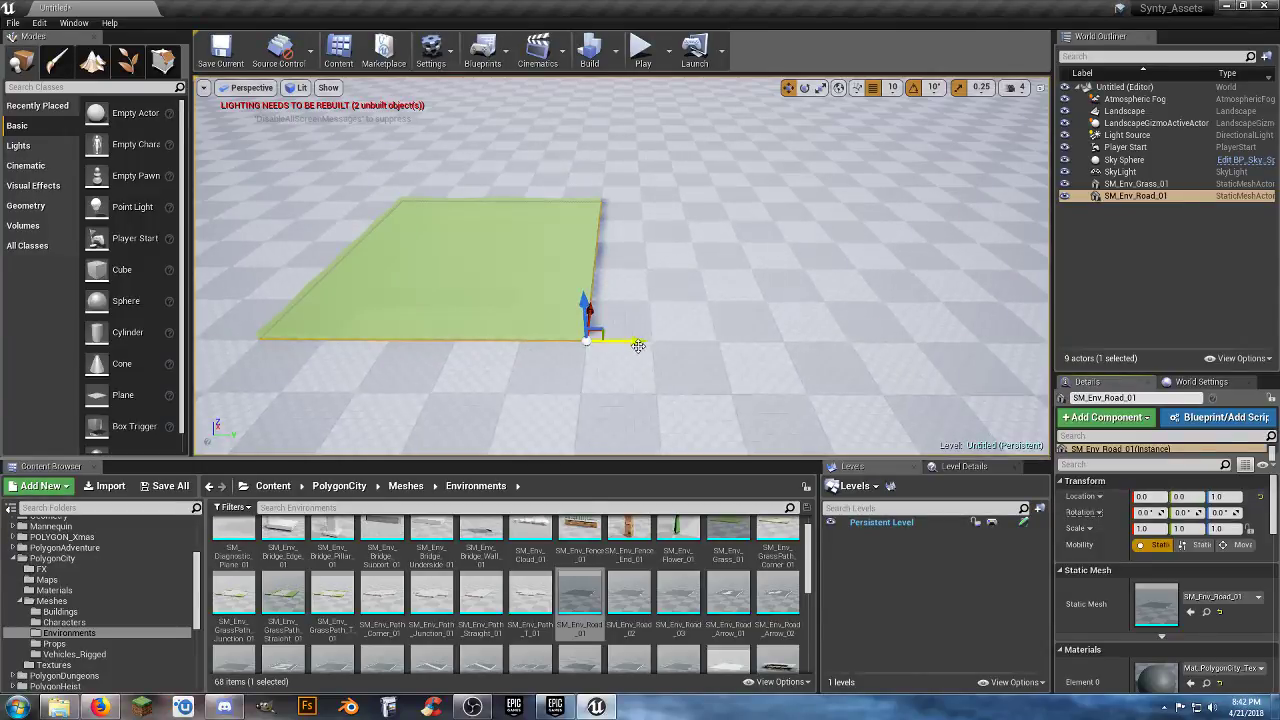
- Move the road tile along the Y axis to 500 so it sits flush against the grass tile
left_click_drag(638, 345, 963, 351)
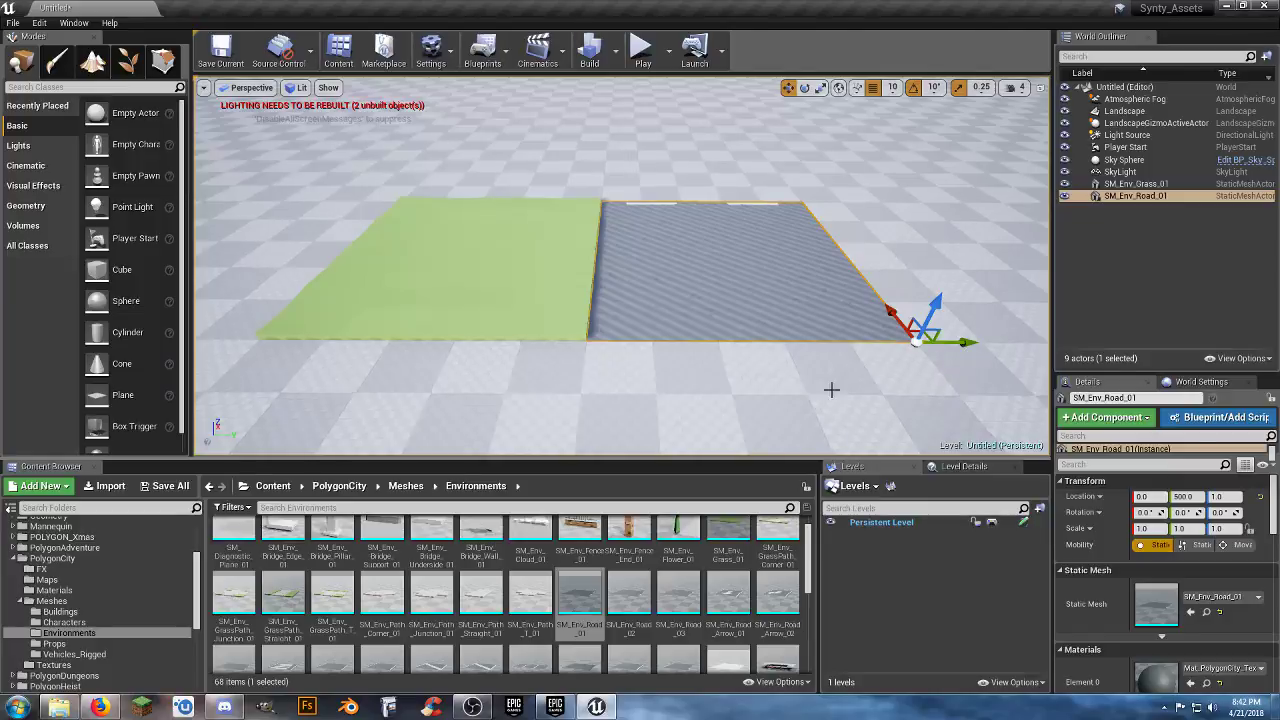
left_click_drag(967, 344, 946, 383)
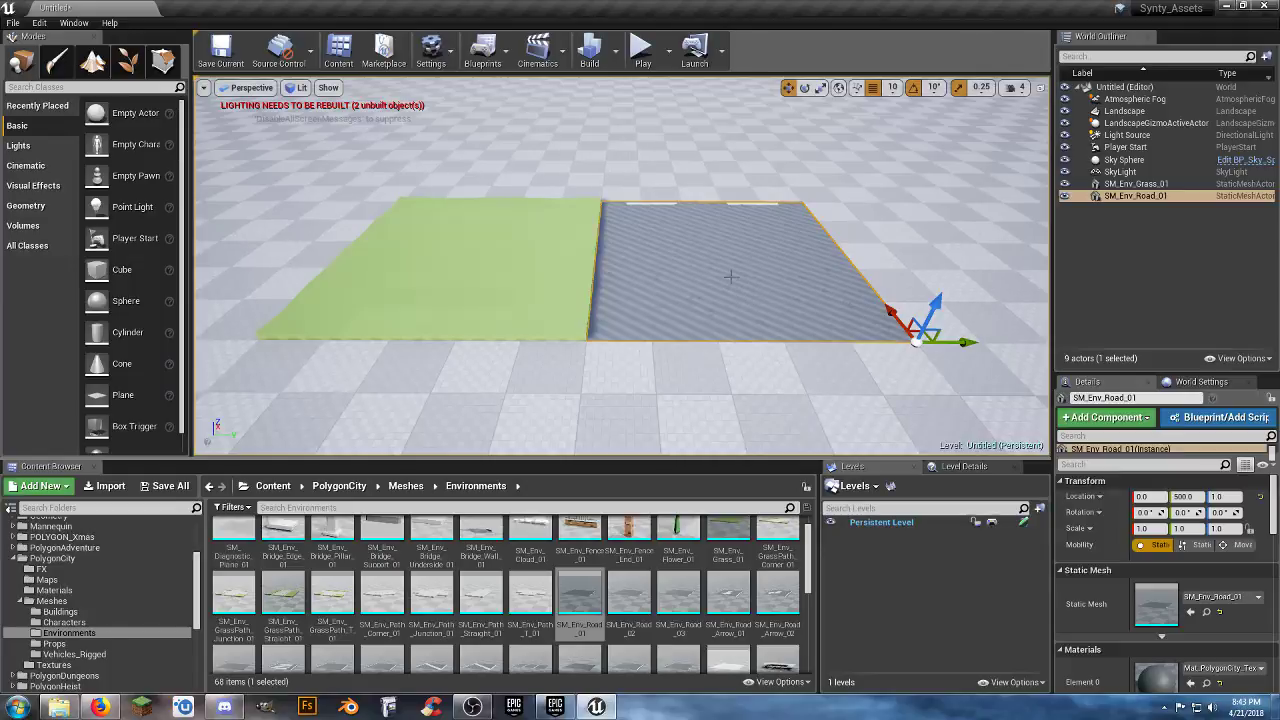
left_click_drag(723, 342, 709, 390)
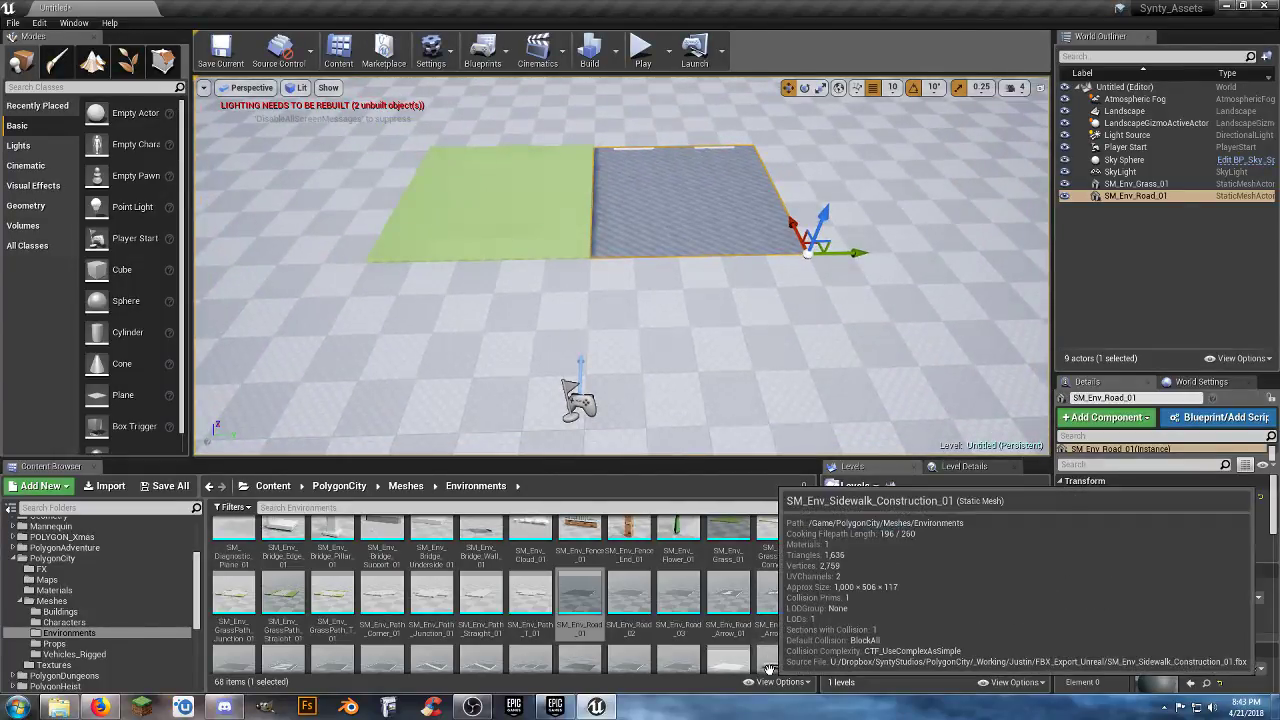
- Add the SM_Env_Sidewalk_Construction_01 mesh to the level and set its X and Y location to 0
left_click_drag(778, 660, 330, 390)
key("f")
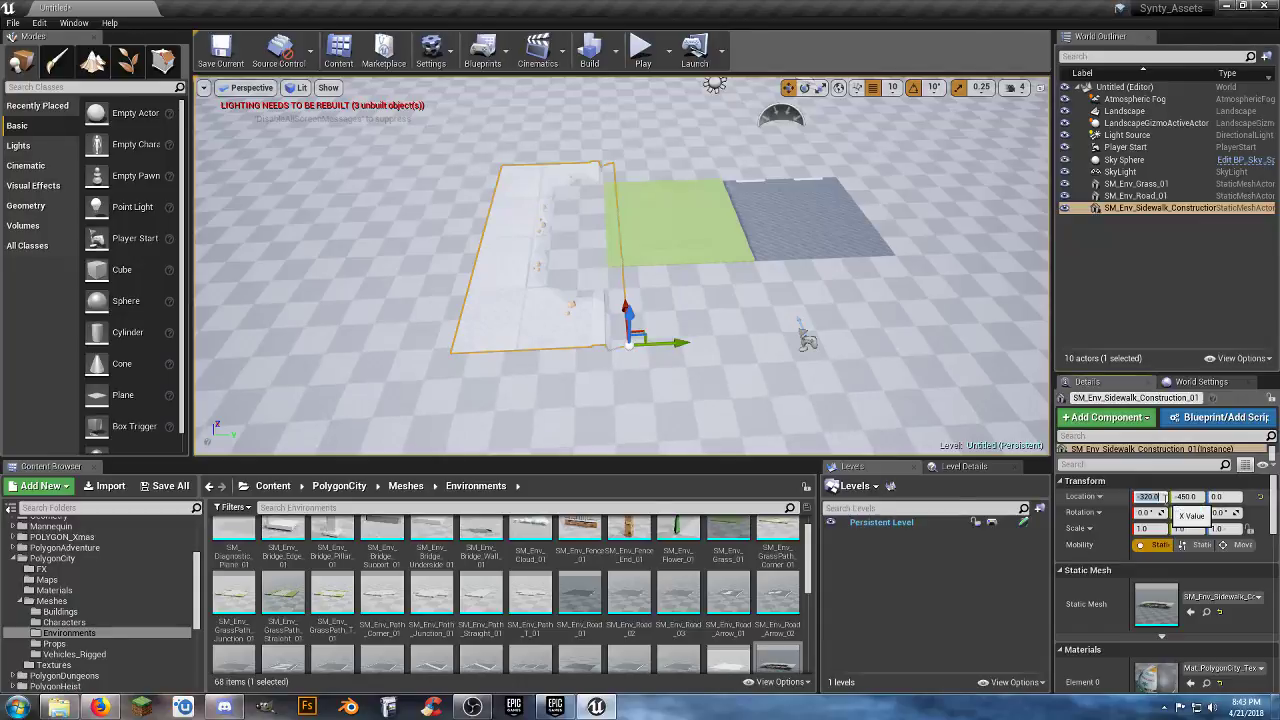
type("0")
key("Tab")
type("0")
key("Tab")
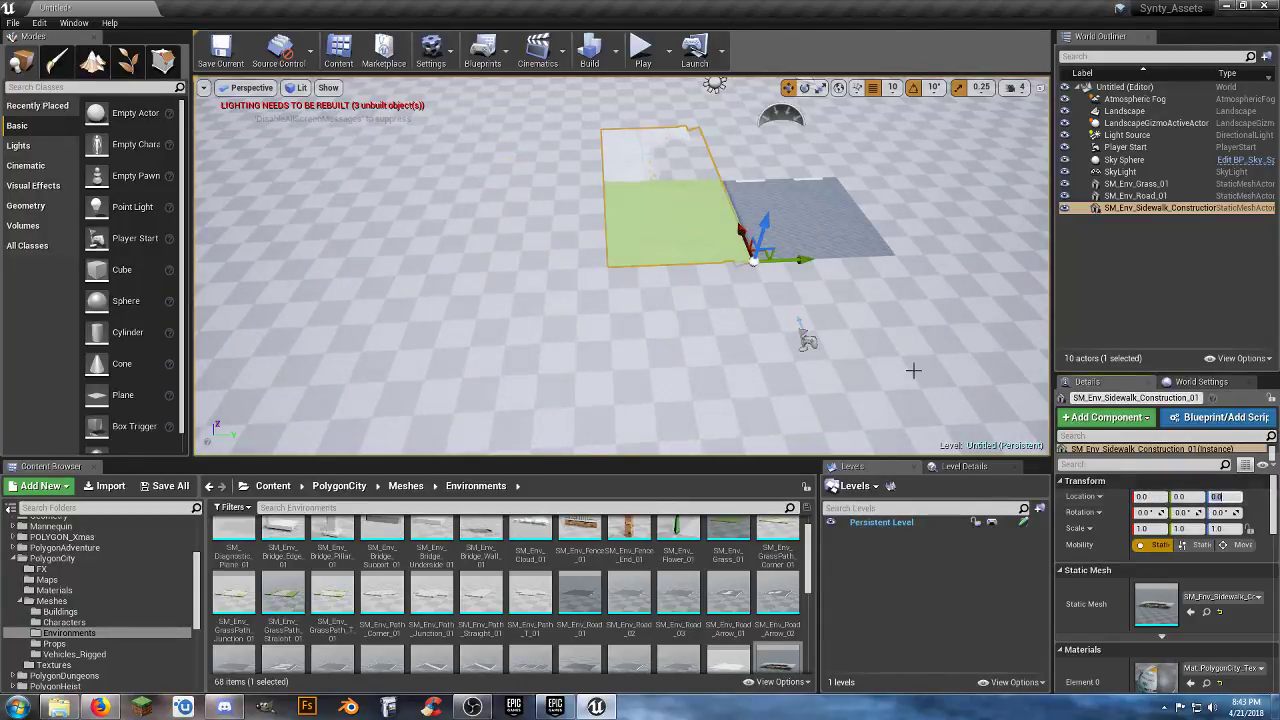
- Move the construction sidewalk to Y 1000 beside the road tile and raise it to Z 1
left_click_drag(802, 260, 1042, 248)
key("f")
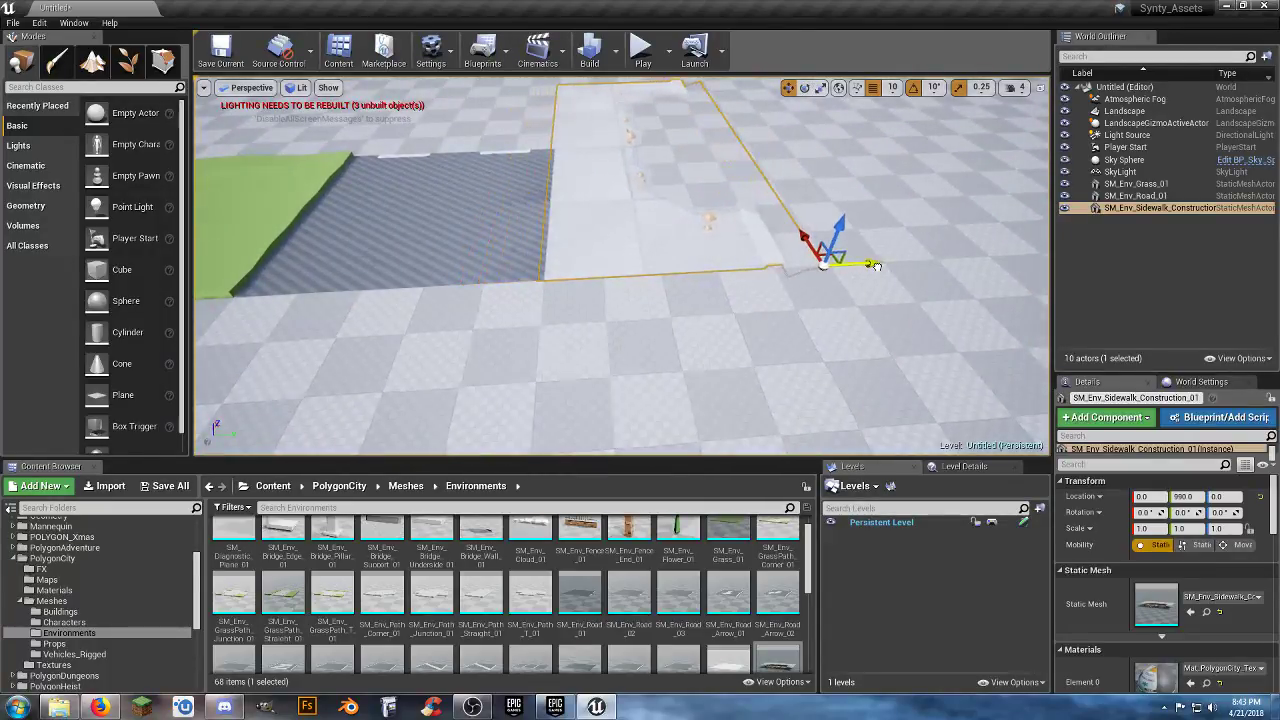
right_click_drag(836, 316, 890, 262)
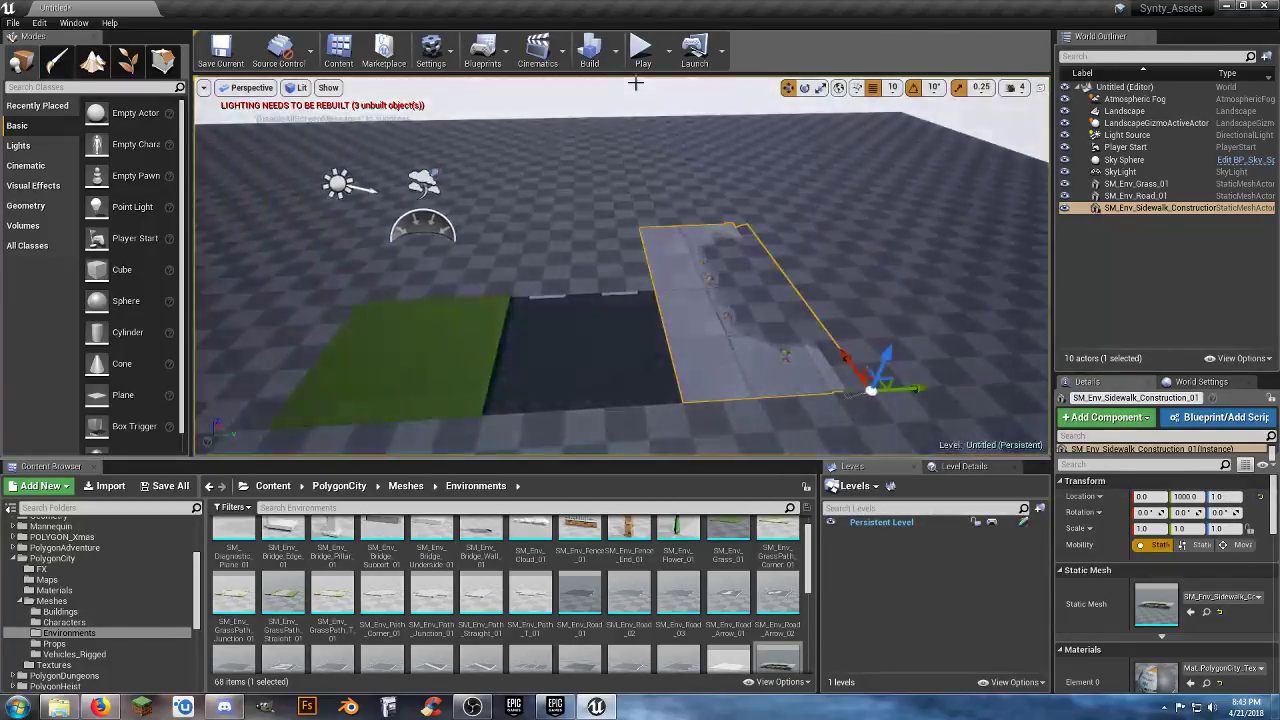
- Briefly play-test the level with the skeleton character, and delete the road and construction sidewalk tiles
left_click(642, 52)
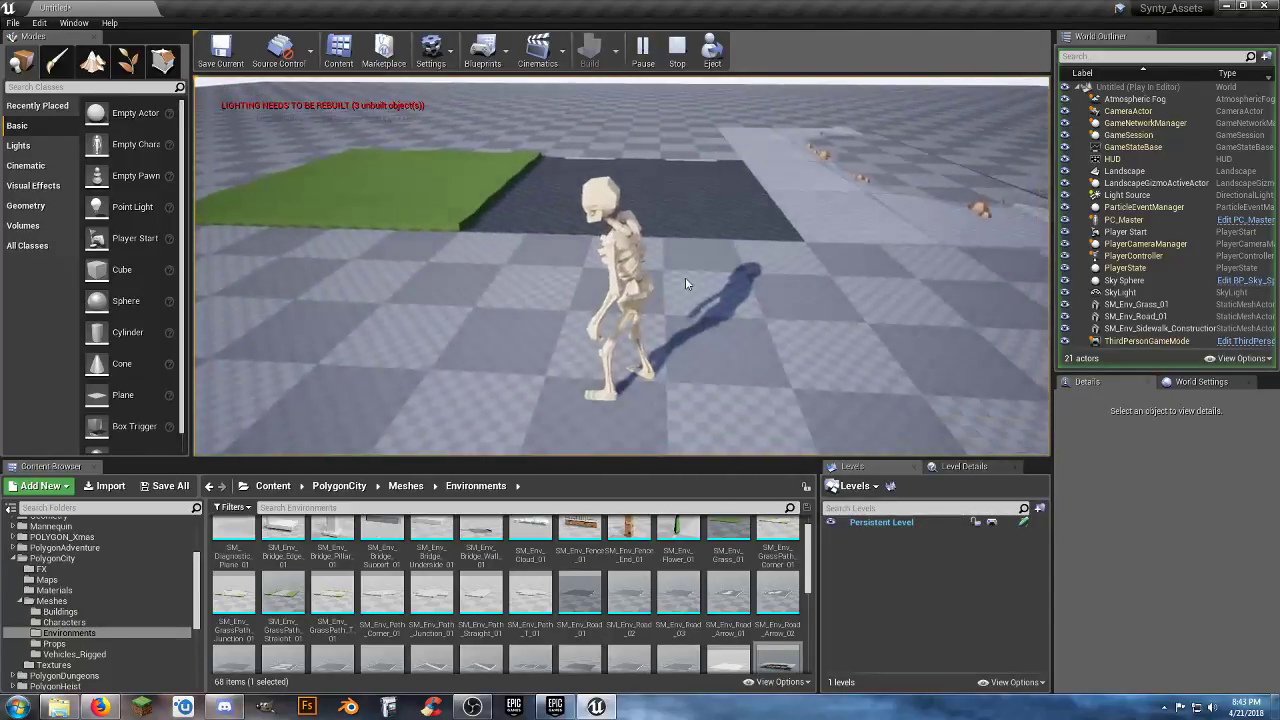
key("Escape")
left_click(695, 218)
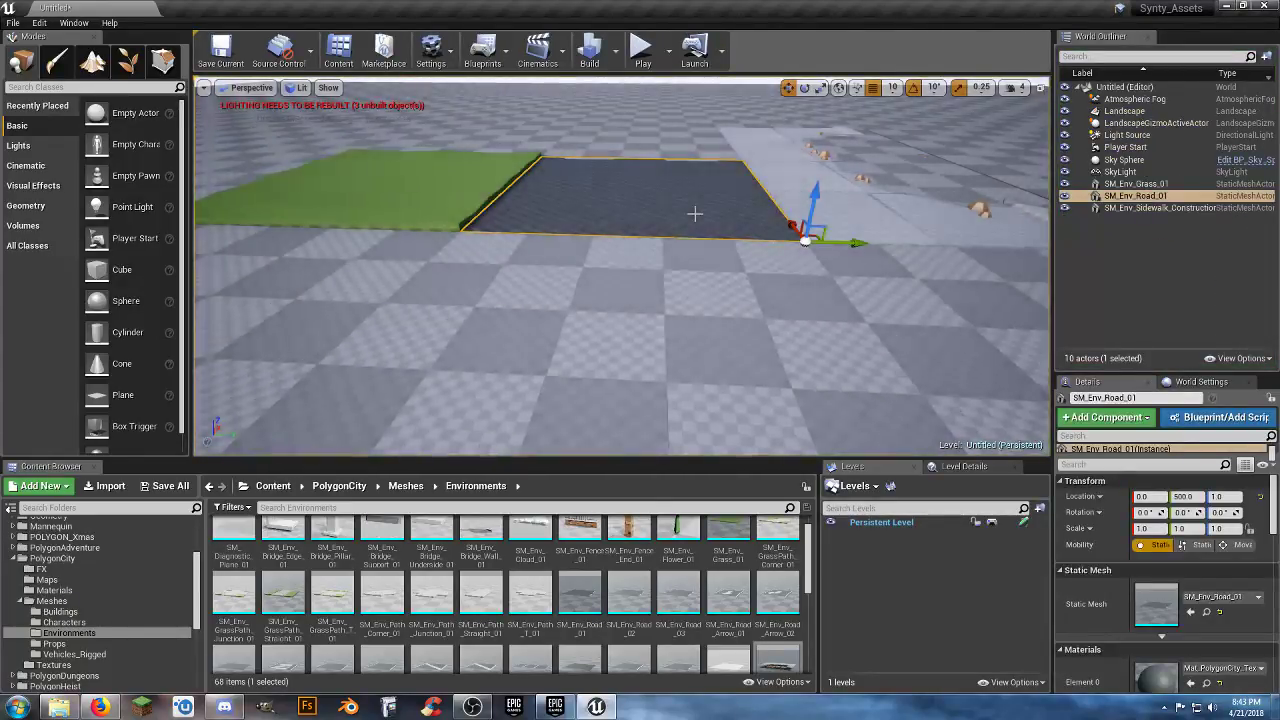
key("Delete")
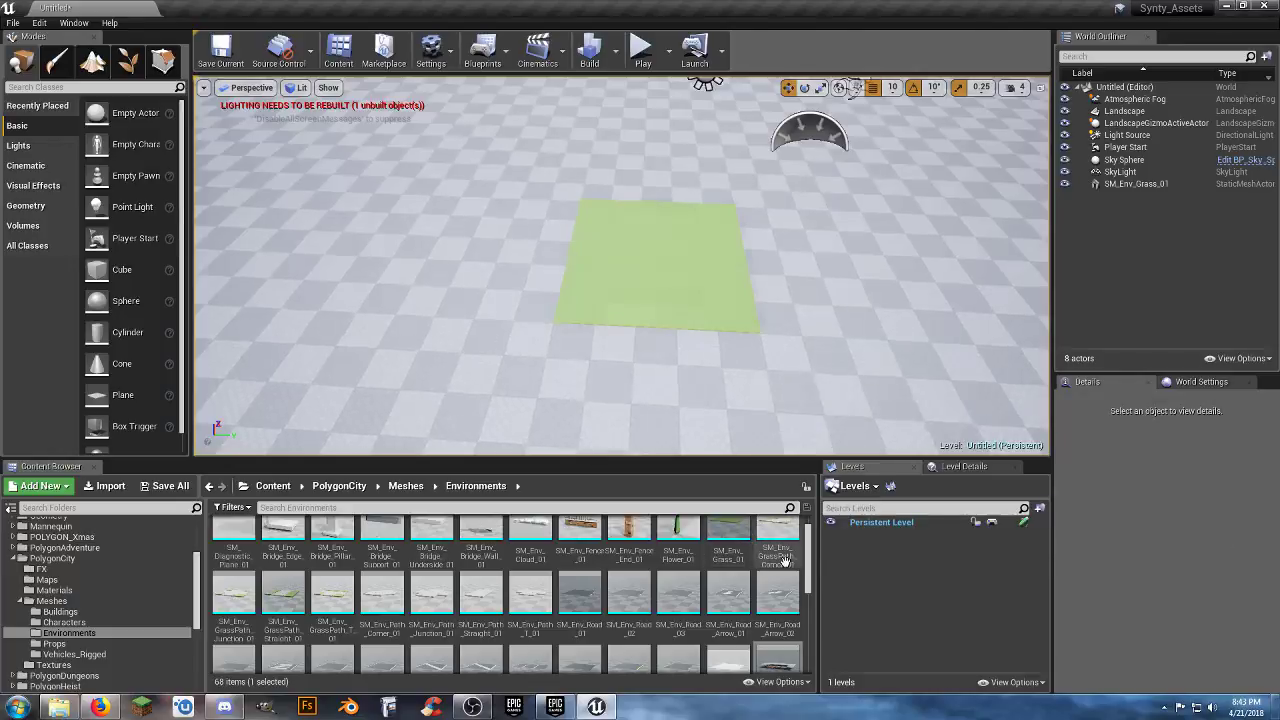
- Place the SM_Env_GrassPath_Corner_01 tile next to the grass tile, at X 500, Y 500, Z 0
scroll(783, 562, "up", 1)
right_click_drag(690, 310, 690, 299)
right_click_drag(797, 330, 797, 354)
left_click_drag(781, 532, 835, 144)
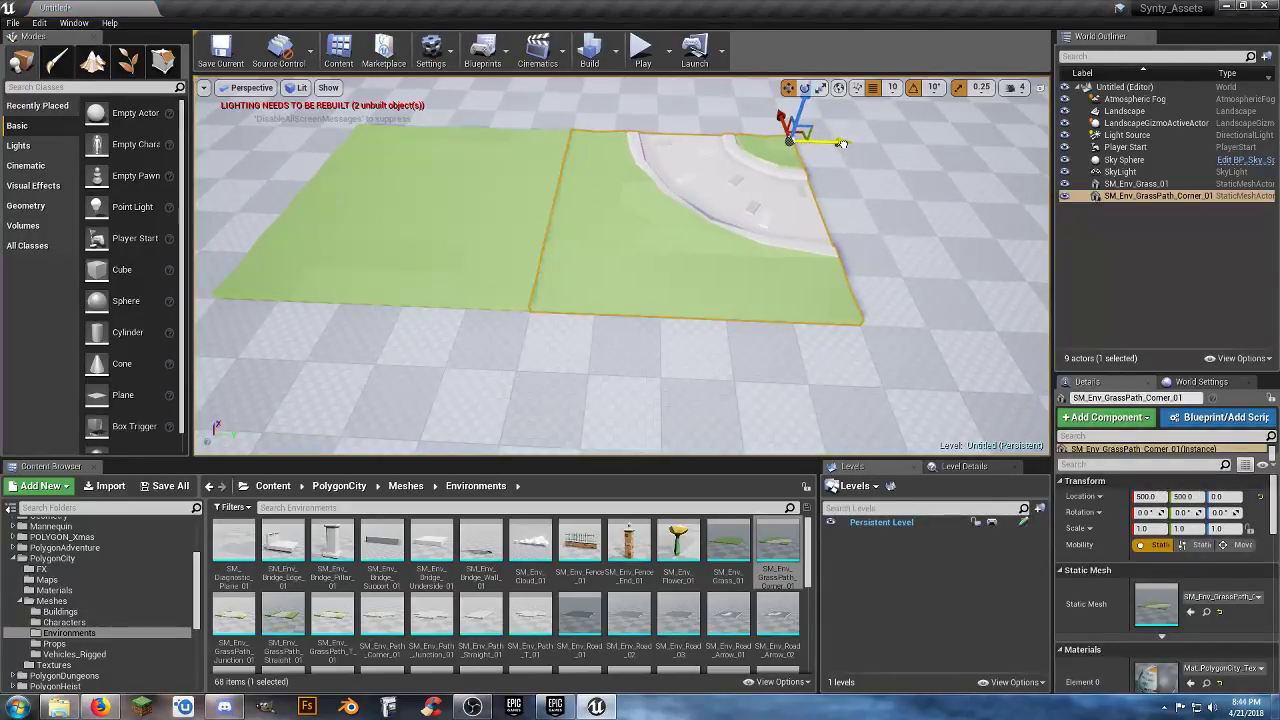
- Place the SM_Env_GrassPath_Junction_01 tile beside the corner path tile along the X axis so their paths connect
right_click_drag(826, 183, 620, 290)
right_click_drag(792, 238, 789, 238)
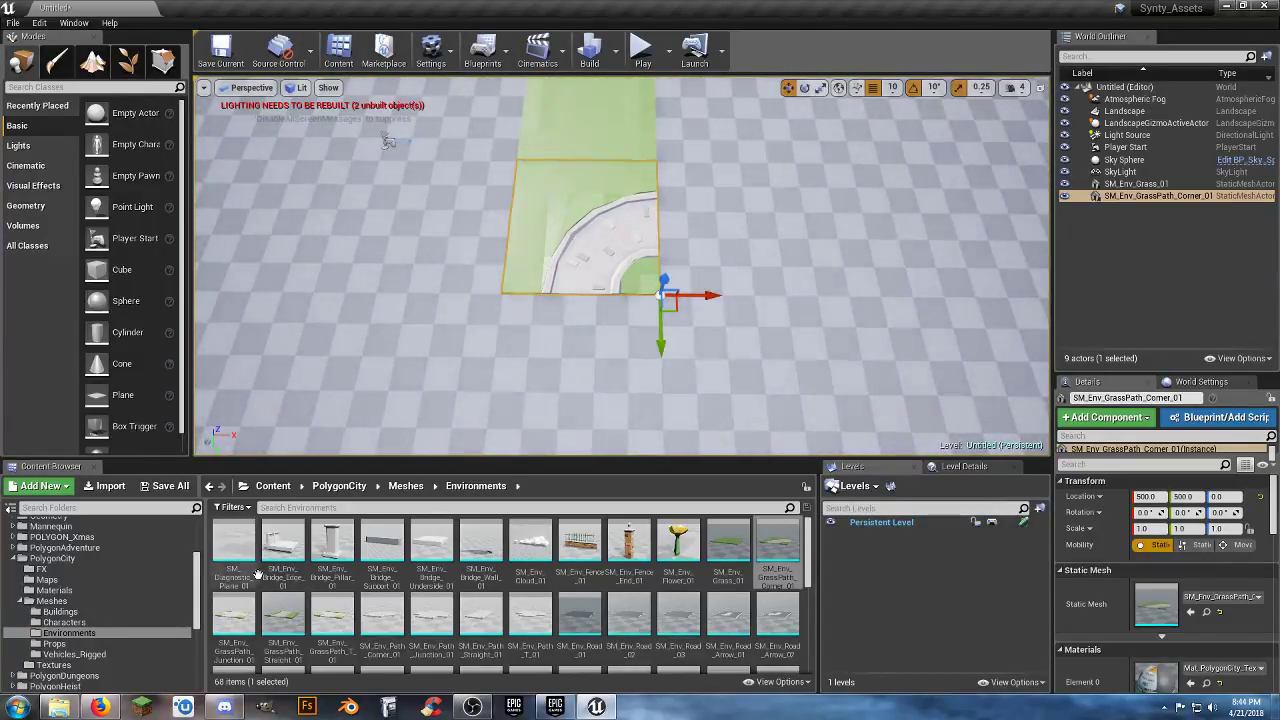
left_click_drag(234, 620, 872, 299)
mouse_move(700, 339)
right_mouse_down()
mouse_move(770, 360)
mouse_move(715, 340)
right_mouse_up()
- Duplicate the grass path corner tile and move the copy along the Y axis to 840
left_click(556, 225)
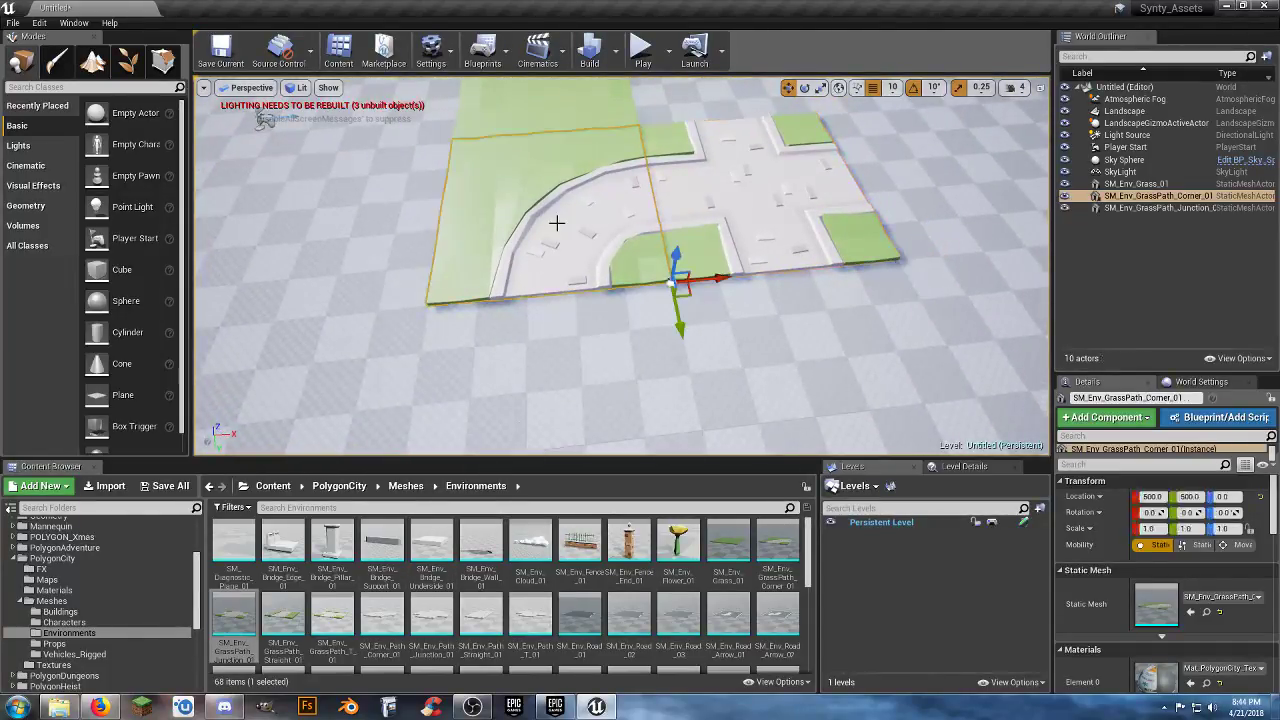
key("ctrl+w")
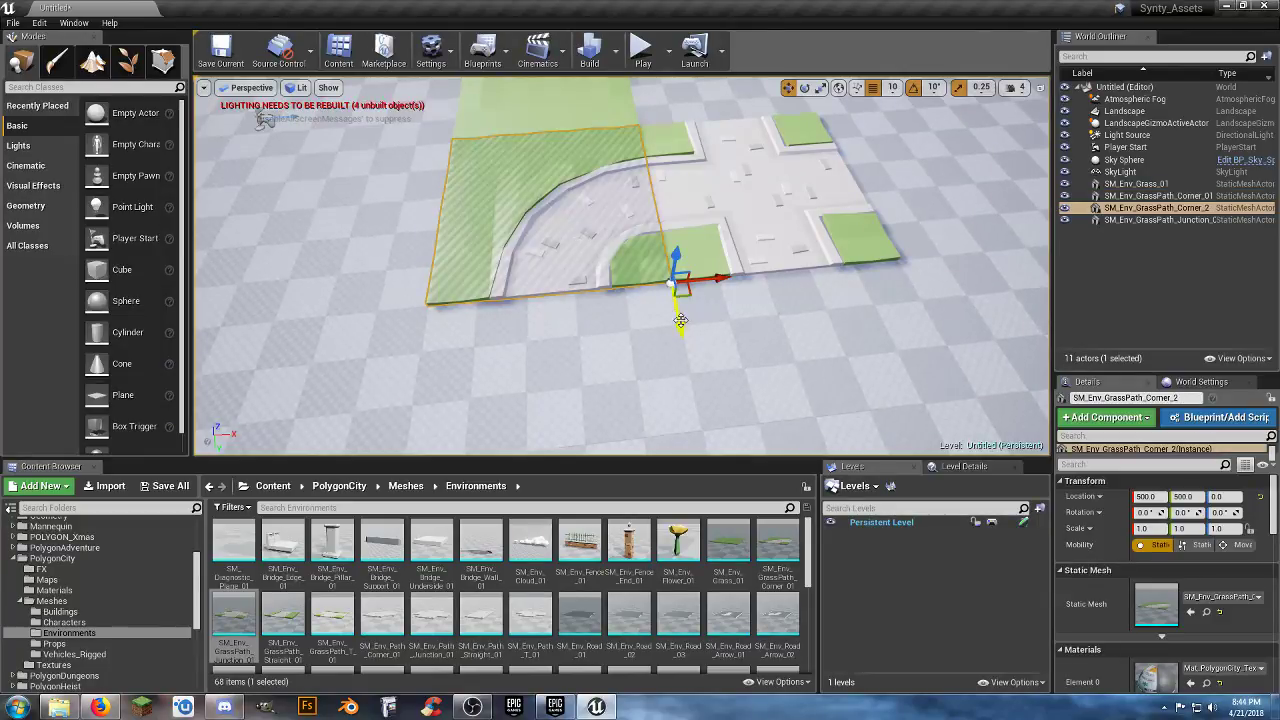
left_click_drag(680, 320, 745, 301)
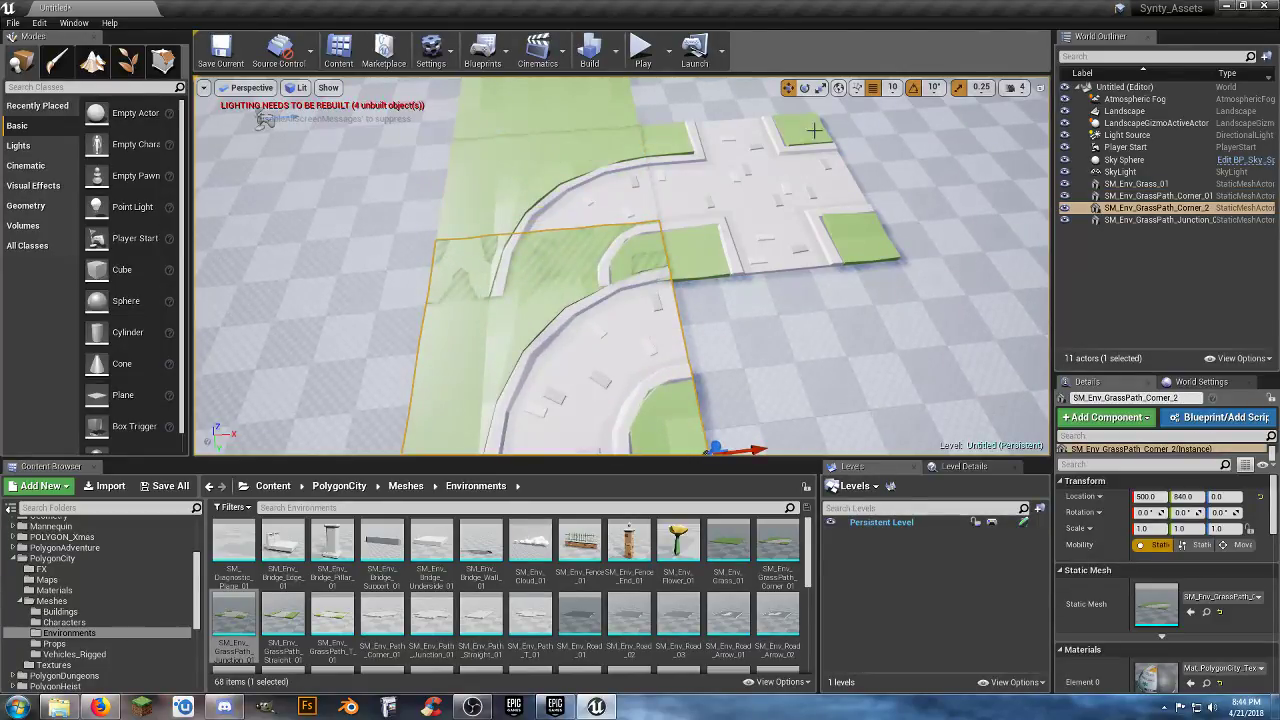
- Rotate the copied corner tile -90° about Z and move it back along Y to 500 to continue the curved path
key("e")
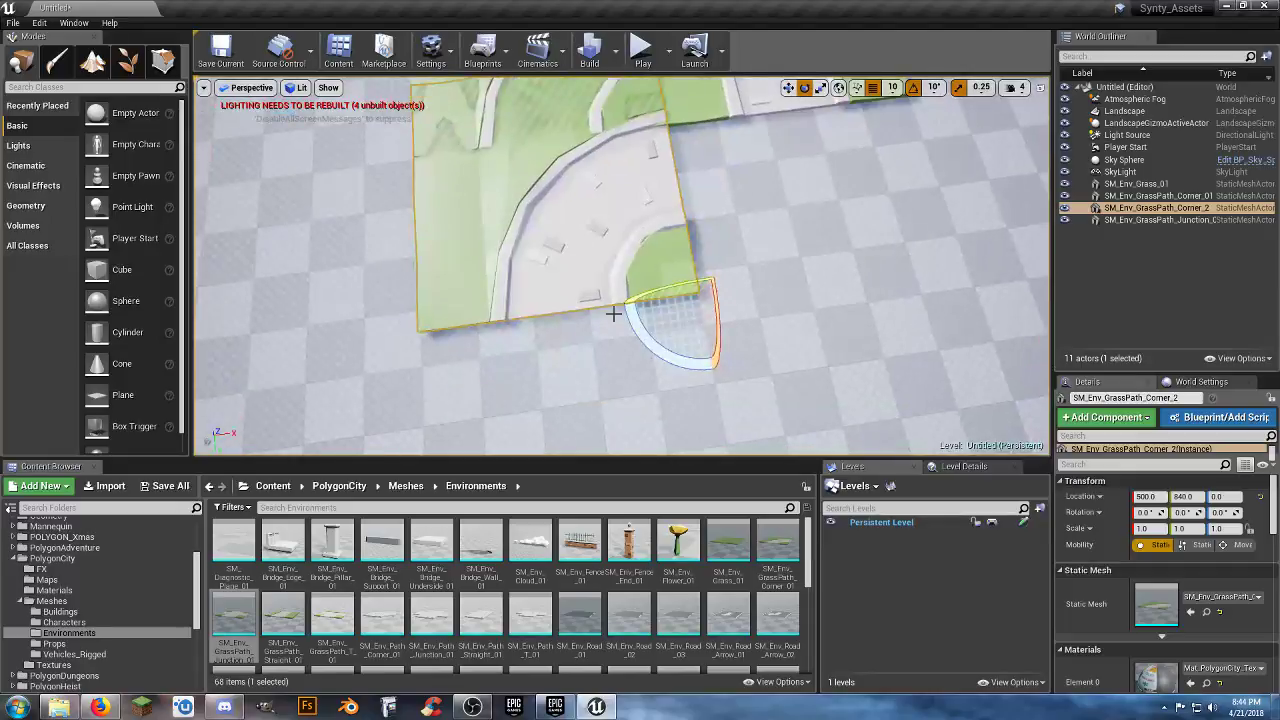
left_click_drag(618, 312, 642, 161)
left_click(788, 87)
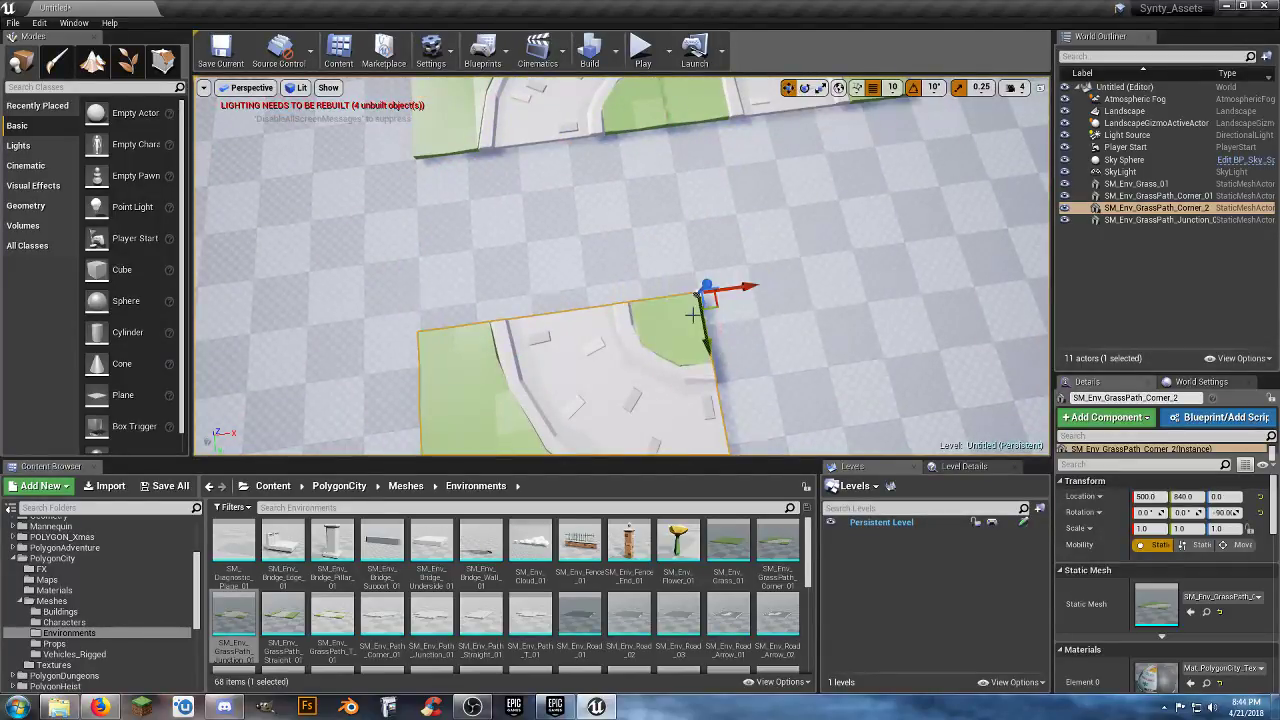
left_click_drag(703, 340, 654, 171)
scroll(784, 257, "down", 3)
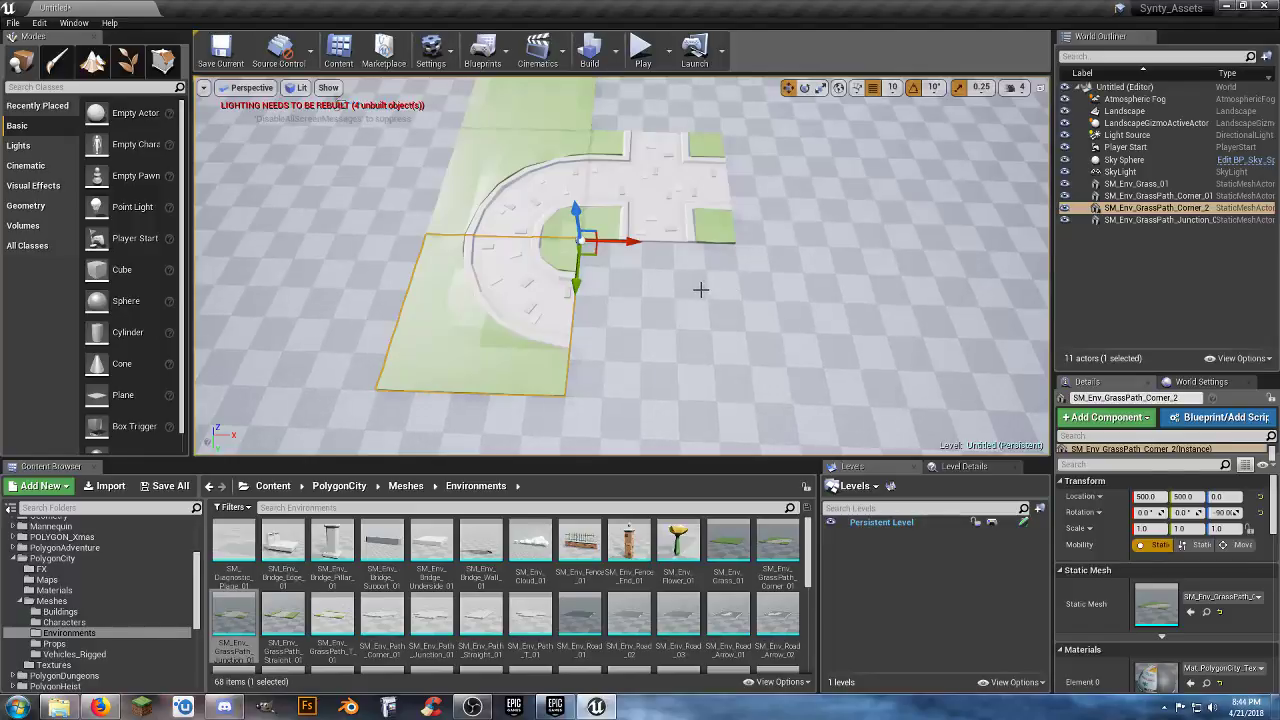
- Duplicate the rotated corner tile and turn the new copy another -90° about Z to extend the circular path
key("ctrl+w")
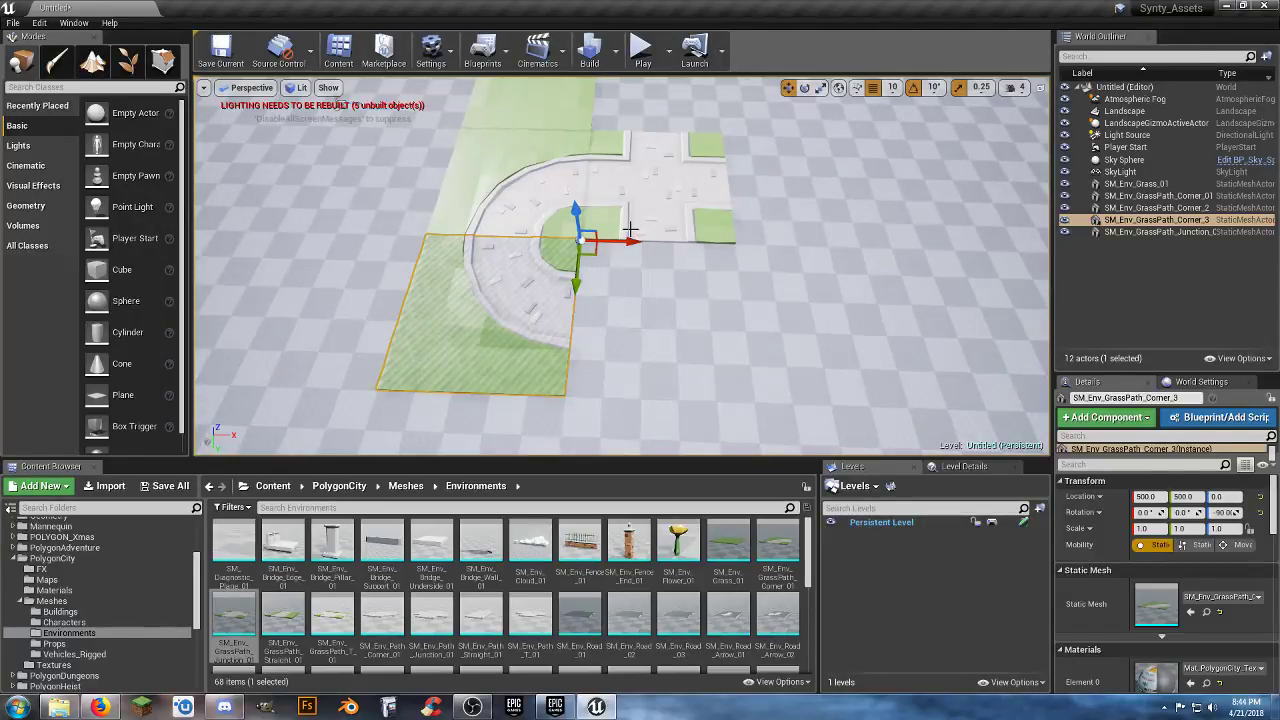
left_click(805, 88)
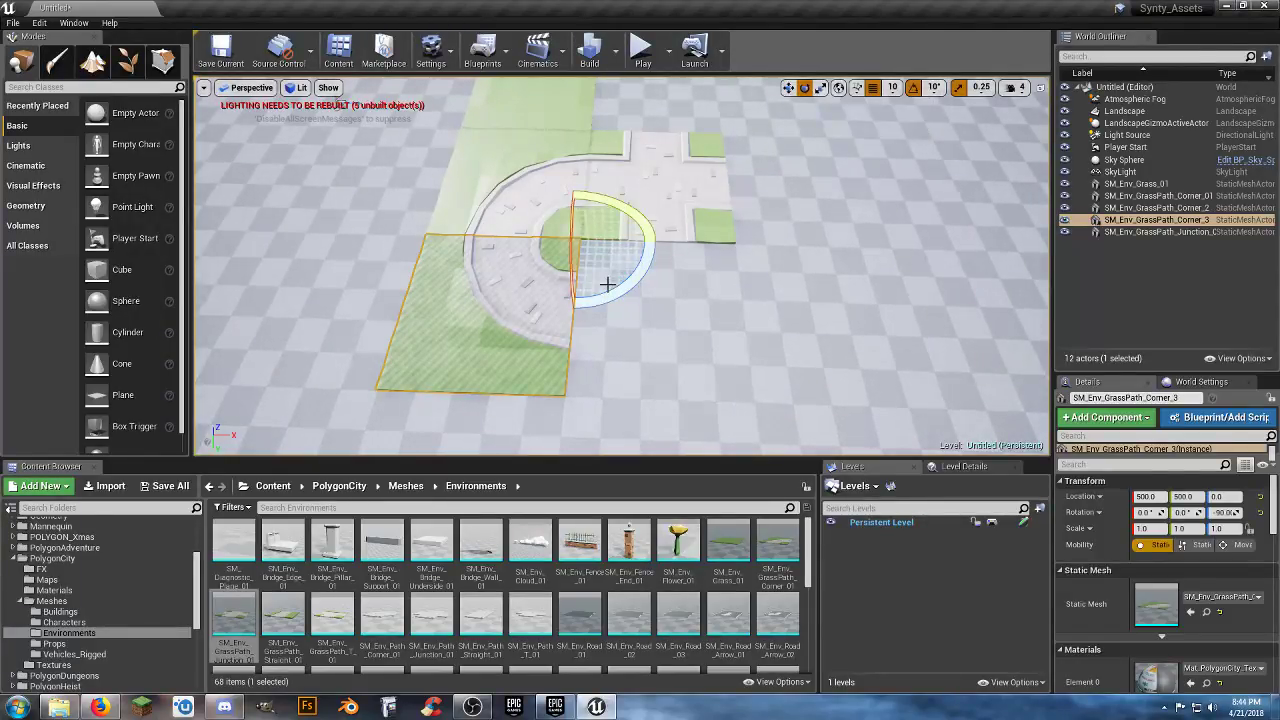
left_click_drag(607, 285, 658, 242)
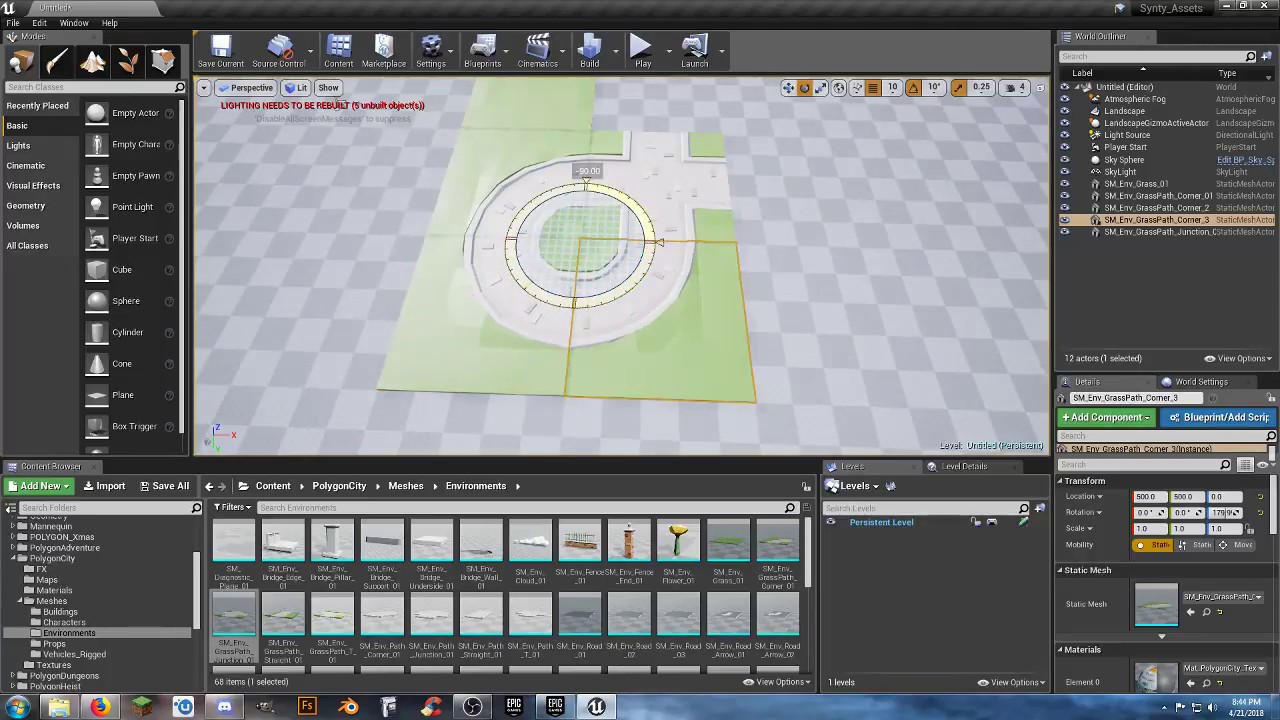
- Delete the three grass path corner tiles and the junction tile, keeping only the plain grass tile
right_click_drag(689, 318, 640, 289)
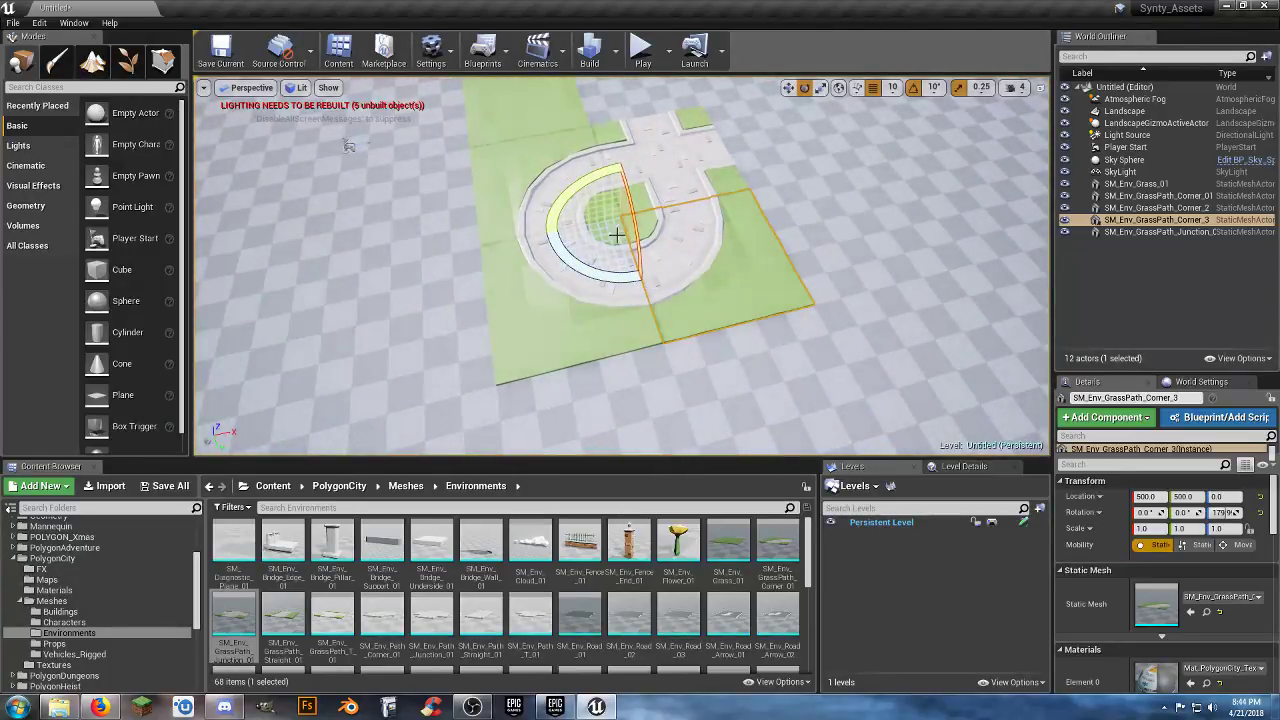
left_click(788, 89)
left_click(597, 274, "ctrl")
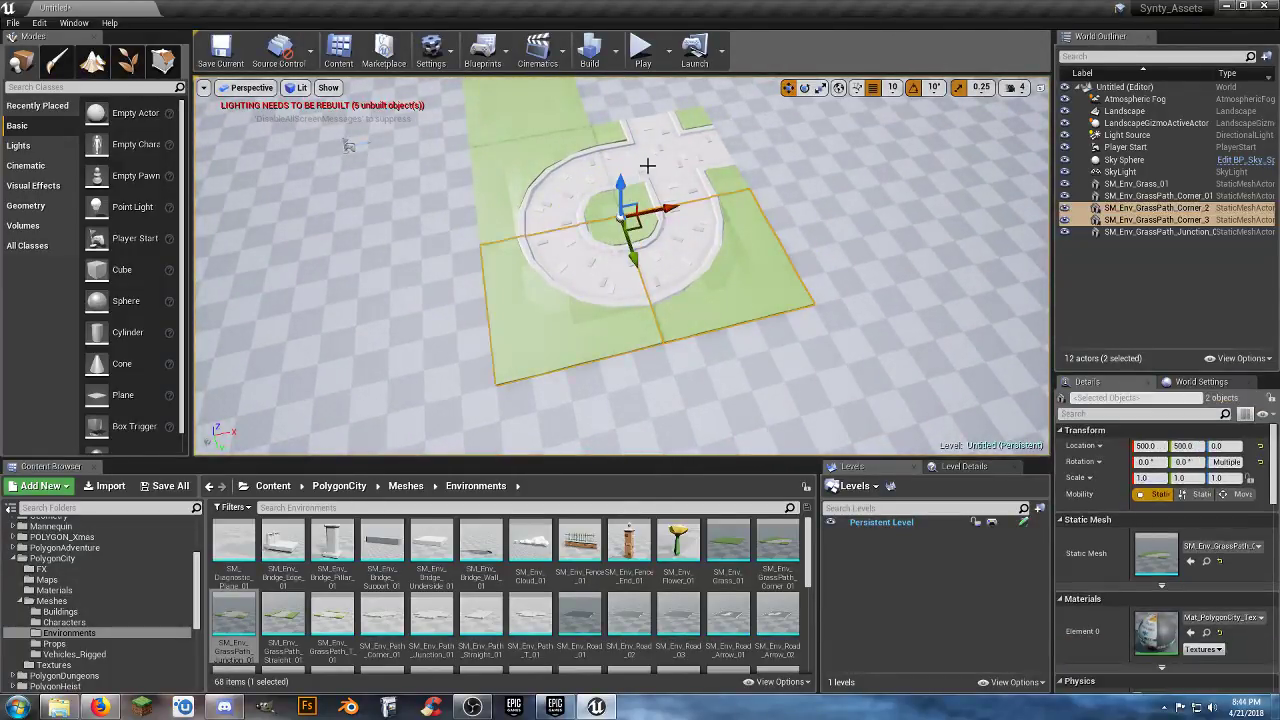
left_click(647, 164, "ctrl")
left_click(557, 192, "ctrl")
key("Delete")
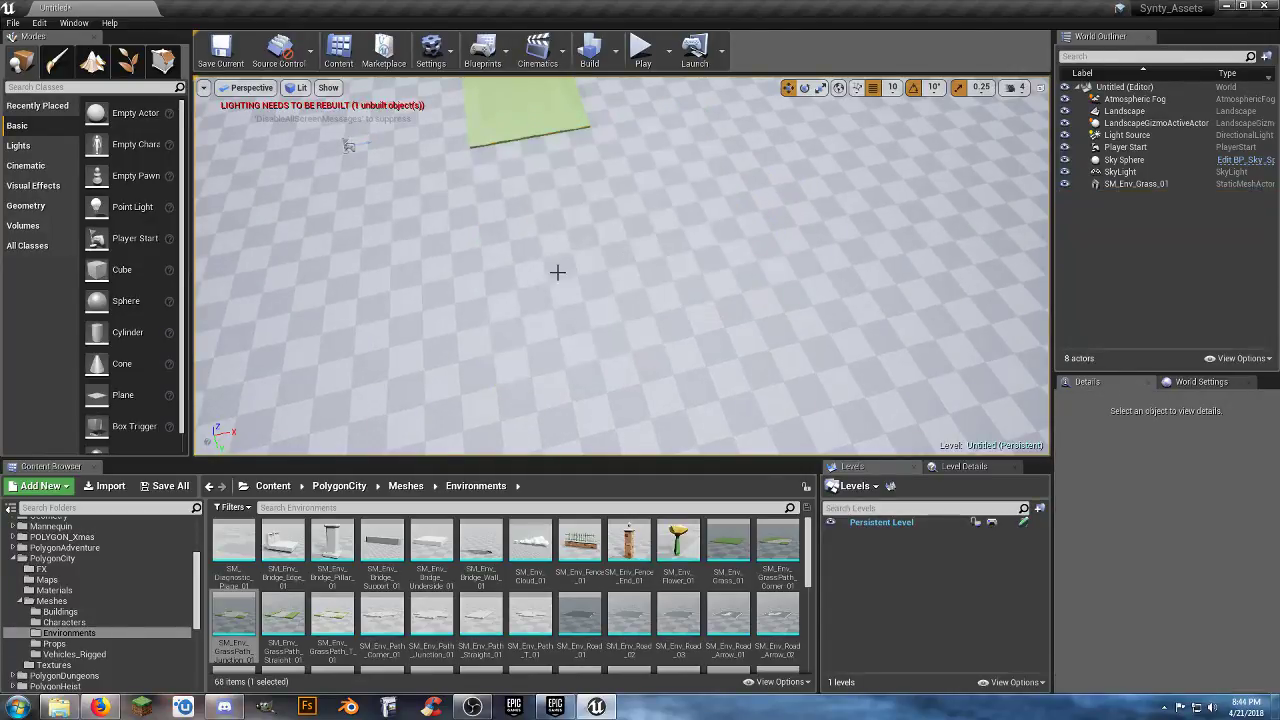
- Place SM_Env_Floor_01_Blank from the SimpleApocalypseInteriors Environment meshes against the grass tile, at Y 0 and Z 10
mouse_move(557, 273)
right_mouse_down()
mouse_move(600, 240)
mouse_move(650, 265)
mouse_move(557, 274)
right_mouse_up()
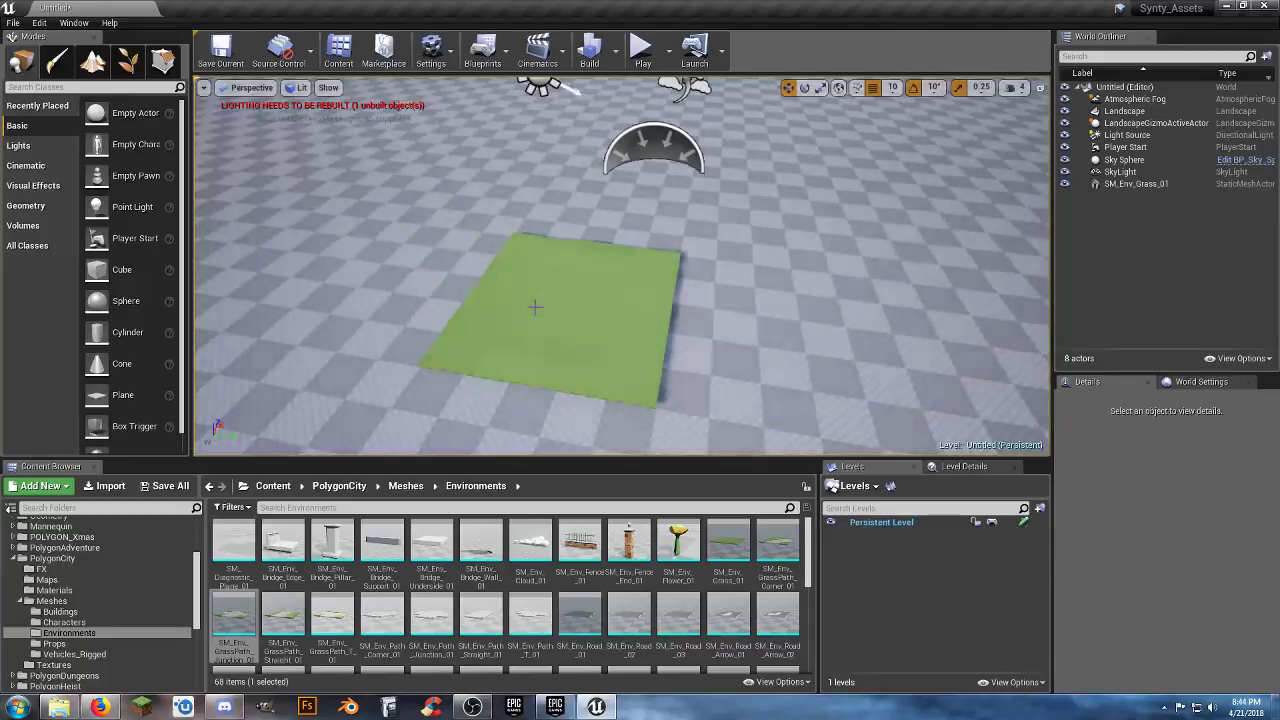
scroll(97, 603, "down", 5)
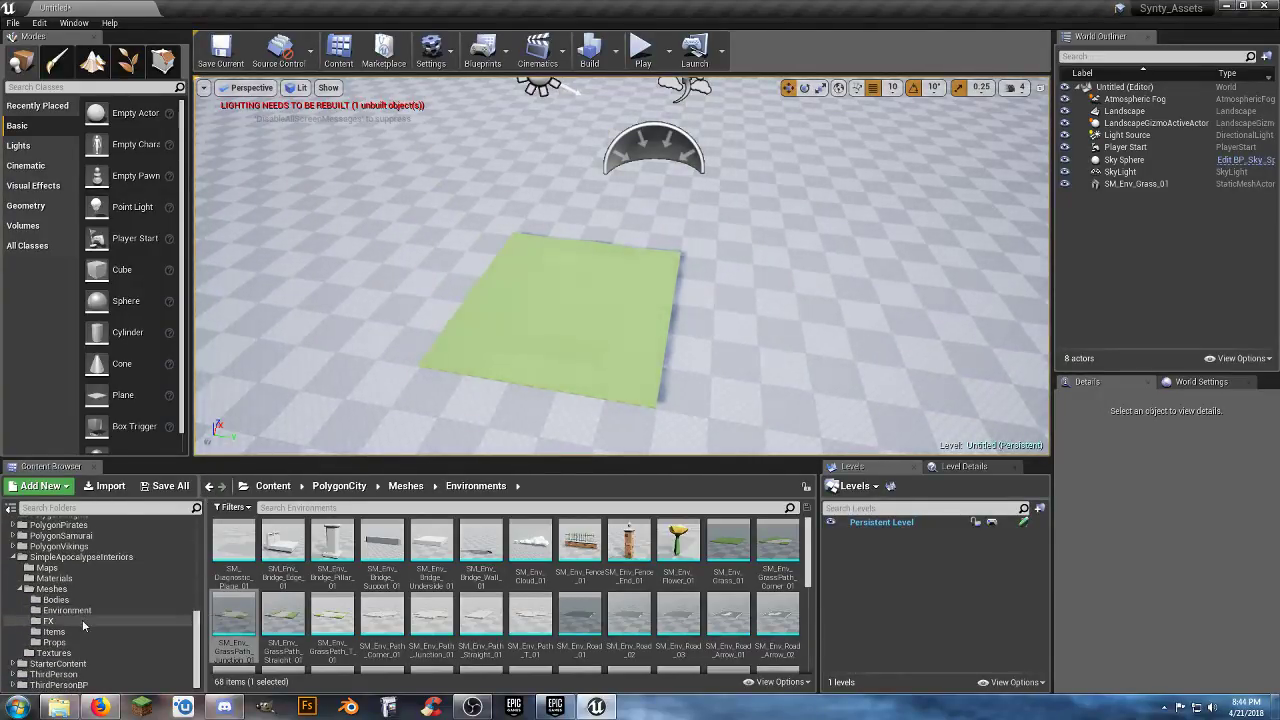
left_click(86, 610)
right_click_drag(603, 386, 603, 386)
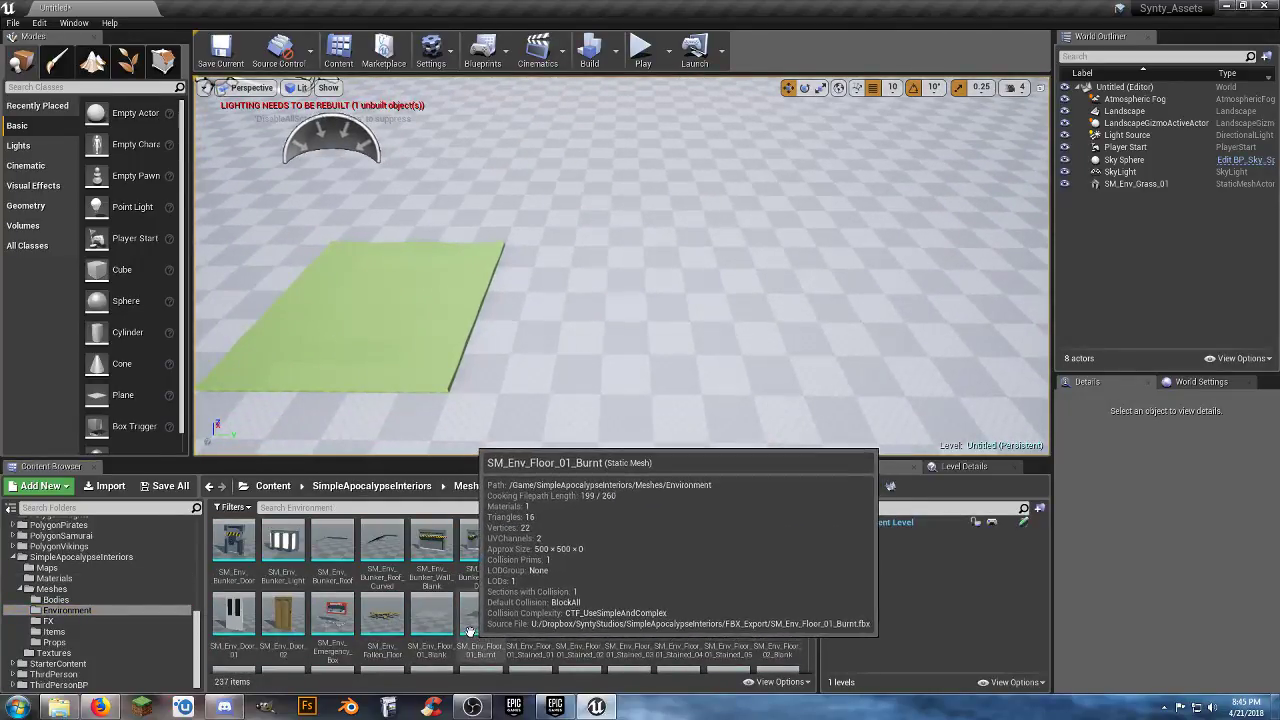
left_click_drag(426, 622, 457, 396)
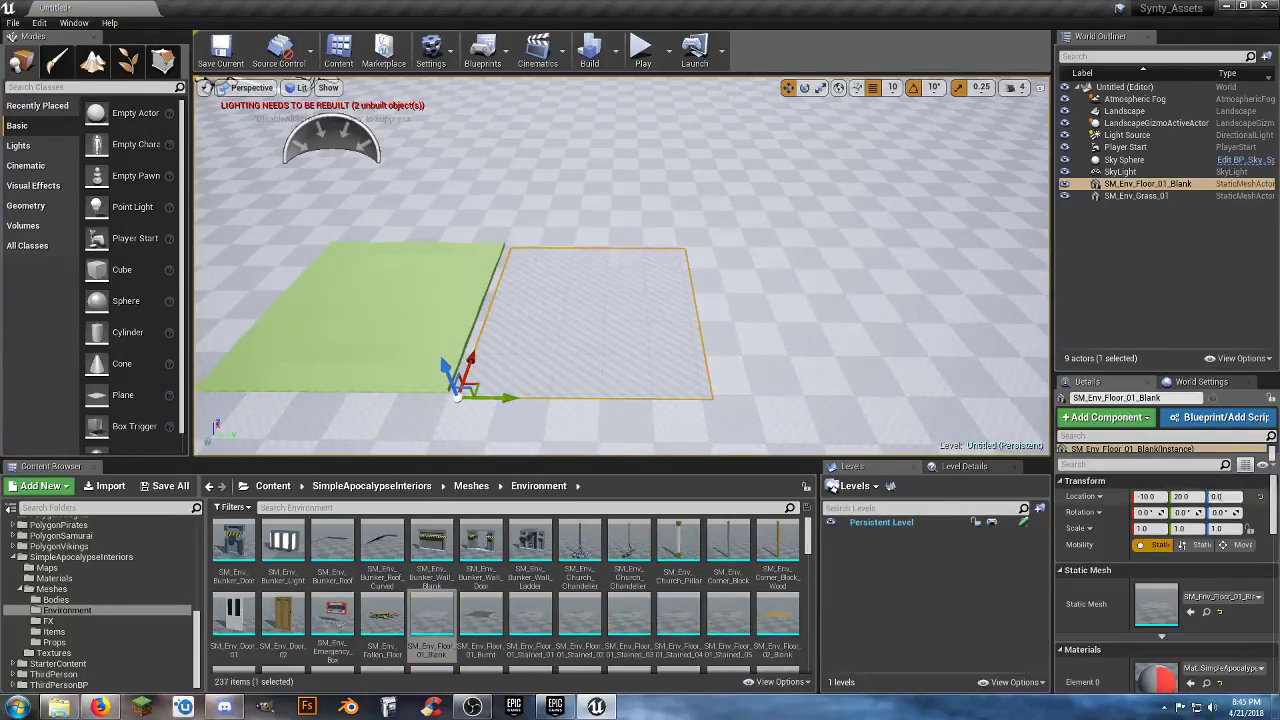
key("Return")
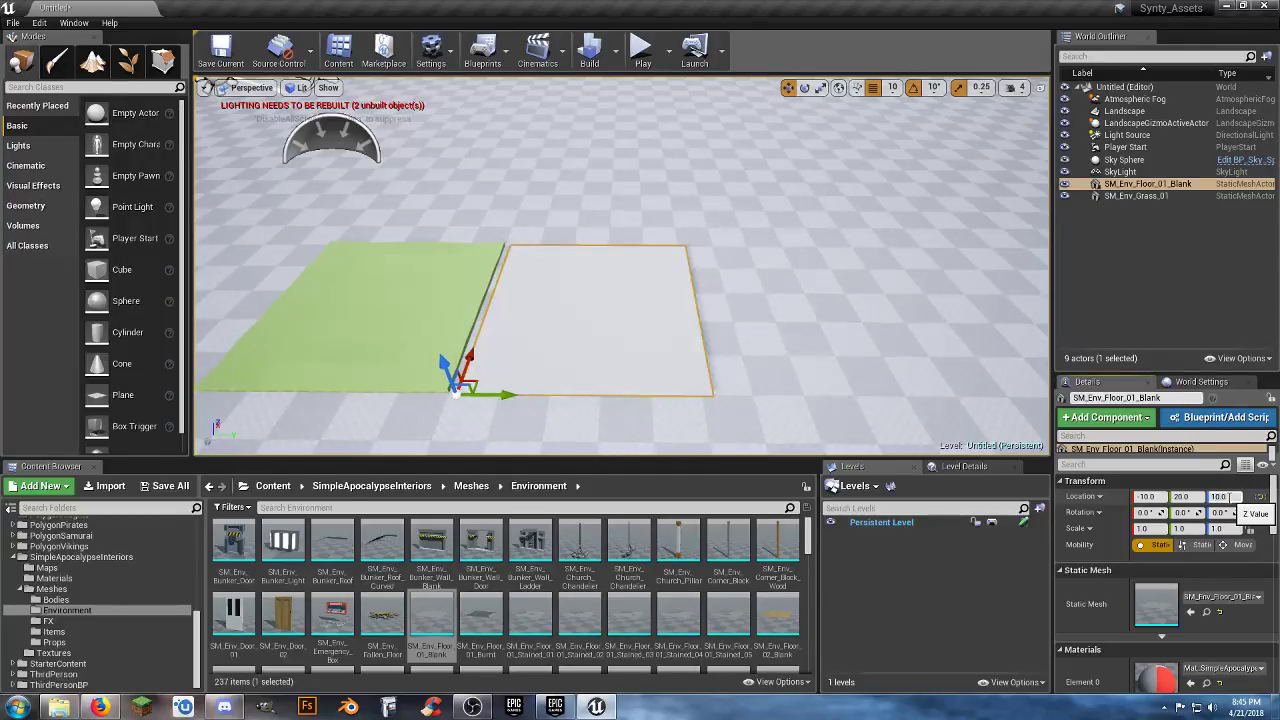
mouse_move(592, 345)
right_mouse_down()
mouse_move(600, 400)
mouse_move(608, 352)
right_mouse_up()
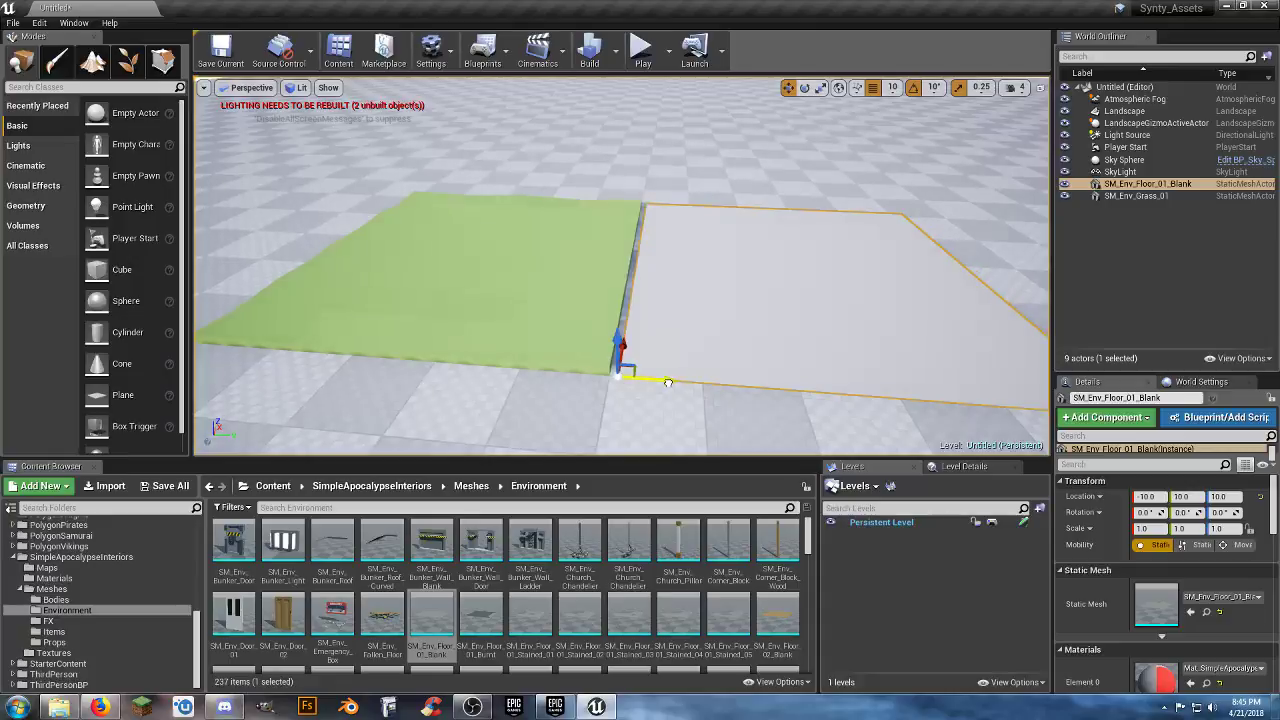
- Place the wooden floor tile SM_Env_Floor_02_Warped on the far side of the blank floor tile
key("s")
right_click_drag(788, 373, 818, 338)
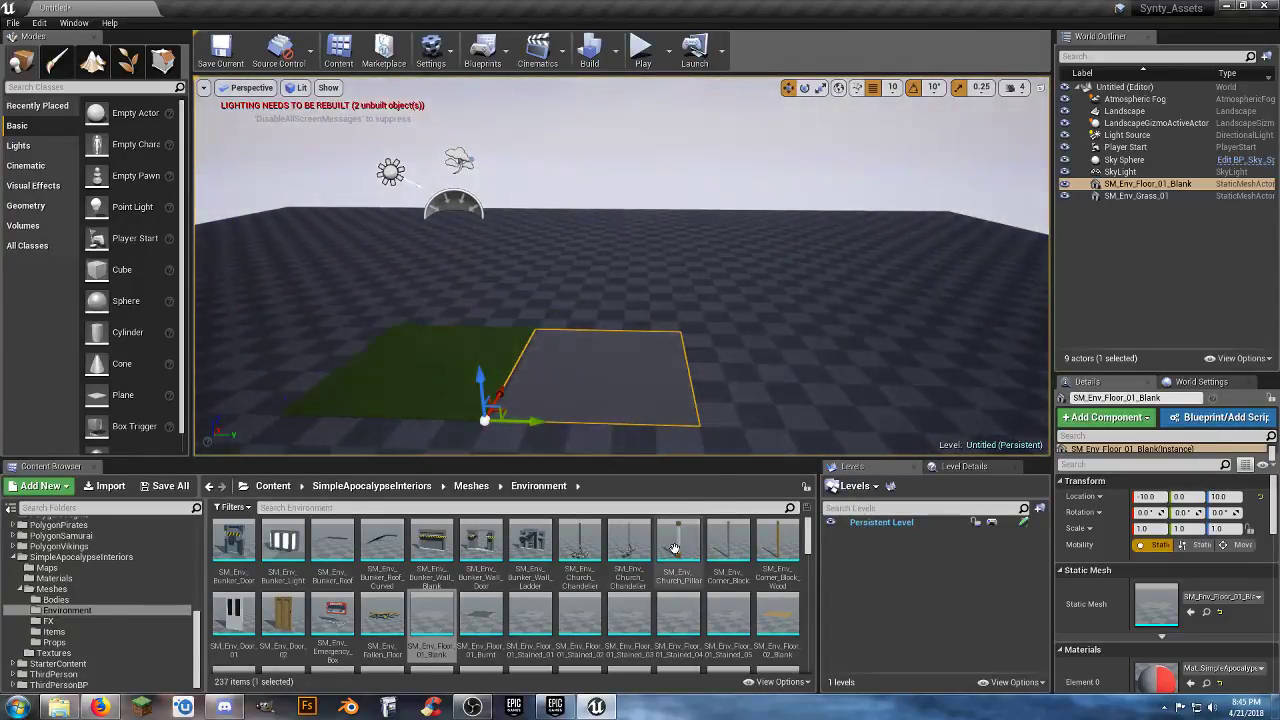
mouse_move(724, 593)
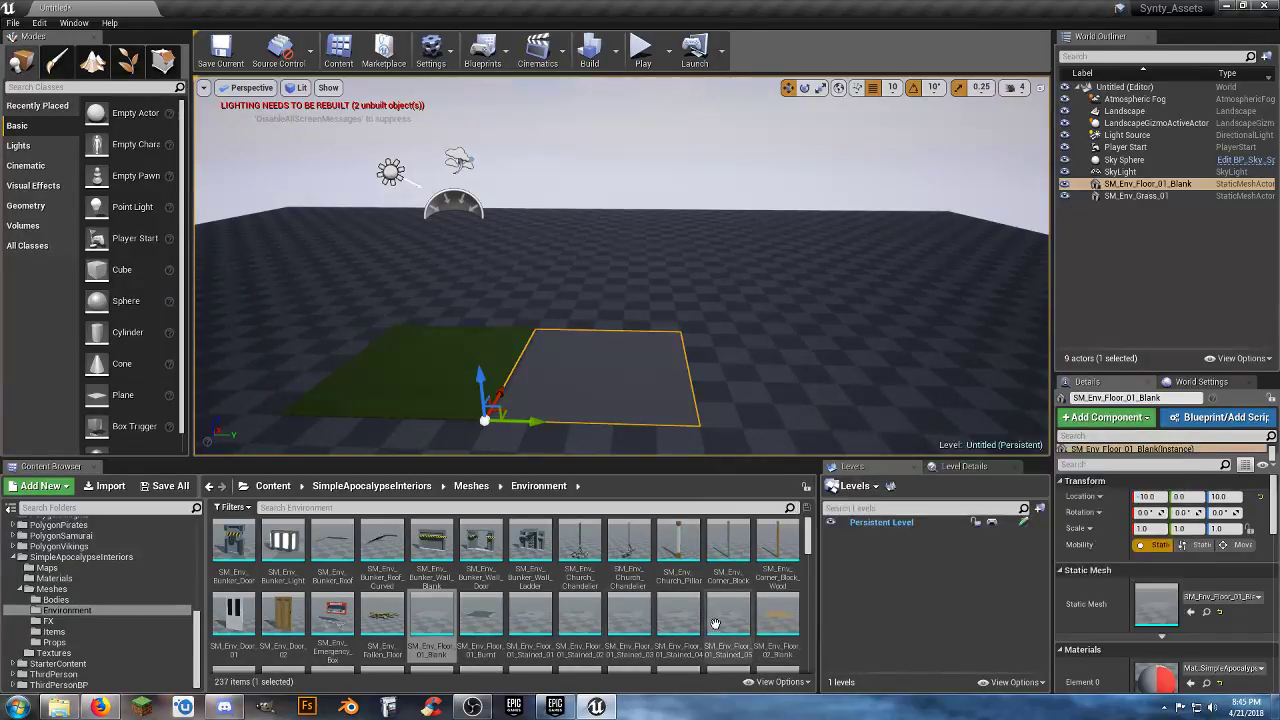
mouse_move(764, 630)
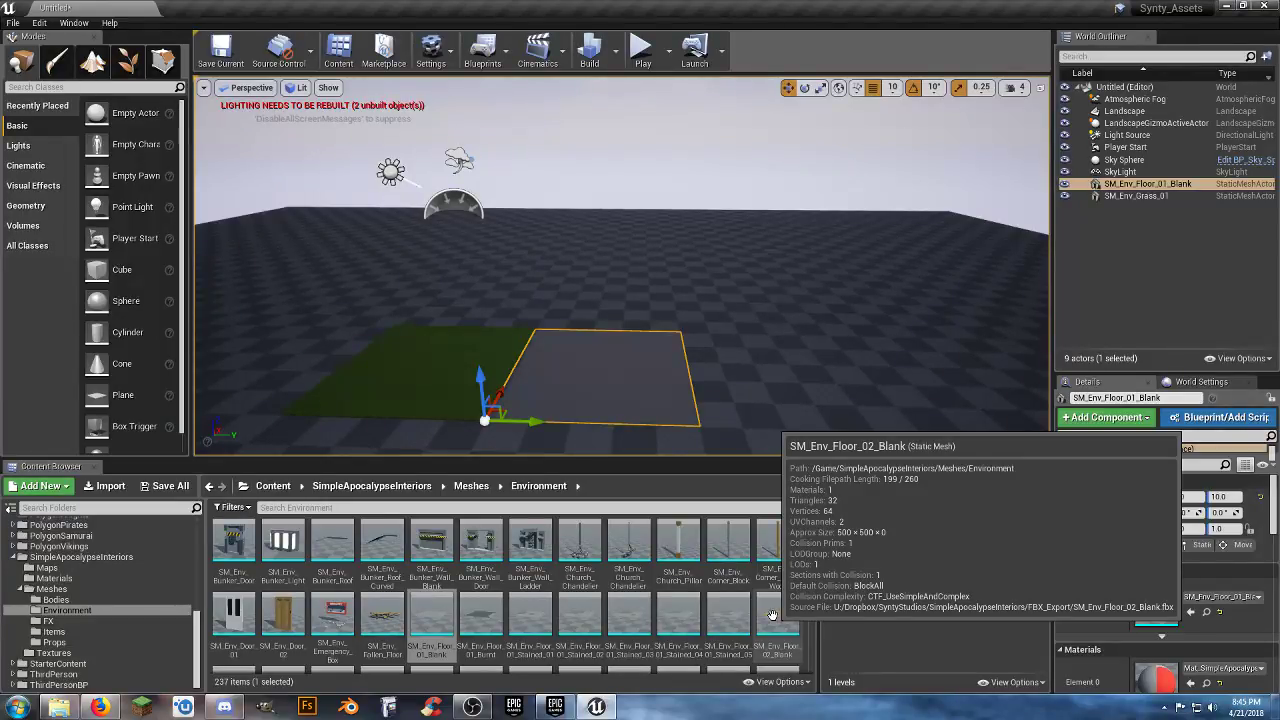
scroll(772, 614, "down", 2)
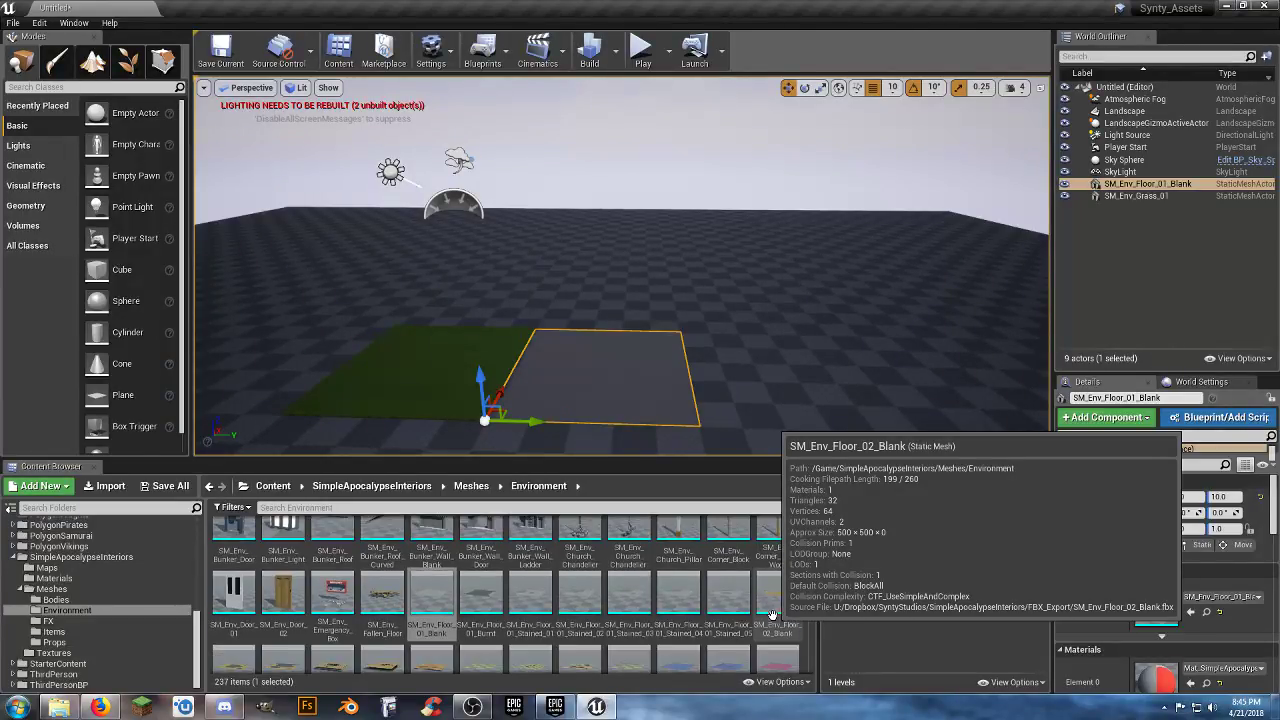
mouse_move(395, 600)
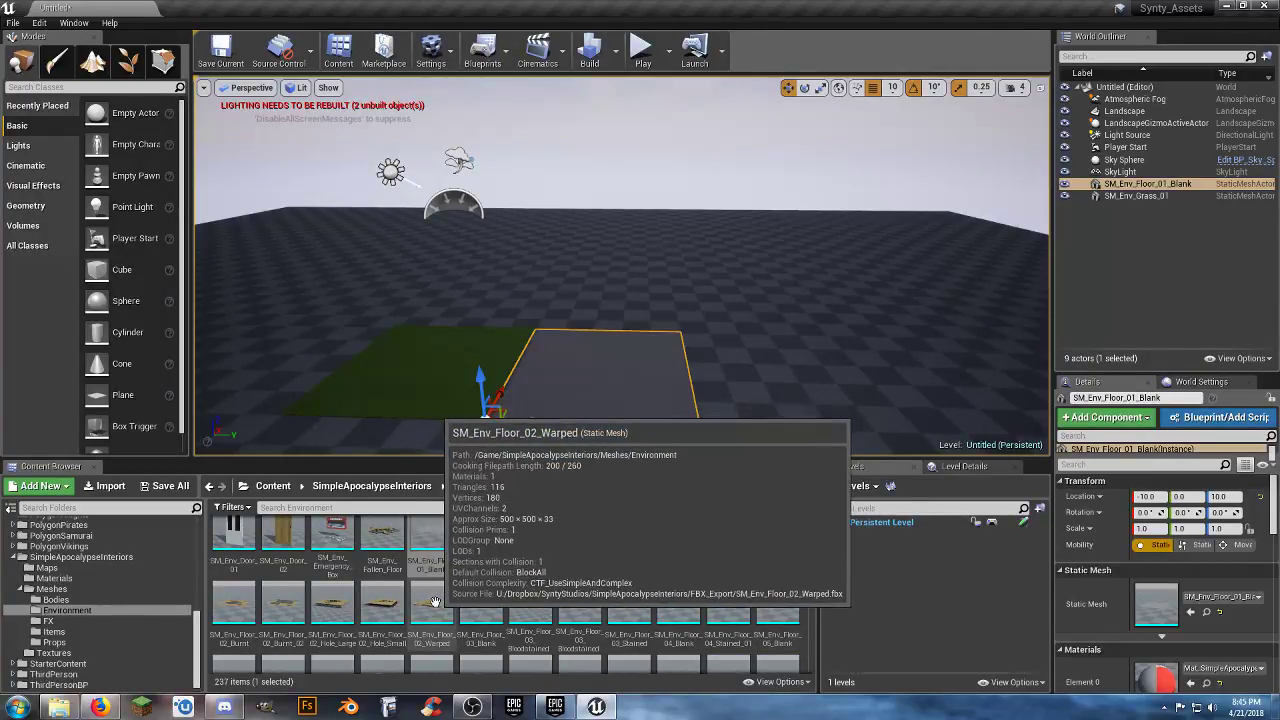
left_click(432, 608)
left_click_drag(432, 608, 712, 426)
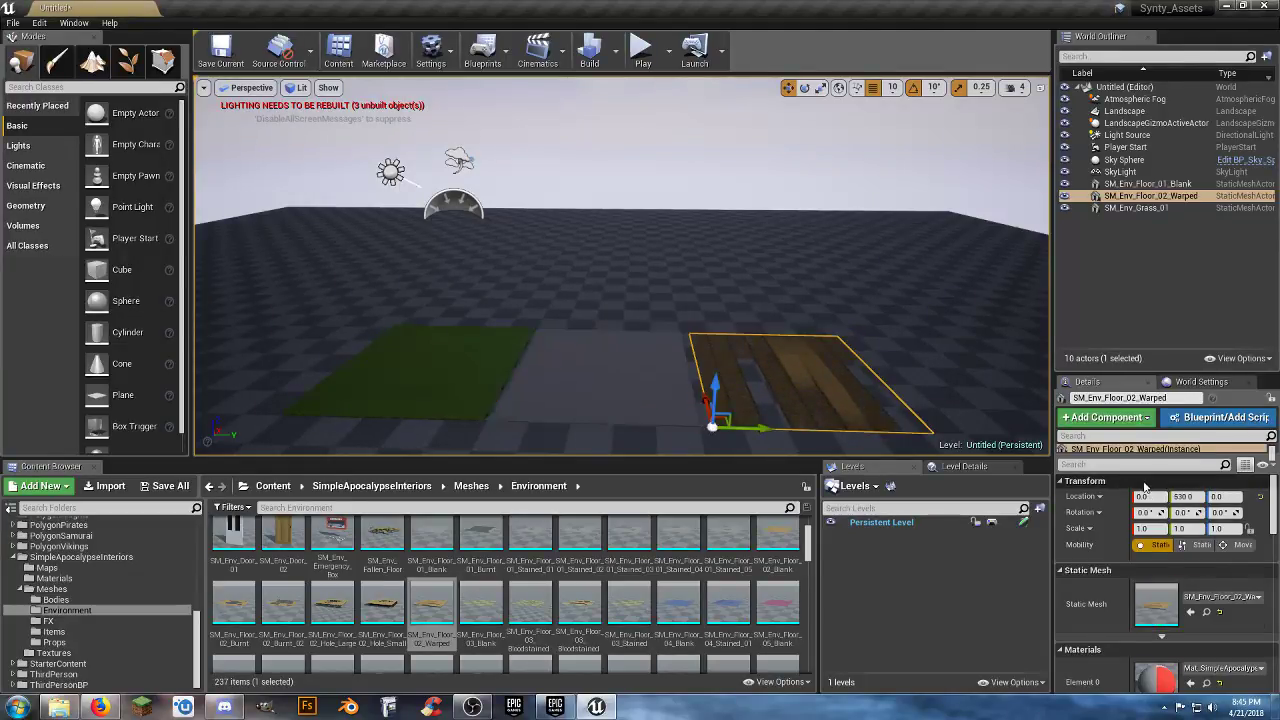
- Set the warped wooden floor's Z location to 10 and move it along Y to 500, against the blank floor
left_click(1225, 497)
type("1")
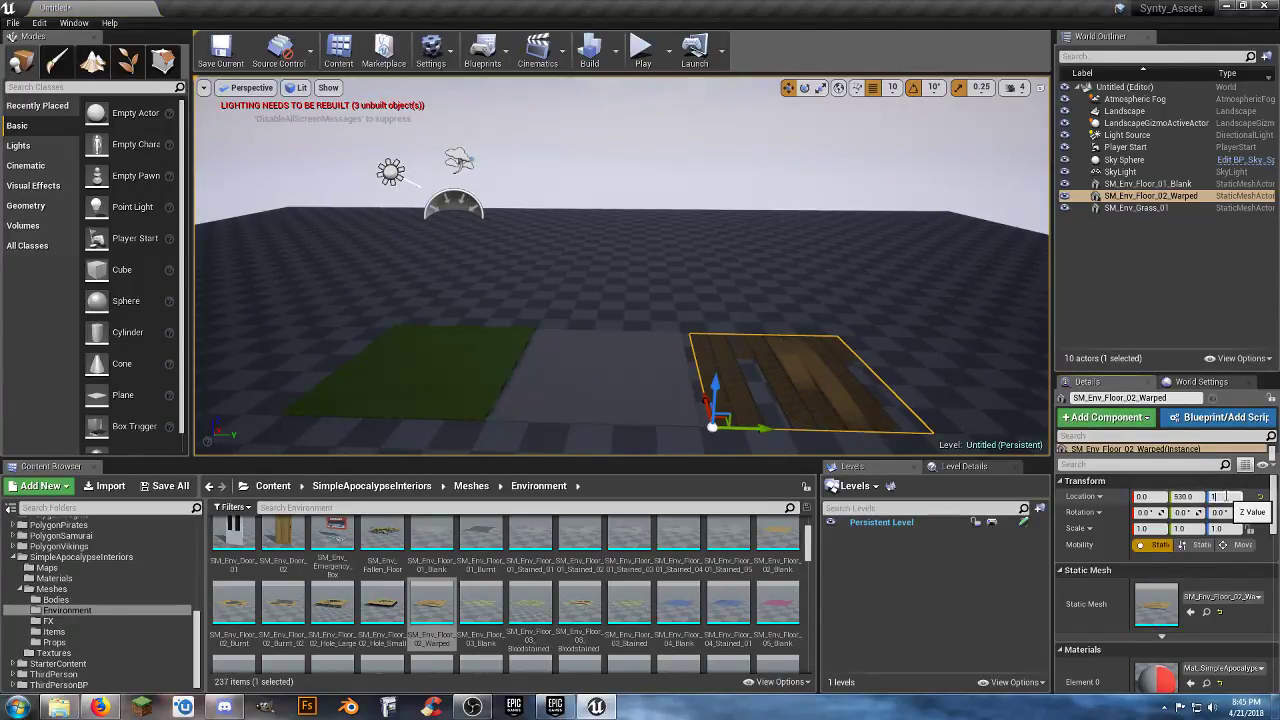
type("0")
key("Return")
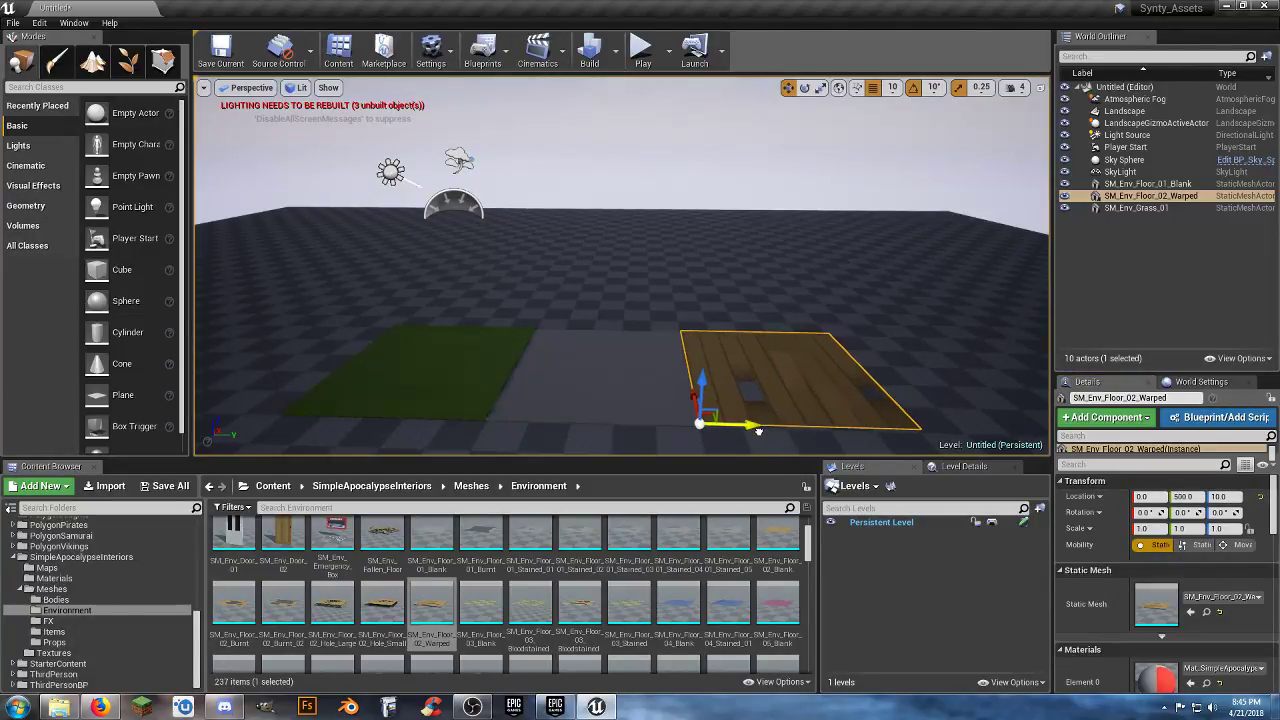
- Place the SM_Env_Security_Entrance_Green wall mesh behind the wooden floor tile
key("s")
right_click_drag(622, 300, 622, 246)
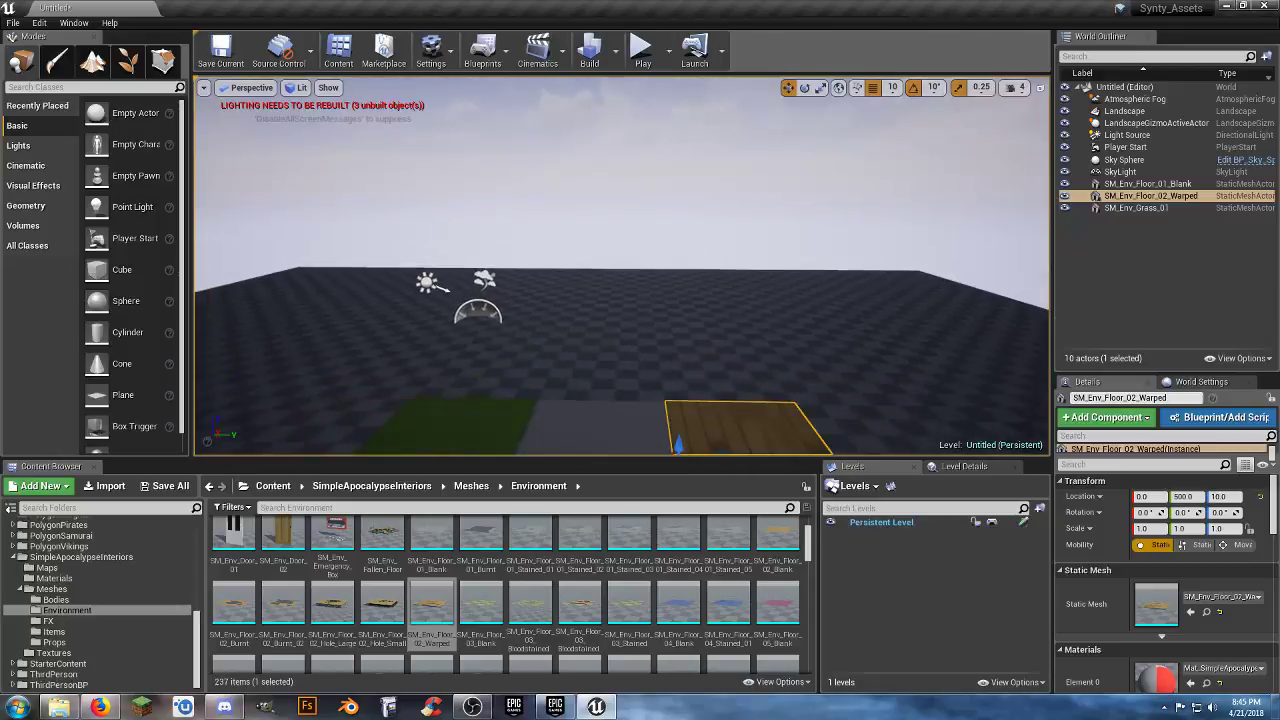
scroll(763, 580, "down", 3)
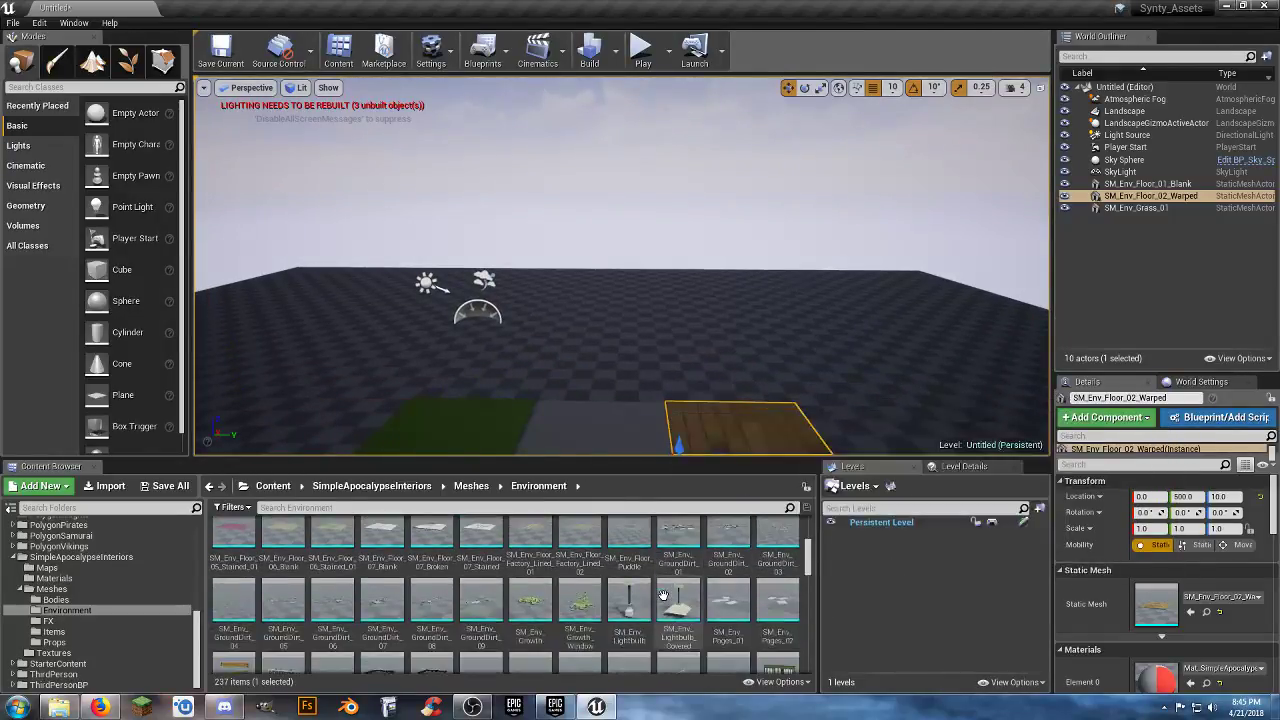
scroll(662, 594, "down", 2)
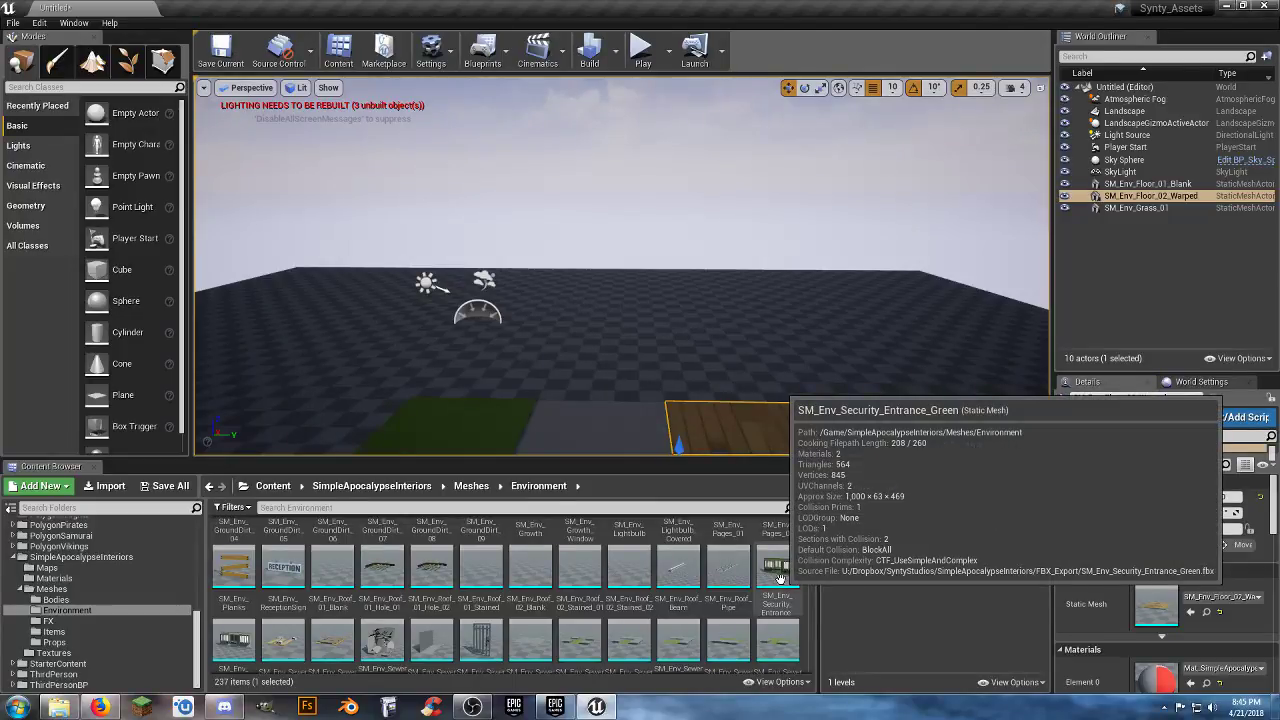
left_click_drag(779, 578, 678, 392)
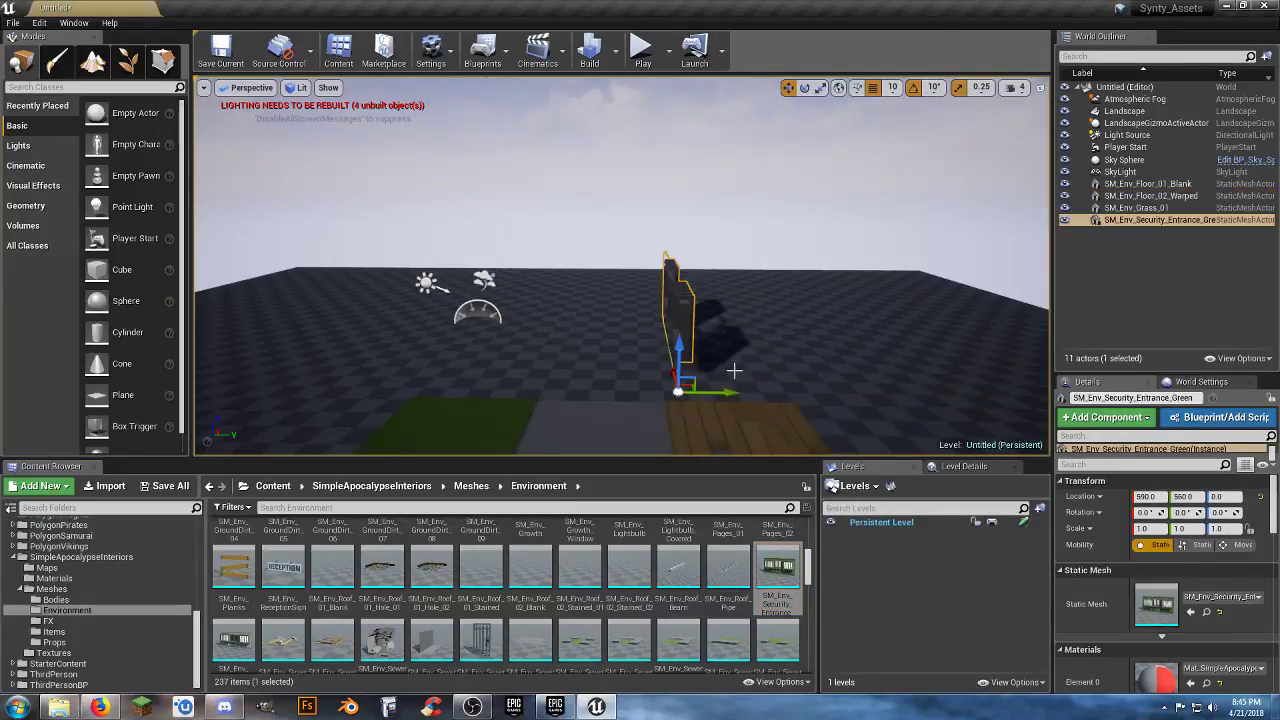
- Rotate the green security entrance to 90° about Z and move it along Y to -20
left_click(805, 87)
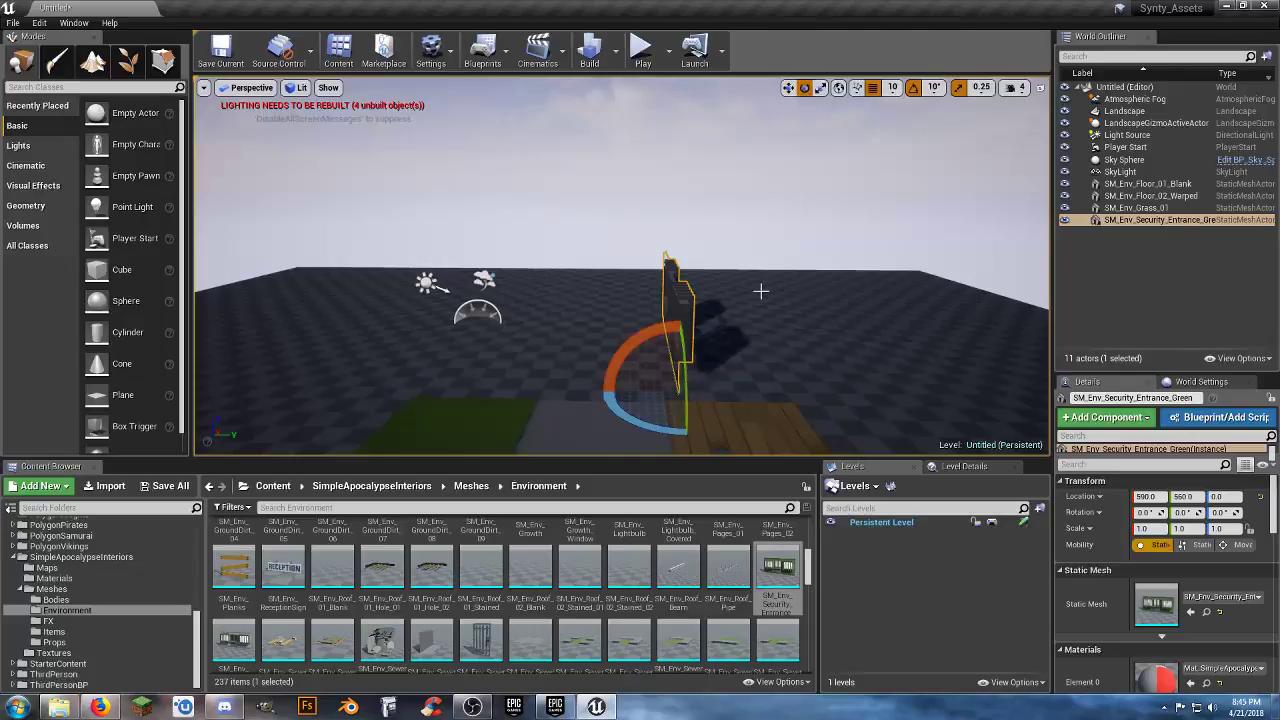
left_click_drag(617, 401, 671, 361)
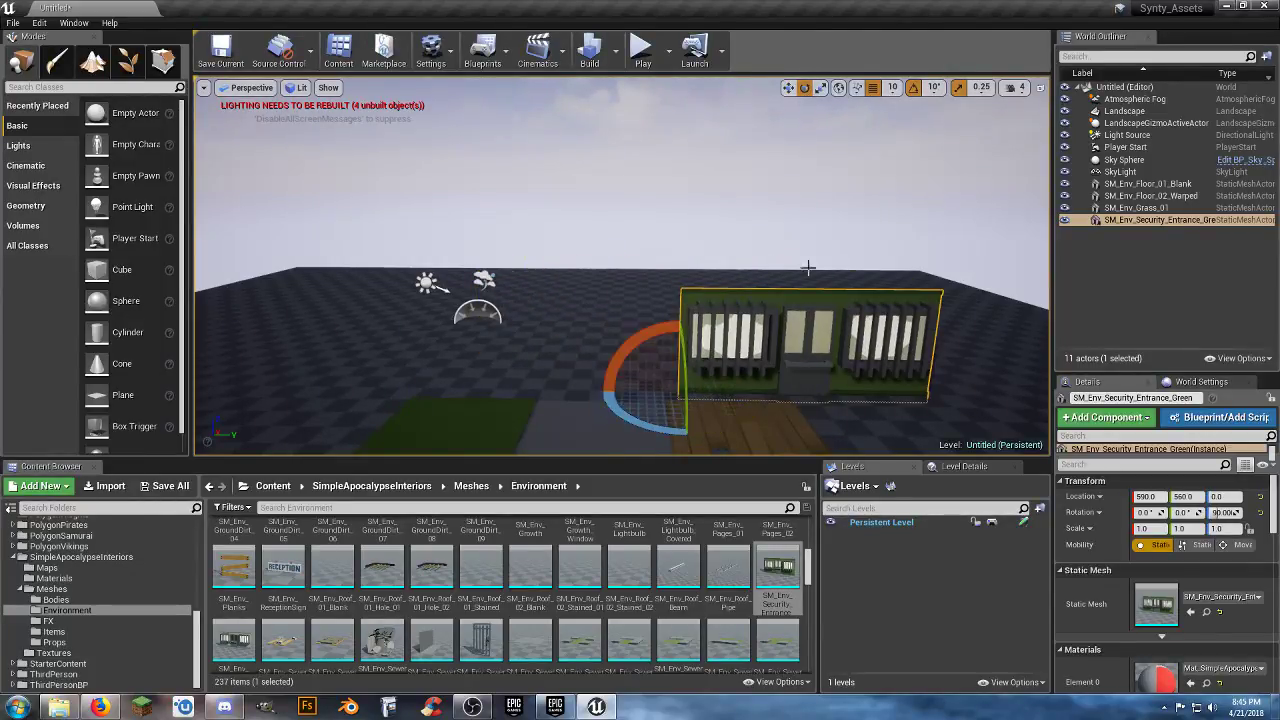
left_click(788, 87)
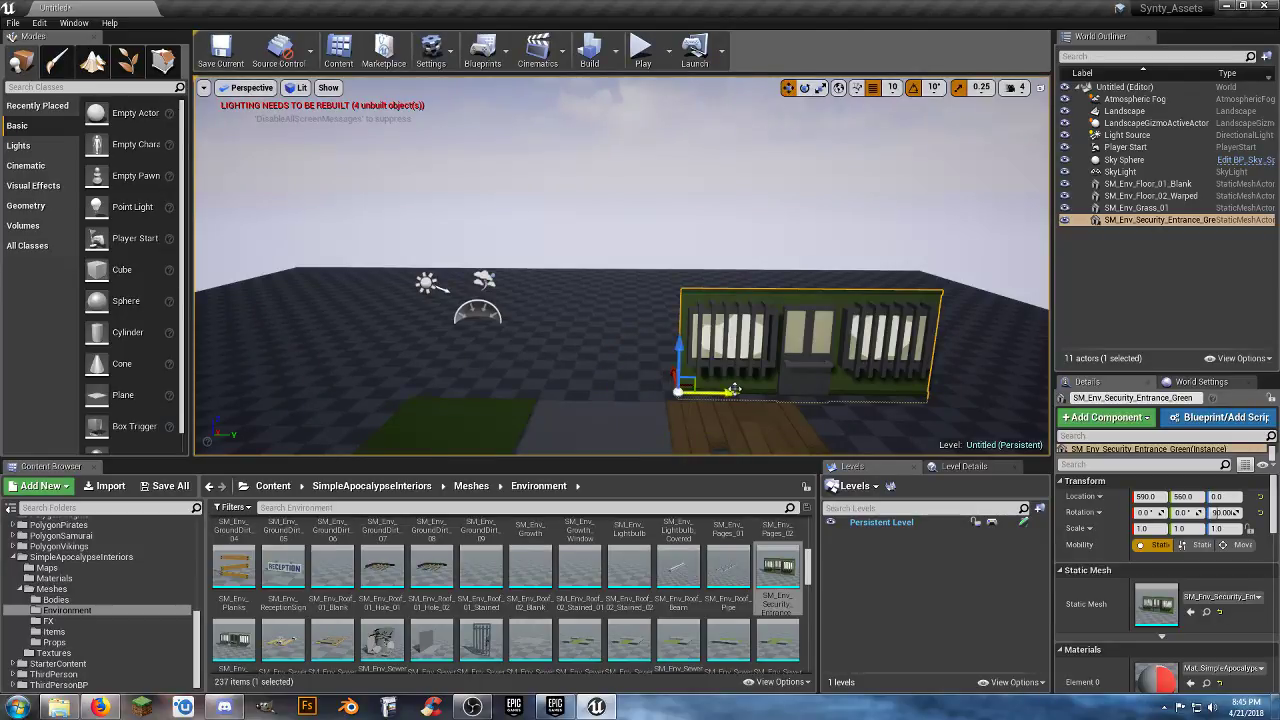
left_click_drag(734, 389, 591, 399)
- Move the security entrance to X 510 and raise it to Z 30 so it stands along the back edge of the floor tiles
right_click_drag(719, 410, 740, 468)
key("w")
right_click_drag(604, 410, 540, 345)
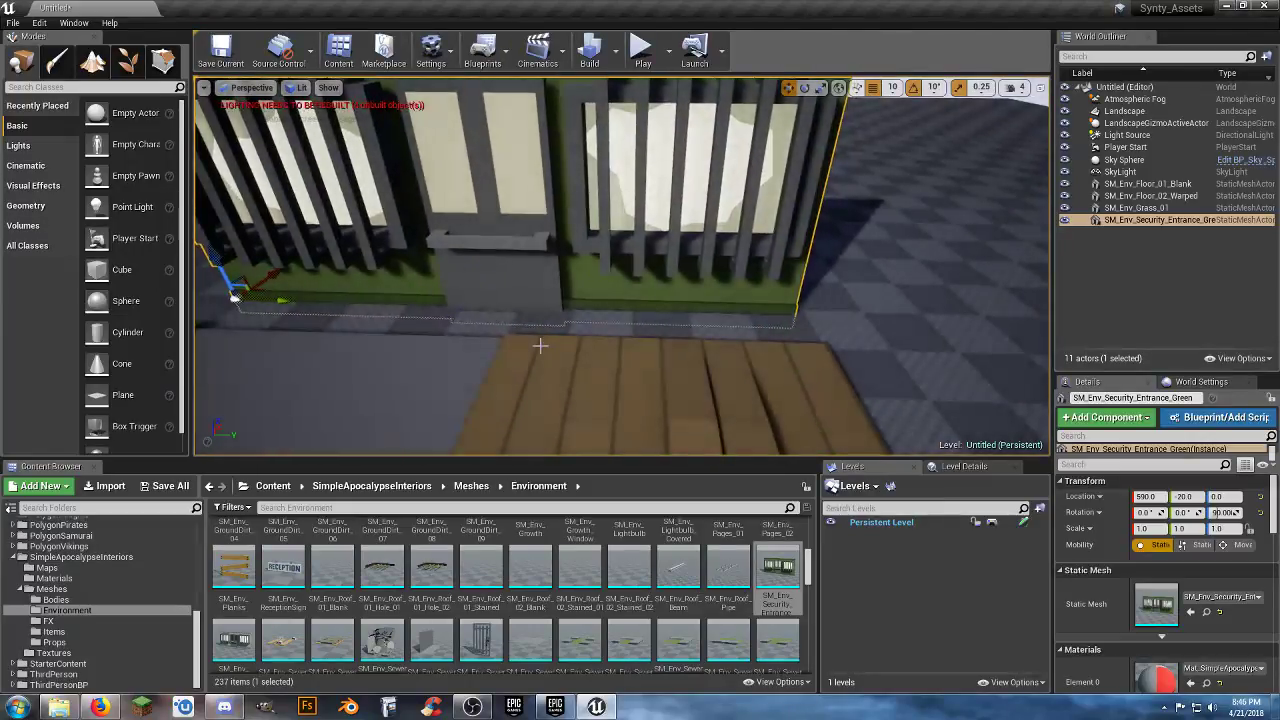
left_click_drag(294, 266, 264, 297)
key("d")
right_click_drag(479, 338, 288, 302)
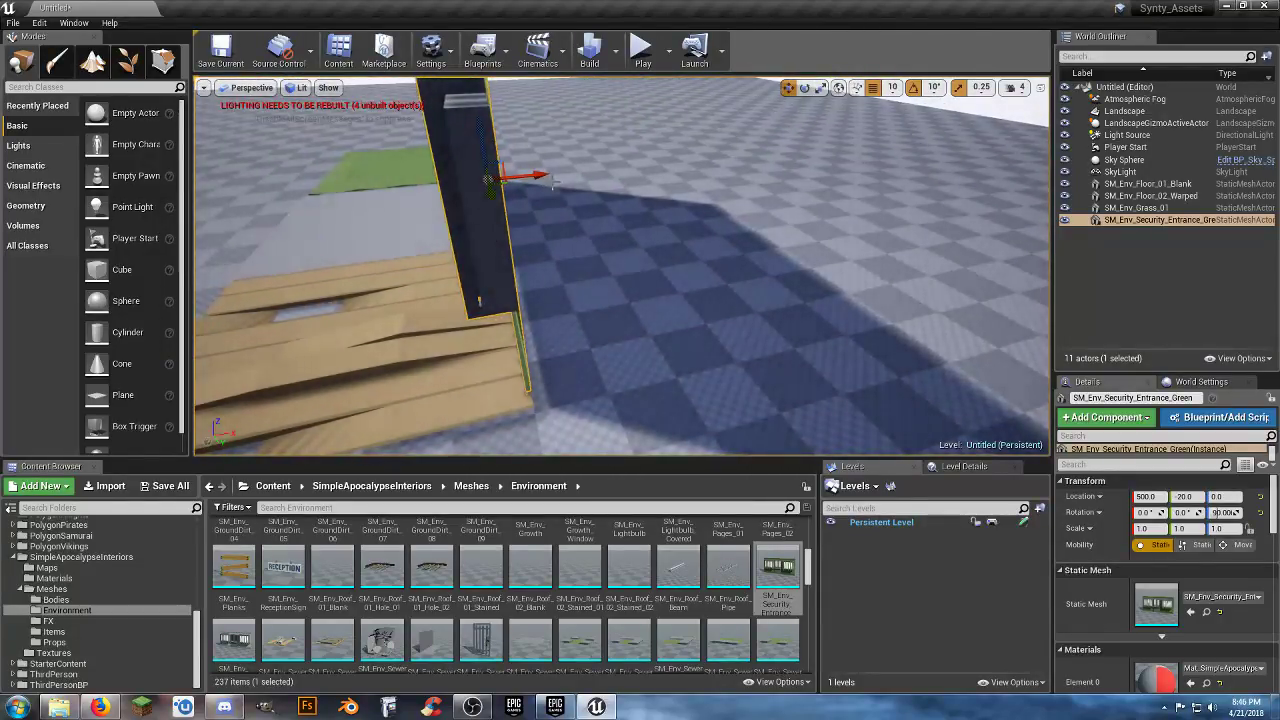
right_click_drag(438, 197, 438, 197)
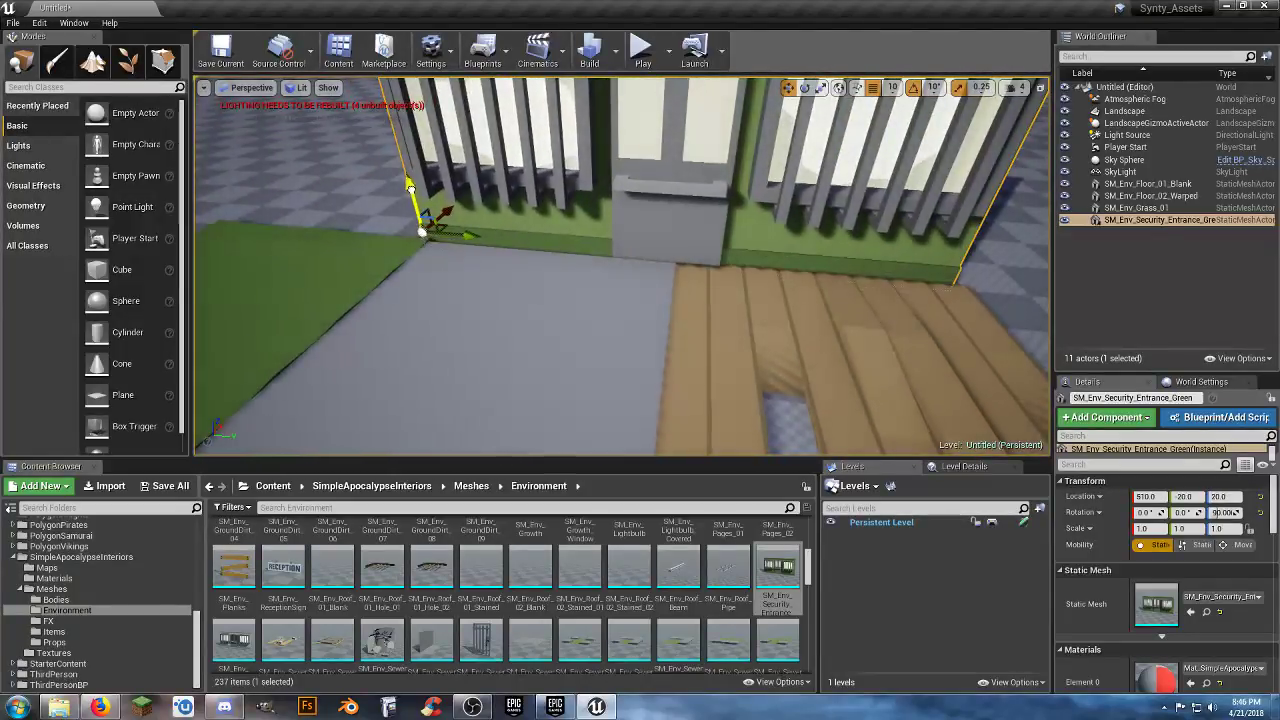
scroll(593, 306, "down", 4)
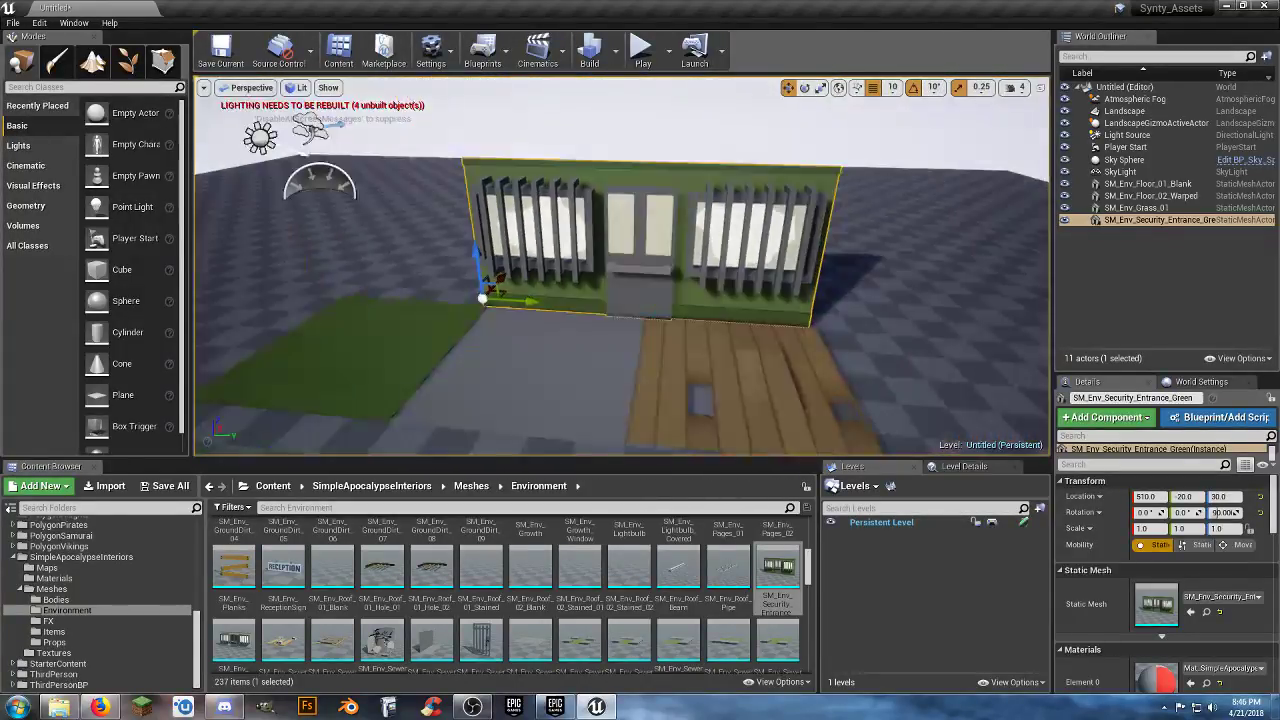
- Play the level, run the skeleton up to the security entrance and jump there to compare their sizes, and end the play session
left_click(643, 52)
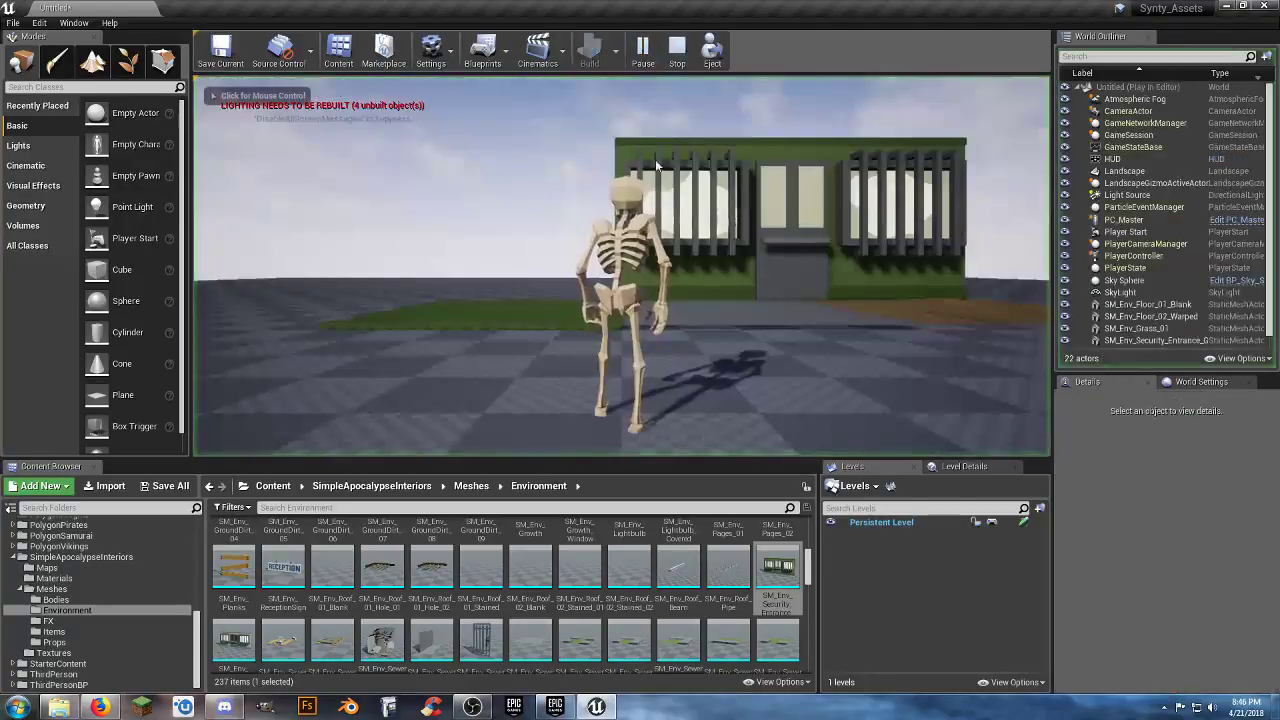
key("w")
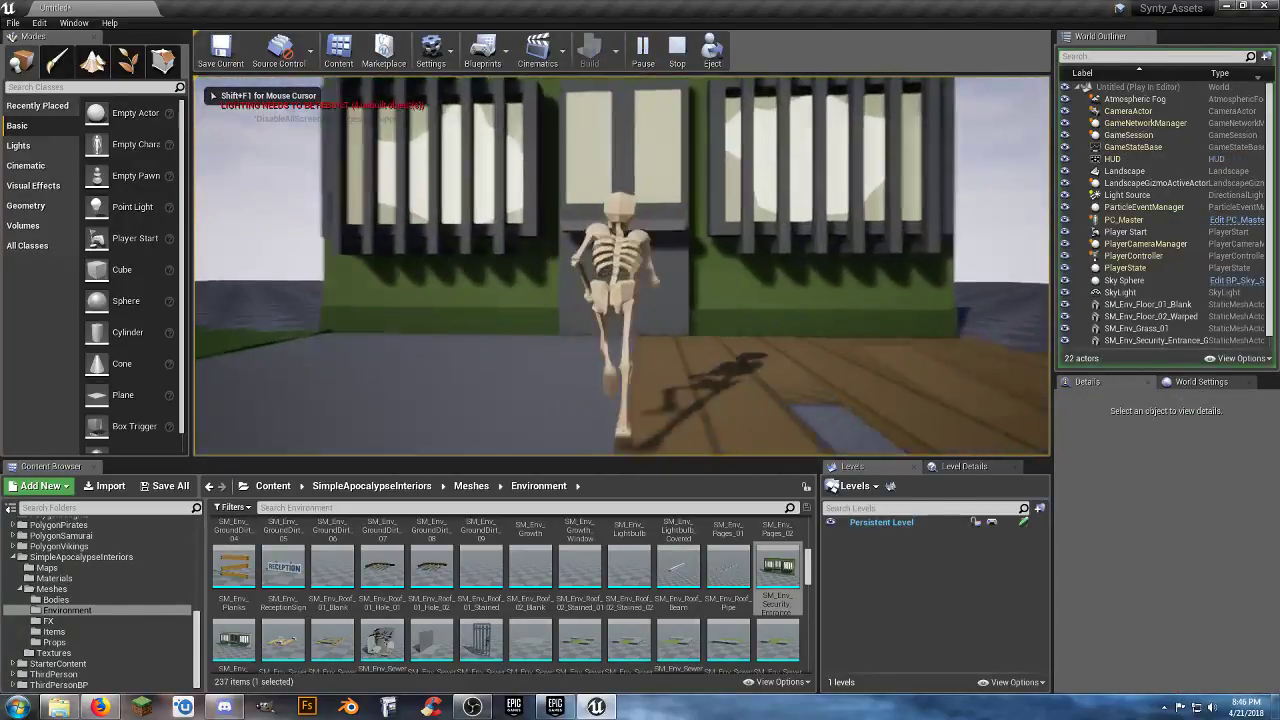
key("space")
key("space")
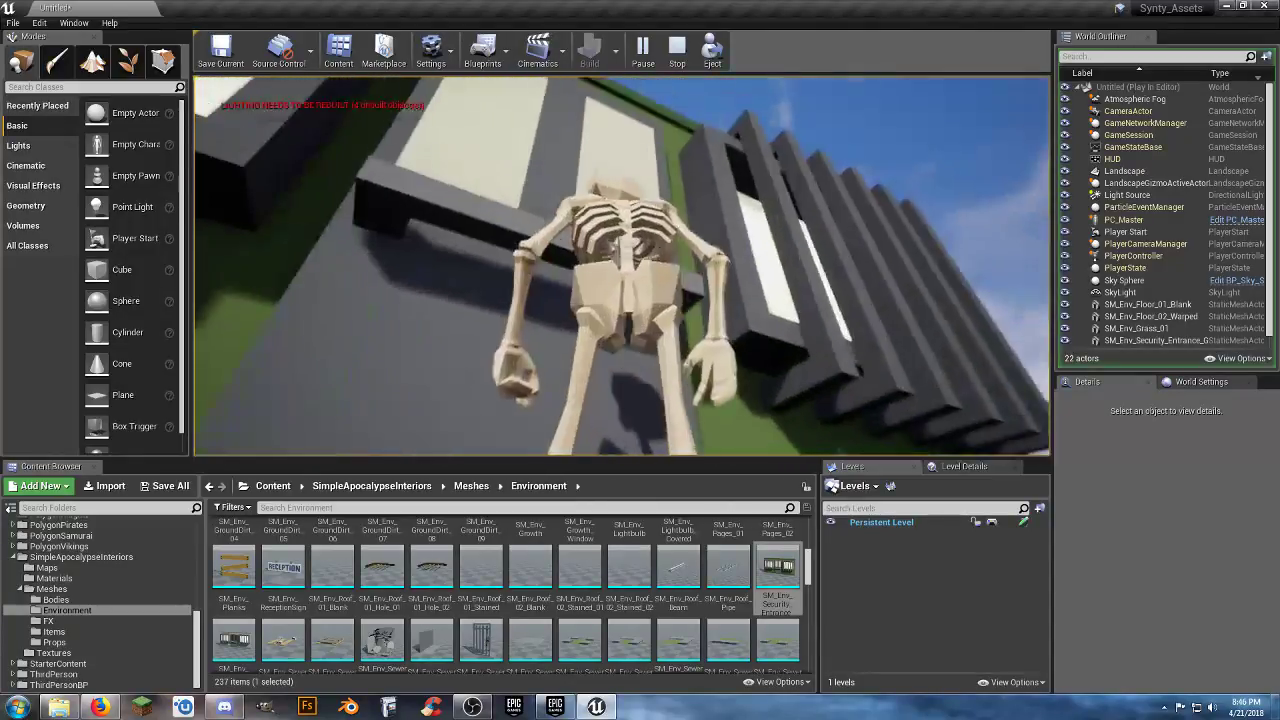
key("s")
key("Escape")
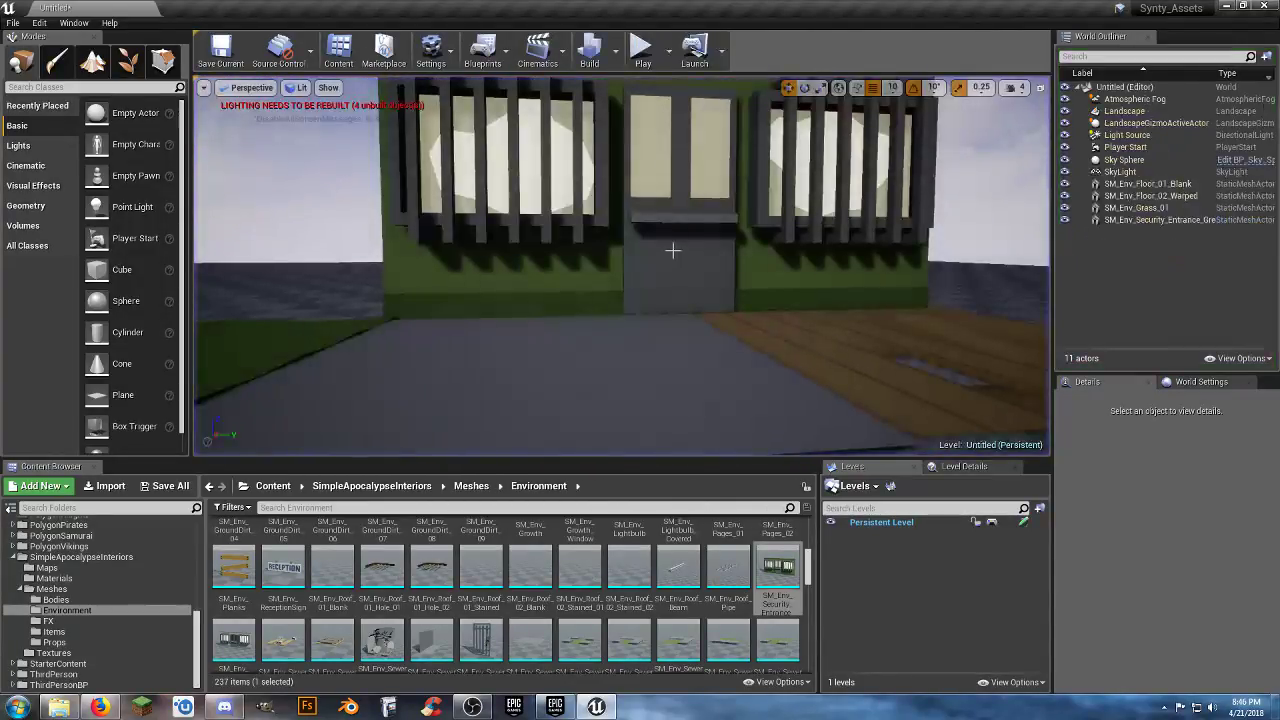
- Scale the security entrance to 0.5 on X, Y and Z
left_click(673, 250)
key("f")
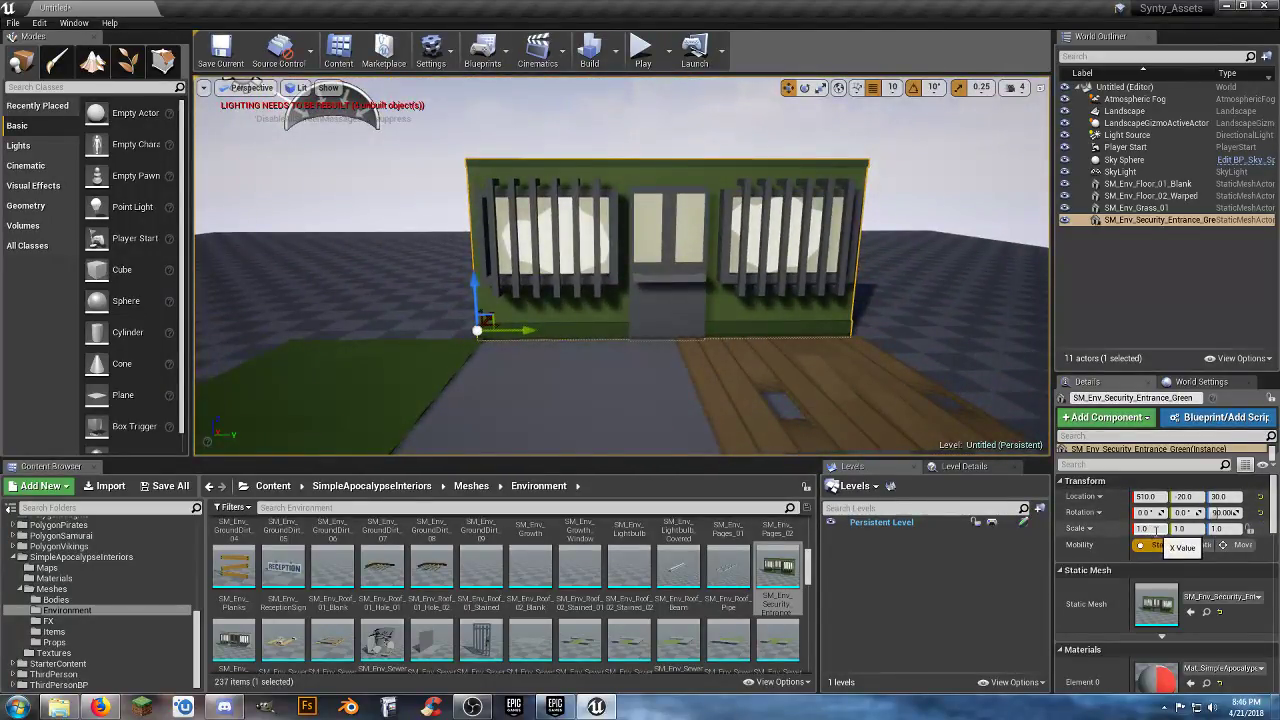
type("0.5")
key("Tab")
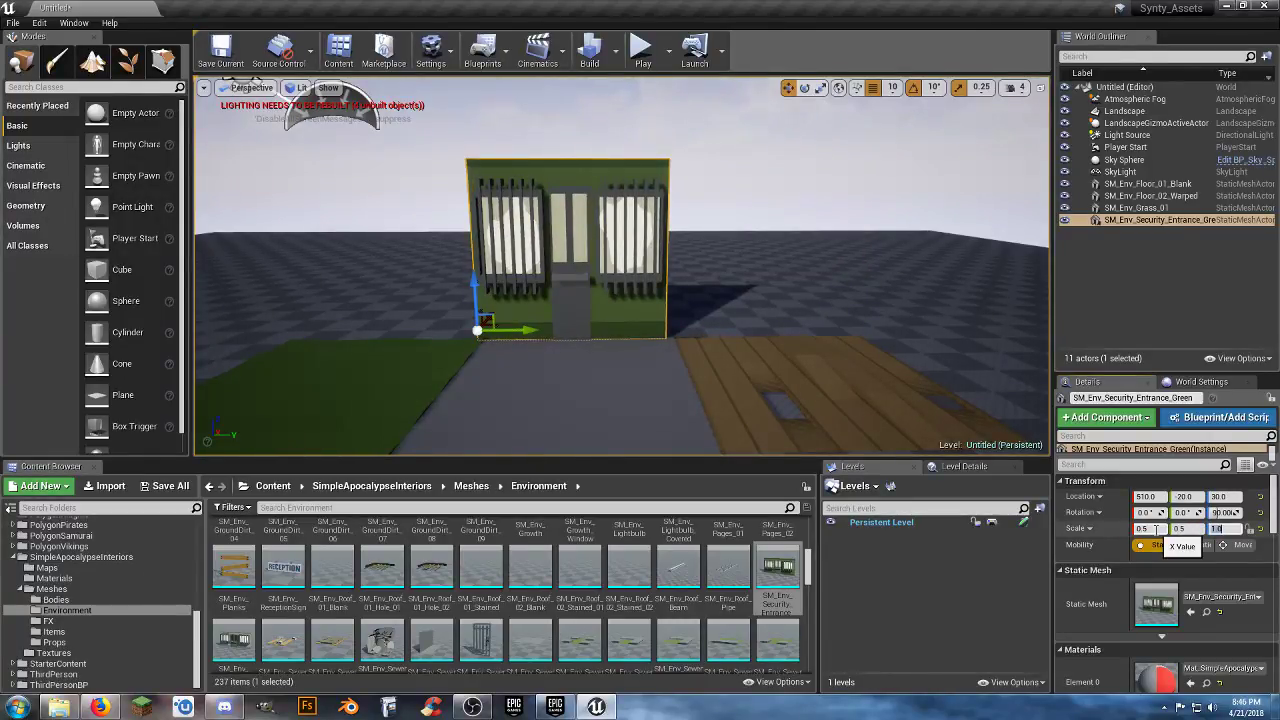
key("Return")
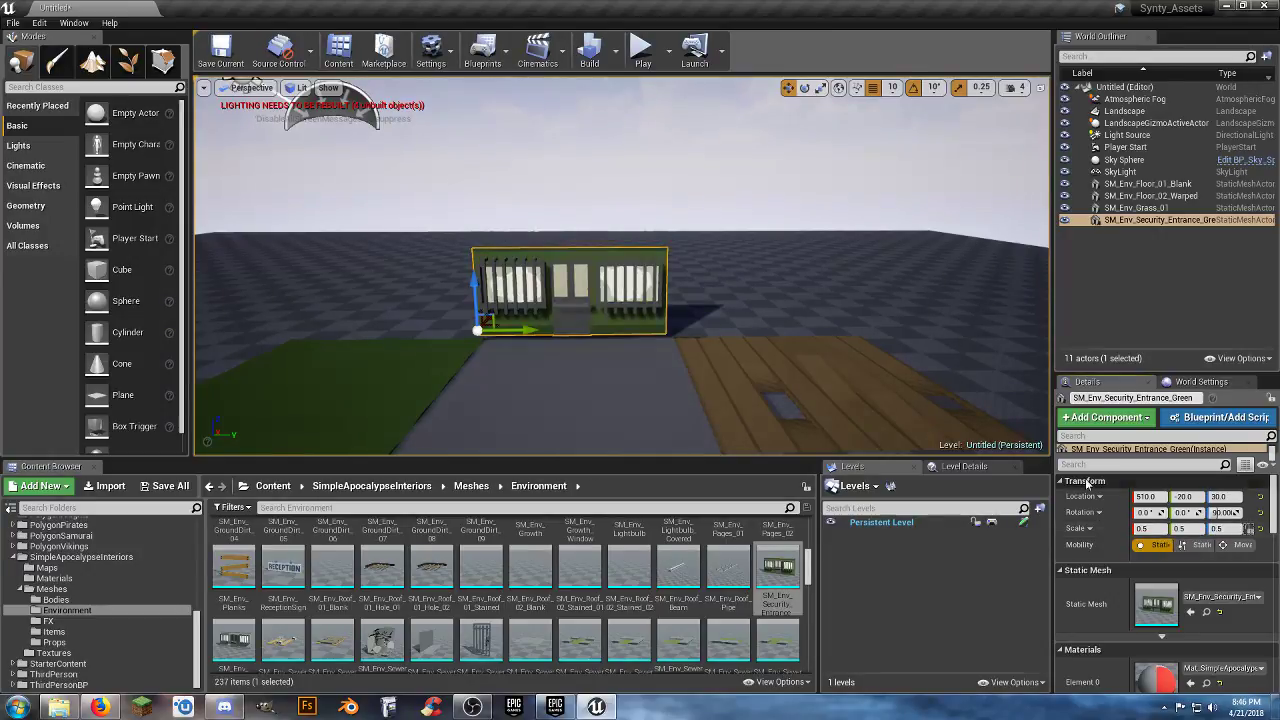
- Play the level, run the skeleton around in front of the half-scale security entrance to compare their sizes, and end the session
left_click(642, 50)
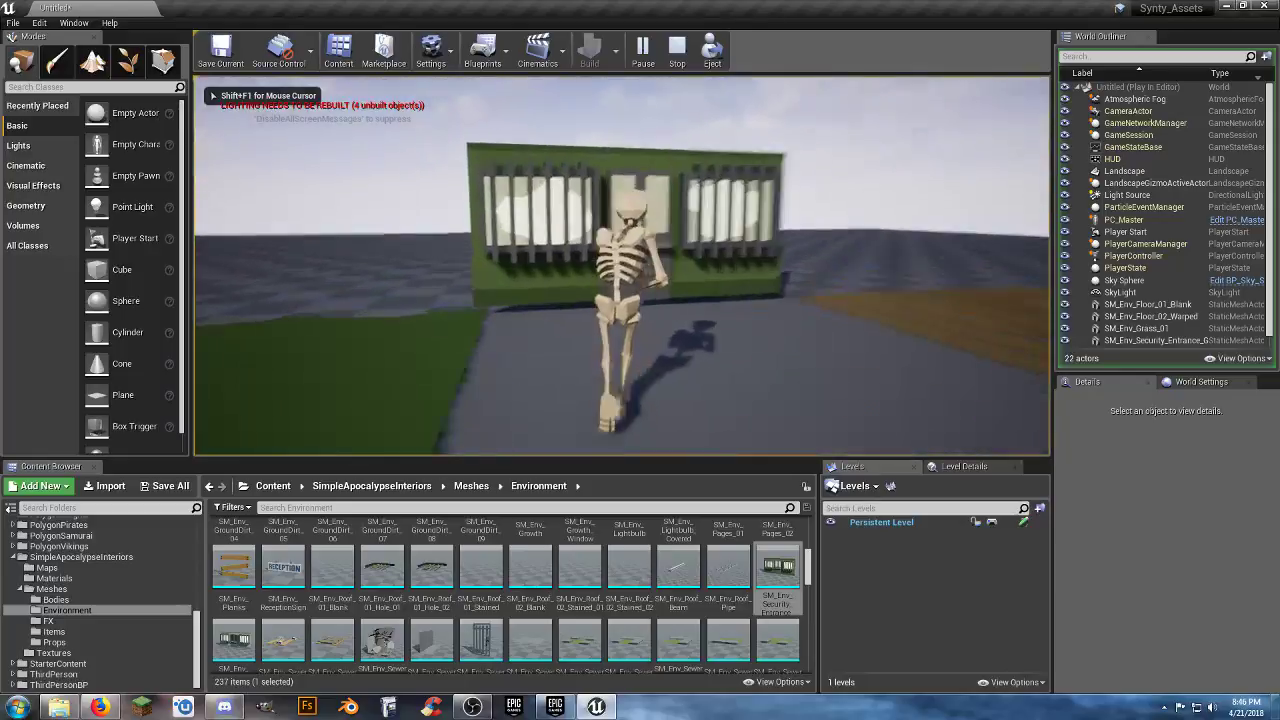
key("w")
key("d")
key("a")
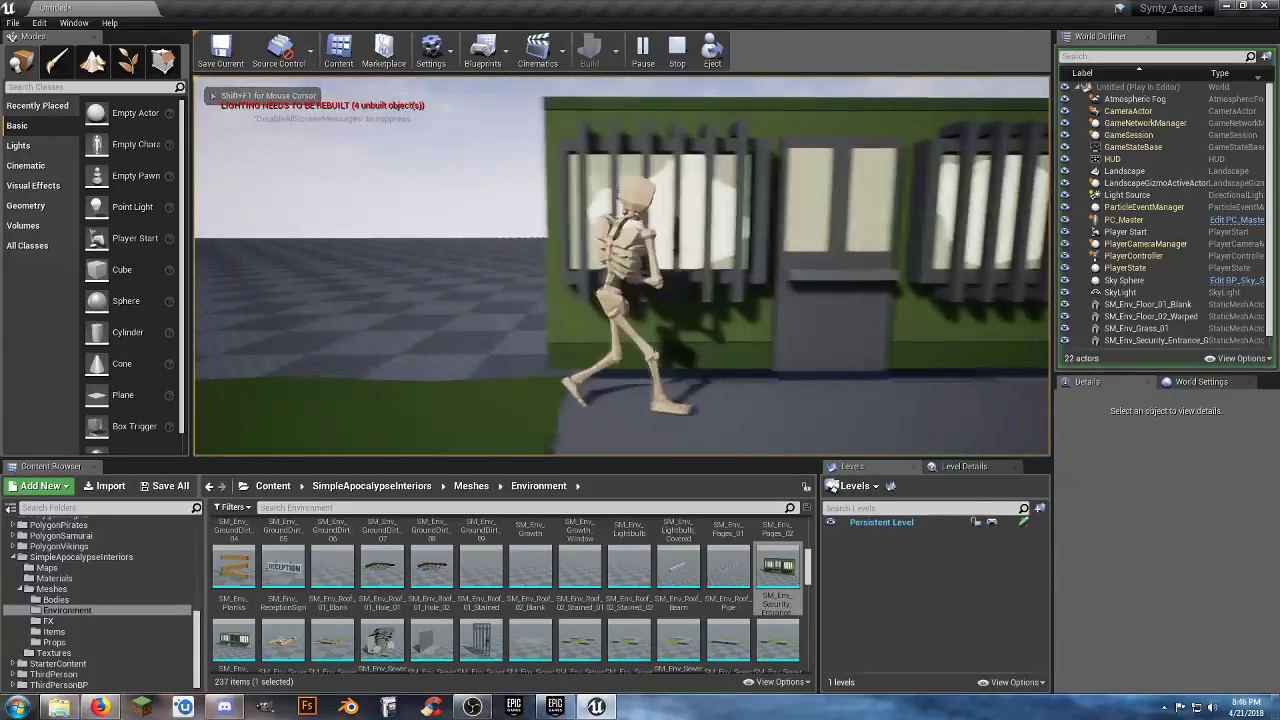
key("d")
key("a")
key("s")
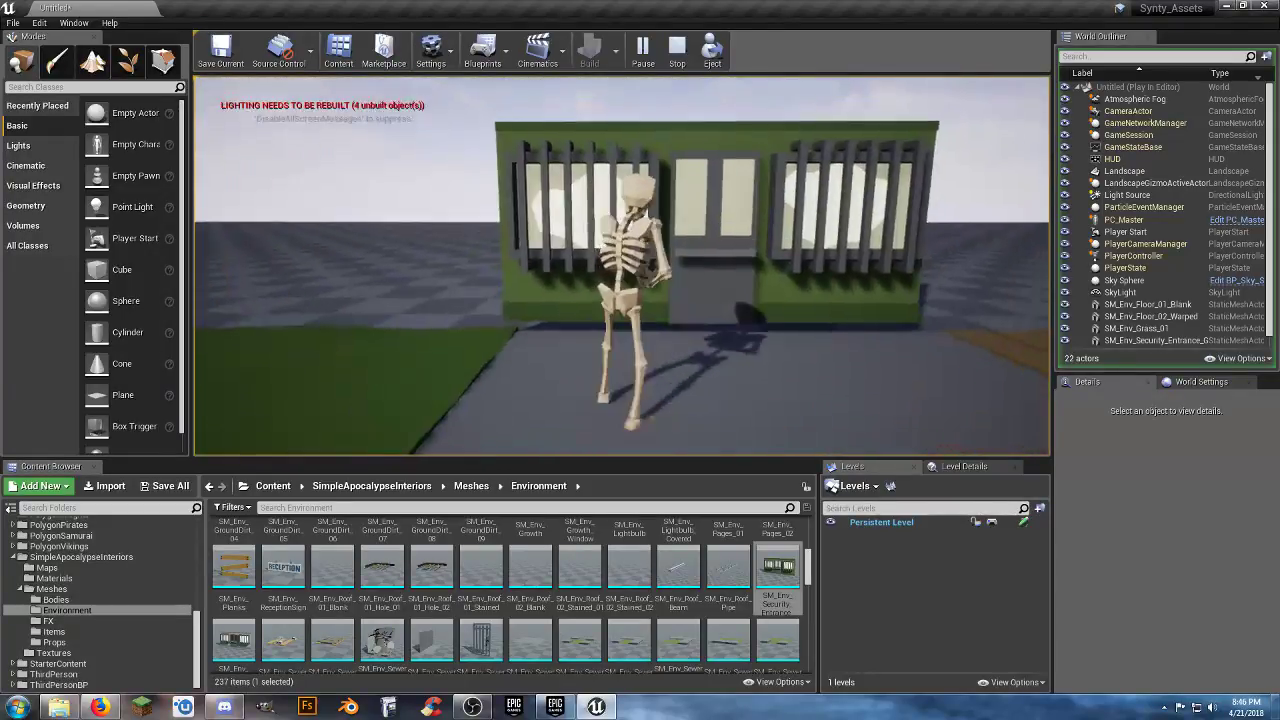
key("Escape")
- Lower the security entrance to Z 20 and move it along Y to 0 so it lines up with the grey floor tile
left_click(711, 275)
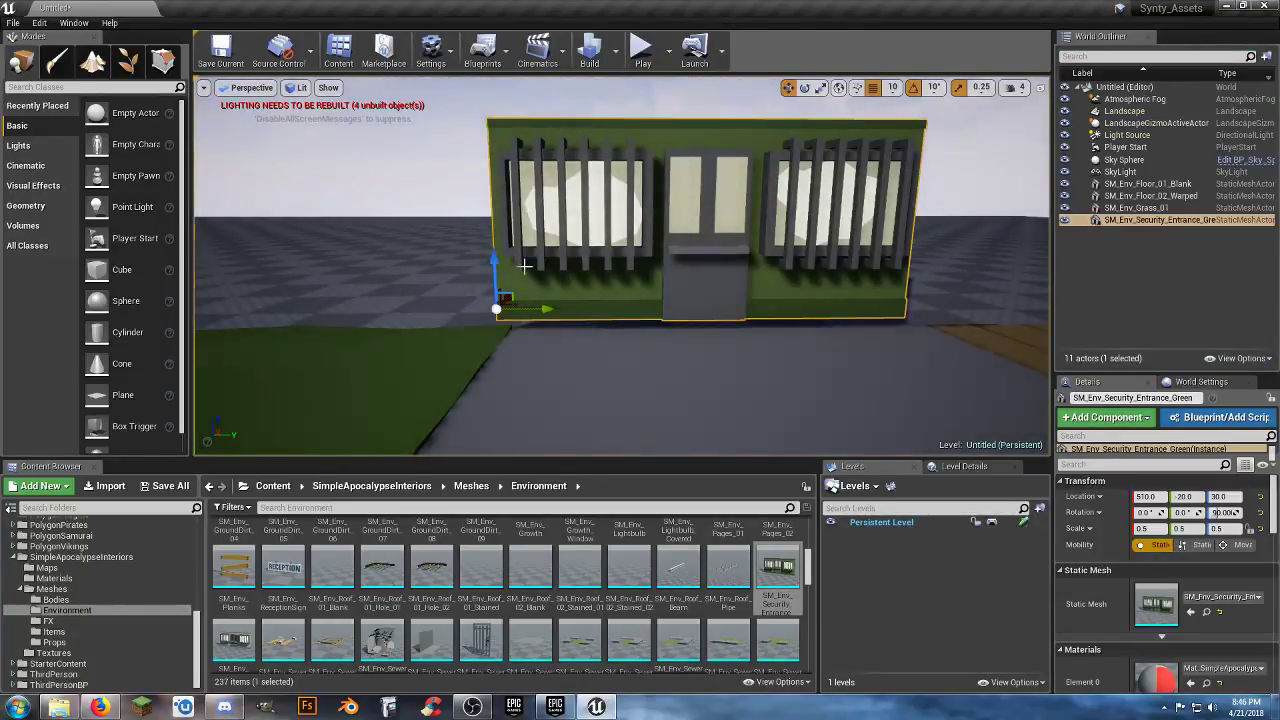
left_click_drag(496, 260, 497, 270)
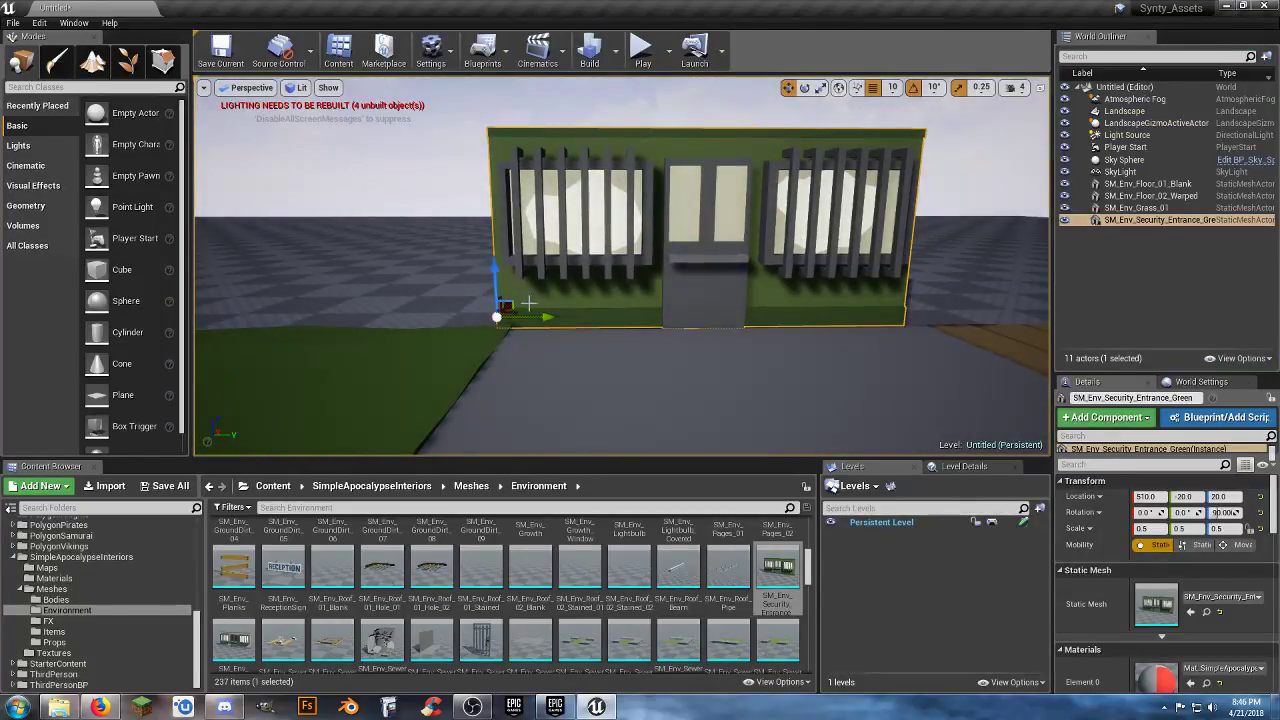
left_click_drag(542, 316, 563, 320)
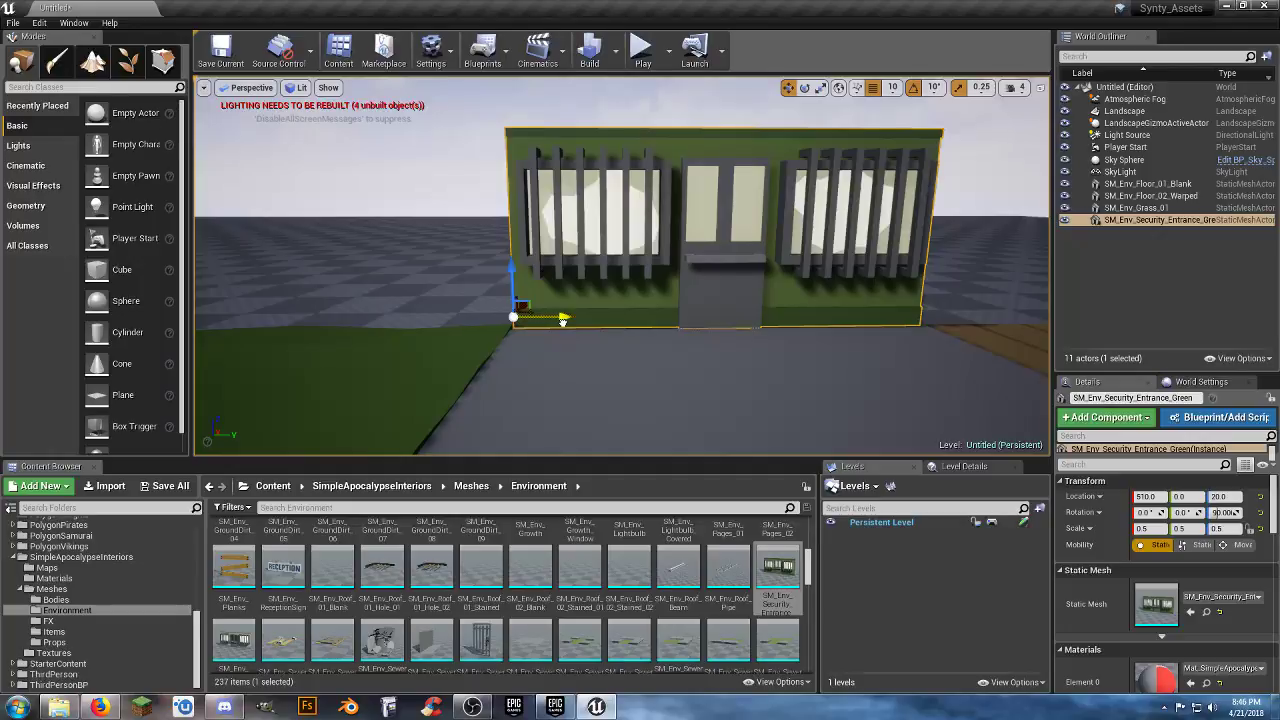
- Play the level again, run the skeleton straight up to the entrance door to check its scale, and end the session
left_click(643, 50)
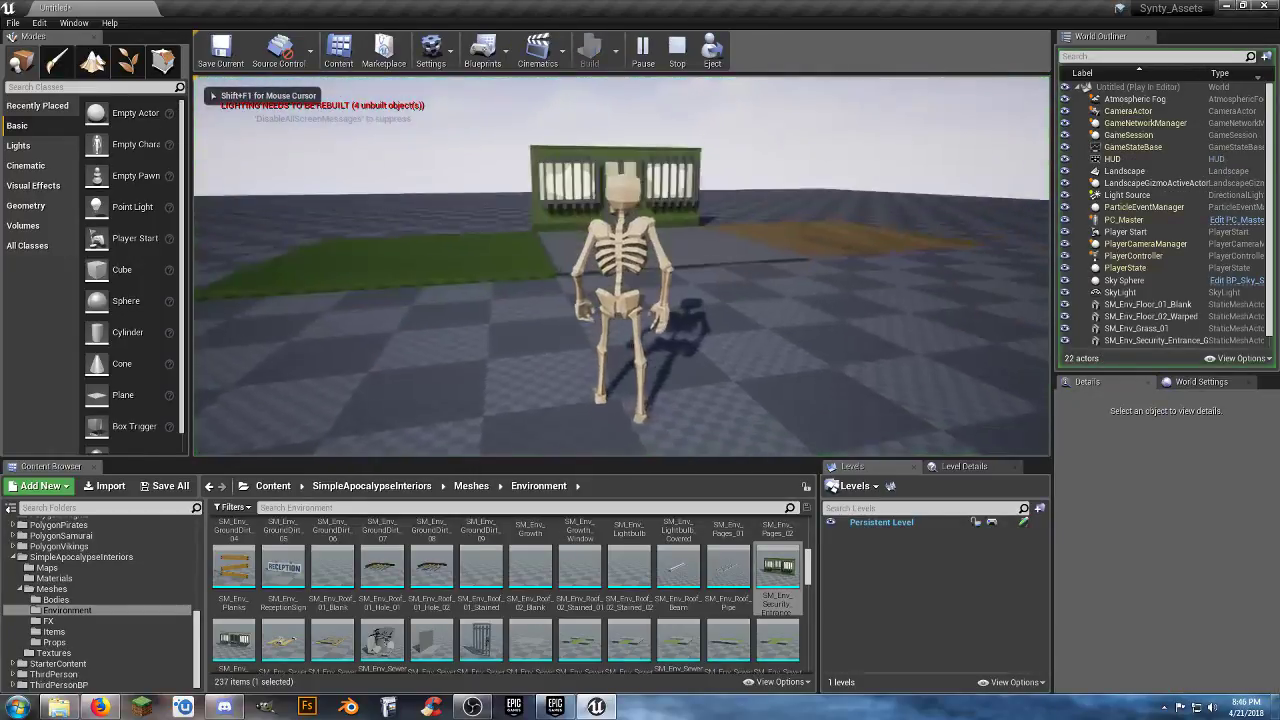
key("w")
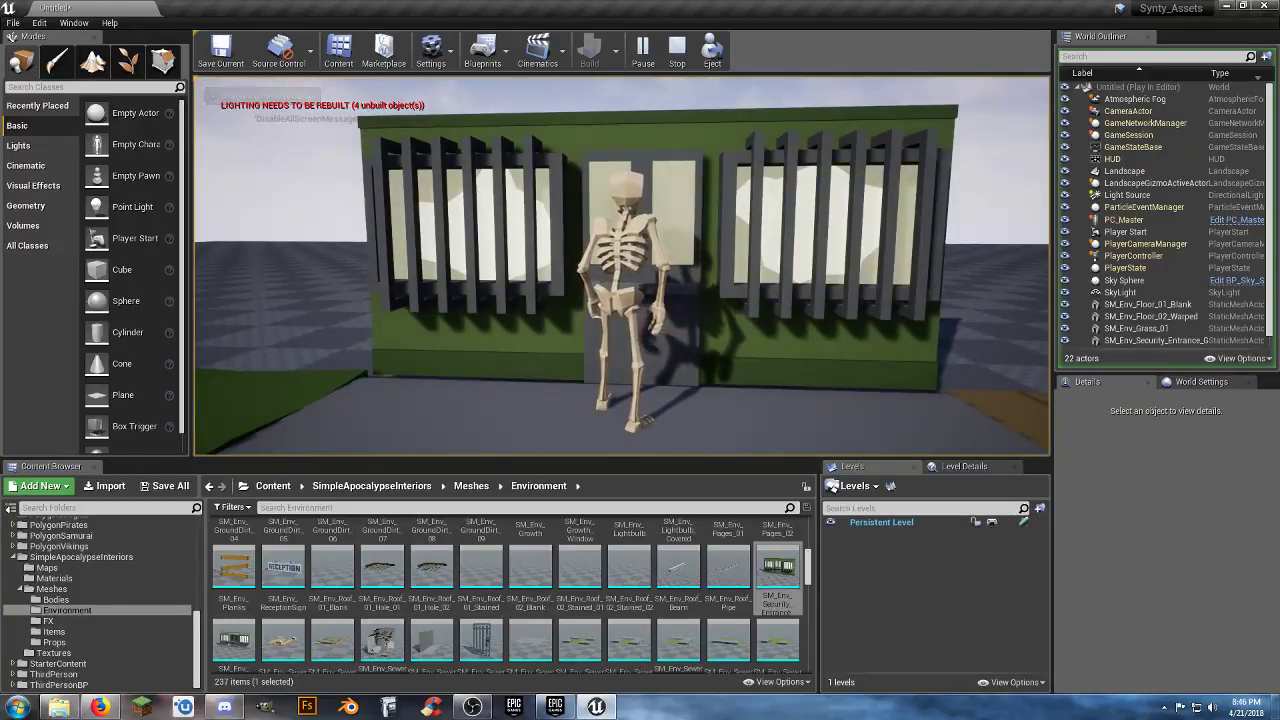
key("Escape")
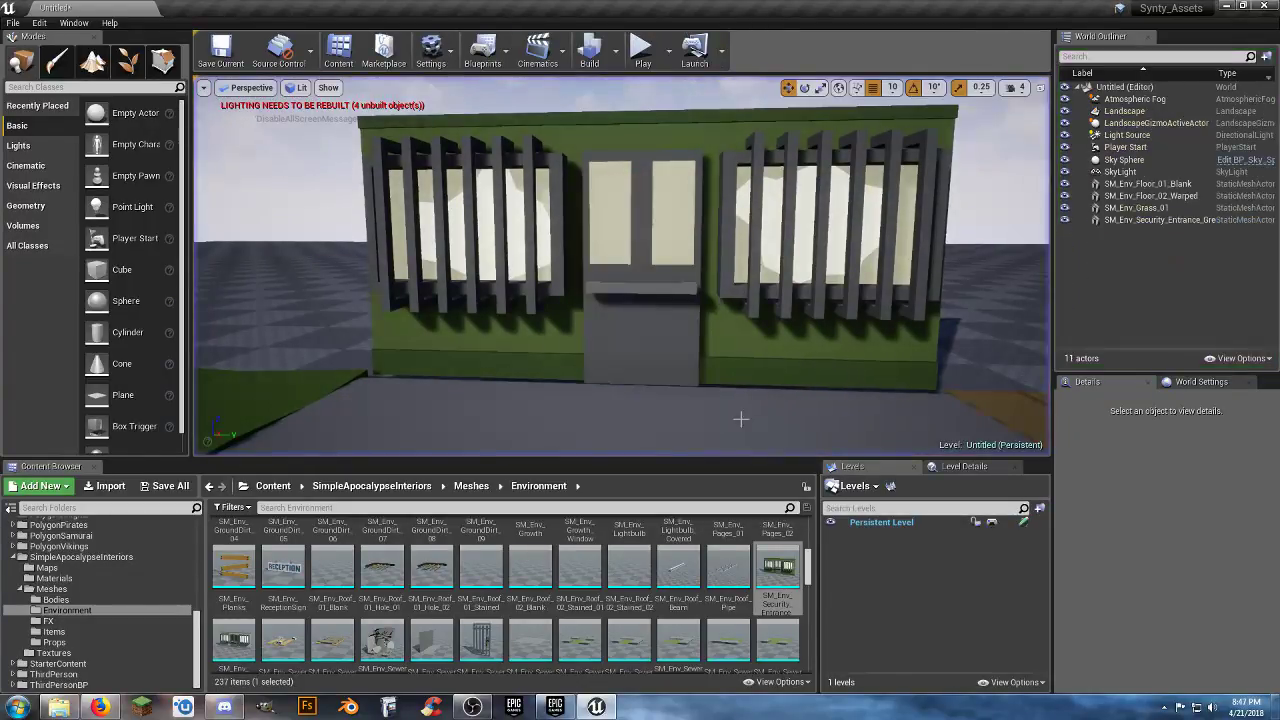
- Look through the sewer, stairs and coloured wall meshes in the SimpleApocalypseInteriors Environment folder
key("s")
right_click_drag(710, 350, 708, 370)
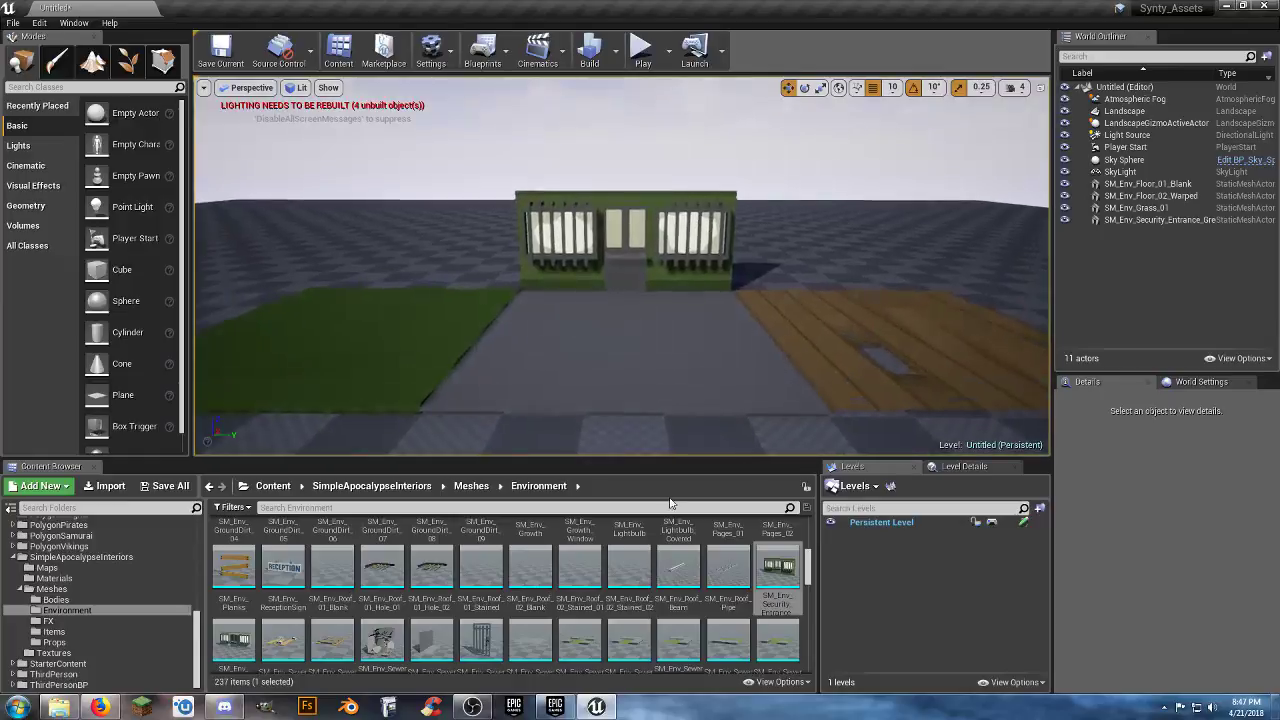
scroll(703, 558, "down", 2)
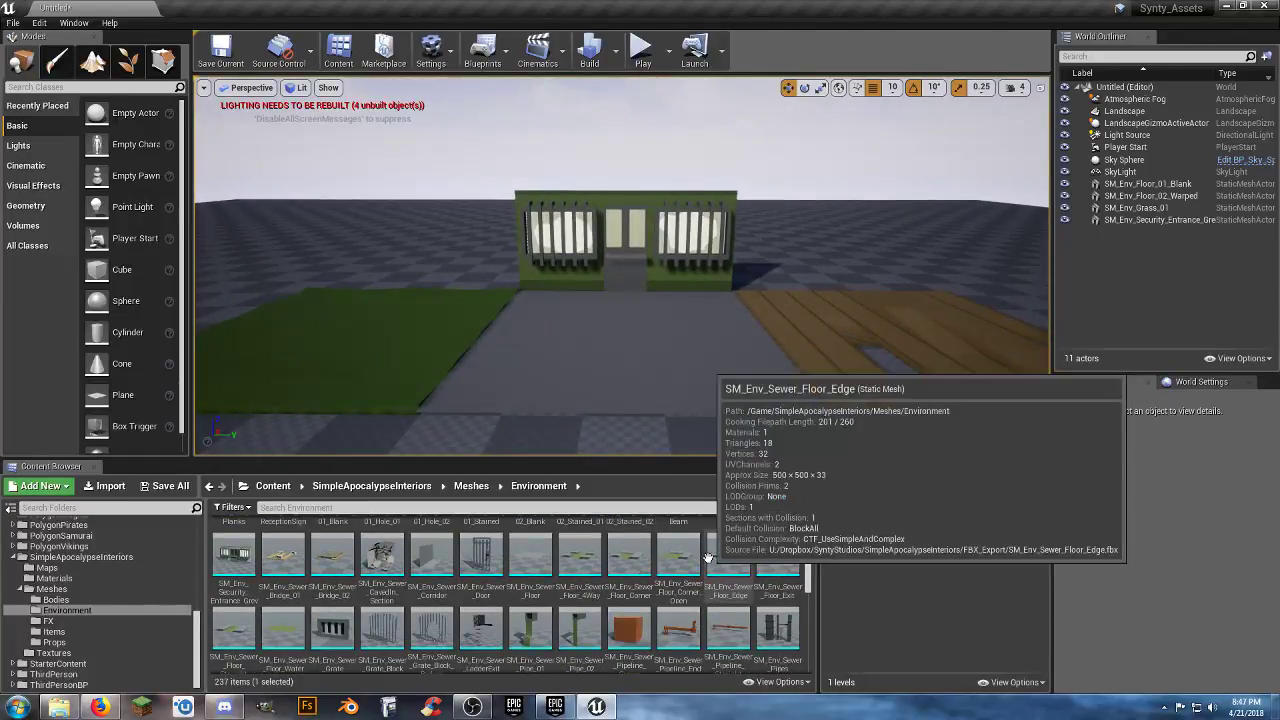
scroll(752, 567, "down", 2)
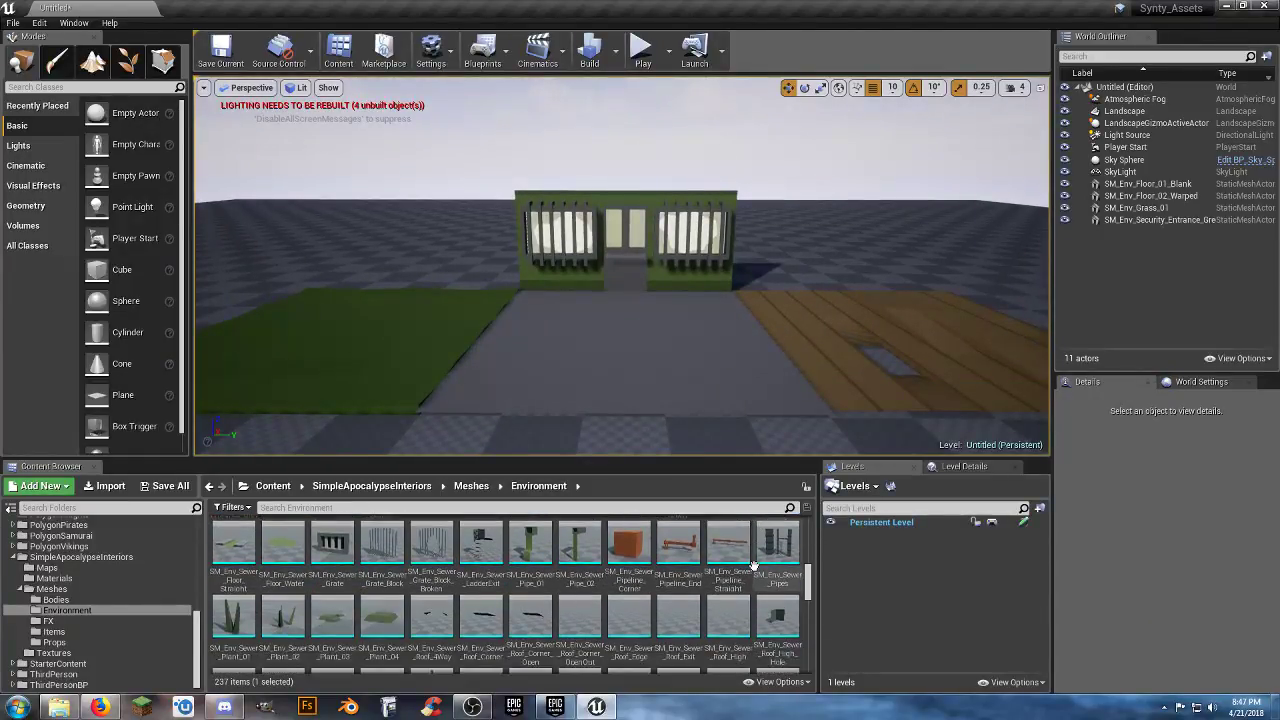
scroll(752, 567, "down", 4)
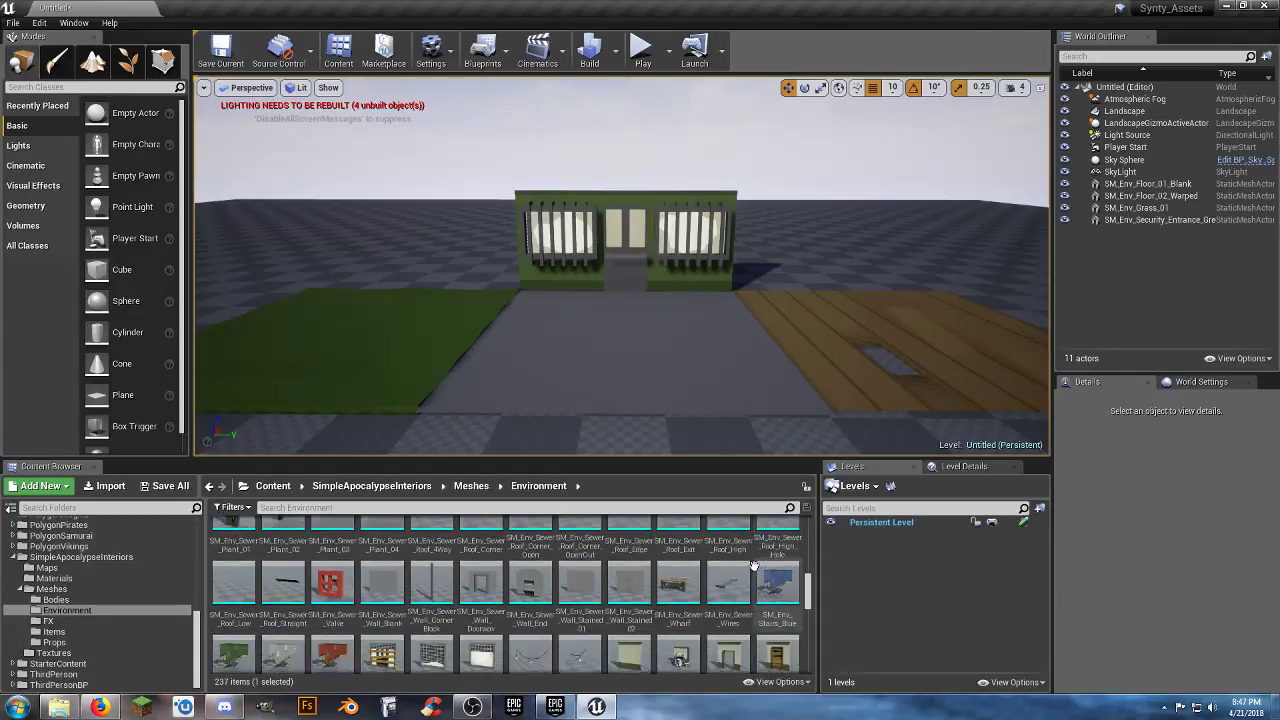
scroll(752, 567, "down", 6)
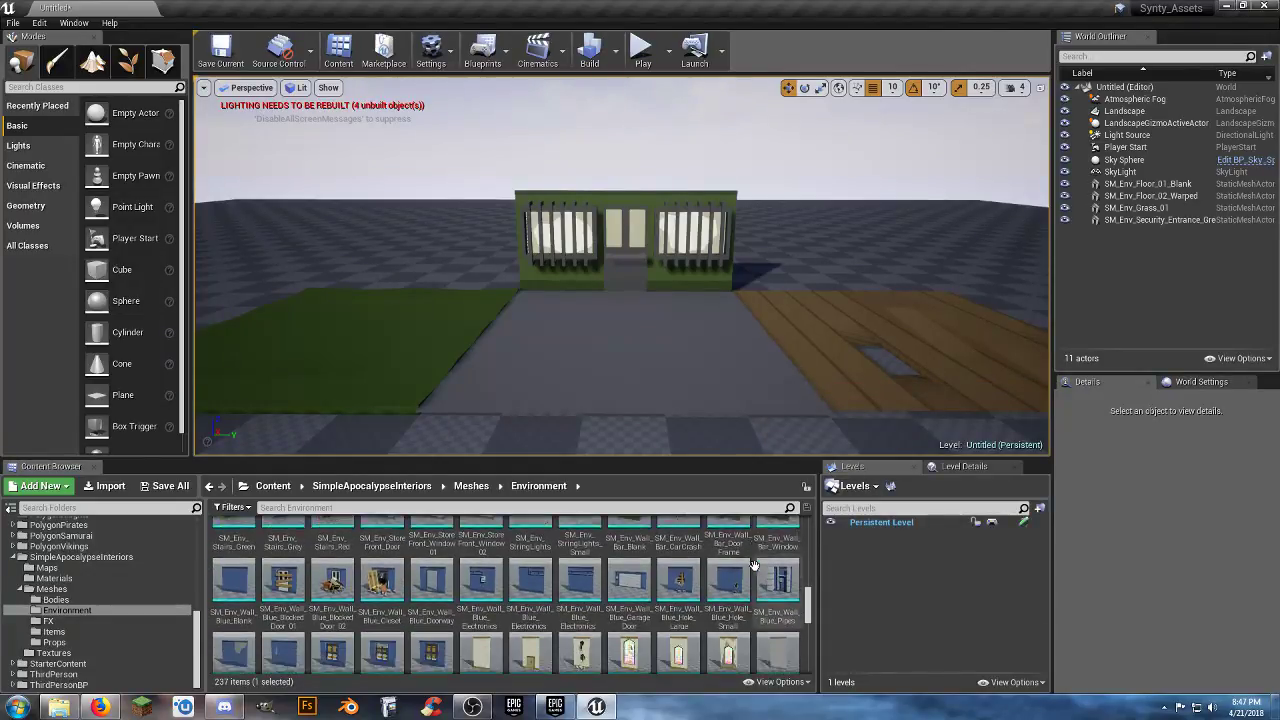
scroll(754, 566, "down", 8)
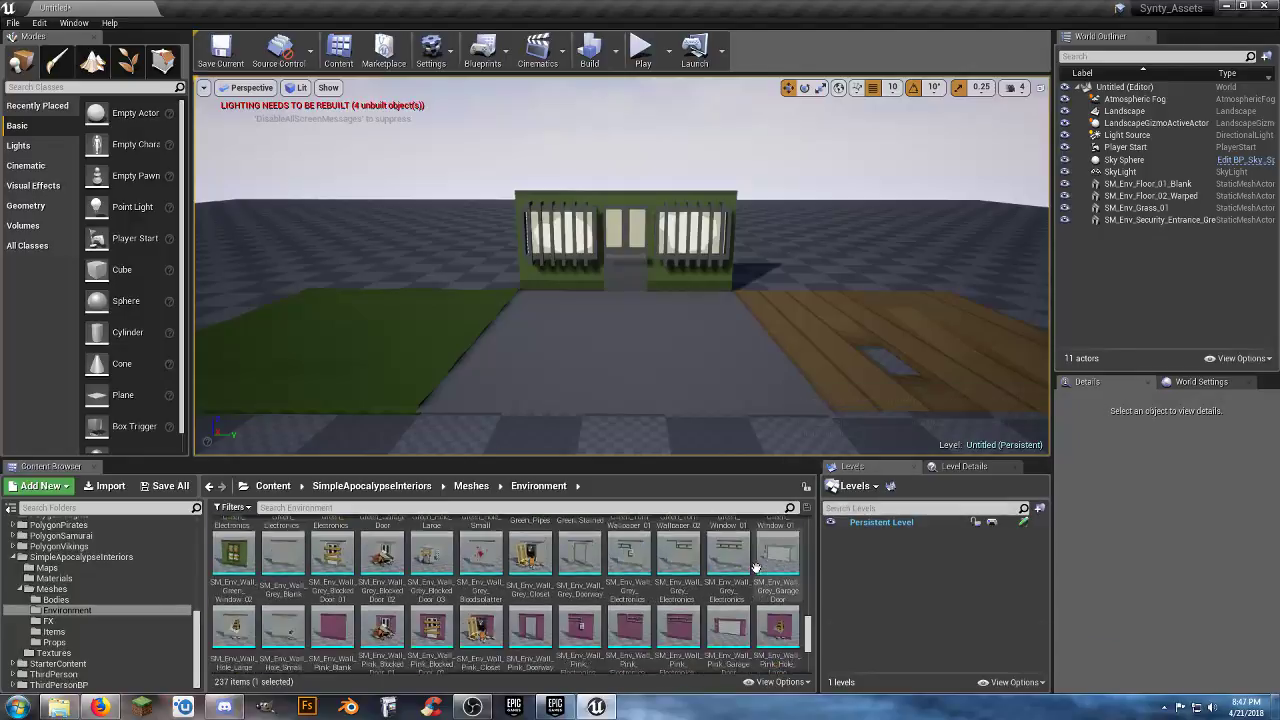
scroll(756, 568, "down", 4)
- Move the security entrance along X to 490 so it sits on the back edge of the grey floor tile
key("w")
right_click_drag(783, 383, 860, 440)
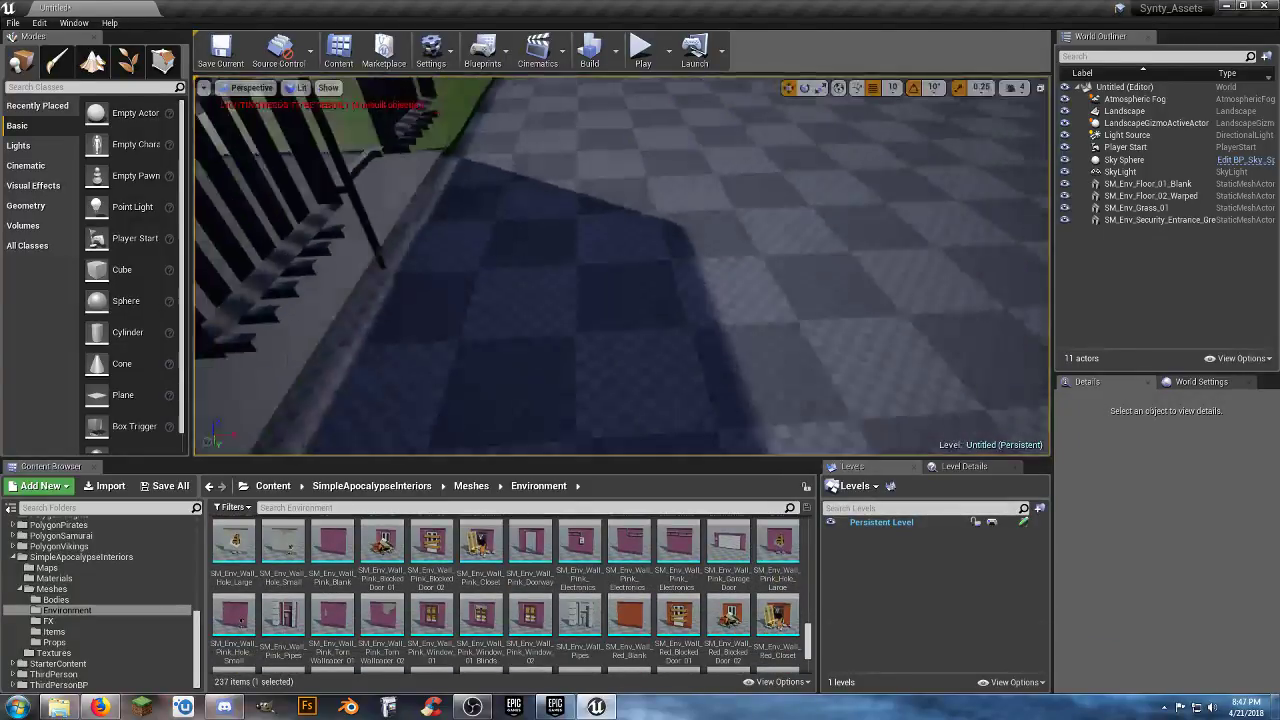
right_click_drag(760, 420, 751, 320)
left_click(676, 266)
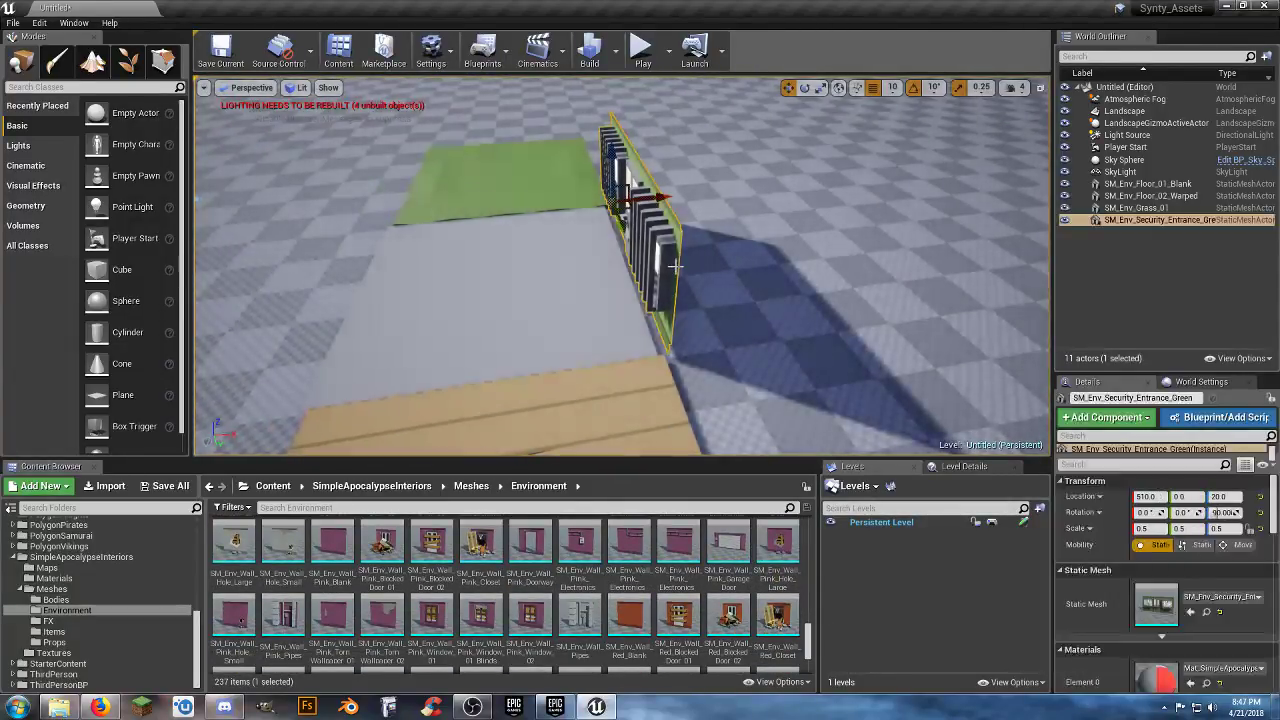
left_click_drag(667, 199, 649, 201)
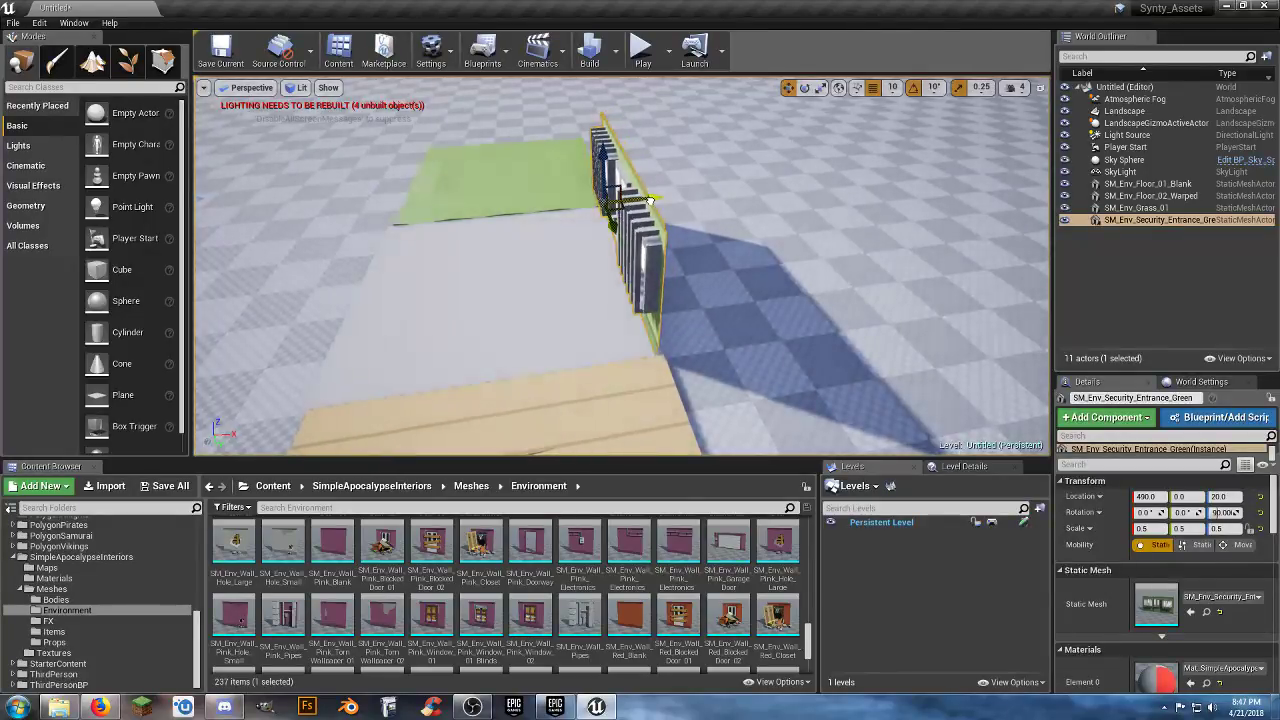
- Examine the red and pink wall meshes at the end of the Environment folder and go back through to the bunker and corner pieces
right_click_drag(649, 201, 676, 455)
key("a")
key("s")
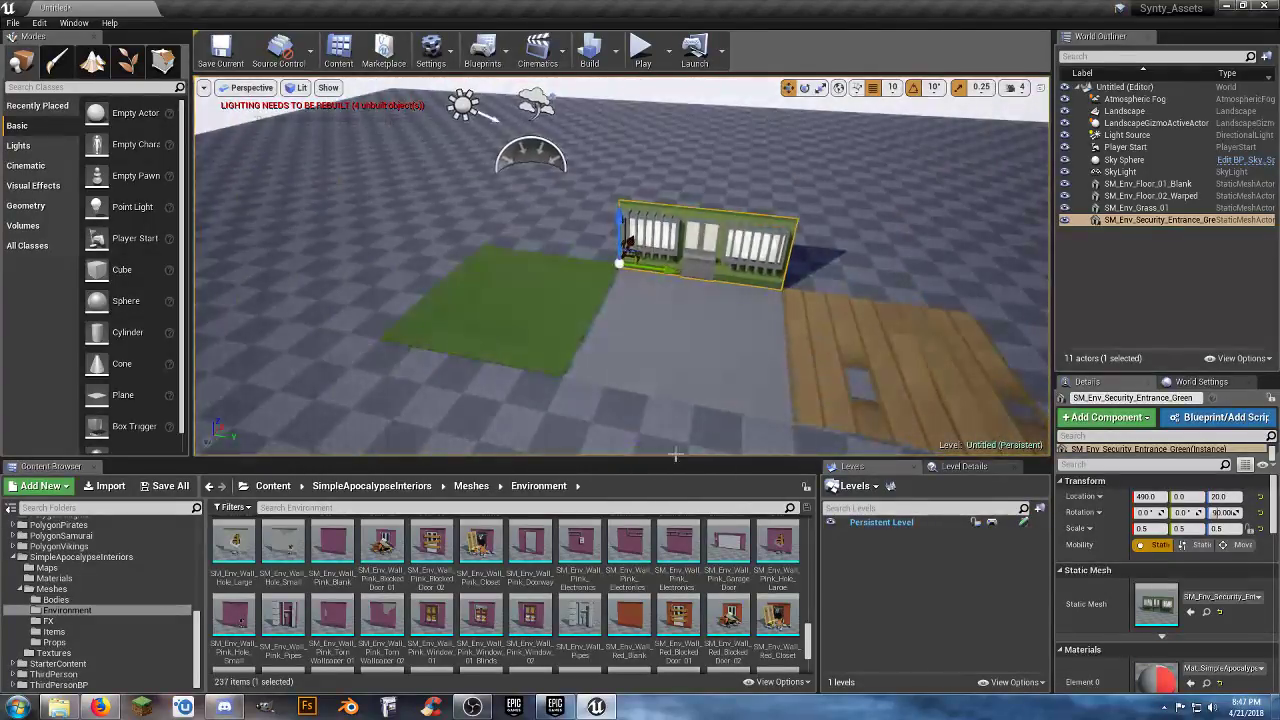
scroll(735, 580, "down", 2)
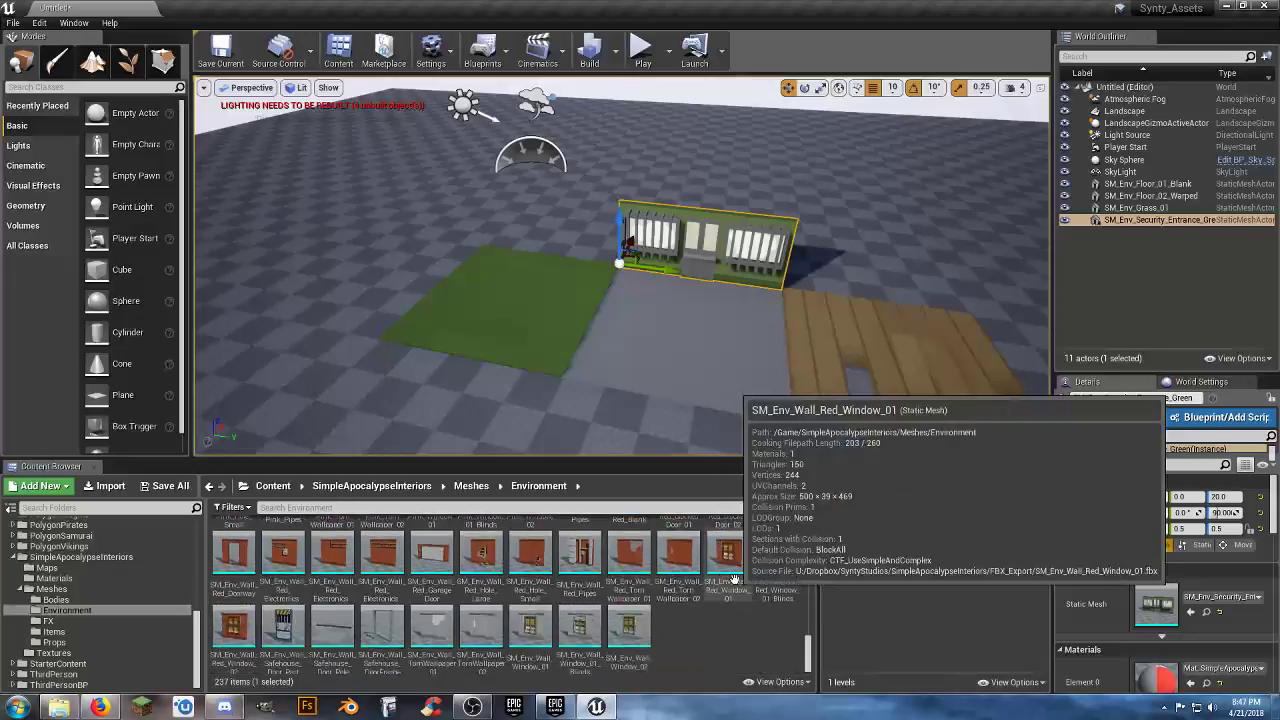
scroll(735, 580, "up", 1)
scroll(738, 579, "down", 1)
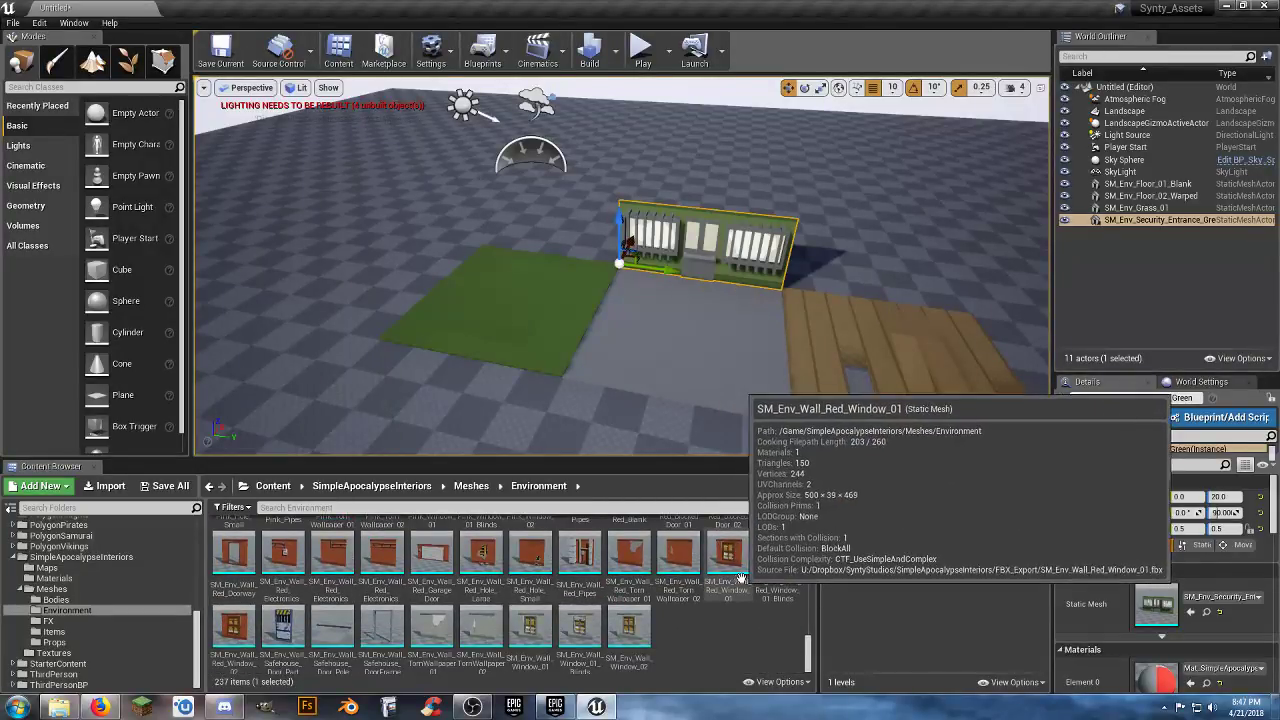
scroll(770, 566, "up", 1)
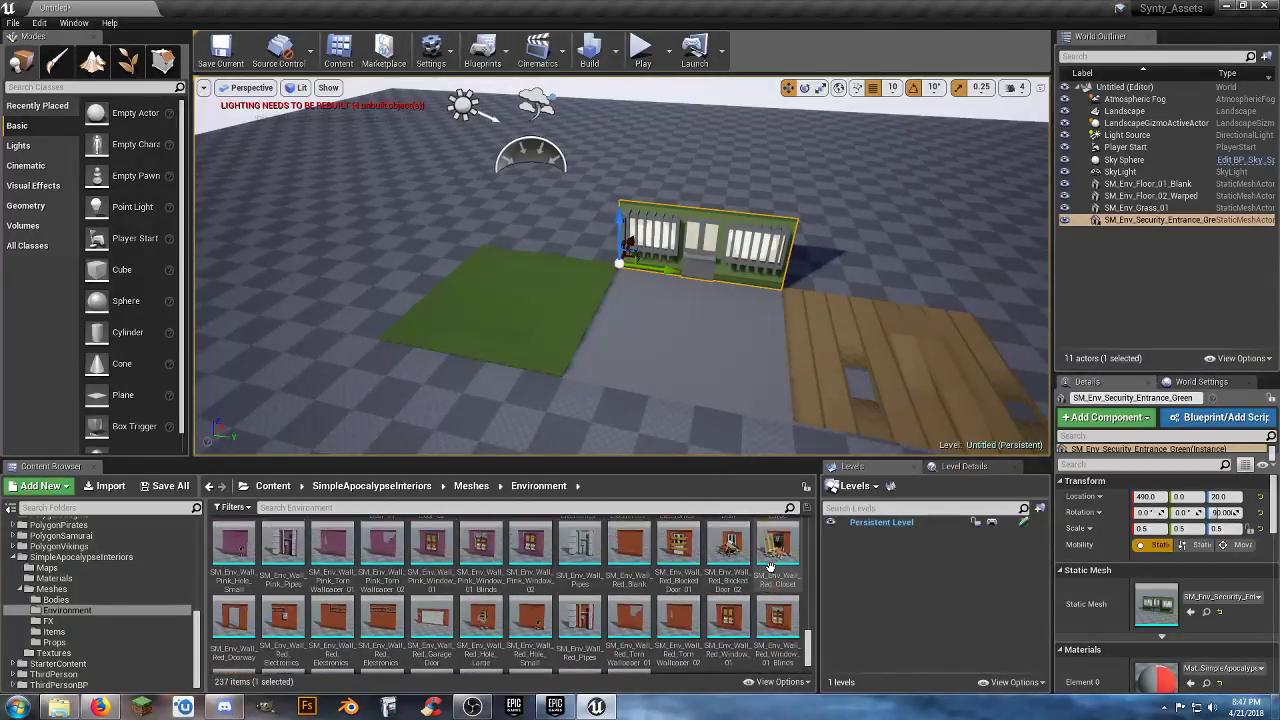
scroll(770, 566, "up", 1)
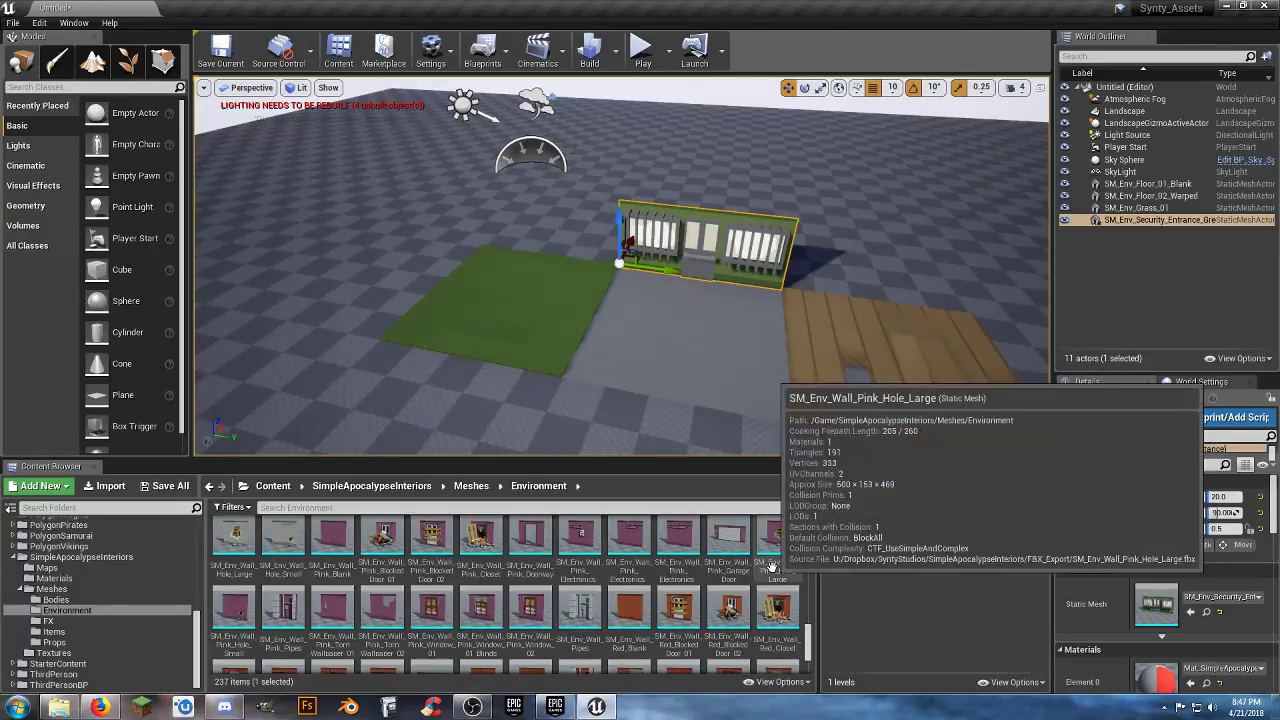
scroll(770, 566, "up", 10)
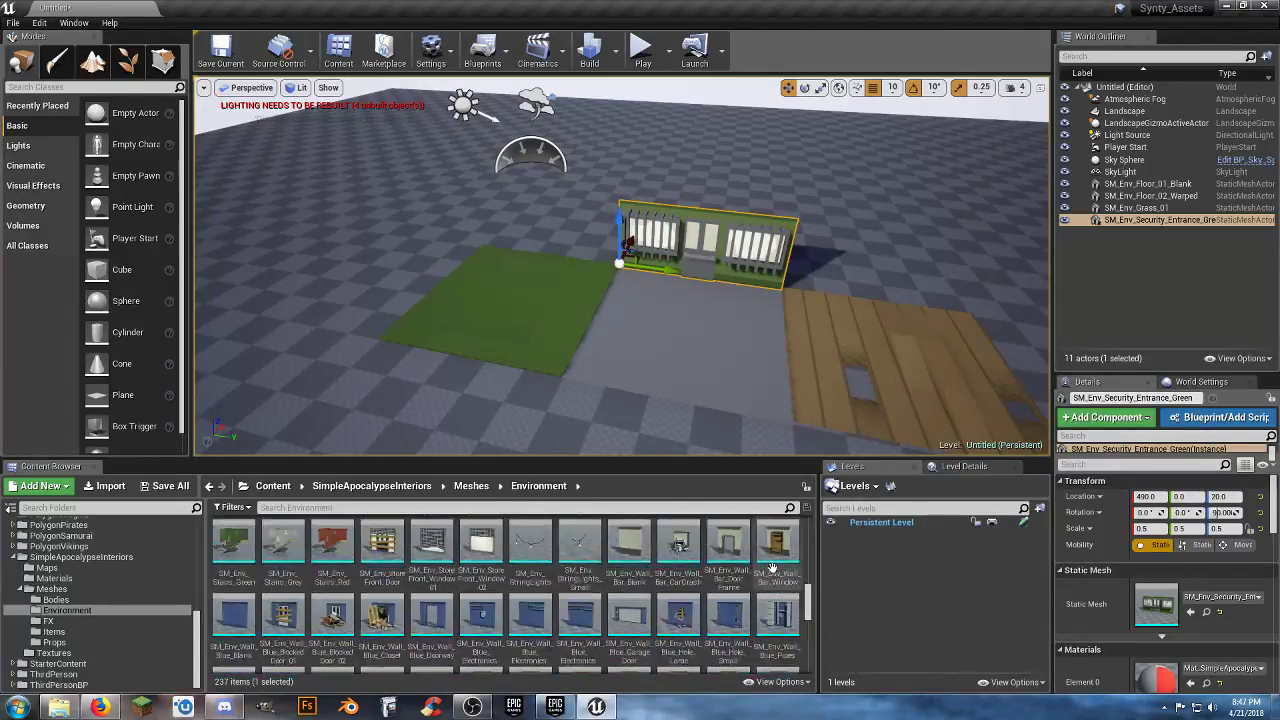
scroll(773, 569, "up", 10)
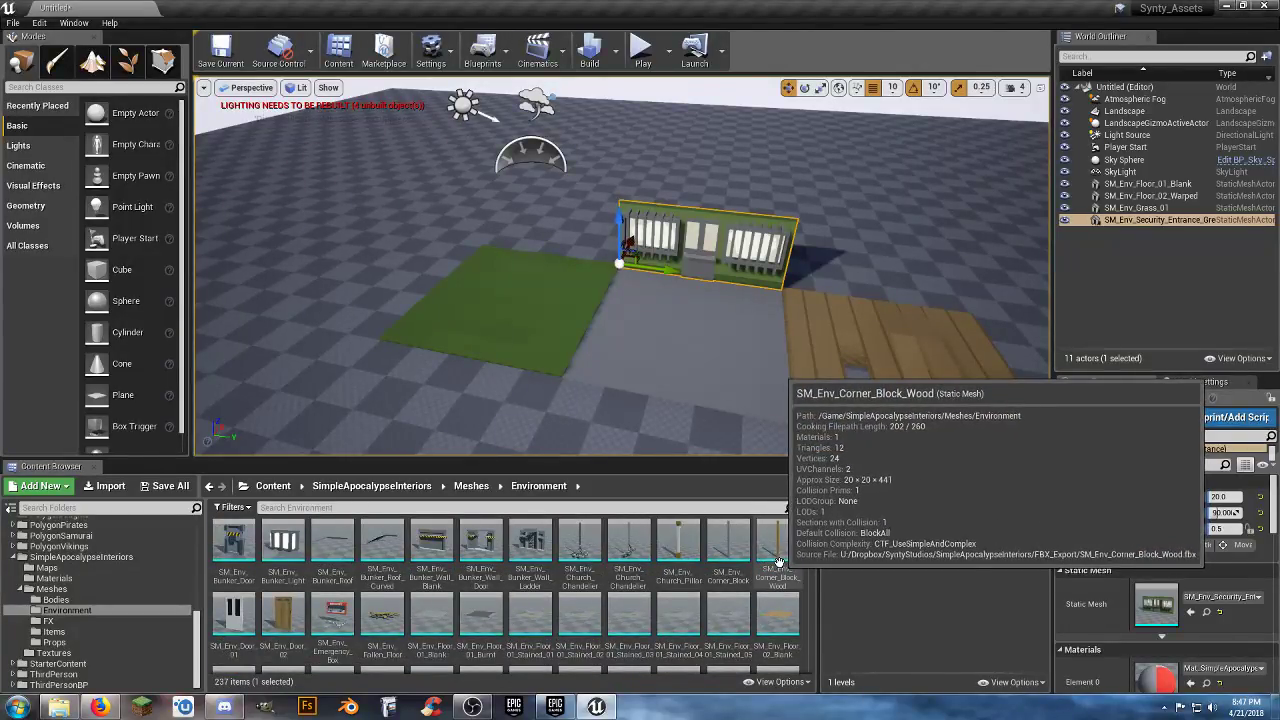
- Find the SM_Env_Stairs_Green mesh and place it in the level at the back edge of the wooden floor tile
scroll(775, 562, "down", 4)
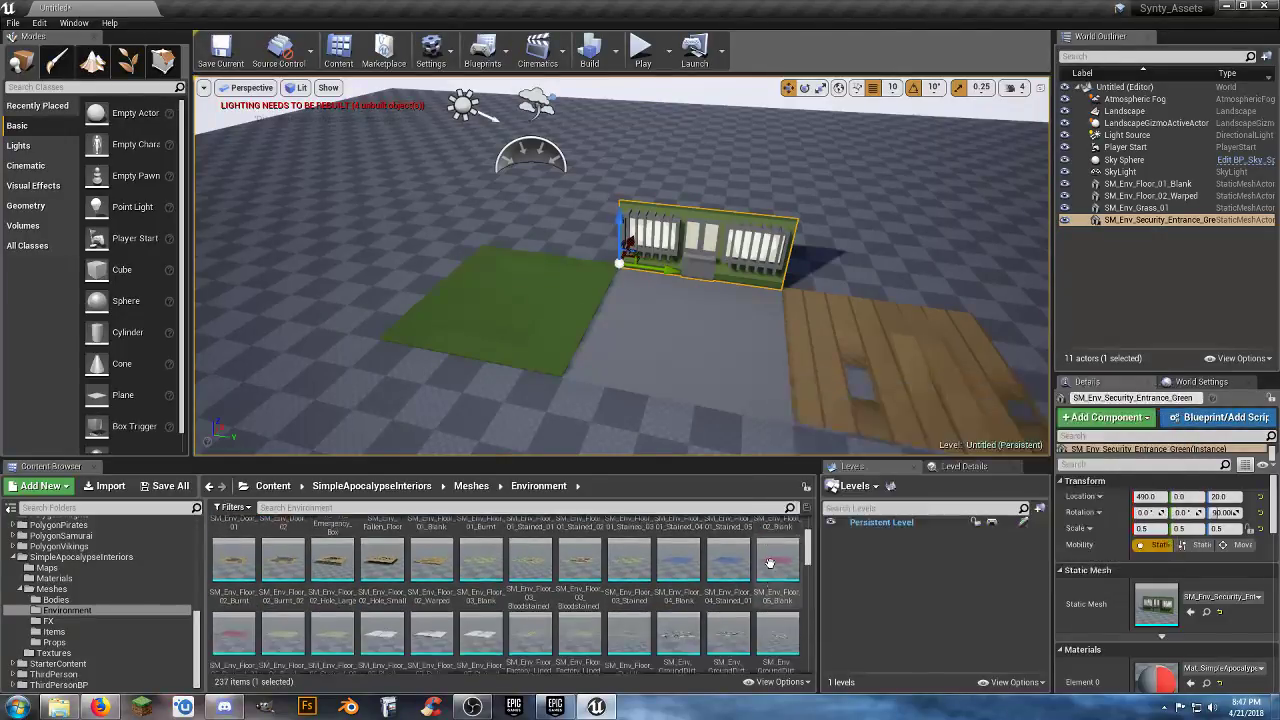
scroll(772, 564, "down", 5)
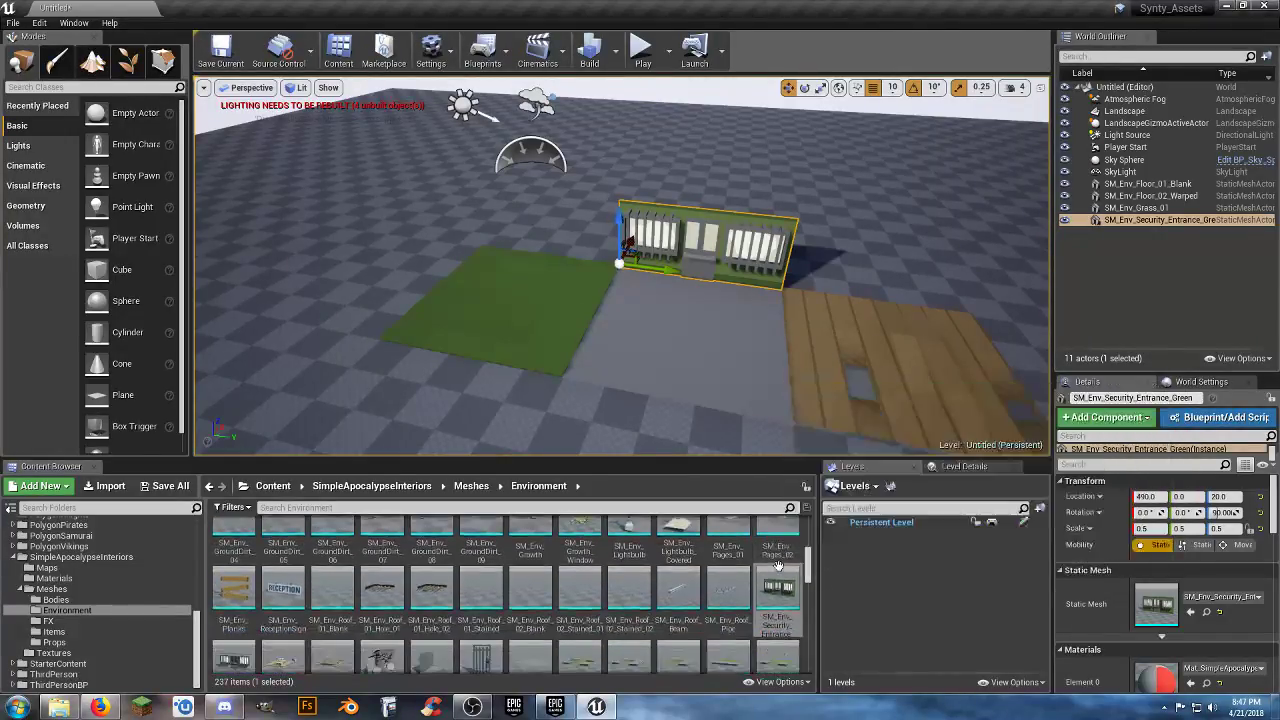
scroll(778, 566, "down", 1)
scroll(778, 566, "down", 3)
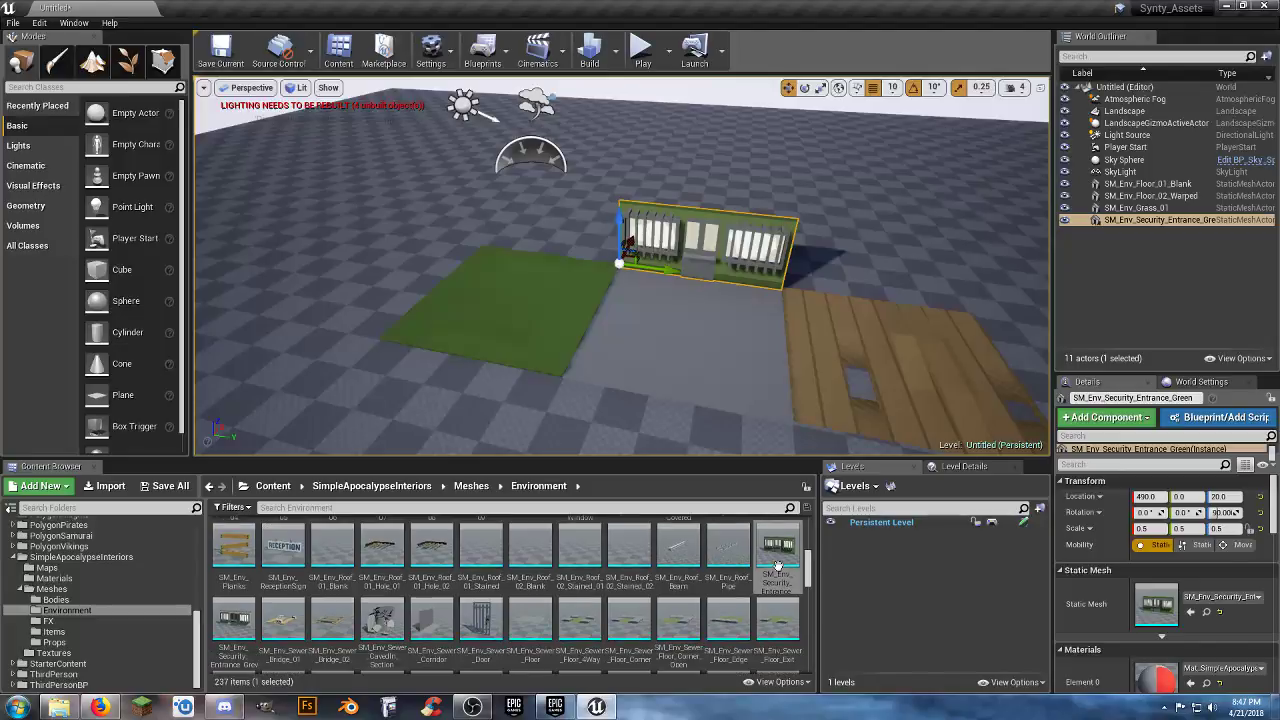
scroll(778, 566, "down", 2)
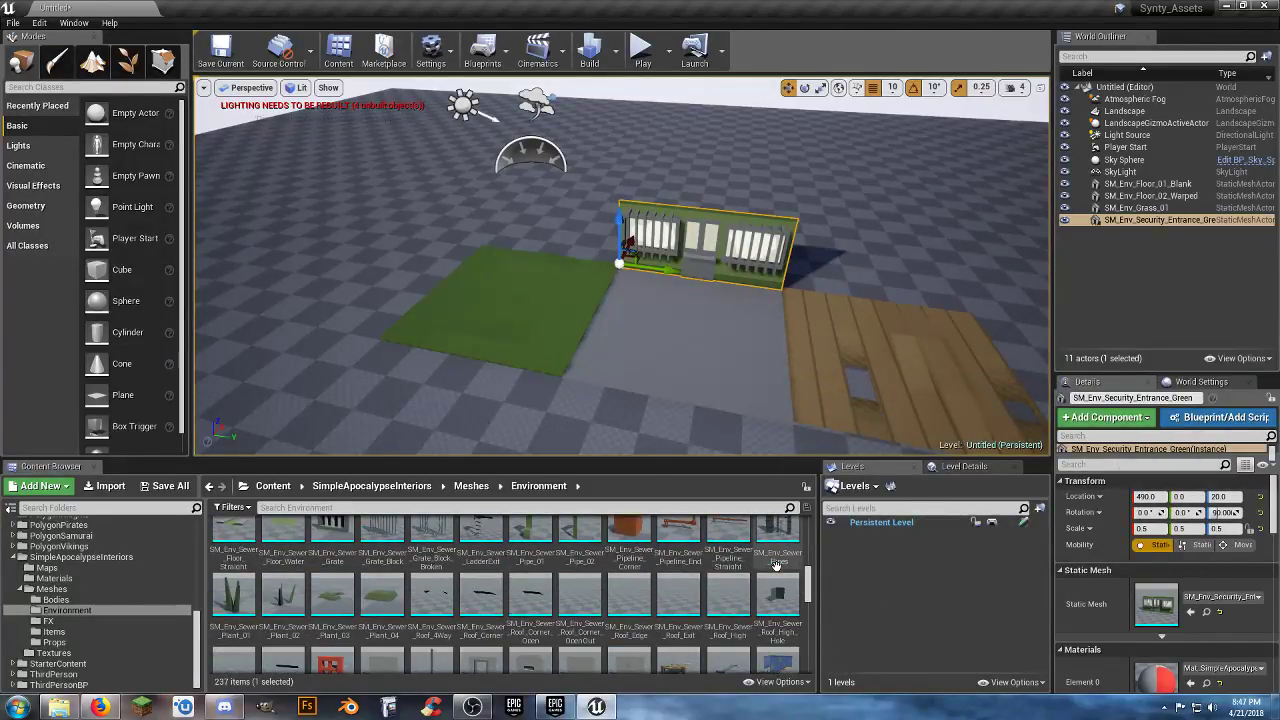
scroll(778, 566, "down", 2)
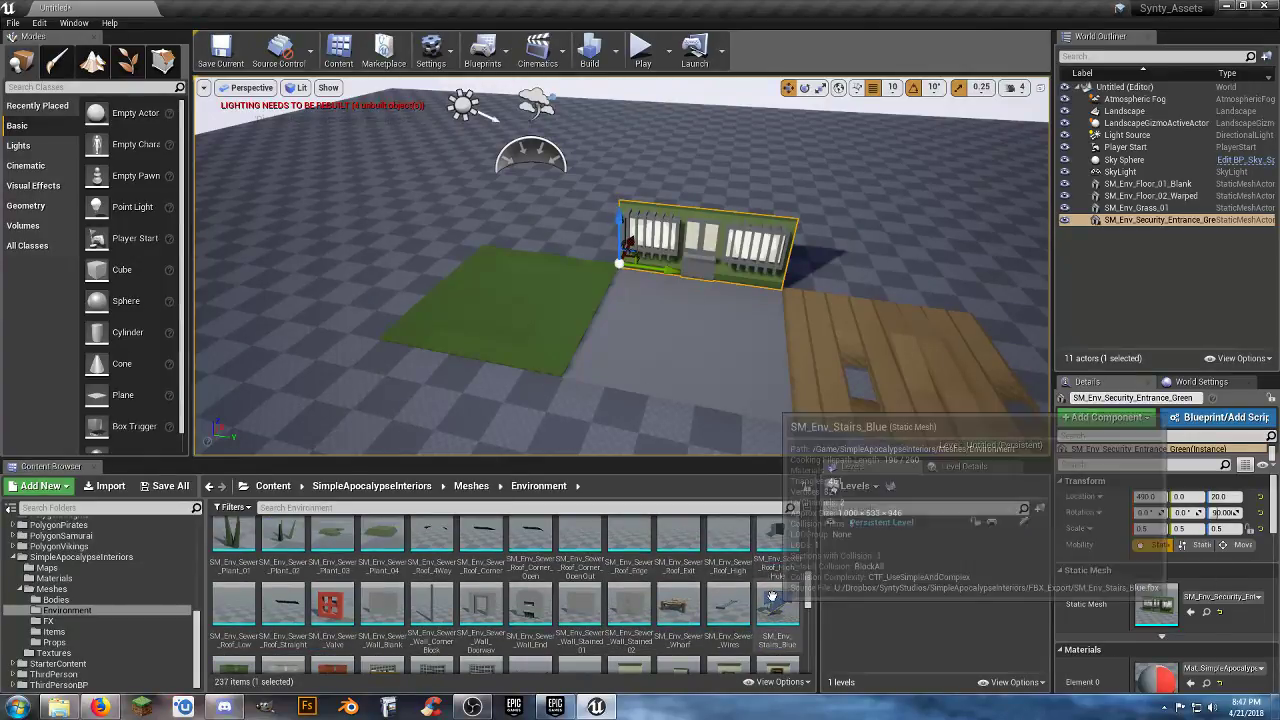
scroll(778, 566, "down", 2)
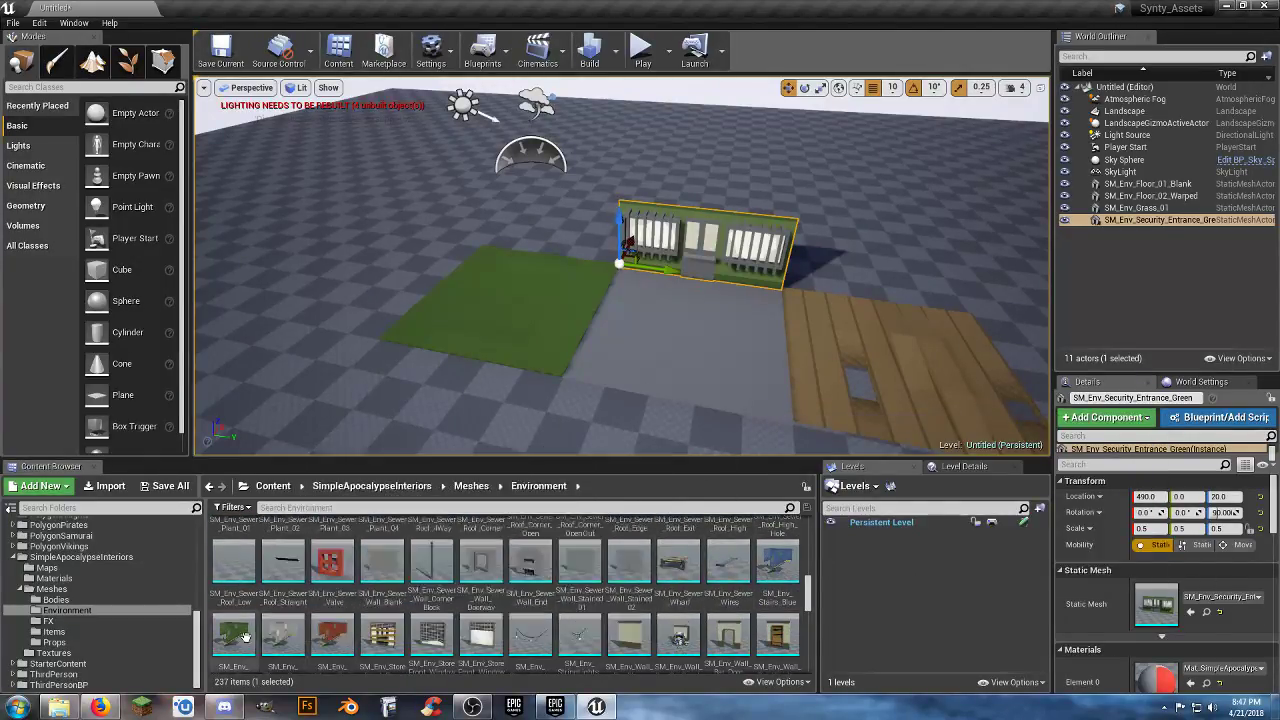
left_click_drag(312, 632, 961, 320)
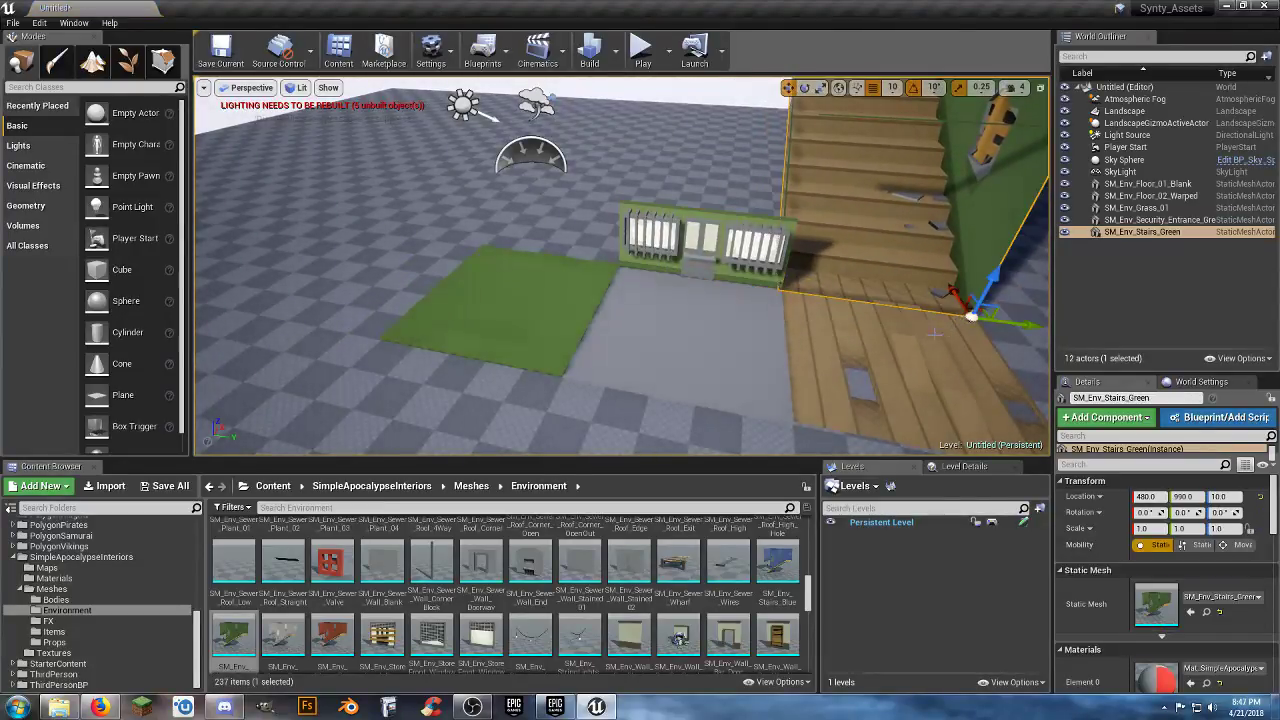
- Move the green stairs to X 500 and Y 1000 so they line up with the wooden floor tile's back edge
key("f")
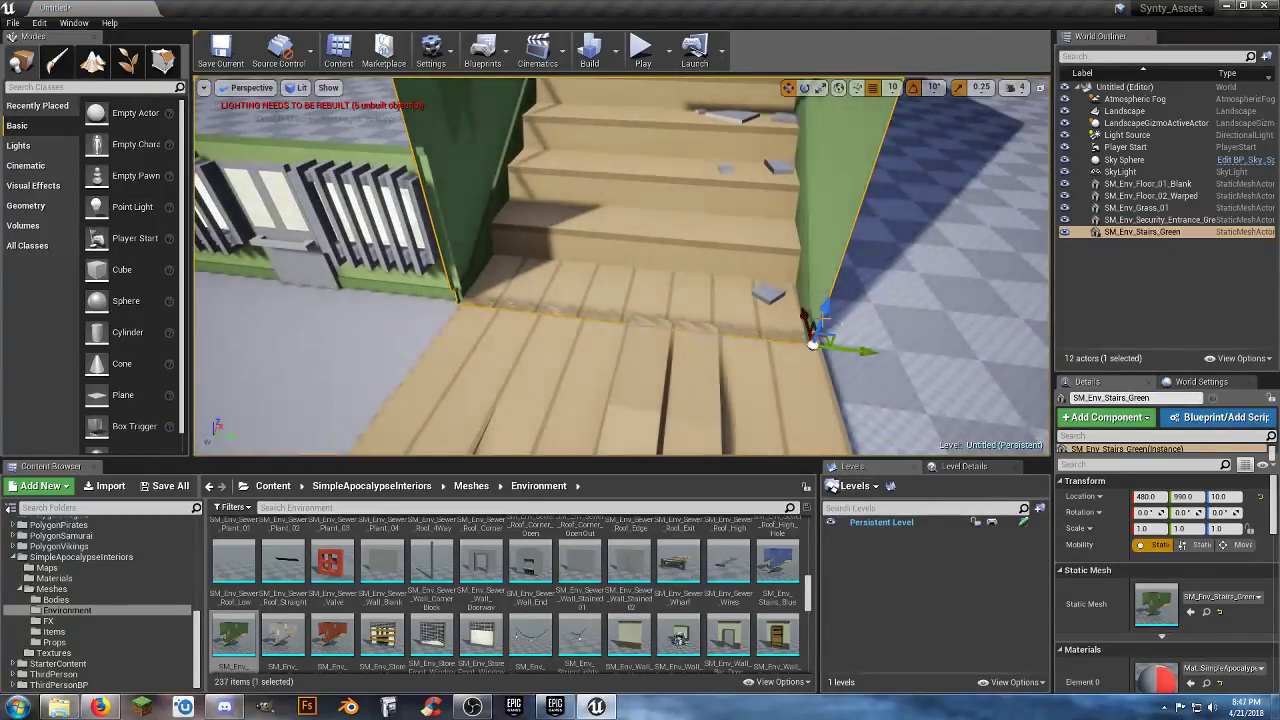
left_click_drag(801, 313, 805, 303)
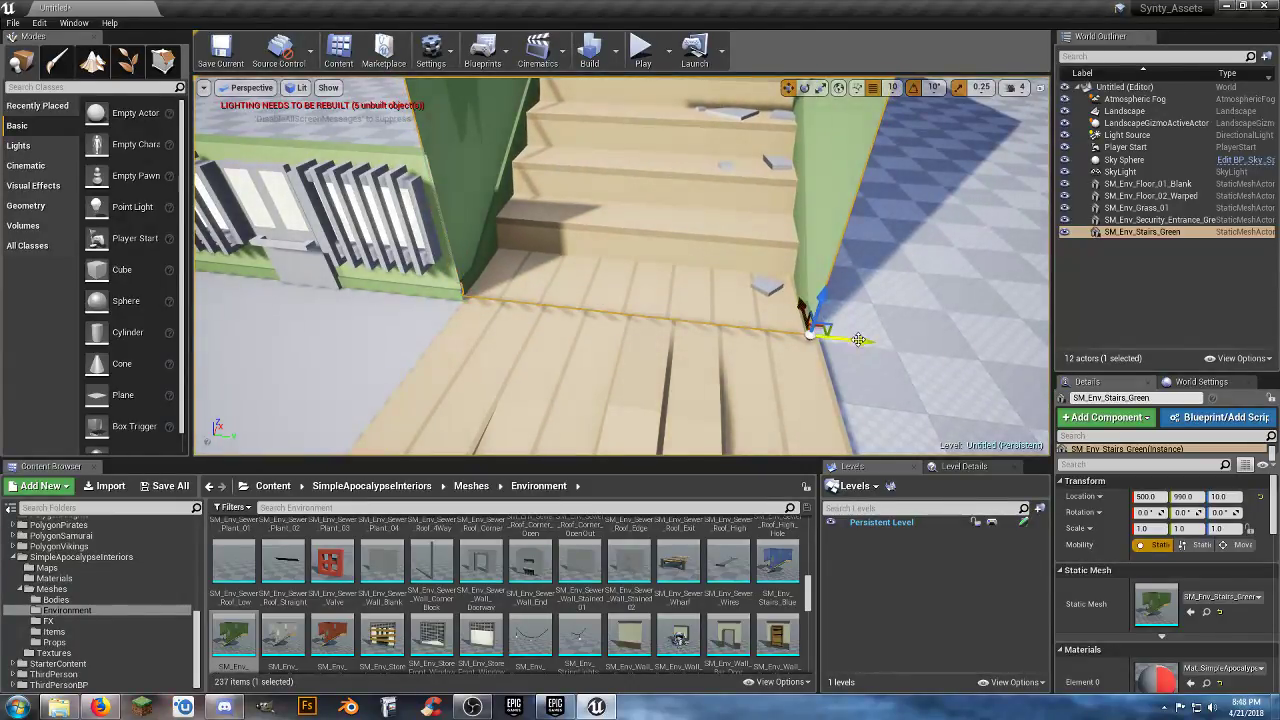
left_click_drag(858, 340, 867, 341)
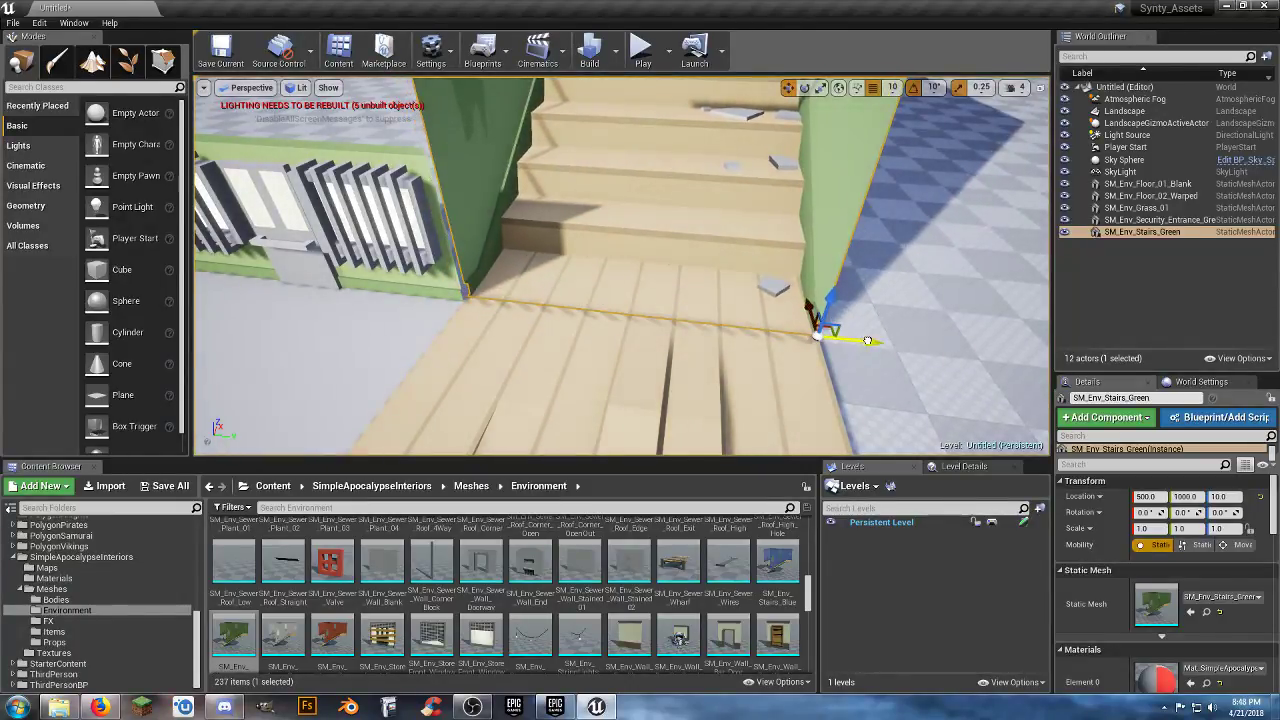
- Play the level and run the skeleton up and down the green stairs to judge their scale, ending the play session
left_click(643, 52)
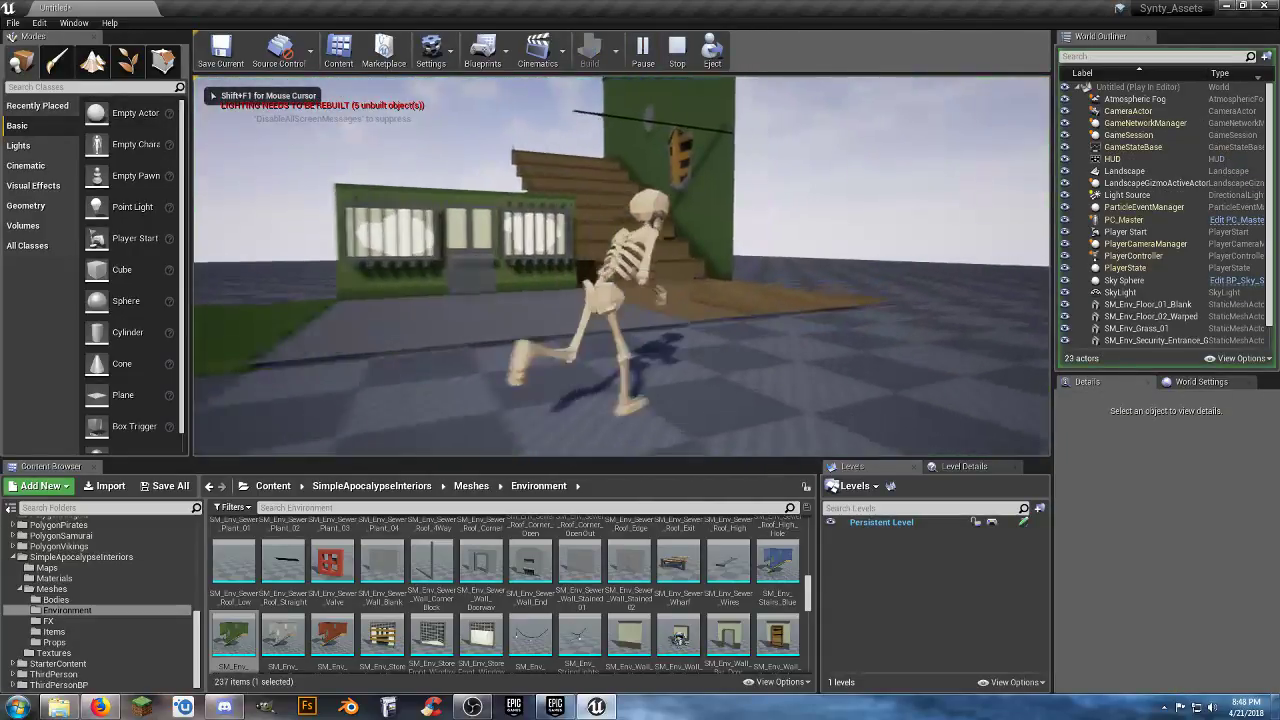
key("w")
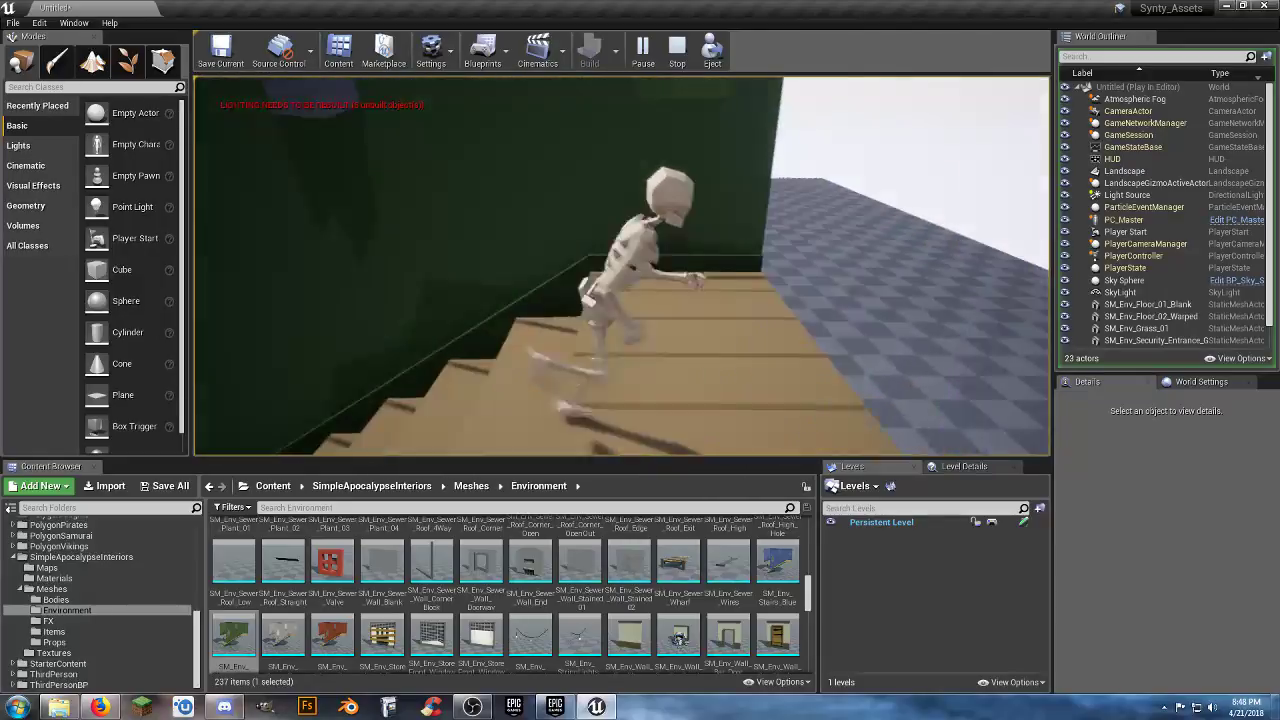
key("a")
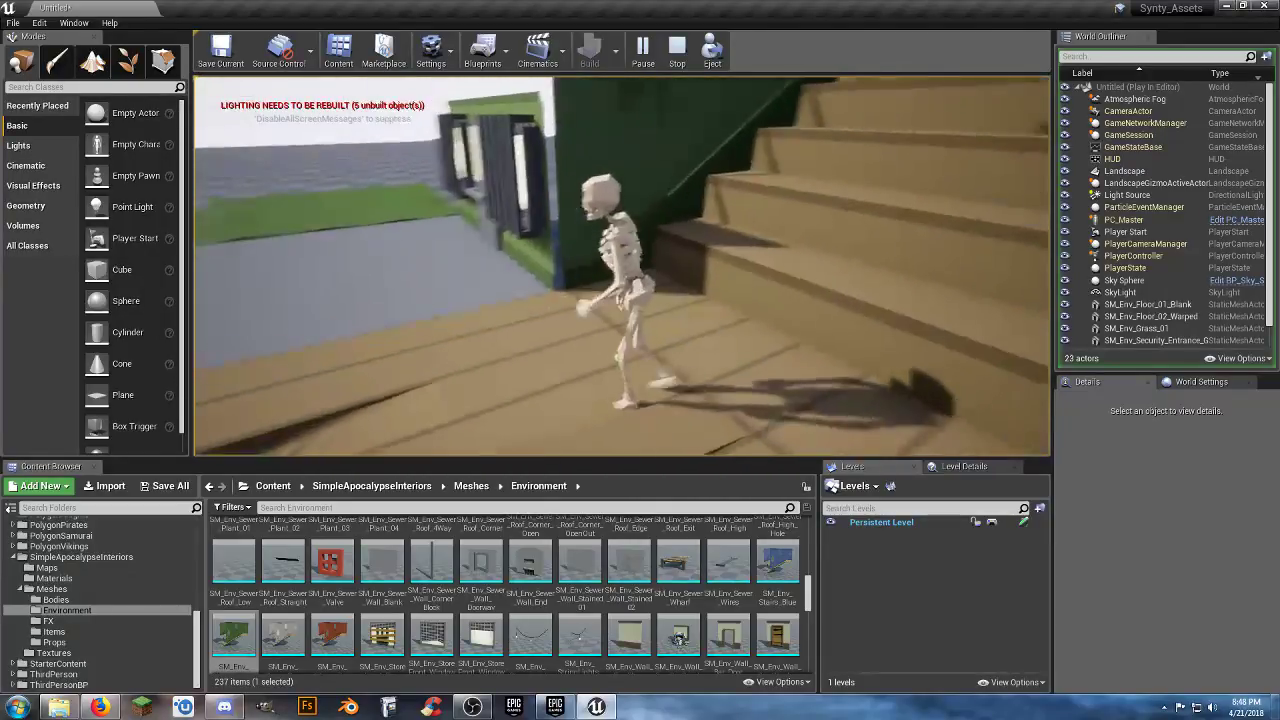
key("w")
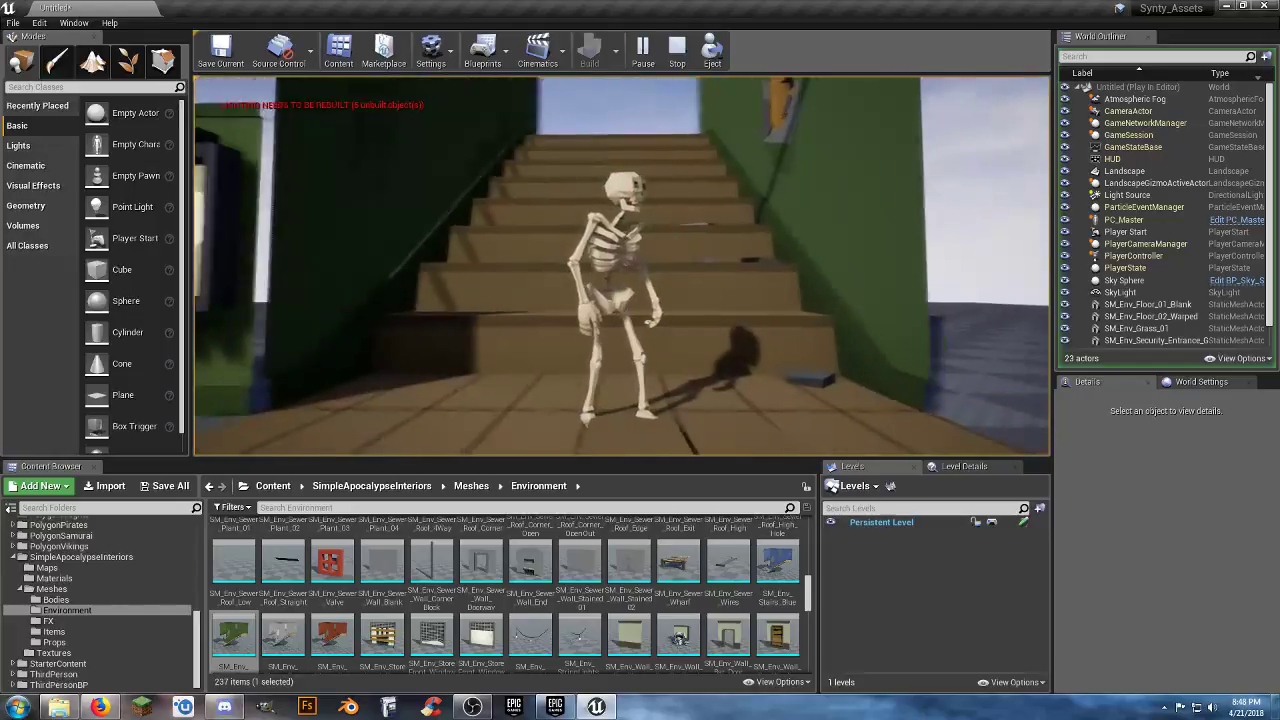
key("w")
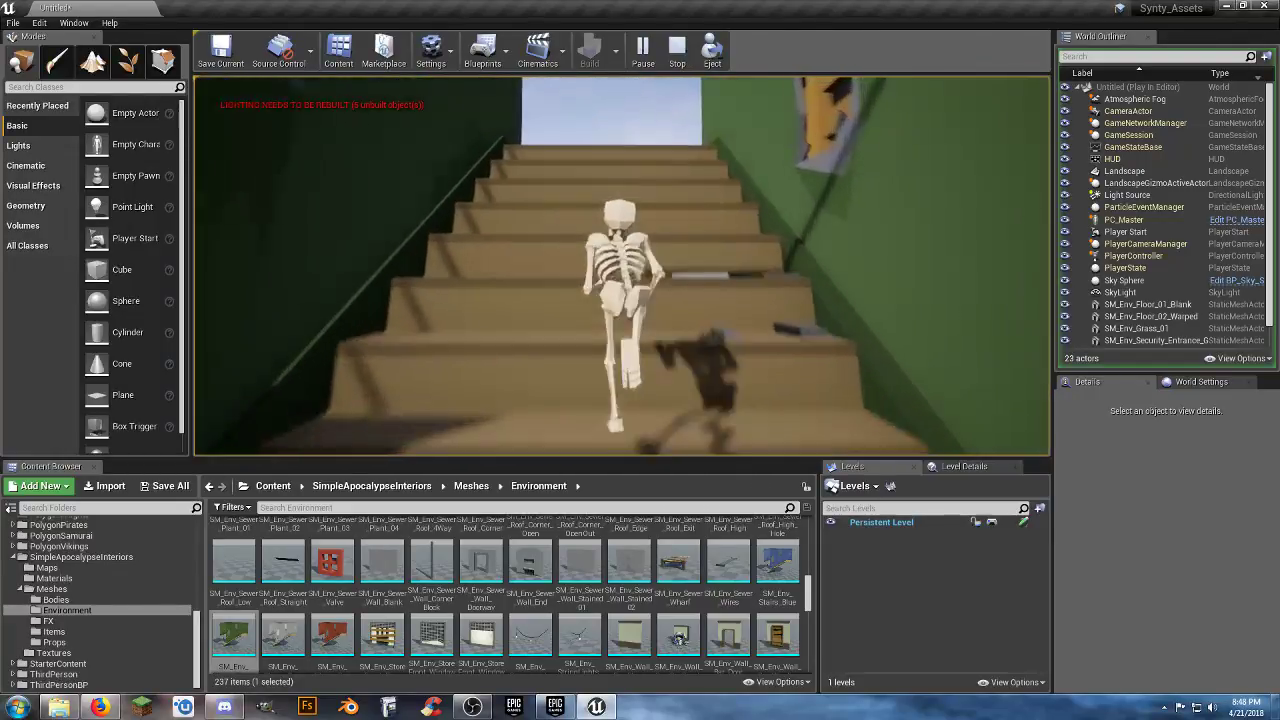
key("s")
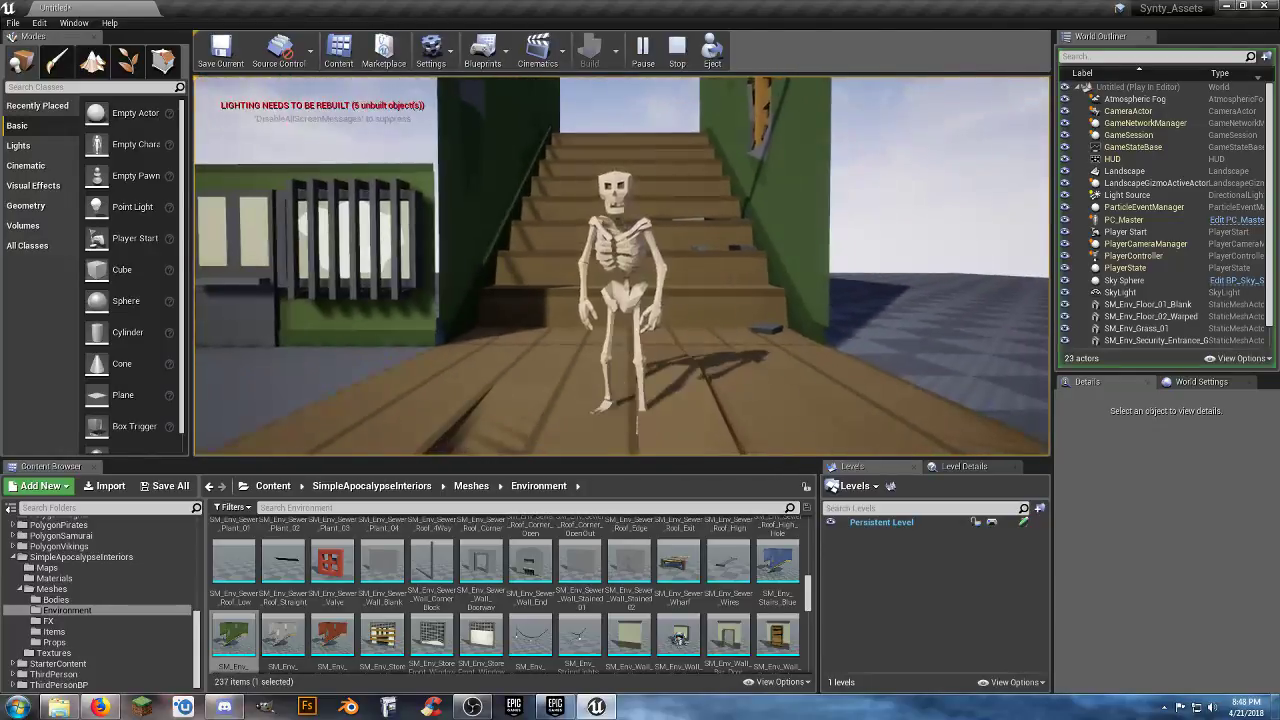
key("Escape")
- Scale the green stairs to 0.5 on X, Y and Z
left_click(560, 234)
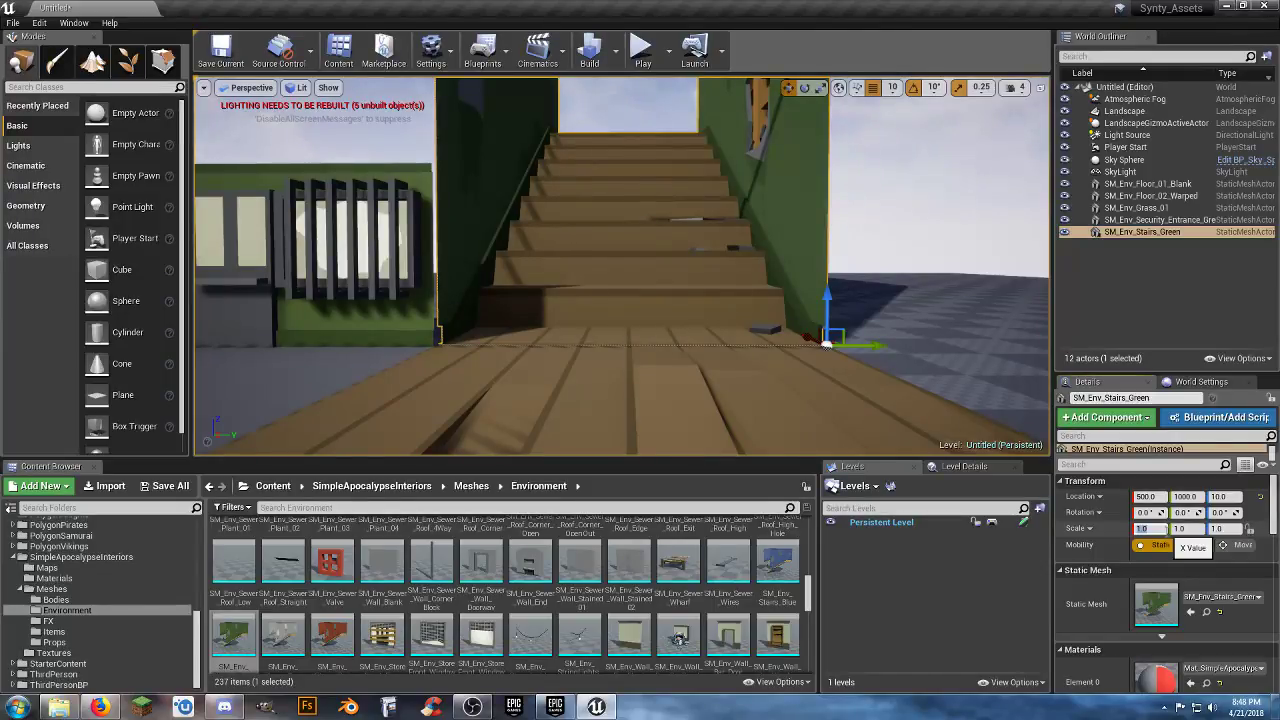
type("0.5")
key("Tab")
key("Tab")
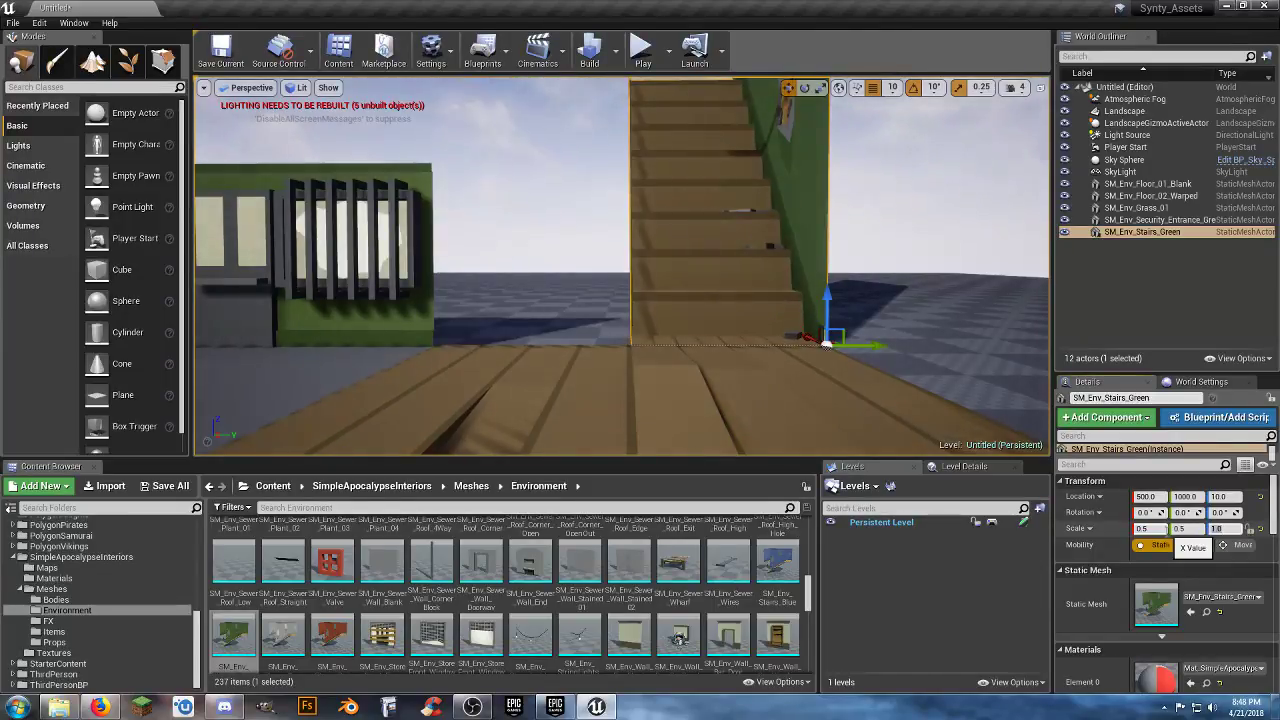
type(".5")
key("Tab")
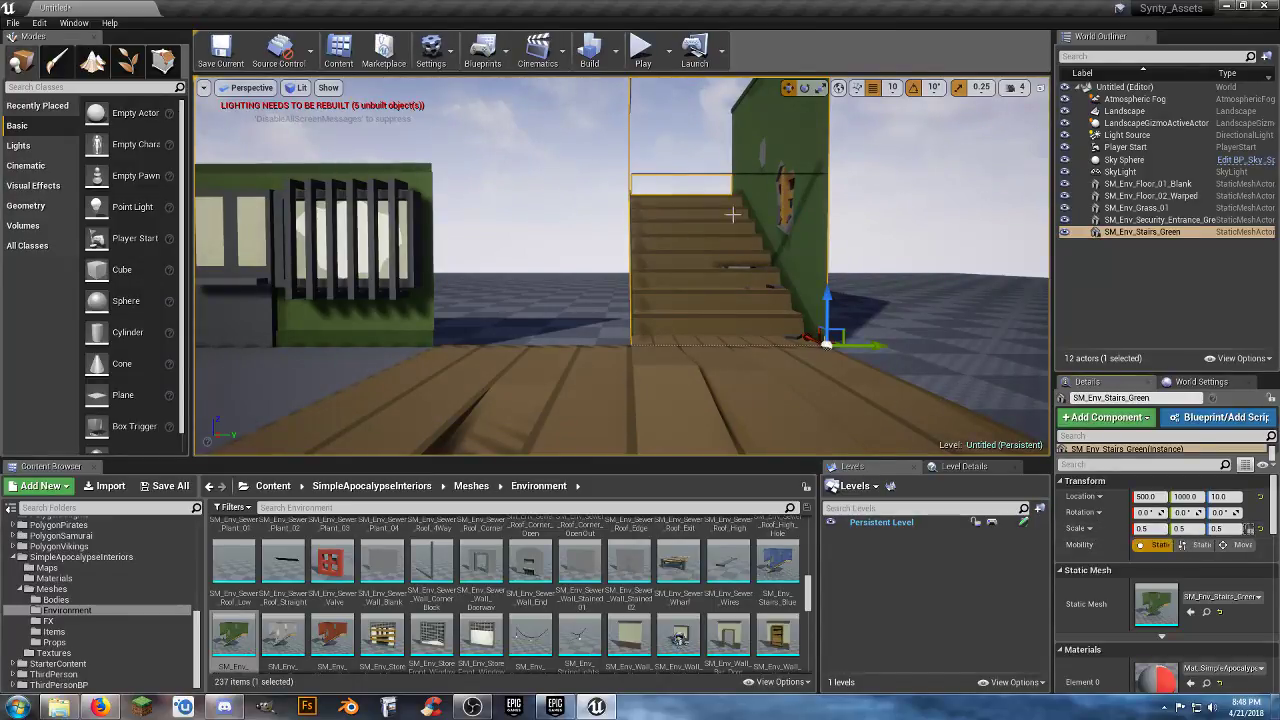
- Play the level again and run the skeleton over the half-size stairs and wooden floor to check their proportions, ending the play session
left_click(643, 56)
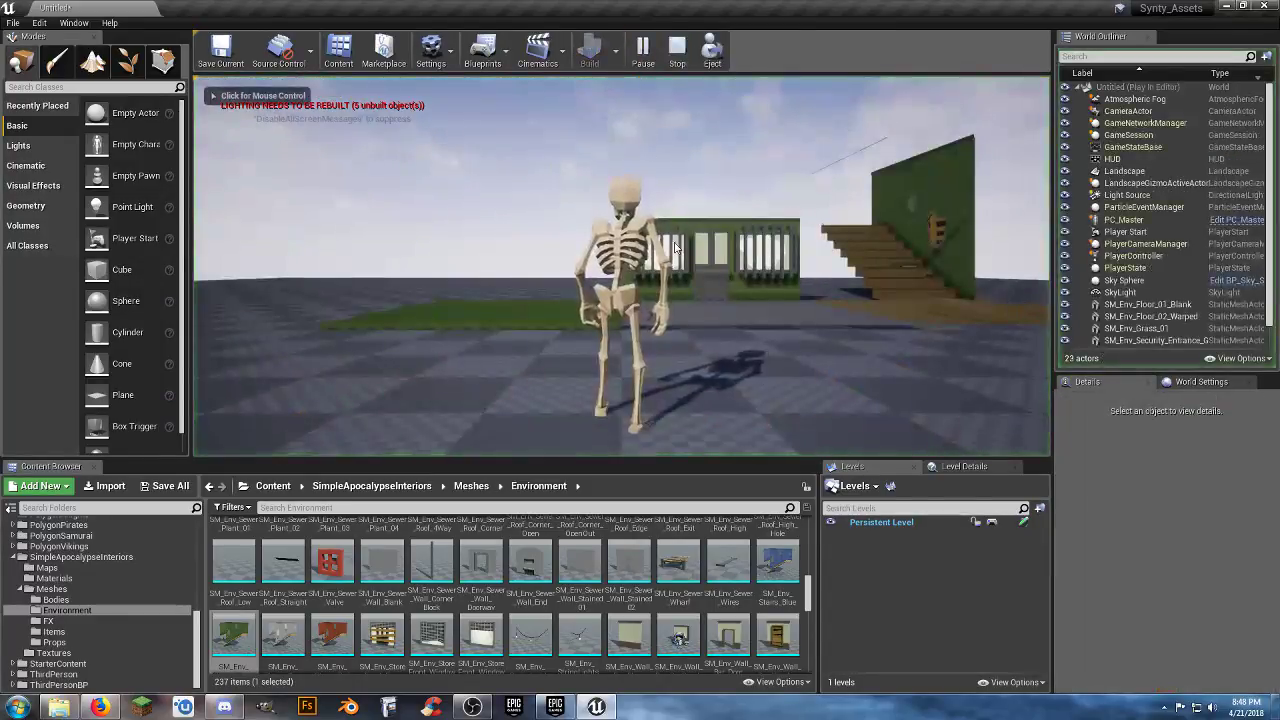
key("w")
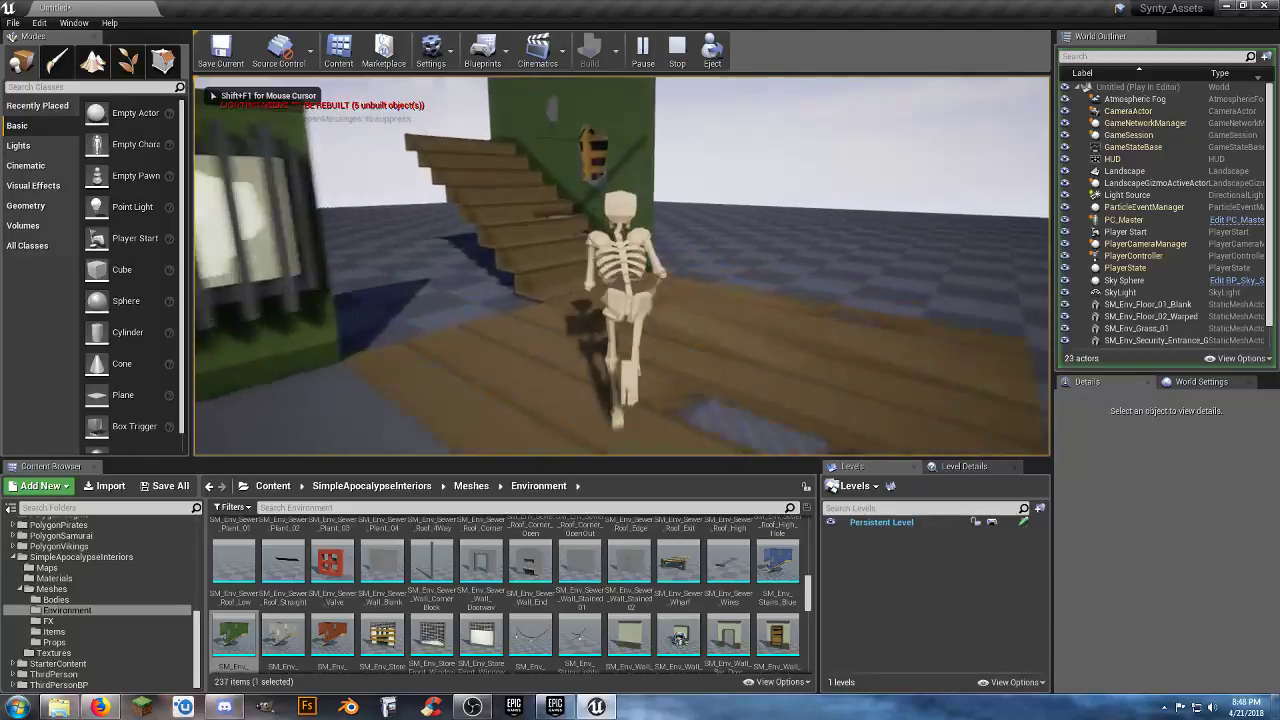
key("w")
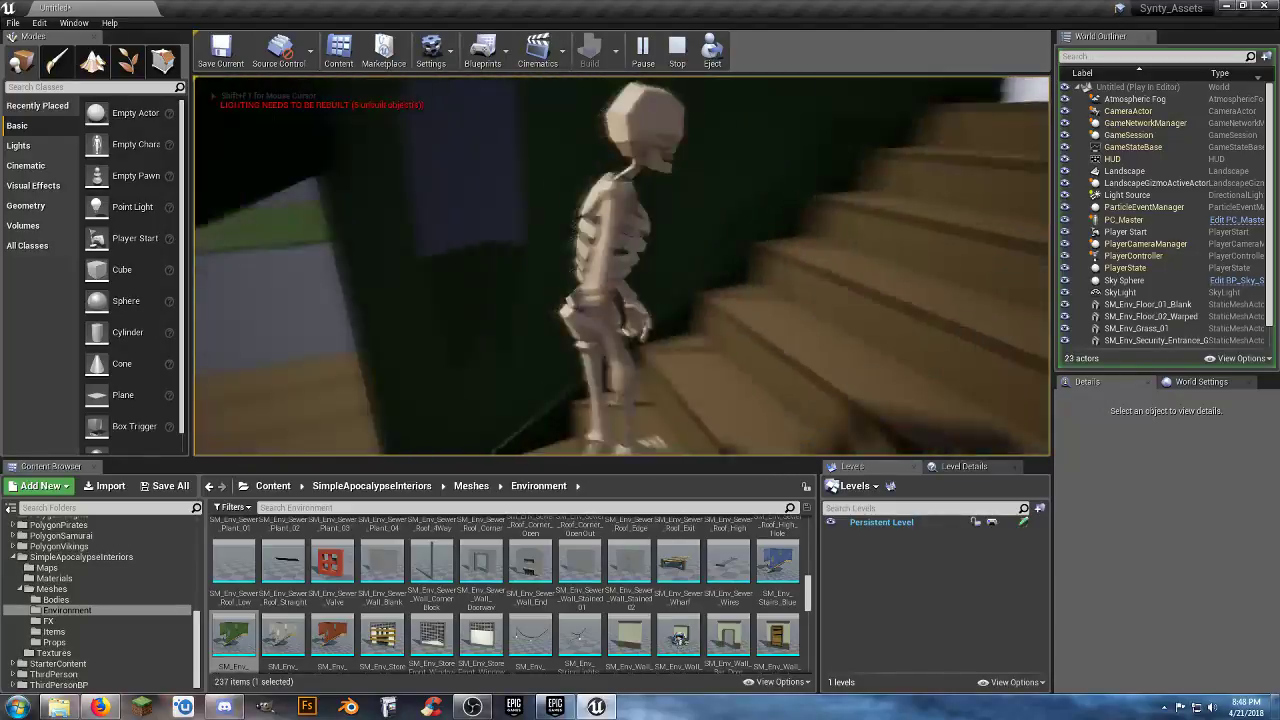
key("s")
key("w")
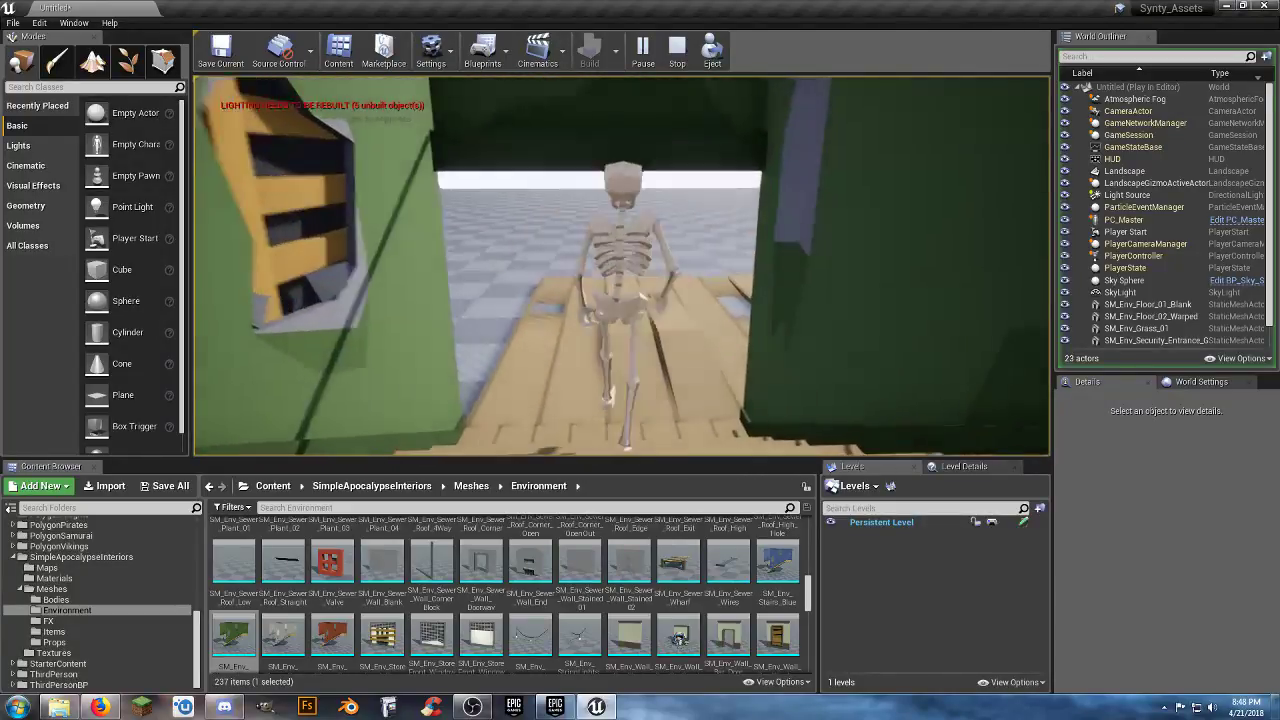
key("s")
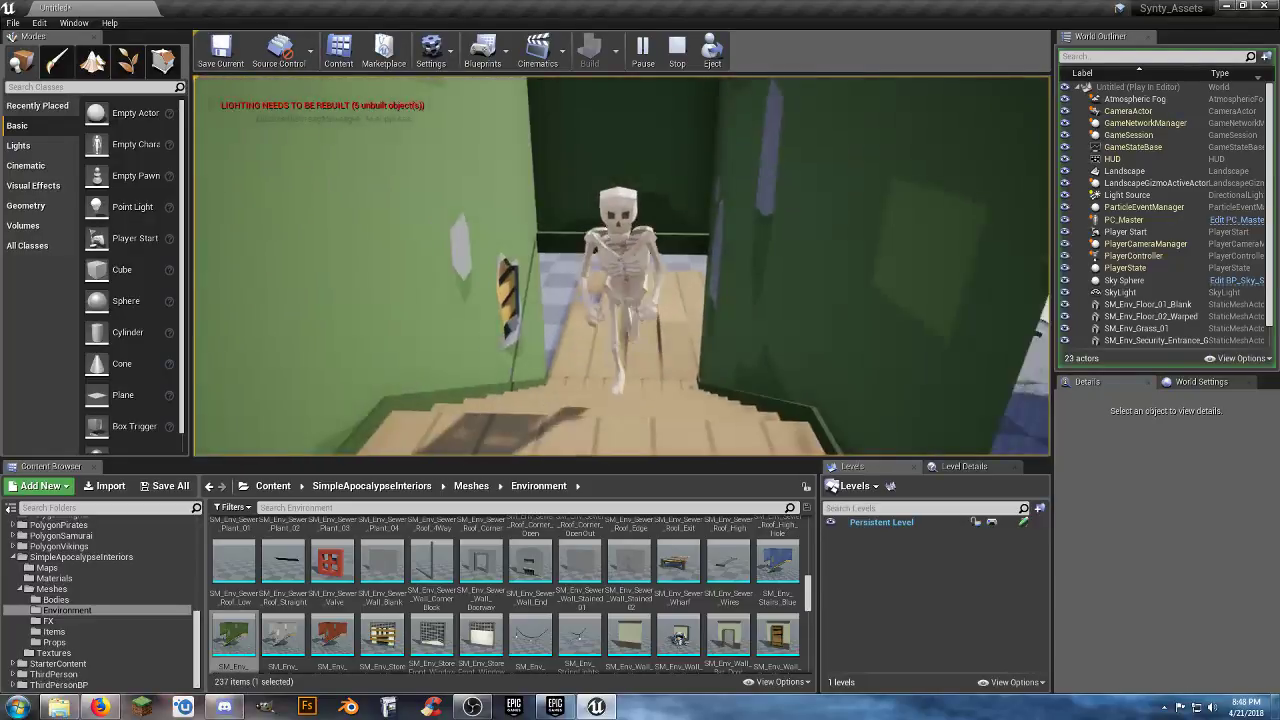
key("d")
key("w")
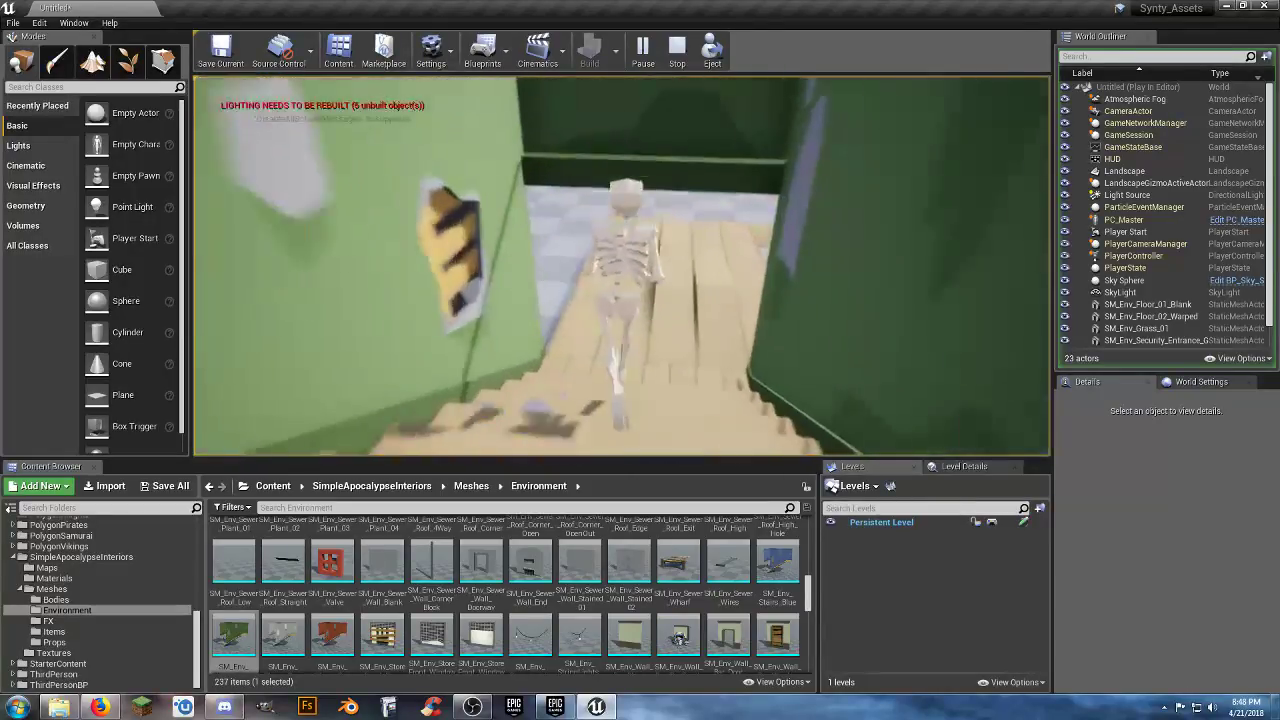
key("a")
key("w")
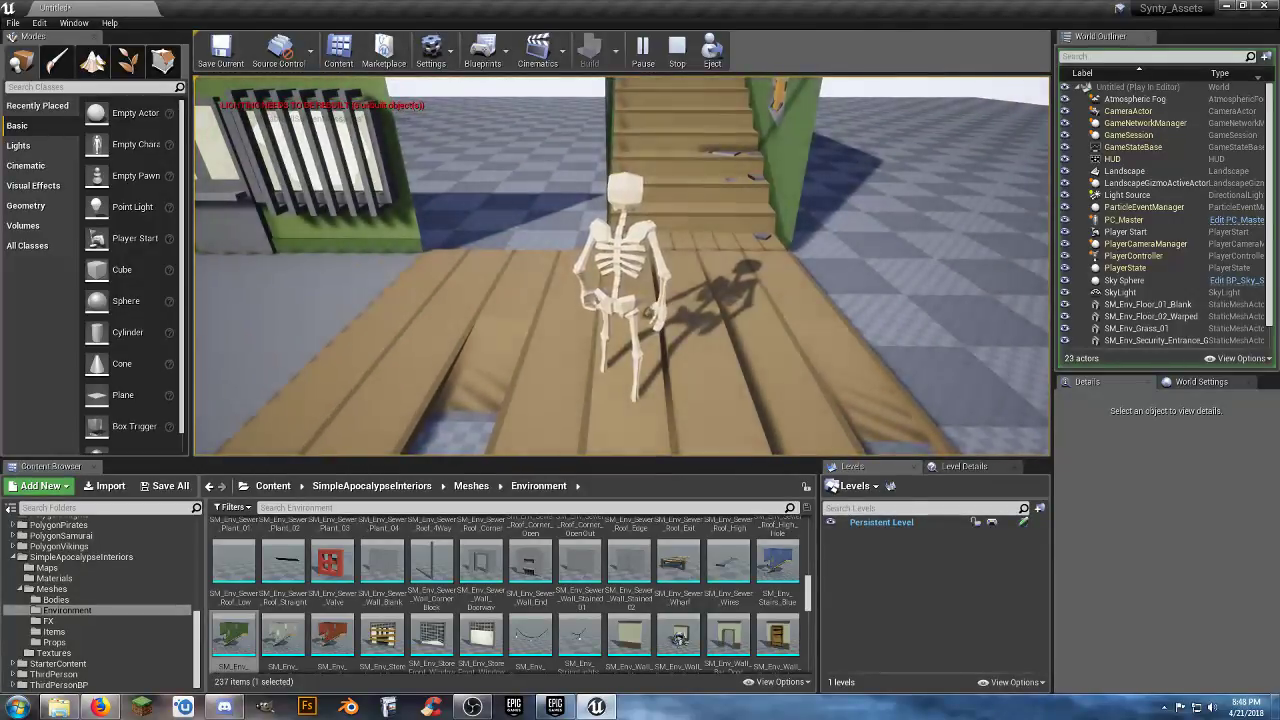
key("s")
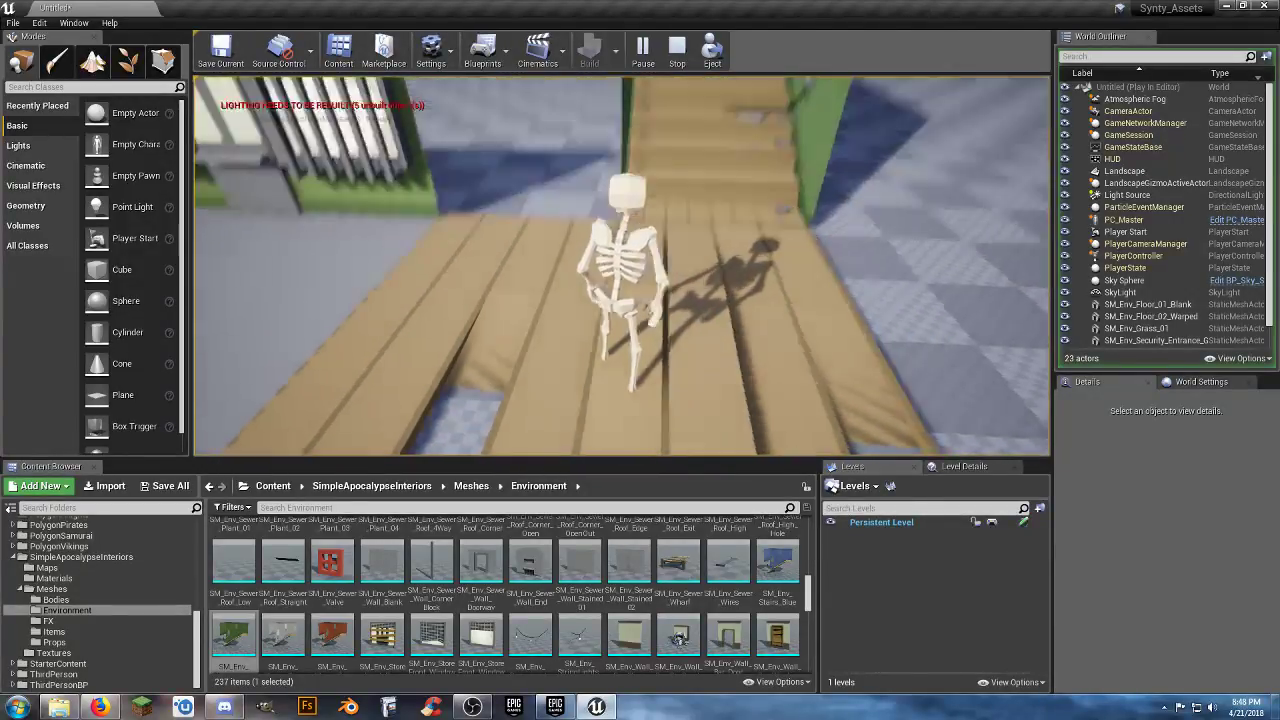
key("Escape")
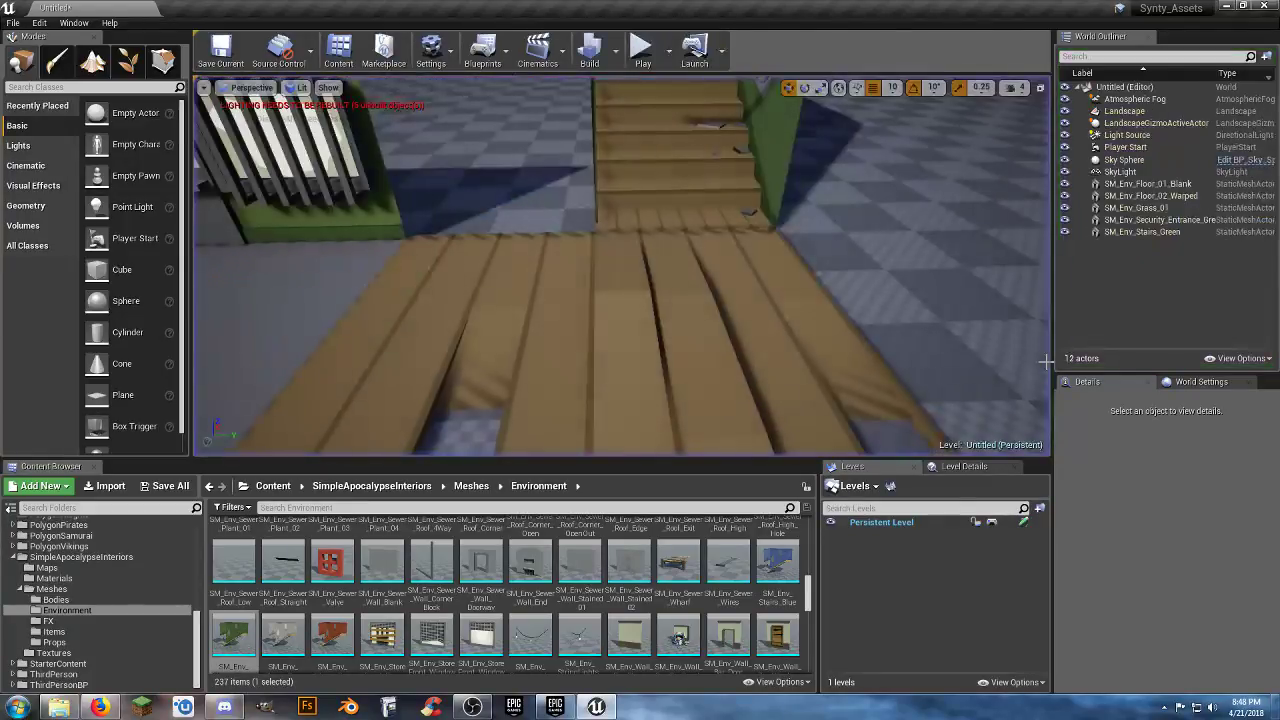
- Place the SM_Env_Wall_Bar_DoorFrame mesh in the level at the back of the wooden floor tile, beside the stairs
key("s")
right_click_drag(640, 300, 620, 240)
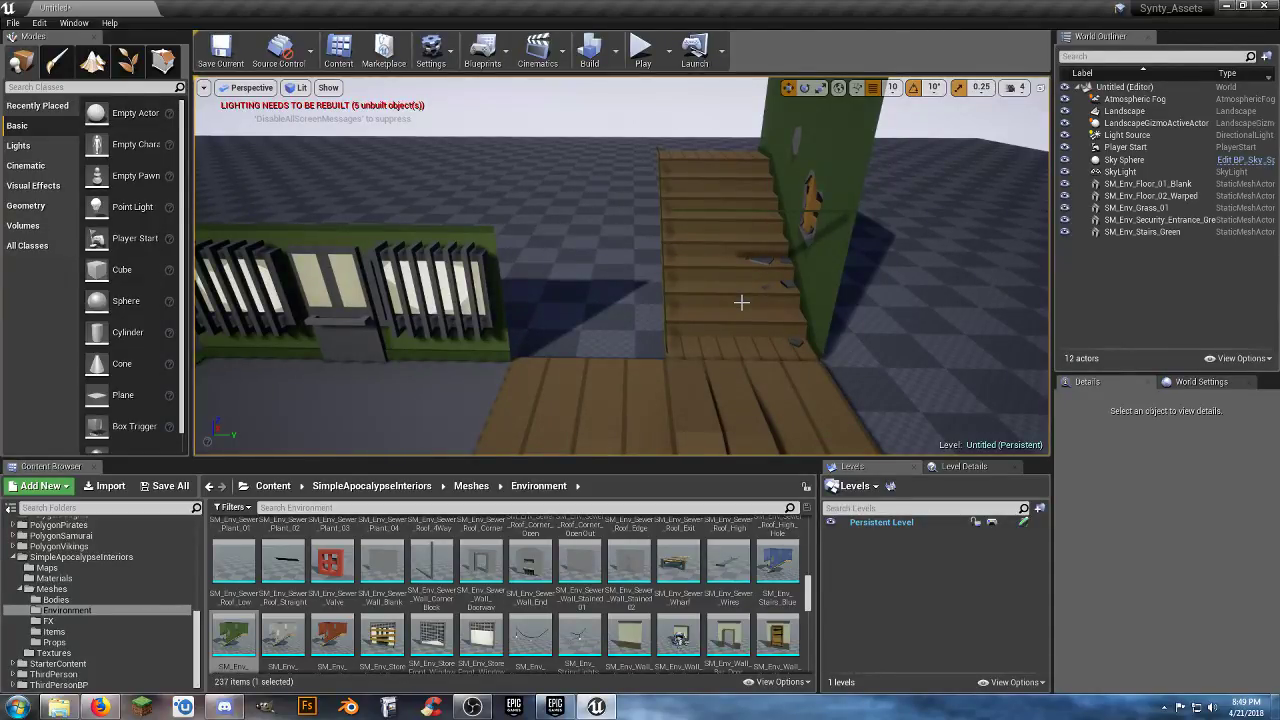
key("d")
right_click_drag(741, 302, 786, 306)
key("s")
key("a")
key("w")
key("s")
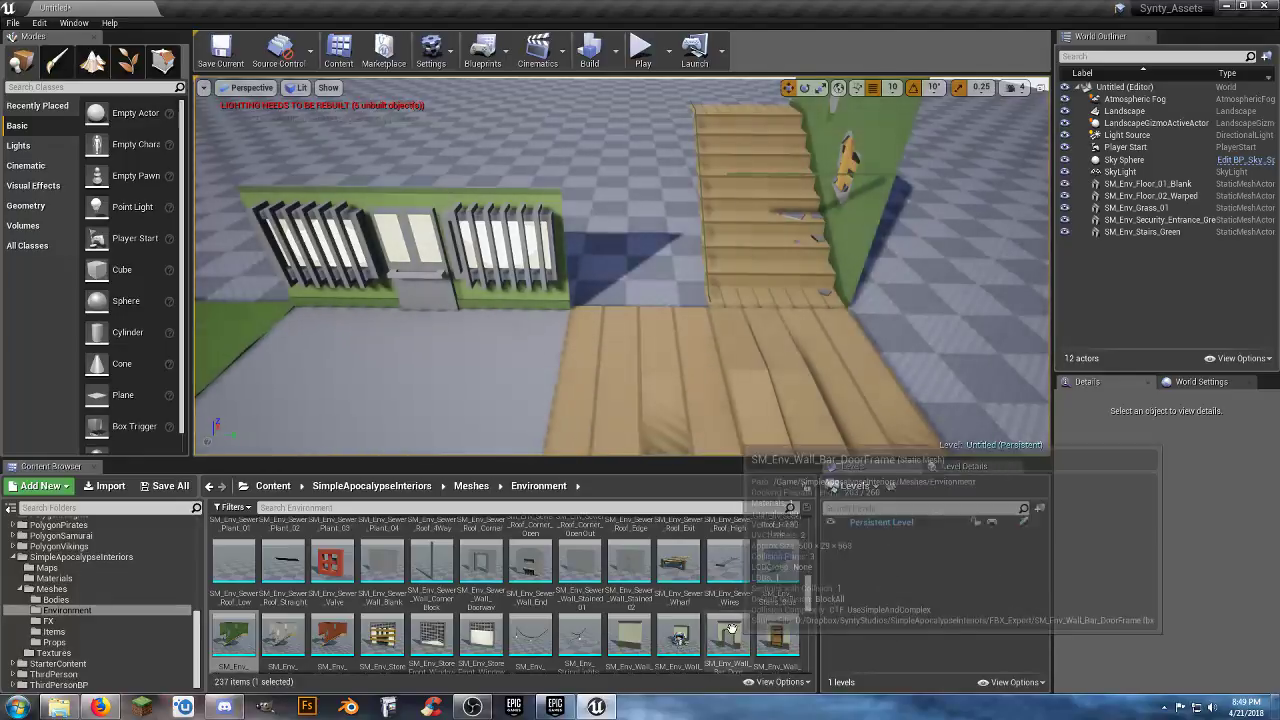
left_click_drag(737, 620, 718, 246)
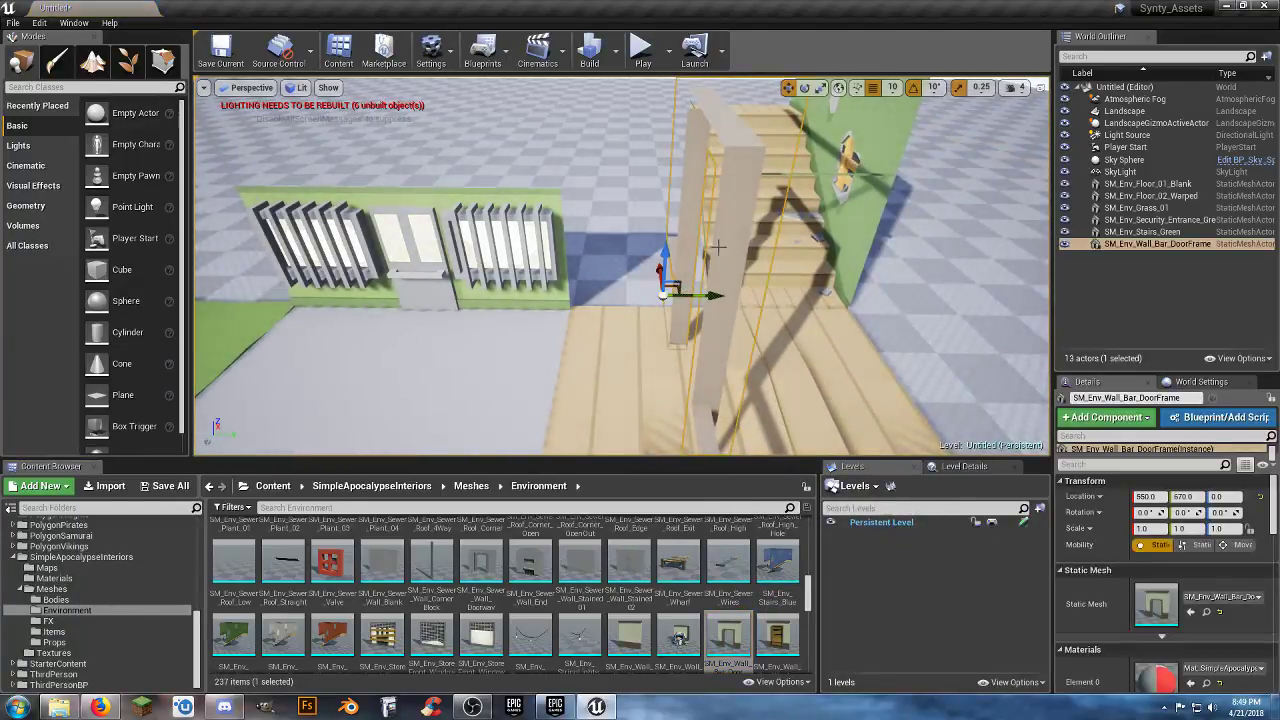
- Rotate the door frame wall 90° about Z and move it to X 530, Y 1000 in front of the stairs
left_click(805, 89)
right_click_drag(790, 262, 767, 283)
left_click_drag(764, 282, 810, 262)
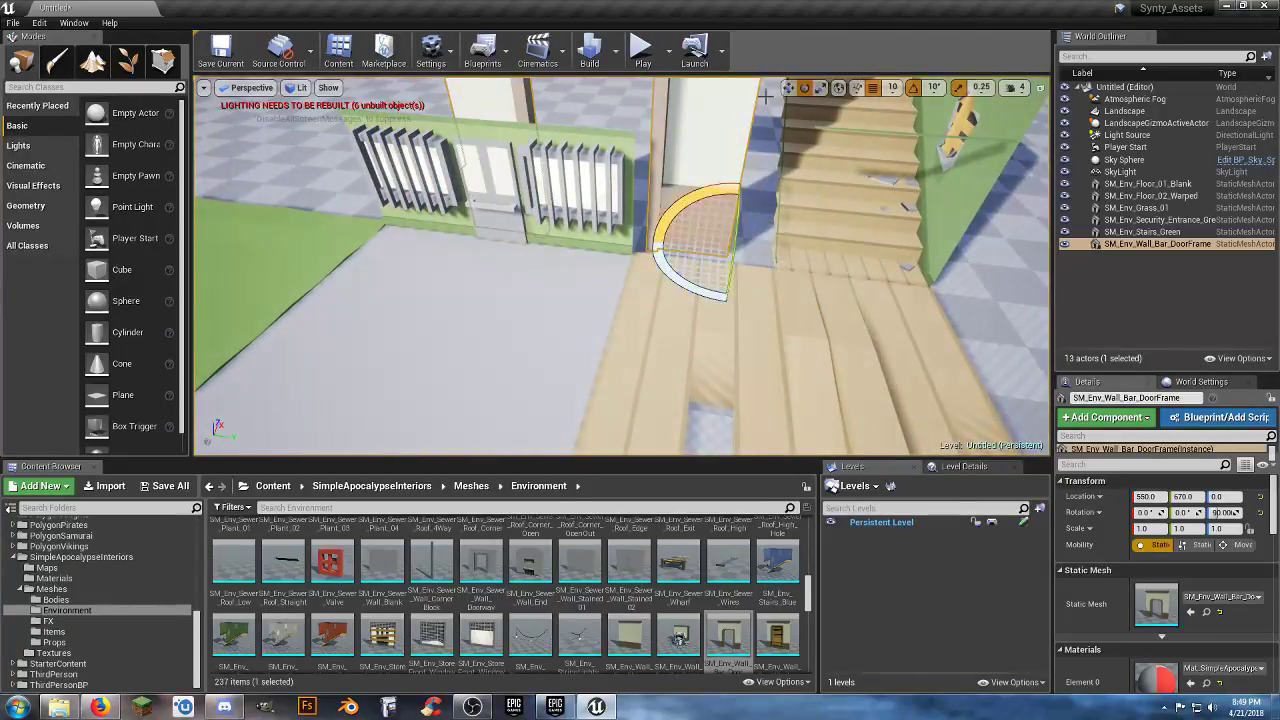
left_click(789, 87)
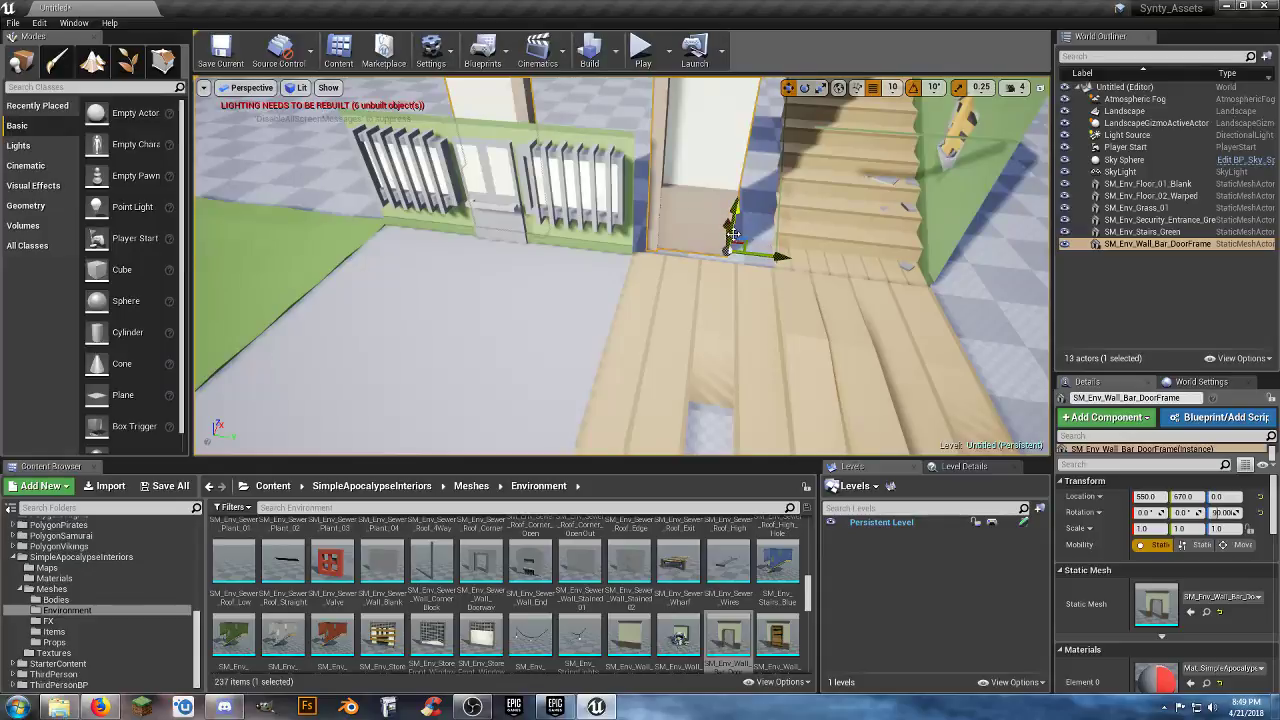
left_click_drag(727, 231, 989, 288)
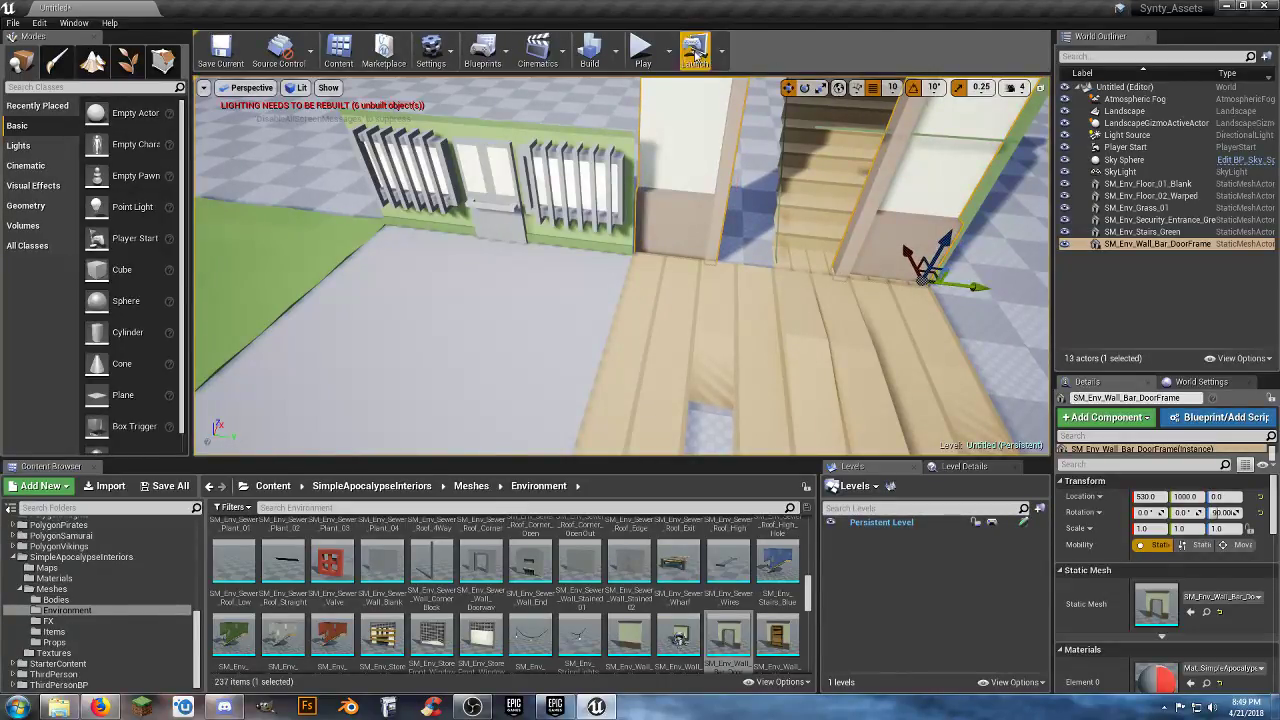
- Play the level and run the skeleton towards the full-size door frame to compare their heights, ending the play session
left_click(645, 47)
left_click(787, 170)
key("w")
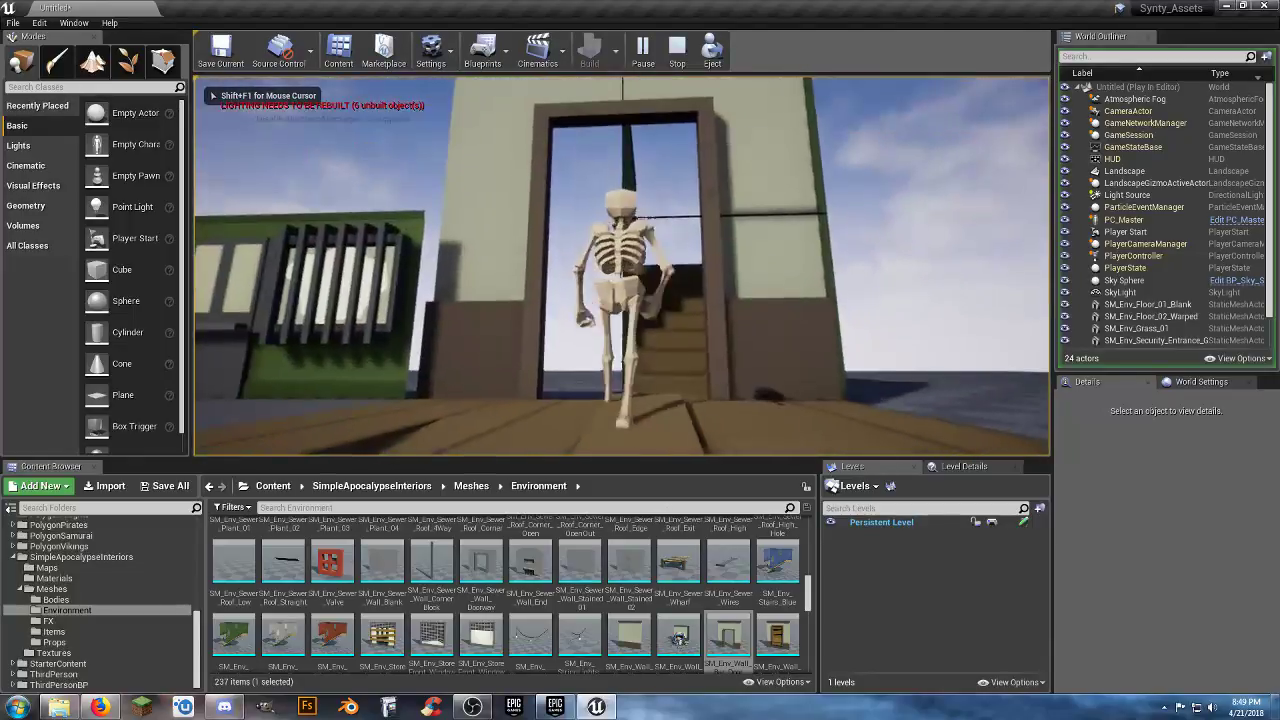
key("s")
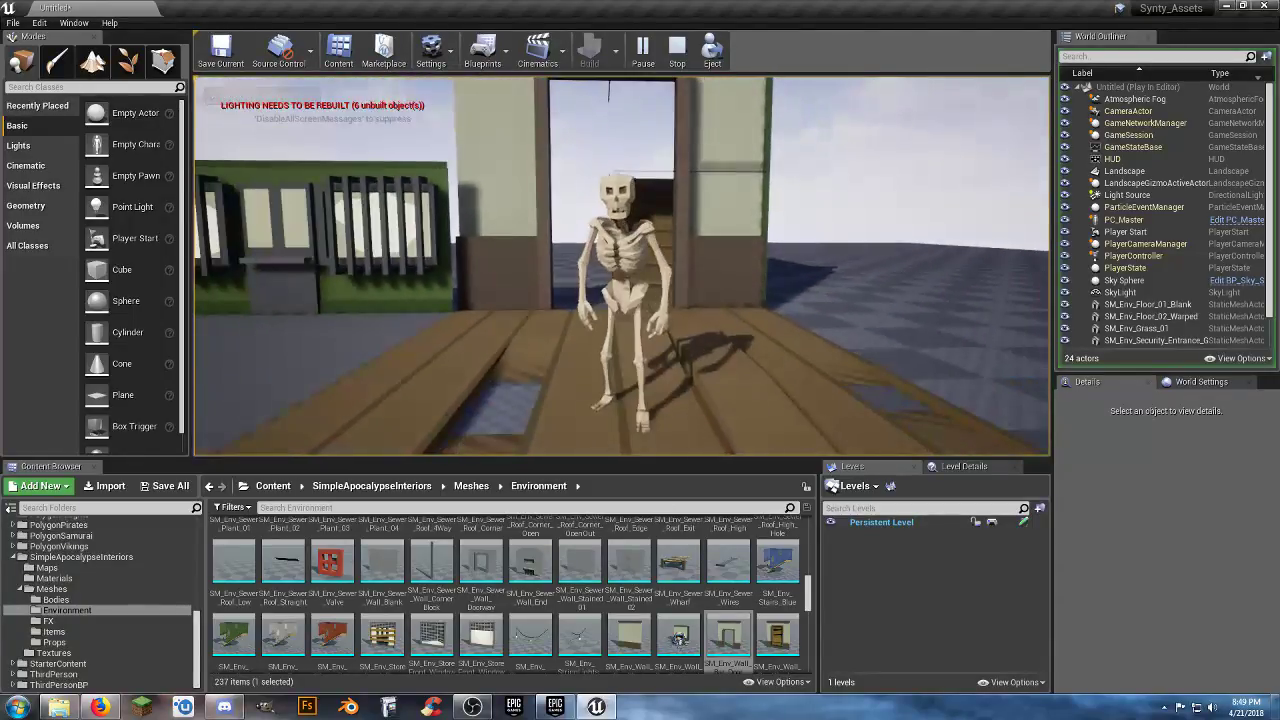
key("Escape")
- Scale the door frame wall to 0.5 on X, Y and Z
left_click(733, 268)
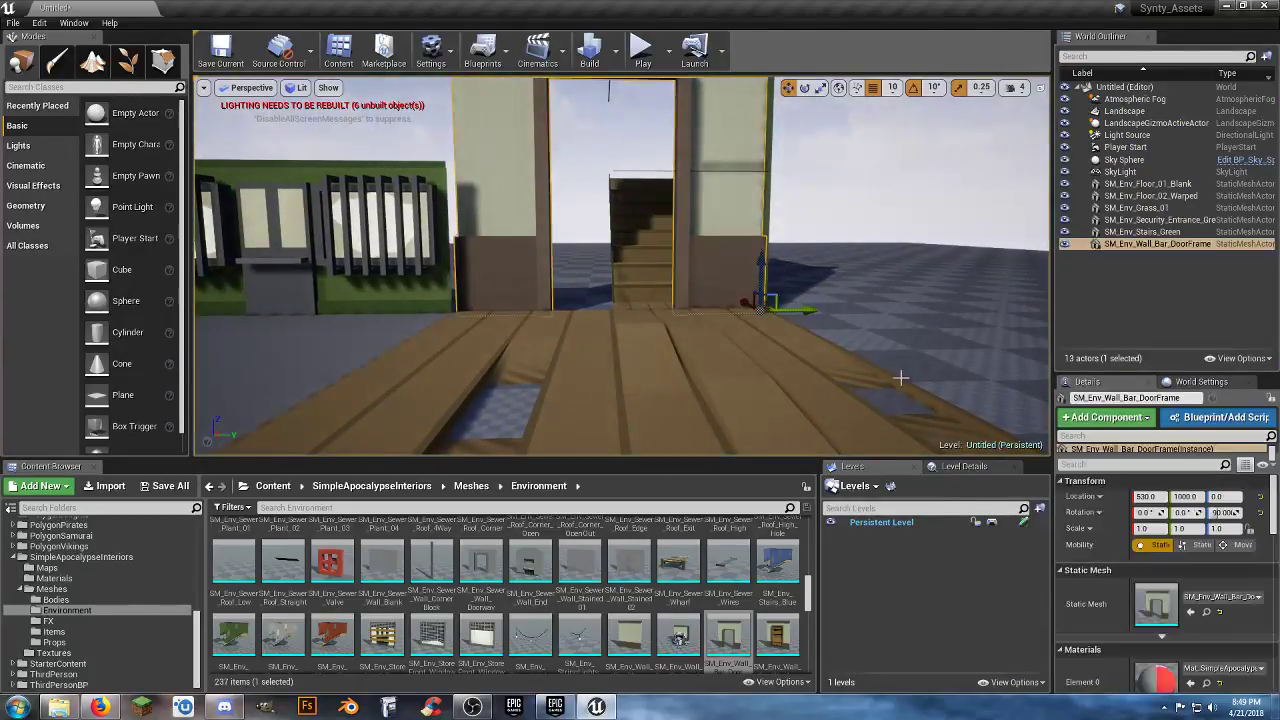
left_click(1159, 529)
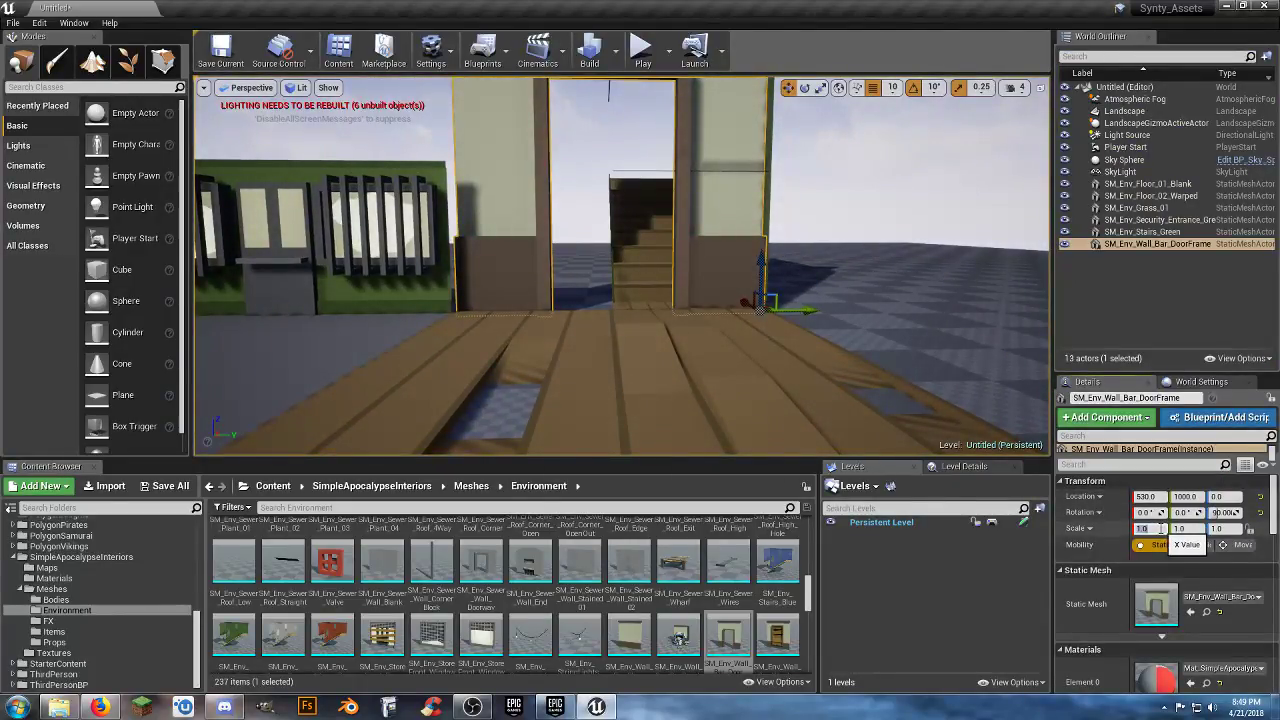
key("Return")
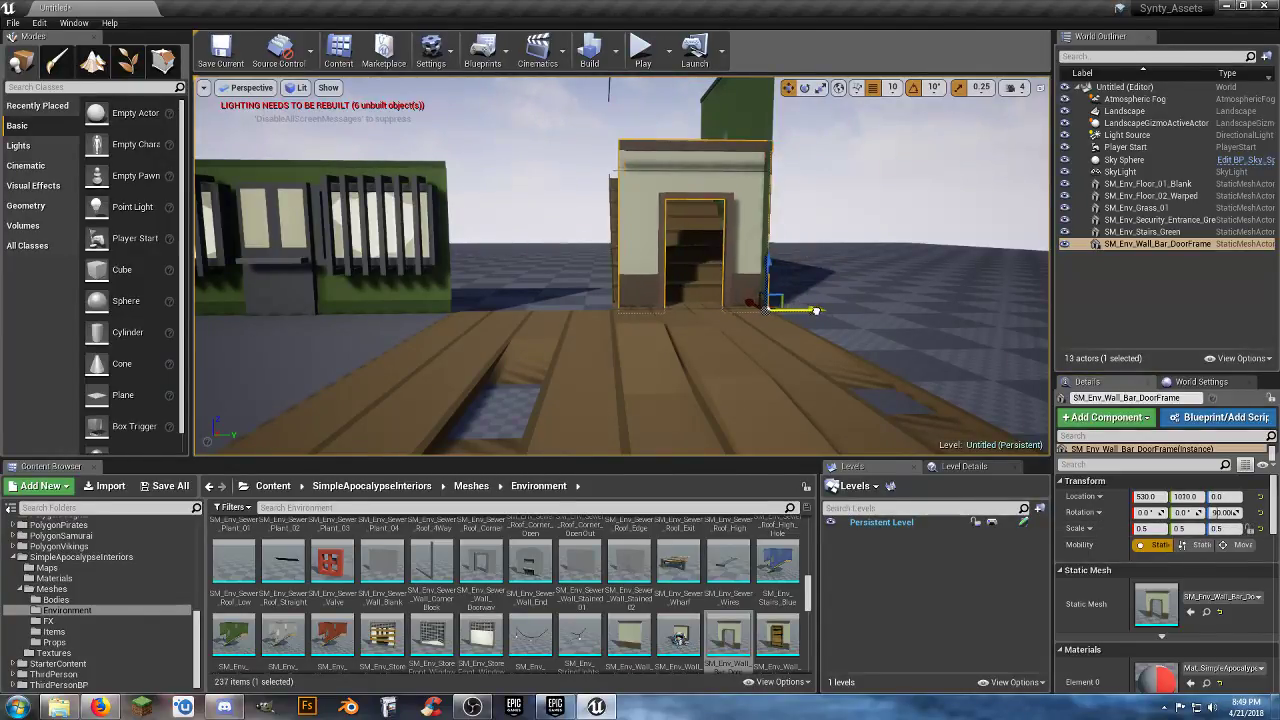
- Move the half-size door frame wall to X 510, Y 1000 so it meets the wooden floor tile's back corner
key("w")
right_click_drag(810, 312, 790, 390)
right_click_drag(810, 340, 823, 306)
left_click_drag(823, 306, 804, 312)
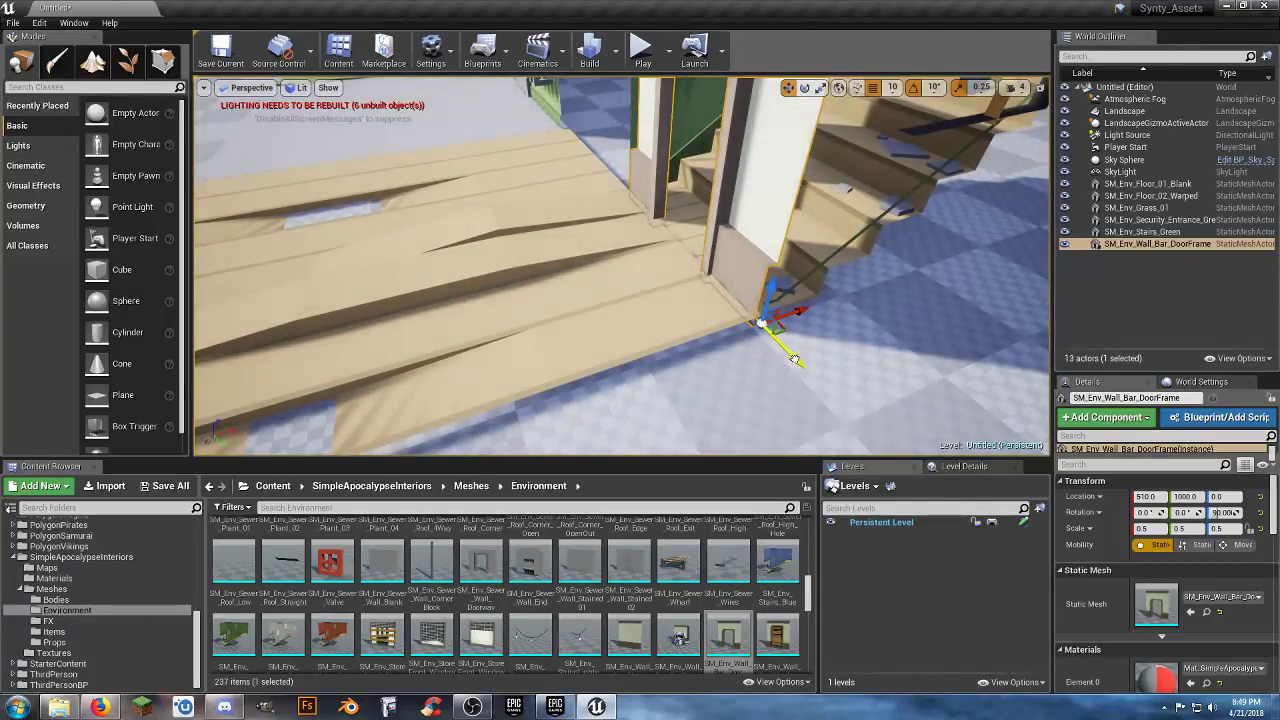
- Play the level to compare the skeleton with the half-size doorway, end the play session and select the door frame wall
left_click(643, 52)
left_click(643, 150)
key("w")
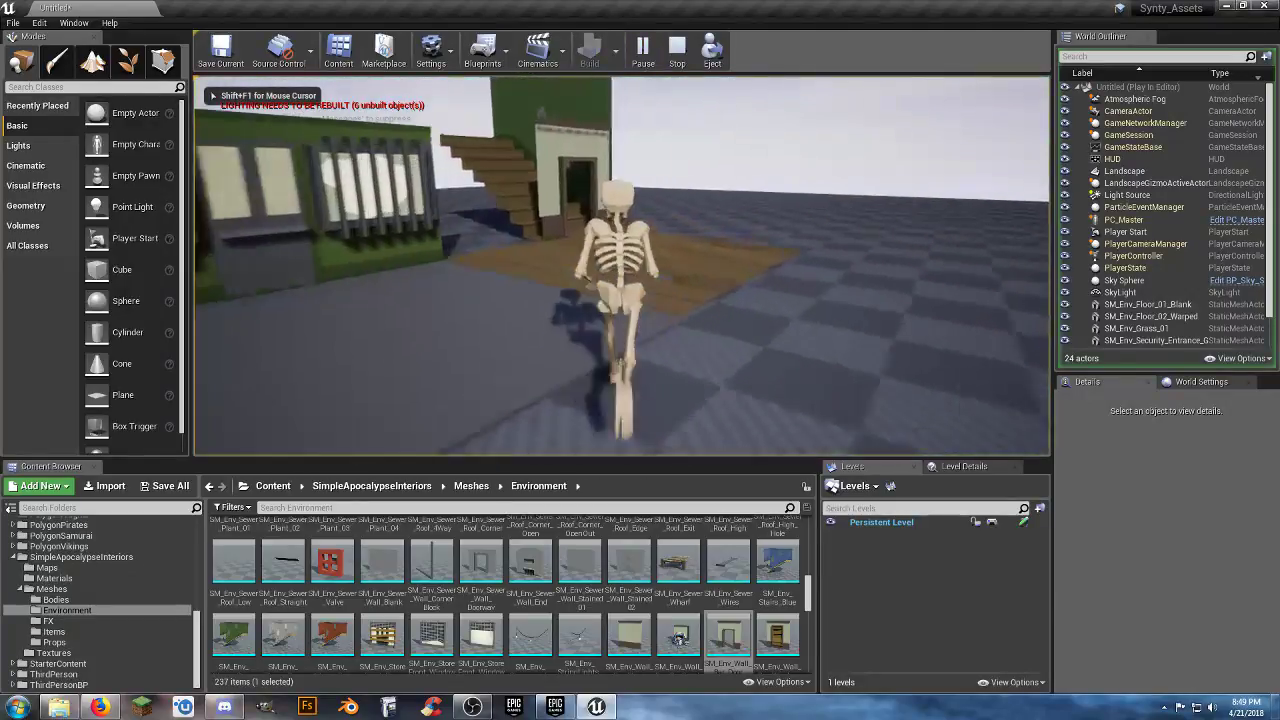
key("d")
key("w")
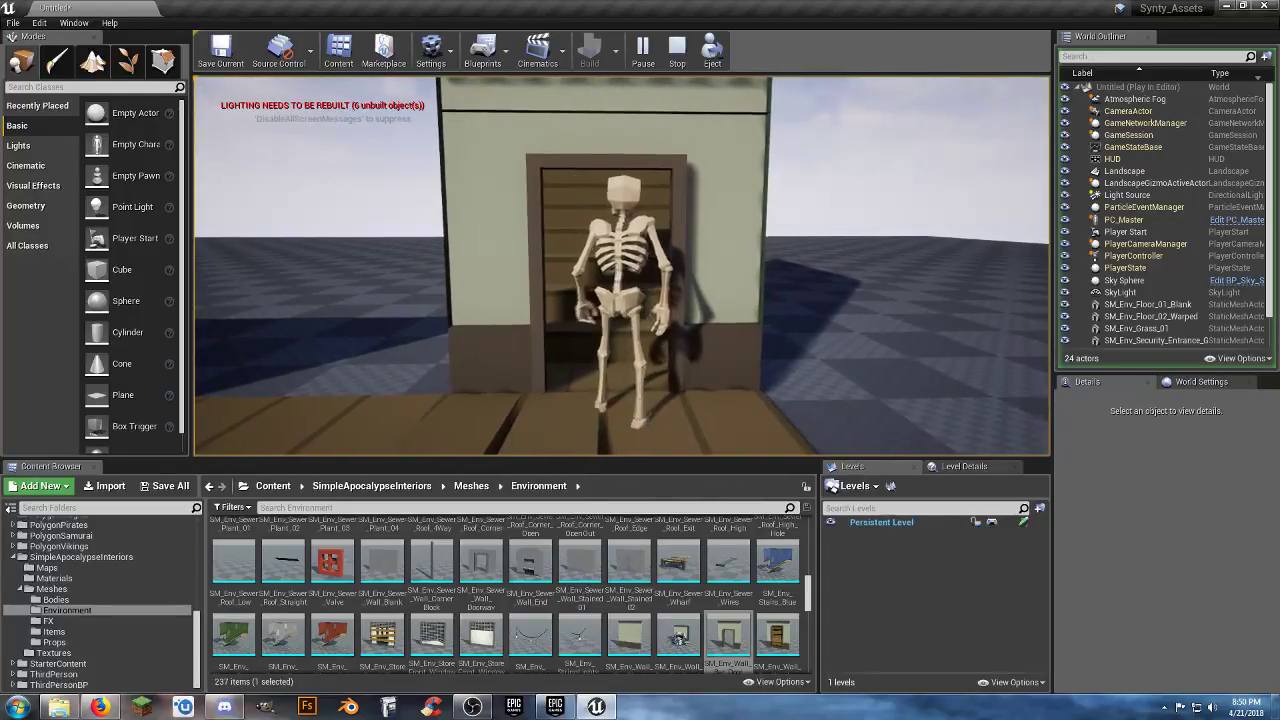
key("s")
key("w")
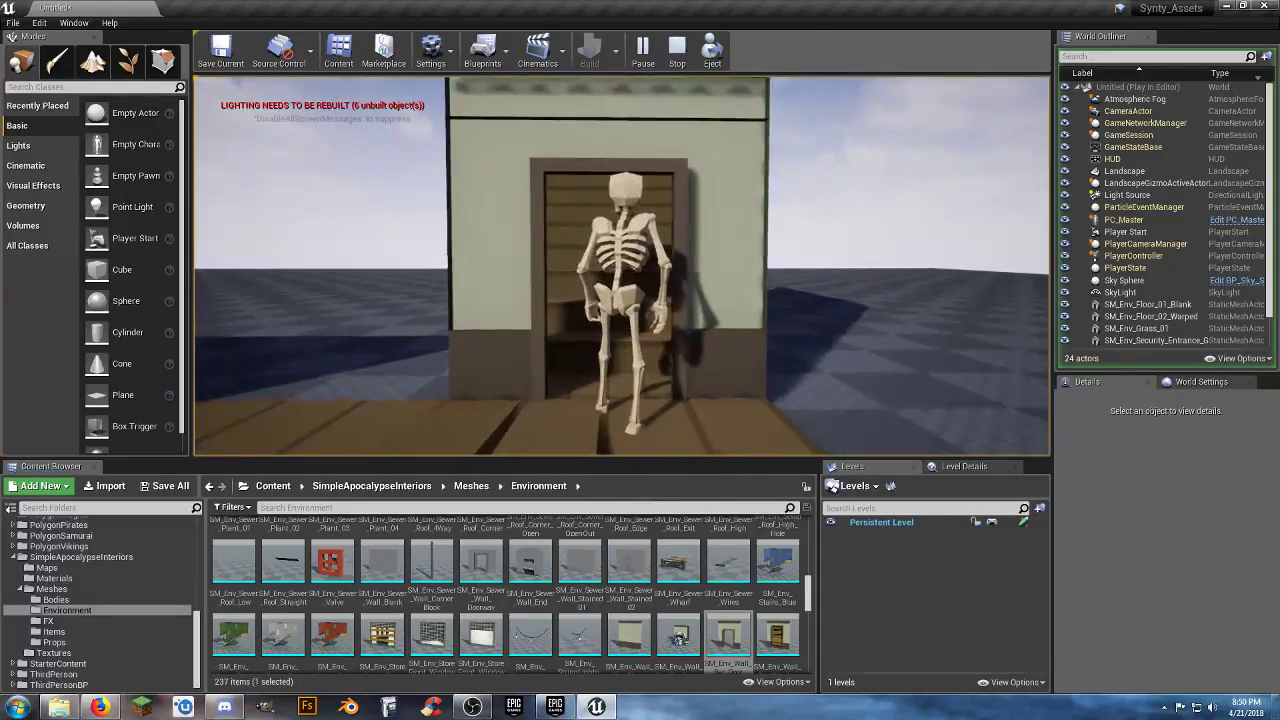
key("Escape")
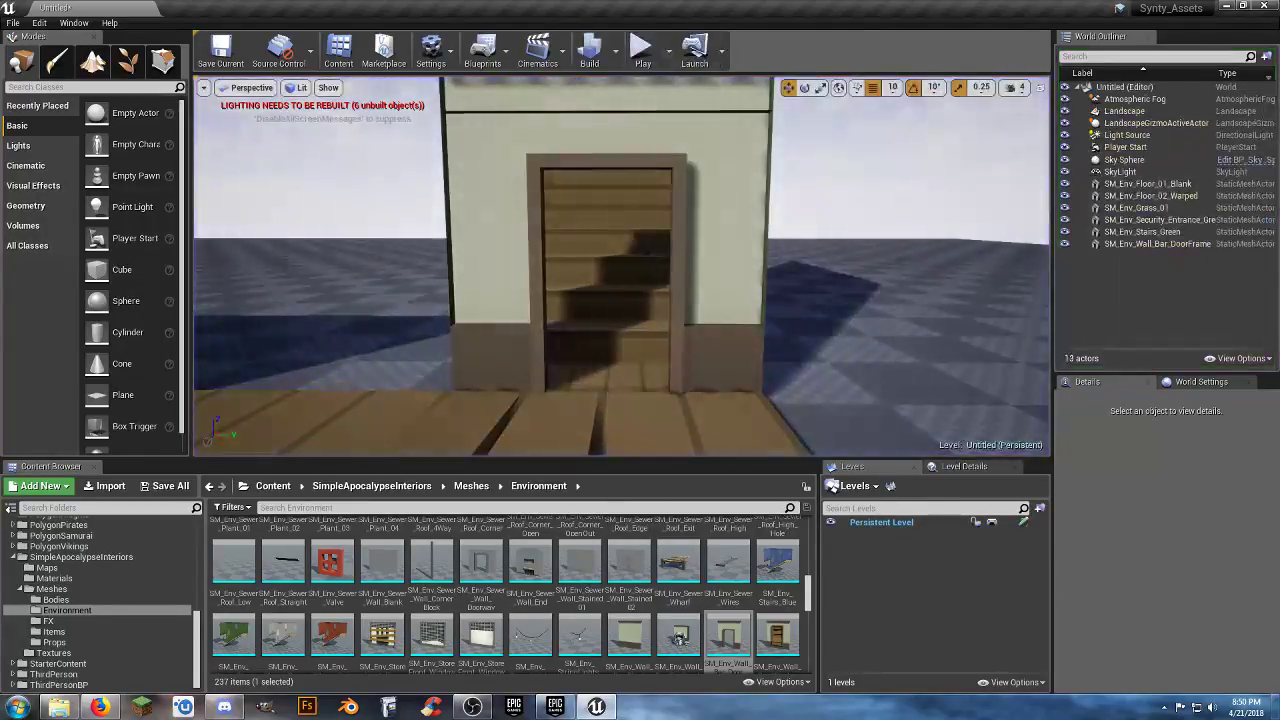
left_click(738, 241)
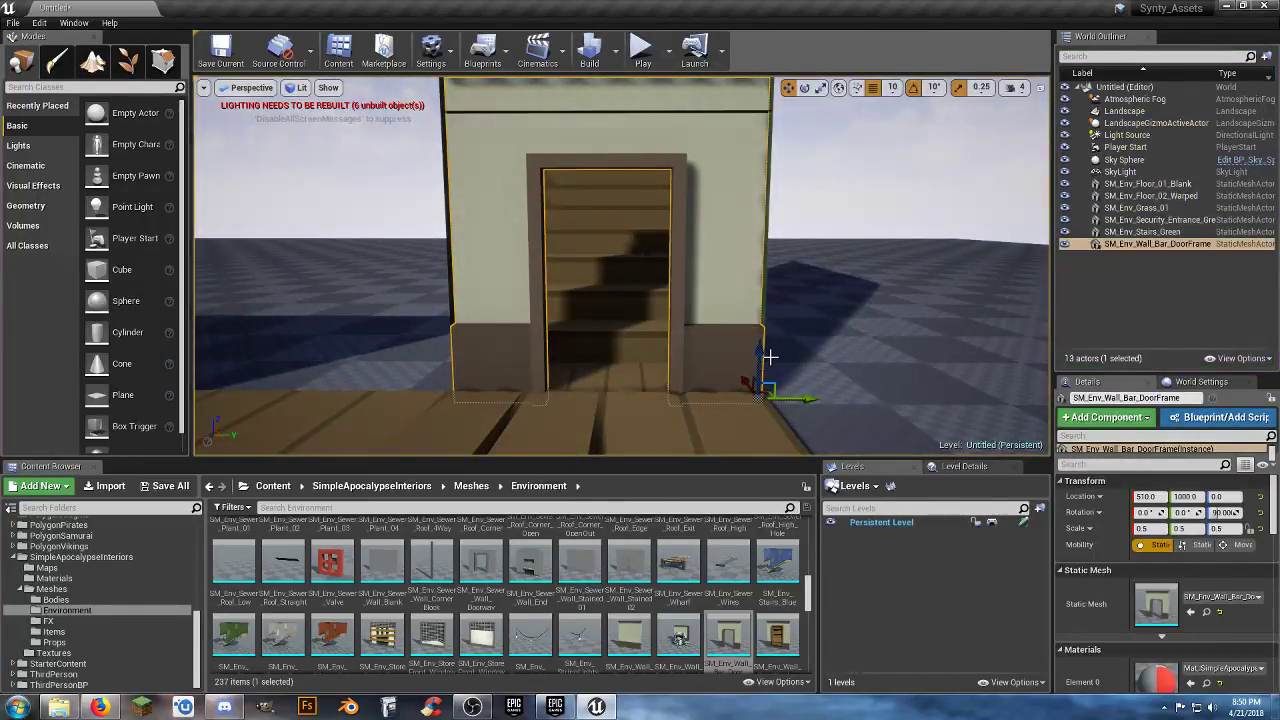
- Raise the door frame wall to Z 10, play the level to compare the skeleton with the doorway, and end the play session
left_click_drag(761, 354, 761, 347)
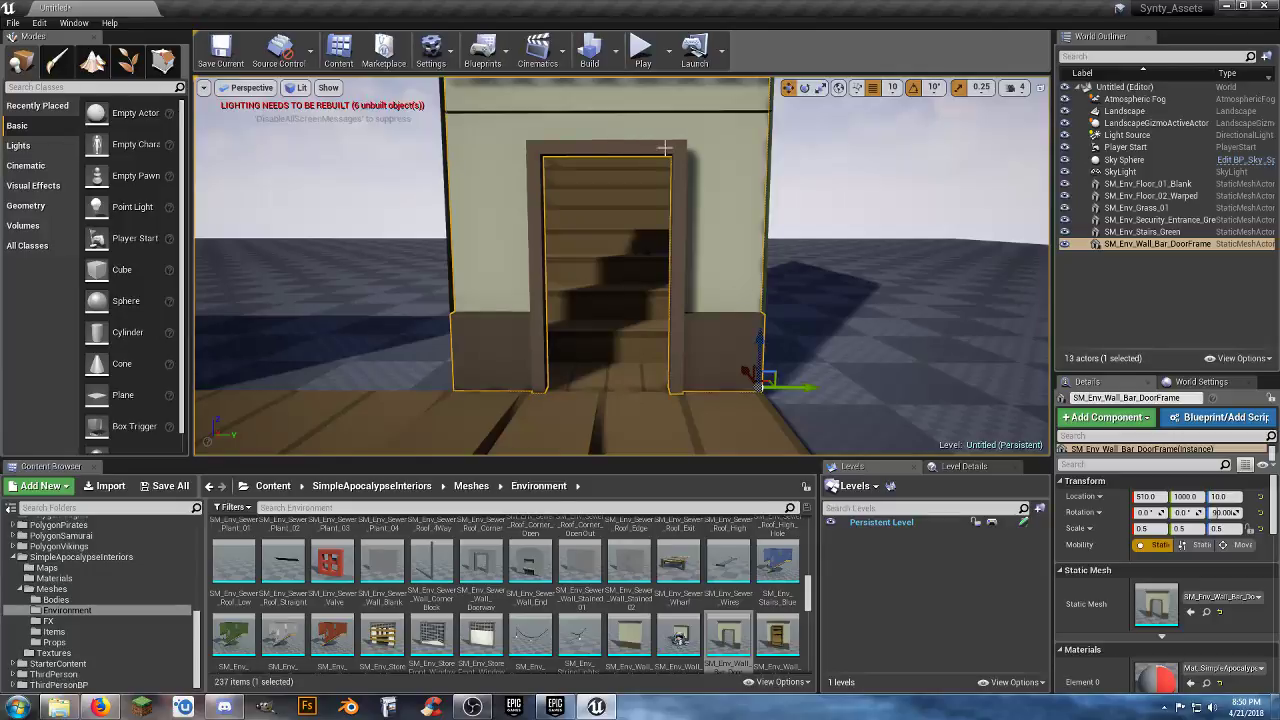
left_click(642, 48)
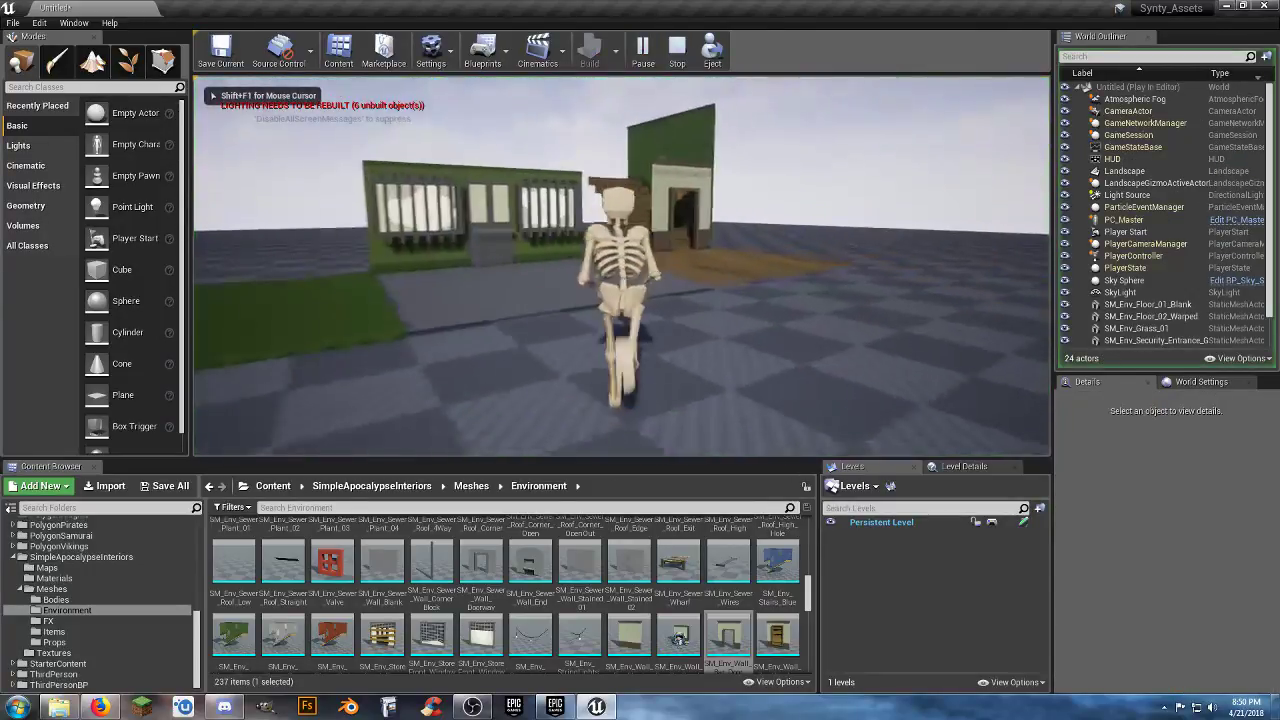
key("w")
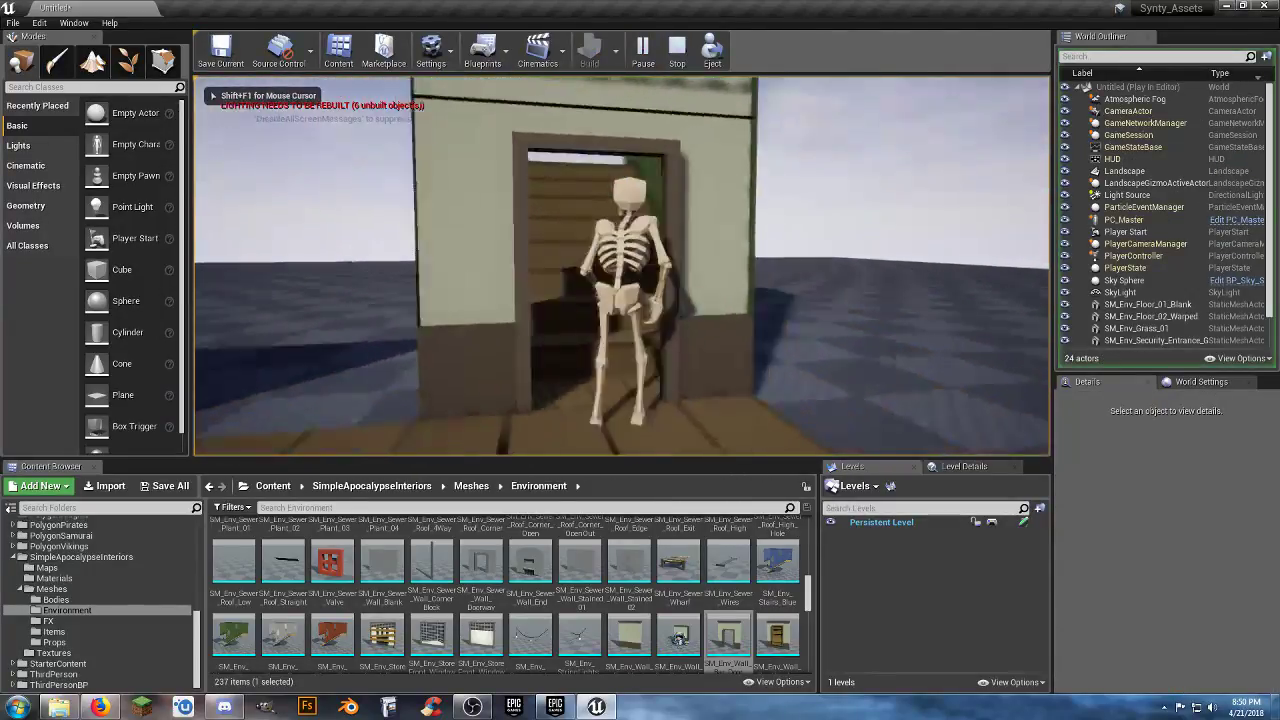
key("w")
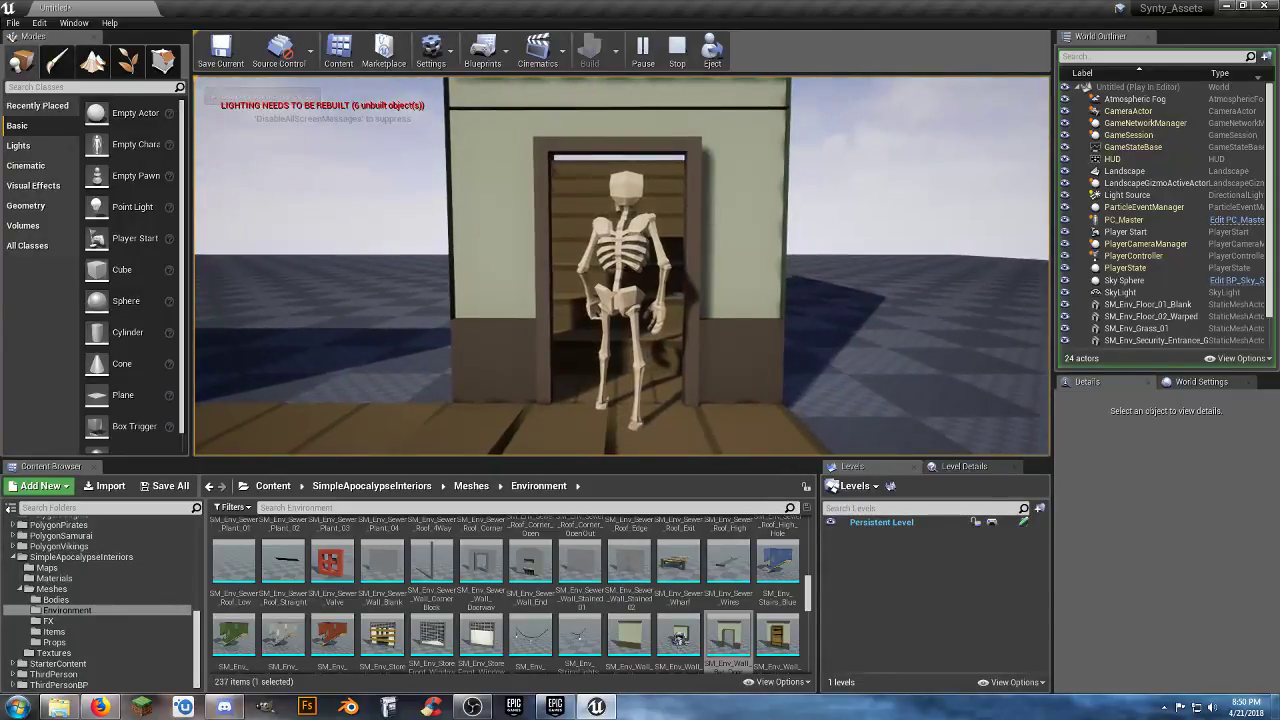
key("Escape")
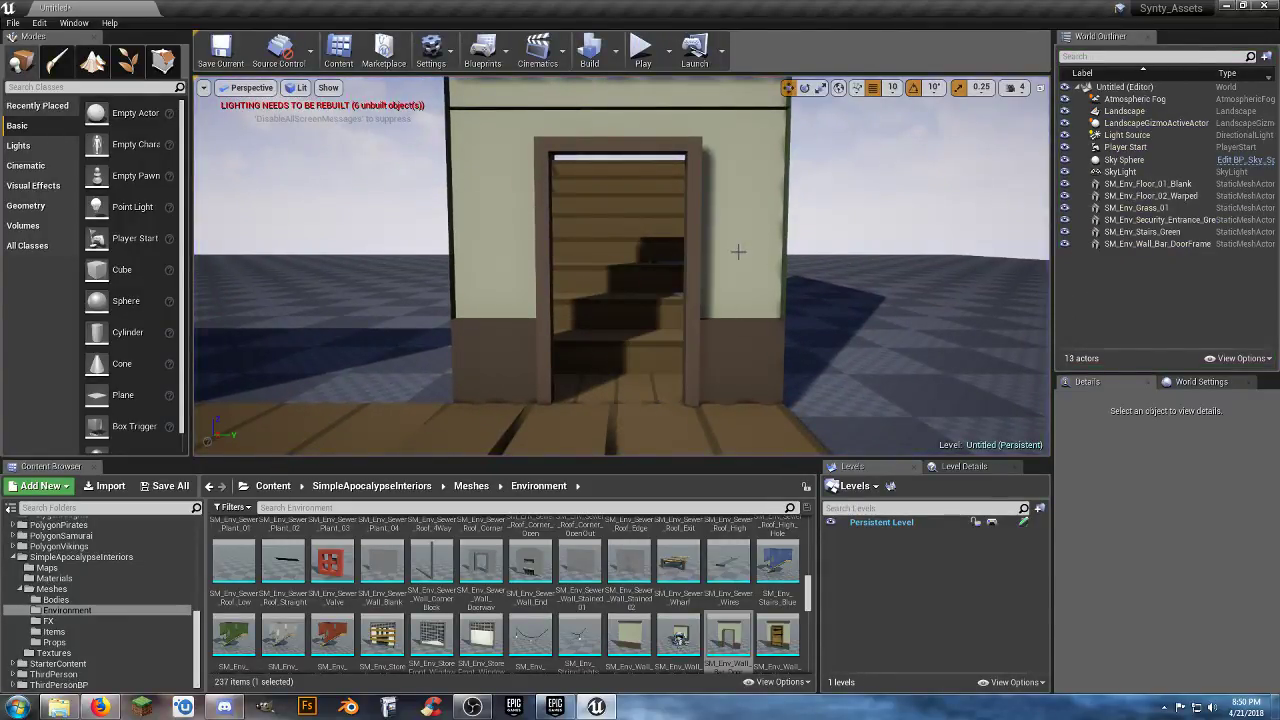
- Set the door frame wall's Z scale to 0.7
left_click(738, 251)
right_click_drag(738, 251, 748, 185)
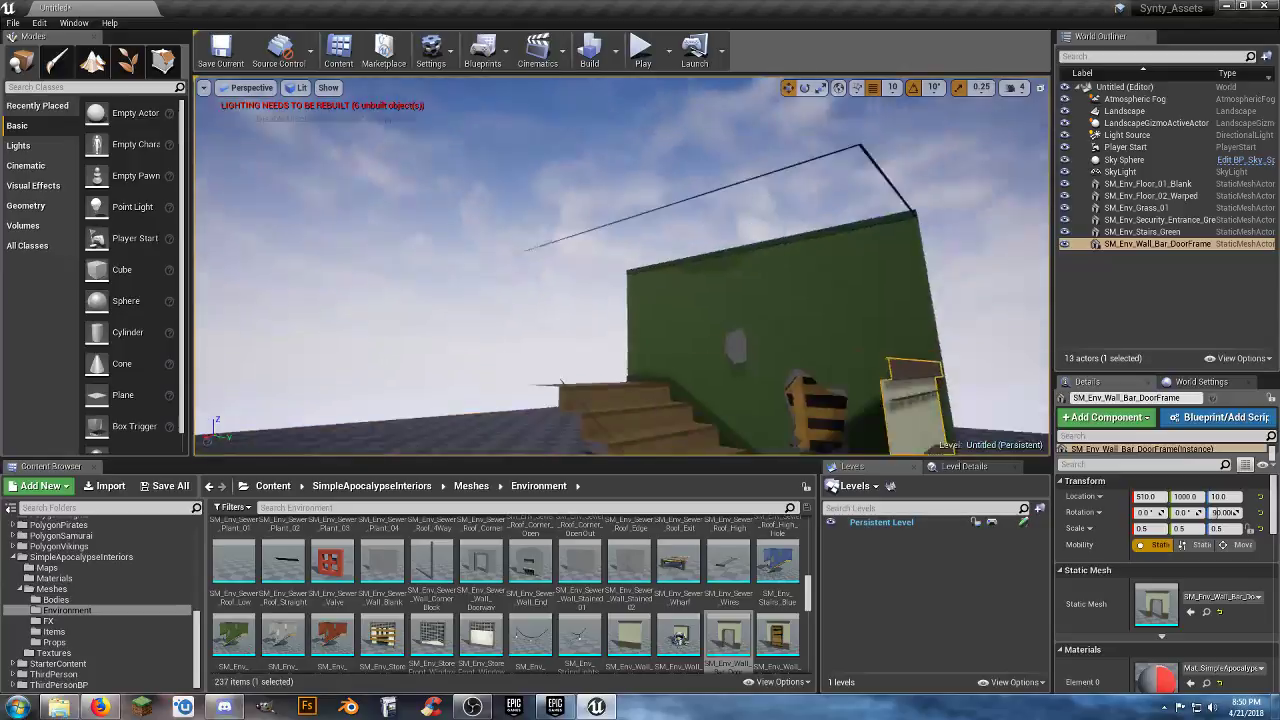
key("f")
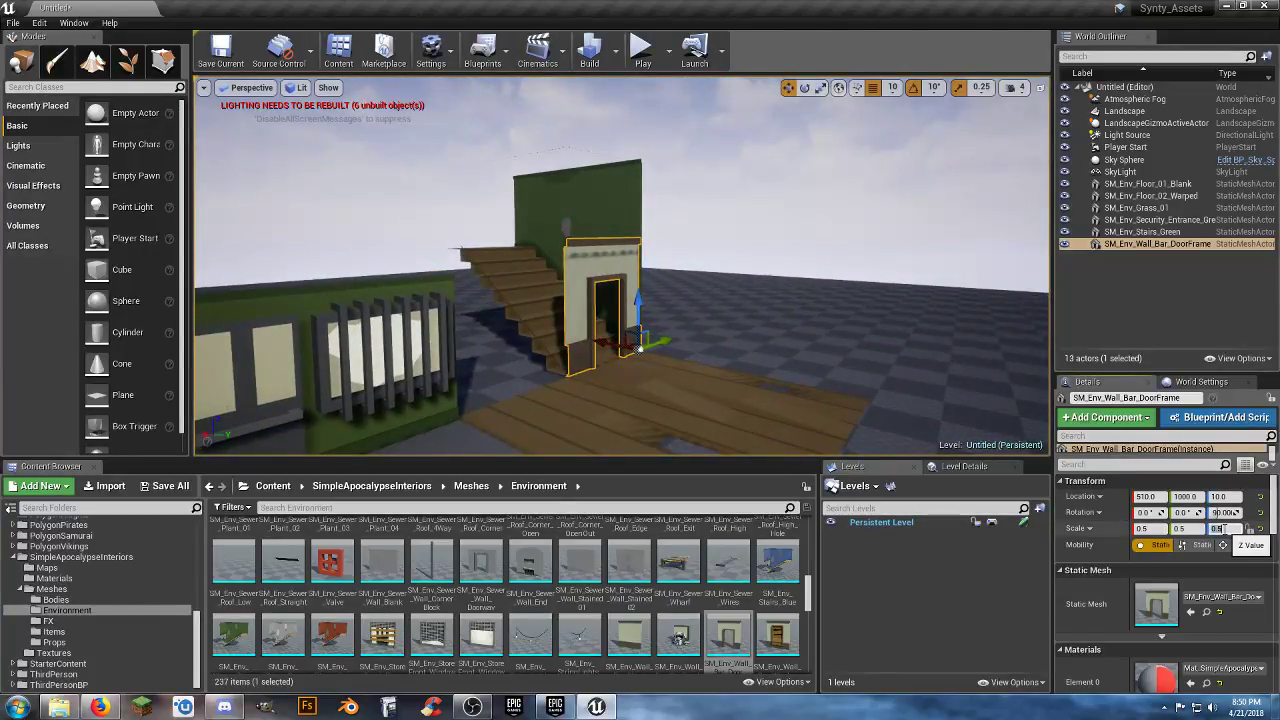
key("Return")
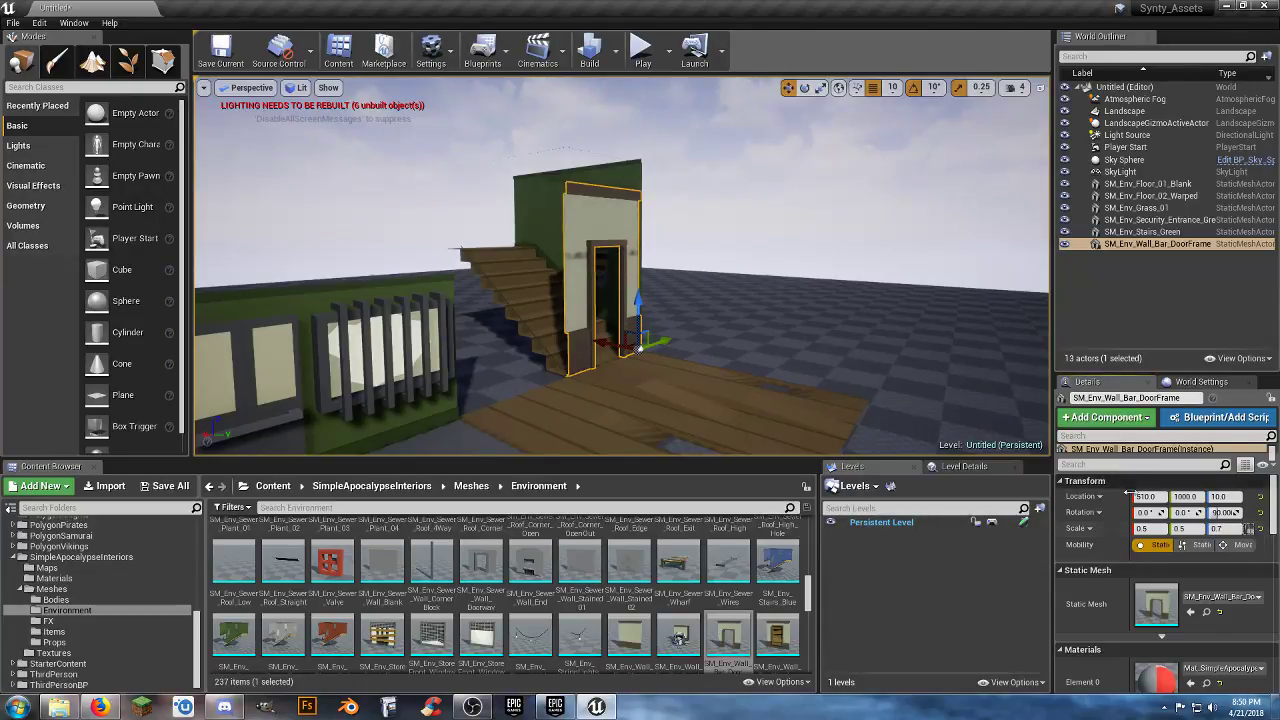
- Play the level, run the skeleton up to the taller doorway to compare their heights, and end the play session
left_click(641, 50)
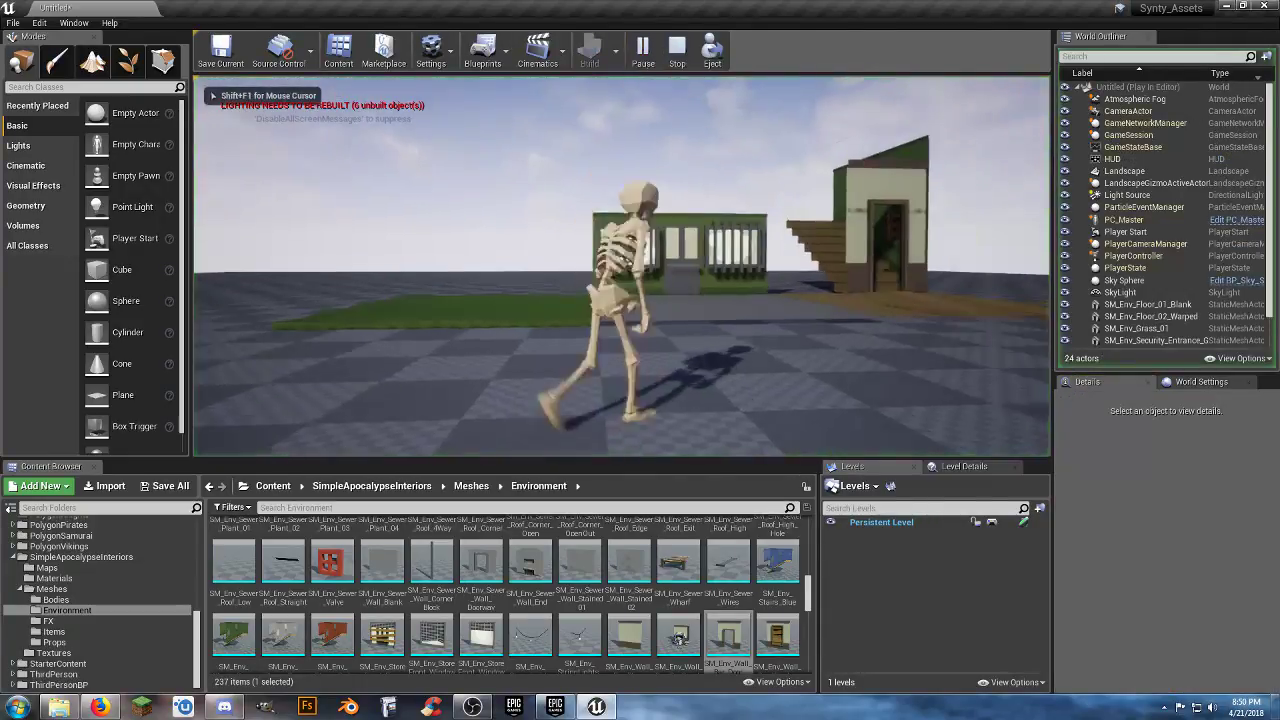
key("w")
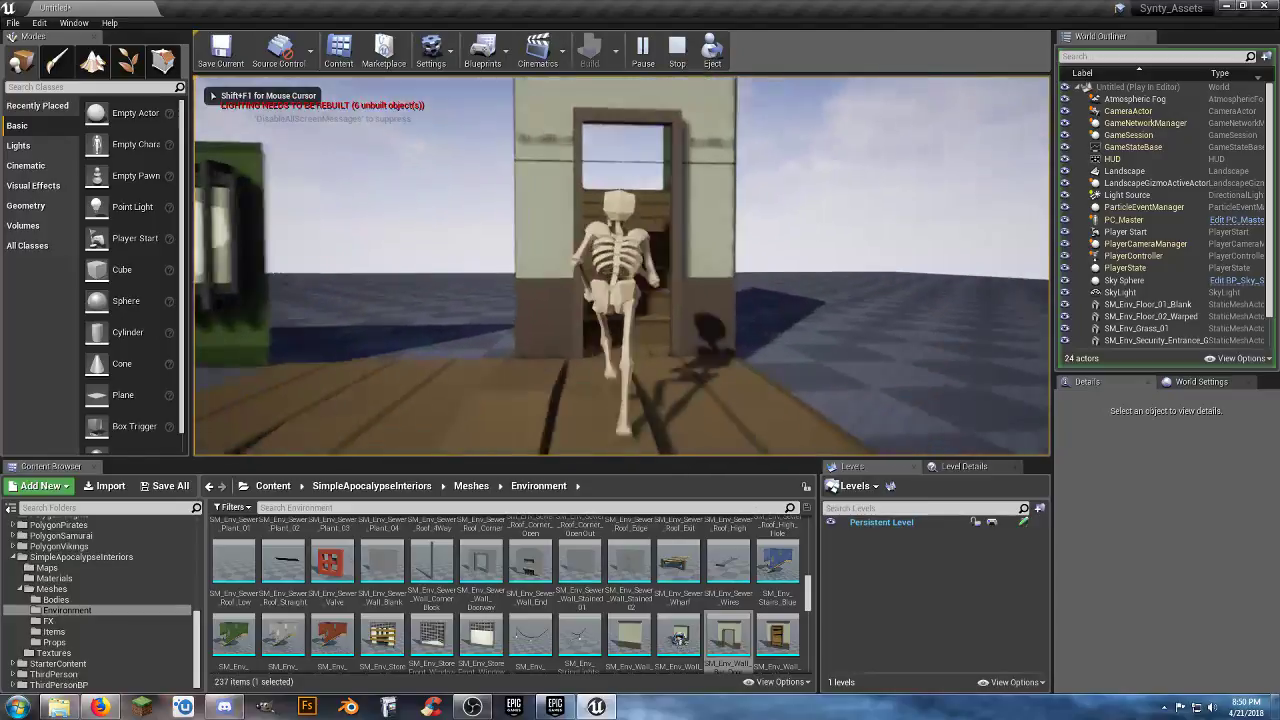
key("s")
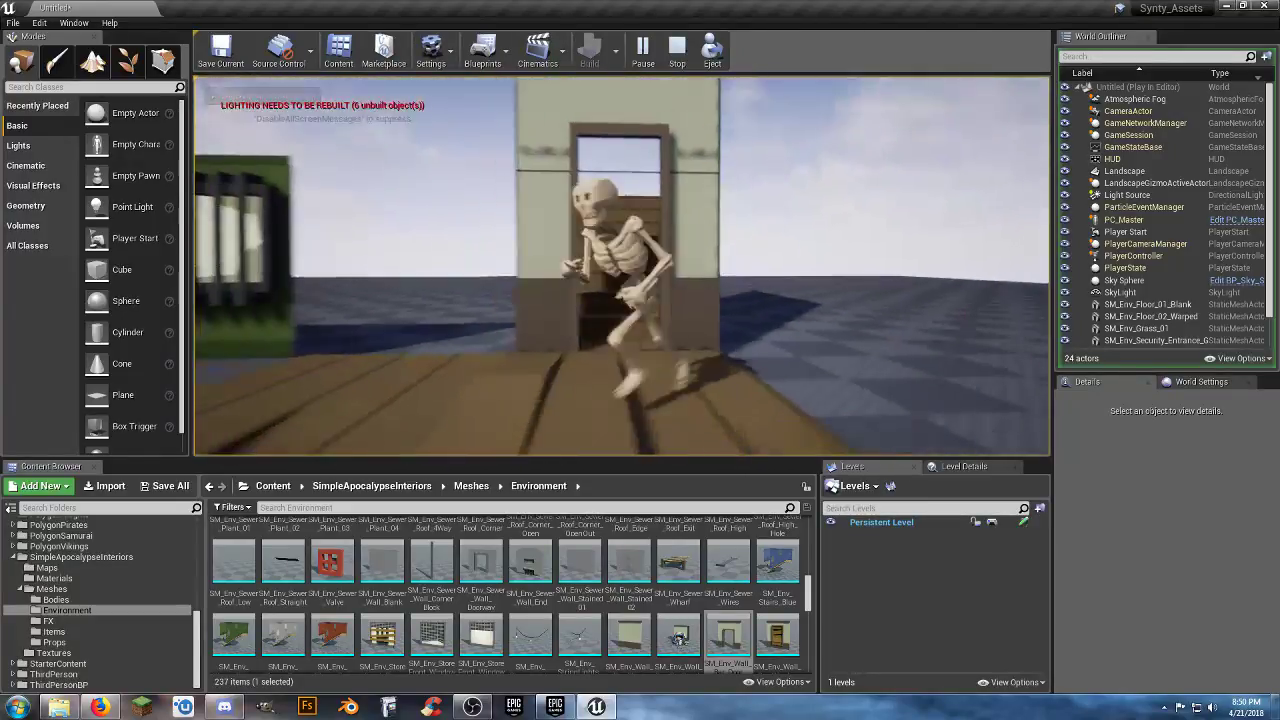
key("Escape")
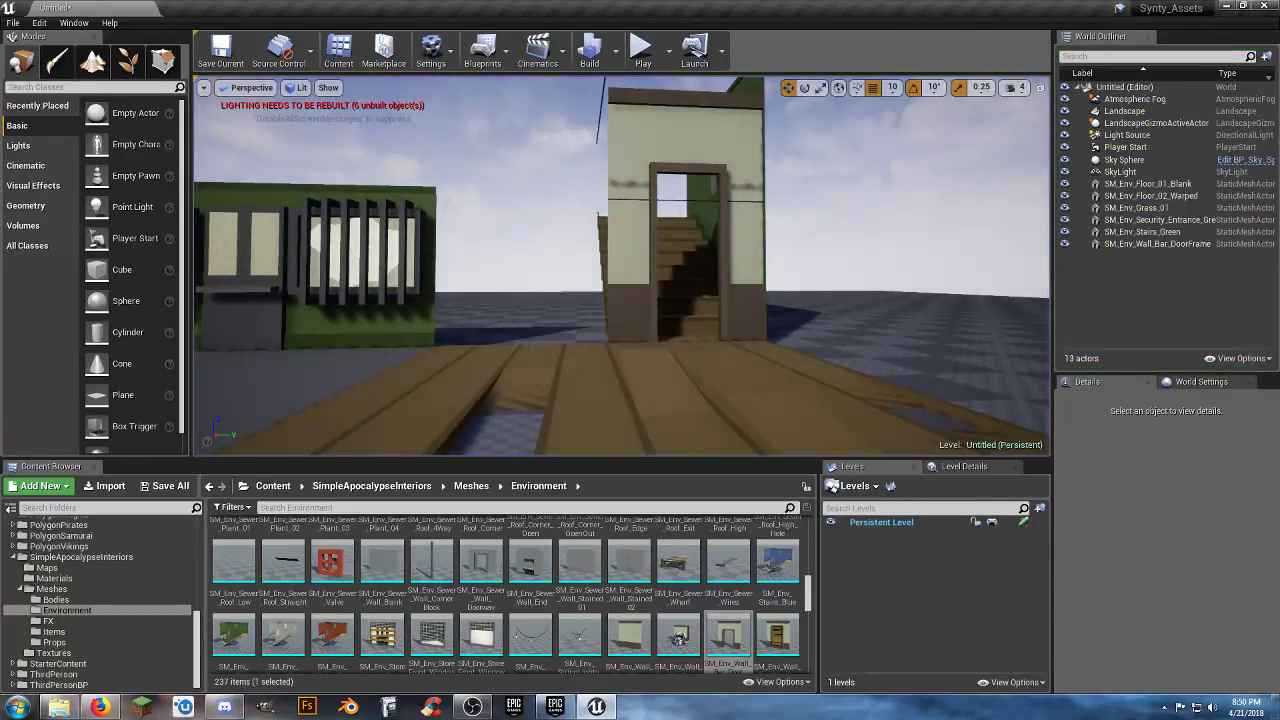
- Set the door frame wall's Z scale to 0.55 and play the level to check the skeleton's fit in the doorway
left_click(742, 245)
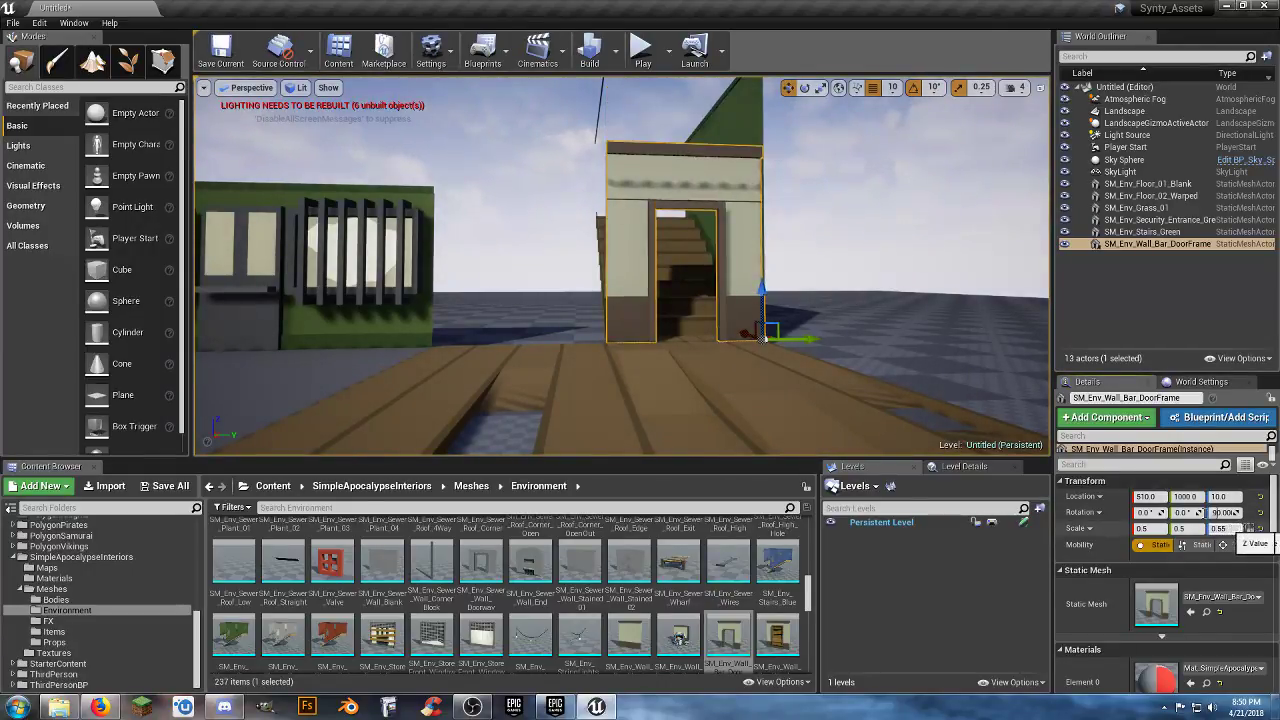
left_click(640, 56)
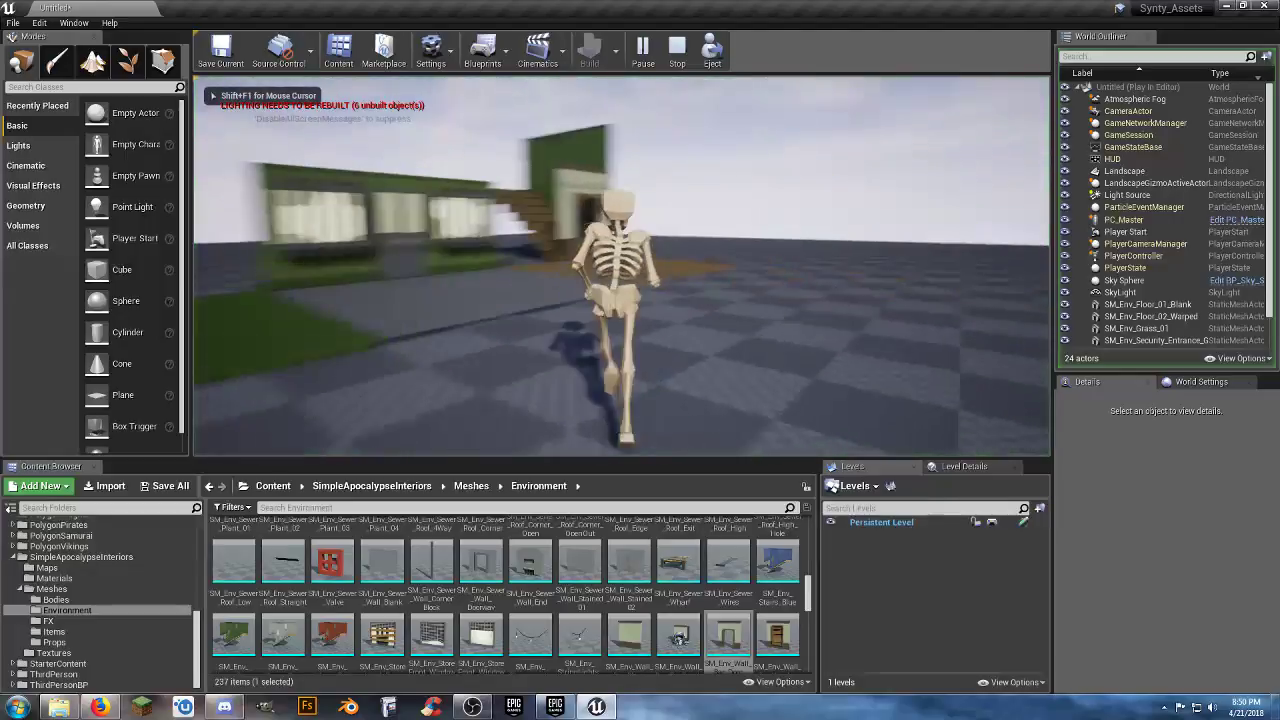
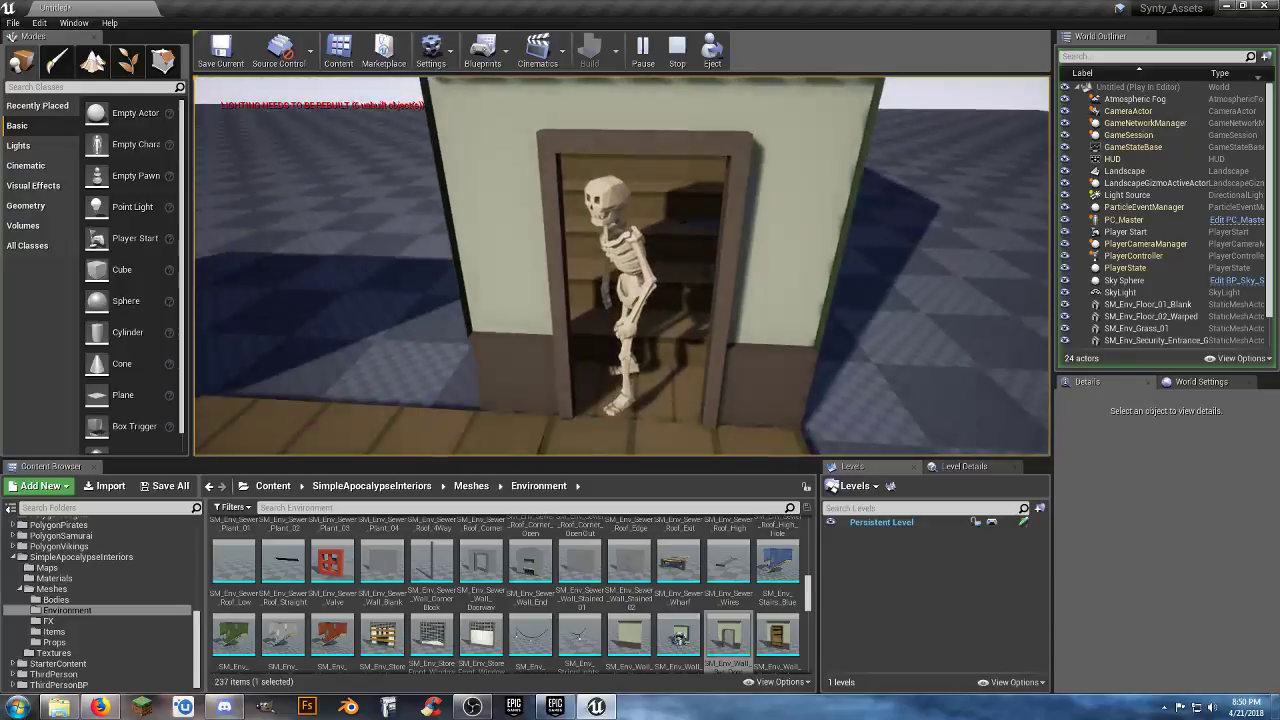
key("Escape")
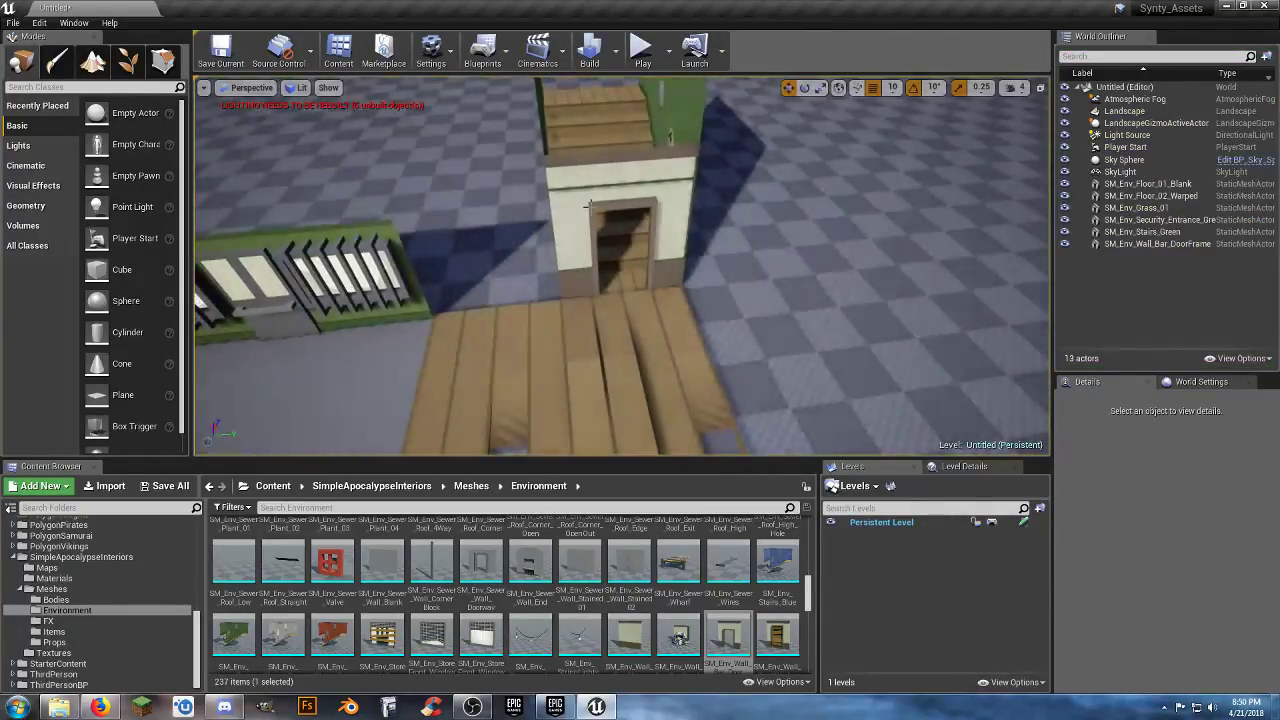
- Delete the door frame wall in front of the stairs
left_click(588, 199)
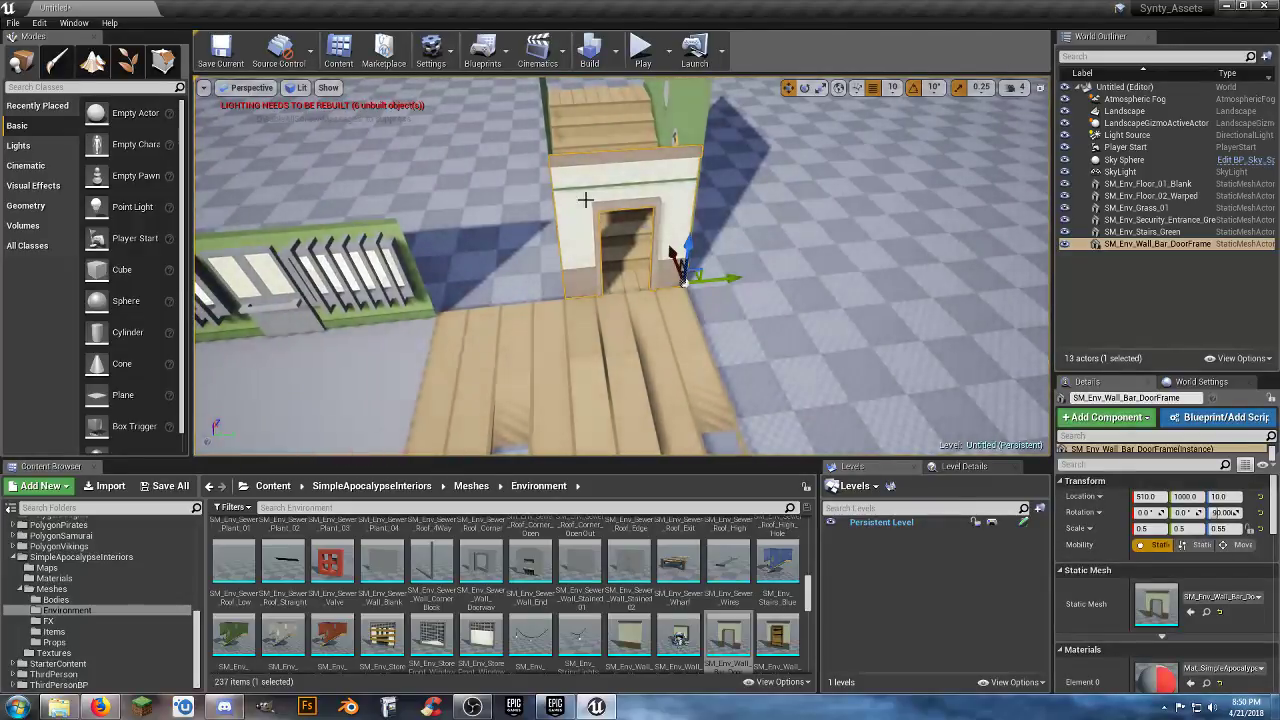
key("Delete")
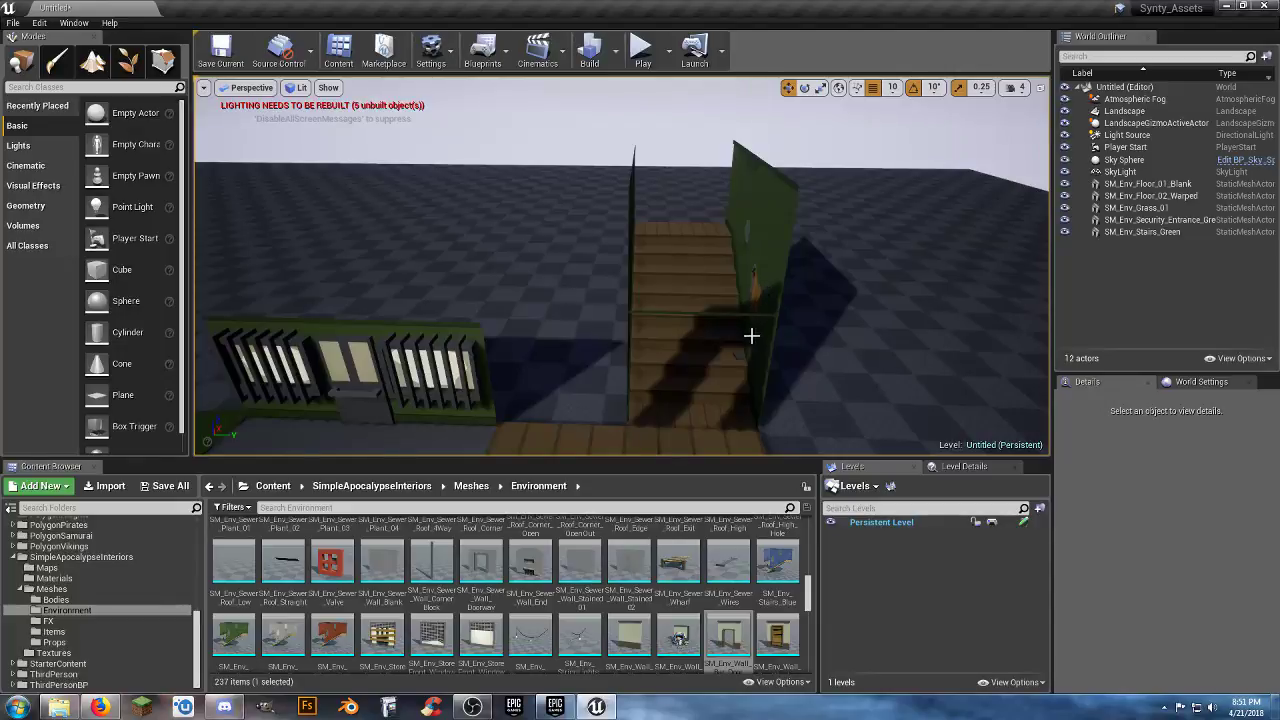
- Place the fire extinguisher, canteen, Beer_02 bottle and Open_Can_02 from the SimpleApocalypseInteriors Items folder in a row on the grass tile
mouse_move(751, 336)
right_mouse_down()
mouse_move(640, 360)
mouse_move(605, 328)
mouse_move(540, 326)
mouse_move(754, 346)
right_mouse_up()
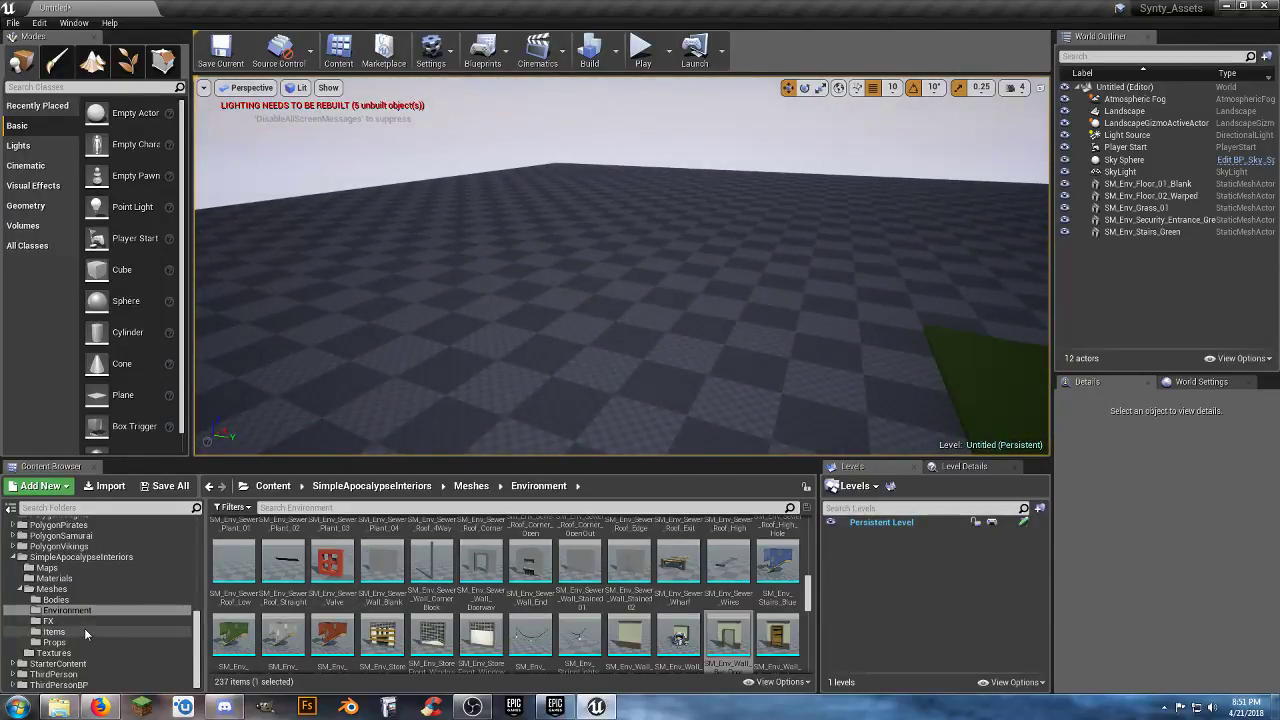
left_click(54, 632)
mouse_move(480, 403)
right_mouse_down()
mouse_move(545, 400)
mouse_move(480, 403)
right_mouse_up()
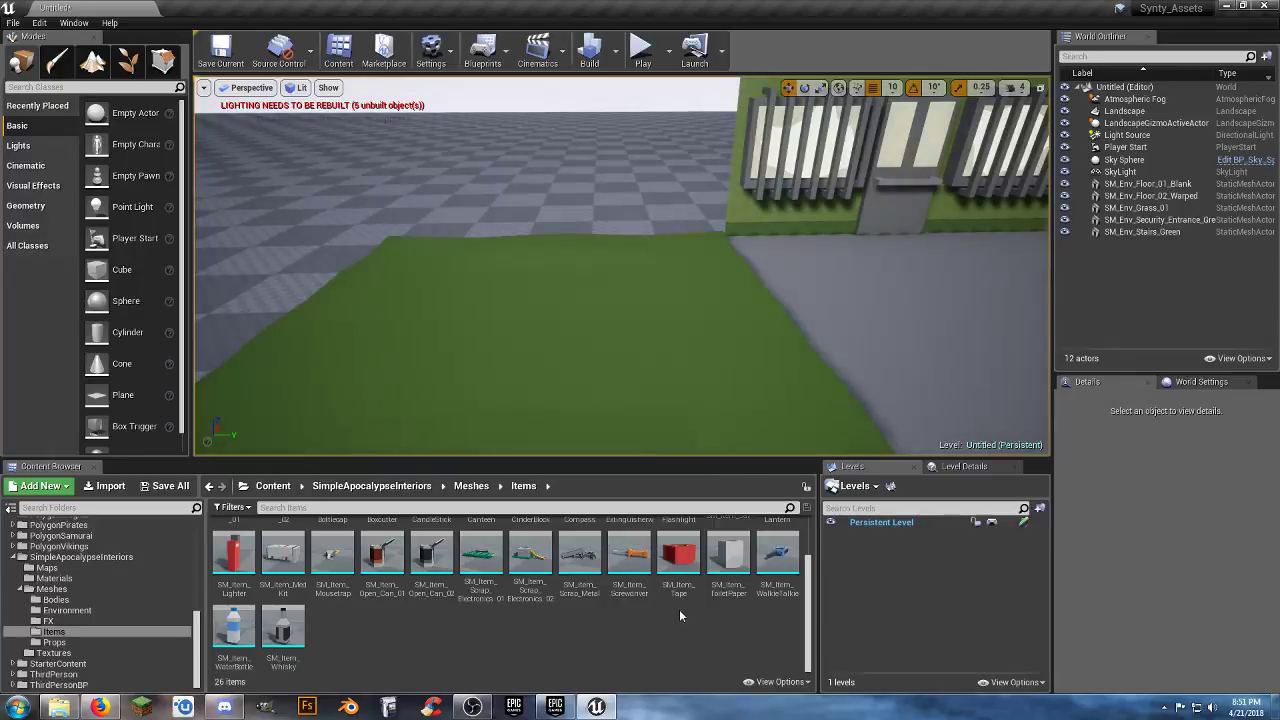
scroll(646, 614, "up", 2)
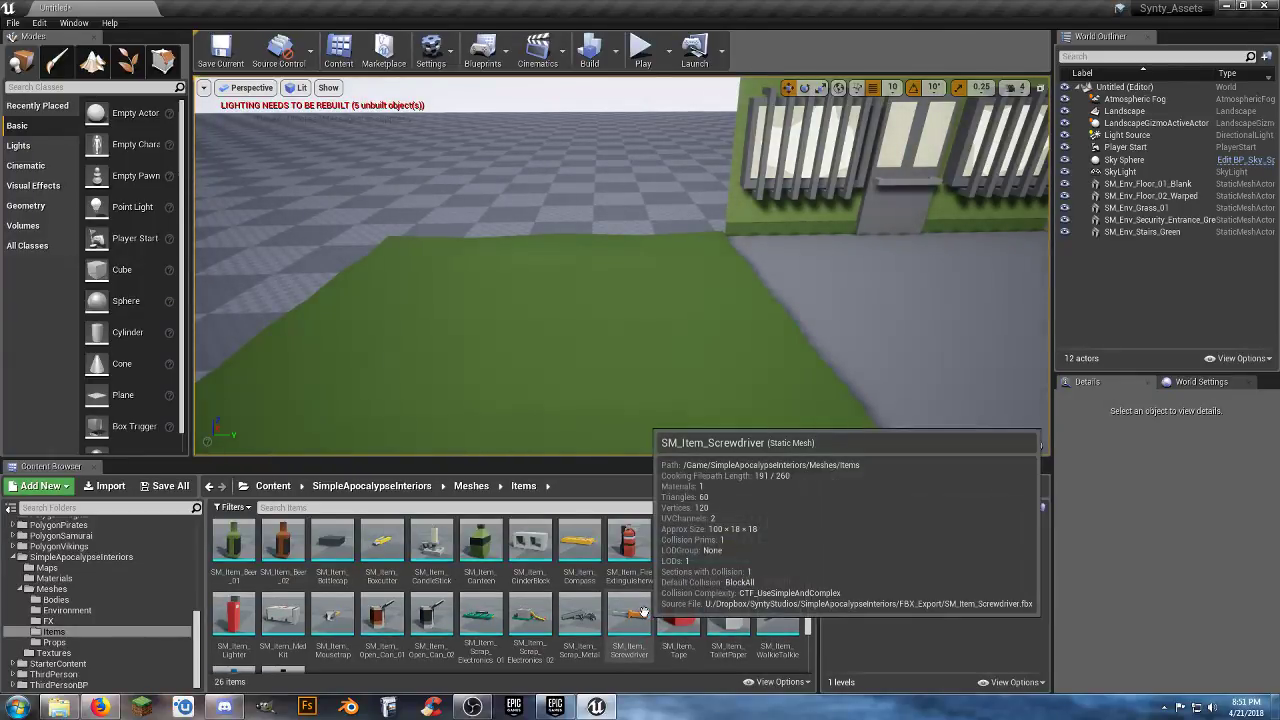
left_click_drag(629, 551, 706, 268)
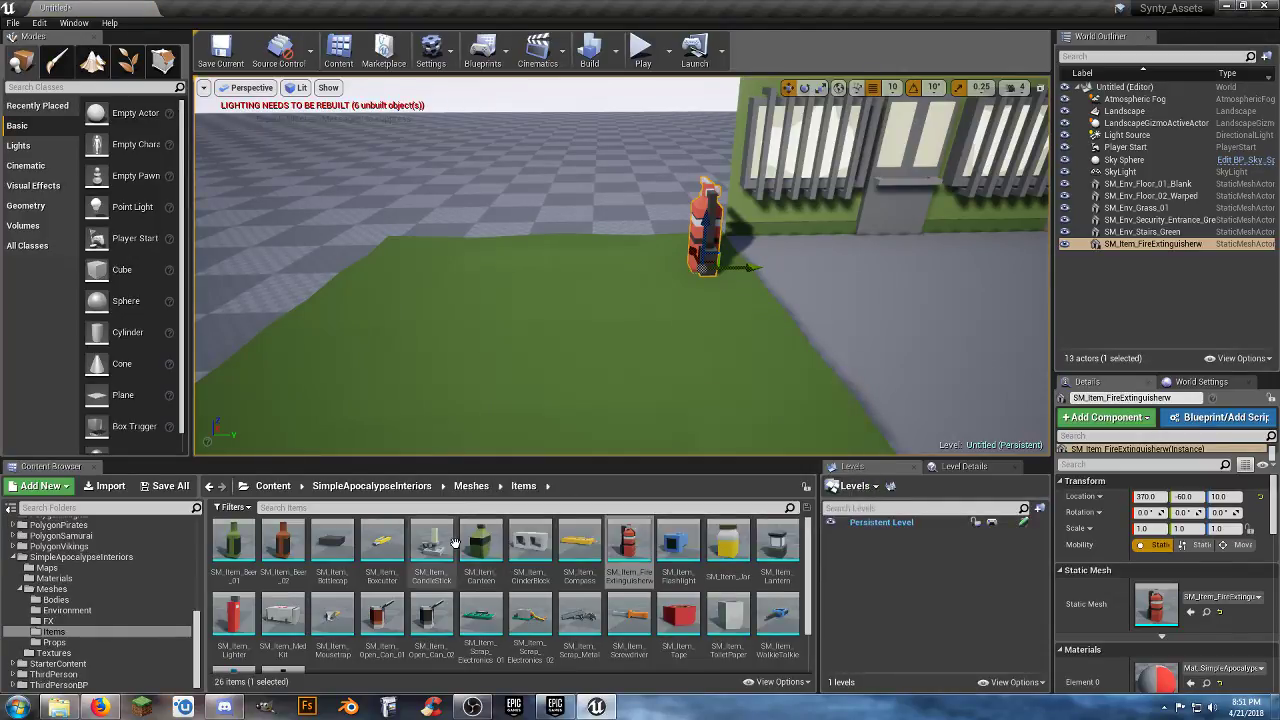
left_click_drag(481, 548, 604, 270)
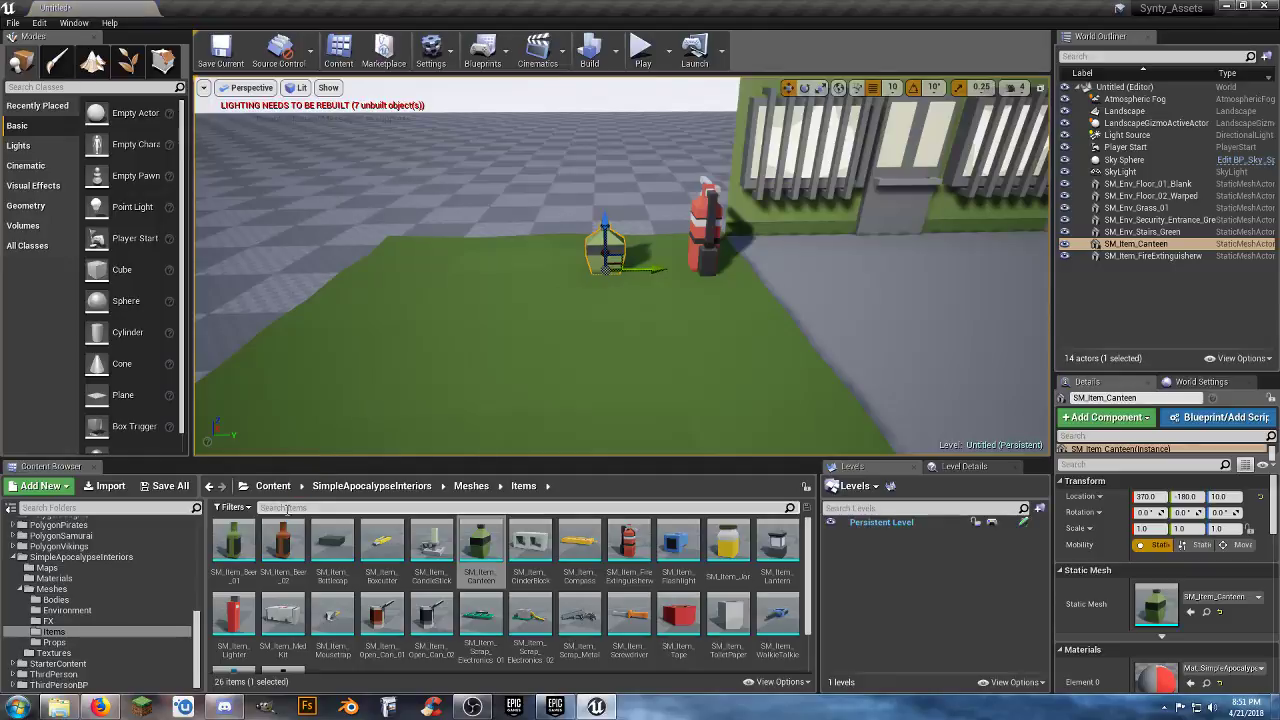
left_click_drag(283, 545, 513, 268)
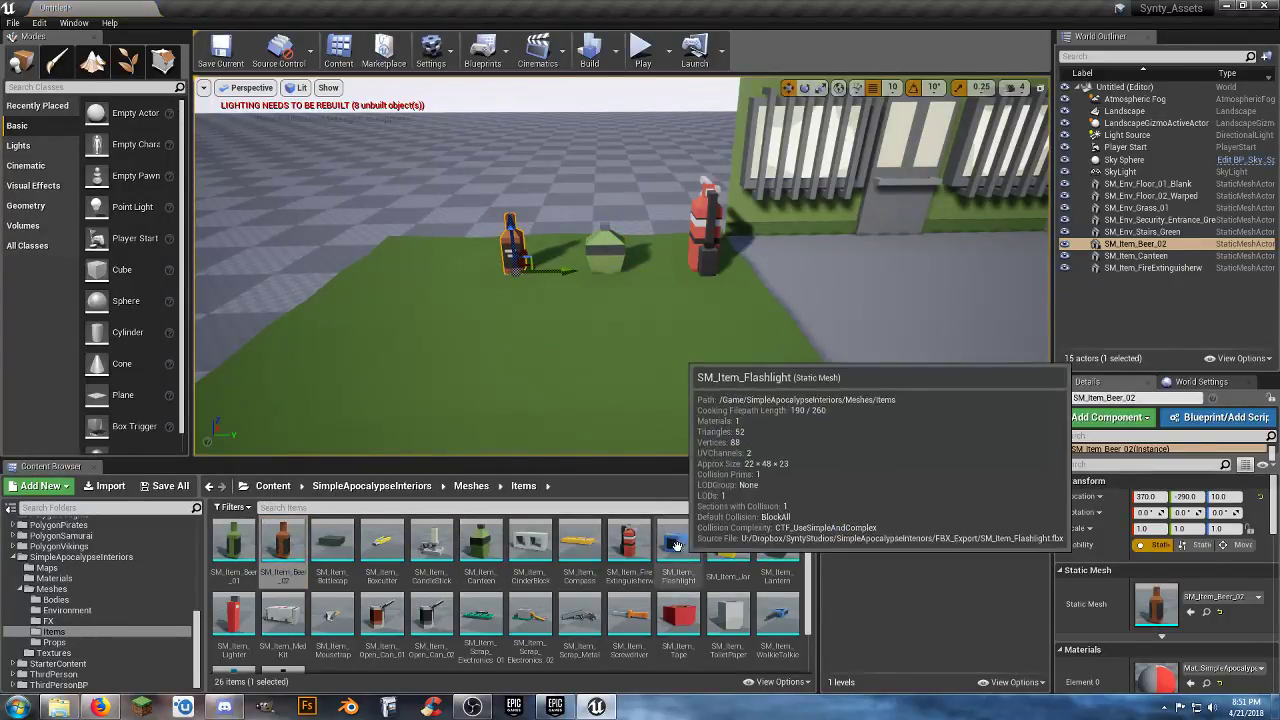
scroll(770, 582, "down", 1)
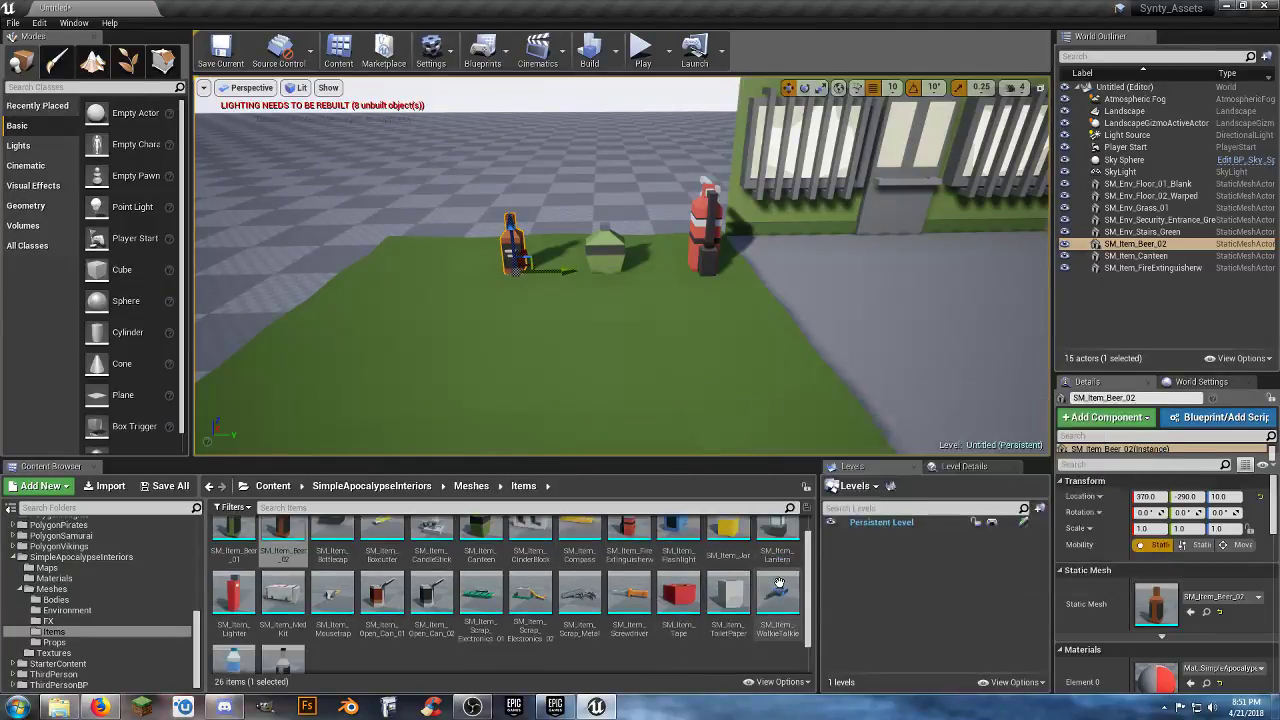
left_click_drag(417, 596, 410, 278)
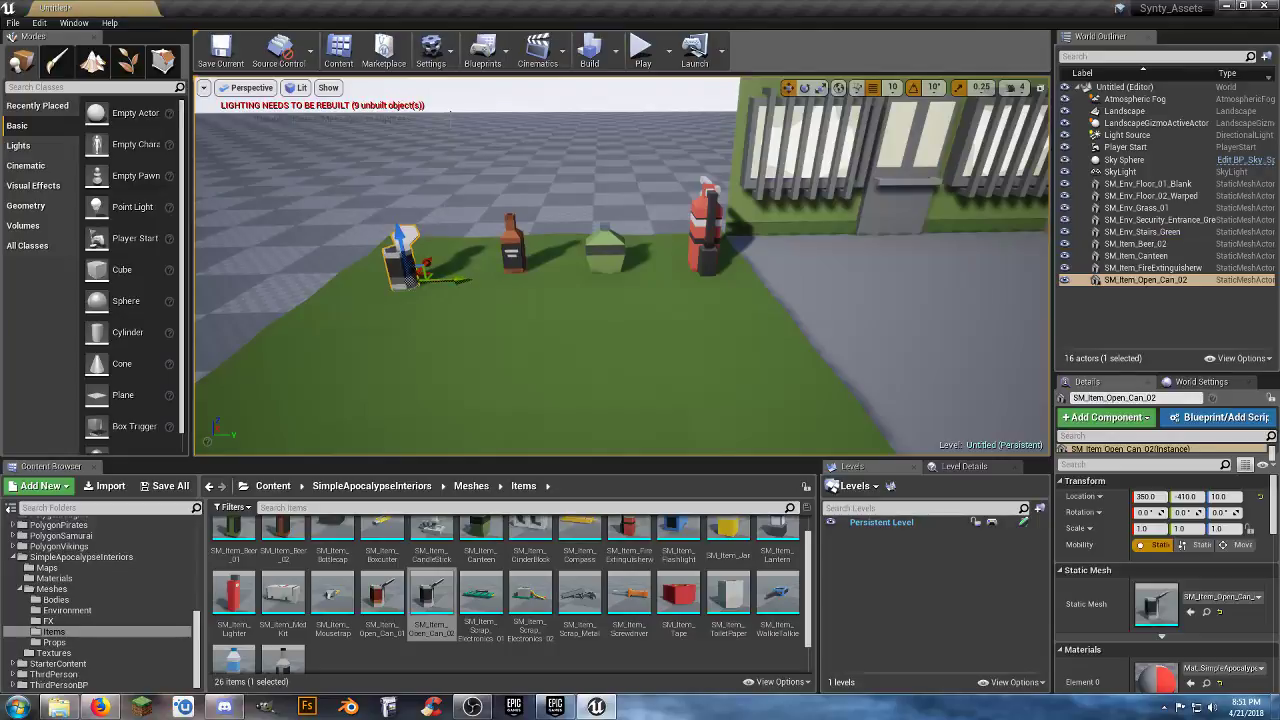
- Play the level and walk the skeleton among the items on the grass to compare their sizes, ending the play session
left_click(643, 50)
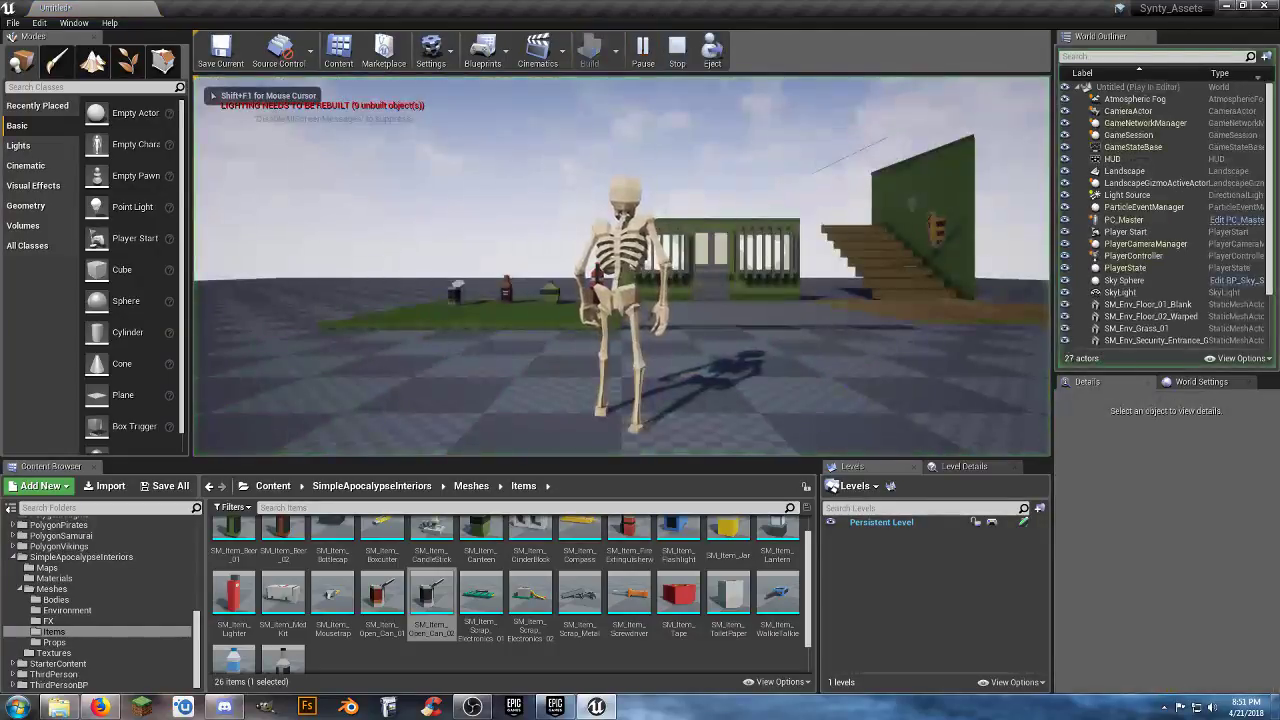
key("w")
key("a")
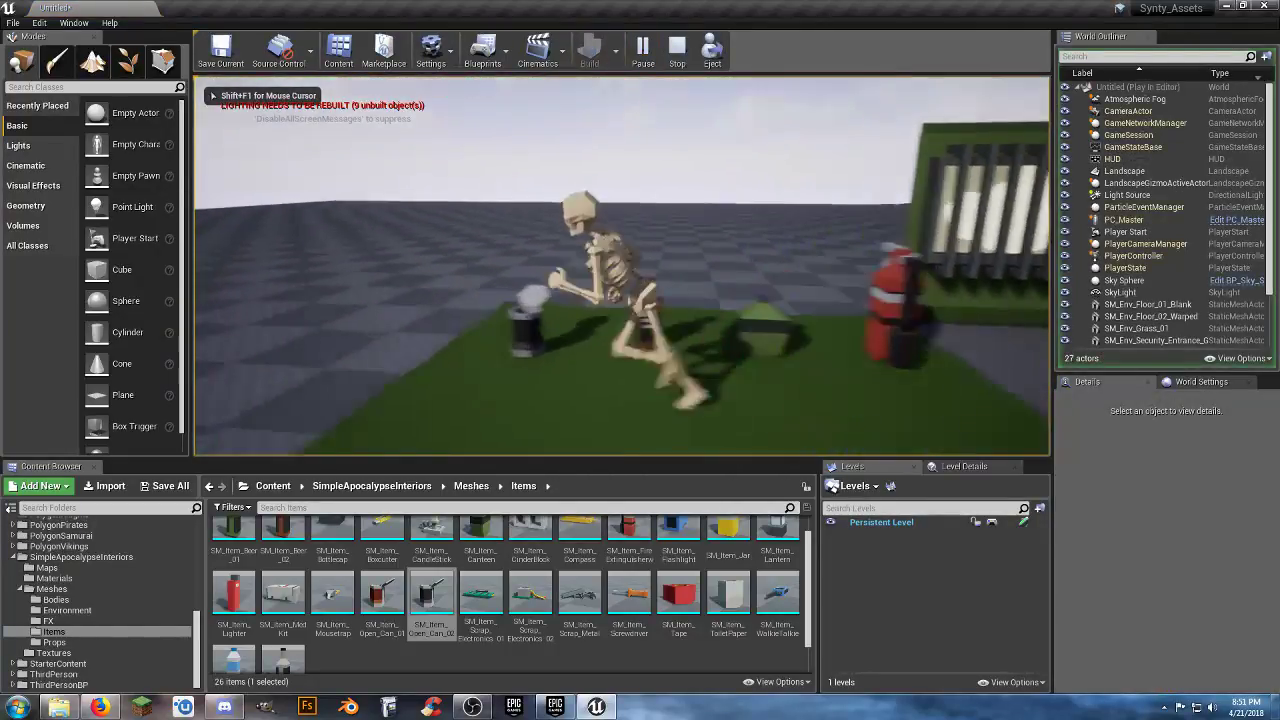
key("w")
key("d")
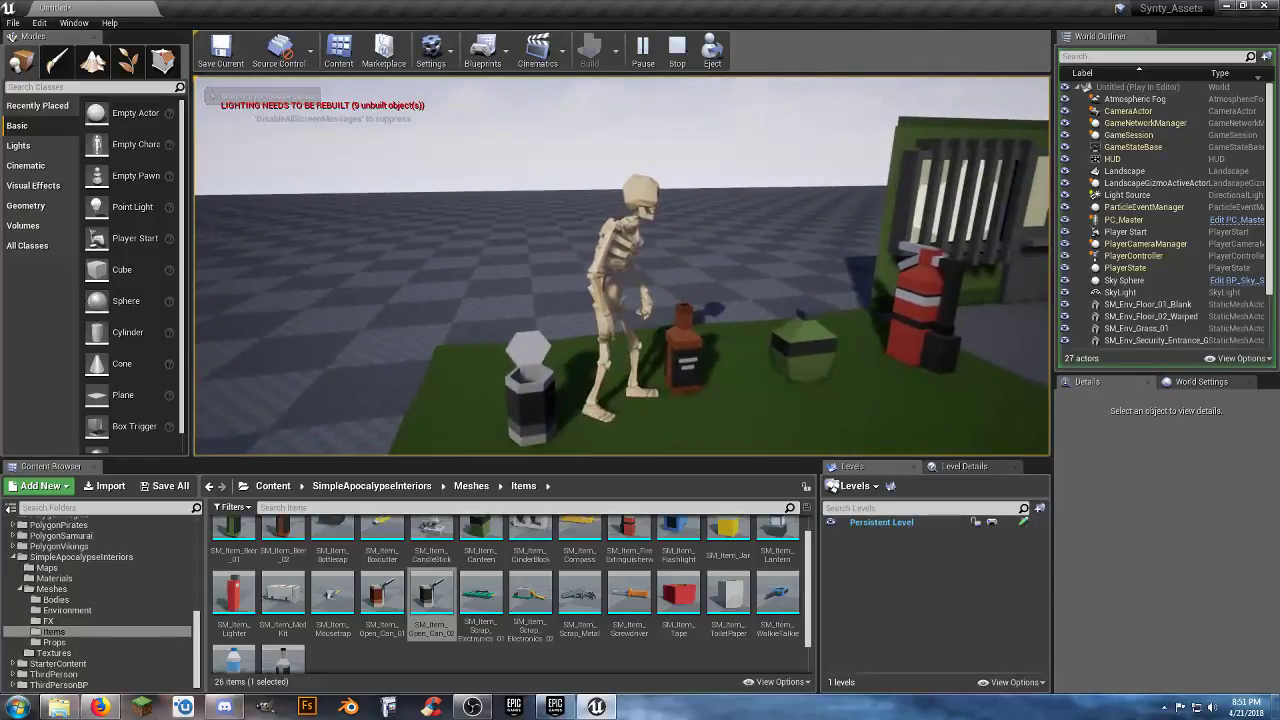
key("s")
key("a")
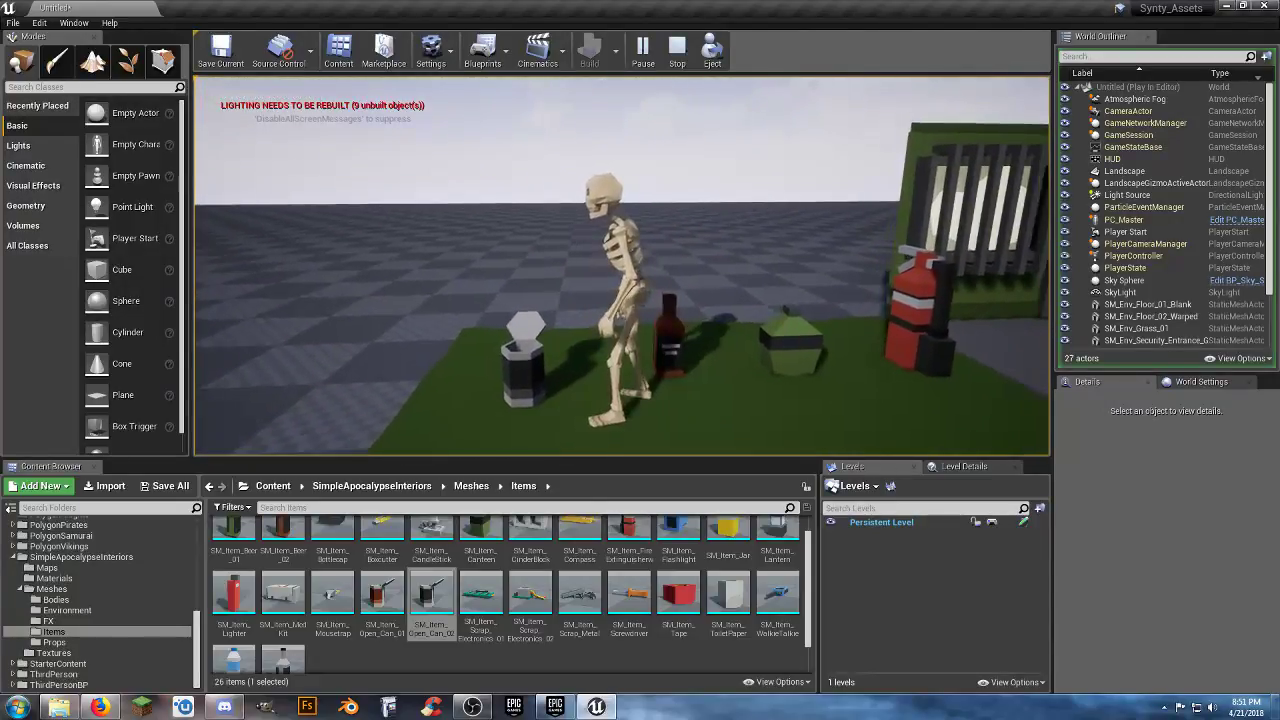
key("Escape")
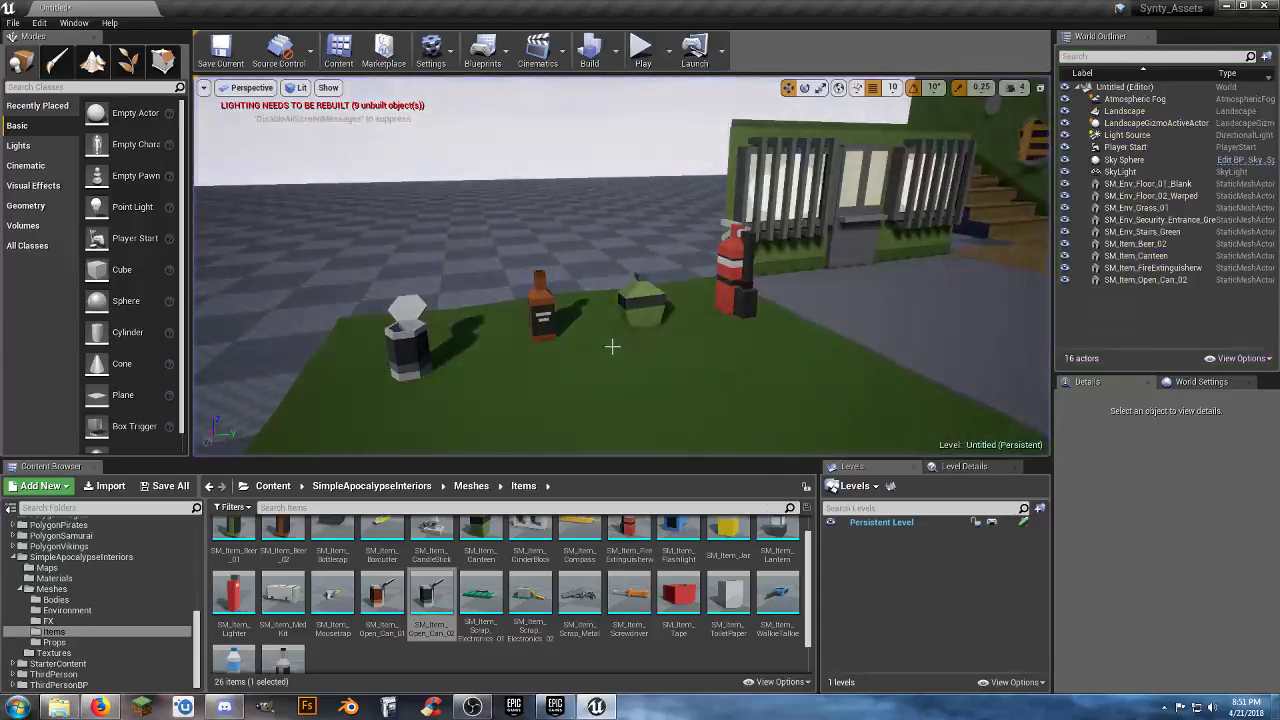
- Duplicate the beer bottle to Y -320 beside the original and scale the copy down
left_click(543, 318)
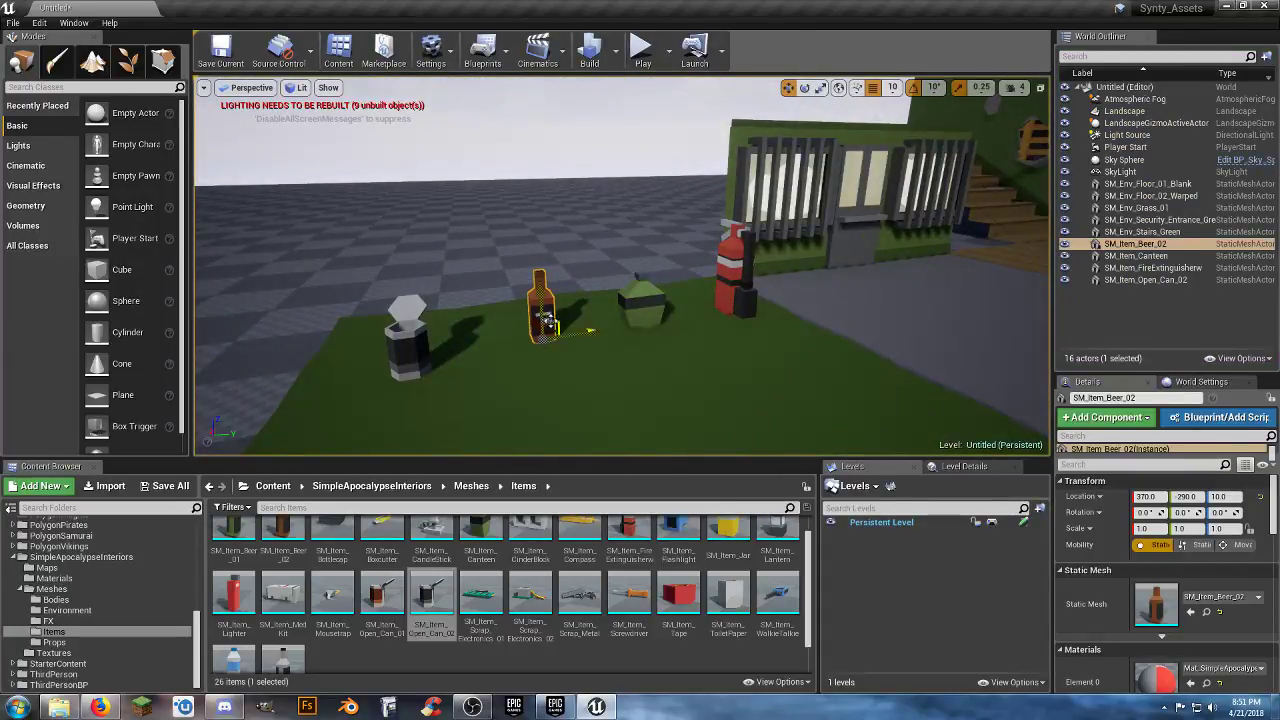
key("ctrl+w")
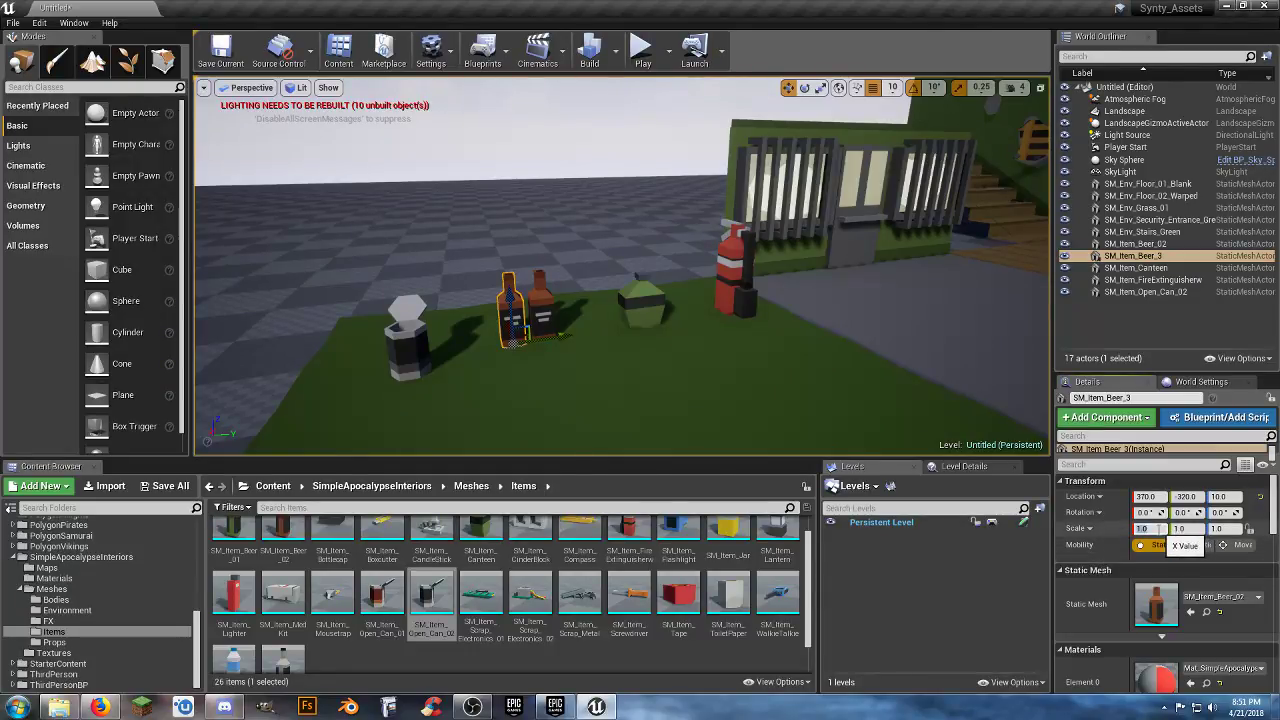
- Duplicate the canteen to Y -230 and scale the copy to 0.5 on X, Y and Z
left_click(640, 304)
left_click_drag(692, 318, 694, 318, "alt")
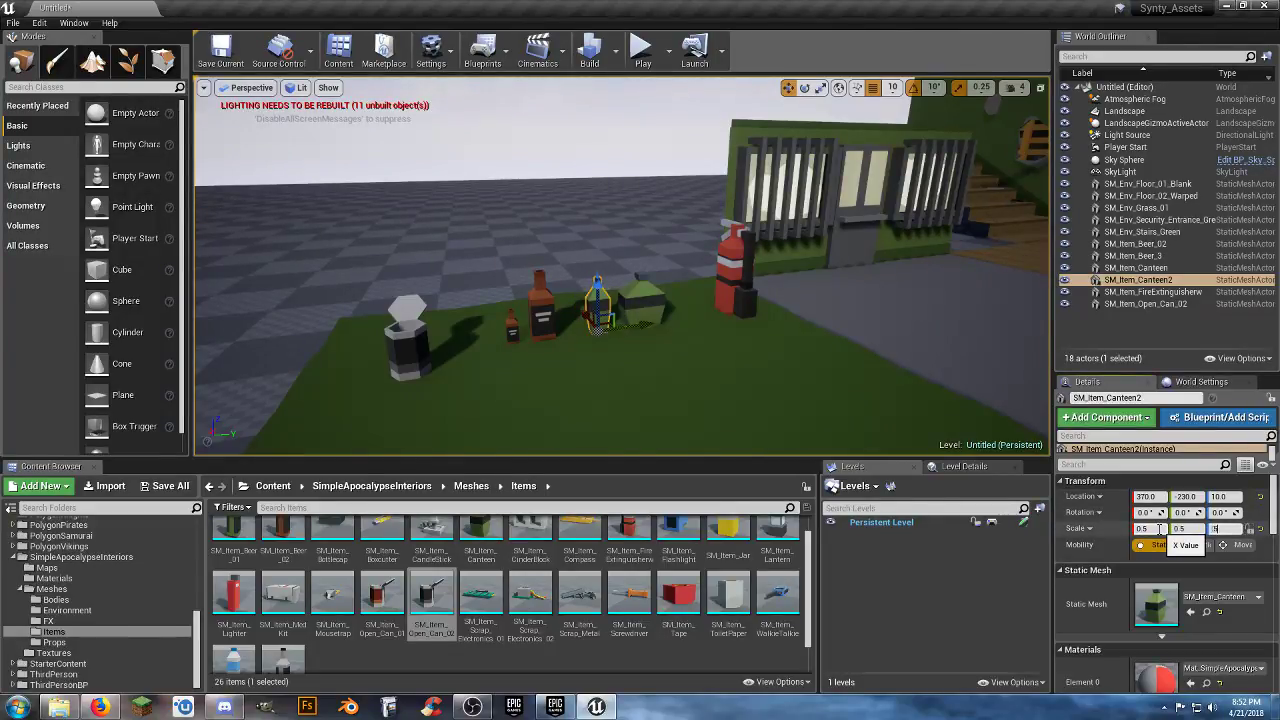
left_click(396, 334)
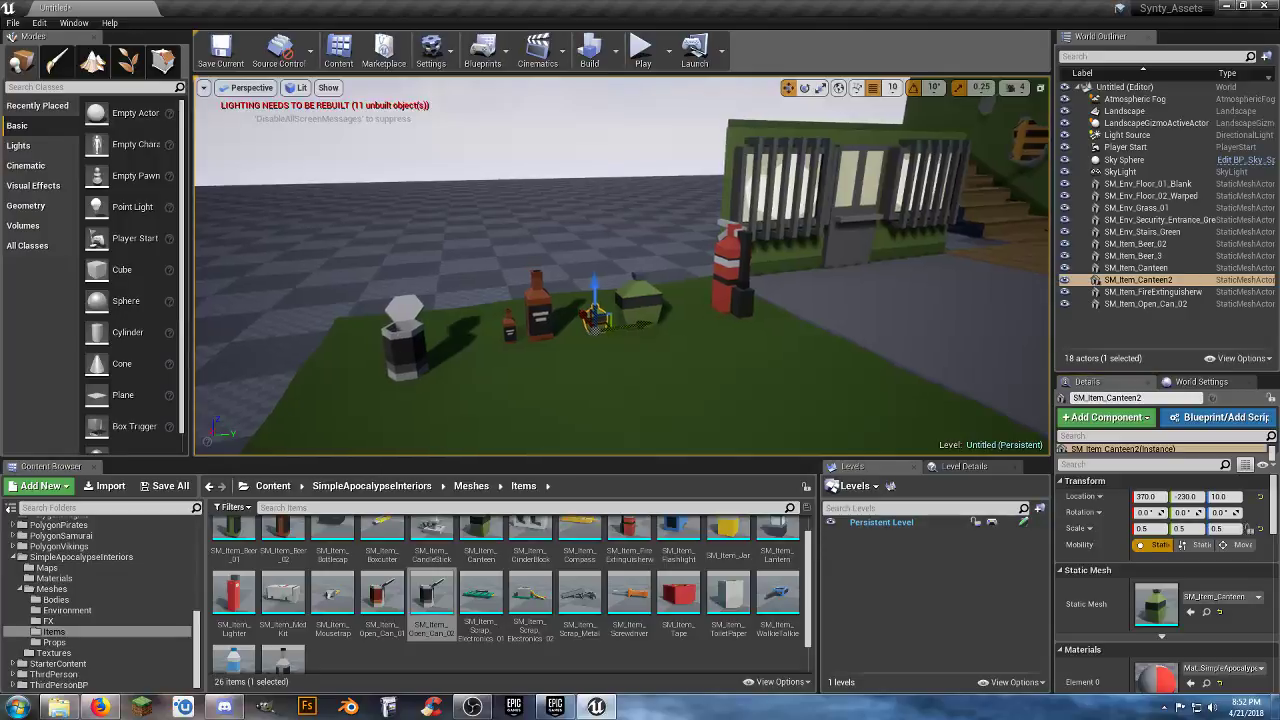
- Duplicate the open can to Y -370 and the fire extinguisher to Y -110, scaling both copies to 0.5 on all axes
key("ctrl+w")
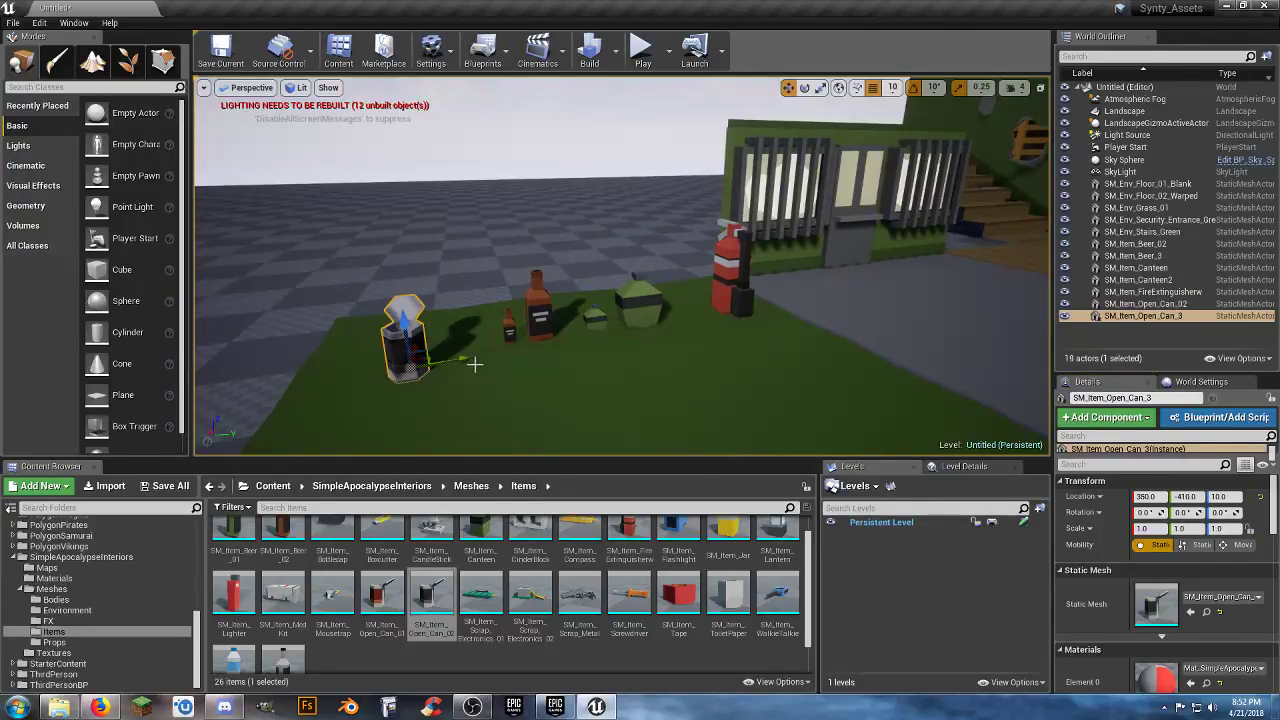
left_click_drag(465, 358, 506, 348)
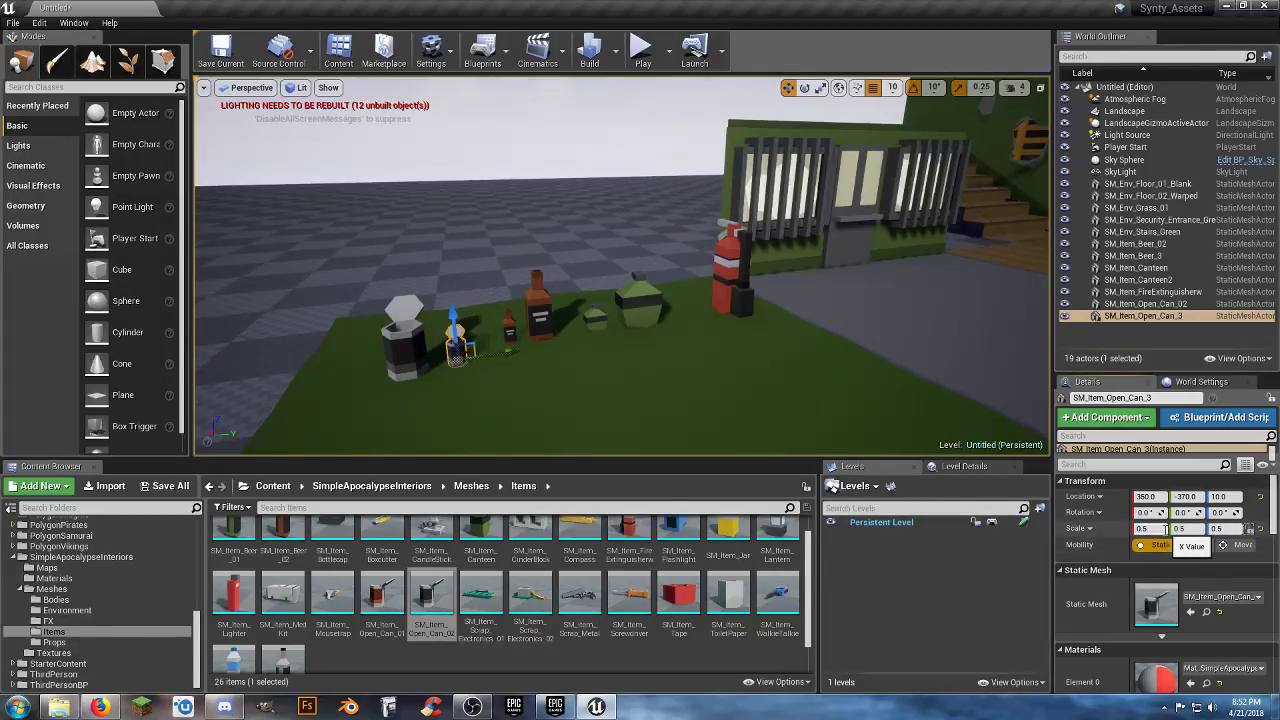
left_click(736, 270)
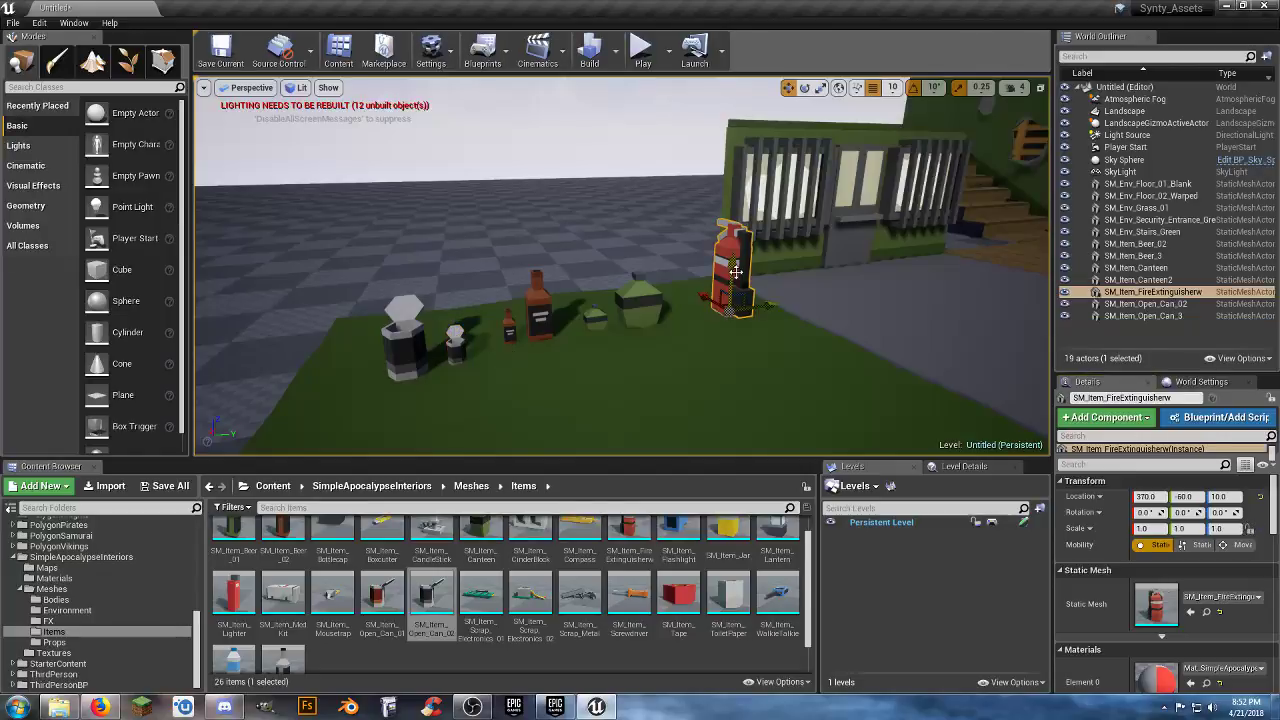
key("ctrl+w")
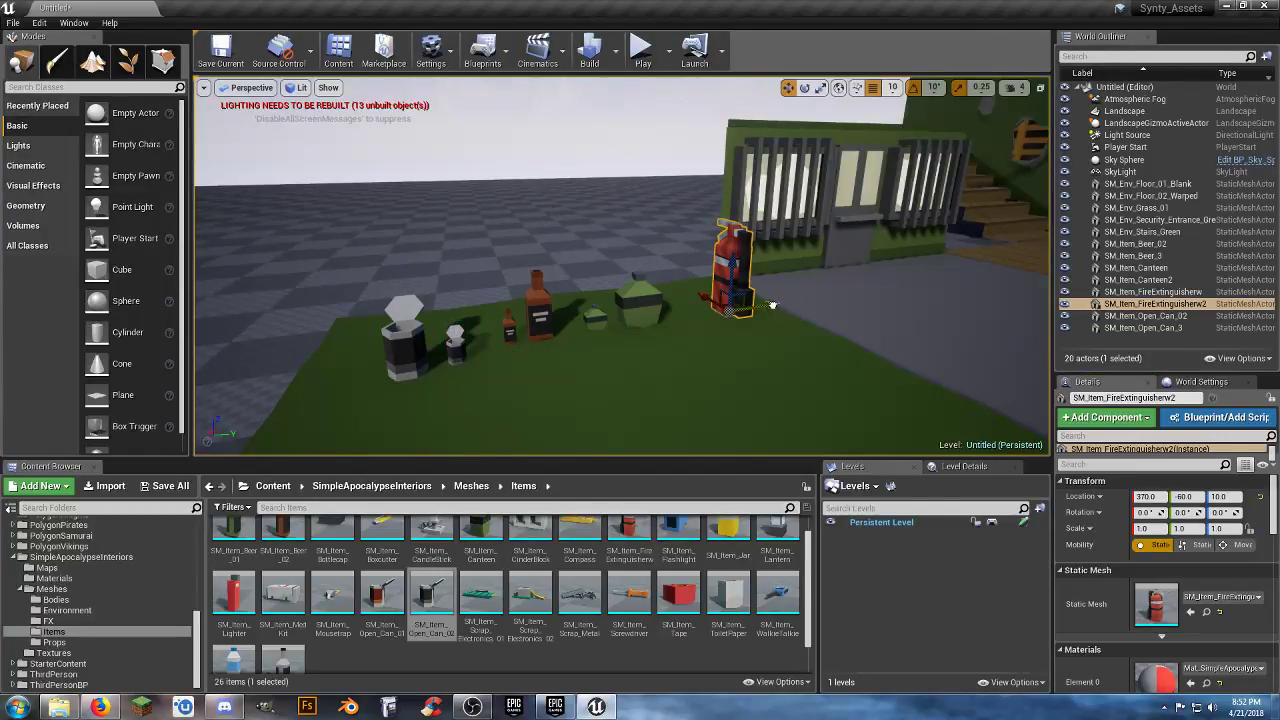
left_click_drag(772, 305, 741, 314)
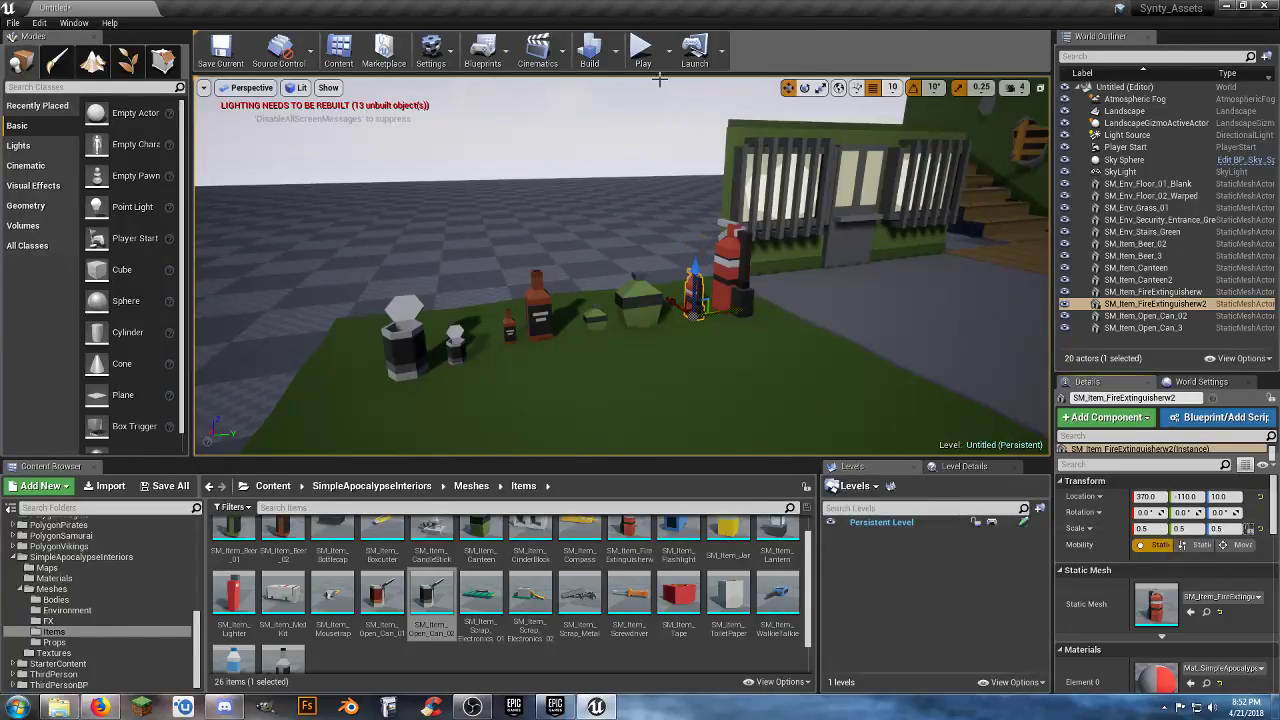
- Play the level and walk the skeleton around the original and half-size items on the grass to compare scale, ending the play session
left_click(643, 50)
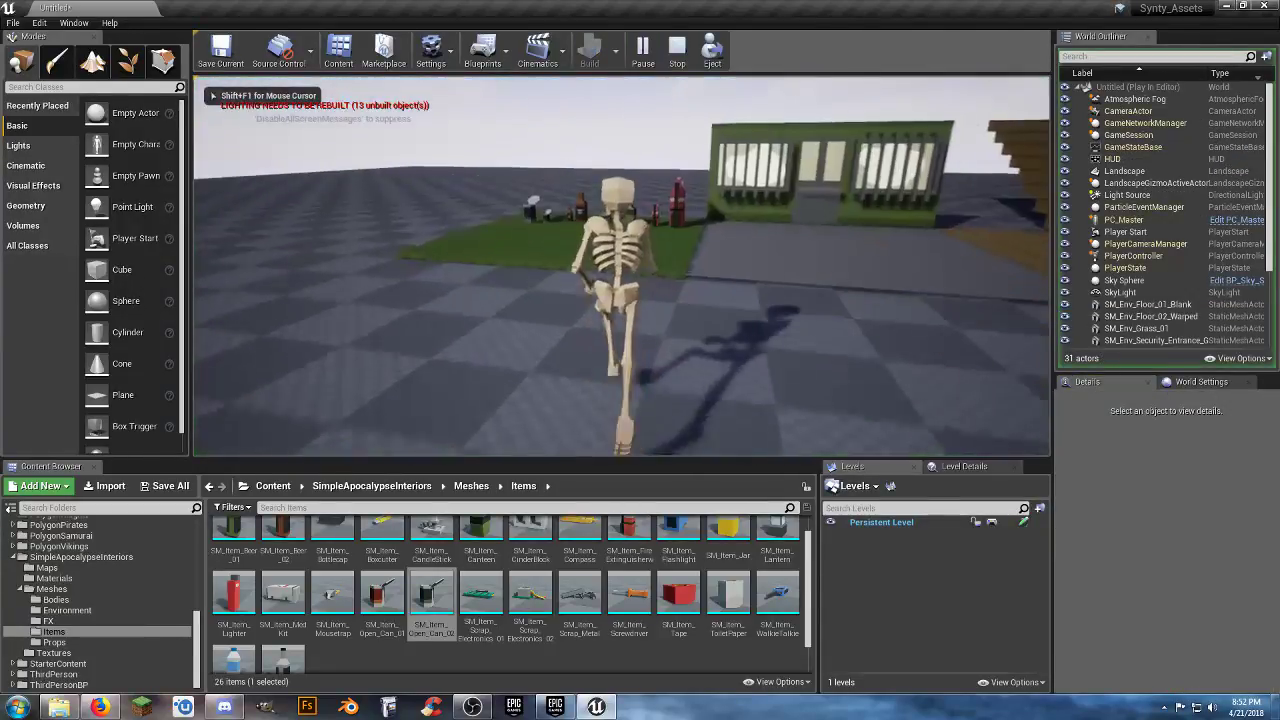
key("w")
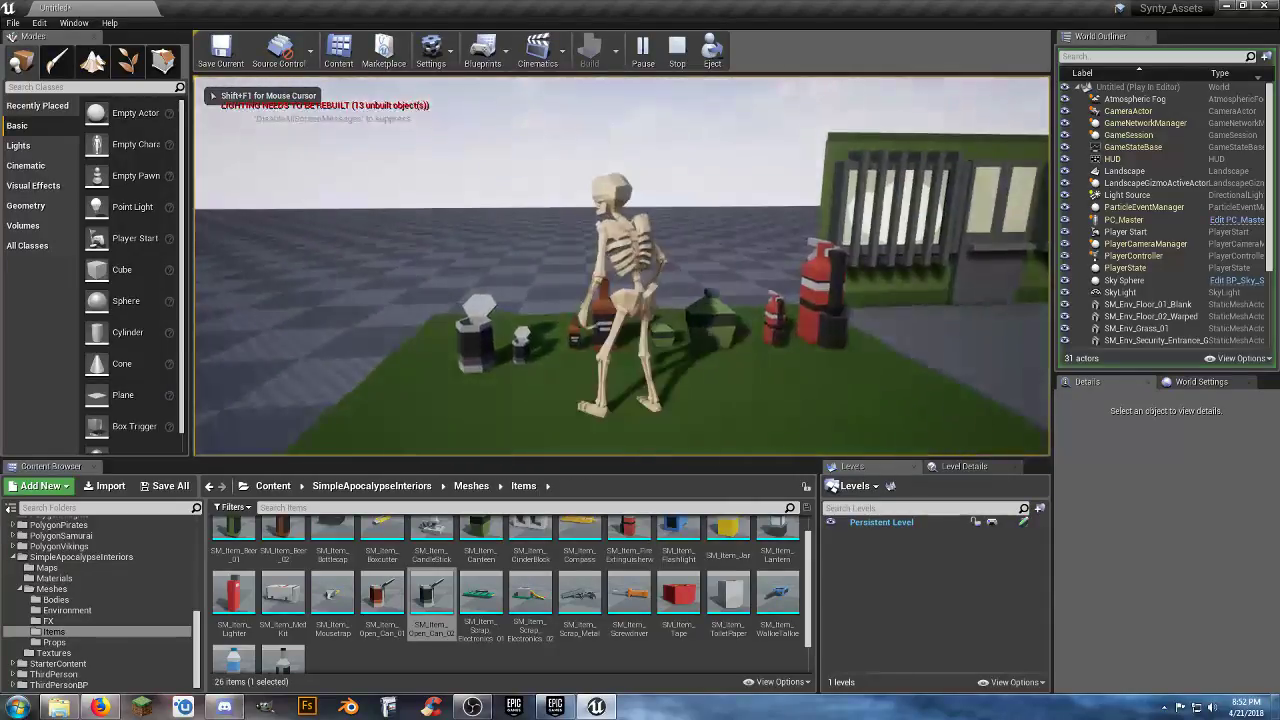
key("w")
key("a")
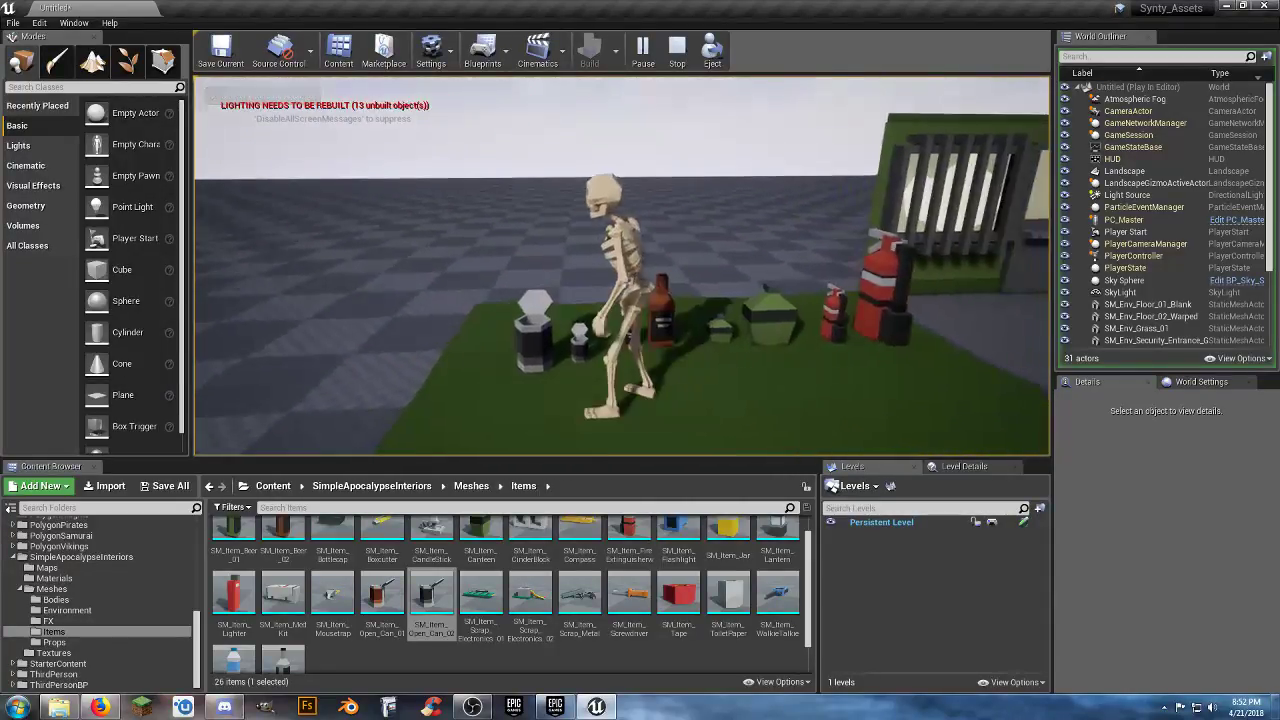
key("d")
key("d")
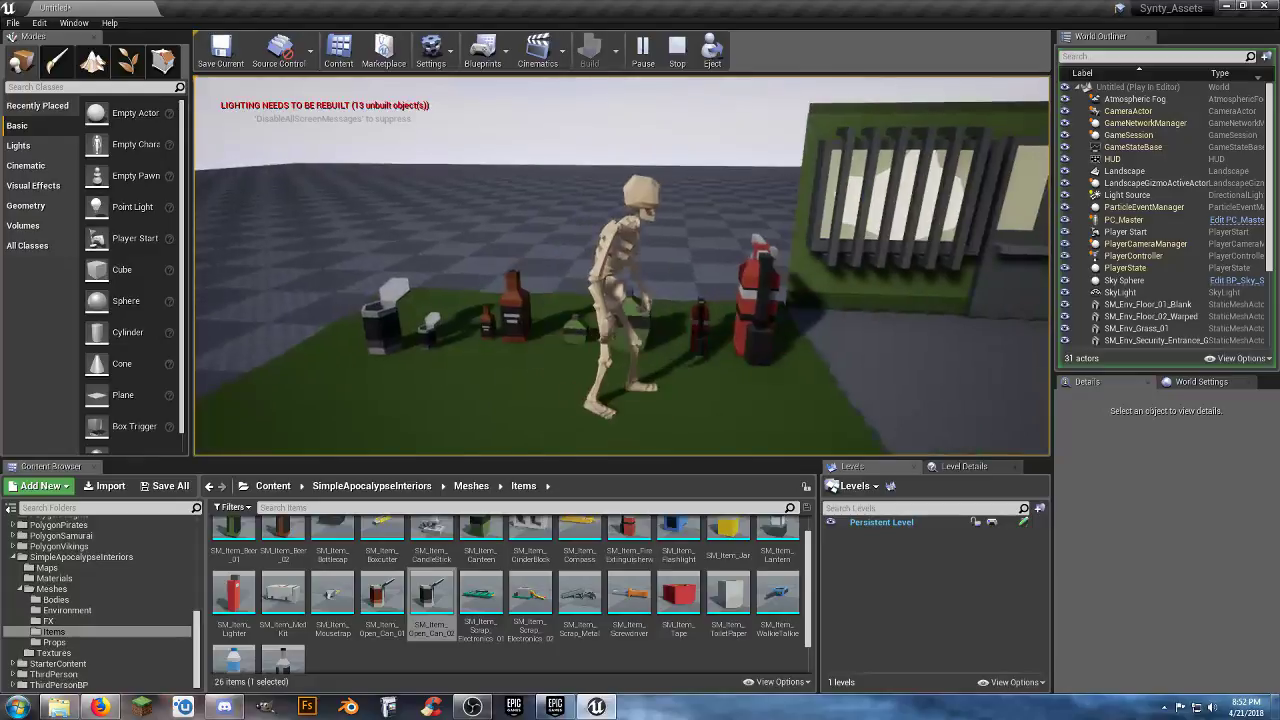
key("a")
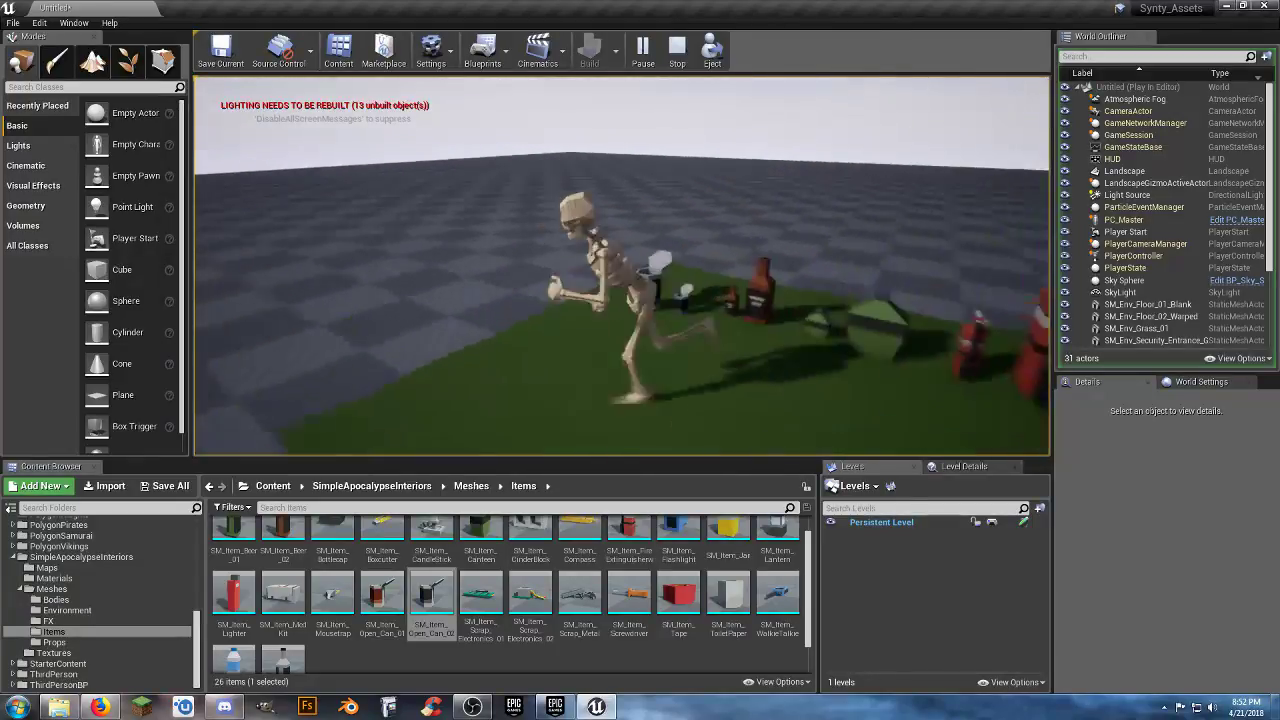
key("d")
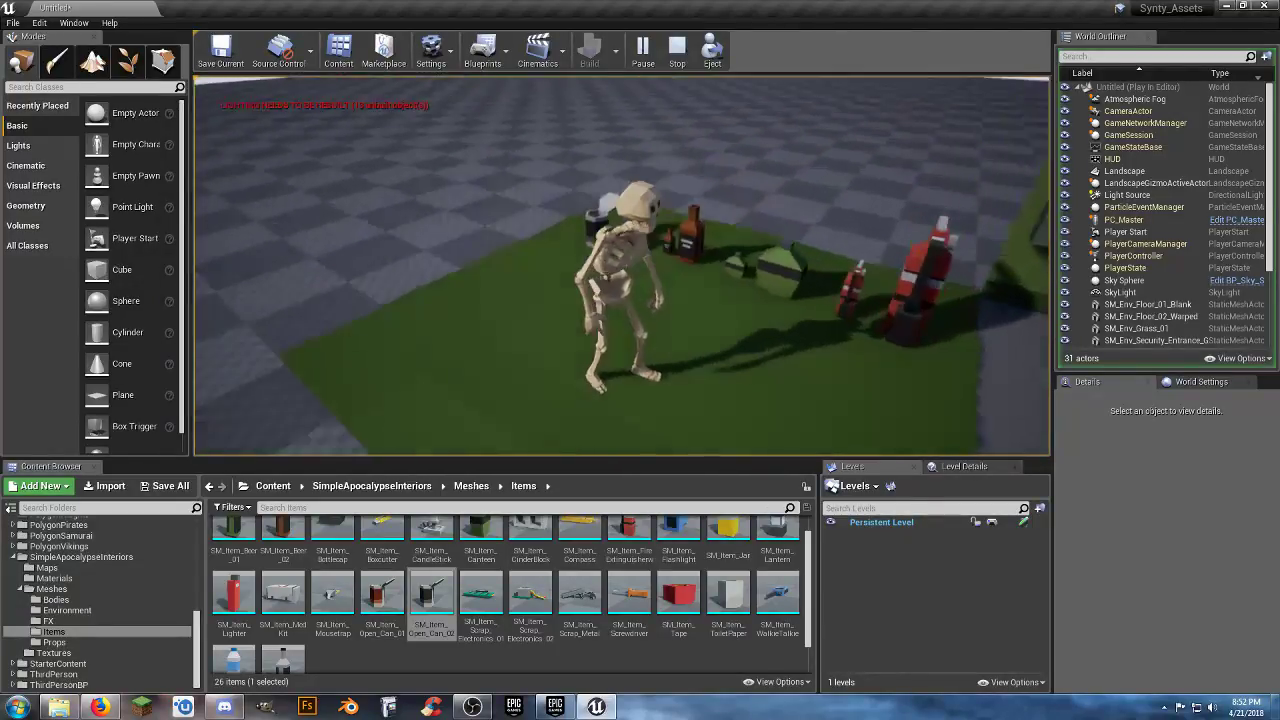
key("a")
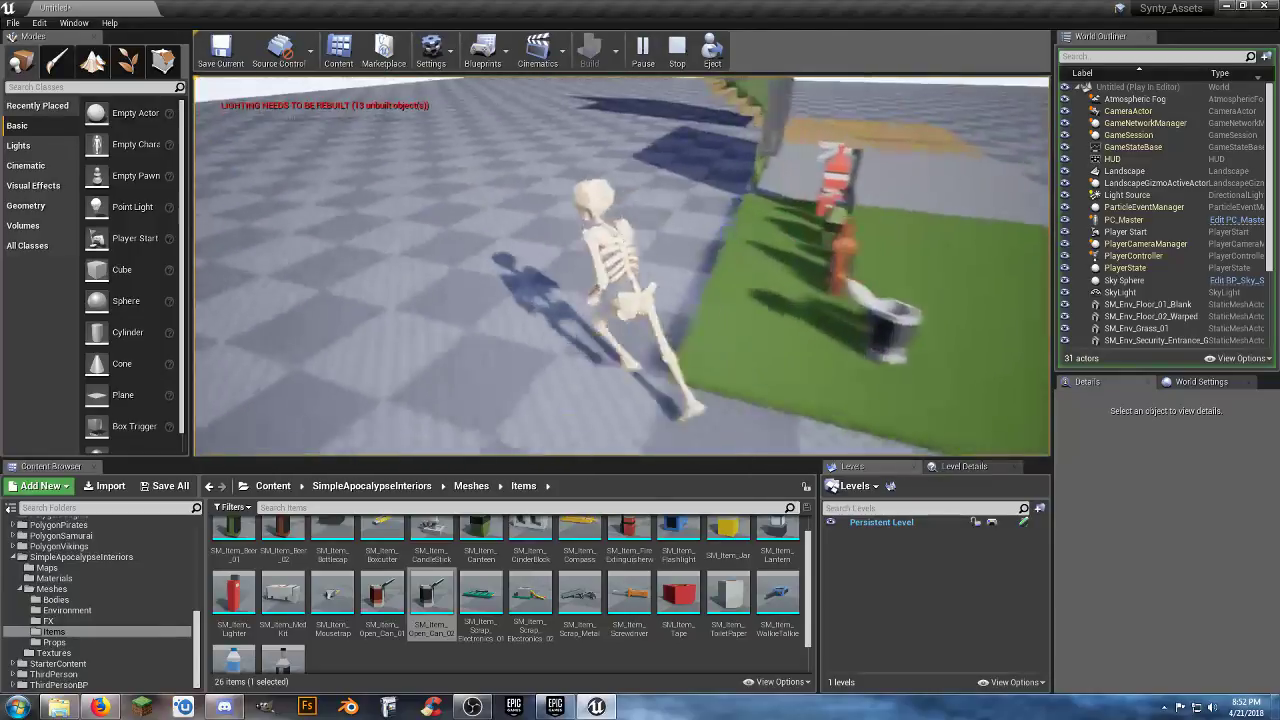
key("w")
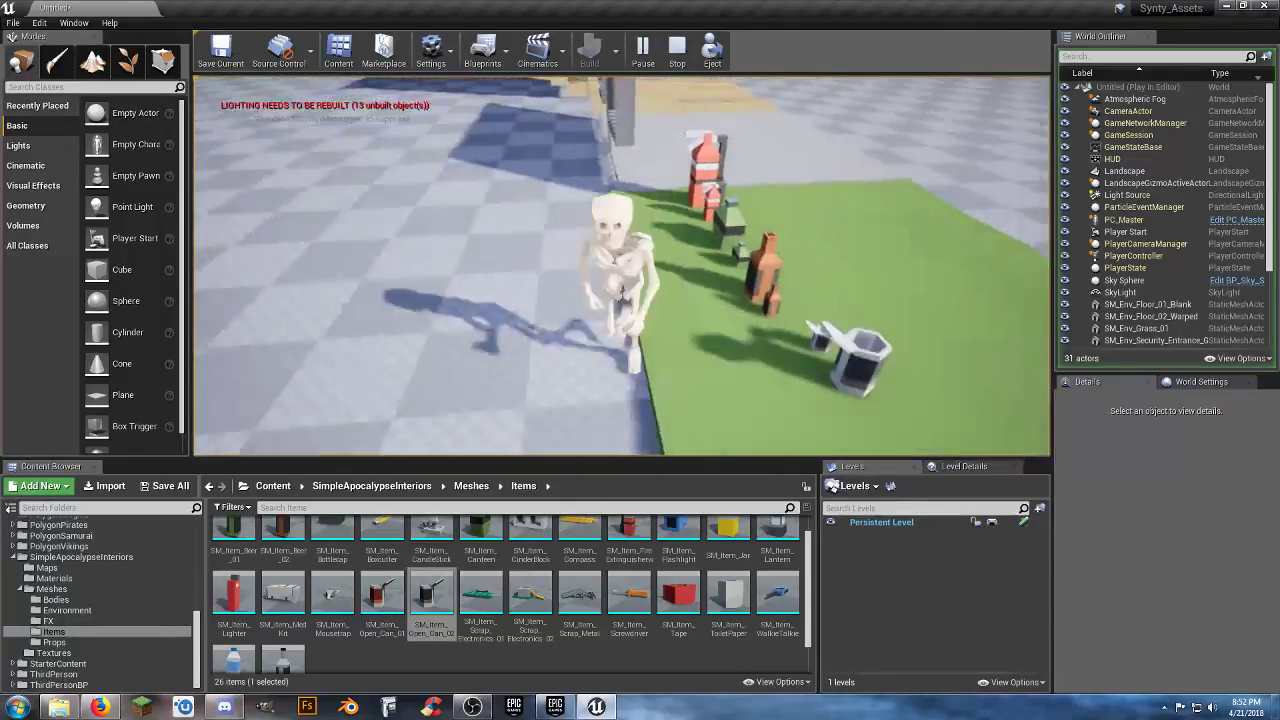
key("Escape")
- Delete all eight extinguishers, canteens, beer bottles and open cans from the grass tile
right_click_drag(837, 341, 625, 309)
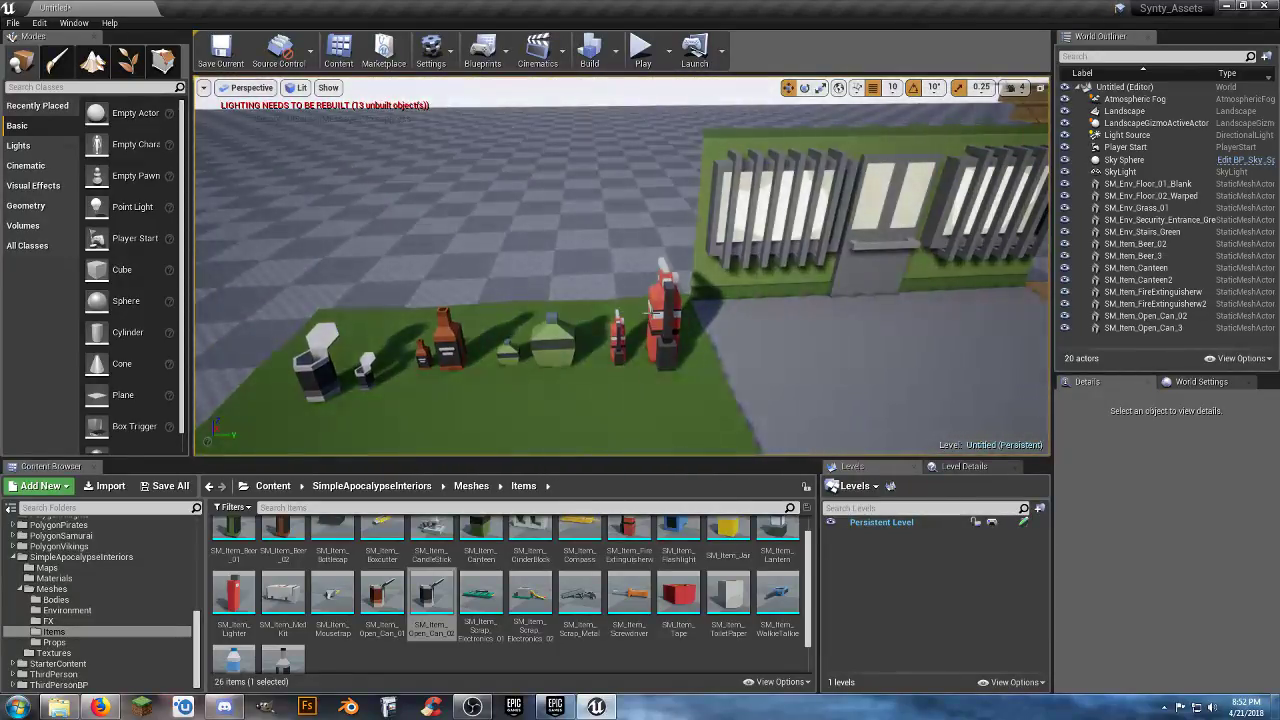
left_click(654, 314)
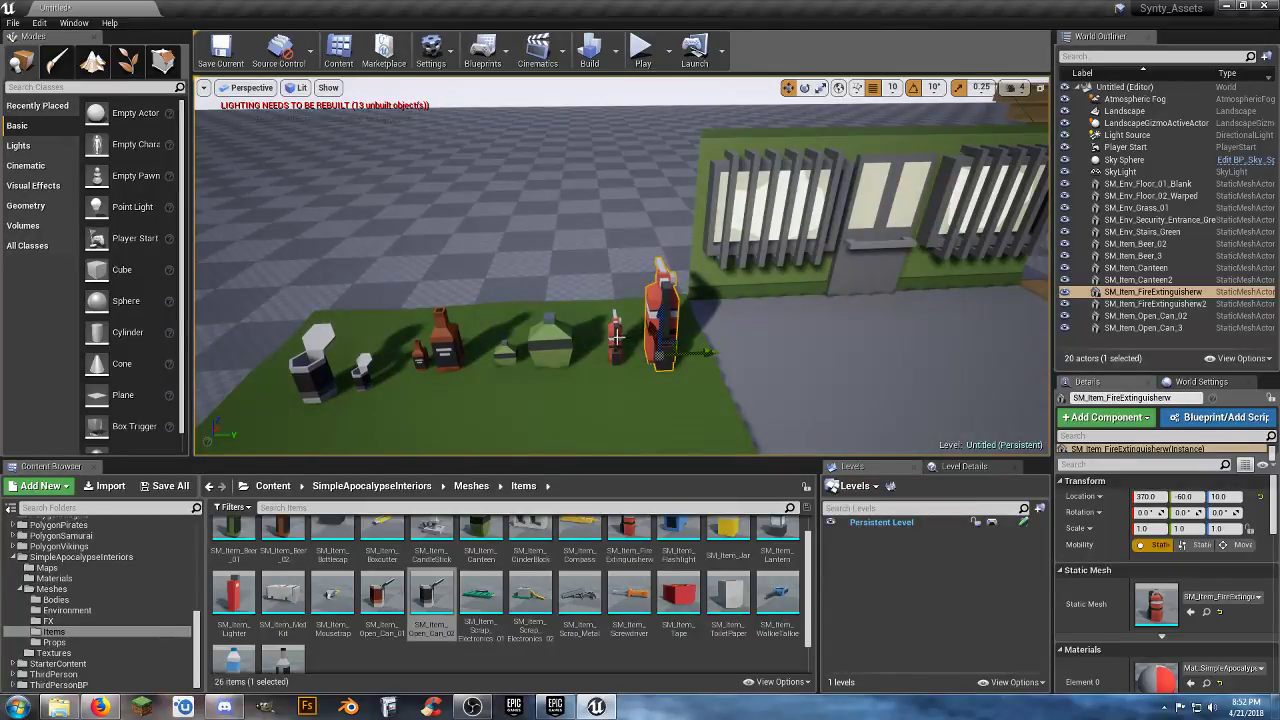
left_click(617, 338, "ctrl")
left_click(550, 340, "ctrl")
left_click(505, 352, "ctrl")
left_click(438, 345, "ctrl")
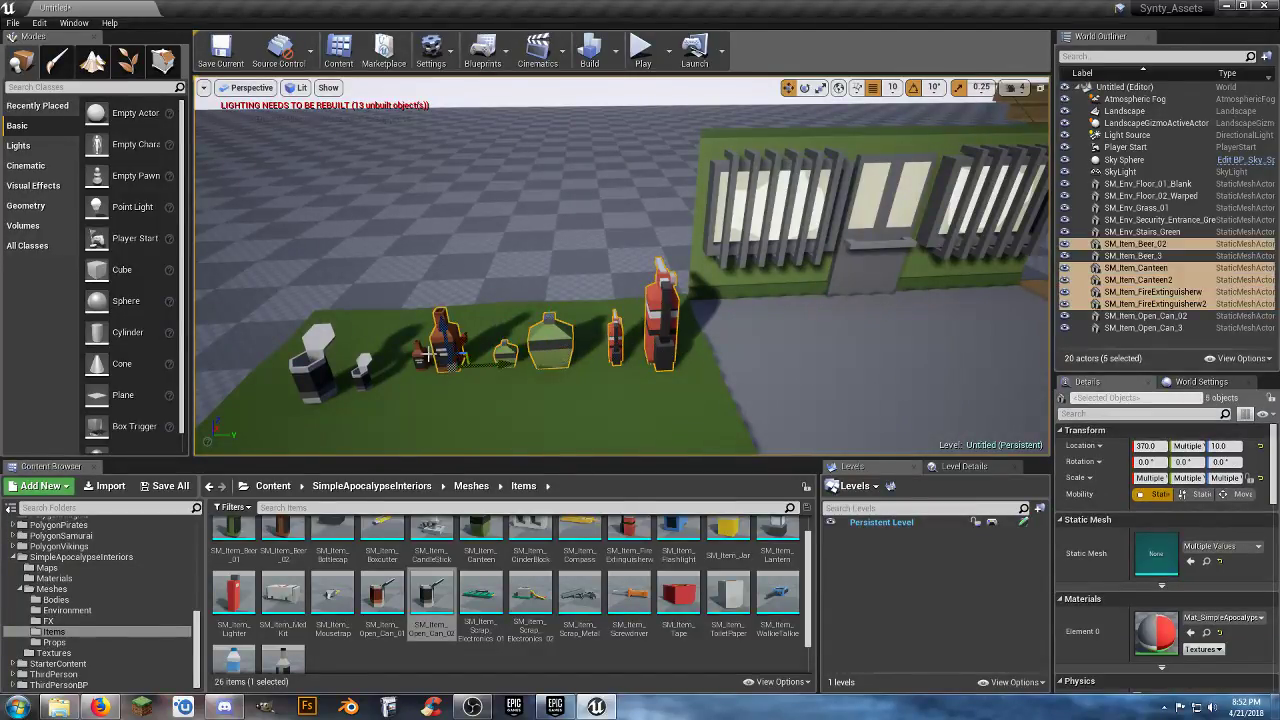
left_click(360, 372, "ctrl")
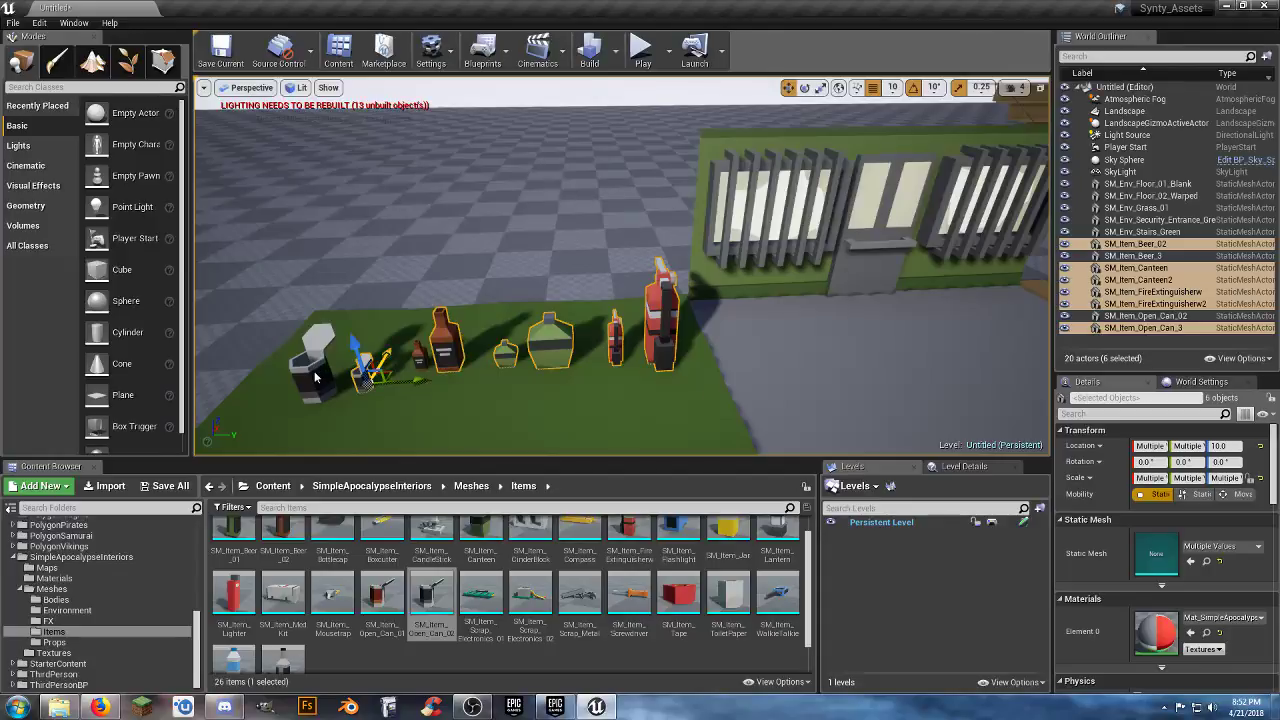
left_click(316, 376, "ctrl")
left_click(420, 362, "ctrl")
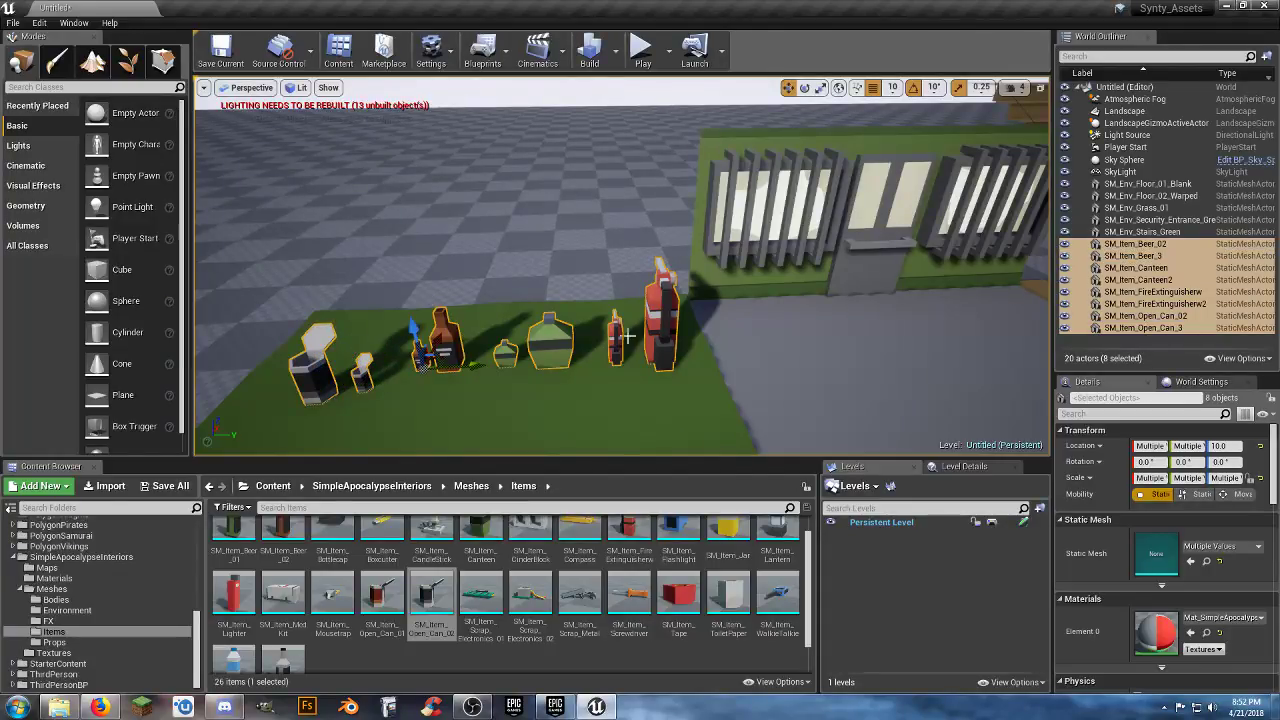
key("Delete")
- Delete the security entrance wall, green stairs, warped wooden floor and blank floor, keeping only the grass tile
left_click(835, 261)
key("Delete")
right_click_drag(835, 261, 950, 222)
left_click(835, 261)
key("Delete")
left_click(841, 307)
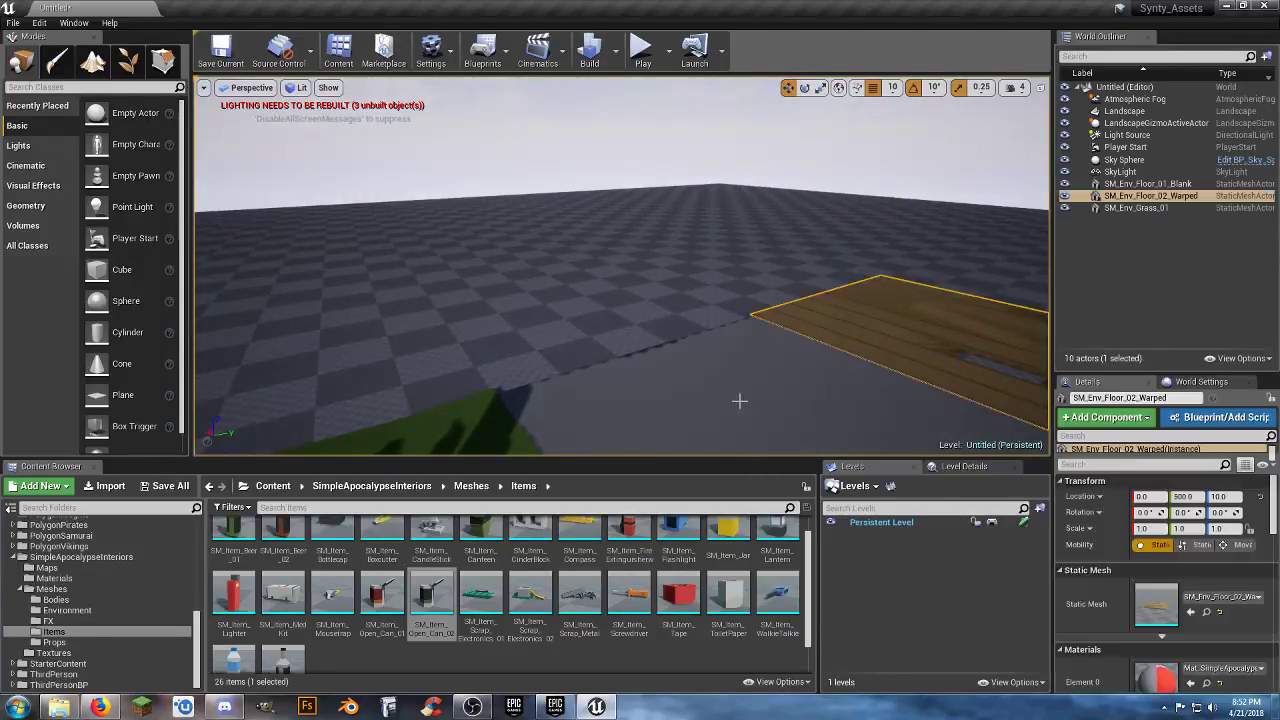
key("Delete")
left_click(734, 403)
key("Delete")
- Place SM_Prop_Cage_Hallway, SM_Prop_Bed_Boys and SM_Prop_Bar_Counter from the SimpleApocalypseInteriors Props folder around the grass tile
mouse_move(694, 337)
right_mouse_down()
mouse_move(694, 360)
mouse_move(689, 337)
right_mouse_up()
key("s")
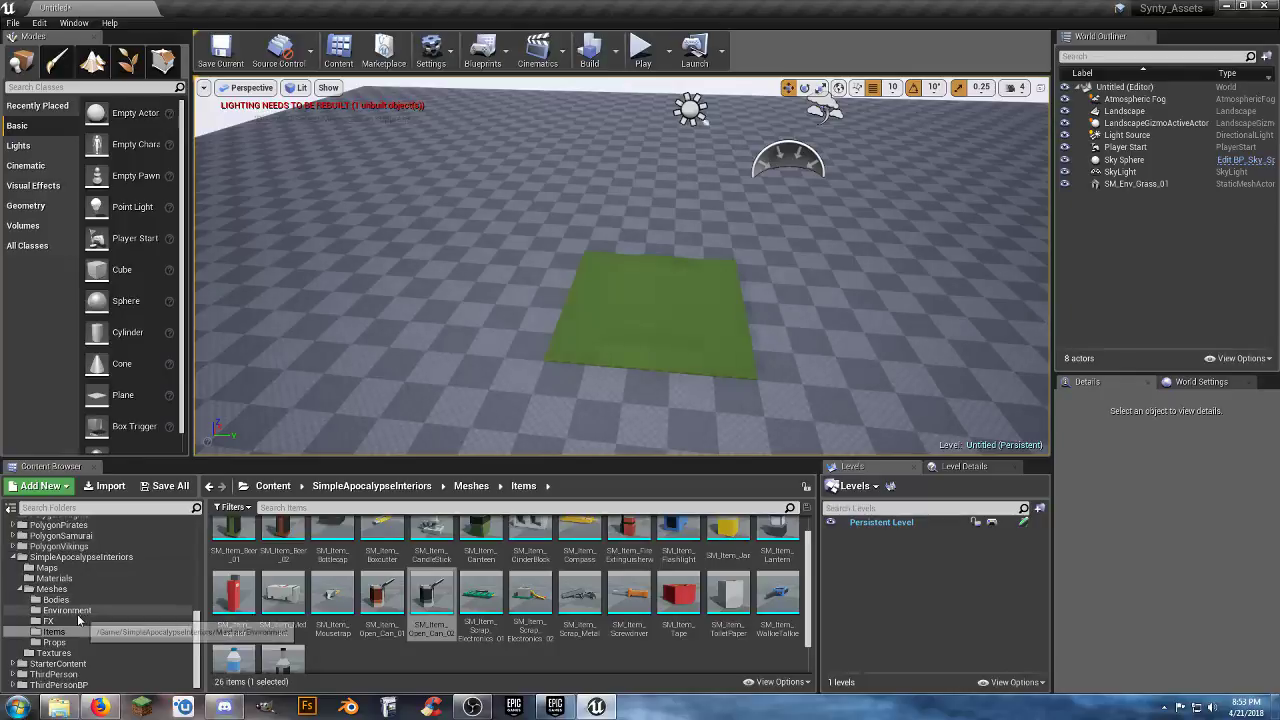
left_click(54, 642)
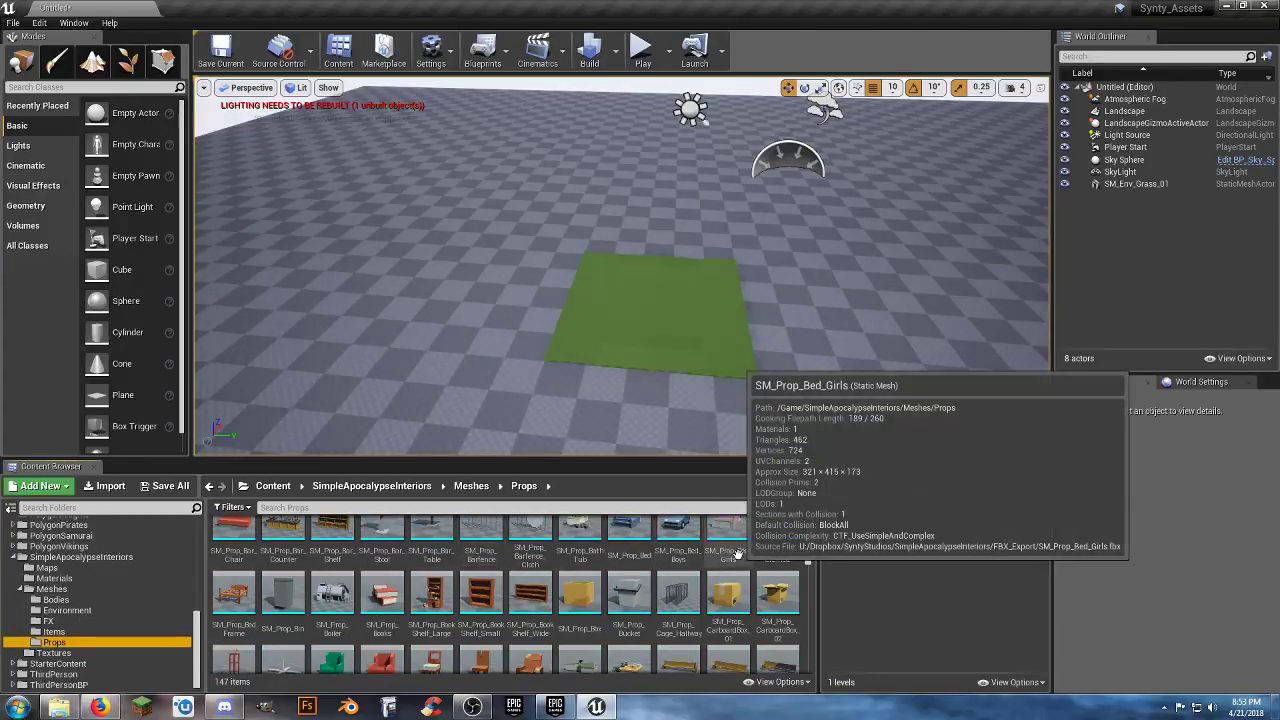
left_click_drag(678, 595, 490, 228)
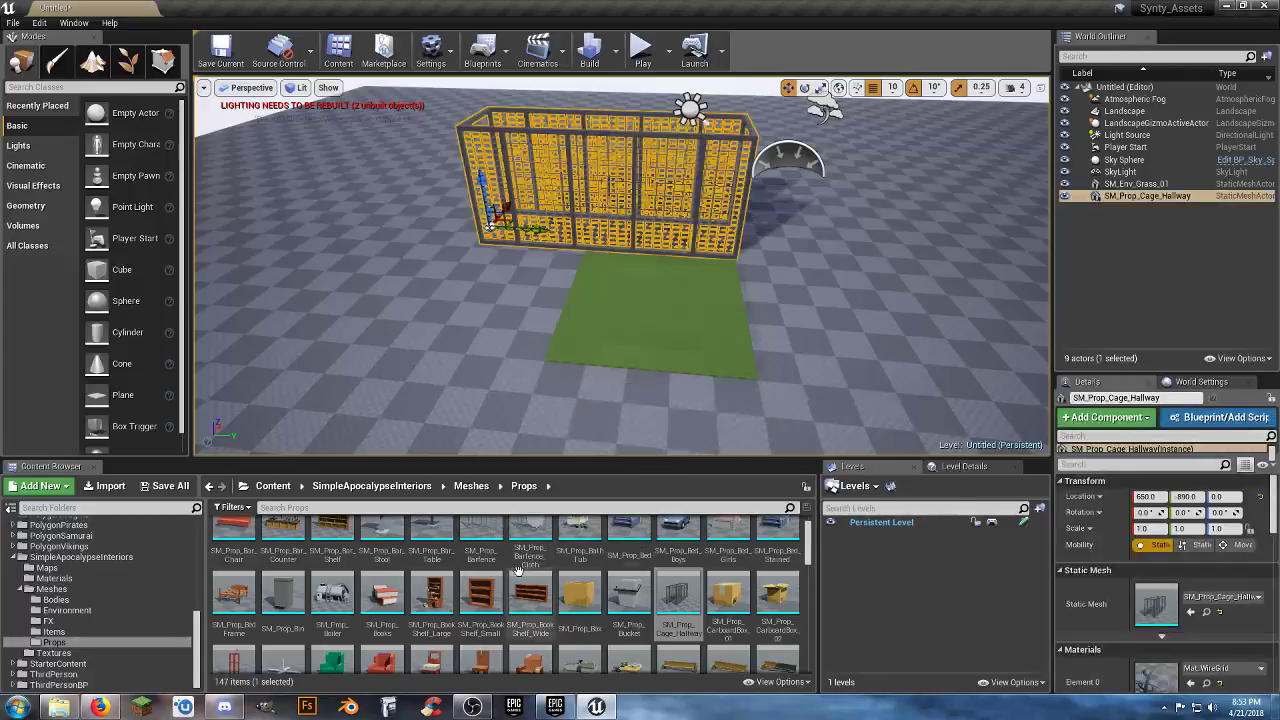
scroll(627, 580, "up", 1)
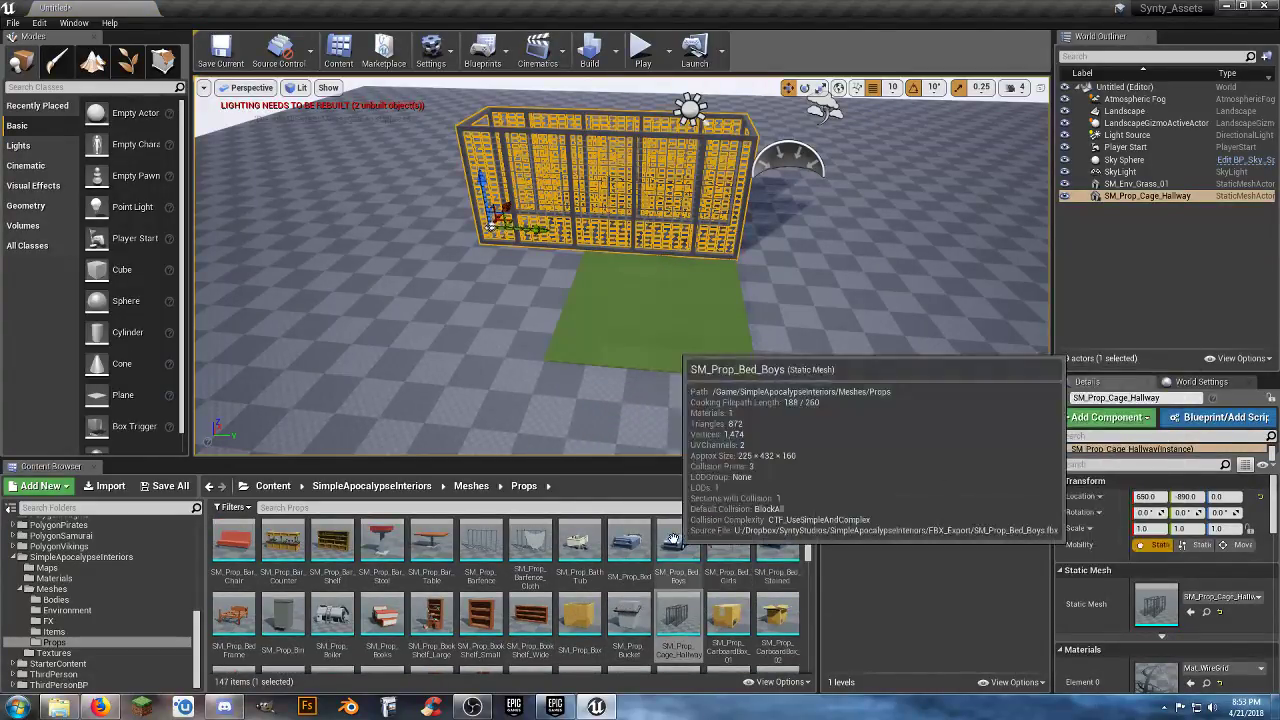
left_click_drag(677, 545, 434, 294)
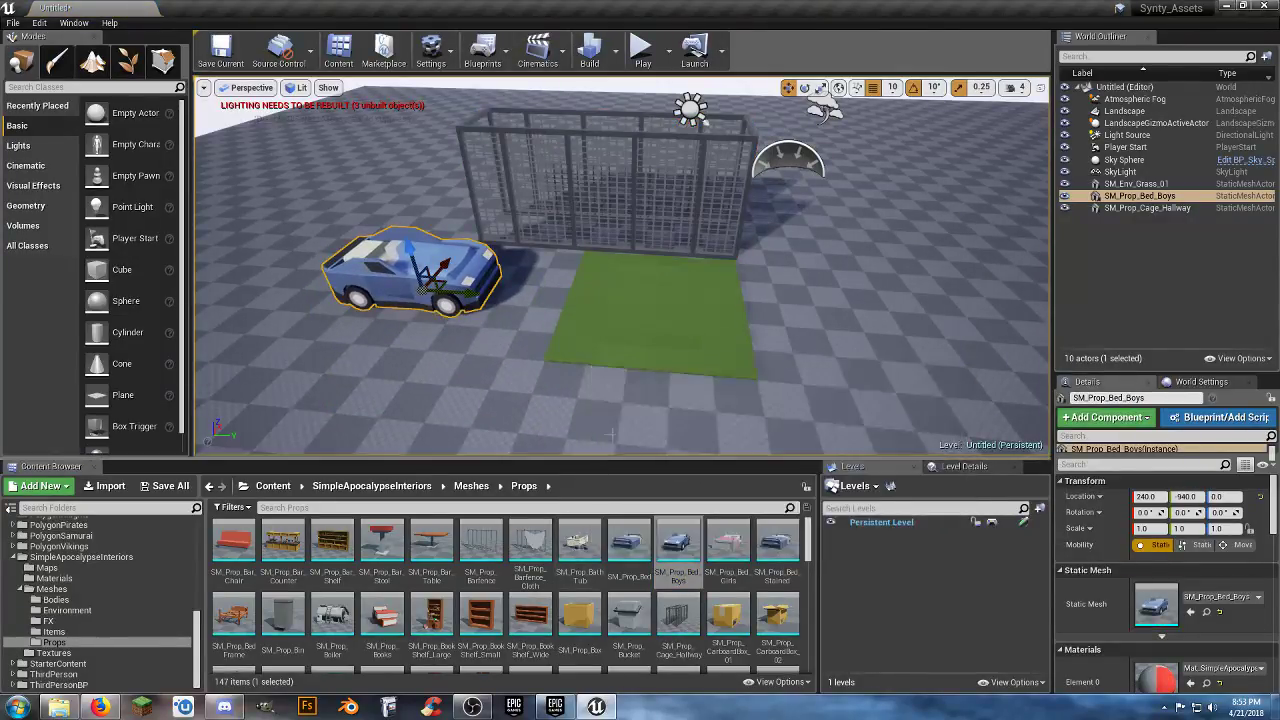
left_click_drag(295, 553, 939, 303)
- Place SM_Prop_CeilingFan from the Props folder beside the blue car bed, at about X -150, Y -1020
key("s")
right_click_drag(939, 303, 939, 338)
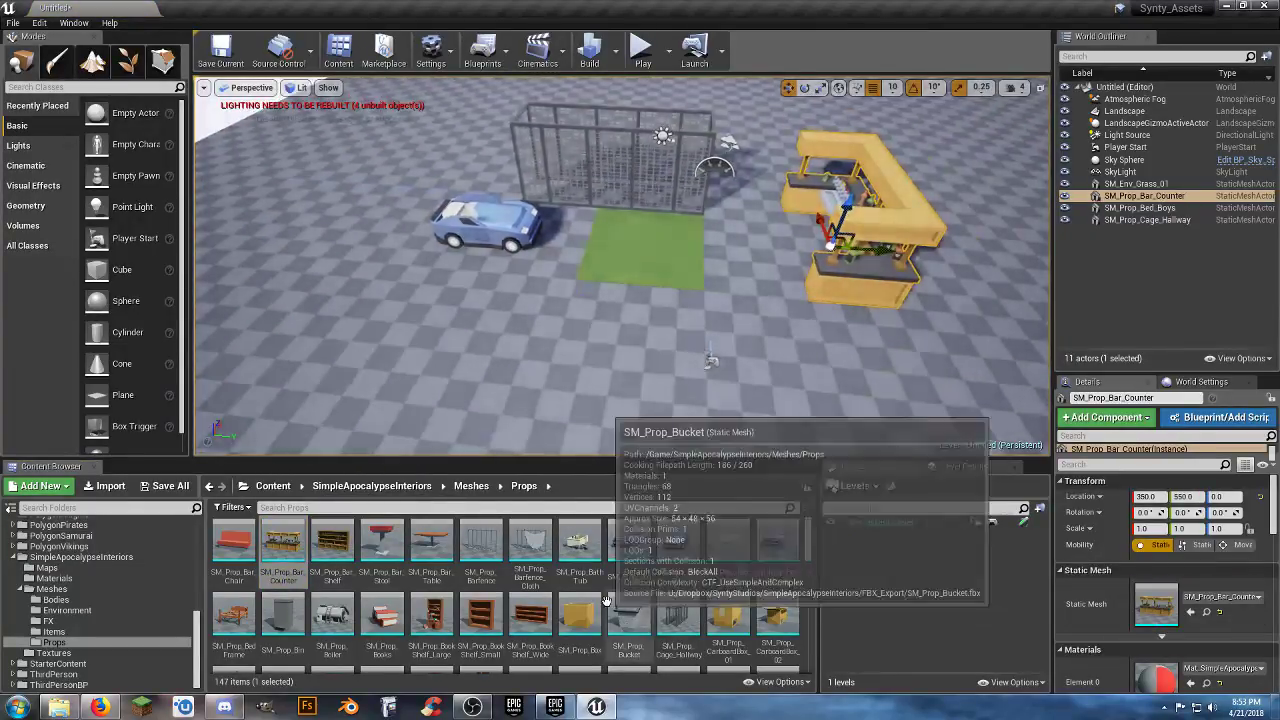
scroll(676, 591, "down", 1)
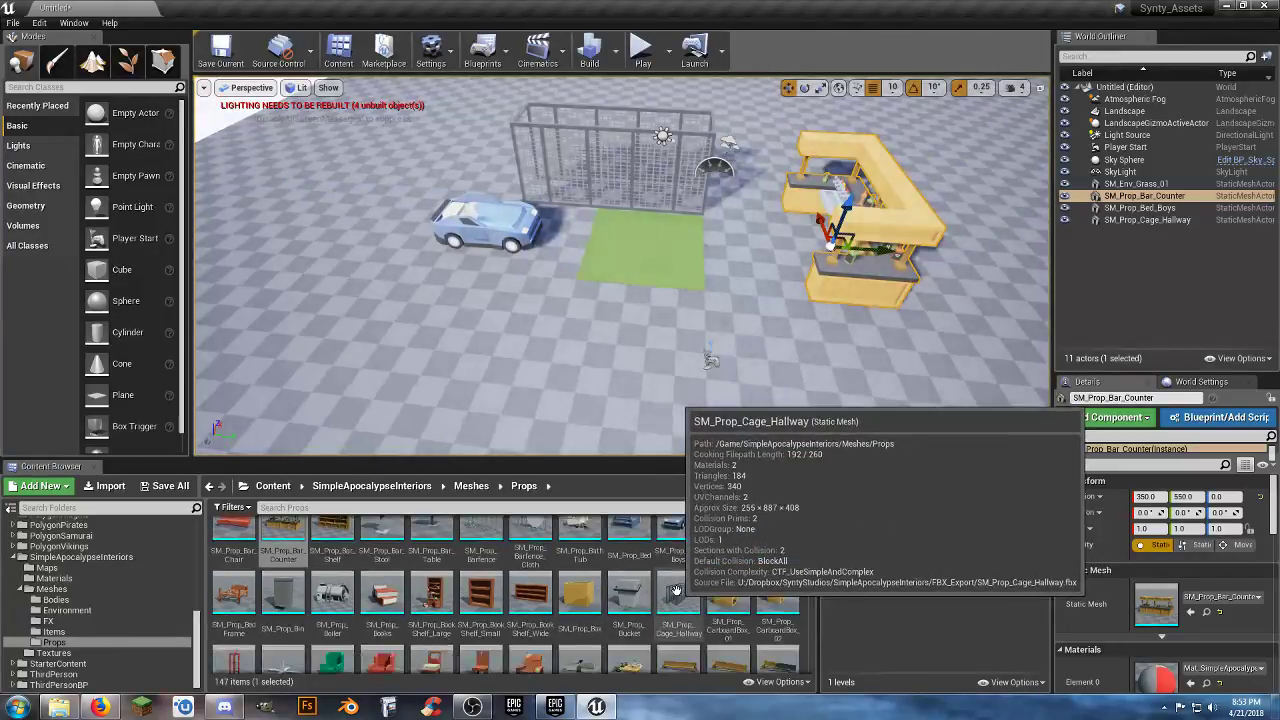
scroll(676, 591, "down", 2)
scroll(676, 591, "down", 2)
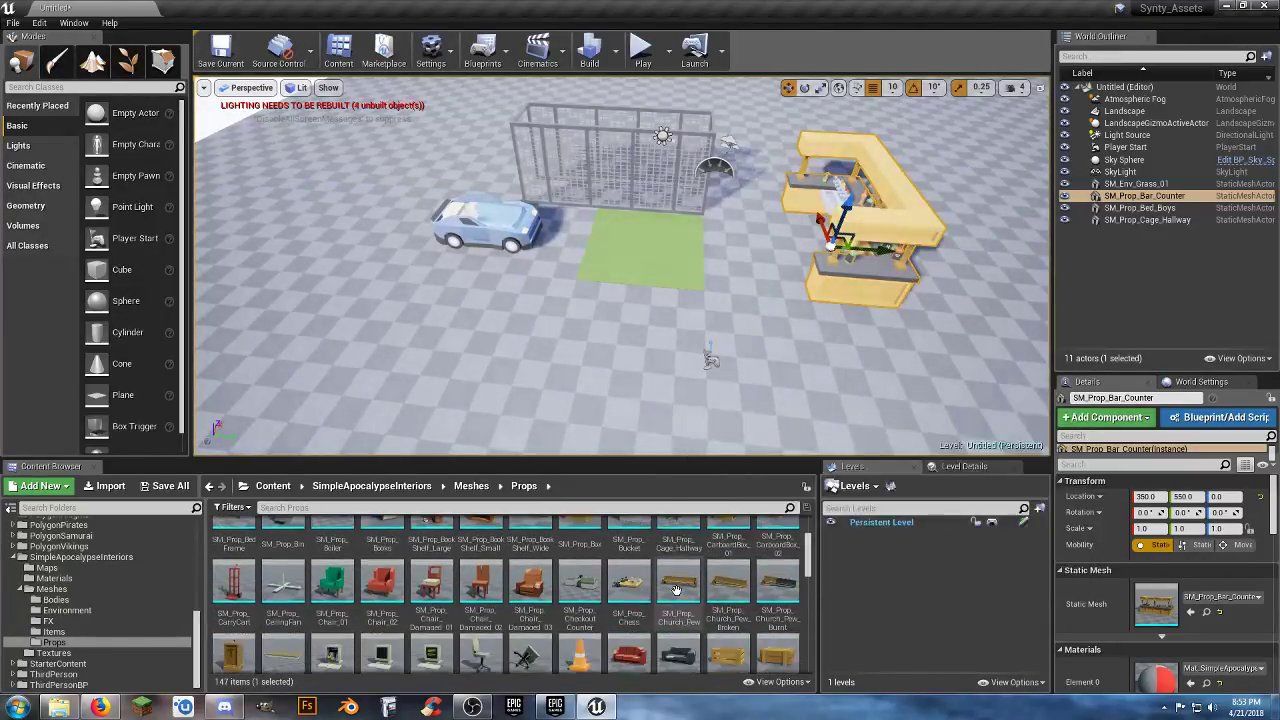
left_click_drag(283, 583, 437, 299)
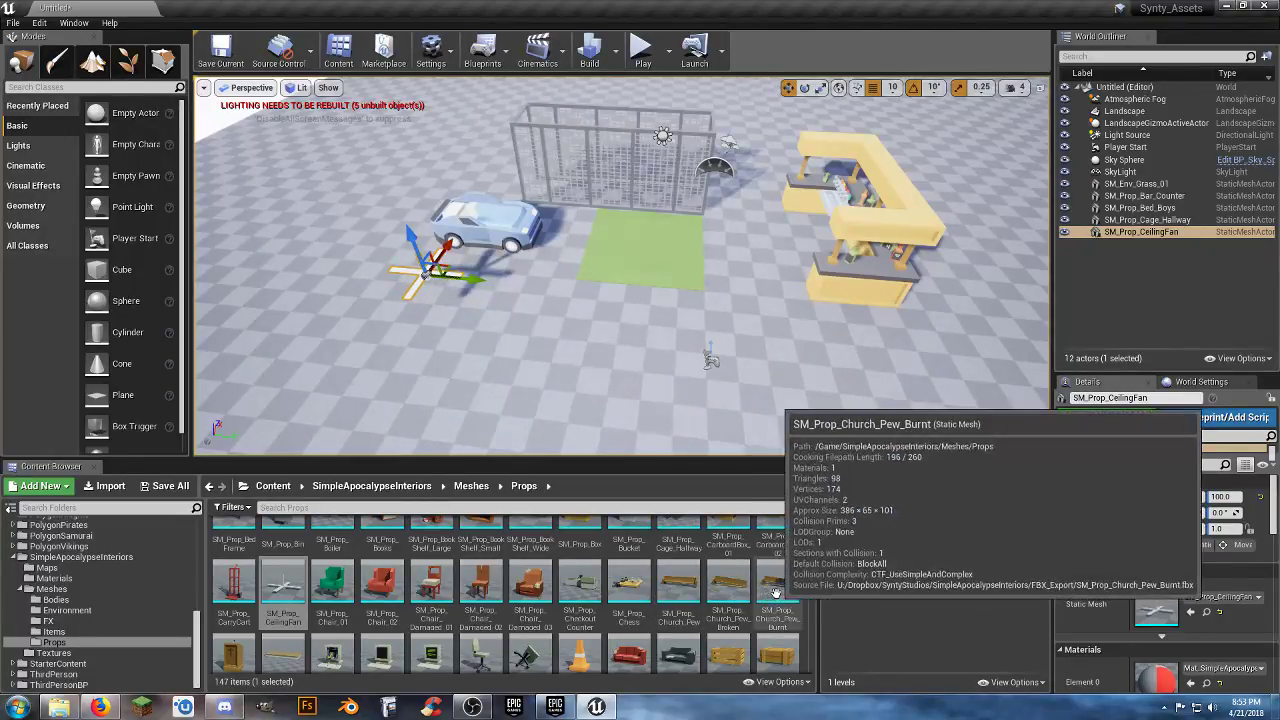
- Place SM_Prop_FishTank at about X -380, Y -1100 and SM_Prop_Guns_Rack_02 at about X -130, Y -1460 near the ceiling fan
scroll(776, 593, "down", 2)
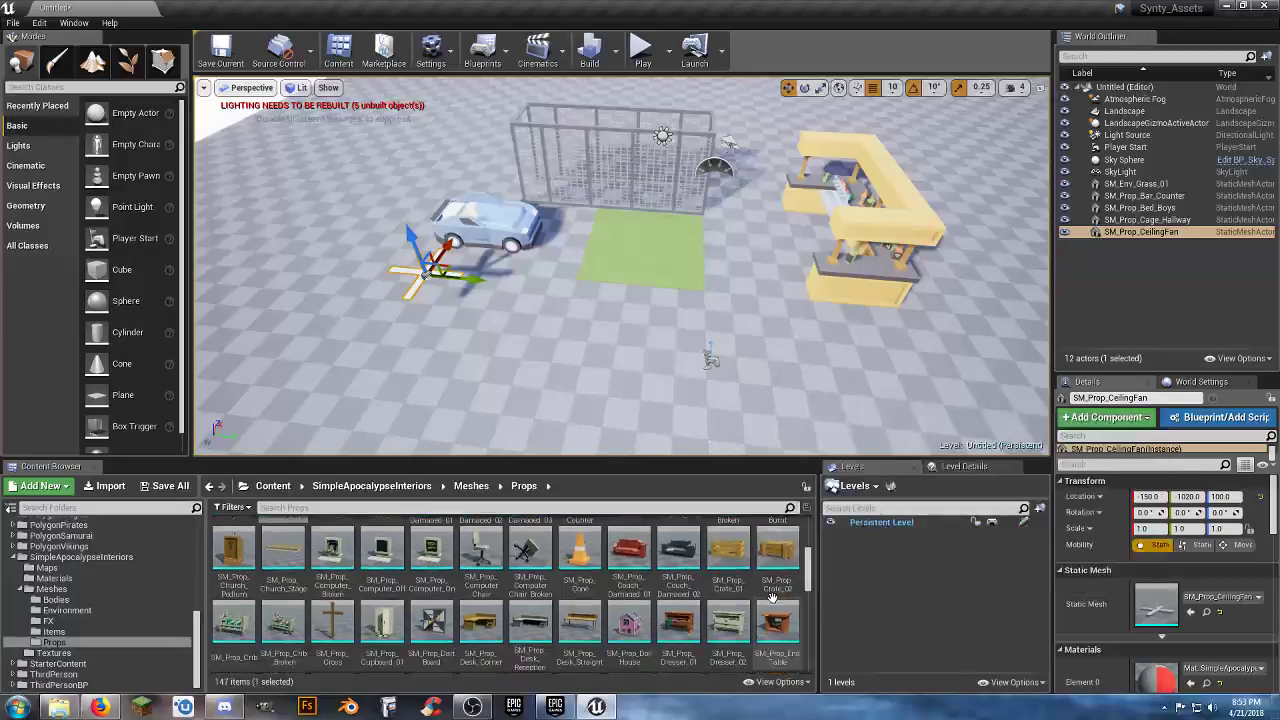
scroll(772, 597, "down", 2)
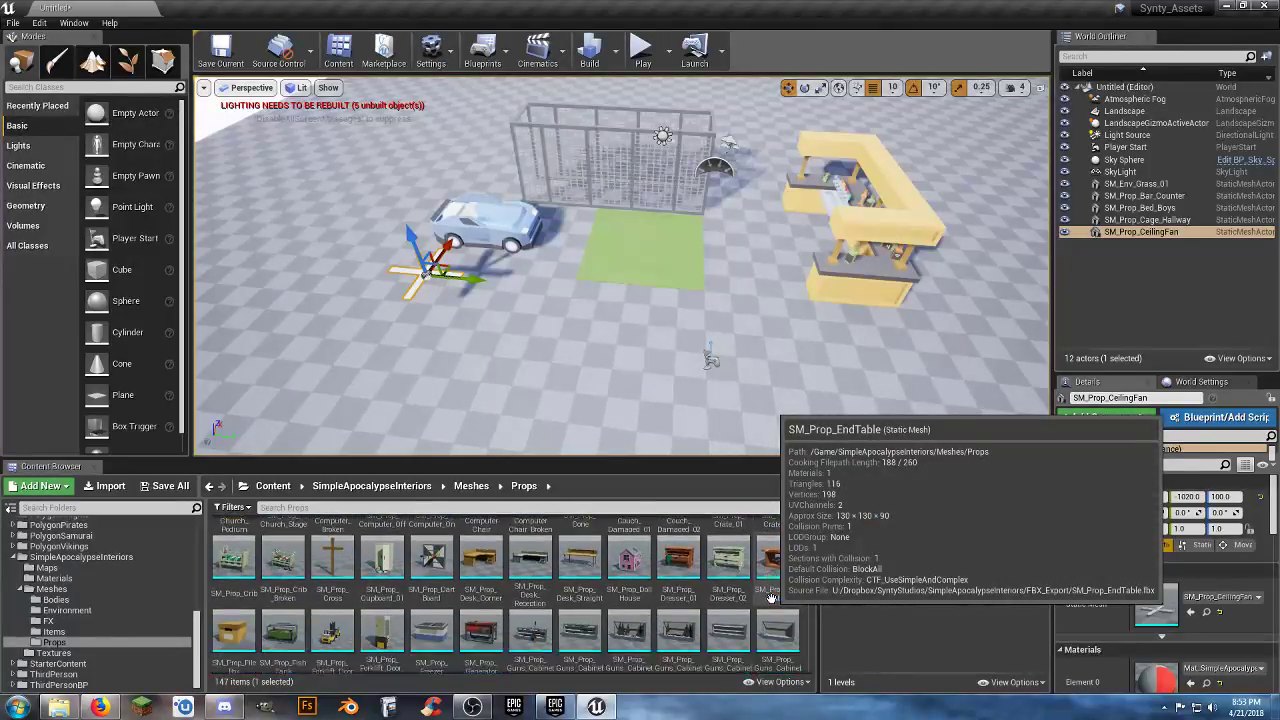
scroll(772, 597, "down", 3)
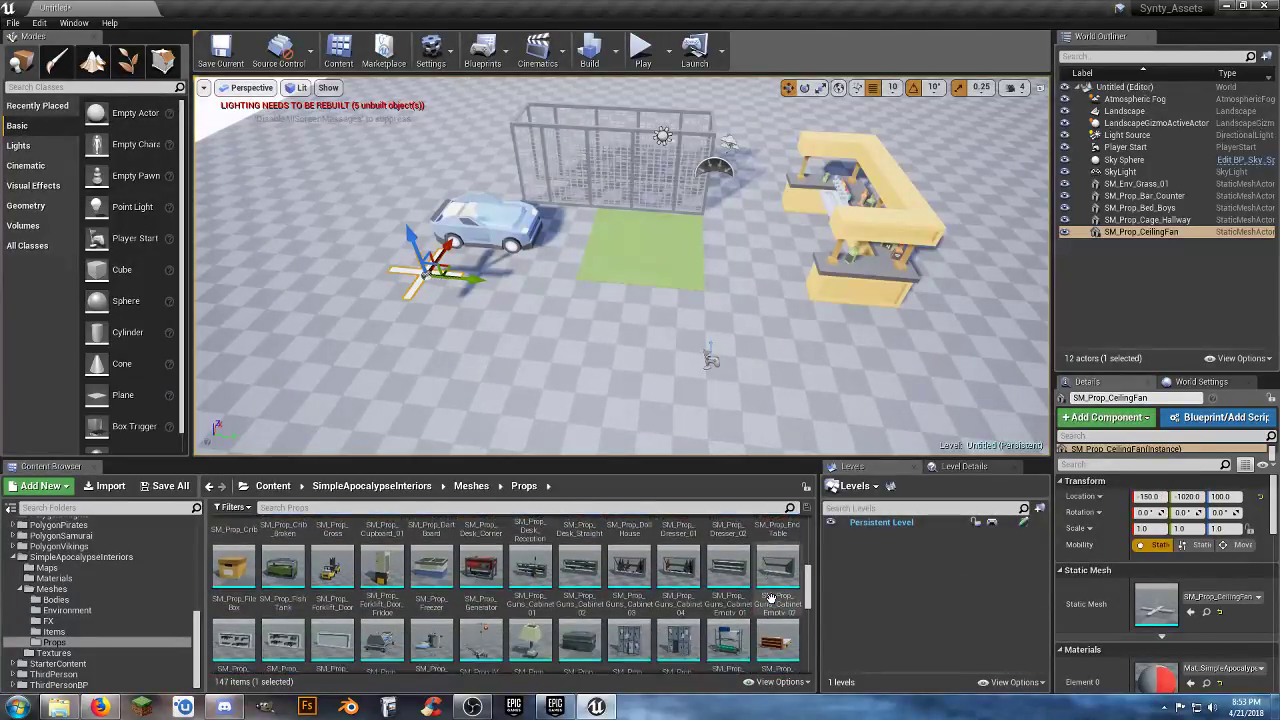
left_click_drag(283, 565, 381, 336)
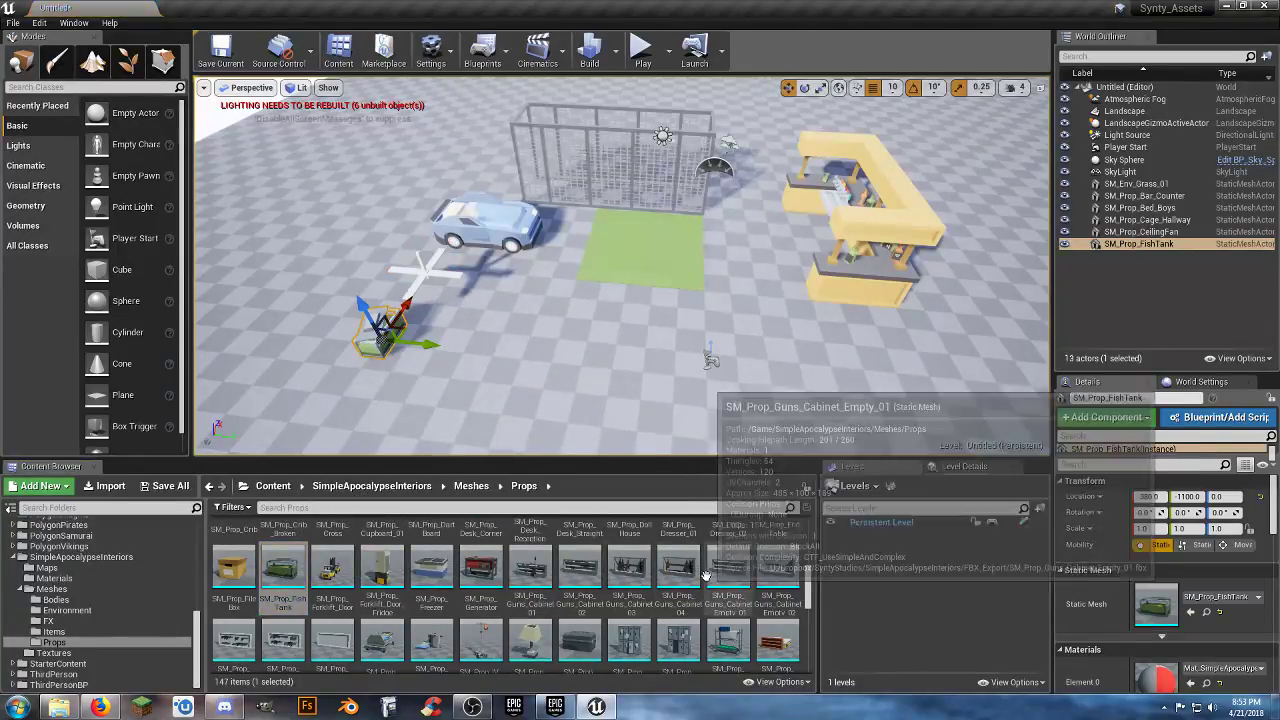
scroll(790, 588, "down", 1)
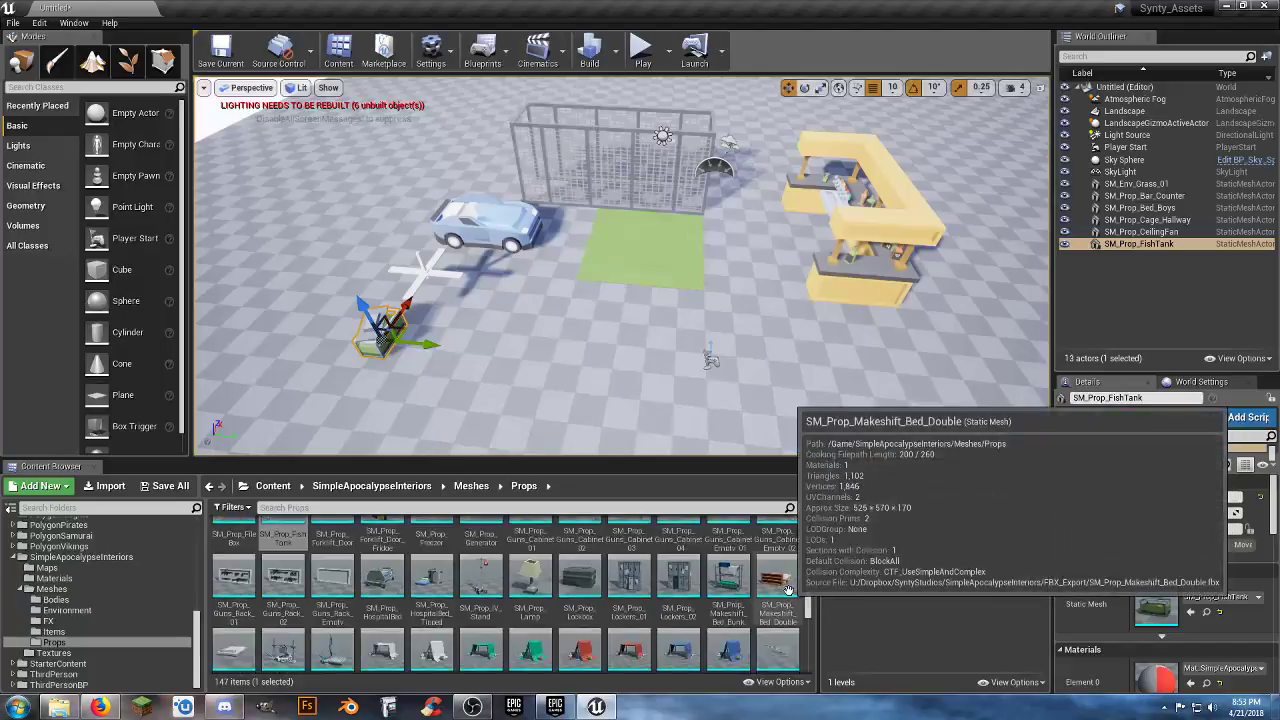
scroll(788, 590, "down", 1)
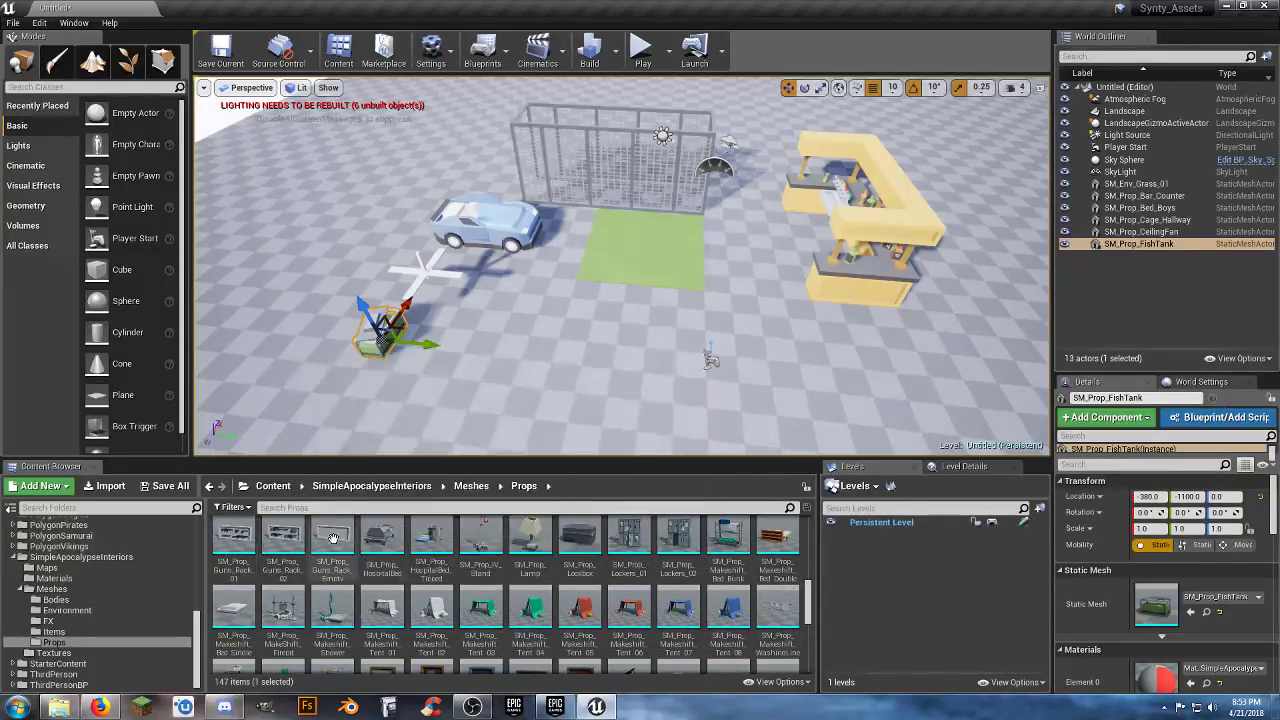
left_click_drag(282, 537, 335, 268)
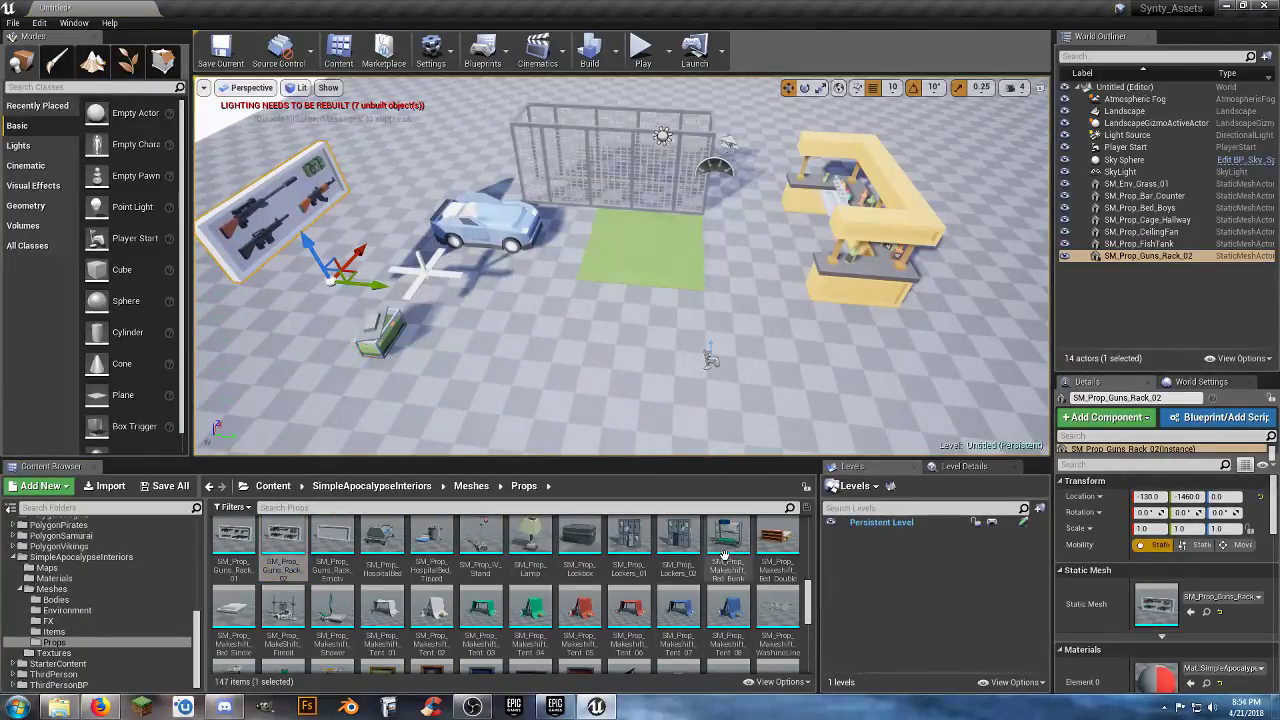
- Place SM_Prop_Piano from the Props folder near the bar counter, at about X -420, Y 570
scroll(730, 556, "down", 3)
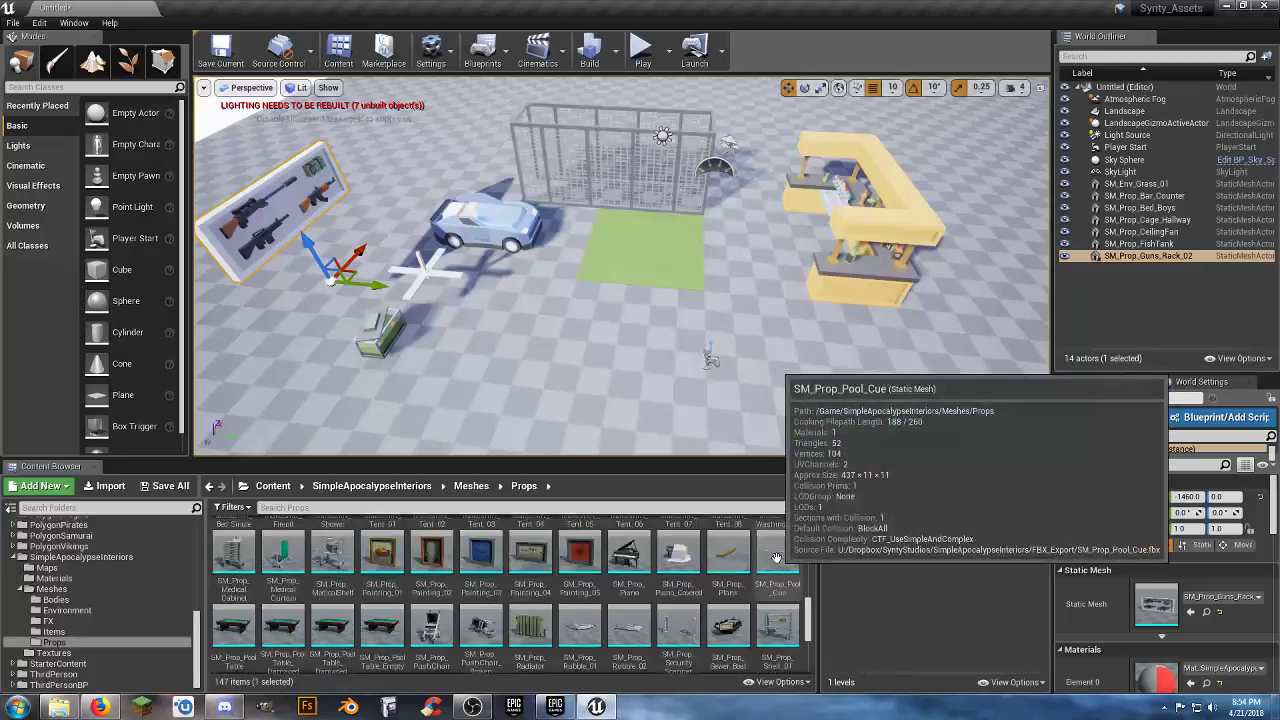
left_click_drag(629, 555, 900, 403)
right_click_drag(762, 379, 776, 420)
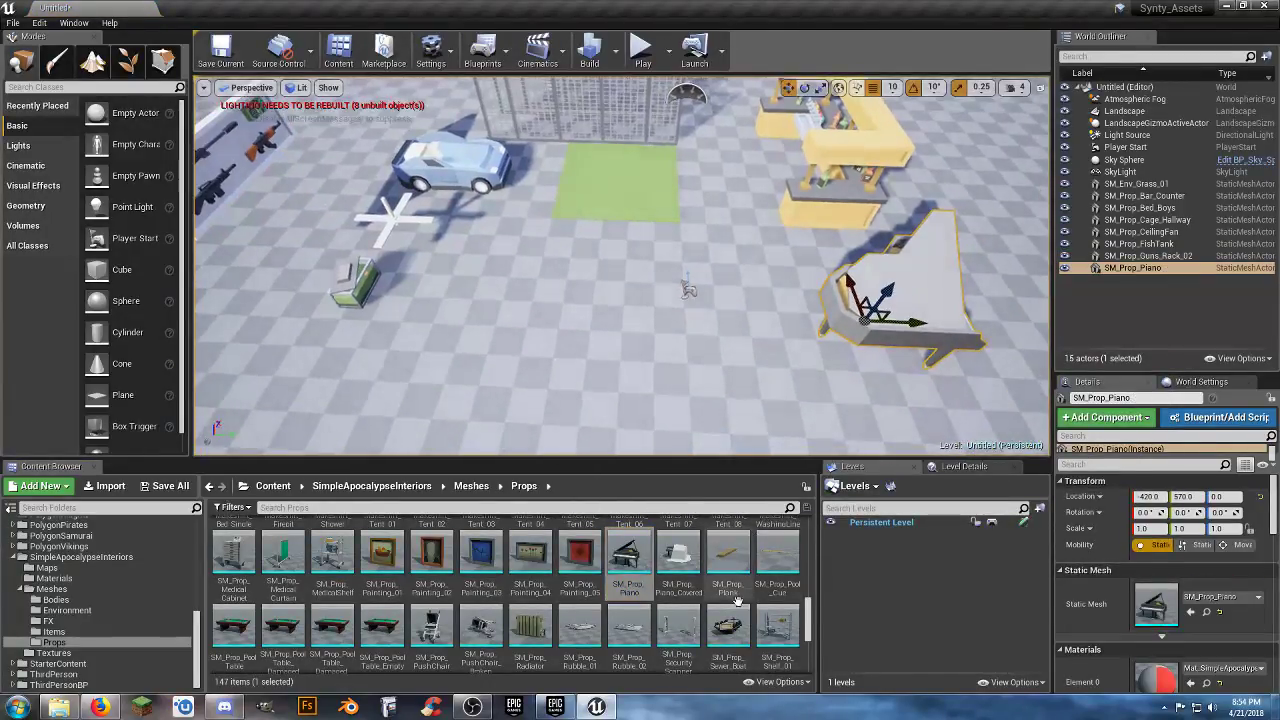
- Place SM_Prop_Sewer_Boat near the fish tank at about X -680, Y -1300 and raise it to Z 90
left_click_drag(729, 618, 276, 368)
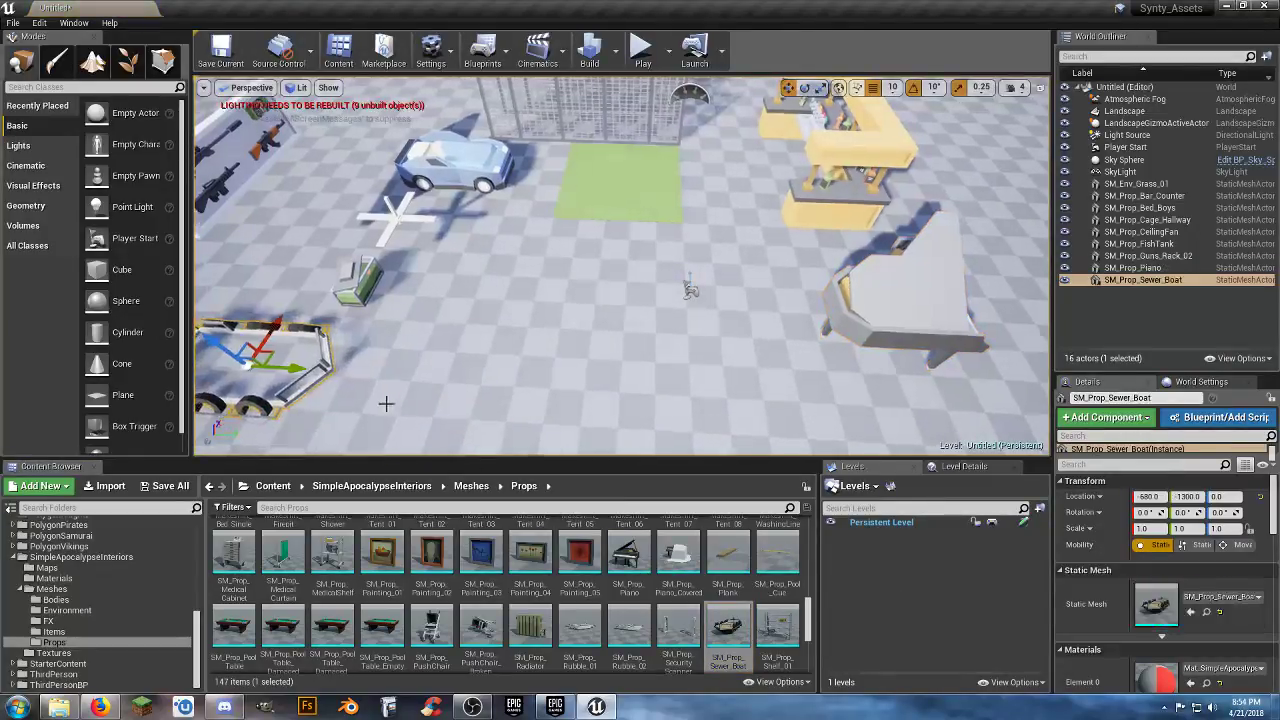
right_click_drag(386, 404, 318, 402)
left_click_drag(378, 282, 379, 260)
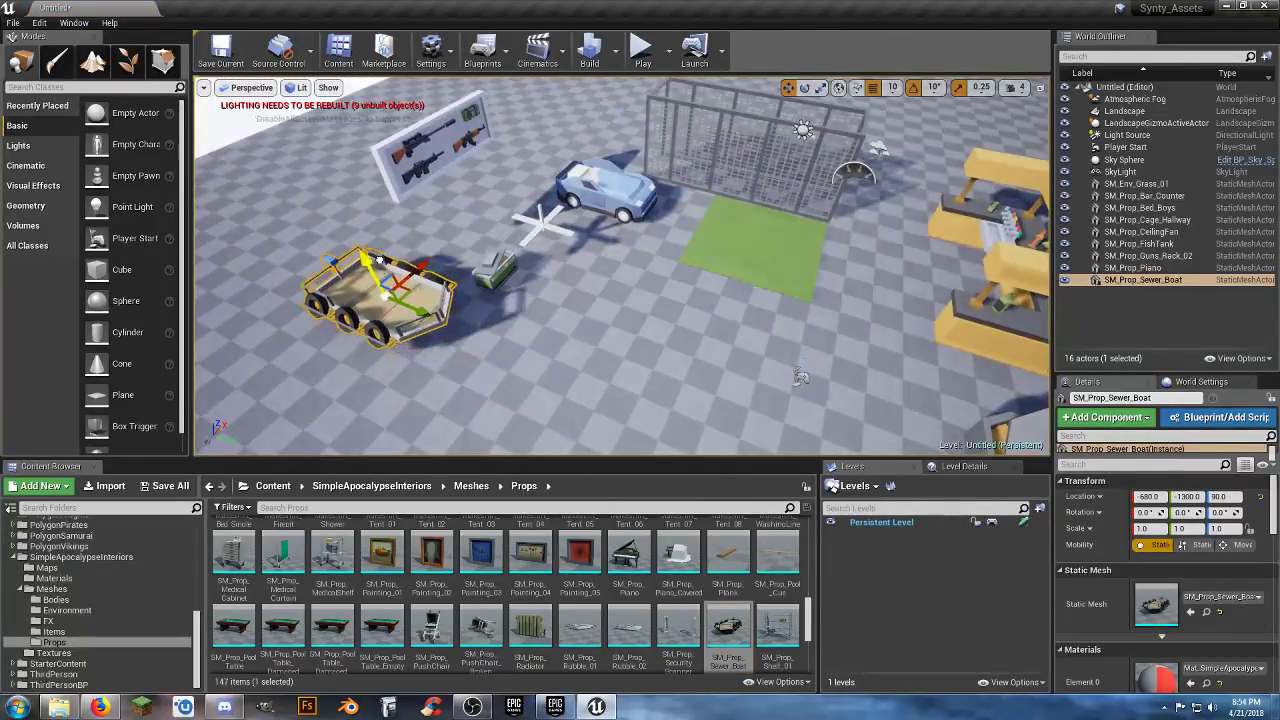
- Place SM_Prop_Toilet from the Props folder on the open floor at about X -360, Y -600
scroll(733, 585, "down", 2)
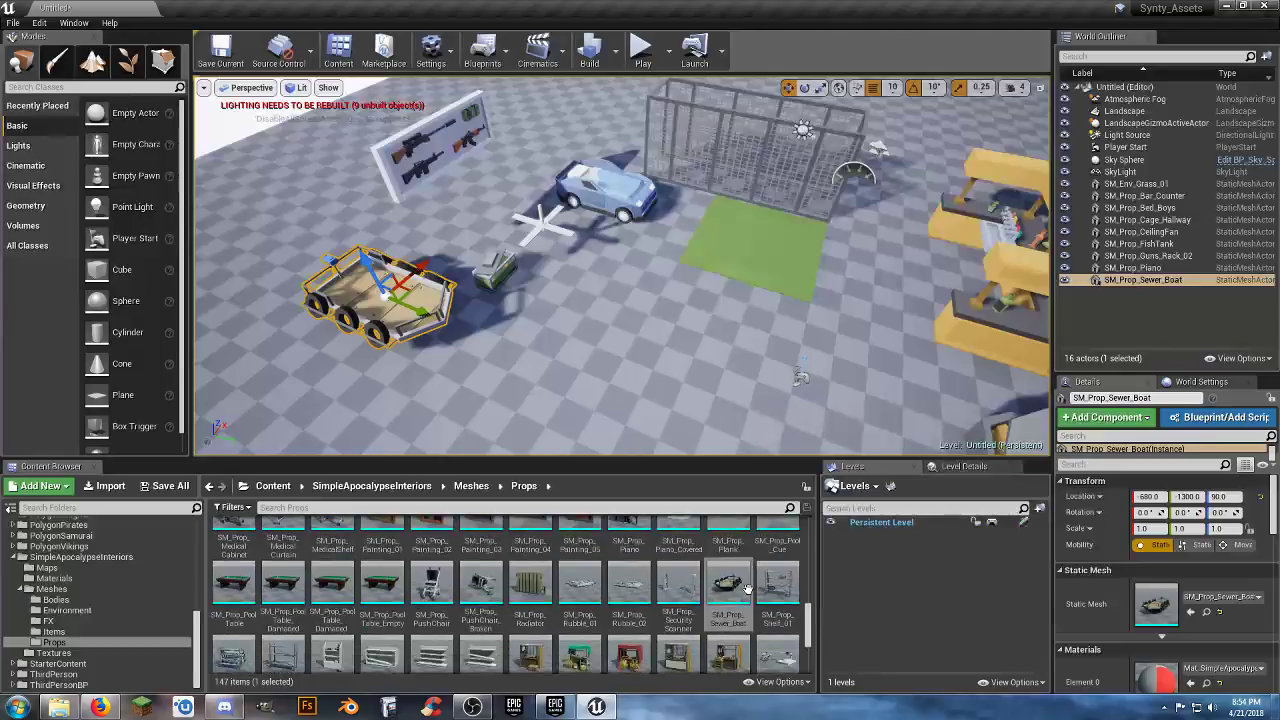
scroll(747, 589, "down", 1)
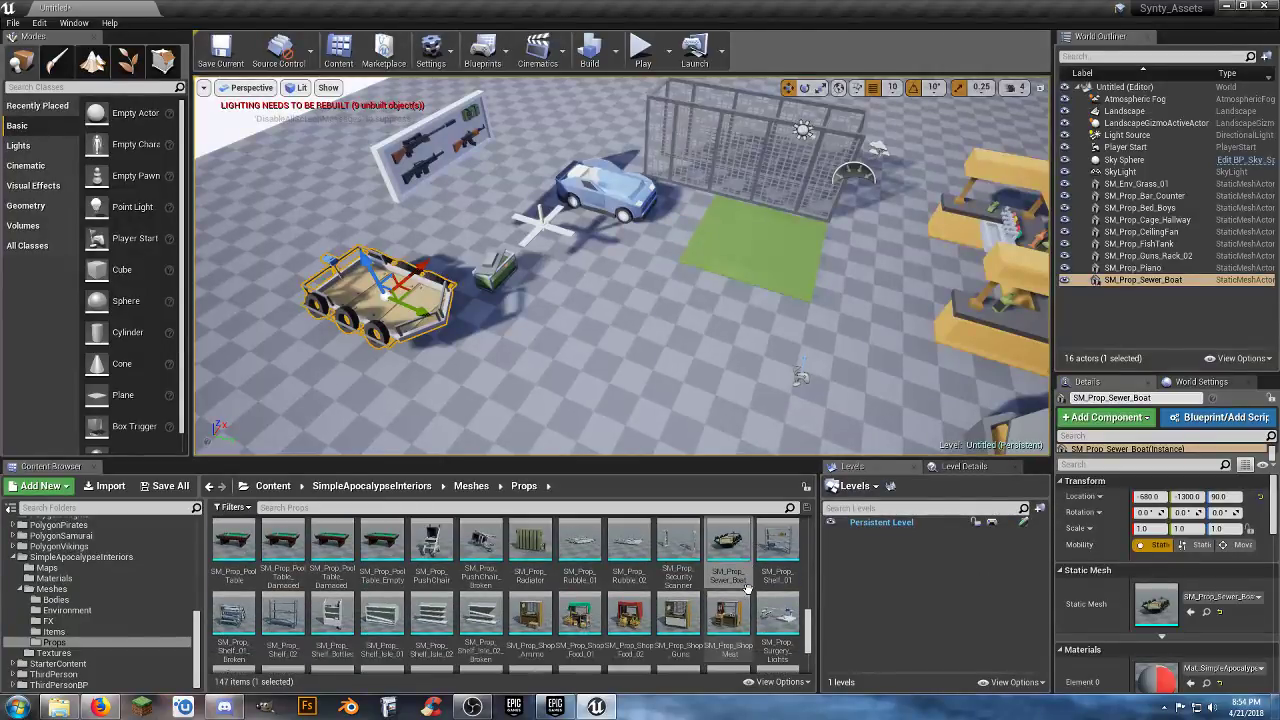
scroll(747, 589, "down", 2)
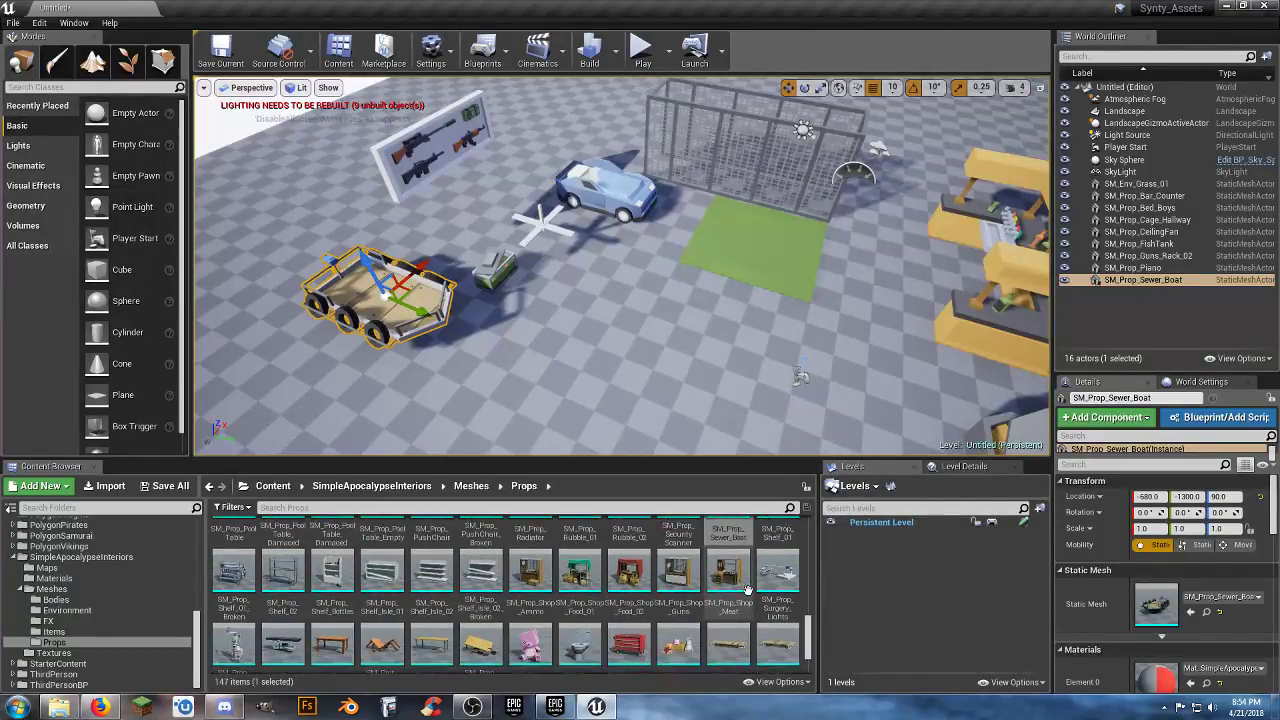
scroll(761, 623, "down", 3)
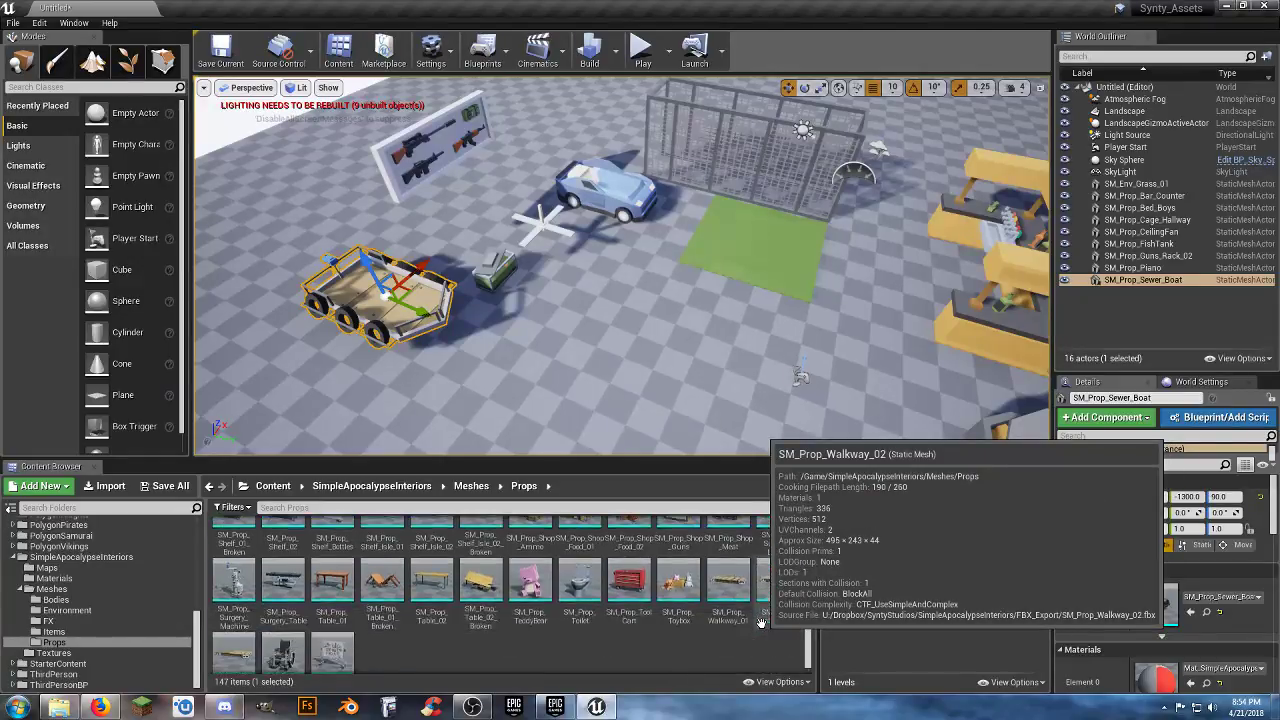
scroll(761, 623, "down", 2)
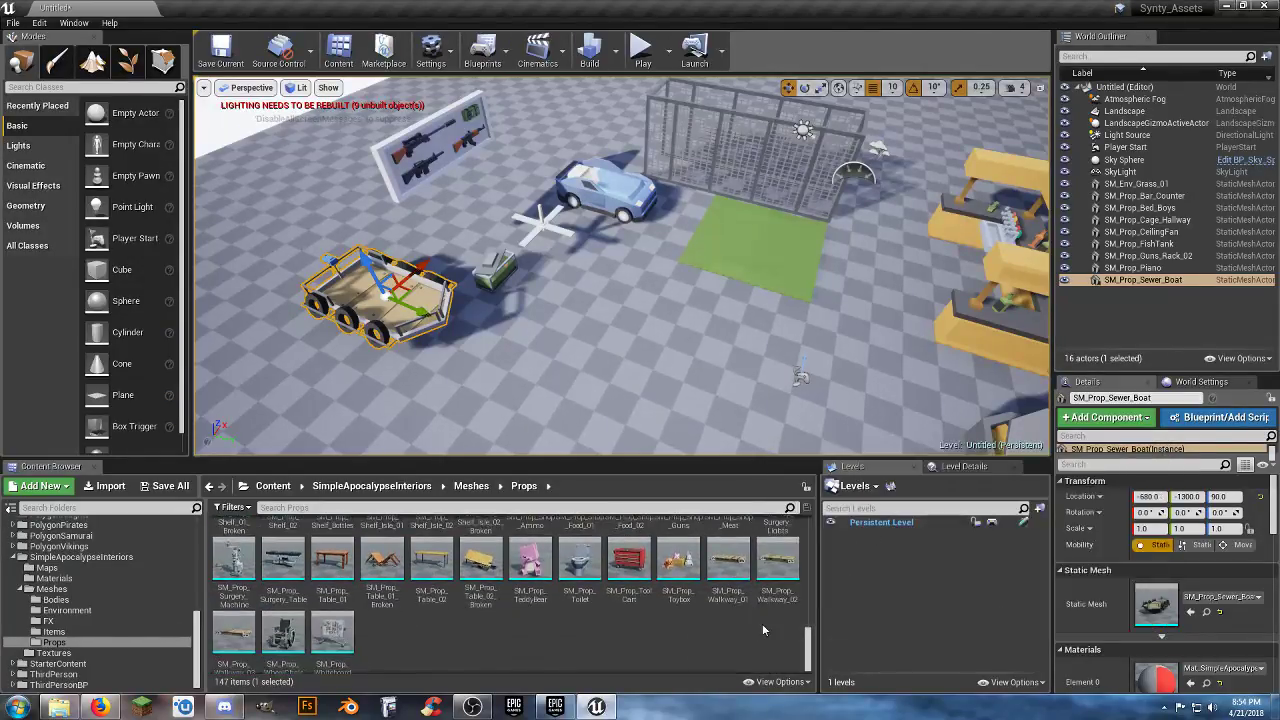
left_click_drag(596, 566, 618, 335)
right_click_drag(690, 410, 806, 454)
right_click_drag(715, 549, 715, 592)
- Place SM_Prop_Shop_Meat from the Props folder on the floor in front of the piano
scroll(716, 591, "up", 1)
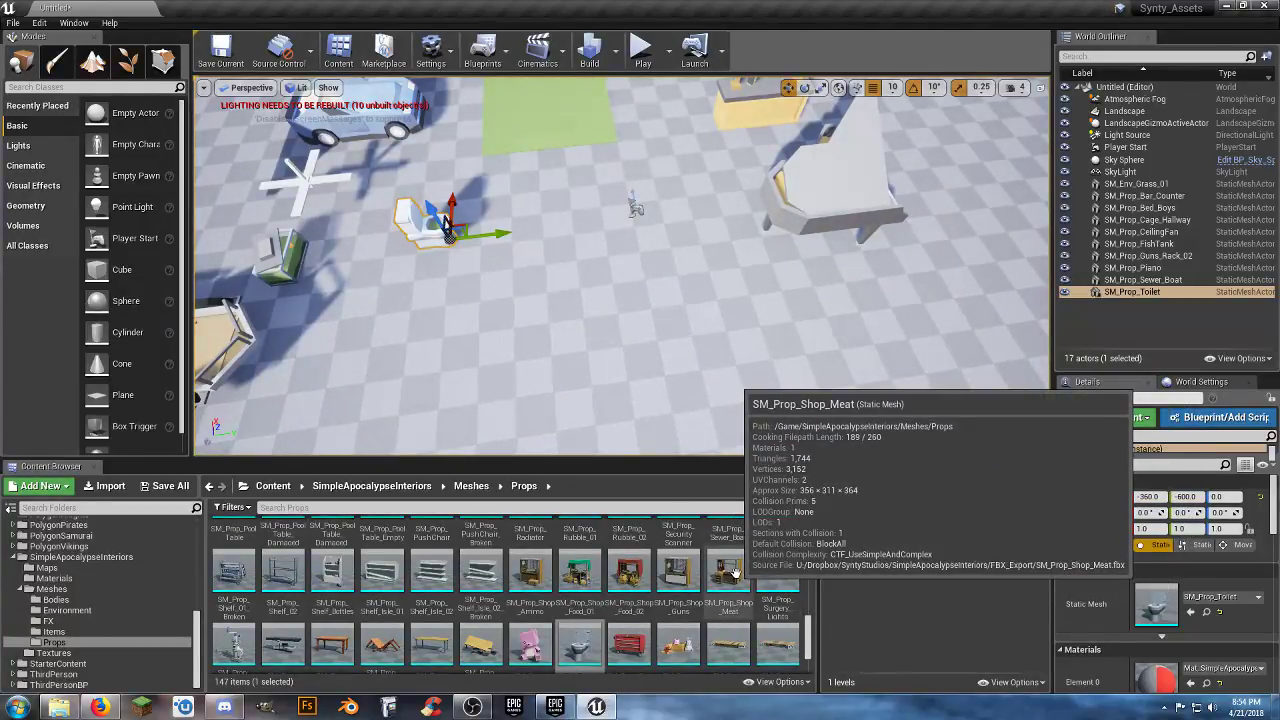
left_click_drag(733, 572, 799, 414)
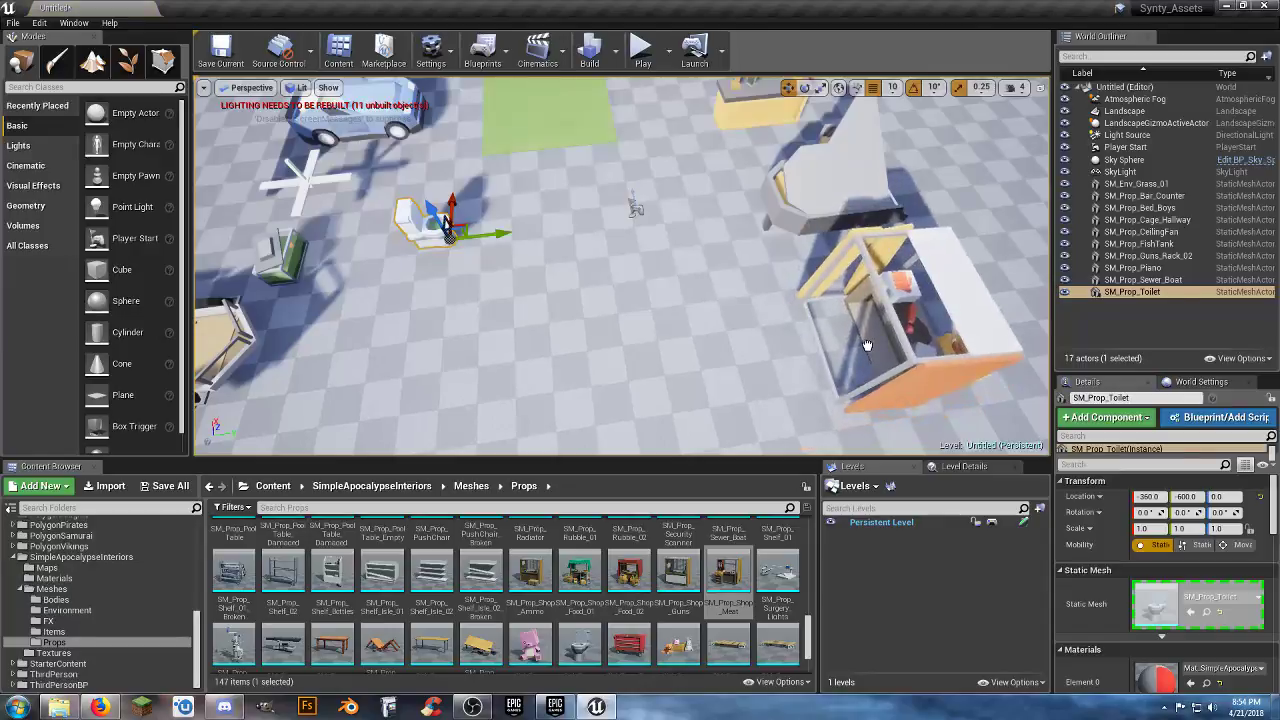
left_click_drag(866, 345, 866, 345)
- Play the level and run the skeleton around the meat shop and bar counter, jumping inside the stall to compare their scale
left_click(641, 52)
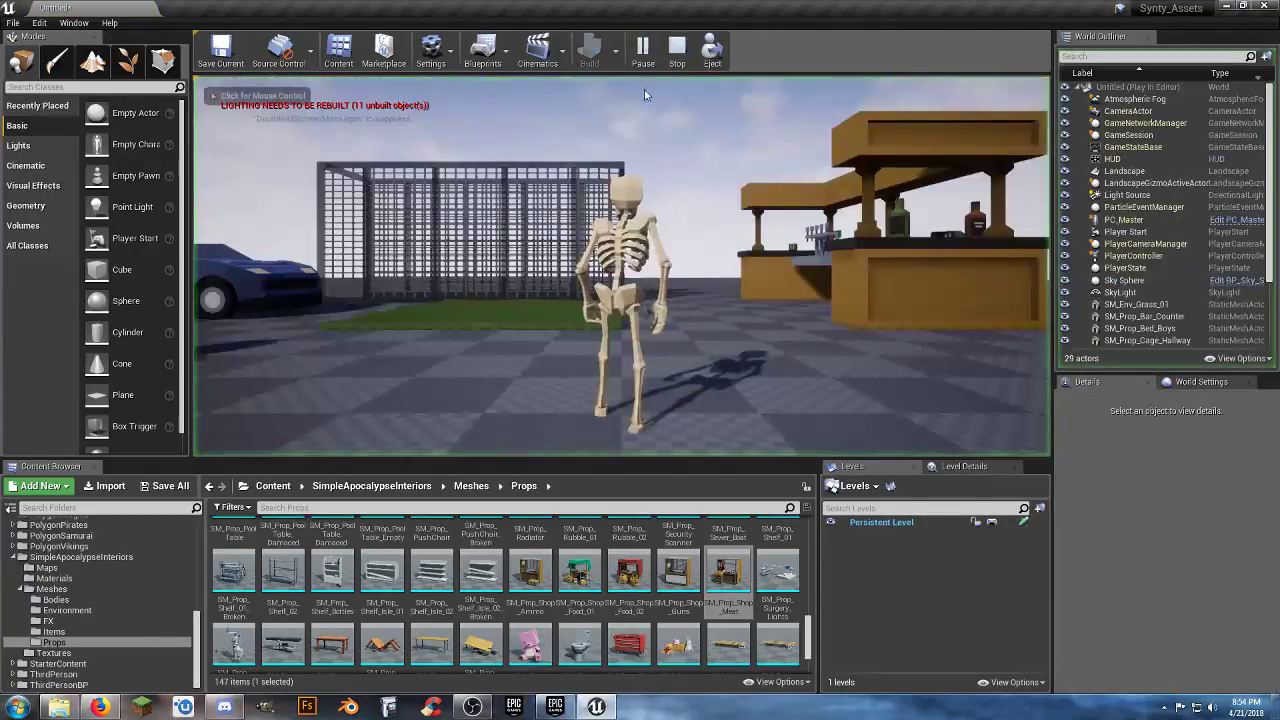
key("w")
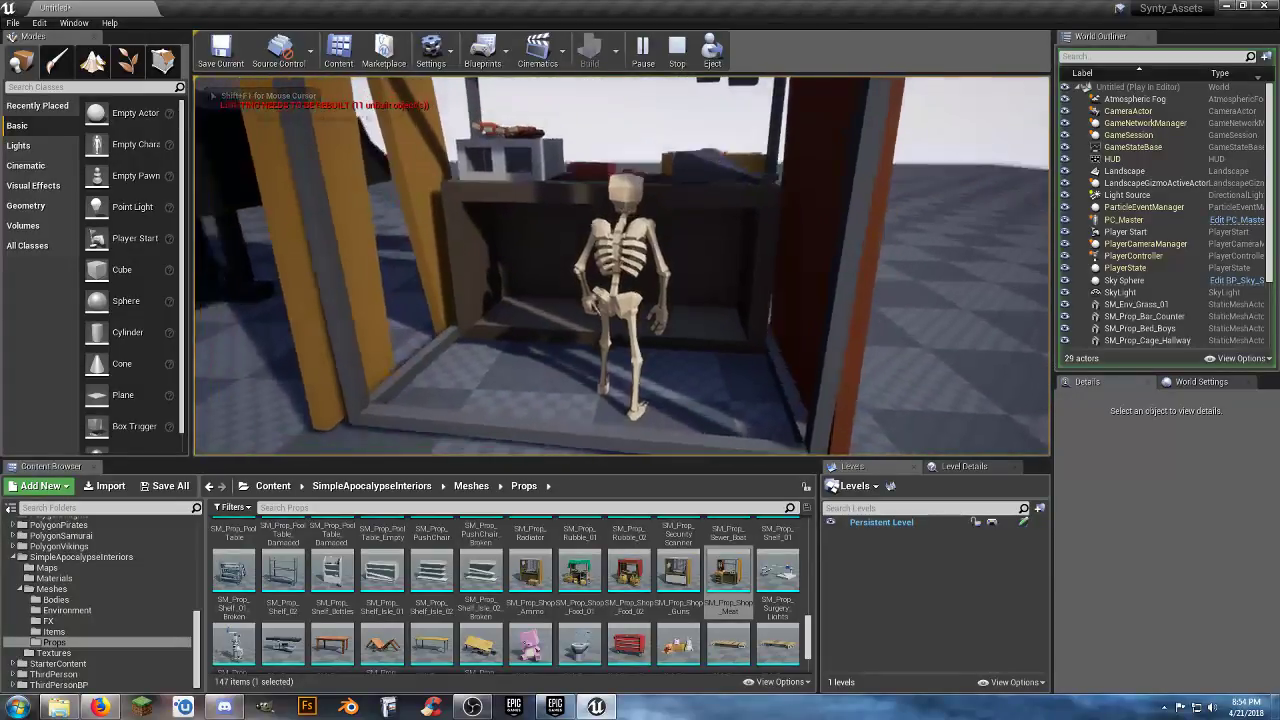
key("space")
key("space")
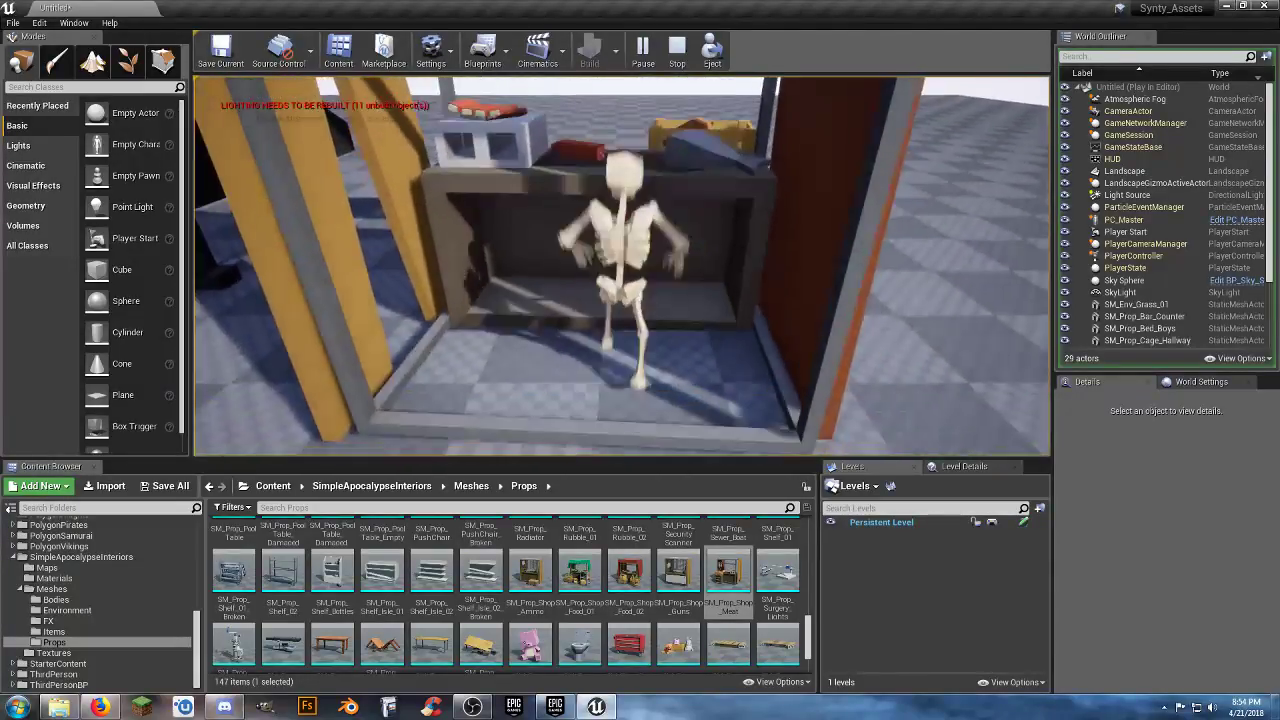
key("space")
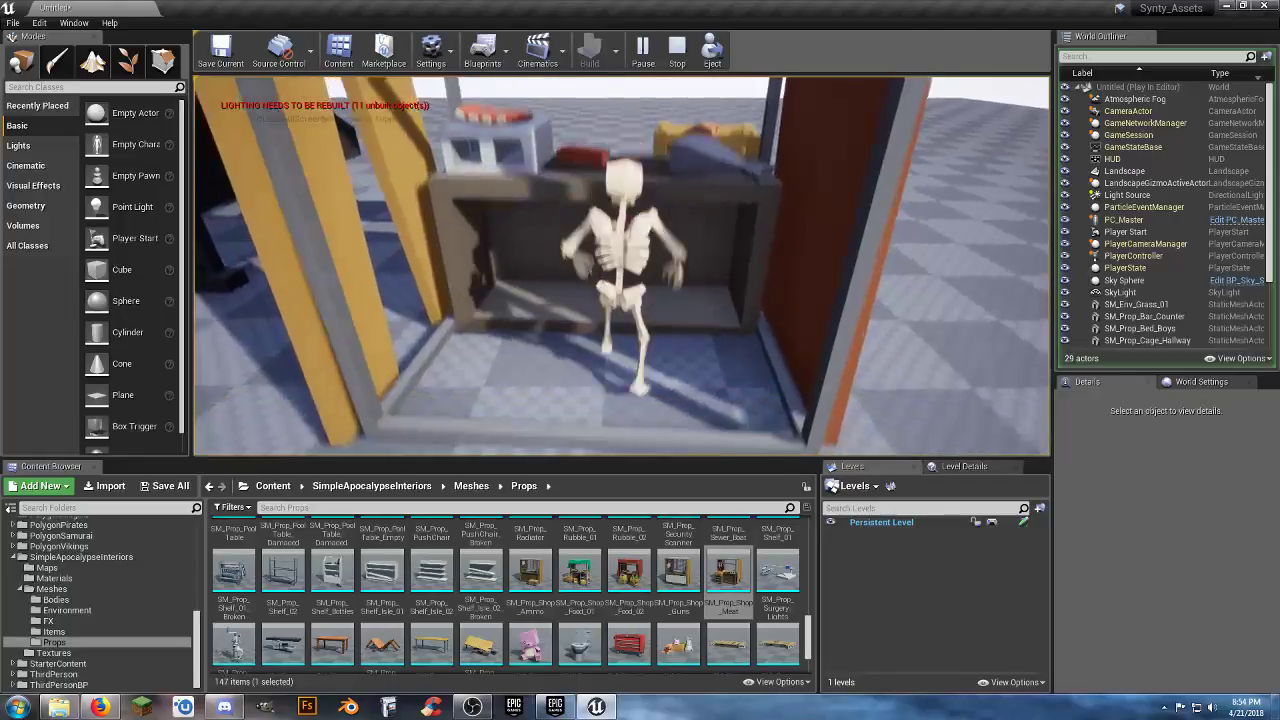
key("space")
key("d")
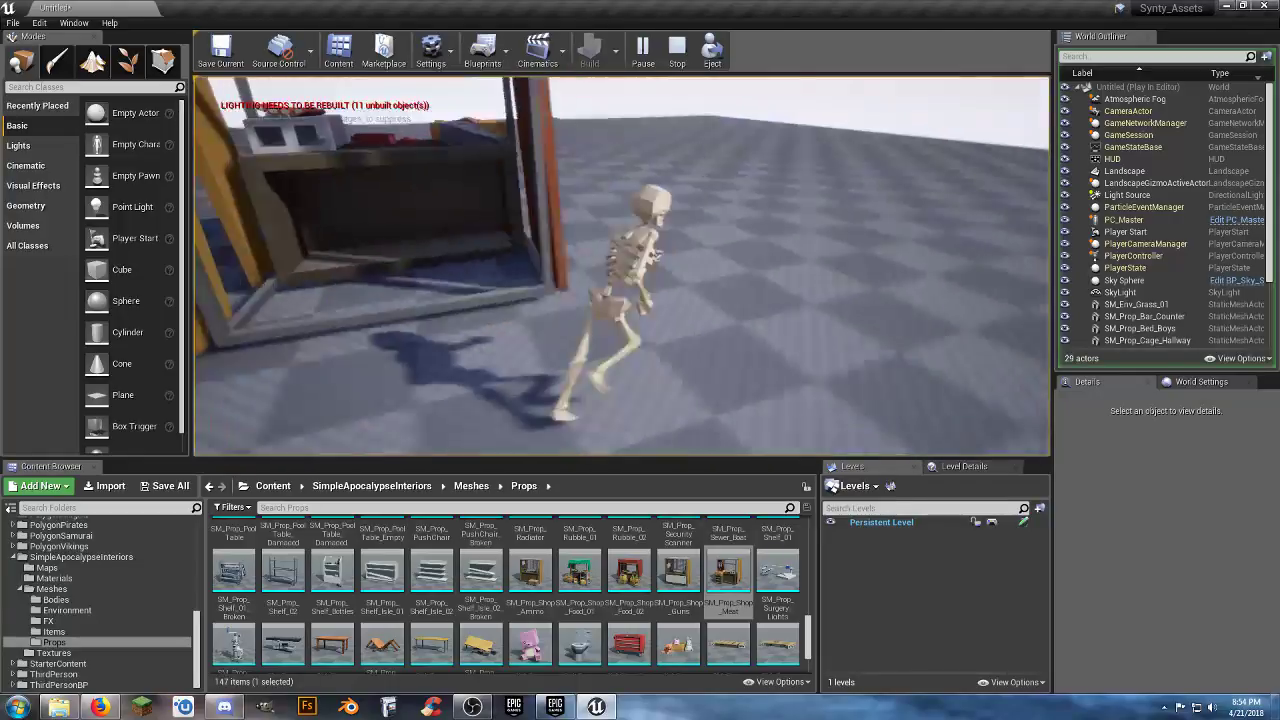
key("w")
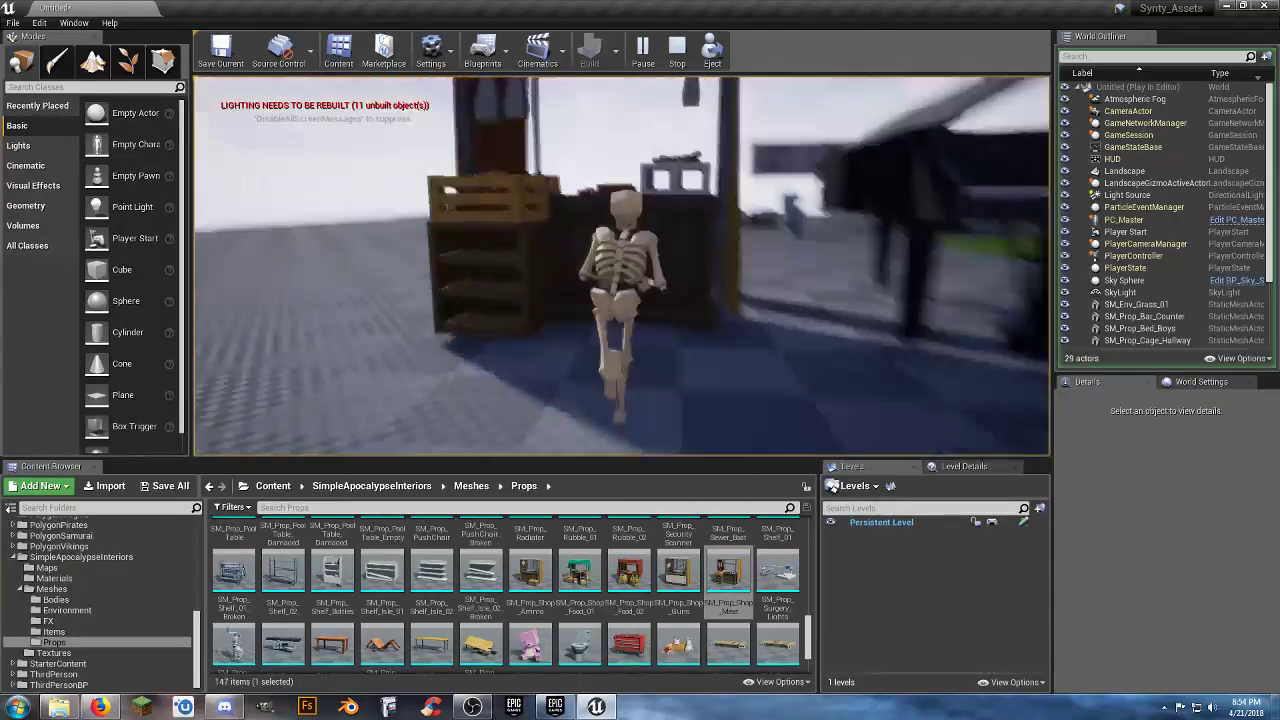
key("s")
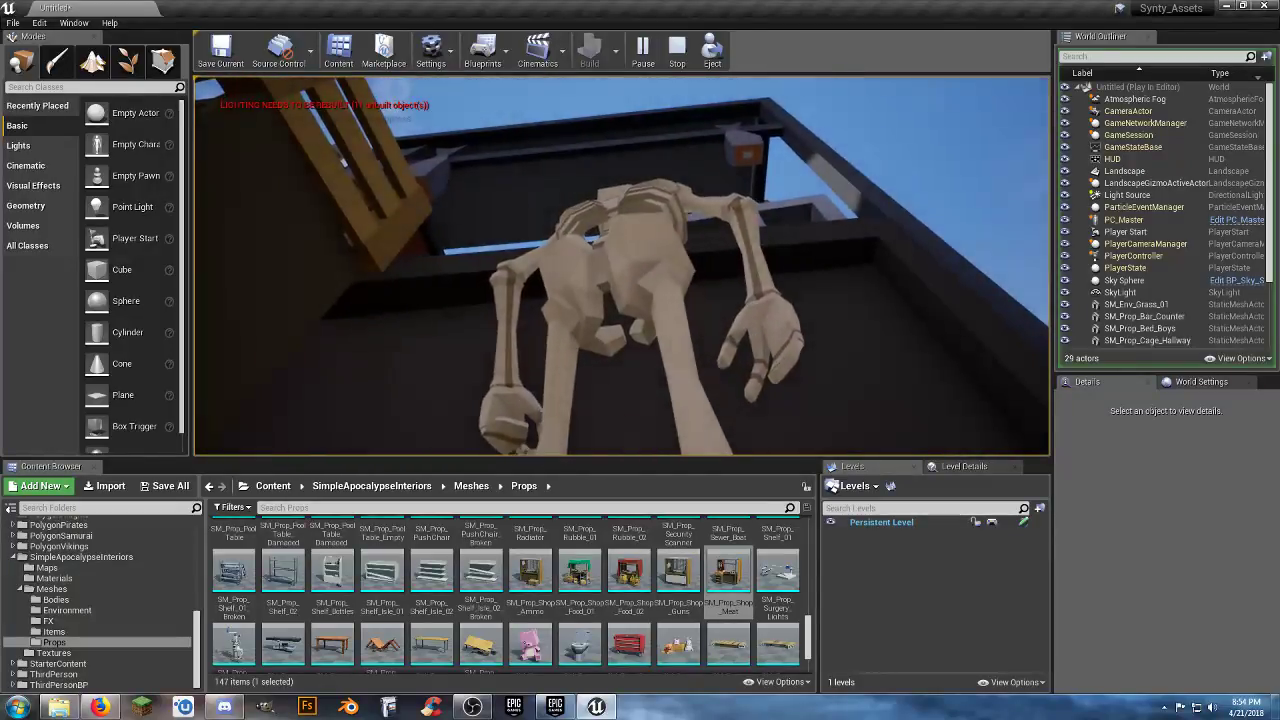
key("s")
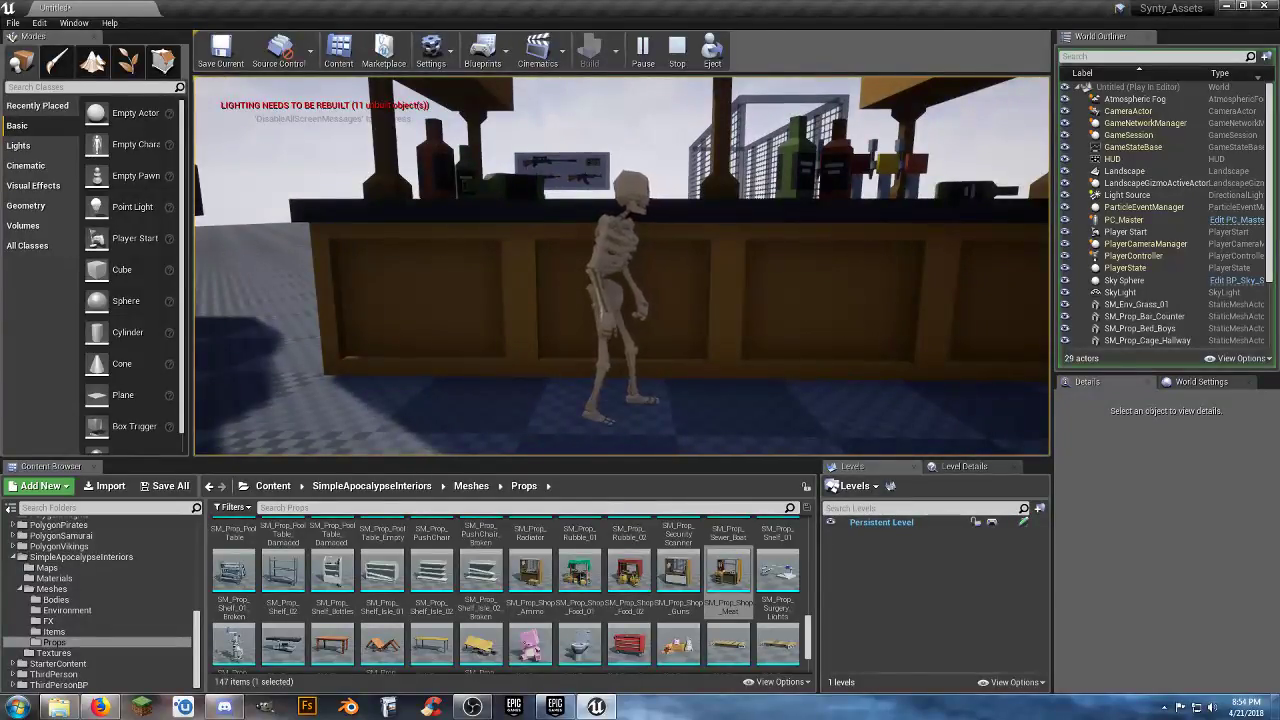
- Run the skeleton past the car bed, ceiling fan, fish tank and sewer boat to the toilet, comparing scale, and end the play session
key("w")
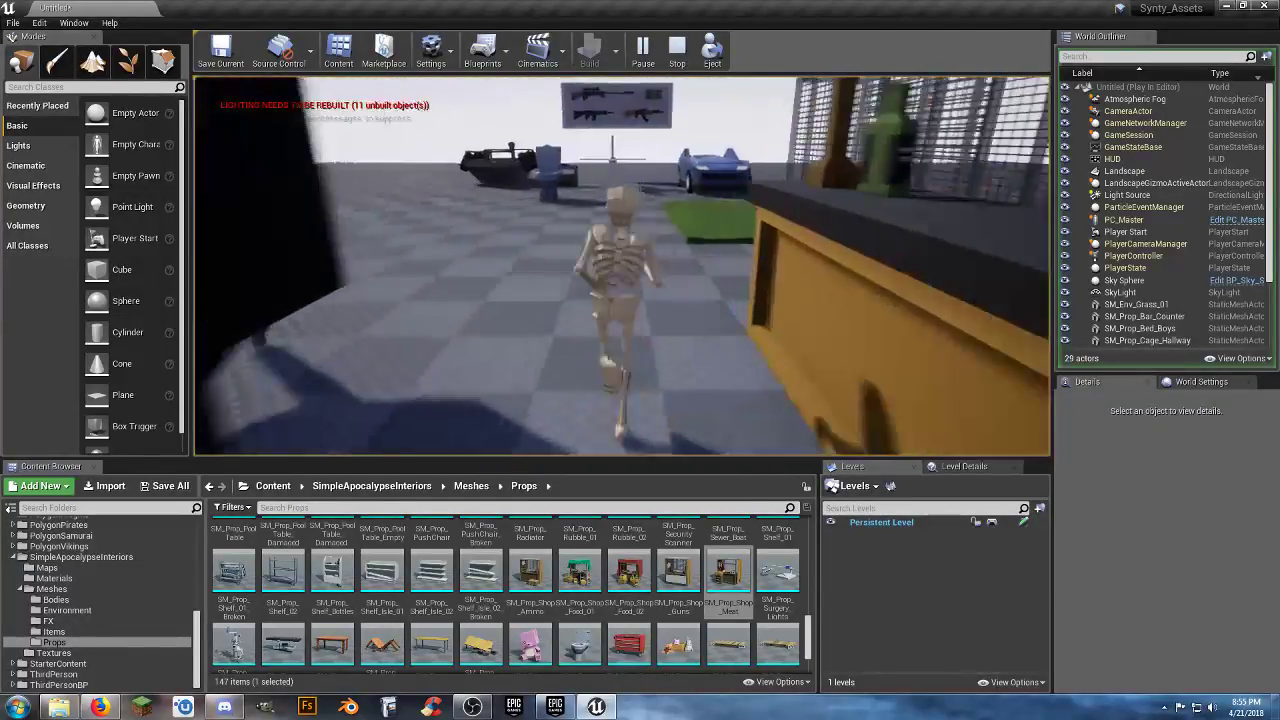
key("w")
key("space")
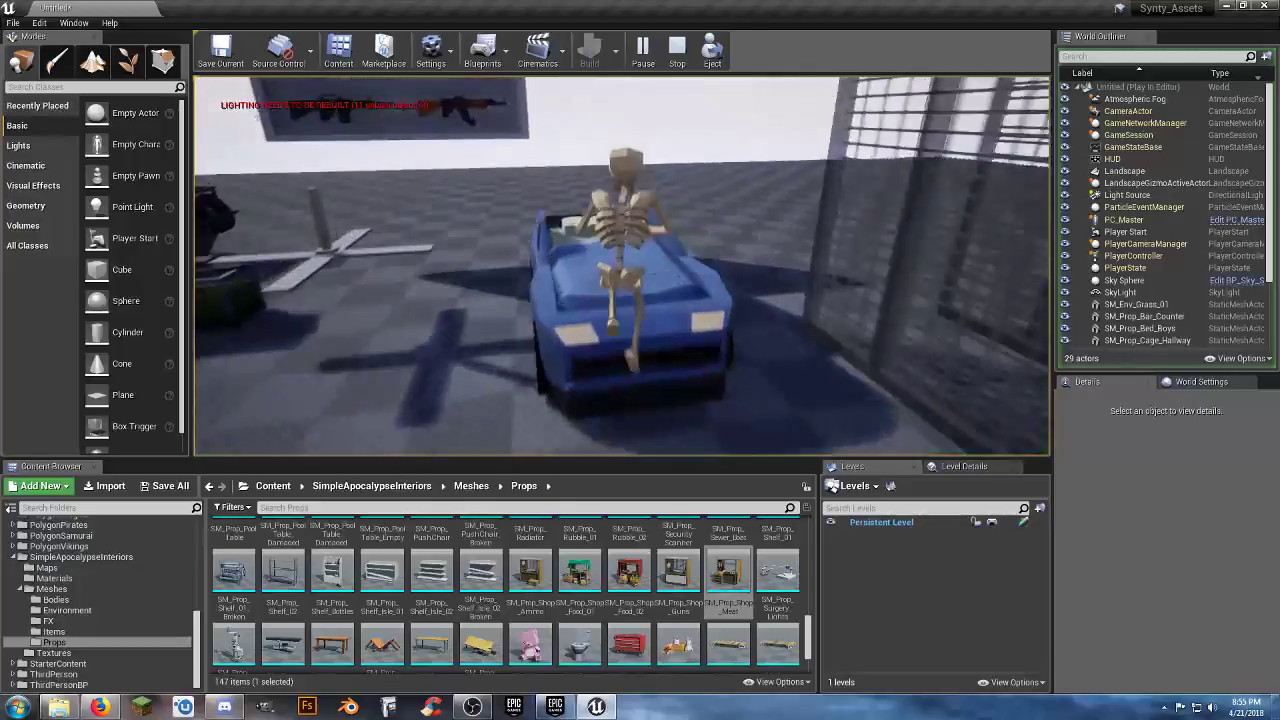
key("w")
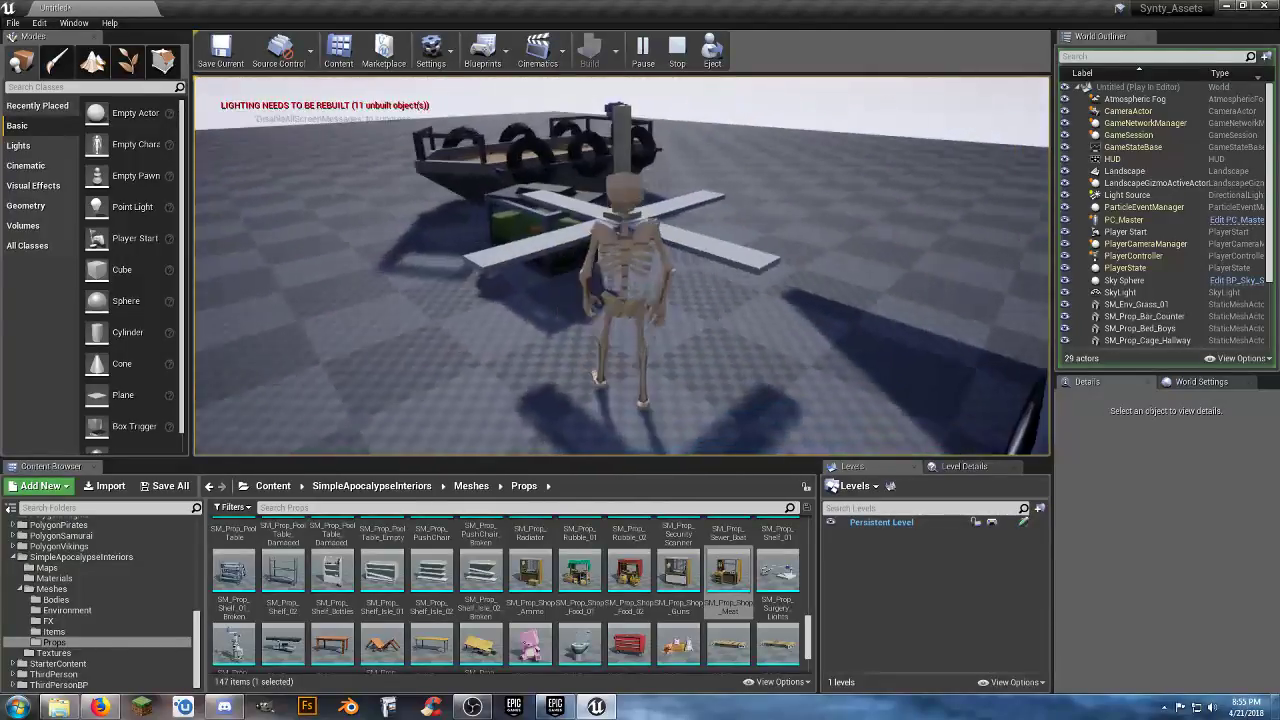
key("d")
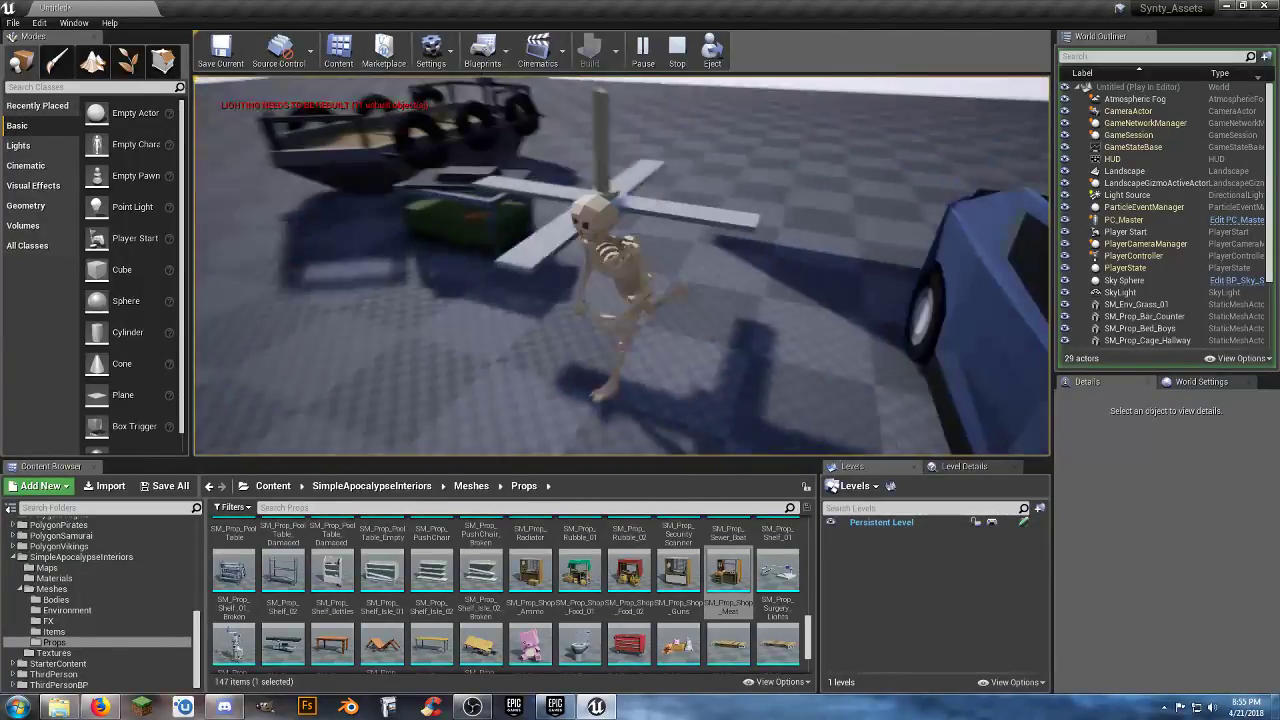
key("a")
key("w")
key("a")
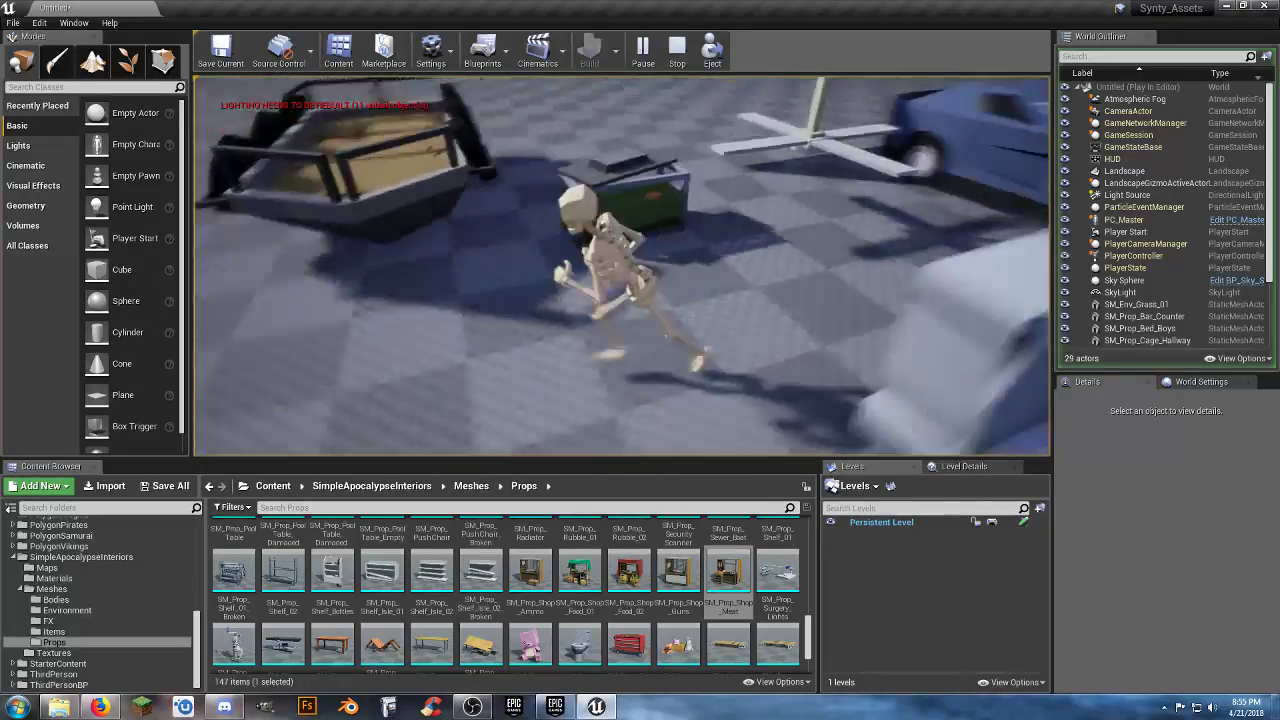
key("d")
key("w")
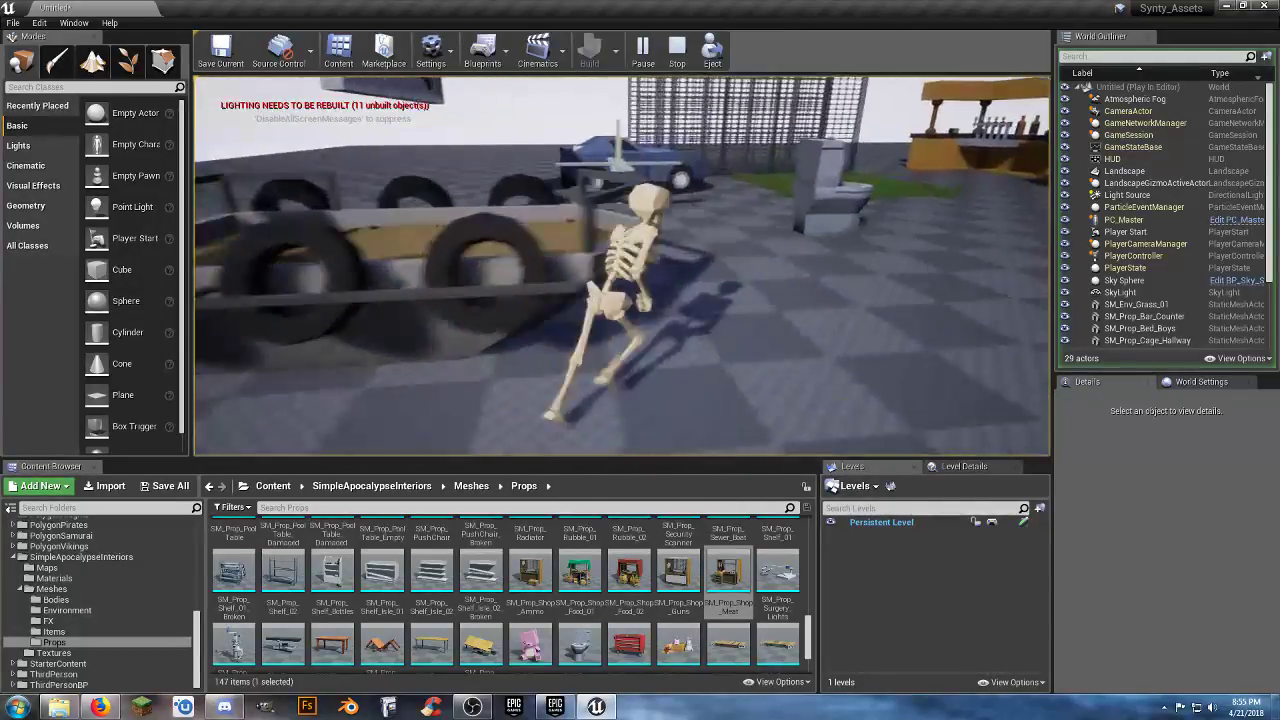
key("w")
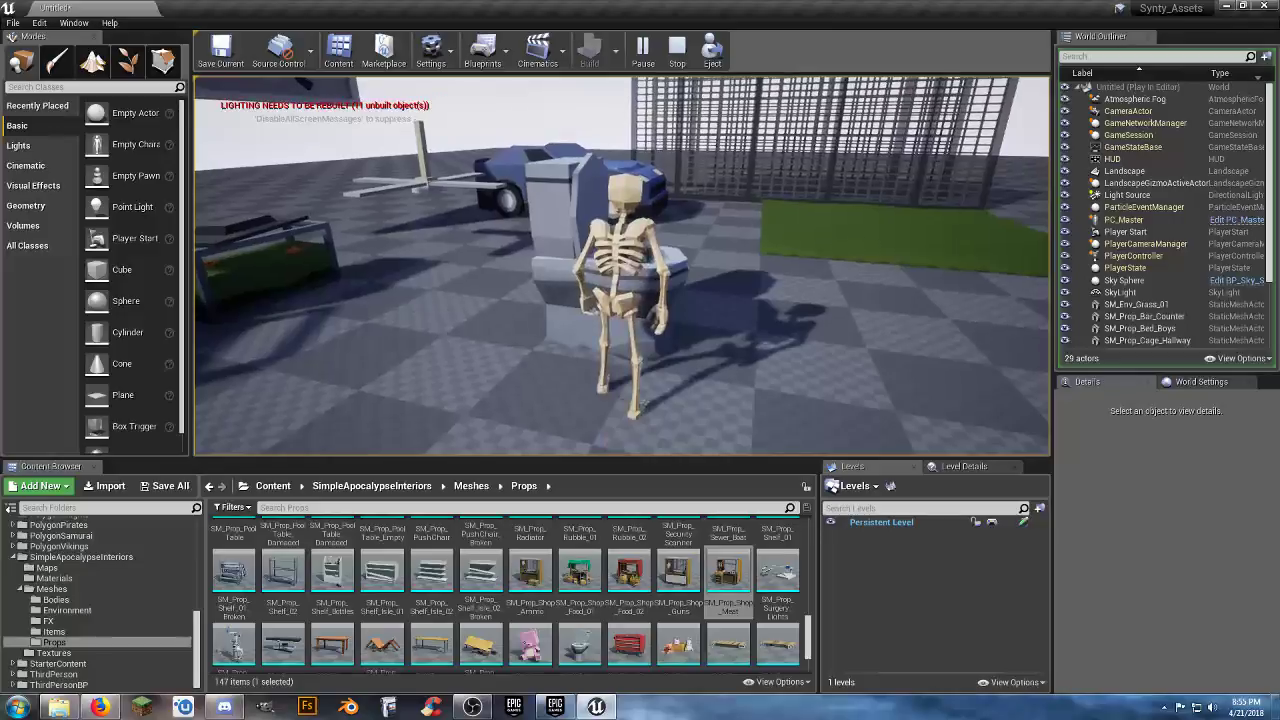
key("Escape")
- Open the SM_Prop_Toilet mesh and display both its simple and complex collision to examine how they fit the shape
double_click(578, 648)
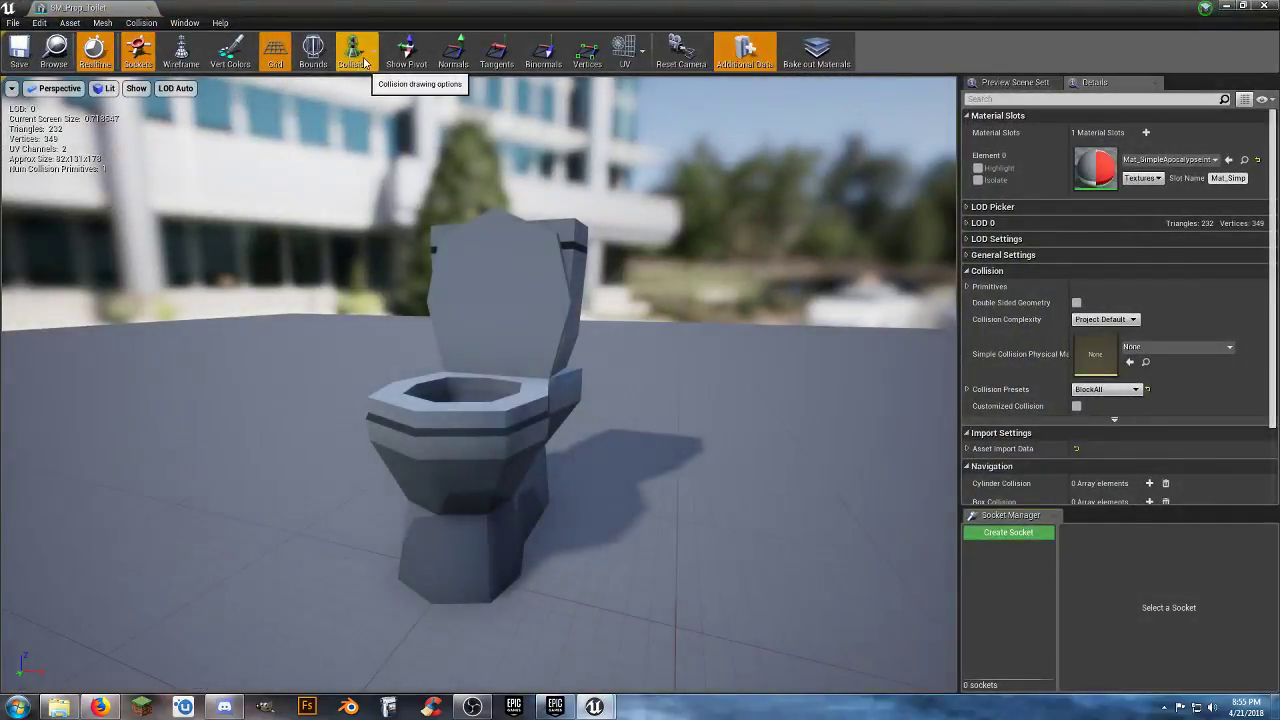
left_click(376, 90)
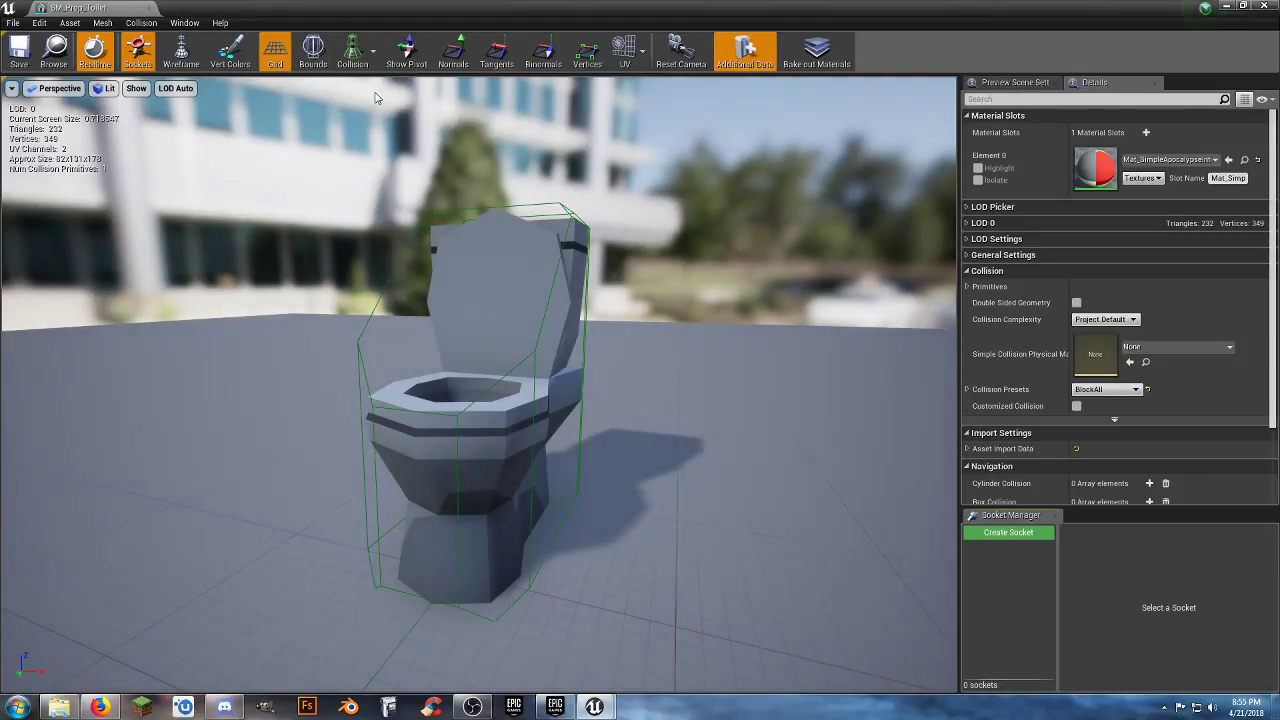
key("d")
right_click_drag(527, 283, 470, 320)
key("w")
key("s")
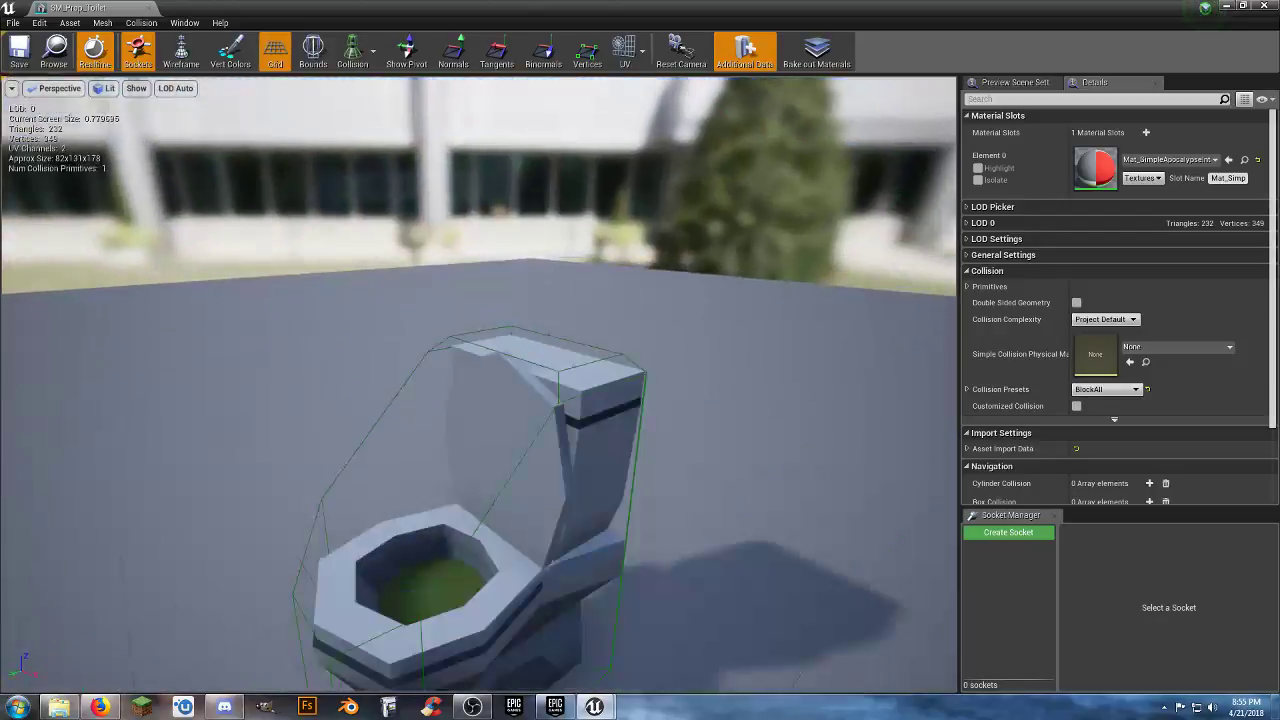
left_click_drag(468, 240, 521, 291)
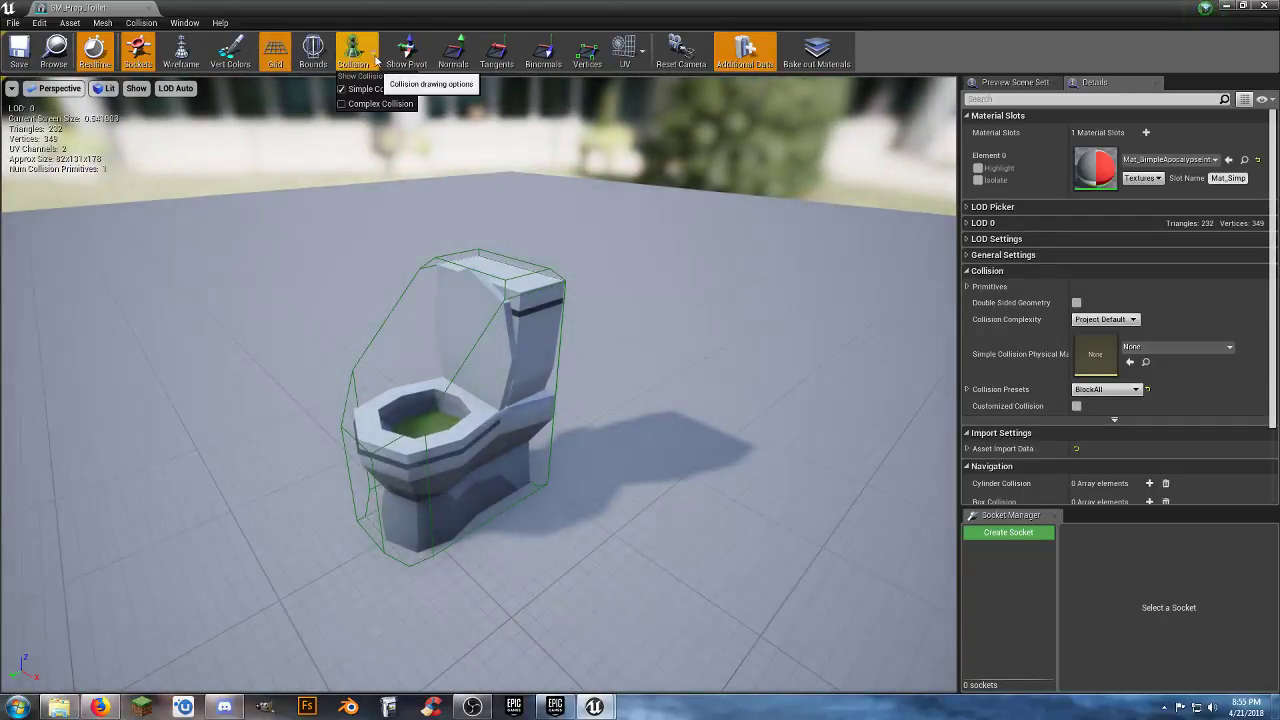
left_click(362, 104)
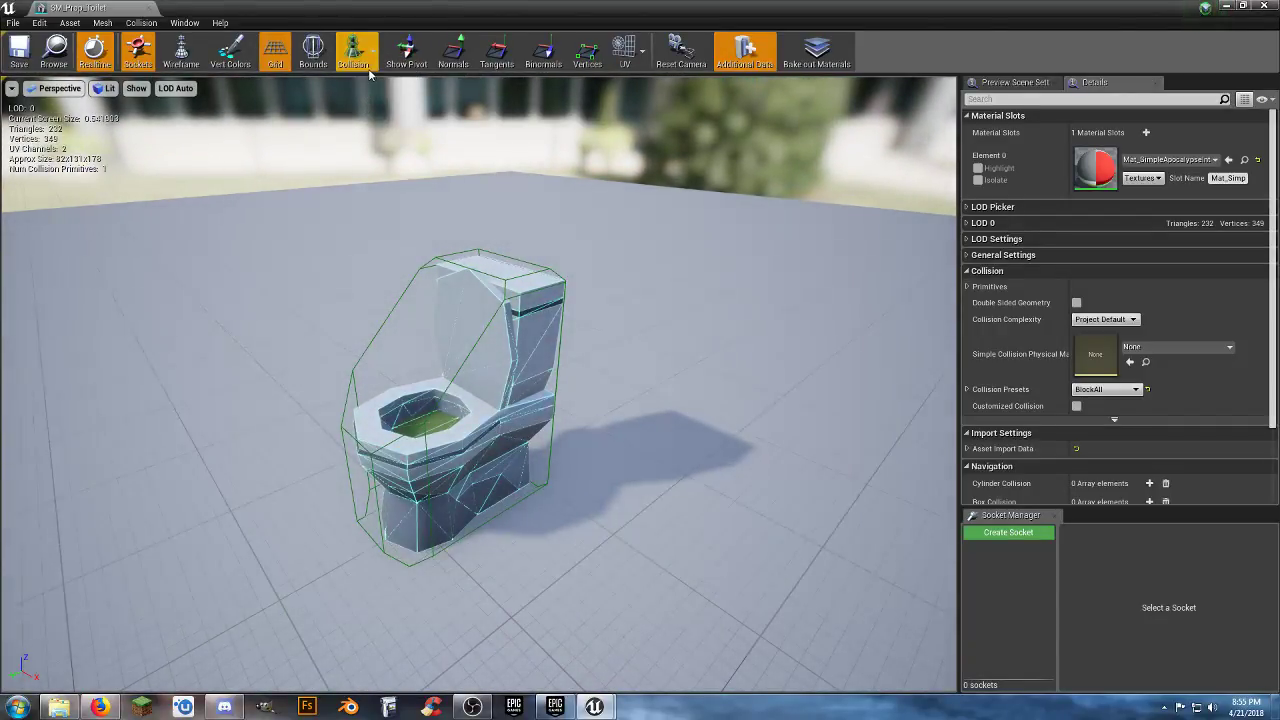
- Set the toilet mesh's Collision Complexity to Use Complex Collision As Simple, save the asset and close its editor
left_click(1120, 319)
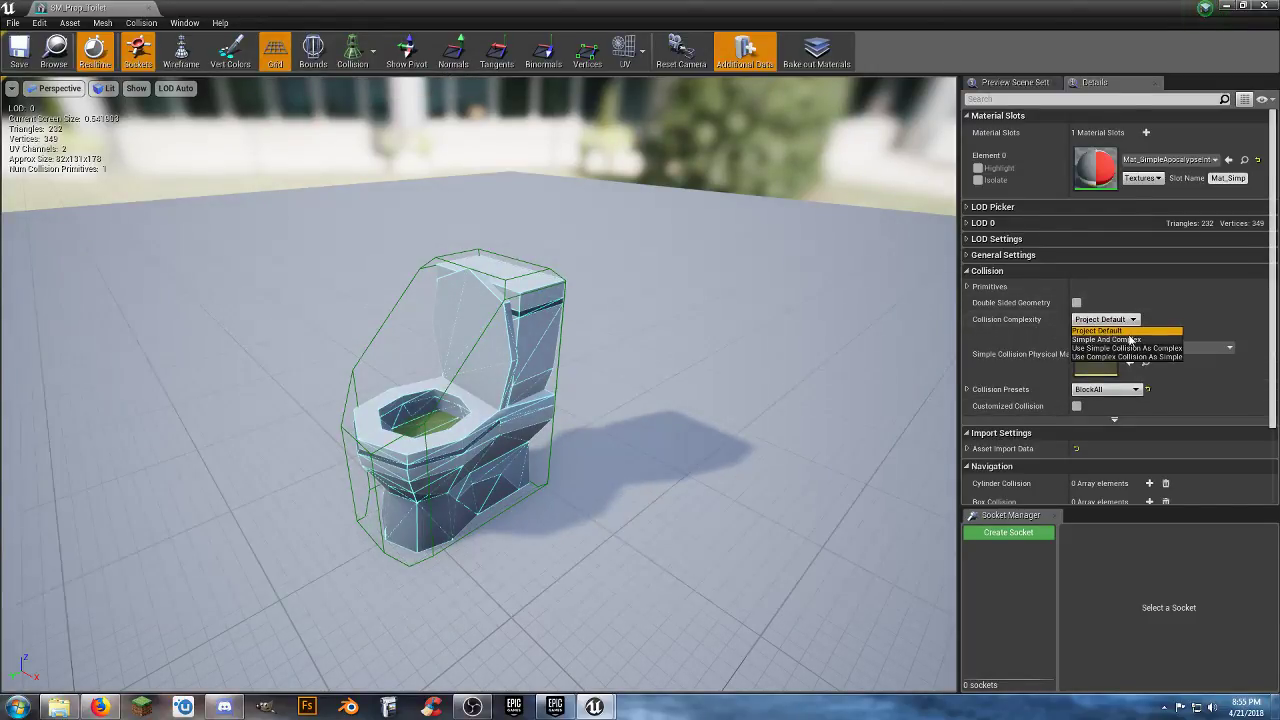
left_click(1127, 356)
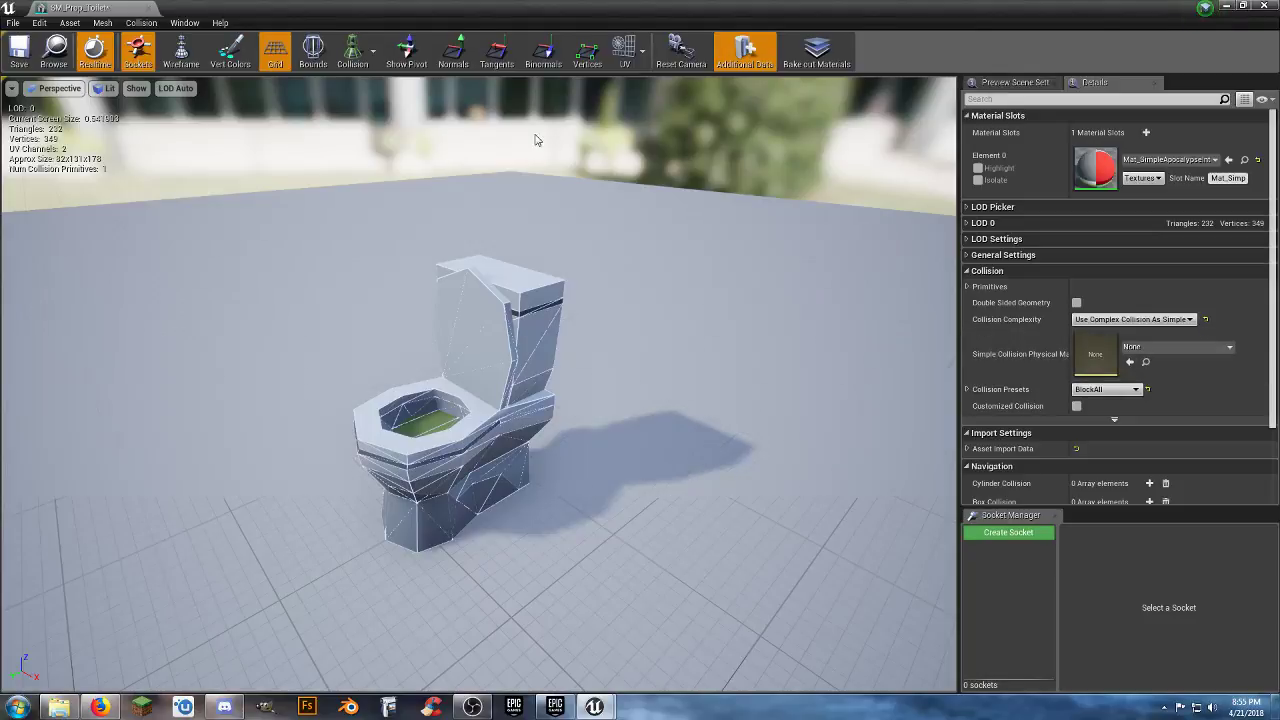
left_click(11, 47)
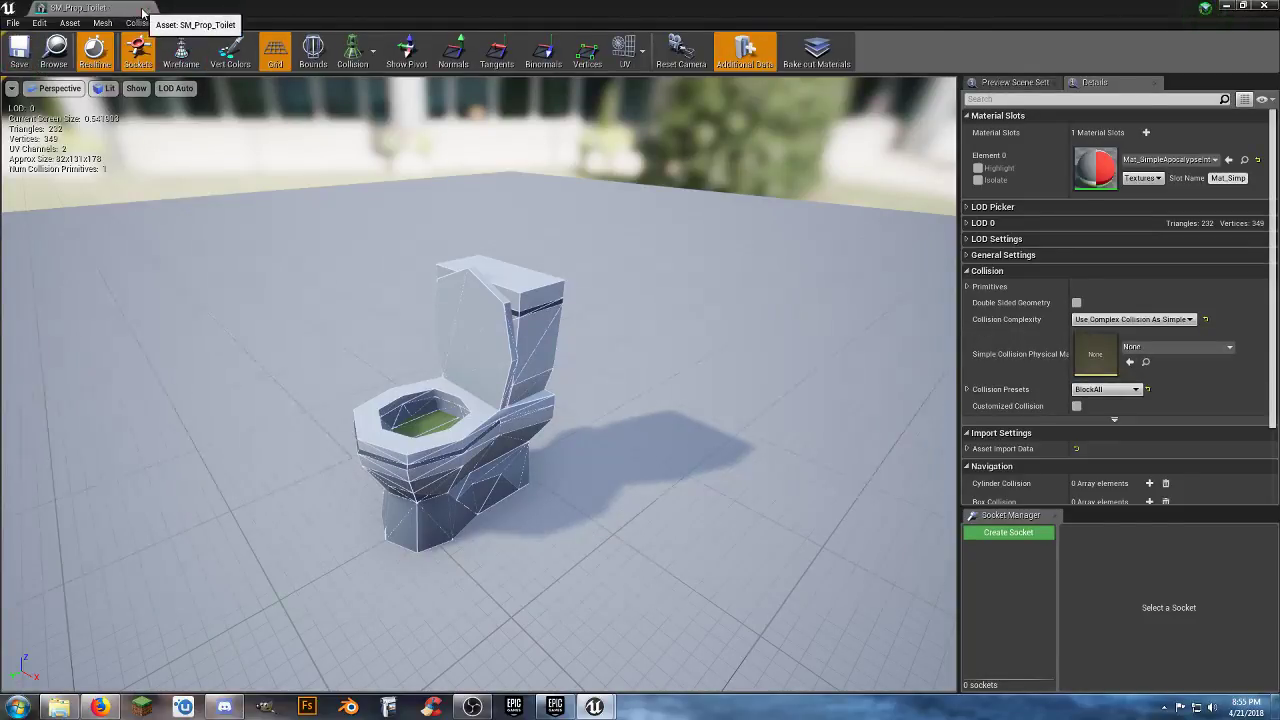
left_click(149, 9)
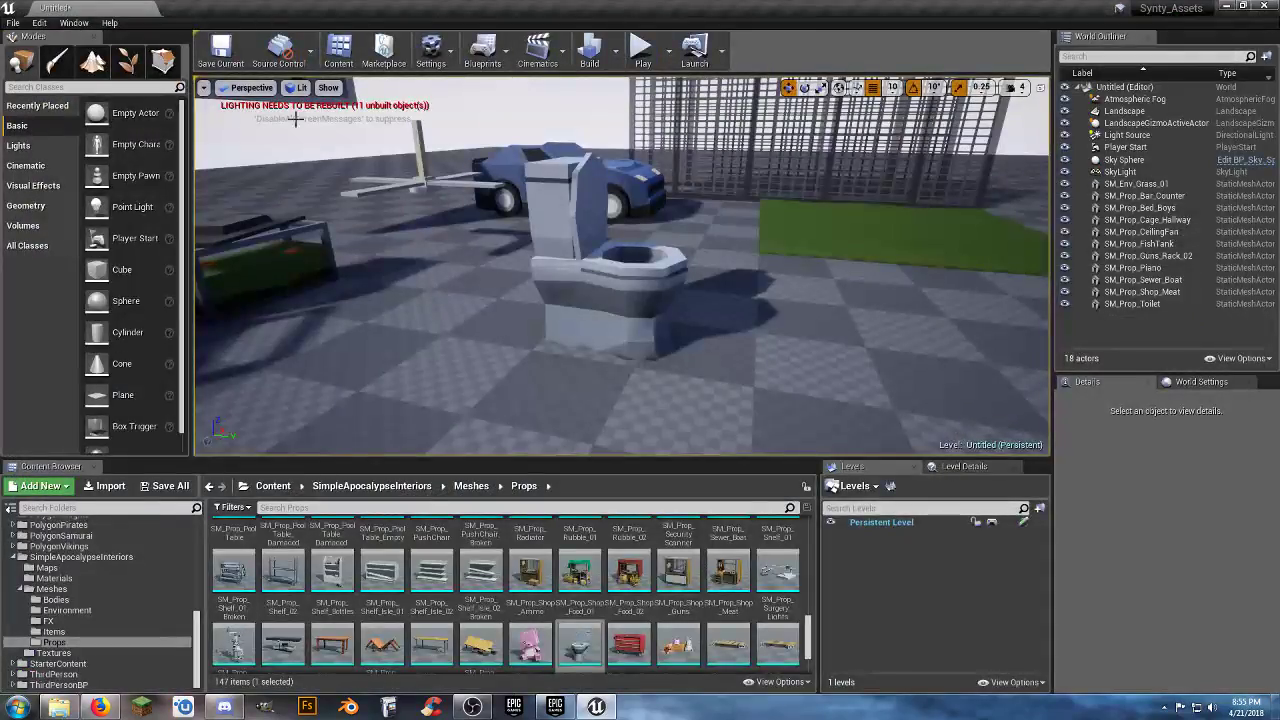
- Play the level, jump the skeleton onto the toilet bowl to test its complex collision, and end the play session
left_click(641, 56)
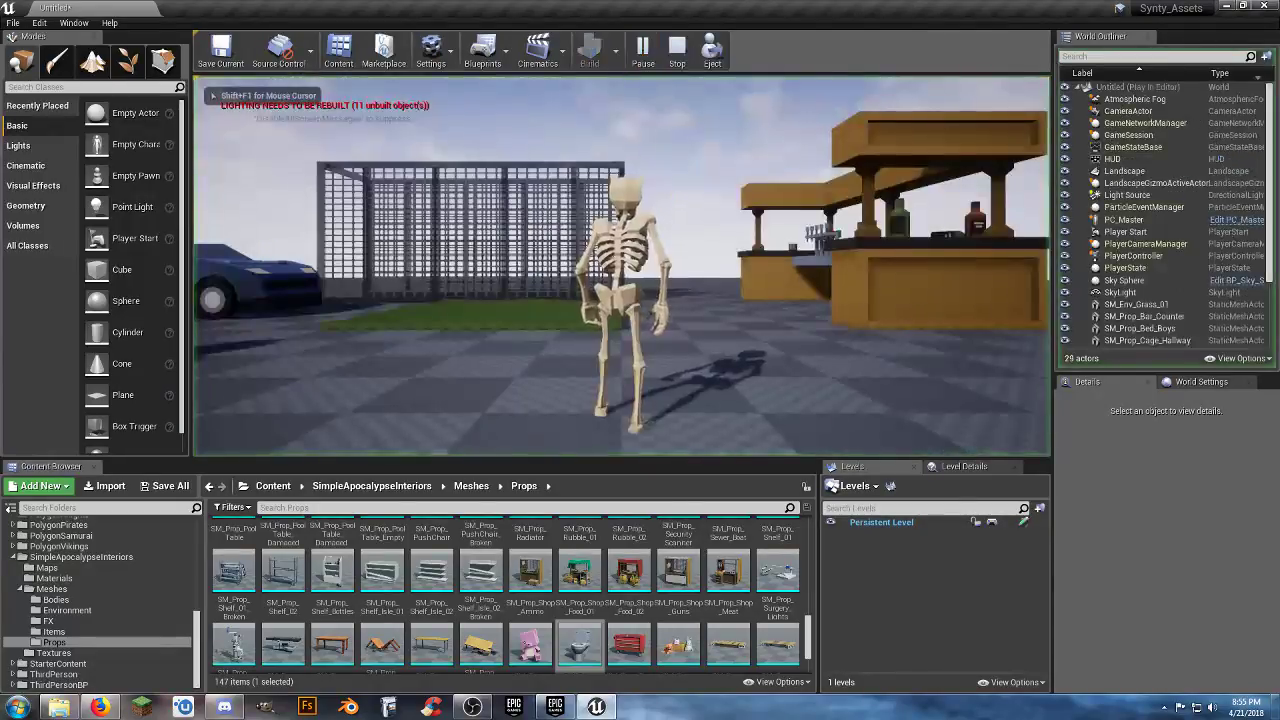
key("space")
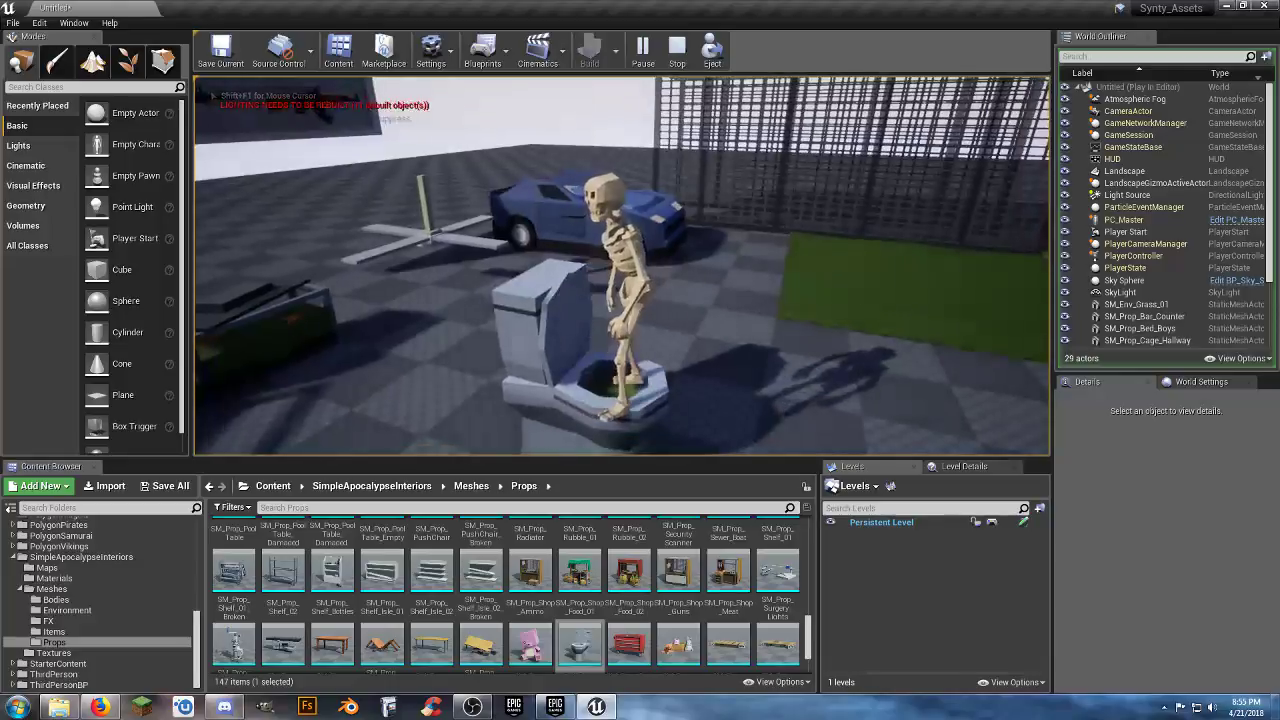
key("w")
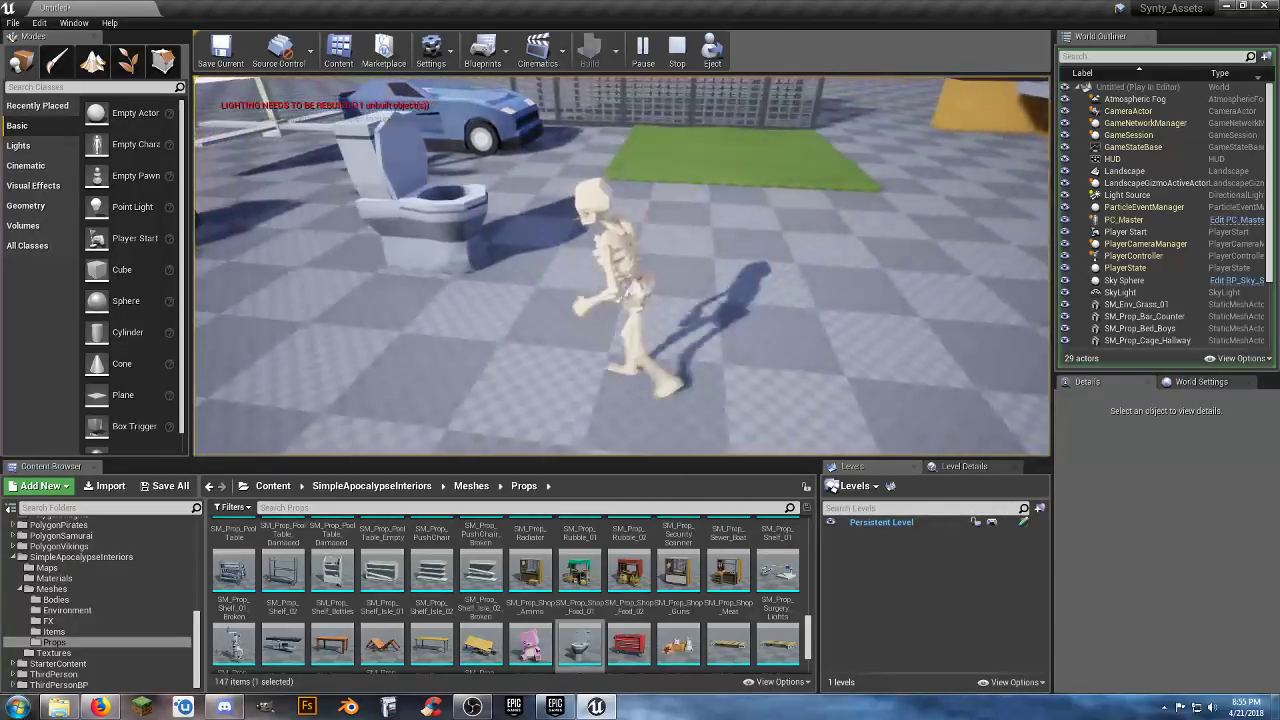
key("Escape")
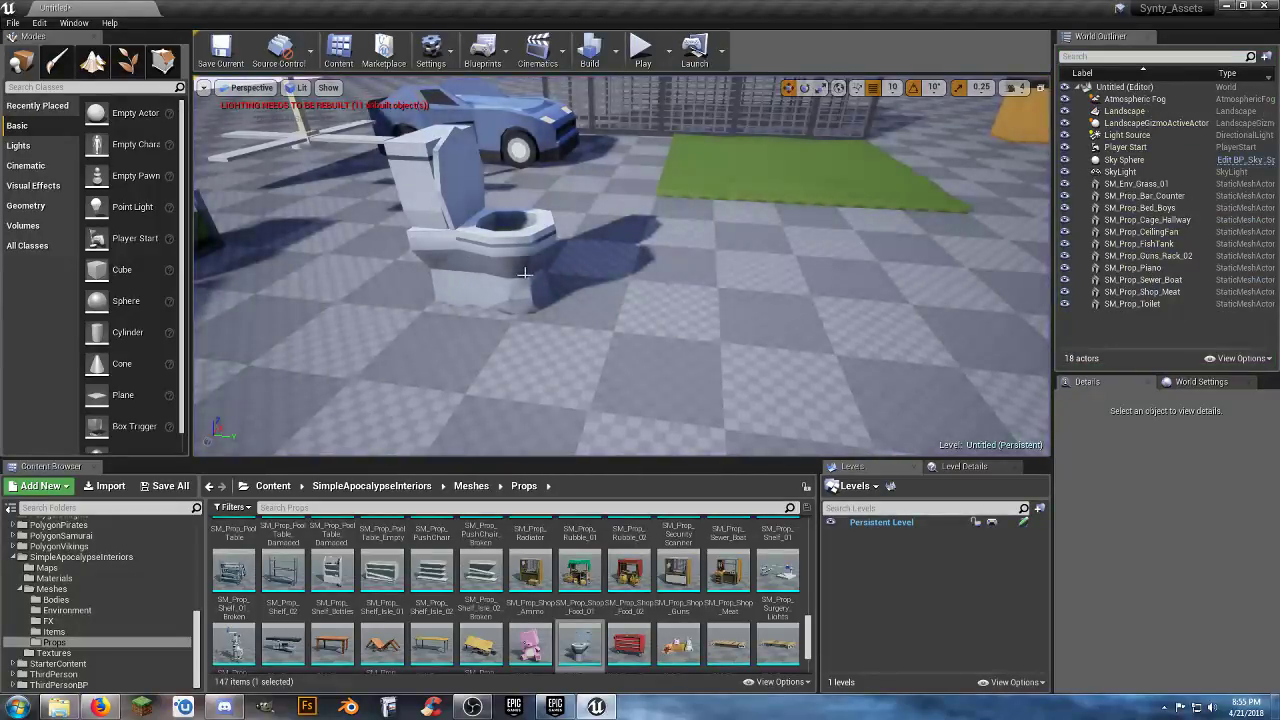
- Scale the toilet to 0.5 on all axes, compare it with the skeleton in a play session, and end the session
left_click(550, 284)
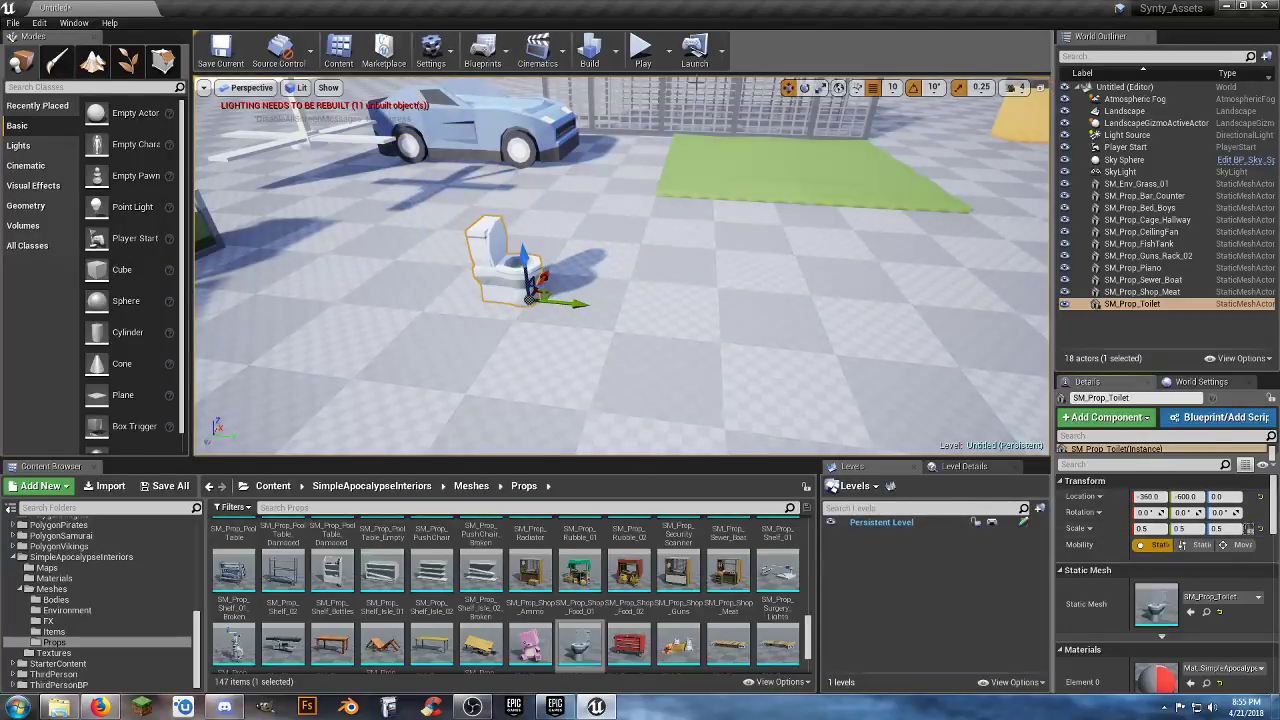
left_click(644, 52)
key("w")
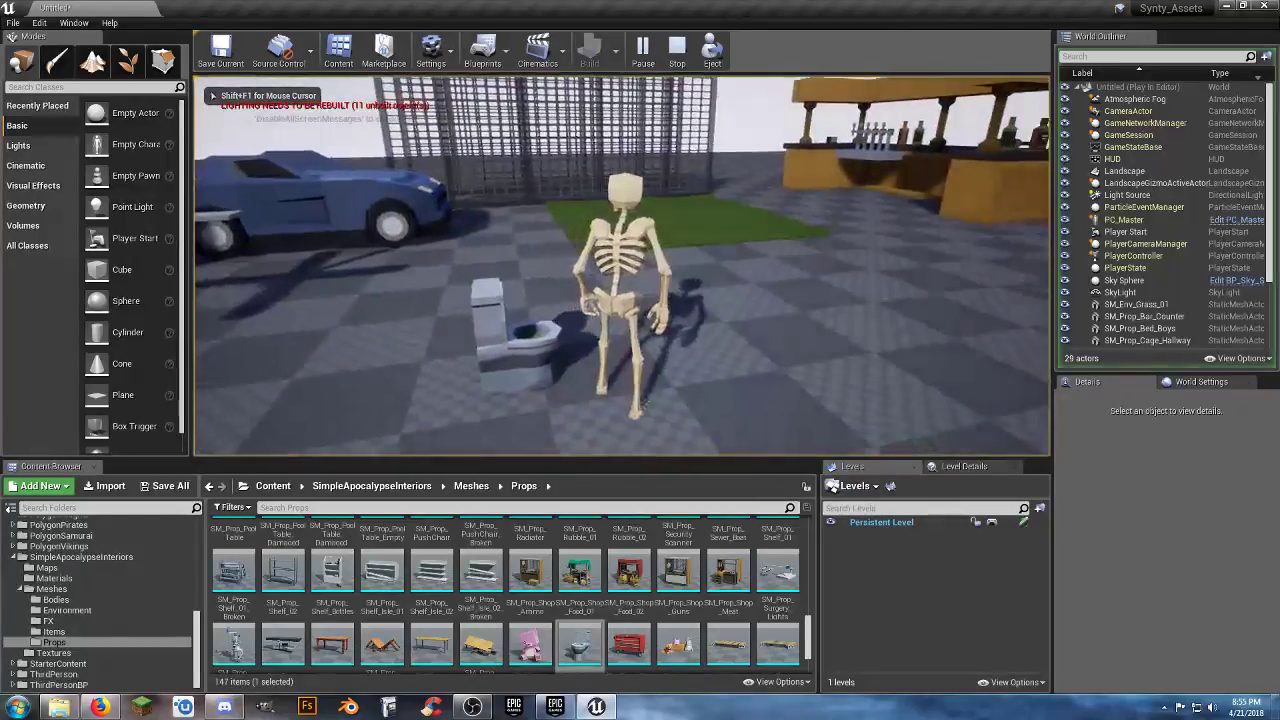
key("a")
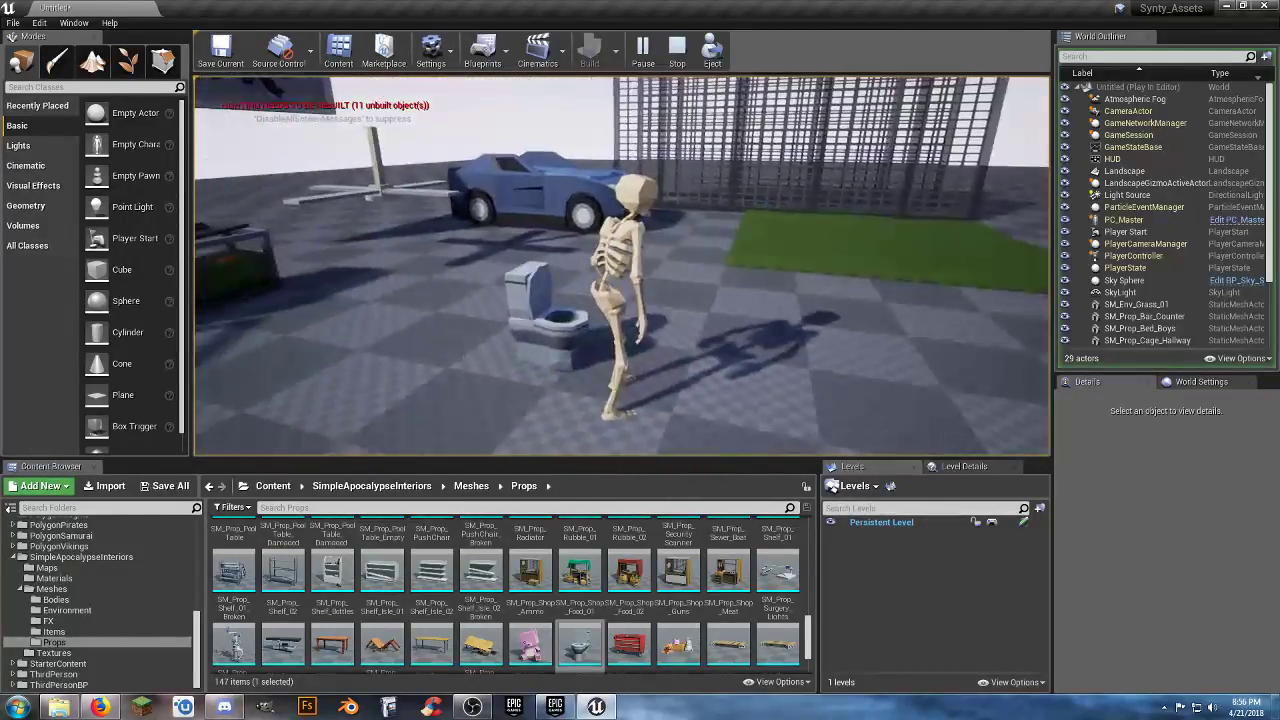
key("Escape")
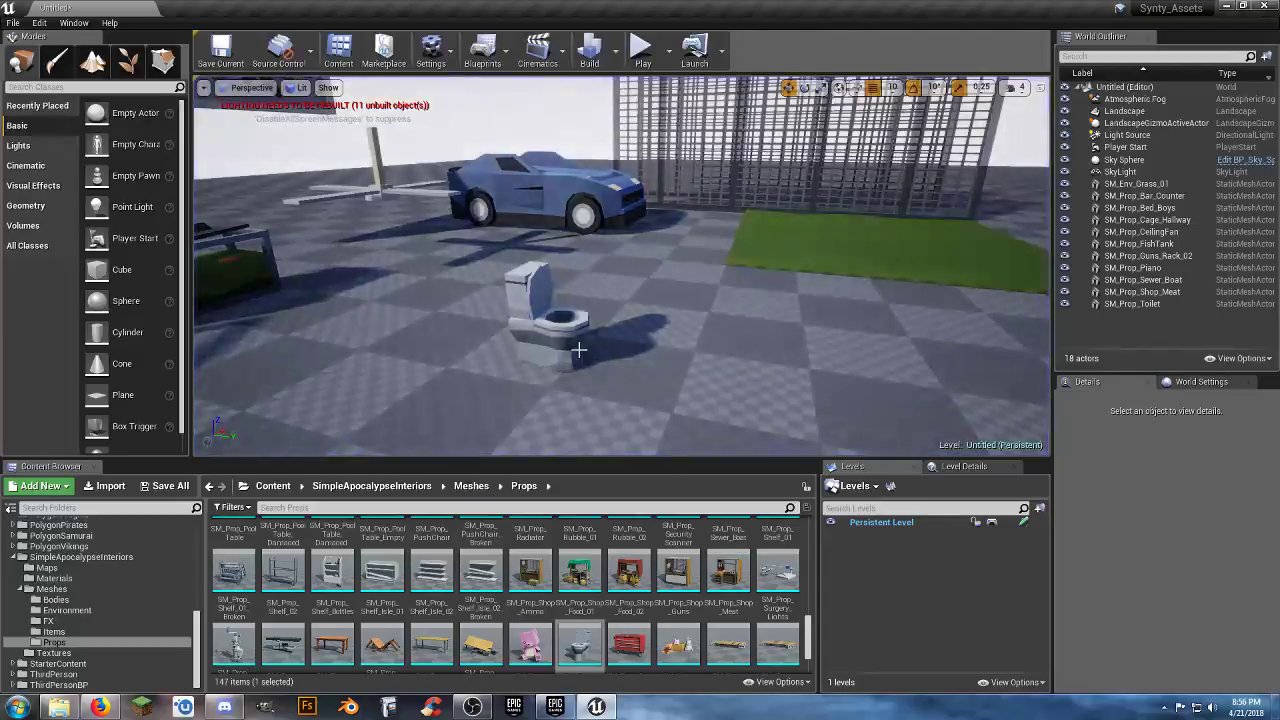
- Set the toilet's scale to 0.65 on the X, Y and Z axes
left_click(580, 345)
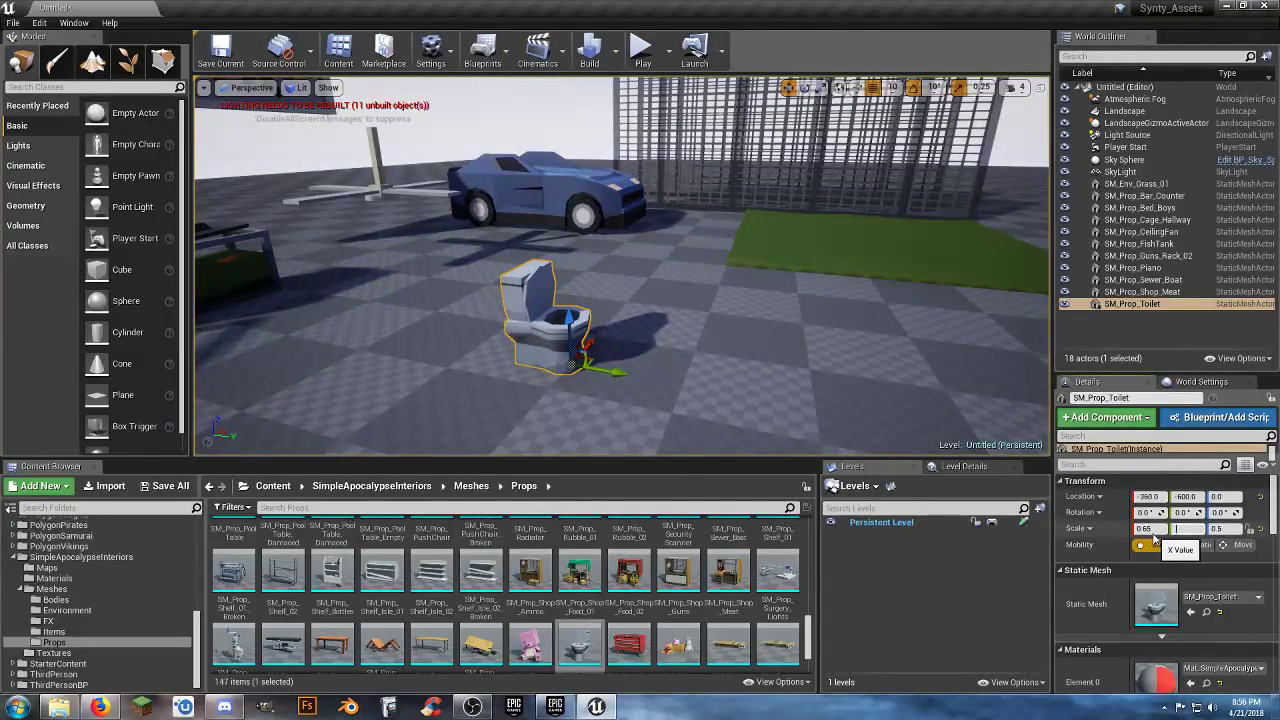
type("0.65")
key("Return")
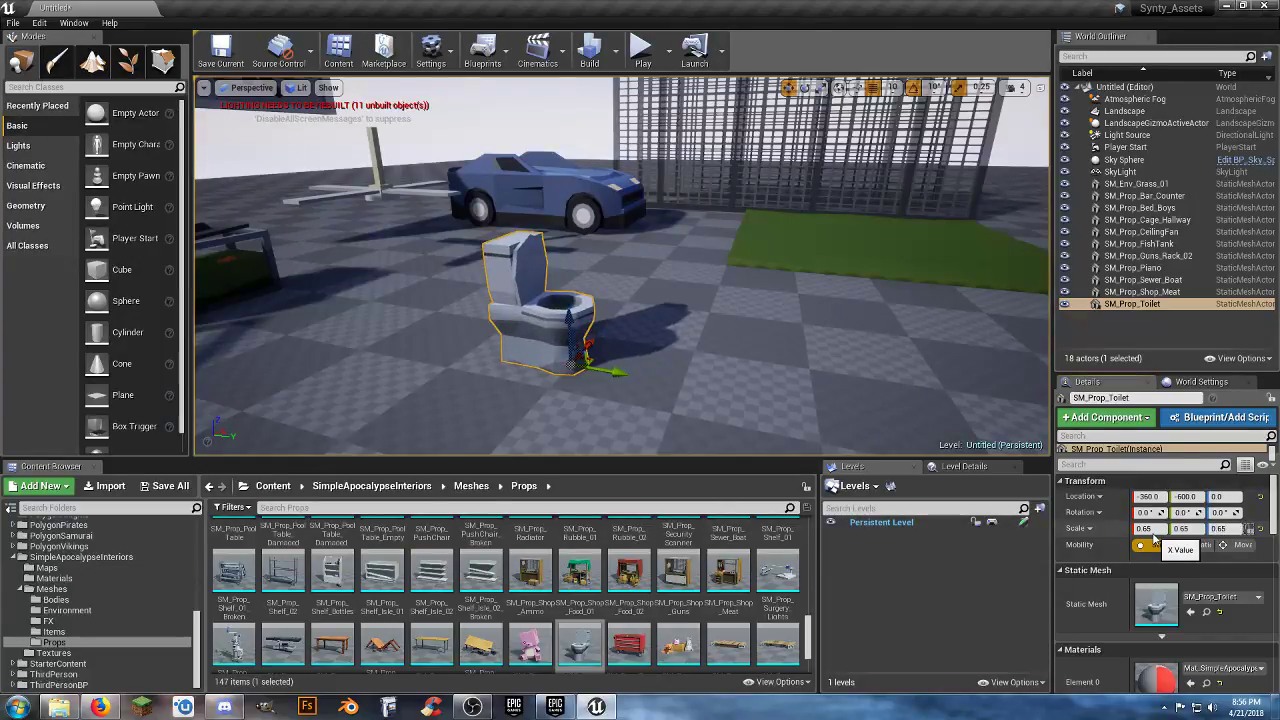
- Play the level, run the skeleton past the resized toilet and the fish tank to compare their scale, and end the play session
left_click(641, 47)
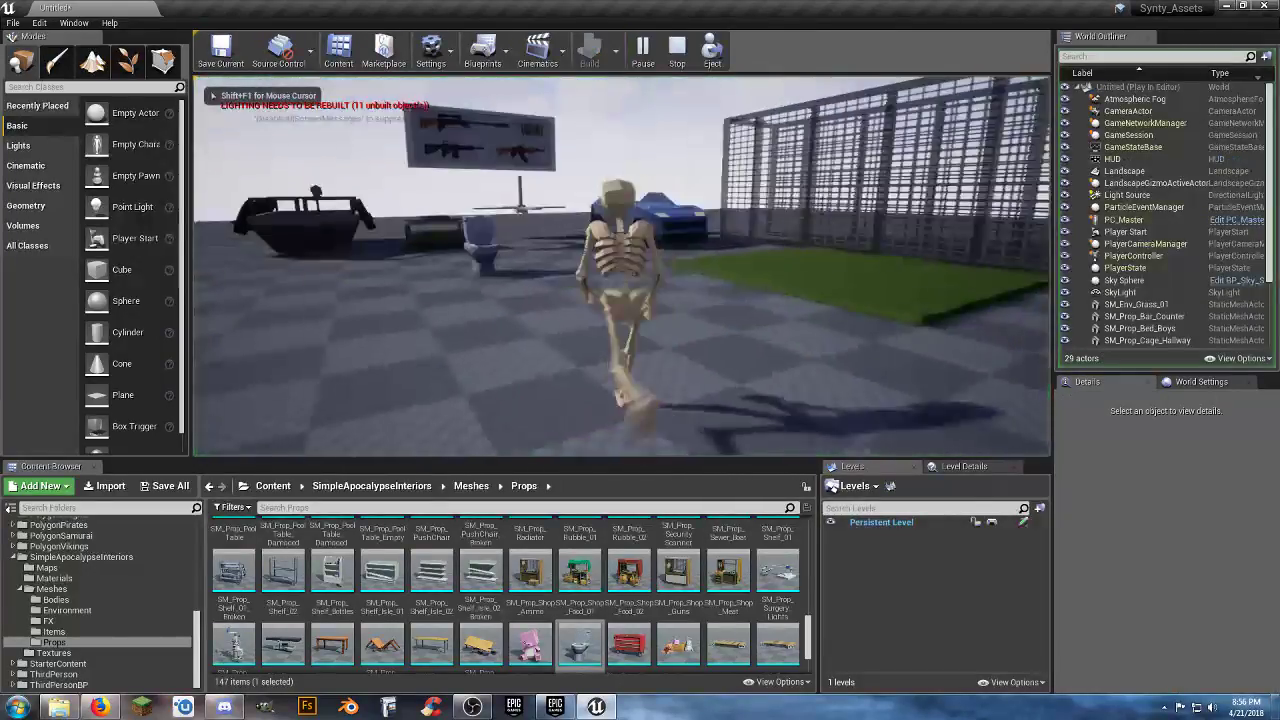
key("w")
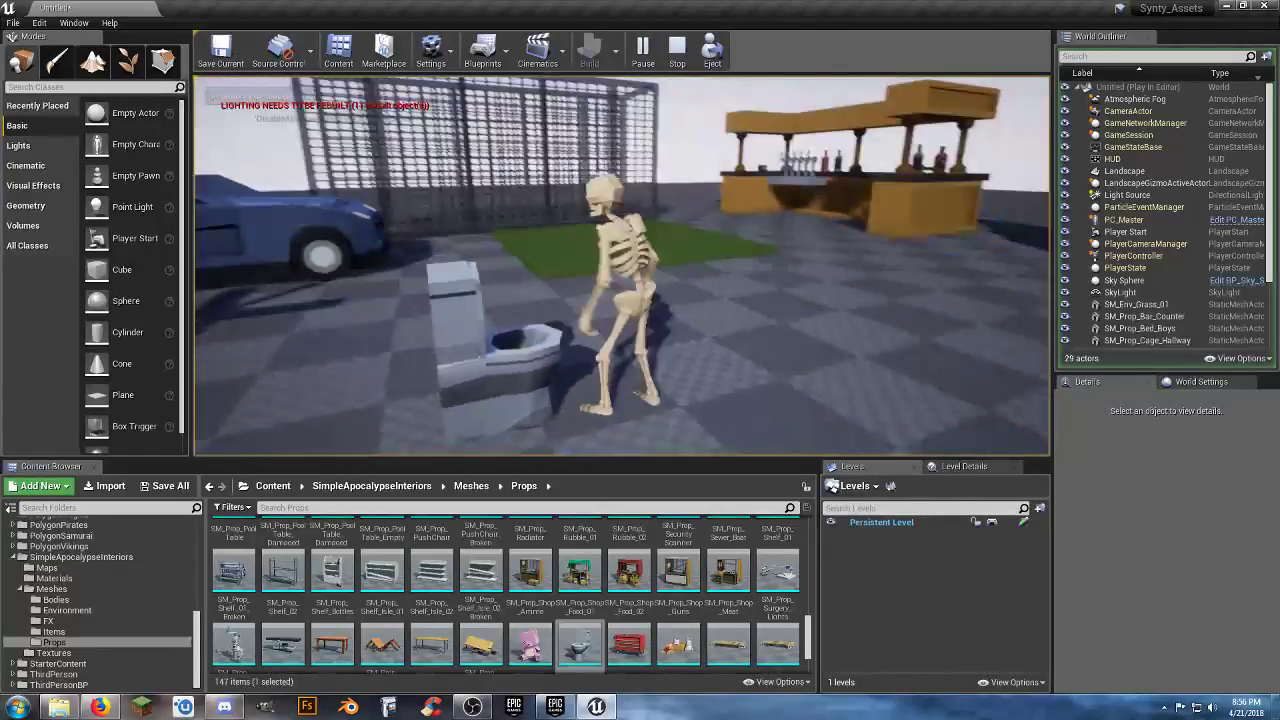
key("d")
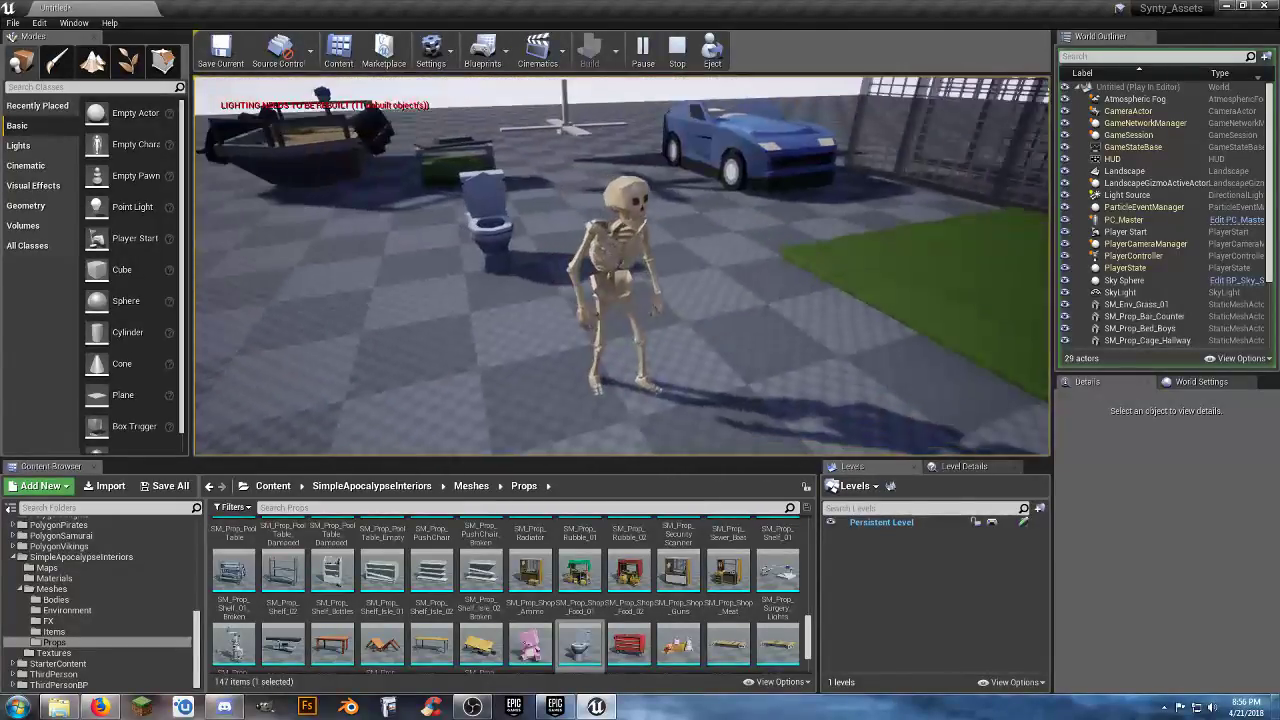
key("d")
key("w")
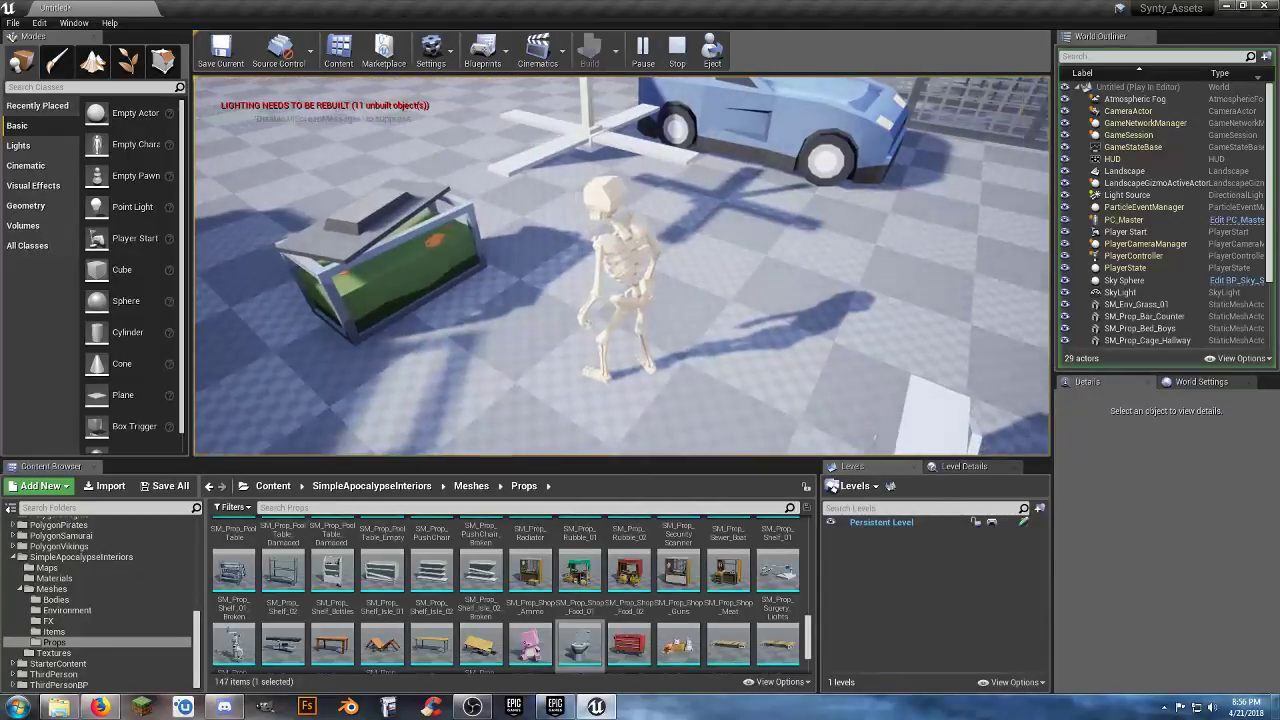
key("Escape")
- Scale the meat shop, the piano and the bar counter to 0.5 on all axes
right_click_drag(480, 400, 460, 371)
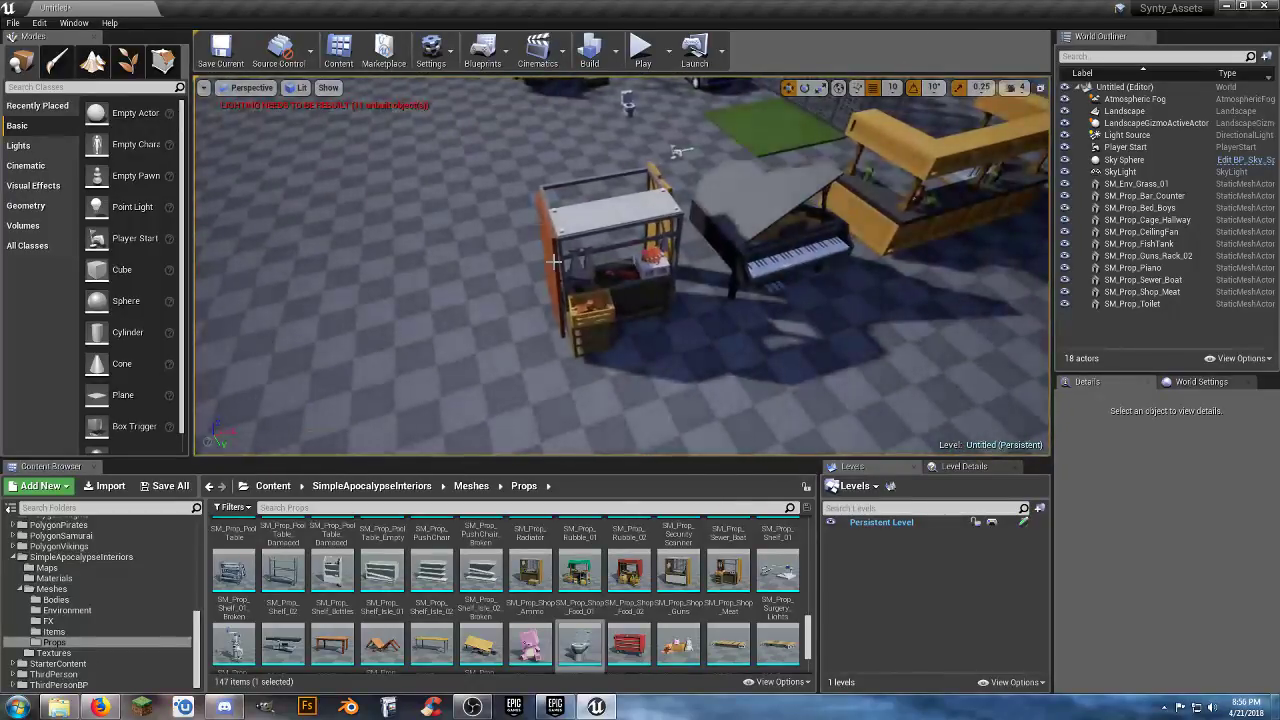
left_click(578, 256)
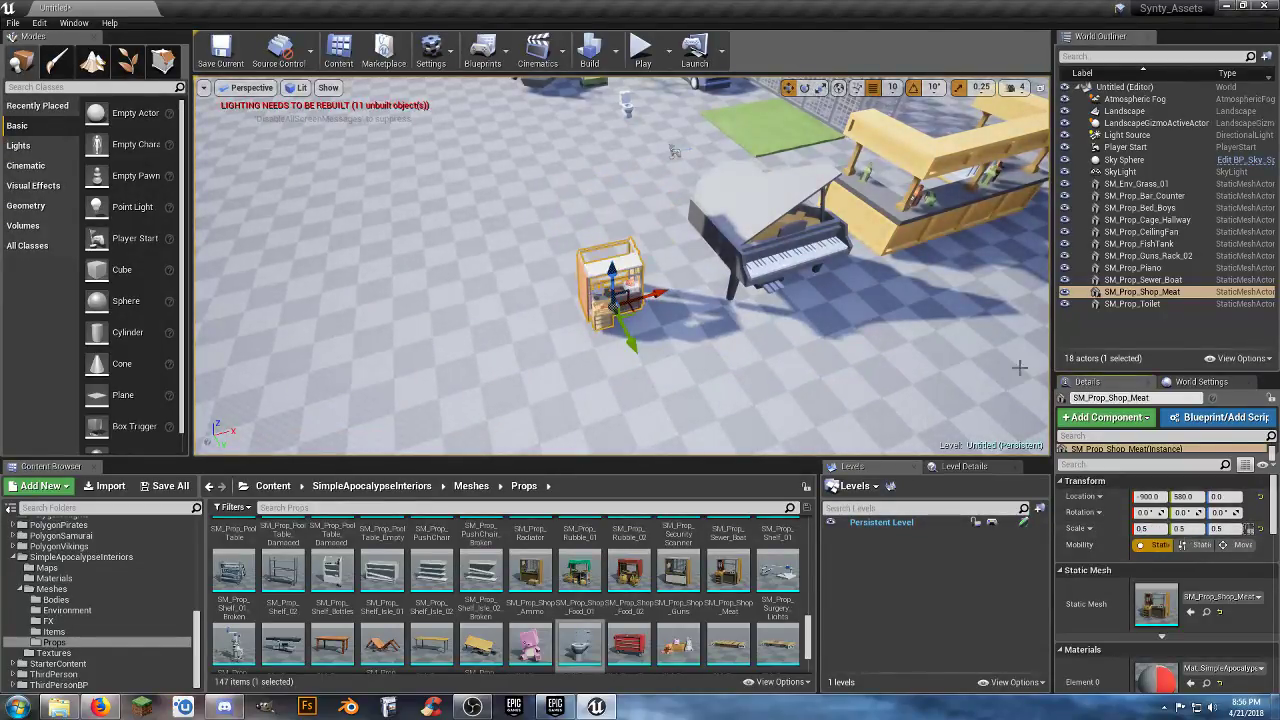
left_click(797, 240)
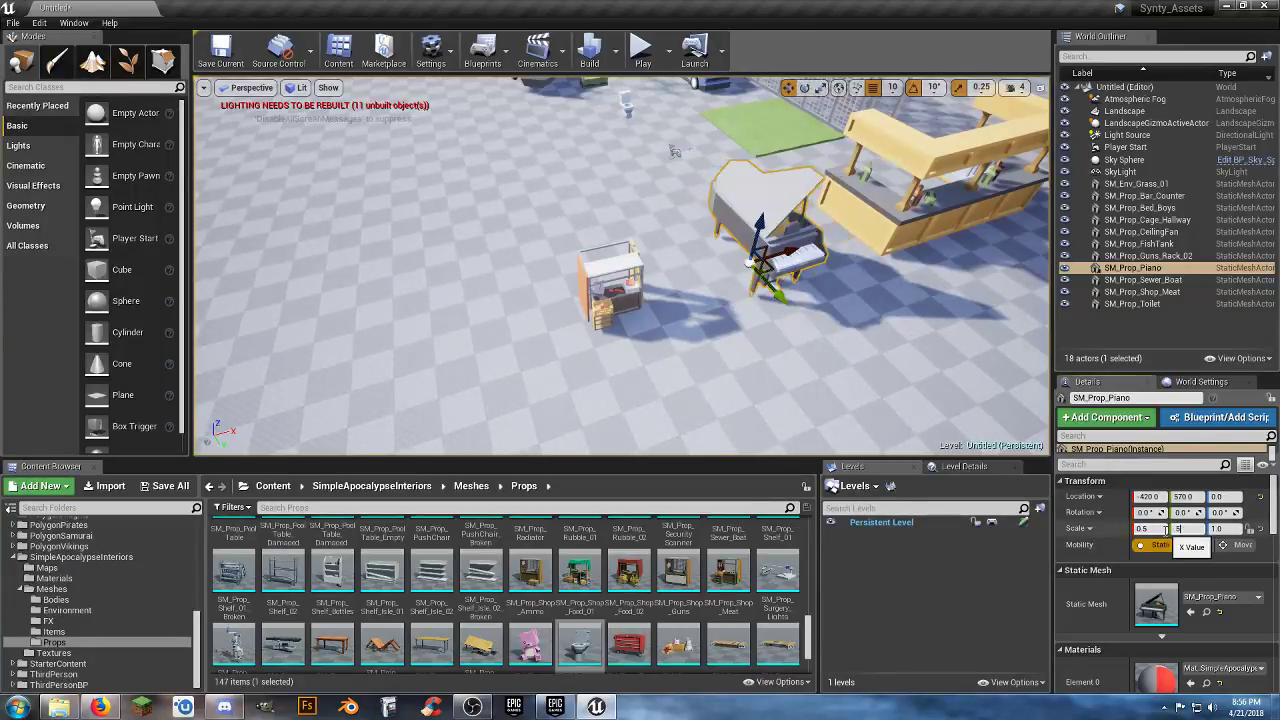
left_click(944, 207)
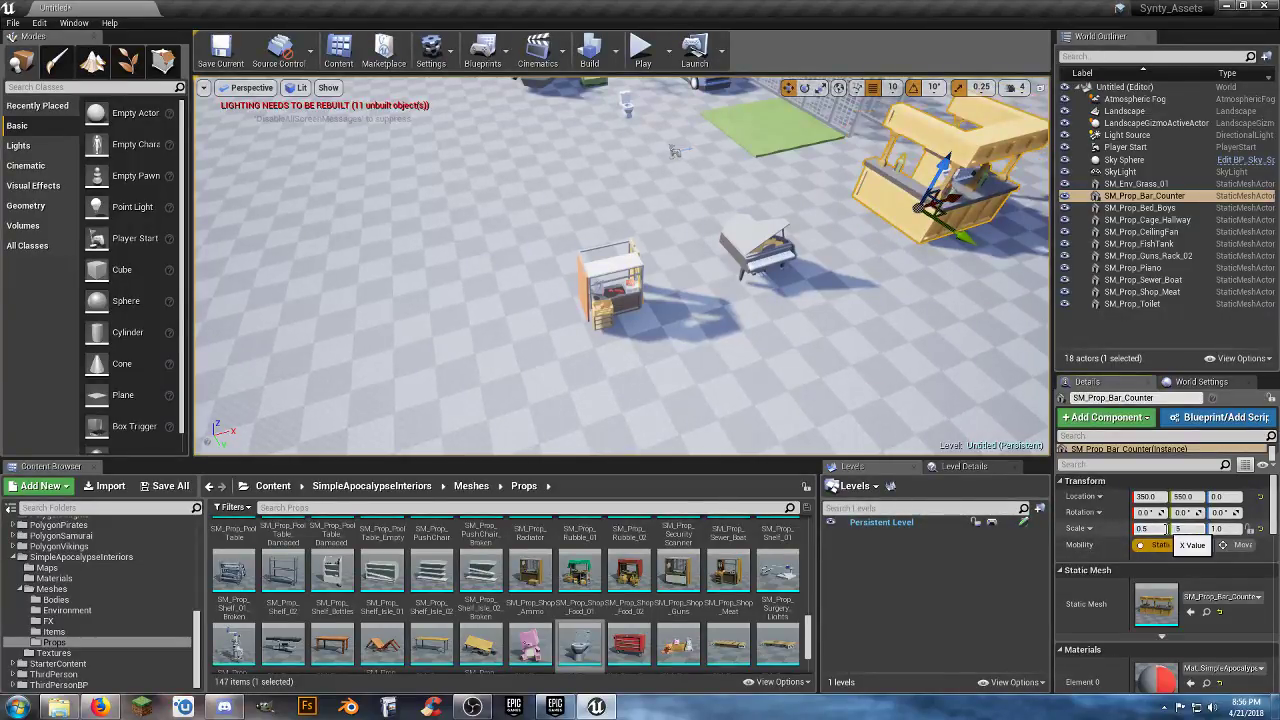
- Play the level, run the skeleton toward the resized bar counter, piano and meat shop and back toward the toilet, and end the session
left_click(641, 48)
left_click(648, 87)
key("w")
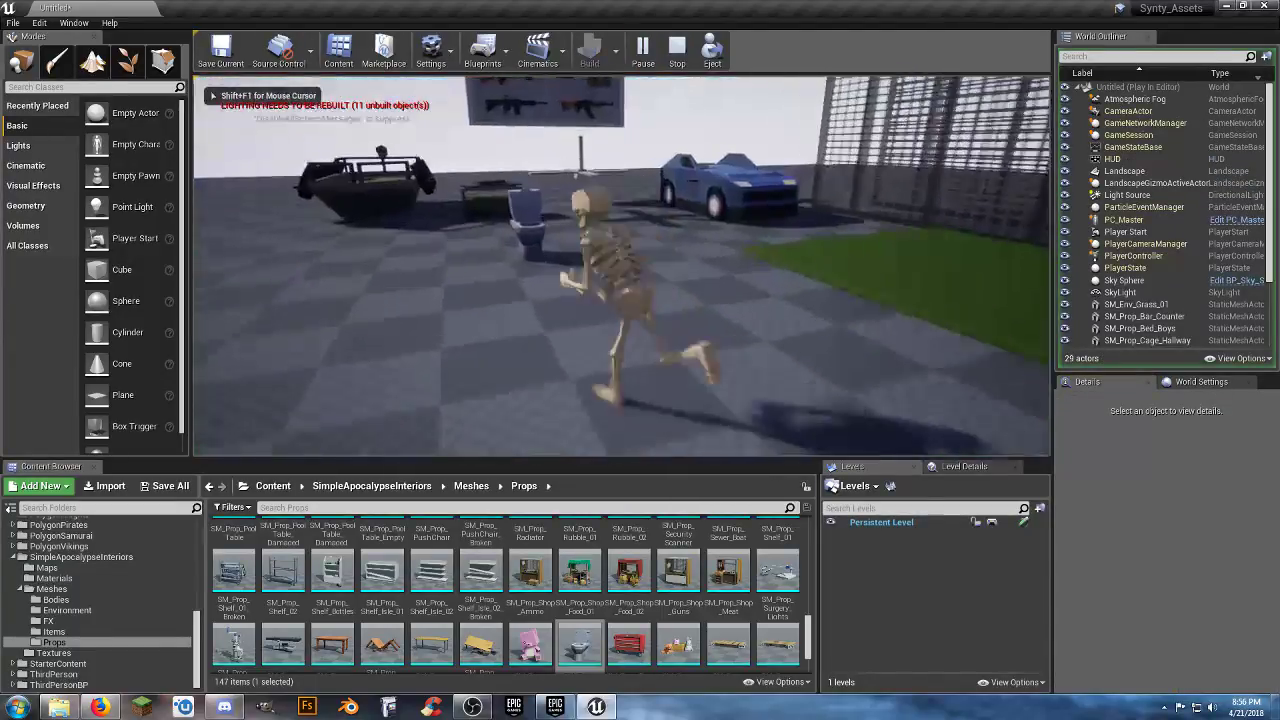
key("d")
key("w")
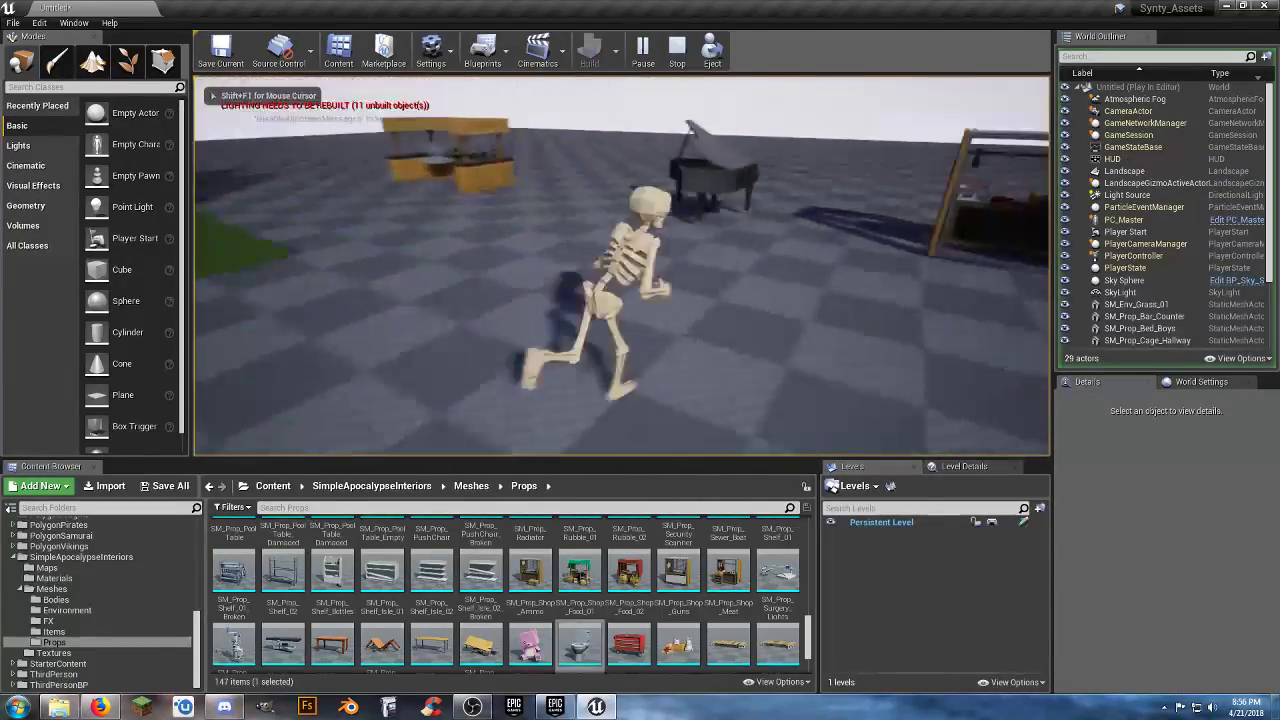
key("w")
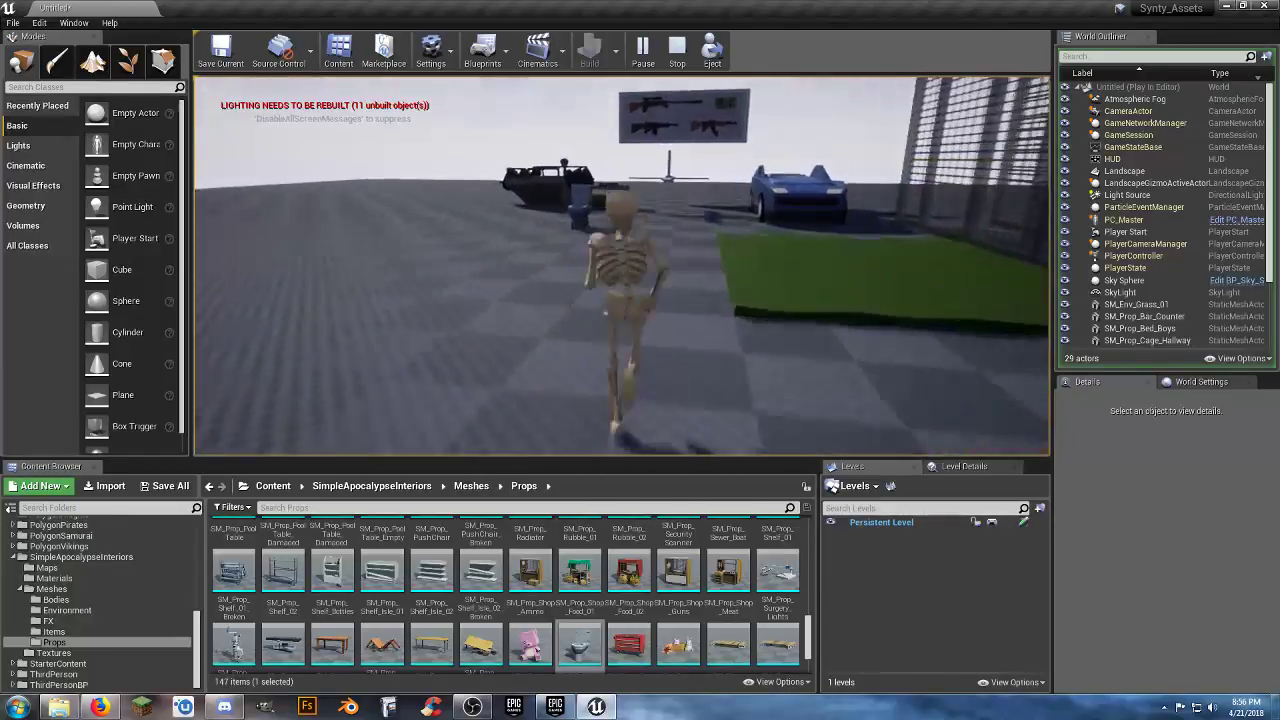
key("w")
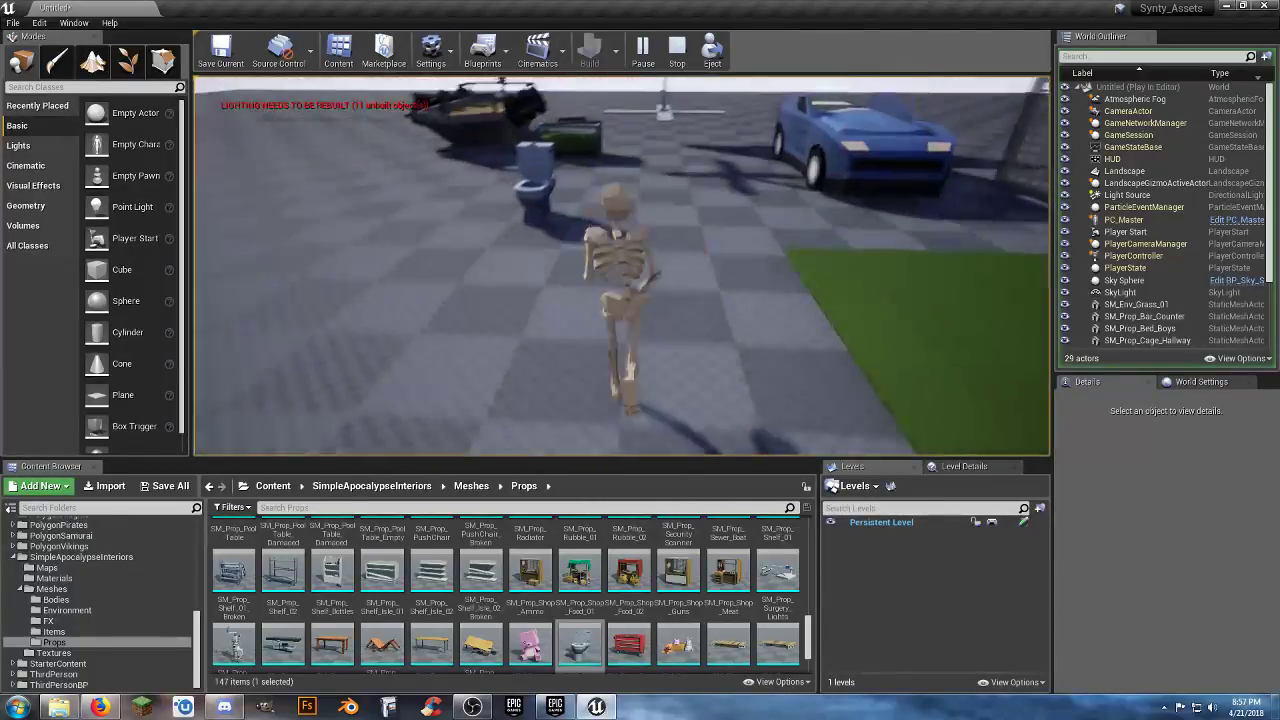
key("Escape")
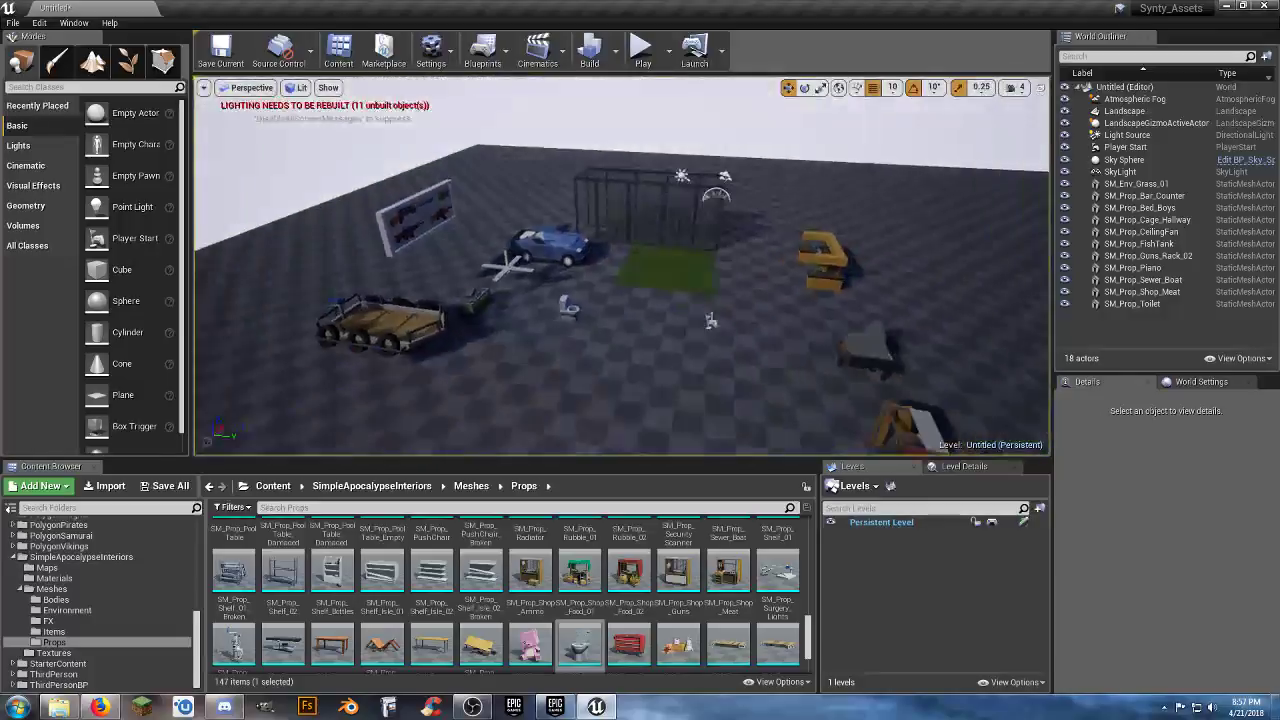
- Delete all placed meshes from SM_Env_Grass_01 through SM_Prop_Toilet from the level
right_click_drag(945, 183, 952, 183)
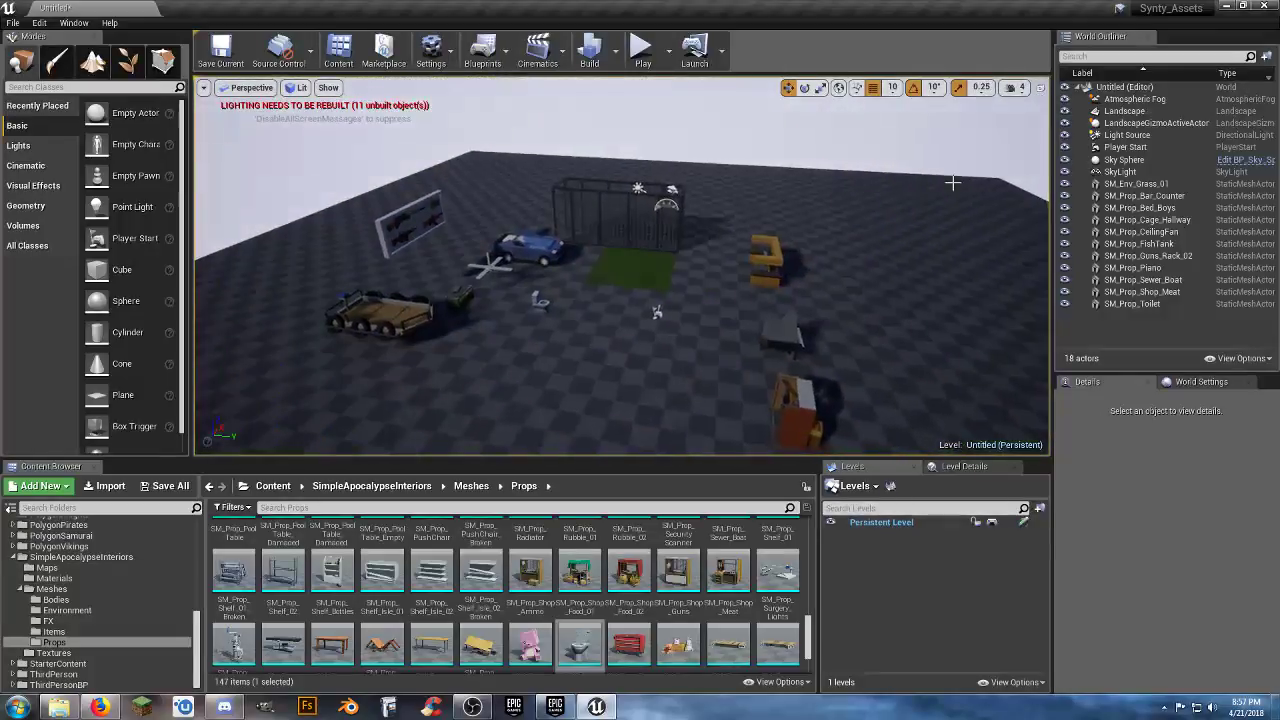
left_click(1176, 186)
left_click(1170, 304, "shift")
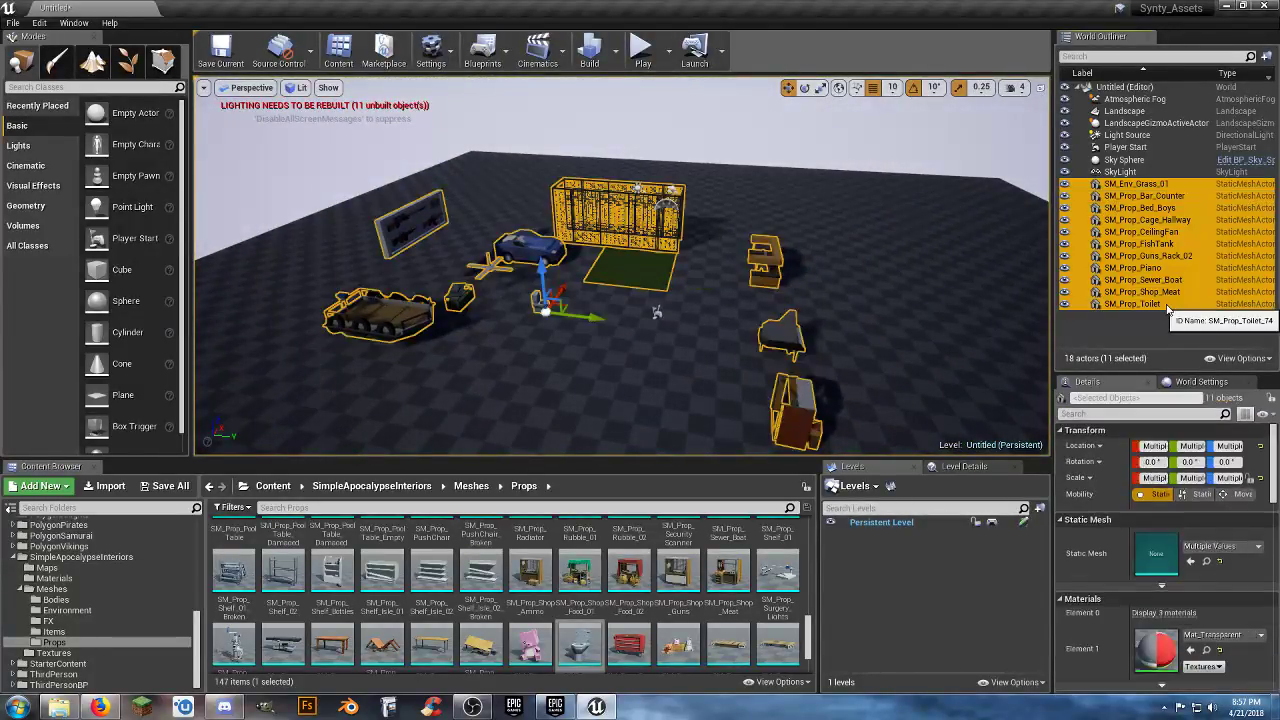
key("Delete")
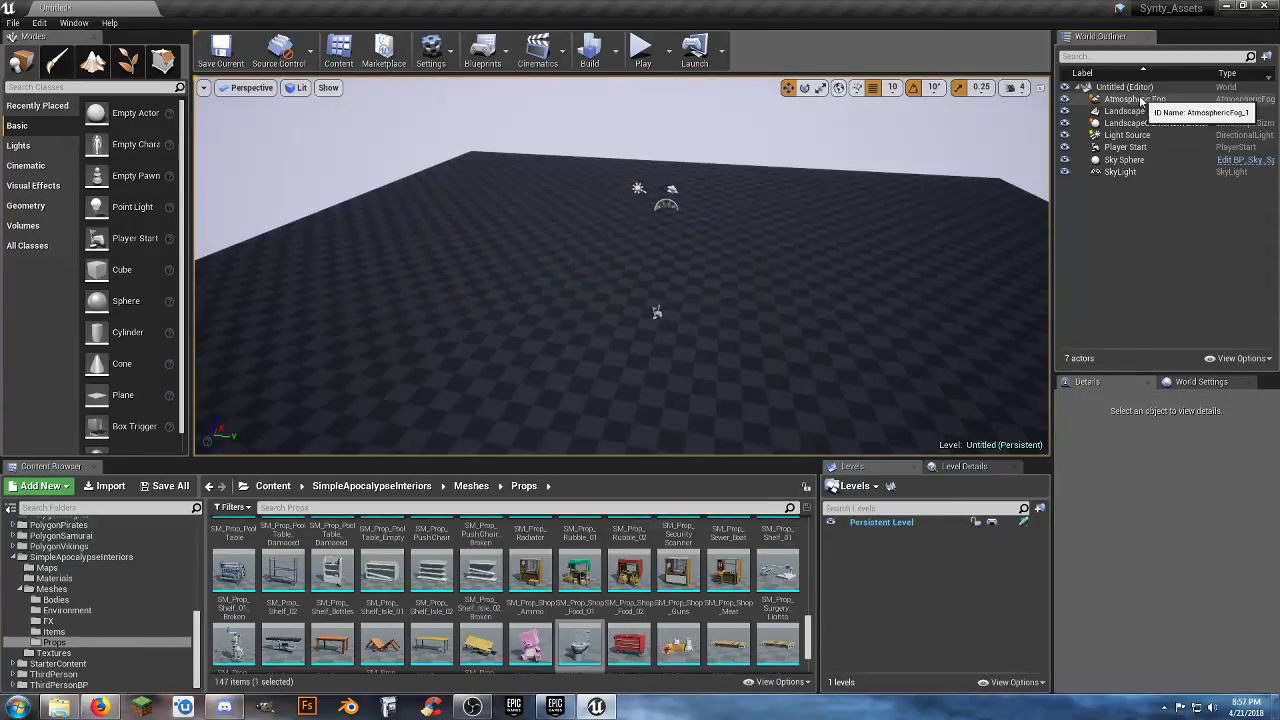
- Create a folder named "map shit" under the level root in the World Outliner
right_click(1140, 88)
left_click(1153, 92)
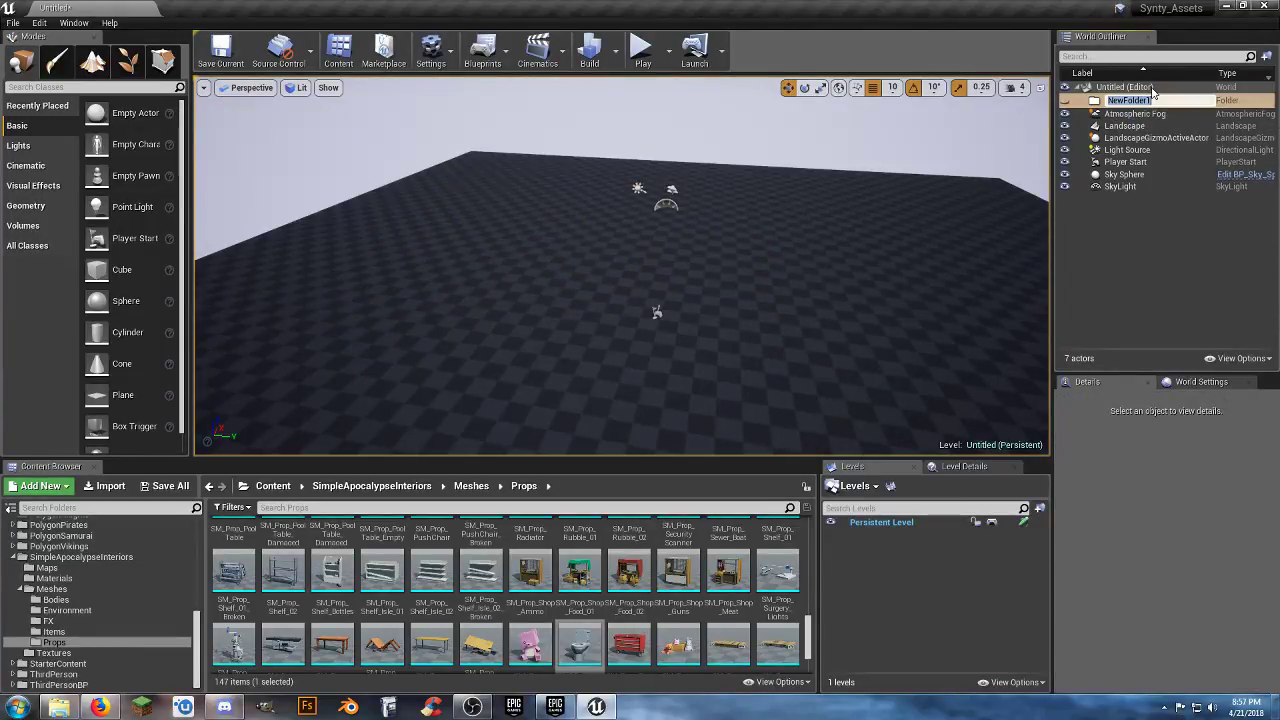
type("map shit")
key("Return")
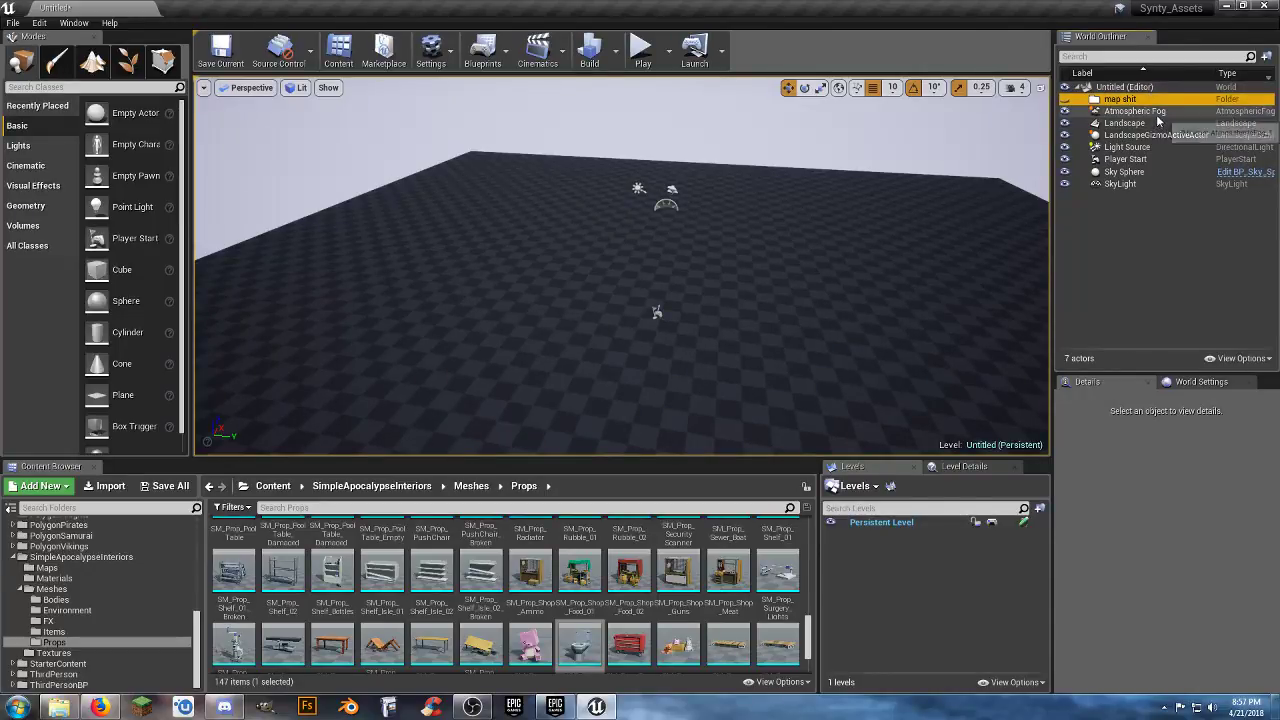
- Move all remaining actors, from Atmospheric Fog through SkyLight, into the "map shit" folder and collapse it
left_click(1155, 114)
left_click(1133, 185, "shift")
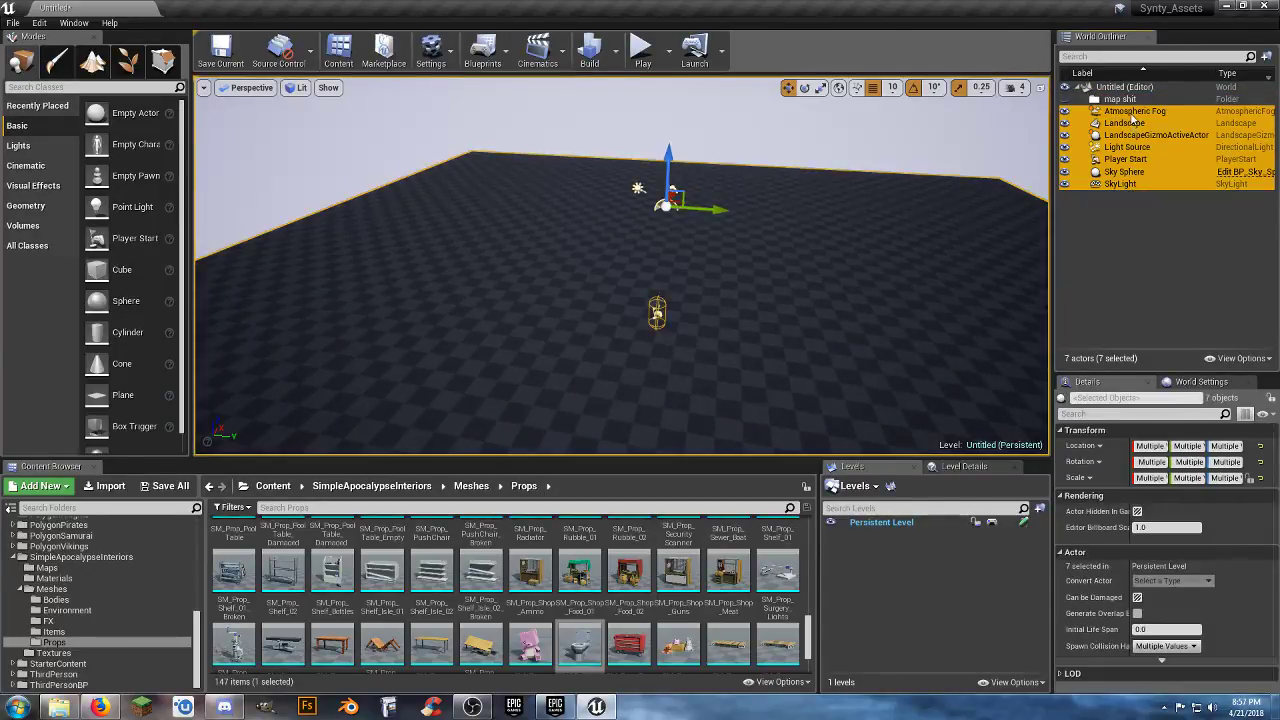
left_click_drag(1133, 118, 1106, 102)
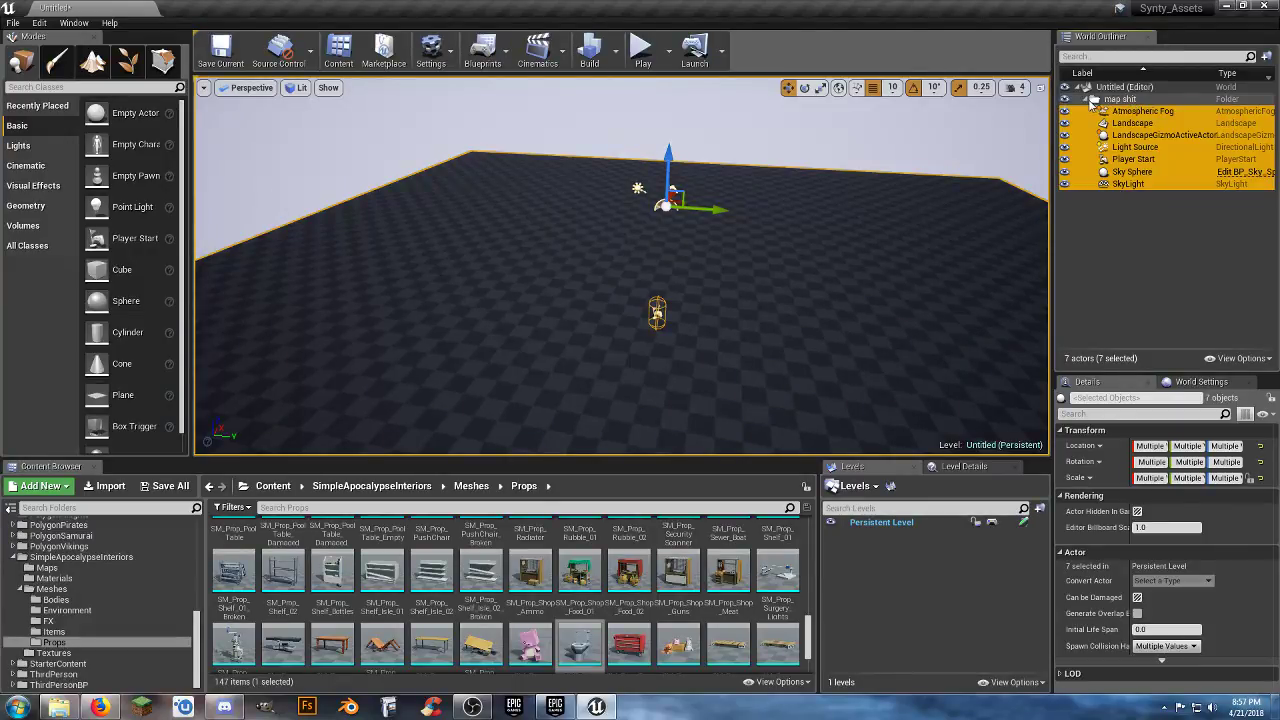
left_click(1089, 100)
left_click(1108, 89)
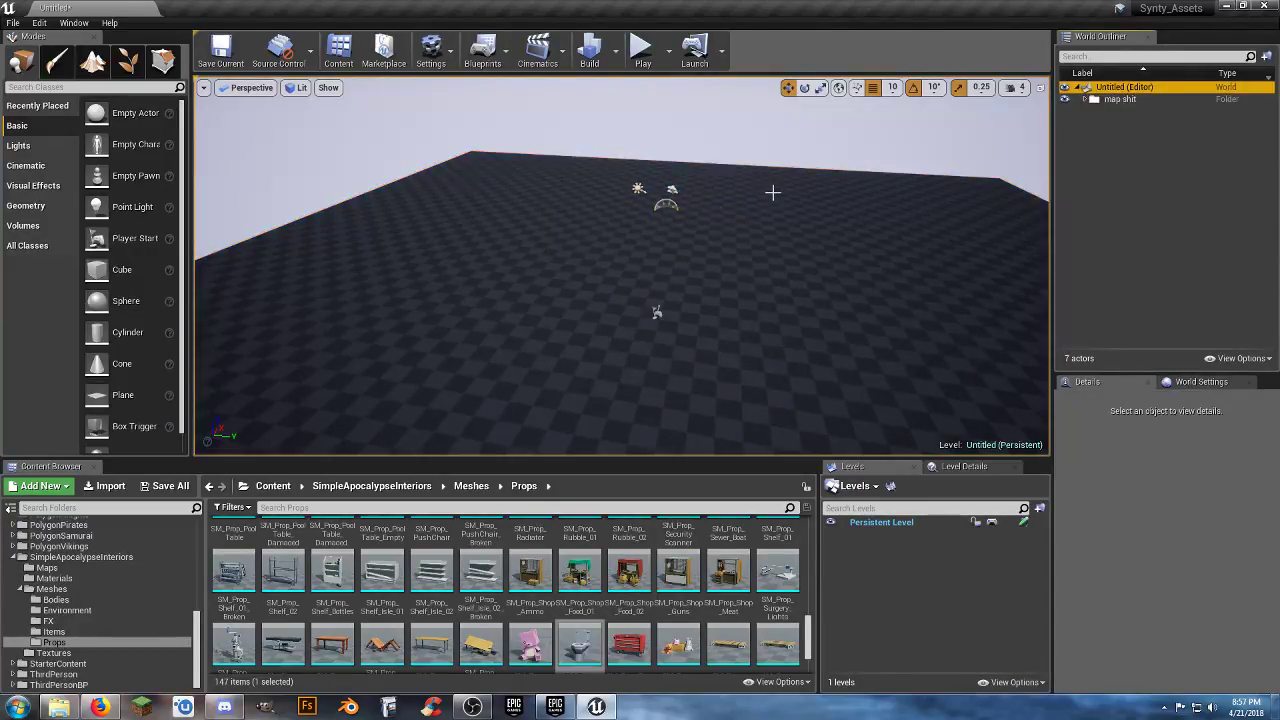
- View the emptied floor near the player start and browse the SimpleApocalypseInteriors Props meshes from the beginning of the folder
right_click_drag(642, 234, 636, 290)
key("w")
key("w")
right_click_drag(551, 397, 518, 376)
key("s")
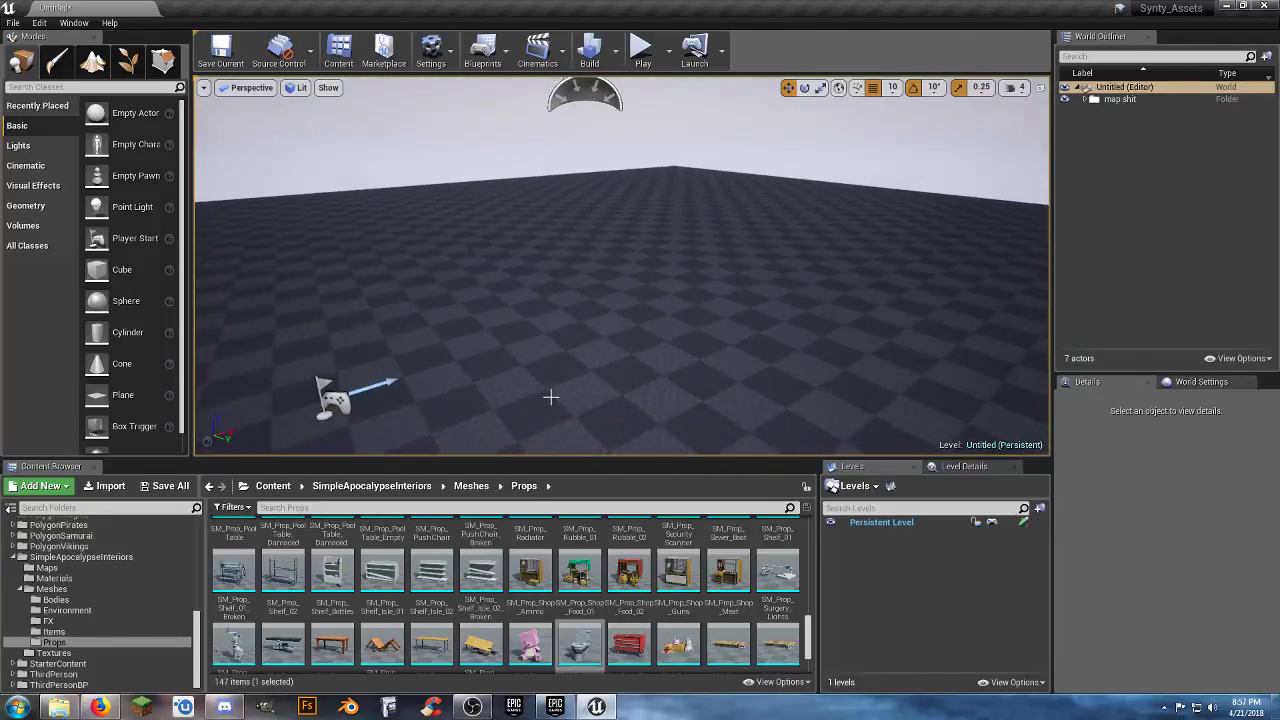
scroll(606, 560, "up", 5)
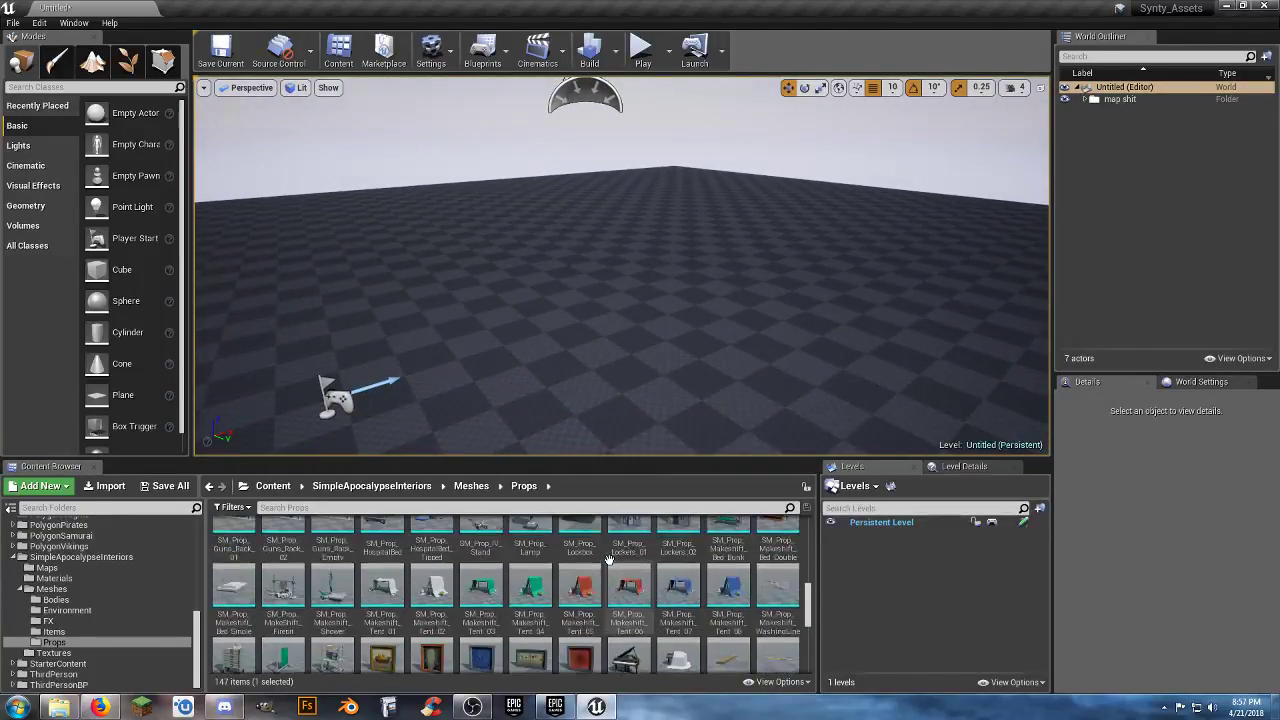
scroll(608, 560, "up", 6)
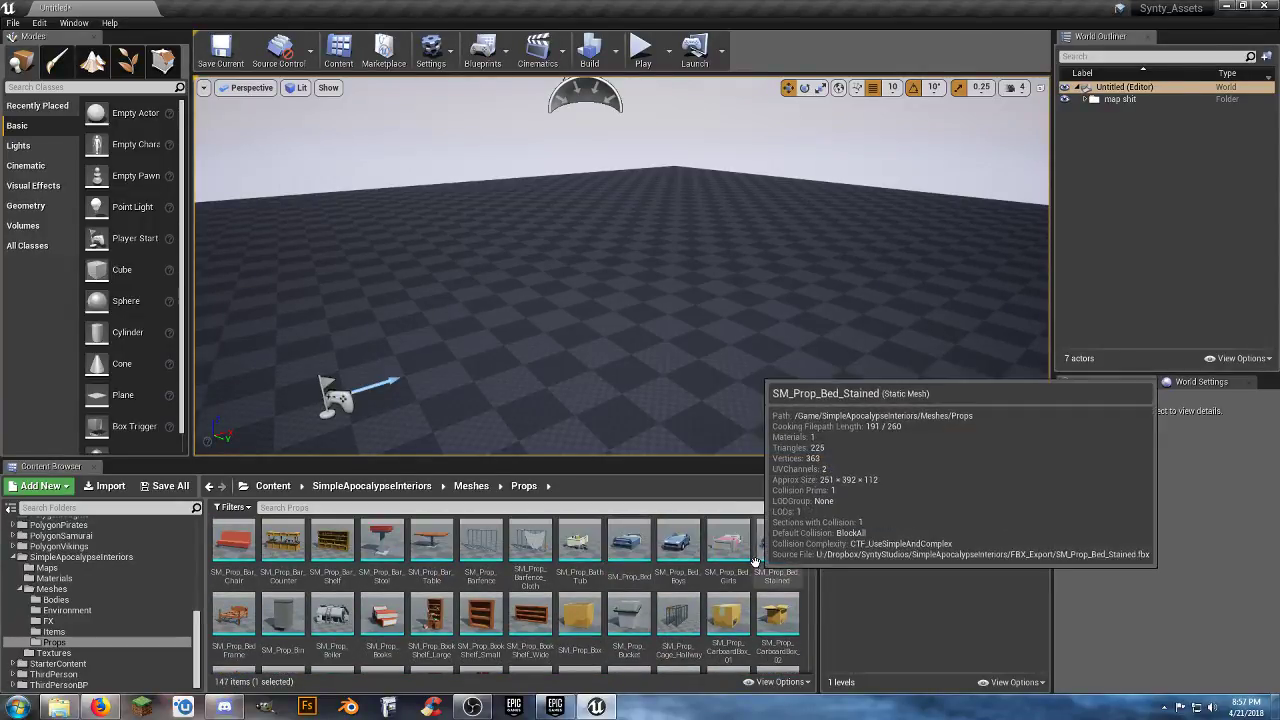
scroll(776, 580, "down", 1)
scroll(776, 580, "down", 1)
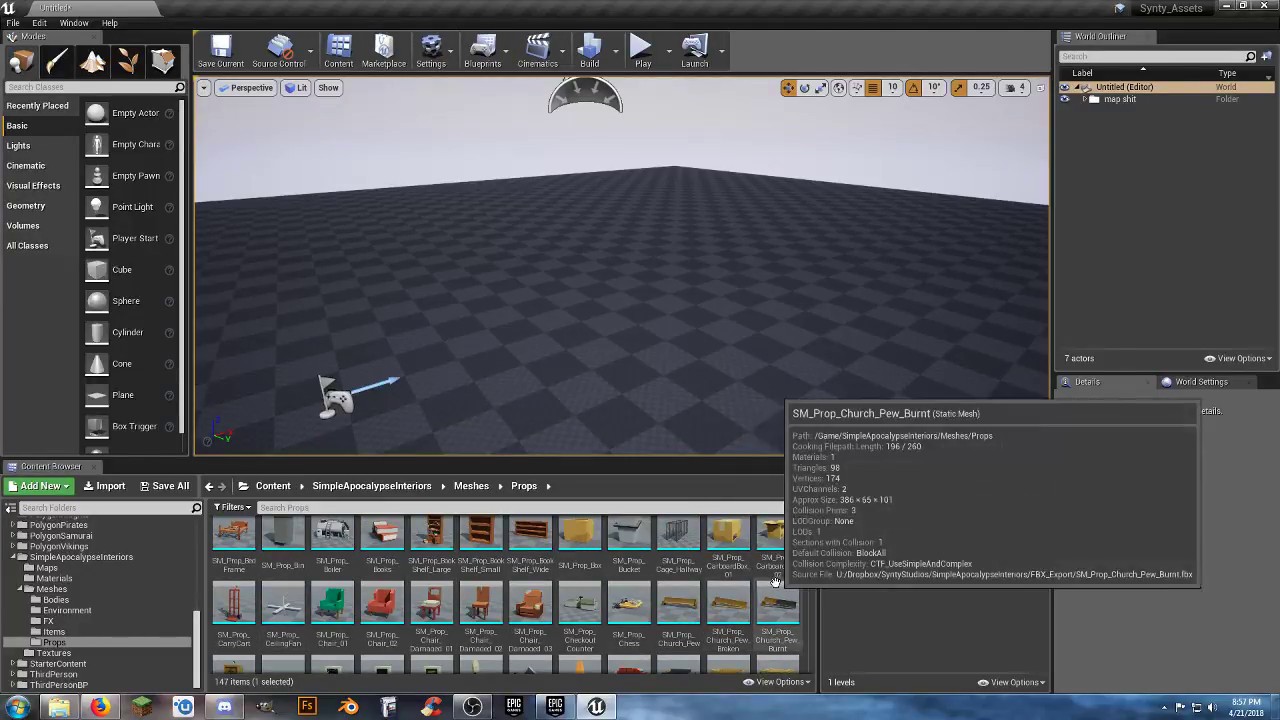
scroll(776, 580, "down", 3)
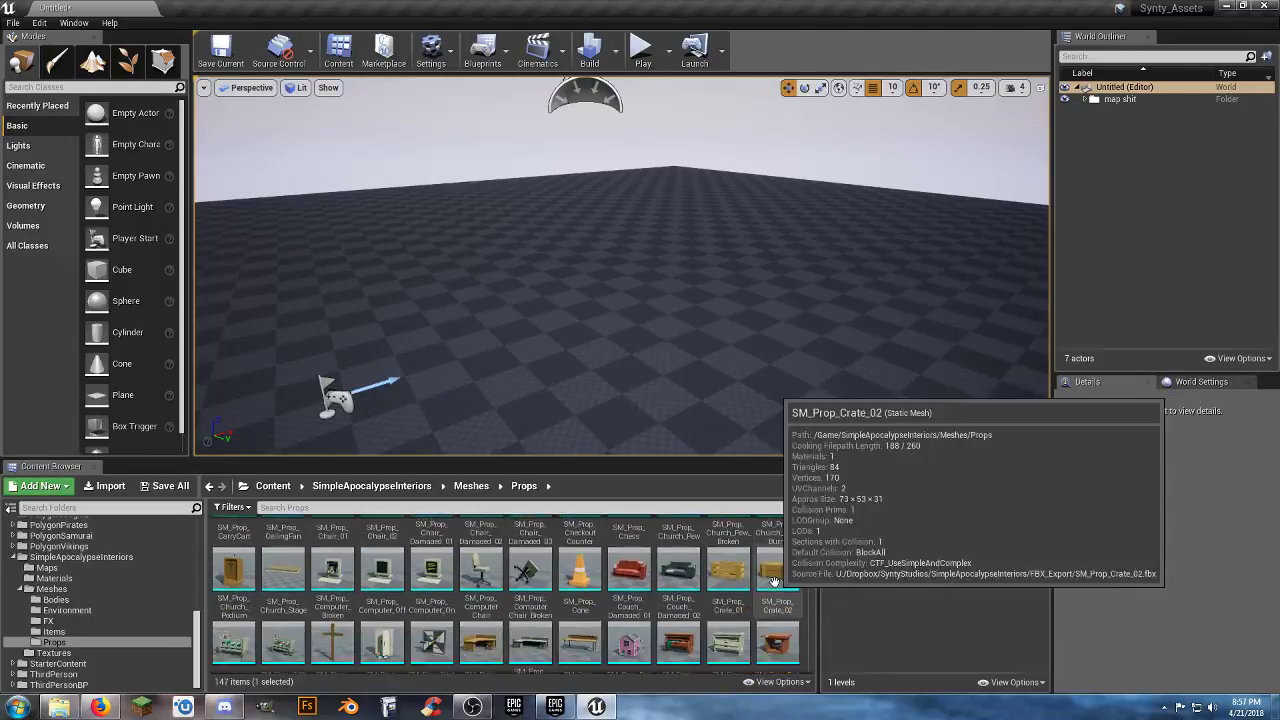
scroll(776, 580, "up", 2)
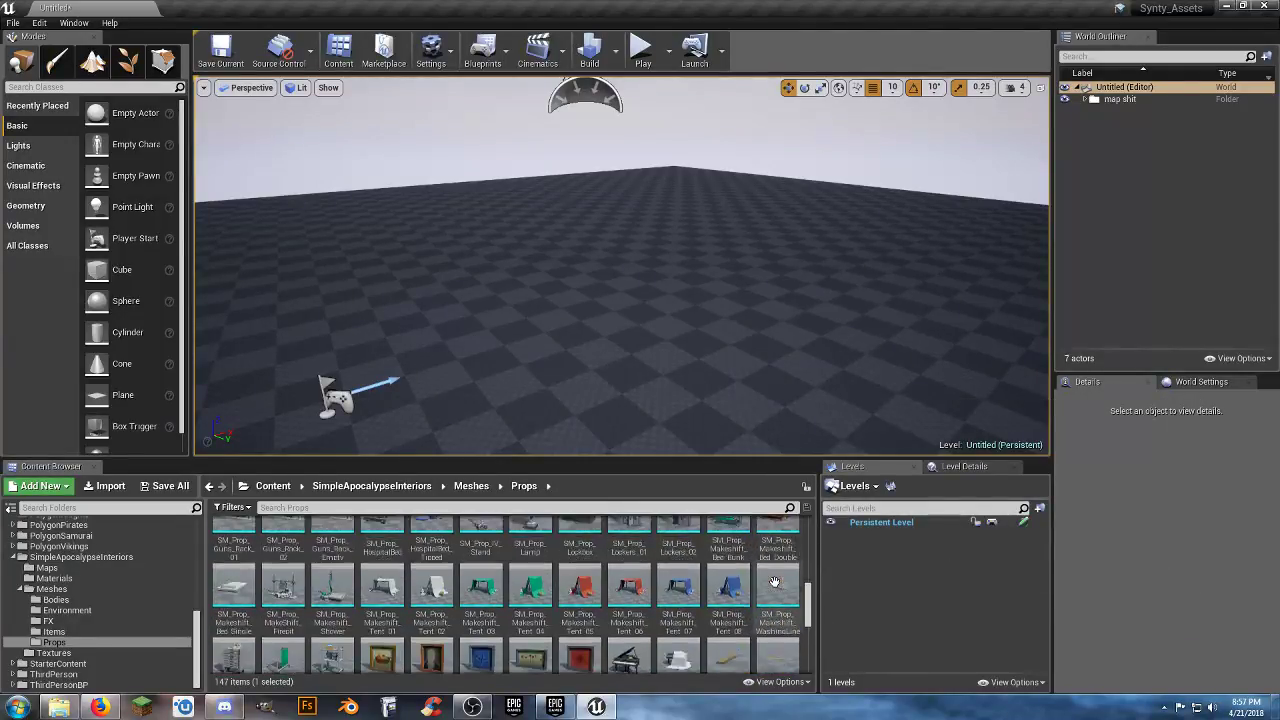
scroll(776, 580, "up", 3)
scroll(774, 580, "down", 2)
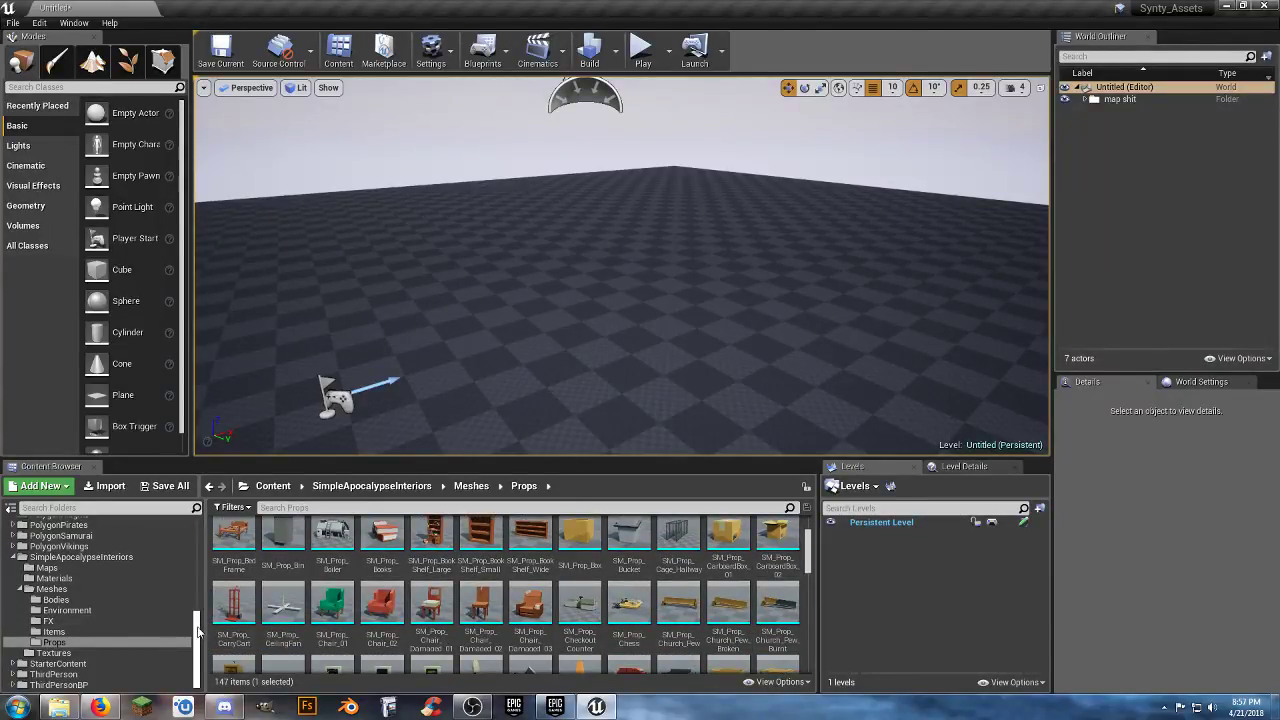
- Expand the Asset folder in the project content and open its Blueprints subfolder
left_click_drag(197, 632, 199, 530)
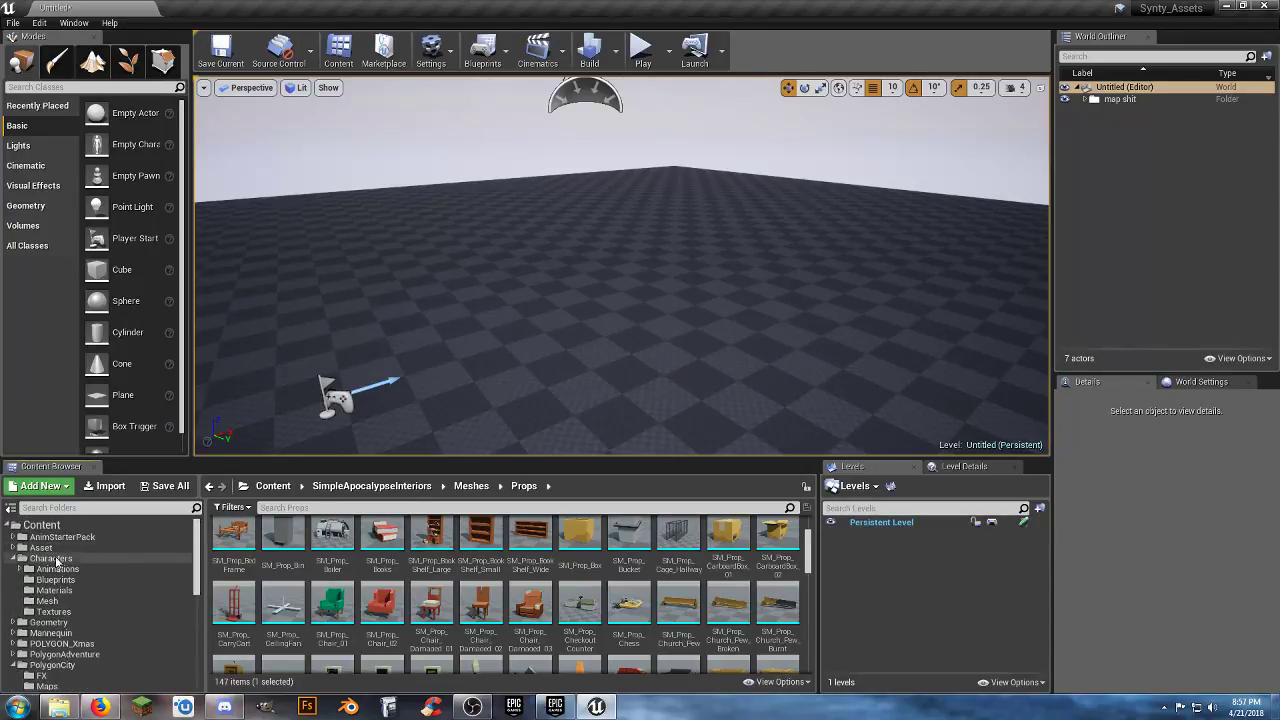
left_click(21, 549)
left_click(13, 548)
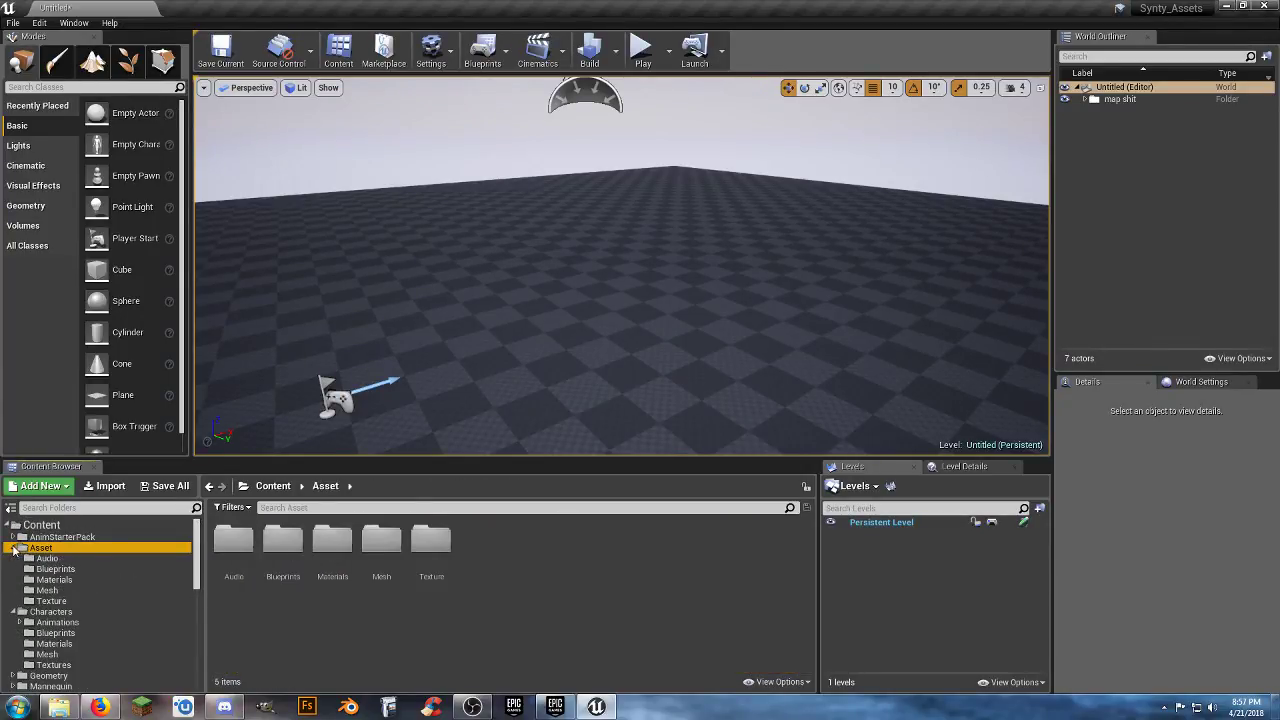
left_click(52, 569)
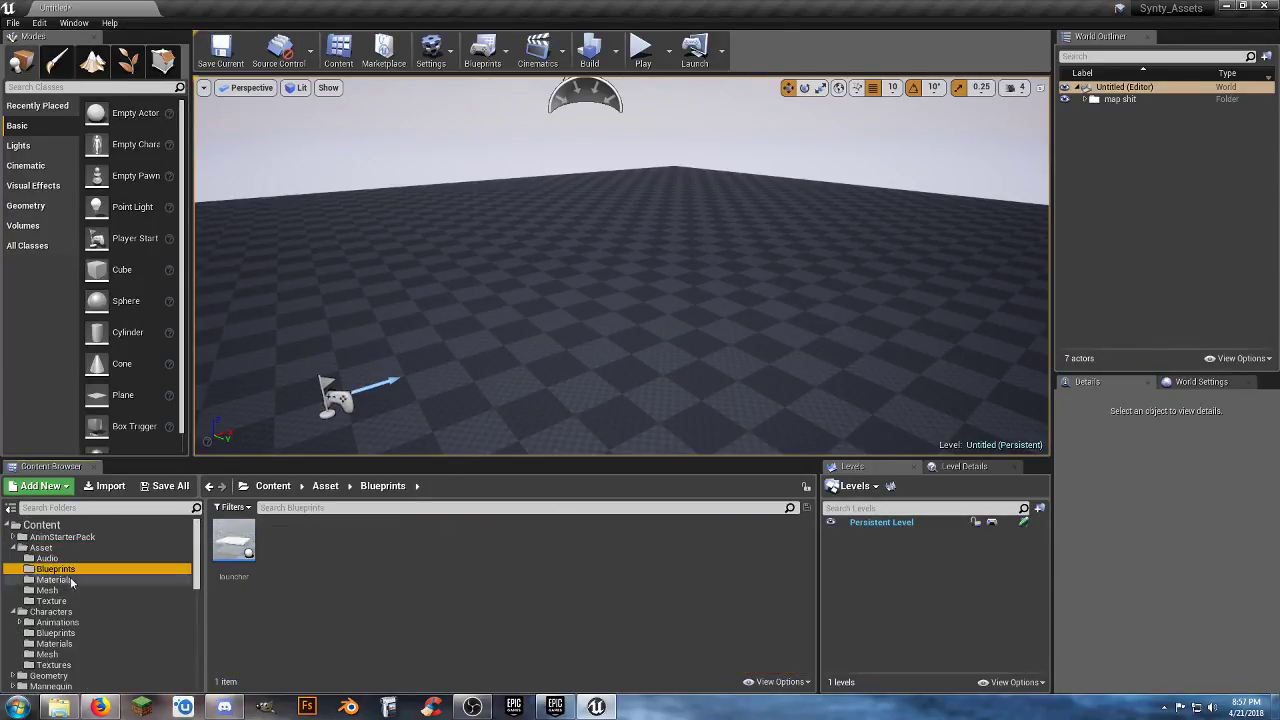
- Create an Actor-based Blueprint class named Cel_Fan_Blade_BP in the Blueprints folder and open it for editing
right_click(310, 561)
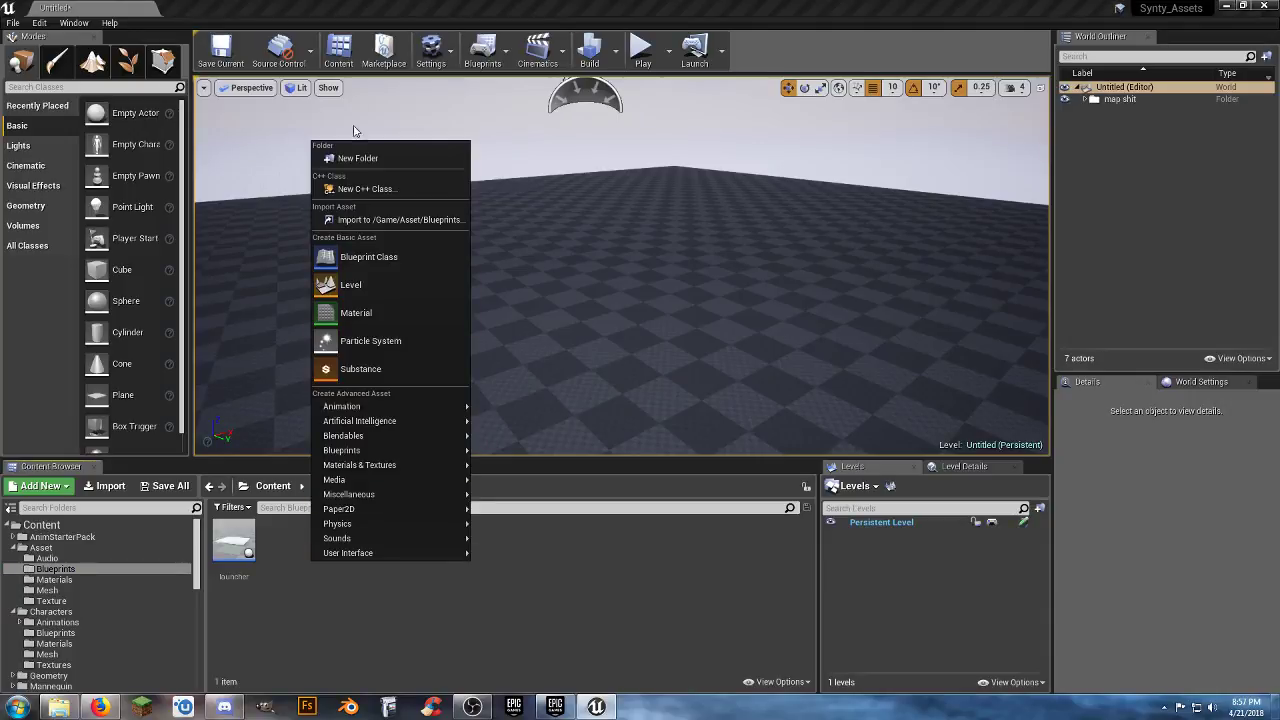
left_click(375, 257)
left_click(505, 231)
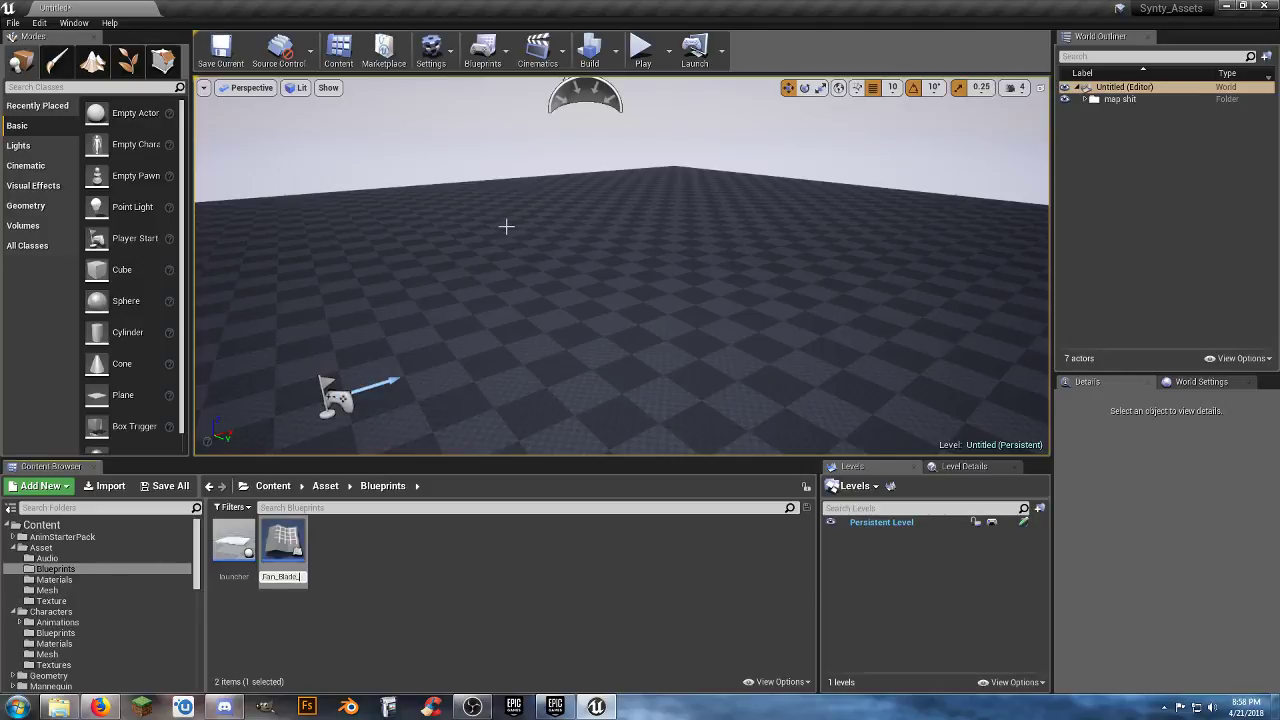
key("Return")
key("Return")
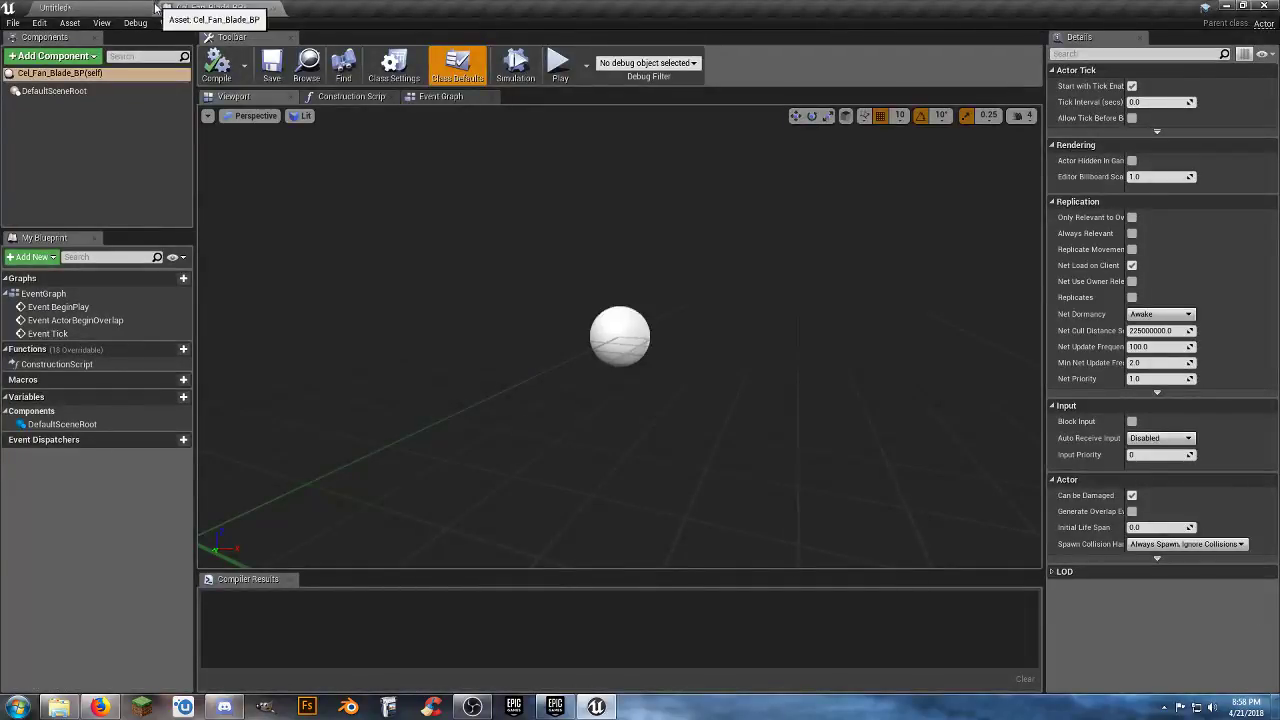
- Return to the level editor and select the SM_Prop_CeilingFan mesh in SimpleApocalypseInteriors/Meshes/Props
left_click(150, 8)
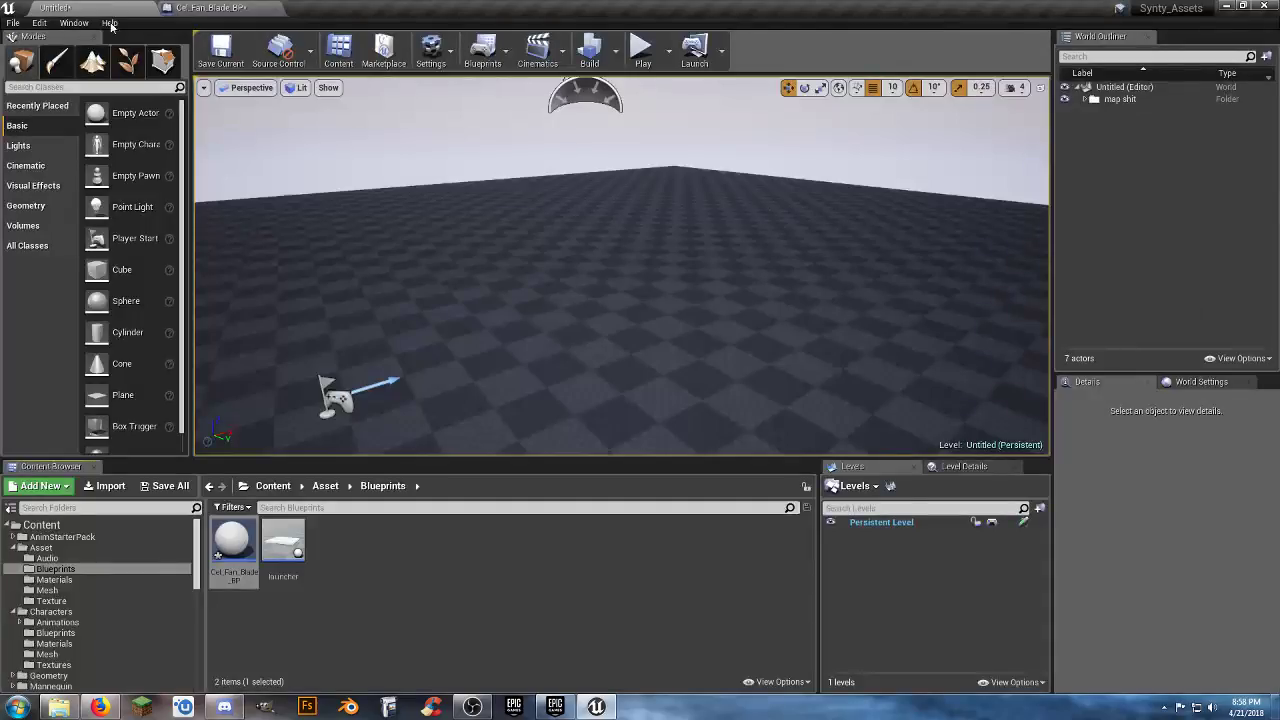
scroll(106, 628, "down", 11)
scroll(105, 628, "up", 3)
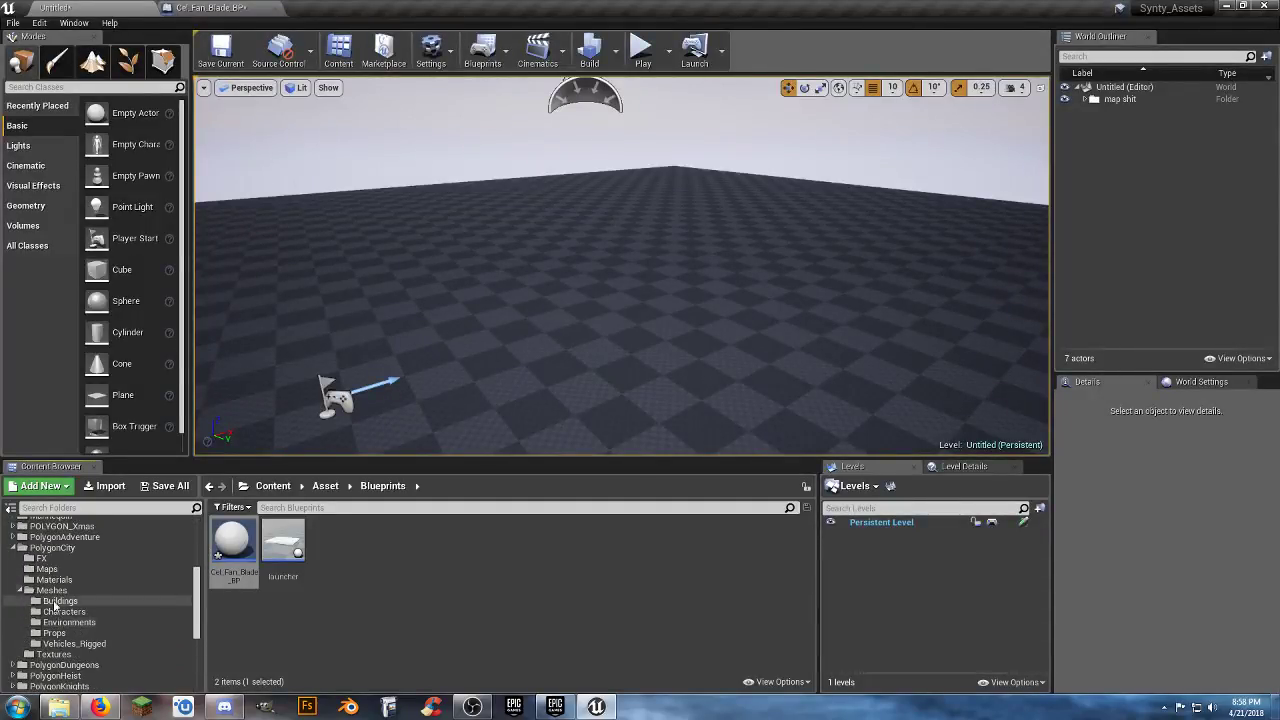
left_click(14, 548)
scroll(60, 600, "down", 3)
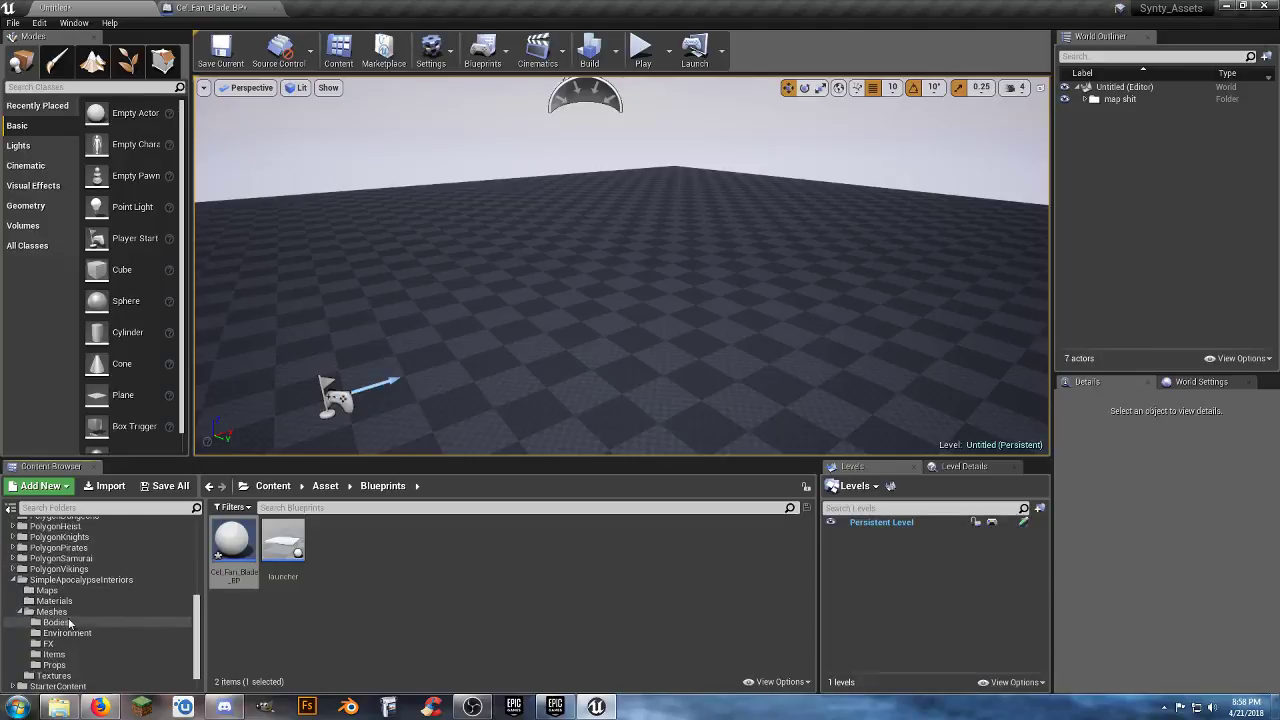
left_click(22, 557)
left_click(55, 632)
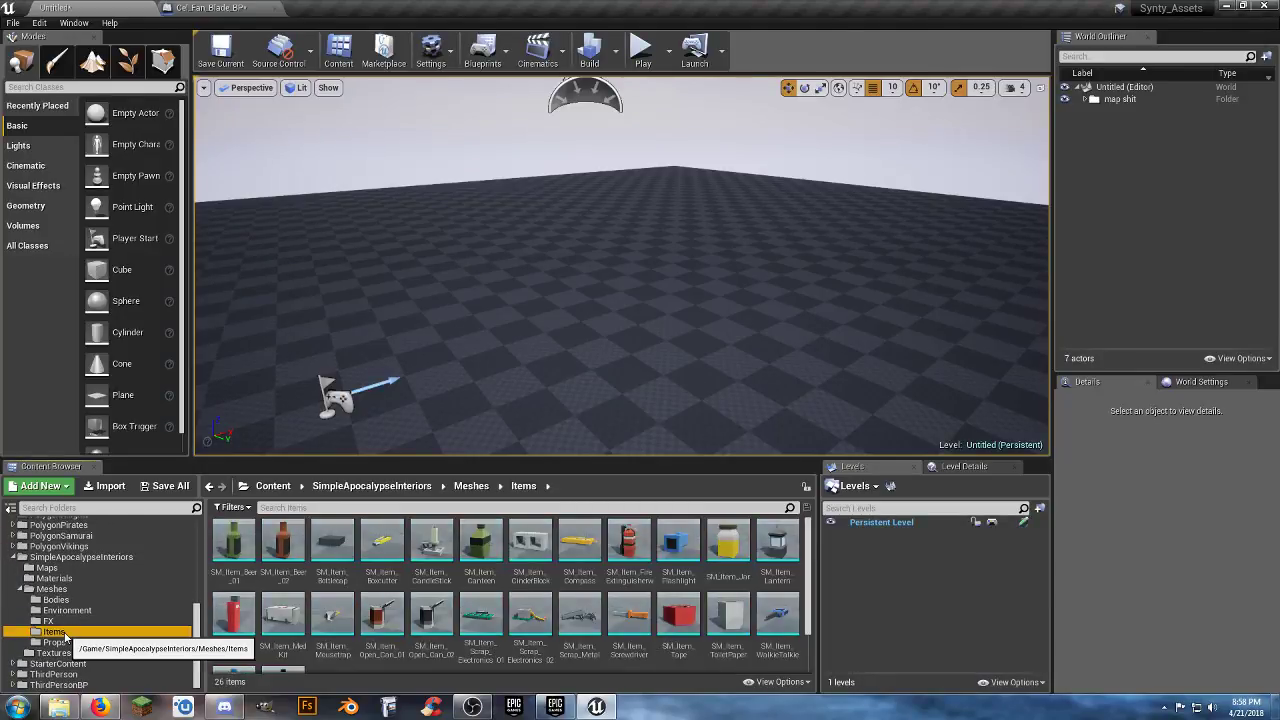
left_click(91, 641)
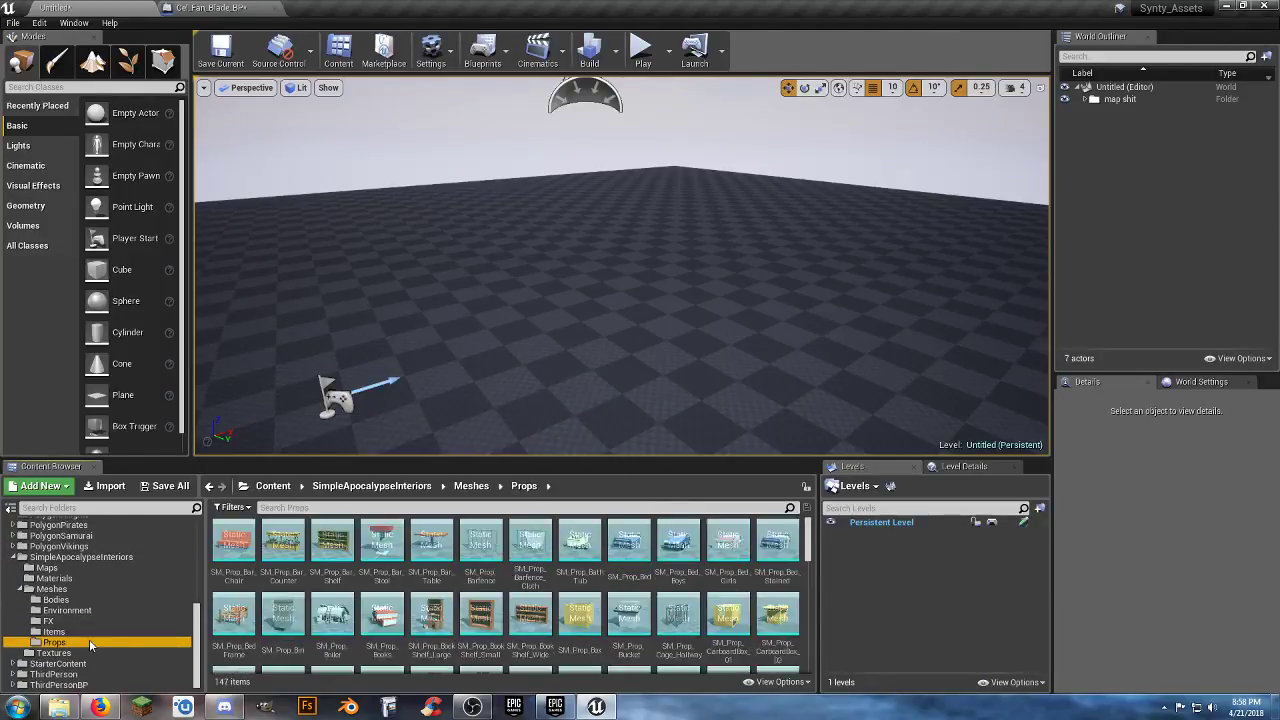
scroll(345, 612, "down", 1)
left_click(290, 636)
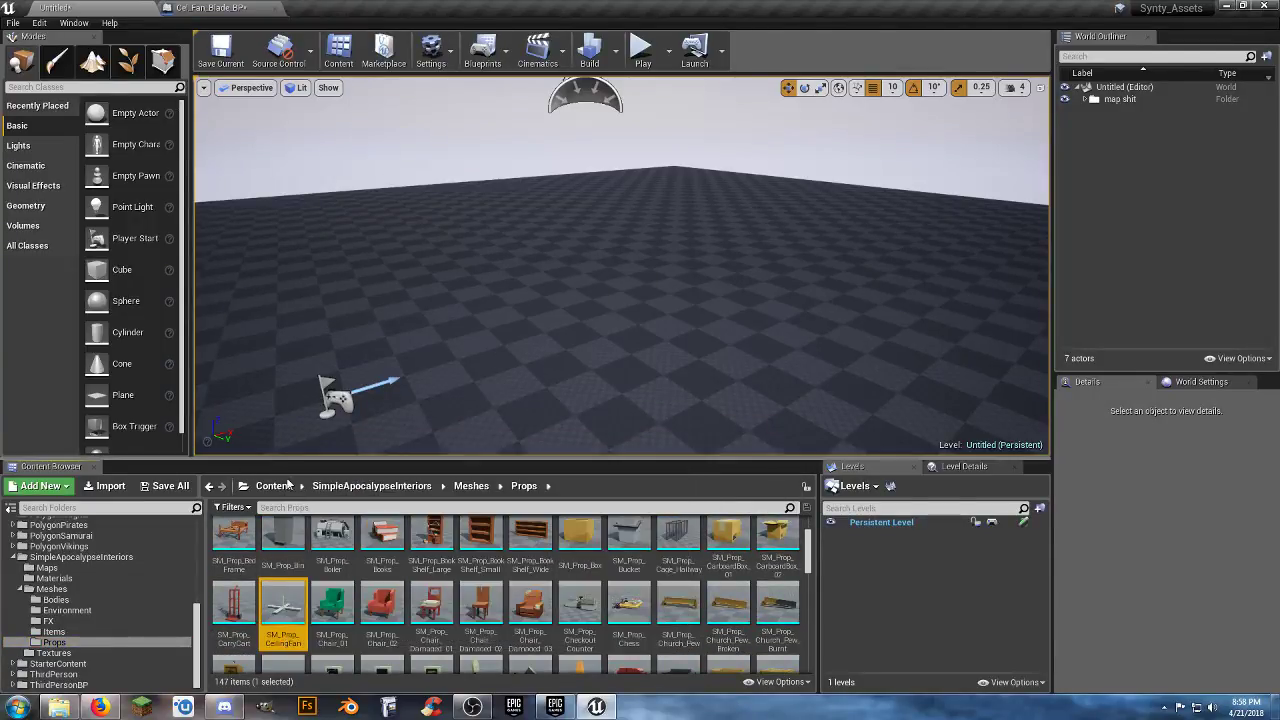
- Add a Static Mesh component using the selected SM_Prop_CeilingFan mesh to the Cel_Fan_Blade_BP blueprint
left_click(212, 8)
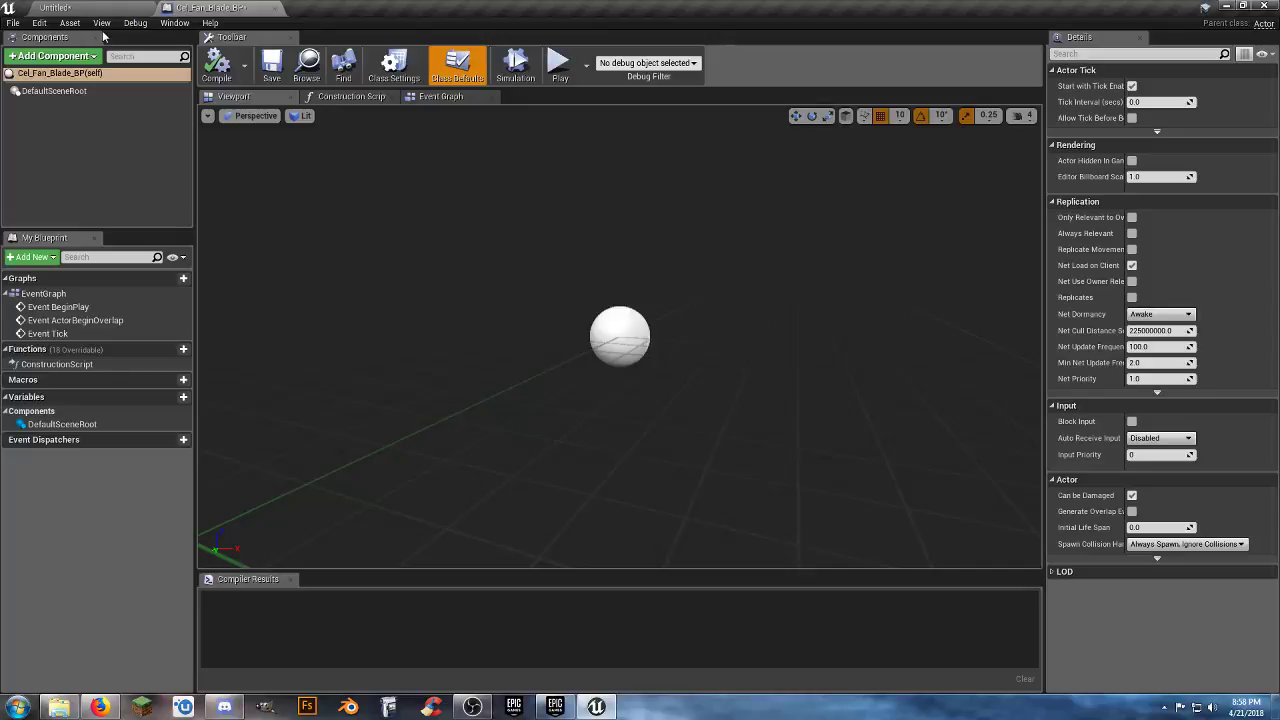
left_click(52, 56)
left_click(72, 204)
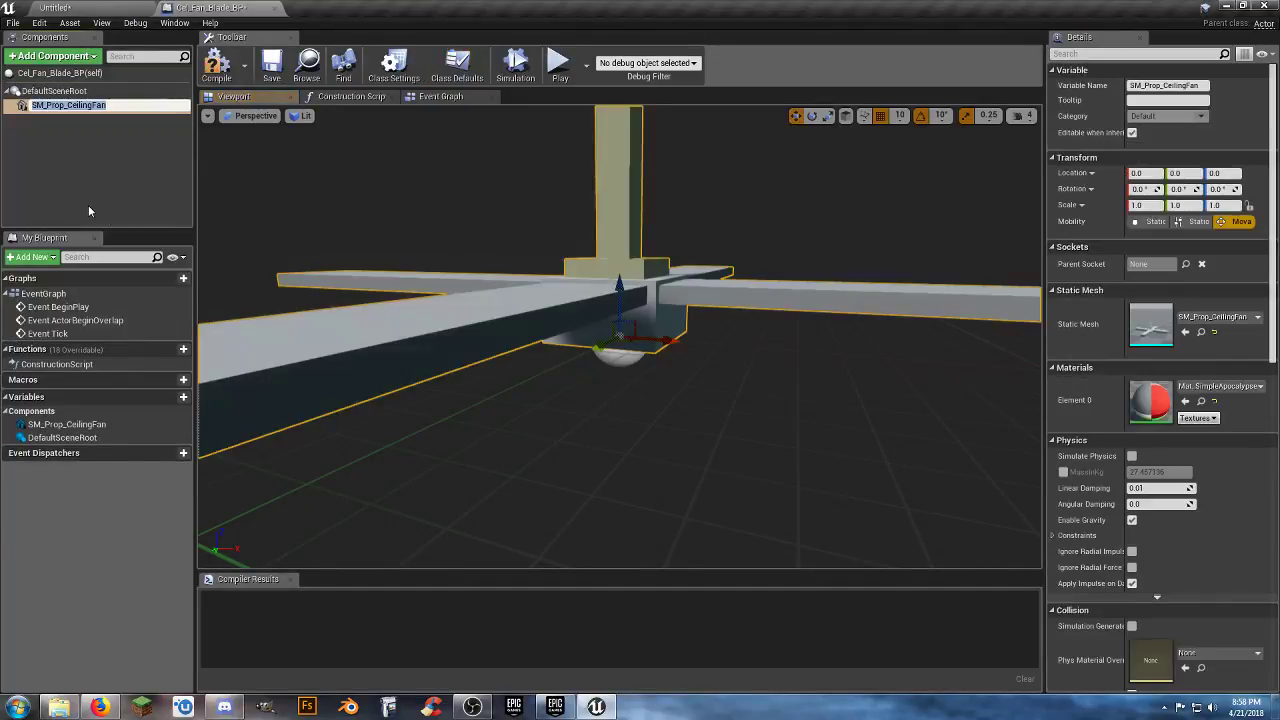
- Scale the ceiling fan component to 0.6 on the X, Y and Z axes and compile the blueprint
left_click(1150, 205)
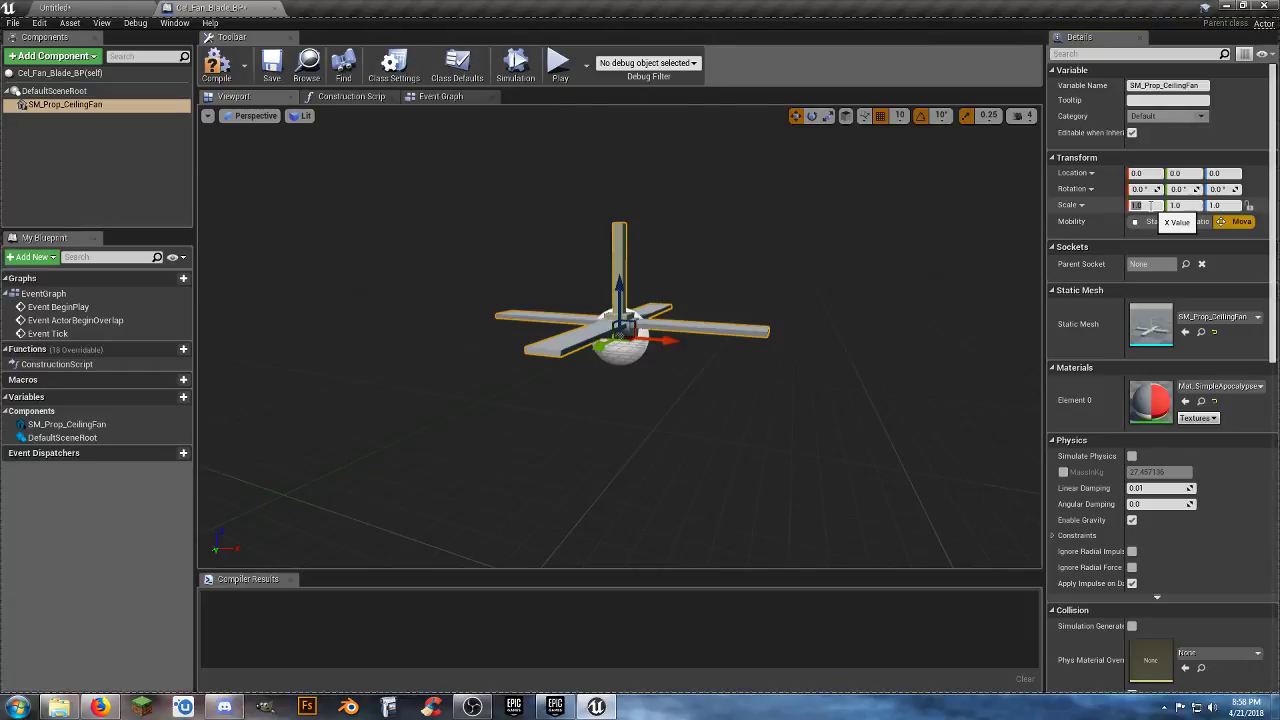
type("0.6")
key("Tab")
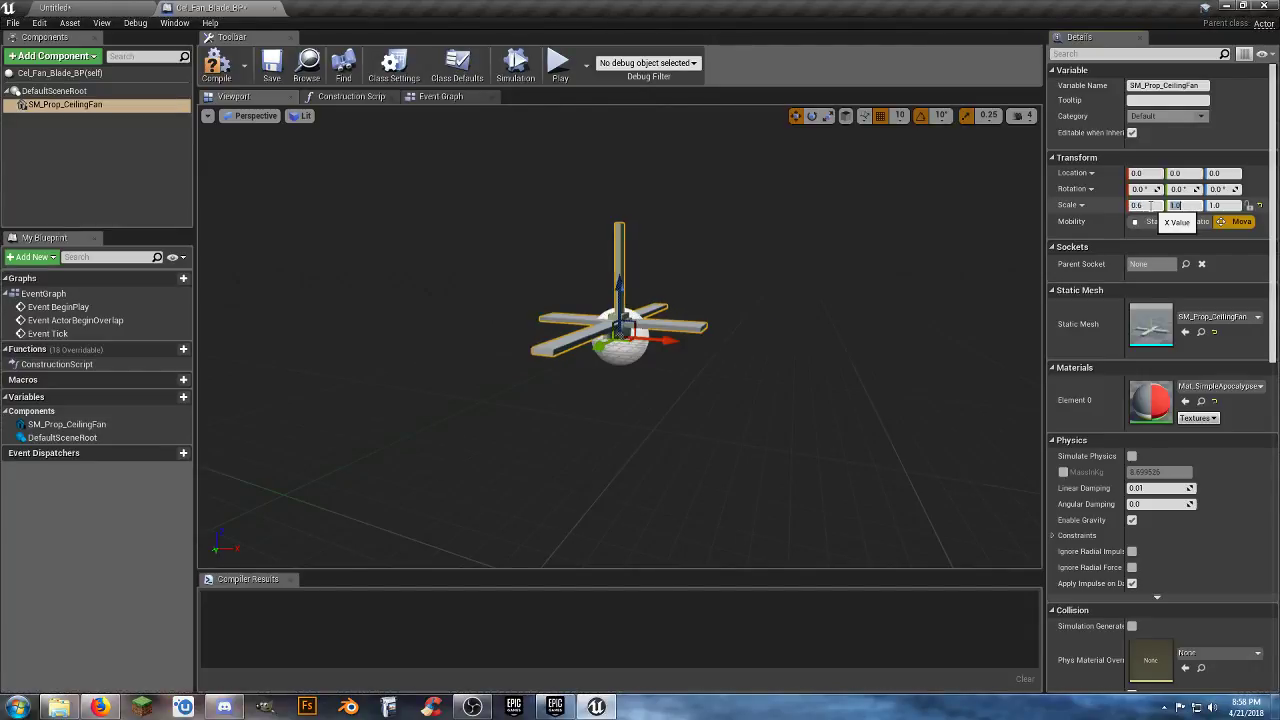
key("Return")
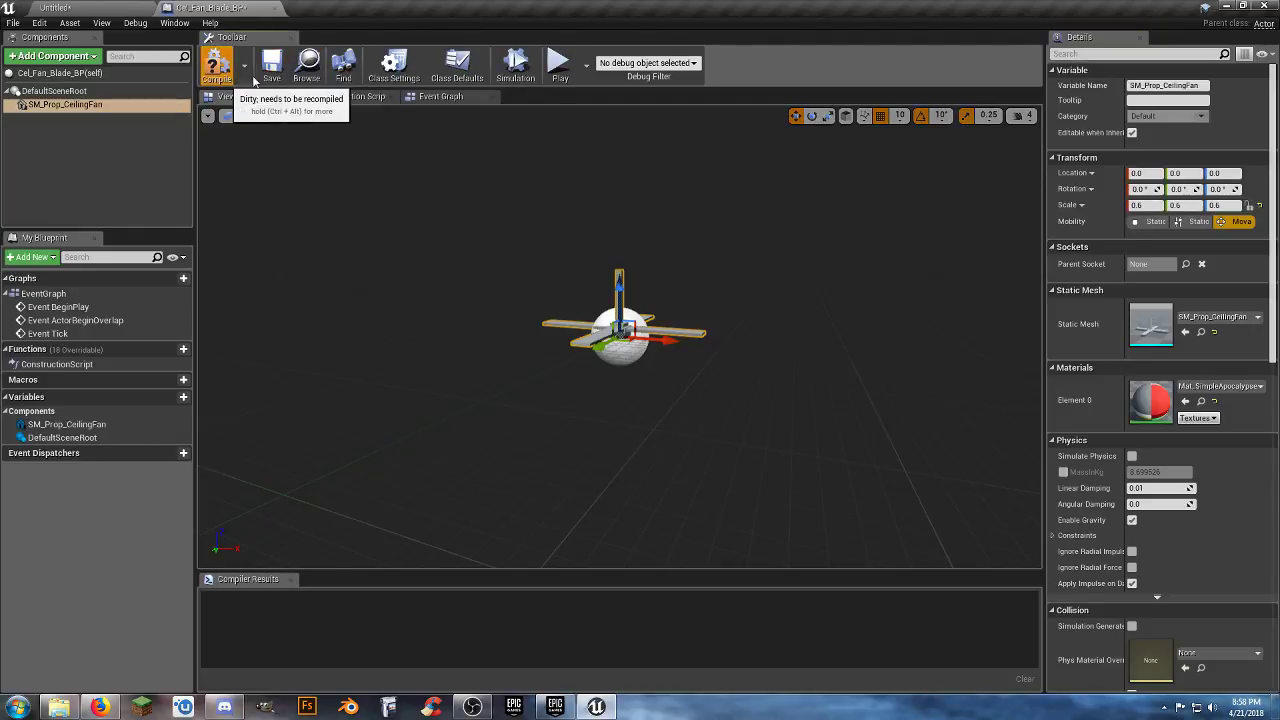
left_click(215, 62)
- Add a Rotating Movement component to the fan blueprint and compile it
left_click(71, 62)
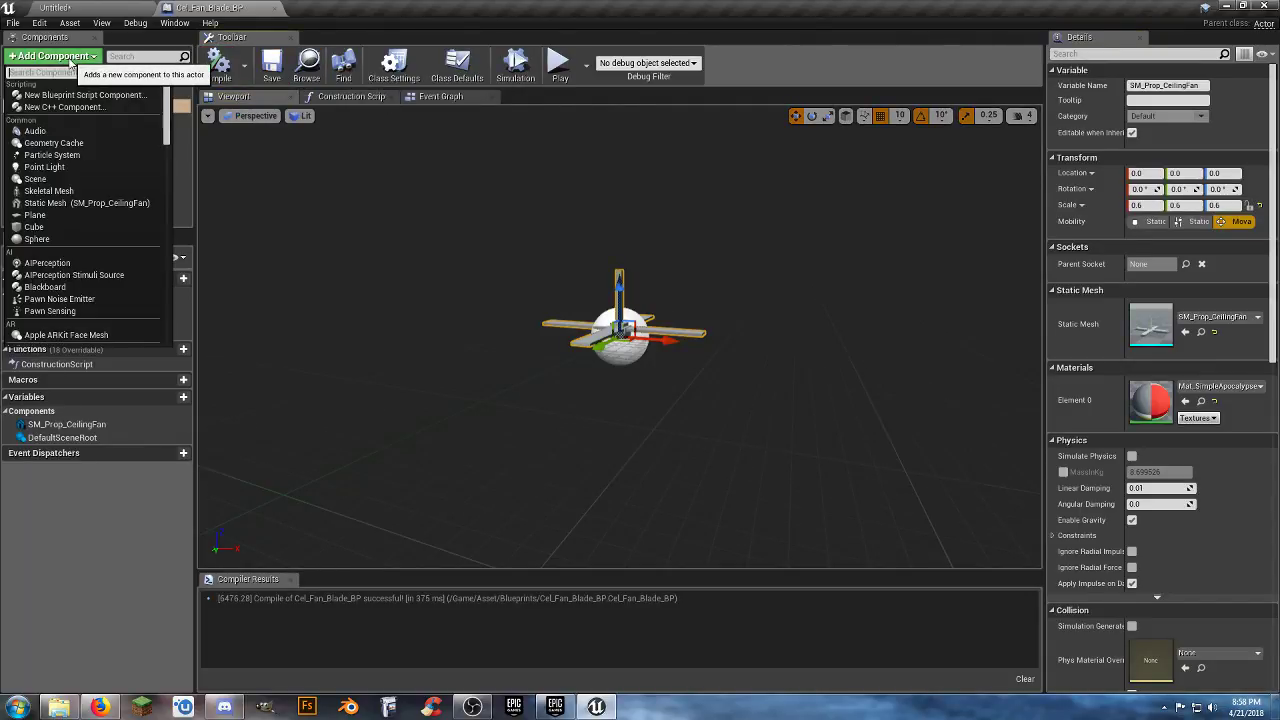
type("rot")
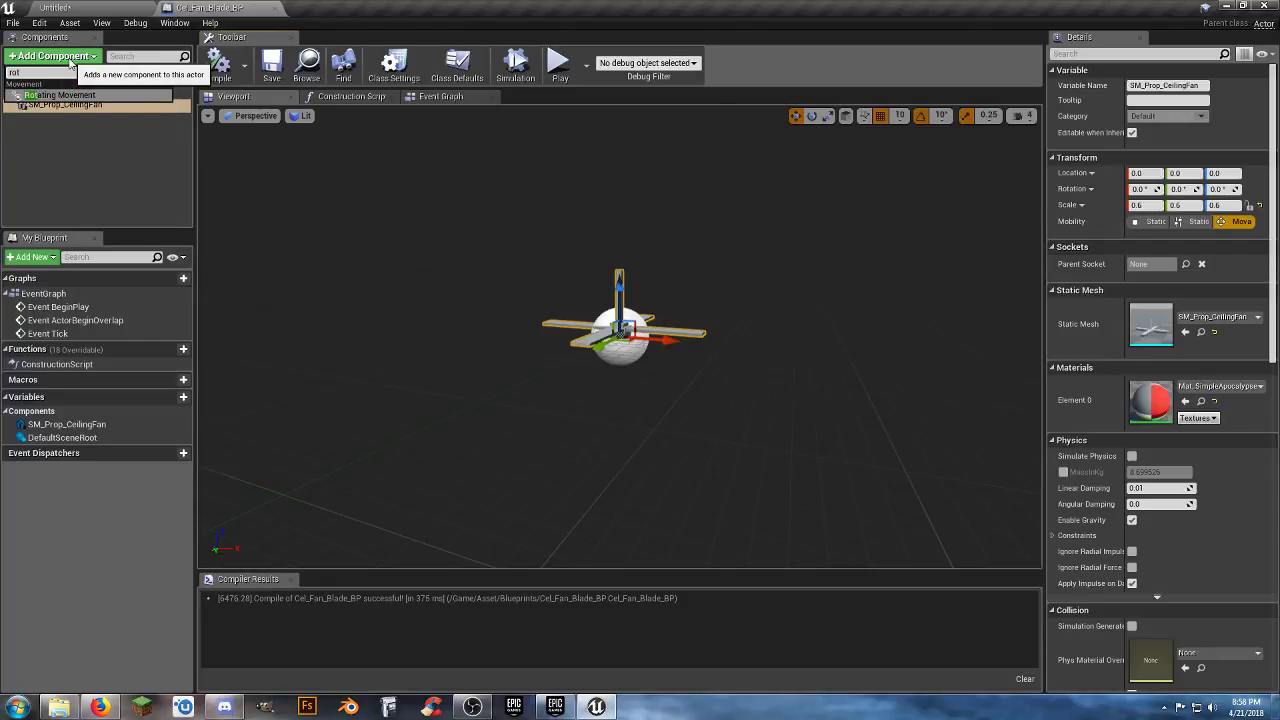
left_click(110, 94)
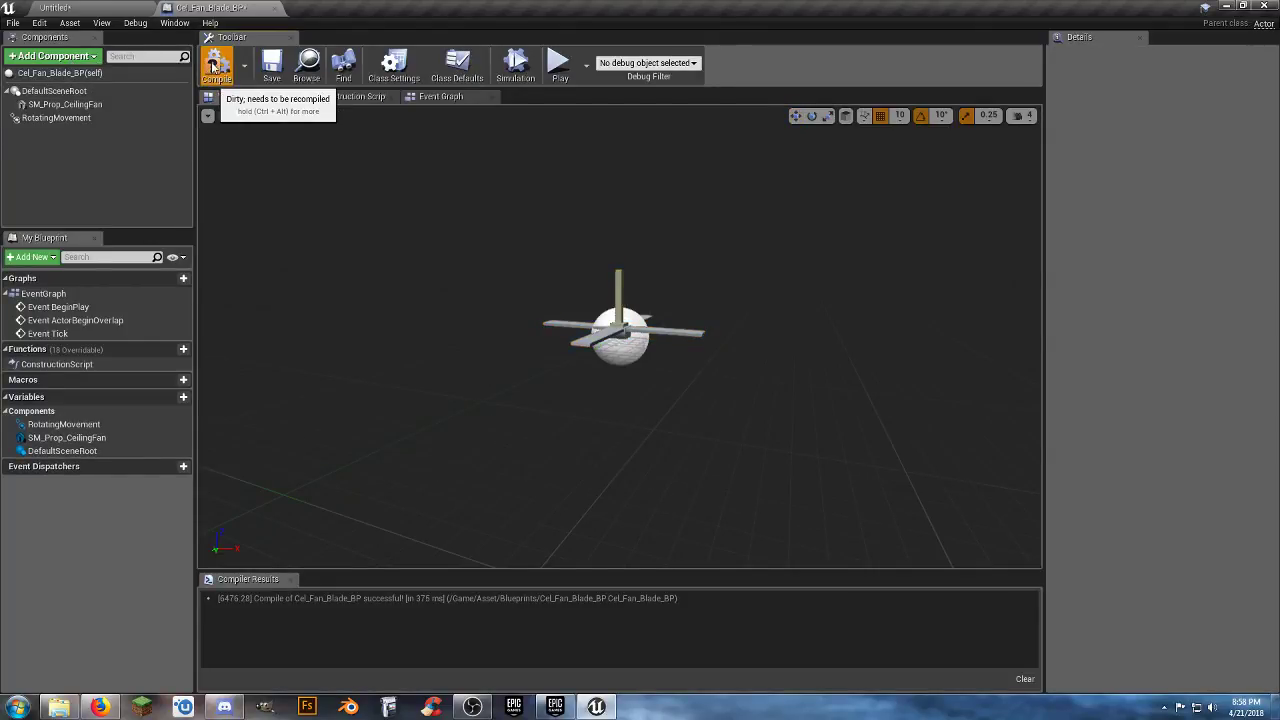
- Place Cel_Fan_Blade_BP from Asset/Blueprints into the level and raise it above the floor, at about X 150, Y -50, Z 70
left_click(105, 13)
scroll(97, 577, "up", 10)
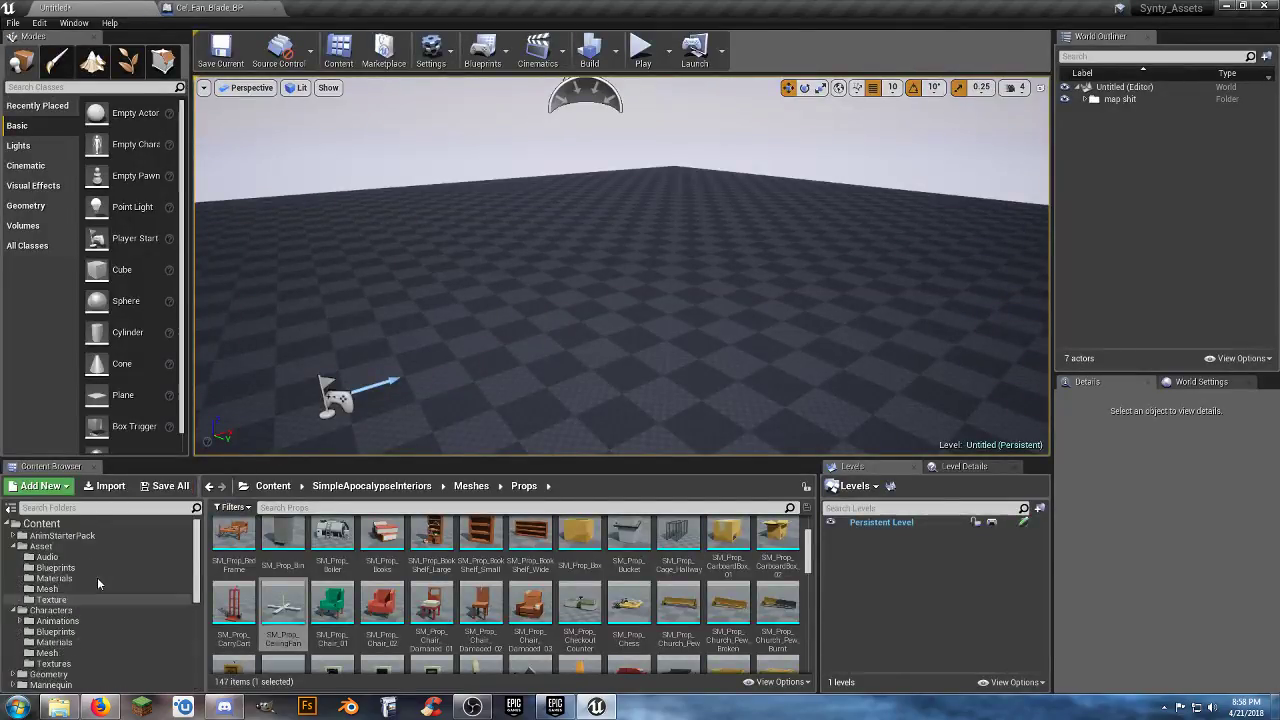
left_click(56, 568)
left_click(234, 545)
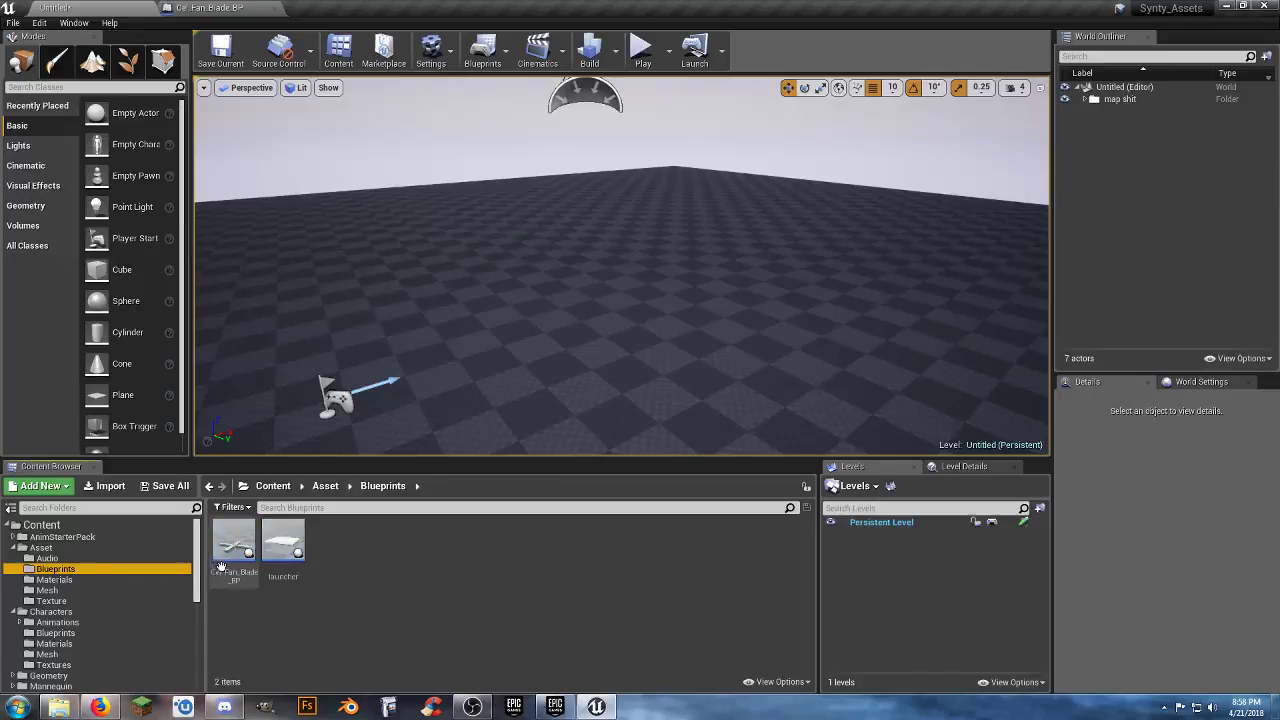
left_click_drag(234, 545, 634, 340)
left_click_drag(634, 291, 639, 196)
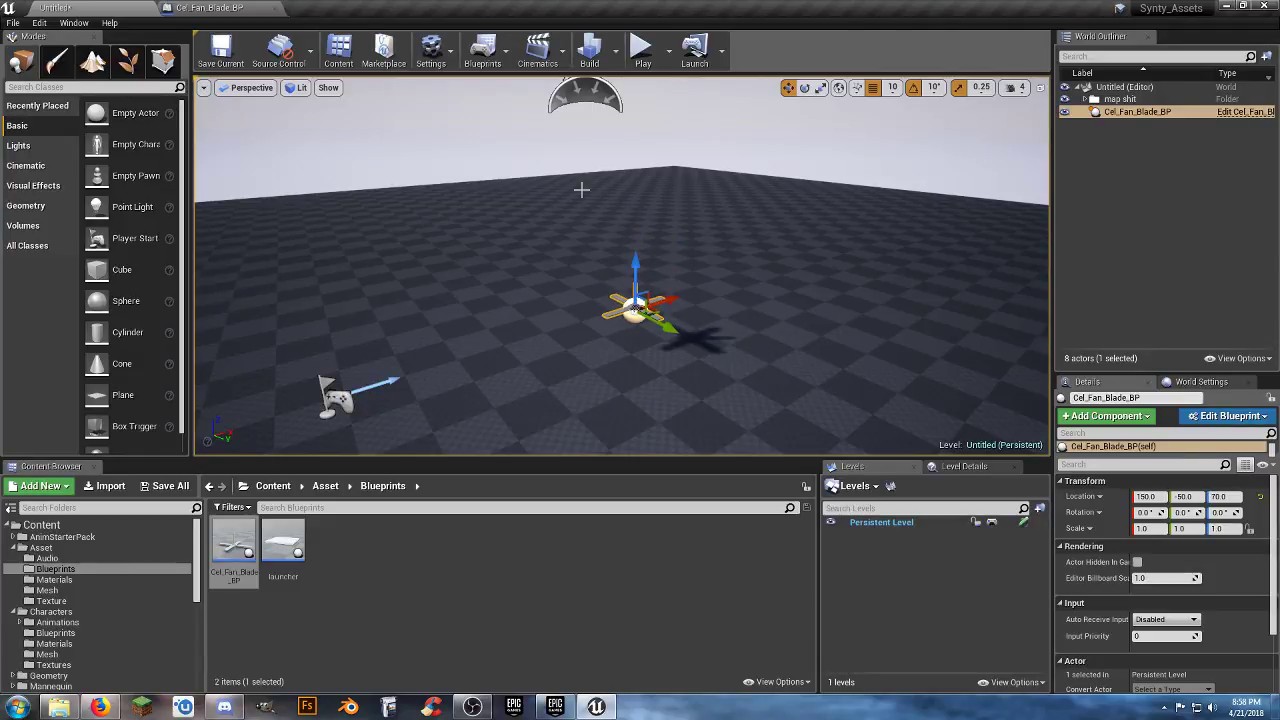
- Play the level, walk the character around and into the fan to check its rotation and collision, and stop playing
left_click(641, 50)
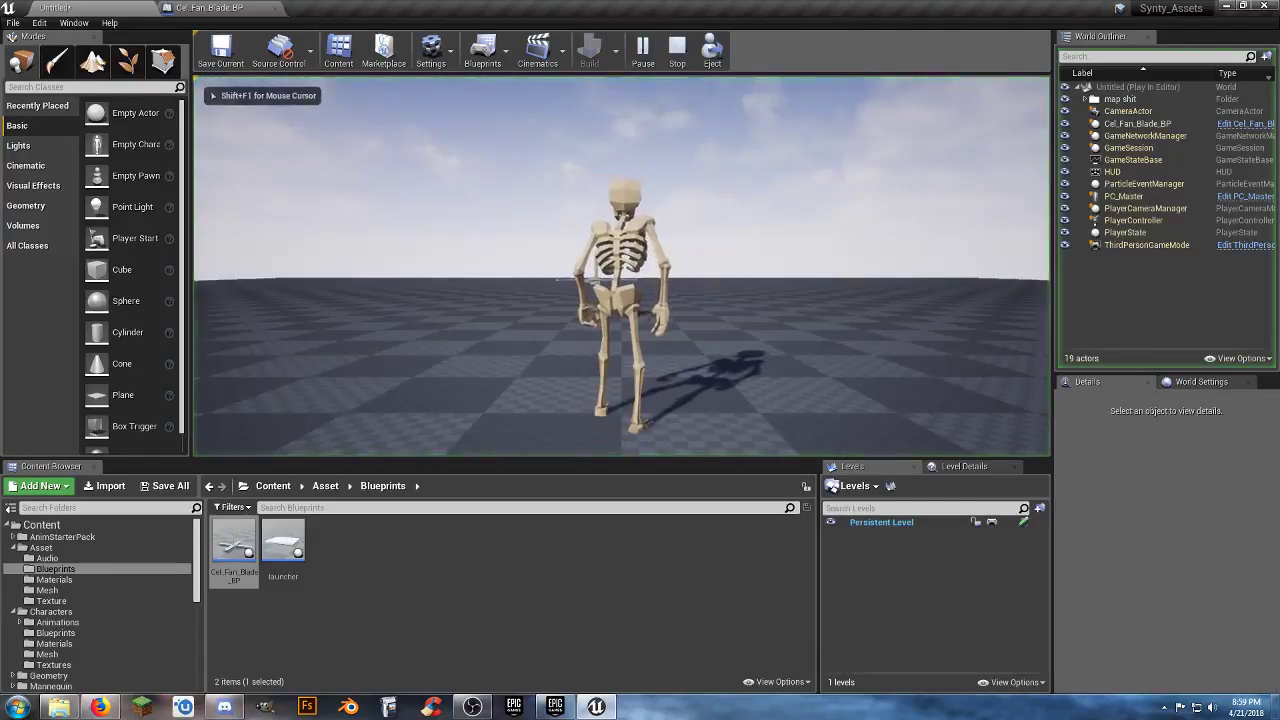
key("w")
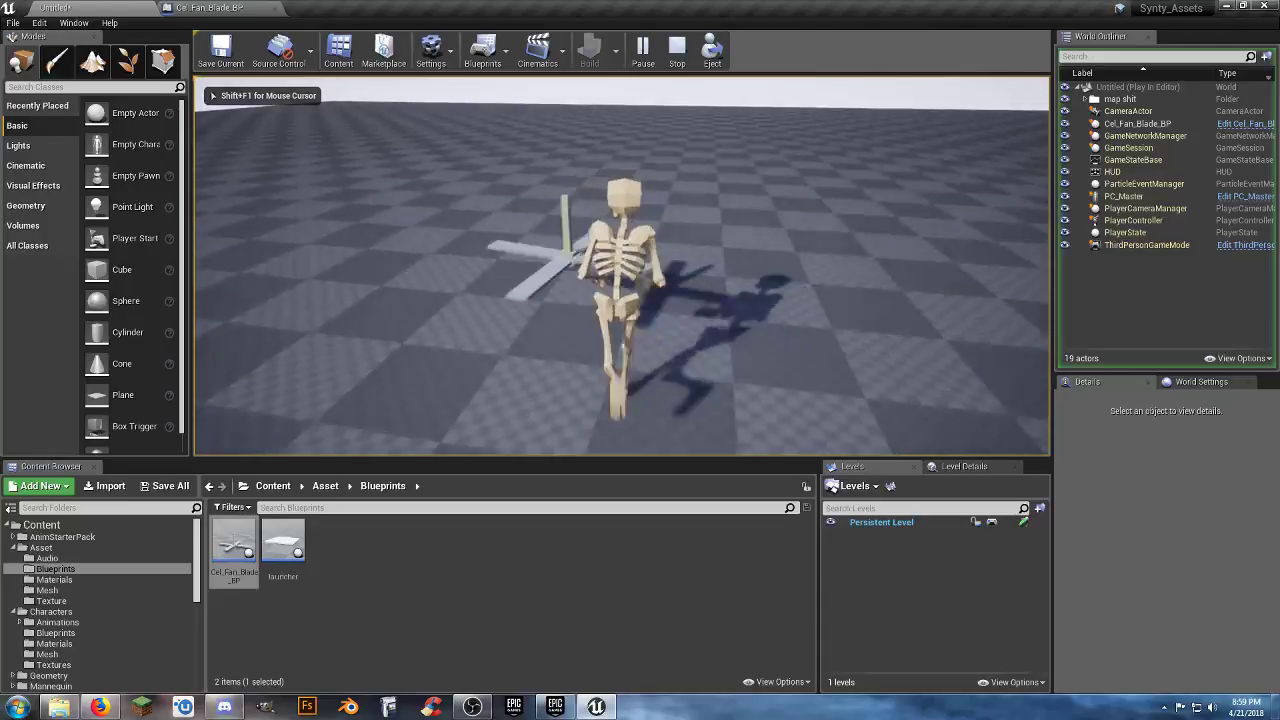
key("w")
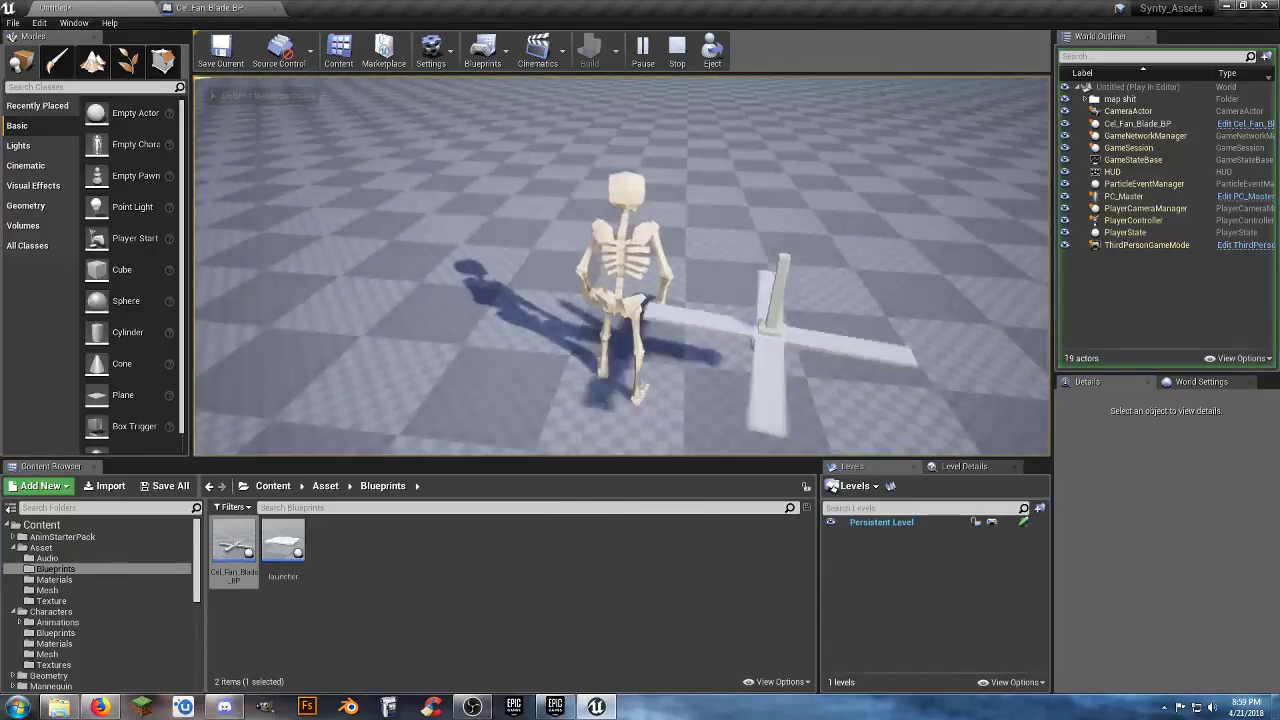
key("d")
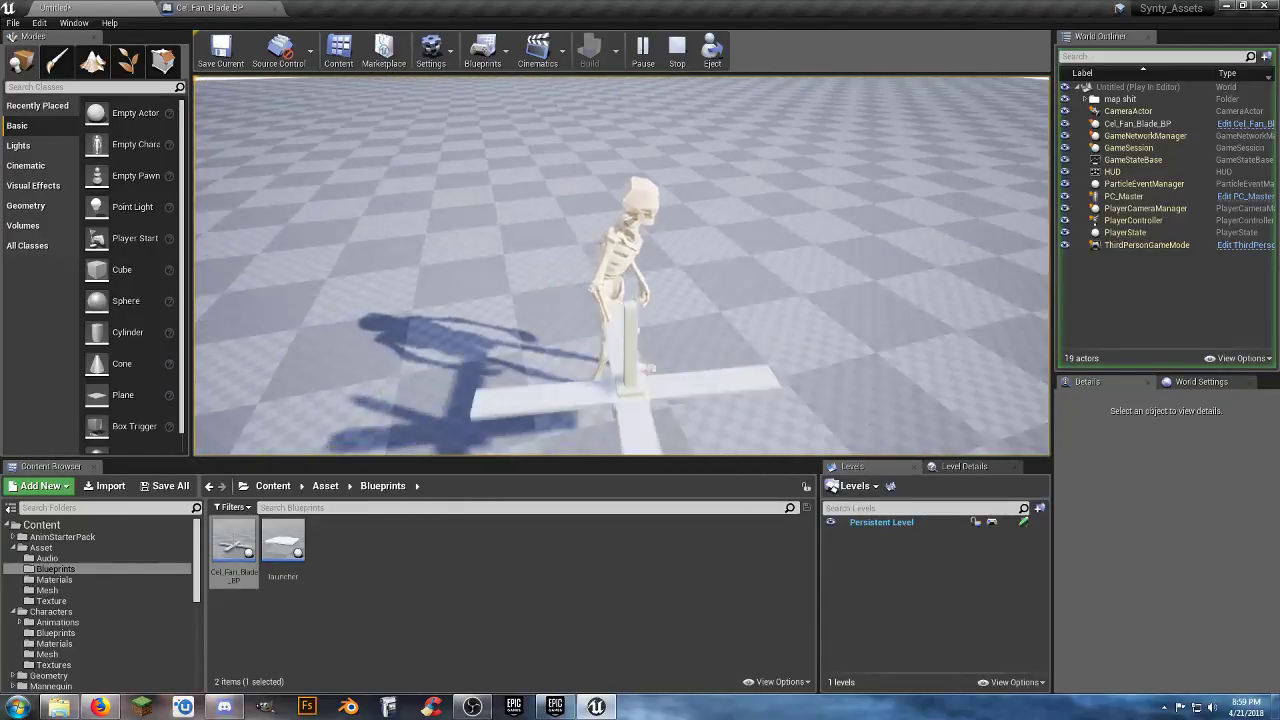
key("s")
key("w")
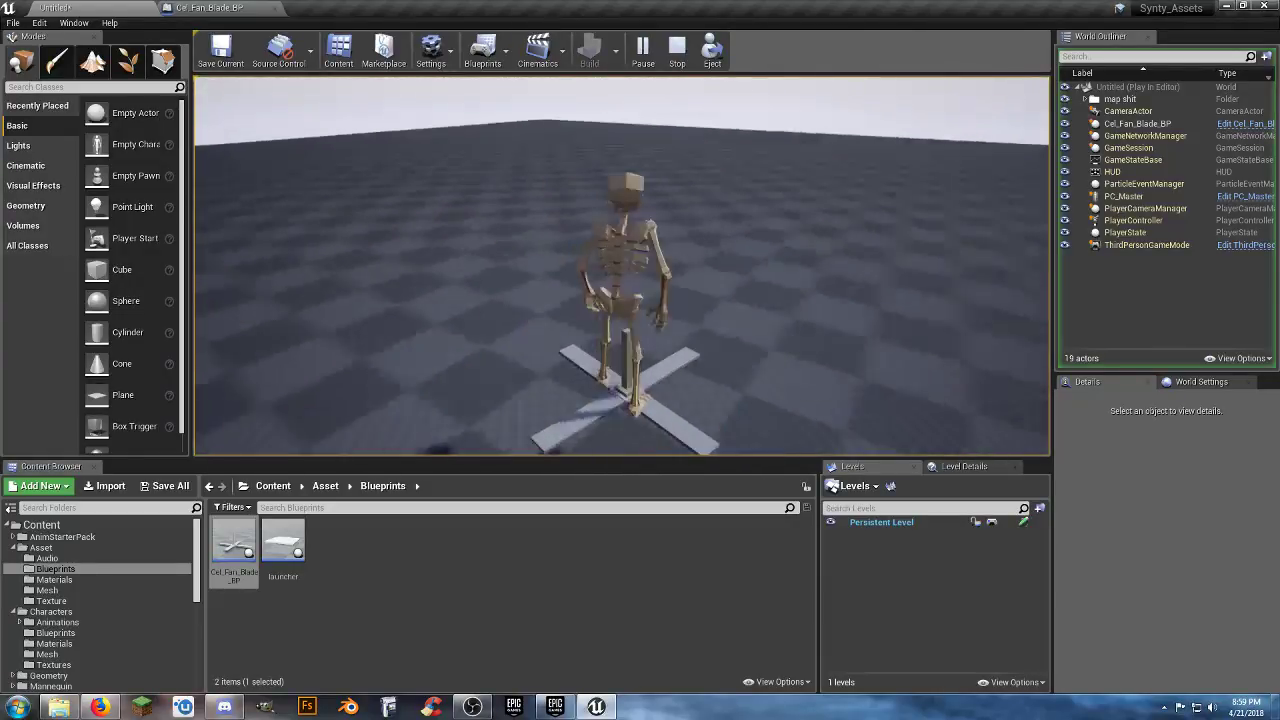
key("s")
key("w")
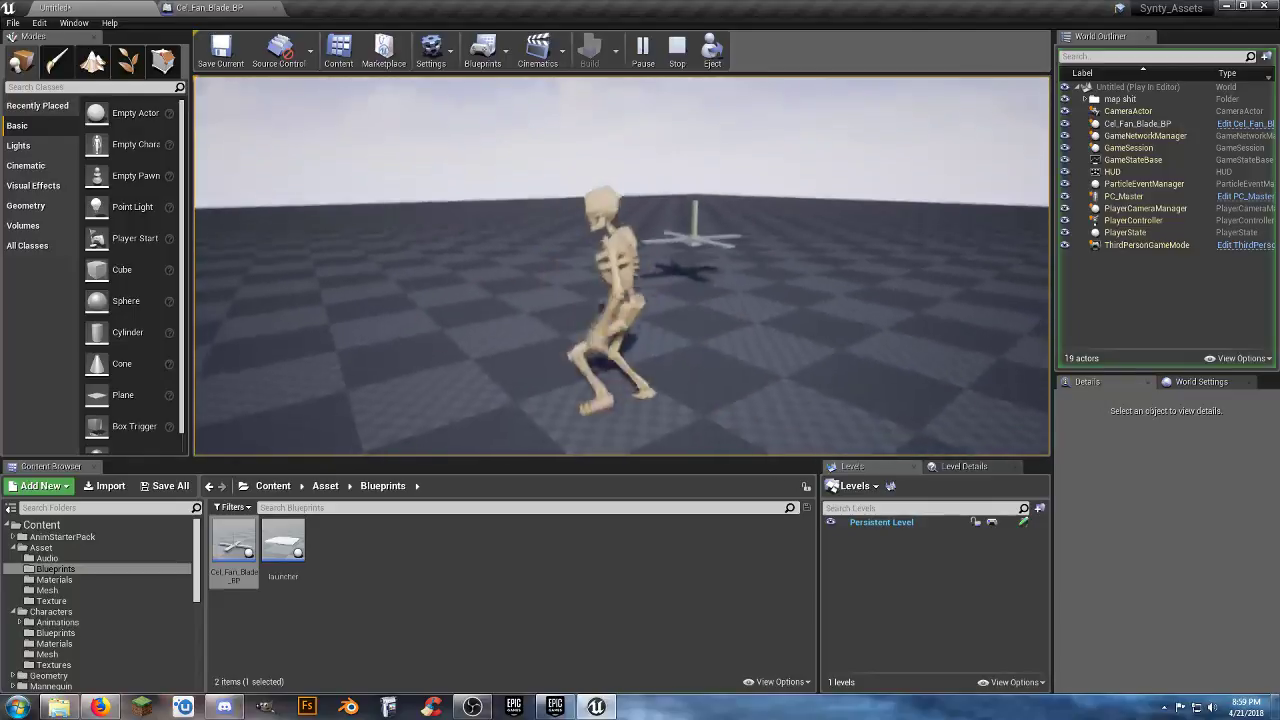
key("Escape")
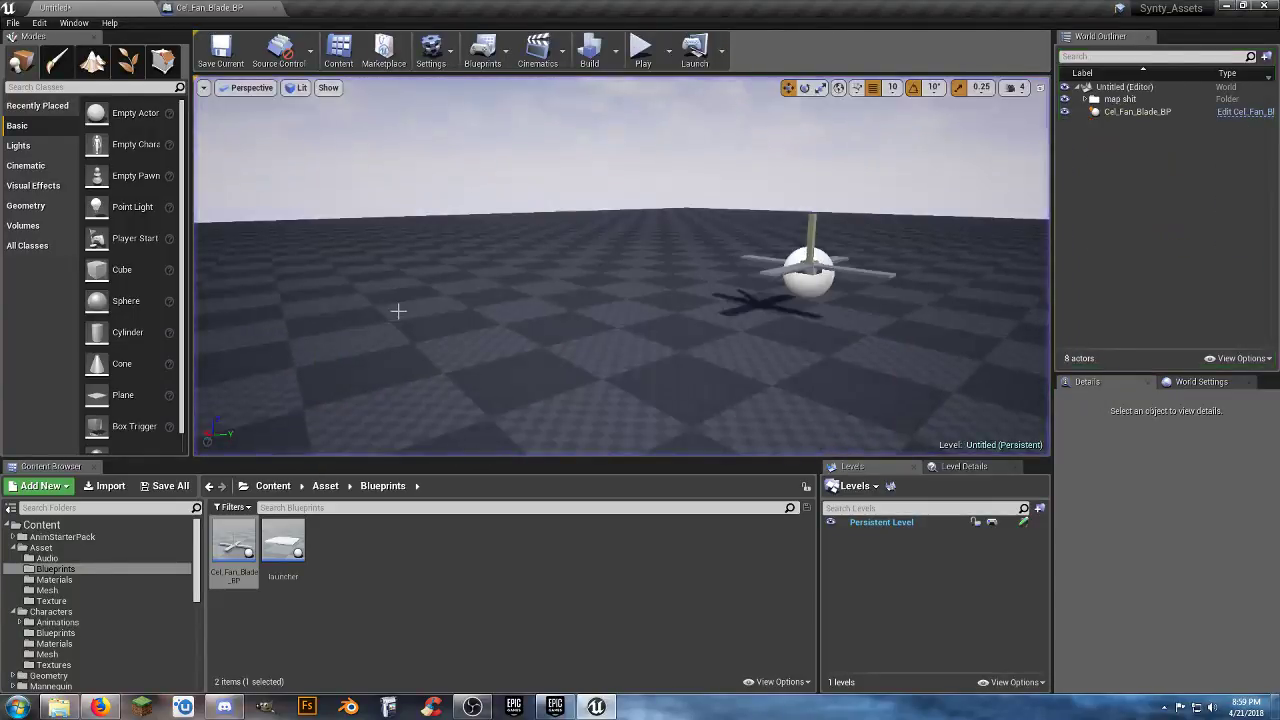
- Set the Rotating Movement component's Z rotation rate to 500 in the fan blueprint, and compile and save it
left_click(243, 12)
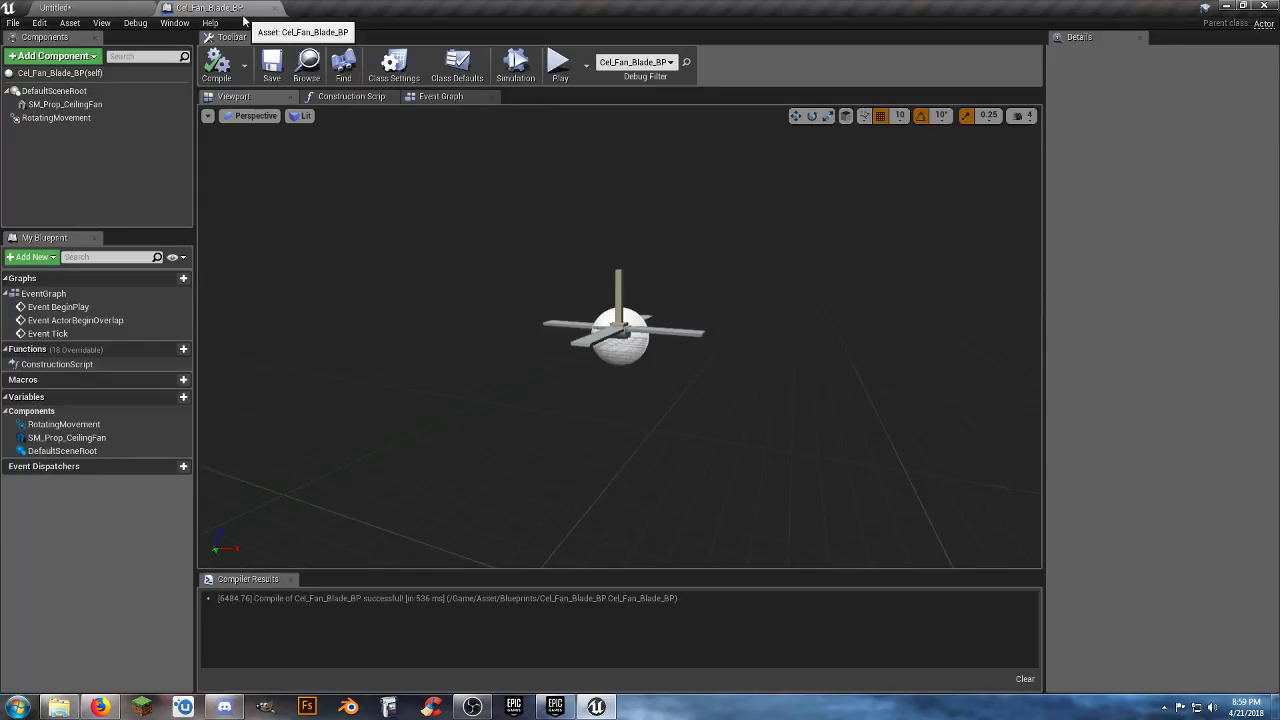
left_click(58, 118)
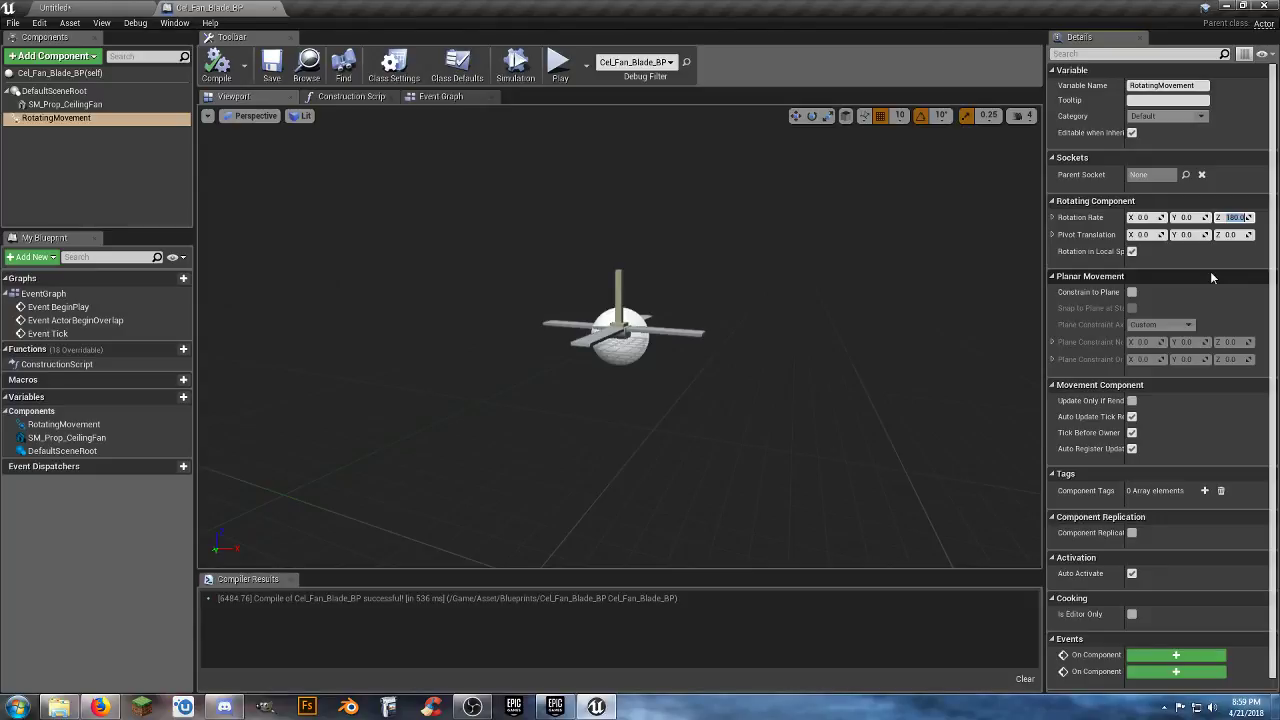
type("500")
key("Return")
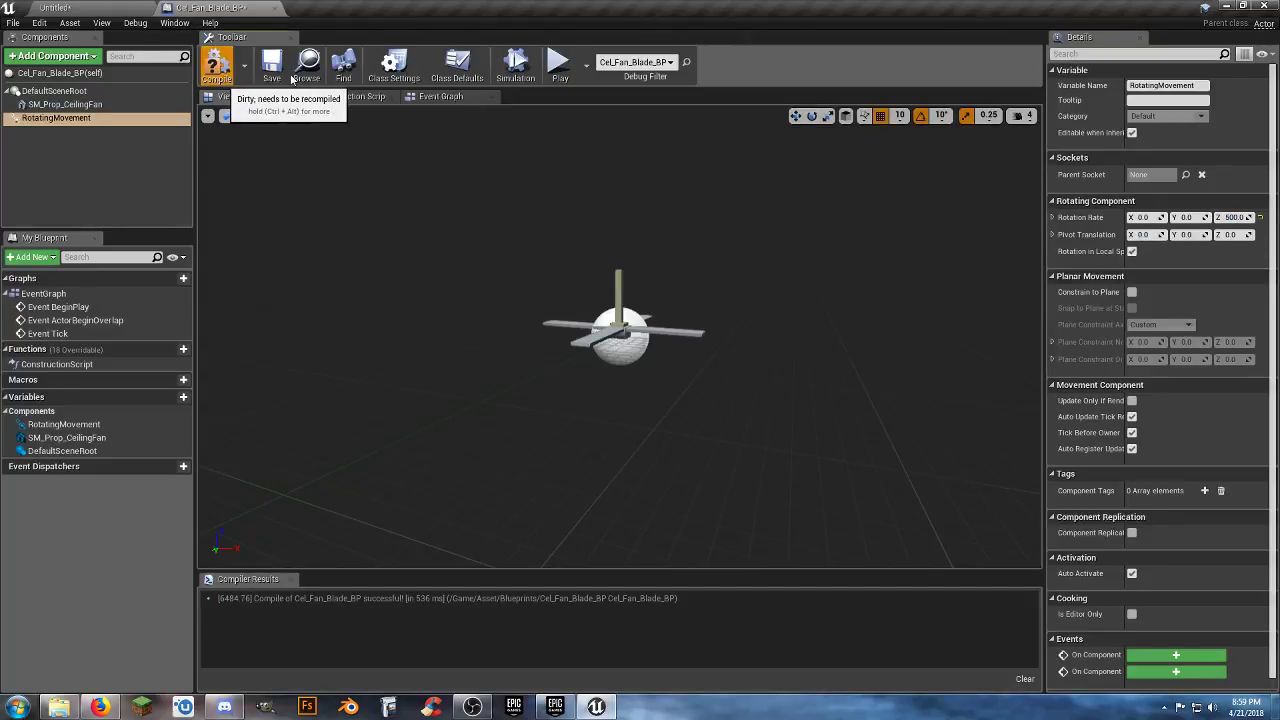
left_click(284, 72)
- Play the level, walk the character toward the fan to check its rotation speed, and stop playing
left_click(126, 10)
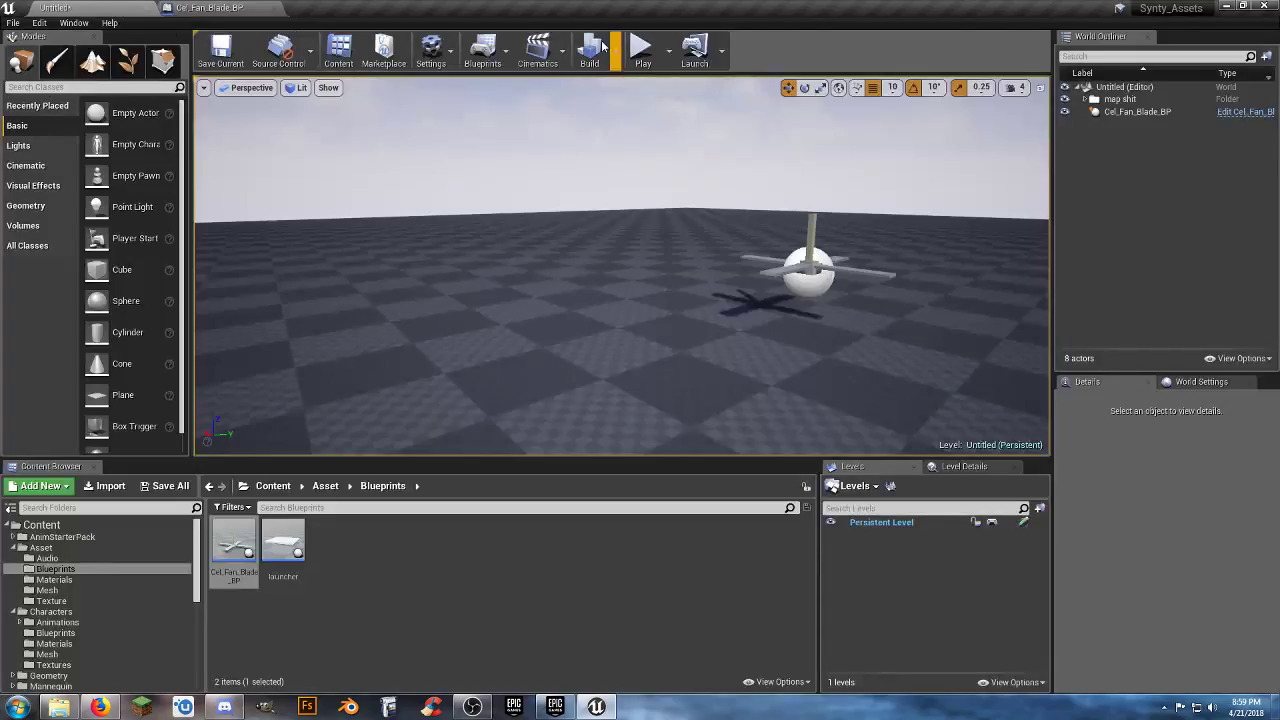
left_click(641, 48)
key("w")
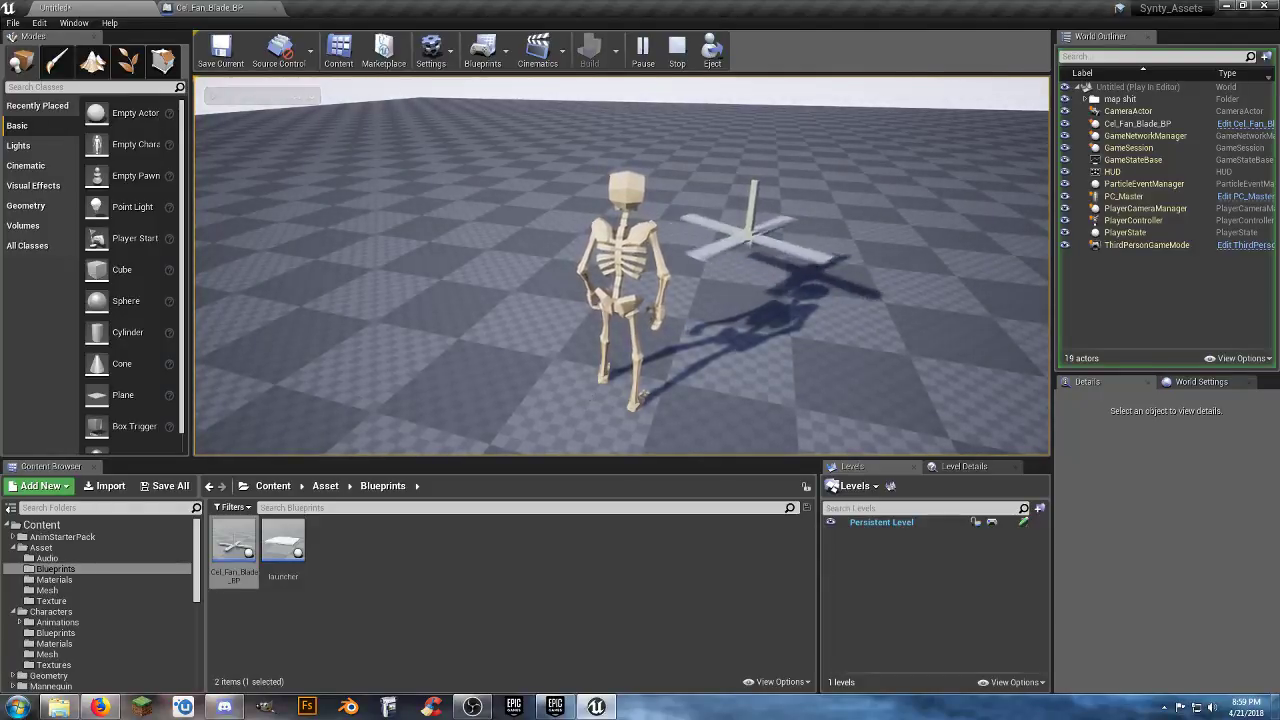
key("Escape")
- Set the Rotating Movement component's Z rotation rate to 10, and compile and save the fan blueprint
left_click(209, 8)
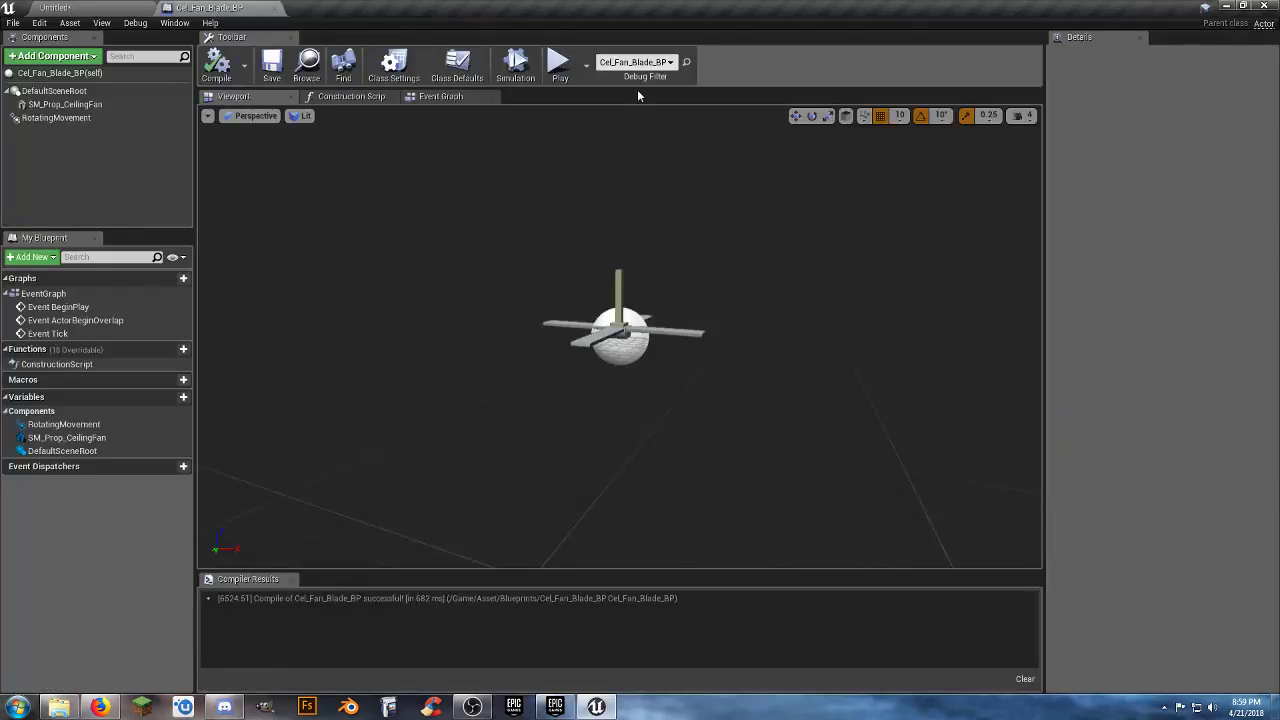
left_click(56, 118)
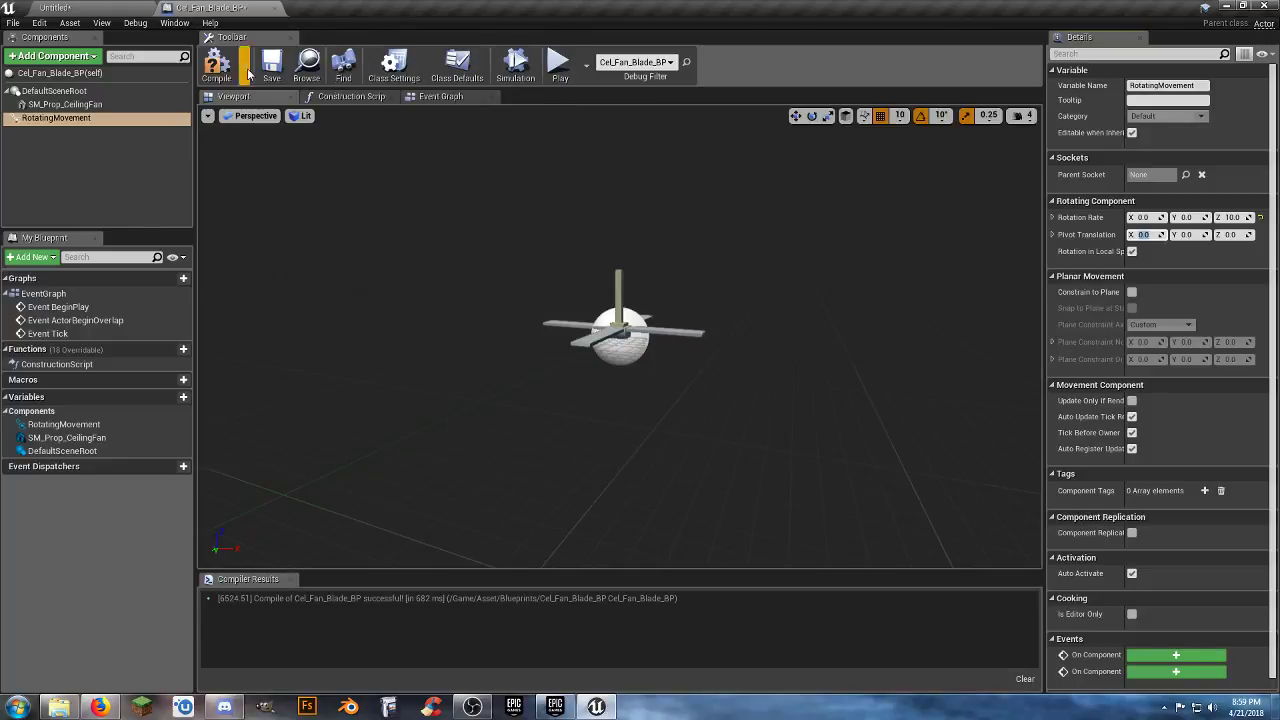
left_click(214, 62)
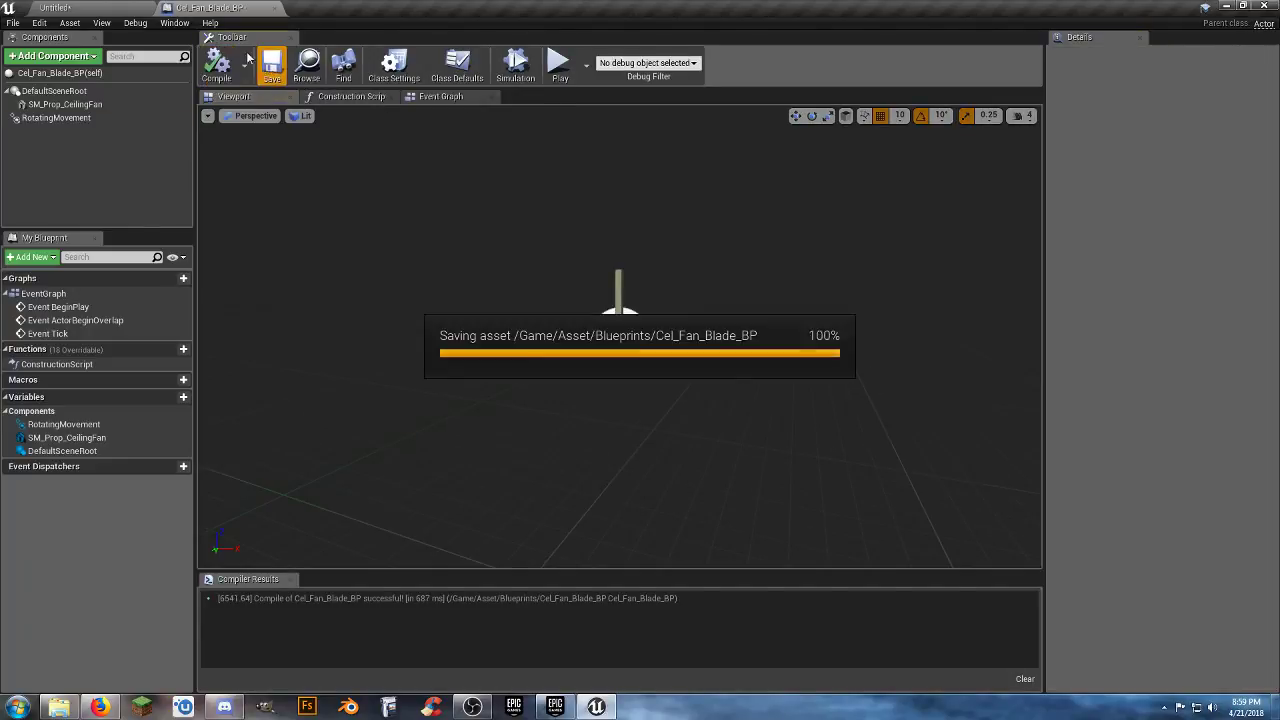
- Play the level again, walk the character up to the fan and back to check the slower rotation, and stop playing
left_click(117, 10)
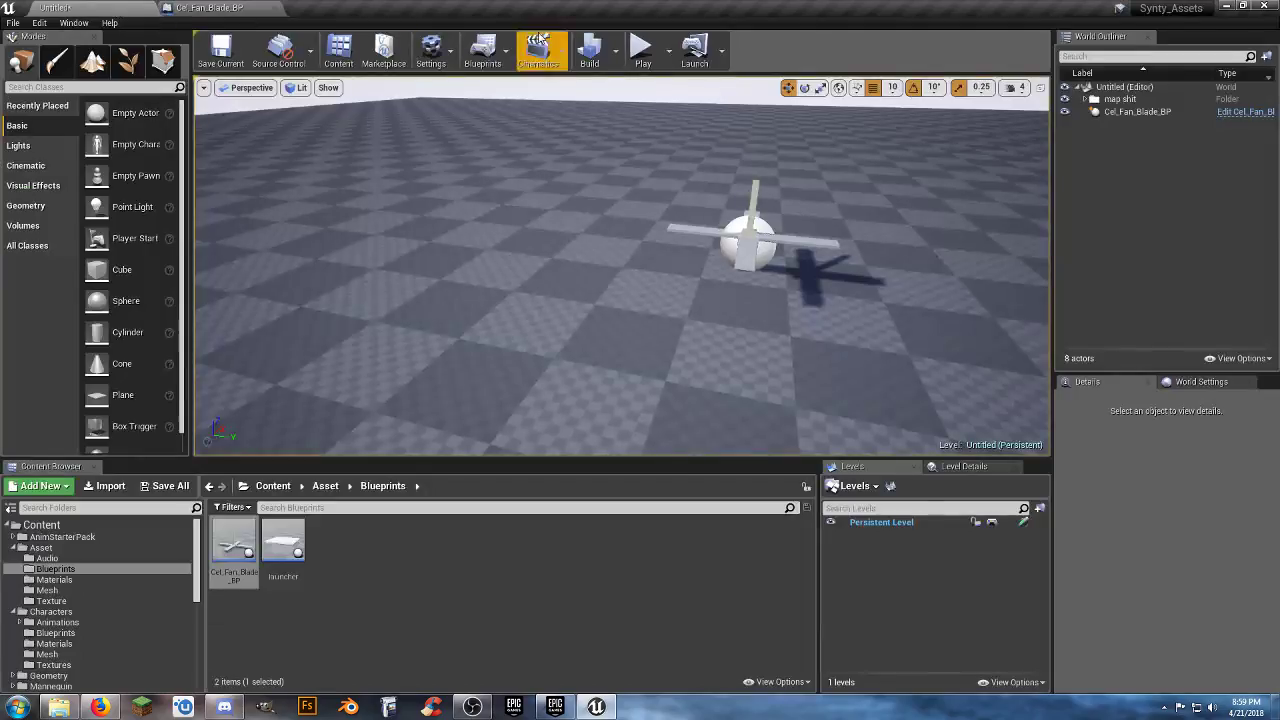
left_click(642, 47)
key("w")
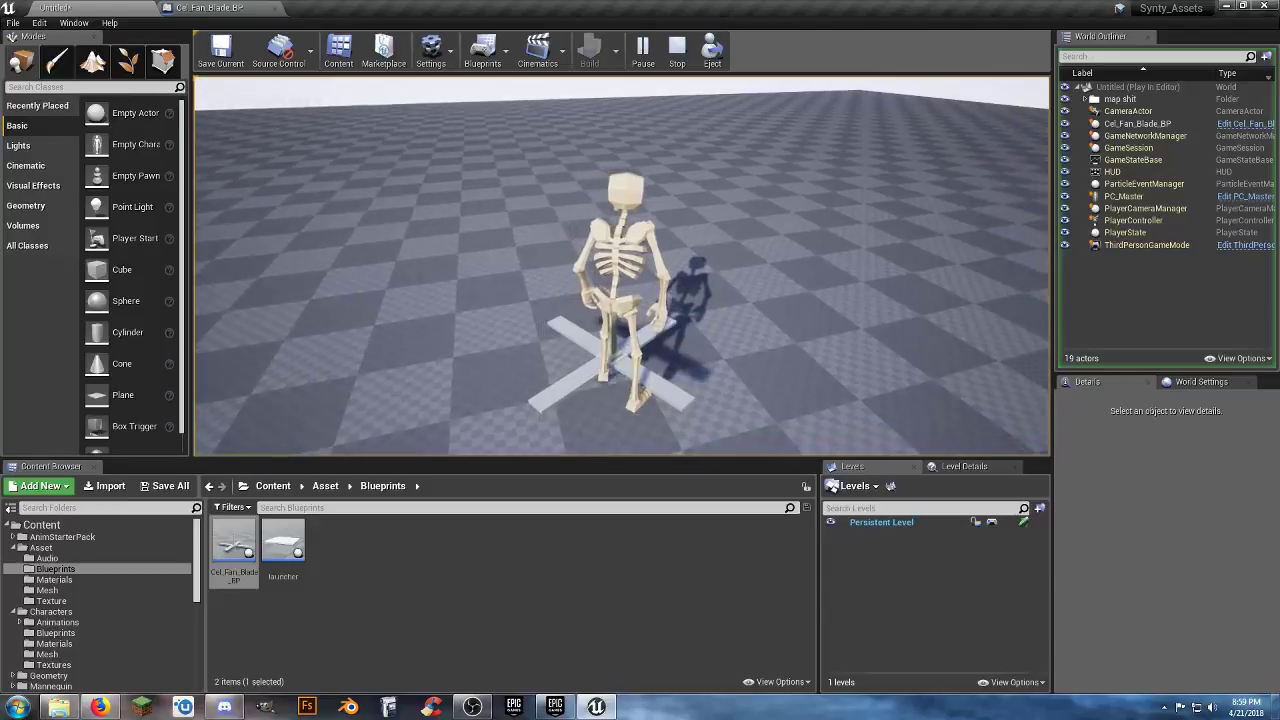
key("s")
key("Escape")
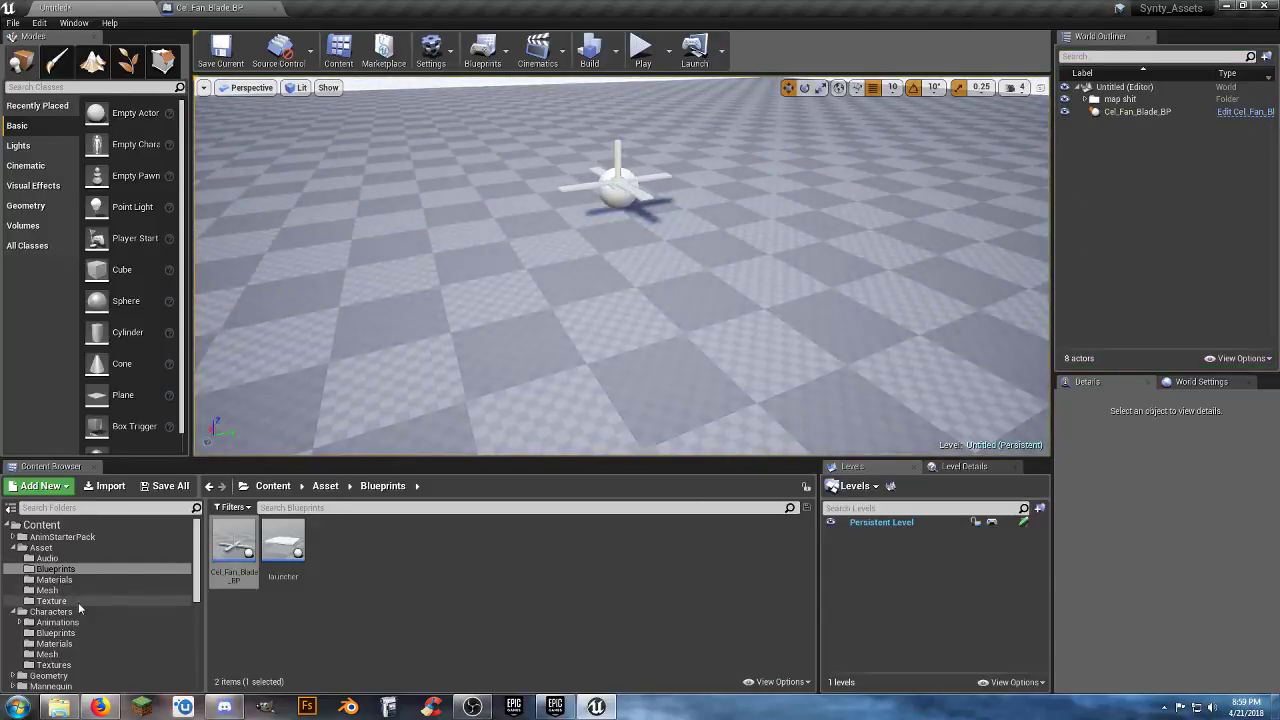
- Collapse the SimpleApocalypseInteriors folder, look through the items in PolygonDungeons/Meshes/Items, and open the neighbouring Props folder
scroll(74, 604, "down", 2)
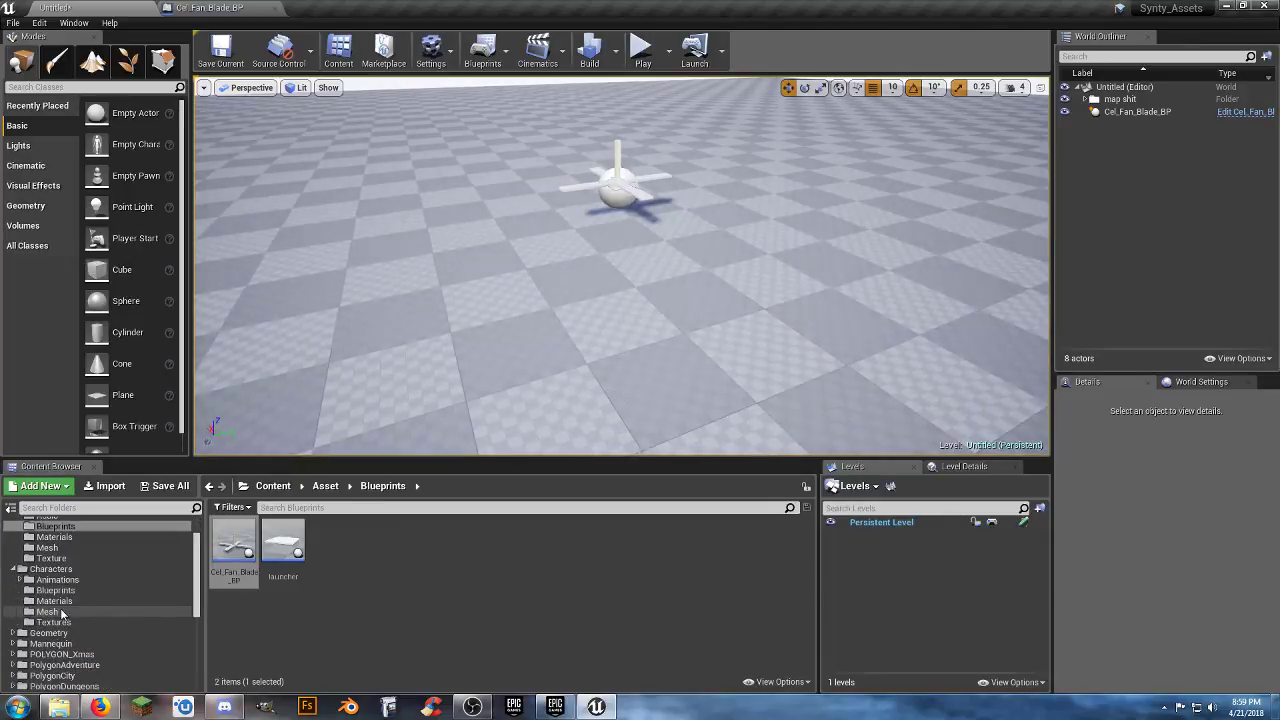
scroll(60, 600, "down", 6)
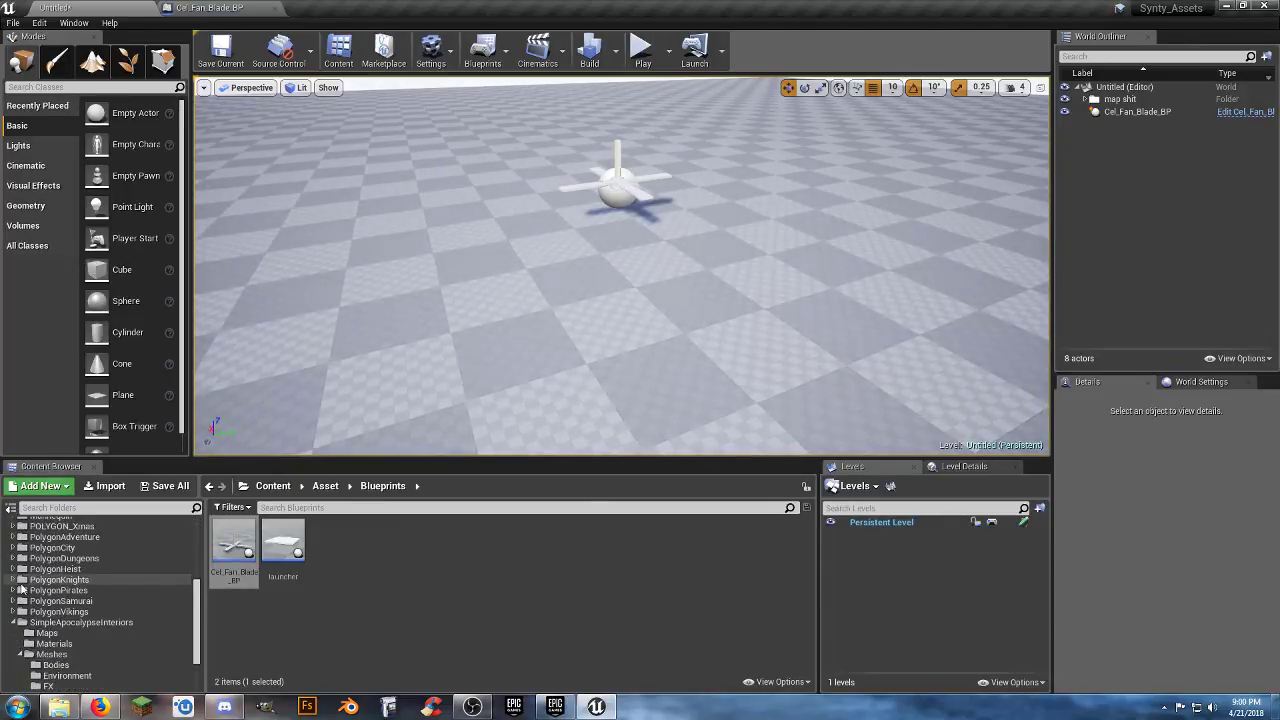
left_click(16, 622)
left_click(16, 622)
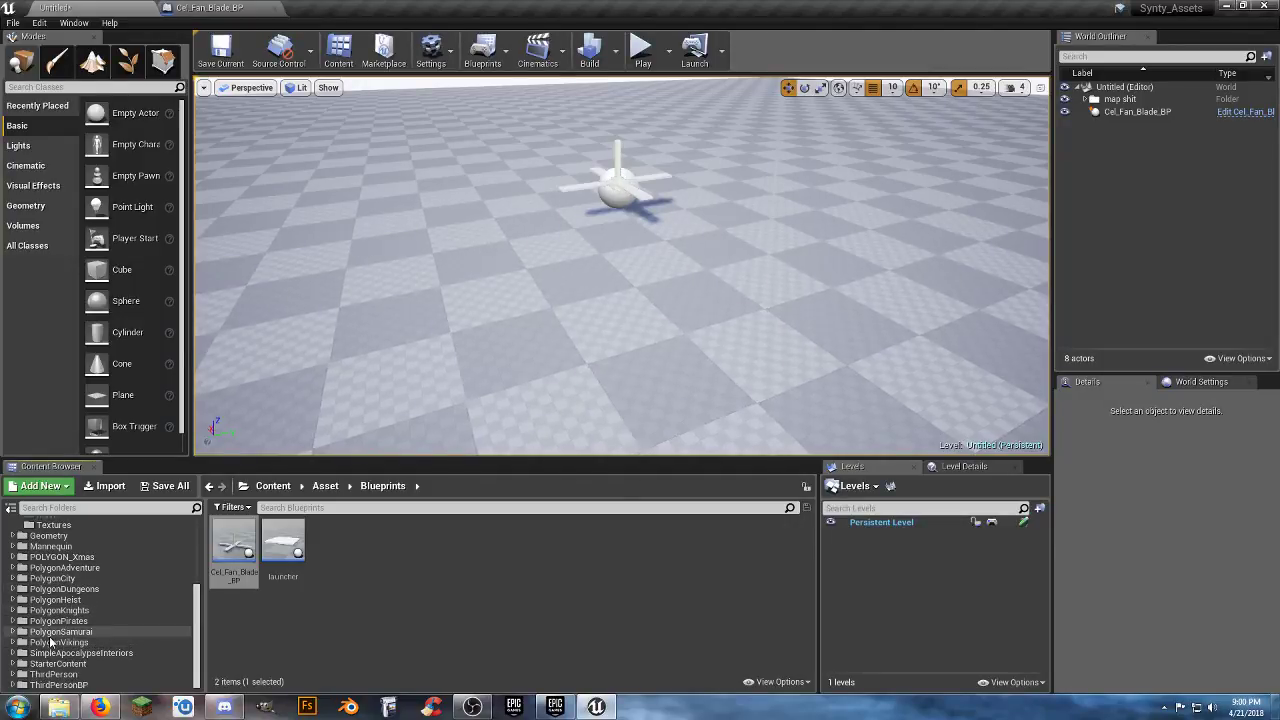
left_click(14, 589)
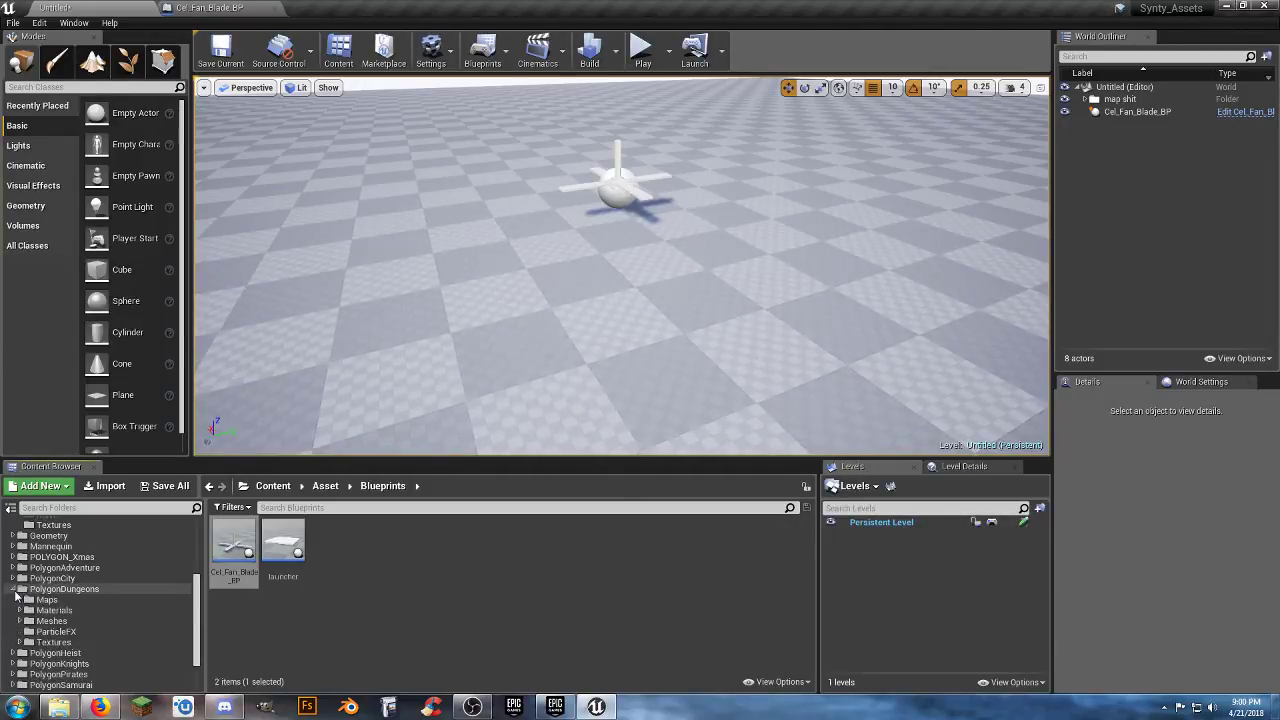
left_click(21, 622)
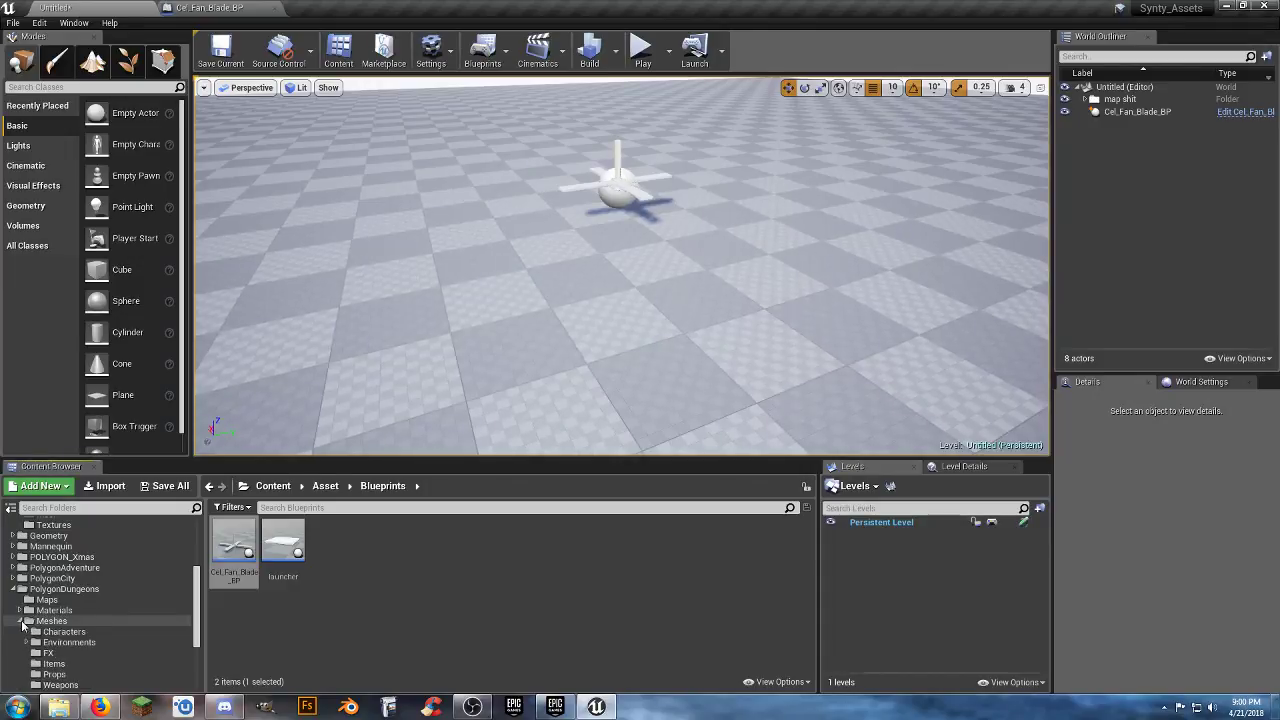
scroll(68, 629, "down", 3)
left_click(55, 599)
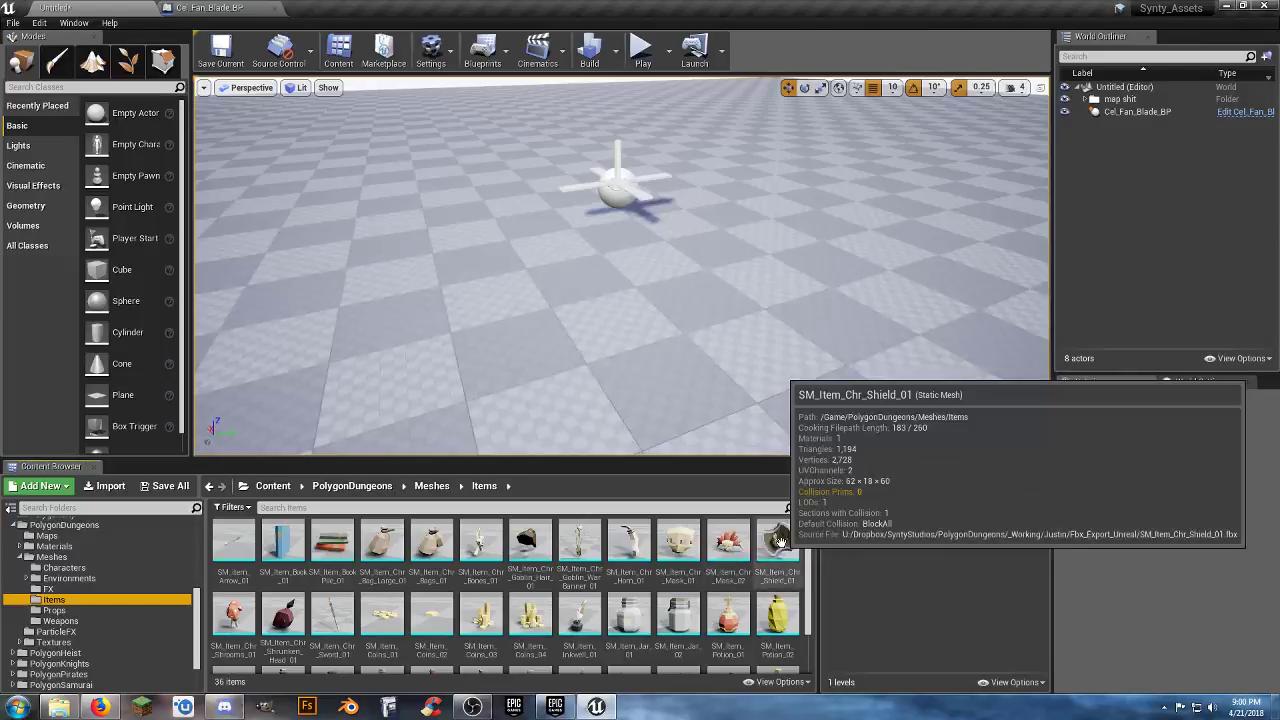
scroll(781, 541, "down", 2)
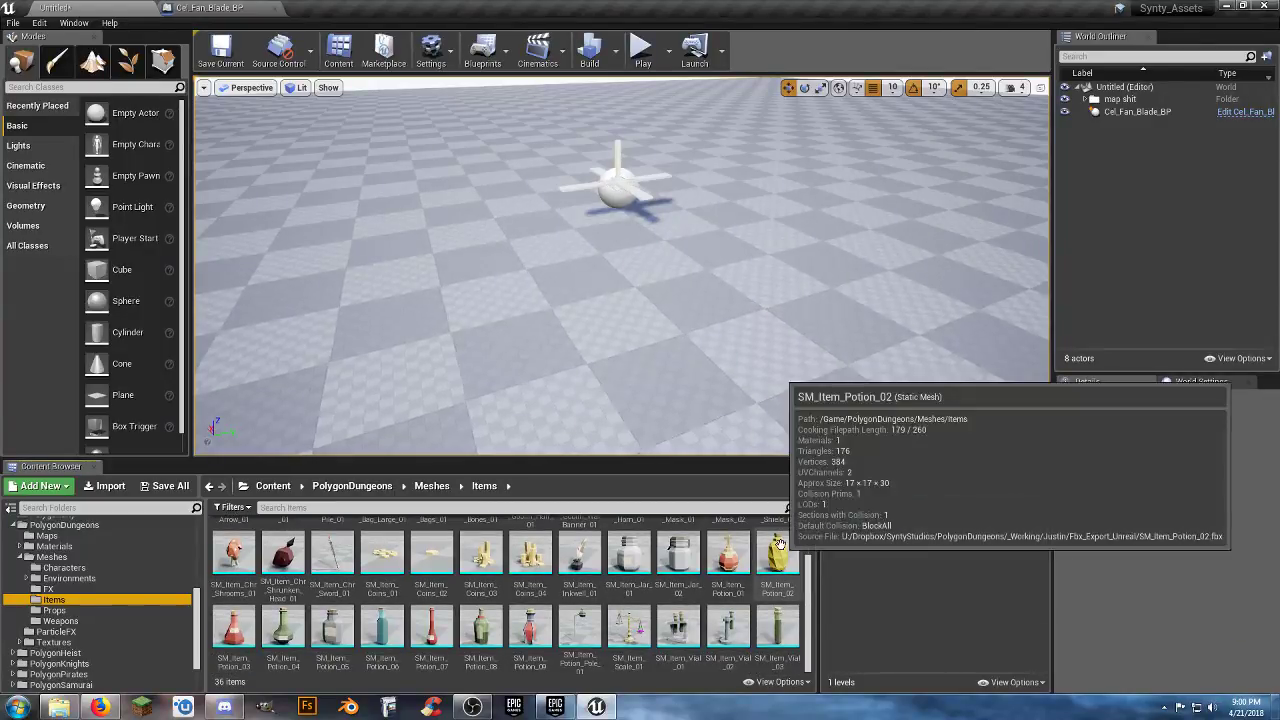
left_click(82, 611)
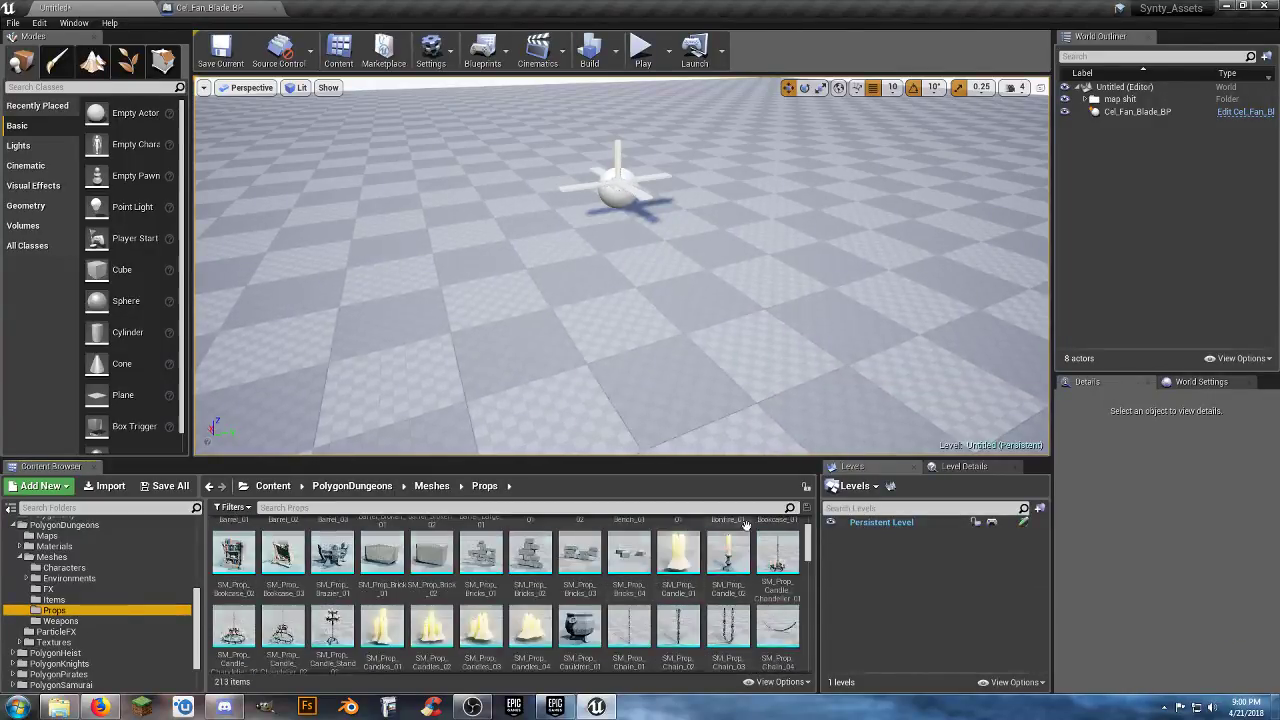
- Look through the PolygonDungeons props for parts suited to rotation, examining the Tech cog and pipe meshes
scroll(776, 565, "down", 4)
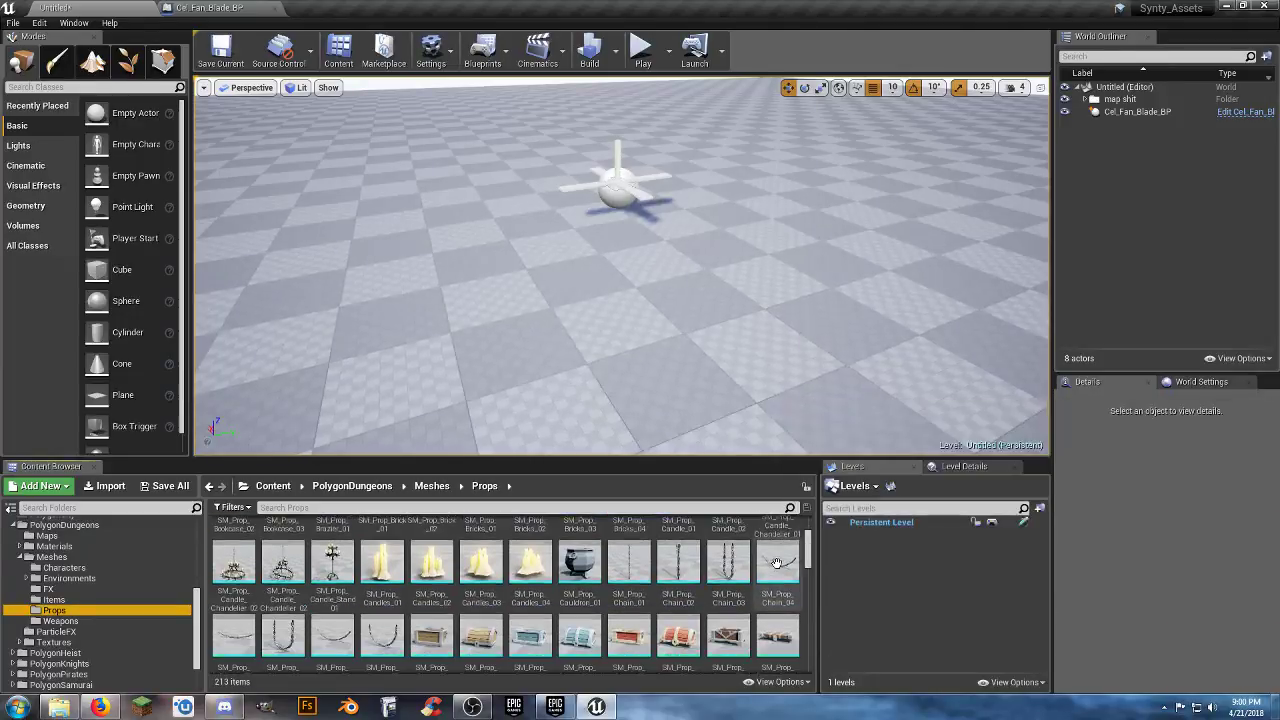
scroll(776, 565, "down", 8)
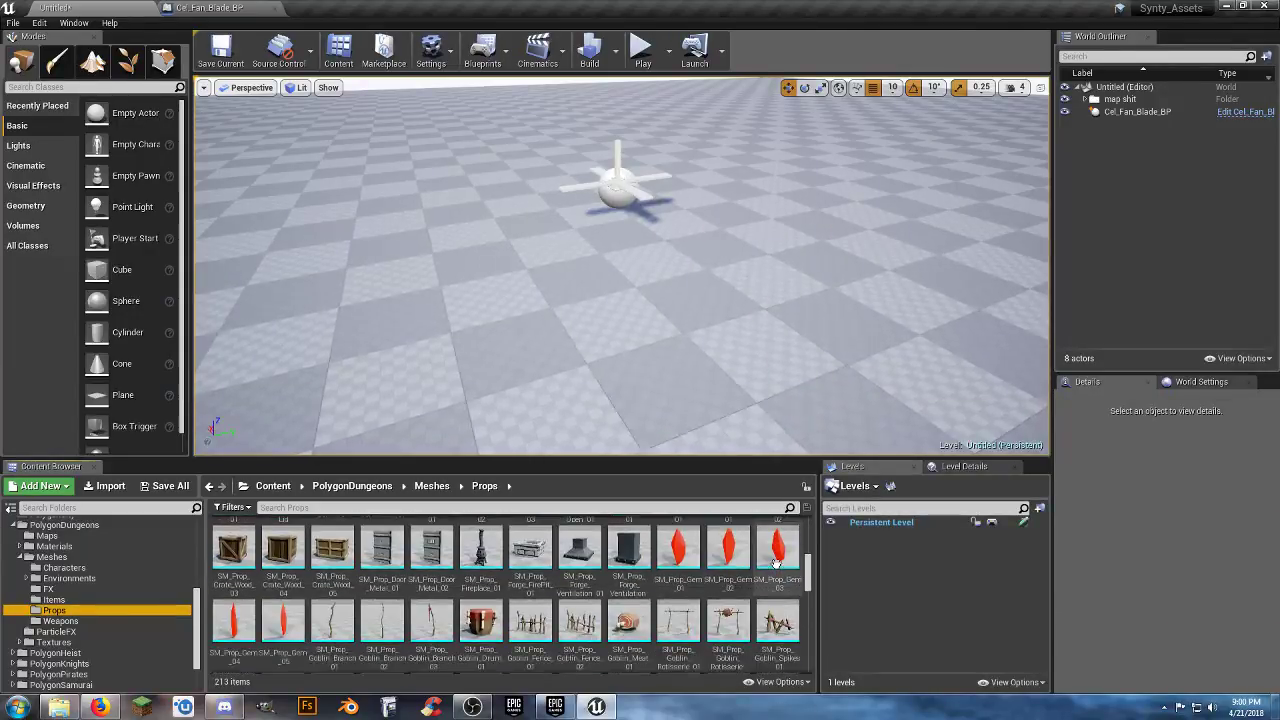
scroll(776, 565, "down", 2)
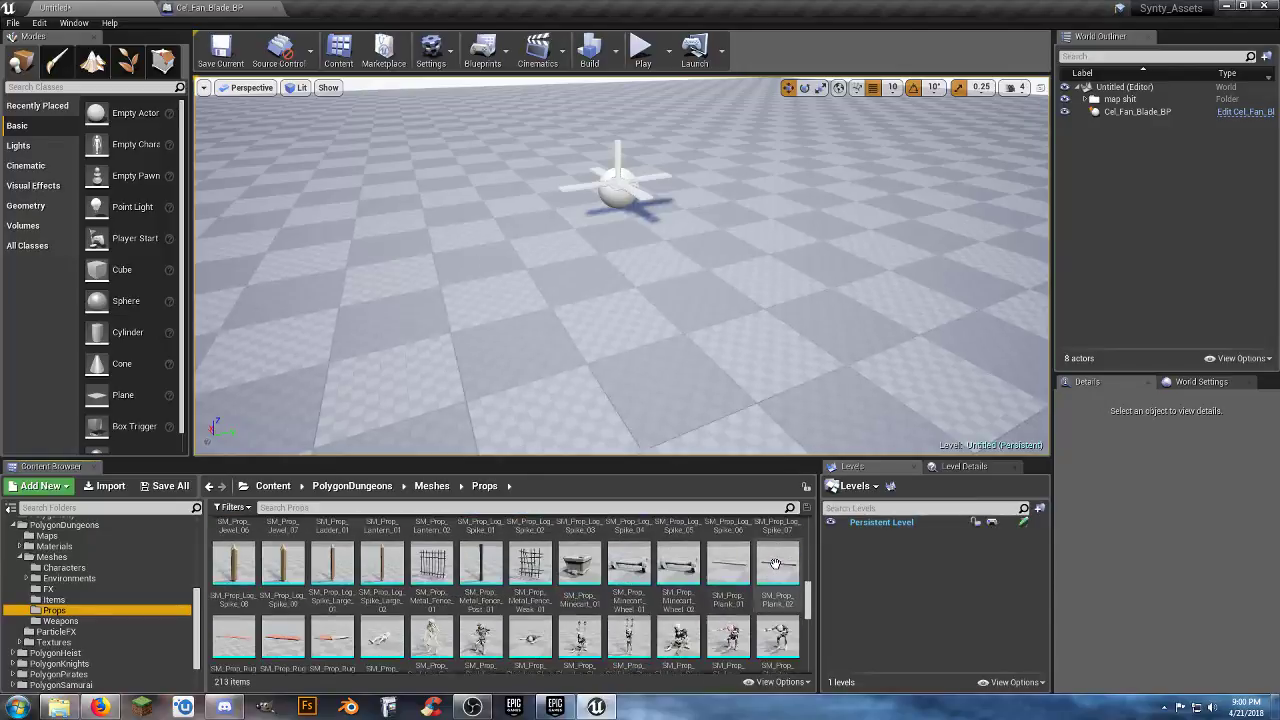
scroll(776, 565, "down", 2)
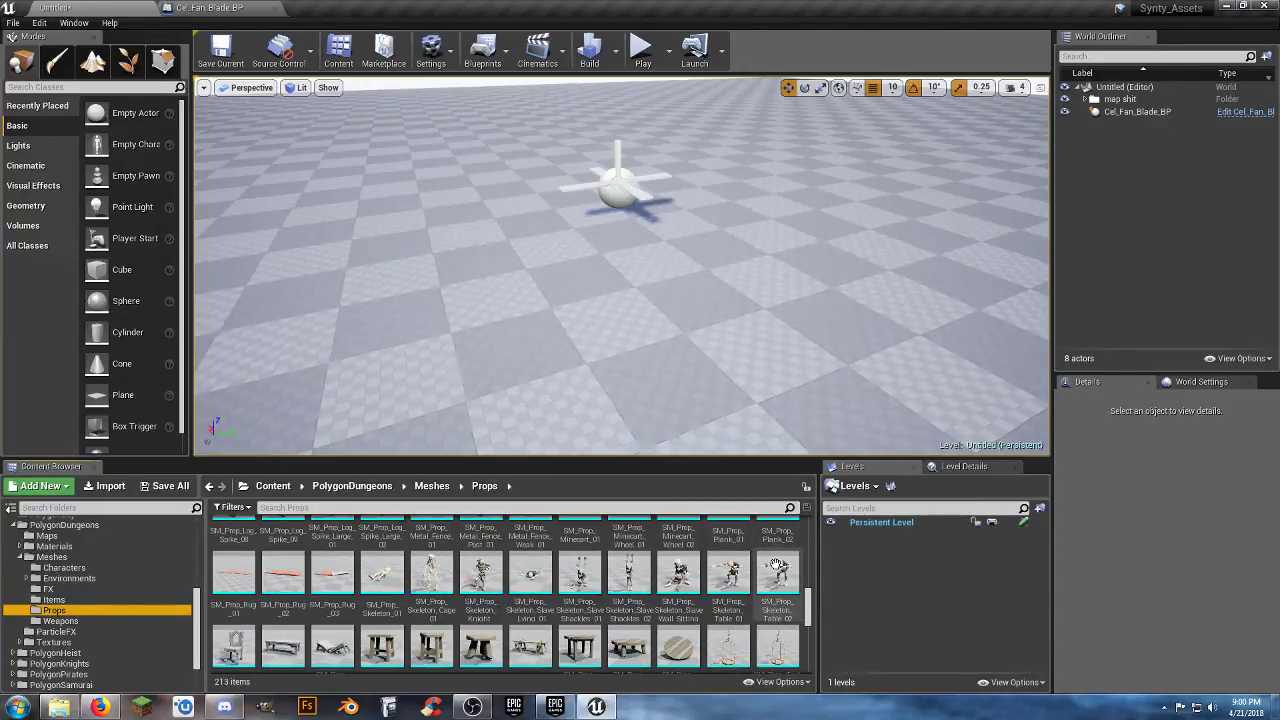
scroll(776, 565, "down", 6)
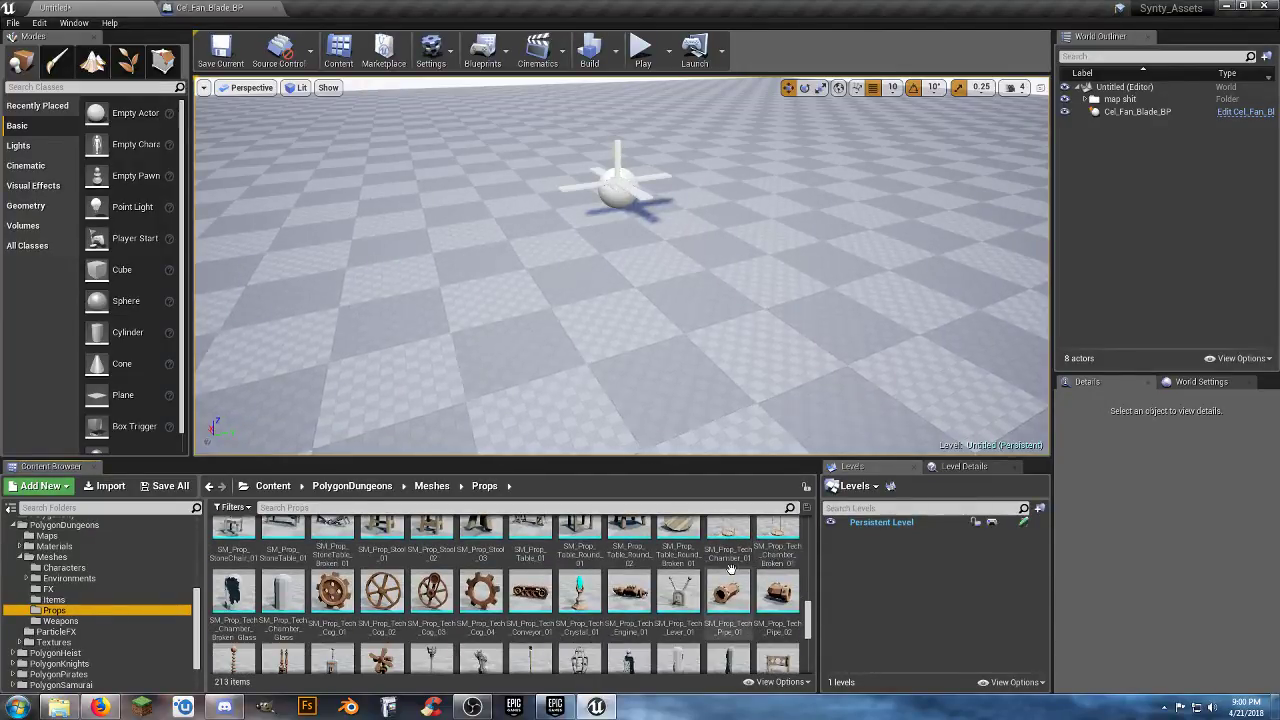
mouse_move(333, 590)
left_mouse_down()
mouse_move(435, 353)
mouse_move(489, 273)
mouse_move(395, 585)
mouse_move(338, 593)
left_mouse_up()
left_click(885, 621)
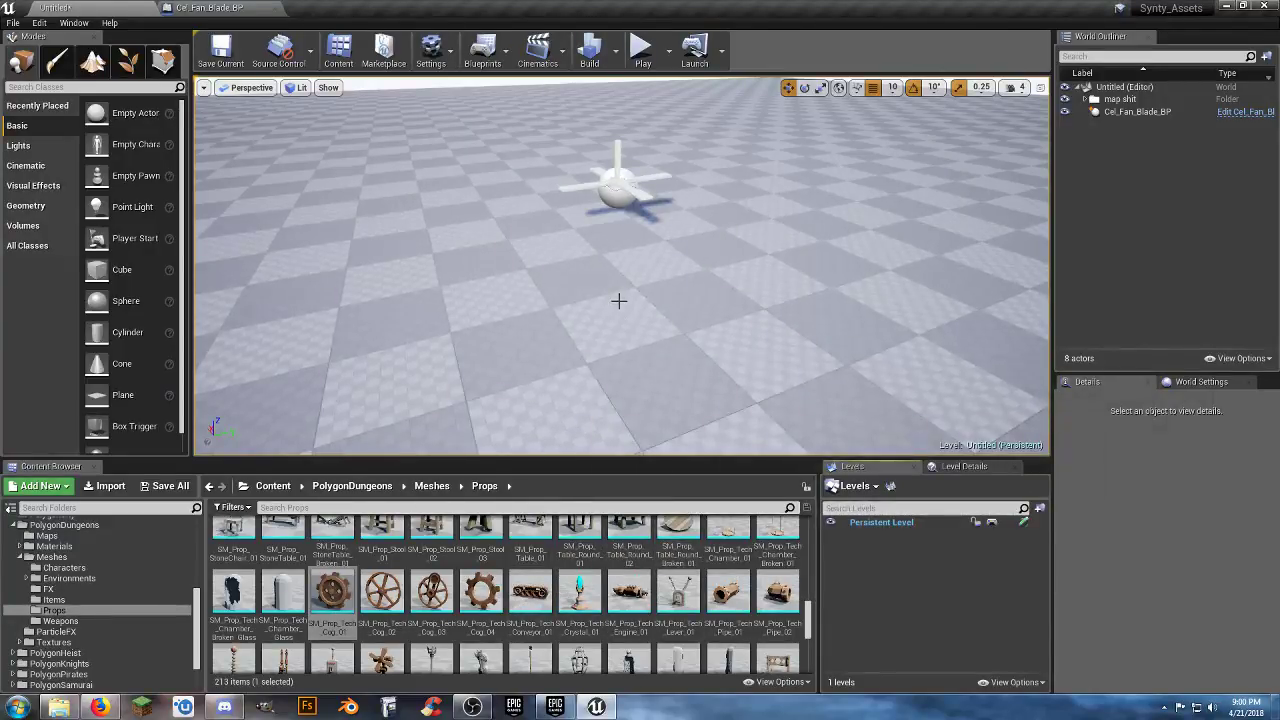
right_click_drag(619, 301, 623, 302)
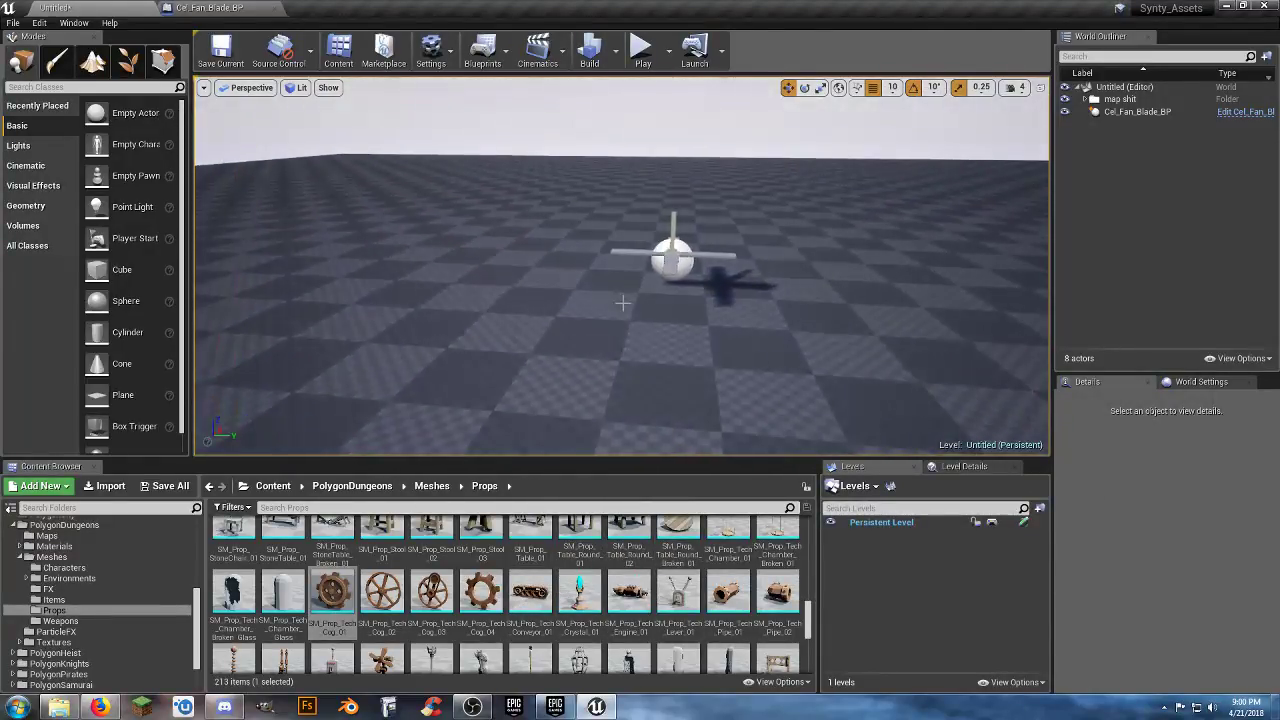
mouse_move(348, 591)
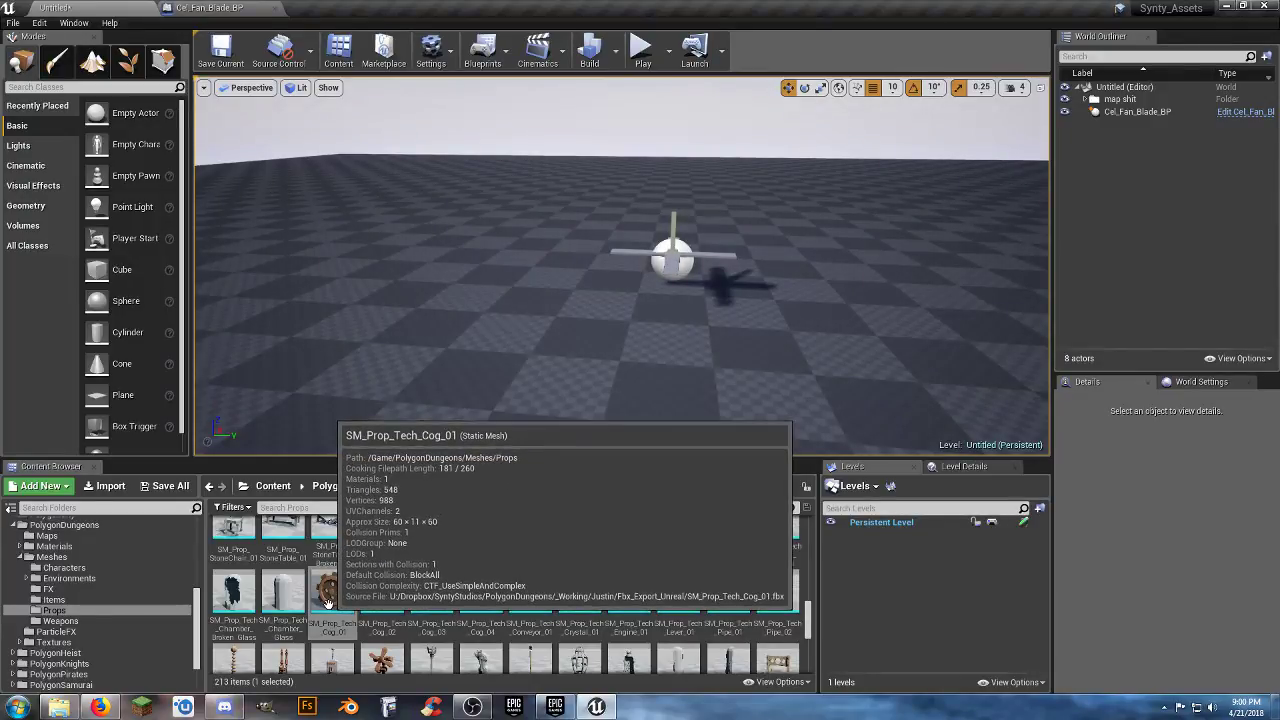
mouse_move(477, 553)
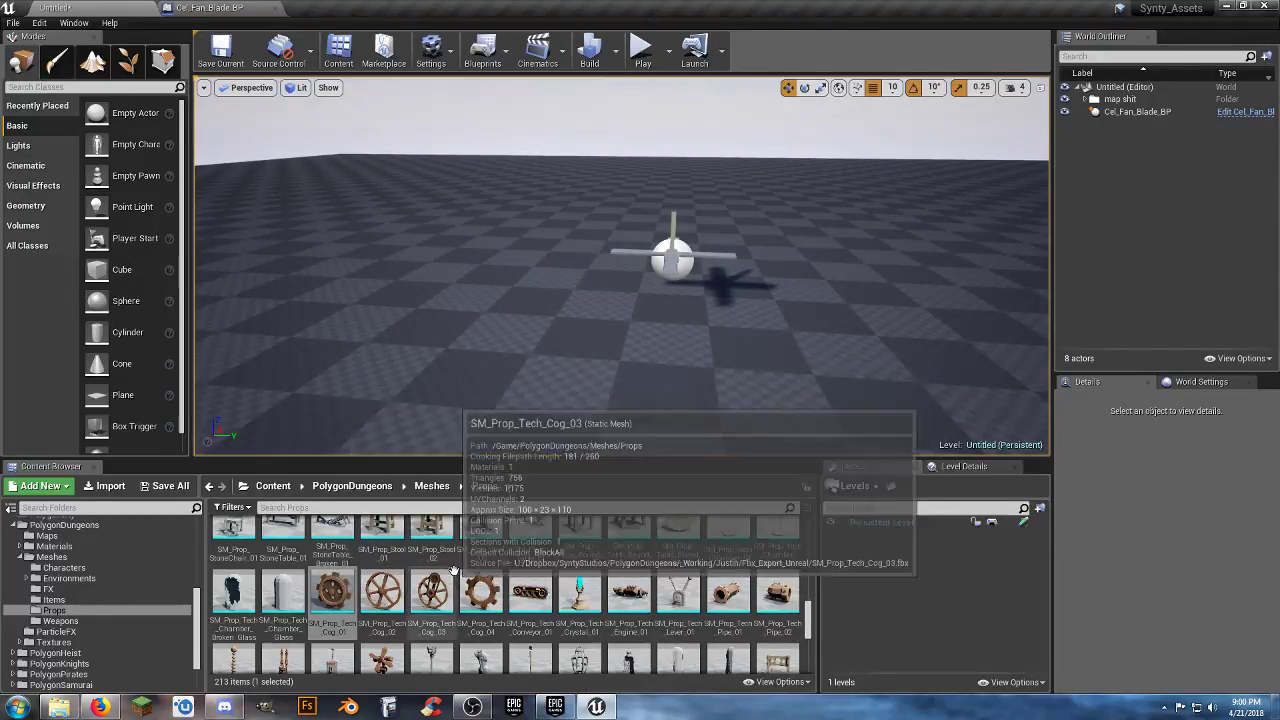
mouse_move(760, 573)
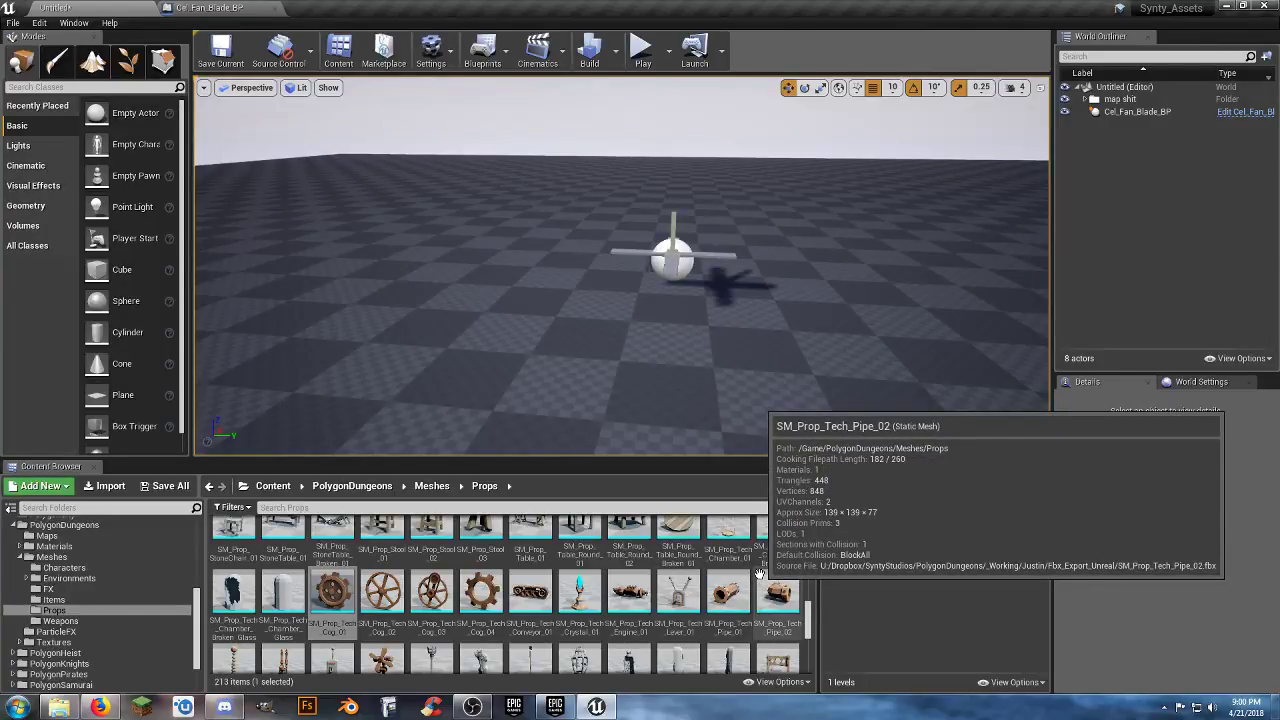
- Place SM_Prop_Trap_Saw_Rail_01 on the floor in front of the fan and SM_Prop_Trap_Saw_02 on it, at about X 10, Y -160, Z 0
scroll(760, 573, "down", 5)
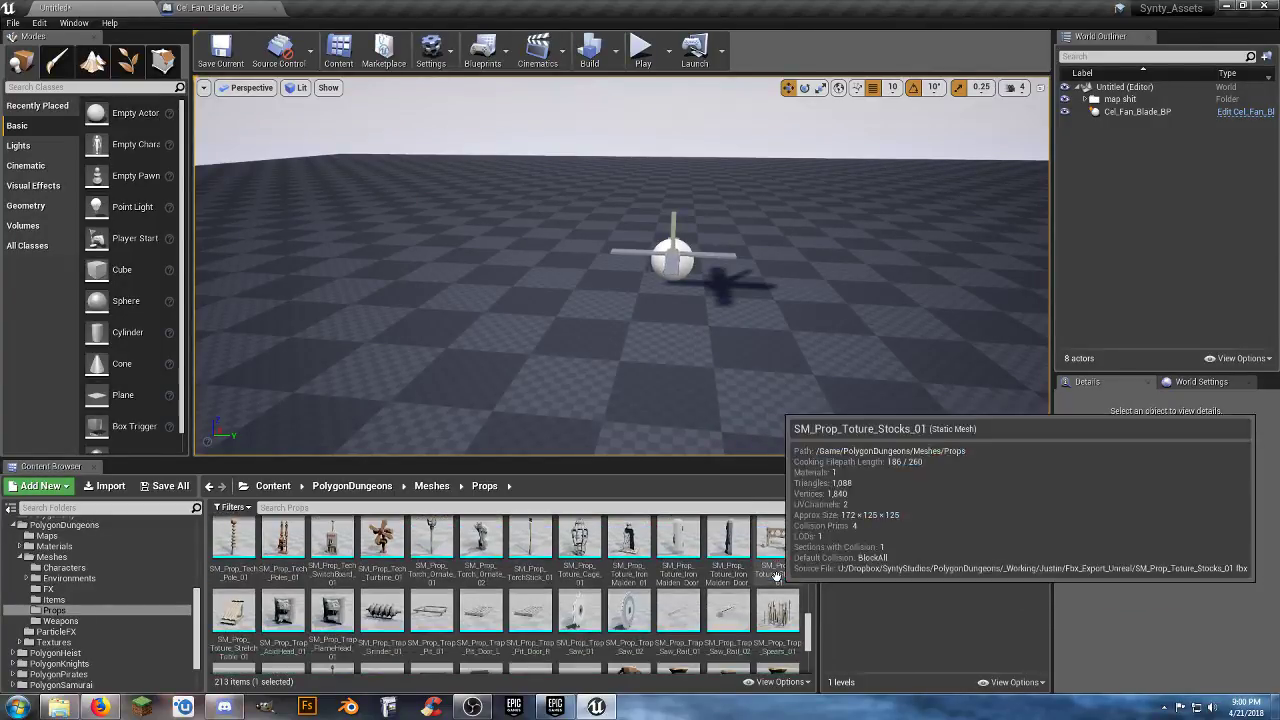
scroll(777, 577, "down", 1)
mouse_move(728, 590)
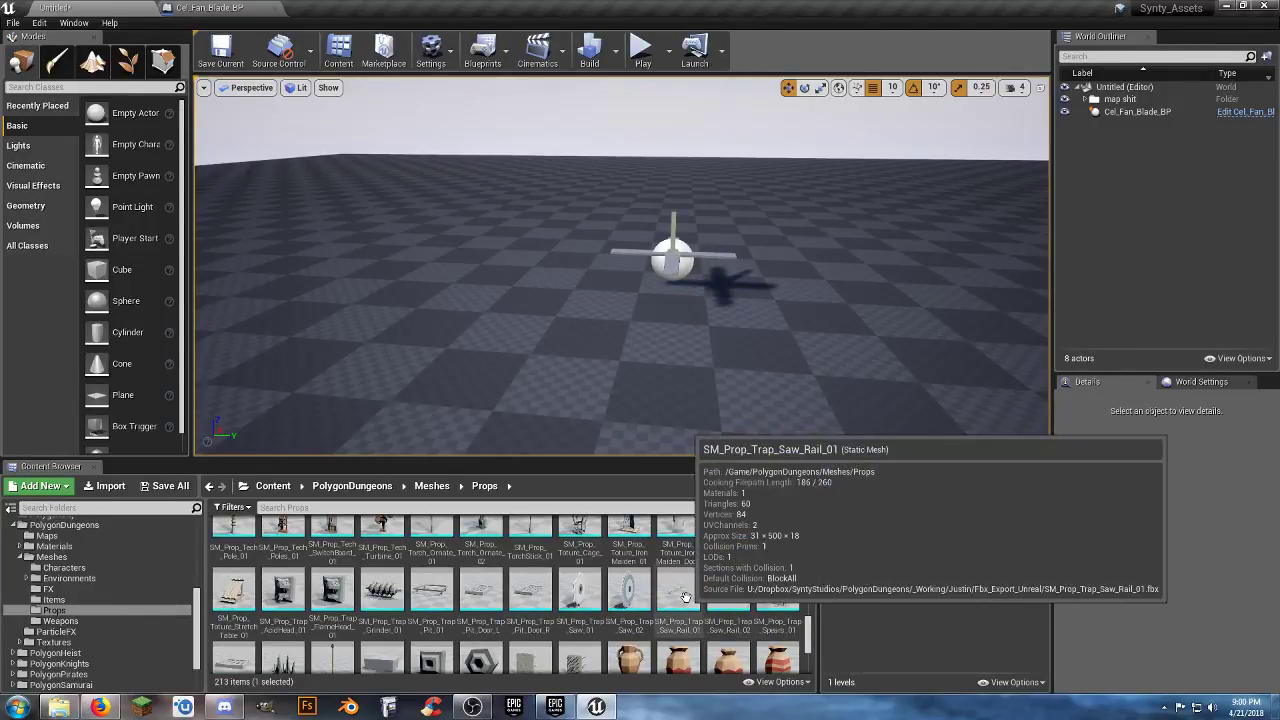
left_click_drag(680, 596, 647, 355)
left_click_drag(628, 590, 574, 356)
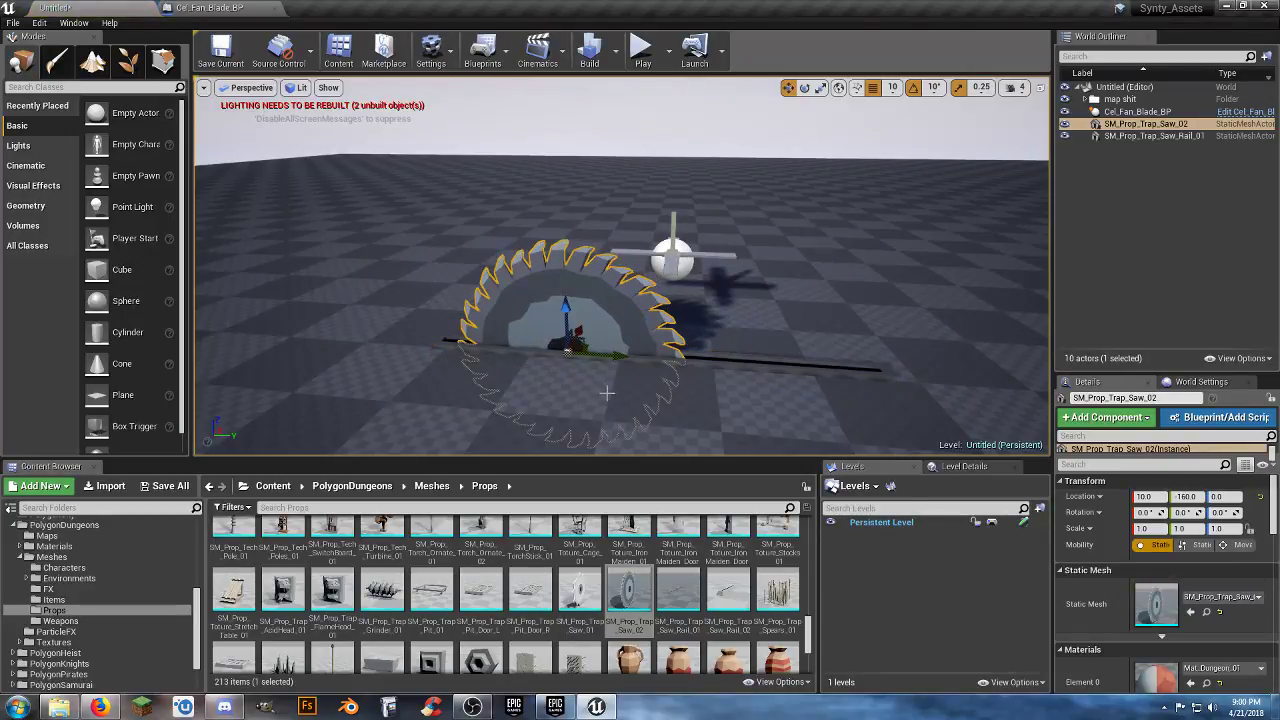
- Play the level, run the character around the saw blade and rail to check them in game, and stop playing
left_click(641, 50)
key("d")
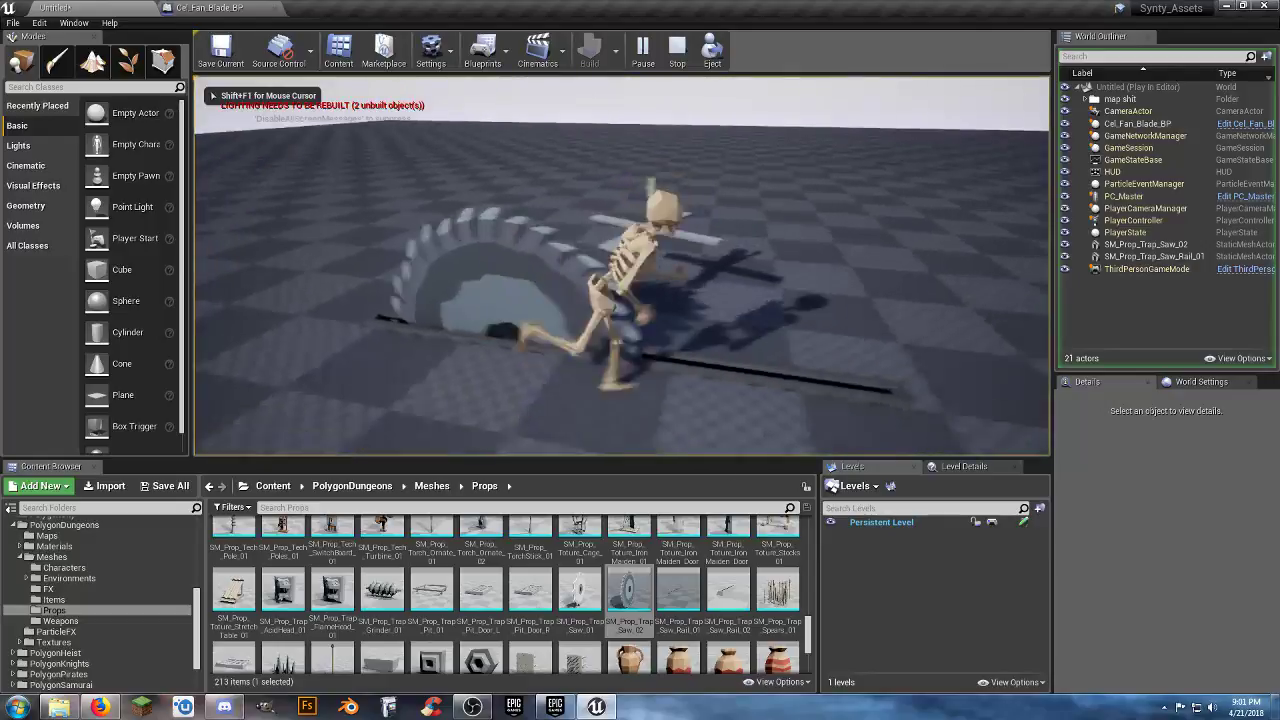
key("w")
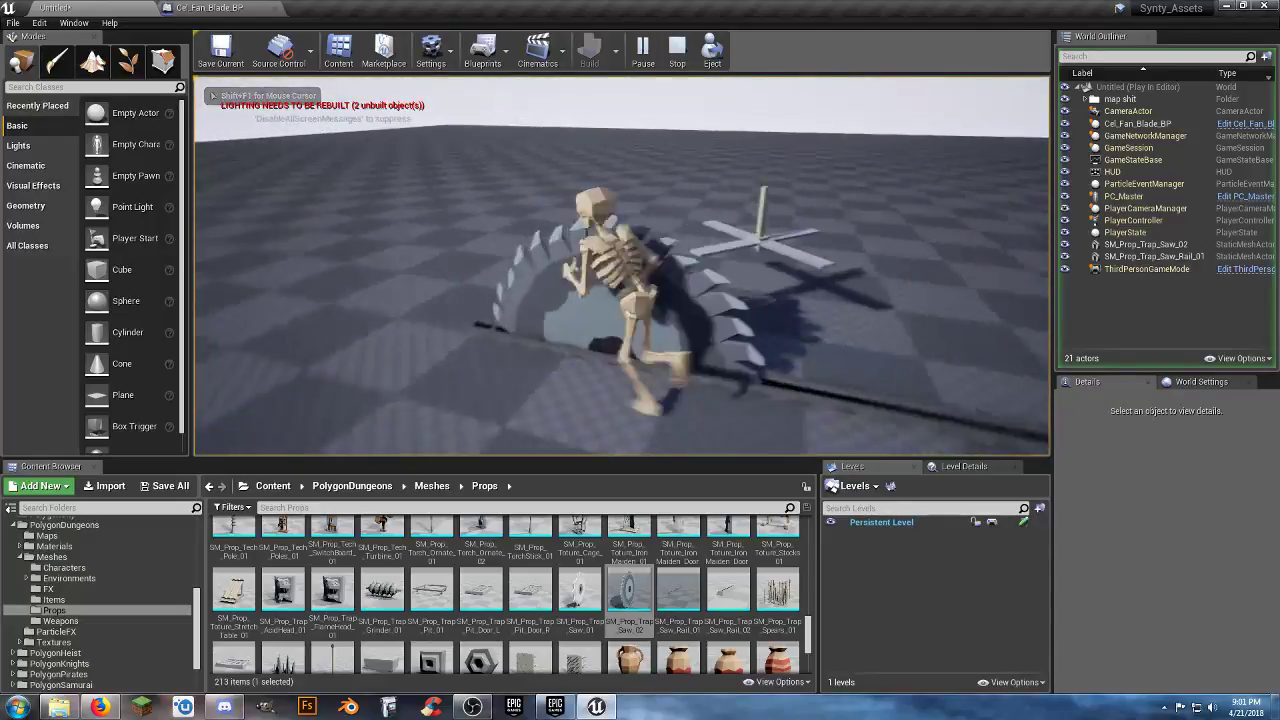
key("Escape")
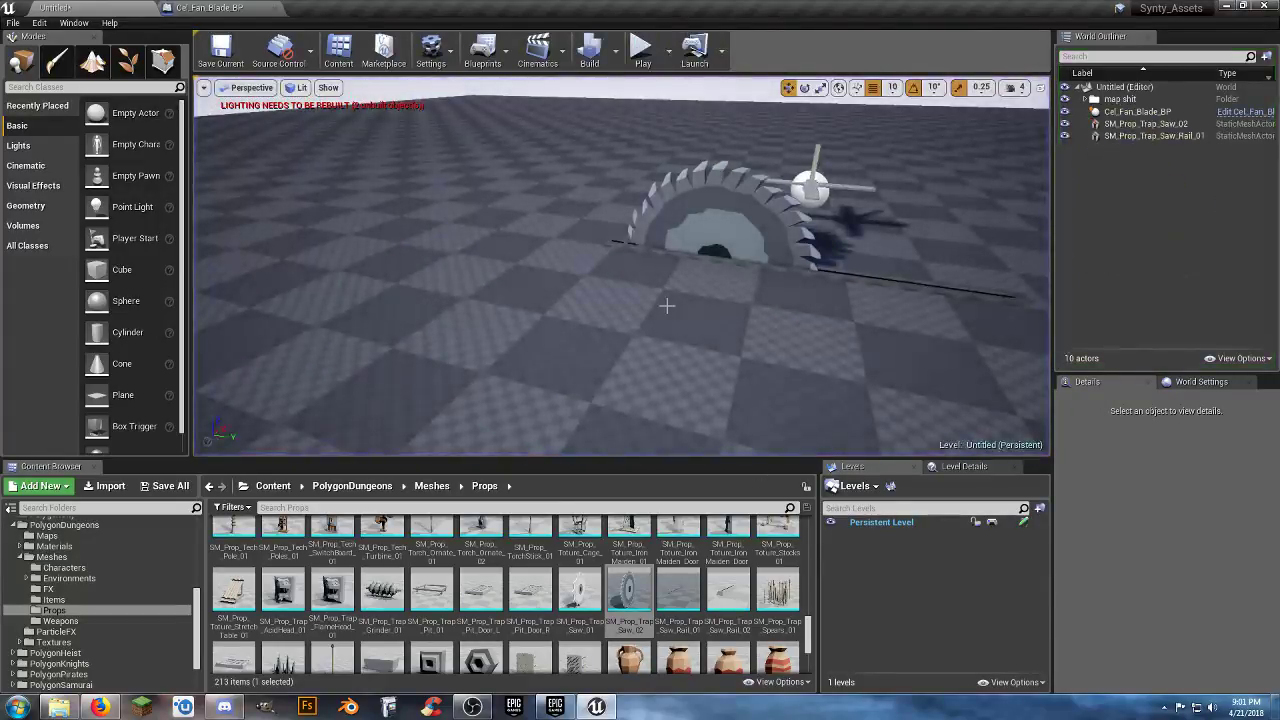
- Delete the SM_Prop_Trap_Saw_02 blade from the level, leaving its rail in place
left_click(762, 232)
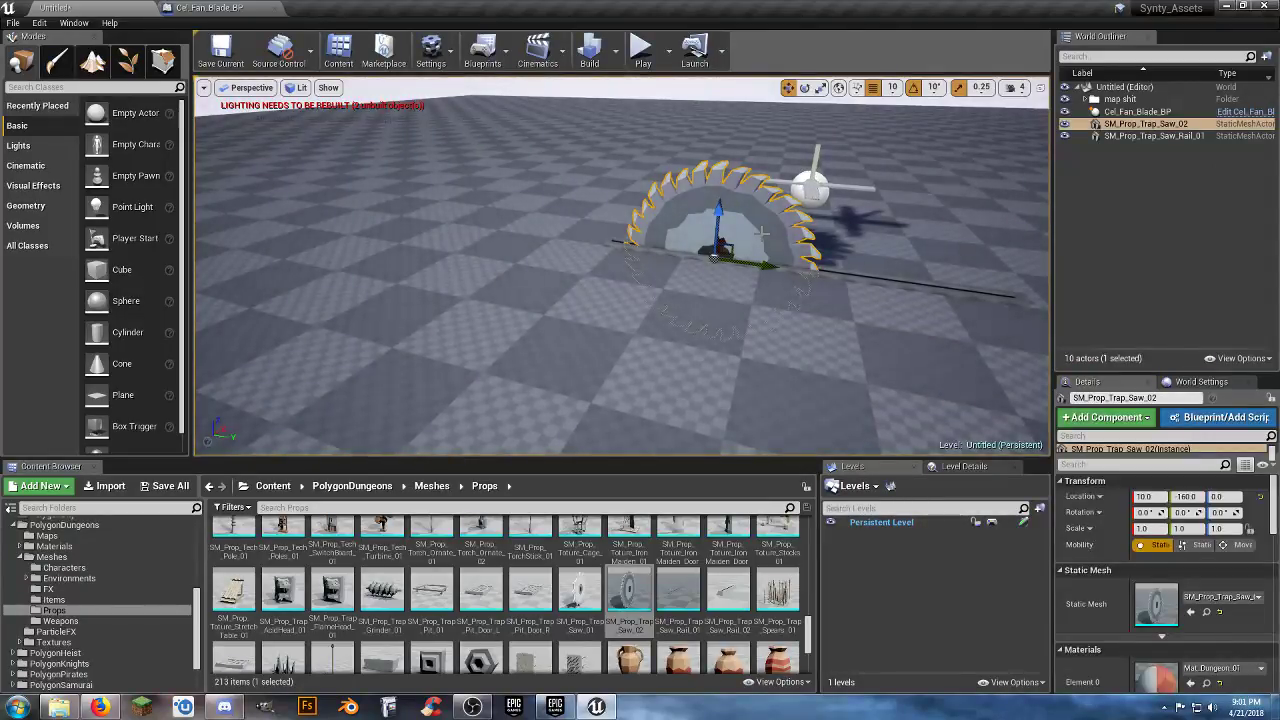
key("Delete")
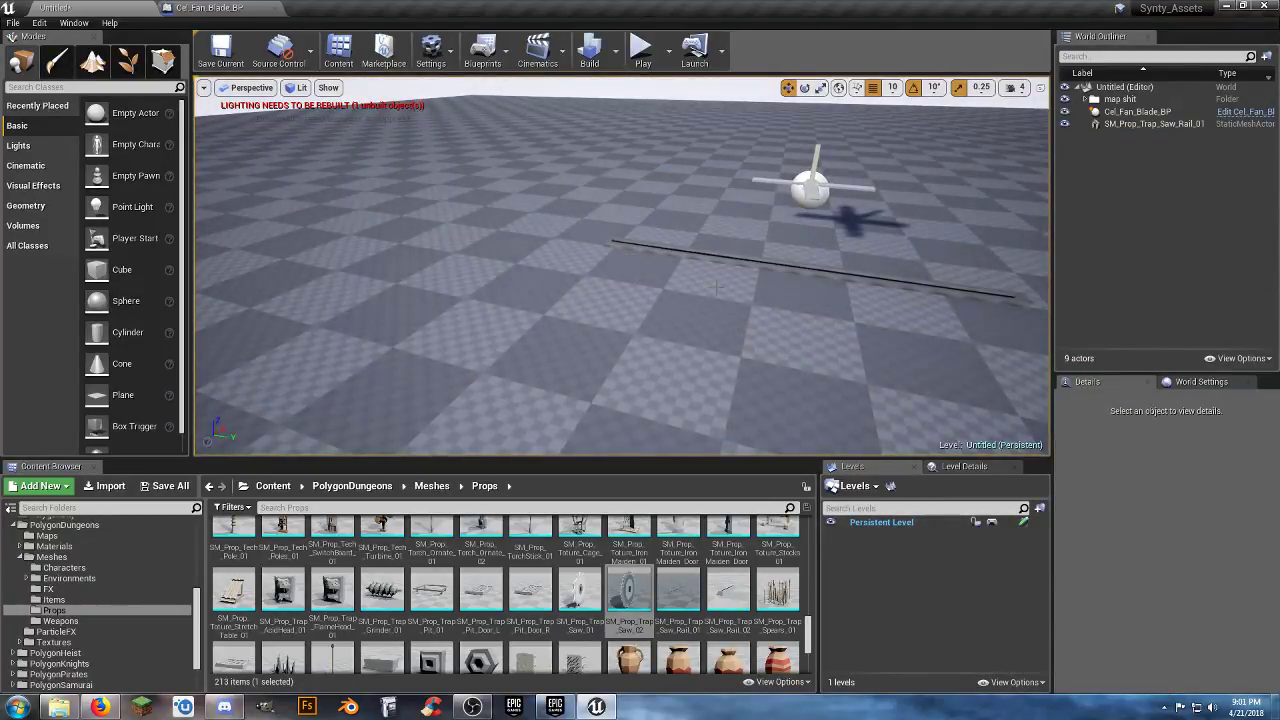
right_click_drag(716, 287, 756, 284)
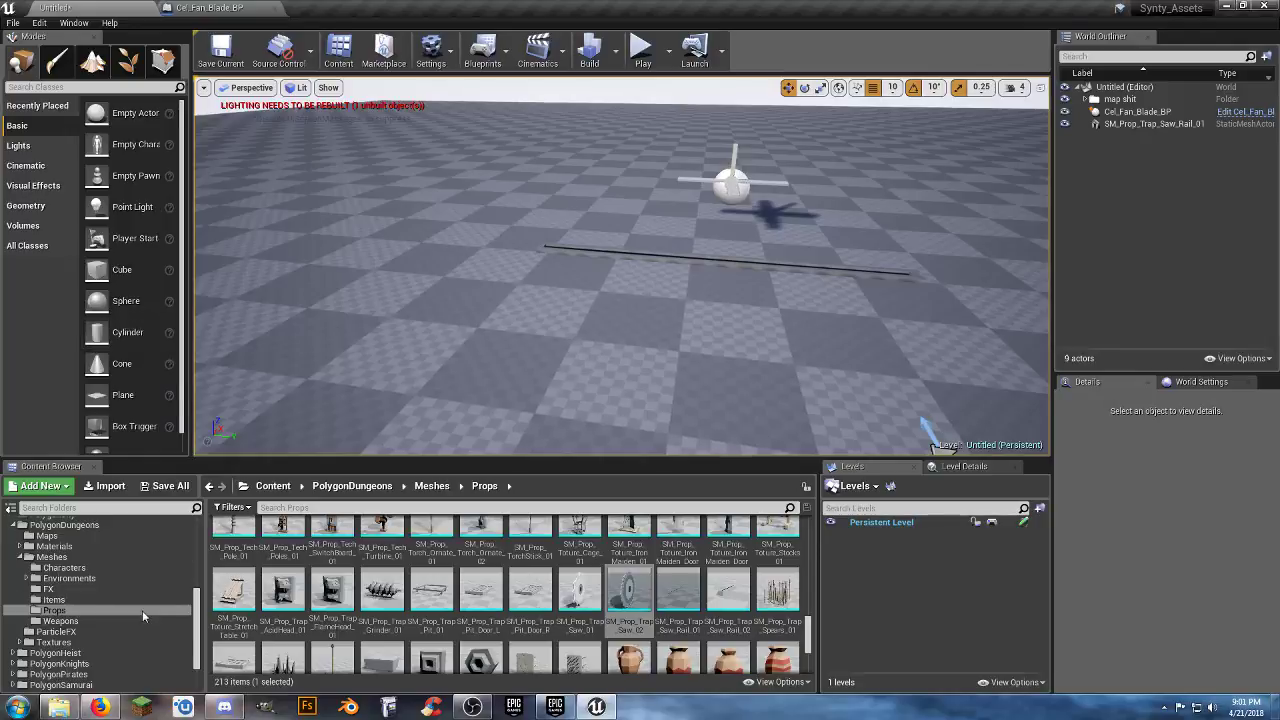
- Create an Actor blueprint class named Spinning_Blade in the Asset/Blueprints folder and open it for editing
scroll(135, 600, "up", 6)
scroll(130, 600, "down", 2)
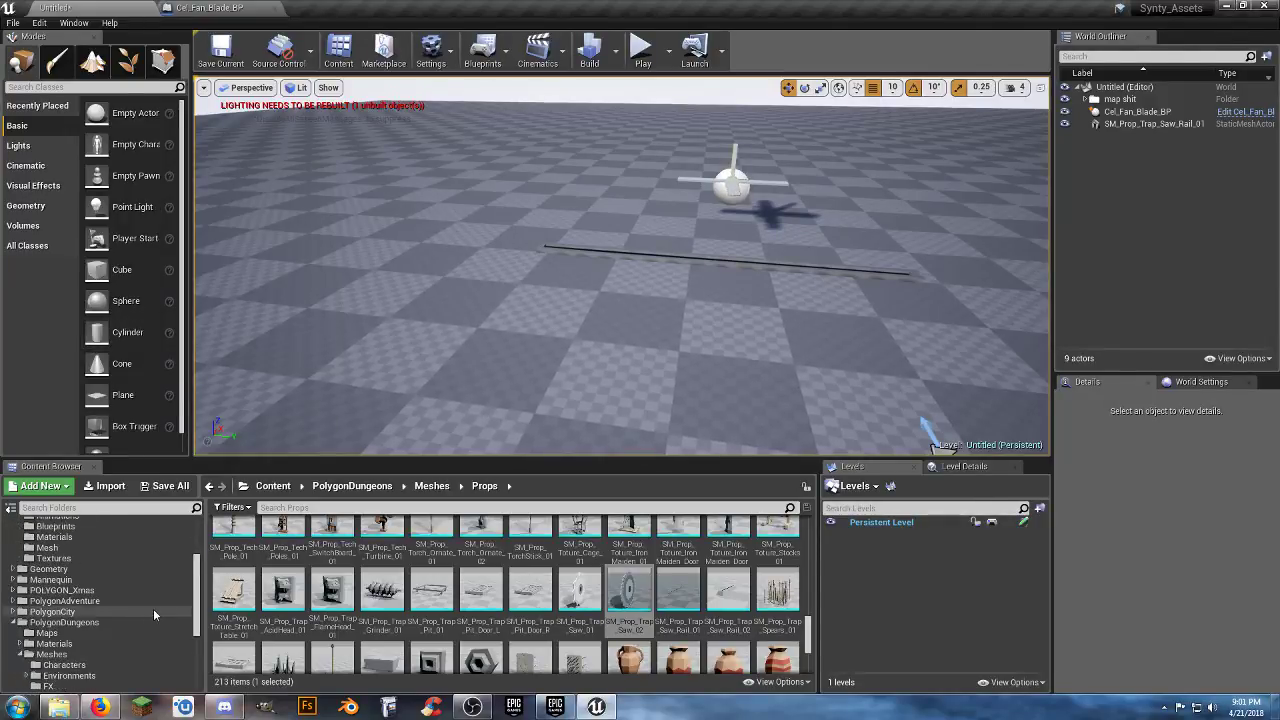
scroll(154, 608, "up", 3)
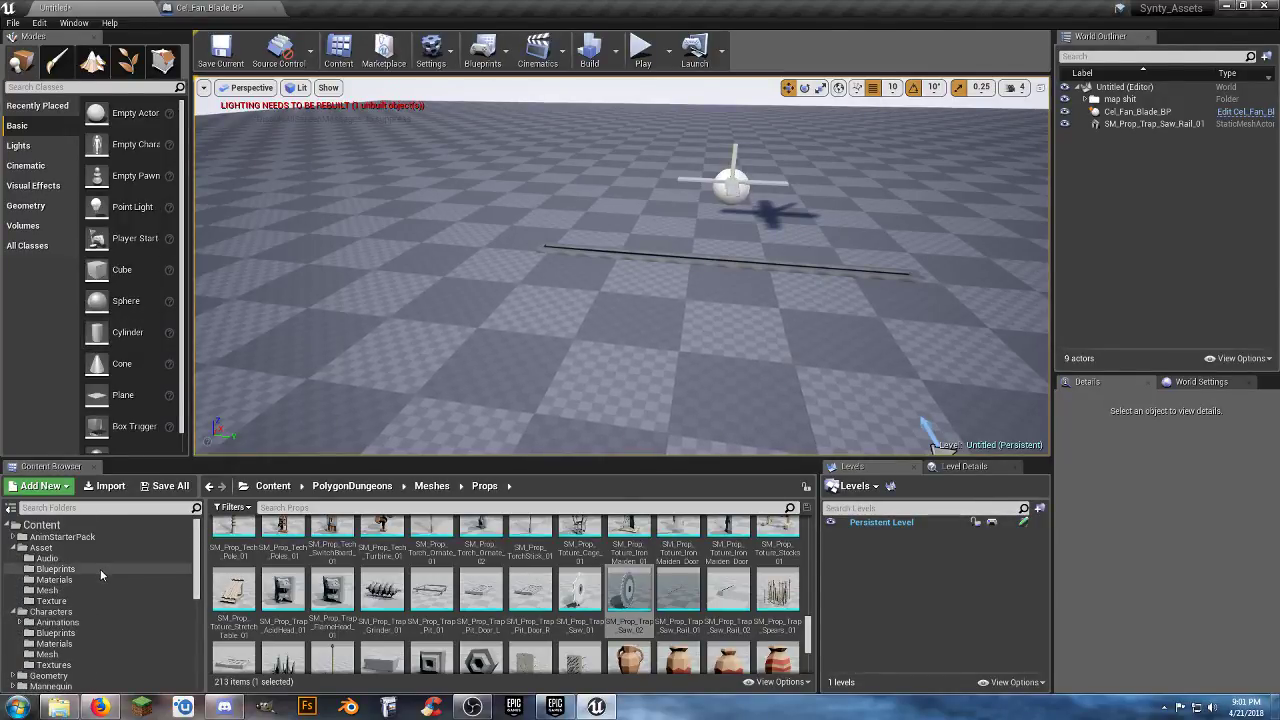
left_click(100, 569)
right_click(385, 545)
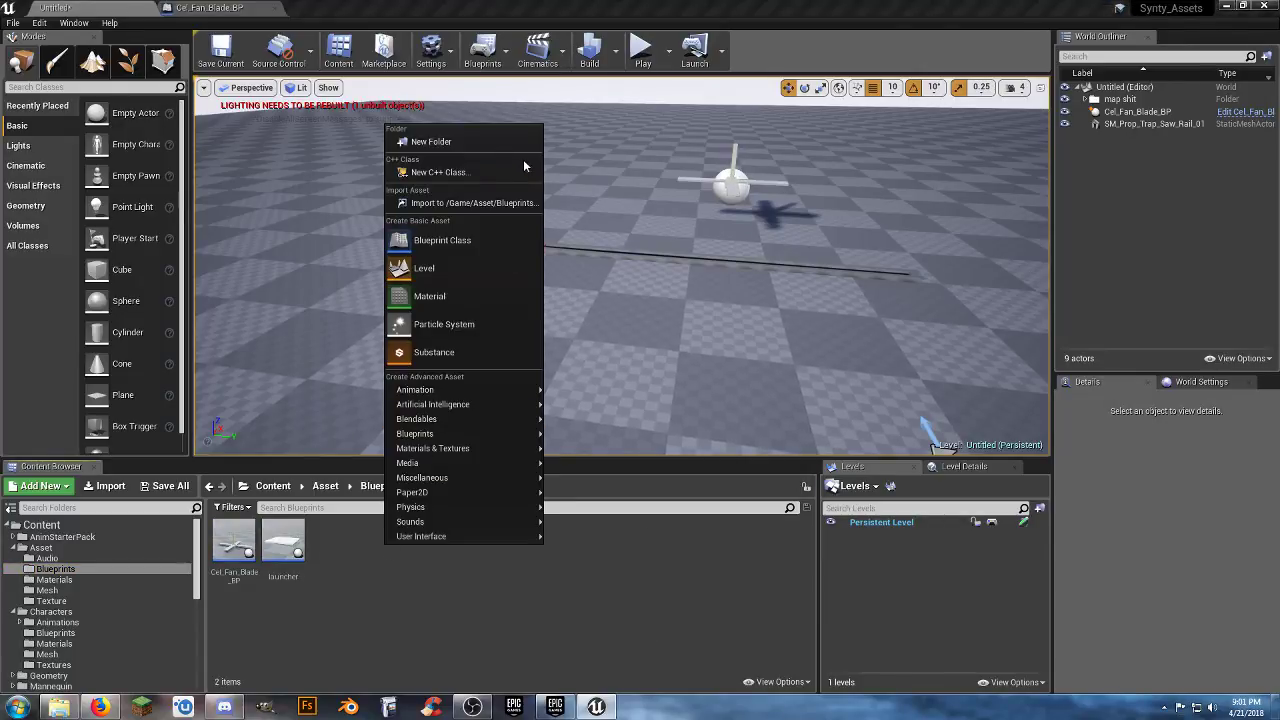
left_click(442, 241)
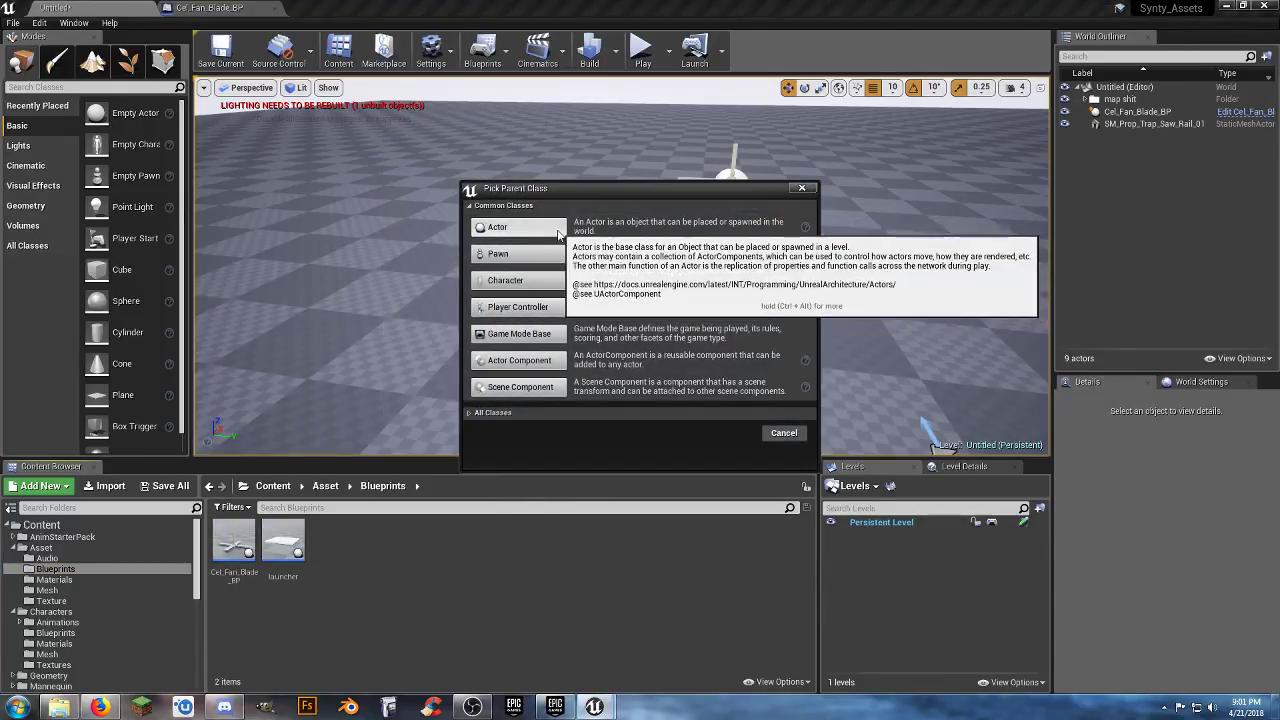
left_click(509, 223)
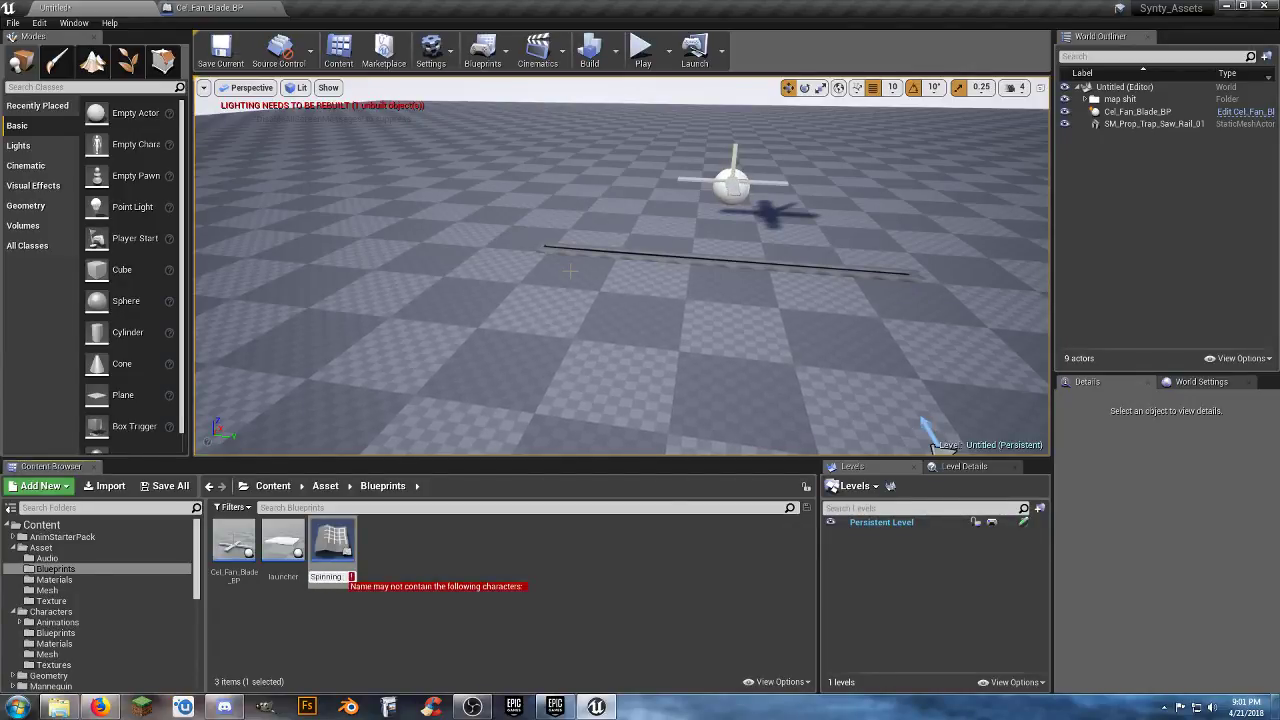
type("Spinning_Blad")
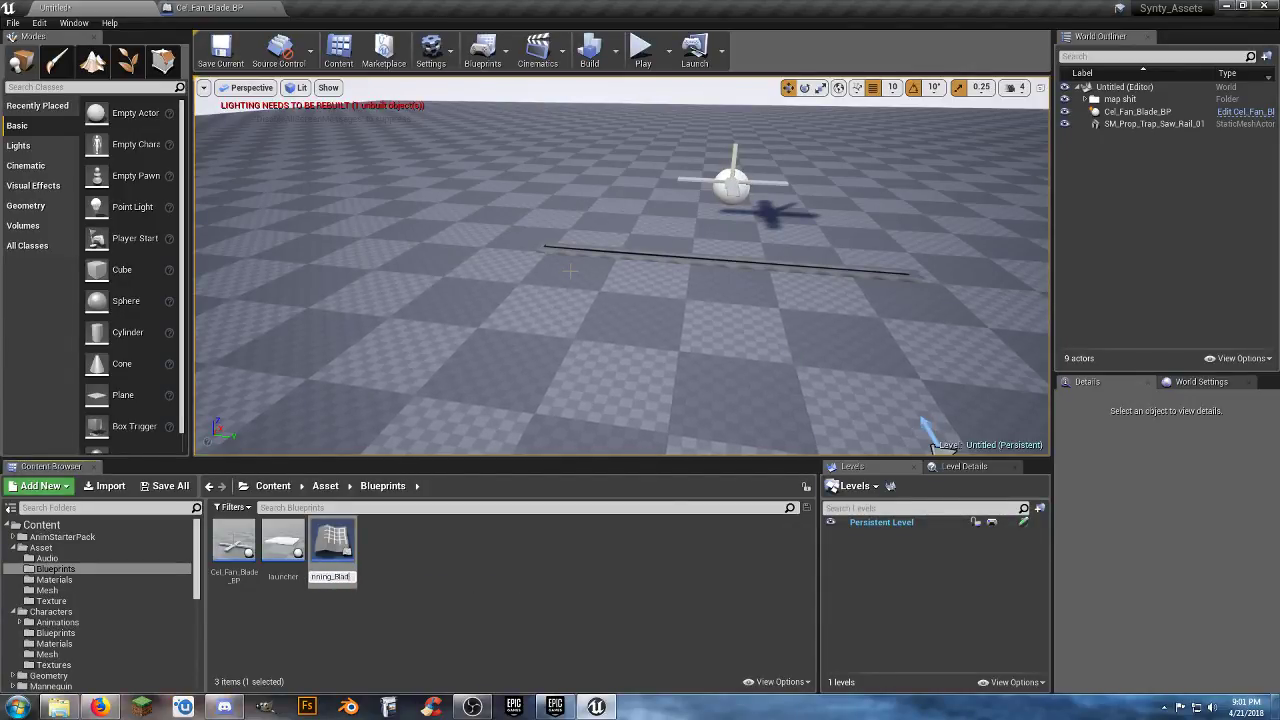
type("e")
key("Return")
key("Return")
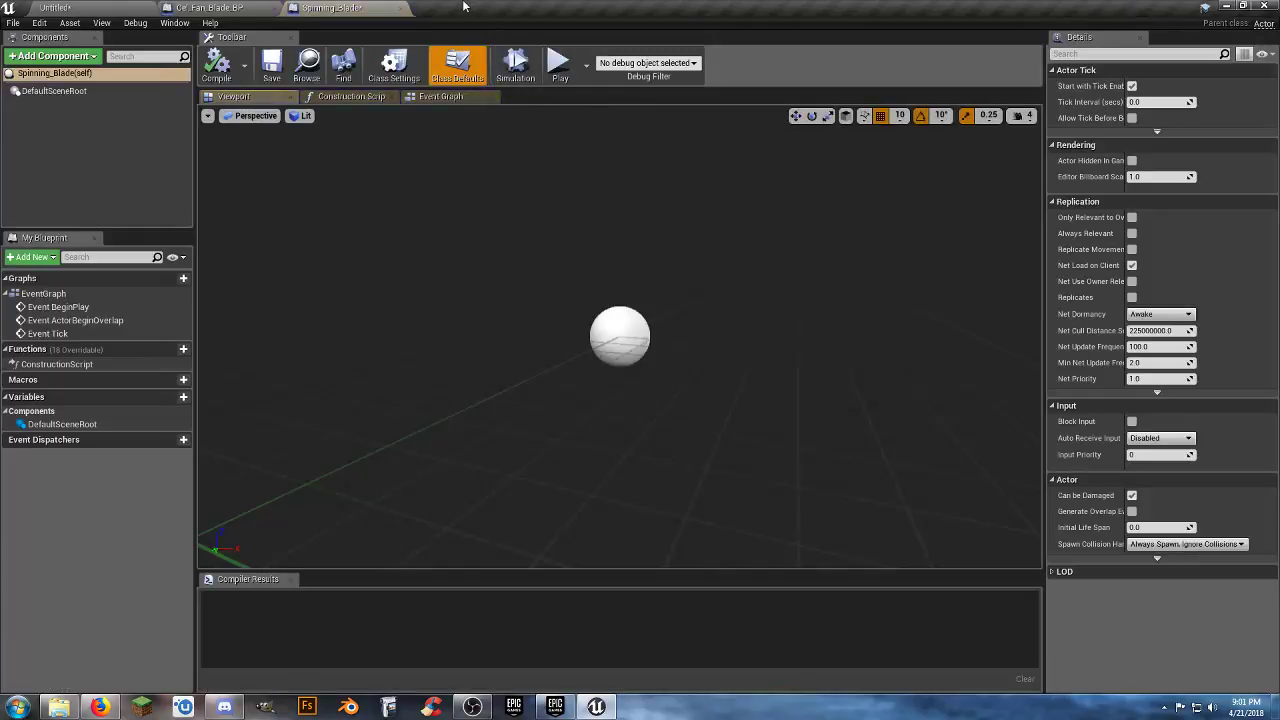
- Close the Cel_Fan_Blade_BP editor and select the SM_Prop_Trap_Saw_02 mesh in PolygonDungeons/Meshes/Props
left_click(97, 8)
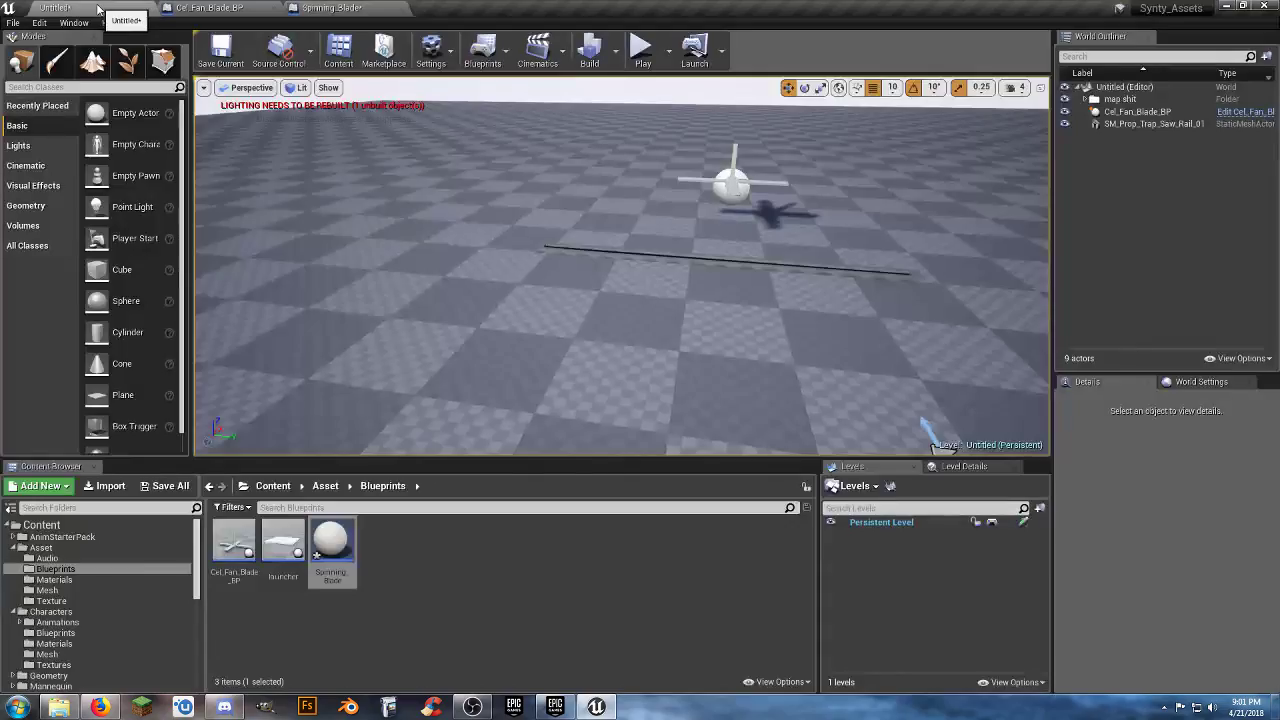
left_click(269, 9)
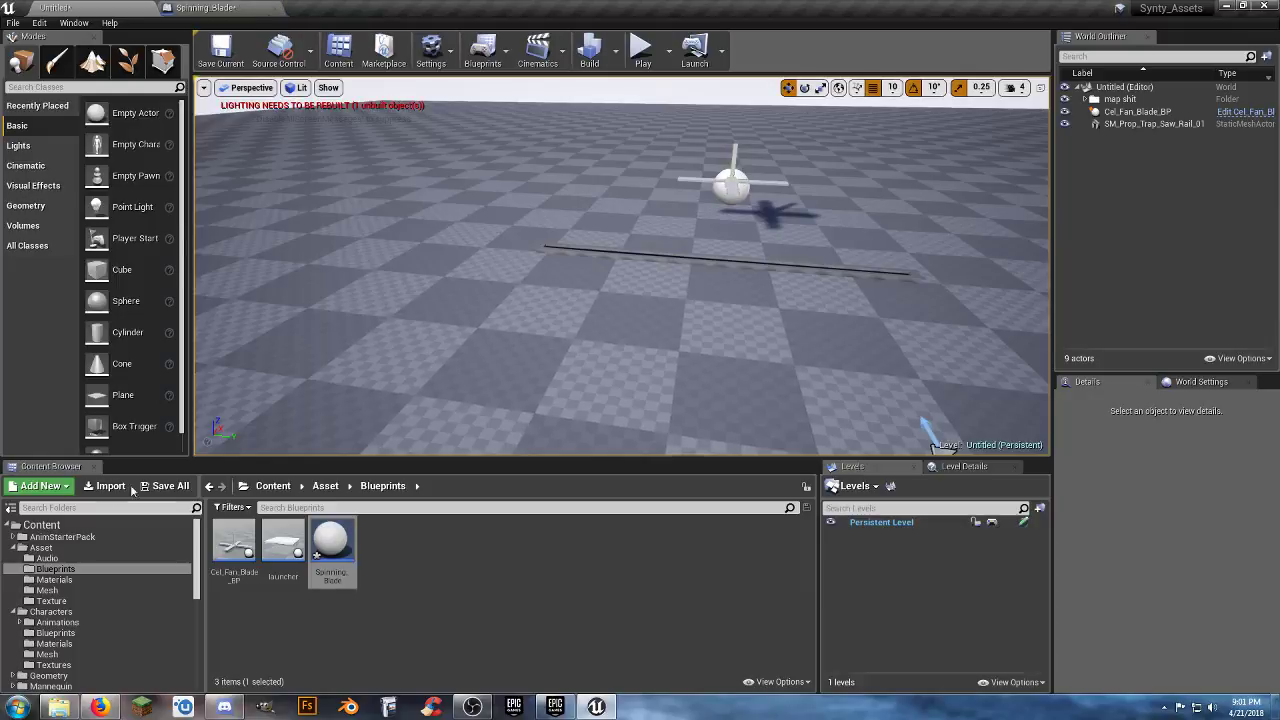
scroll(91, 640, "down", 10)
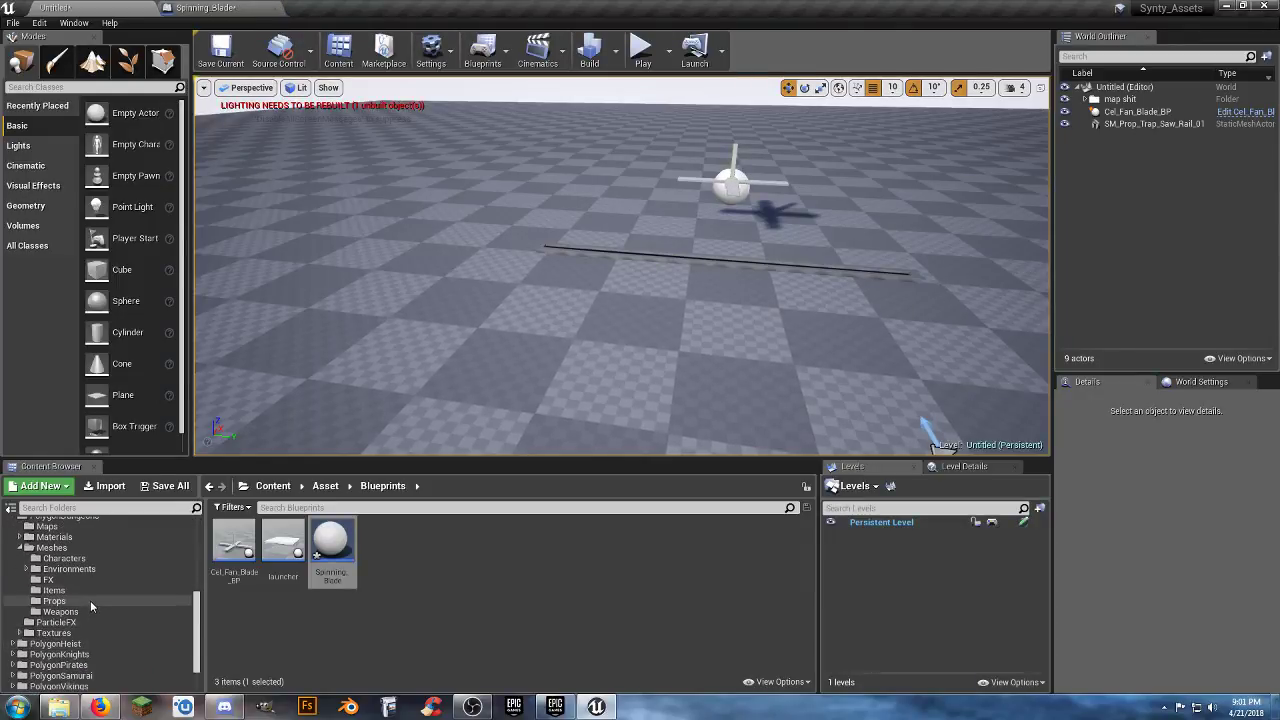
left_click(89, 592)
left_click(82, 600)
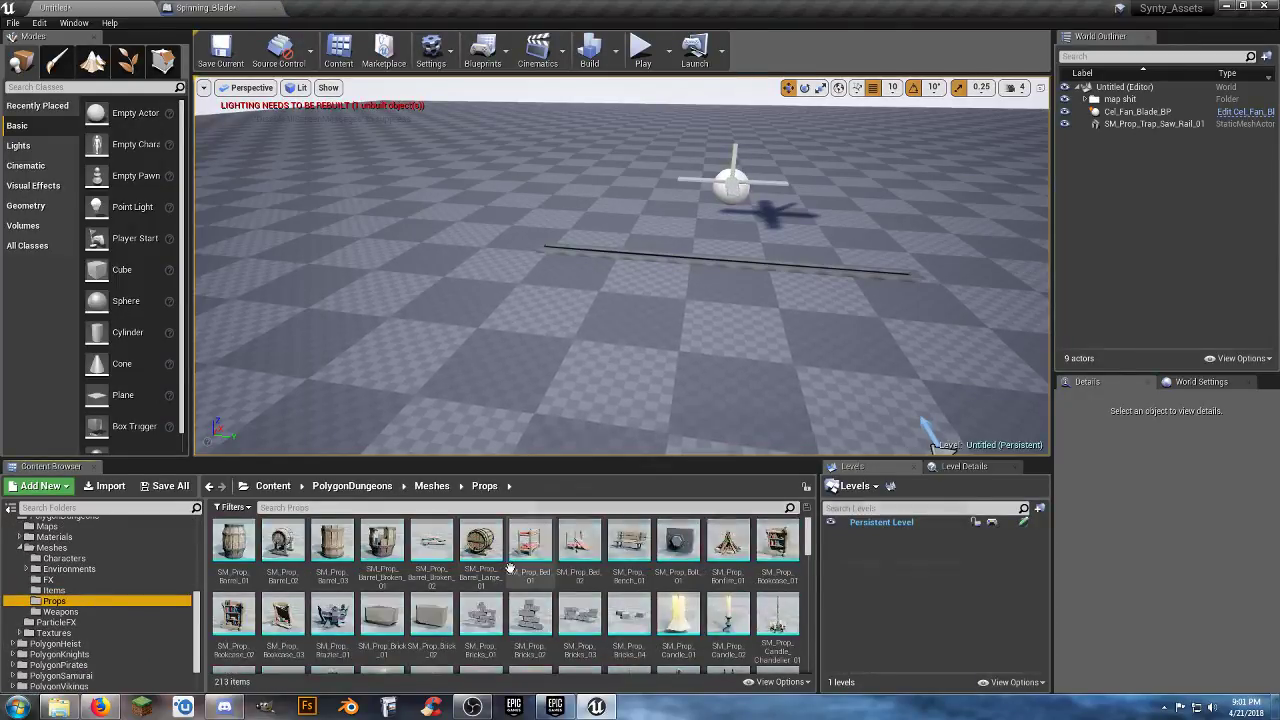
scroll(600, 590, "down", 10)
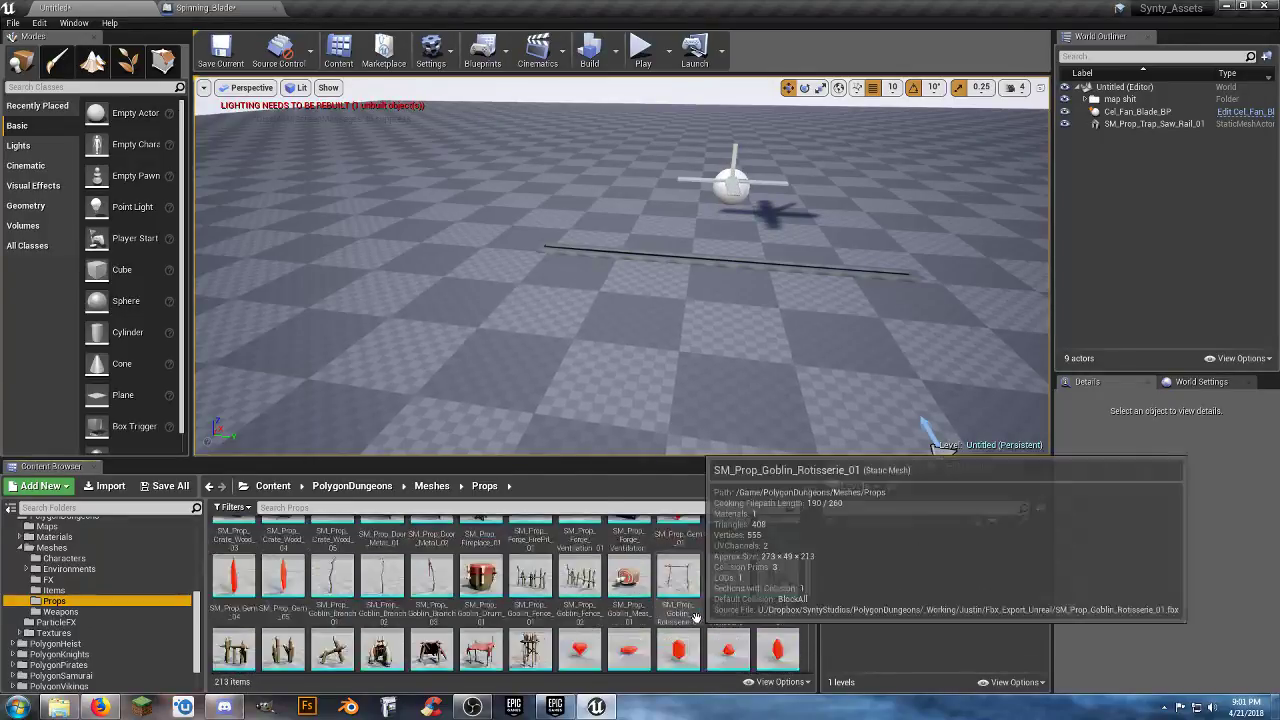
scroll(706, 618, "down", 10)
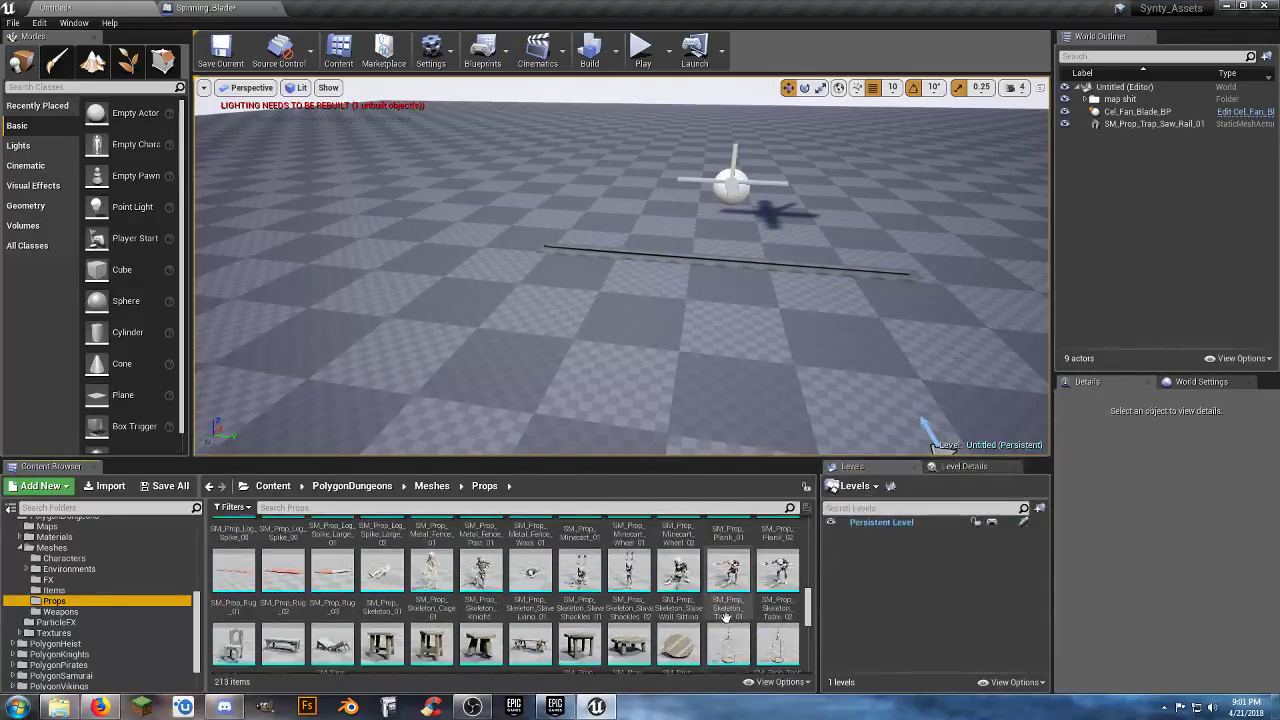
scroll(727, 617, "down", 5)
left_click(630, 568)
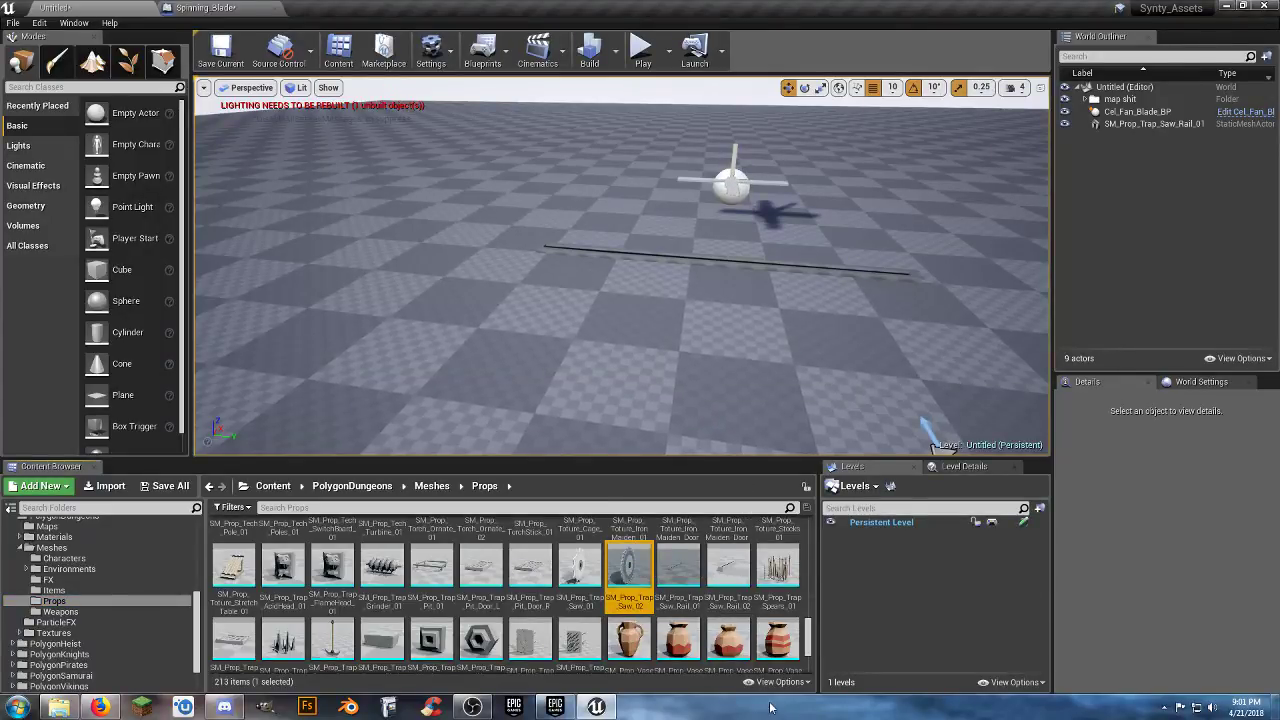
mouse_move(640, 568)
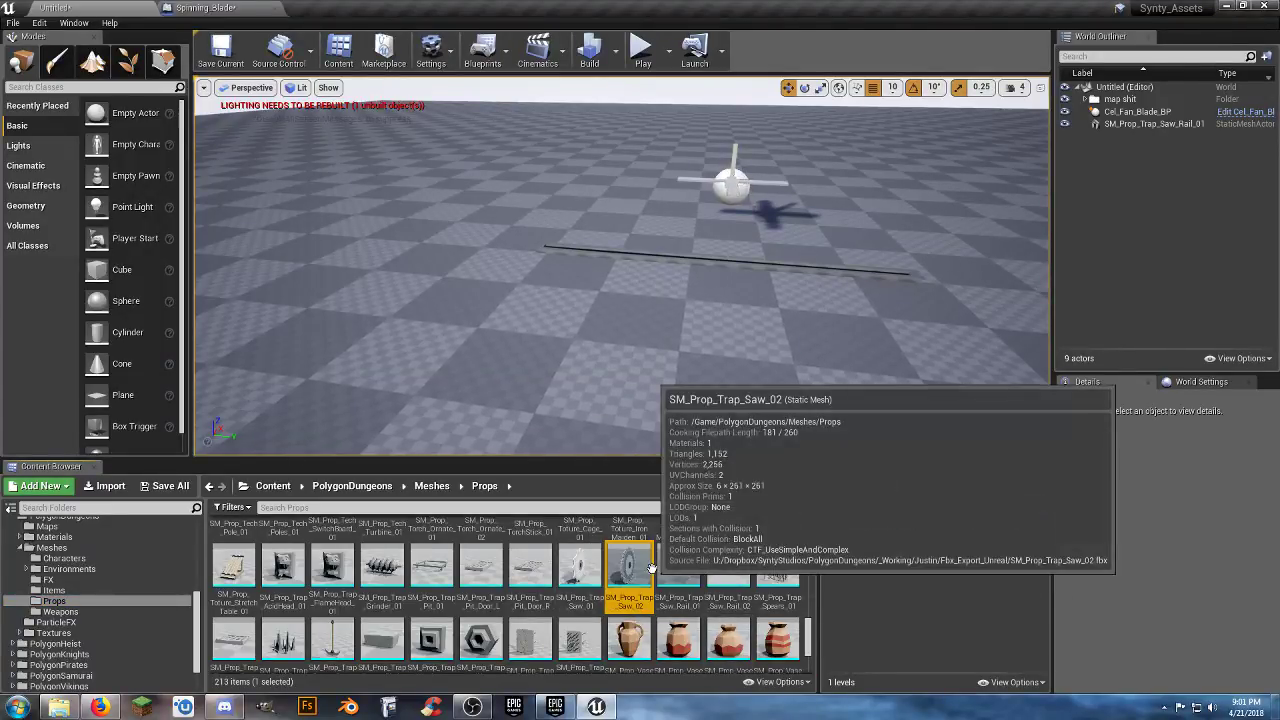
- Add the selected SM_Prop_Trap_Saw_02 mesh to the Spinning_Blade blueprint as a Static Mesh component, keeping its default name
left_click(190, 9)
left_click(68, 60)
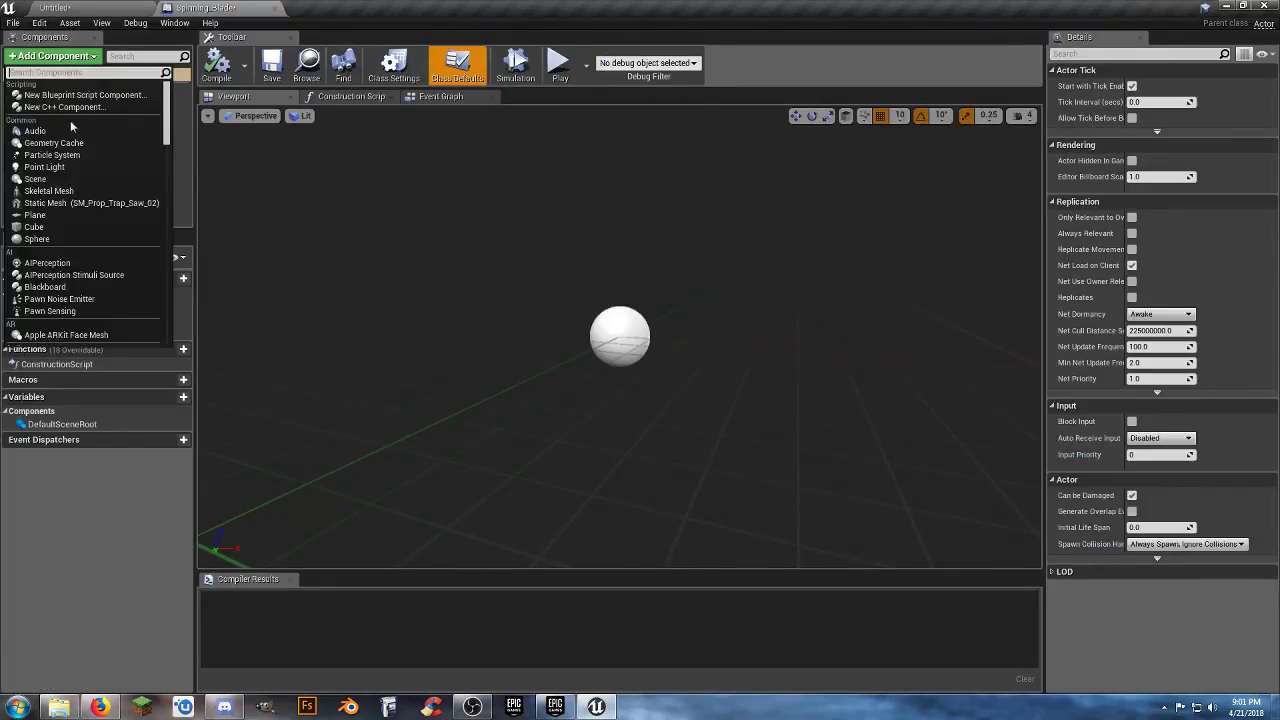
left_click(70, 206)
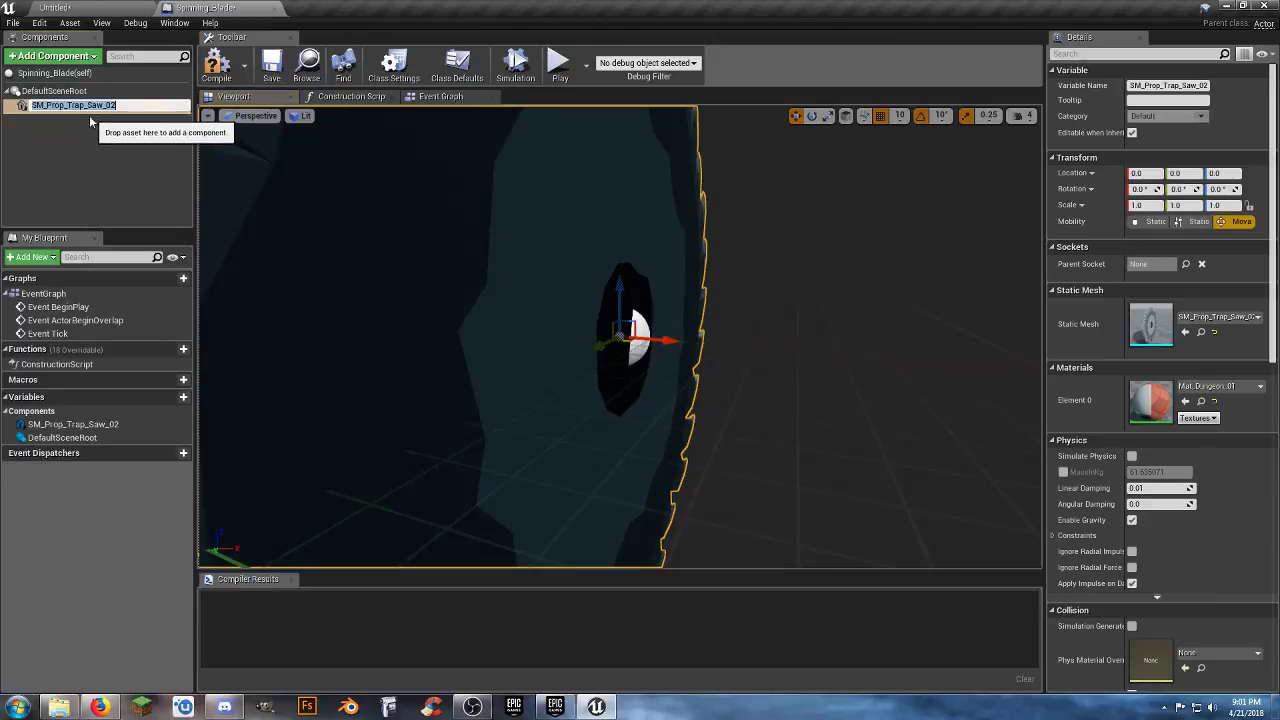
left_click(61, 60)
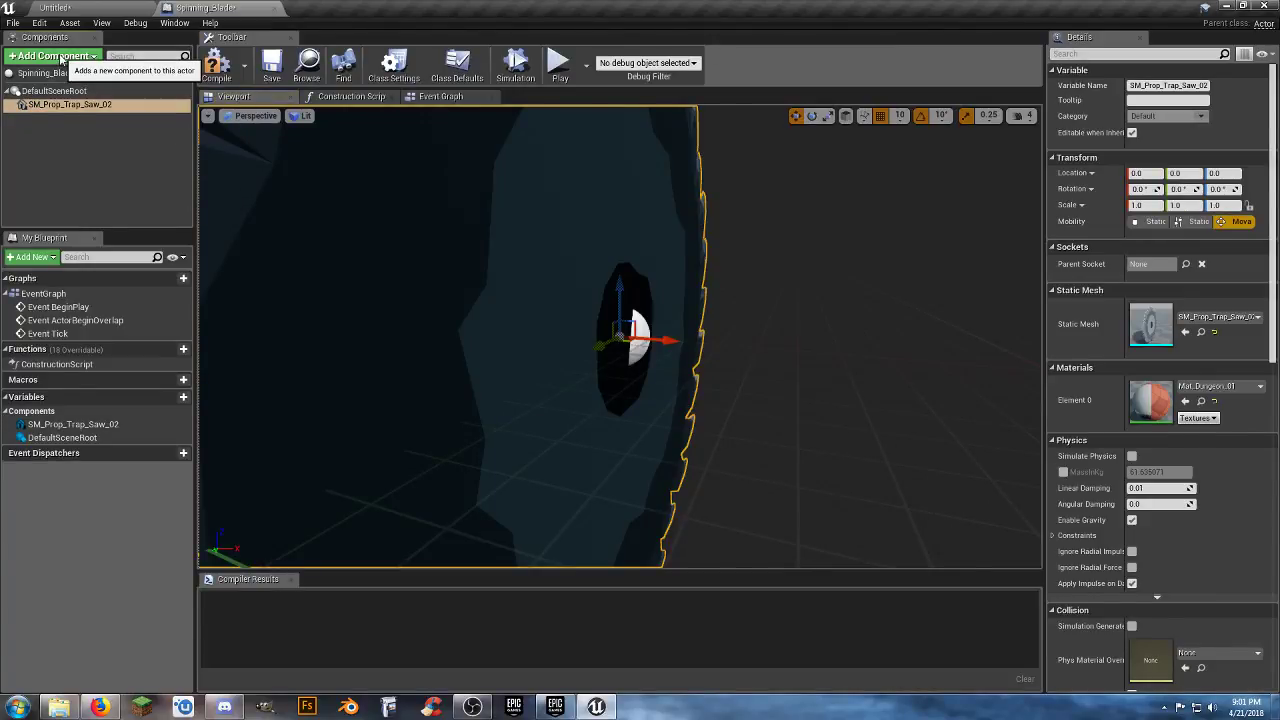
- Add a Rotating Movement component to the Spinning_Blade blueprint, and compile and save it
left_click(62, 57)
type("rot")
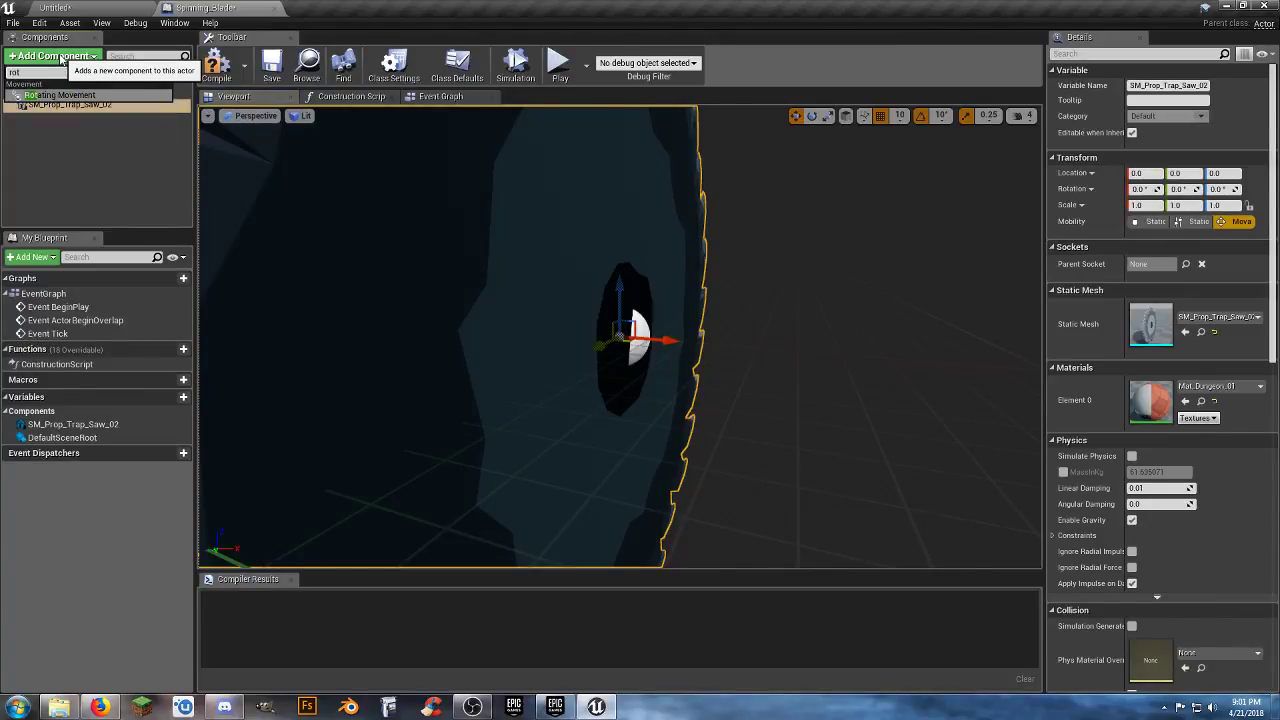
left_click(62, 95)
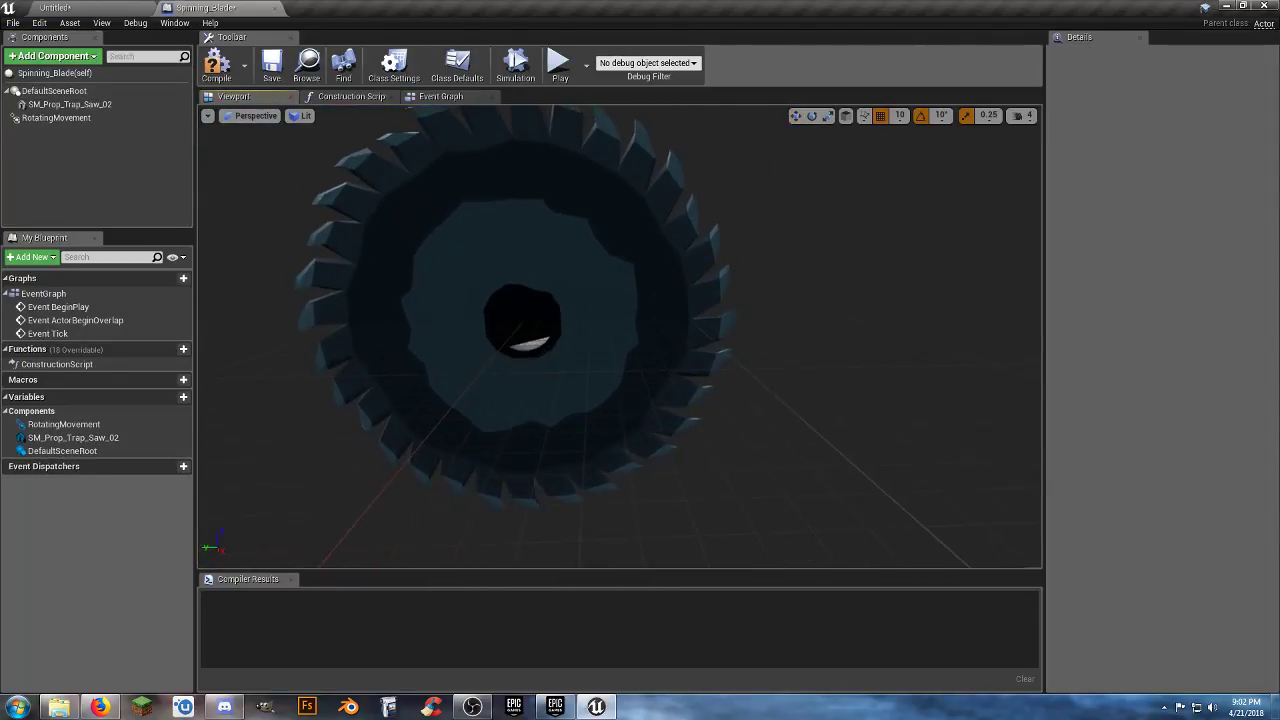
right_click_drag(456, 284, 456, 284)
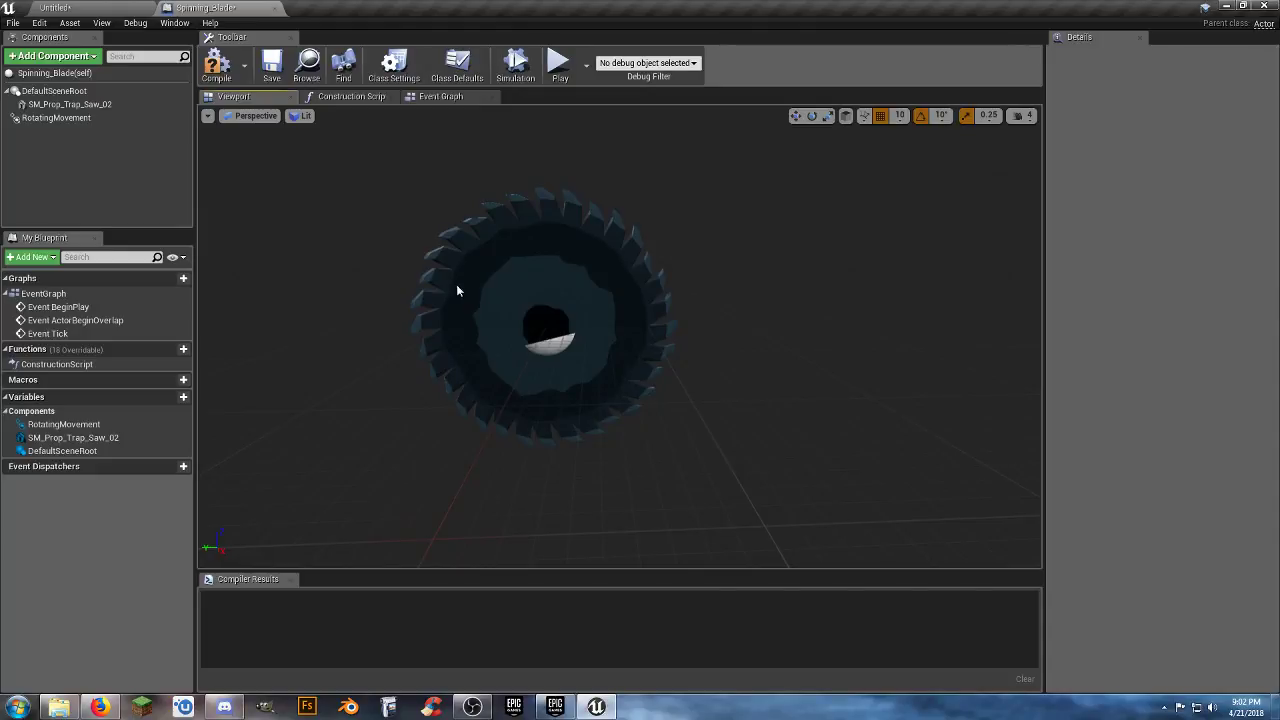
left_click(56, 118)
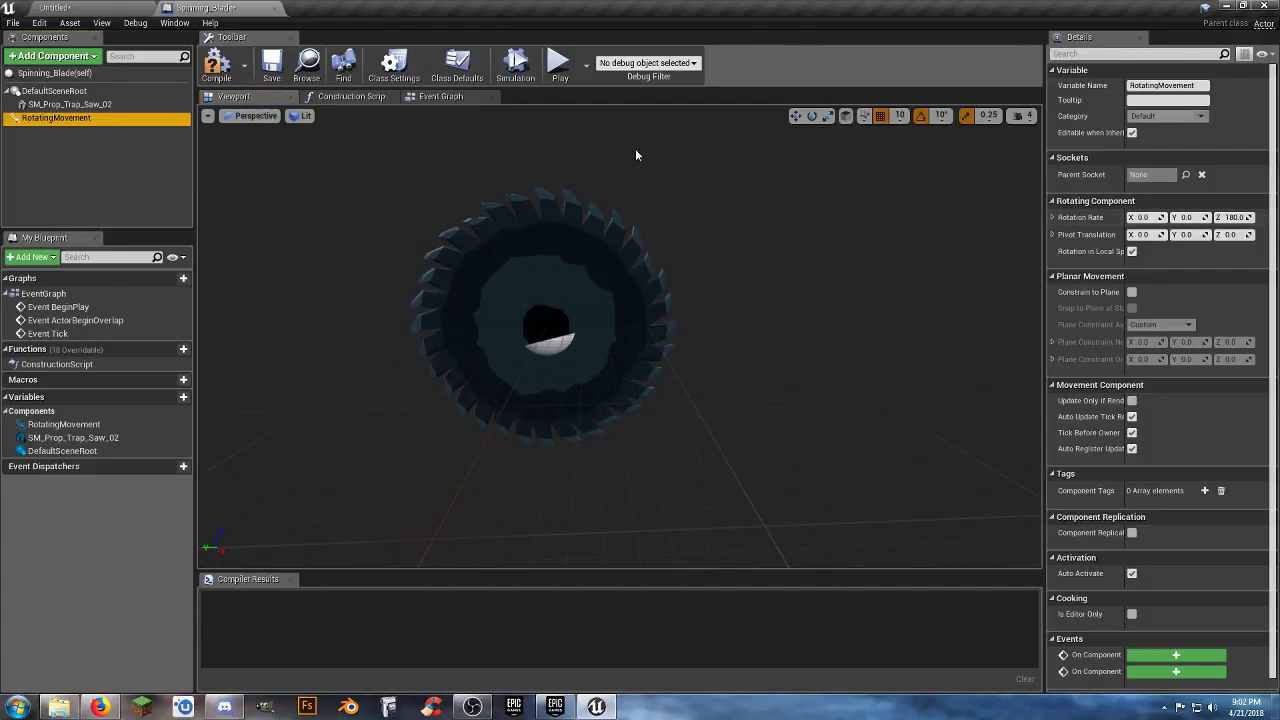
left_click(217, 63)
left_click(272, 70)
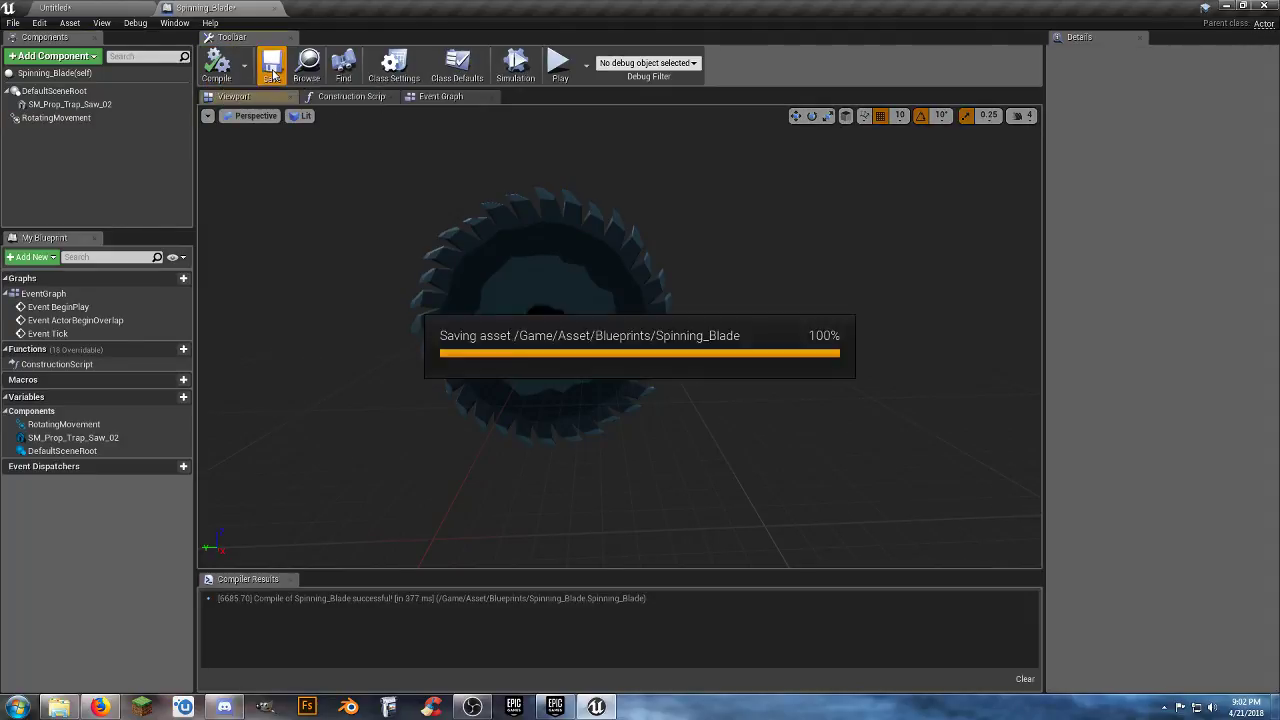
- Place the Spinning_Blade blueprint from Asset/Blueprints on the saw rail in the level, at about X 10, Y -170, Z 0
left_click(55, 7)
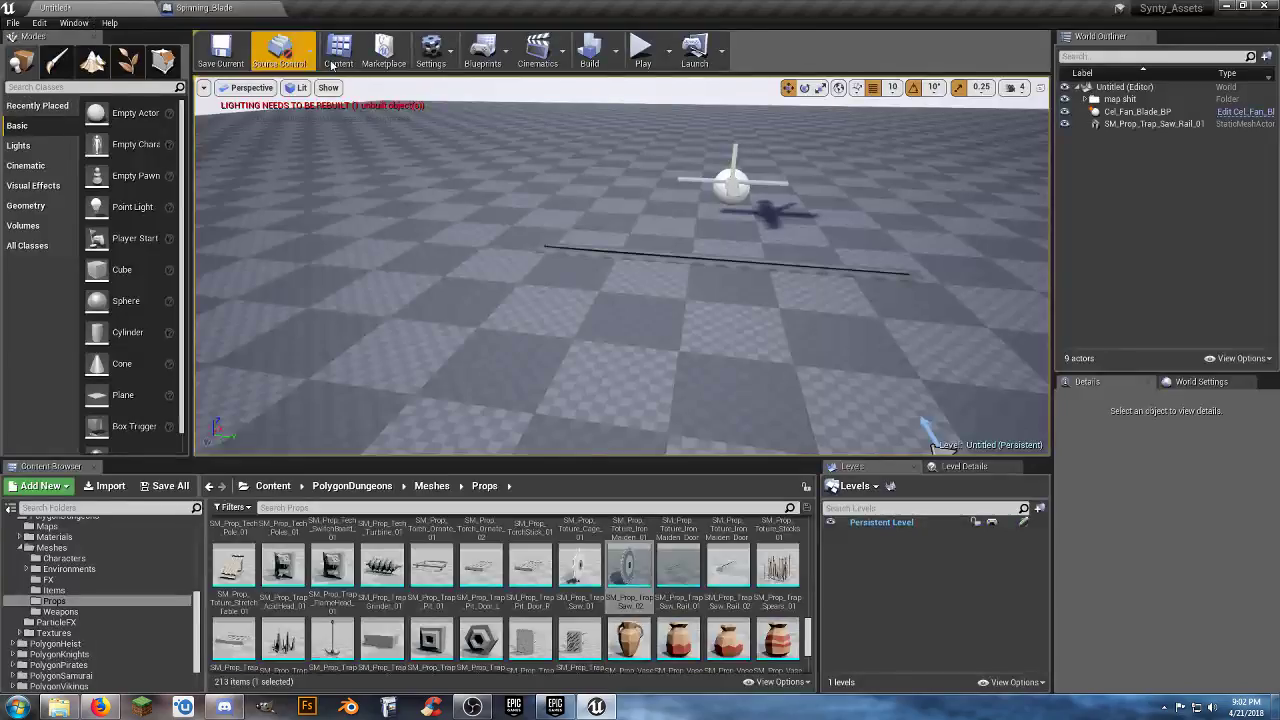
scroll(106, 565, "up", 10)
left_click(101, 568)
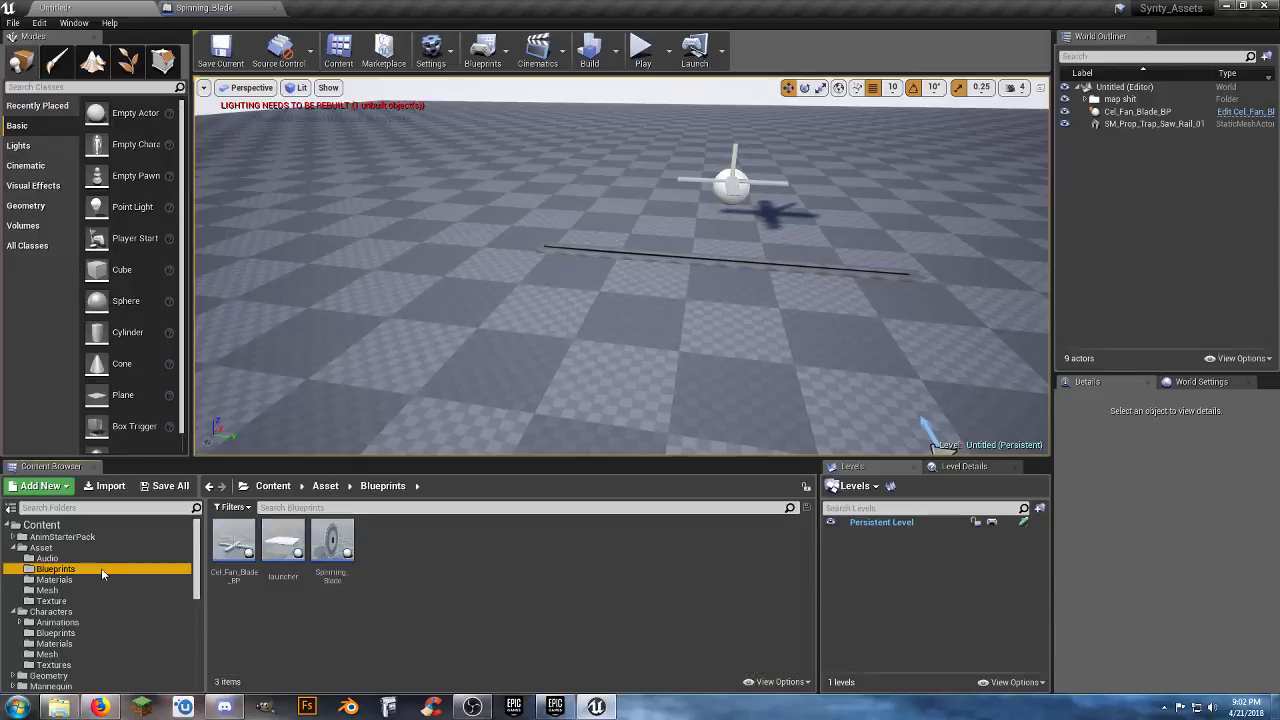
left_click_drag(332, 540, 676, 264)
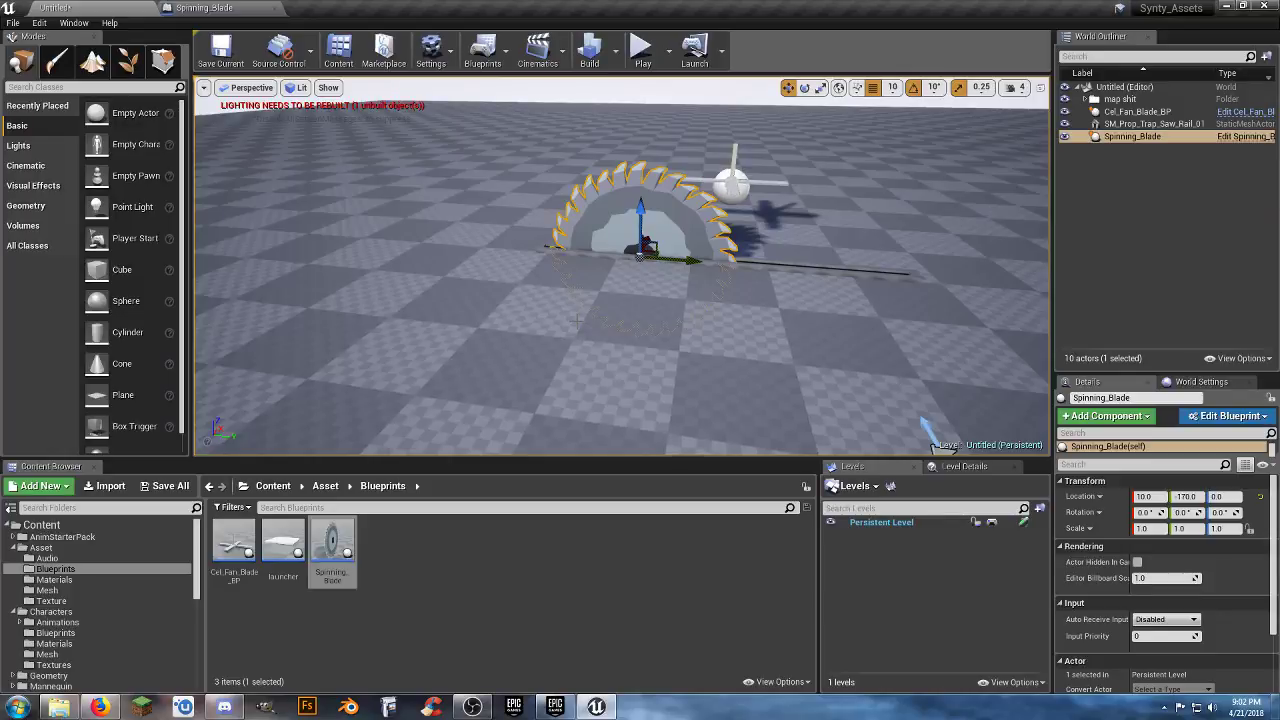
- Play the level, run the character up to the saw blade to check its rotation, and stop playing
left_click(643, 50)
left_click(626, 308)
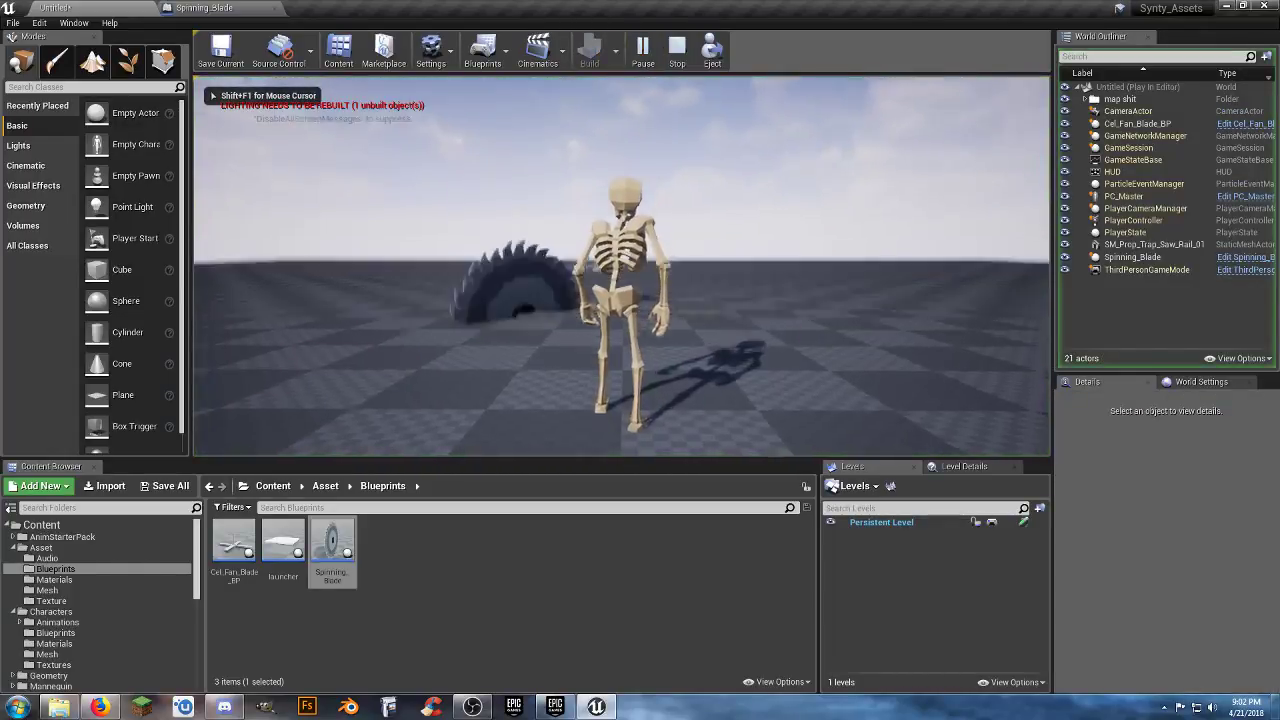
key("w")
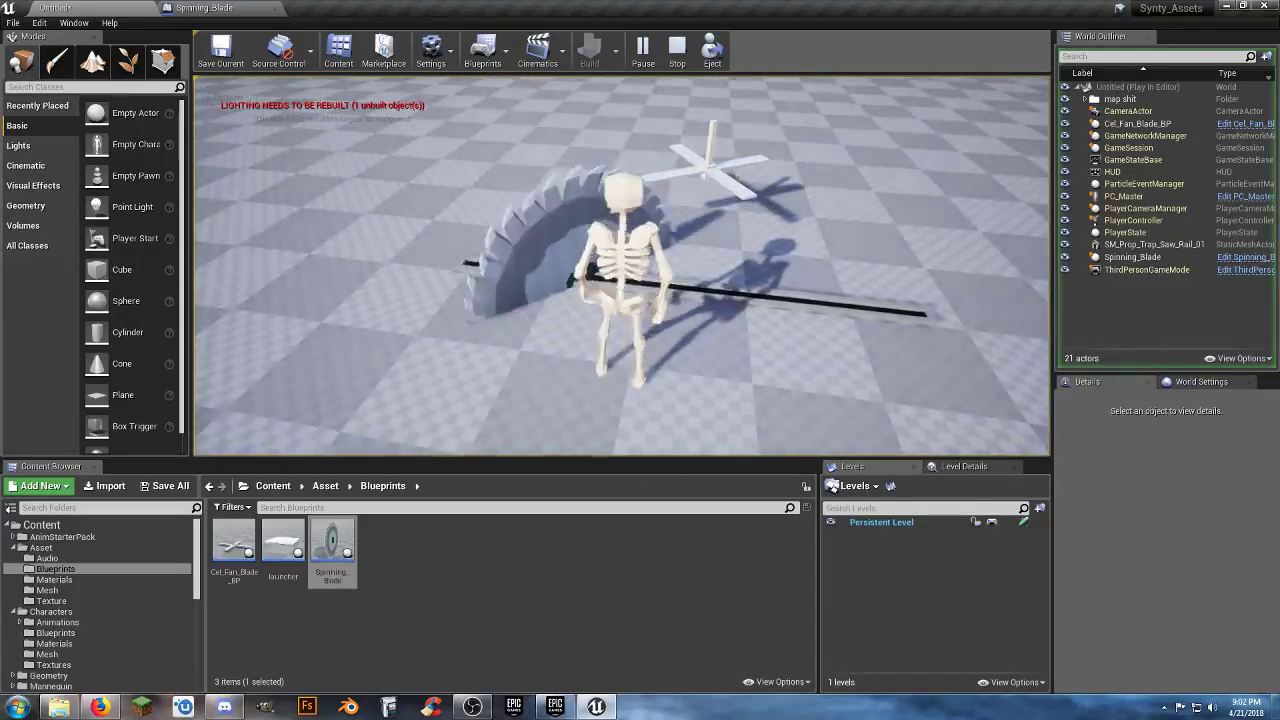
key("Escape")
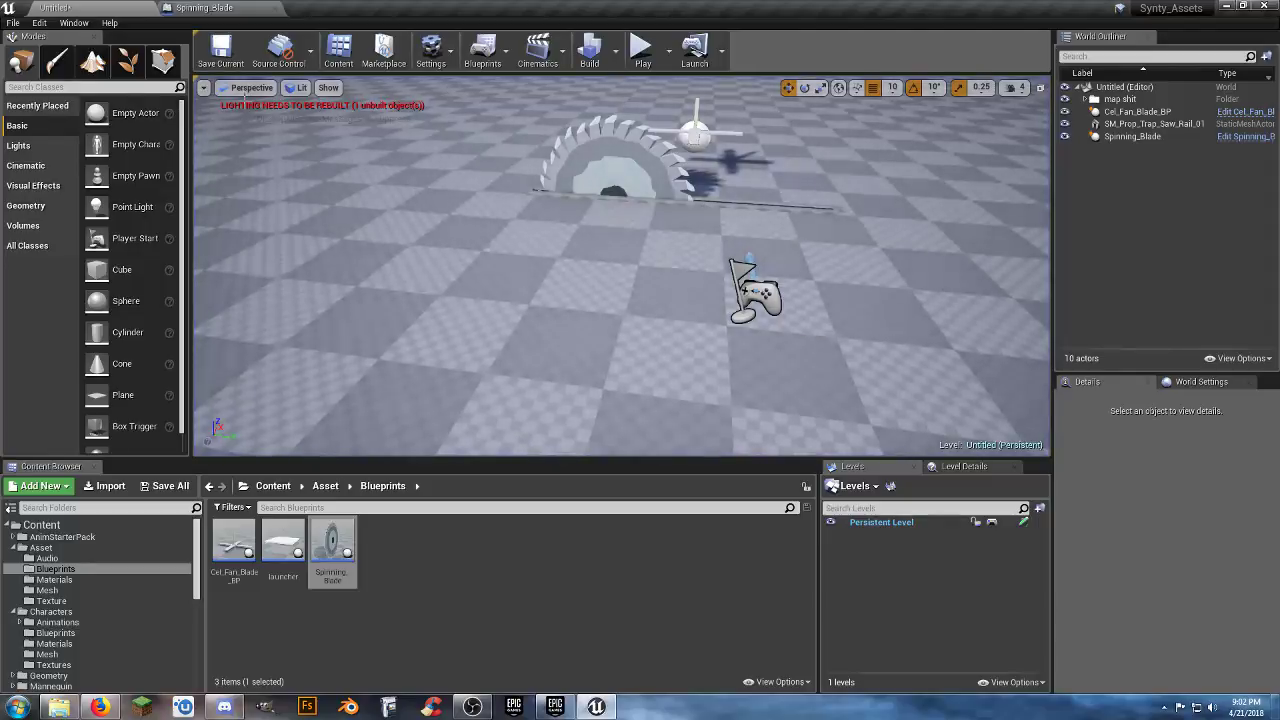
- Set the rotation rate of Spinning_Blade's RotatingMovement component to 150 on Y and 0 on Z
left_click(248, 8)
left_click(60, 118)
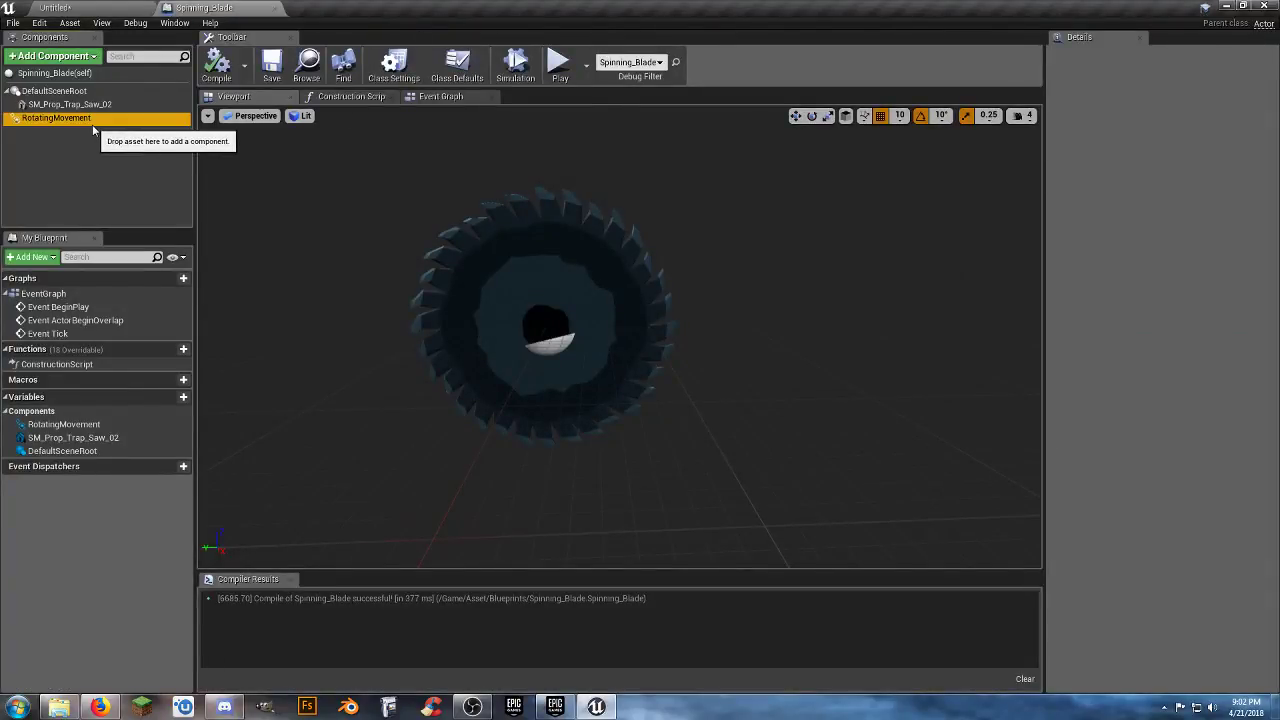
left_click(1234, 217)
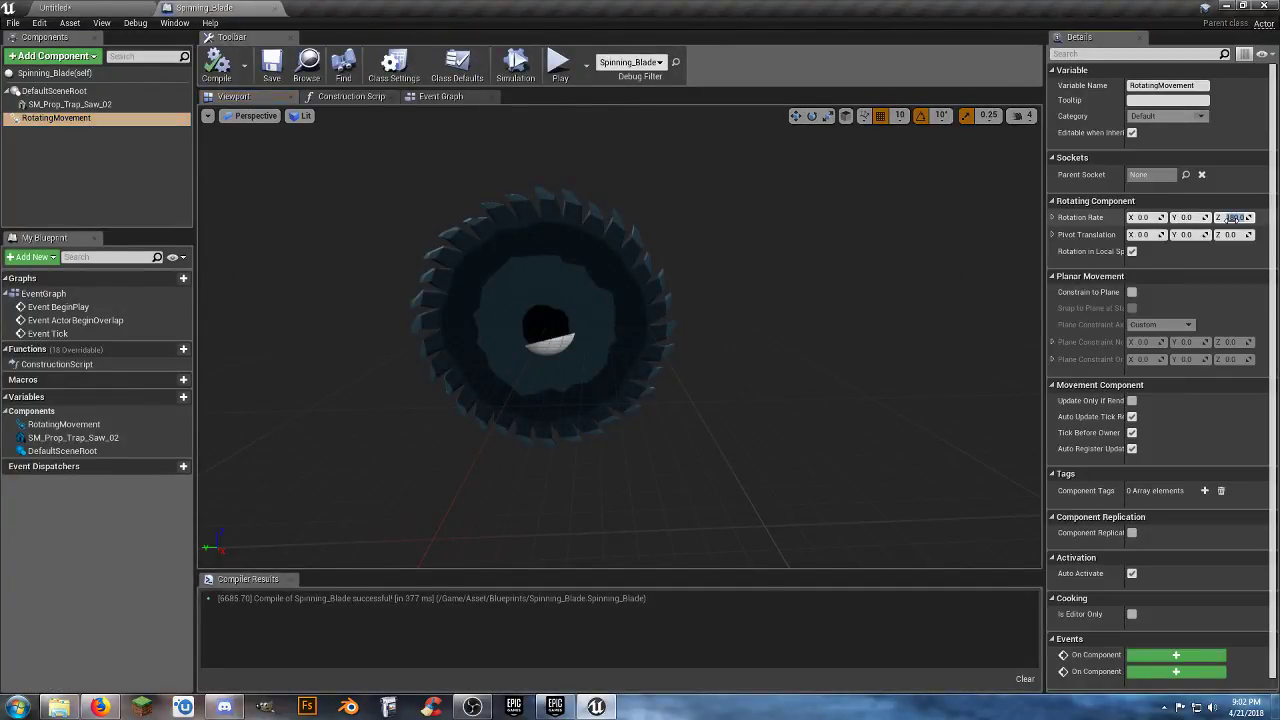
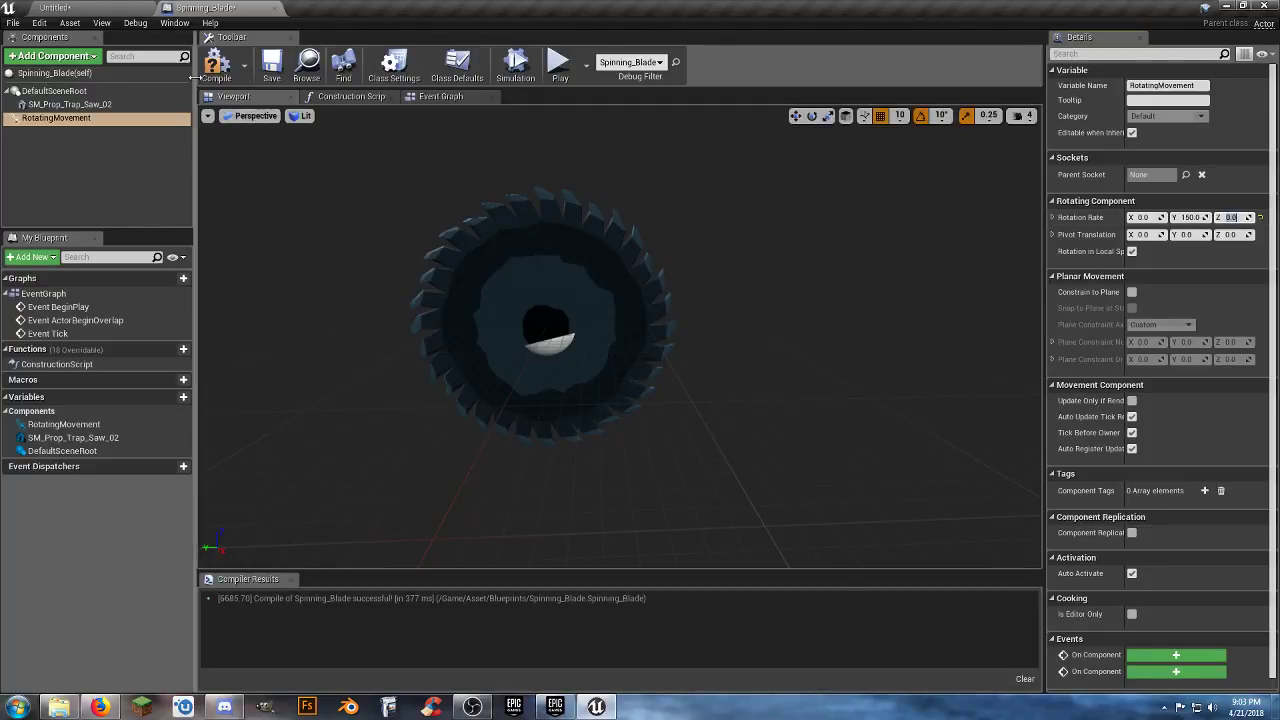
- Compile and save Spinning_Blade, play the level while moving the character around the saw to check its rotation, and stop playing
left_click(232, 74)
left_click(268, 77)
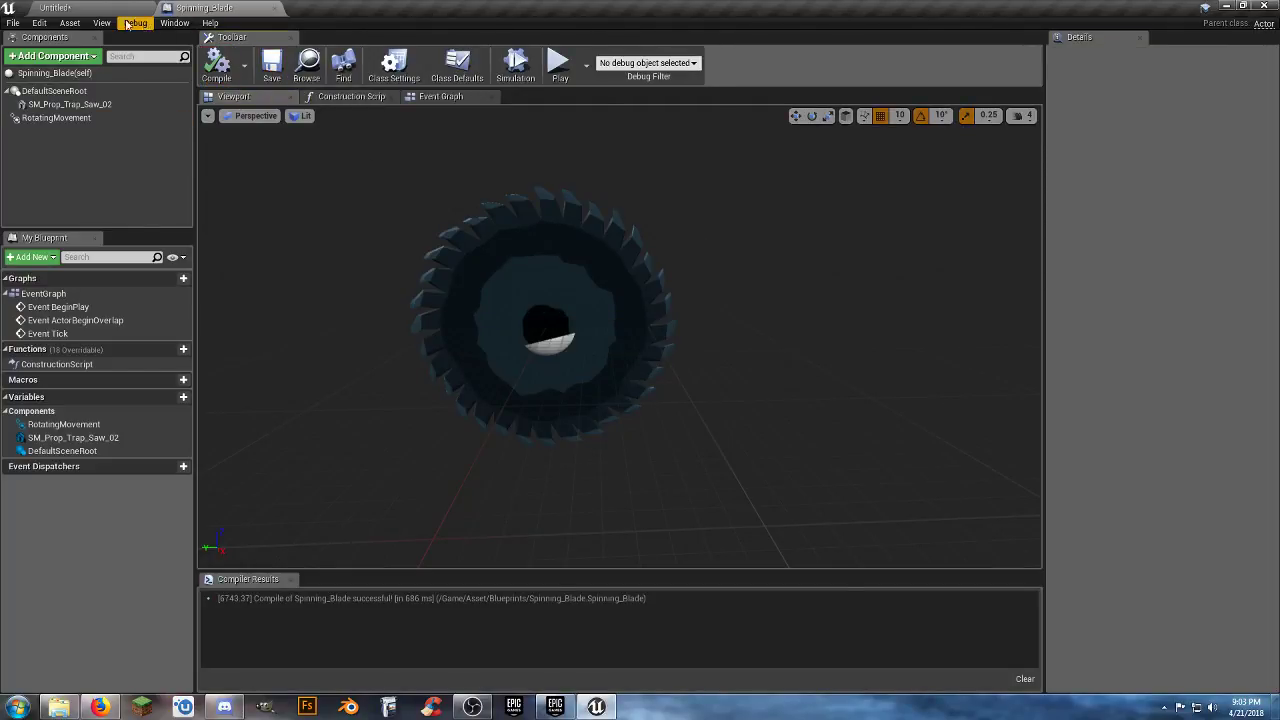
left_click(158, 8)
left_click(641, 48)
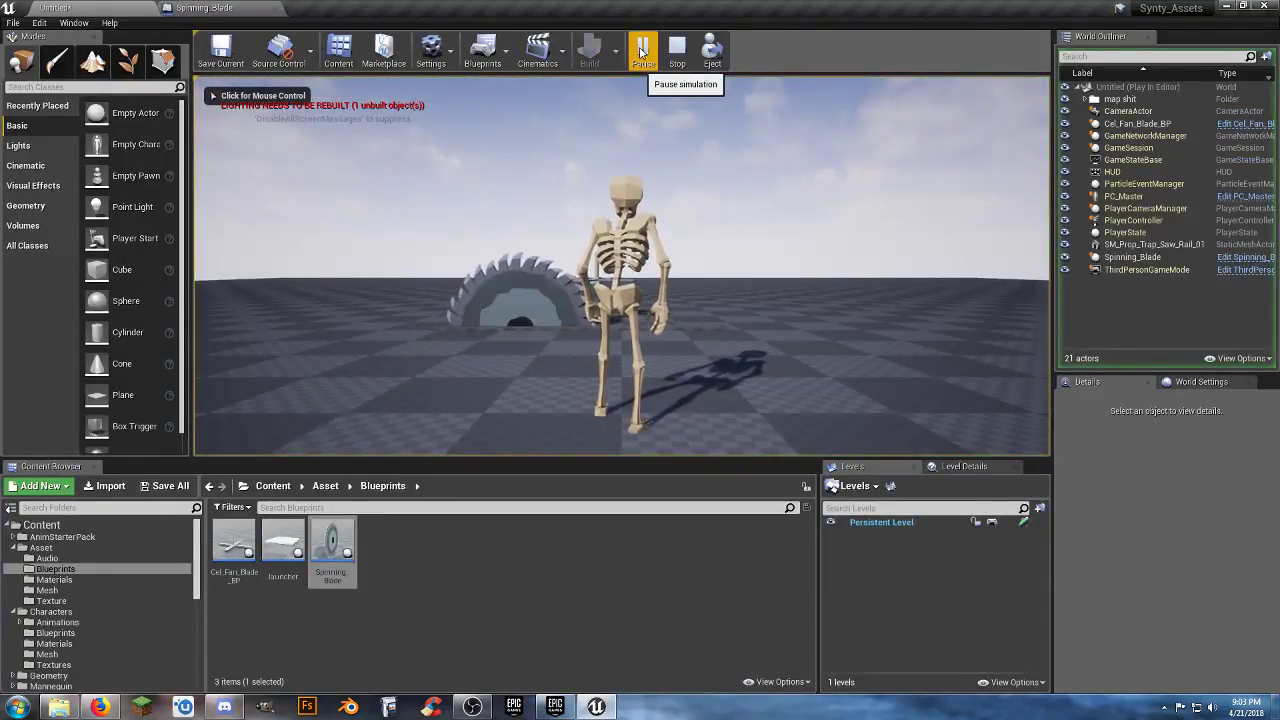
left_click(637, 245)
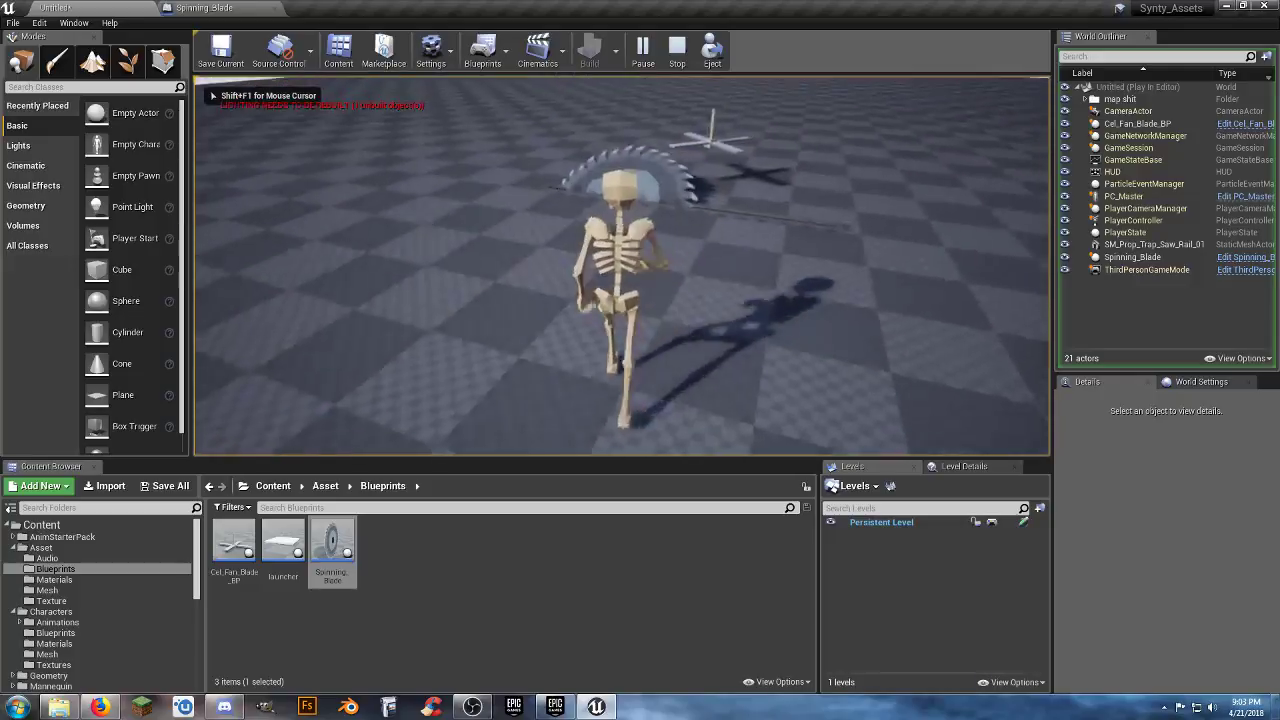
key("w")
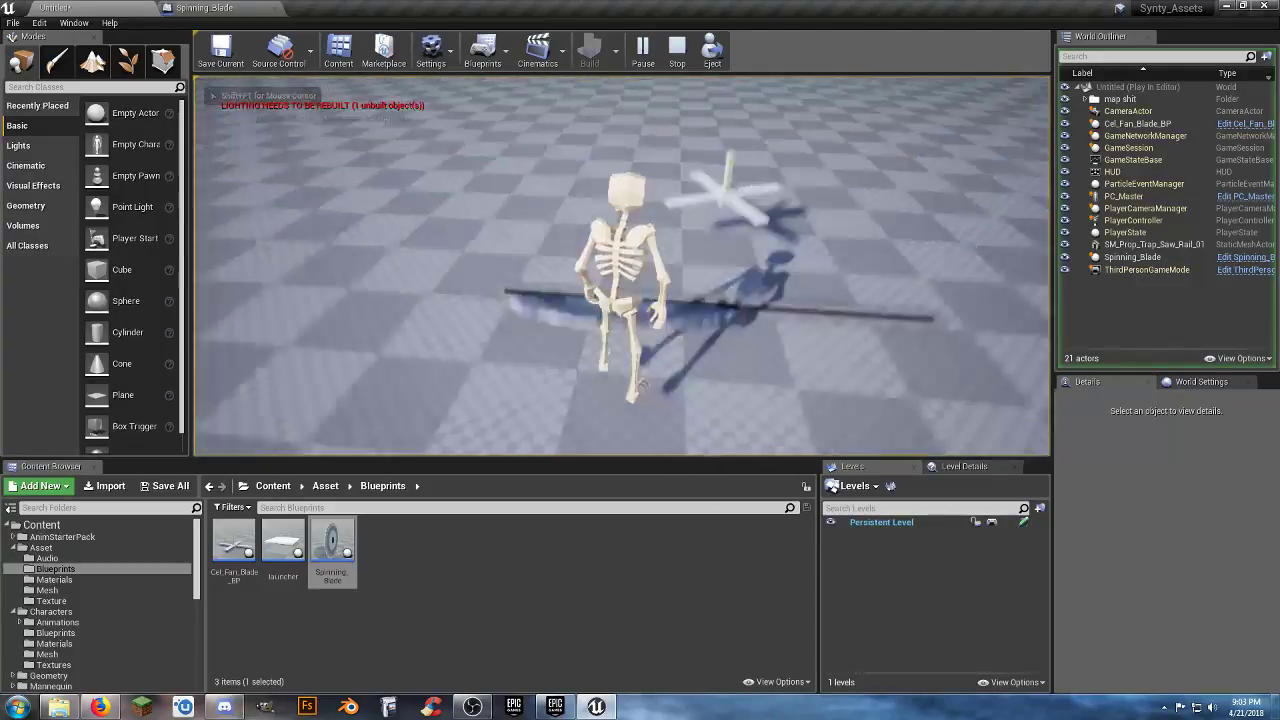
key("s")
key("w")
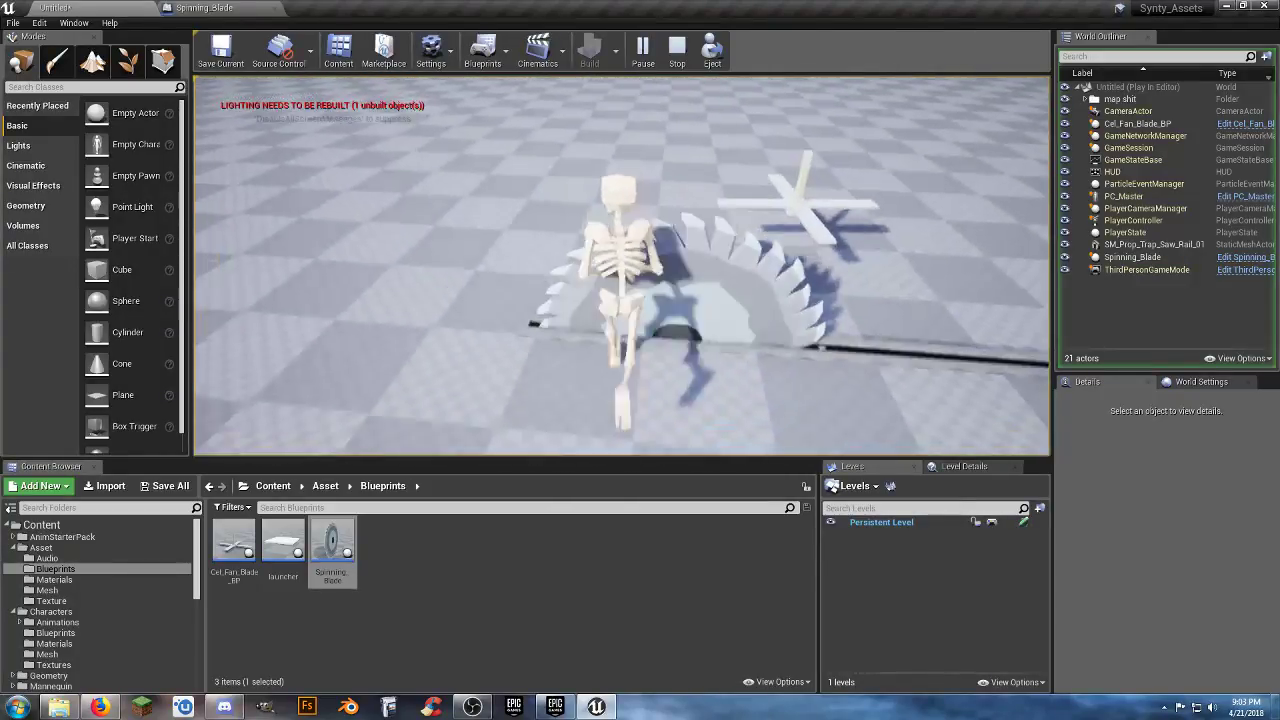
key("s")
key("Escape")
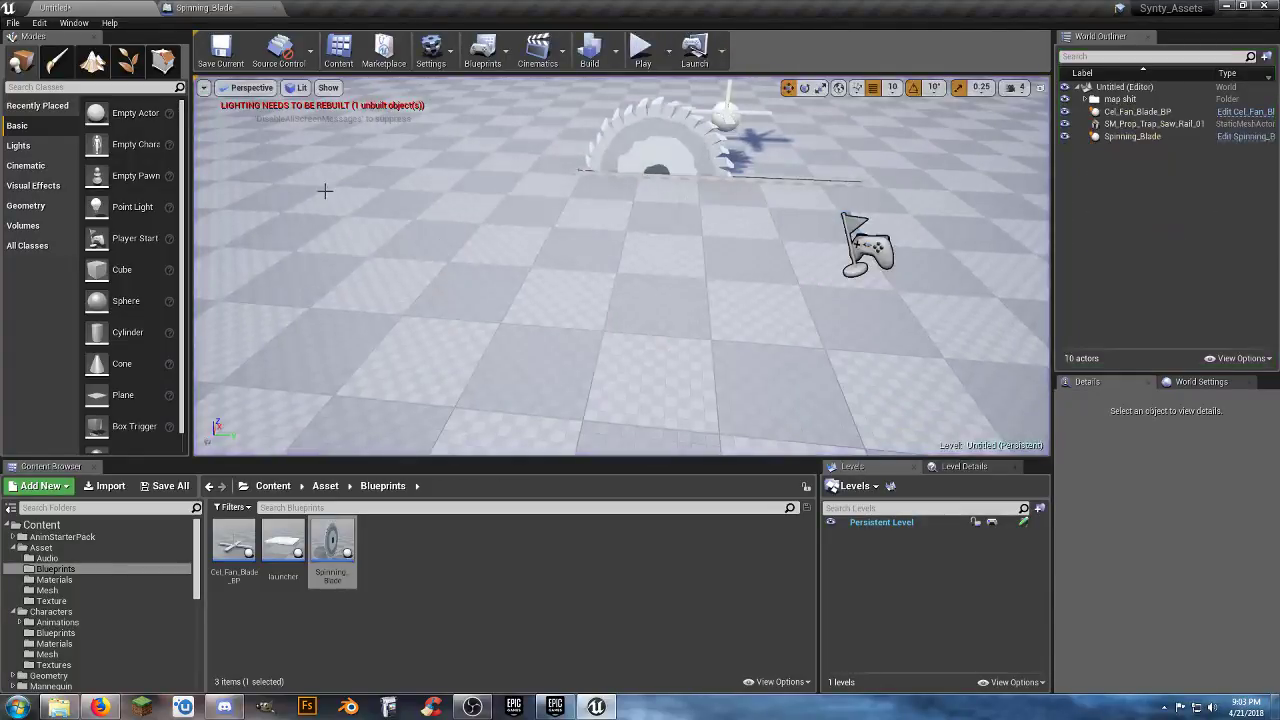
- Set the rotation rate of Spinning_Blade's RotatingMovement component to 150 on X and 0 on Y
left_click(210, 8)
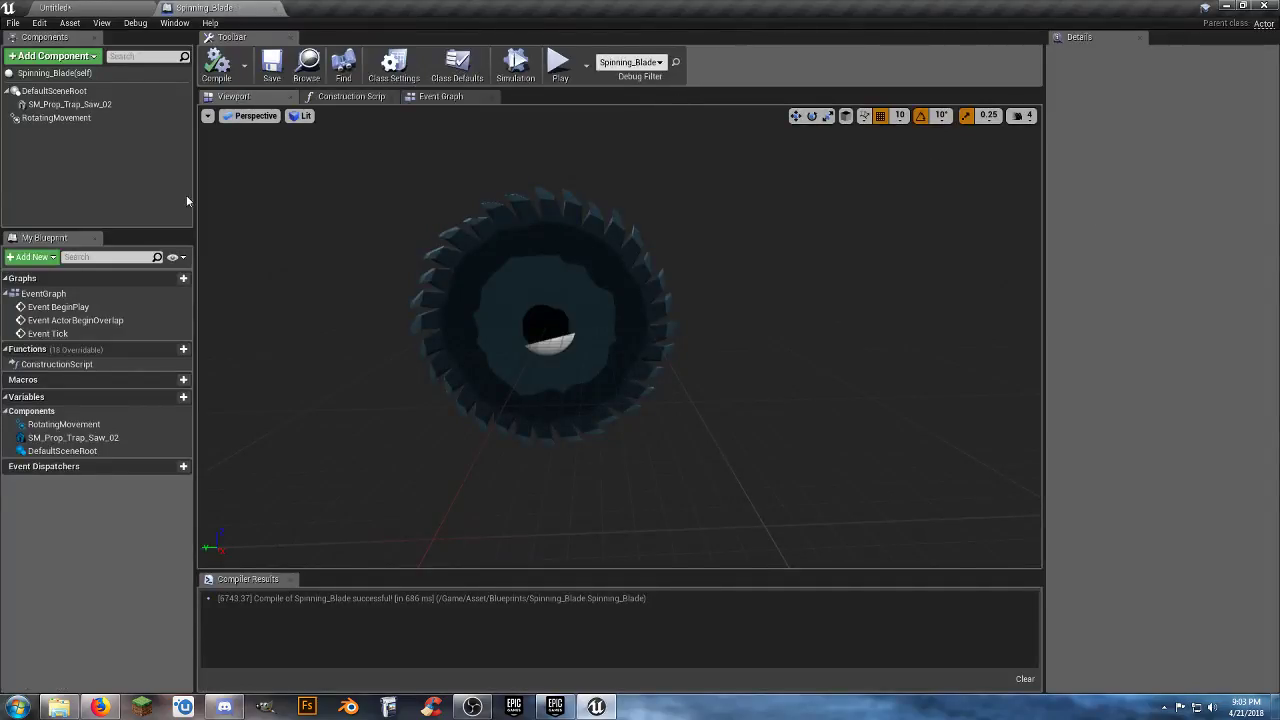
left_click(88, 119)
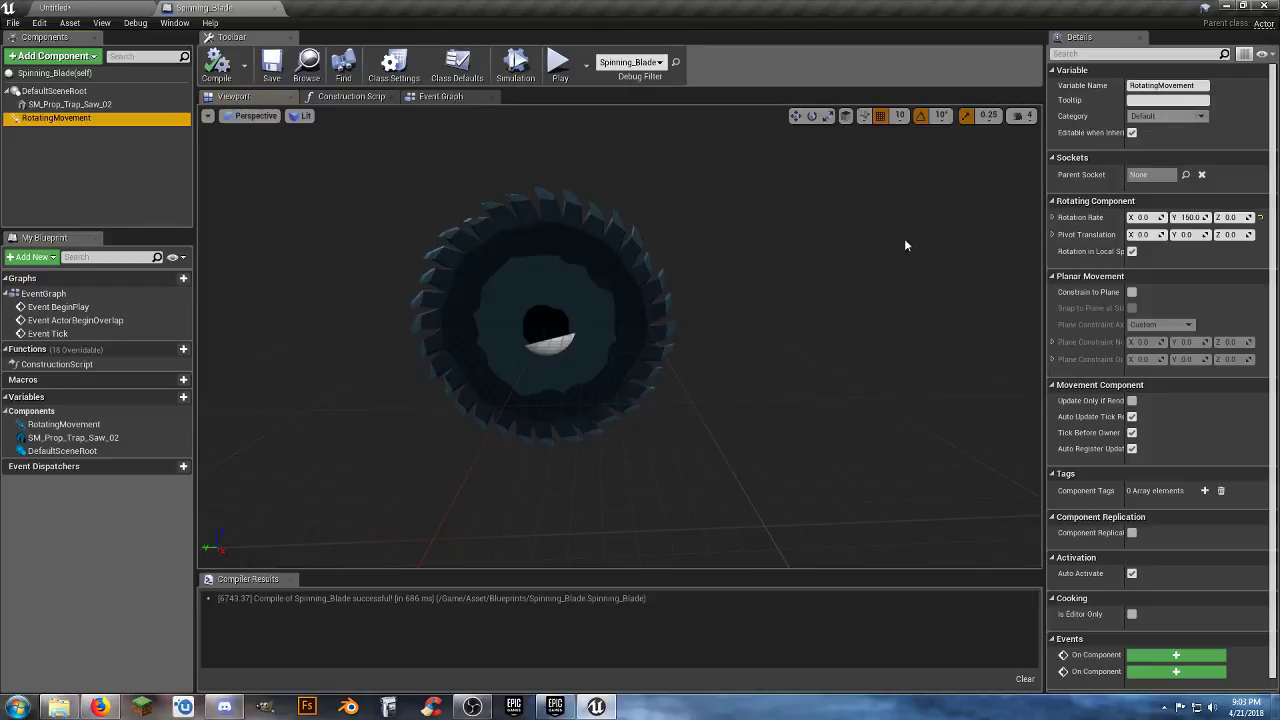
left_click(1143, 218)
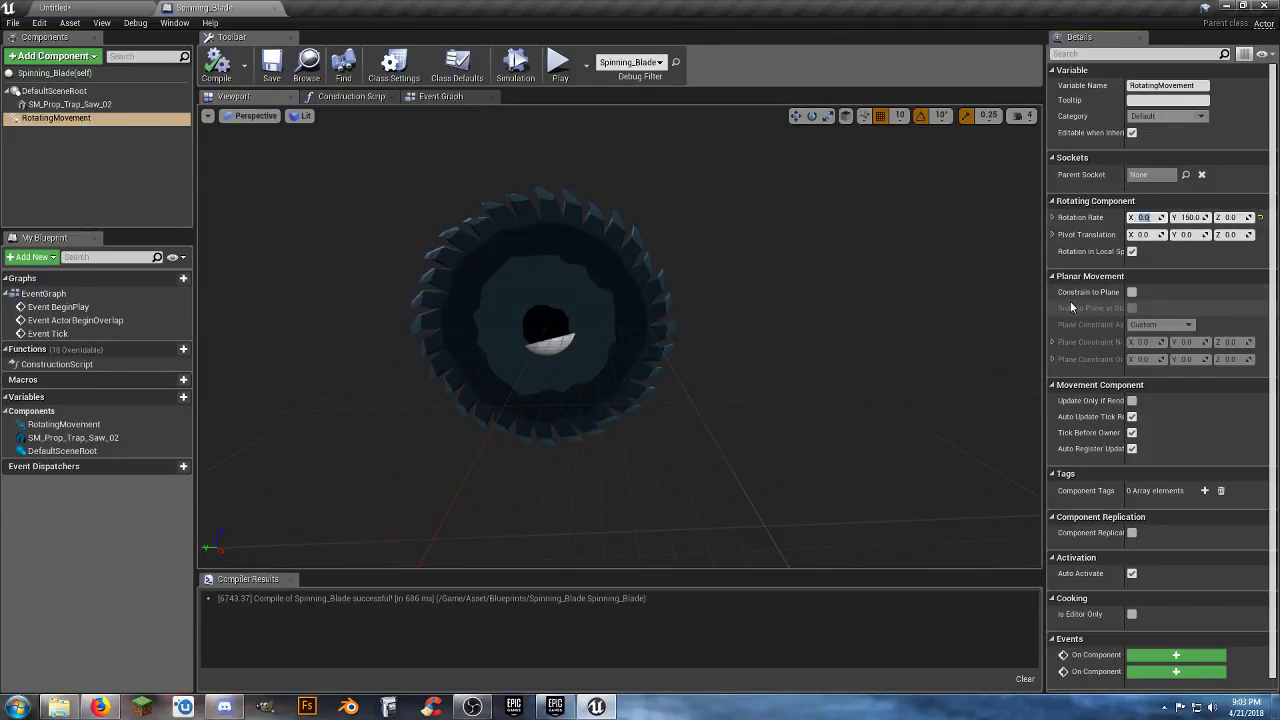
type("150")
key("Tab")
type("0")
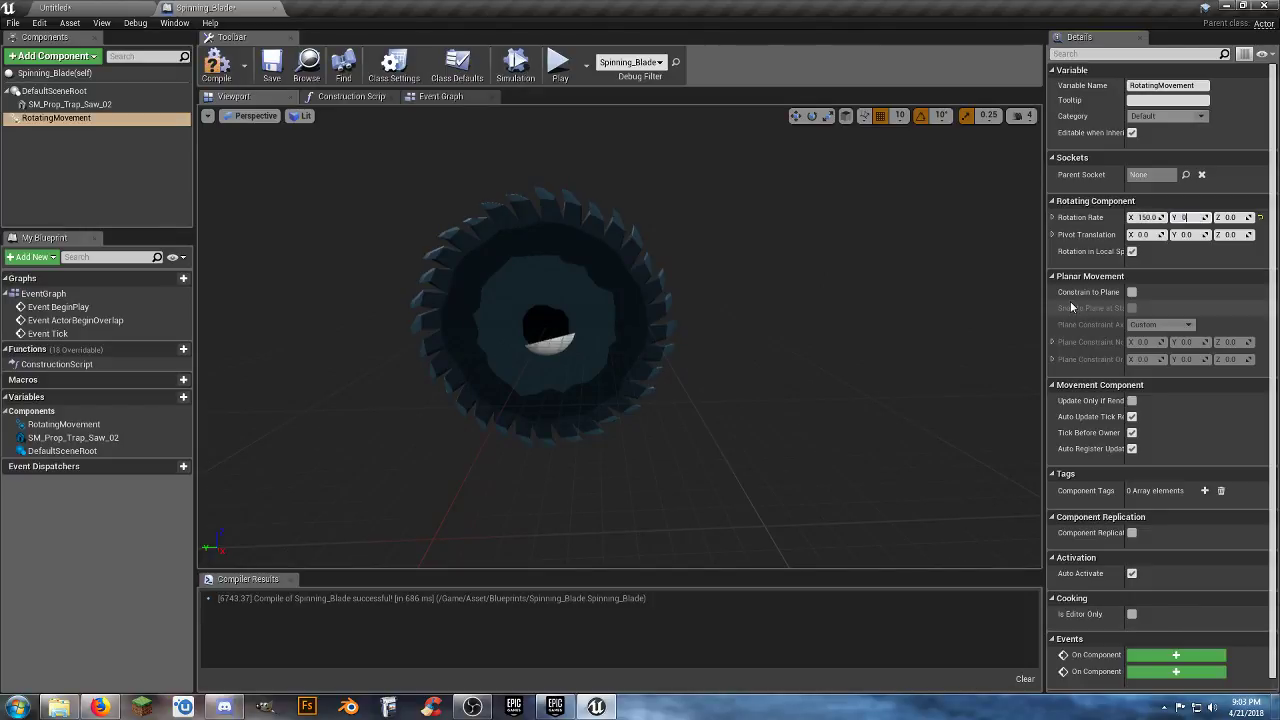
key("Tab")
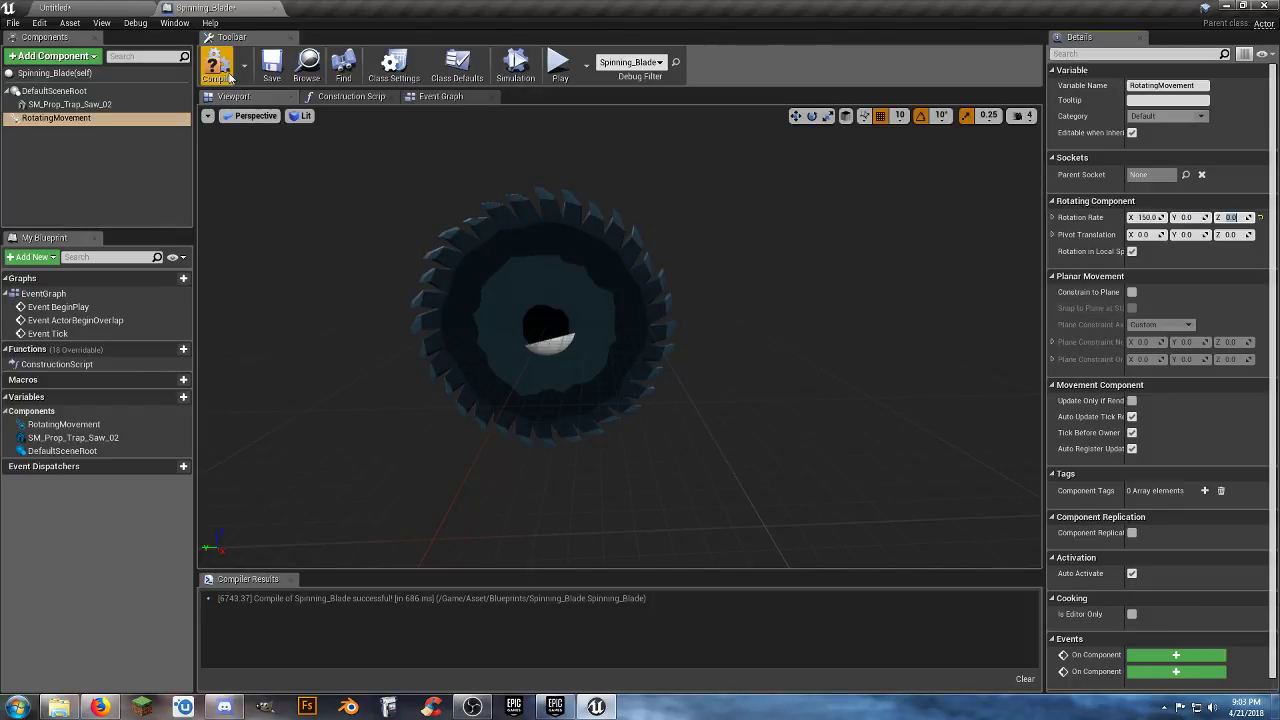
- Play the level, run and jump the character around the saw blade and rail to check the rotation, and stop playing
left_click(123, 9)
left_click(643, 50)
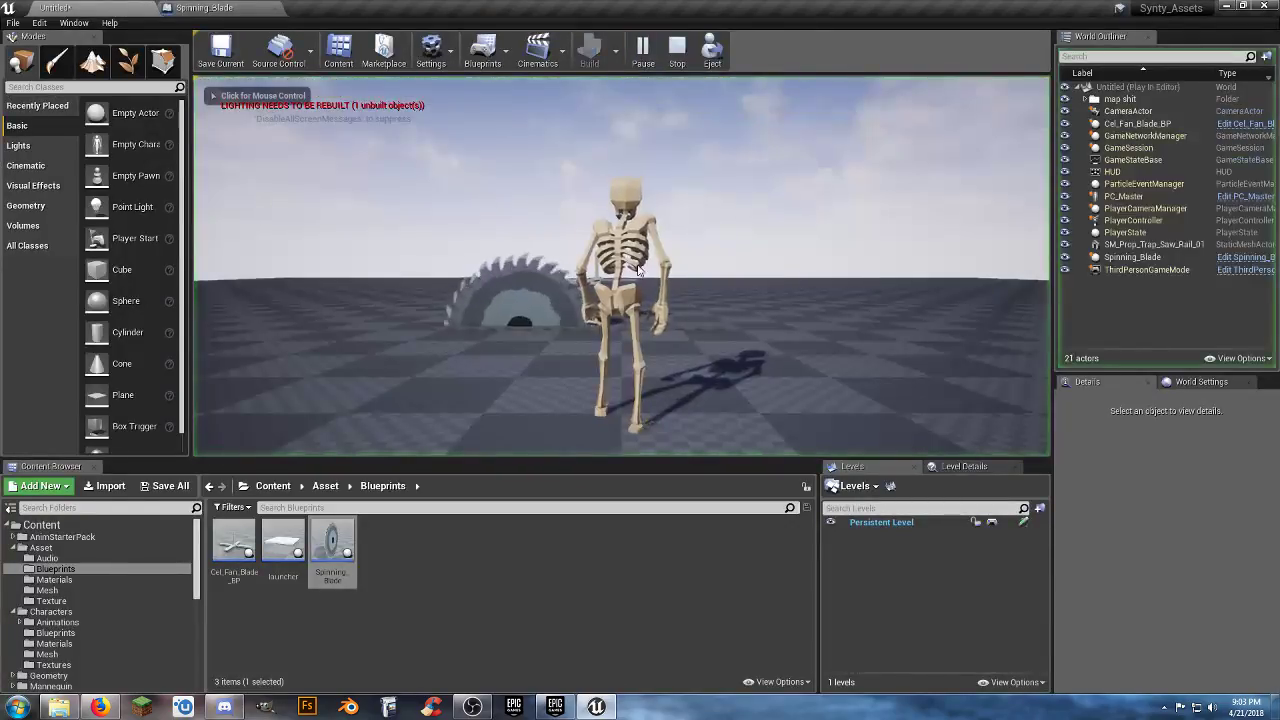
key("w")
key("a")
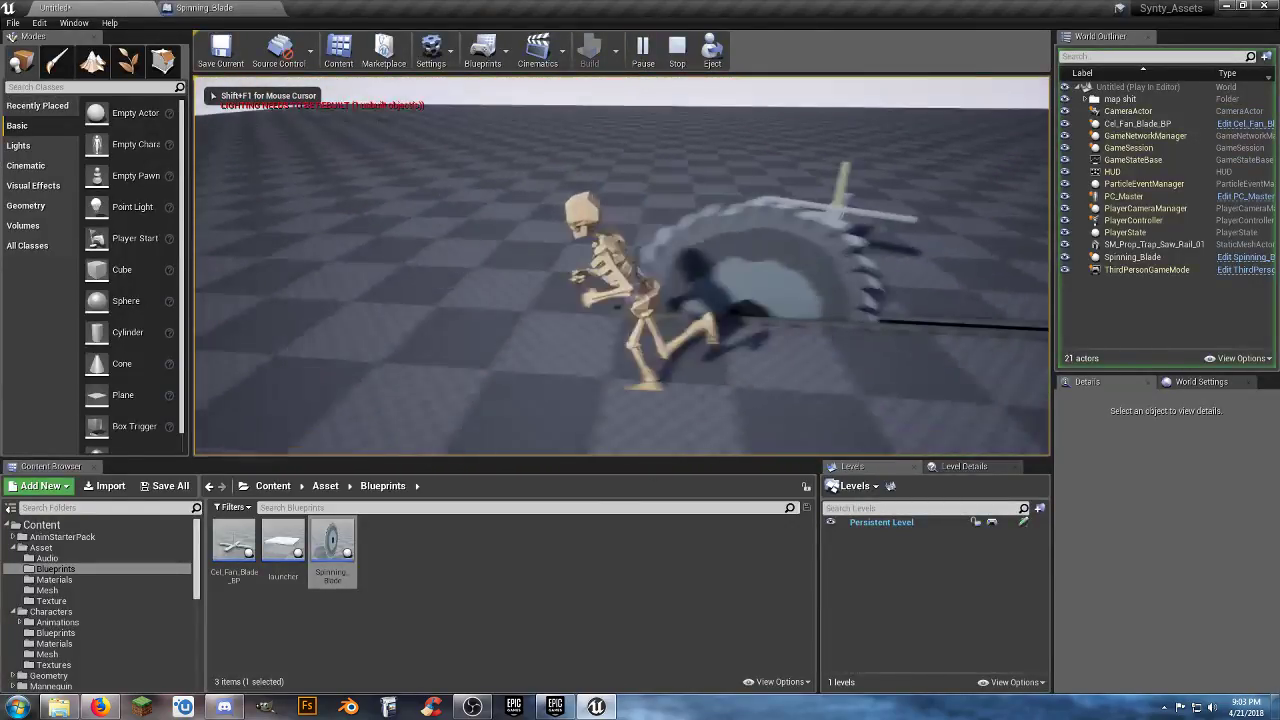
key("a")
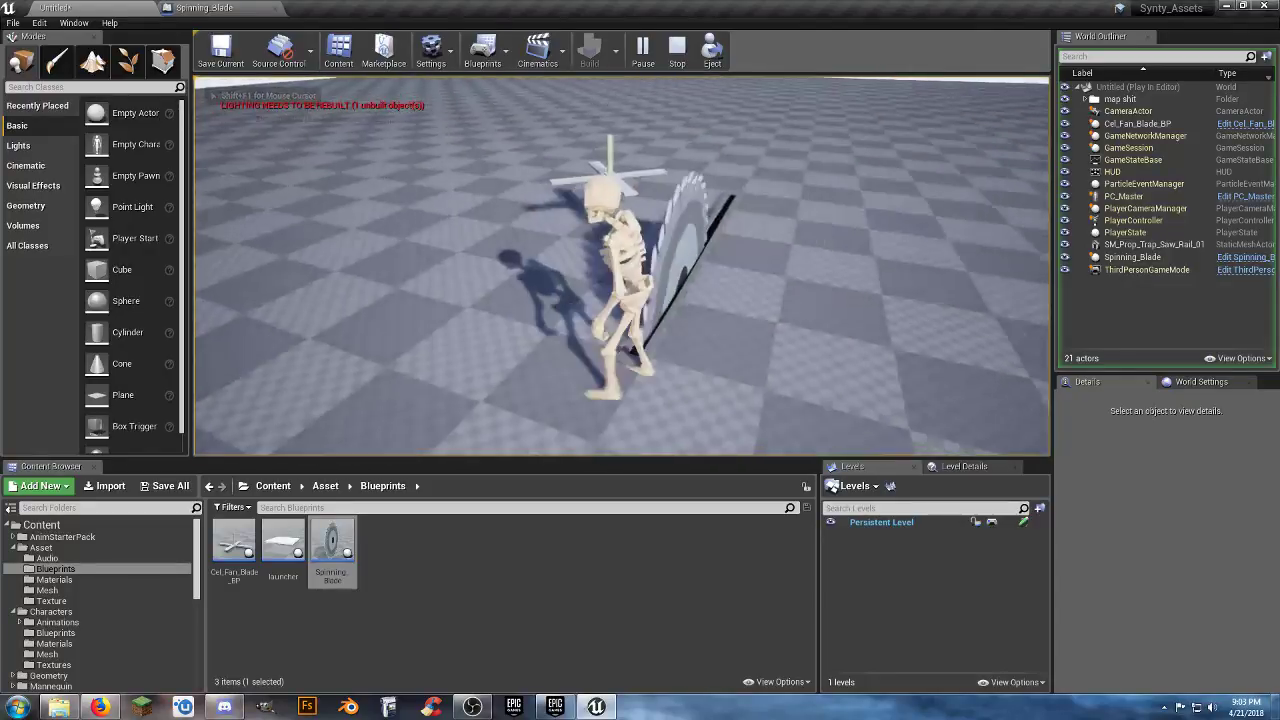
key("w")
key("space")
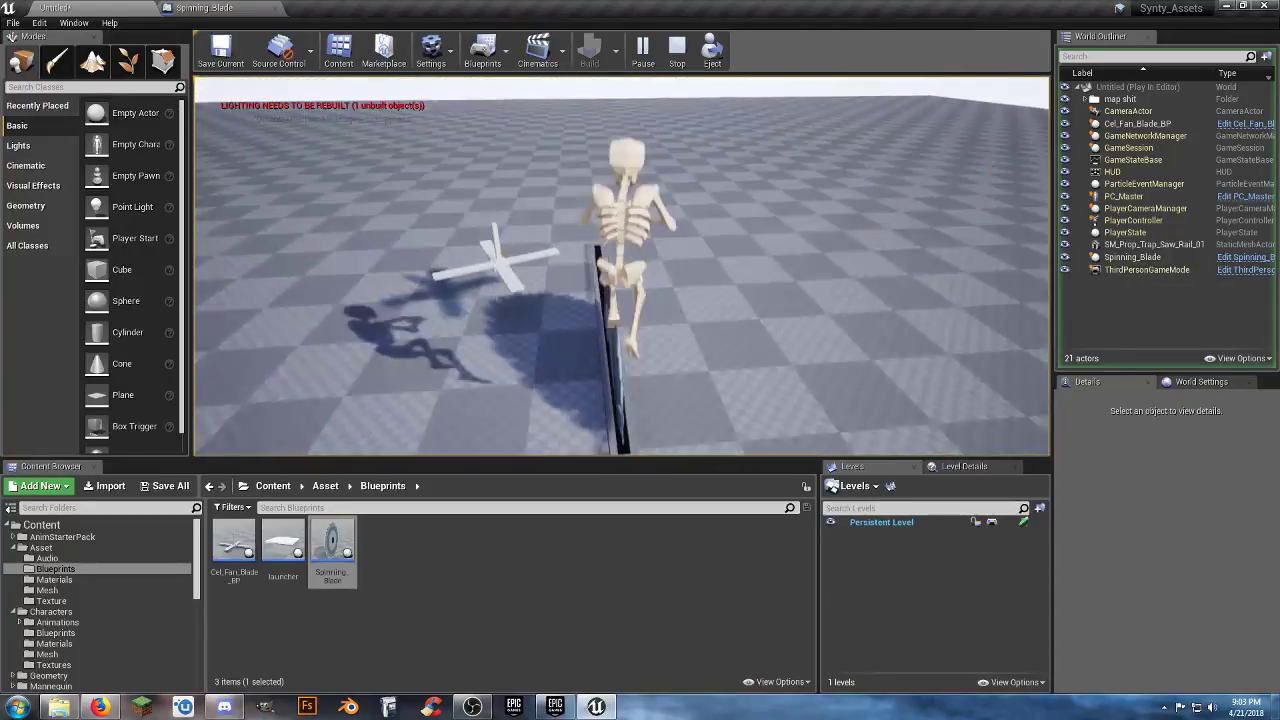
key("w")
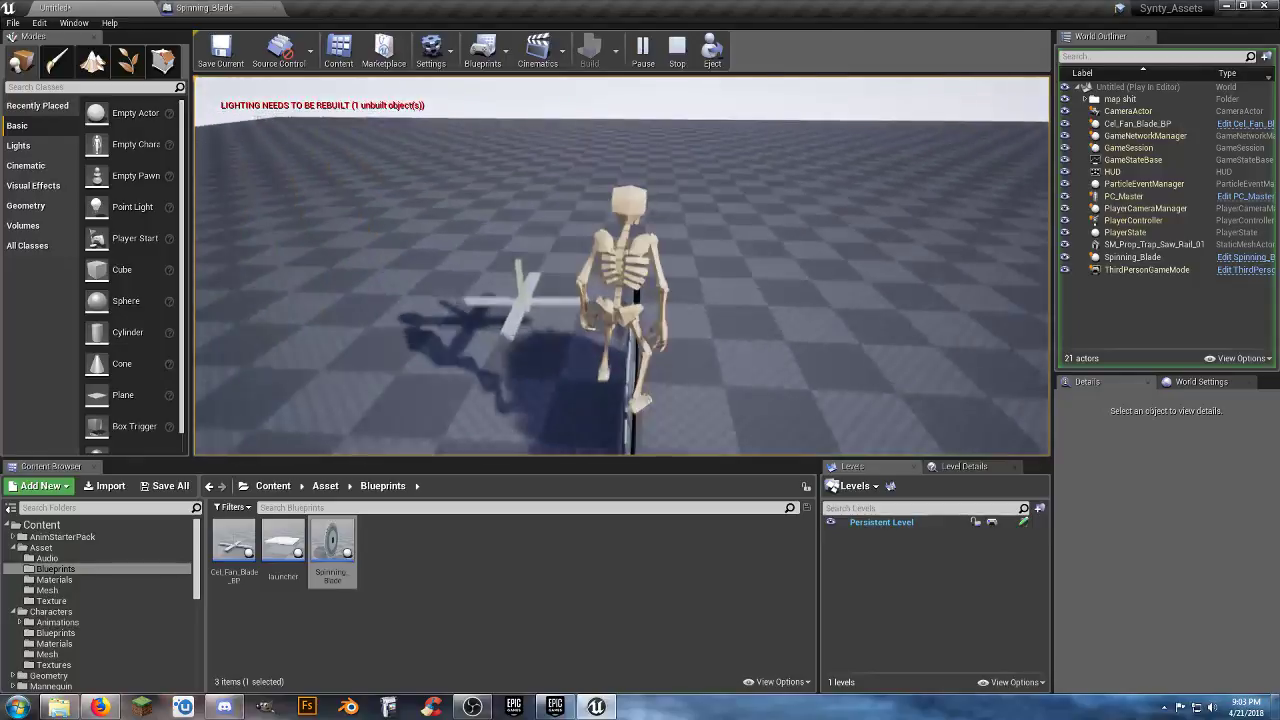
key("space")
key("s")
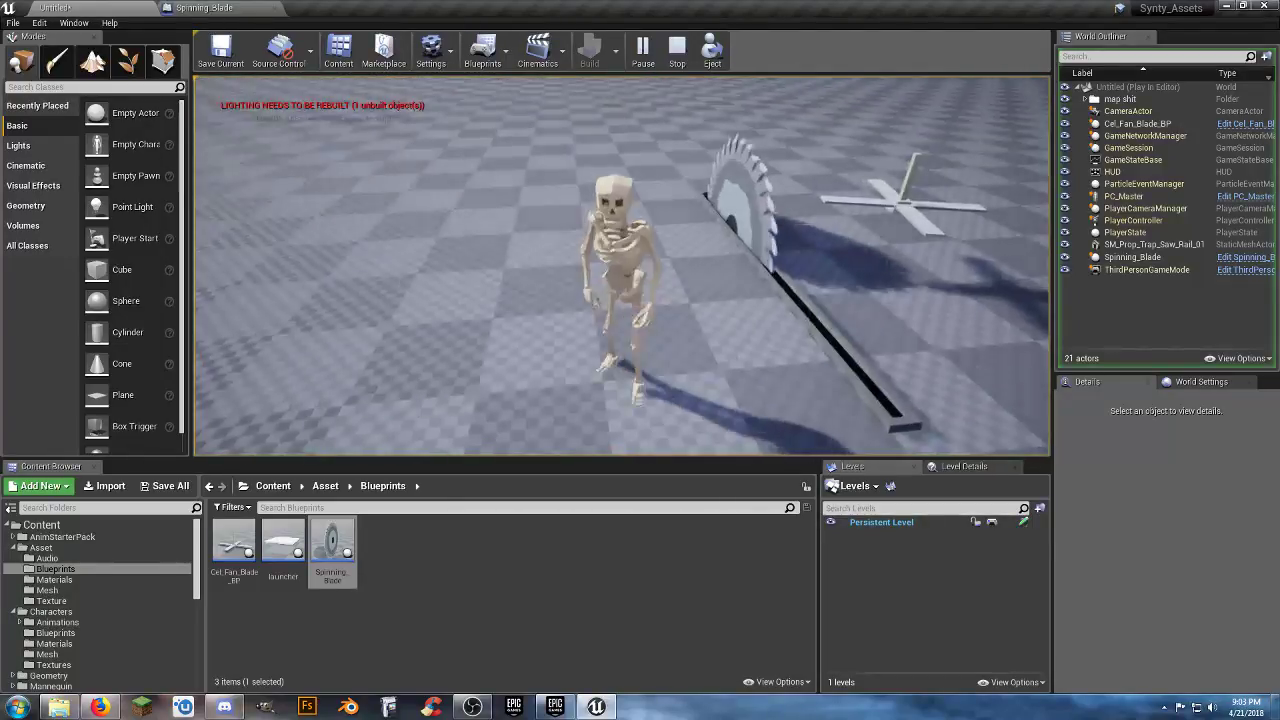
key("a")
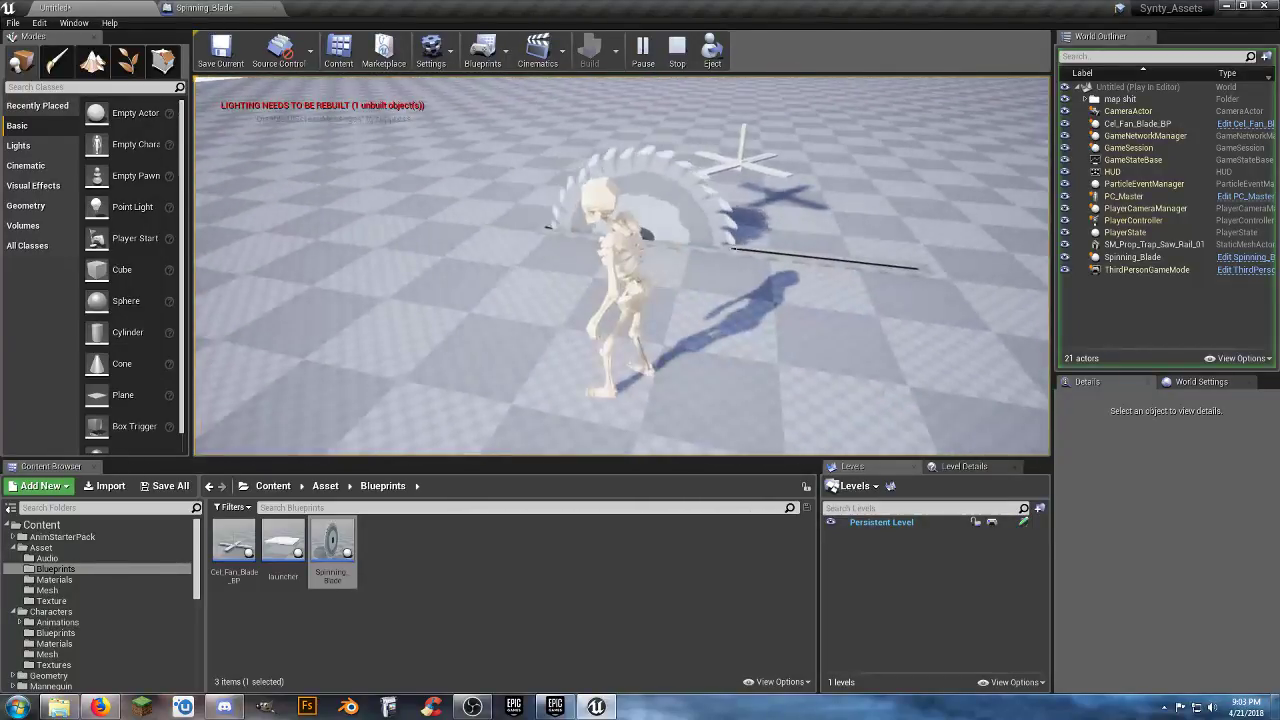
key("a")
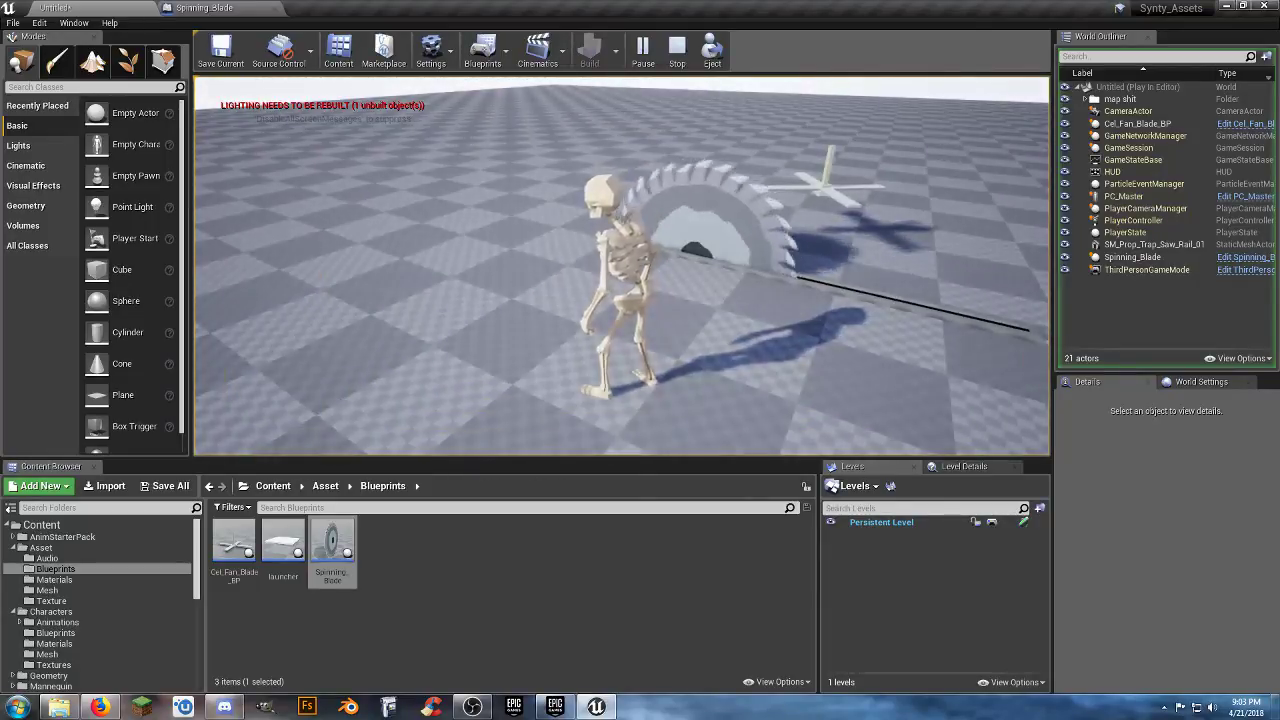
key("Escape")
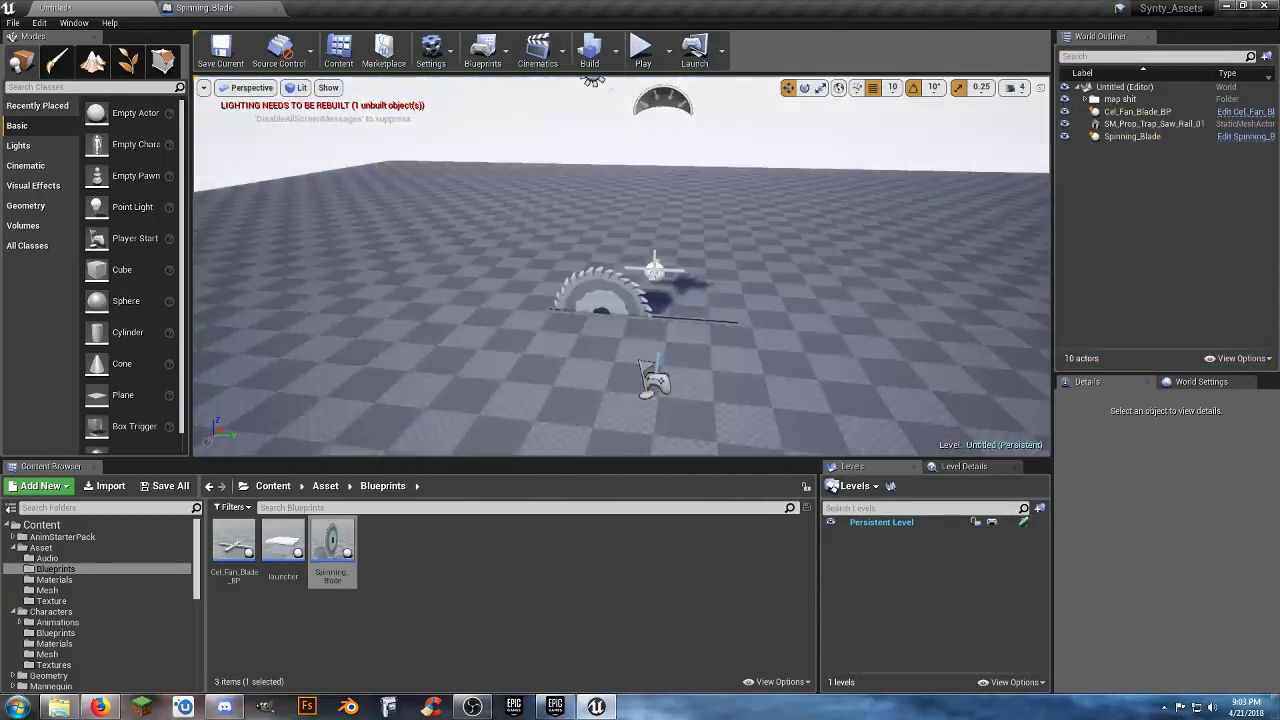
- Create an Actor blueprint class named pend_axe in Asset/Blueprints and open it
left_click_drag(629, 337, 652, 350)
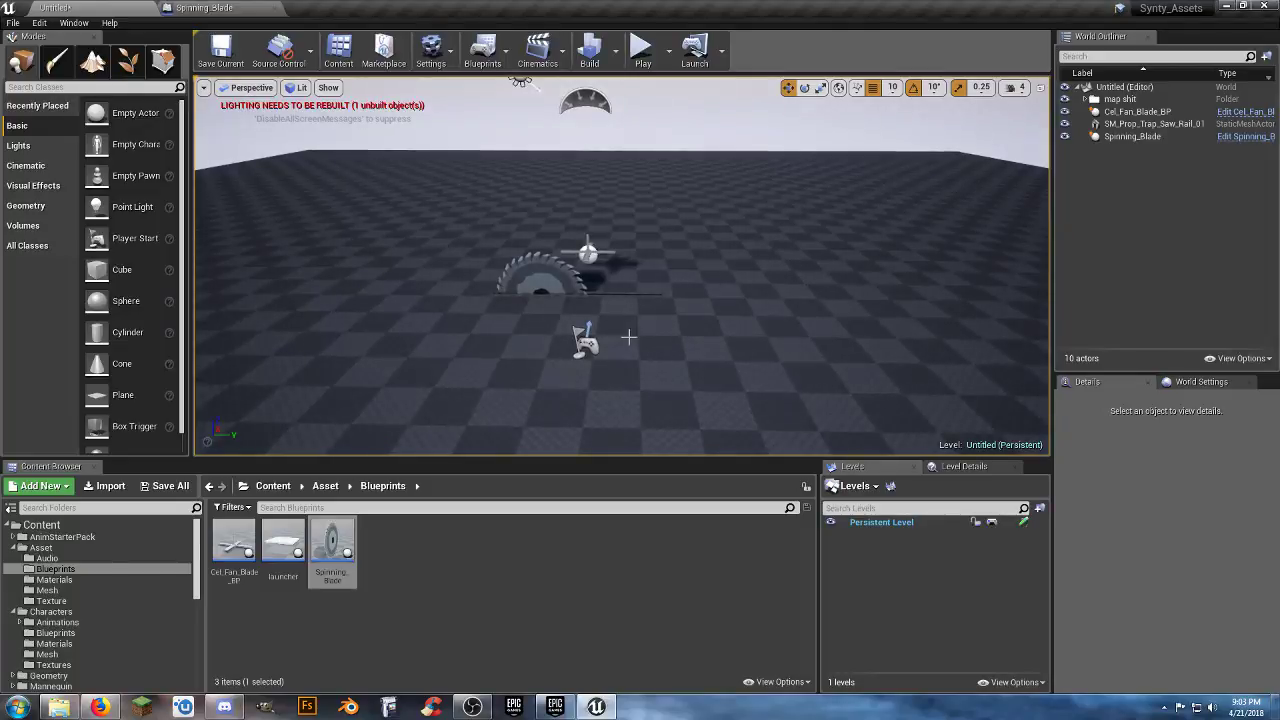
scroll(112, 606, "down", 10)
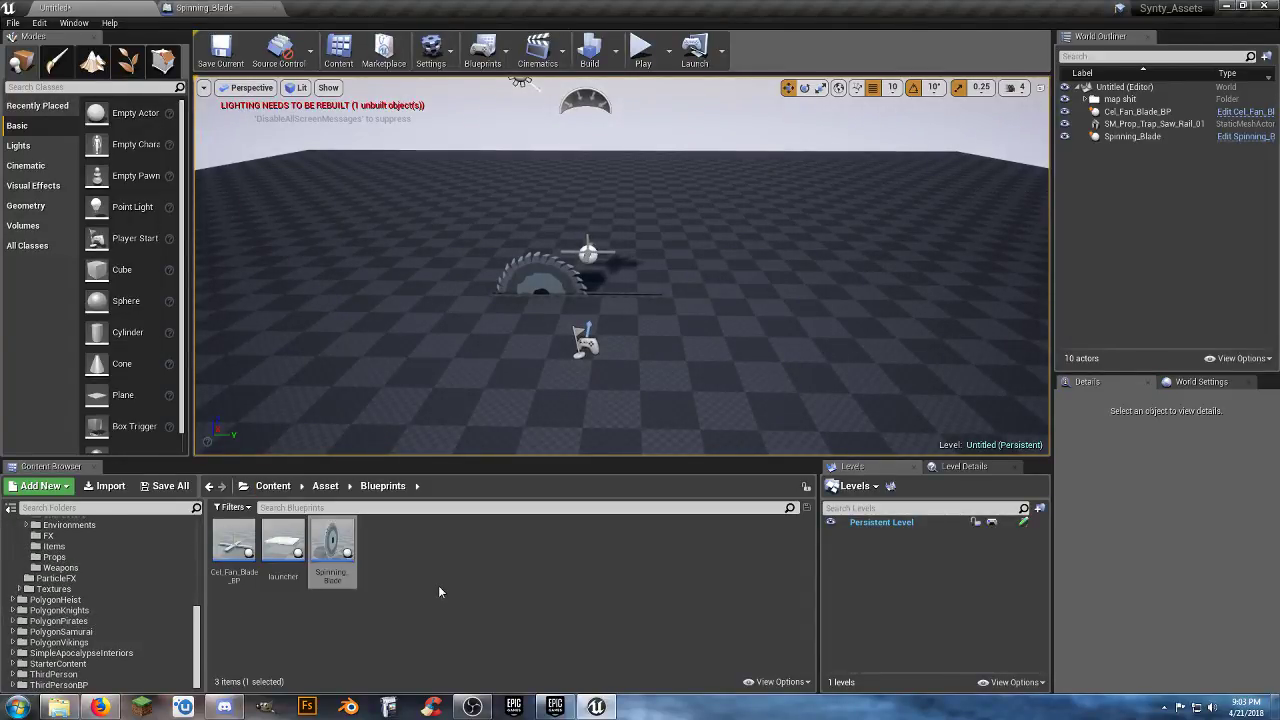
right_click(424, 557)
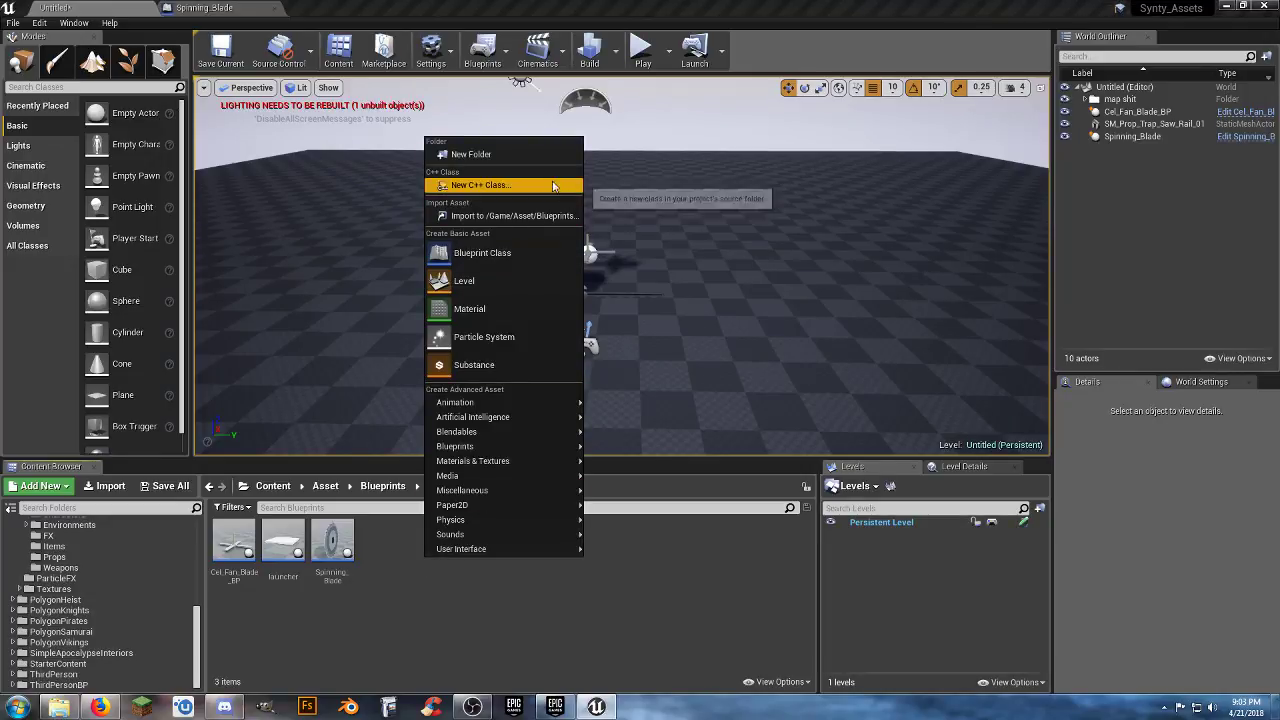
left_click(500, 254)
left_click(500, 255)
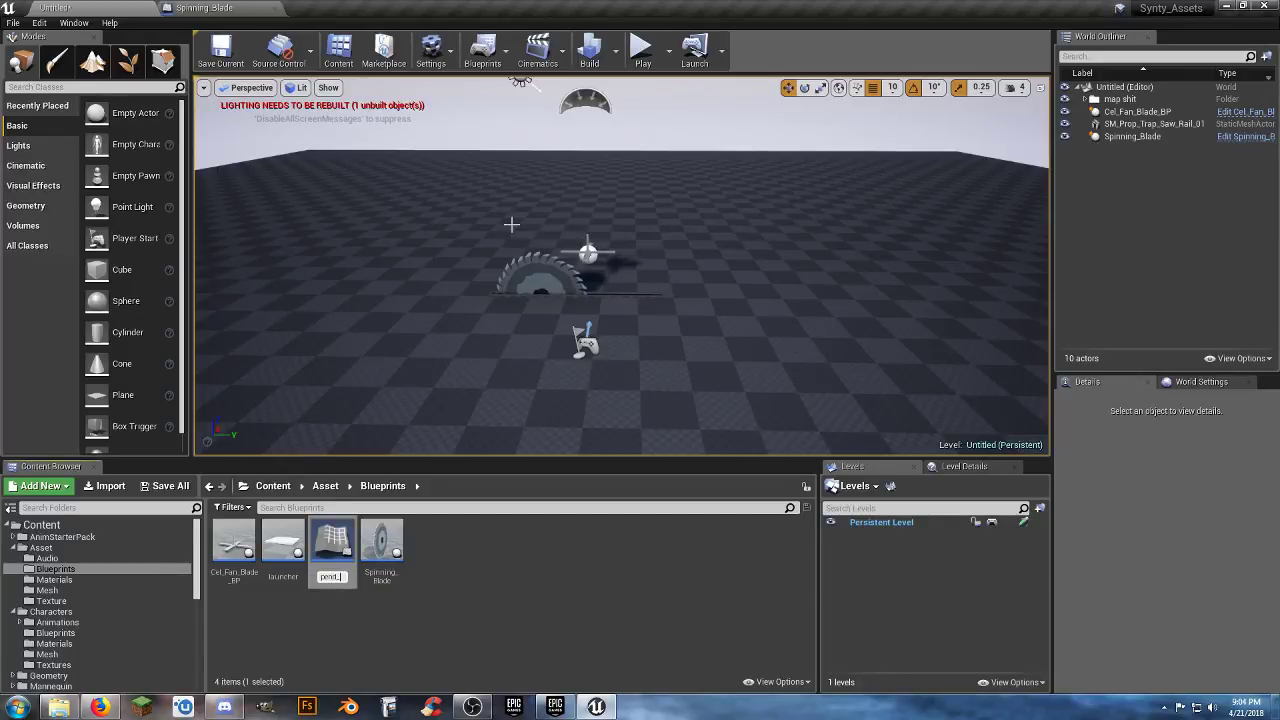
key("Return")
key("Return")
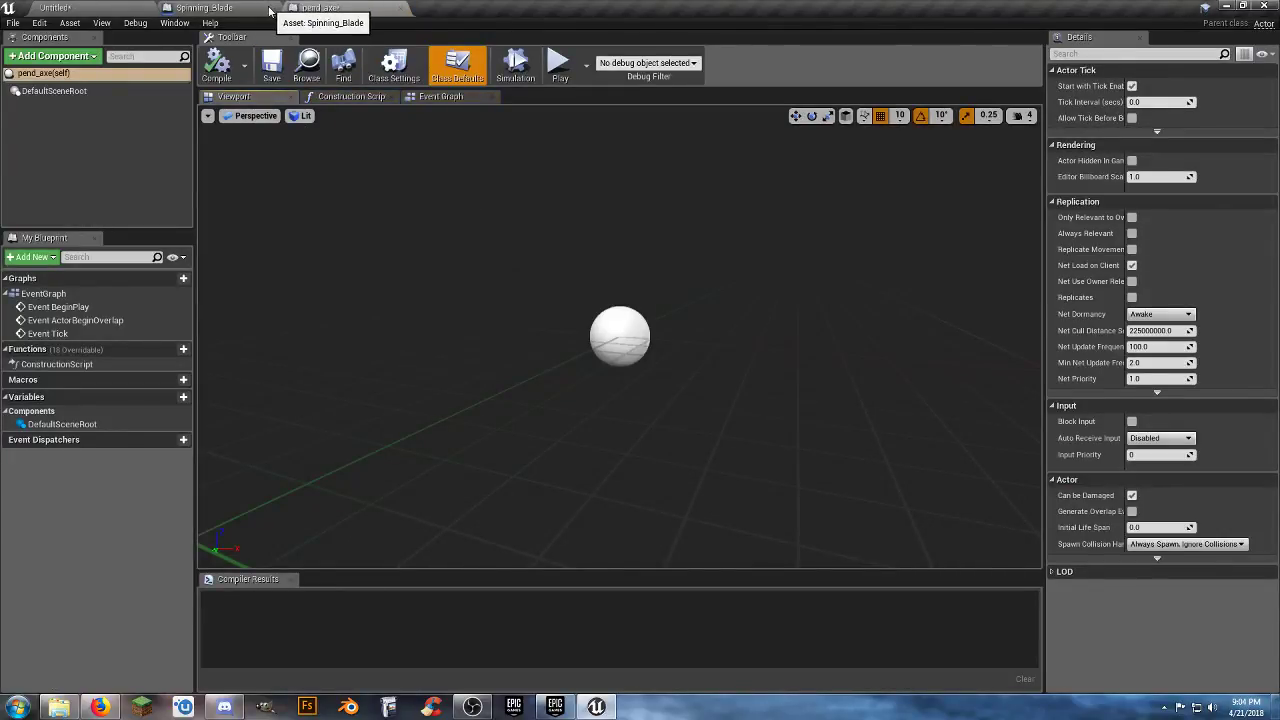
- Close the Spinning_Blade blueprint and select the SM_Prop_Trap_Swing_Blade_01 mesh in PolygonDungeons/Meshes/Props
left_click(275, 8)
left_click(100, 9)
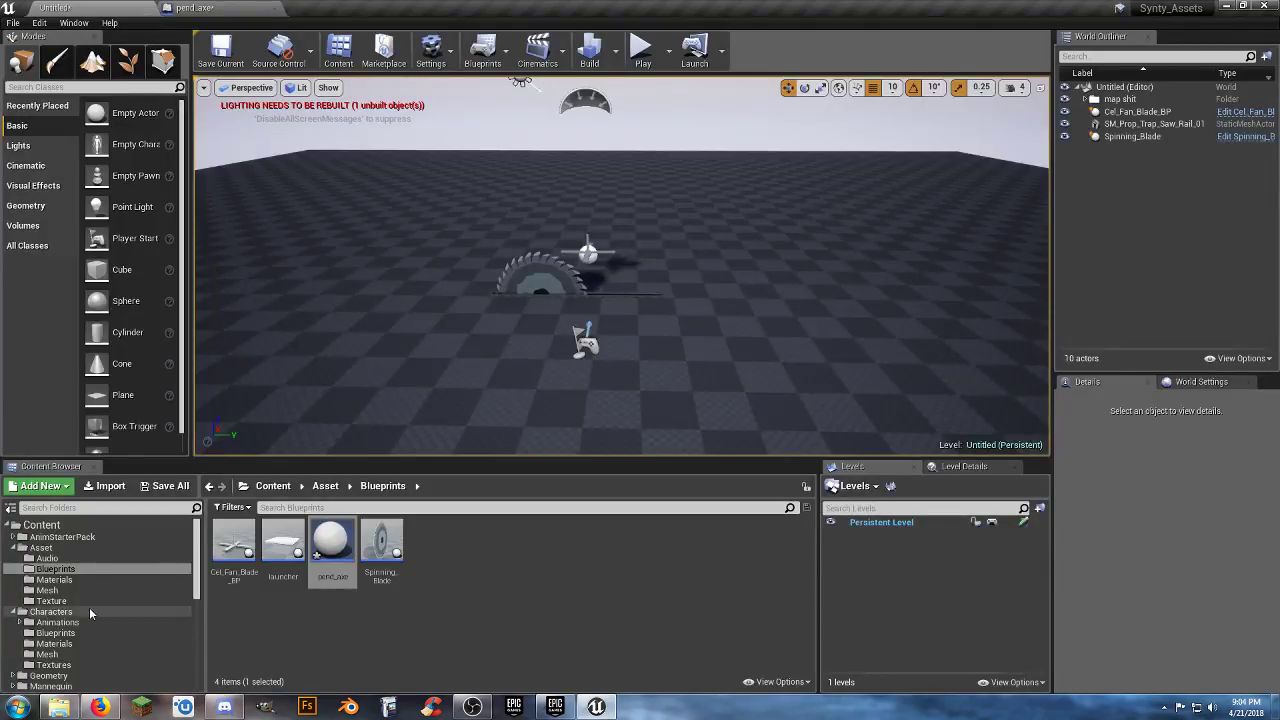
scroll(90, 605, "down", 6)
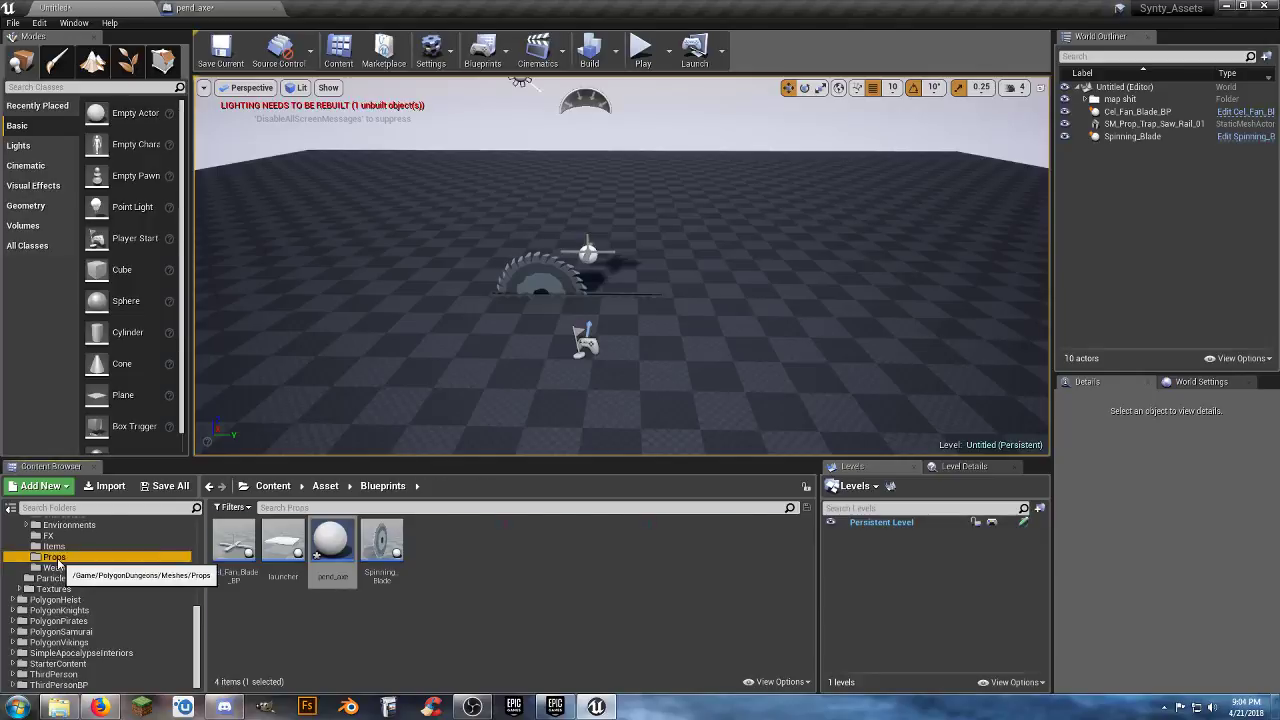
left_click(55, 557)
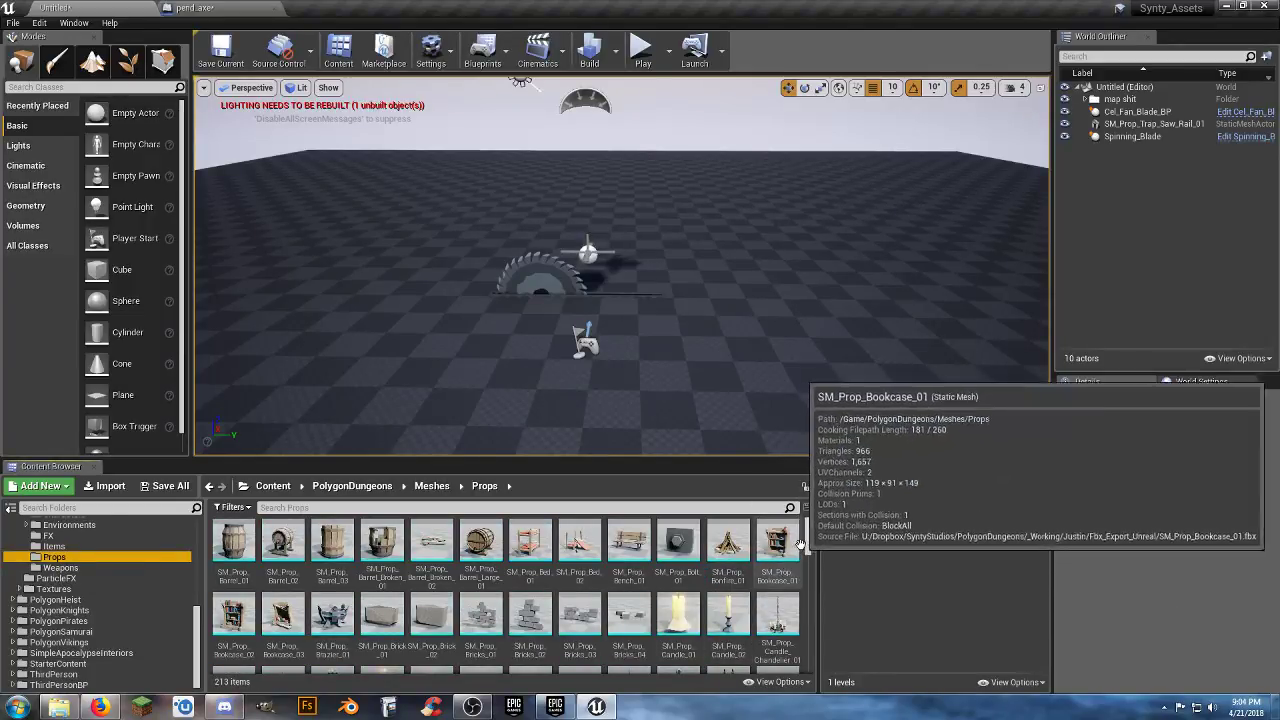
left_click_drag(808, 543, 803, 681)
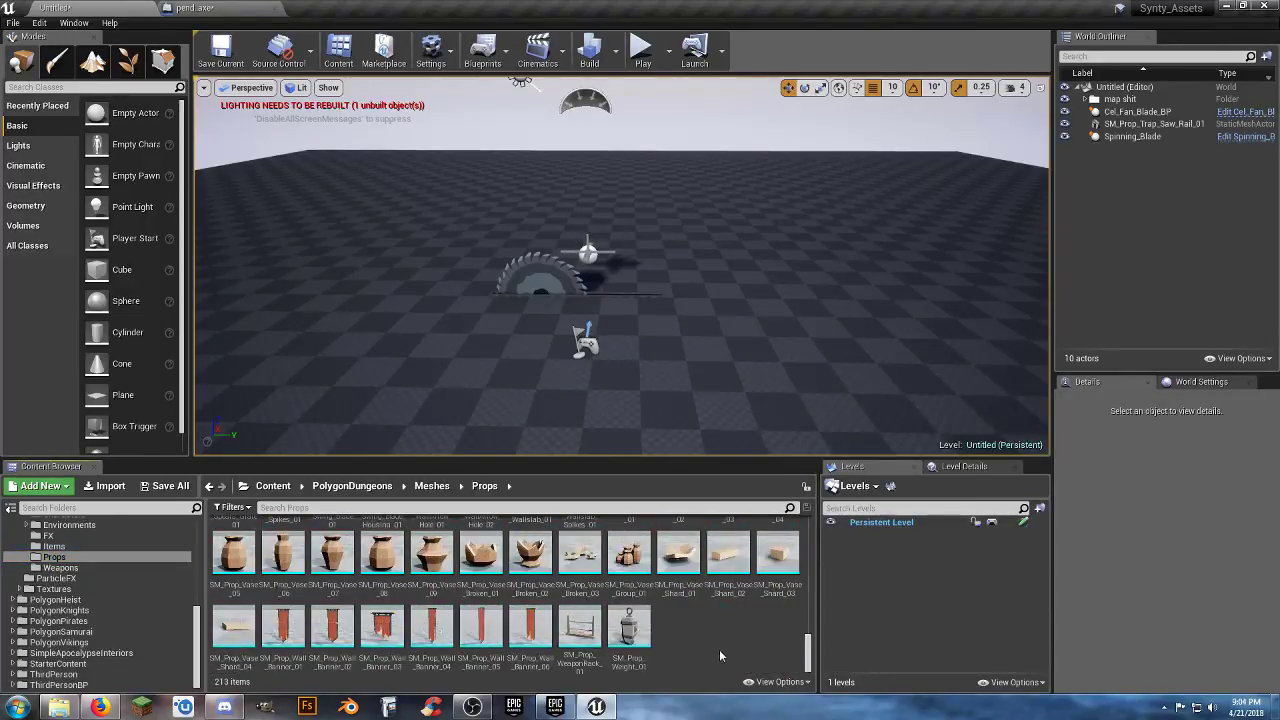
scroll(720, 655, "up", 5)
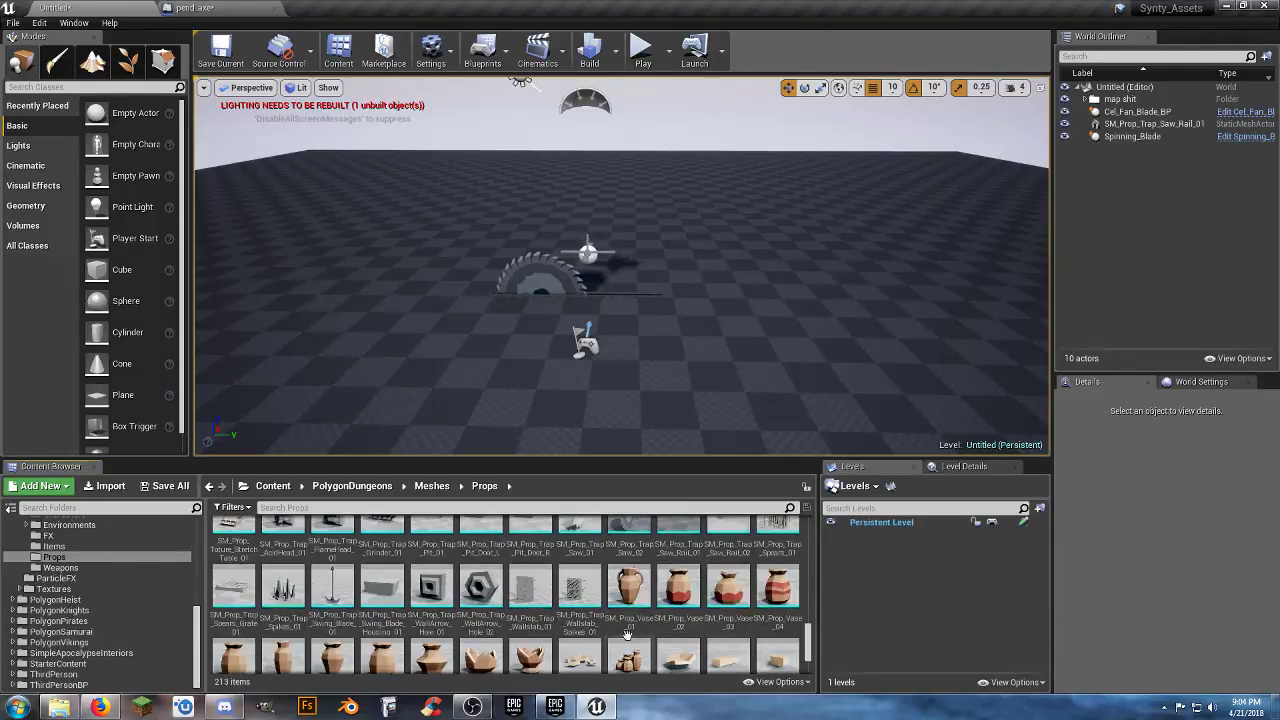
left_click(327, 592)
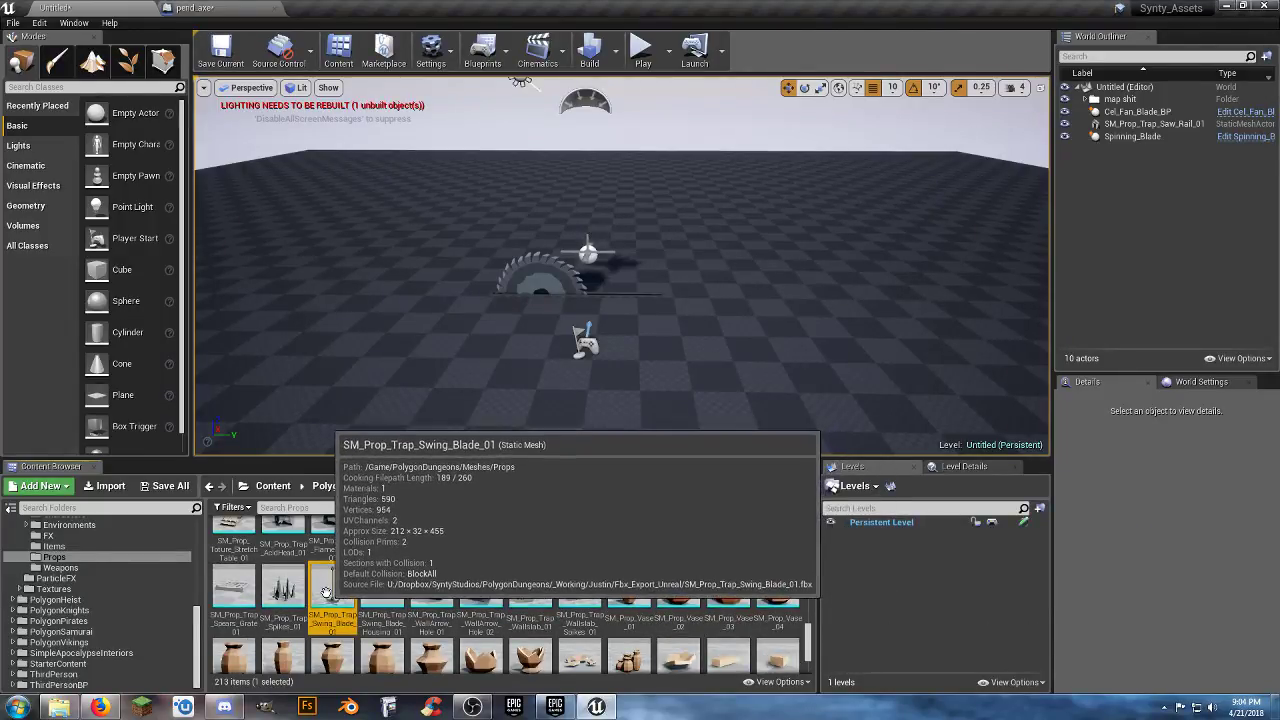
- Open the SM_Prop_Trap_Swing_Blade_01 mesh, inspect its shape up to the end of the handle, and close it
double_click(326, 592)
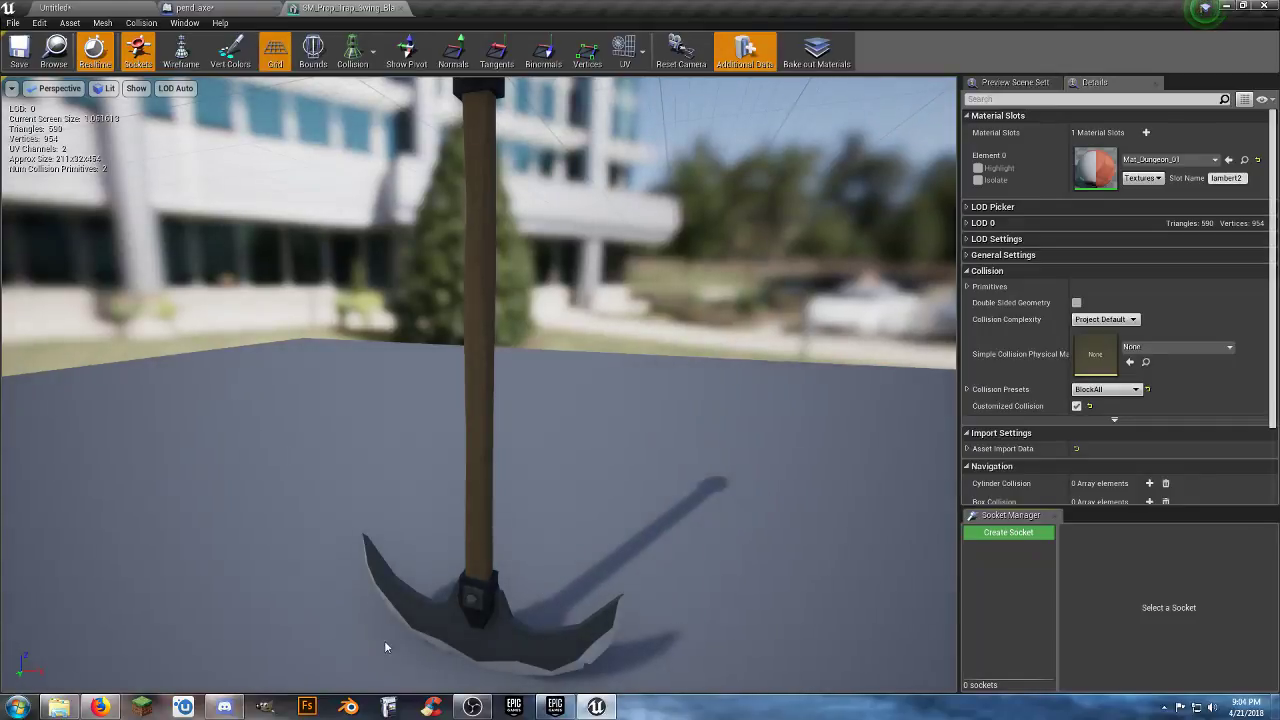
left_click_drag(500, 268, 500, 230)
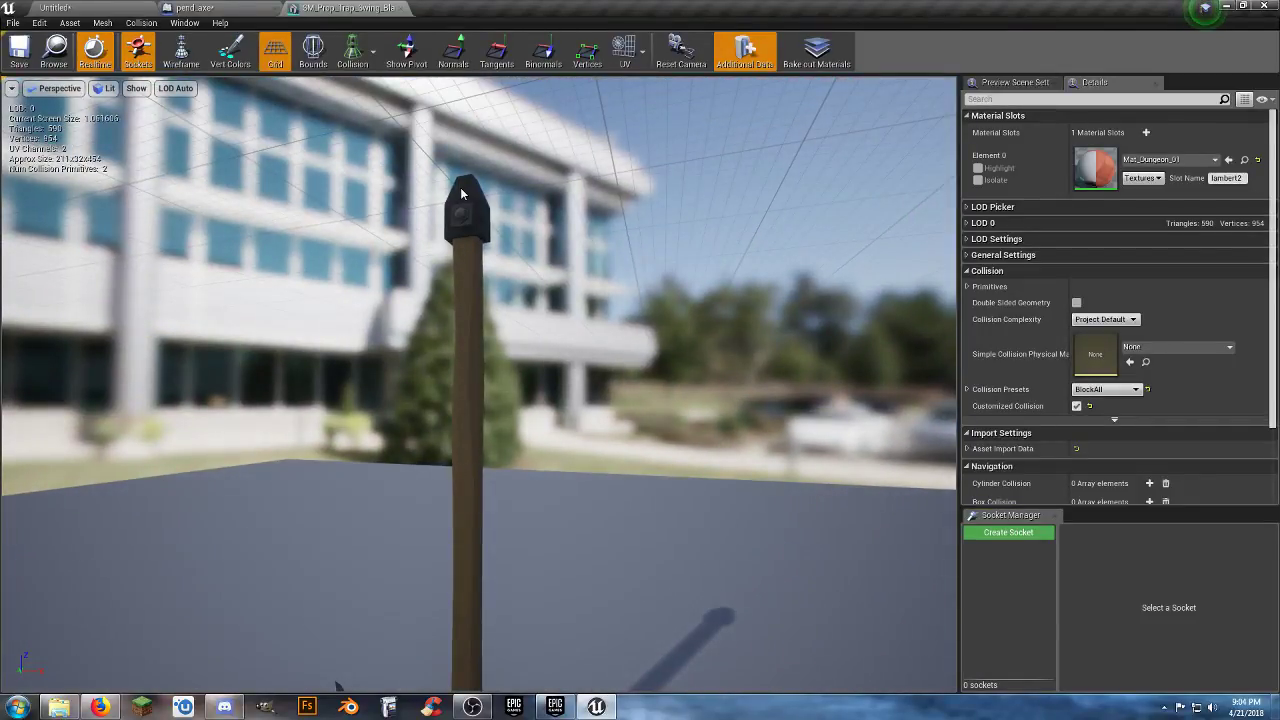
left_click(401, 8)
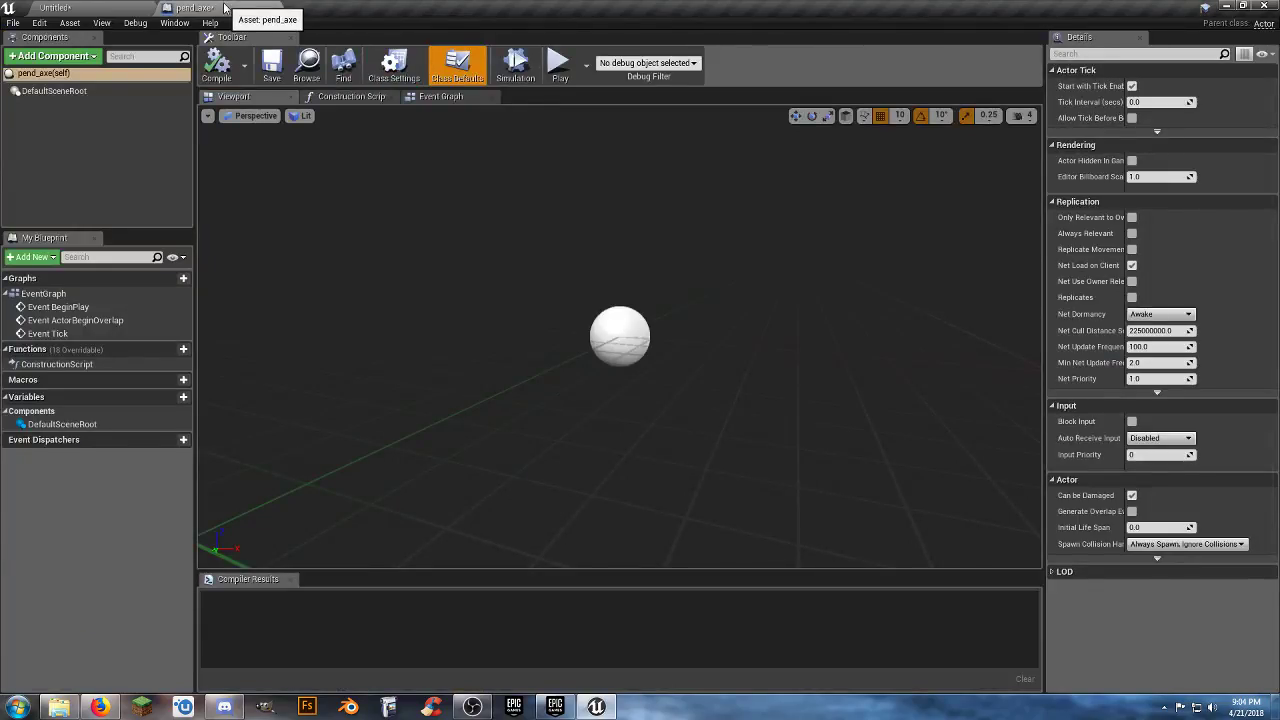
- Add the SM_Prop_Trap_Swing_Blade_01 static mesh as a component of the pend_axe blueprint
left_click(55, 56)
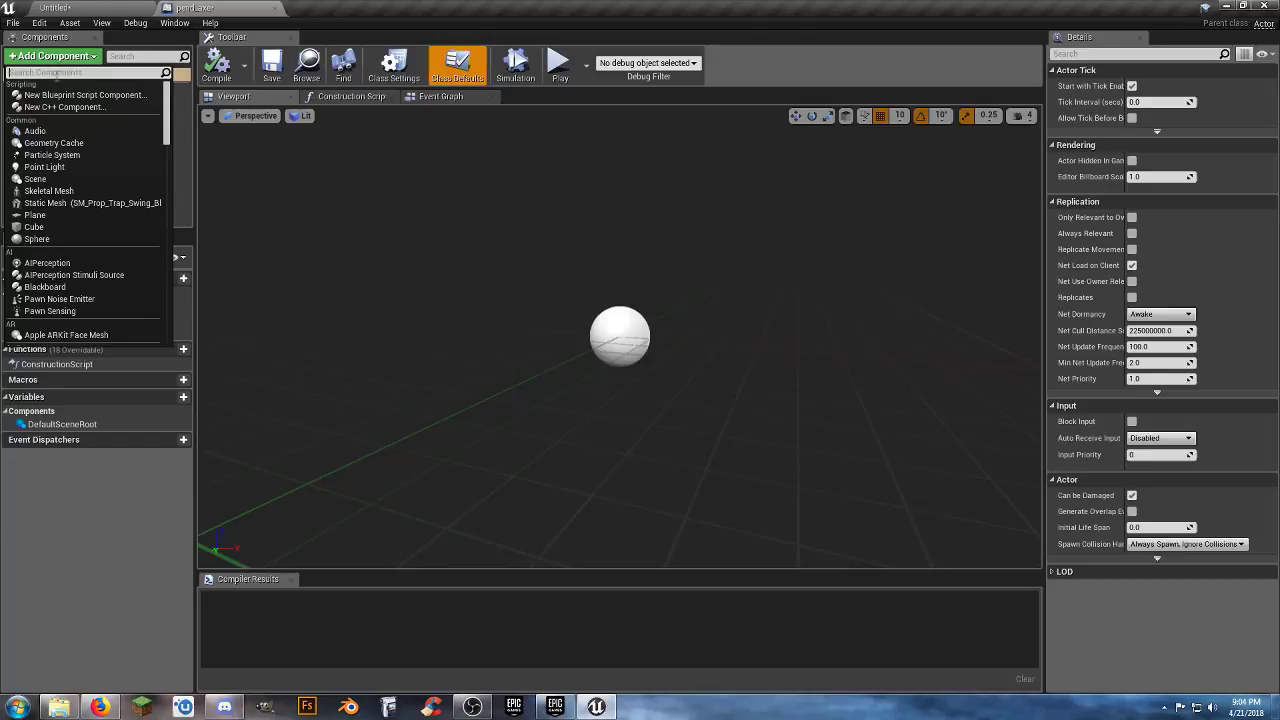
left_click(72, 204)
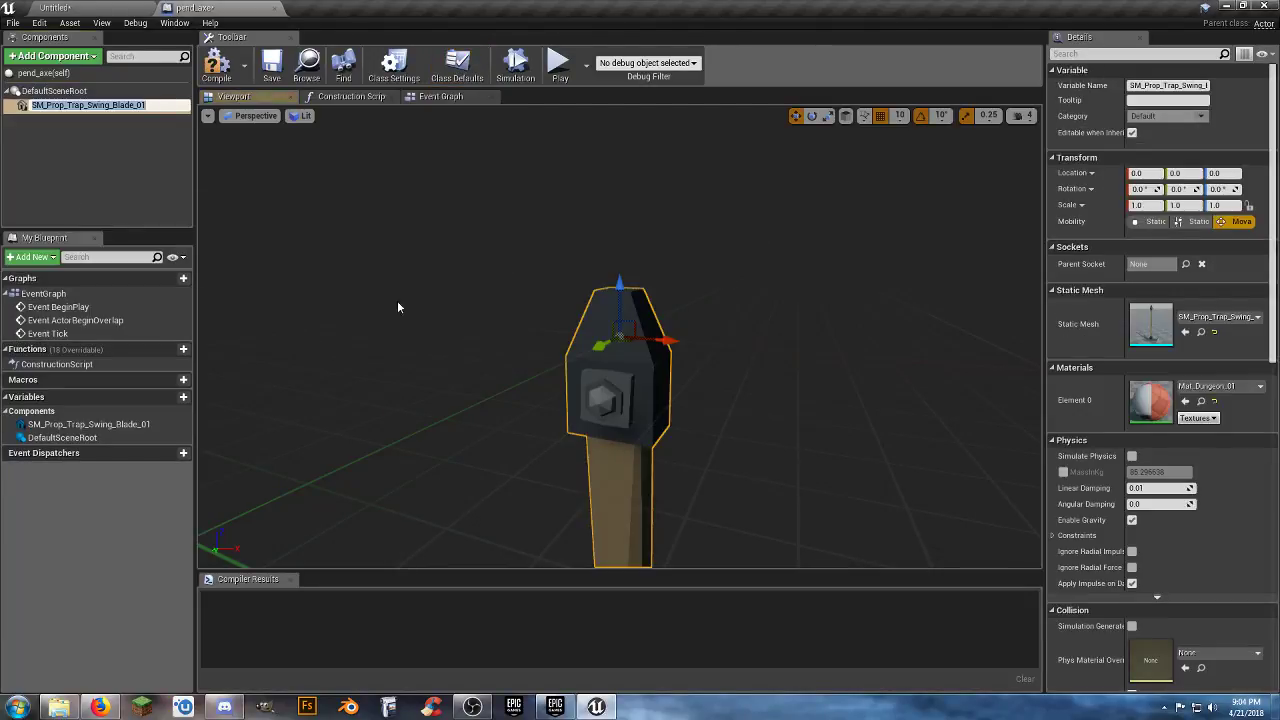
left_click(644, 404)
right_click_drag(660, 376, 818, 494)
key("s")
key("a")
key("w")
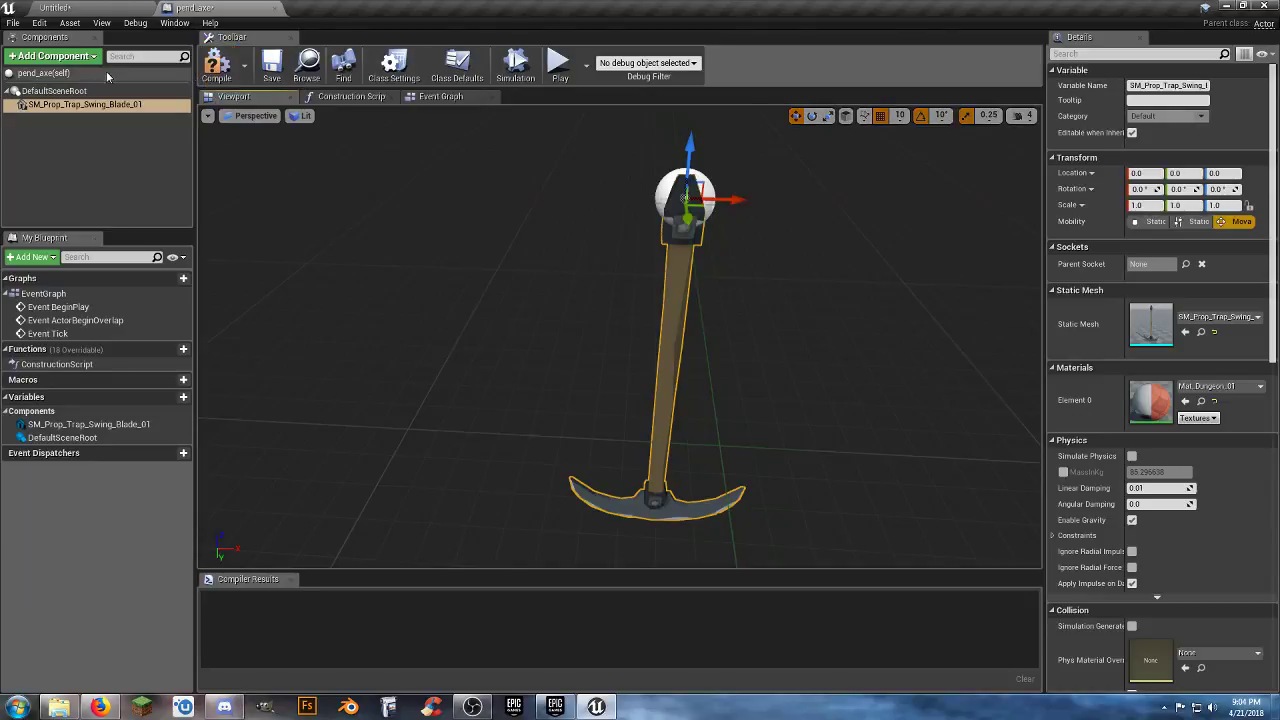
- Add a Rotating Movement component to pend_axe, set its X rotation rate to 100, and compile and save the blueprint
left_click(57, 58)
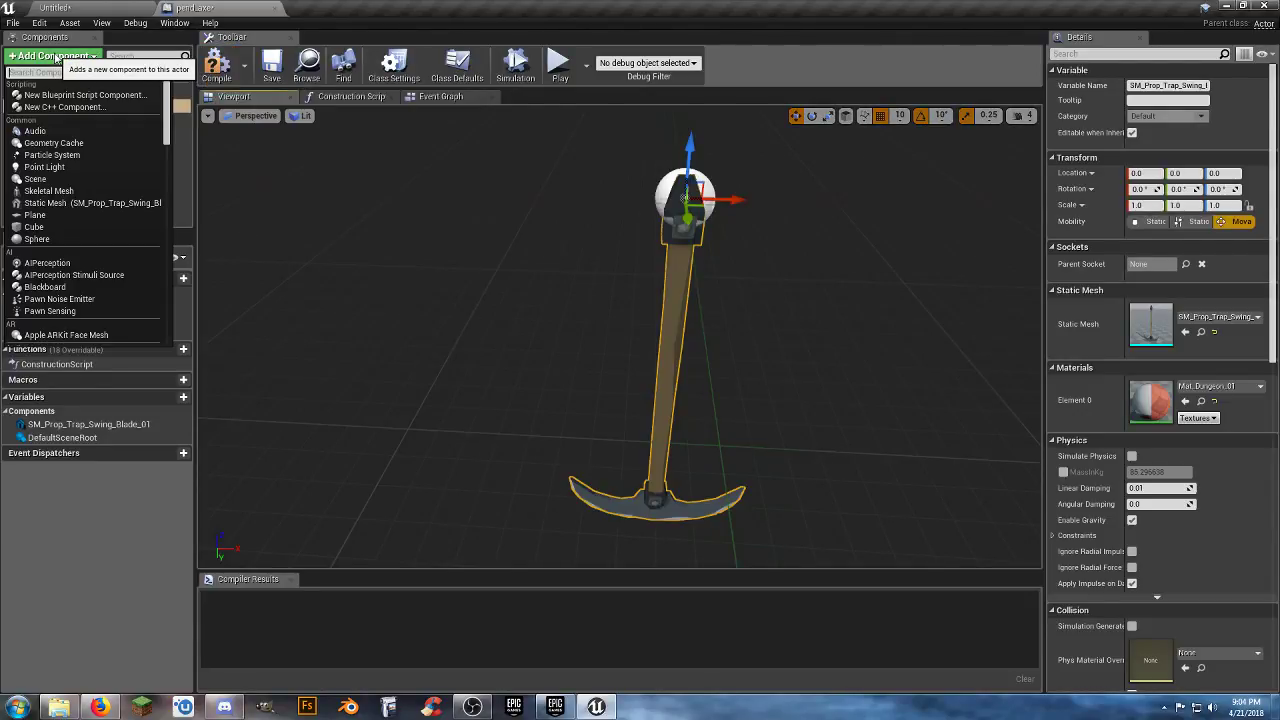
type("rot")
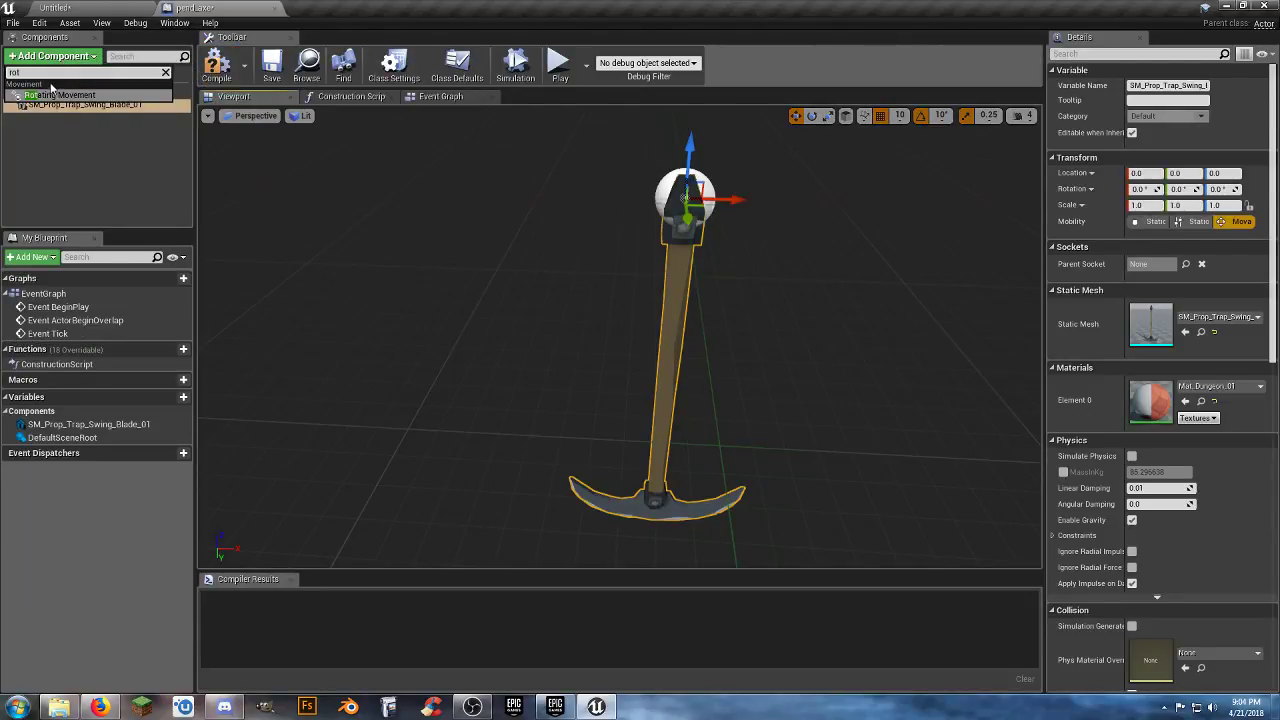
left_click(57, 94)
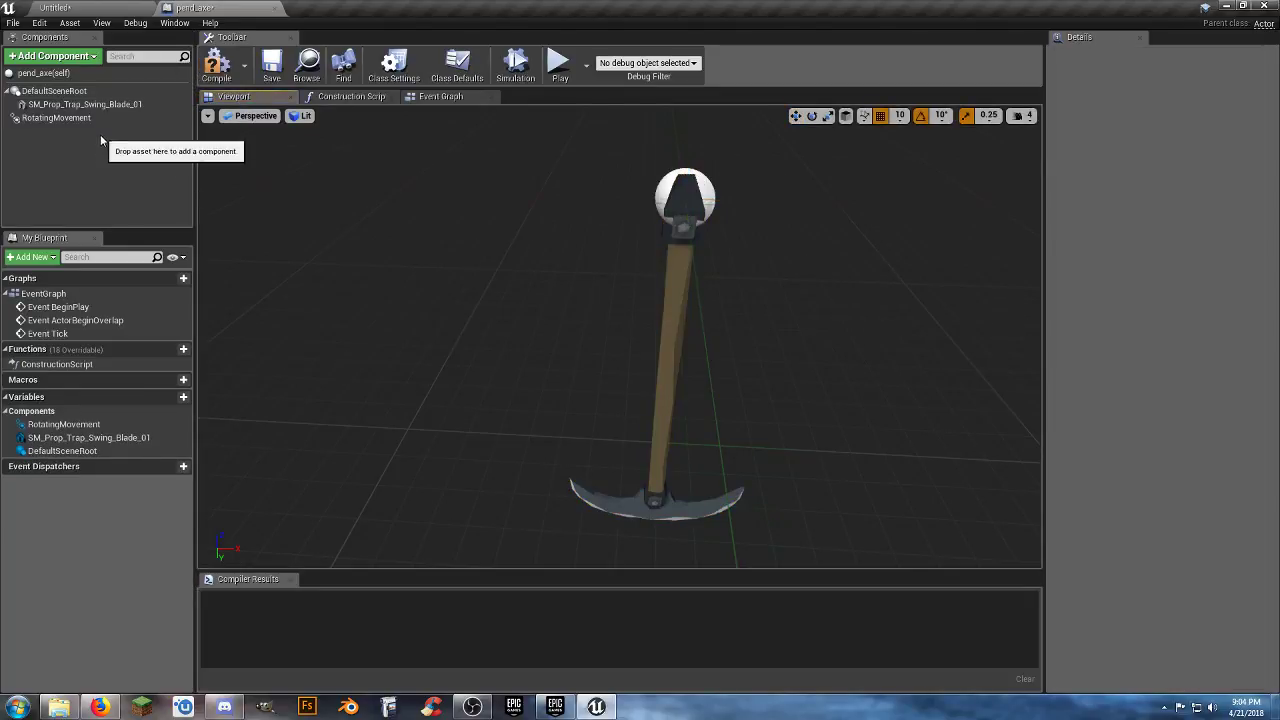
left_click(95, 119)
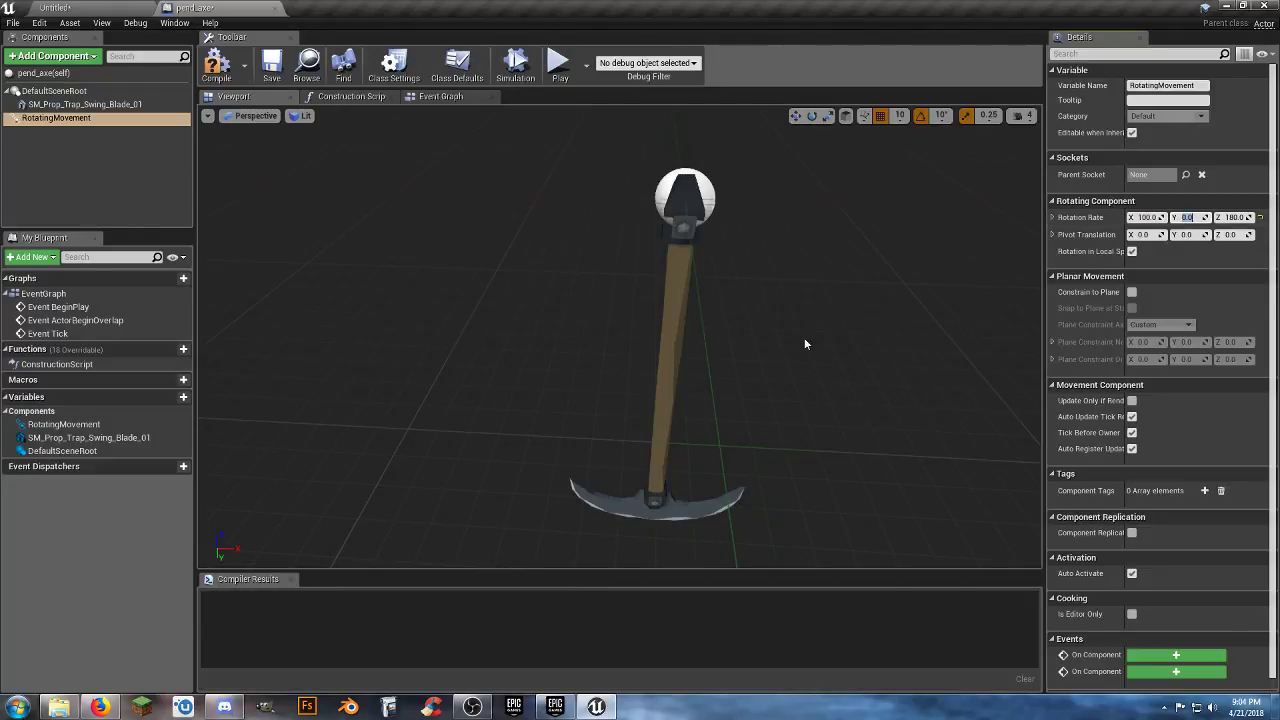
left_click(217, 65)
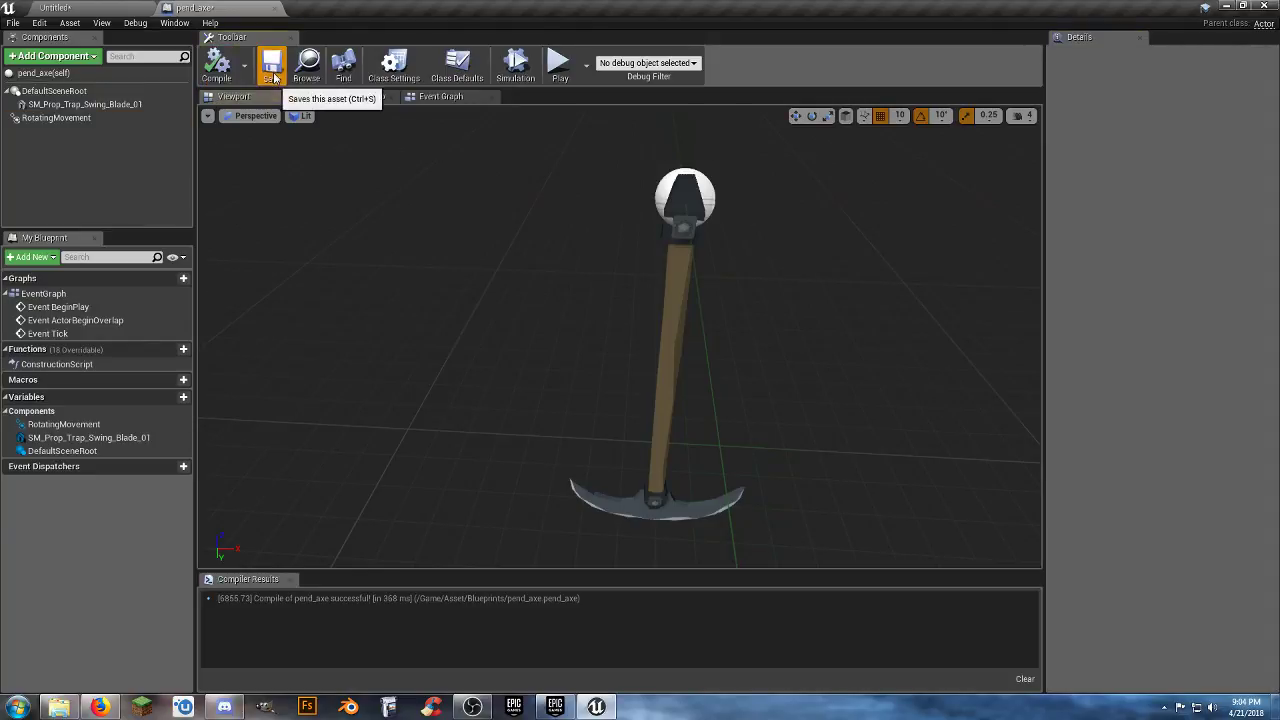
- Place pend_axe from Asset/Blueprints beside the saw blade in the level at about -70, 190, 460 and rotate it -90° around Z
left_click(110, 8)
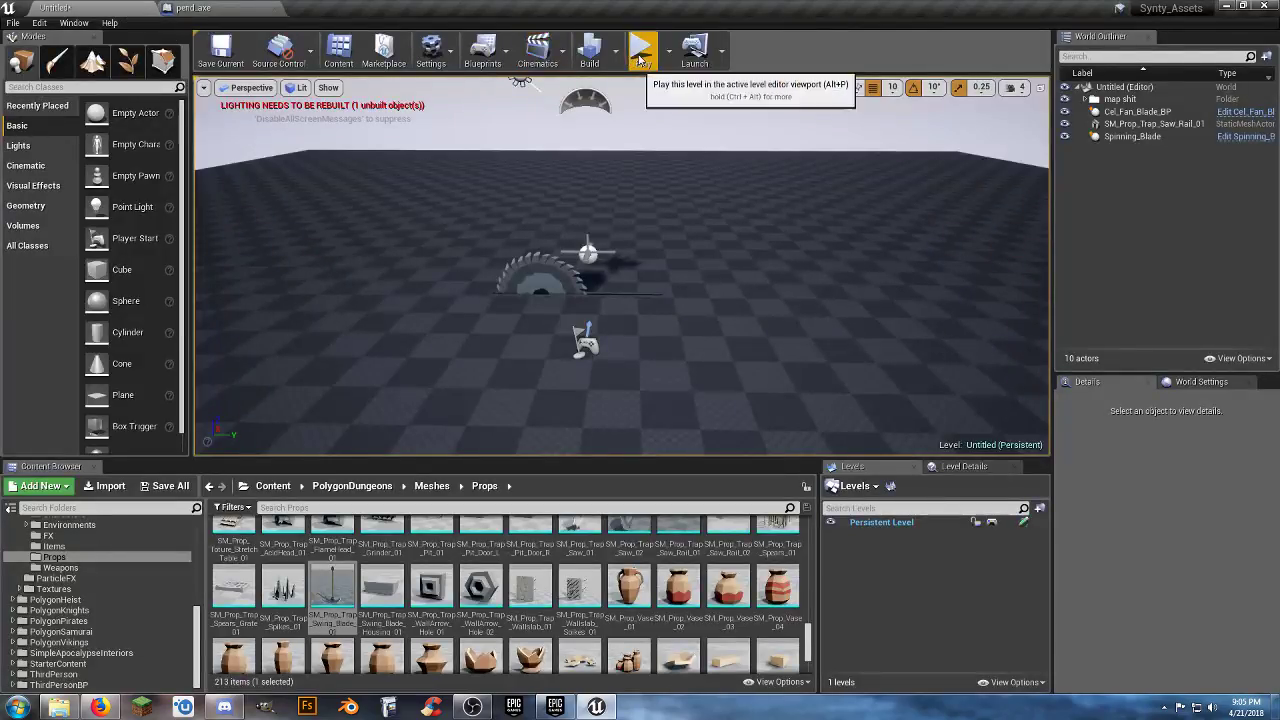
scroll(104, 623, "up", 10)
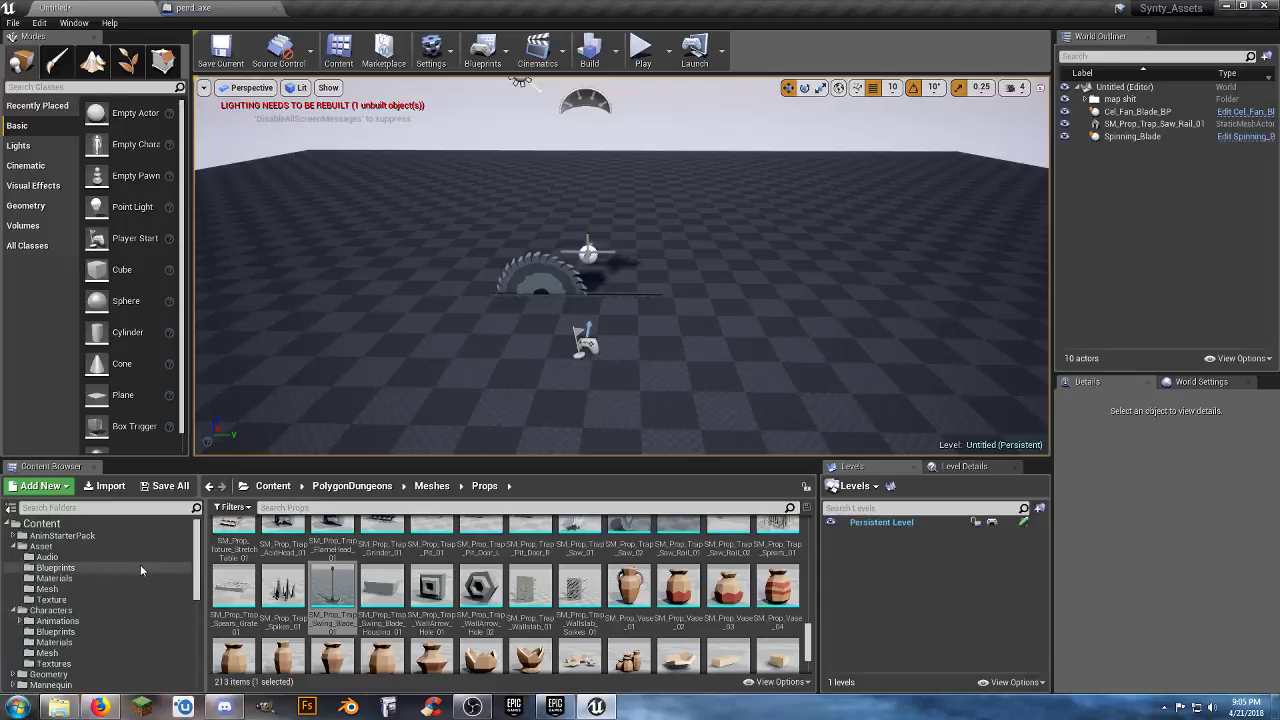
left_click(56, 567)
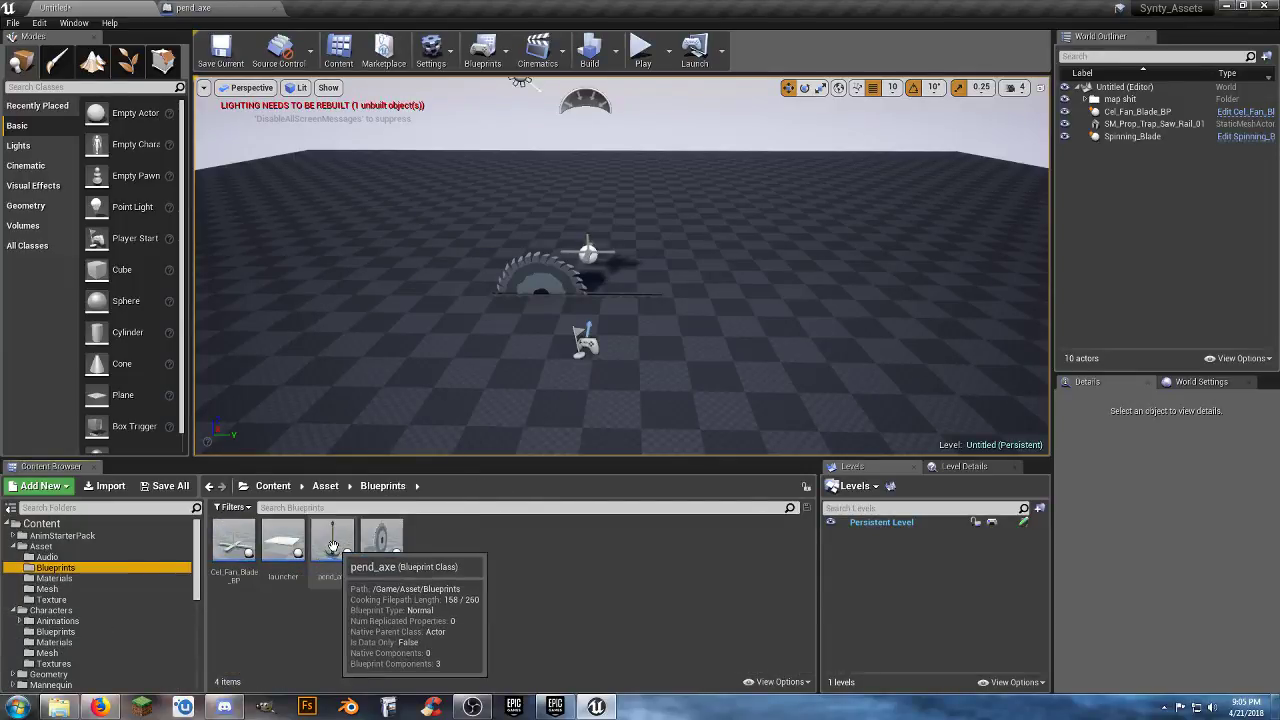
left_click_drag(333, 545, 700, 95)
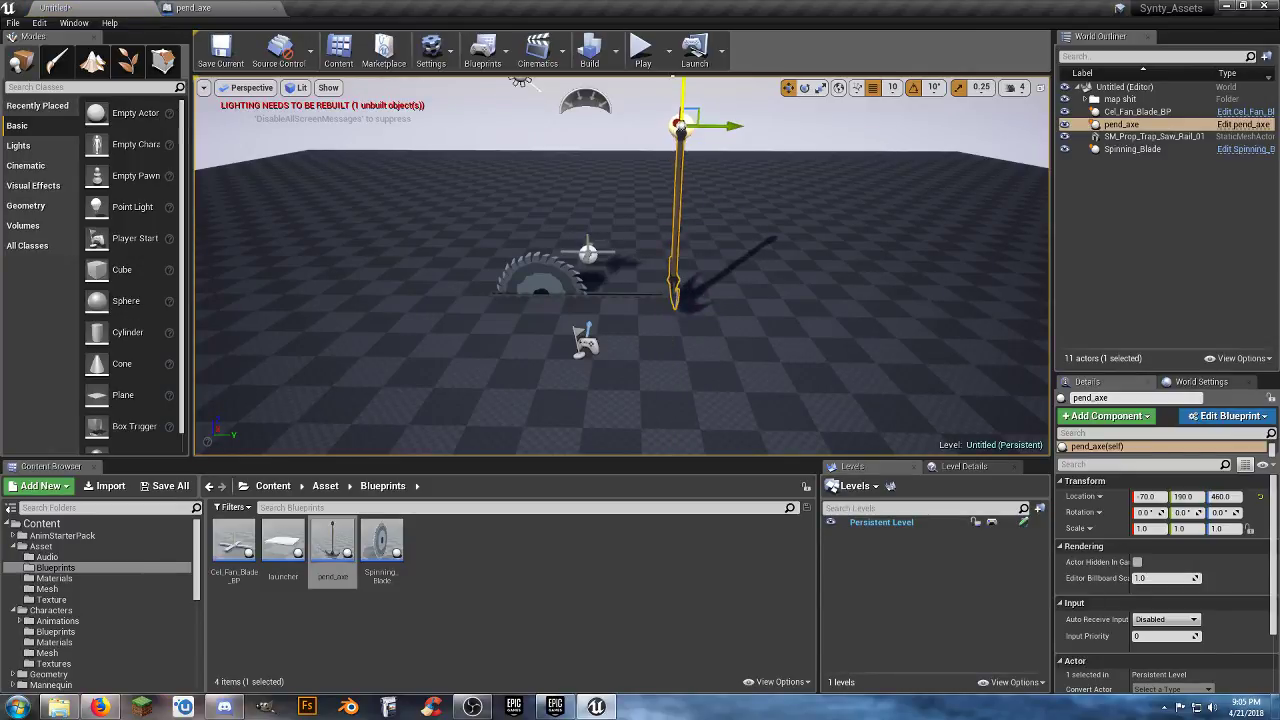
left_click(804, 87)
left_click_drag(626, 129, 582, 130)
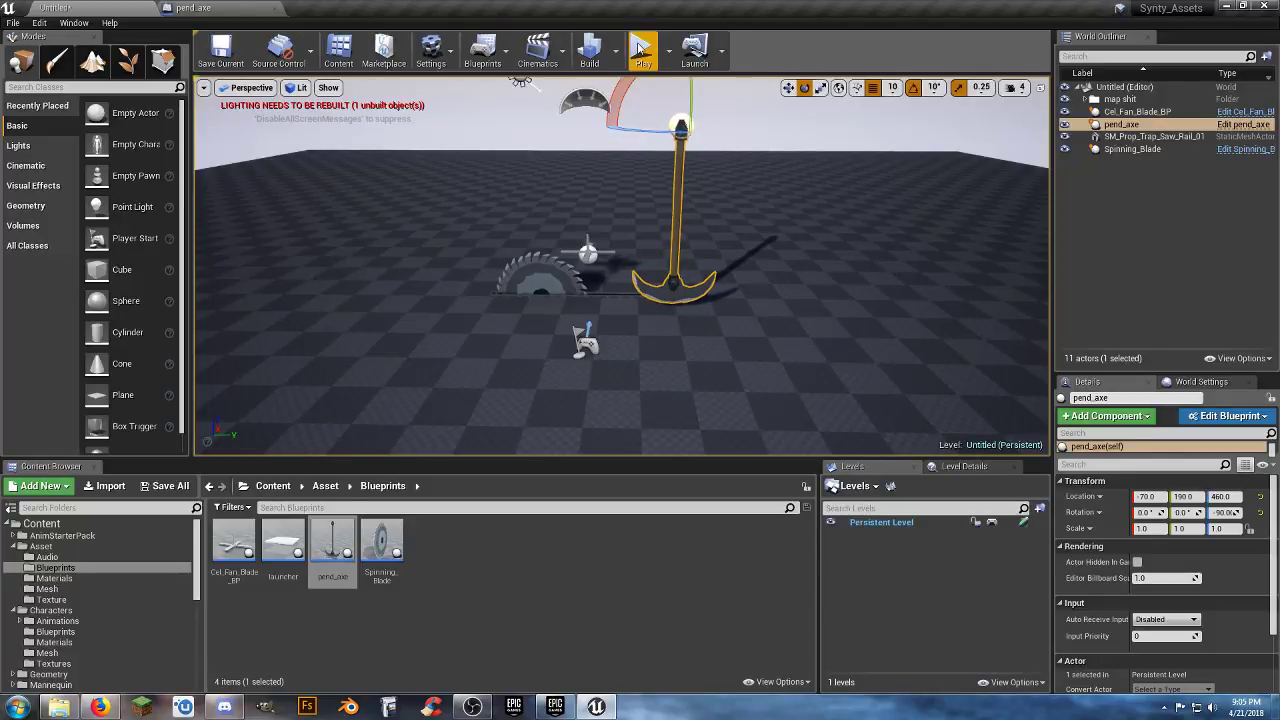
- Play the level, walk the character around the axe to check its rotation, and stop playing
left_click(641, 50)
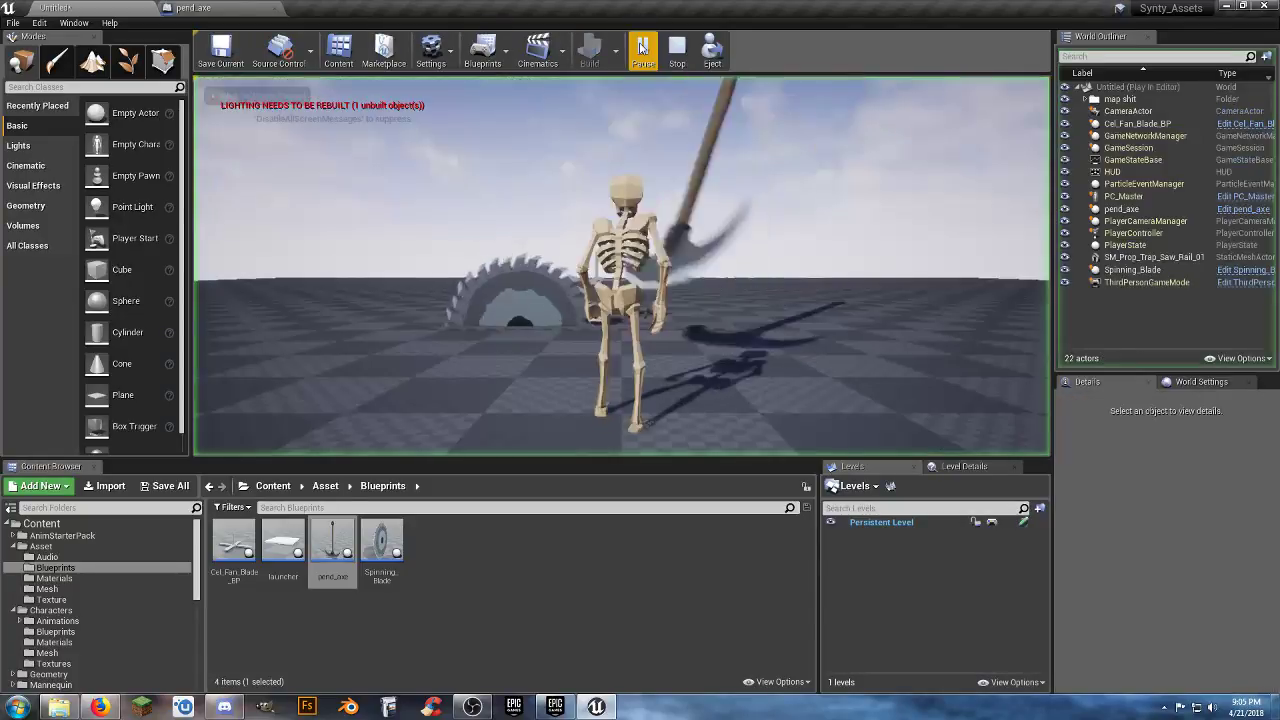
left_click(663, 163)
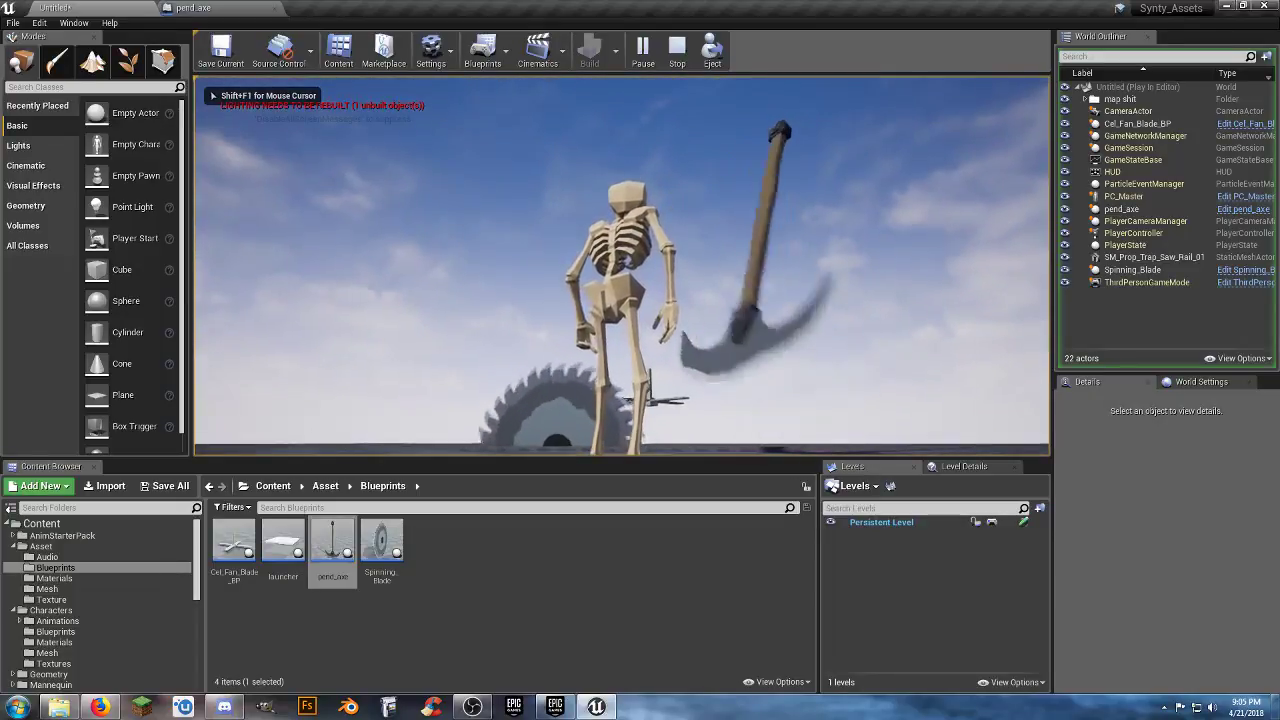
key("w")
key("d")
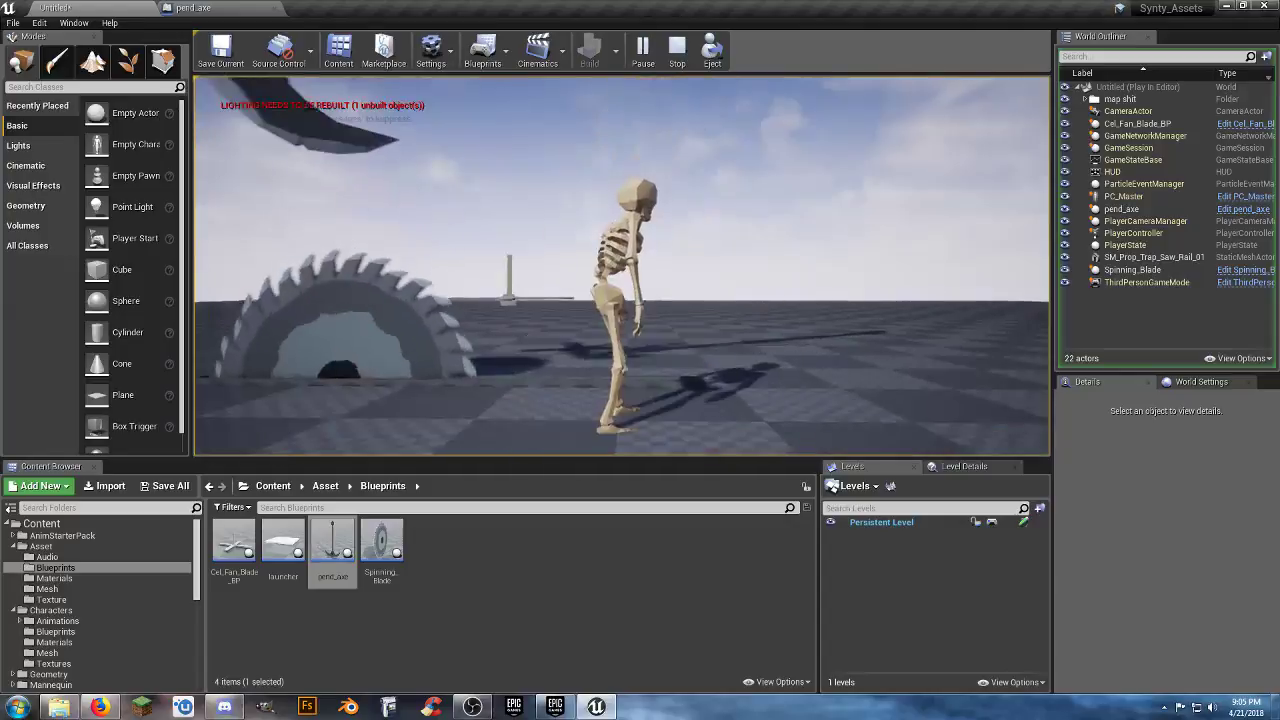
key("s")
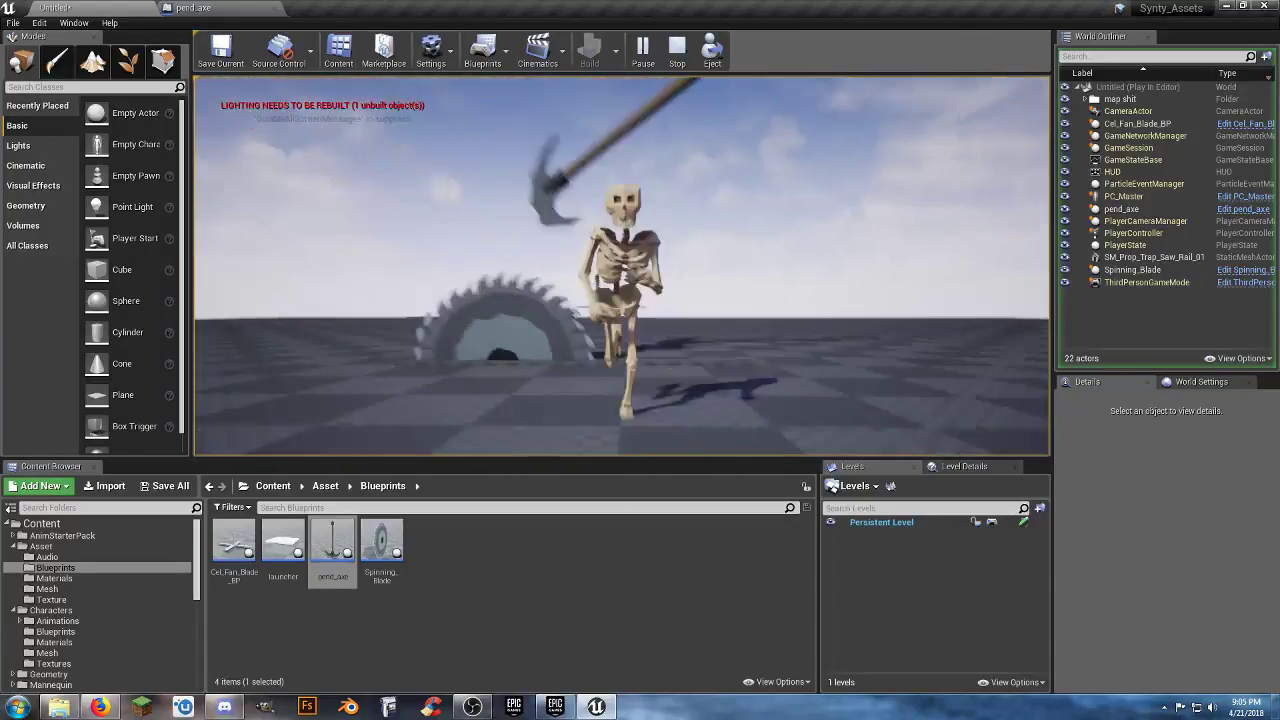
key("Escape")
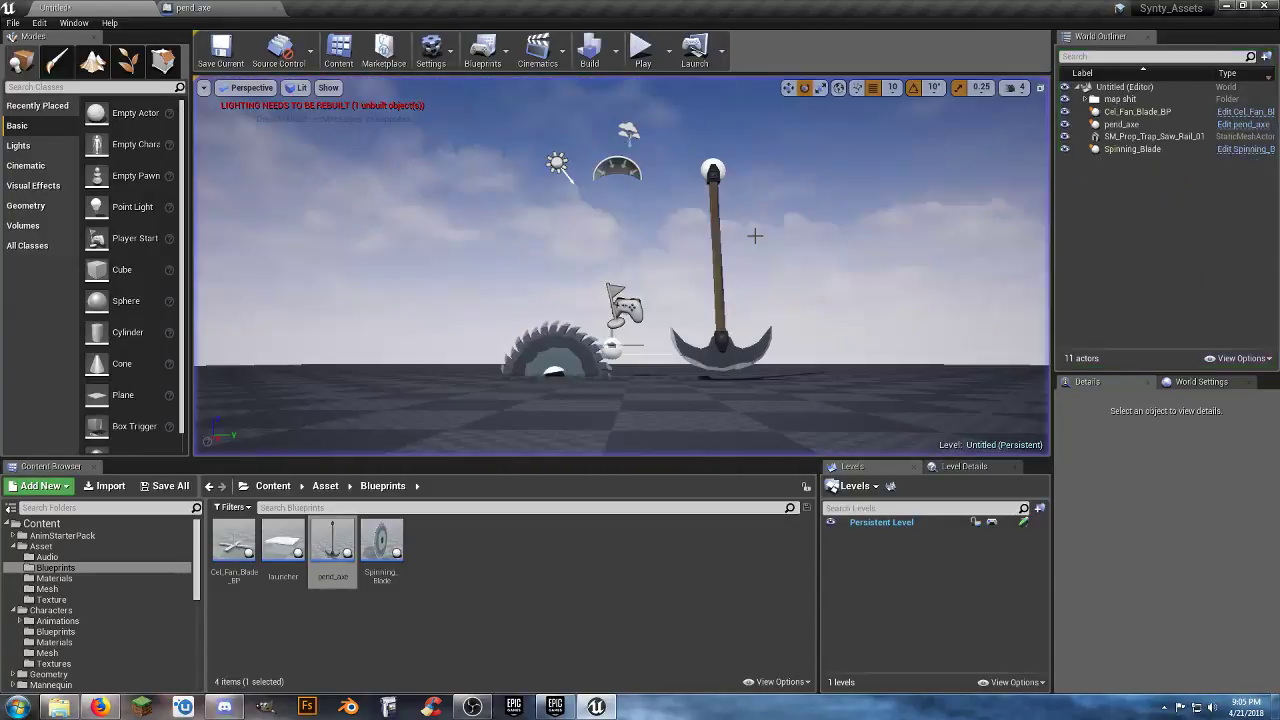
- Set the Z rotation rate of pend_axe's RotatingMovement component to 0, and compile and save the blueprint
left_click(210, 9)
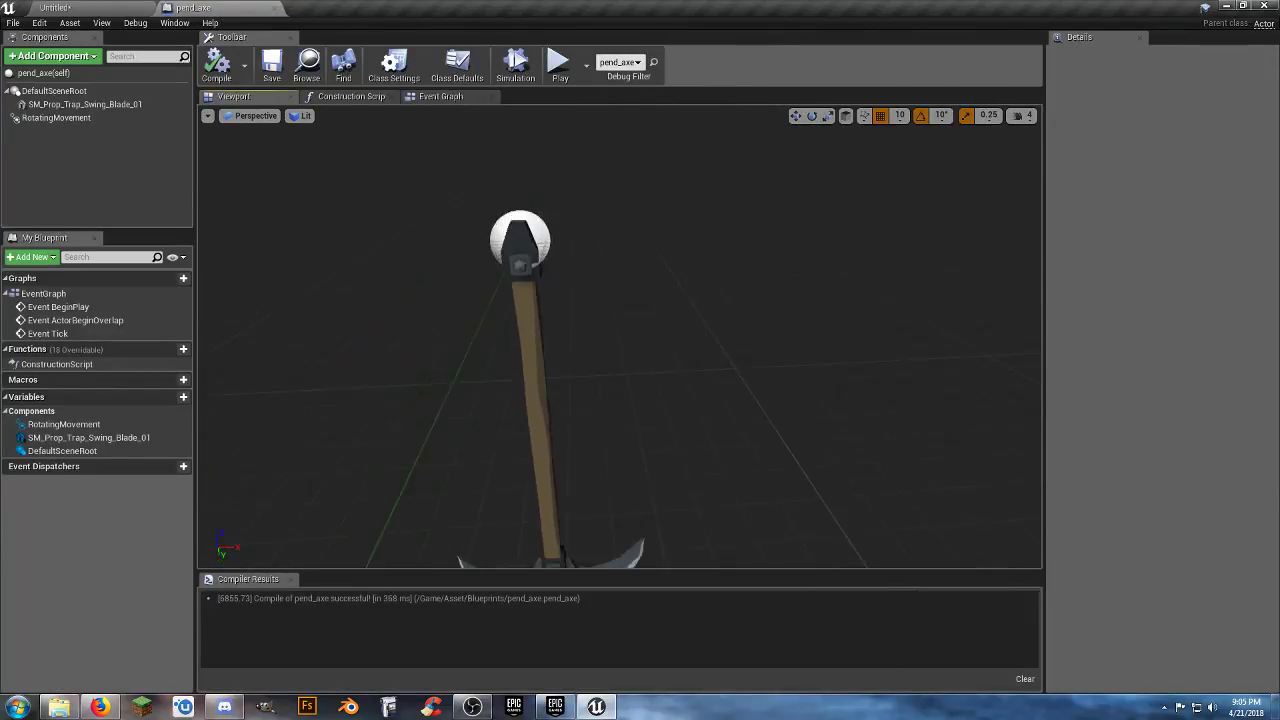
left_click(57, 119)
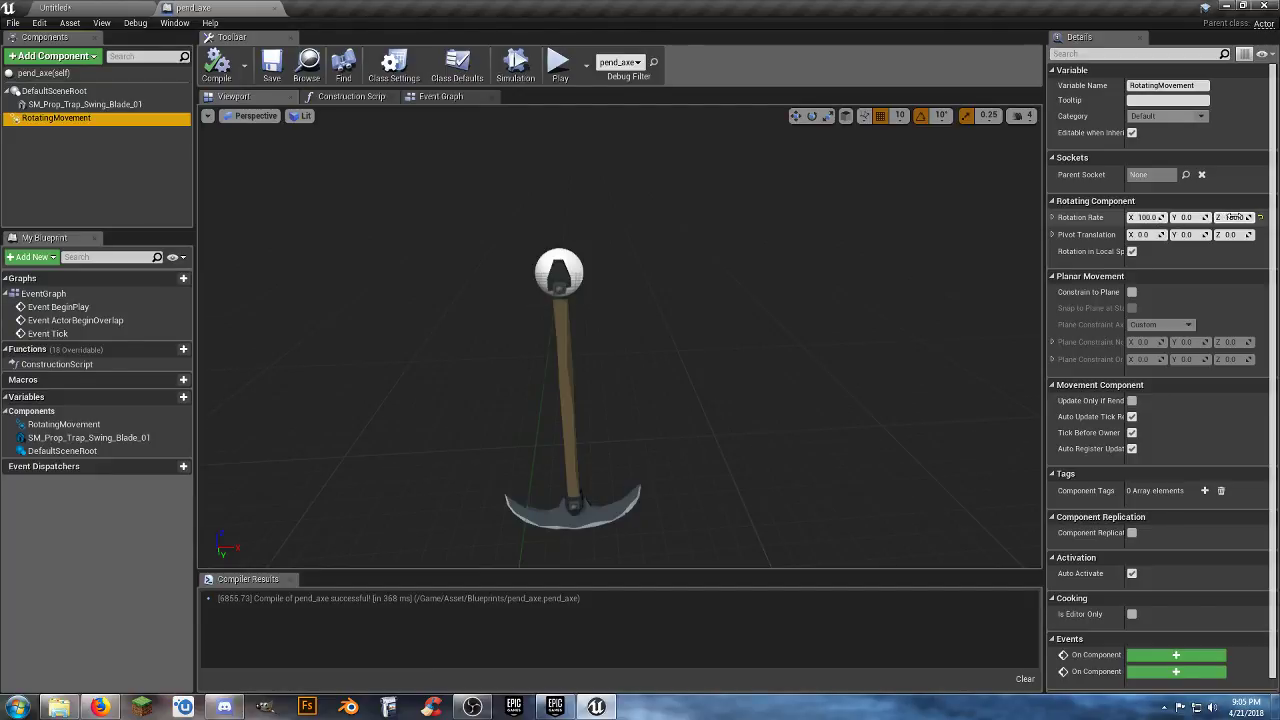
left_click(1235, 217)
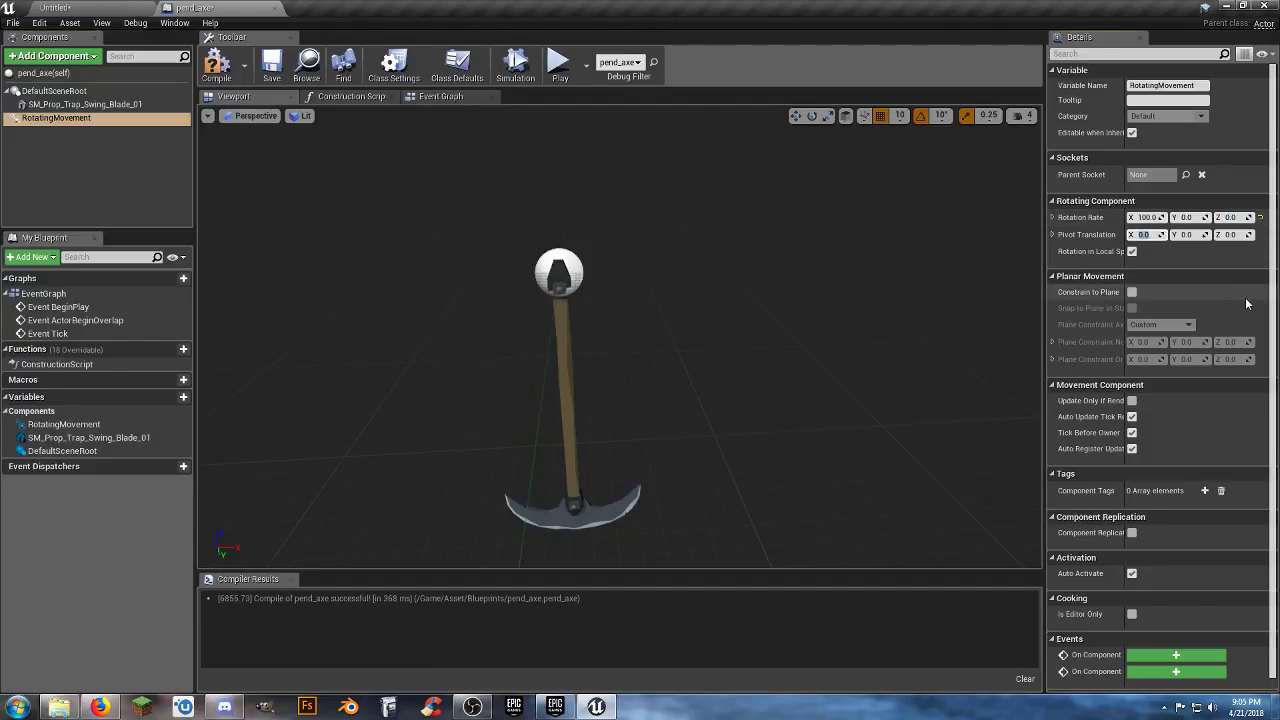
left_click(223, 79)
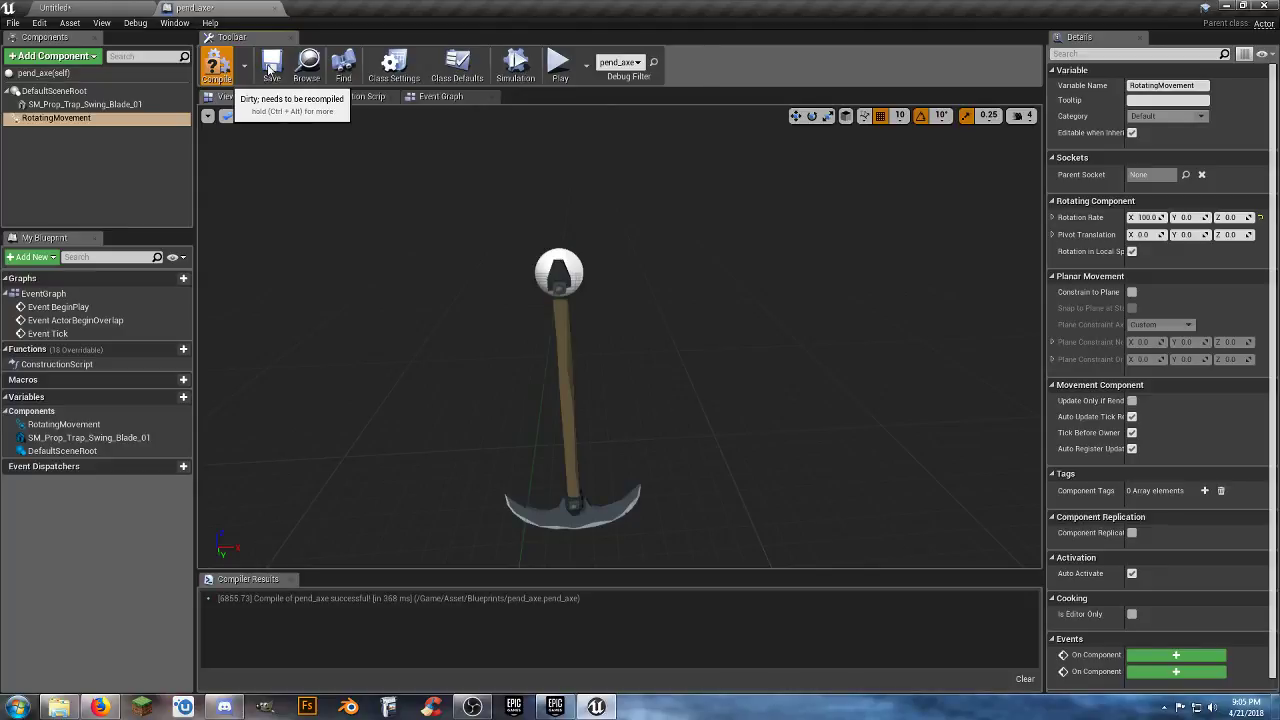
left_click(271, 66)
- Play the level again to check the axe's rotation around a single axis, and stop playing
left_click(125, 10)
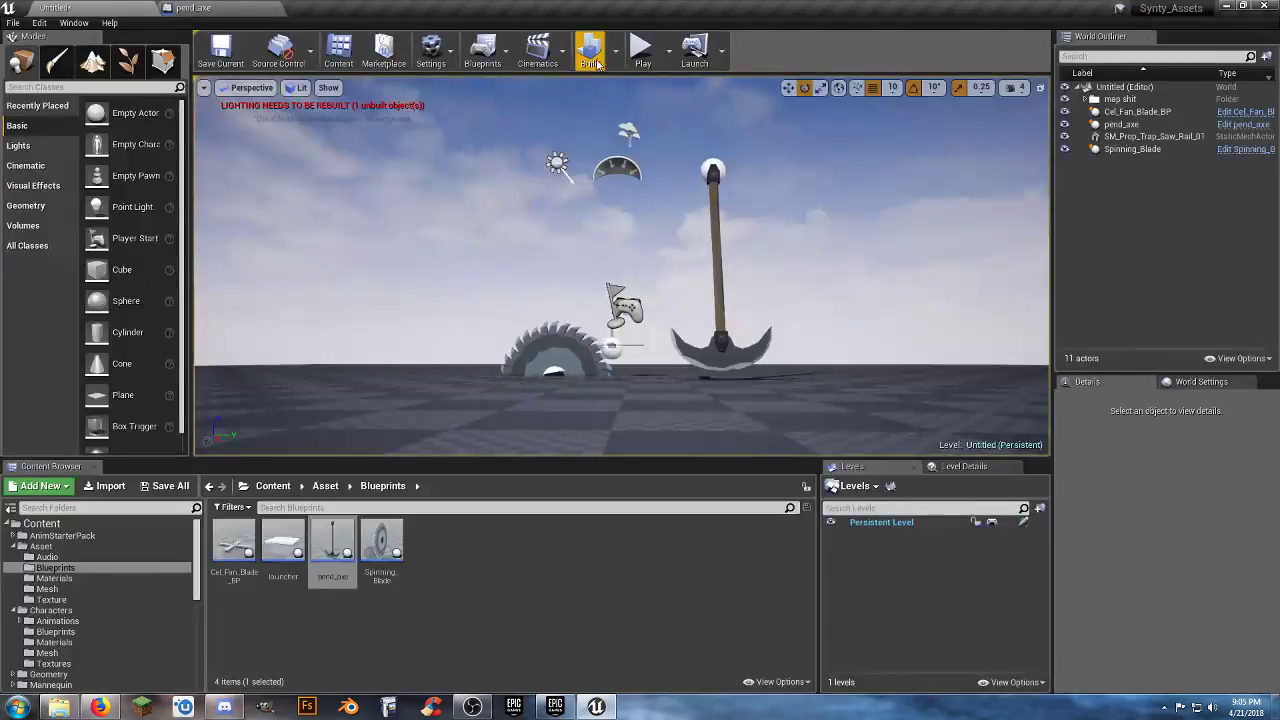
left_click(643, 48)
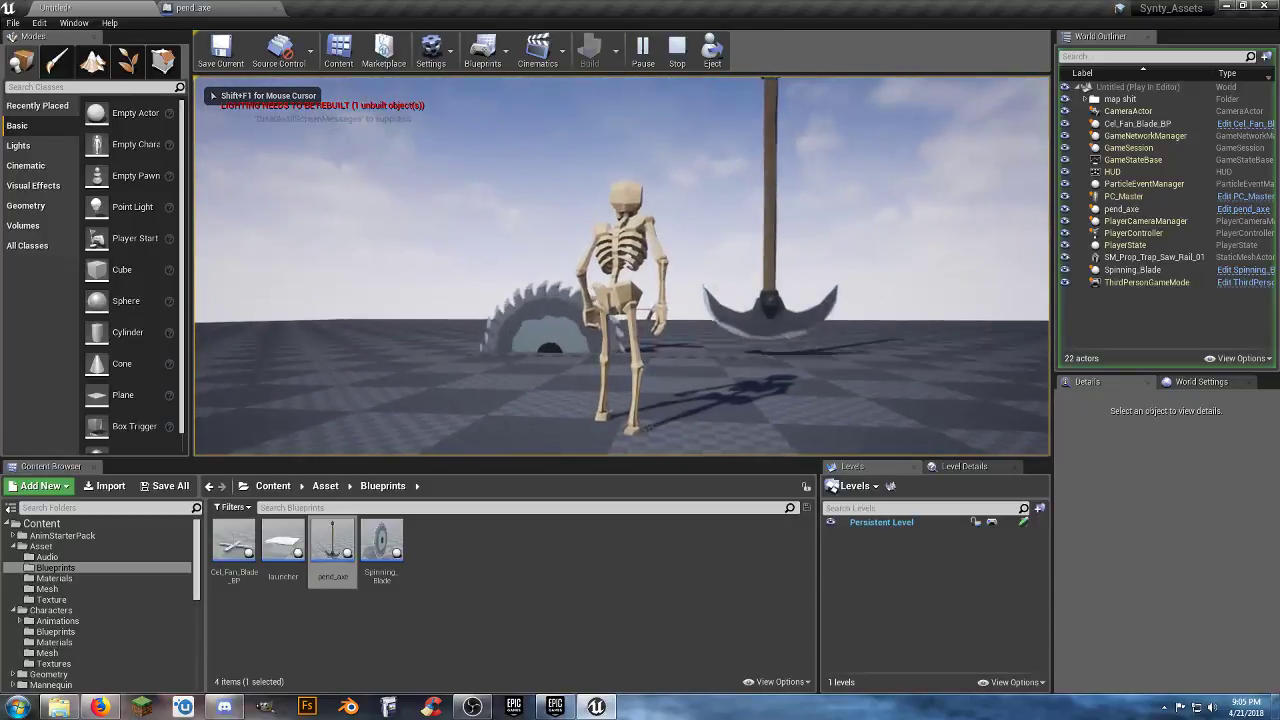
key("Escape")
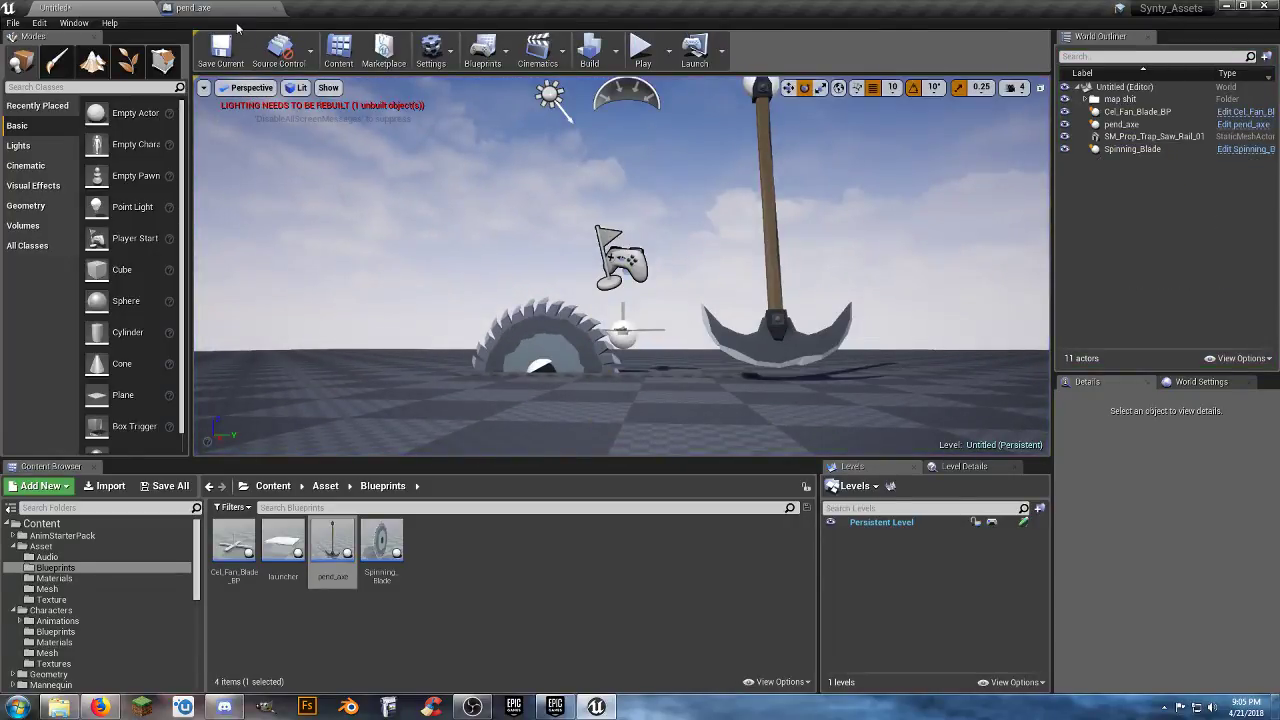
- Rotate the swing blade mesh component -90° around Z inside the pend_axe blueprint, and compile and save it
left_click(230, 13)
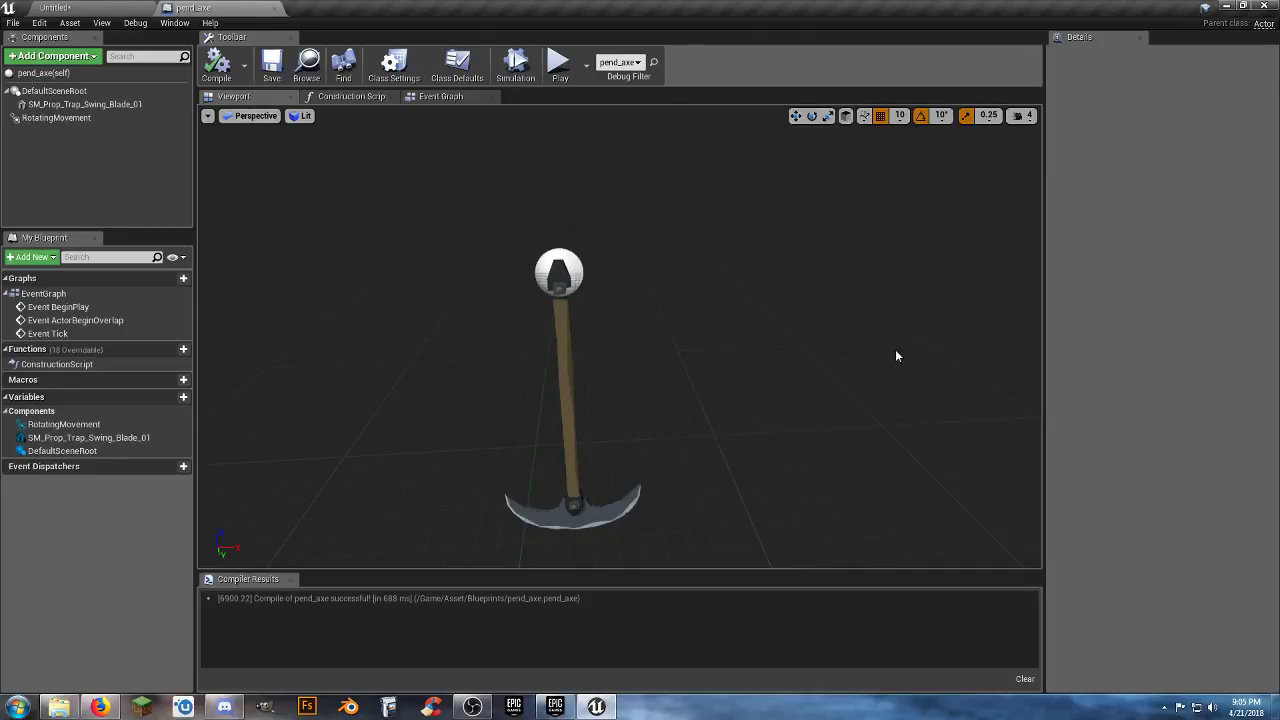
left_click(60, 118)
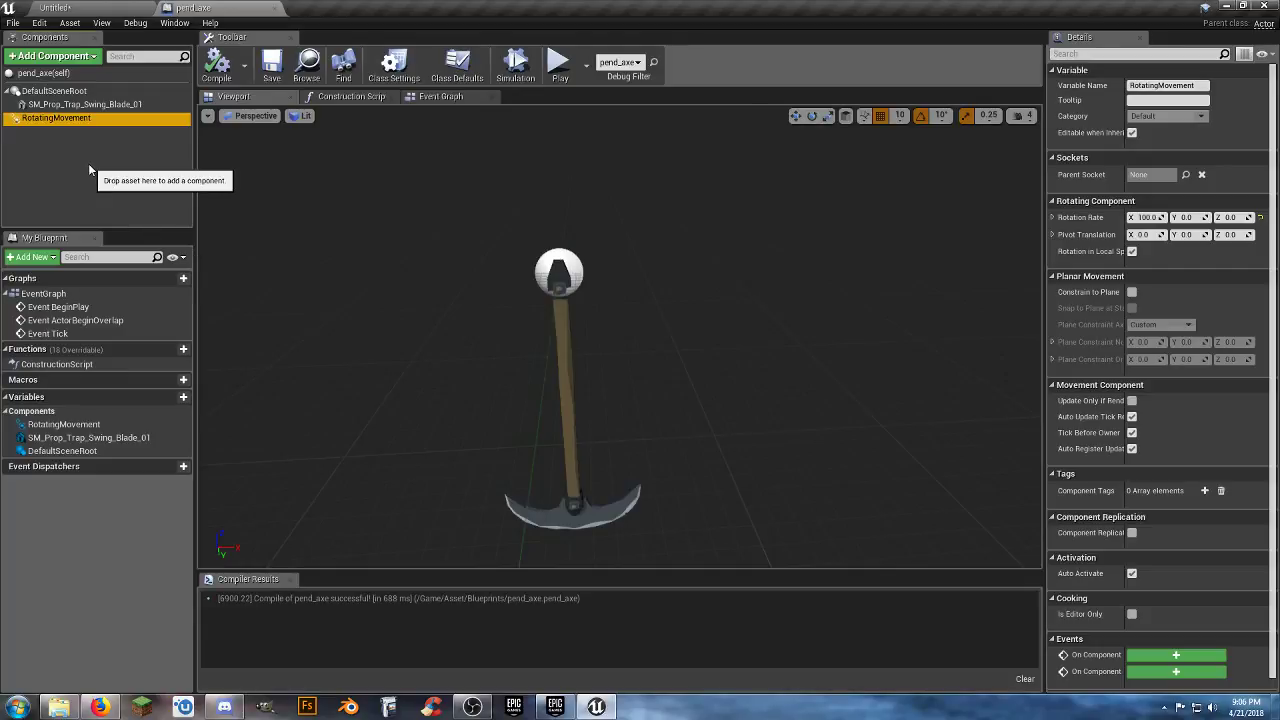
left_click(100, 106)
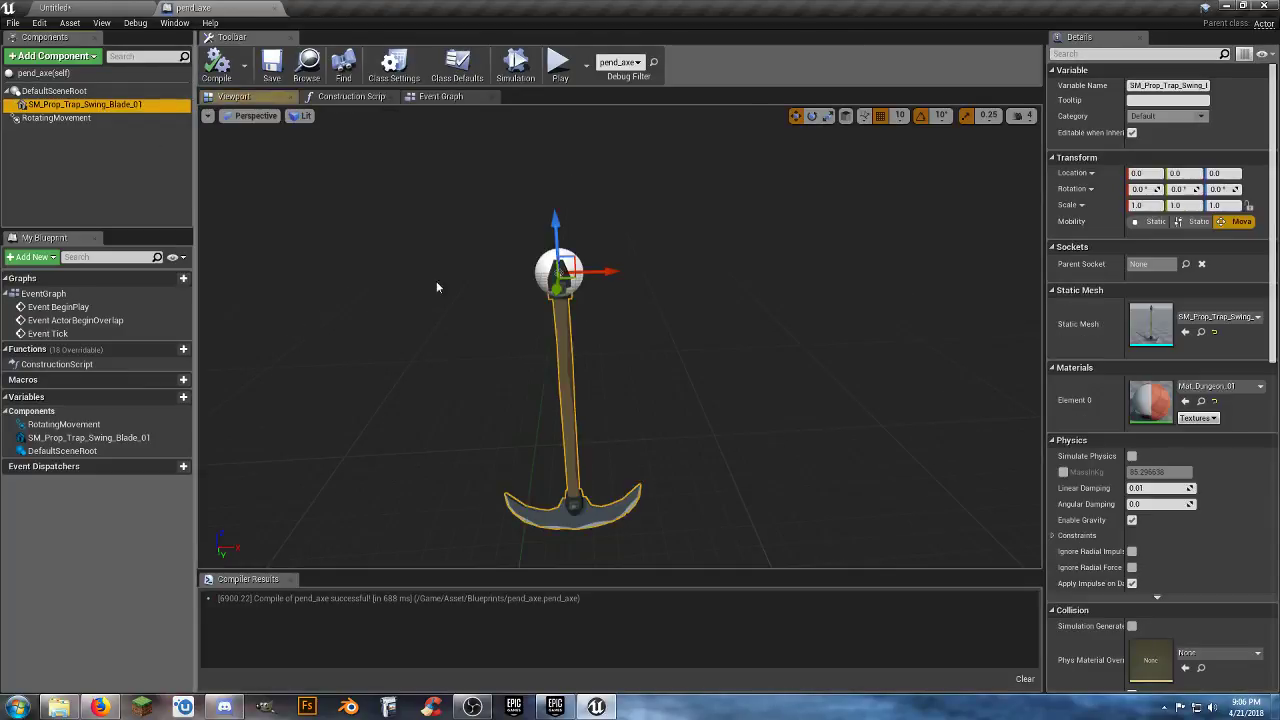
left_click(811, 116)
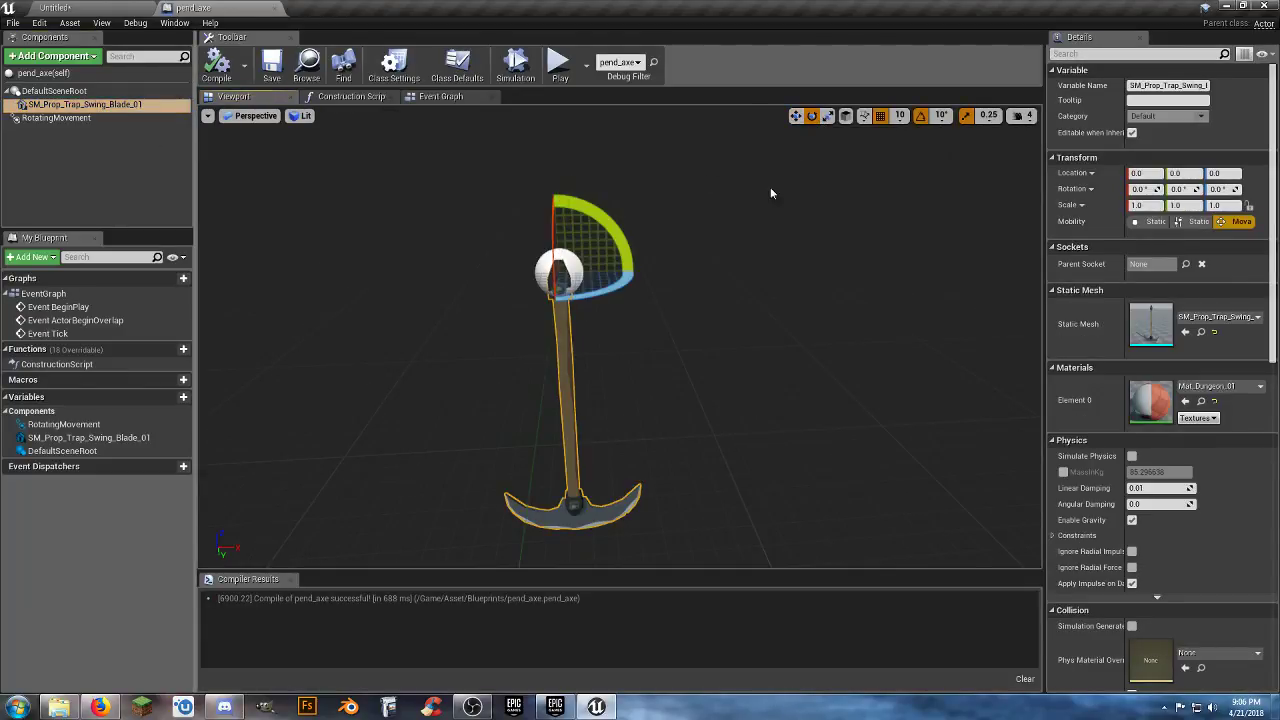
left_click_drag(589, 293, 525, 300)
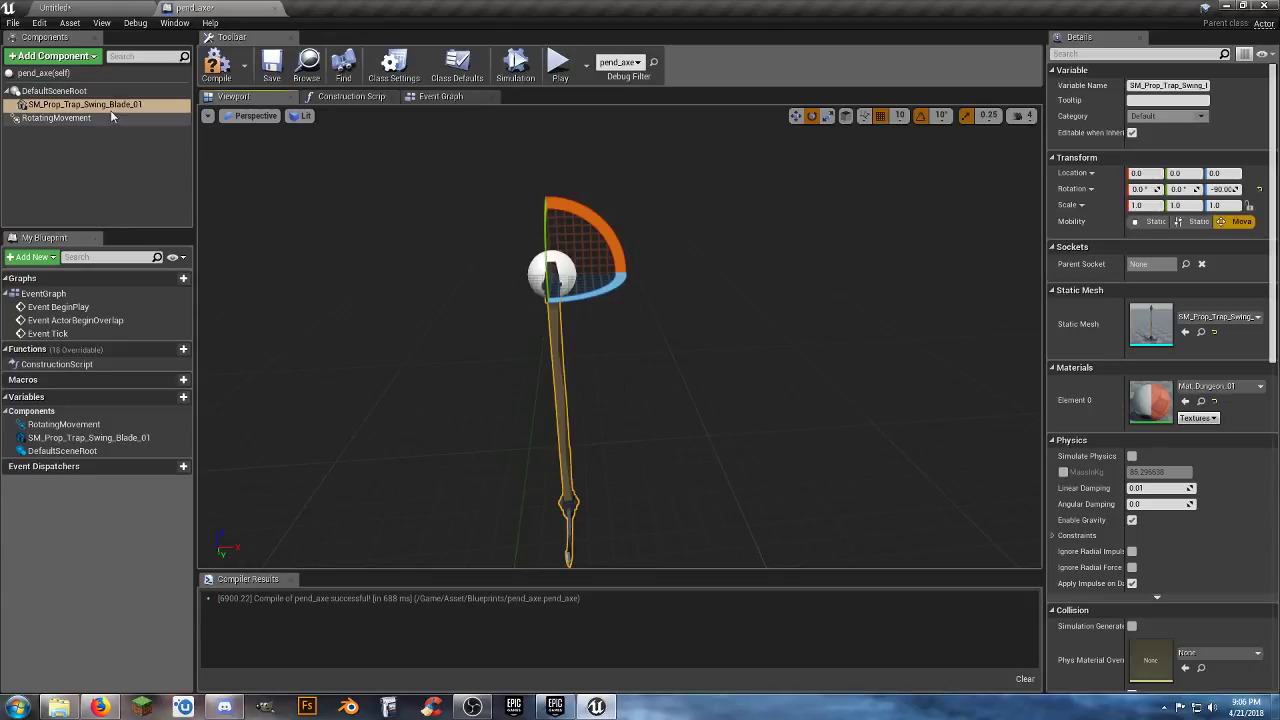
left_click(272, 70)
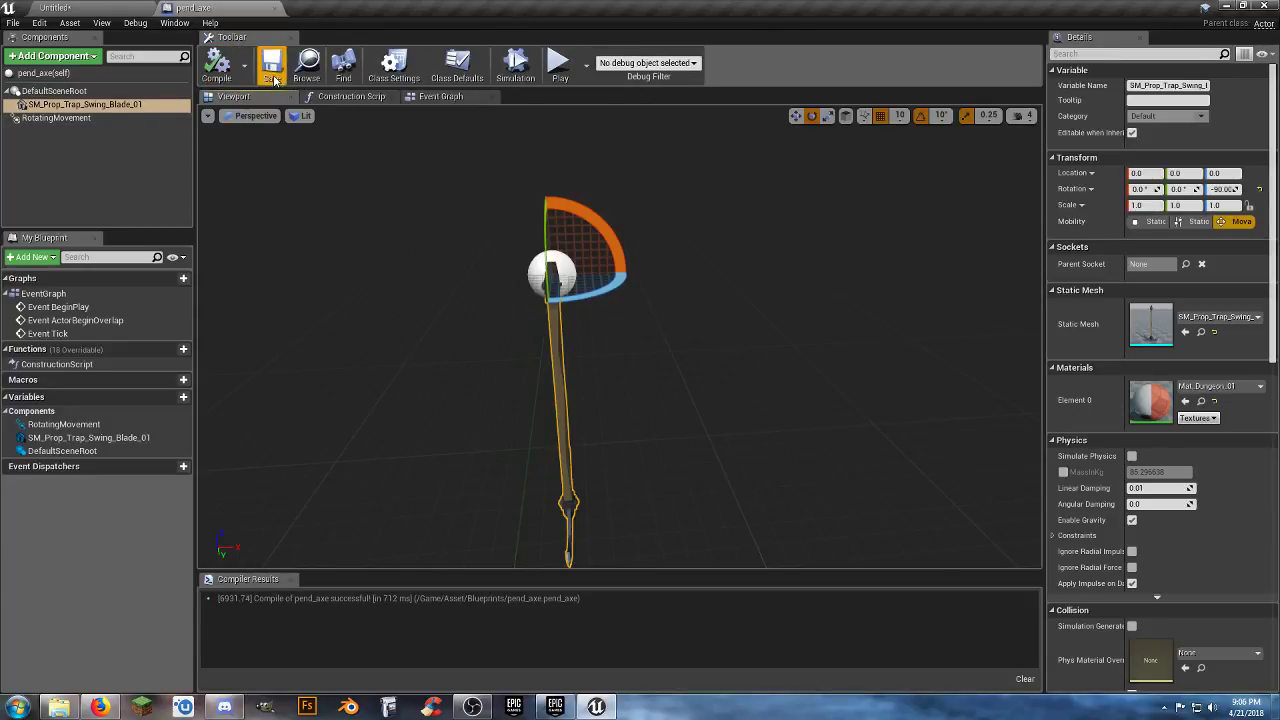
- Set the Z rotation of the pend_axe actor in the level to 0
left_click(120, 10)
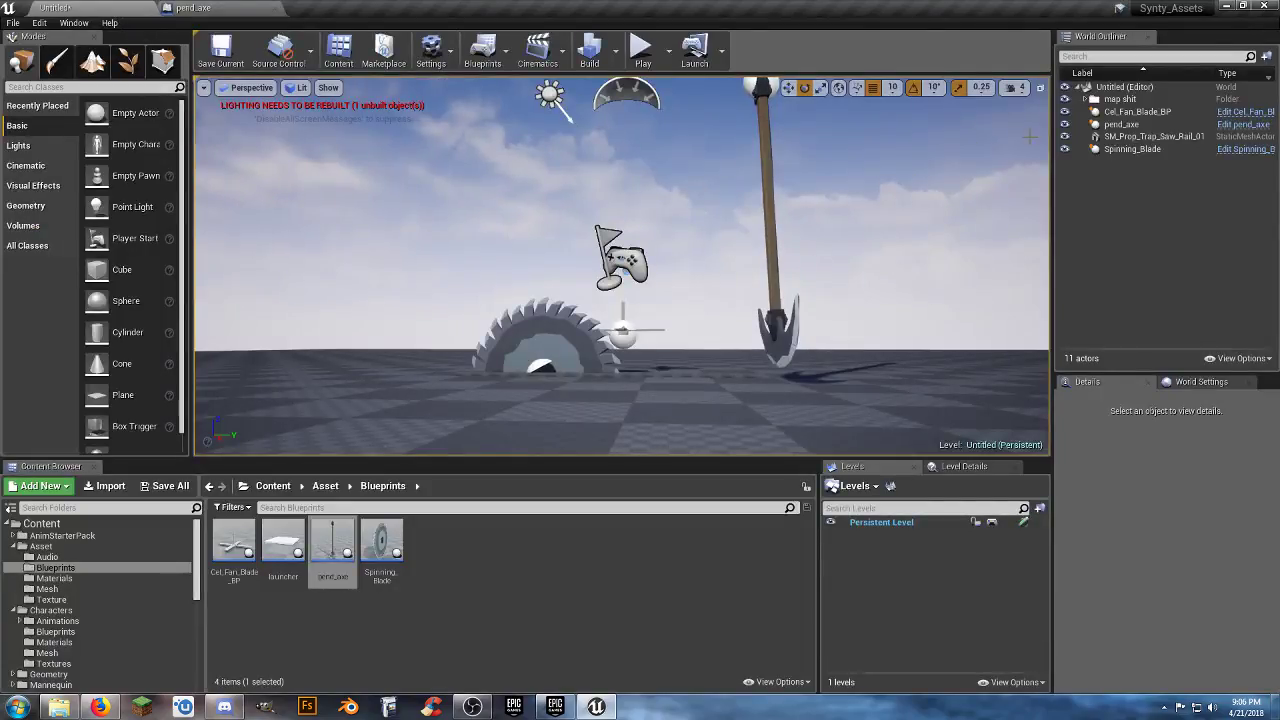
left_click(1132, 149)
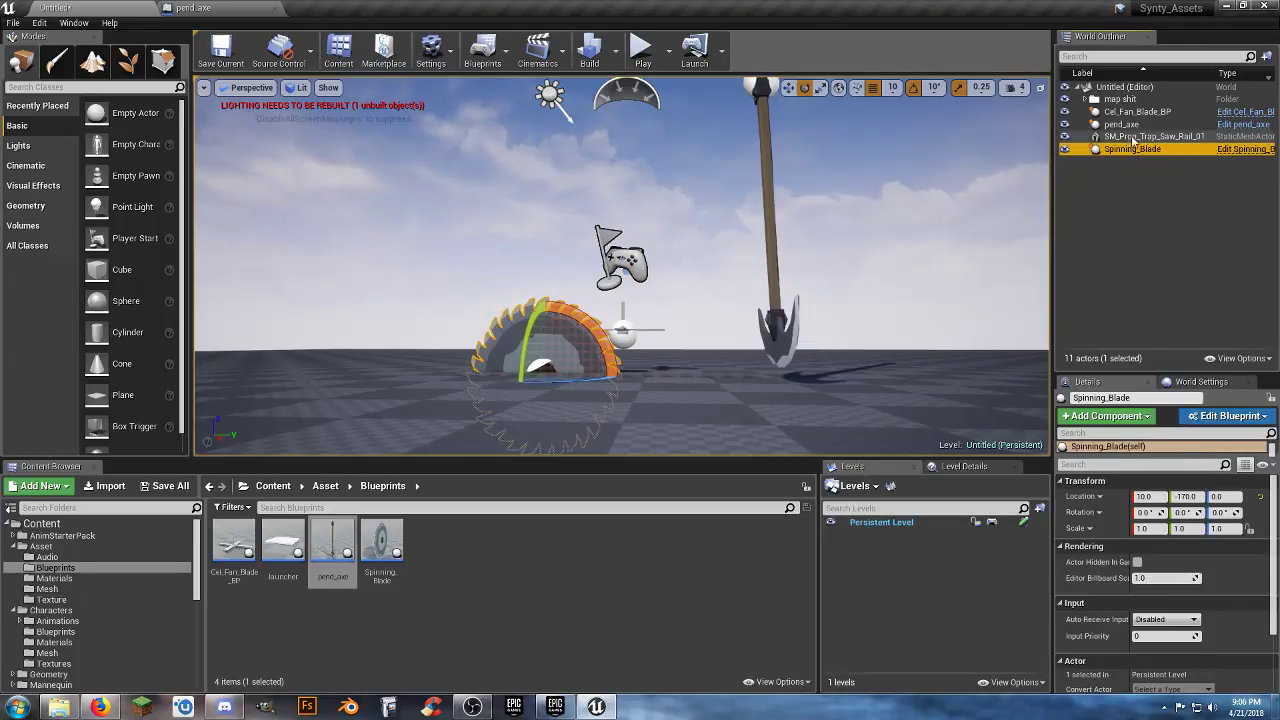
left_click(1121, 124)
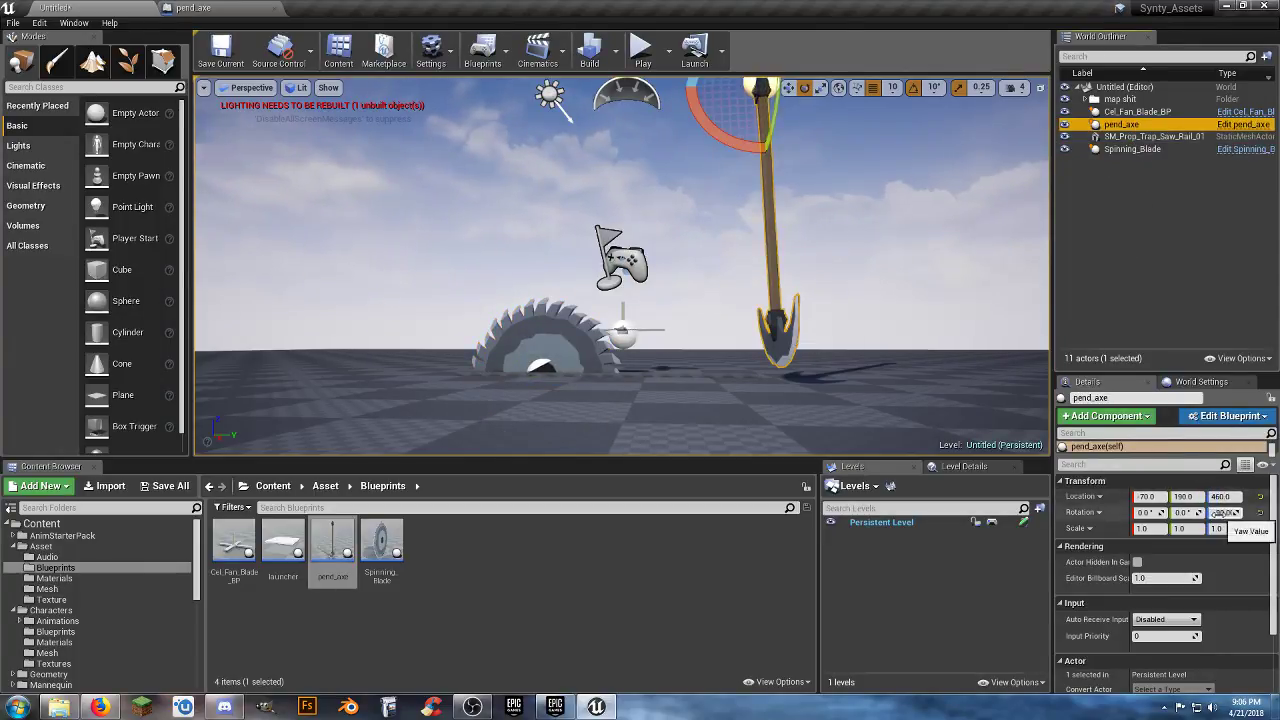
left_click(1225, 512)
type("0")
key("Return")
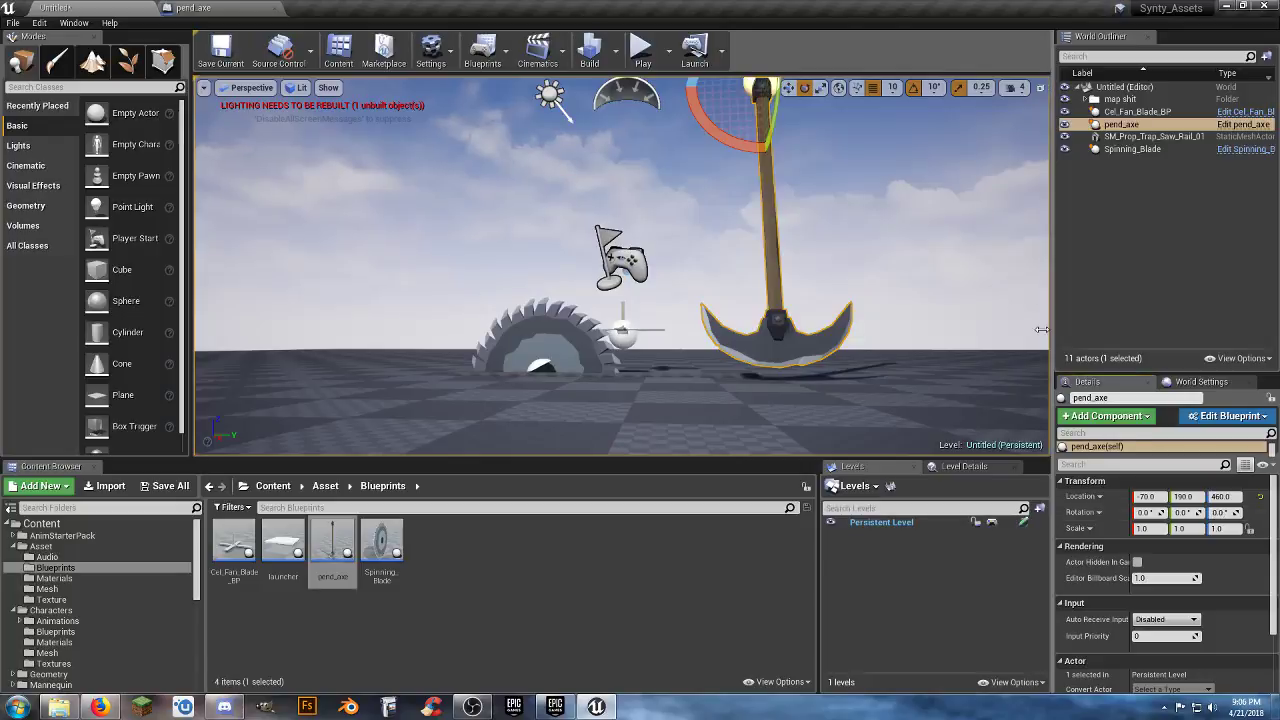
- Play the level and run the character around pend_axe to check its rotation from several sides
left_click(638, 52)
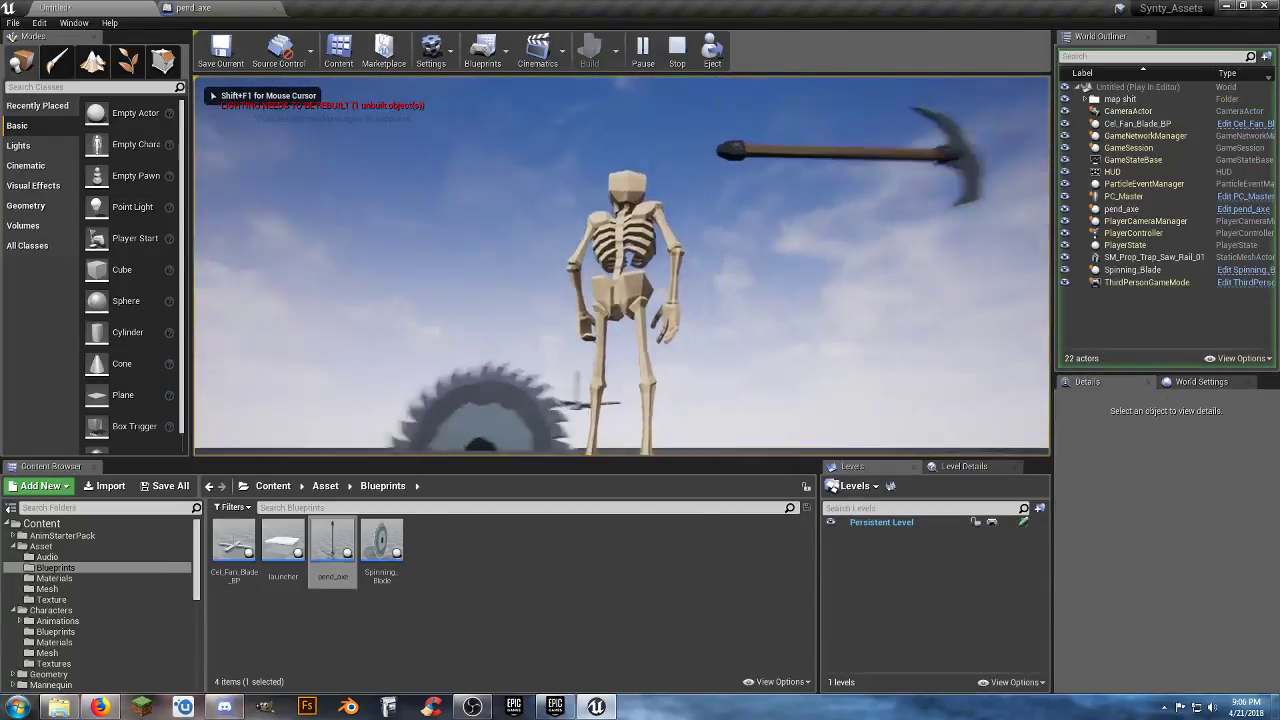
key("d")
key("w")
key("d")
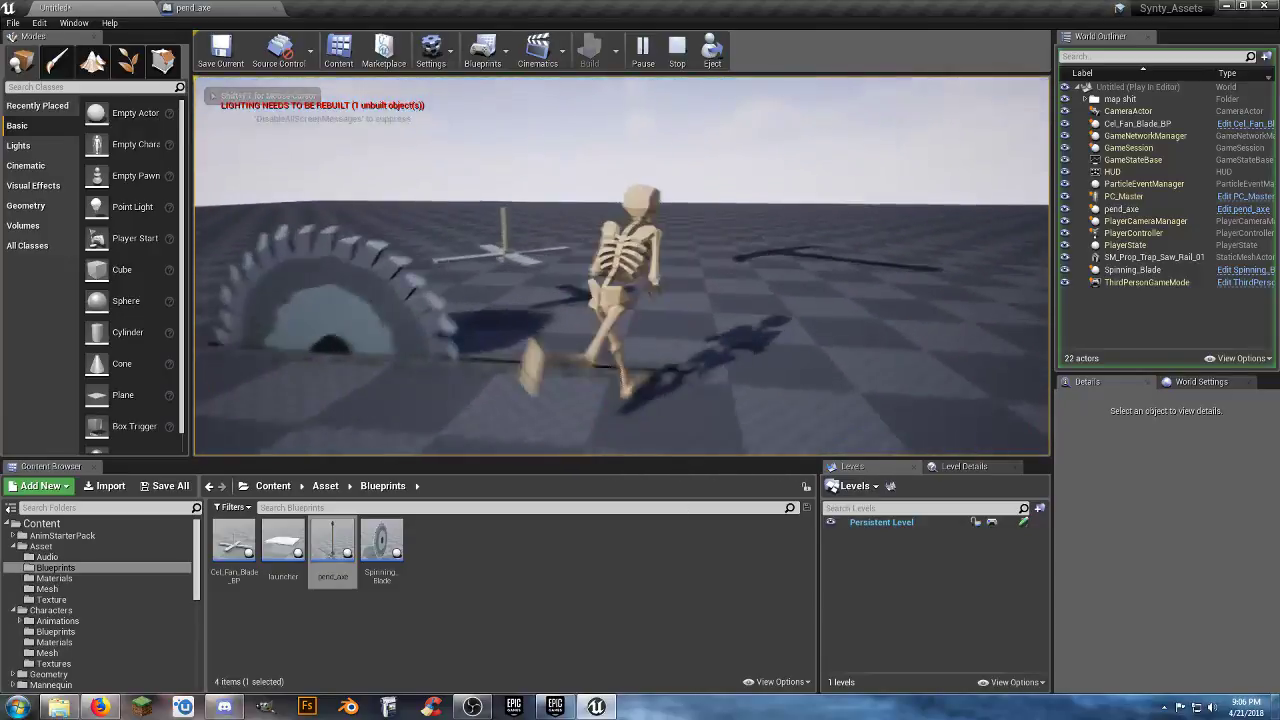
key("s")
key("d")
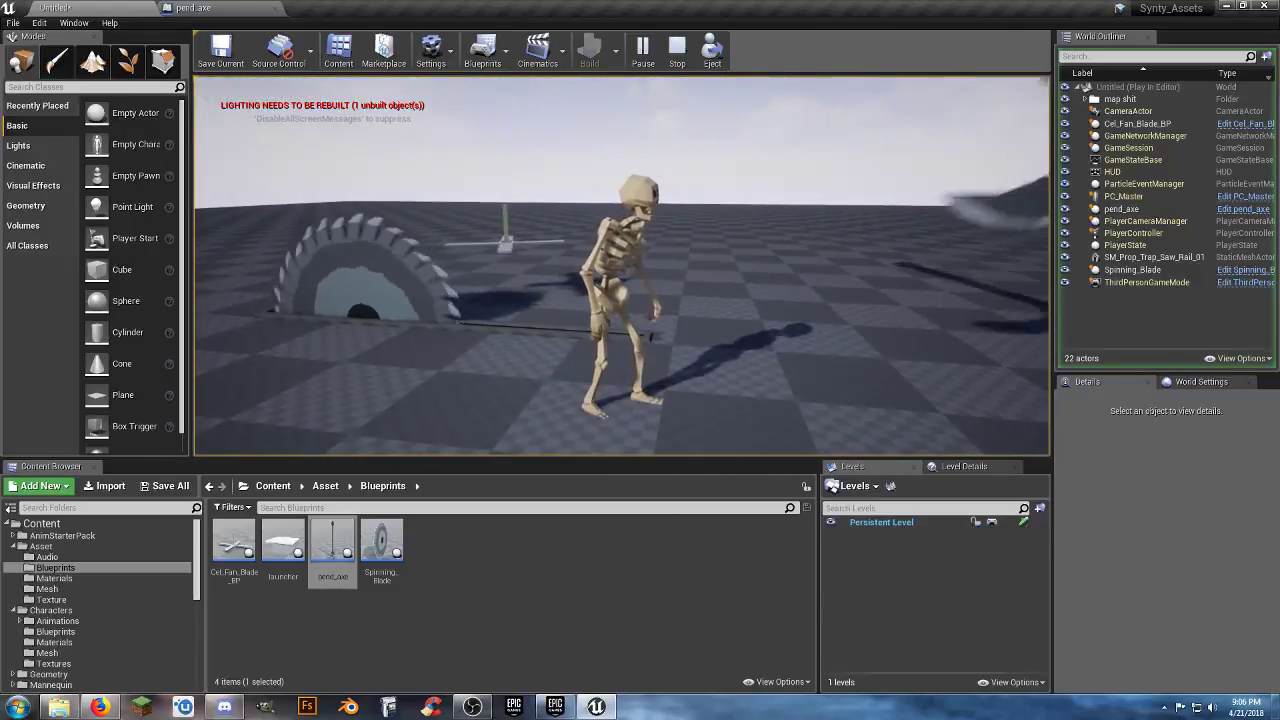
key("w")
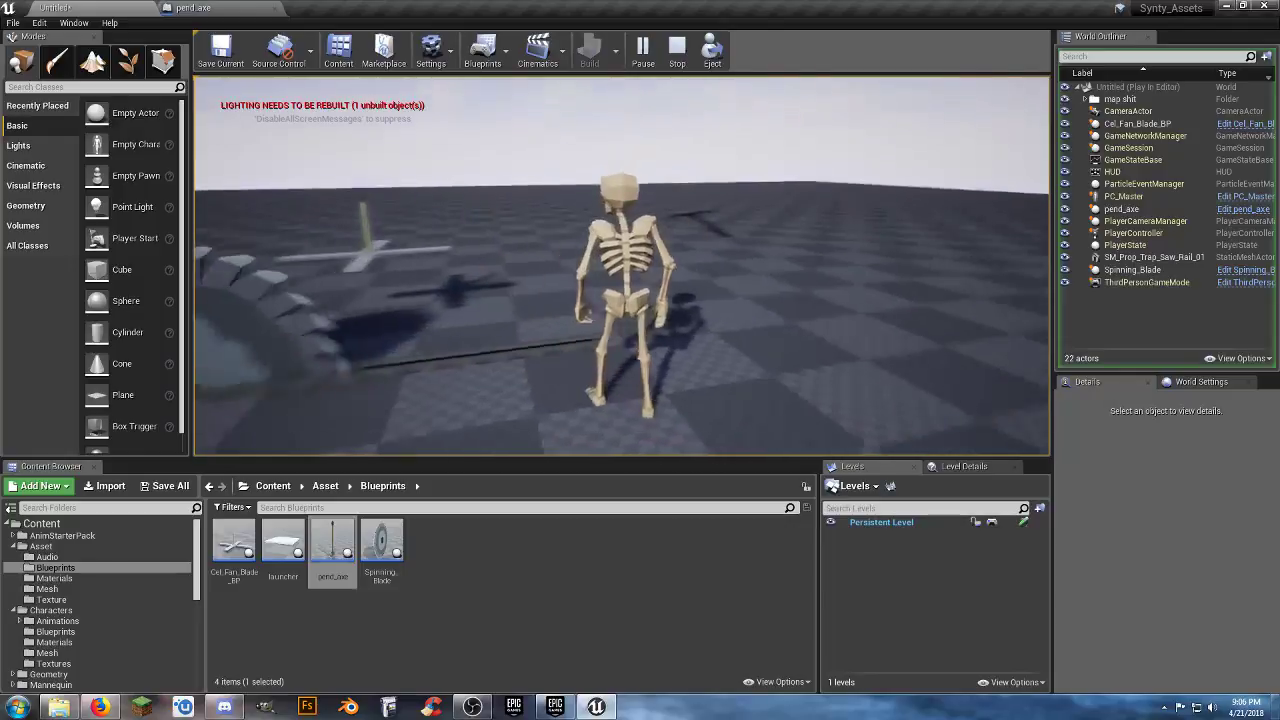
key("s")
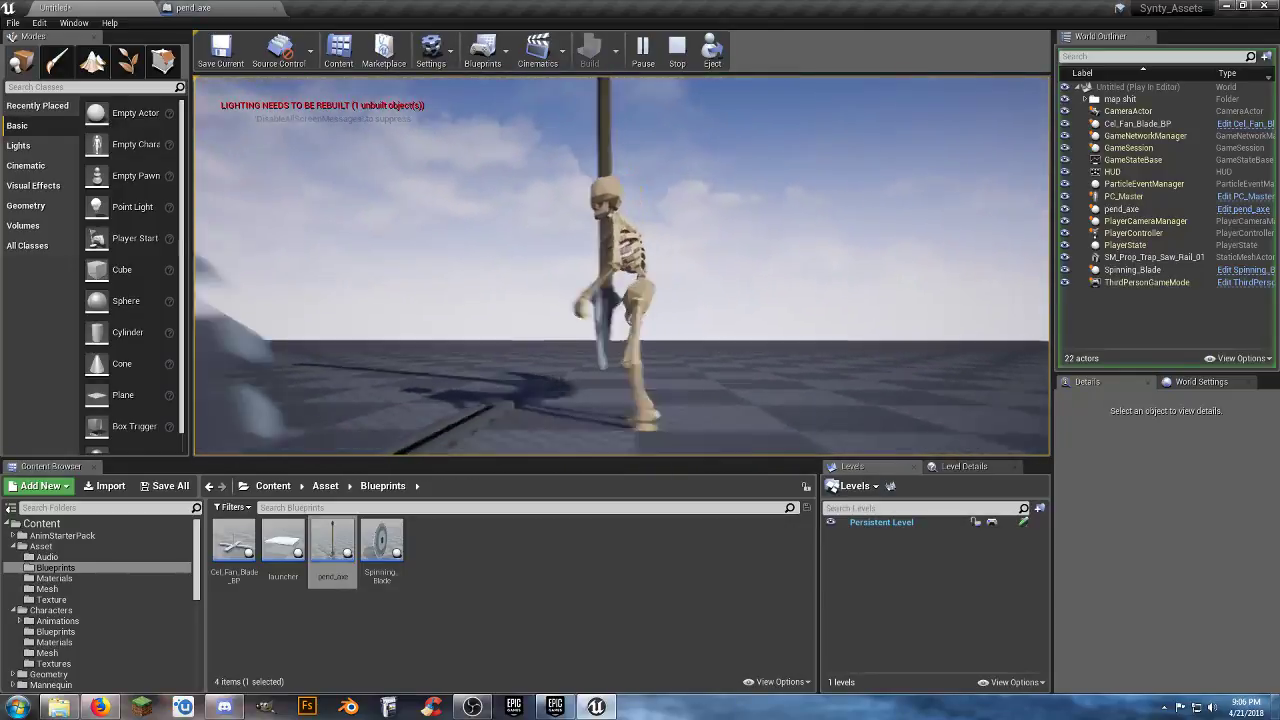
key("a")
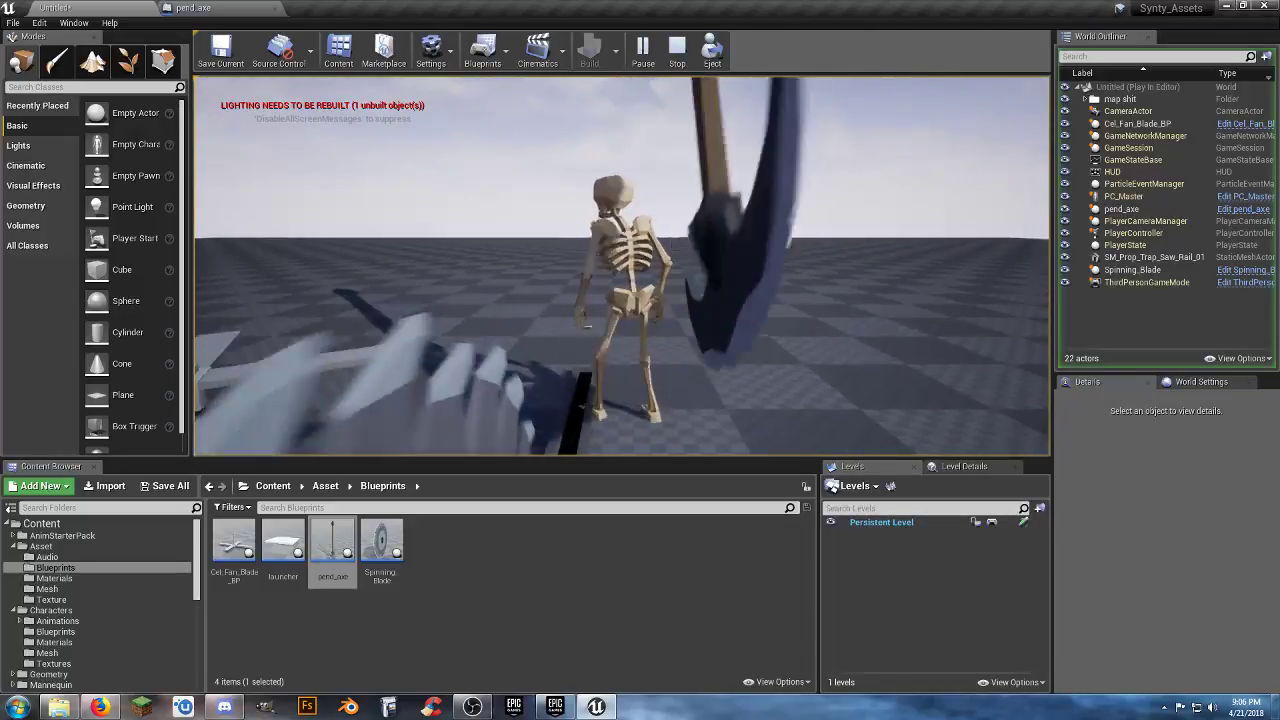
key("w")
key("d")
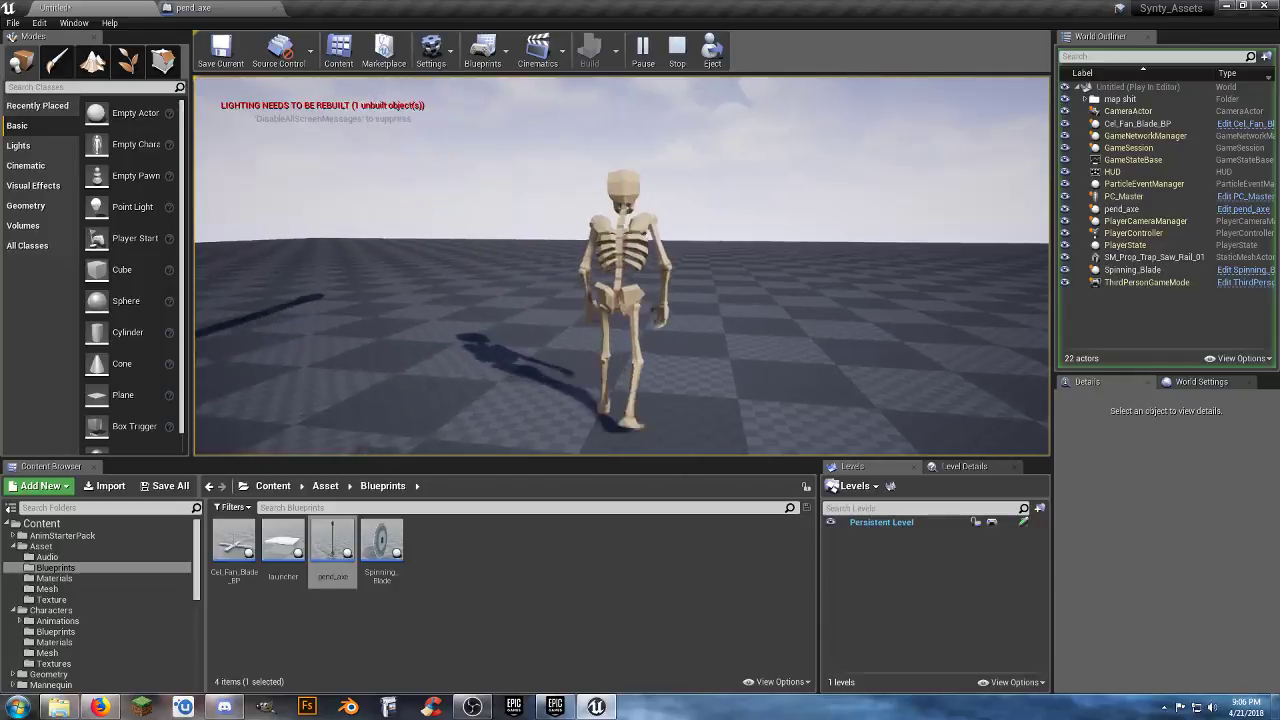
key("w")
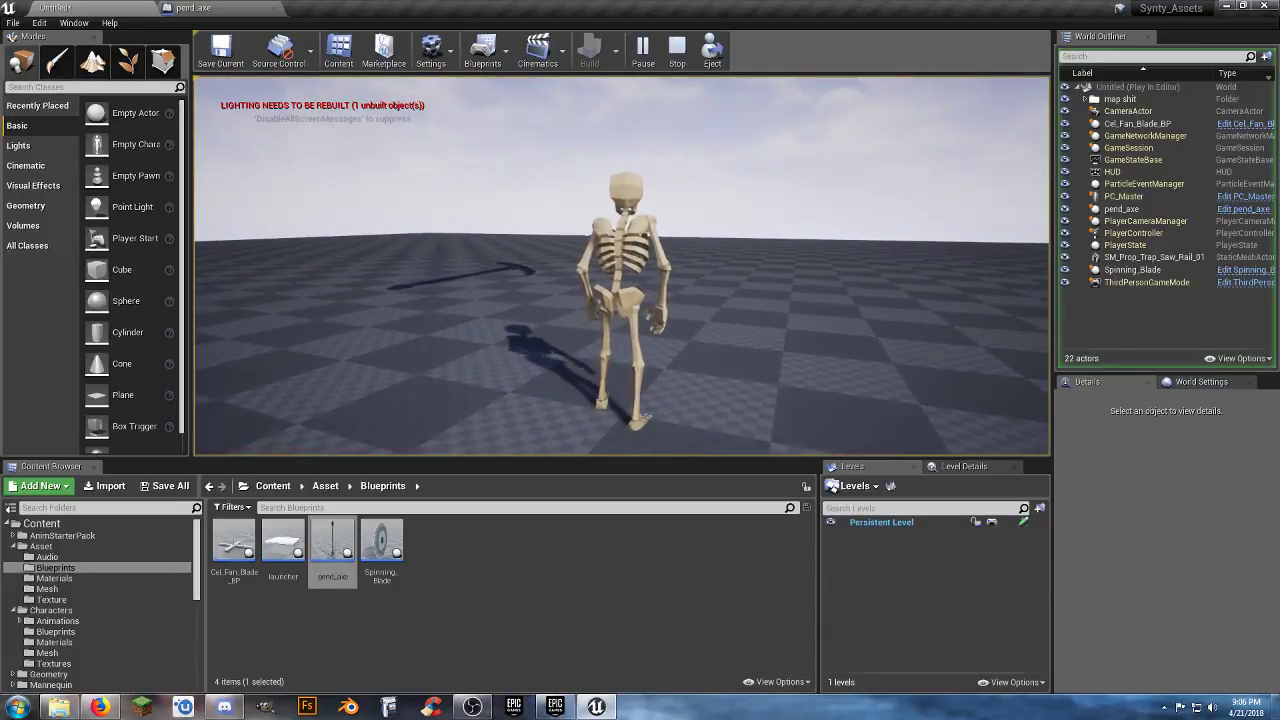
key("a")
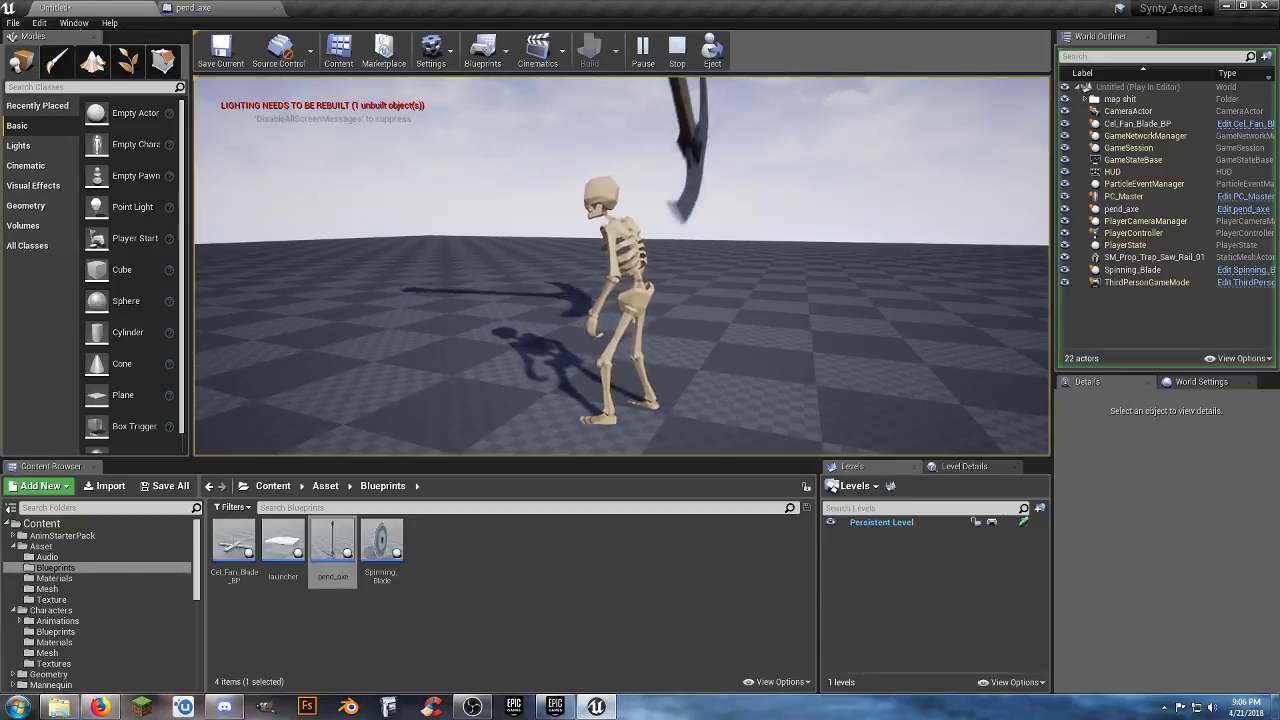
key("s")
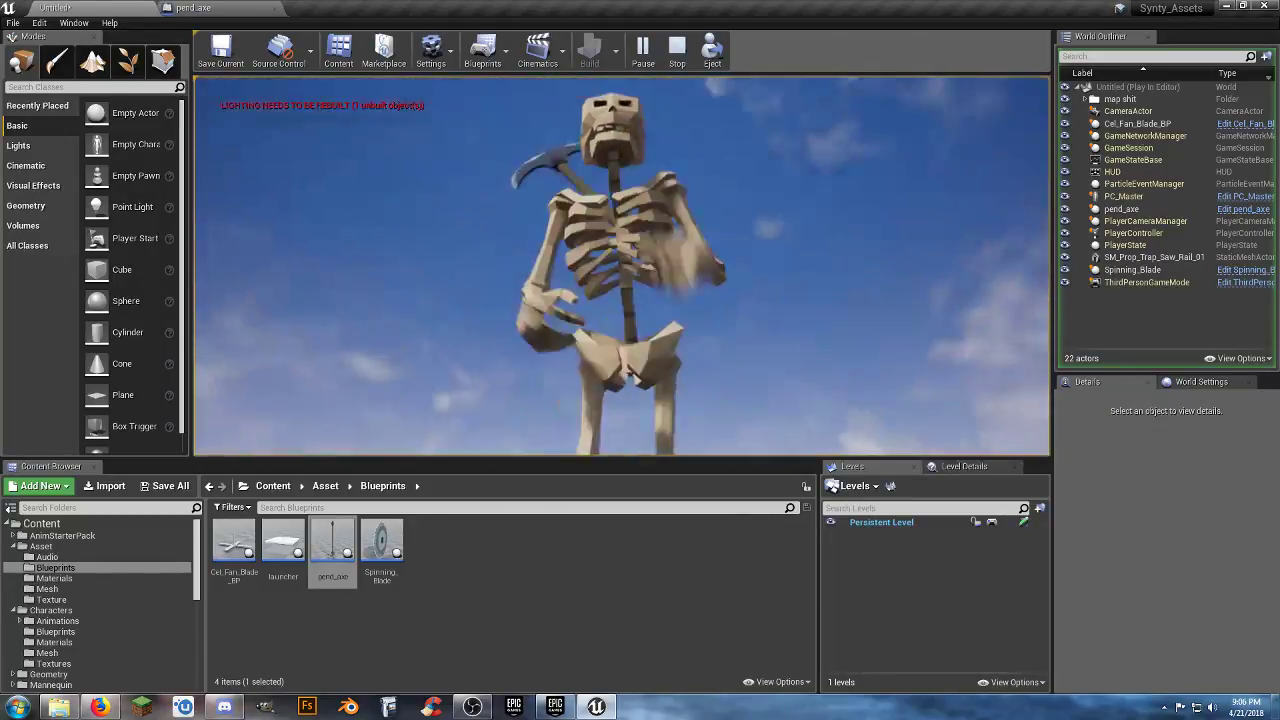
key("a")
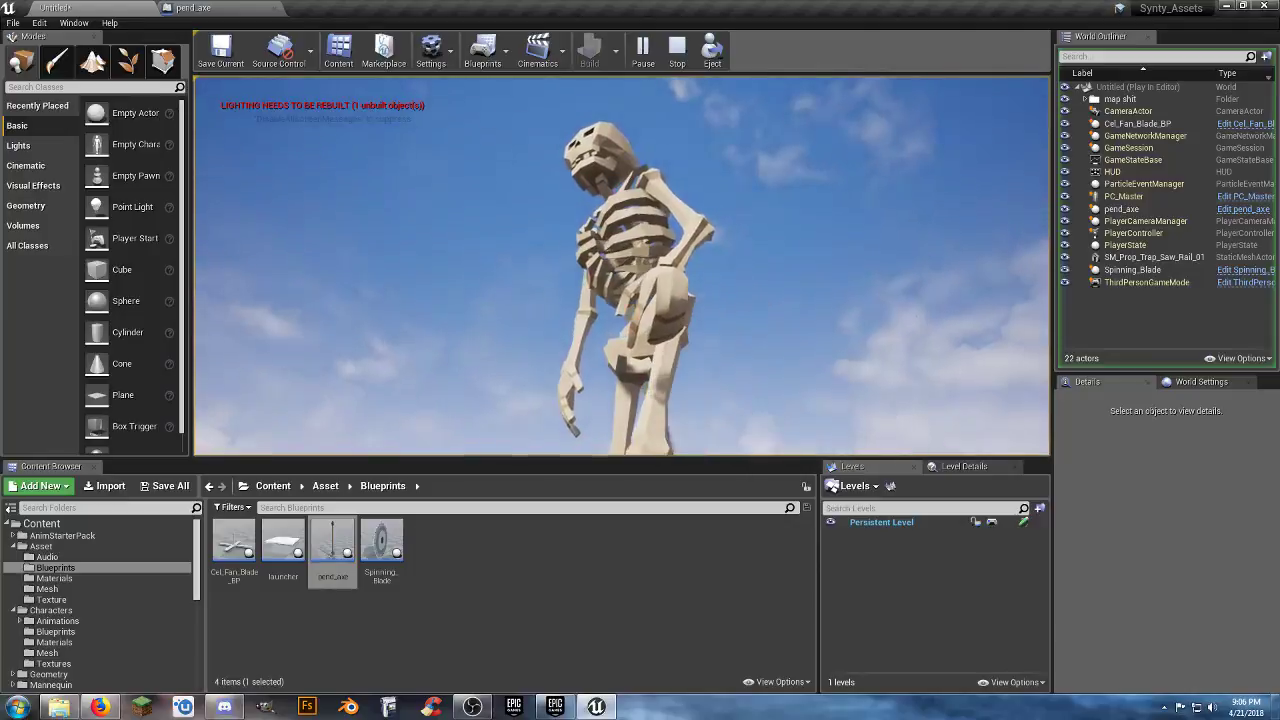
key("a")
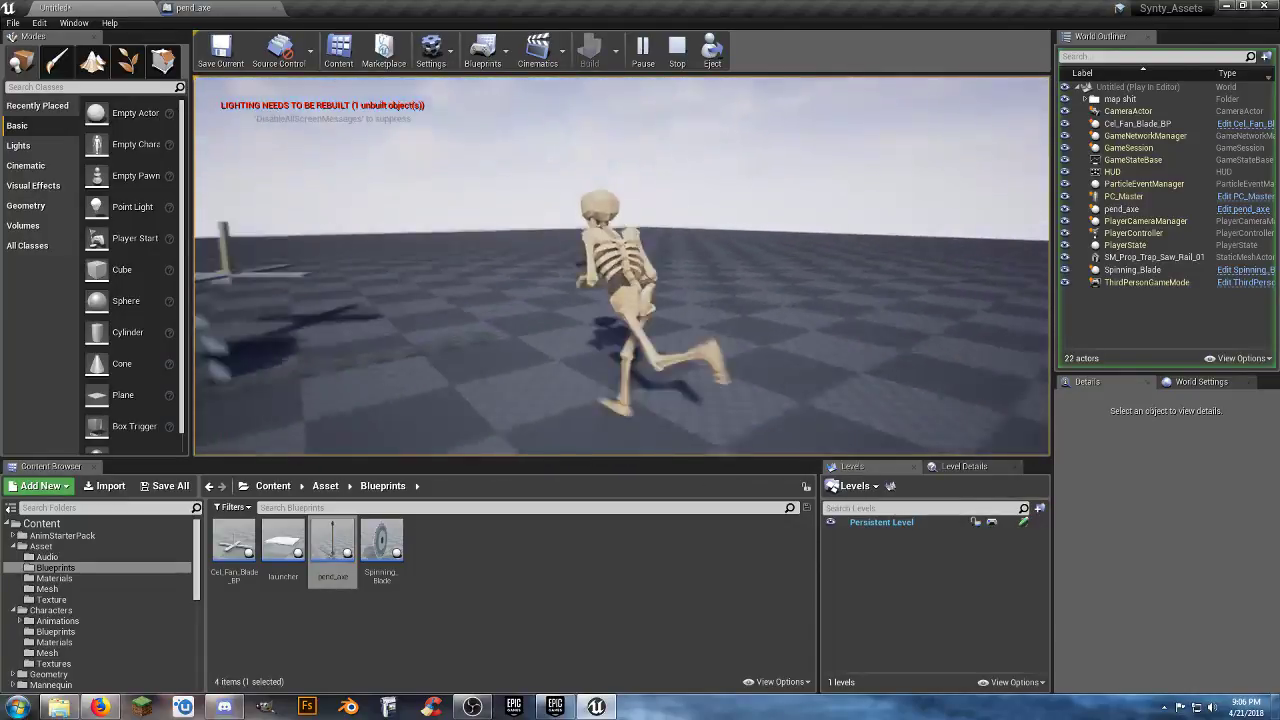
key("w")
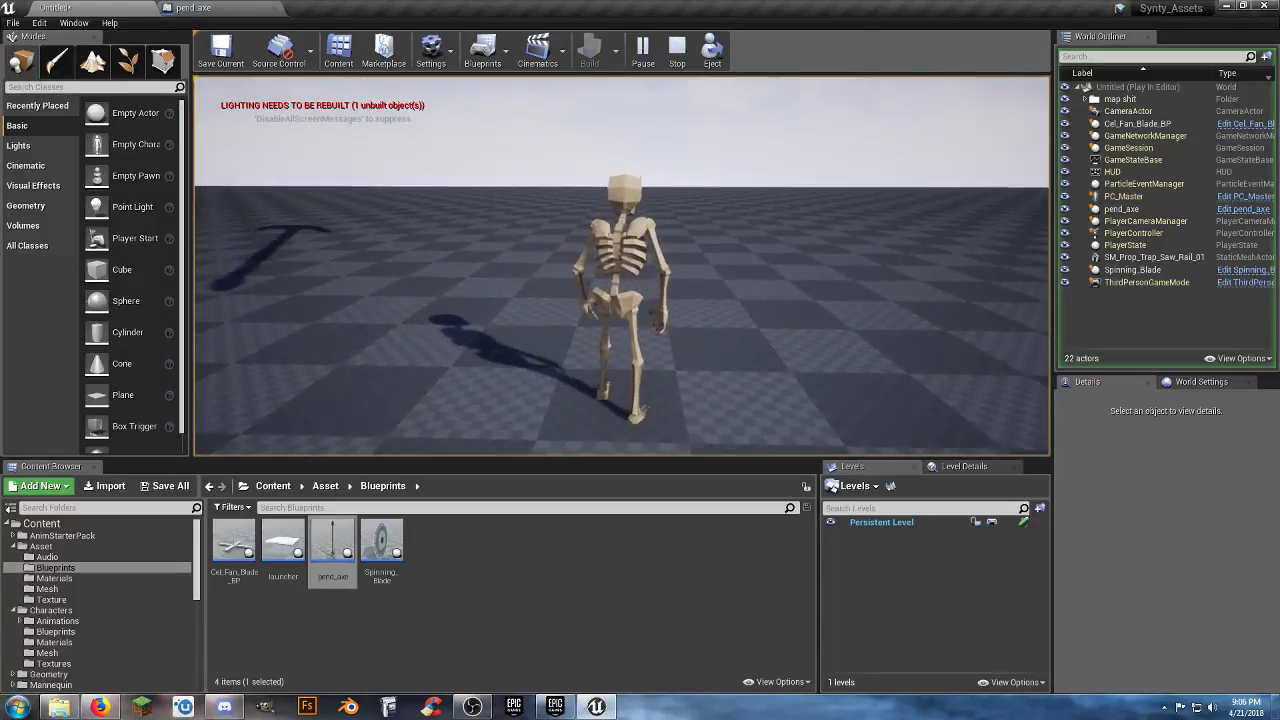
key("w")
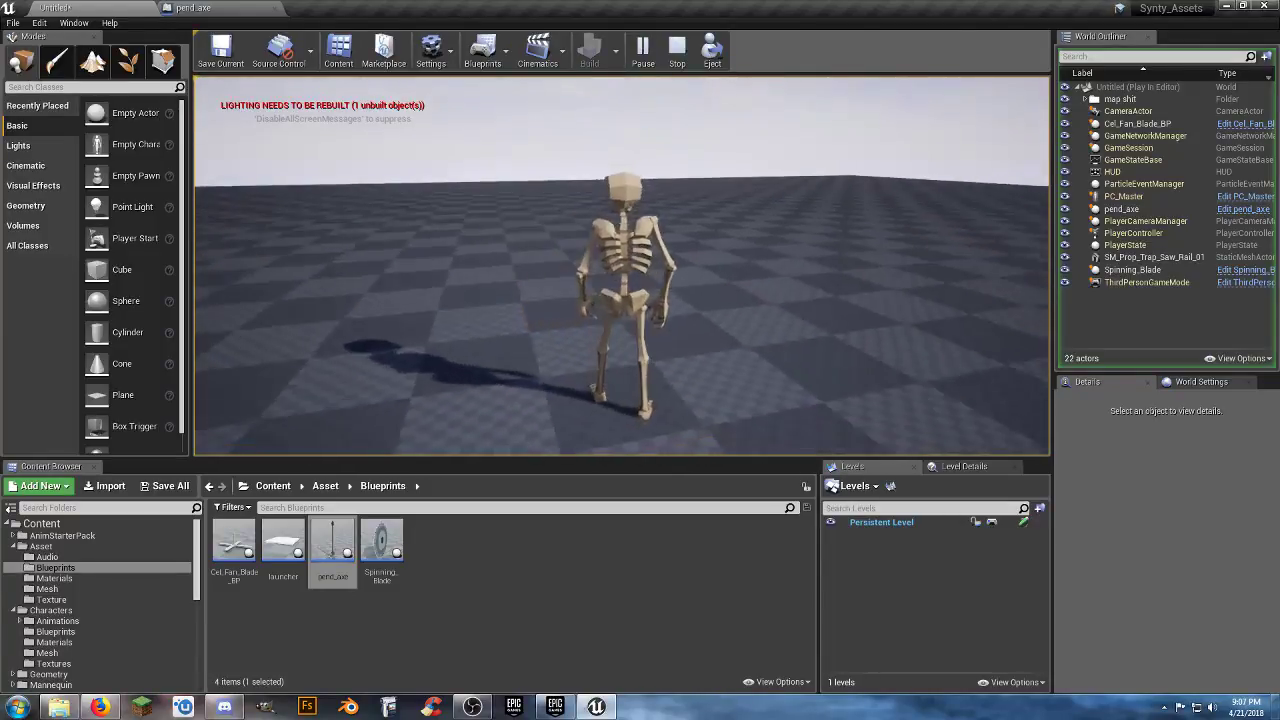
key("w")
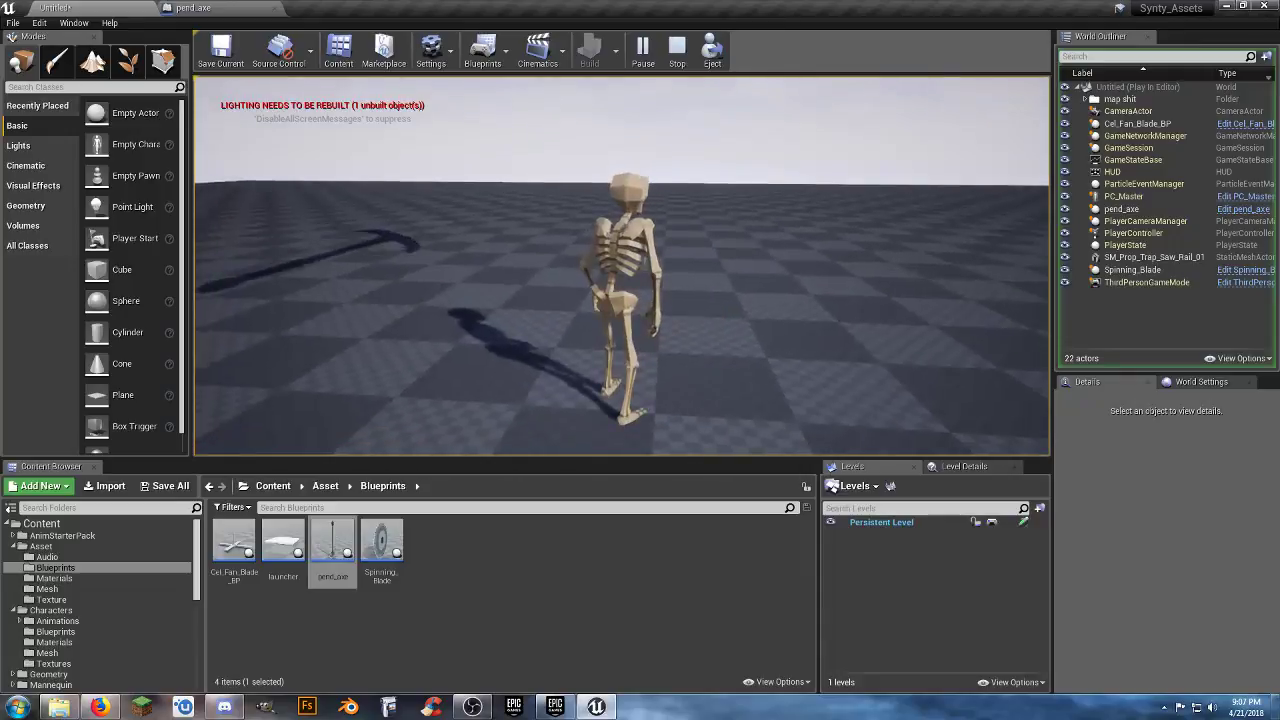
key("s")
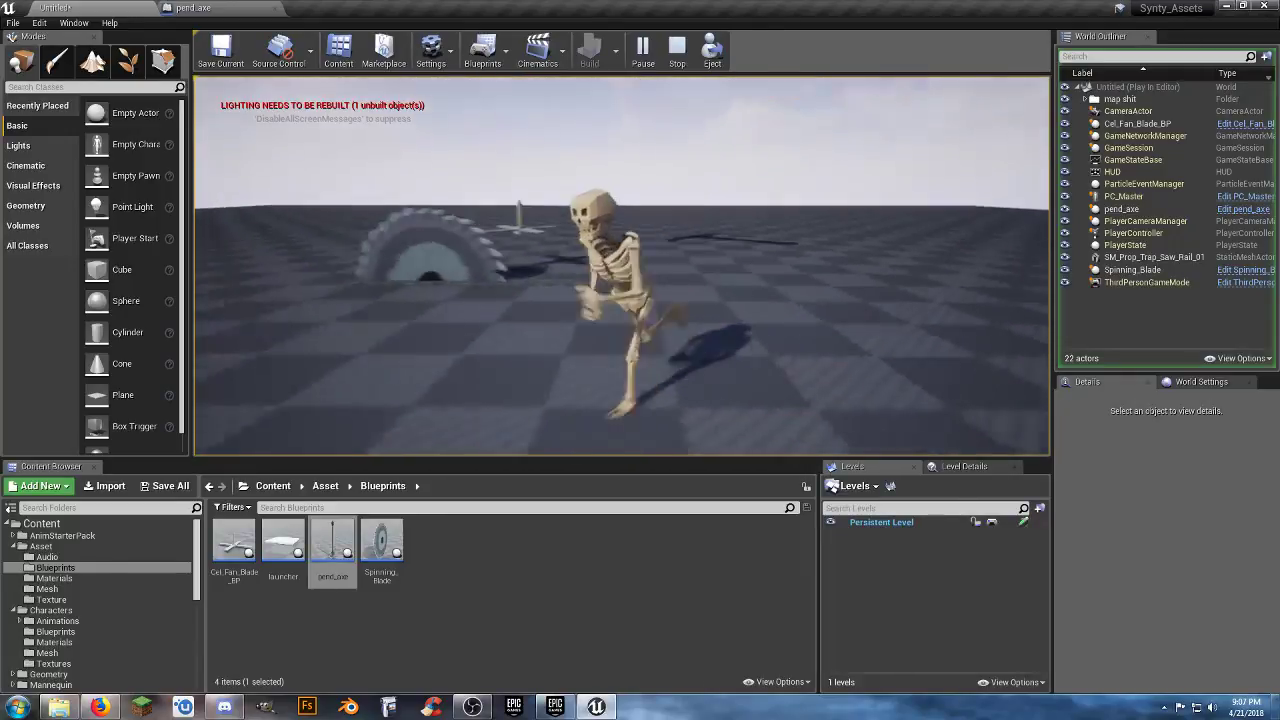
key("w")
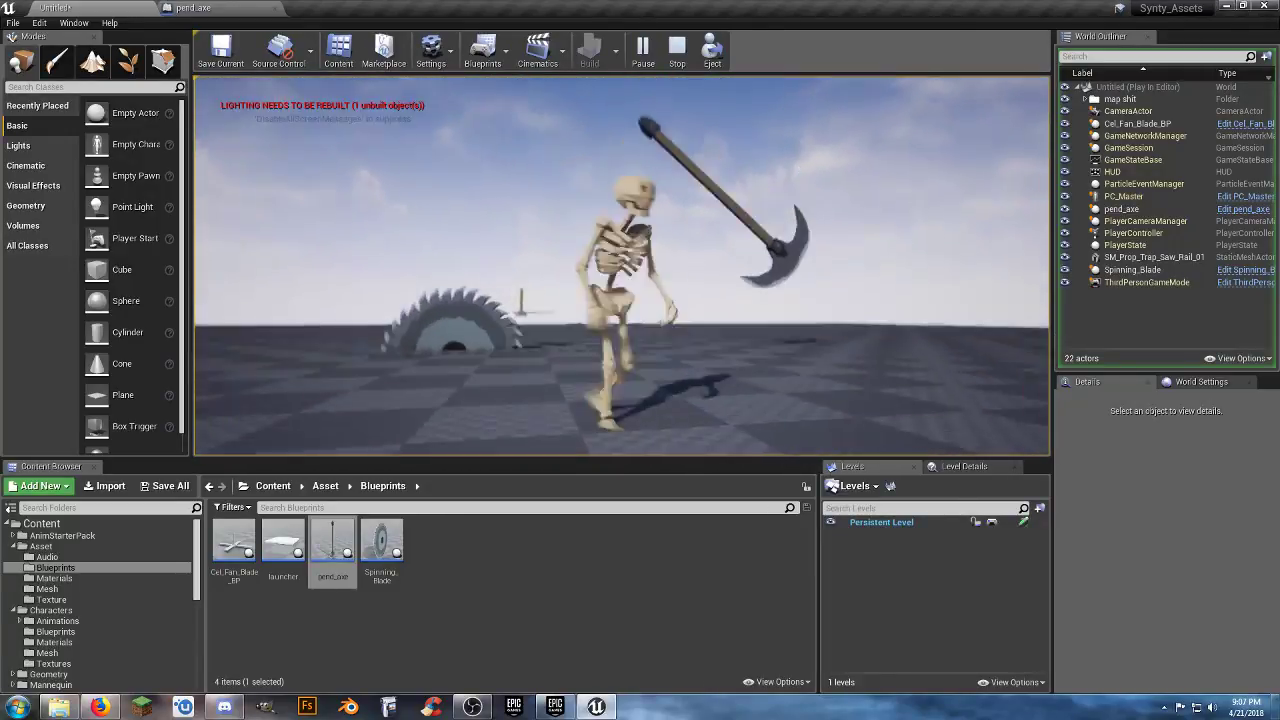
key("a")
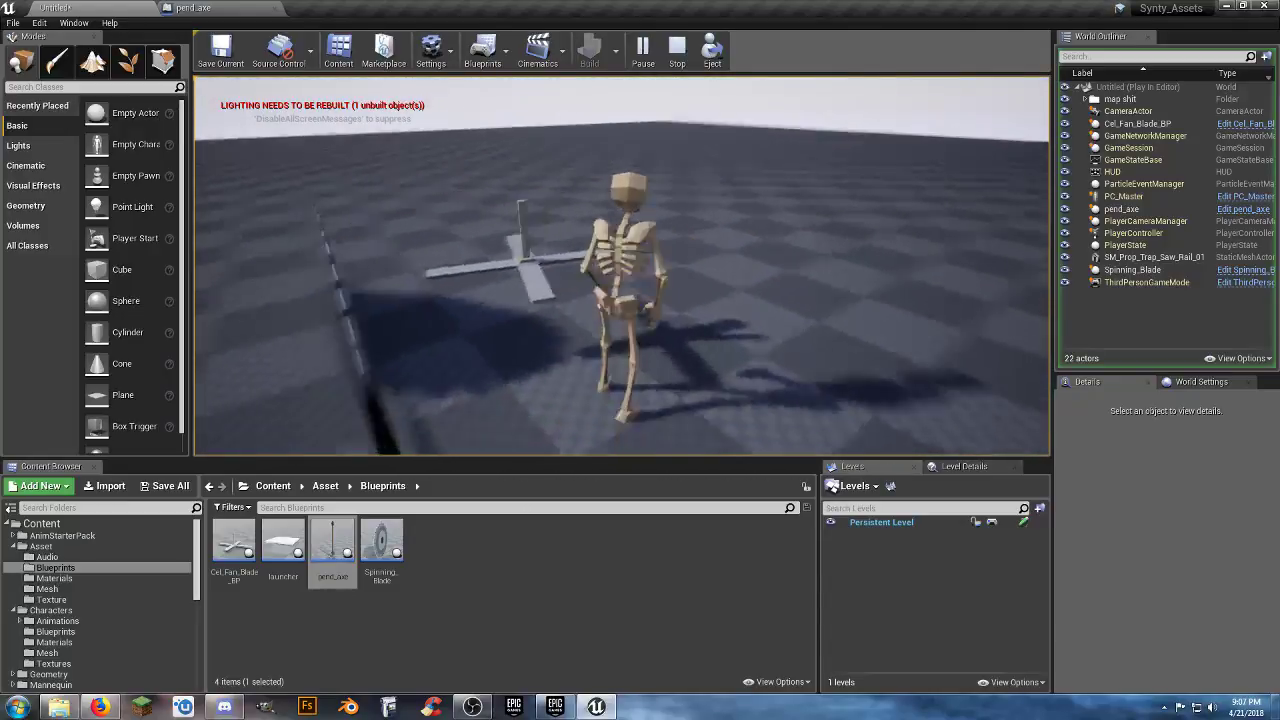
- Run the character over the fan and past the spinning saw to check them, and stop playing
key("w")
key("w")
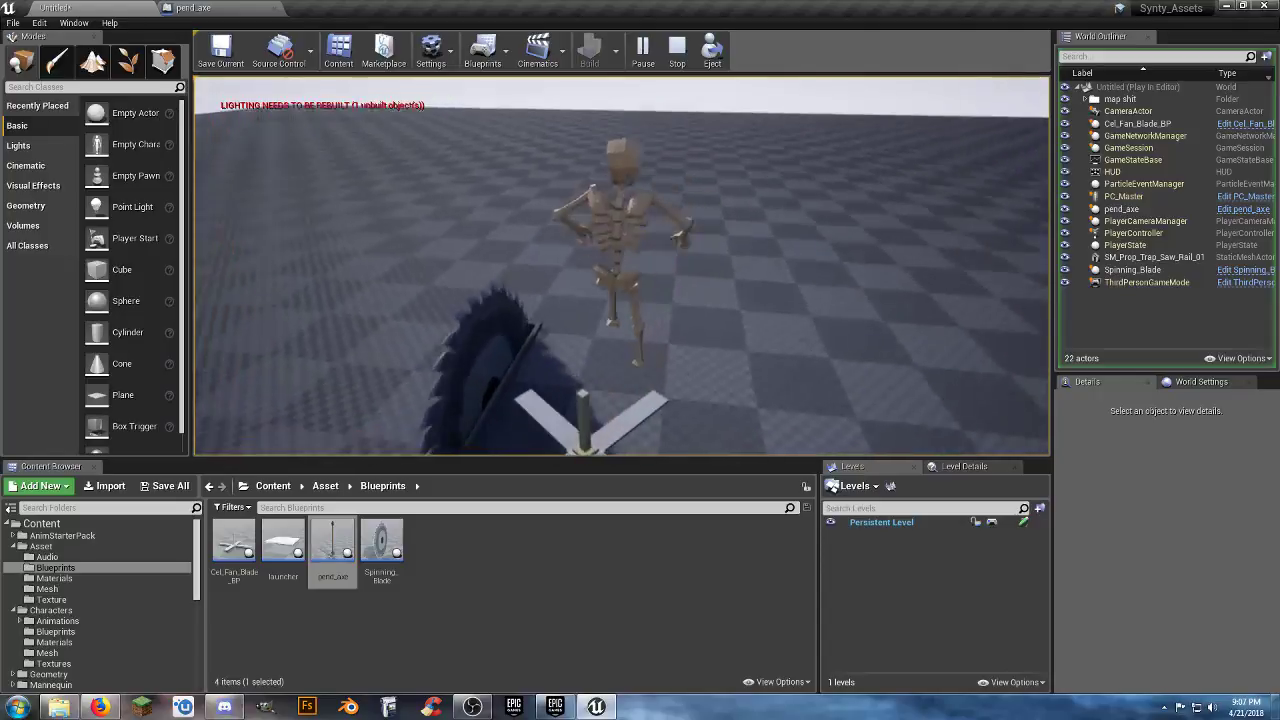
key("a")
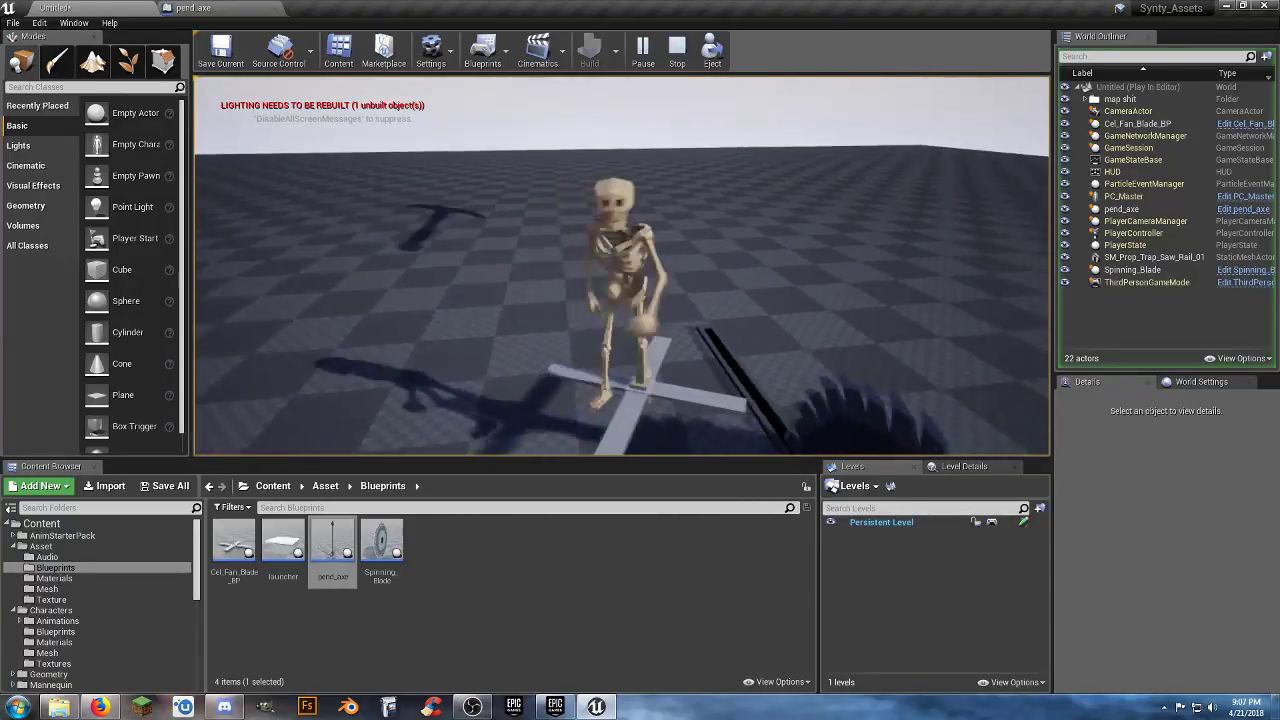
key("w")
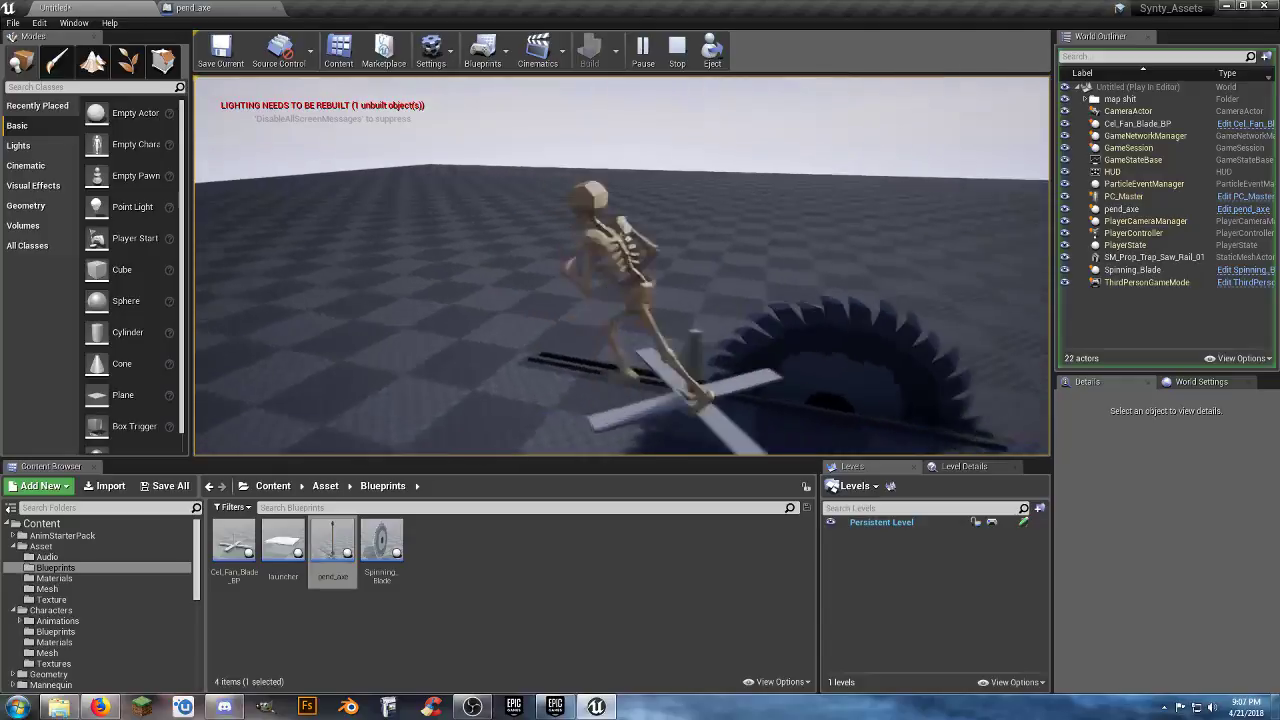
key("a")
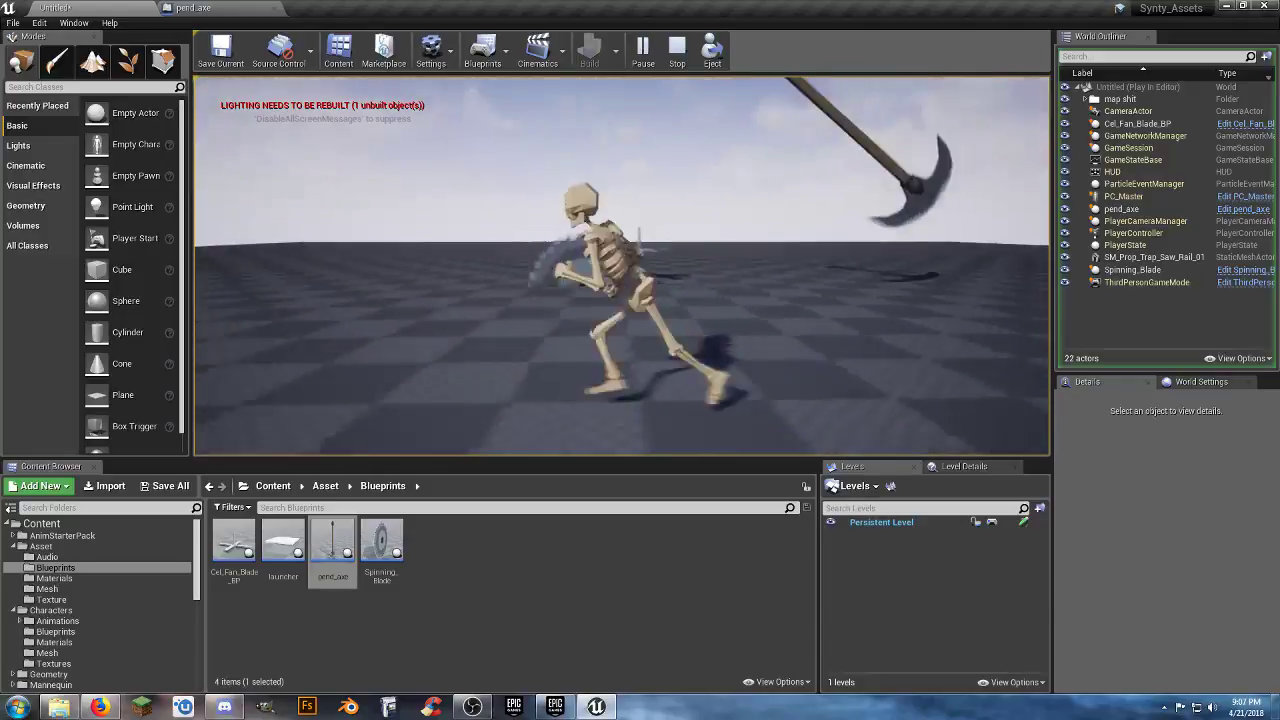
key("w")
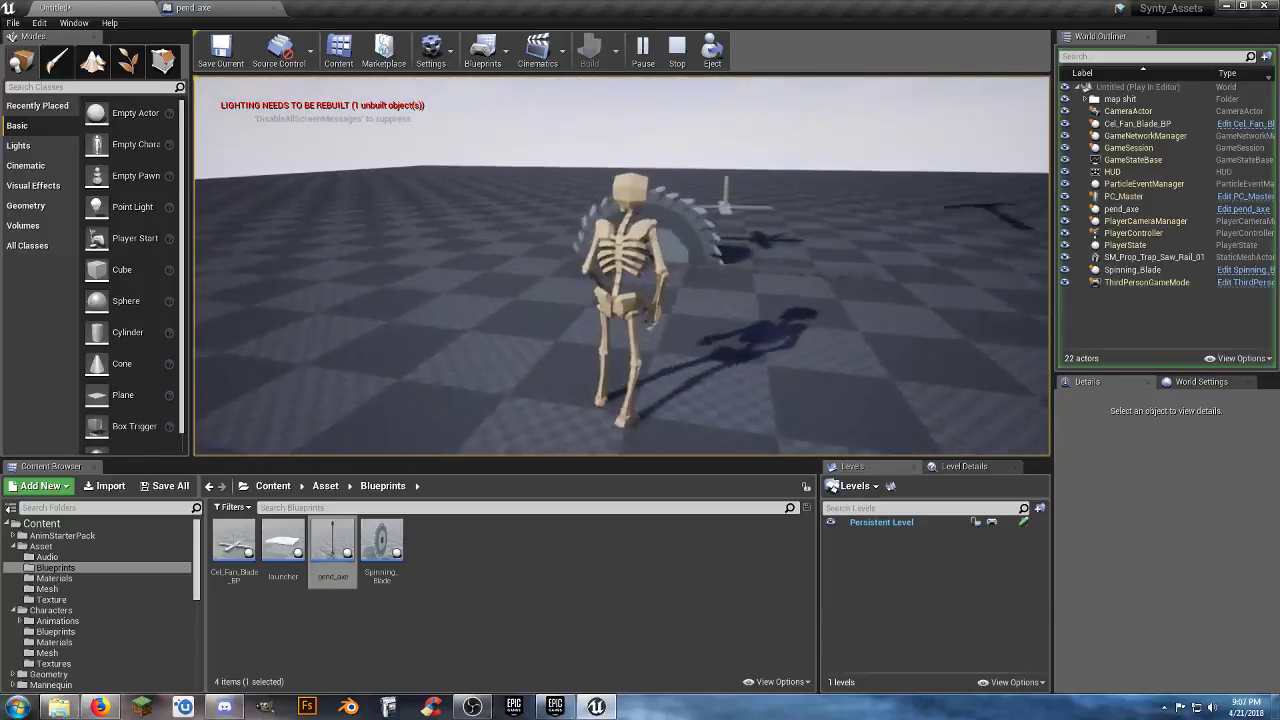
key("Escape")
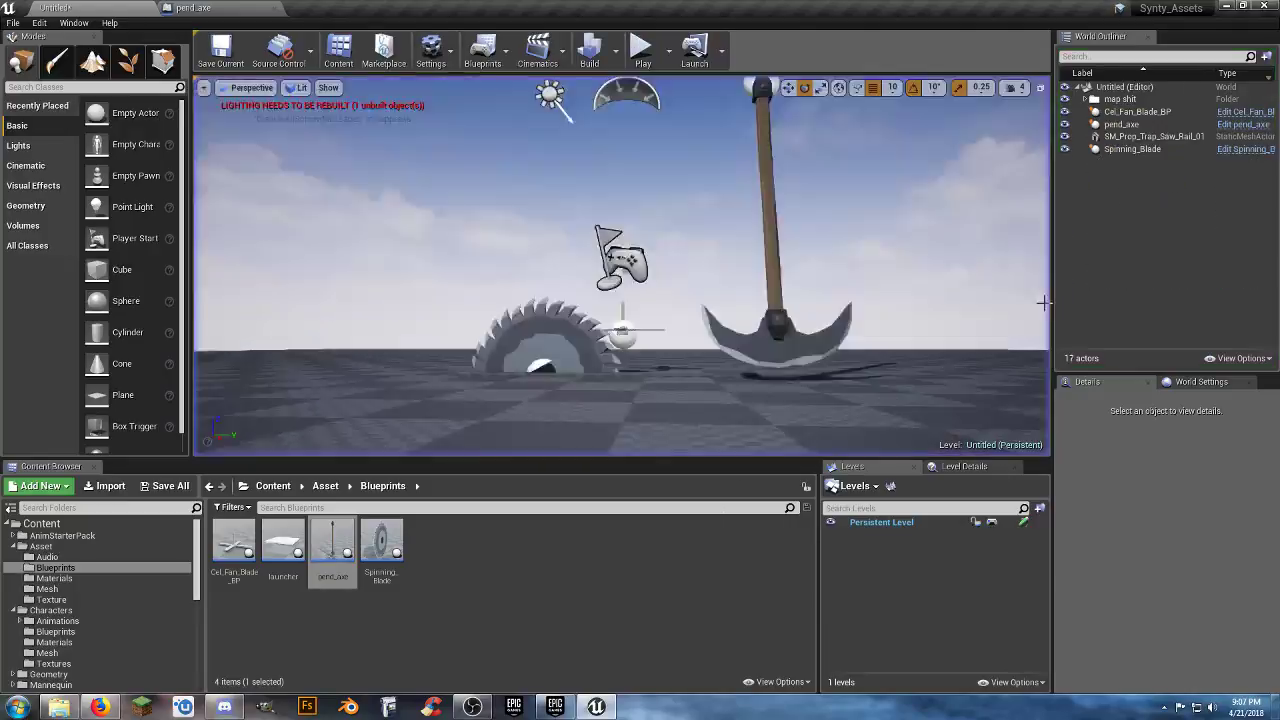
- Open the Spinning_Blade blueprint, close the pend_axe blueprint, and show the saw in the 3D preview
key("s")
right_click_drag(876, 300, 653, 287)
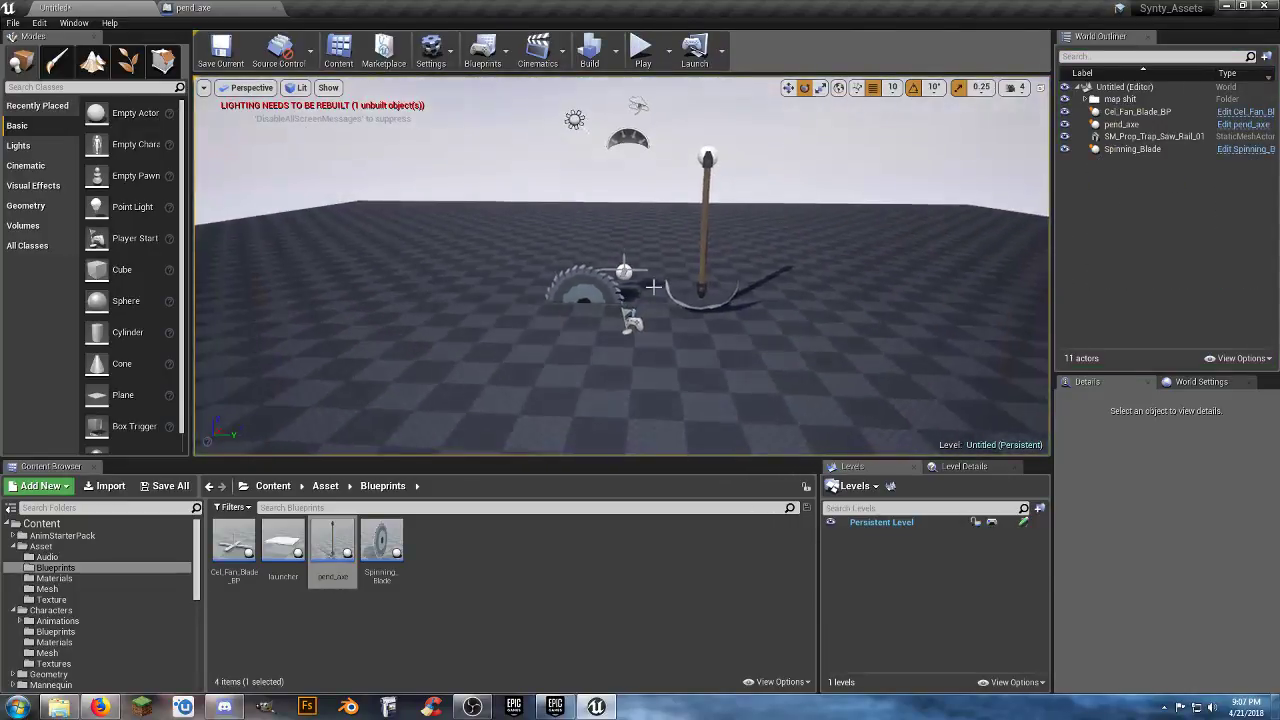
double_click(381, 545)
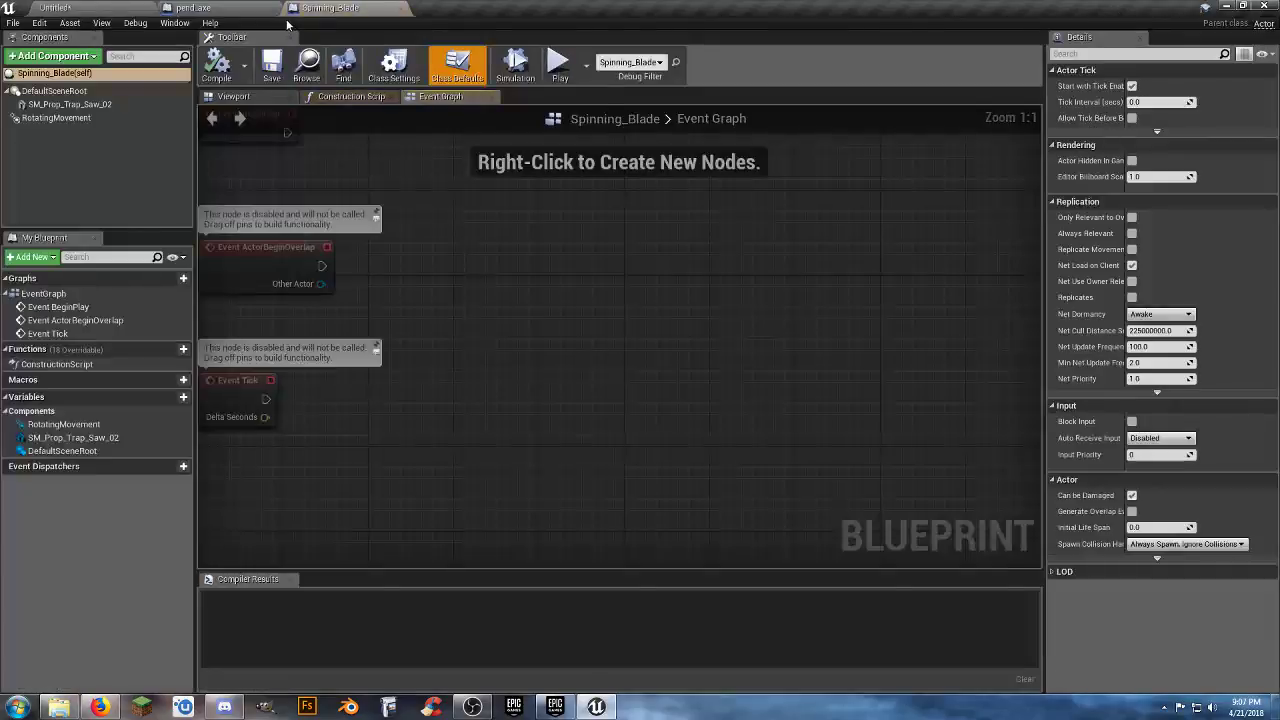
left_click(274, 8)
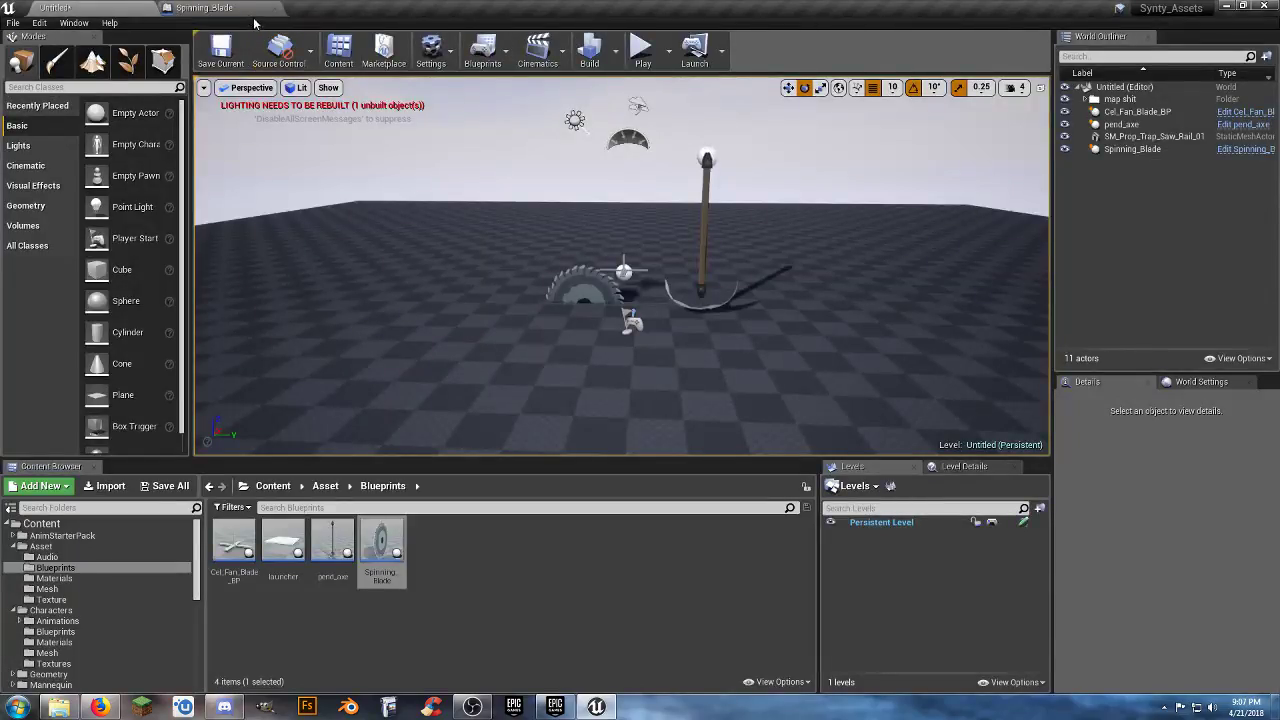
left_click(203, 8)
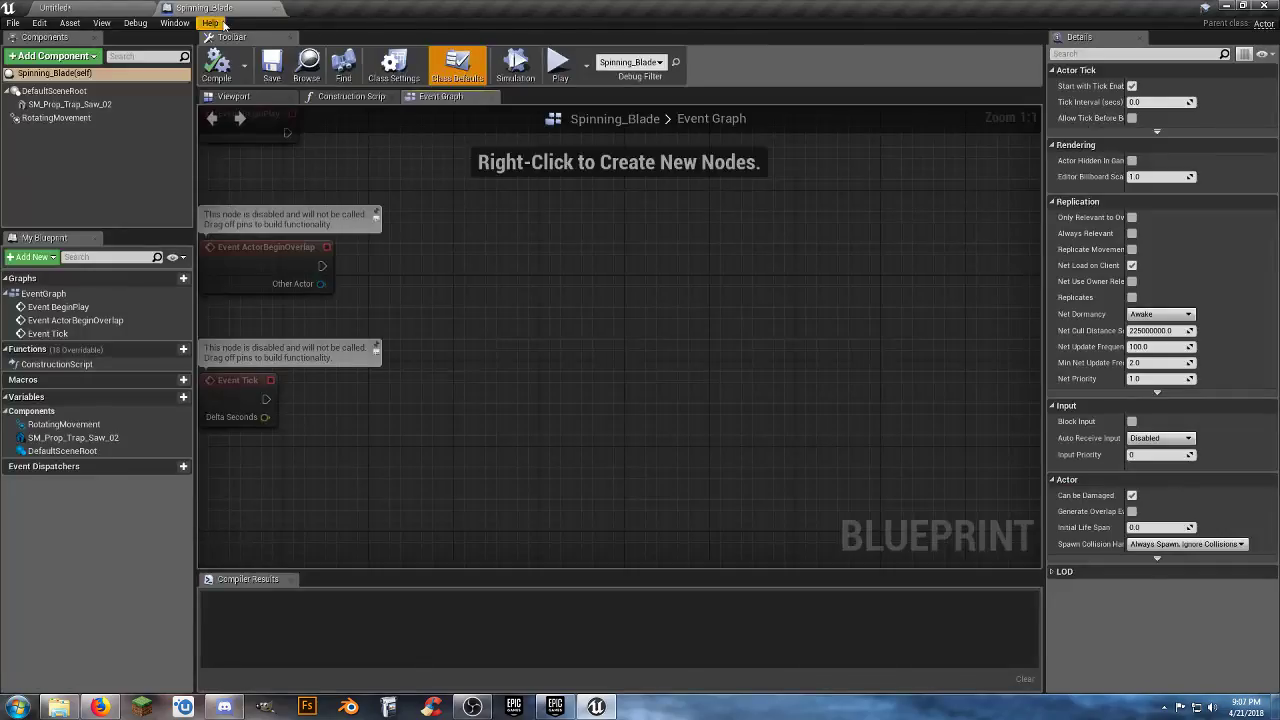
left_click(238, 96)
right_click_drag(526, 228, 350, 226)
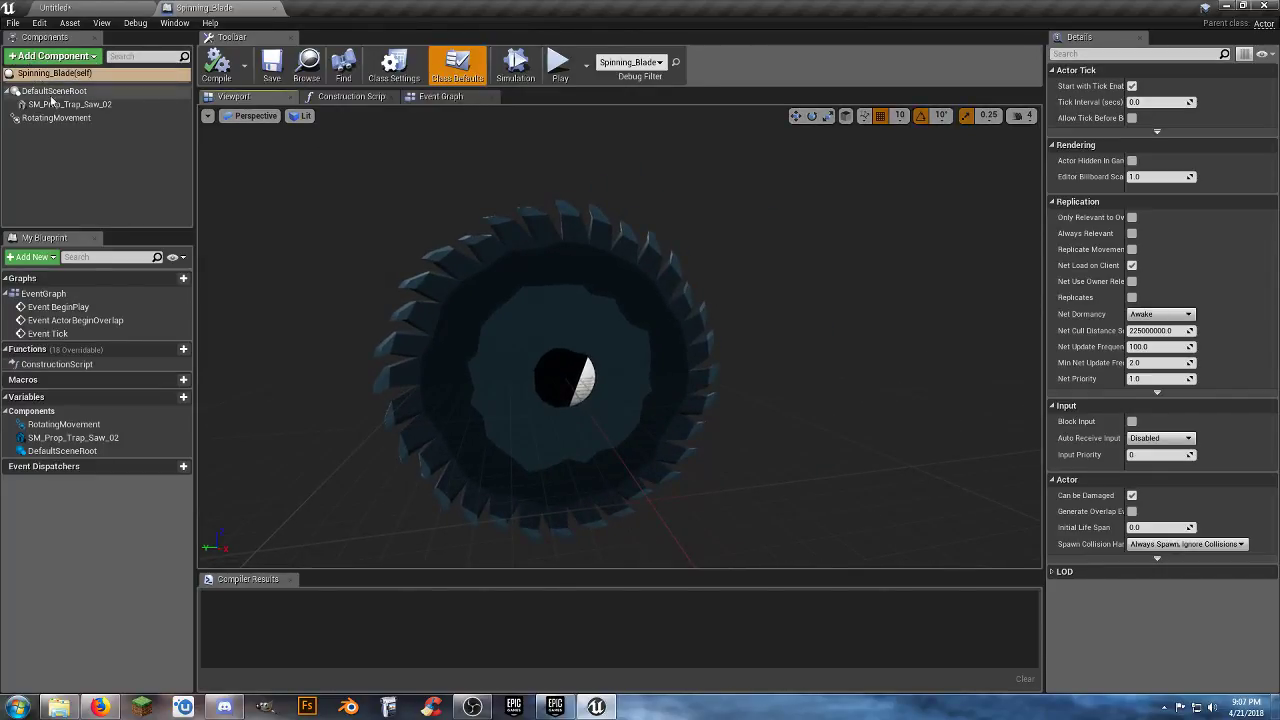
- Add a Sphere Collision component to the Spinning_Blade blueprint
left_click(60, 62)
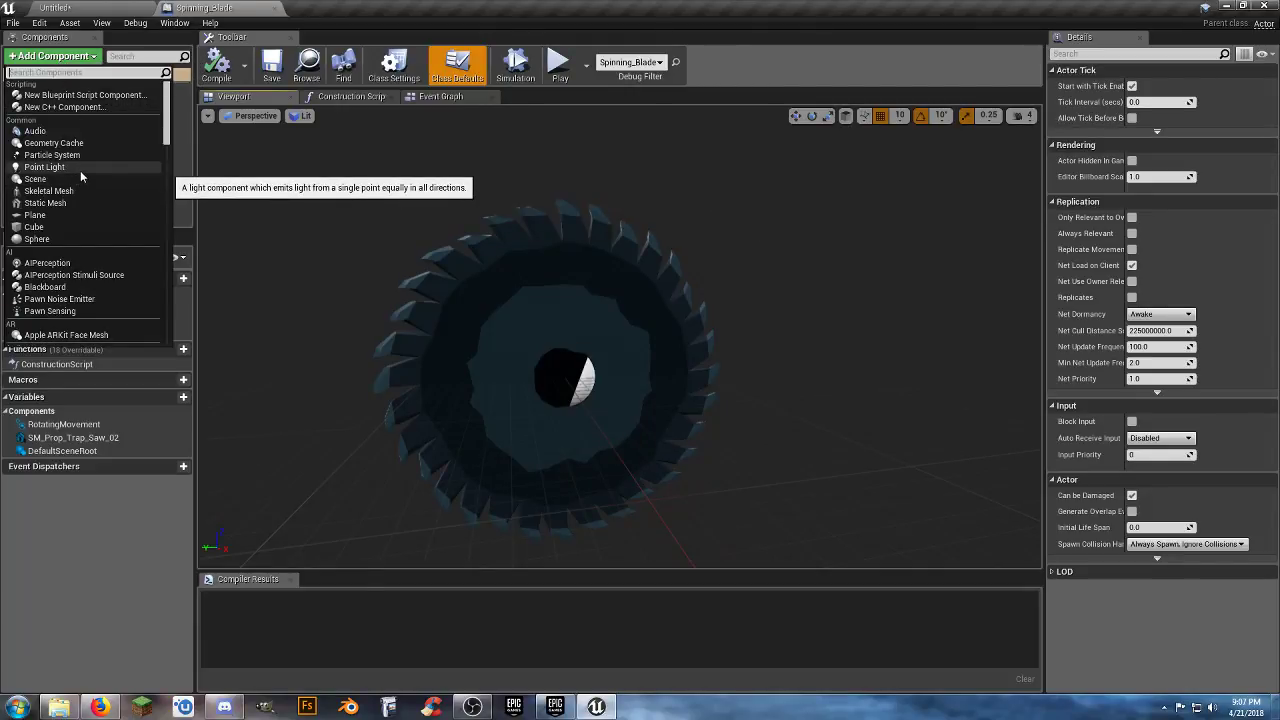
type("coll")
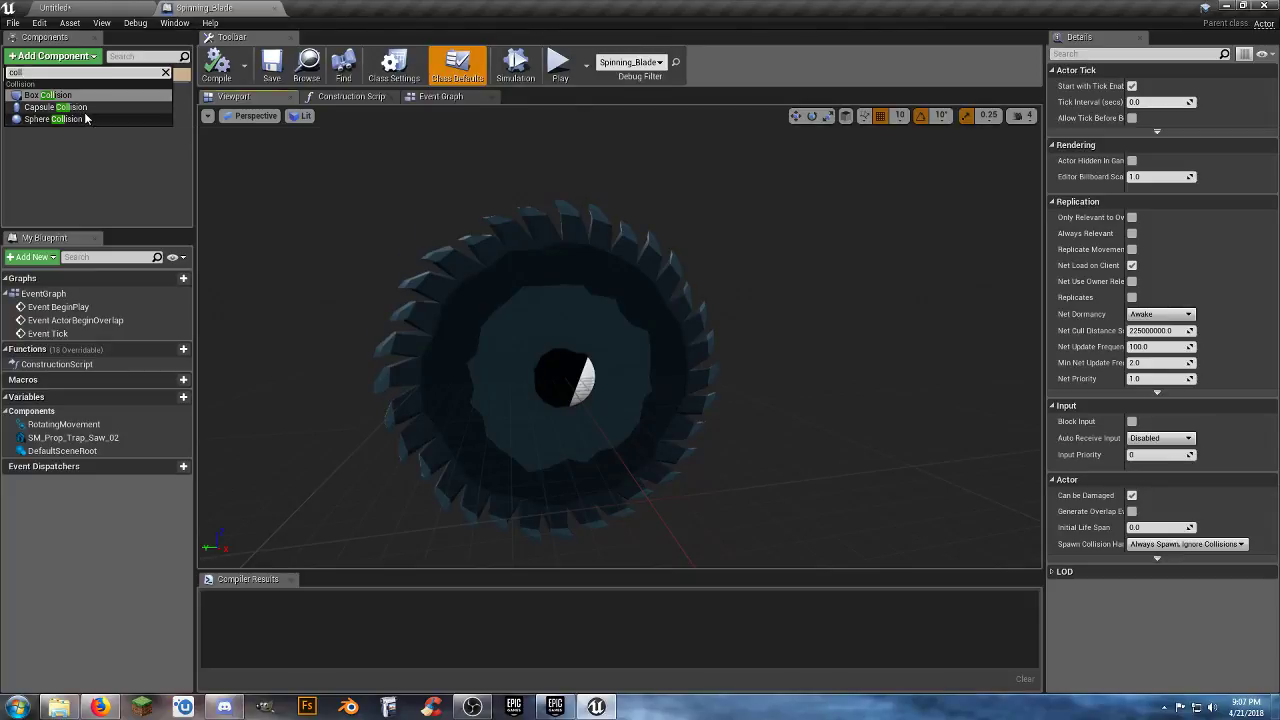
left_click(80, 120)
- Scale the sphere collision component to 7.0 in Y and 5.0 in Z, and keep it selected
right_click_drag(404, 265, 465, 268)
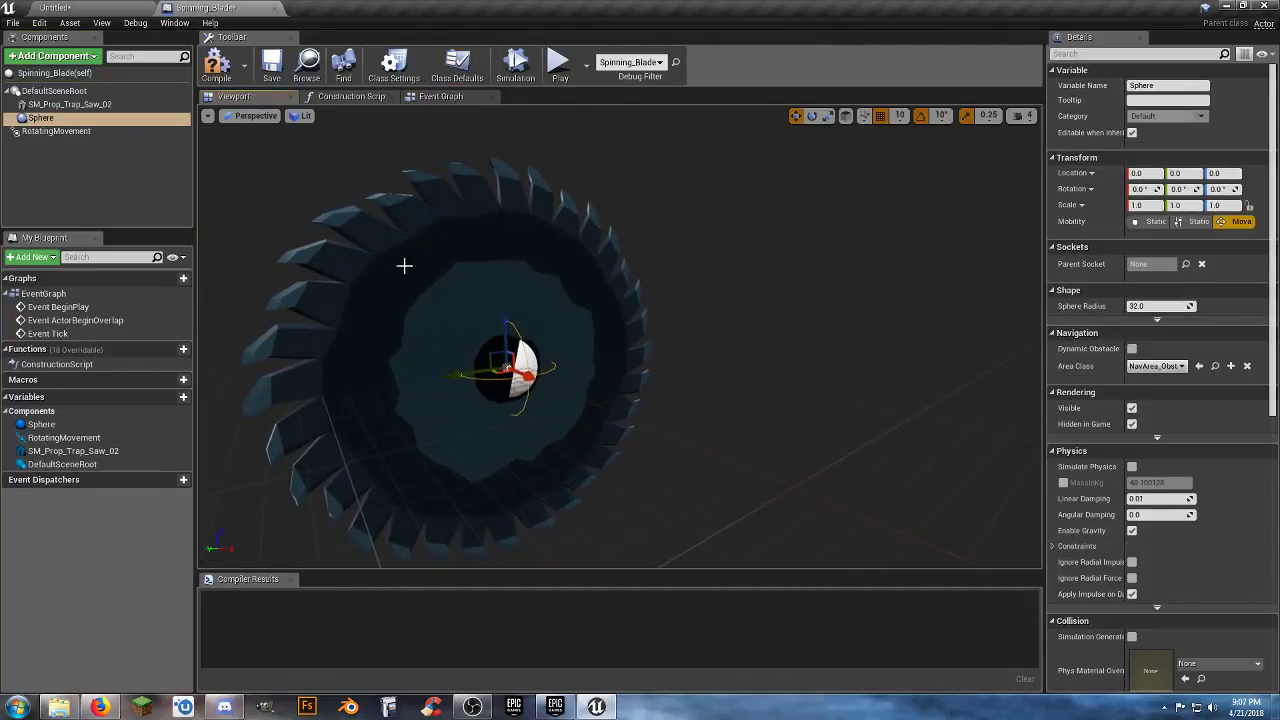
left_click(828, 116)
left_click_drag(510, 318, 510, 300)
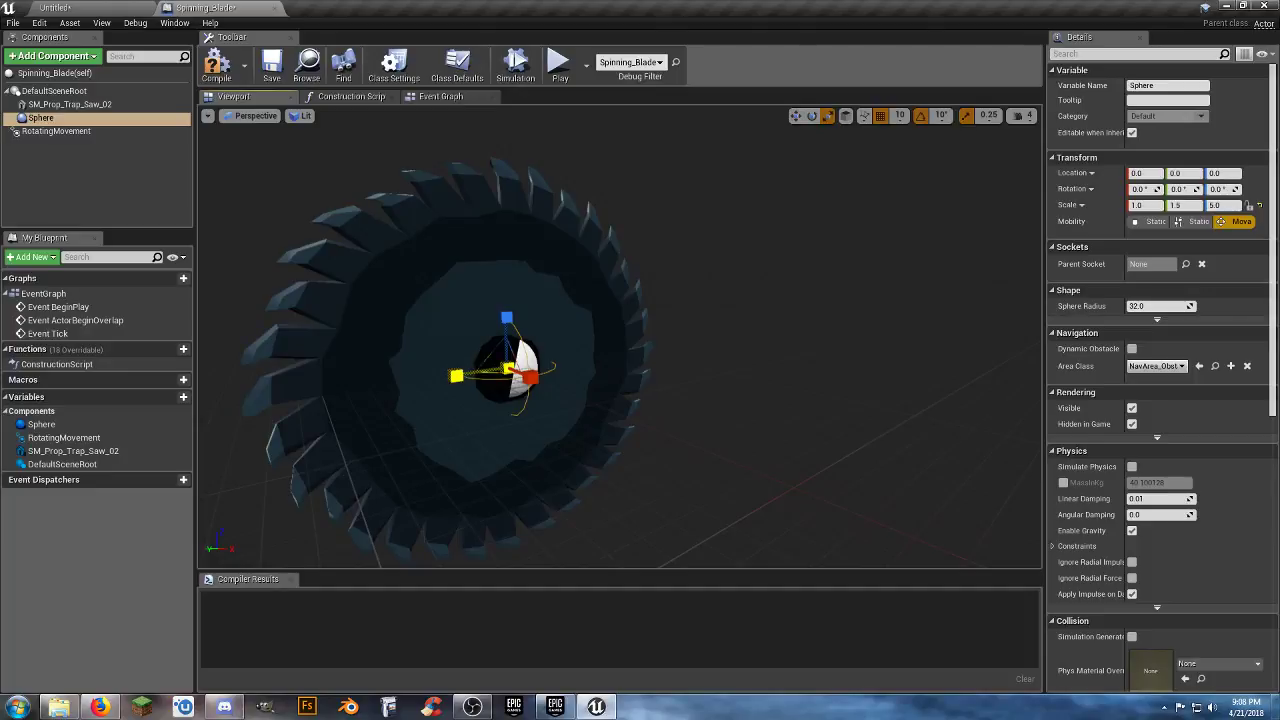
right_click_drag(532, 376, 621, 382)
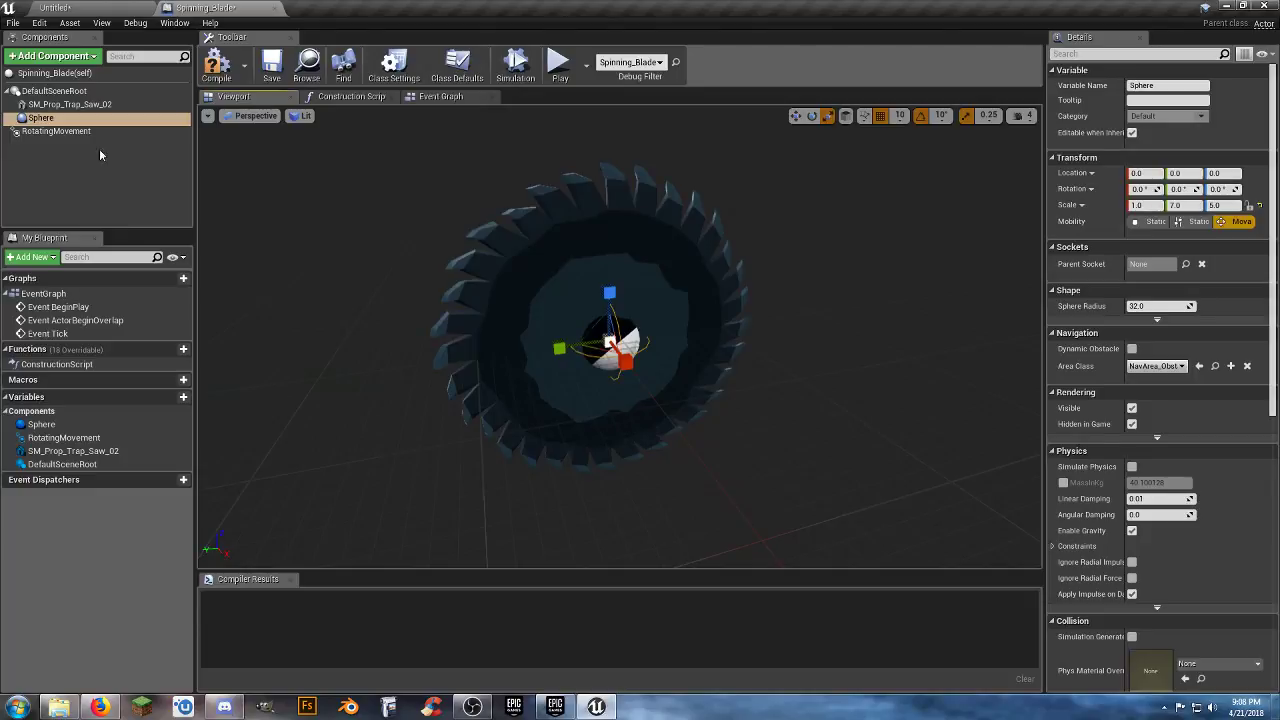
left_click(79, 203)
left_click(45, 118)
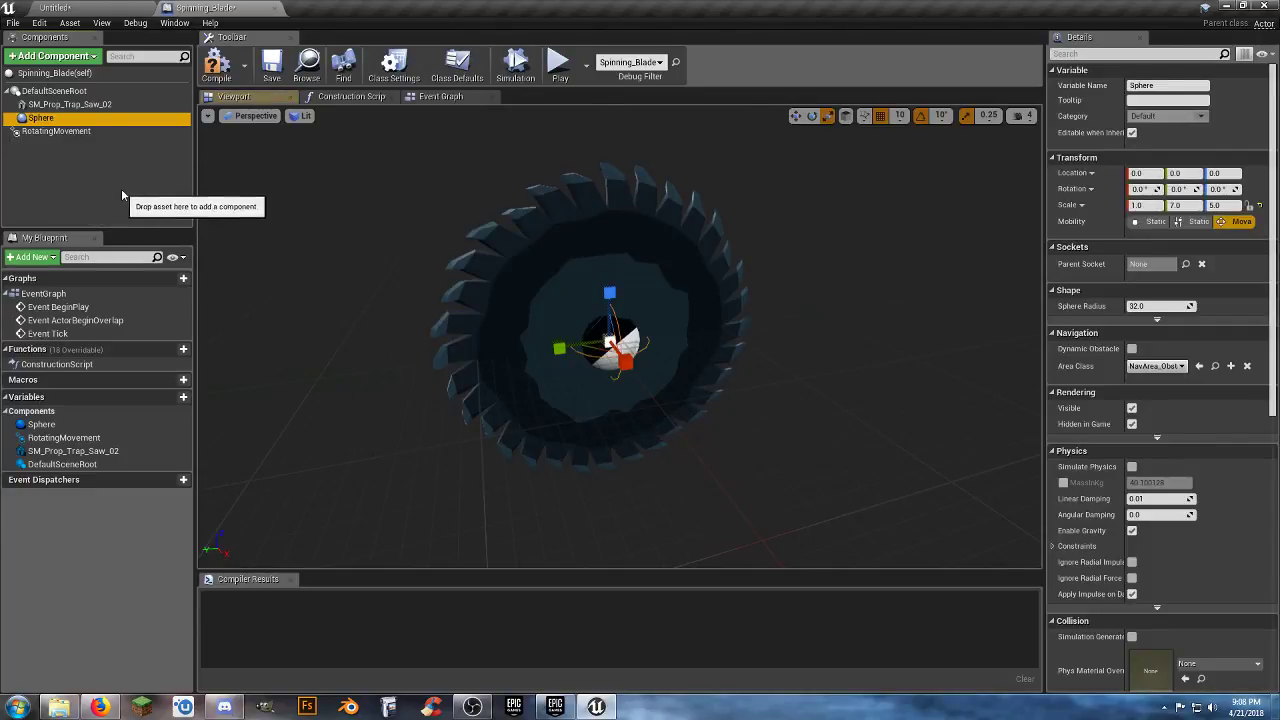
- Delete the scaled sphere collision from the Spinning_Blade blueprint and add a new Sphere Collision component
key("Delete")
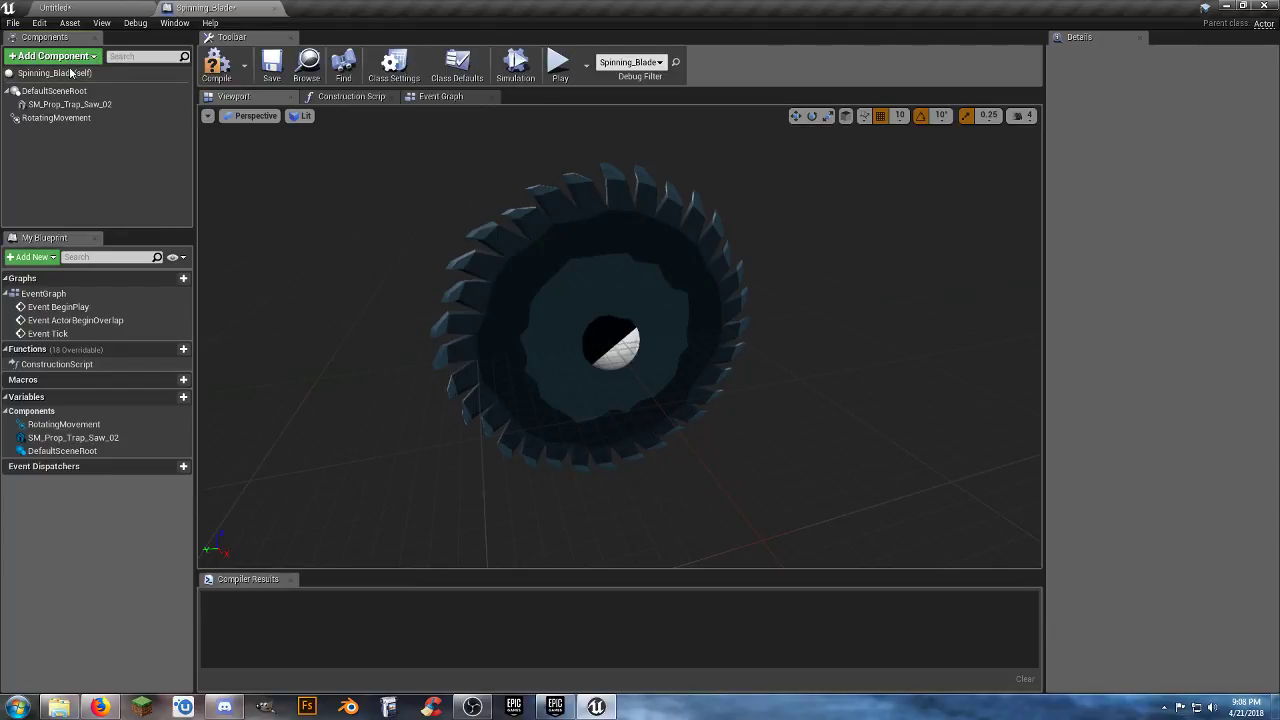
left_click(72, 73)
left_click(74, 56)
type("c")
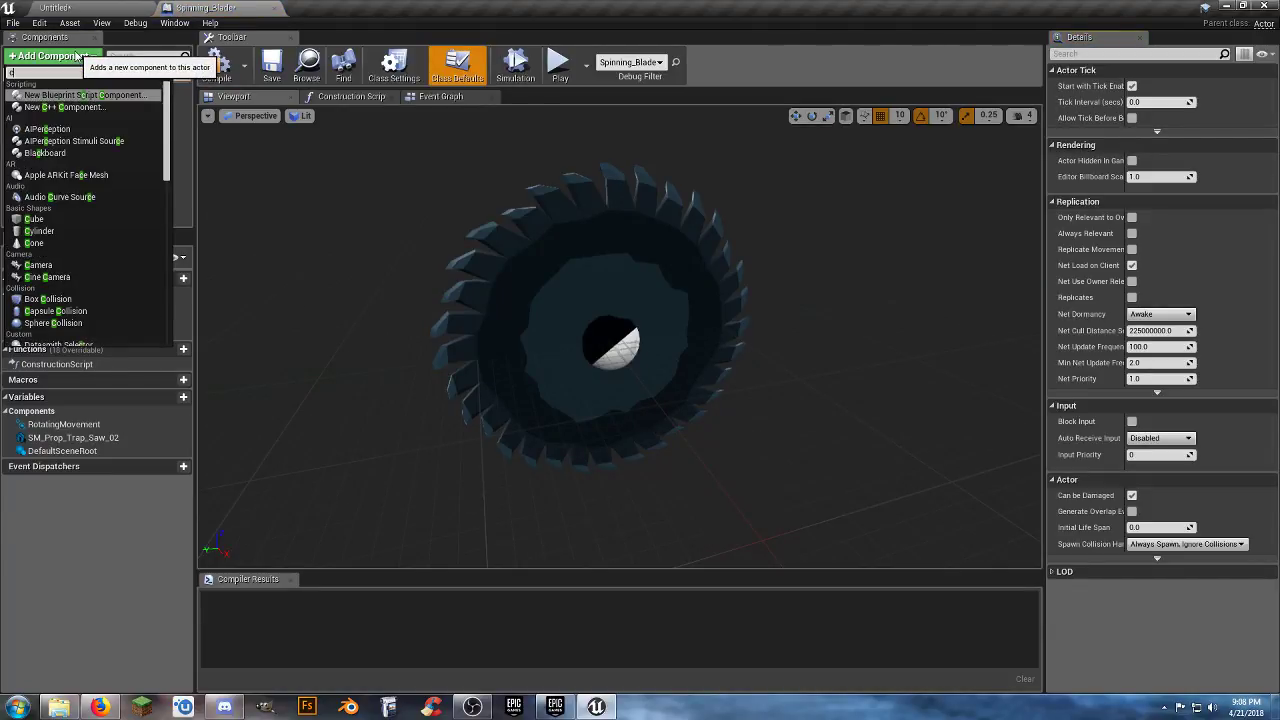
type("oll")
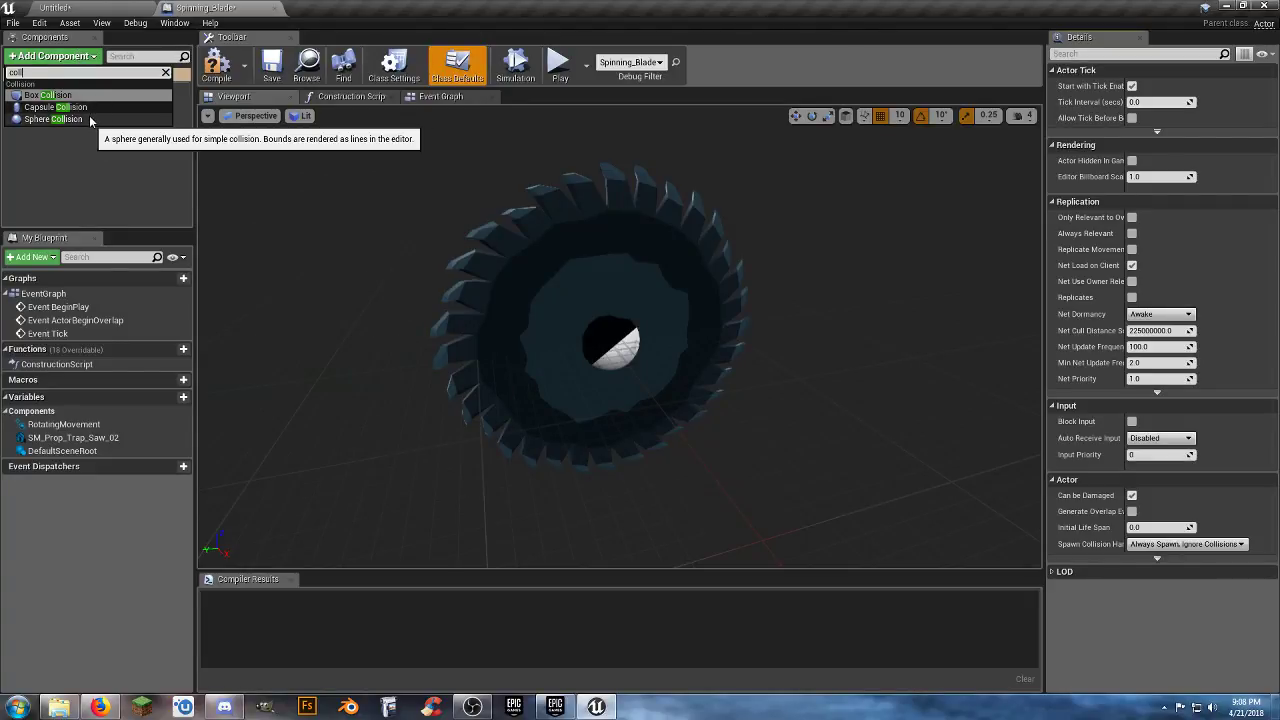
left_click(60, 119)
key("Return")
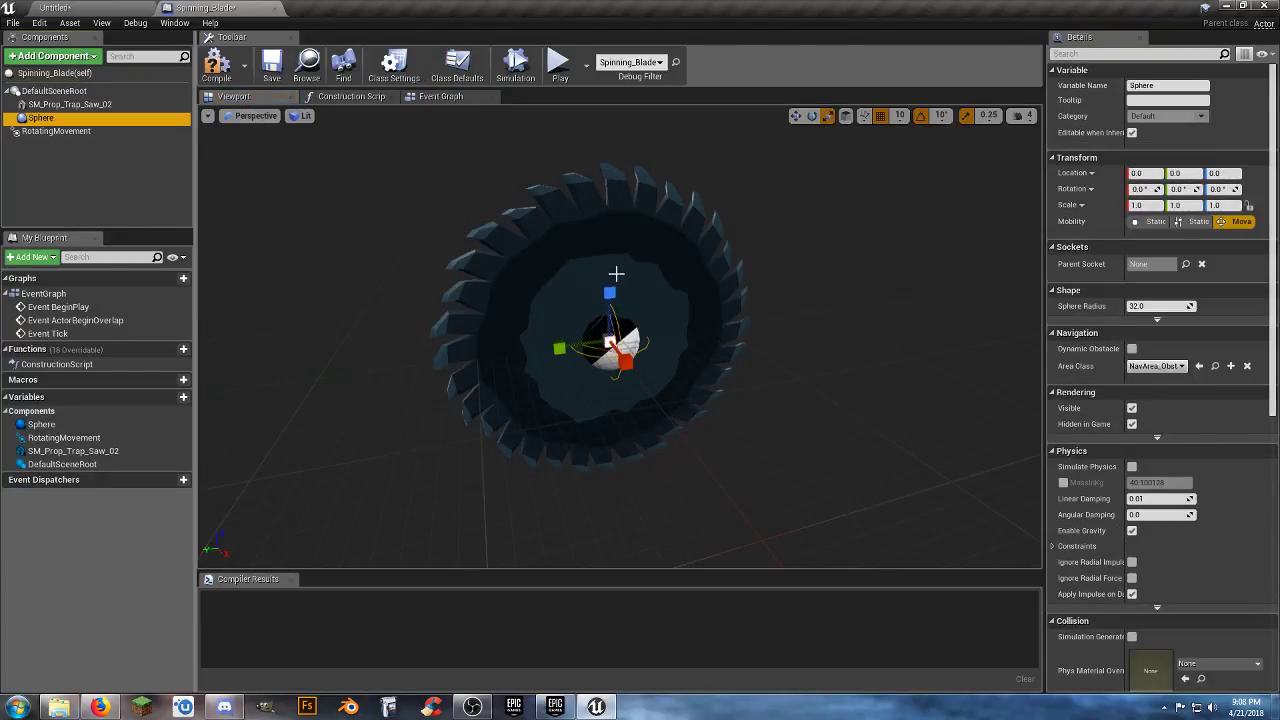
- Scale the new sphere collision to 5.0 in Z and make it a child of SM_Prop_Trap_Saw_02
left_click_drag(610, 293, 610, 292)
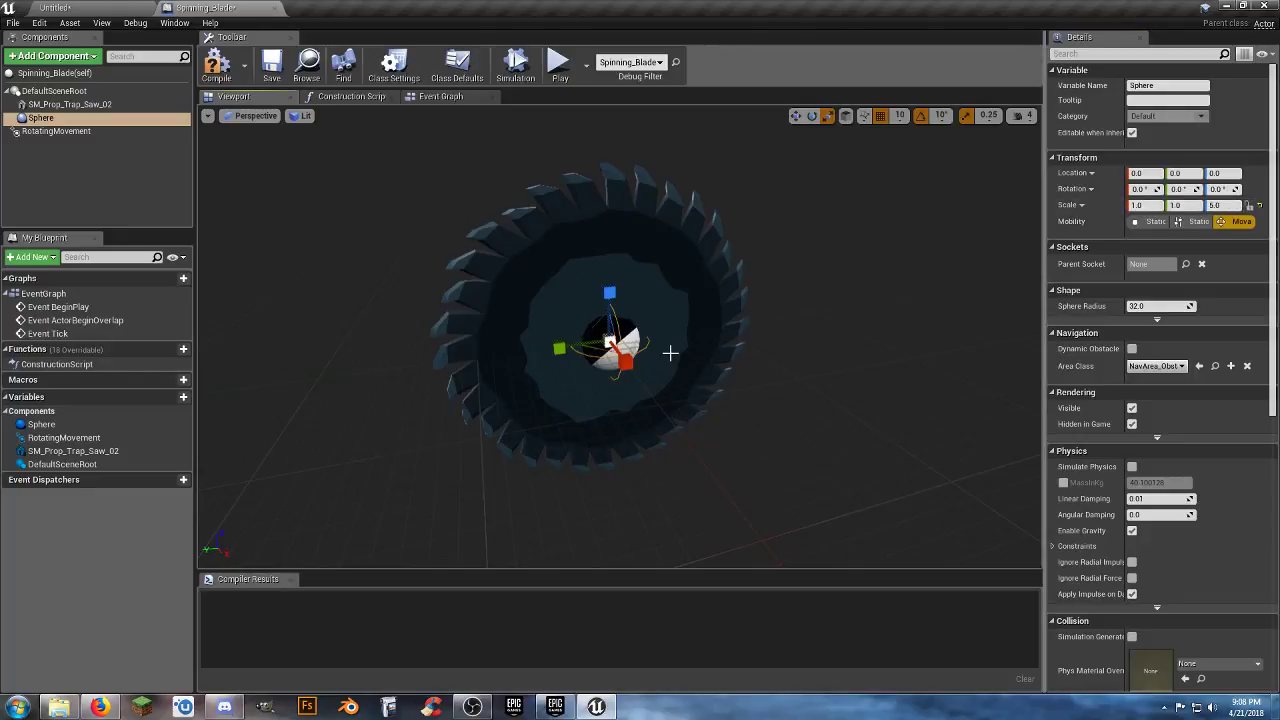
right_click_drag(671, 354, 790, 350)
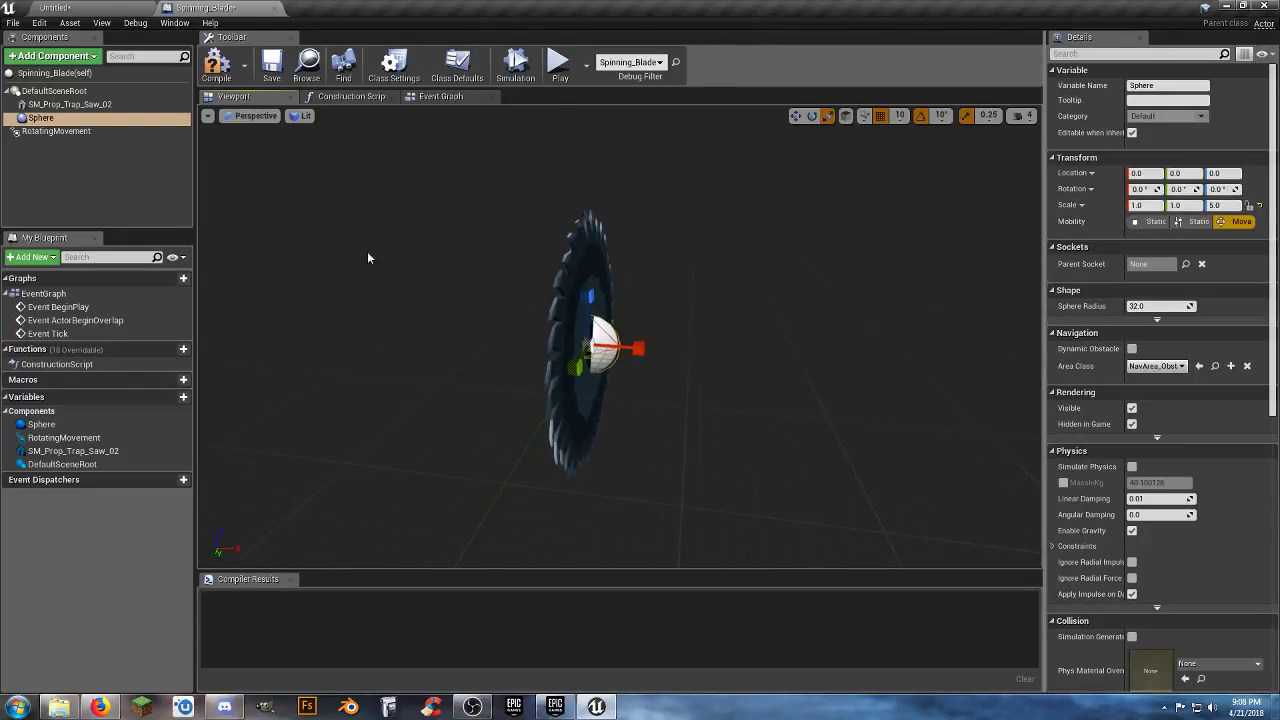
left_click(120, 166)
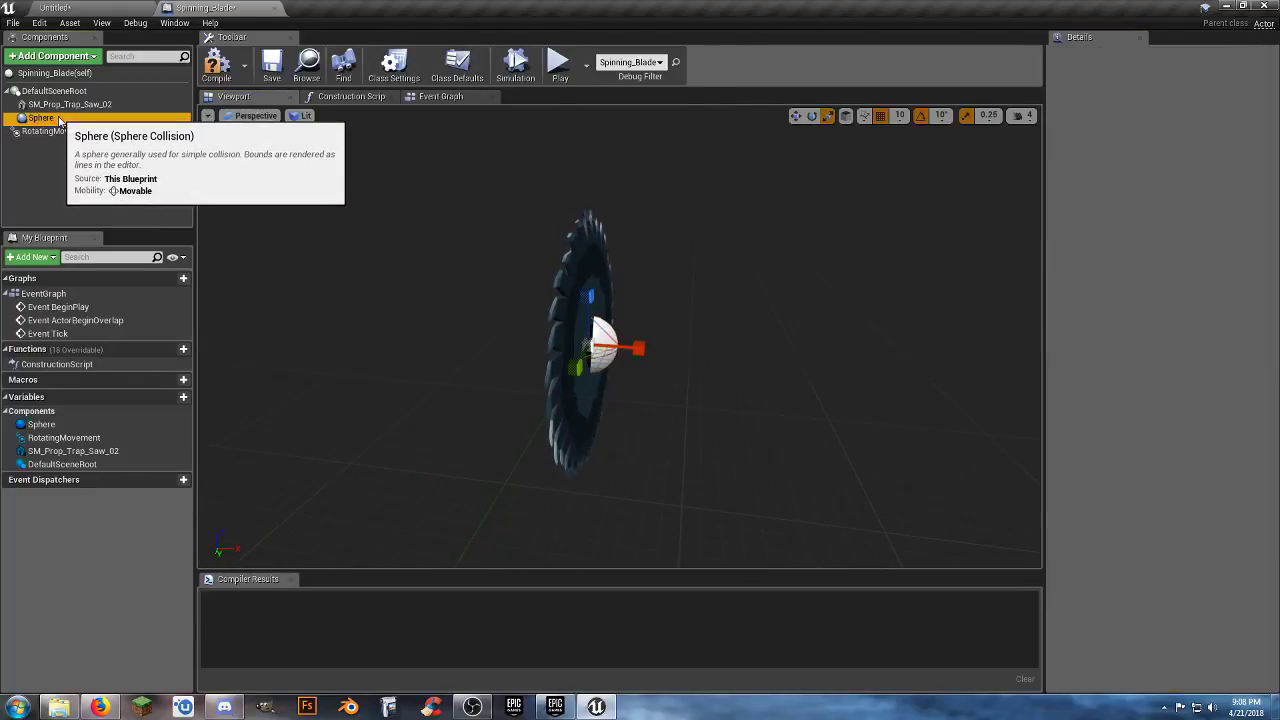
left_click_drag(40, 118, 70, 105)
key("d")
right_click_drag(686, 373, 686, 373)
key("w")
left_click_drag(686, 373, 641, 350, "alt")
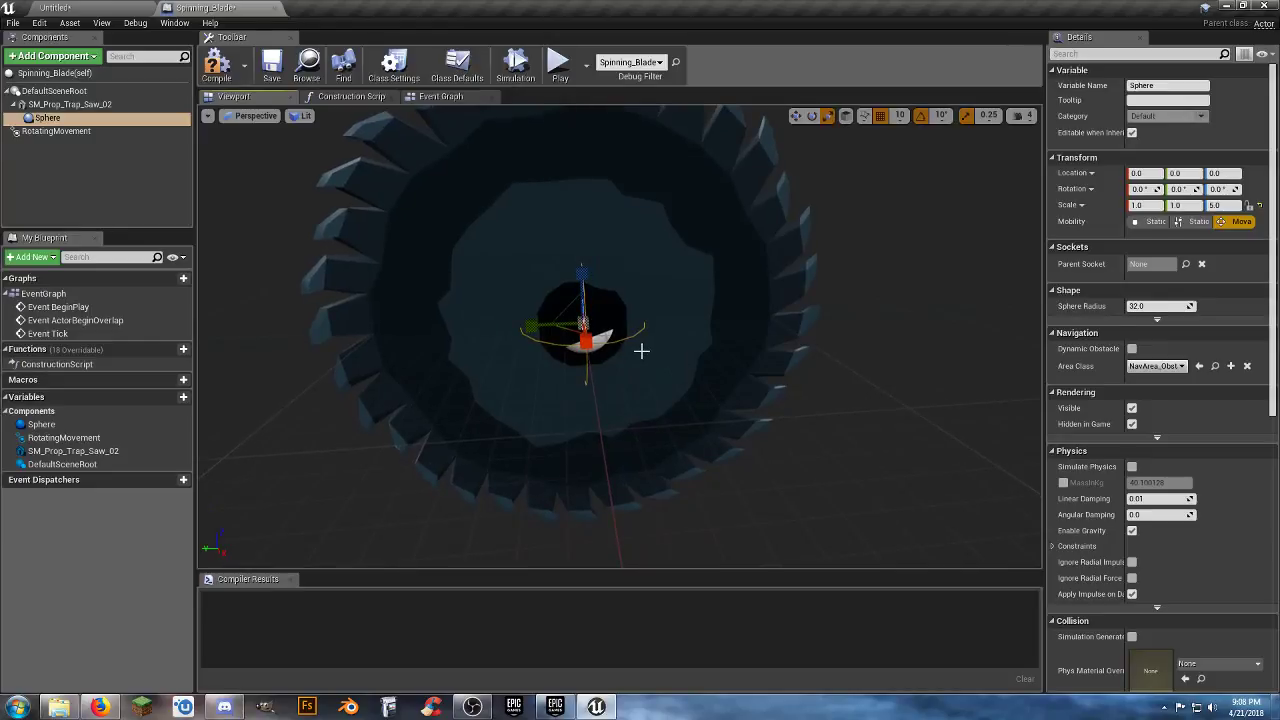
- Replace the sphere collision in the Spinning_Blade blueprint with a Box Collision component
key("Delete")
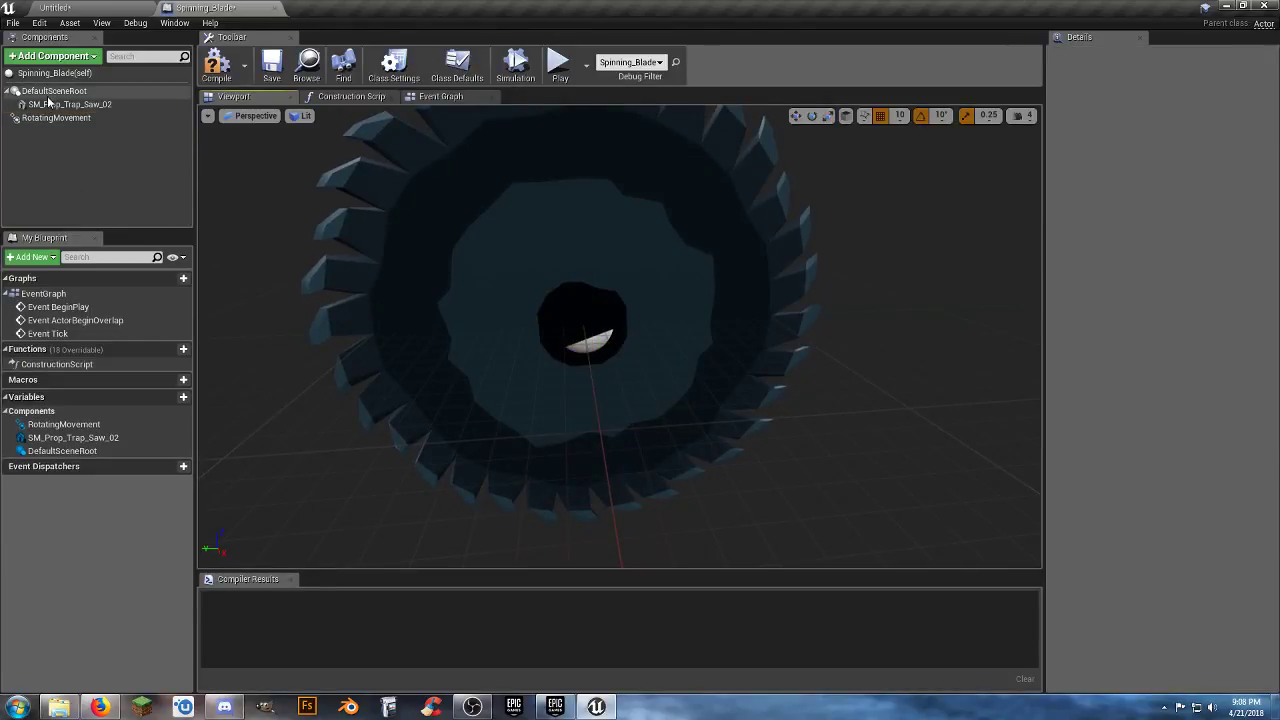
left_click(60, 58)
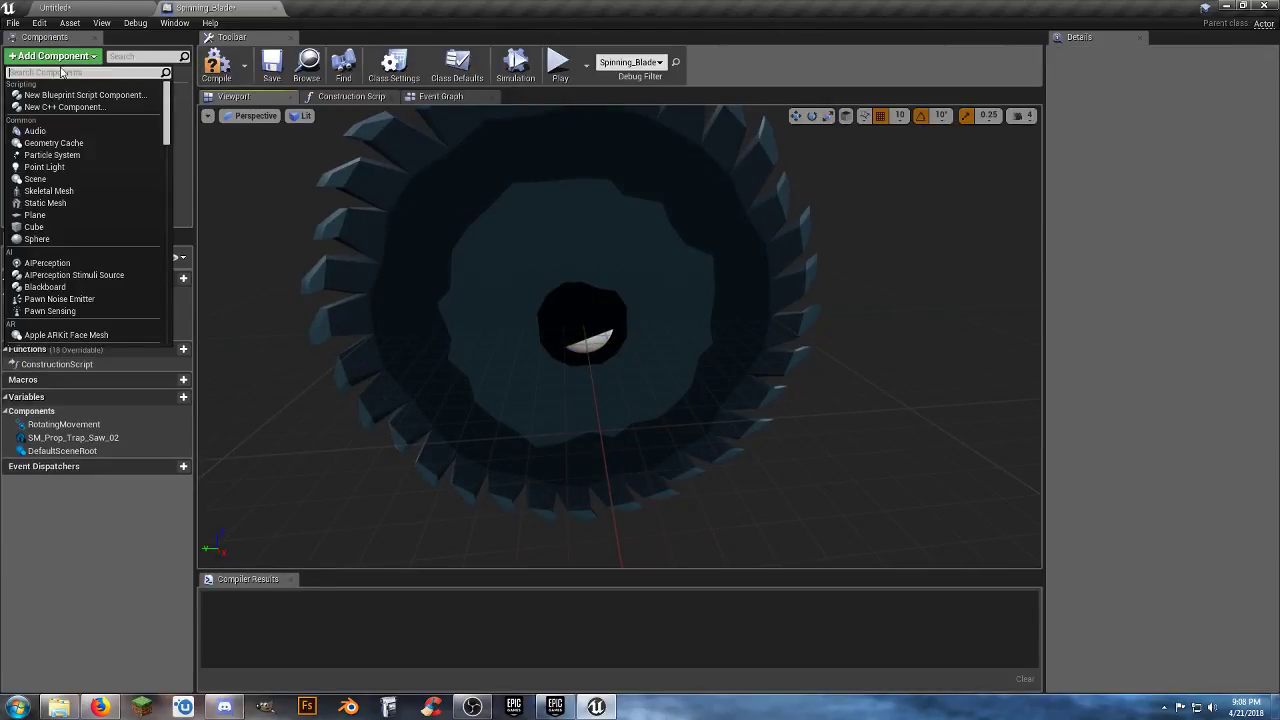
type("bi")
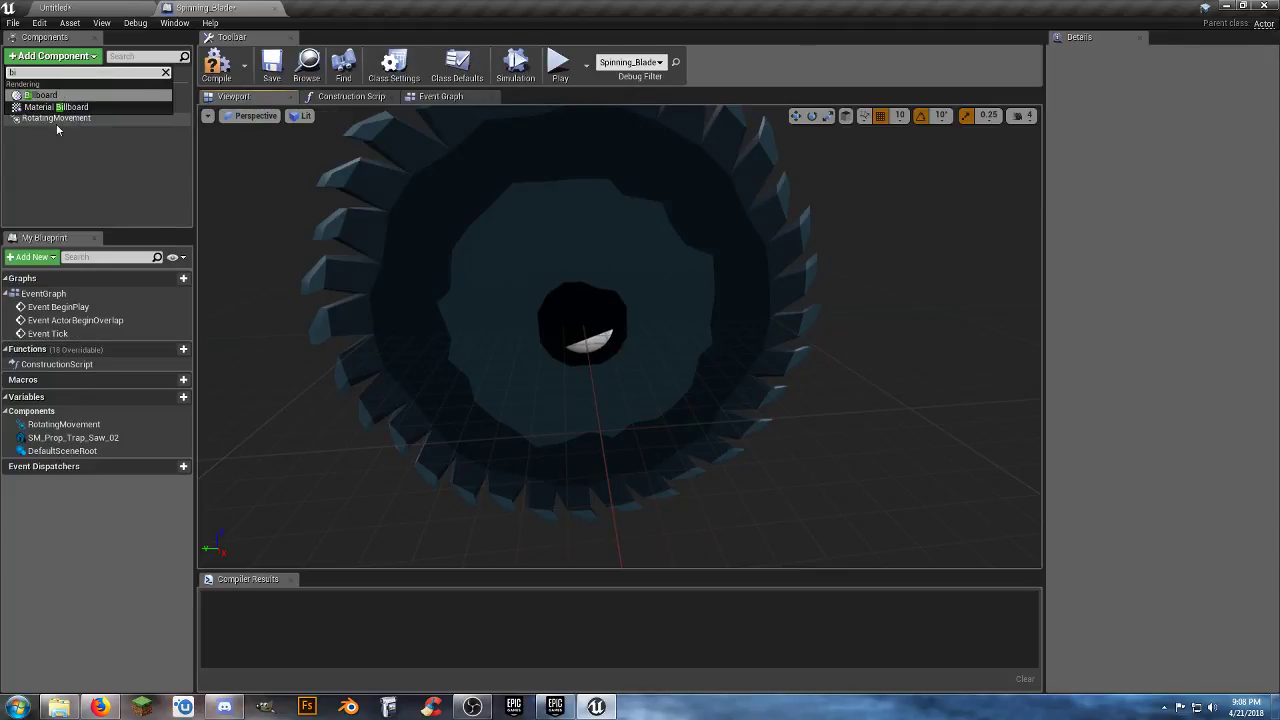
type("x")
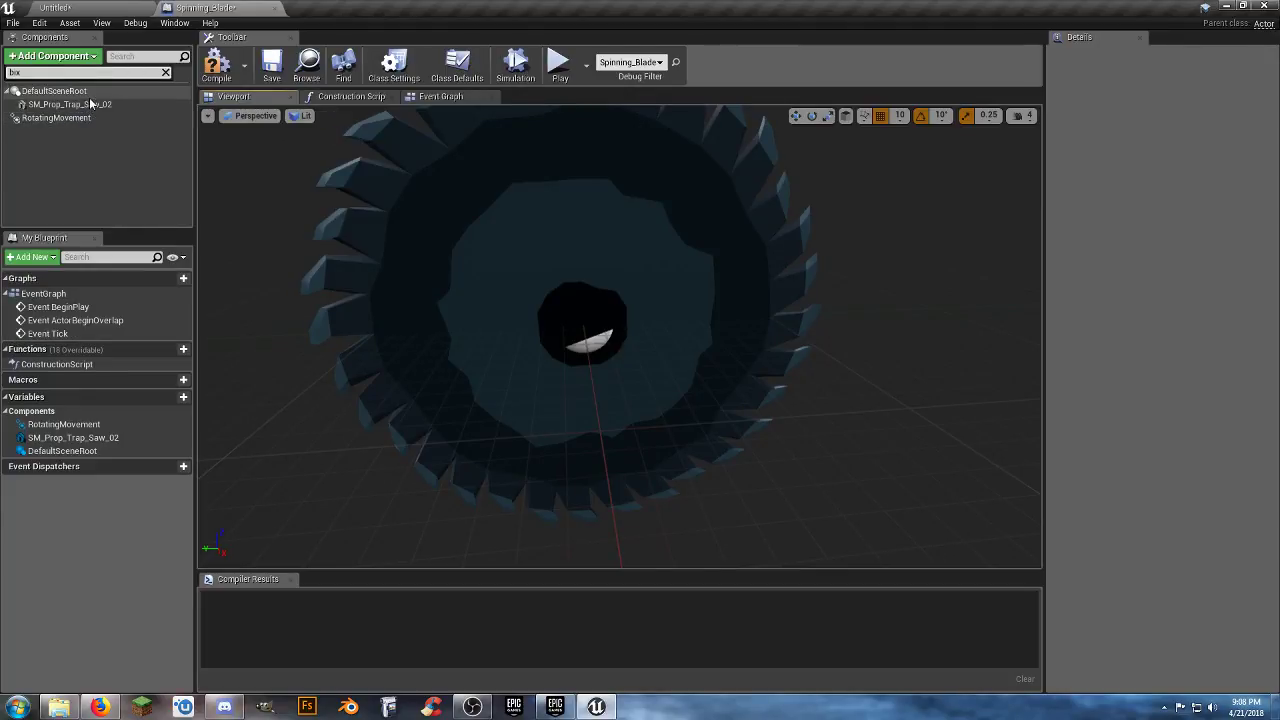
key("BackSpace")
key("BackSpace")
type("o")
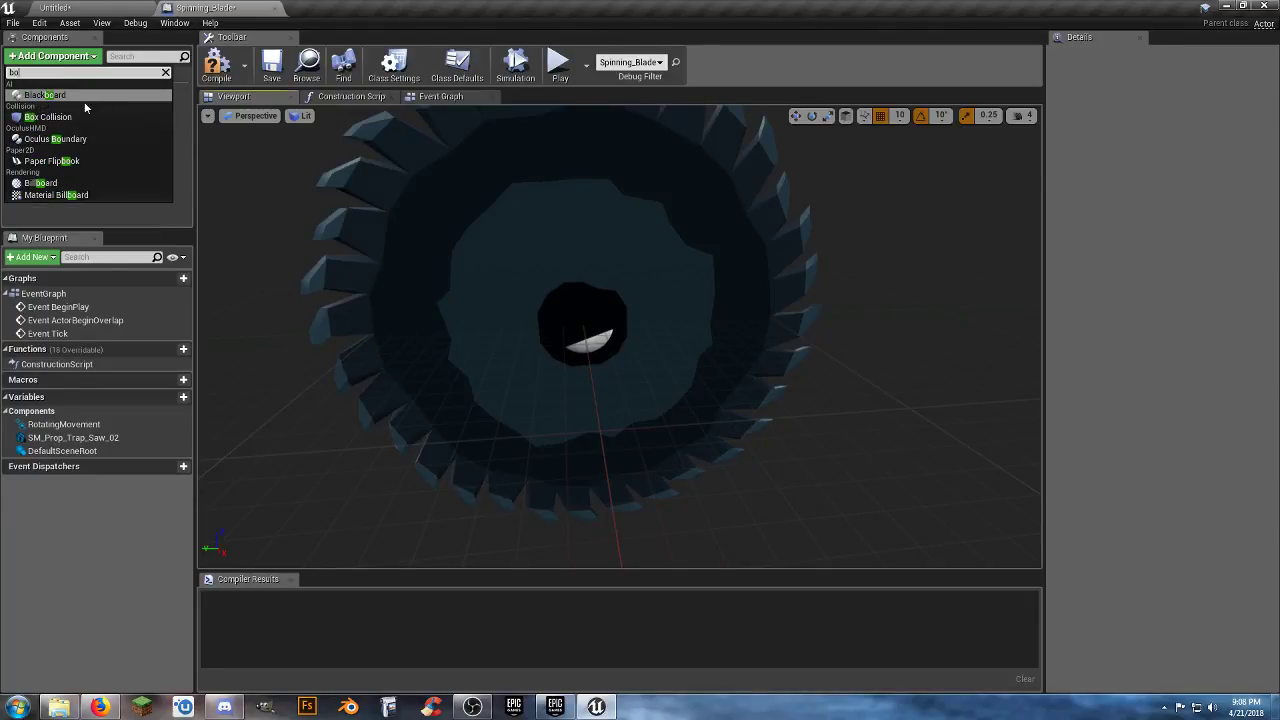
left_click(77, 114)
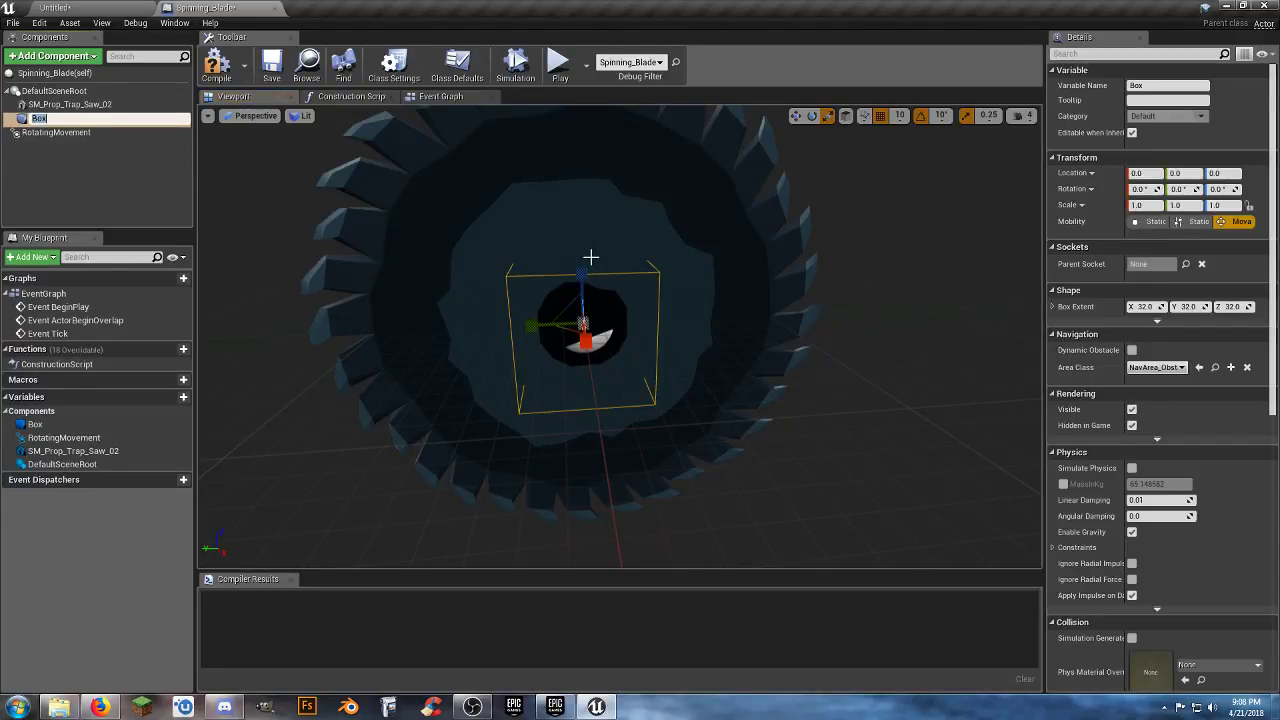
- Scale the box collision to 4.0 in Y and 4.0 in Z so it encloses the saw
left_click_drag(582, 274, 582, 258)
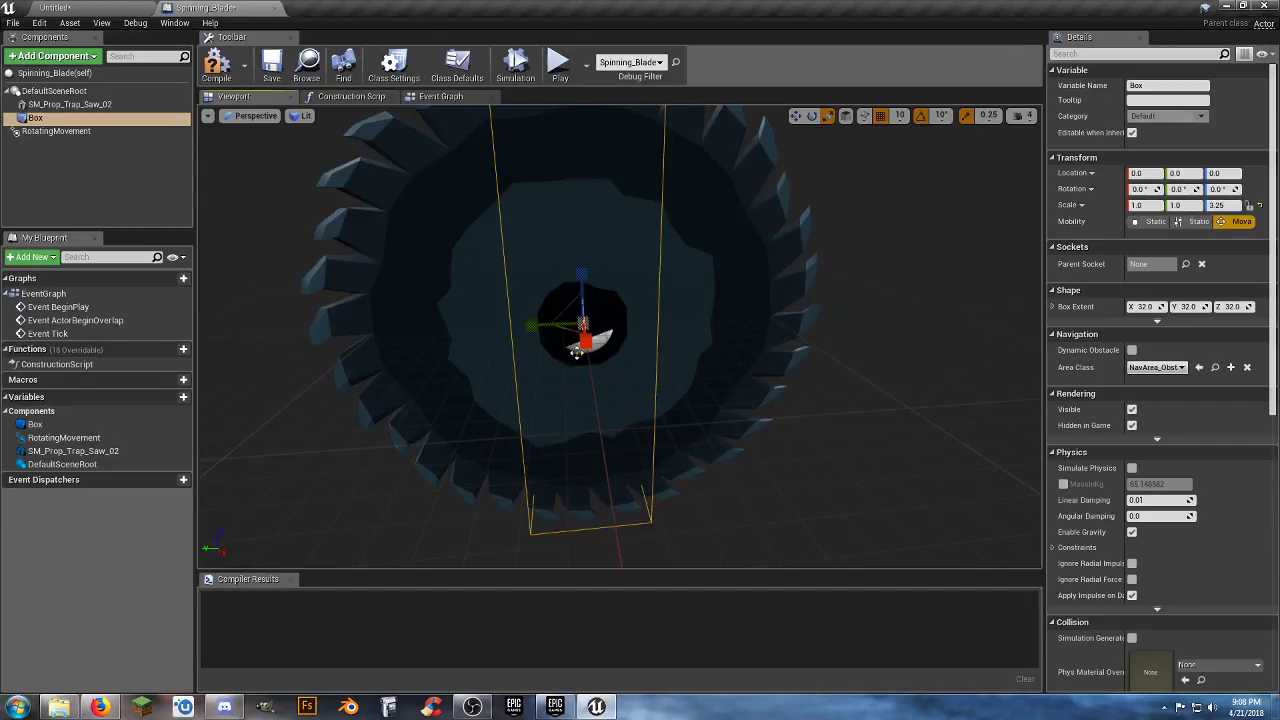
scroll(577, 350, "down", 5)
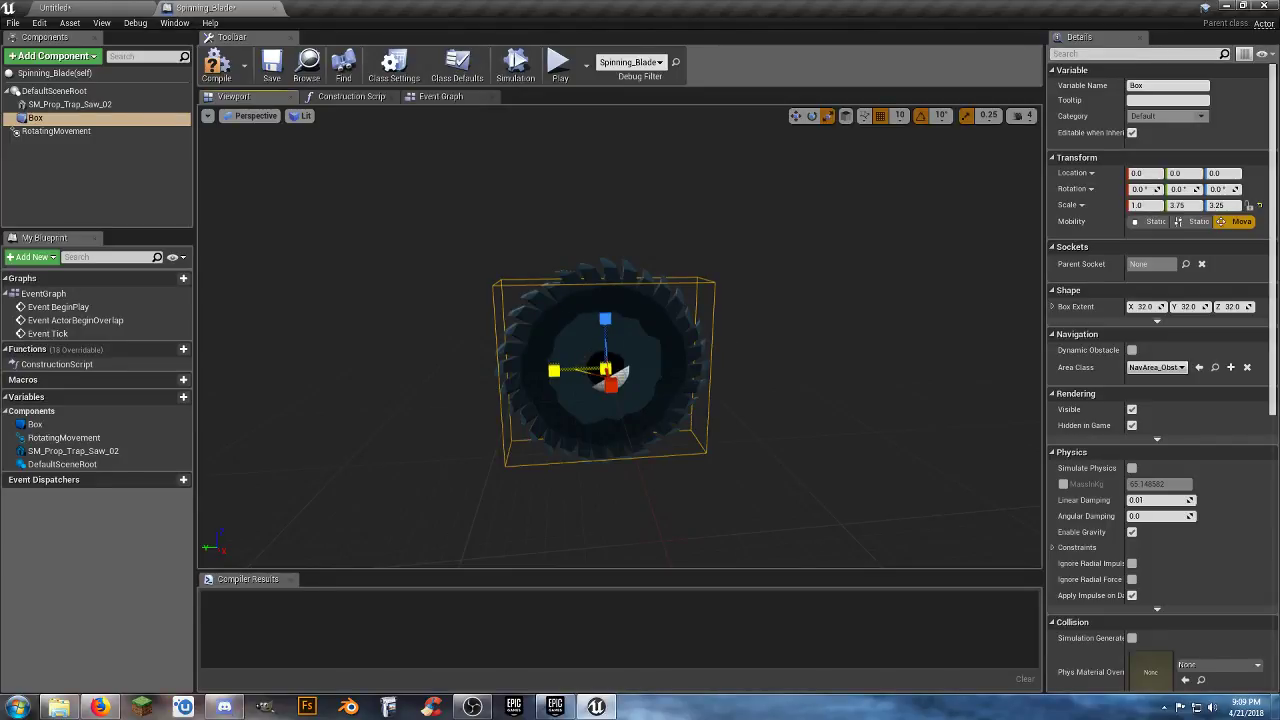
key("w")
mouse_move(551, 383)
right_mouse_down()
mouse_move(530, 362)
mouse_move(515, 372)
mouse_move(551, 373)
right_mouse_up()
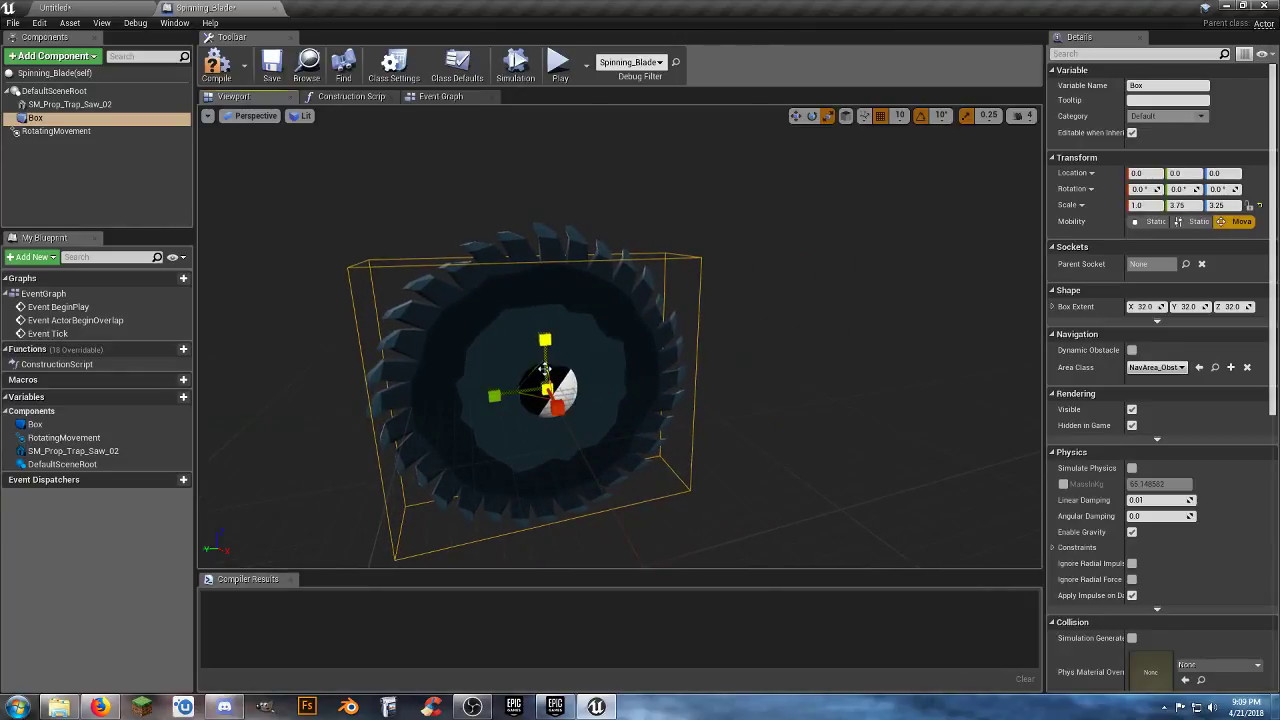
left_click_drag(548, 341, 545, 336)
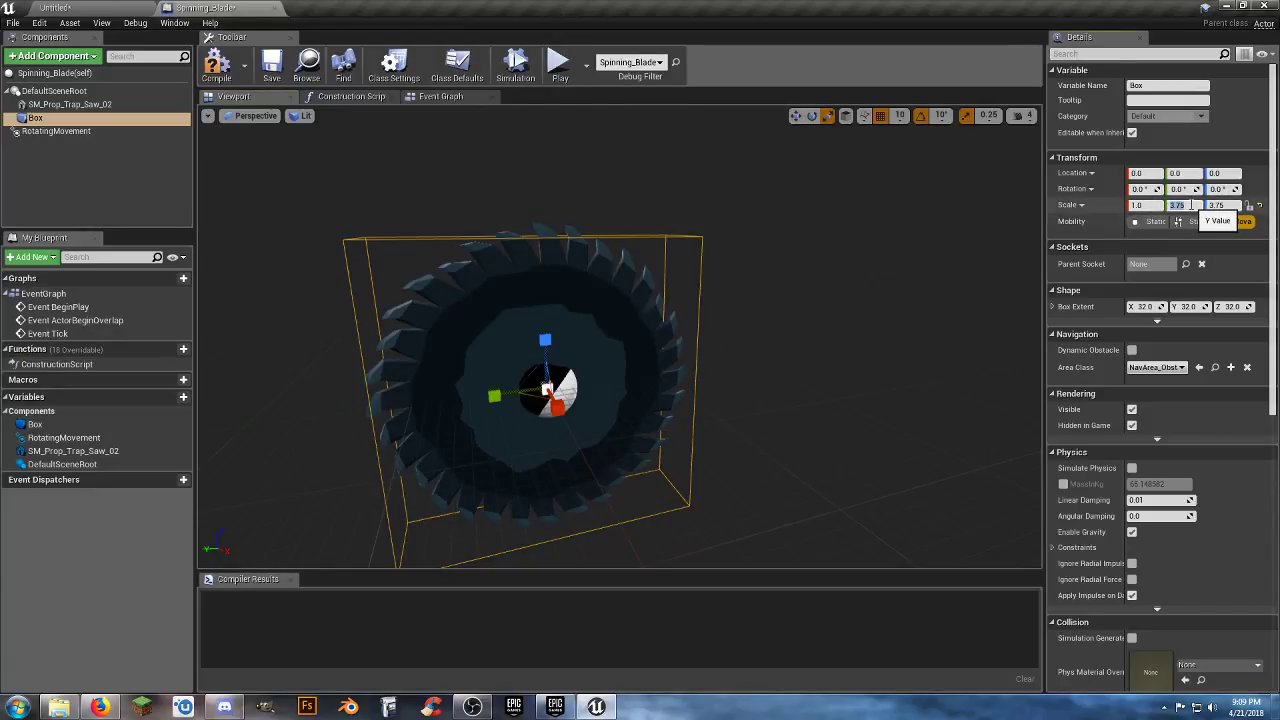
type("4")
key("Return")
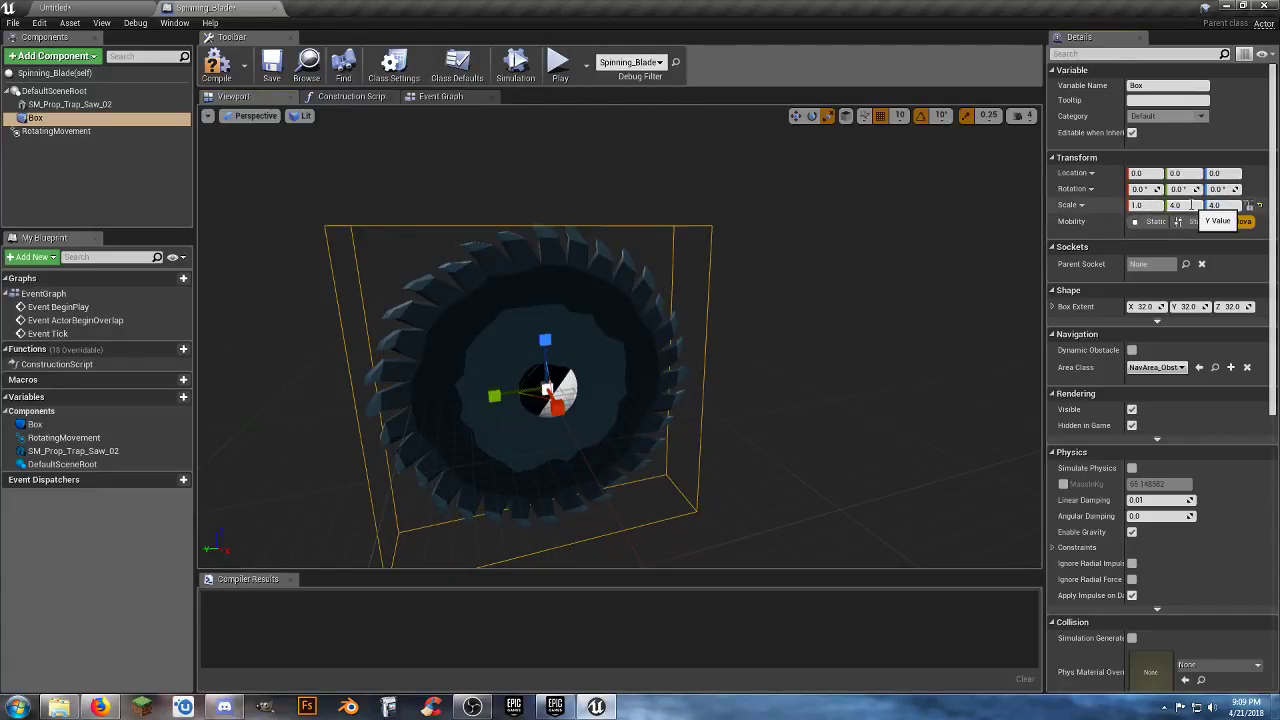
- Set the box collision's X scale to 0.3, and compile, save and close the Spinning_Blade blueprint
right_click_drag(667, 311, 820, 312)
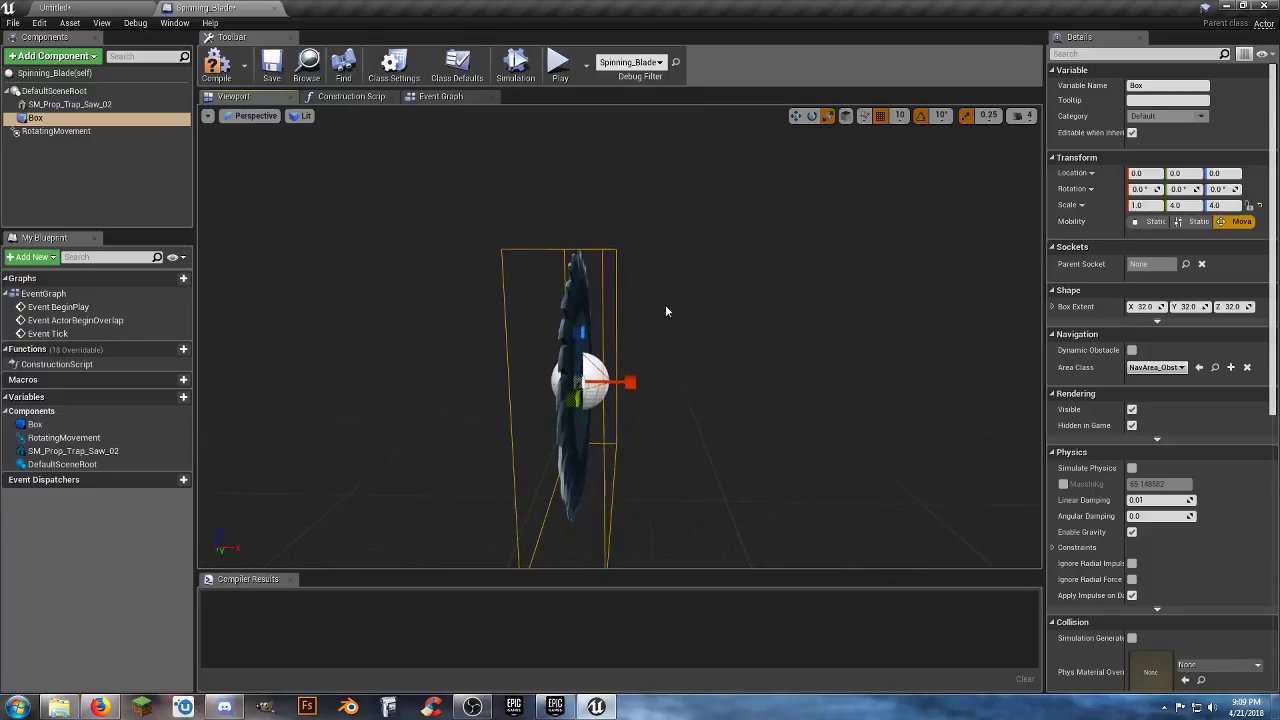
left_click(1151, 205)
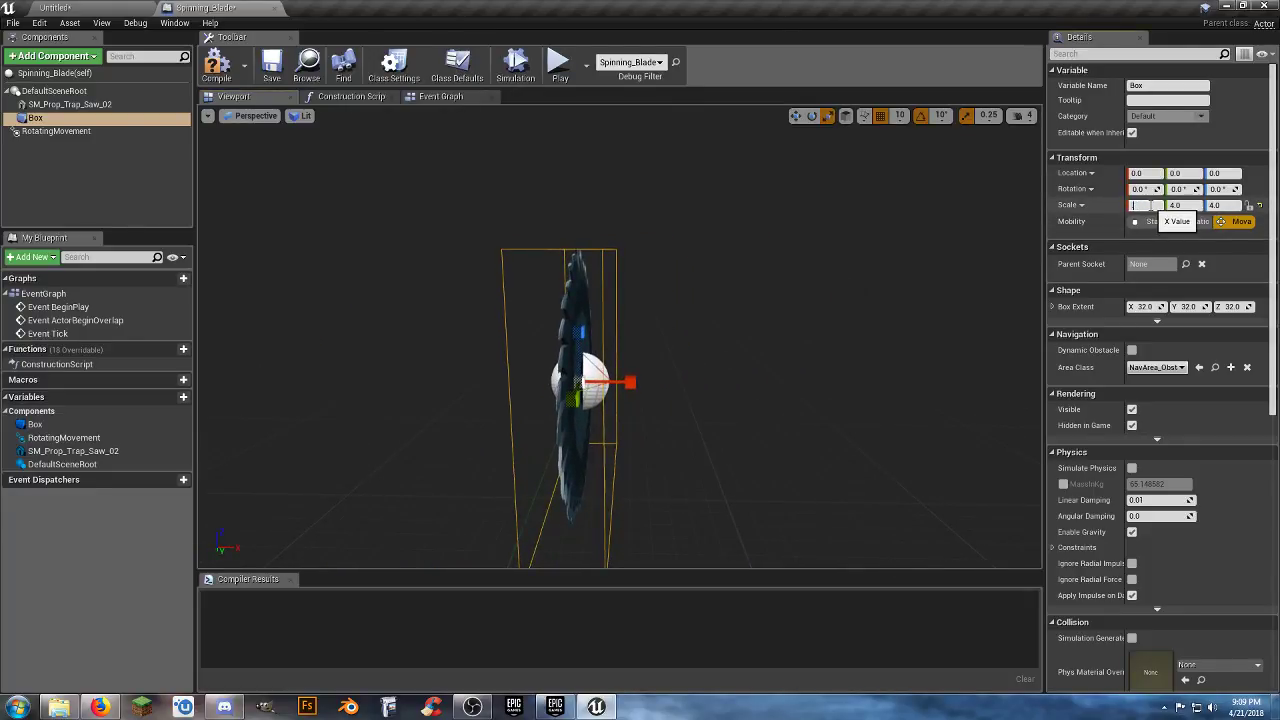
type("0.3")
key("Tab")
right_click_drag(771, 293, 785, 330)
left_click_drag(705, 300, 760, 302)
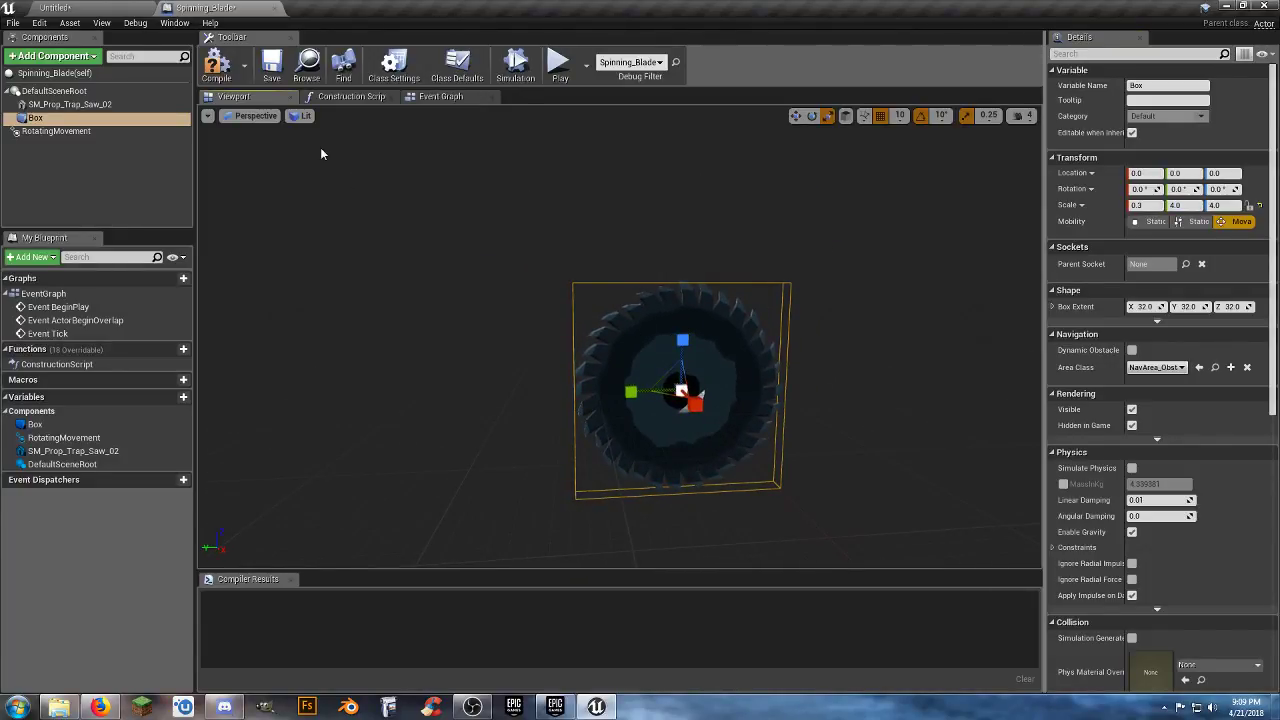
left_click(268, 67)
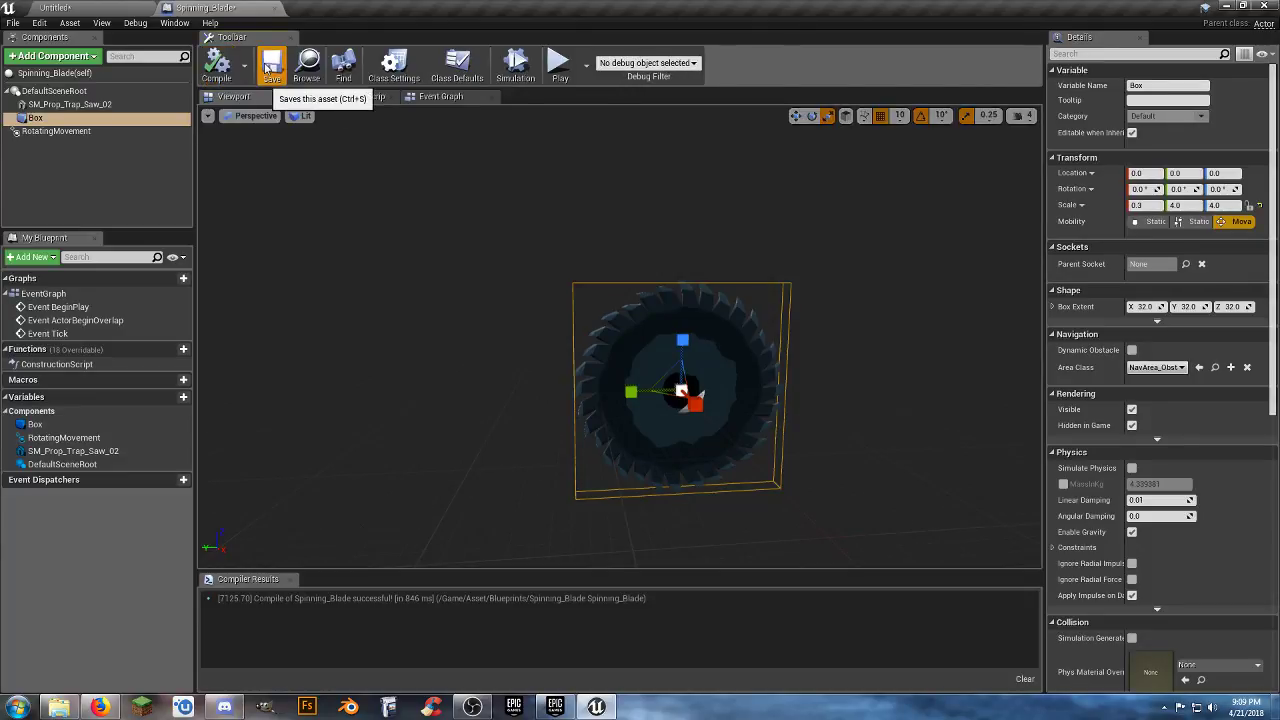
left_click(275, 8)
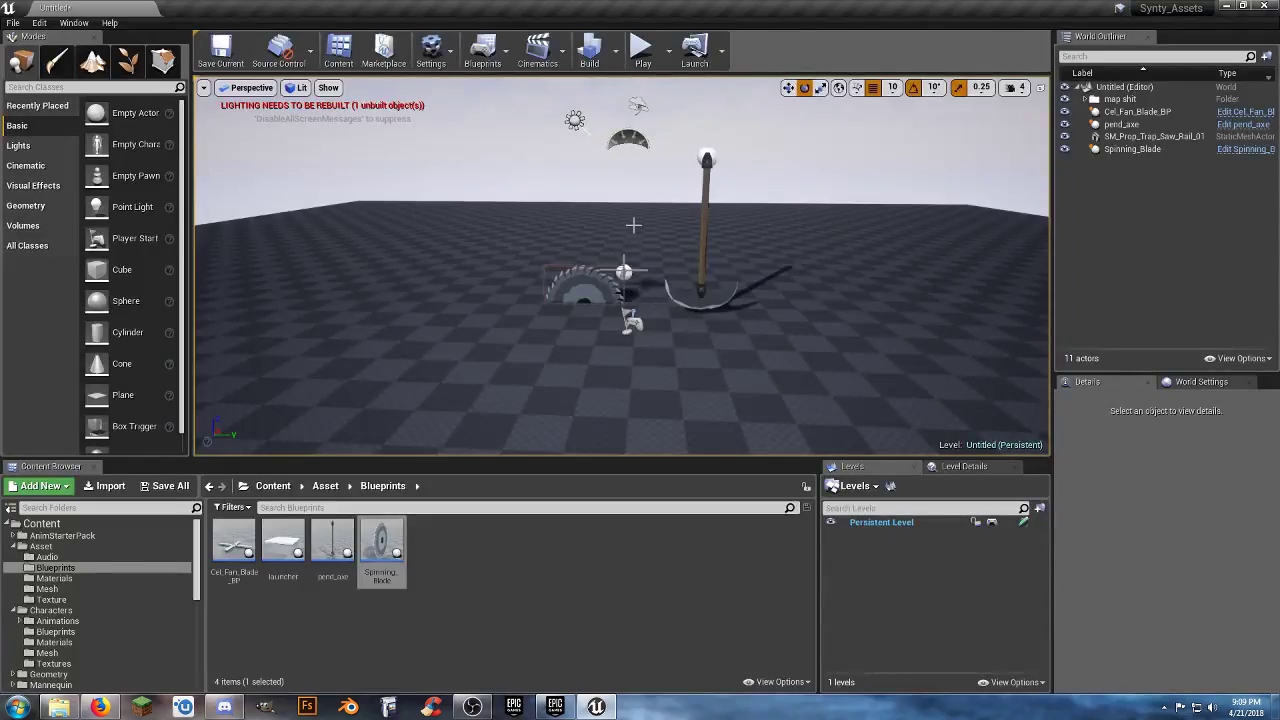
- Play the level, run the character around and against the spinning saw to test its collision, and stop playing
left_click(641, 47)
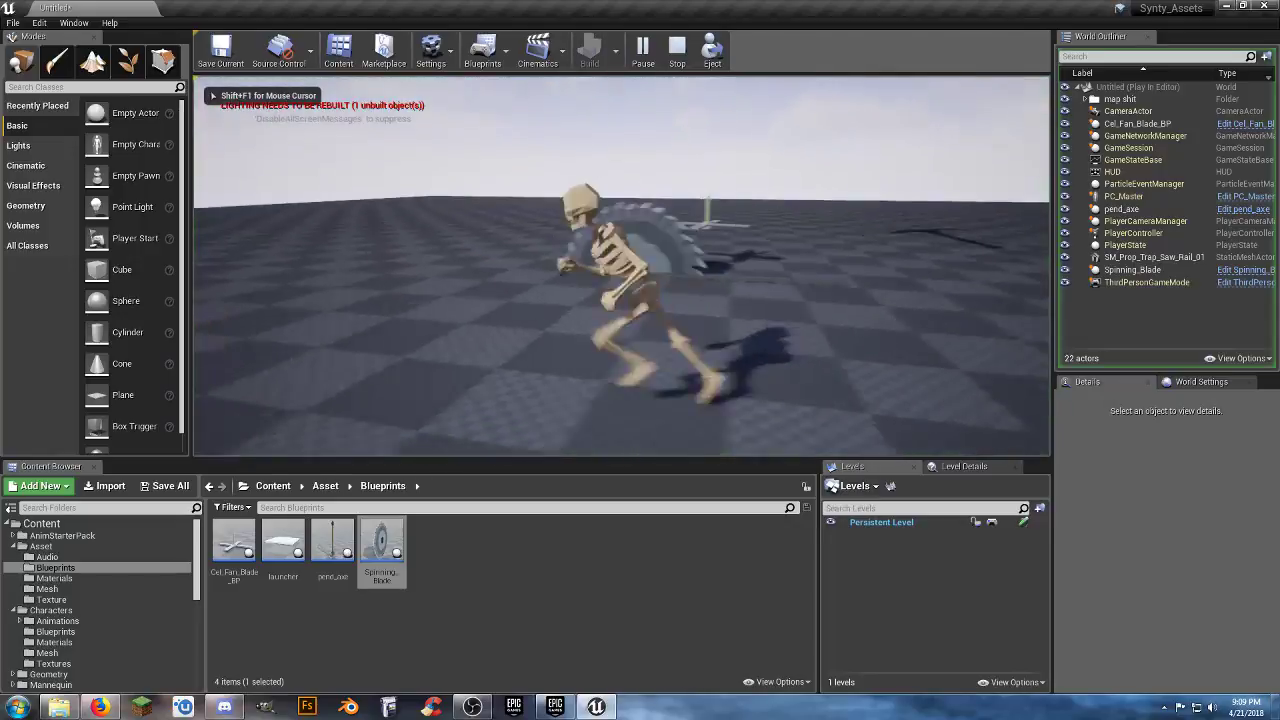
key("w")
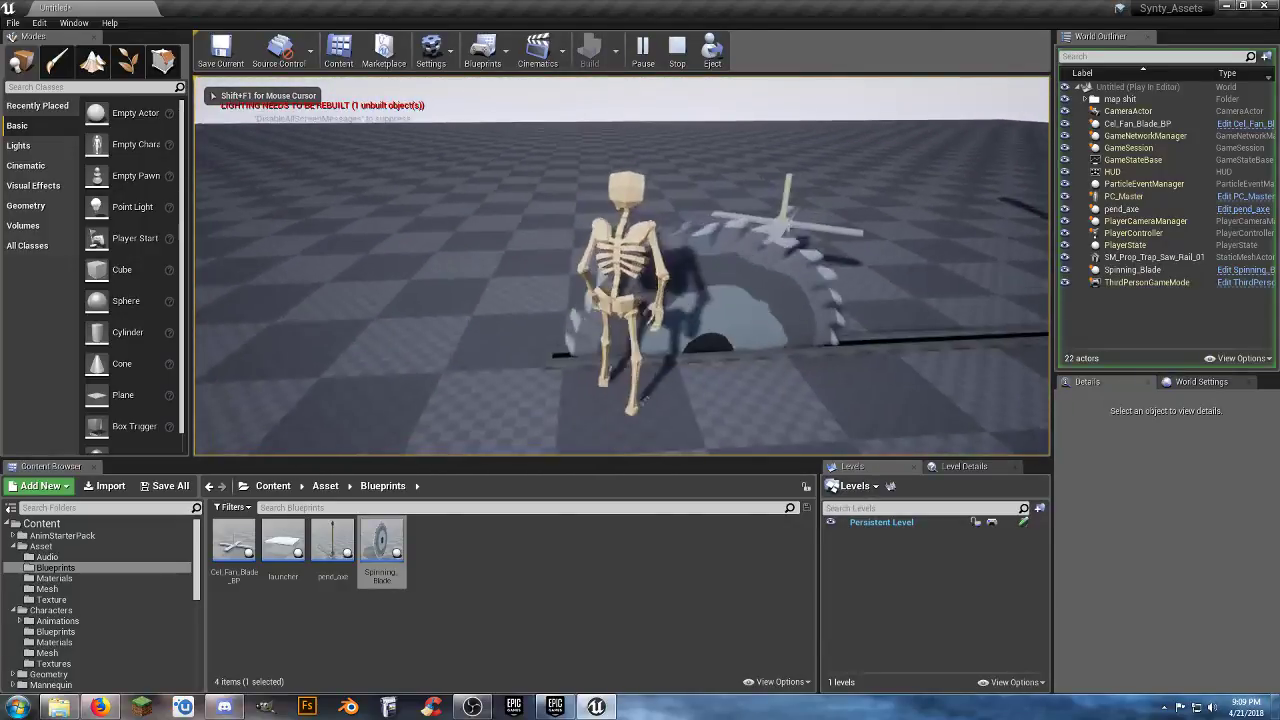
key("a")
key("w")
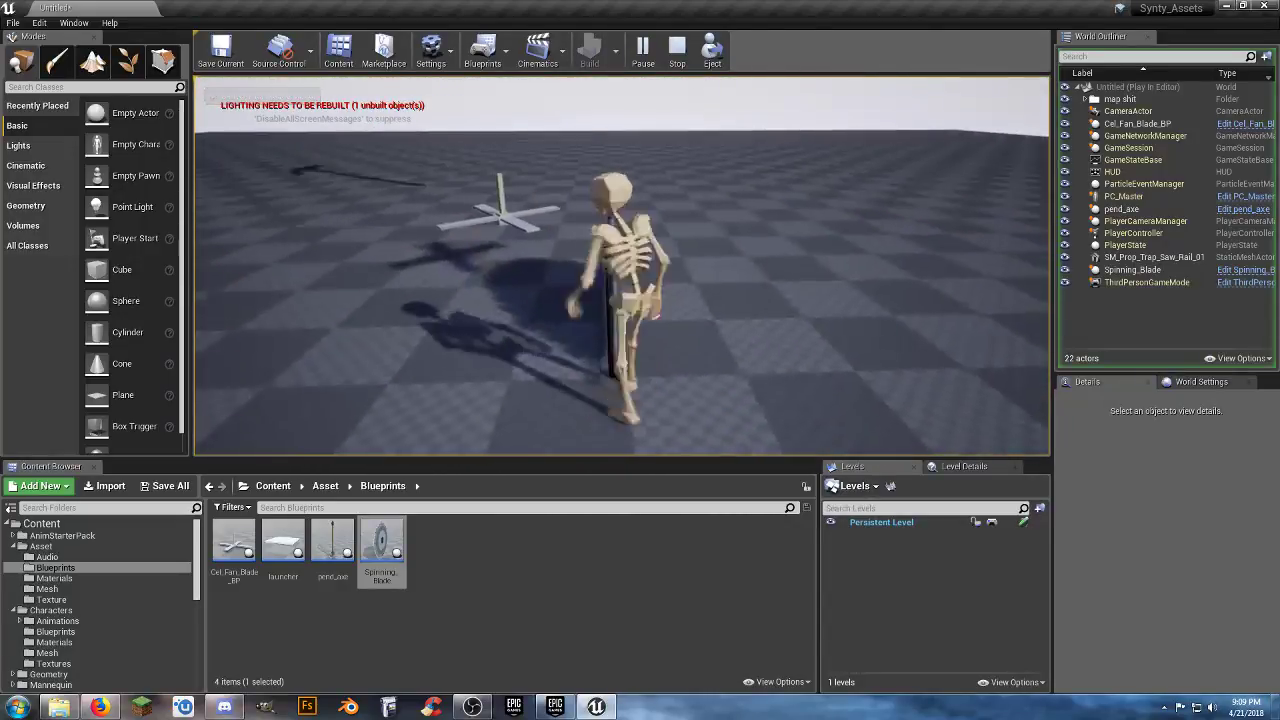
key("w")
key("space")
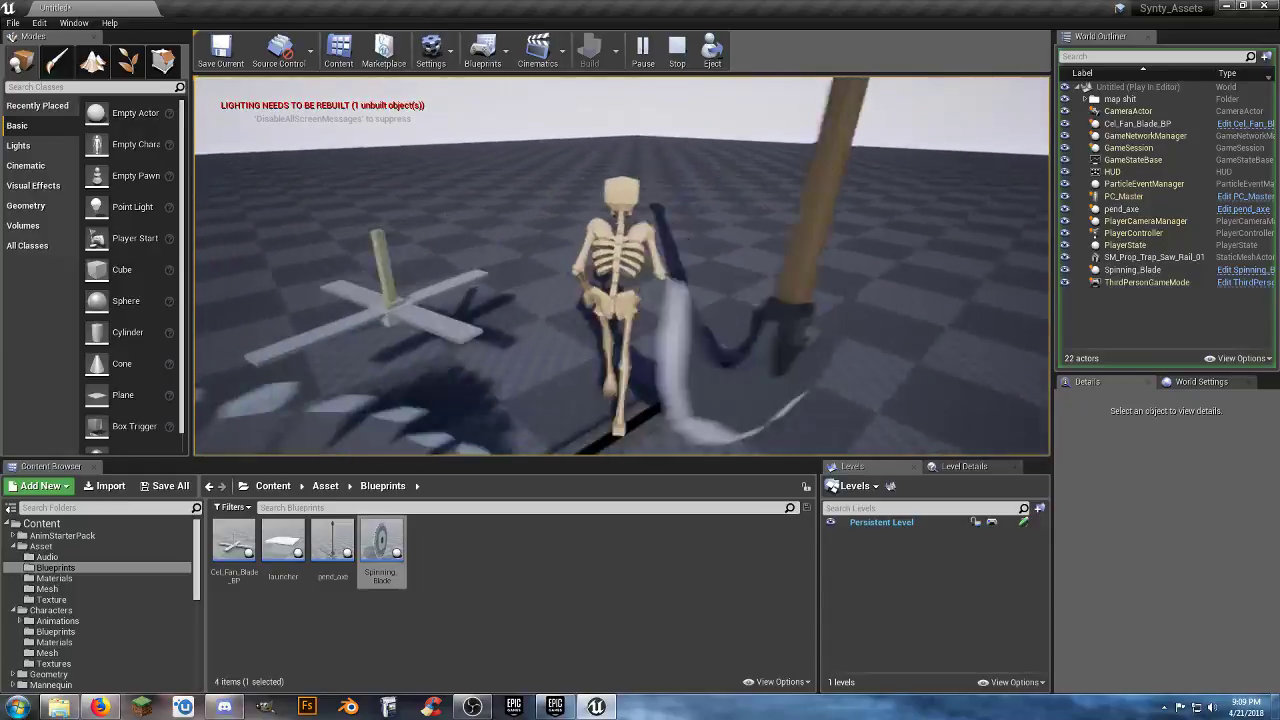
key("d")
key("a")
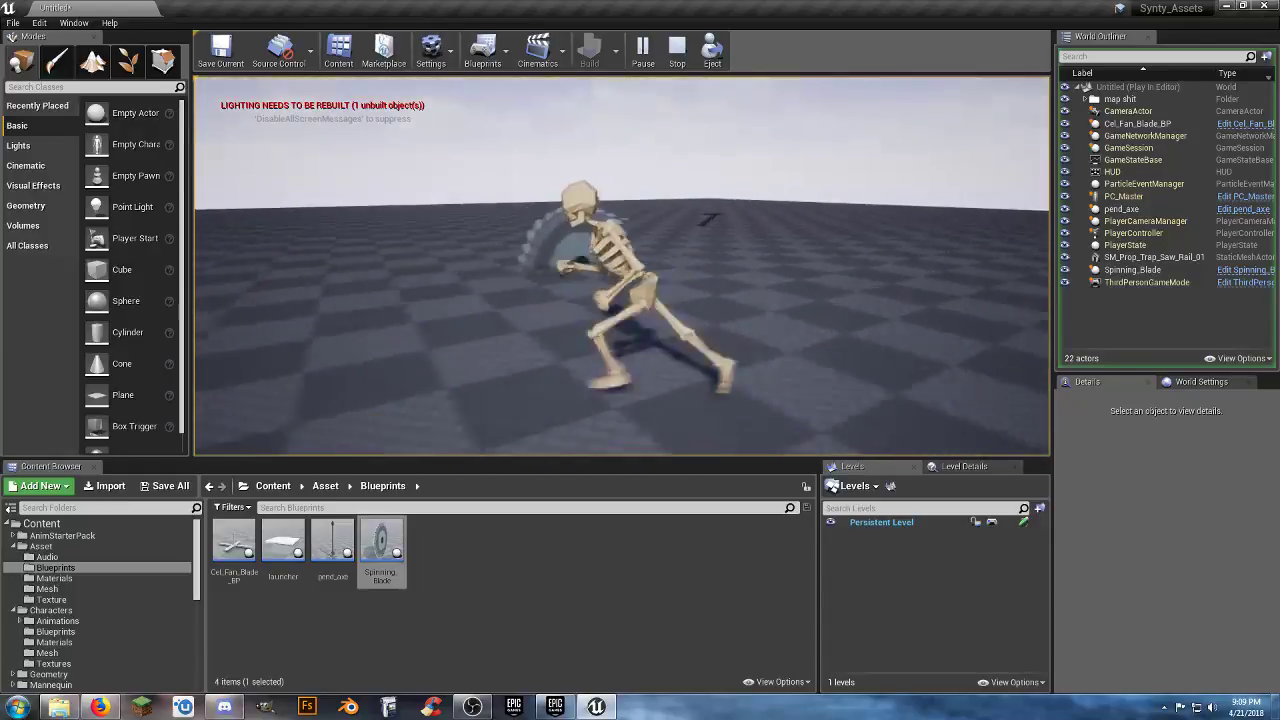
key("d")
key("w")
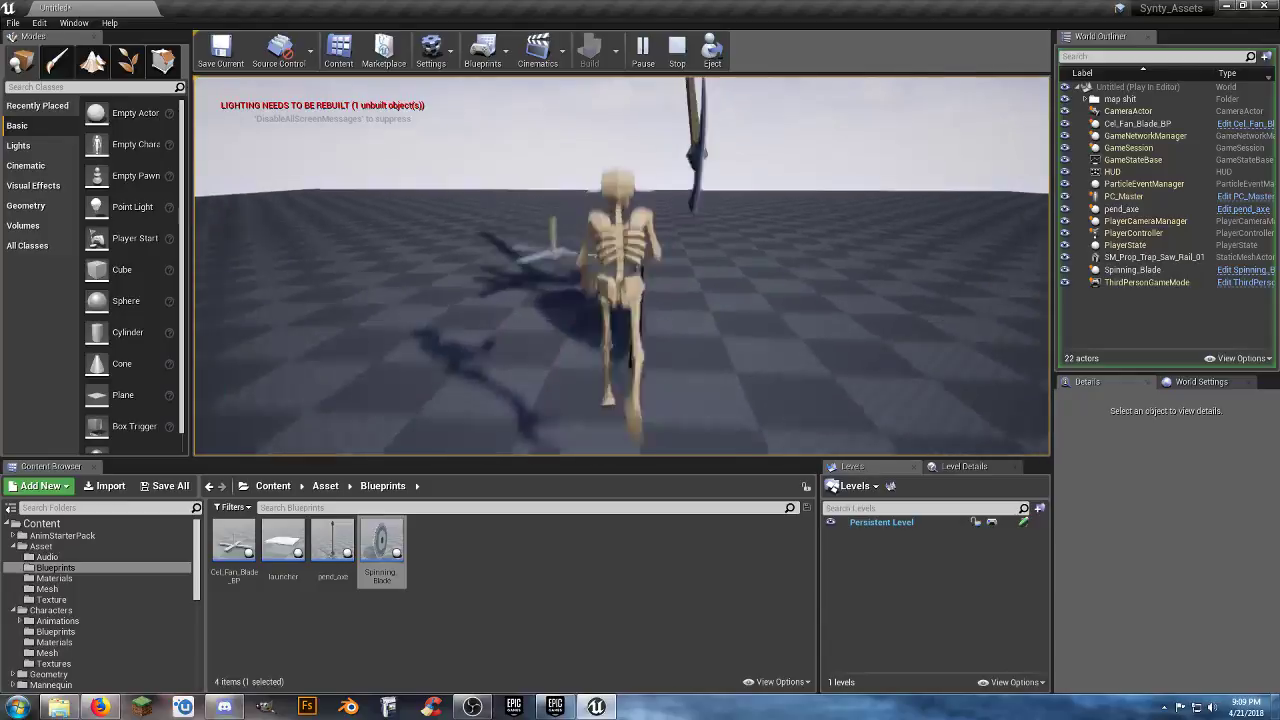
key("d")
key("s")
key("a")
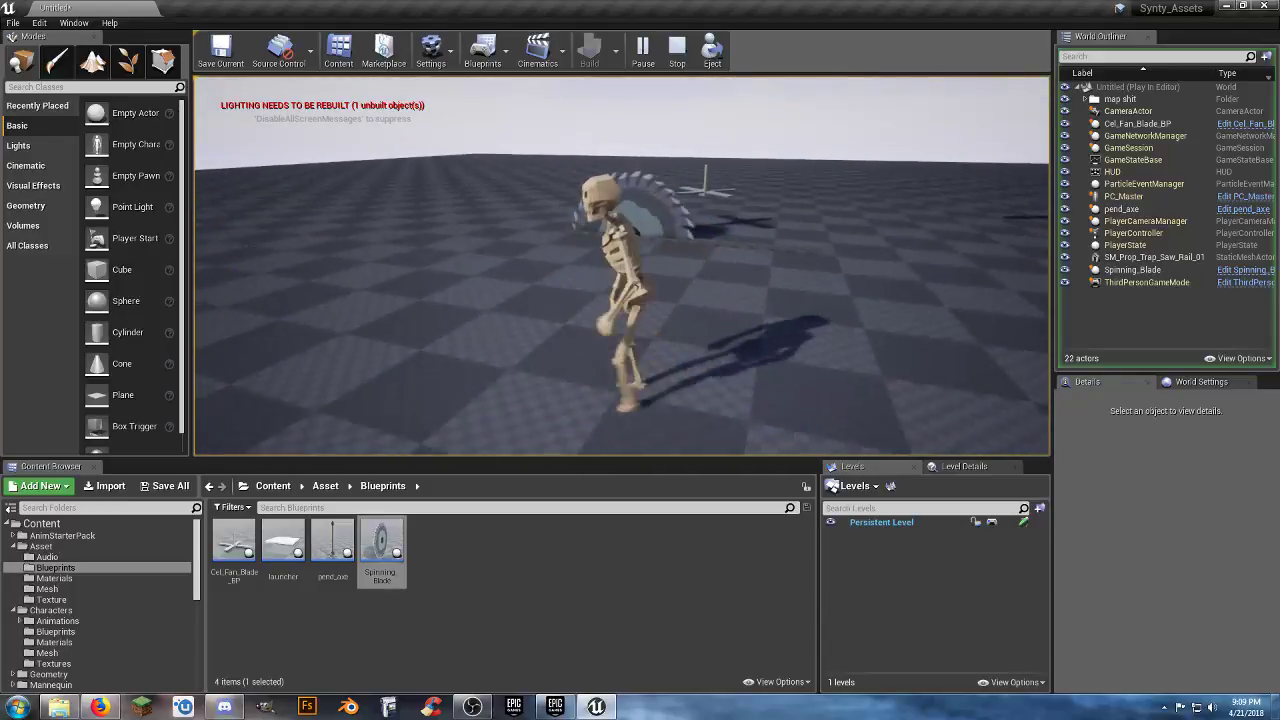
key("Escape")
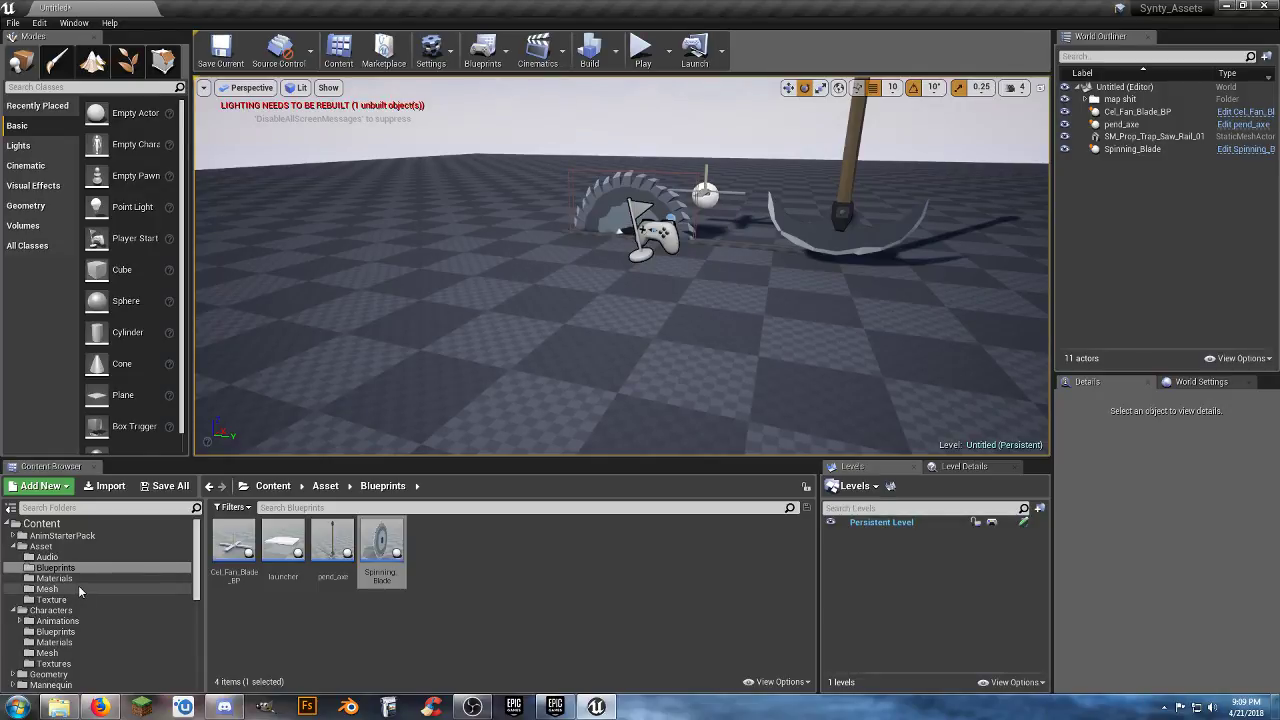
- Collapse the Asset and Characters folders and expand SimpleApocalypseInteriors to show its Meshes subfolders
left_click(14, 547)
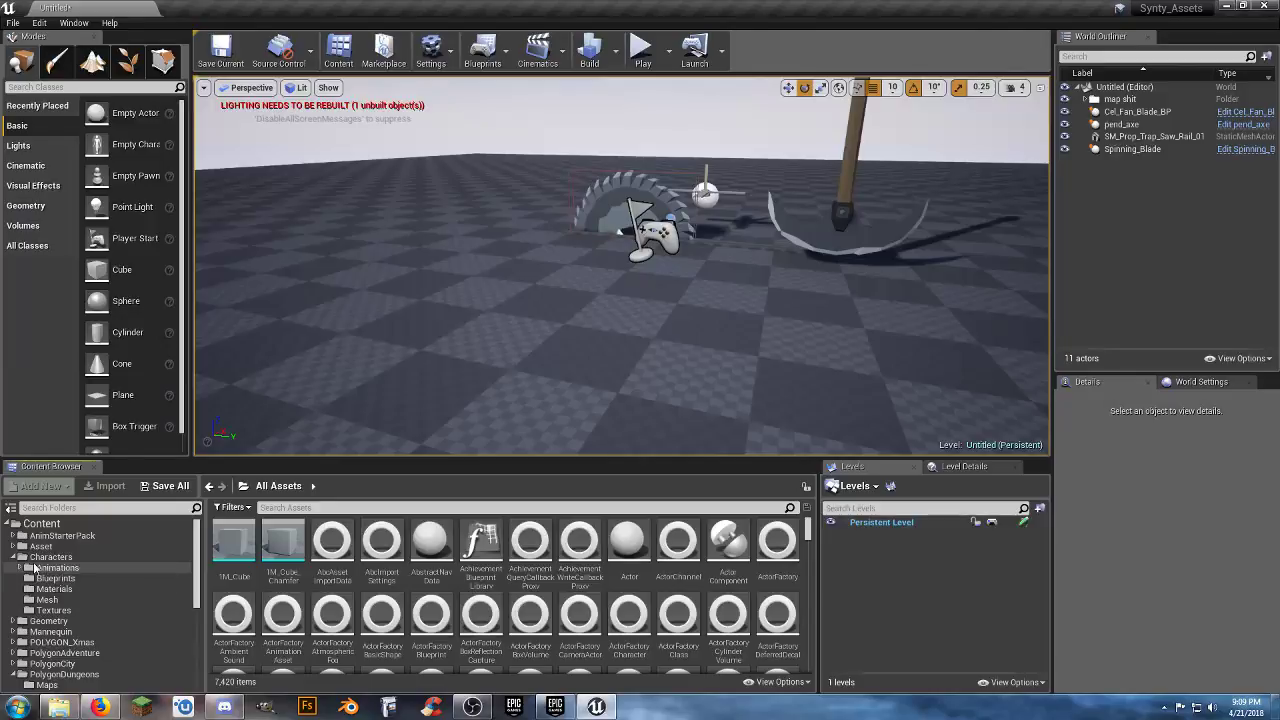
left_click(15, 558)
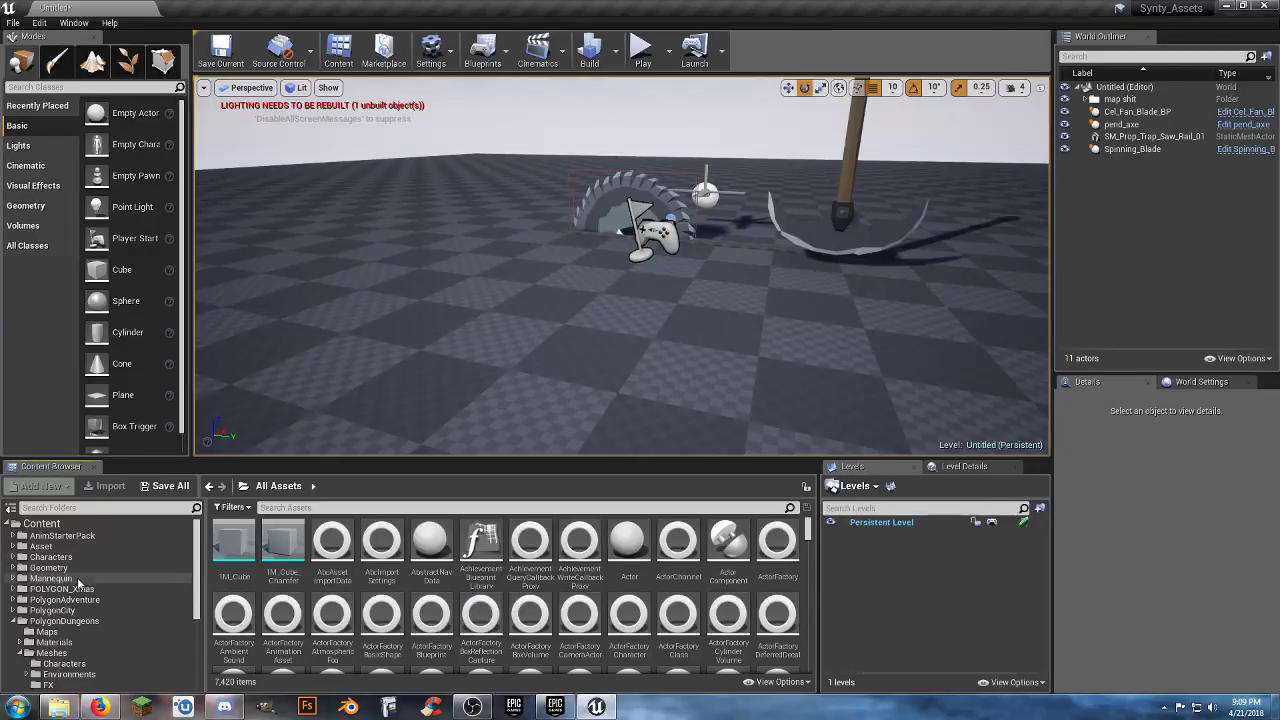
scroll(78, 582, "down", 3)
scroll(72, 587, "down", 4)
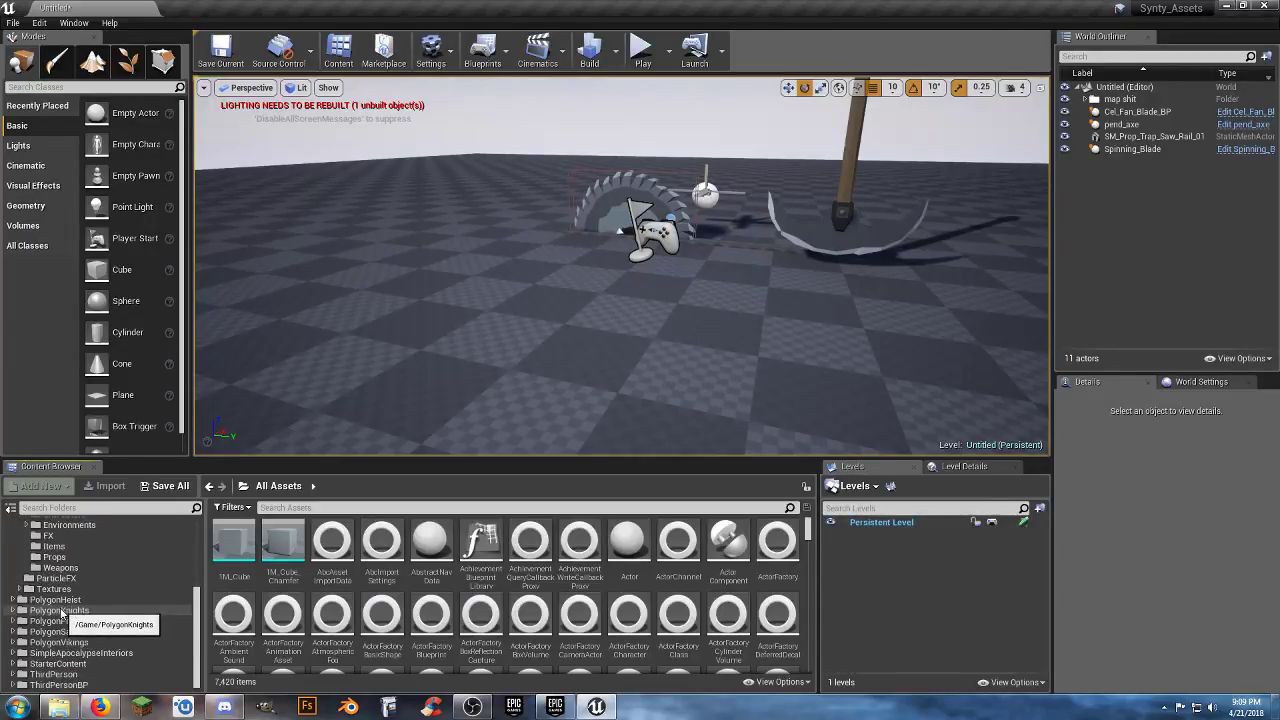
scroll(62, 606, "up", 3)
scroll(63, 605, "down", 3)
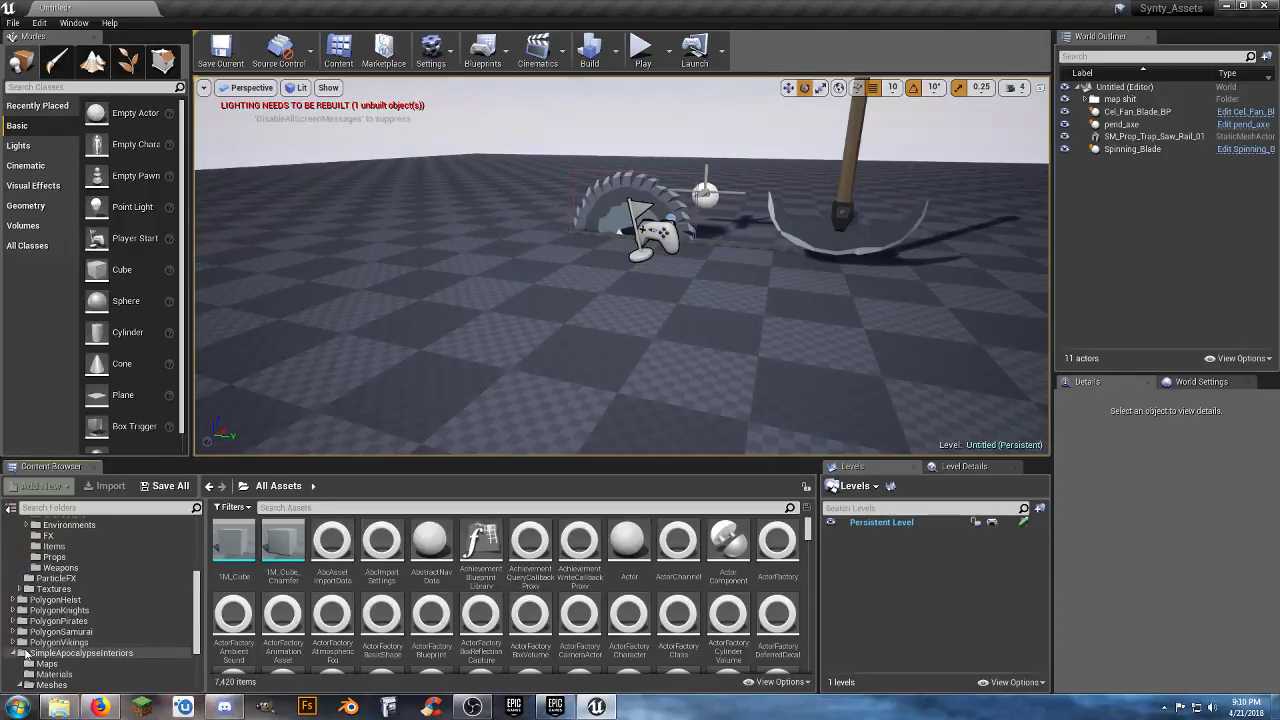
left_click(20, 685)
scroll(85, 632, "down", 2)
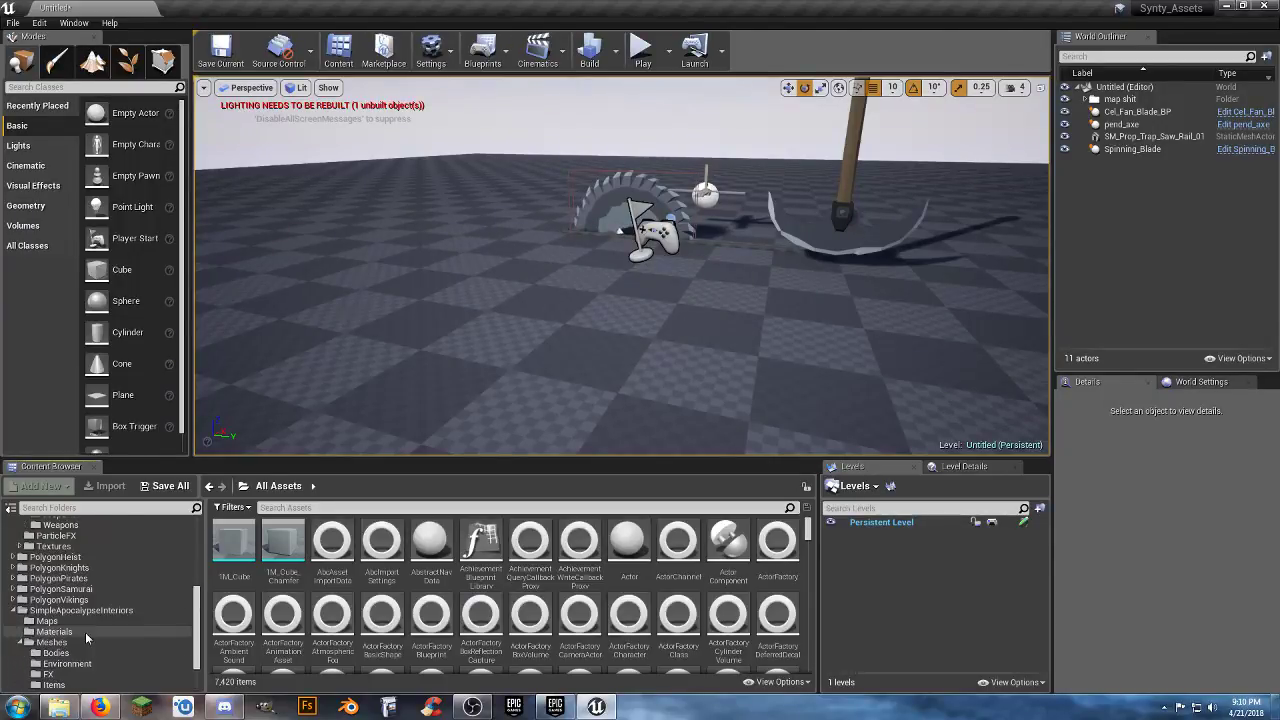
scroll(85, 632, "down", 1)
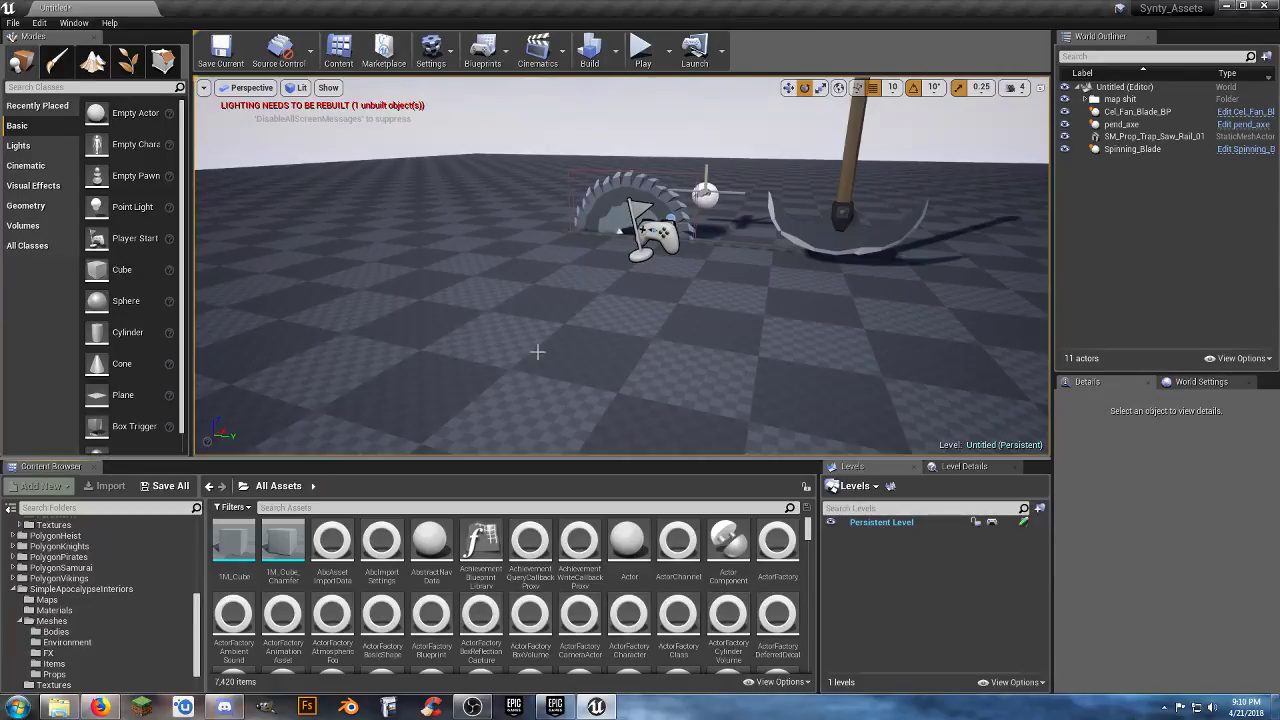
- Delete Cel_Fan_Blade_BP, pend_axe, Spinning_Blade and the SM_Prop_Trap_Saw_Rail_01 mesh from the level
mouse_move(537, 352)
right_mouse_down()
mouse_move(580, 352)
mouse_move(545, 330)
right_mouse_up()
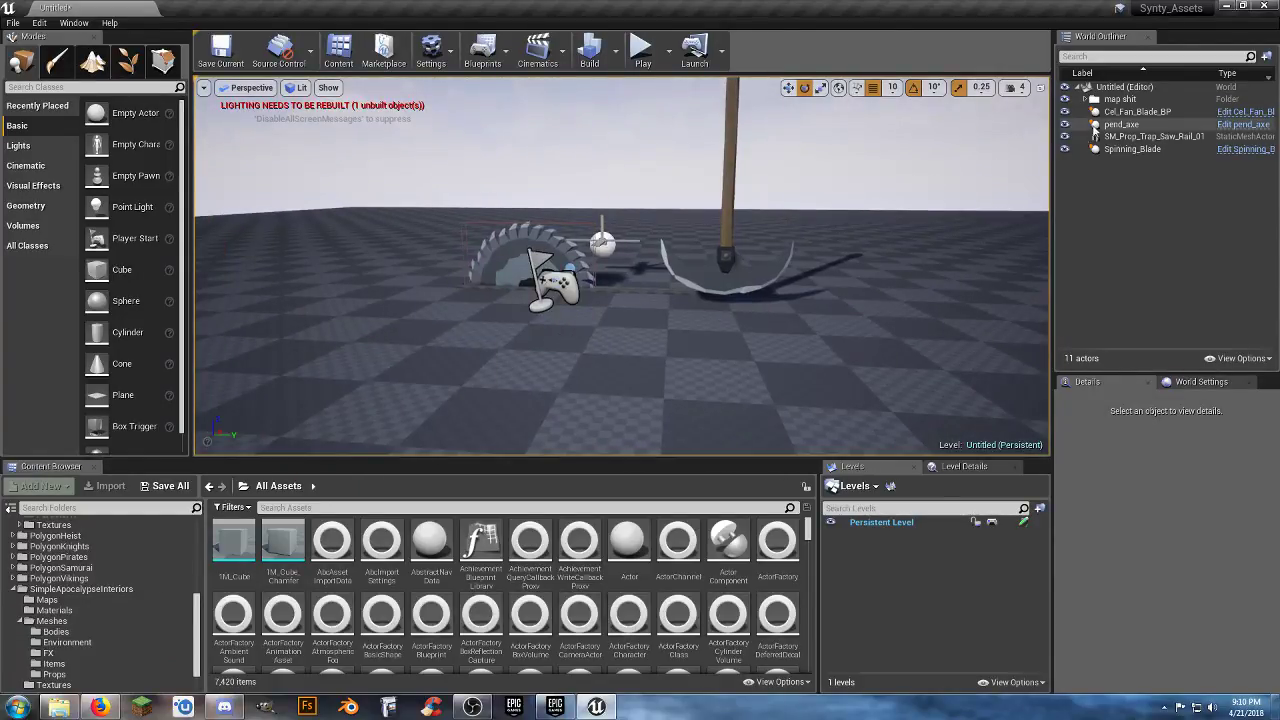
left_click(1130, 112)
left_click(1121, 124, "ctrl")
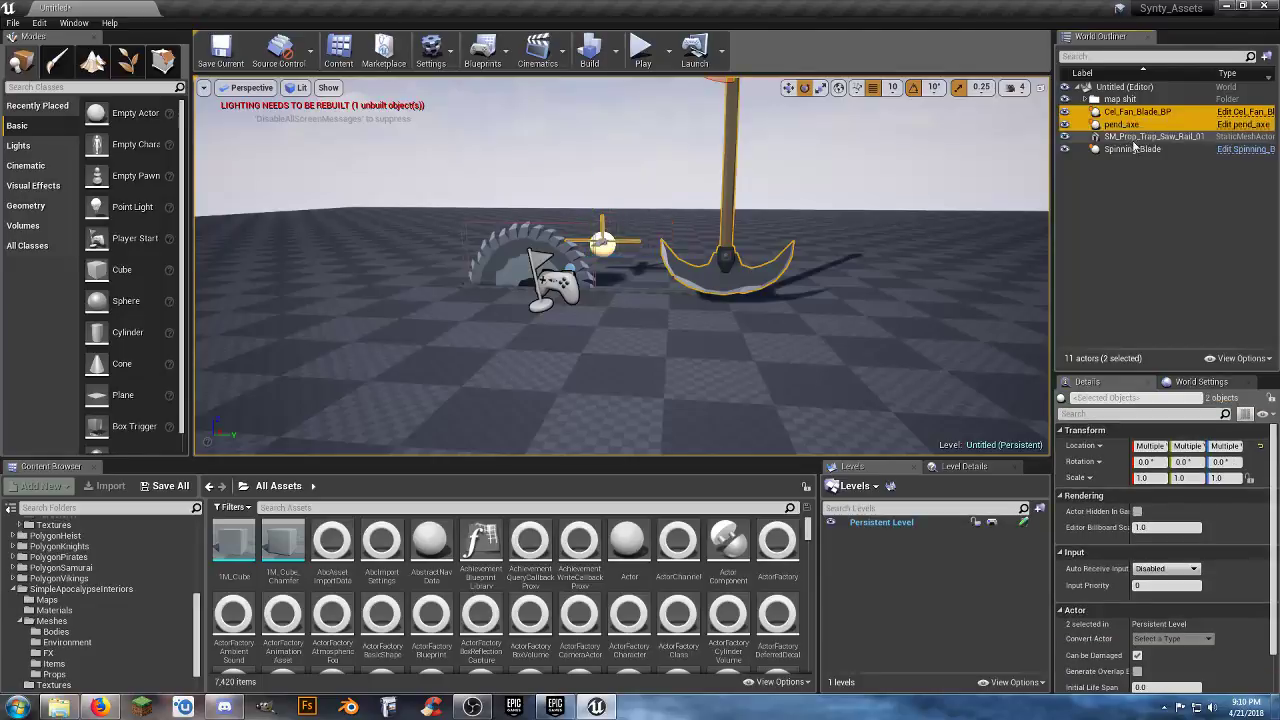
left_click(1128, 149, "ctrl")
key("Delete")
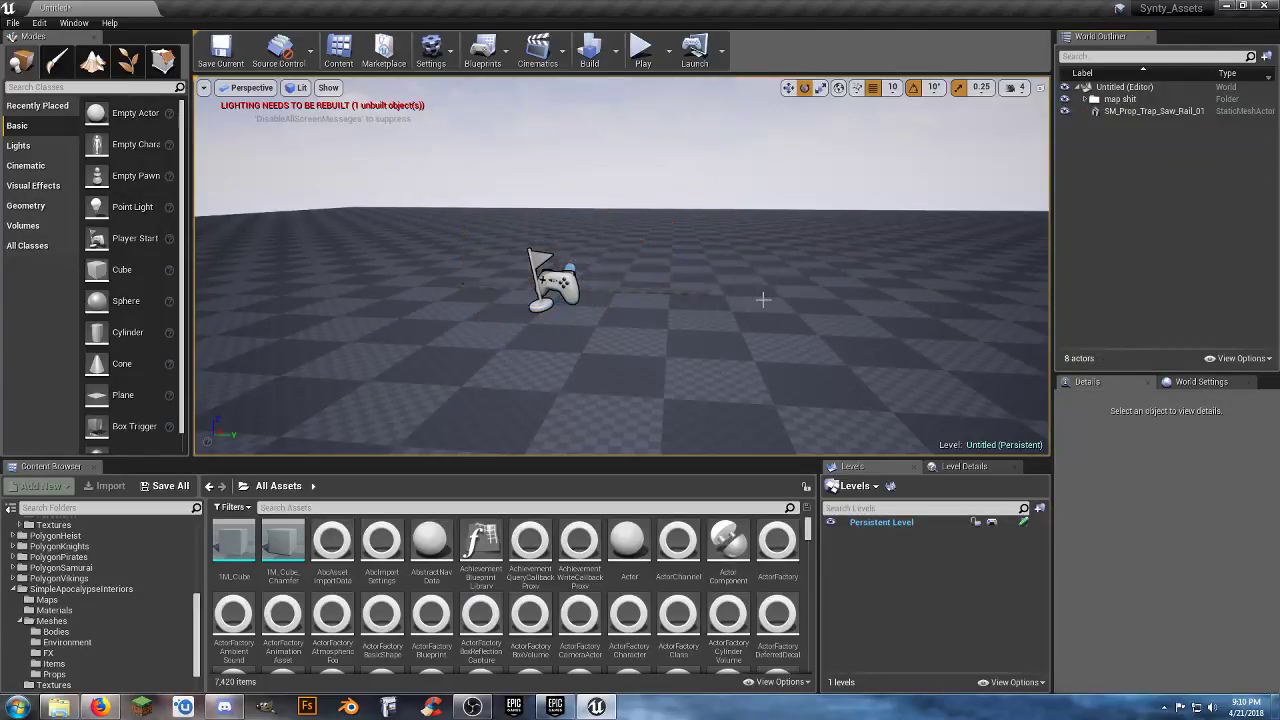
left_click(645, 289)
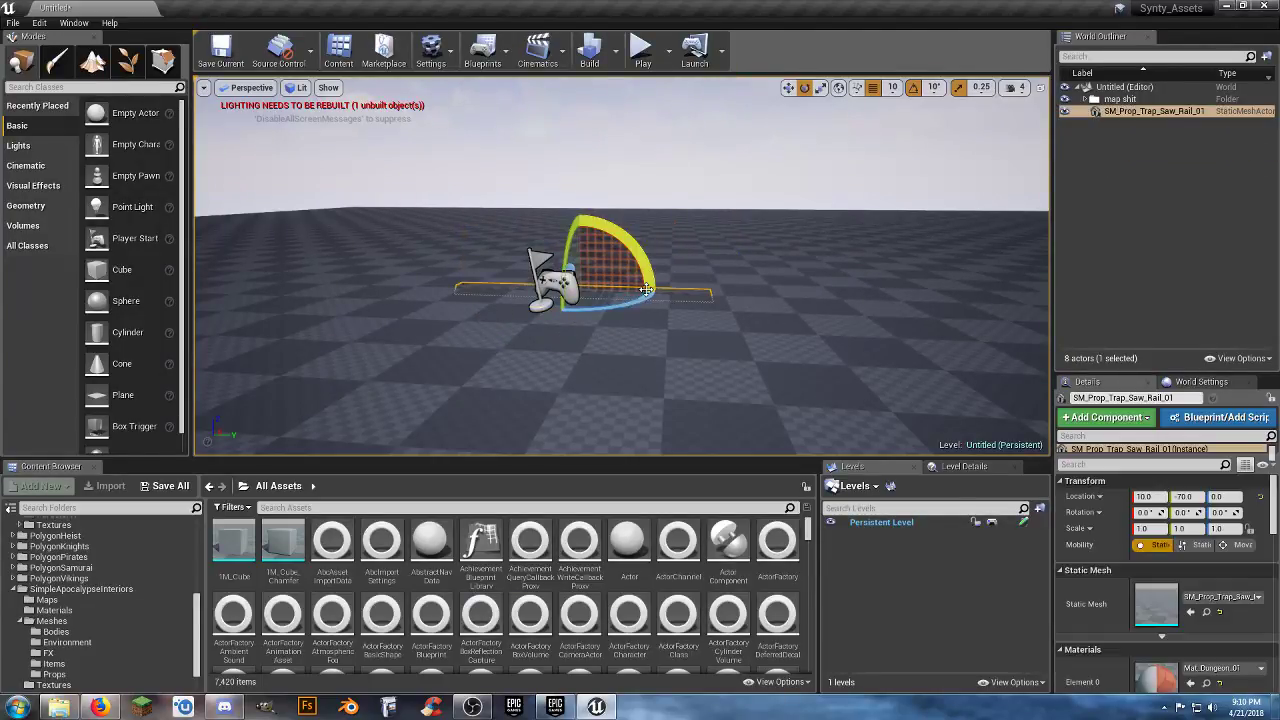
key("Delete")
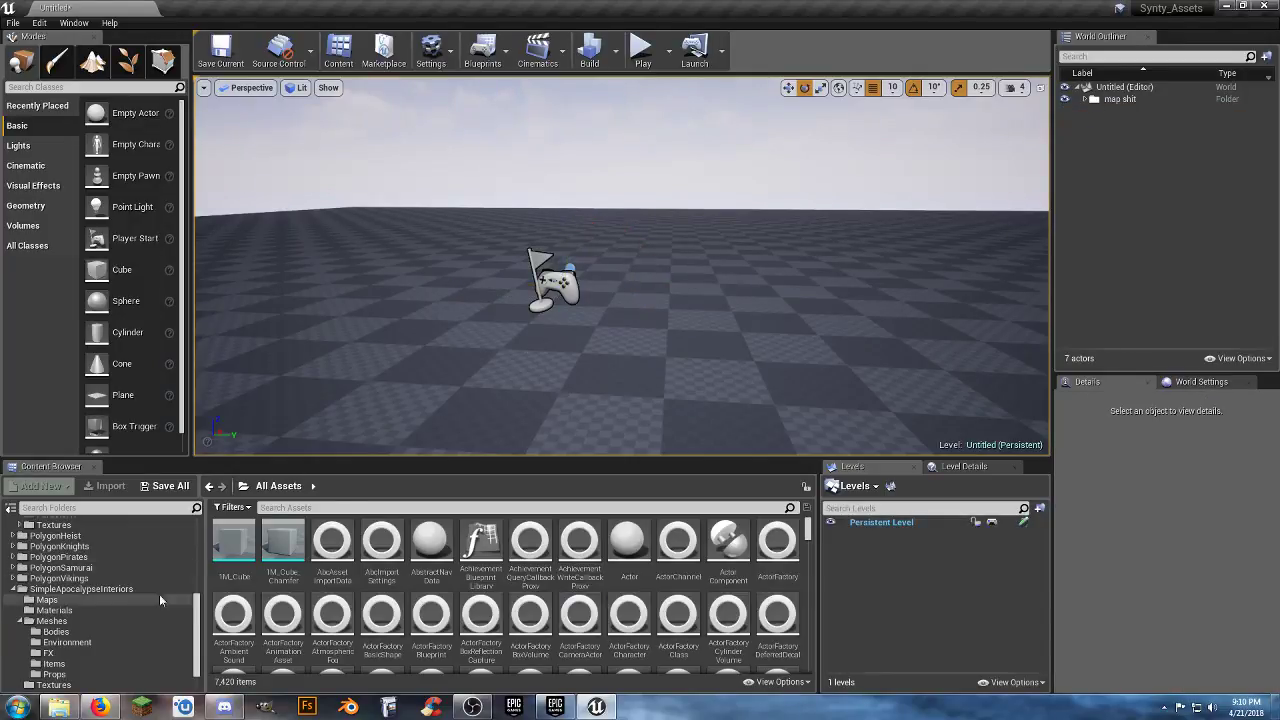
- Place the SM_Env_Wall_Bar_DoorFrame mesh from SimpleApocalypseInteriors' Environment meshes on the floor beside the player start
left_click(66, 643)
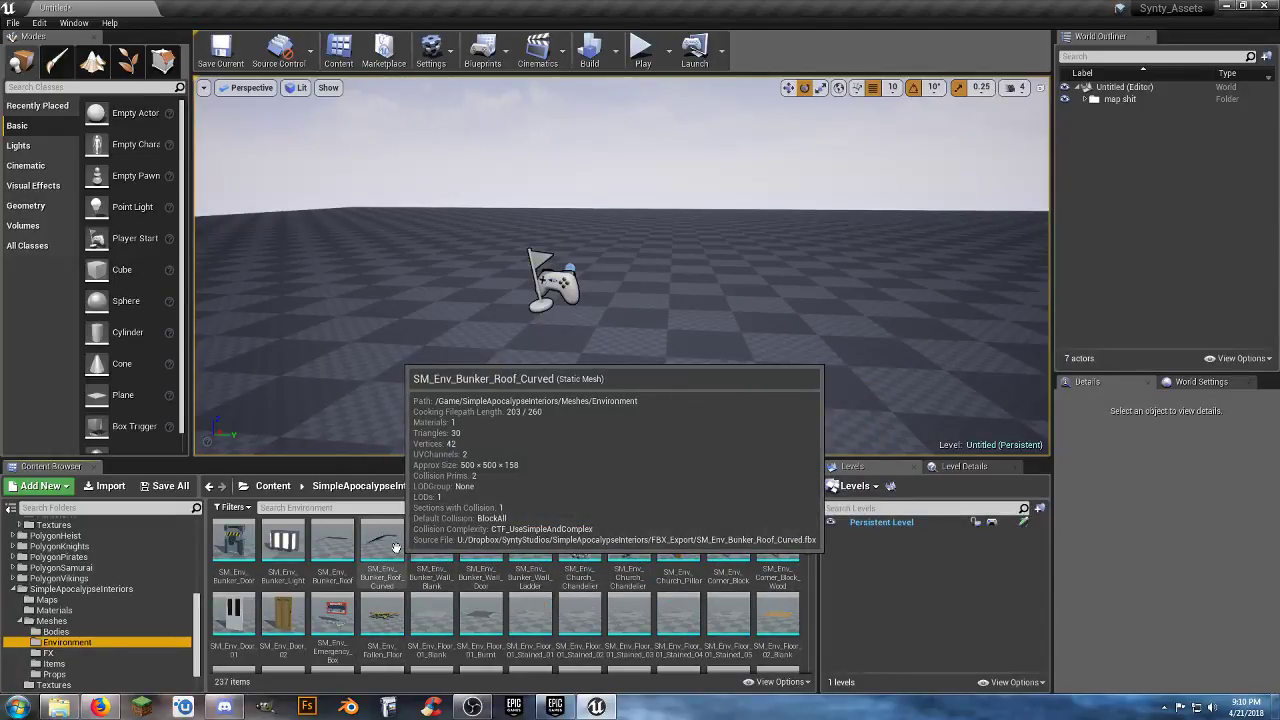
scroll(731, 555, "down", 1)
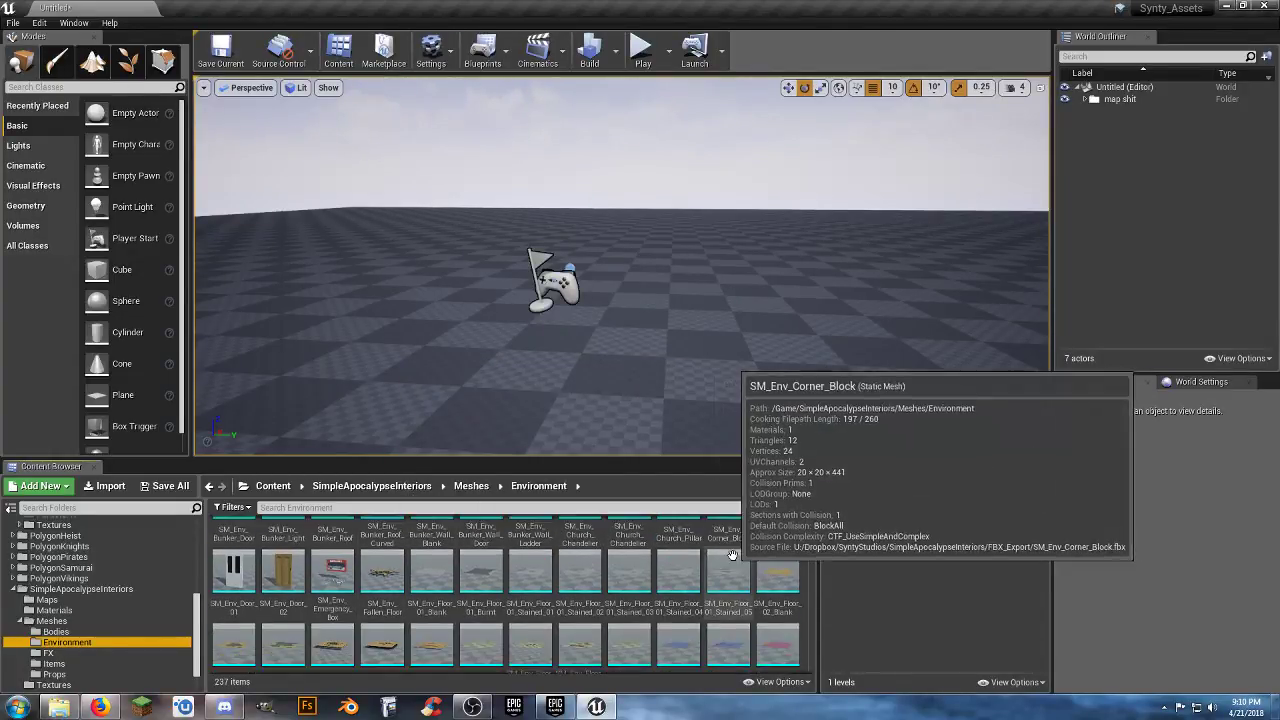
scroll(731, 555, "down", 3)
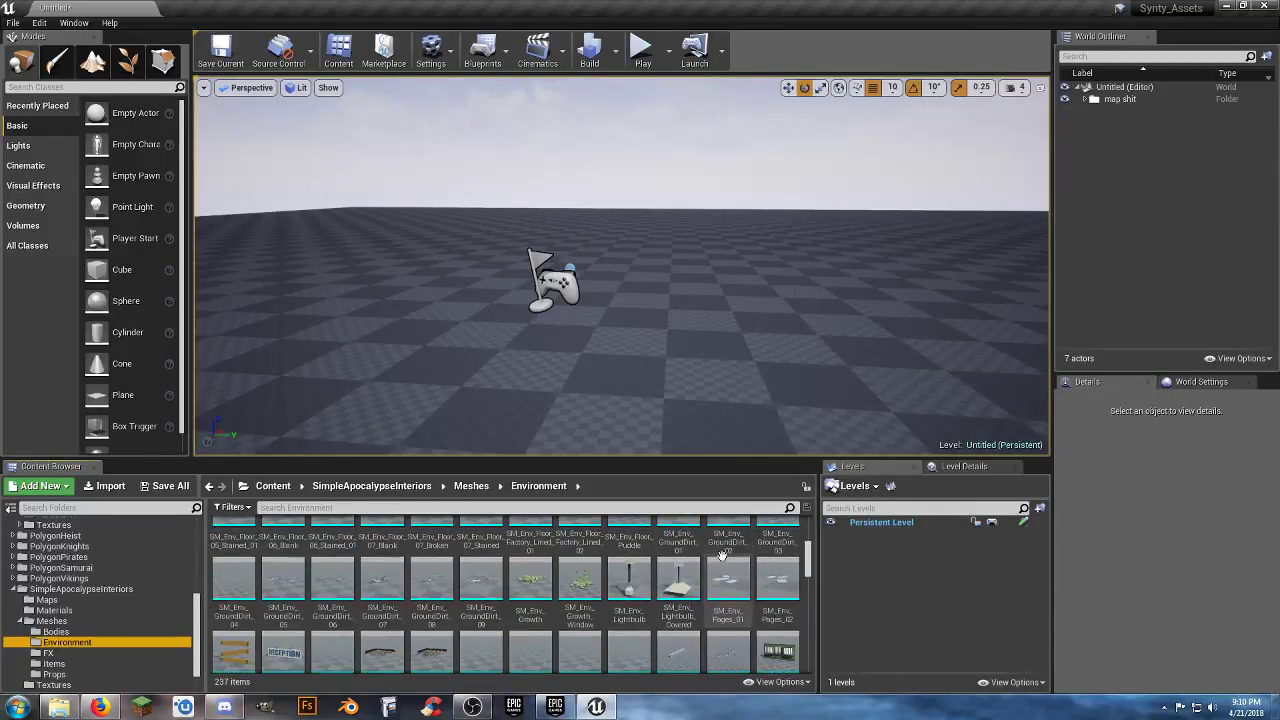
scroll(721, 555, "down", 1)
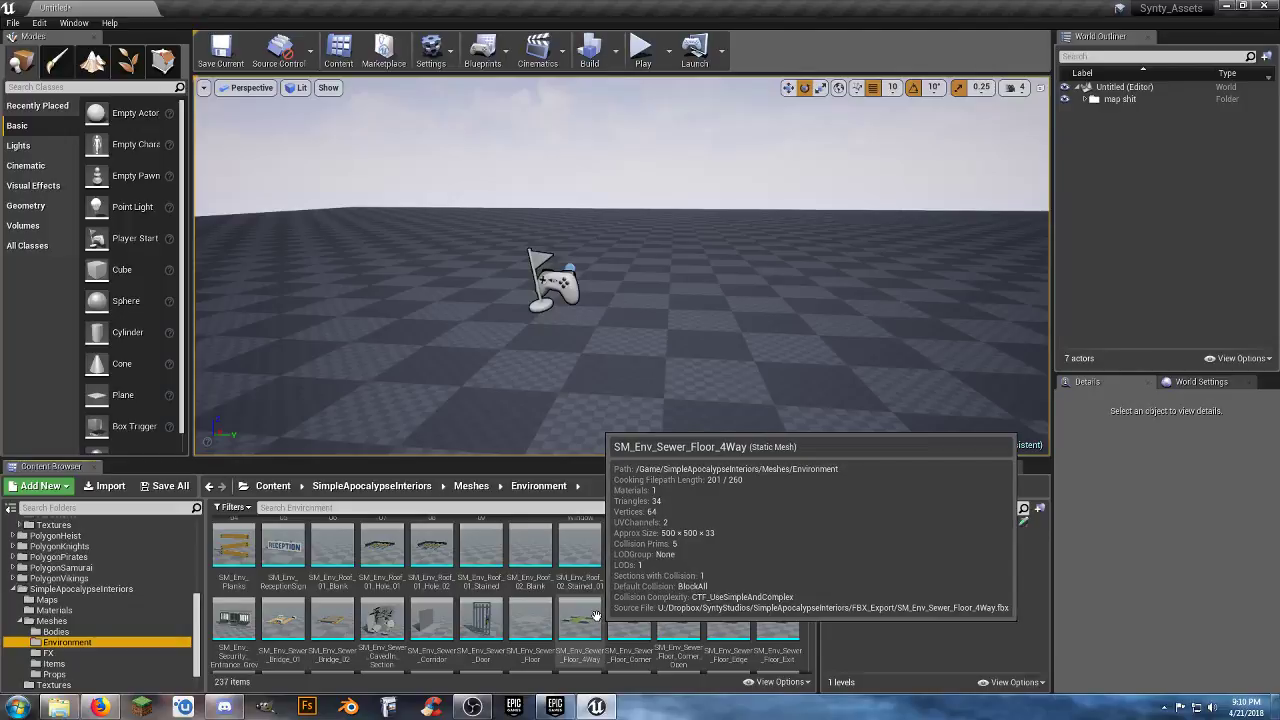
scroll(686, 590, "down", 1)
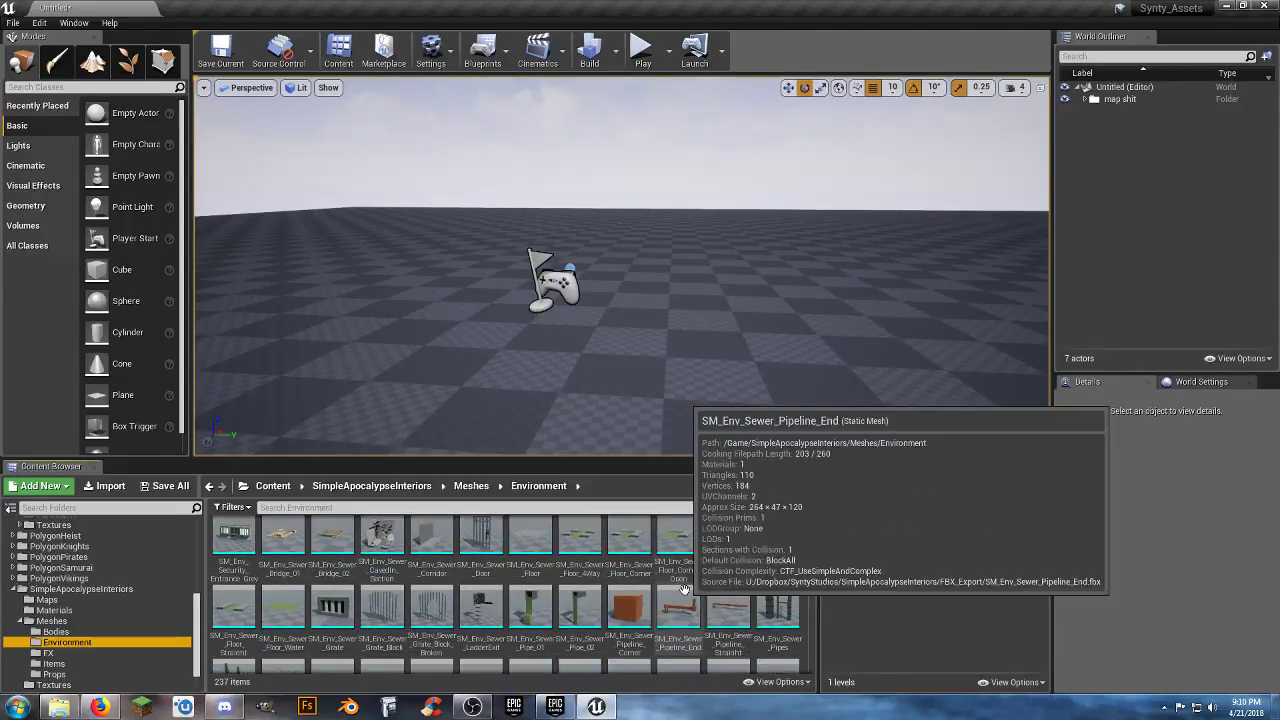
scroll(684, 588, "down", 1)
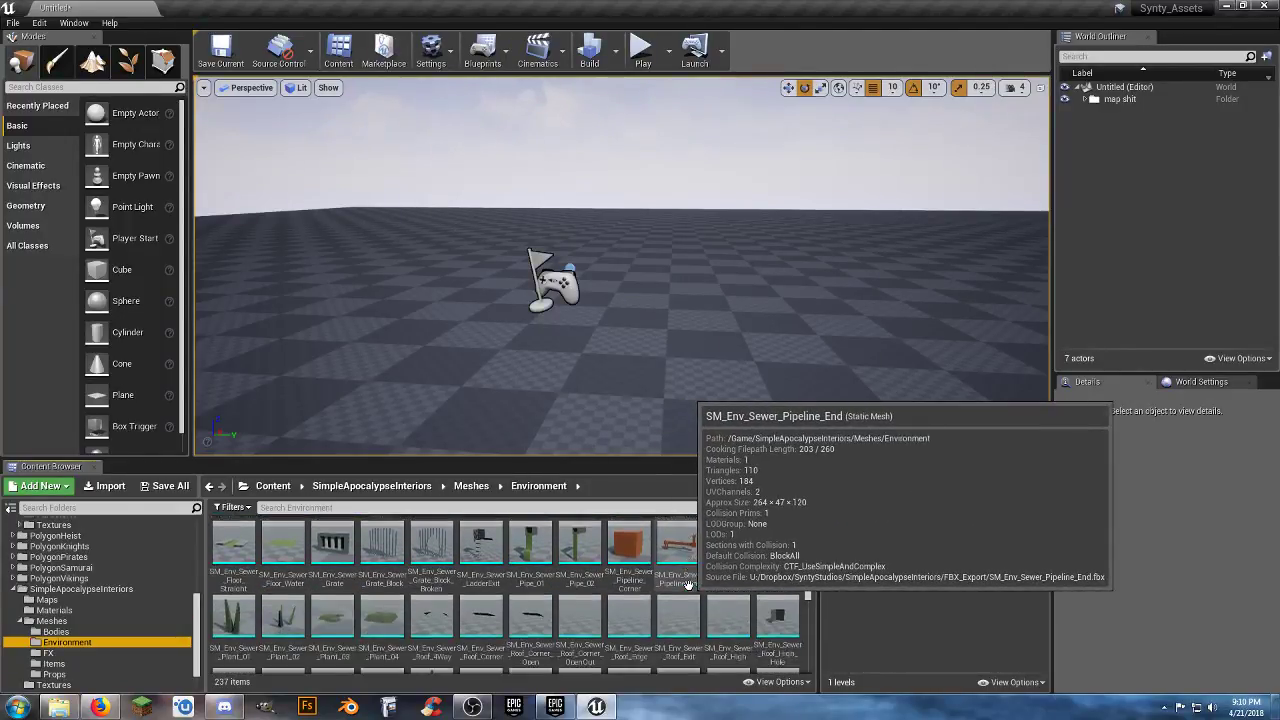
scroll(685, 584, "down", 1)
scroll(628, 570, "down", 1)
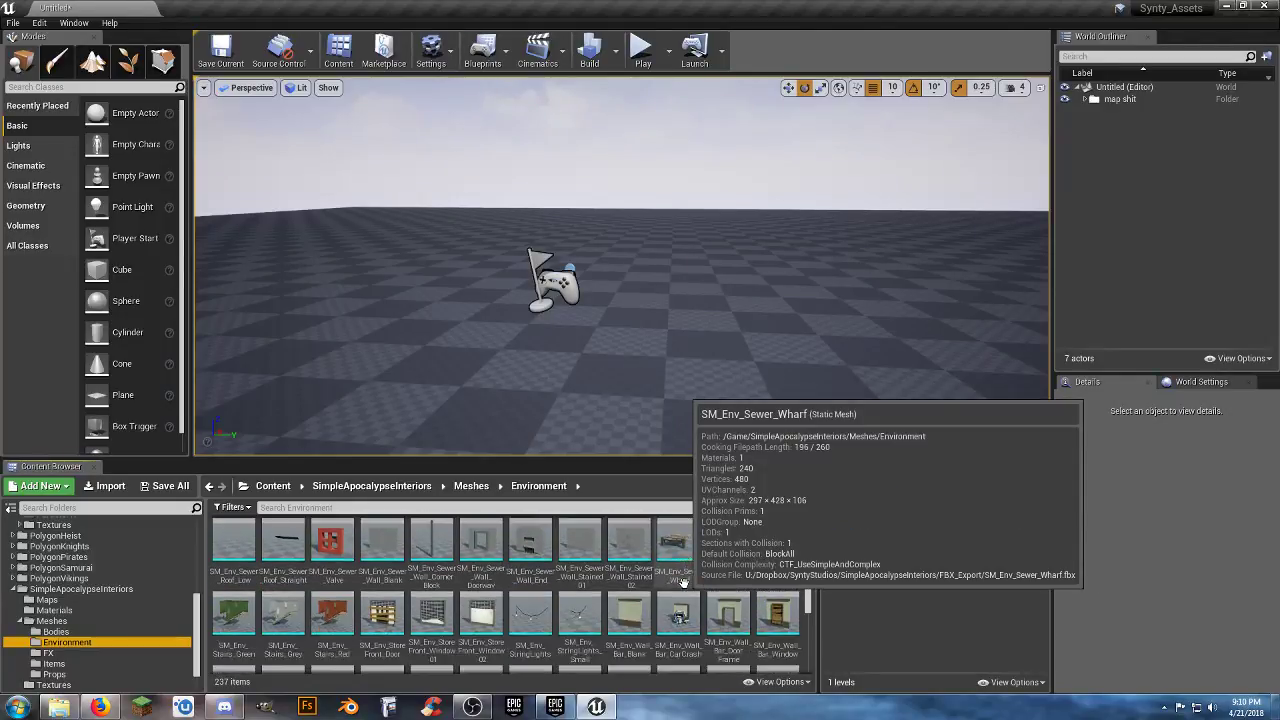
left_click_drag(728, 615, 476, 274)
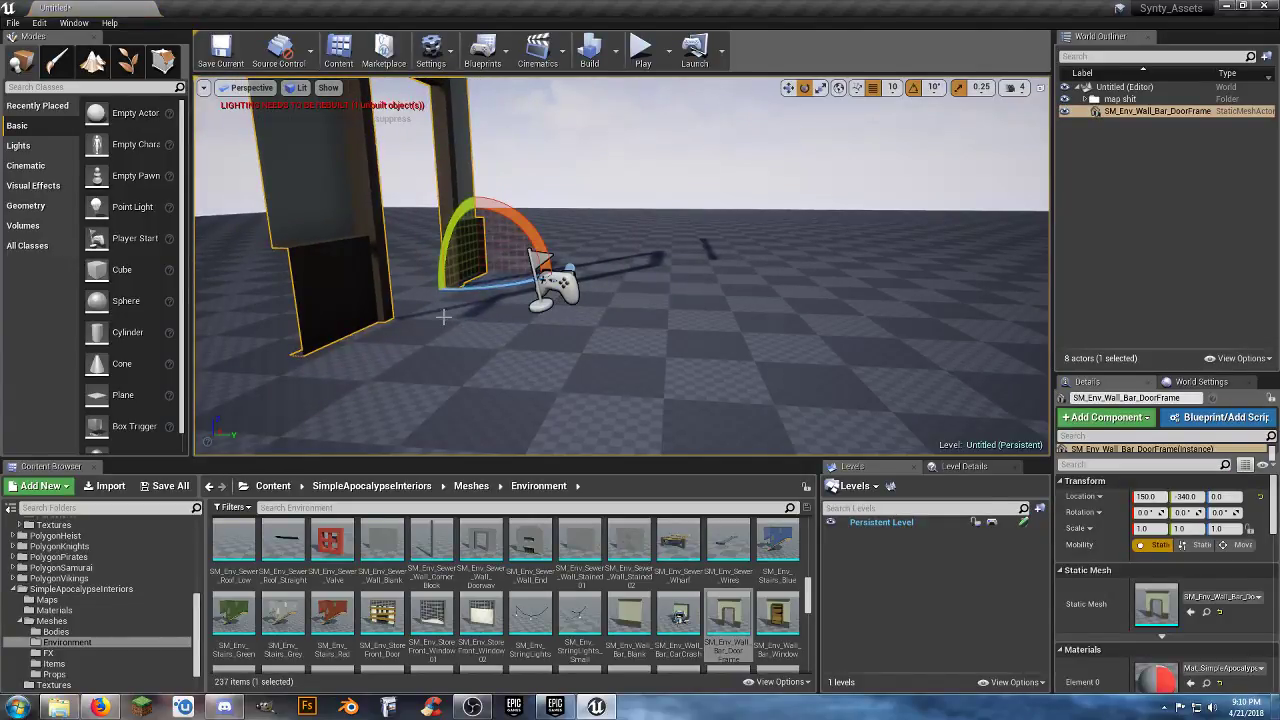
- Scale the placed door frame wall to 0.5 in X, Y and Z
right_click_drag(530, 324, 414, 330)
right_click_drag(914, 408, 919, 408)
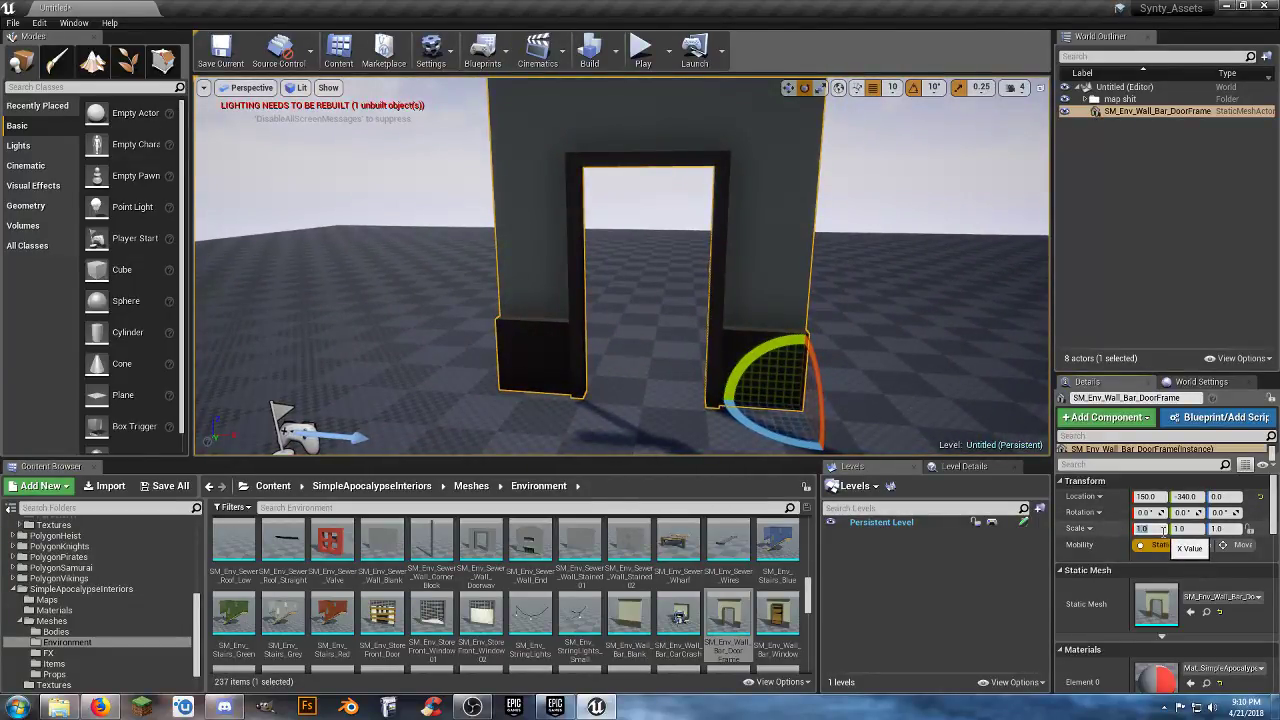
key("Tab")
type("0.5")
key("Tab")
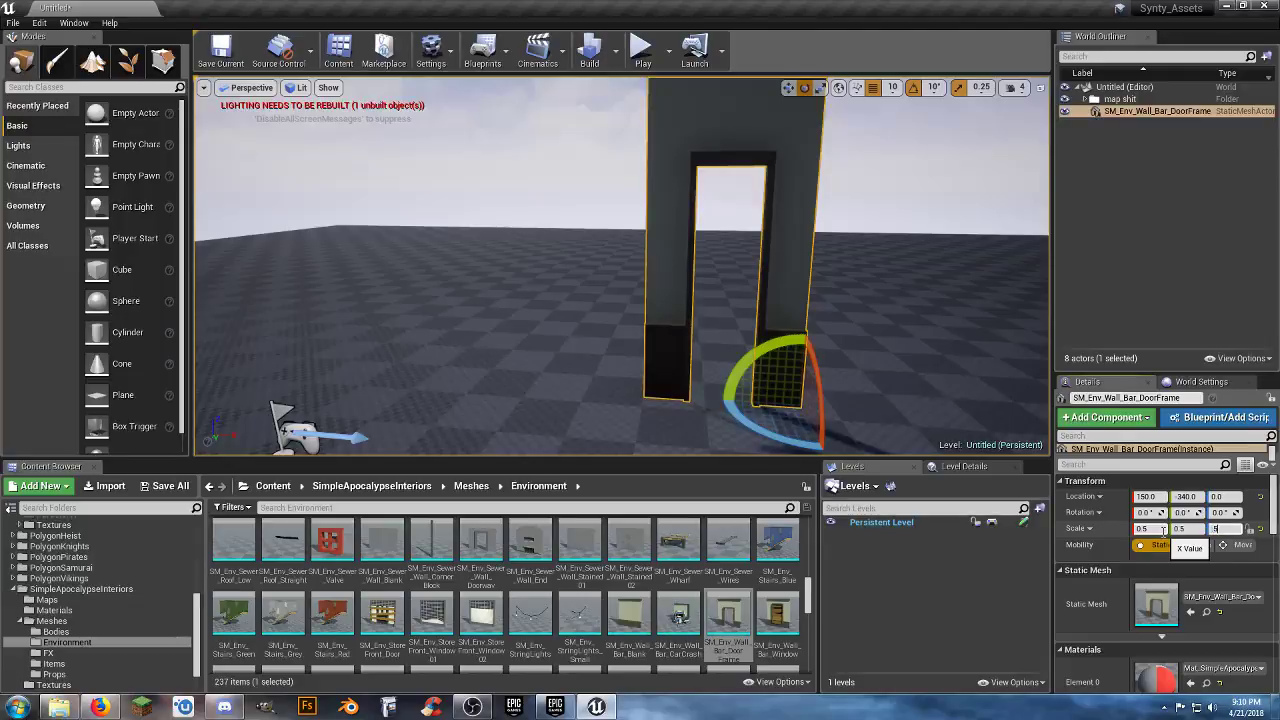
type("0.5")
key("Return")
- Play the level, run the character into the door opening to test the frame's default collision, and stop playing
left_click(641, 50)
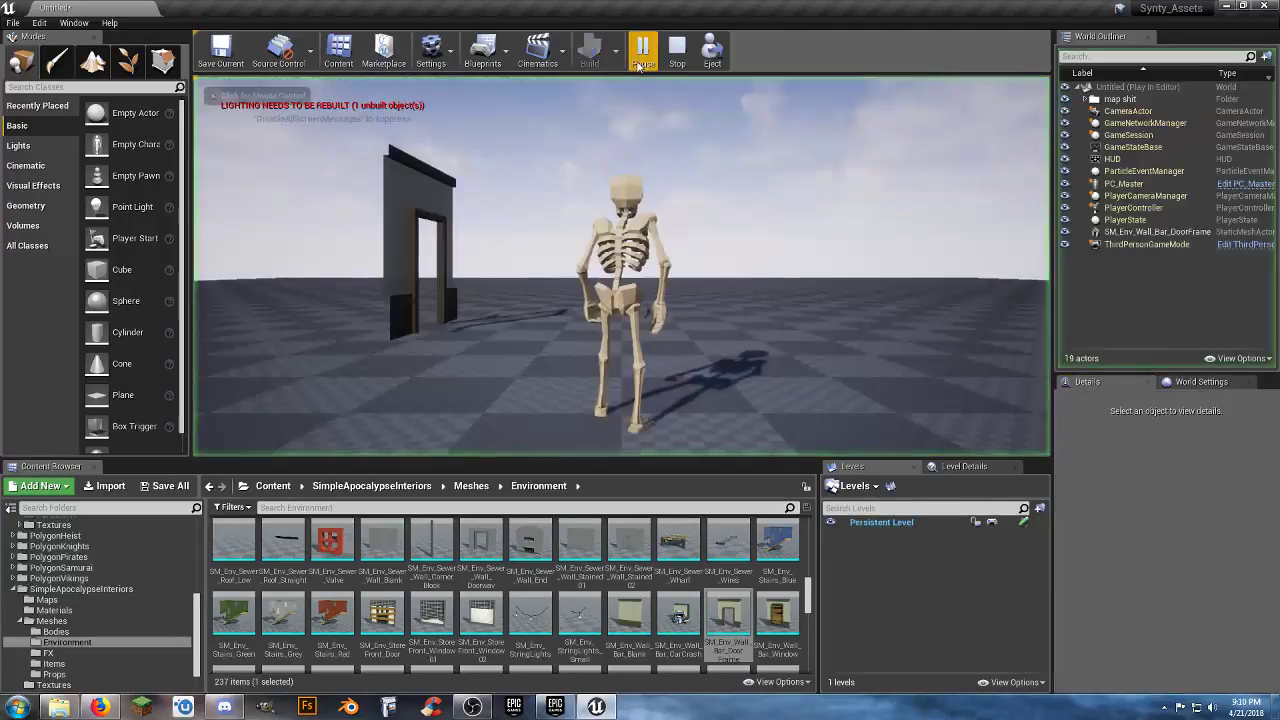
left_click(636, 140)
key("w")
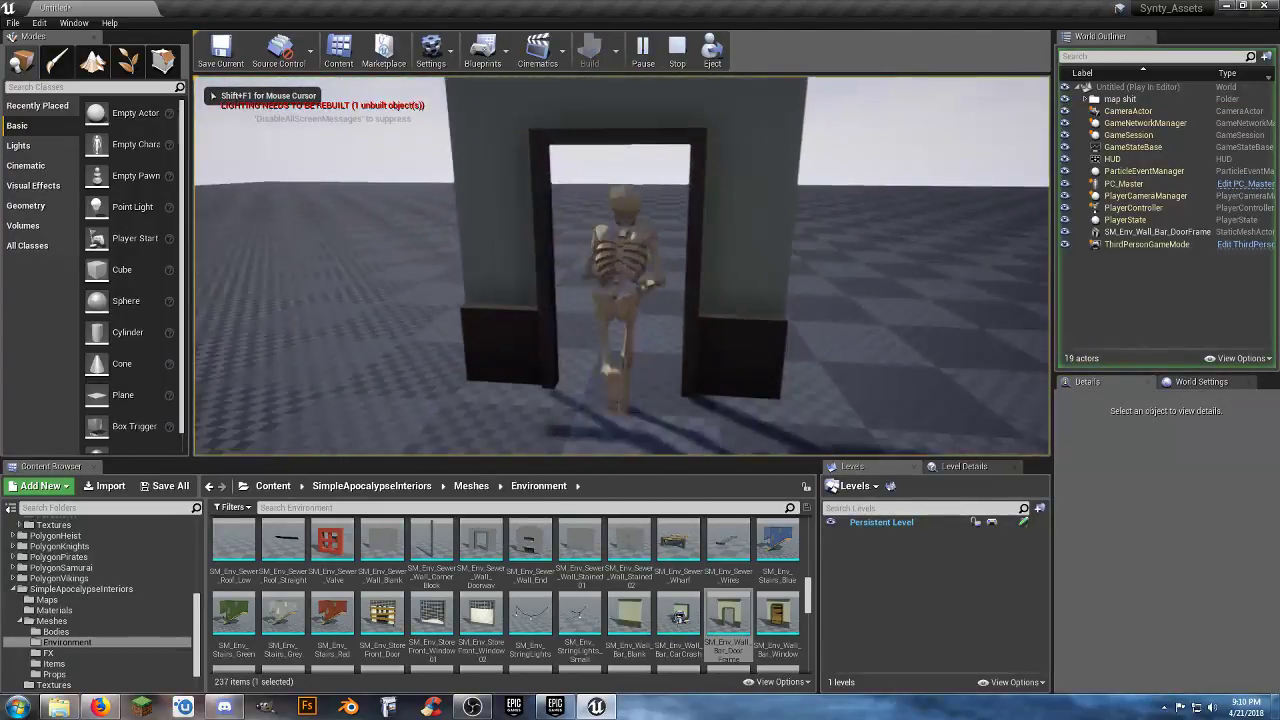
key("s")
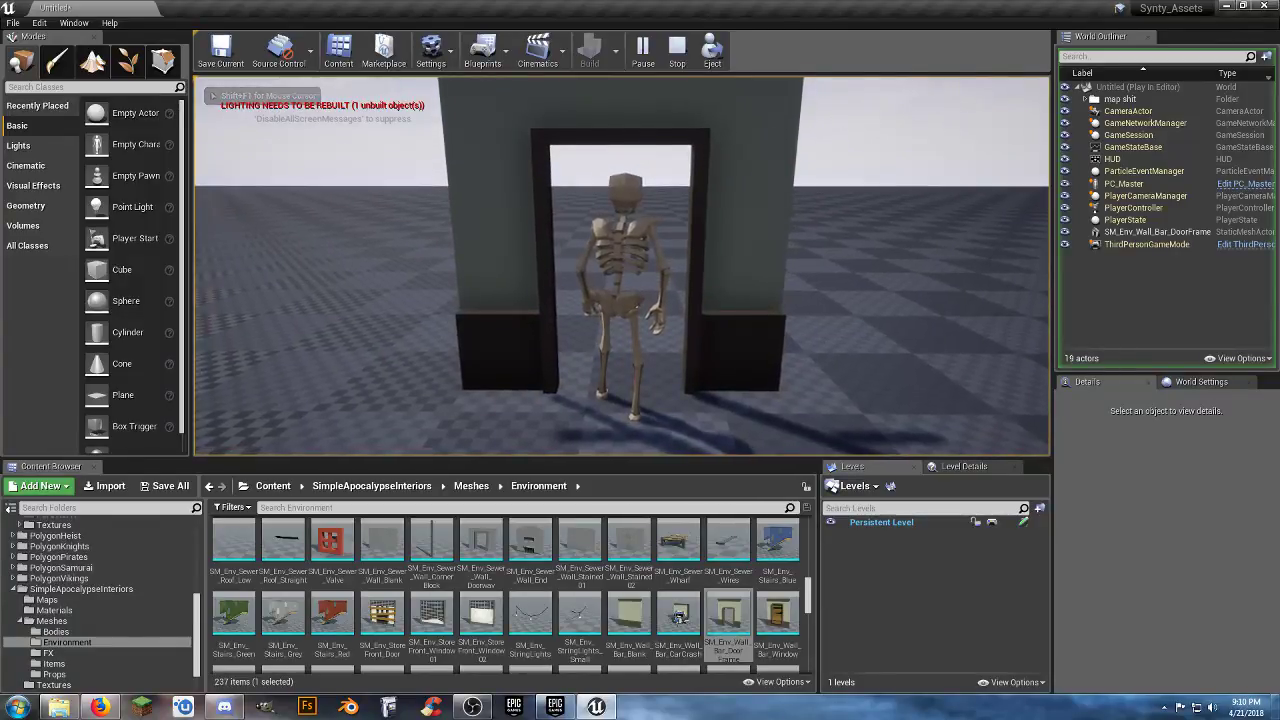
key("s")
key("w")
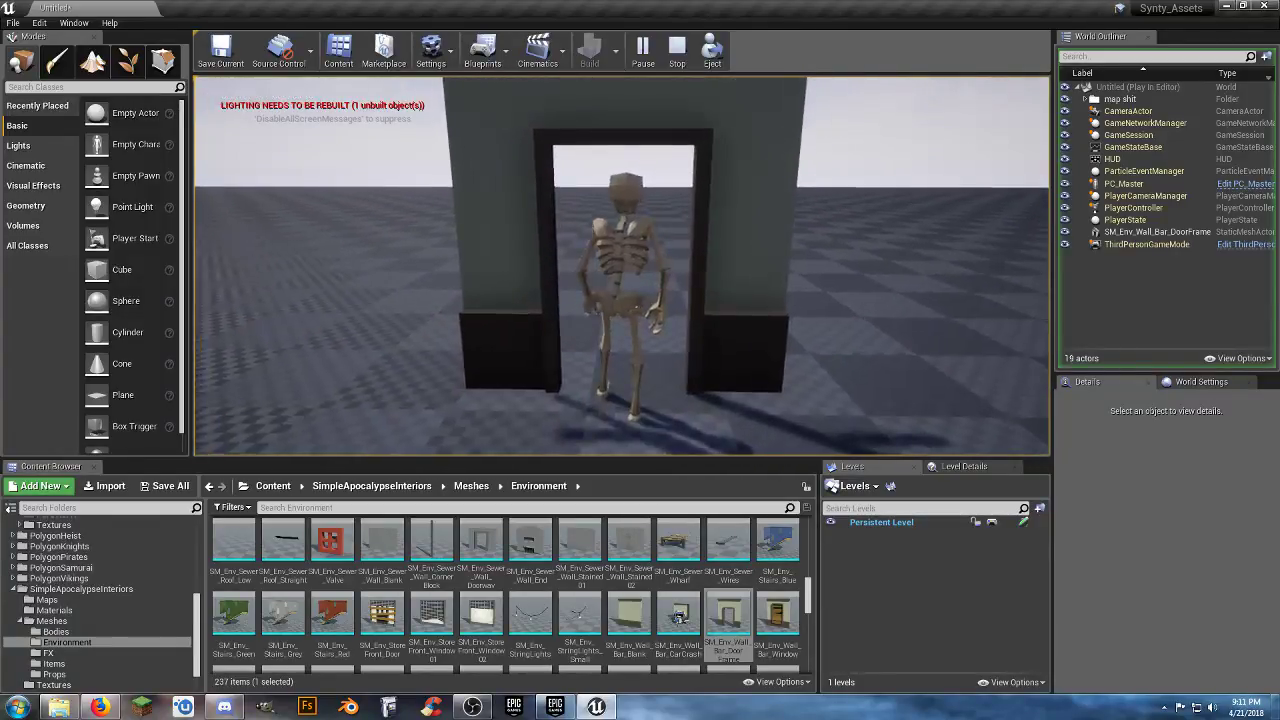
key("Escape")
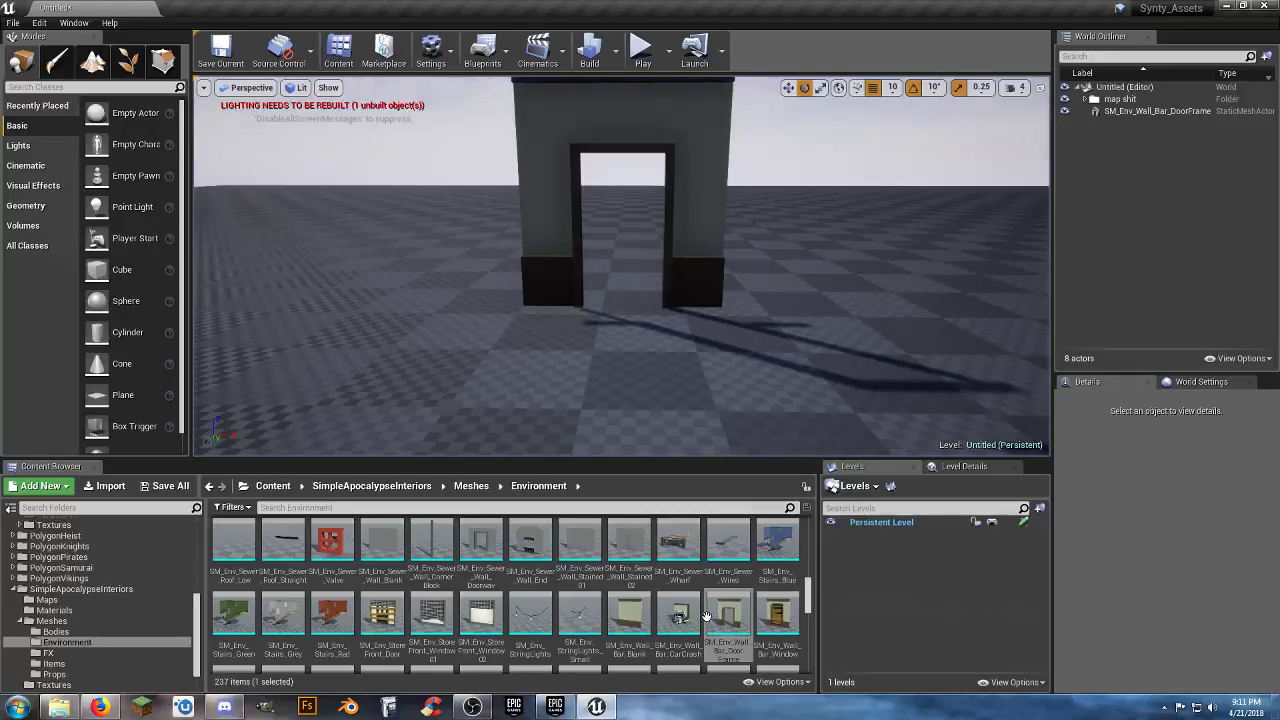
- Set the SM_Env_Wall_Bar_DoorFrame mesh's Collision Complexity to Use Complex Collision As Simple, then save and close the mesh
double_click(710, 615)
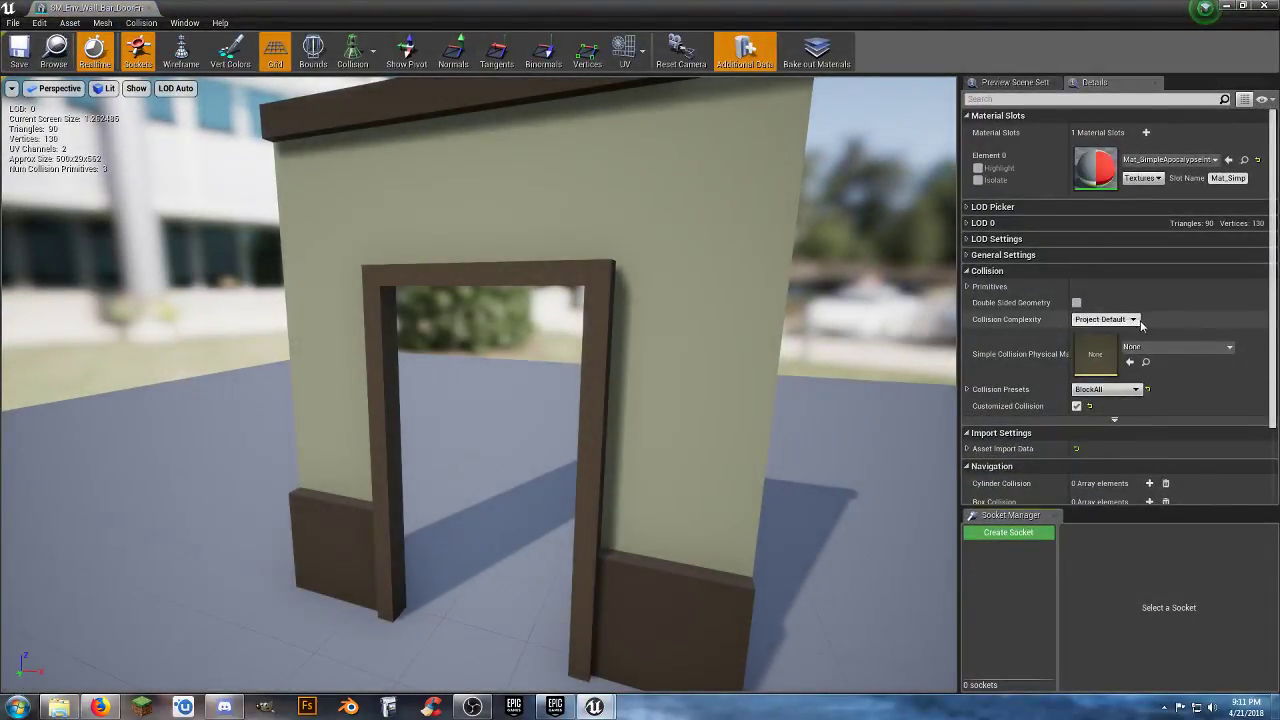
left_click(1123, 320)
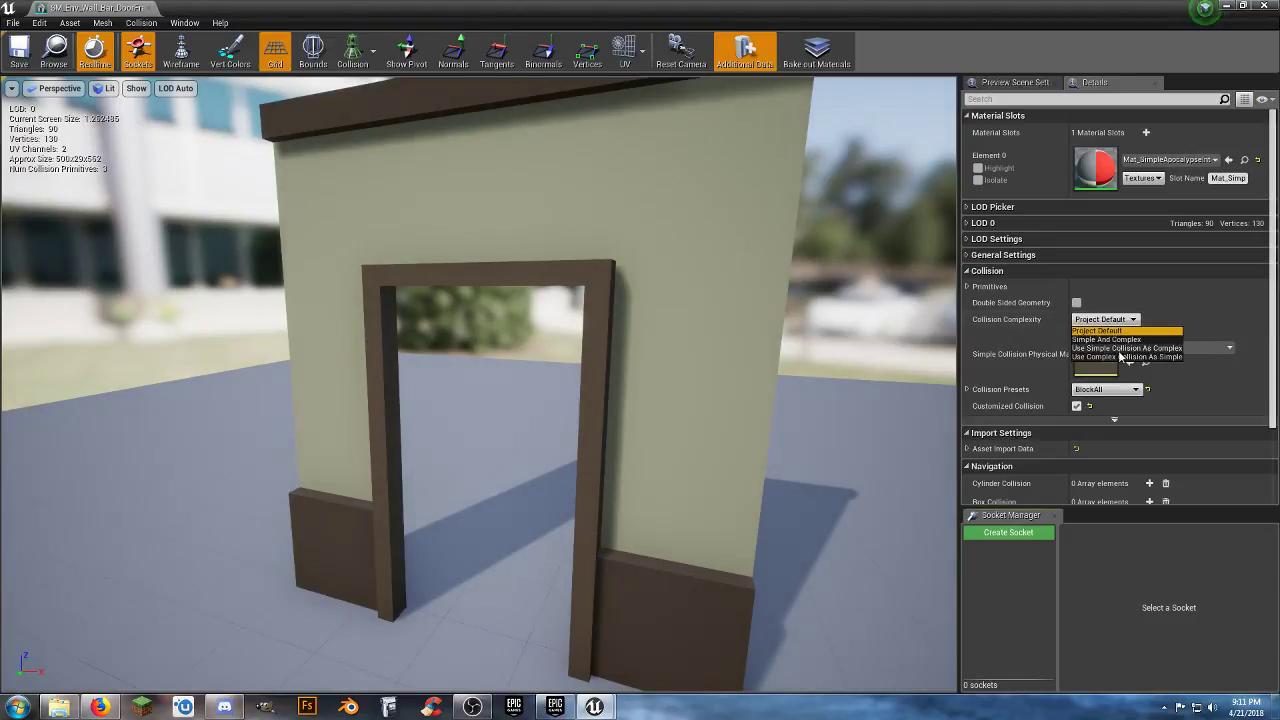
left_click(1115, 354)
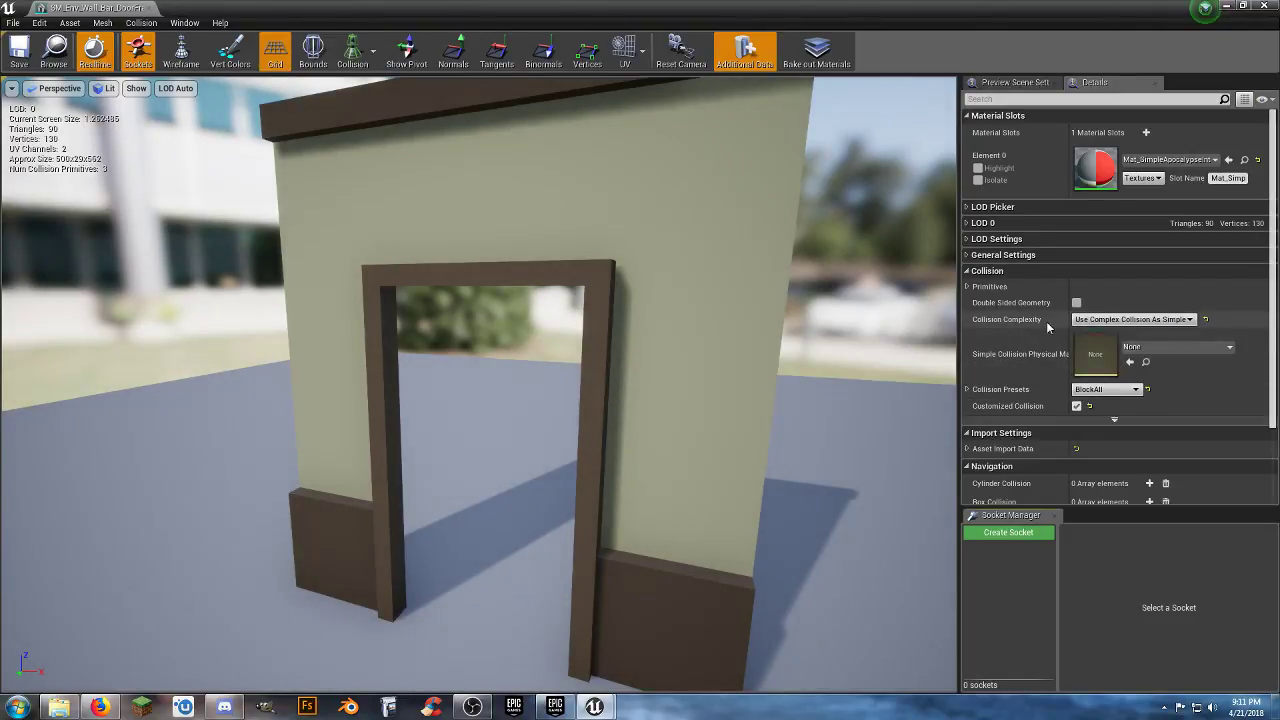
left_click(18, 52)
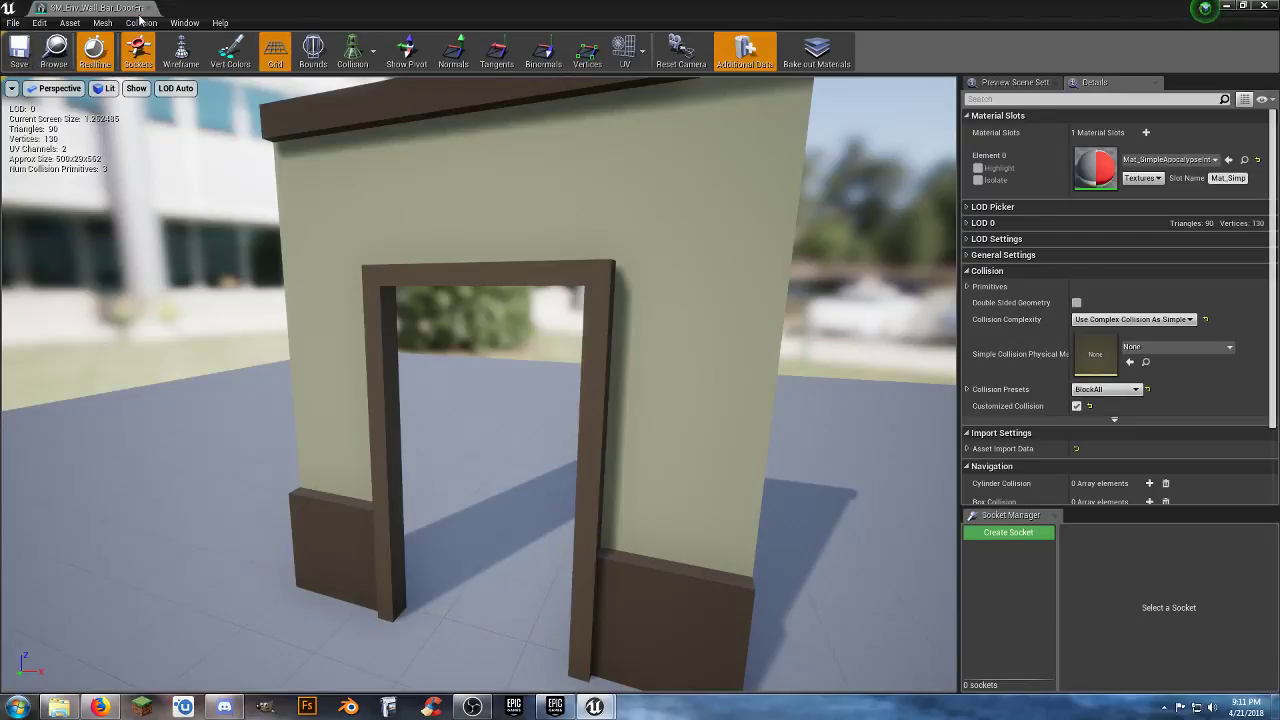
left_click(149, 9)
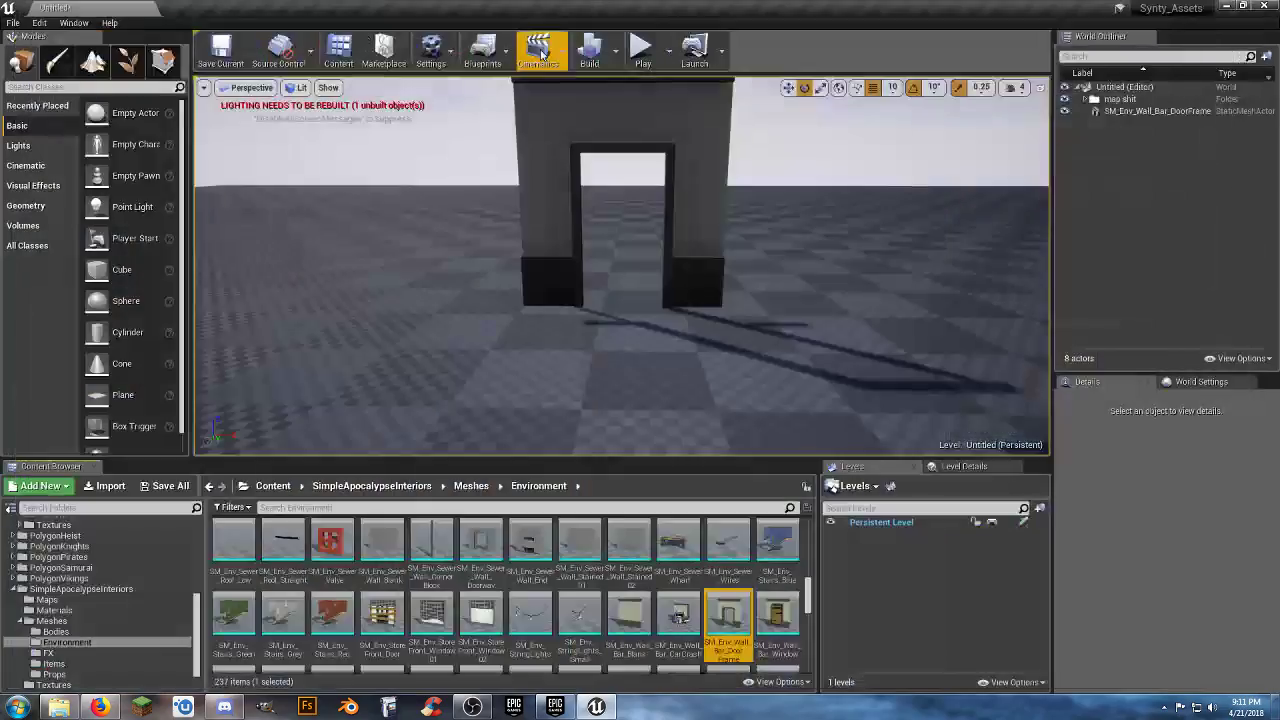
- Play the level again, run the character to the doorway to retest its collision, and stop playing
left_click(642, 48)
key("w")
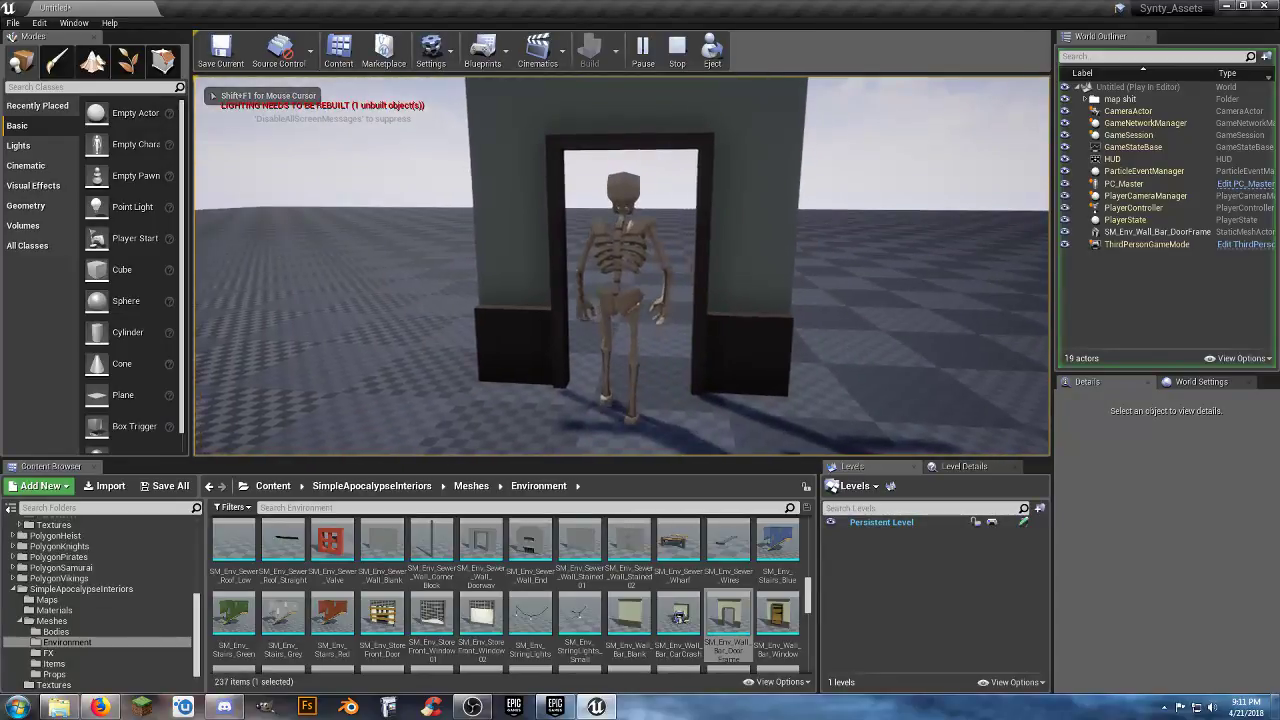
key("Escape")
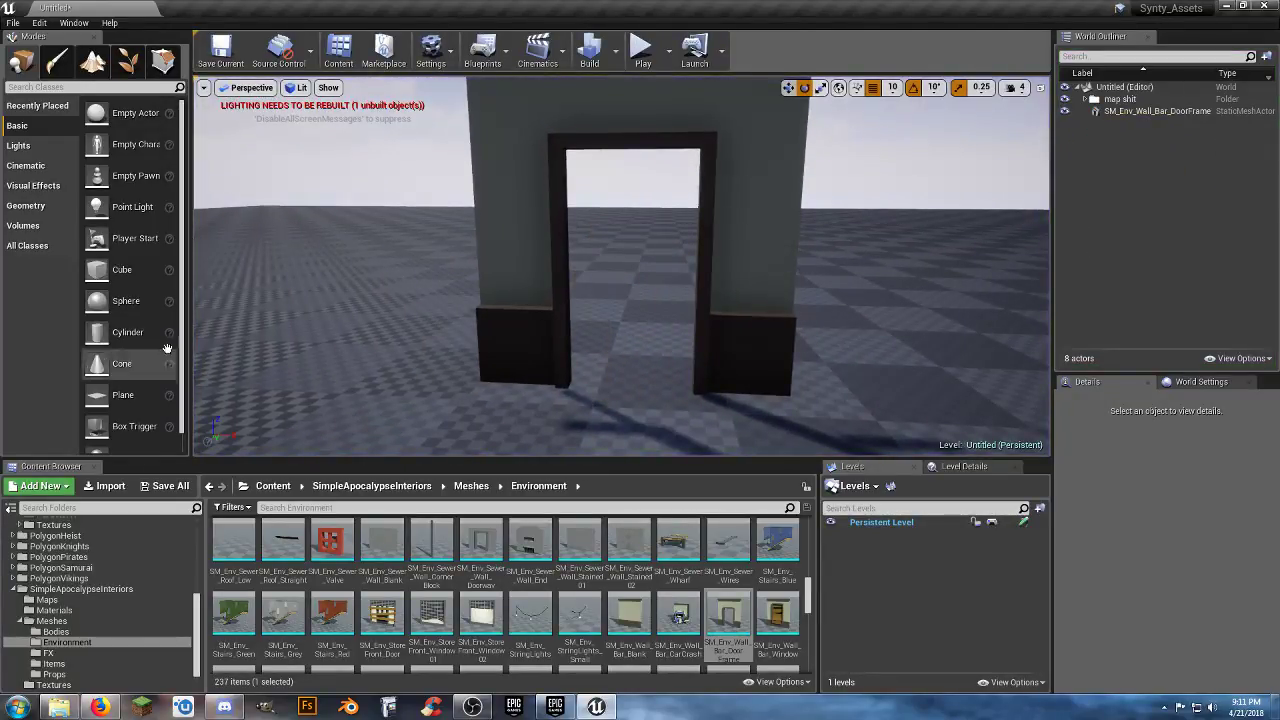
- Open the PC_Master blueprint from the Characters Blueprints folder and examine the skeleton against its collision capsule
scroll(95, 562, "up", 10)
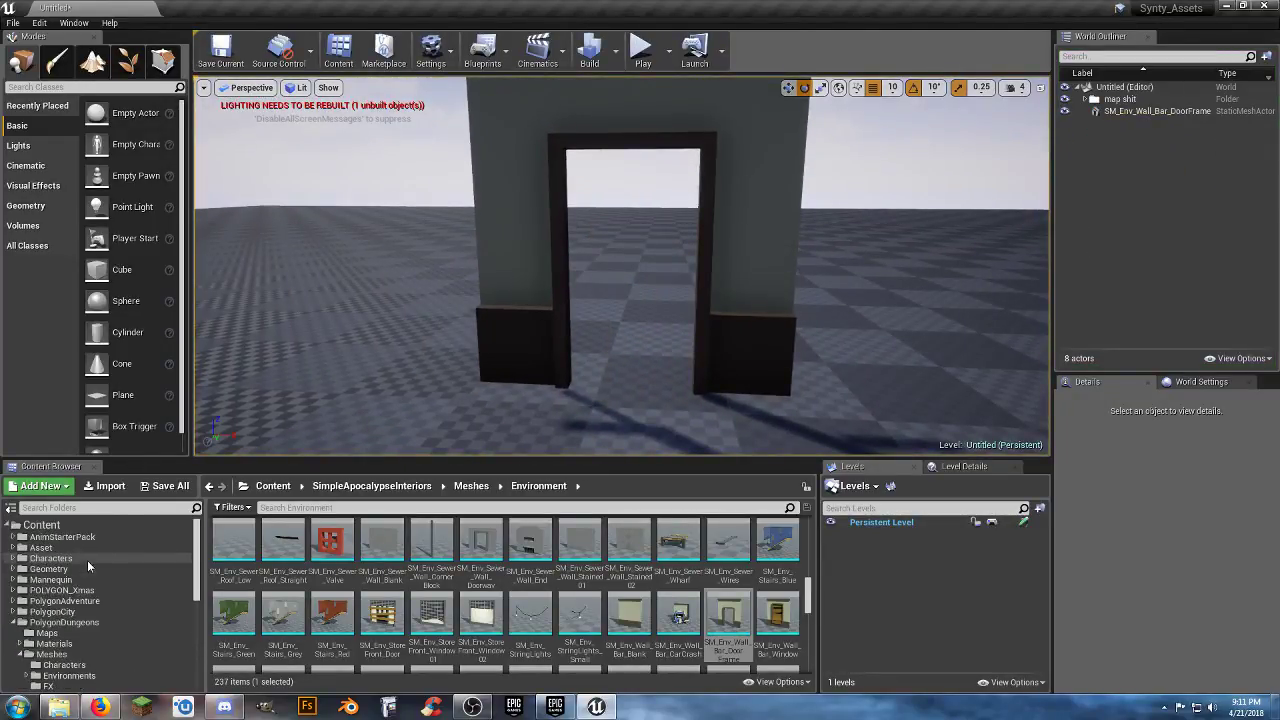
left_click(13, 559)
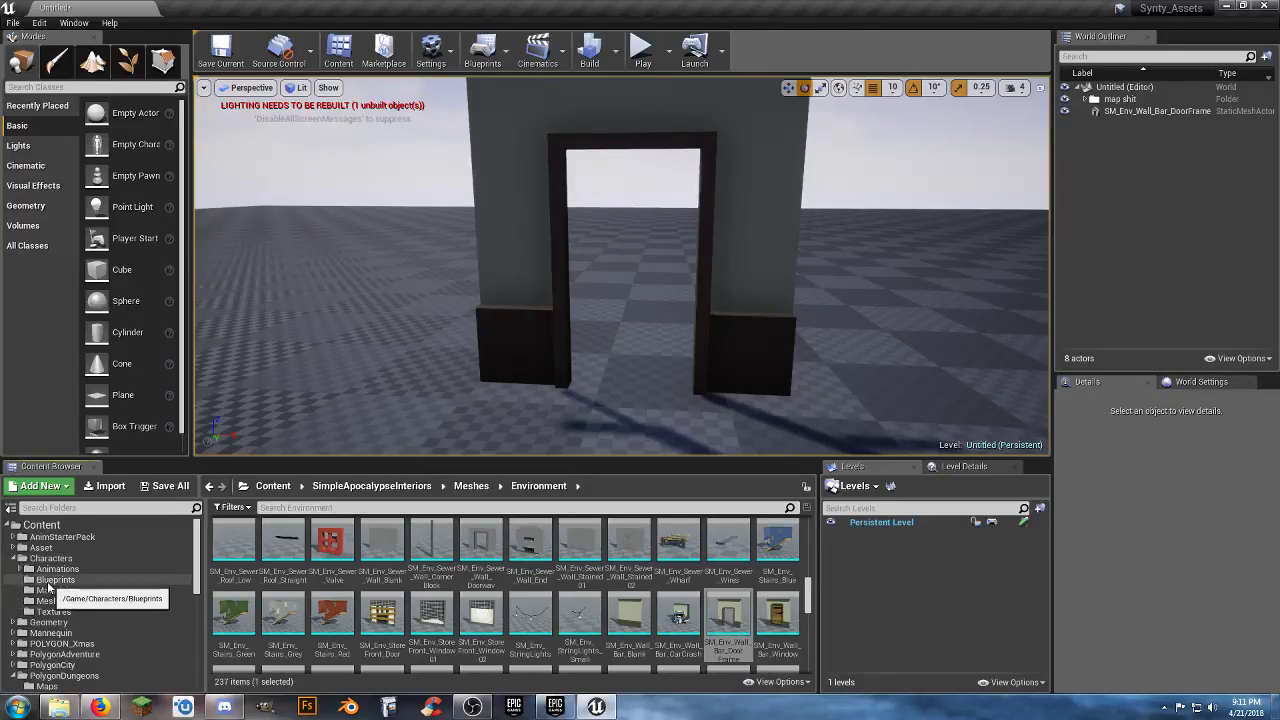
left_click(54, 580)
double_click(232, 543)
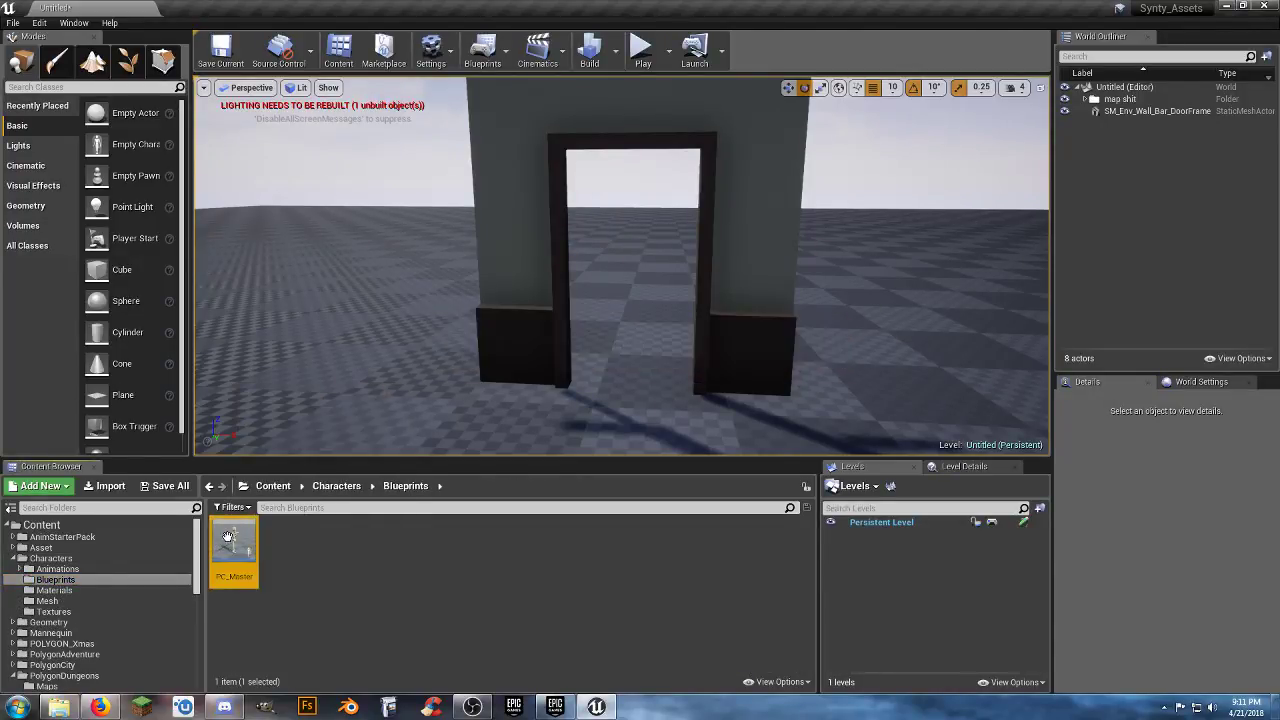
left_click(268, 98)
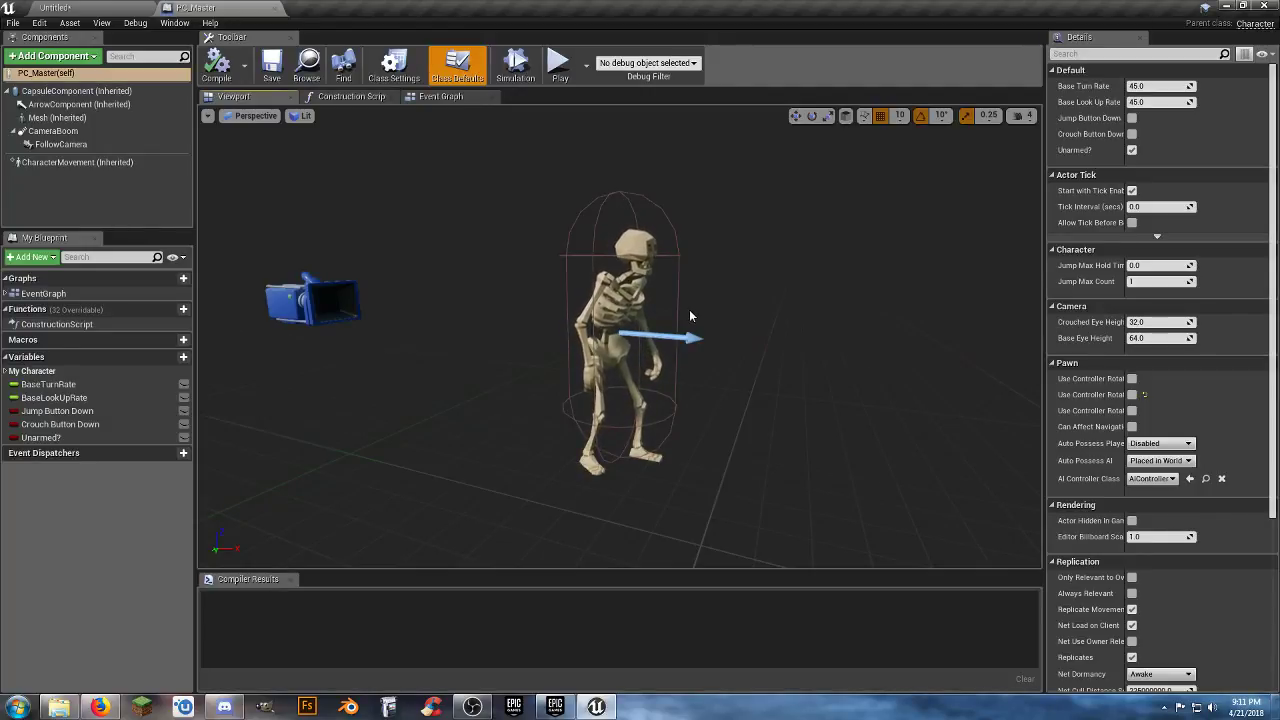
right_click_drag(746, 326, 638, 288)
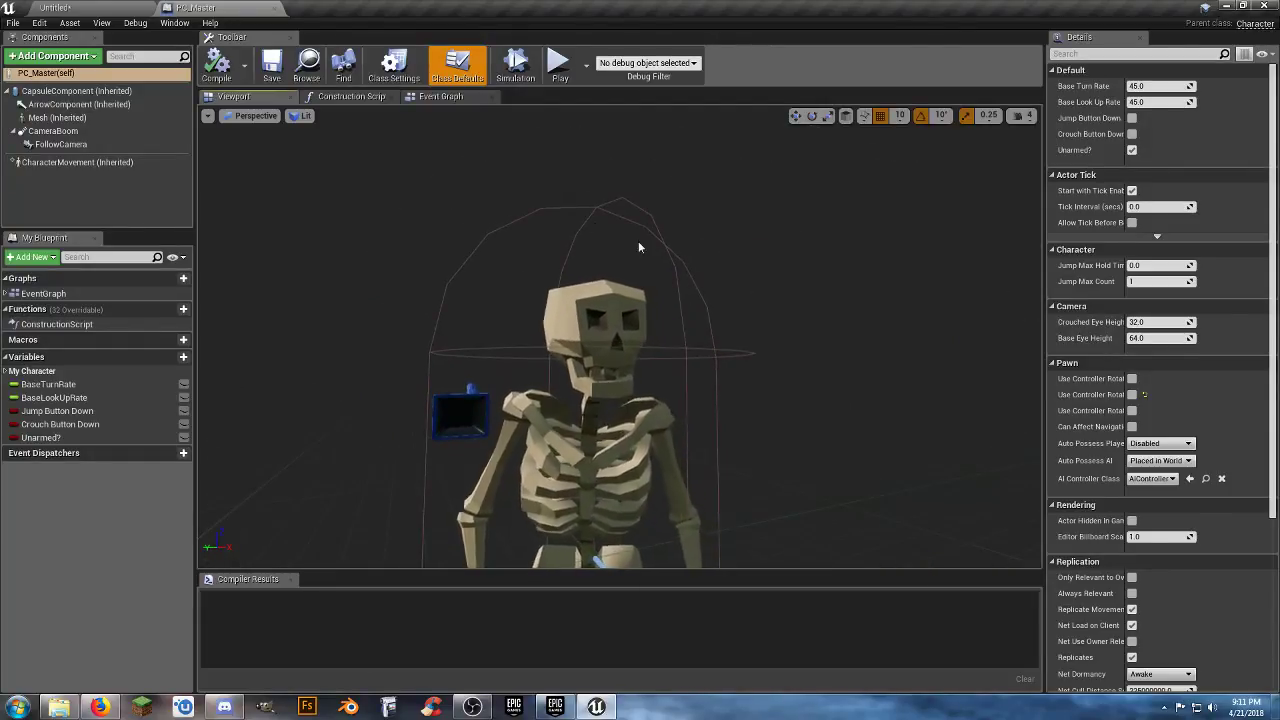
left_click_drag(640, 247, 649, 249)
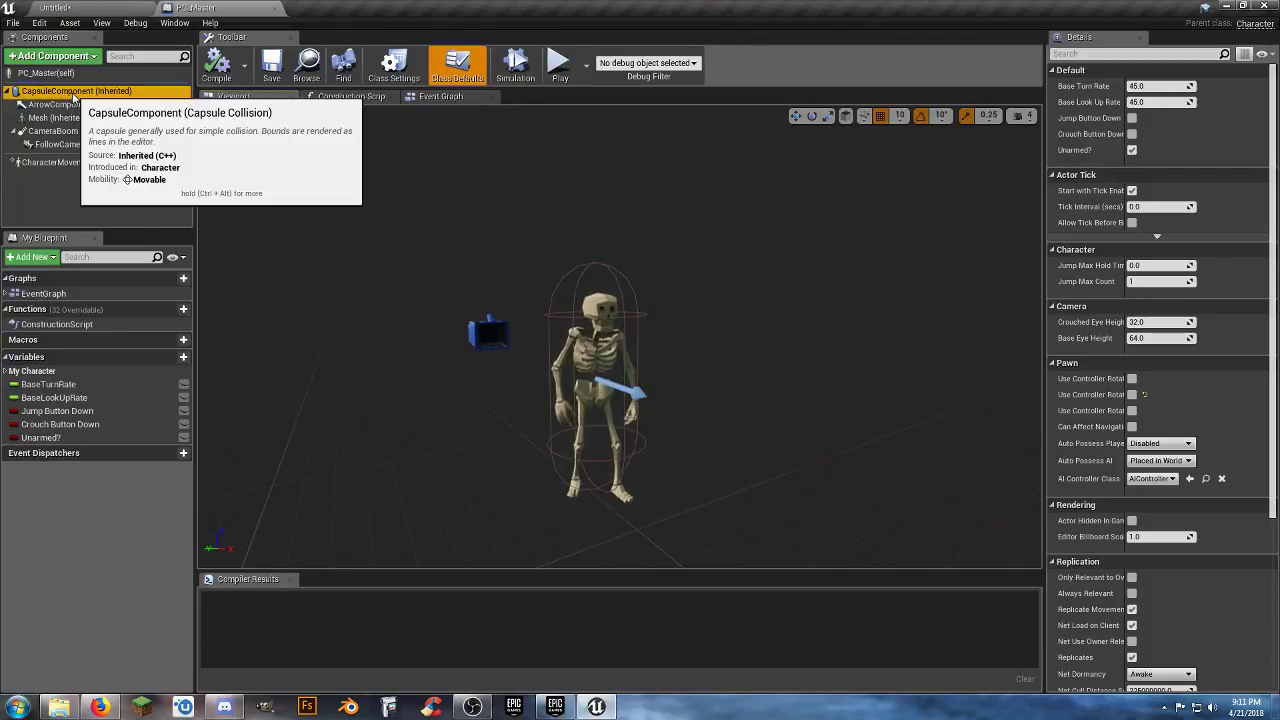
- Set the CapsuleComponent's Capsule Half Height to 90.0, then compile and save the blueprint
left_click(90, 91)
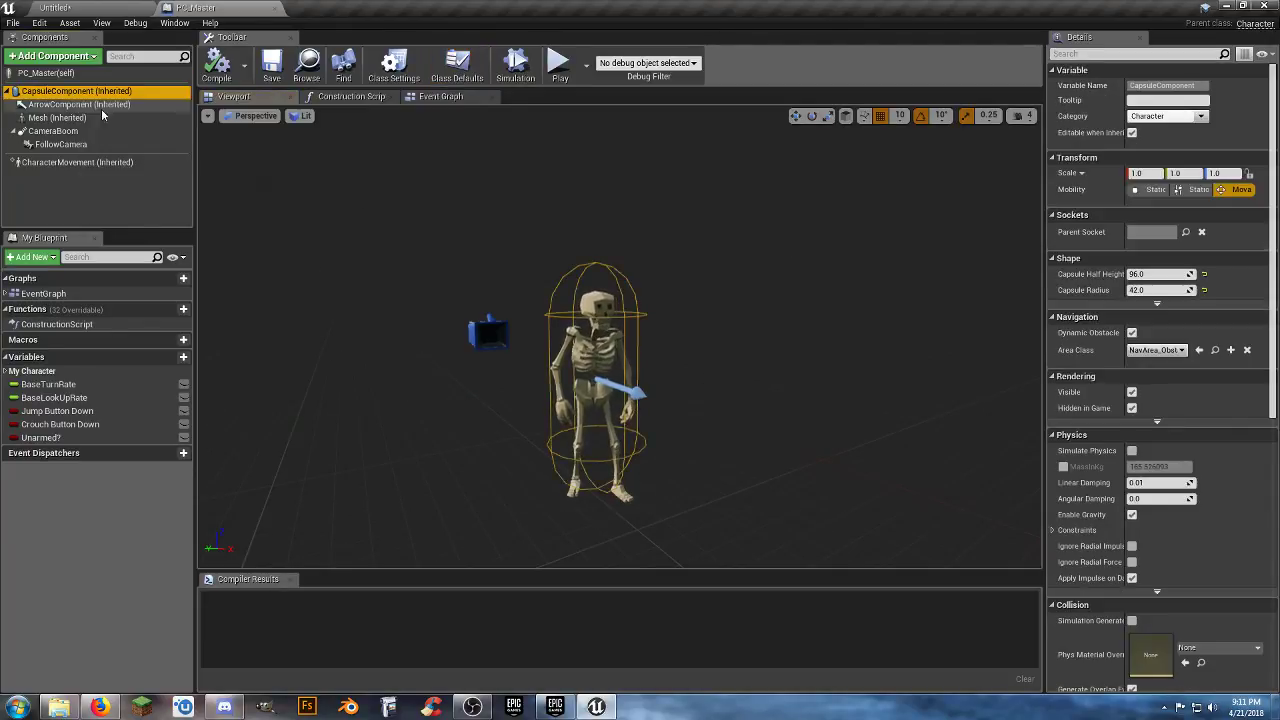
left_click(1152, 274)
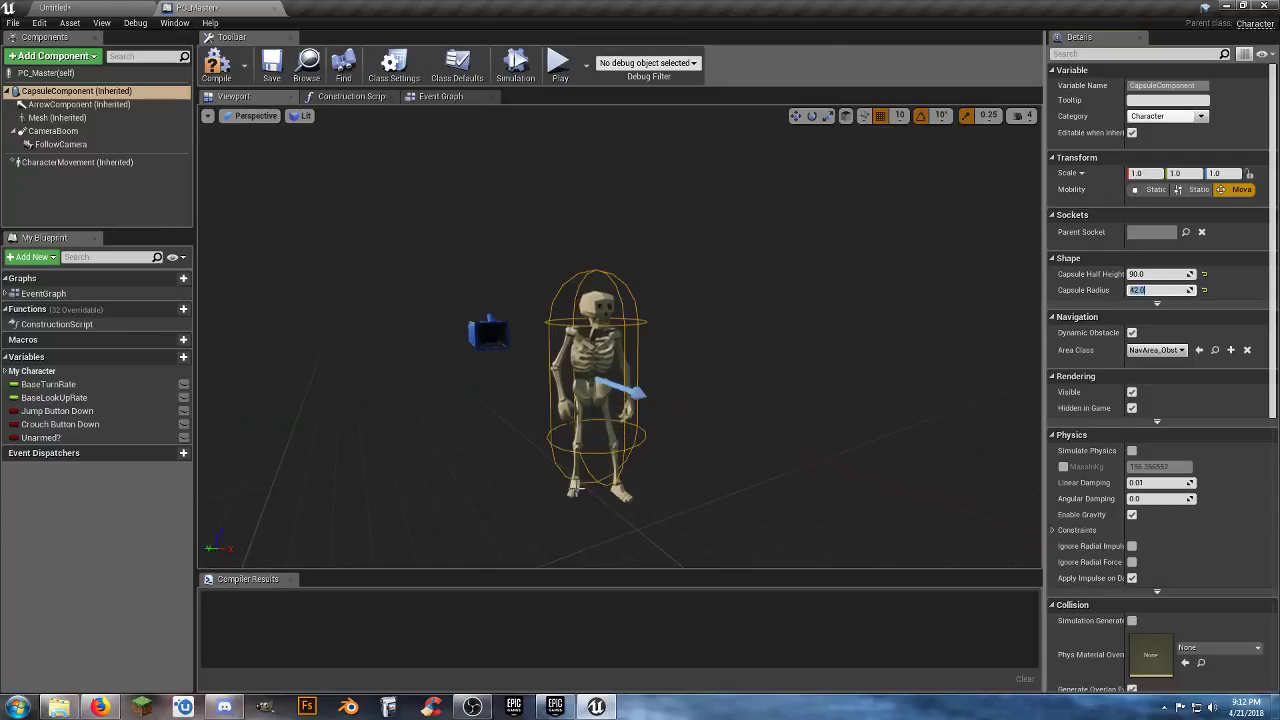
left_click(221, 71)
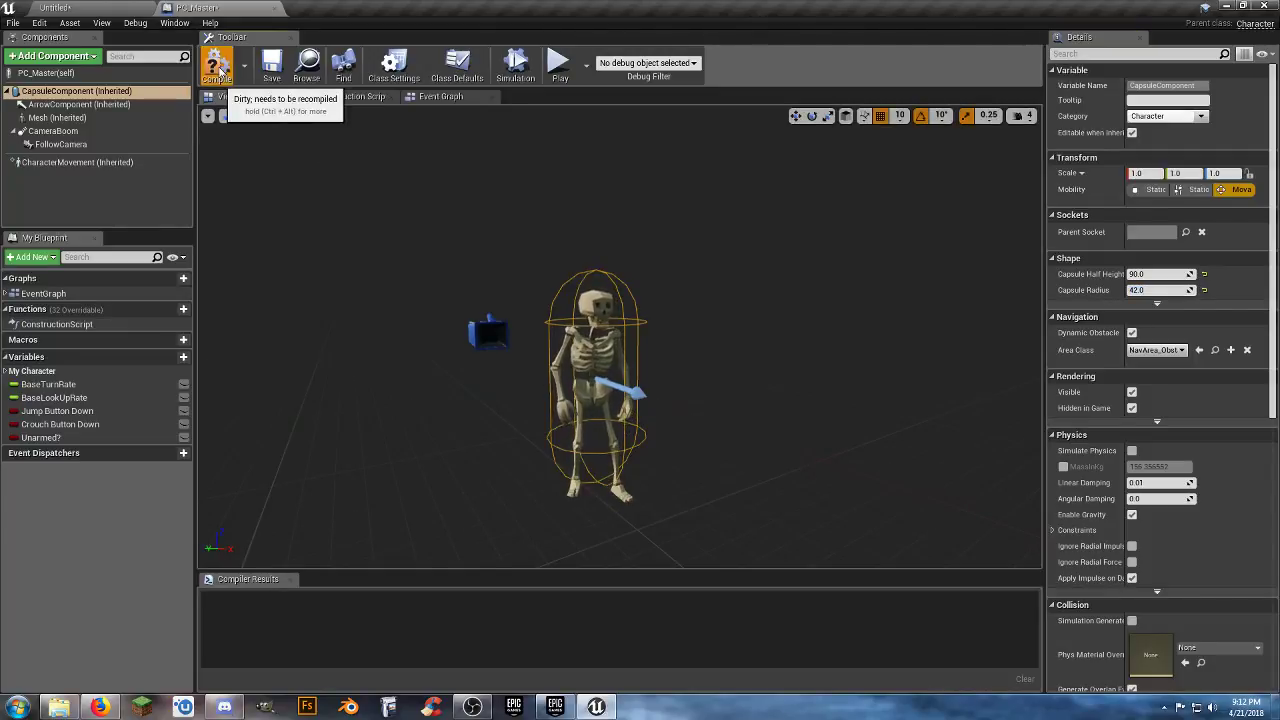
left_click(273, 68)
- Return to the level, play it to check how the character's feet meet the floor, and stop playing
left_click(122, 9)
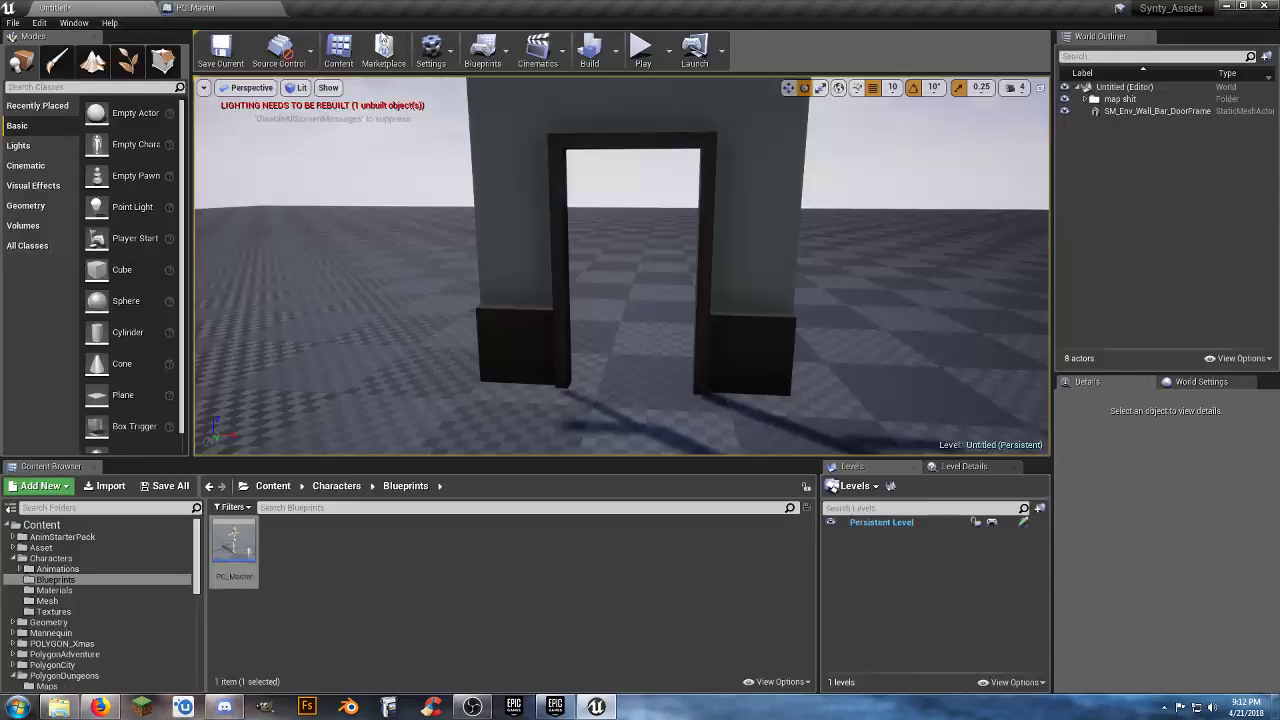
left_click(643, 48)
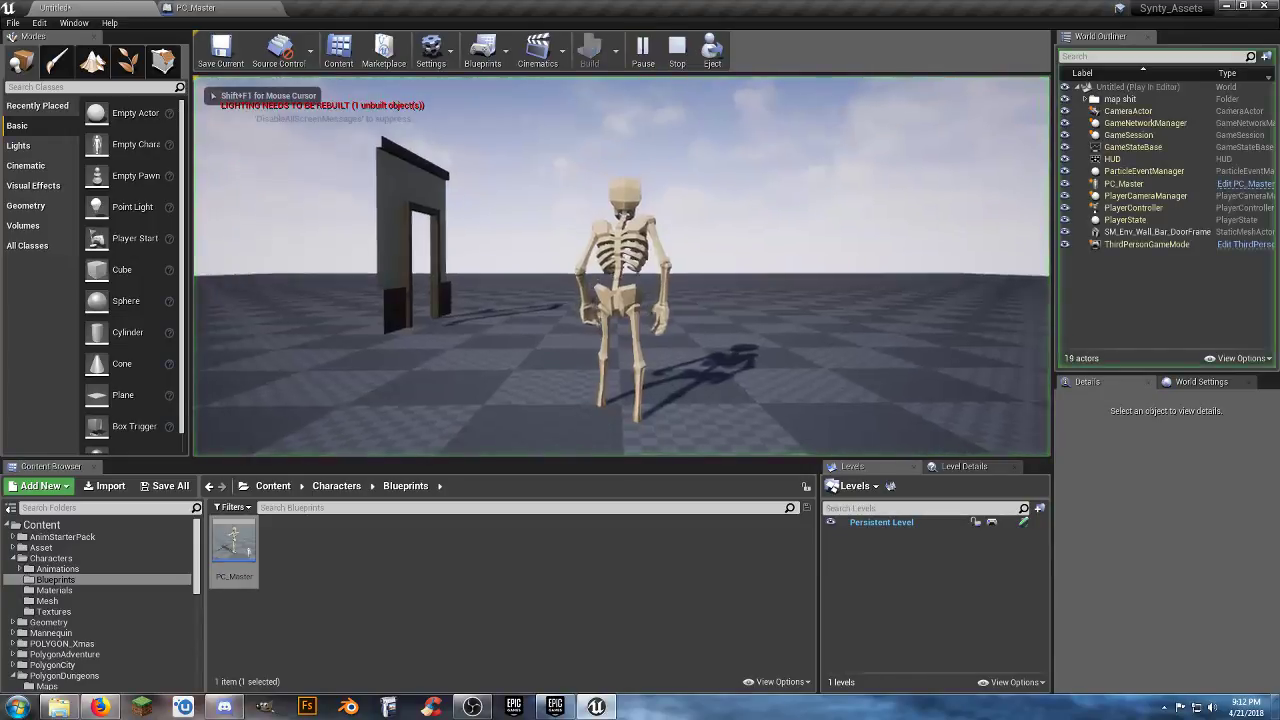
key("d")
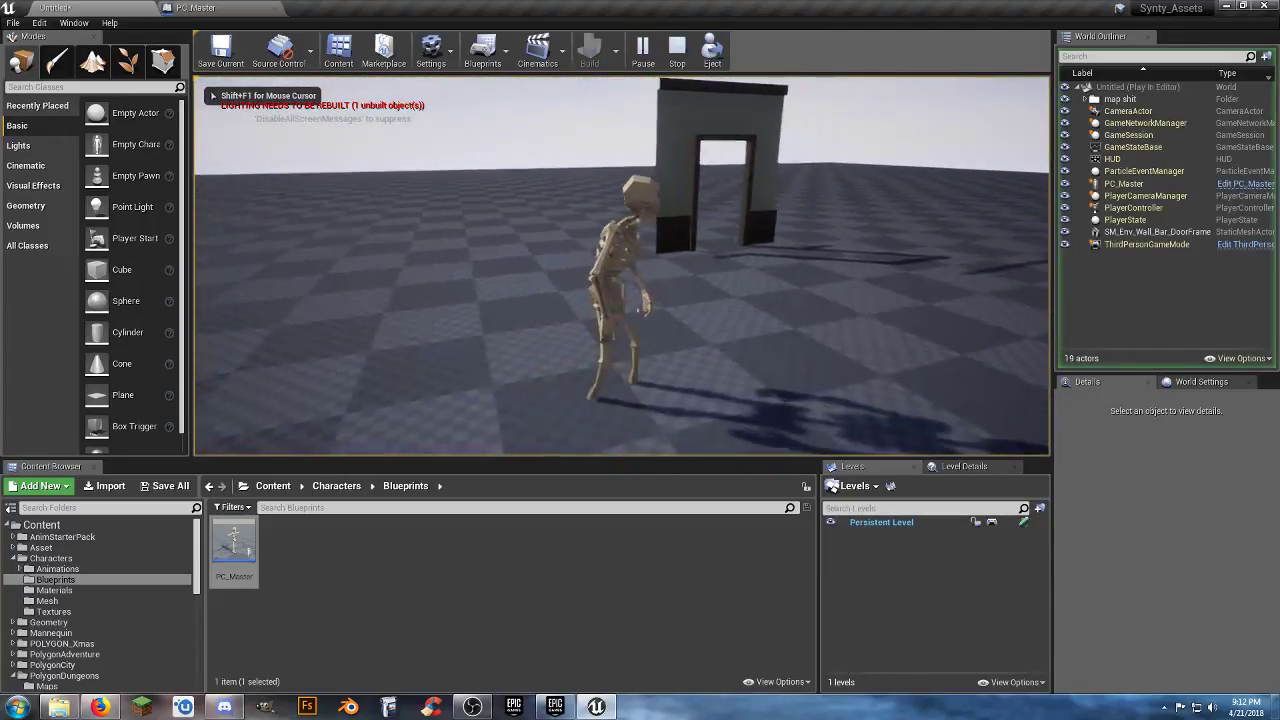
key("s")
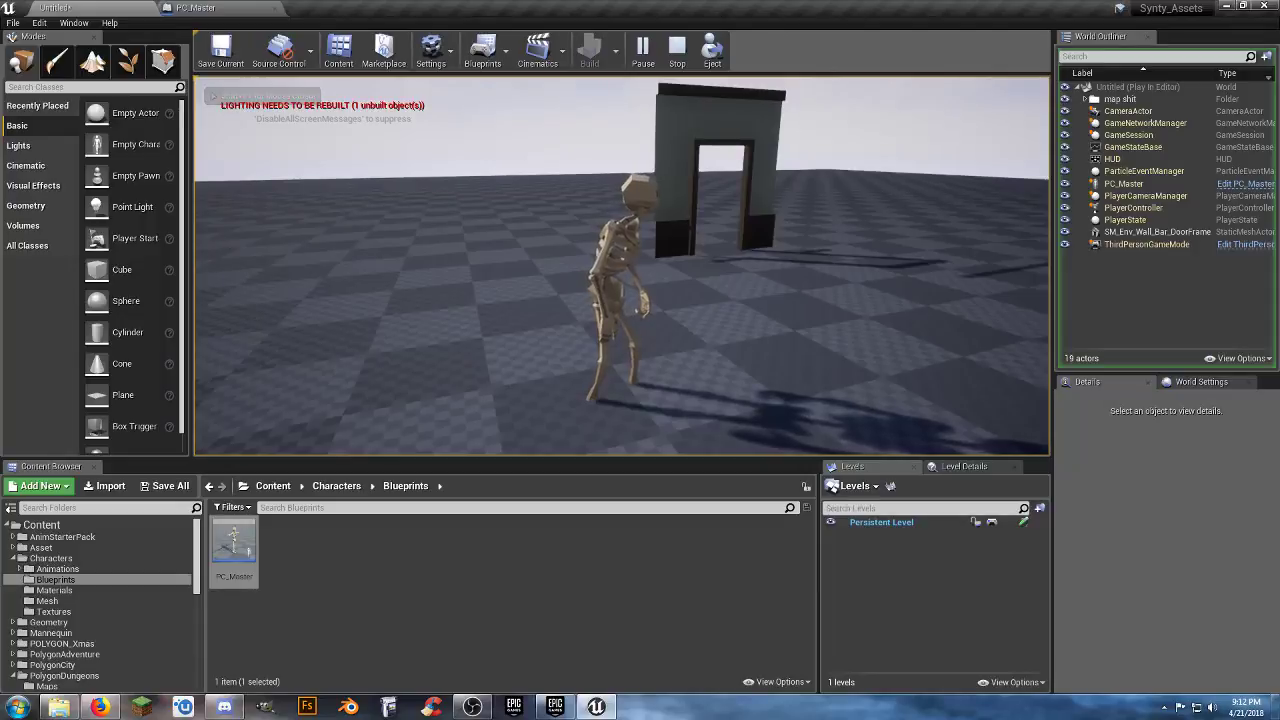
key("Escape")
- Set the Z location of PC_Master's Mesh component to -87.0, then compile and save the blueprint
left_click(230, 8)
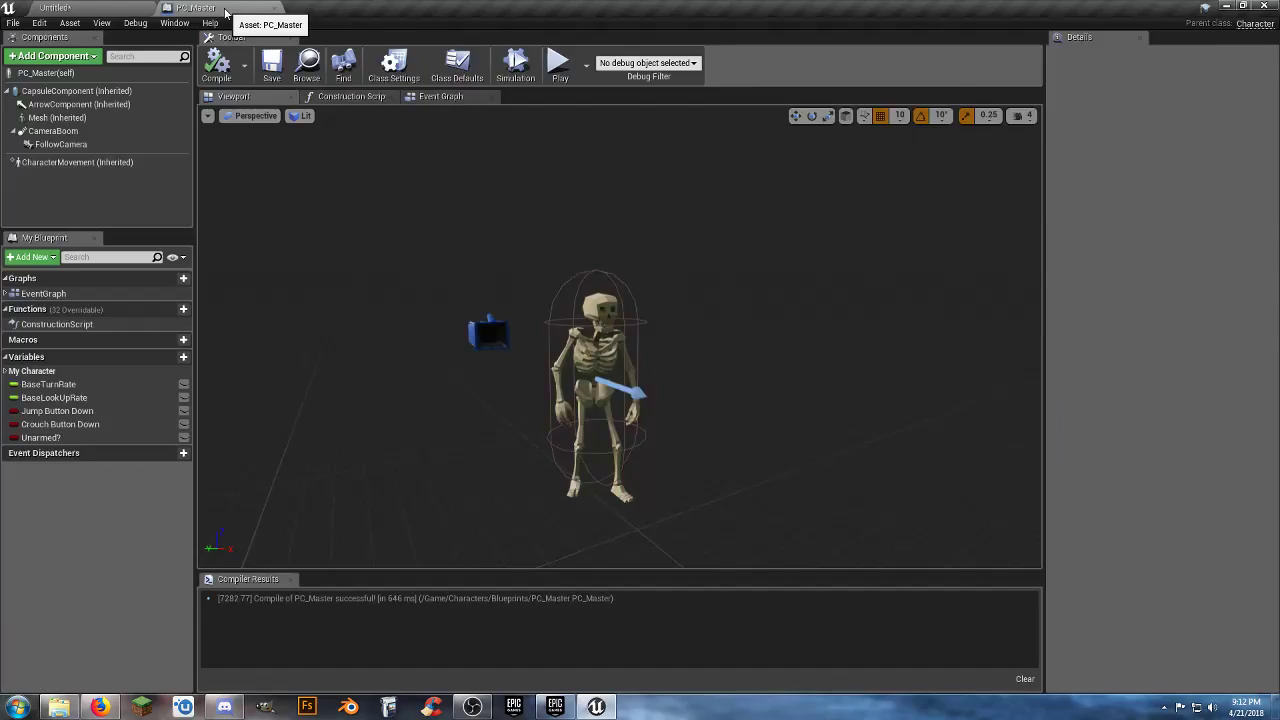
left_click(80, 91)
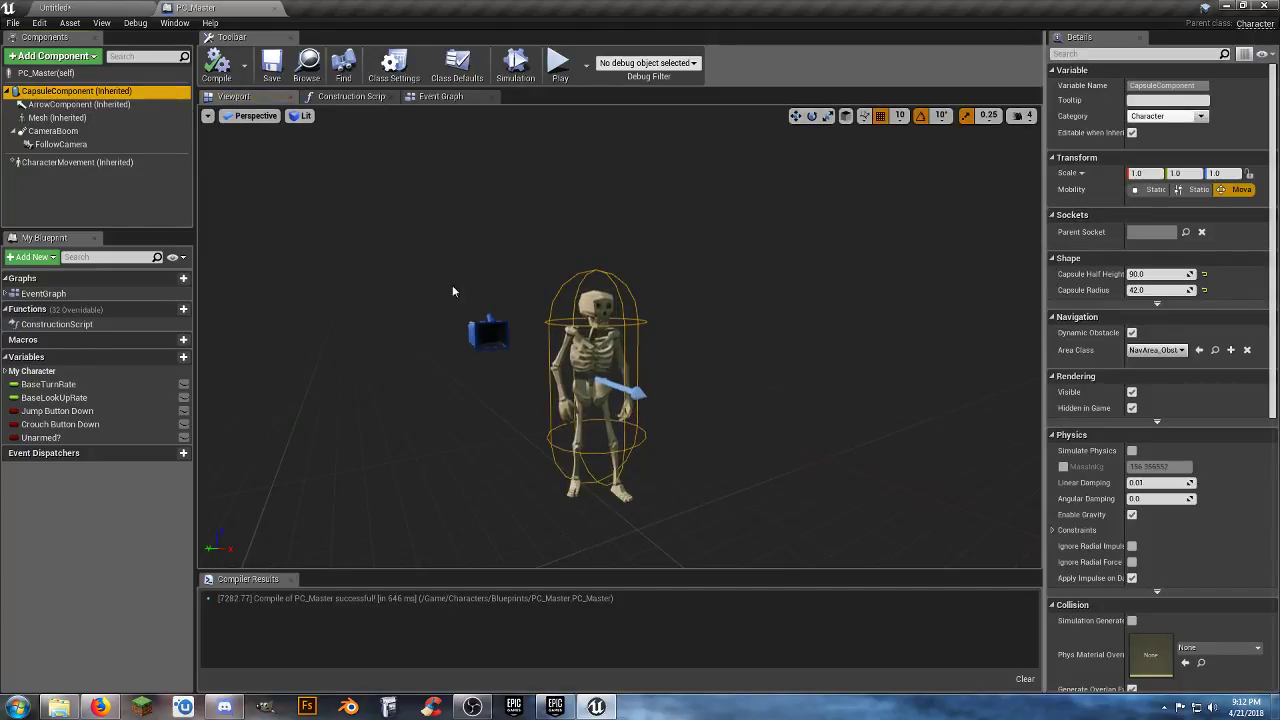
left_click(57, 117)
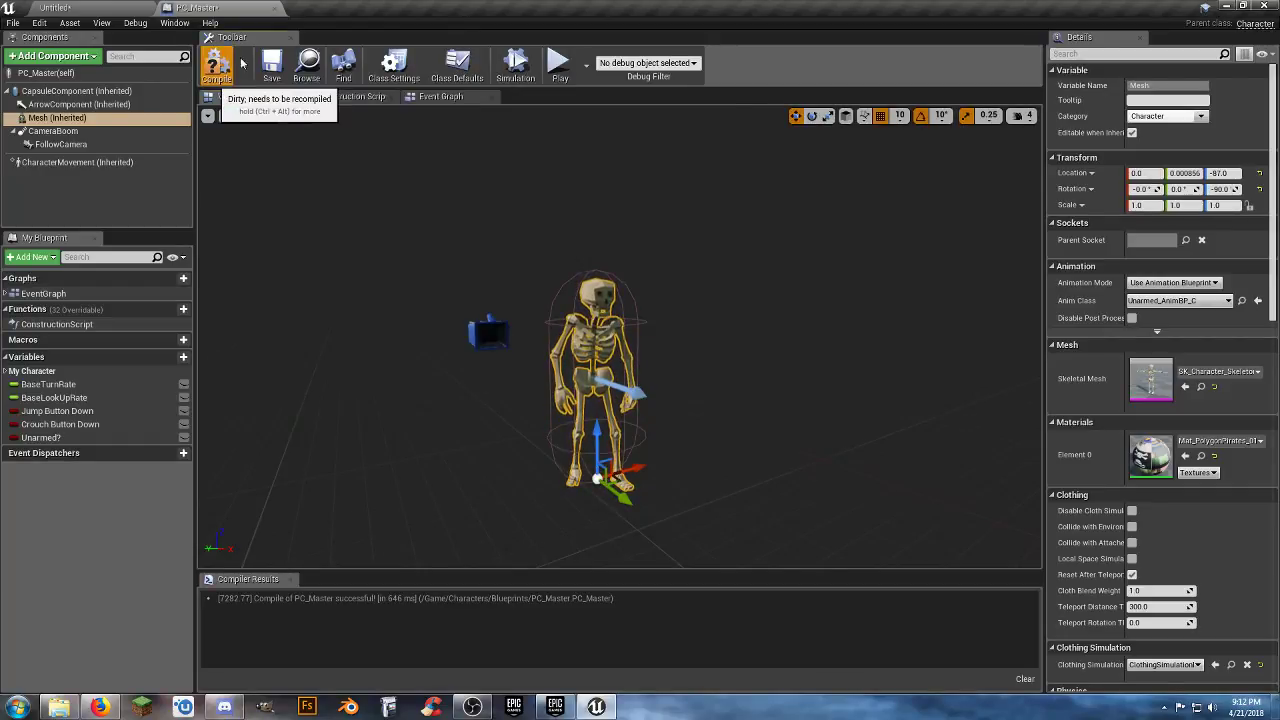
left_click(271, 63)
- Play the level, run the character through the doorway and back to test the adjusted capsule, and stop playing
left_click(158, 12)
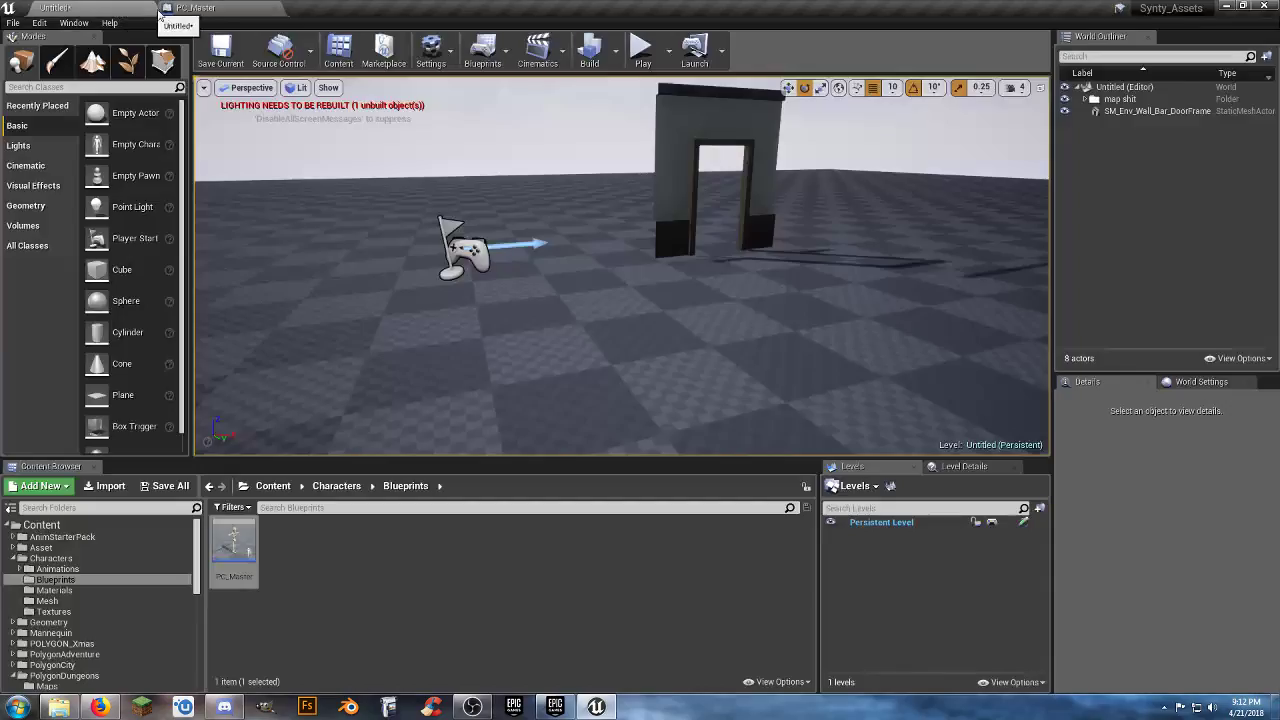
left_click(642, 50)
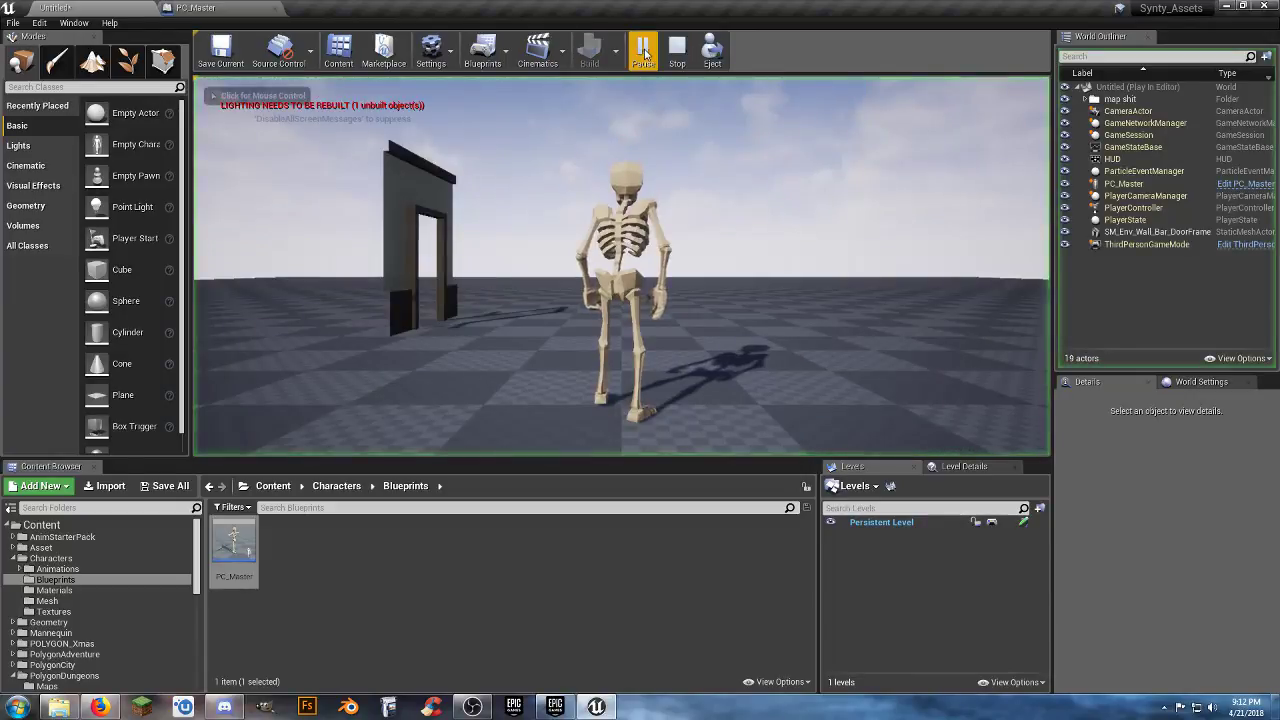
left_click(529, 147)
key("w")
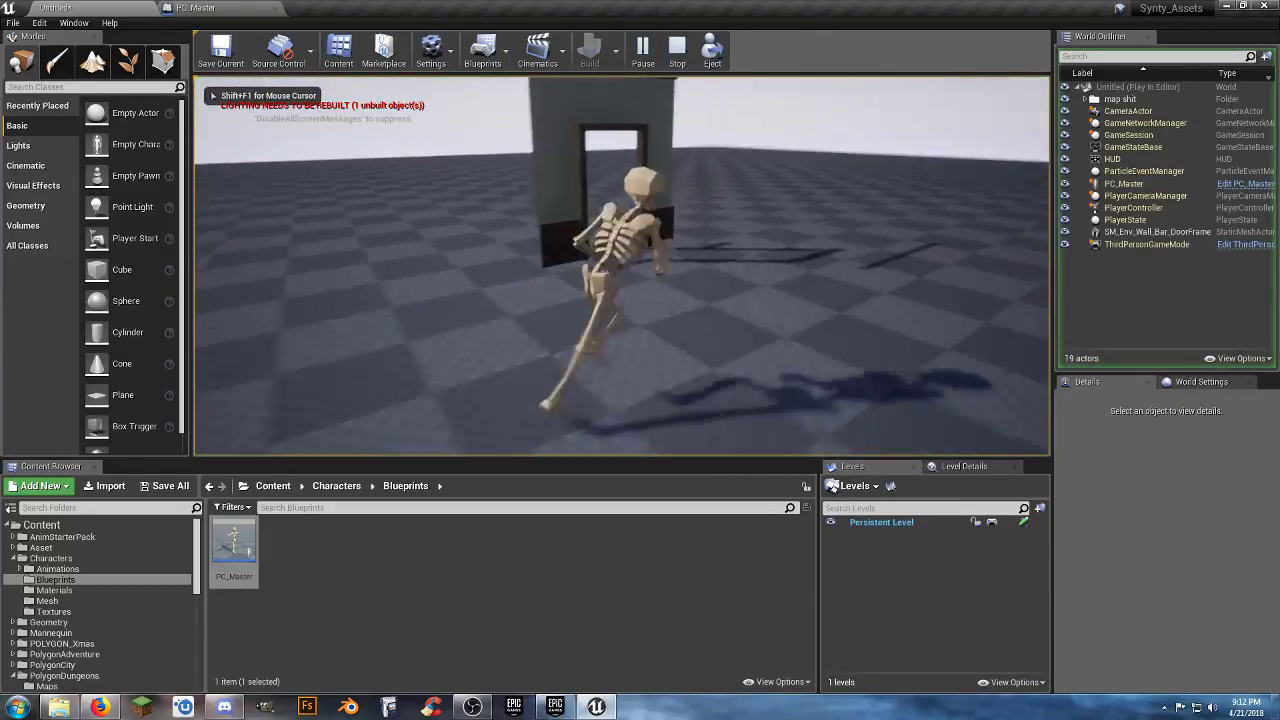
key("w")
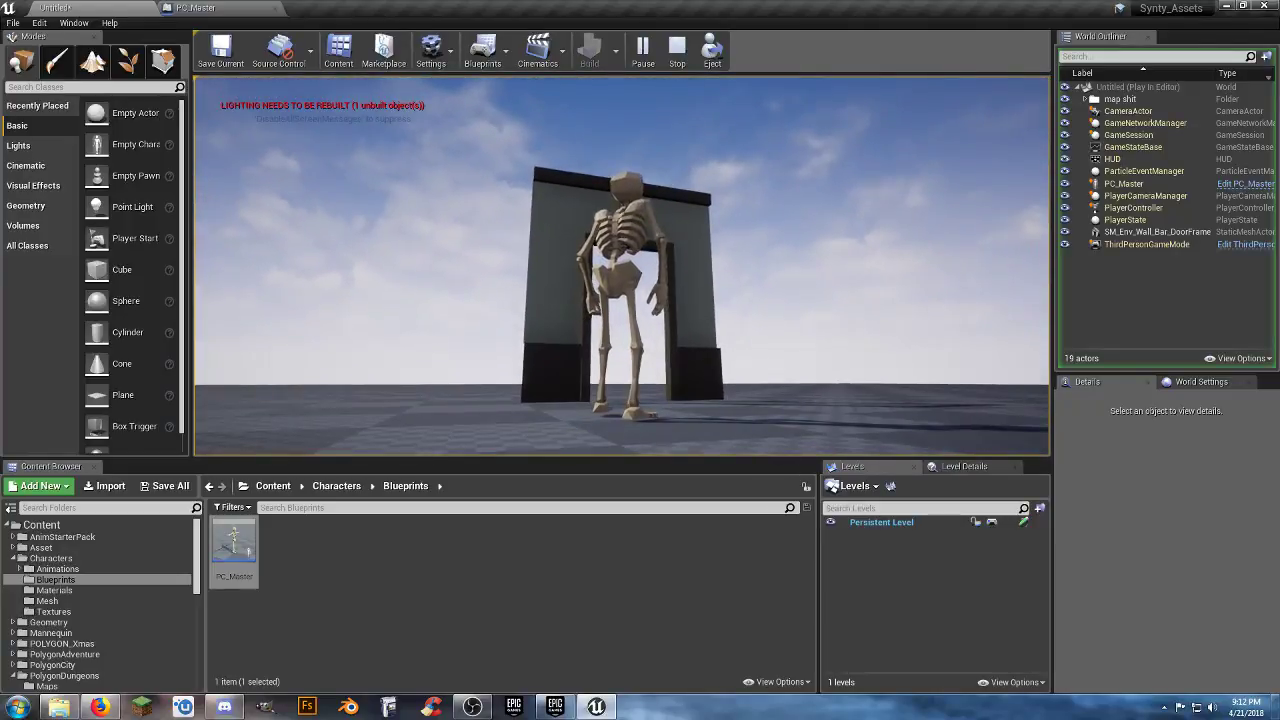
key("w")
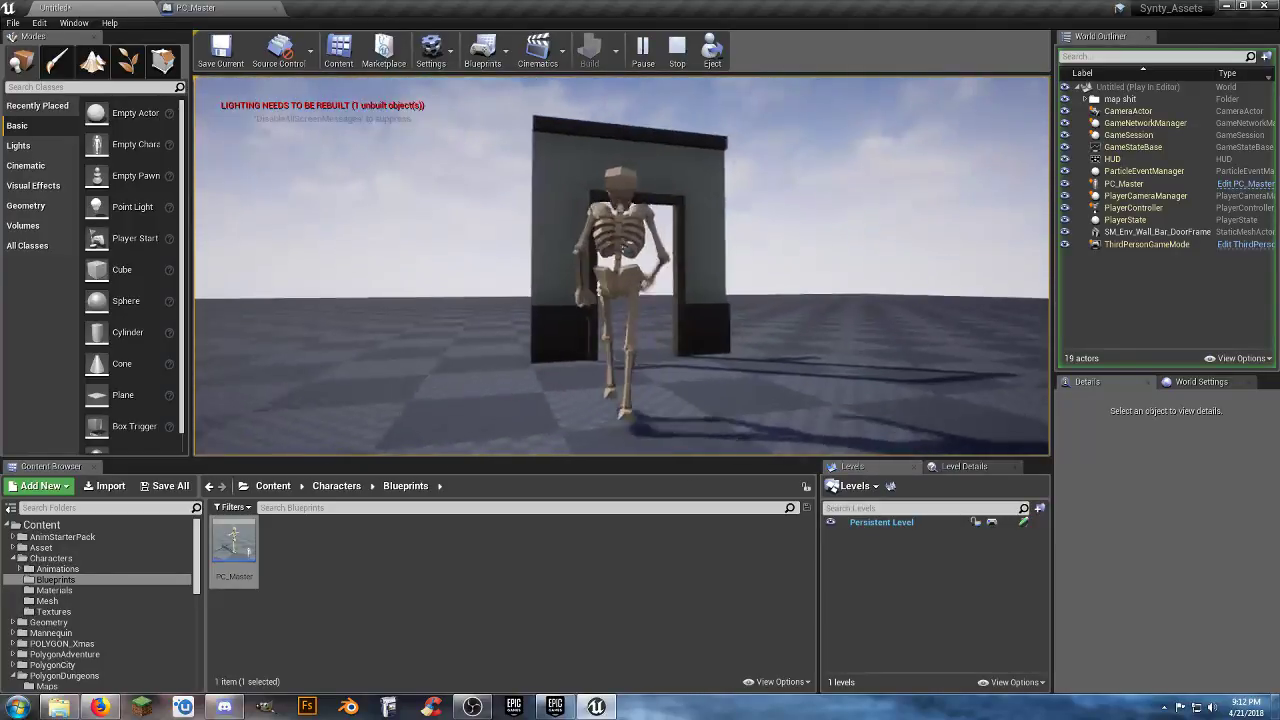
key("w")
key("s")
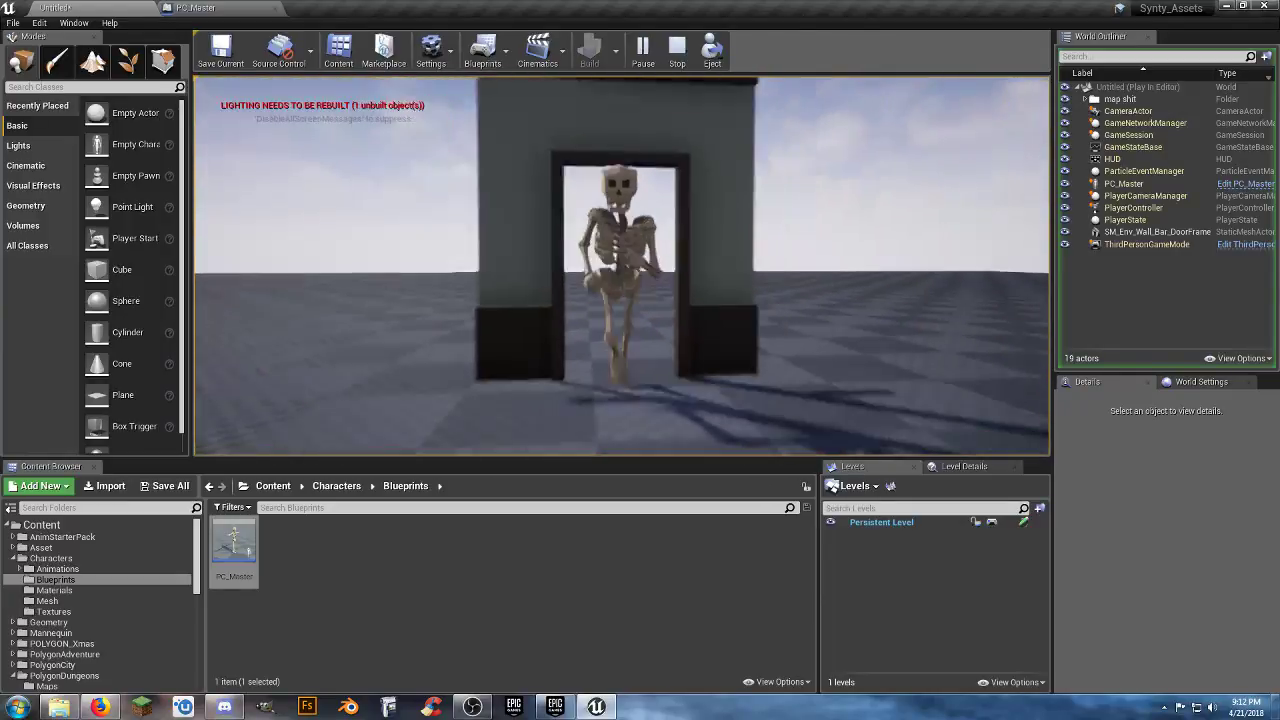
key("Escape")
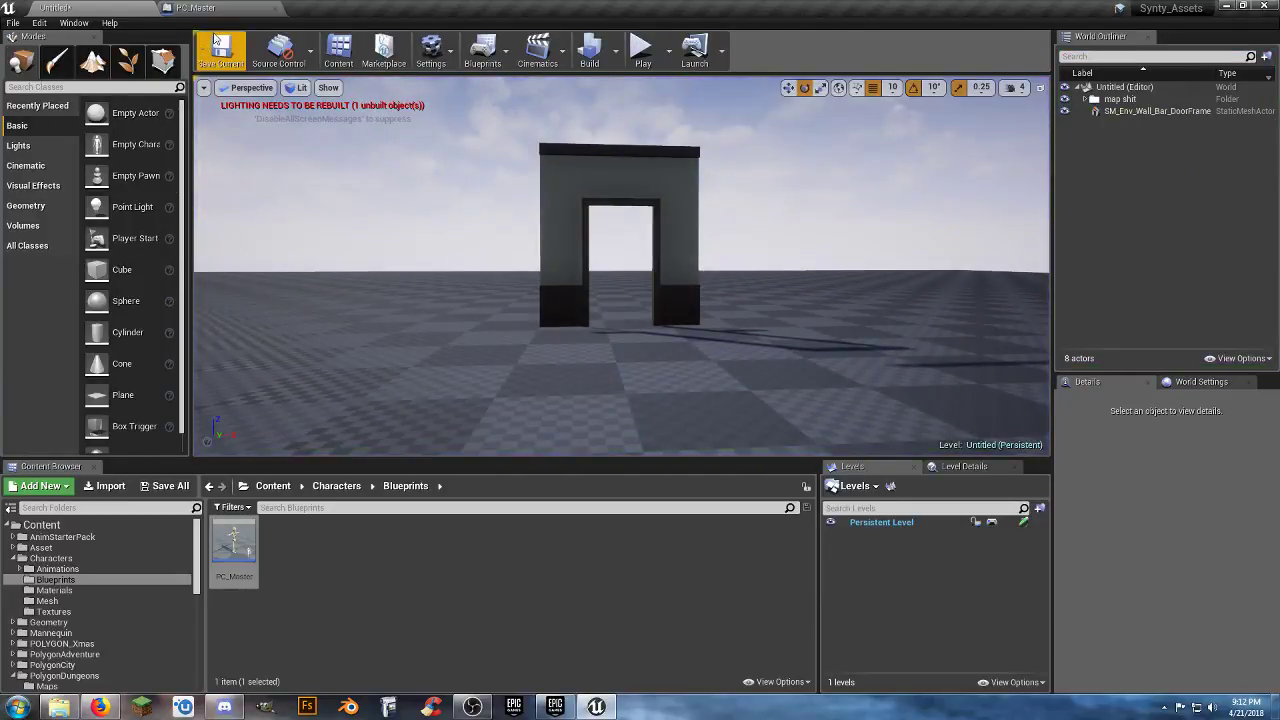
- Examine the character and its capsule in the PC_Master blueprint viewport from near and far
left_click(220, 9)
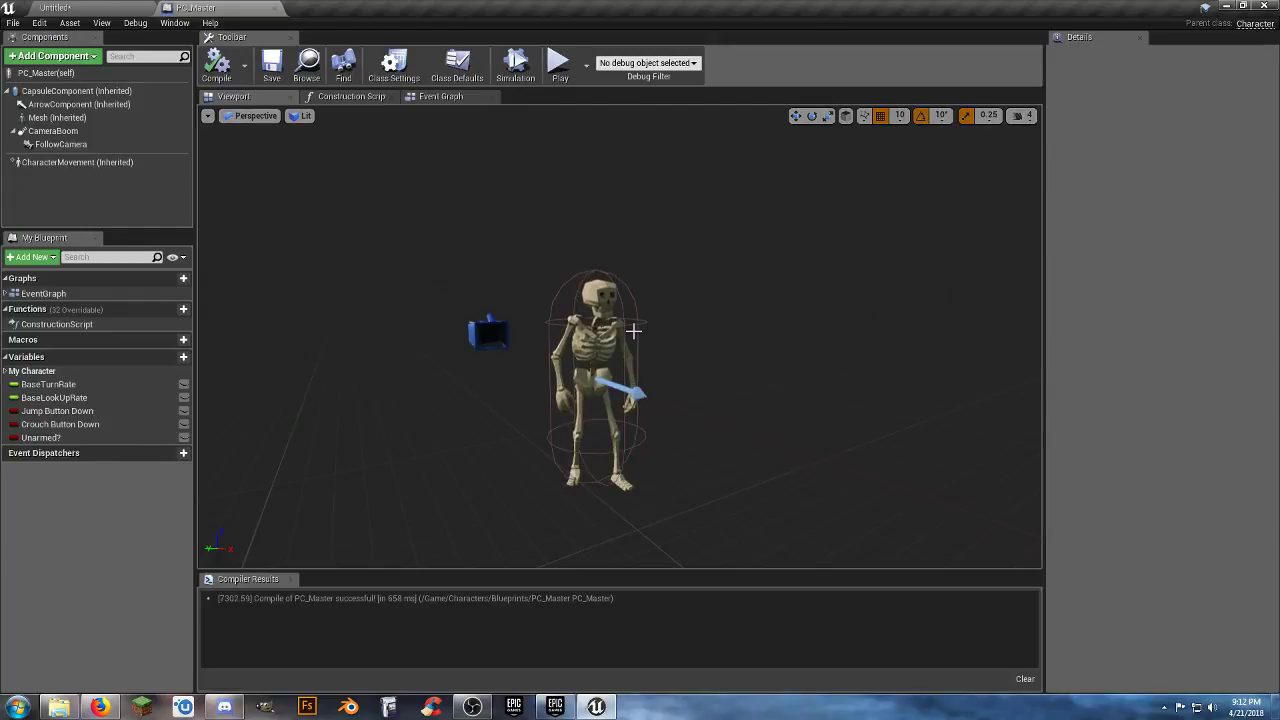
key("w")
right_click_drag(600, 330, 586, 290)
key("s")
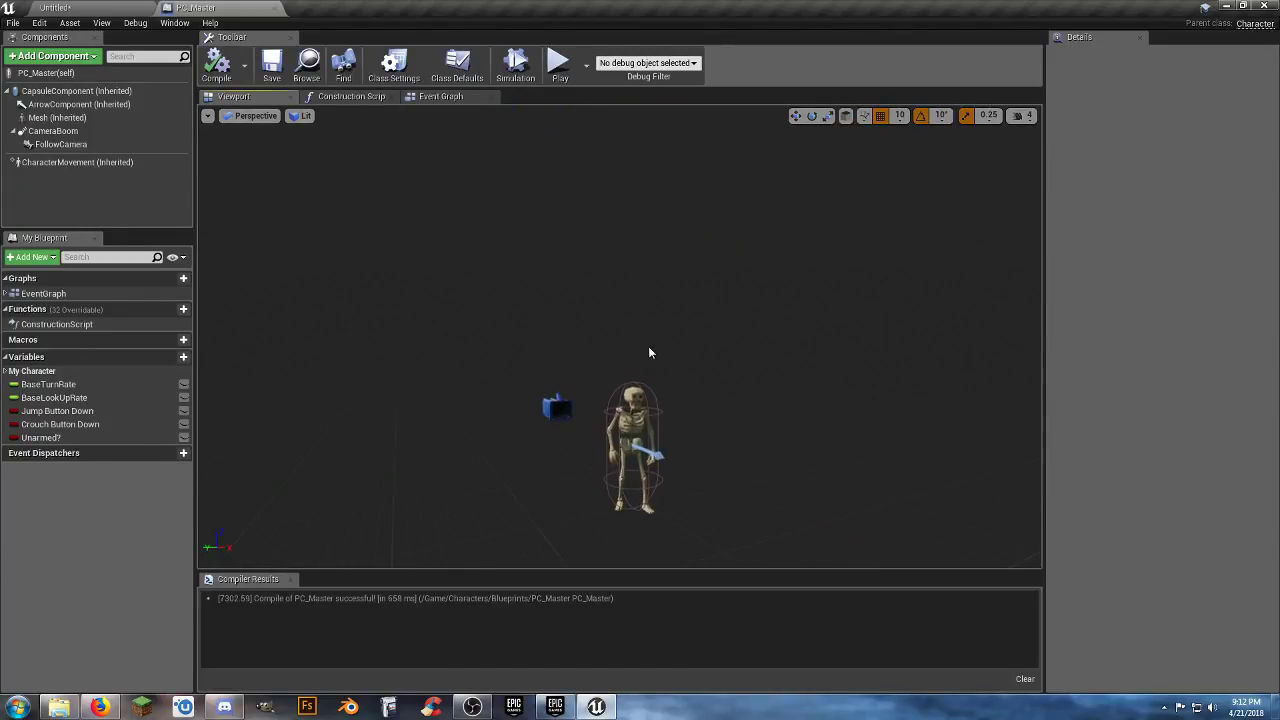
mouse_move(650, 352)
right_mouse_down()
mouse_move(660, 360)
mouse_move(660, 345)
right_mouse_up()
key("w")
key("s")
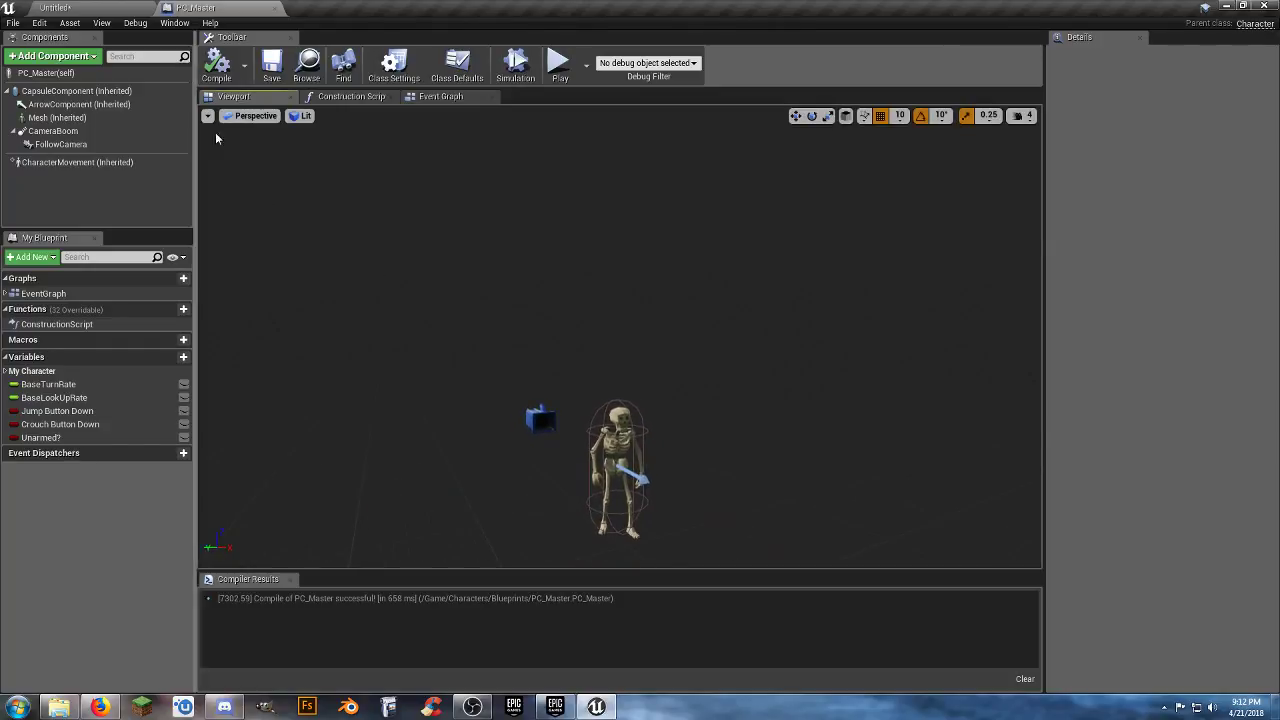
- Undock the PC_Master blueprint into its own taller floating window beside the level view and select its Mesh component
left_click_drag(225, 8, 804, 215)
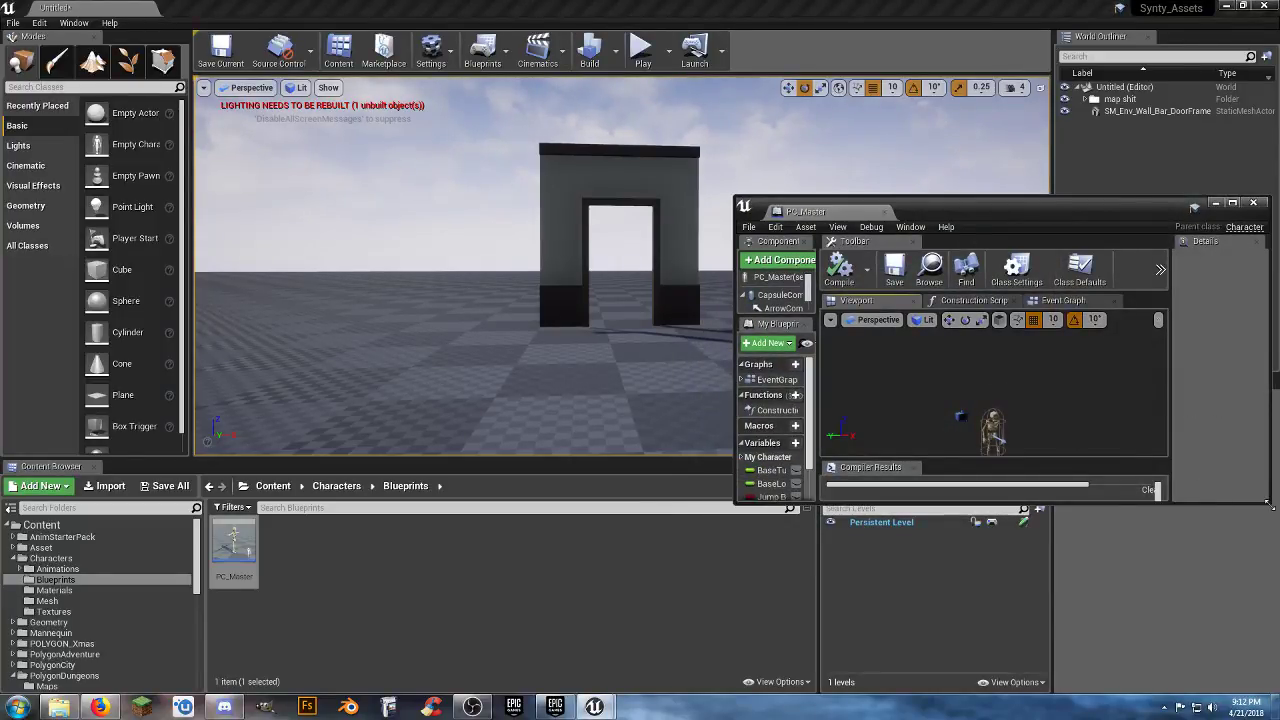
left_click_drag(1272, 507, 1263, 640)
right_click_drag(1025, 480, 1038, 510)
scroll(1017, 471, "up", 10)
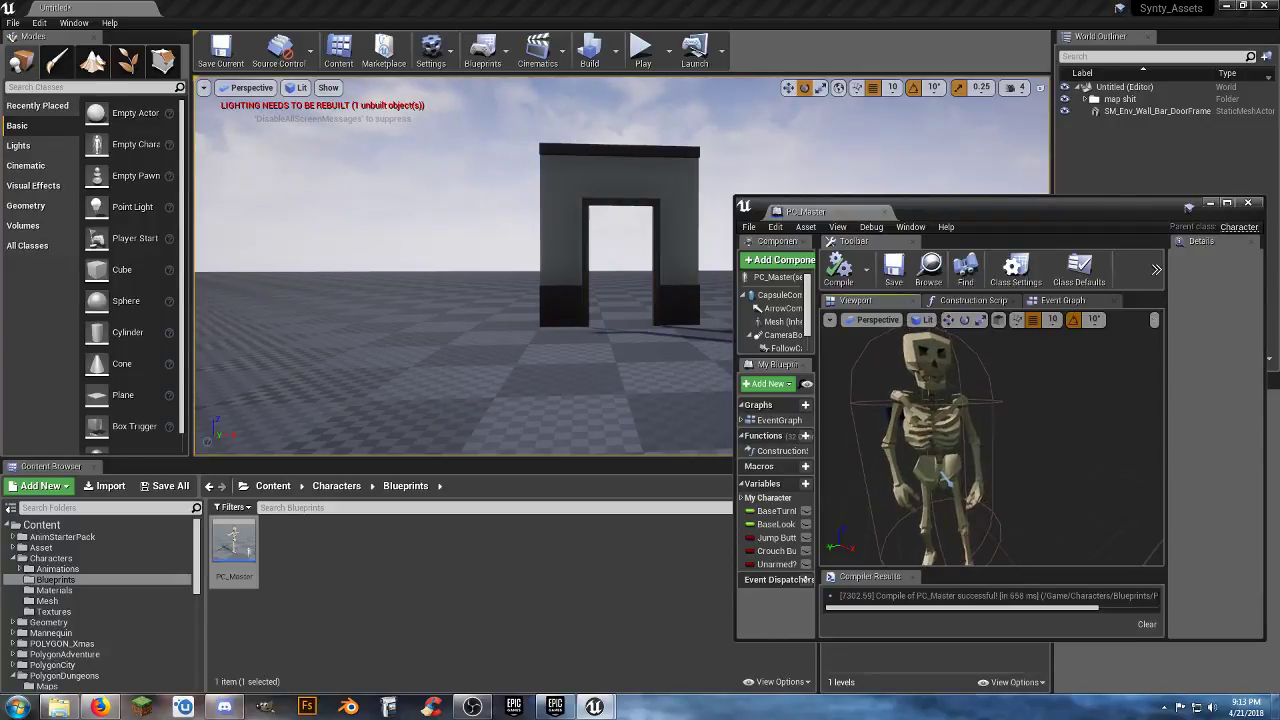
scroll(1001, 462, "down", 6)
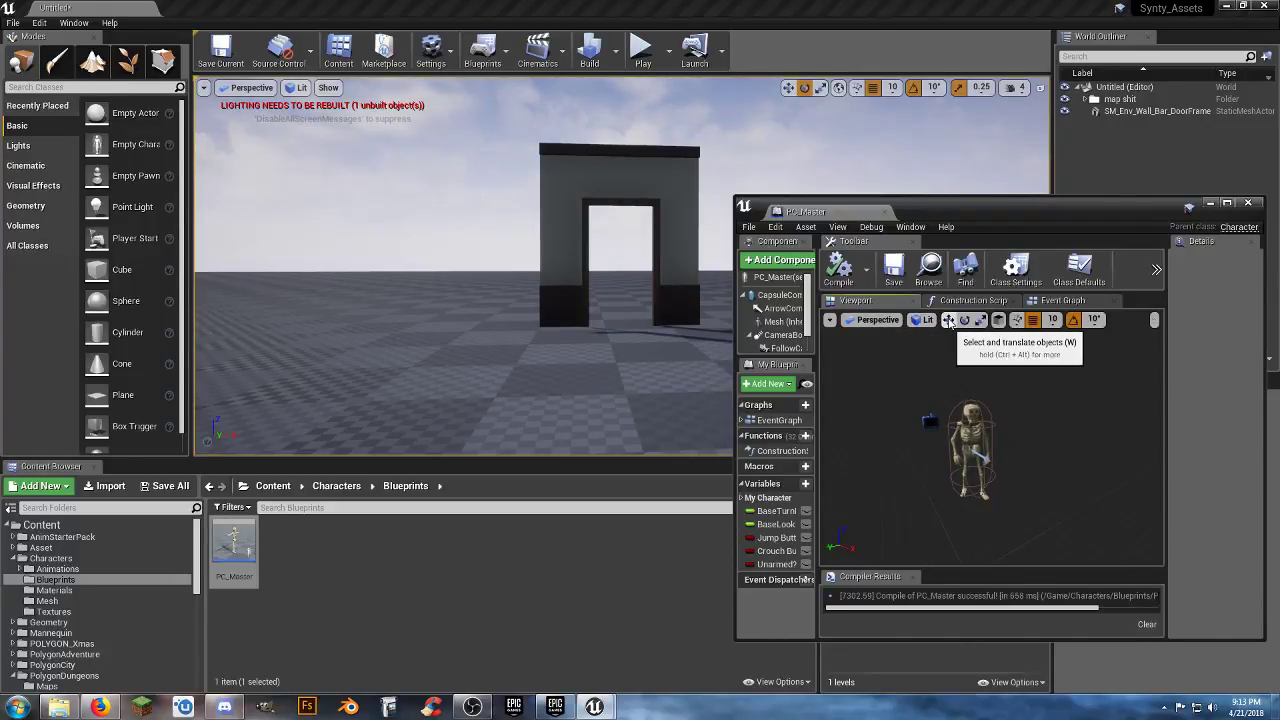
left_click(775, 322)
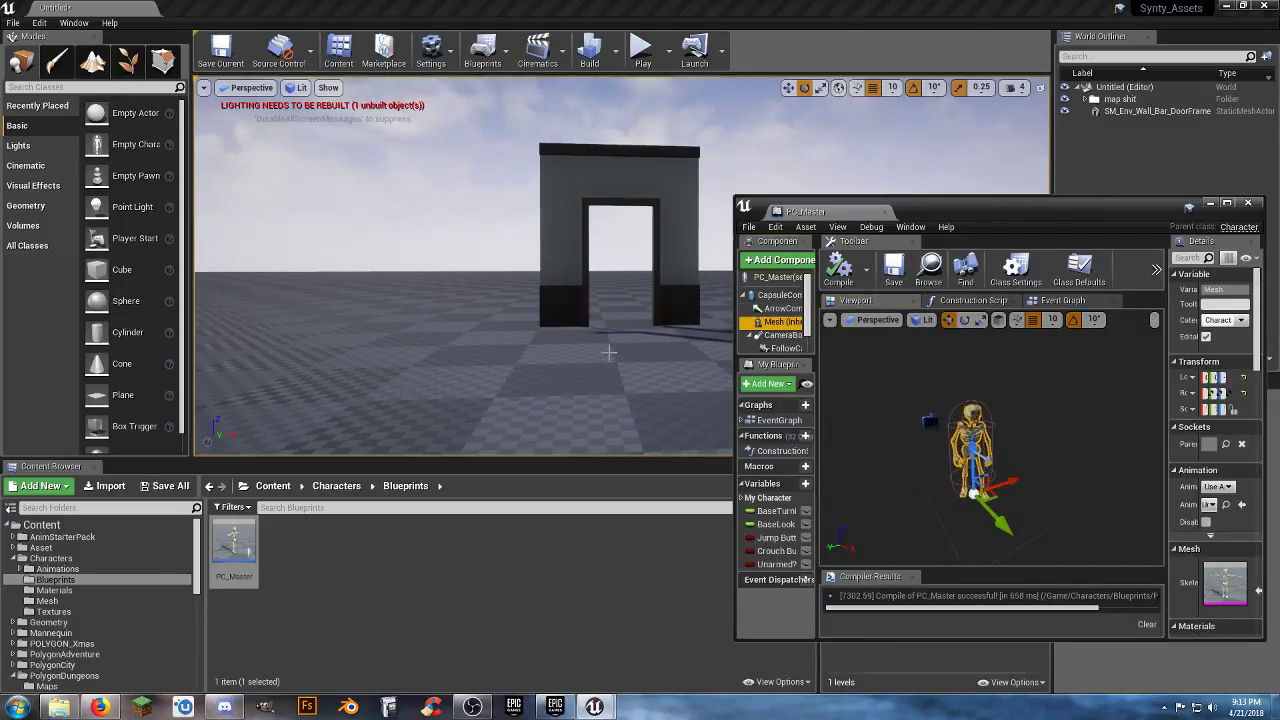
- Place a PC_Master character in the level beside the door frame and play the level to check its feet against the floor
right_click_drag(609, 352, 715, 368)
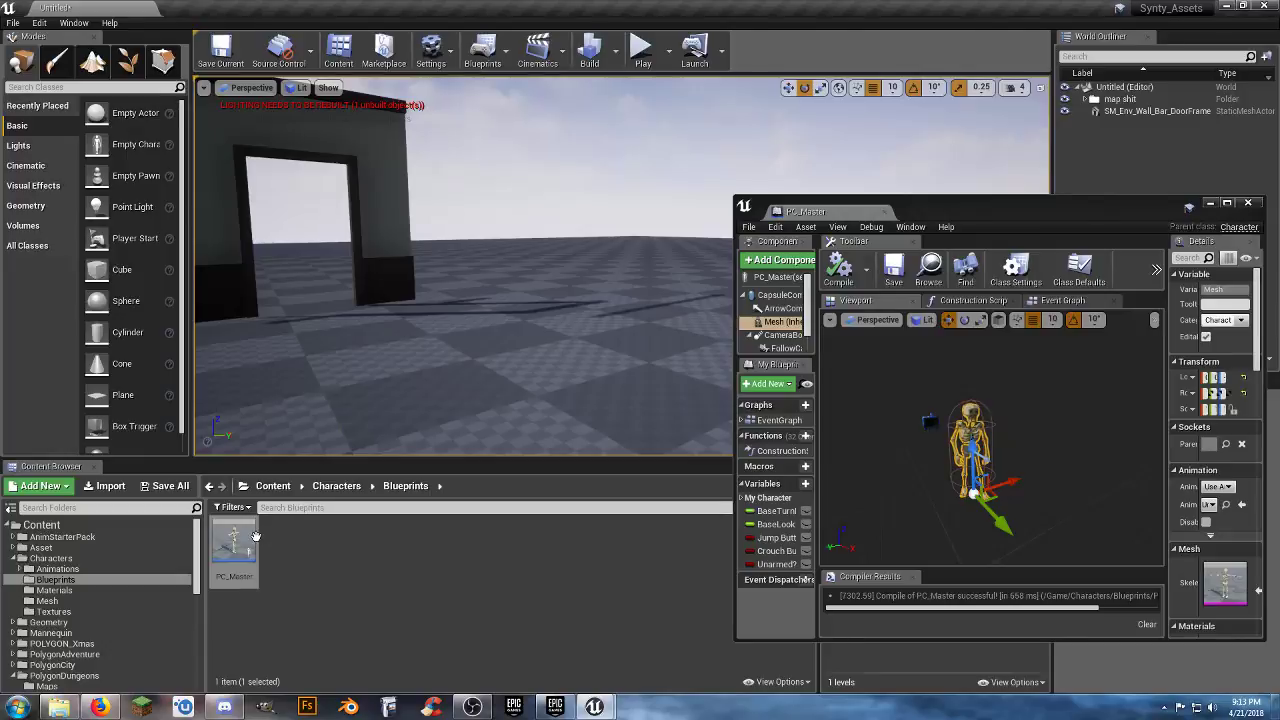
left_click_drag(256, 537, 443, 370)
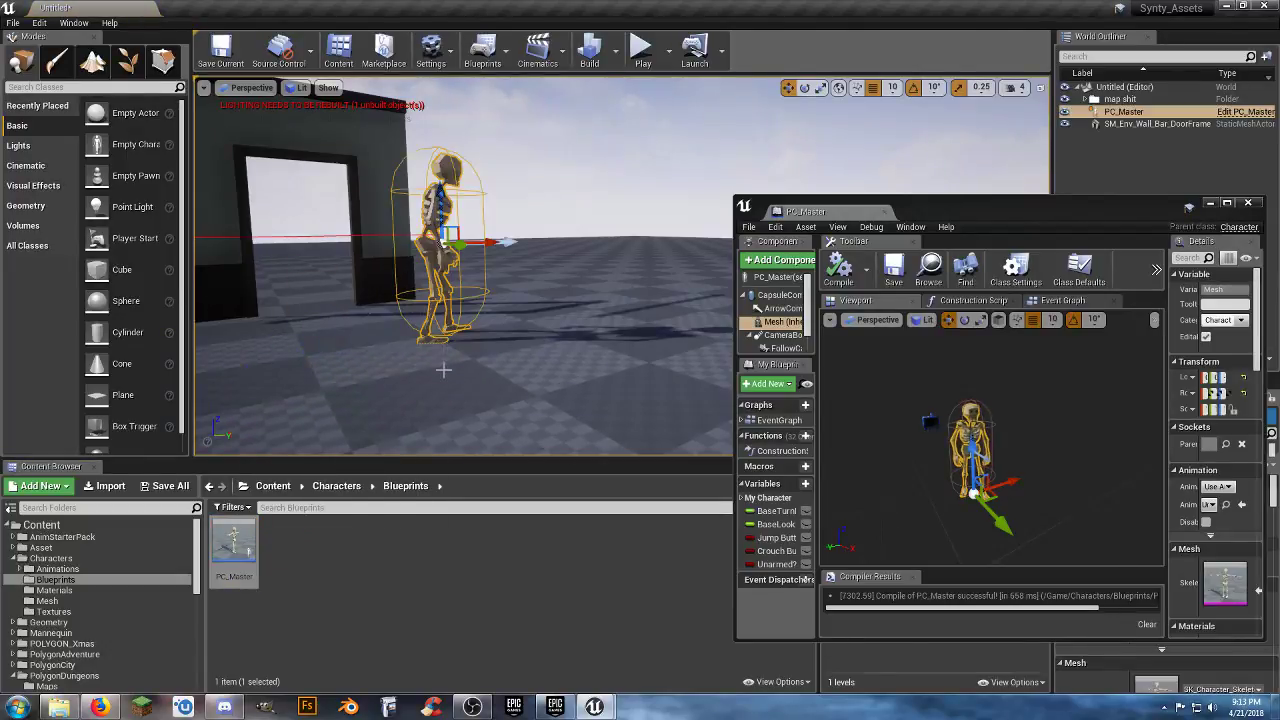
left_click(641, 50)
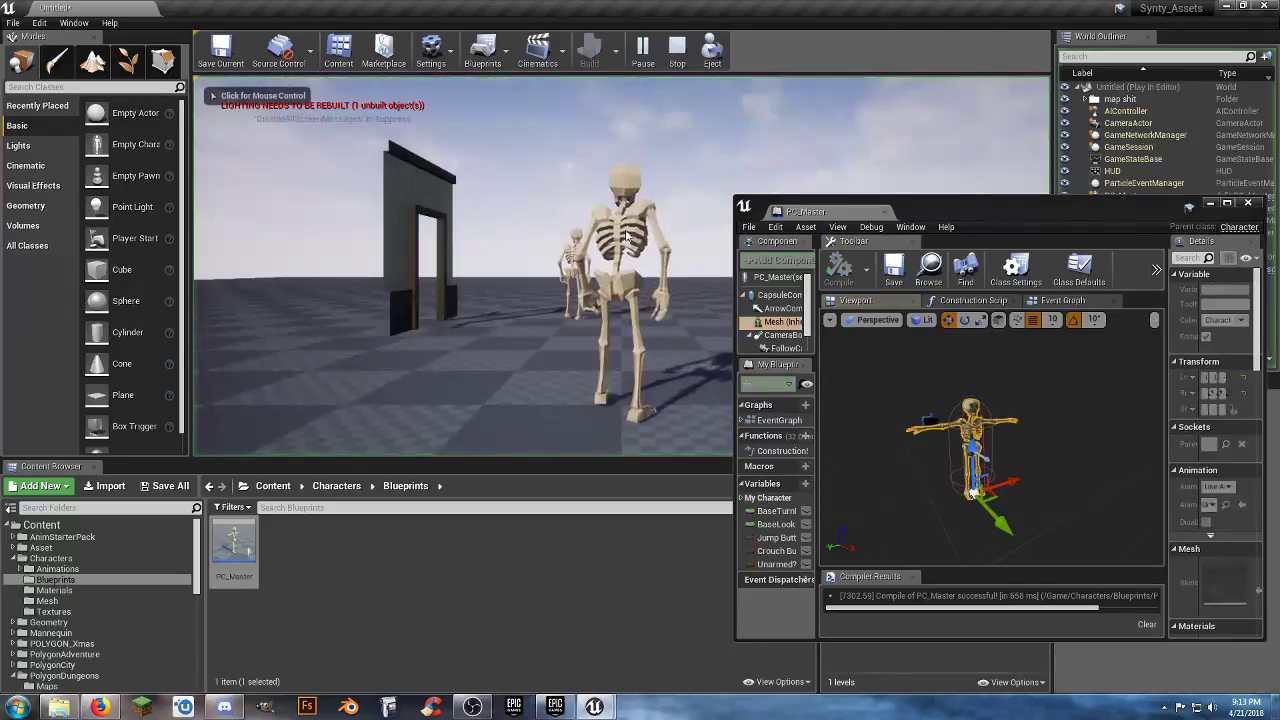
key("w")
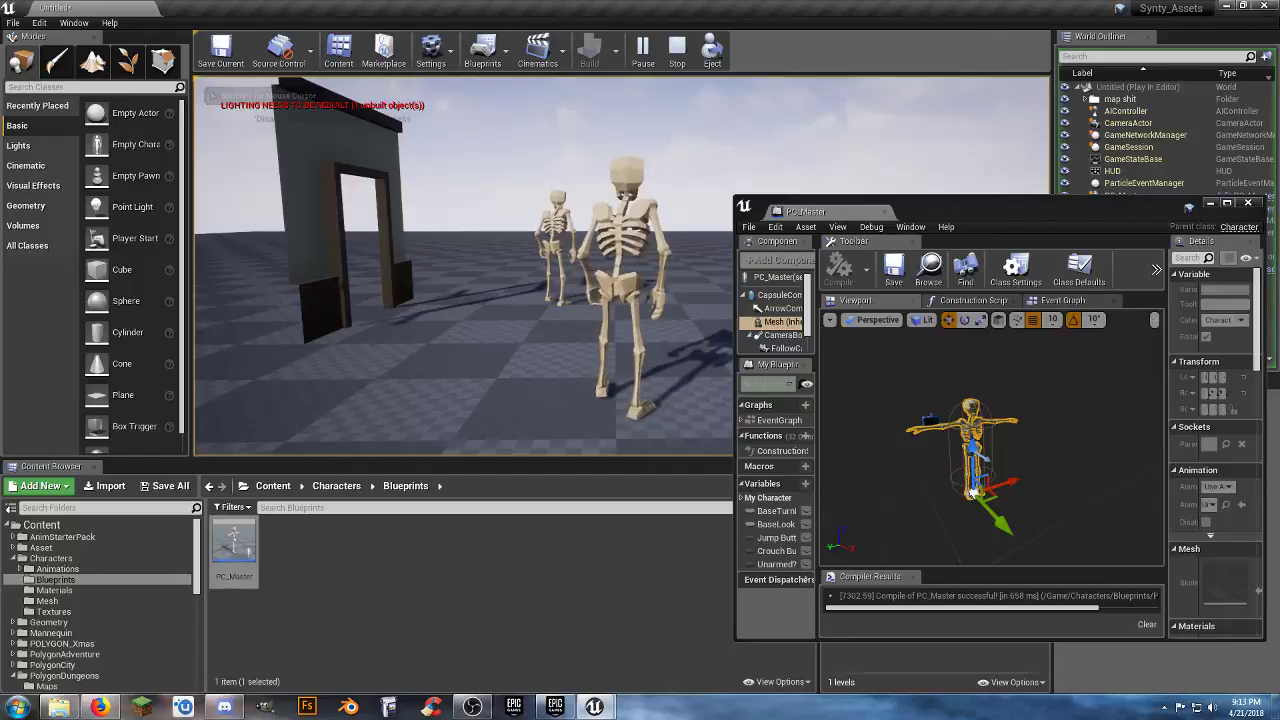
key("w")
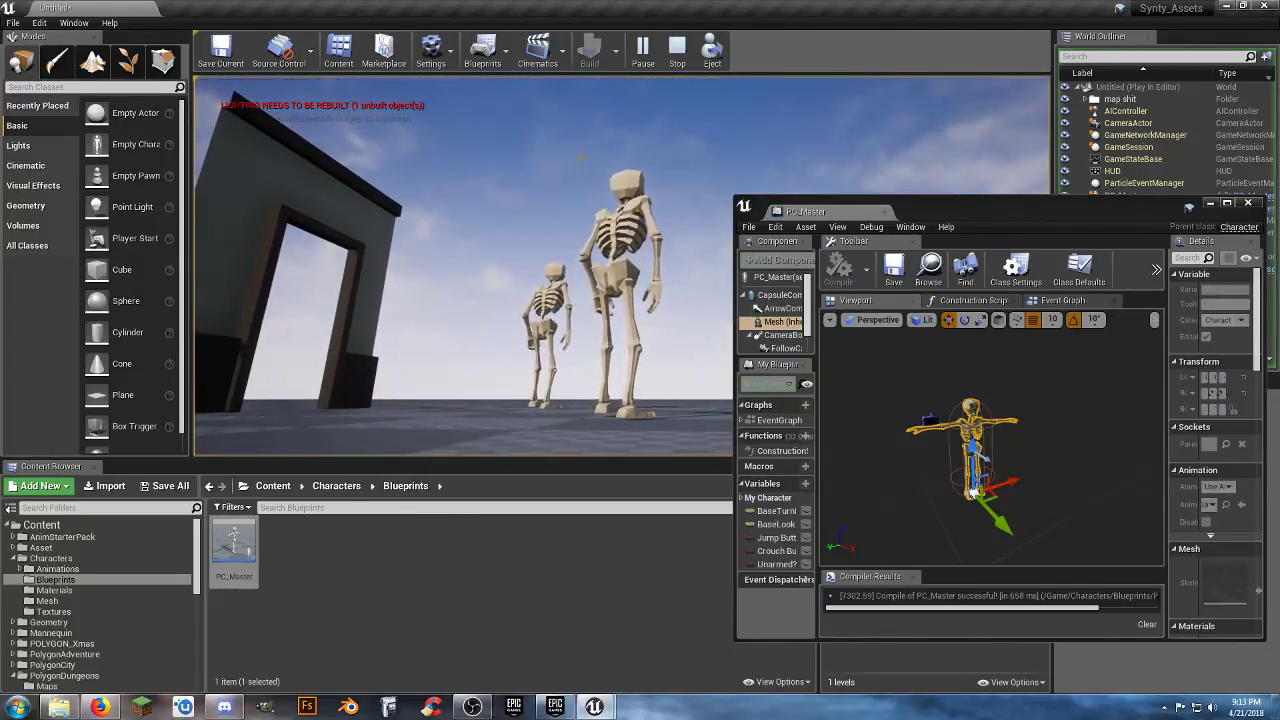
key("Escape")
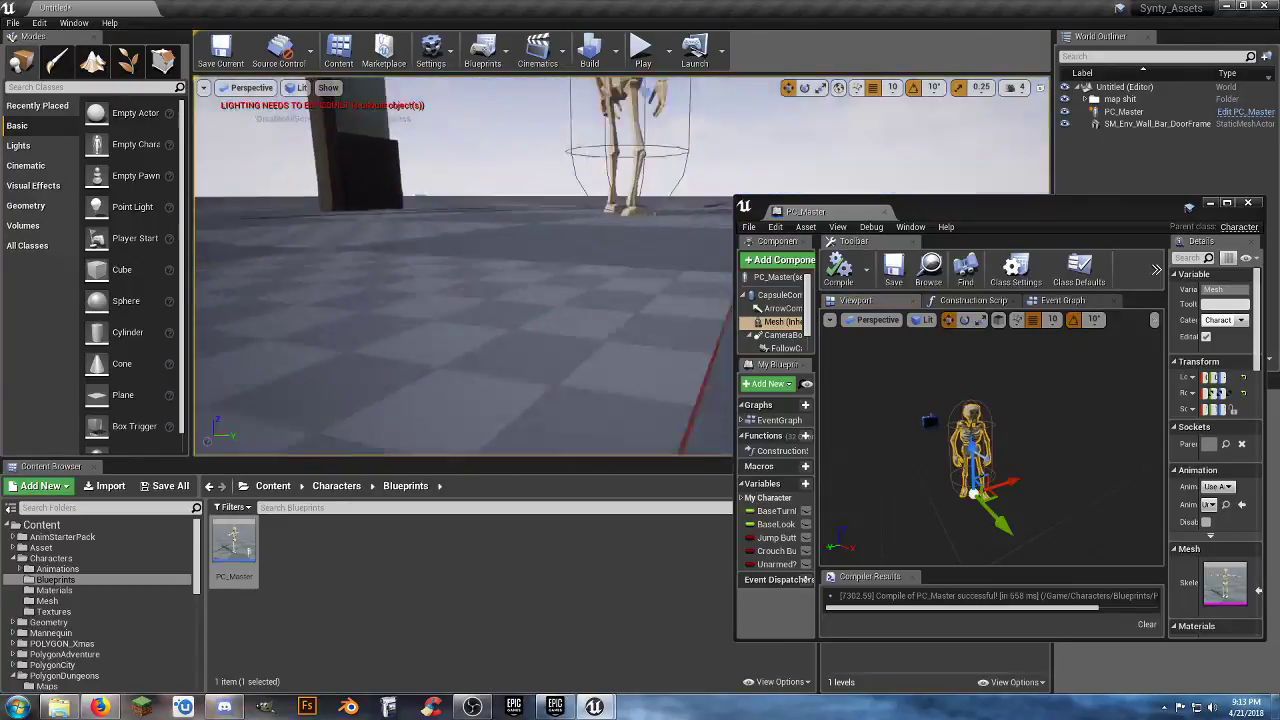
- Examine the placed PC_Master's feet and the base of its capsule against the floor from close up at ground level
key("w")
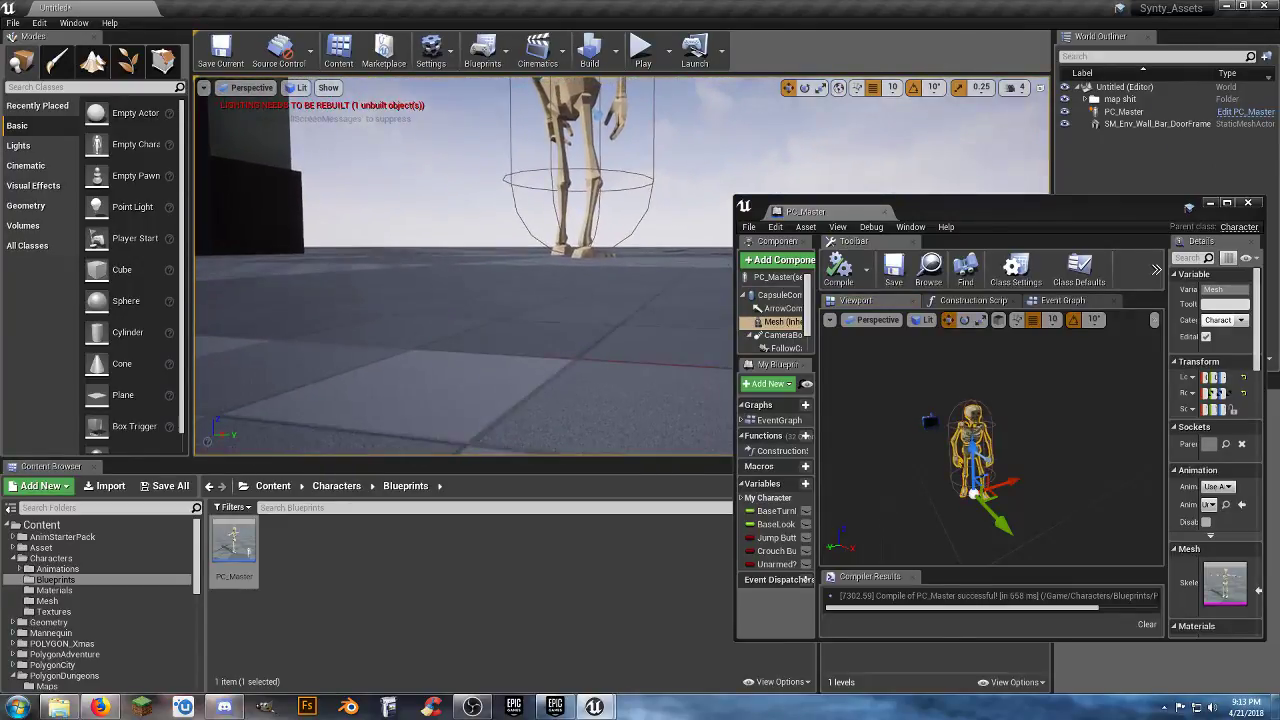
key("w")
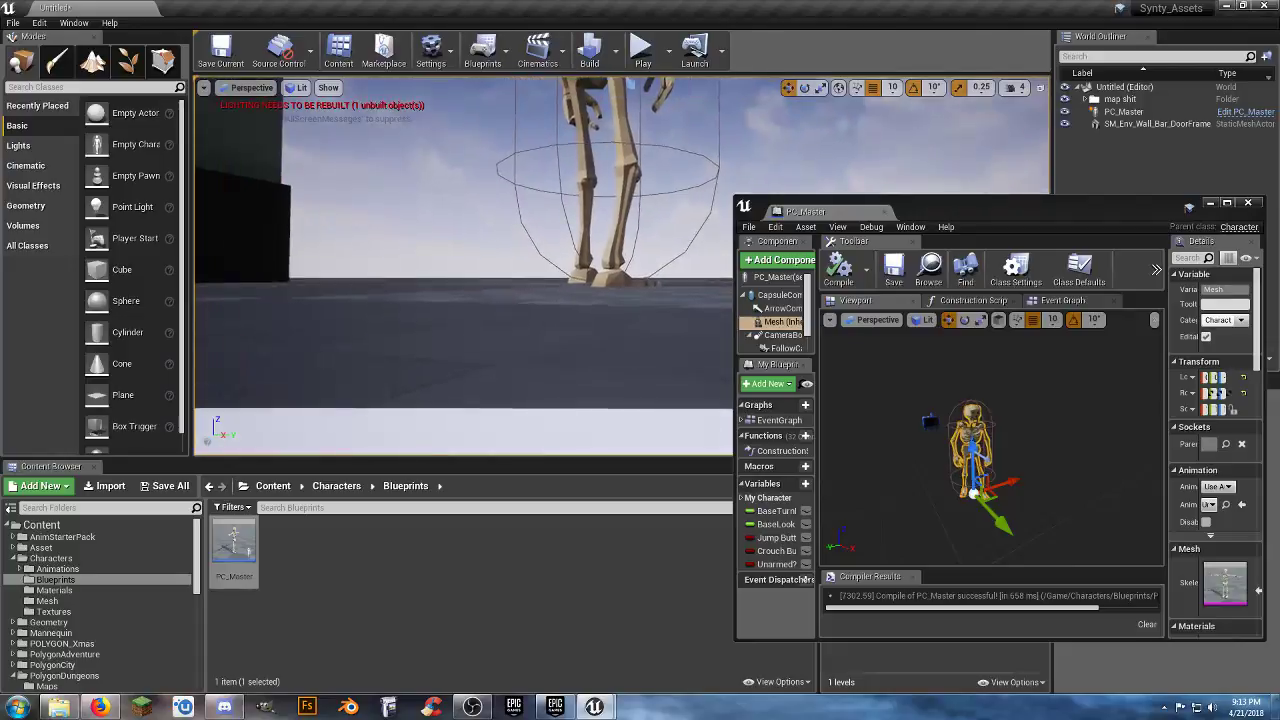
key("w")
key("s")
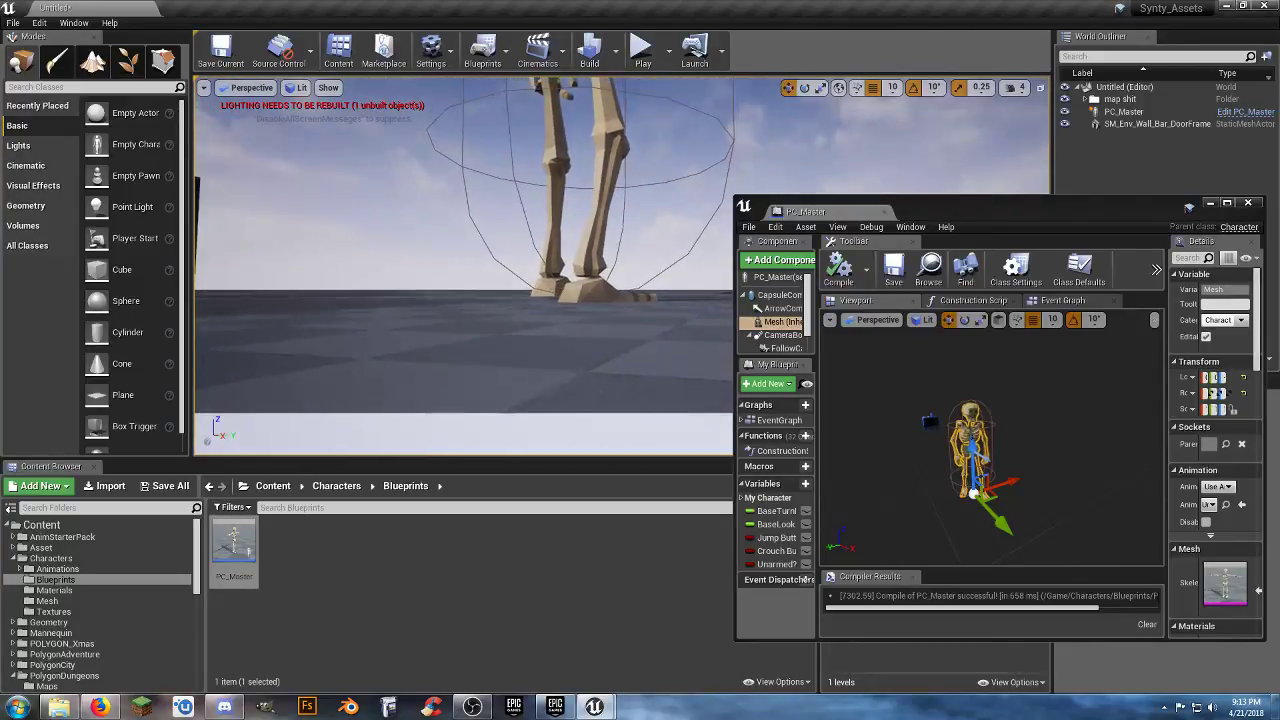
key("w")
key("s")
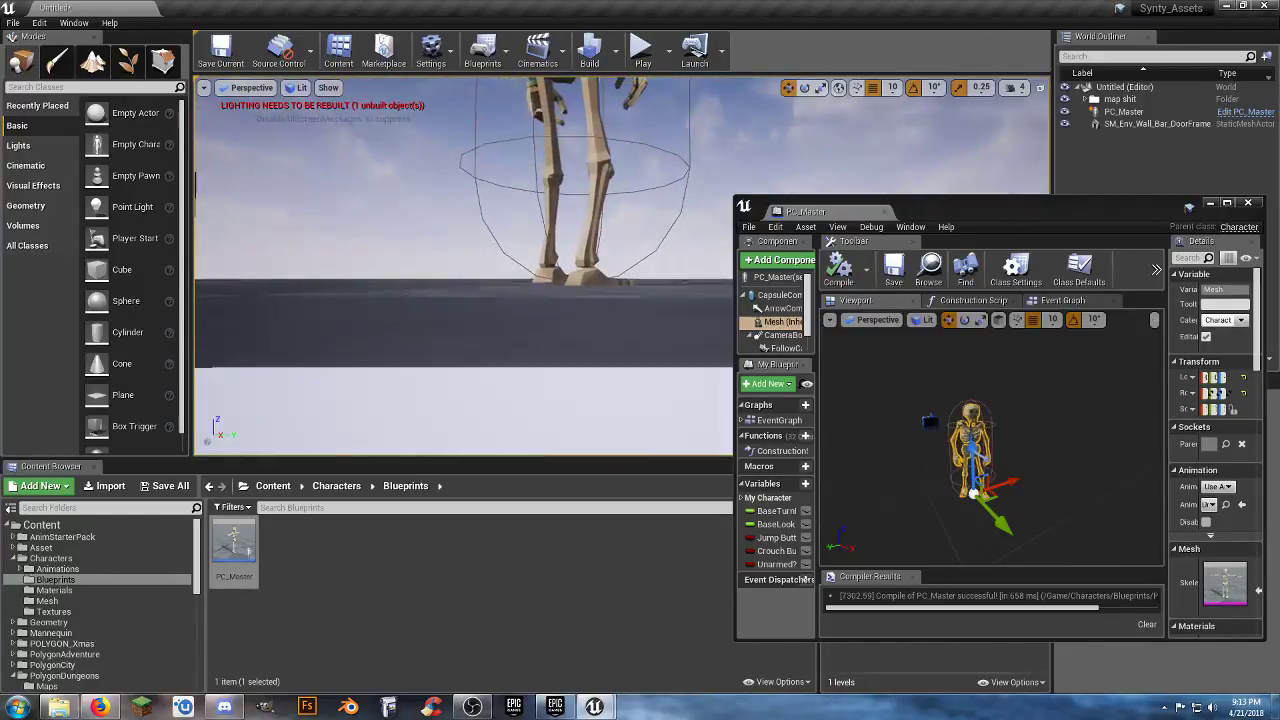
key("w")
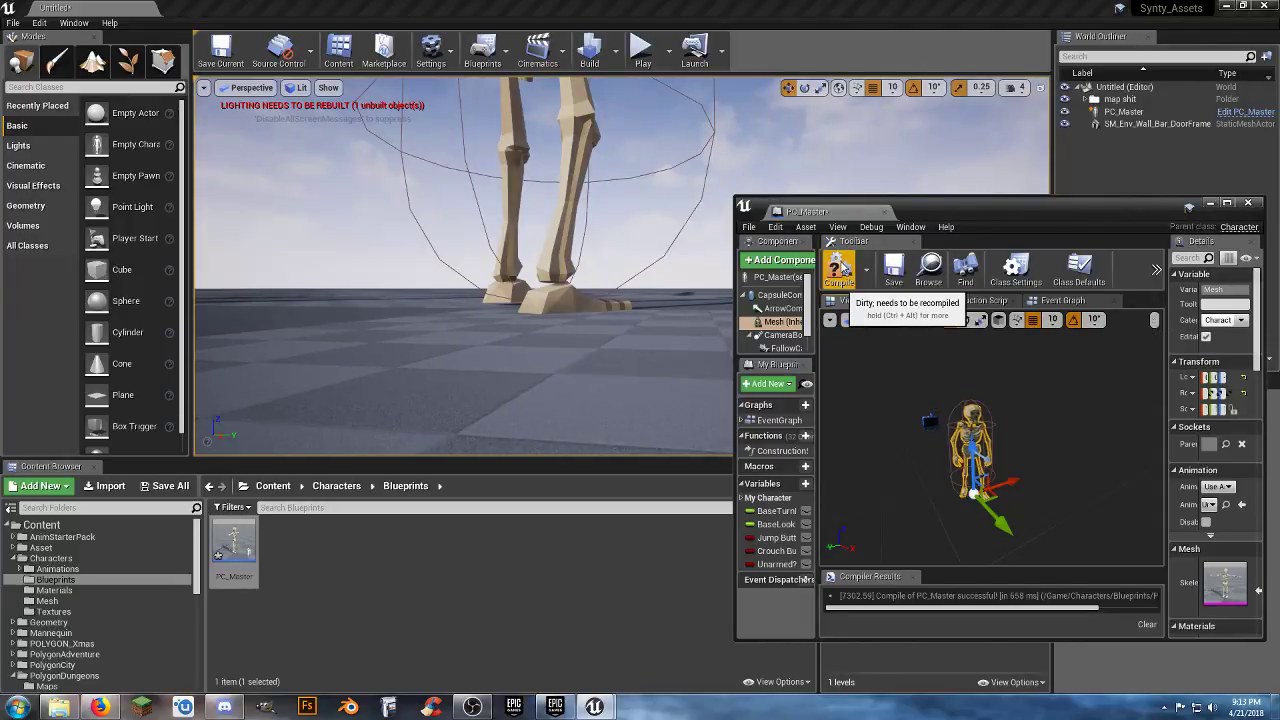
- Compile the PC_Master blueprint and dock its floating window back into the main editor window
left_click(840, 268)
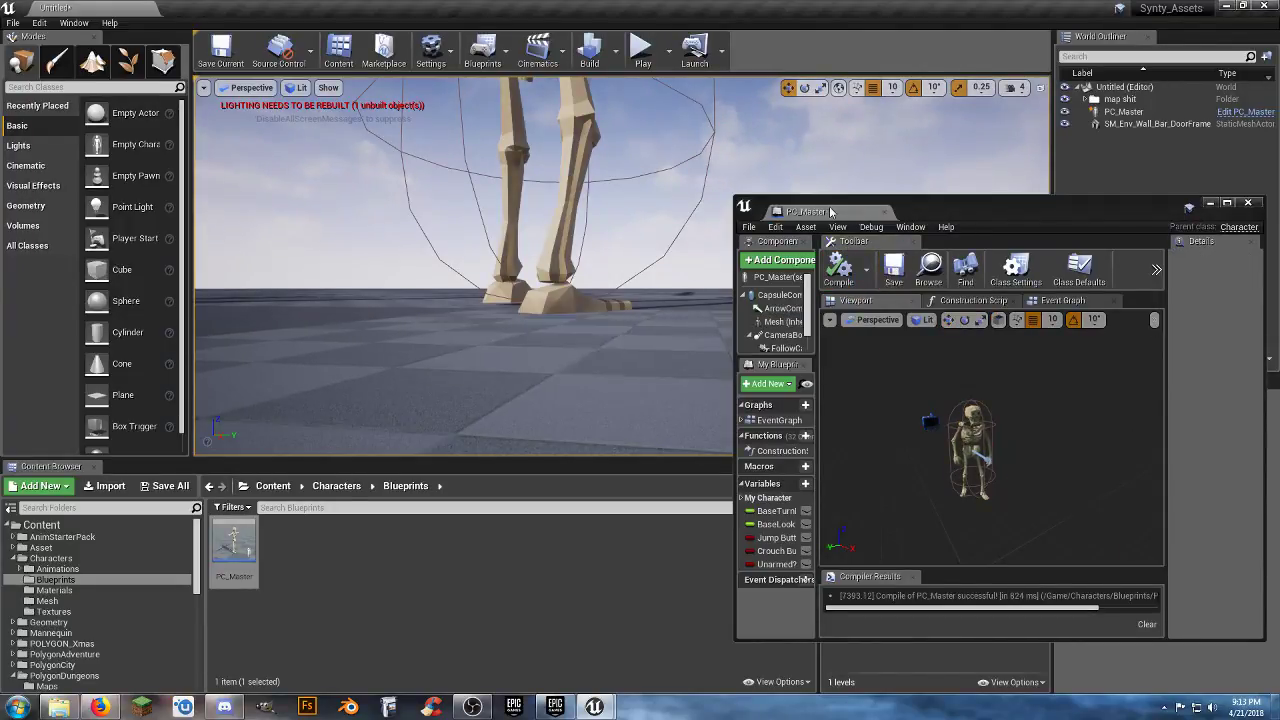
left_click_drag(777, 203, 364, 9)
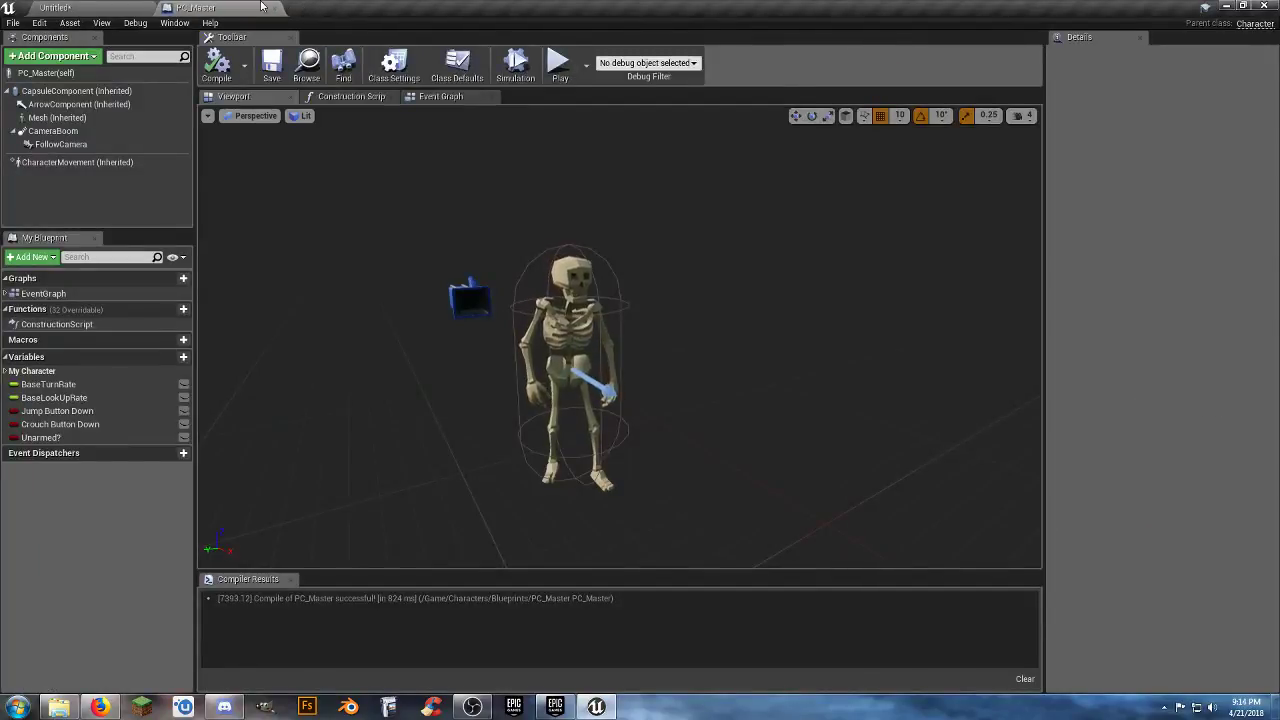
- Play the level, view both characters' feet from ground height, and stop playing
left_click(73, 7)
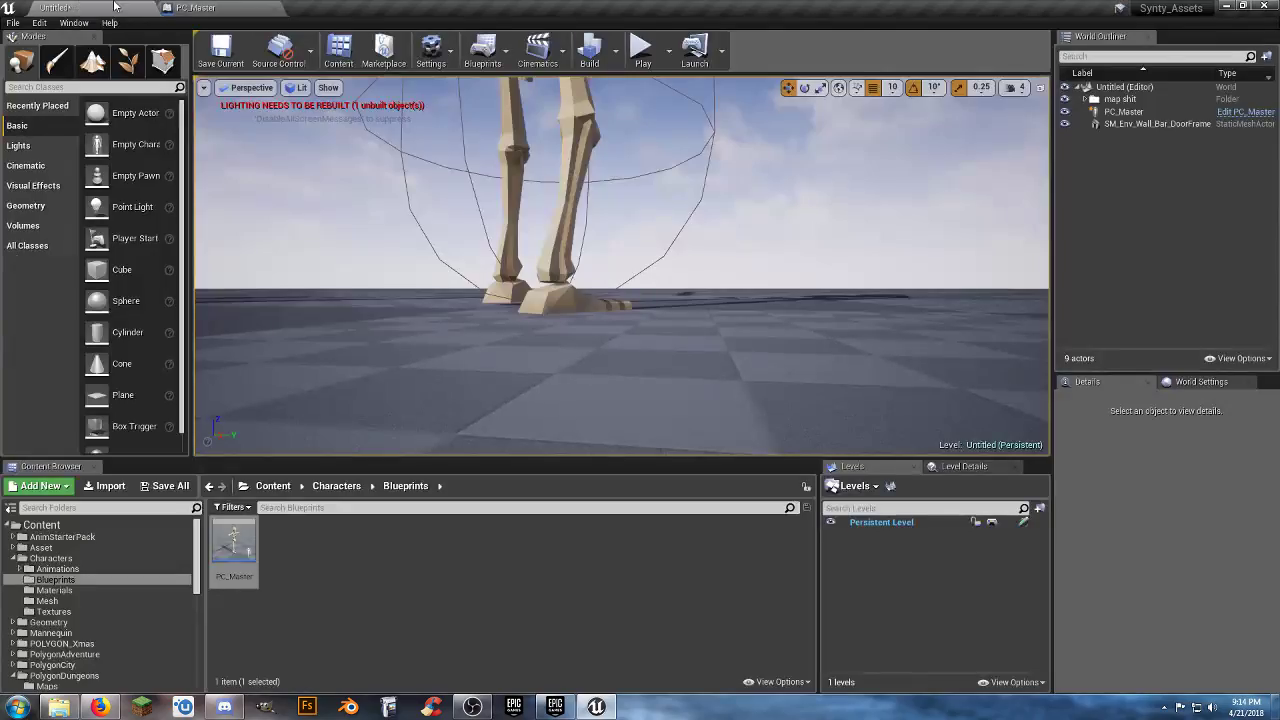
left_click(640, 52)
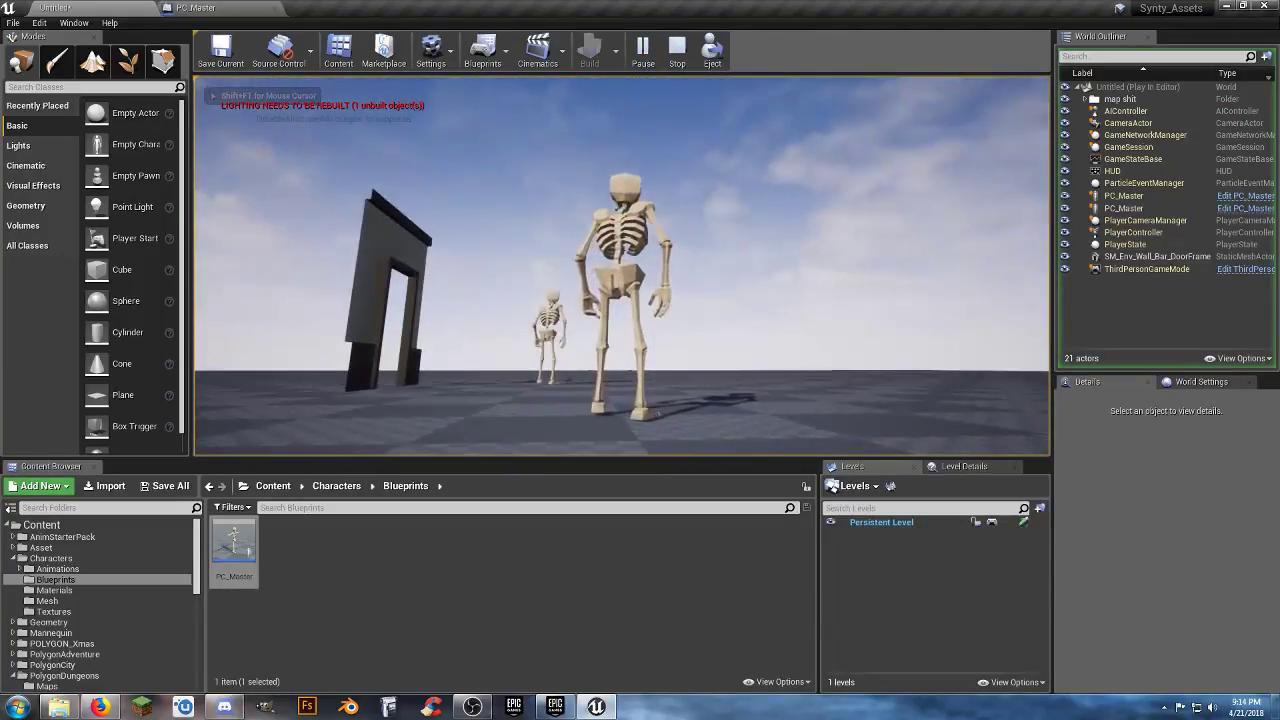
key("Escape")
- Set the Z location of PC_Master's Mesh component to -86.5 and save the blueprint
left_click(200, 8)
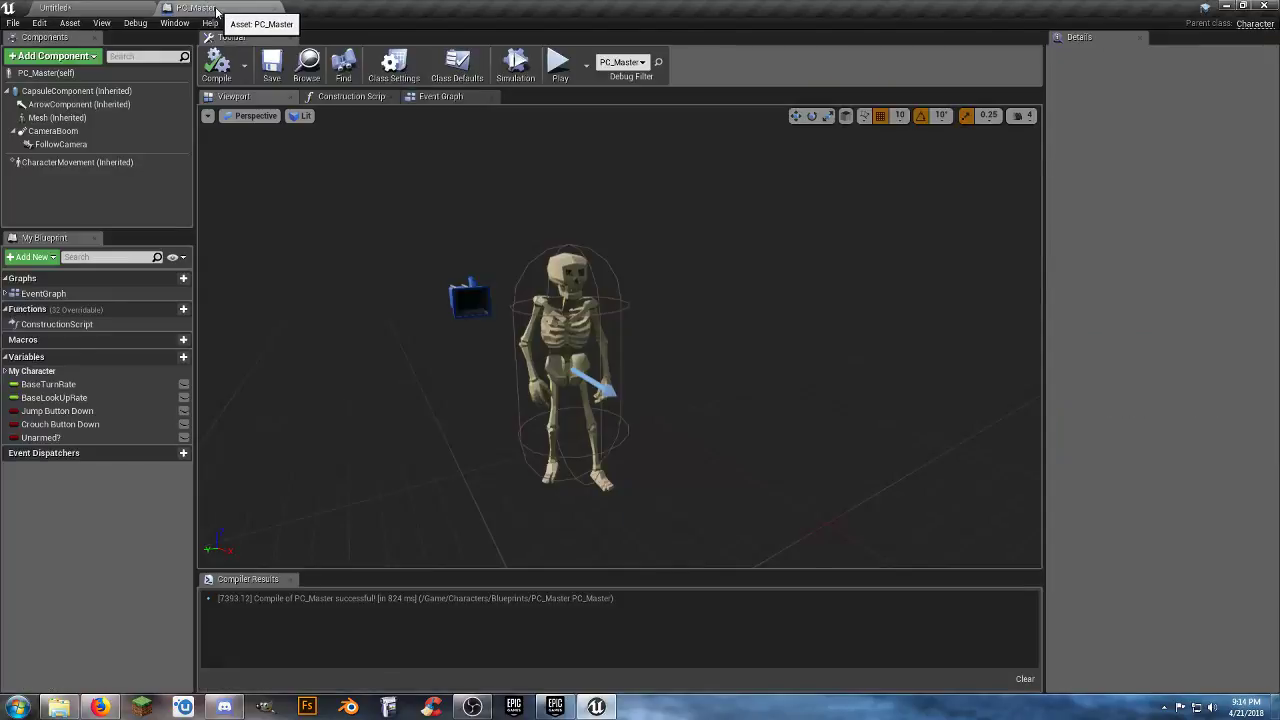
left_click(57, 117)
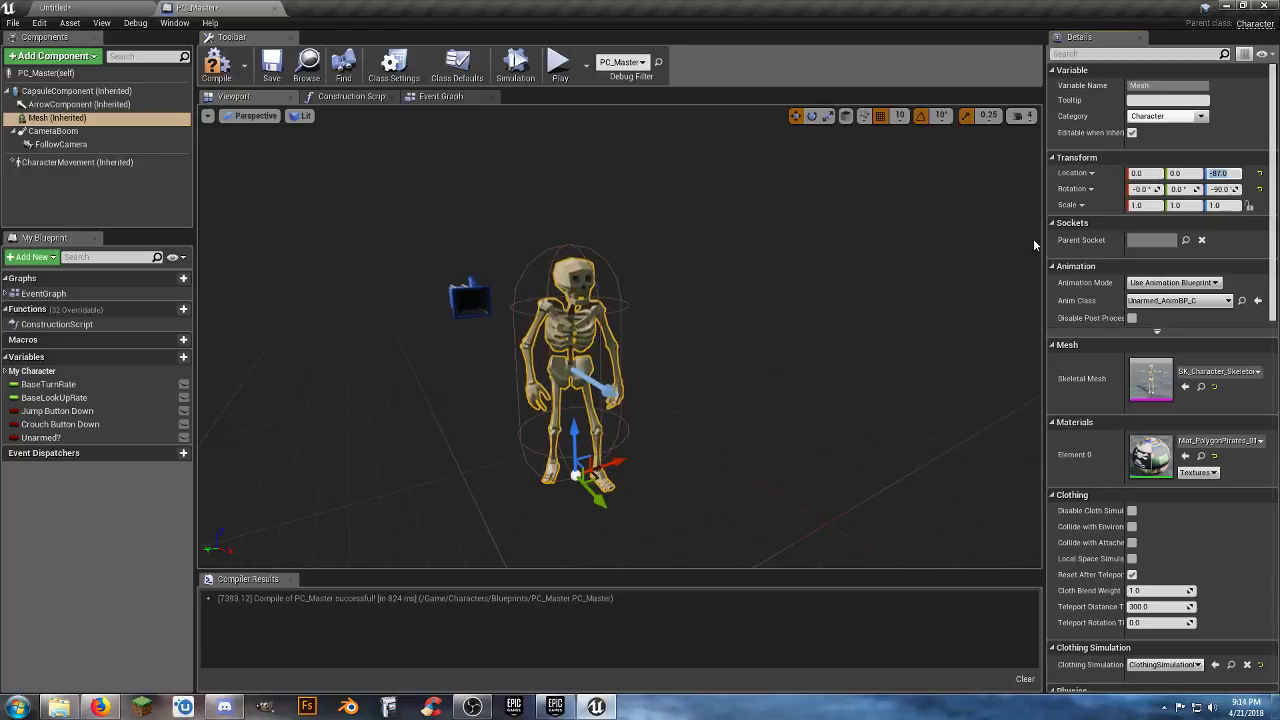
type("-86")
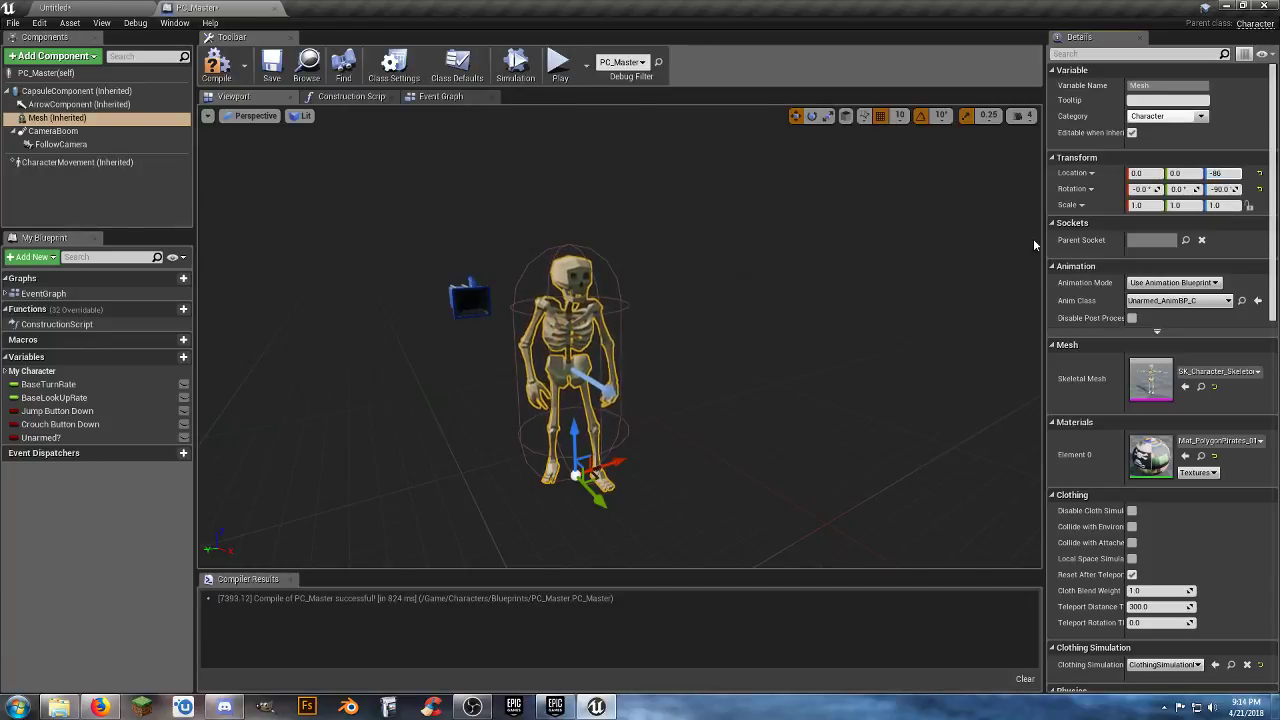
type(".5")
key("Return")
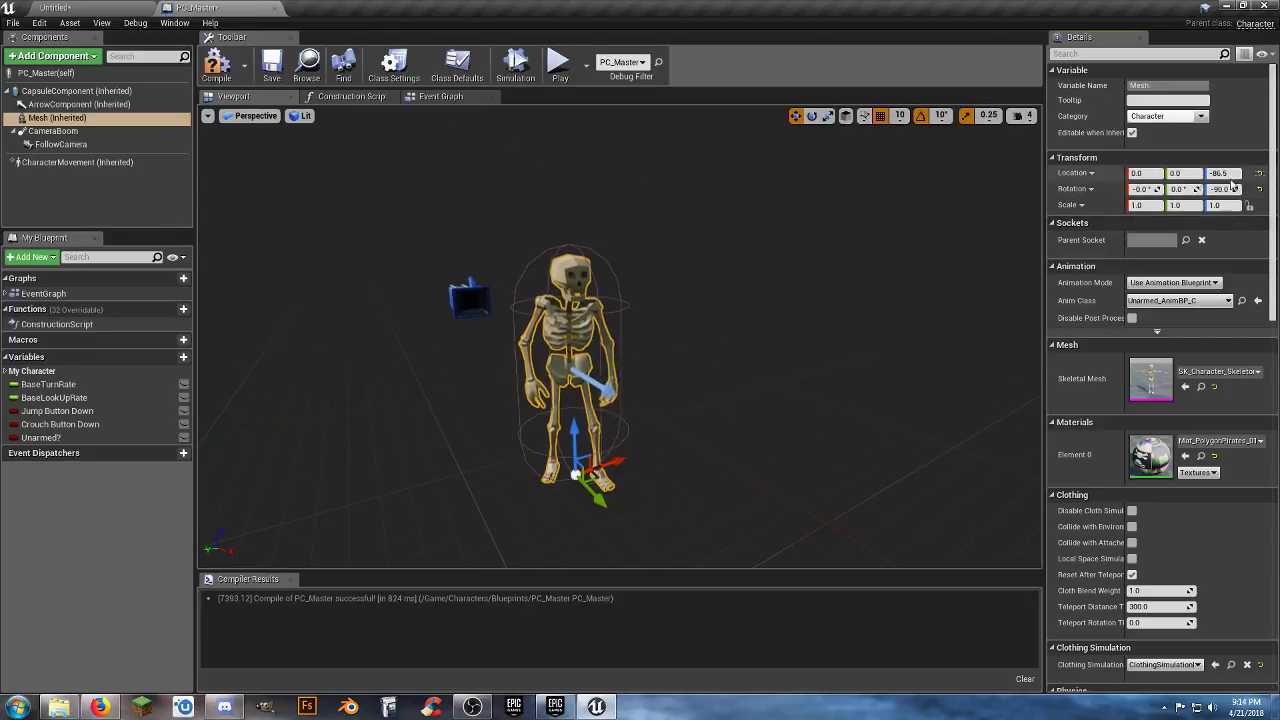
left_click(270, 66)
- Play the level again, check the character's foot contact with the floor from a low side angle, and stop playing
left_click(110, 8)
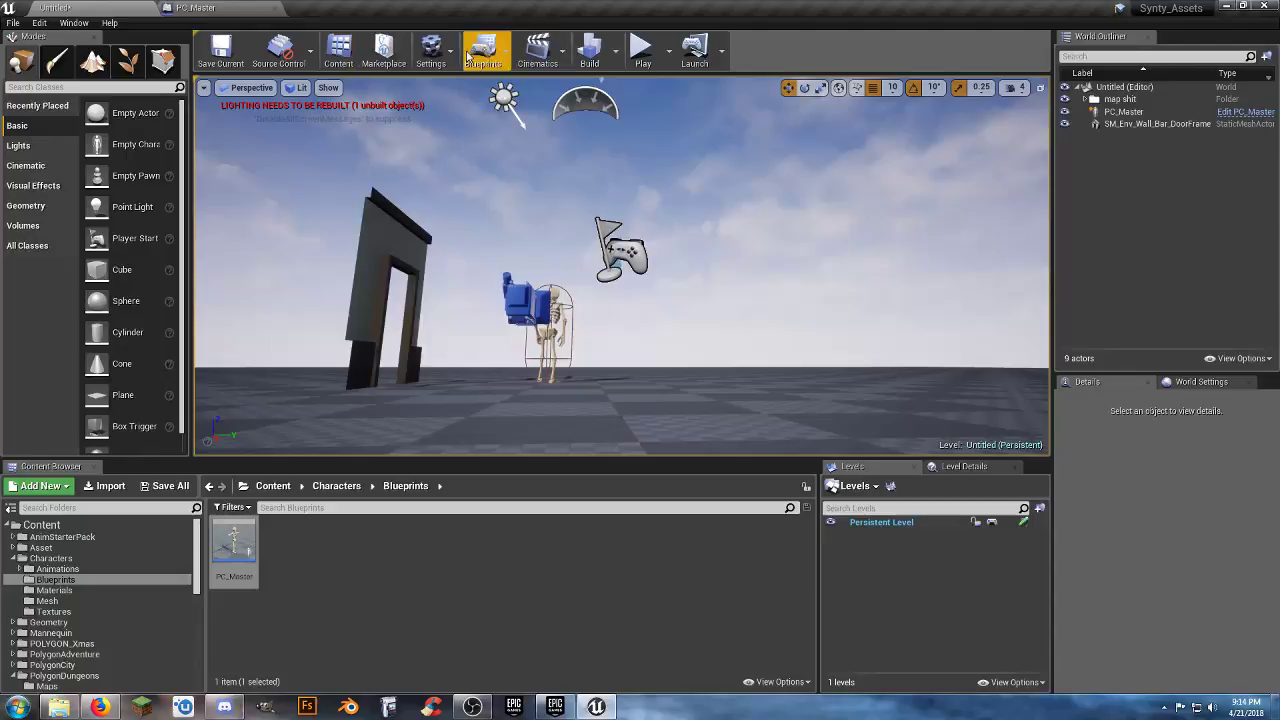
left_click(637, 58)
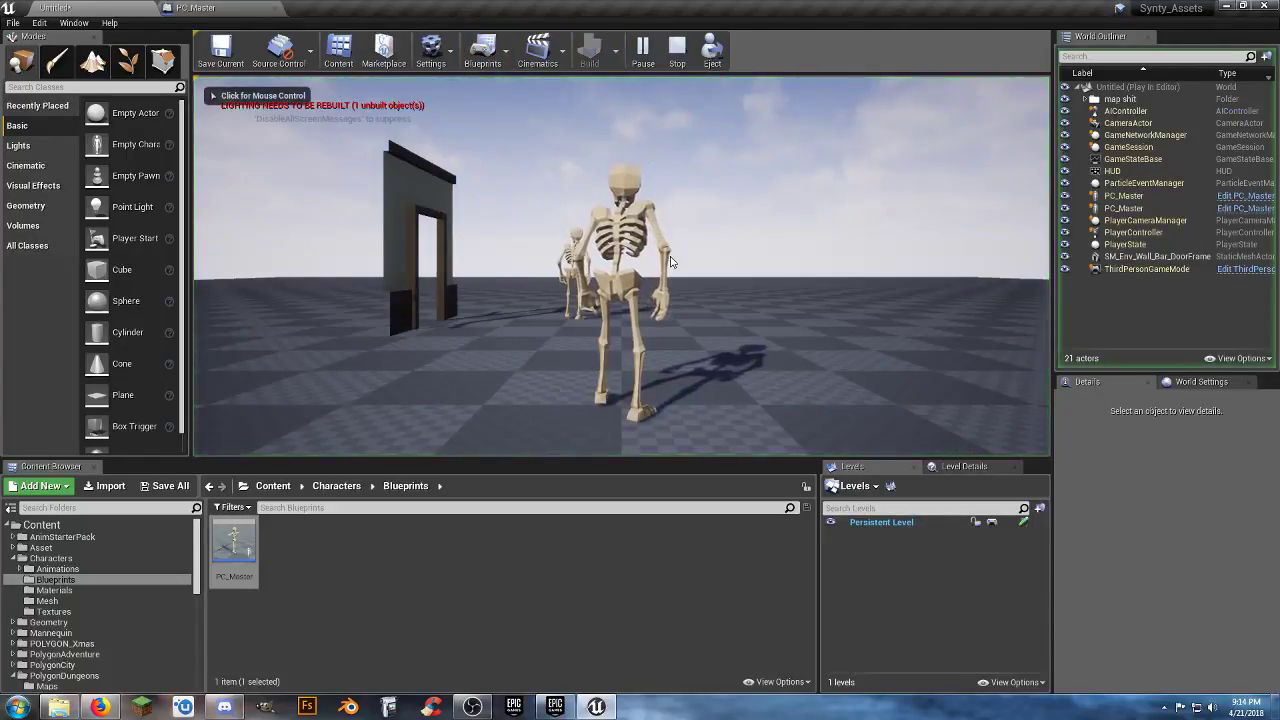
left_click(279, 343)
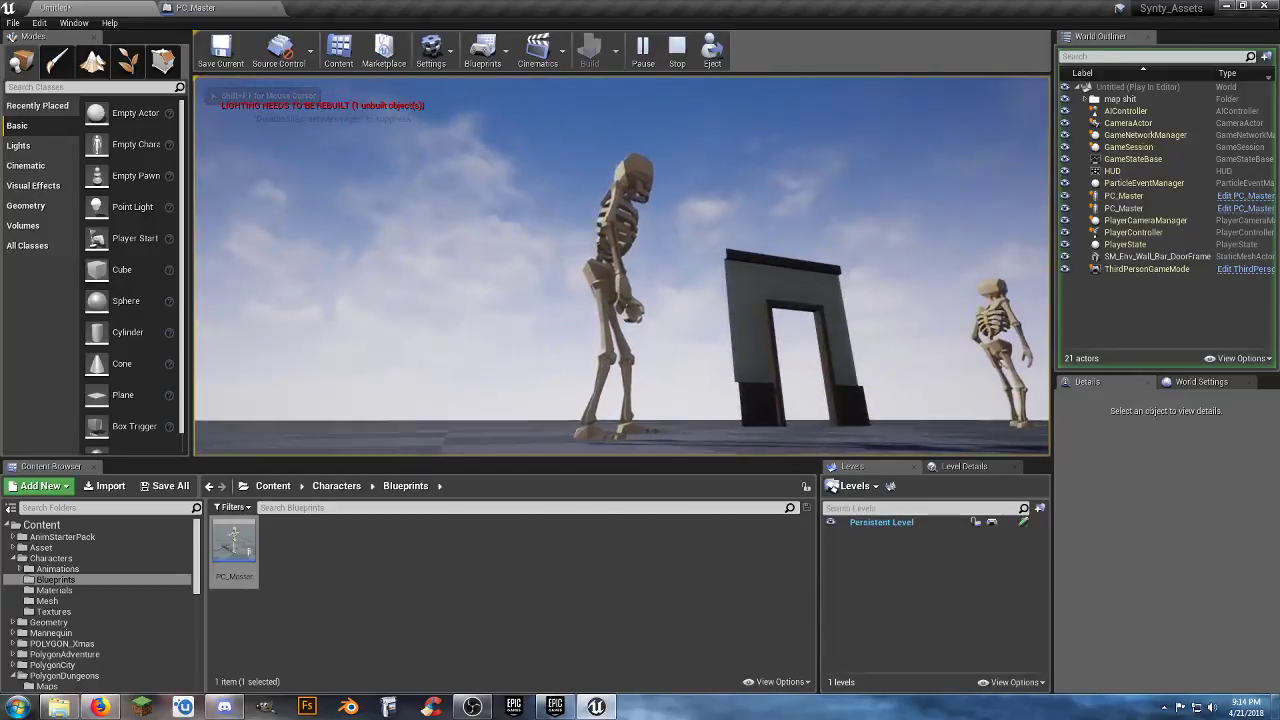
key("Escape")
- Set the Z location of PC_Master's Mesh component to -88.0 and compile the blueprint
left_click(216, 10)
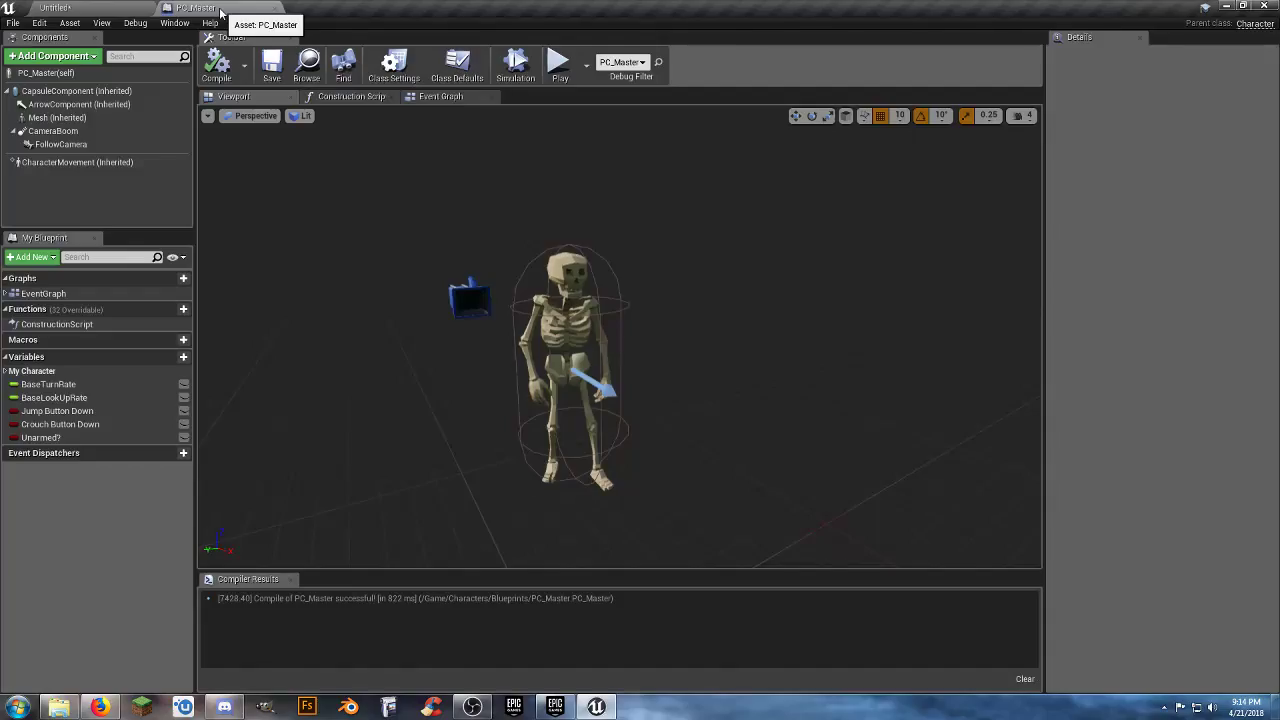
left_click(62, 118)
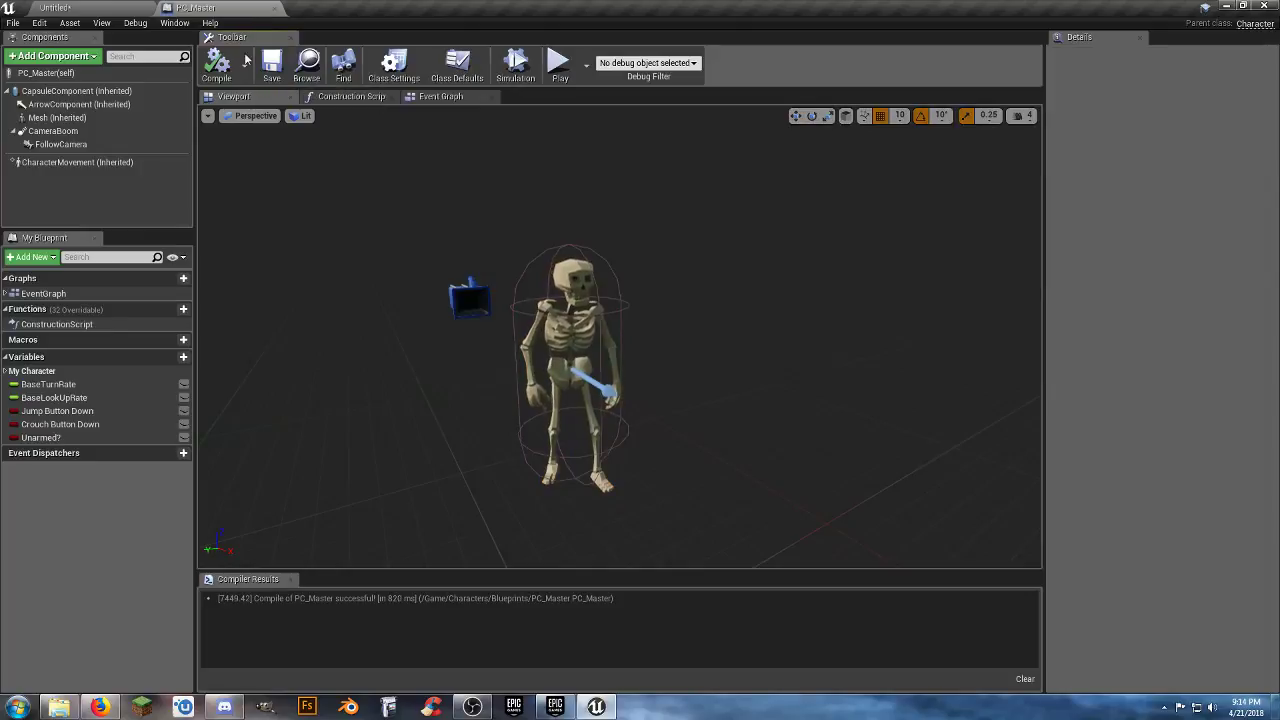
- Play the level to test the character beside the placed copy, and delete the placed PC_Master from the level after stopping
left_click(97, 7)
left_click(628, 45)
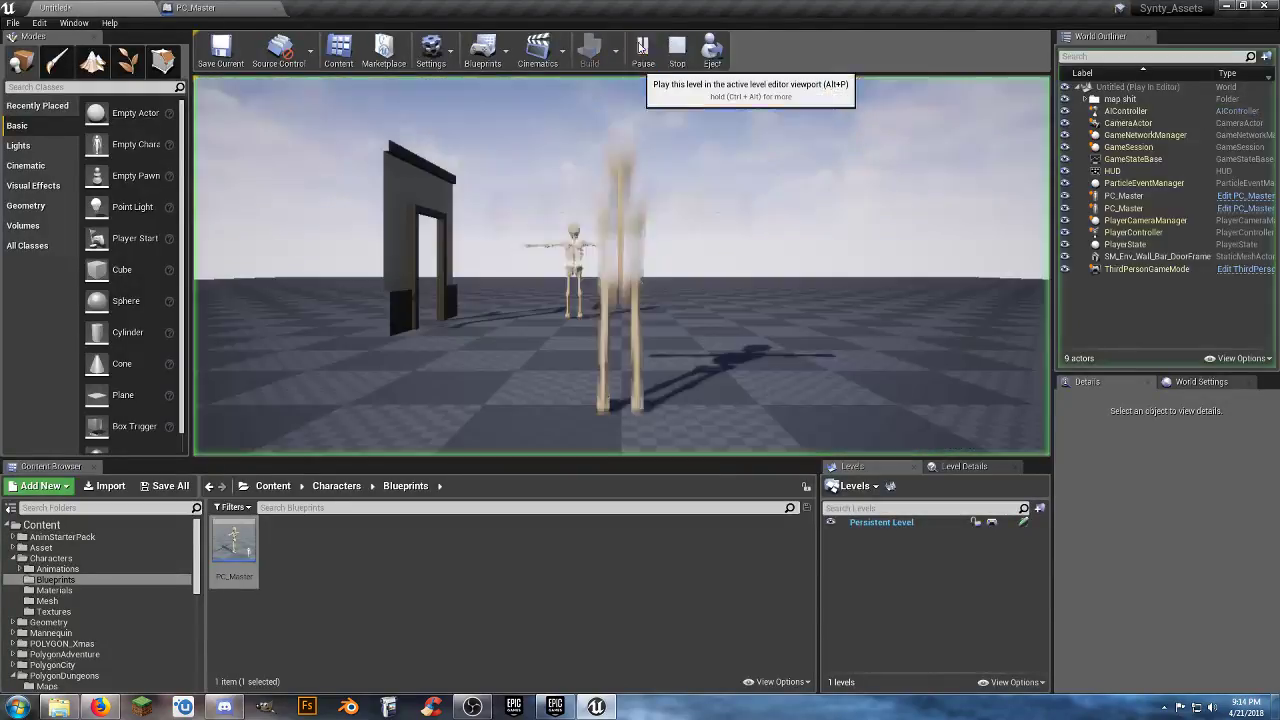
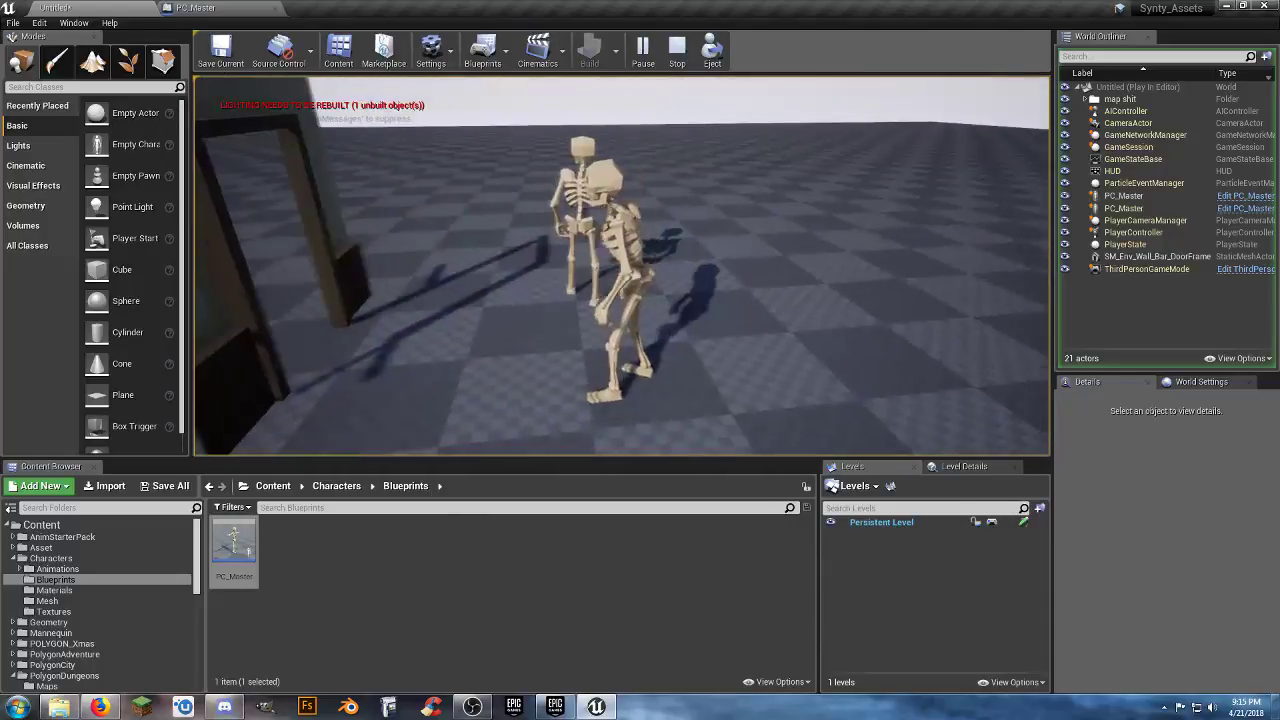
key("Escape")
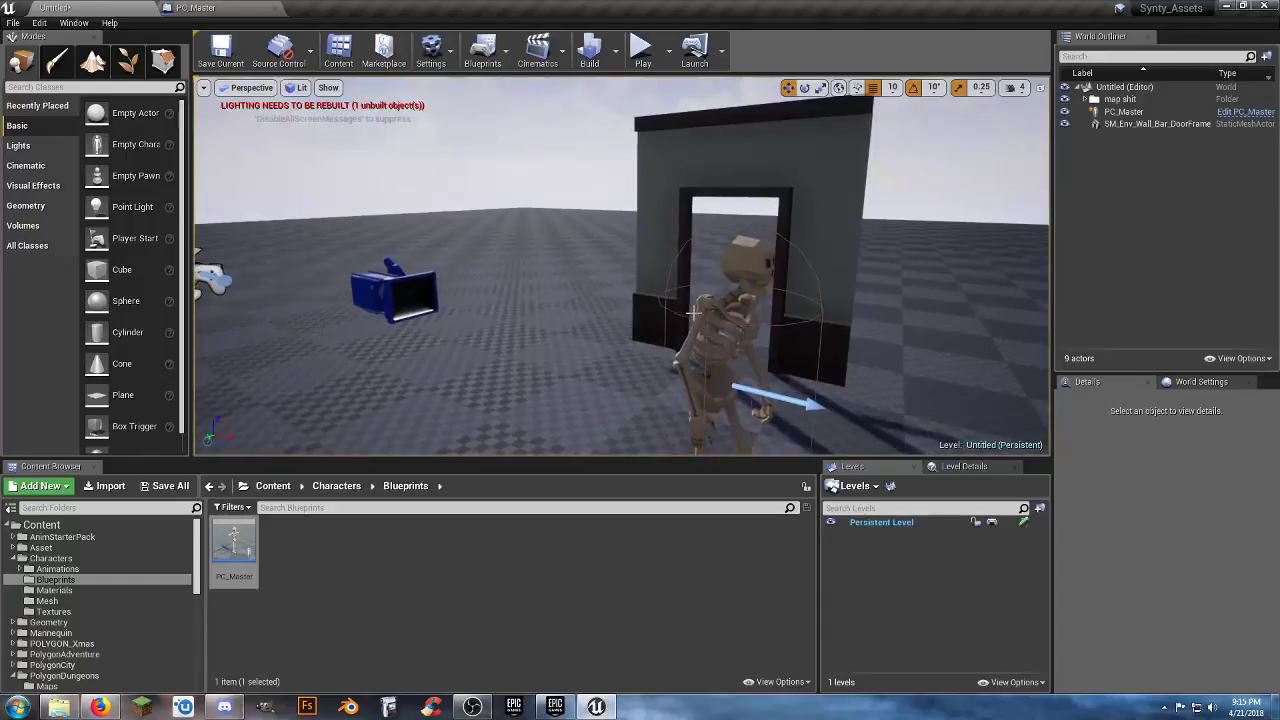
left_click(710, 322)
key("Delete")
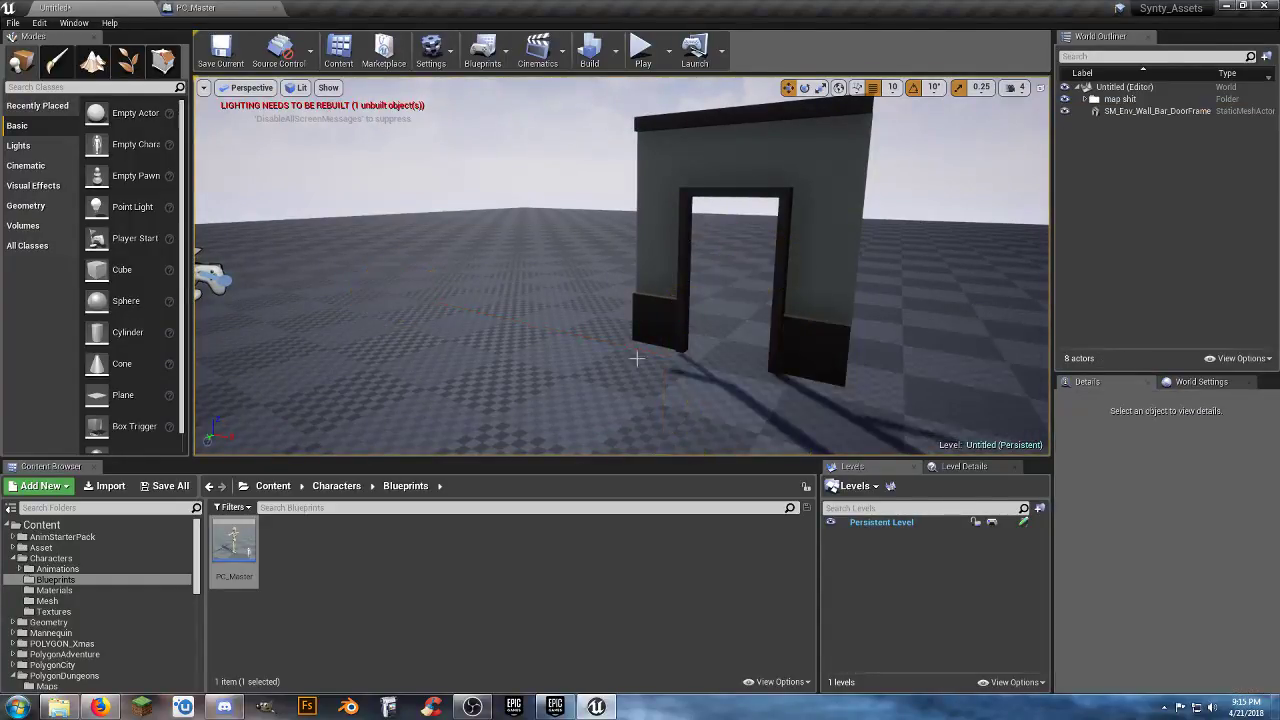
- Change the skeletal mesh of PC_Master's Mesh component to SK_Character_BusinessWoman
left_click(229, 8)
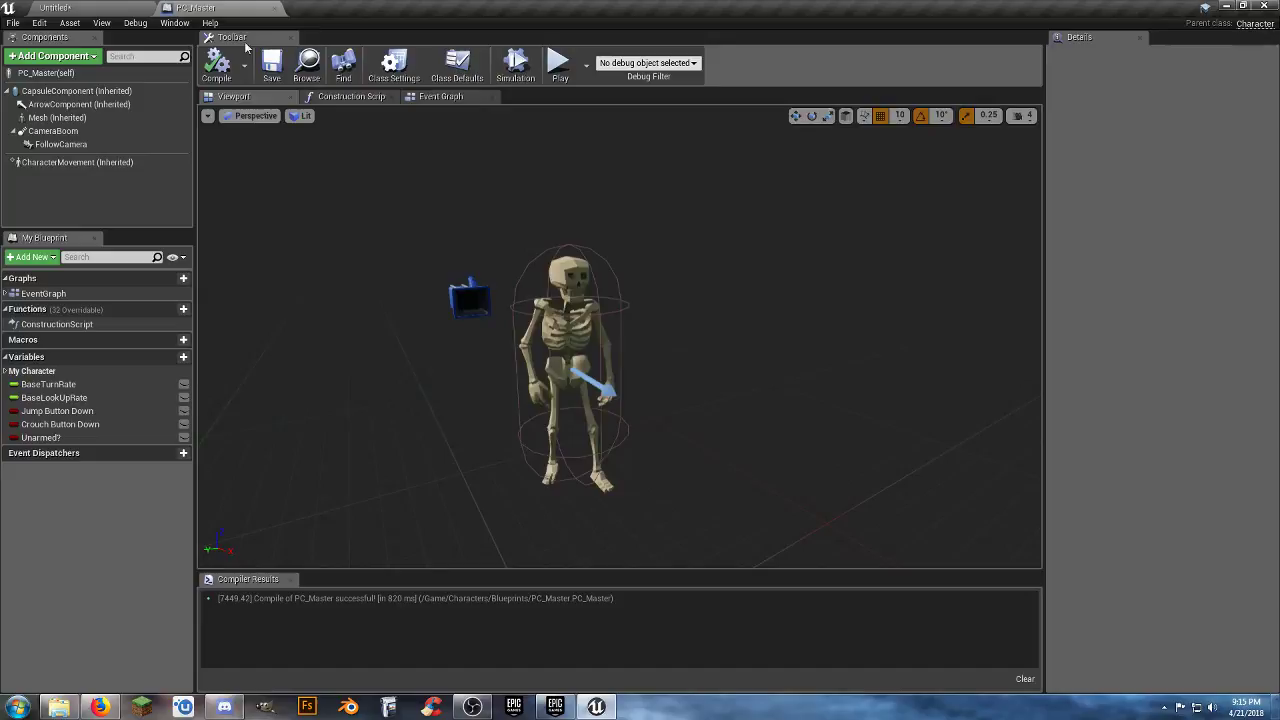
left_click(68, 117)
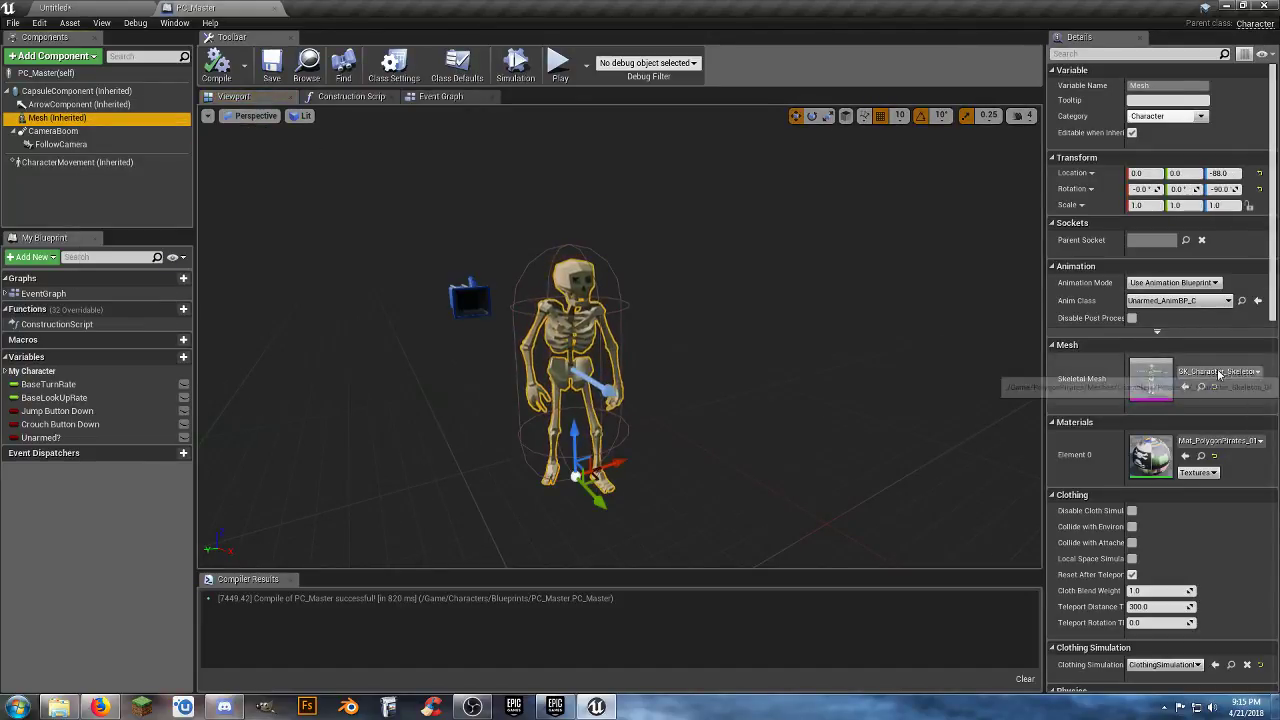
left_click(1218, 372)
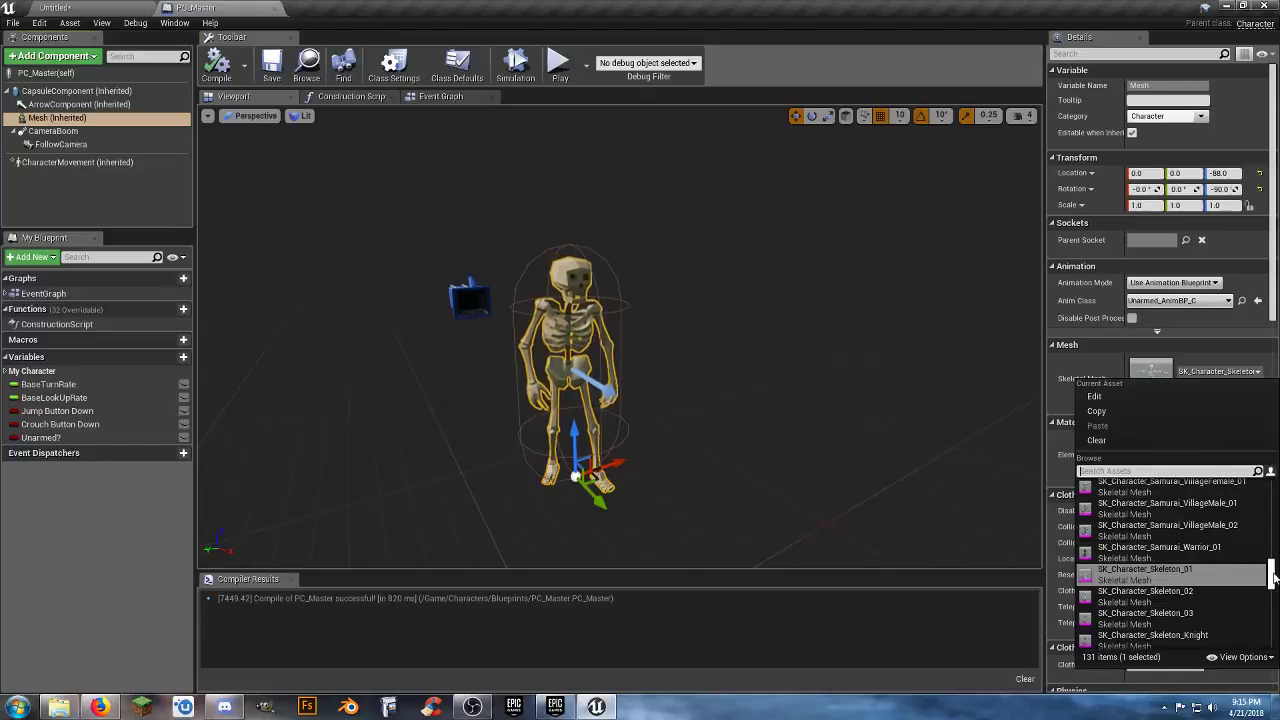
left_click_drag(1273, 578, 1271, 492)
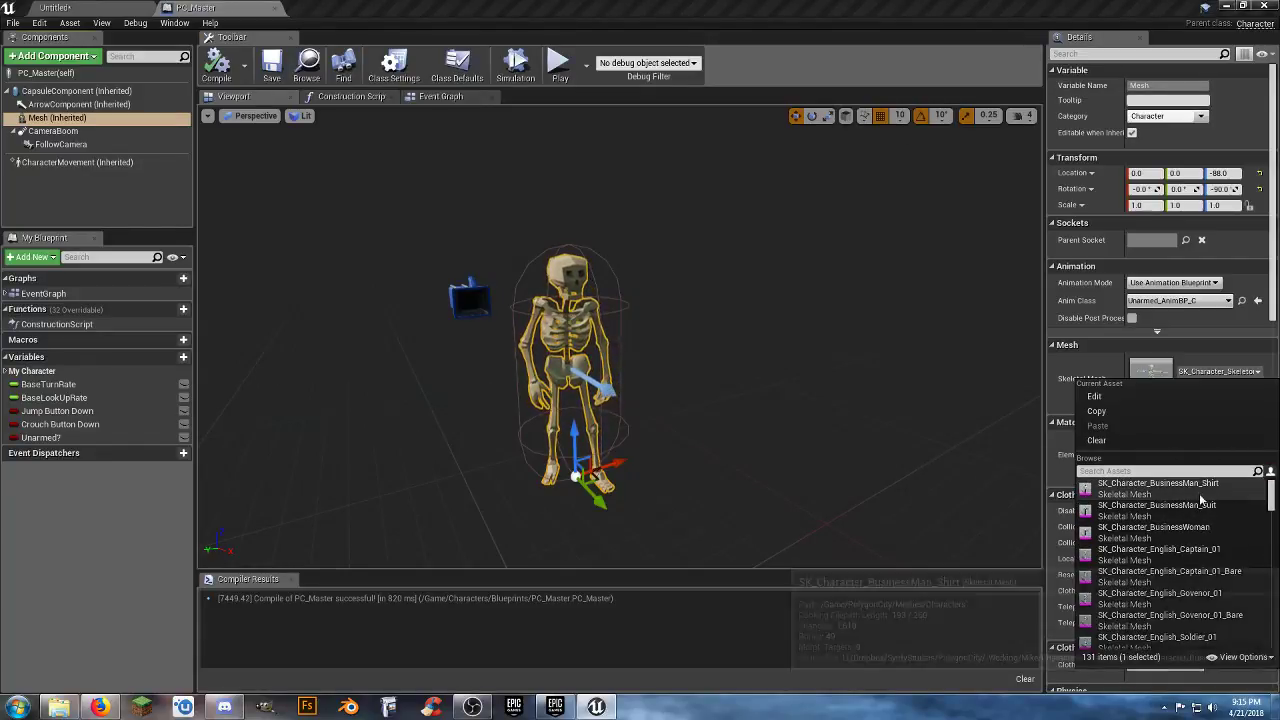
scroll(1200, 500, "down", 2)
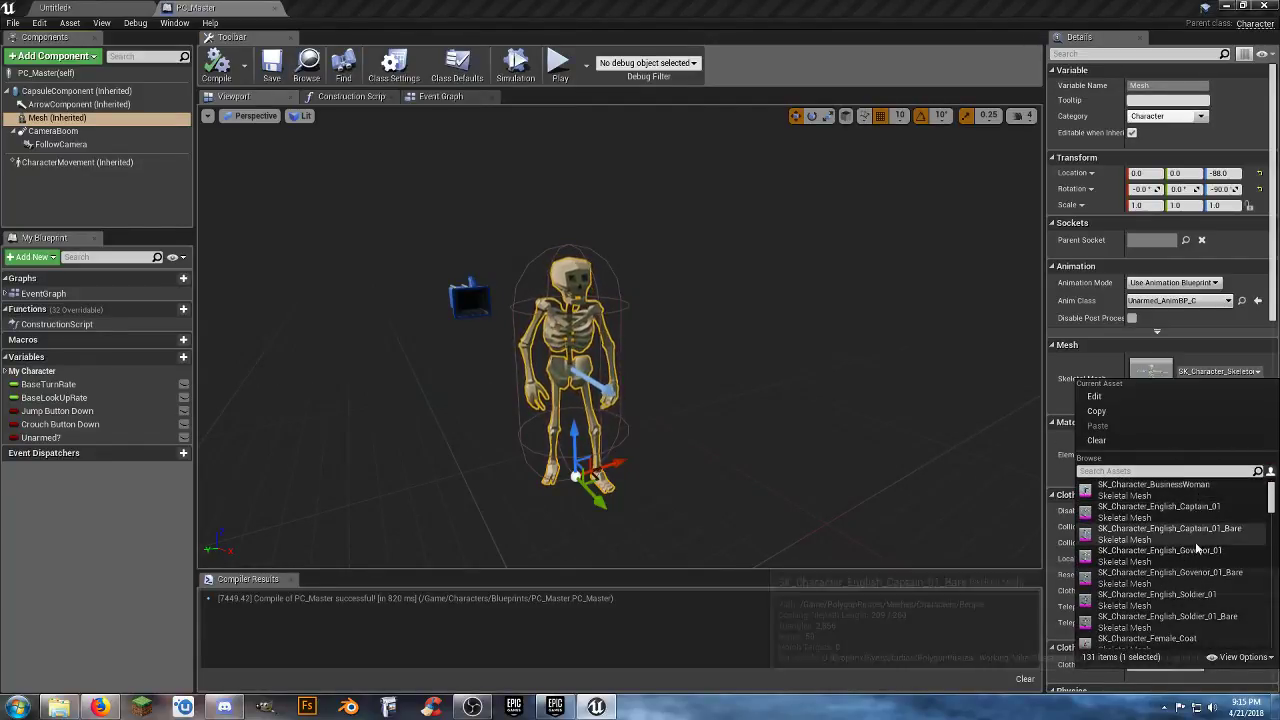
left_click(1192, 492)
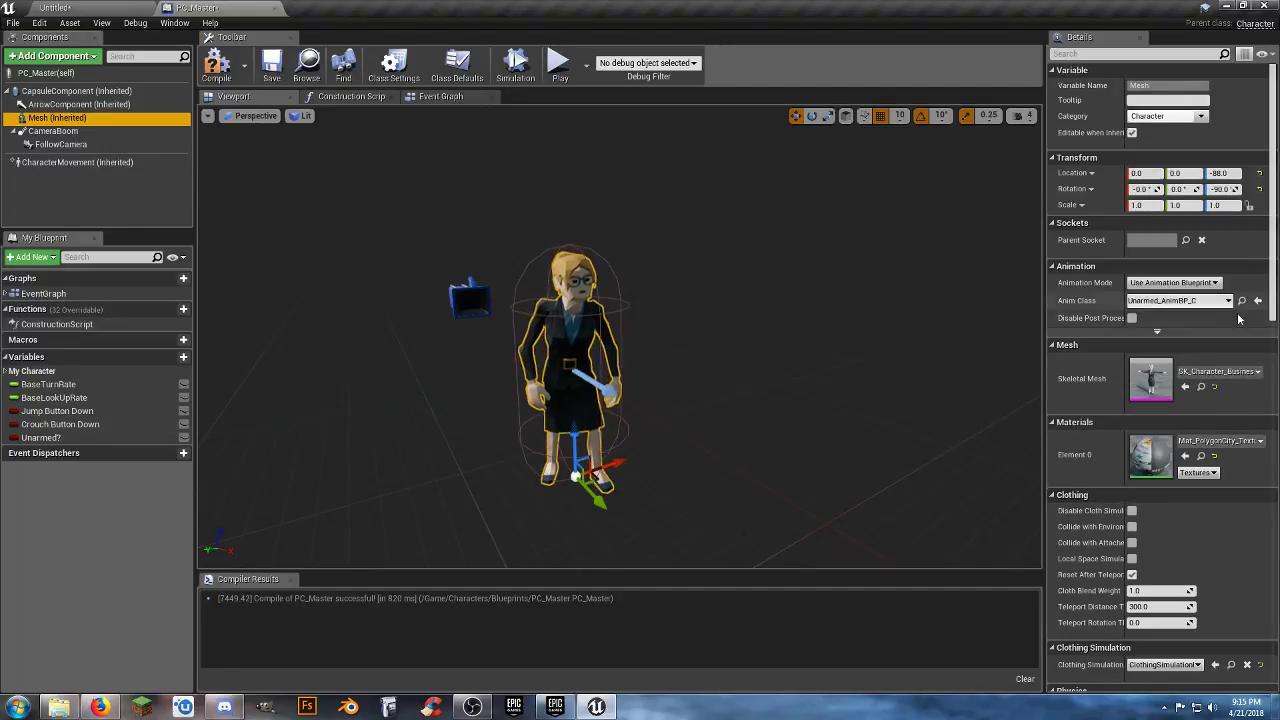
- Try SK_Character_English_Govenor_01 on PC_Master's Mesh component, change the skeletal mesh to SK_Character_Female_Pirate_01, and compile the blueprint
left_click(1218, 371)
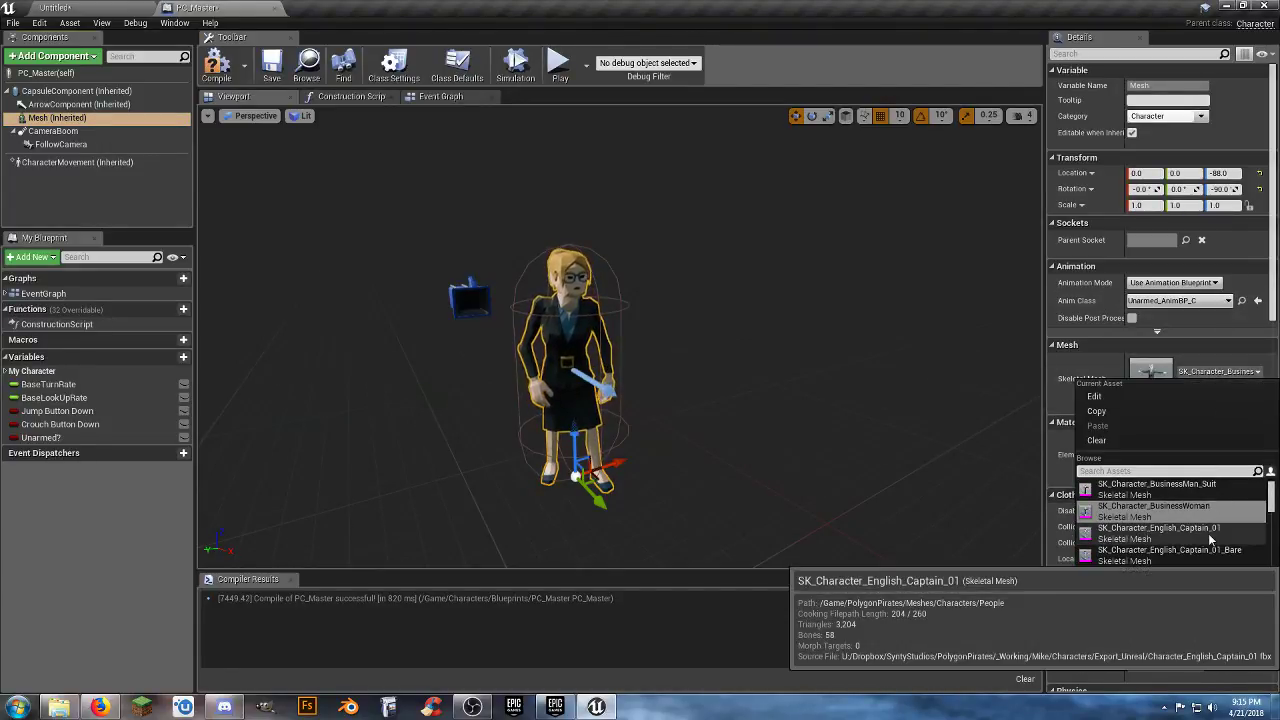
left_click(1203, 574)
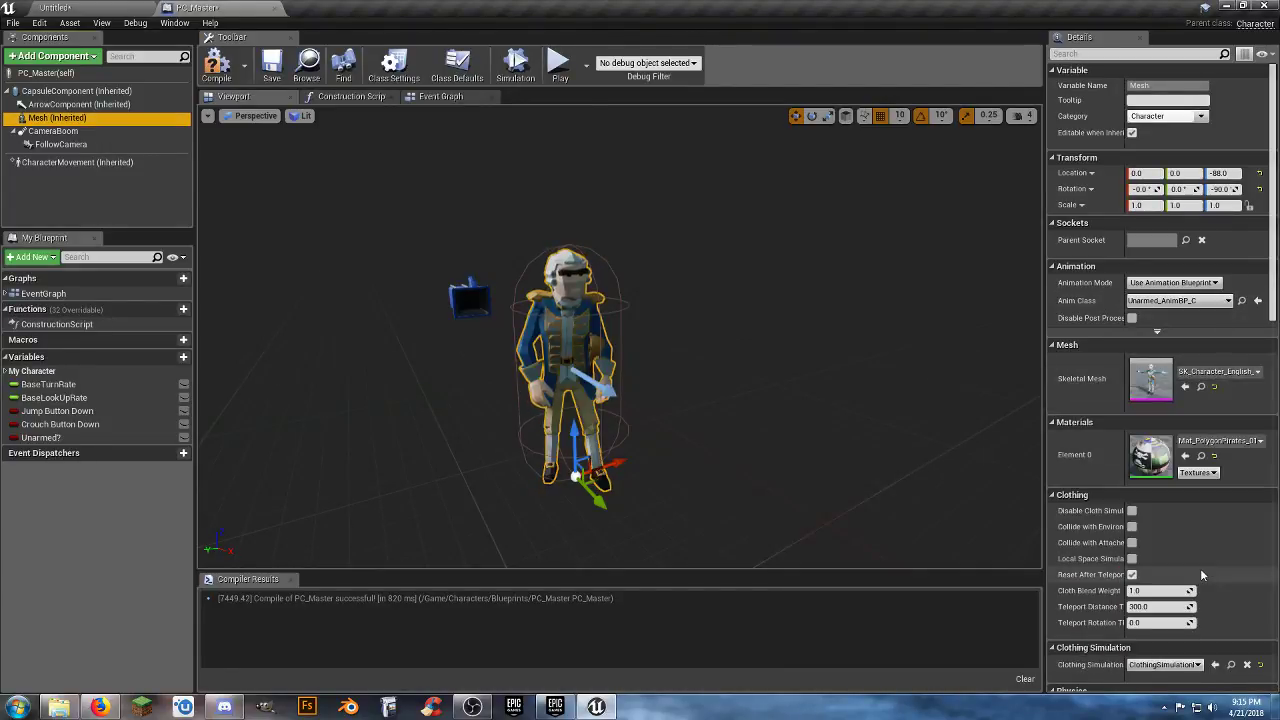
left_click(1240, 373)
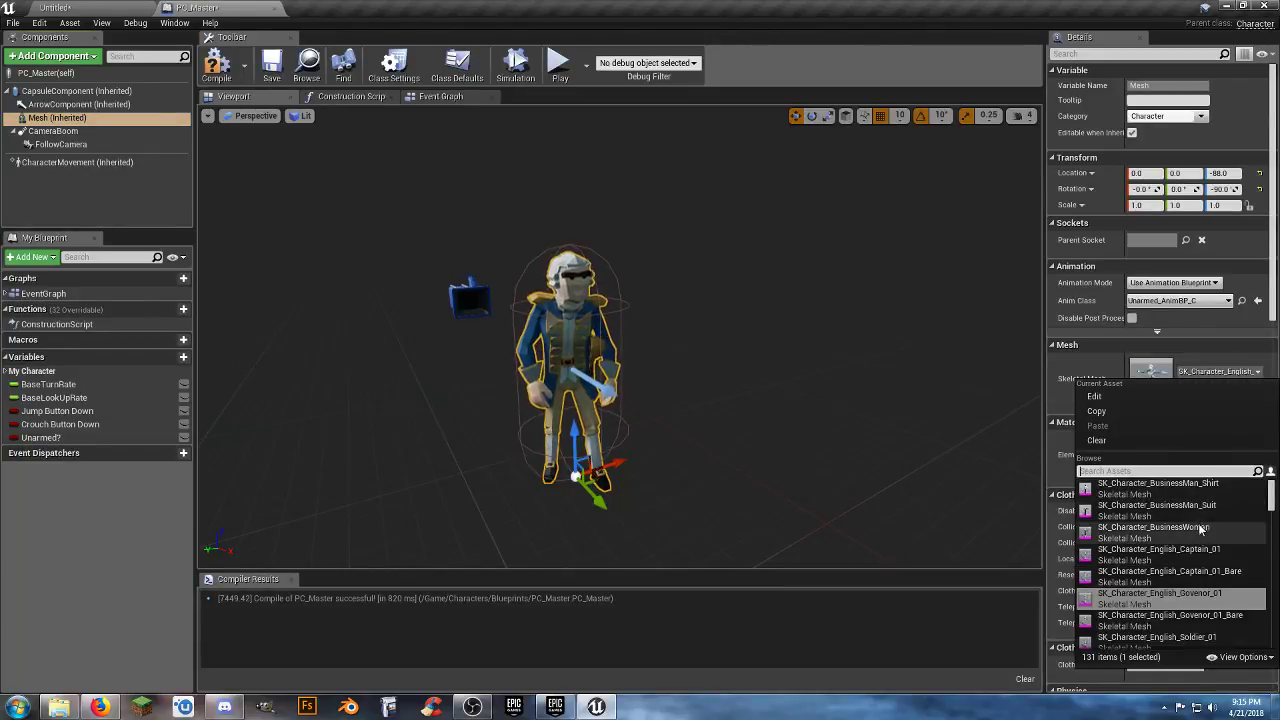
scroll(1205, 535, "down", 2)
scroll(1203, 578, "down", 2)
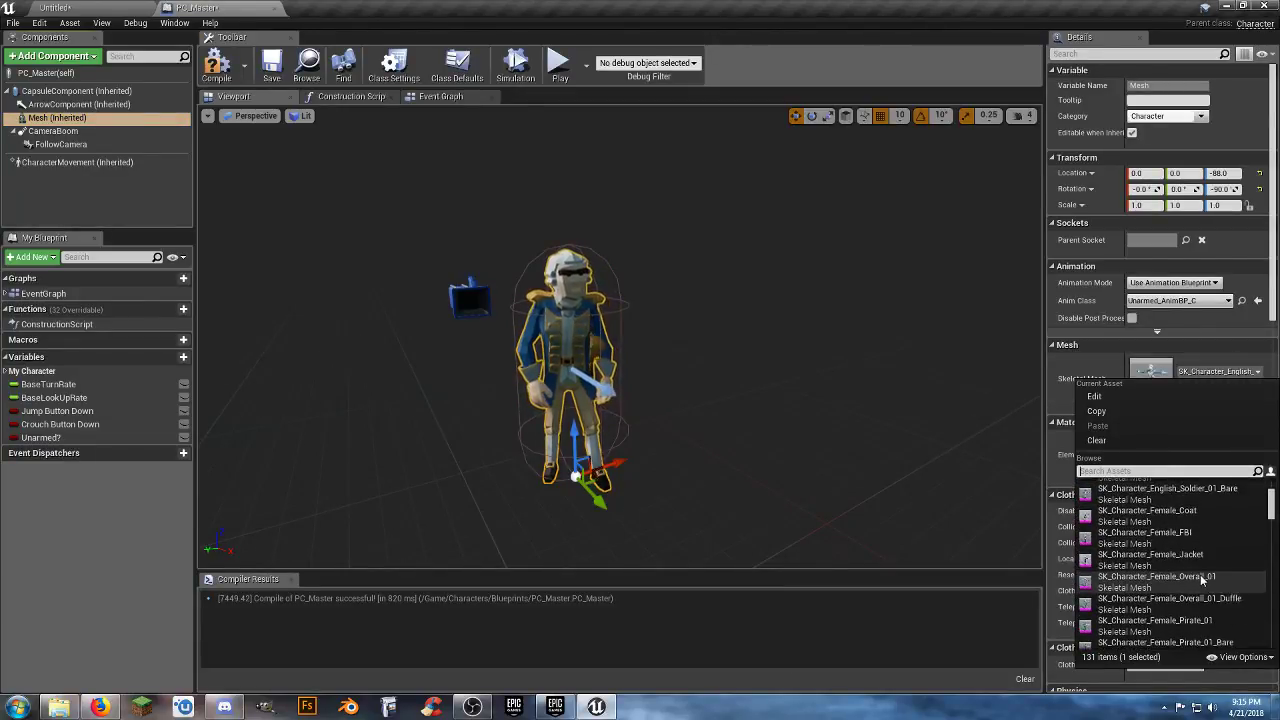
scroll(1201, 560, "down", 3)
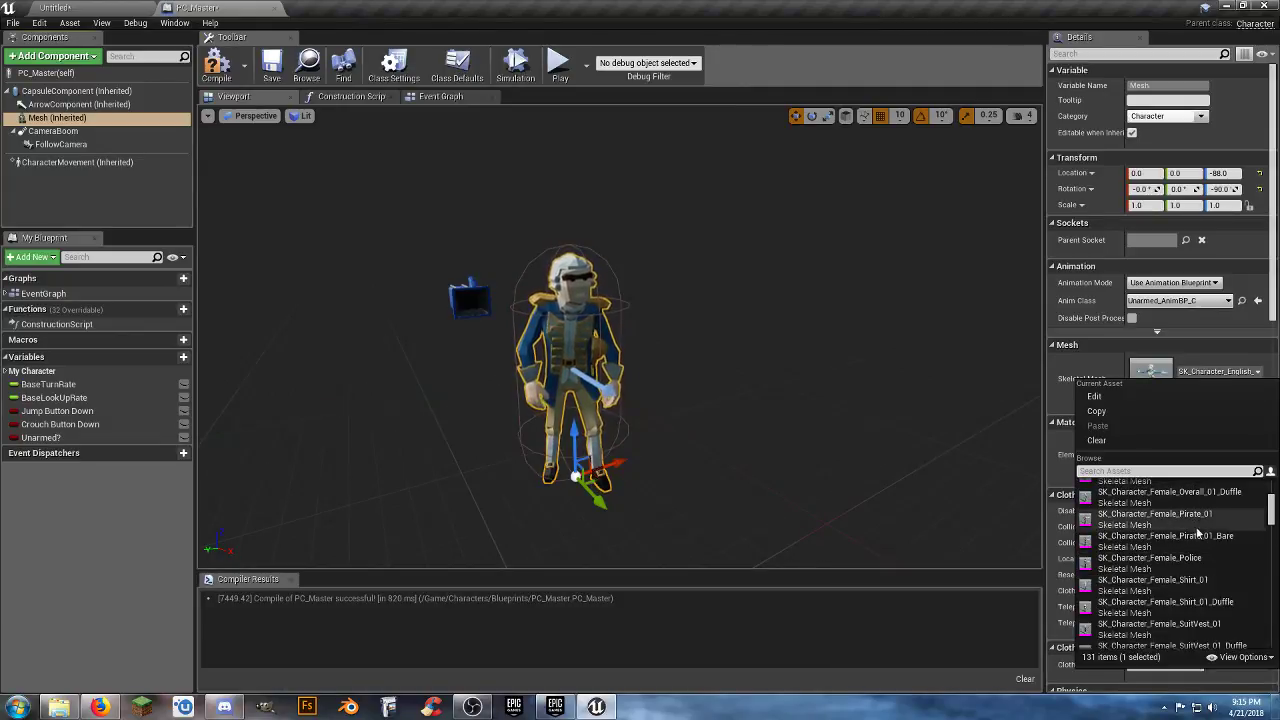
left_click(1197, 530)
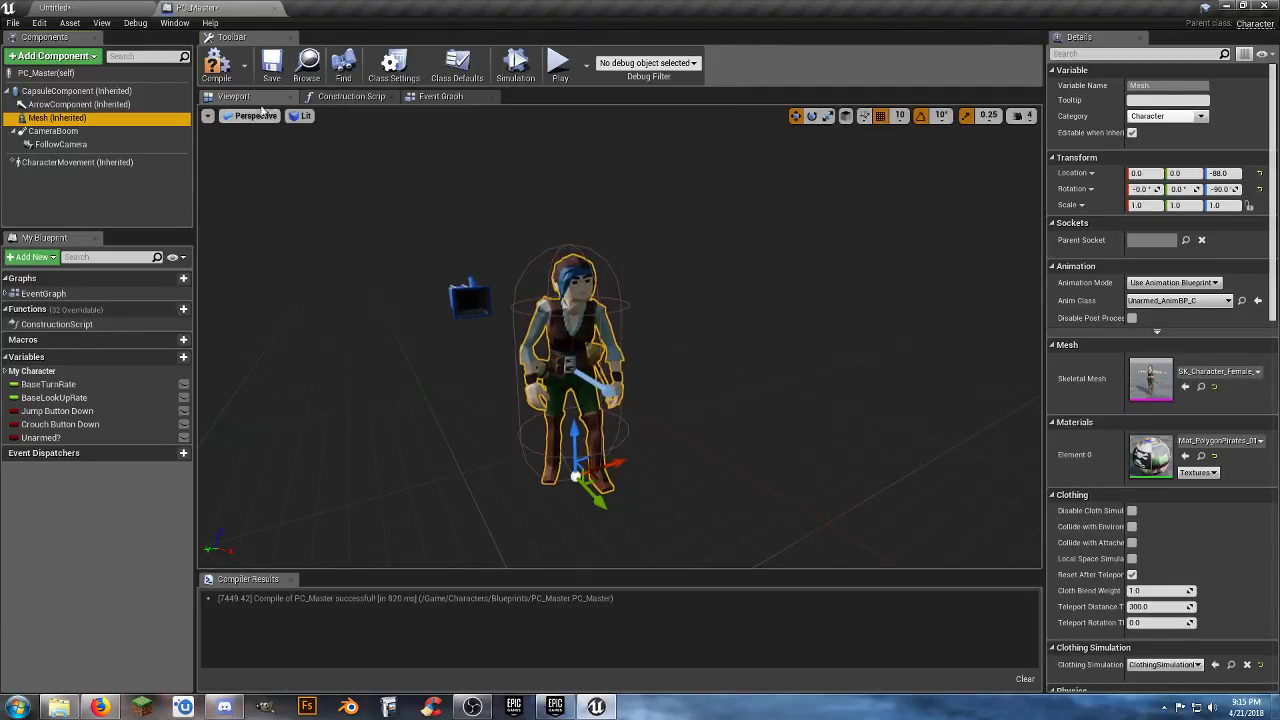
left_click(226, 60)
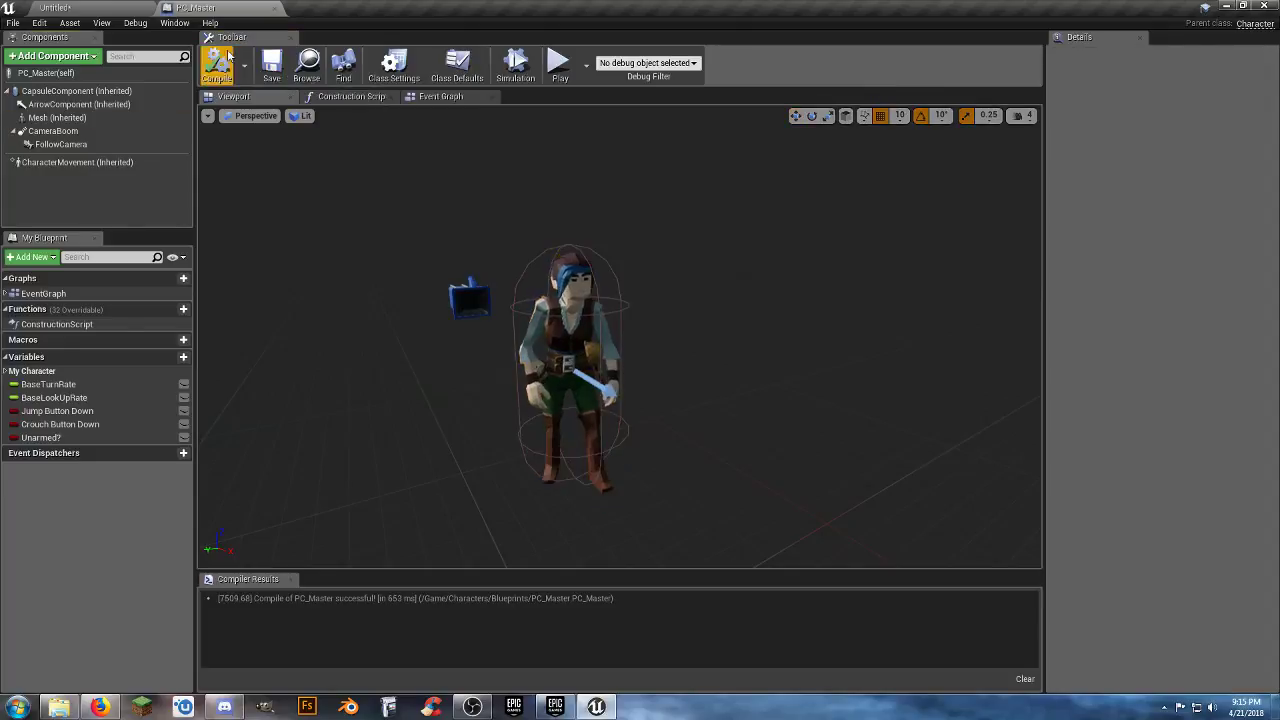
- Play the level, run the female pirate character around the door frame to check its movement and floor contact, and stop playing
left_click(120, 9)
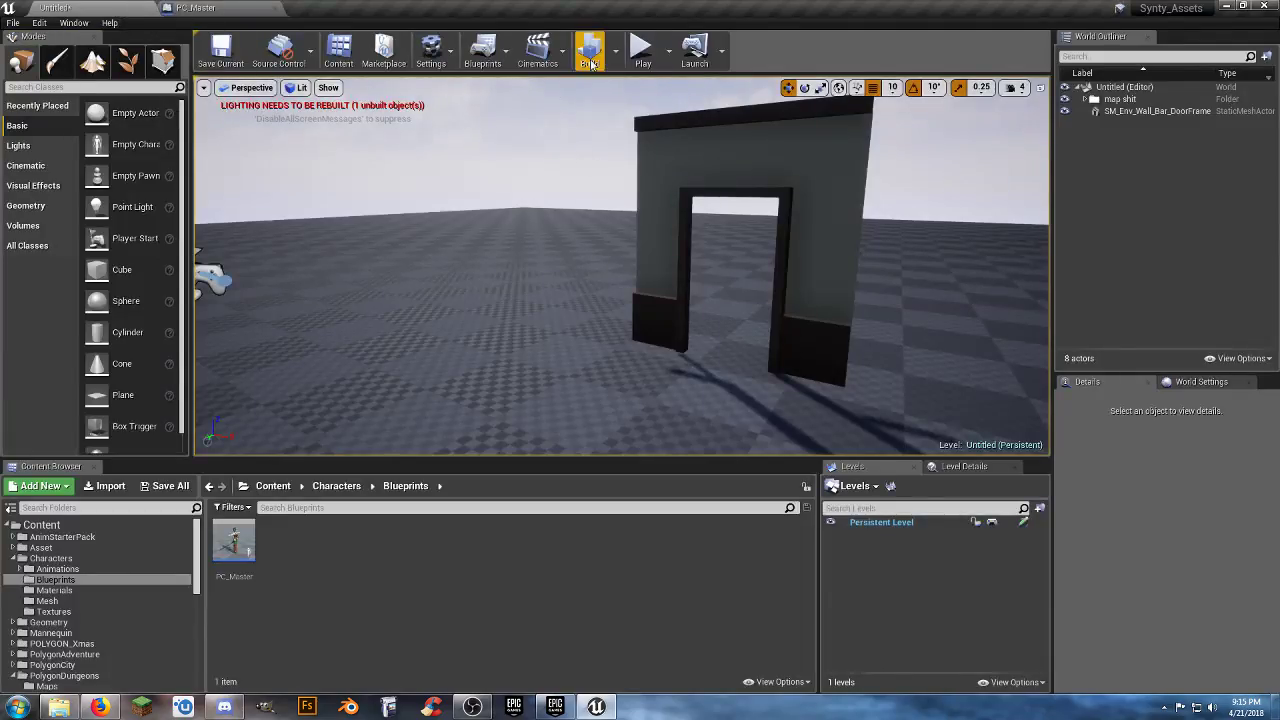
left_click(642, 48)
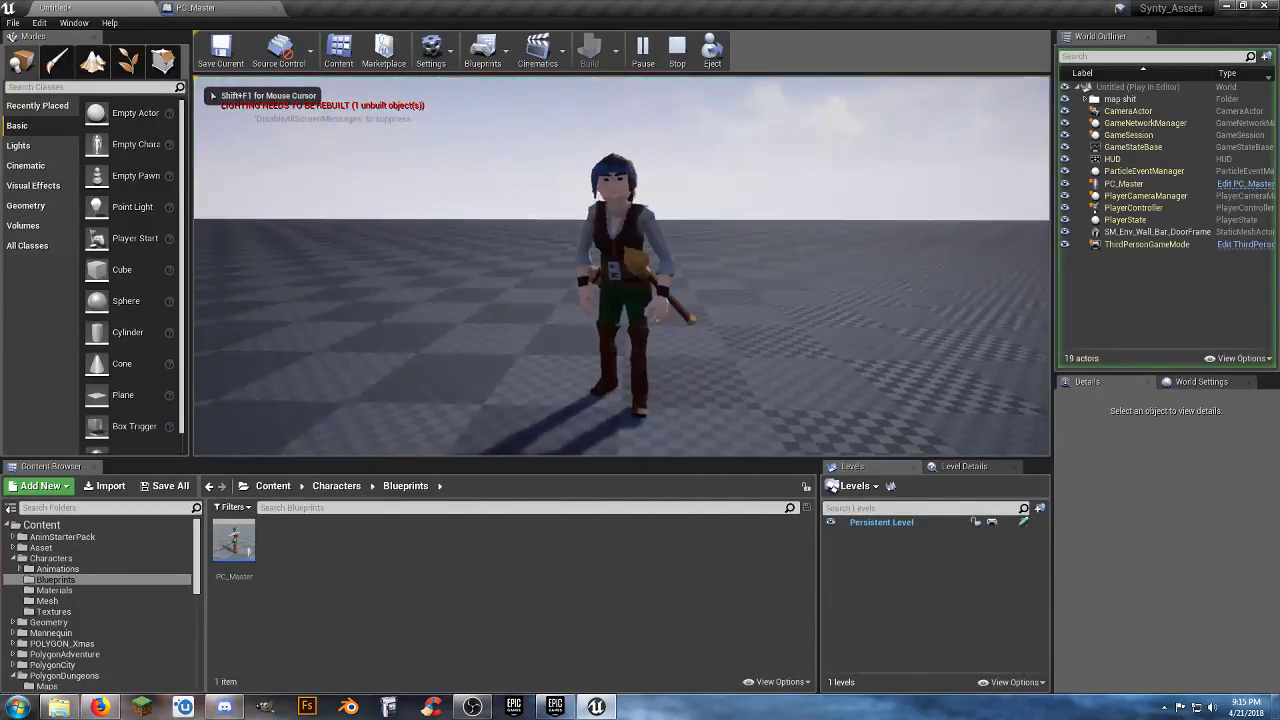
key("w")
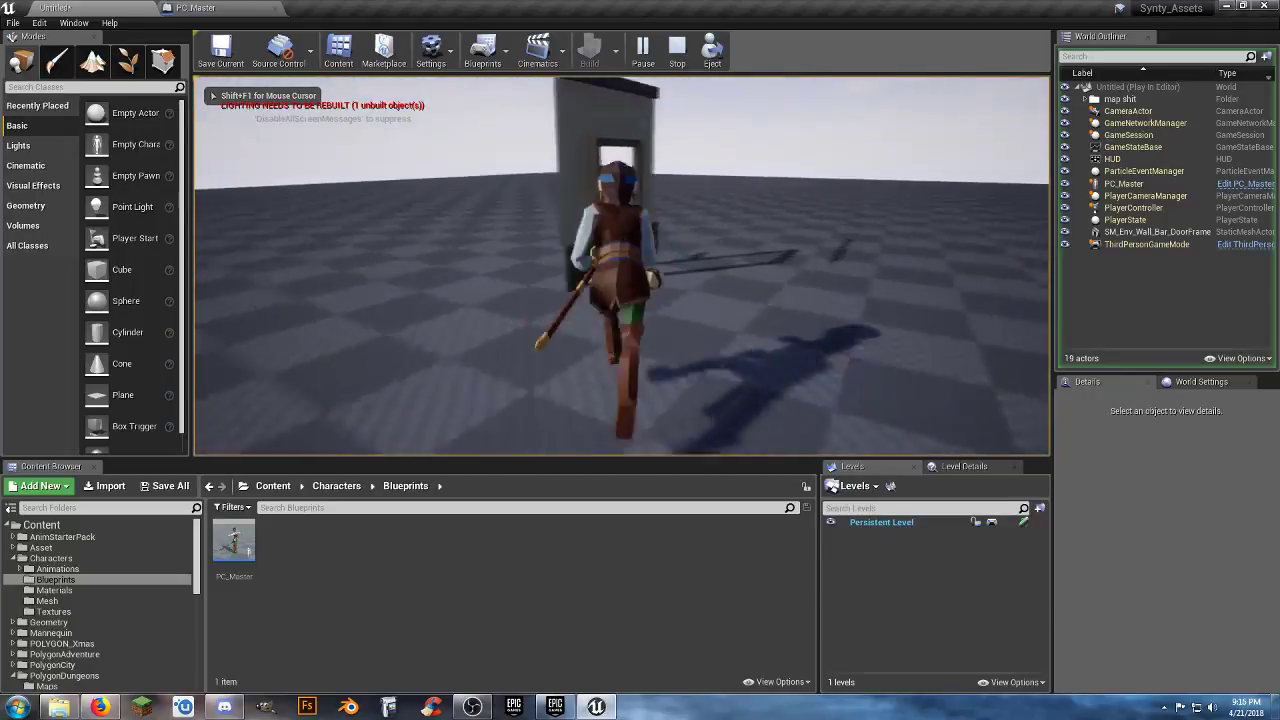
key("w")
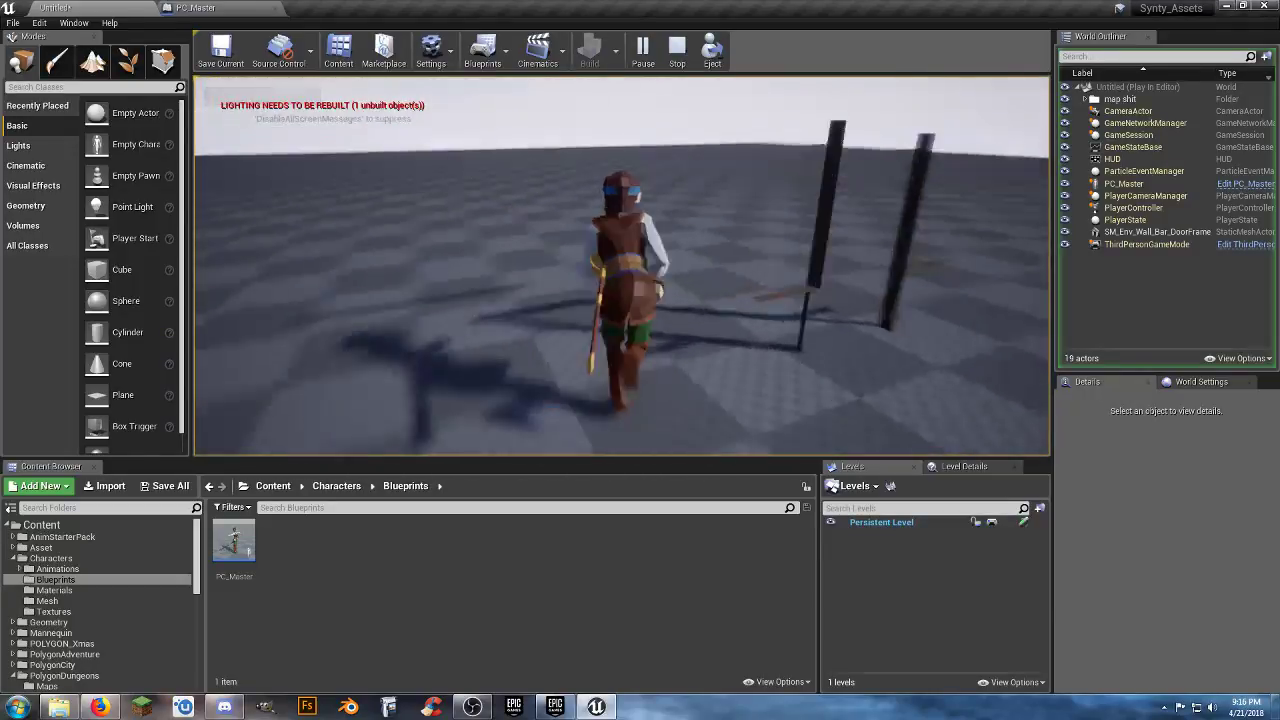
key("a")
key("s")
key("a")
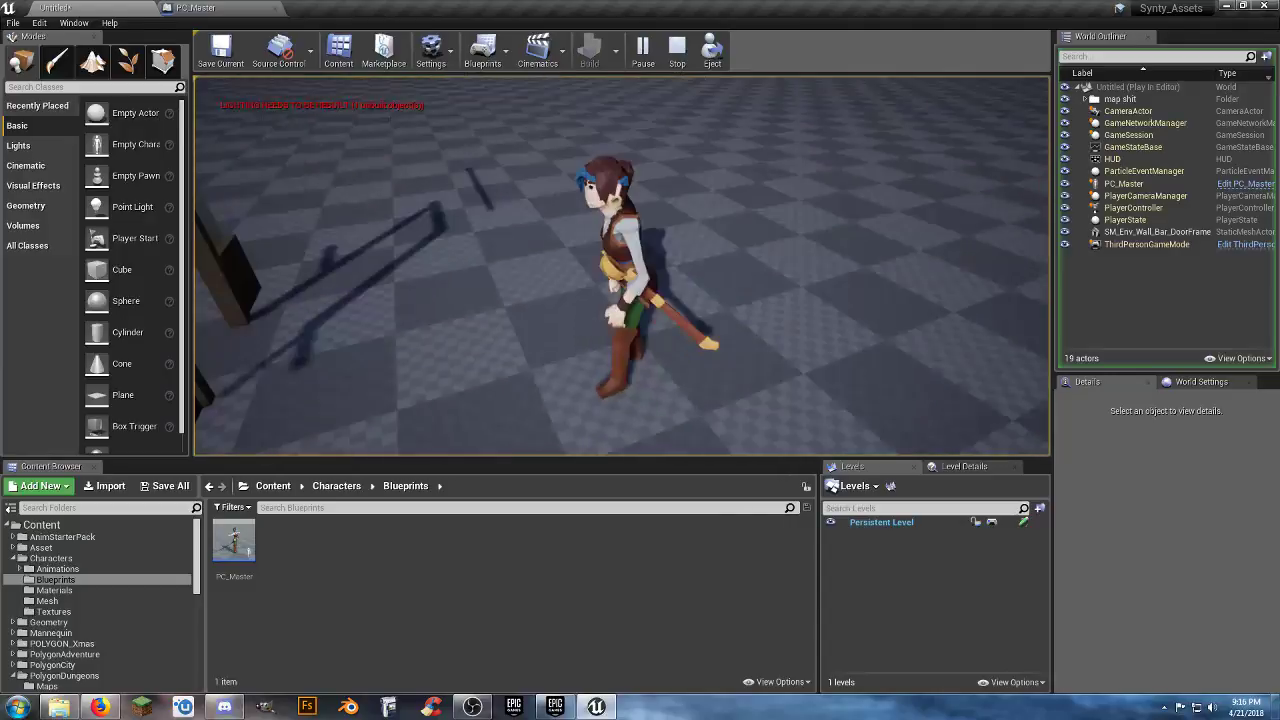
key("Escape")
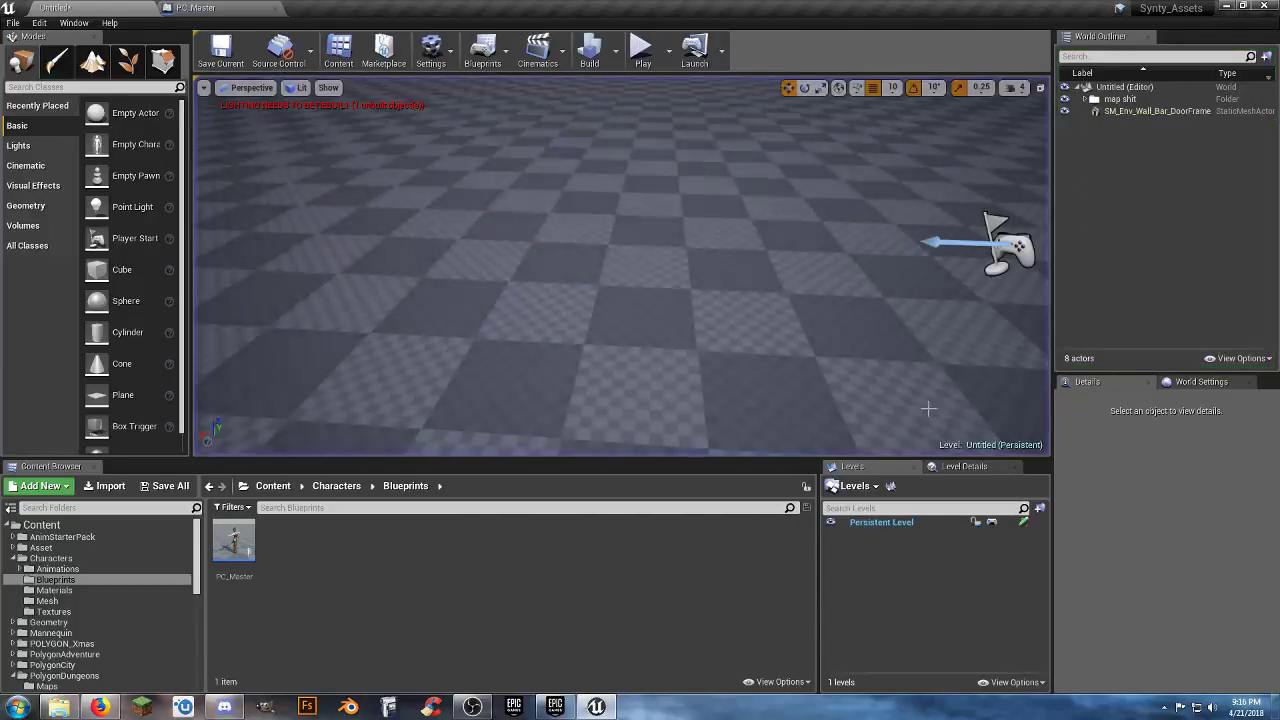
- Try SK_Character_Female_Wench_01 and SK_Character_Gentleman_01 as the skeletal mesh of PC_Master's Mesh component
left_click(197, 8)
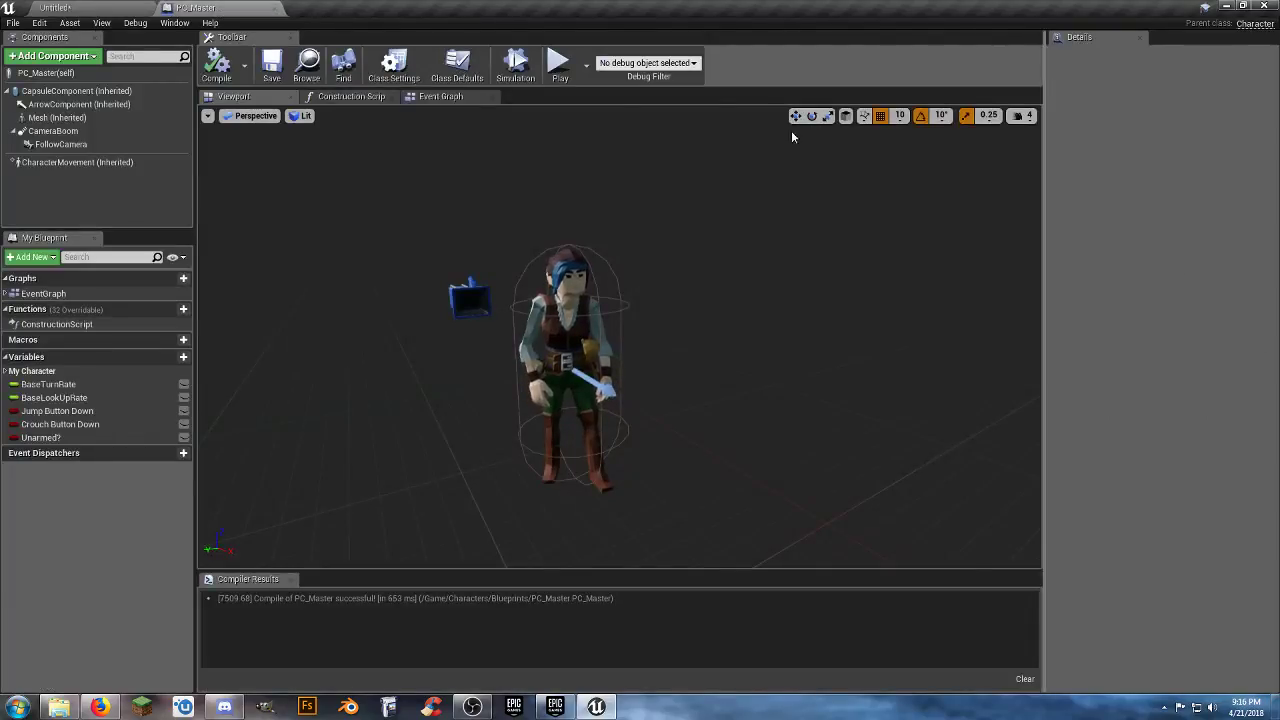
left_click(63, 117)
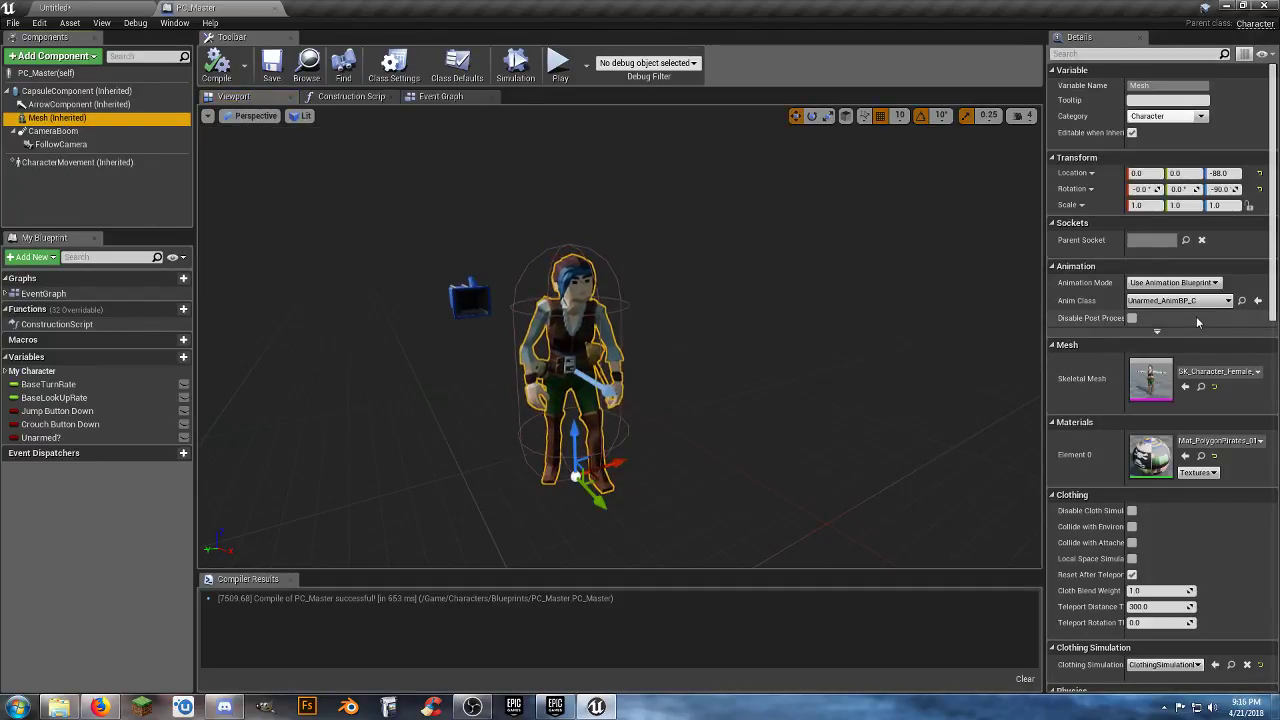
left_click(1218, 371)
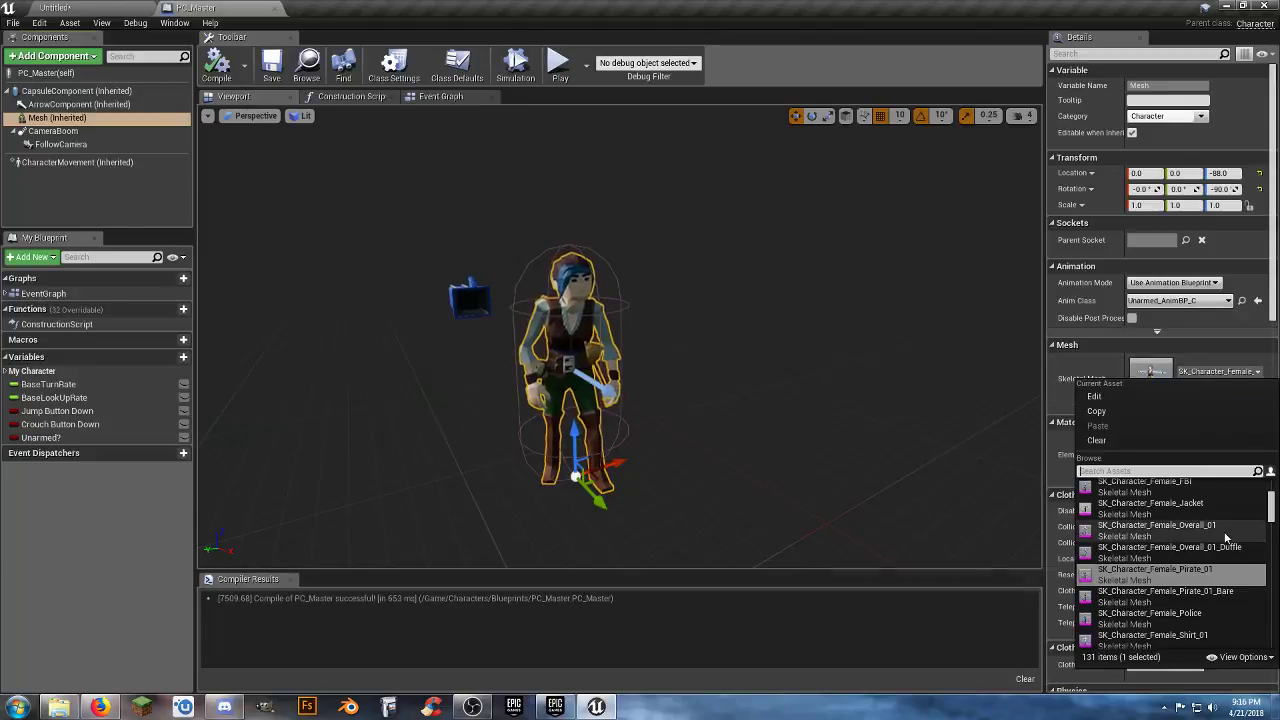
scroll(1230, 545, "down", 4)
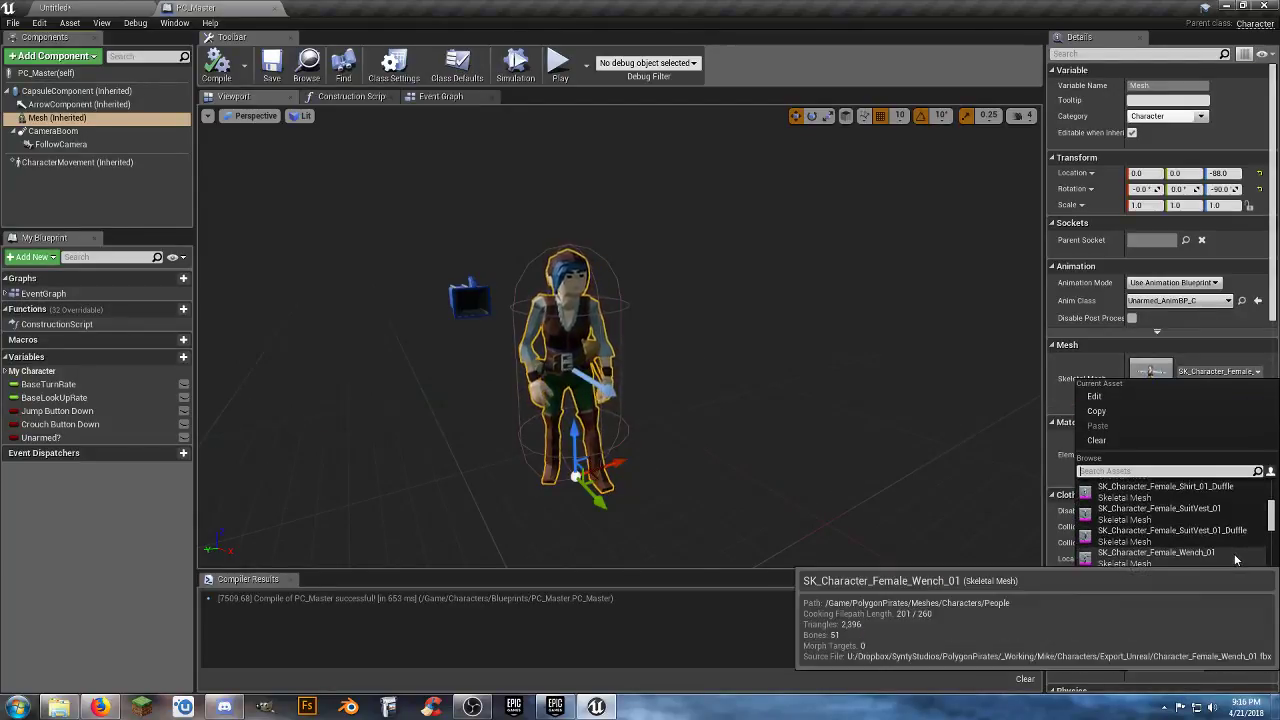
left_click(1160, 555)
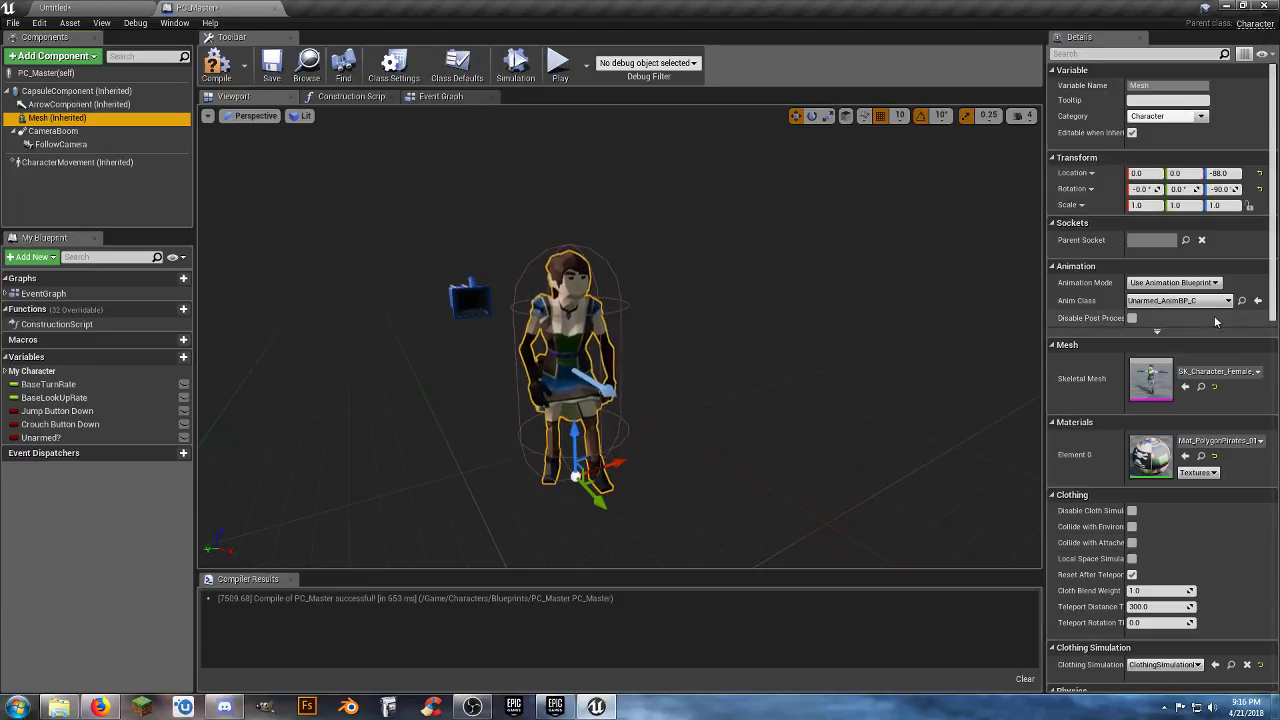
left_click(1232, 372)
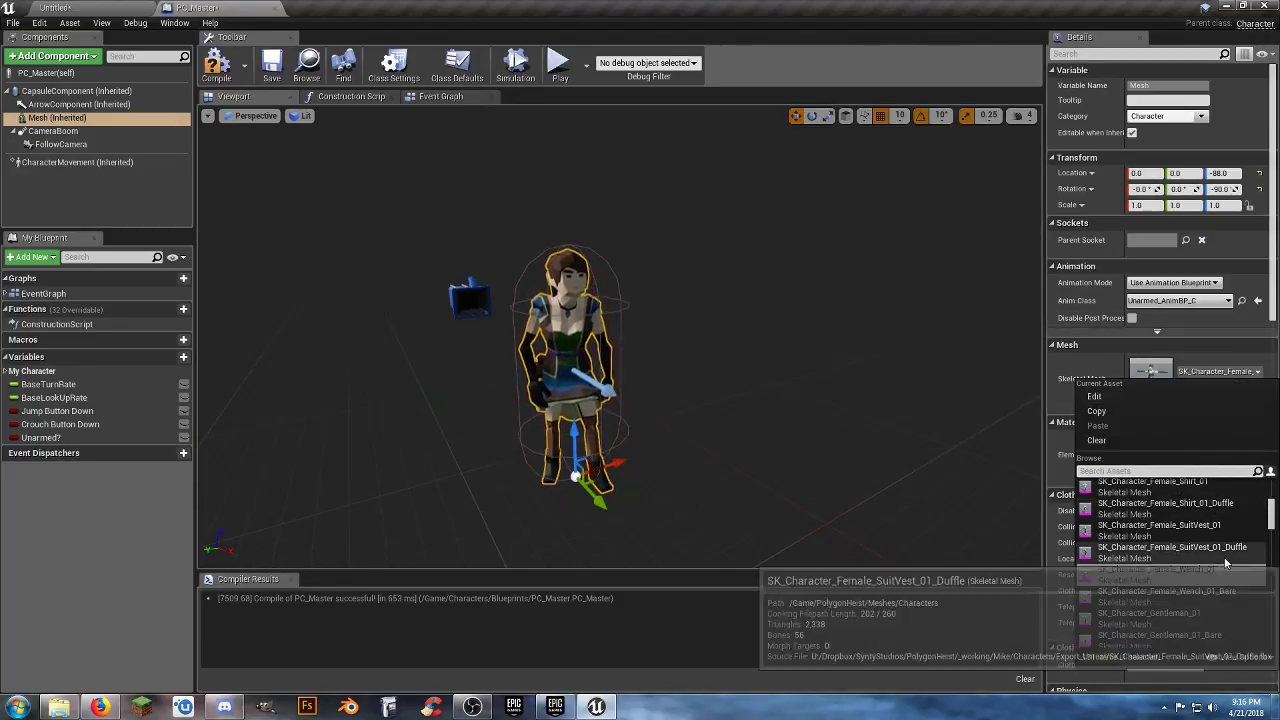
scroll(1224, 565, "down", 1)
left_click(1187, 598)
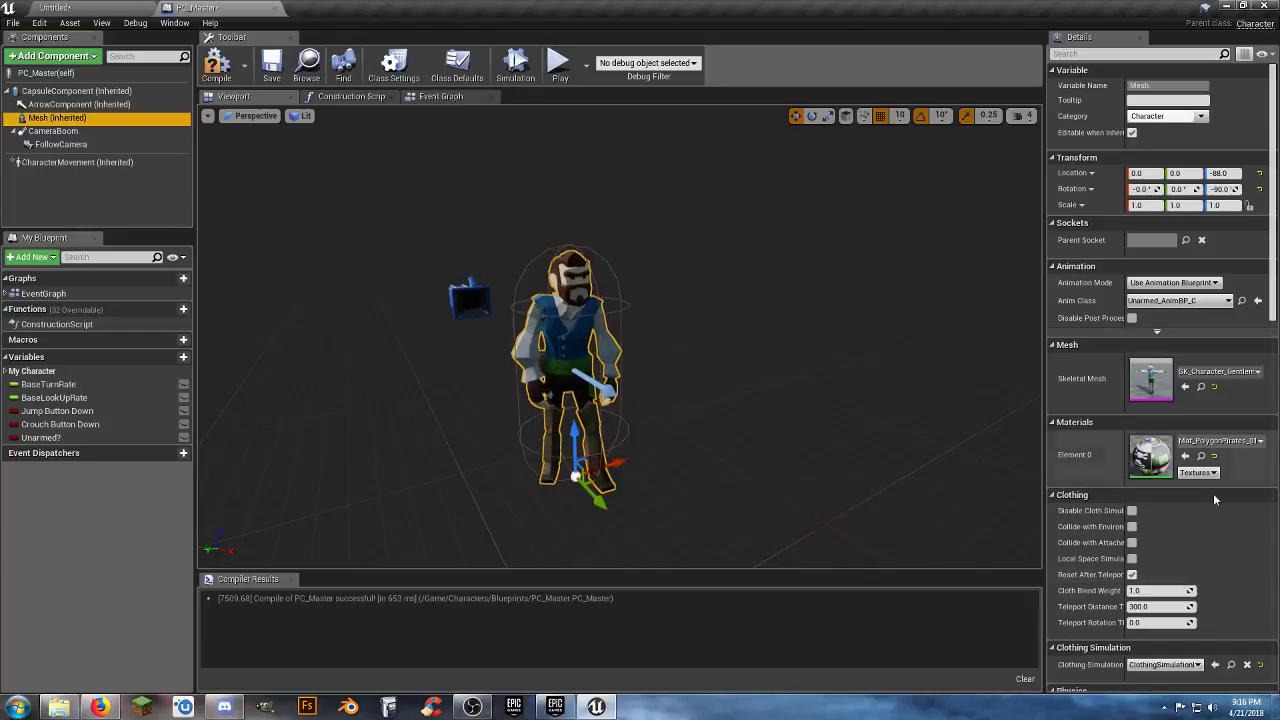
- Compare the SK_Character_Ghost_01 and SK_Character_Ghost_02 skeletal meshes on PC_Master, settle on SK_Character_Ghost_01, and compile the blueprint
left_click(1220, 371)
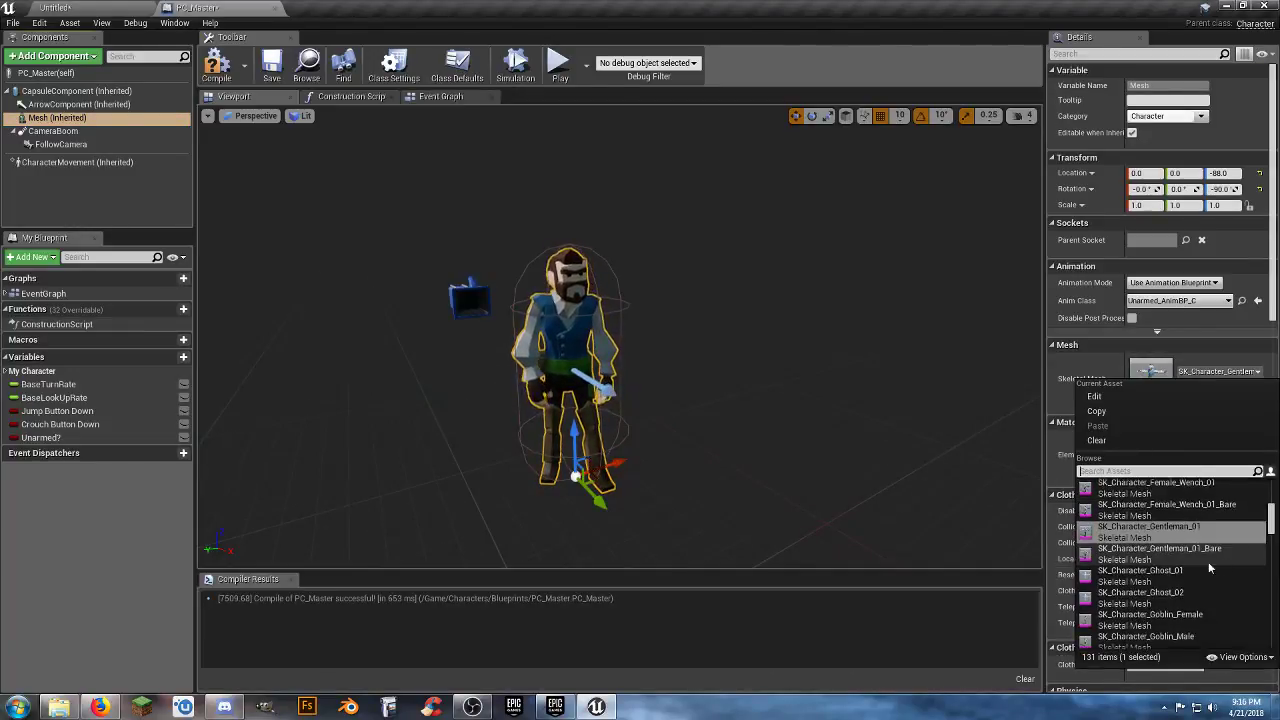
left_click(1176, 585)
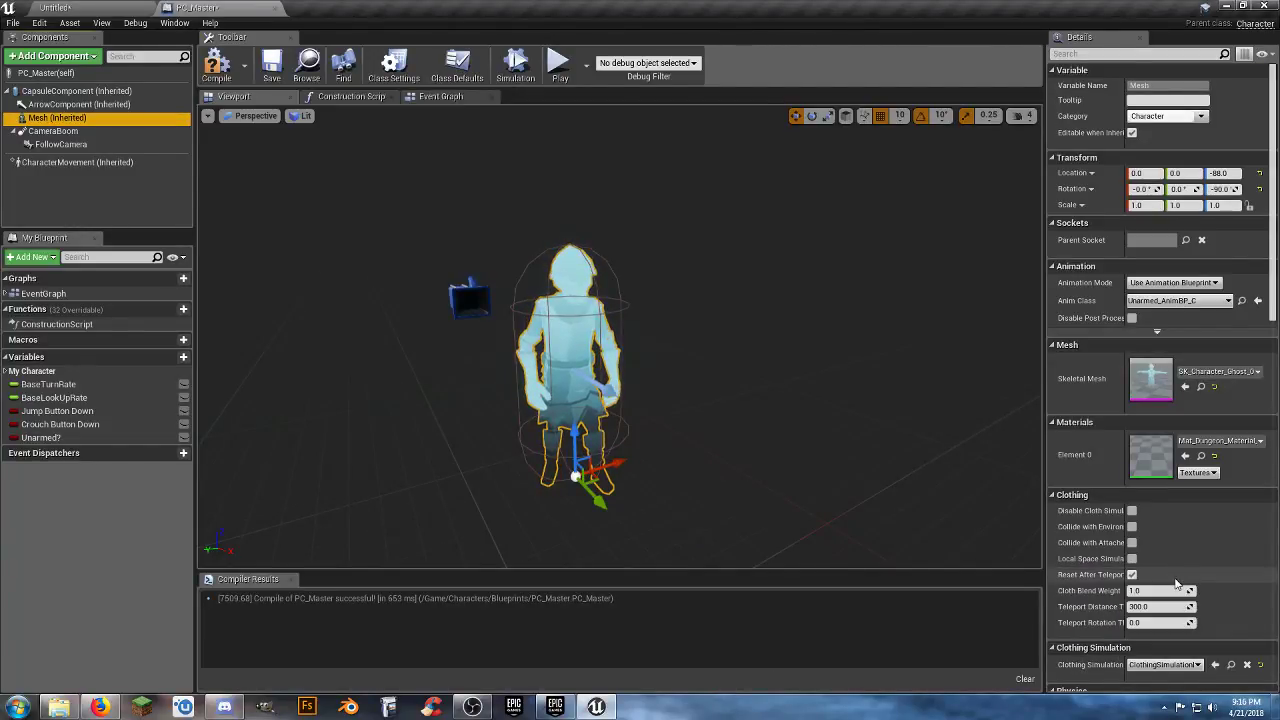
left_click(1255, 372)
left_click(1188, 588)
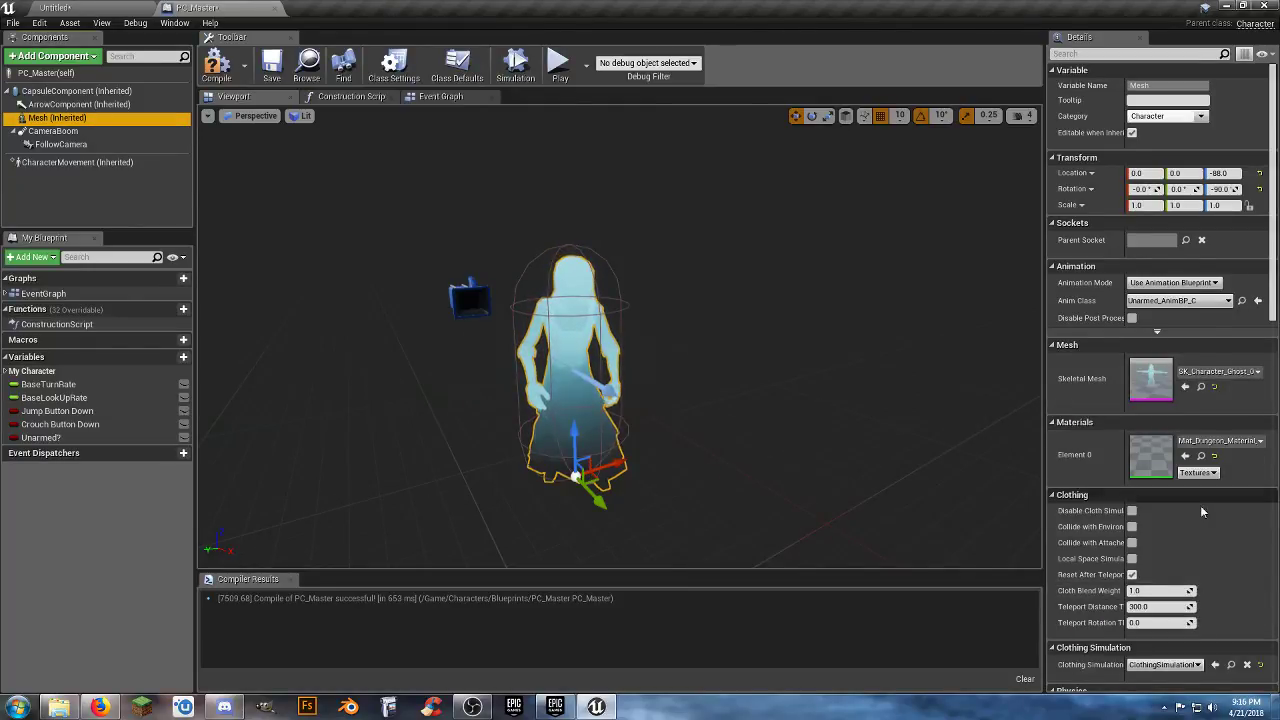
left_click(1255, 372)
left_click(1188, 544)
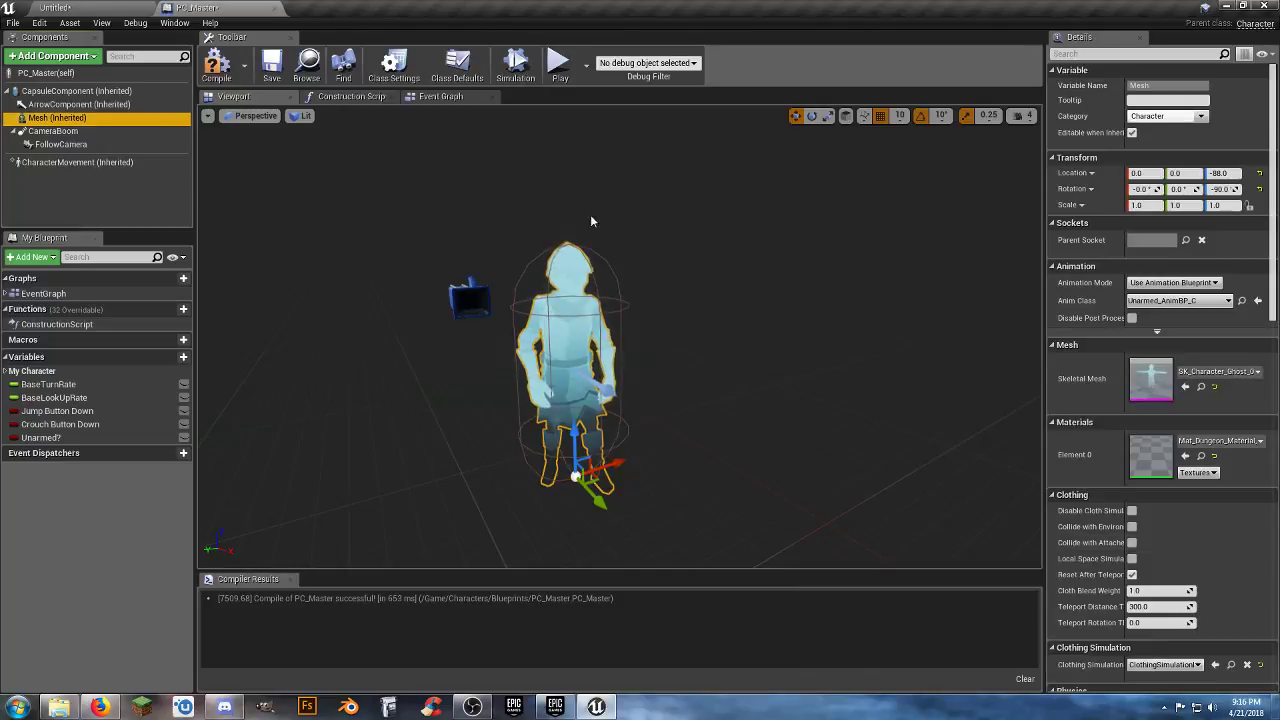
left_click(224, 68)
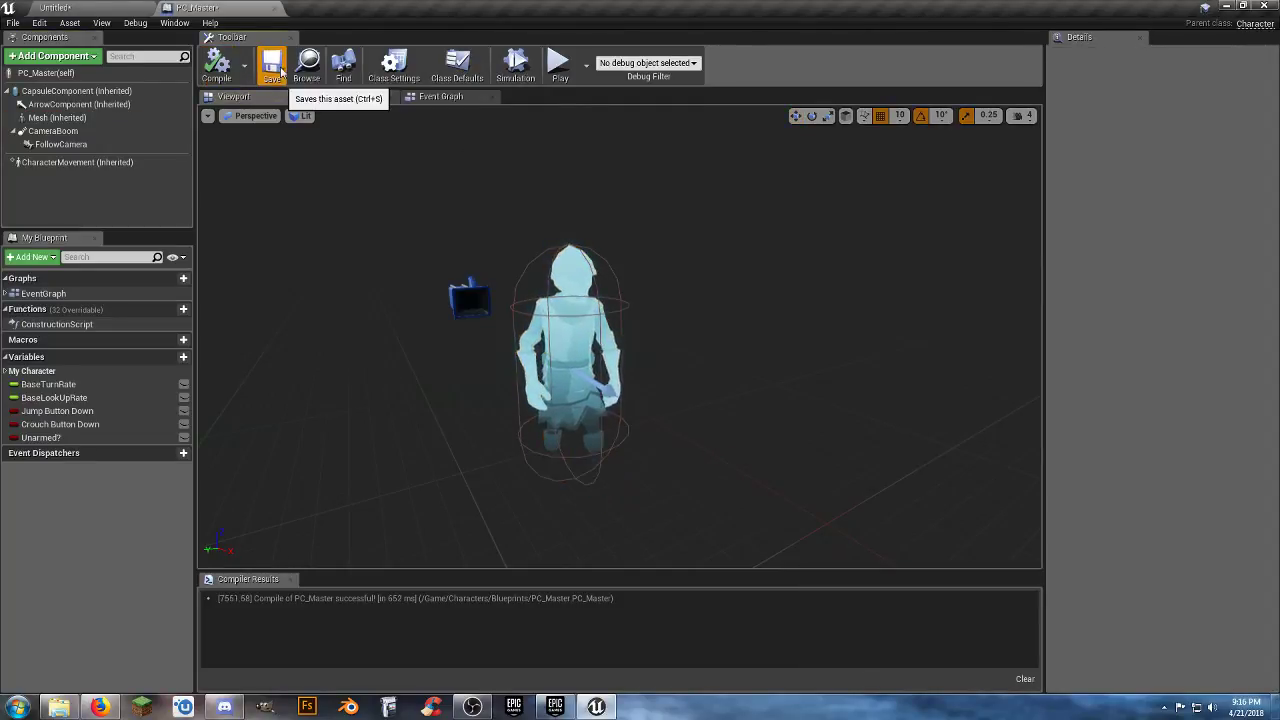
- Play the level, run the ghost character around the floor and door frame from several camera angles, and stop playing
left_click(101, 7)
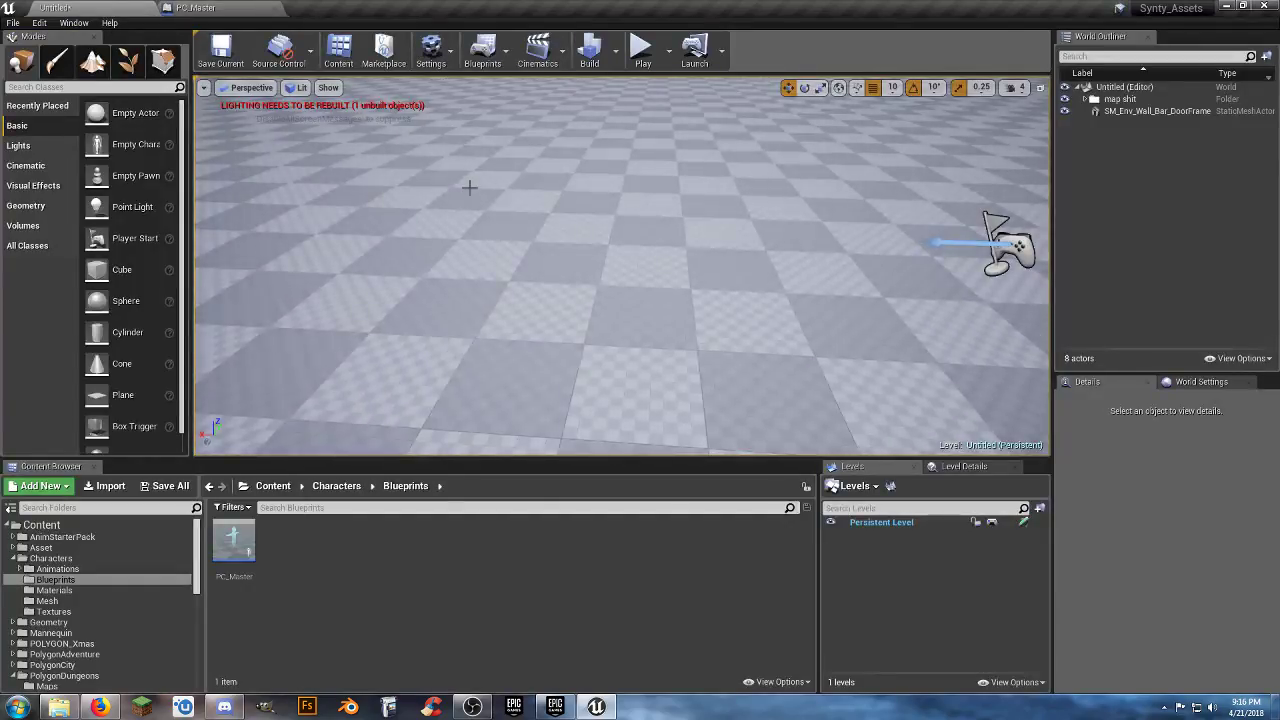
left_click(634, 56)
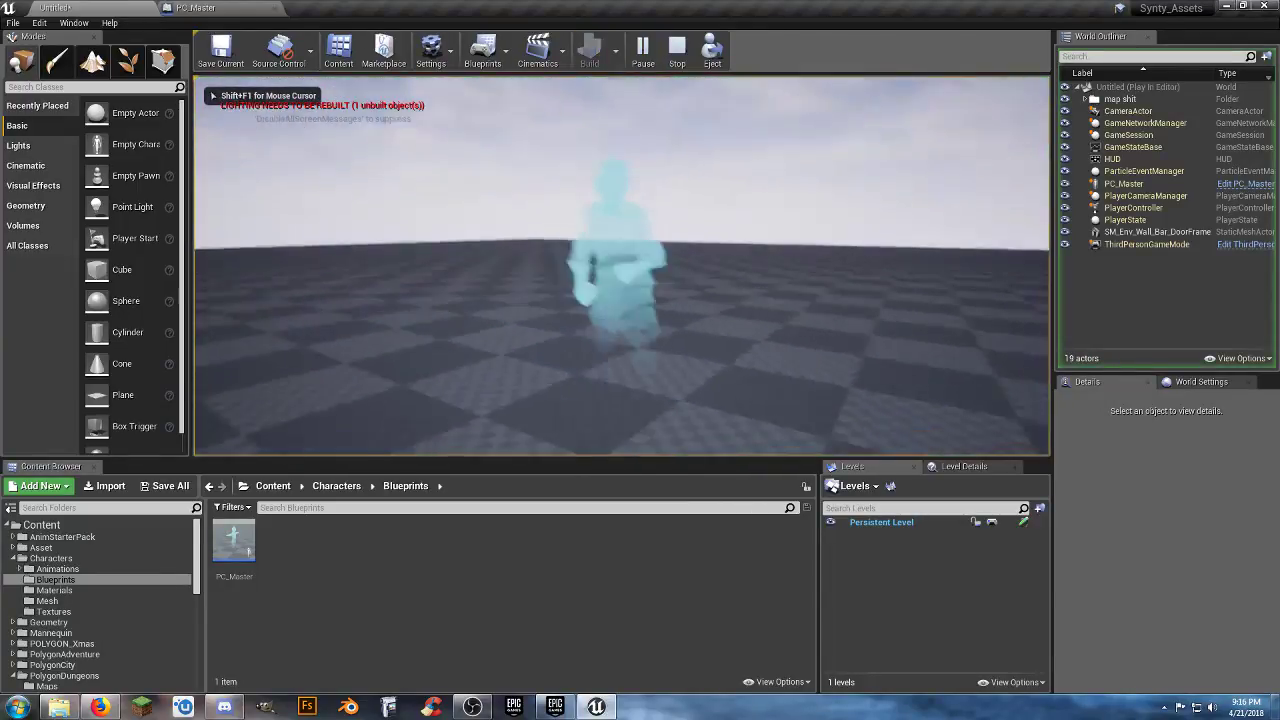
key("w")
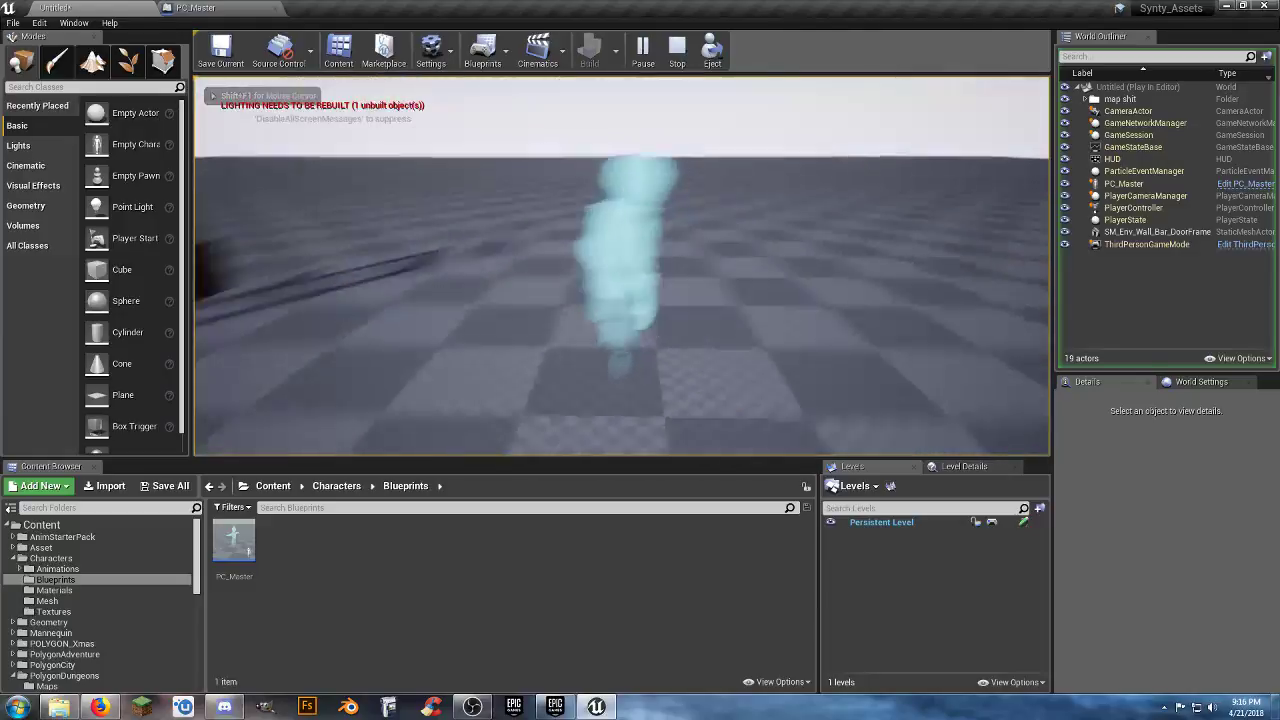
key("w")
key("w")
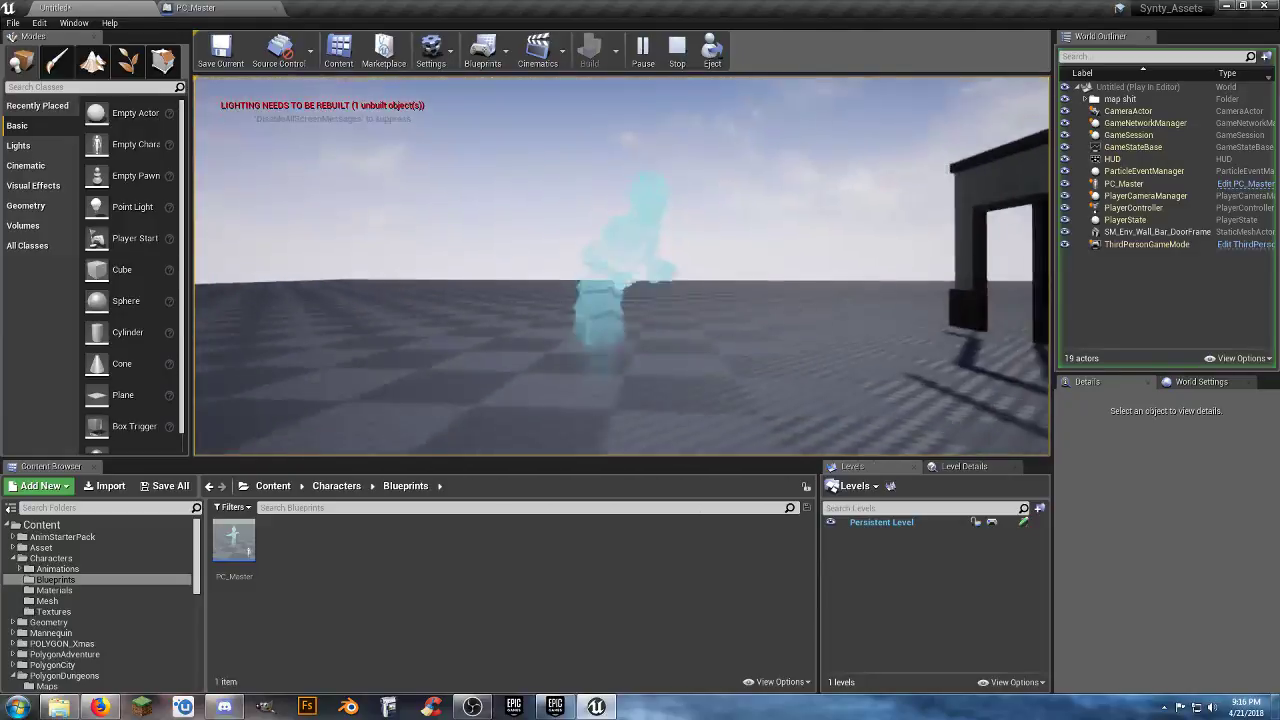
key("w")
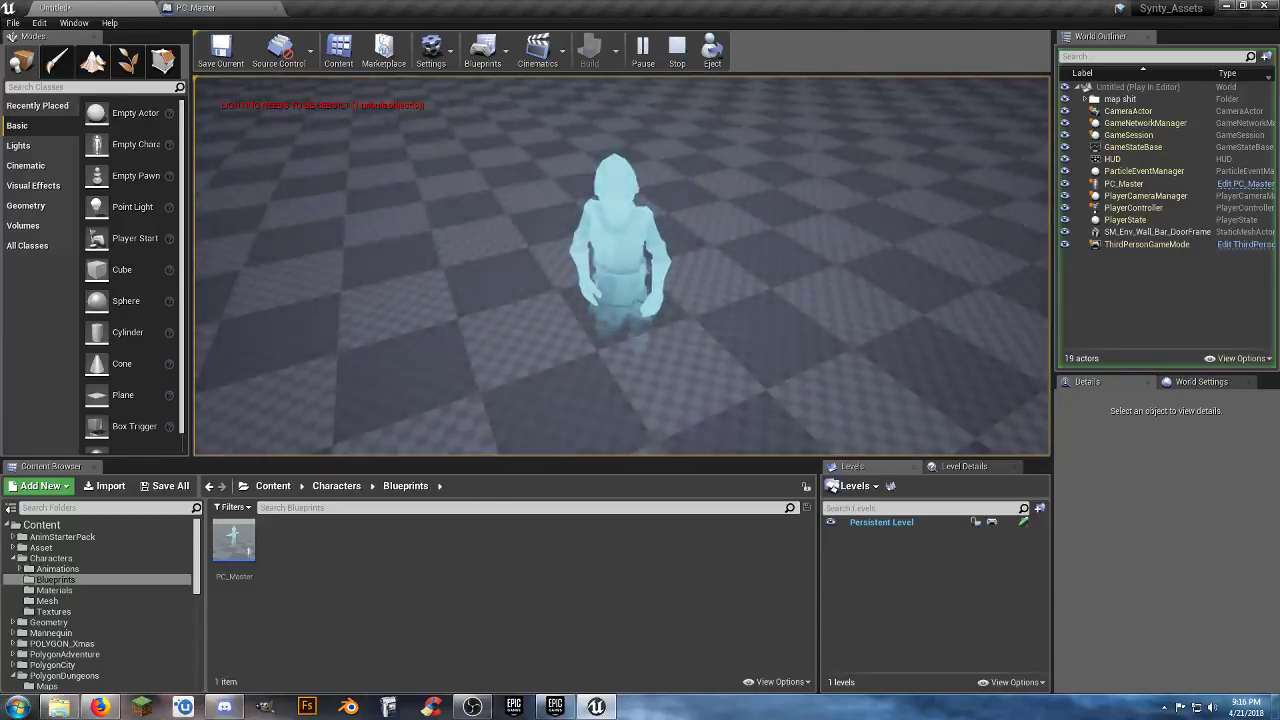
key("w")
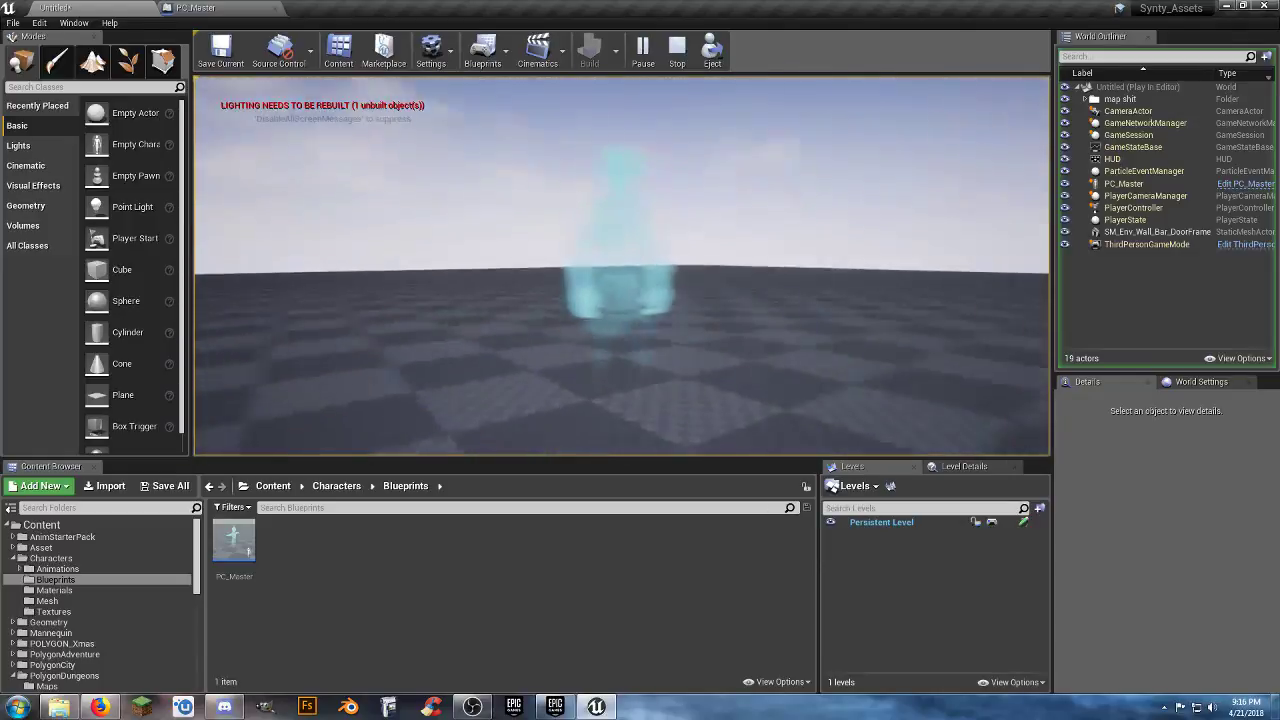
key("w")
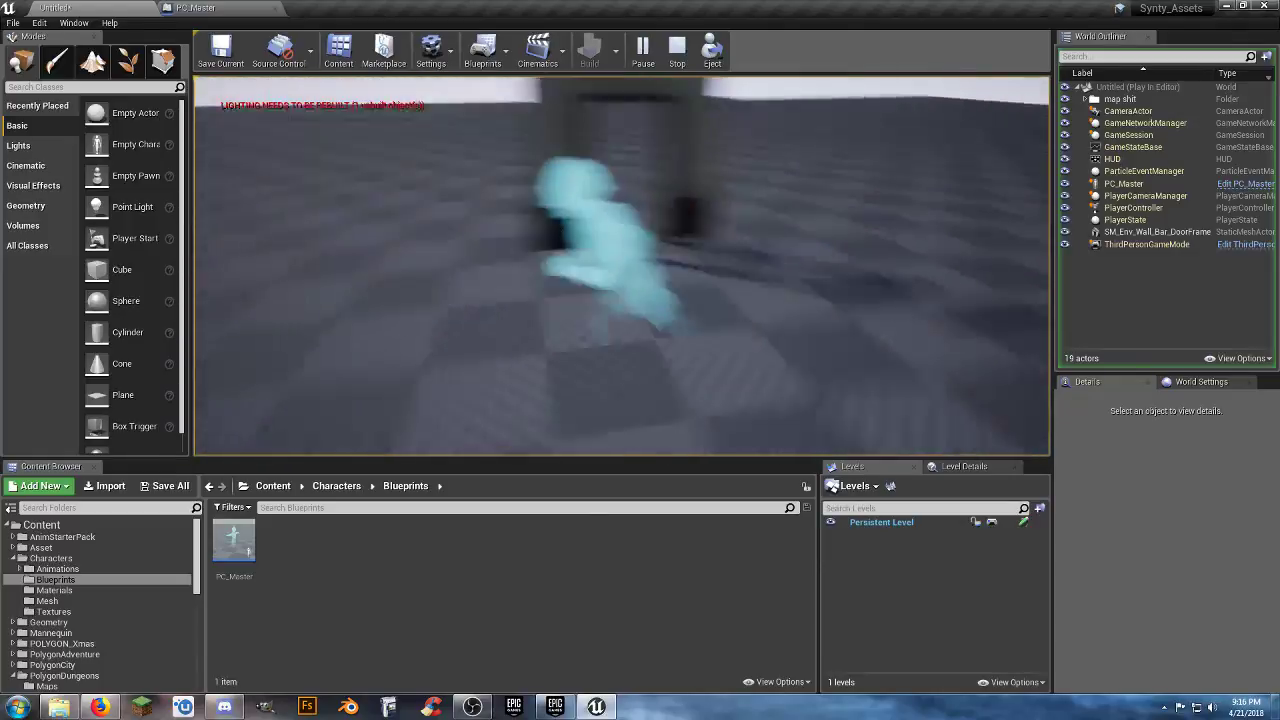
key("shift+F1")
key("Escape")
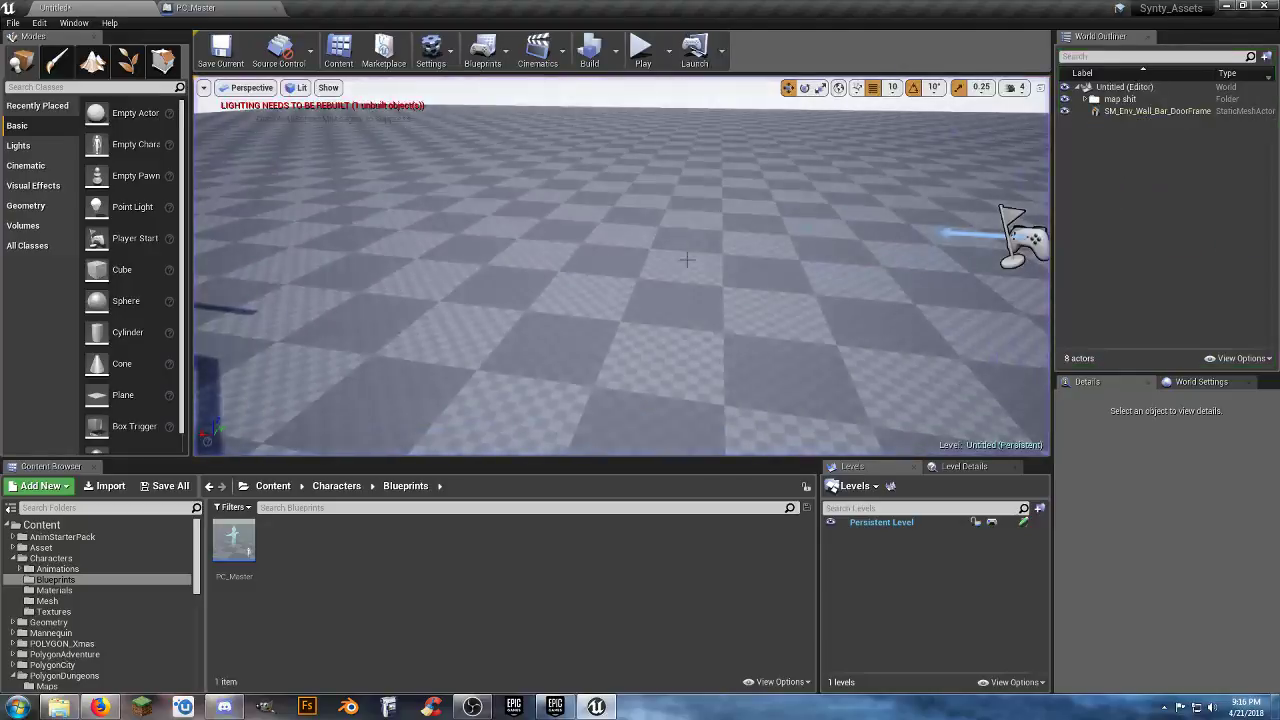
- Change the skeletal mesh of PC_Master's Mesh component to SK_Character_Tormented_Soul and compile the blueprint
left_click(220, 9)
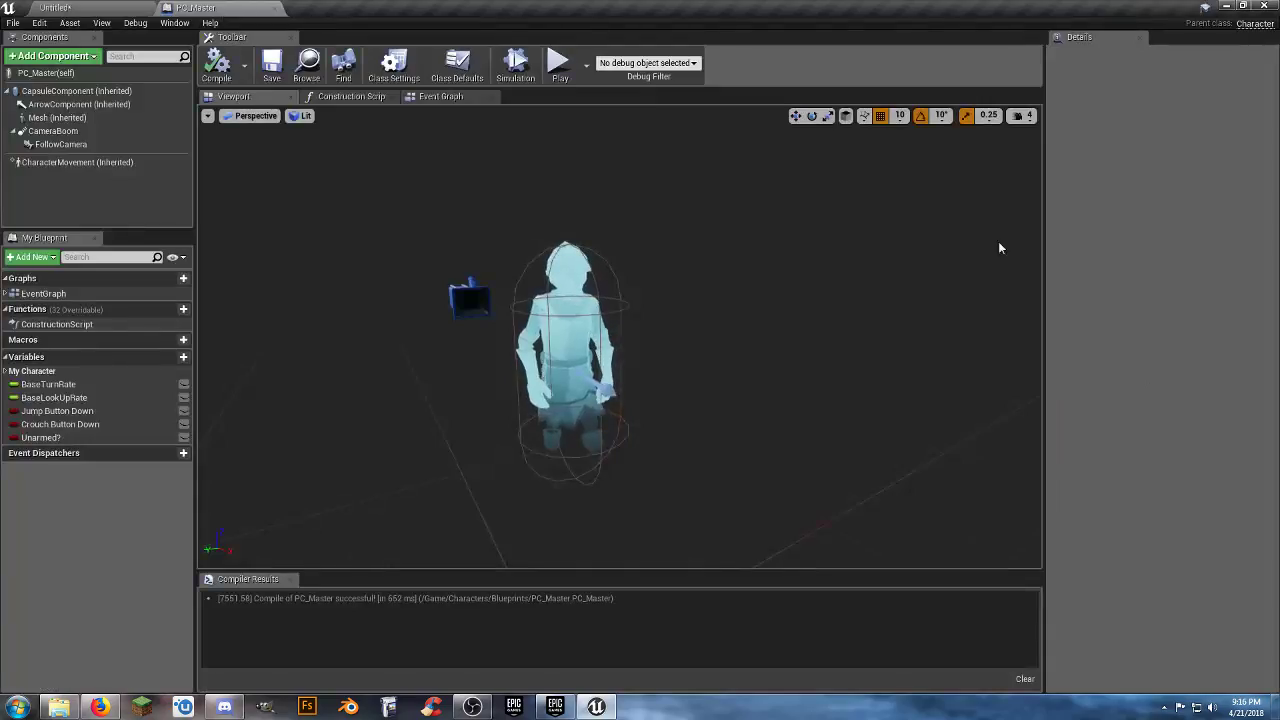
left_click(57, 117)
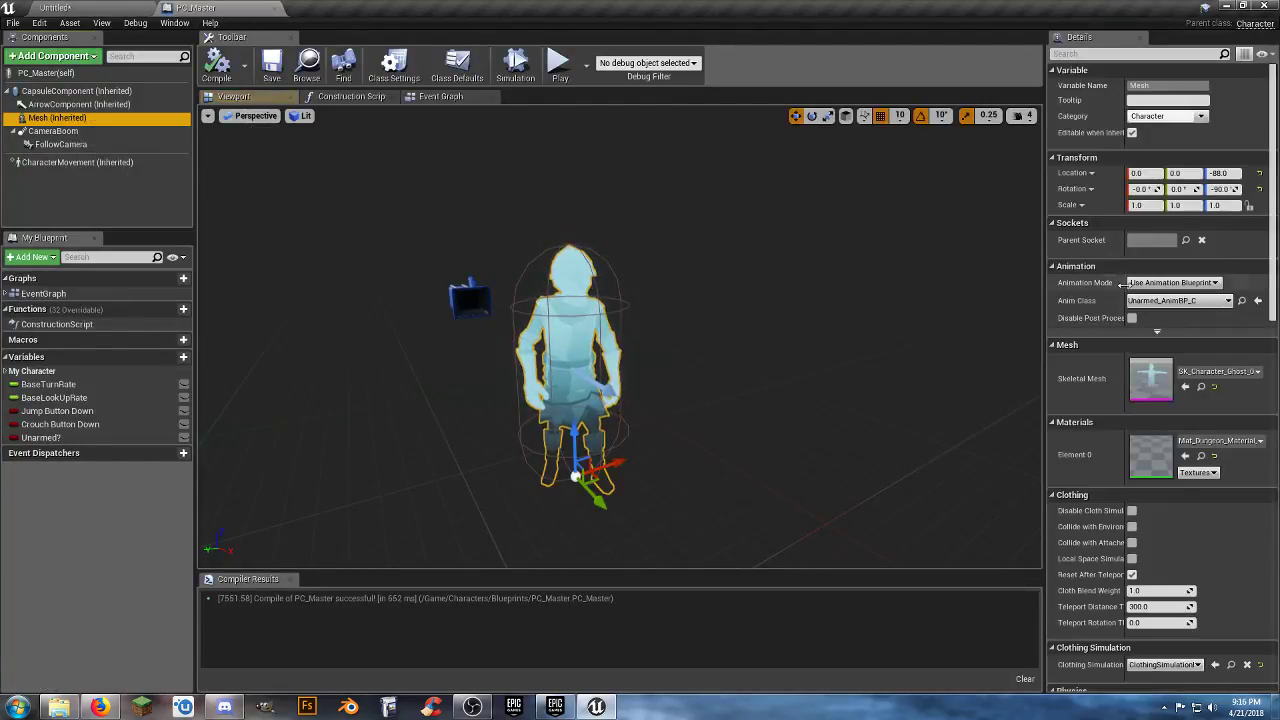
left_click(1199, 301)
left_click(1200, 334)
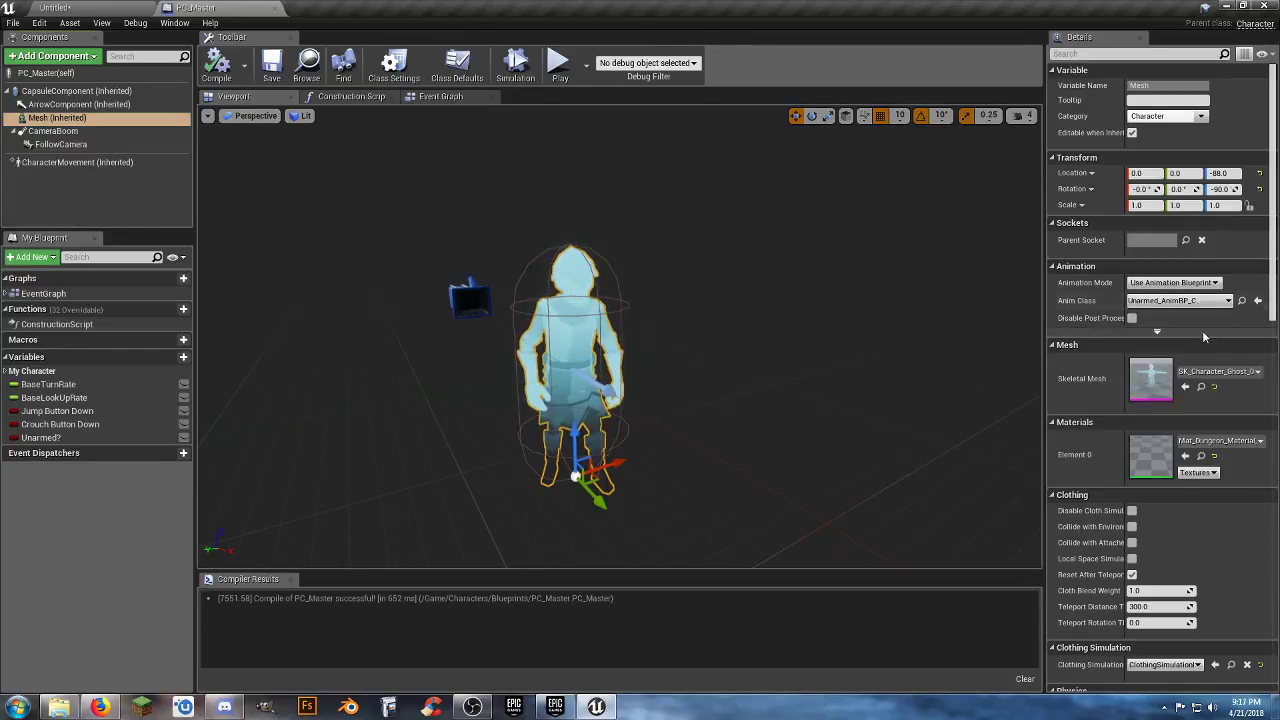
left_click(1219, 372)
type("t")
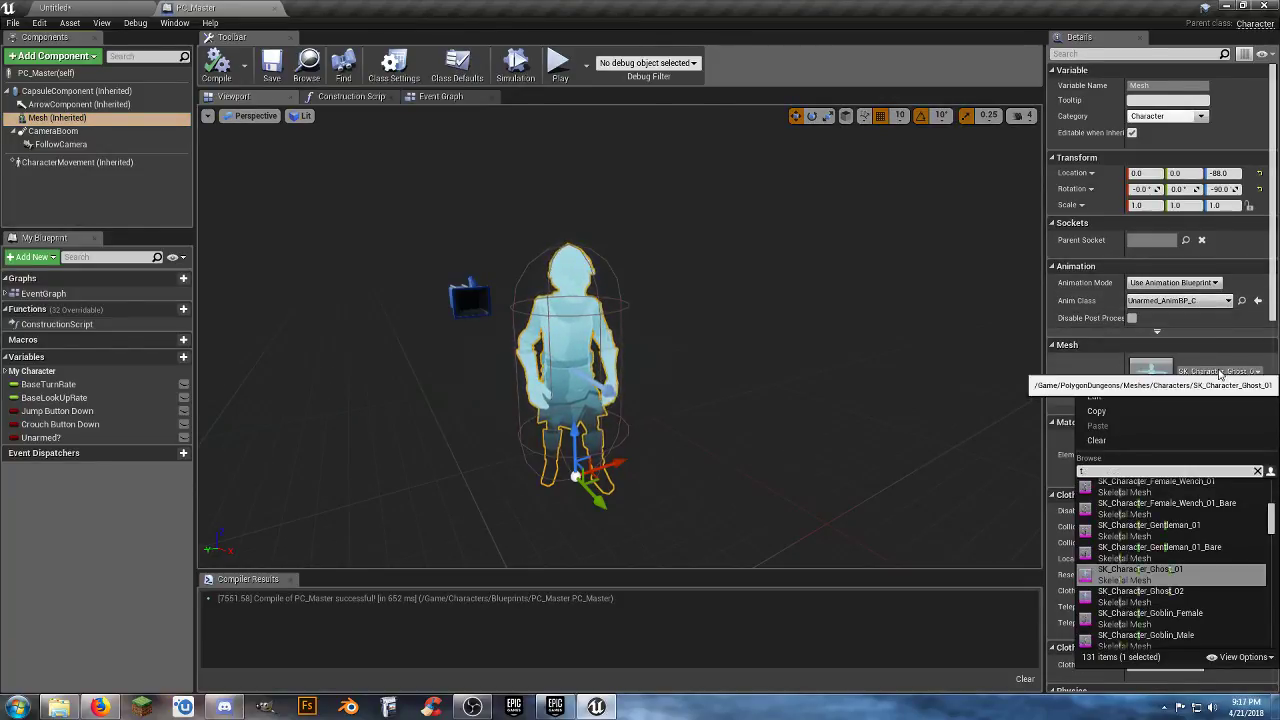
type("o")
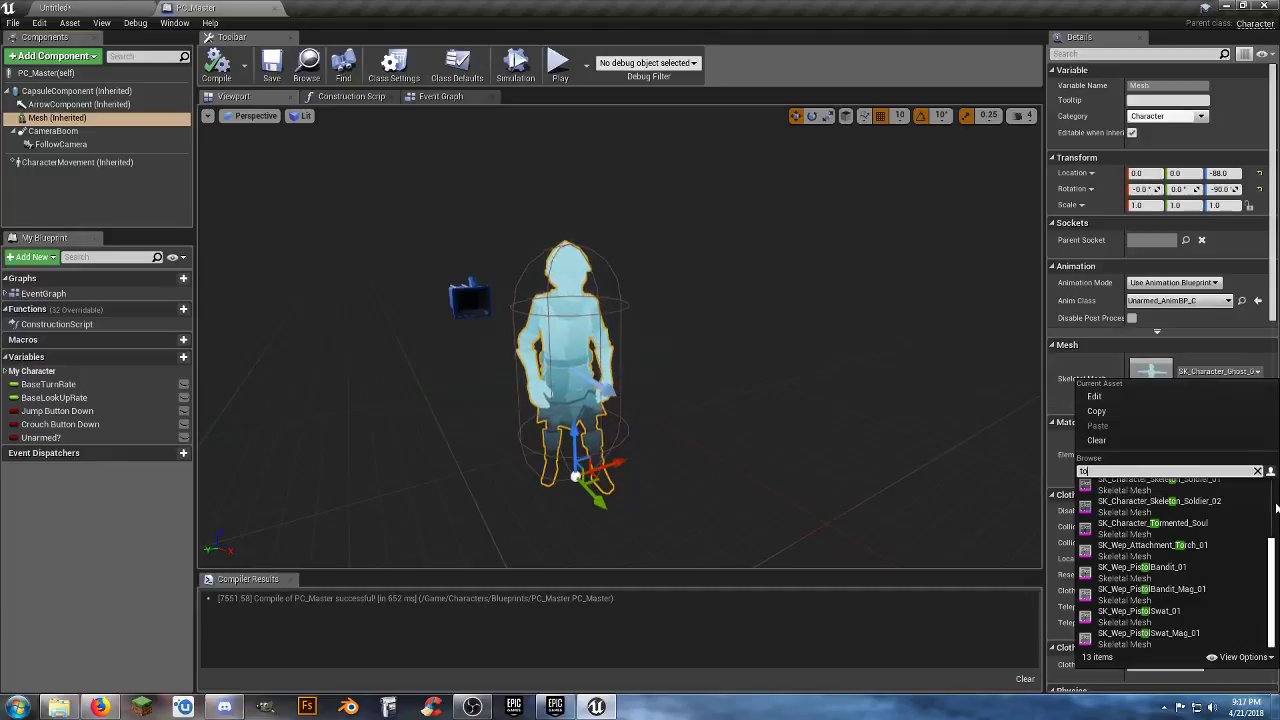
left_click(1204, 530)
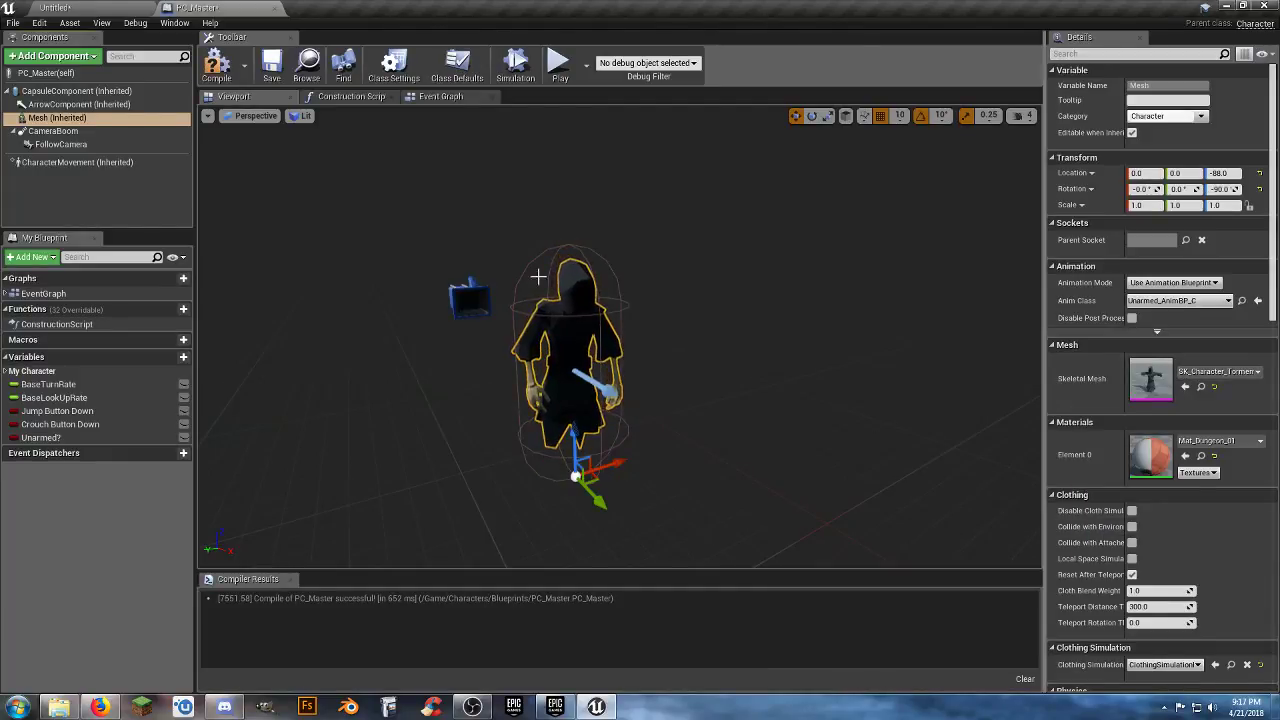
left_click(222, 70)
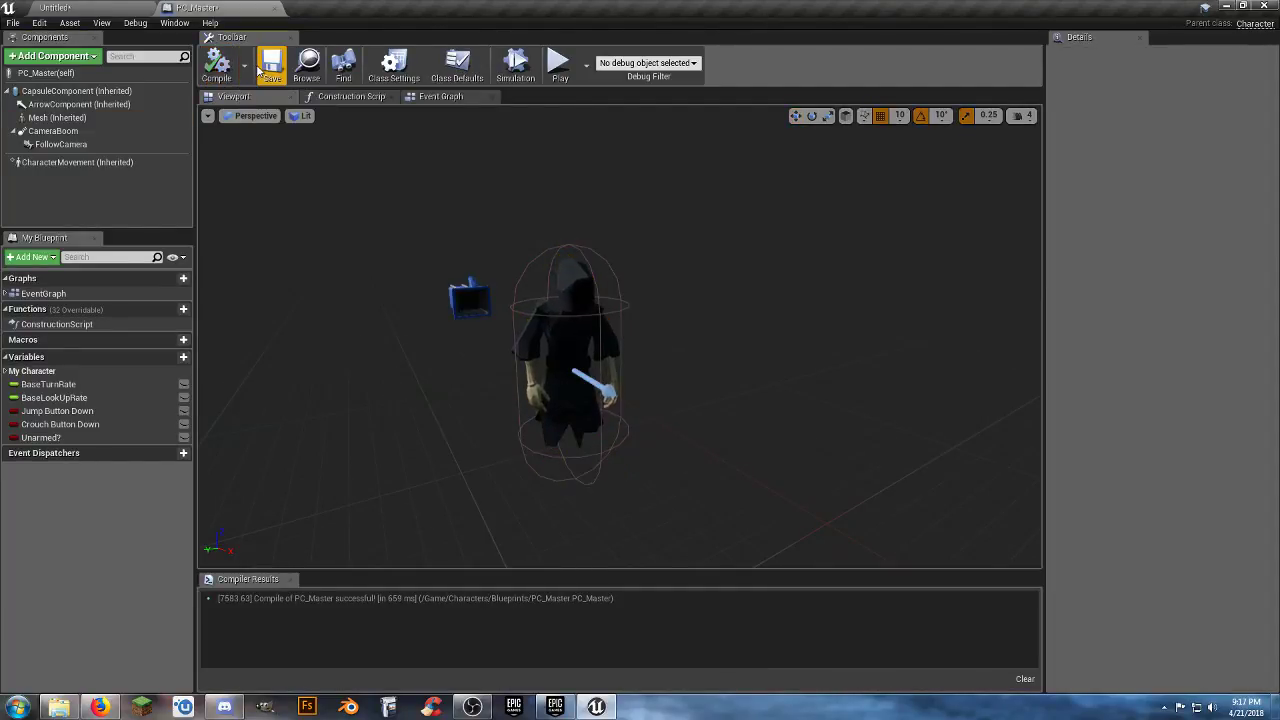
- Play the level, run and jump with the hooded Tormented Soul character around the floor and door frame, and stop playing
left_click(118, 10)
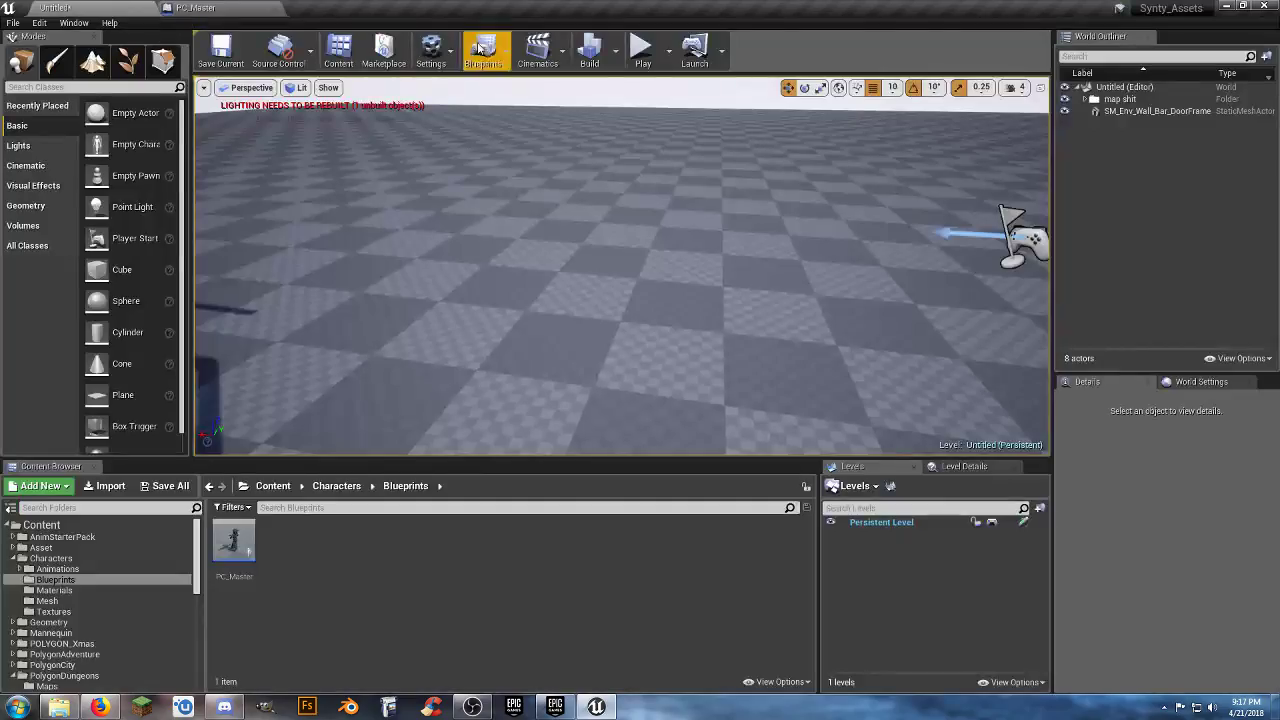
left_click(641, 48)
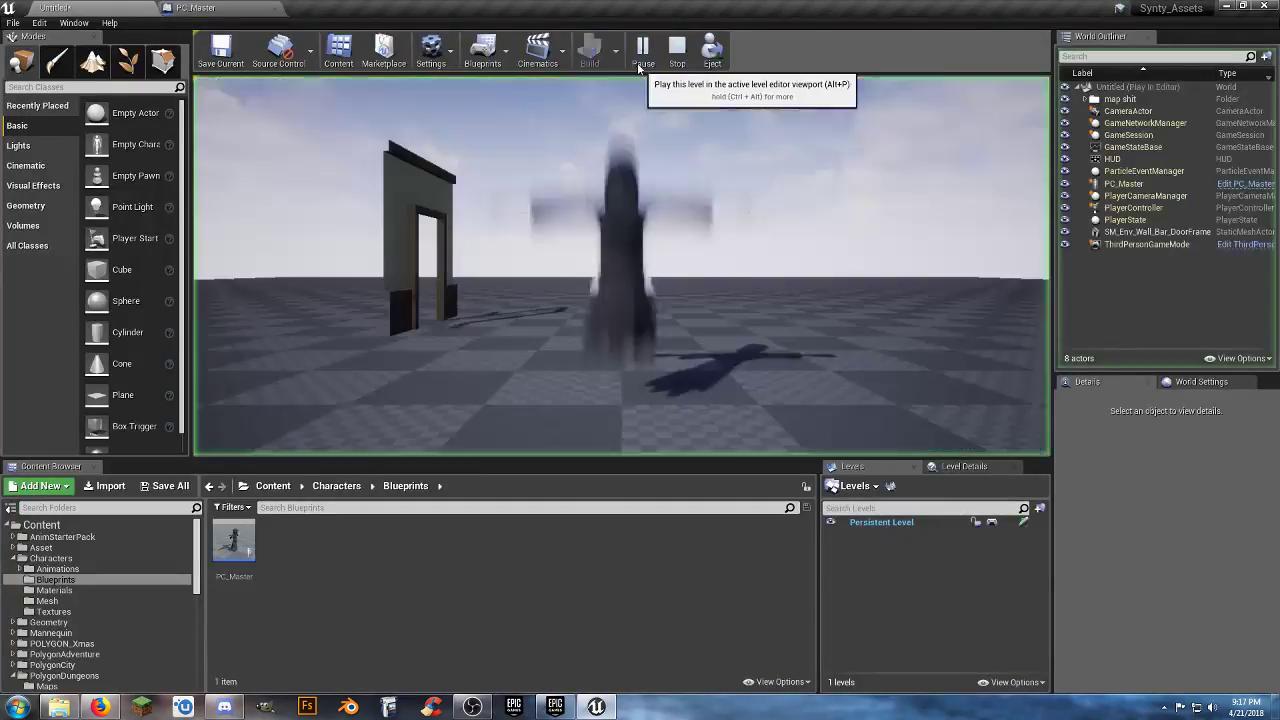
left_click(688, 312)
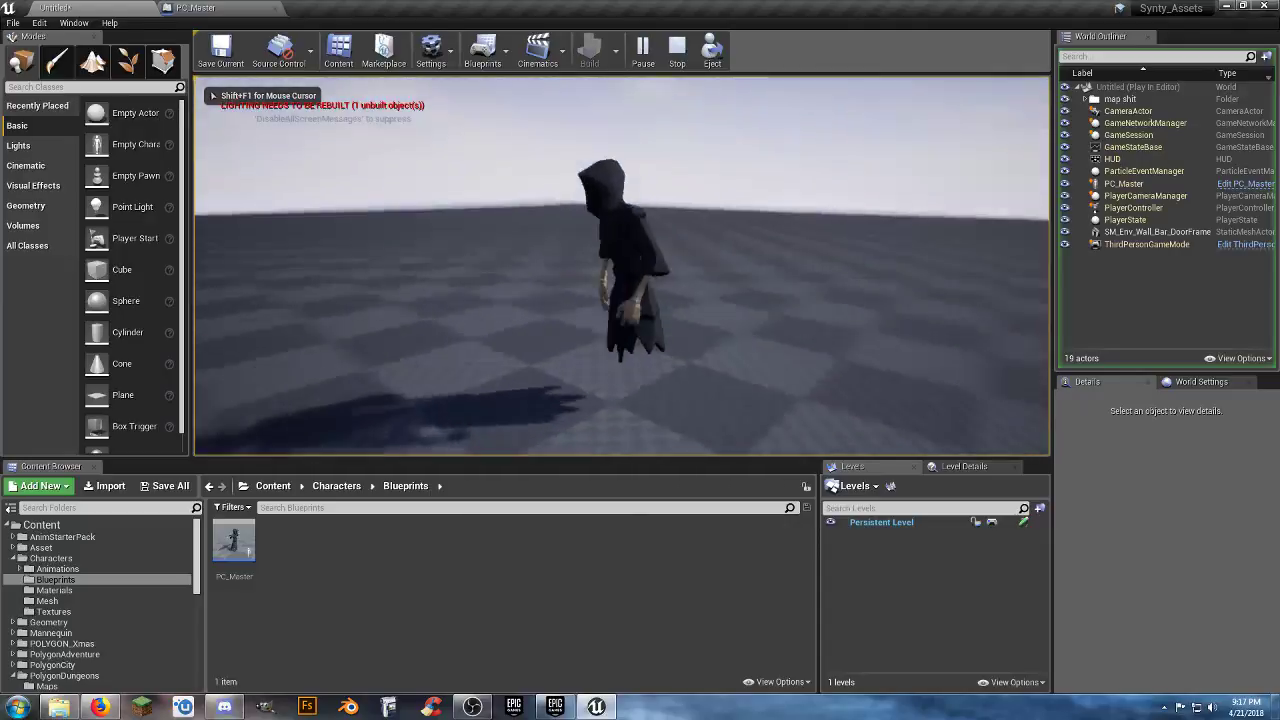
key("w")
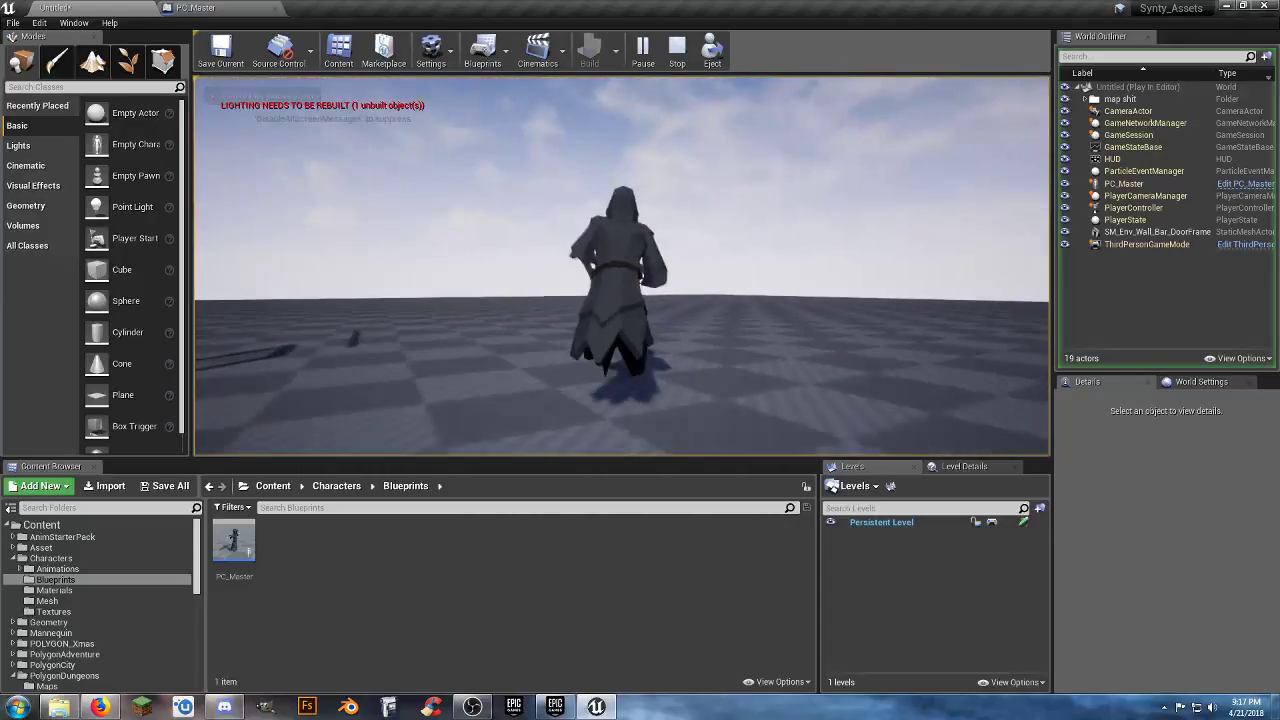
key("space")
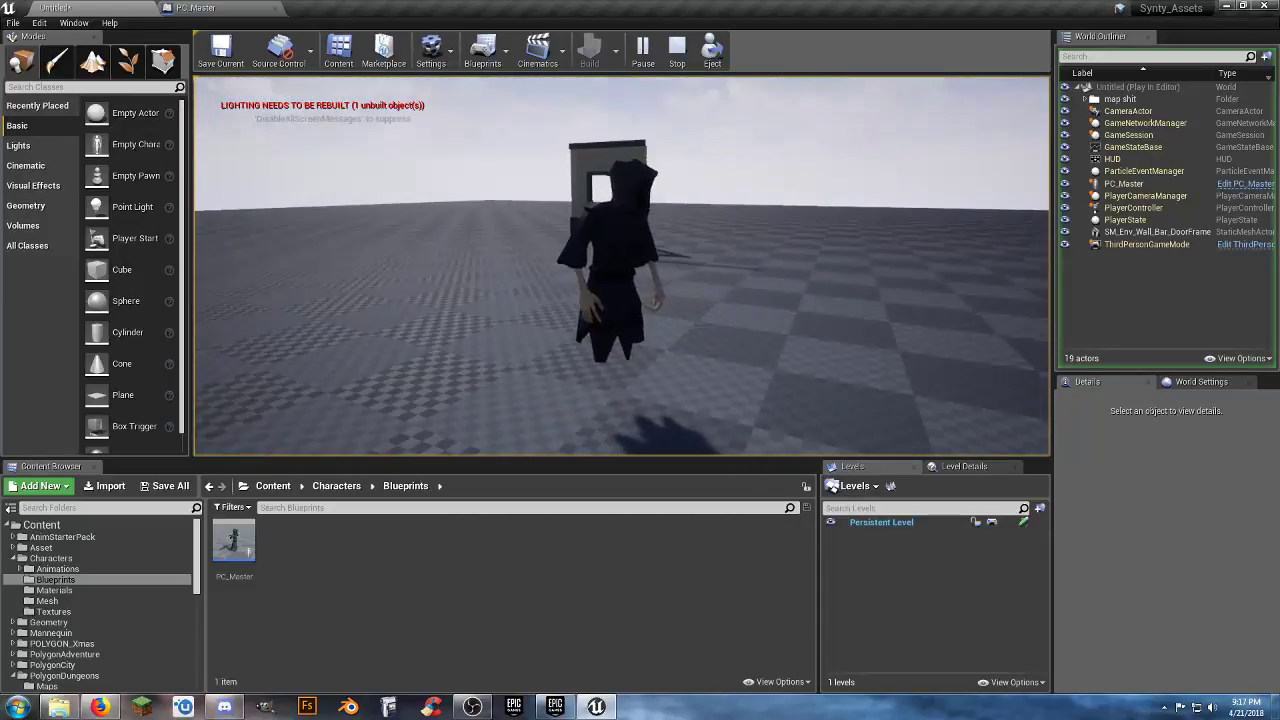
key("w")
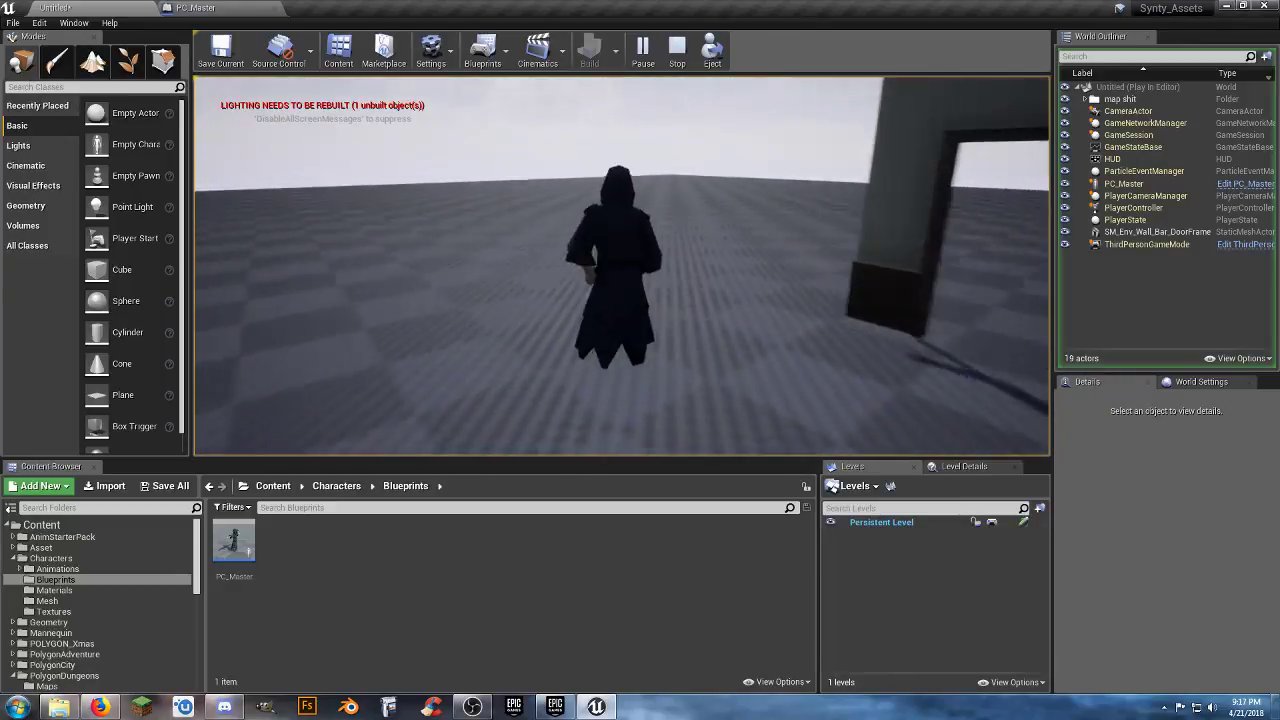
key("a")
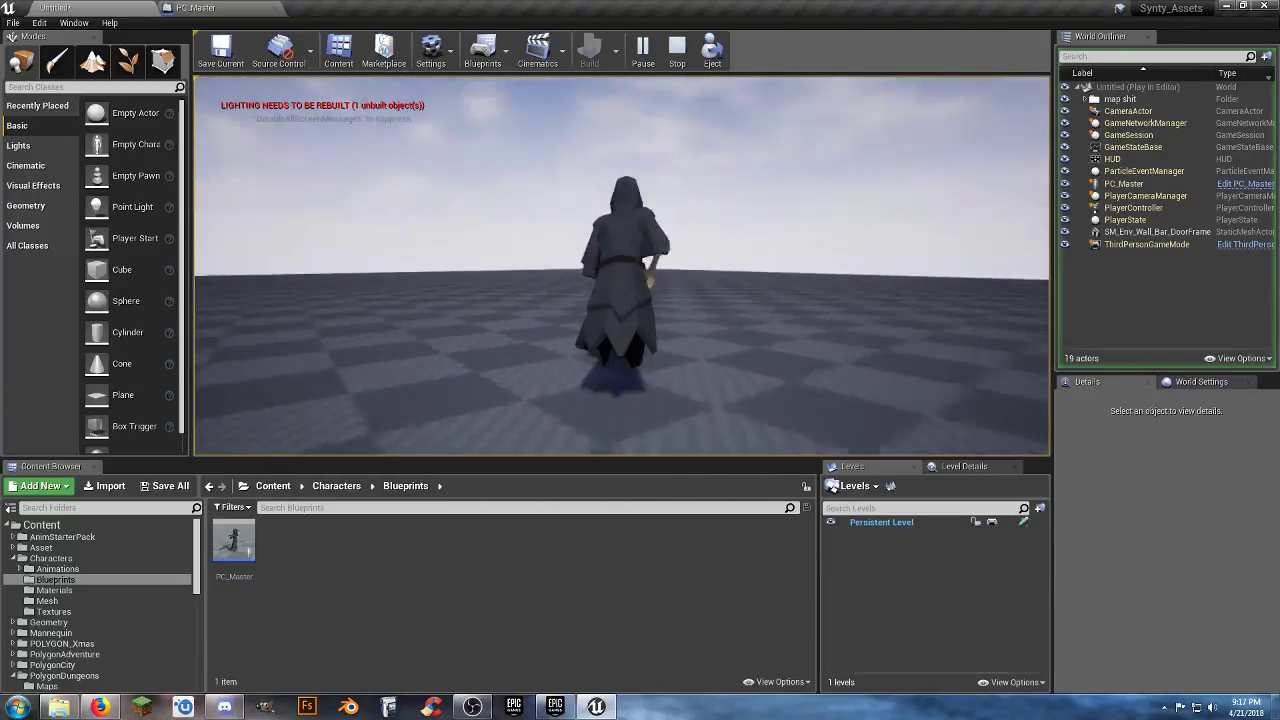
key("a")
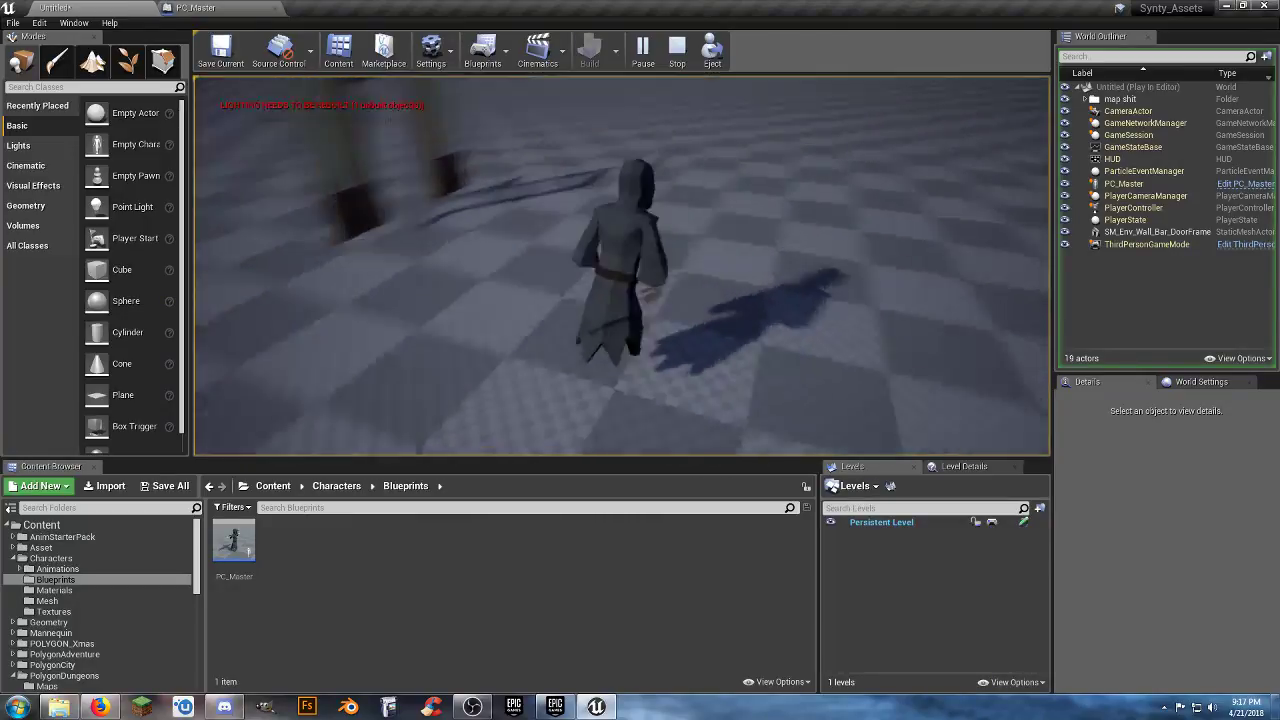
key("Escape")
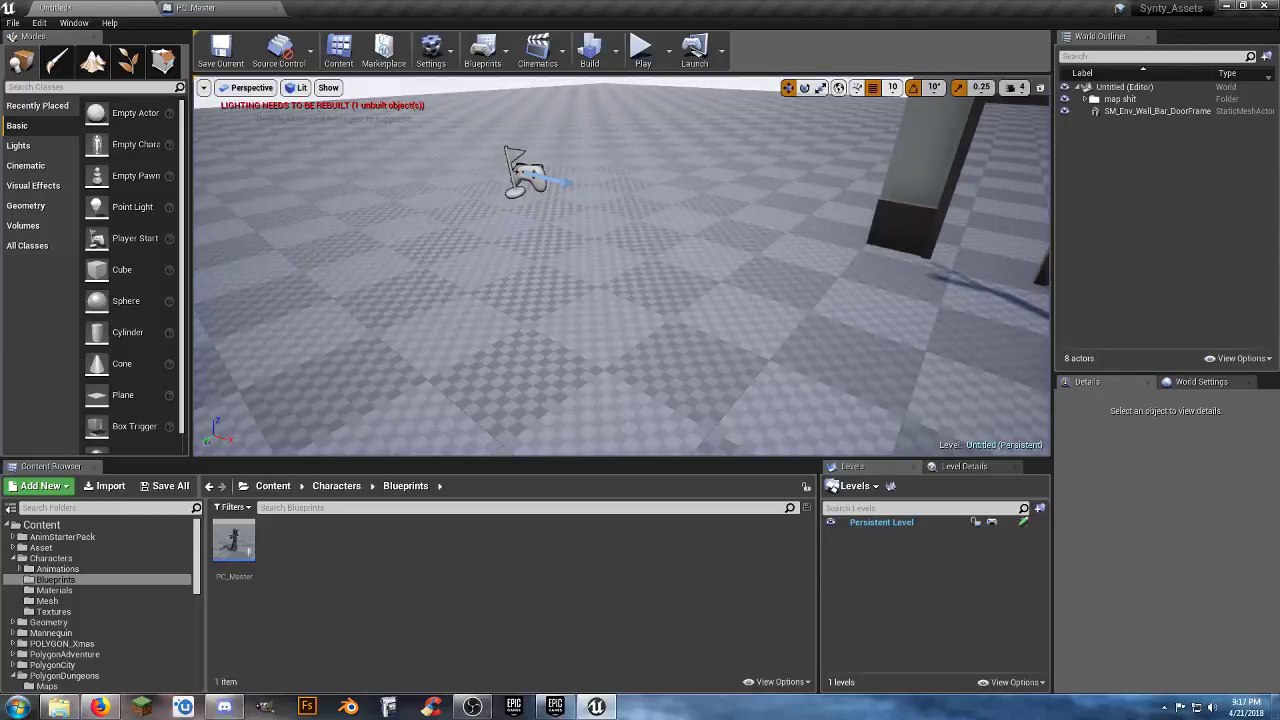
- Open the PC_Master blueprint and set its Mesh component's skeletal mesh to SK_Update_Character_Vikings_Shieldmaiden
left_click(181, 14)
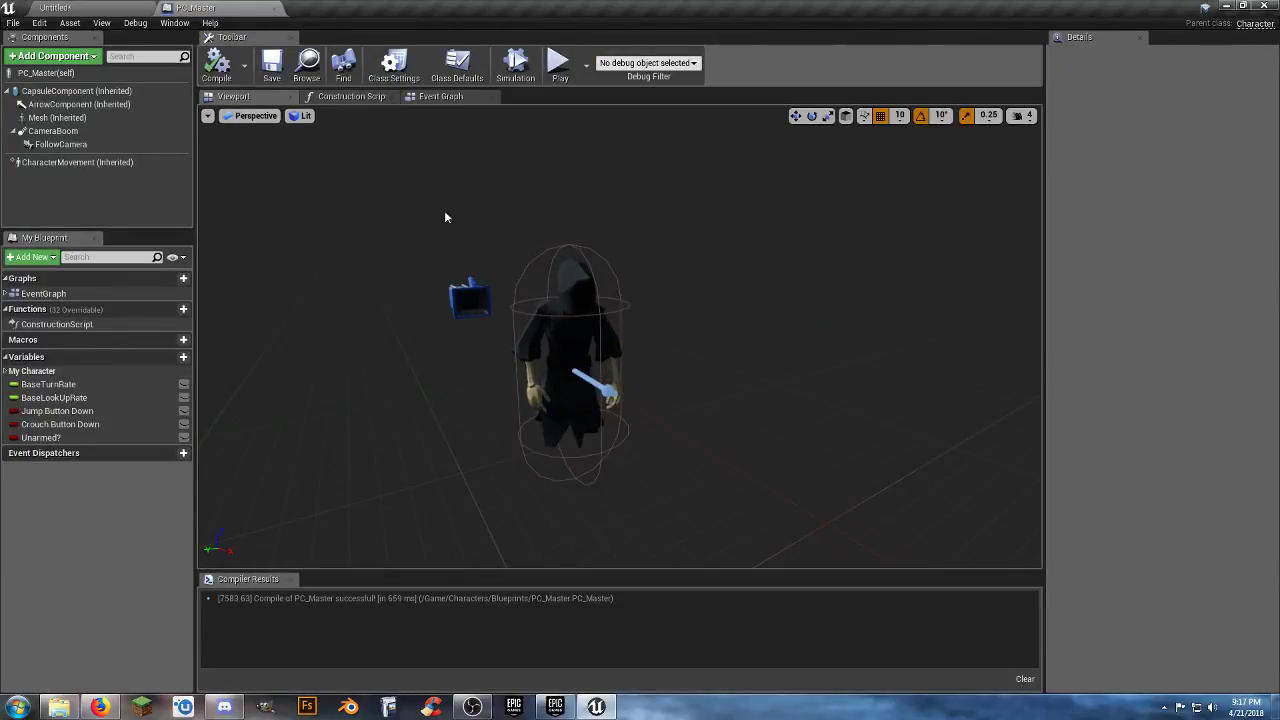
left_click(58, 120)
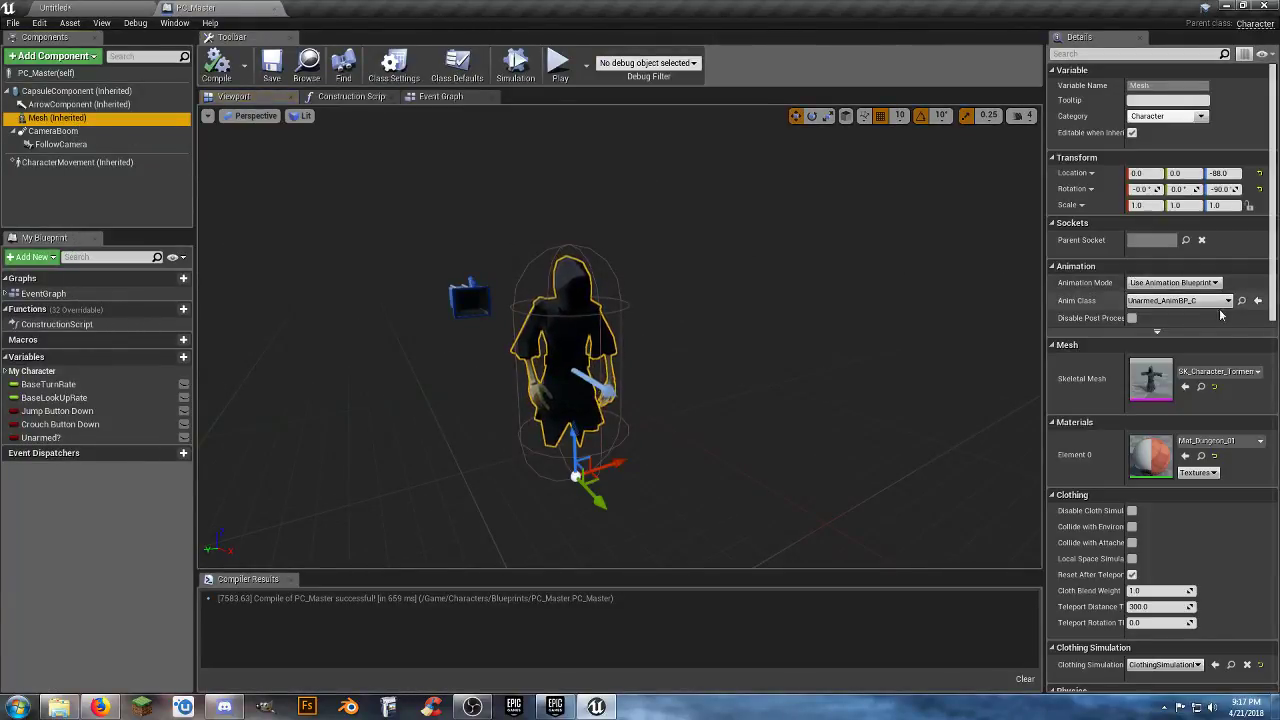
left_click(1218, 371)
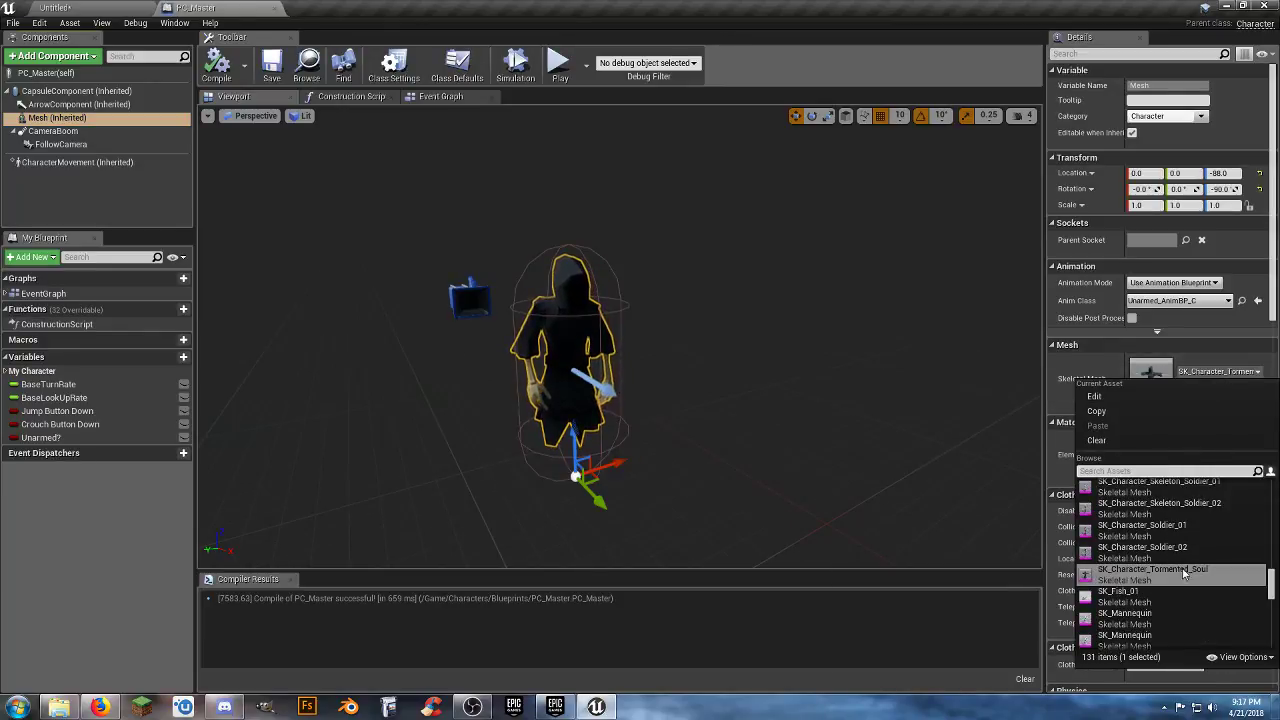
scroll(1184, 575, "down", 5)
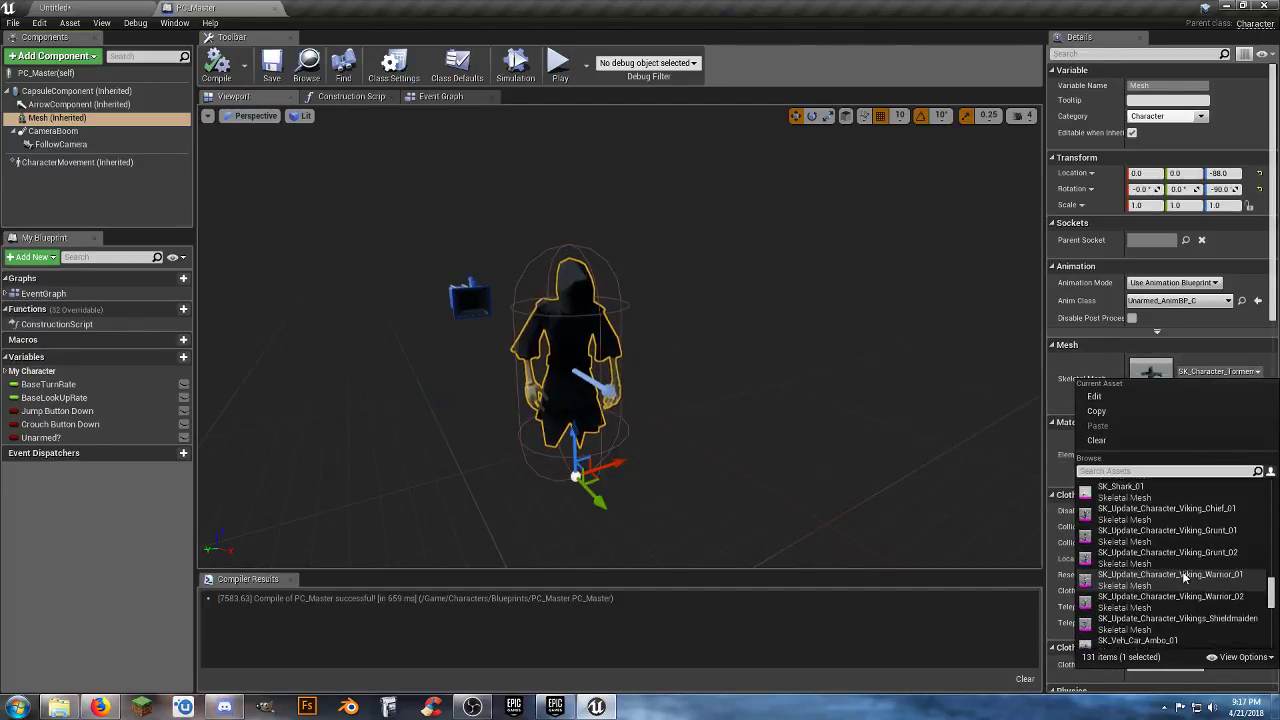
scroll(1184, 577, "down", 3)
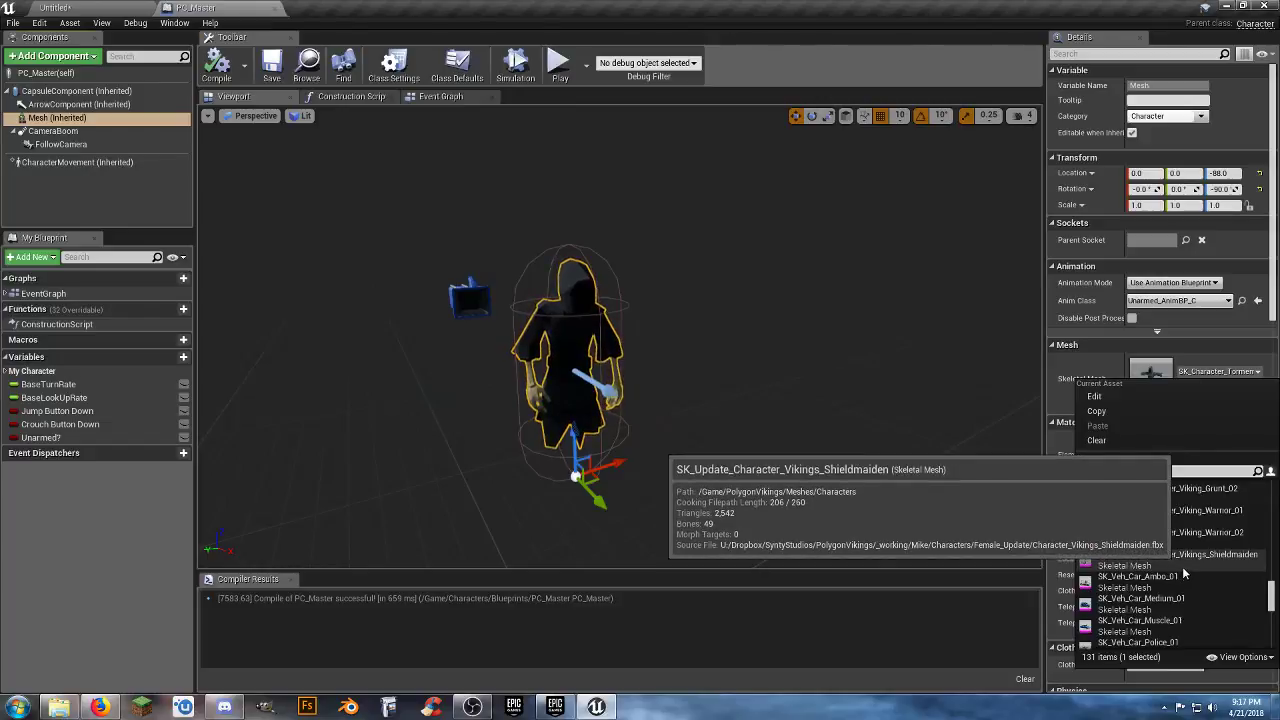
left_click(1178, 556)
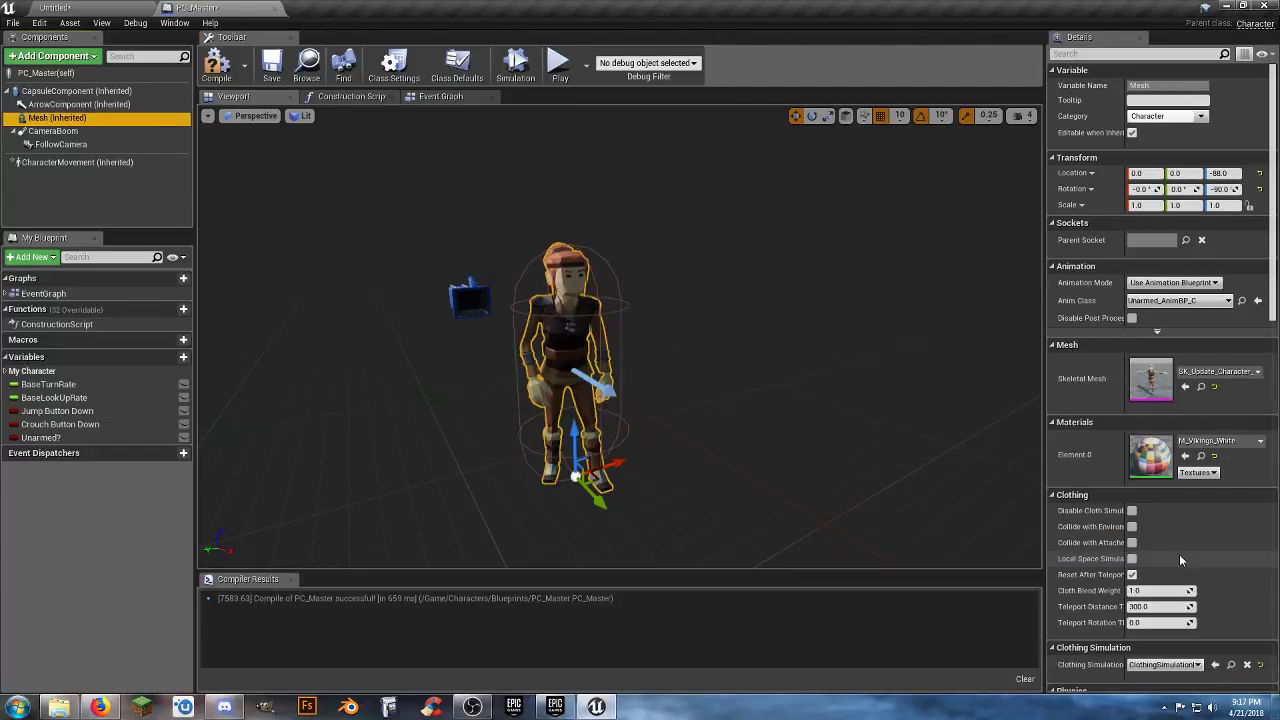
- Change the Mesh component's skeletal mesh to the SK_Veh_Car_Muscle_01 car and view the whole car
left_click(1240, 372)
scroll(1230, 562, "down", 3)
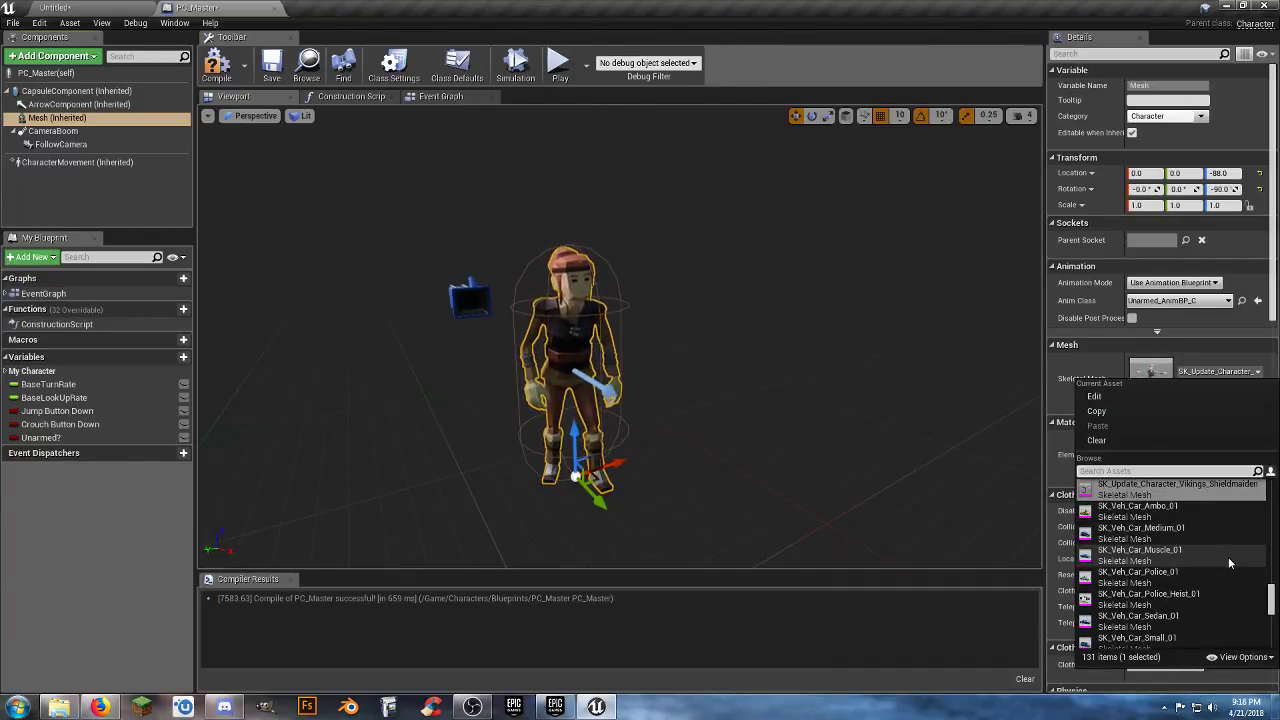
left_click(1228, 557)
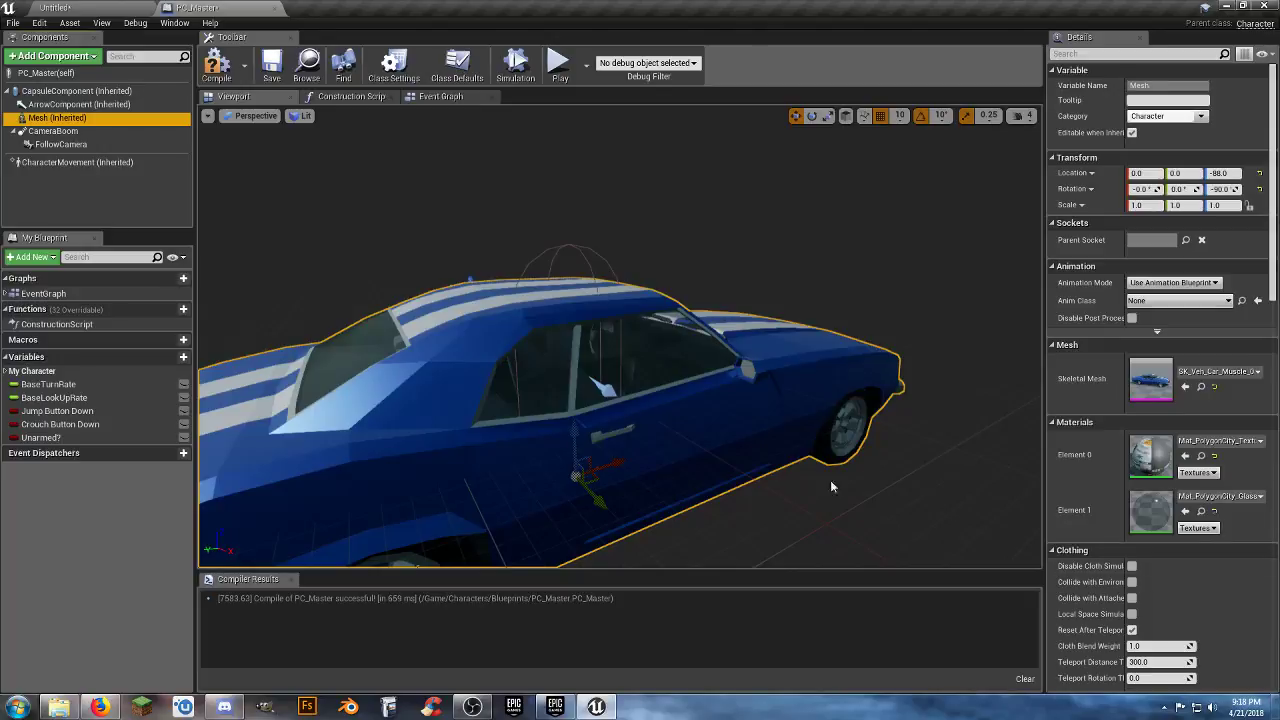
right_click_drag(831, 487, 775, 495)
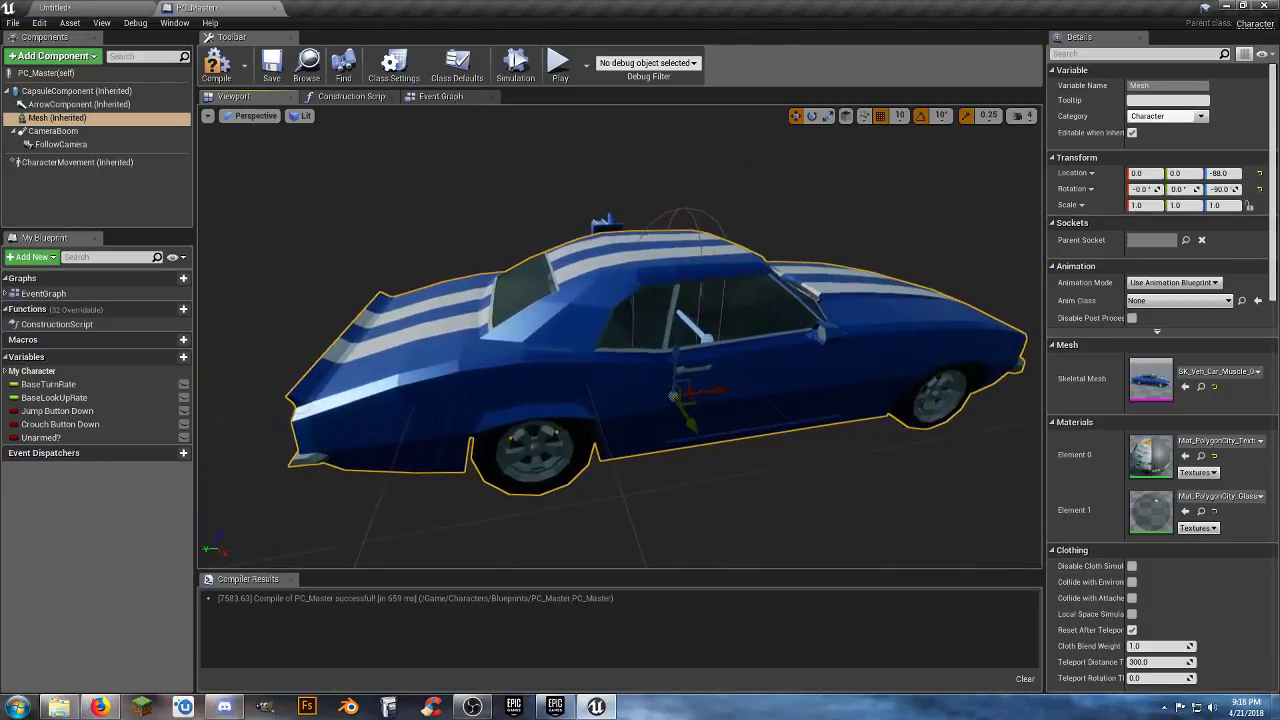
left_click_drag(720, 465, 712, 468)
- Replace the muscle car with the SK_Update_Character_Viking_Warrior_02 skeletal mesh
left_click(1222, 372)
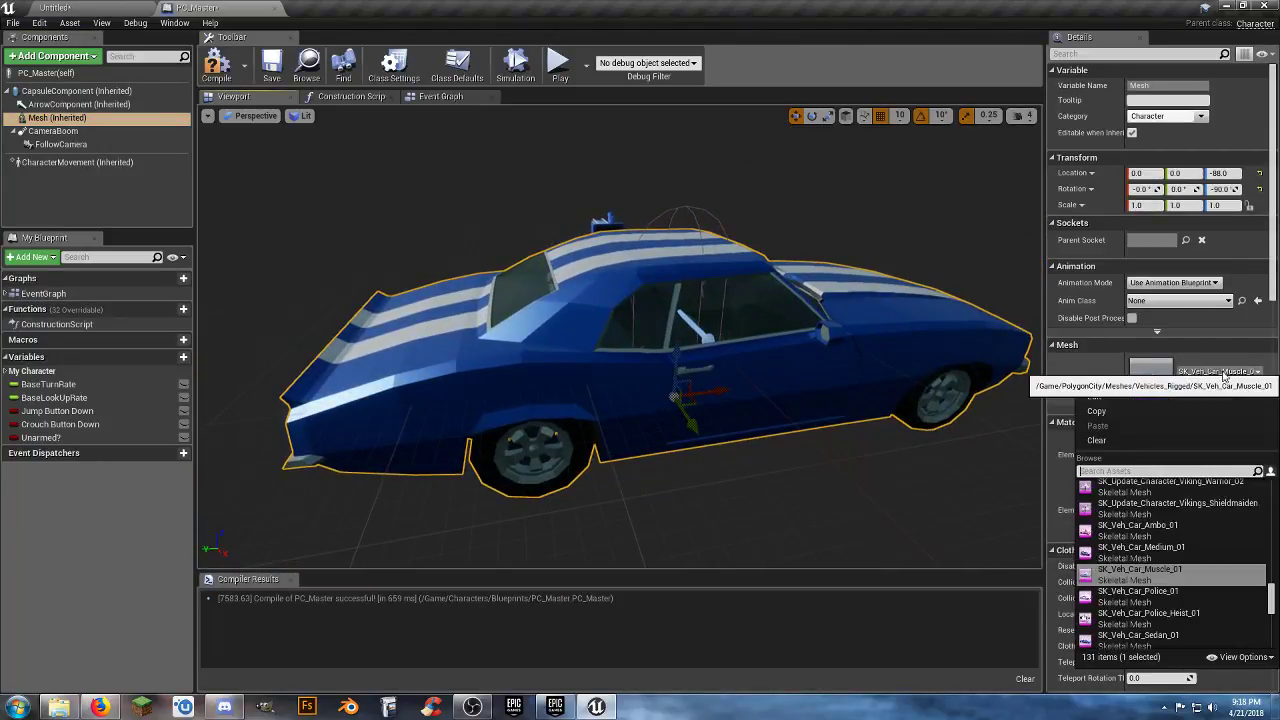
scroll(1214, 558, "up", 1)
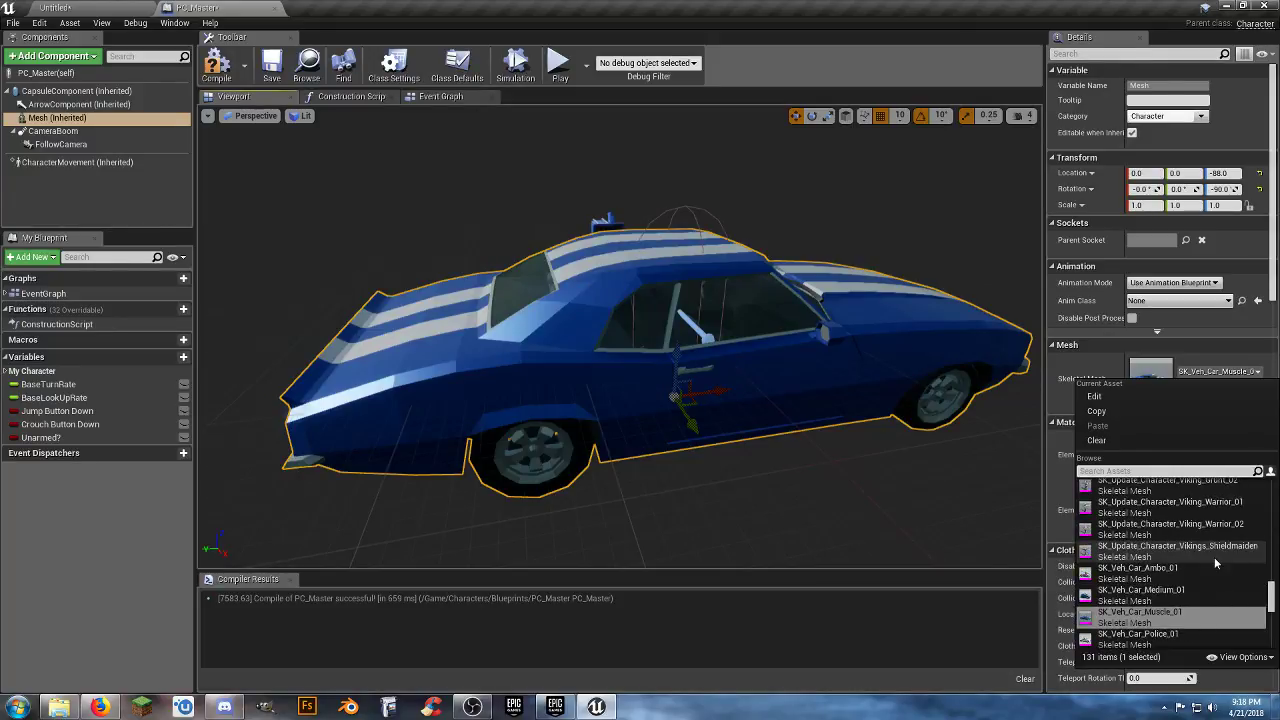
left_click(1214, 532)
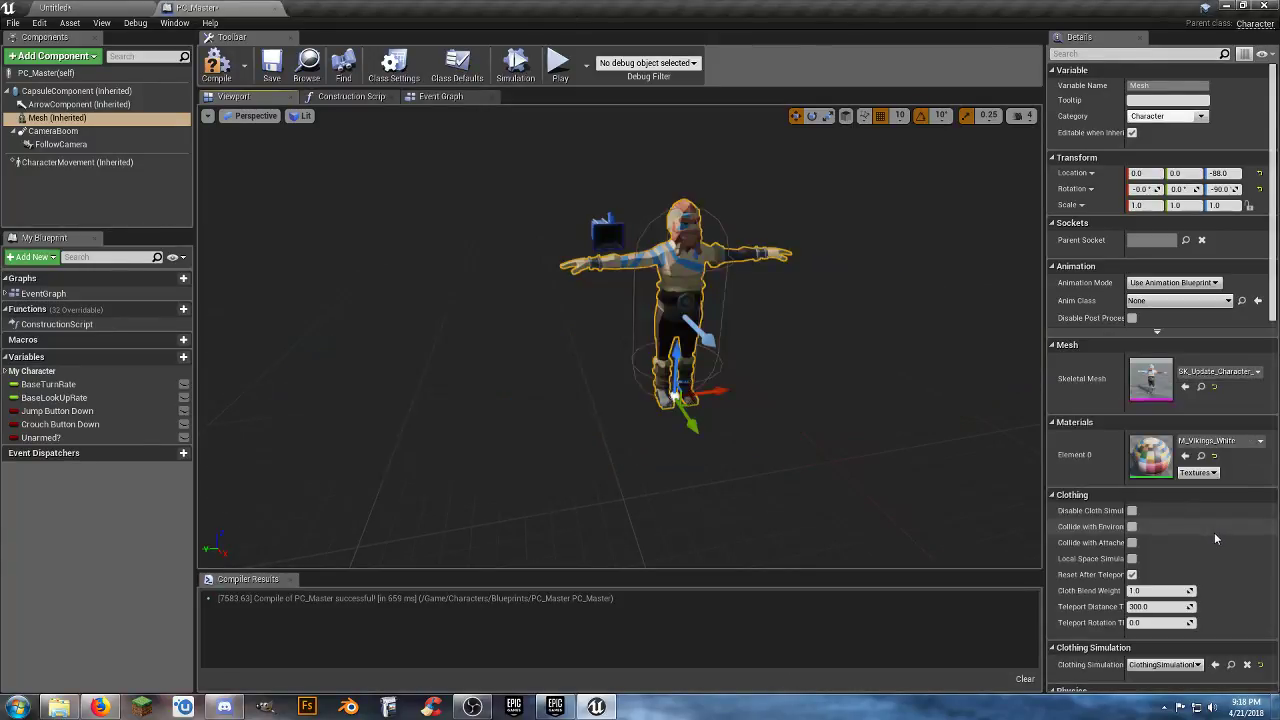
right_click_drag(832, 412, 894, 387)
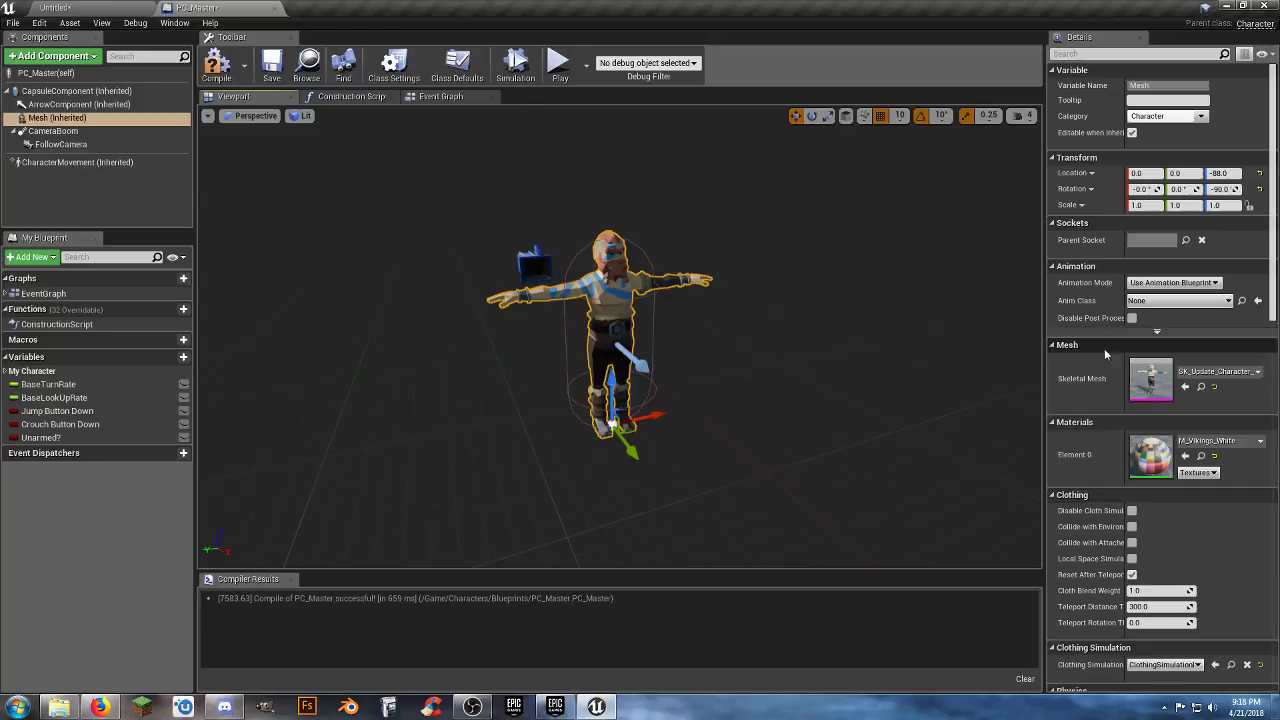
- Assign Unarmed_AnimBP as the Viking warrior's Anim Class and inspect the character up close
left_click(1200, 301)
left_click(1150, 519)
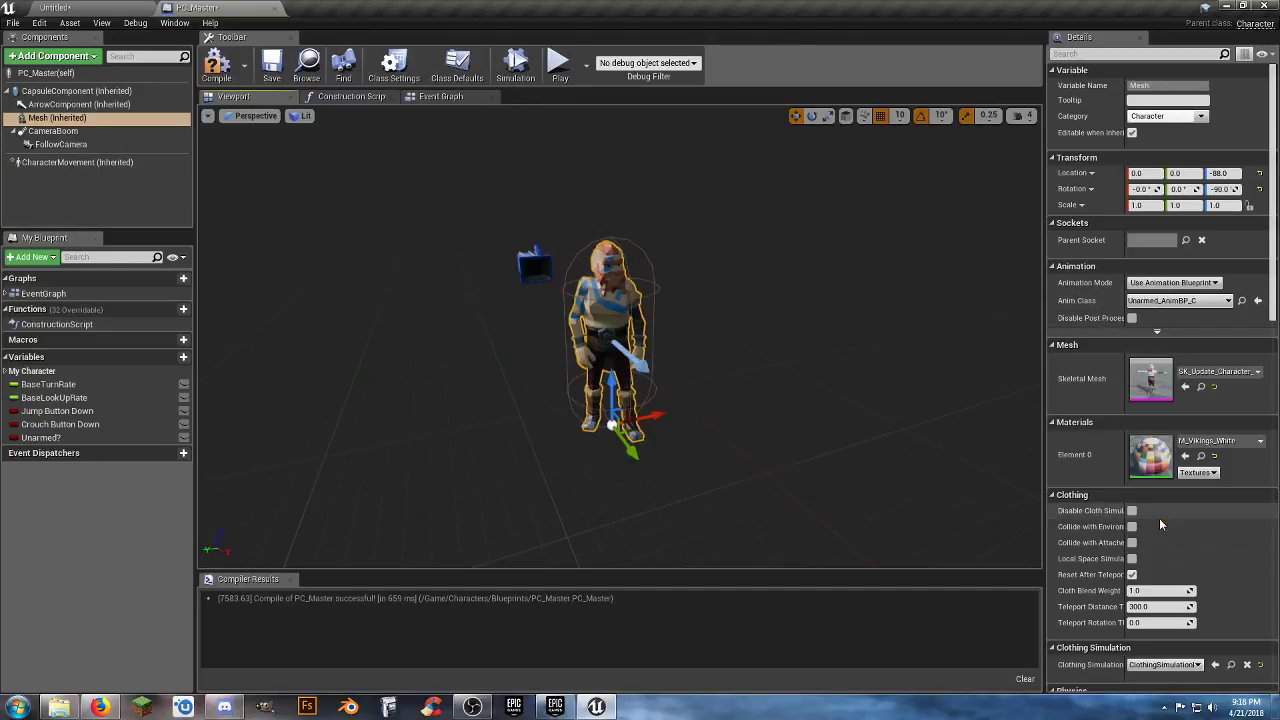
right_click_drag(727, 370, 838, 335)
key("w")
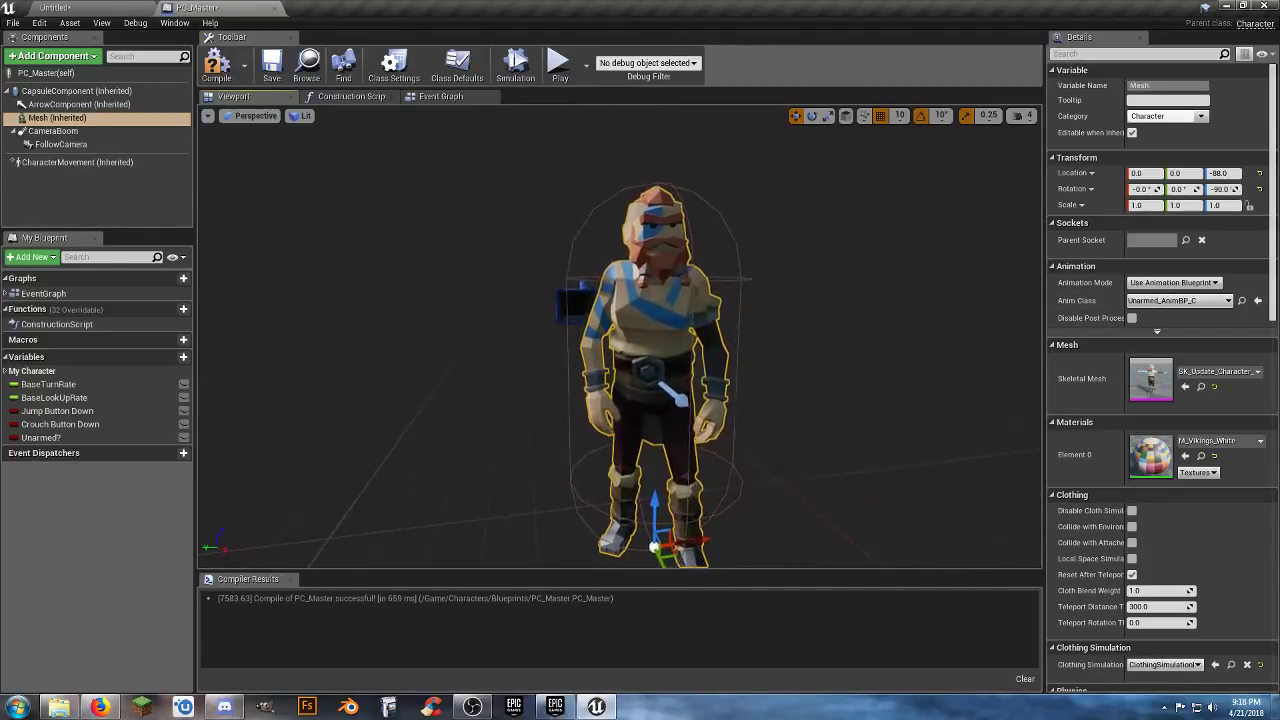
- Swap the Viking warrior's skeletal mesh for SK_Update_Character_Viking_Grunt_01
left_click(1220, 371)
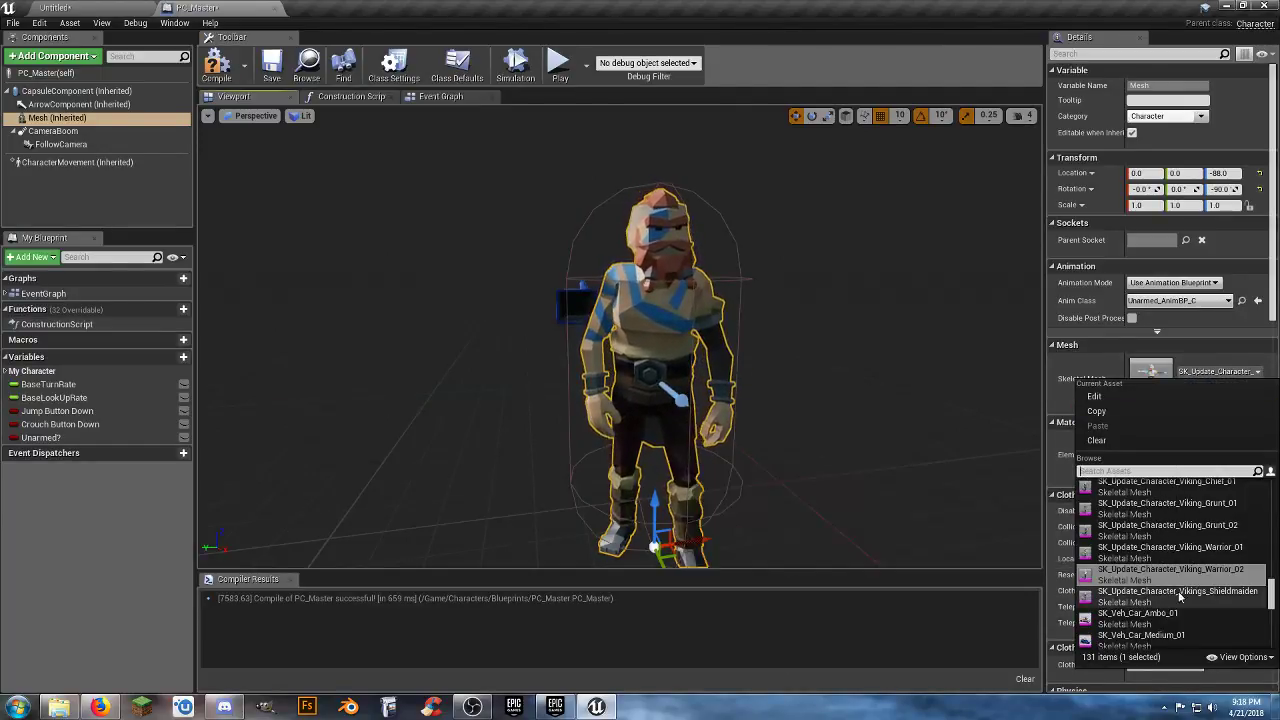
scroll(1220, 600, "up", 2)
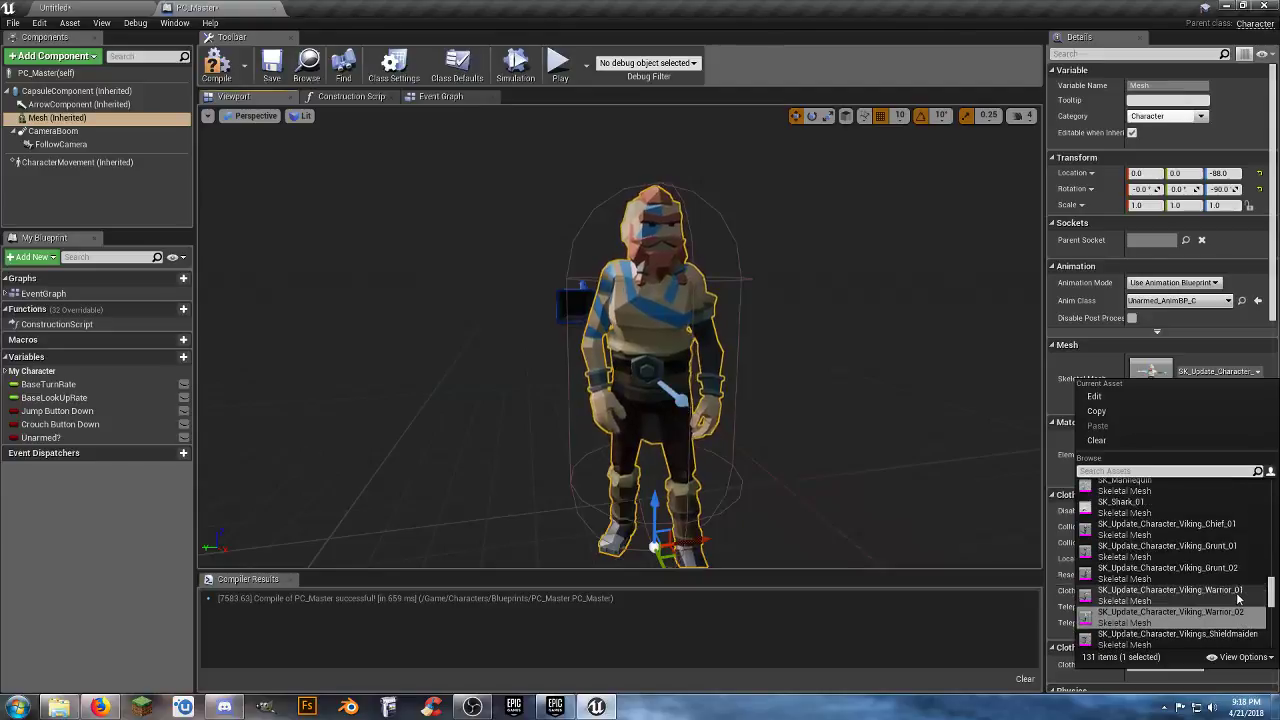
scroll(1205, 585, "up", 2)
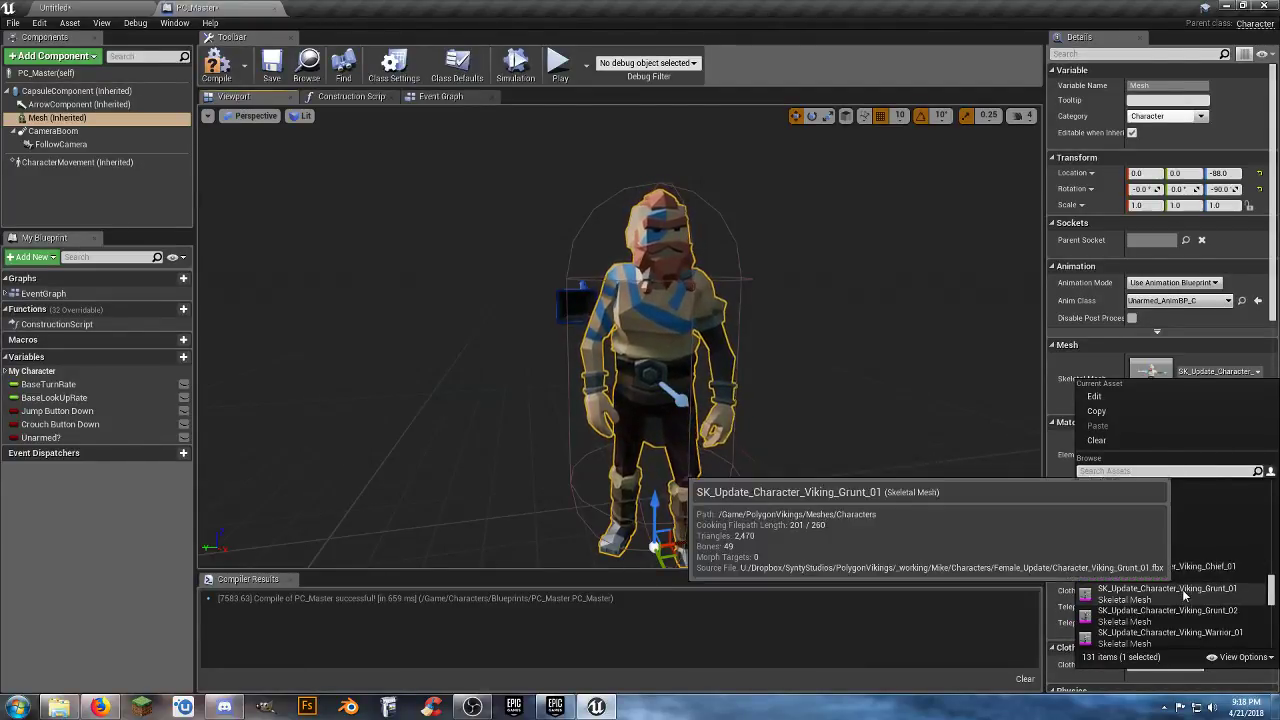
left_click(1186, 591)
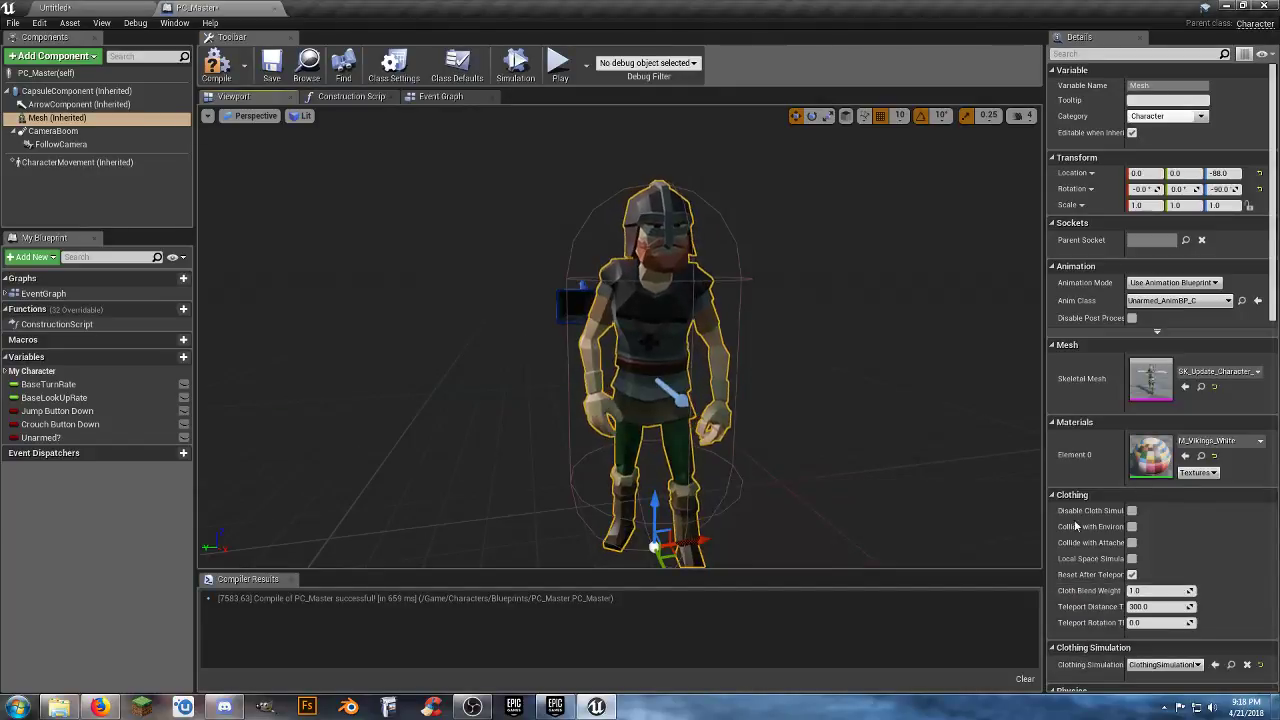
- Set the Mesh component's skeletal mesh to the SK_Fish_01 creature
left_click(1220, 371)
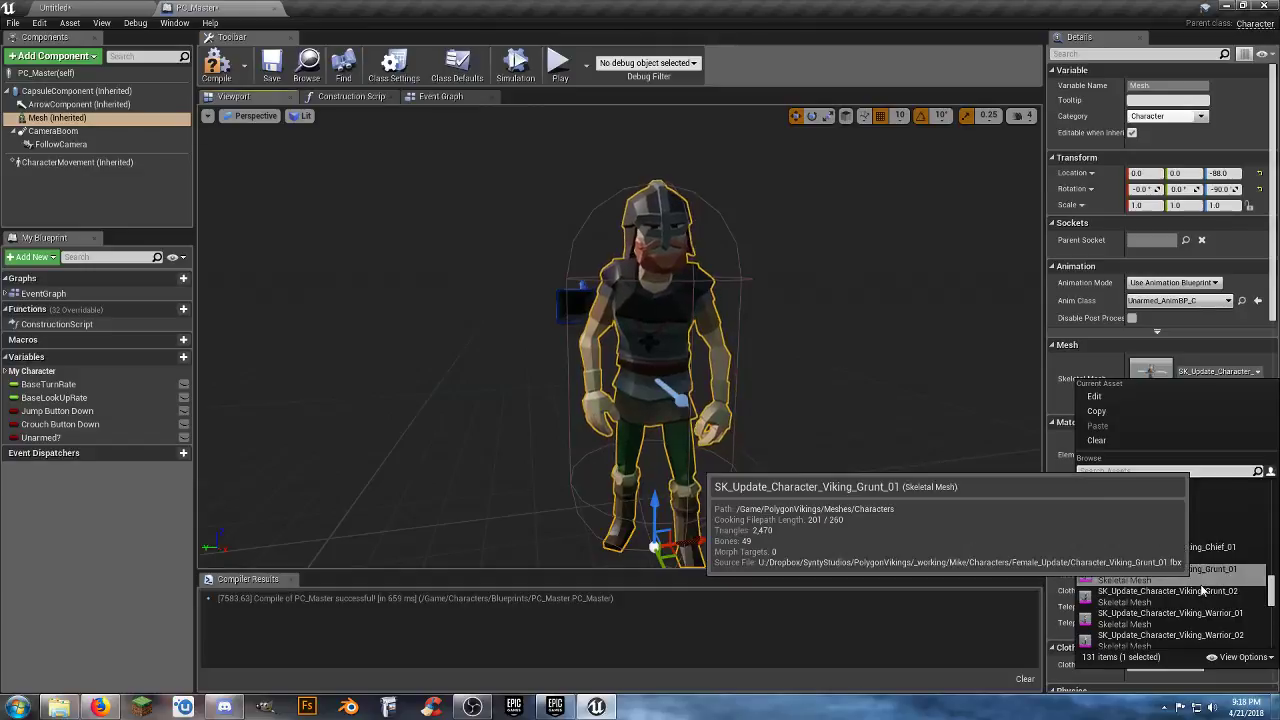
scroll(1200, 586, "up", 1)
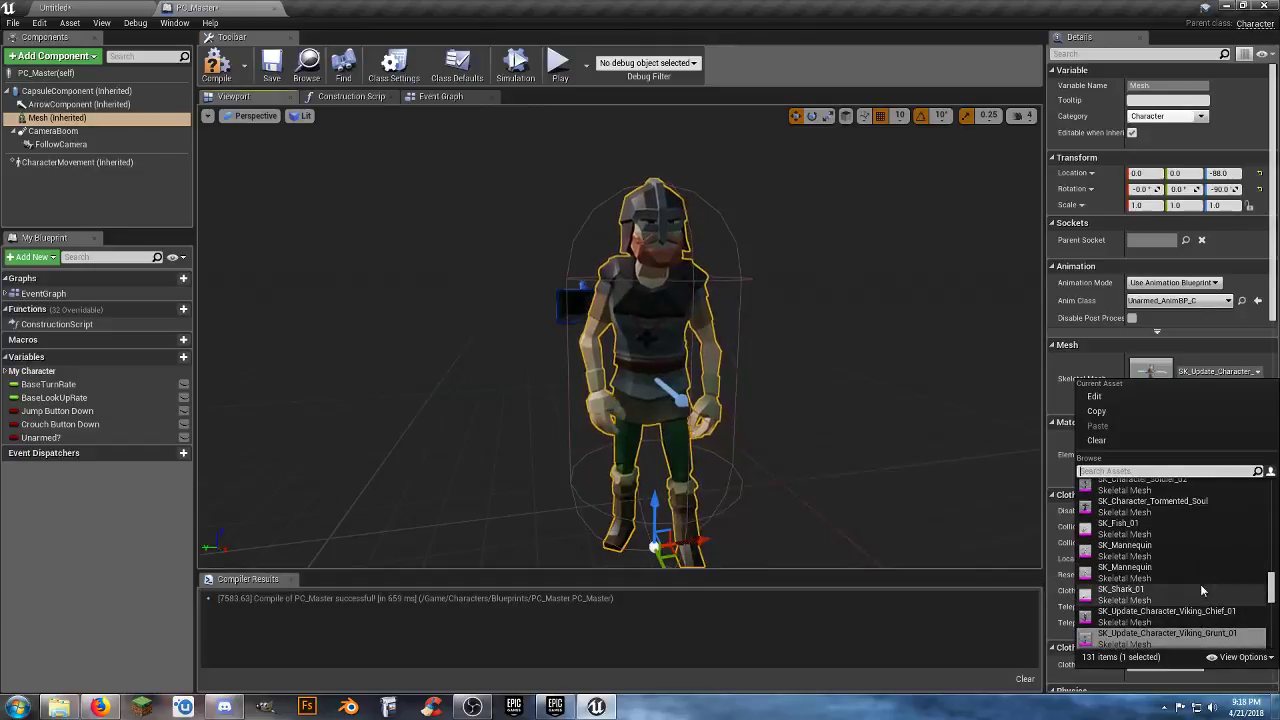
left_click(1150, 526)
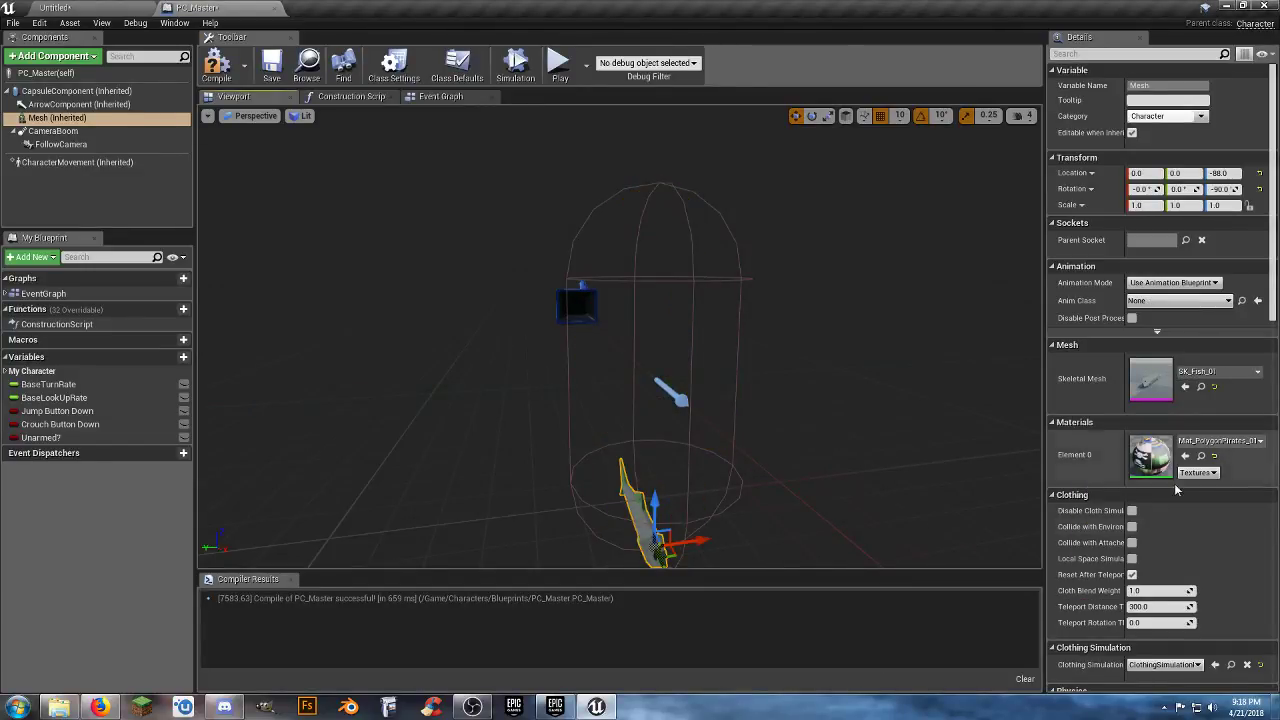
- Replace the fish with the SK_Shark_01 skeletal mesh and inspect the shark from the side
left_click(1218, 371)
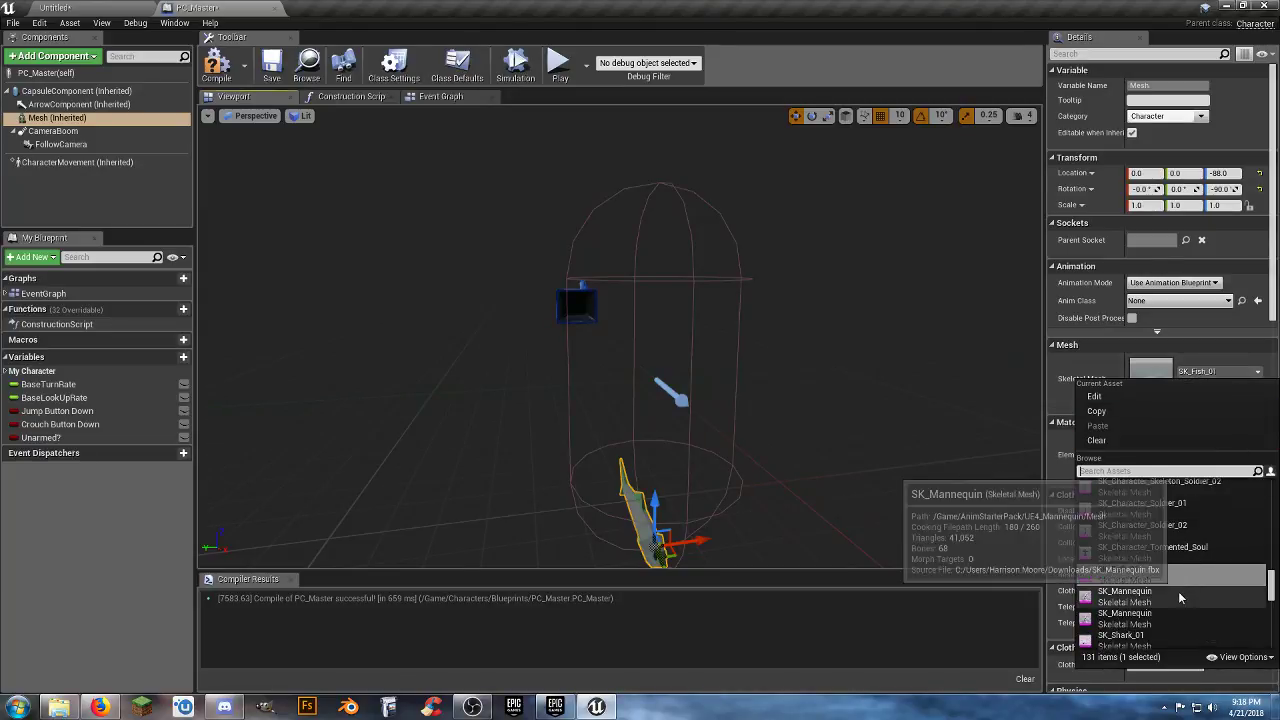
scroll(1180, 598, "down", 1)
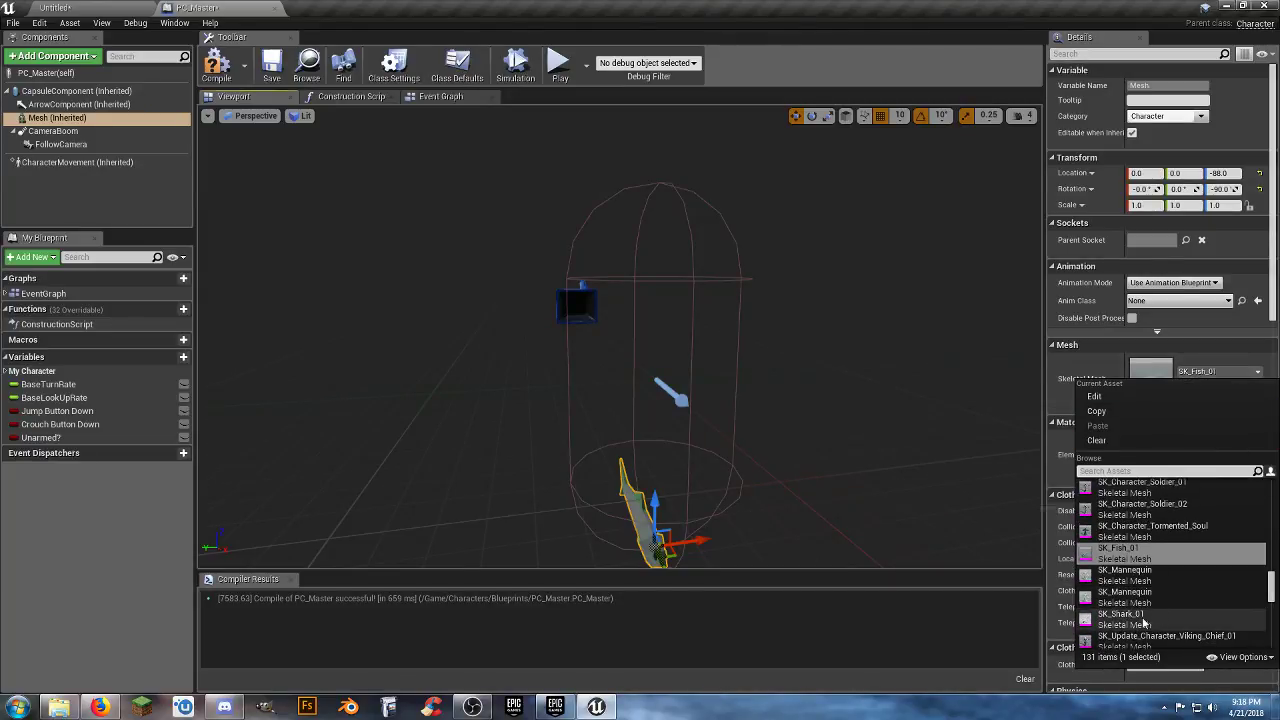
left_click(1138, 618)
right_click_drag(697, 445, 735, 507)
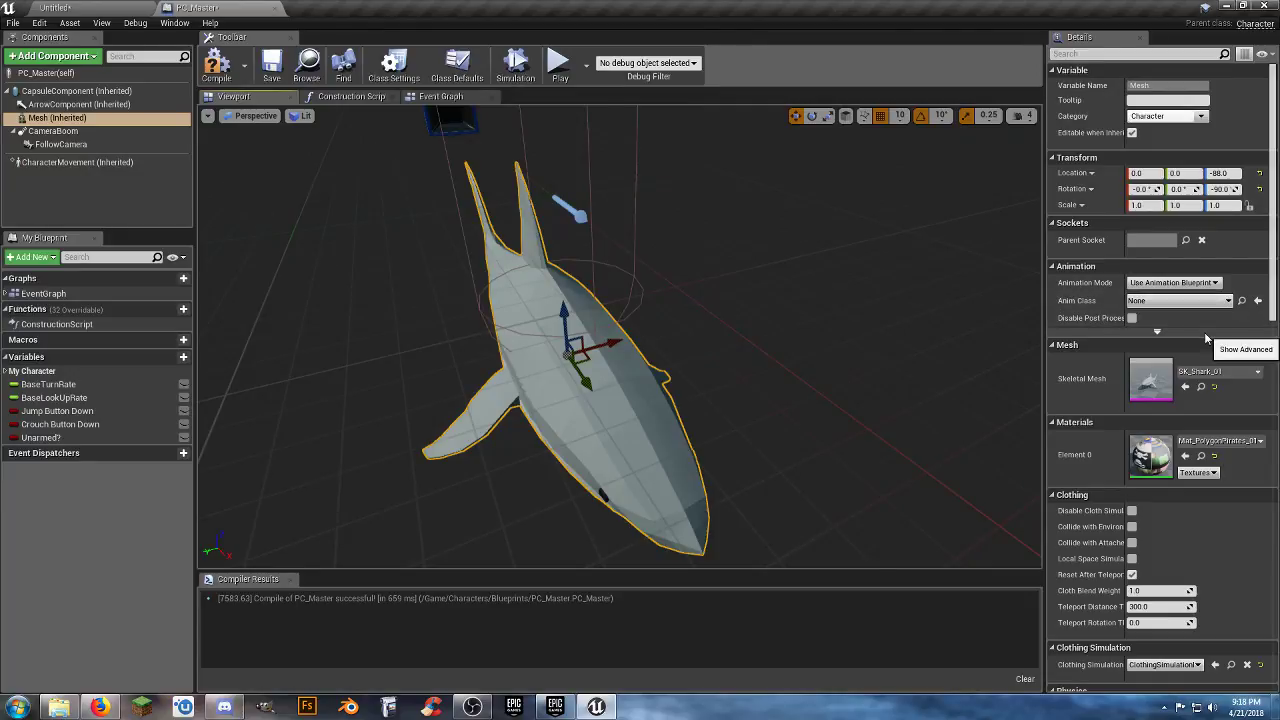
right_click_drag(829, 387, 750, 345)
left_click_drag(800, 386, 680, 376)
scroll(784, 396, "down", 8)
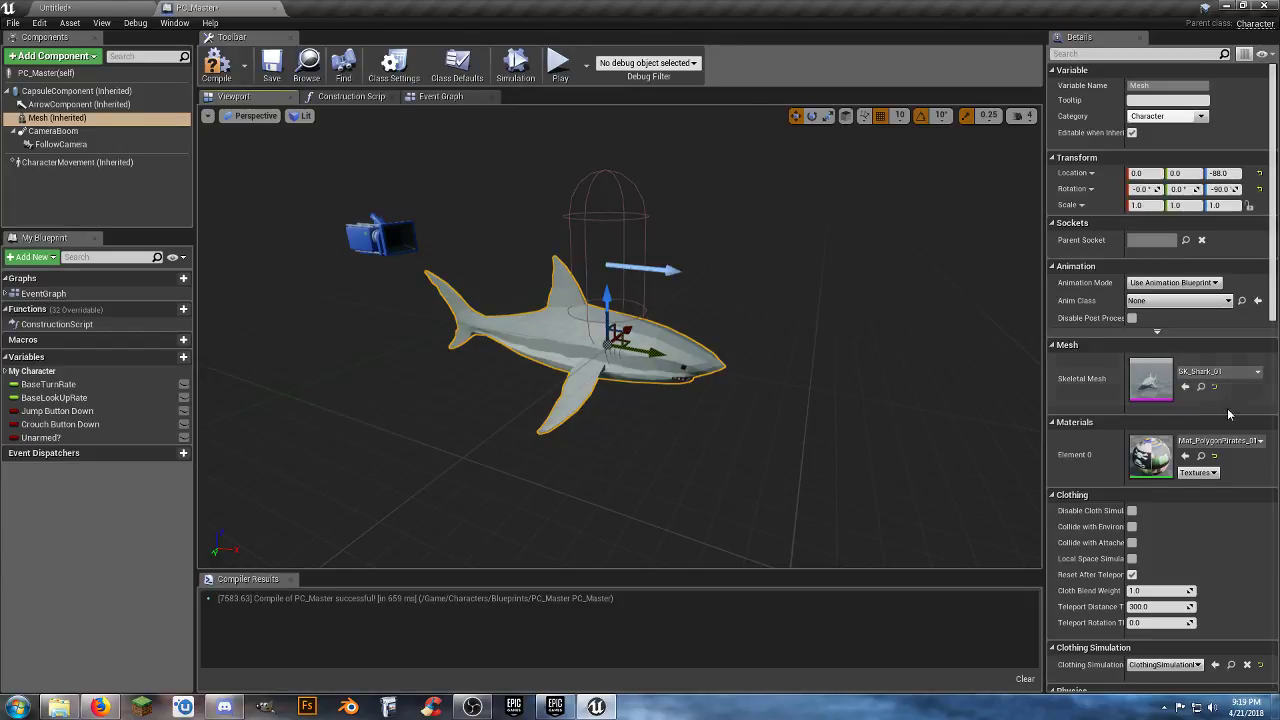
- Set the skeletal mesh to SK_Character_Soldier_01 and assign Unarmed_AnimBP as its Anim Class
left_click(1230, 371)
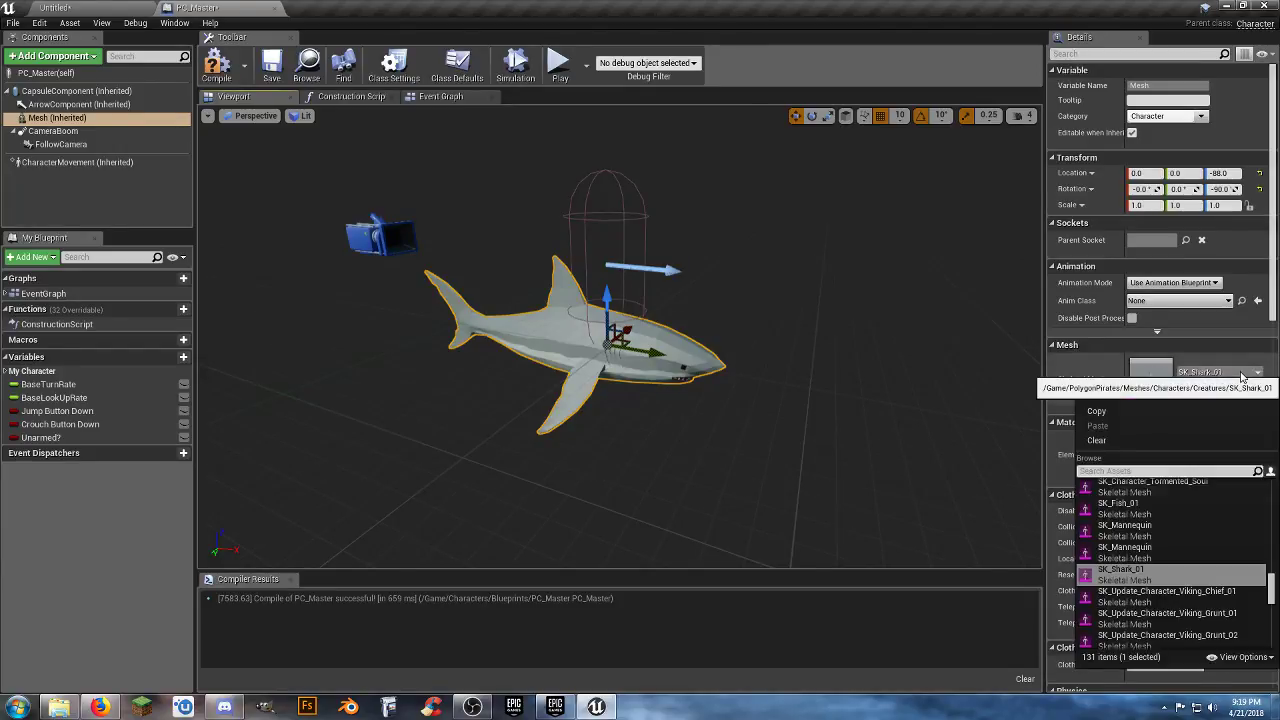
scroll(1192, 577, "up", 5)
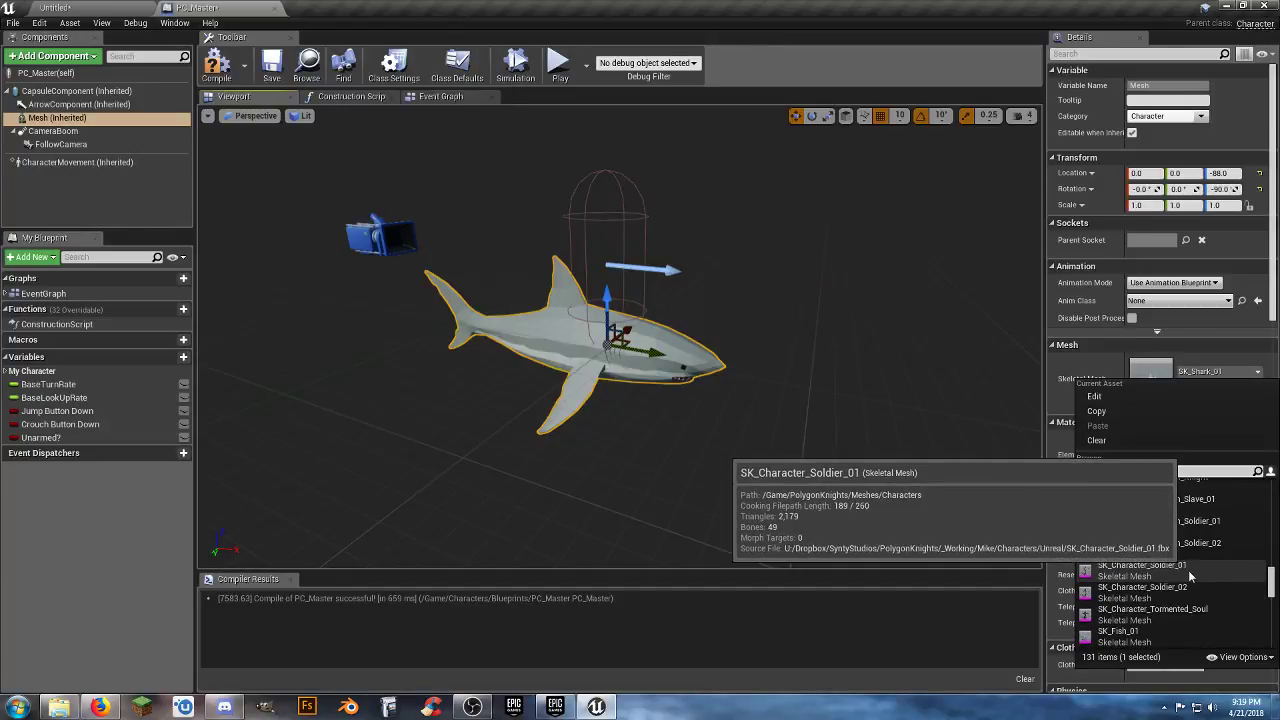
left_click(1190, 576)
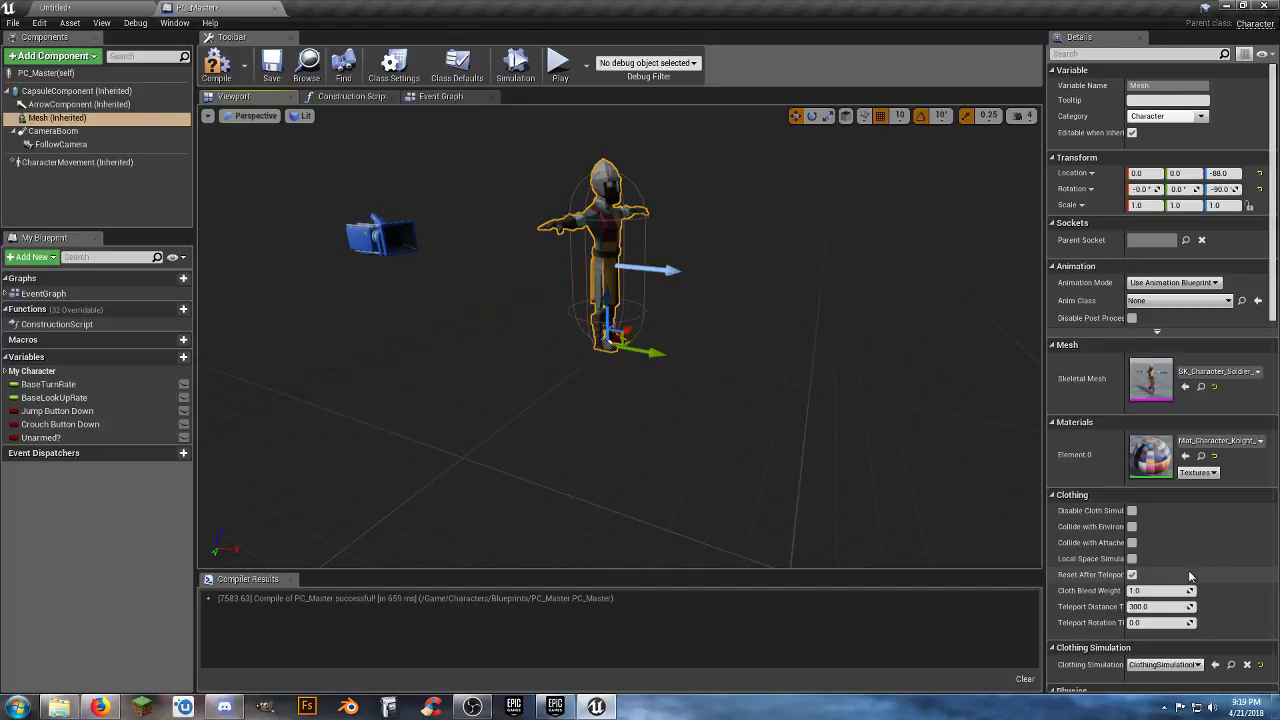
left_click(1208, 302)
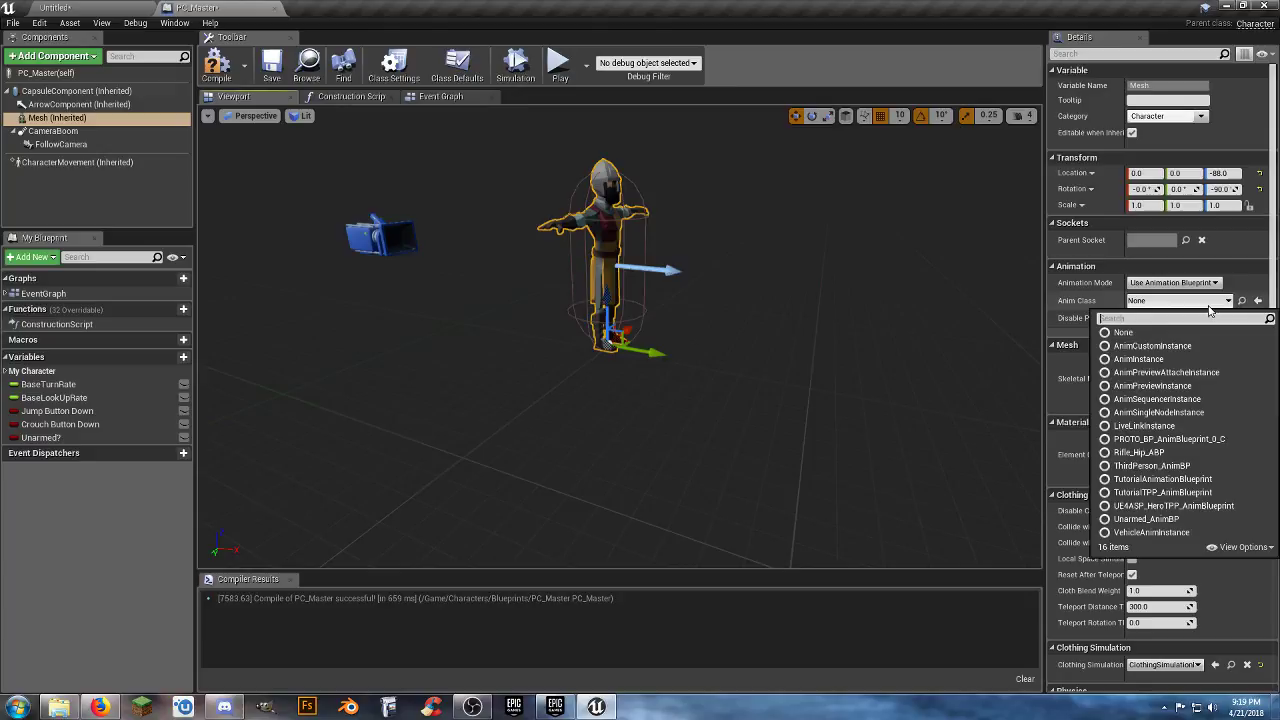
left_click(1178, 519)
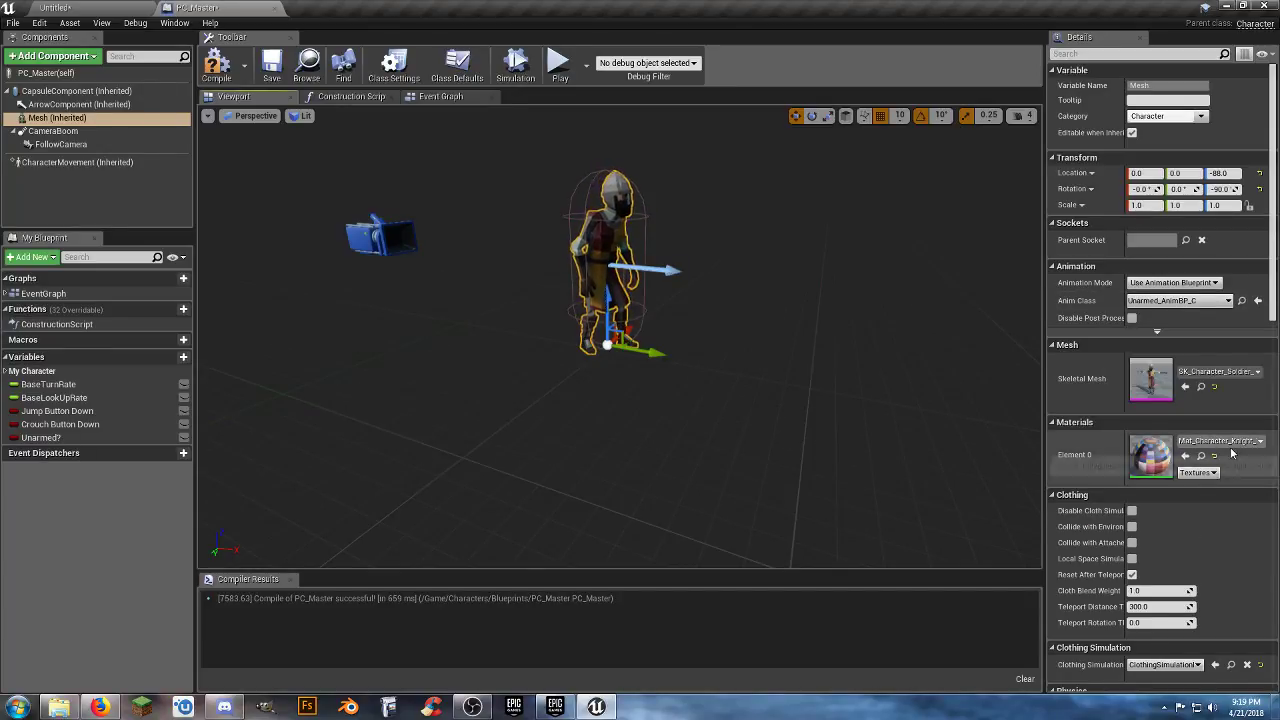
- Change the soldier's skeletal mesh to SK_Character_Skeleton_Slave_01 and inspect the skeleton up close
left_click(1218, 371)
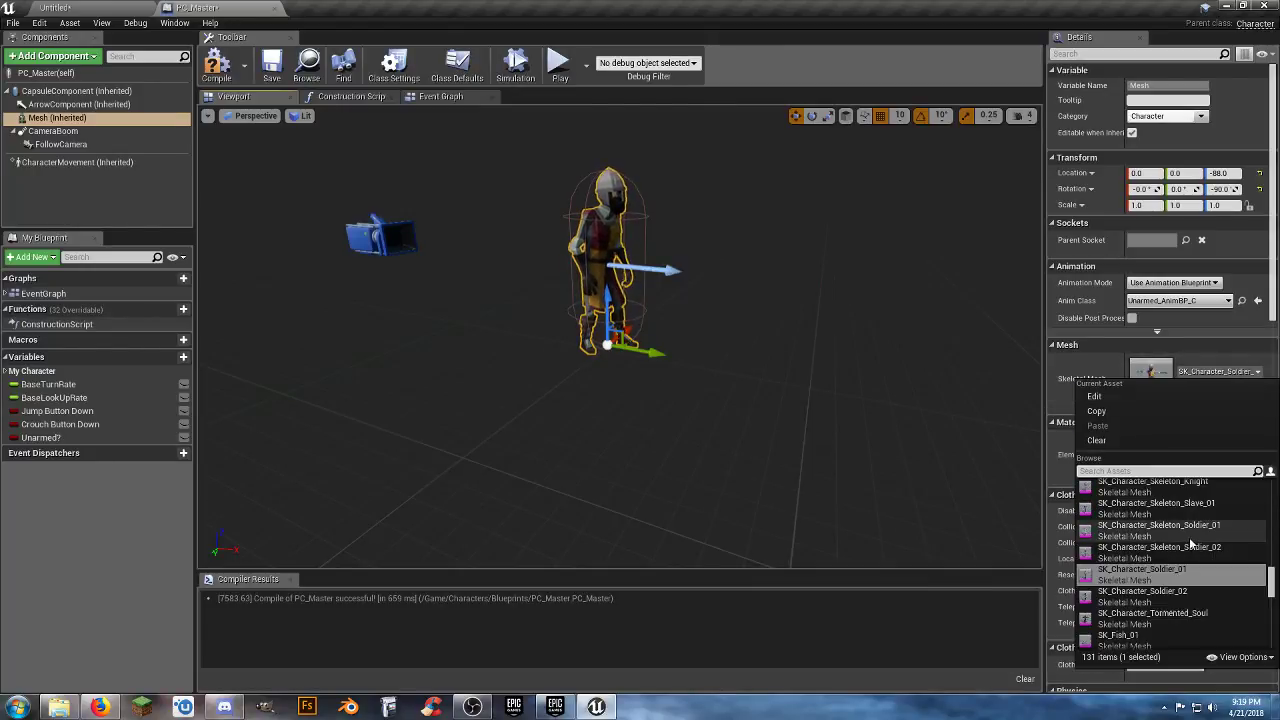
left_click(1188, 507)
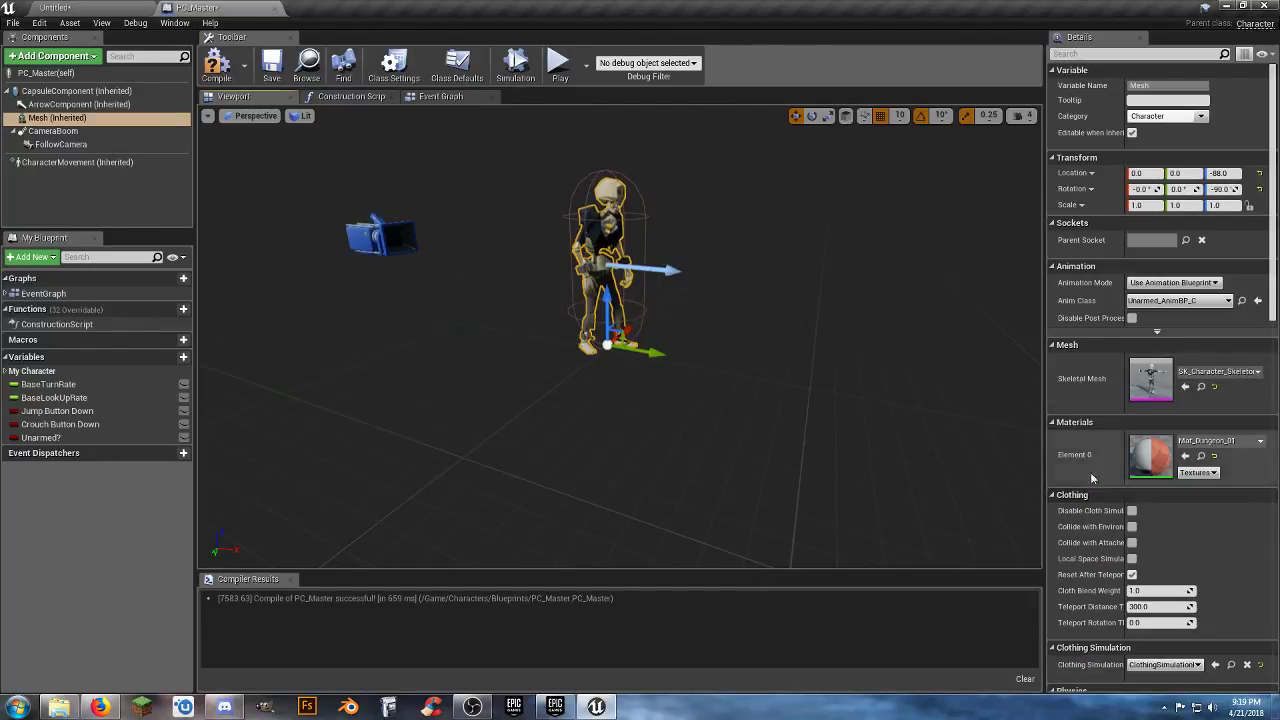
scroll(650, 330, "up", 5)
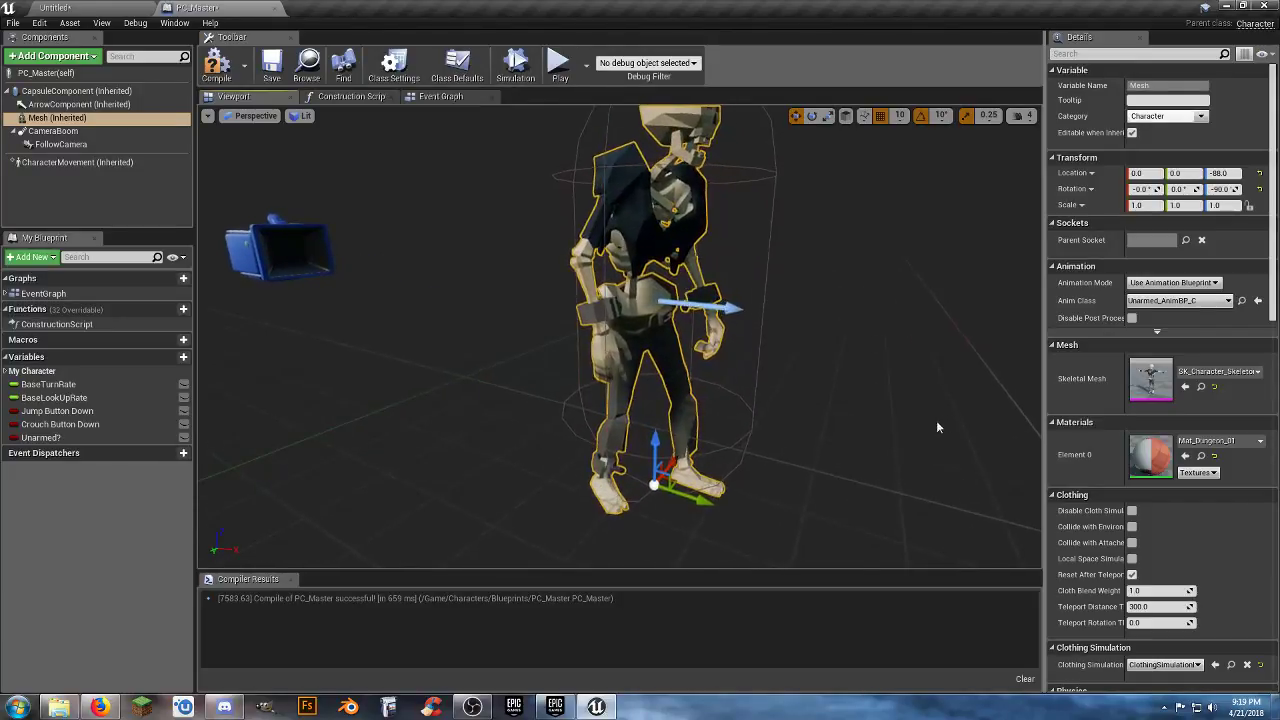
right_click_drag(936, 420, 917, 394)
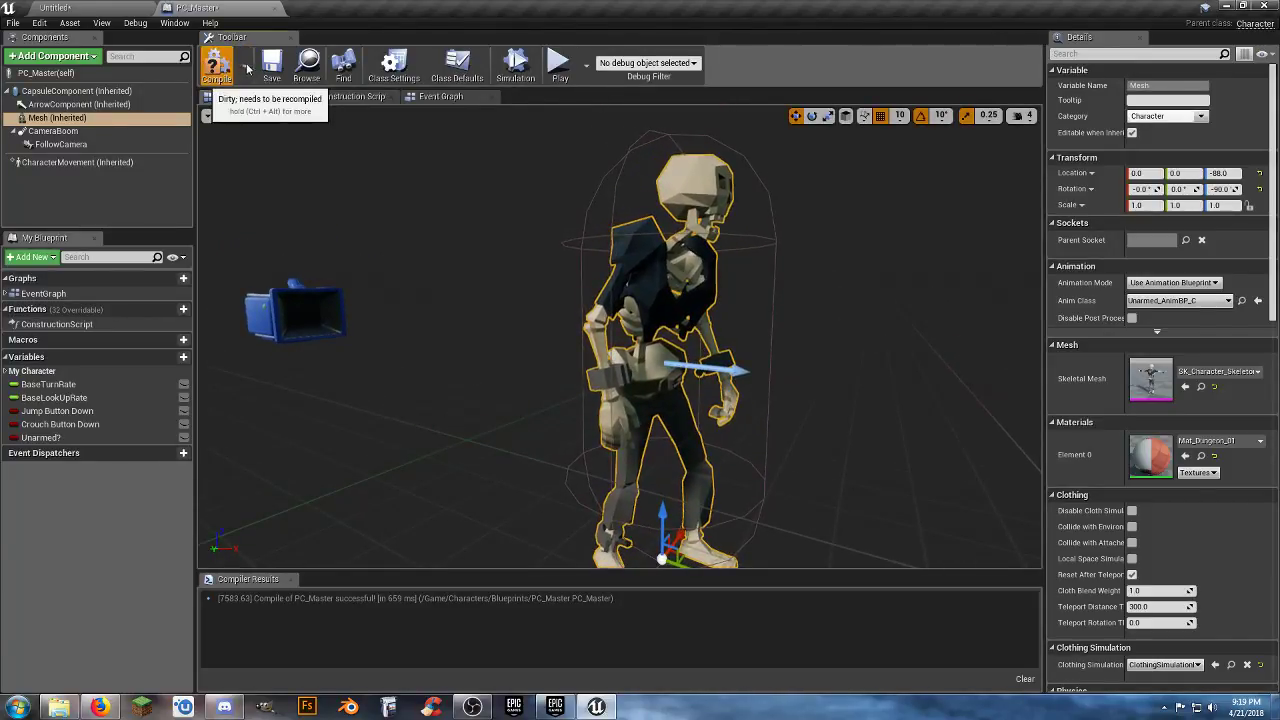
- Compile and close the PC_Master blueprint, and play-test the skeleton character's running and idle animations in the level
left_click(210, 66)
left_click(275, 9)
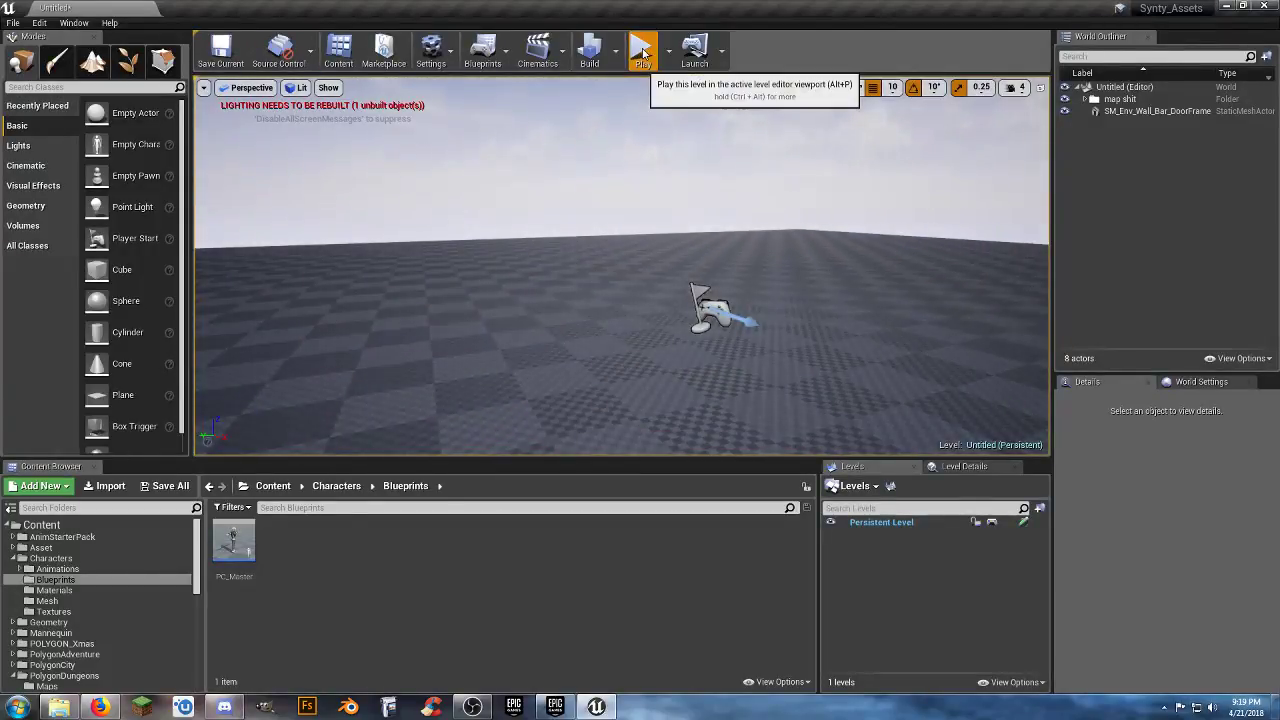
left_click(641, 48)
key("w")
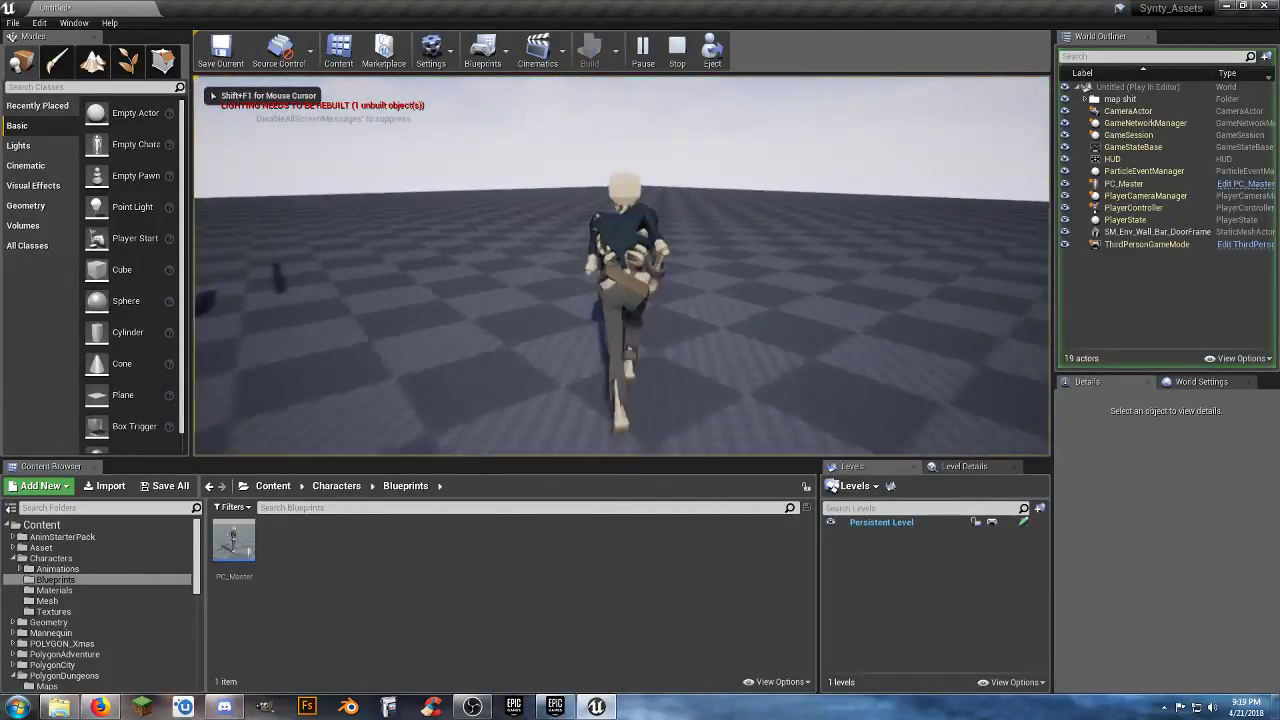
key("s")
key("w")
key("s")
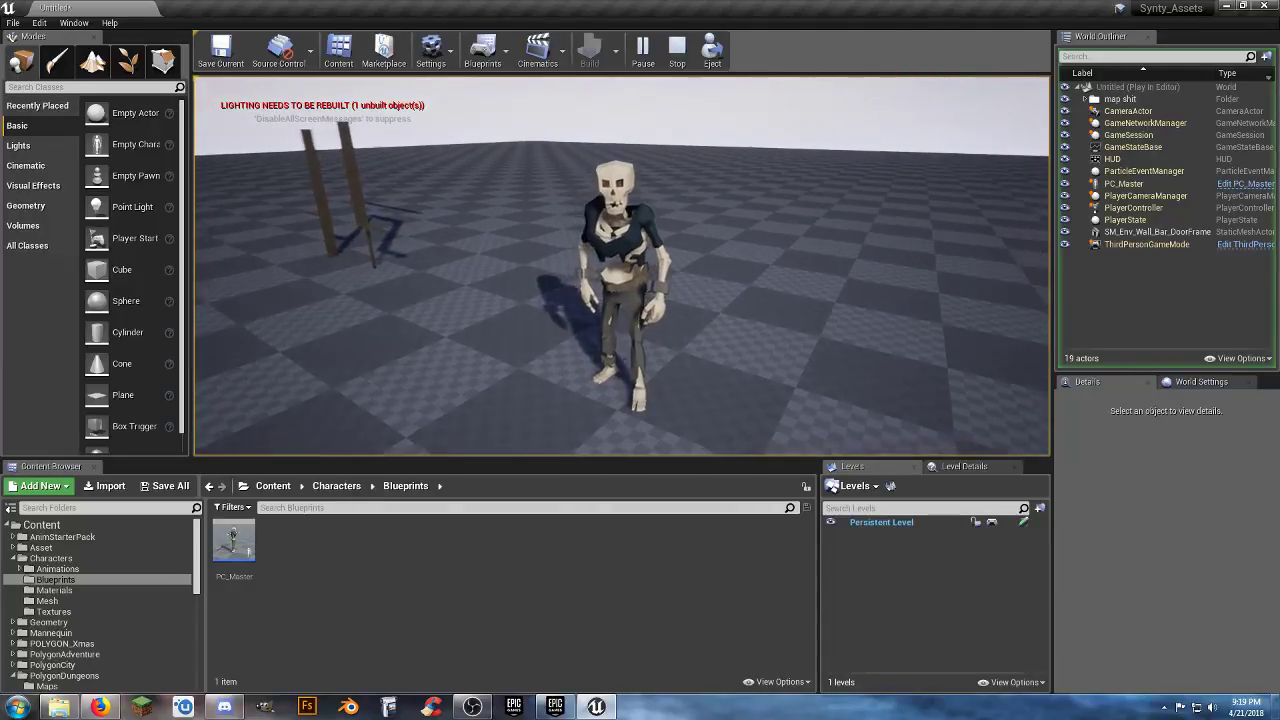
key("w")
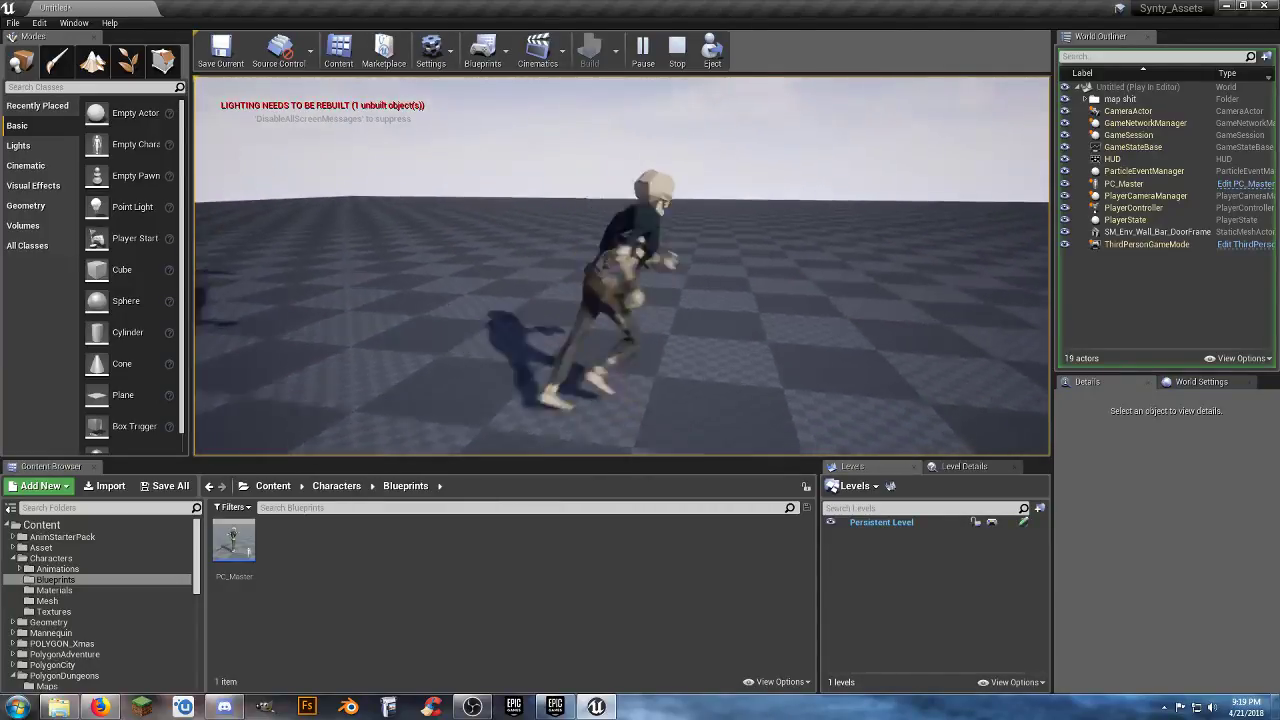
key("d")
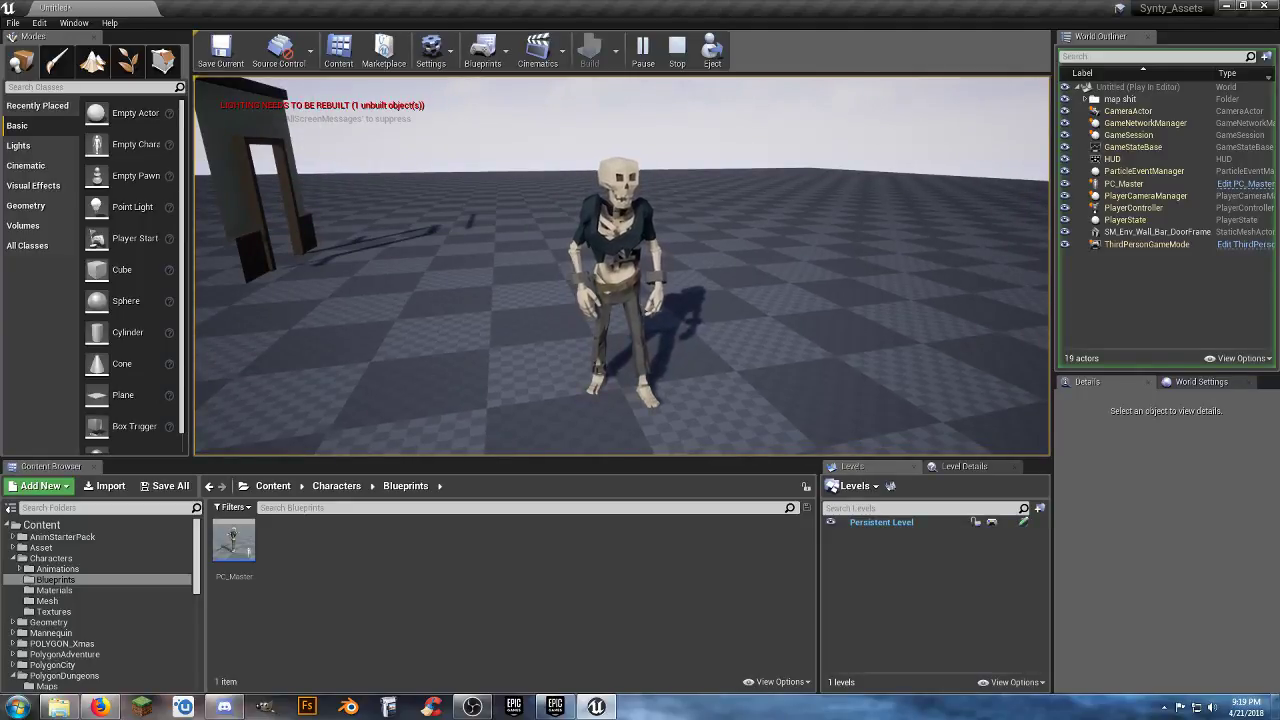
key("Escape")
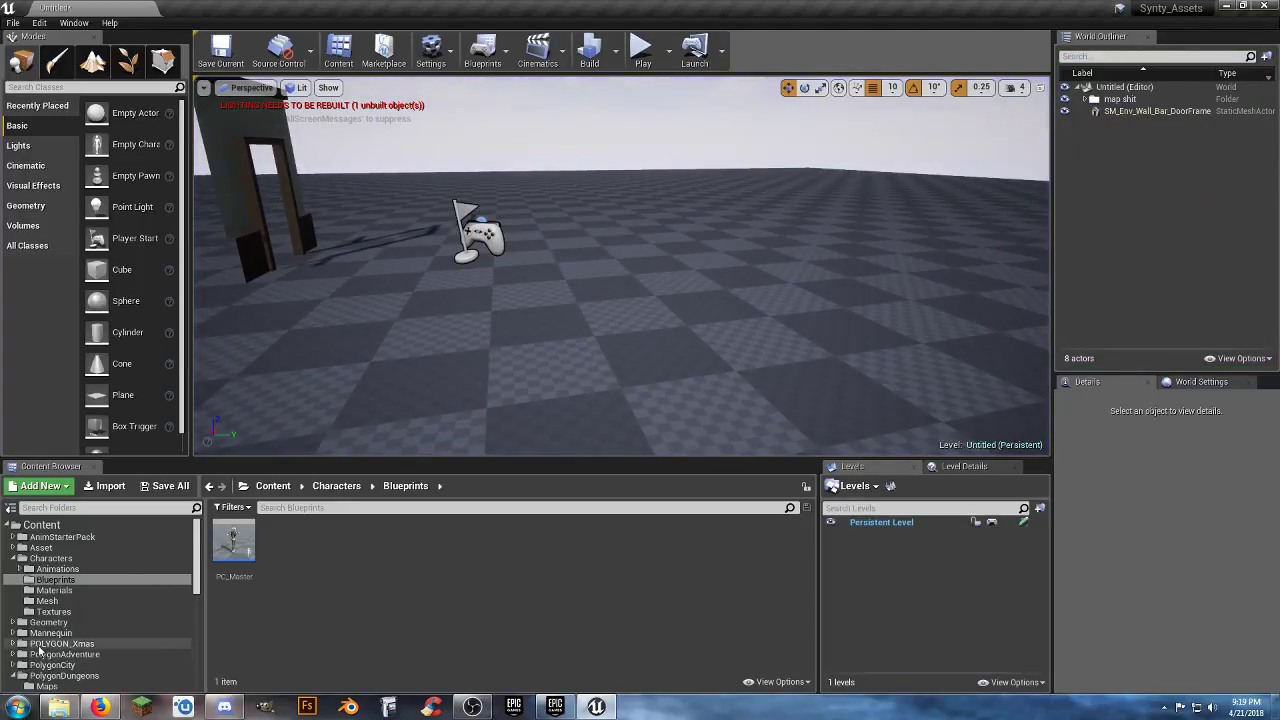
- Open SK_Shark_01_Anim from the PolygonPirates Creatures folder, view the swimming shark from the side, and close the animation
scroll(45, 640, "down", 3)
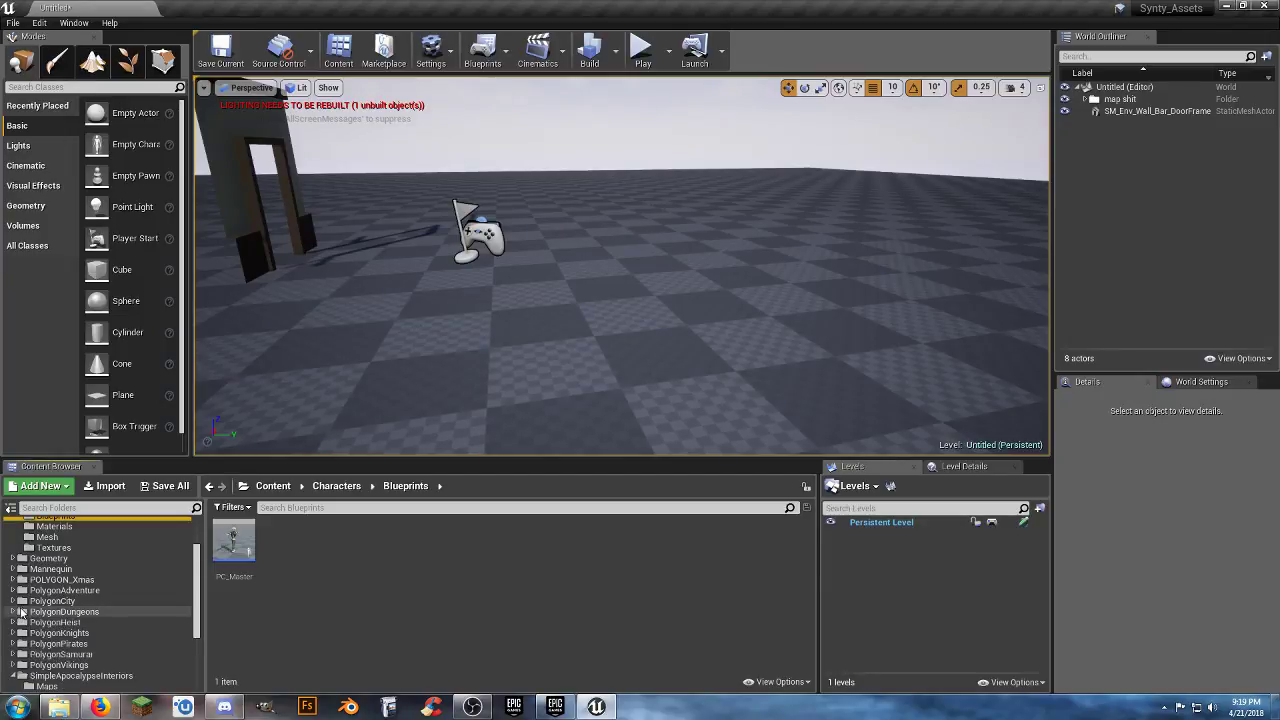
scroll(21, 613, "down", 3)
left_click(14, 612)
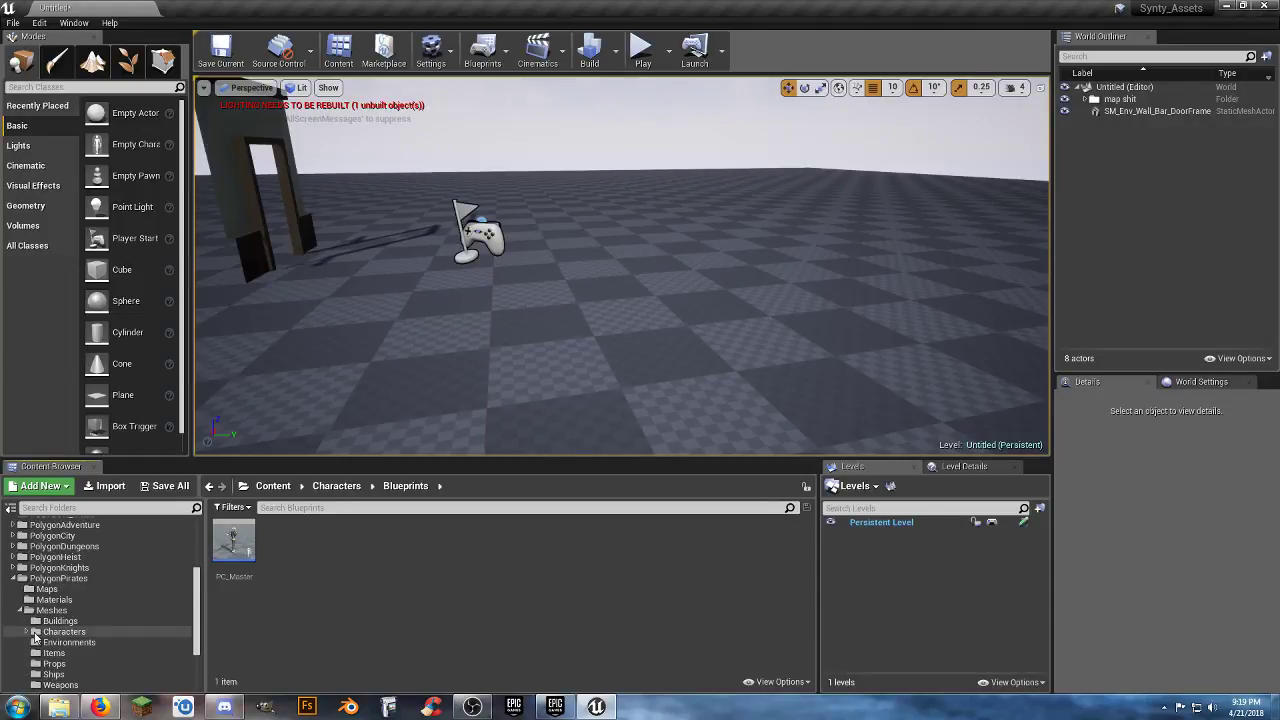
left_click(62, 642)
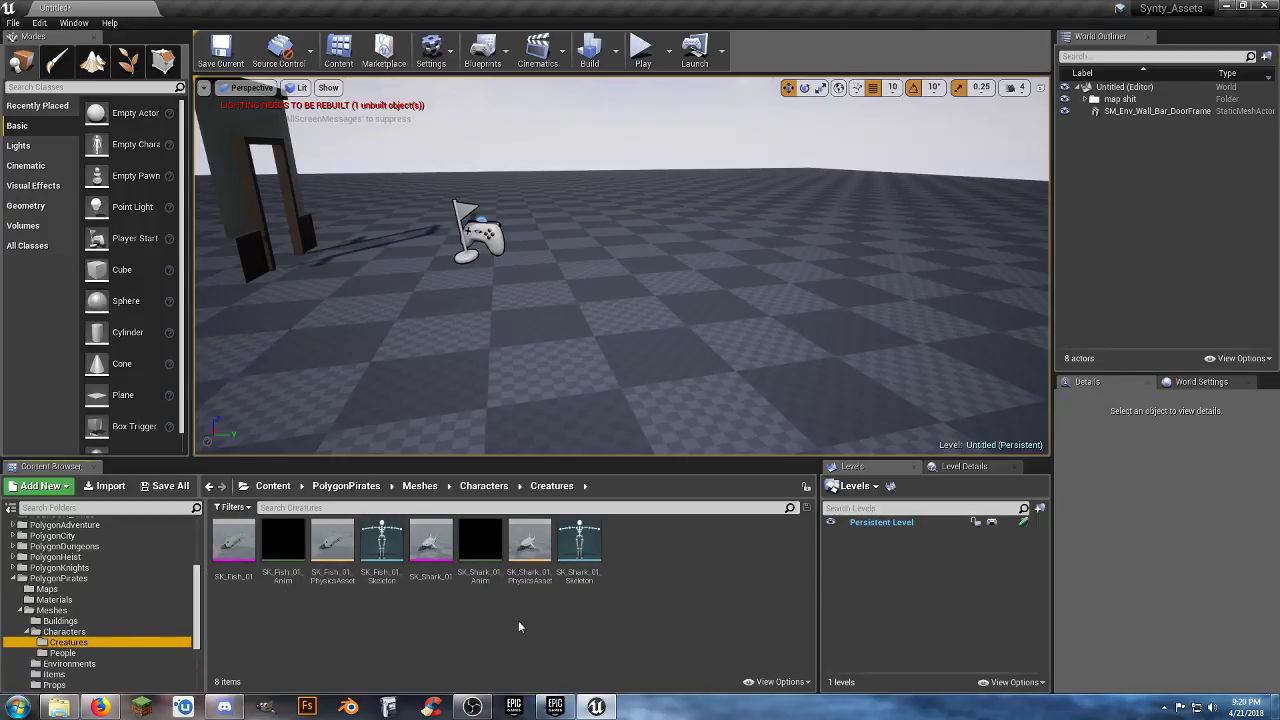
double_click(487, 547)
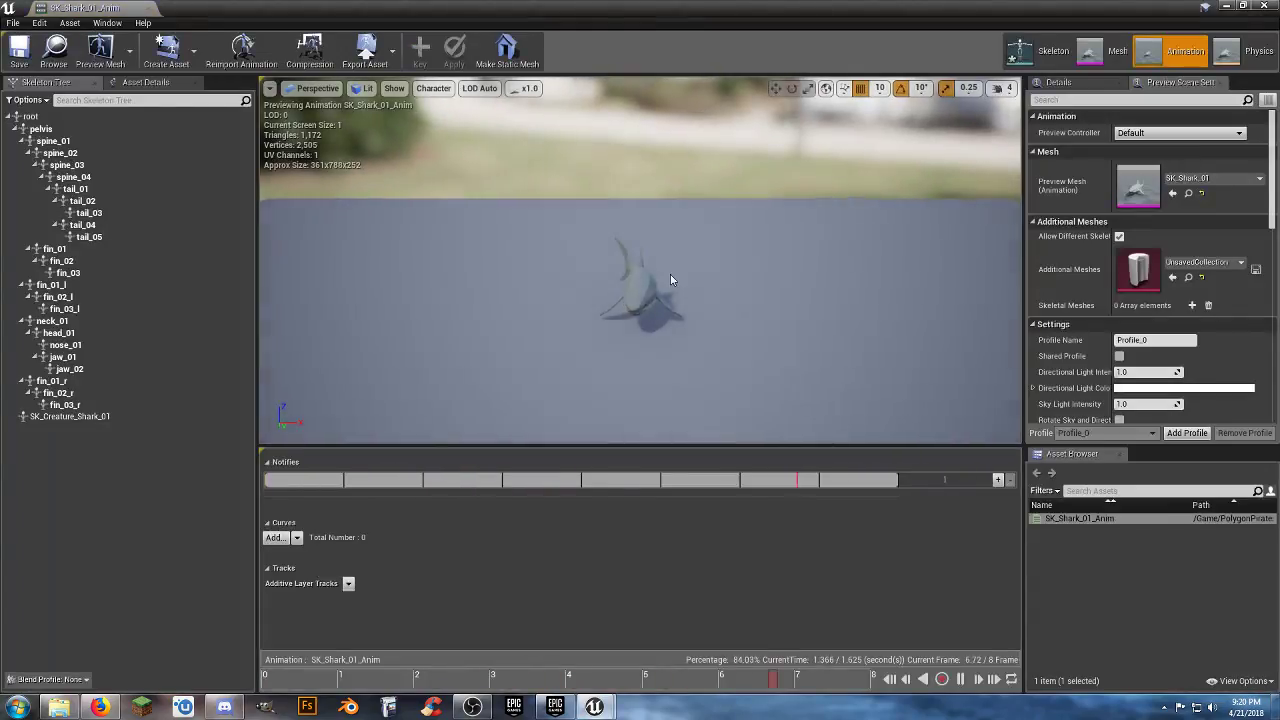
right_click_drag(666, 271, 676, 300)
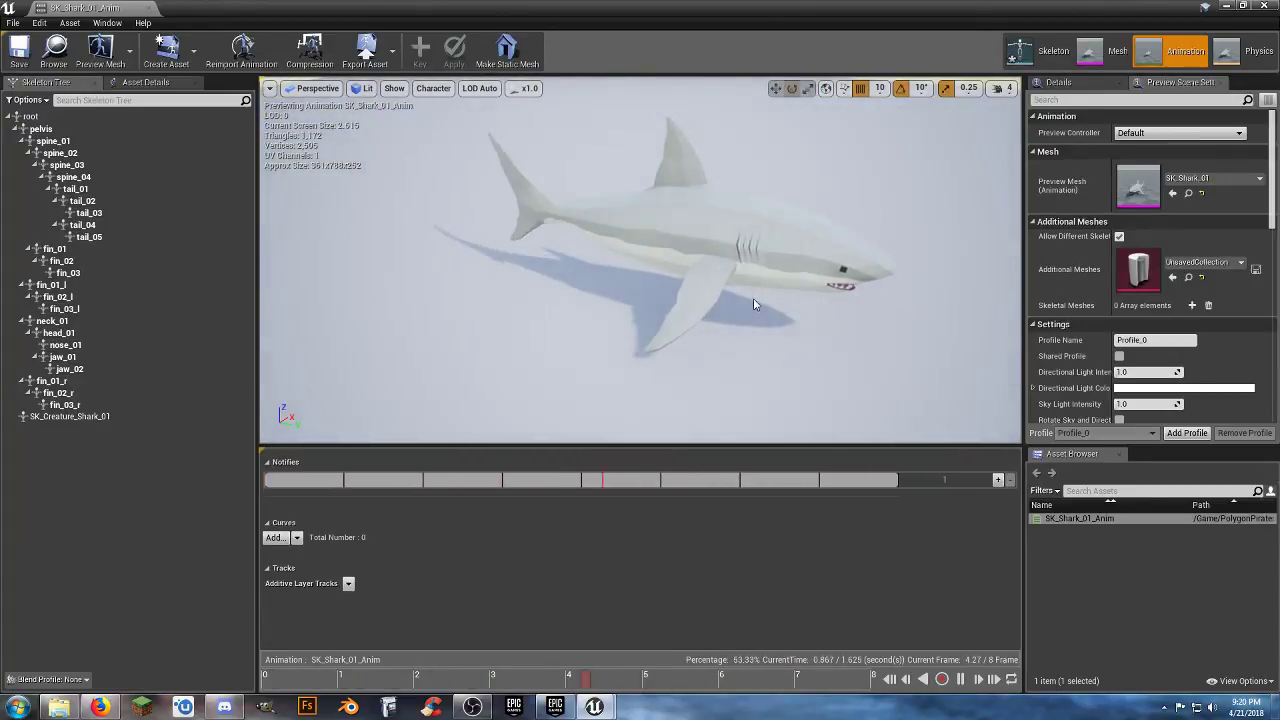
right_click_drag(755, 304, 728, 272)
key("w")
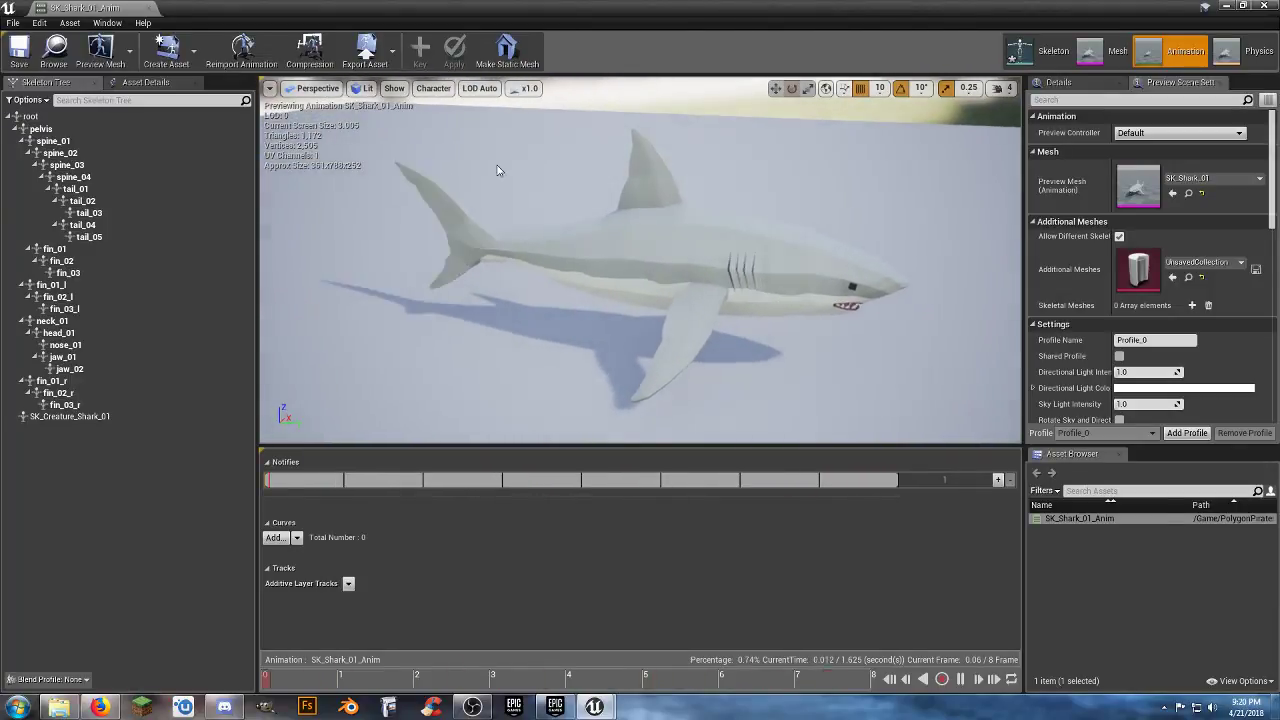
left_click(149, 8)
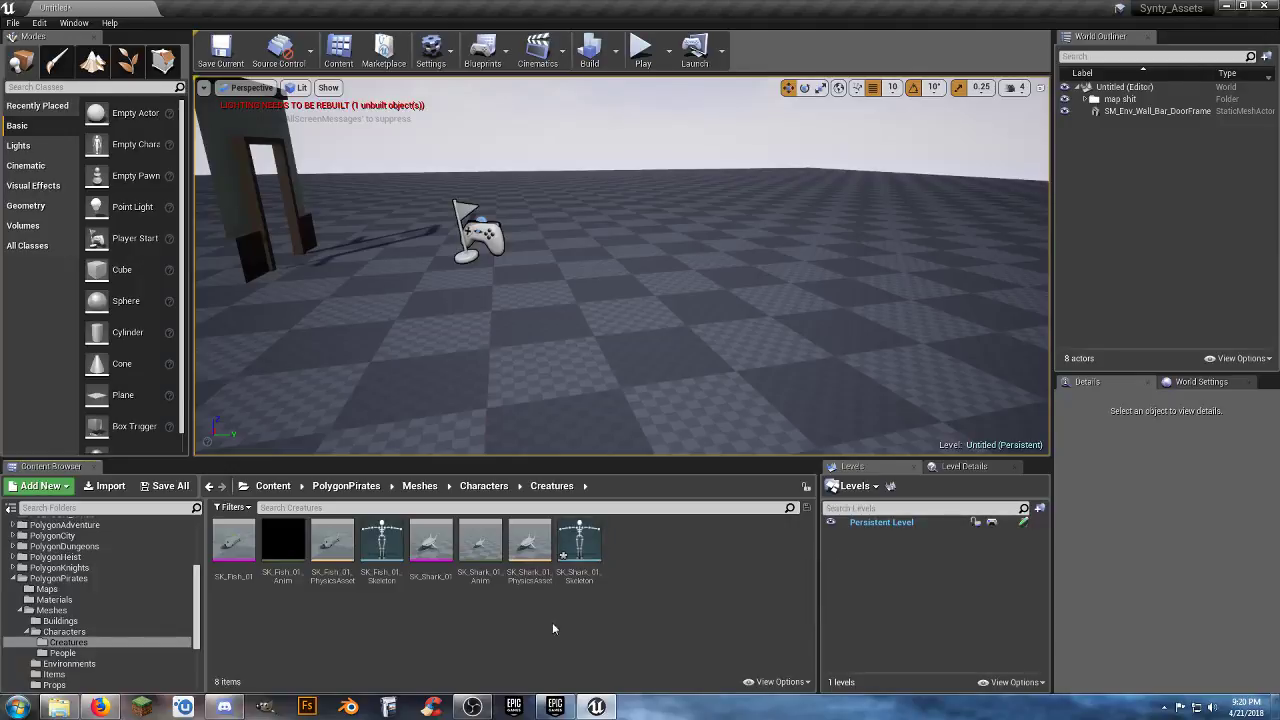
- Save all modified assets, but skip saving the untitled level
left_click(167, 488)
left_click(752, 482)
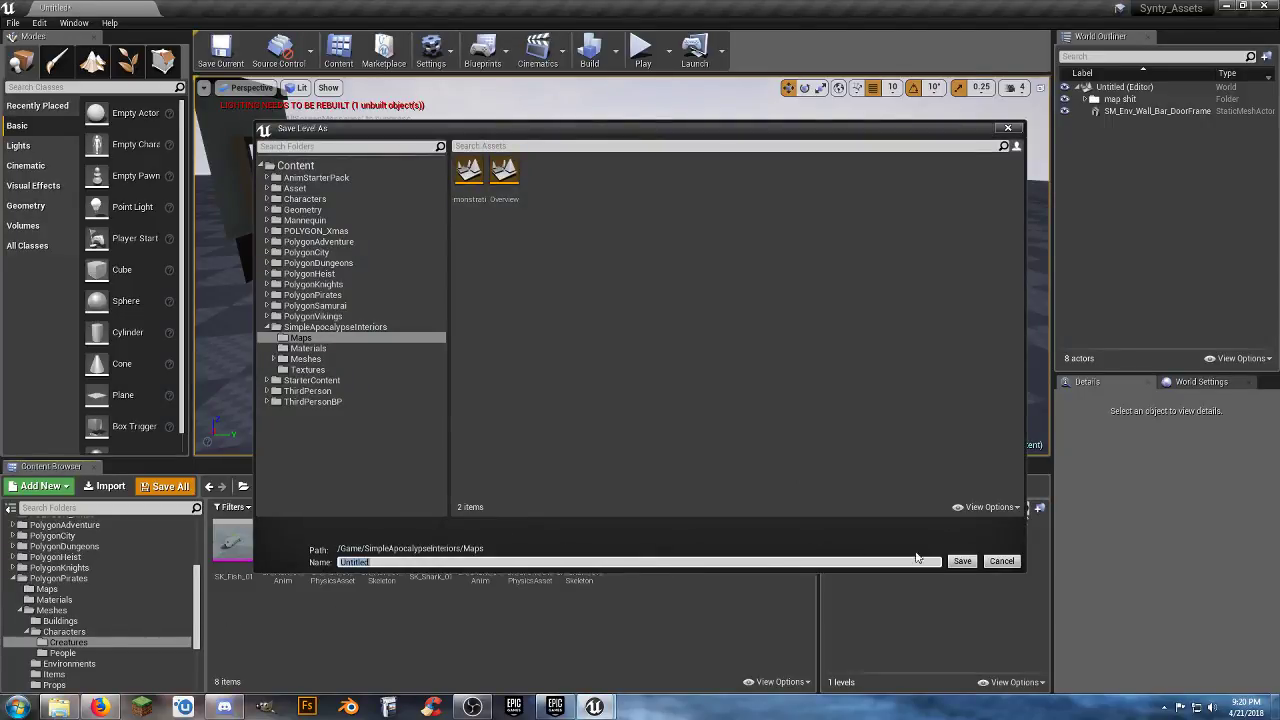
left_click(998, 563)
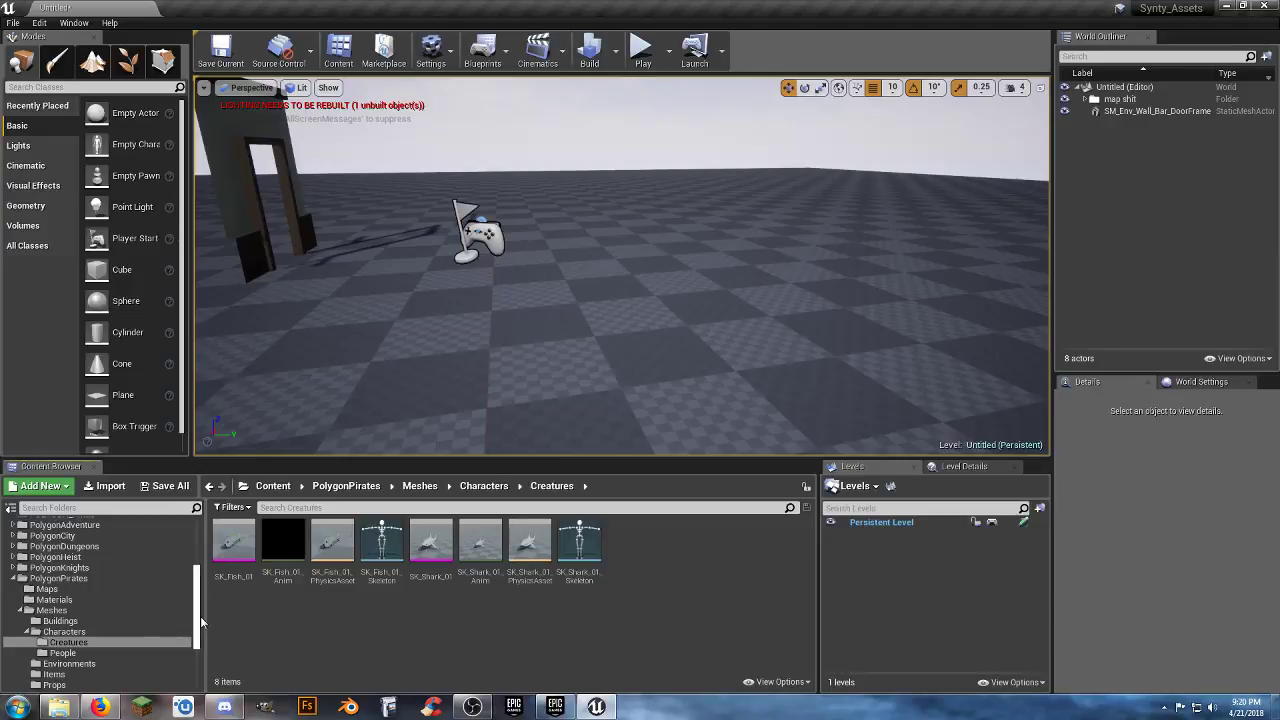
- Create a child blueprint class of PC_Master in the Characters/Blueprints folder and name it shark
left_click_drag(198, 612, 196, 562)
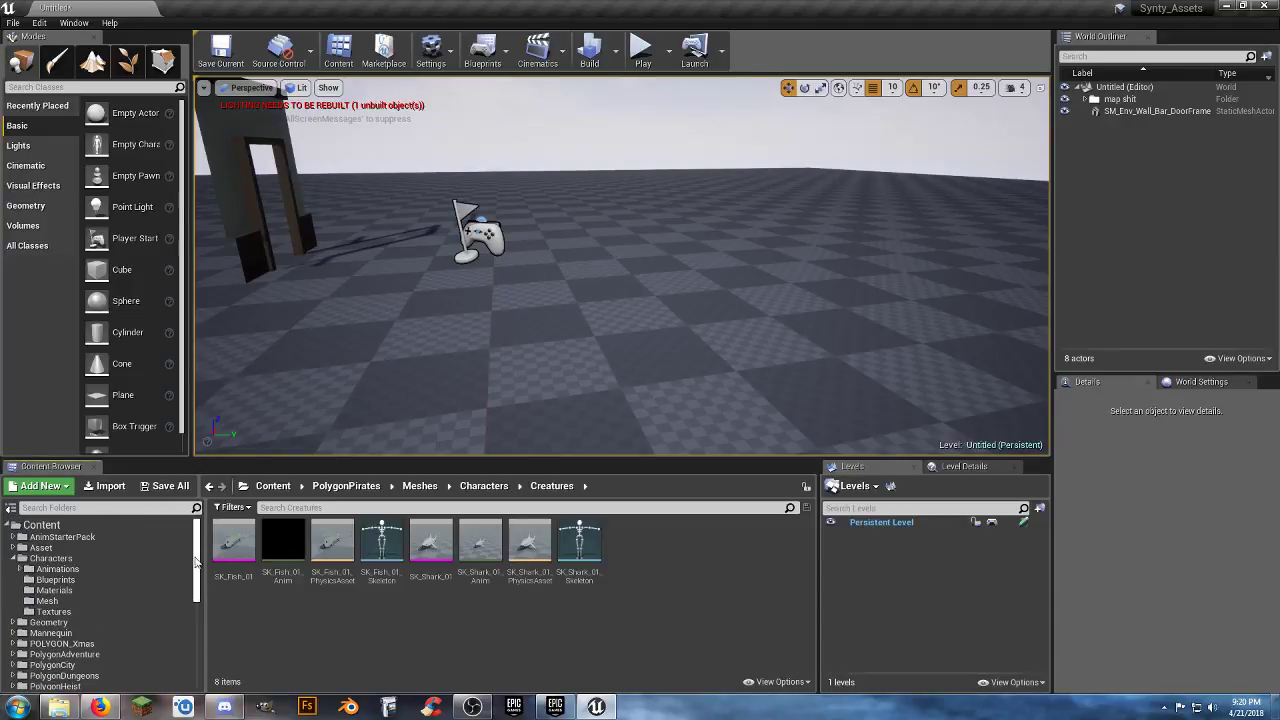
left_click(73, 579)
right_click(255, 560)
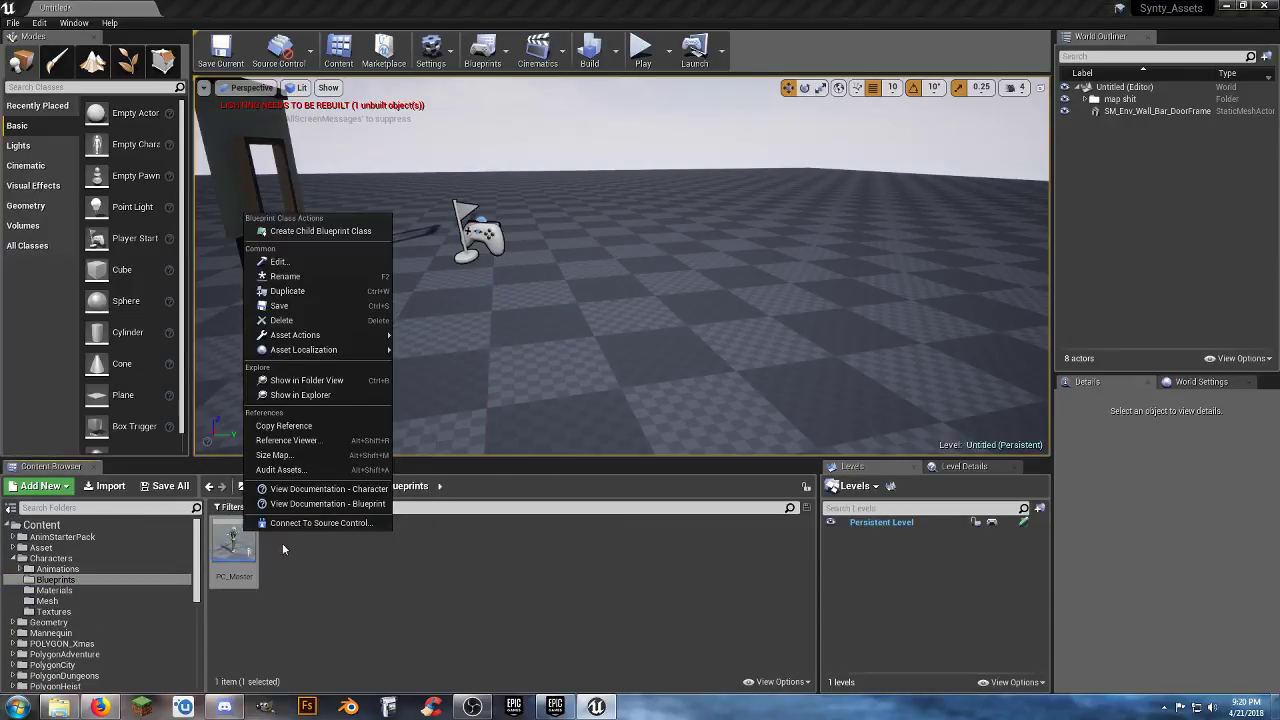
left_click(365, 230)
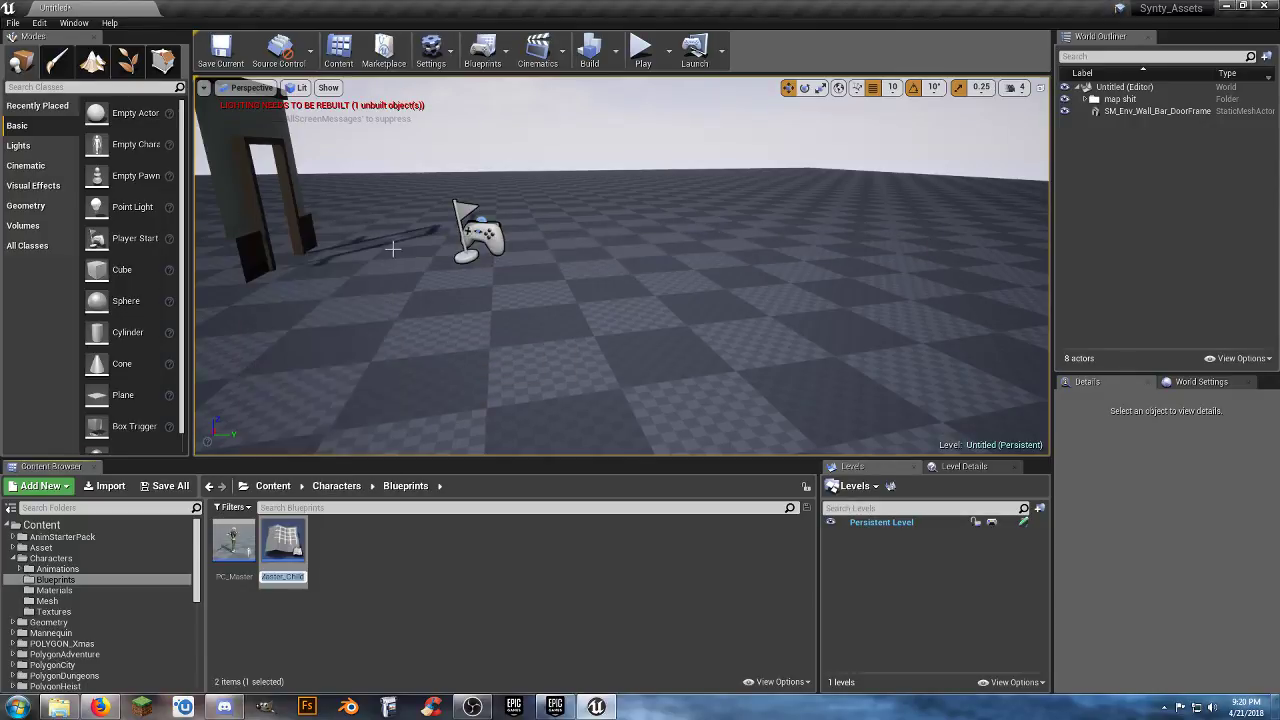
type("shark")
key("Return")
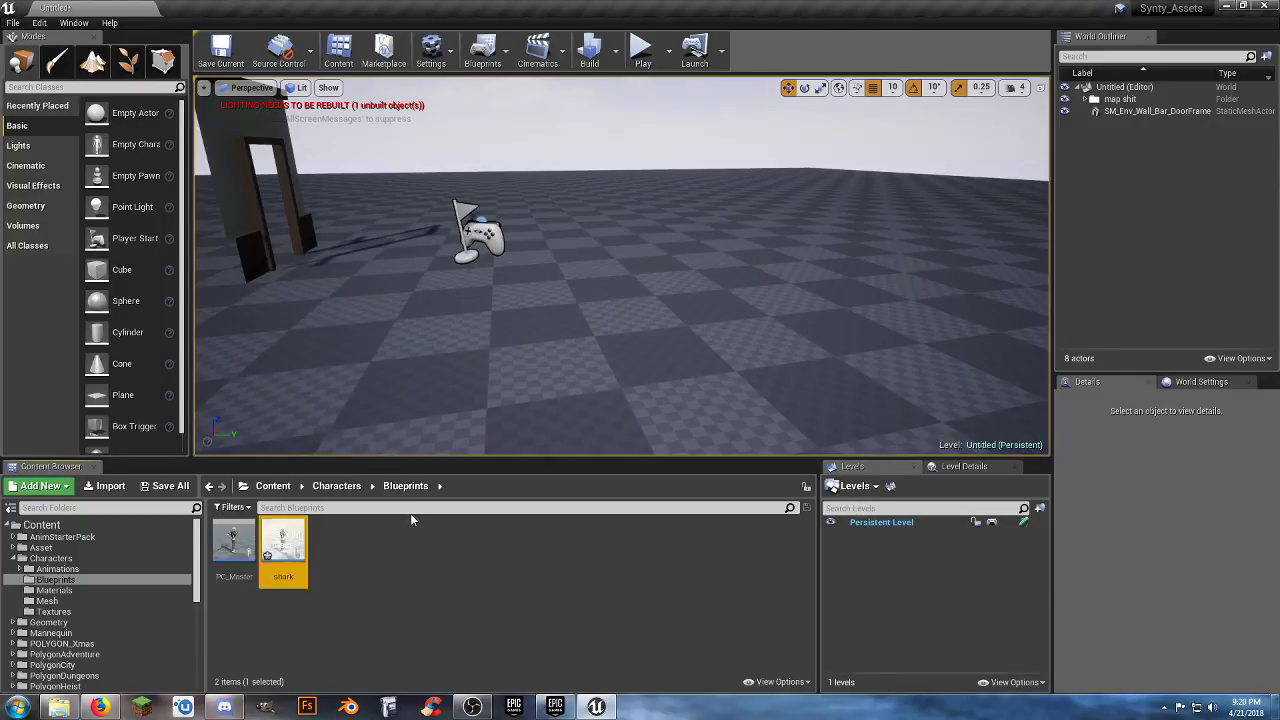
- Open the shark blueprint and set its Mesh component's skeletal mesh to SK_Shark_01
key("Return")
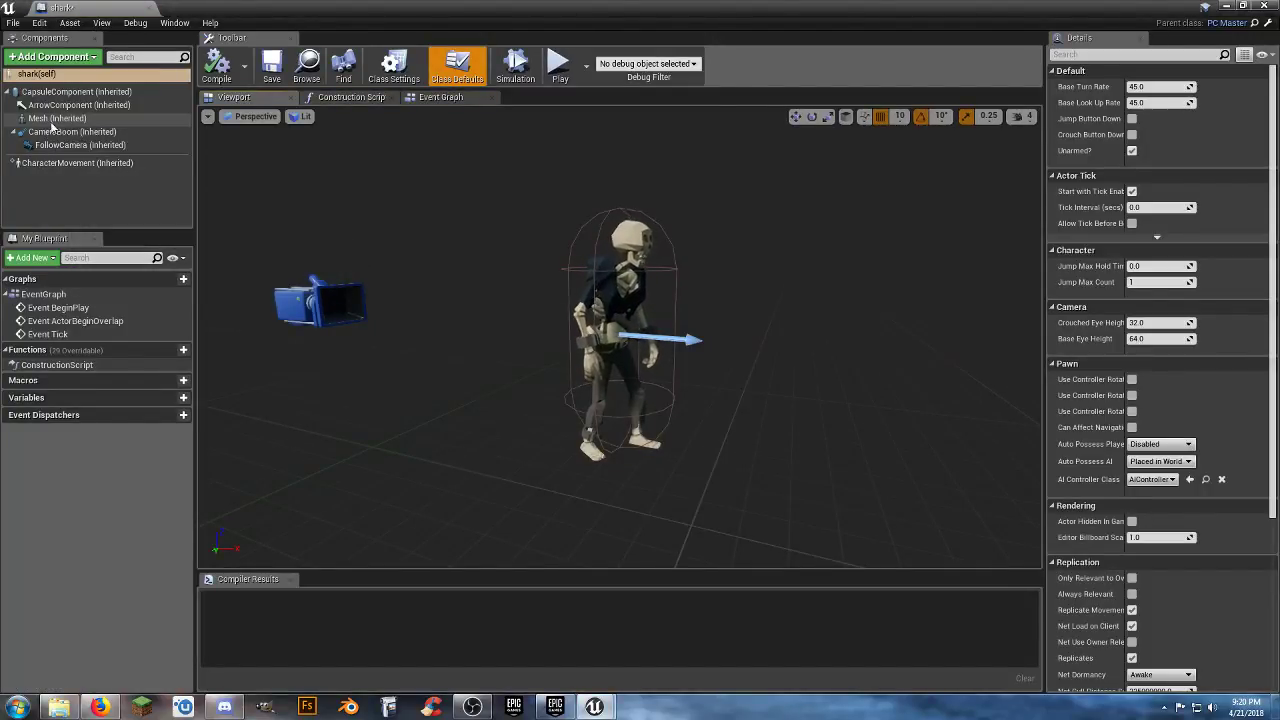
left_click(68, 92)
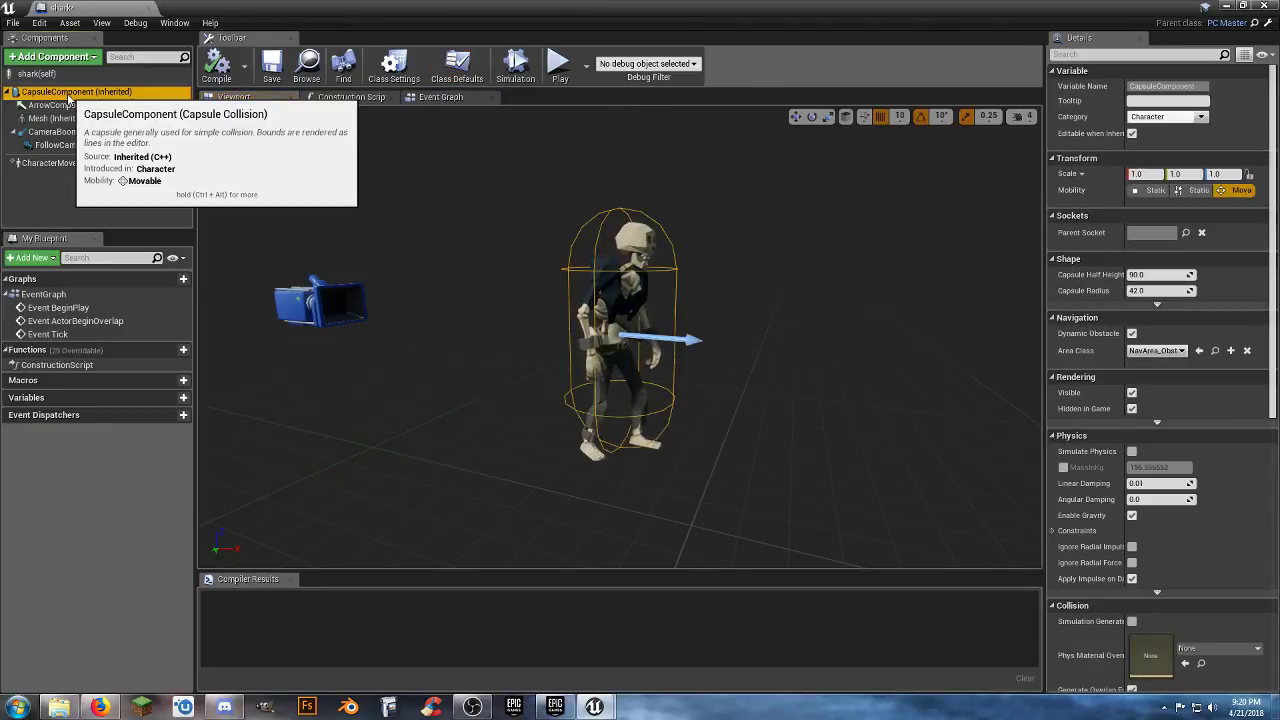
left_click(60, 118)
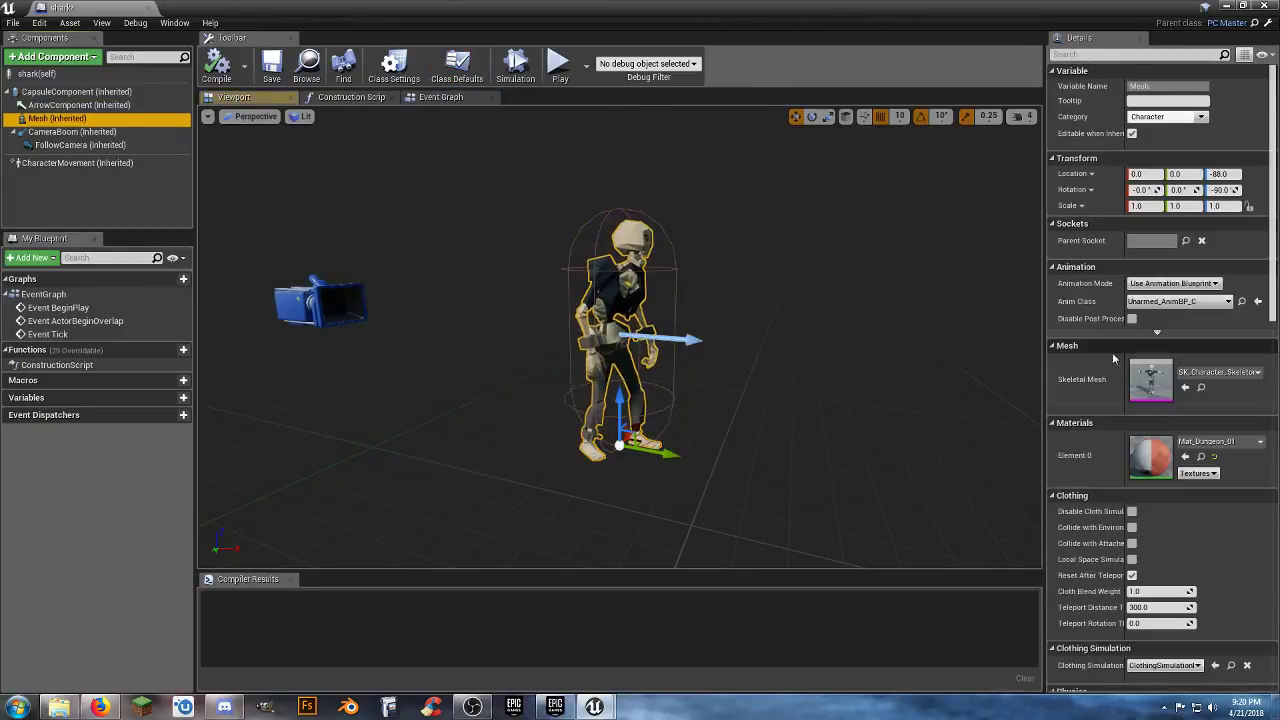
left_click(1213, 376)
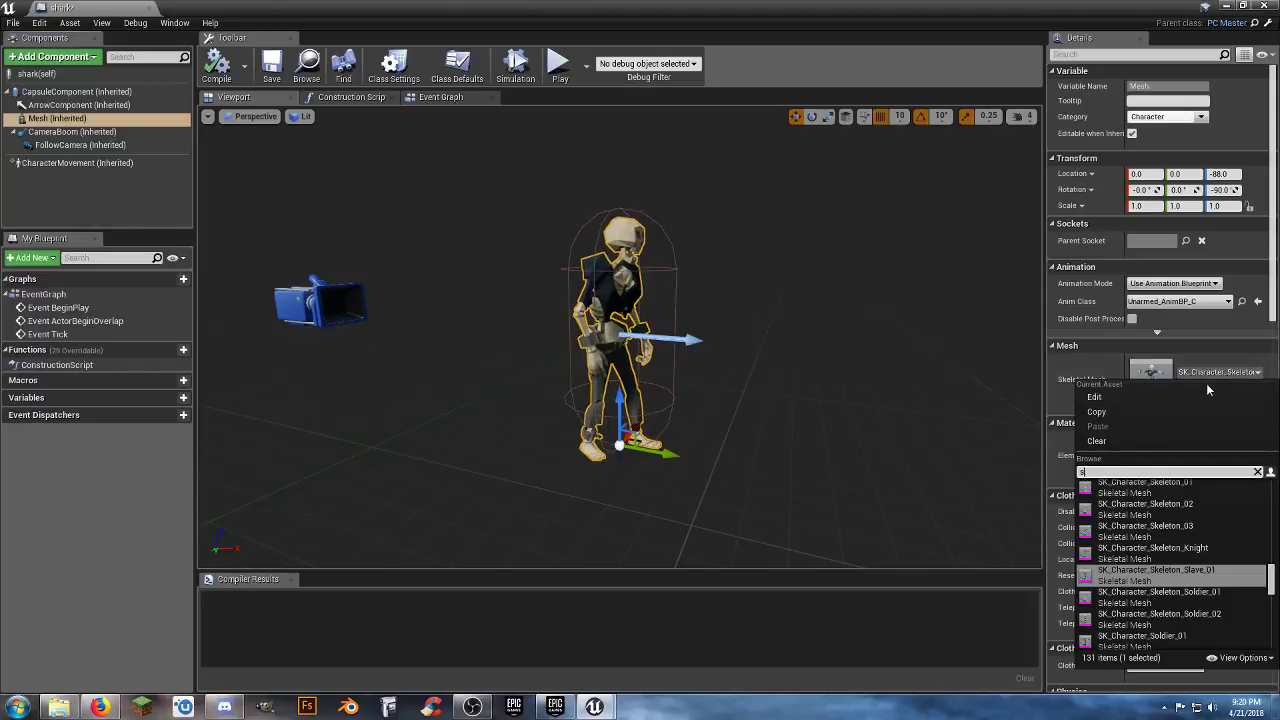
type("shark")
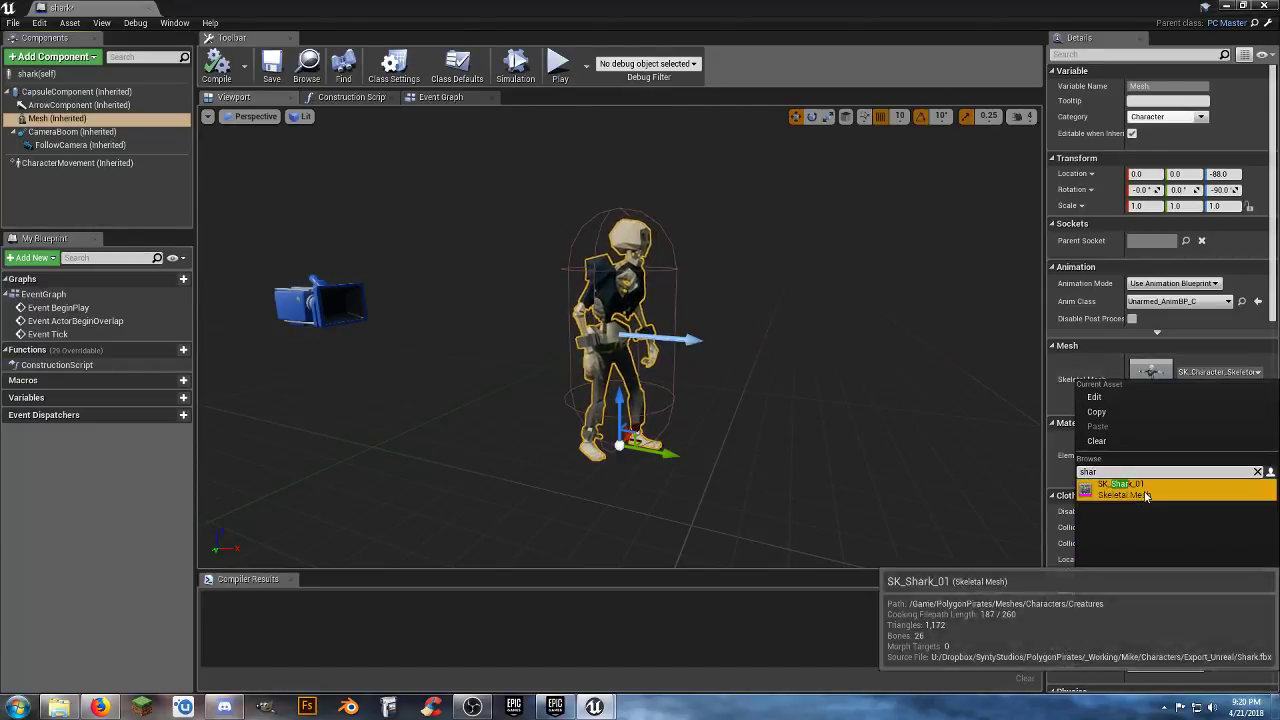
left_click(1140, 489)
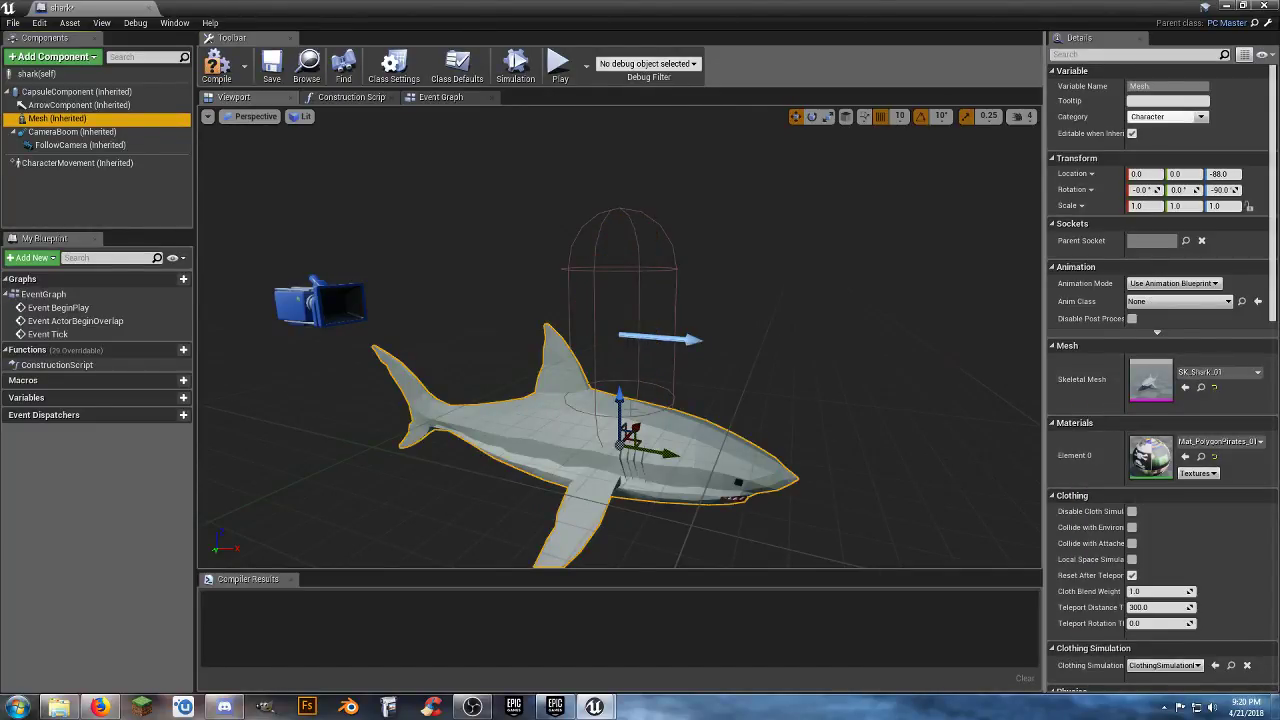
- Raise the shark mesh to a Z location of 42 and set its animation mode to Use Animation Asset
left_click_drag(621, 401, 628, 246)
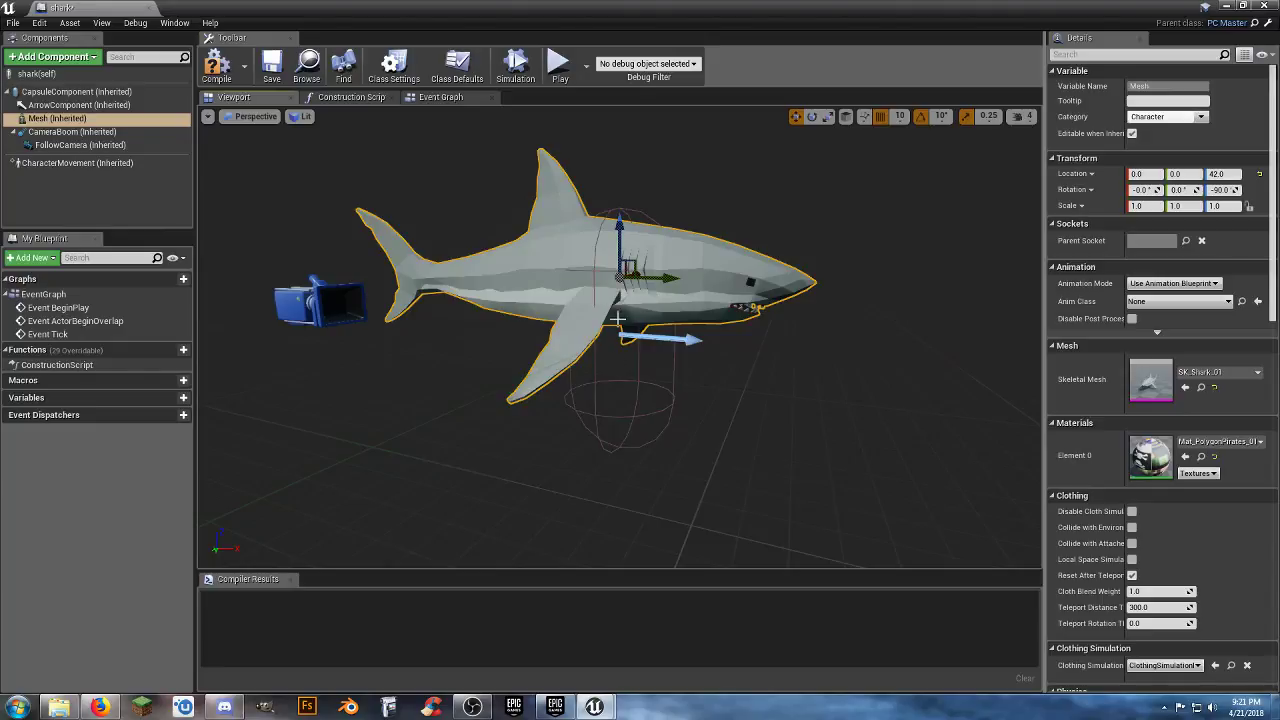
left_click(1198, 287)
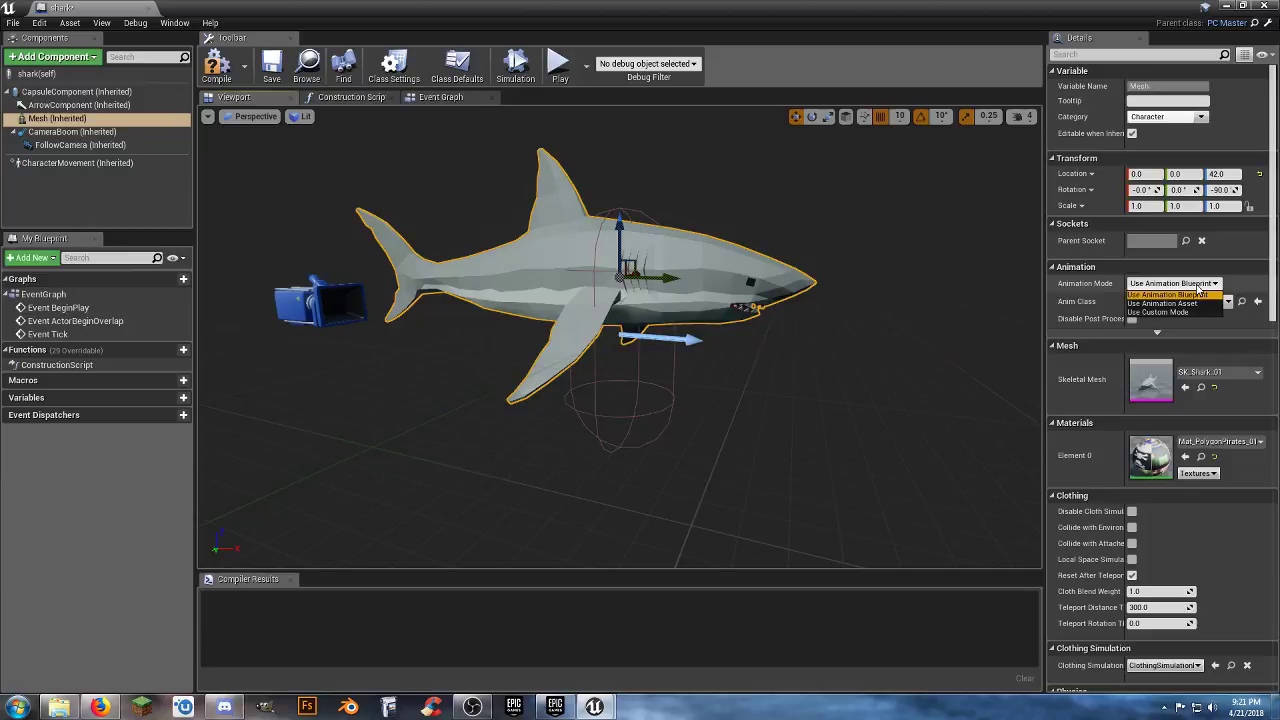
left_click(1188, 304)
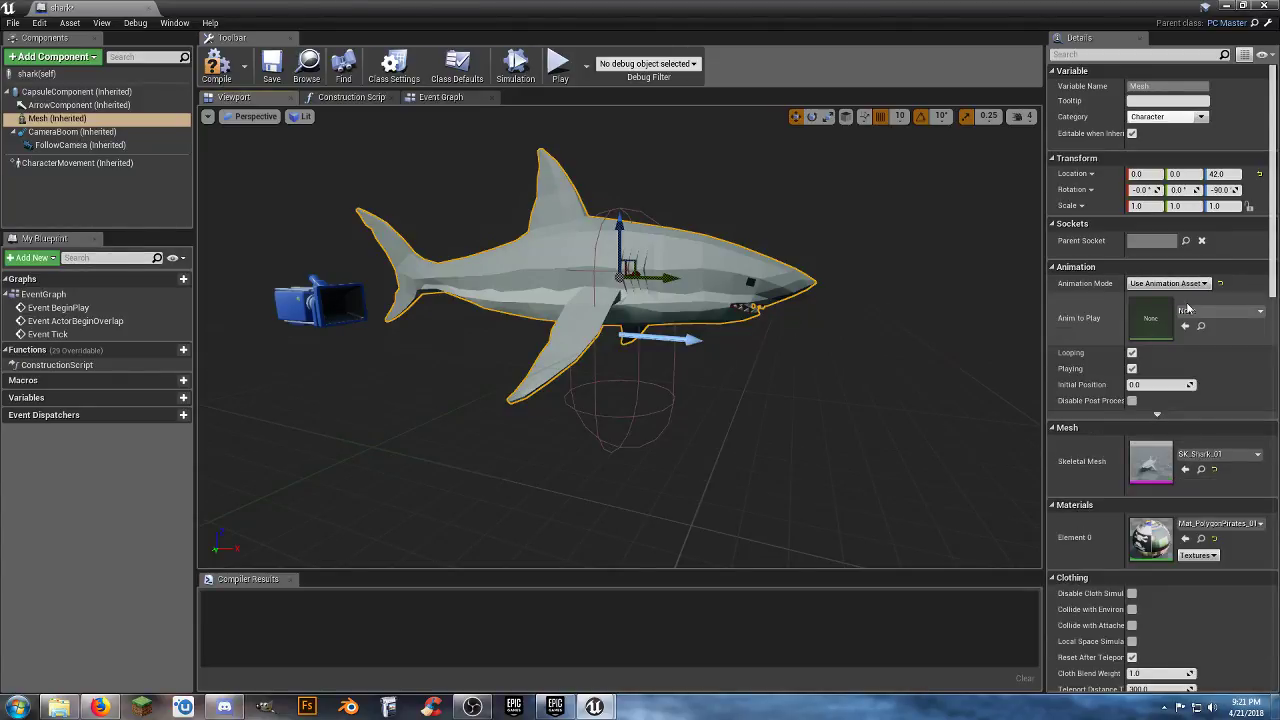
left_click(1231, 320)
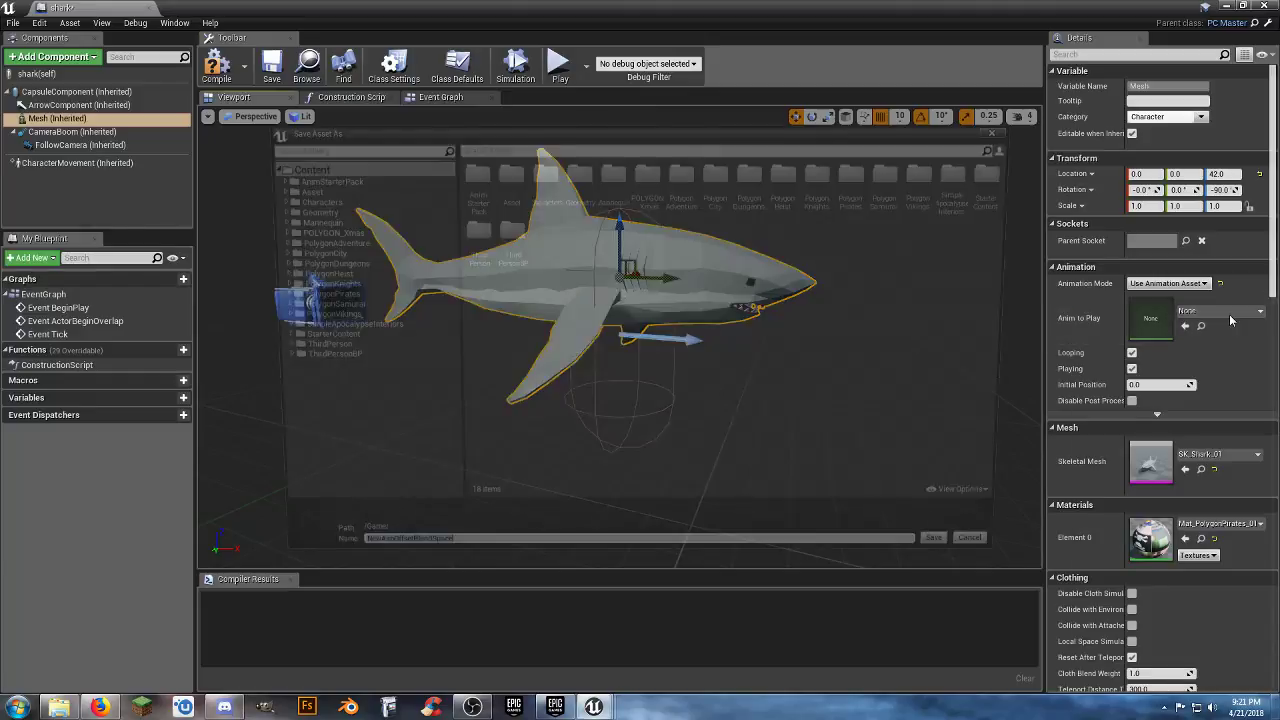
left_click(1016, 130)
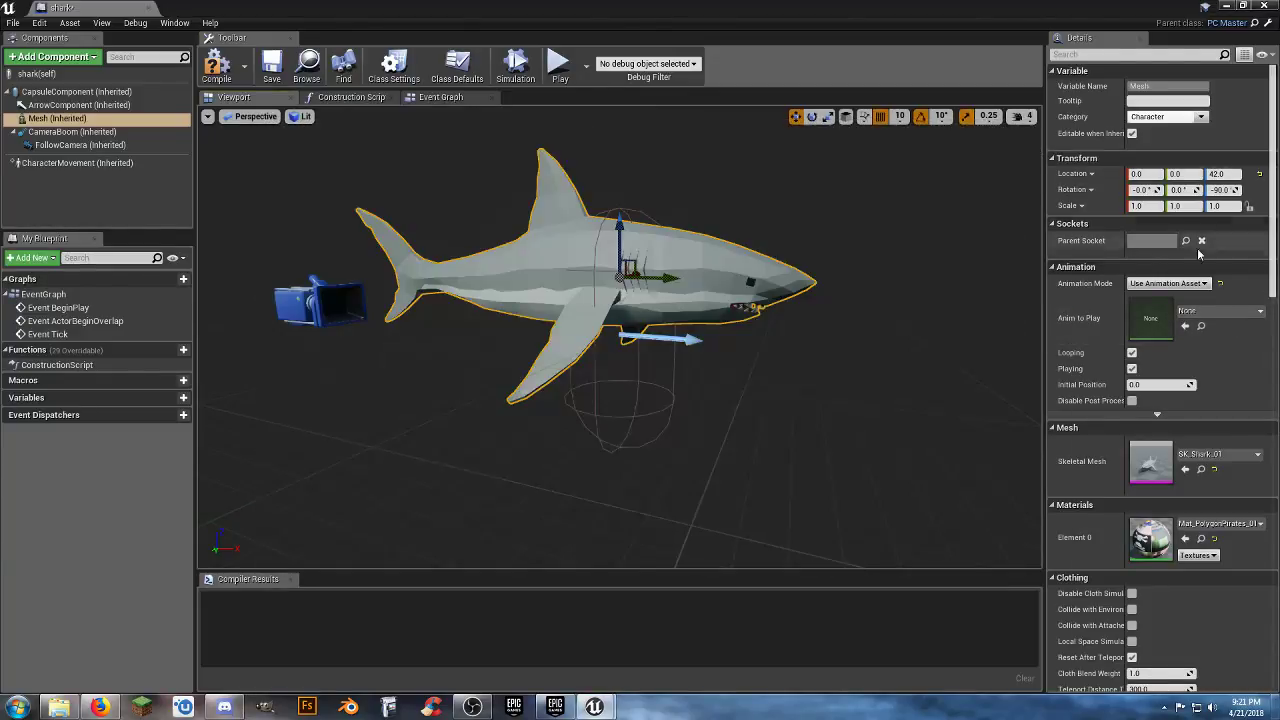
left_click(1196, 316)
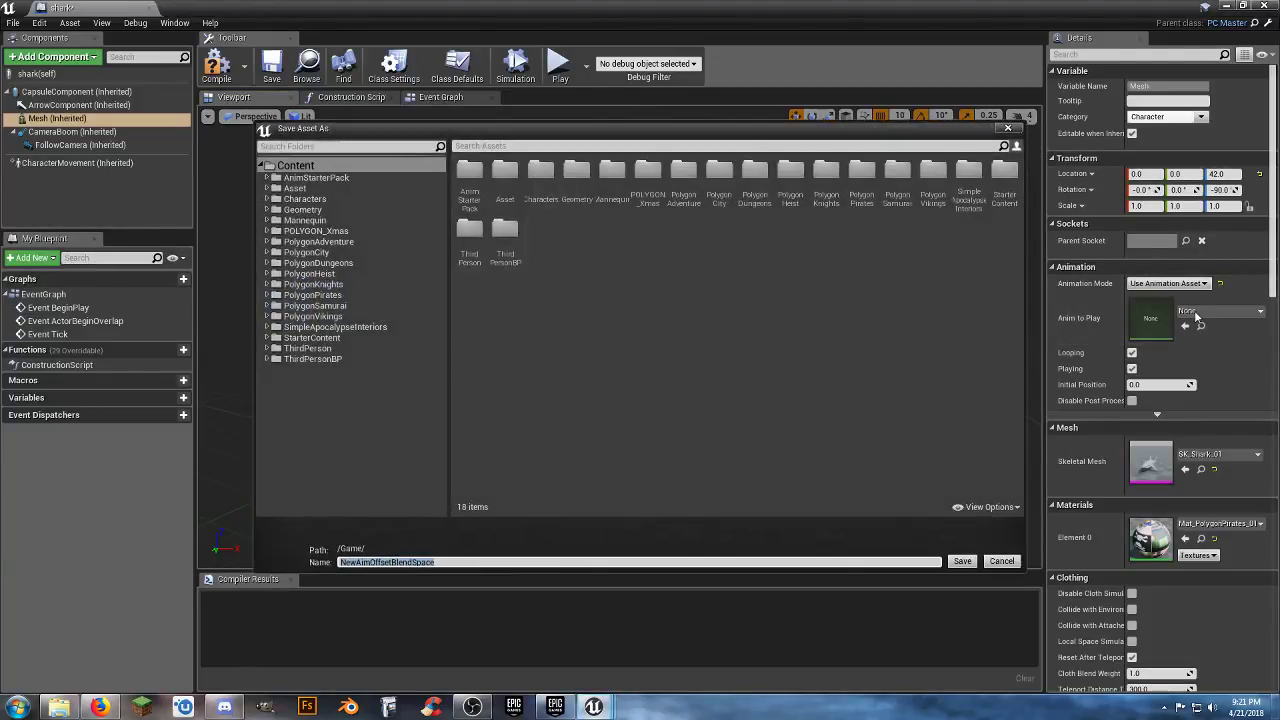
left_click(1016, 131)
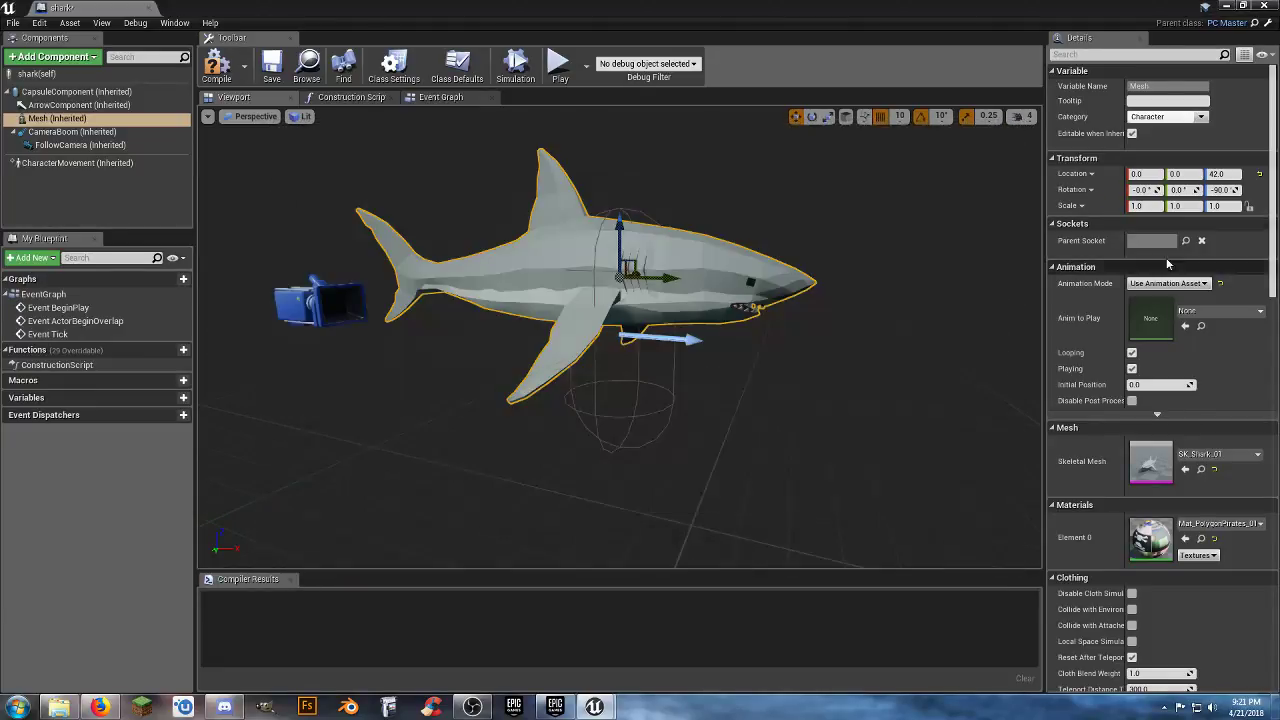
- Assign SK_Shark_01_Anim as the shark mesh's animation to play, and compile and save the blueprint
left_click(1260, 314)
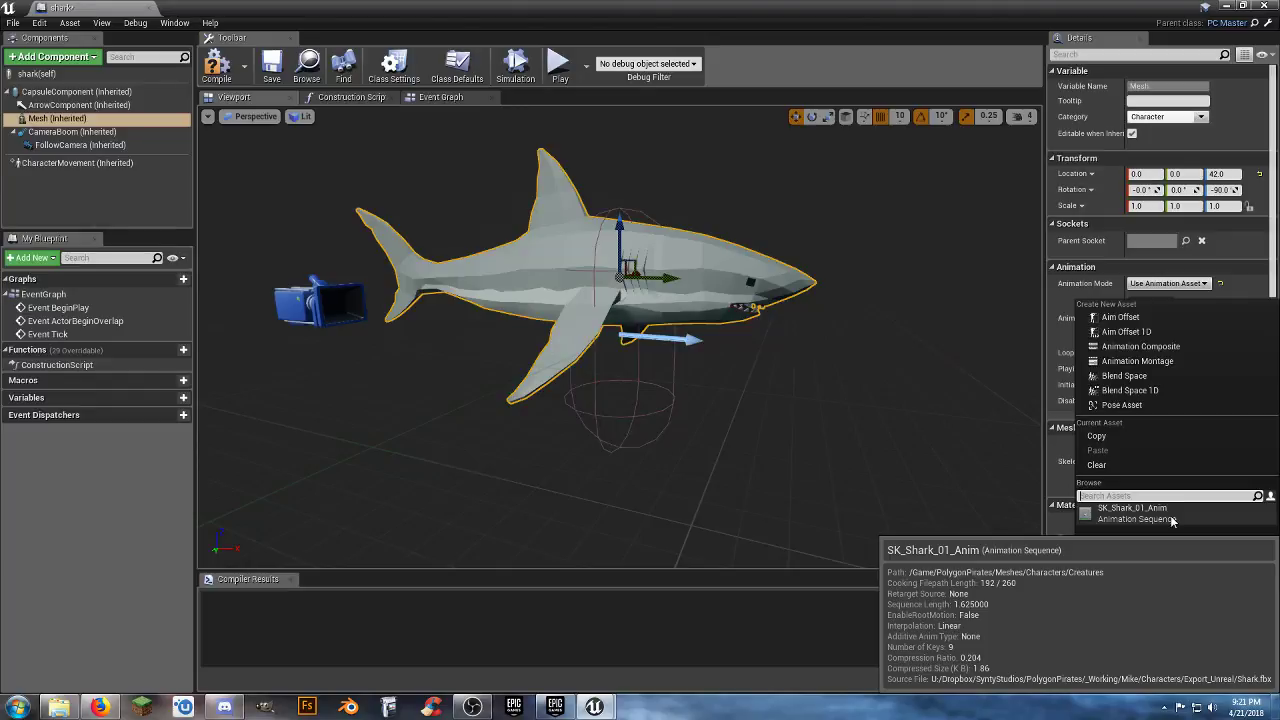
left_click(1172, 519)
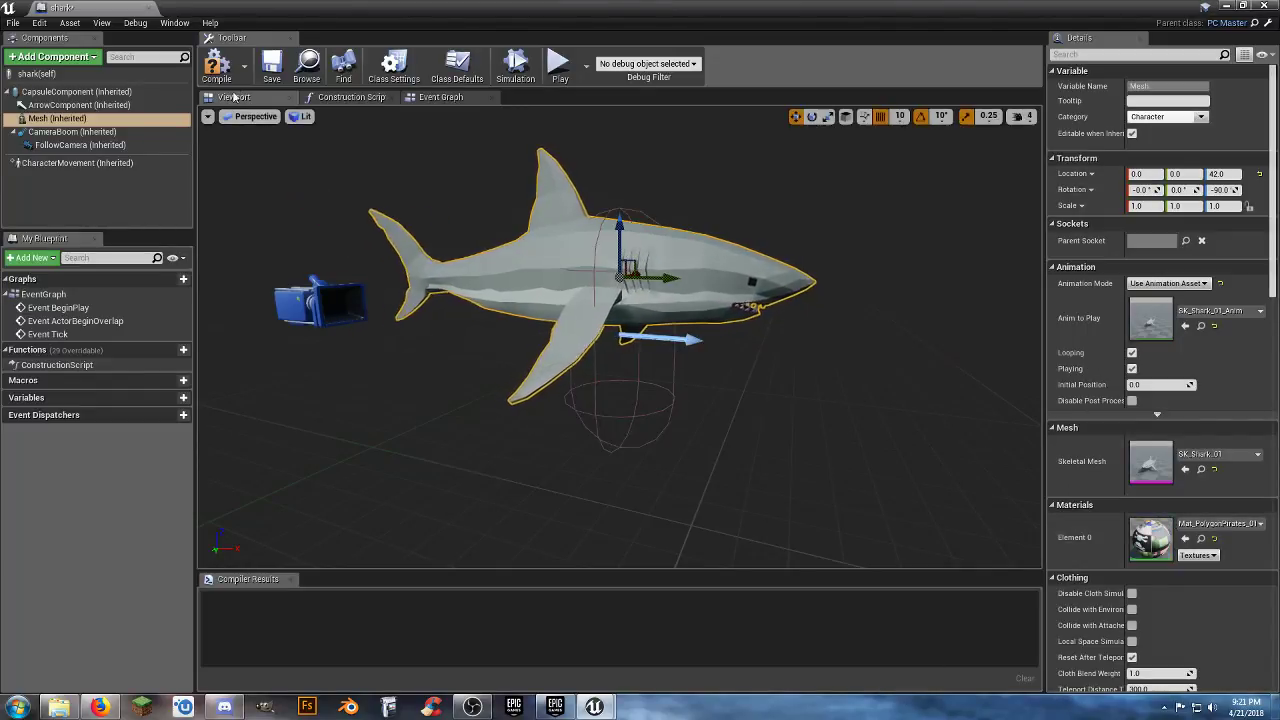
left_click(270, 68)
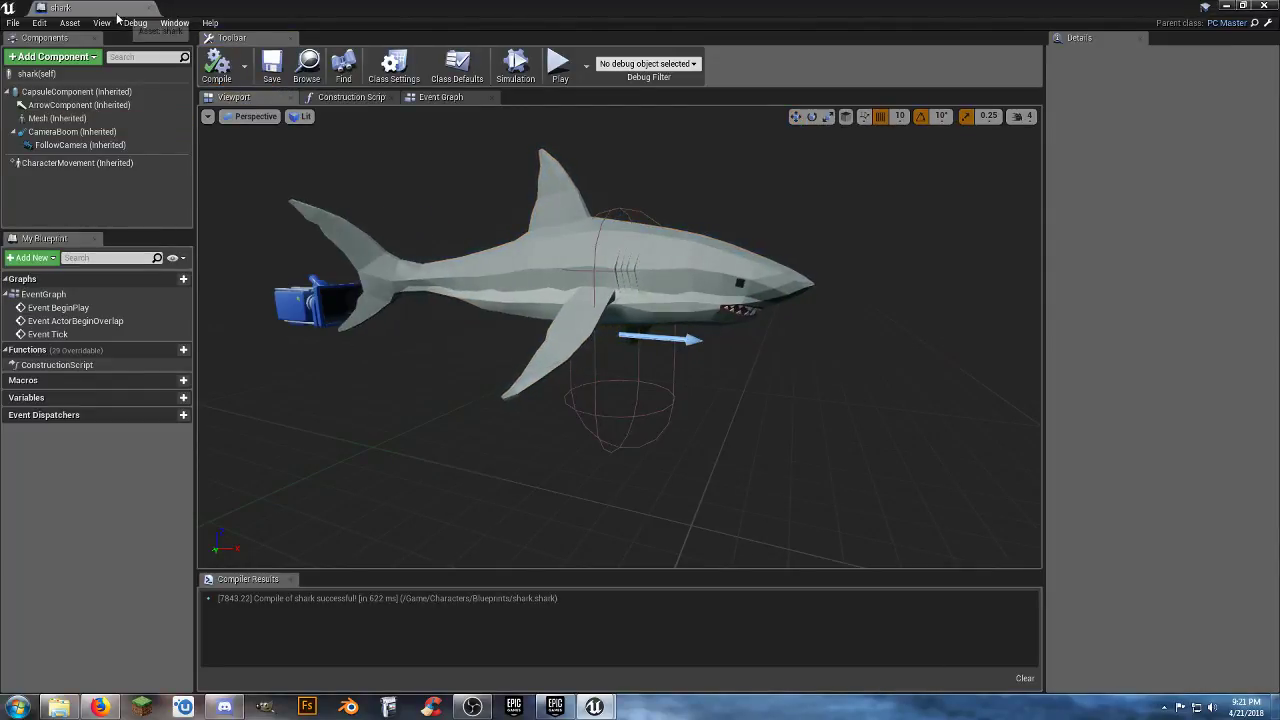
- Return to the level and set the game mode's Default Pawn Class to shark in the World Settings
left_click_drag(117, 13, 252, 14)
left_click(60, 8)
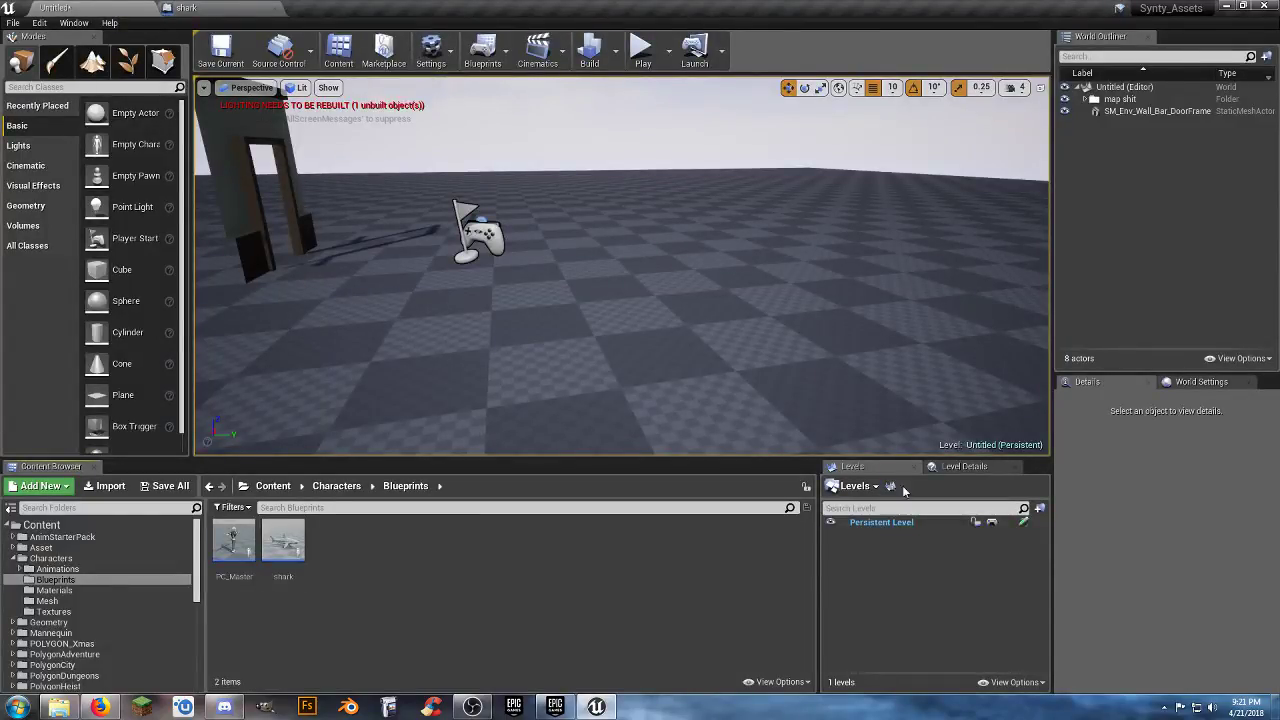
left_click(1200, 388)
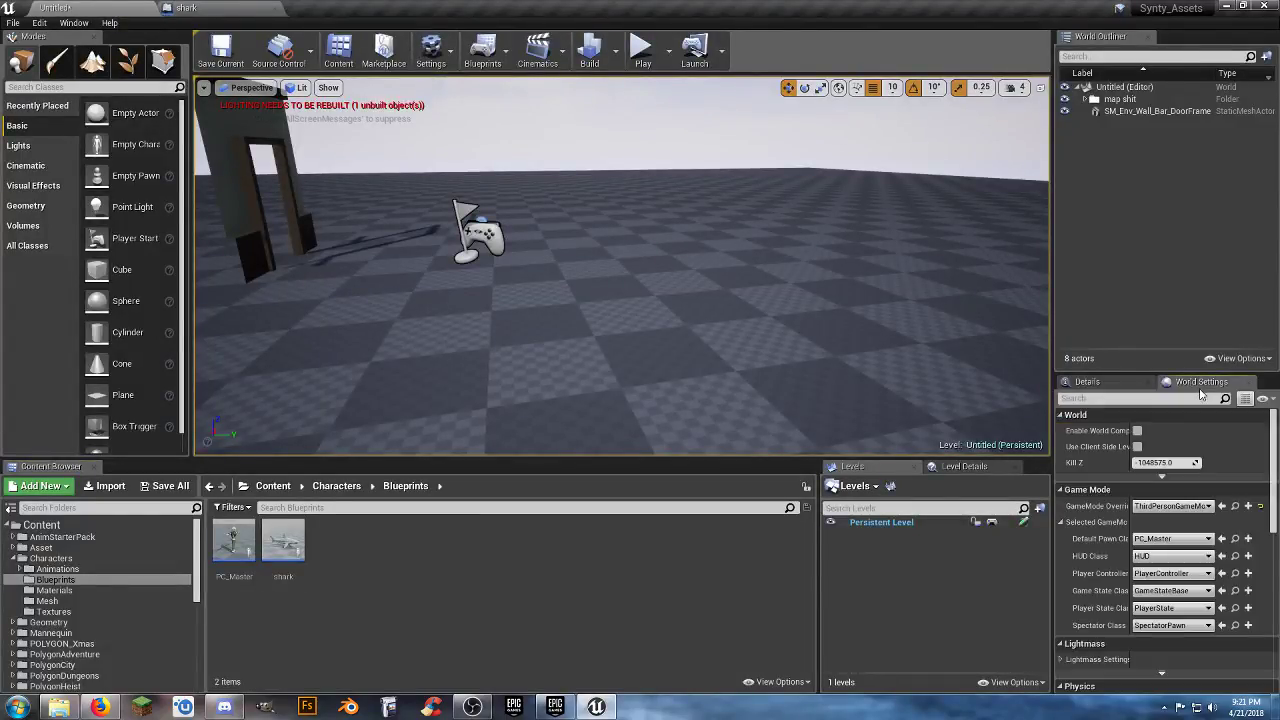
left_click(1178, 545)
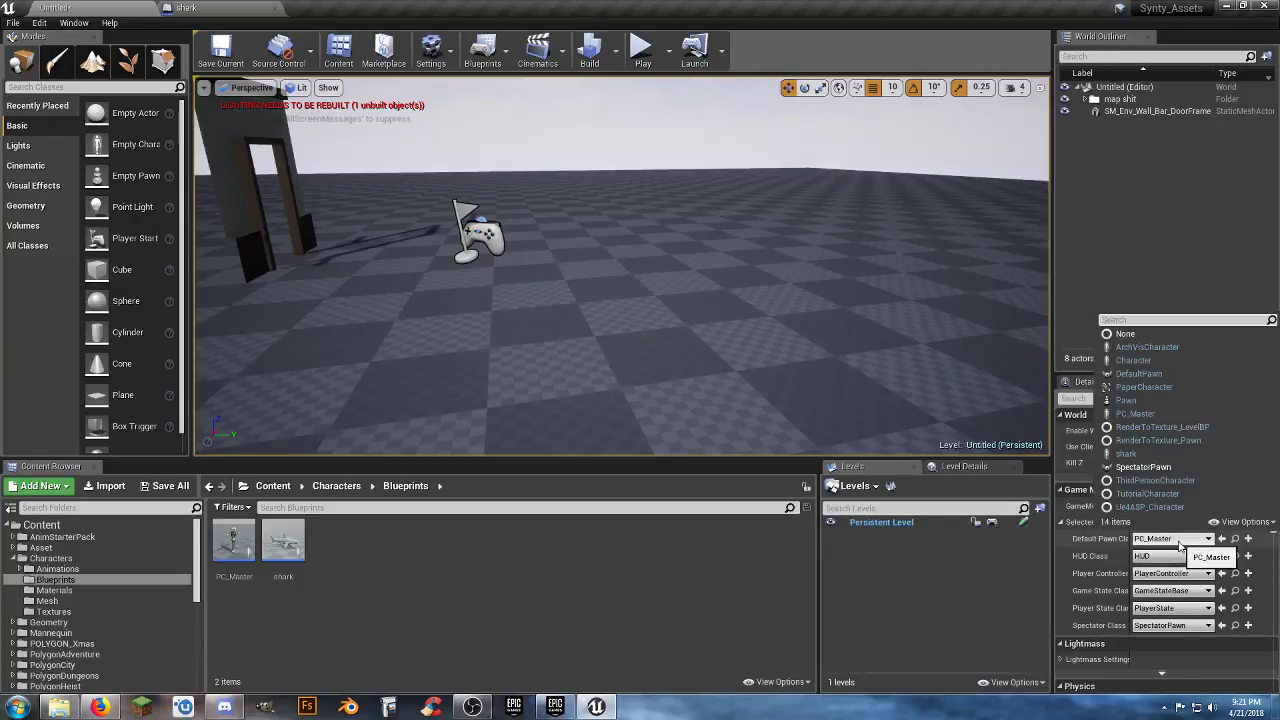
left_click(1127, 454)
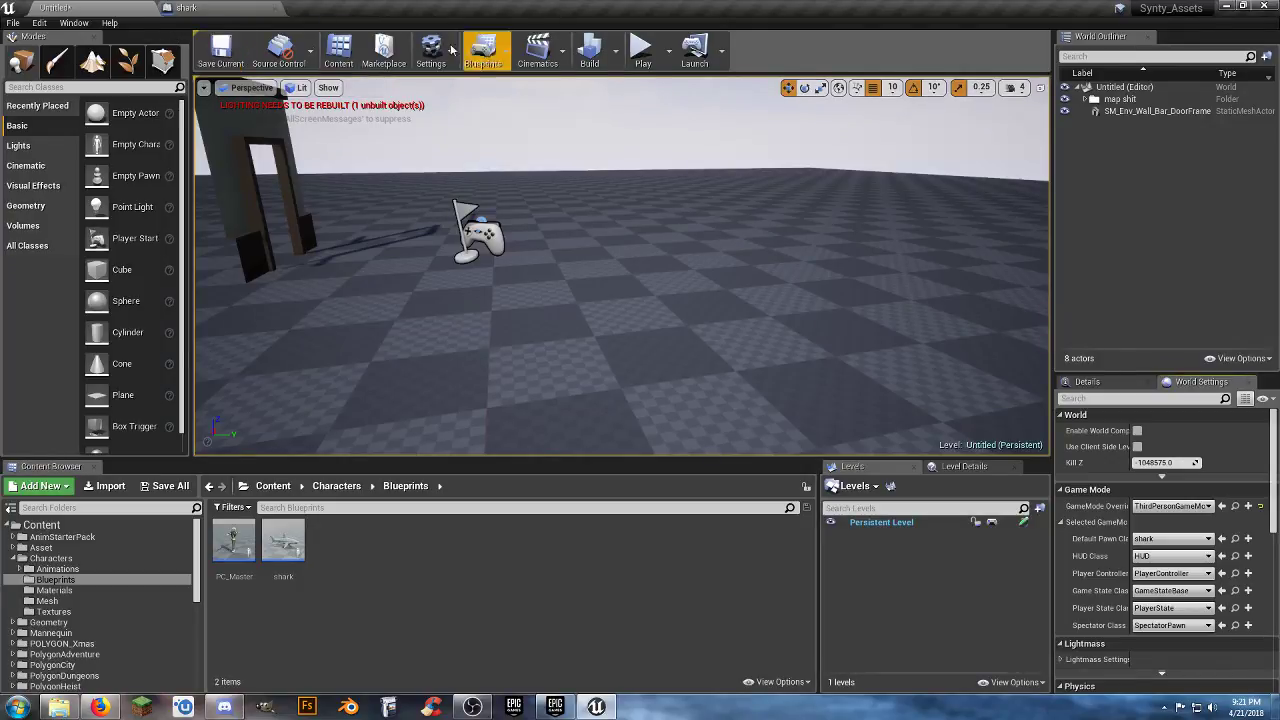
- Play the level and move the shark character around to check its movement and animation, and end the play session
left_click(656, 53)
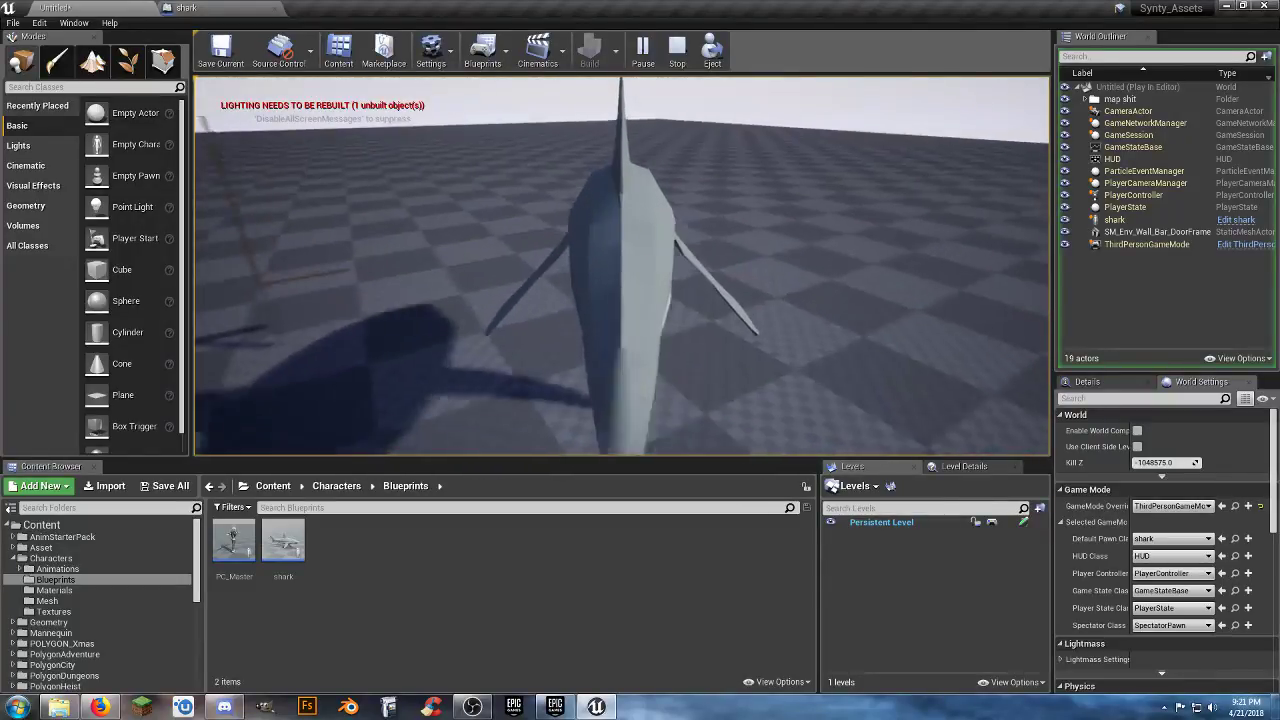
key("w")
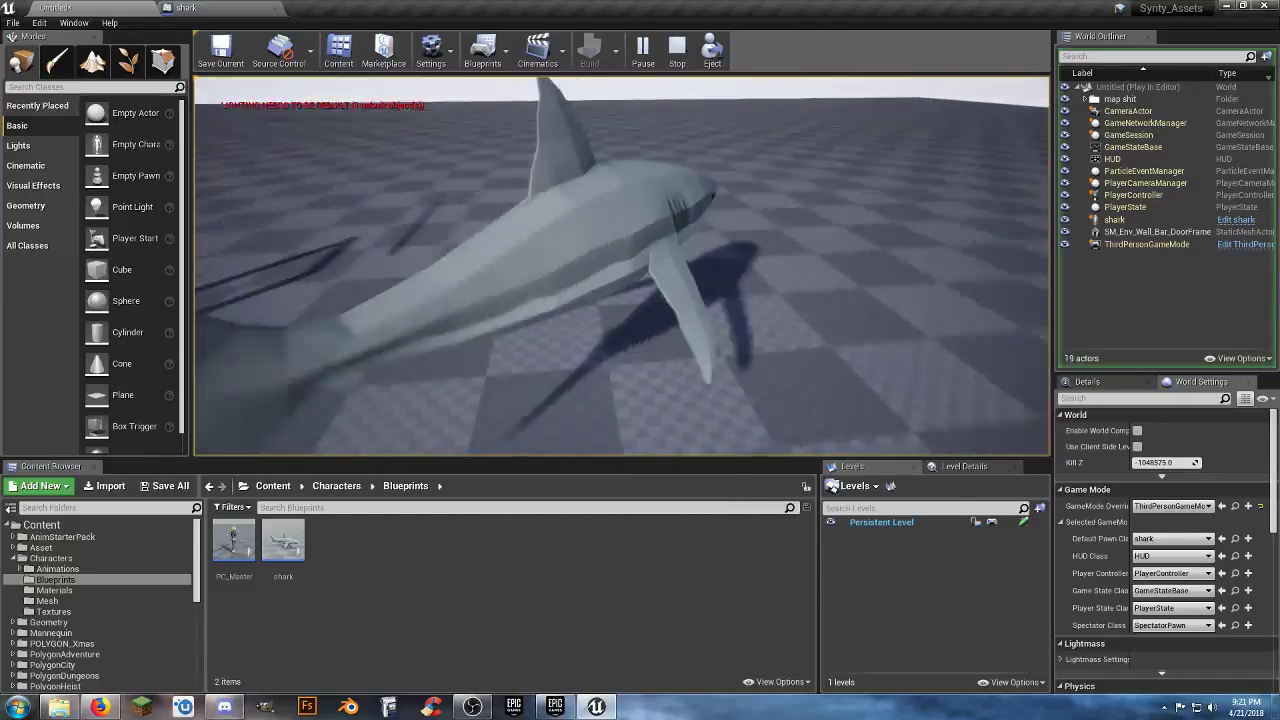
key("w")
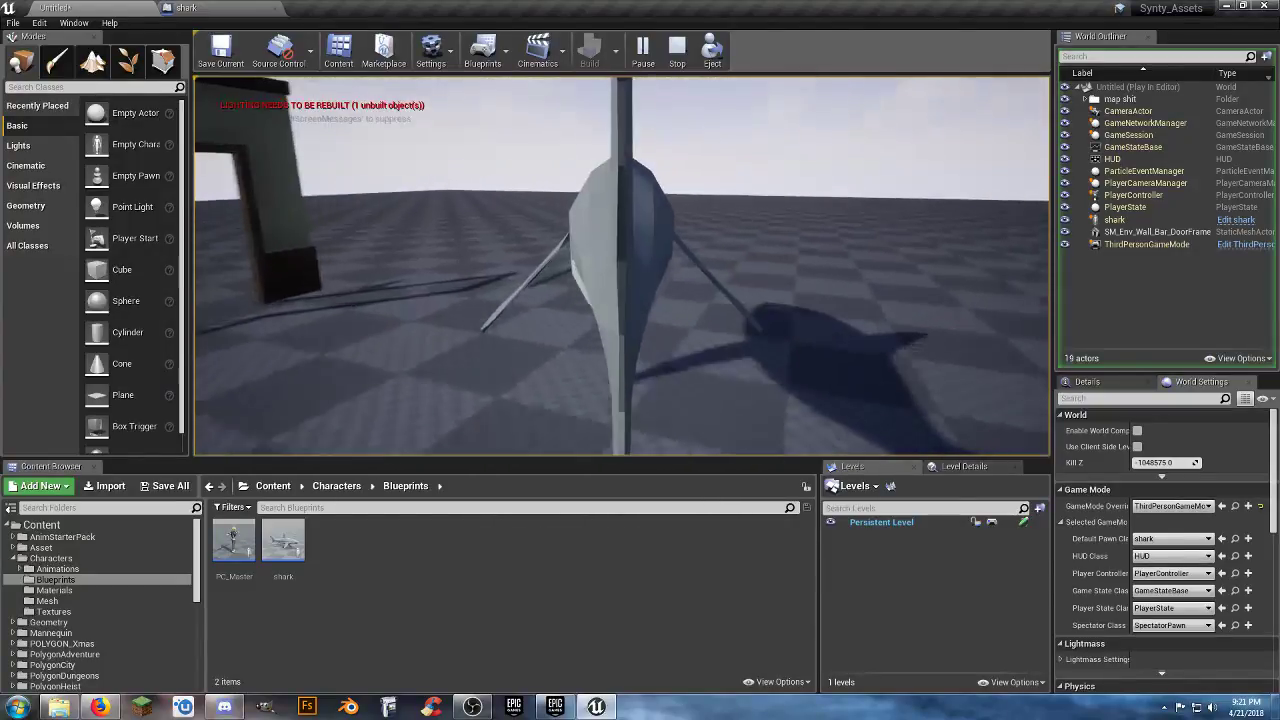
key("Escape")
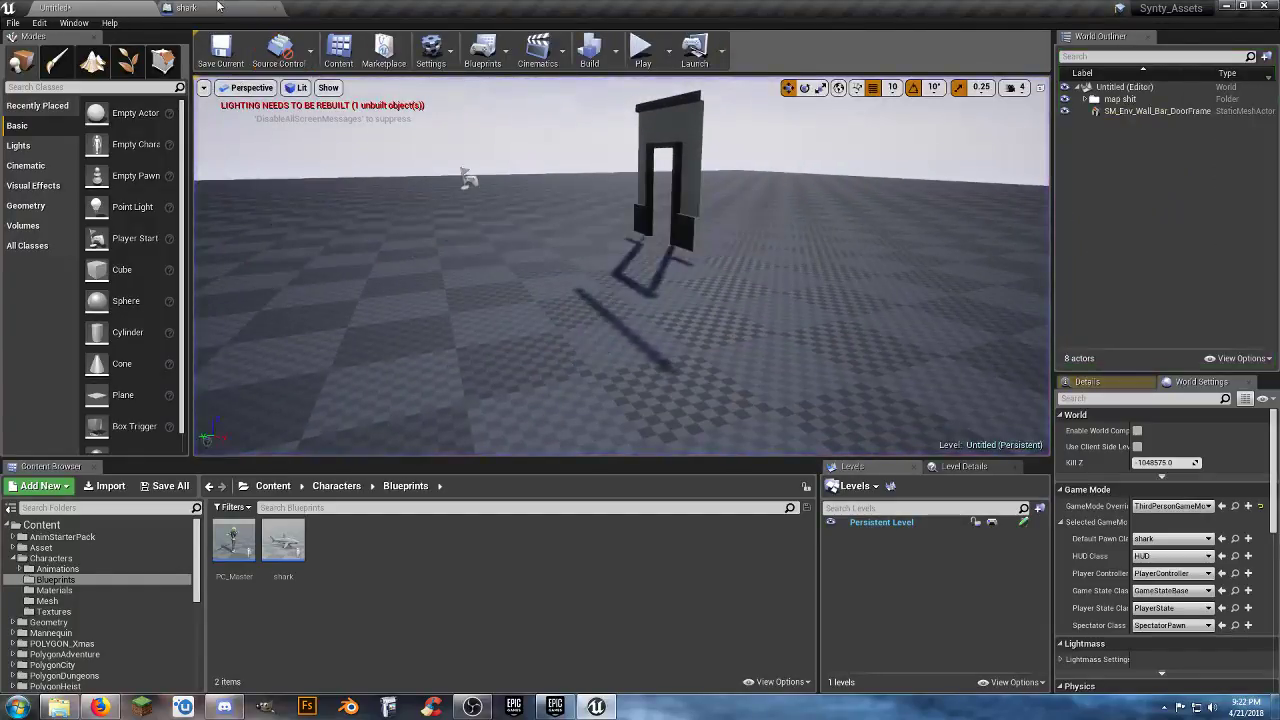
- Open the PC_Master blueprint and examine the input node groups in its event graph, and close it again
left_click(218, 7)
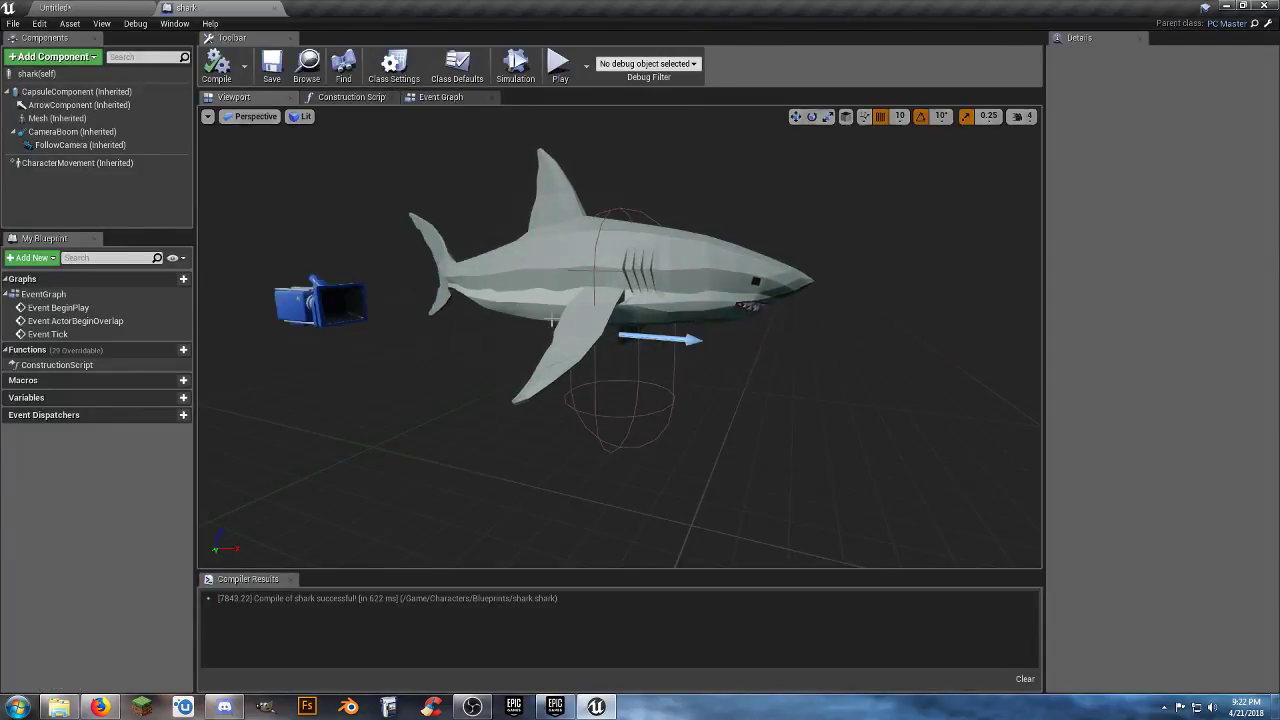
left_click(103, 12)
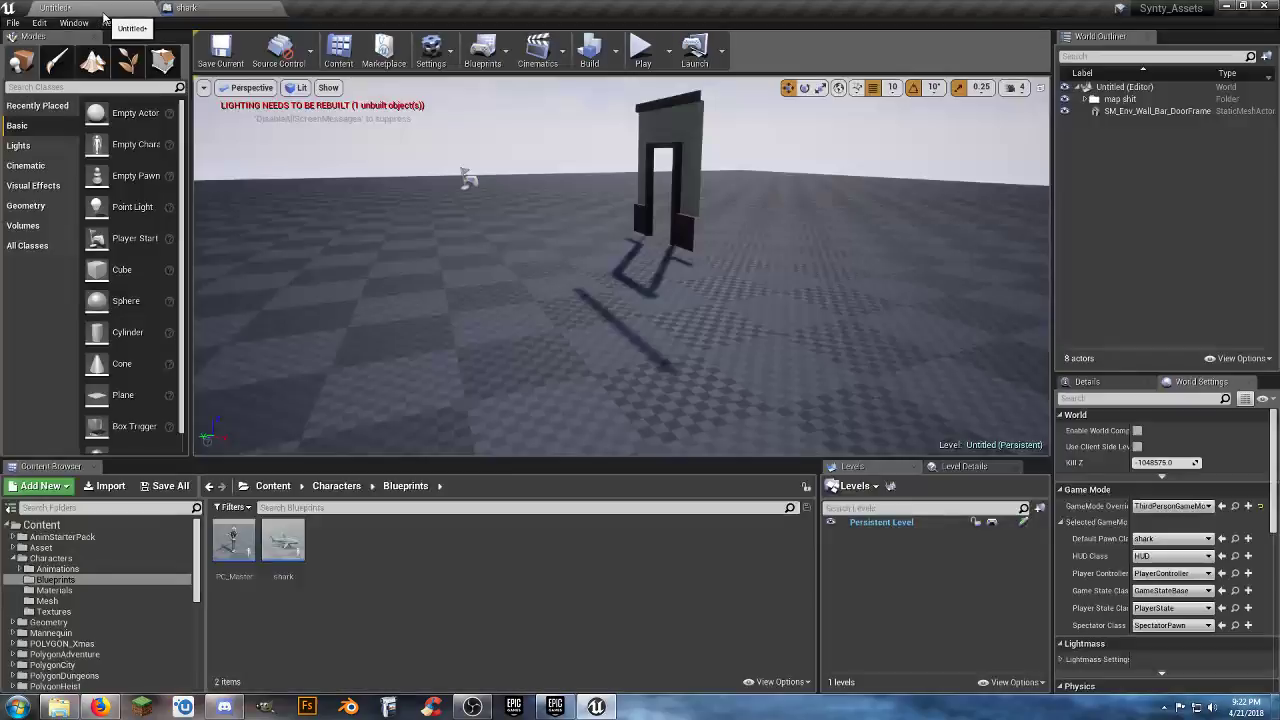
double_click(231, 550)
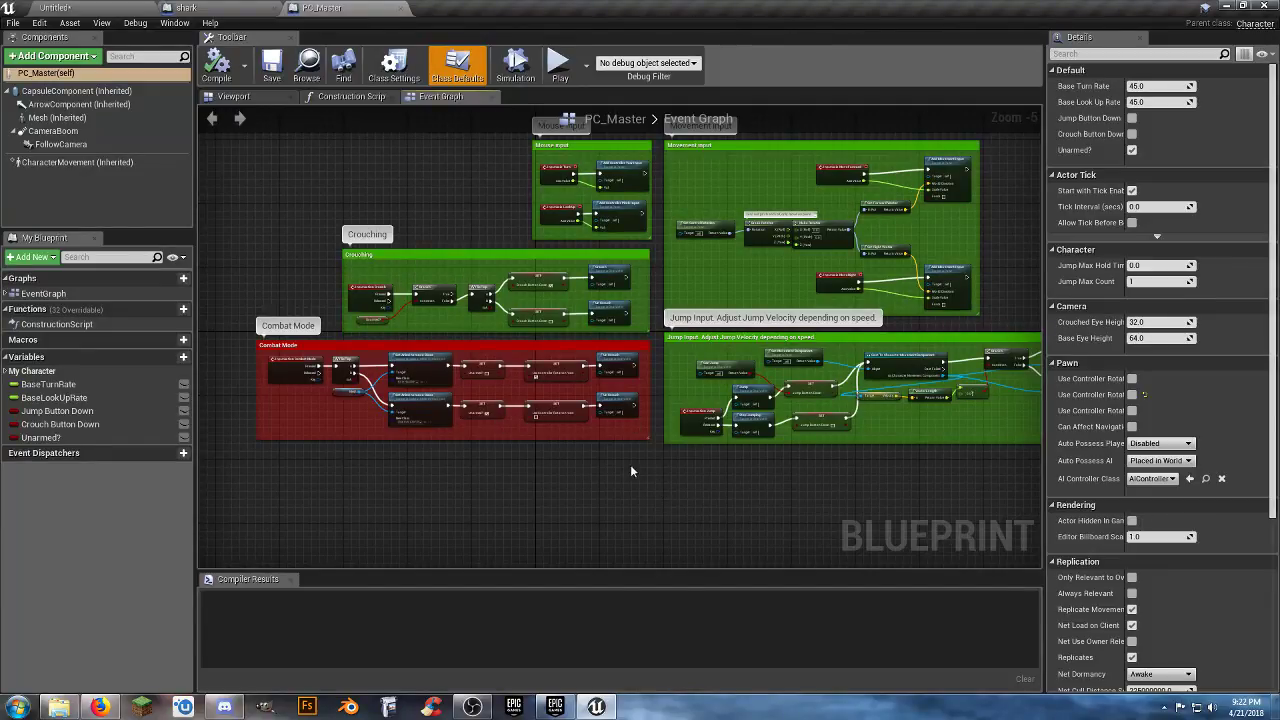
right_click_drag(630, 471, 550, 463)
right_click_drag(632, 470, 703, 518)
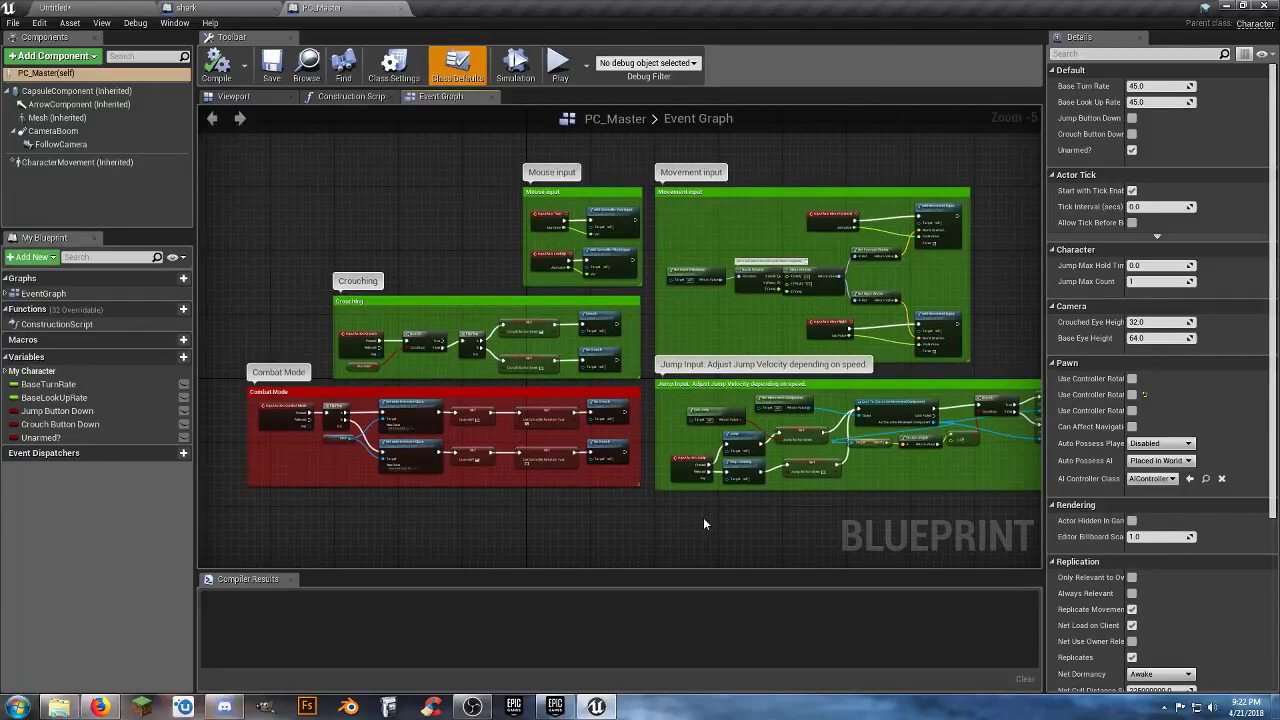
right_click_drag(818, 520, 756, 522)
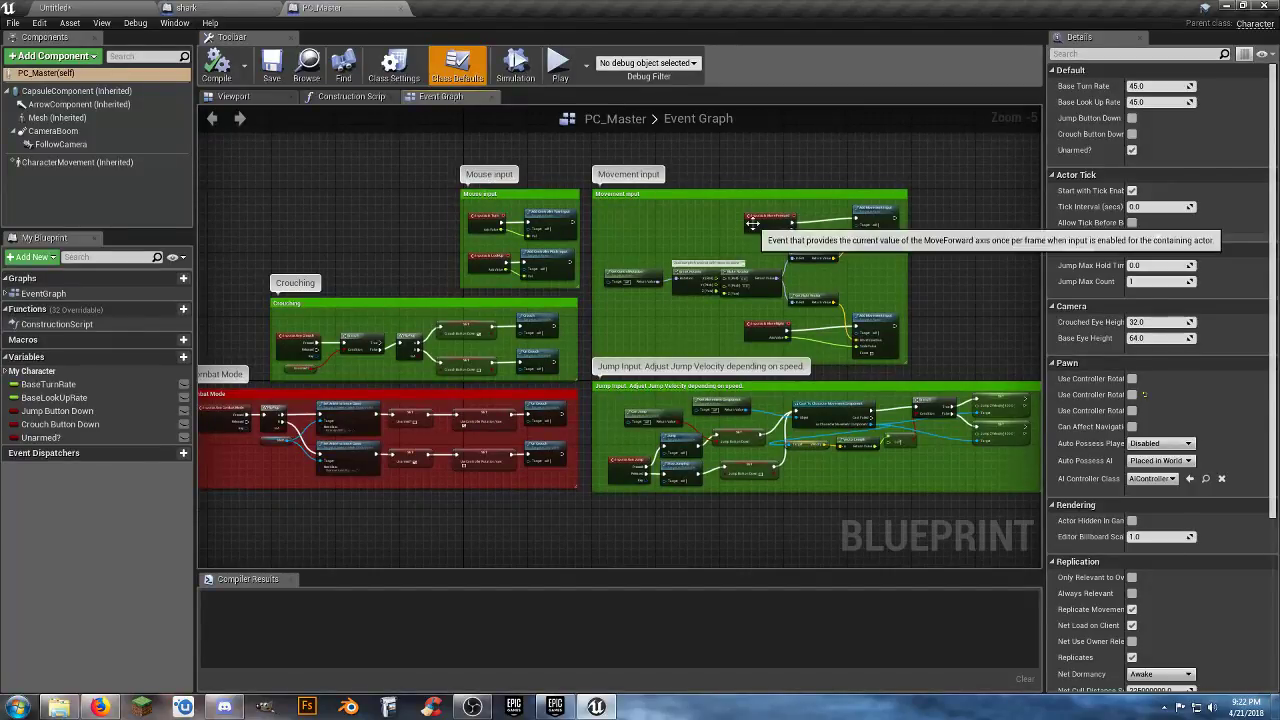
left_click(402, 9)
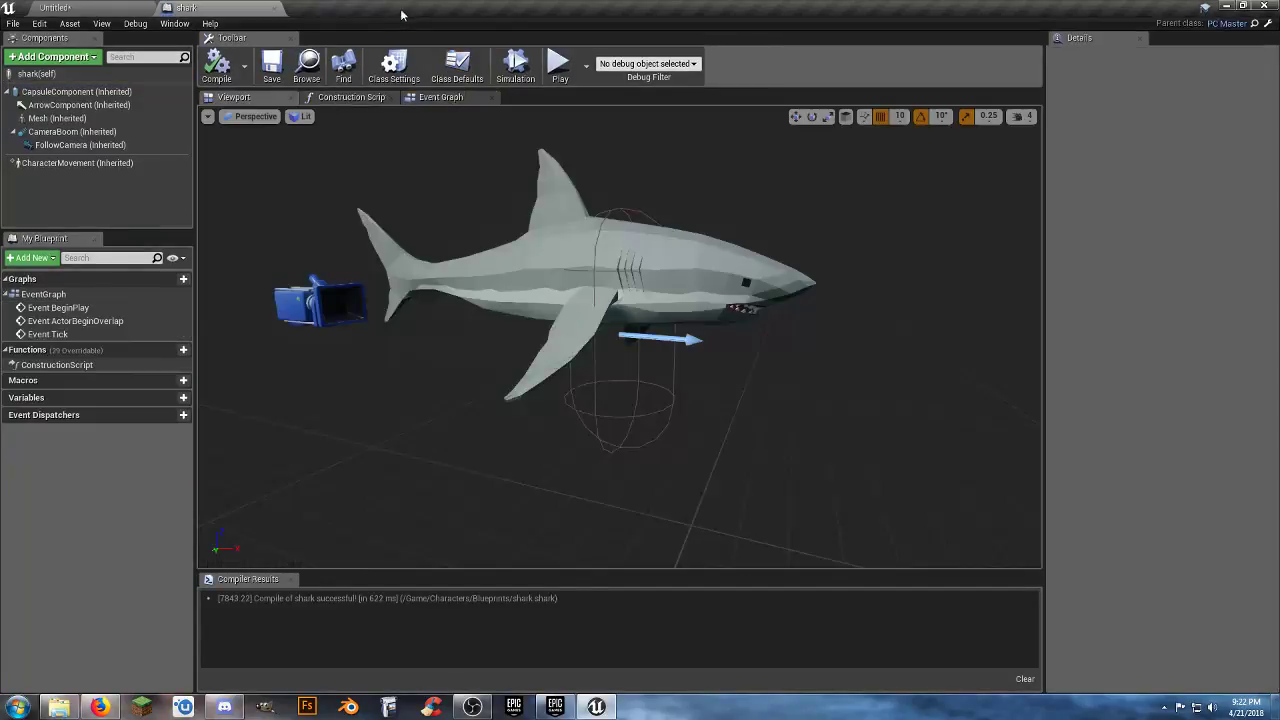
- Close the shark blueprint and force delete it from the Characters/Blueprints folder
left_click(274, 9)
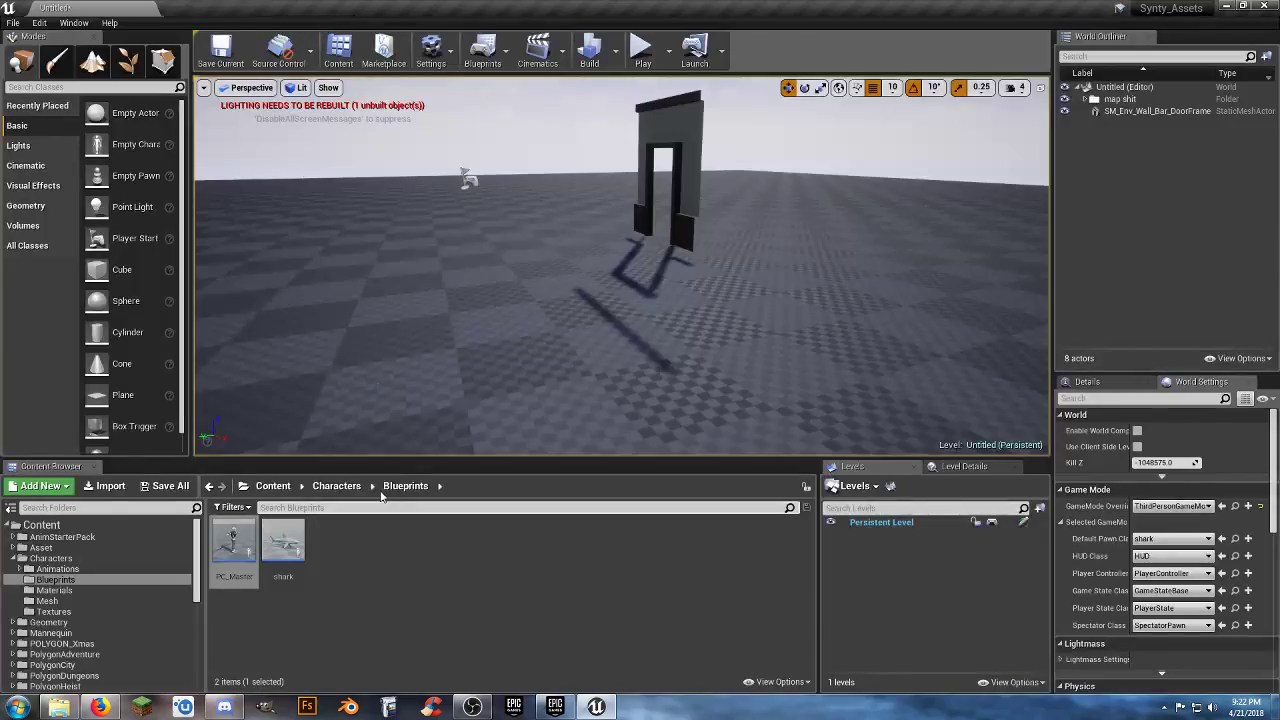
left_click(283, 545)
key("Delete")
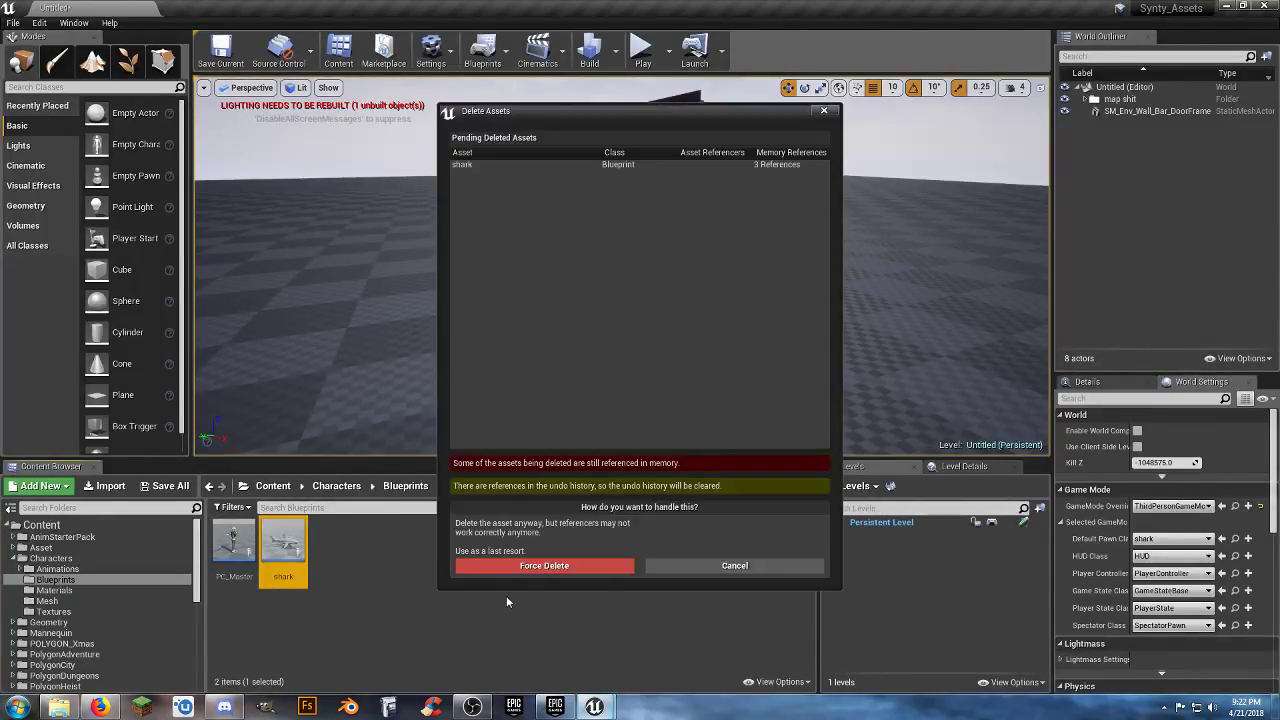
left_click(545, 566)
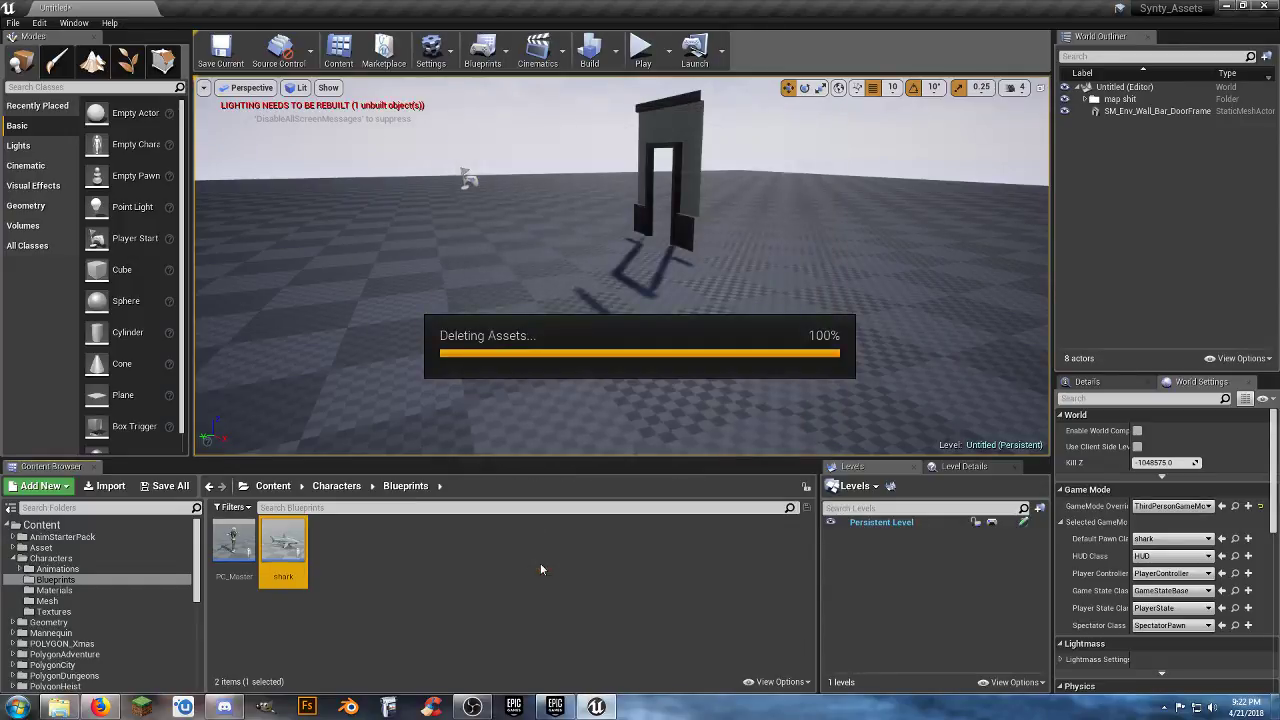
- Duplicate the PC_Master blueprint in the same folder, name the copy Sharky and open it
right_click(234, 556)
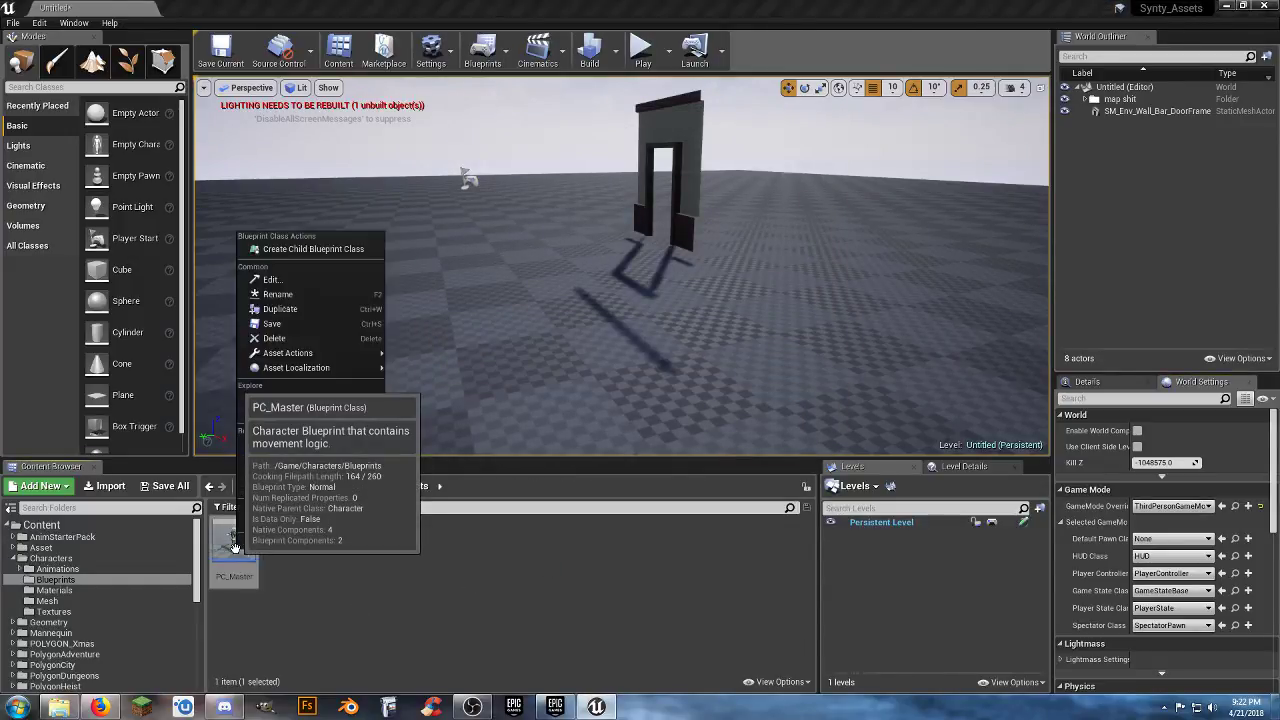
left_click(307, 318)
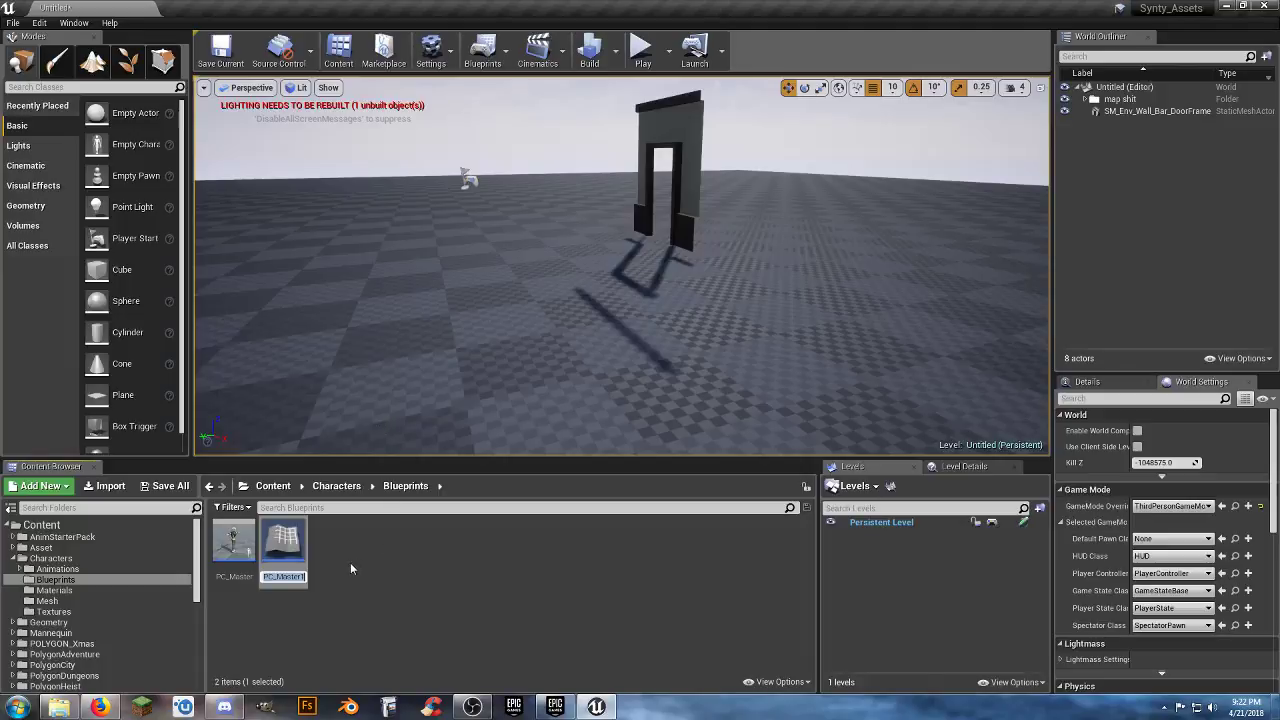
type("Sharky")
key("Return")
key("Return")
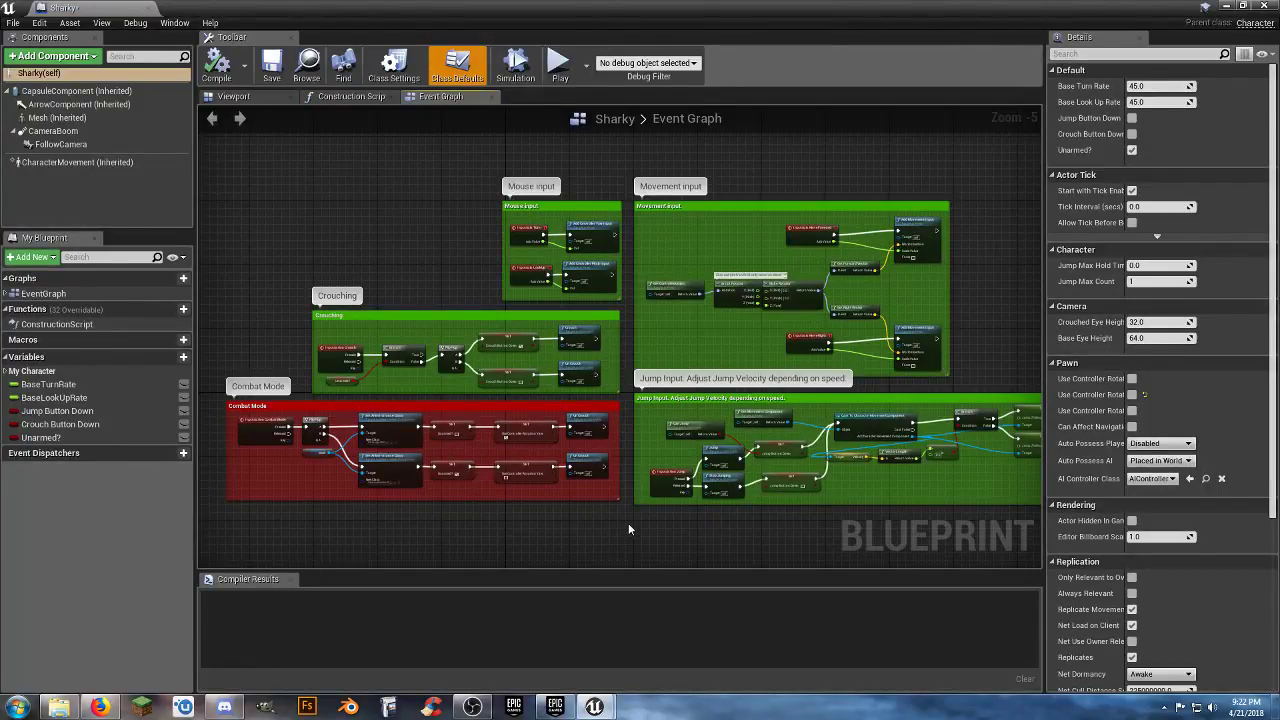
- Delete the Crouching, Combat Mode and Jump Input node groups from Sharky's event graph, and compile and save the blueprint
left_click_drag(628, 523, 225, 309)
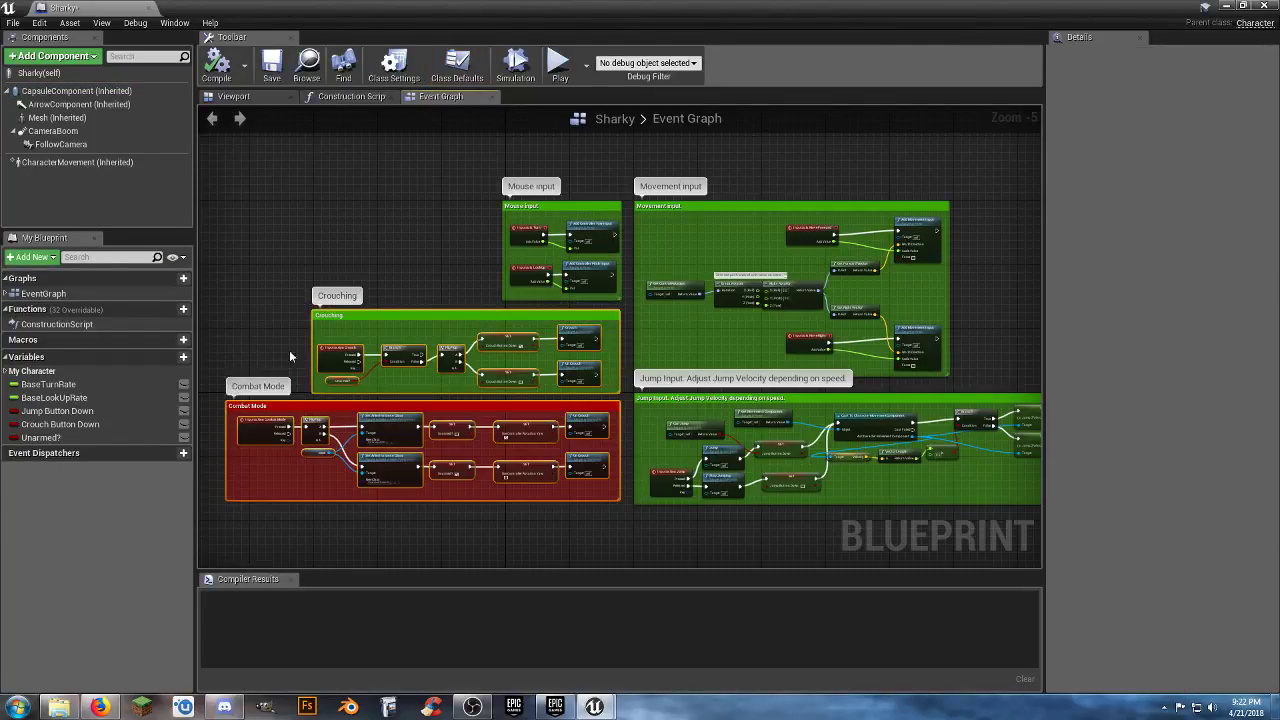
key("Delete")
right_click_drag(549, 504, 428, 436)
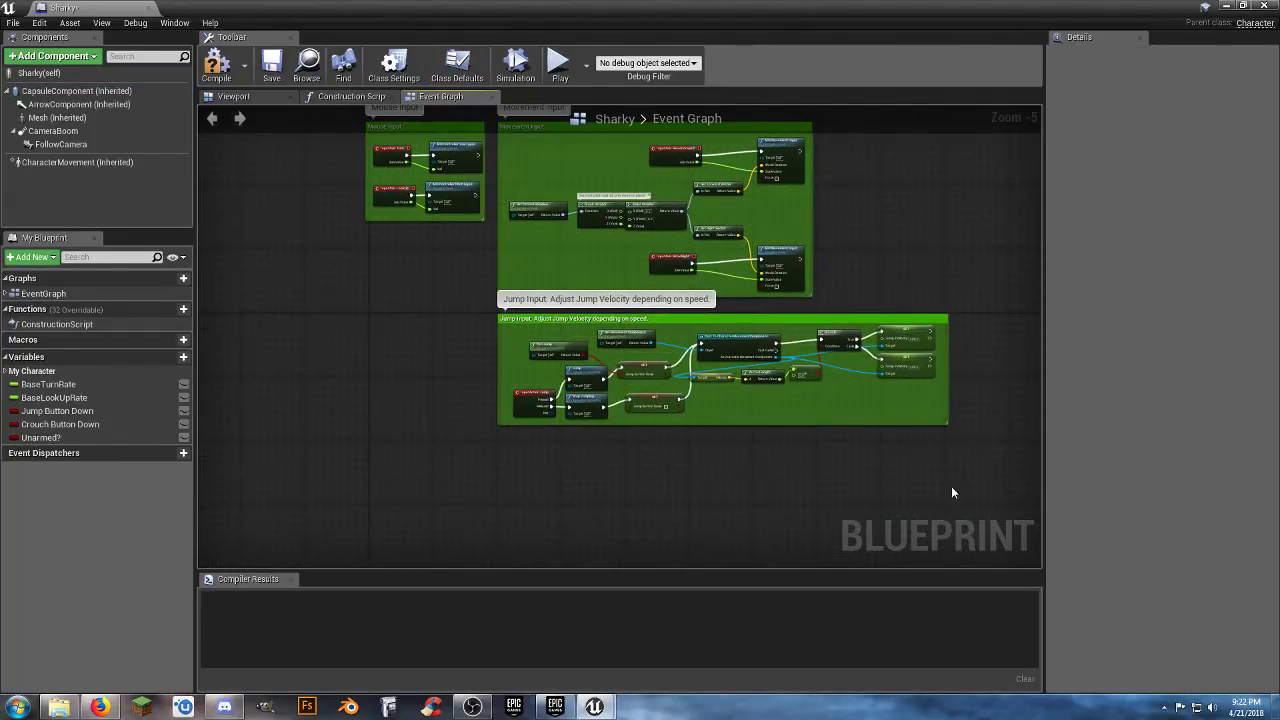
left_click_drag(627, 365, 464, 307)
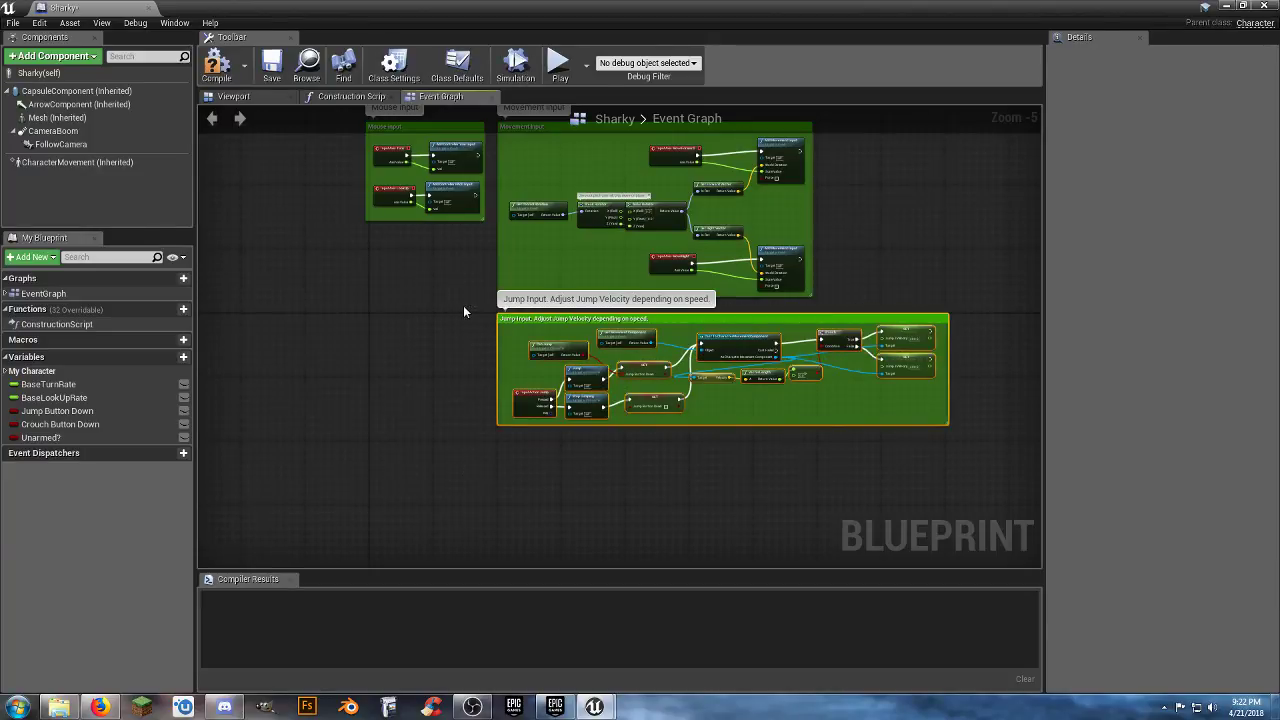
key("Delete")
right_click_drag(462, 312, 478, 390)
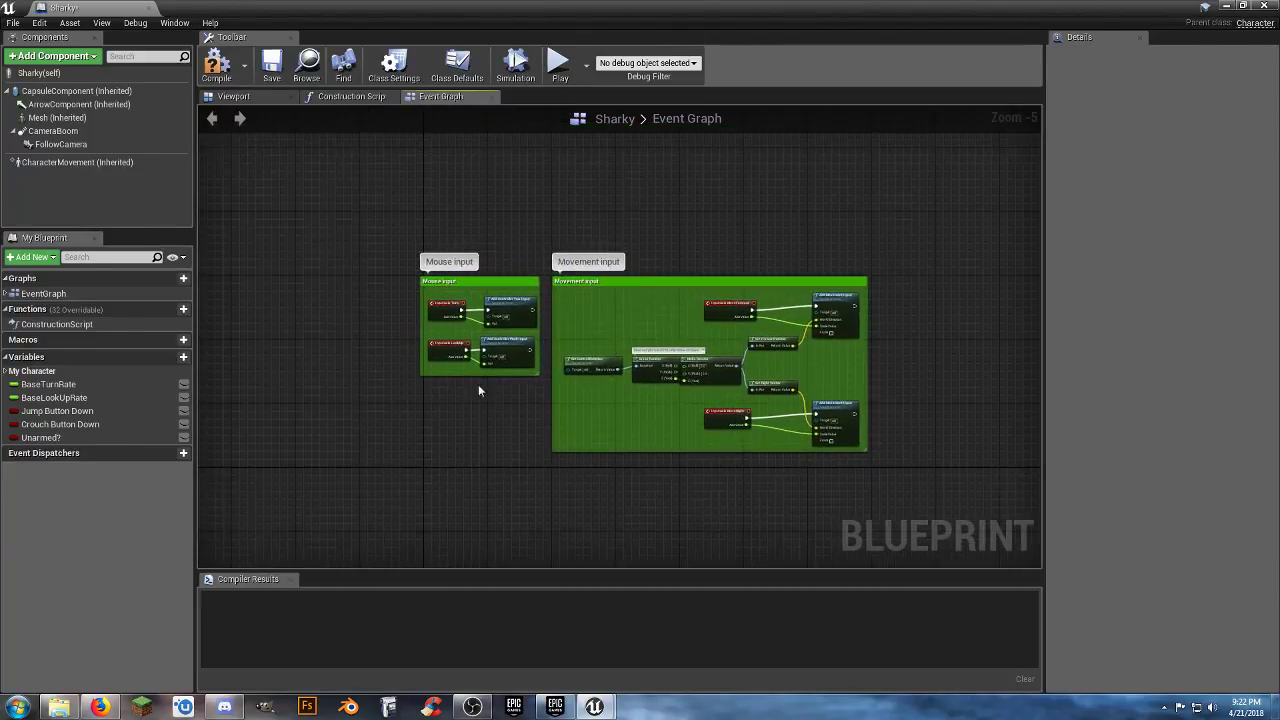
left_click(238, 97)
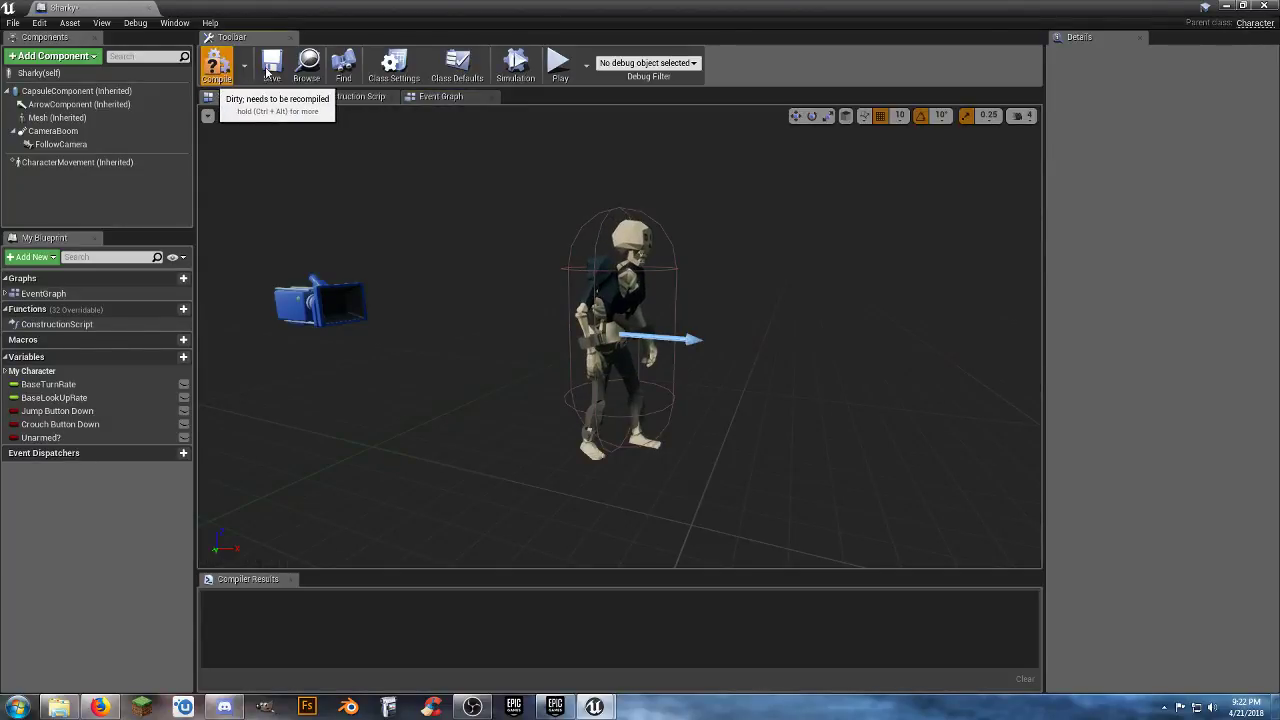
left_click(270, 70)
- Set the Mesh component's skeletal mesh to SK_Shark_01 and raise it to a Z location of -8
left_click(68, 119)
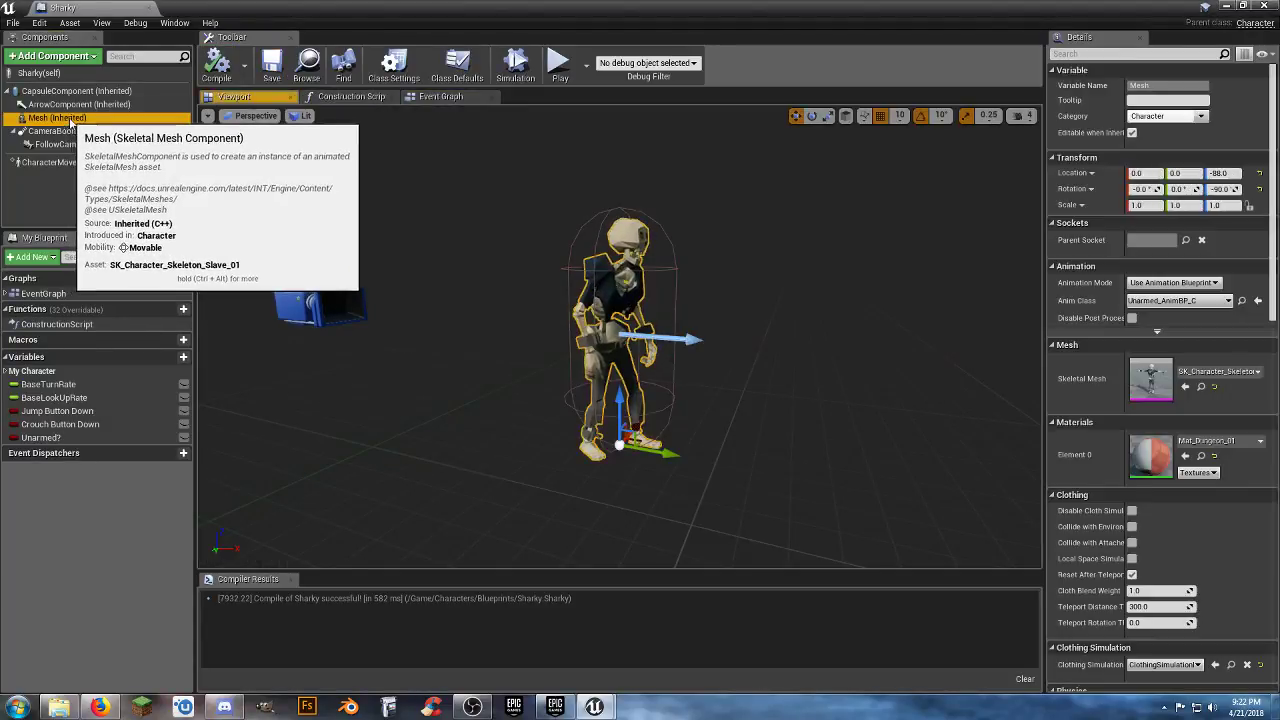
left_click(1227, 372)
type("s")
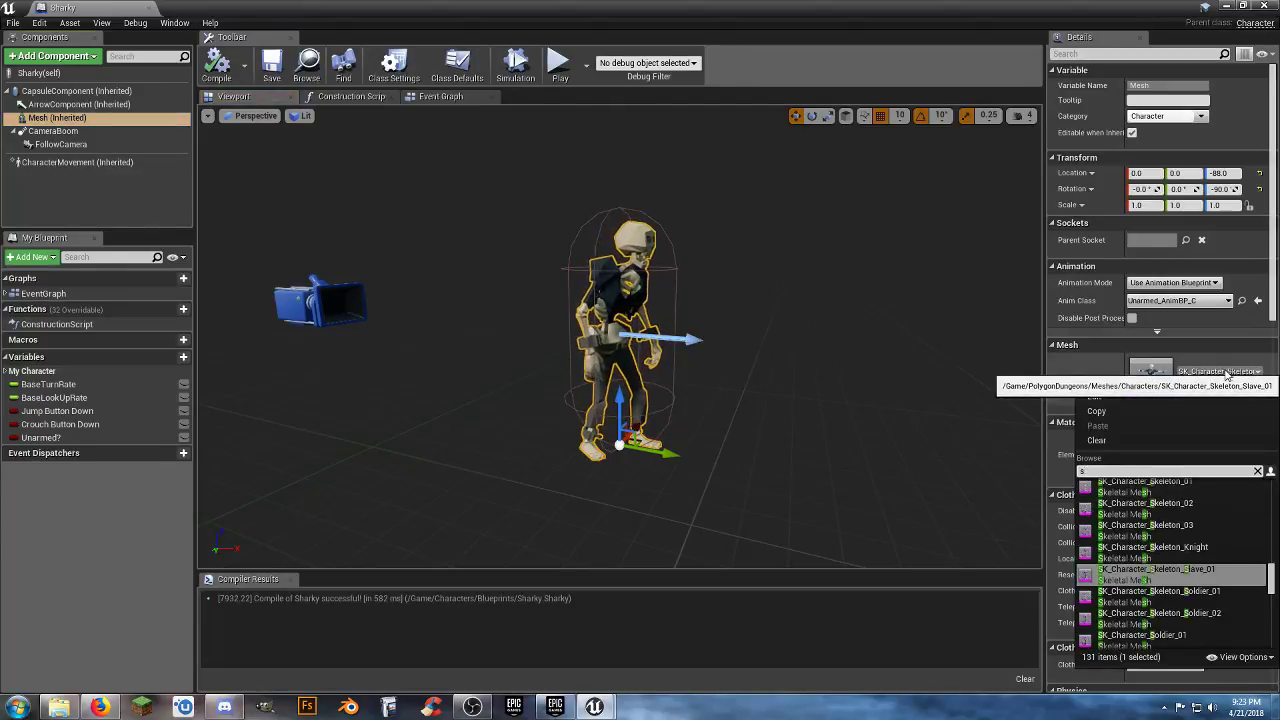
type("hark")
left_click(1135, 486)
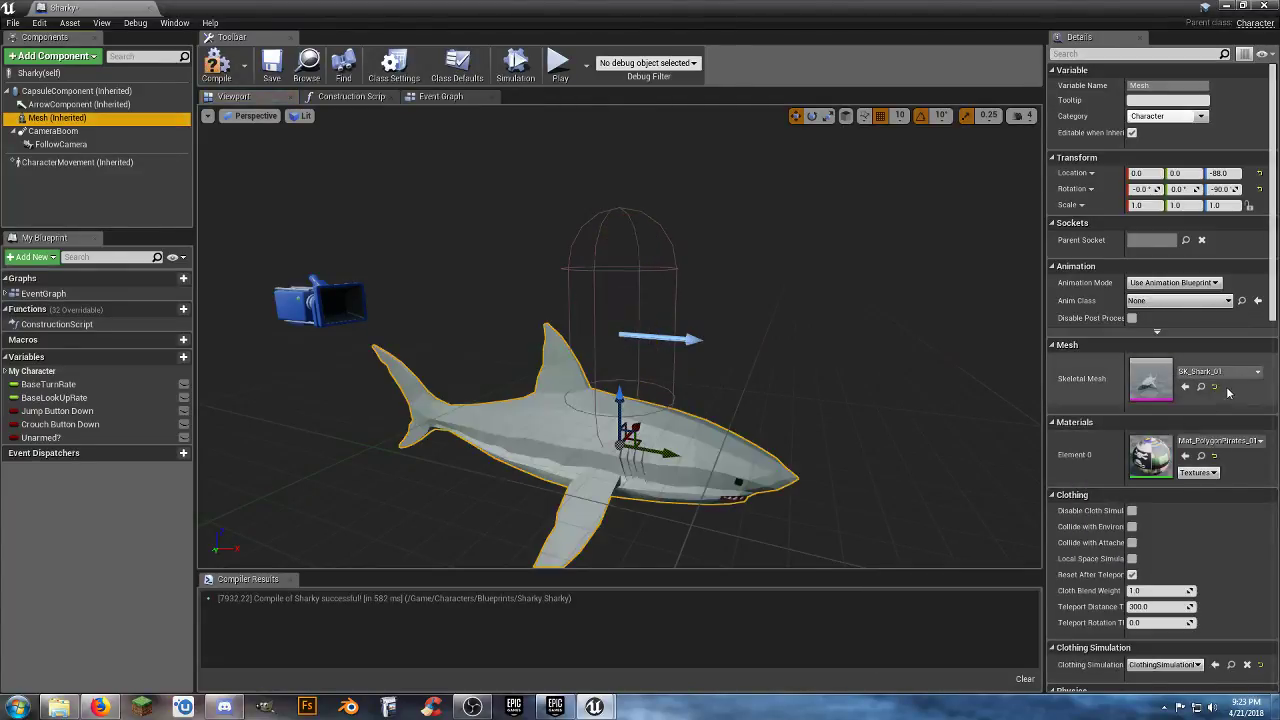
left_click_drag(620, 407, 618, 300)
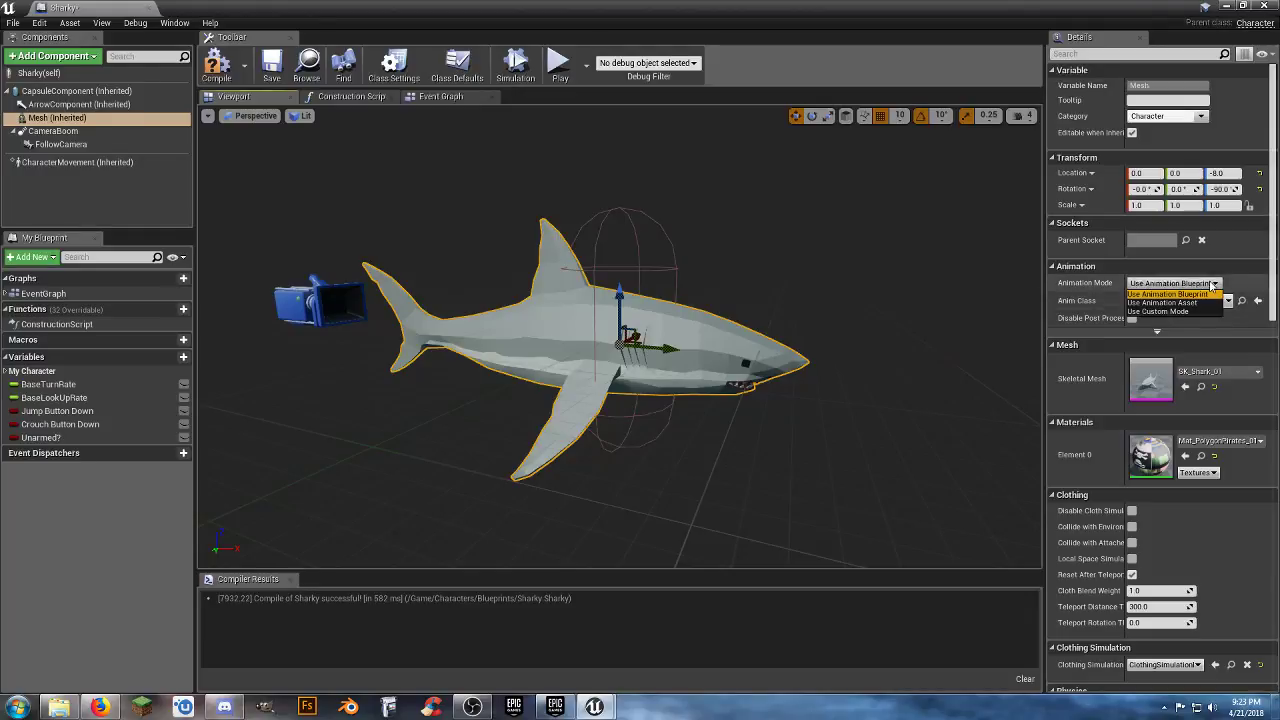
- Switch the mesh's animation mode to Use Animation Asset with SK_Shark_01_Anim as the animation, and compile and save
left_click(1160, 303)
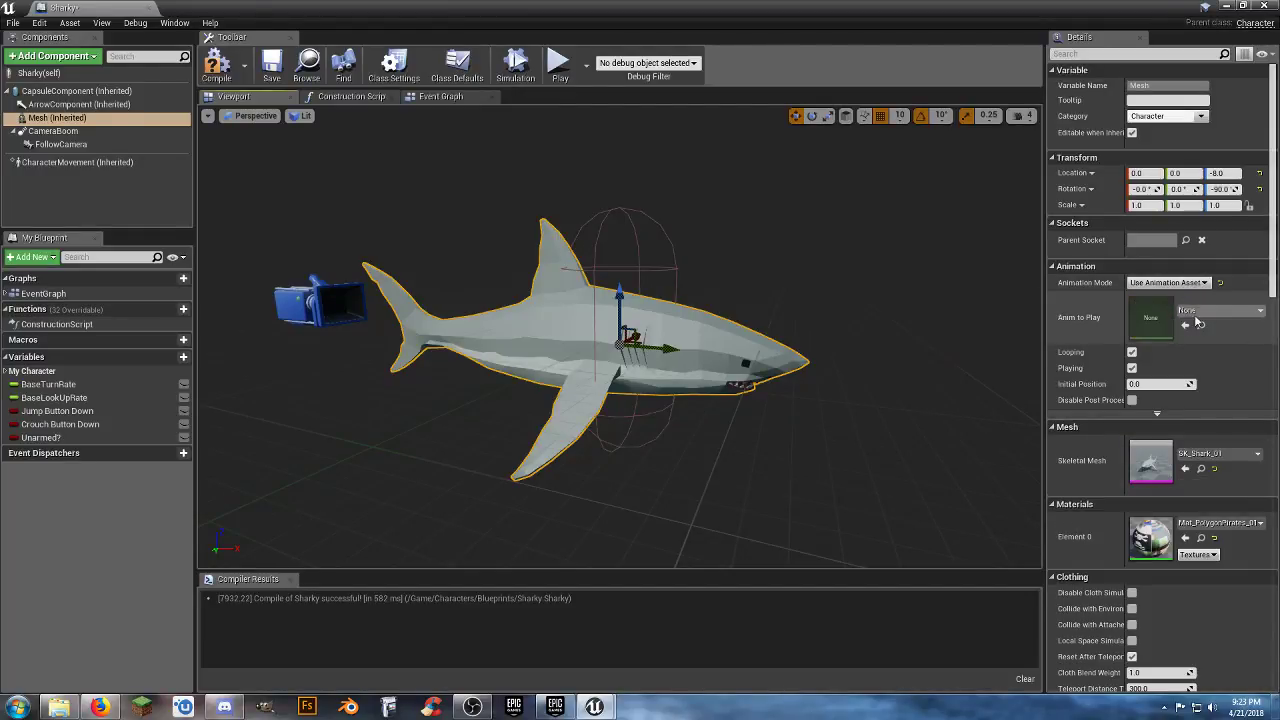
left_click(1183, 310)
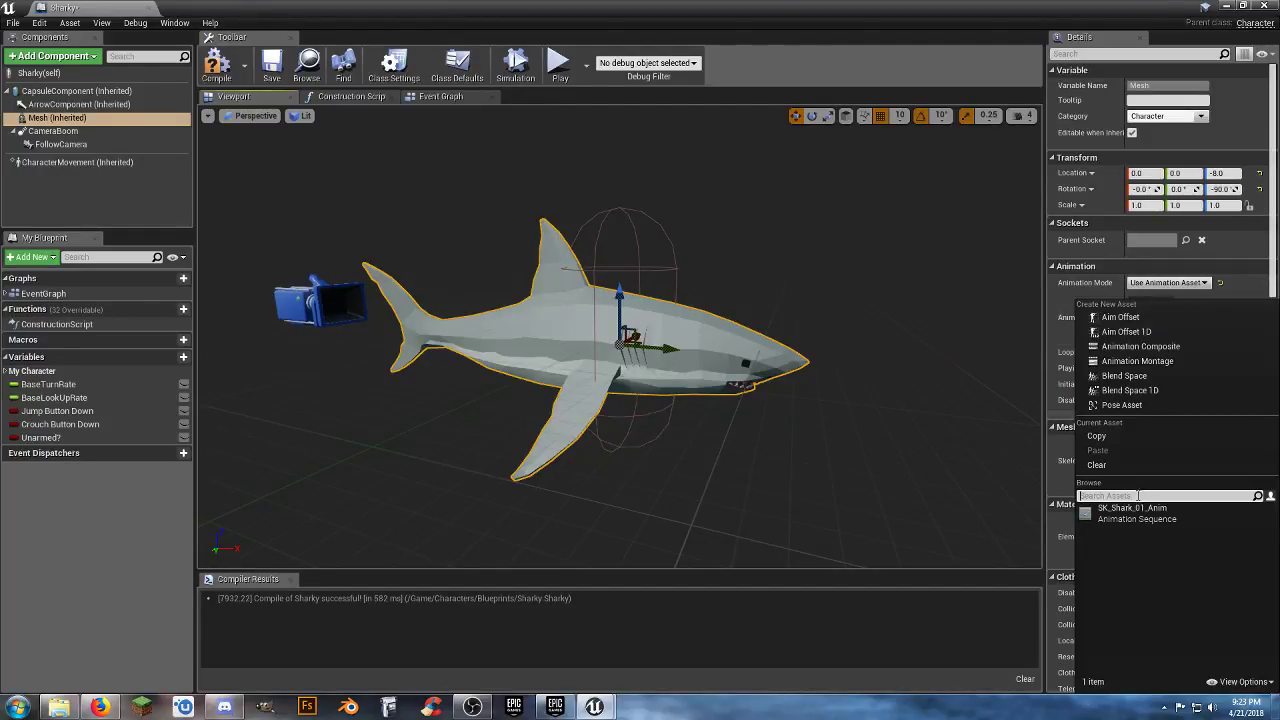
left_click(1215, 436)
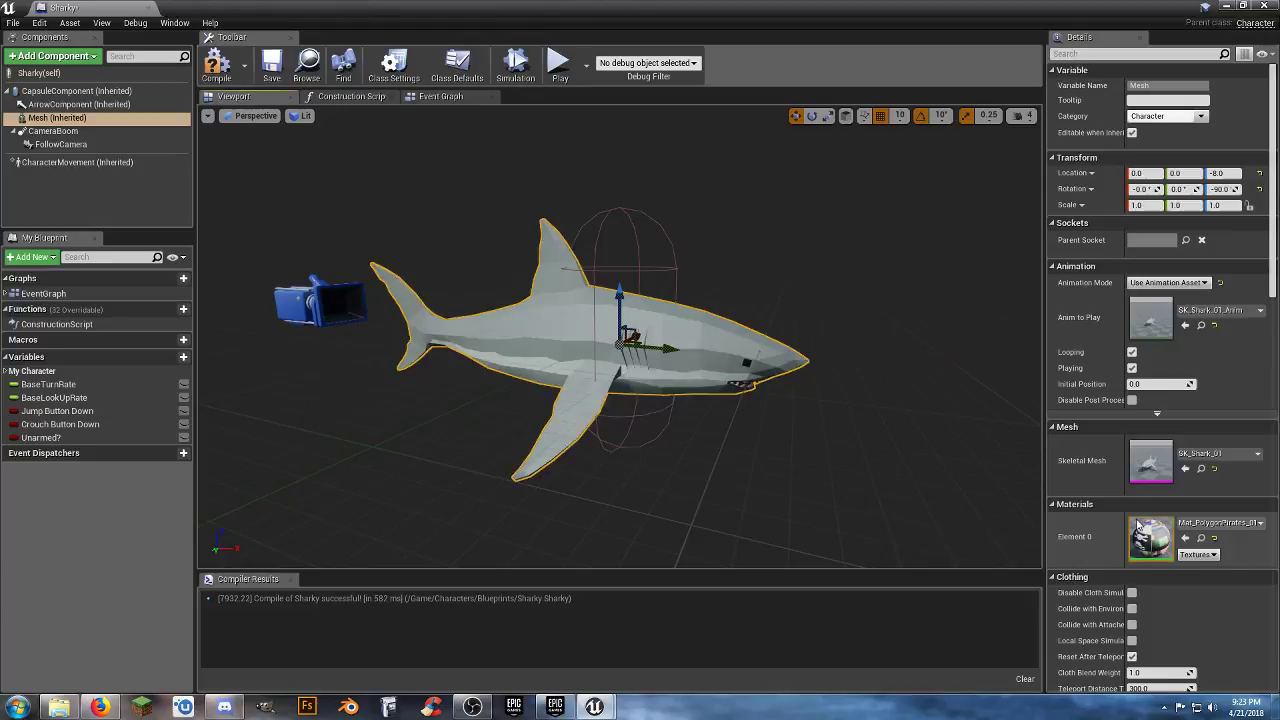
left_click(230, 68)
left_click(271, 69)
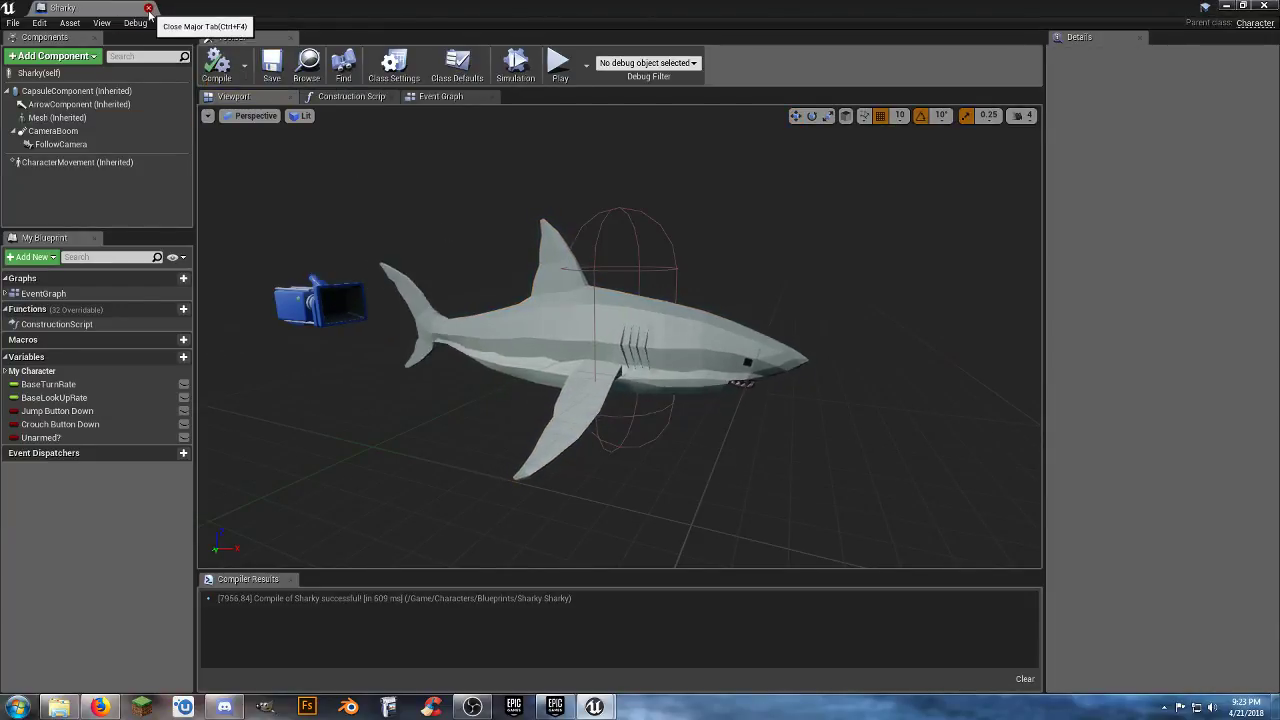
- Close the Sharky blueprint and set the level's Default Pawn Class to Sharky
left_click(149, 8)
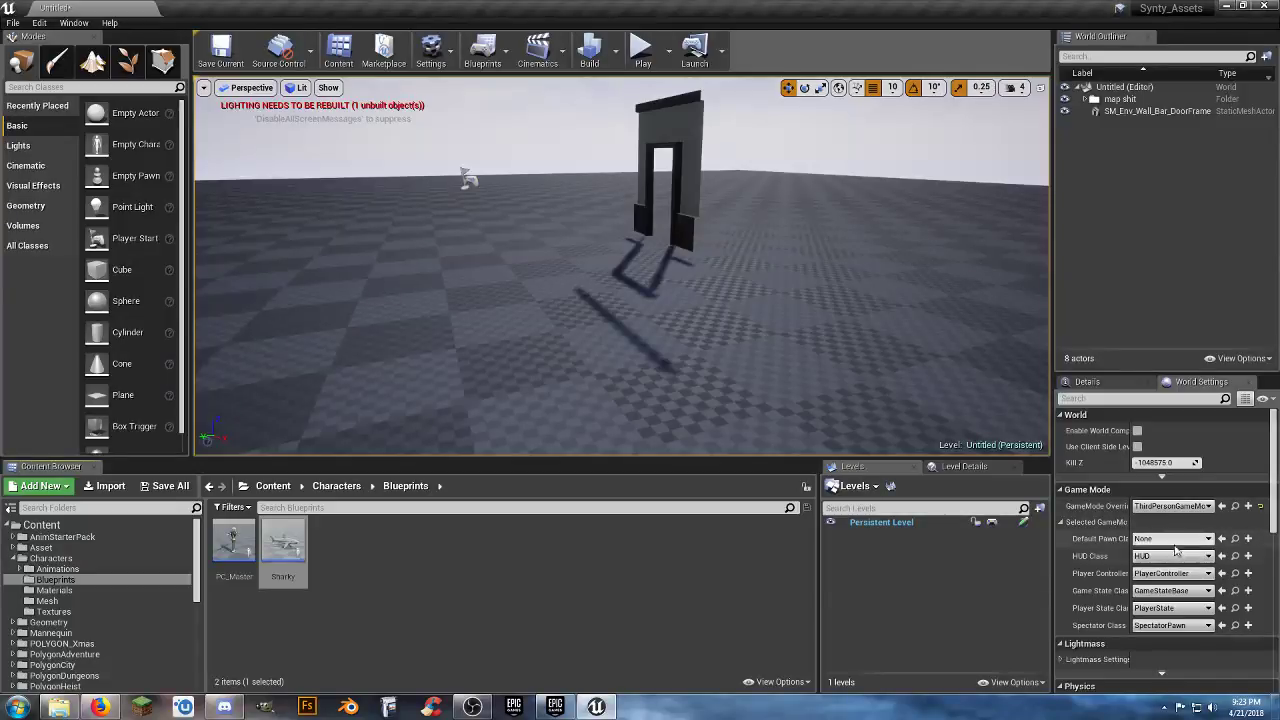
left_click(1175, 543)
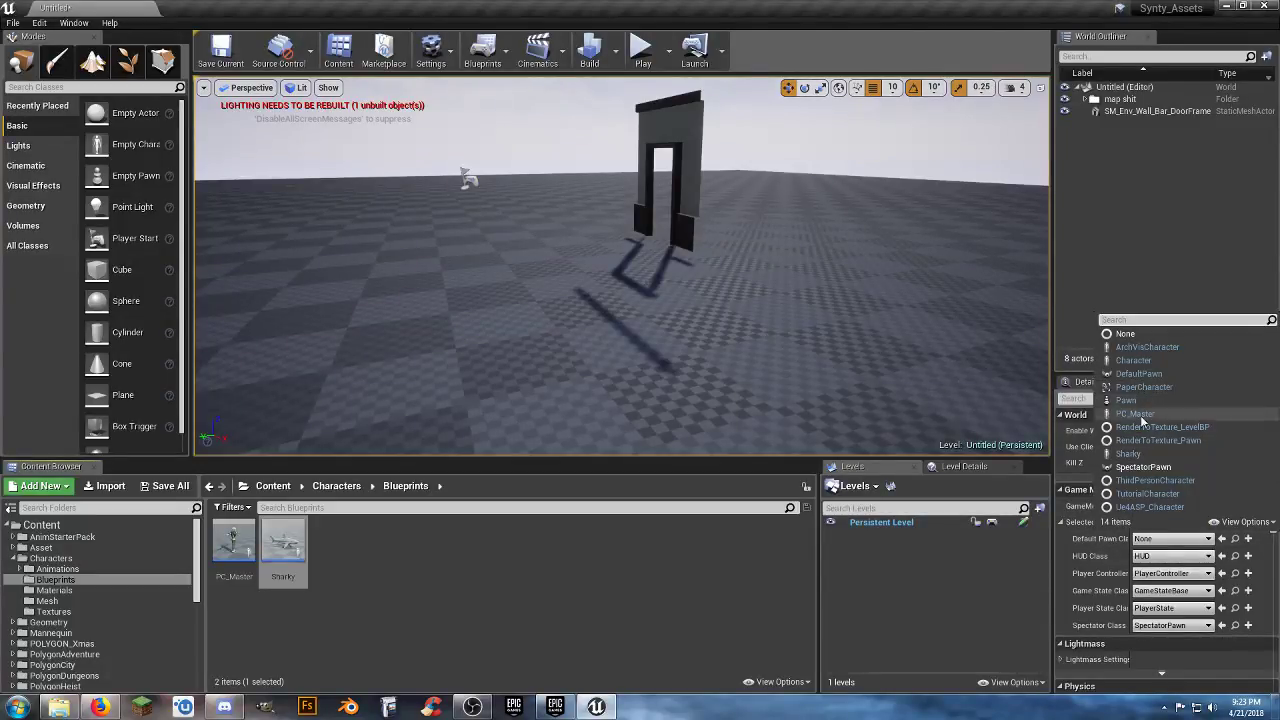
left_click(1135, 454)
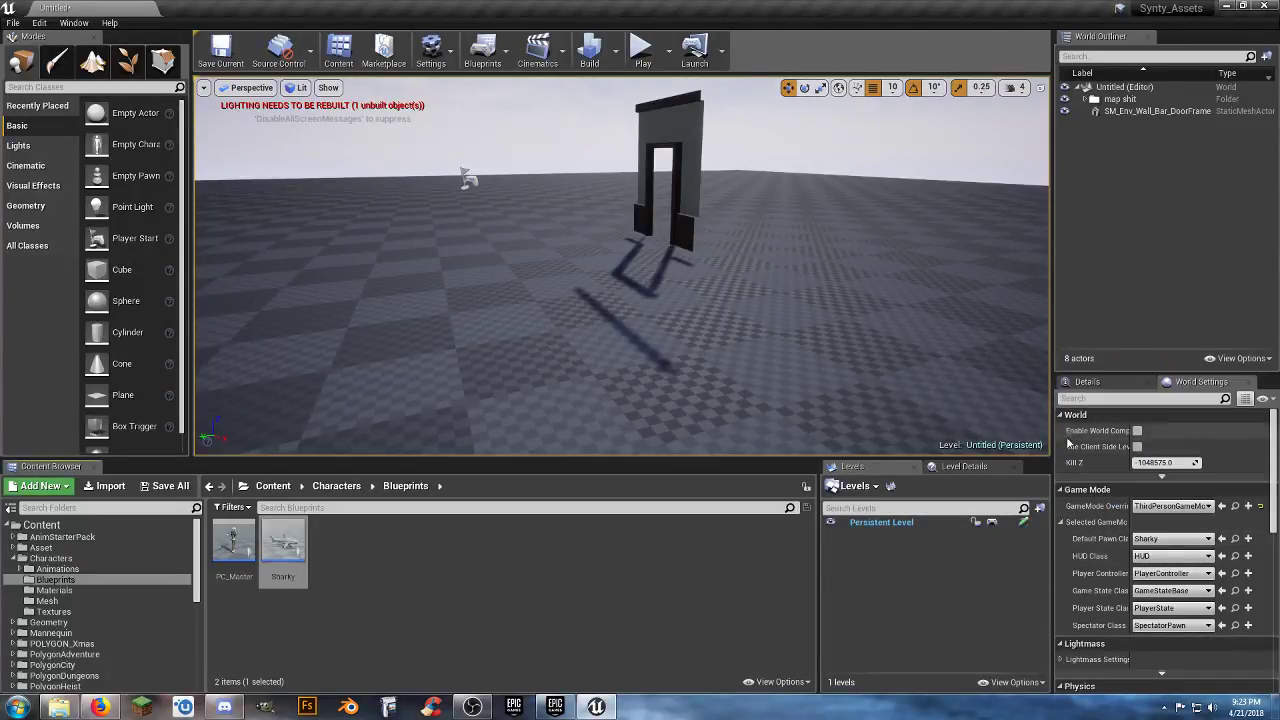
- Play the level and steer Sharky around the door frame to check its animation, movement and camera distance, and end the play session
left_click(642, 50)
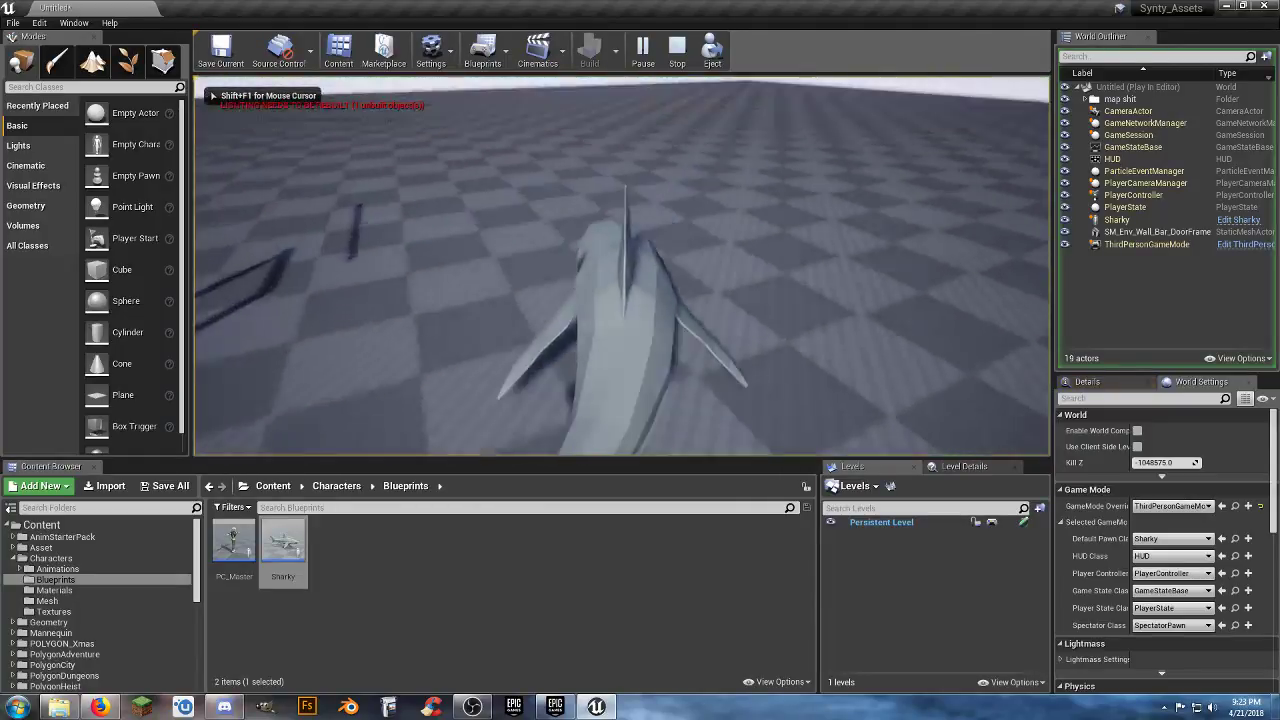
key("w")
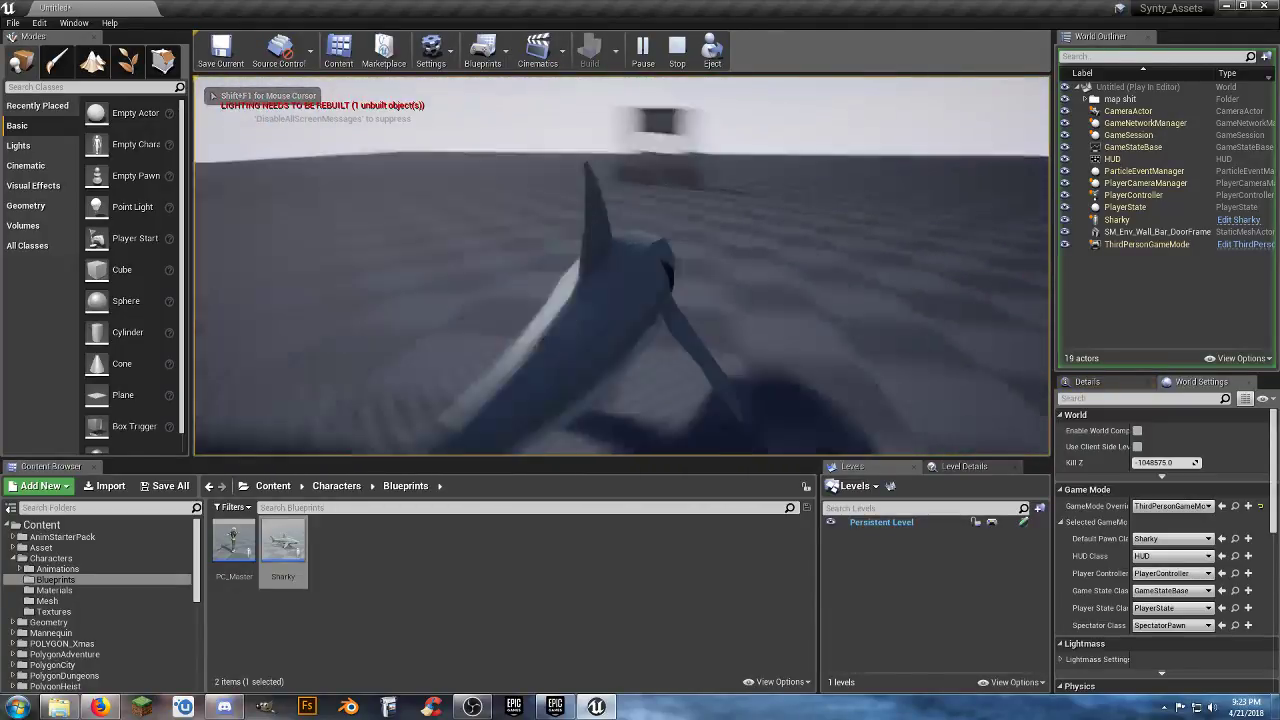
key("w")
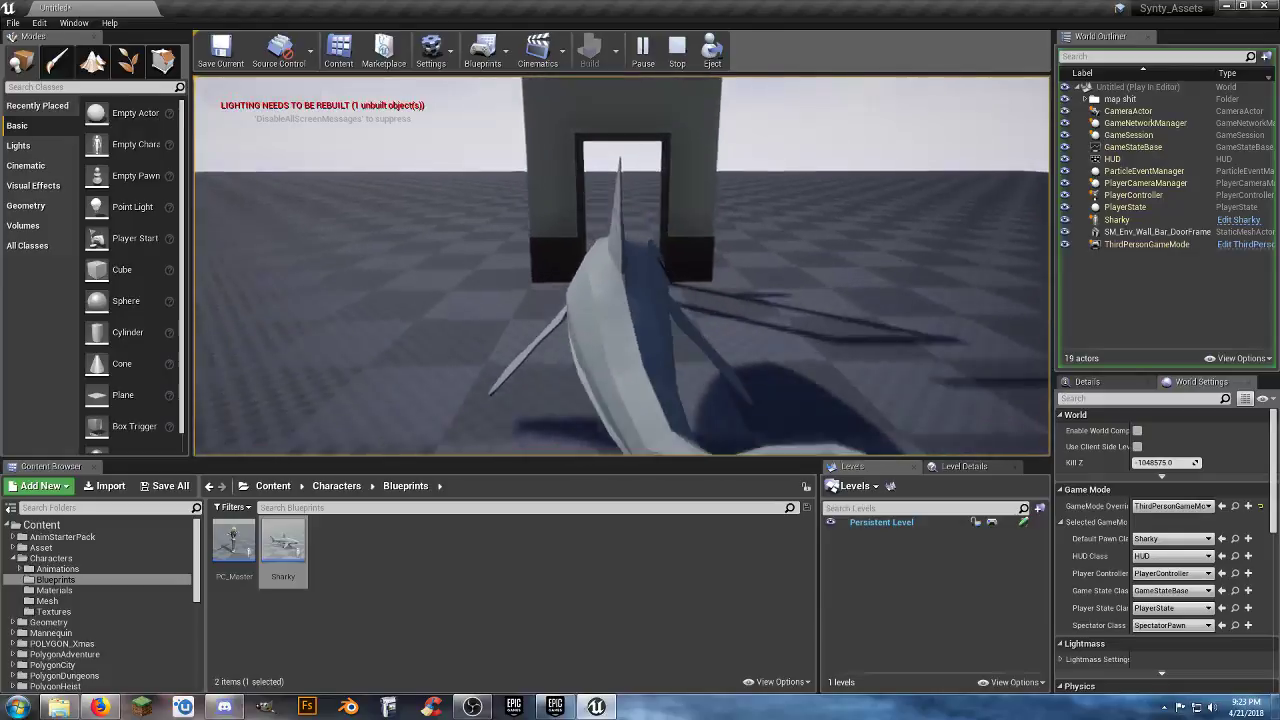
key("w")
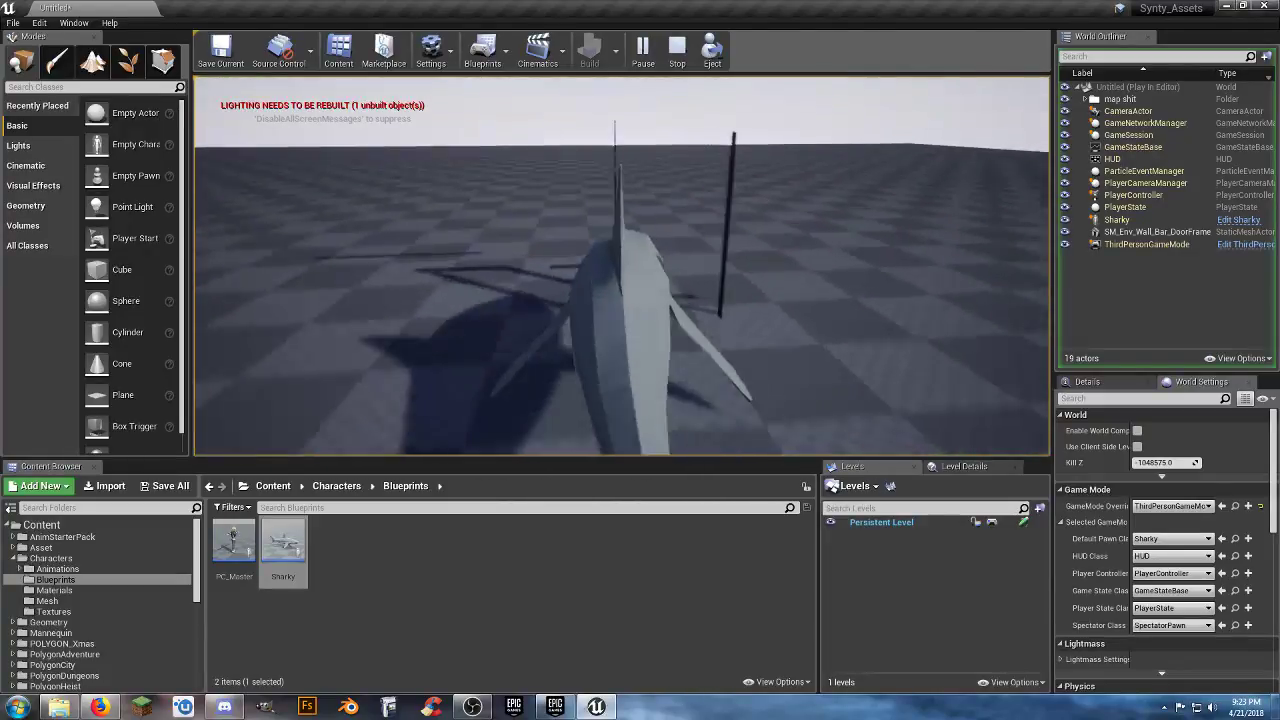
key("w")
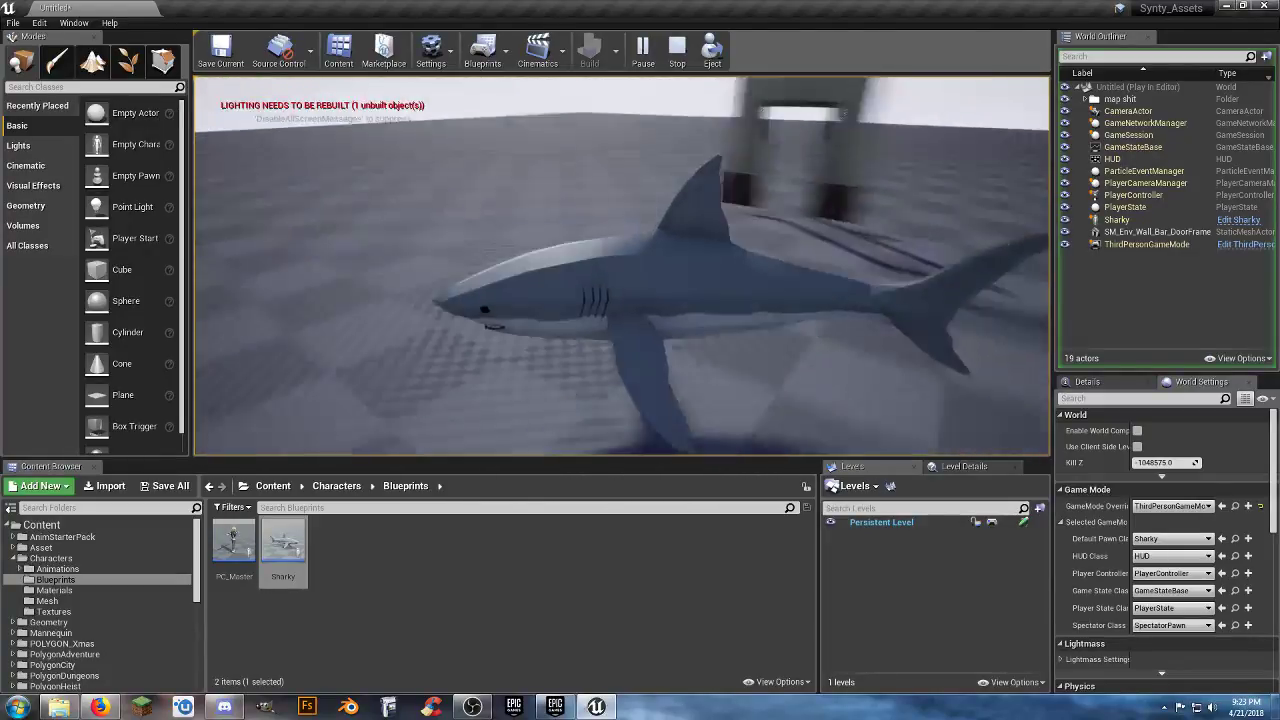
key("w")
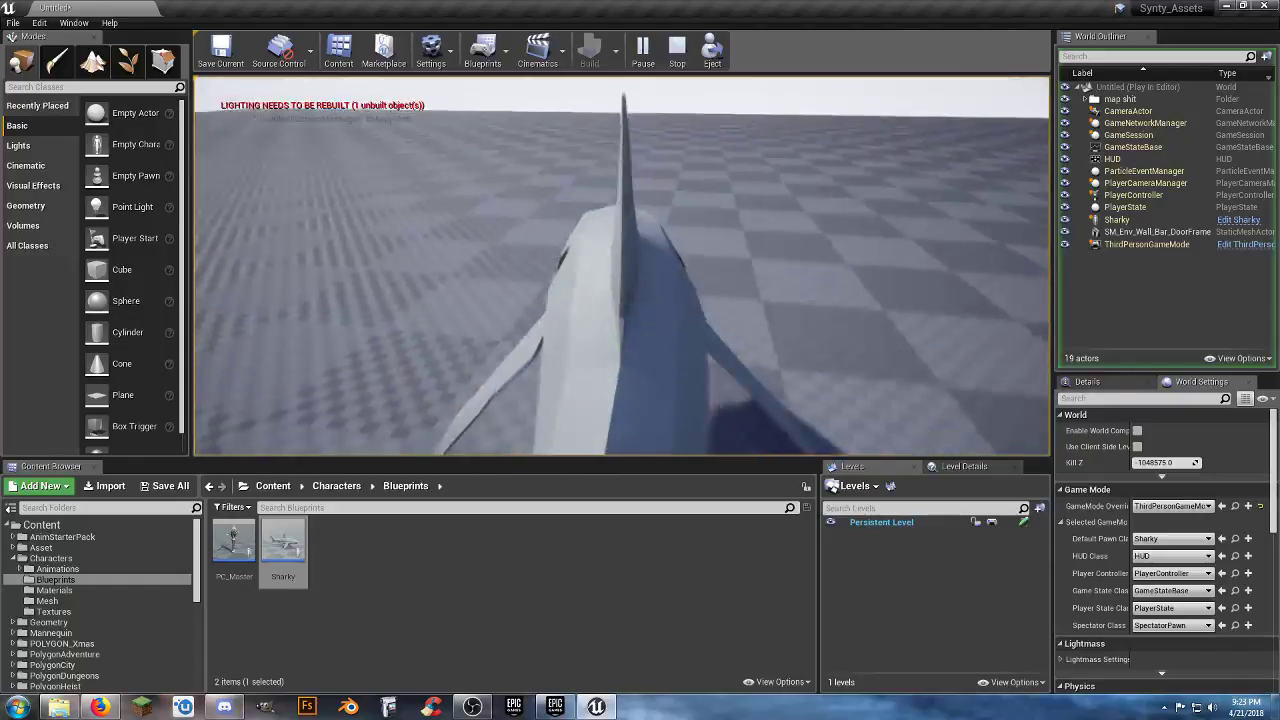
key("w")
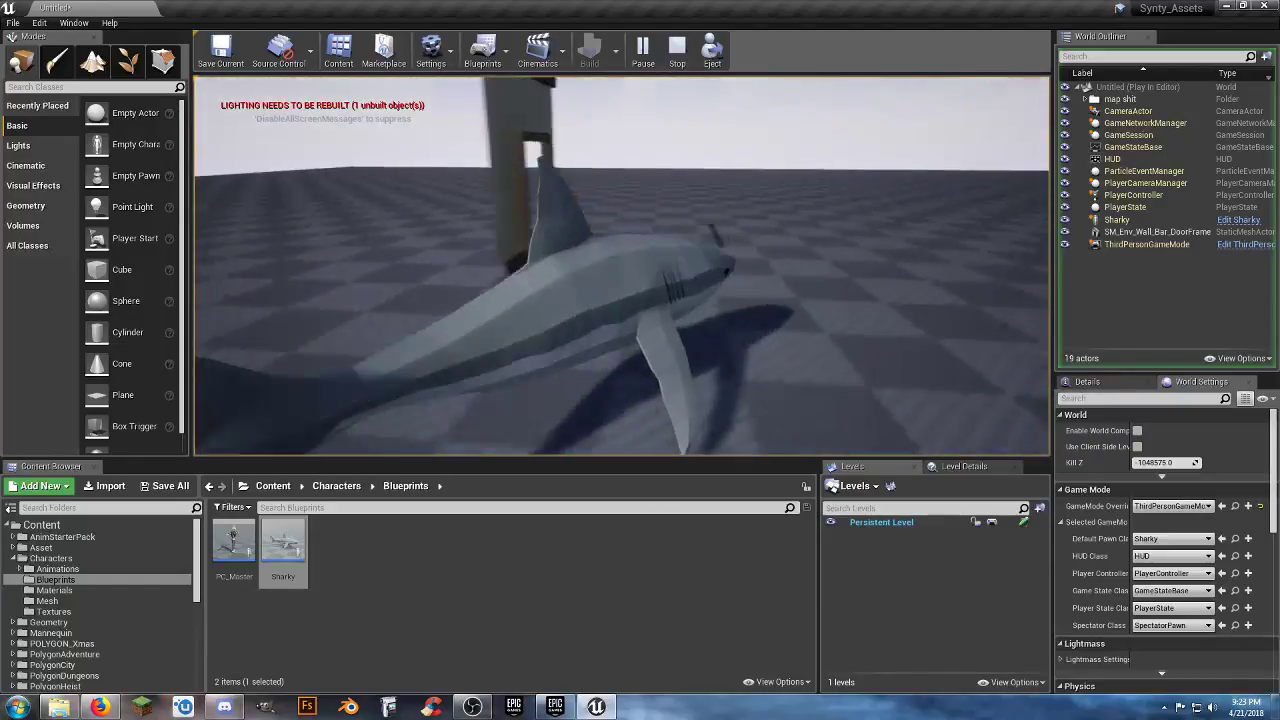
key("w")
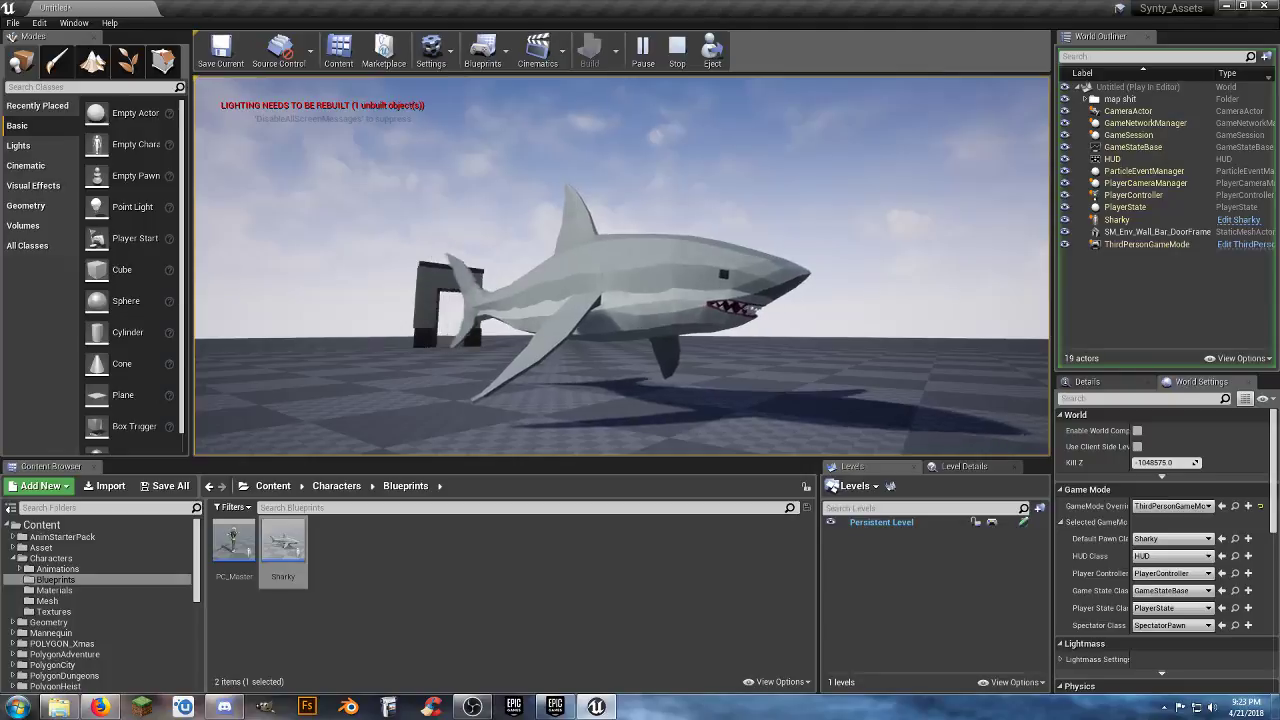
key("w")
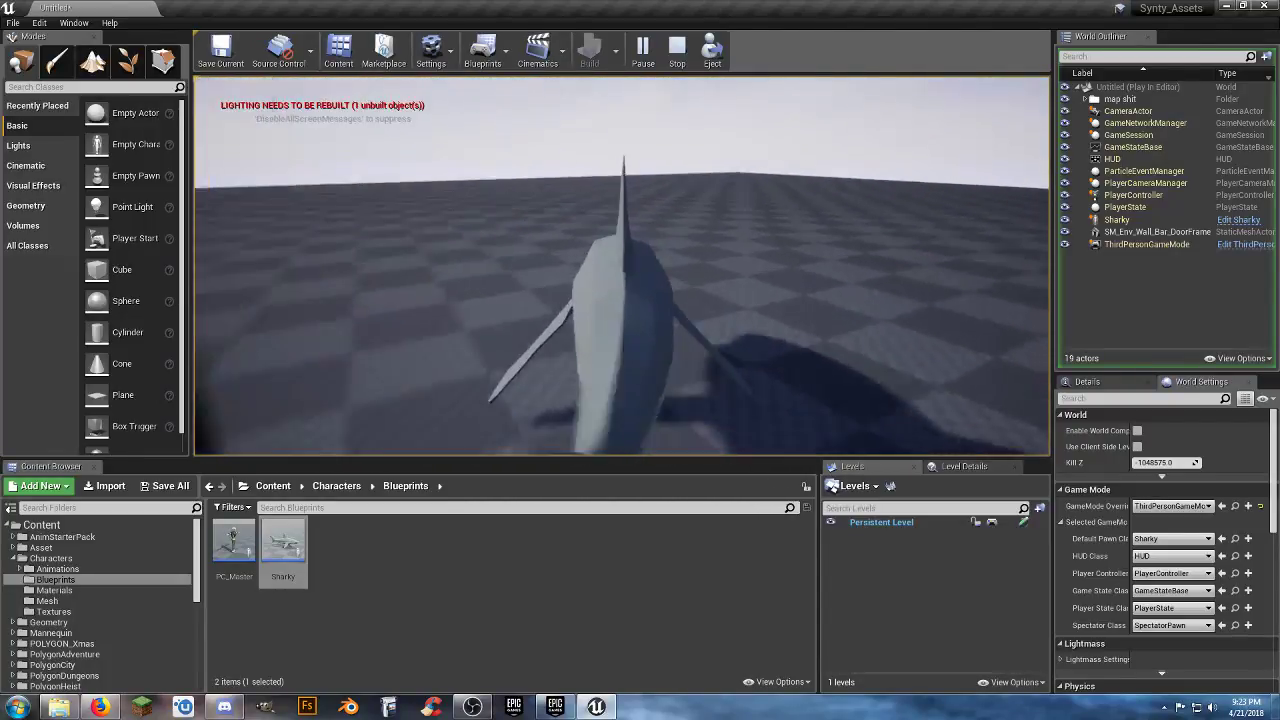
key("Escape")
- Reopen the Sharky blueprint, move its FollowCamera back and up to location X -190, Z 60, and compile
double_click(285, 548)
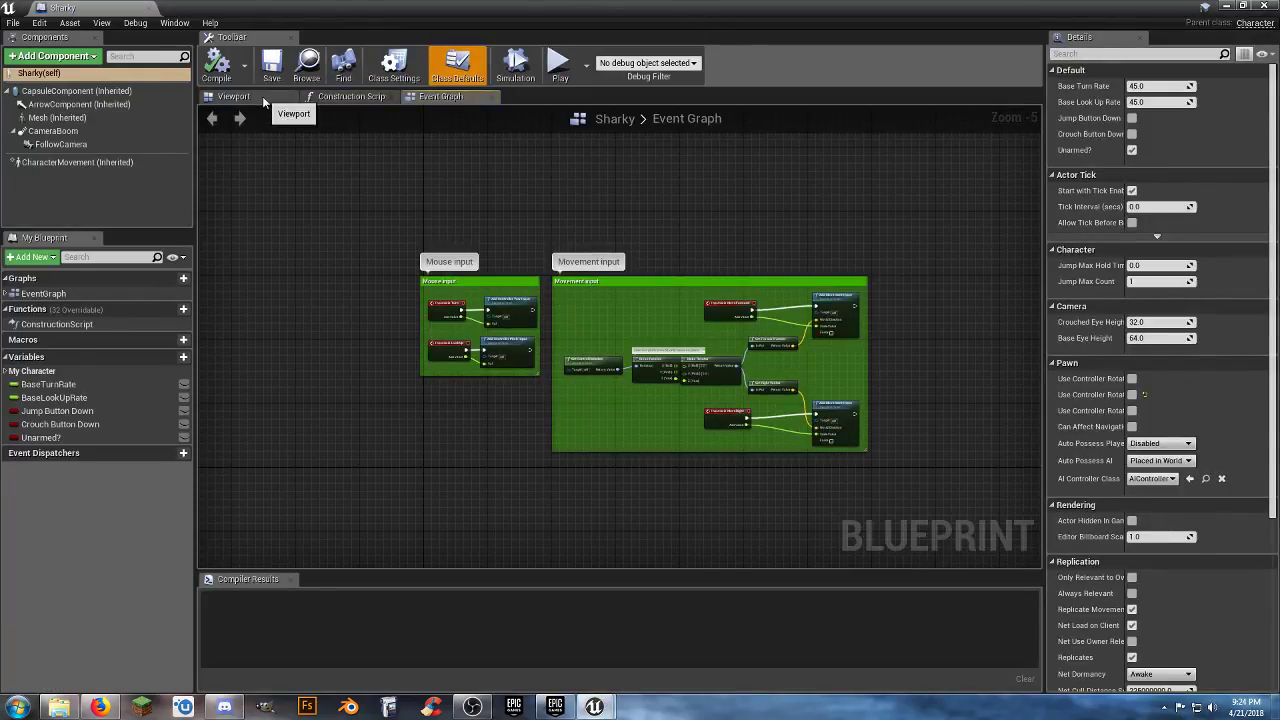
left_click(262, 96)
left_click(86, 144)
scroll(432, 268, "down", 5)
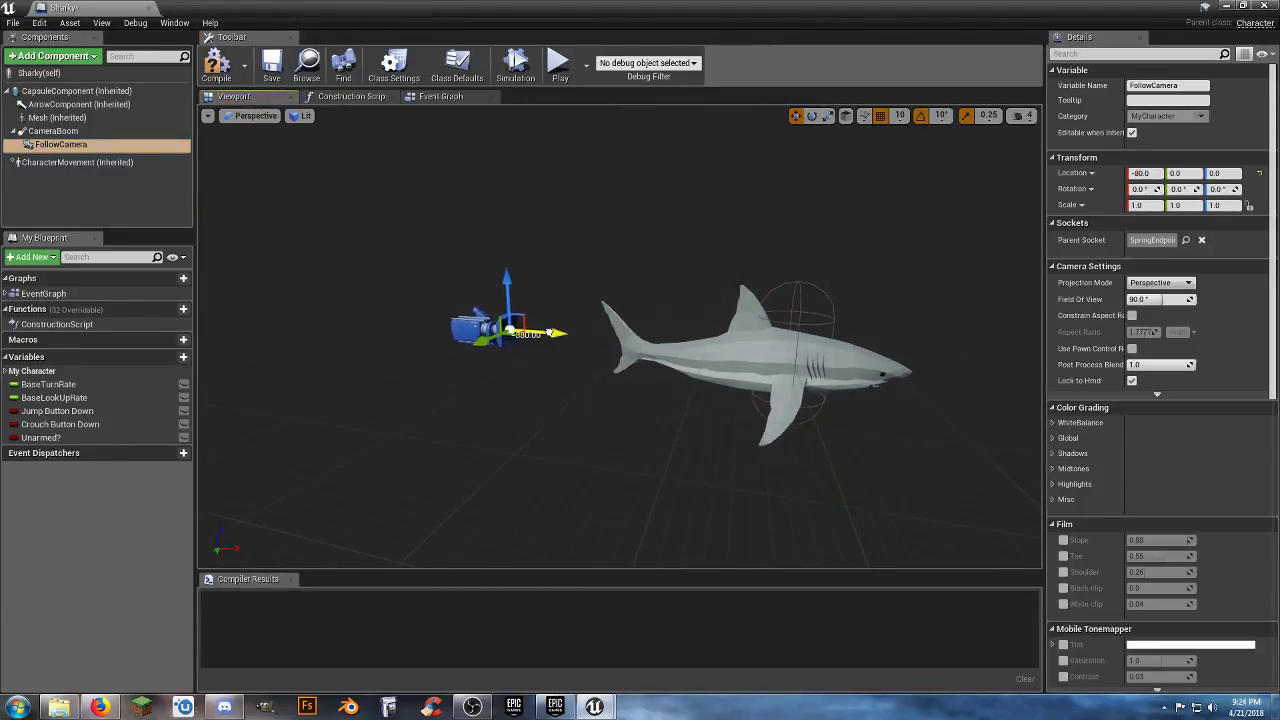
left_click_drag(549, 333, 483, 328)
left_click_drag(440, 283, 440, 241)
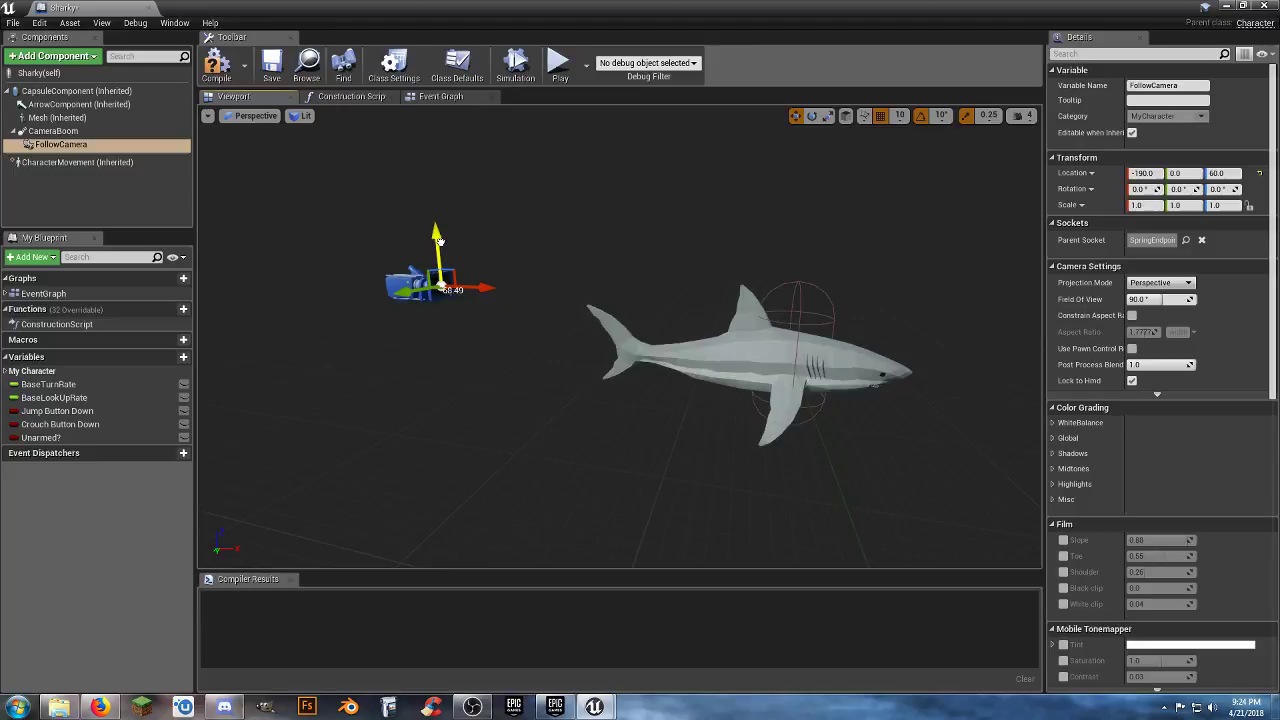
left_click(216, 63)
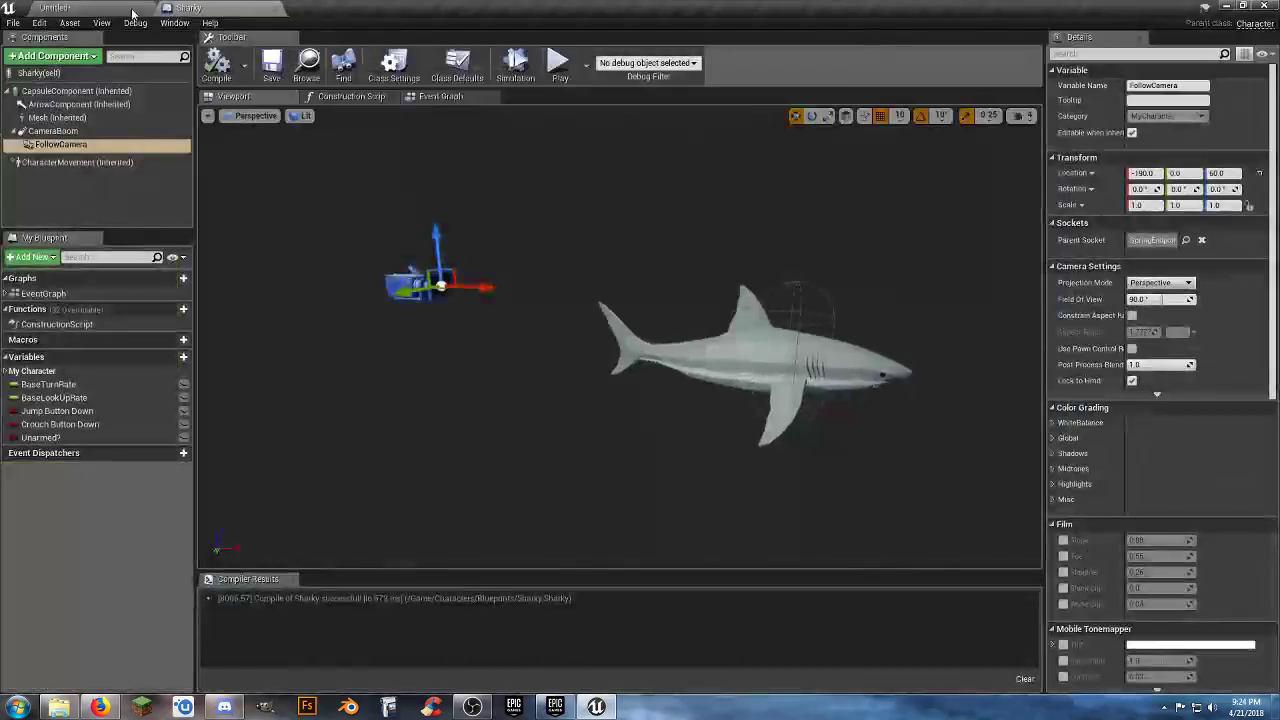
- Return to the level and playtest Sharky in all directions to check the repositioned follow camera, and stop playing
left_click(133, 13)
left_click(641, 50)
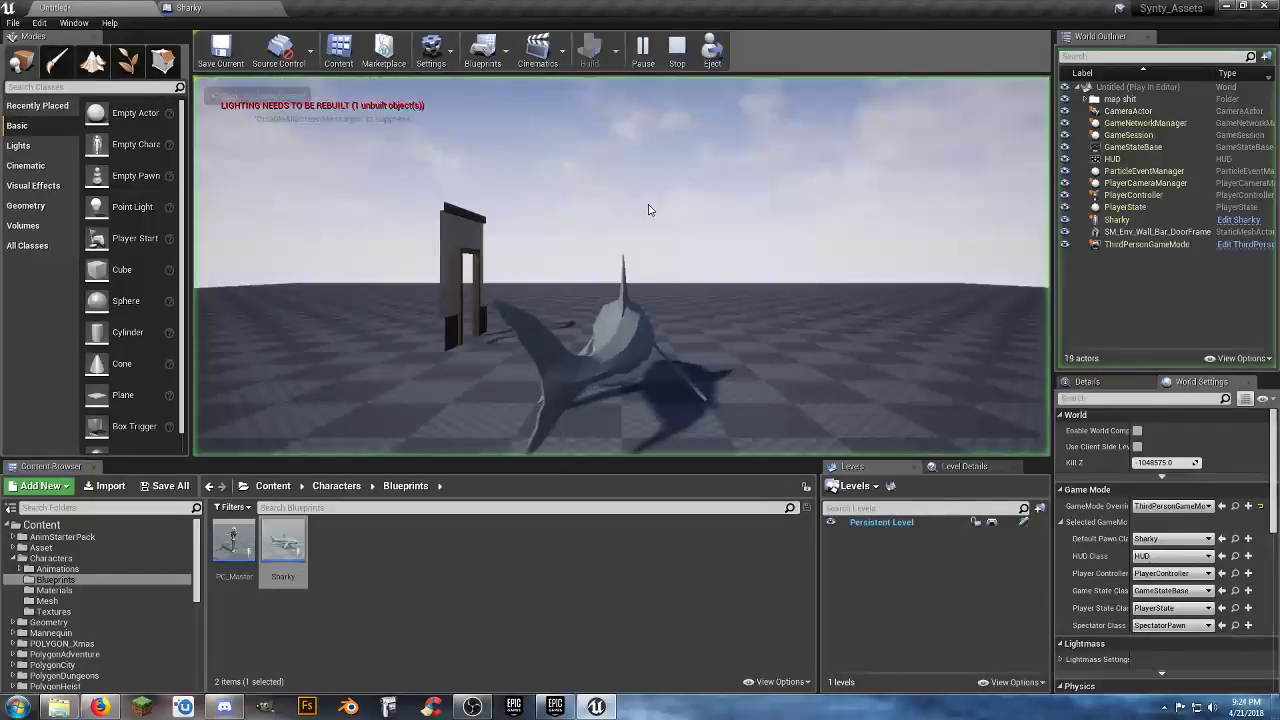
left_click(621, 281)
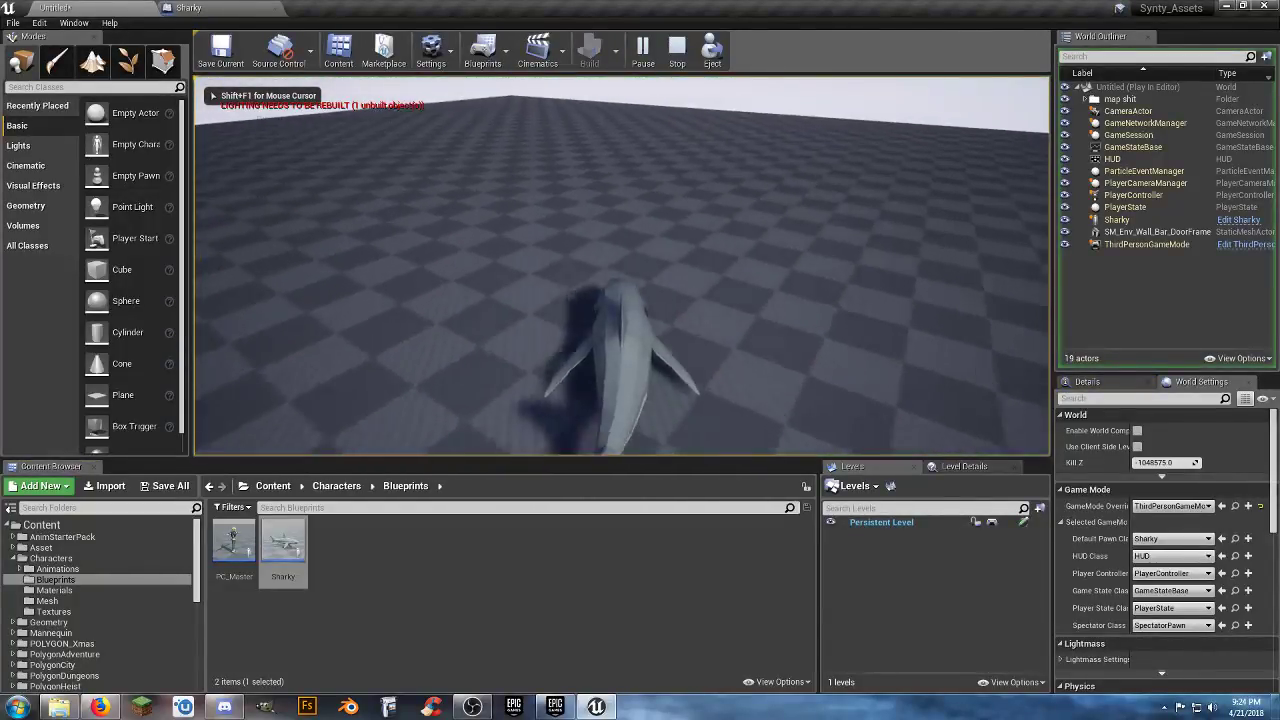
key("w")
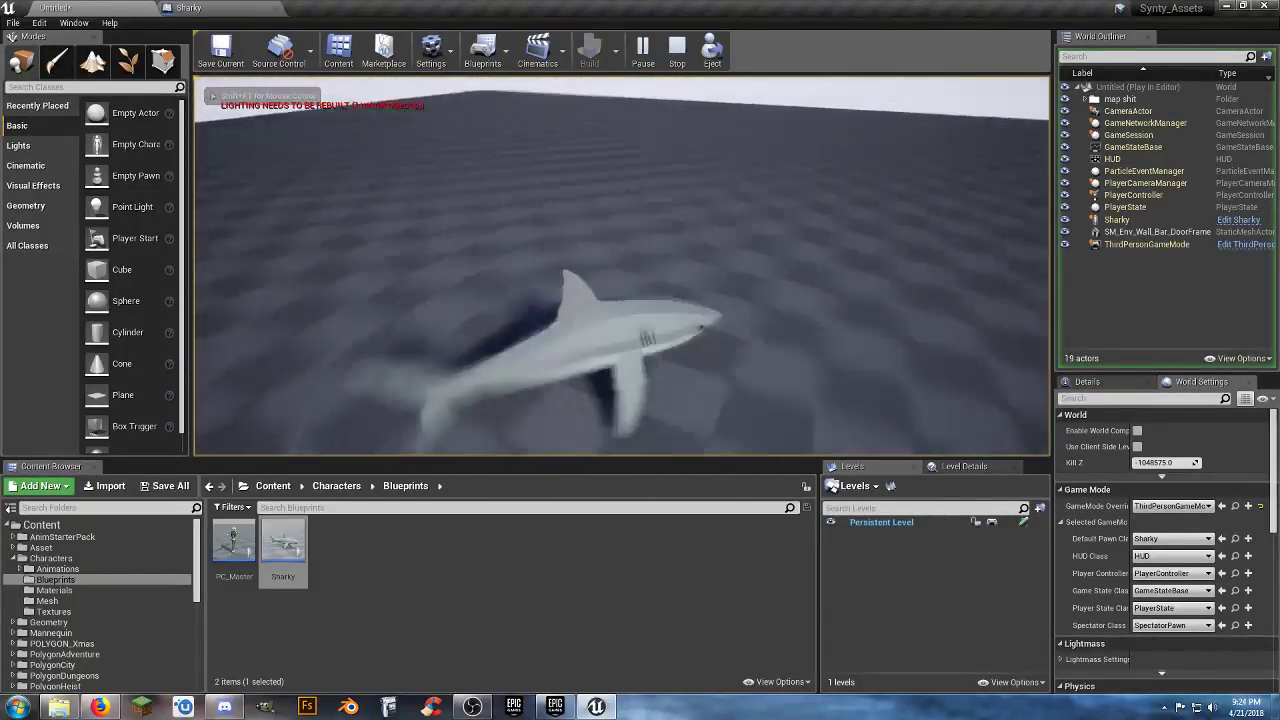
key("s")
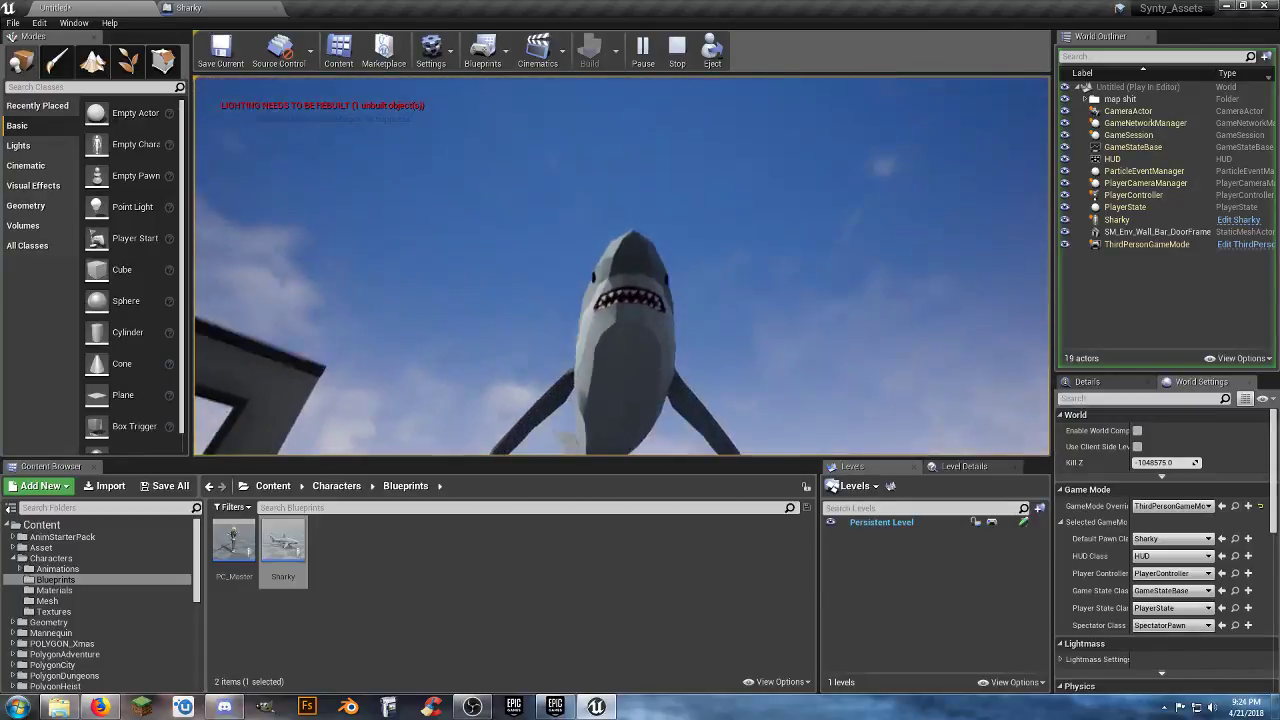
key("w")
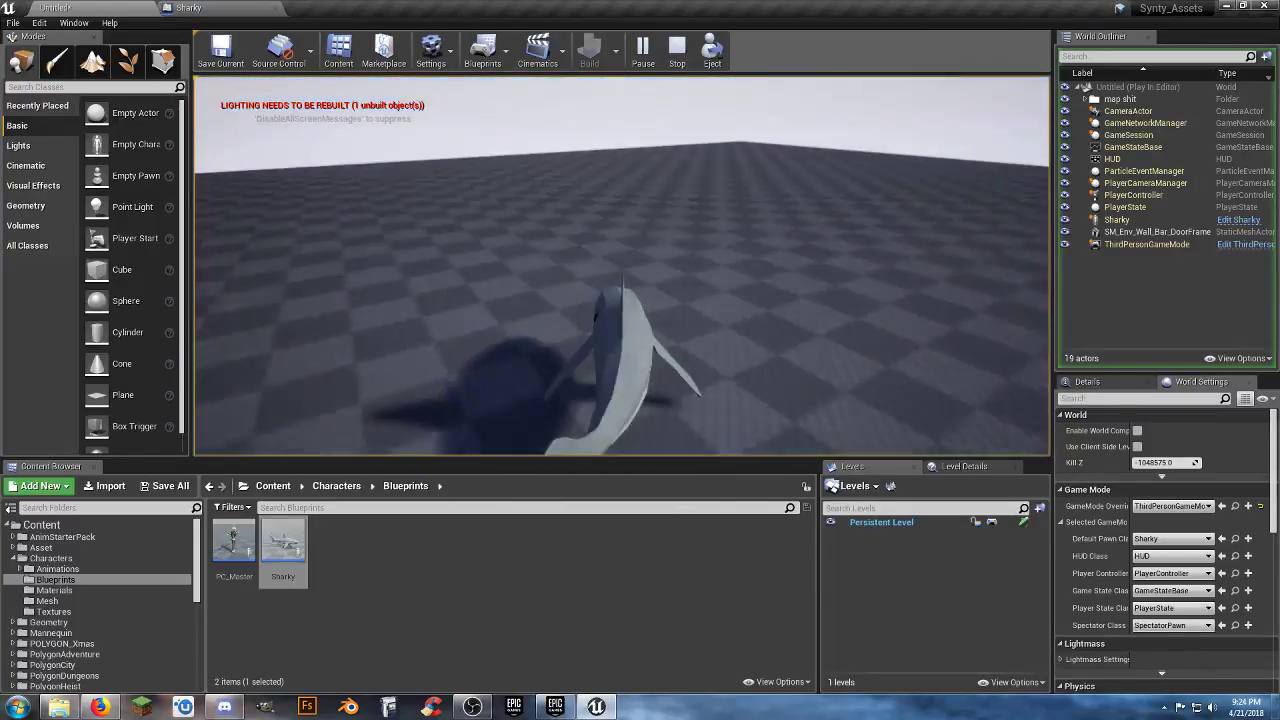
key("w")
key("w")
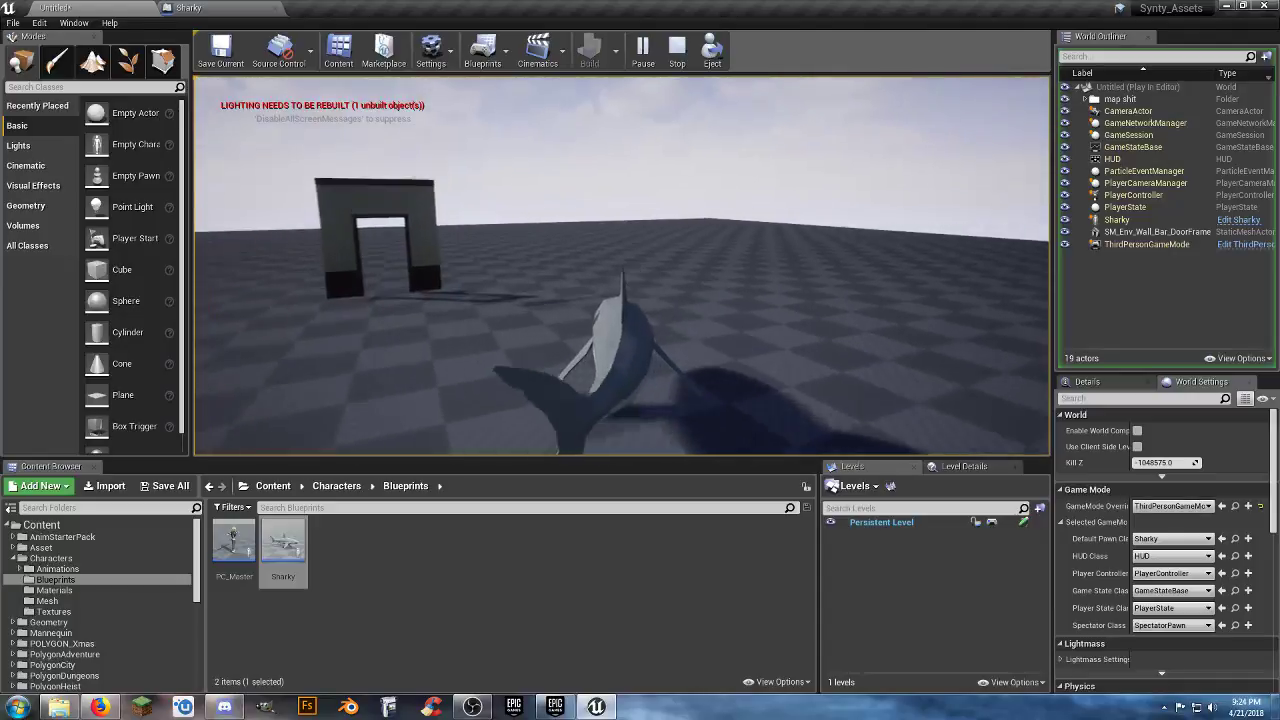
key("w")
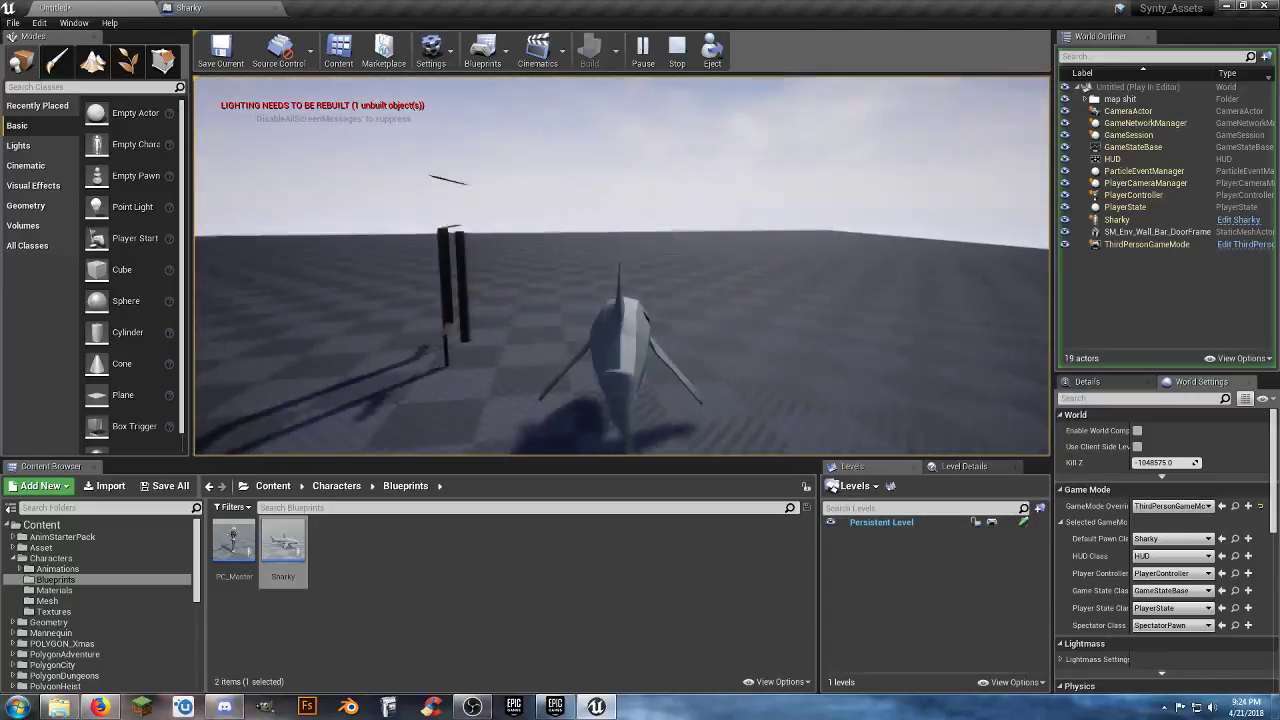
key("d")
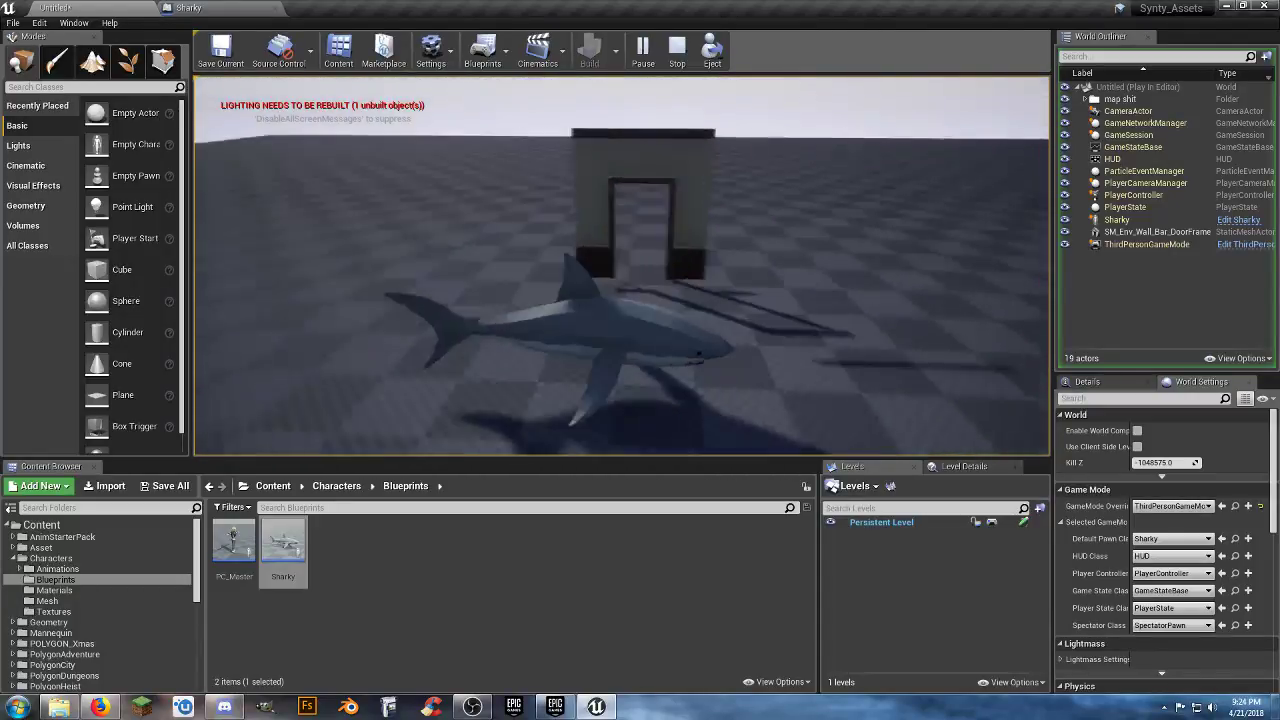
key("w")
key("w")
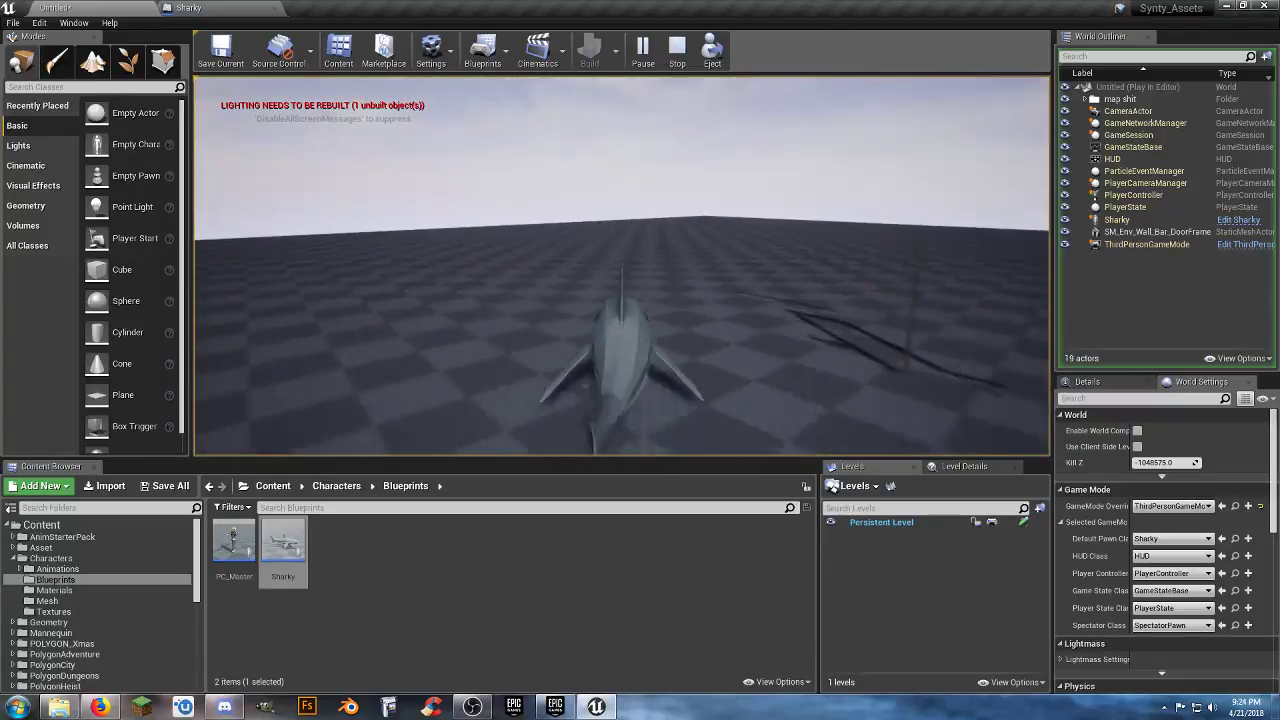
key("w")
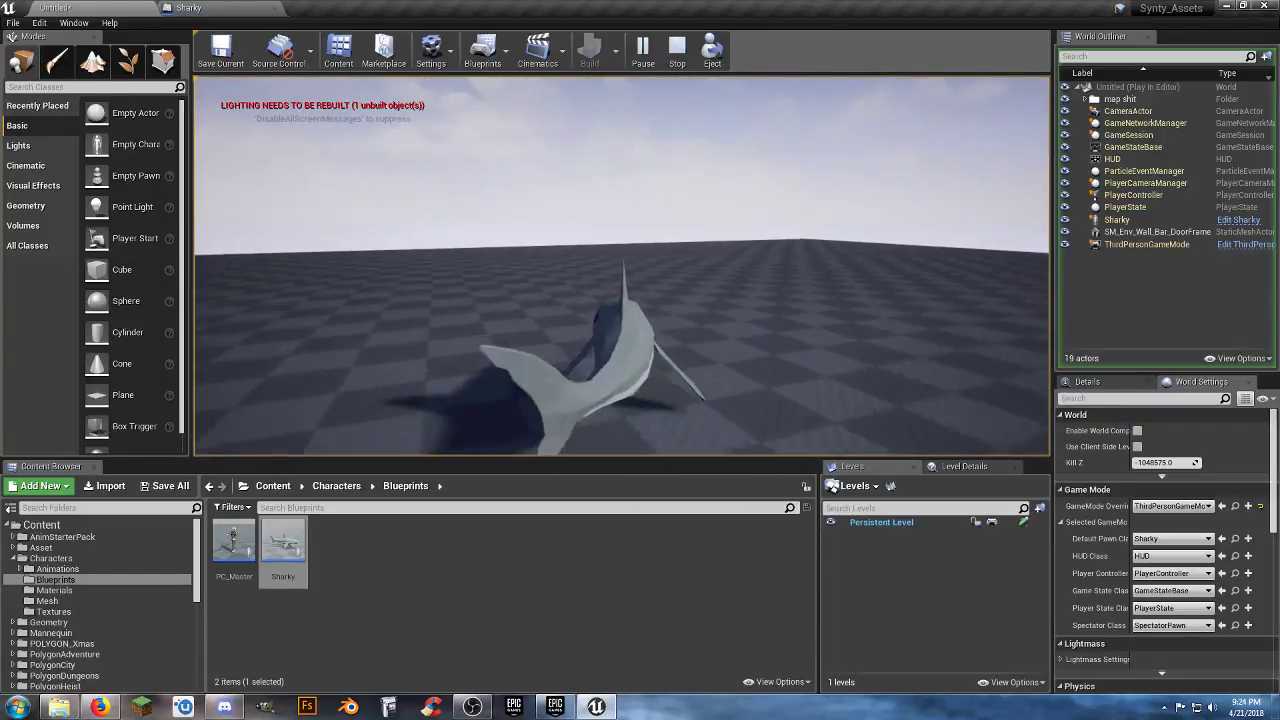
key("a")
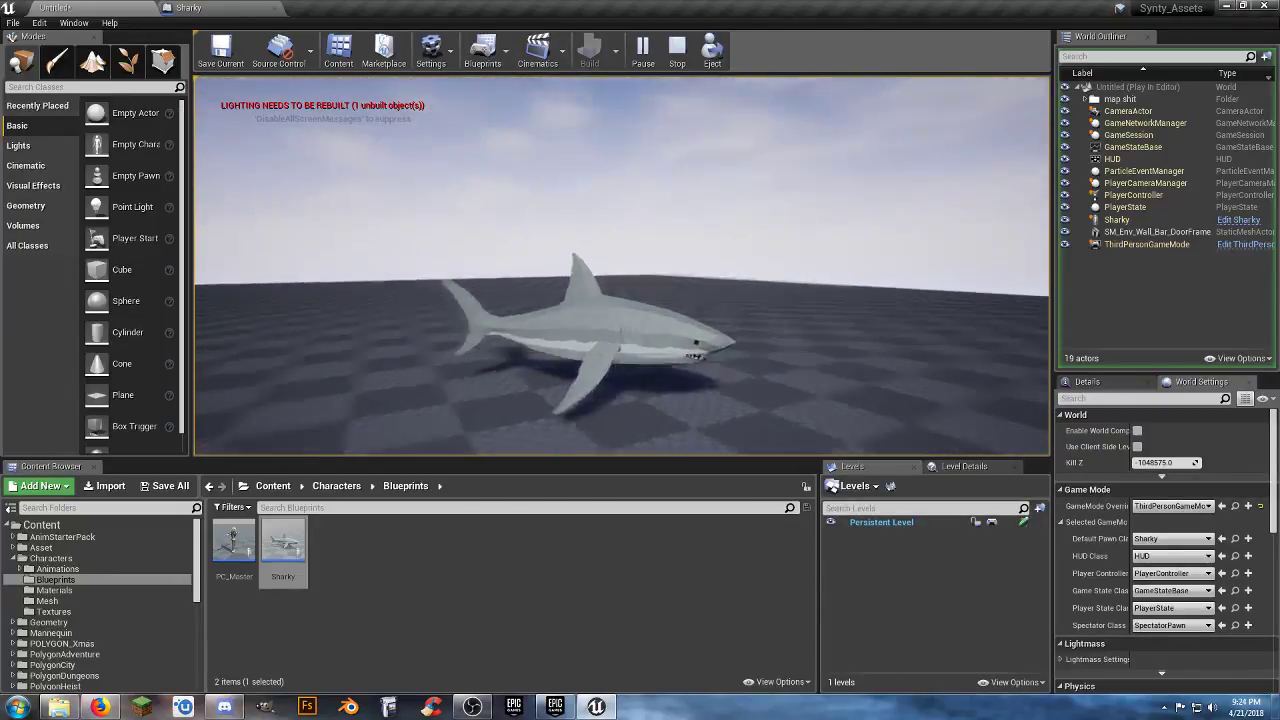
key("w")
key("w")
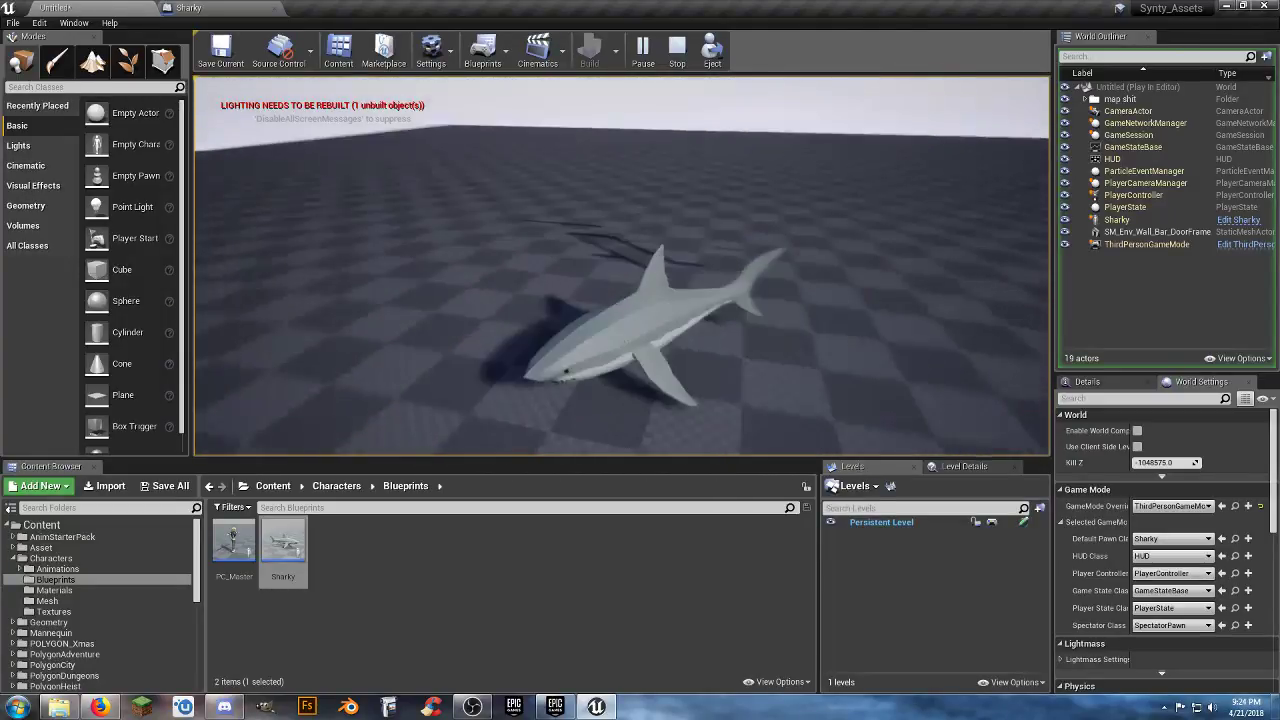
key("Escape")
- Delete the SM_Env_Wall_Bar_DoorFrame mesh from the level
left_click(637, 198)
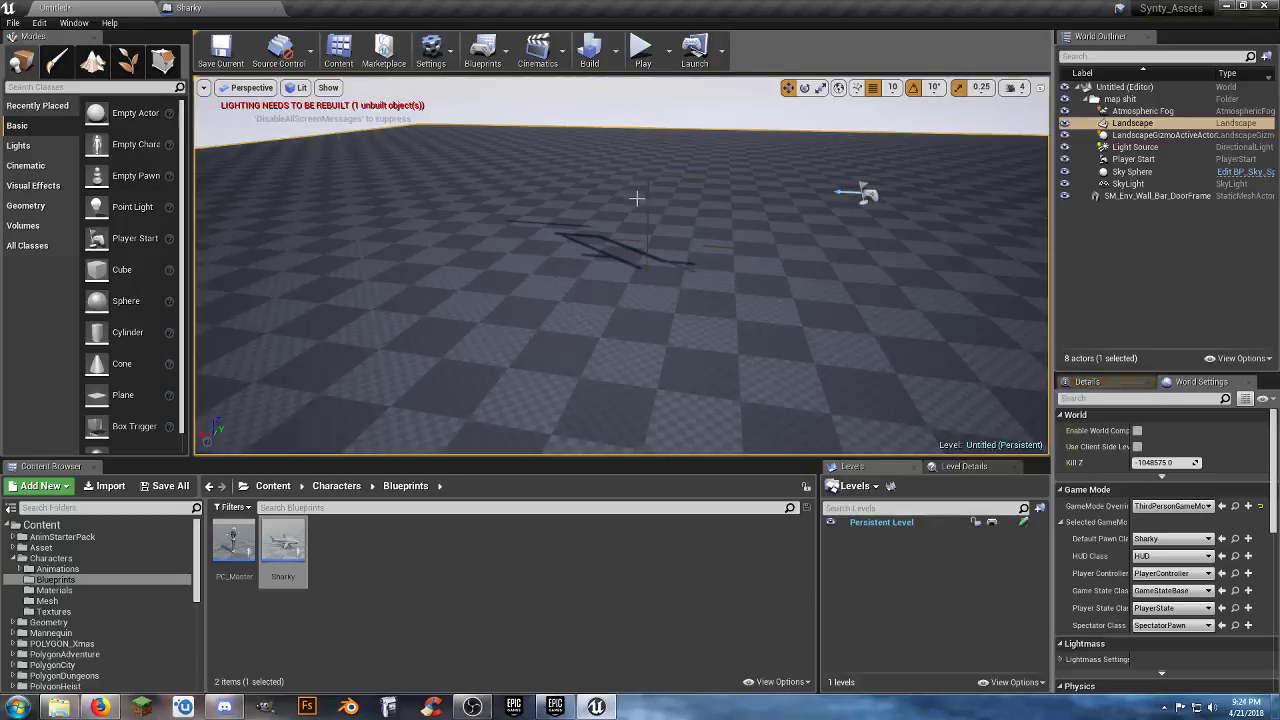
key("w")
right_click_drag(661, 233, 657, 235)
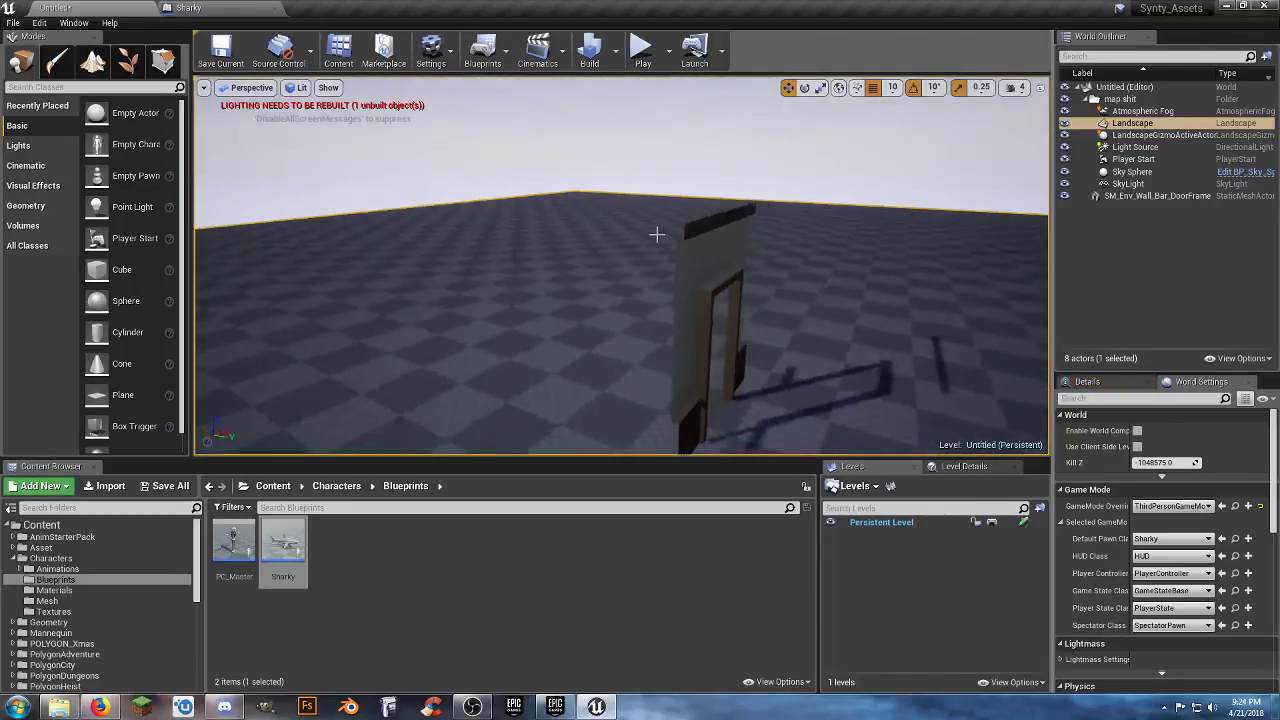
left_click(705, 254)
key("Delete")
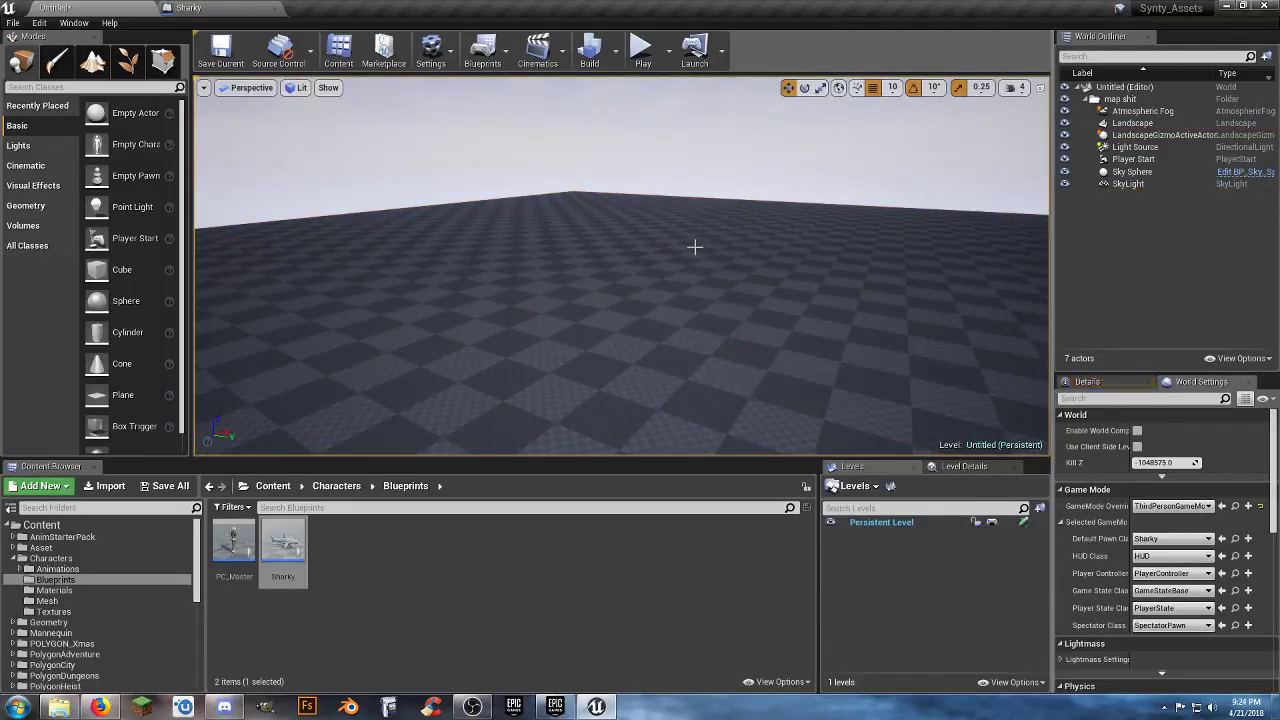
- Play the level and steer Sharky across the open landscape to check its movement and follow camera, and end the play session
left_click(643, 50)
left_click(670, 188)
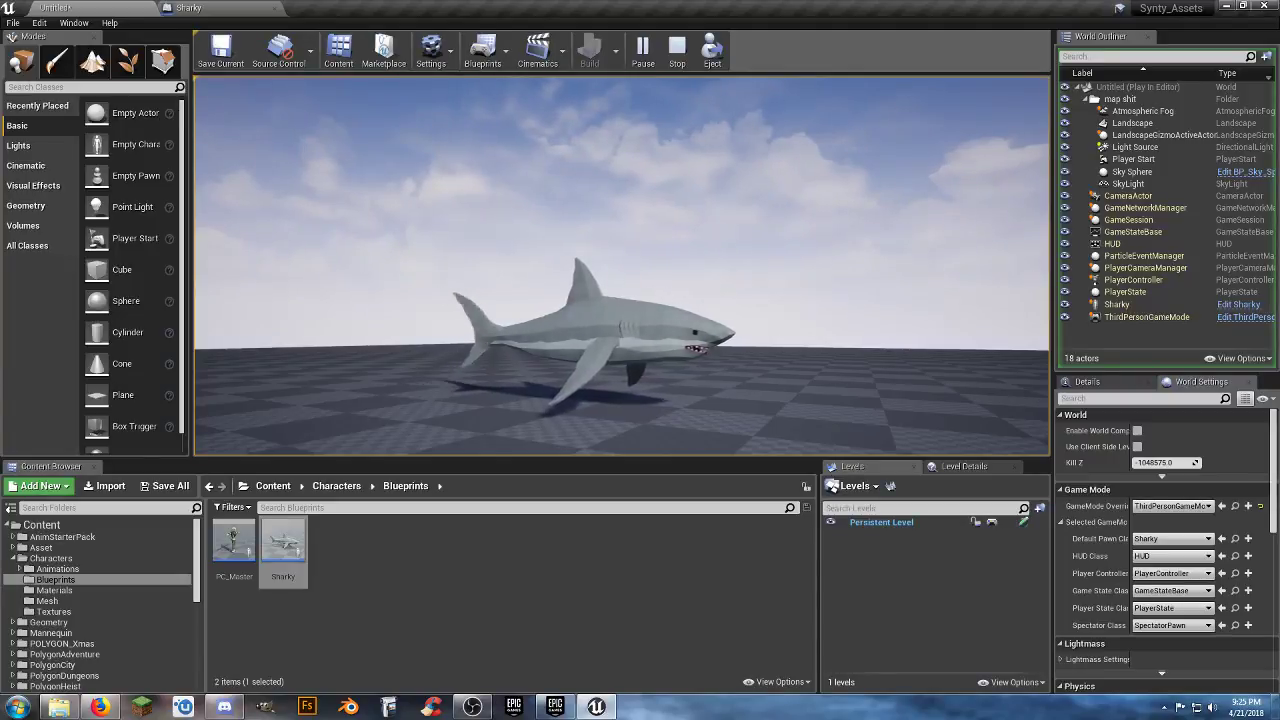
key("w")
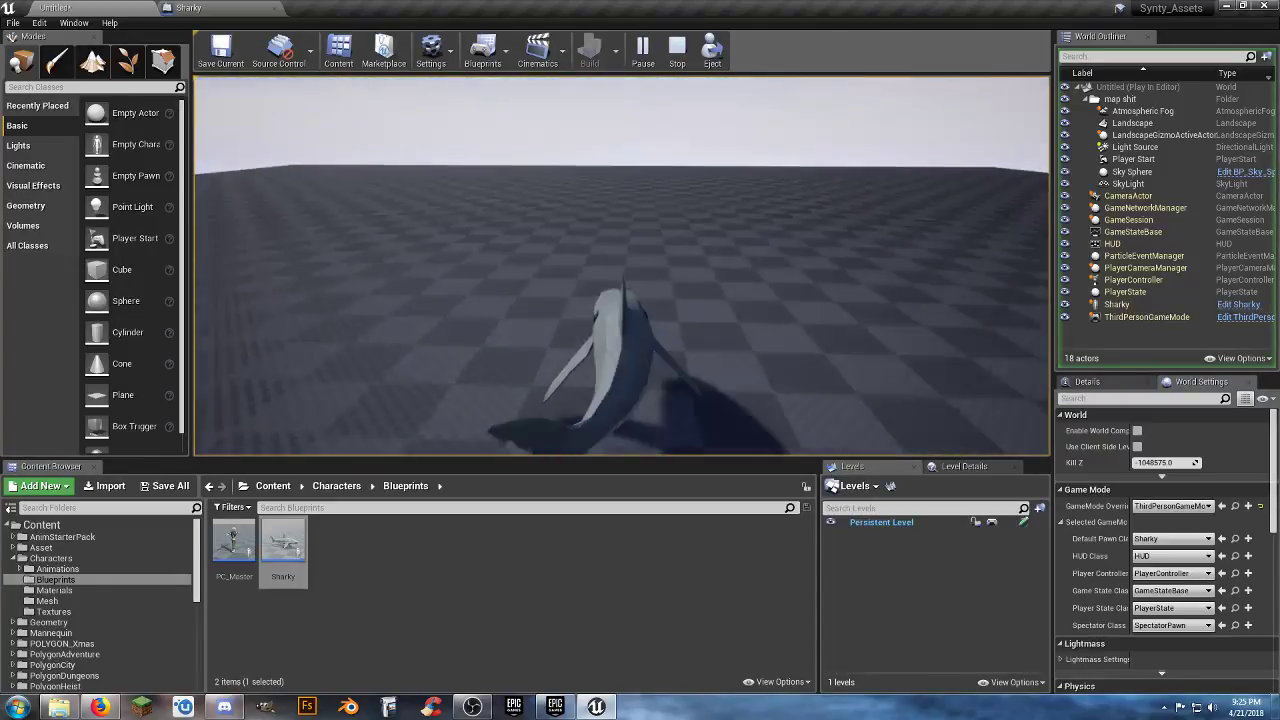
key("w")
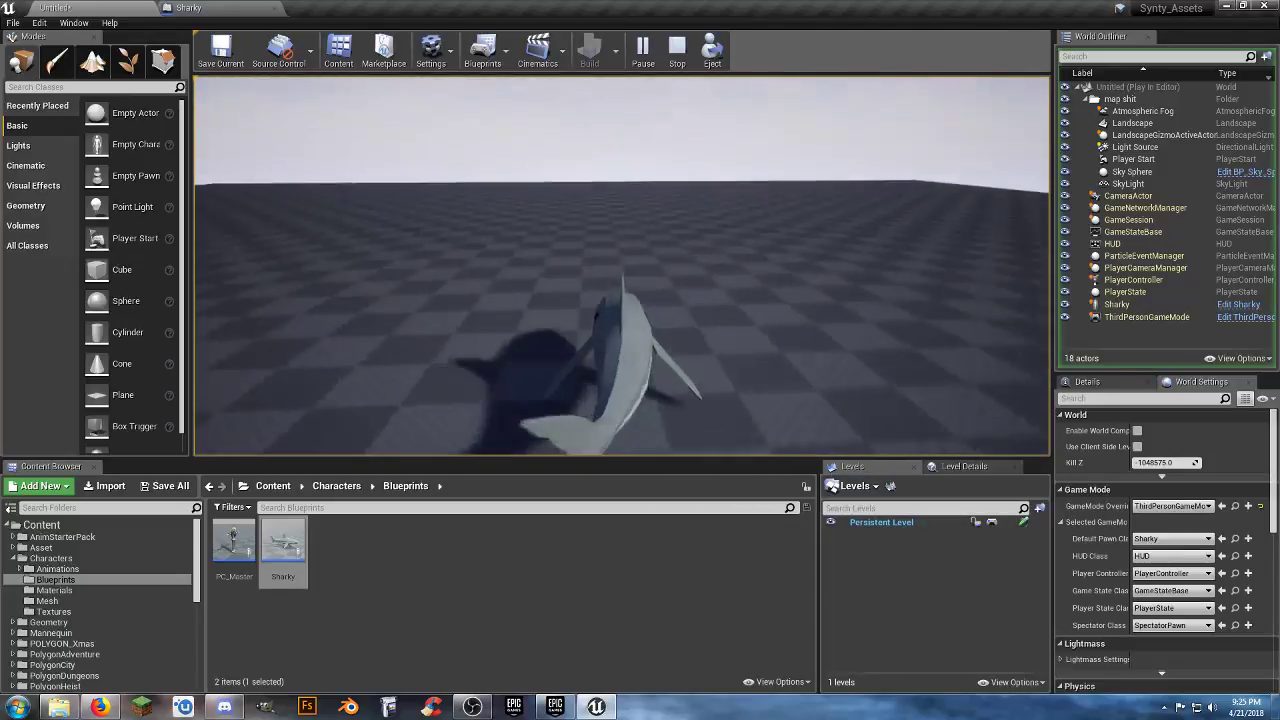
key("w")
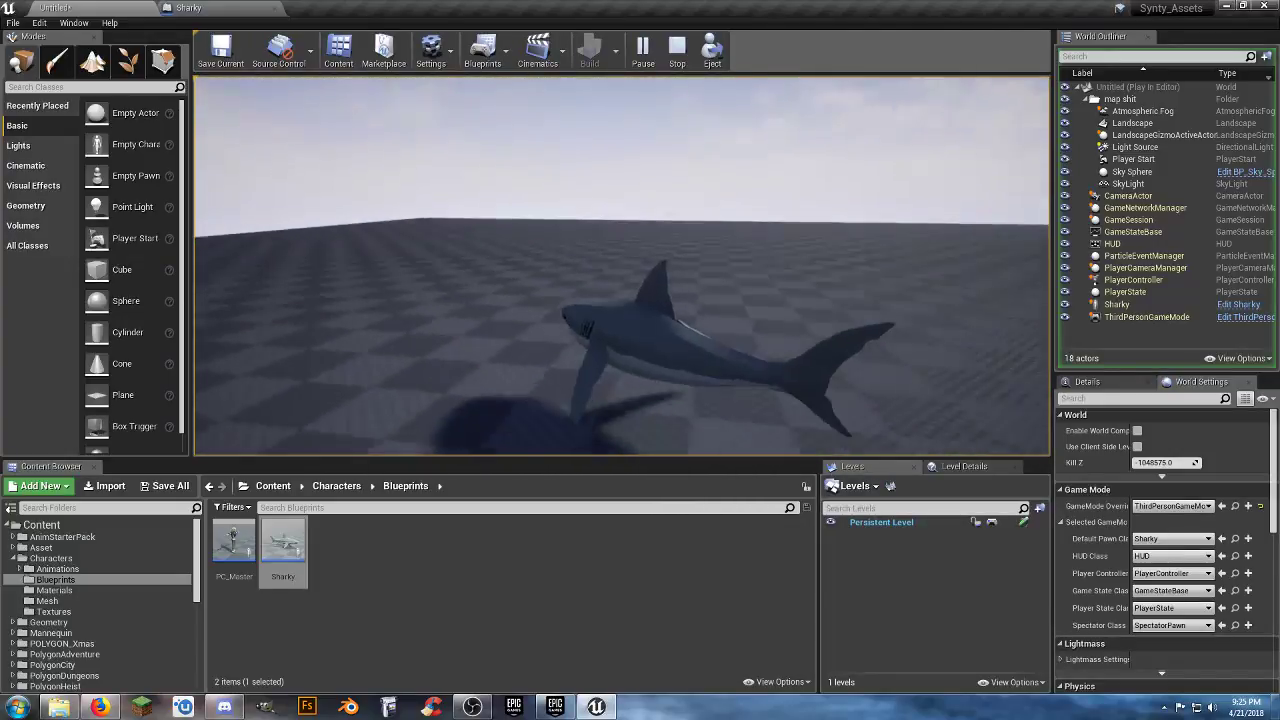
key("s")
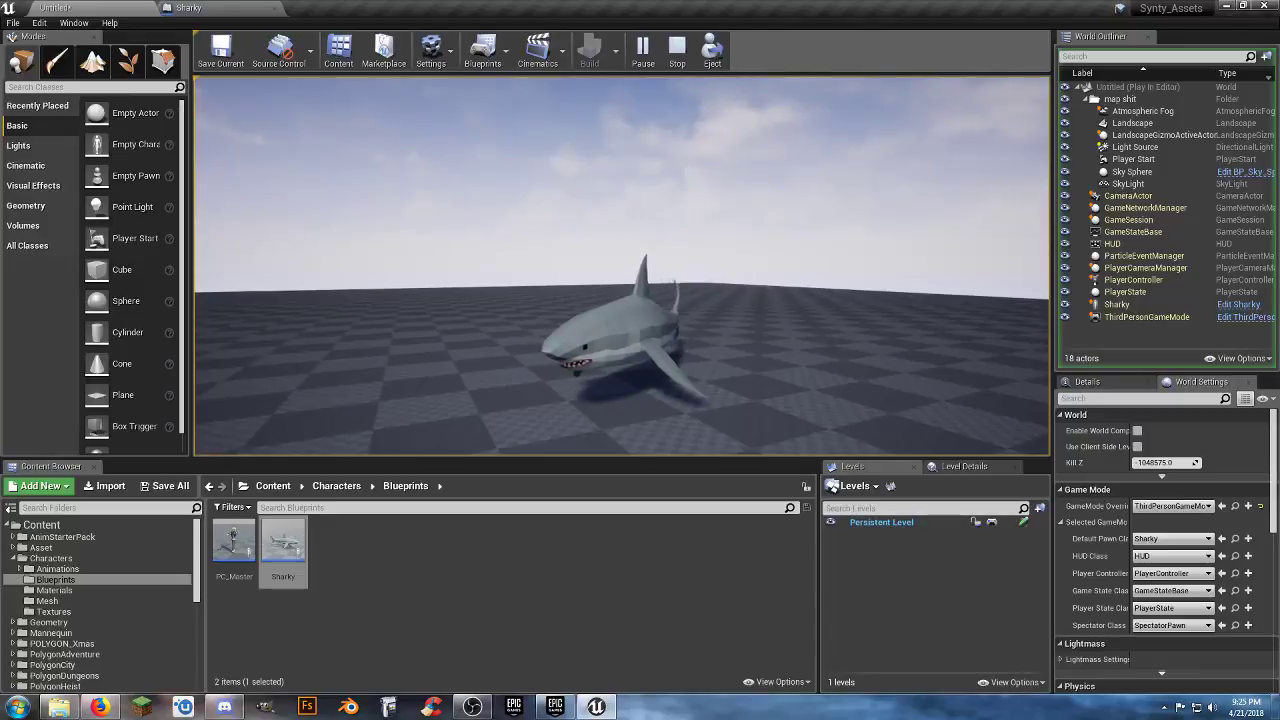
key("Escape")
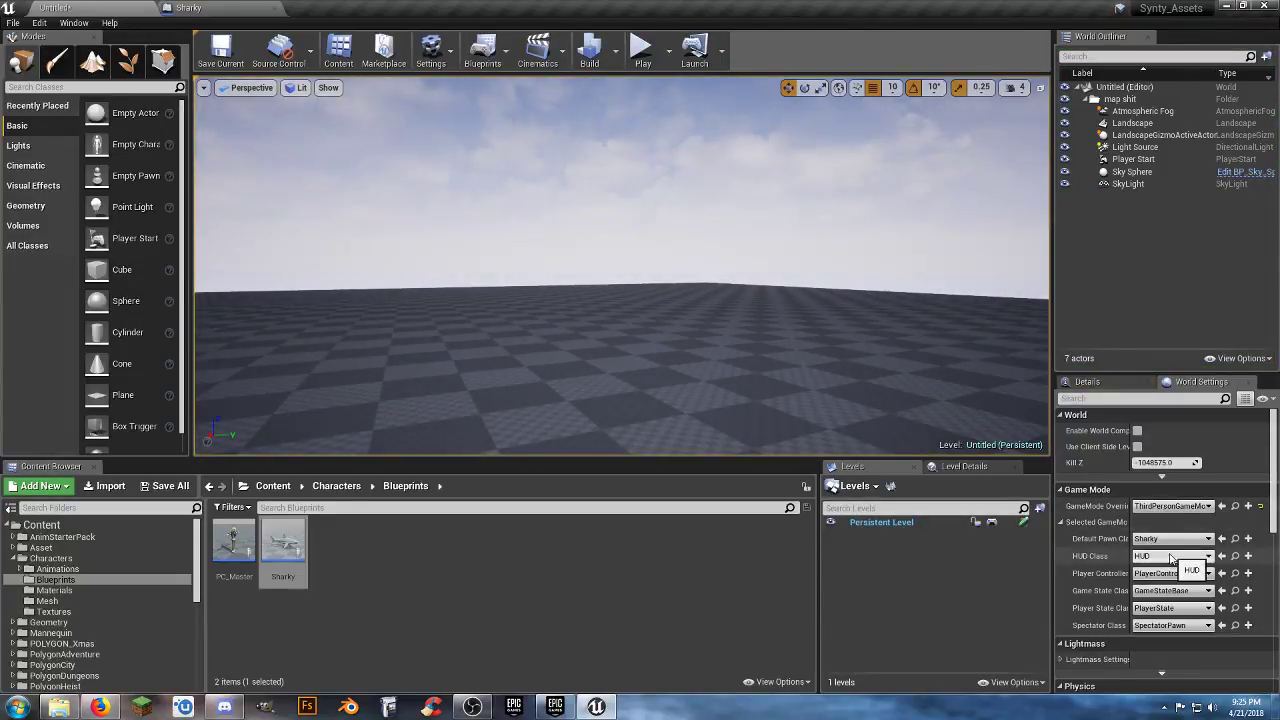
- Set the level's default pawn class to PC_Master and close the Sharky blueprint
left_click(1168, 539)
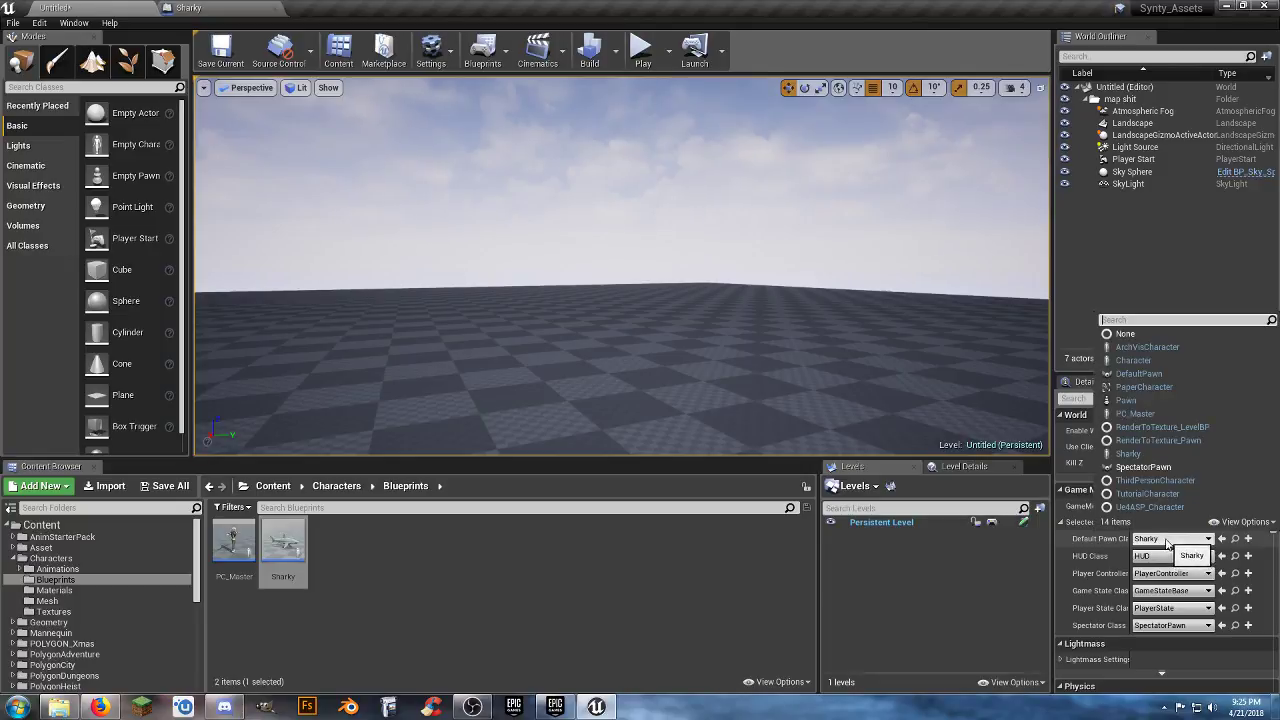
left_click(1130, 405)
left_click(611, 569)
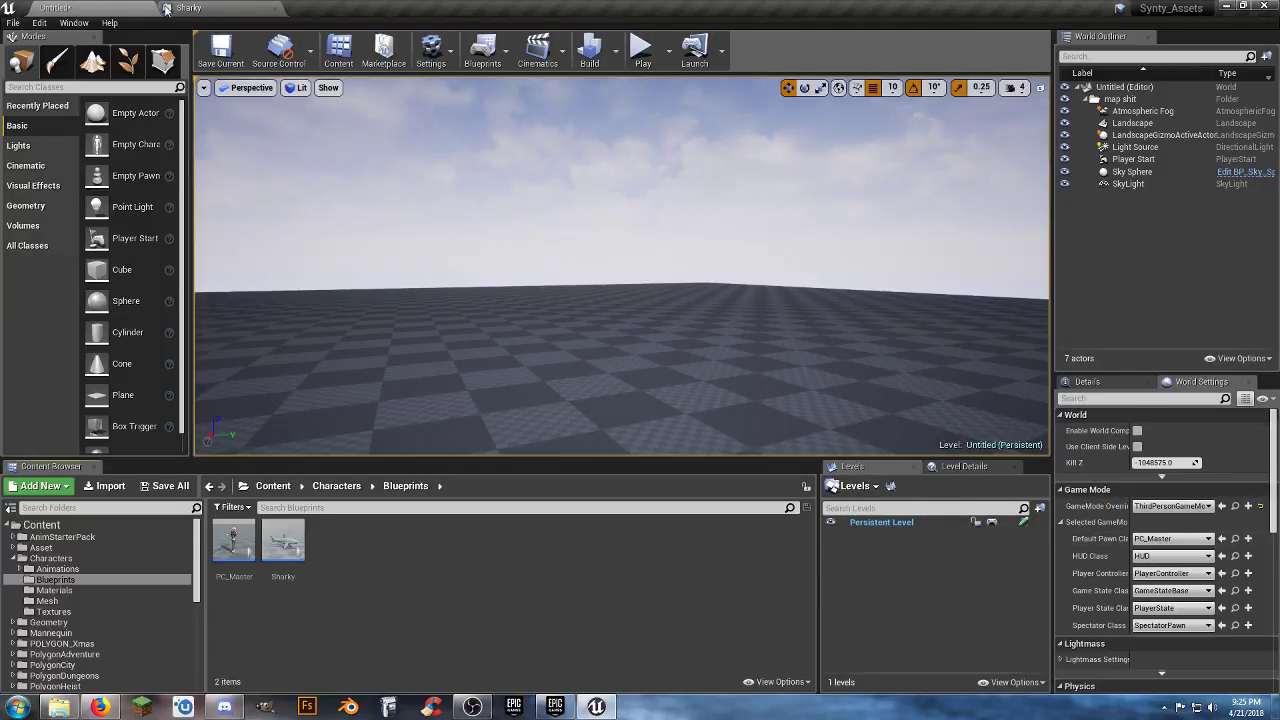
left_click(268, 10)
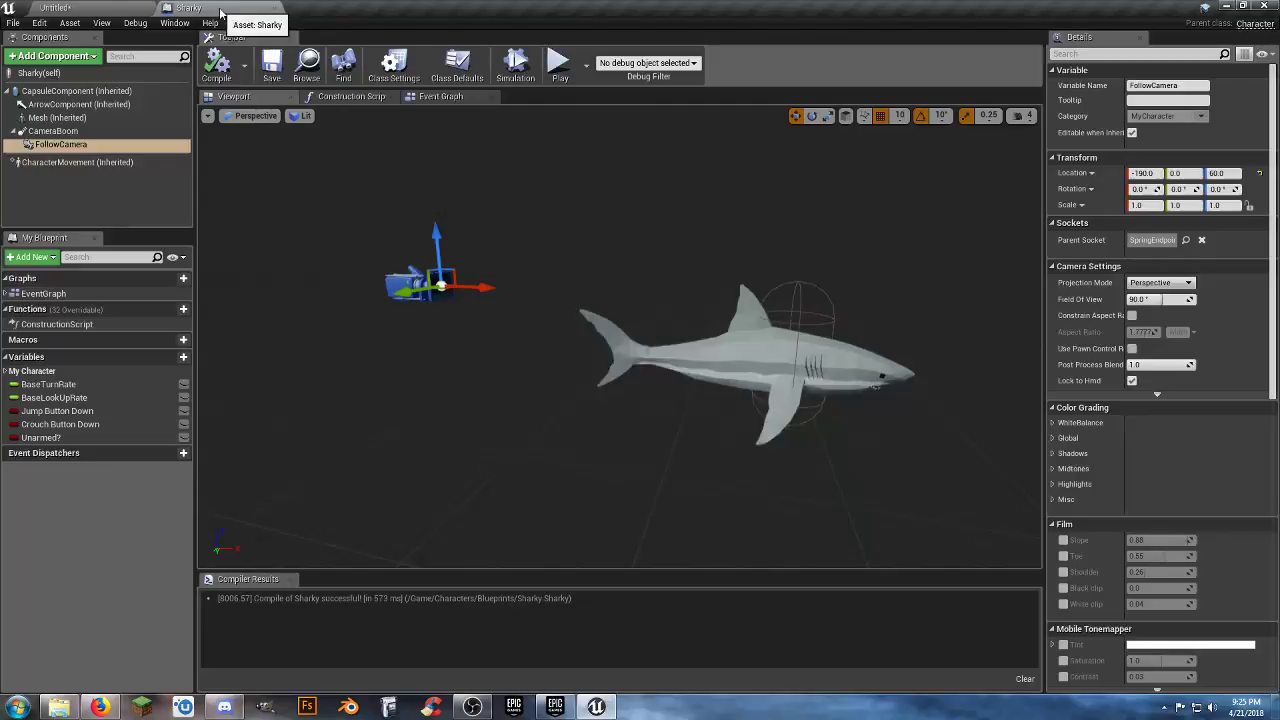
left_click(274, 8)
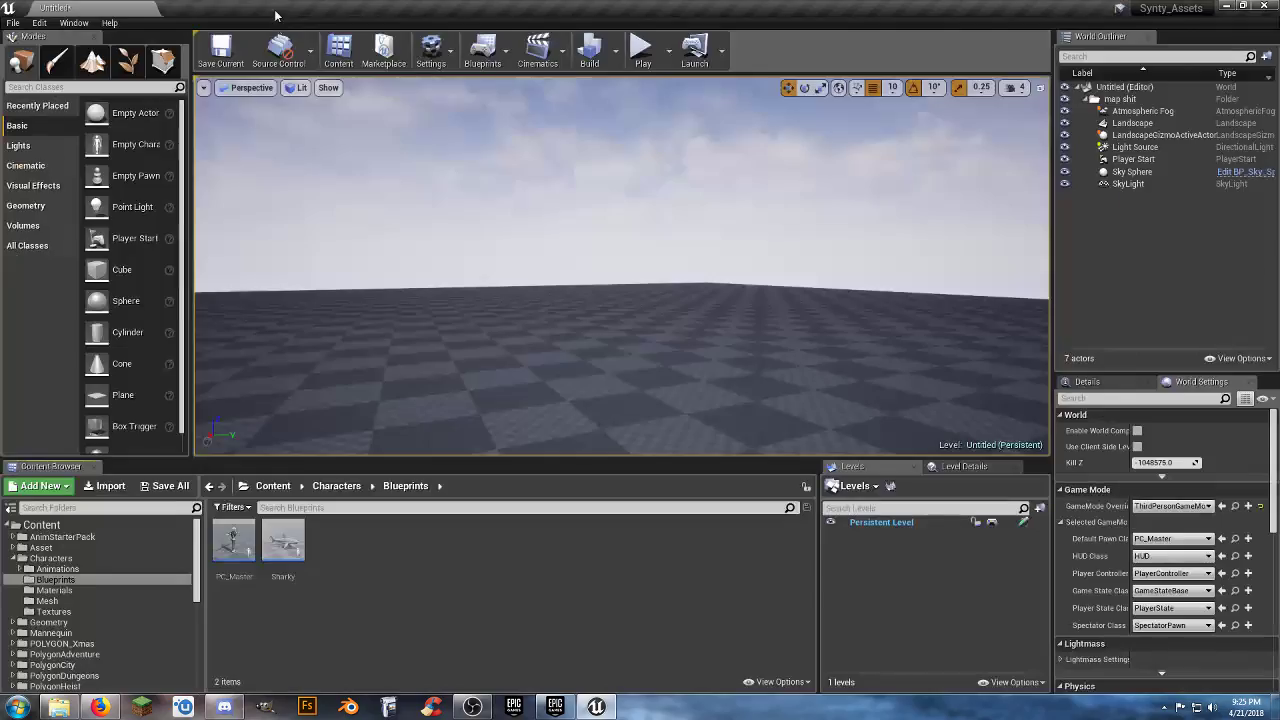
- Playtest the level with the PC_Master character and stop the play session
left_click(643, 51)
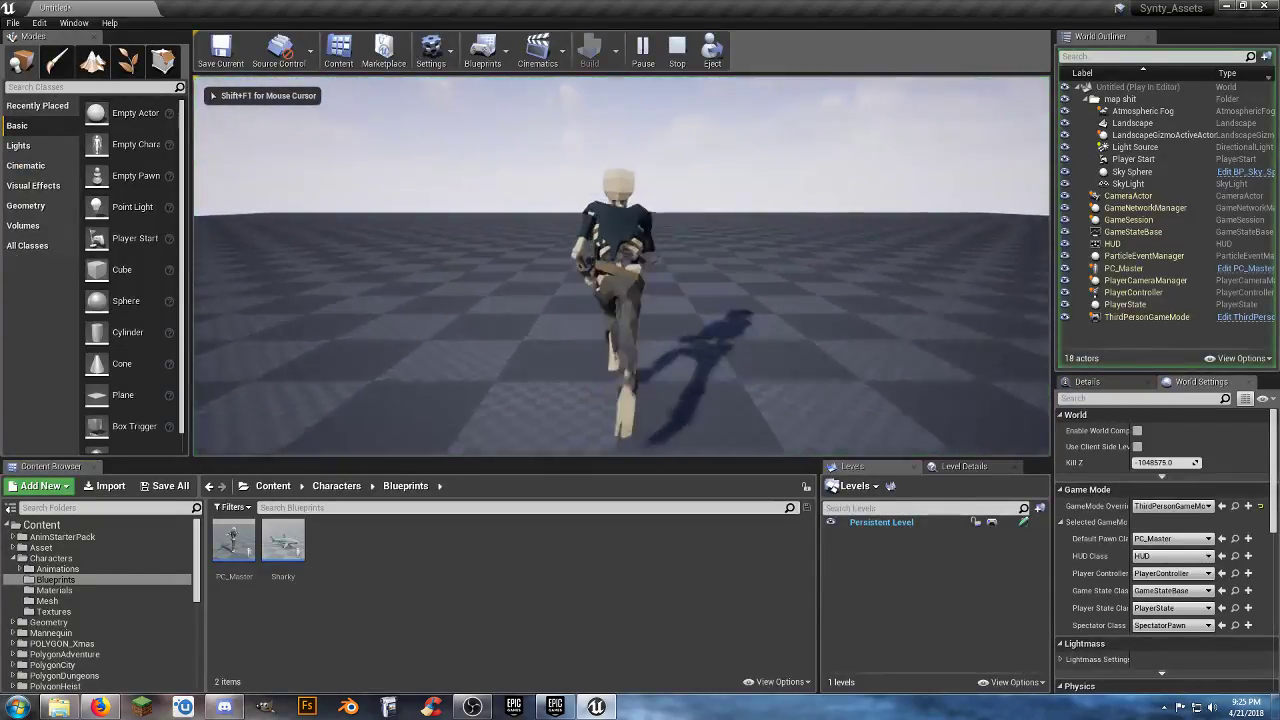
key("Escape")
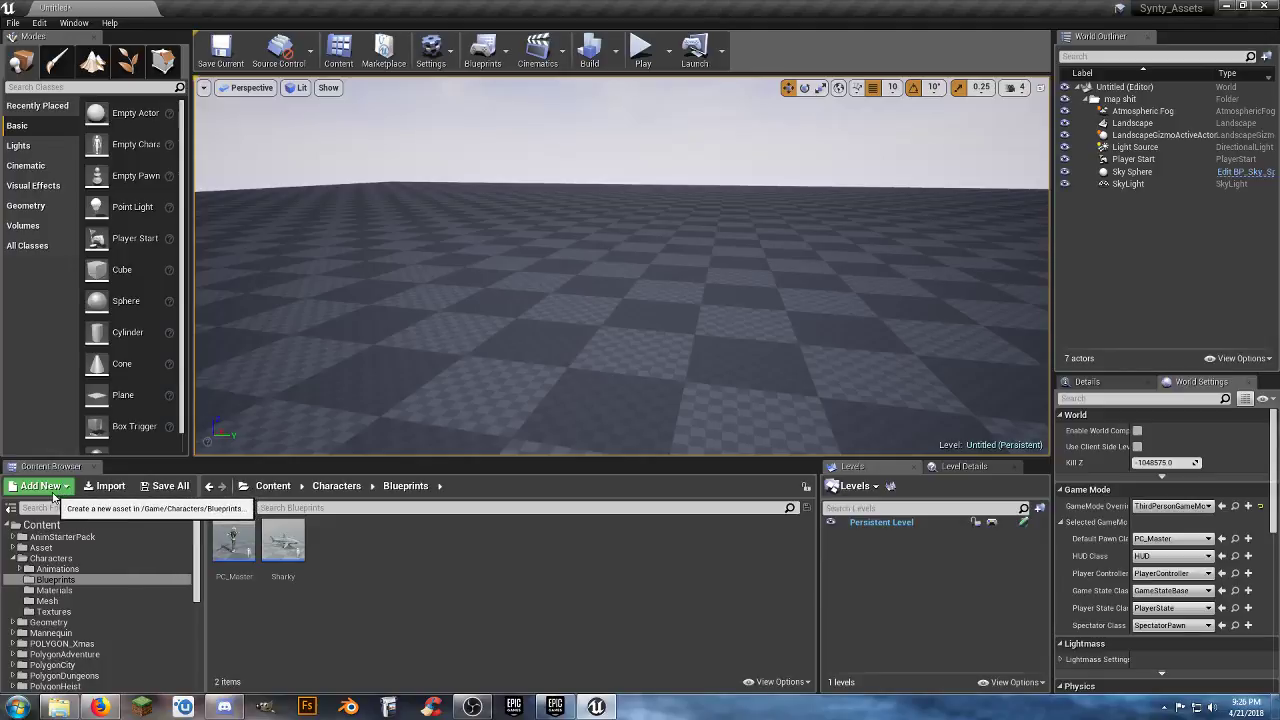
- Add the Vehicle Blueprint feature pack to the project and close the Add Content to the Project dialog
left_click(40, 486)
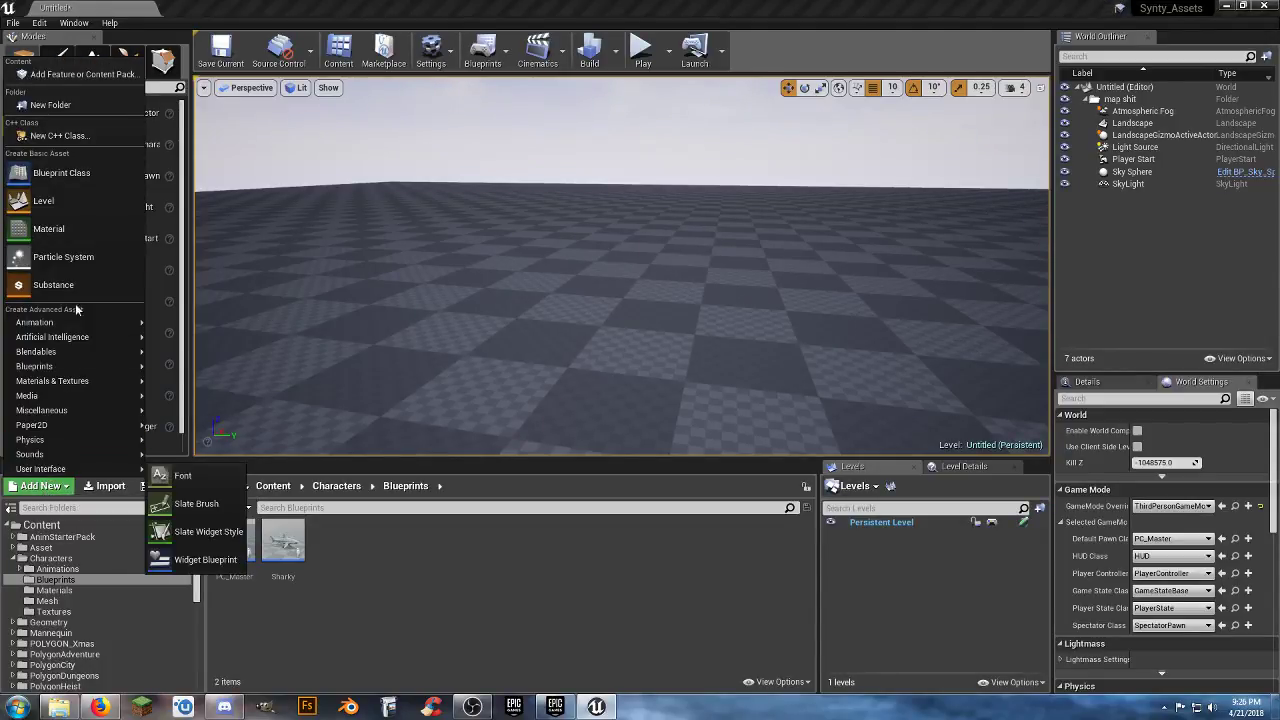
left_click(75, 75)
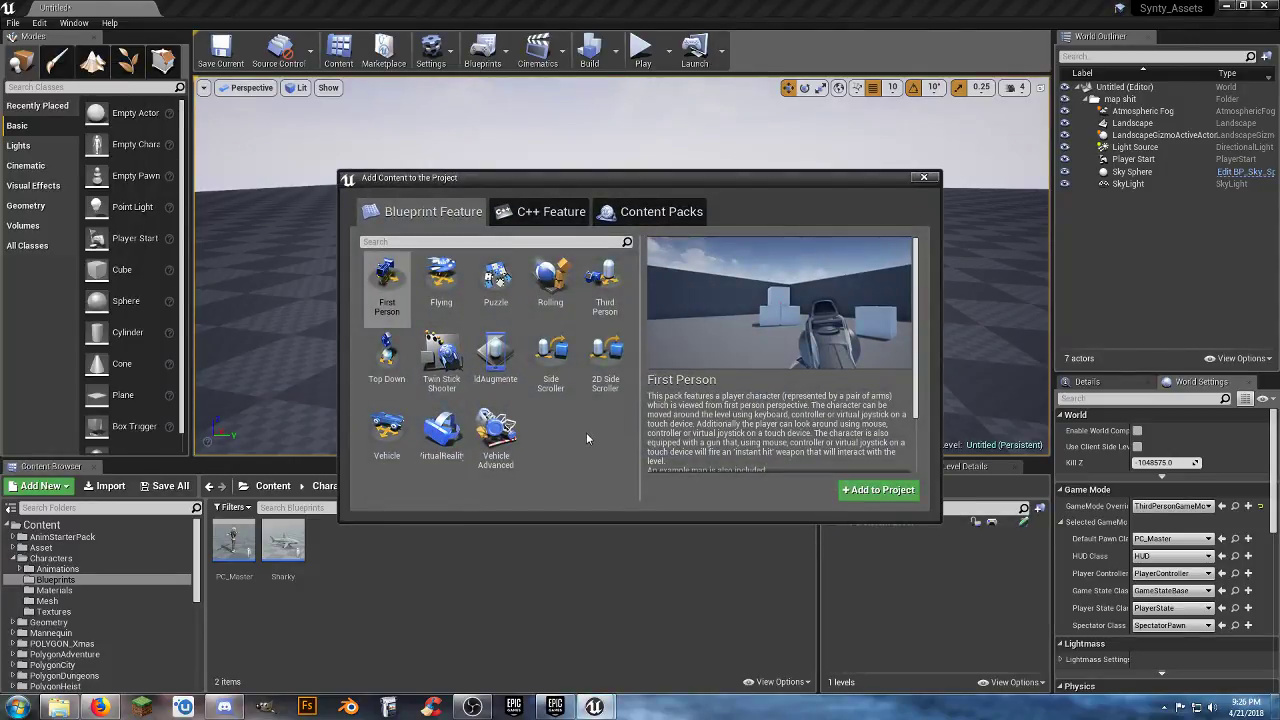
left_click(387, 440)
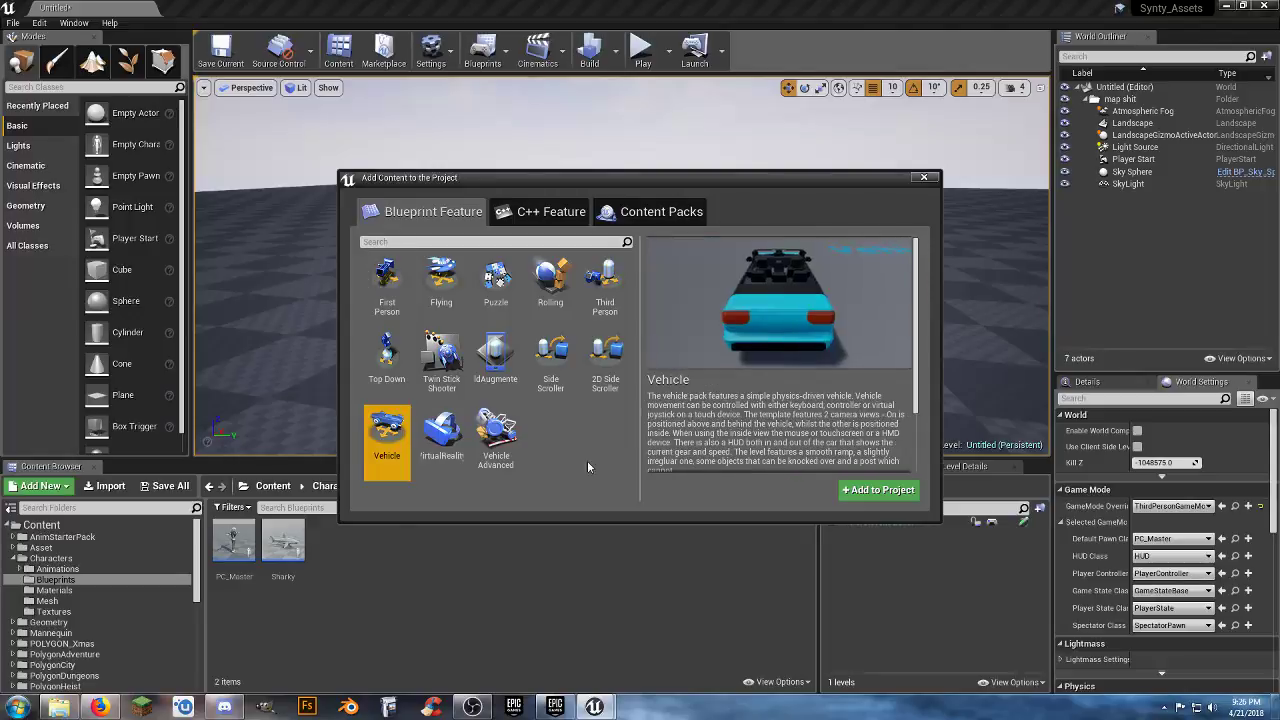
left_click(880, 491)
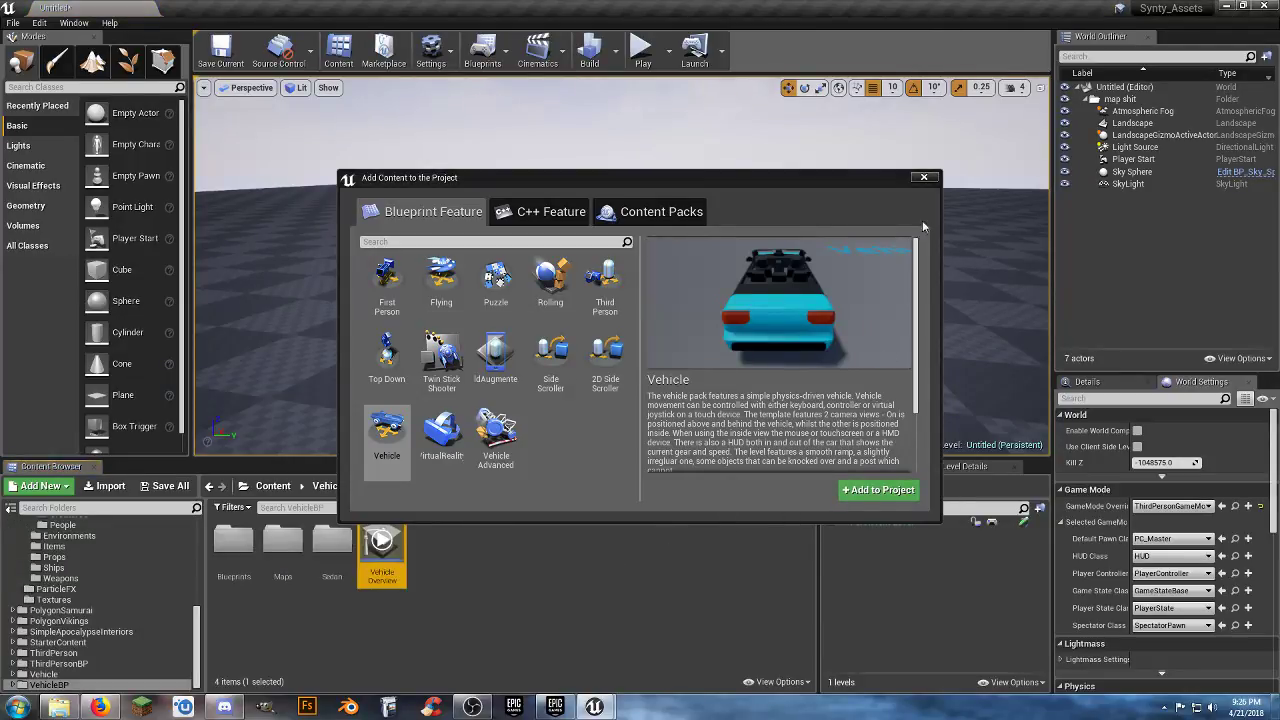
left_click(925, 179)
left_click(504, 613)
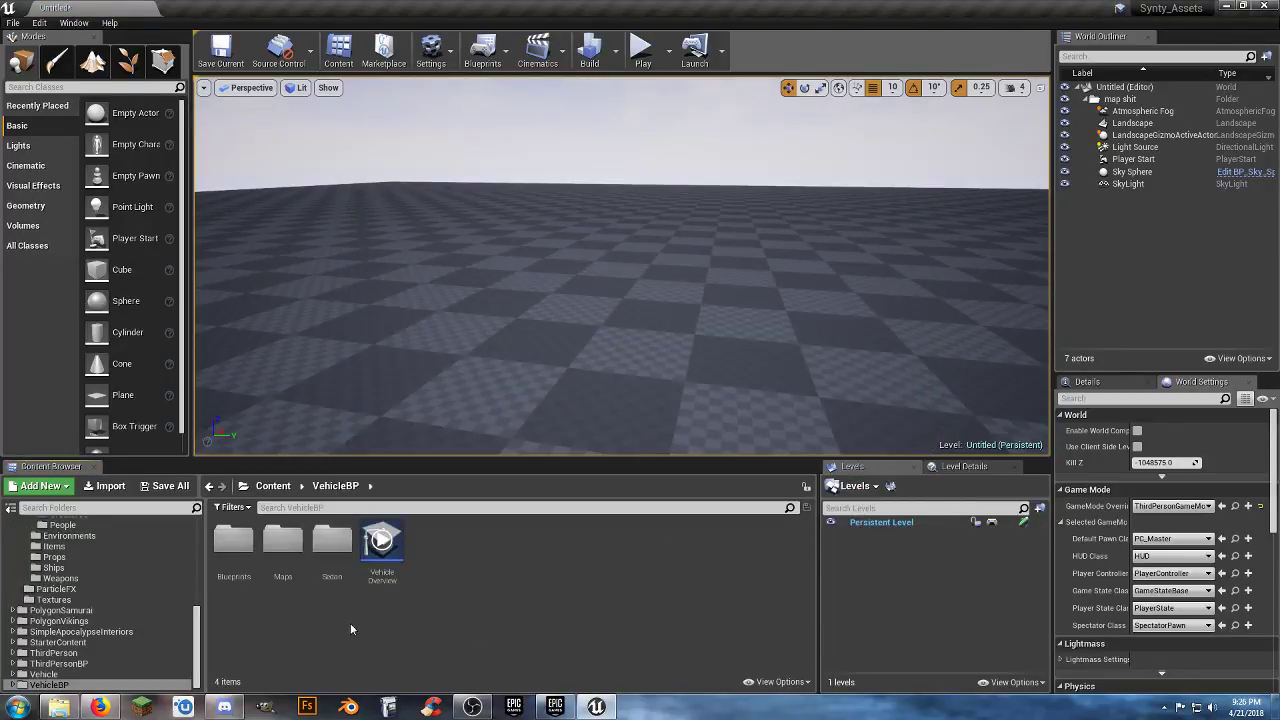
- Open VehicleExampleMap from the VehicleBP Maps folder, saving the modified content and the current level as waste in SimpleApocalypseInteriors/Maps
double_click(233, 545)
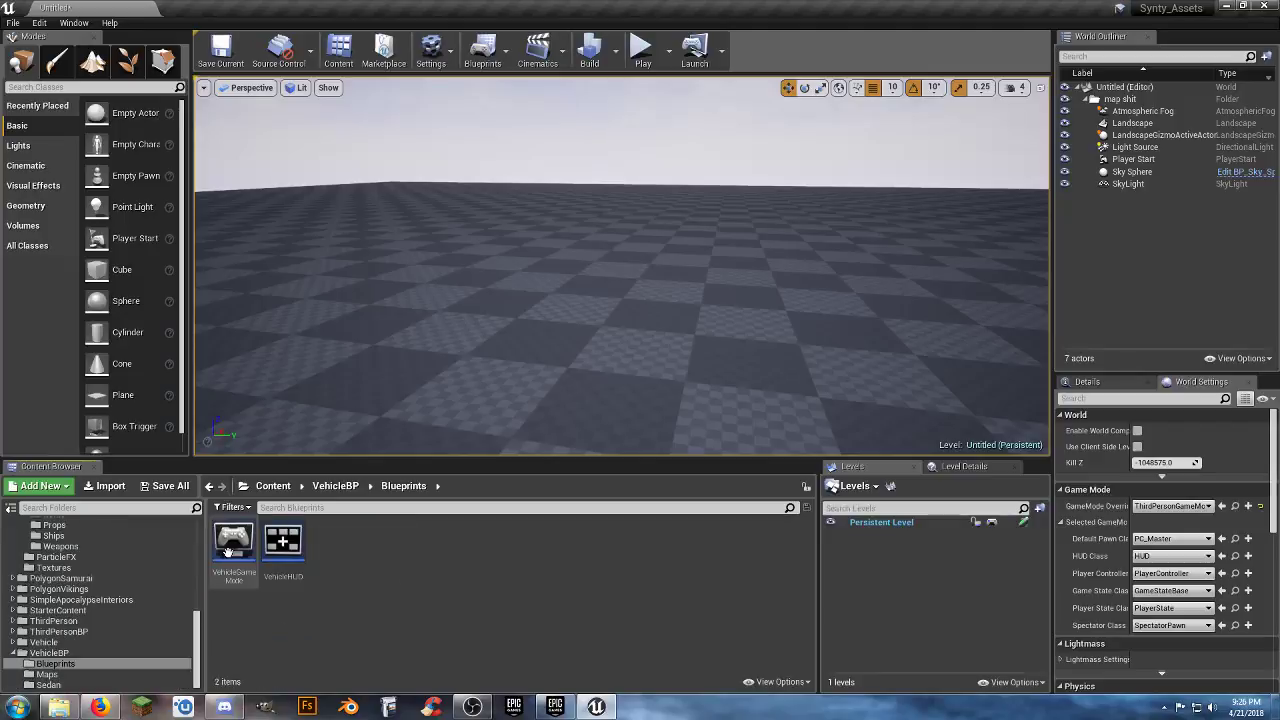
left_click(47, 674)
left_click(58, 686)
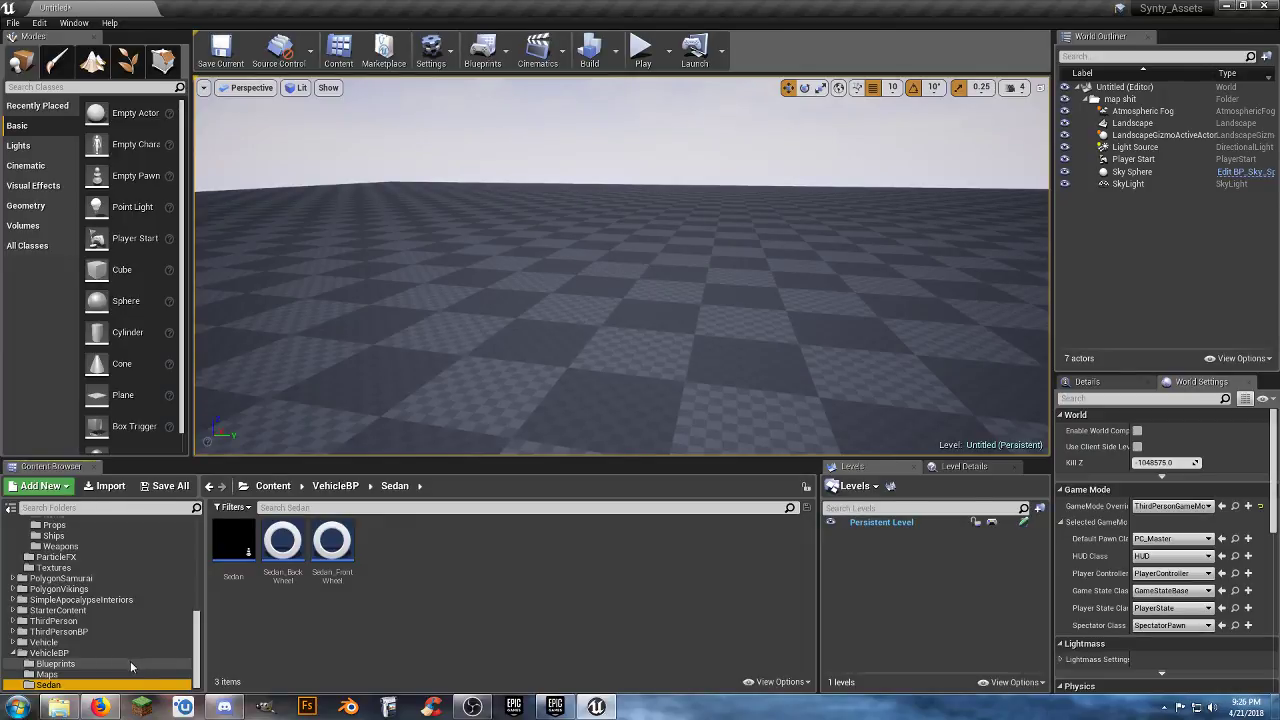
left_click(121, 675)
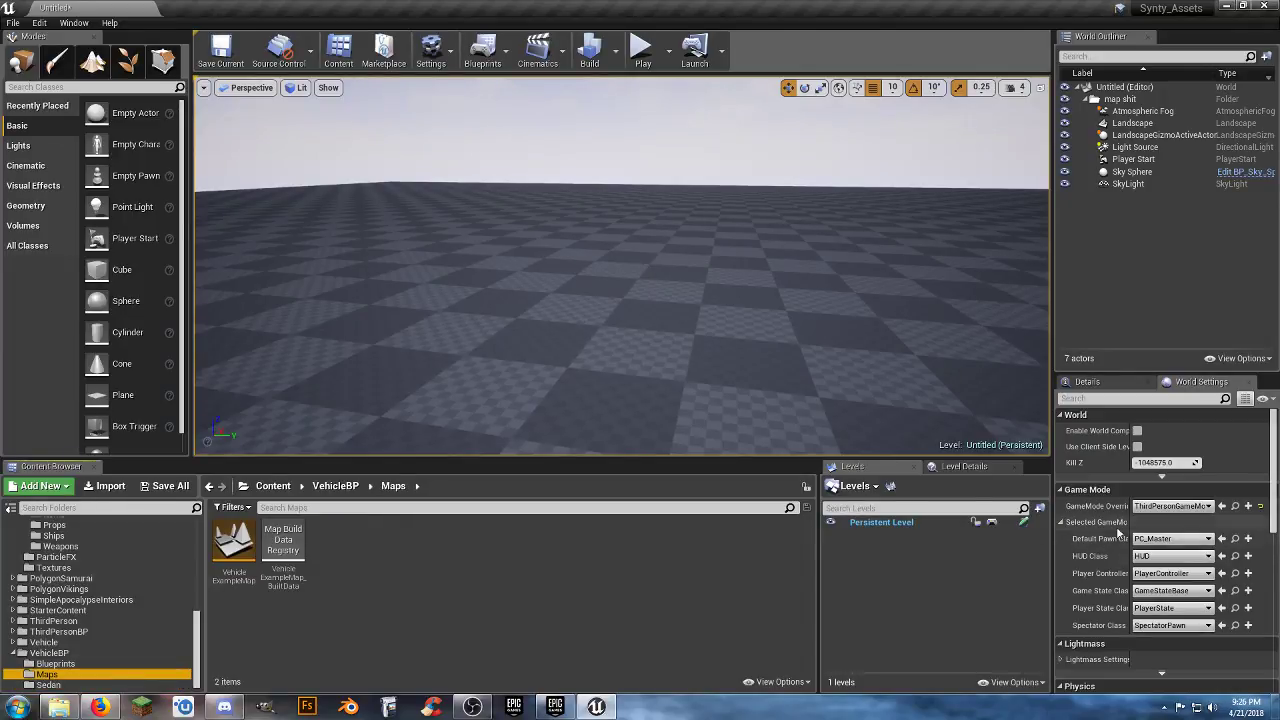
double_click(240, 553)
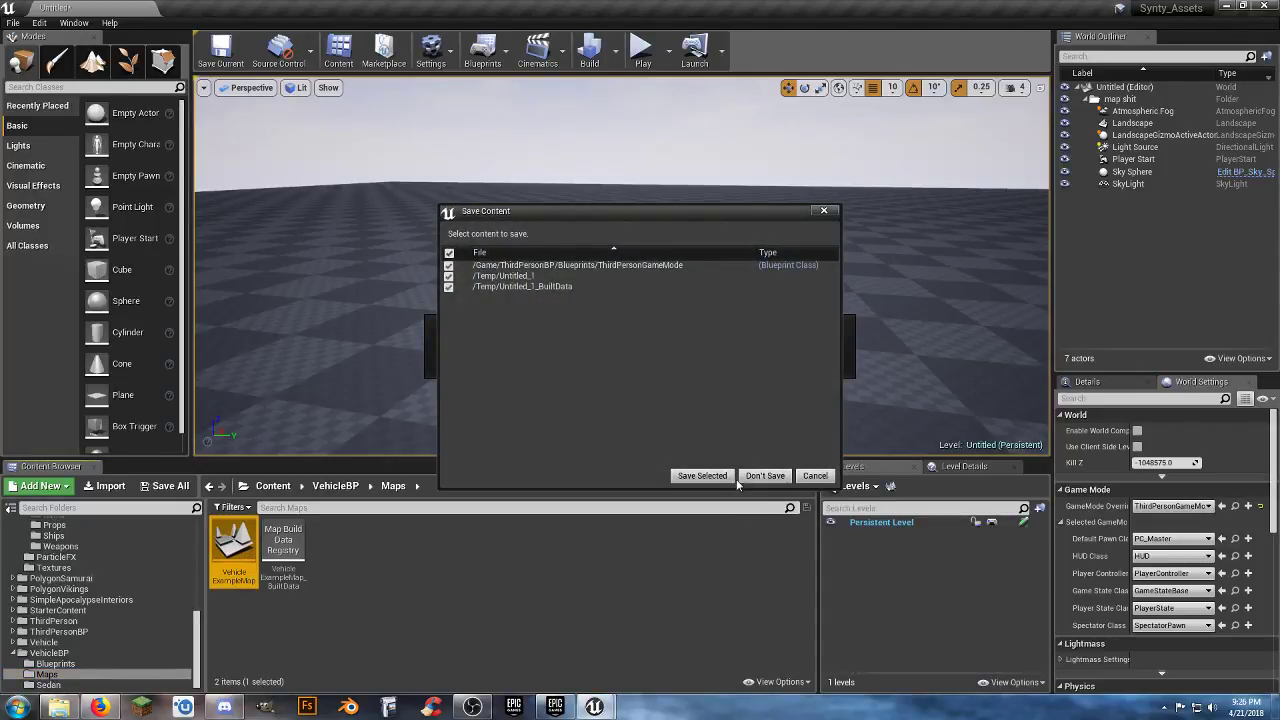
left_click(724, 478)
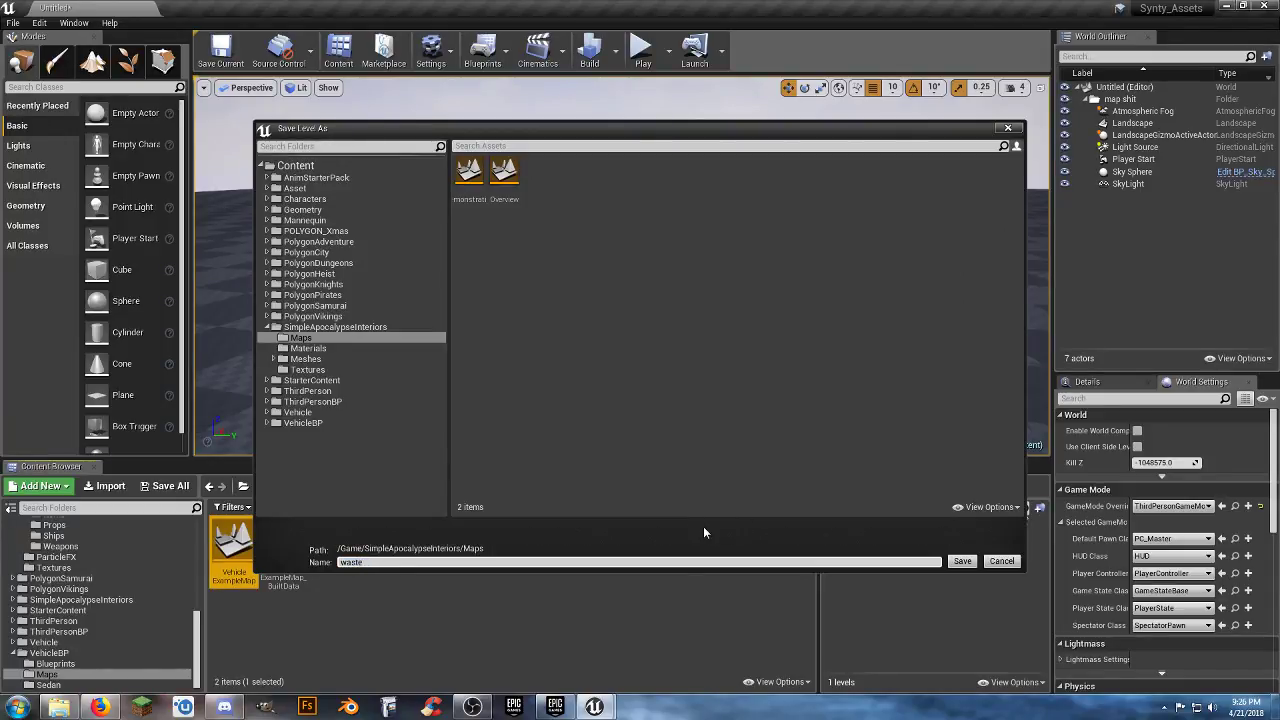
key("Return")
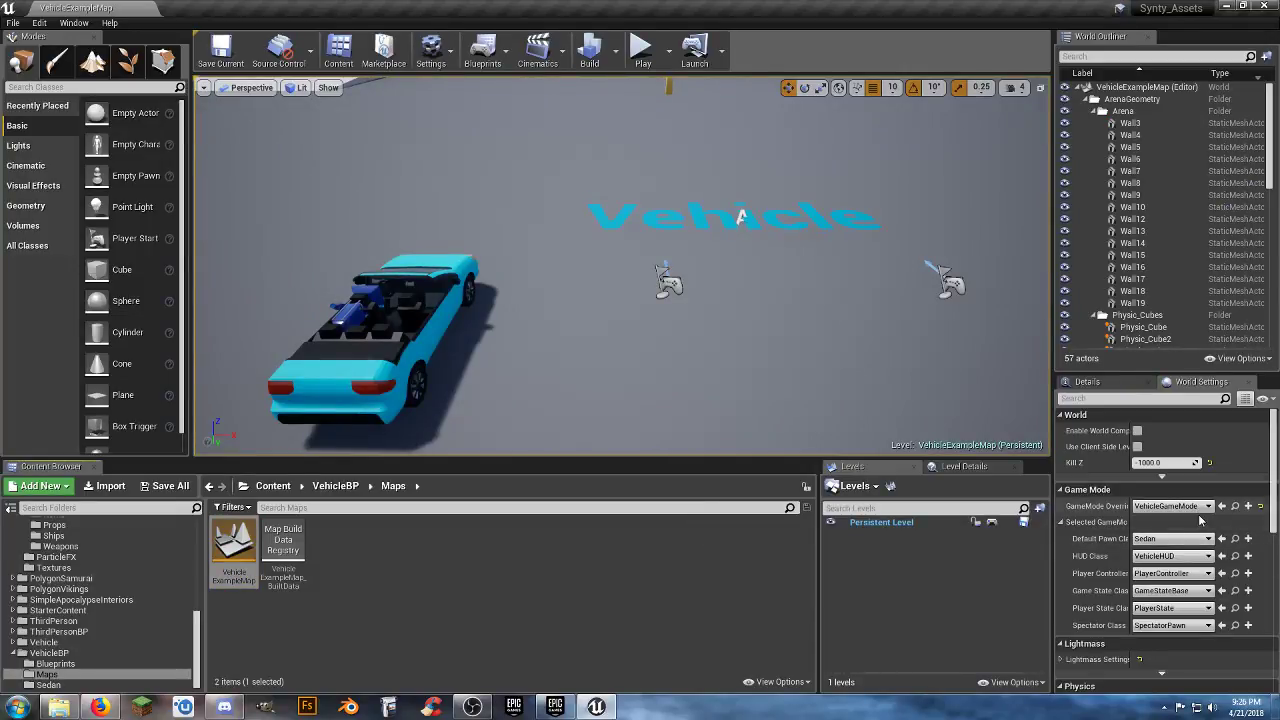
- Play the vehicle example map and drive the sedan over the ramp and around the arena with the chase camera
left_click(641, 48)
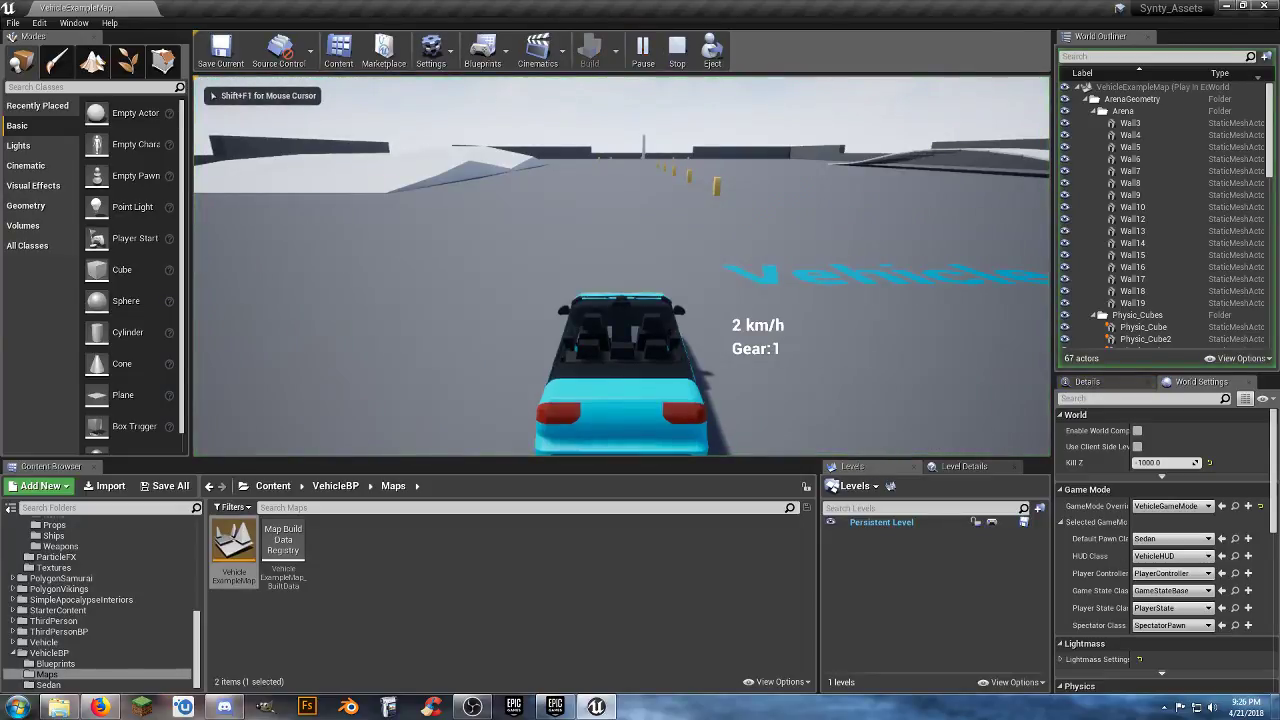
key("w")
key("a")
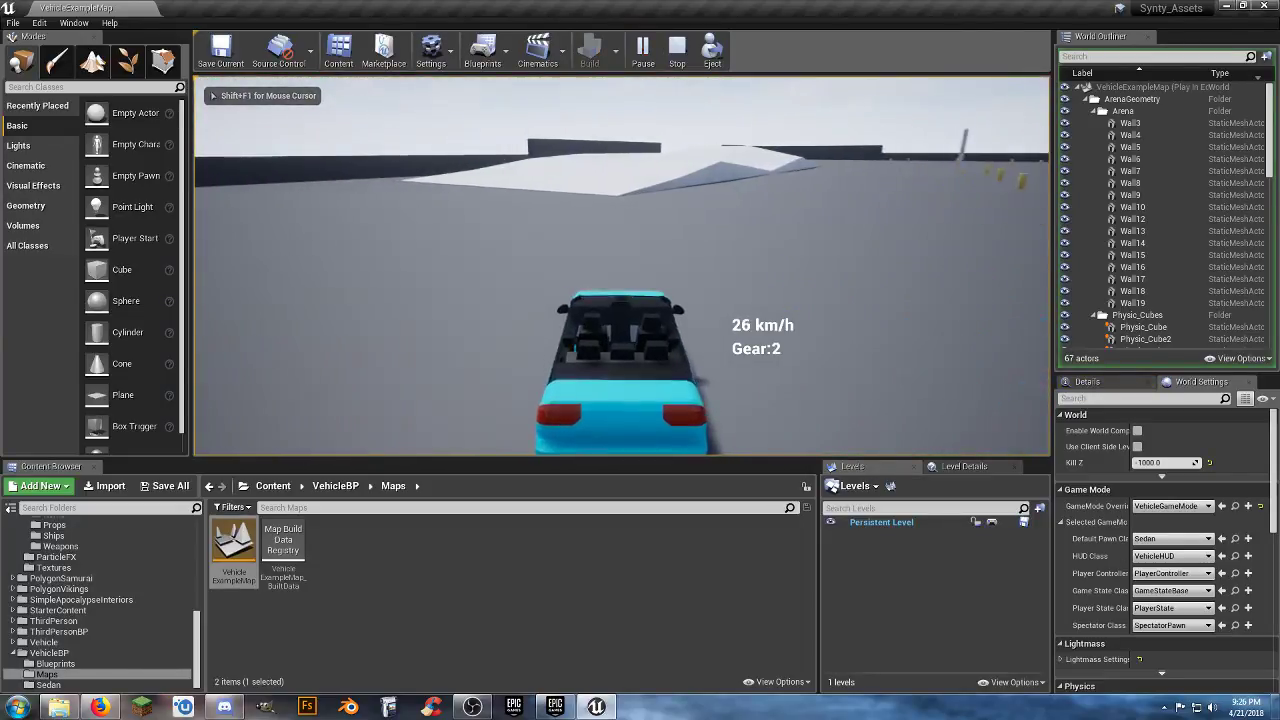
key("w")
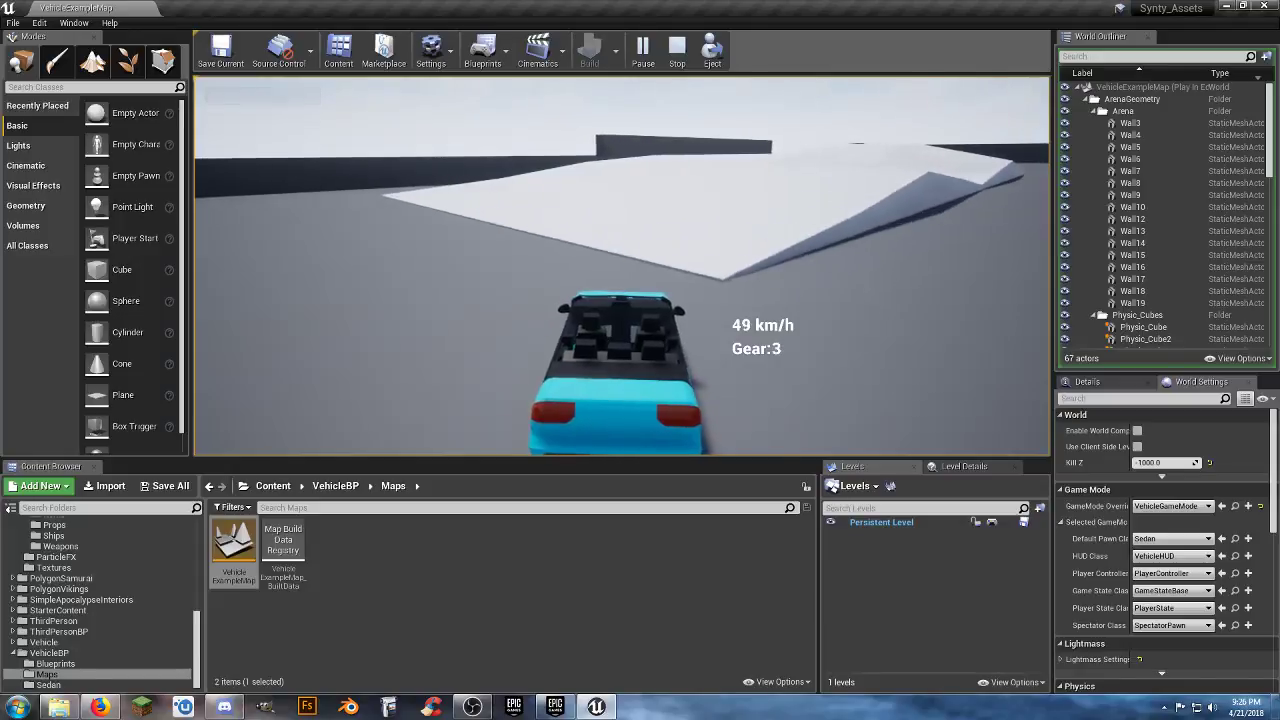
key("w")
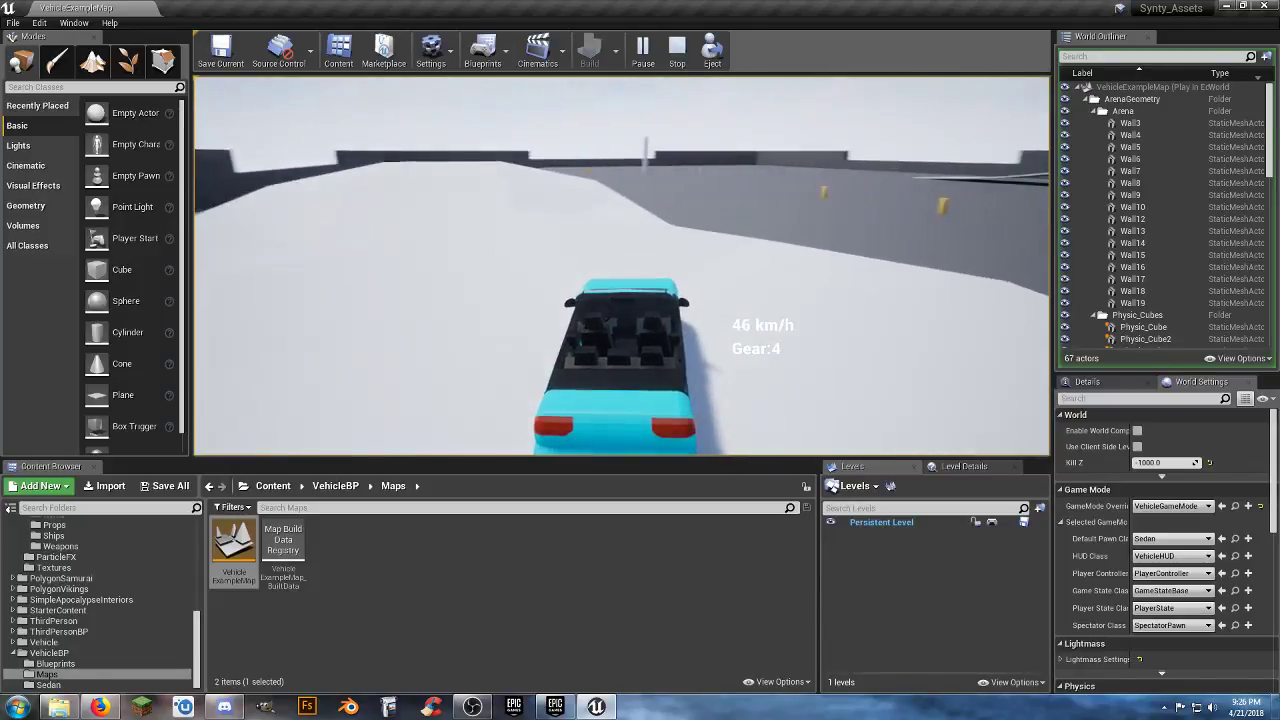
key("w")
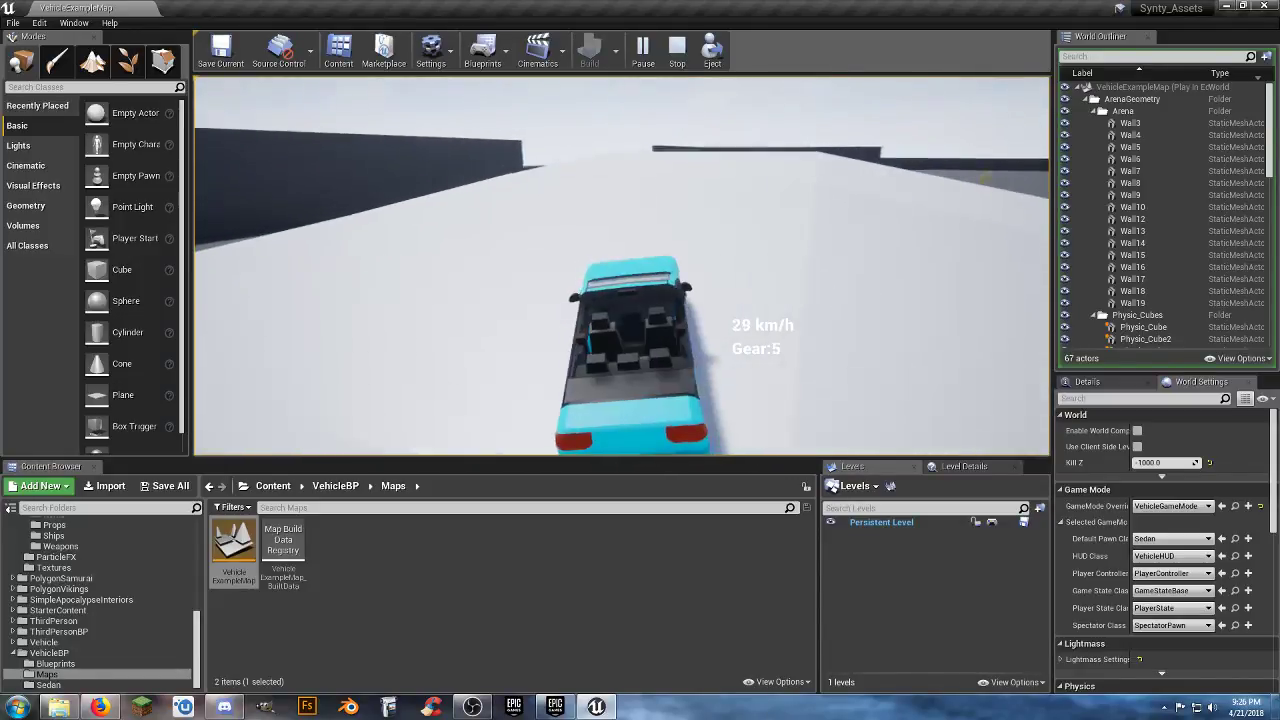
key("w")
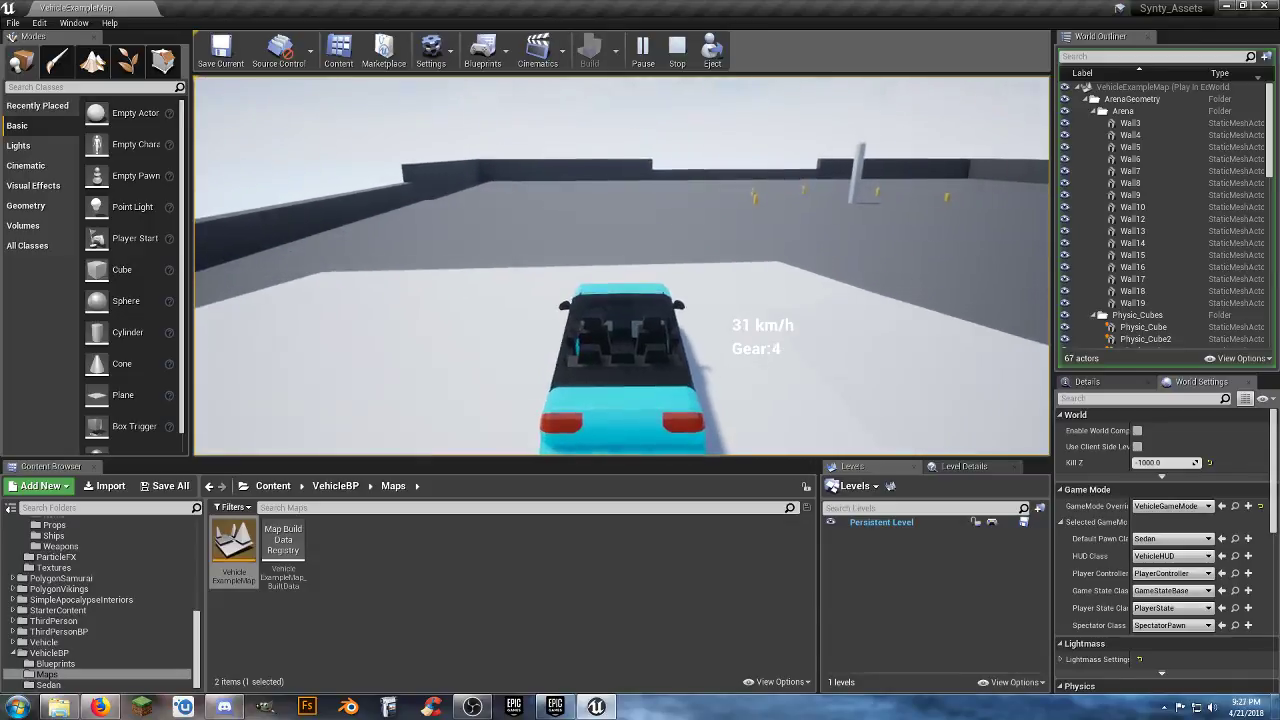
key("w")
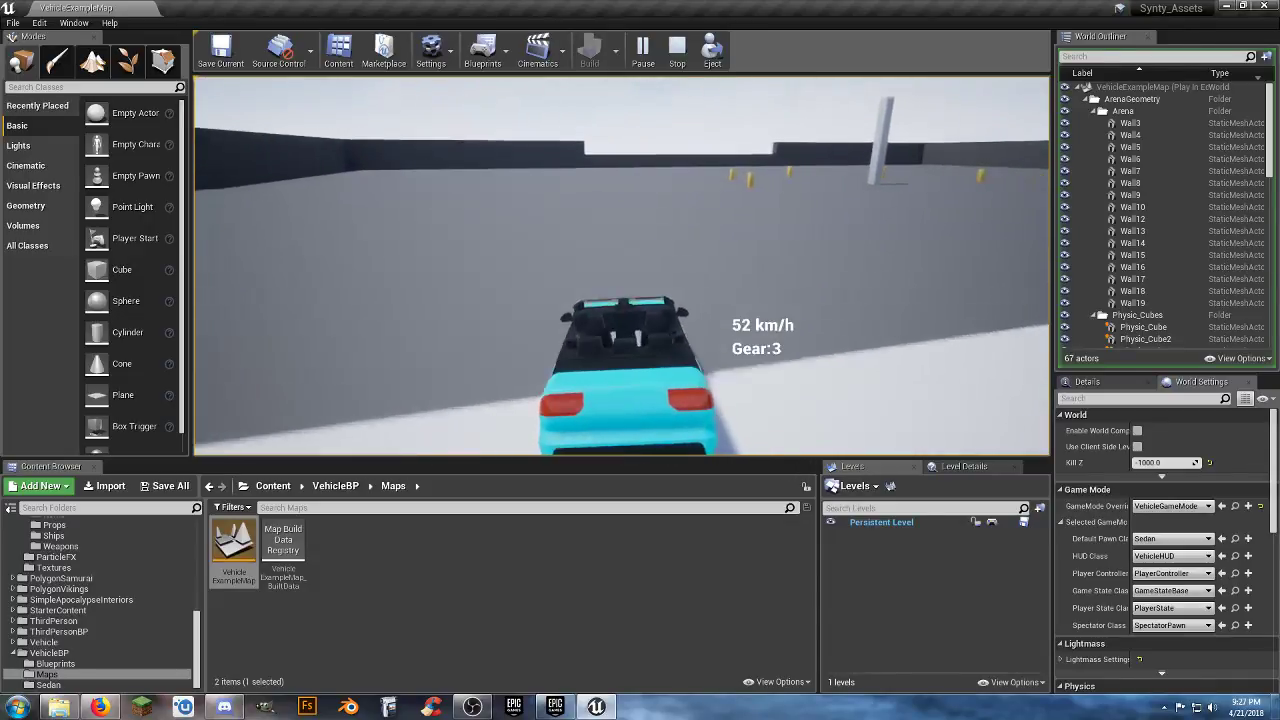
key("w")
key("w")
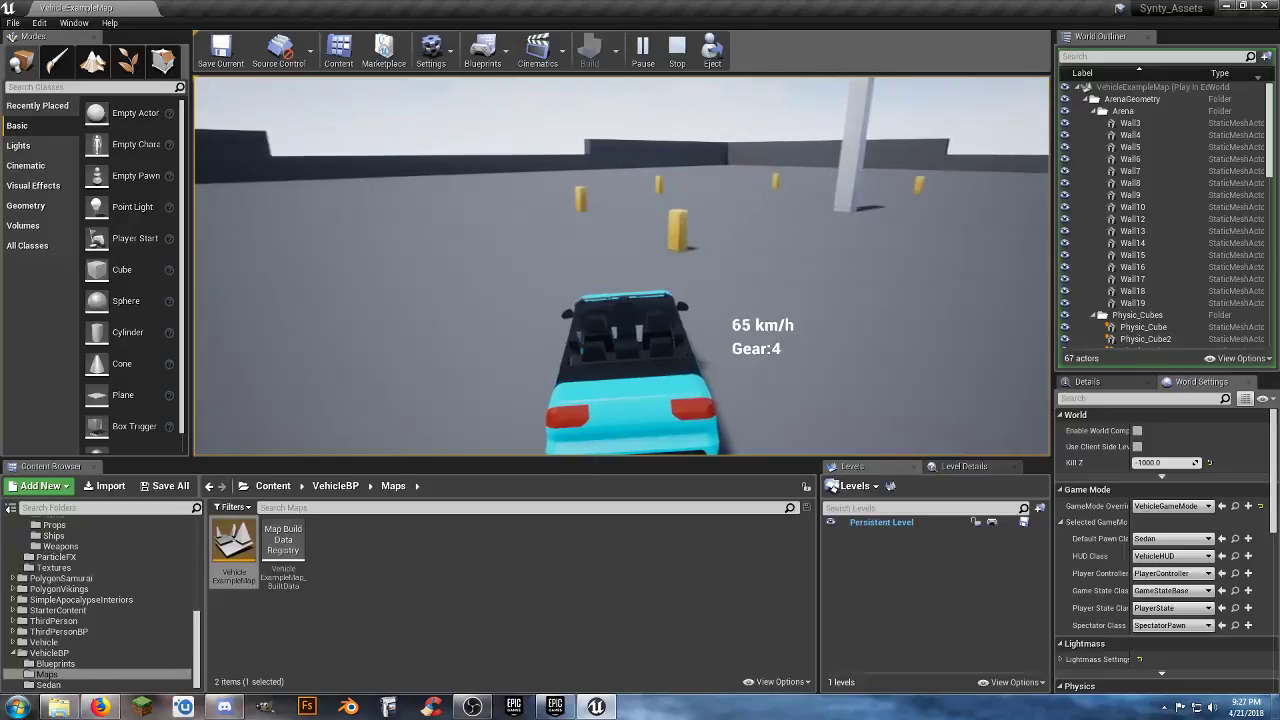
key("a")
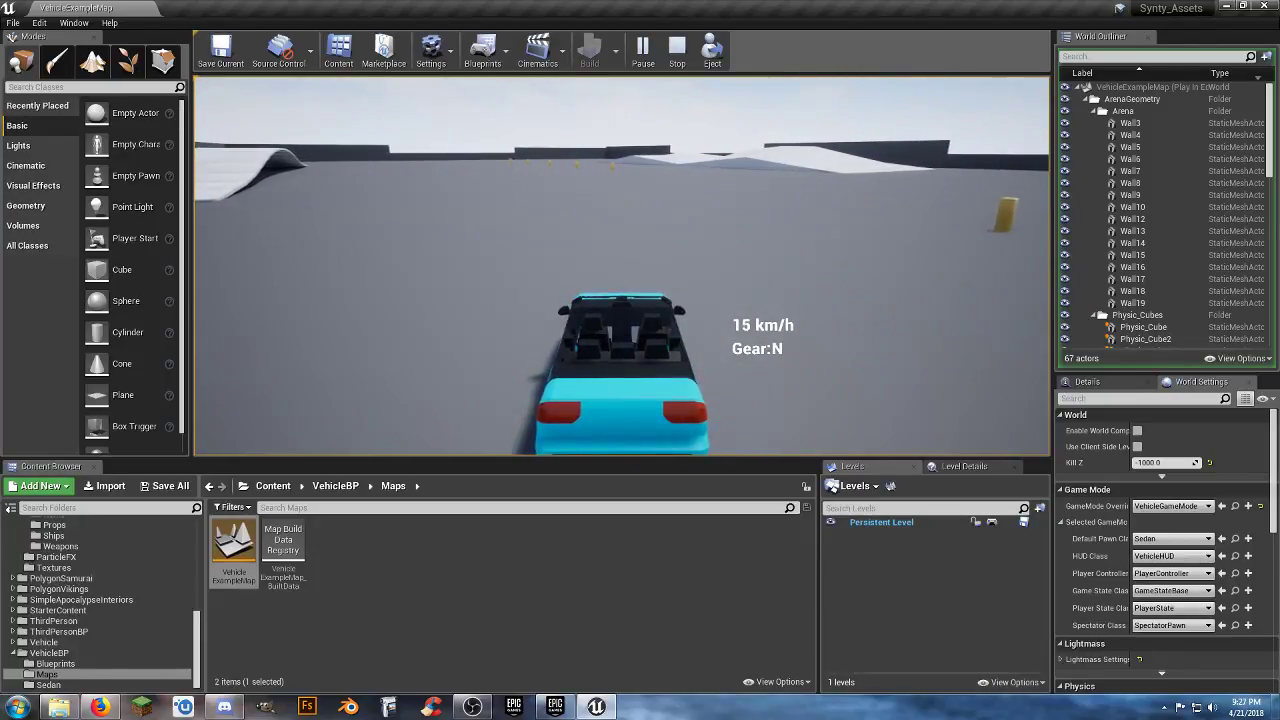
- Switch to the in-car camera, drive the sedan from inside, return to the chase camera and stop the play session
key("Tab")
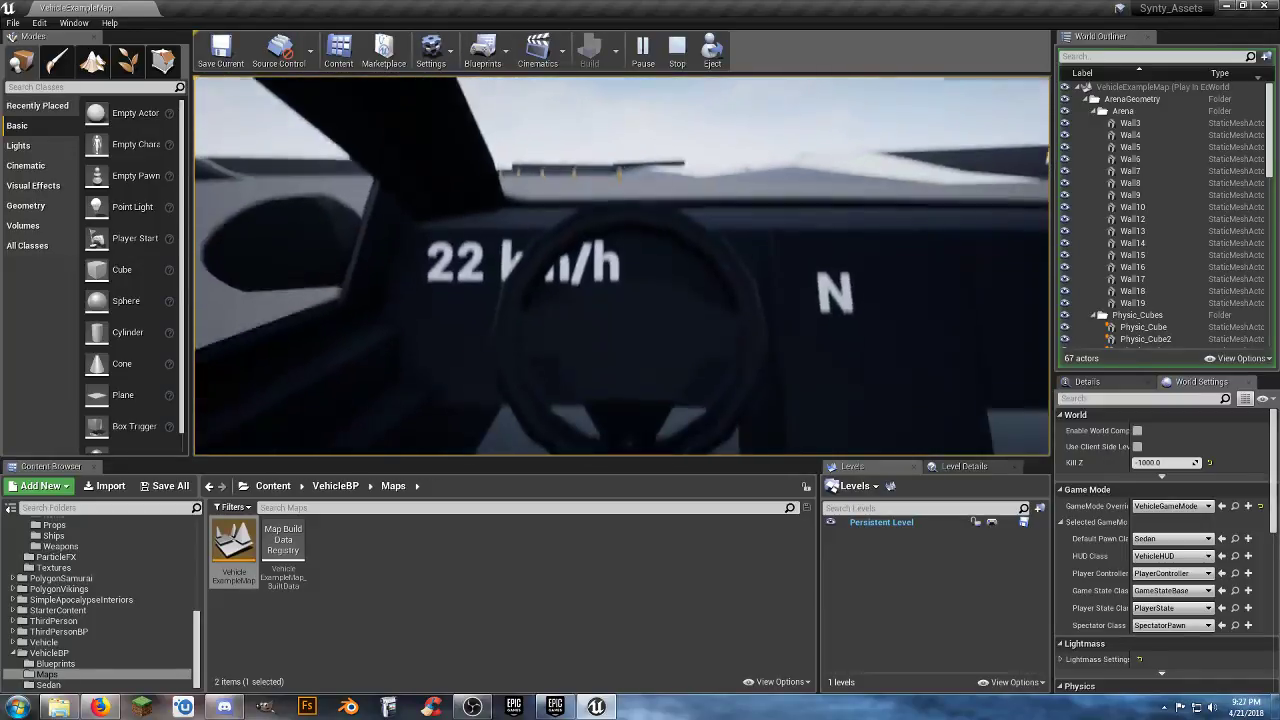
key("w")
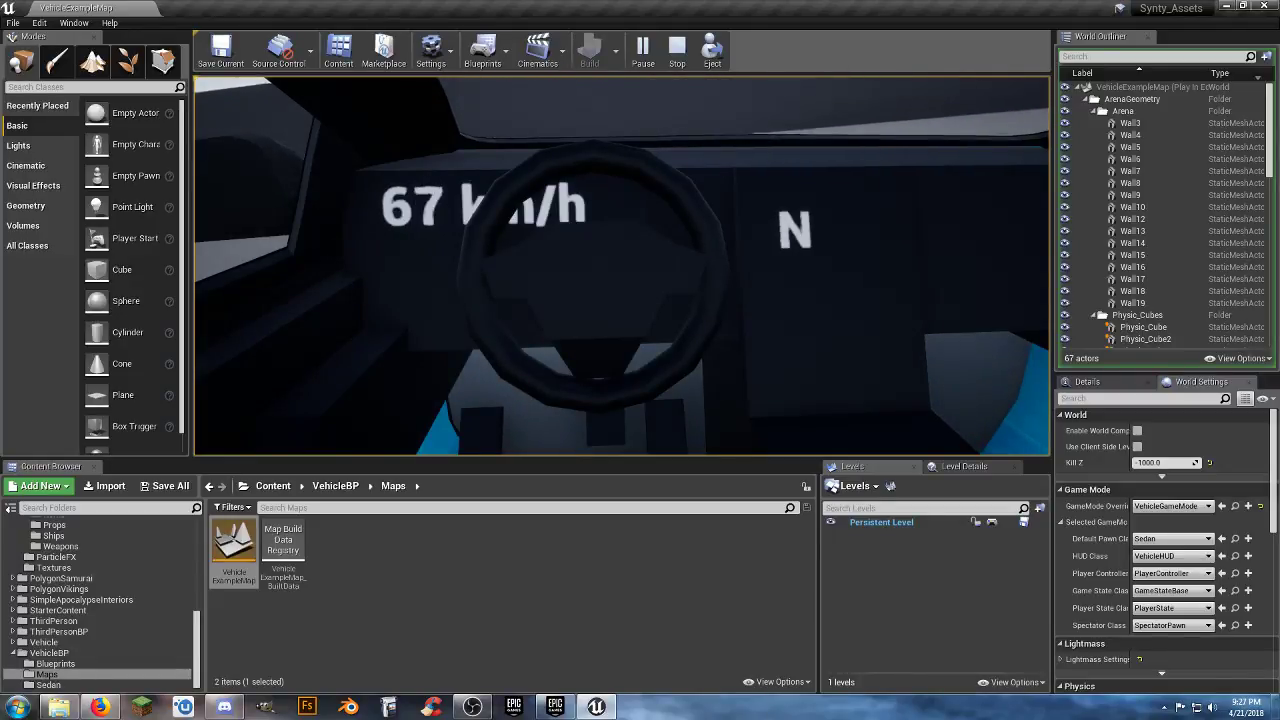
key("s")
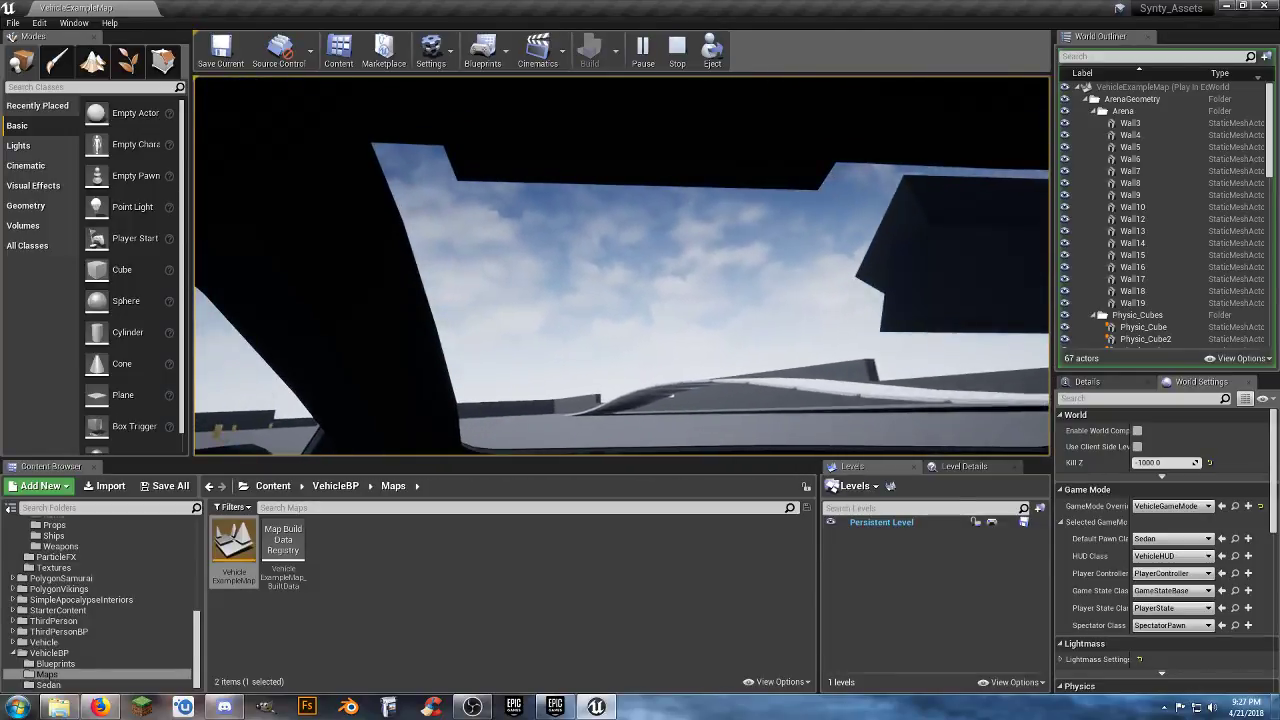
key("Tab")
key("Escape")
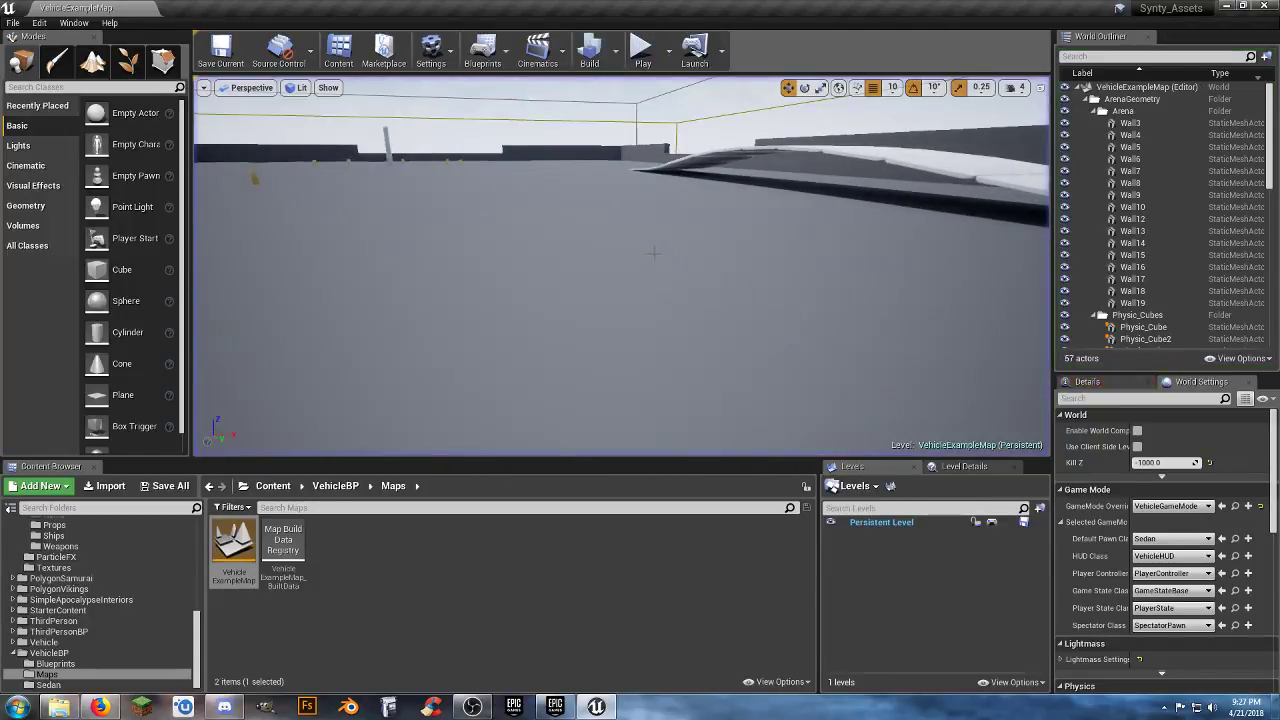
- Open the Sedan blueprint from the VehicleBP Sedan folder and look over its event graph
left_click(405, 588)
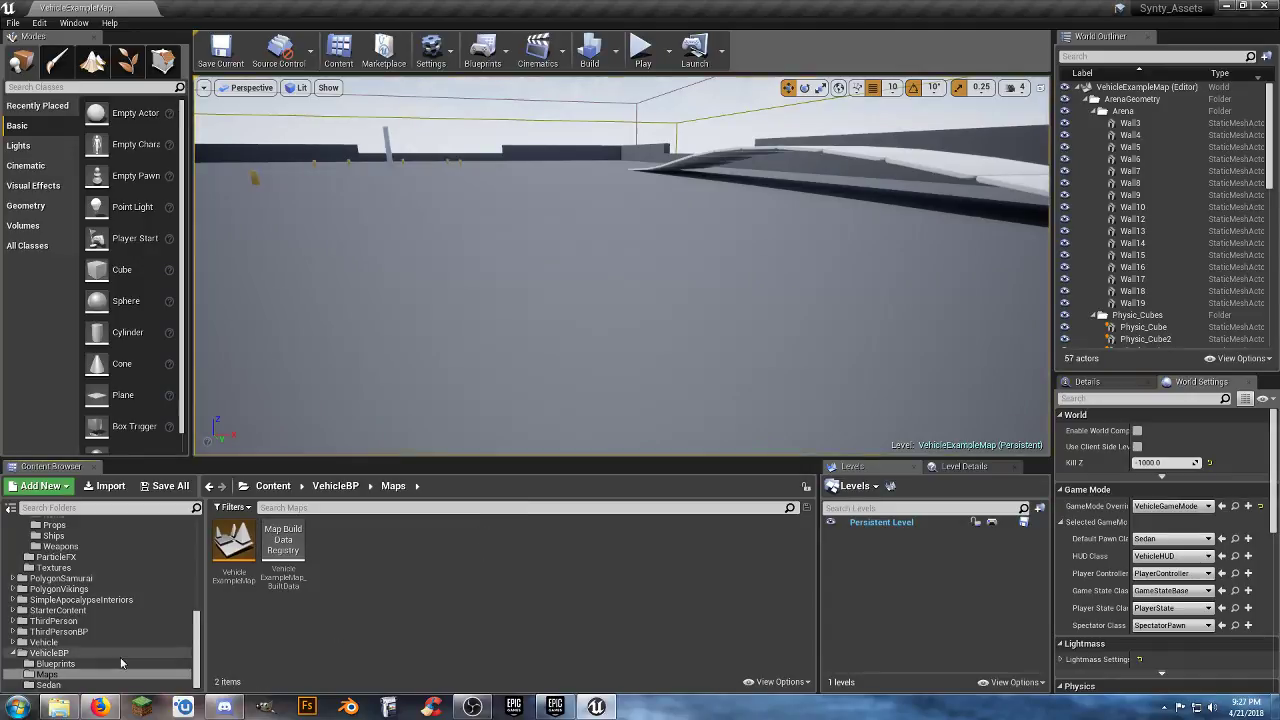
left_click(48, 685)
double_click(230, 543)
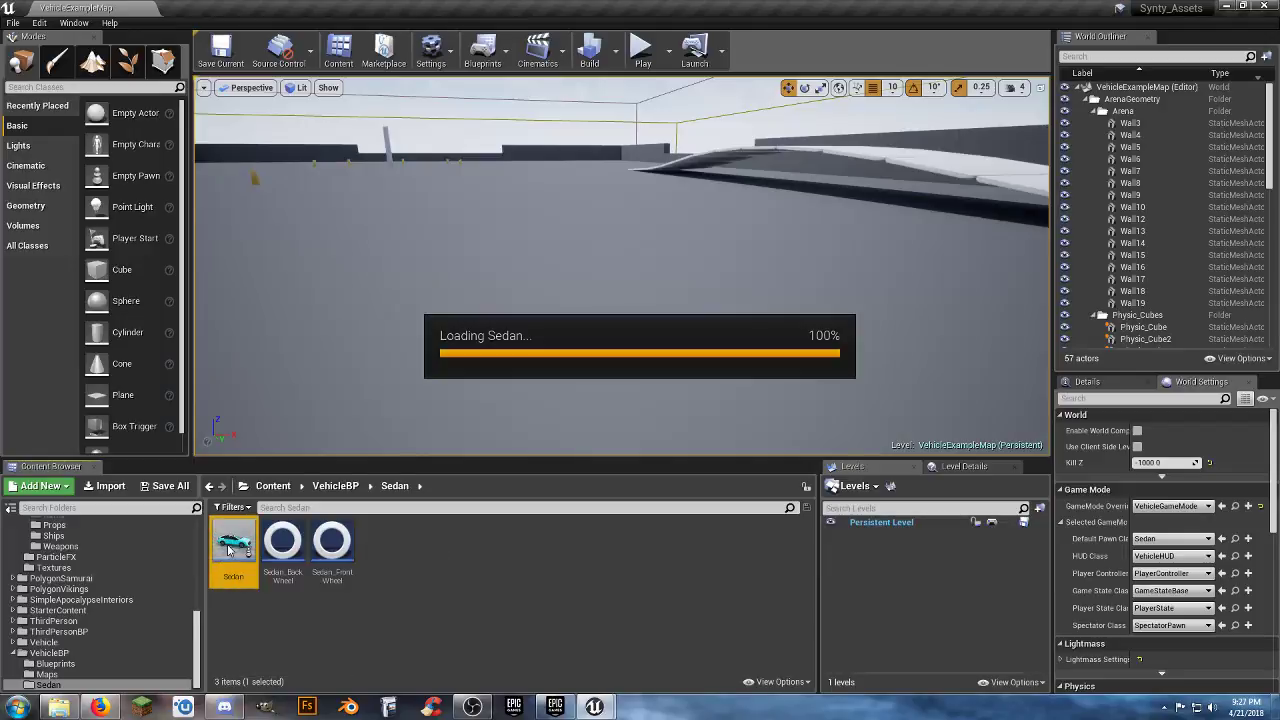
scroll(370, 357, "down", 4)
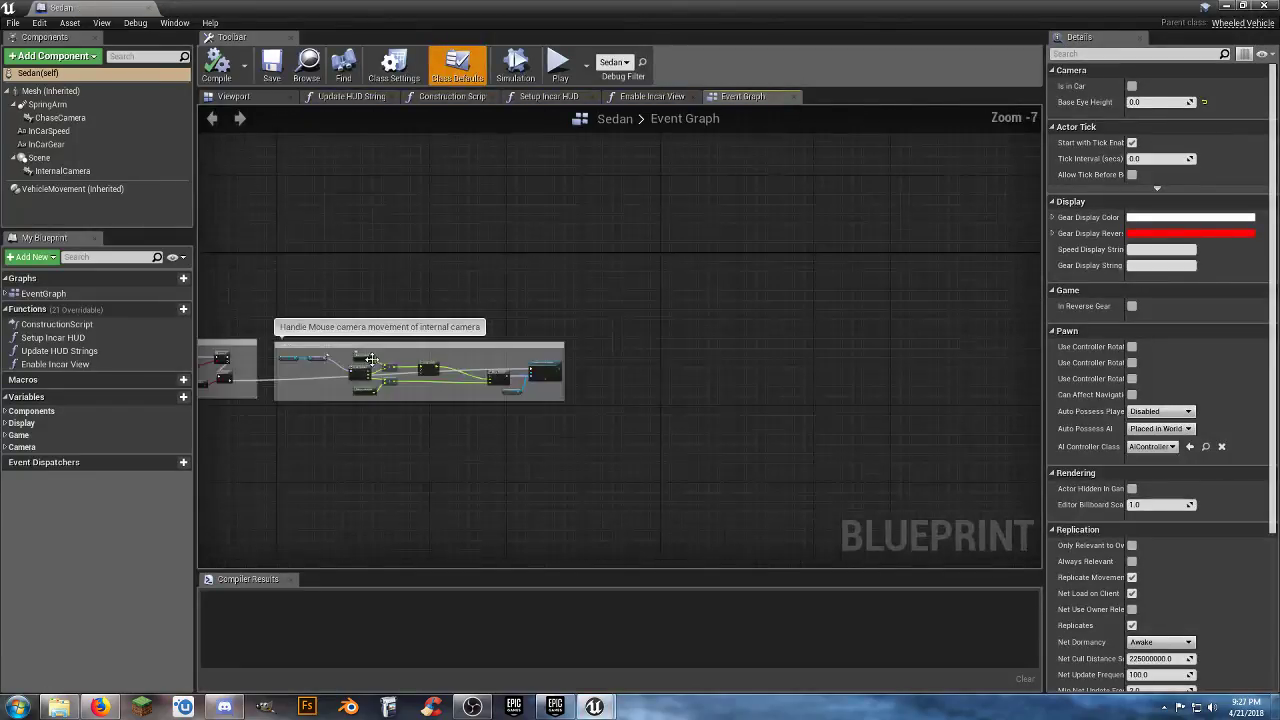
right_click_drag(334, 431, 838, 515)
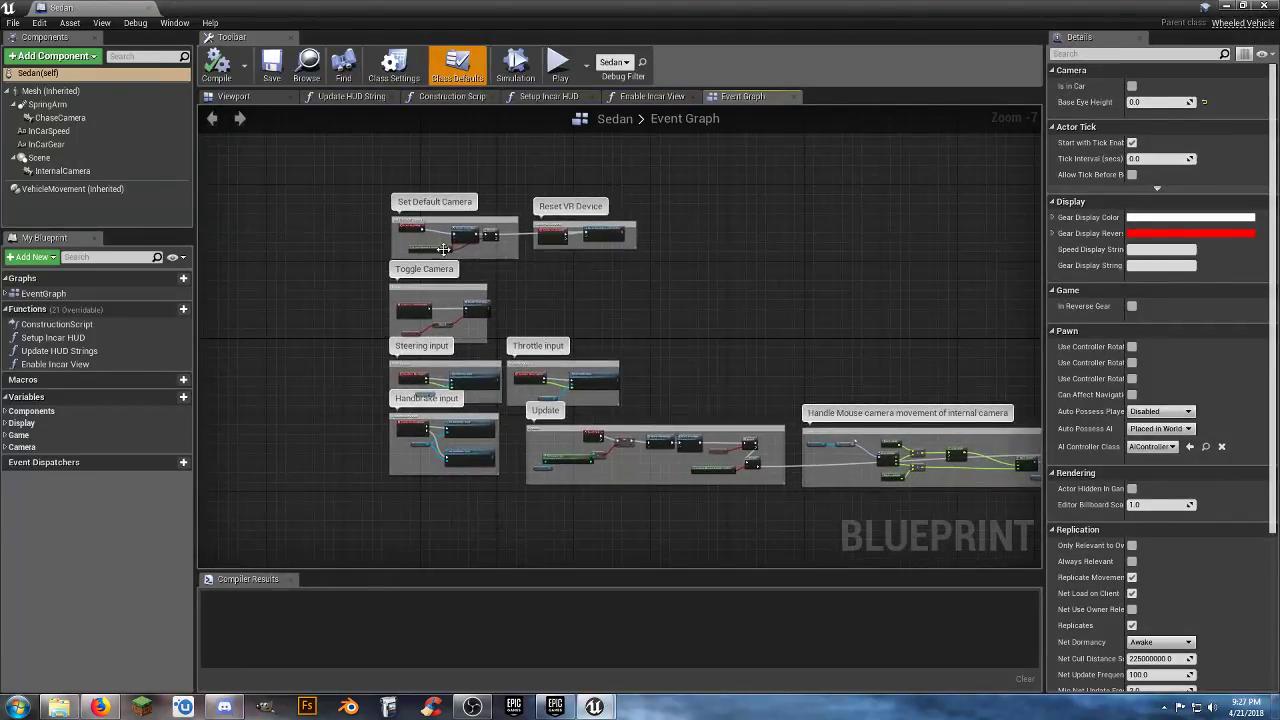
- Close the Sedan blueprint's four open function graphs, view the whole car, and dock the blueprint editor beside VehicleExampleMap
left_click(234, 96)
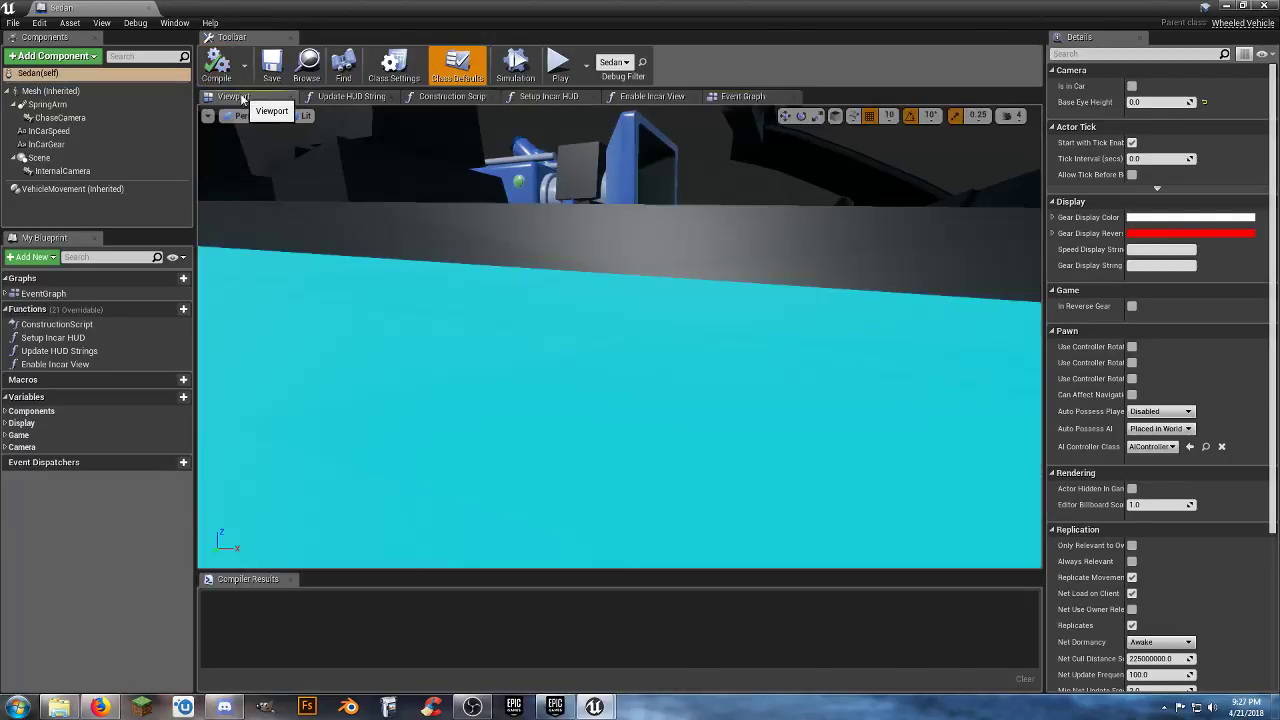
left_click(692, 96)
left_click(591, 96)
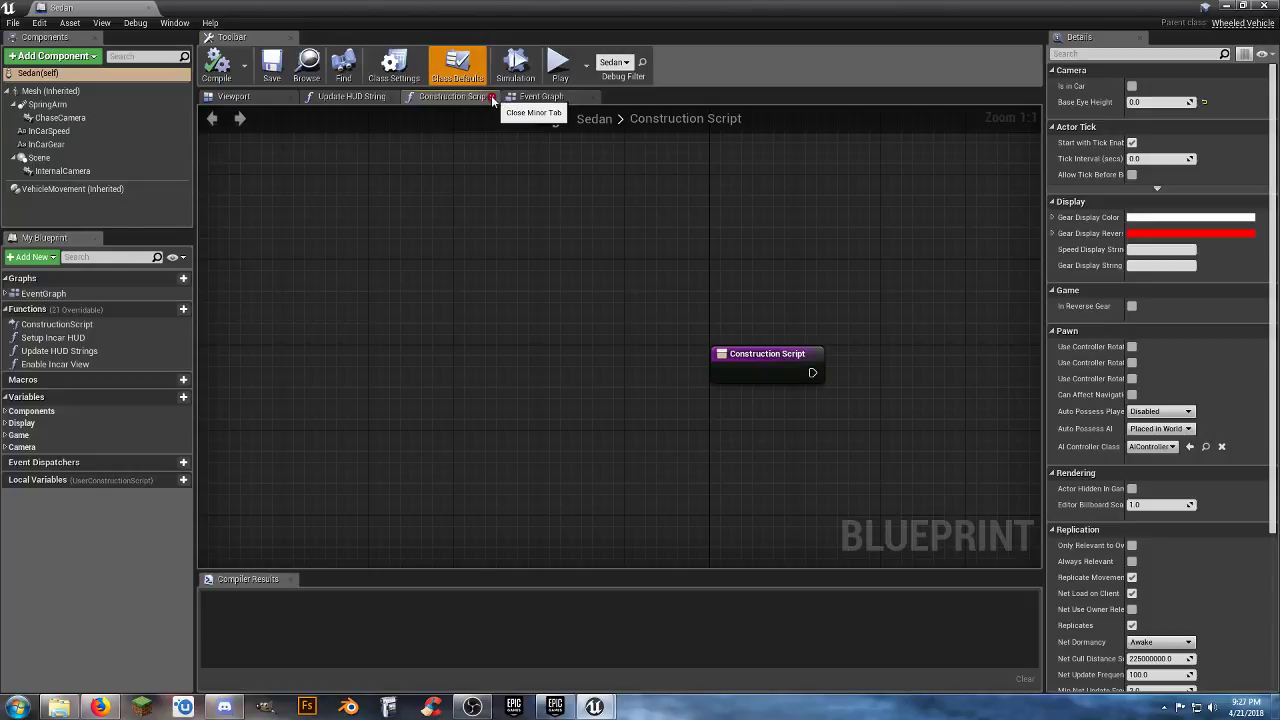
left_click(493, 96)
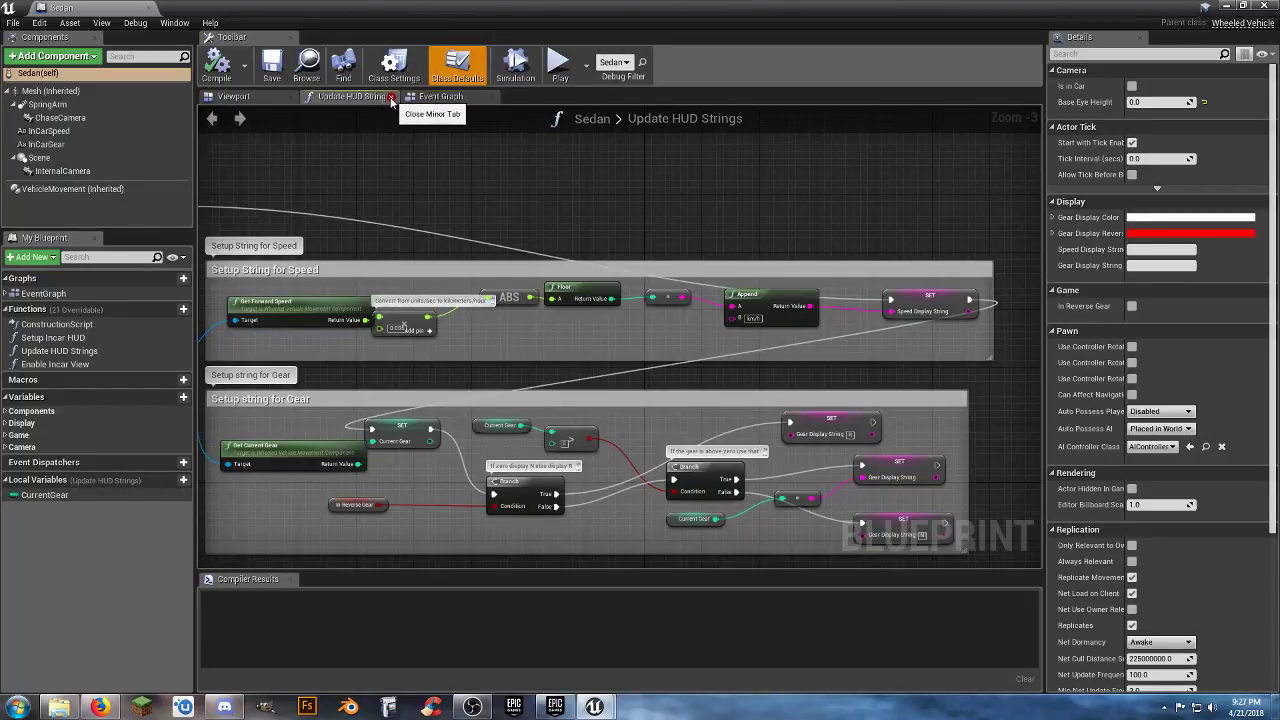
left_click(390, 97)
scroll(440, 201, "down", 10)
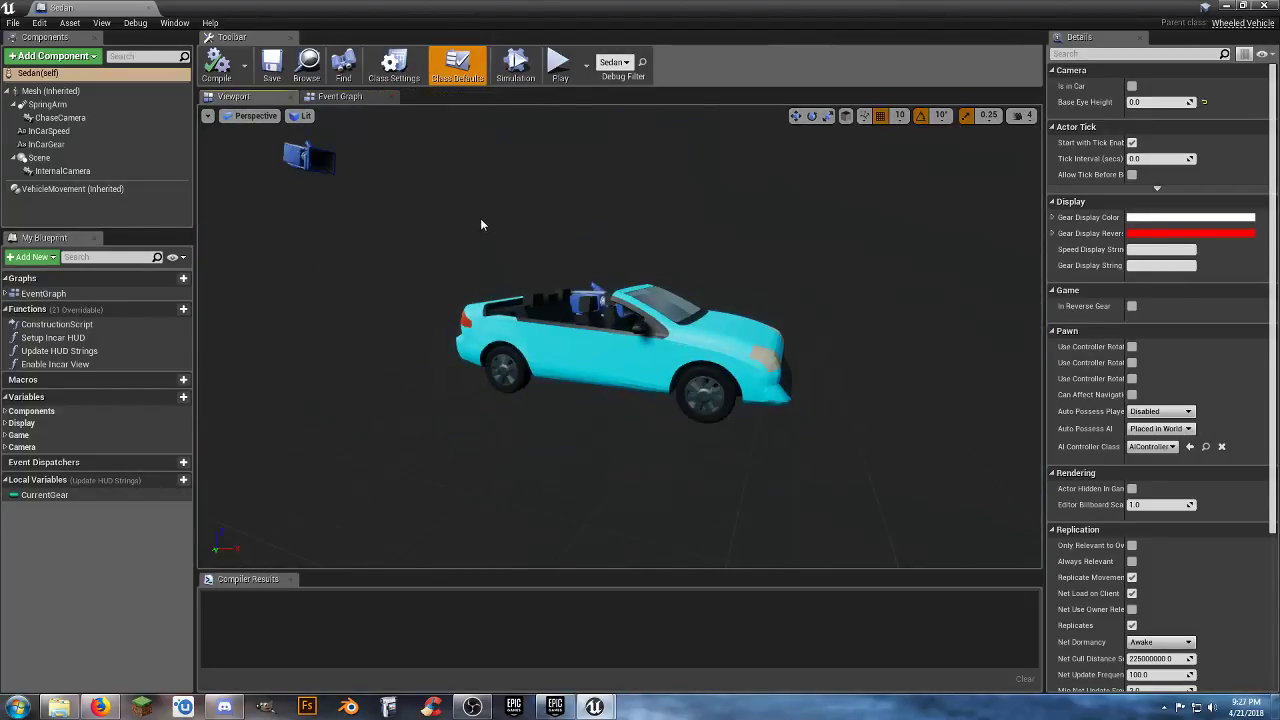
right_click_drag(480, 218, 514, 267)
key("w")
key("s")
left_click_drag(126, 12, 248, 12)
- Select the SK_Veh_Car_Muscle_01 skeletal mesh in the level editor's PolygonCity/Meshes/Vehicles_Rigged folder
left_click(75, 8)
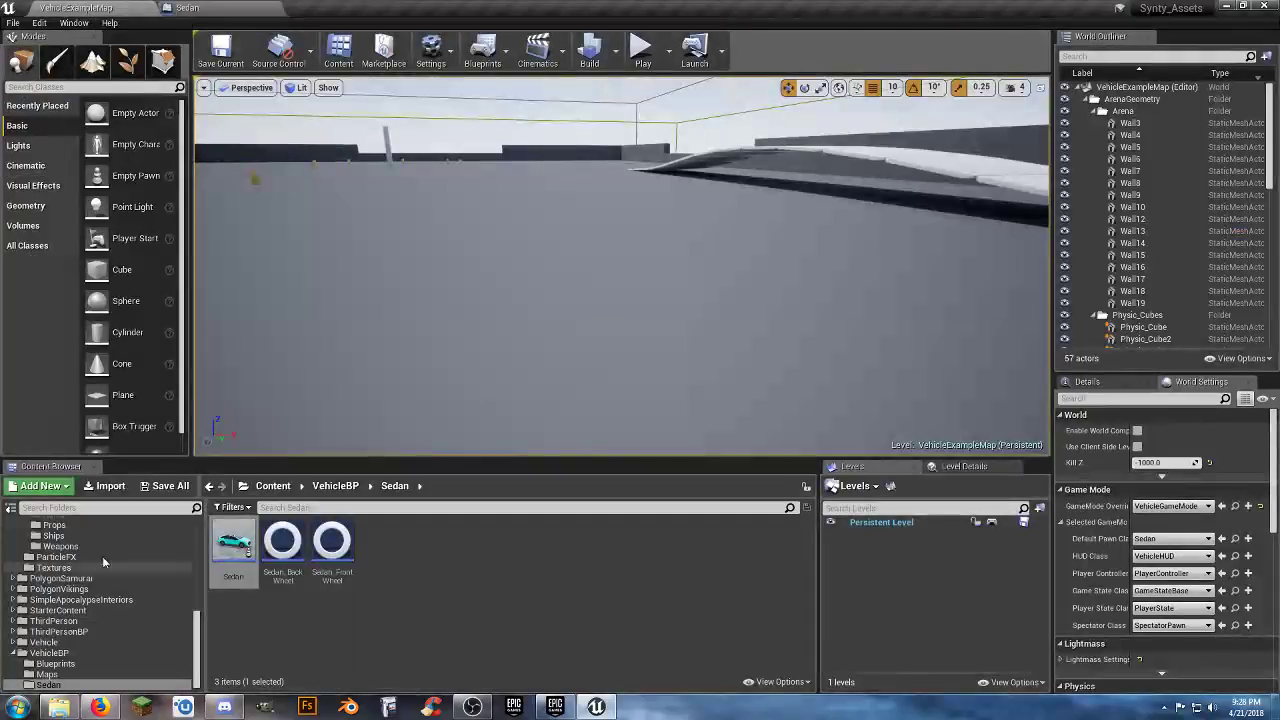
scroll(28, 597, "up", 5)
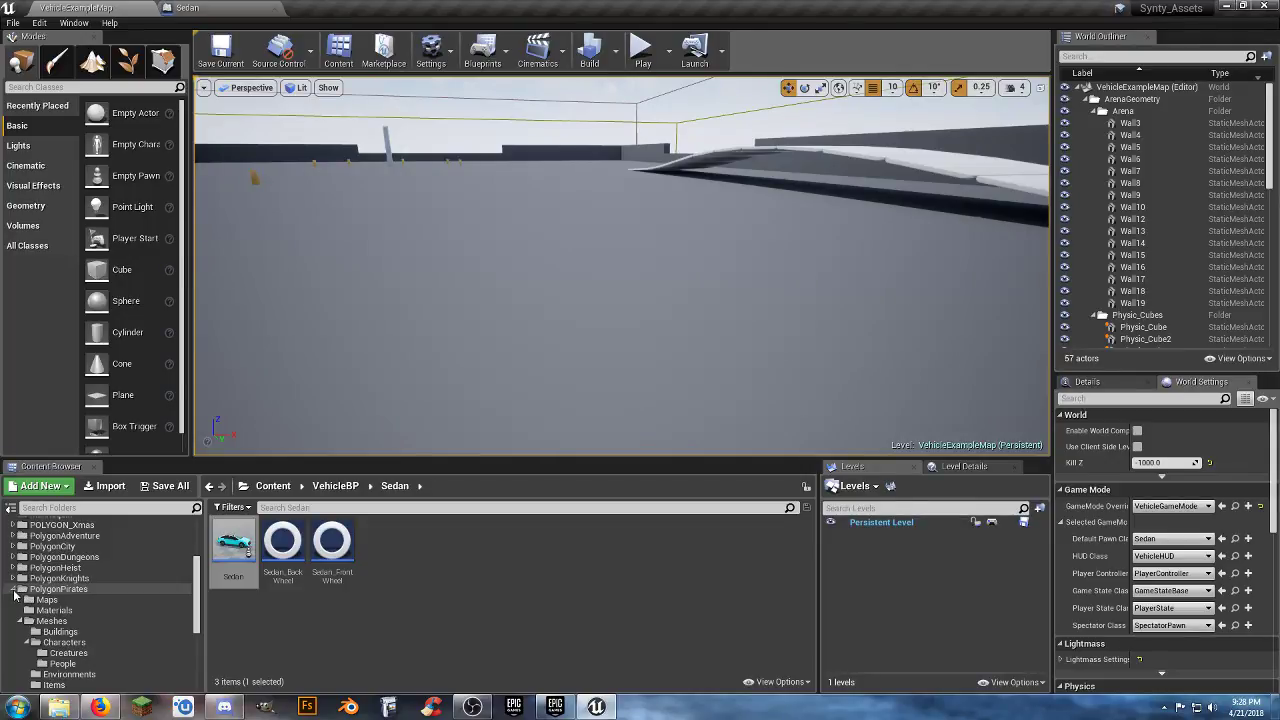
left_click(14, 590)
left_click(14, 547)
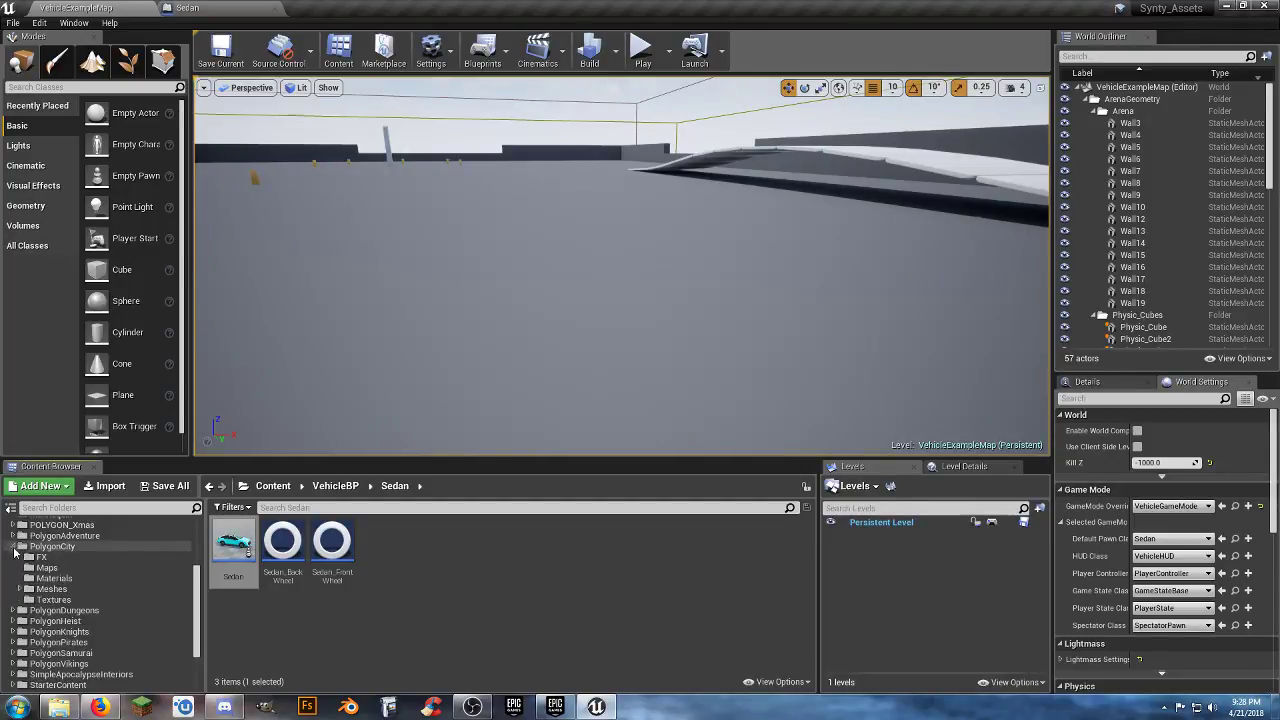
left_click(17, 590)
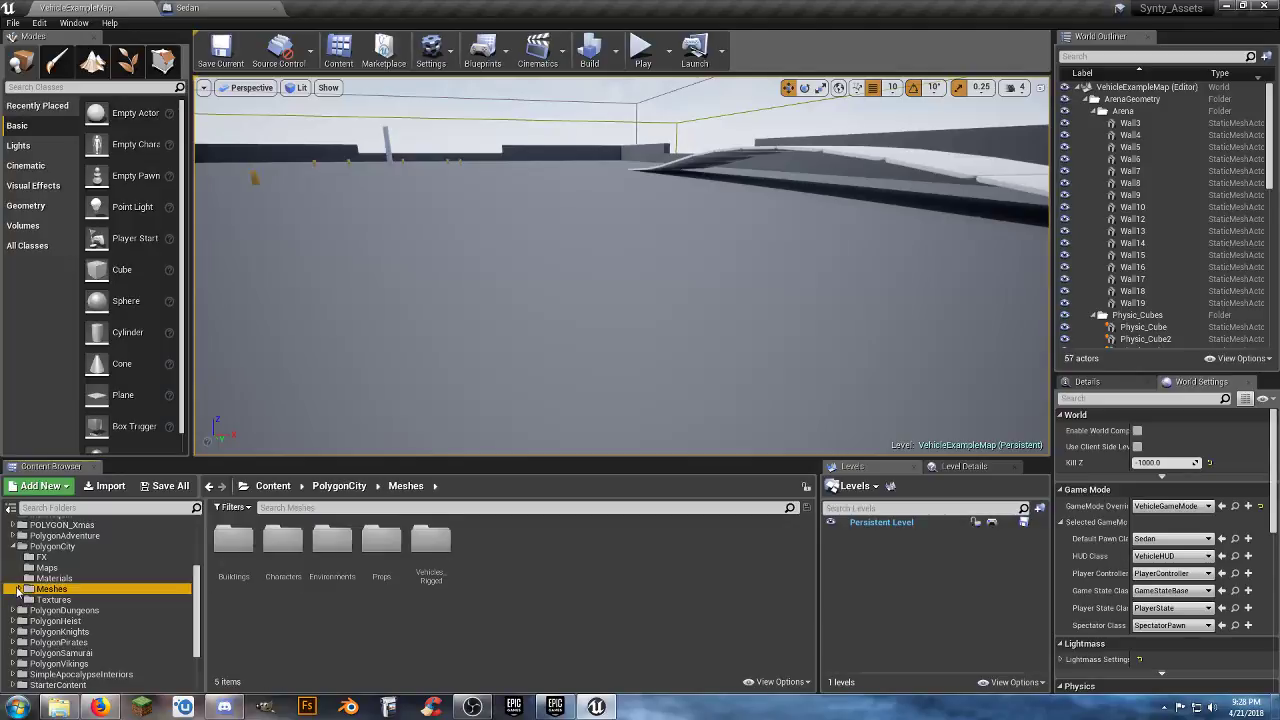
left_click(19, 589)
scroll(50, 640, "down", 1)
left_click(58, 622)
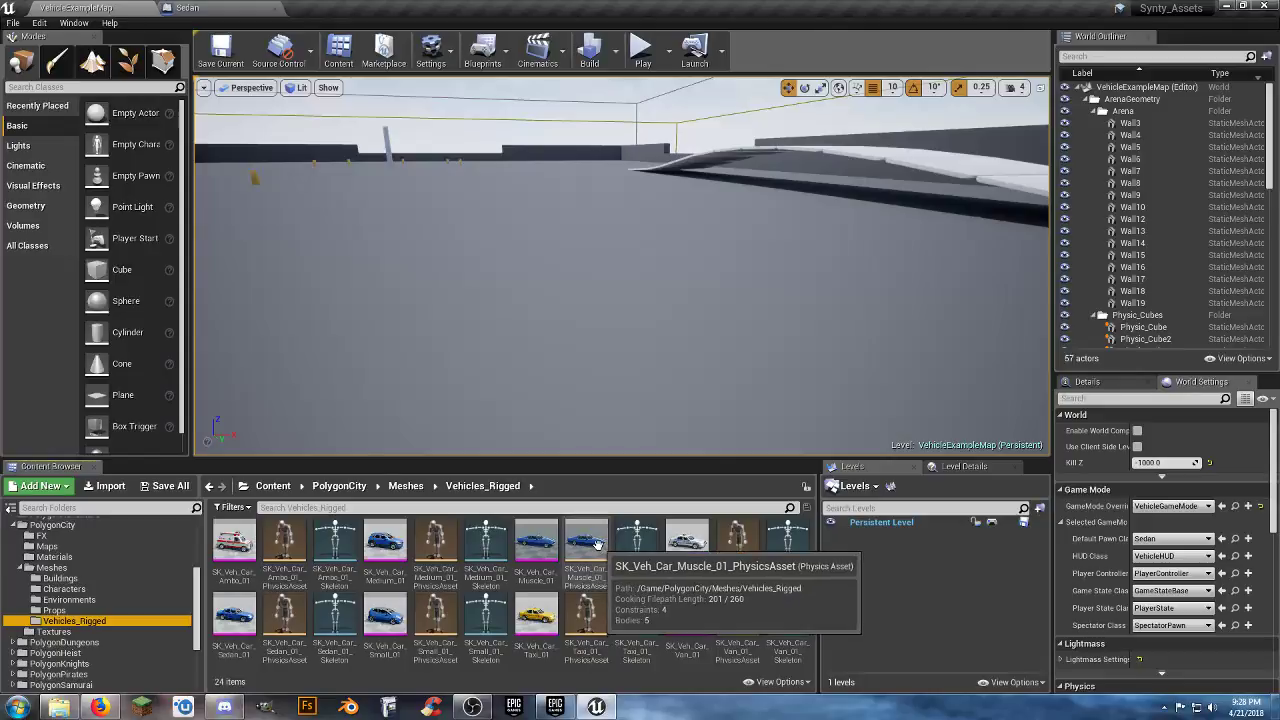
left_click(543, 548)
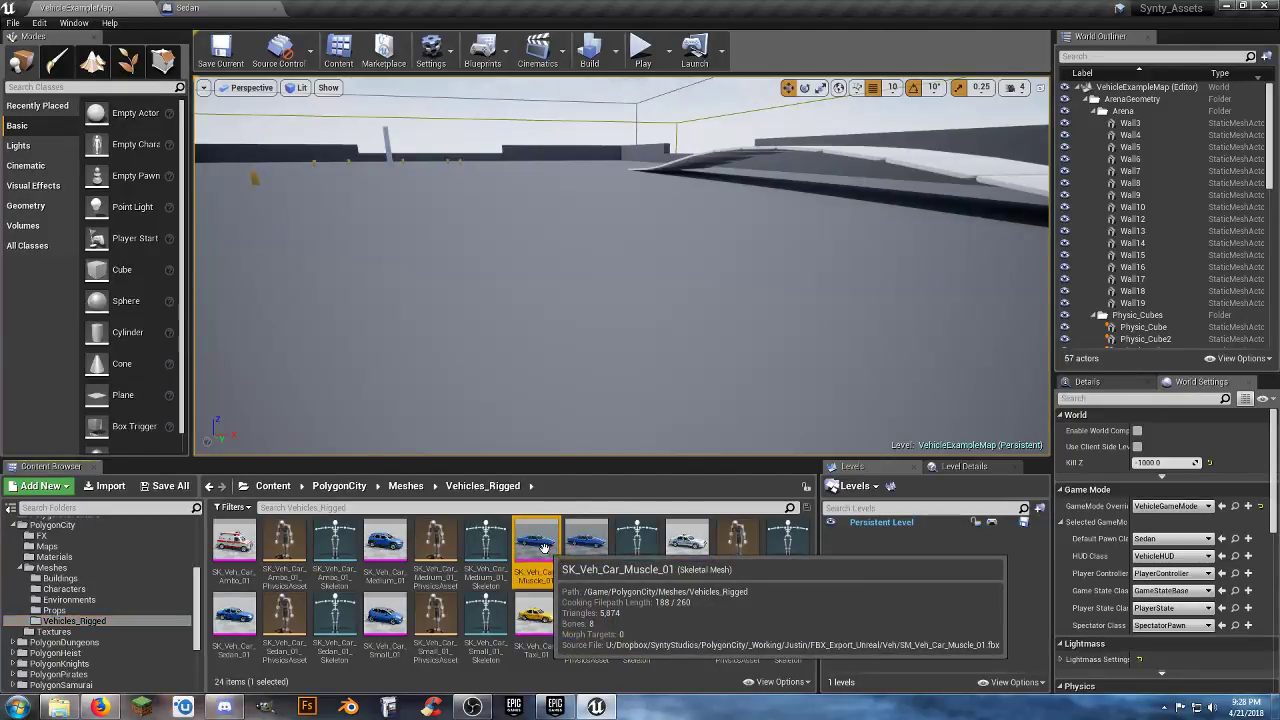
- Assign SK_Veh_Car_Muscle_01 as the skeletal mesh of the Sedan blueprint's inherited Mesh component and save the blueprint
left_click(230, 9)
right_click_drag(561, 384, 604, 412)
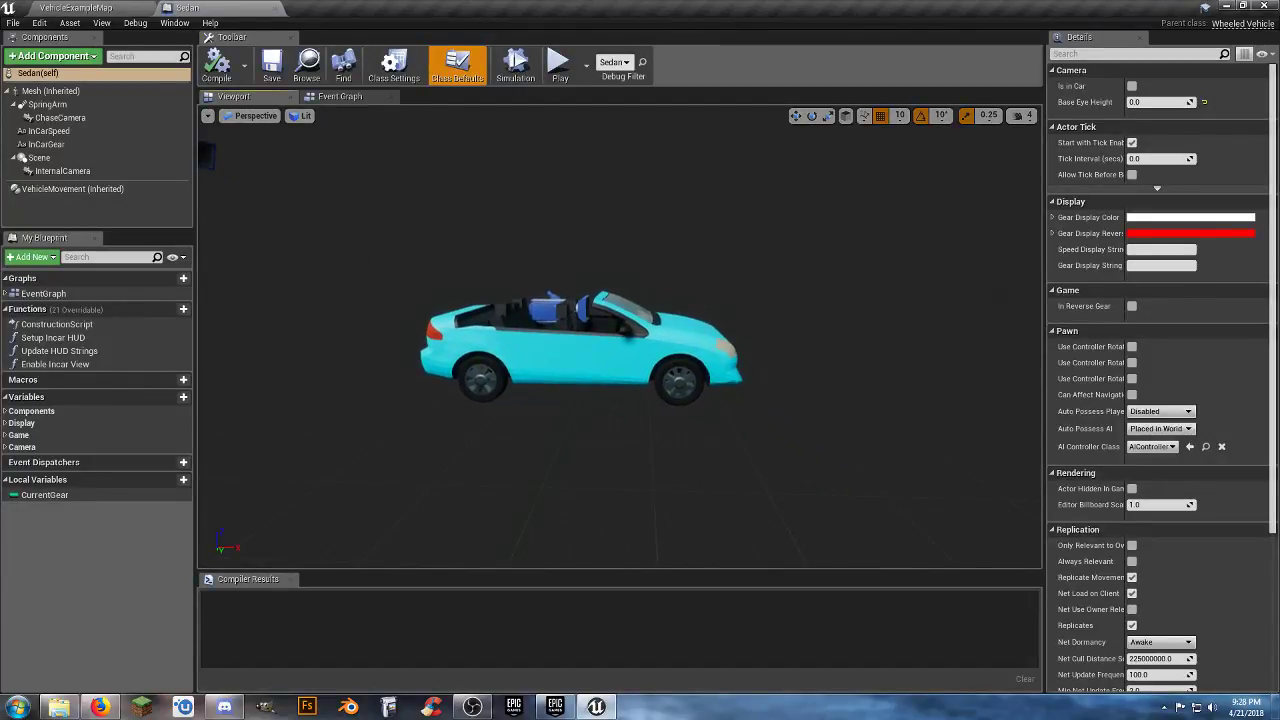
left_click(69, 94)
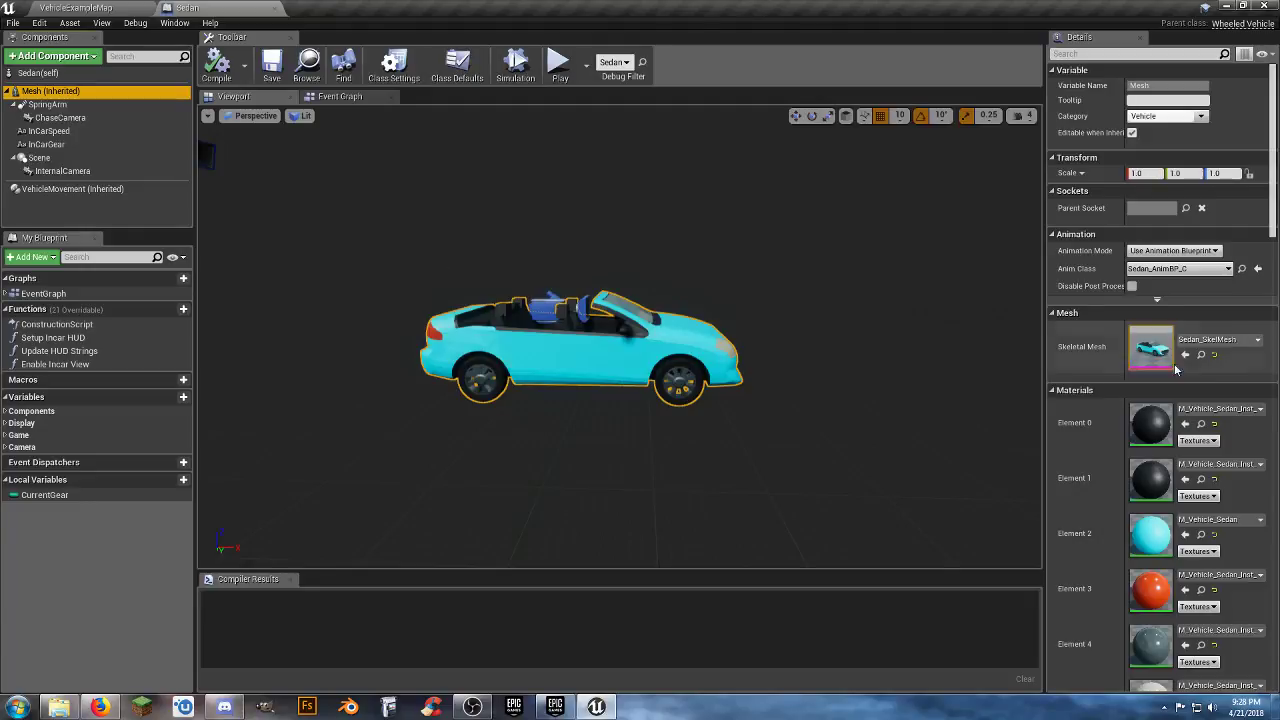
left_click(1250, 342)
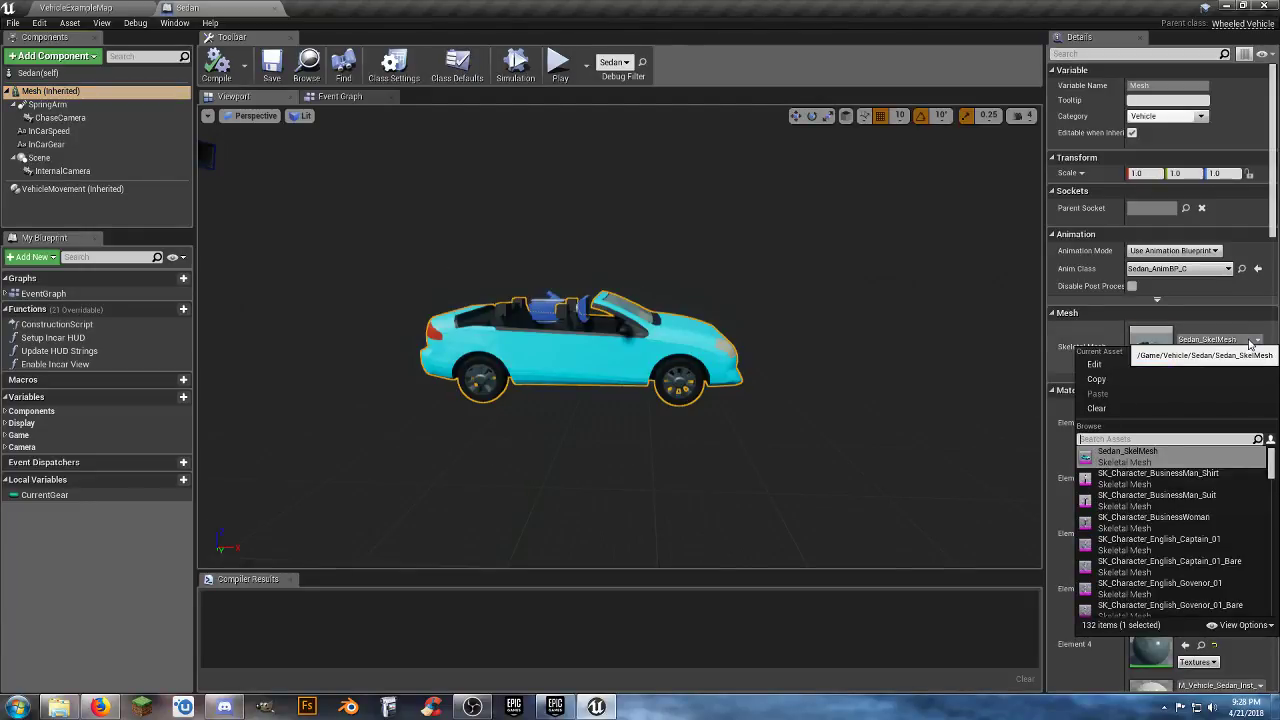
left_click(1250, 343)
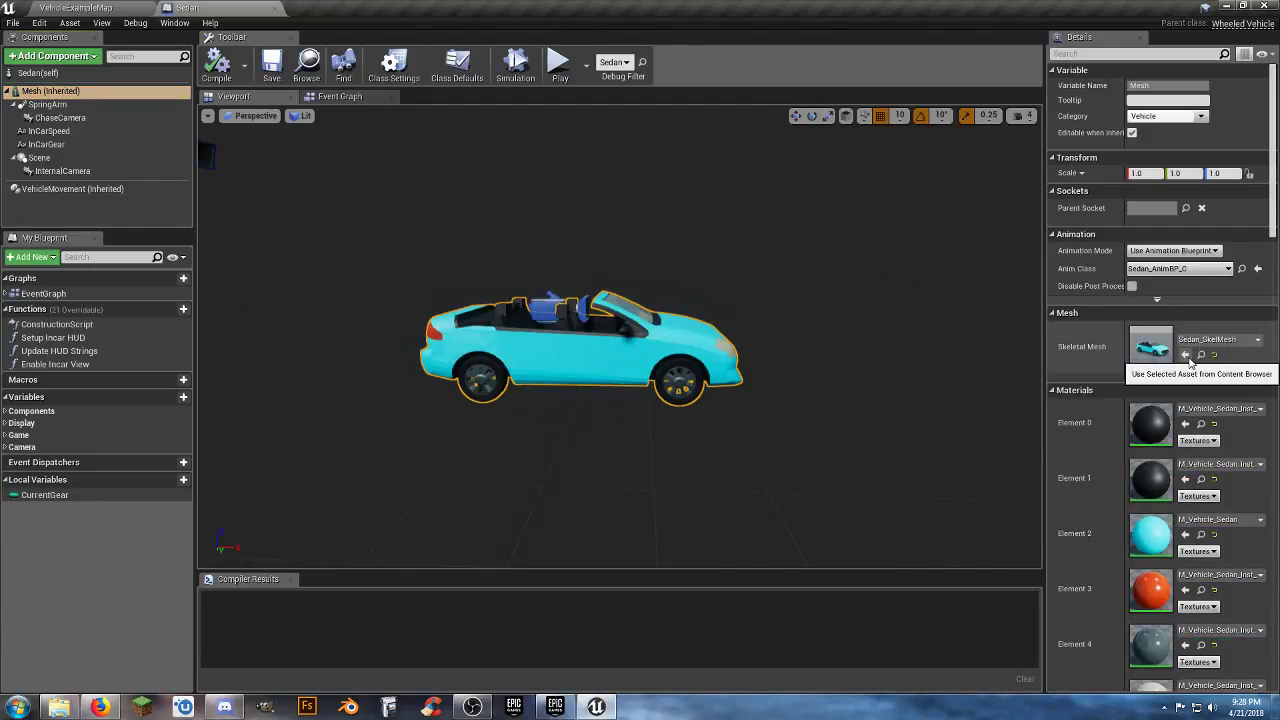
left_click(1187, 356)
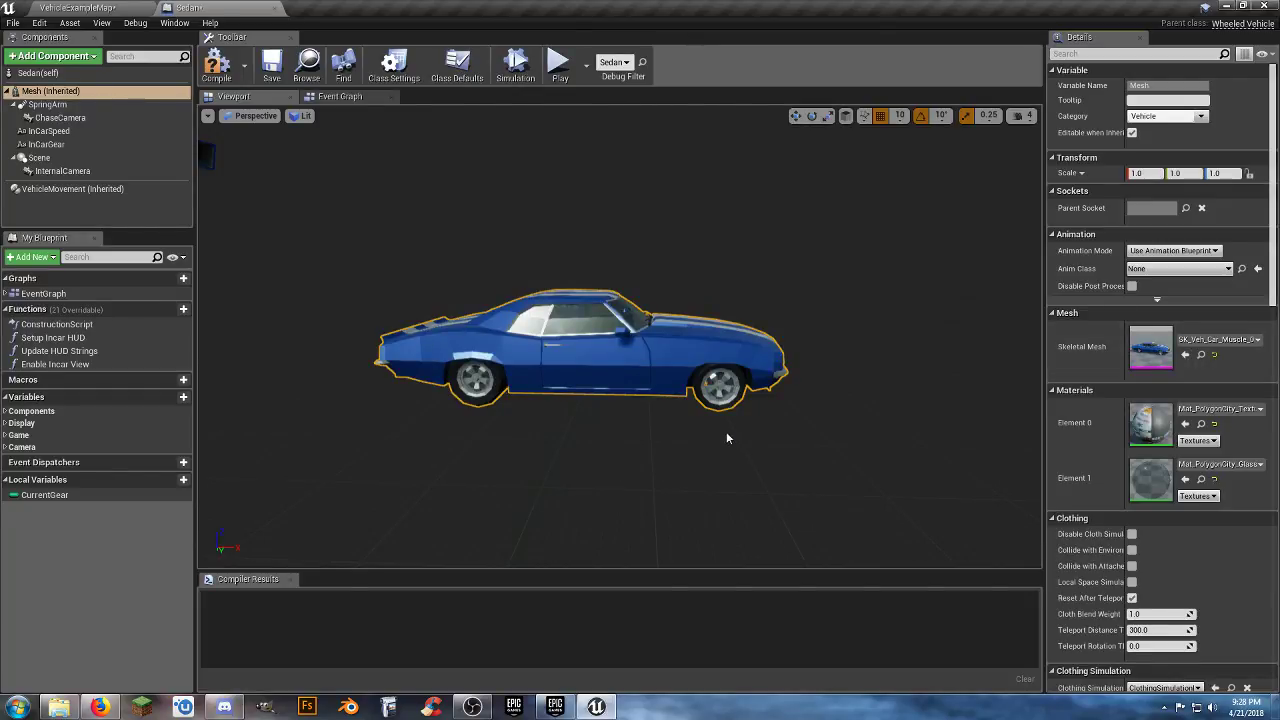
right_click_drag(726, 431, 690, 388)
left_click_drag(672, 416, 726, 422)
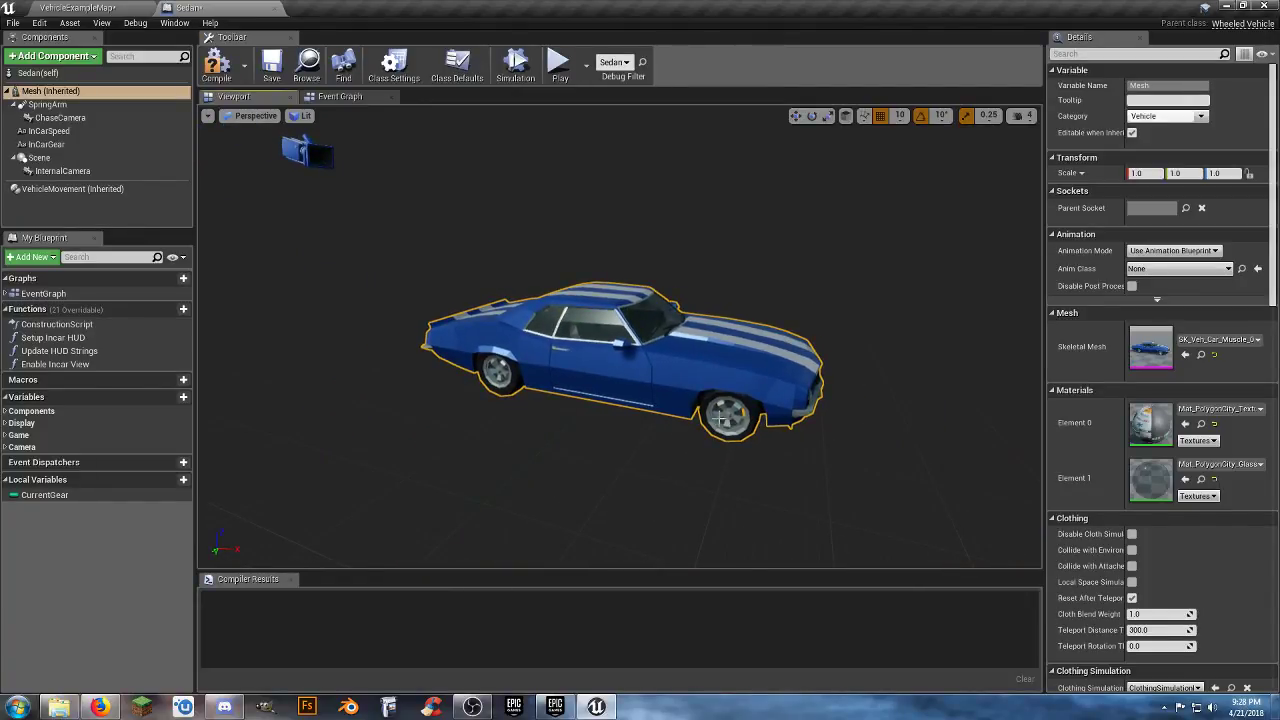
left_click(270, 72)
- Play VehicleExampleMap to test reversing and steering the muscle car, and stop the play session
left_click(95, 8)
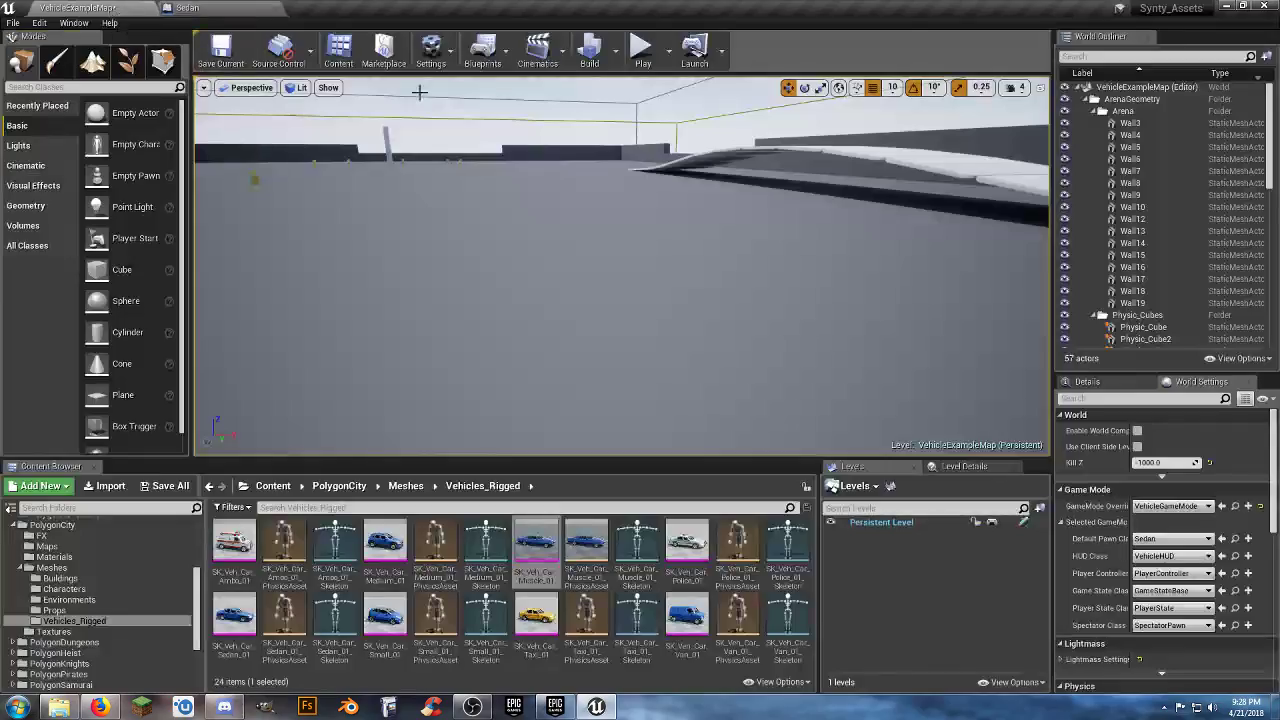
left_click(642, 50)
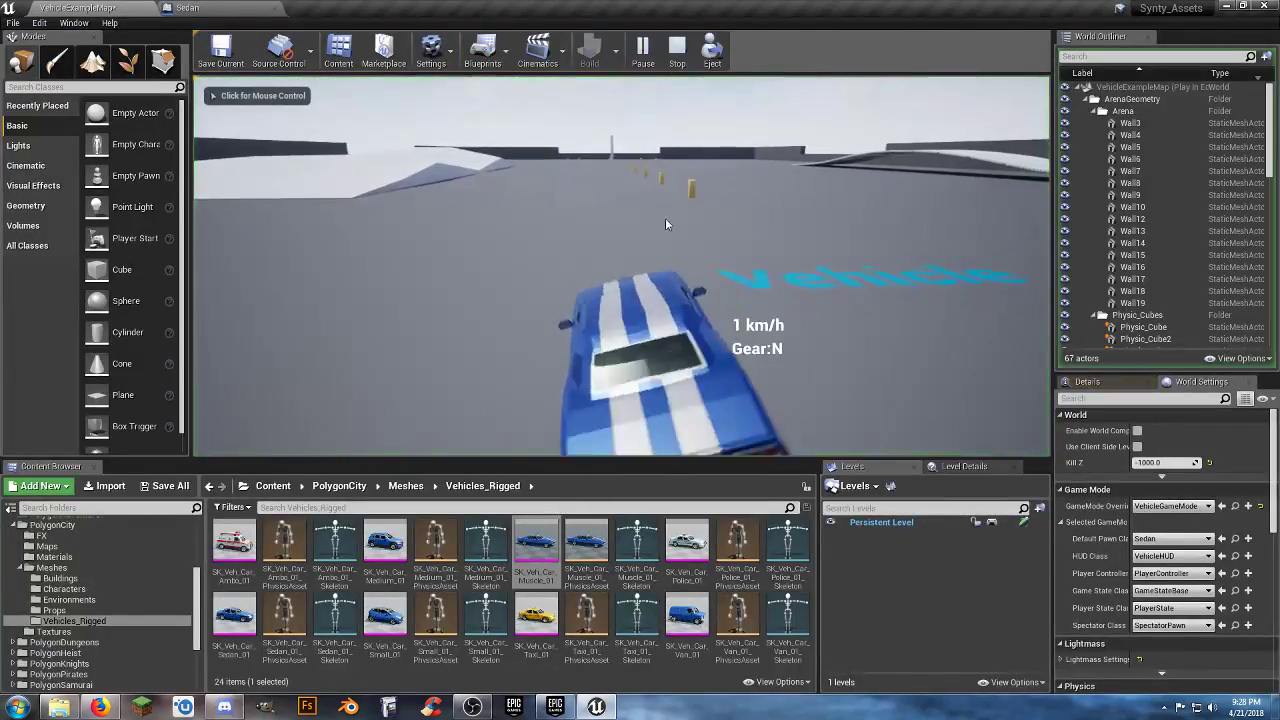
left_click(666, 224)
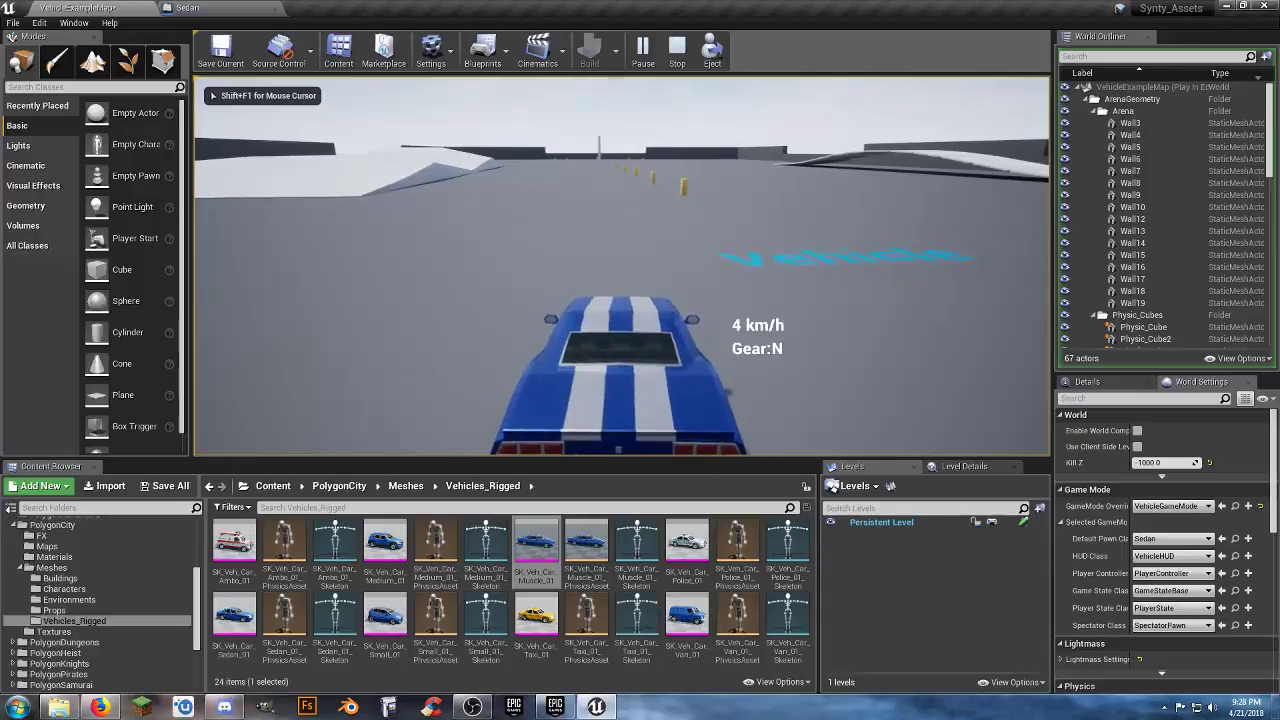
key("s")
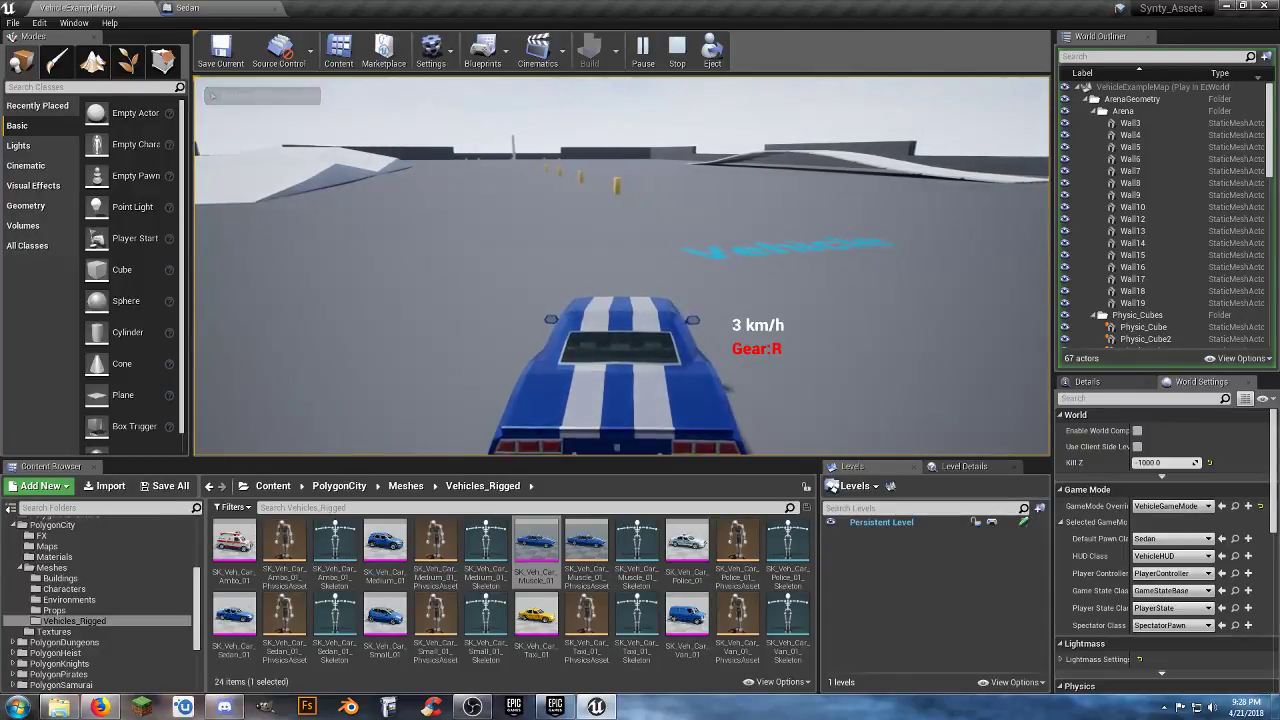
key("s")
key("a")
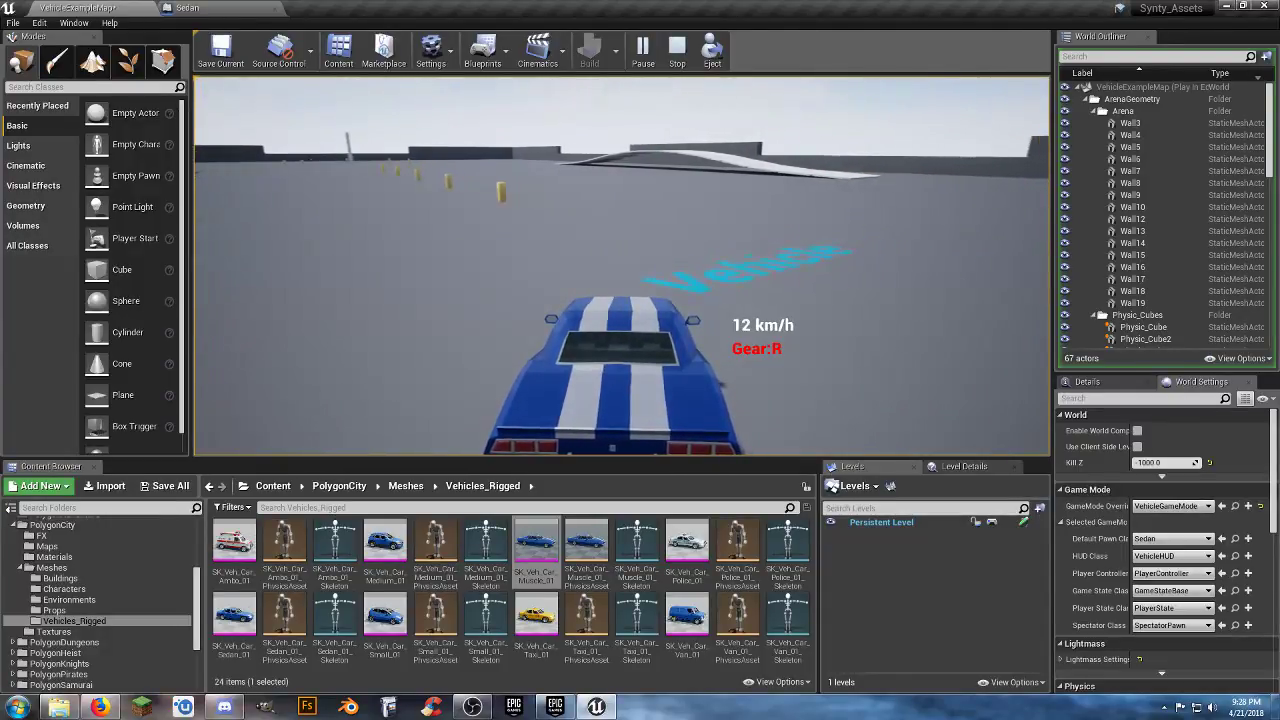
key("a")
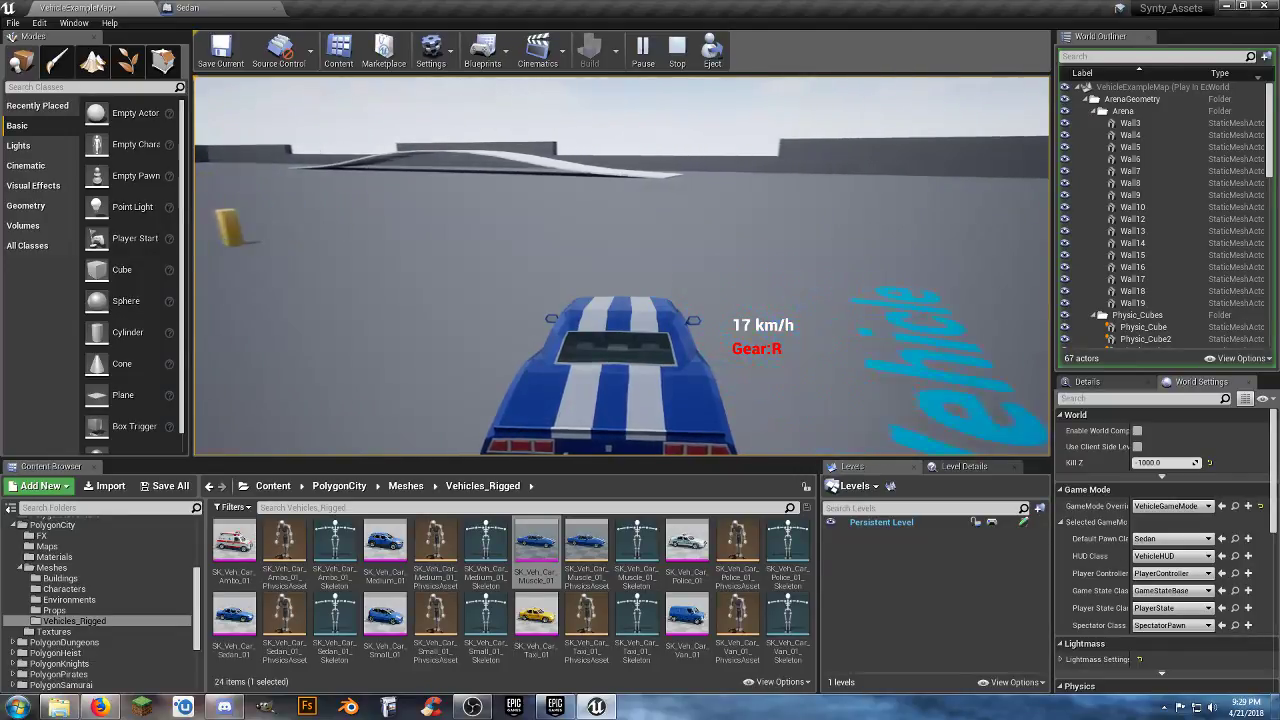
key("Escape")
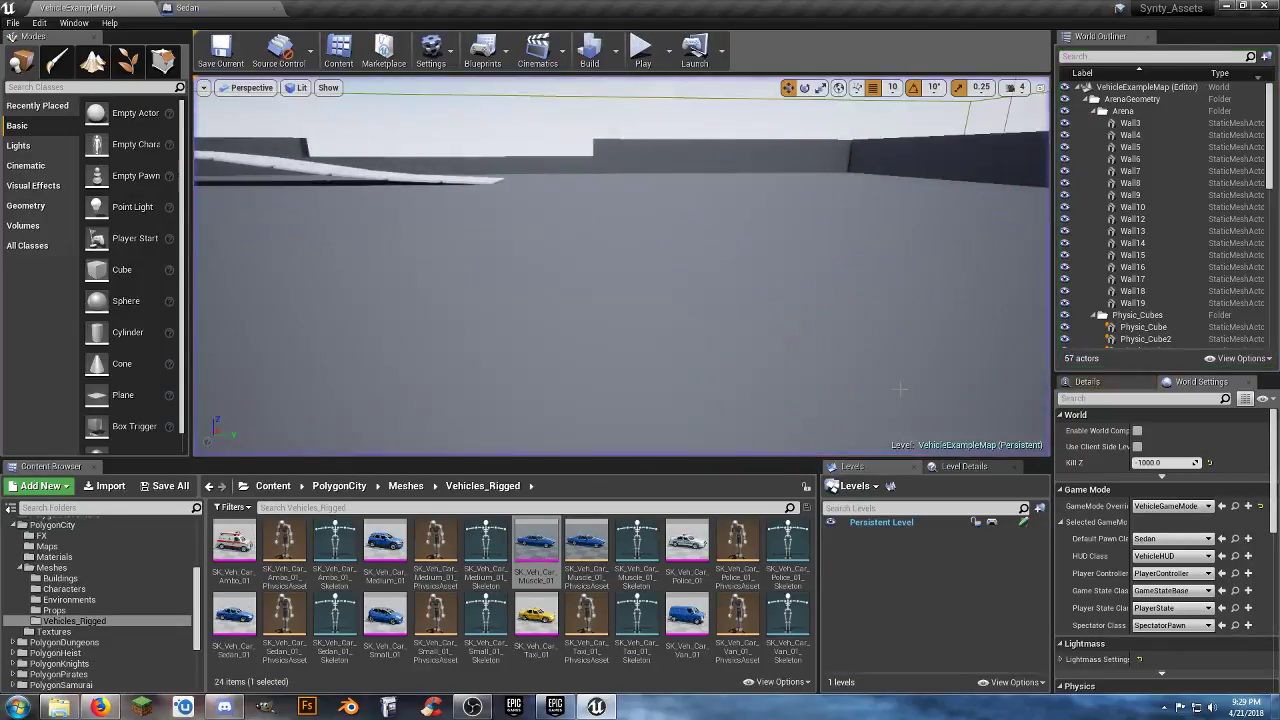
- Examine the settings of the Sedan blueprint's inherited VehicleMovement component
left_click(210, 10)
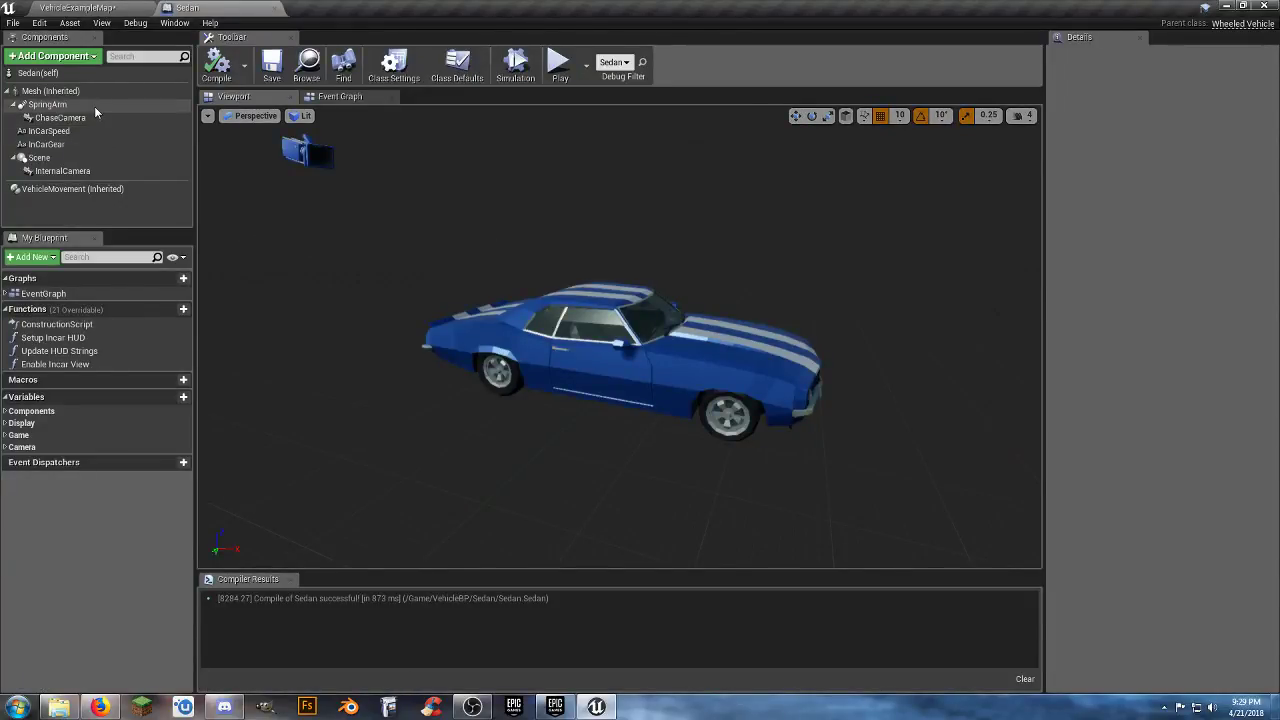
left_click(86, 190)
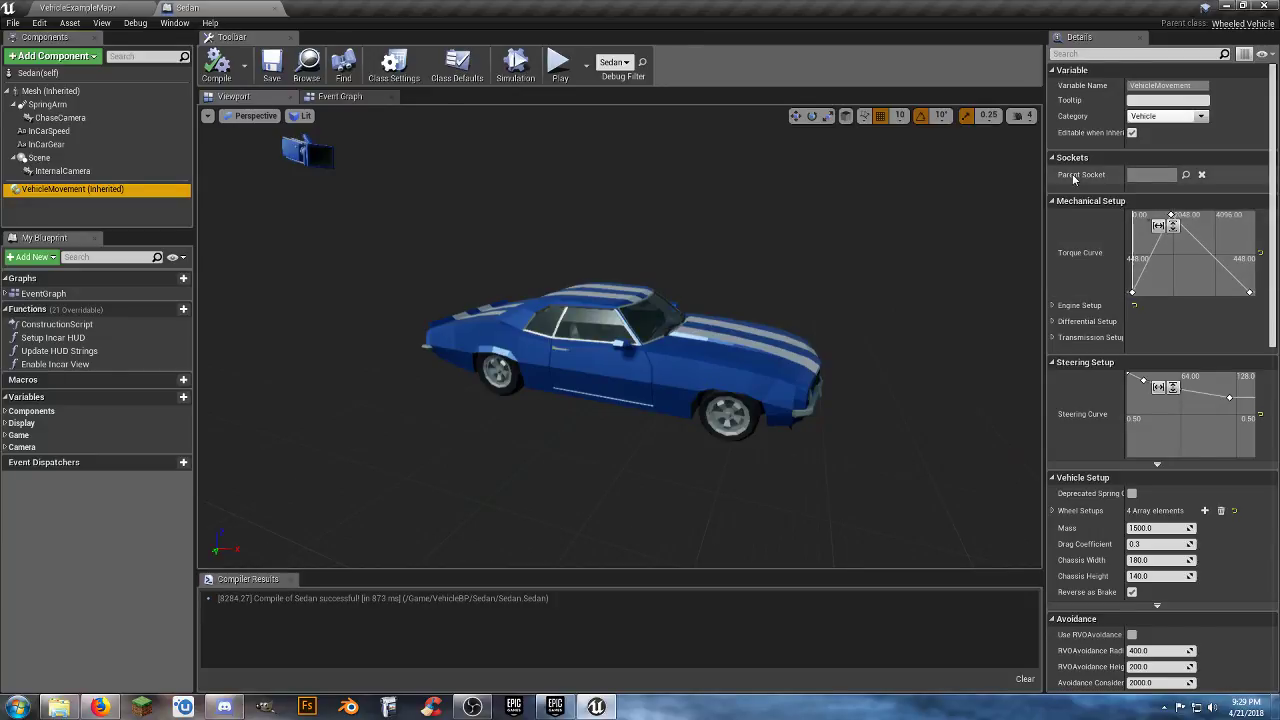
scroll(1073, 178, "down", 10)
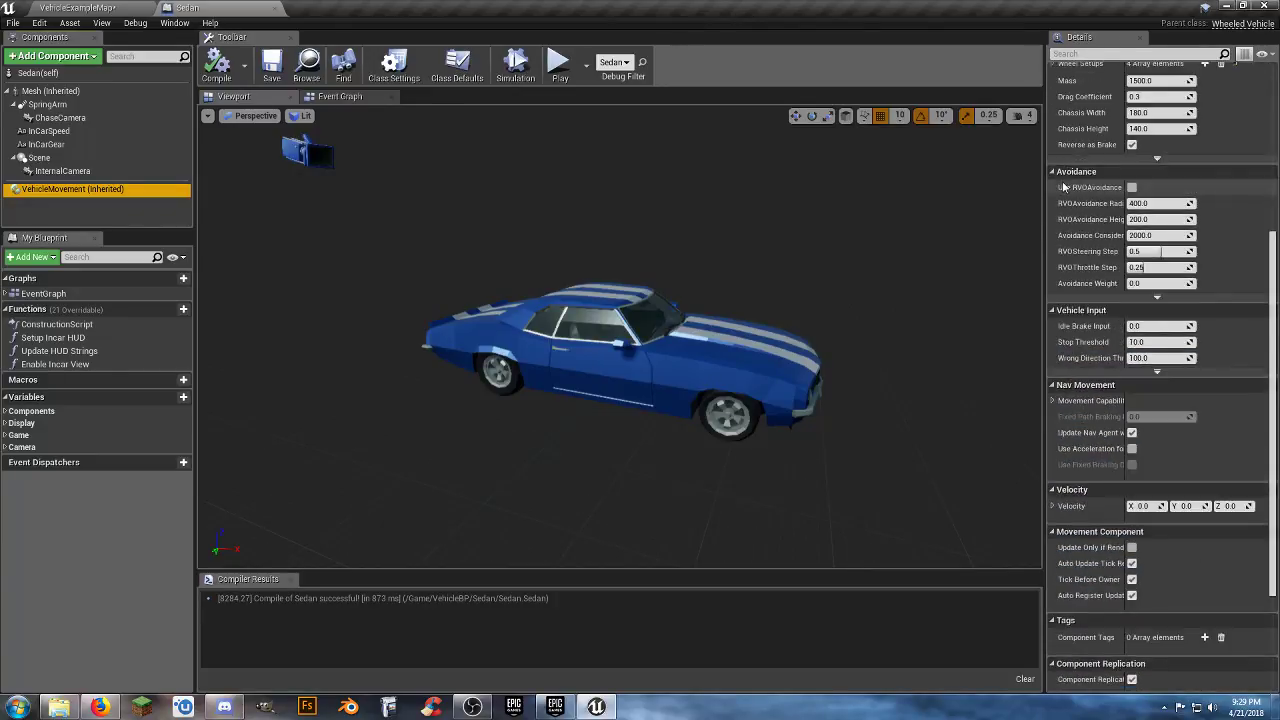
scroll(1063, 187, "down", 3)
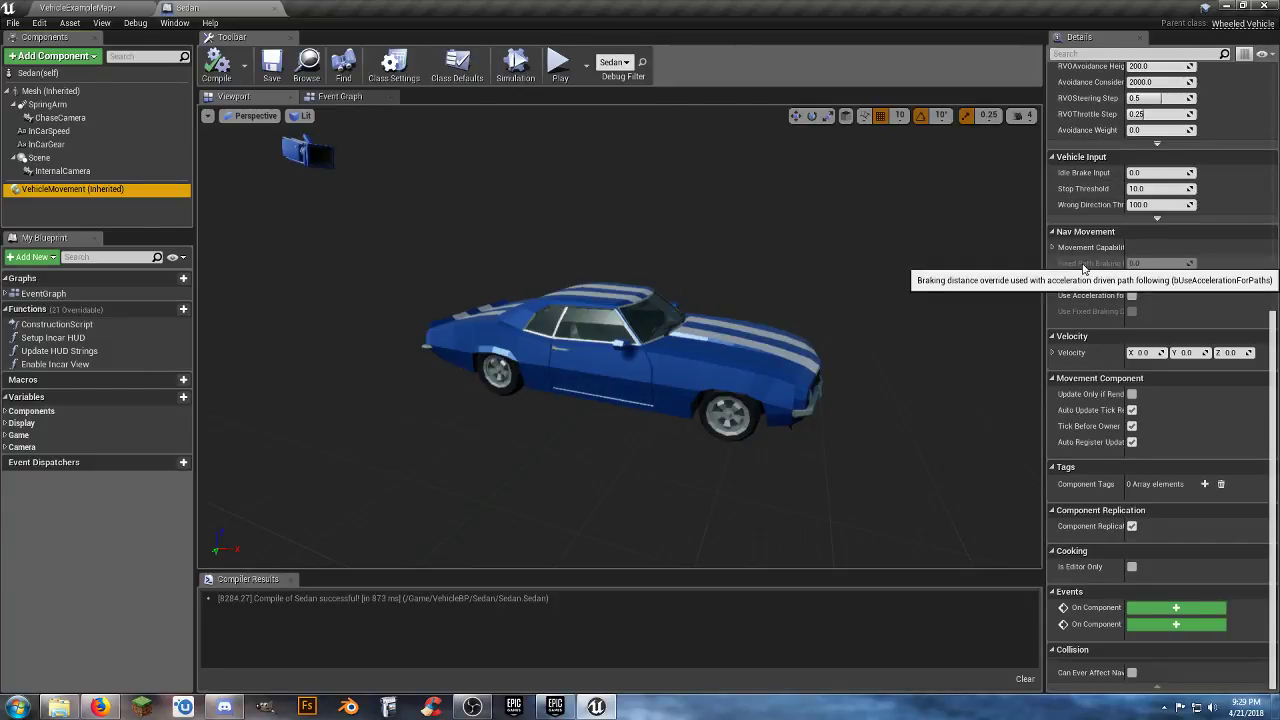
- Filter the VehicleMovement component's details by "wh" to isolate its Wheel Setups array
scroll(1082, 268, "up", 12)
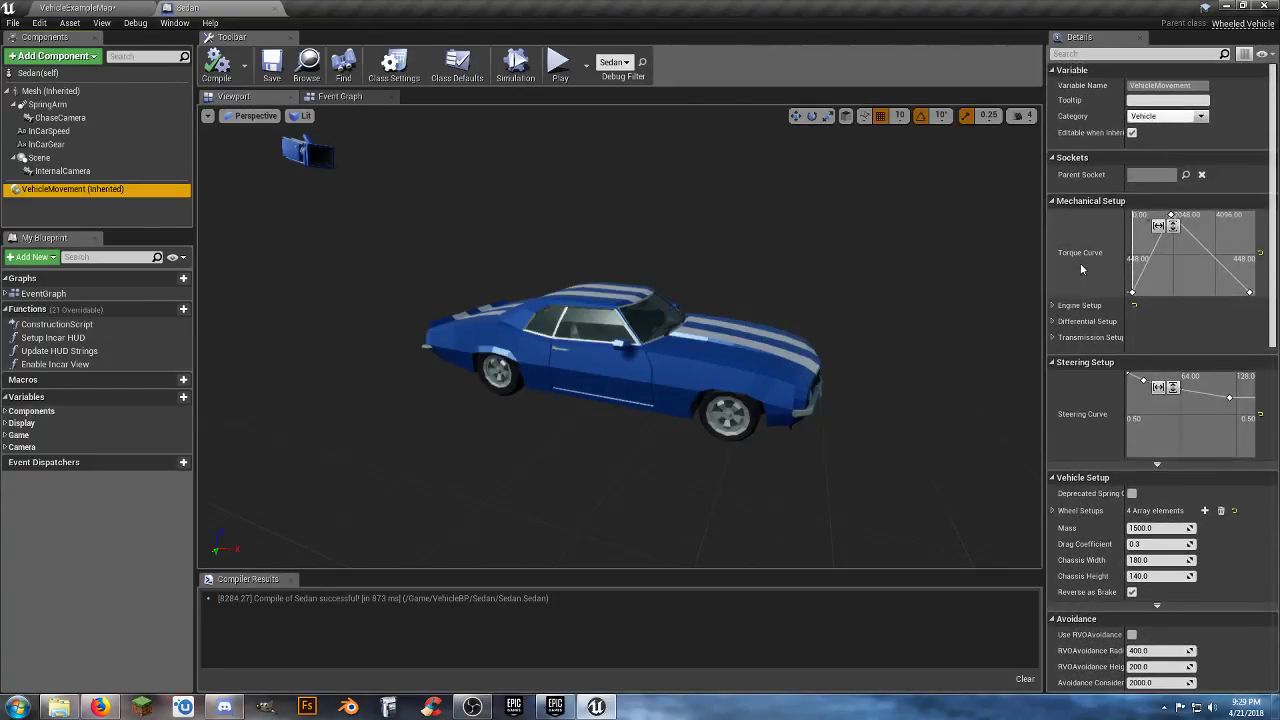
left_click(1081, 54)
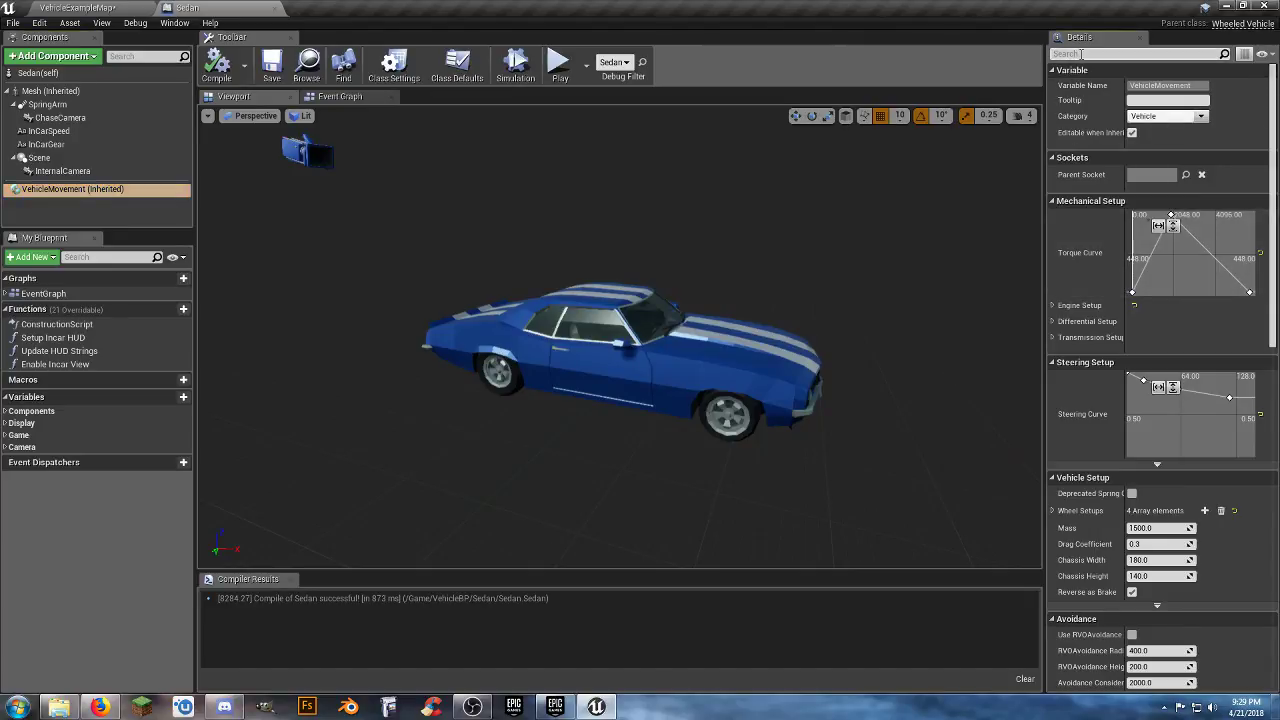
type("wh")
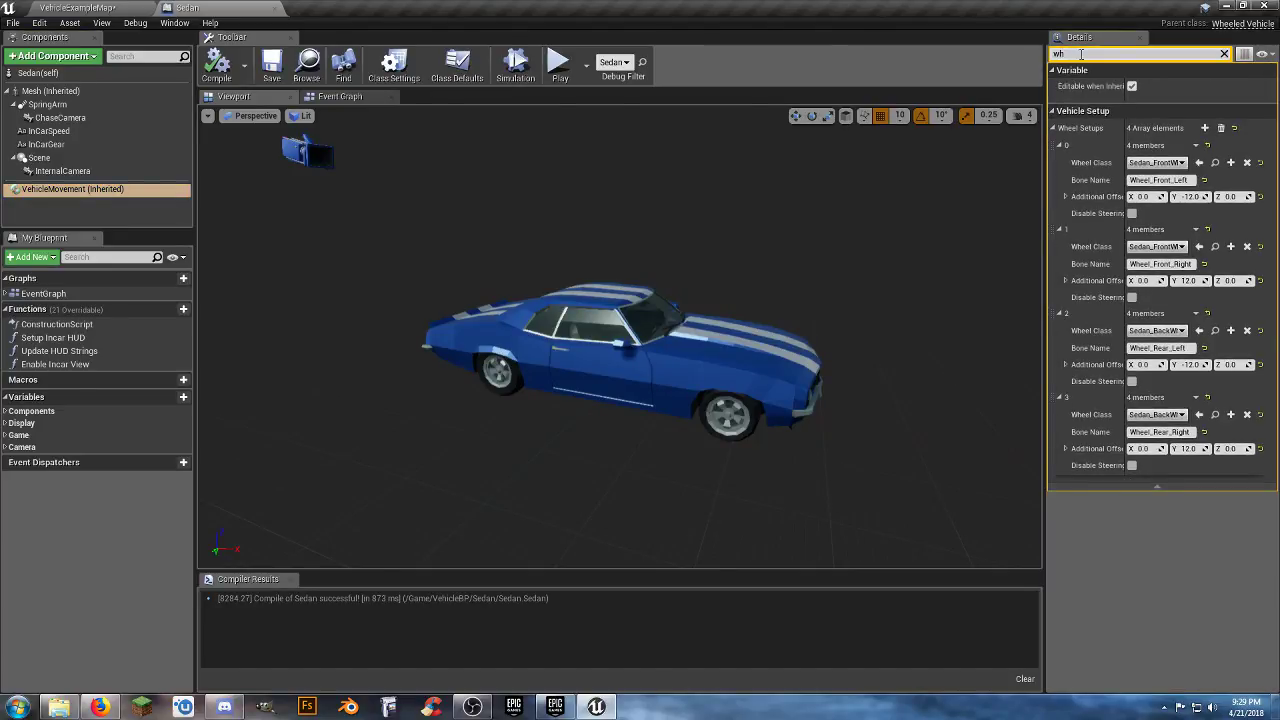
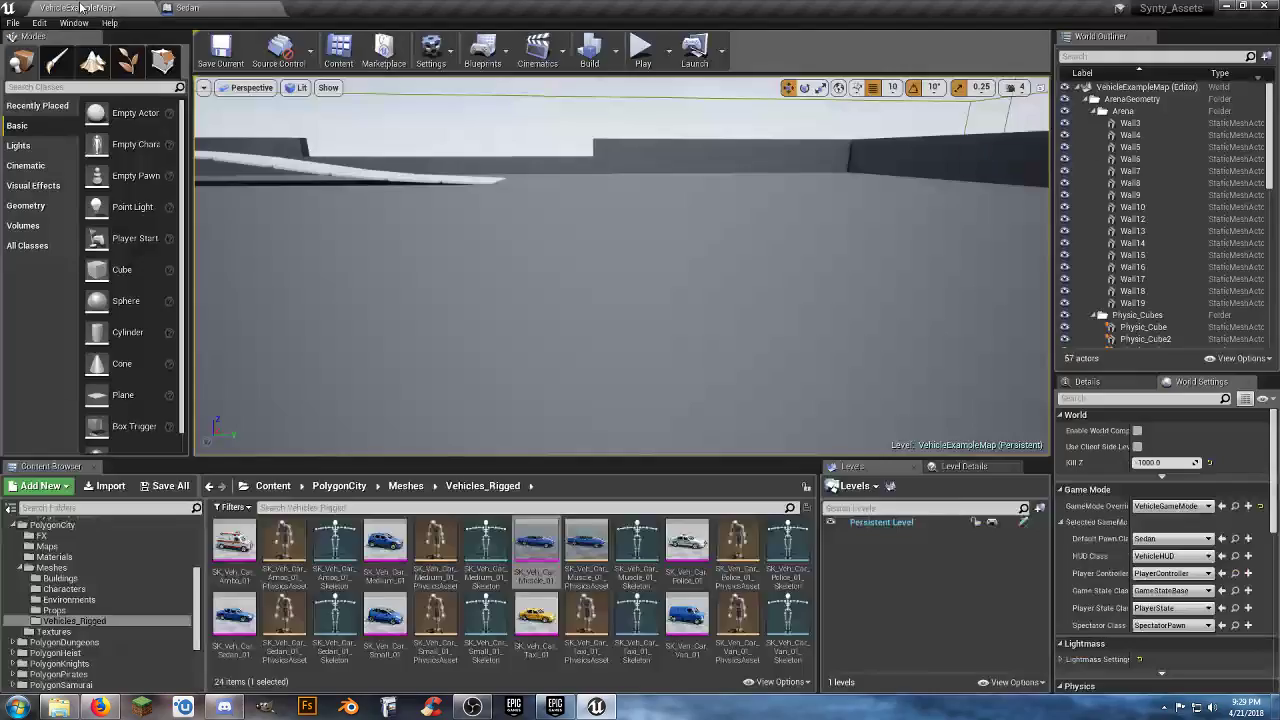
- Open the SK_Veh_Car_Muscle_01 skeleton from the Vehicles_Rigged folder and select its Wheel_fl bone to compare bone names with the Sedan's wheel setups
left_click(83, 7)
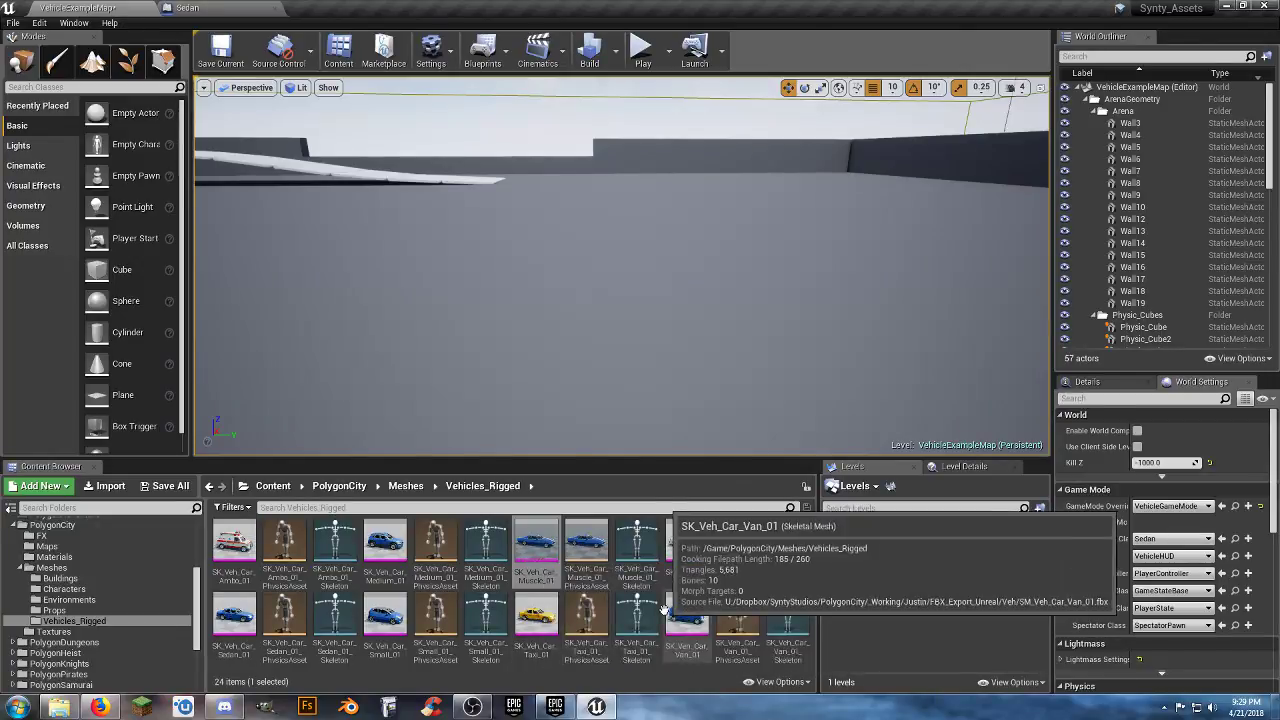
left_click(635, 545)
double_click(635, 545)
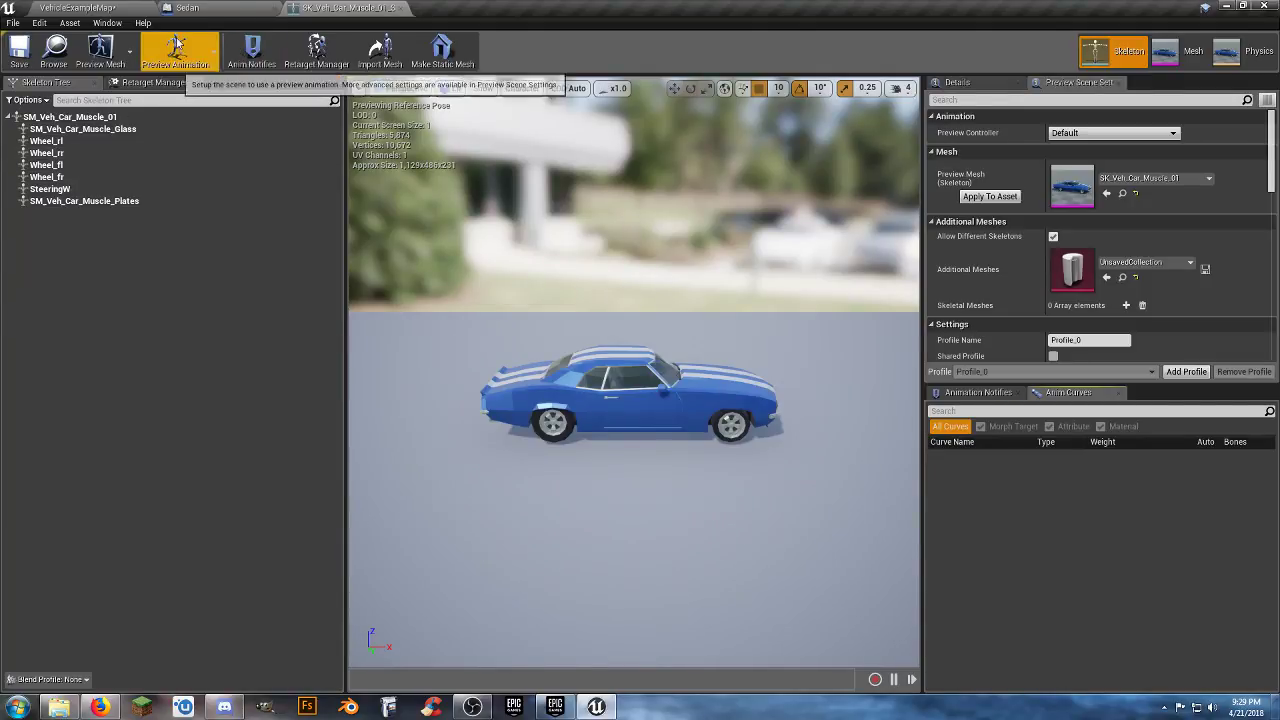
left_click(186, 8)
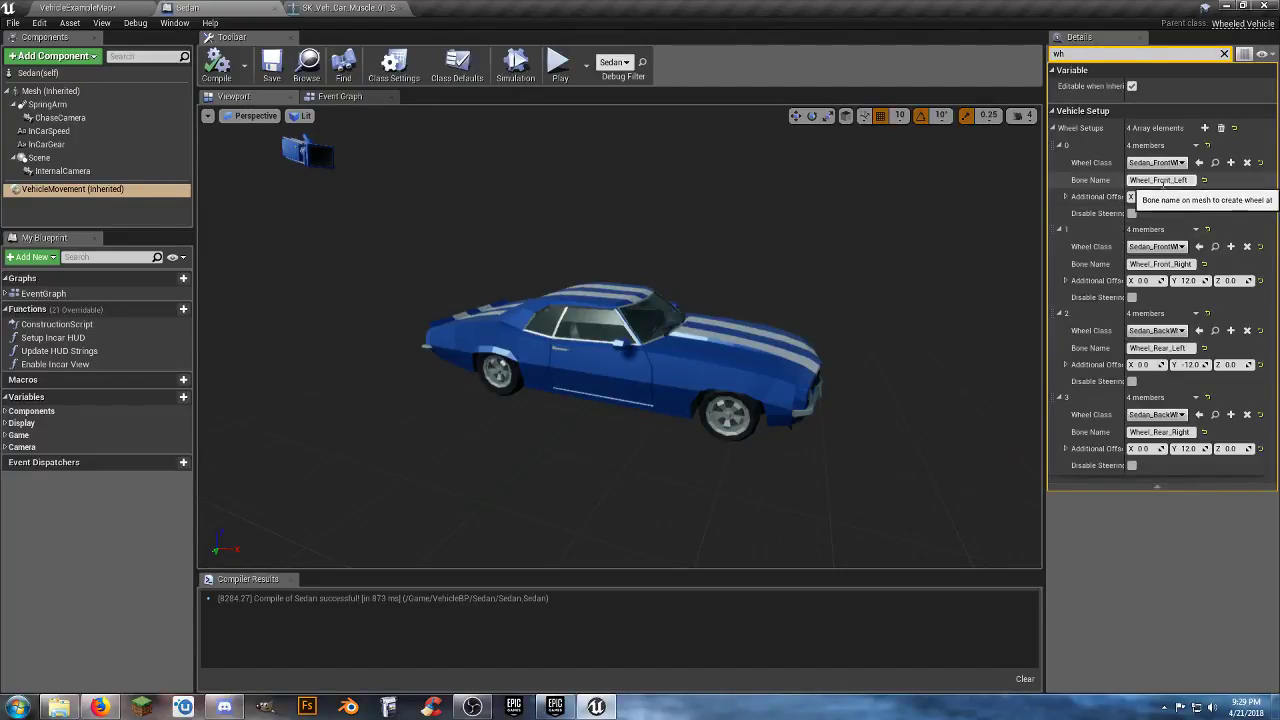
left_click(345, 8)
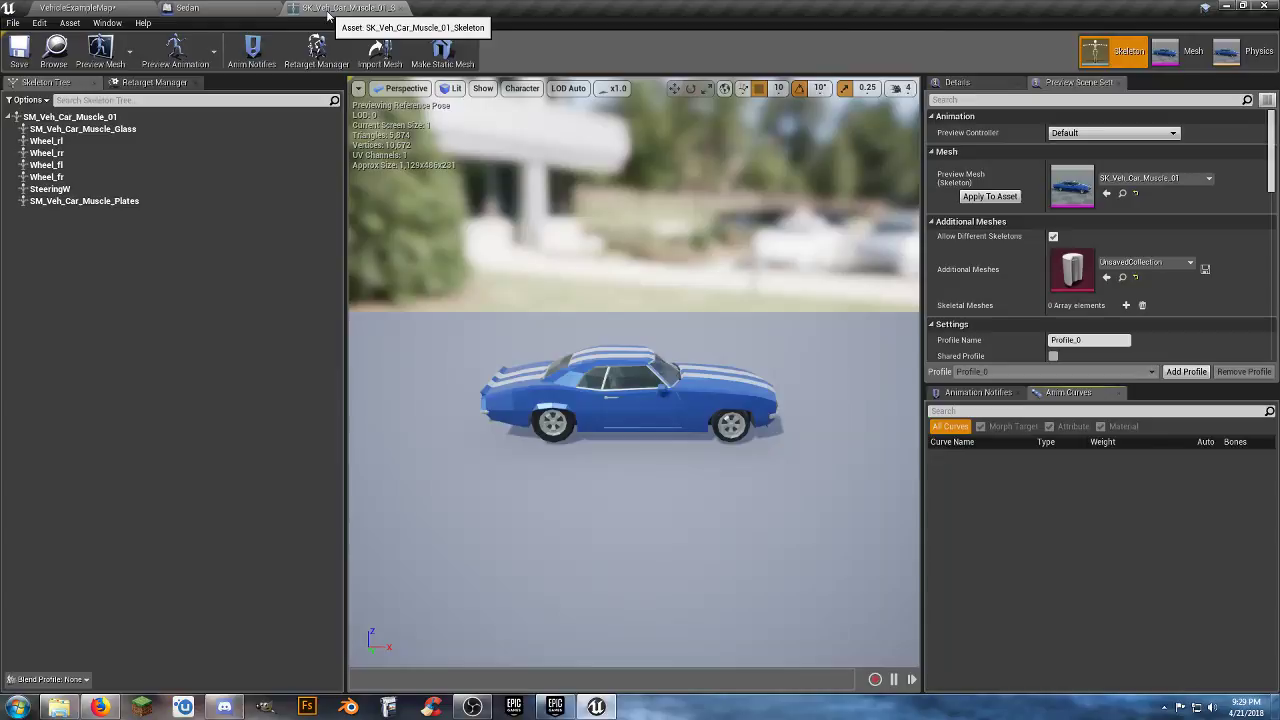
left_click(50, 165)
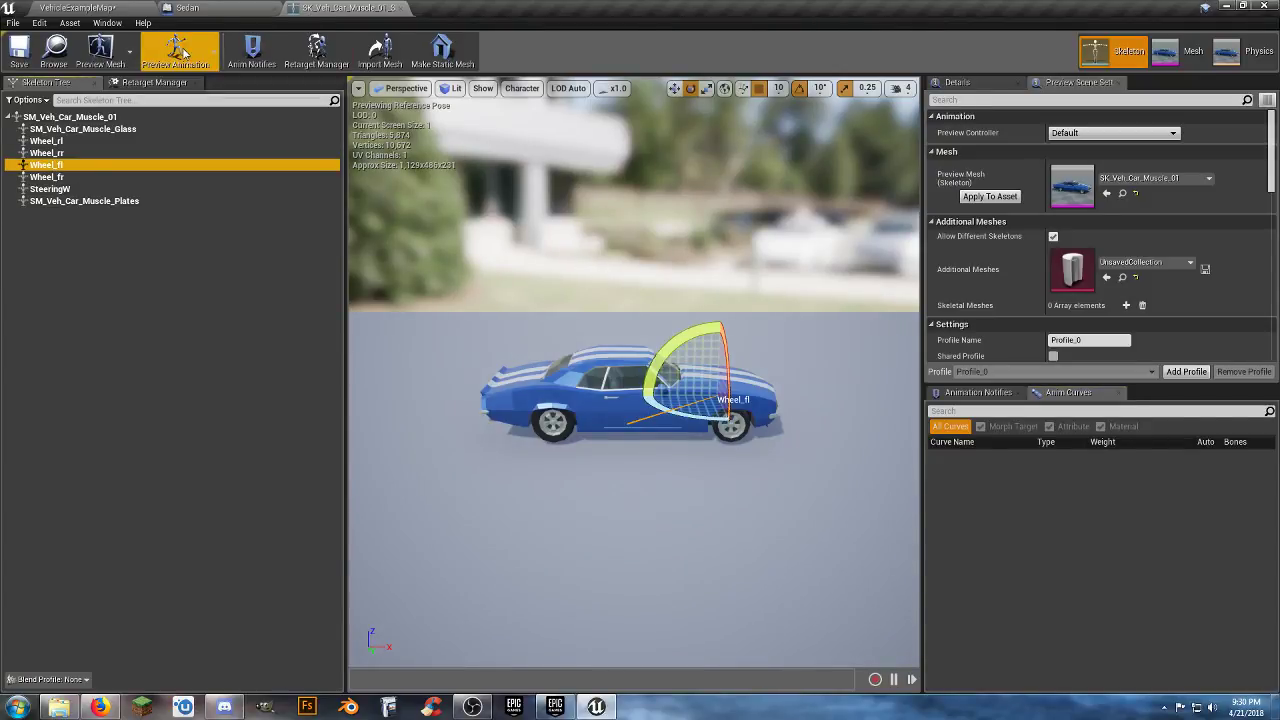
- Set the Bone Name of the Sedan's wheel setups 0 and 1 to Wheel_fl and Wheel_fr
left_click(187, 7)
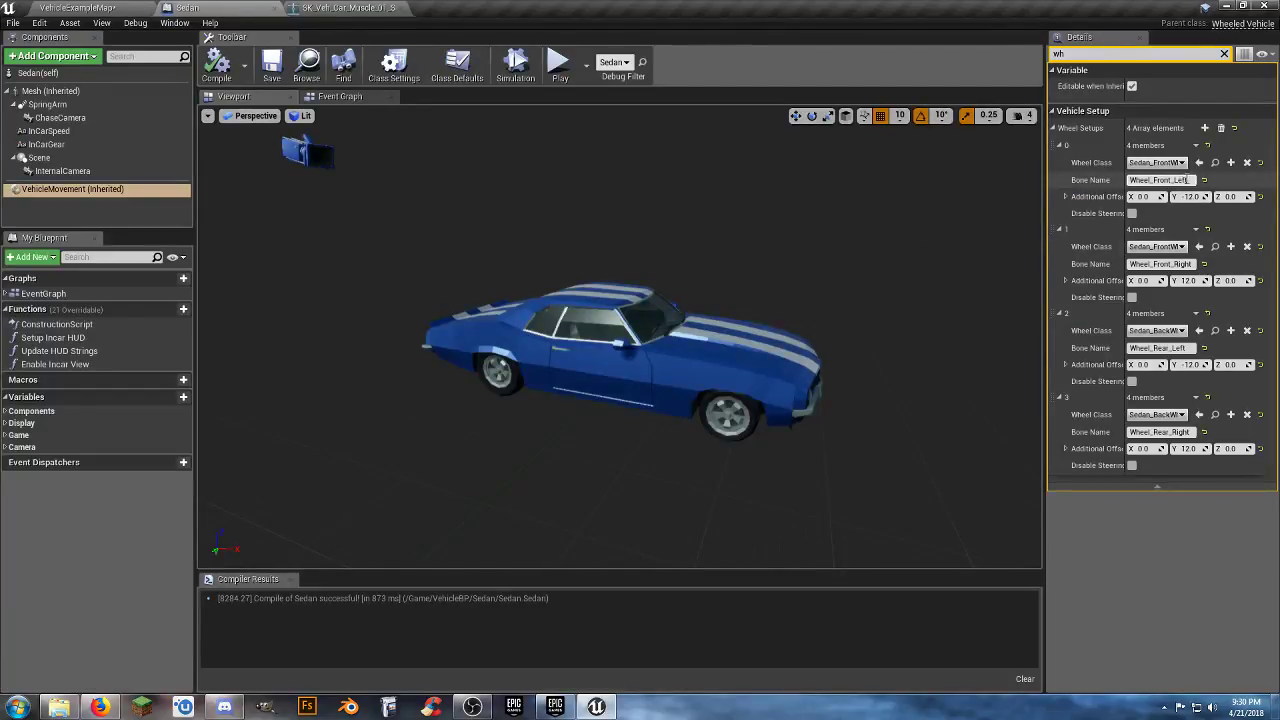
left_click(372, 10)
left_click(237, 8)
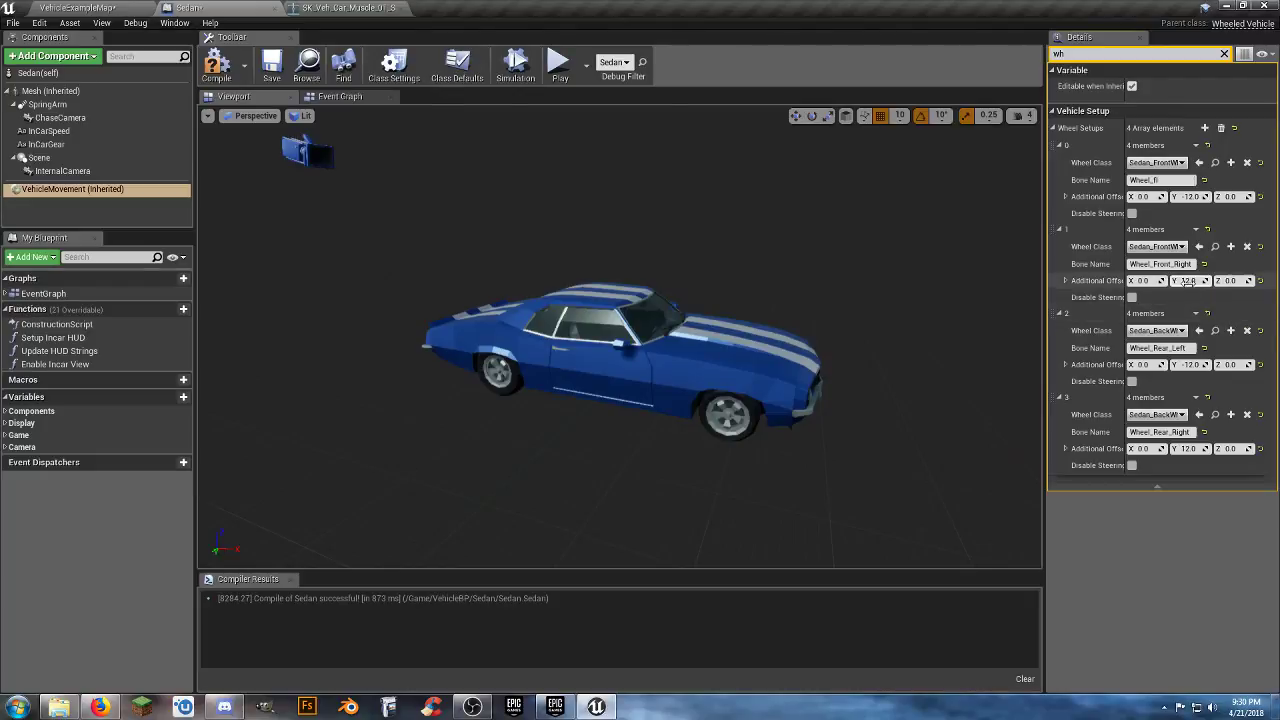
left_click(1194, 264)
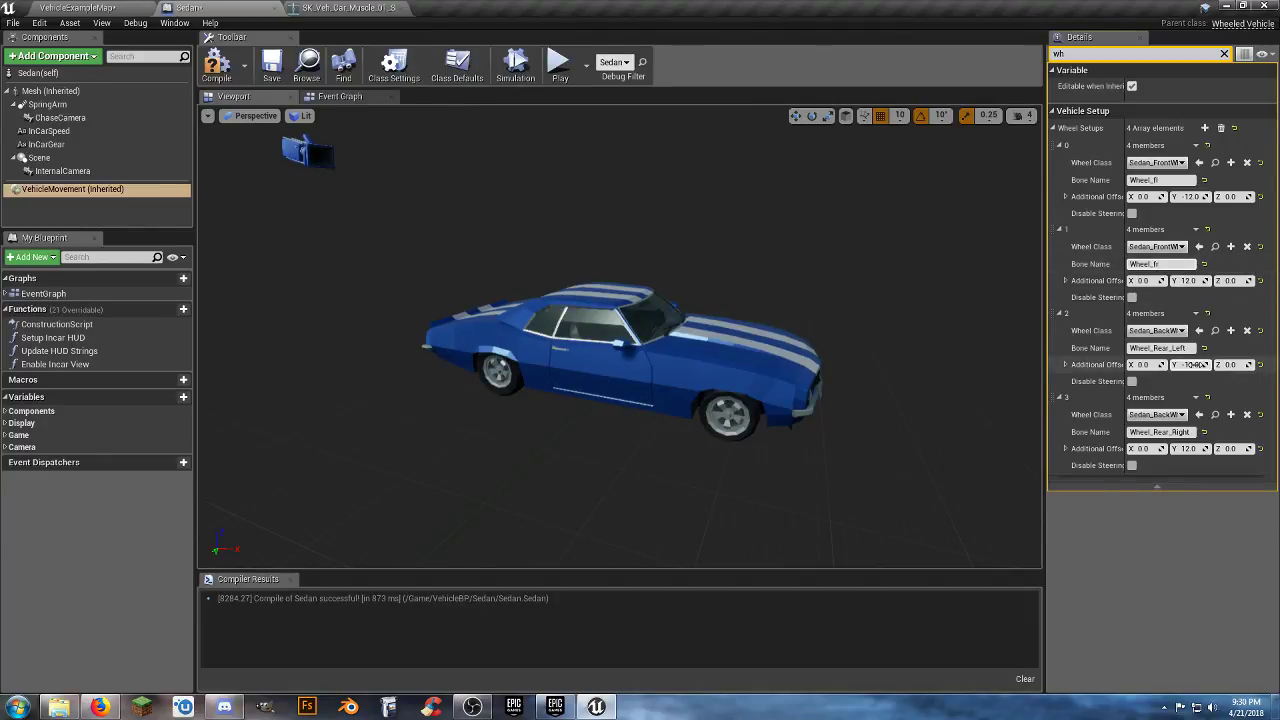
- Set the Bone Name of wheel setups 2 and 3 to Wheel_rl and Wheel_rr and compile the Sedan blueprint
left_click(337, 10)
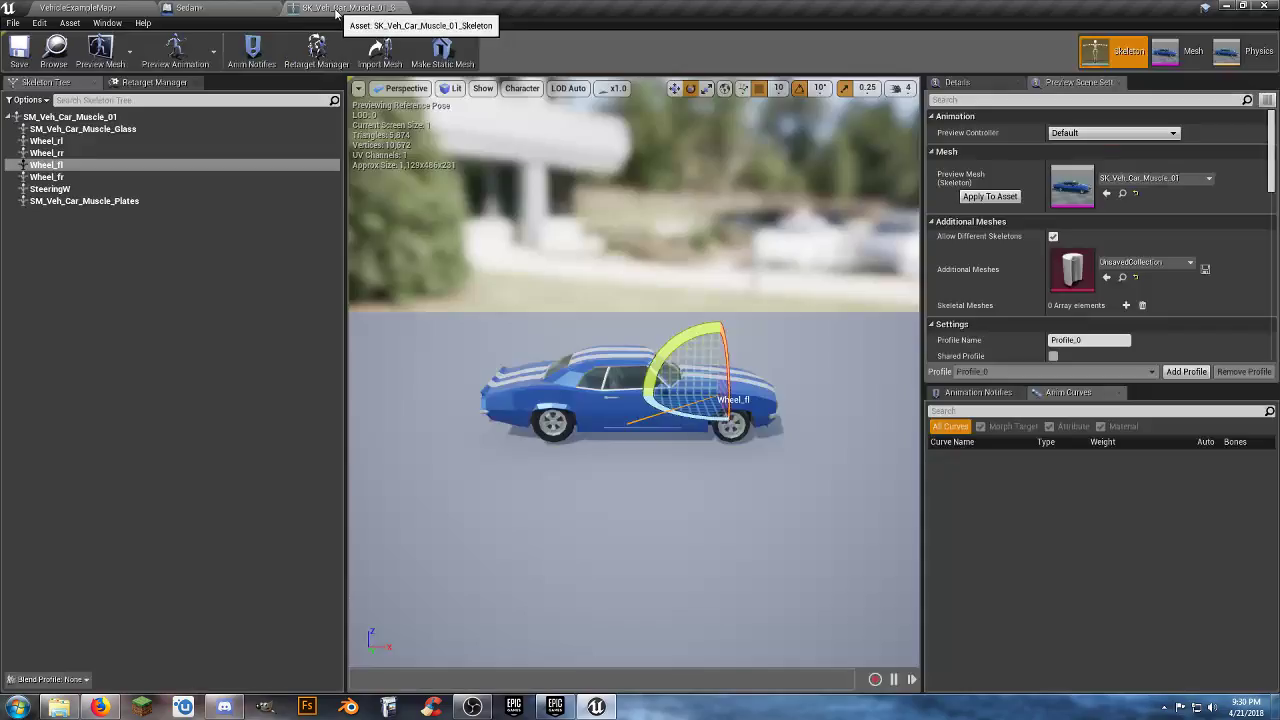
left_click(243, 12)
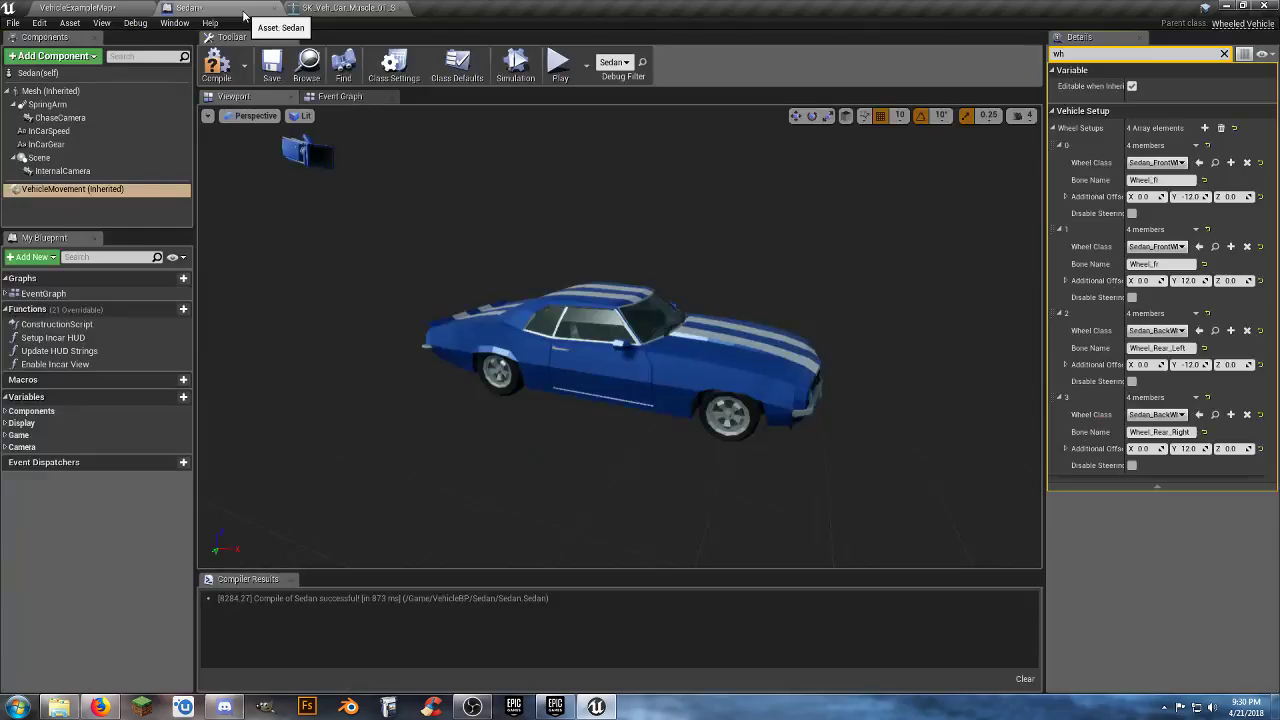
left_click(1189, 348)
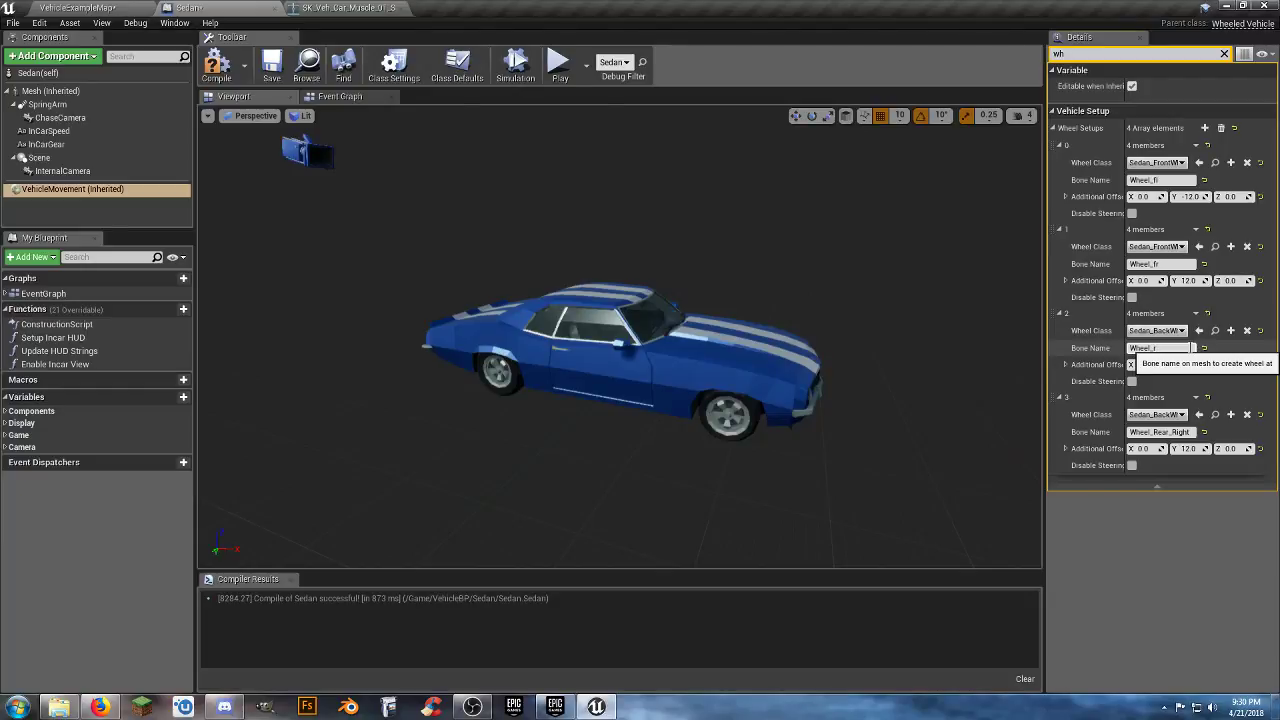
left_click(1193, 433)
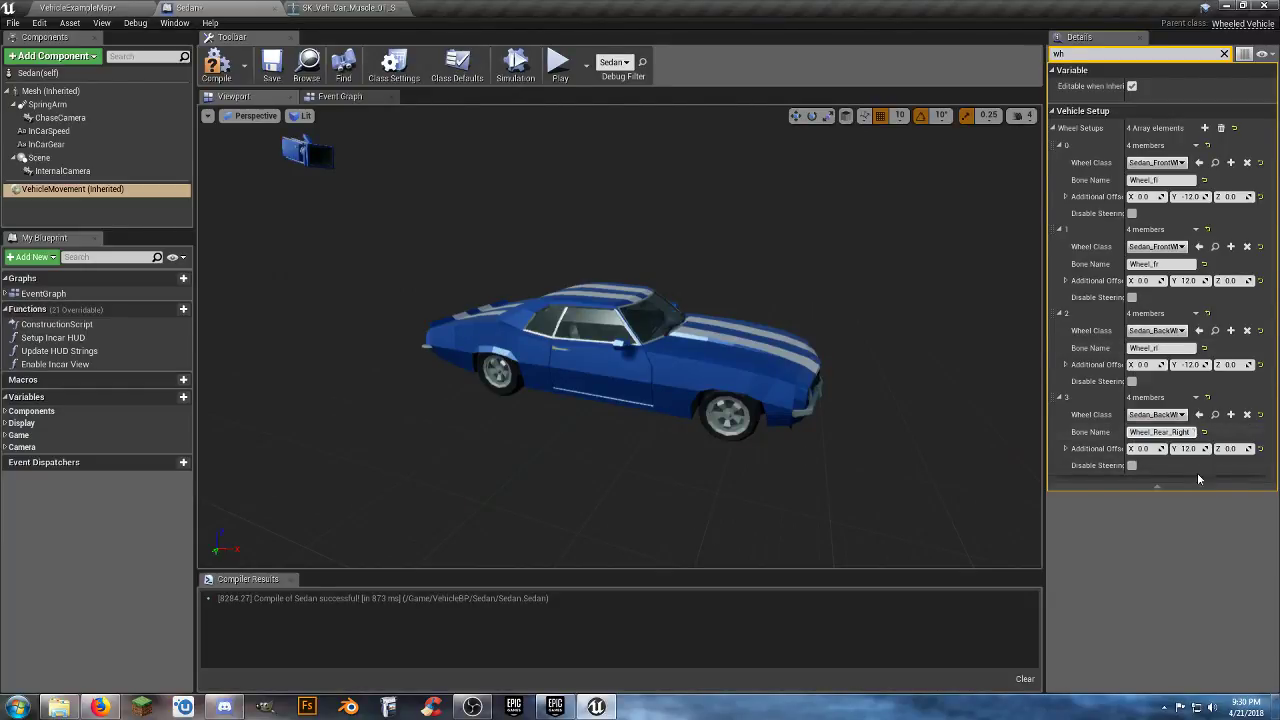
key("BackSpace")
key("BackSpace")
key("BackSpace")
key("BackSpace")
key("BackSpace")
key("BackSpace")
key("BackSpace")
key("BackSpace")
key("BackSpace")
key("BackSpace")
type("rr")
key("Return")
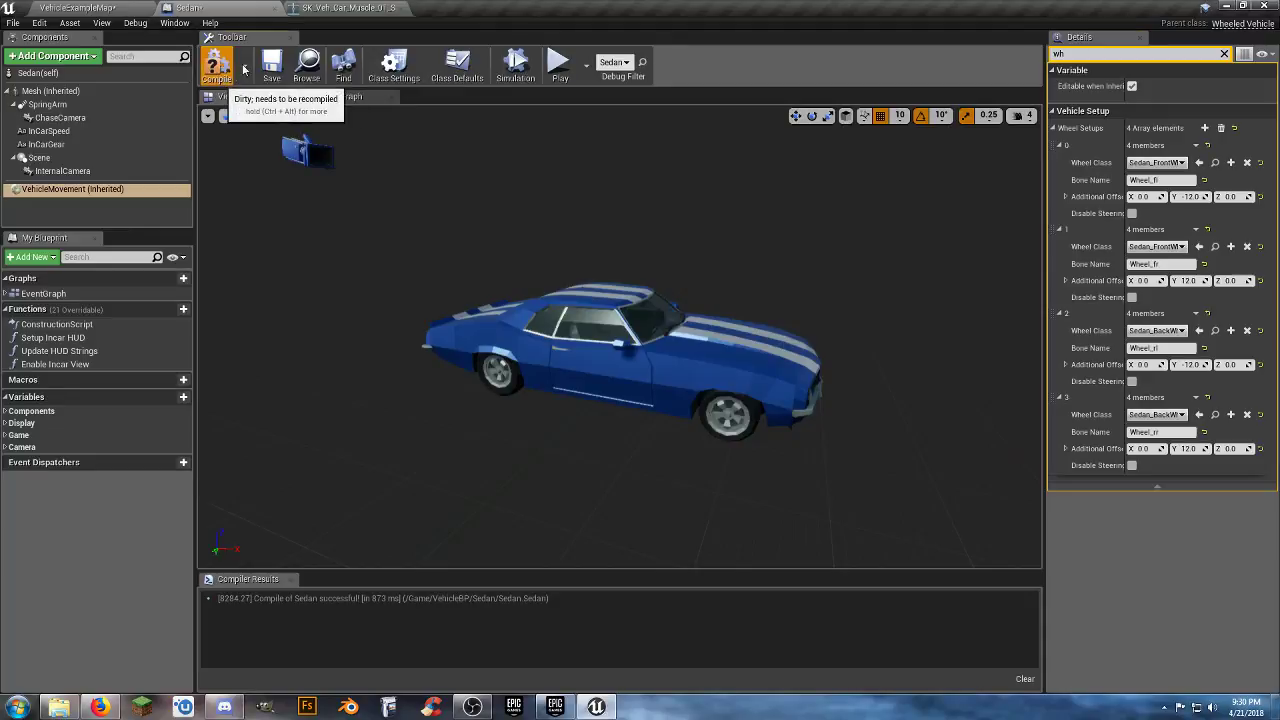
left_click(217, 66)
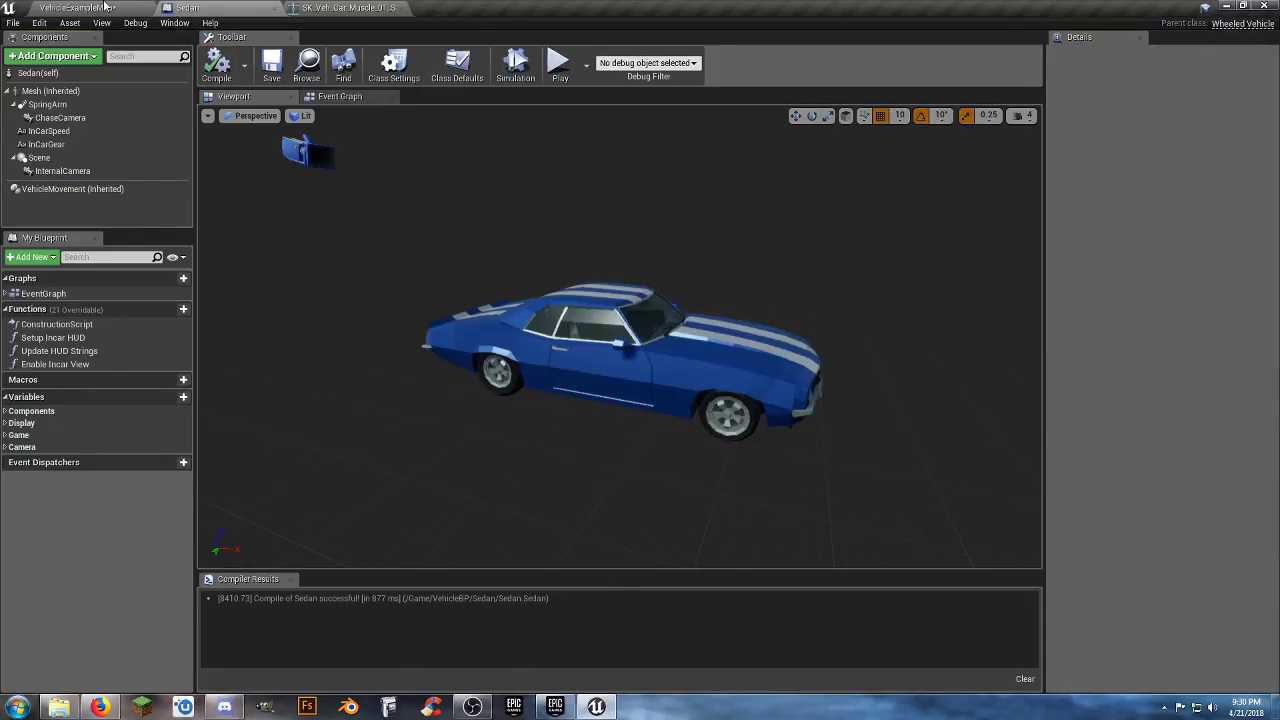
- Play VehicleExampleMap and test accelerating and steering the muscle car from the chase camera
left_click(105, 7)
left_click(637, 58)
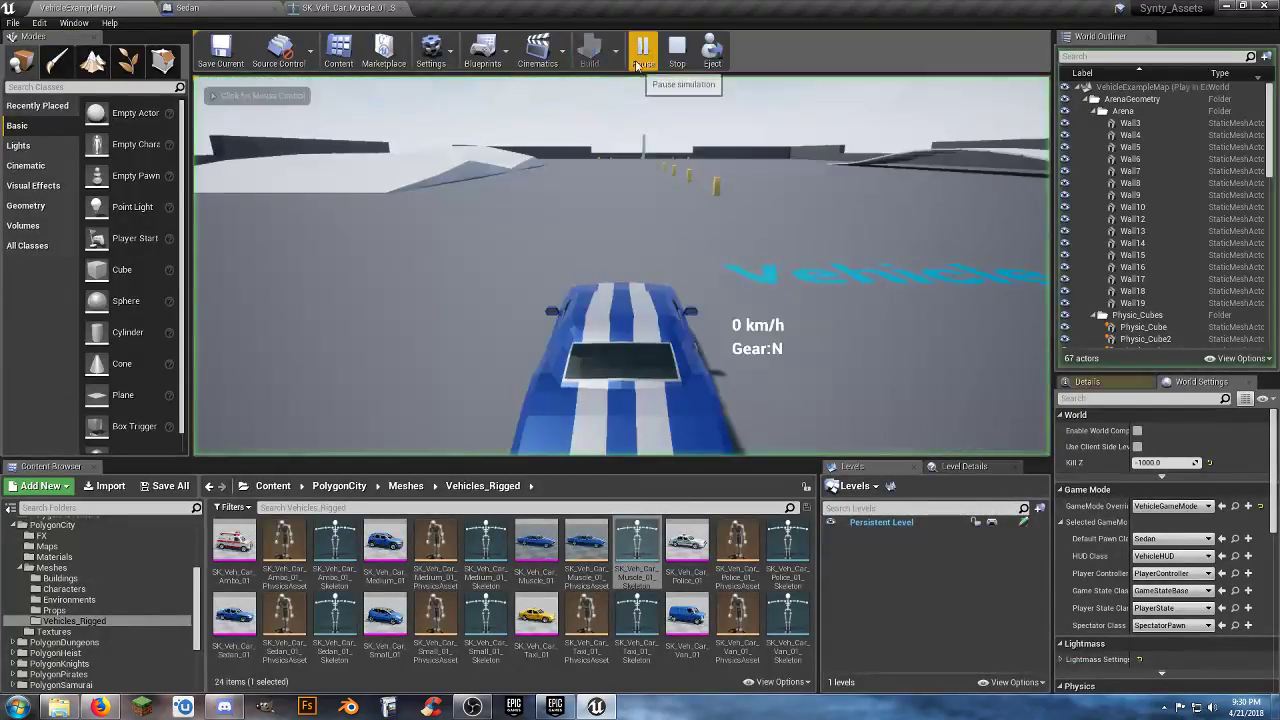
key("w")
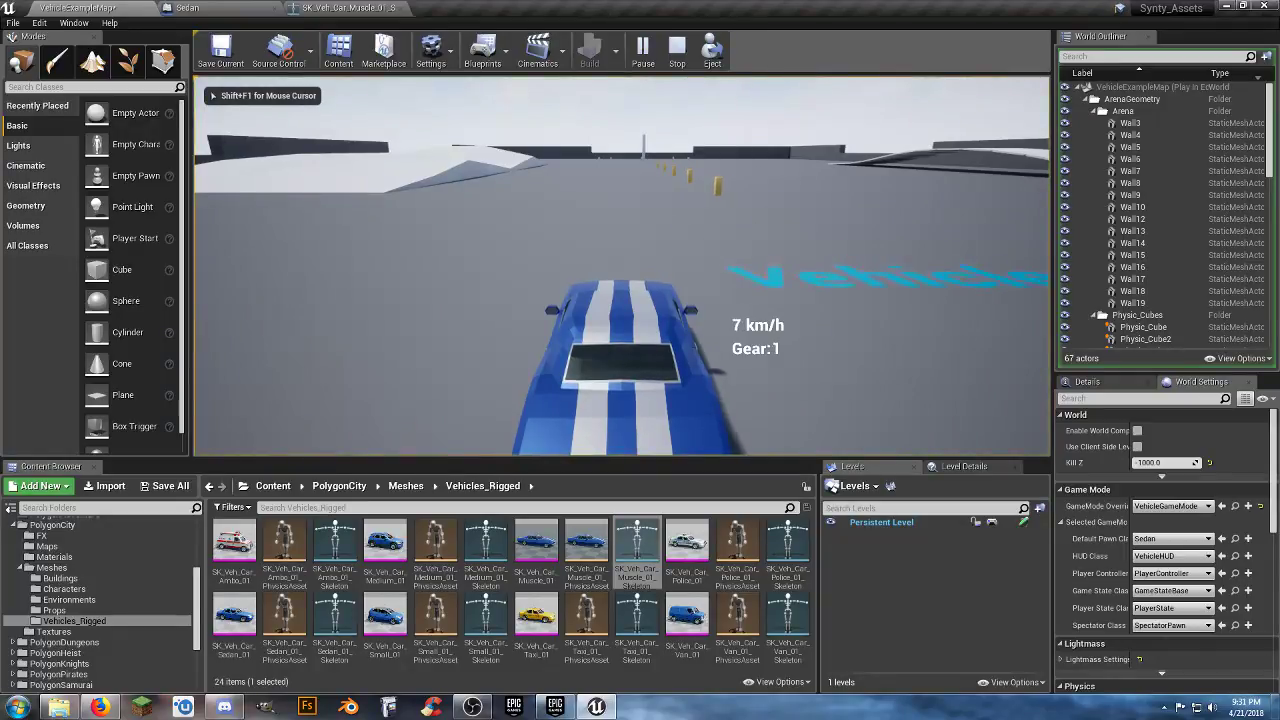
key("d")
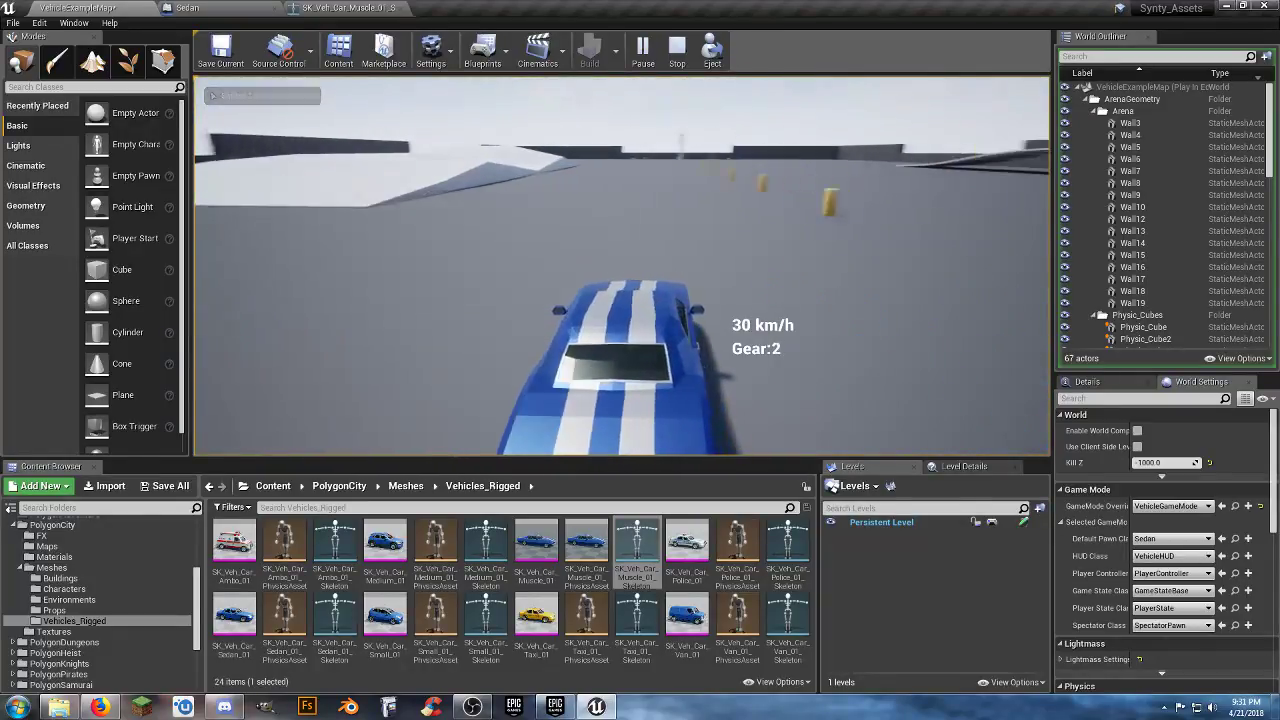
key("w")
key("a")
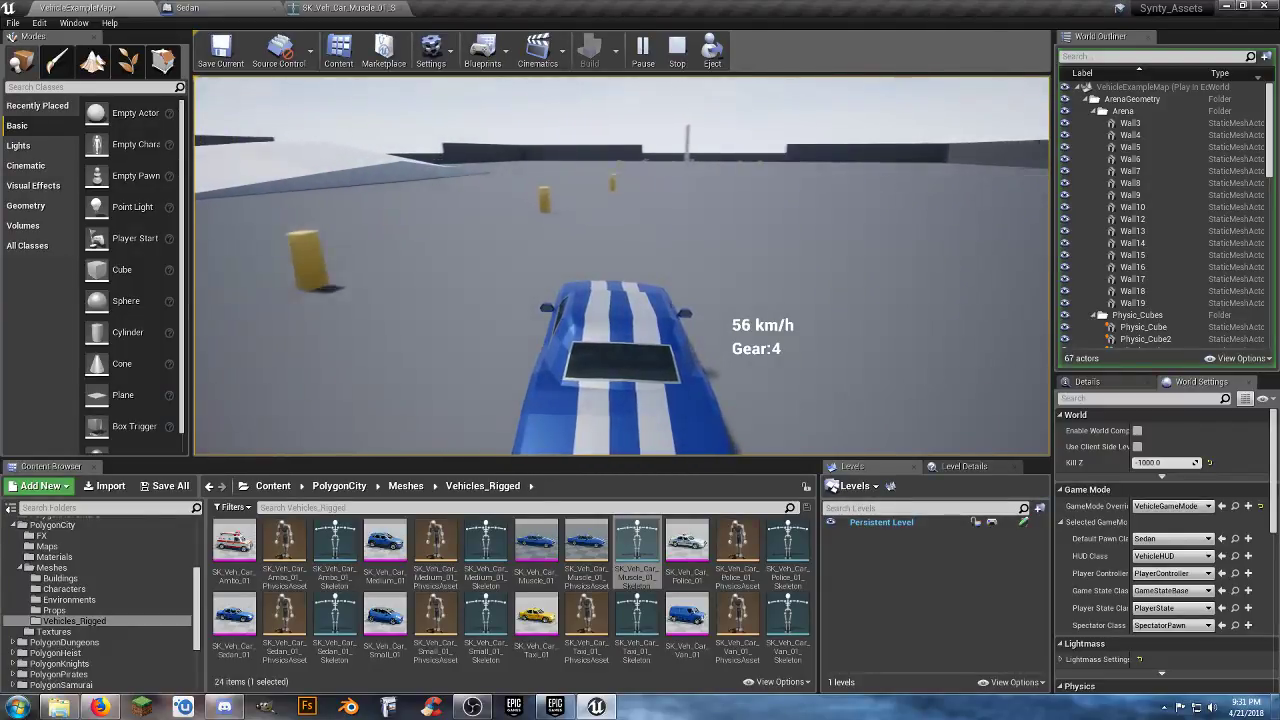
key("w")
key("a")
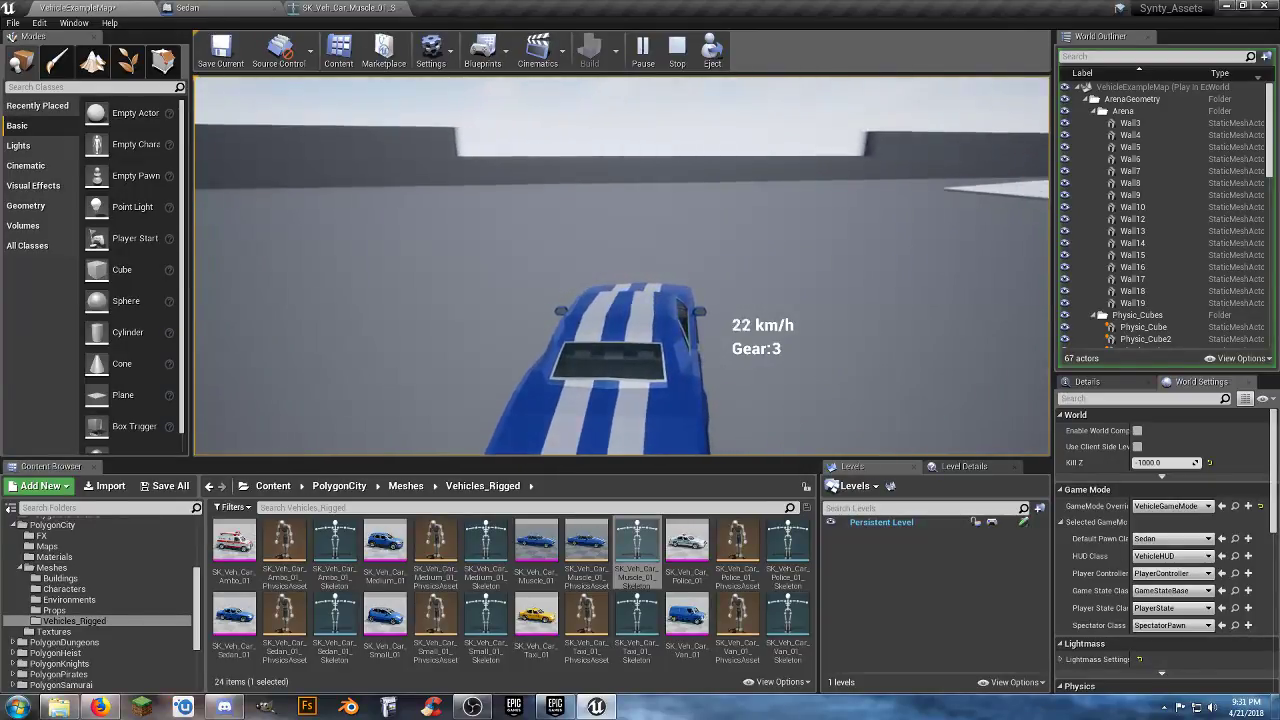
- Switch to the in-car camera, test driving, steering and braking the muscle car from the cockpit, and stop the play session
key("Tab")
key("w")
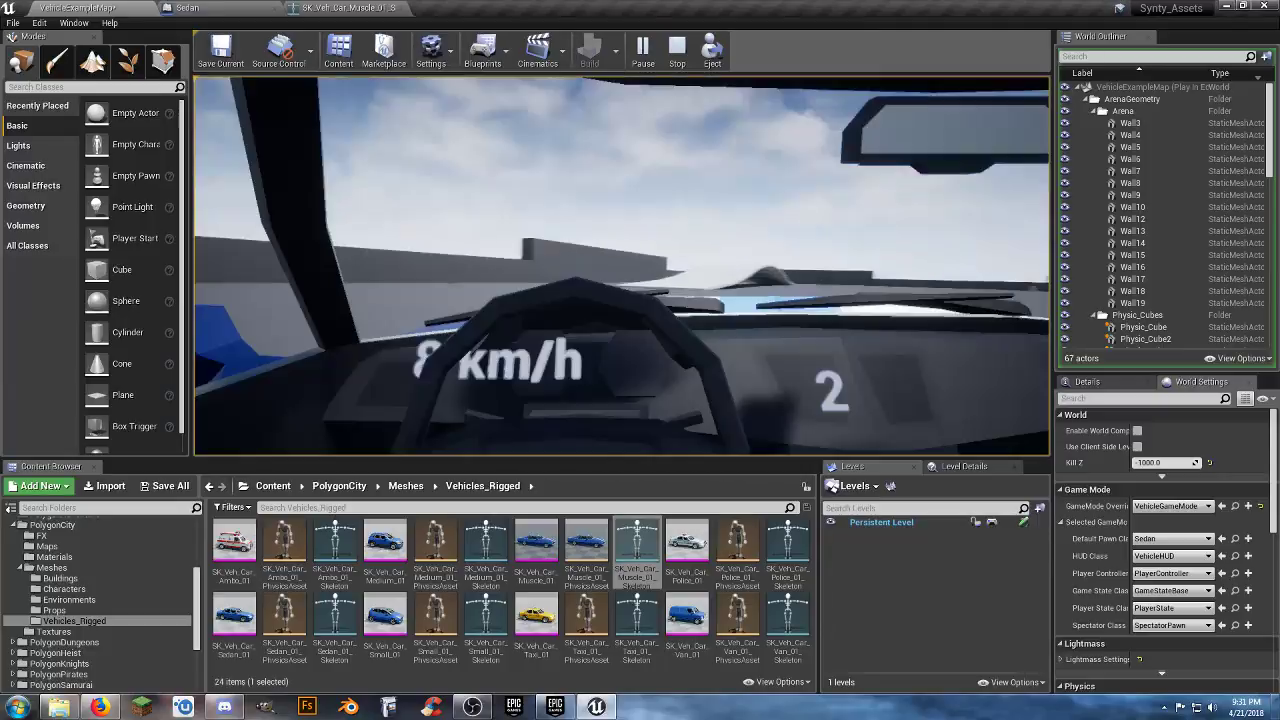
key("a")
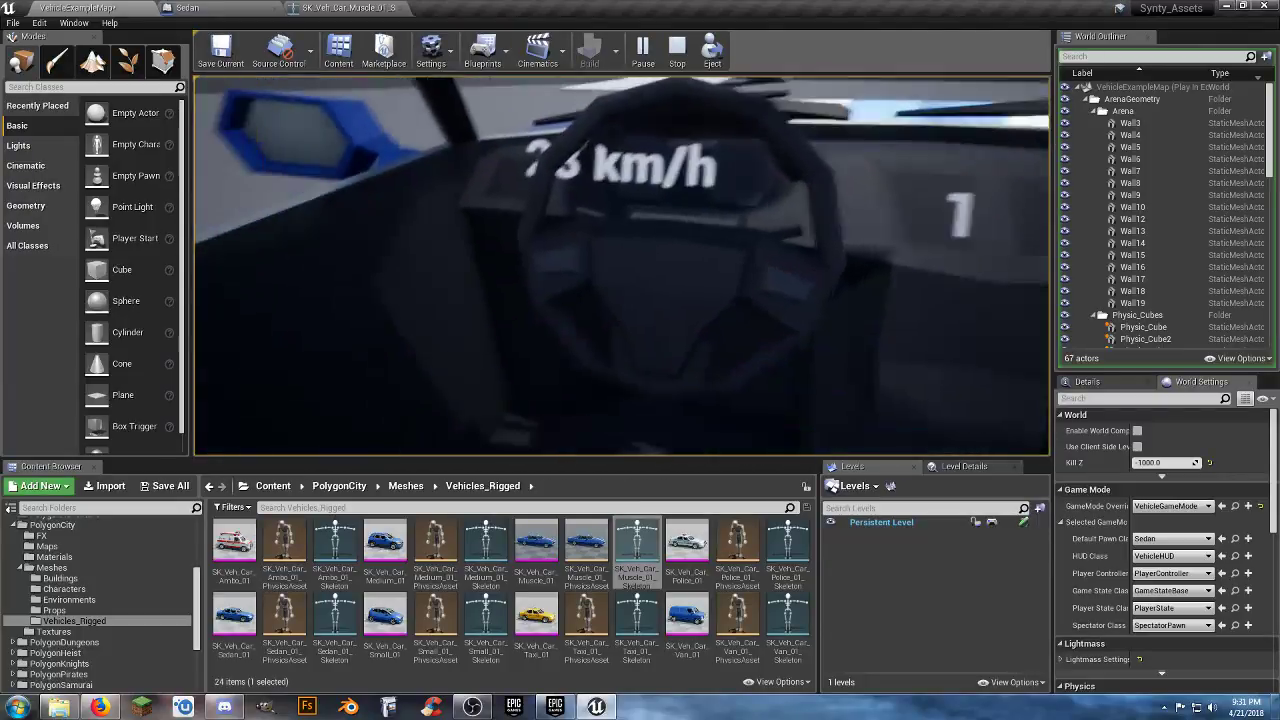
key("w")
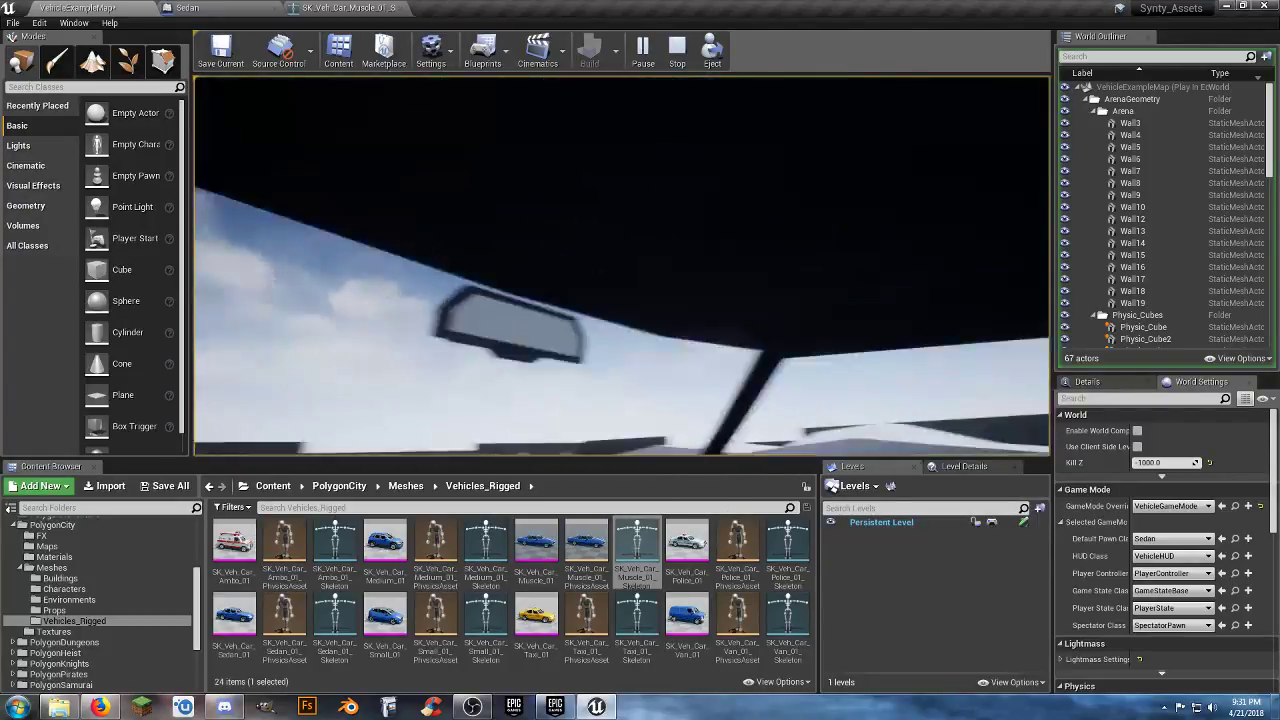
key("w")
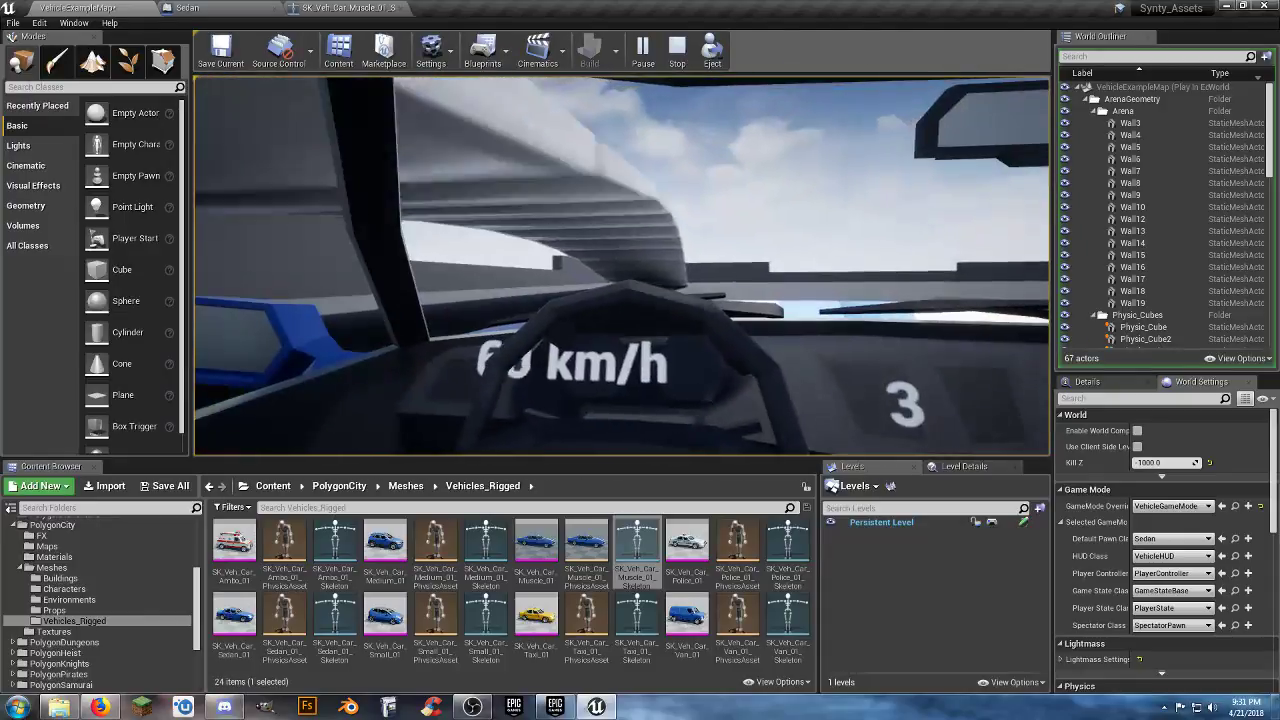
key("w")
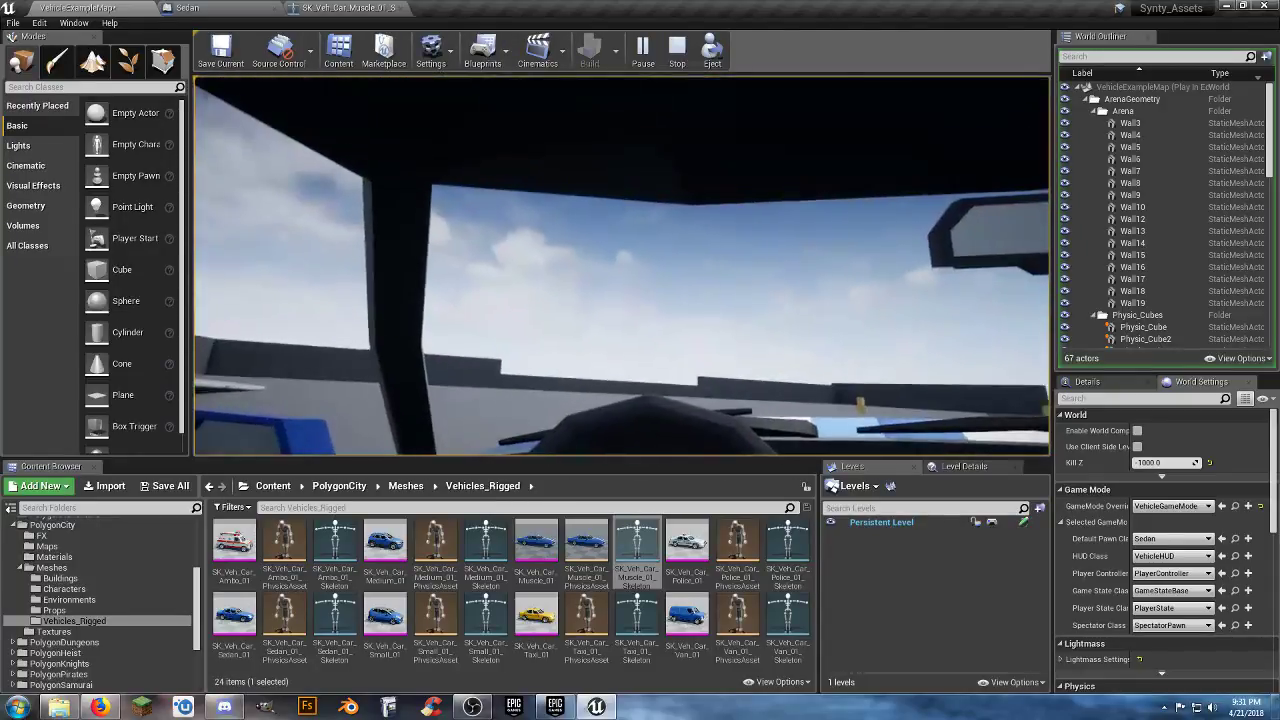
key("a")
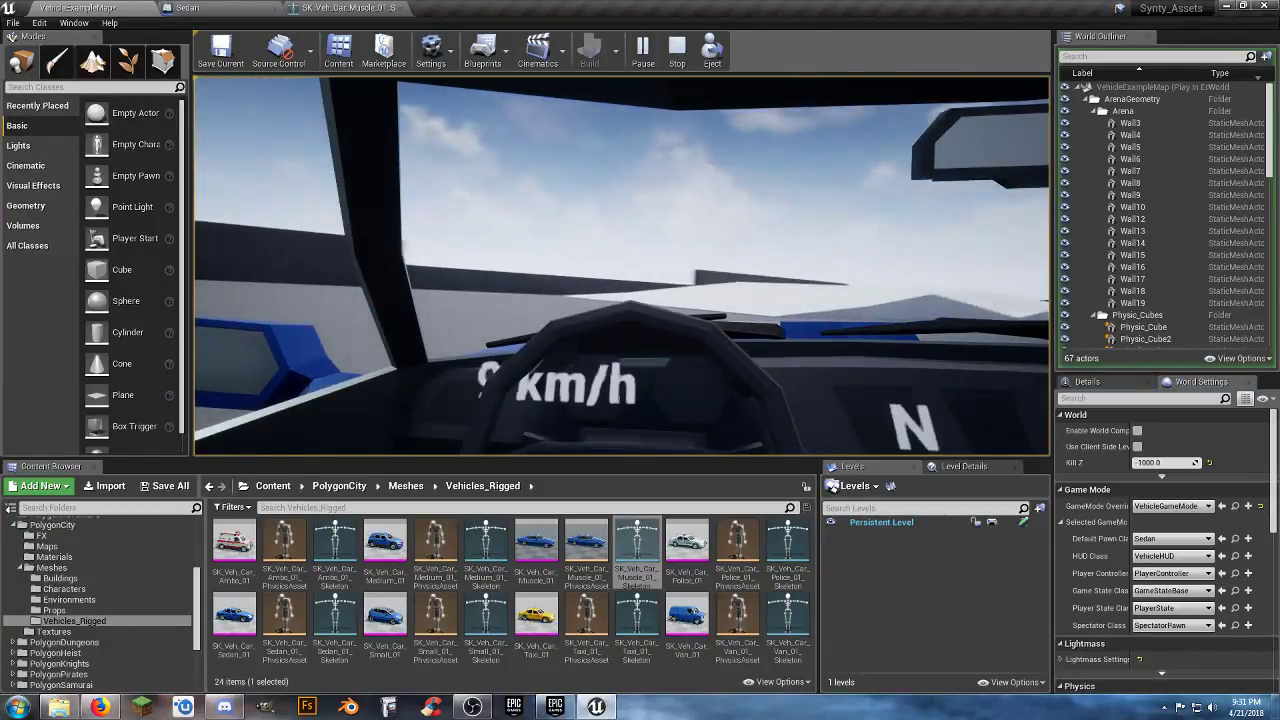
key("d")
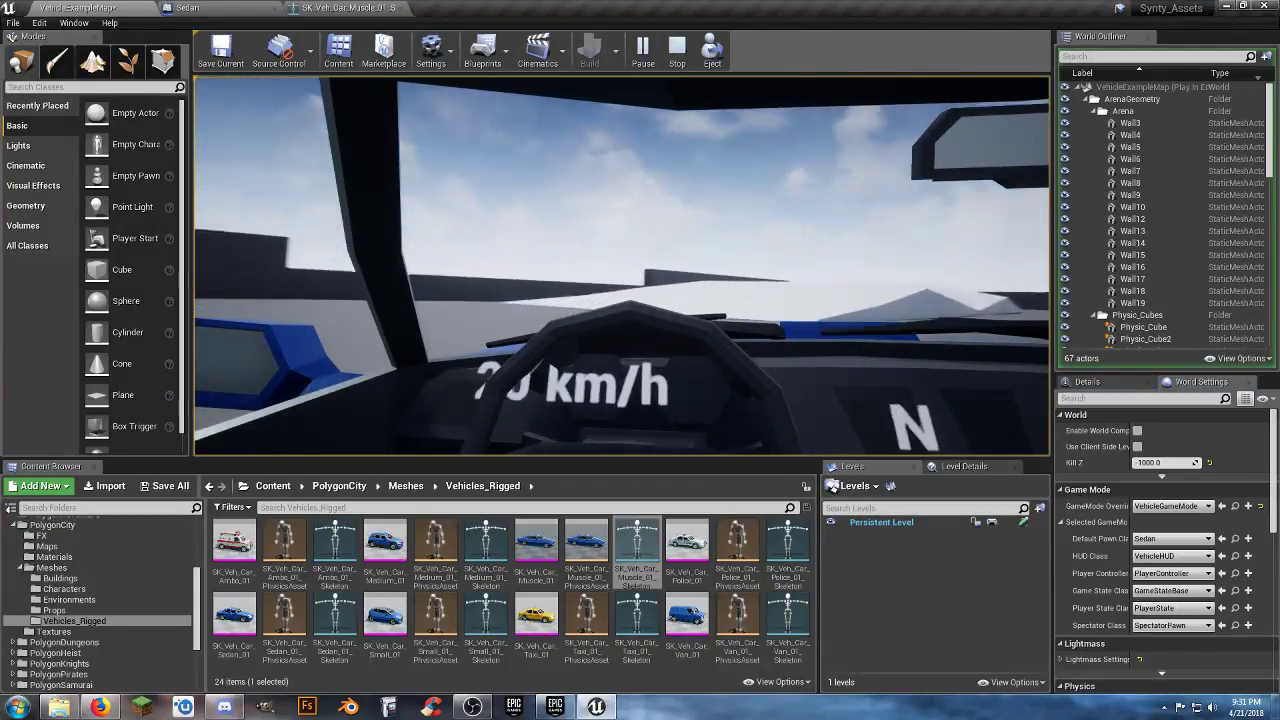
key("w")
key("d")
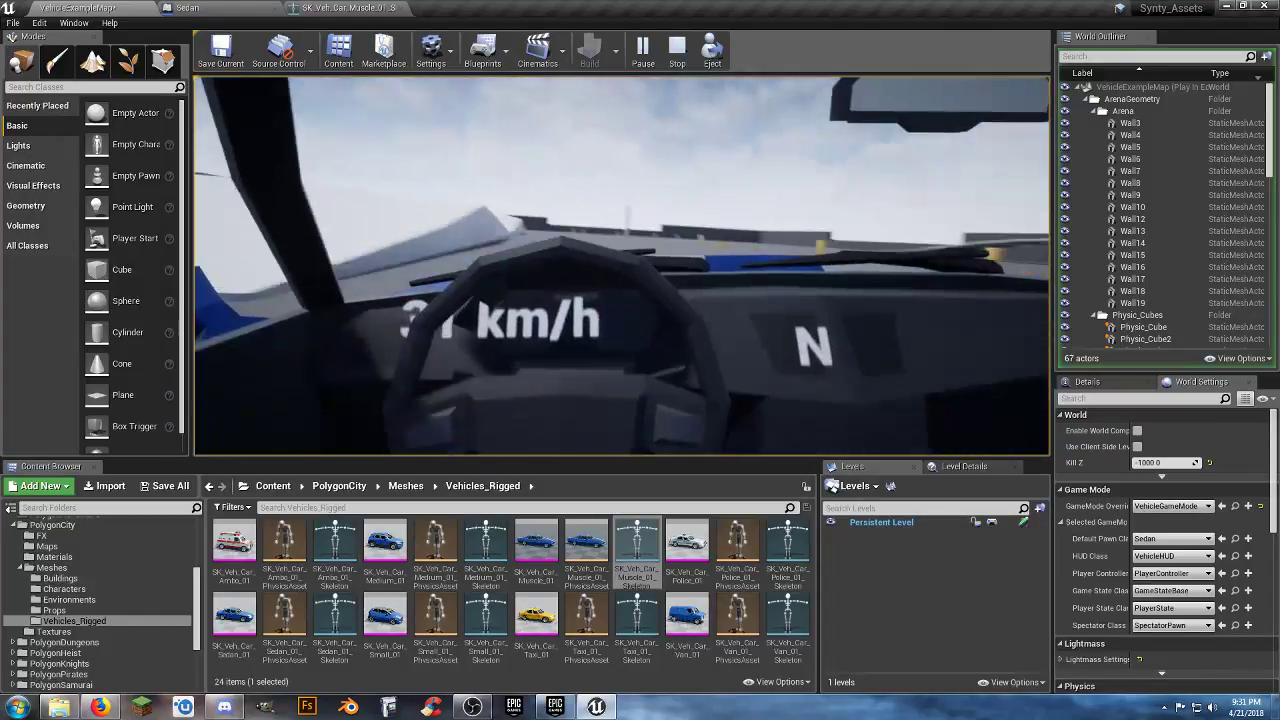
key("w")
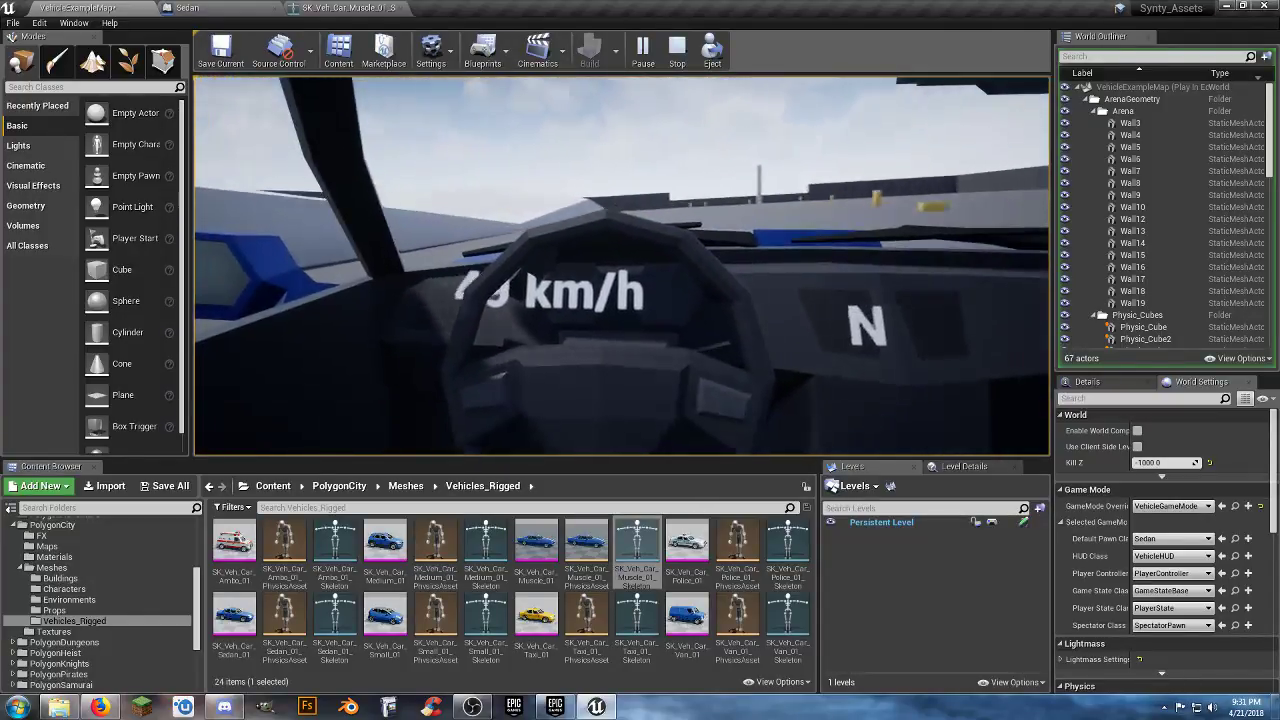
key("w")
key("w")
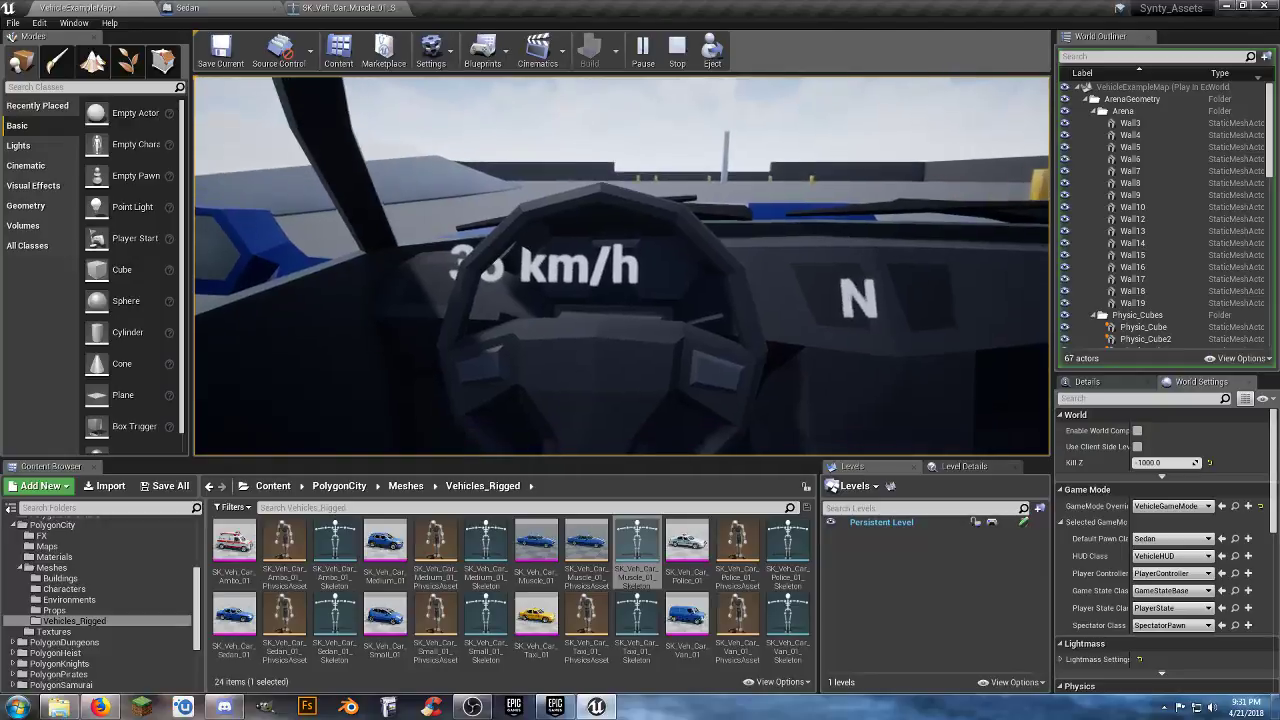
key("s")
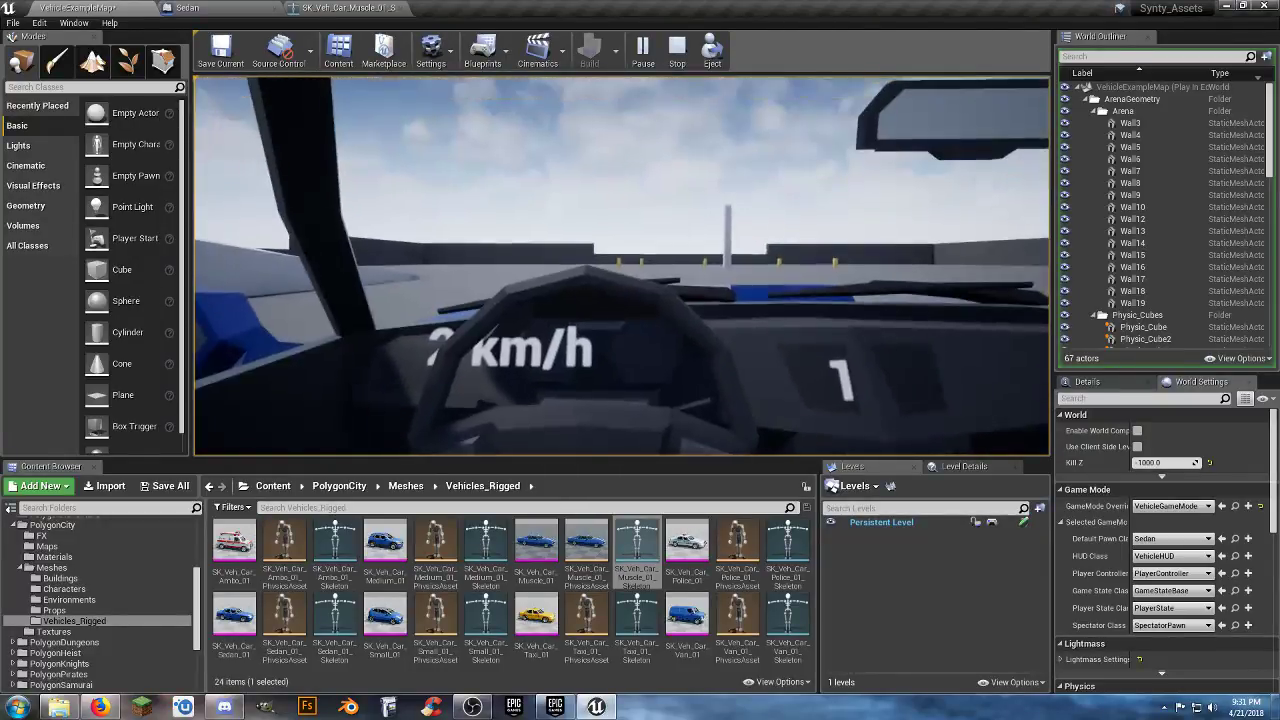
key("Escape")
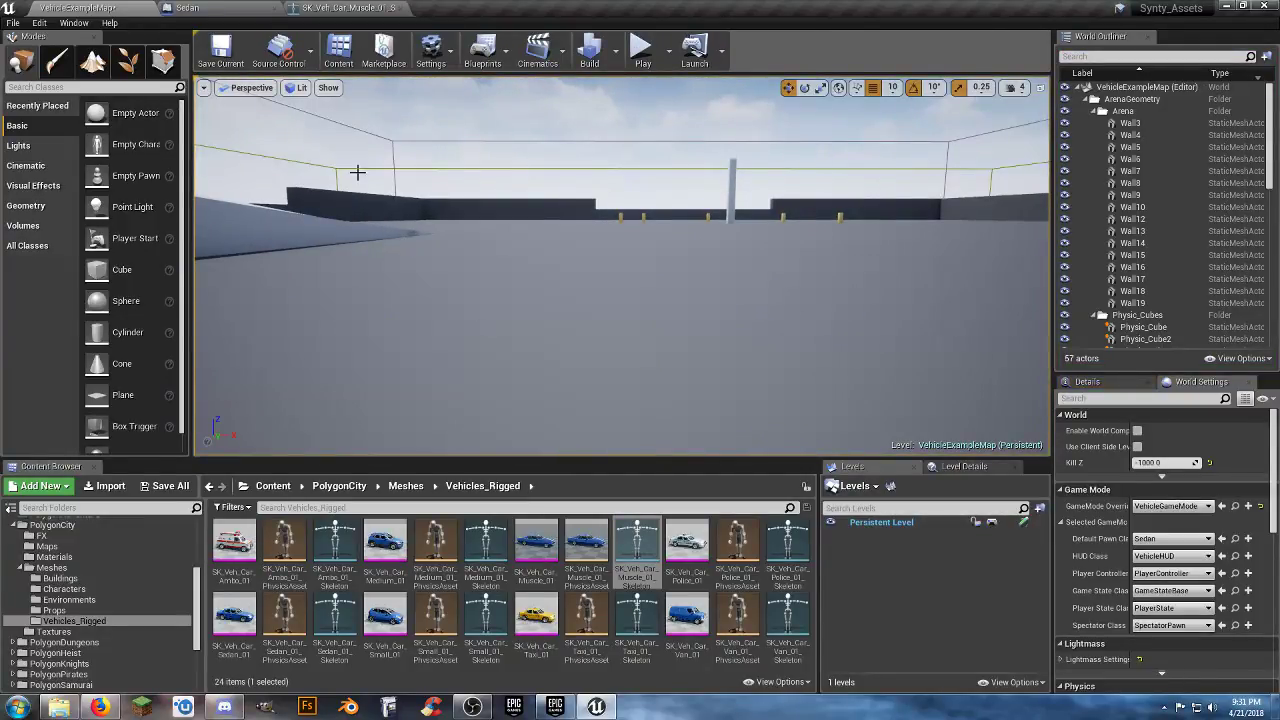
- Close the muscle car skeleton, check the wheel bone names in the SK_Veh_Car_Taxi_01 skeleton, and return to VehicleExampleMap
left_click(355, 8)
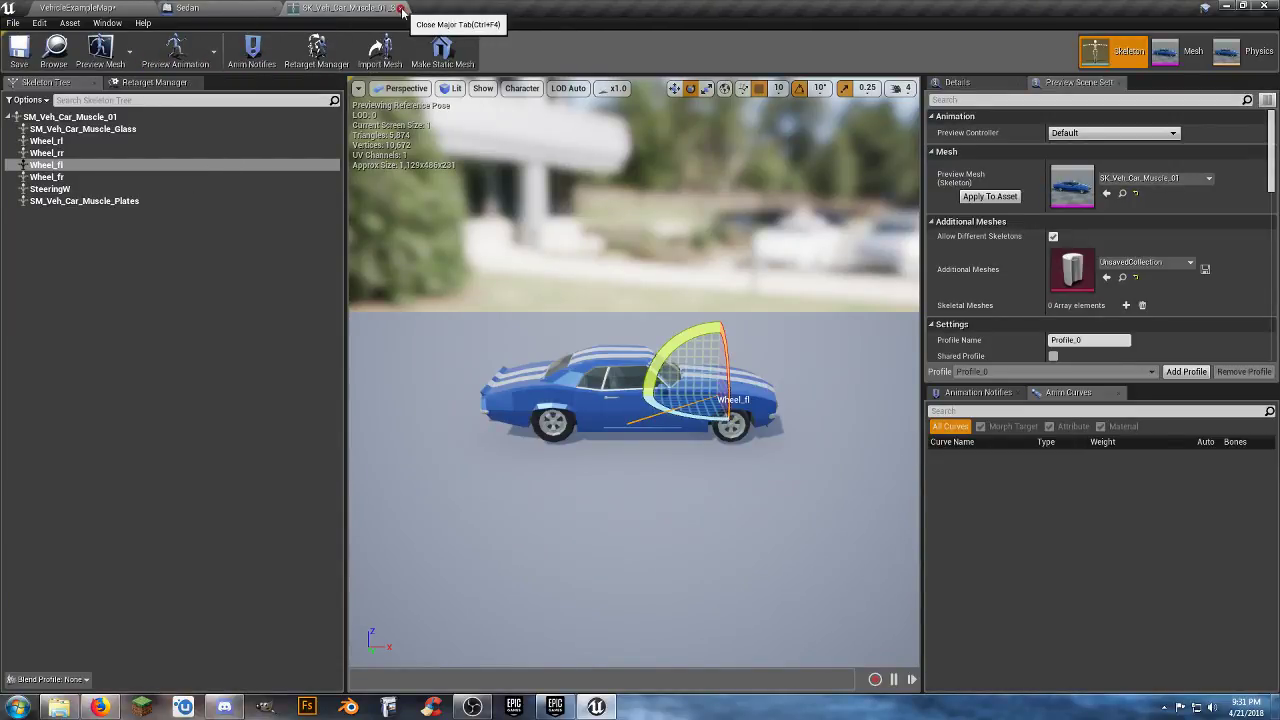
left_click(401, 9)
left_click(90, 8)
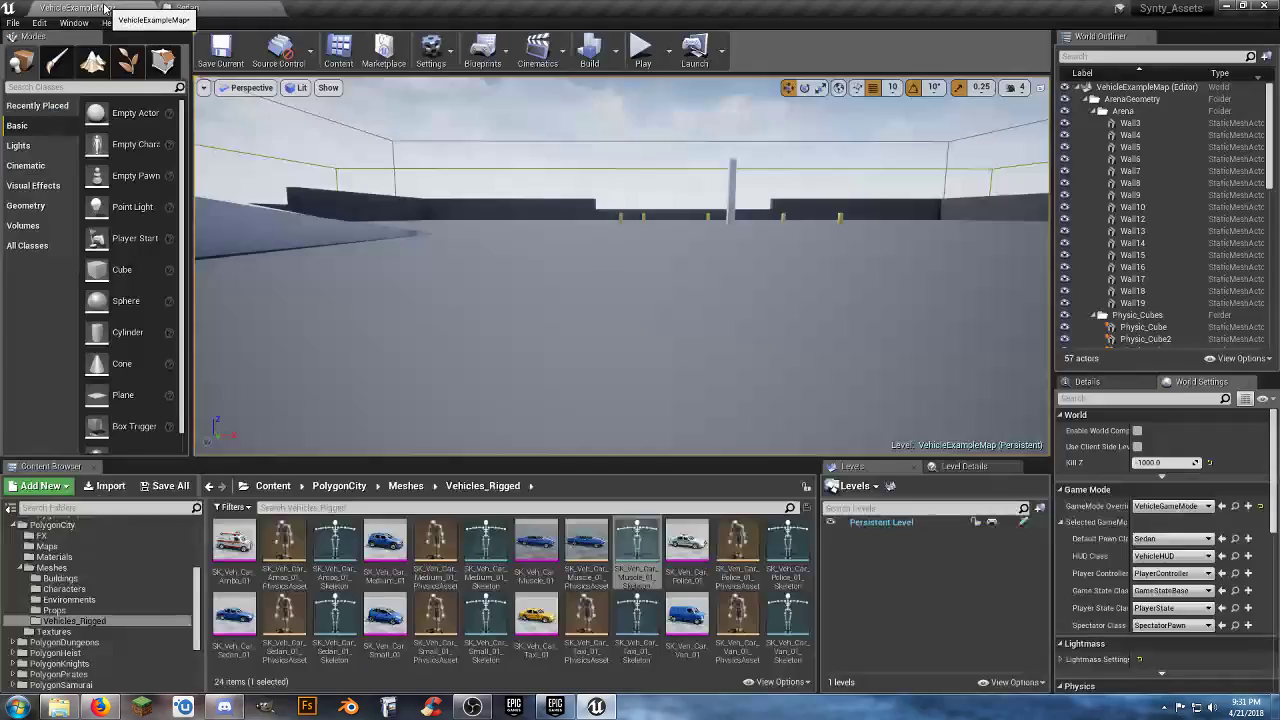
left_click(543, 620)
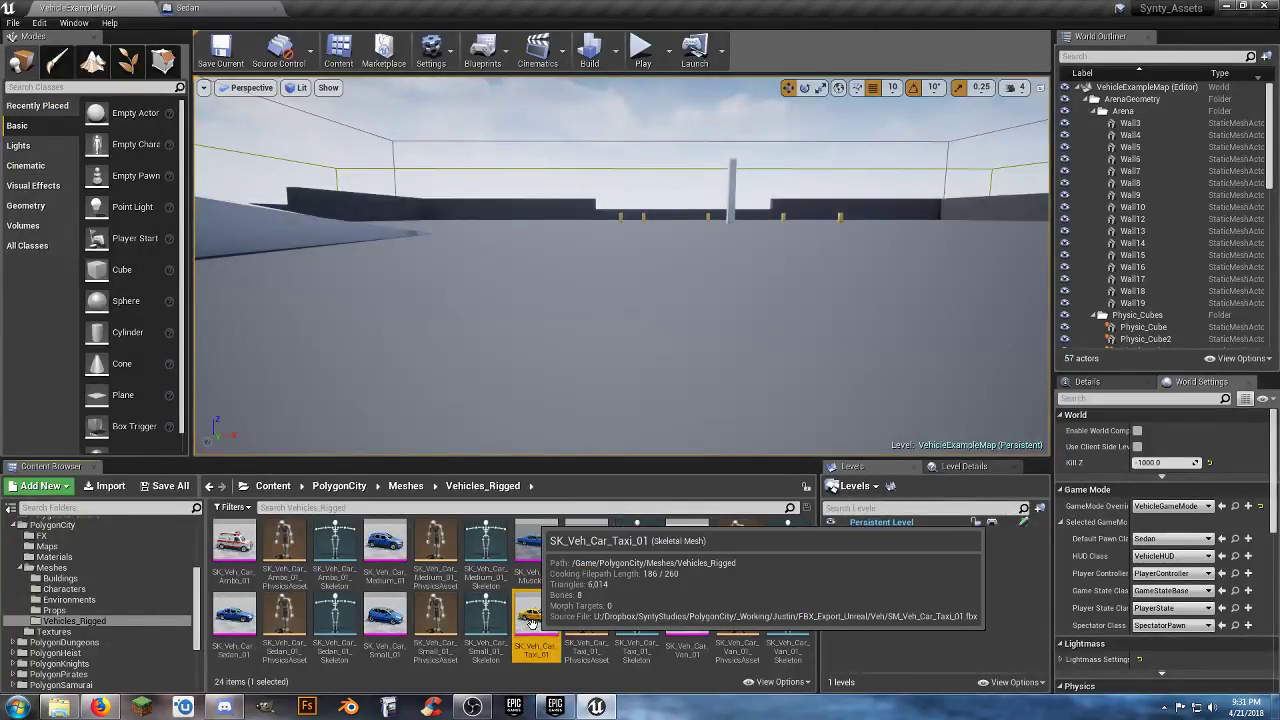
double_click(636, 615)
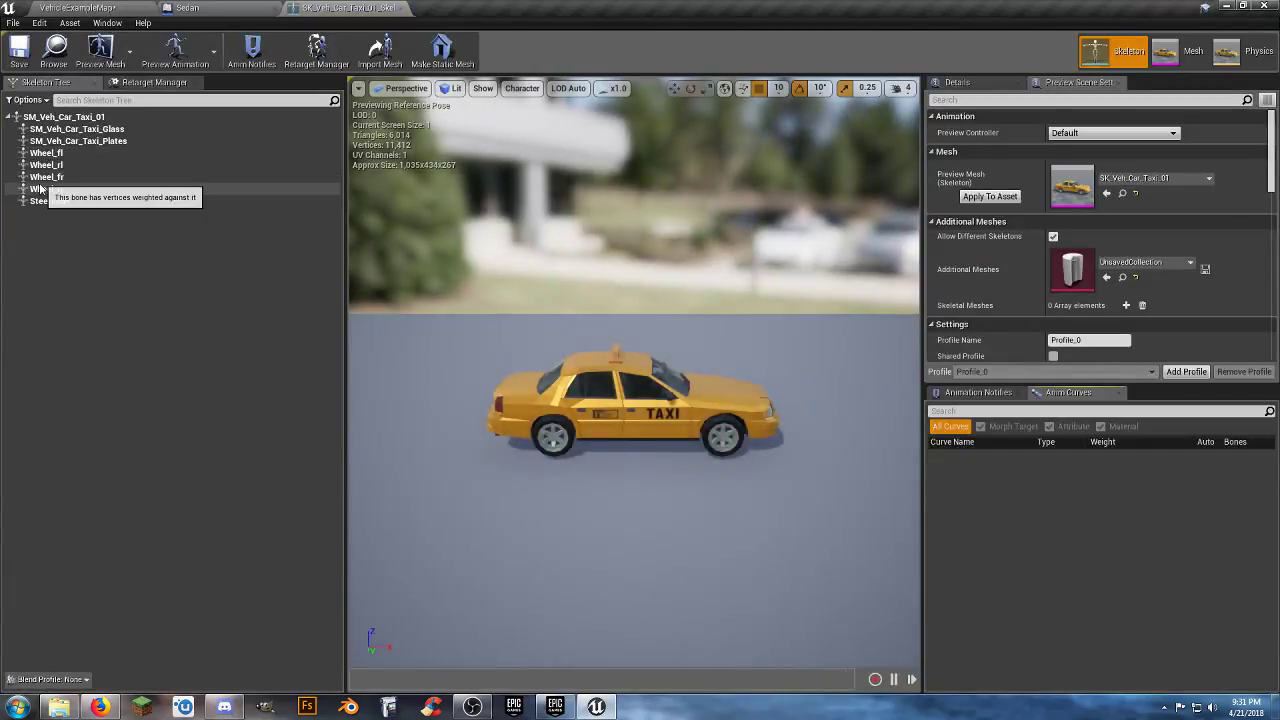
left_click(391, 7)
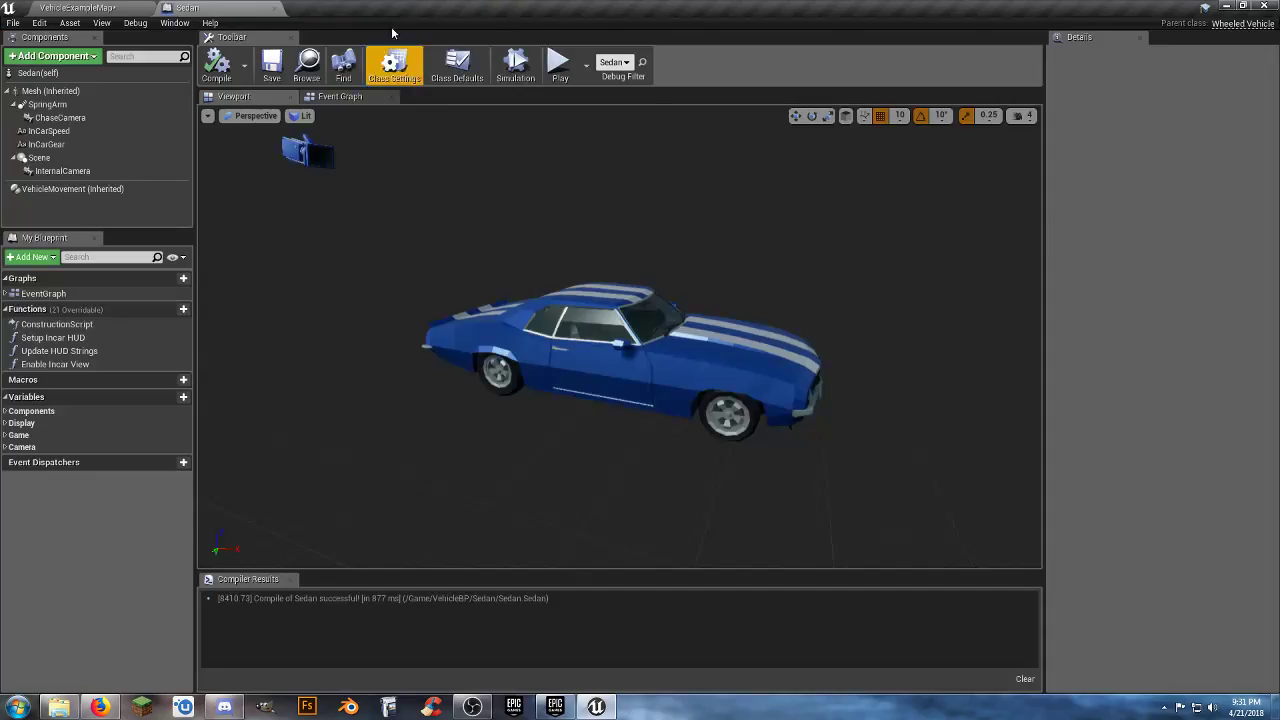
left_click(150, 8)
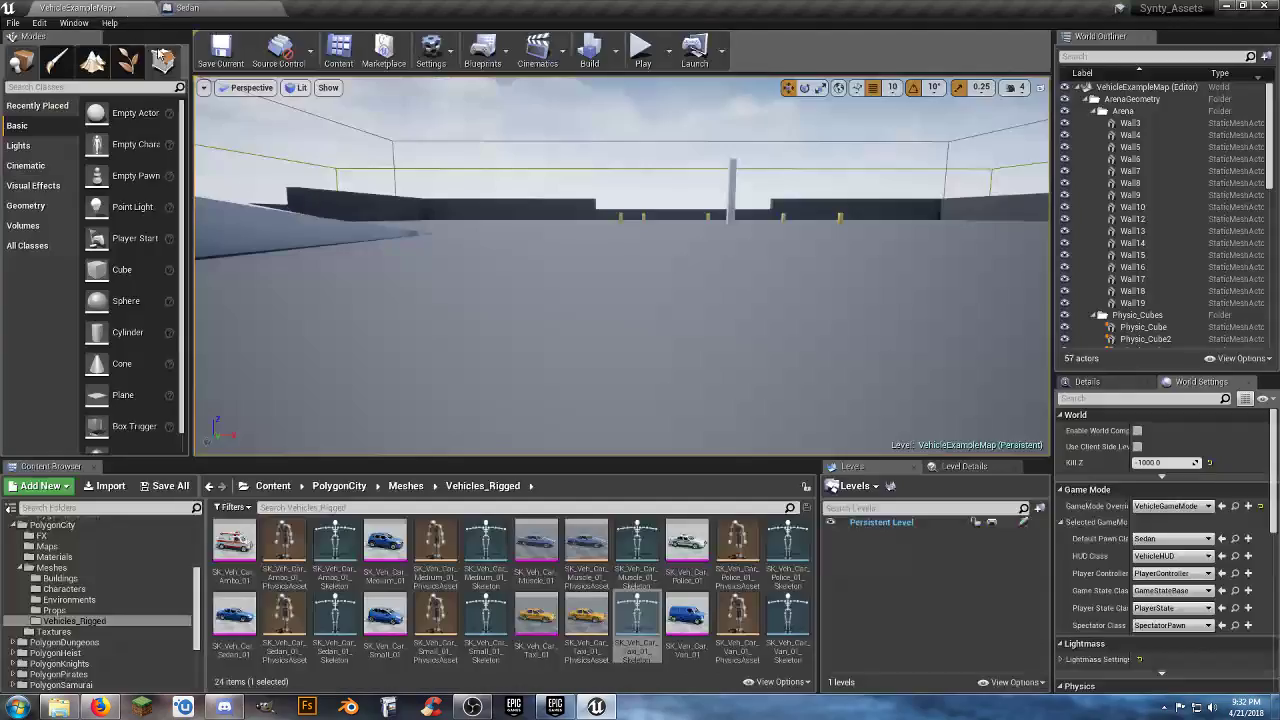
- Assign SK_Veh_Car_Taxi_01 as the skeletal mesh of the Sedan blueprint's Mesh component, and compile and save the blueprint
left_click(543, 628)
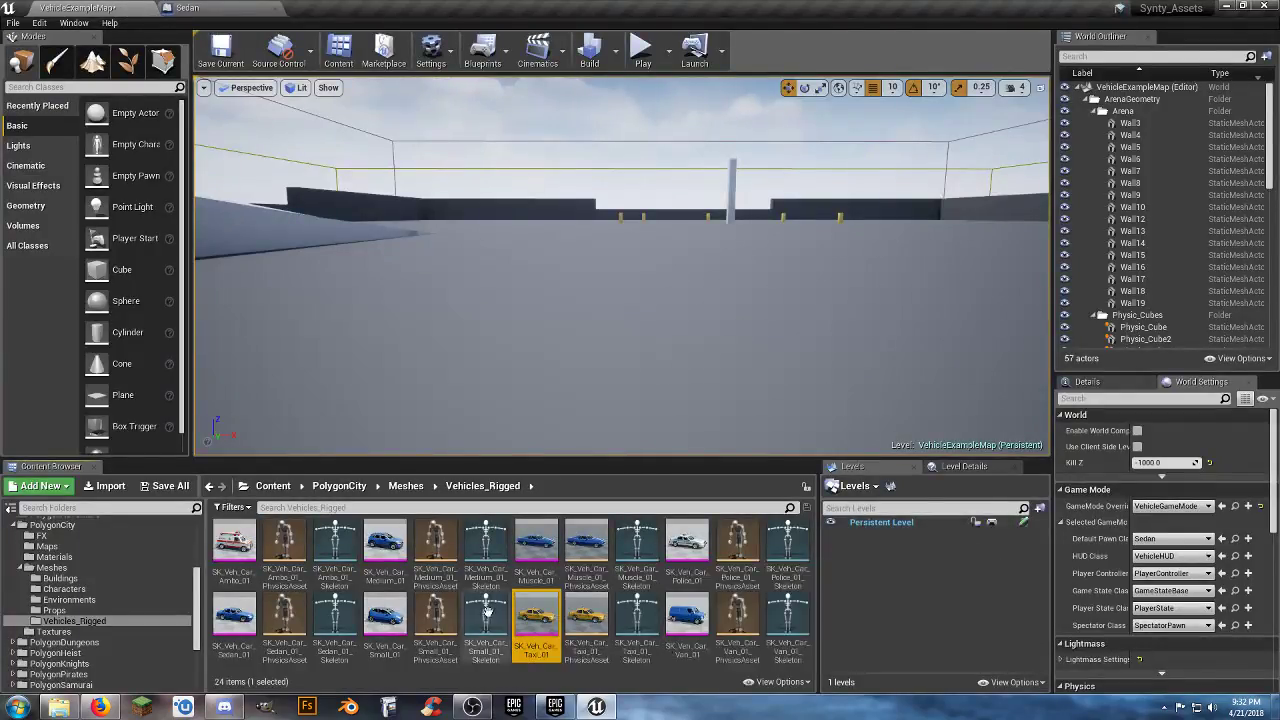
left_click(226, 14)
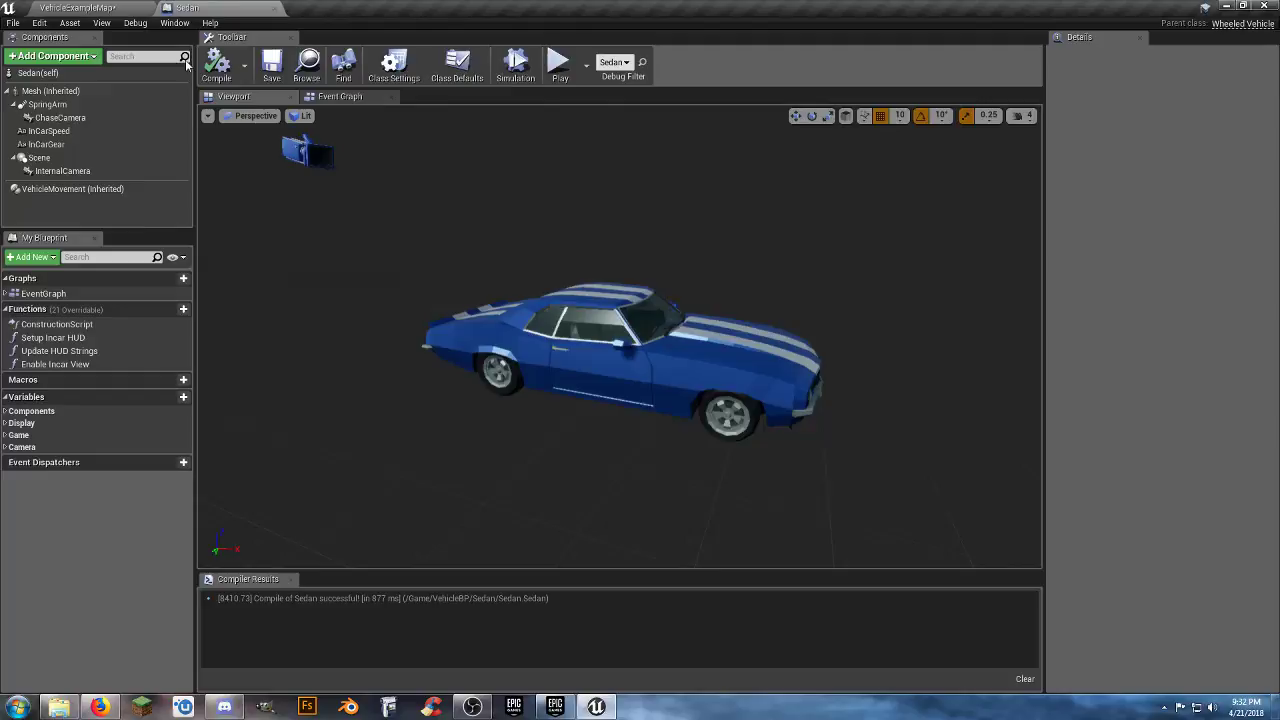
left_click(66, 97)
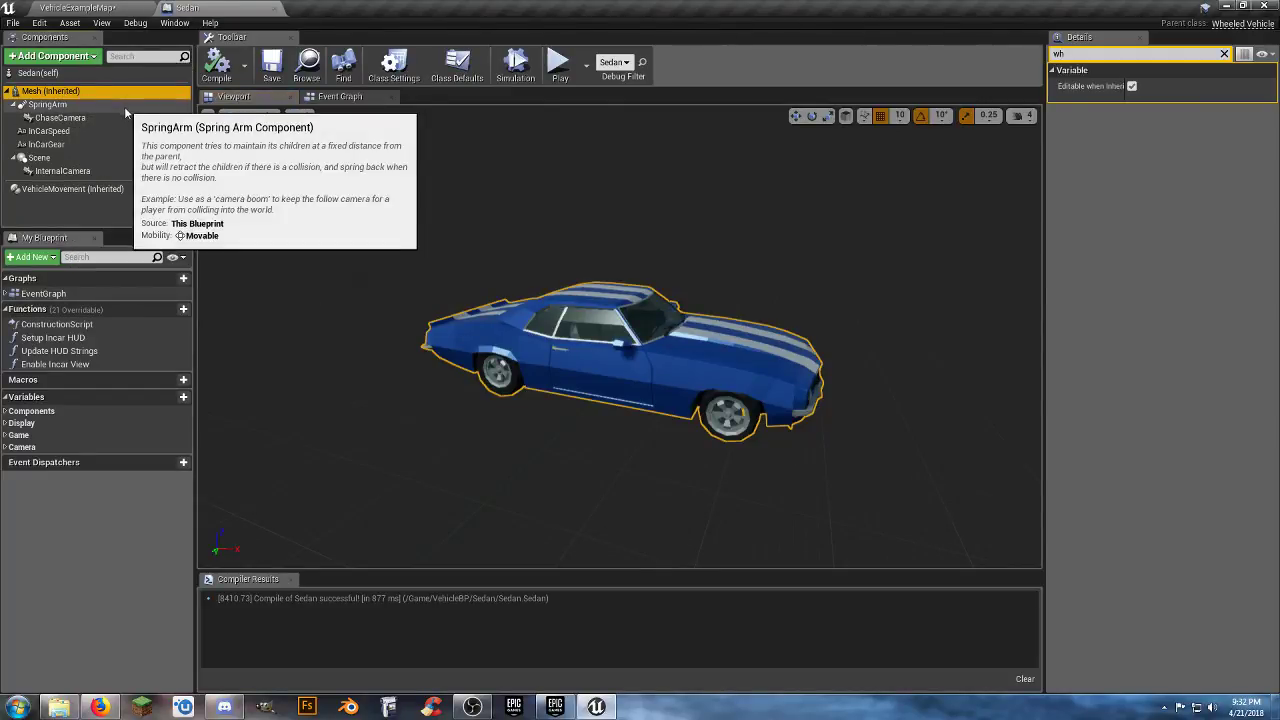
left_click(68, 103)
left_click(66, 91)
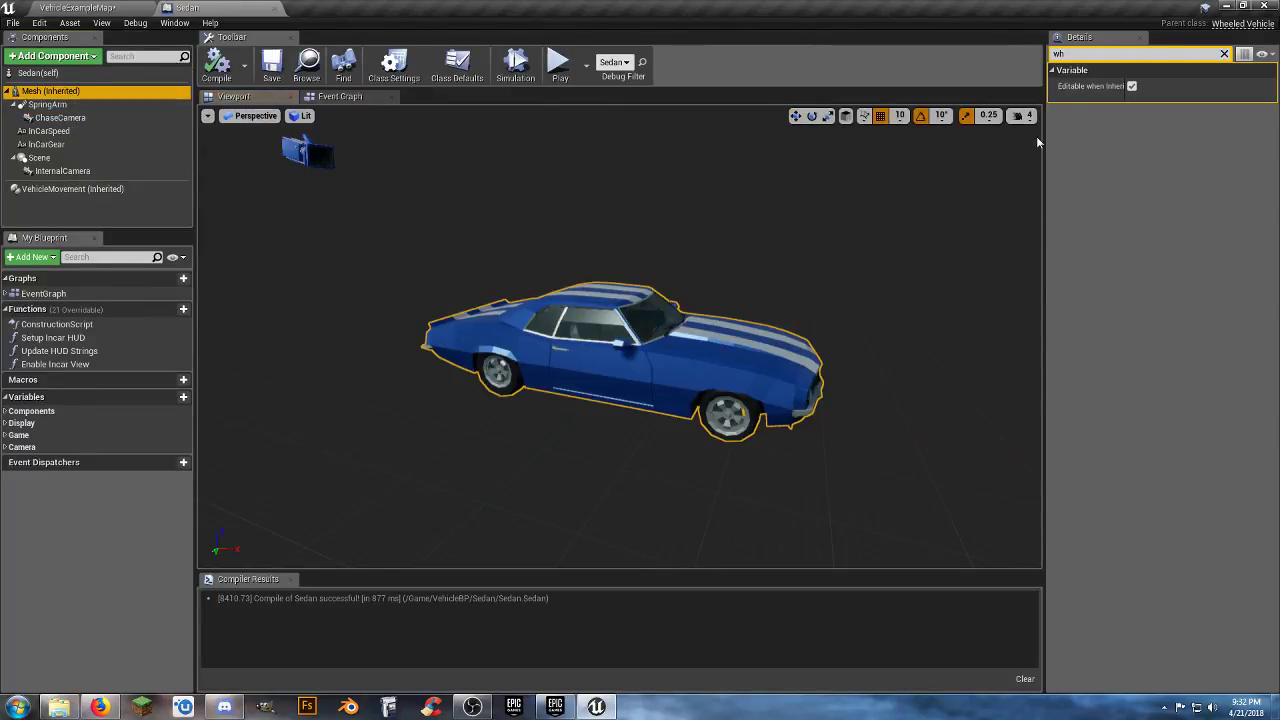
left_click(558, 70)
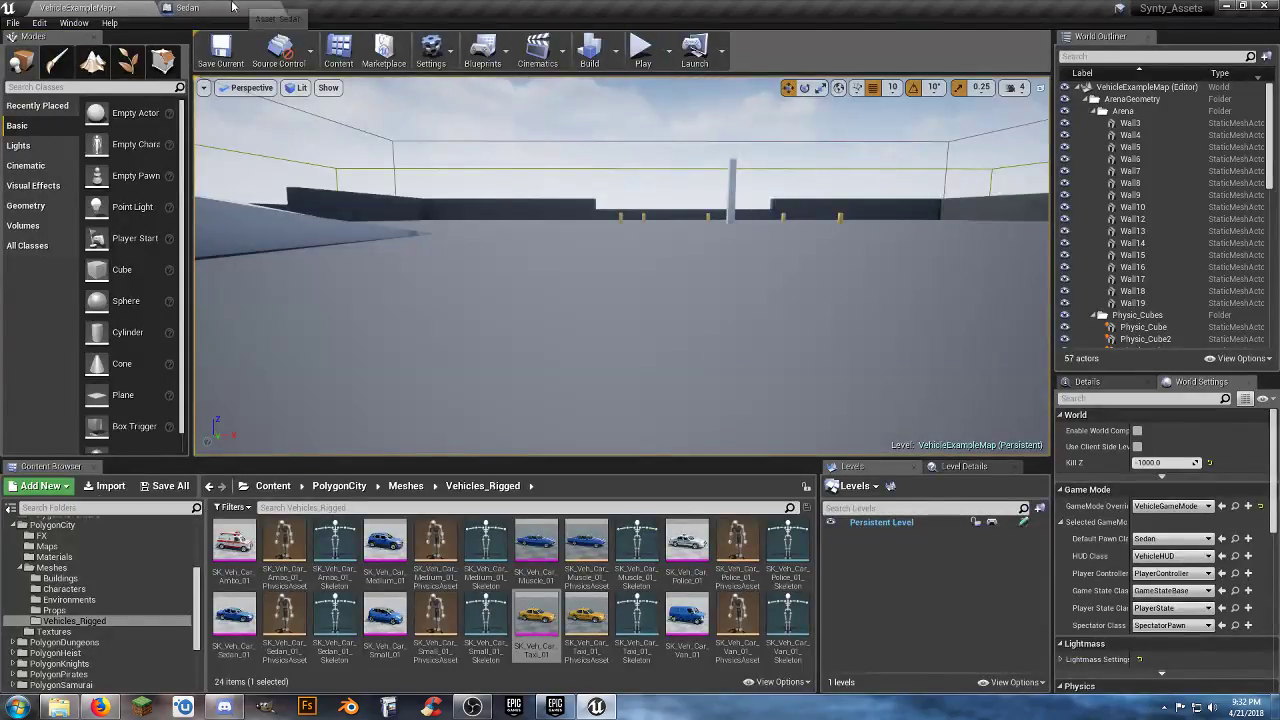
left_click(232, 7)
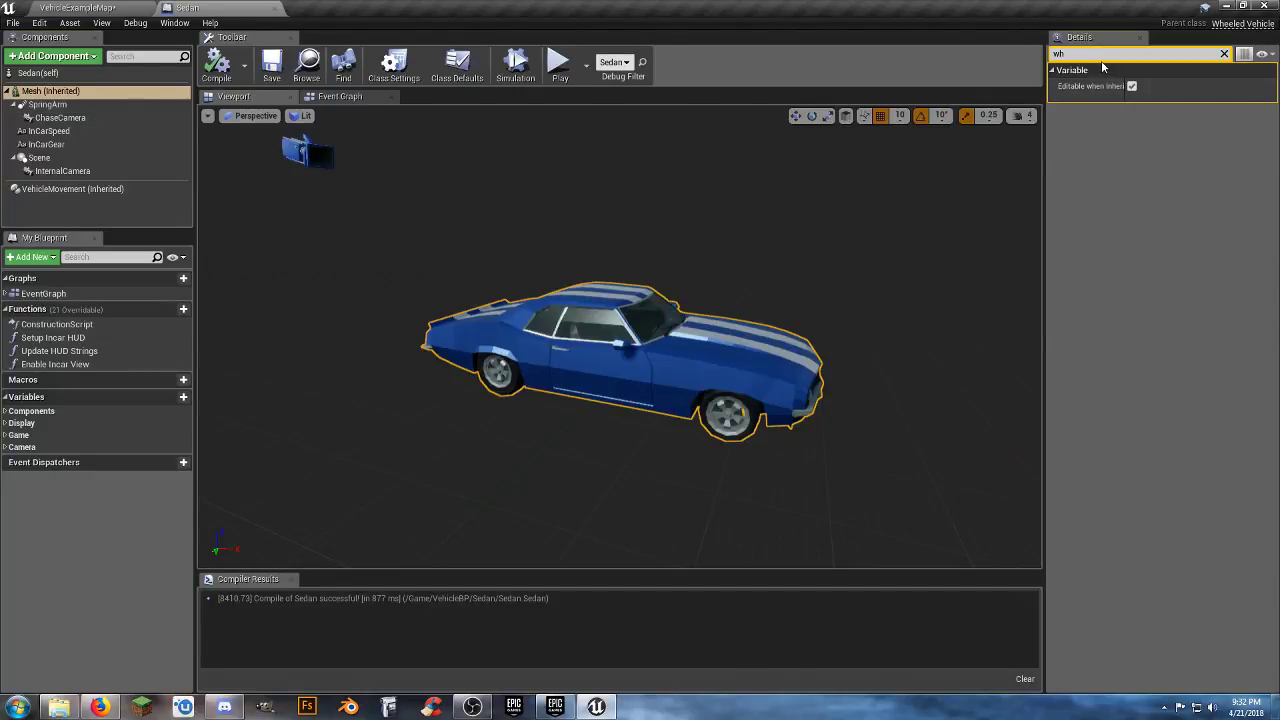
key("BackSpace")
key("BackSpace")
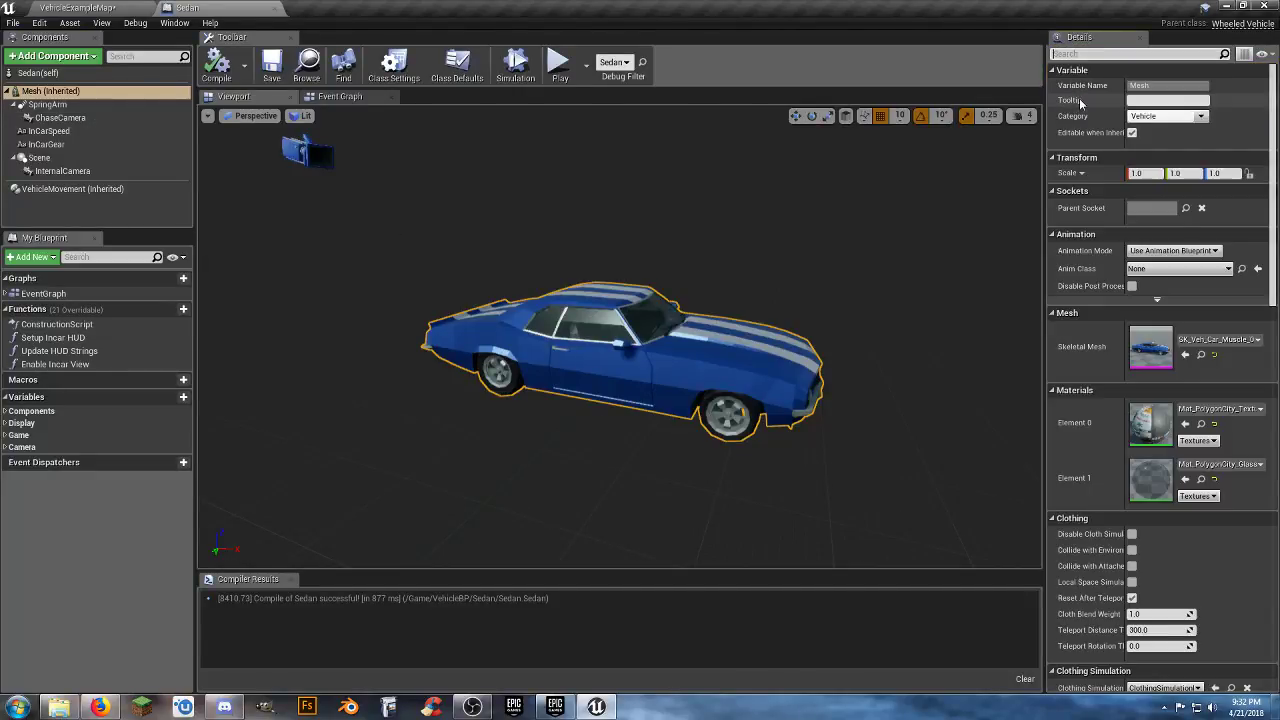
left_click(1185, 354)
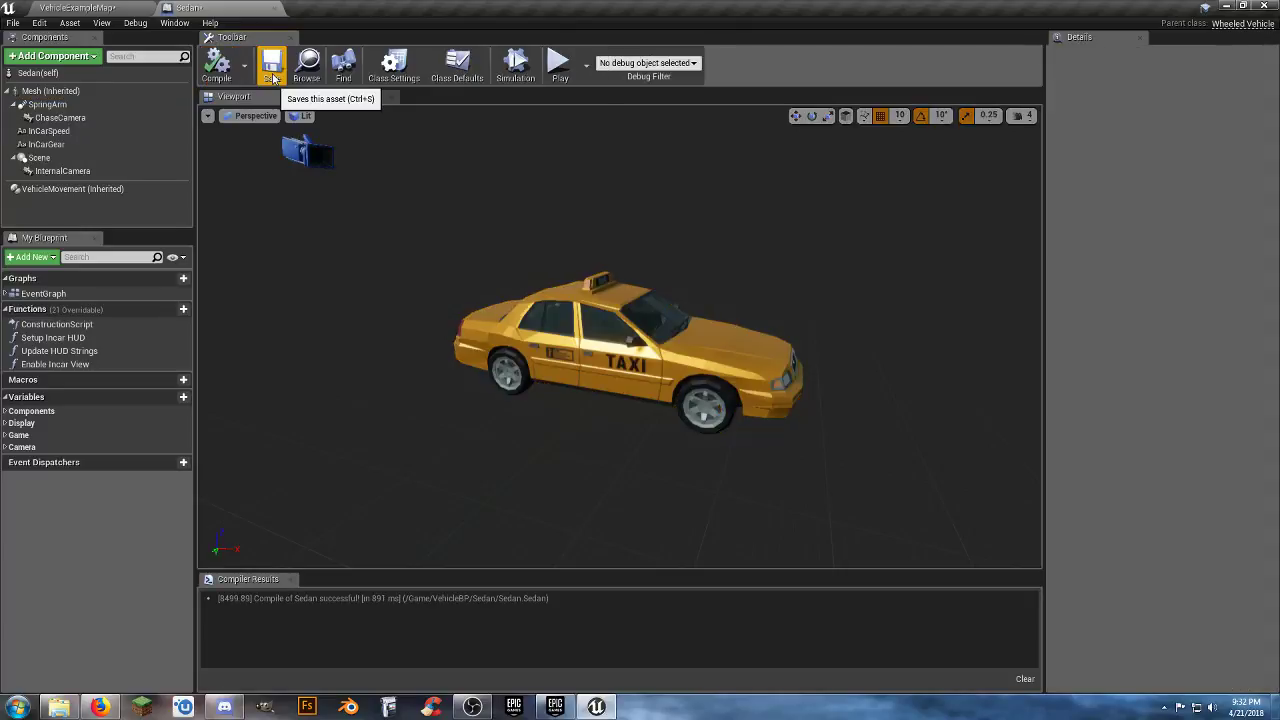
- Play VehicleExampleMap, test accelerating, steering and braking the taxi from the chase camera, and stop the session
left_click(118, 12)
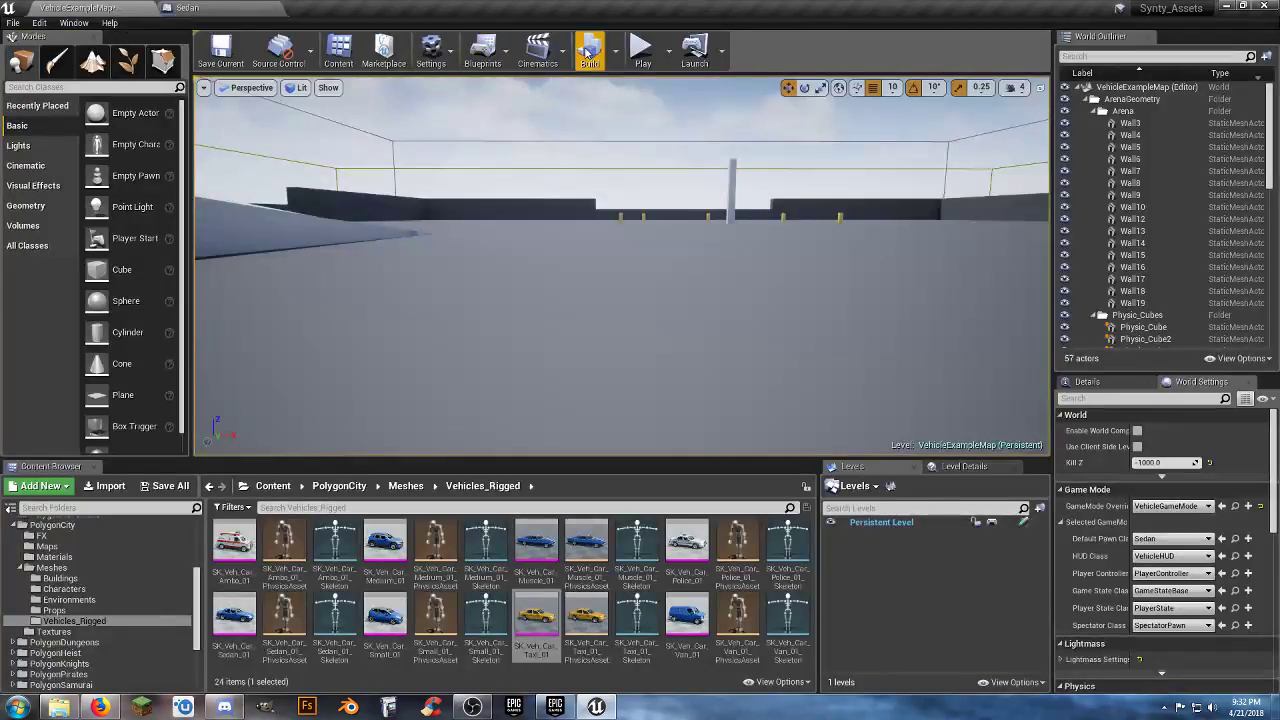
left_click(642, 48)
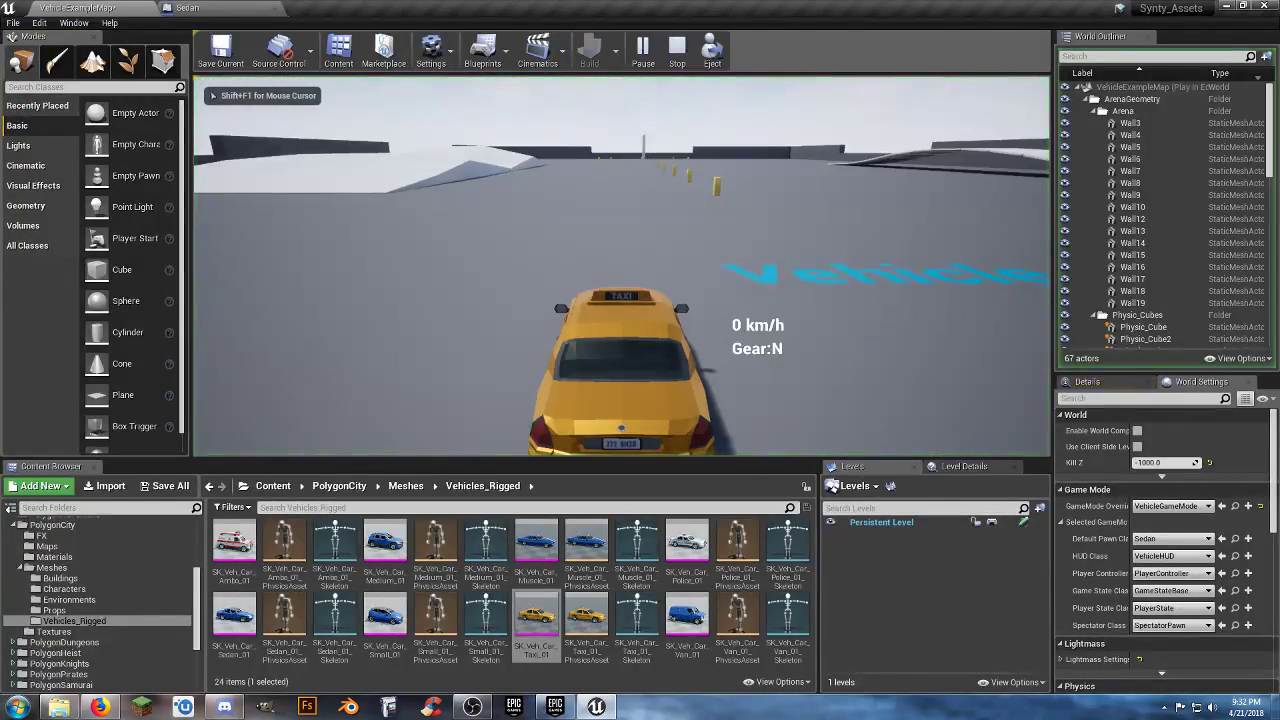
key("w")
key("a")
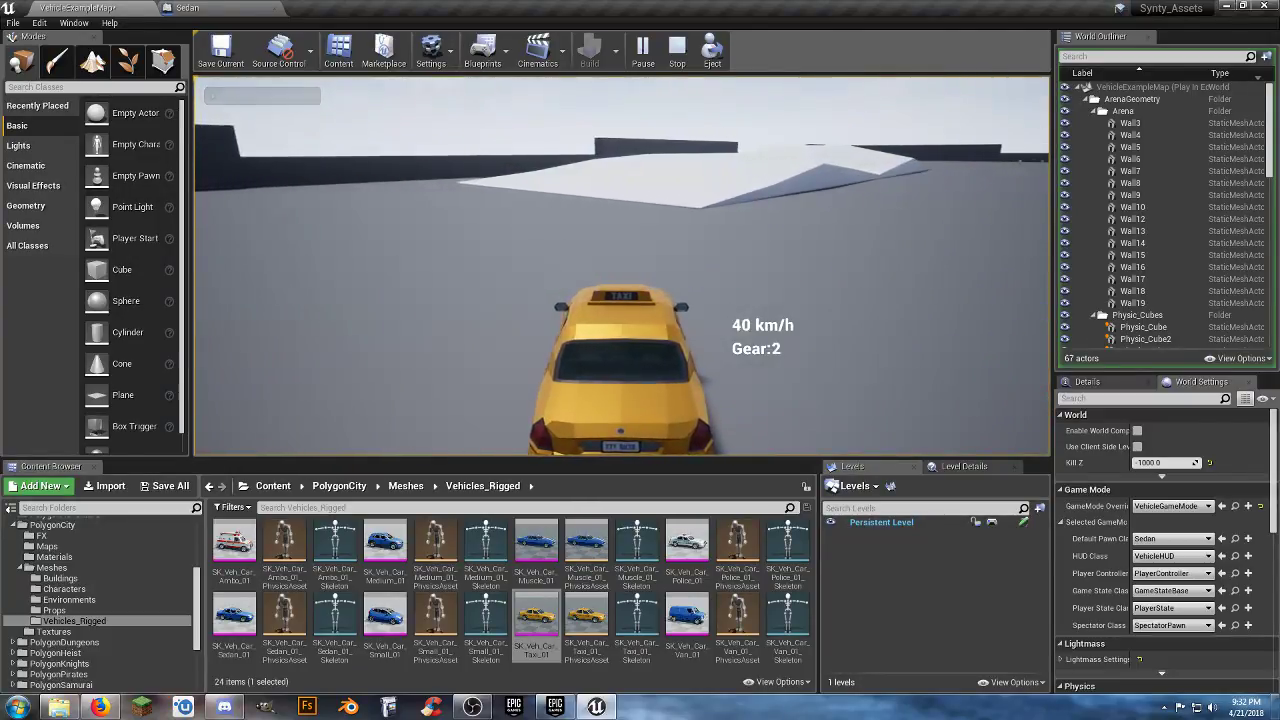
key("d")
key("s")
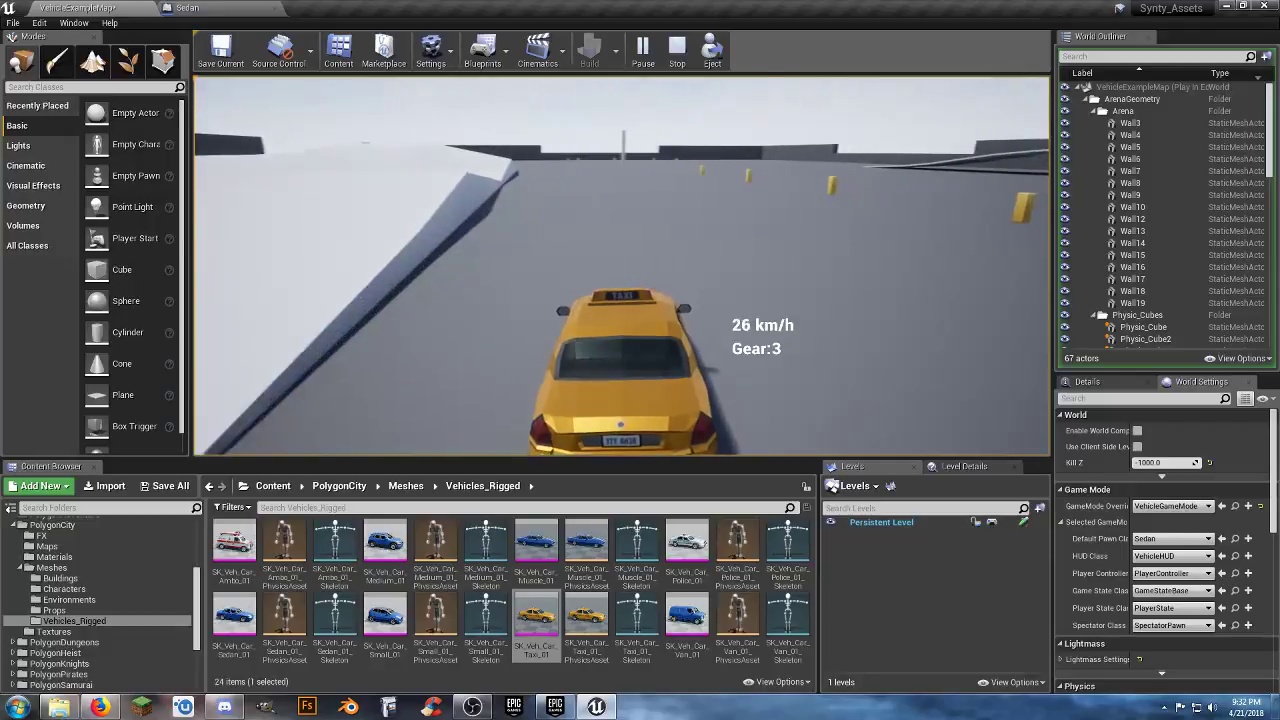
key("d")
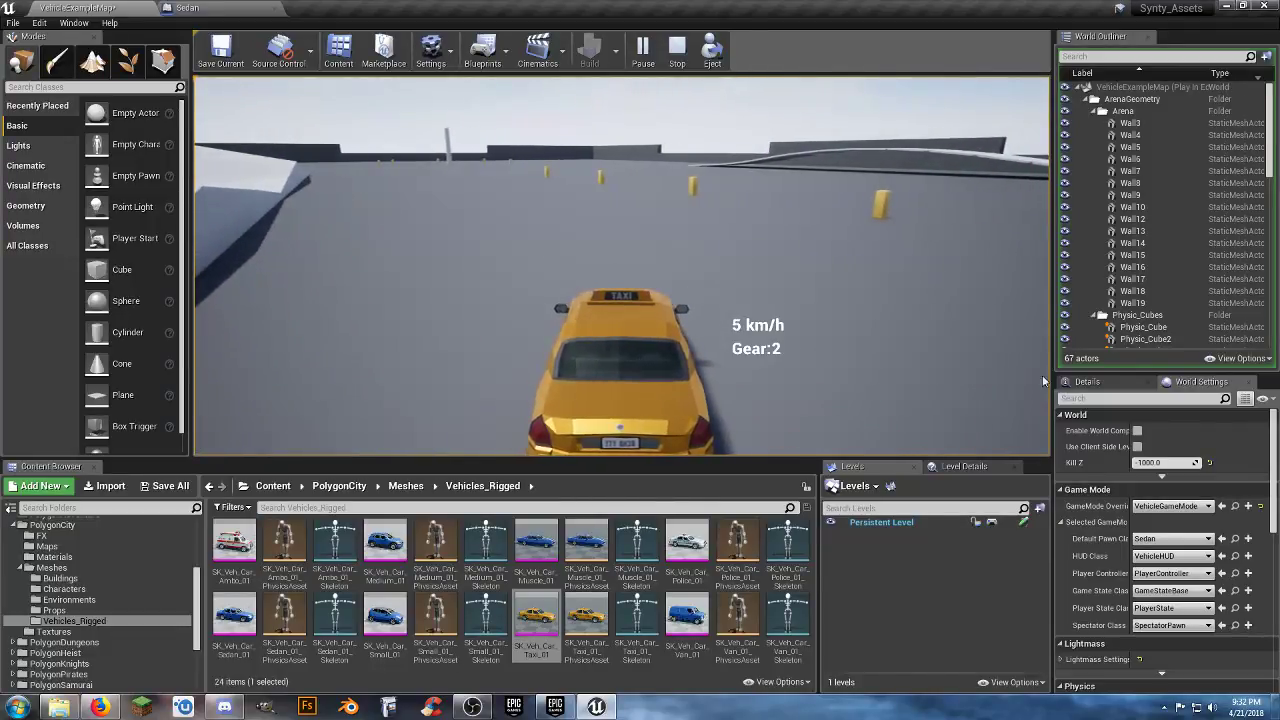
key("Escape")
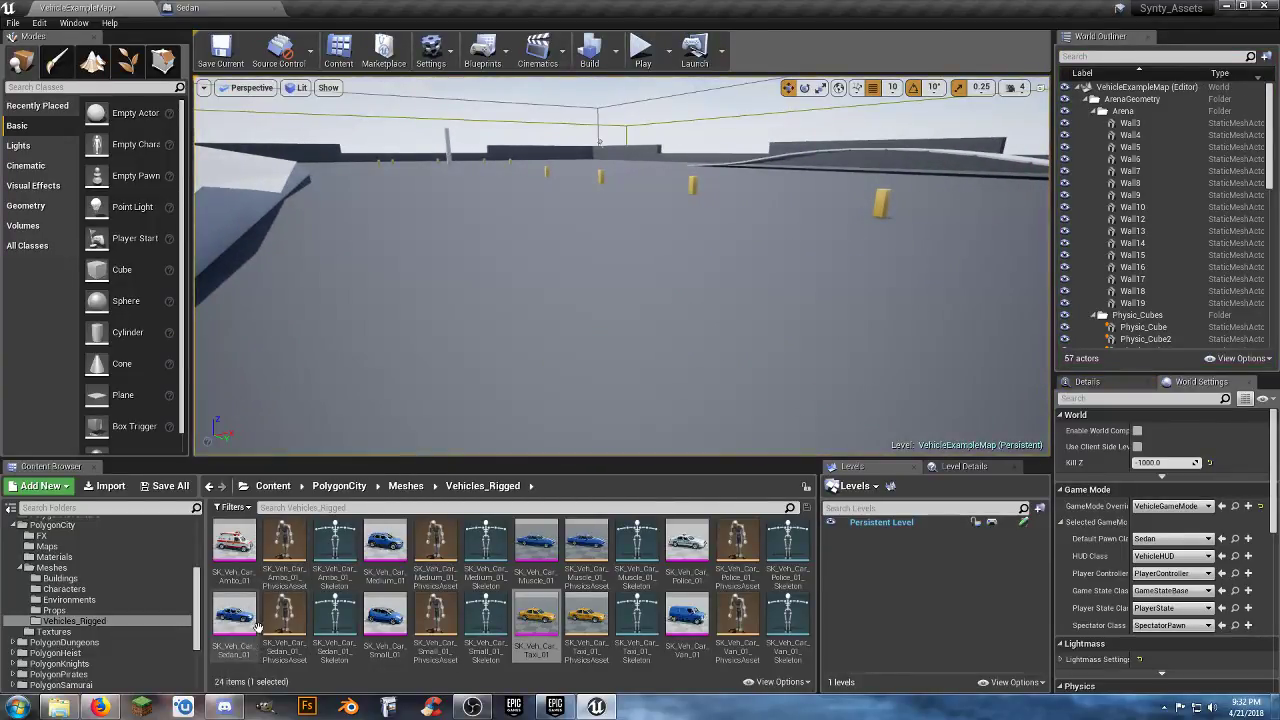
- Assign SK_Veh_Car_Ambo_01 as the Sedan blueprint's skeletal mesh, and compile and save the blueprint
left_click(230, 580)
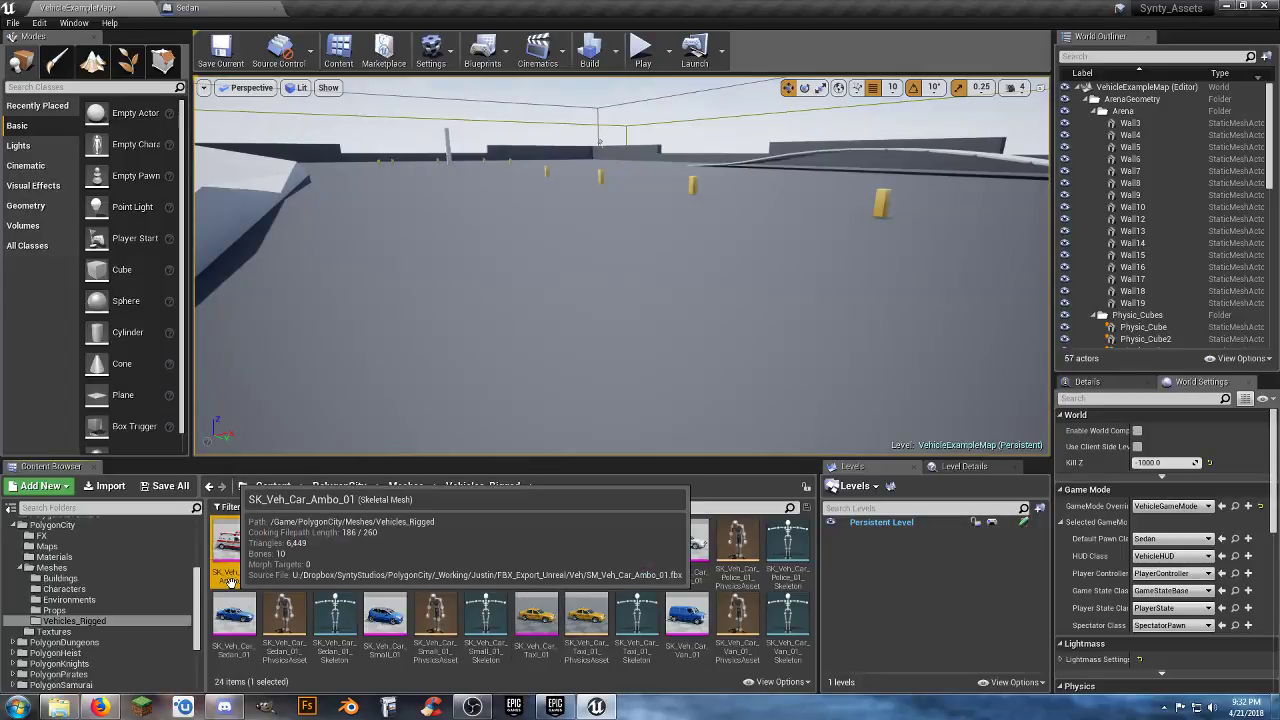
left_click(212, 8)
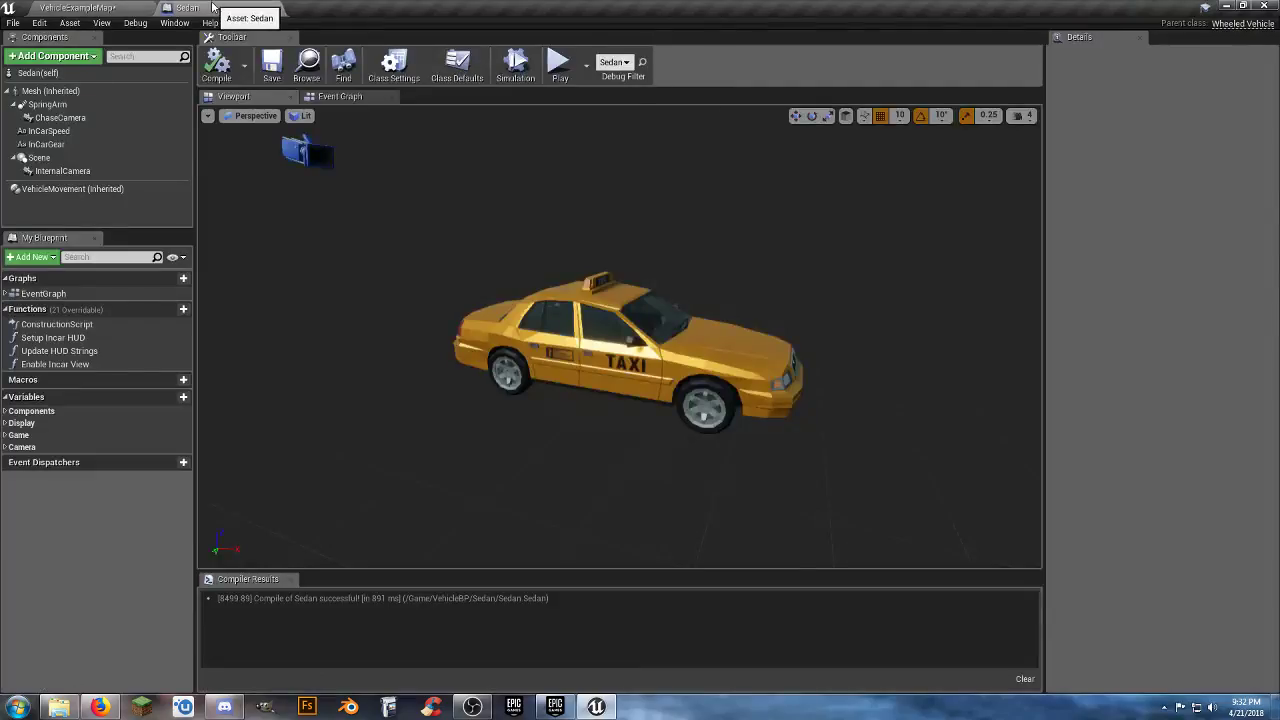
left_click(58, 92)
left_click(1185, 354)
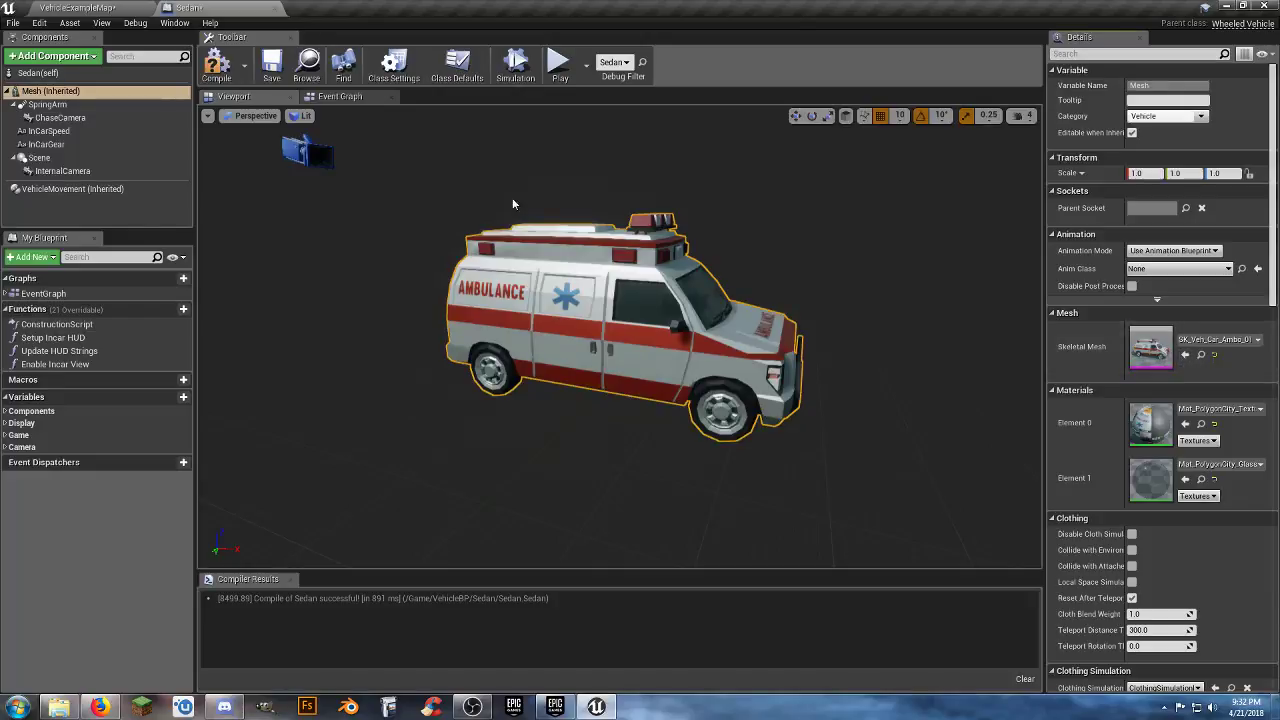
left_click(268, 66)
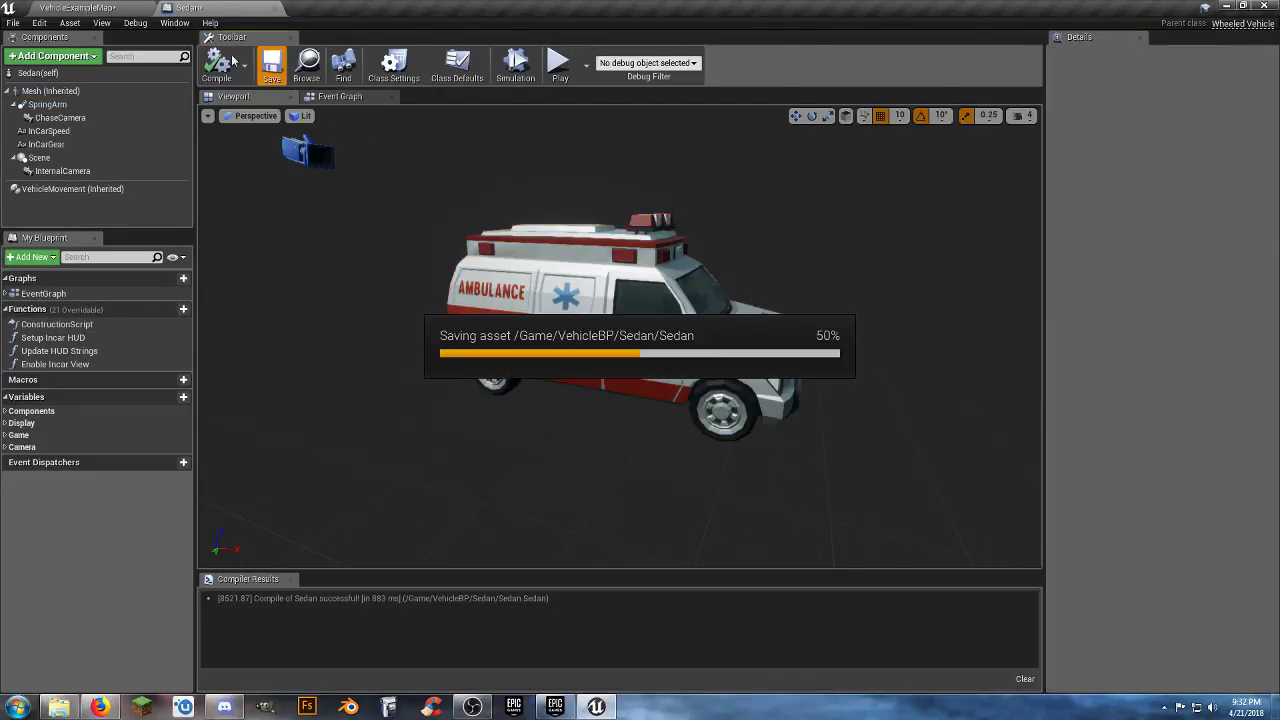
- Play VehicleExampleMap and test driving the ambulance around the arena with left and right turns from the chase camera
left_click(95, 8)
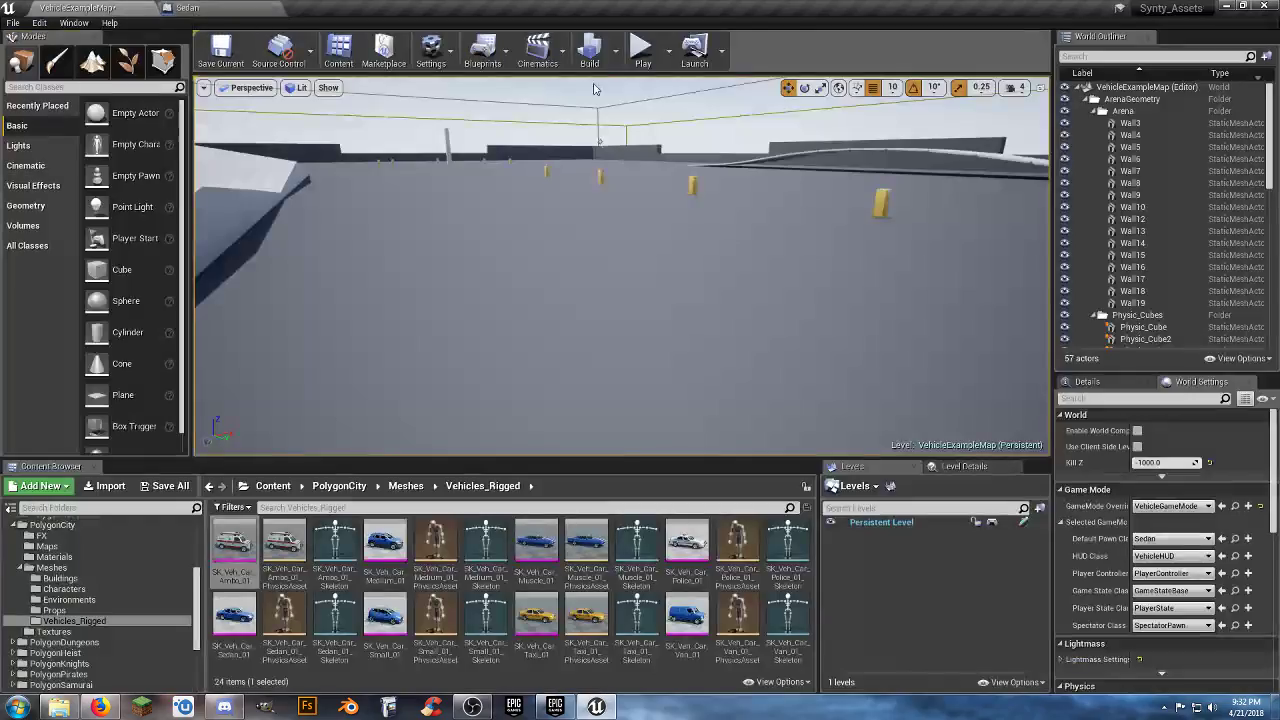
left_click(640, 50)
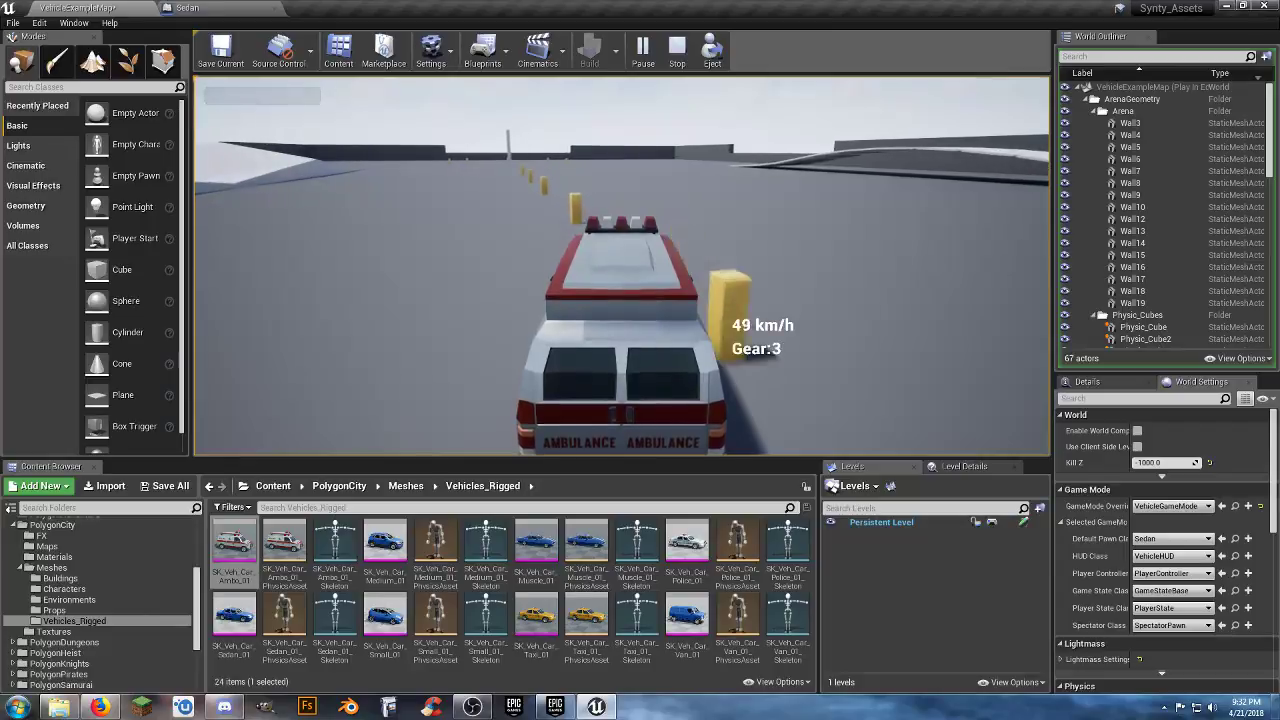
key("w")
key("d")
key("a")
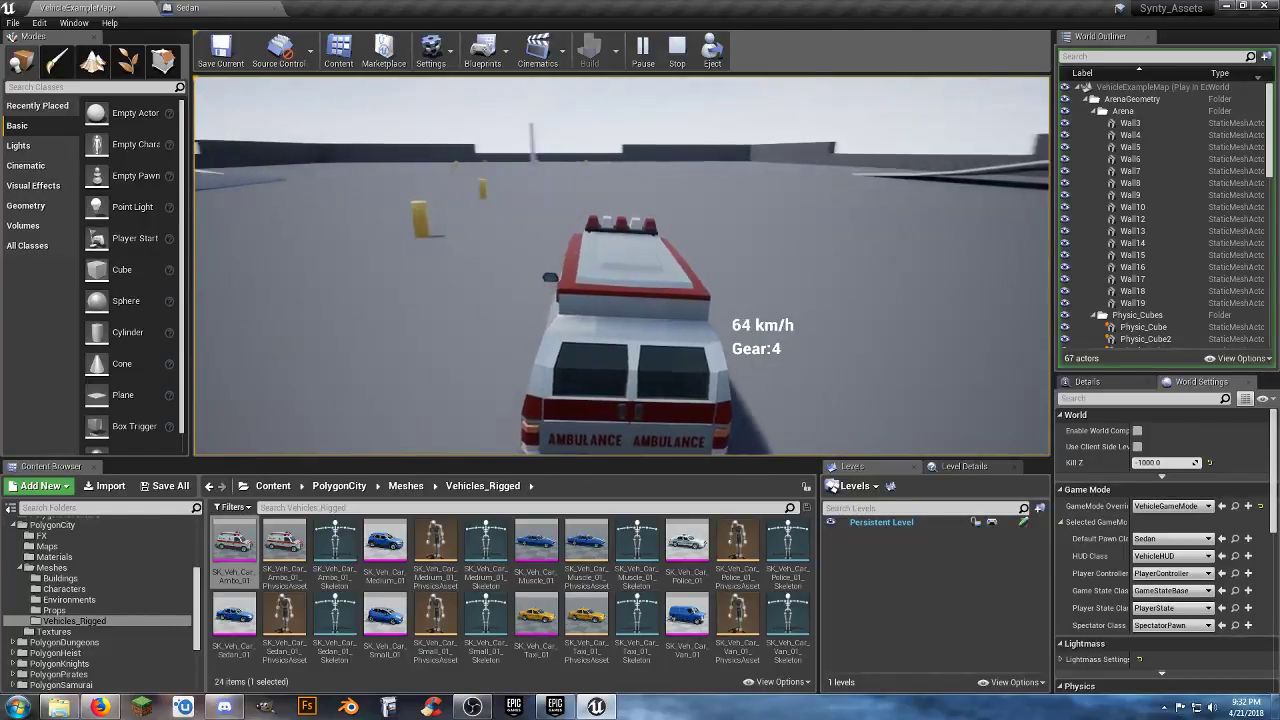
key("a")
key("a")
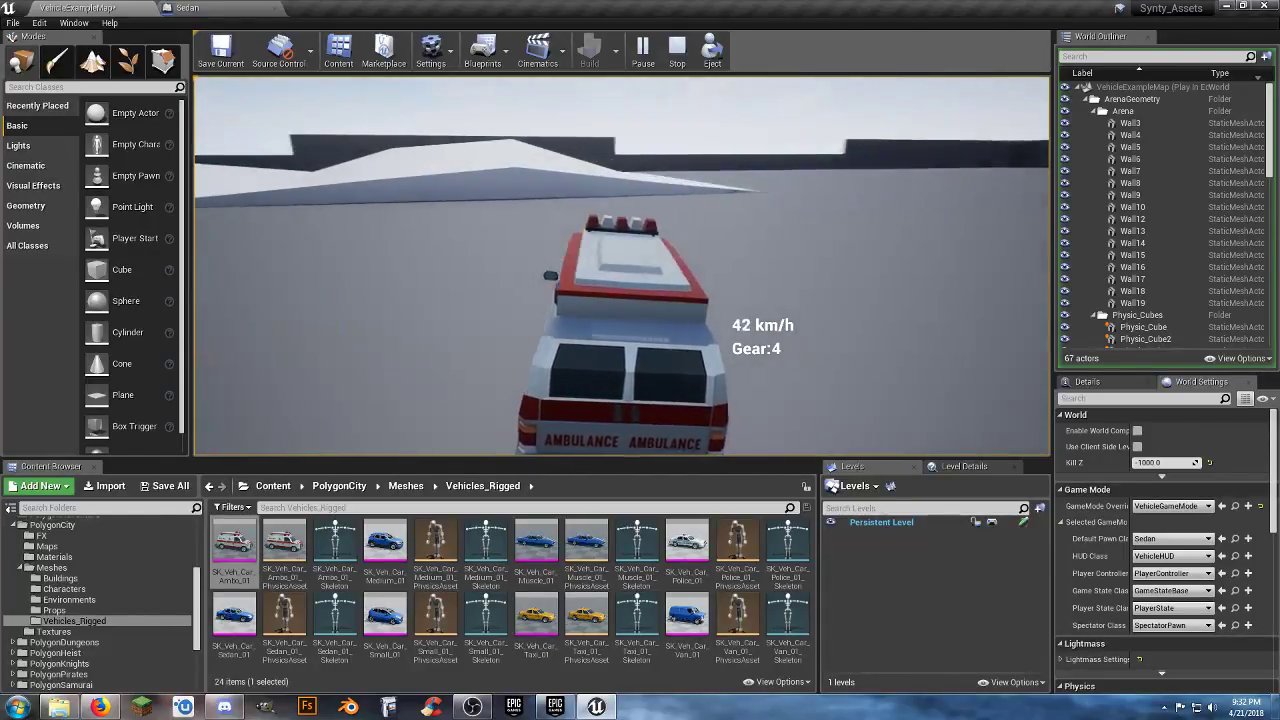
key("d")
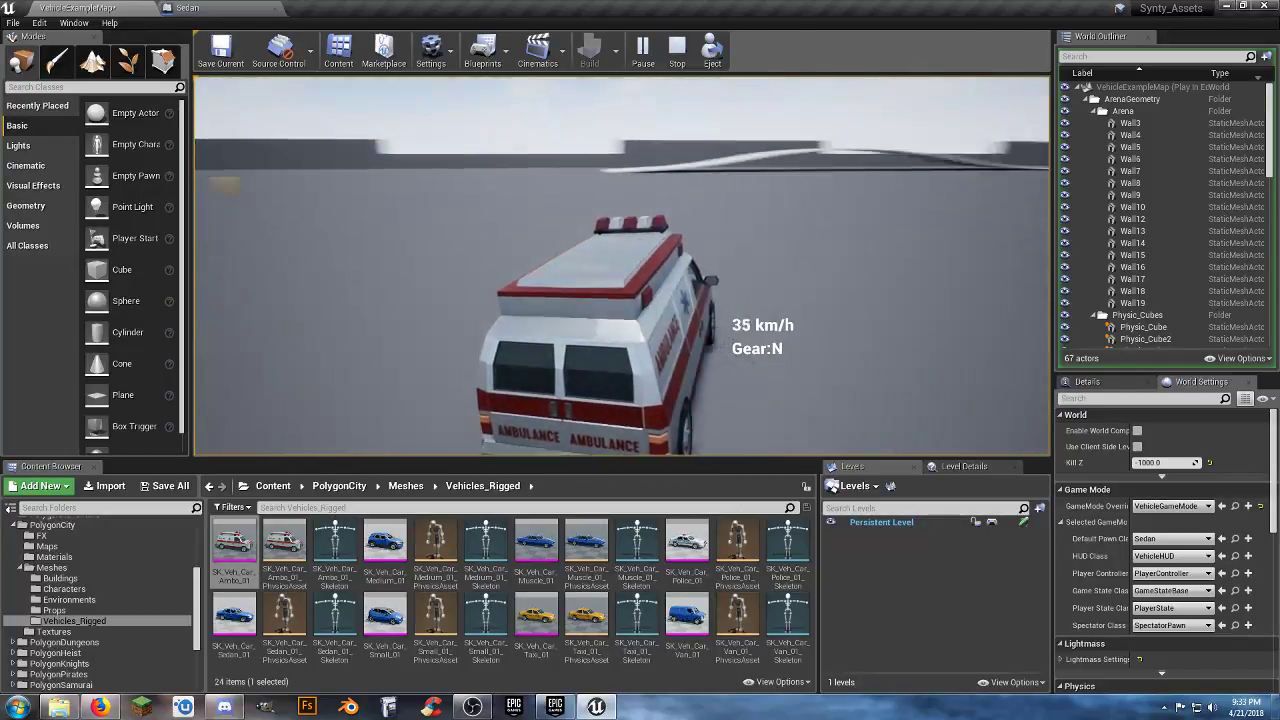
key("d")
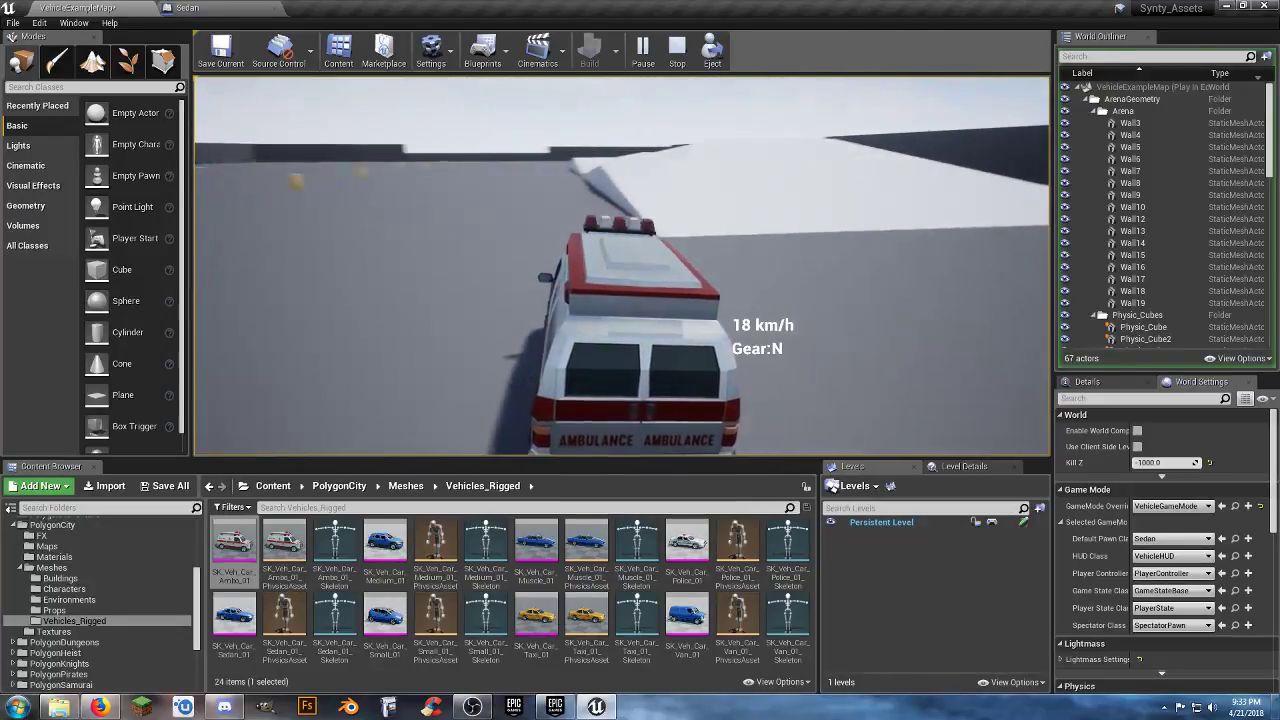
key("w")
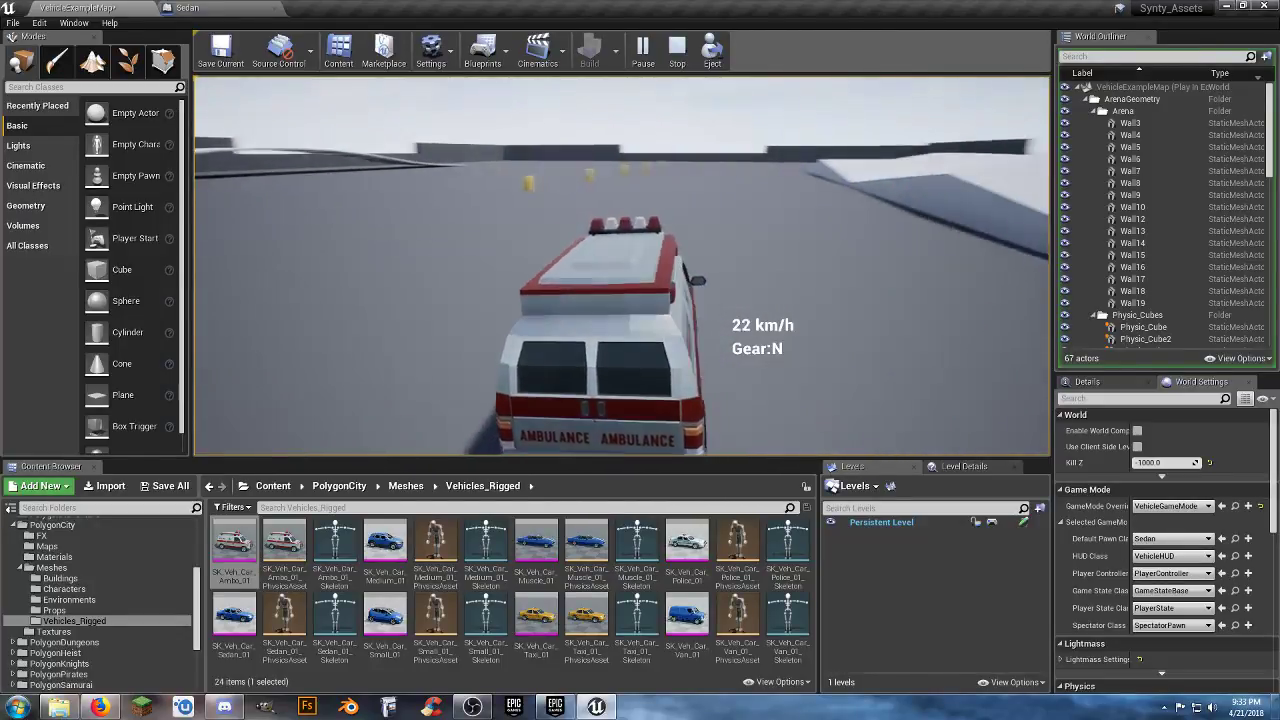
key("d")
key("w")
key("a")
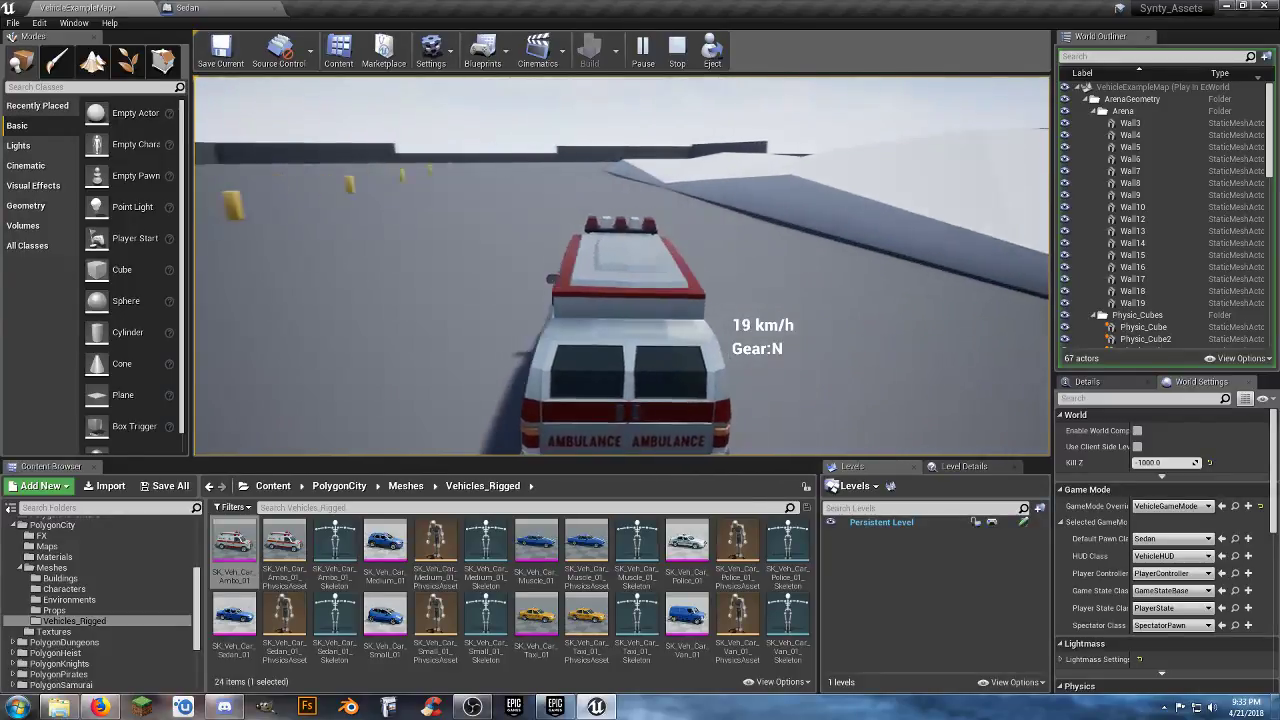
- Check the ambulance from the in-car camera and stop the play session
key("Tab")
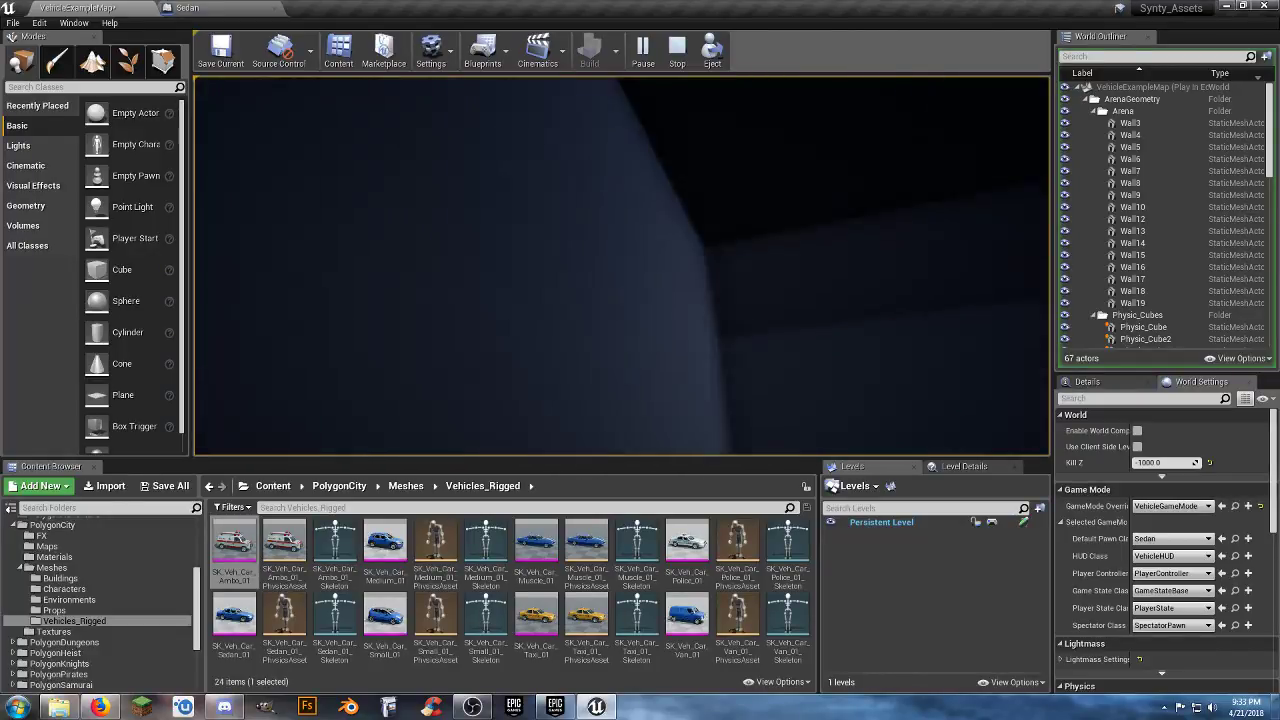
key("Escape")
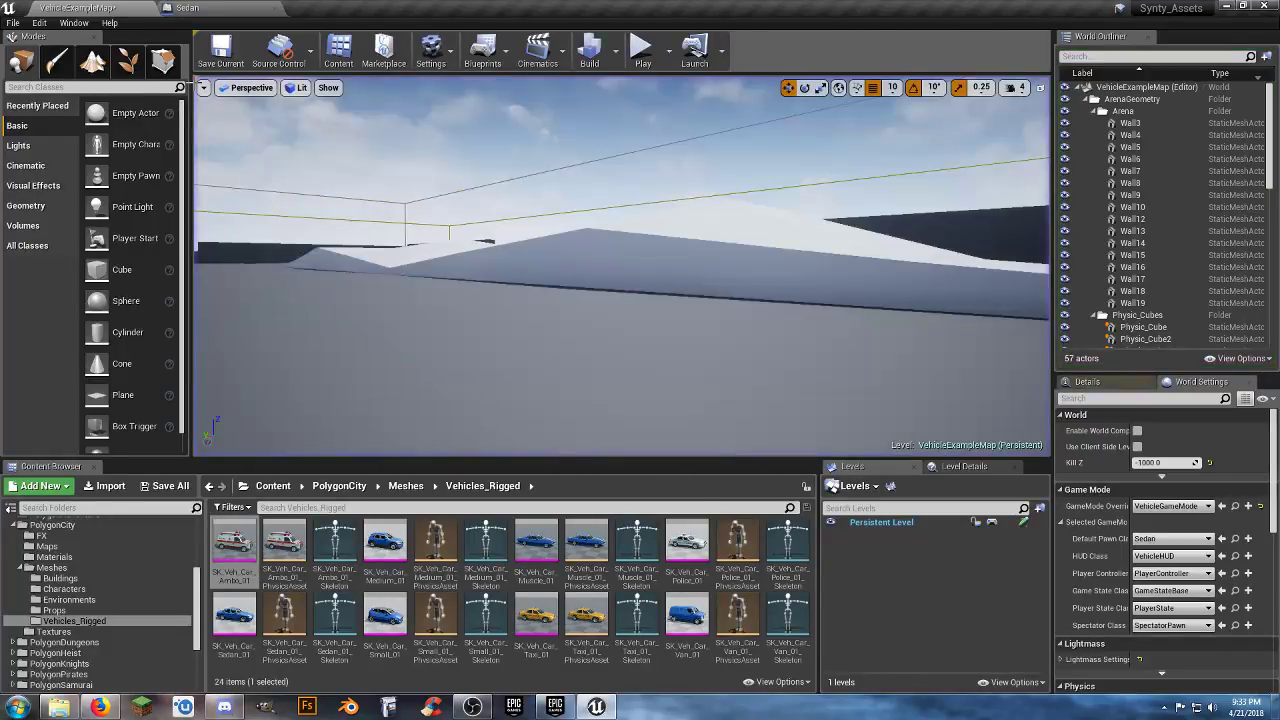
right_click_drag(389, 223, 545, 300)
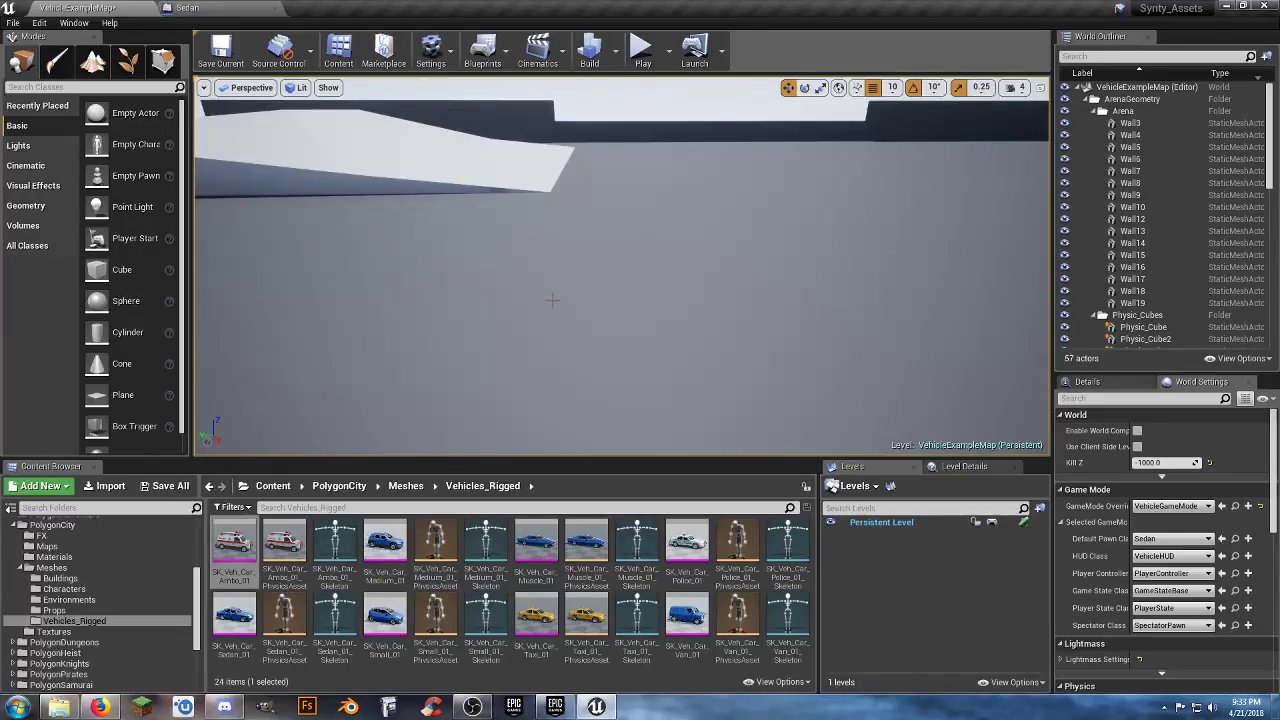
- Browse to the Vehicles content folder inside PolygonHeist's Meshes folder
right_click_drag(558, 274, 558, 228)
left_click(235, 9)
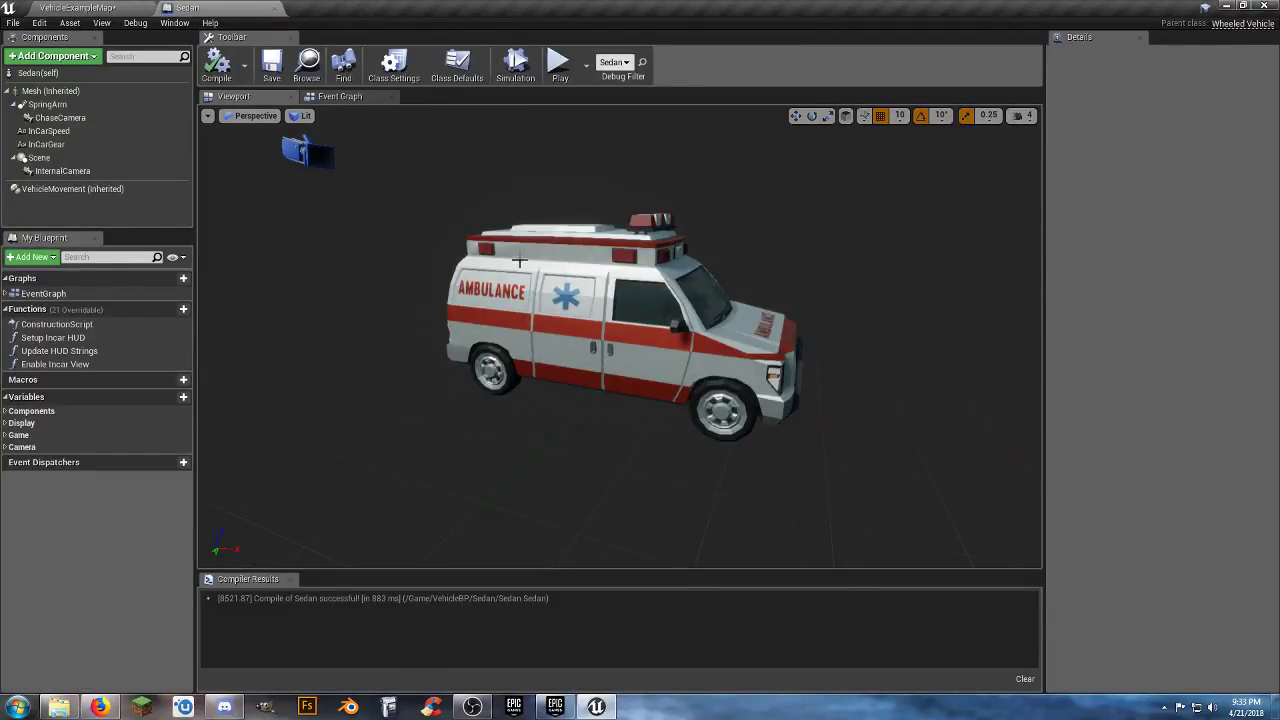
left_click(80, 8)
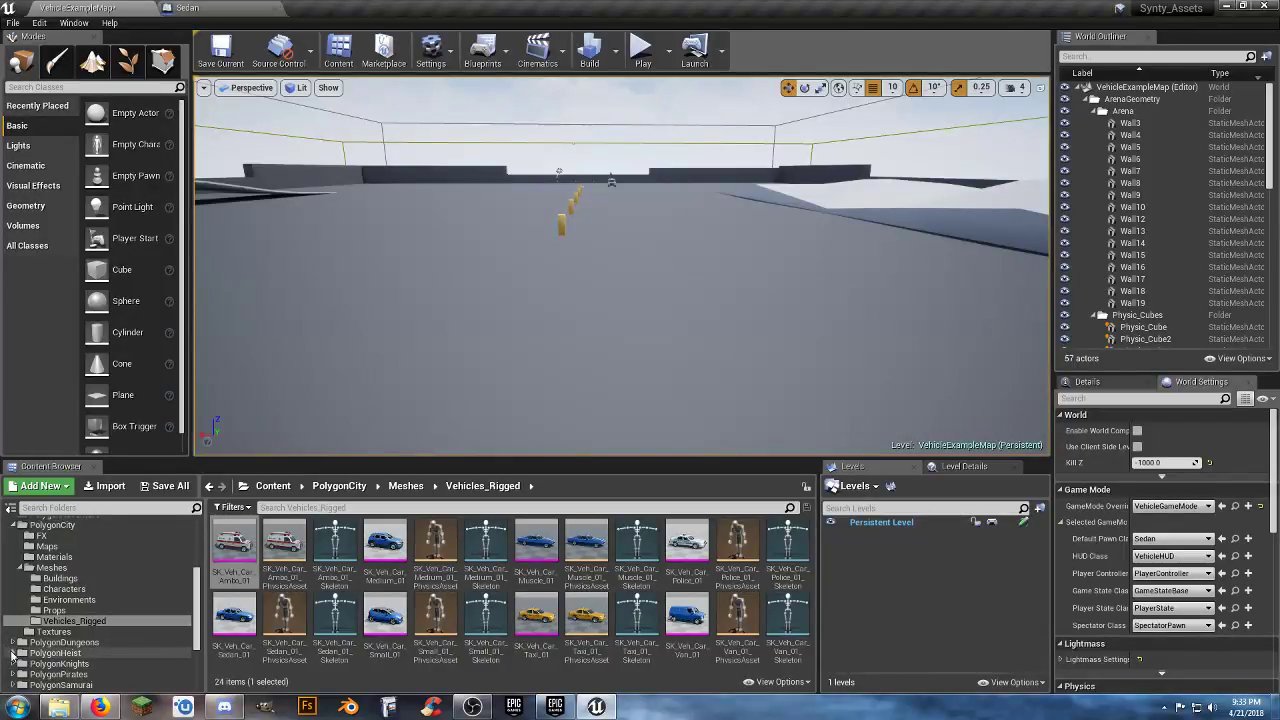
left_click(12, 653)
scroll(45, 648, "down", 2)
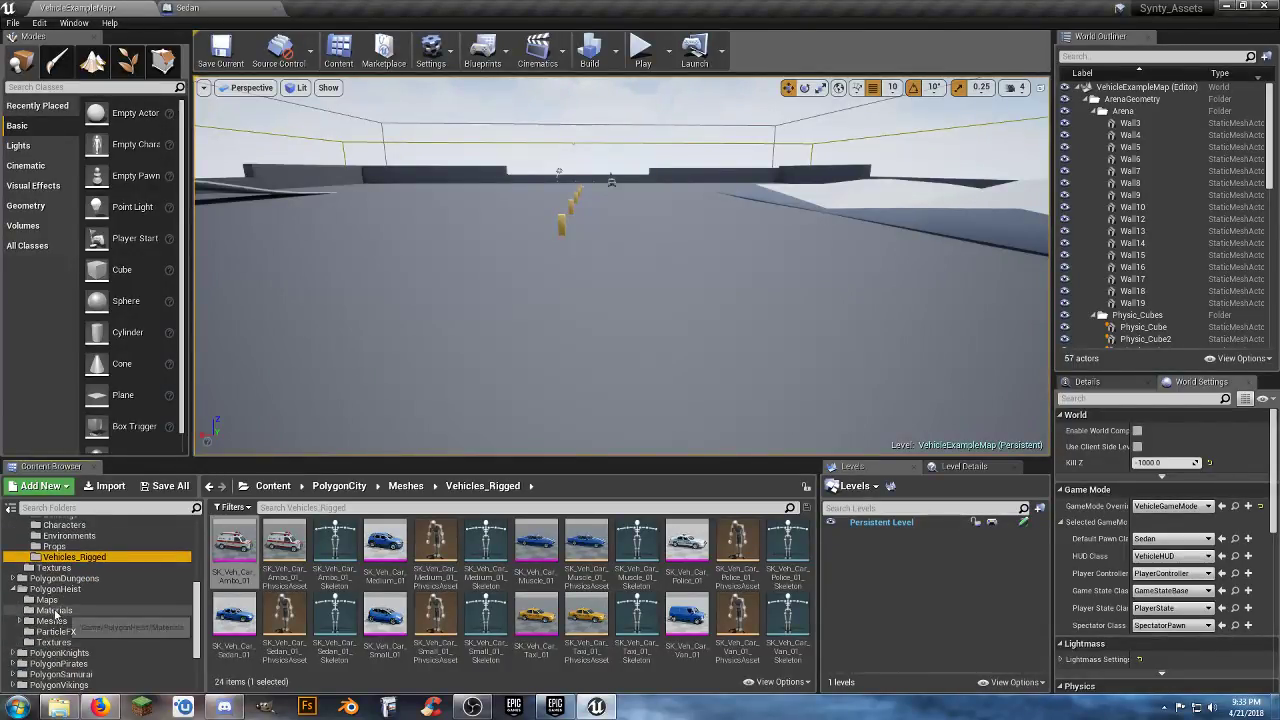
left_click(20, 622)
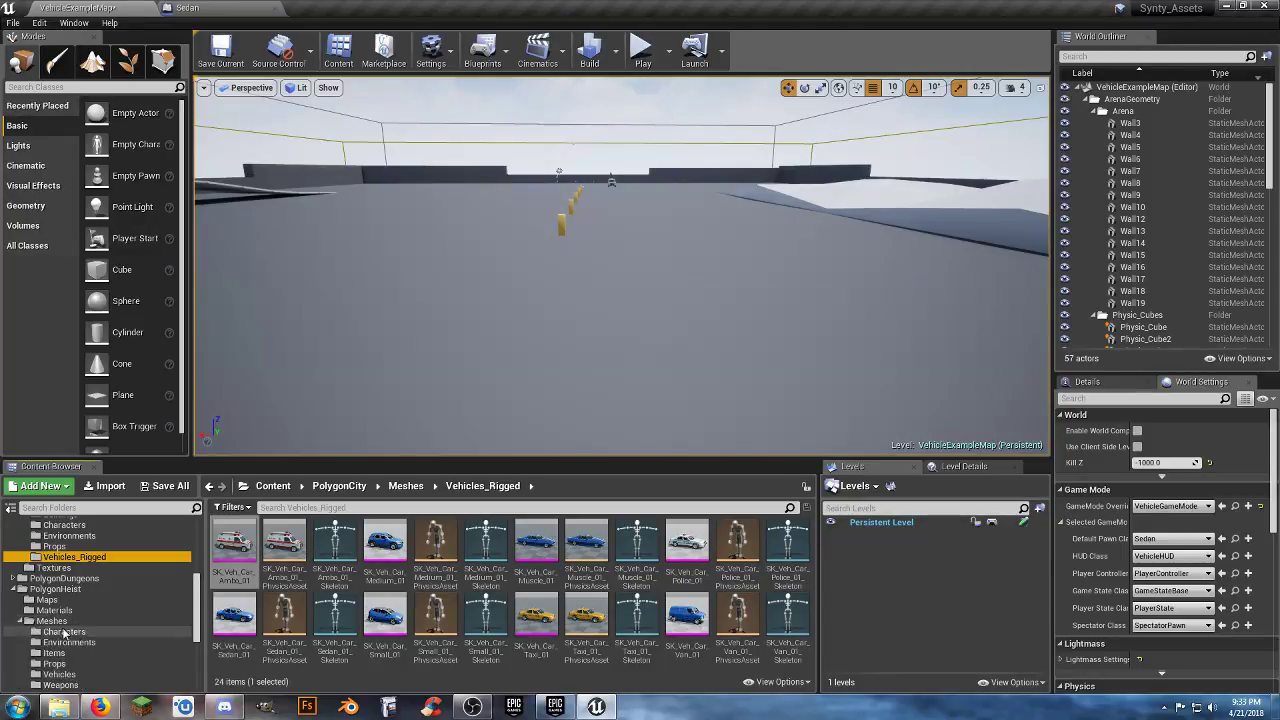
scroll(76, 635, "down", 1)
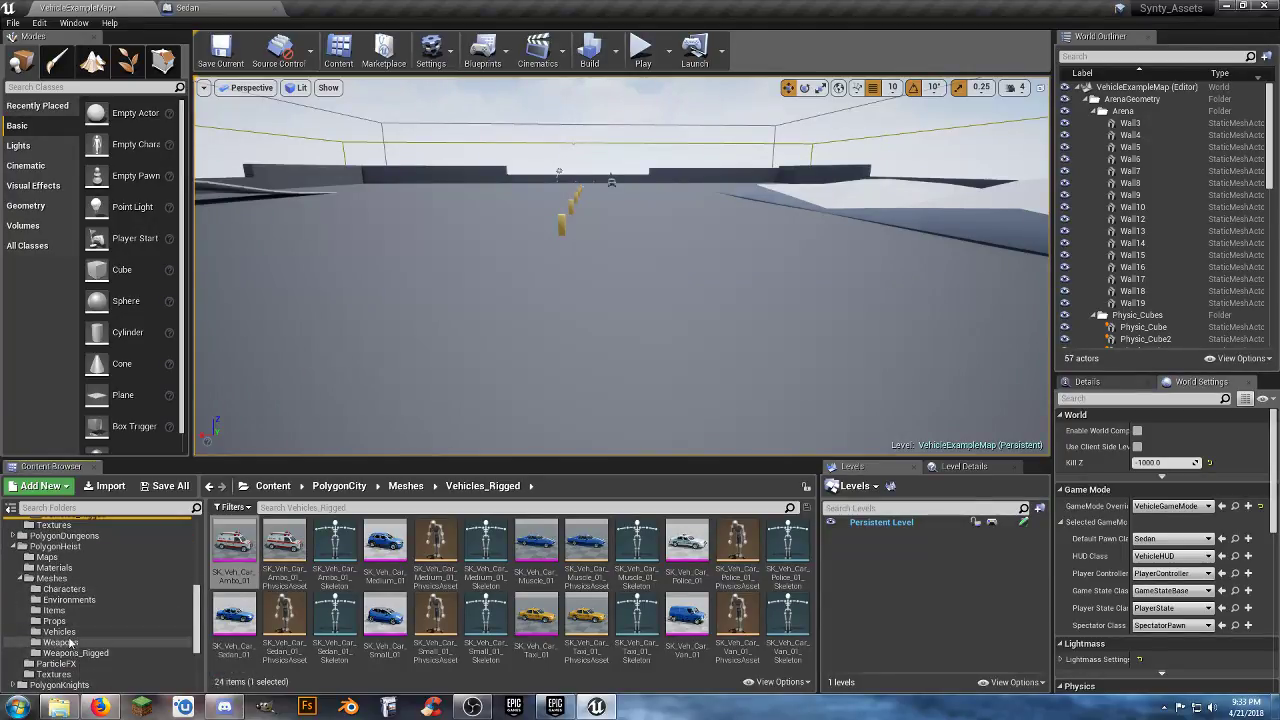
left_click(59, 632)
left_click(427, 631)
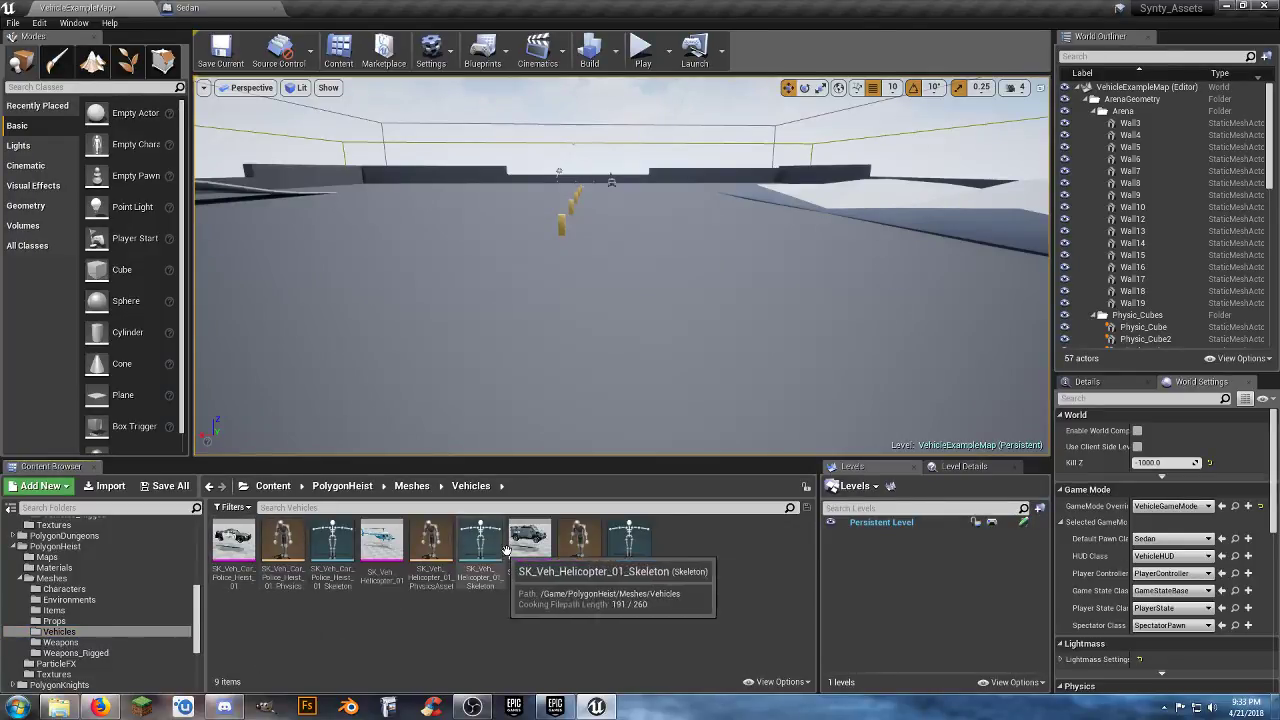
- Preview the SWAT van and SK_Veh_Car_Police_Heist_01 skeletal meshes, examine the police car's skeleton bones, and close the asset editors
double_click(530, 575)
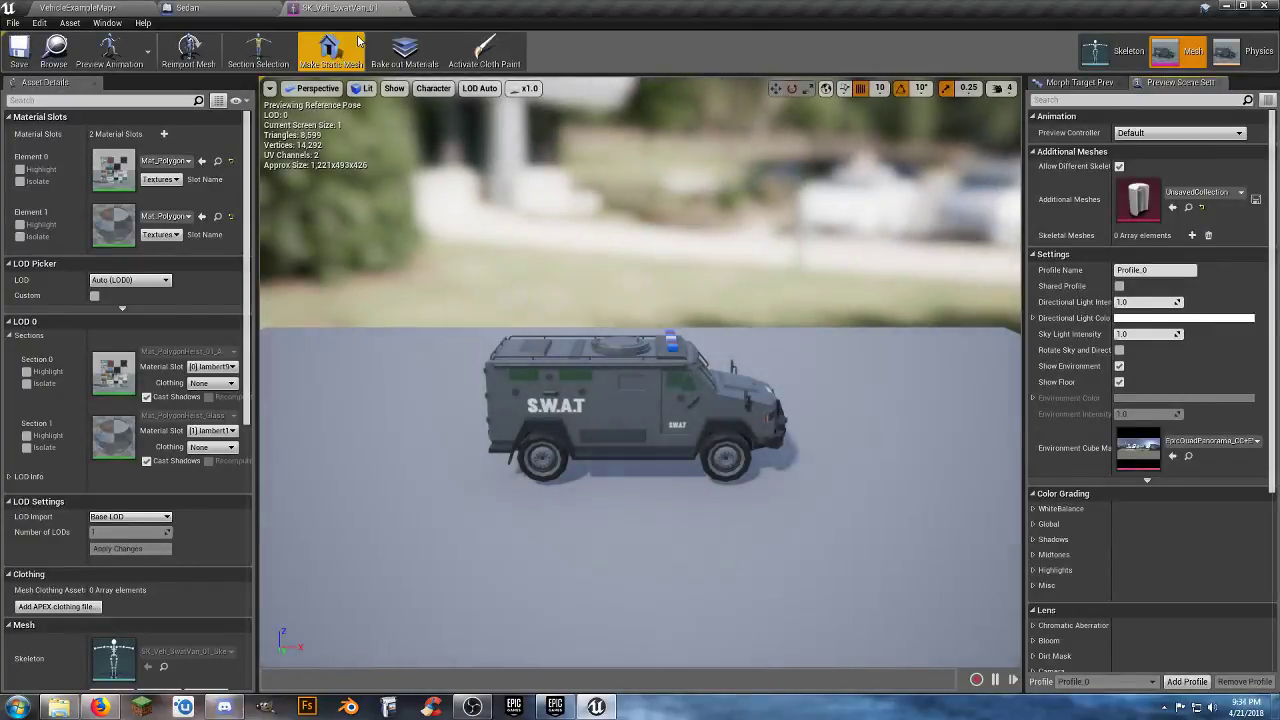
left_click(400, 8)
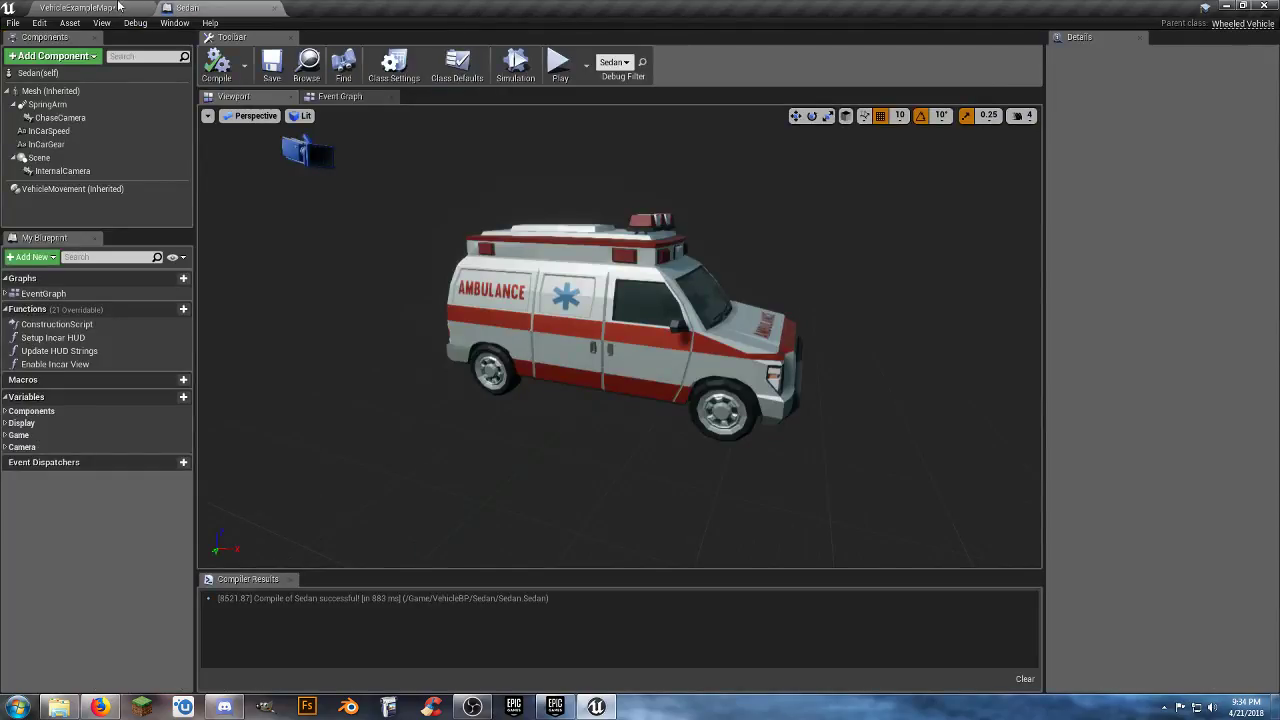
left_click(118, 7)
left_click(233, 550)
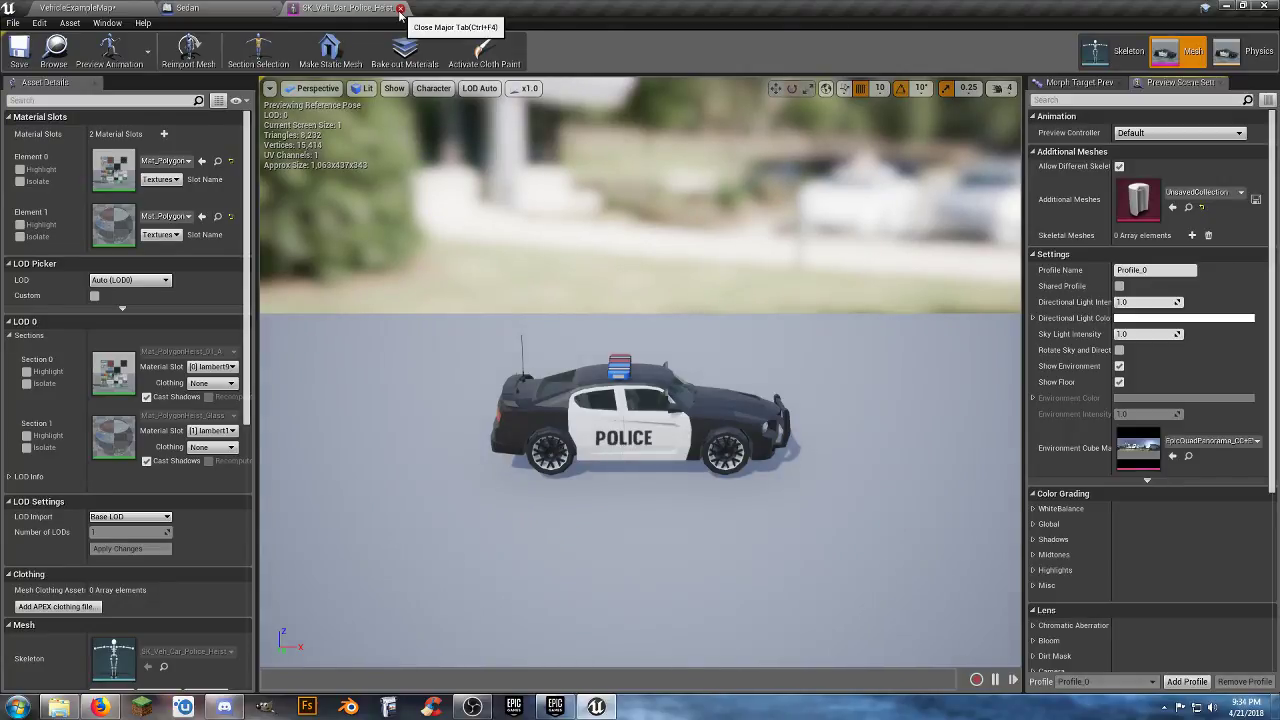
left_click(1118, 55)
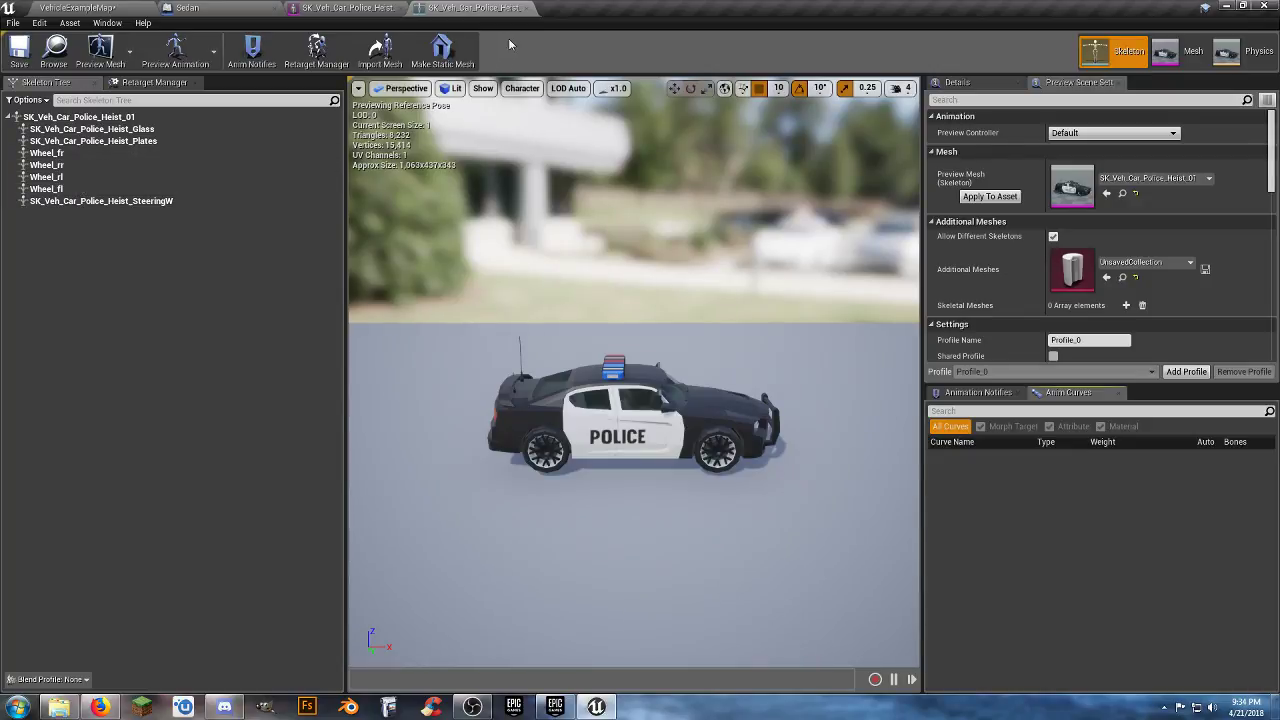
left_click(526, 8)
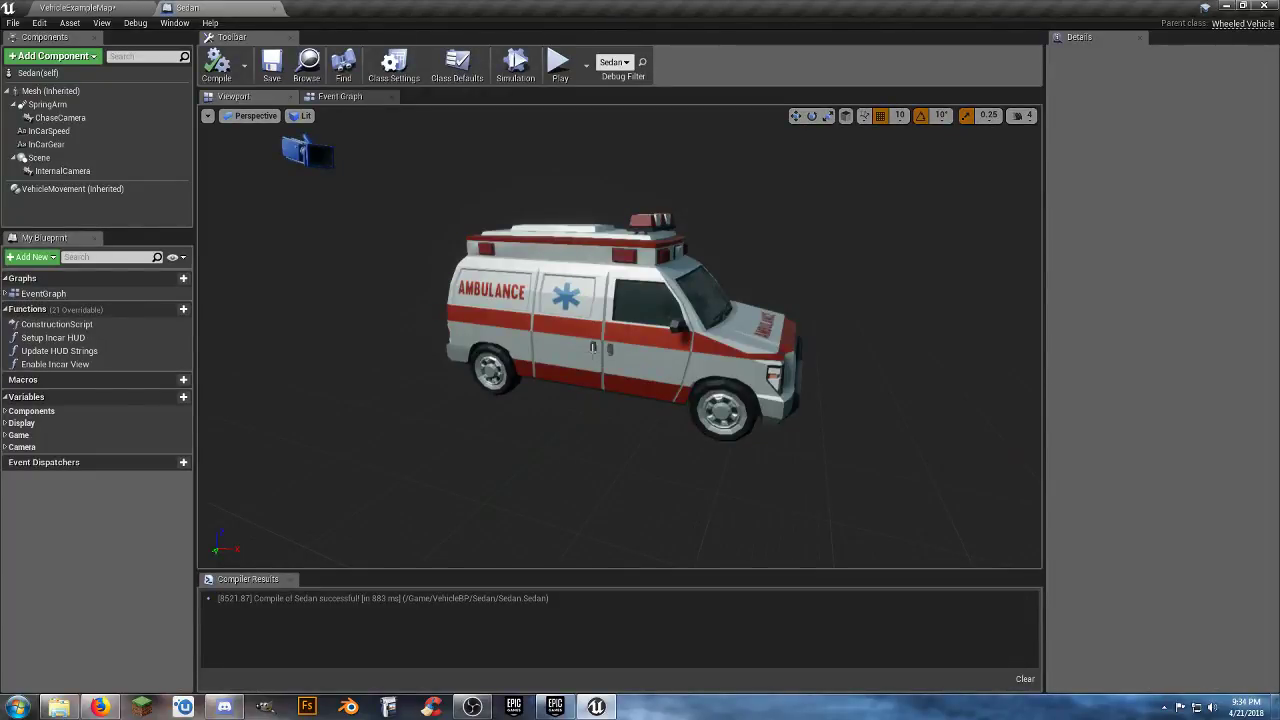
- Assign SK_Veh_Car_Police_Heist_01 as the Sedan blueprint's skeletal mesh, and compile and save the blueprint
left_click(47, 92)
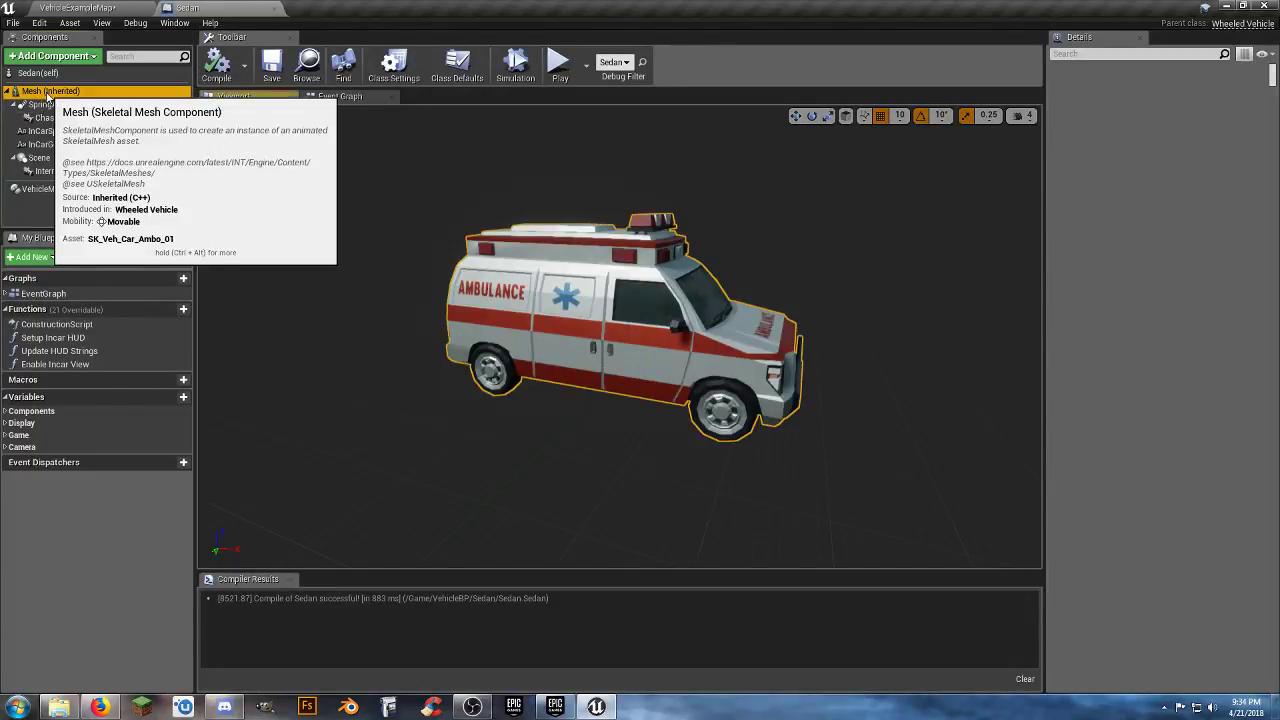
left_click(100, 10)
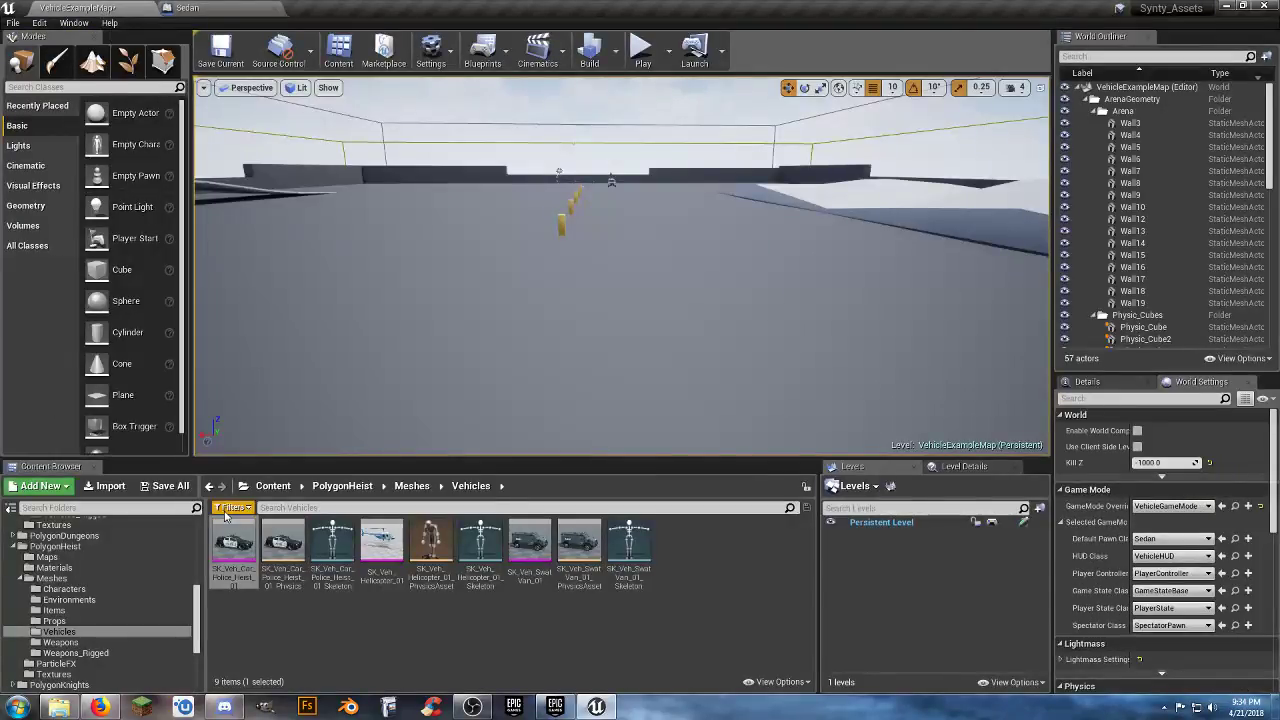
left_click(187, 8)
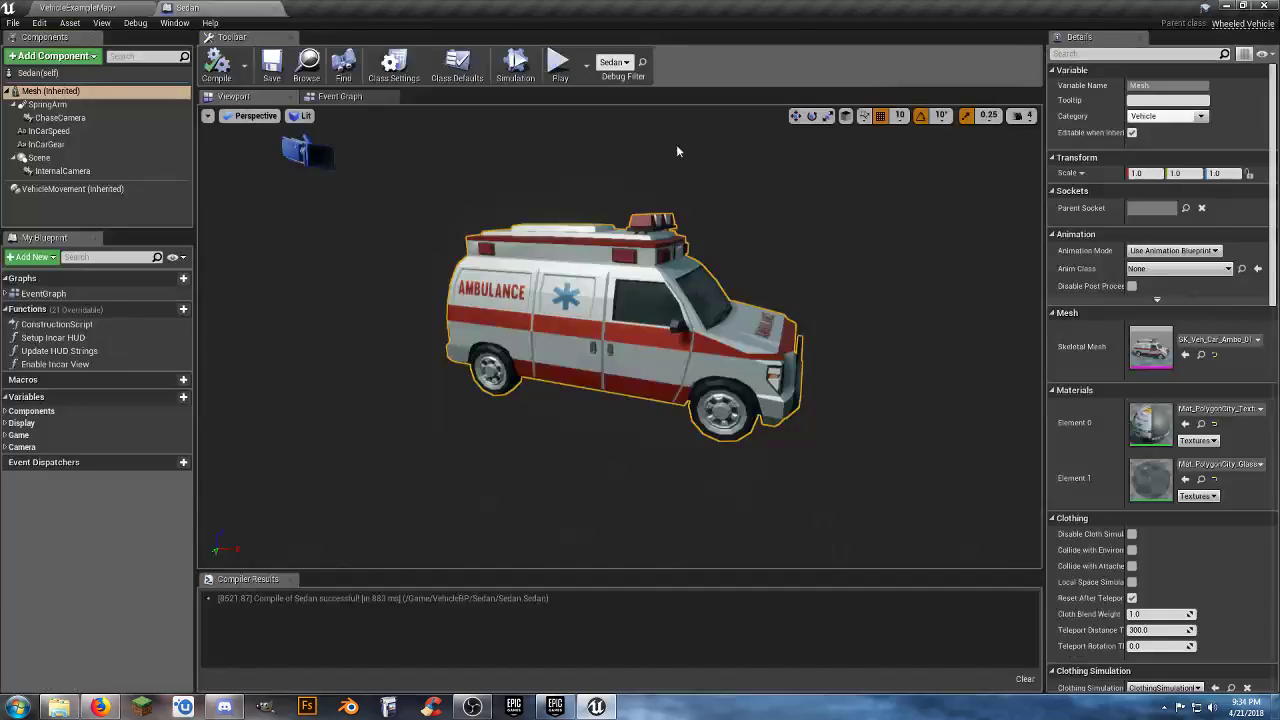
left_click(1185, 354)
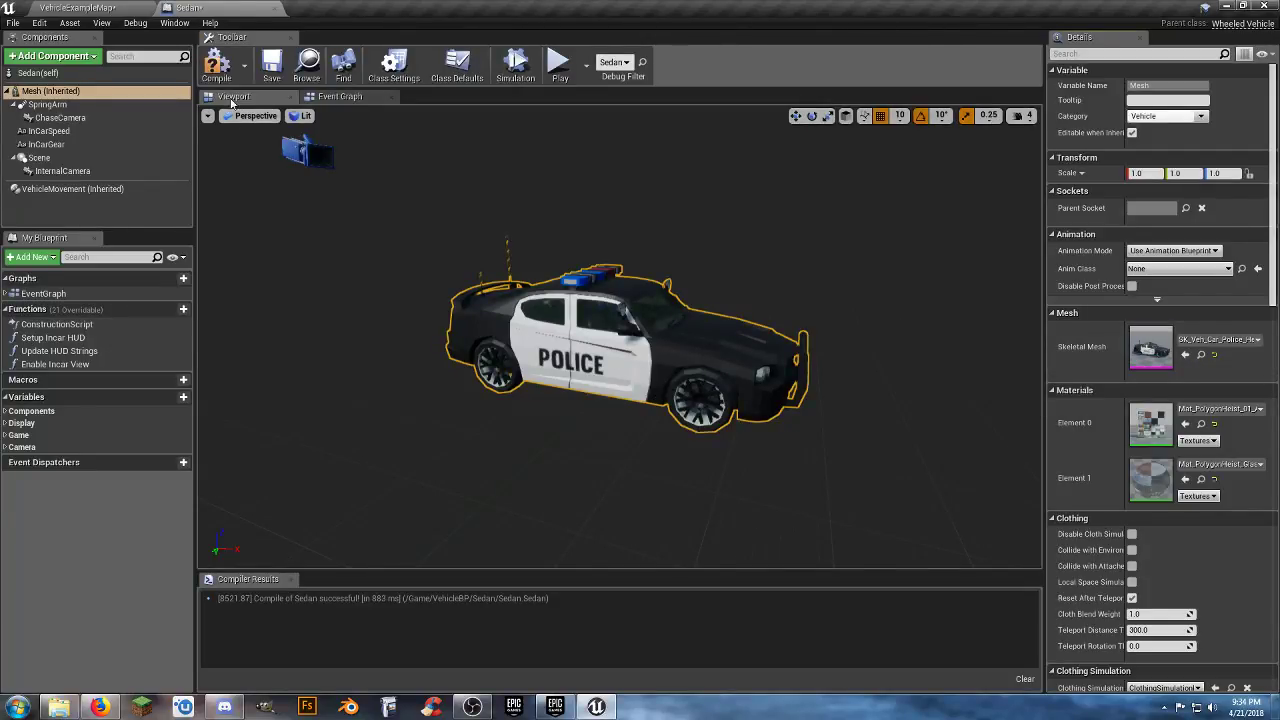
left_click(272, 68)
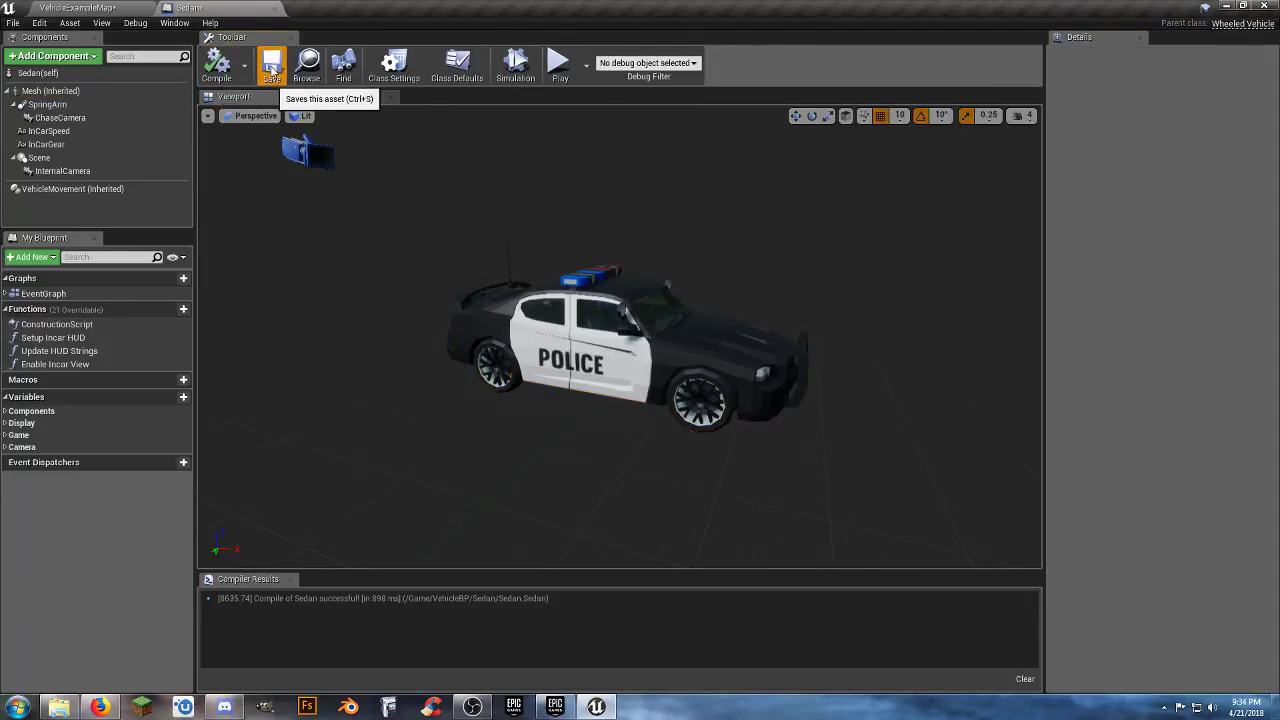
- Play VehicleExampleMap, test accelerating, braking and reversing the police car from the chase camera, and stop the session
left_click(128, 12)
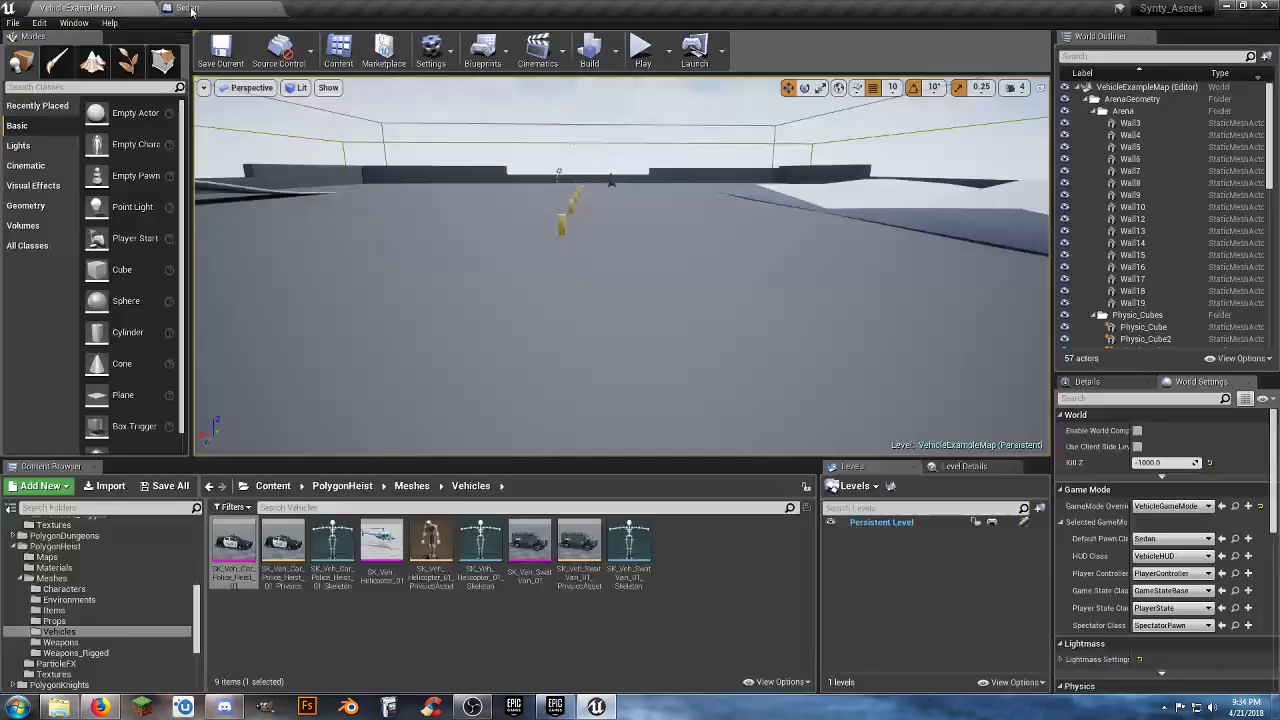
left_click(642, 48)
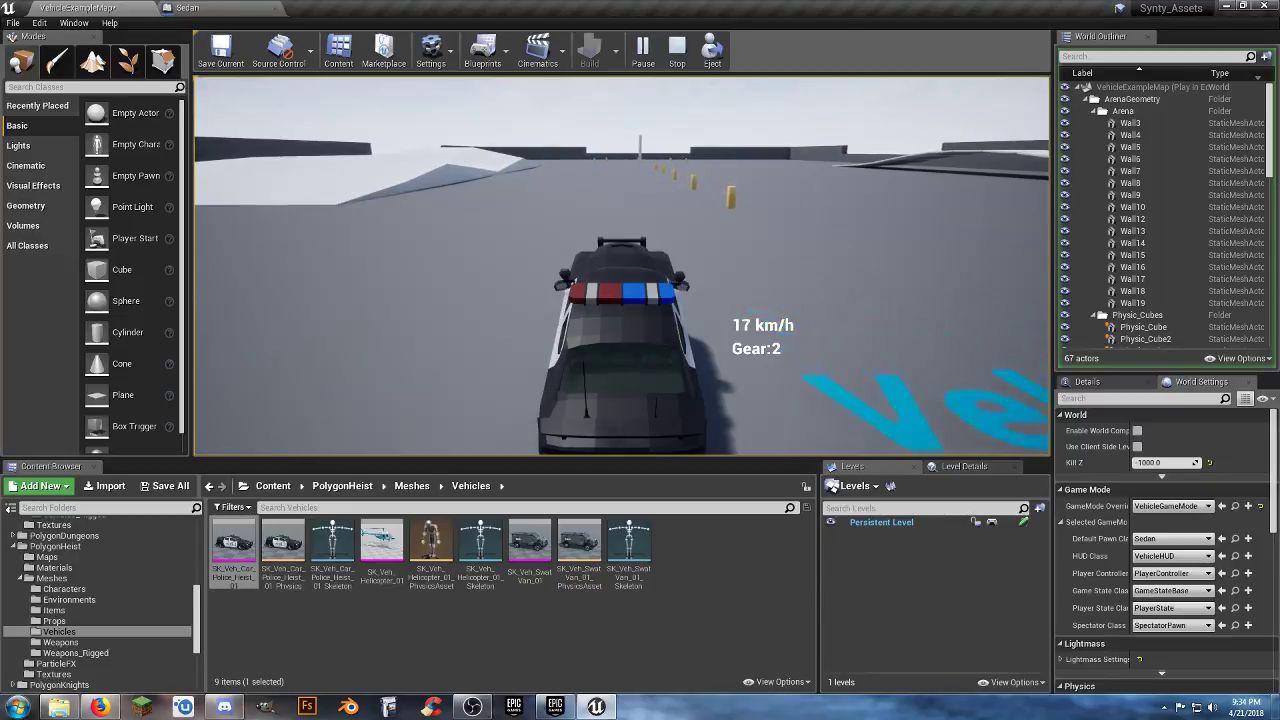
key("s")
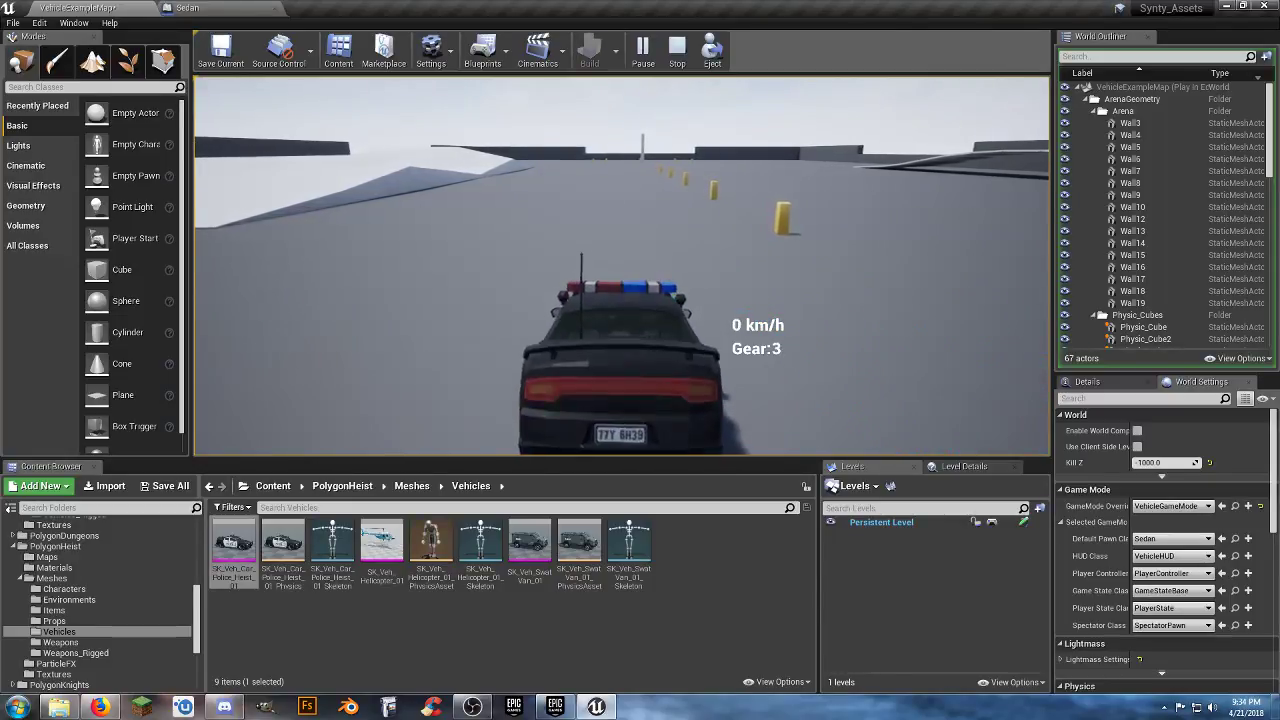
key("s")
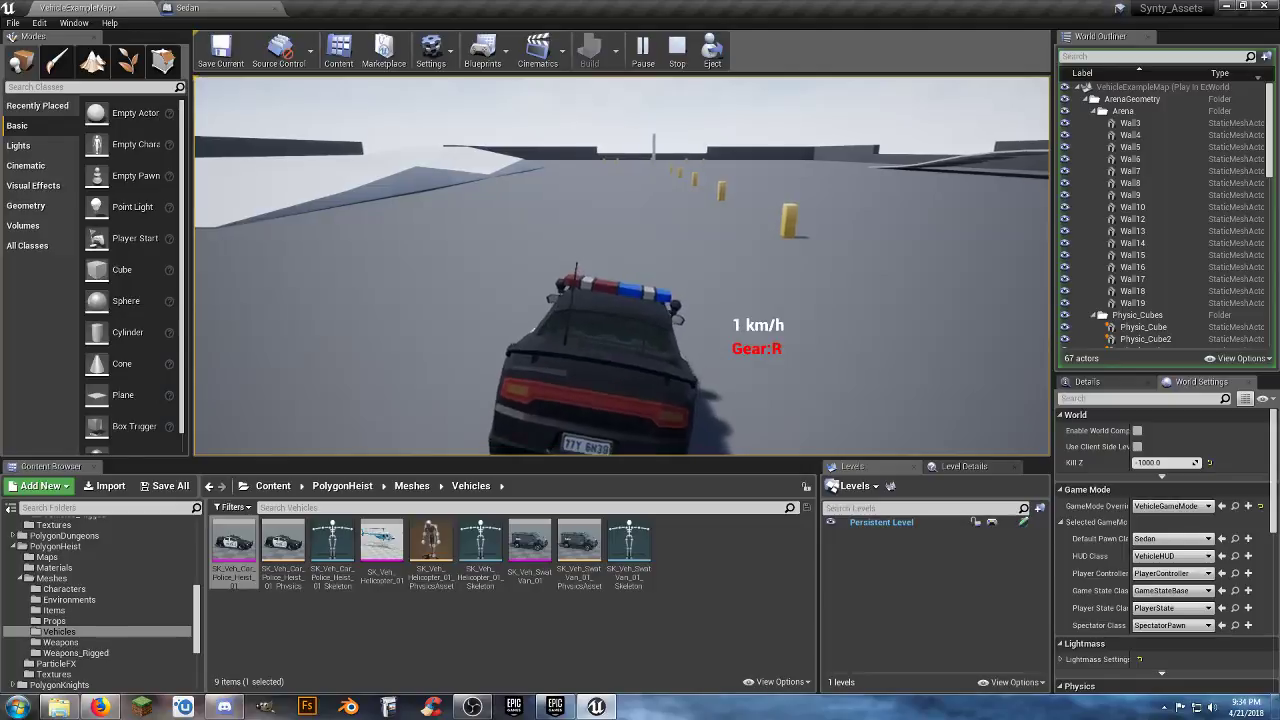
key("s")
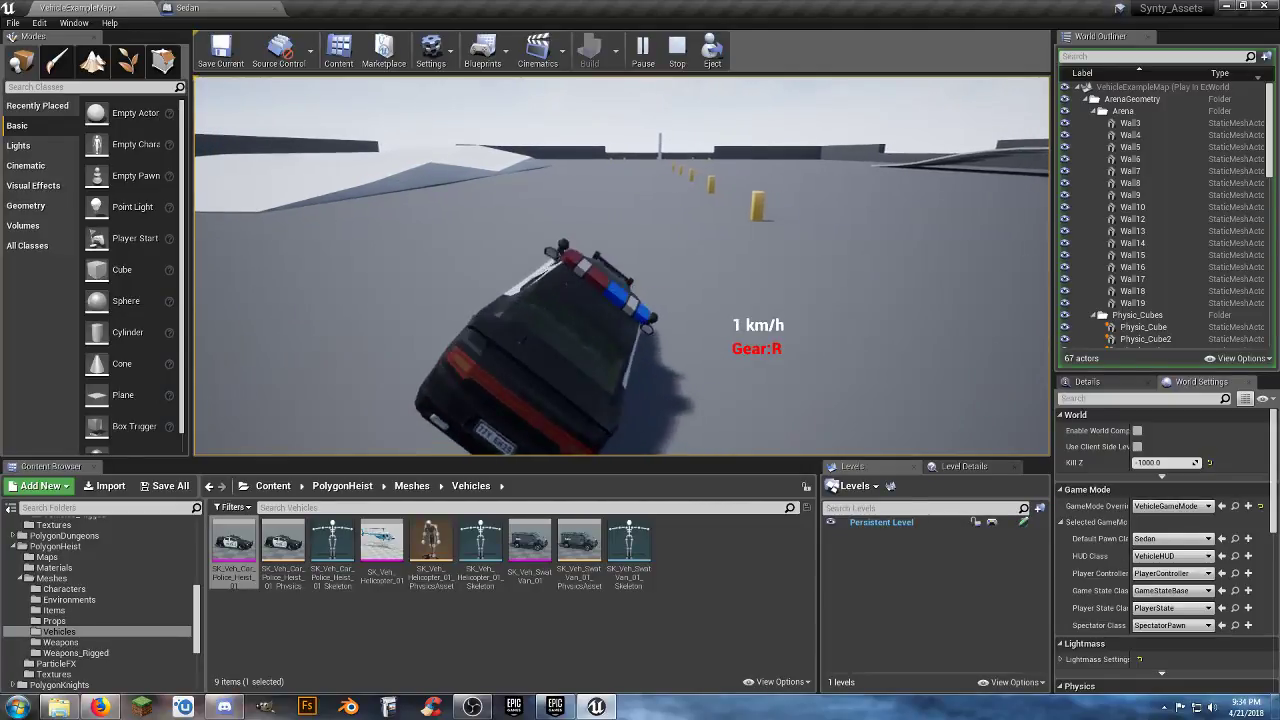
key("s")
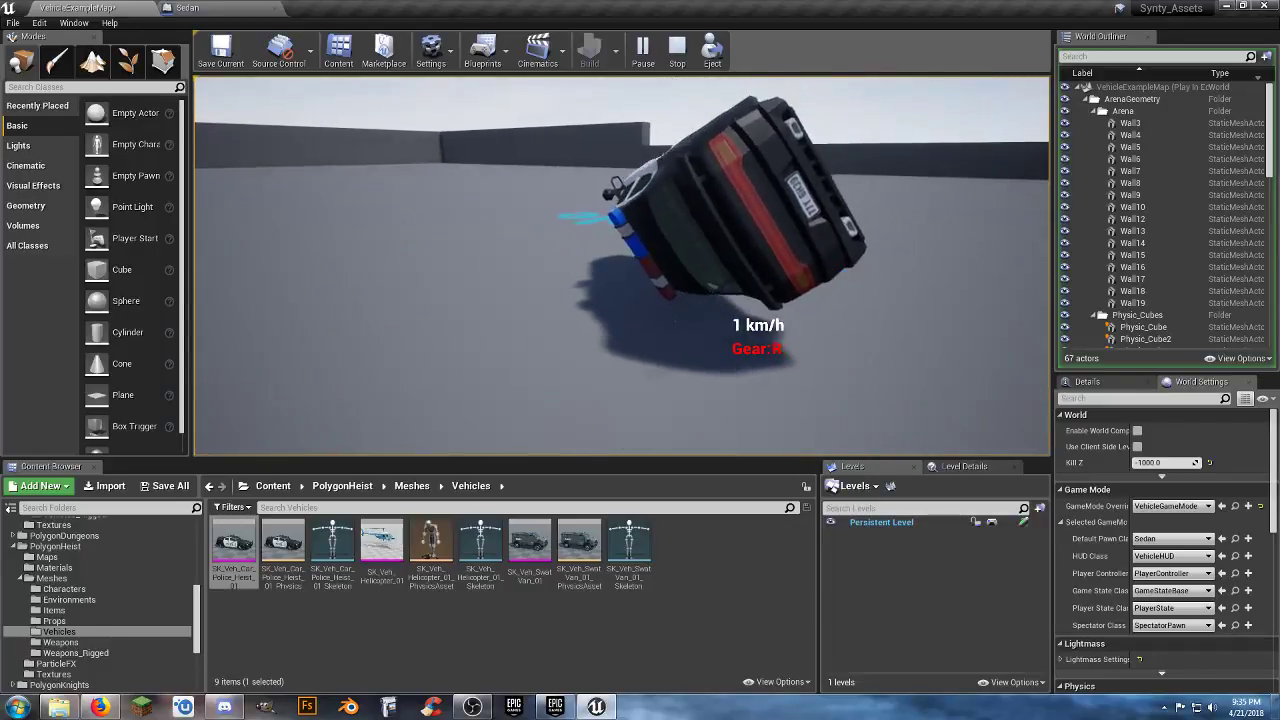
key("Escape")
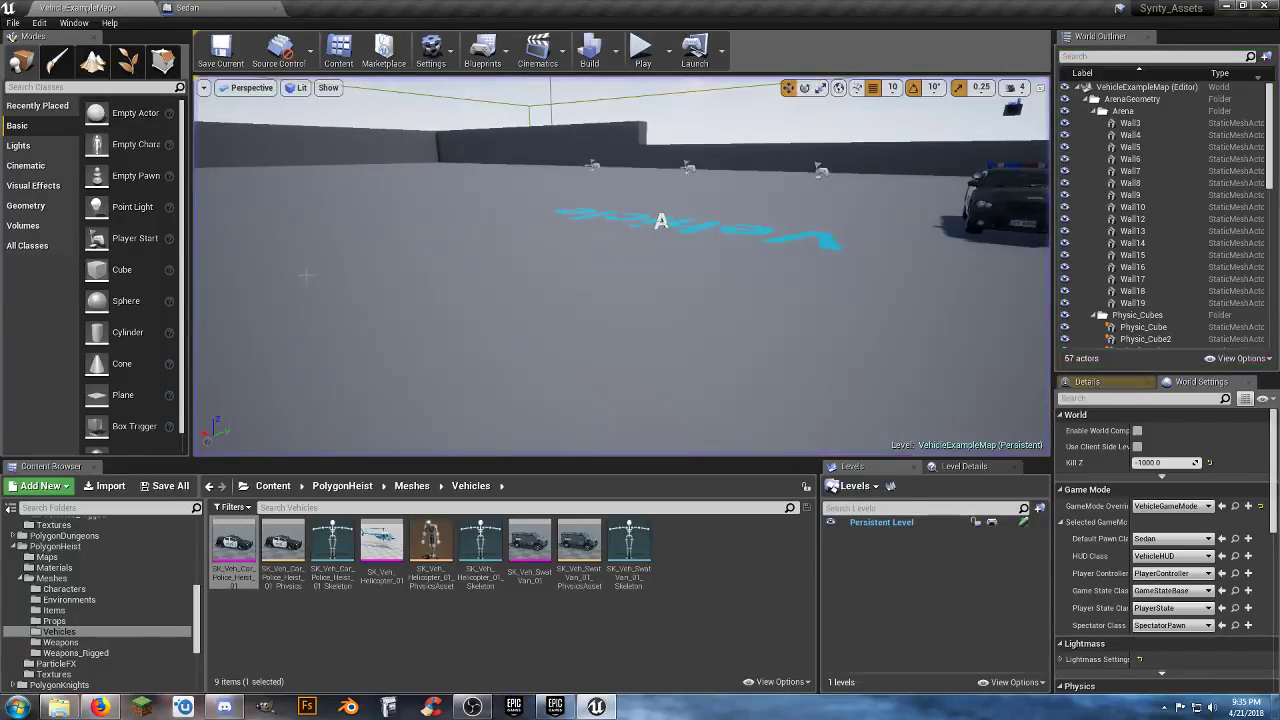
- Check the Sedan blueprint's Mesh and VehicleMovement component settings
left_click(210, 10)
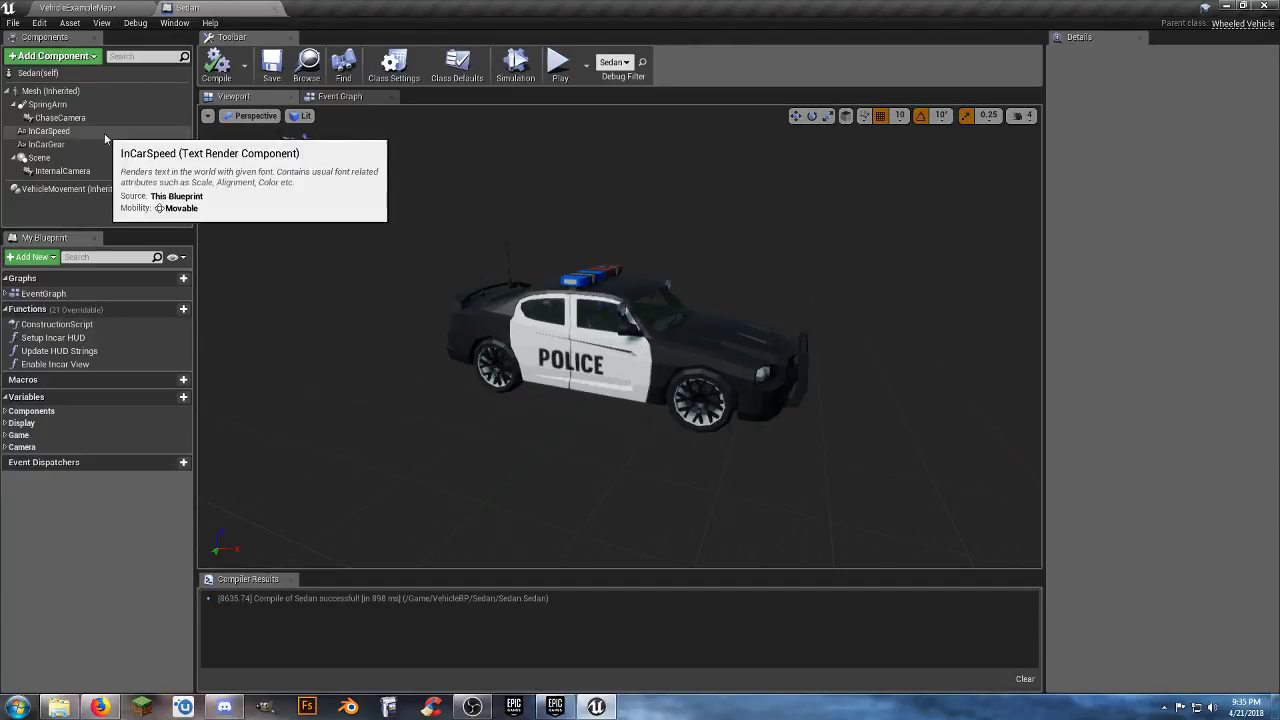
left_click(67, 92)
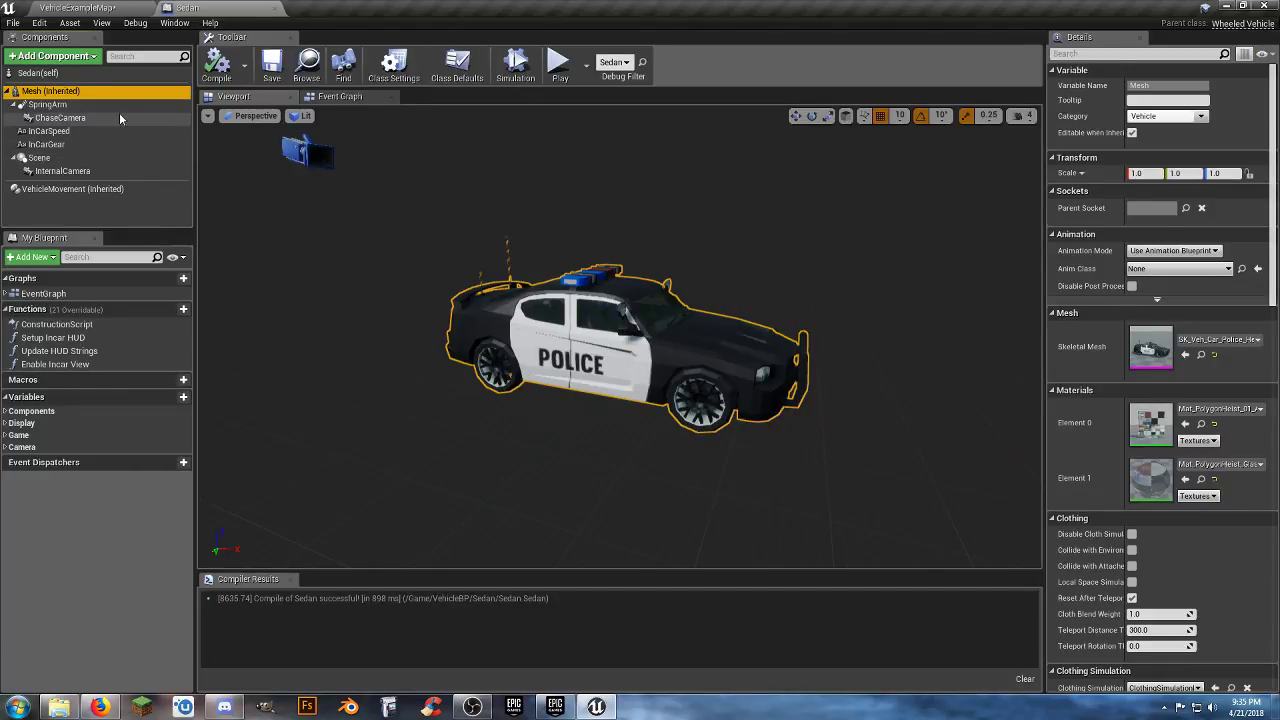
left_click(70, 189)
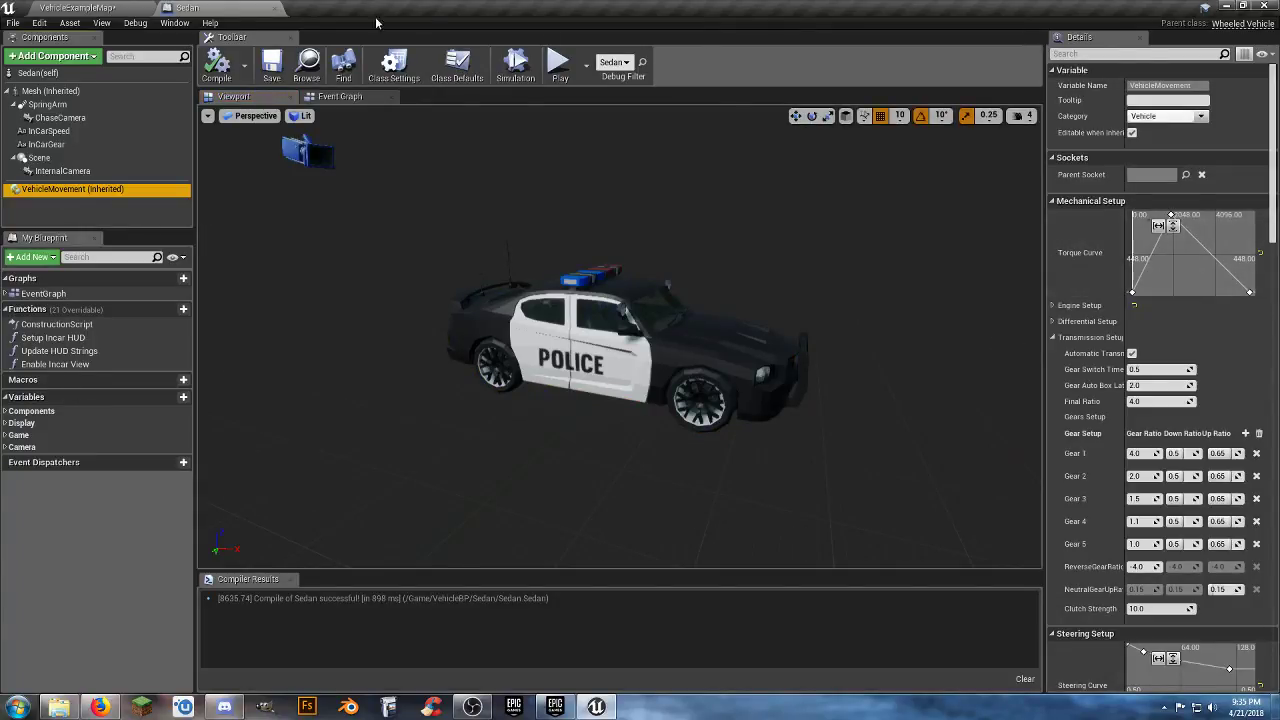
- Open the SK_Veh_Car_Police_Heist_01 physics asset and examine its body and wheel collision shapes up close
left_click(96, 8)
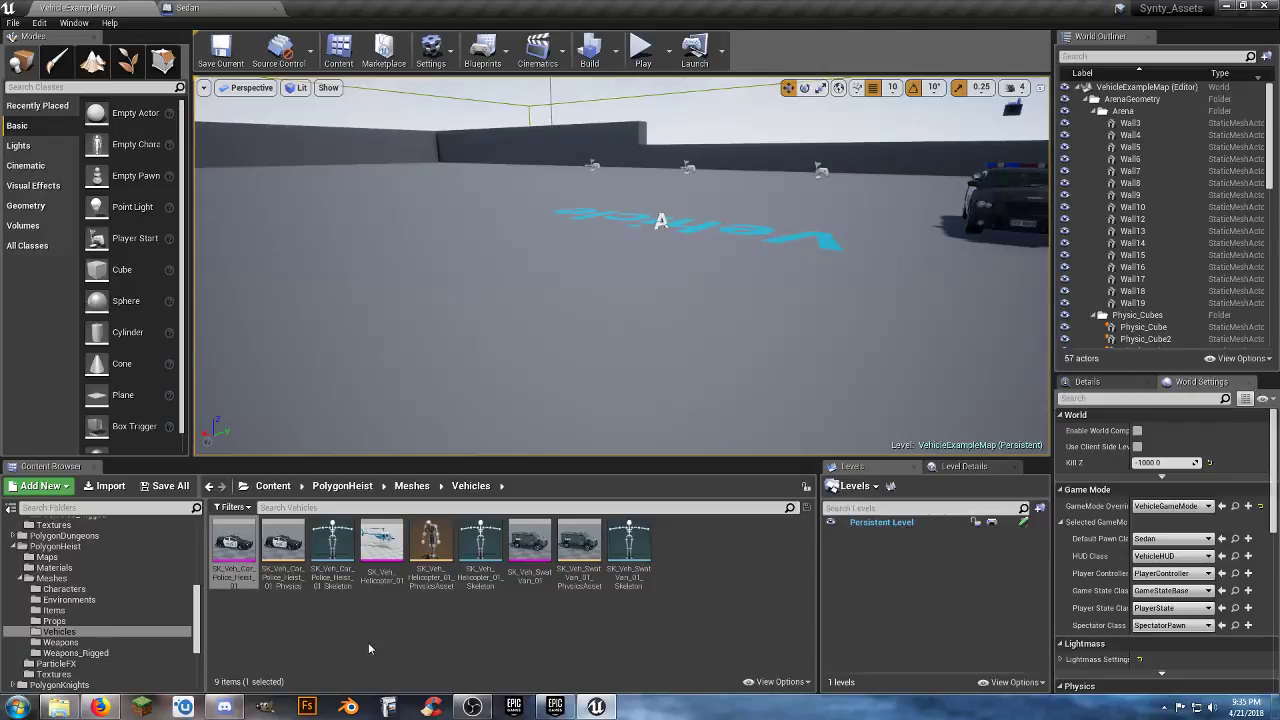
double_click(283, 580)
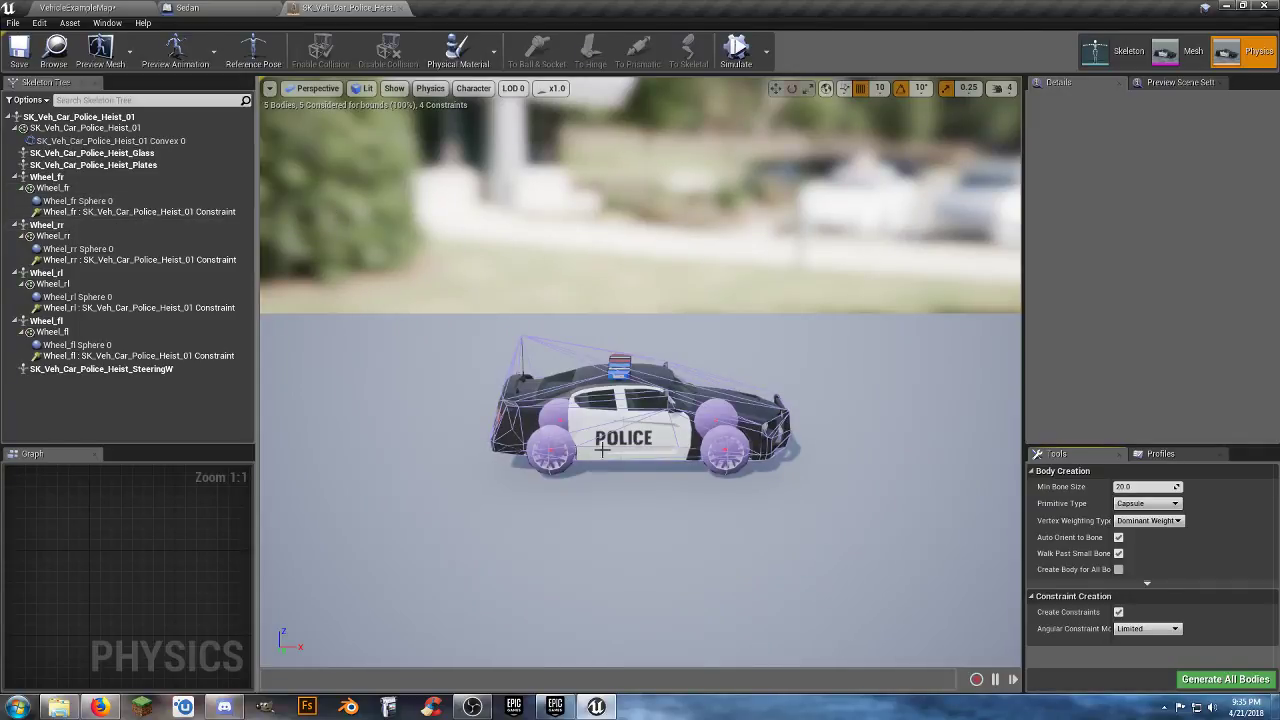
right_click_drag(602, 450, 525, 470)
key("w")
key("d")
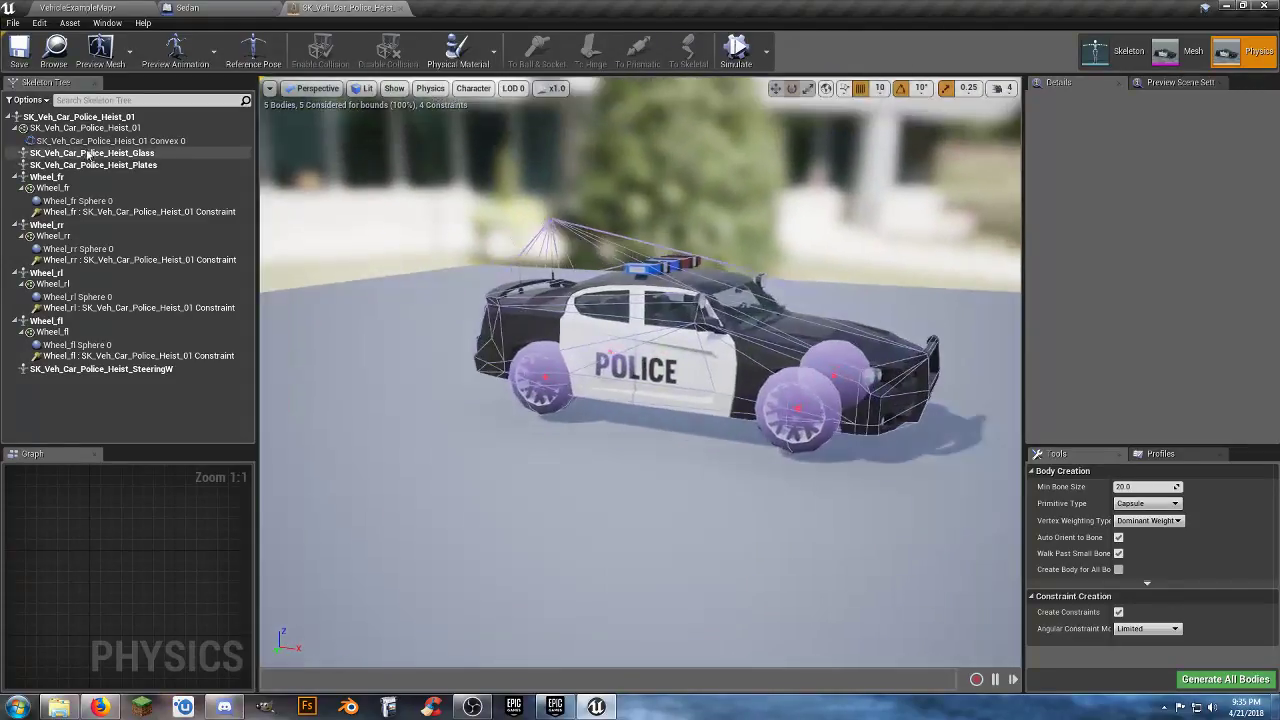
- Open the SK_Veh_Car_Muscle_01 physics asset from PolygonCity's Vehicles_Rigged folder and examine its collision bodies for comparison
left_click(88, 8)
scroll(62, 575, "up", 2)
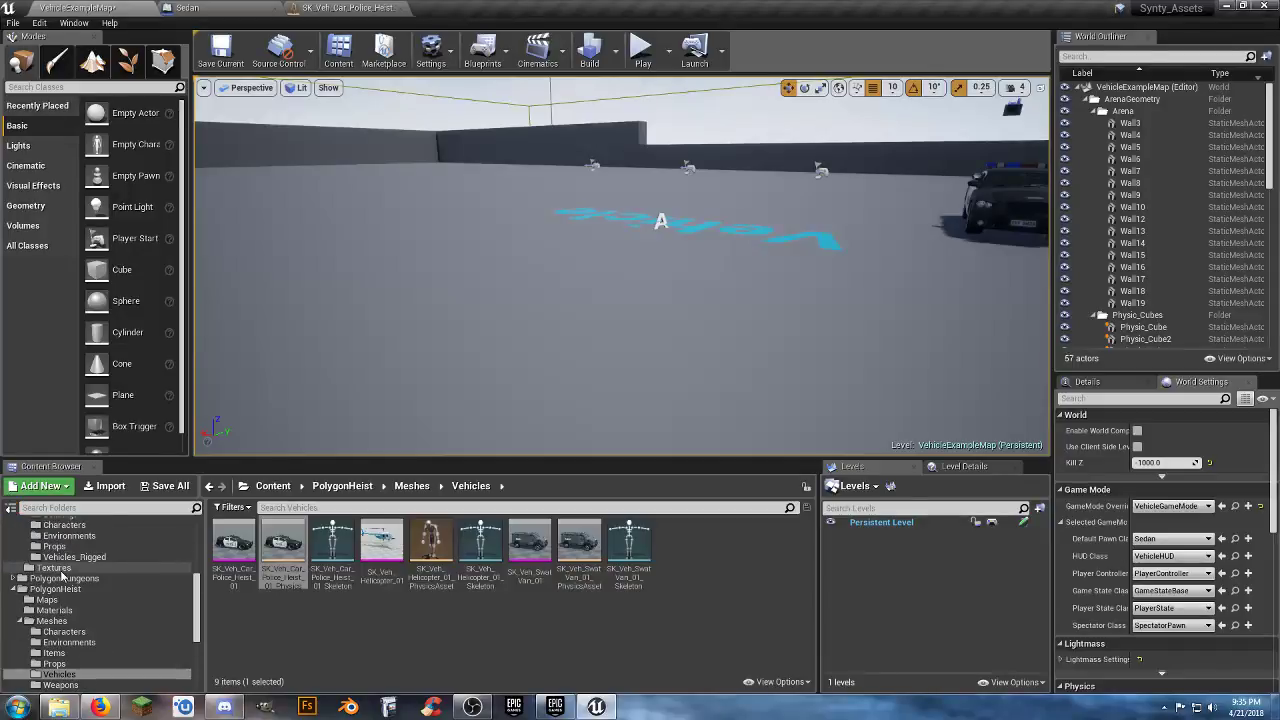
left_click(70, 557)
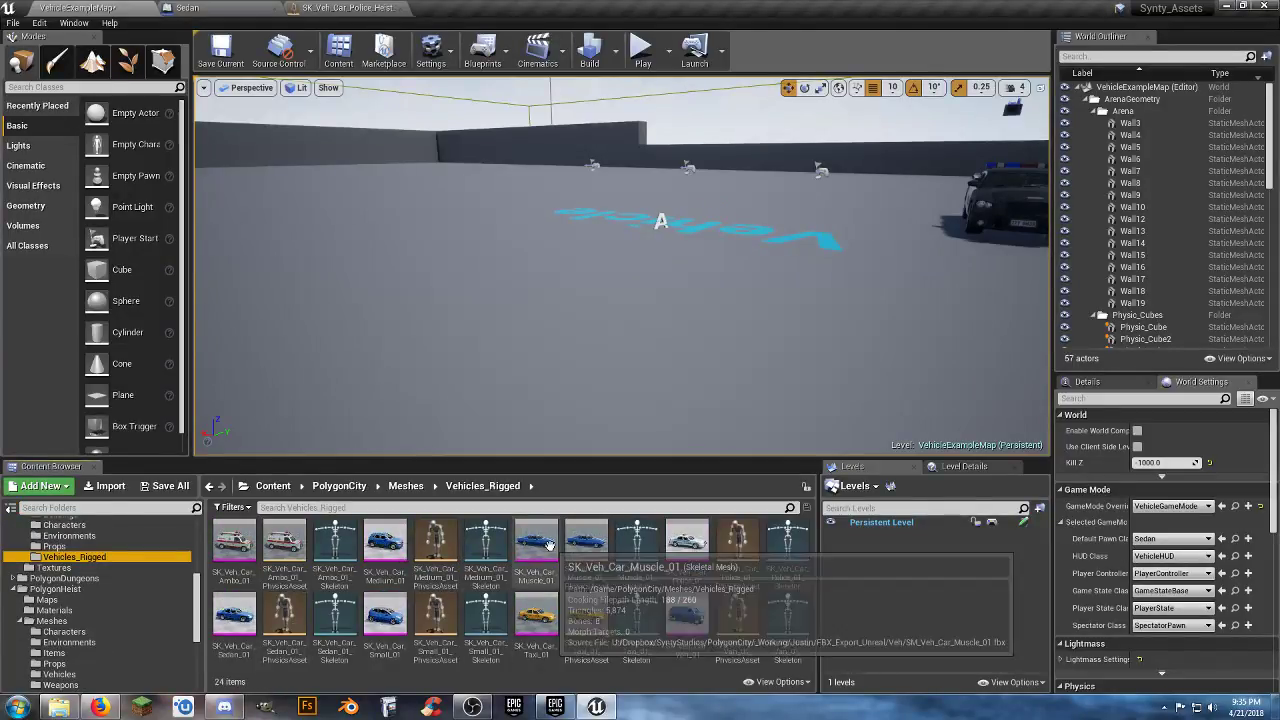
double_click(586, 545)
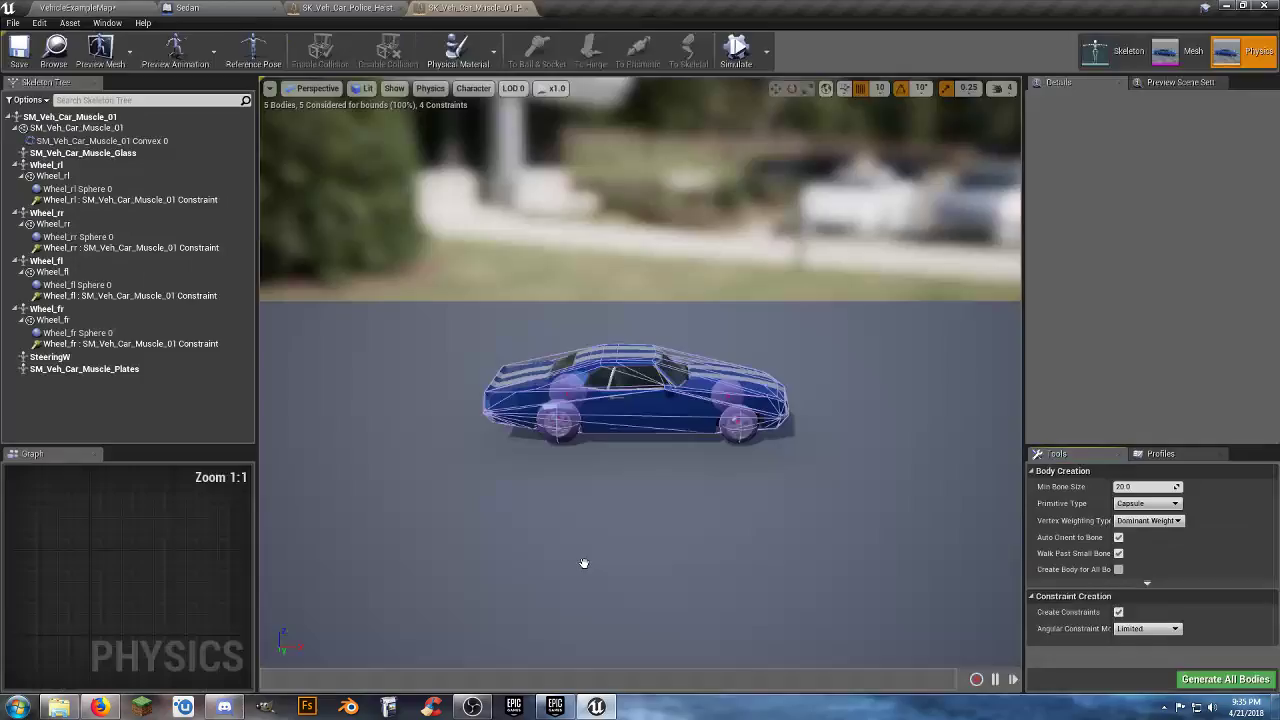
mouse_move(519, 324)
right_mouse_down()
mouse_move(532, 394)
mouse_move(512, 324)
right_mouse_up()
key("w")
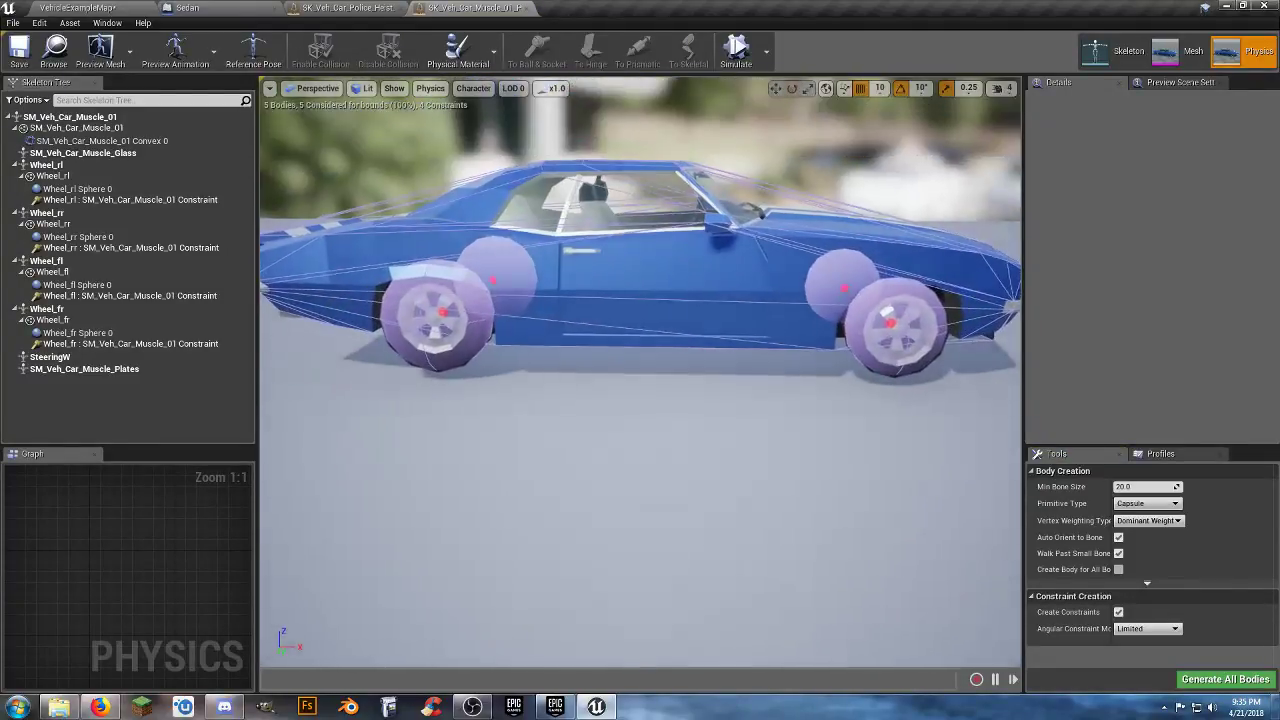
key("s")
- Return to the police car's physics asset and examine its wheel spheres and convex body around the front and side
left_click(344, 9)
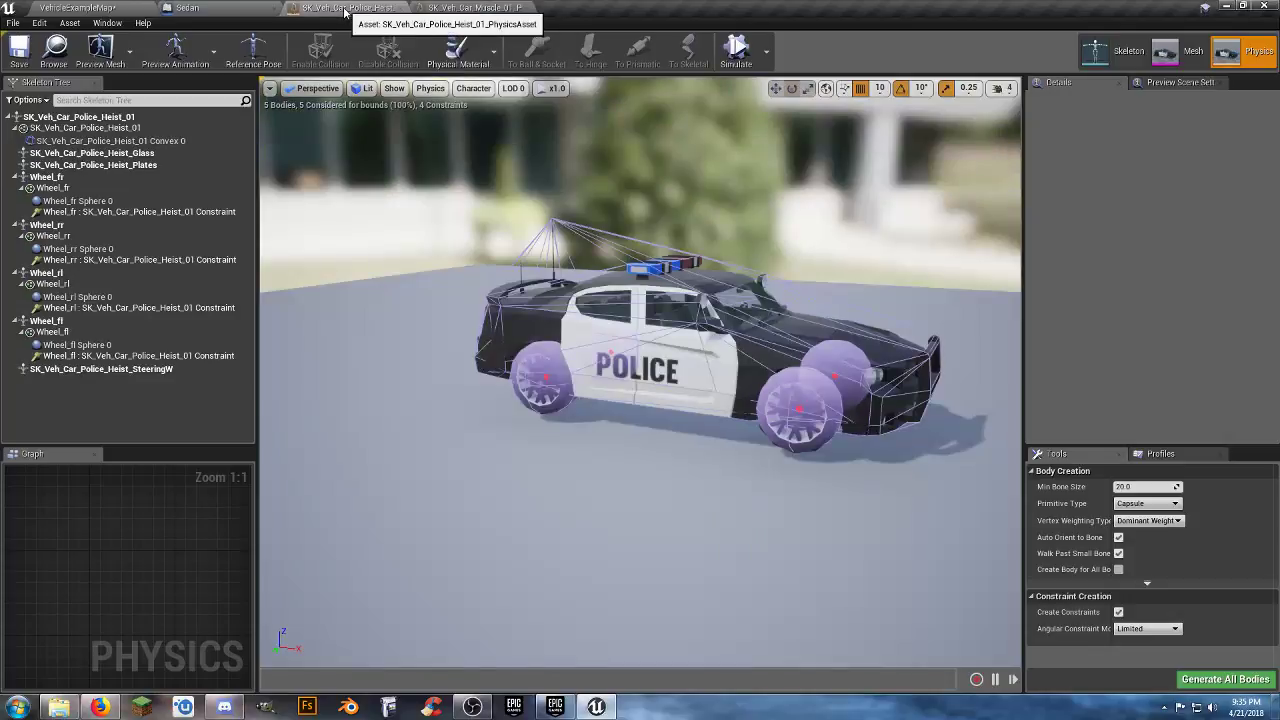
right_click_drag(507, 345, 400, 262)
key("a")
key("w")
key("a")
key("d")
key("a")
key("d")
key("a")
right_click_drag(500, 300, 520, 300)
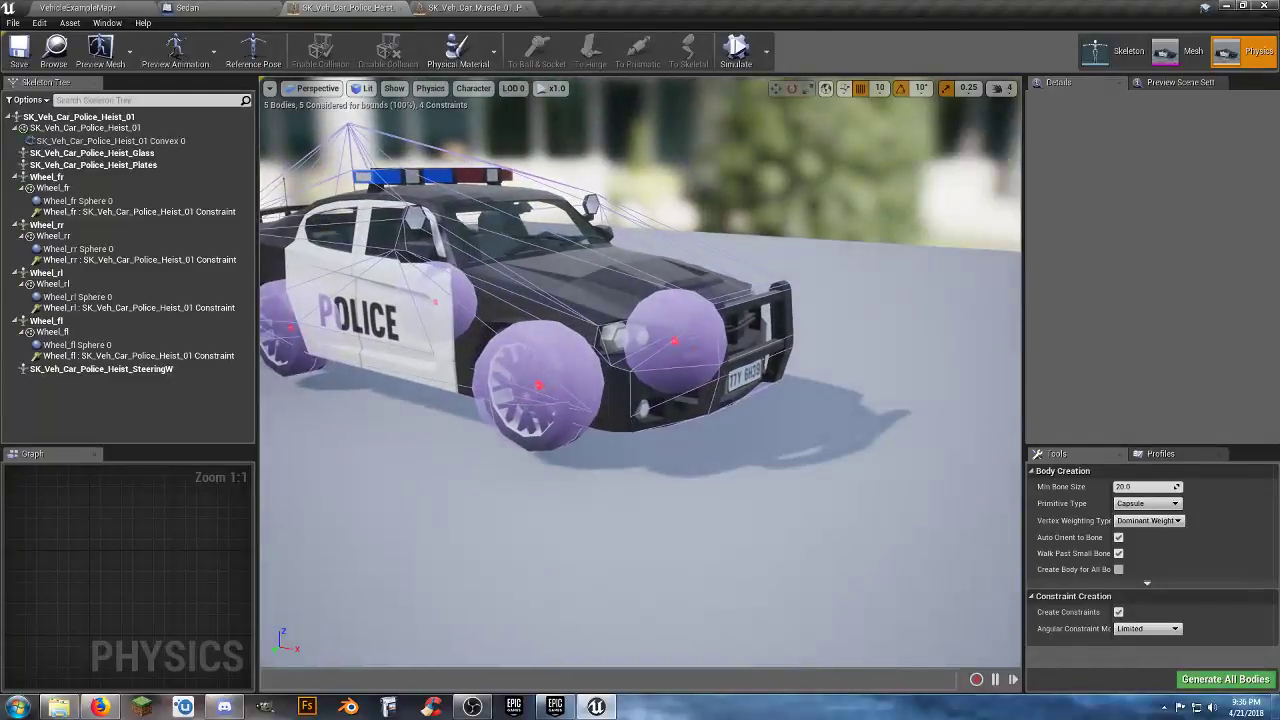
- Compare the skeleton trees of the SK_Veh_Car_Police_Heist_01 and SK_Veh_Car_Muscle_01 physics assets by alternating between them
left_click(444, 9)
left_click(355, 9)
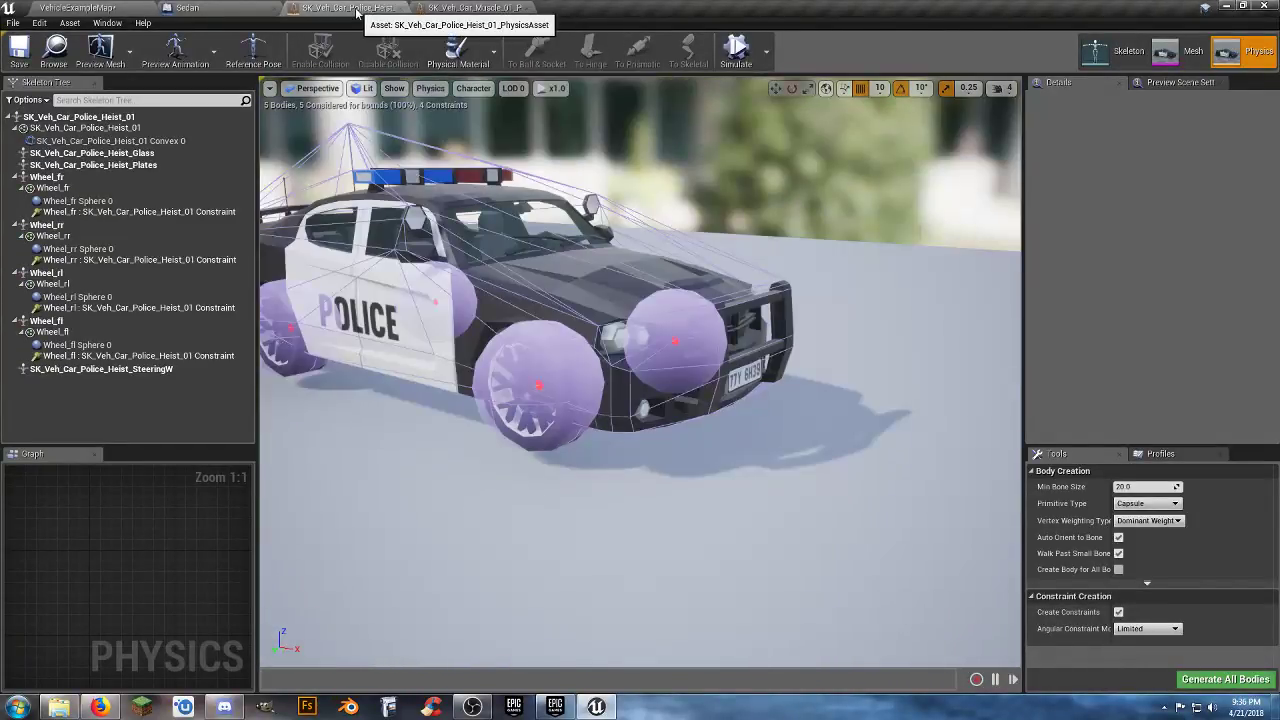
left_click(455, 9)
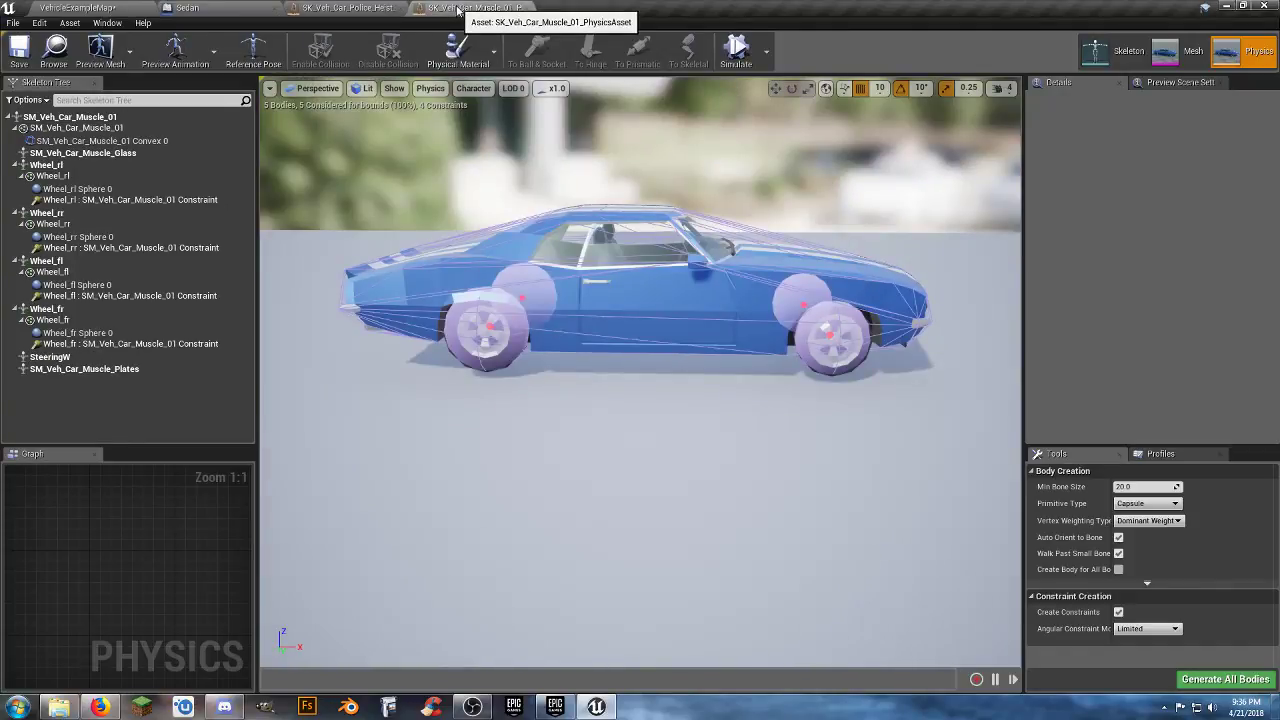
left_click(357, 8)
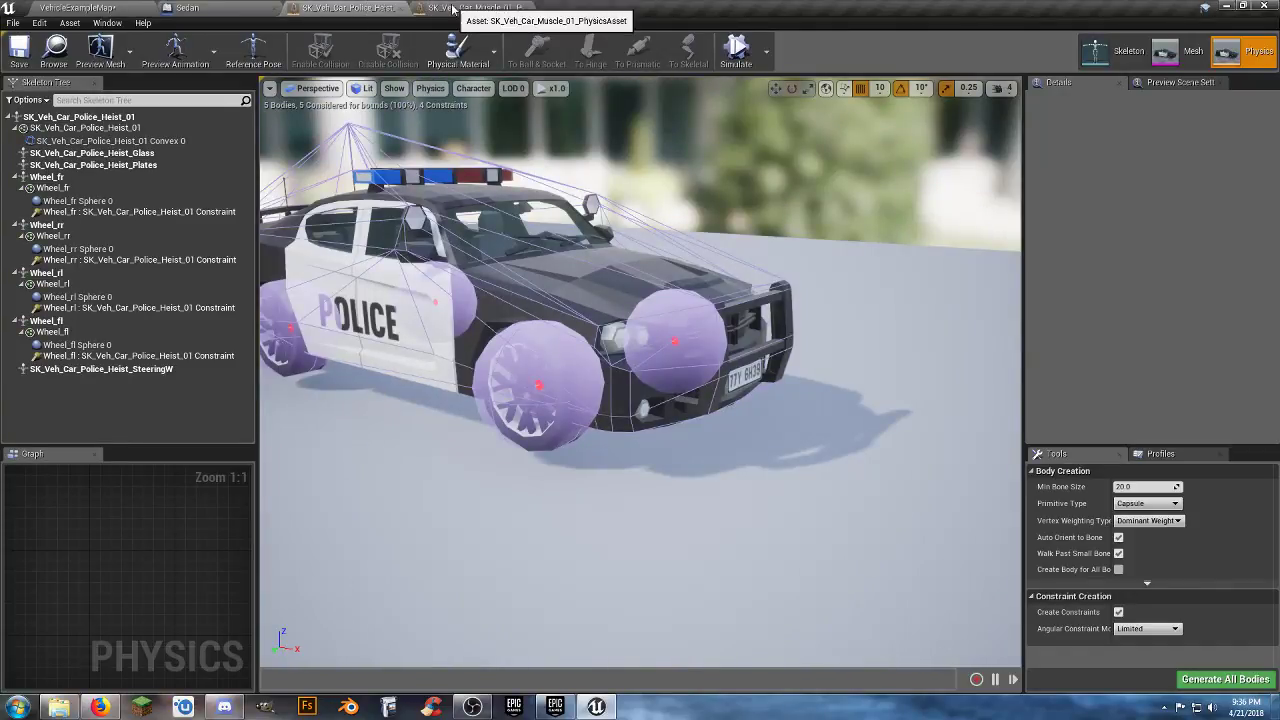
left_click(455, 9)
left_click(360, 9)
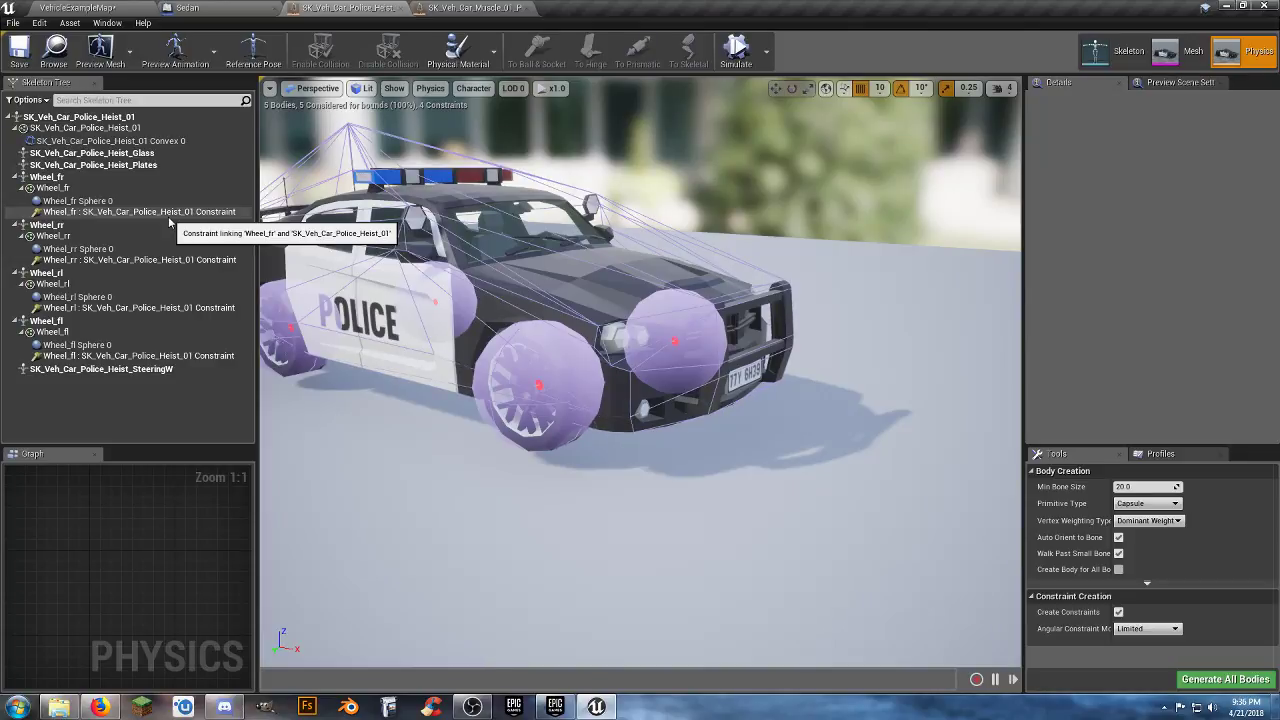
- Examine the muscle car's wheel spheres and convex body from the side and at an angle in its physics asset
left_click(462, 8)
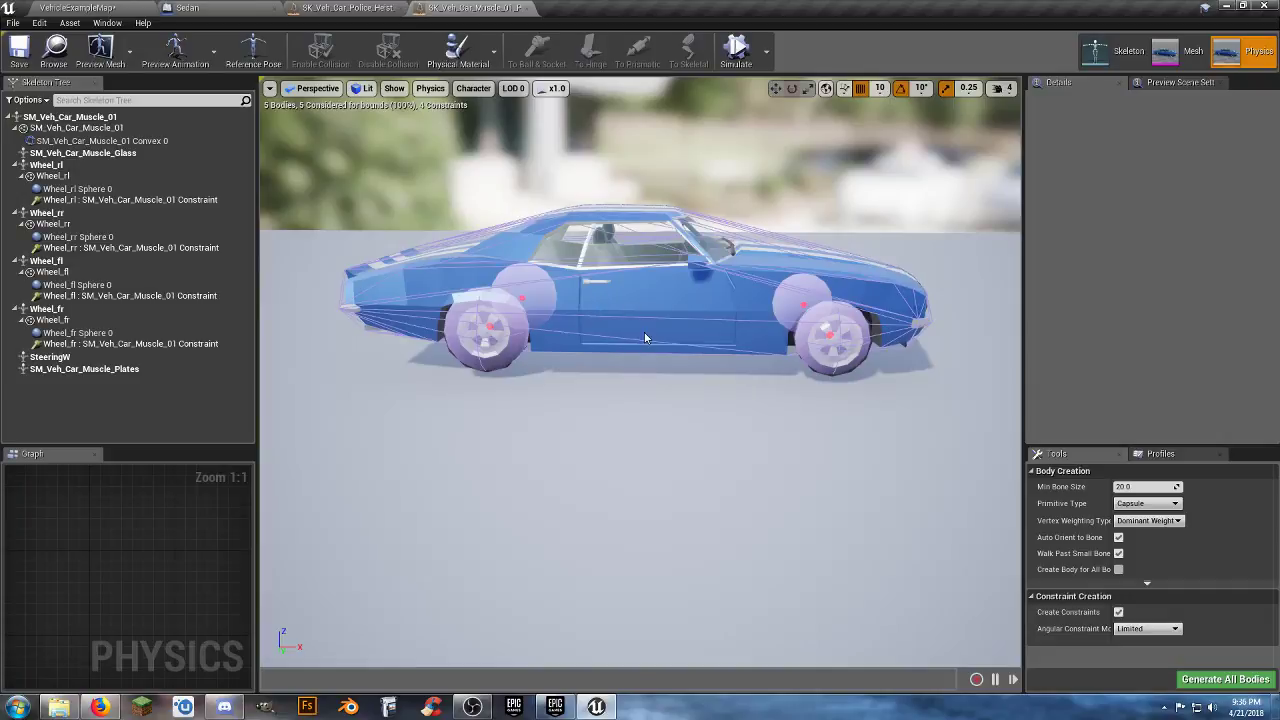
key("d")
right_click_drag(645, 338, 750, 345)
key("a")
key("d")
key("s")
- Select the police car's Convex 0 body in its physics asset and examine its details and constraint graph
left_click(348, 8)
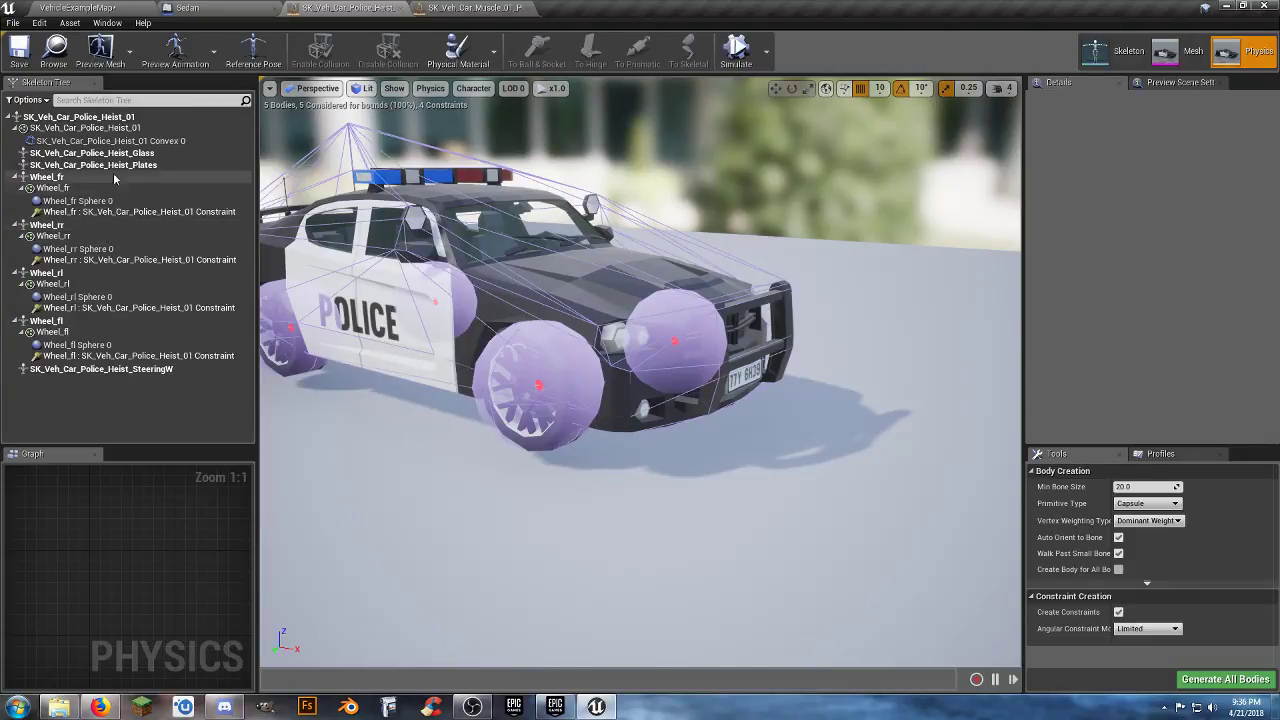
left_click(146, 143)
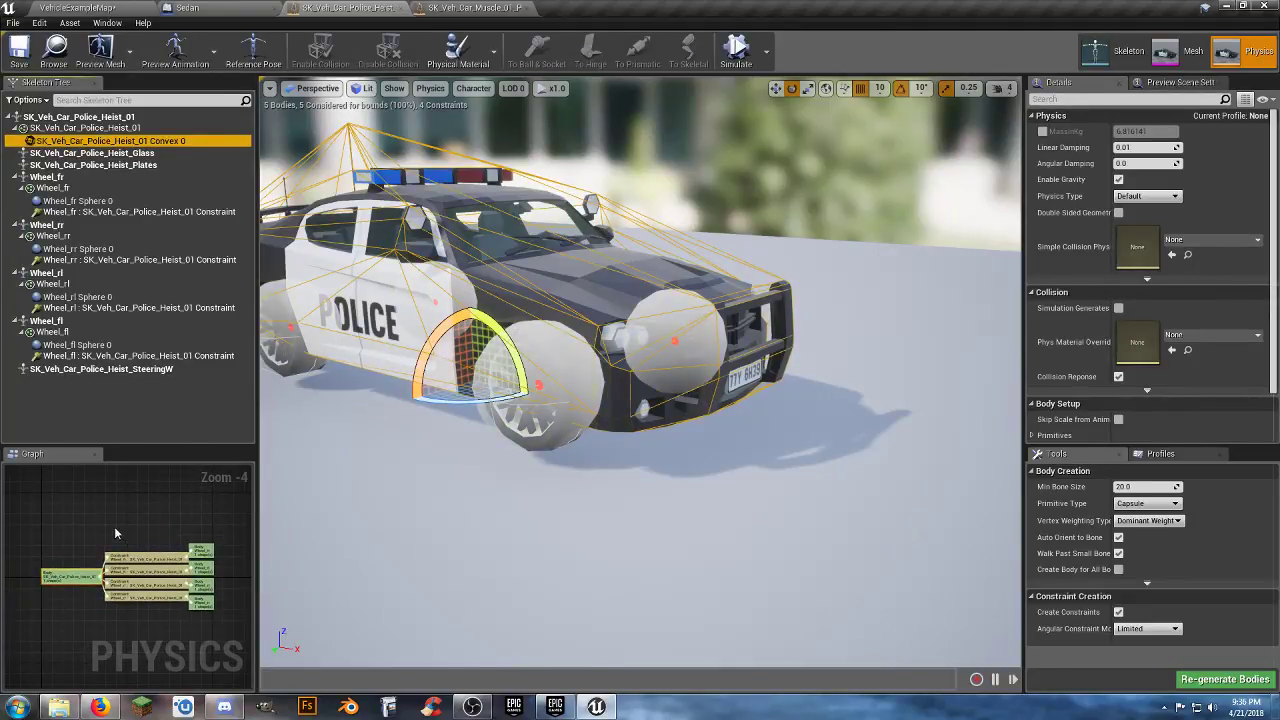
scroll(114, 530, "up", 4)
scroll(114, 571, "down", 1)
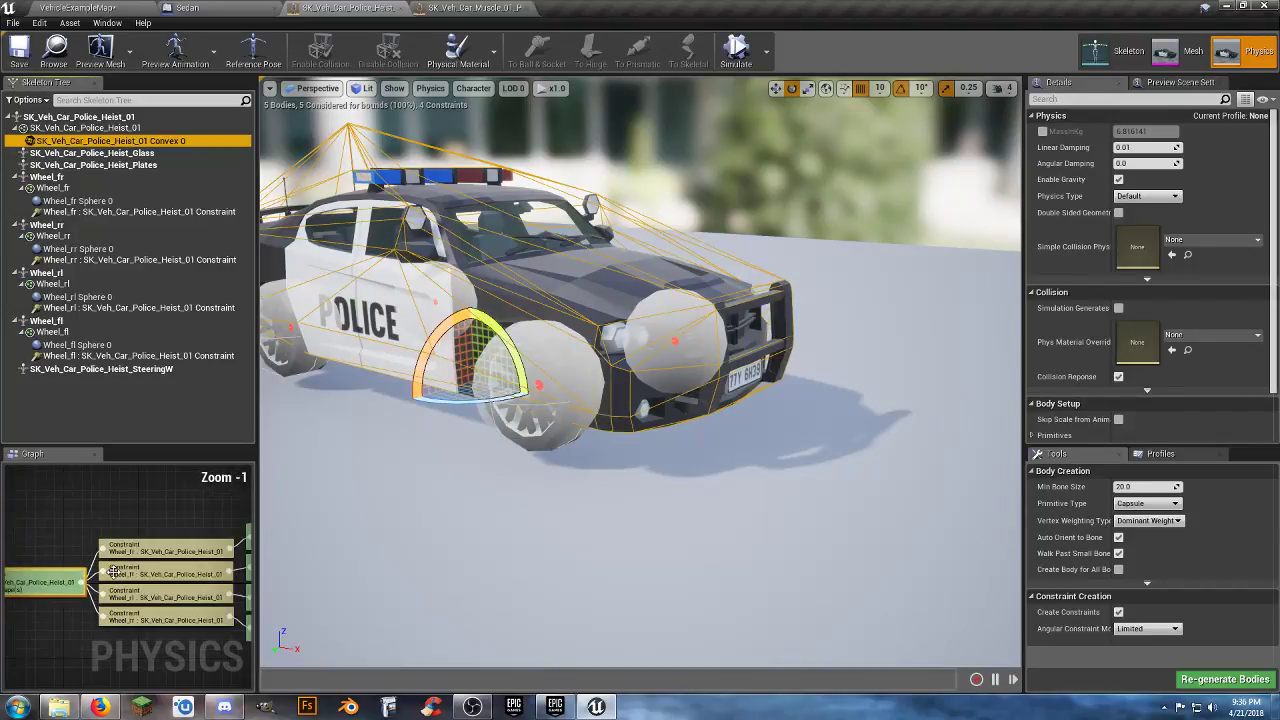
scroll(113, 565, "down", 3)
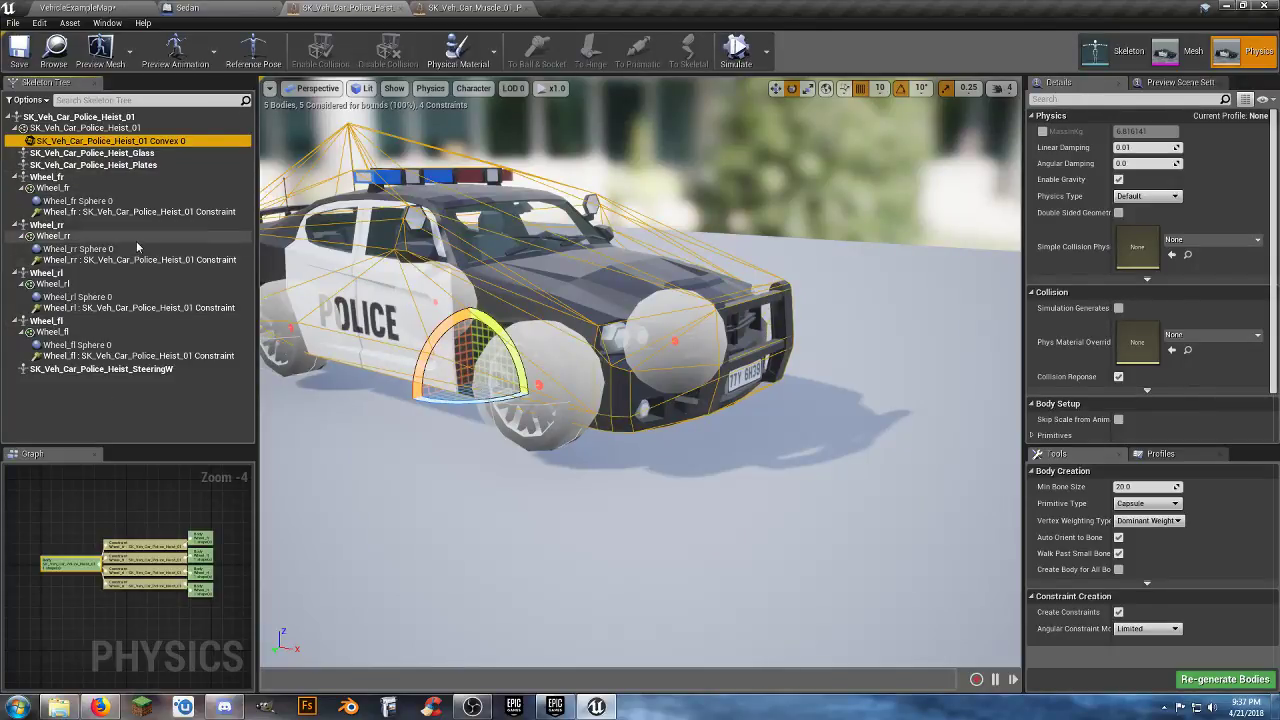
- Inspect the police car's Wheel_fl and Wheel_fr constraints, plus the muscle car's Wheel_fr constraint up close
left_click(112, 358)
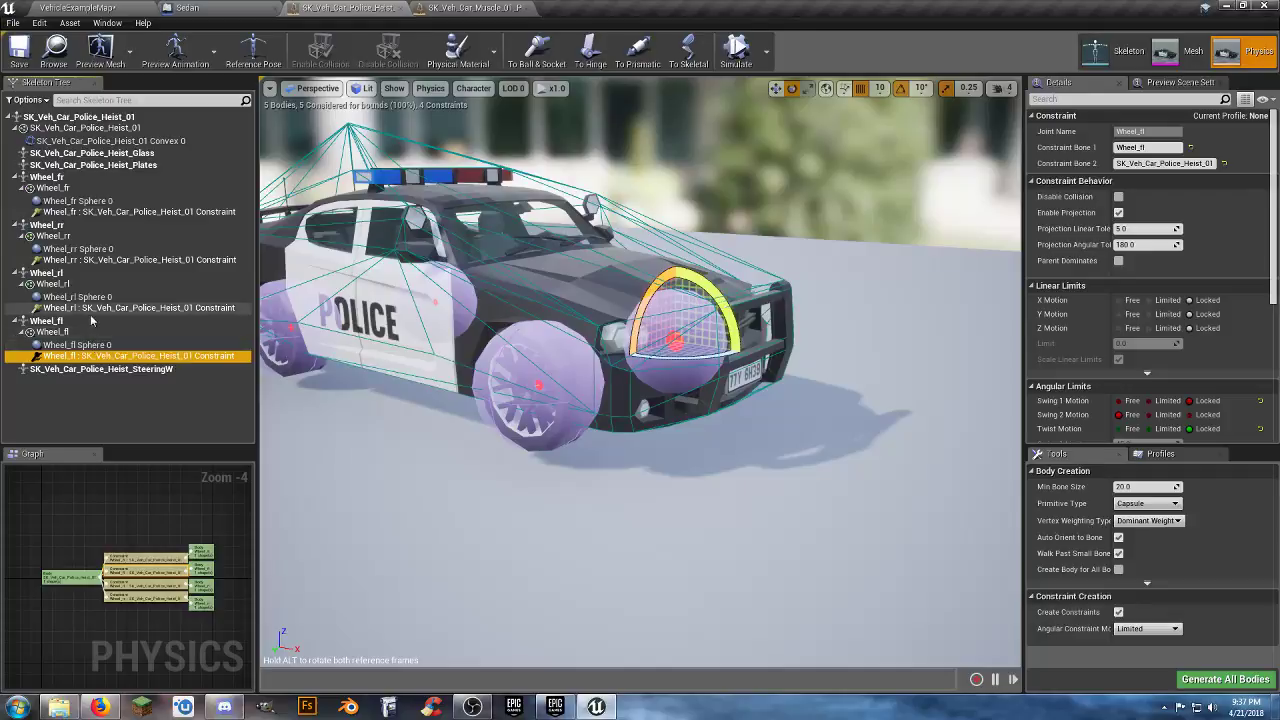
left_click(88, 212)
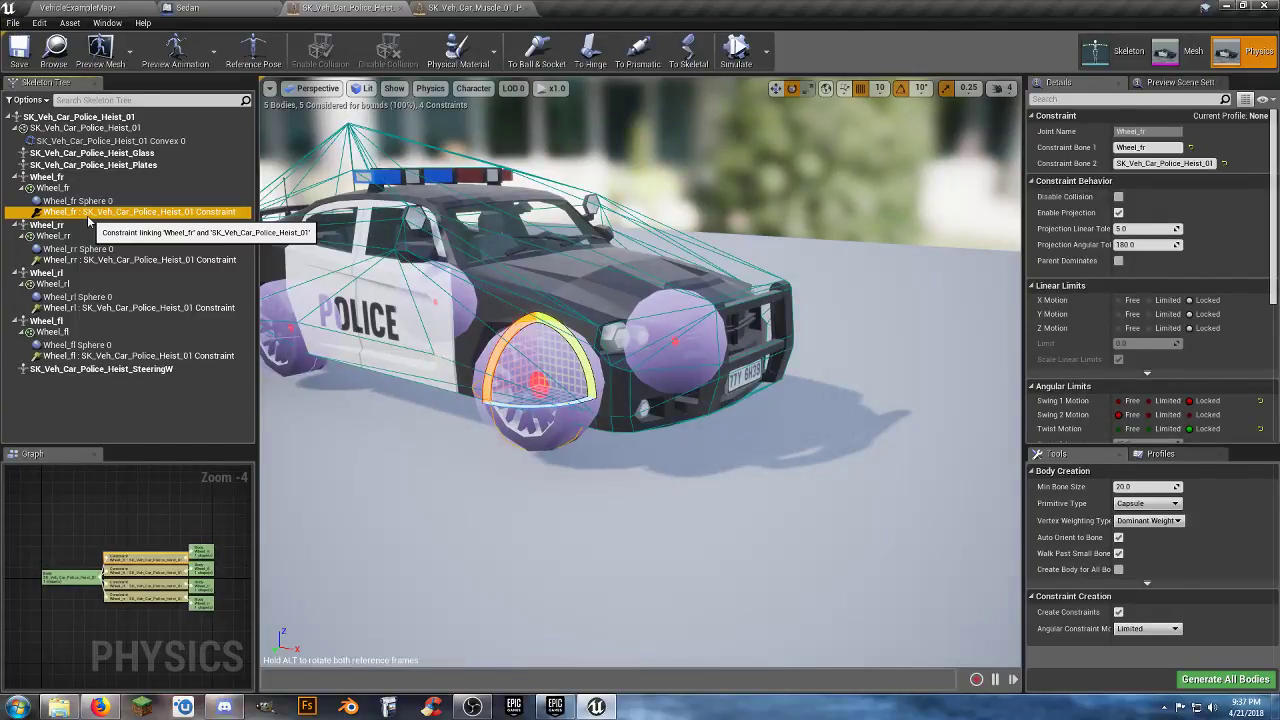
left_click(482, 9)
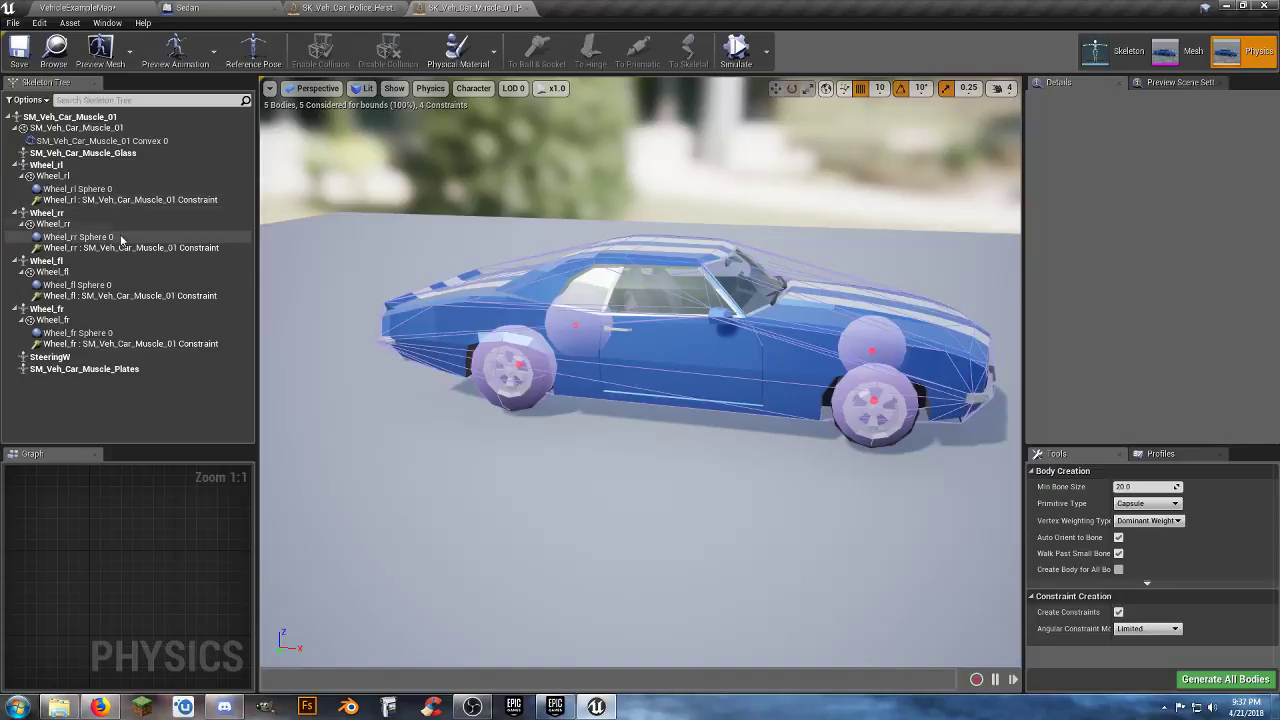
left_click(105, 344)
right_click_drag(633, 408, 660, 390)
key("w")
key("s")
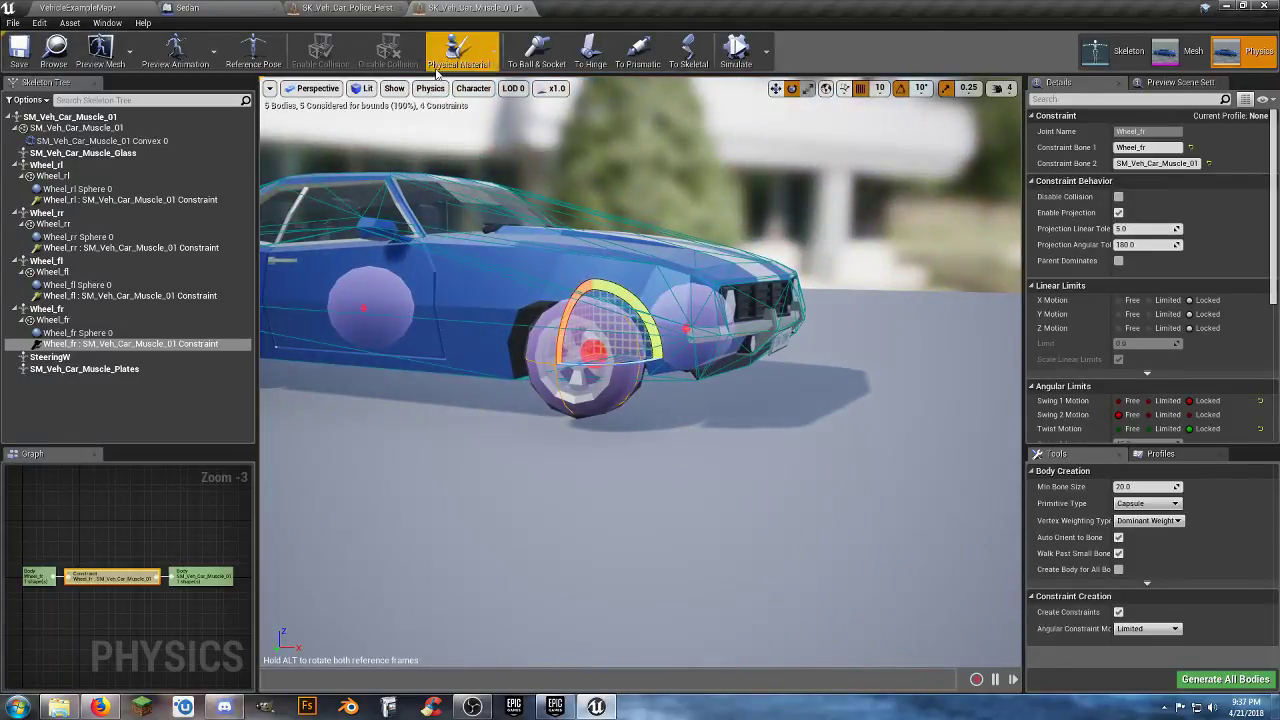
- Compare the Wheel_fr constraint settings between both physics assets and check the police car's Wheel_fr bone transform
left_click(350, 8)
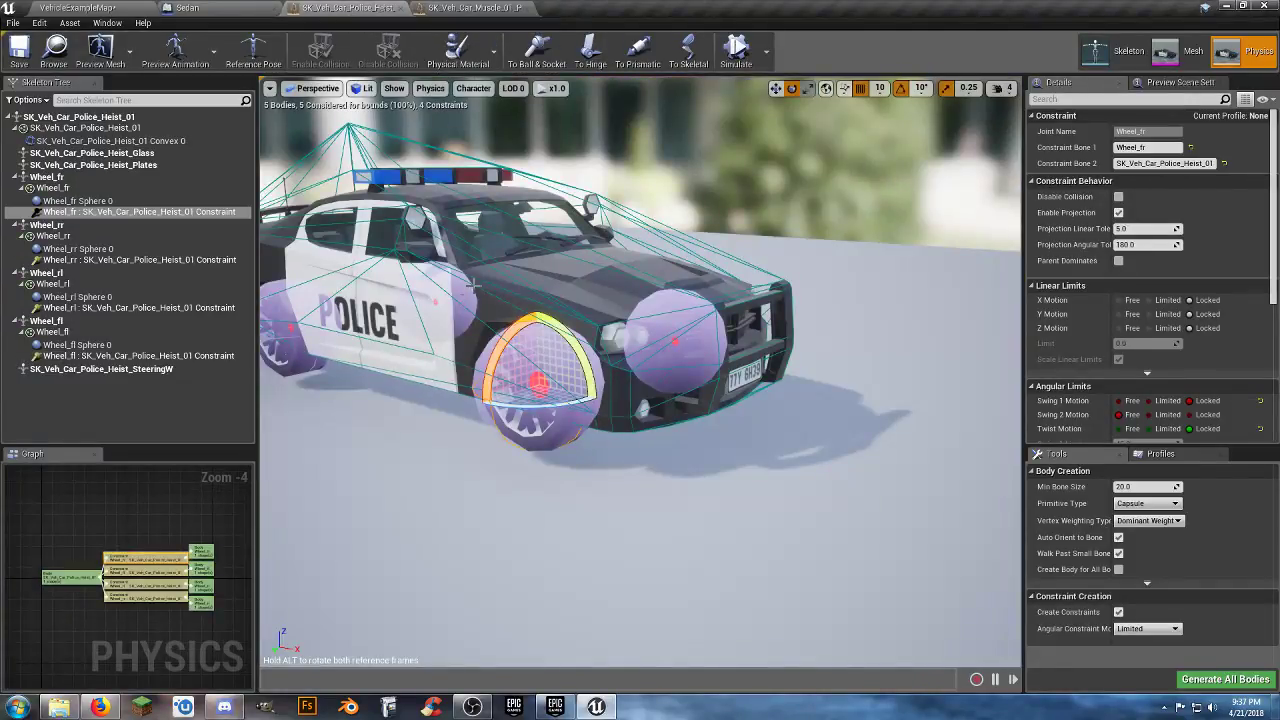
left_click(463, 9)
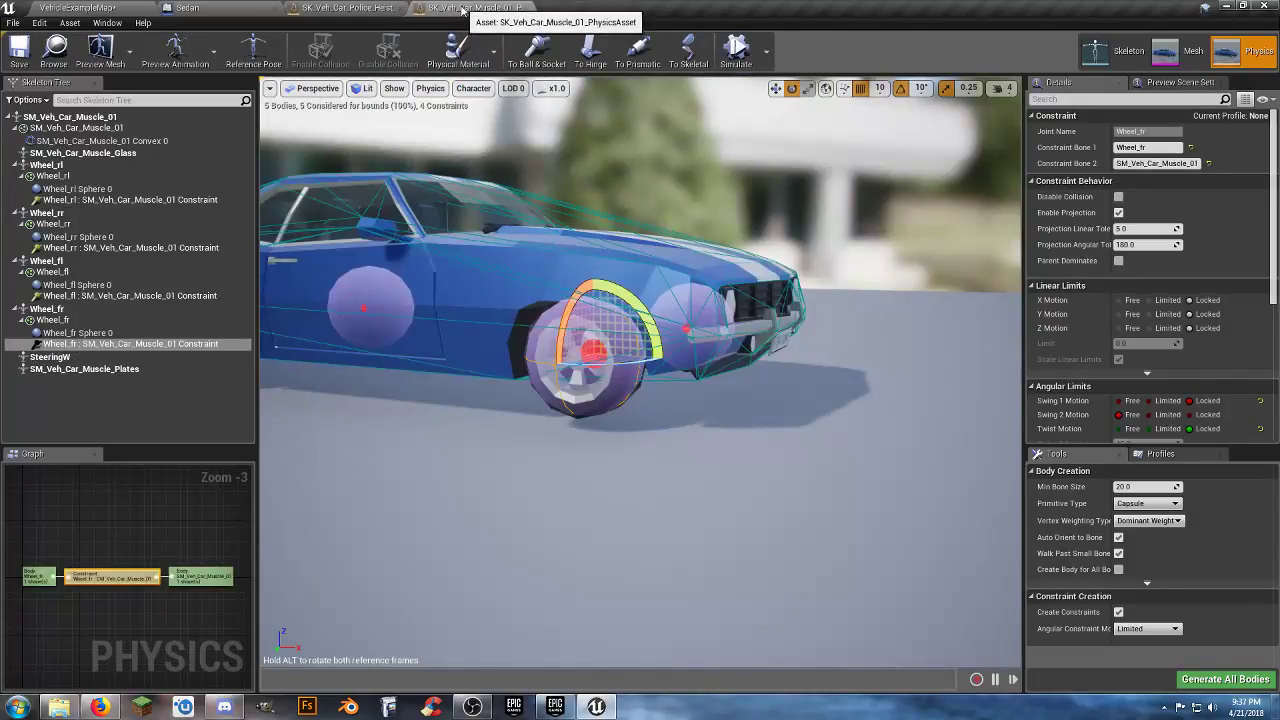
left_click(350, 8)
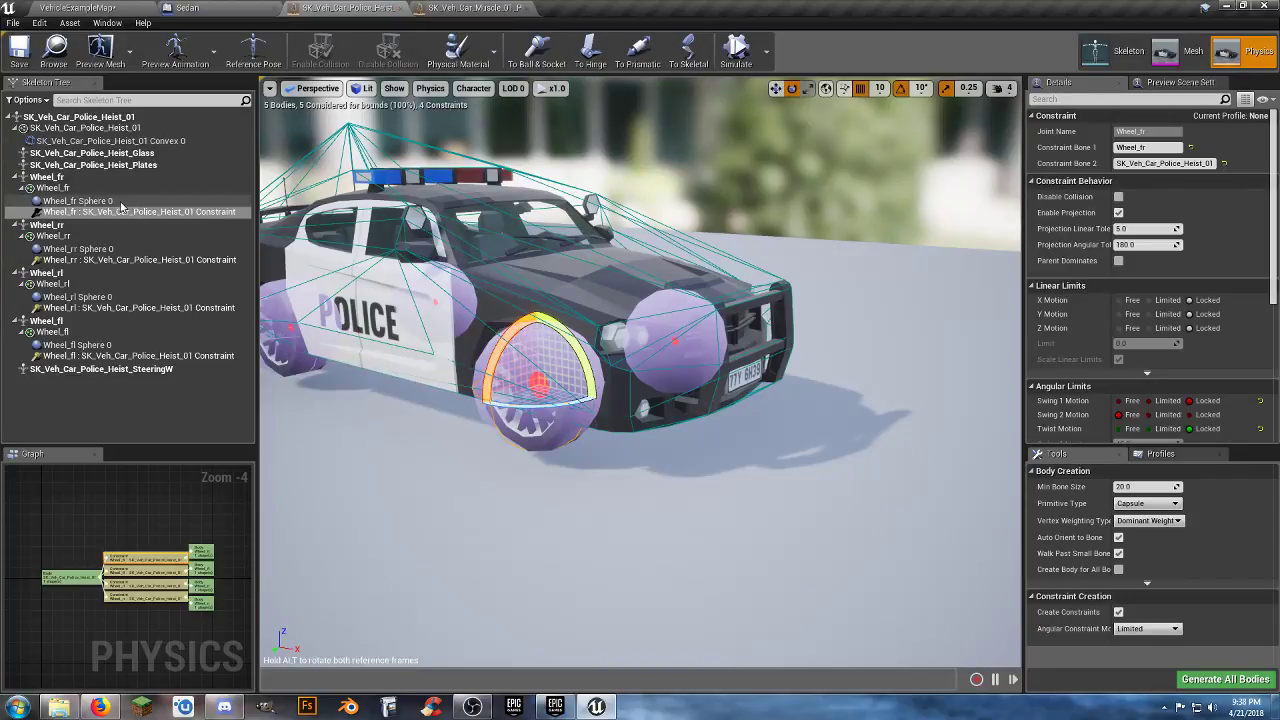
left_click(70, 178)
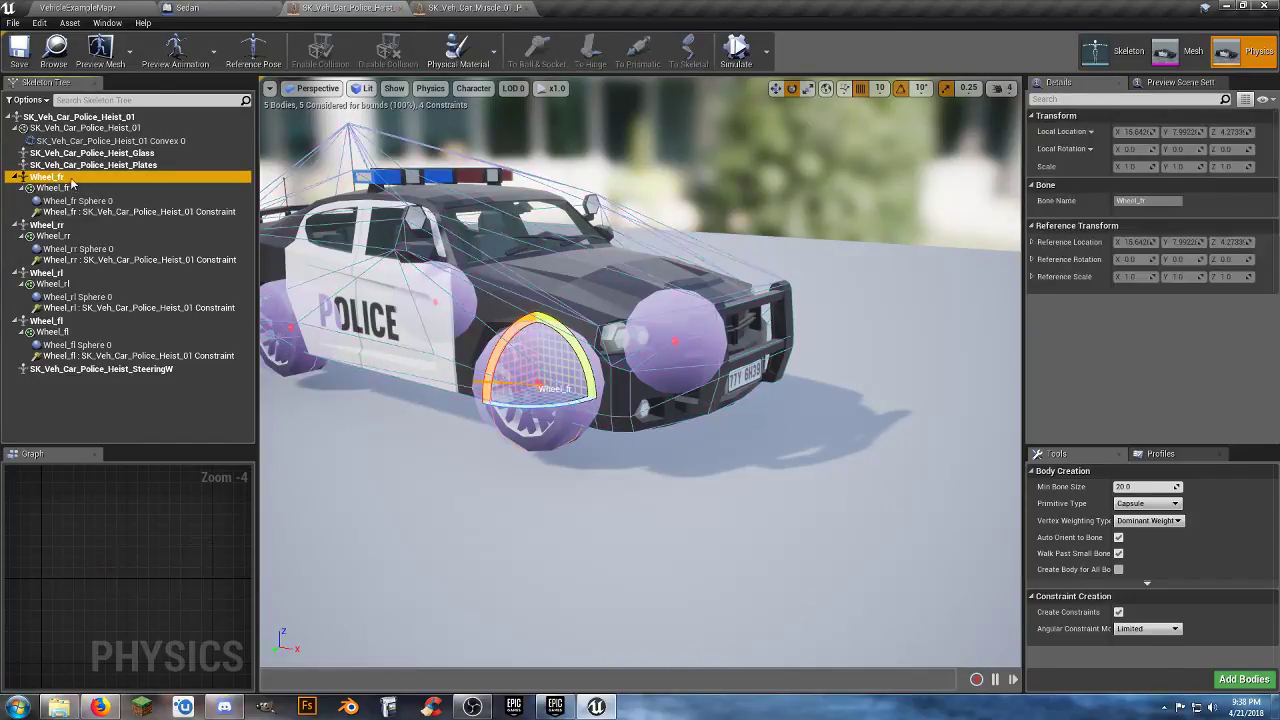
left_click(472, 8)
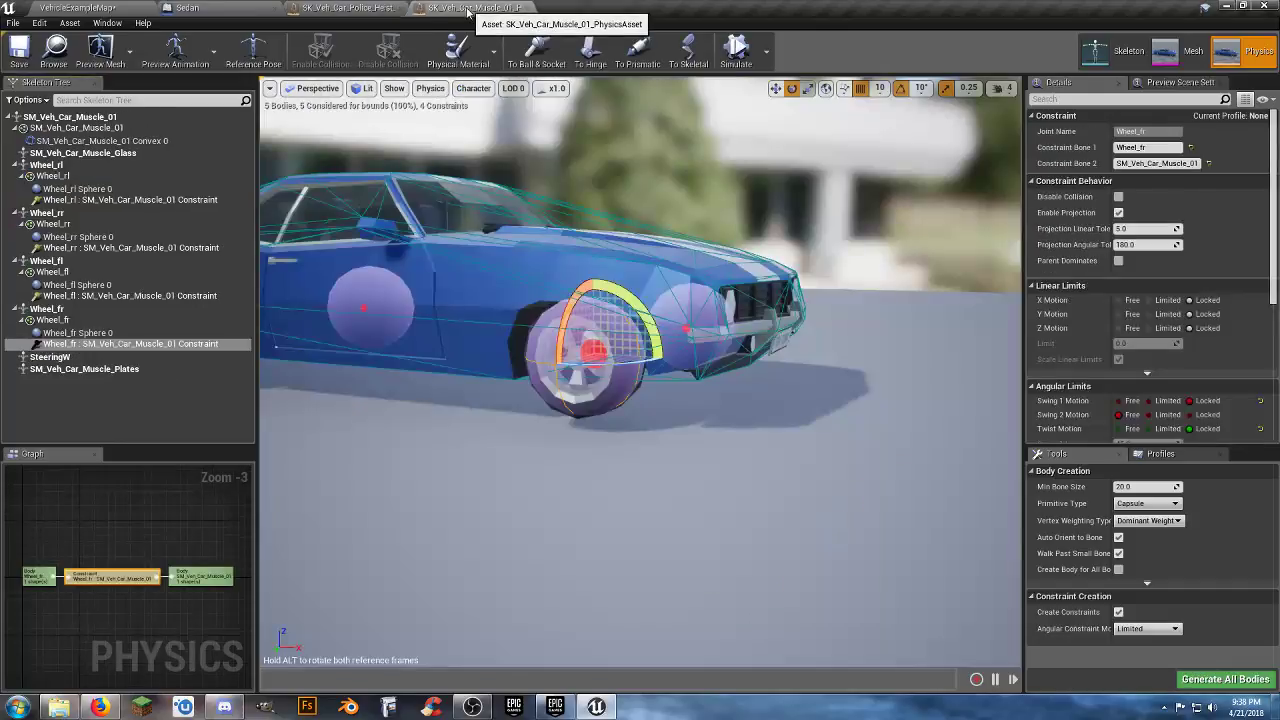
- Close the muscle car and police car physics assets and return to the VehicleExampleMap level
left_click(530, 8)
left_click(401, 8)
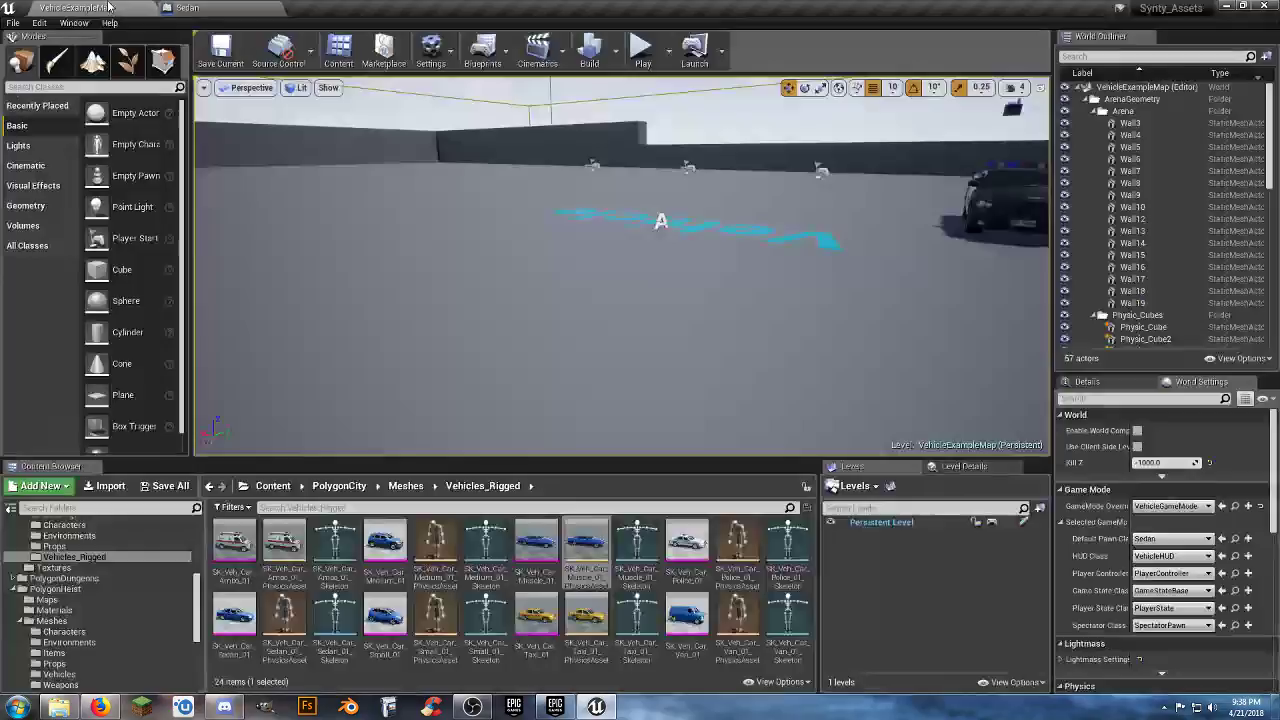
left_click(100, 8)
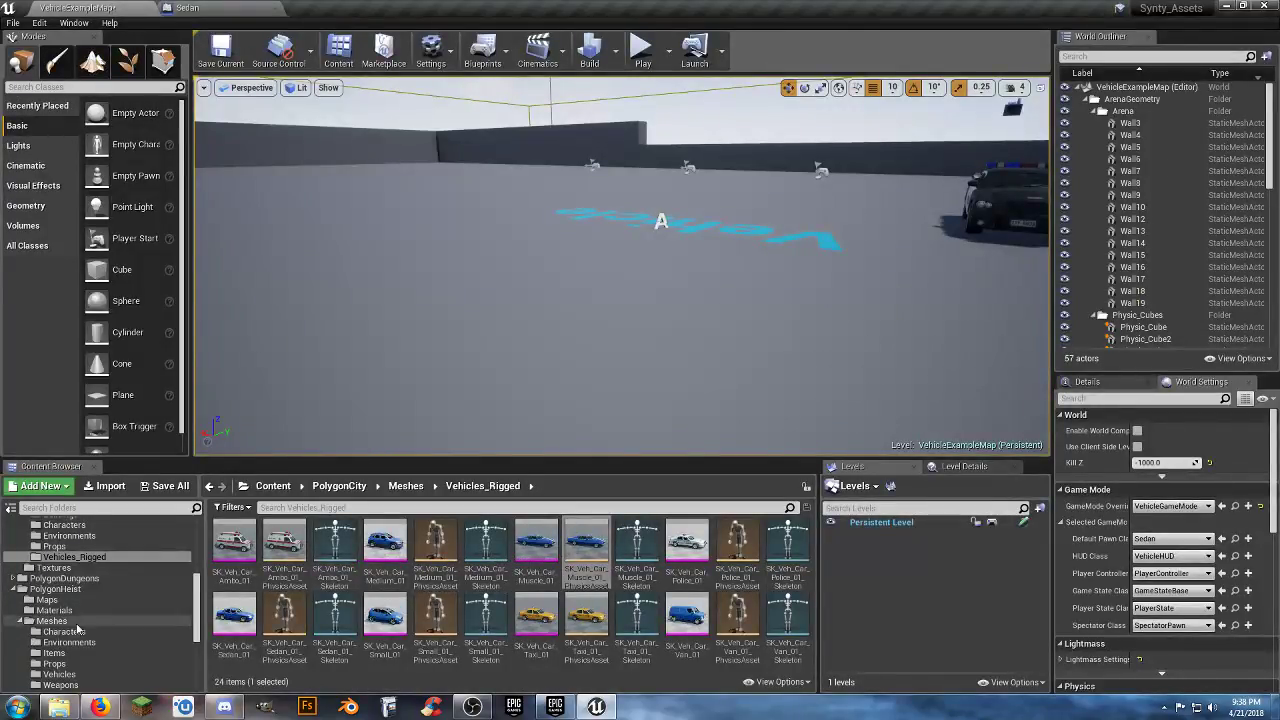
- Open the Vehicles folder under PolygonHeist's Meshes in the project content
scroll(81, 628, "down", 5)
scroll(81, 628, "down", 1)
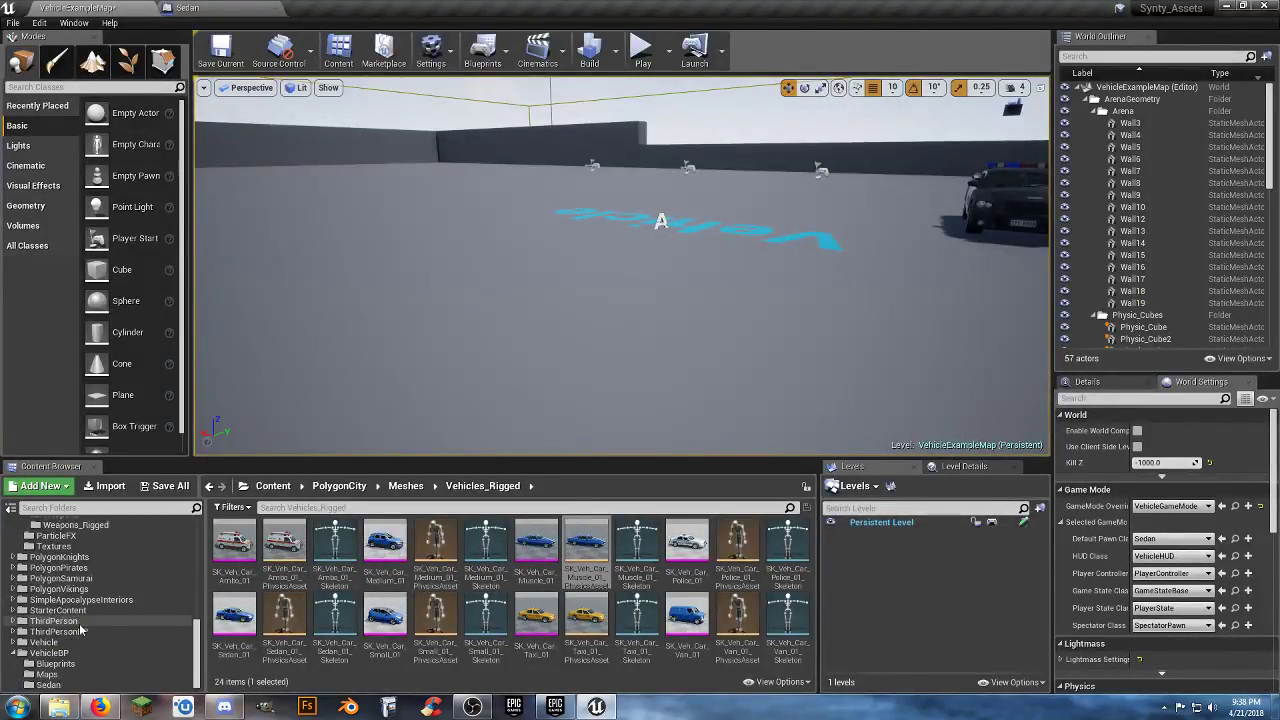
scroll(82, 629, "up", 3)
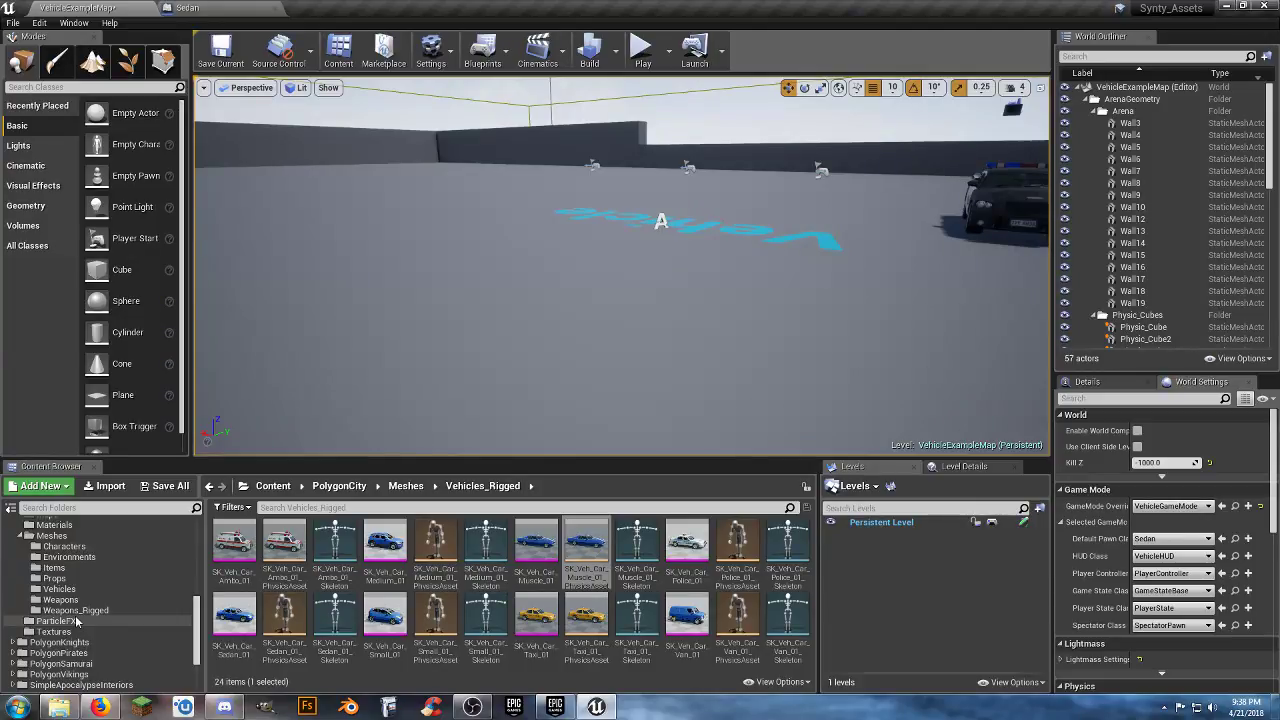
scroll(77, 622, "down", 3)
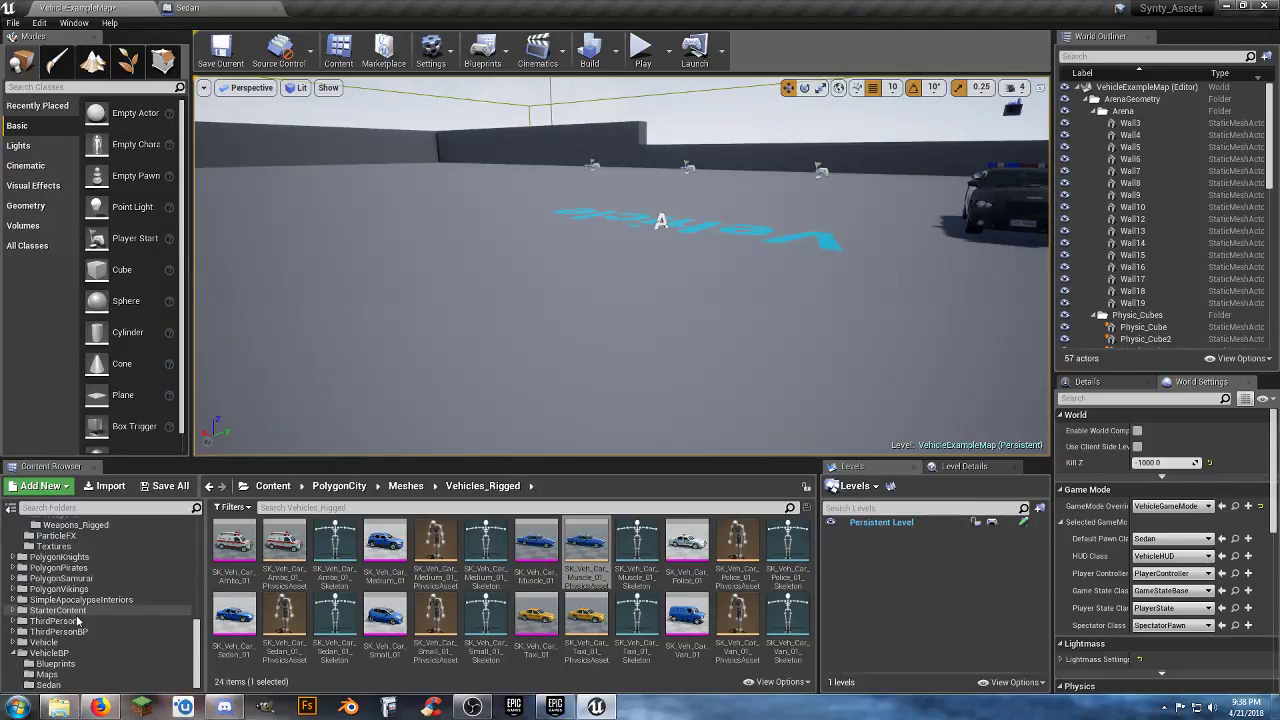
scroll(77, 622, "up", 2)
scroll(77, 622, "up", 1)
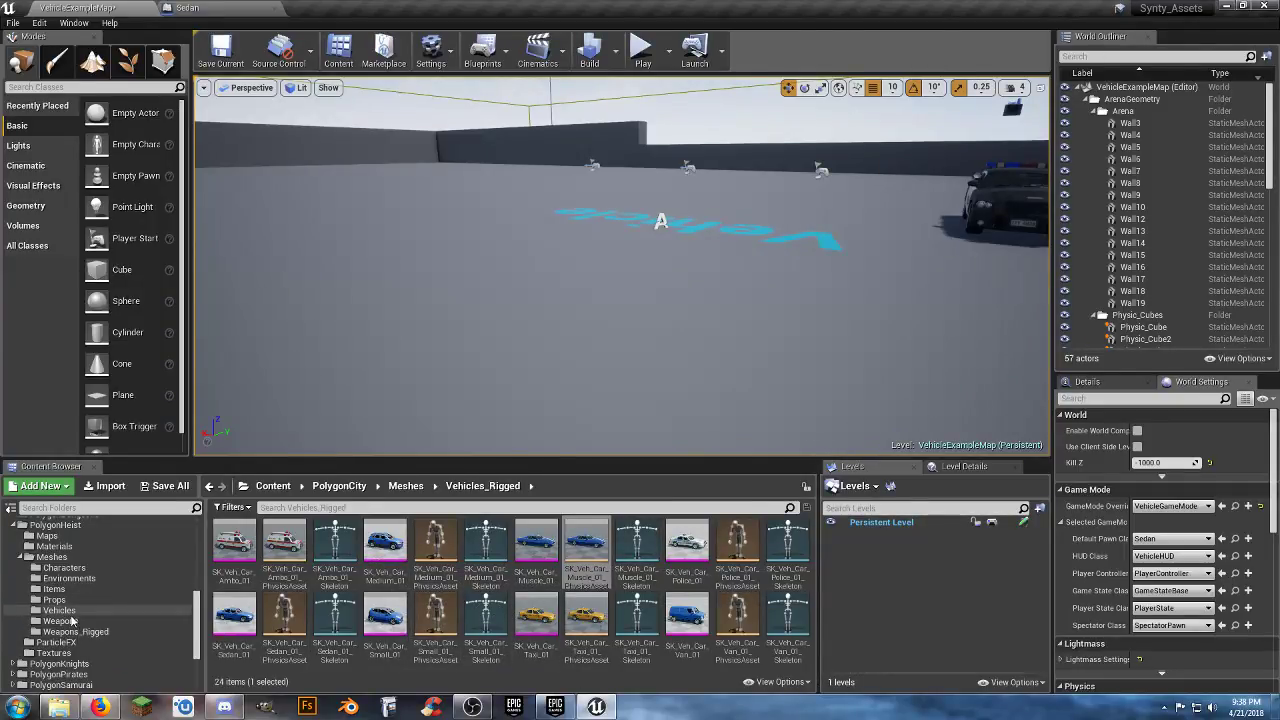
left_click(72, 610)
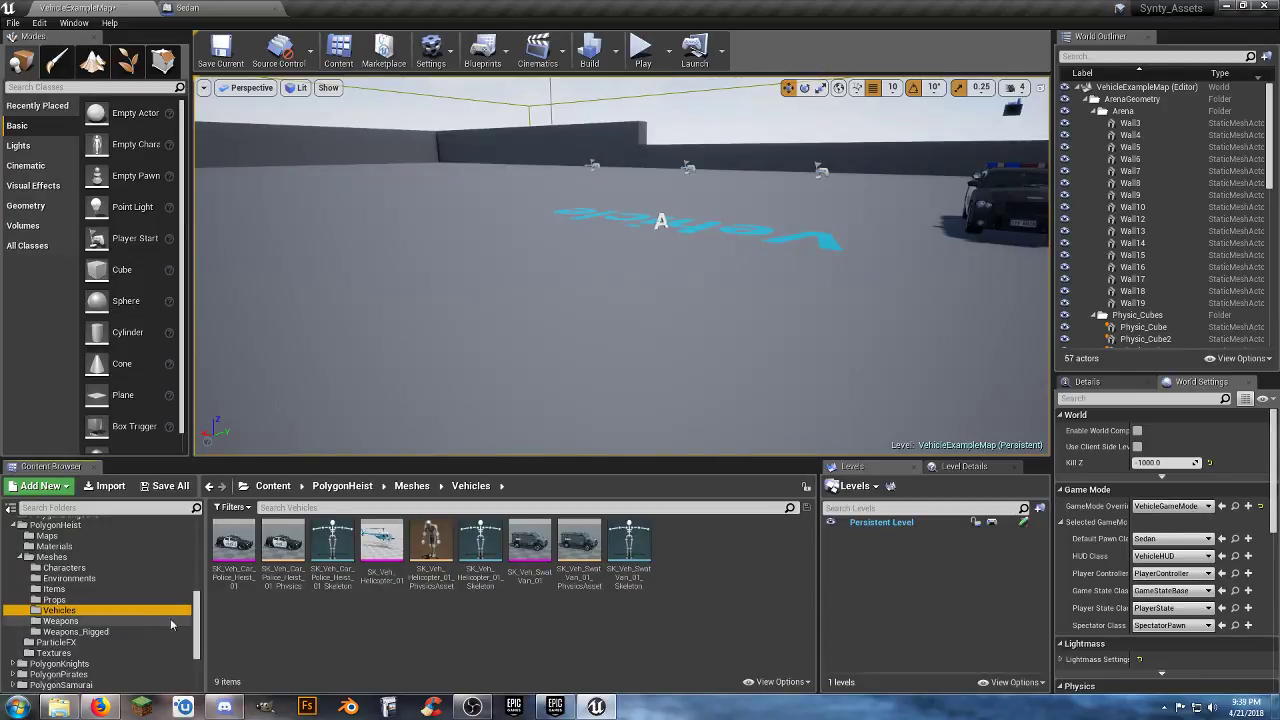
scroll(100, 622, "up", 4)
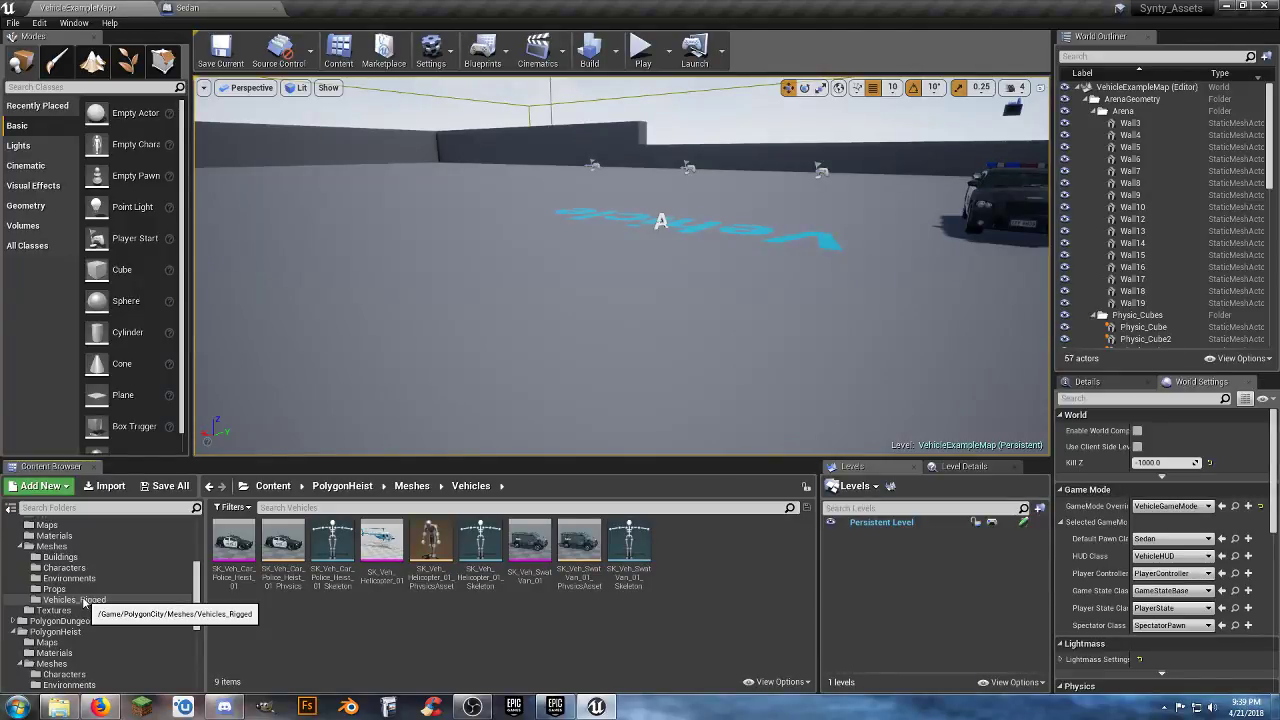
scroll(88, 605, "down", 3)
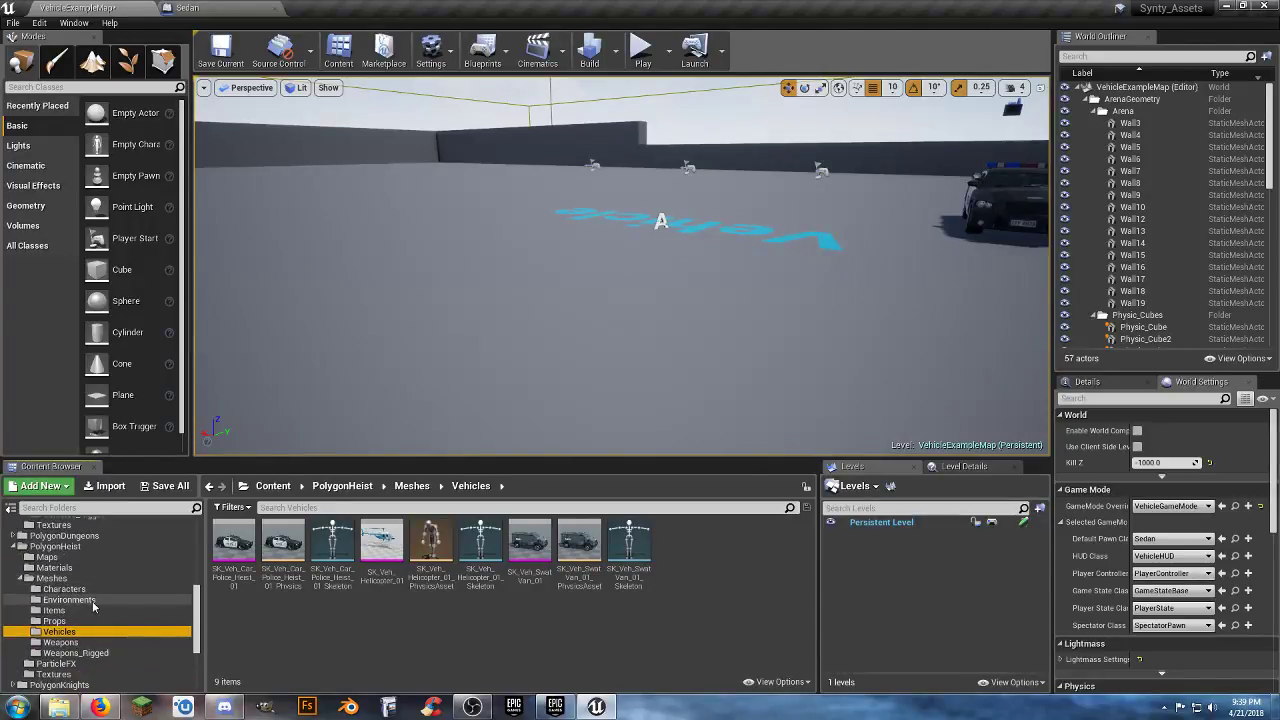
scroll(91, 608, "down", 2)
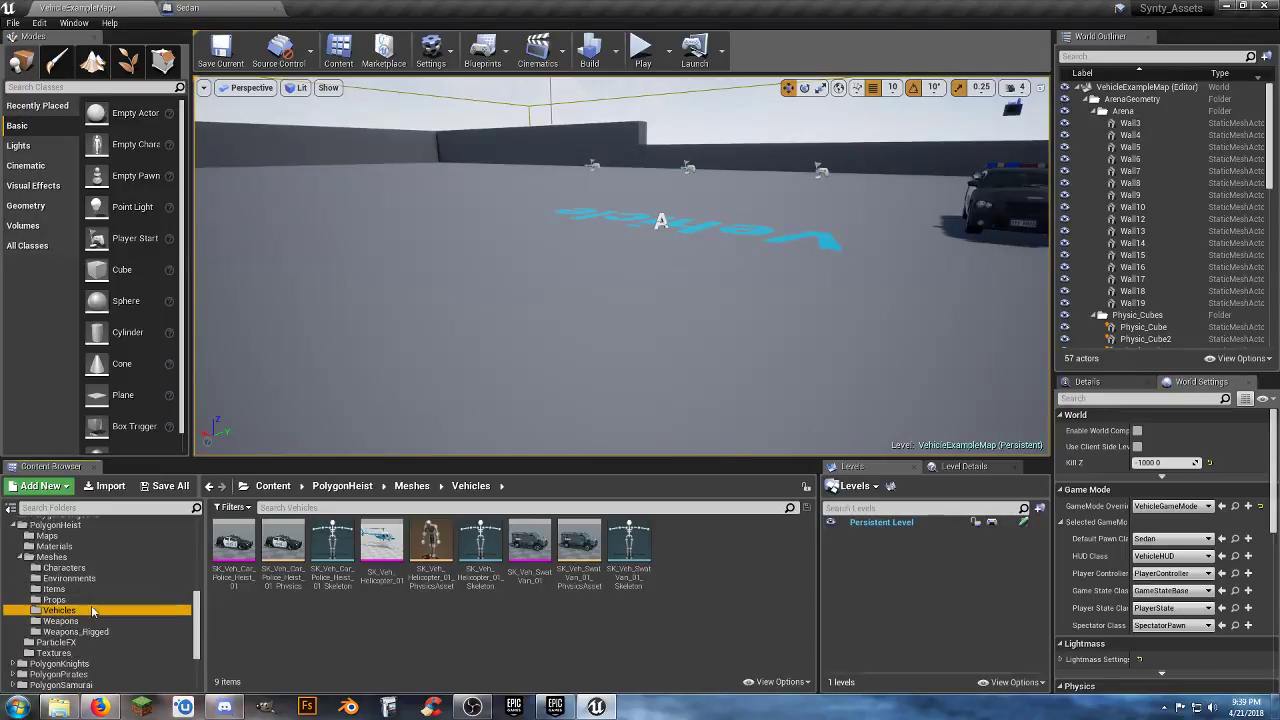
scroll(92, 611, "down", 2)
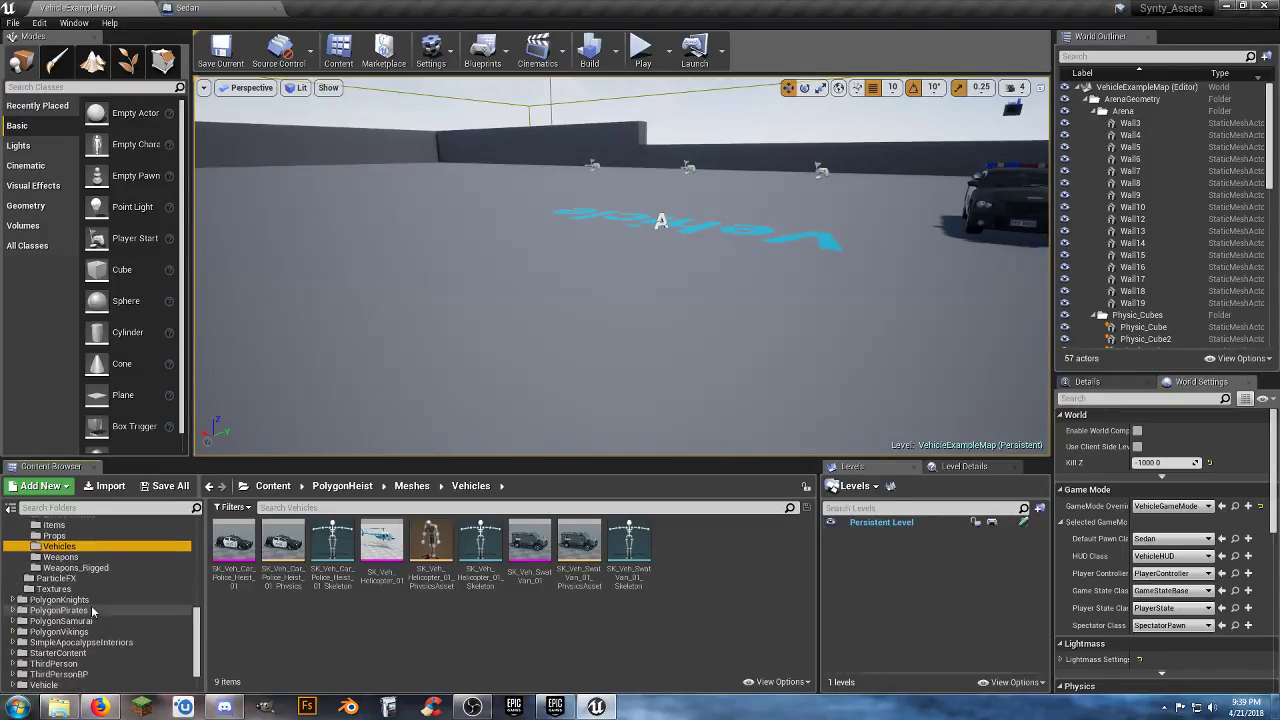
scroll(92, 611, "up", 2)
scroll(92, 611, "up", 1)
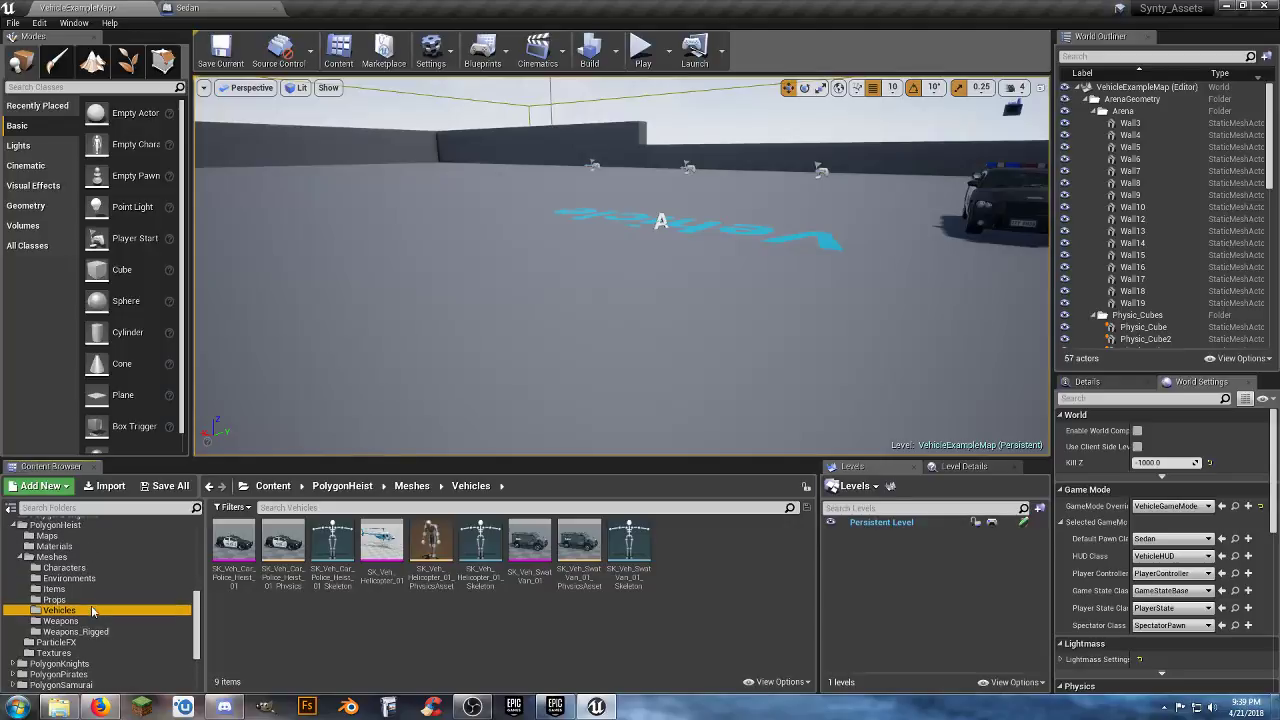
- Check the physics asset creation options for the SK_Veh_Car_Police_Heist_01 skeletal mesh without creating one
left_click(358, 641)
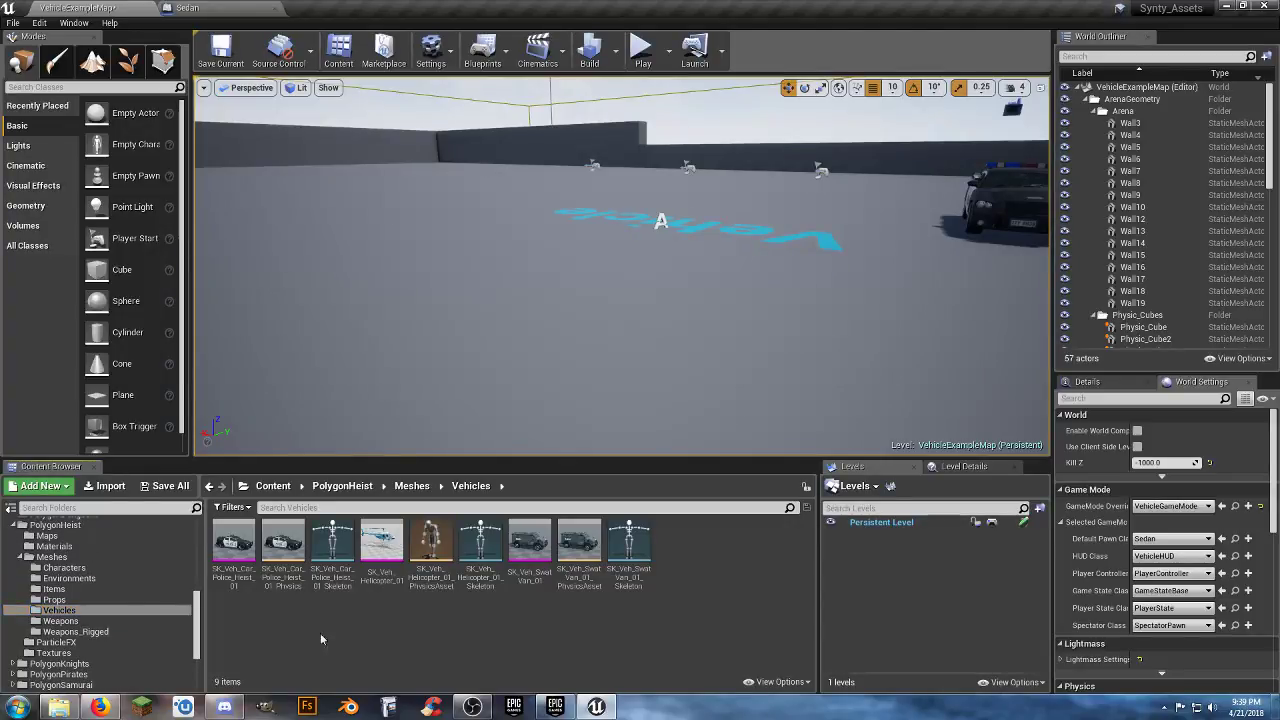
right_click(228, 583)
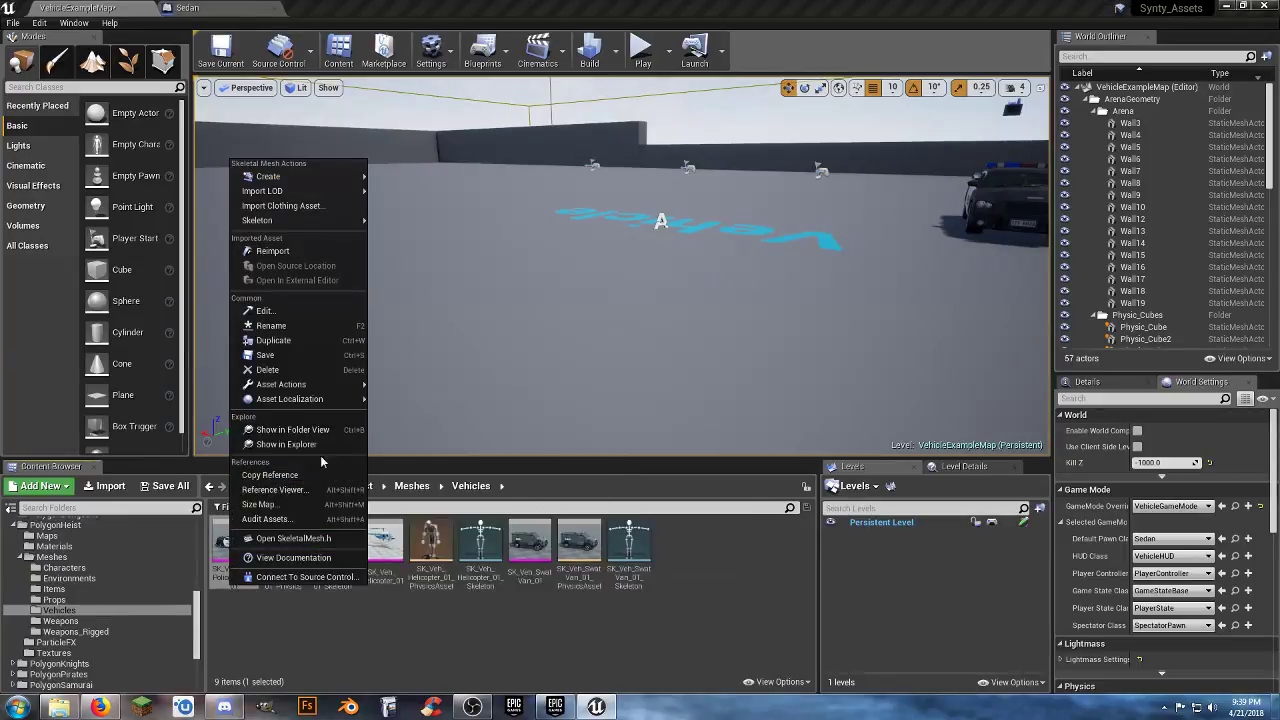
mouse_move(343, 186)
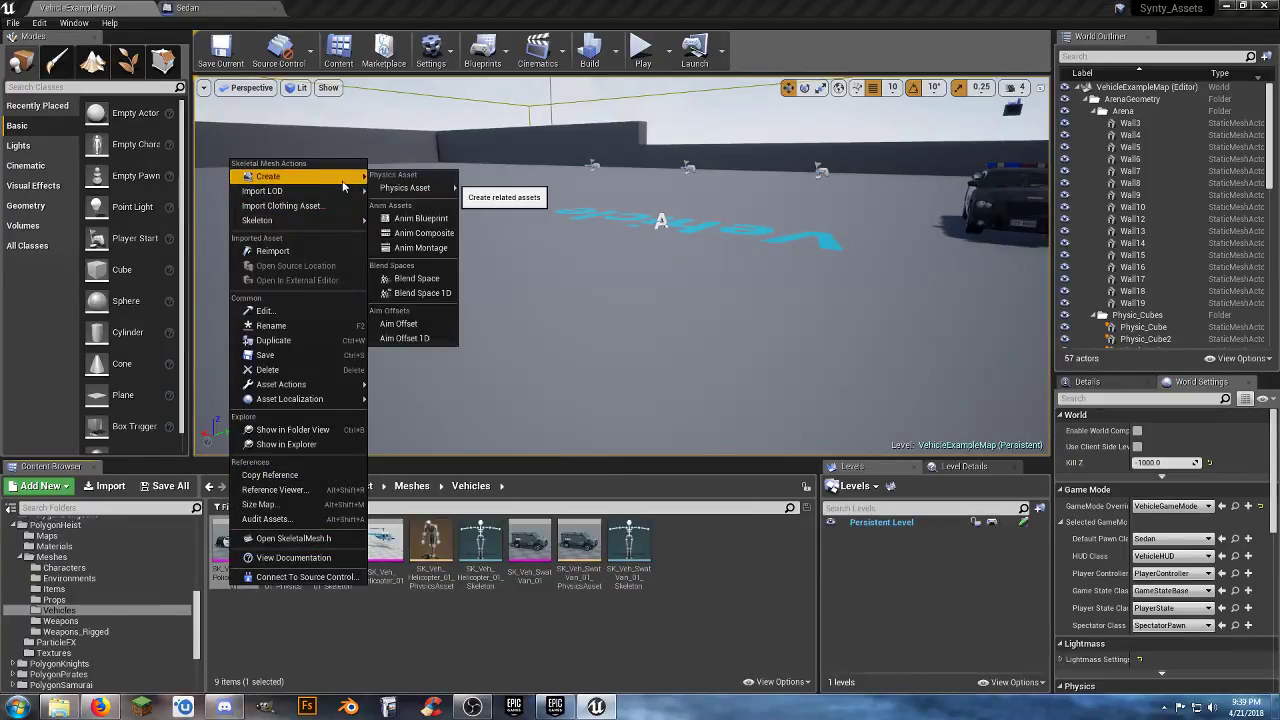
mouse_move(413, 190)
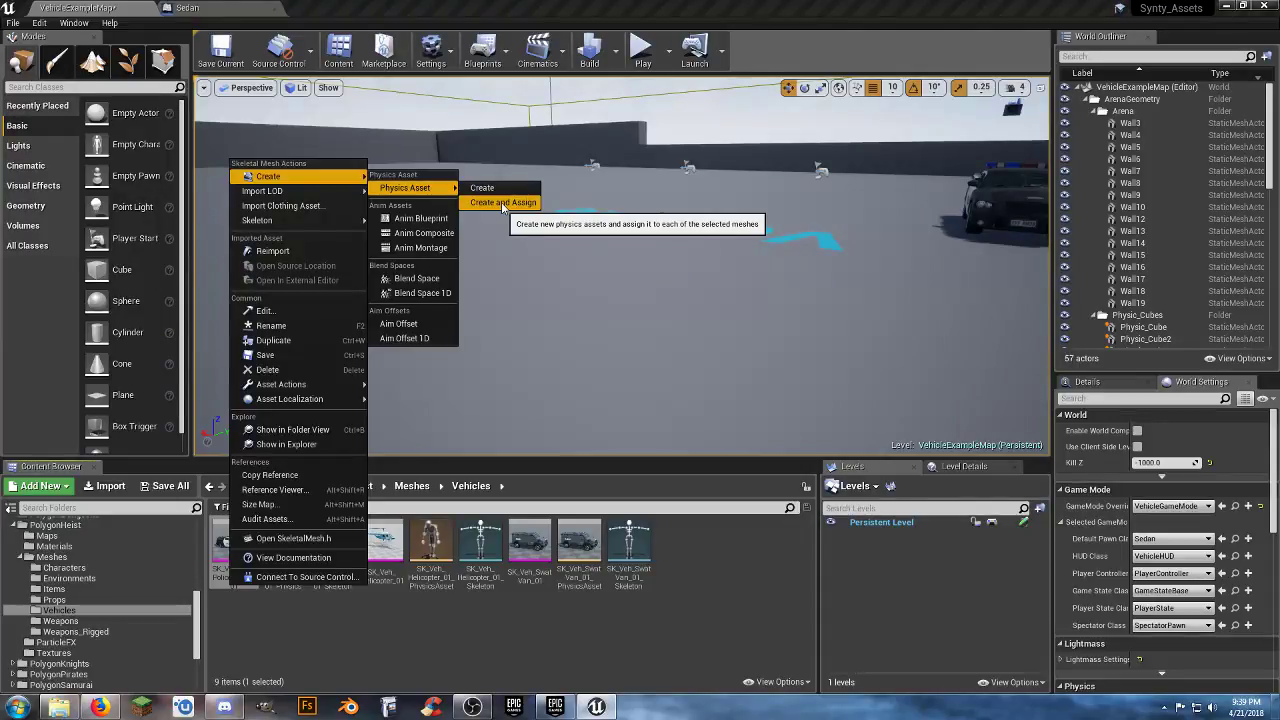
left_click(673, 584)
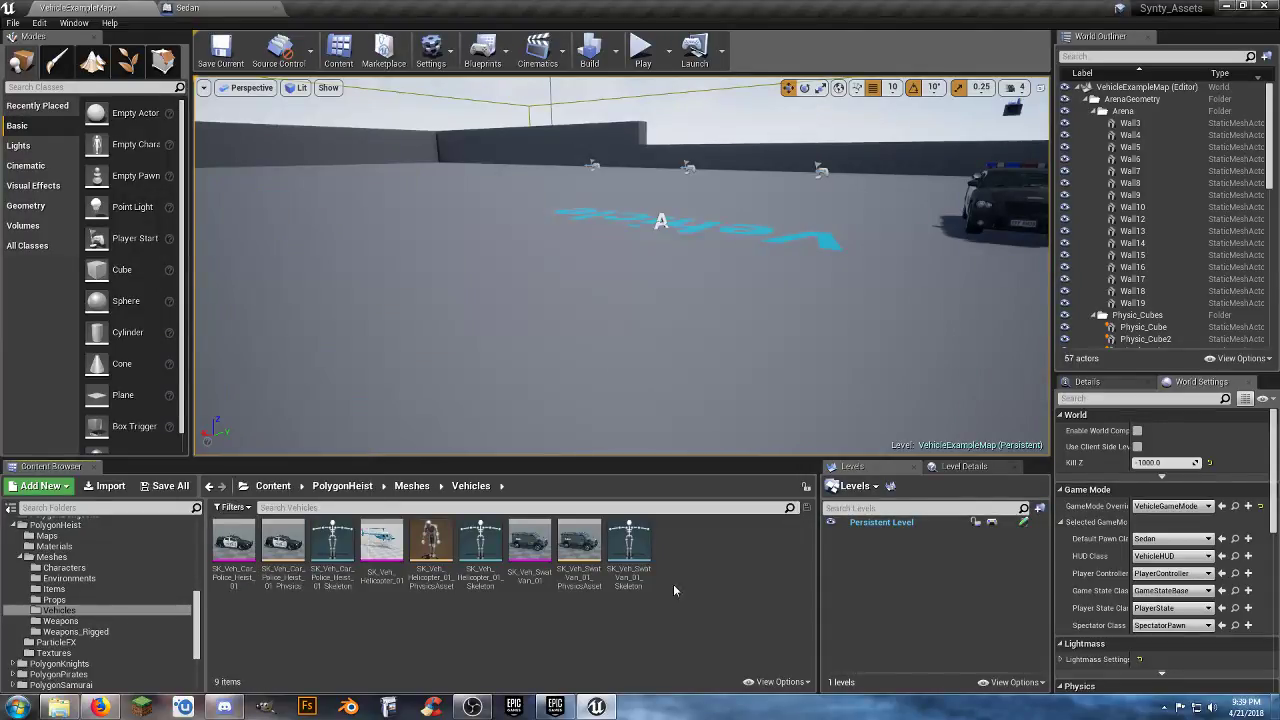
- Start a new assigned physics asset for the SK_Veh_Car_Police_Heist_01 skeletal mesh, with Sphere as the primitive type
right_click(235, 541)
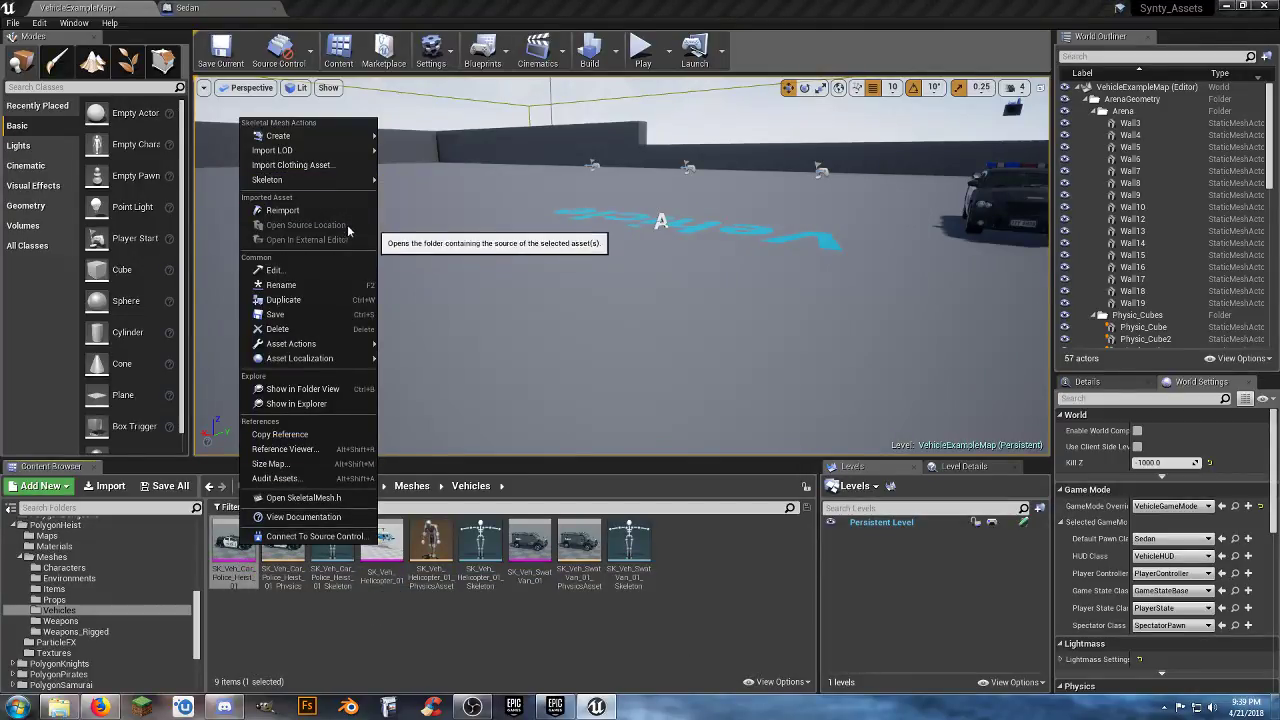
mouse_move(362, 135)
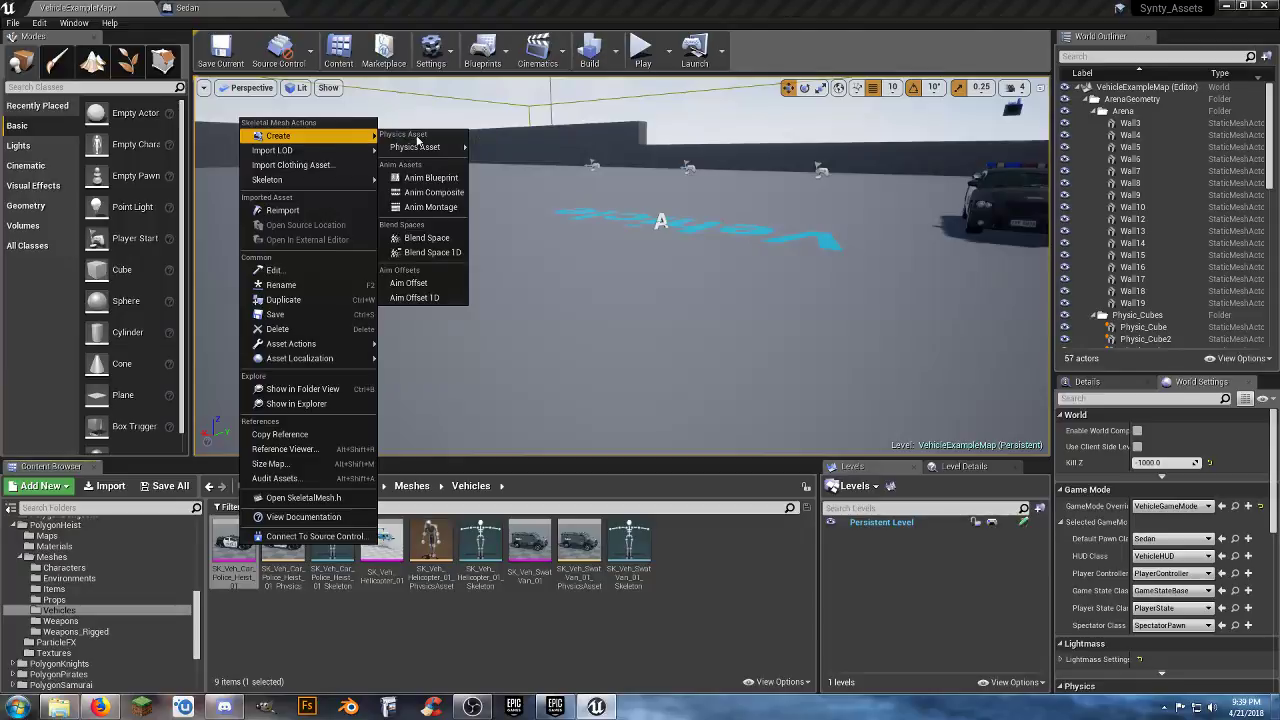
mouse_move(415, 147)
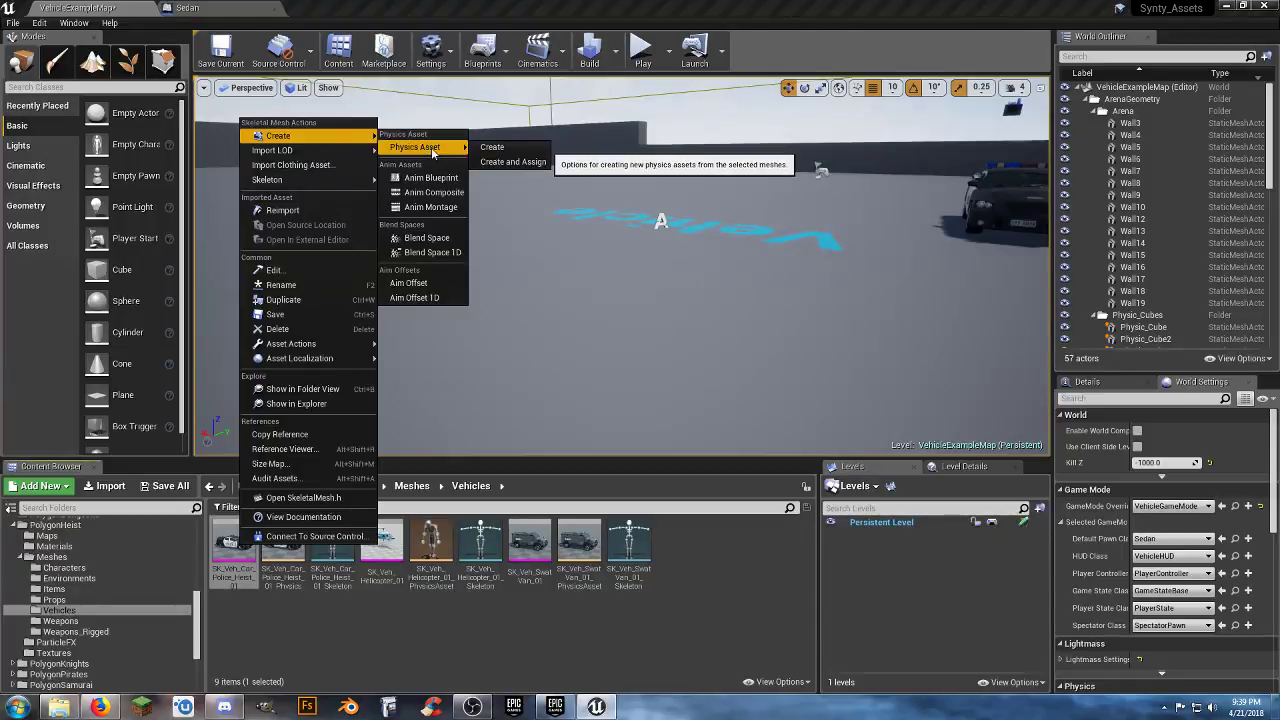
left_click(513, 161)
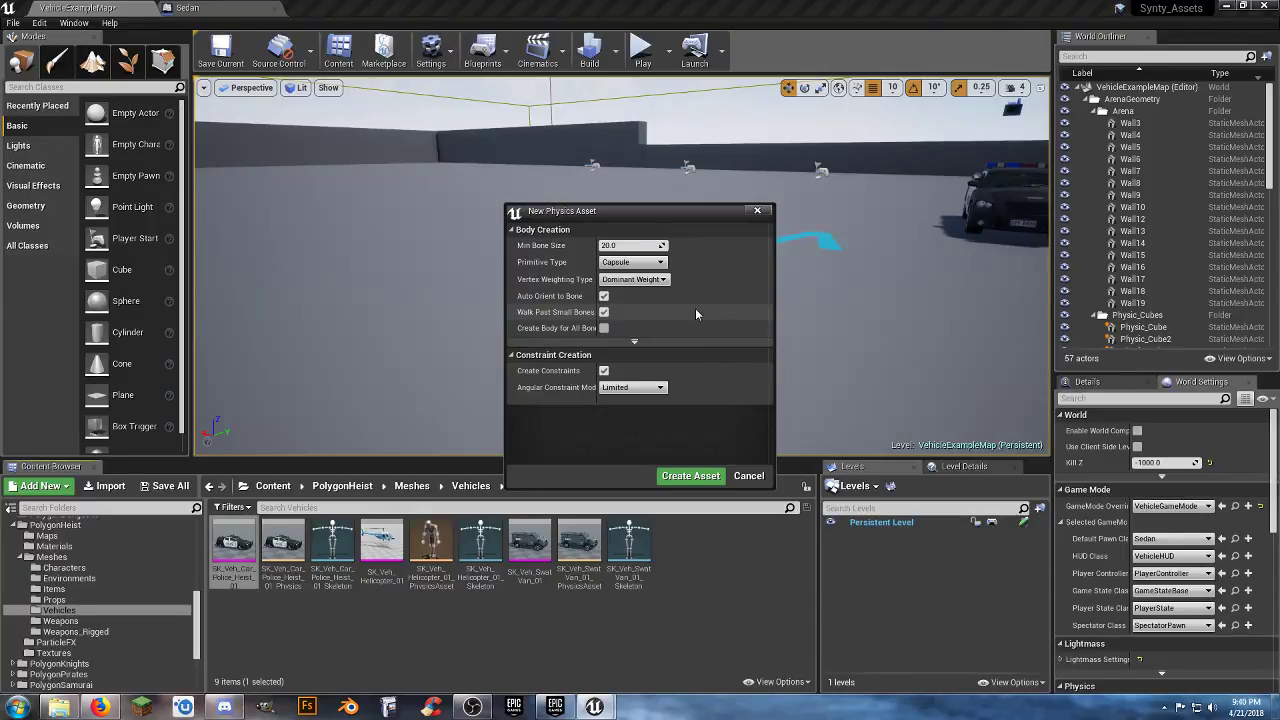
left_click(660, 262)
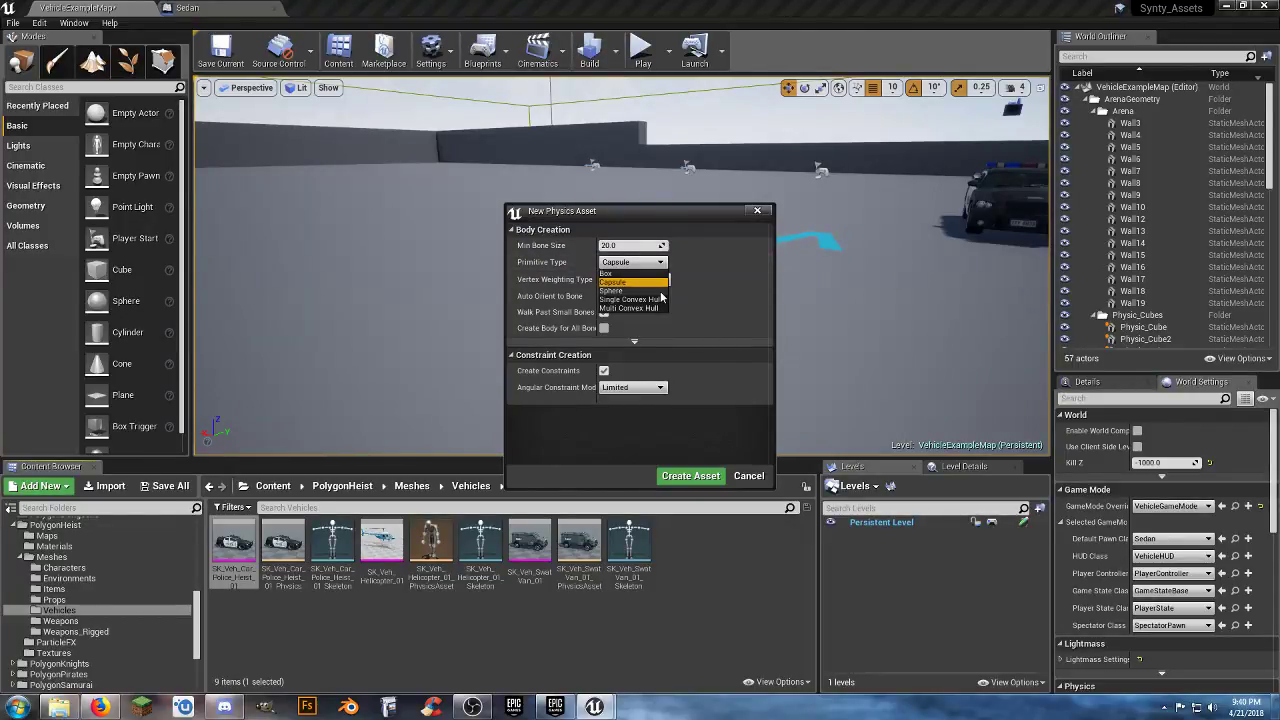
left_click(657, 290)
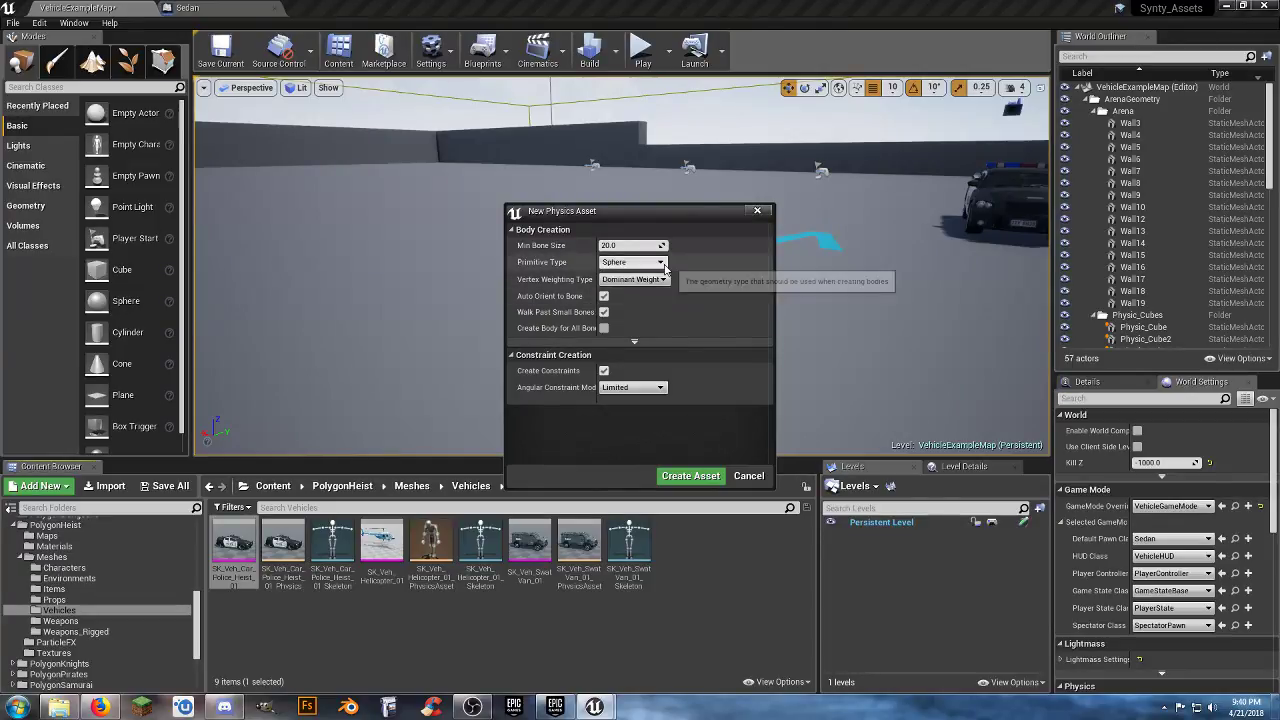
left_click(662, 263)
left_click(720, 269)
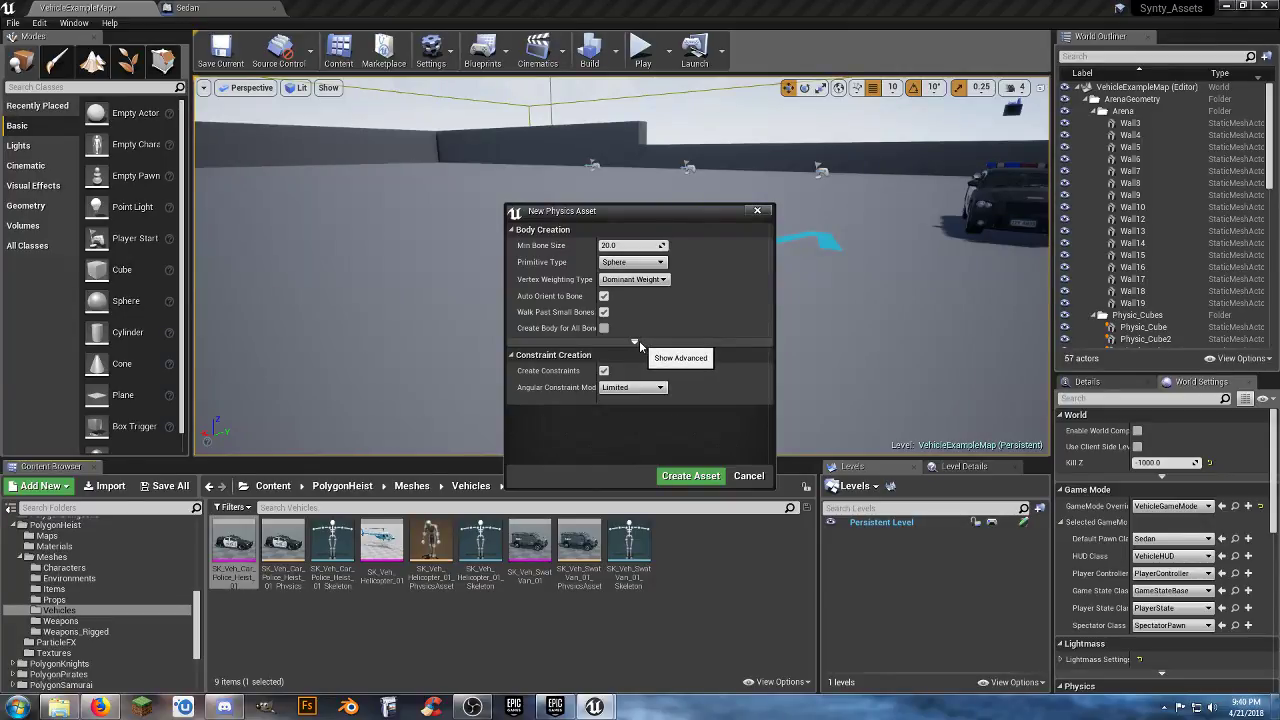
- Create the police car's physics asset with the Limited angular constraint mode and inspect its generated bodies
left_click(659, 387)
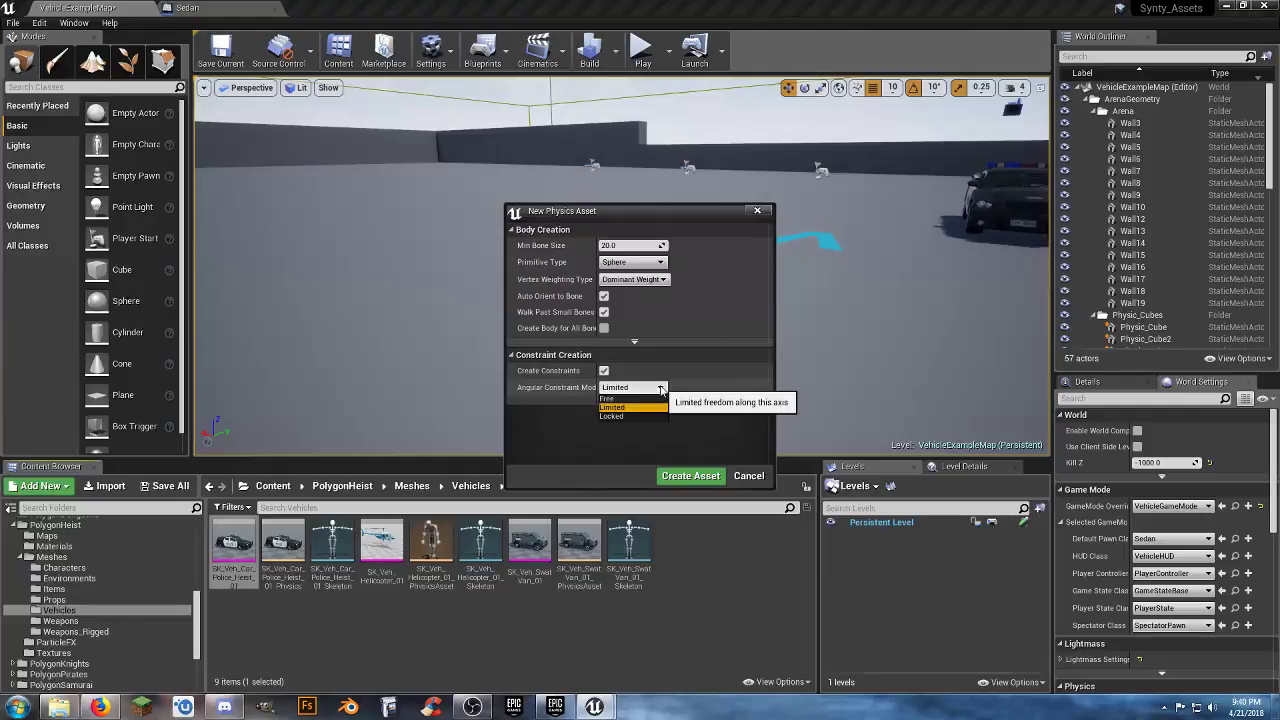
left_click(660, 389)
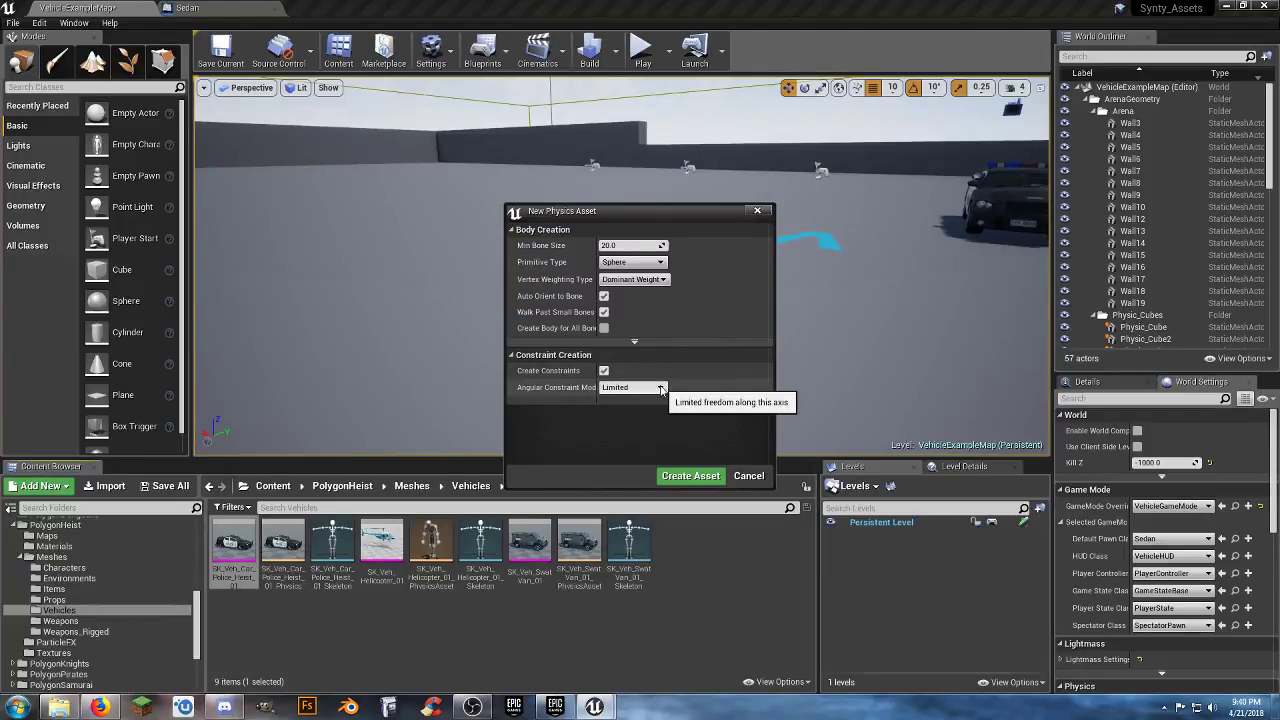
left_click(634, 342)
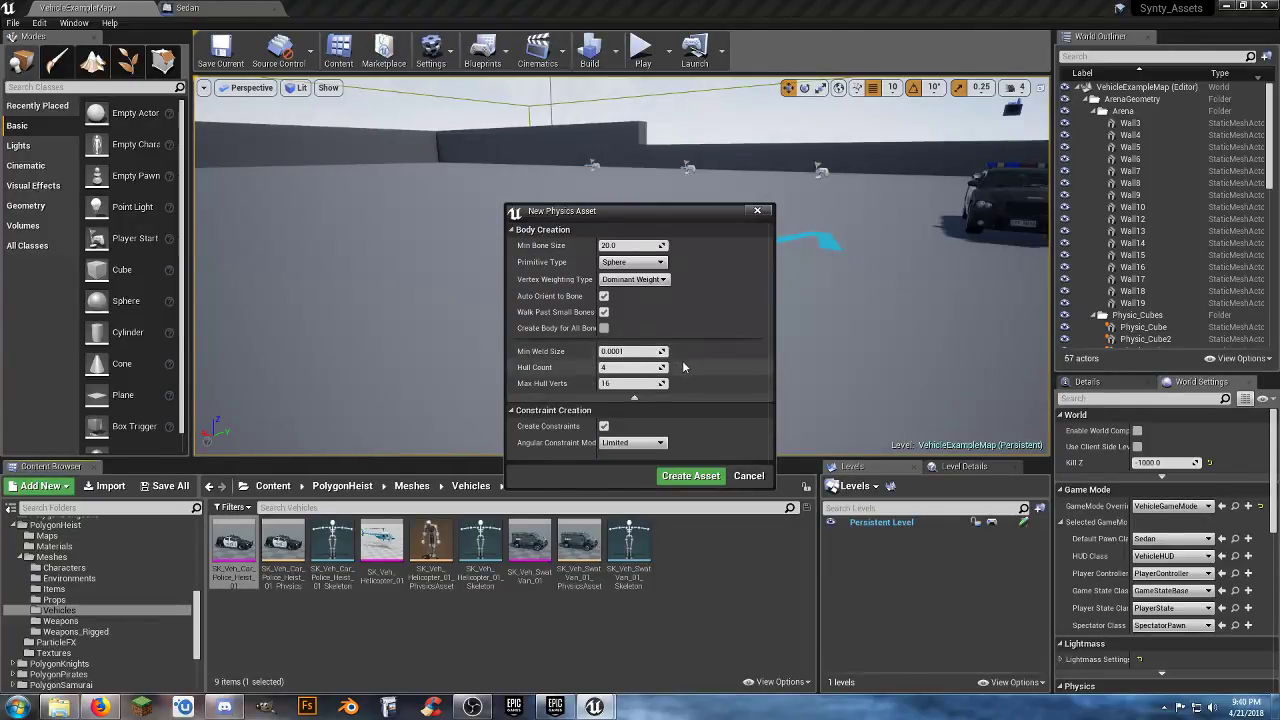
left_click(635, 401)
left_click(690, 475)
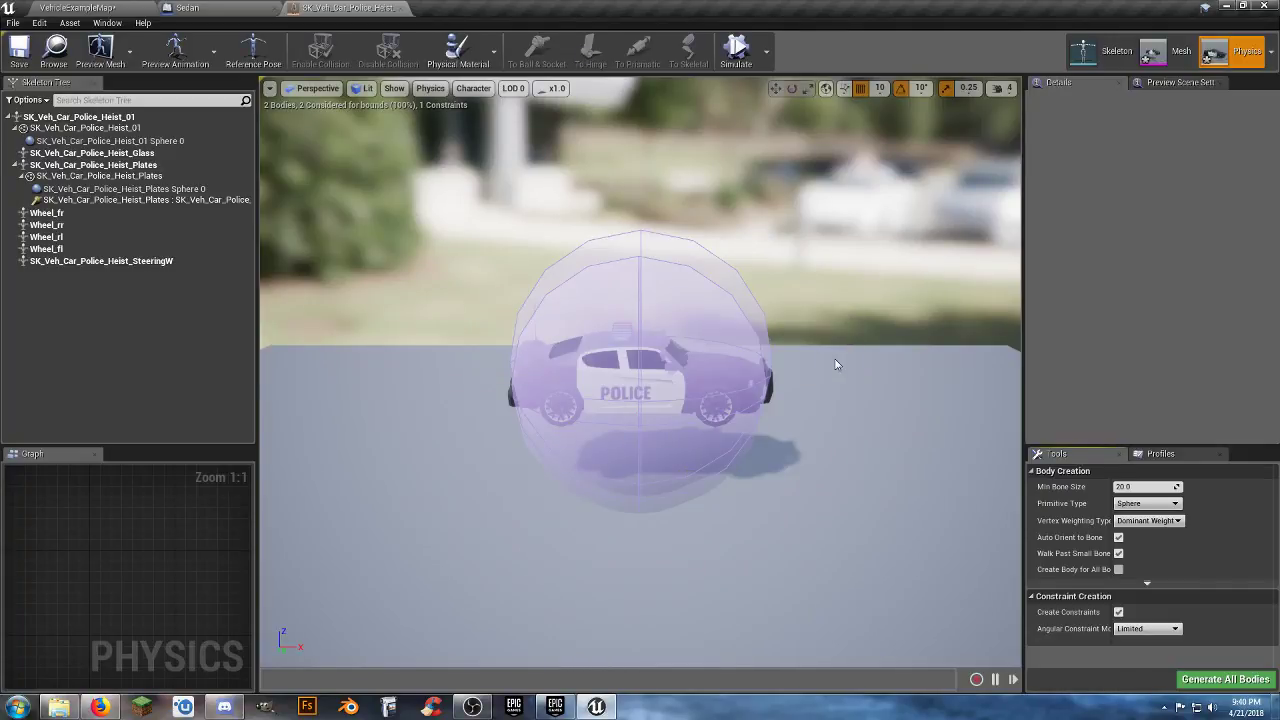
mouse_move(836, 360)
right_mouse_down()
mouse_move(572, 388)
mouse_move(865, 370)
mouse_move(834, 367)
right_mouse_up()
key("d")
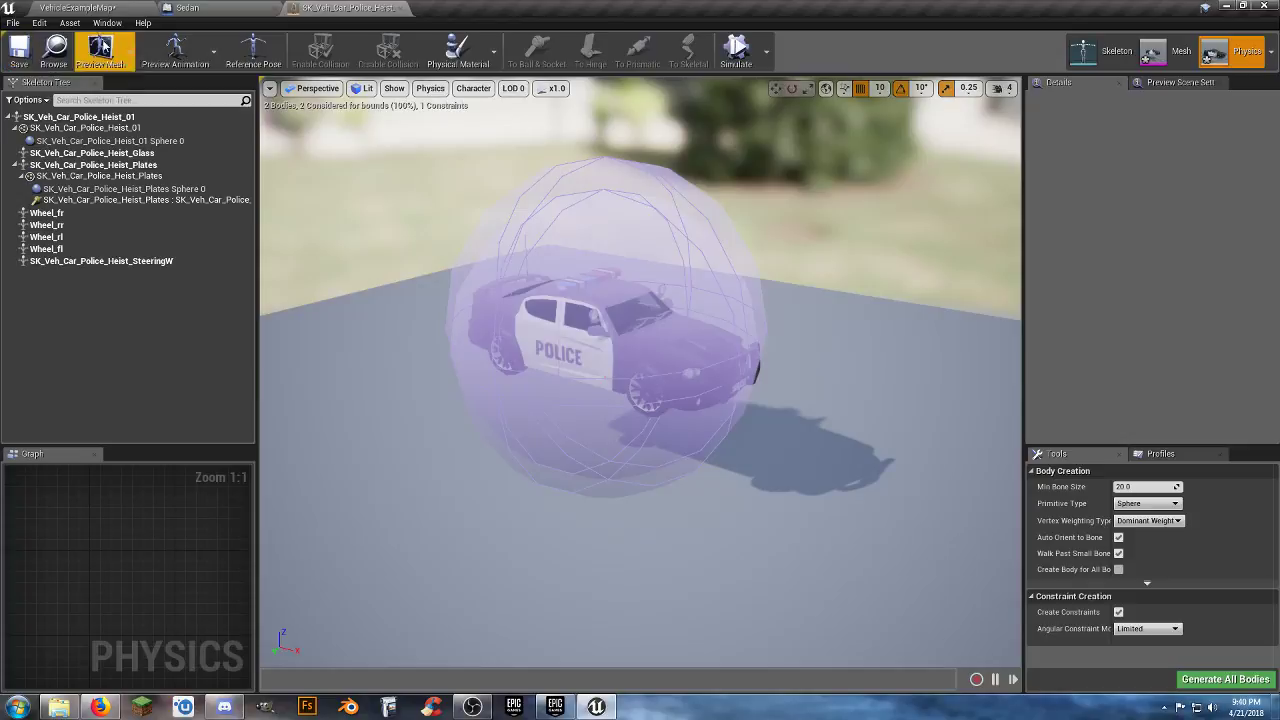
- Play-test the police car in the VehicleExampleMap level, close the new physics asset's editor and return to the level
left_click(128, 10)
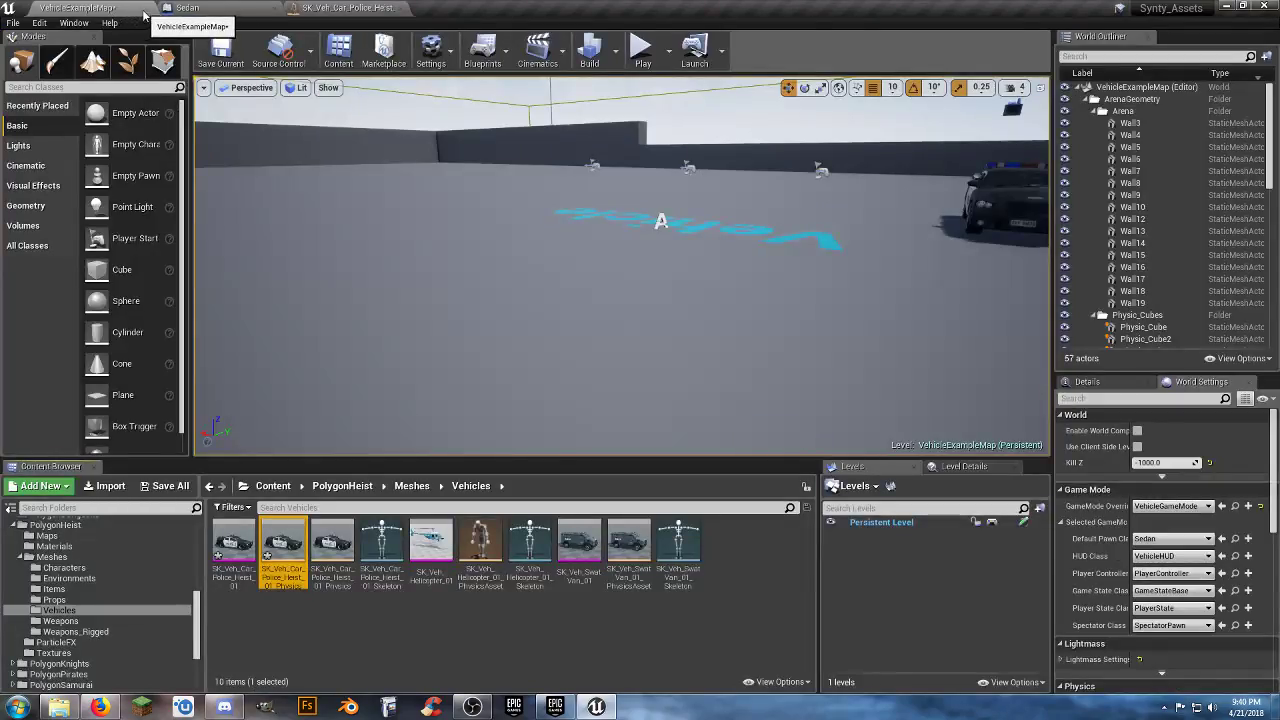
left_click(195, 8)
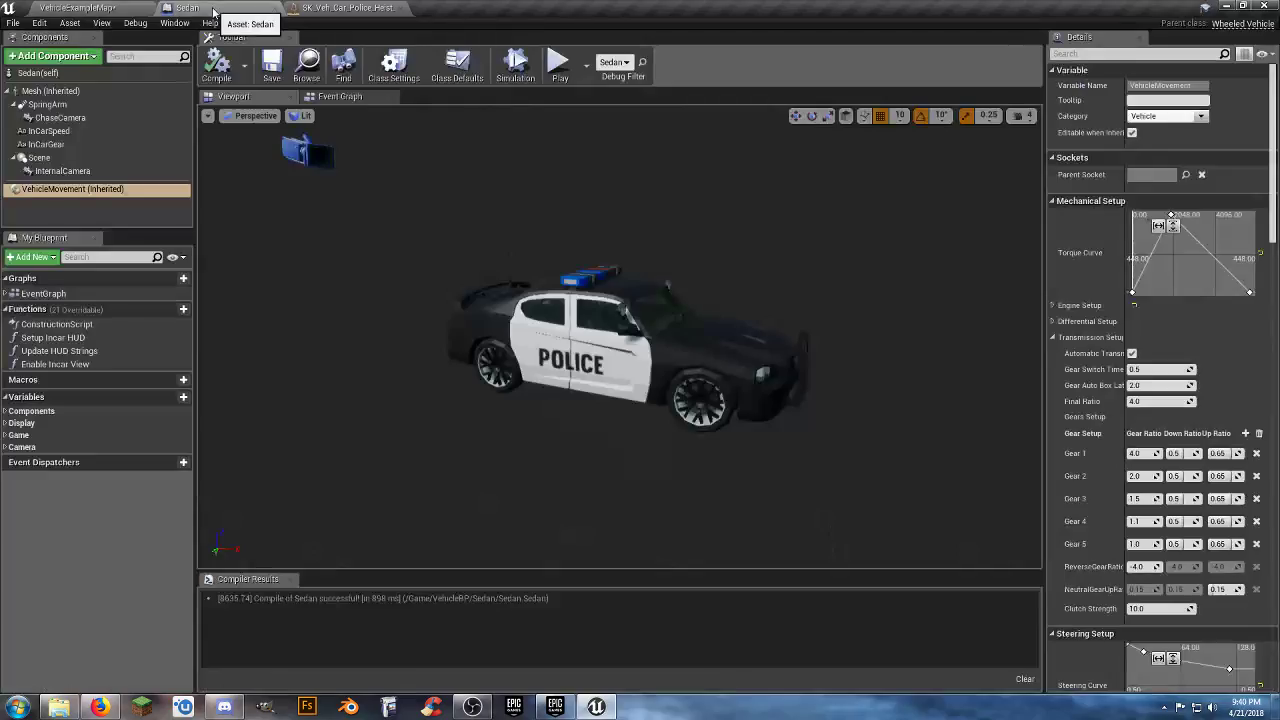
left_click(78, 8)
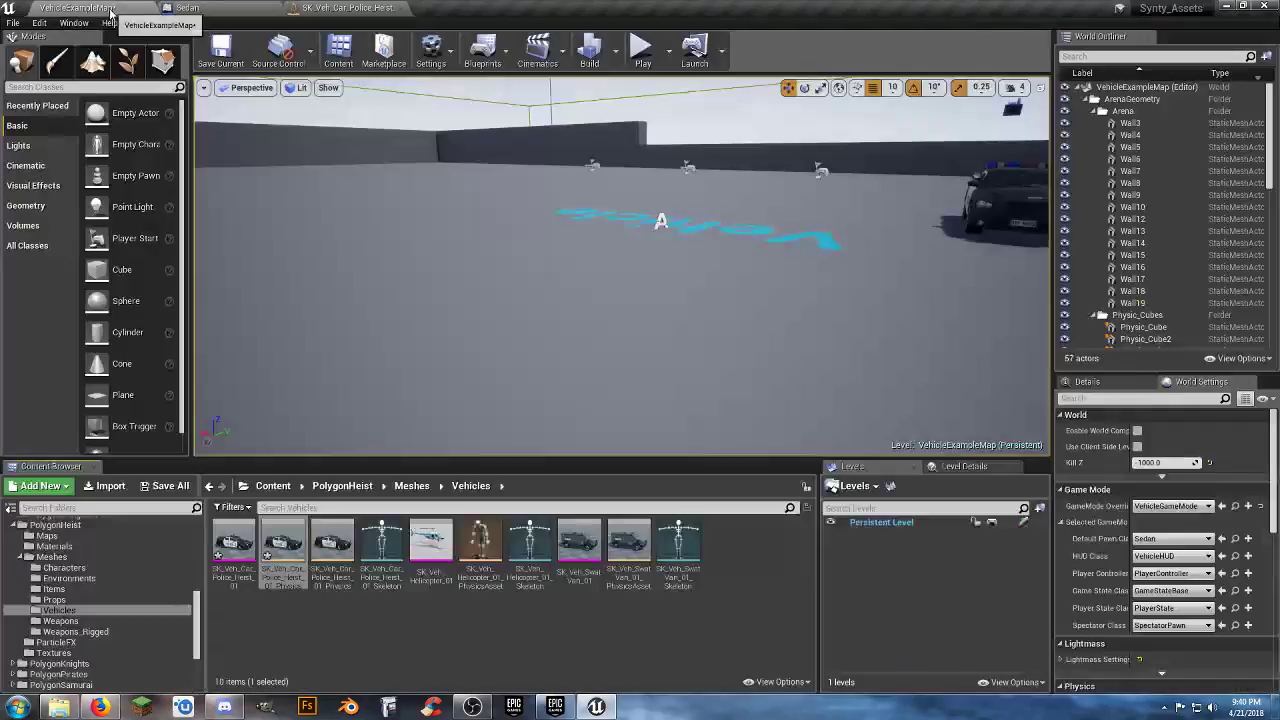
left_click(642, 50)
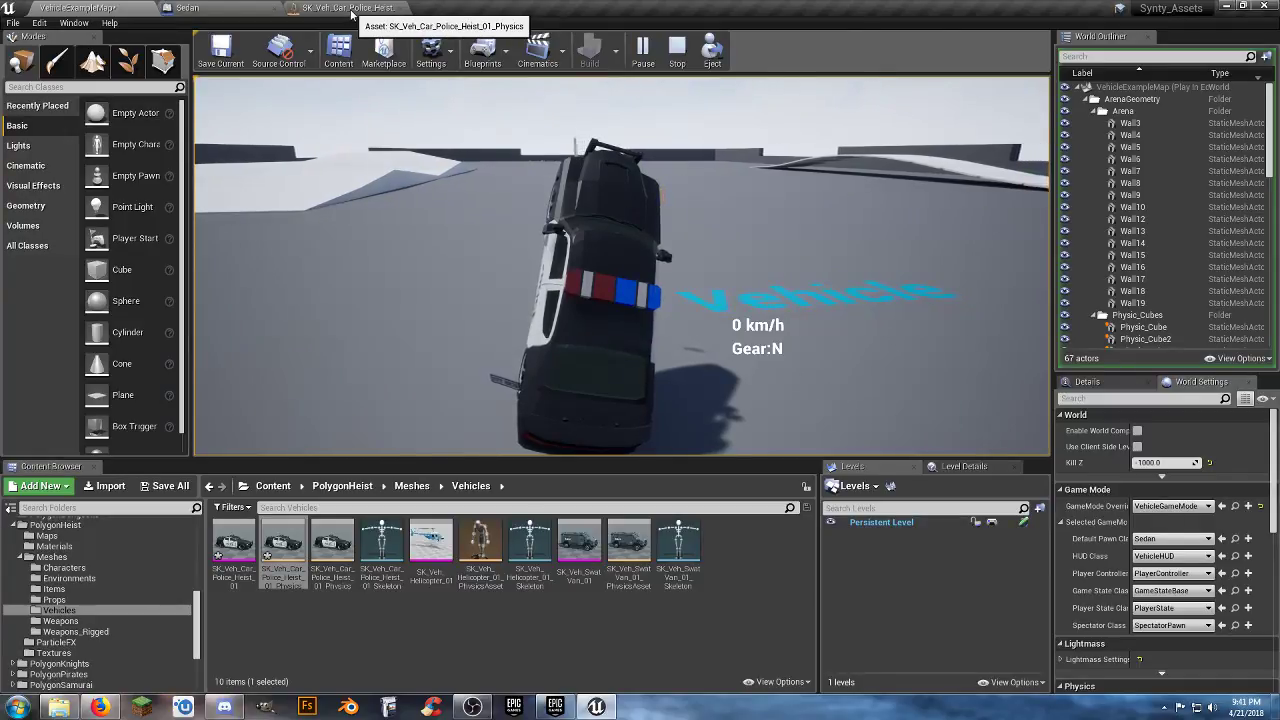
left_click(399, 8)
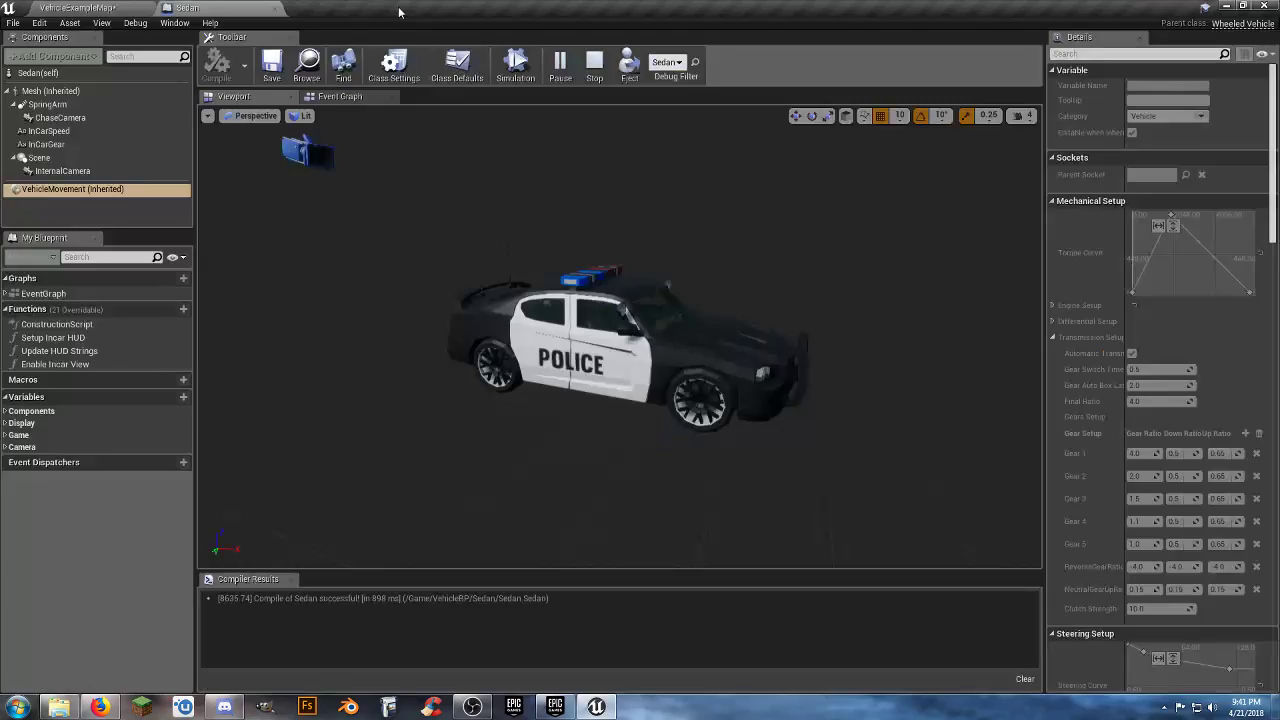
left_click(96, 12)
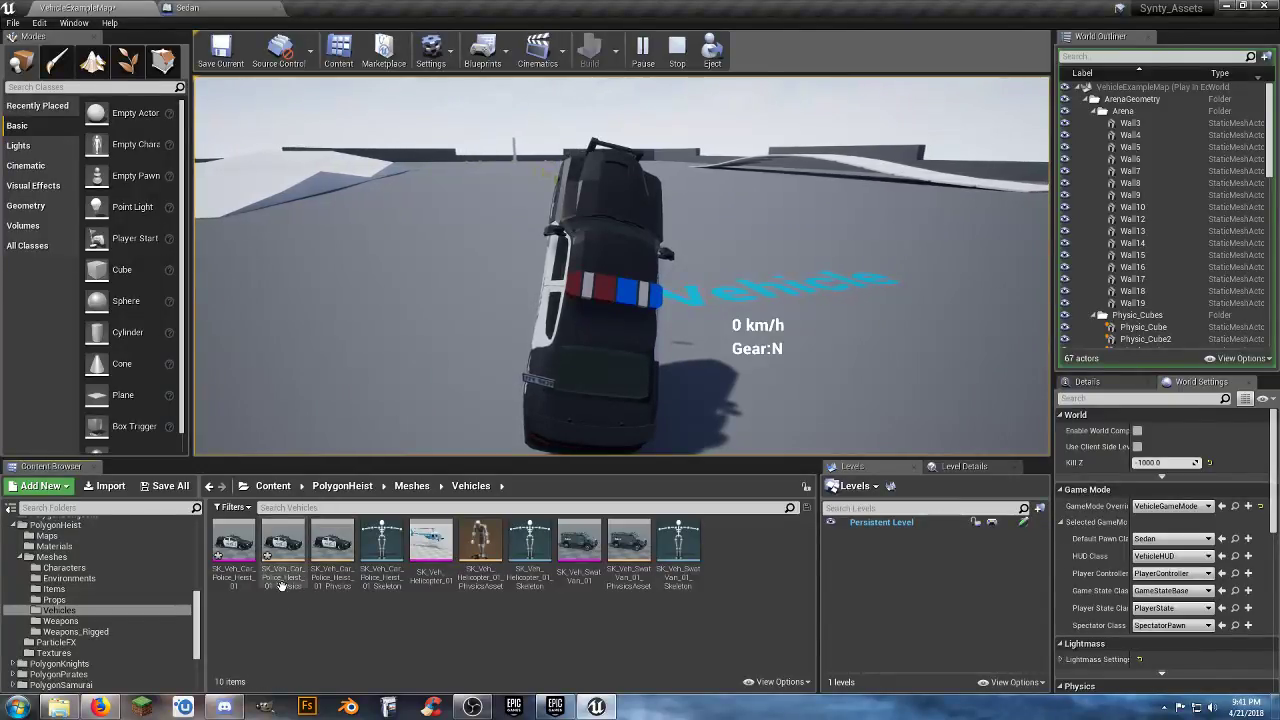
- Stop the play session and force-delete the newly created police car physics asset
left_click(283, 548)
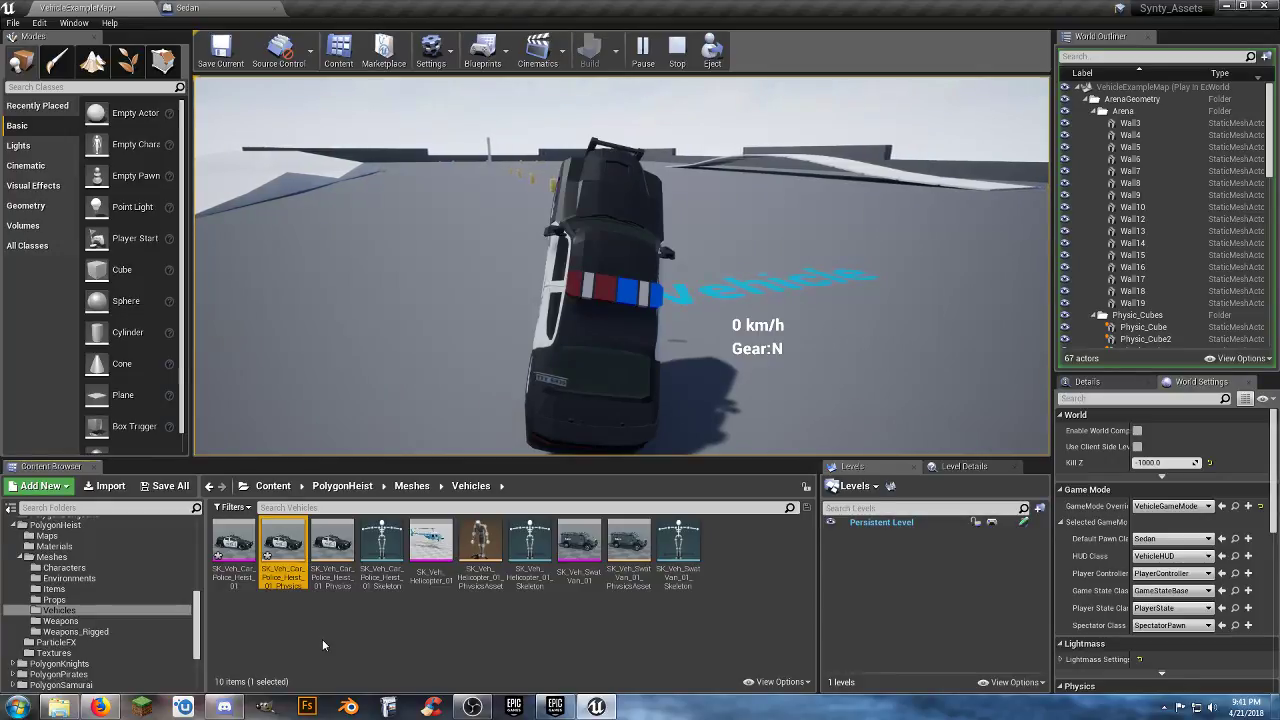
key("Delete")
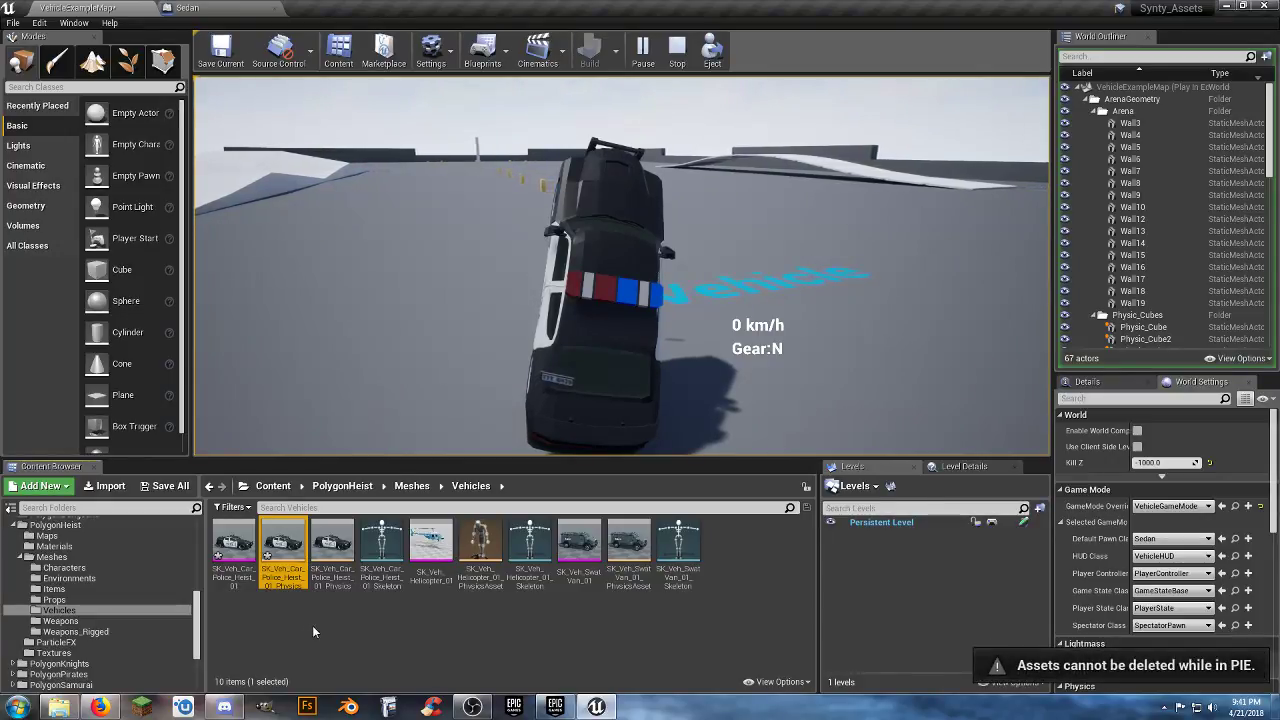
left_click(677, 50)
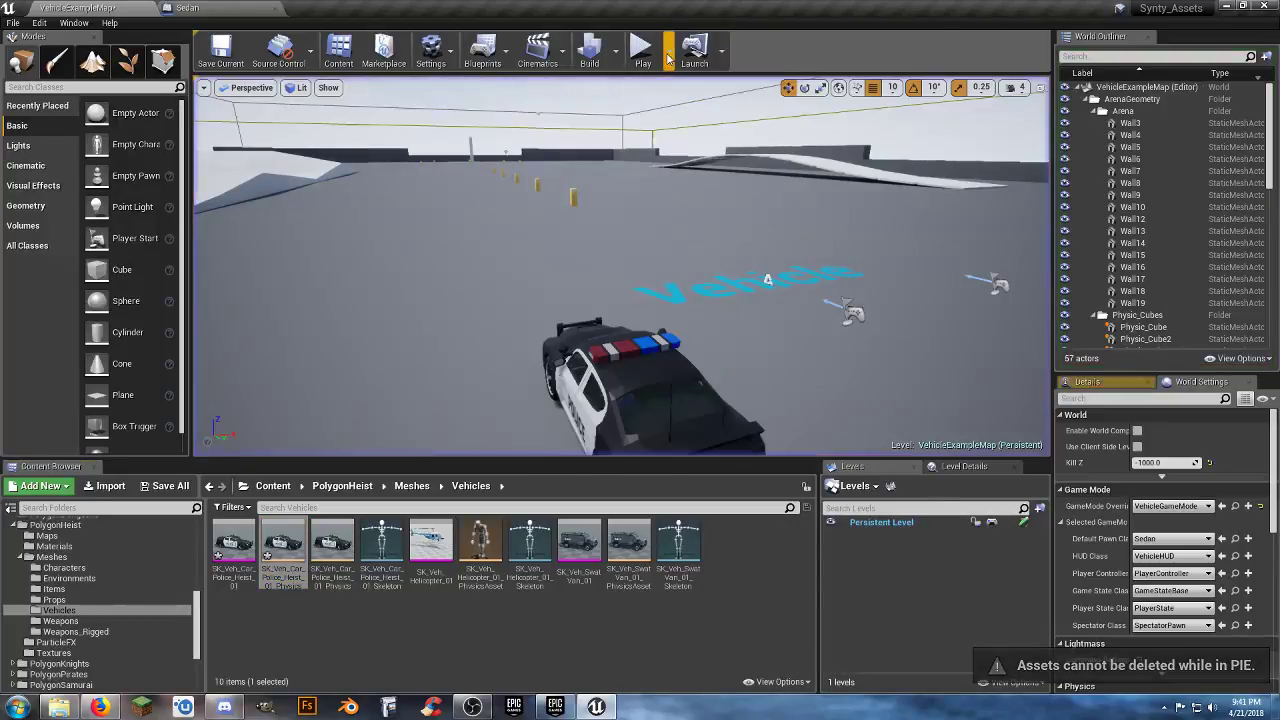
left_click(283, 550)
key("Delete")
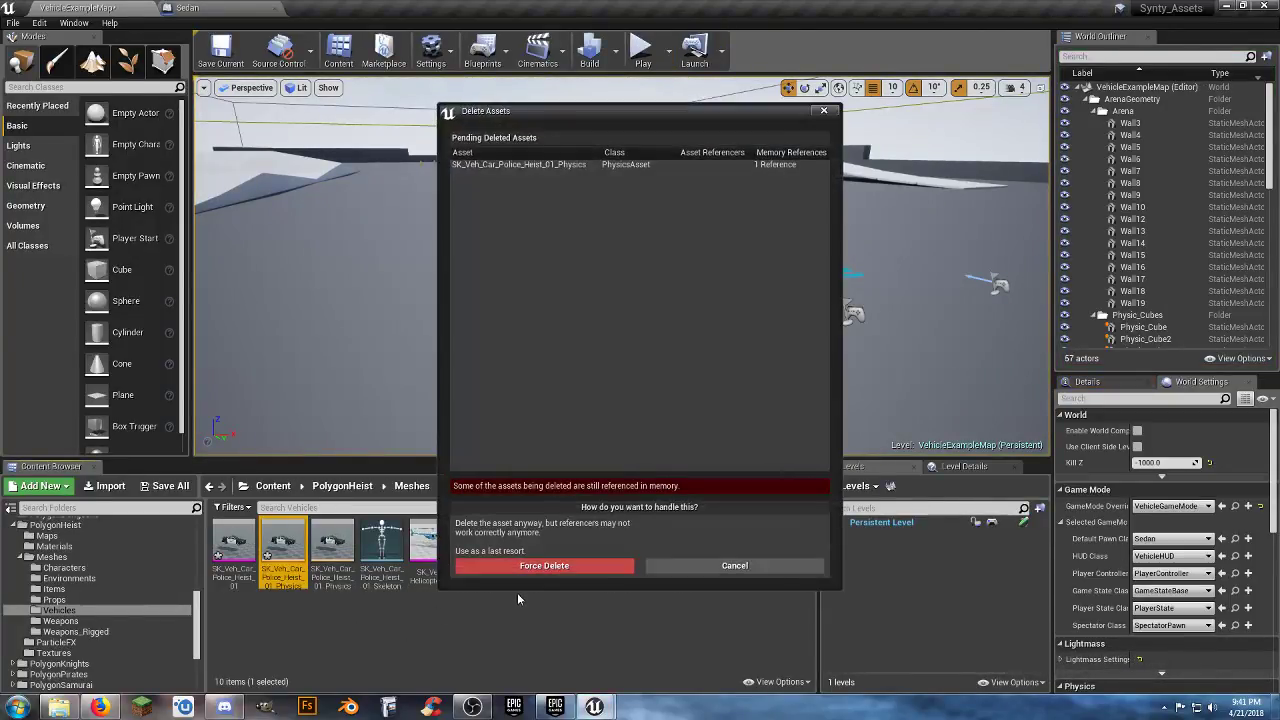
left_click(536, 569)
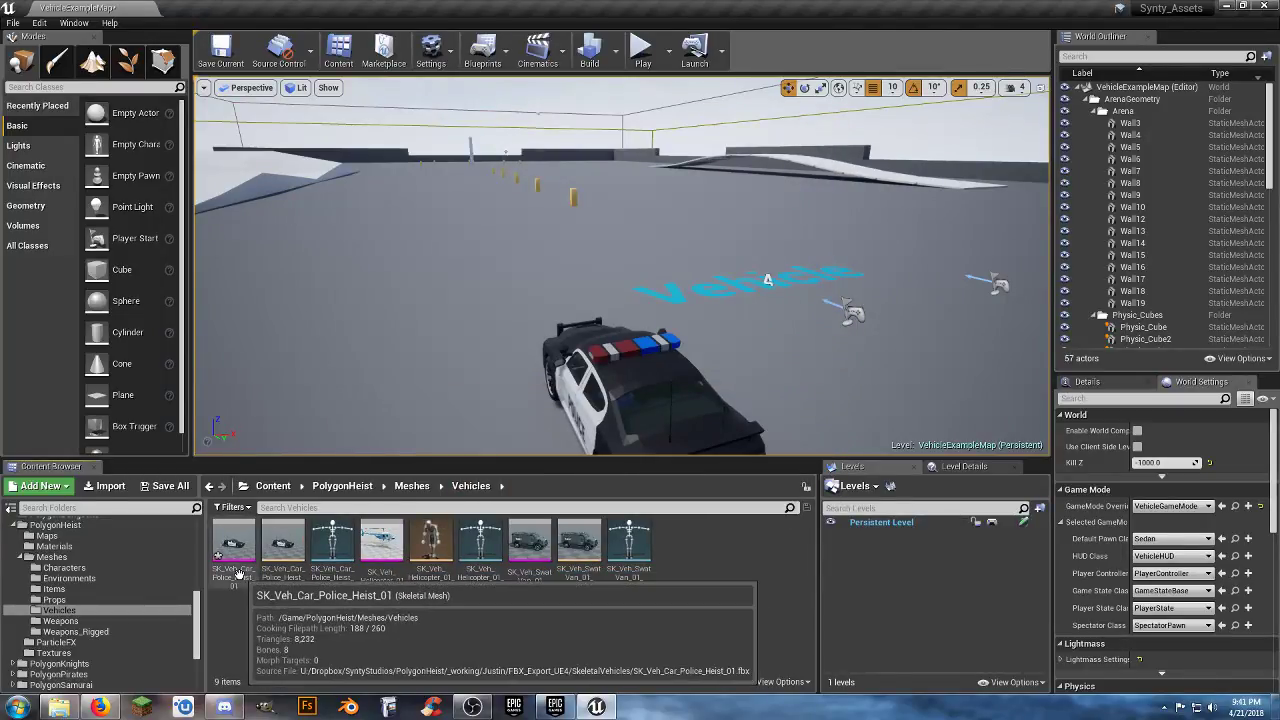
- Inspect the remaining physics asset through the SK_Veh_Car_Police_Heist_01 skeletal mesh, close it and return to the VehicleExampleMap level
left_click(276, 582)
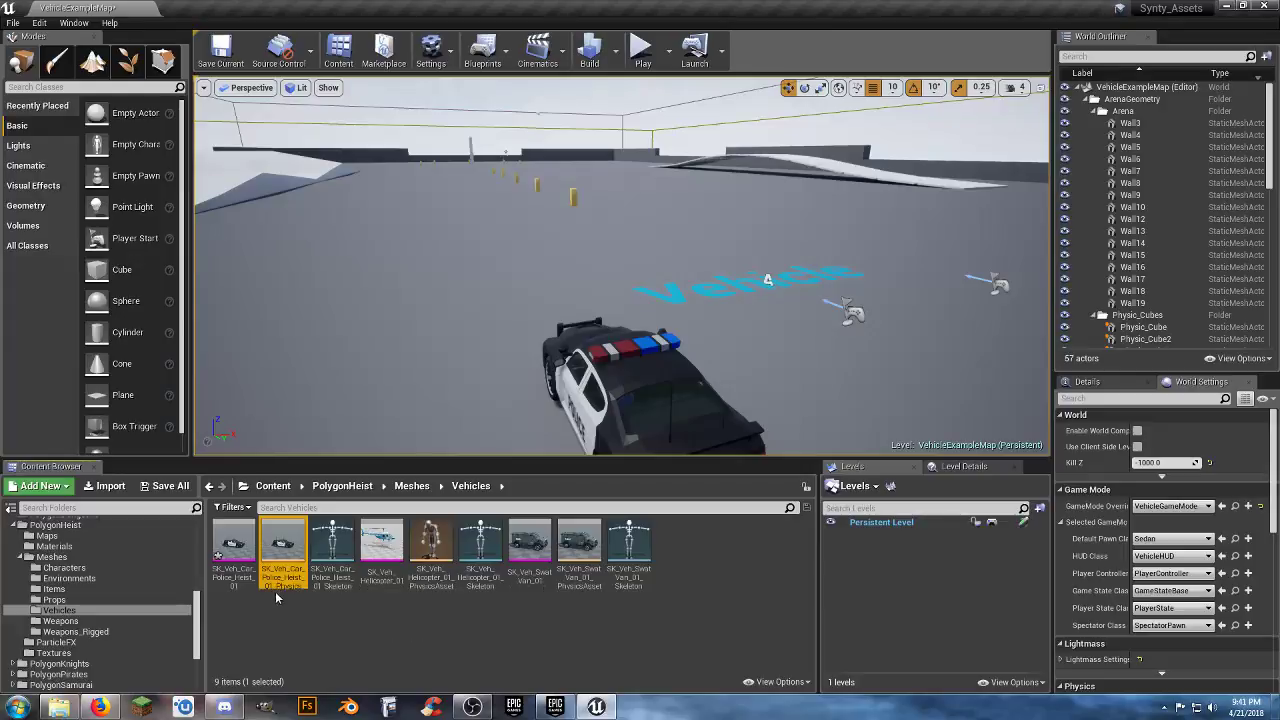
right_click(276, 582)
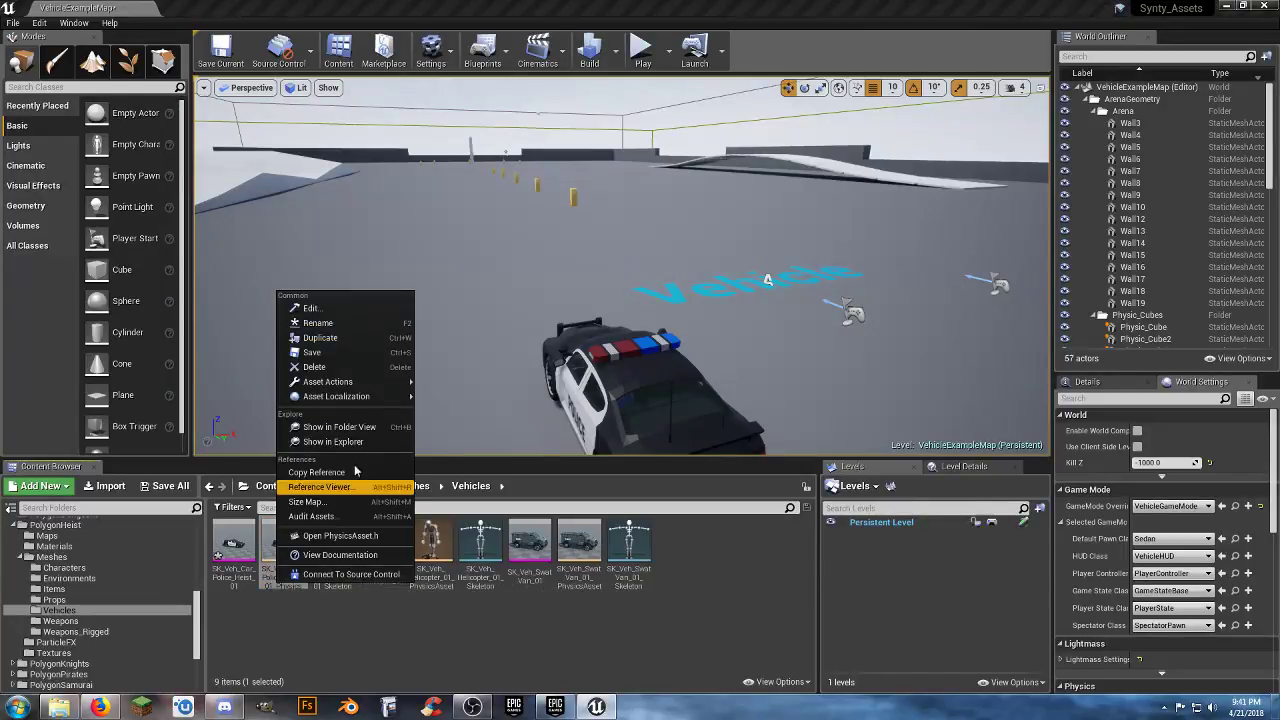
left_click(266, 594)
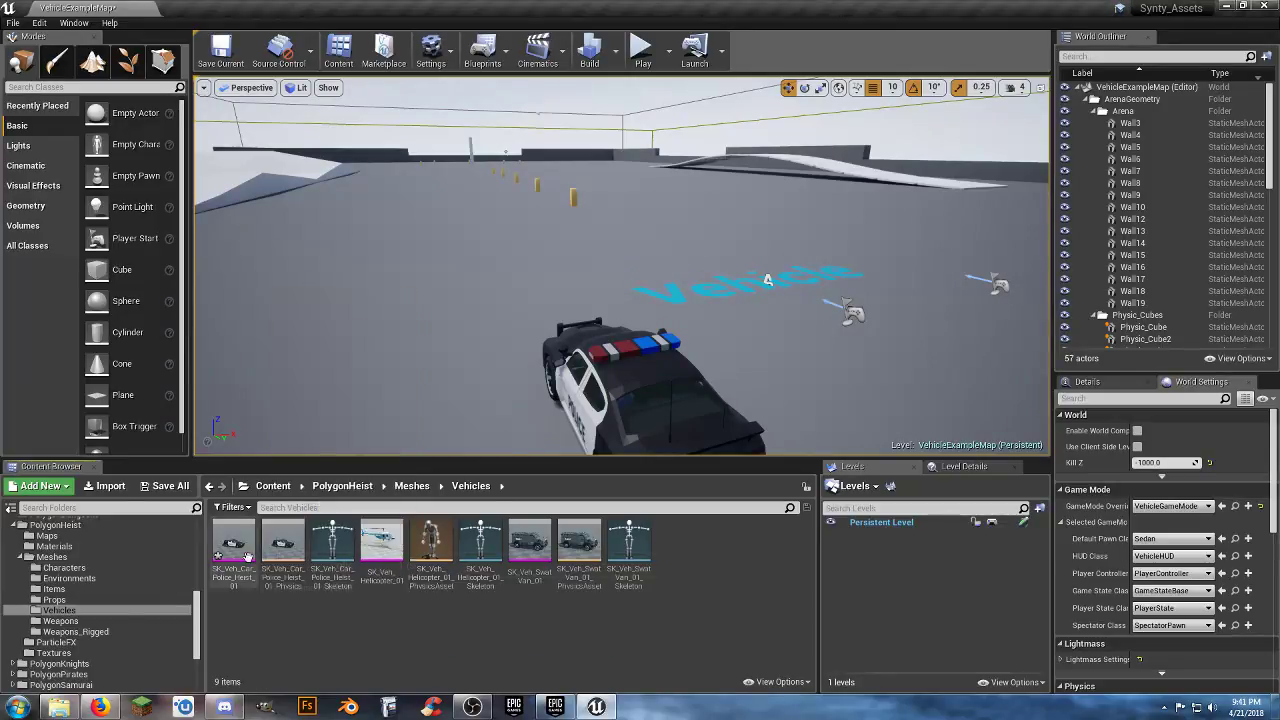
double_click(247, 556)
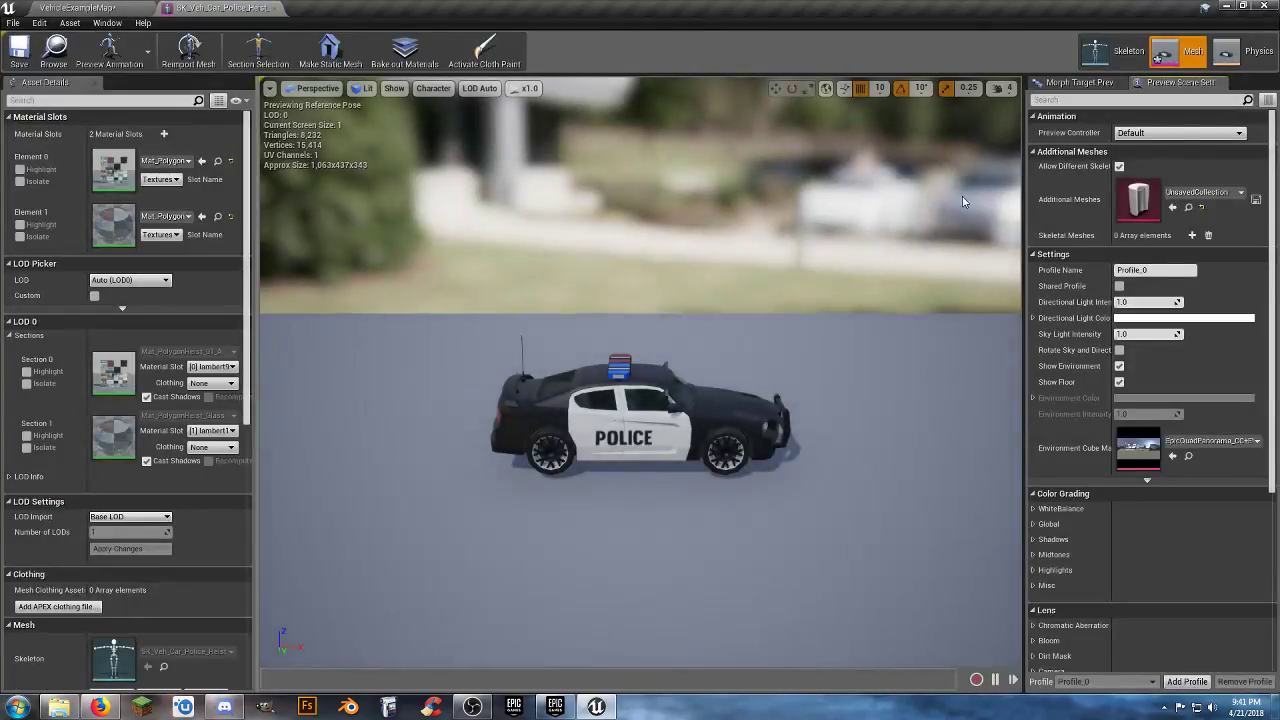
left_click(1245, 59)
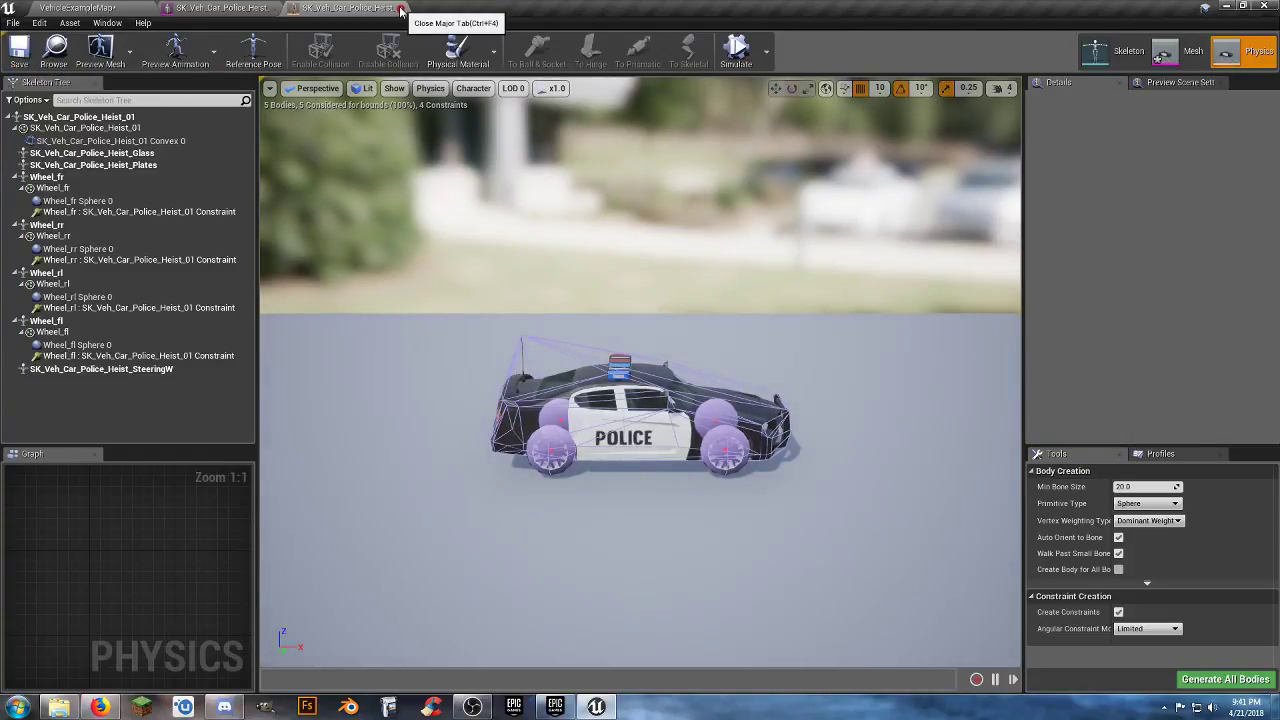
left_click(401, 10)
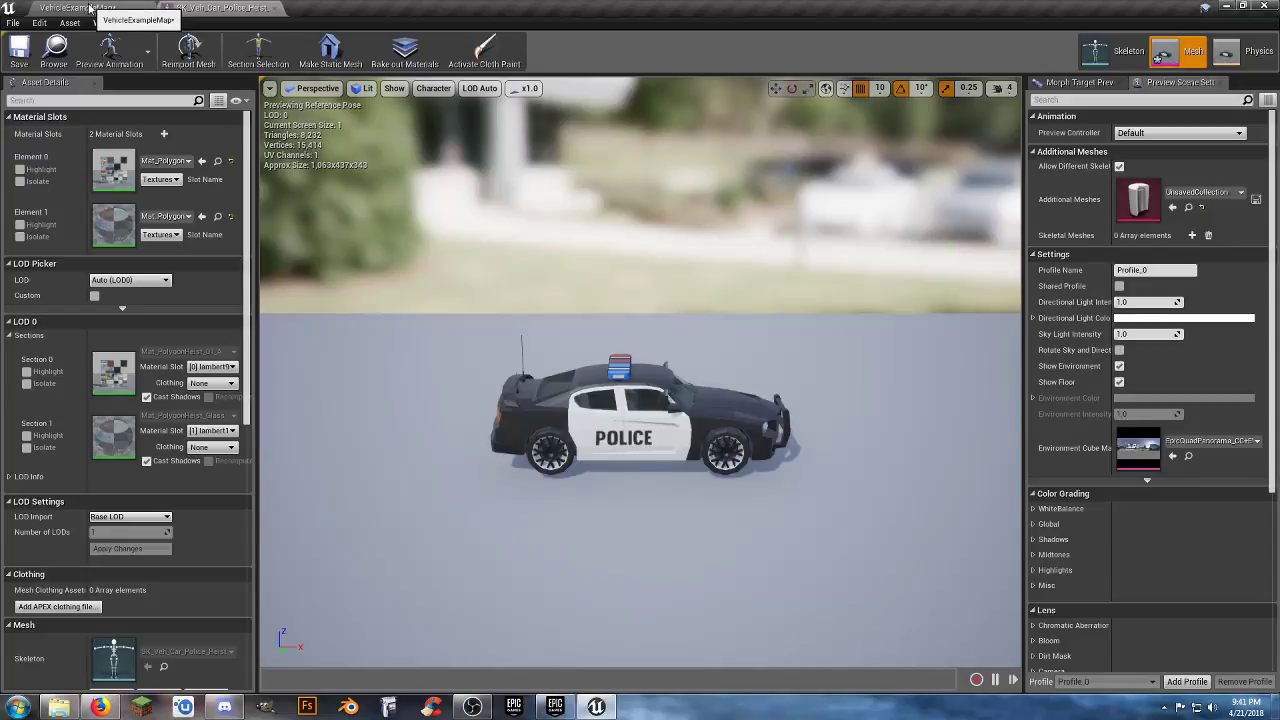
left_click(90, 8)
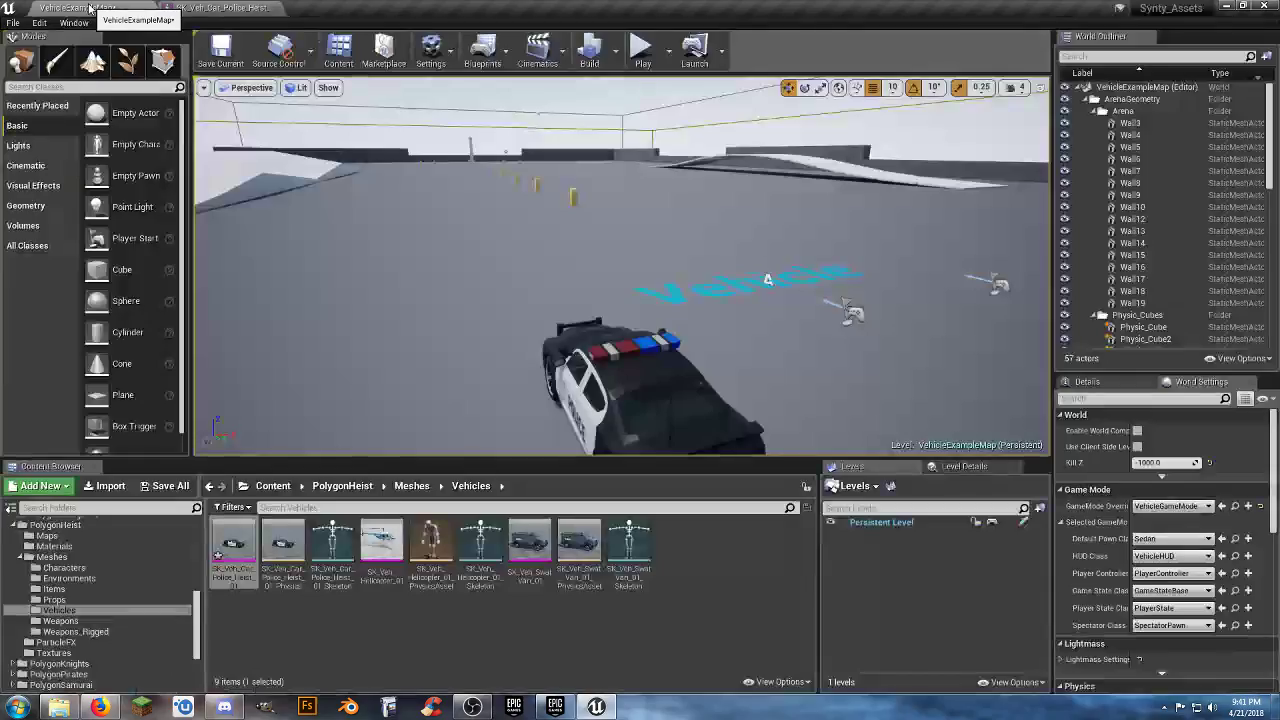
- Save all modified project content, including the VehicleExampleMap level
left_click(165, 486)
left_click(727, 475)
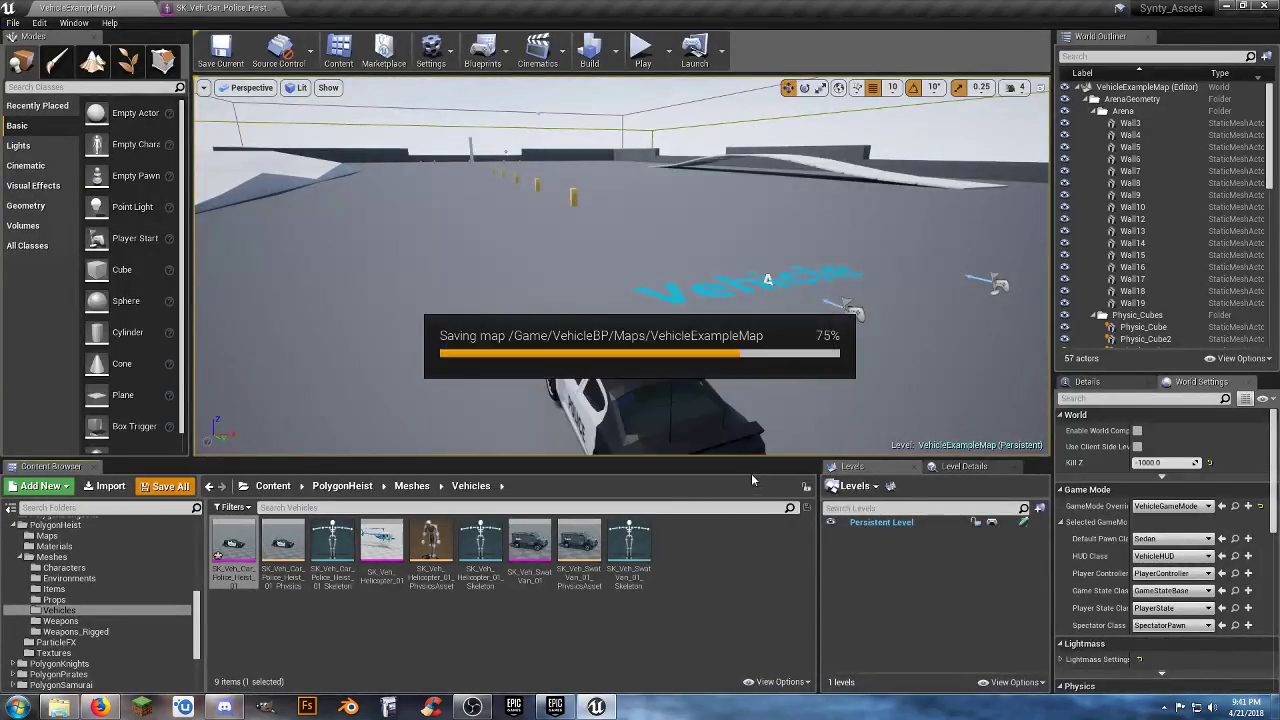
left_click(388, 641)
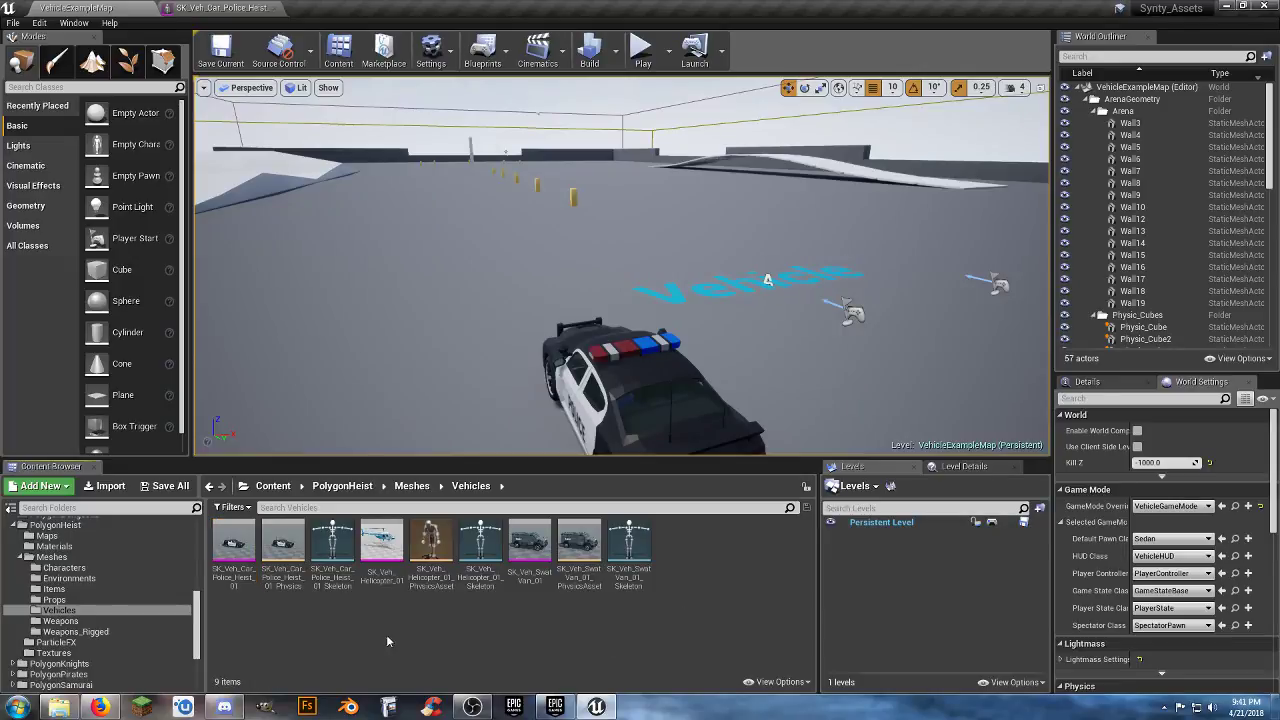
right_click(238, 575)
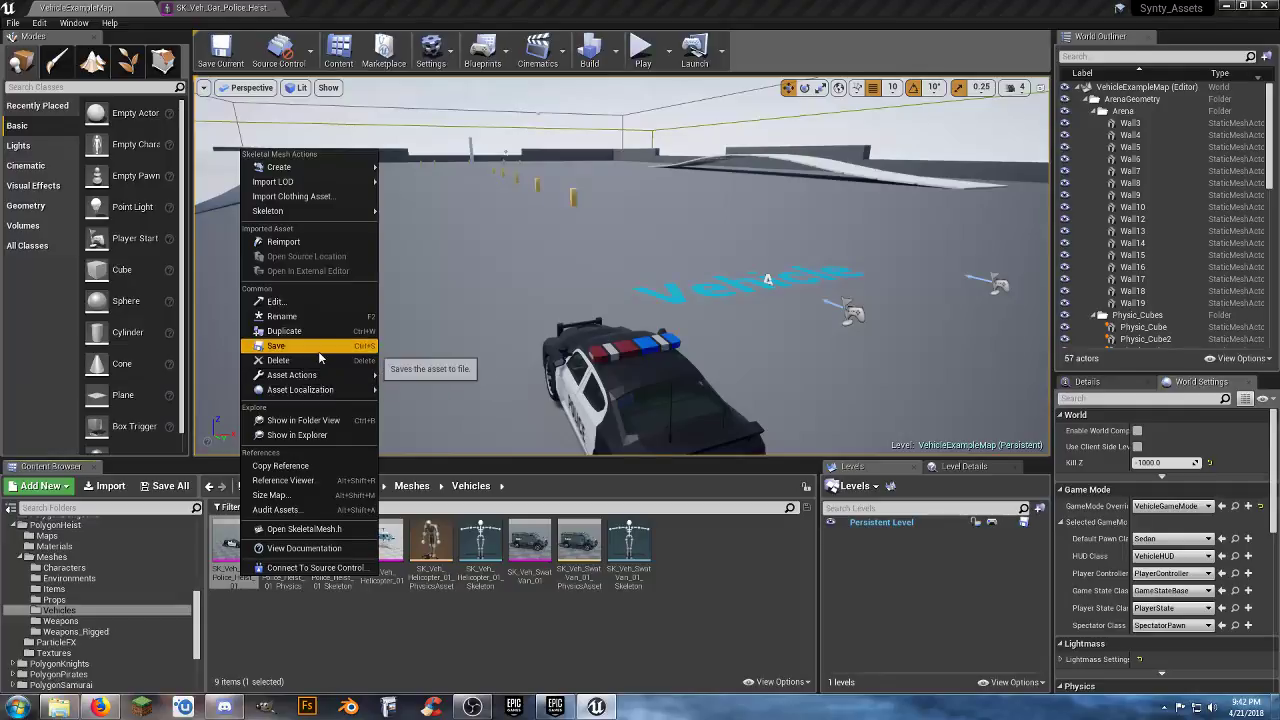
mouse_move(338, 216)
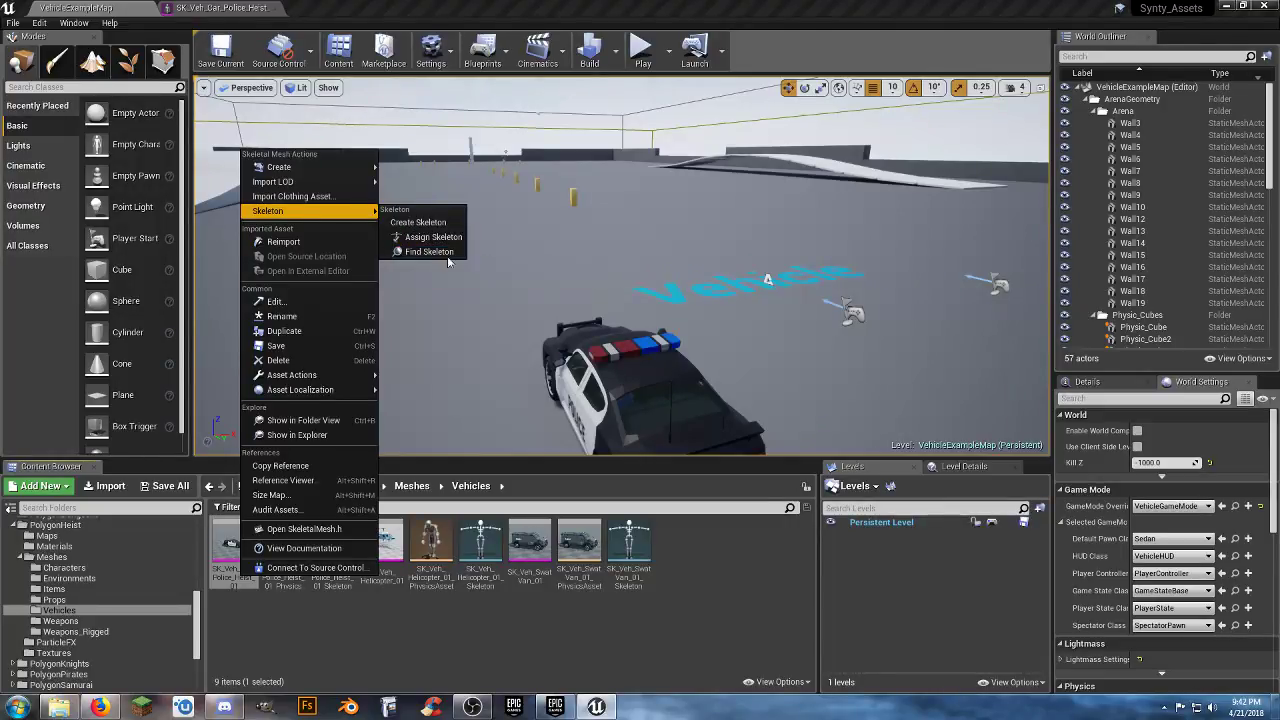
left_click(734, 607)
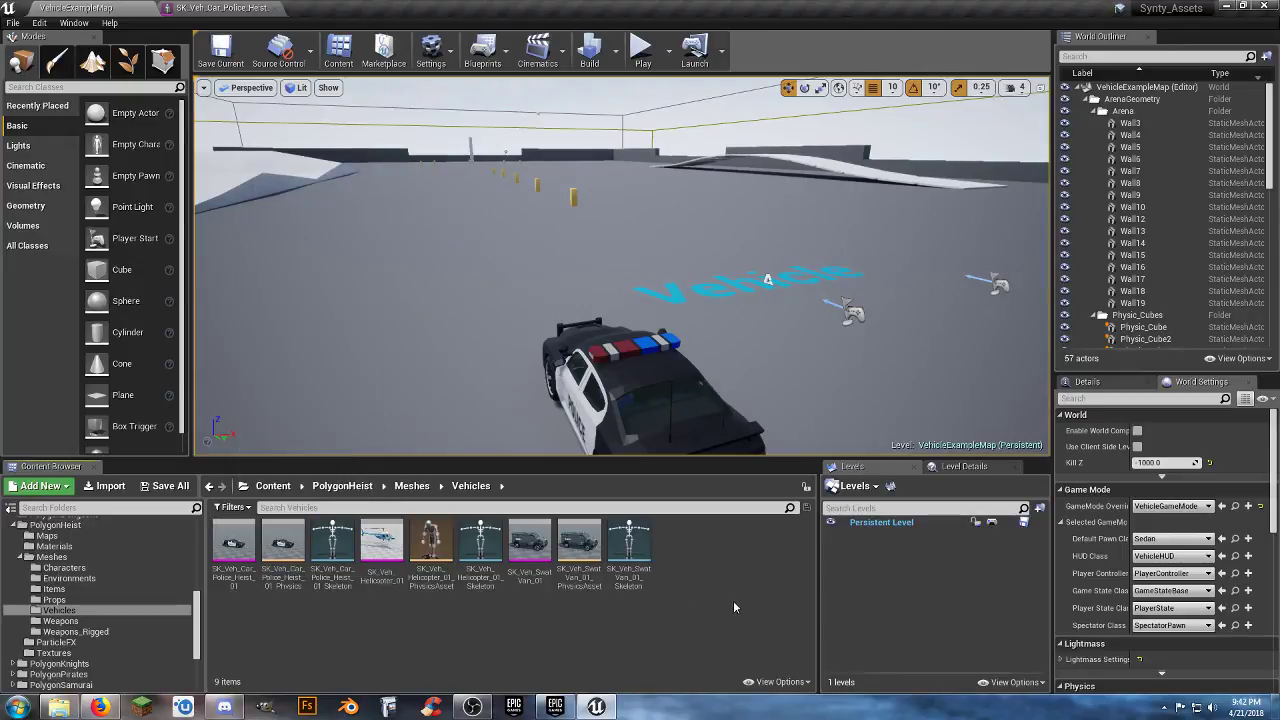
- Inspect the wheel, steering wheel, plates and root bones in the Heist police car's skeleton, close it and return to the VehicleExampleMap level
double_click(339, 552)
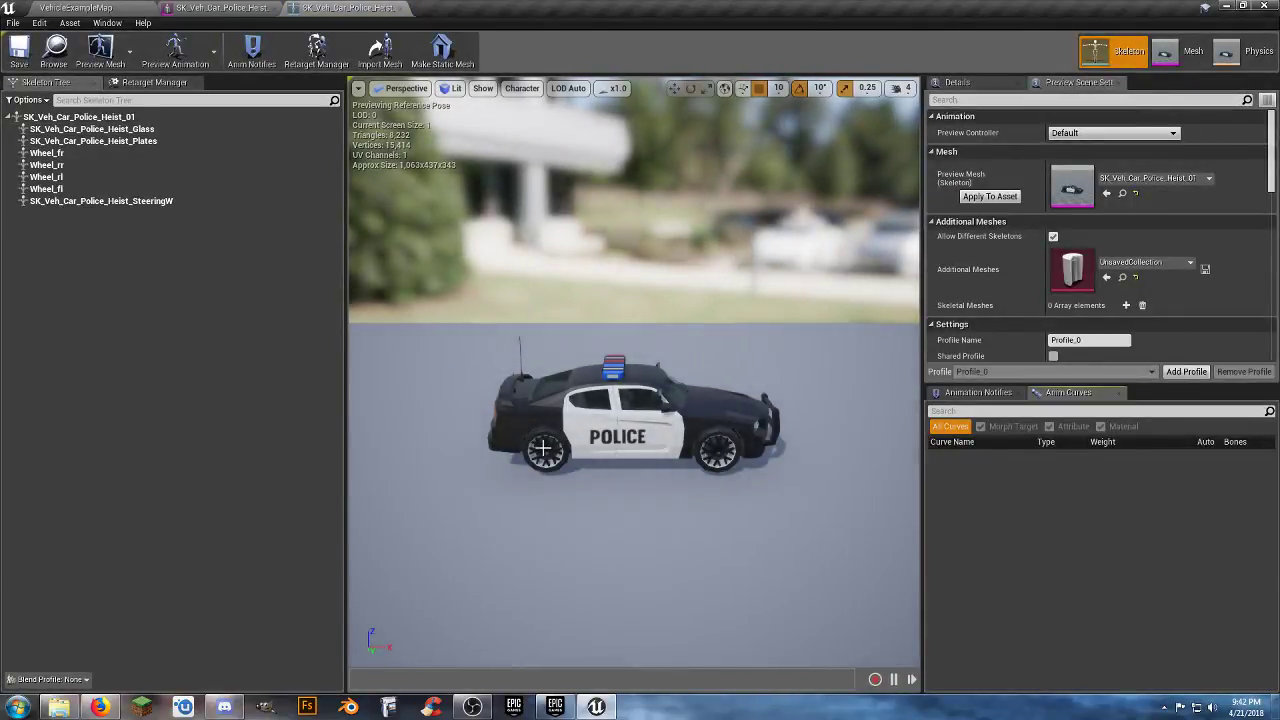
left_click(47, 165)
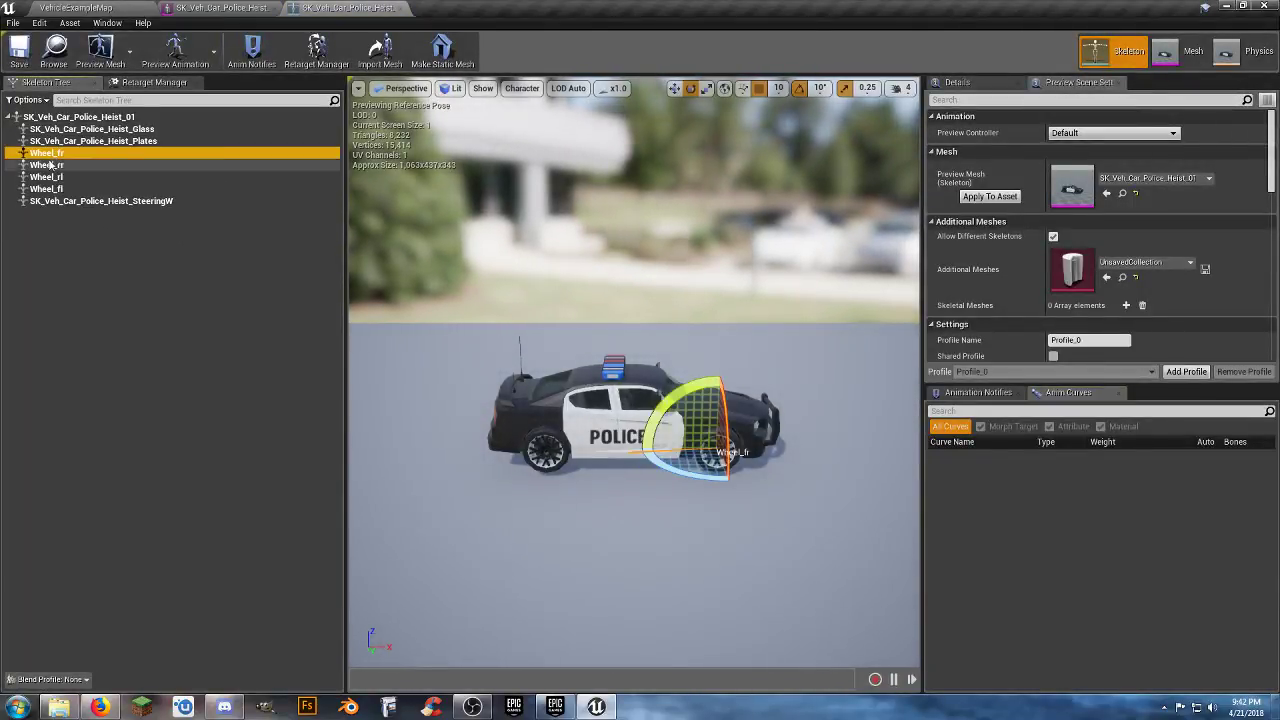
left_click(46, 177)
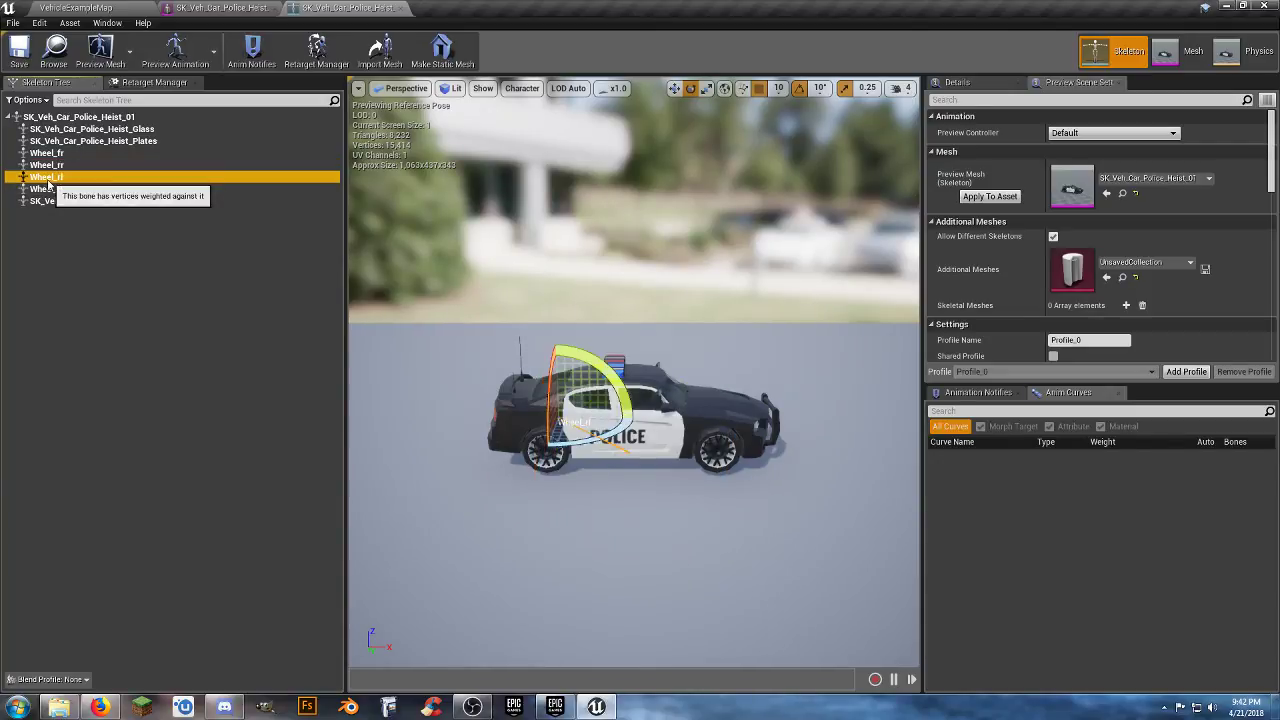
left_click(47, 189)
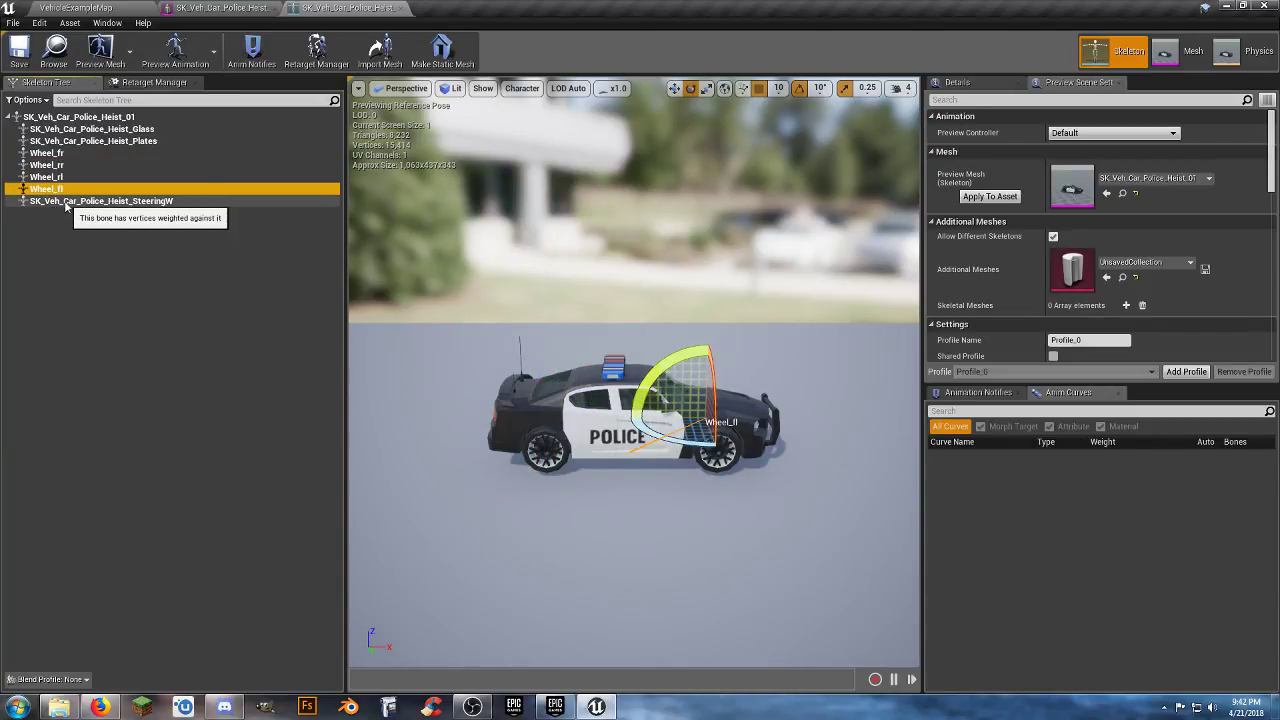
left_click(65, 201)
left_click(88, 130)
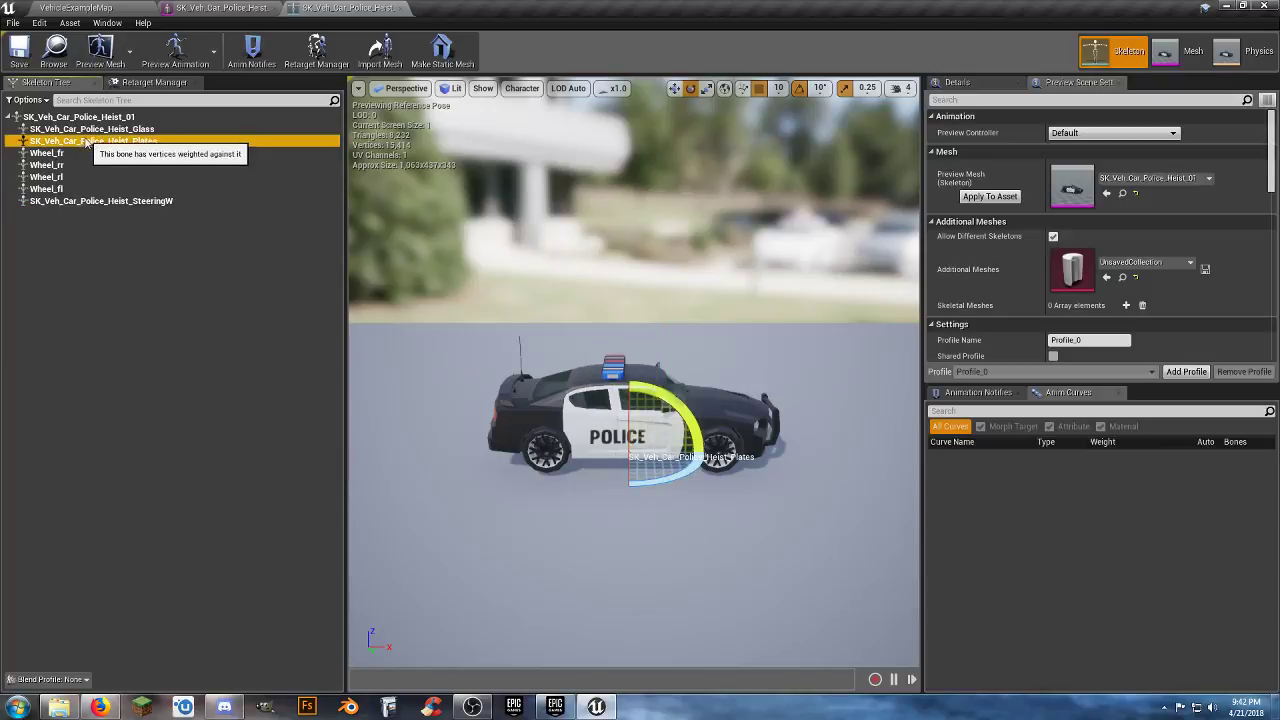
left_click(88, 118)
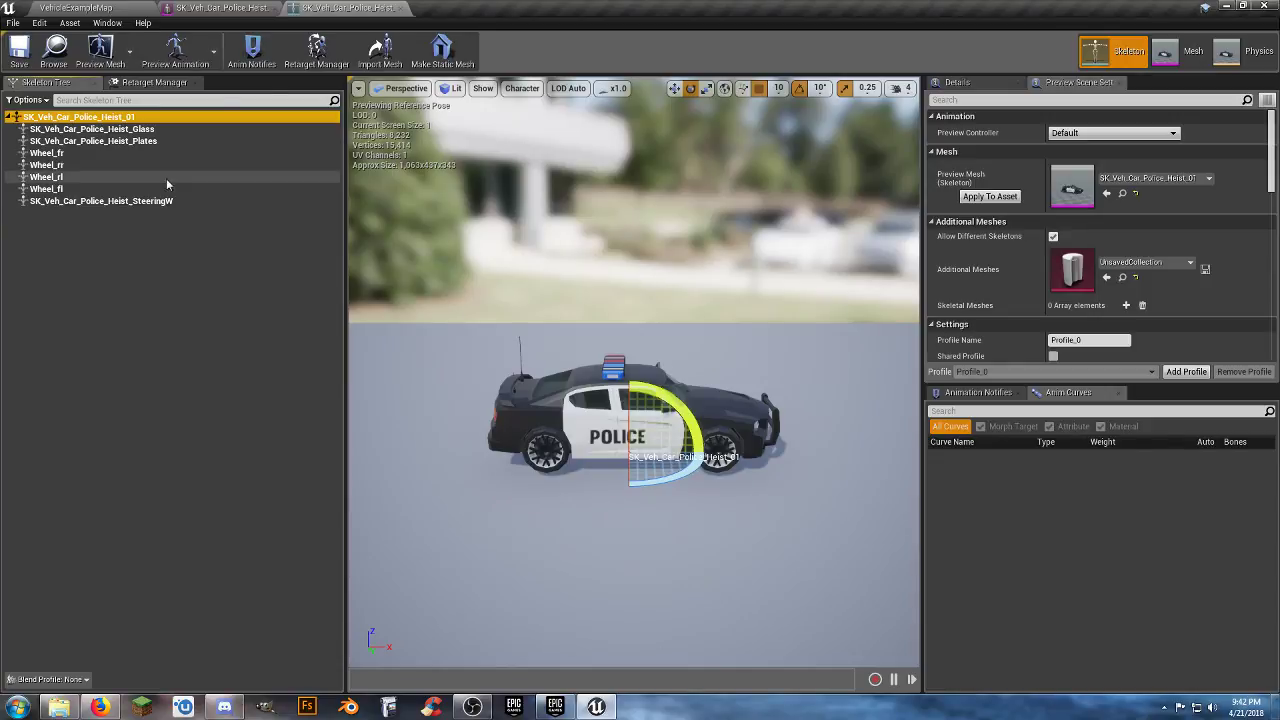
left_click(400, 8)
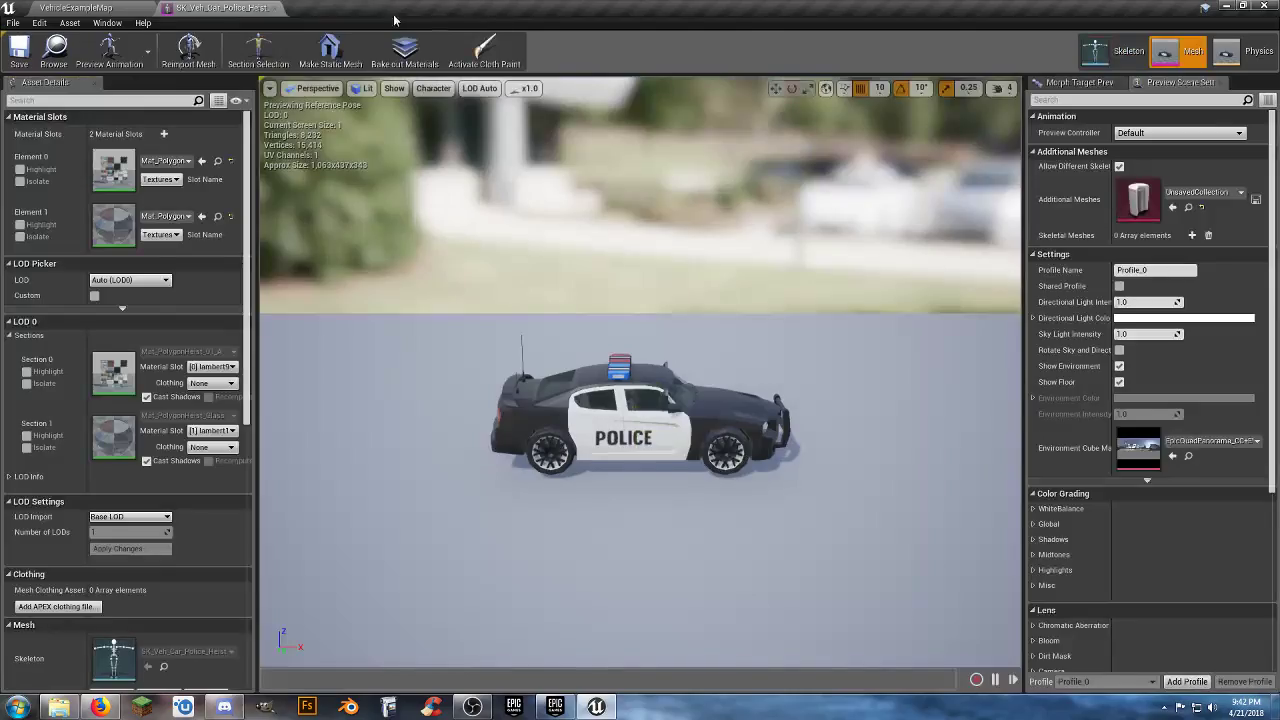
left_click(117, 7)
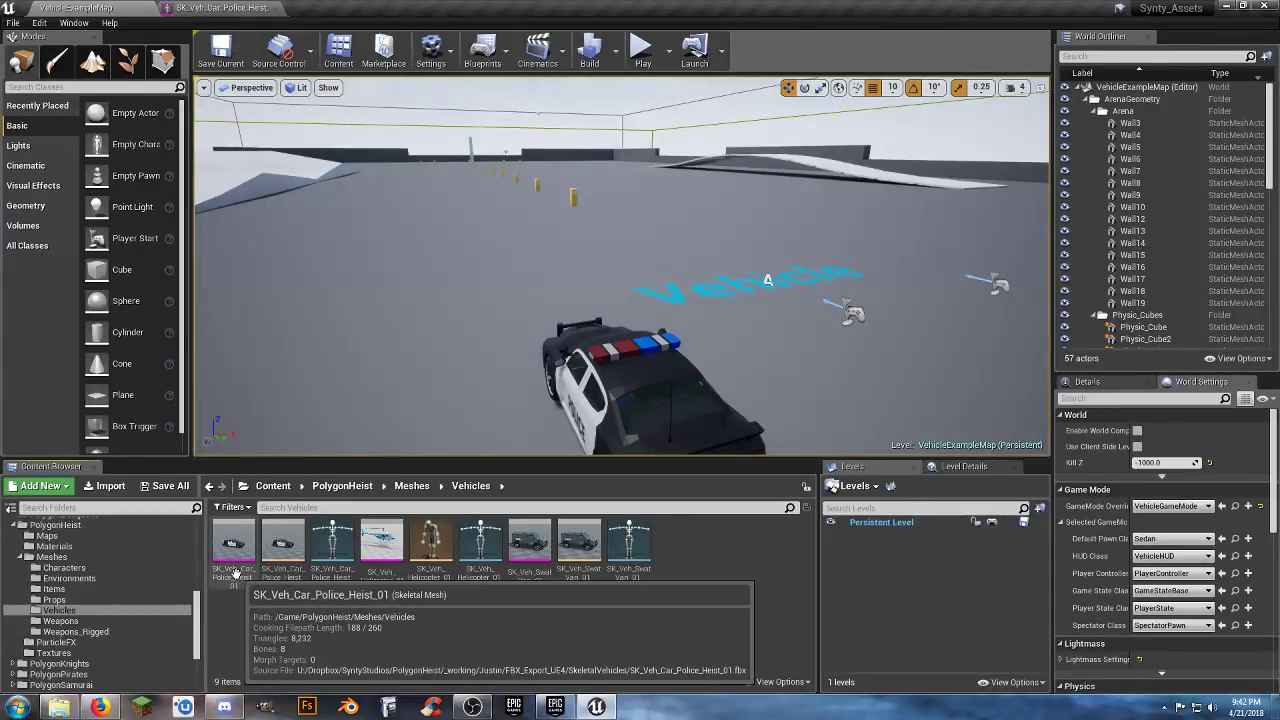
right_click(237, 550)
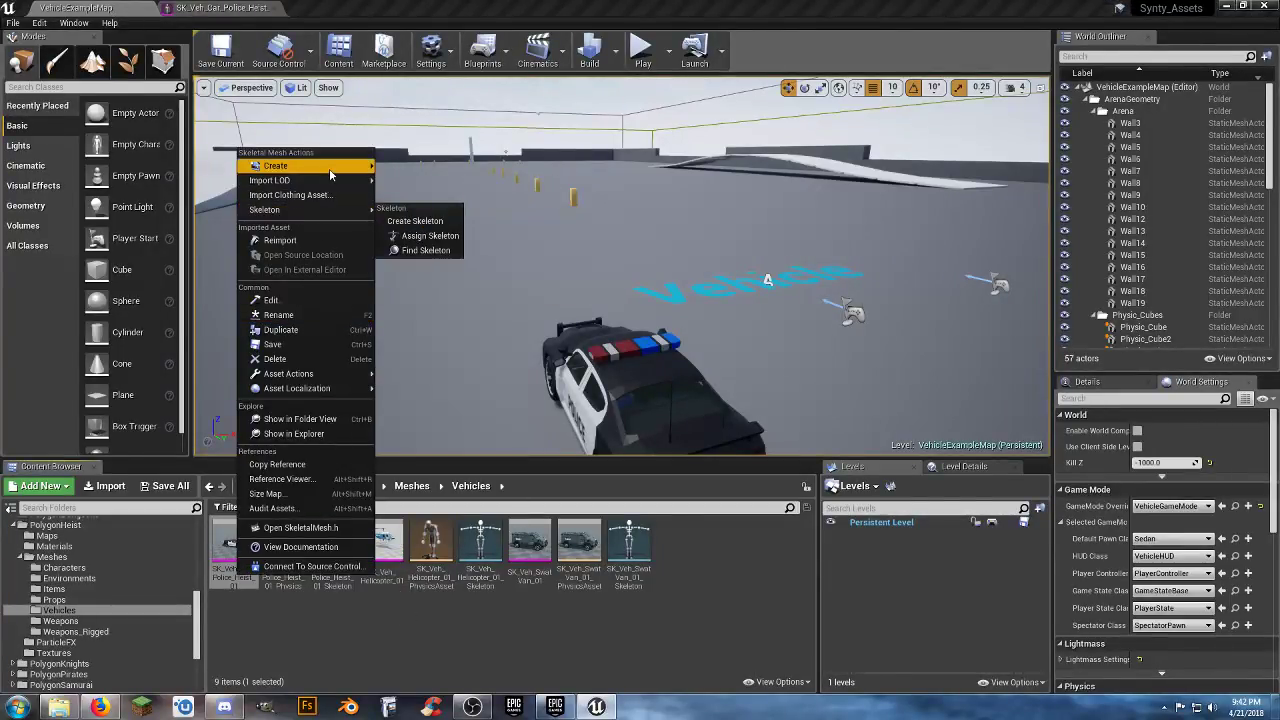
mouse_move(332, 172)
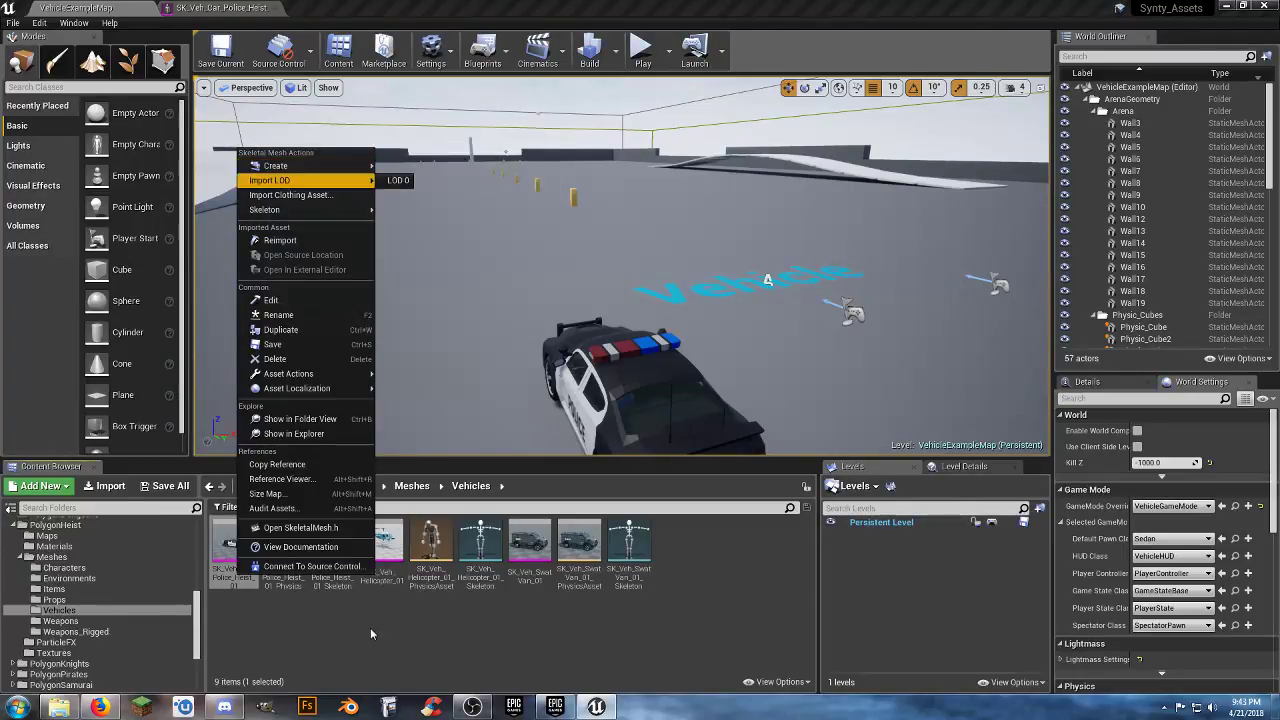
left_click(296, 606)
right_click(287, 548)
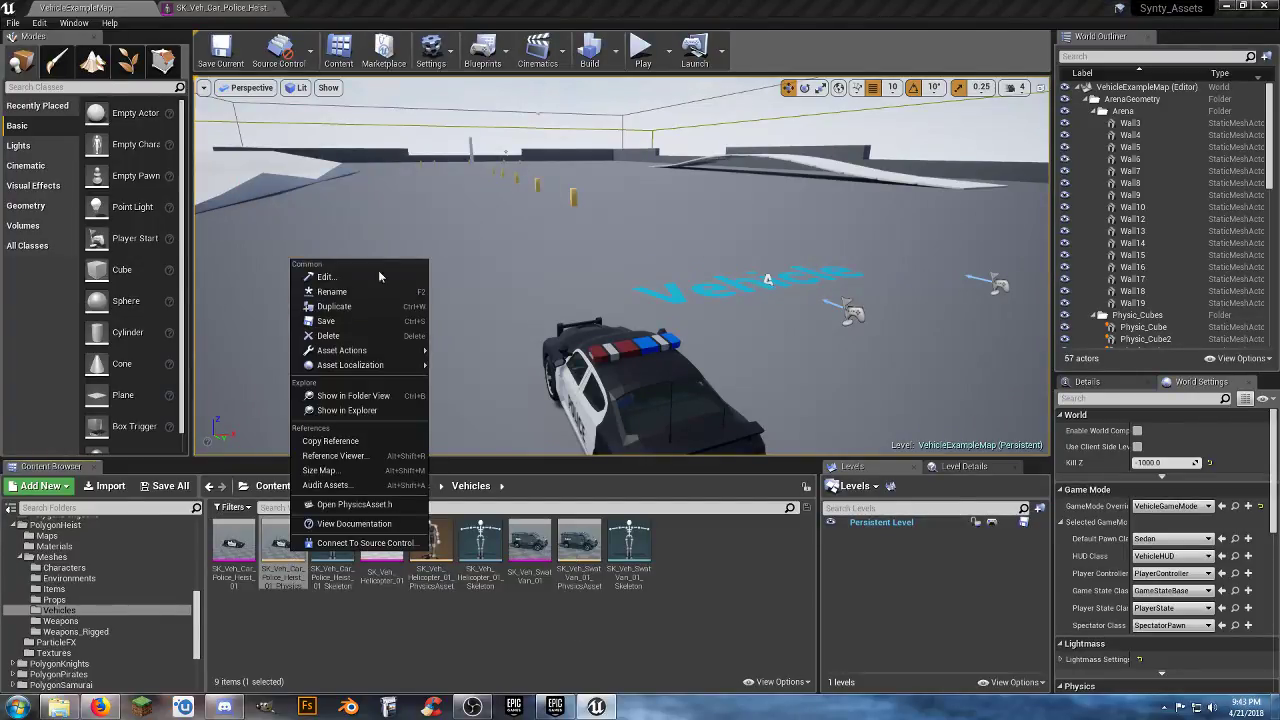
mouse_move(397, 352)
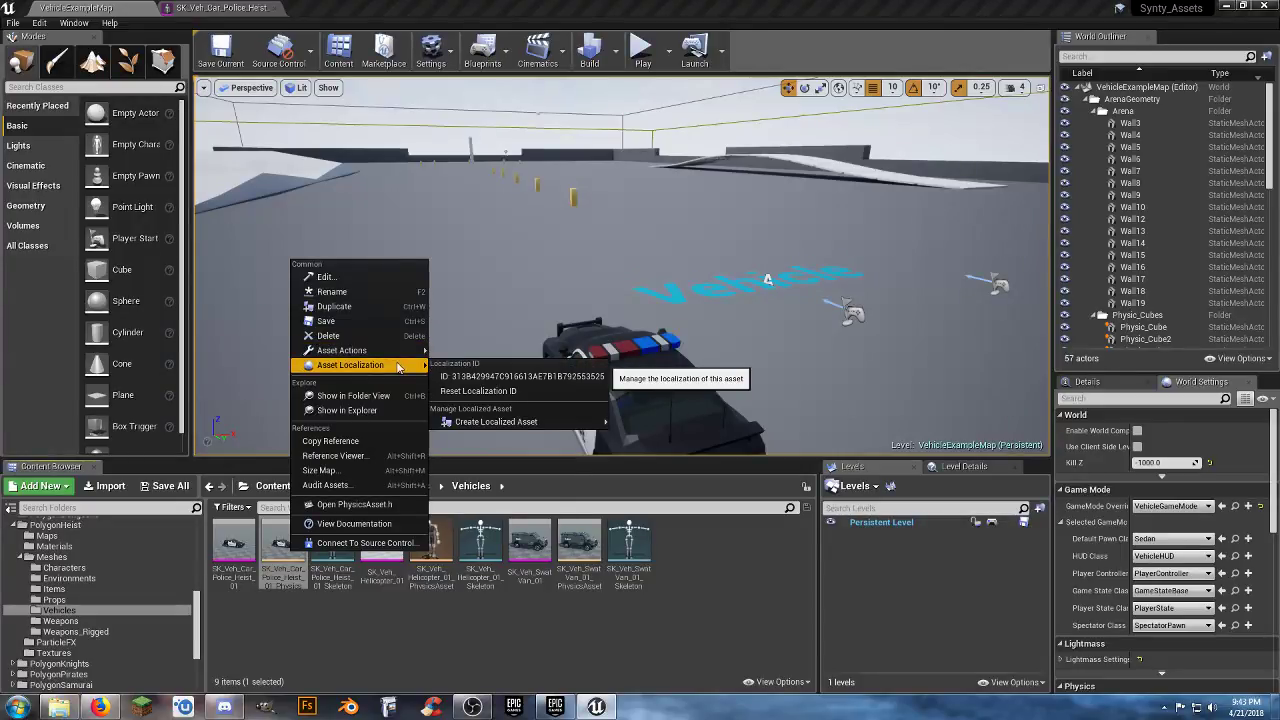
left_click(319, 626)
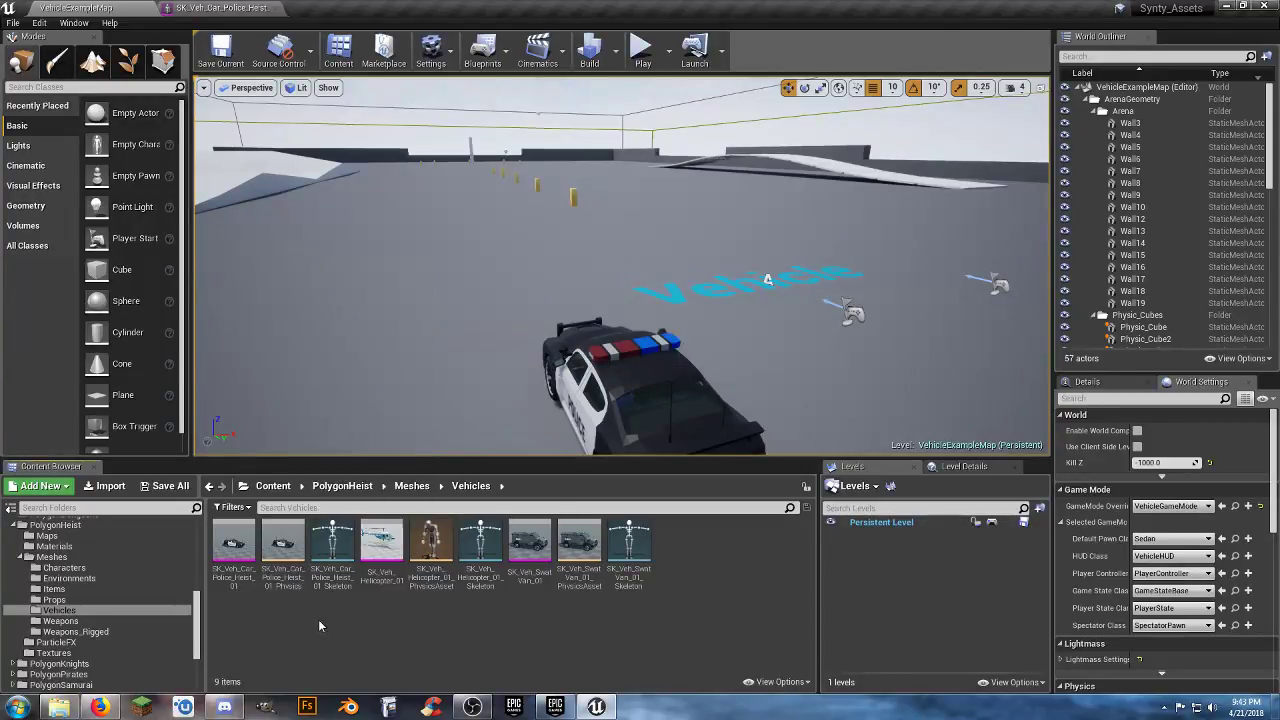
right_click(283, 566)
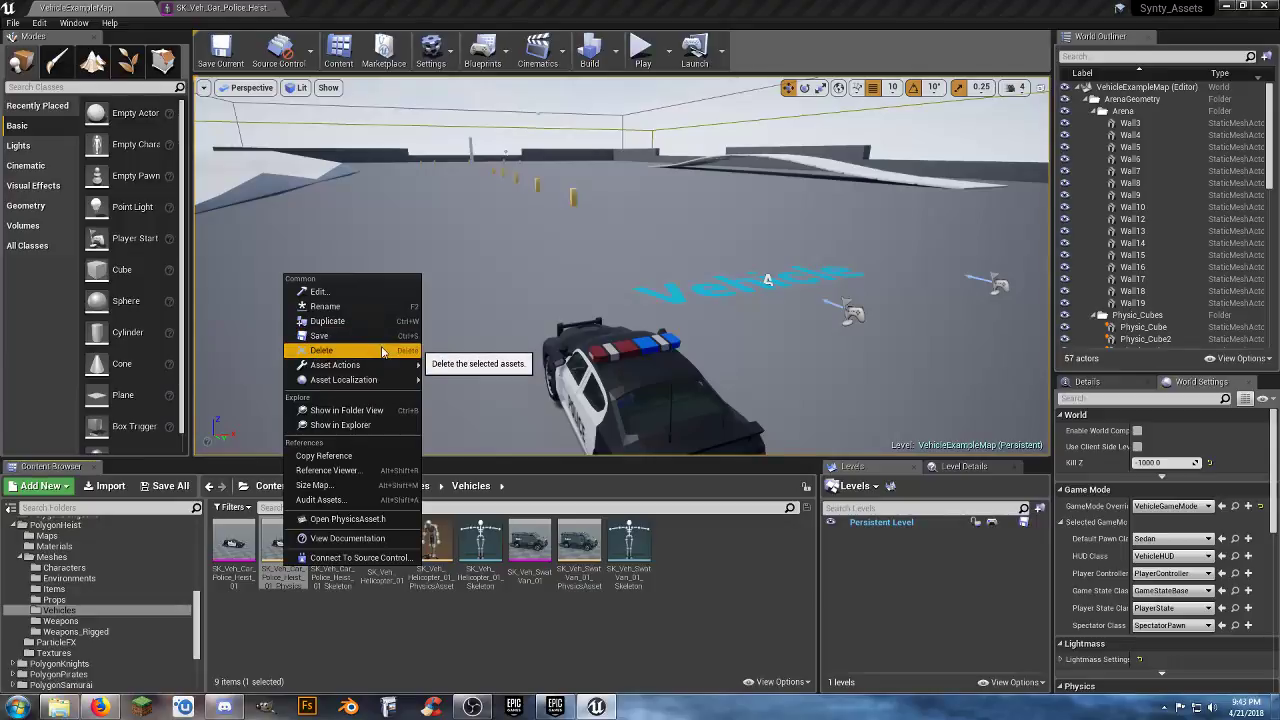
left_click(345, 630)
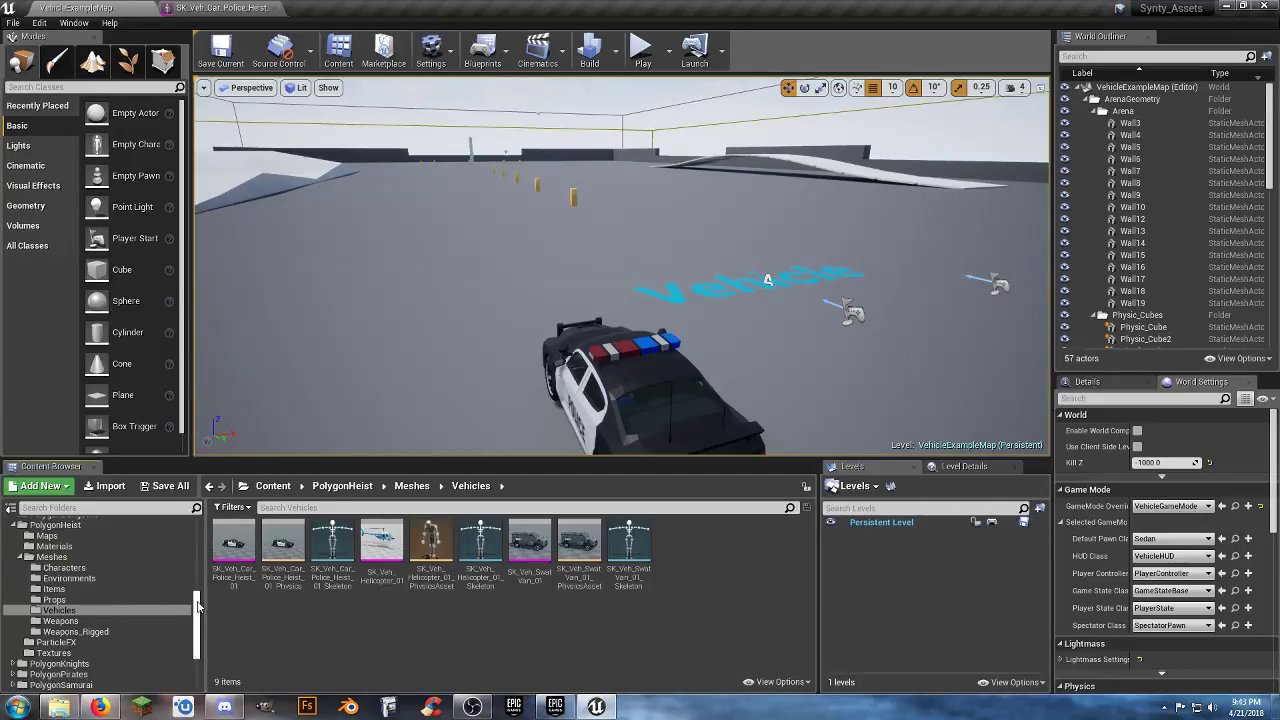
- Open the SK_Veh_Car_Police_Heist_01 skeletal mesh and check its physics bodies before returning to the mesh settings
double_click(233, 545)
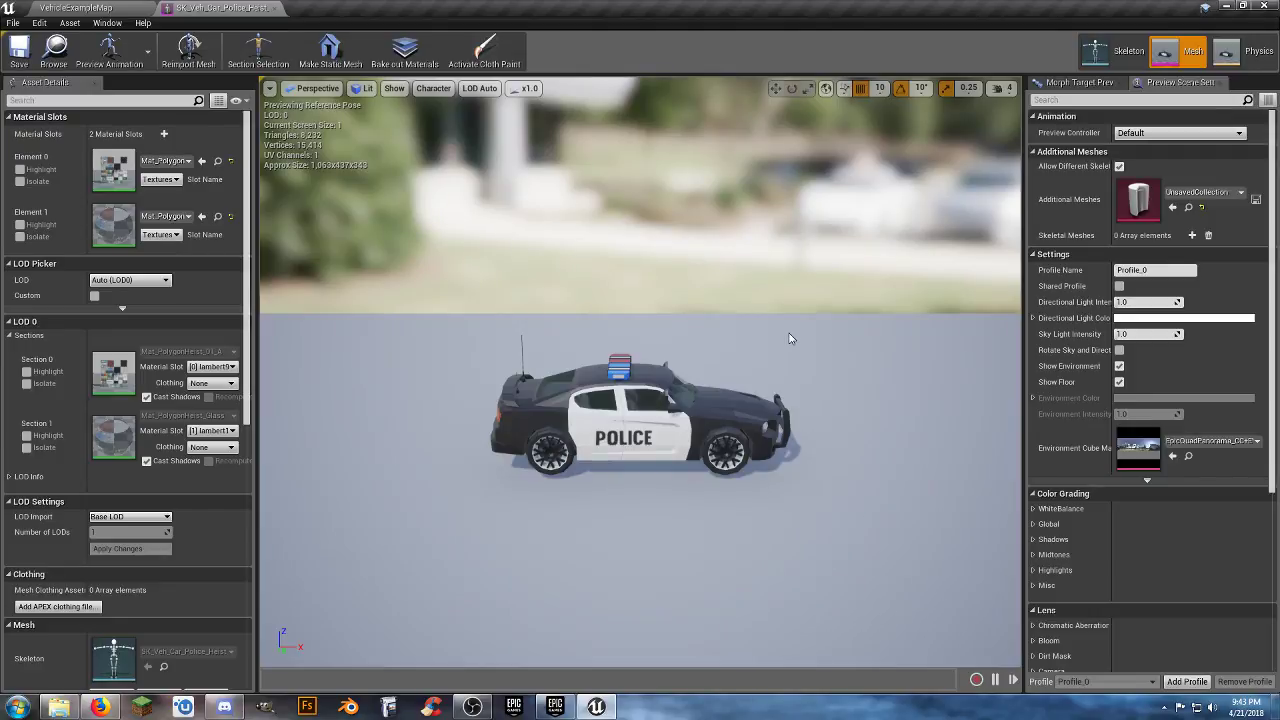
left_click(1258, 57)
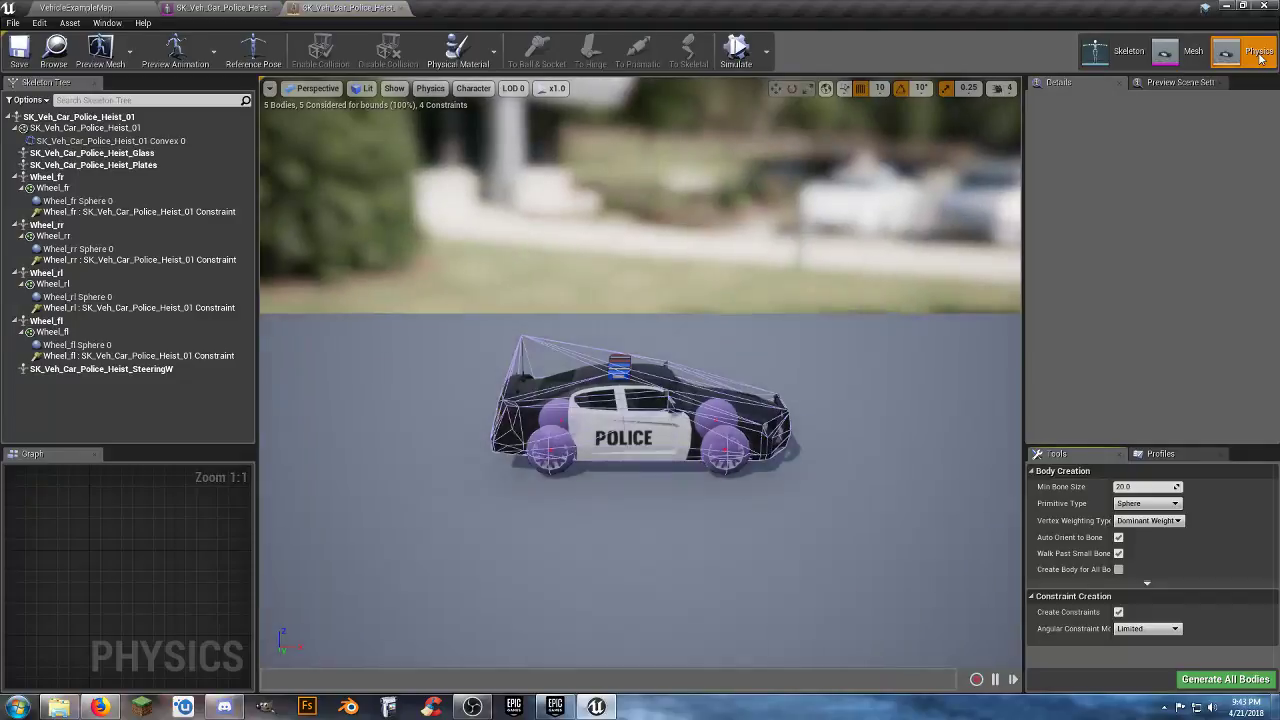
left_click(1183, 52)
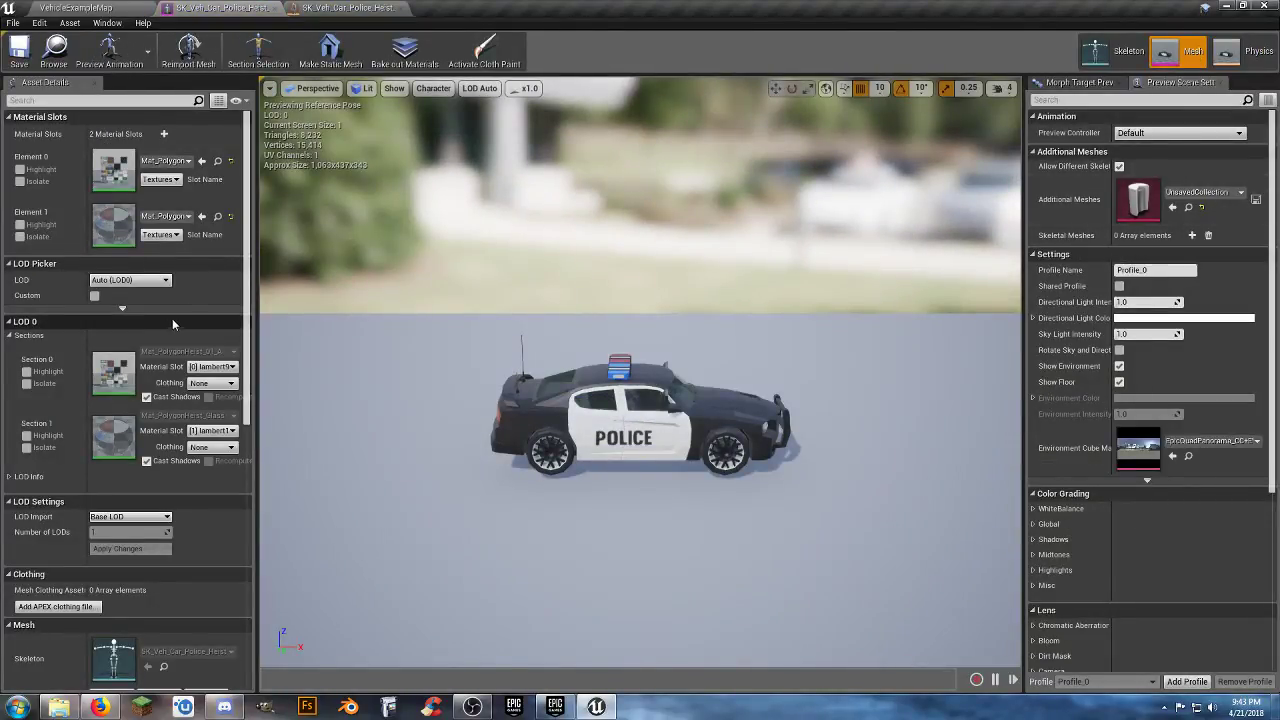
- Assign SK_Veh_Car_Police_01_PhysicsAsset as the physics asset of the police car mesh
left_click_drag(246, 282, 262, 485)
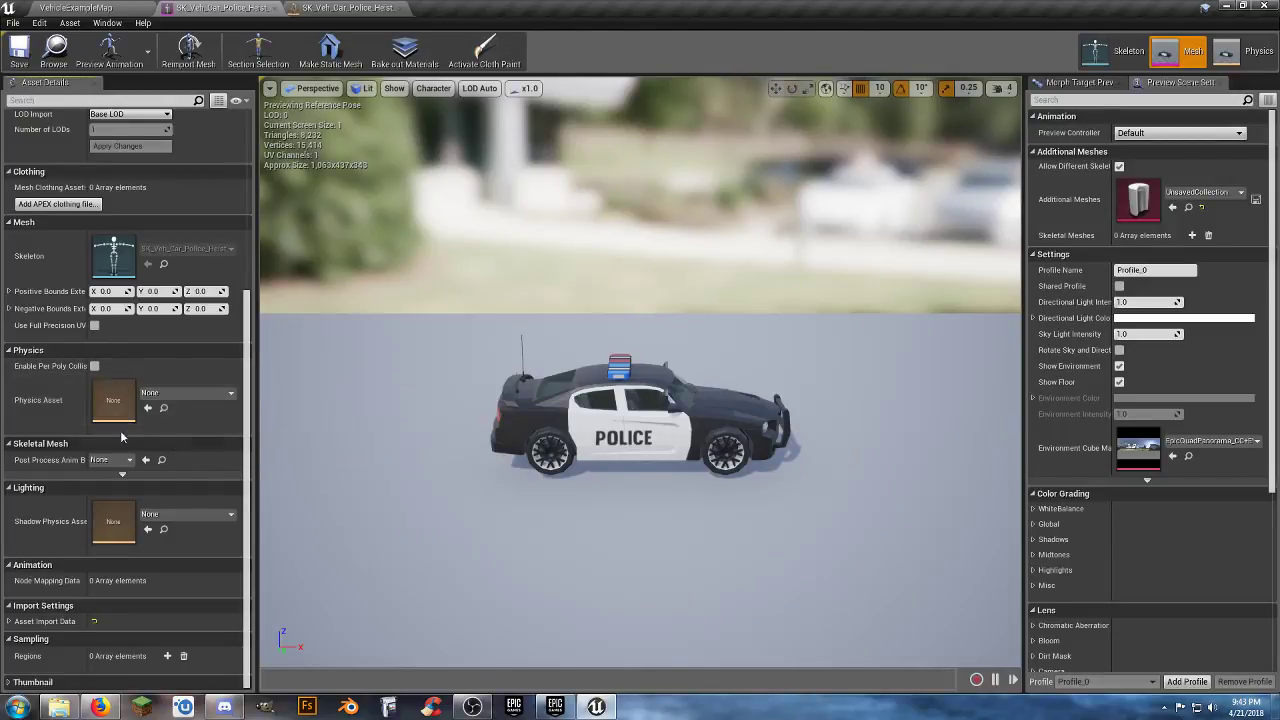
left_click(232, 394)
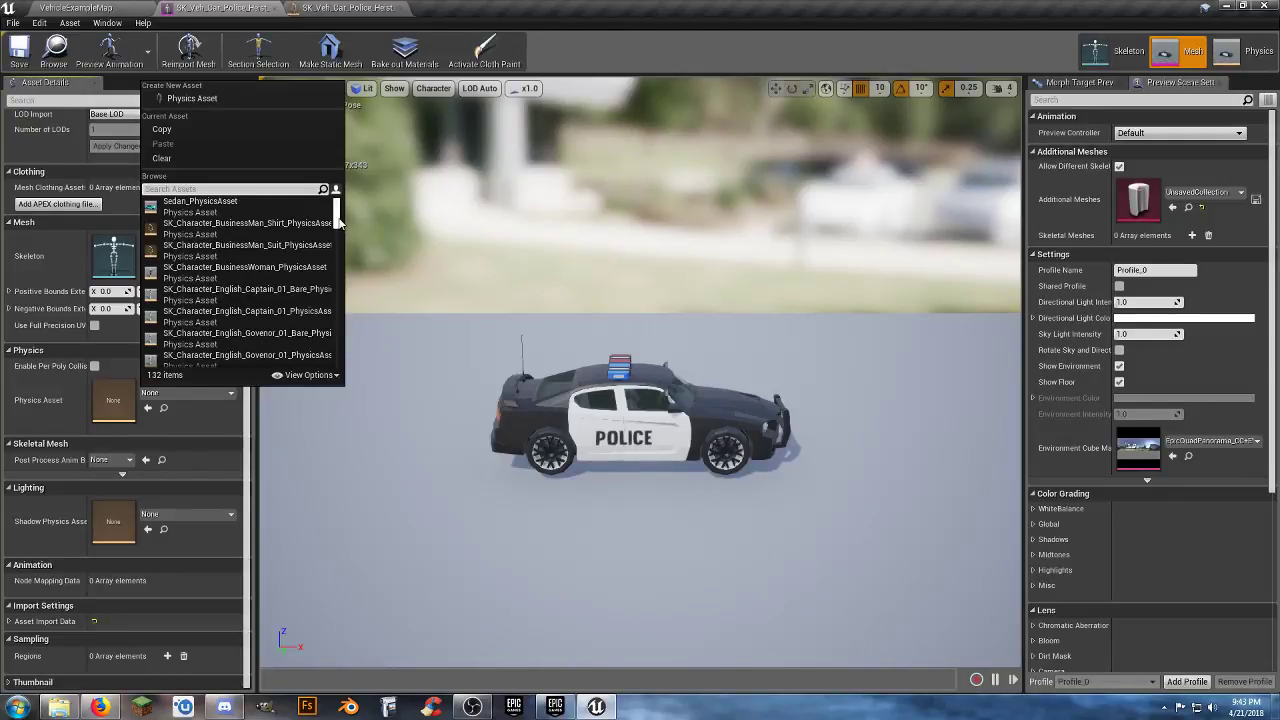
left_click_drag(338, 222, 342, 259)
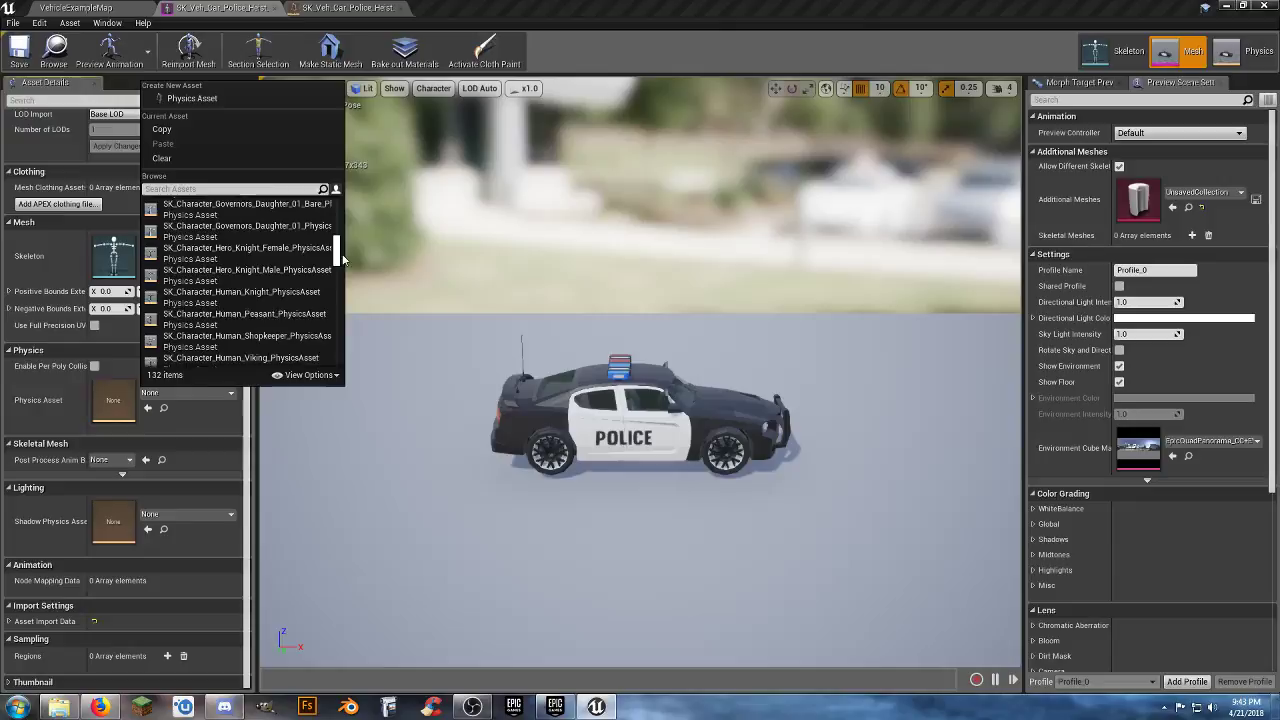
left_click(286, 188)
type("pol")
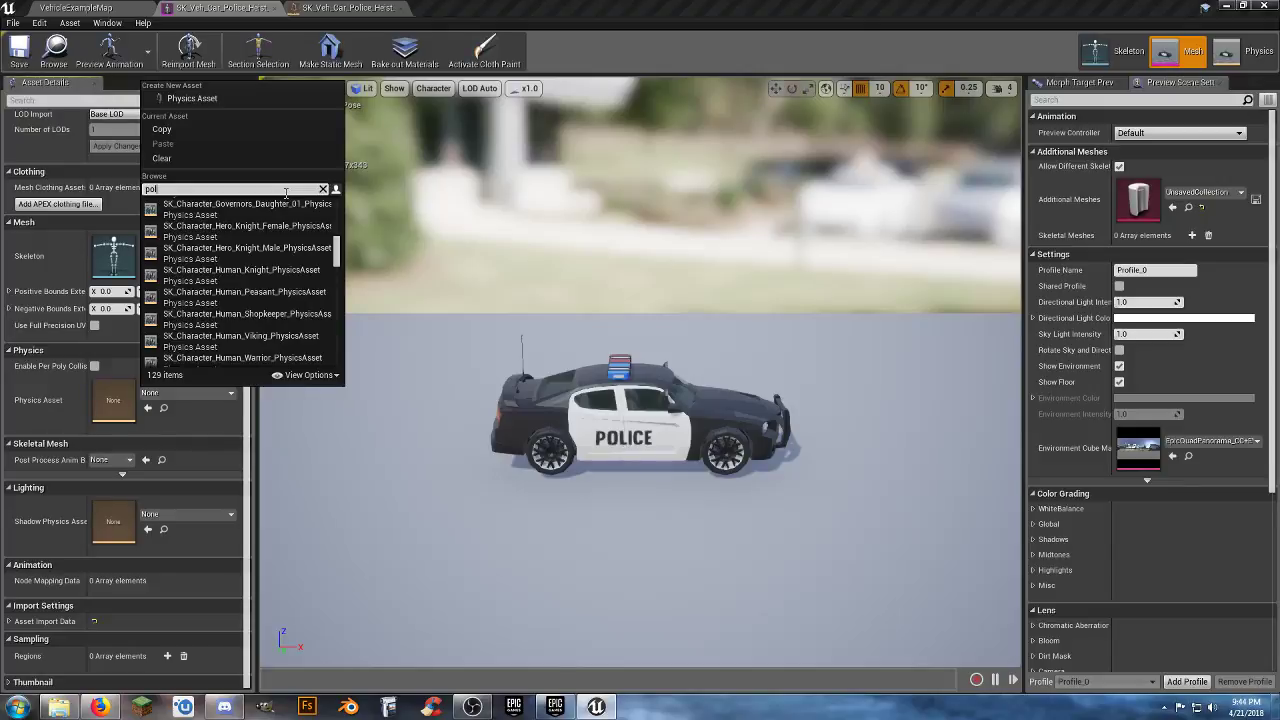
type("ice")
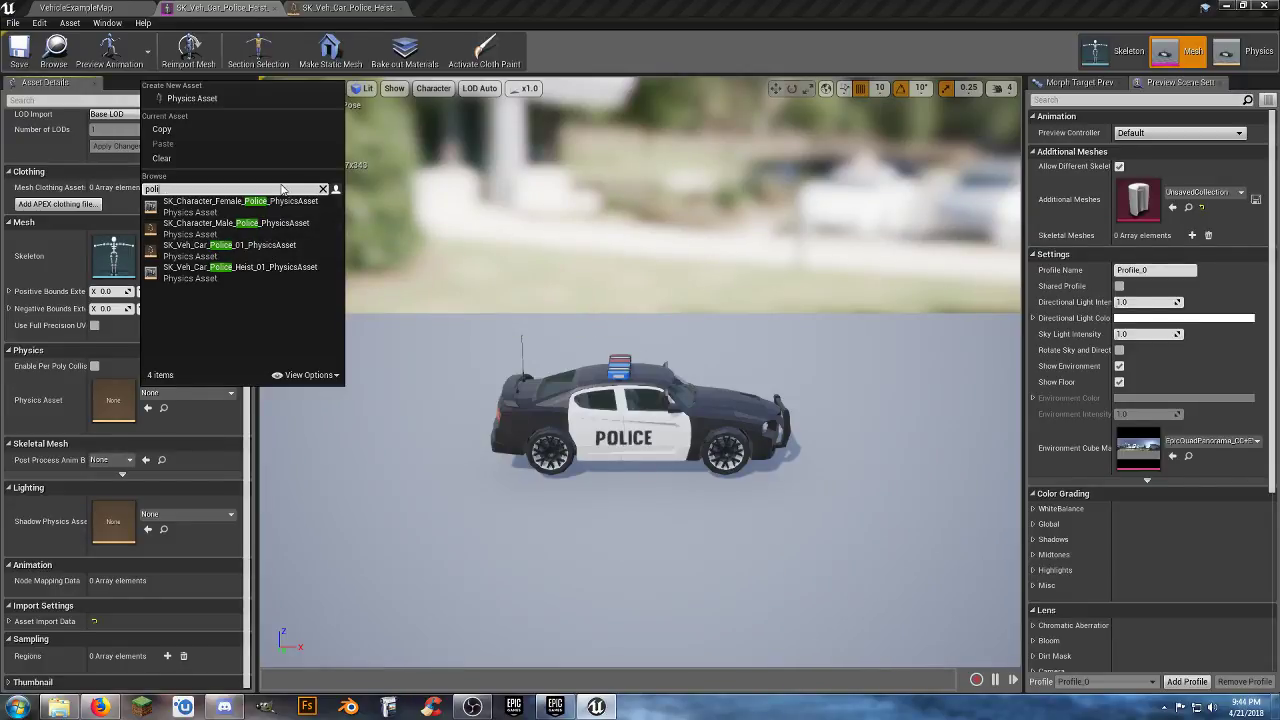
key("BackSpace")
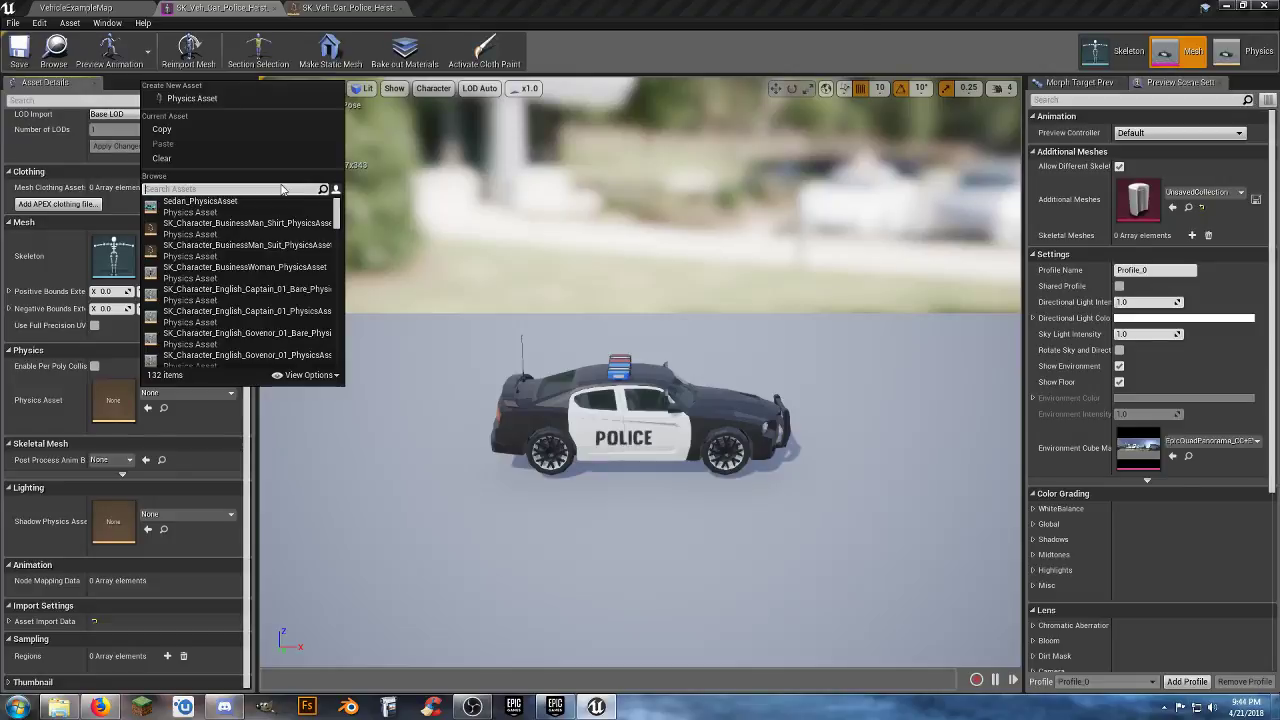
type("car")
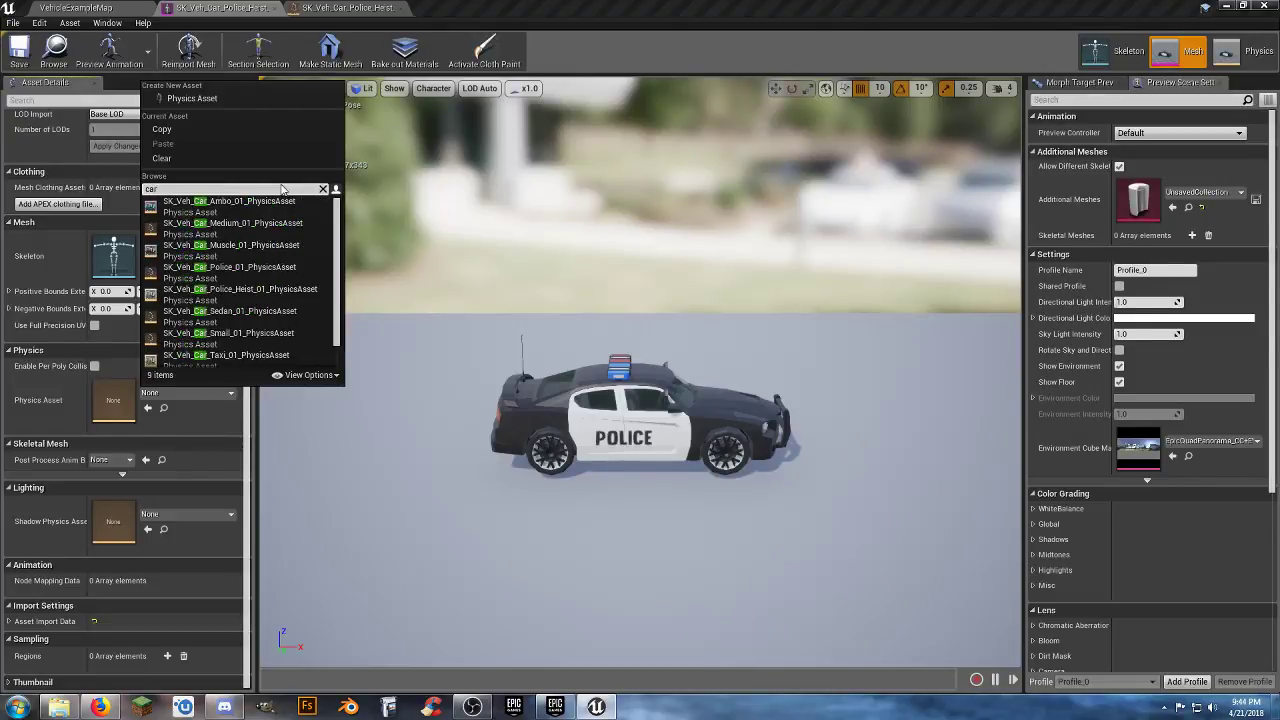
left_click(230, 267)
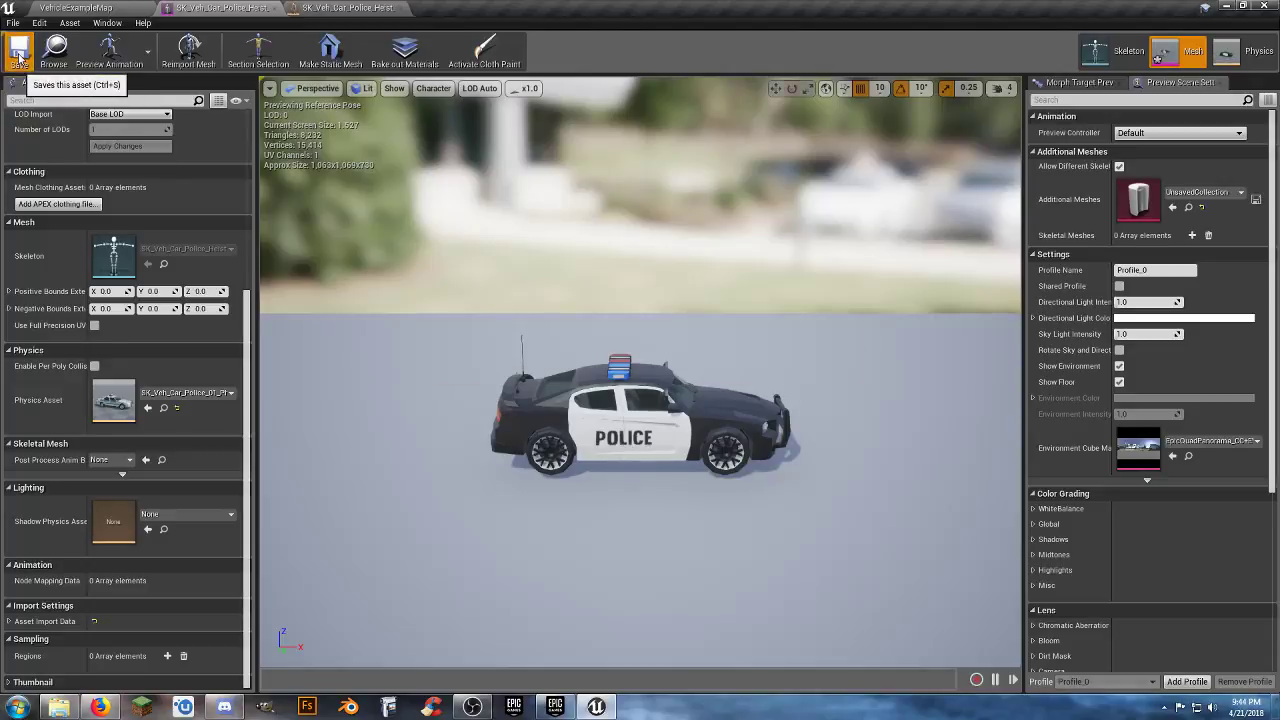
- Play VehicleExampleMap and try to drive the police car forward
left_click(127, 12)
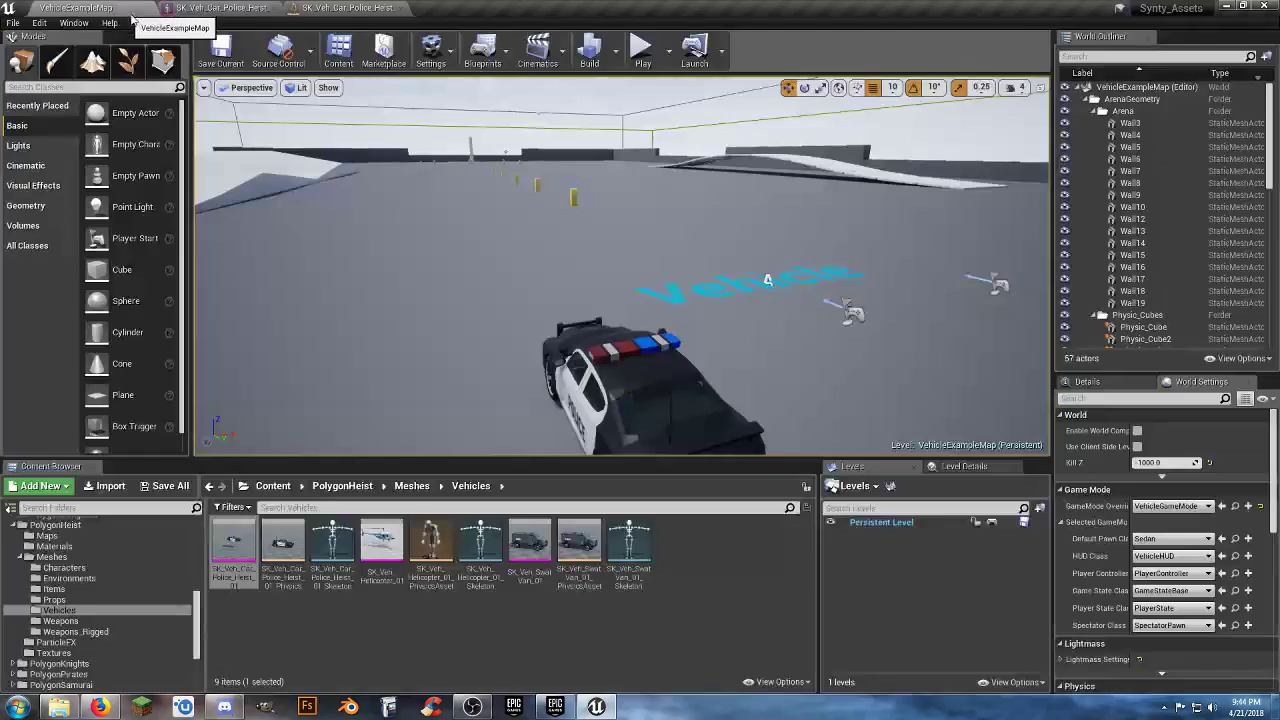
left_click(640, 50)
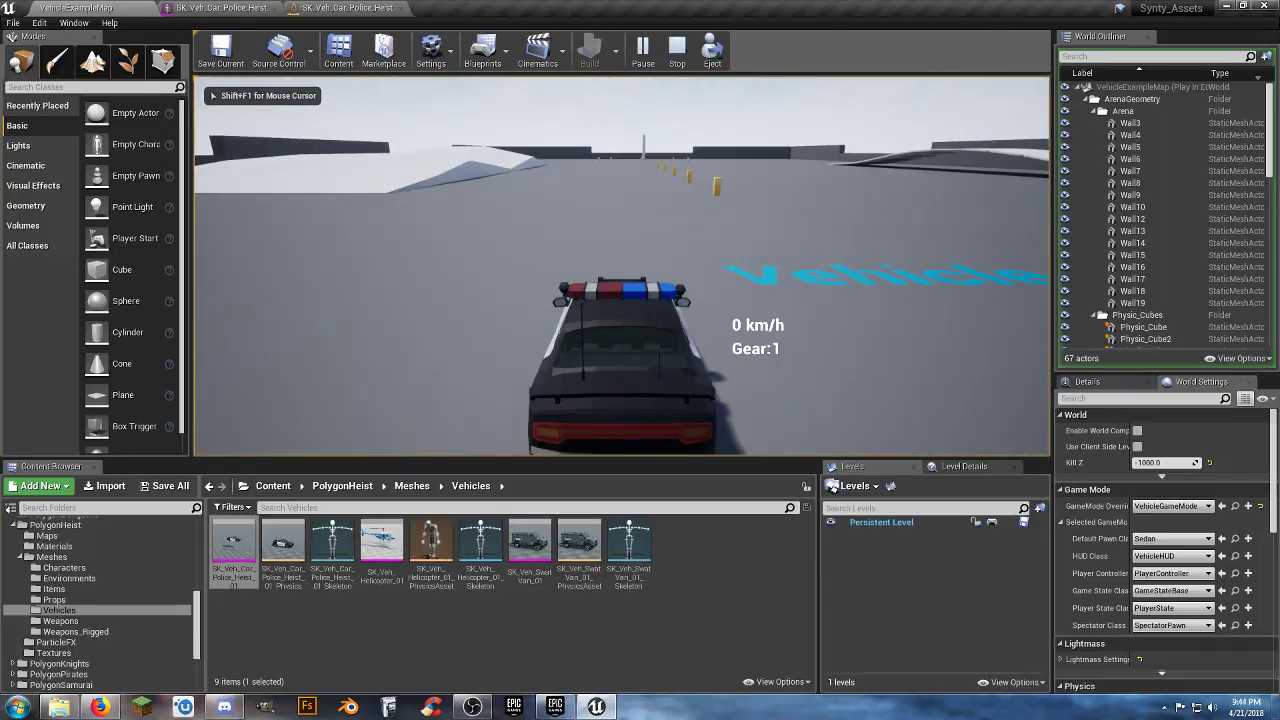
key("w")
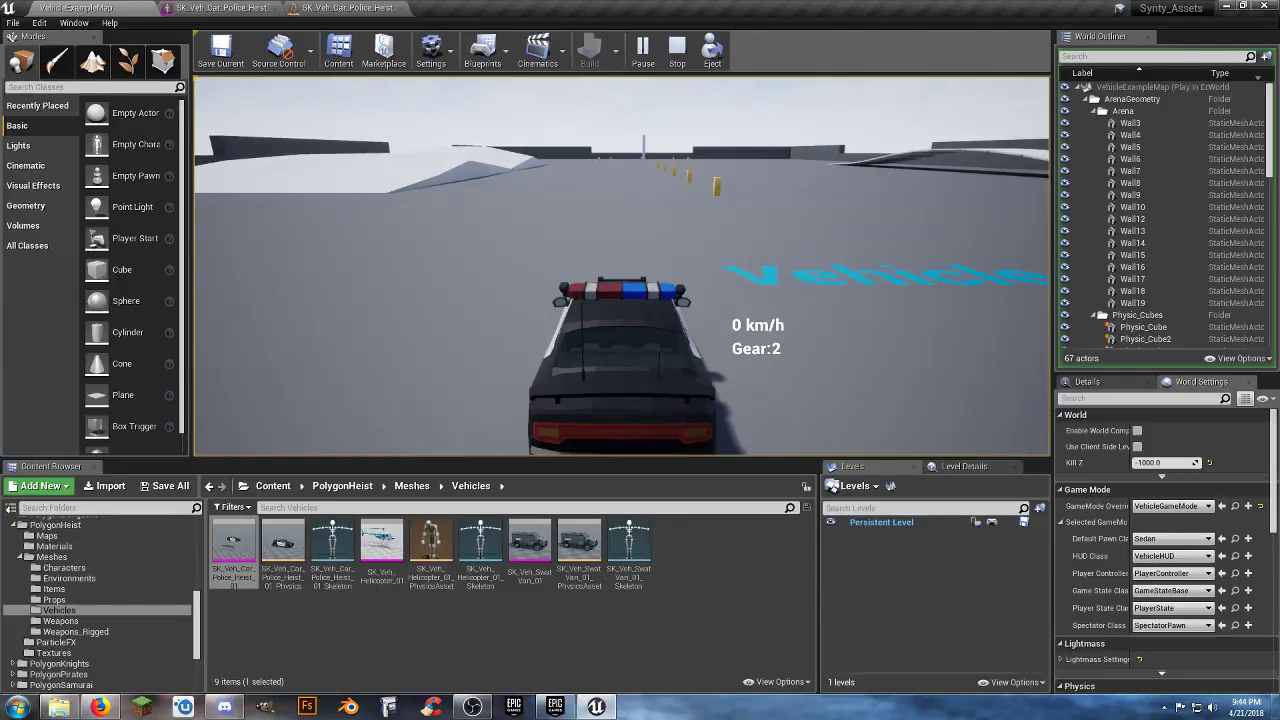
key("shift+F1")
- Close the open physics asset, assign SK_Veh_Car_Police_Heist_01_PhysicsAsset to the police car mesh and save the mesh
left_click(318, 10)
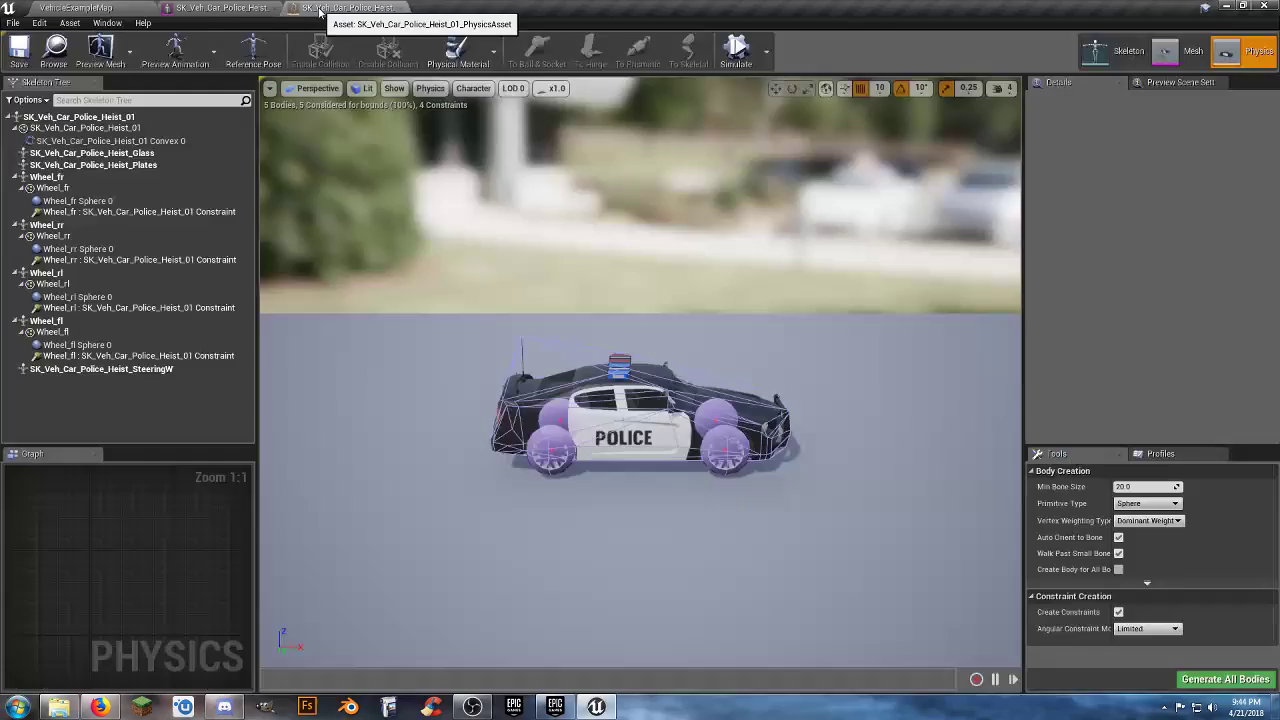
left_click(400, 8)
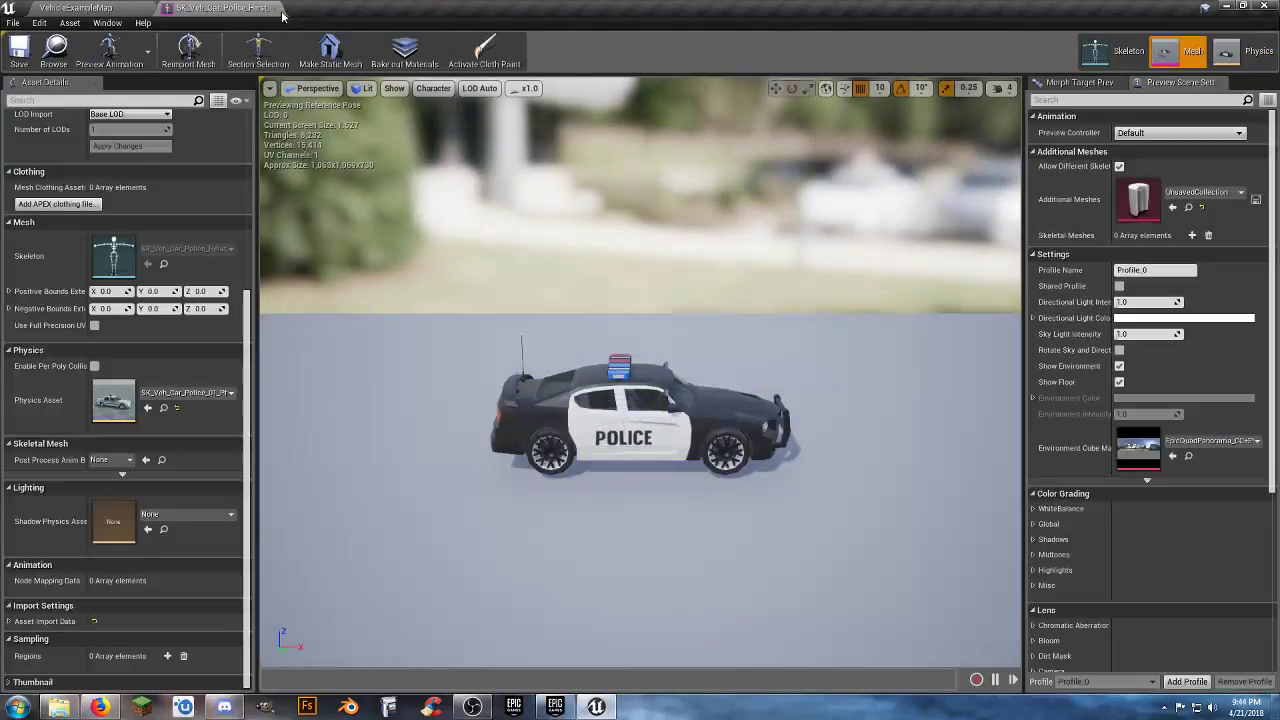
left_click(222, 392)
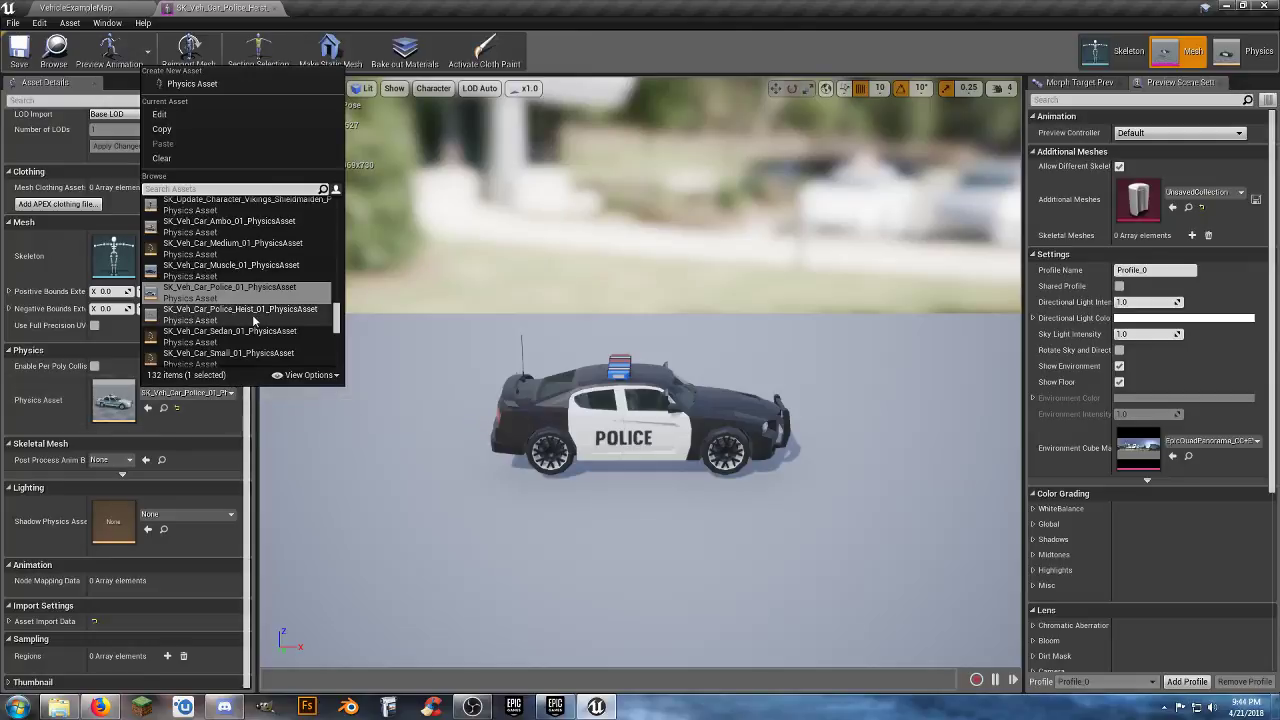
left_click(240, 313)
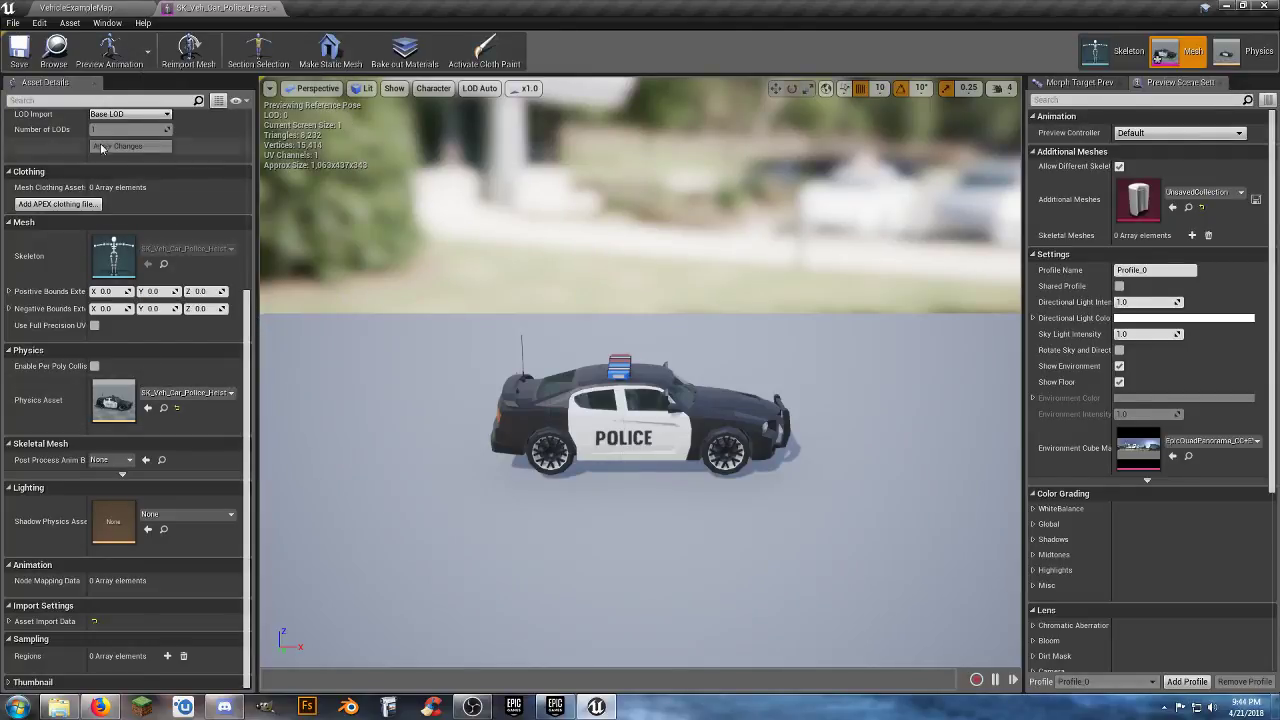
left_click(18, 50)
- Play-test the police car in VehicleExampleMap, stop the session and inspect the car from the side
left_click(88, 7)
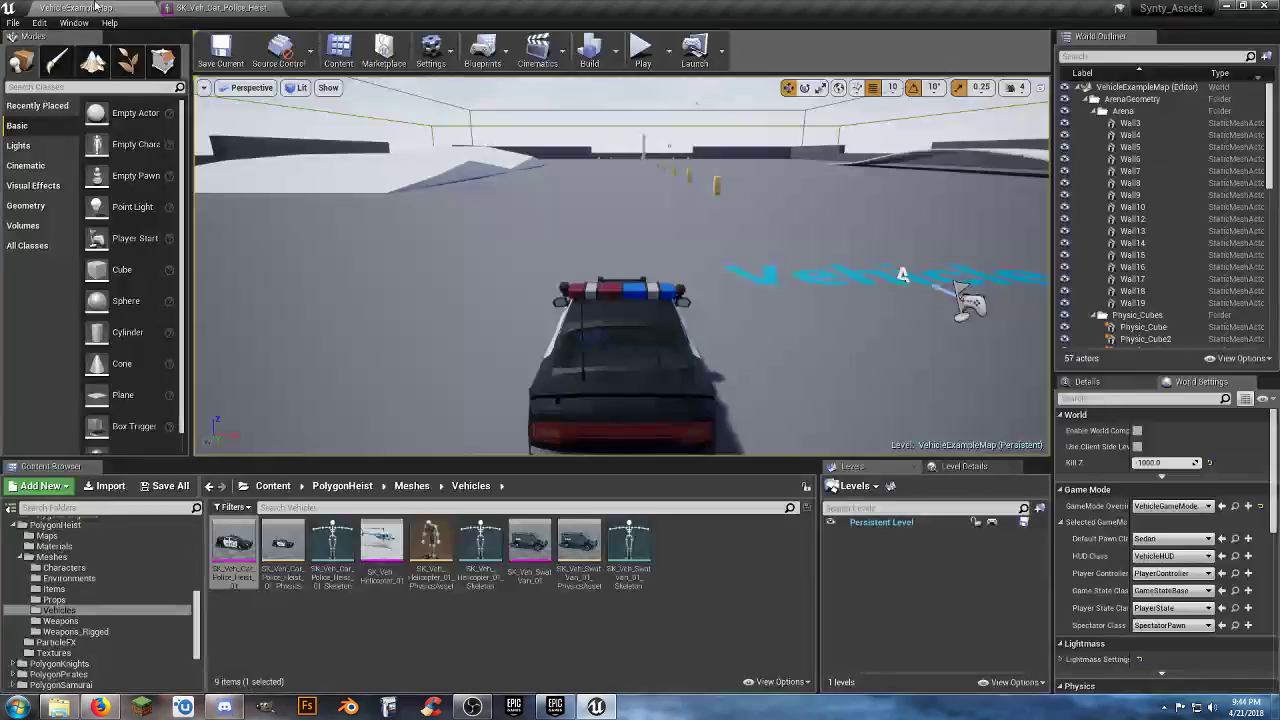
left_click(642, 47)
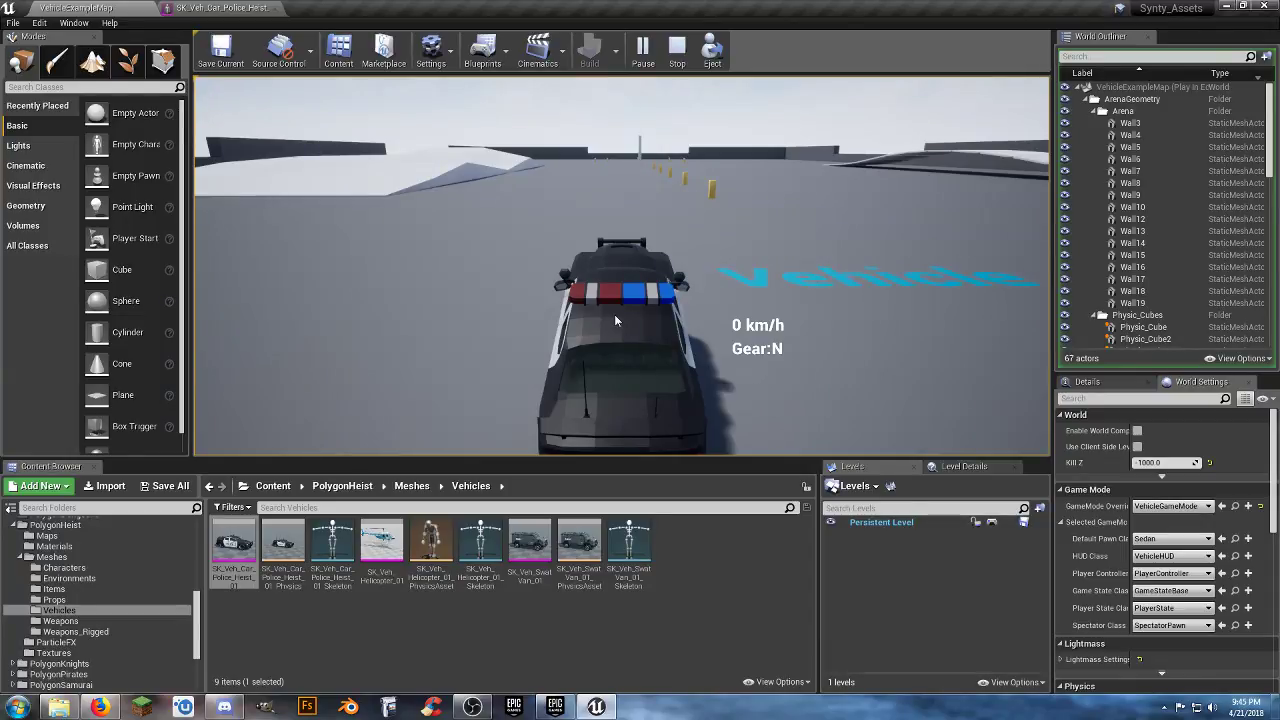
key("Escape")
right_click_drag(614, 314, 760, 385)
key("s")
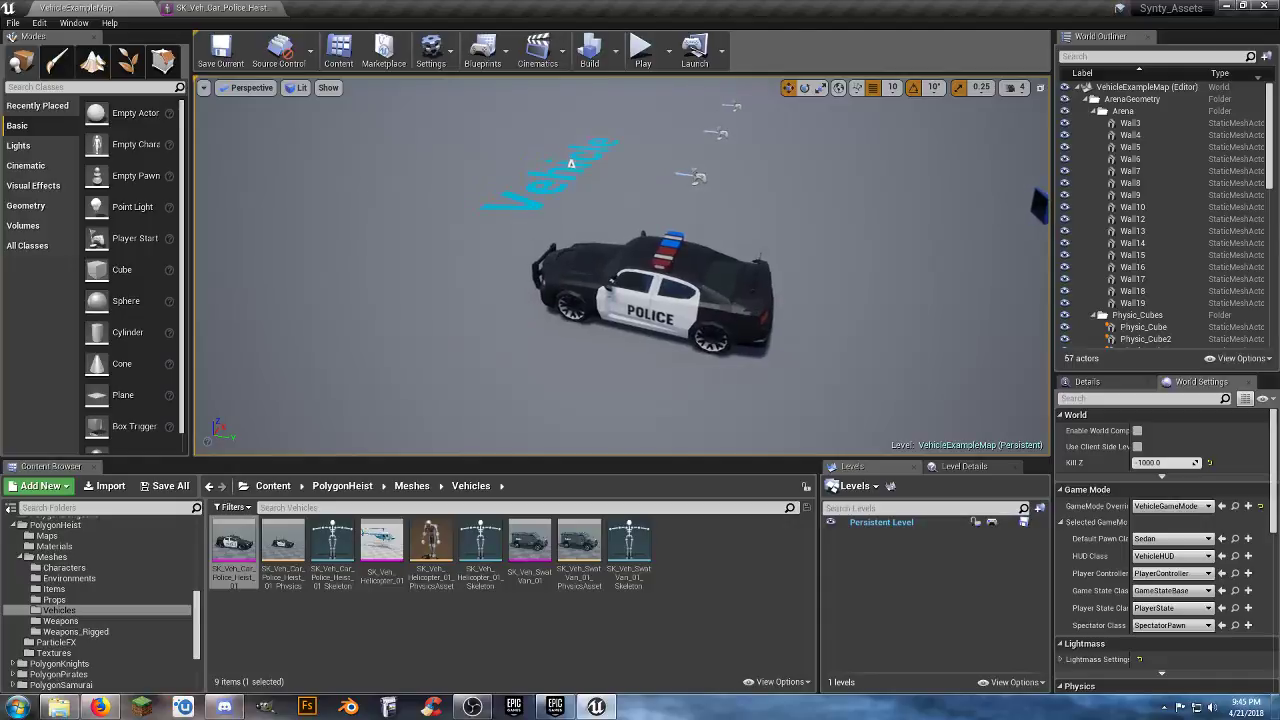
- Clear the selection in the level and collapse the Lighting and RenderFX folders in the actor list
right_click(503, 282)
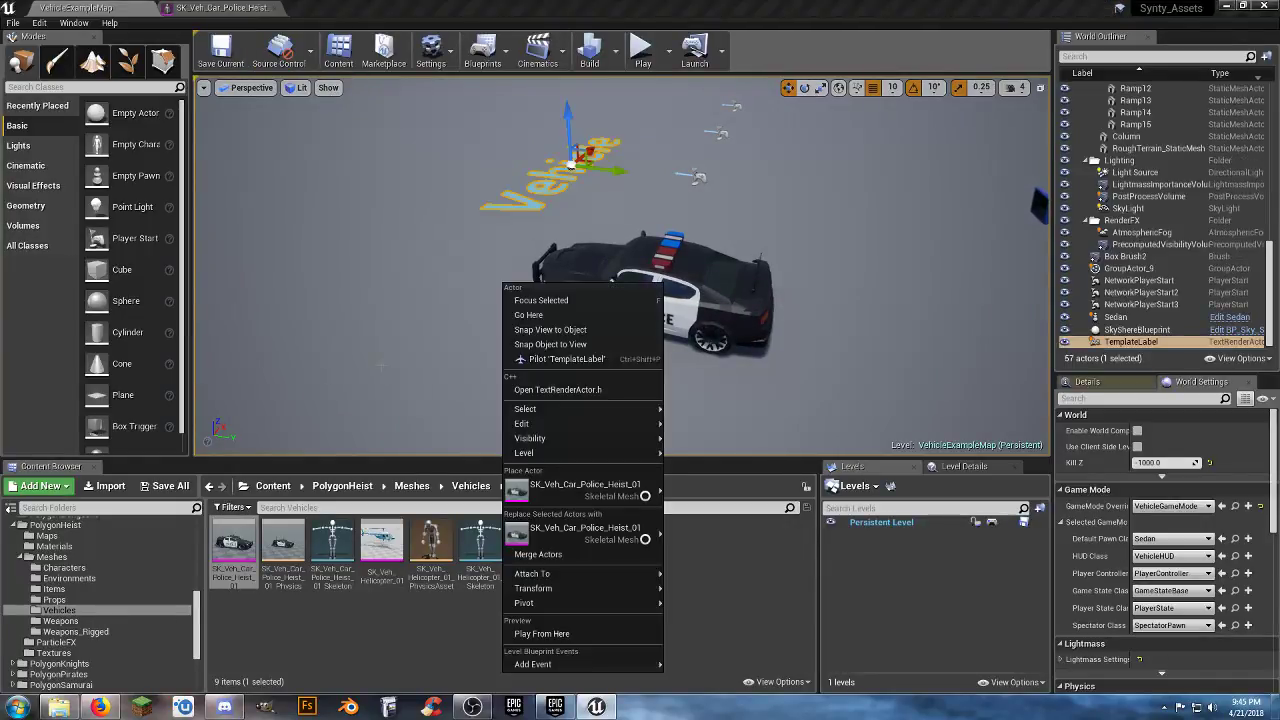
left_click(347, 175)
right_click_drag(368, 182, 278, 114)
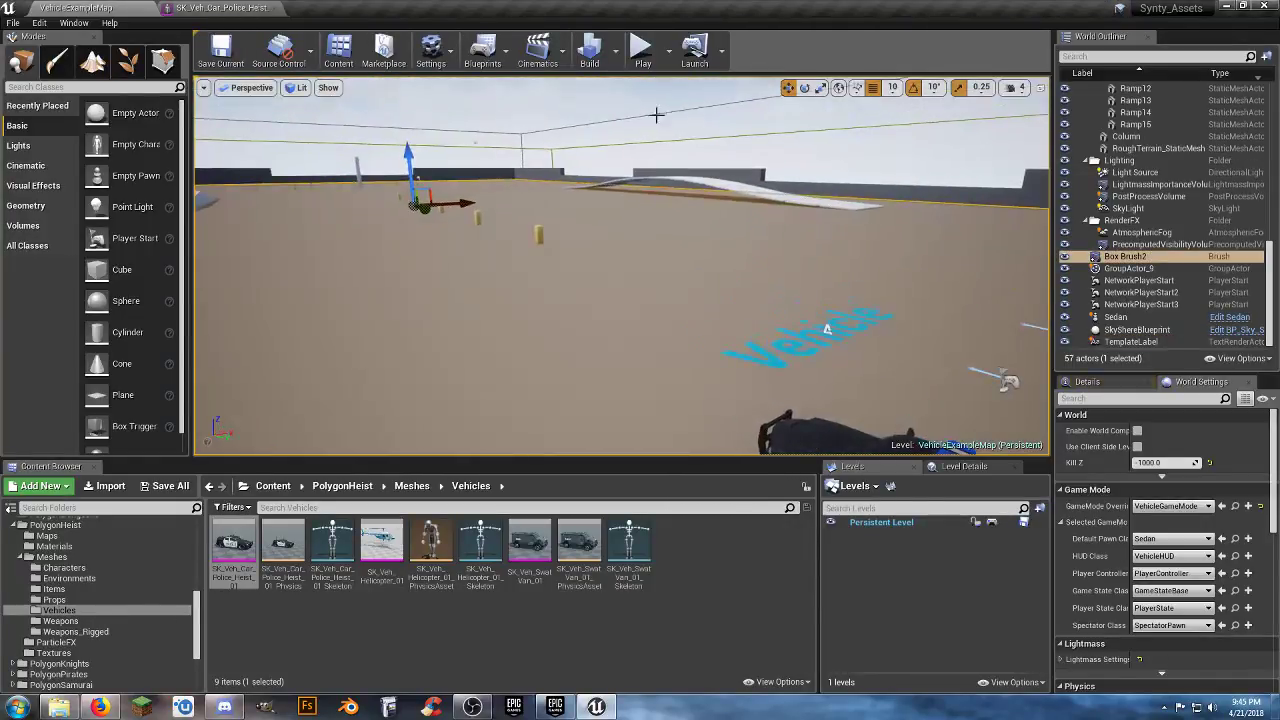
left_click(1121, 161)
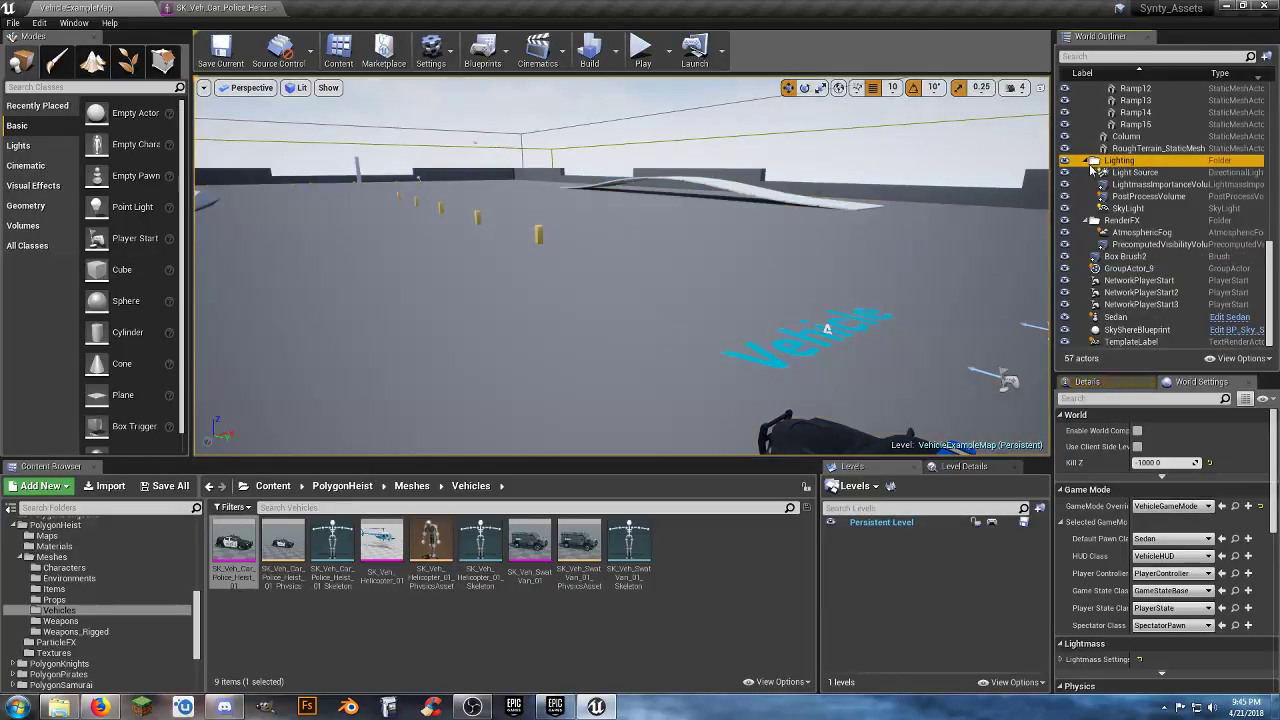
left_click(1086, 161)
left_click(1086, 220)
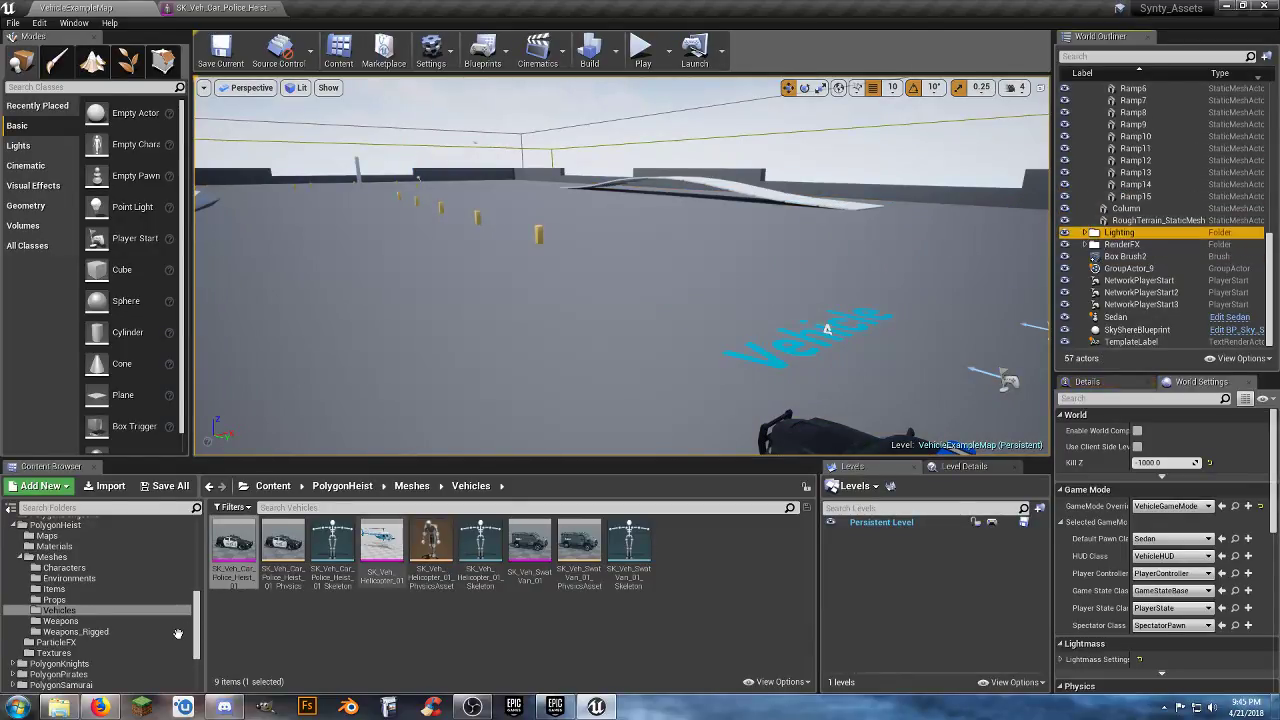
- Place the SK_Veh_Car_Police_Heist_01 and SK_Veh_SwatVan_01 skeletal meshes side by side on the open arena floor
left_click_drag(236, 556, 405, 285)
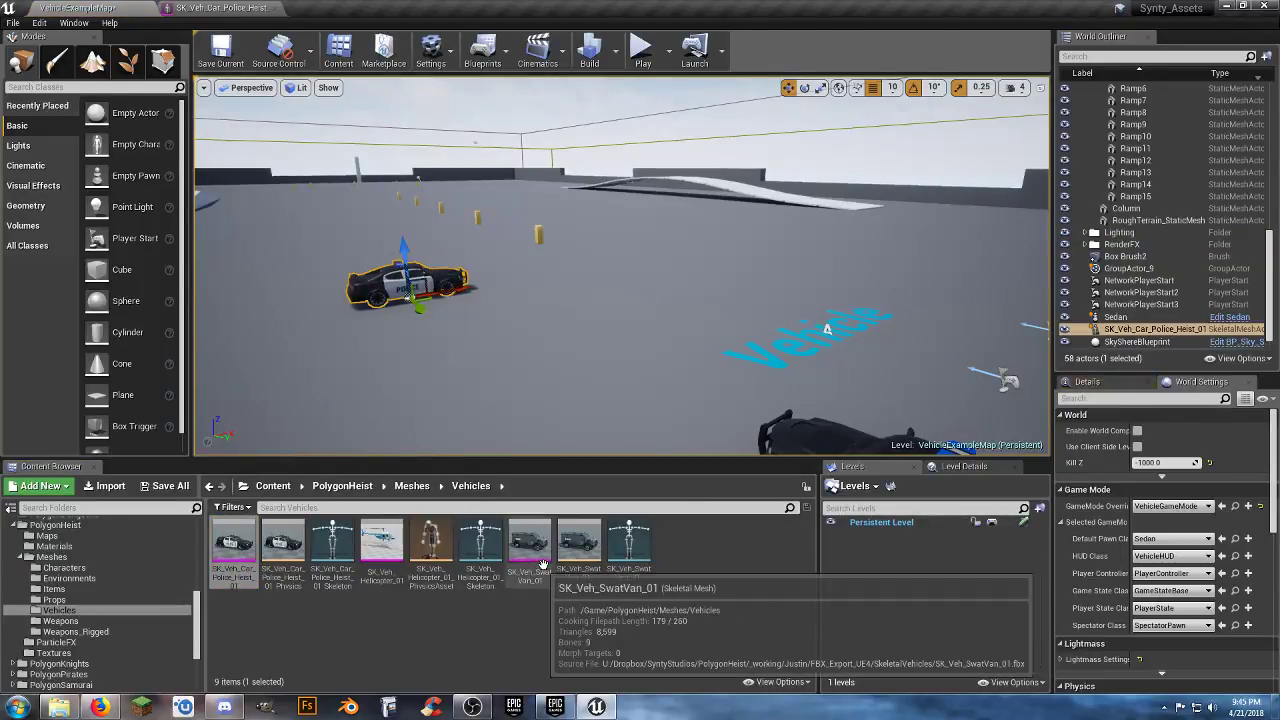
left_click_drag(542, 565, 567, 261)
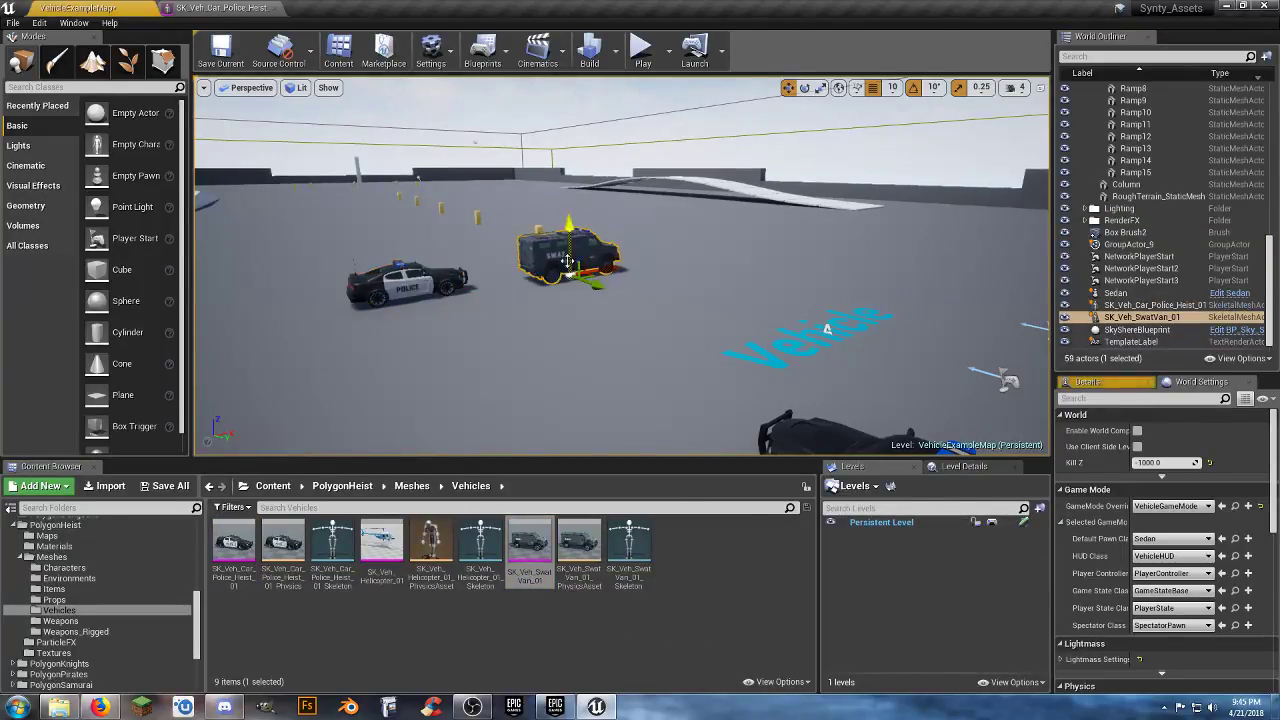
- Play-test the level with the placed vehicles and return to the police car's mesh settings
left_click(641, 50)
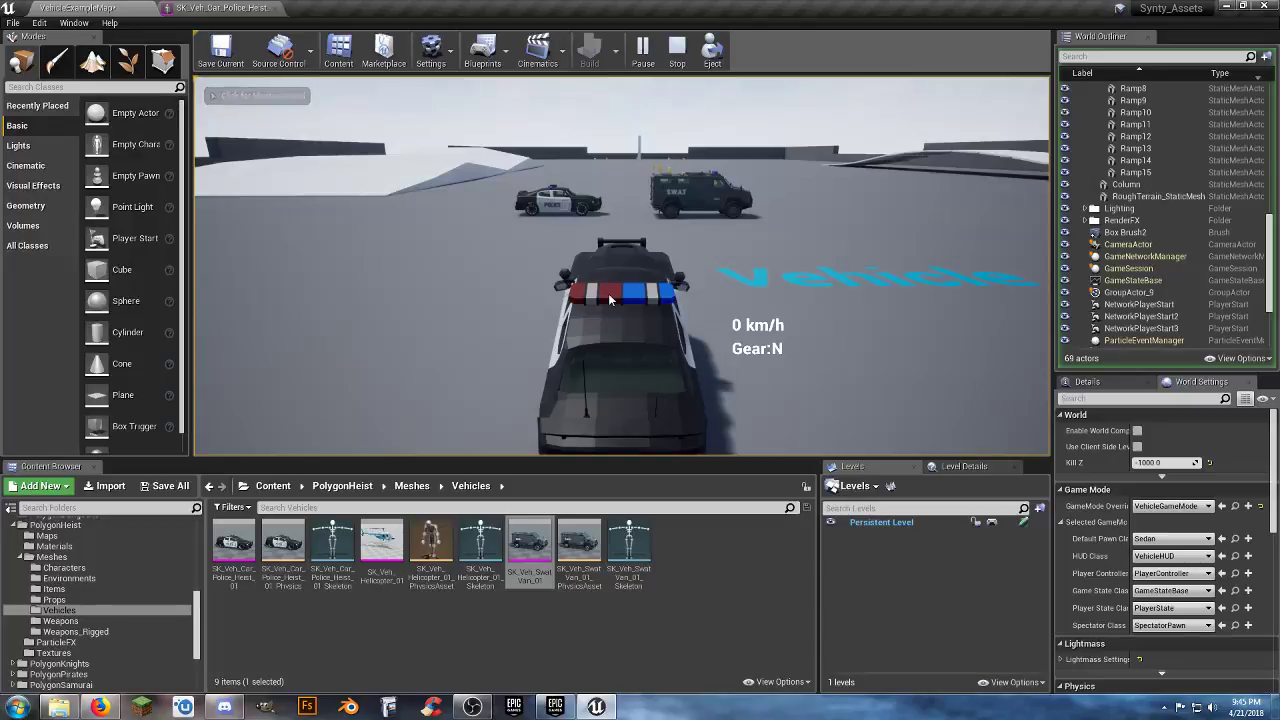
key("Escape")
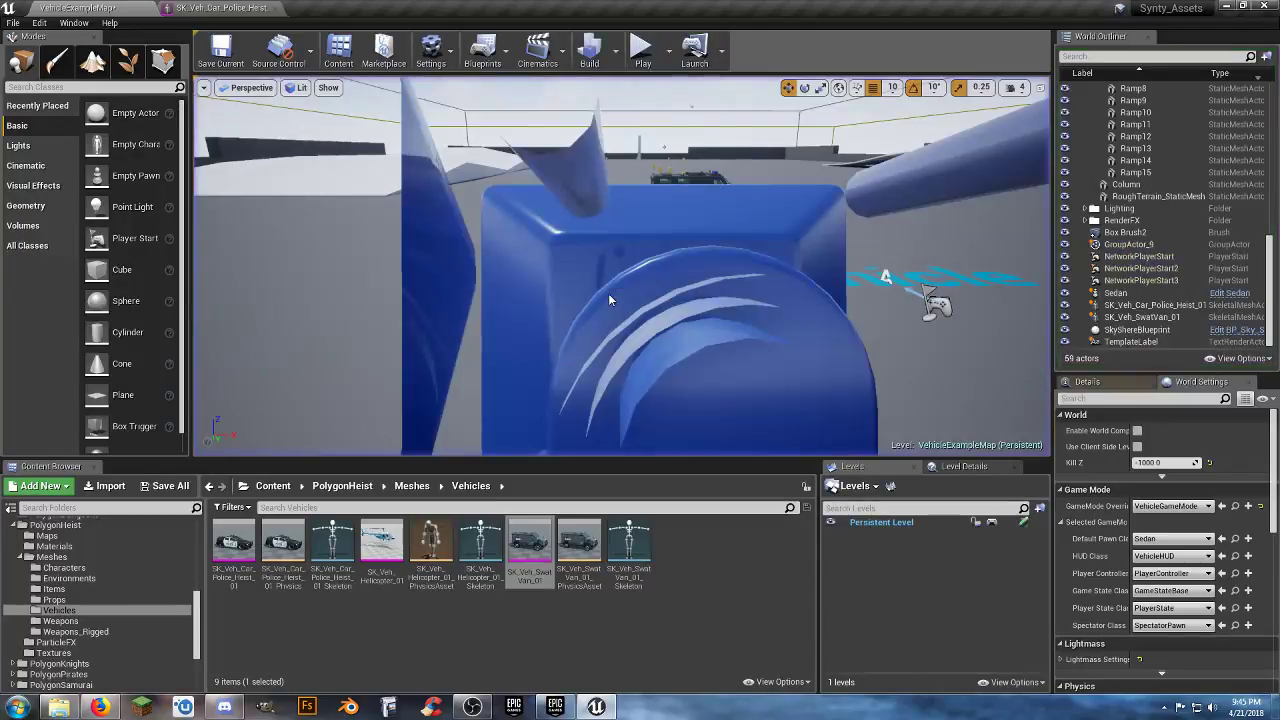
left_click(207, 8)
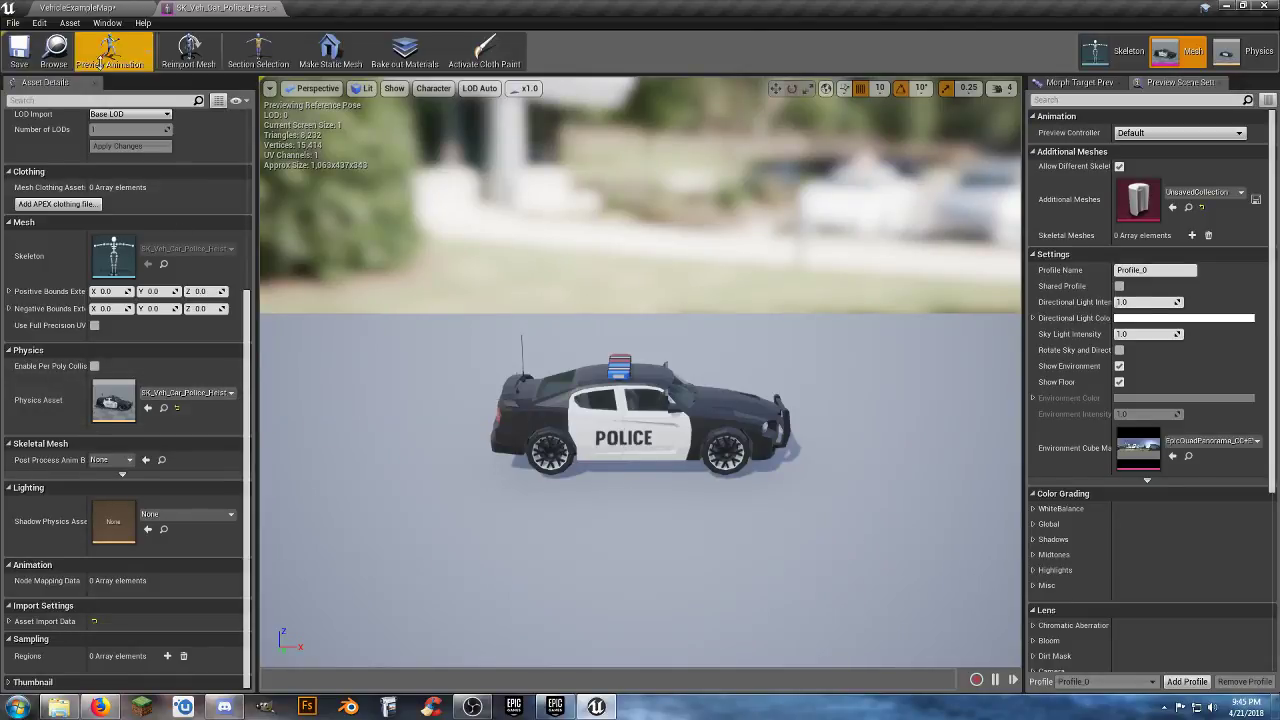
- Close the police car's mesh editor and clear the asset selection in the PolygonHeist Vehicles folder
left_click(96, 10)
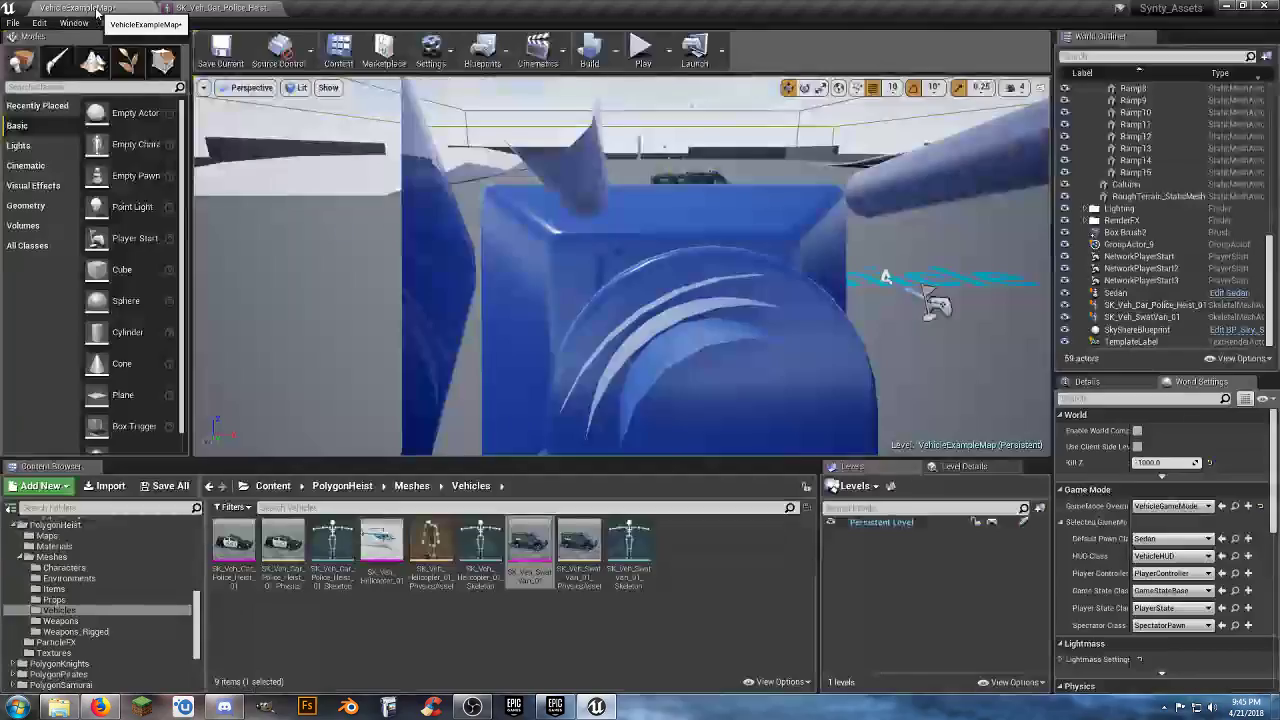
left_click(270, 8)
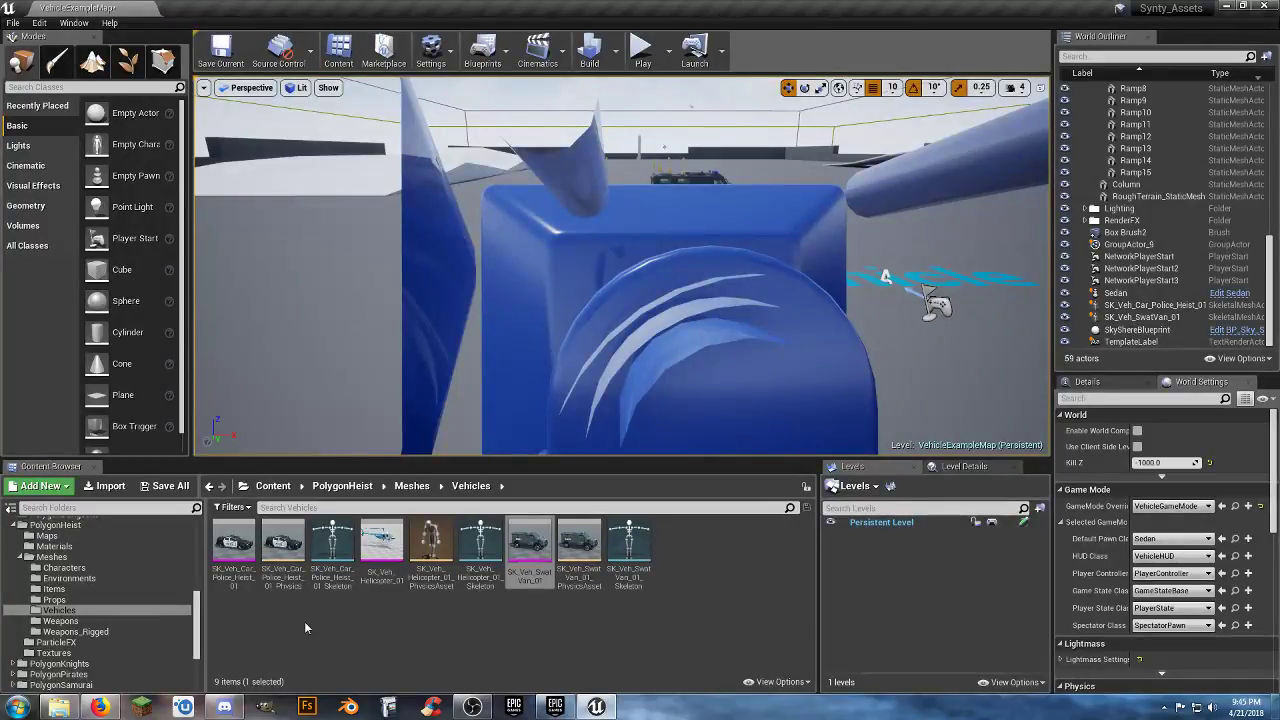
left_click(300, 624)
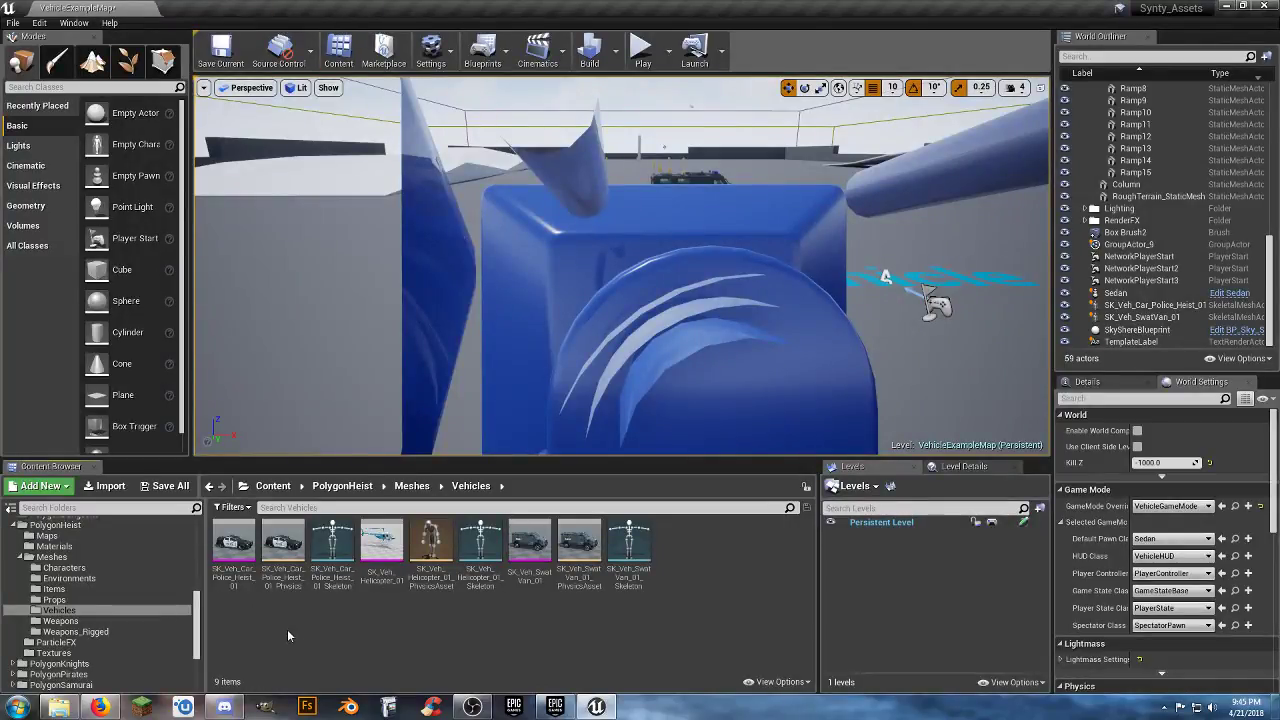
- Compare the Heist police car's bones with SK_Veh_Car_Police_01_Skeleton through Assign Skeleton, leaving the assignment unapplied
right_click(226, 580)
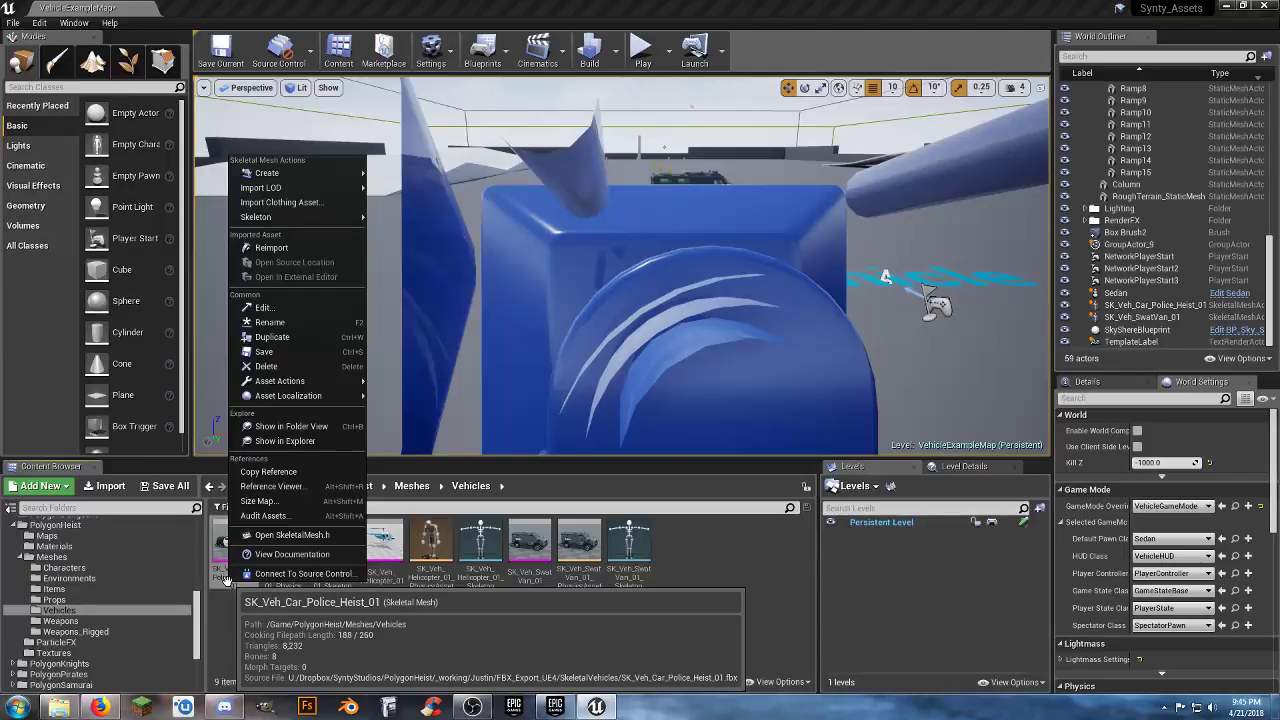
mouse_move(340, 219)
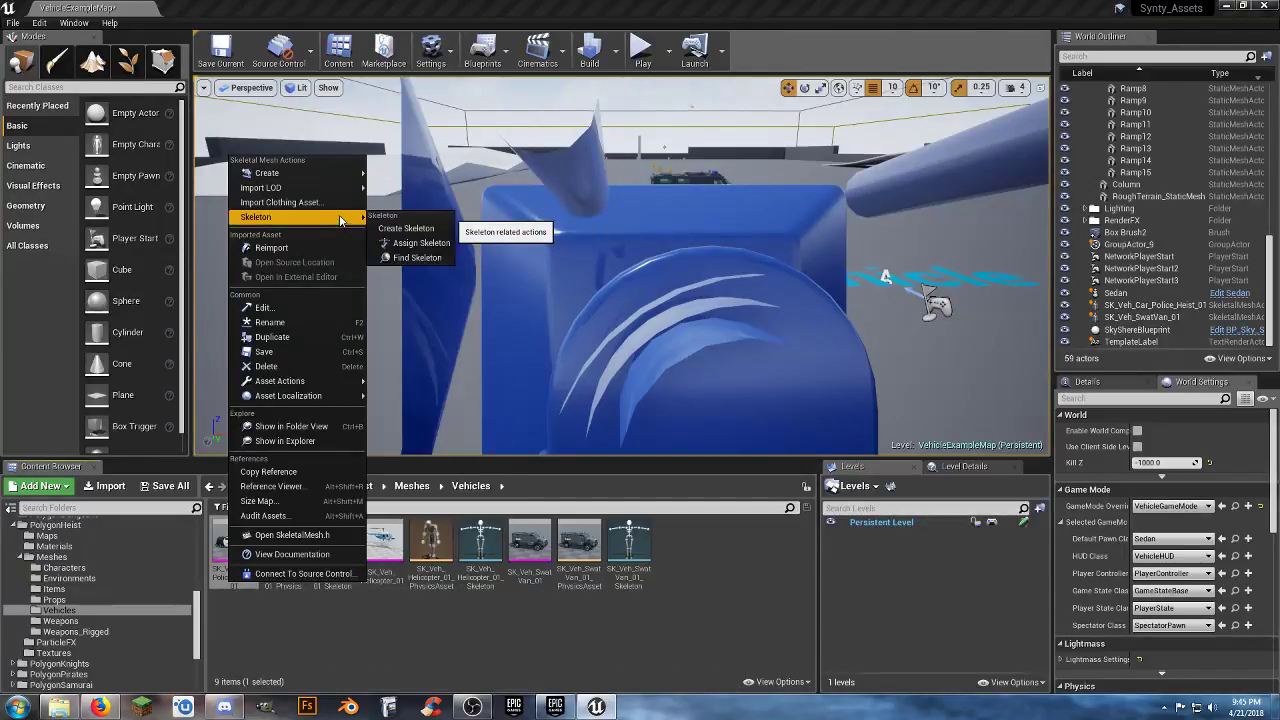
left_click(414, 240)
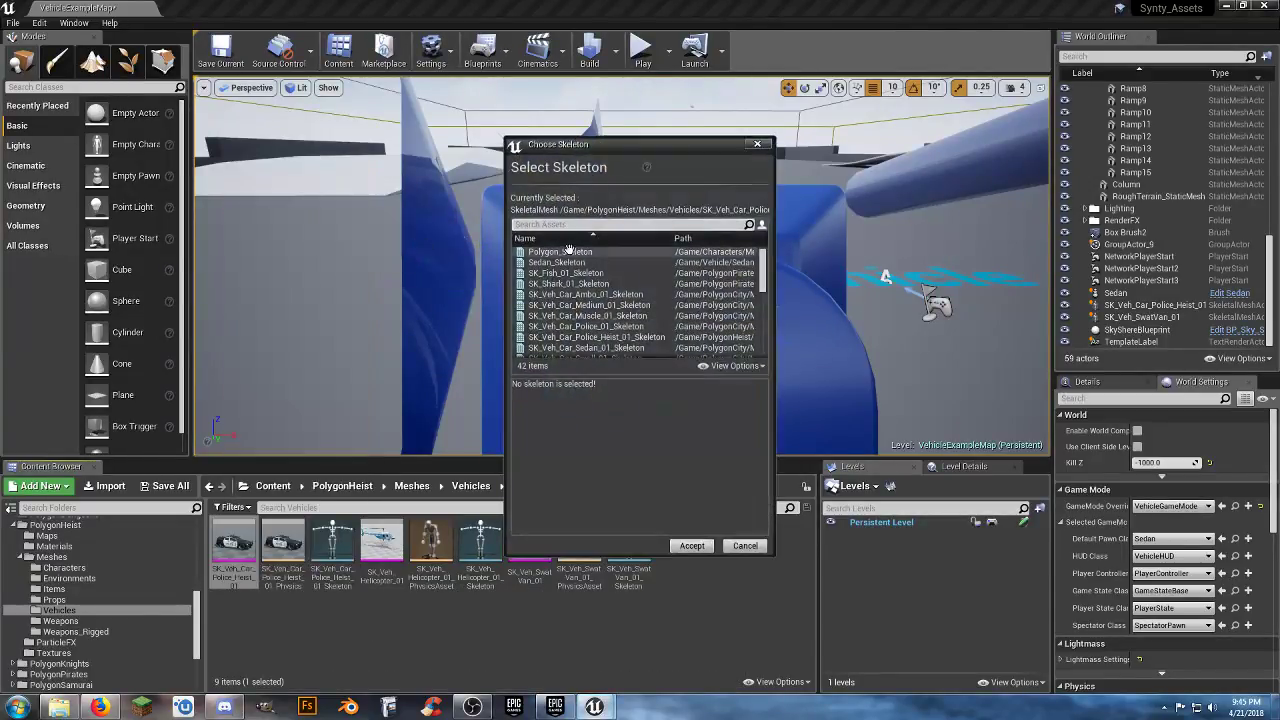
left_click_drag(765, 283, 765, 346)
scroll(680, 334, "up", 5)
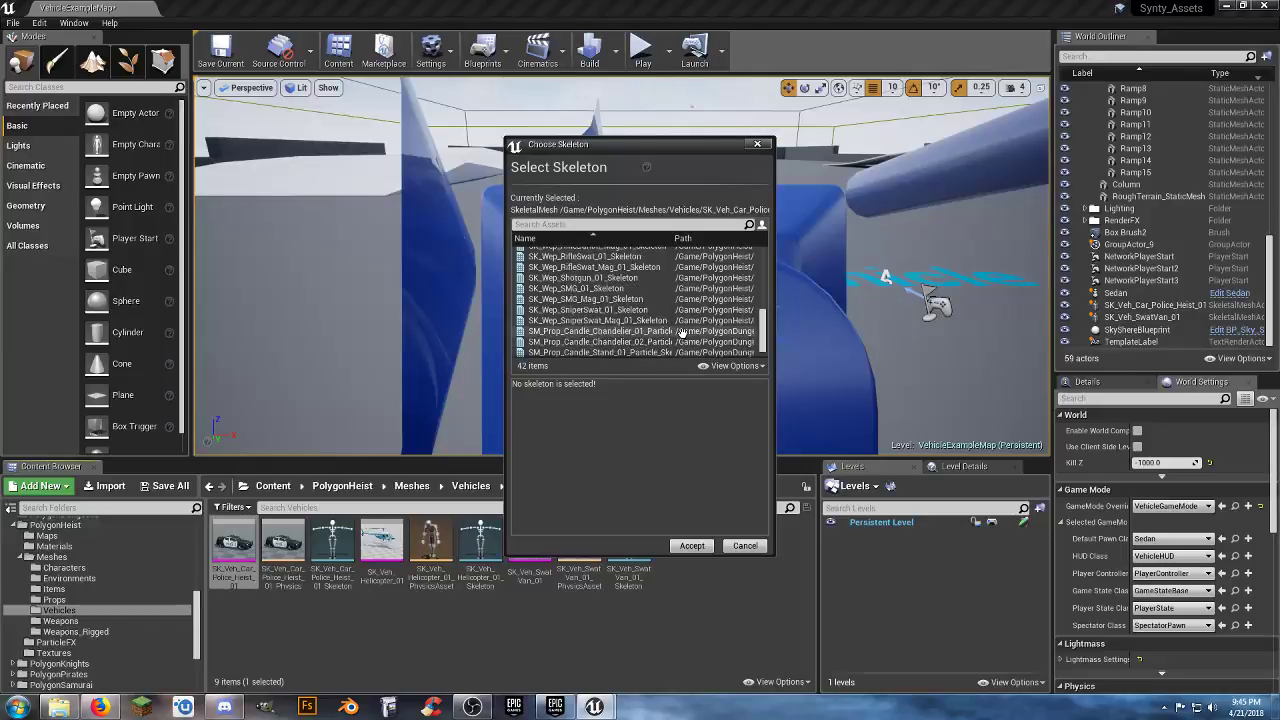
scroll(680, 334, "up", 3)
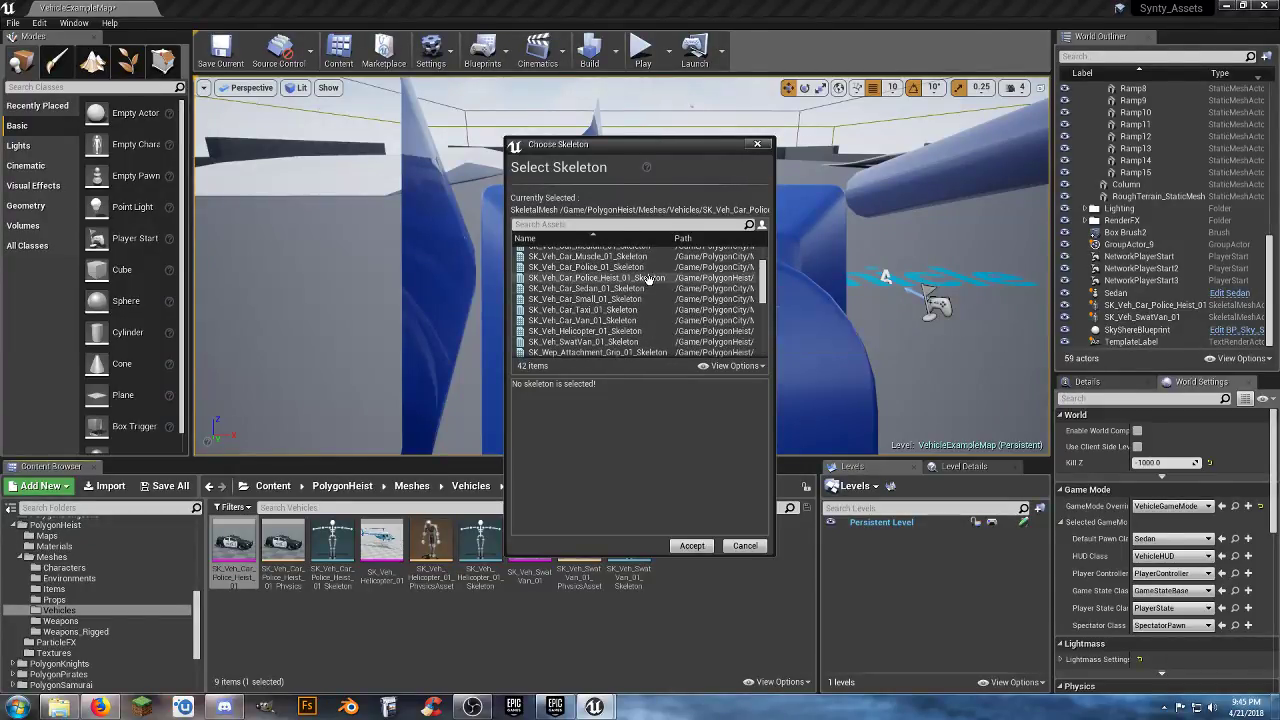
left_click(638, 267)
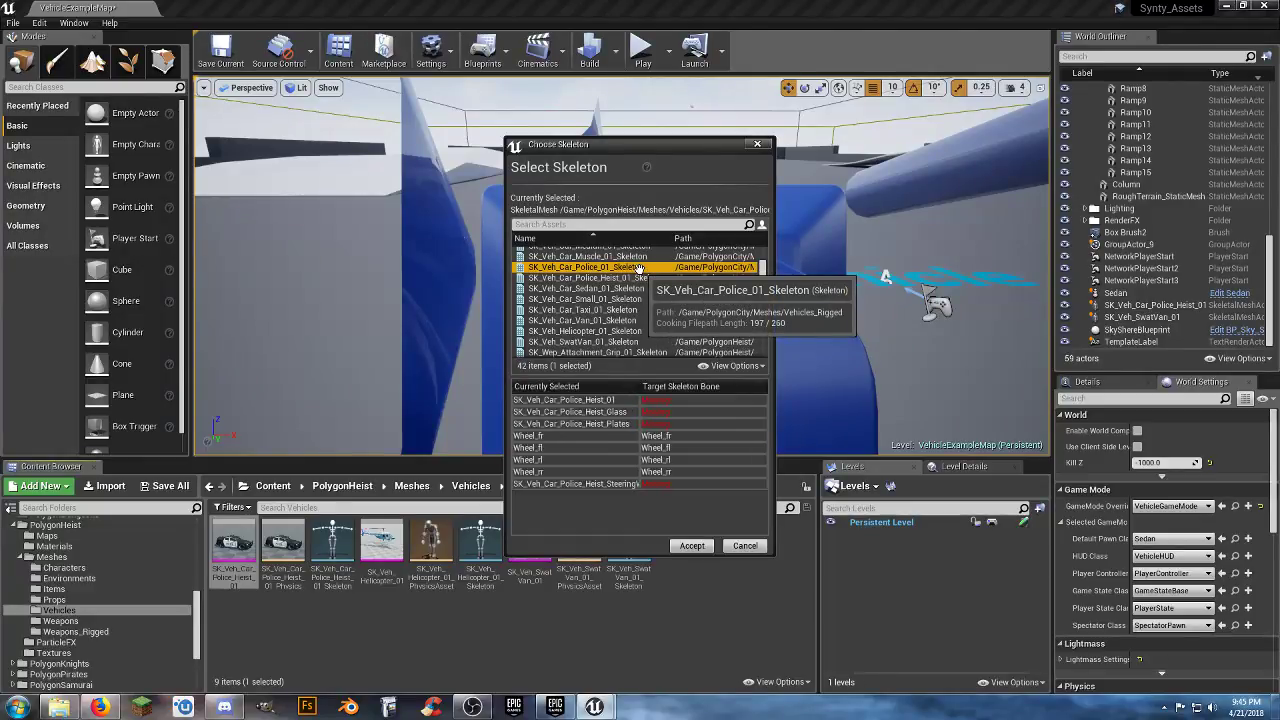
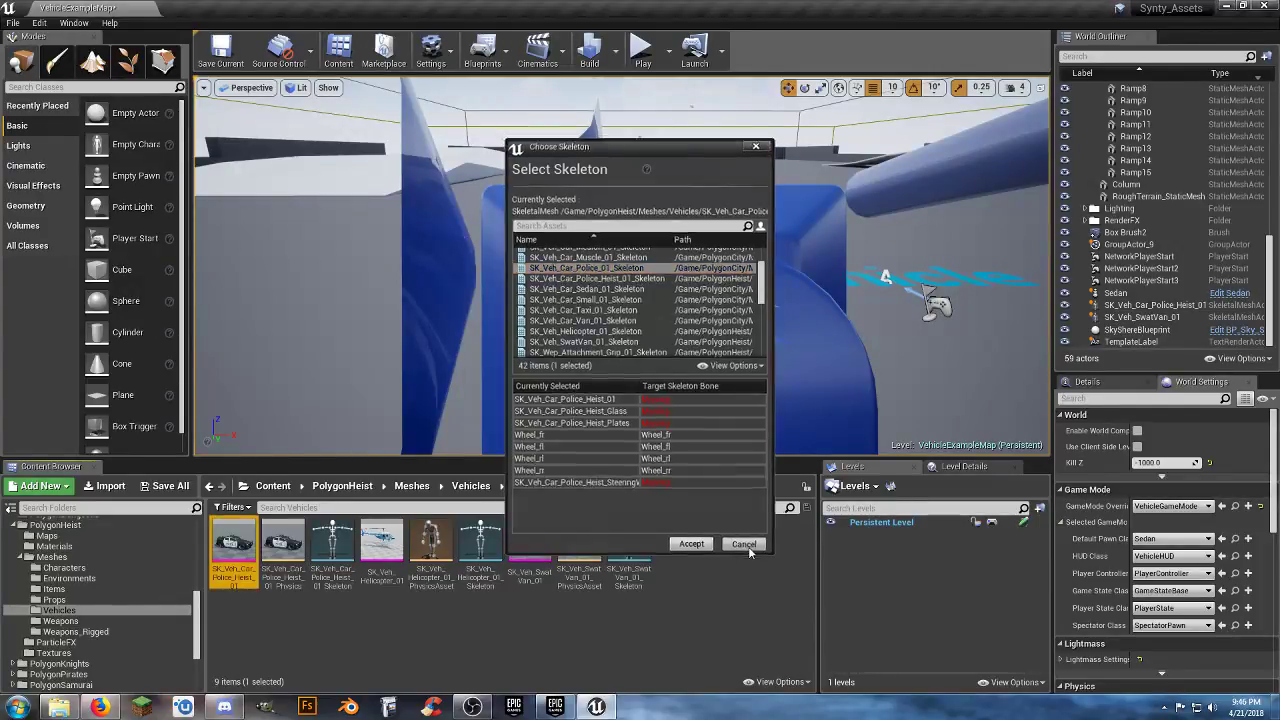
left_click(745, 546)
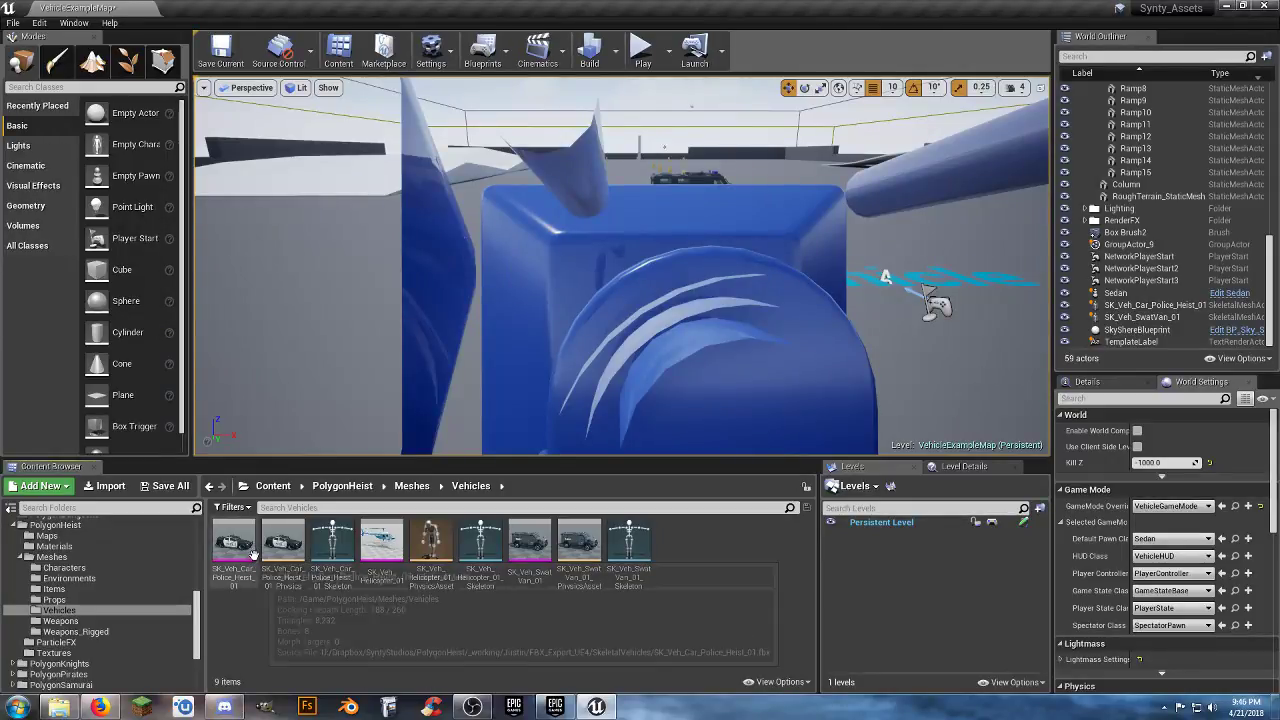
- Open the Heist police car's skeleton and inspect its SK_Veh_Car_Police_Heist_SteeringW bone
double_click(338, 548)
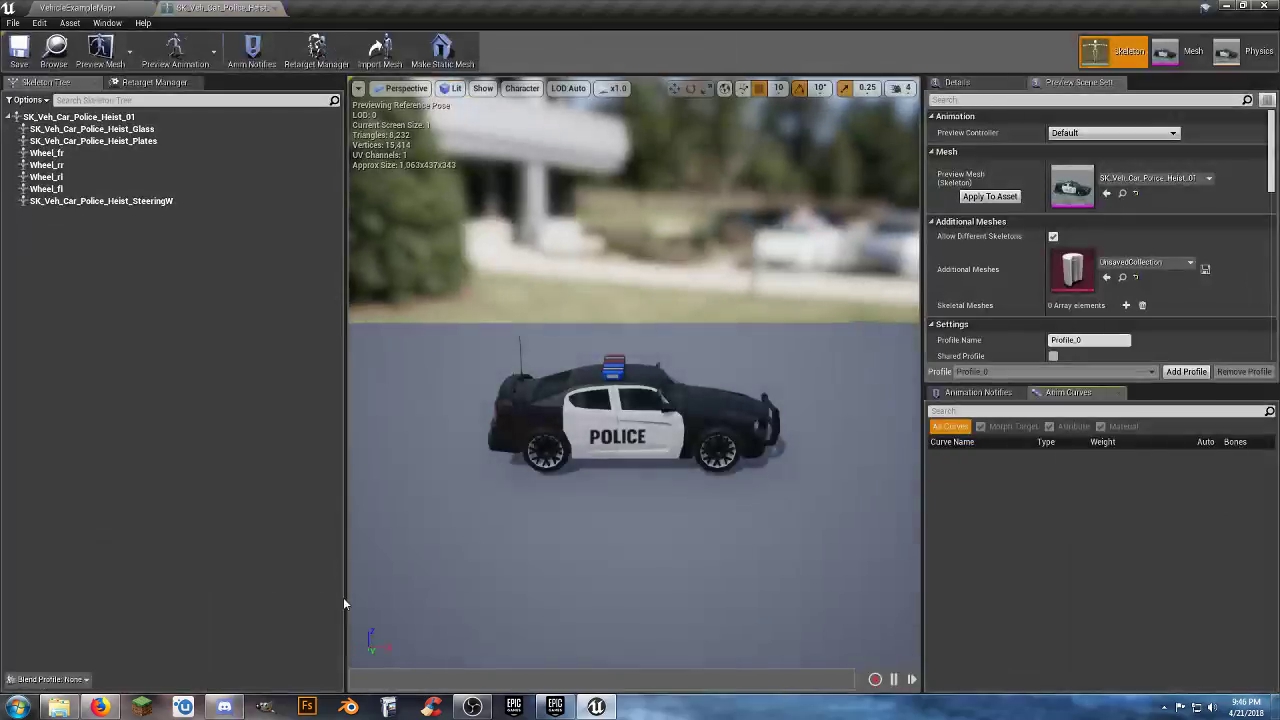
left_click(157, 201)
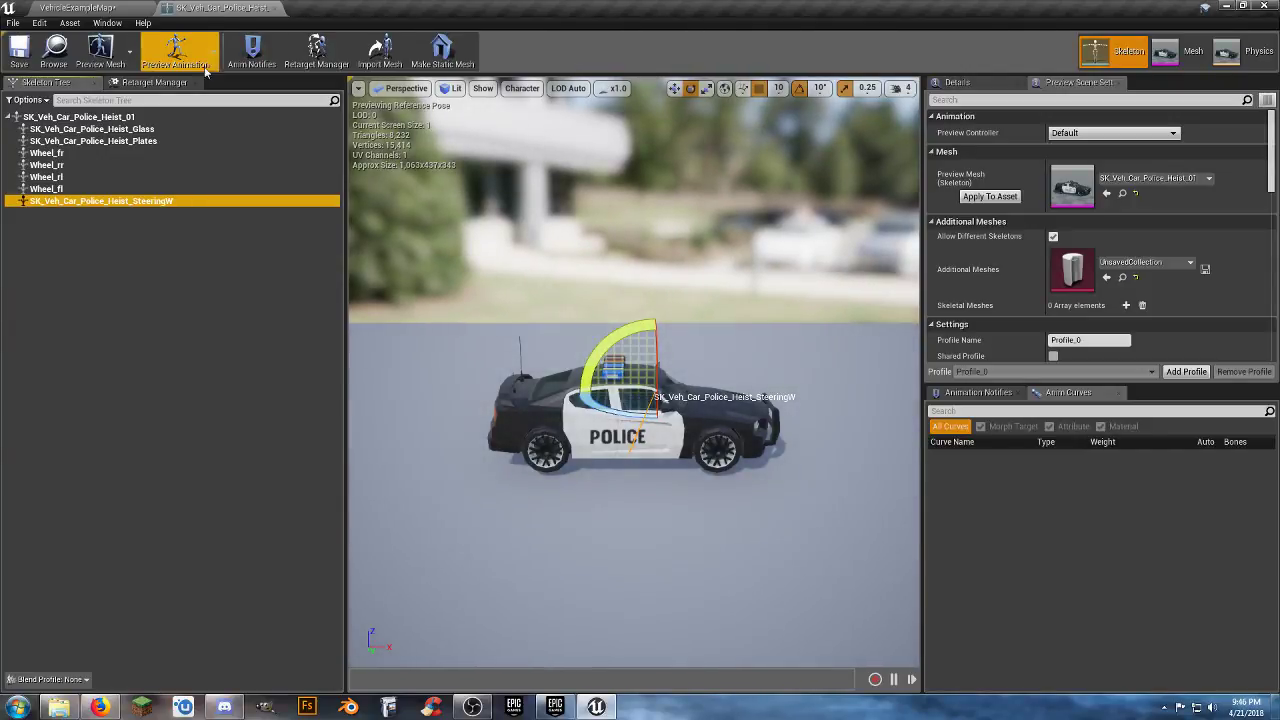
- Open SK_Veh_Car_Police_01_Skeleton from PolygonCity's Vehicles_Rigged folder, inspect its SteeringW bone and close the skeleton
left_click(80, 8)
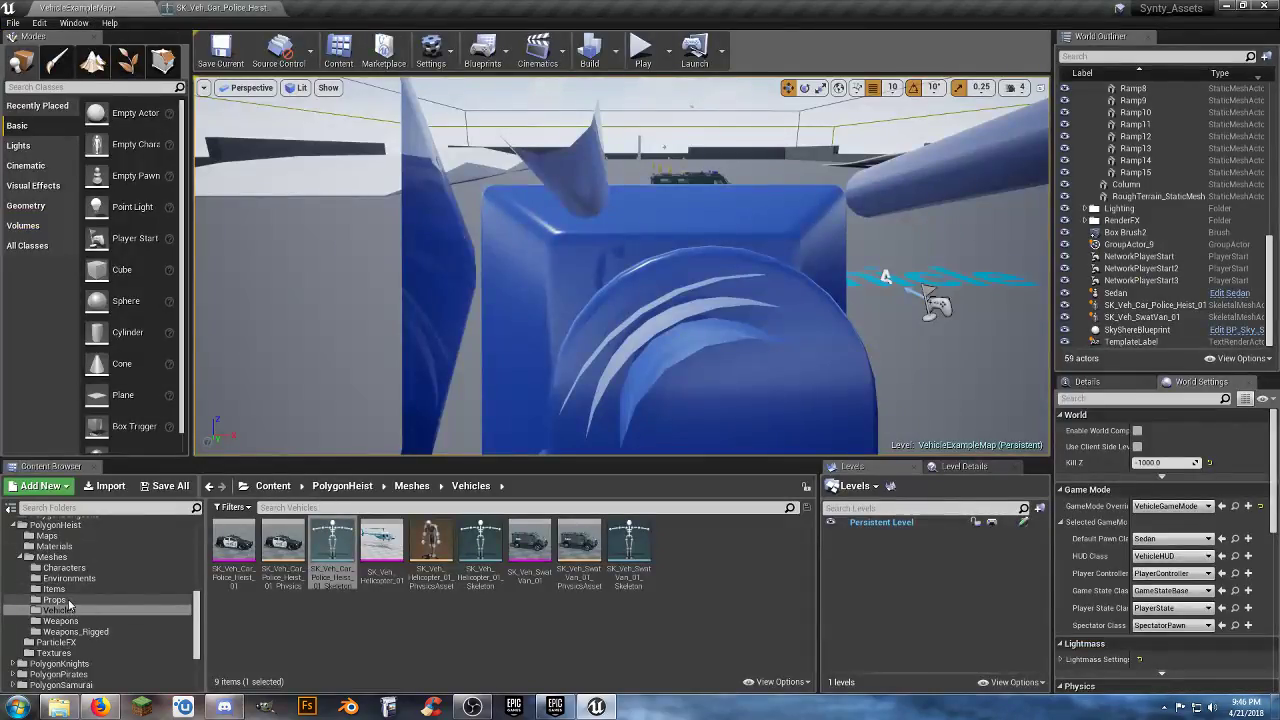
scroll(68, 604, "up", 2)
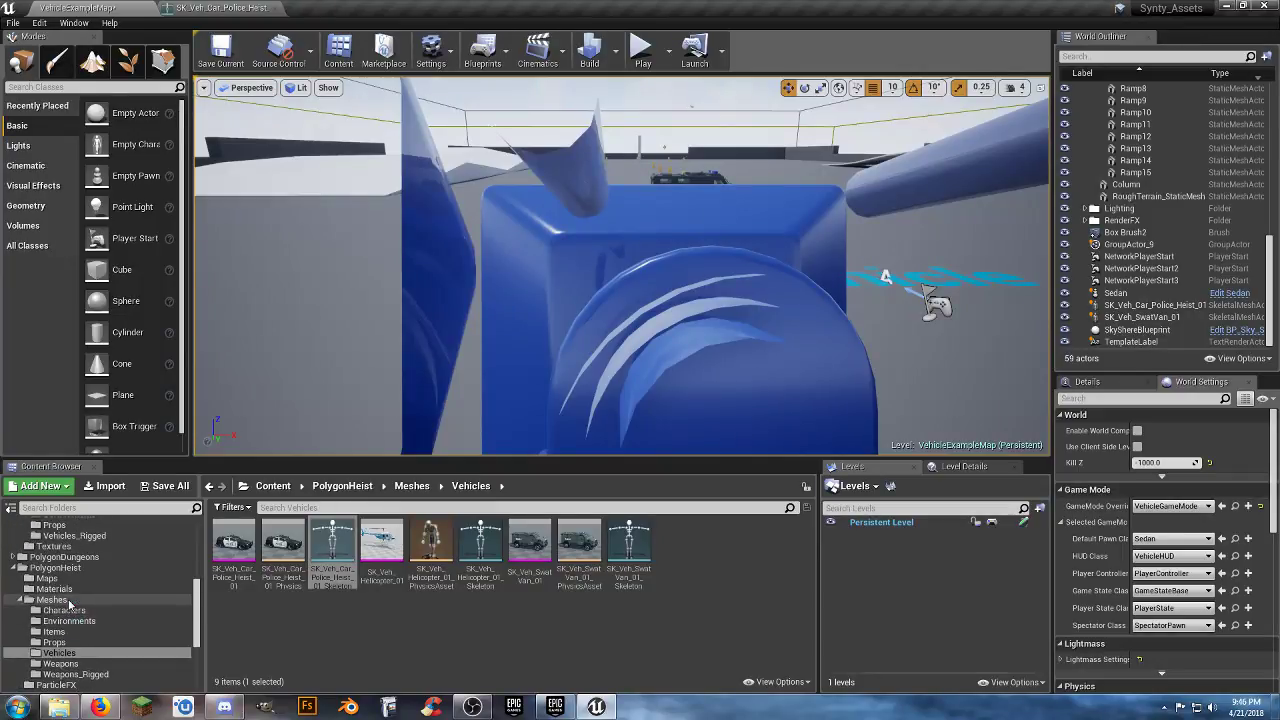
scroll(68, 598, "up", 2)
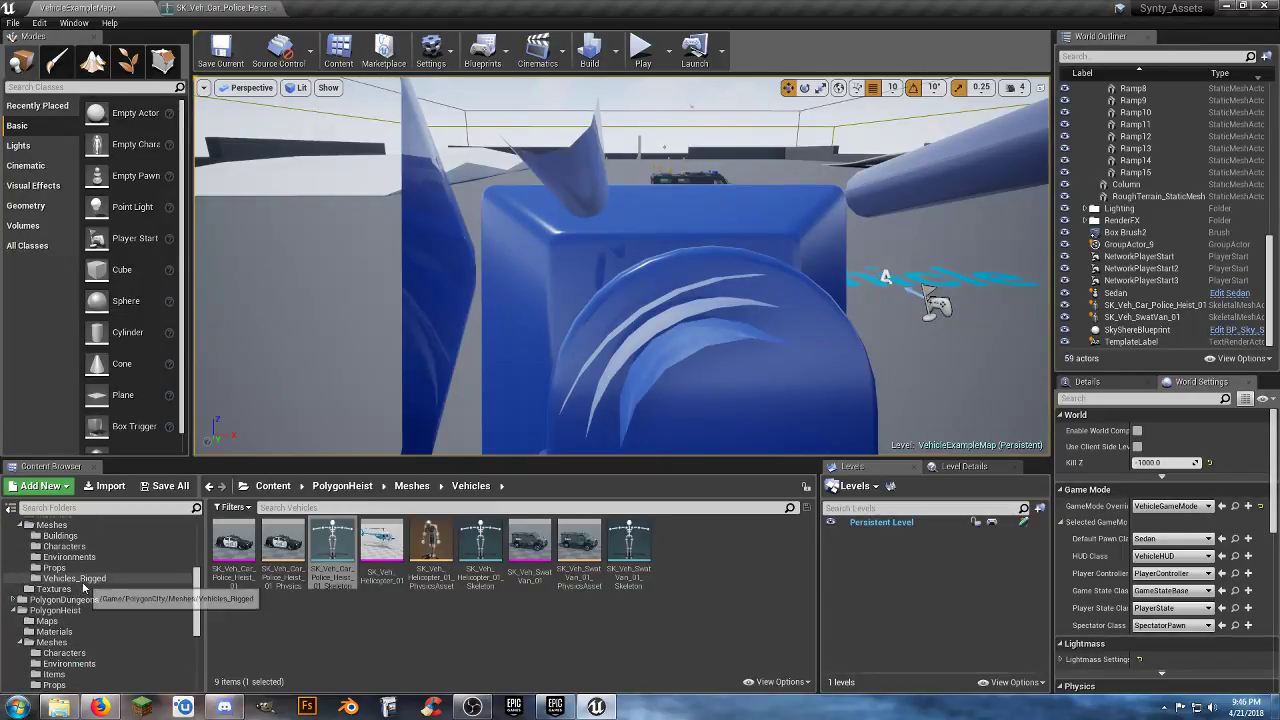
left_click(74, 578)
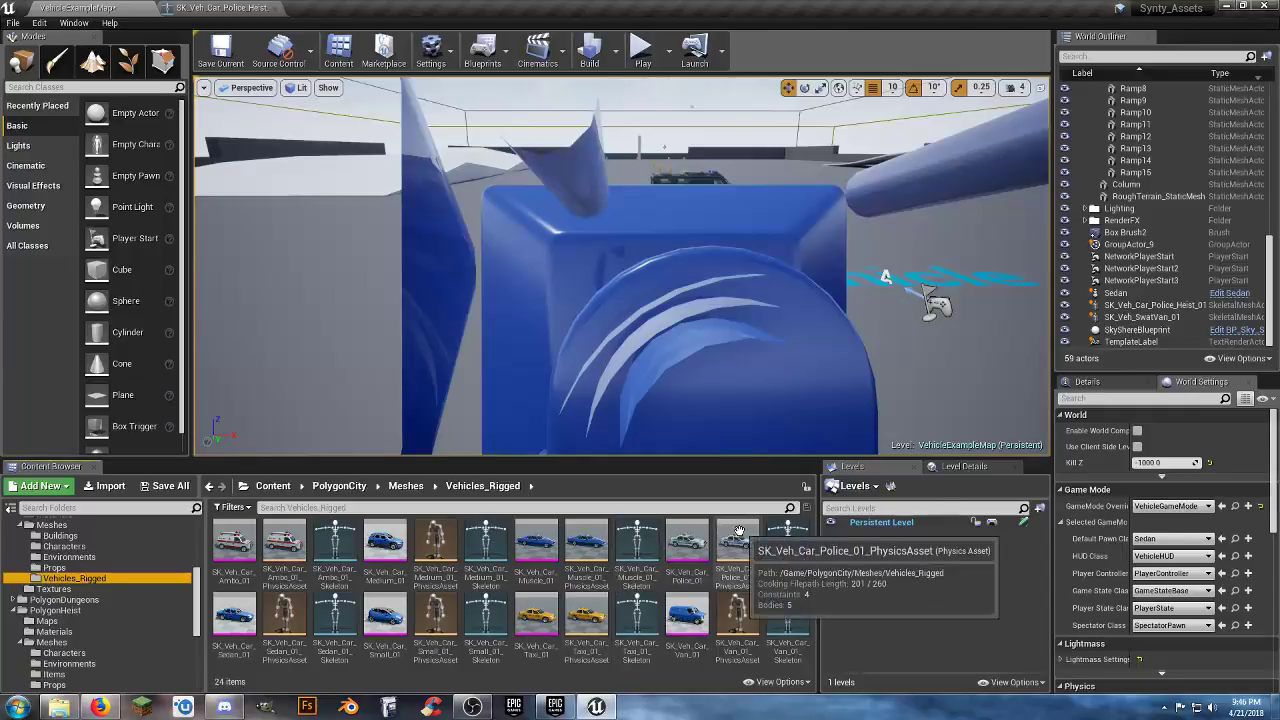
mouse_move(681, 540)
double_click(787, 541)
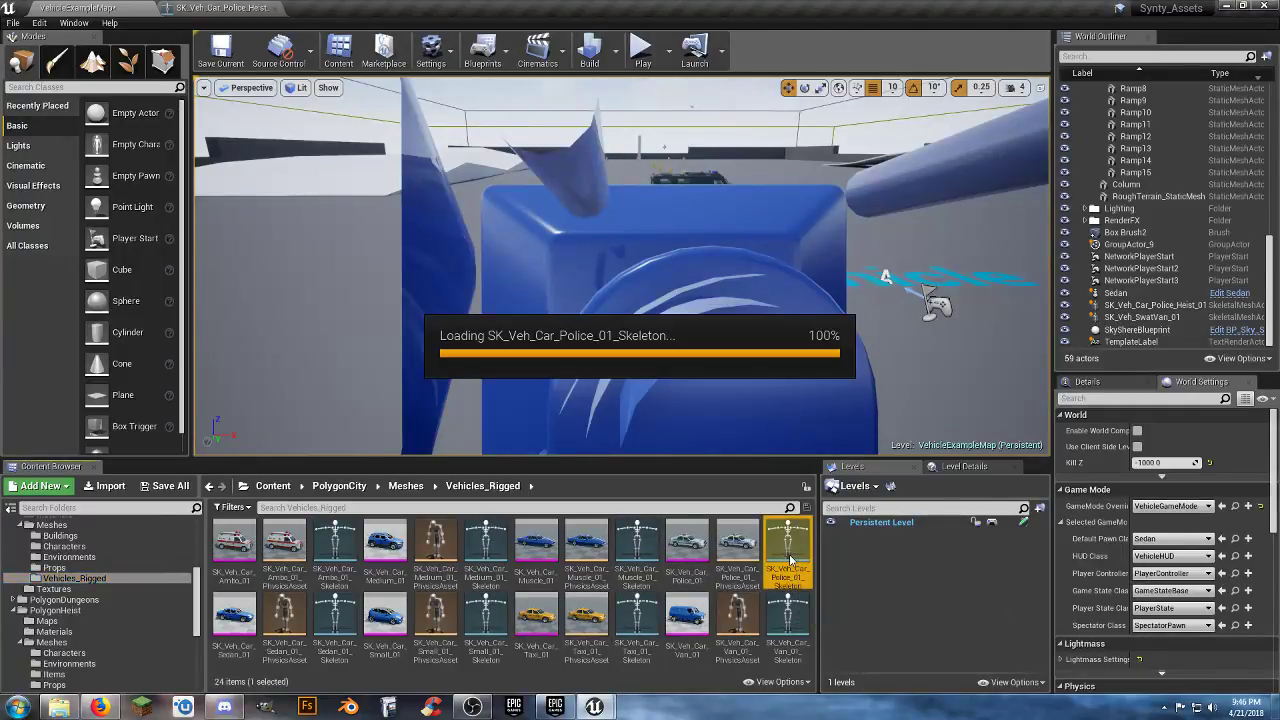
left_click(60, 202)
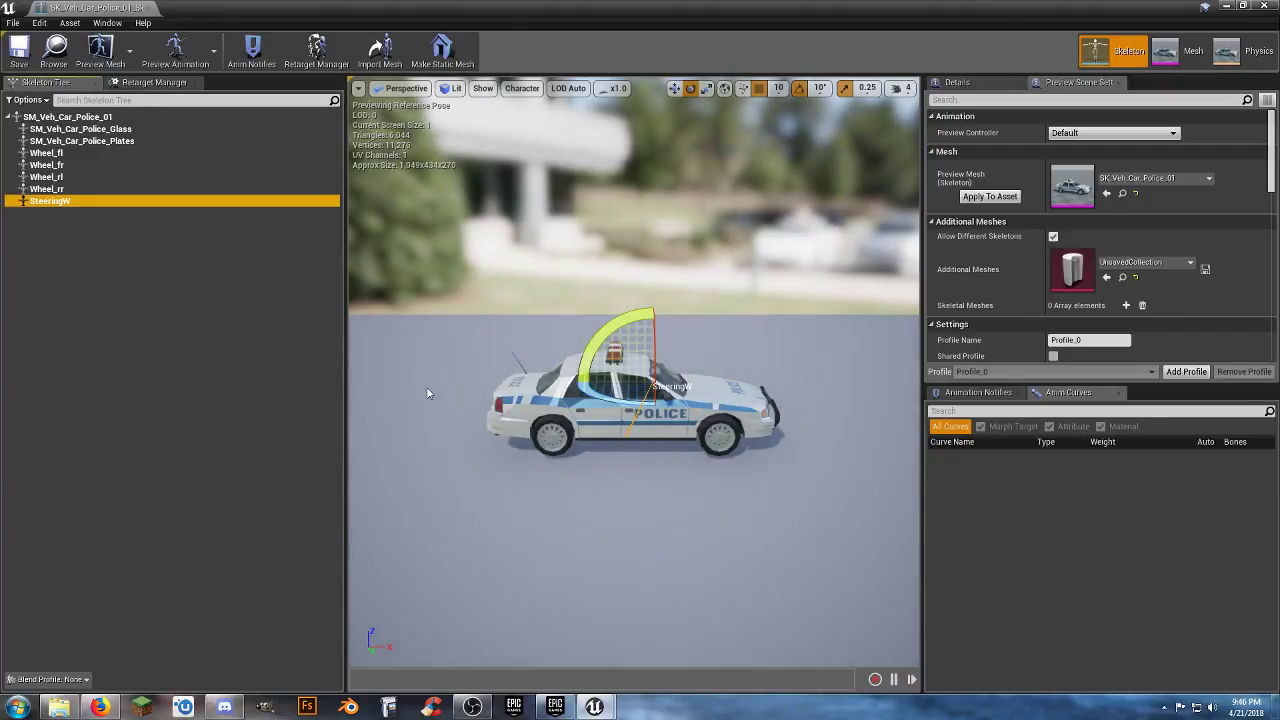
left_click(148, 8)
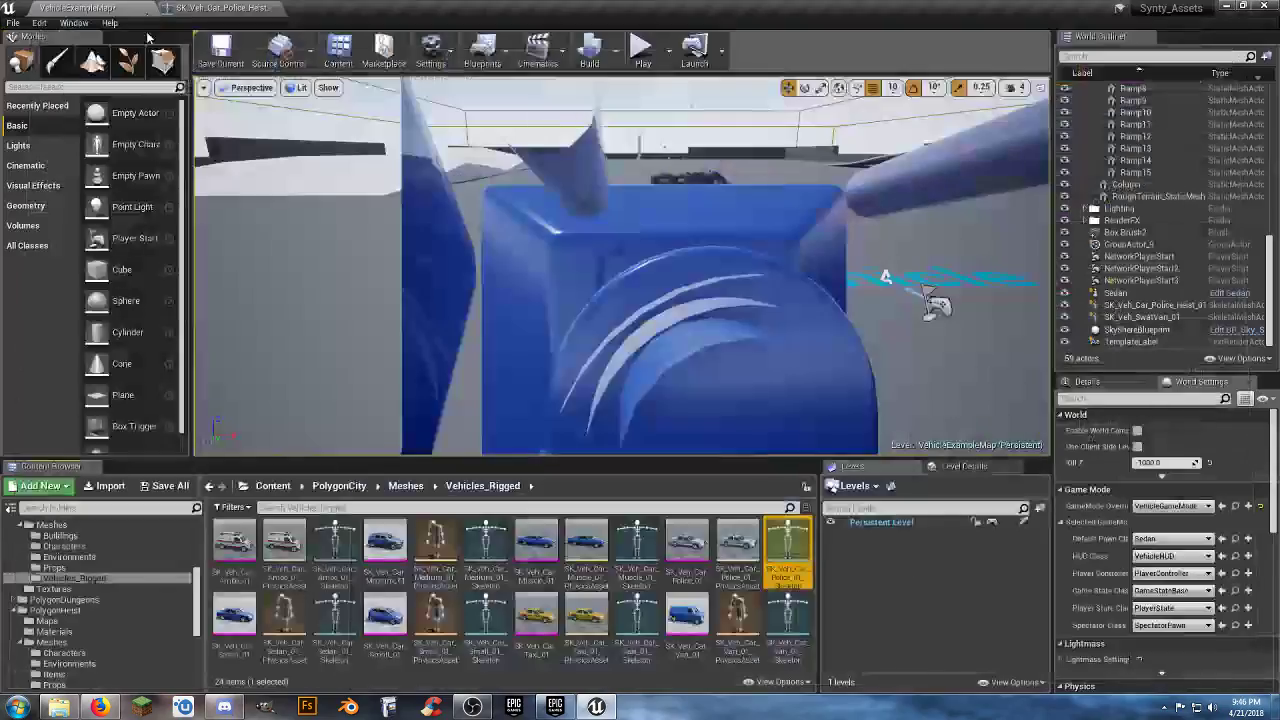
- Look through the Sedan, Maps and Blueprints folders inside VehicleBP
scroll(91, 625, "down", 3)
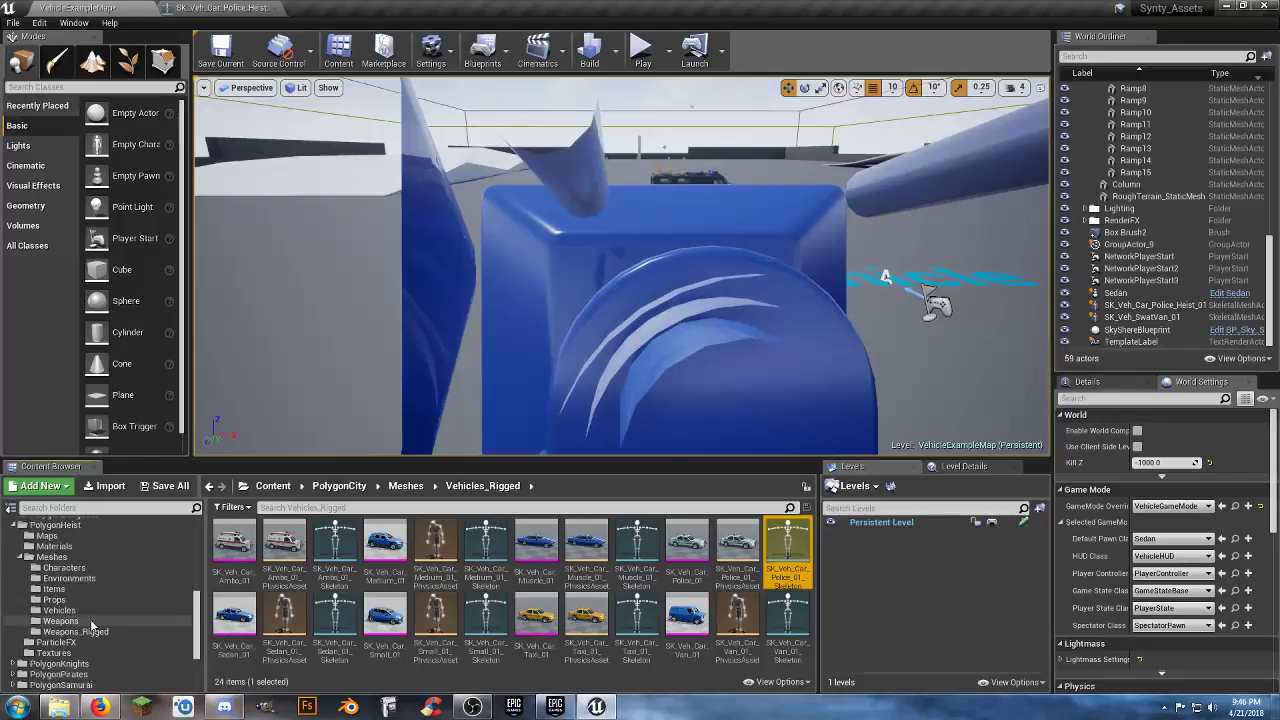
scroll(91, 625, "down", 5)
left_click(62, 686)
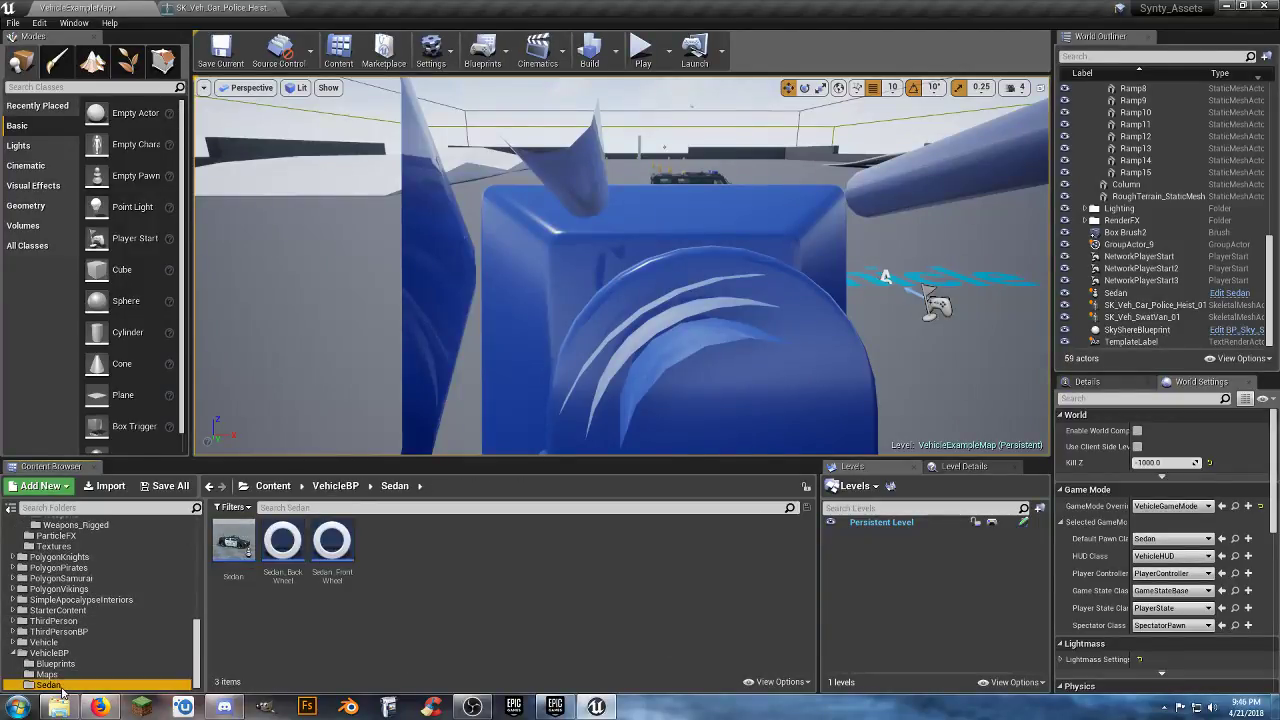
left_click(52, 674)
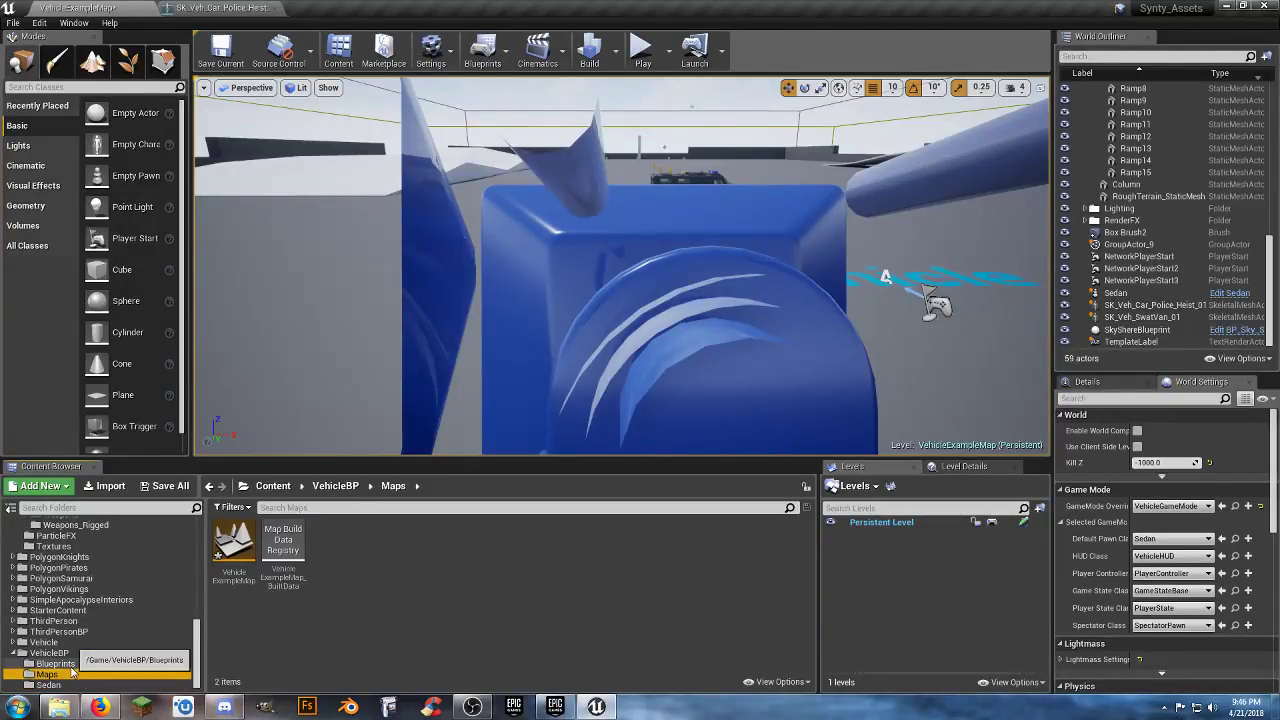
left_click(71, 665)
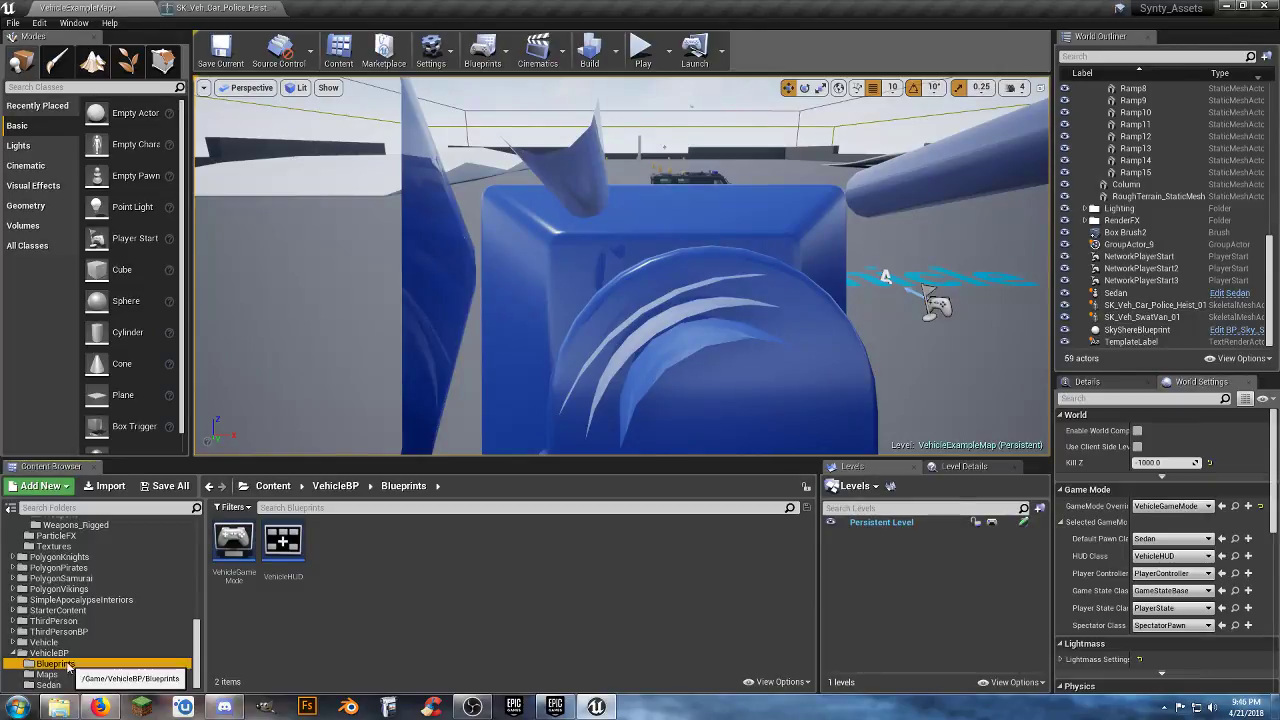
- Expand the Vehicle folder, look through its Meshes, Materials and Textures folders, and show the contents of its Sedan folder
left_click(16, 642)
left_click(12, 645)
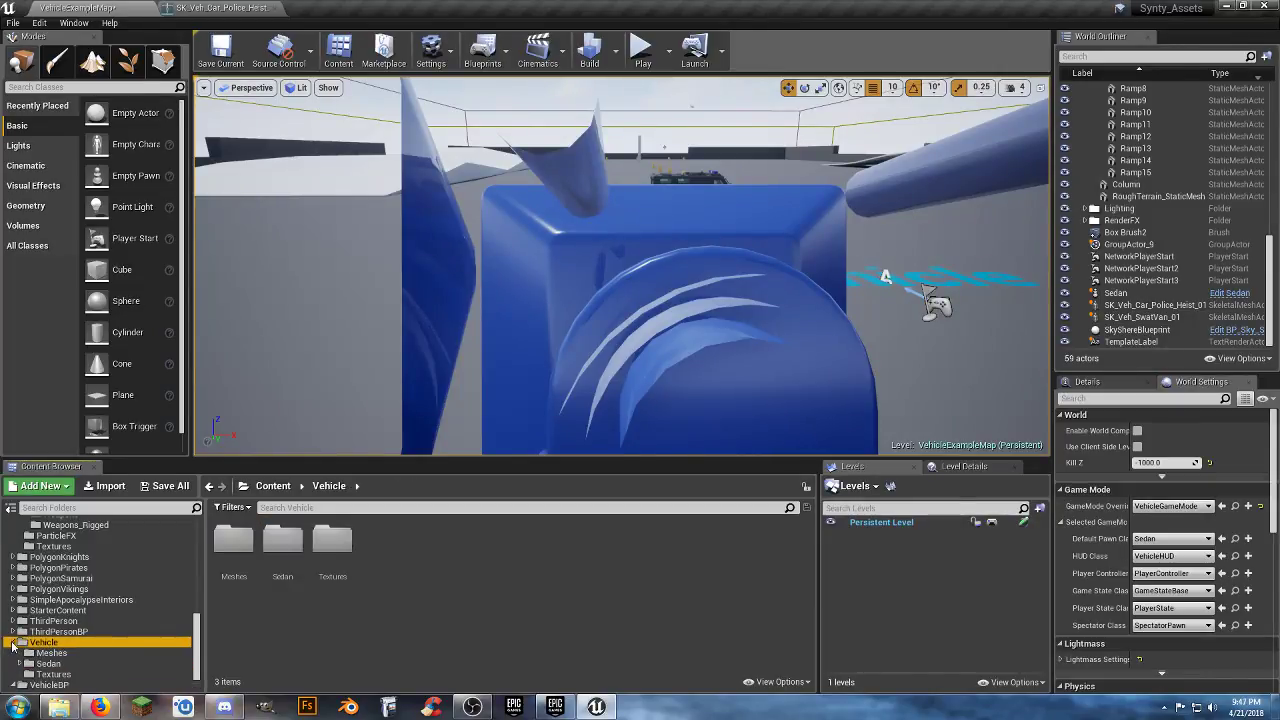
left_click(58, 653)
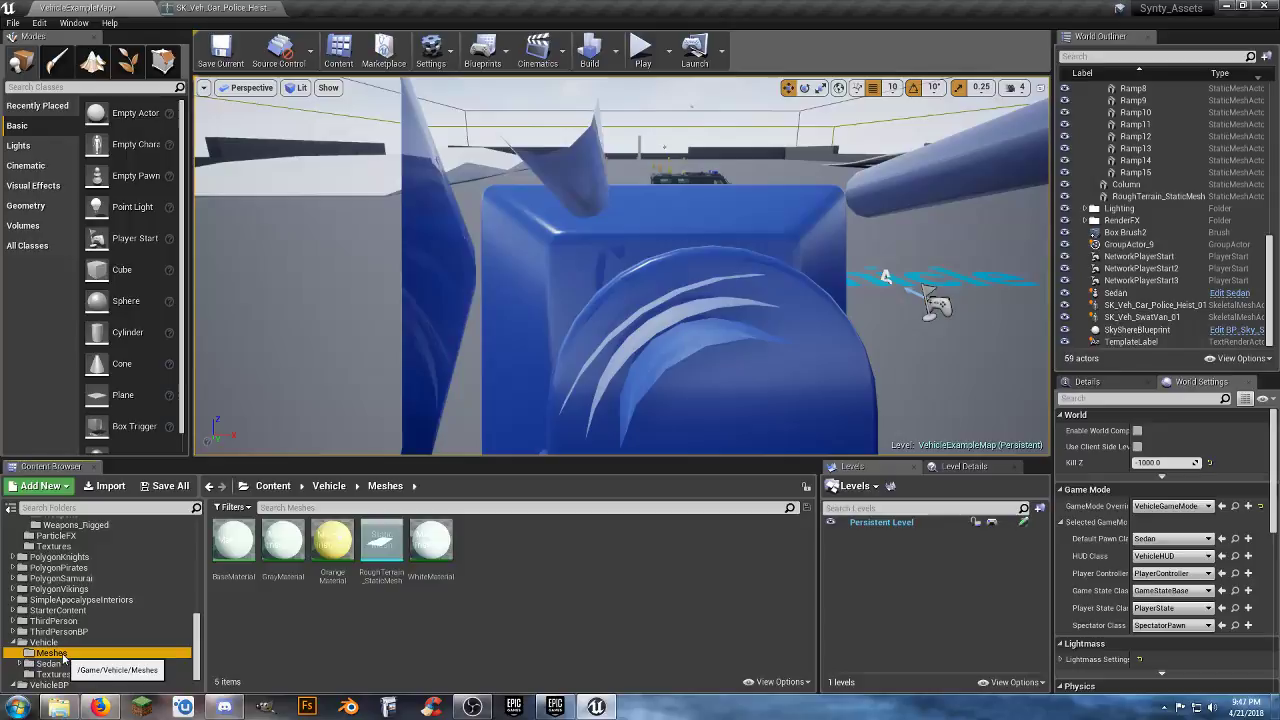
left_click(318, 647)
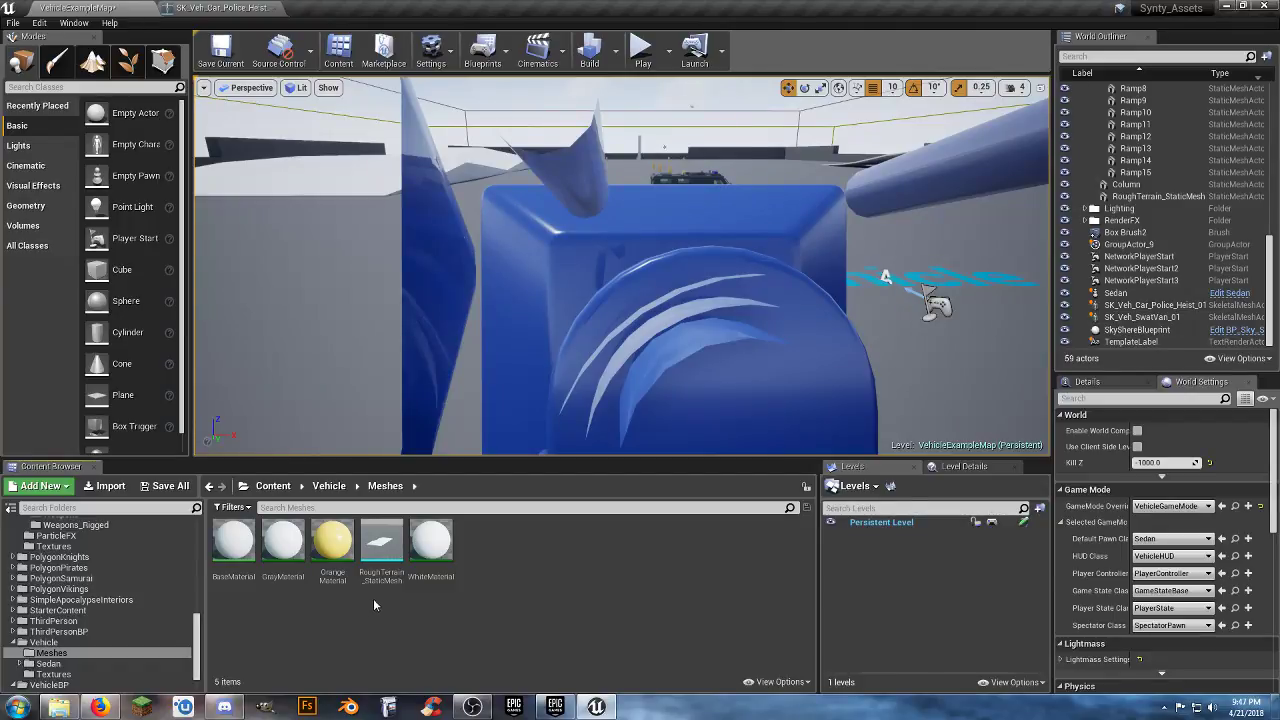
left_click(22, 664)
scroll(60, 650, "down", 1)
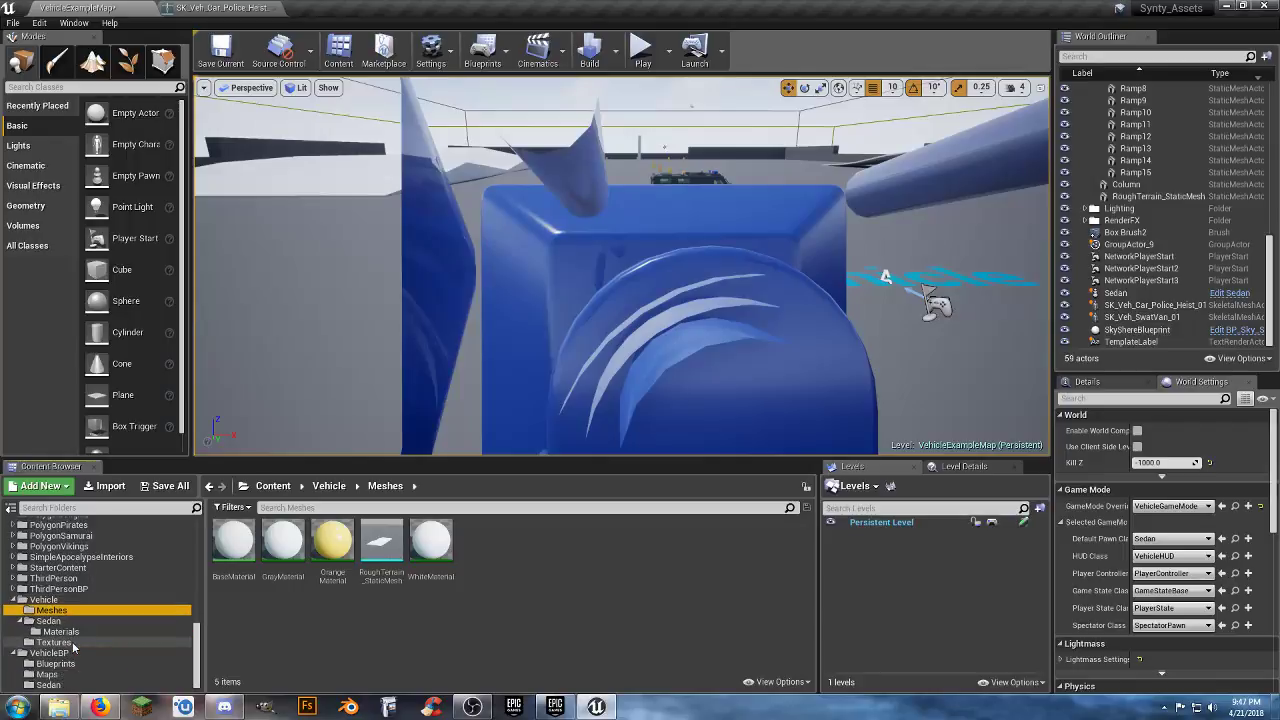
left_click(60, 632)
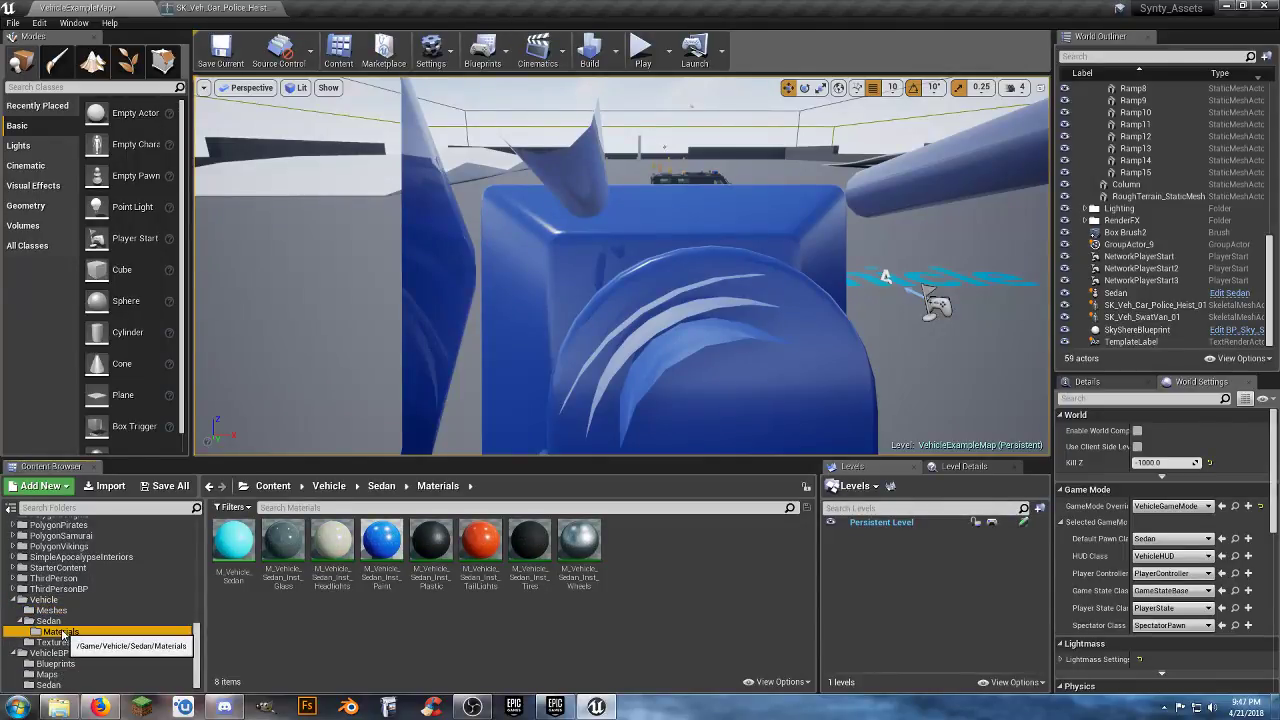
left_click(43, 644)
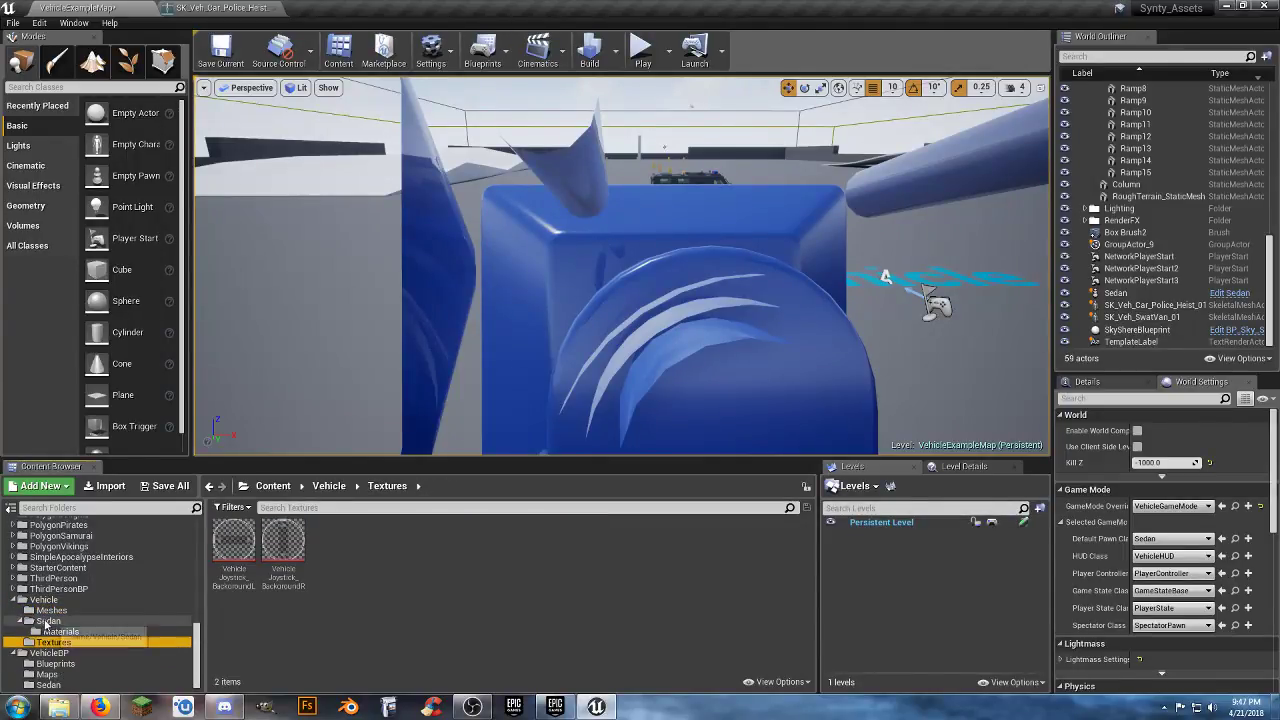
left_click(49, 609)
left_click(46, 600)
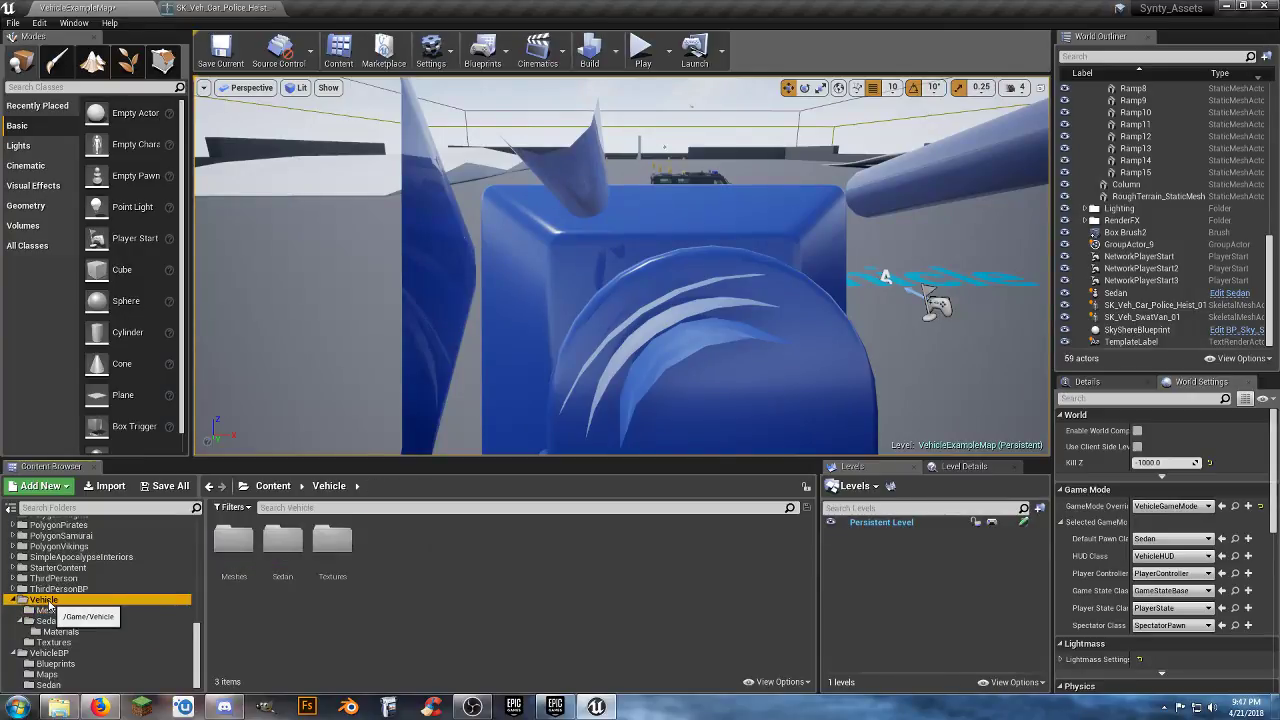
left_click(50, 610)
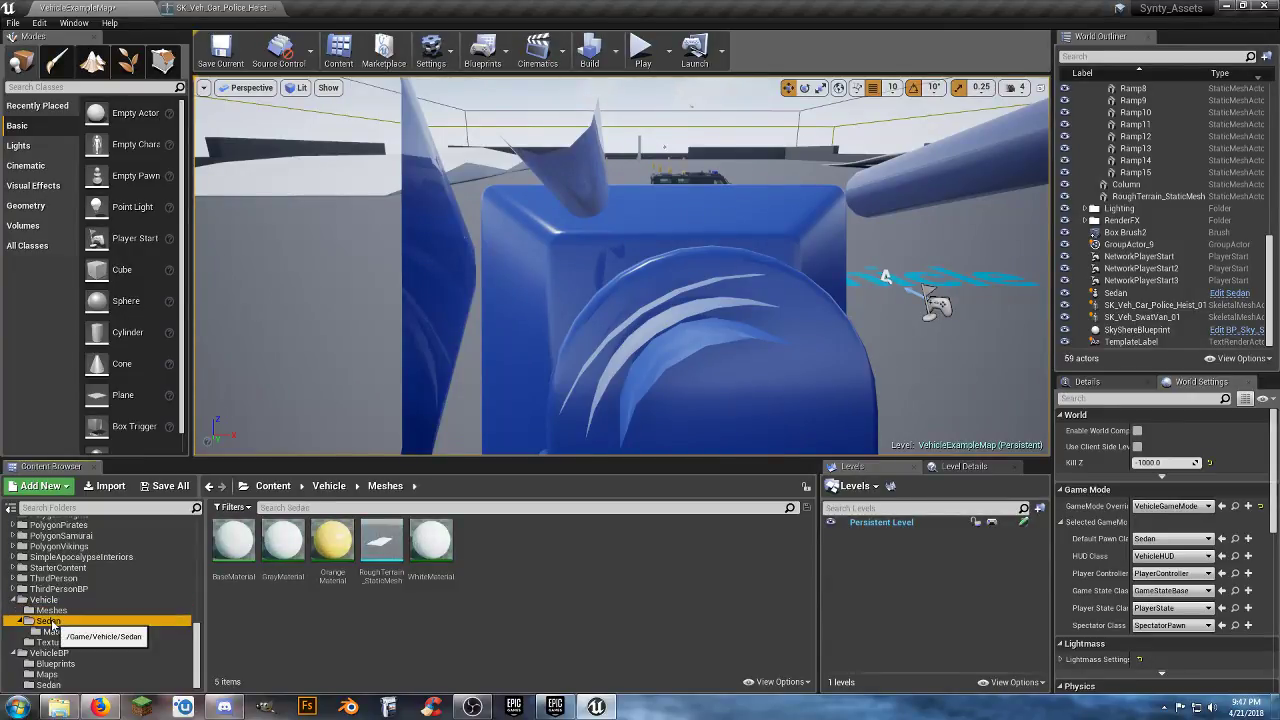
left_click(47, 621)
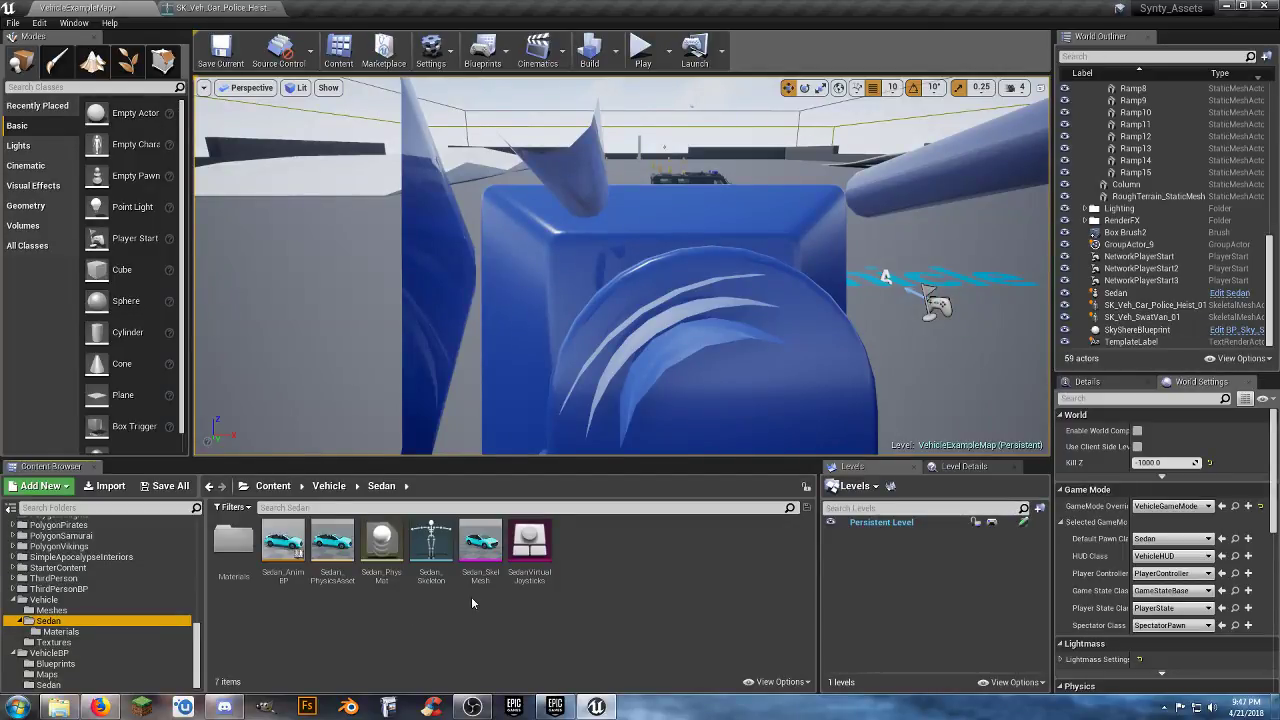
- Open Sedan_Skeleton and examine its bone list and the steering wheel inside the car
double_click(431, 578)
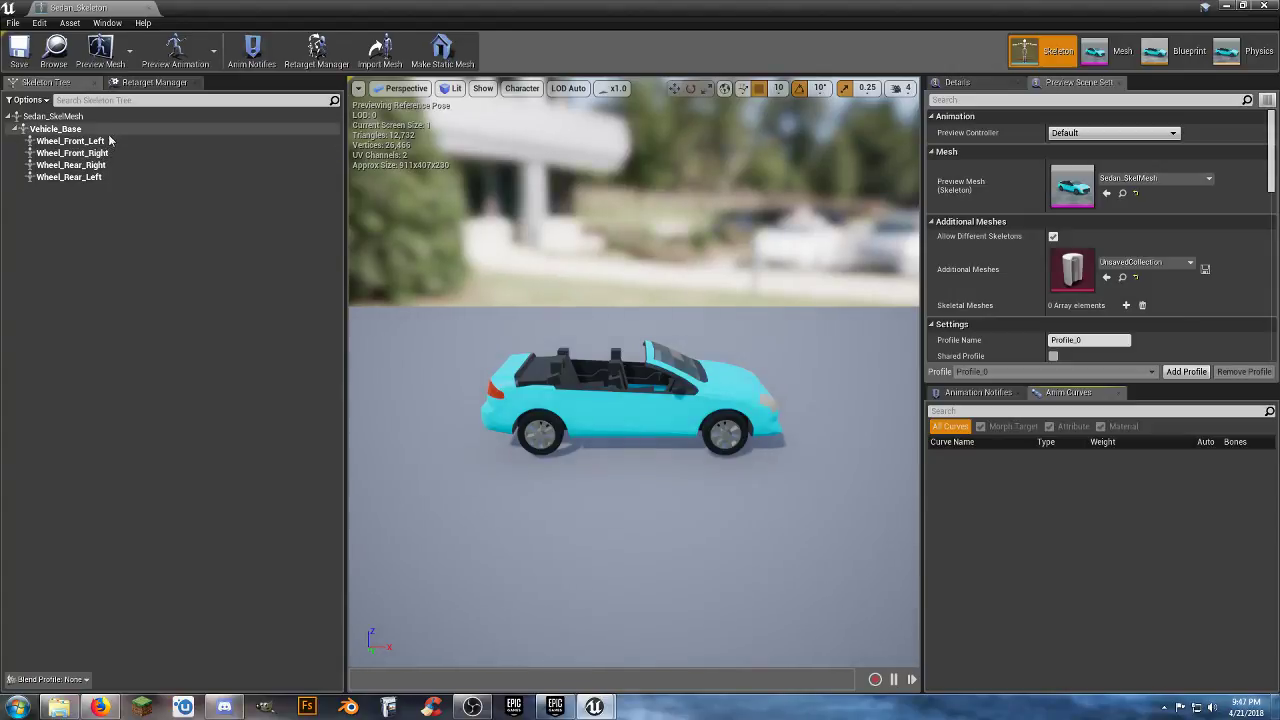
right_click_drag(584, 390, 780, 394)
key("a")
key("w")
left_click_drag(700, 318, 578, 436)
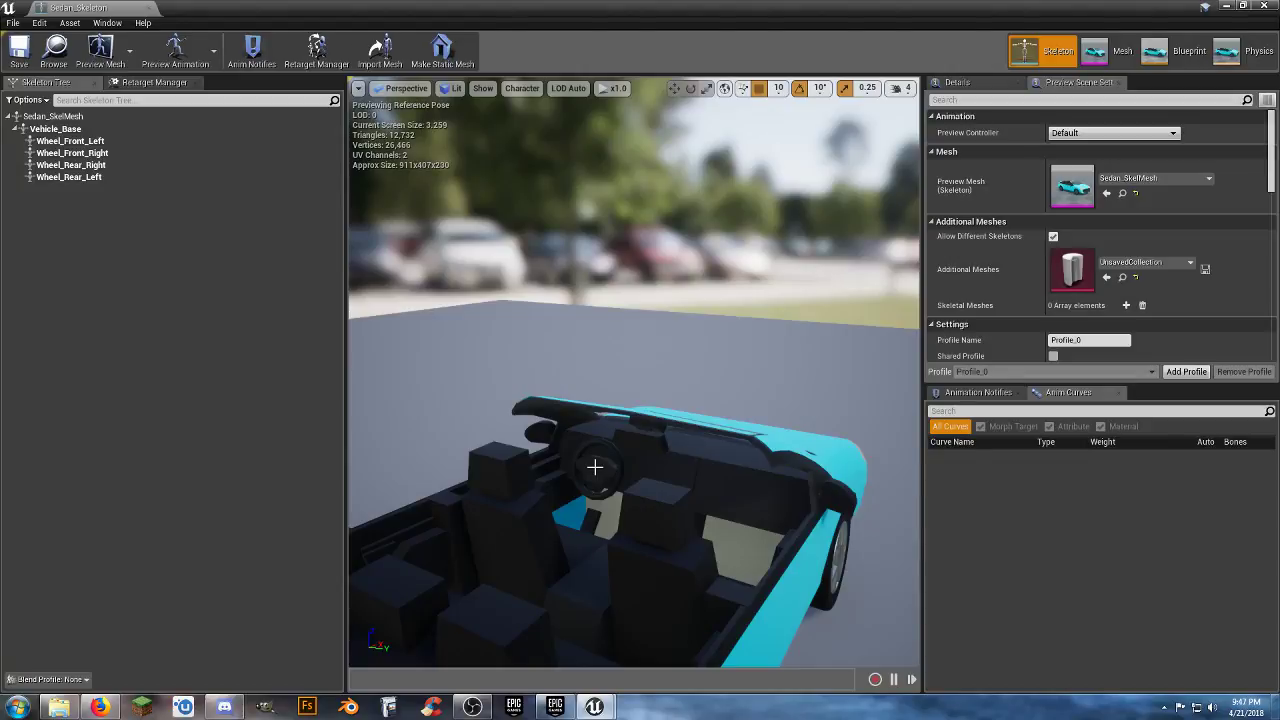
- Close Sedan_Skeleton, inspect the Heist police car in its skeleton editor from behind, and close that editor as well
right_click_drag(685, 460, 652, 530)
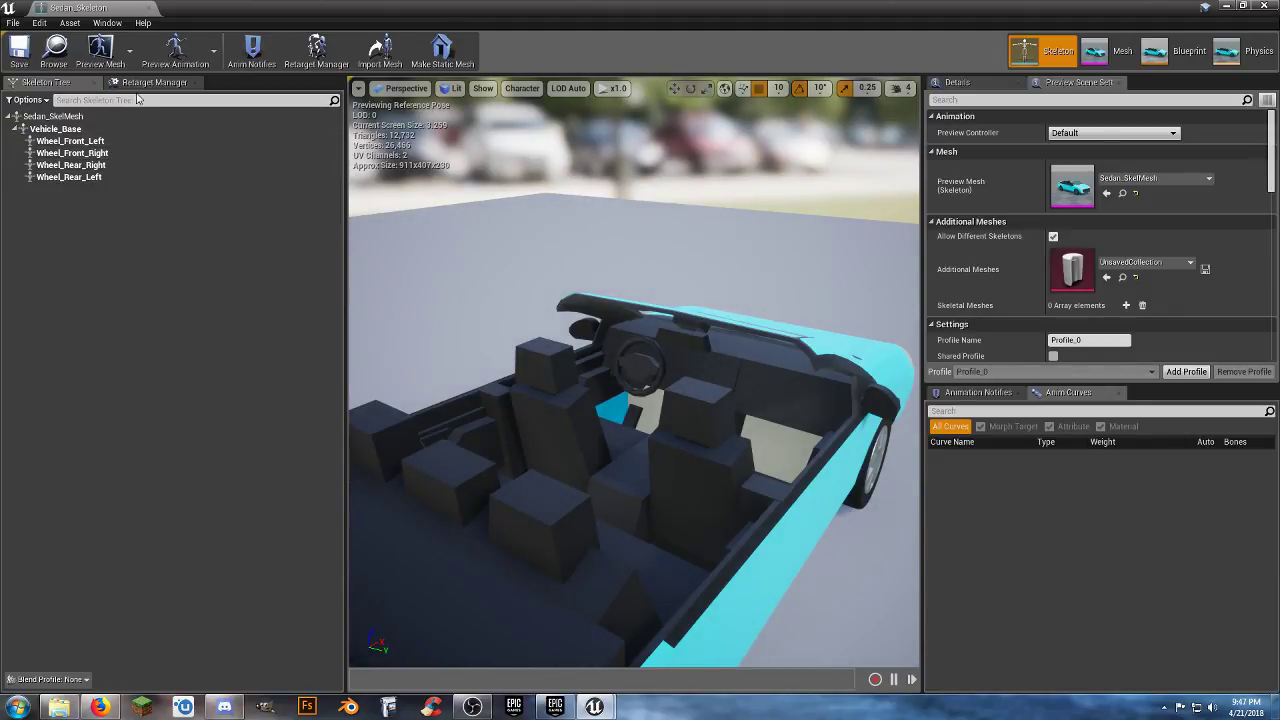
left_click(149, 9)
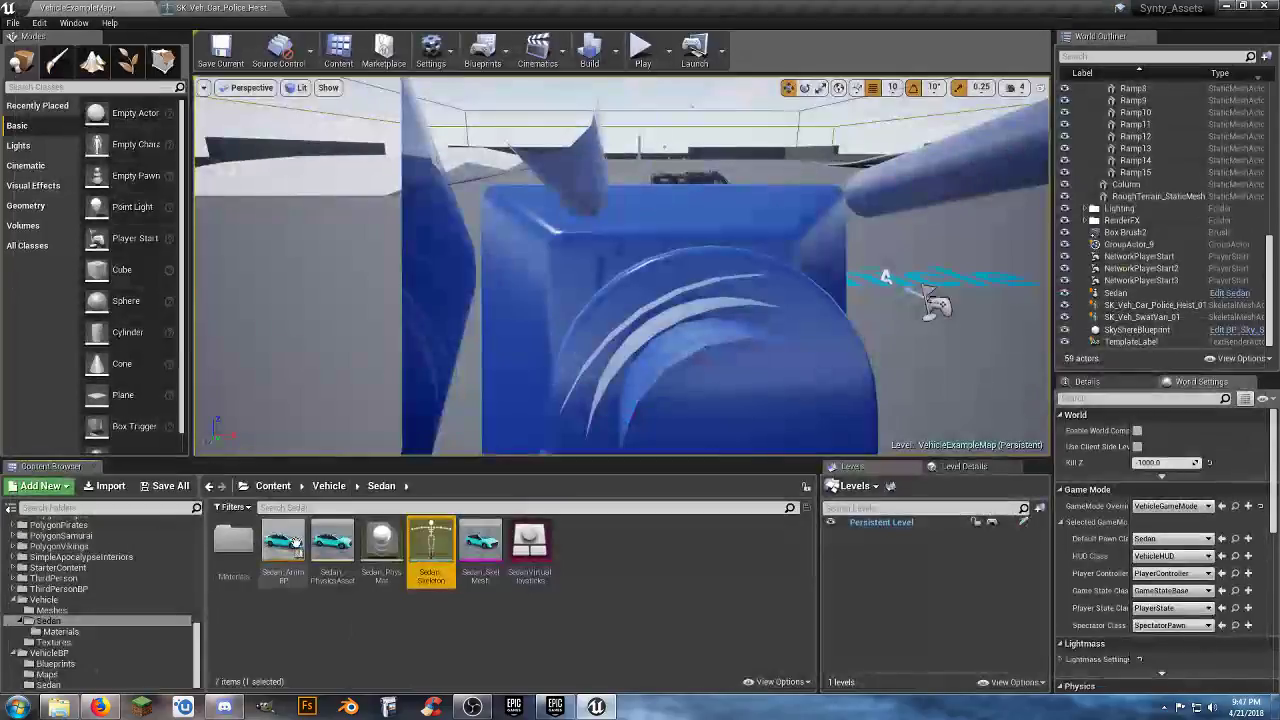
left_click(222, 7)
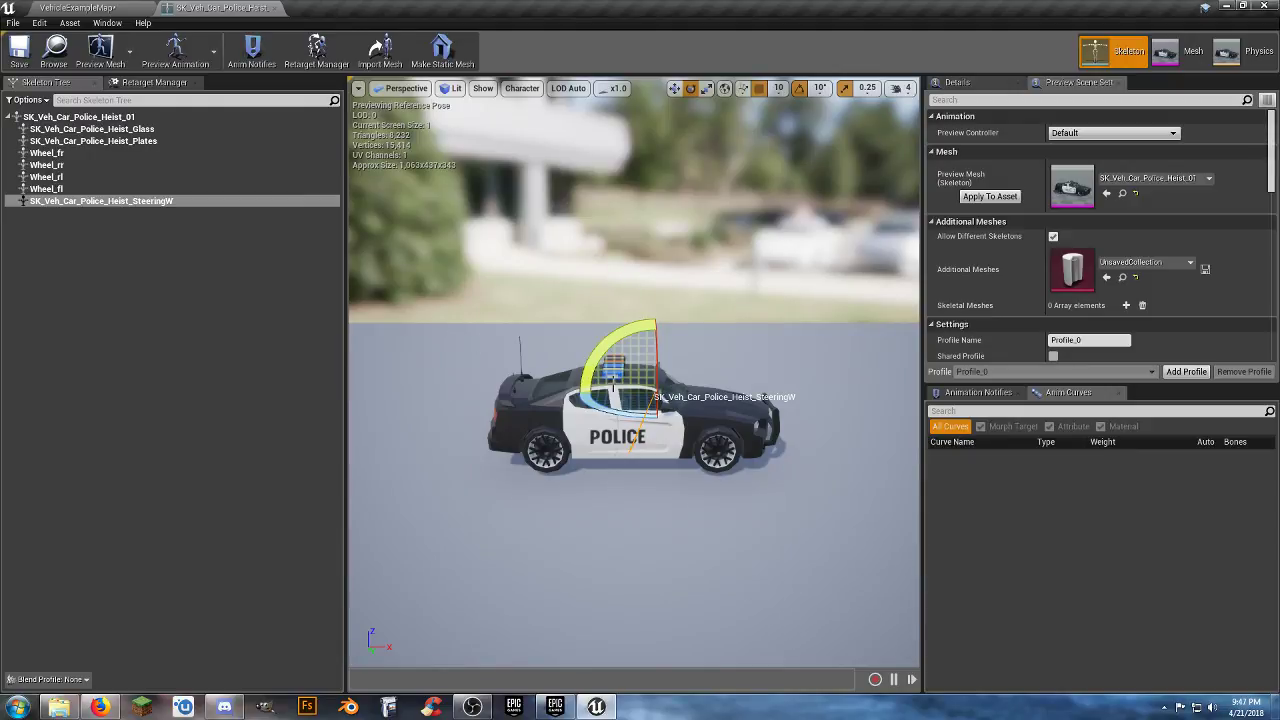
right_click_drag(613, 385, 742, 388)
key("a")
key("w")
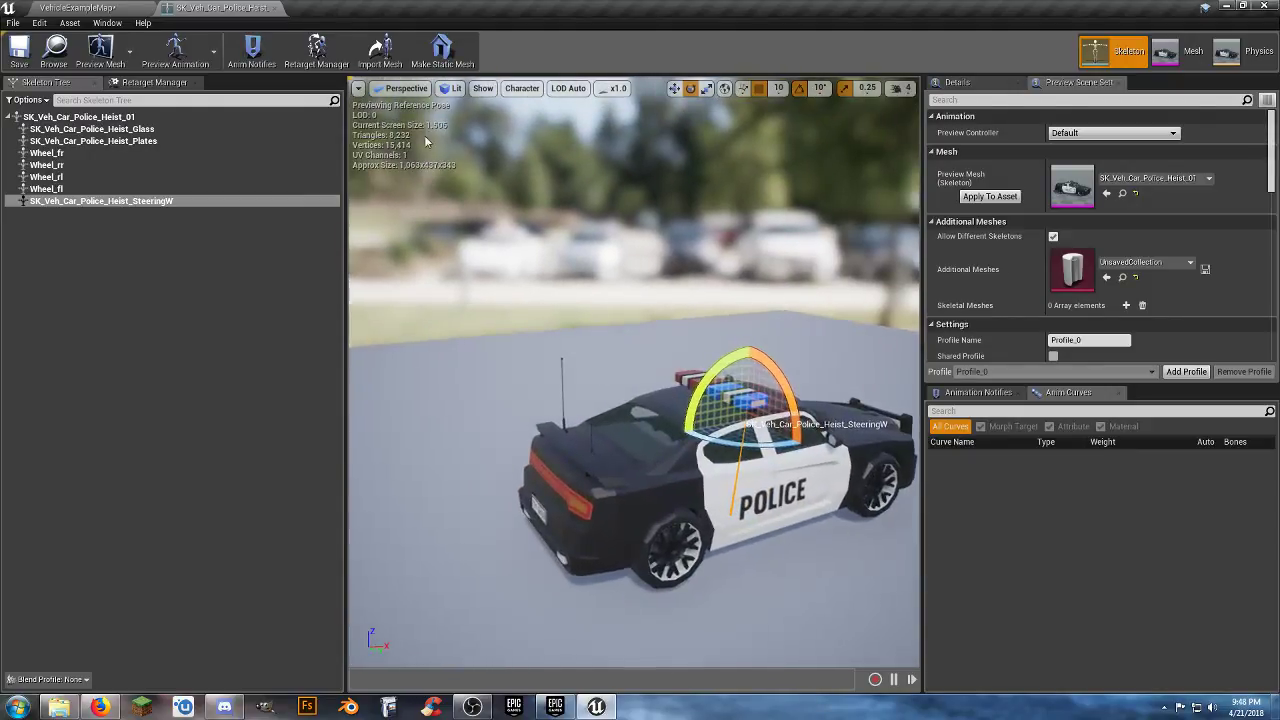
left_click(272, 7)
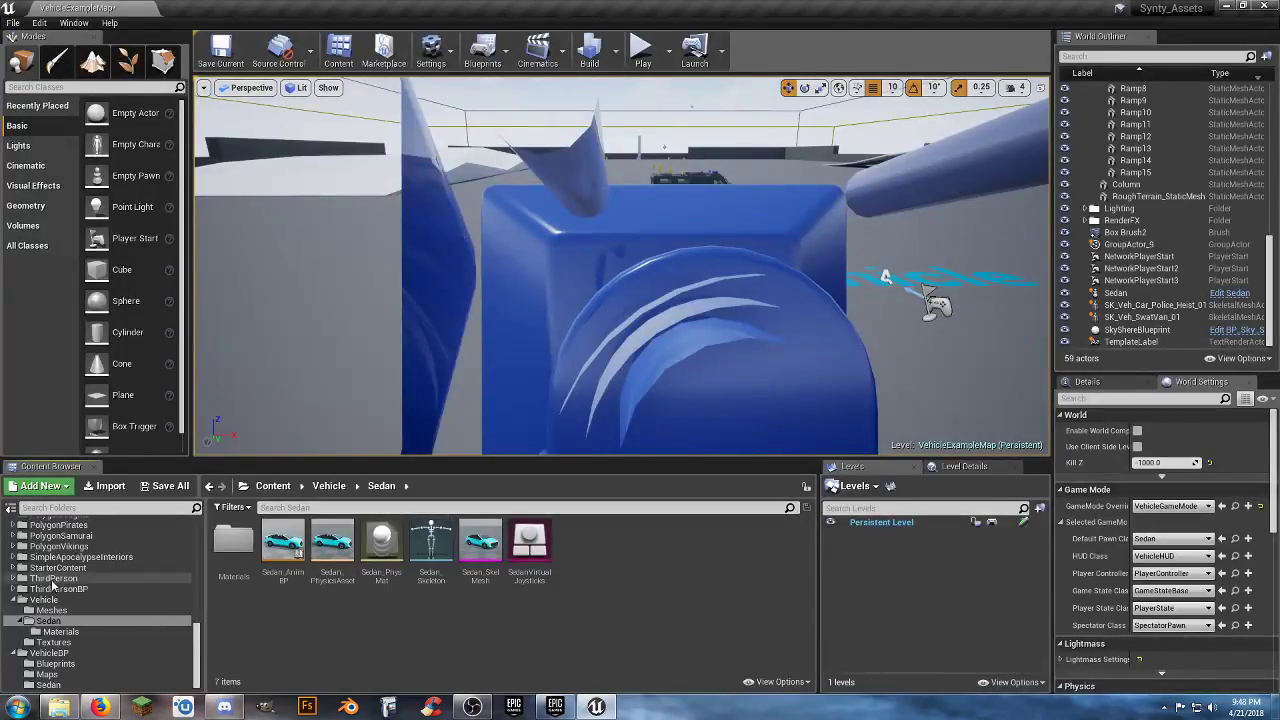
- Show the contents of the Vehicles folder inside PolygonHeist's Meshes folder
scroll(60, 595, "up", 4)
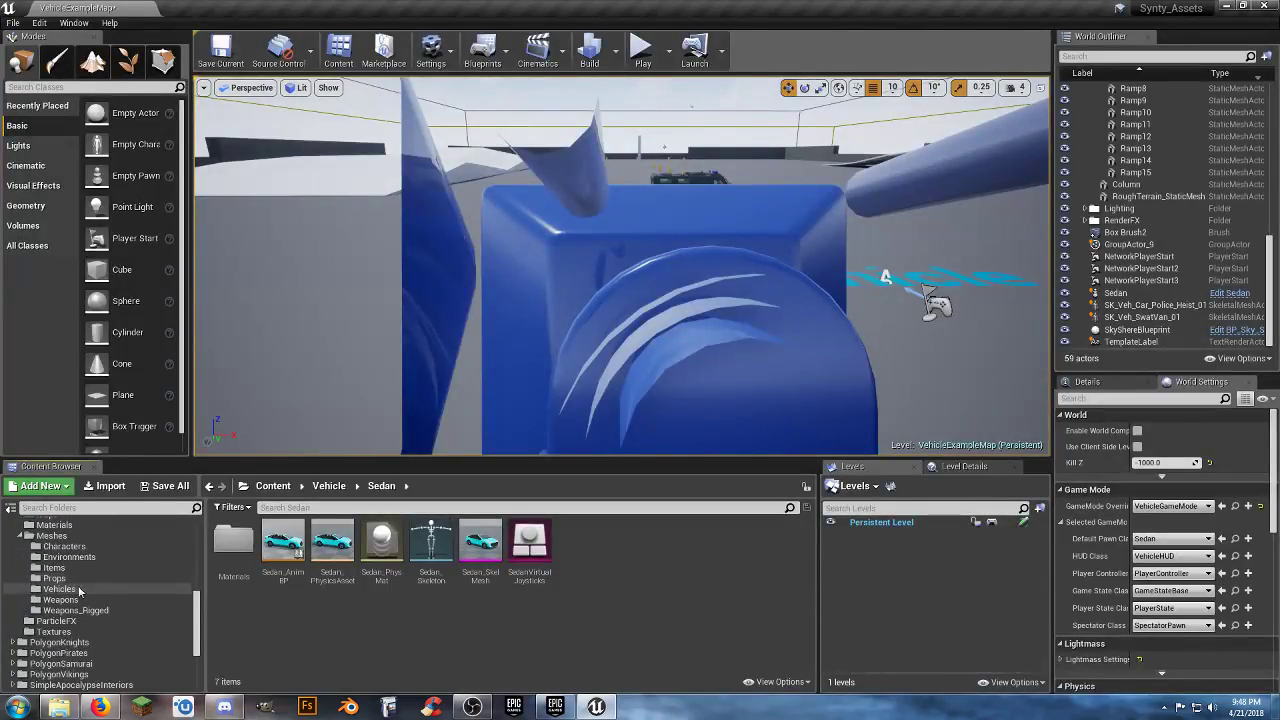
left_click(95, 611)
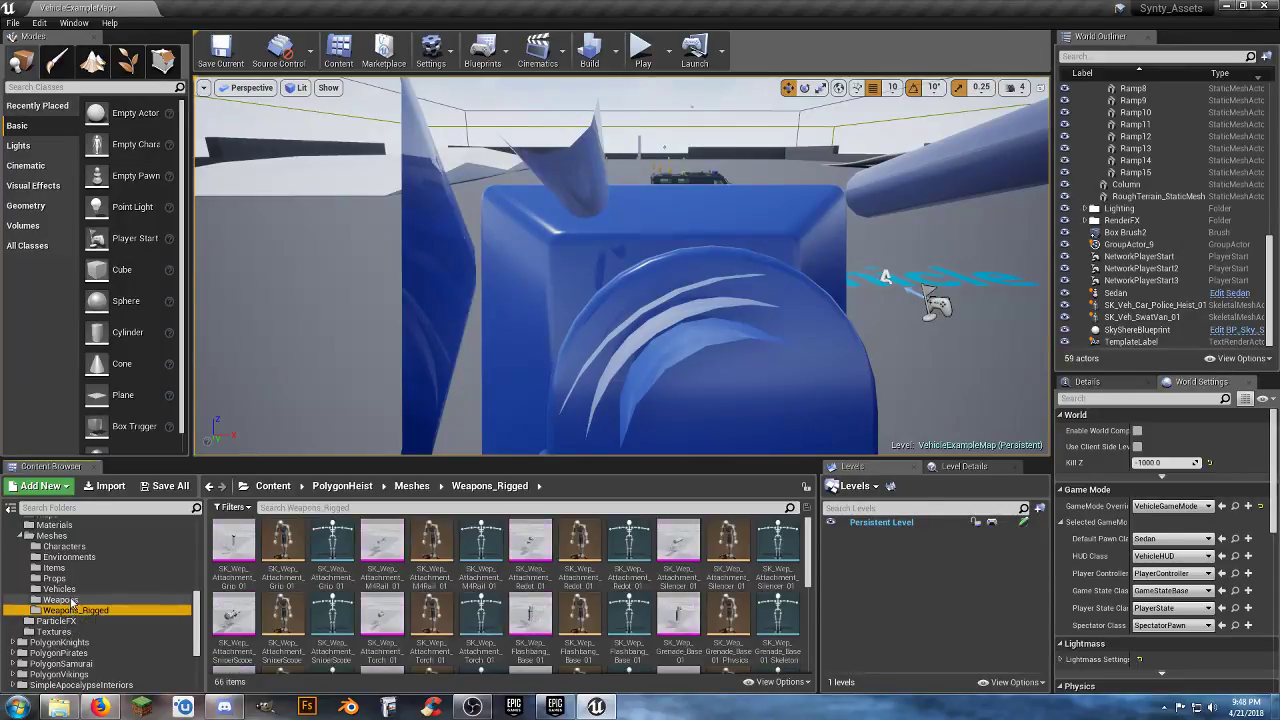
scroll(72, 604, "up", 3)
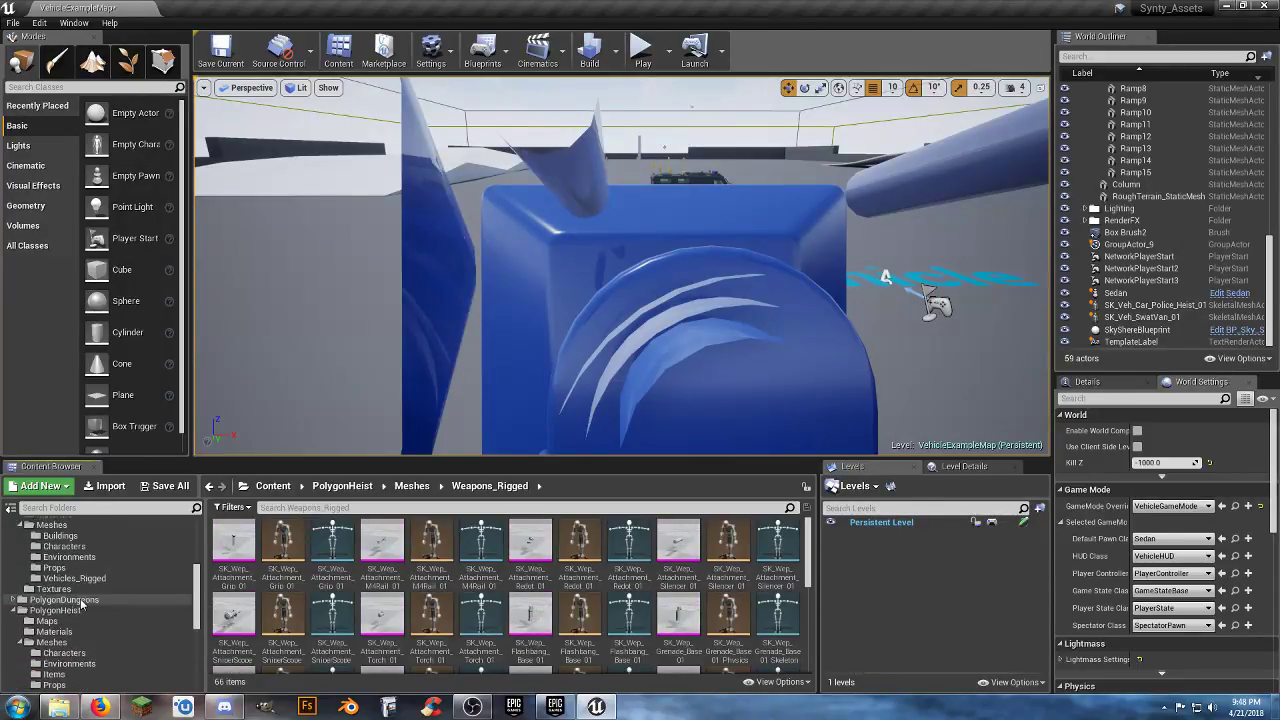
scroll(82, 602, "down", 3)
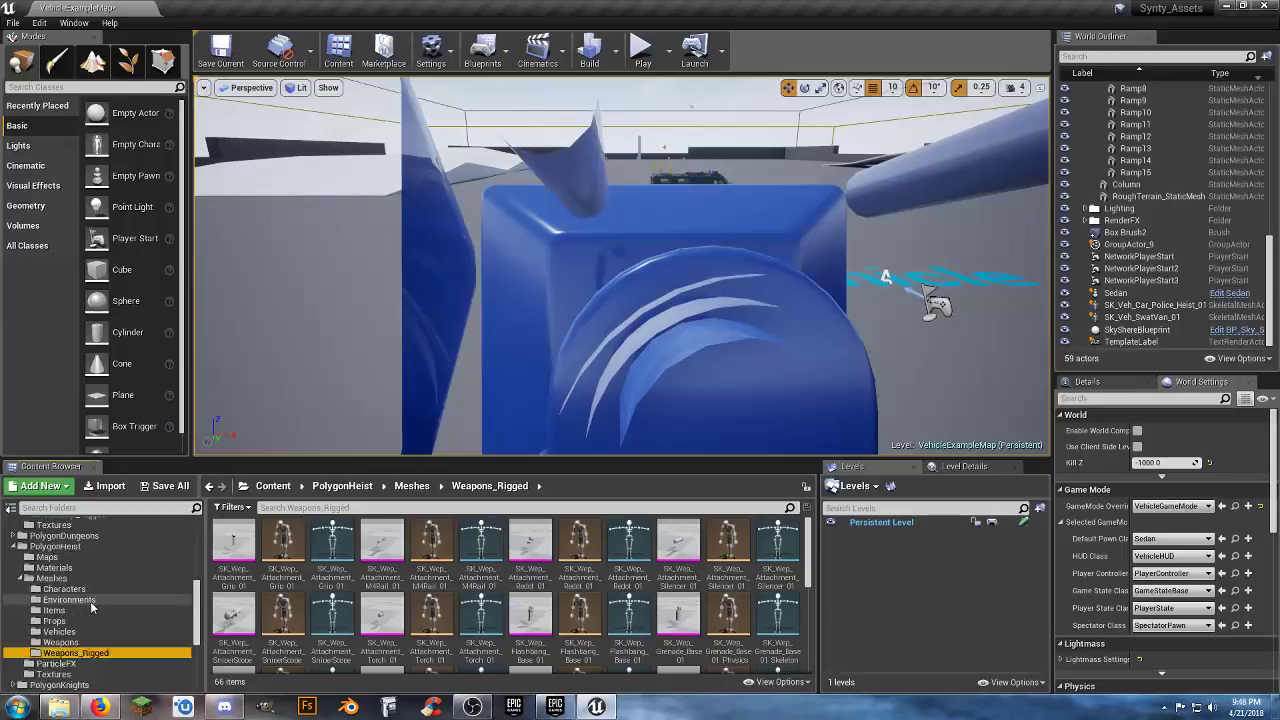
left_click(60, 610)
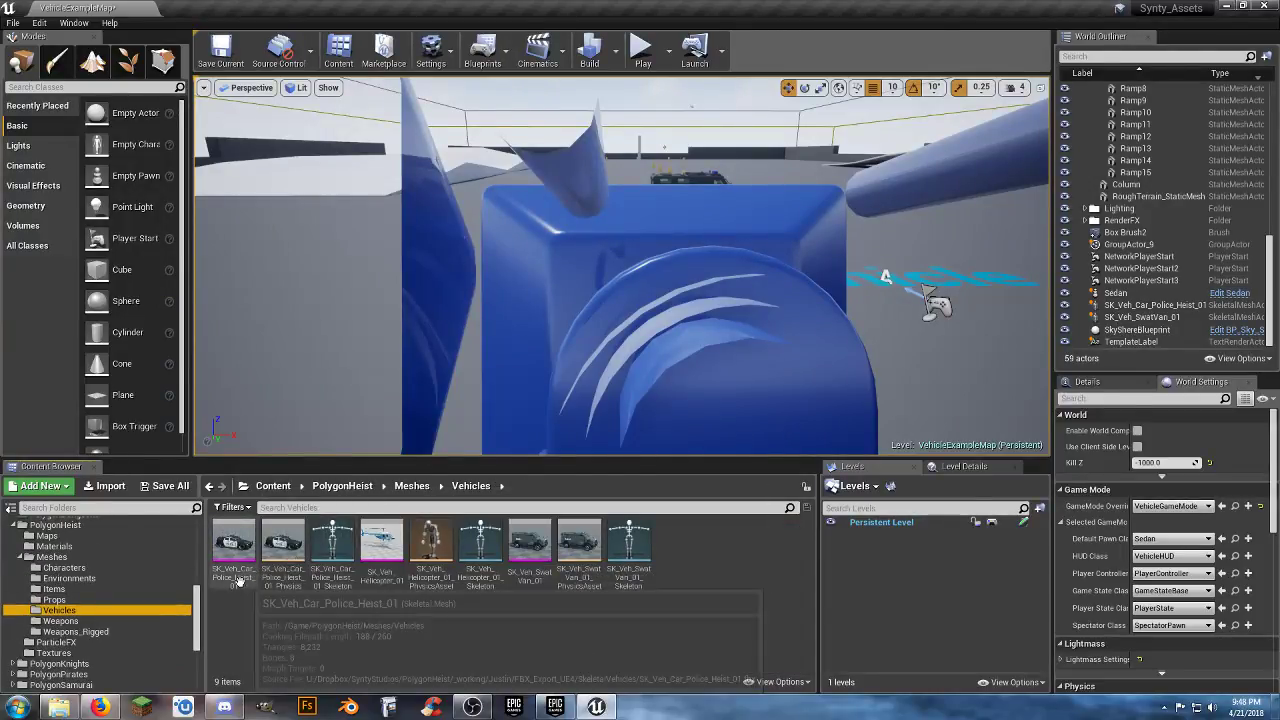
- Assign SK_Veh_Car_Police_01_Skeleton from PolygonCity to the SK_Veh_Car_Police_Heist_01 skeletal mesh
right_click(236, 578)
mouse_move(352, 222)
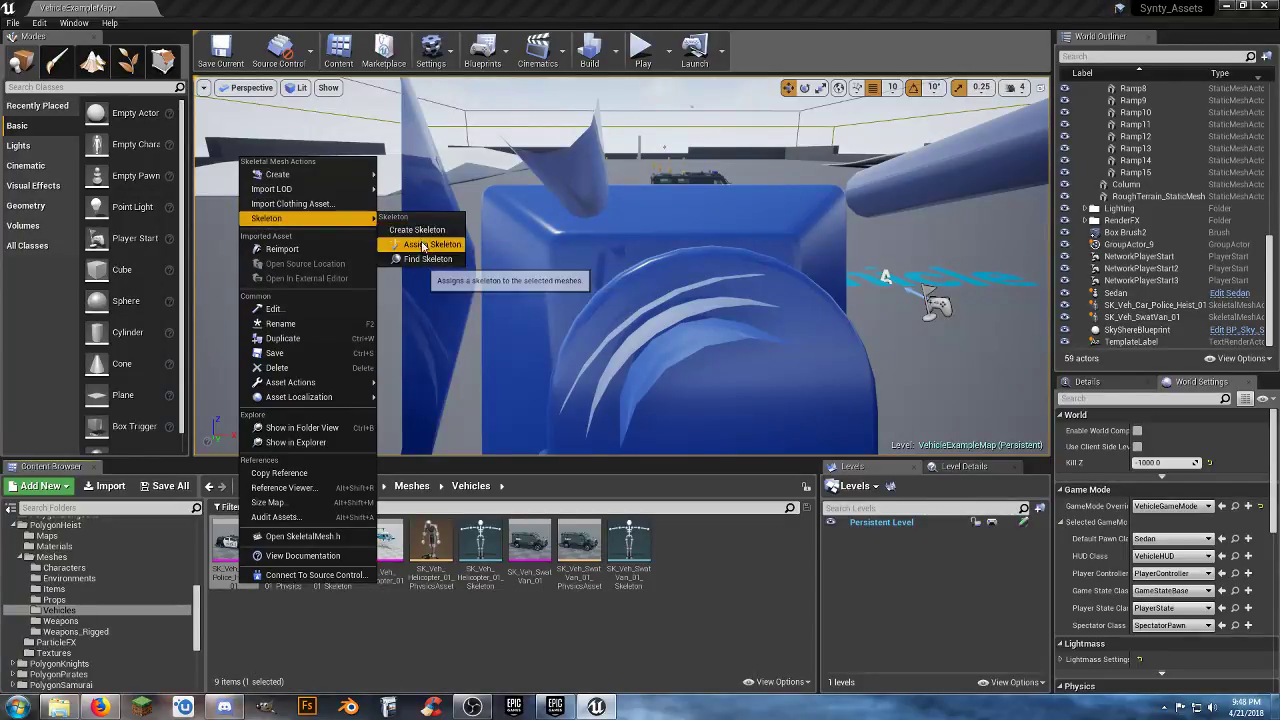
left_click(428, 244)
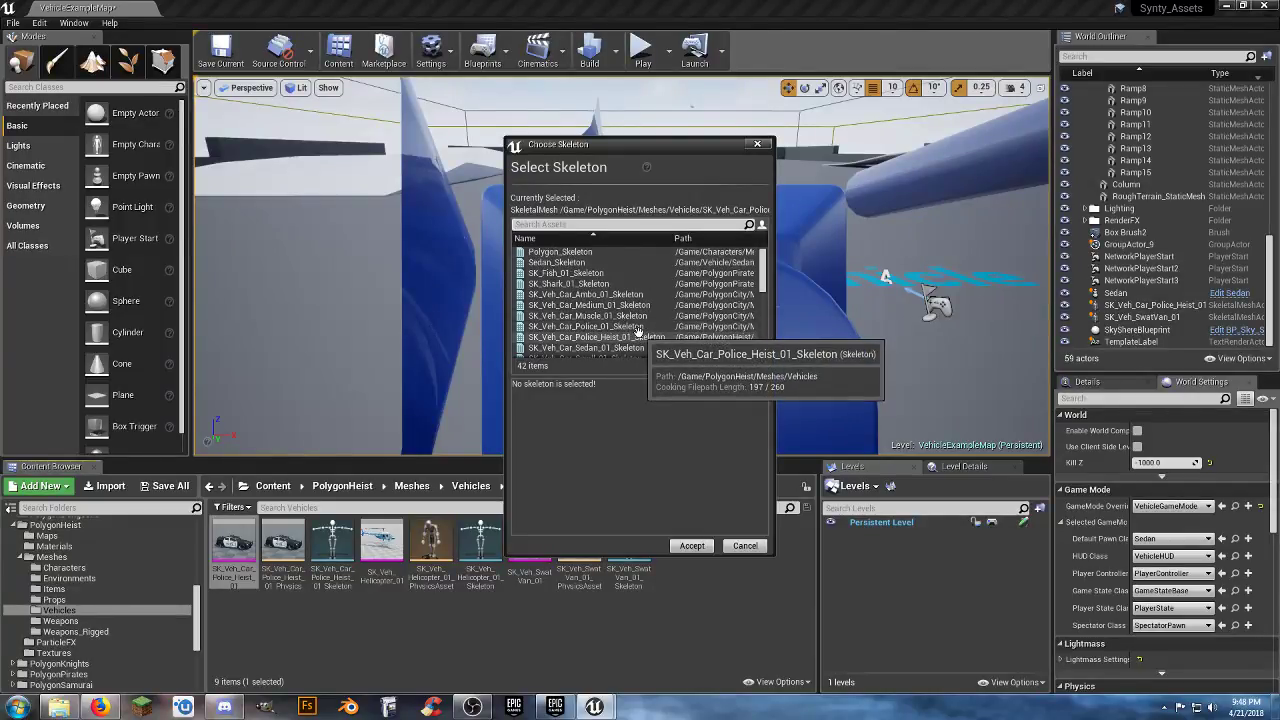
scroll(638, 328, "down", 4)
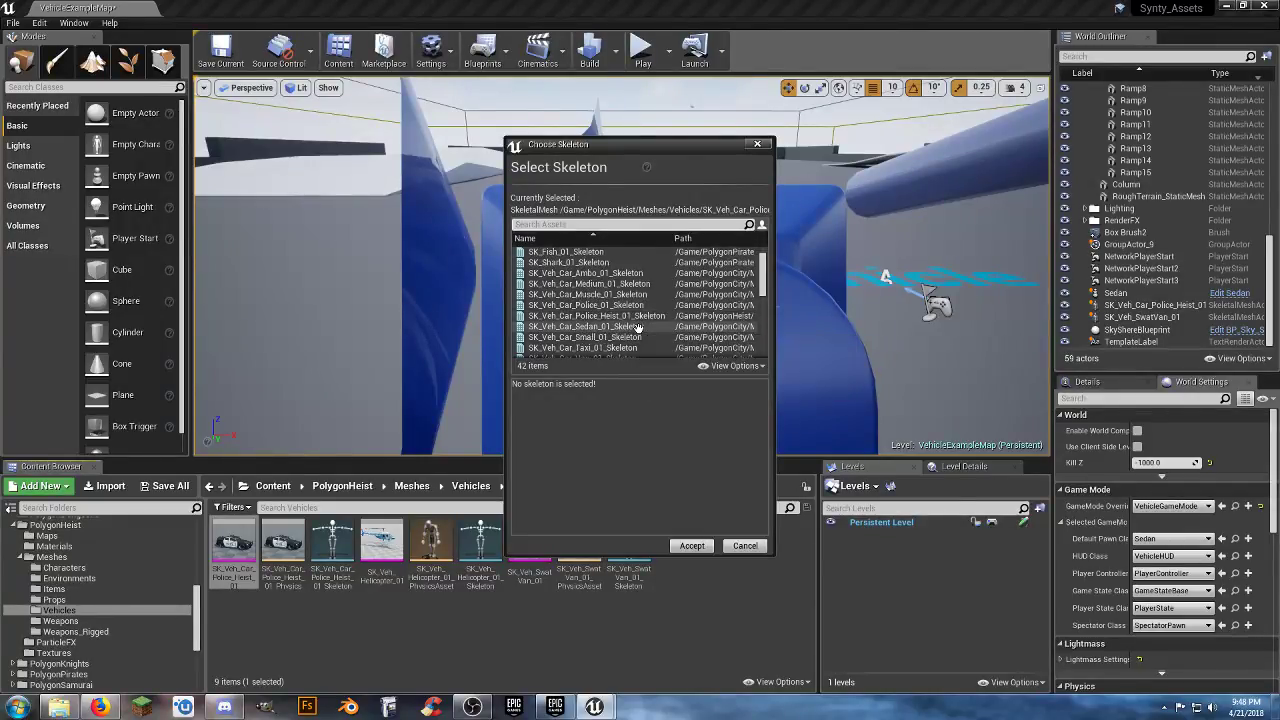
scroll(638, 328, "up", 3)
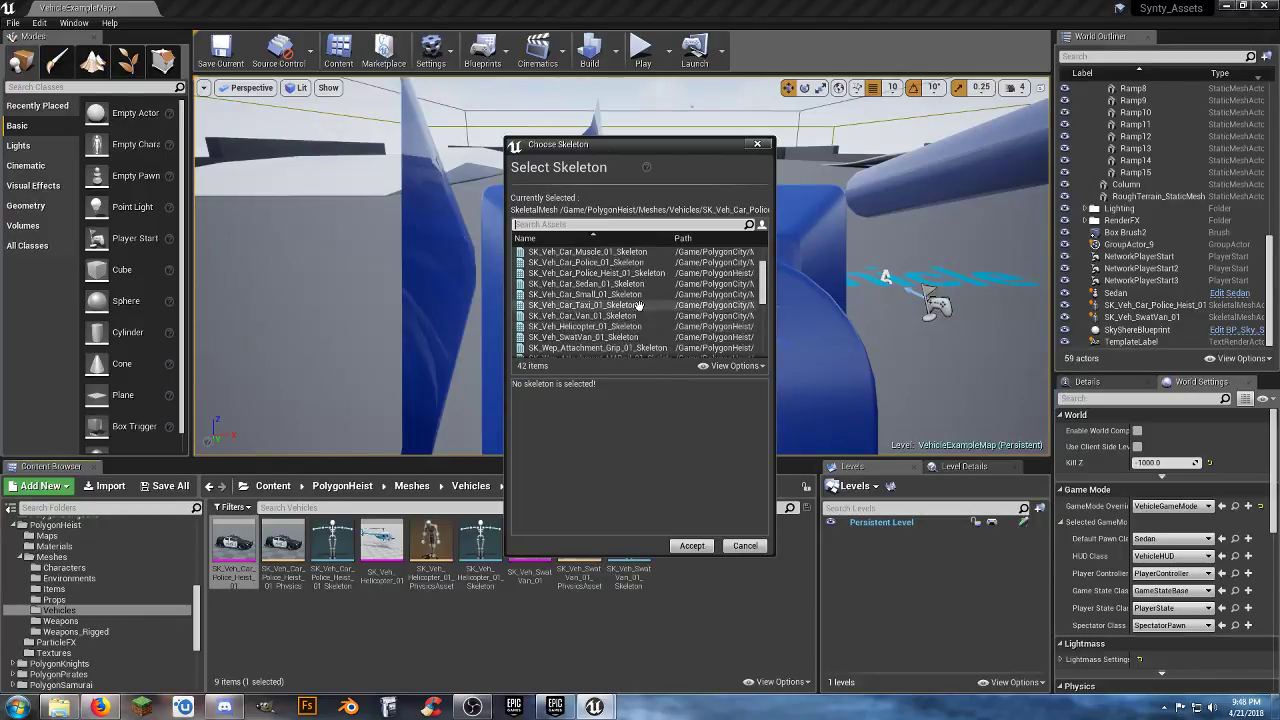
left_click(636, 284)
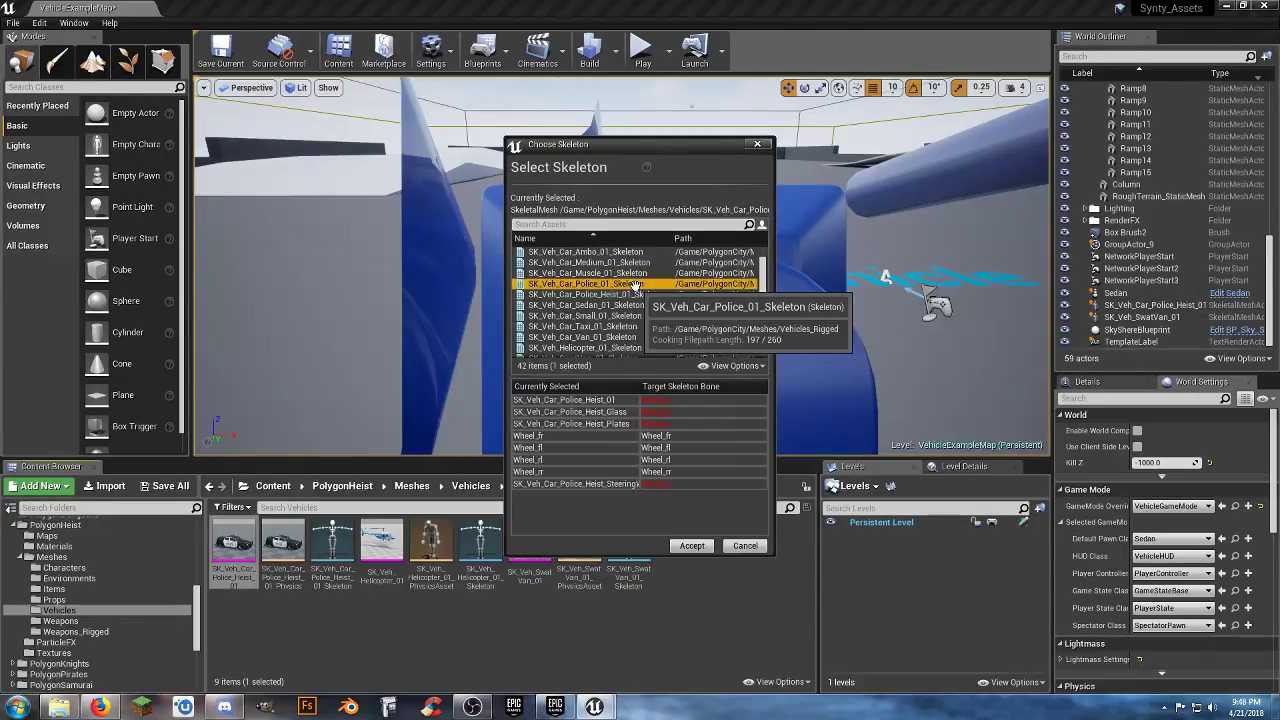
left_click(692, 545)
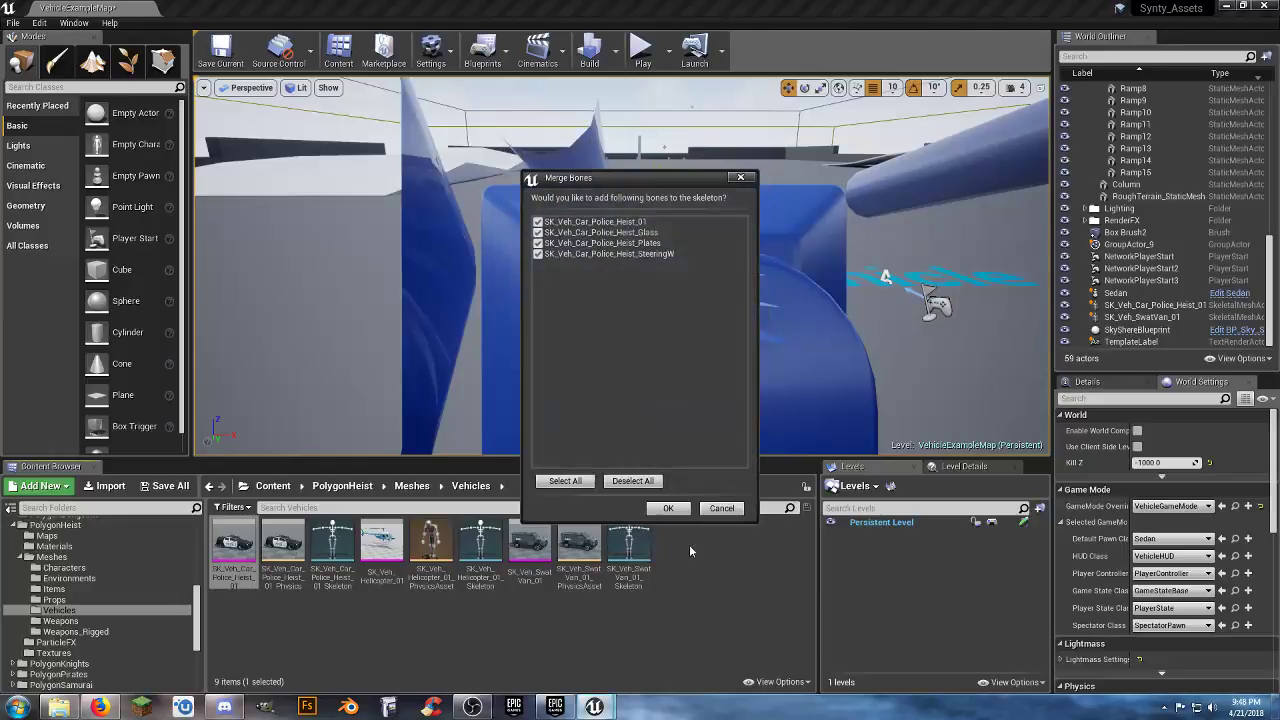
- Merge all listed Heist bones into the skeleton, agree to regenerate it from the mesh, and save the level with SK_Veh_Car_Police_01_Skeleton
left_click(668, 508)
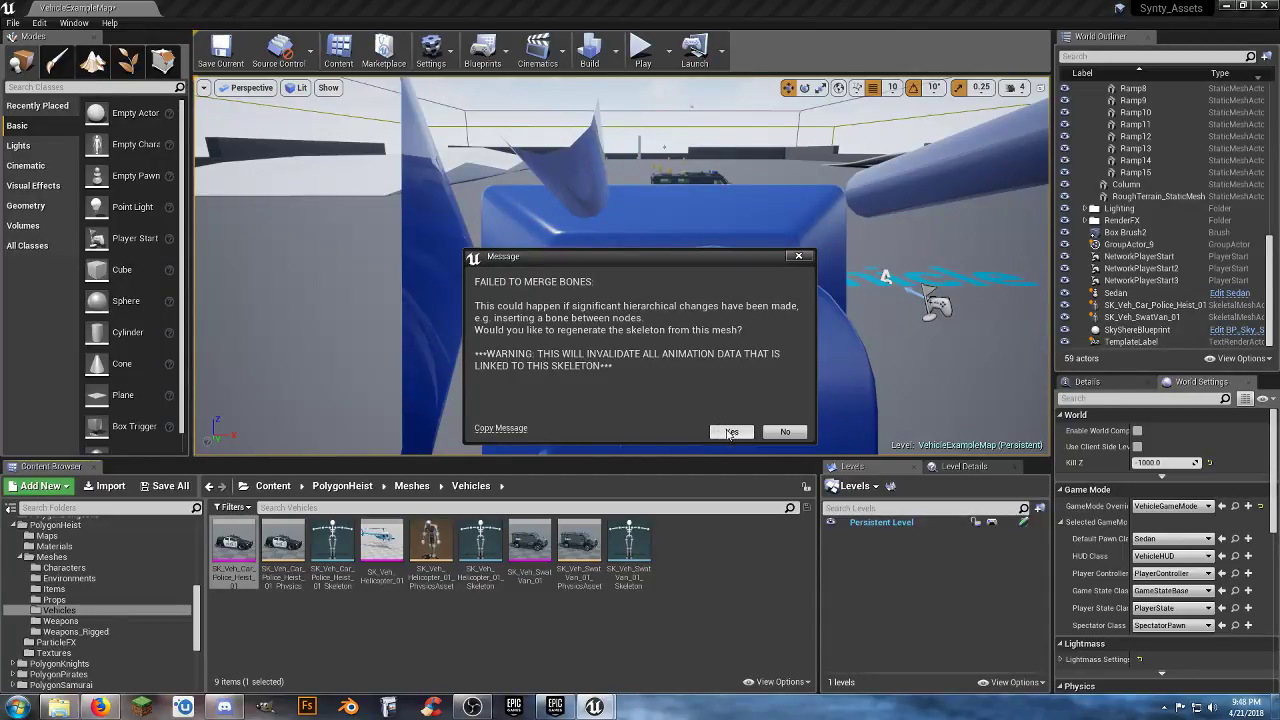
left_click(731, 432)
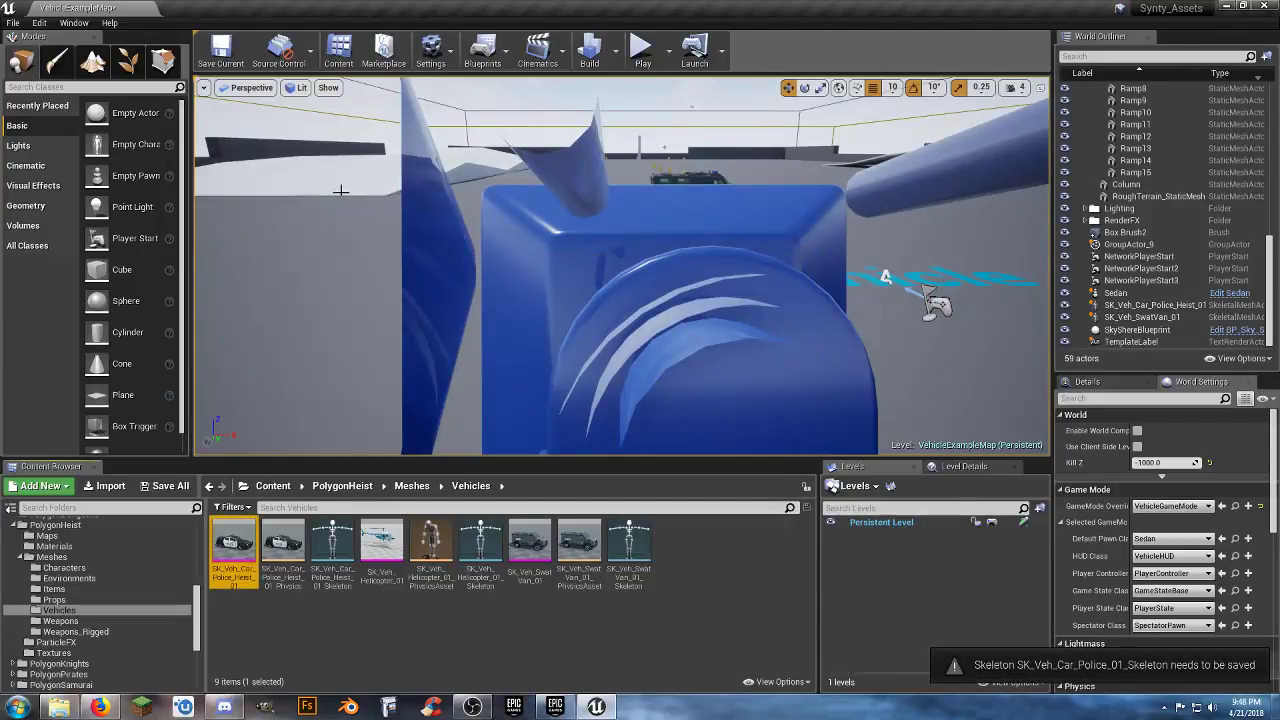
left_click(222, 52)
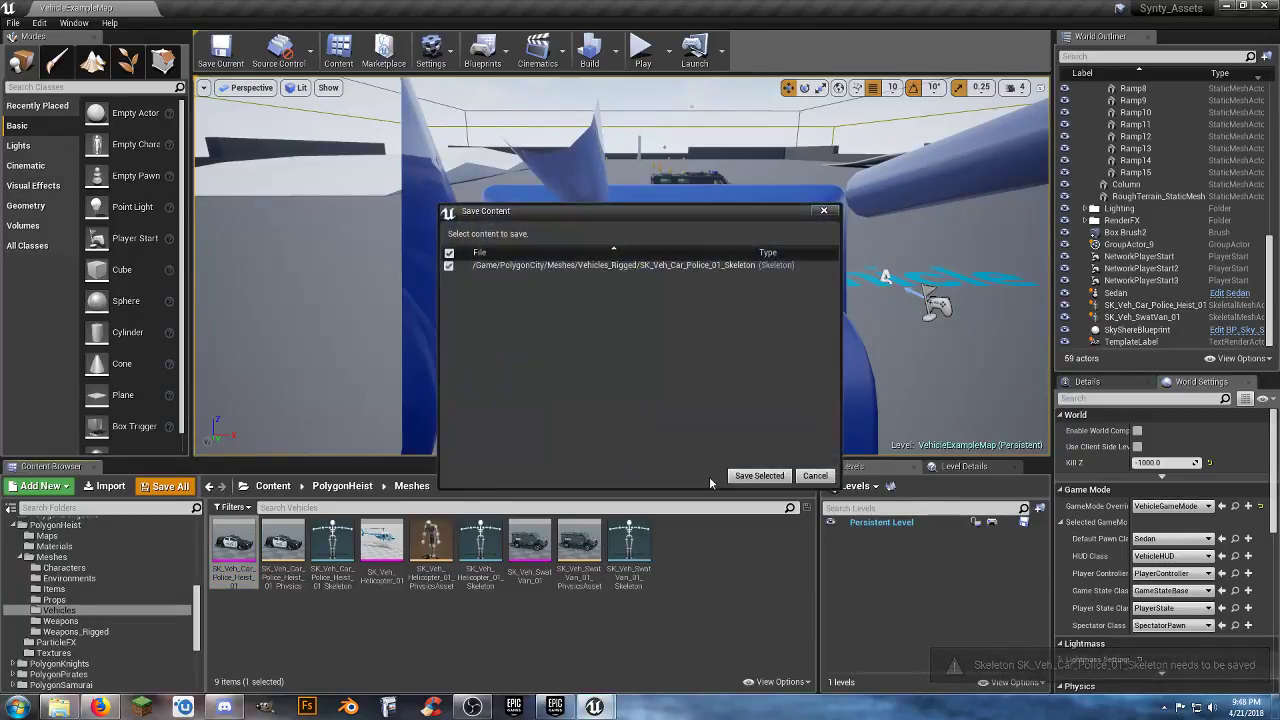
left_click(759, 476)
- Play the level, test-drive the police car by accelerating, braking and steering, and stop the session
left_click(641, 58)
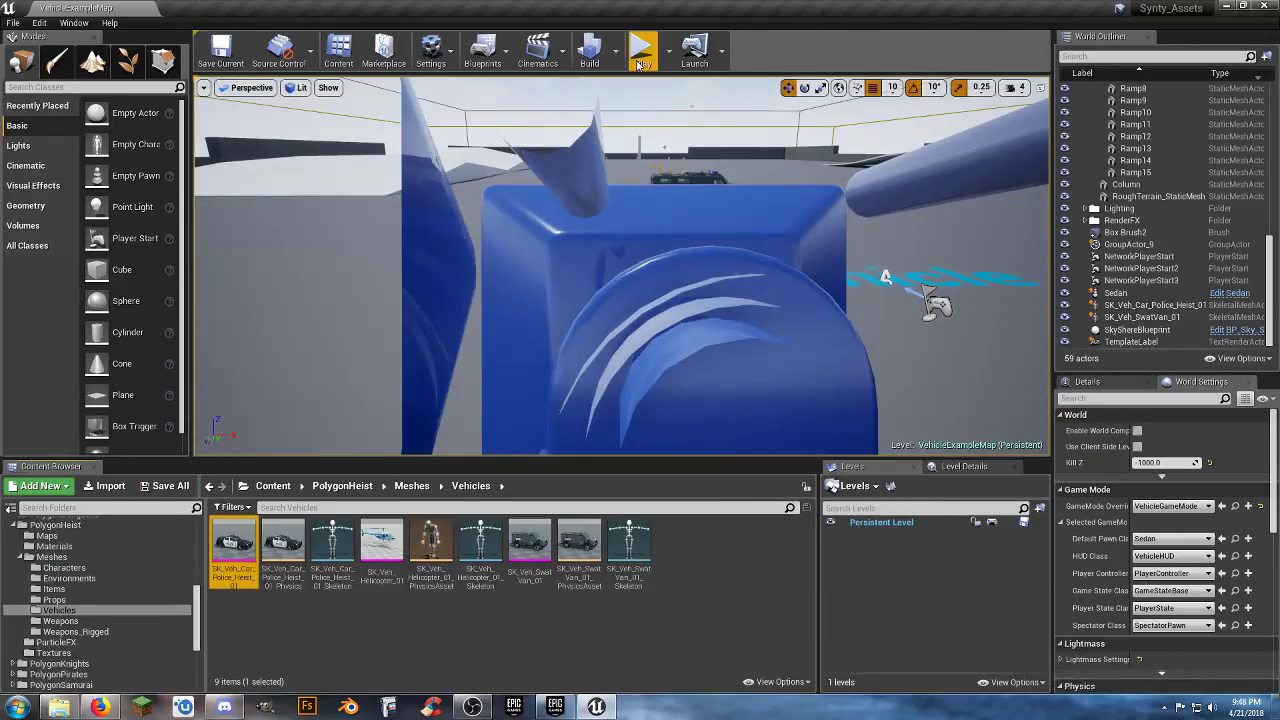
key("w")
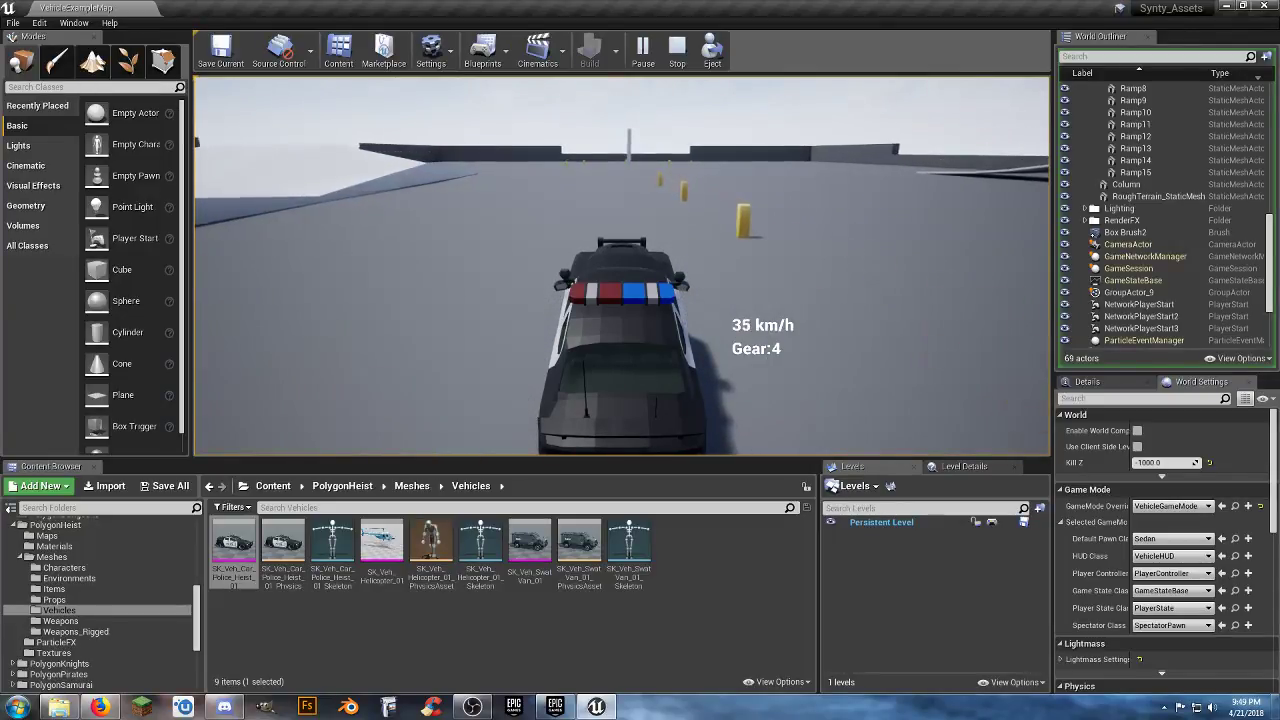
key("s")
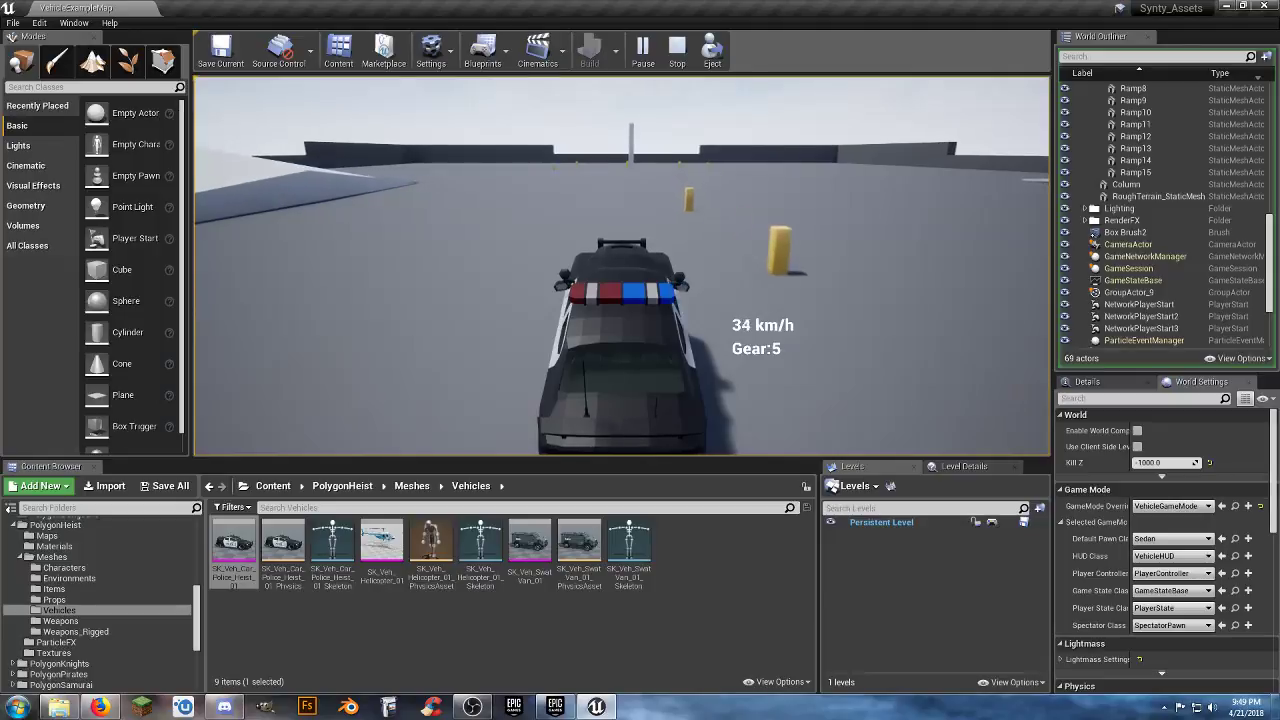
key("d")
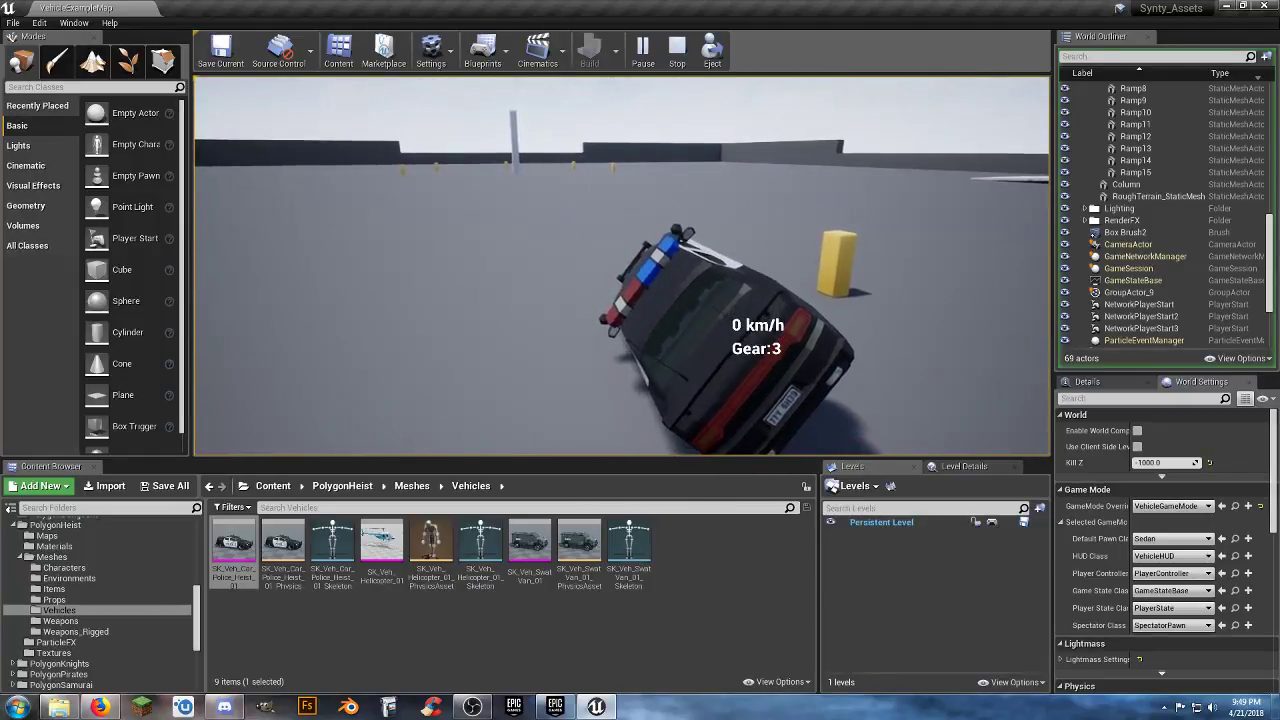
key("w")
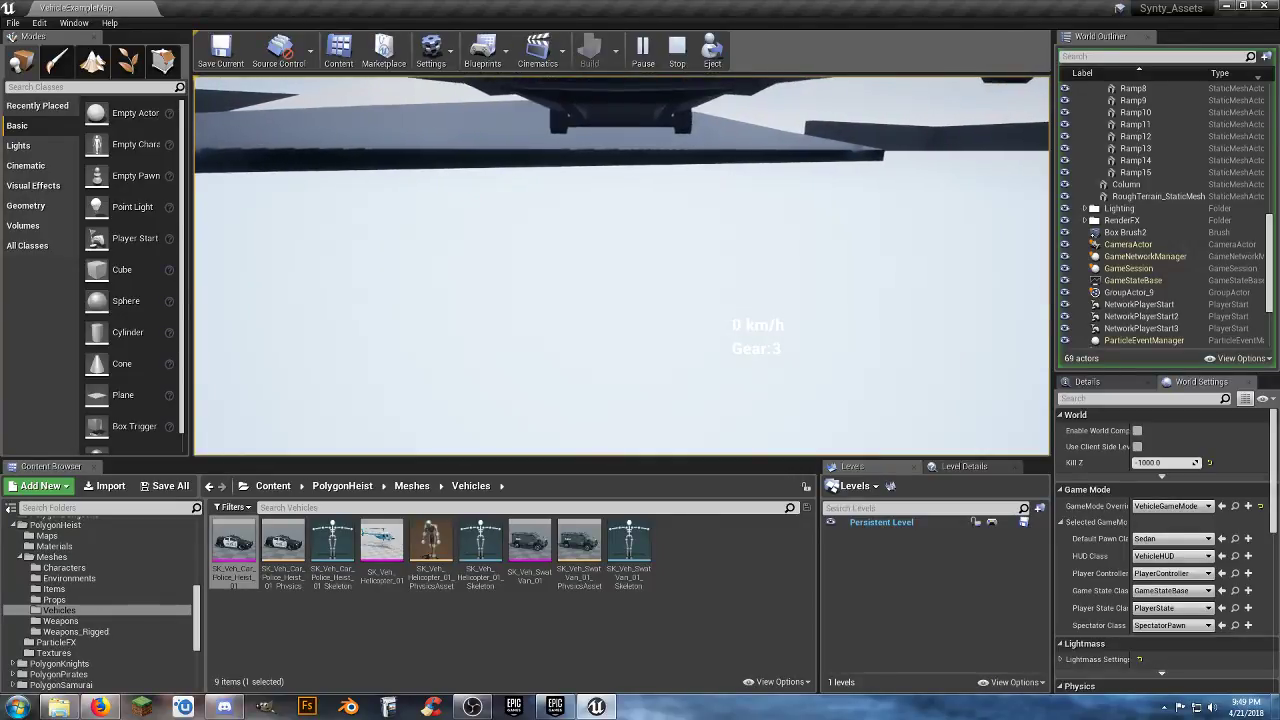
key("Escape")
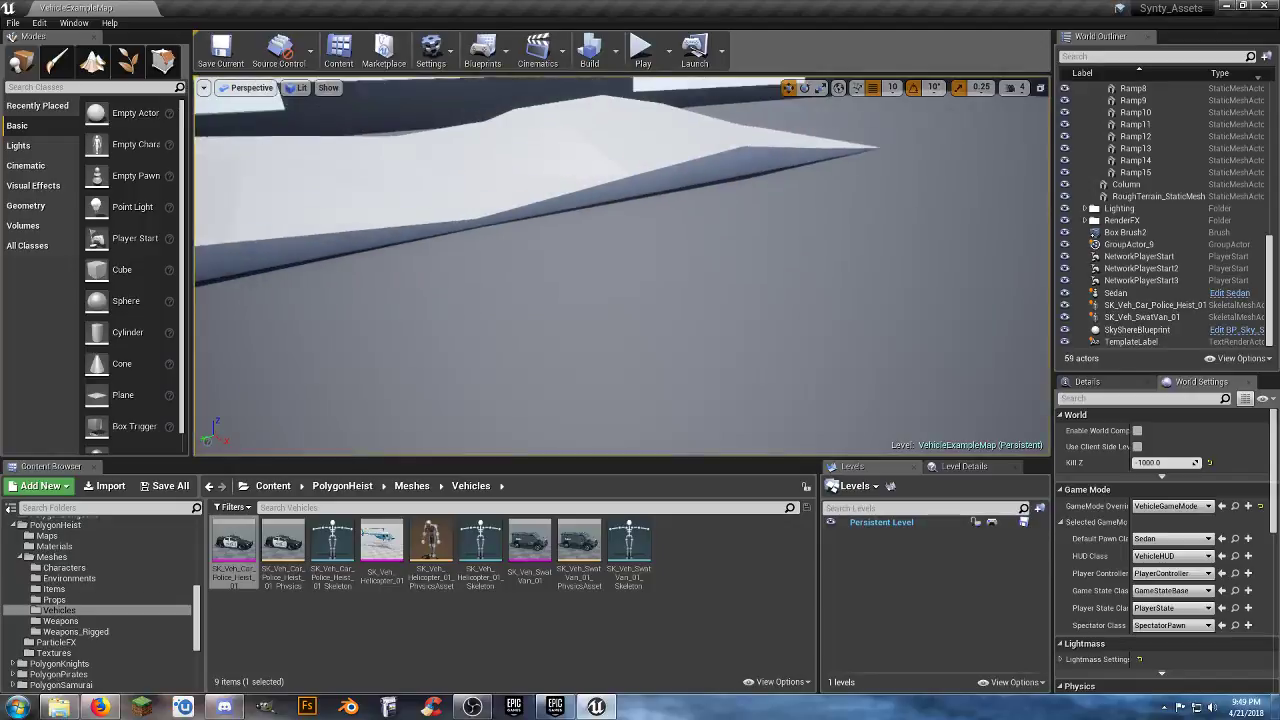
- Look through the Vehicle folder, including its Sedan folder and the sedan's Materials
scroll(109, 615, "up", 10)
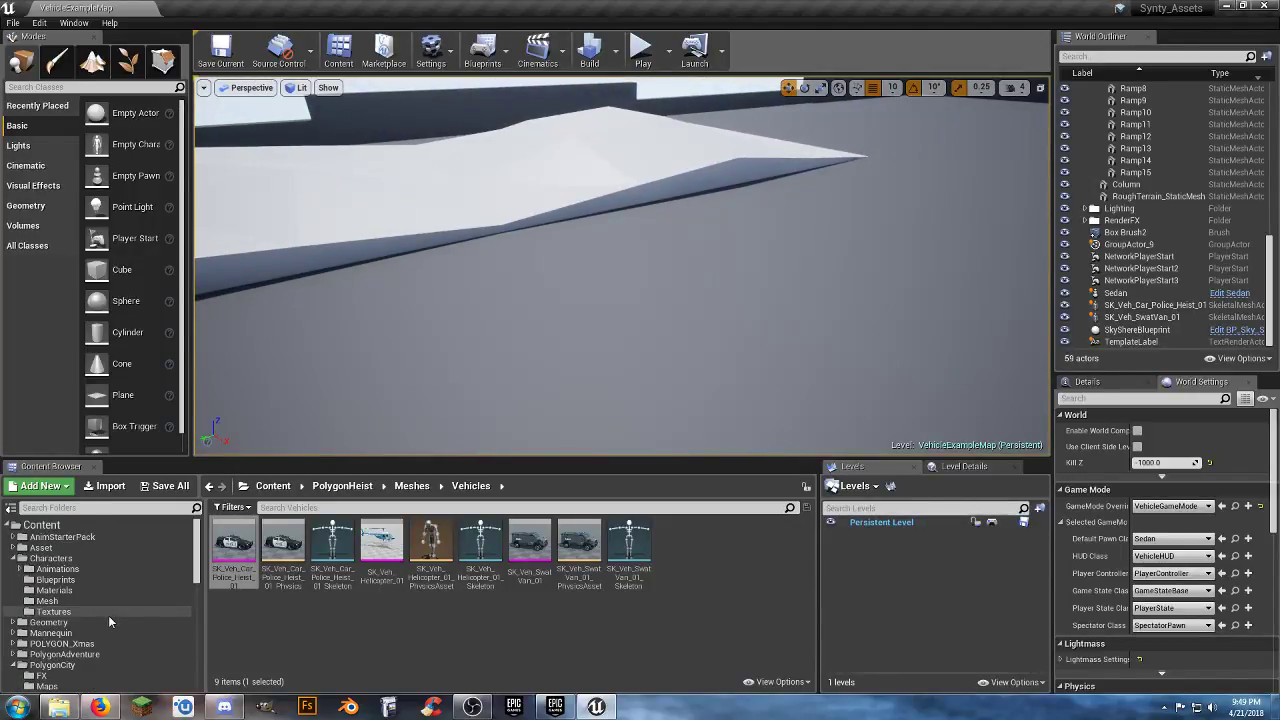
scroll(108, 615, "down", 10)
scroll(97, 640, "down", 3)
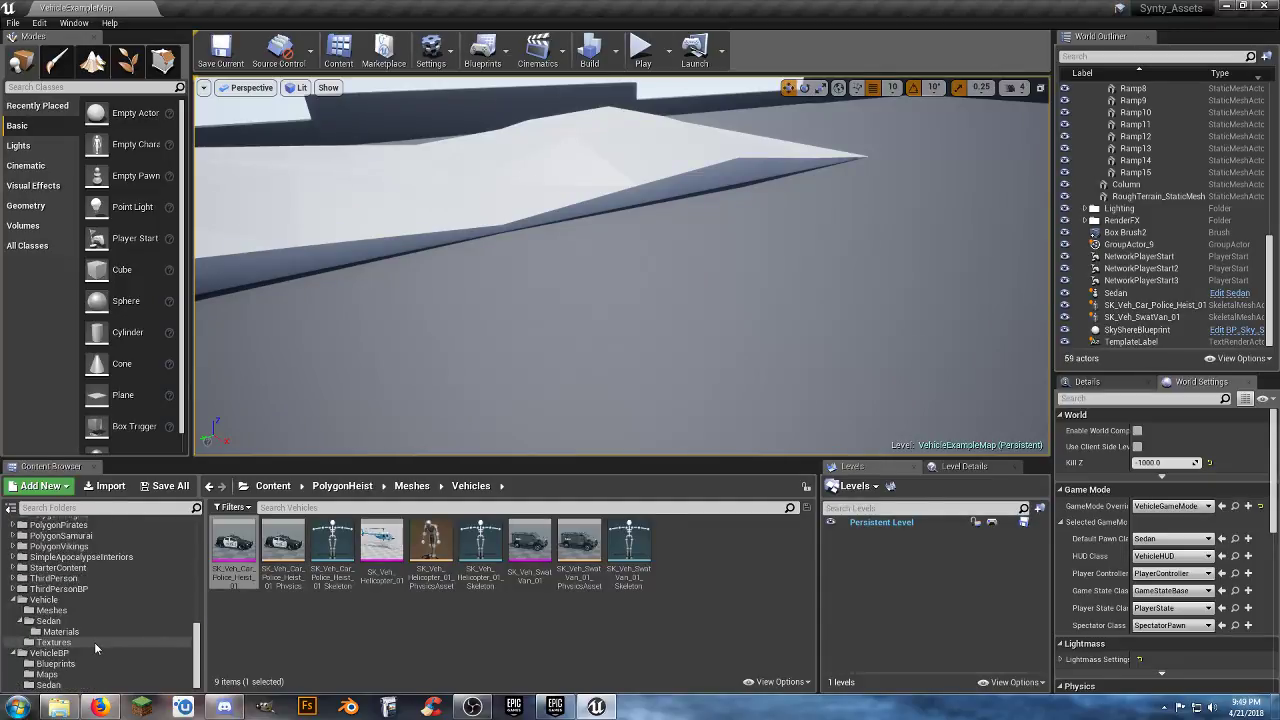
left_click(71, 632)
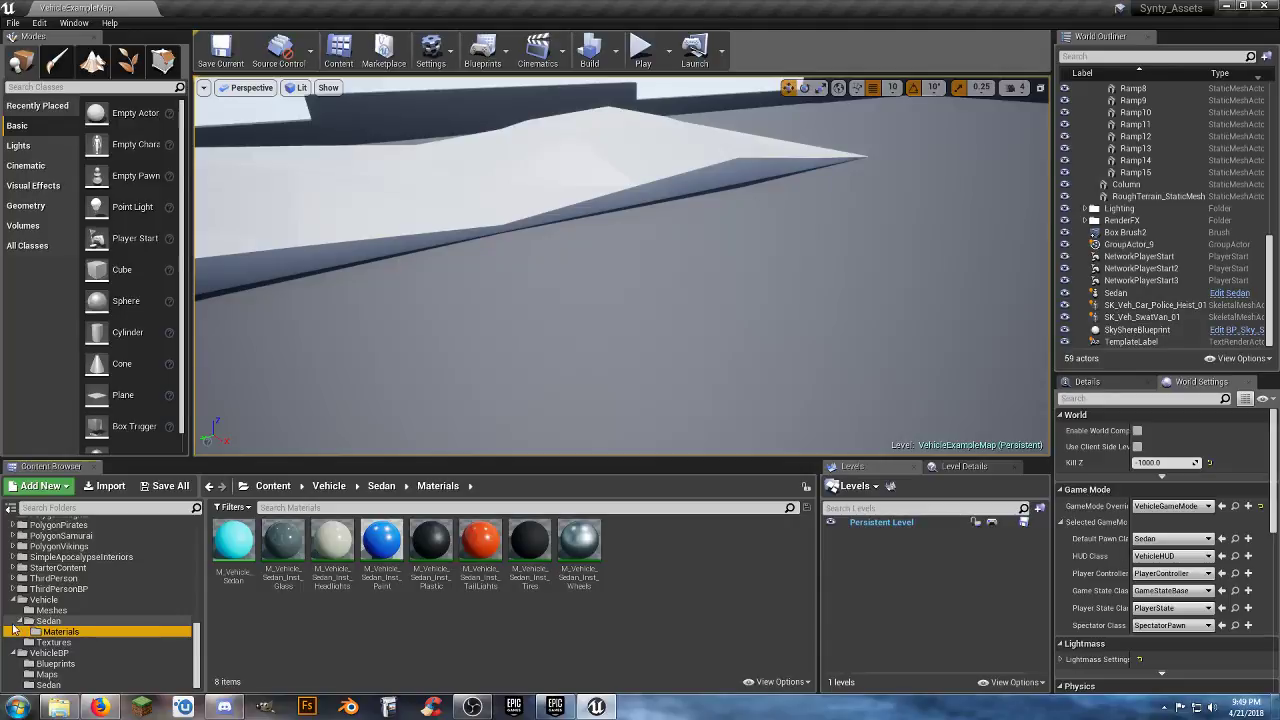
left_click(18, 622)
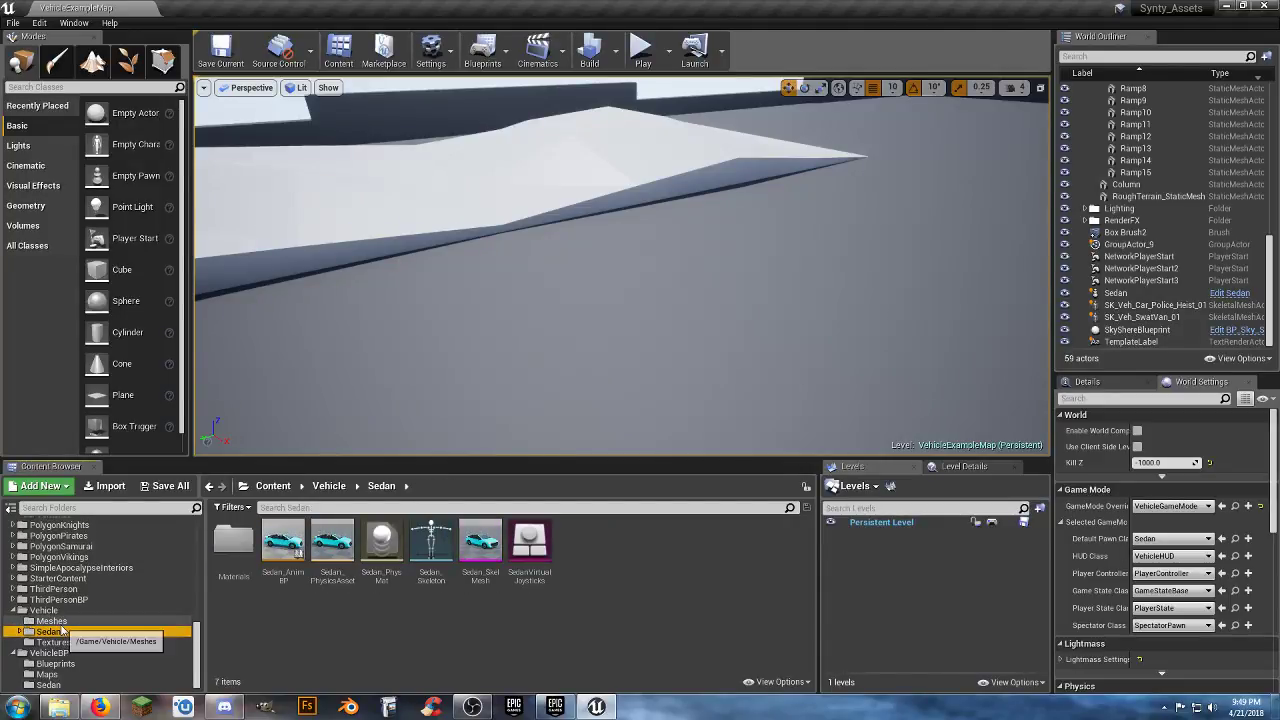
left_click(65, 622)
left_click(64, 614)
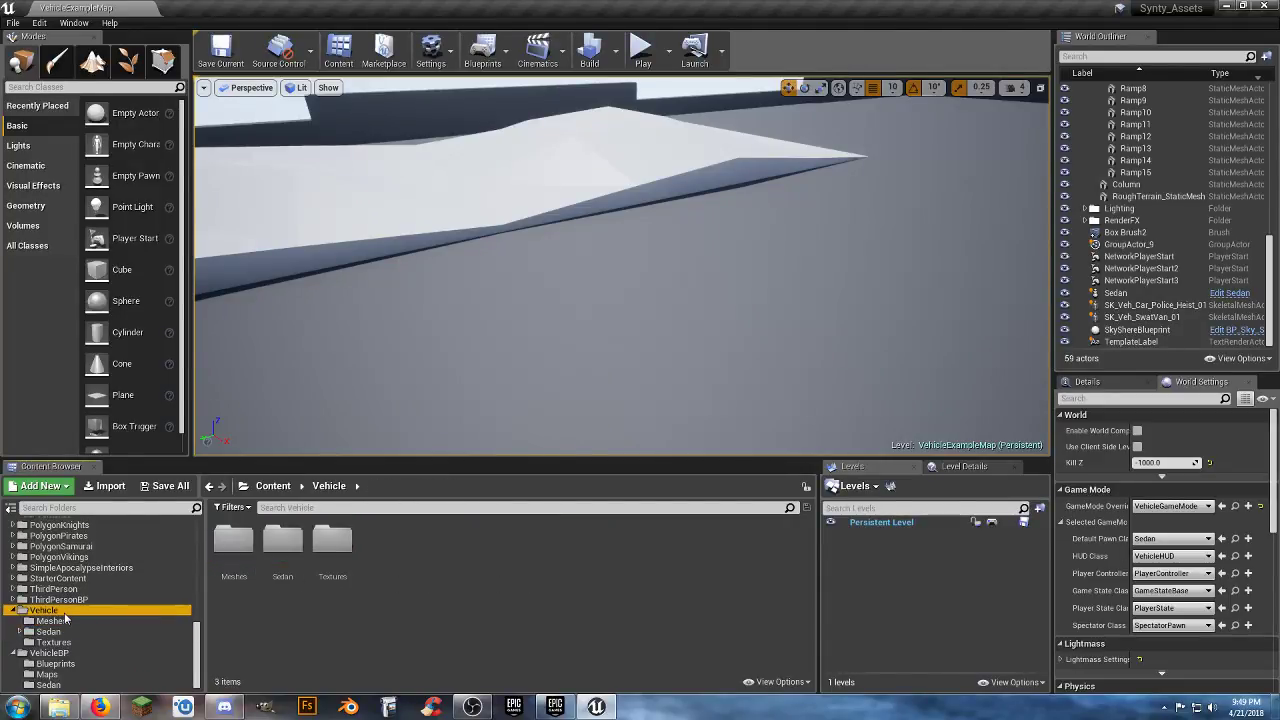
- Open the Sedan blueprint from VehicleBP's Sedan folder, dock its window beside the level's, and return to the level
left_click(55, 665)
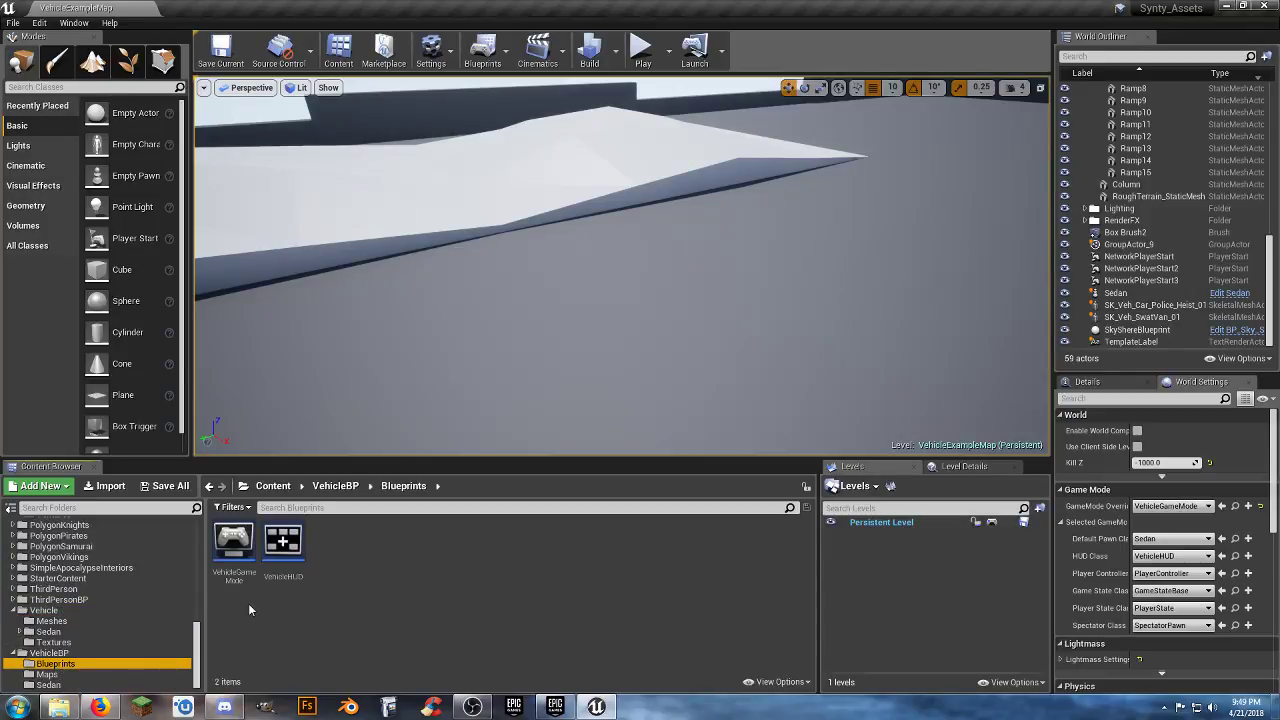
left_click(48, 685)
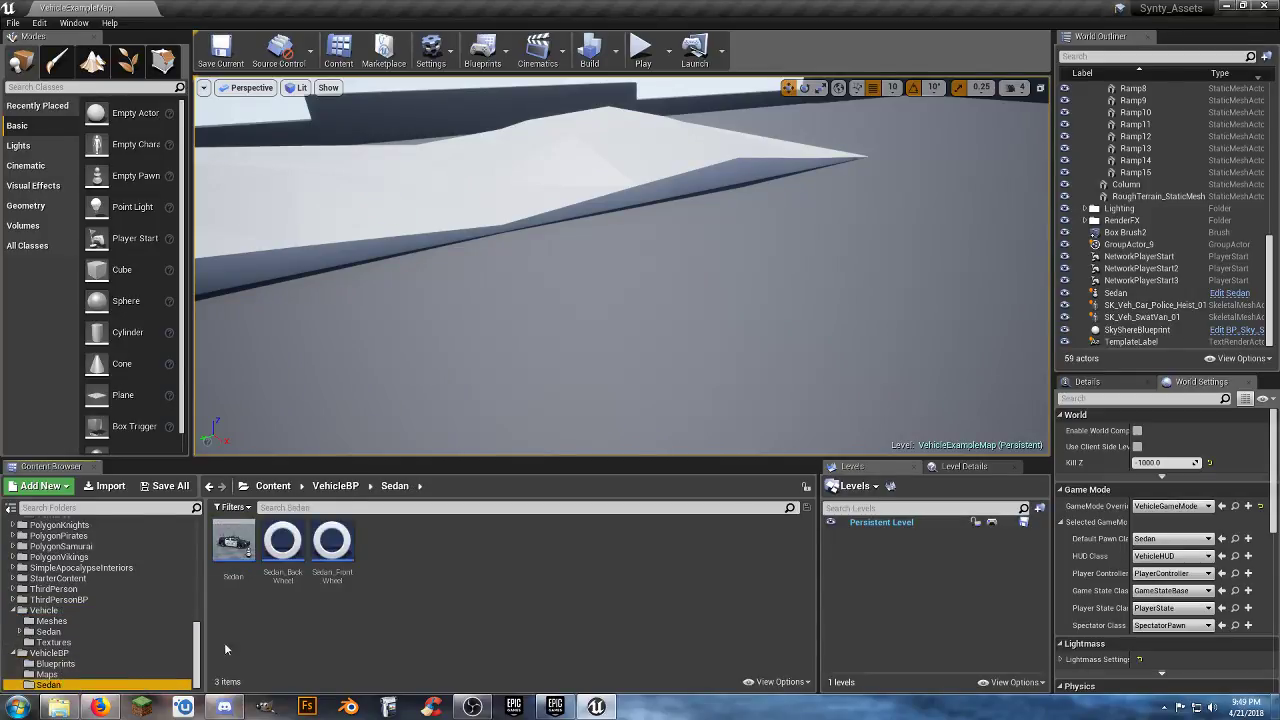
double_click(233, 545)
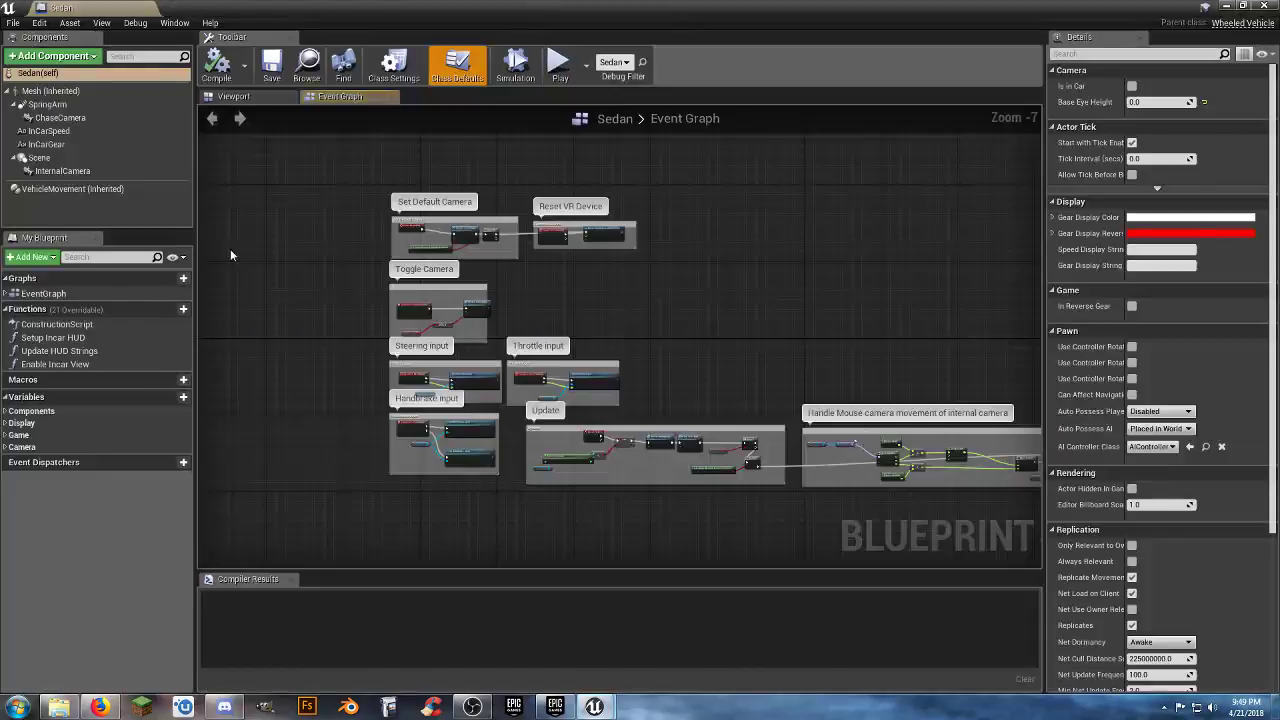
left_click_drag(82, 12, 234, 9)
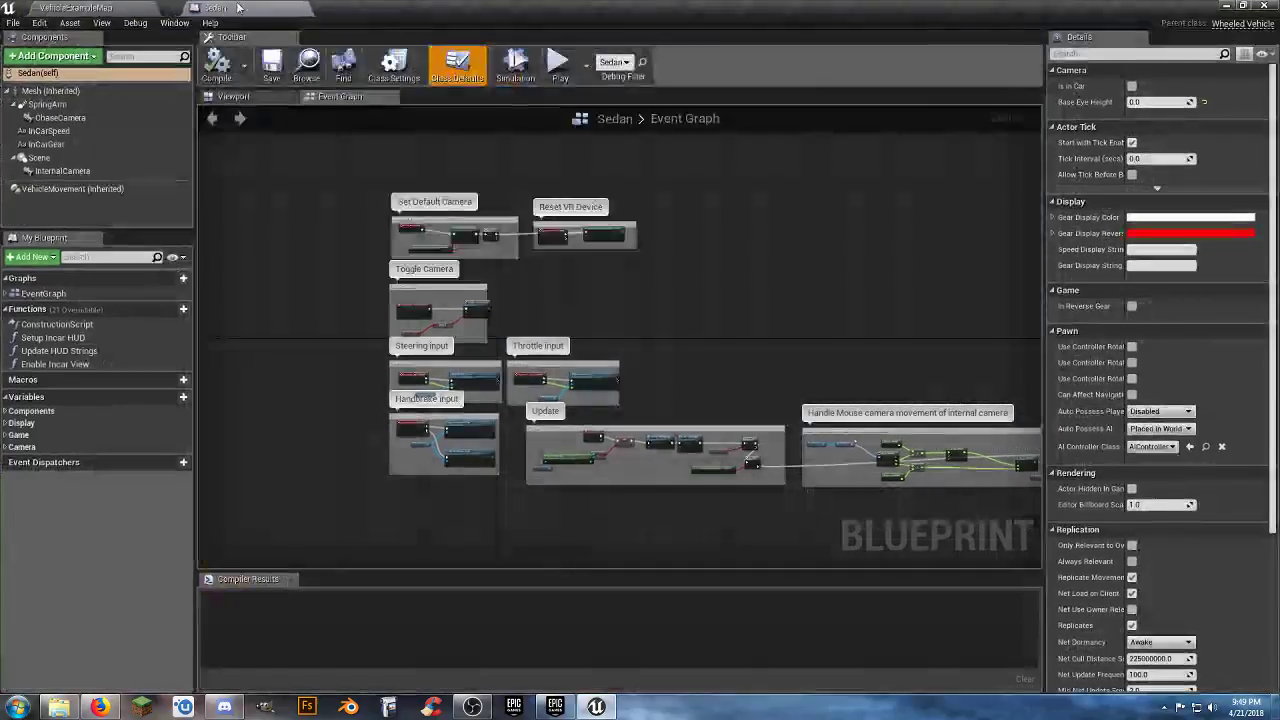
left_click(112, 12)
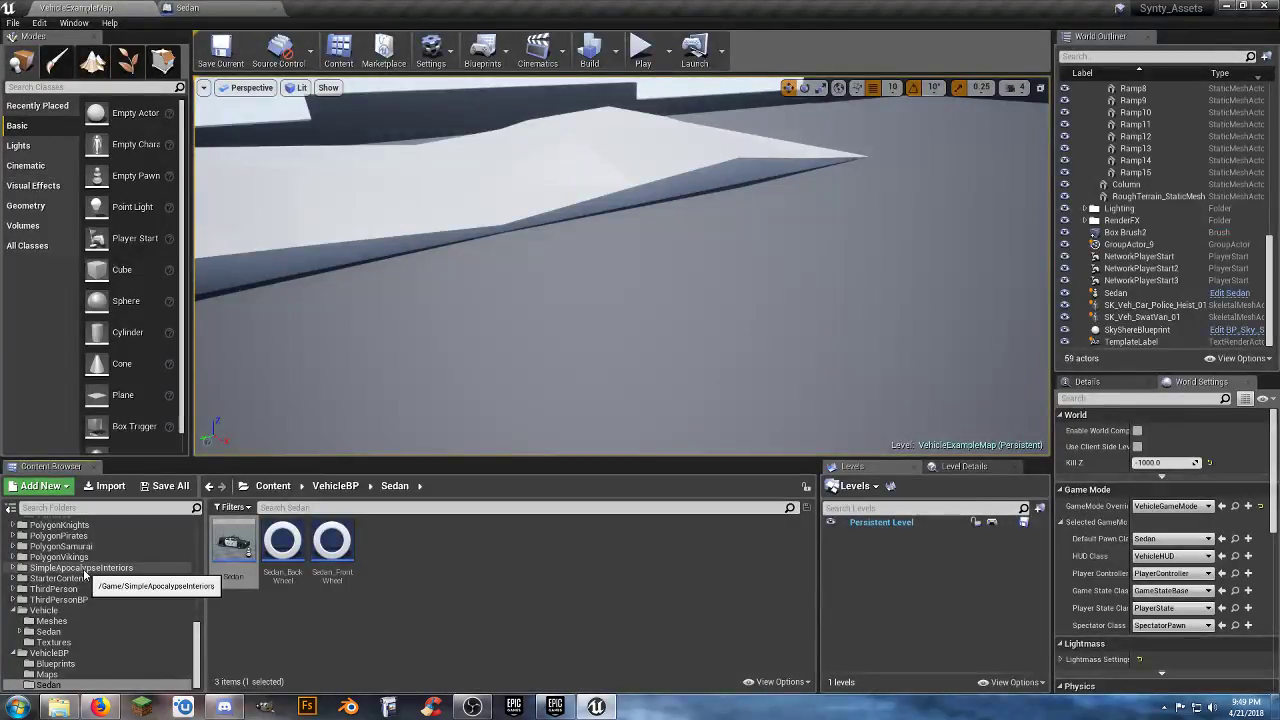
- Set the Sedan blueprint's skeletal mesh to SK_Veh_Car_Police_01 from PolygonCity's Vehicles_Rigged folder, then compile, save and close the blueprint
scroll(83, 568, "up", 3)
scroll(83, 568, "up", 5)
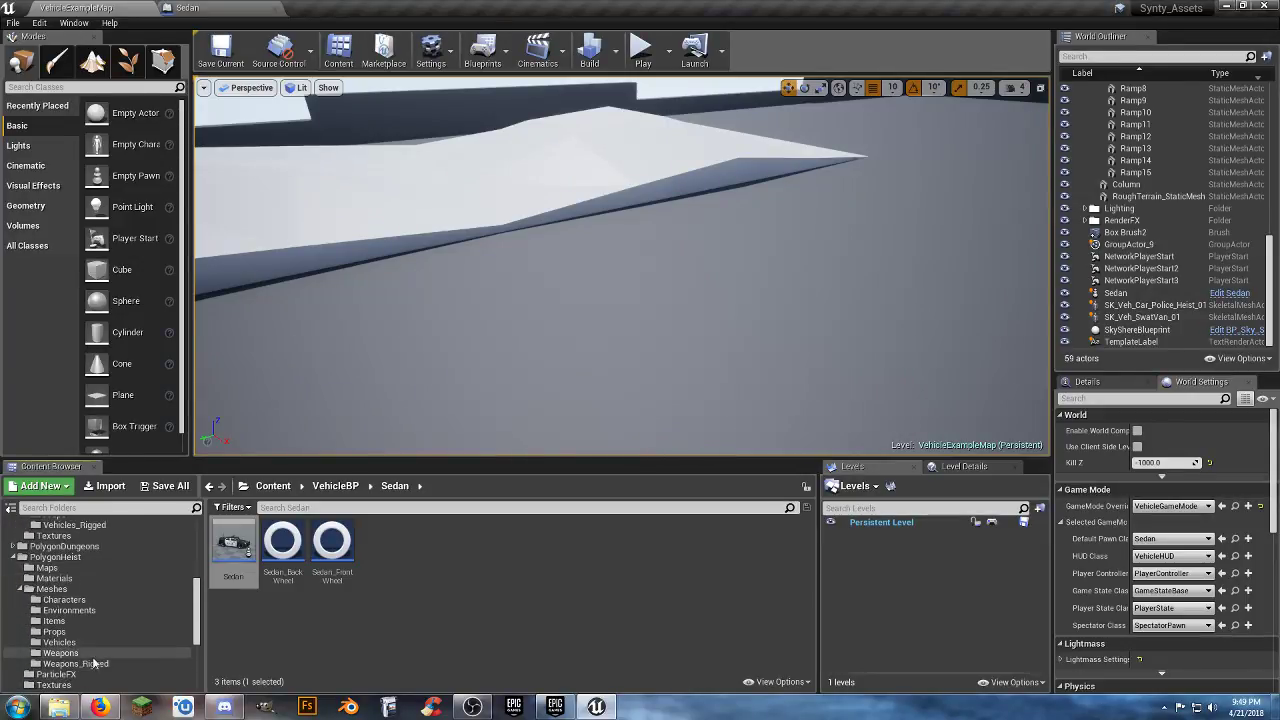
scroll(92, 648, "up", 3)
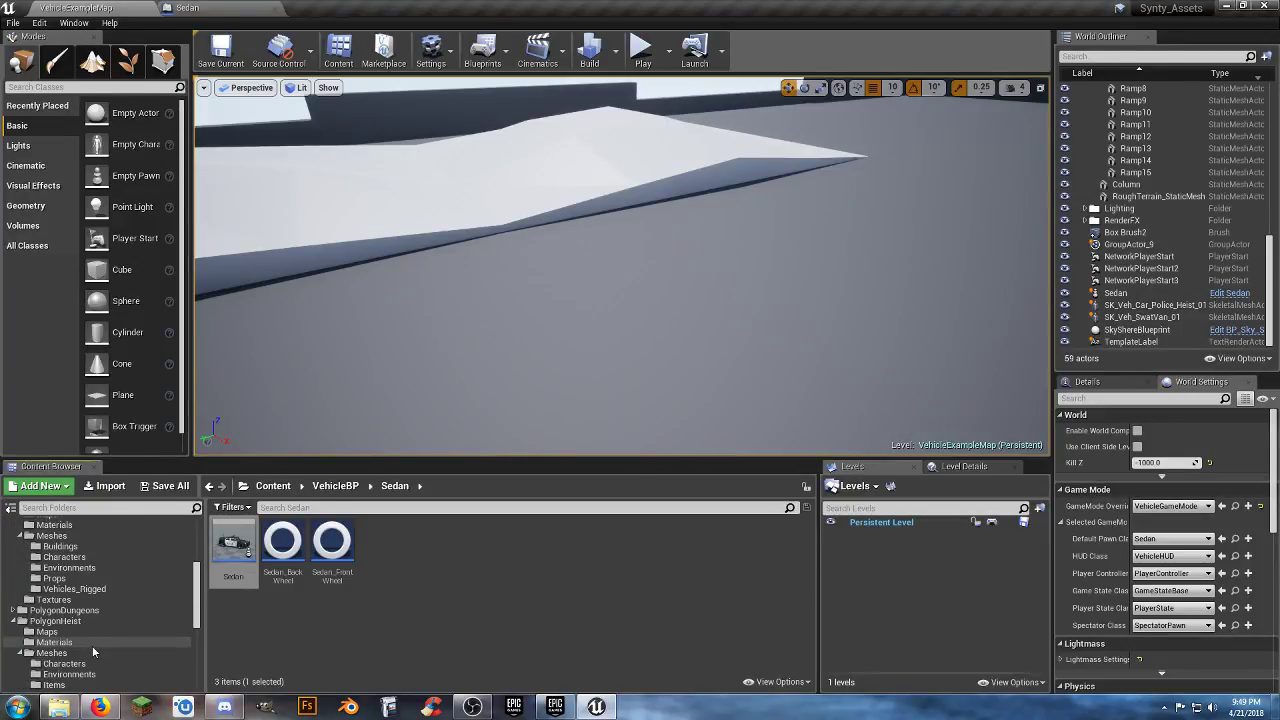
left_click(78, 590)
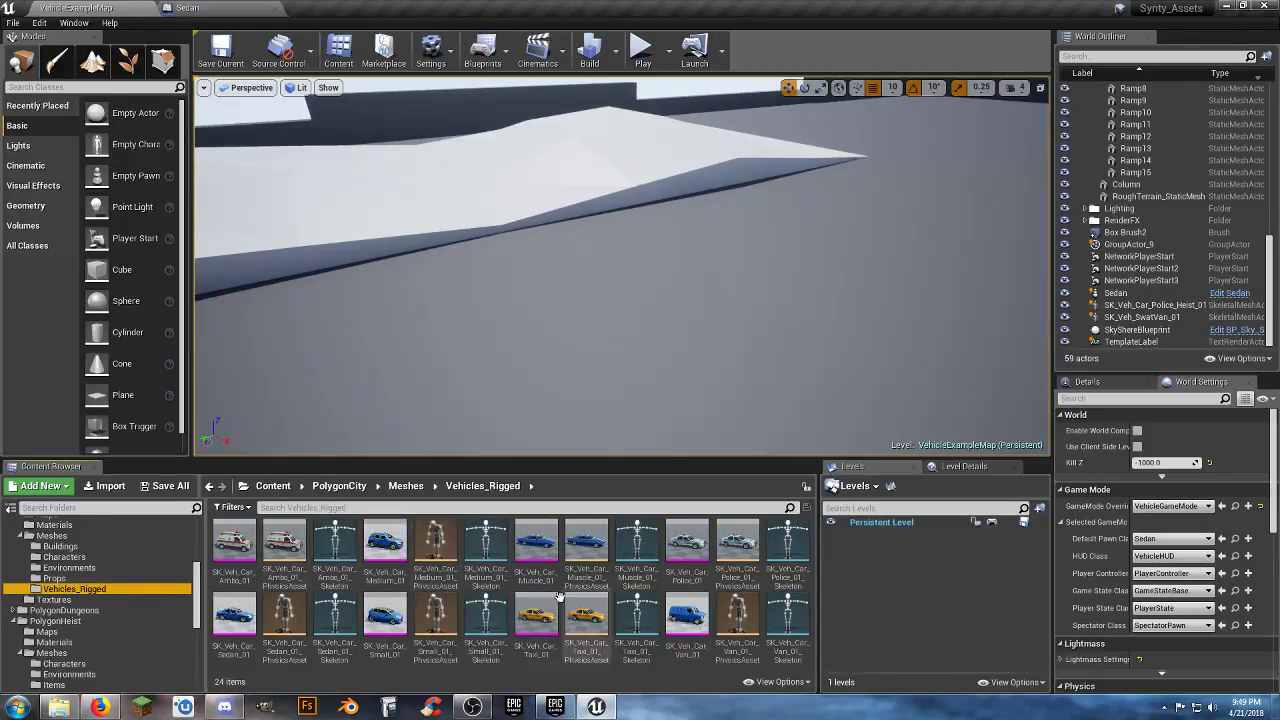
left_click(687, 550)
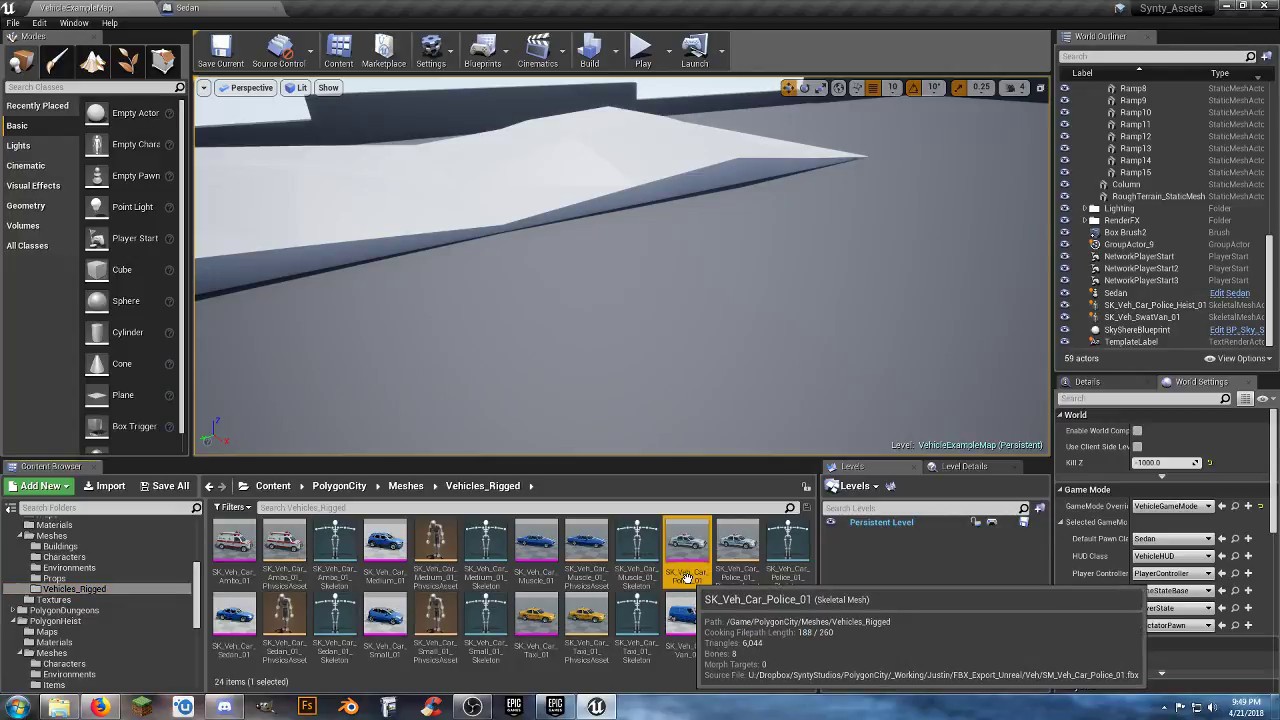
left_click(234, 9)
left_click(292, 97)
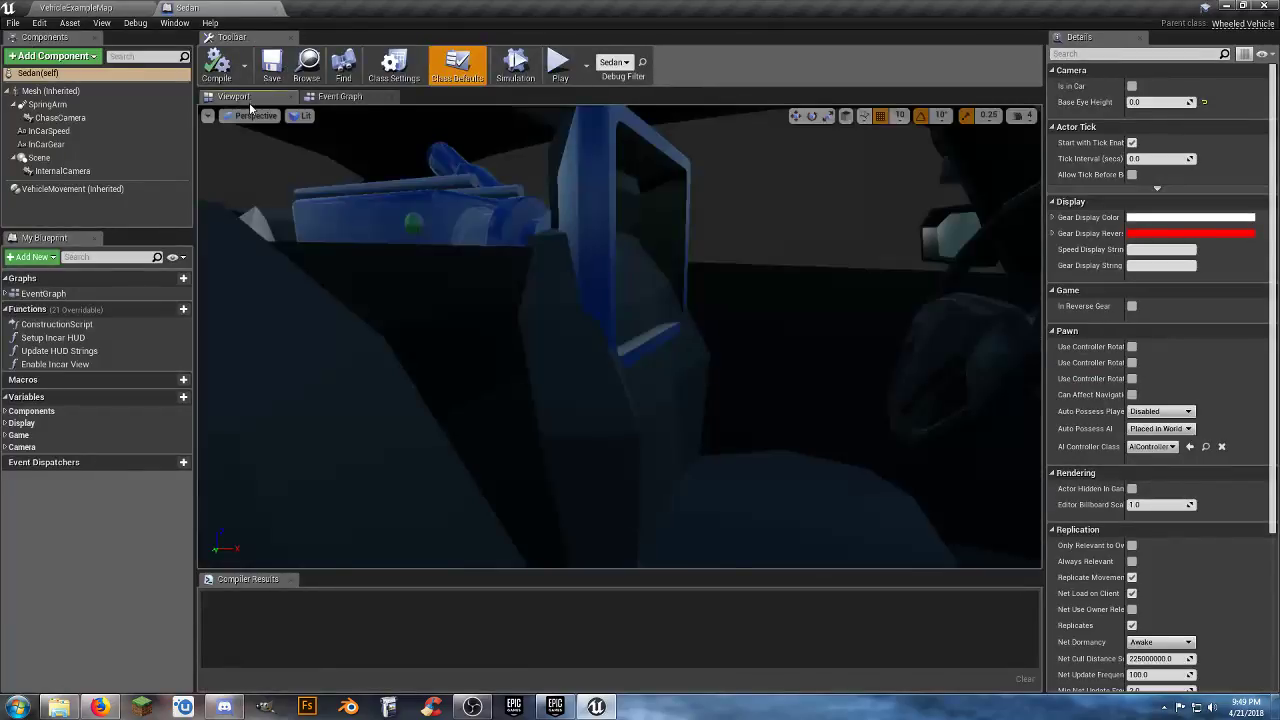
left_click(68, 91)
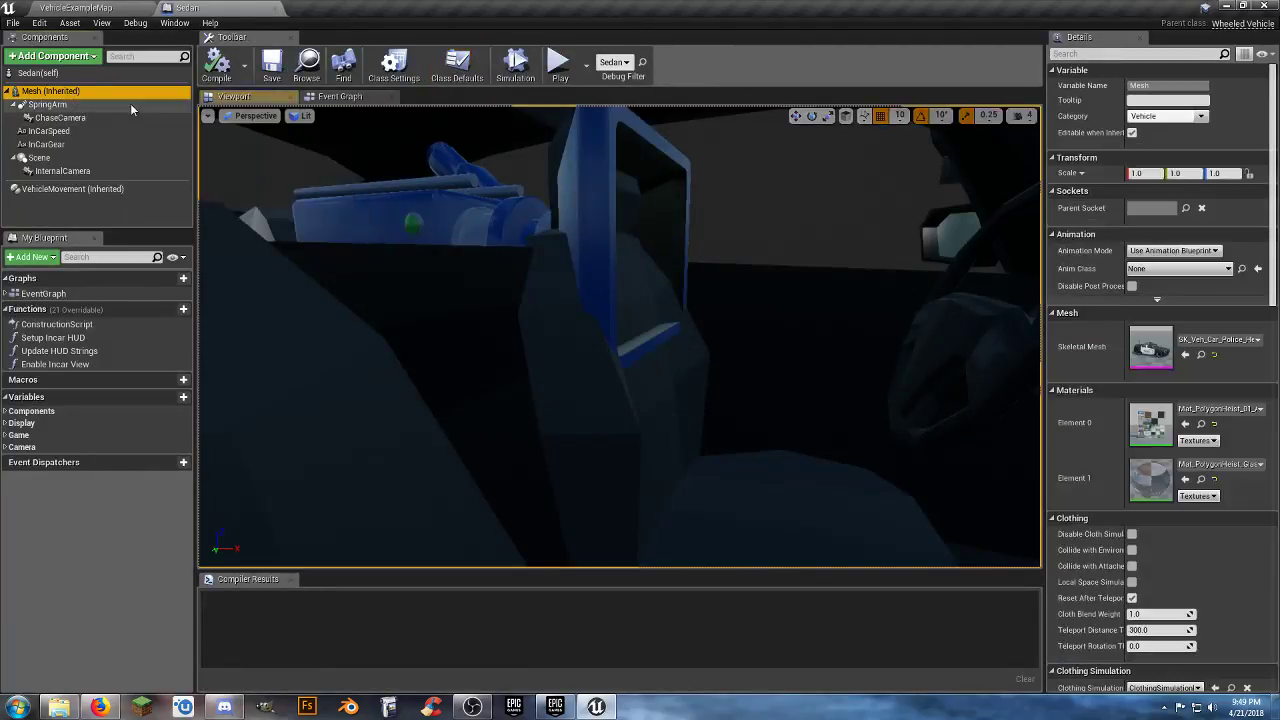
left_click(1185, 354)
key("f")
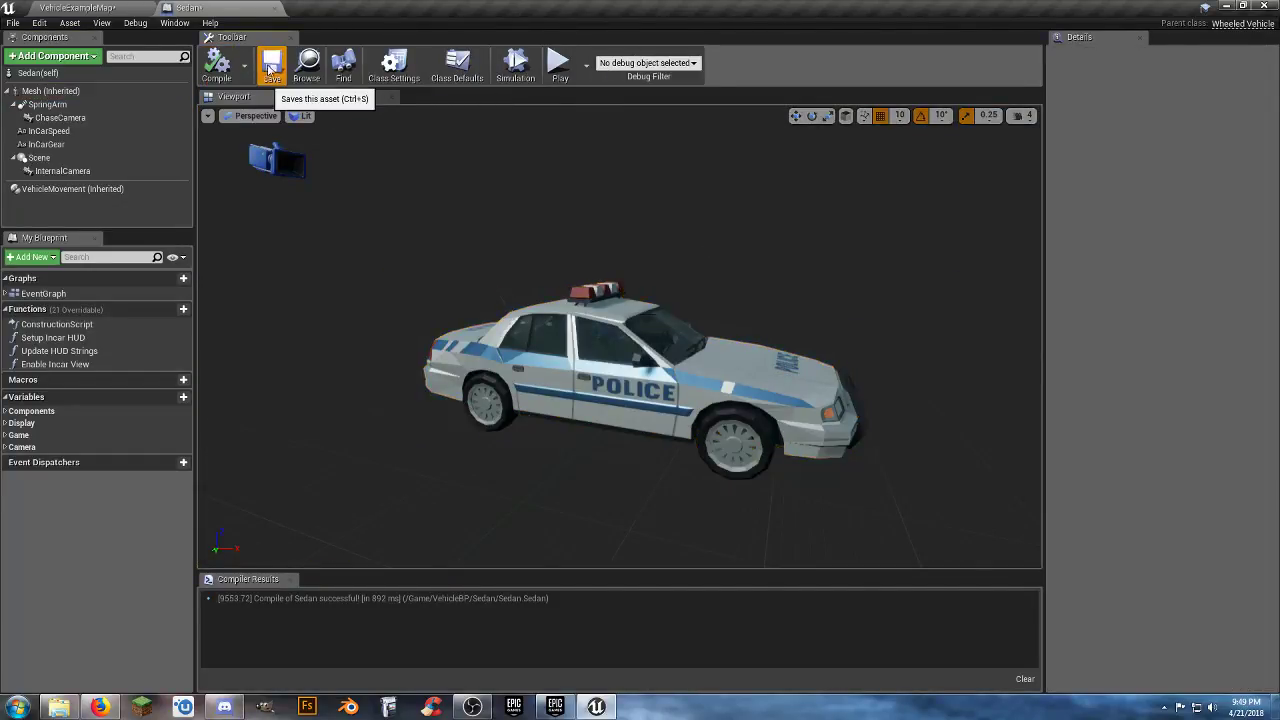
left_click(275, 9)
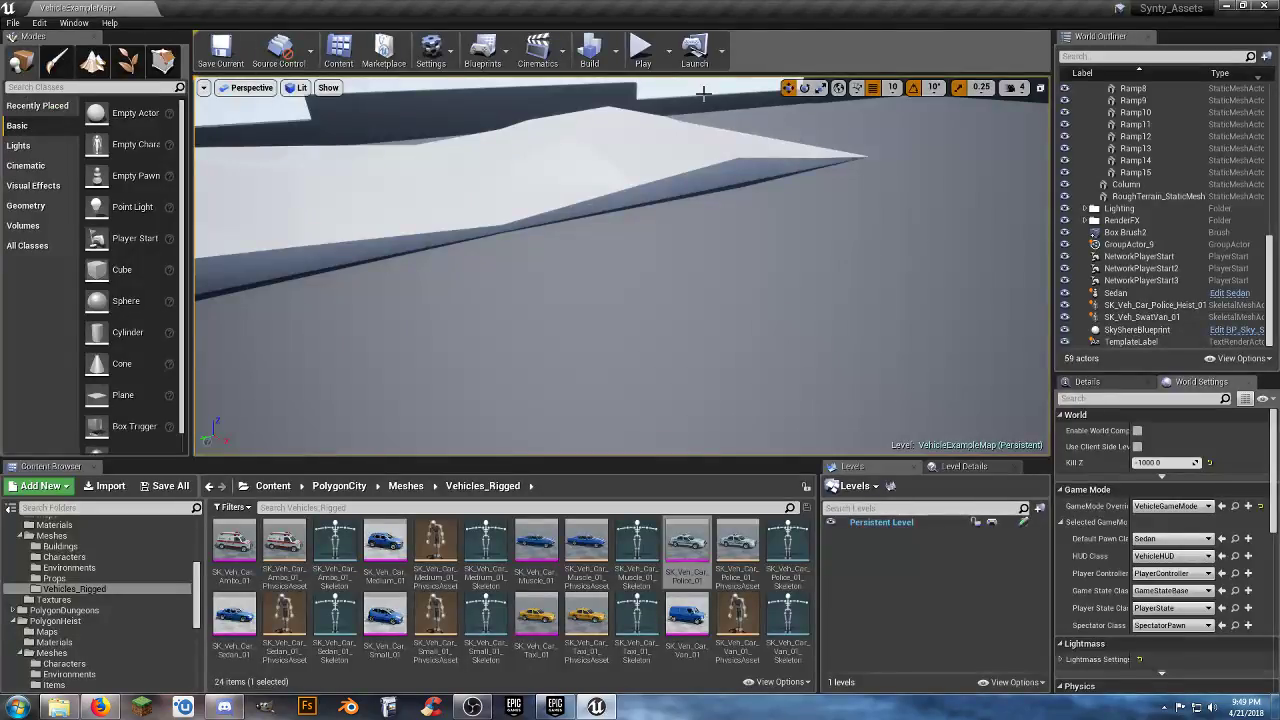
- Play the level and test-drive the PolygonCity police car past the parked vehicles, turning it around and driving back to them
left_click(644, 56)
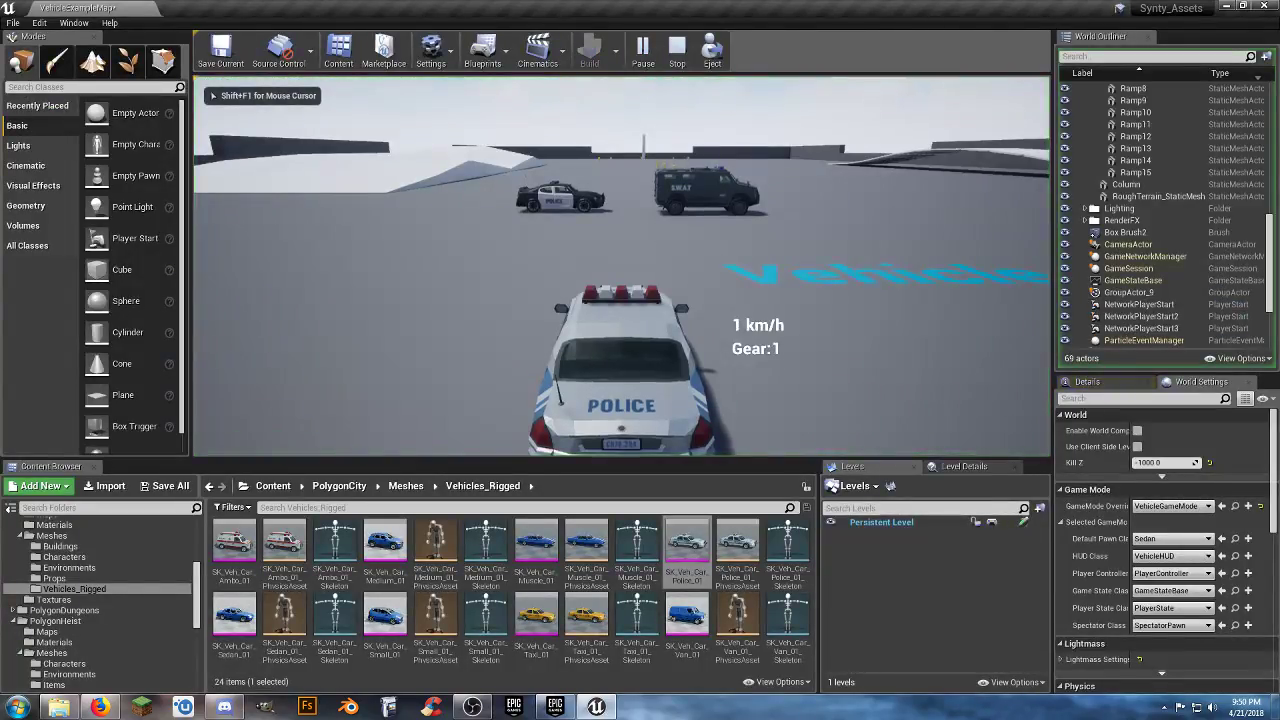
key("w")
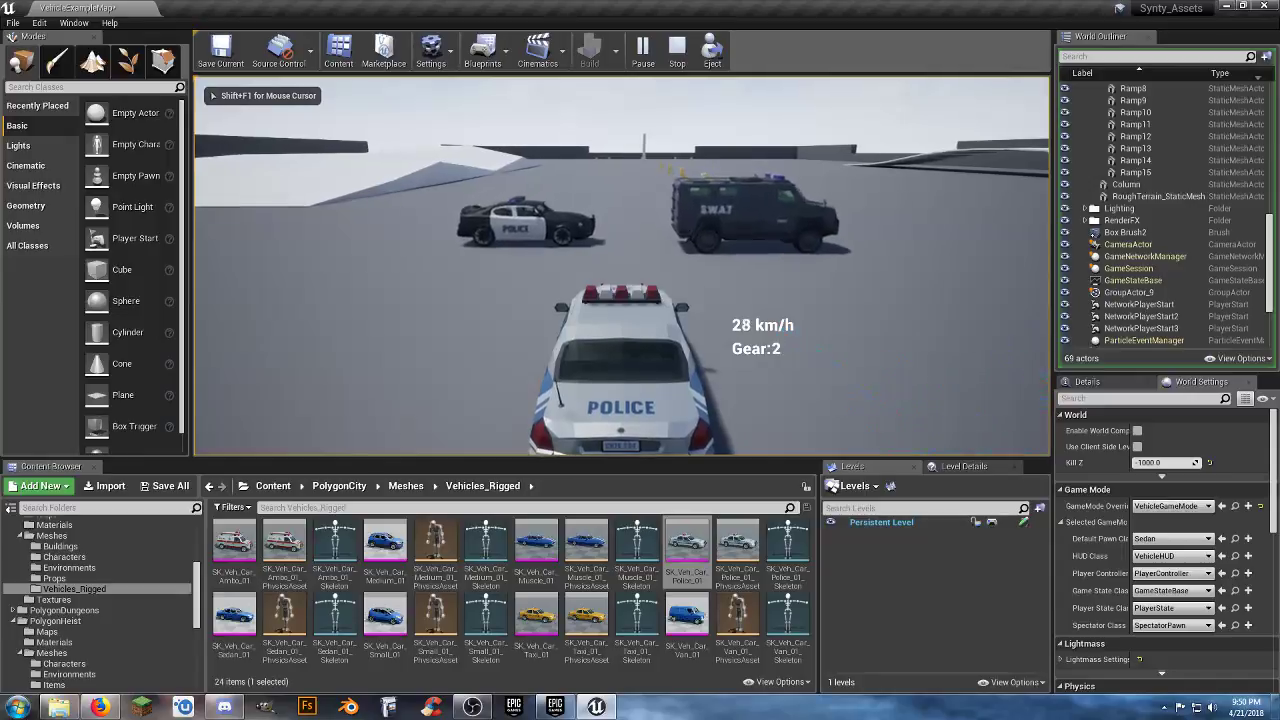
key("w")
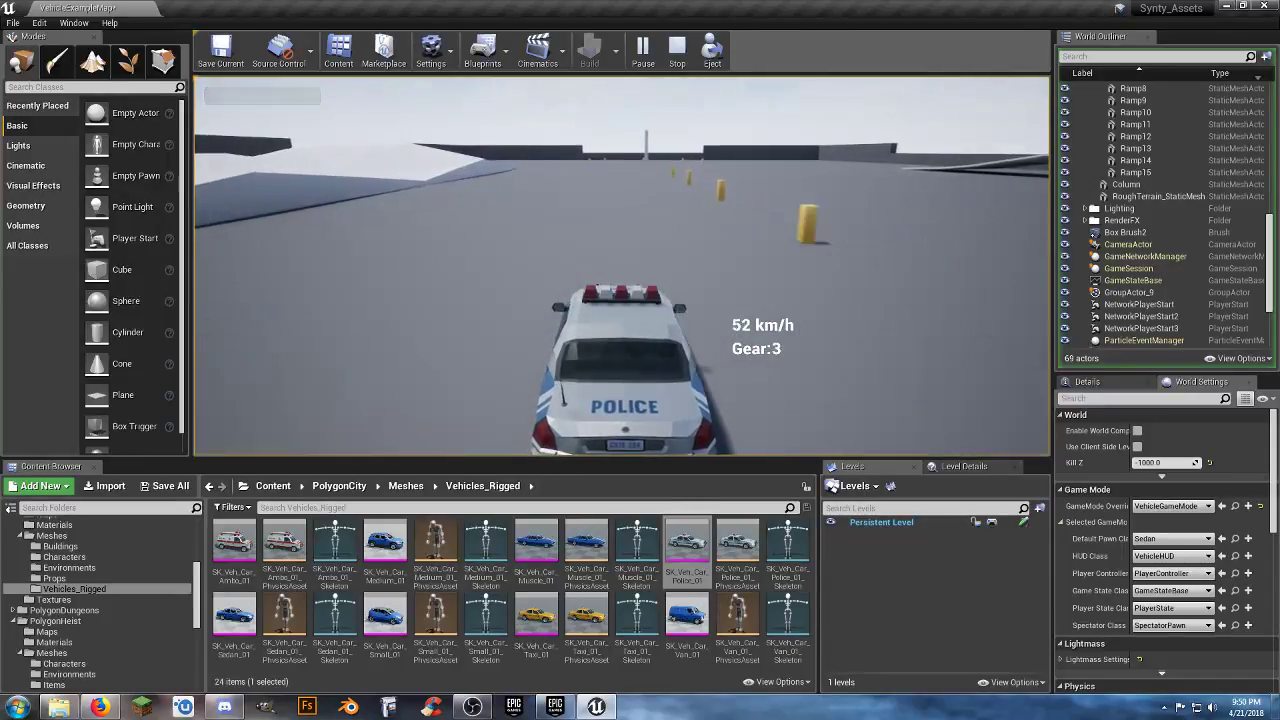
key("a")
key("space")
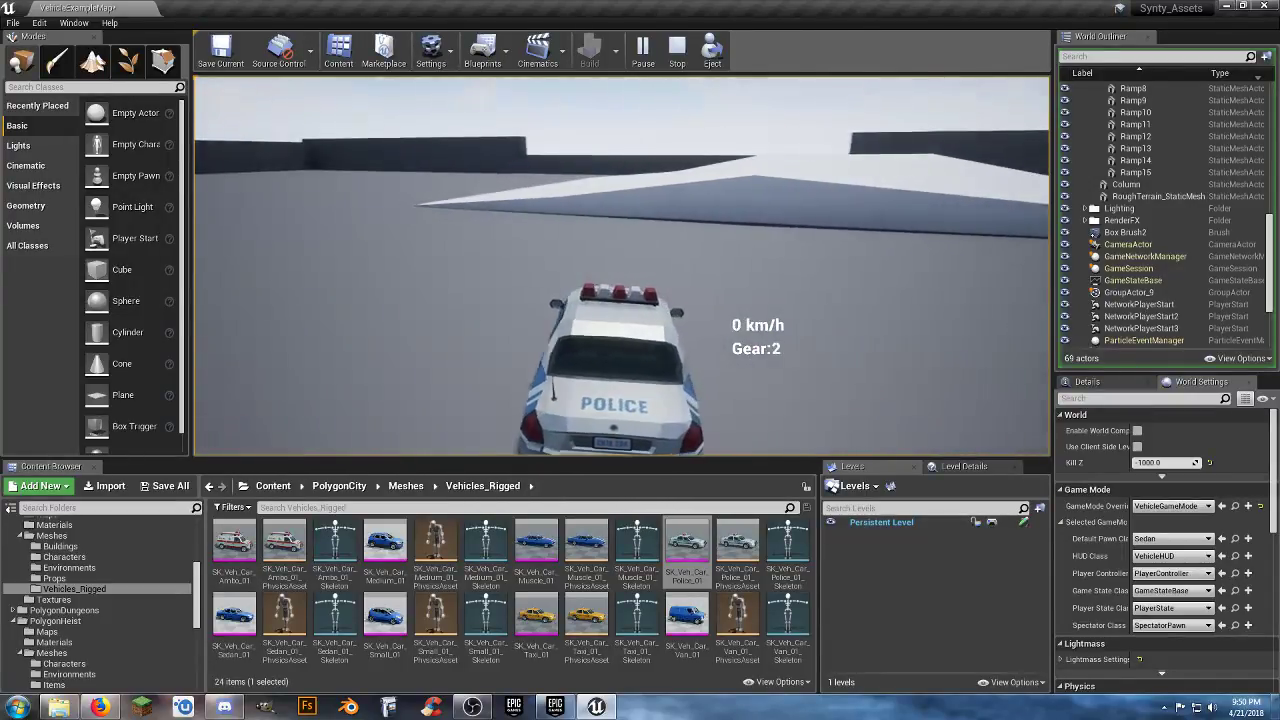
key("w")
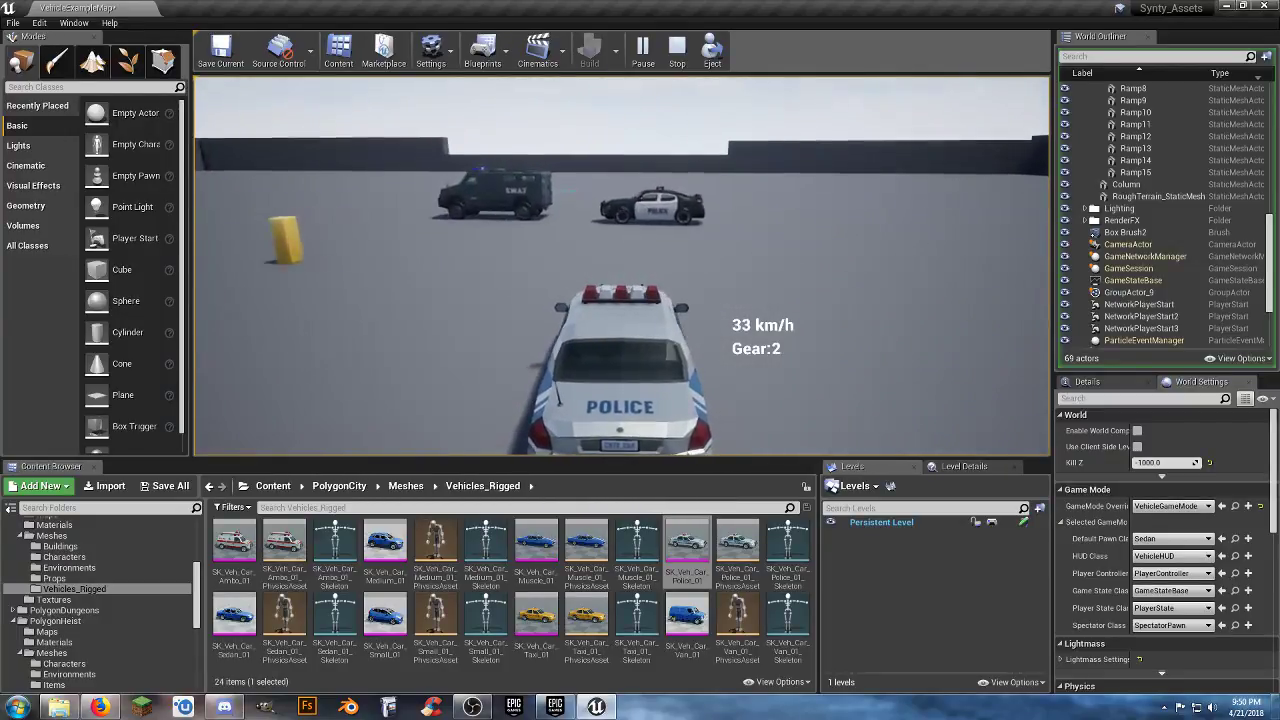
key("w")
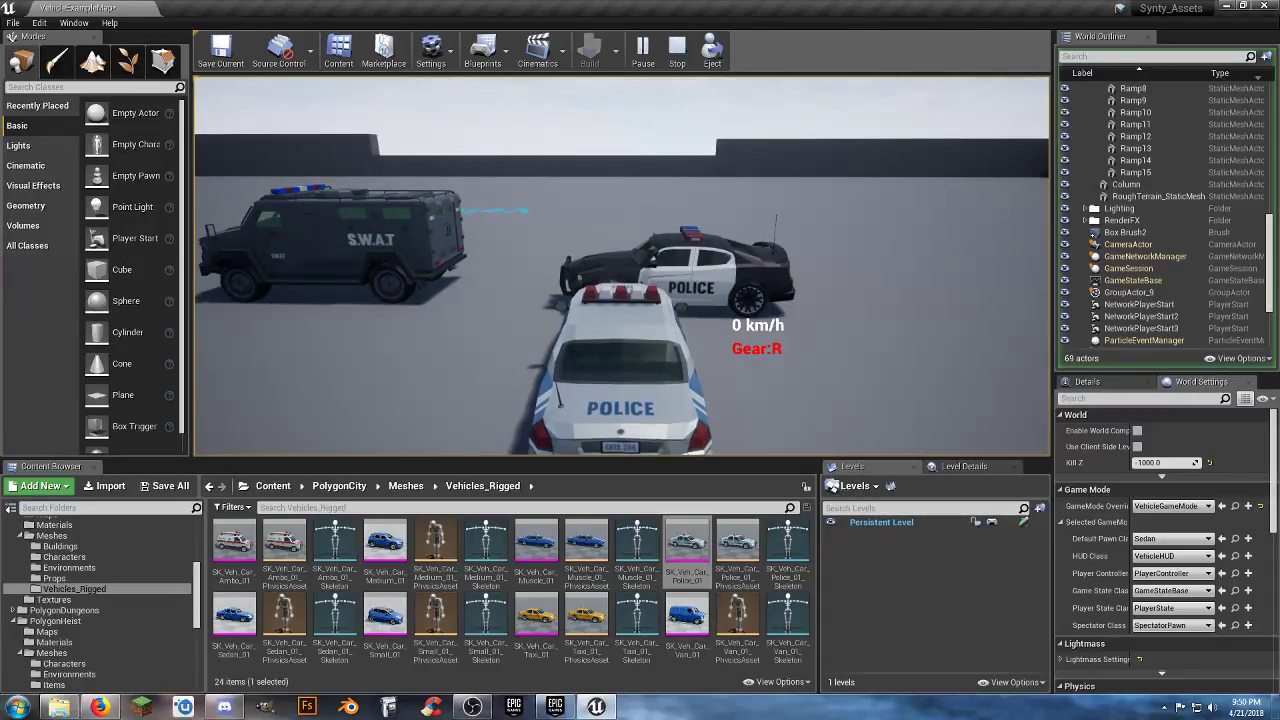
- Test reversing and steering the police car, drive it around the yellow cylinders and the ramp, and stop the session
key("s")
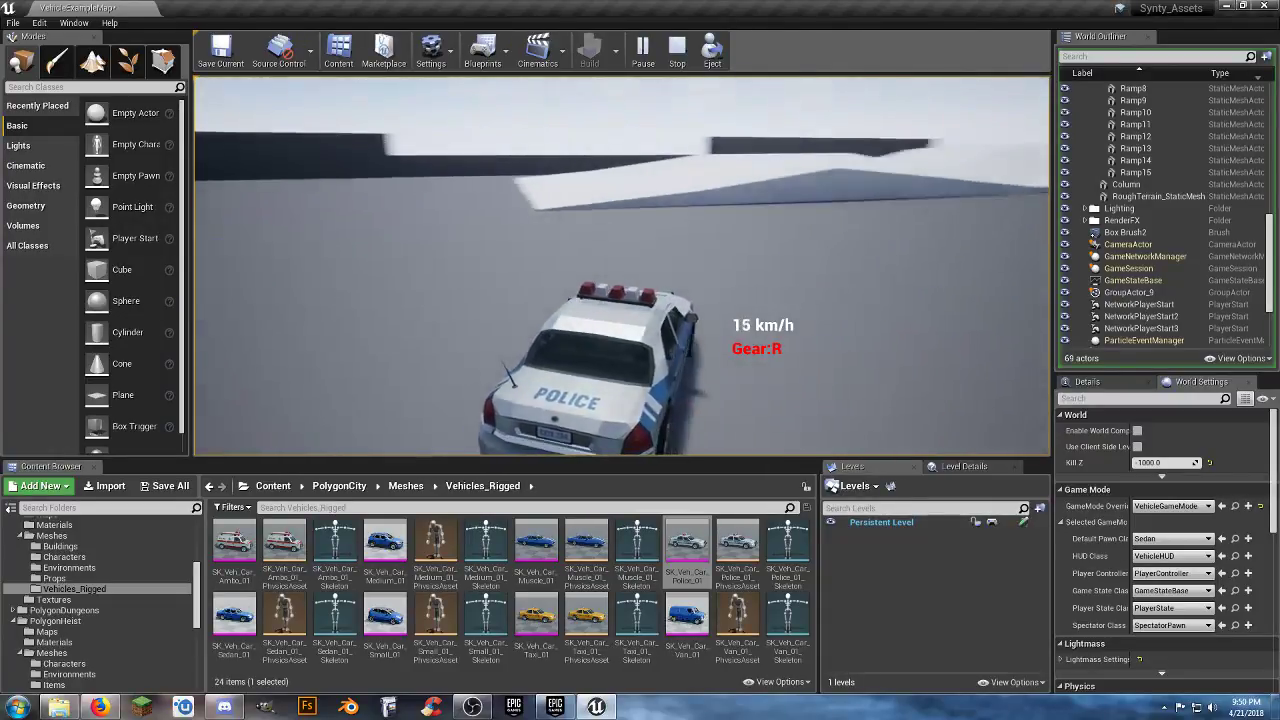
key("s")
key("a")
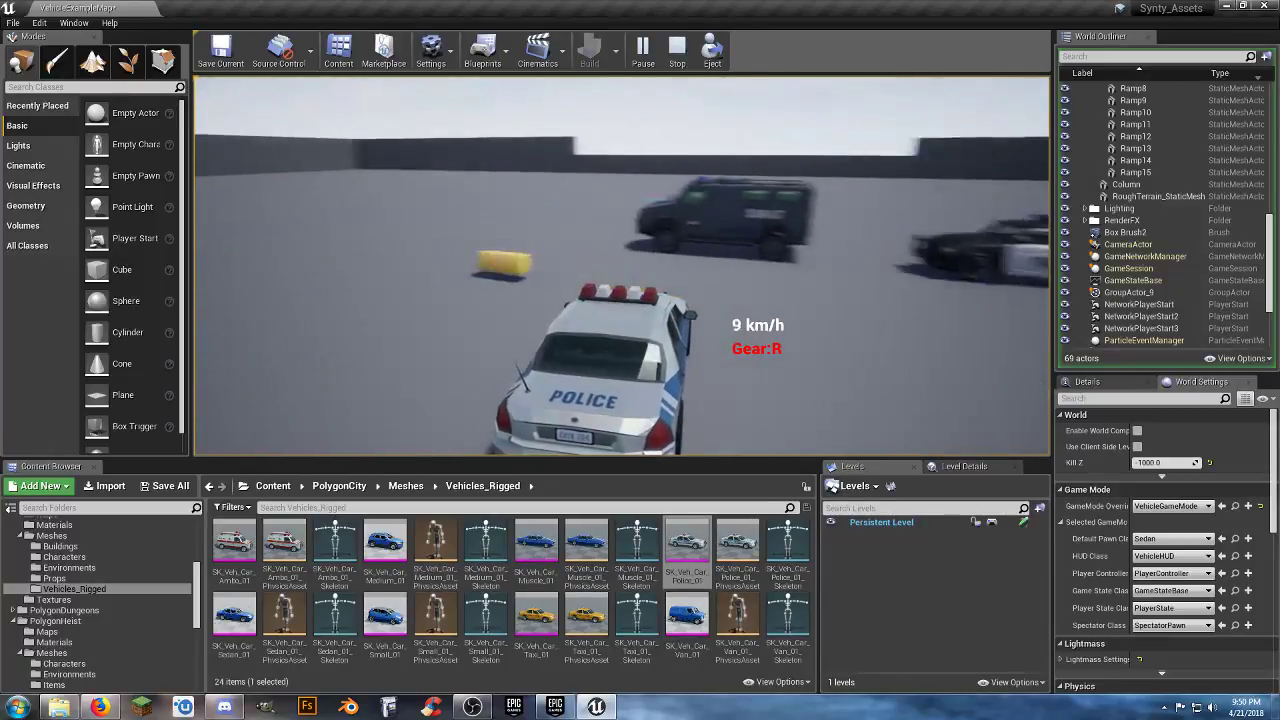
key("w")
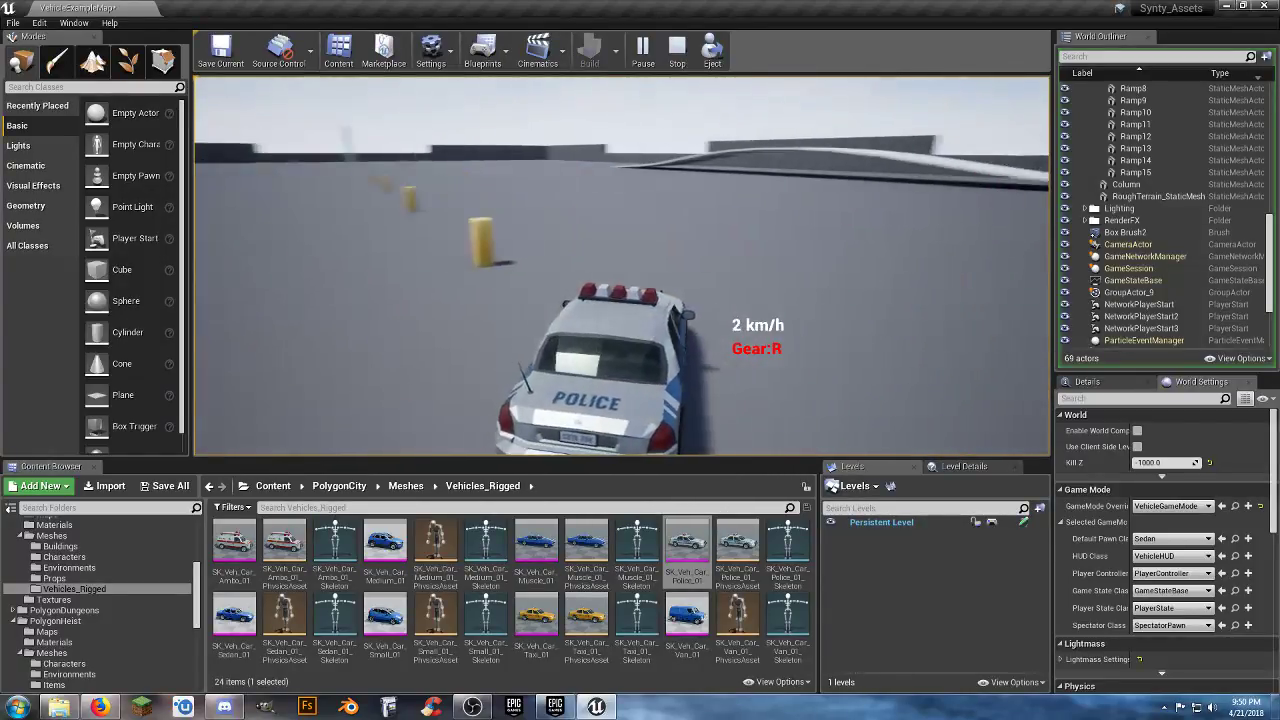
key("w")
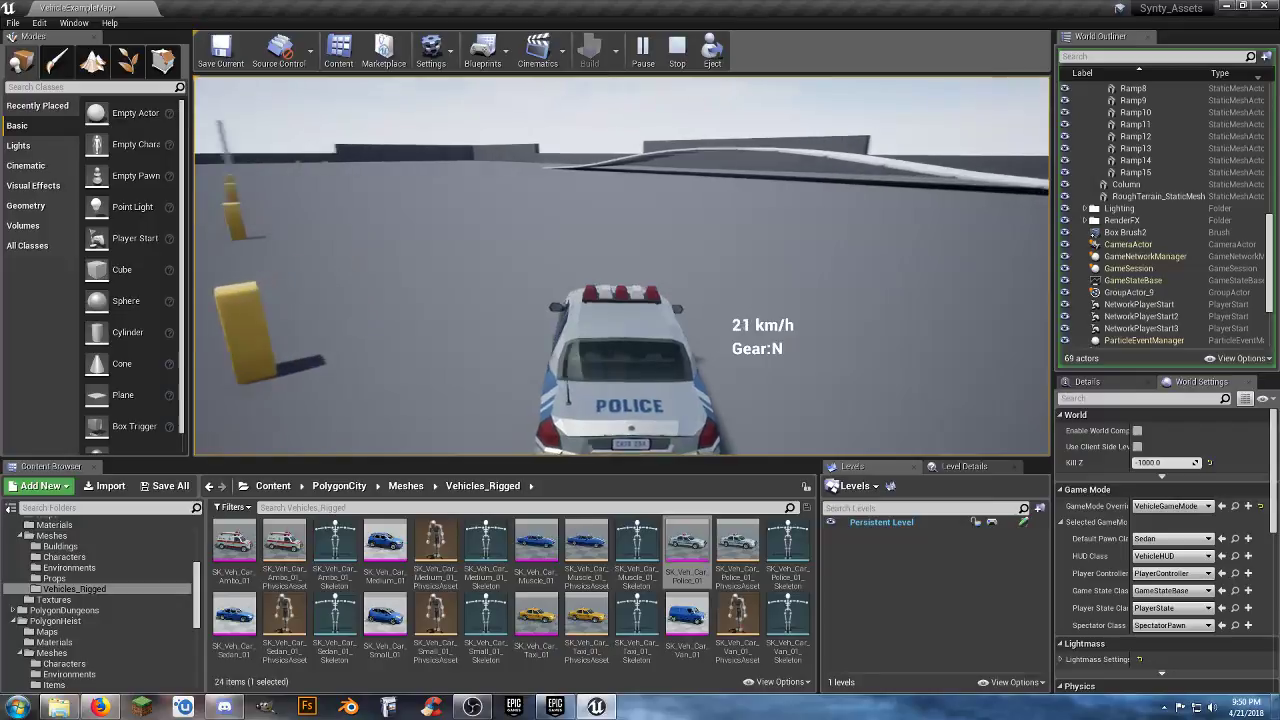
key("a")
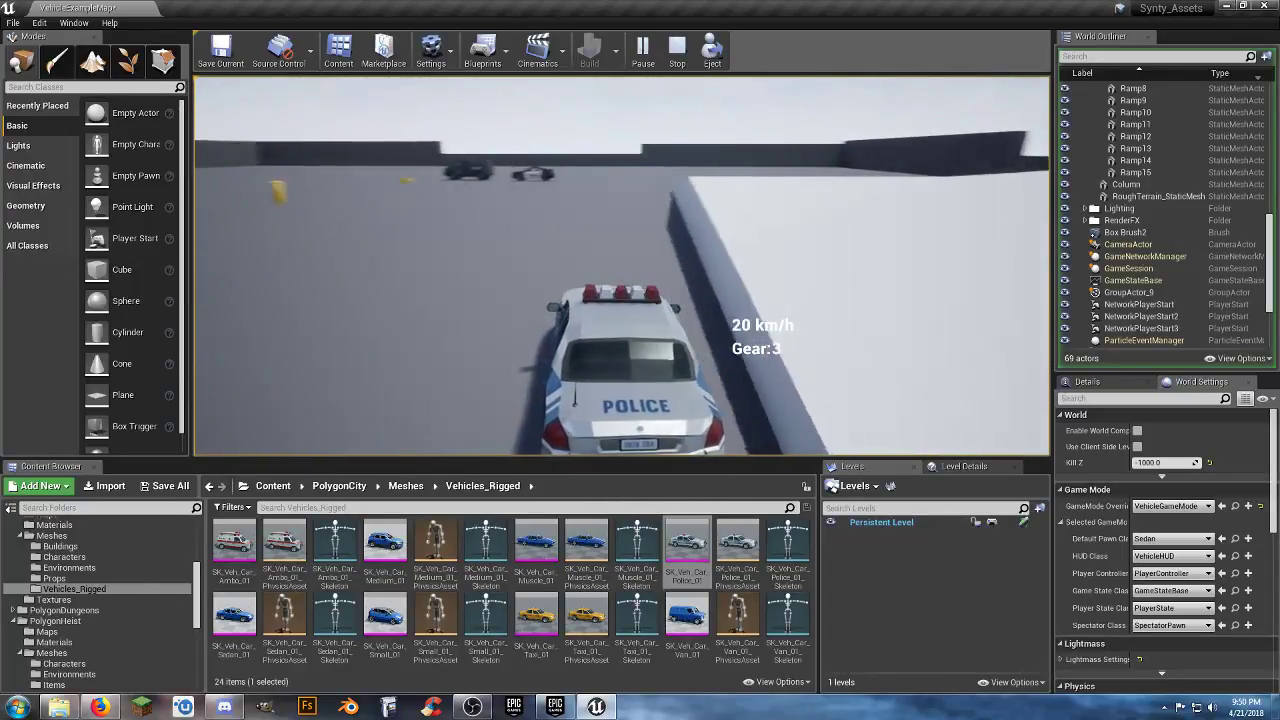
key("Escape")
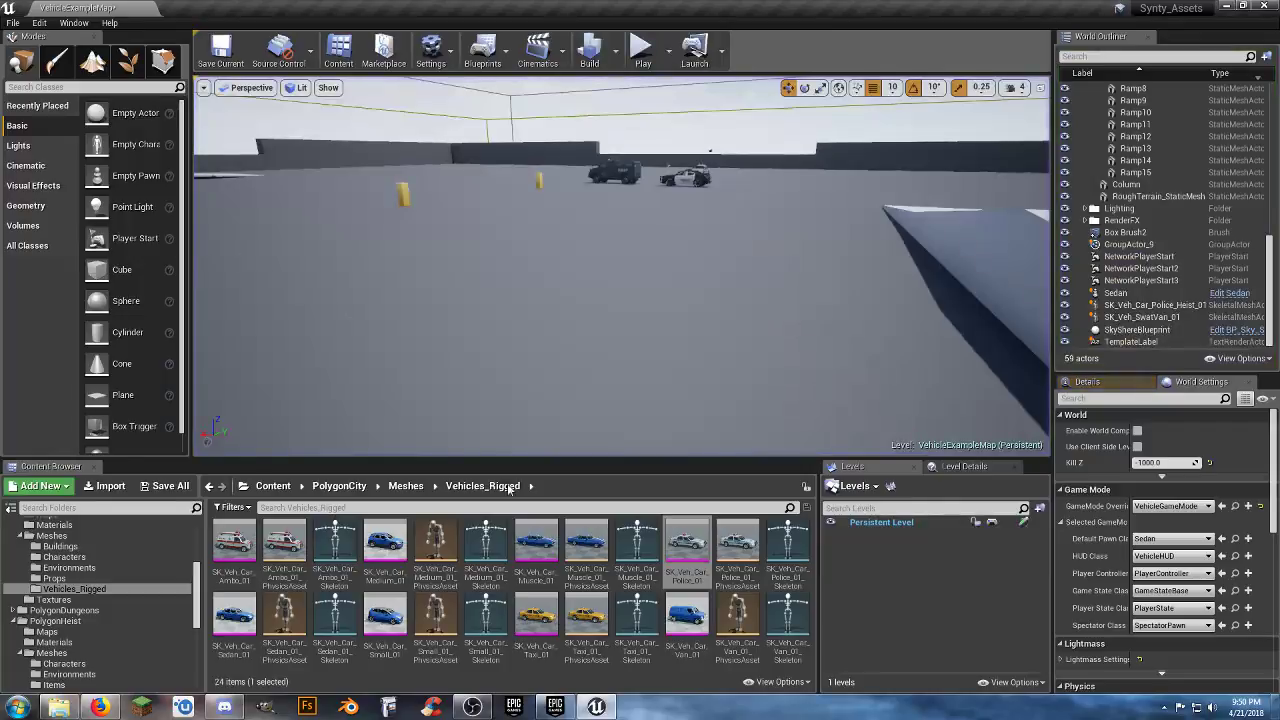
- Collapse PolygonCity's Meshes folder and the PolygonHeist folder, and open the Mesh folder of POLYGON_Xmas
left_click(21, 538)
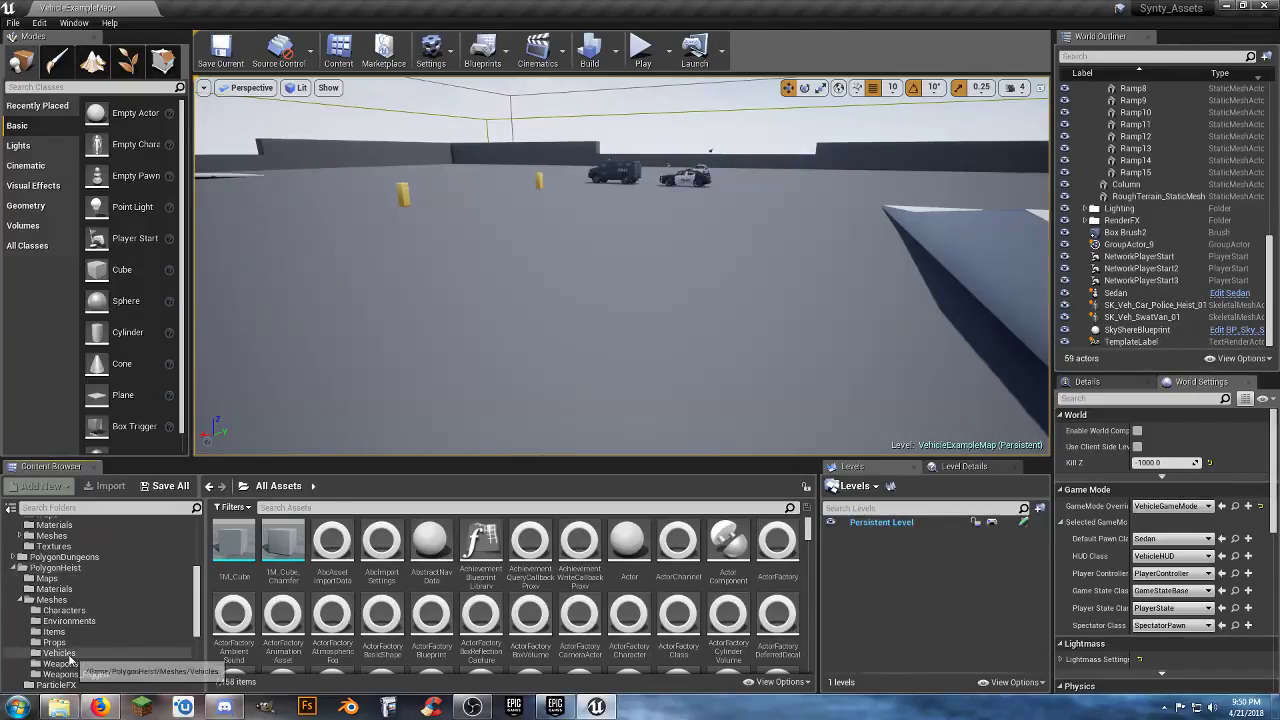
left_click(21, 568)
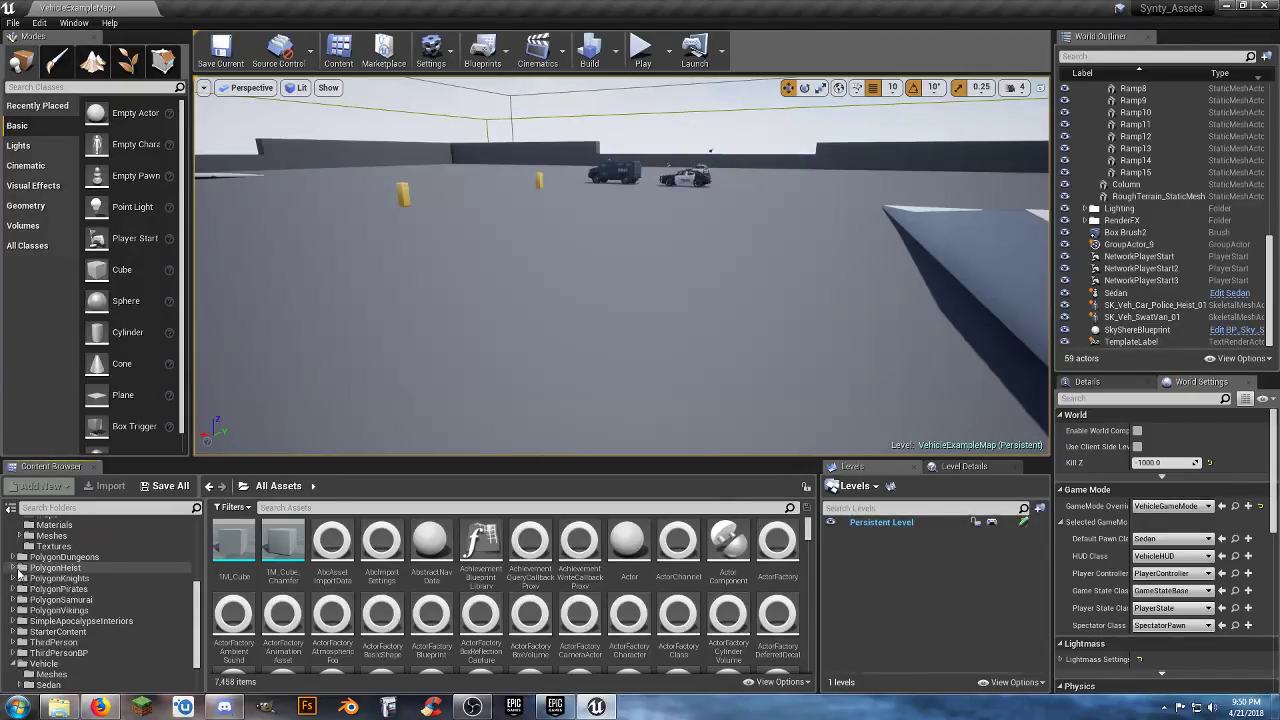
scroll(92, 606, "up", 3)
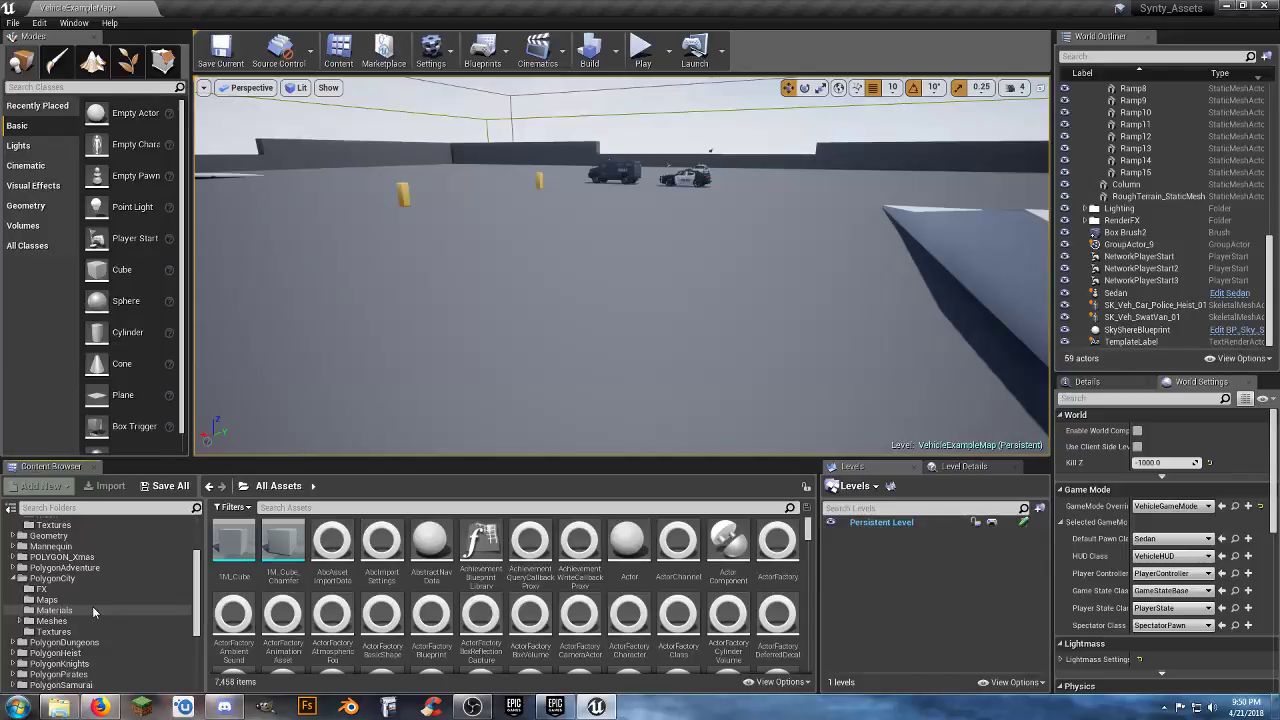
left_click(12, 557)
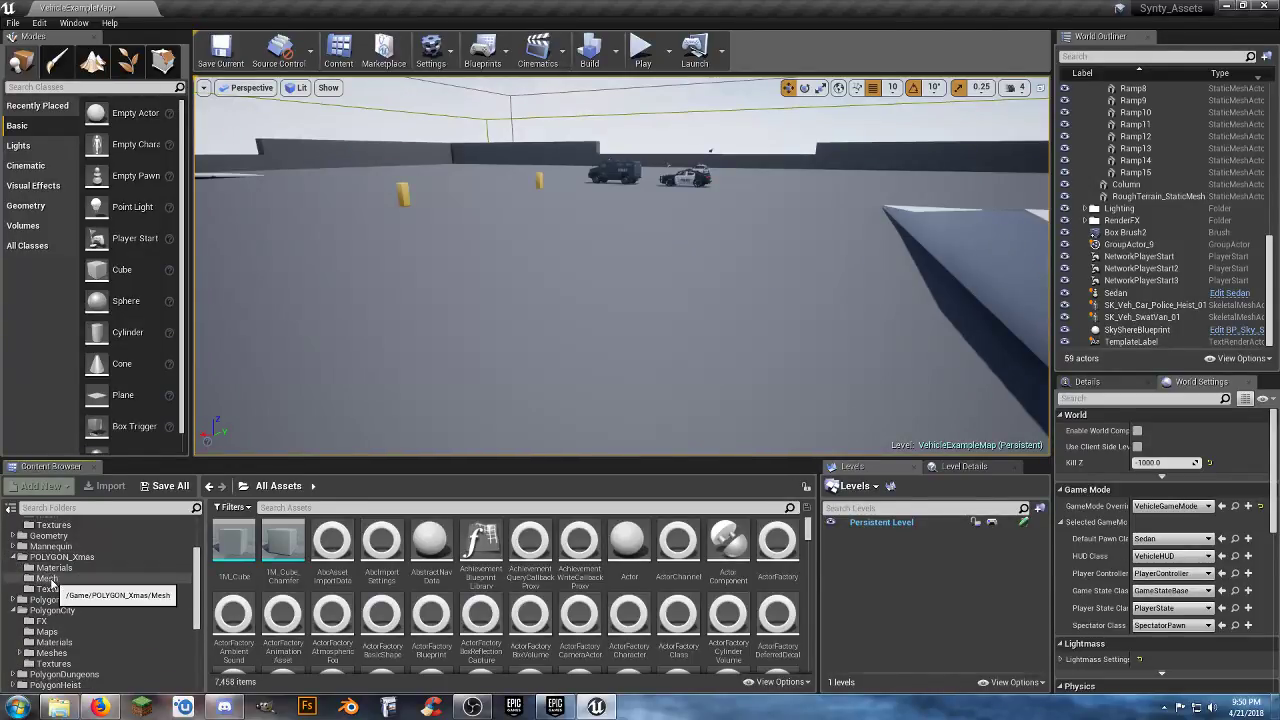
left_click(50, 578)
- Place the decorated Christmas tree SM_Xmas_Tree_01 on the ground beside the Sedan police car
mouse_move(632, 309)
right_mouse_down()
mouse_move(700, 220)
mouse_move(745, 190)
mouse_move(685, 200)
mouse_move(656, 262)
mouse_move(585, 272)
mouse_move(632, 290)
right_mouse_up()
key("w")
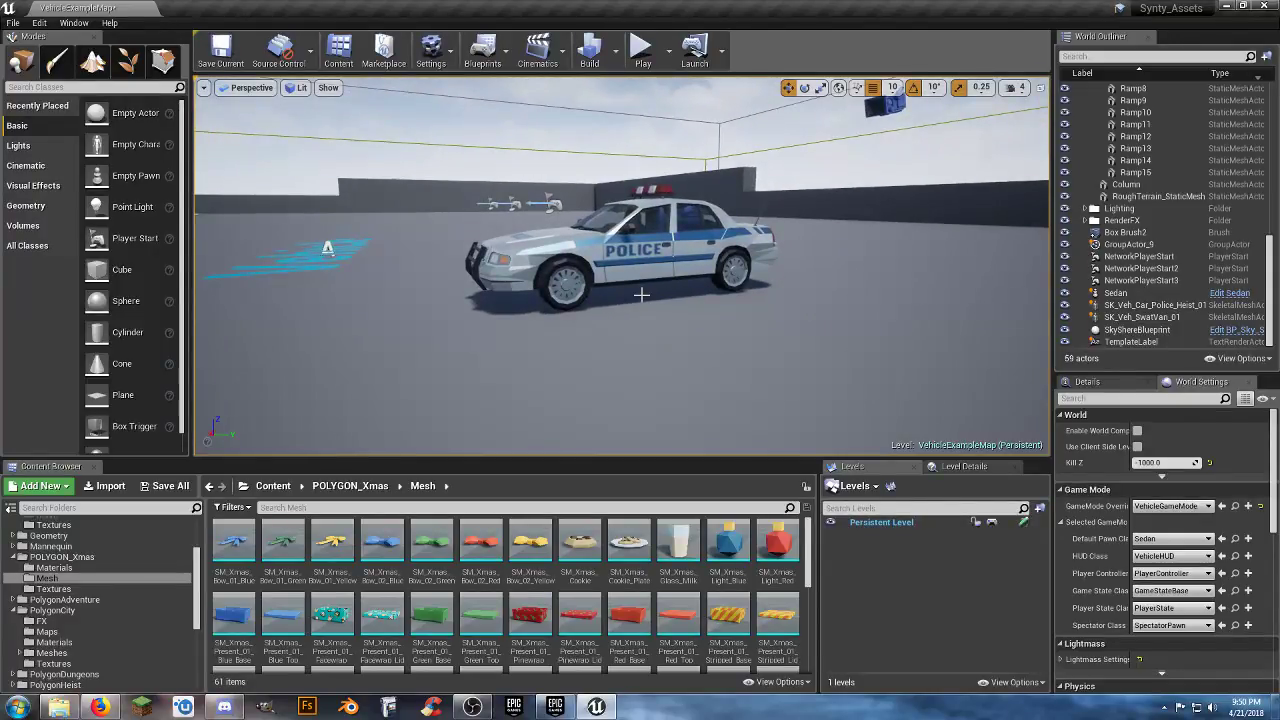
scroll(690, 545, "down", 5)
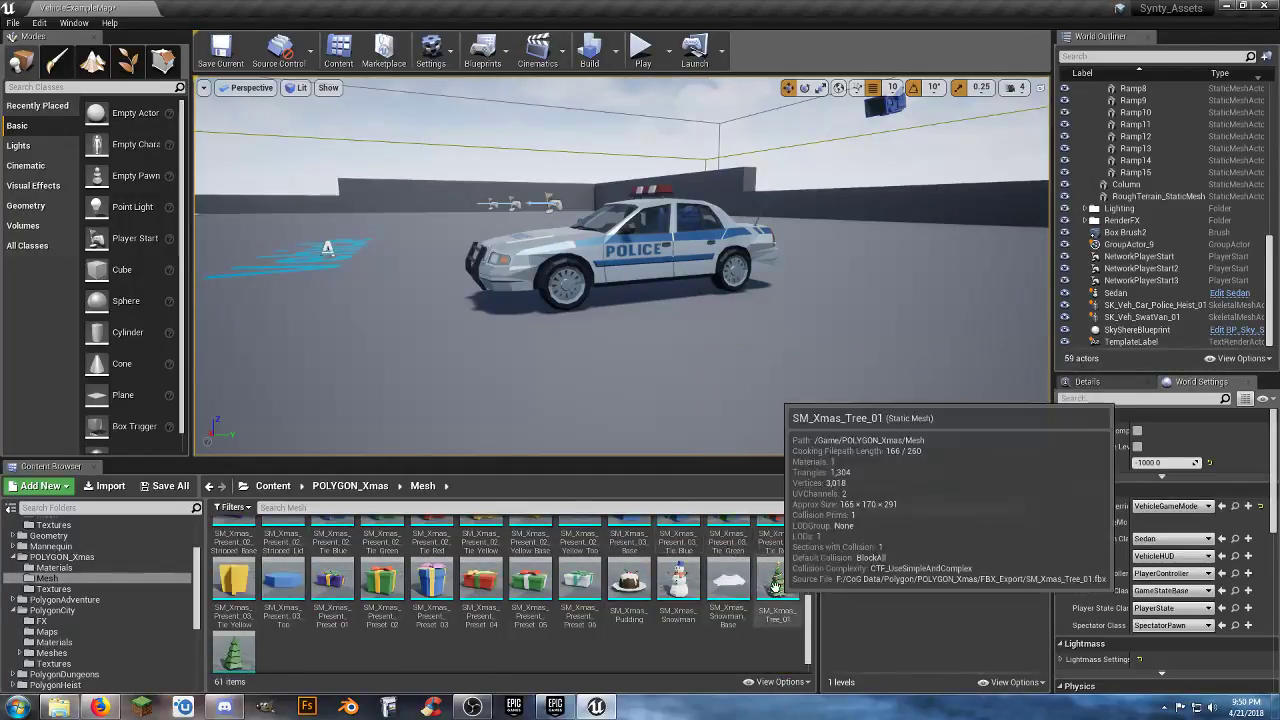
left_click_drag(778, 580, 755, 343)
- Place SM_Xmas_Snowman_Base on the ground near the Christmas tree and put SM_Xmas_Snowman on top of it
right_click_drag(622, 266, 540, 330)
key("s")
left_click_drag(737, 585, 542, 300)
left_click_drag(678, 585, 543, 292)
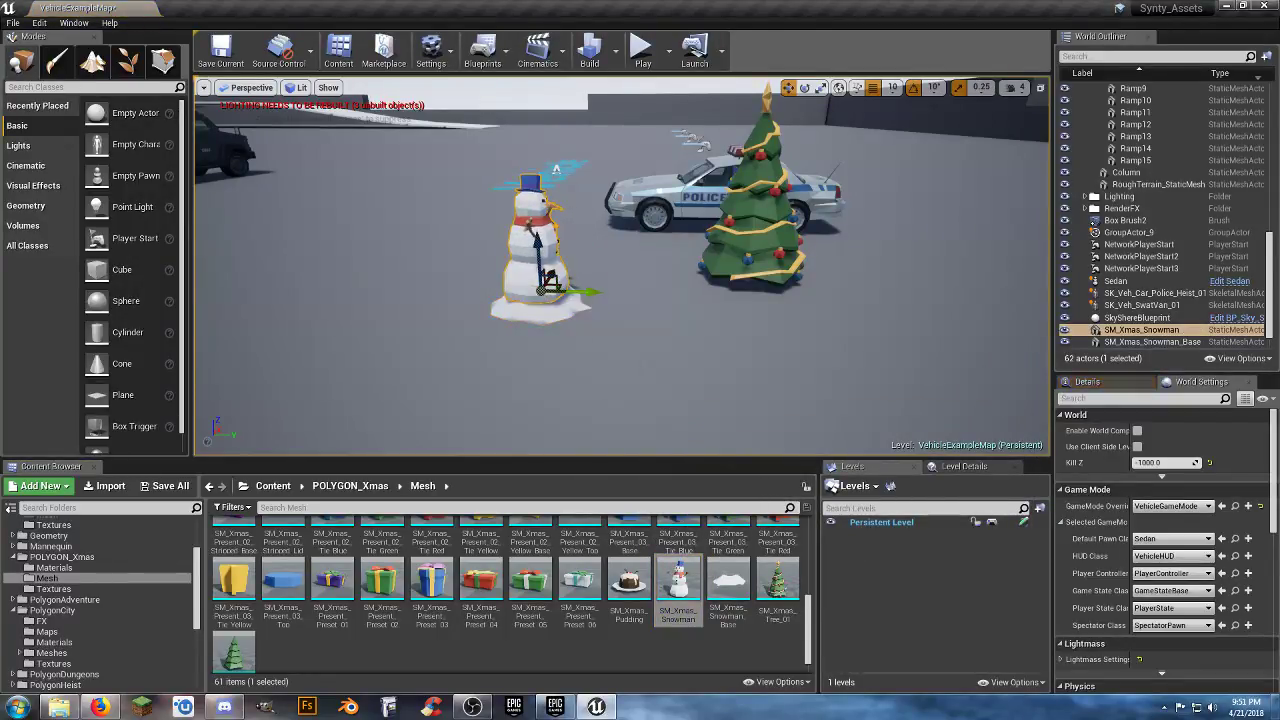
- Place SM_Xmas_Pudding on the ground in front of the snowman
key("d")
right_click_drag(543, 292, 493, 306)
key("w")
key("s")
left_click_drag(629, 582, 651, 330)
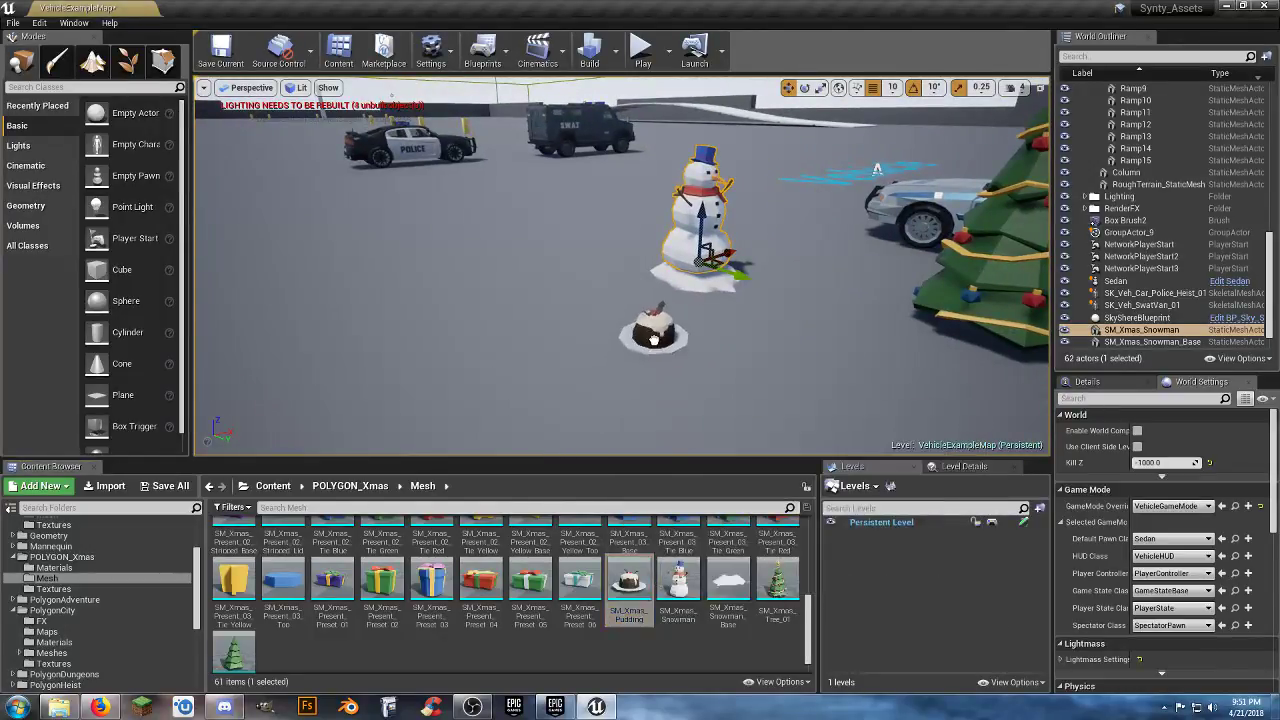
- Place SM_Xmas_Present_Preset_06 and SM_Xmas_Present_Preset_05 beside the pudding and raise both presents out of the ground
left_click_drag(579, 583, 548, 335)
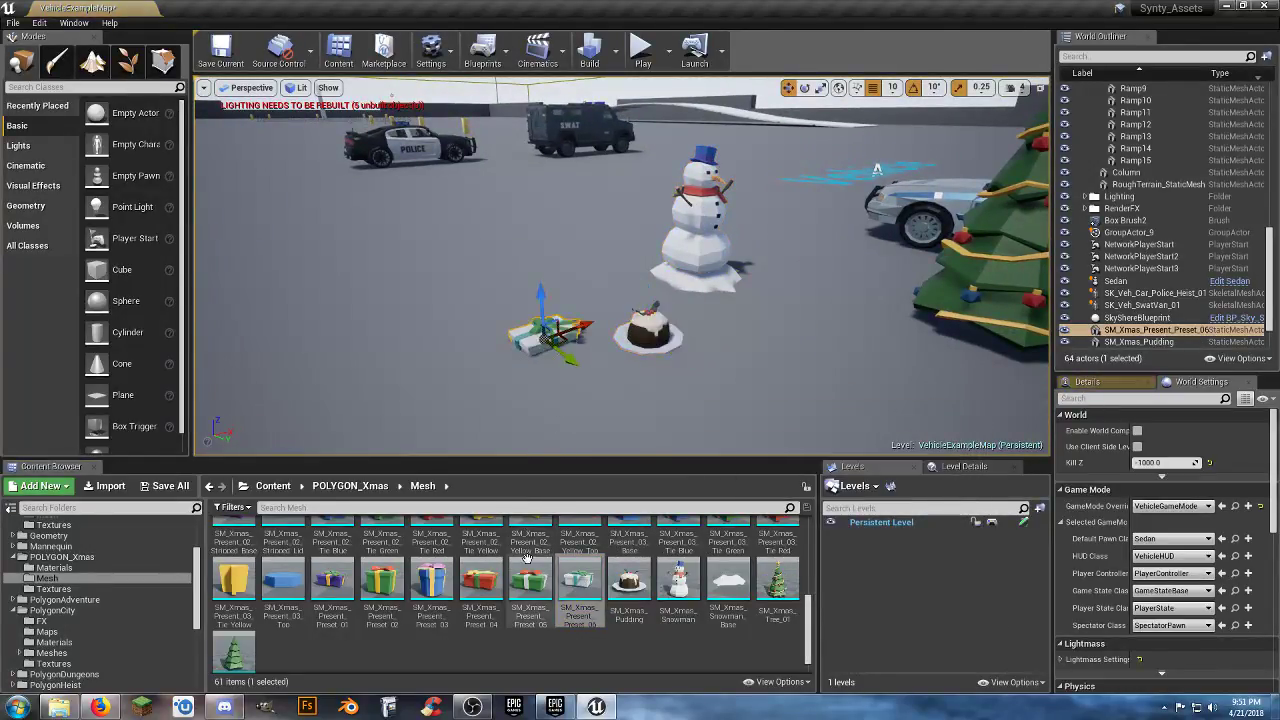
left_click_drag(527, 557, 478, 368)
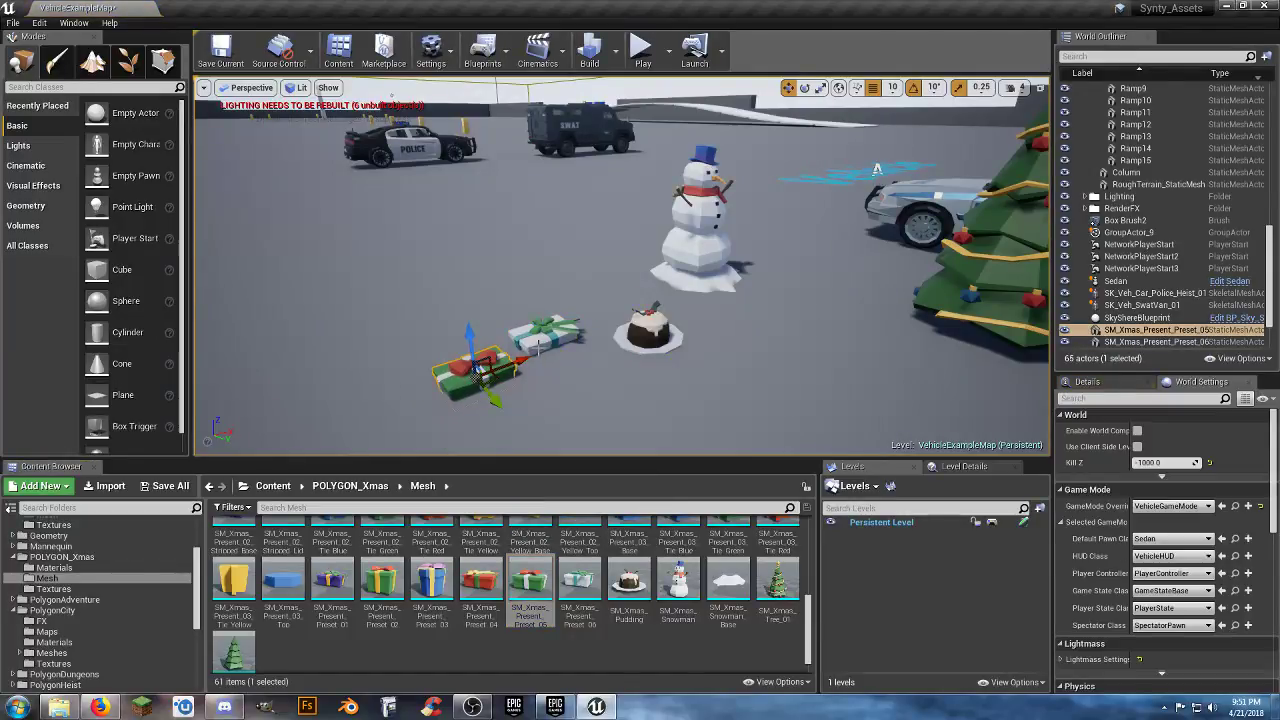
left_click(543, 316)
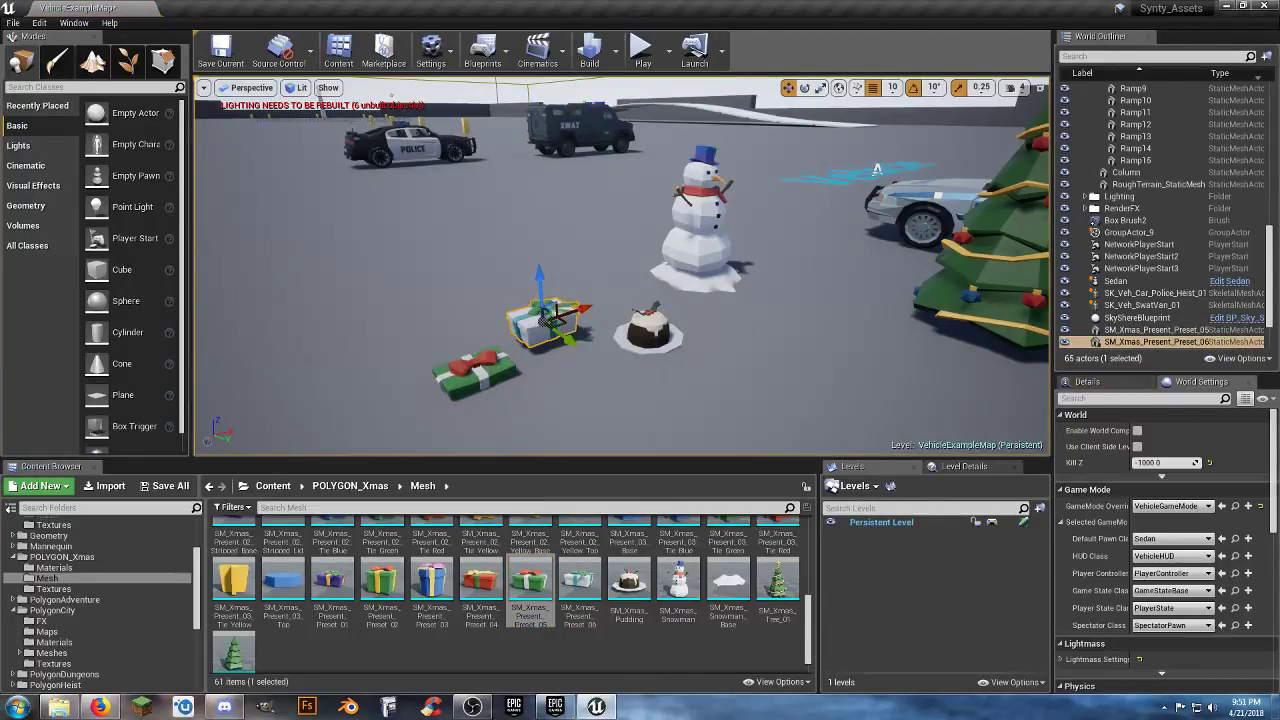
left_click(481, 368)
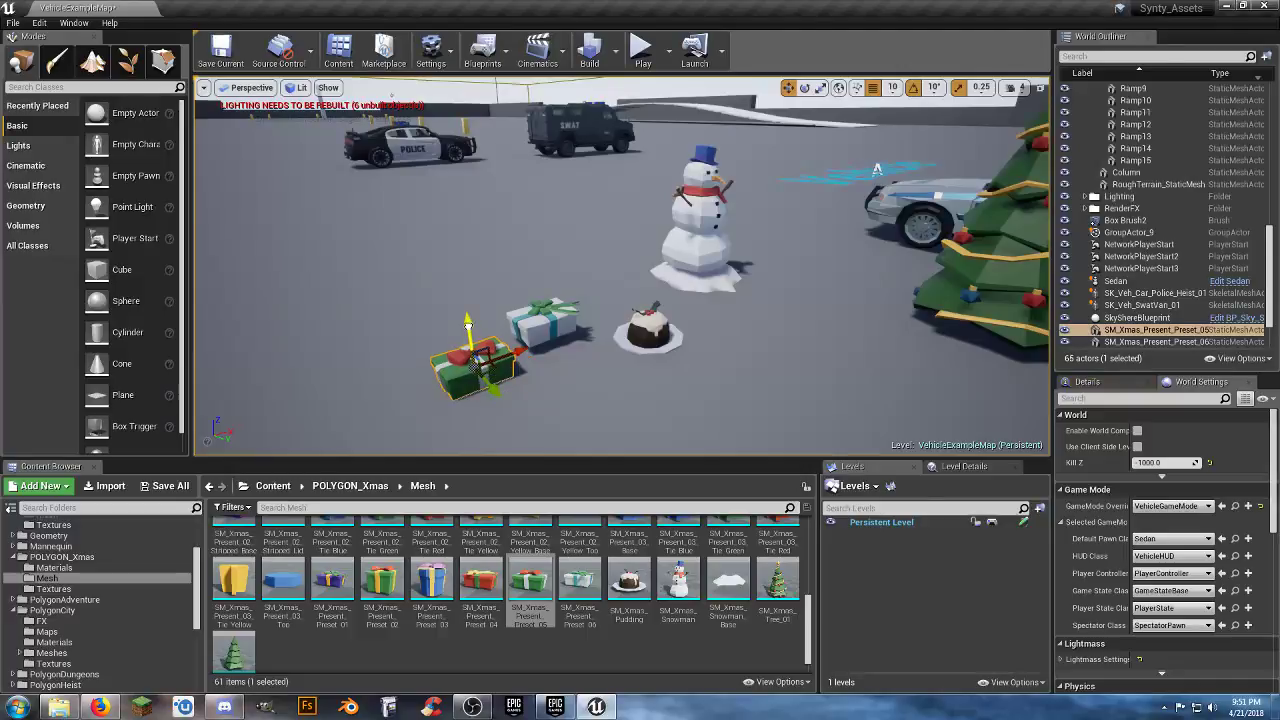
- Add SM_Xmas_Present_Preset_04, SM_Xmas_Present_Preset_03 and SM_Xmas_Present_Preset_02 to the group of presents near the pudding
left_click_drag(484, 575, 572, 370)
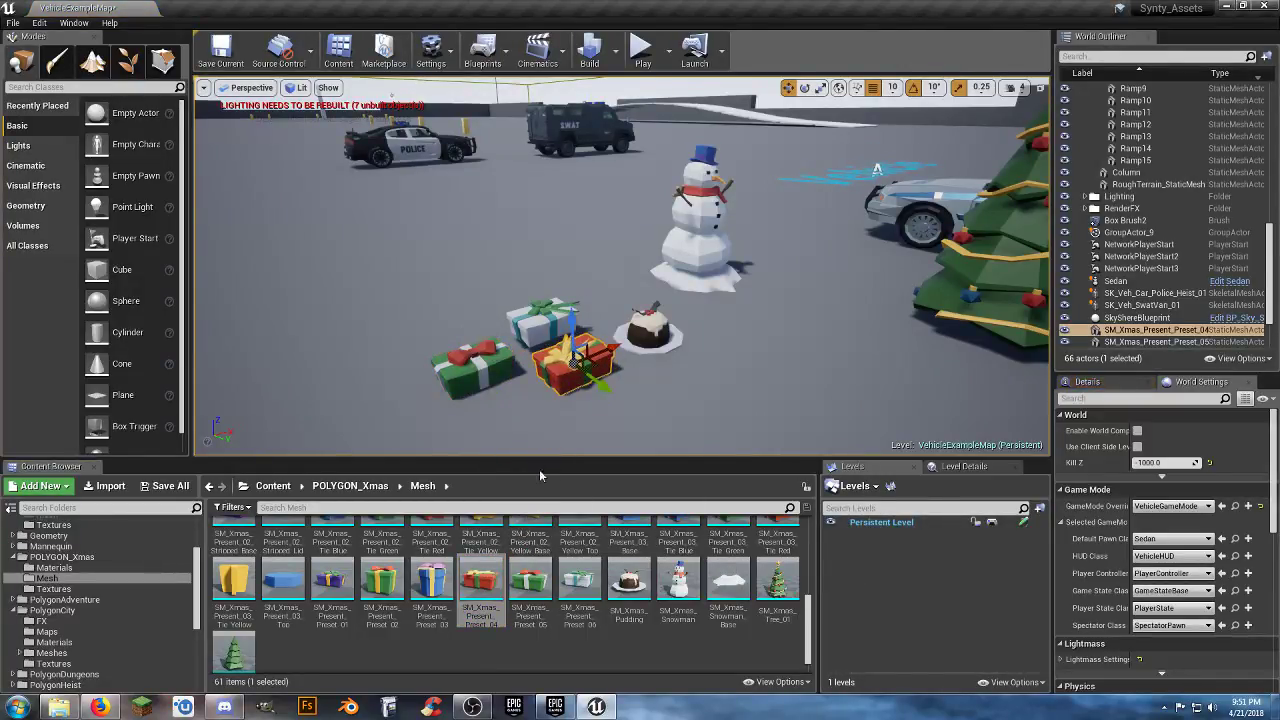
key("a")
right_click_drag(550, 412, 640, 440)
key("d")
left_click_drag(432, 580, 459, 337)
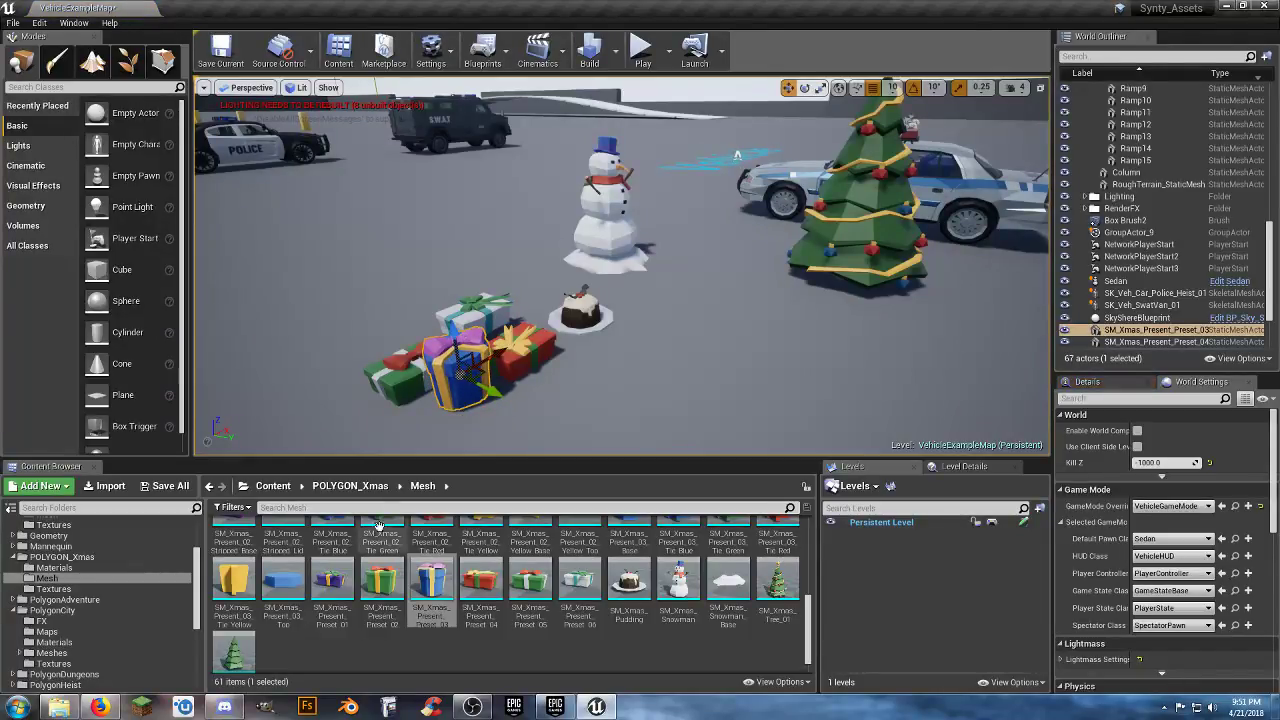
left_click(381, 582)
left_click_drag(381, 582, 561, 390)
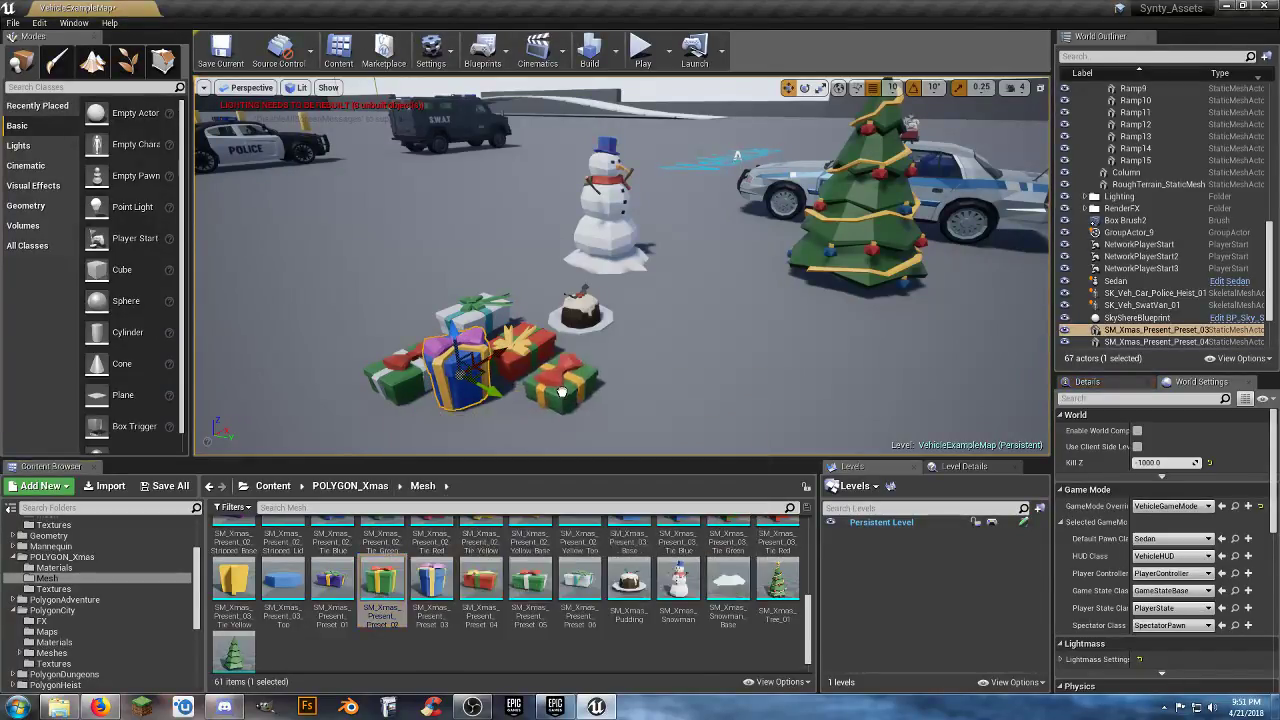
- Place SM_Xmas_Present_Preset_01 in front of the present group and SM_Xmas_Present_02_Blue_Base on the open ground beside the group
left_click_drag(332, 582, 390, 440)
scroll(648, 632, "up", 2)
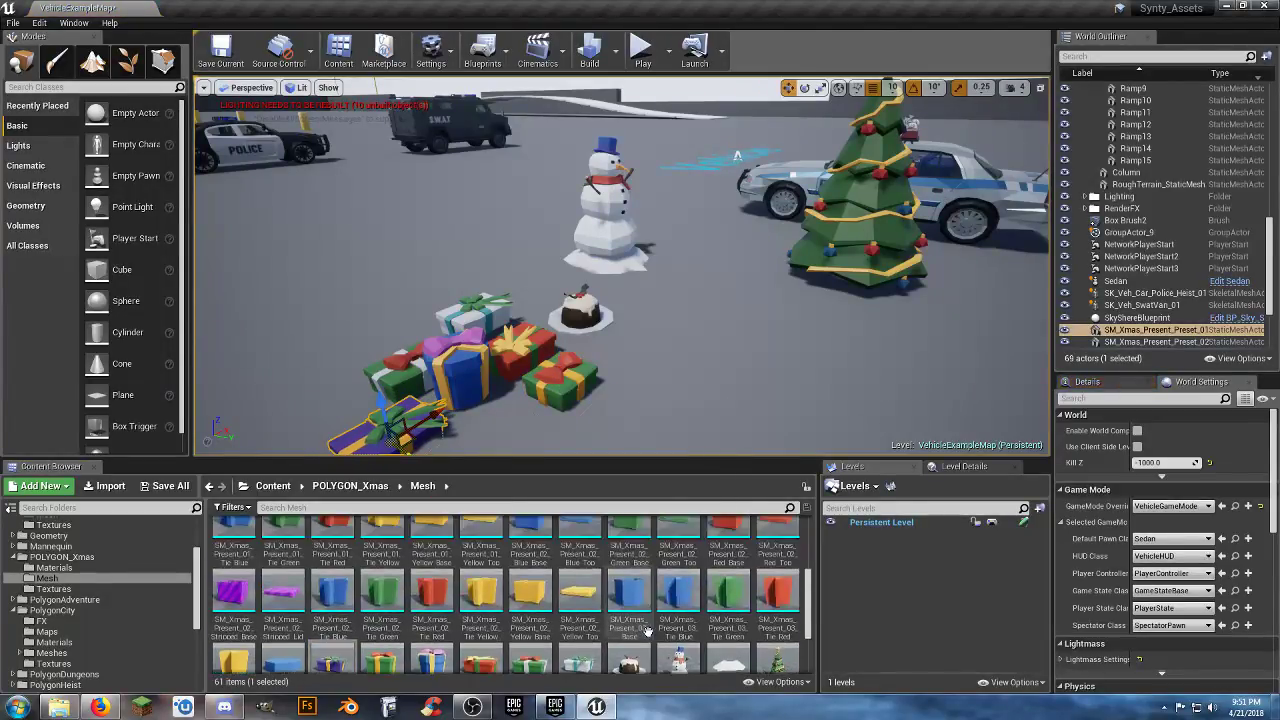
scroll(637, 596, "up", 1)
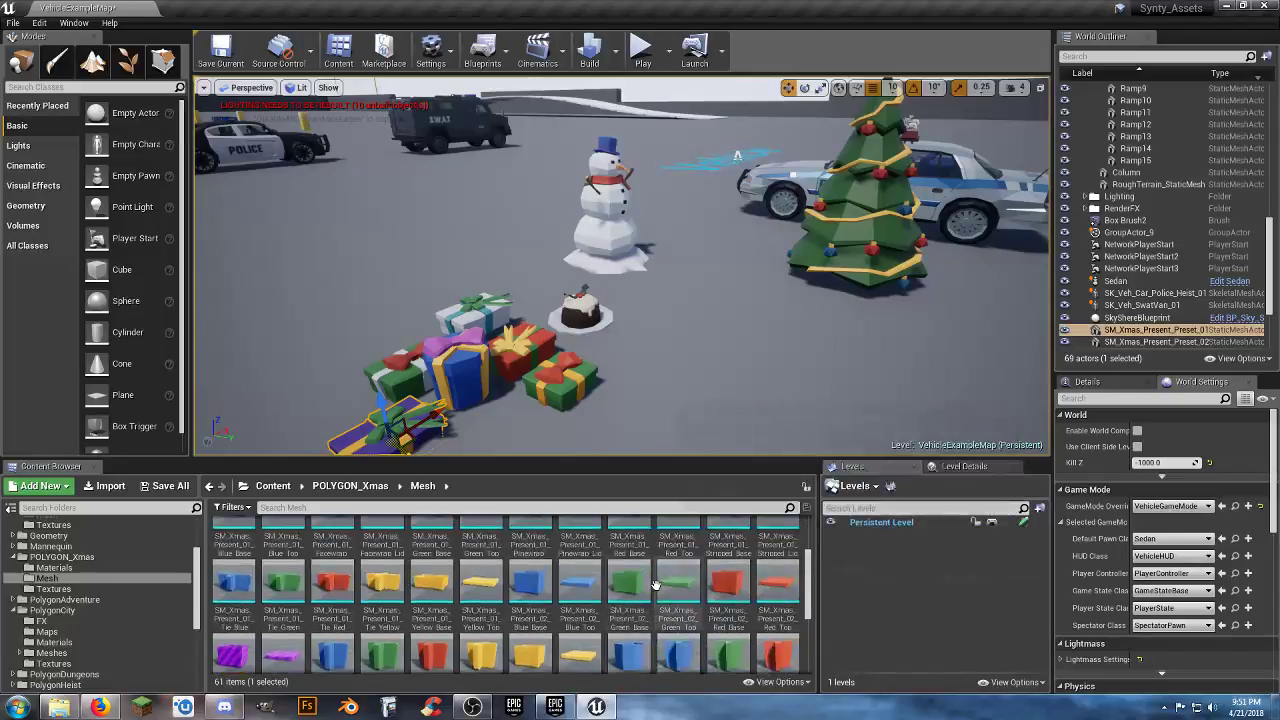
left_click_drag(565, 552, 727, 383)
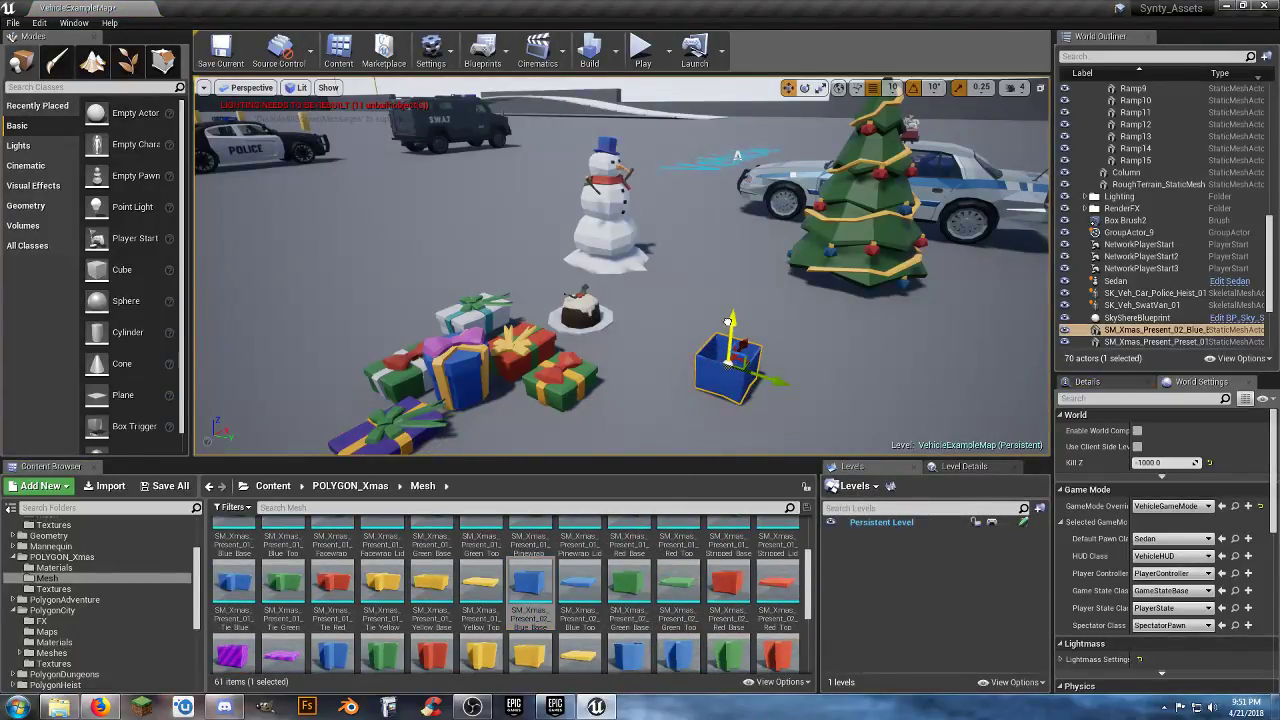
mouse_move(580, 585)
left_mouse_down()
mouse_move(710, 384)
mouse_move(705, 420)
mouse_move(575, 565)
mouse_move(582, 573)
left_mouse_up()
- Add SM_Xmas_Present_02_Red_Top and SM_Xmas_Present_02_Tie_Yellow to the blue present base
left_click_drag(786, 596, 737, 362)
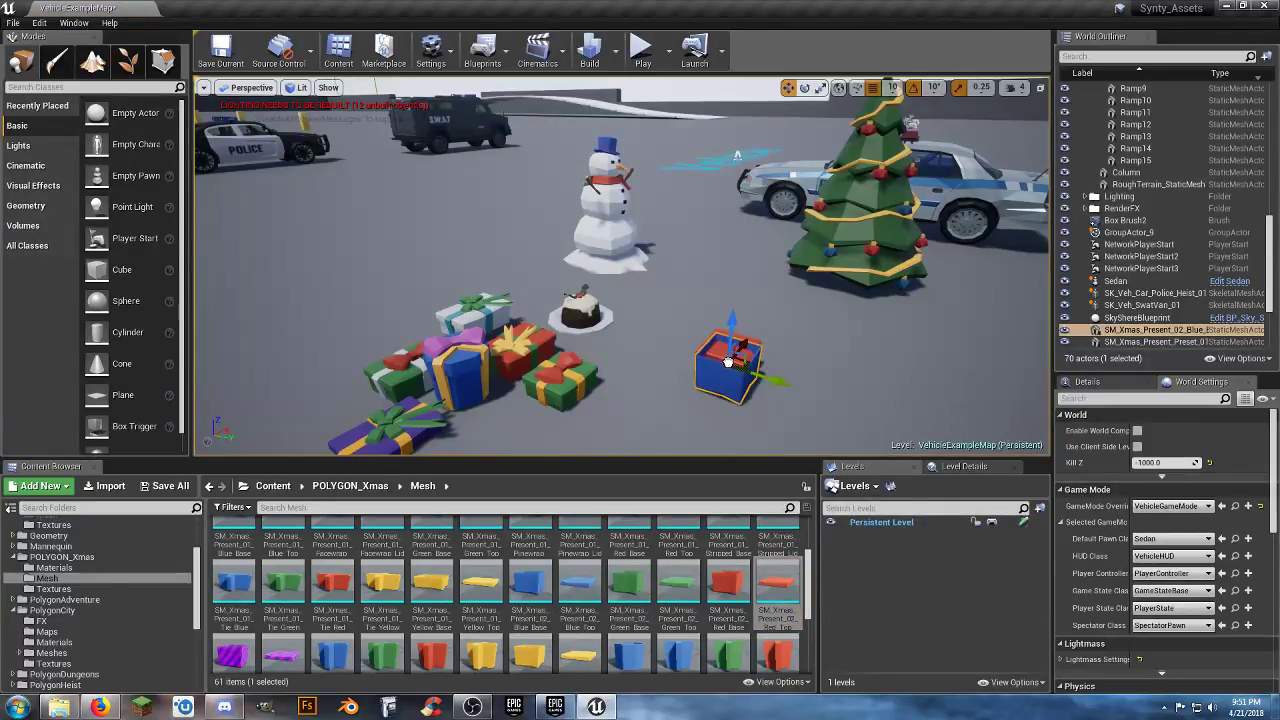
left_click_drag(728, 364, 733, 345)
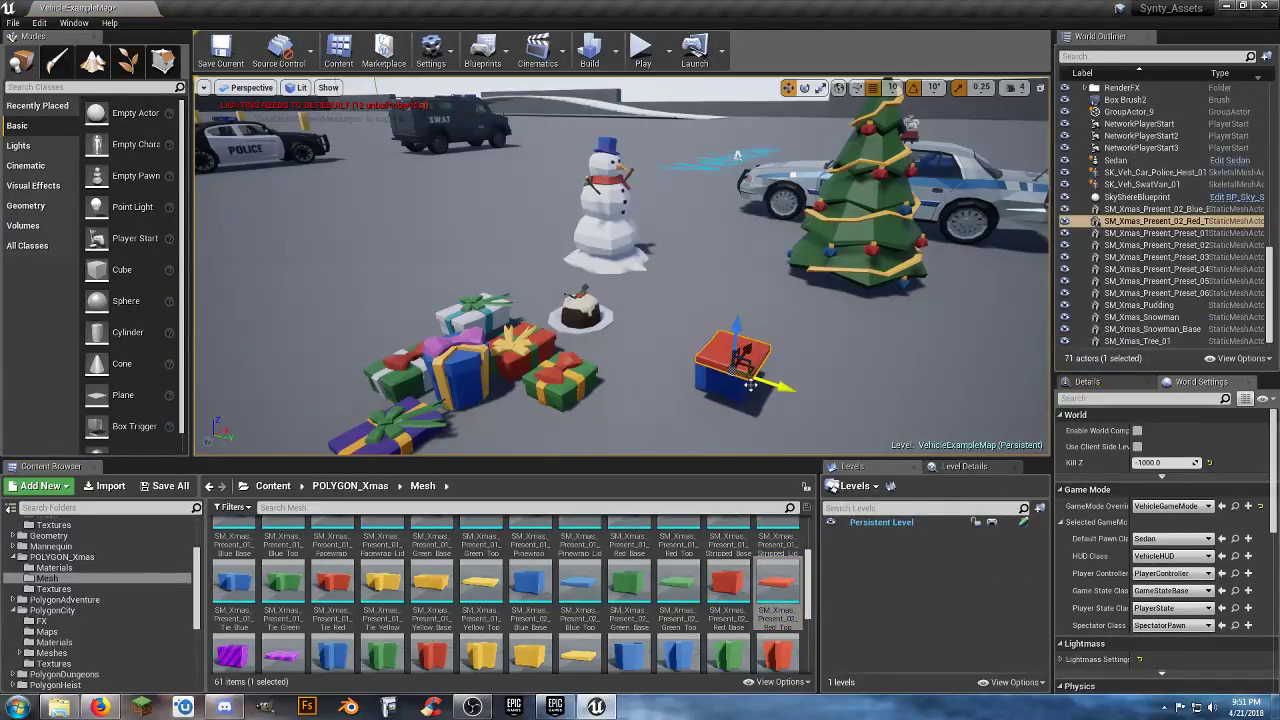
left_click_drag(481, 654, 737, 316)
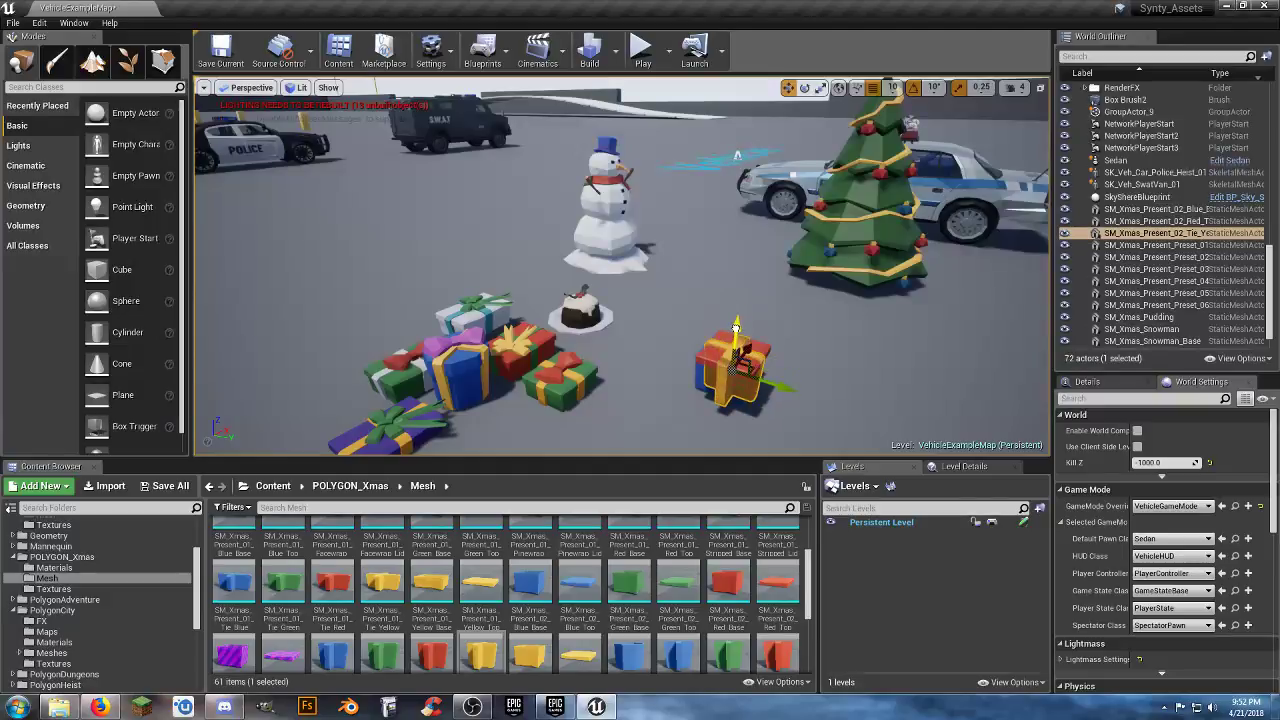
- Align the blue present base with the yellow tie and lower the red top so it closes the box
right_click_drag(737, 316, 650, 390)
scroll(620, 265, "down", 5)
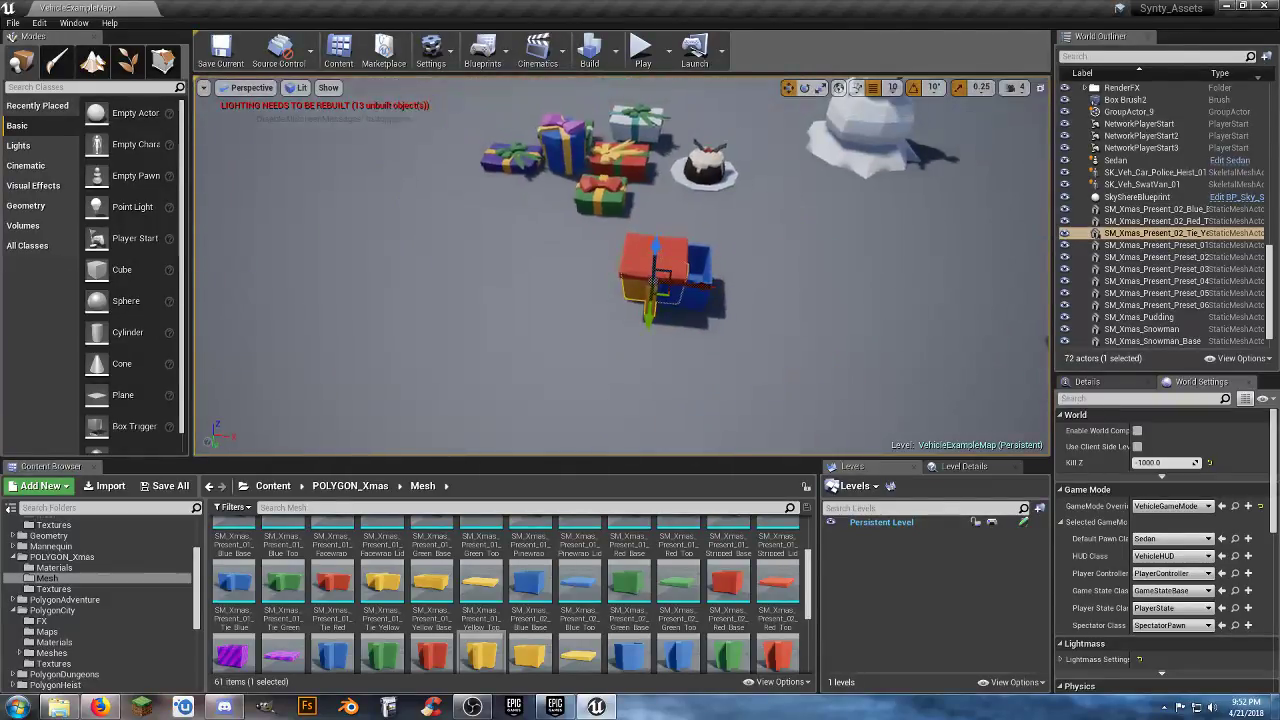
left_click(711, 288)
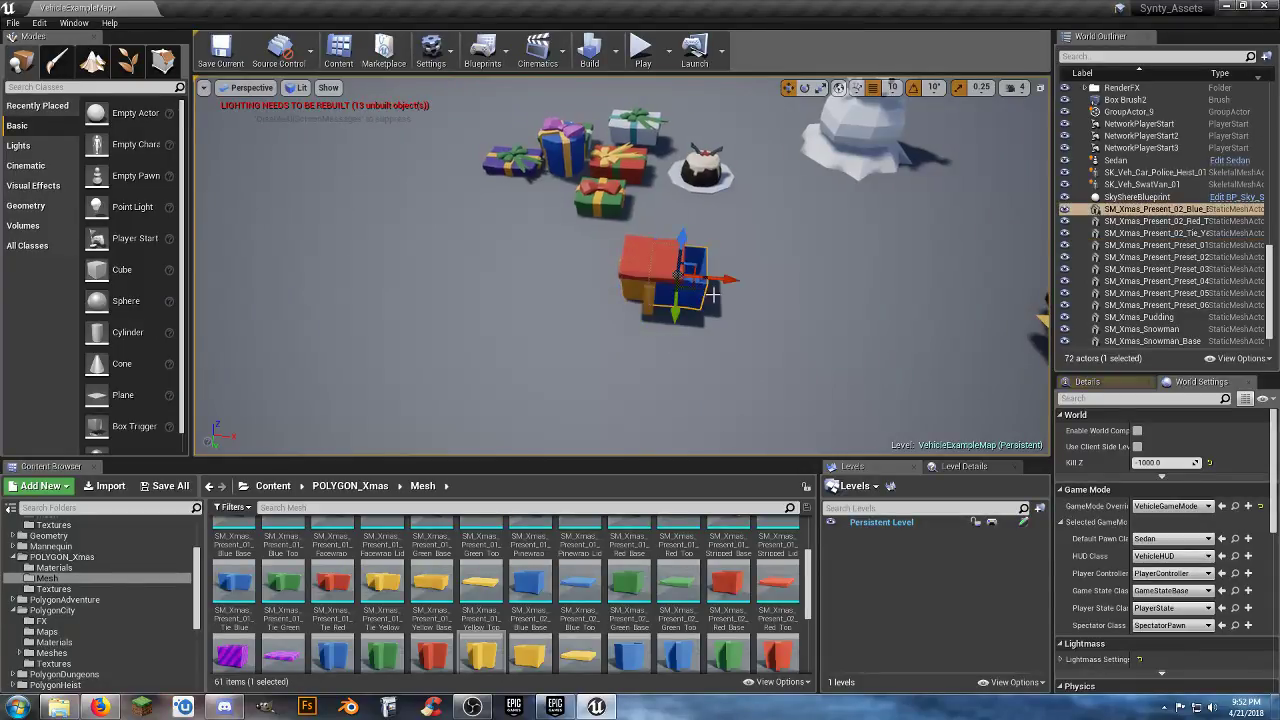
left_click_drag(722, 278, 690, 276)
key("a")
key("w")
right_click_drag(684, 328, 850, 300)
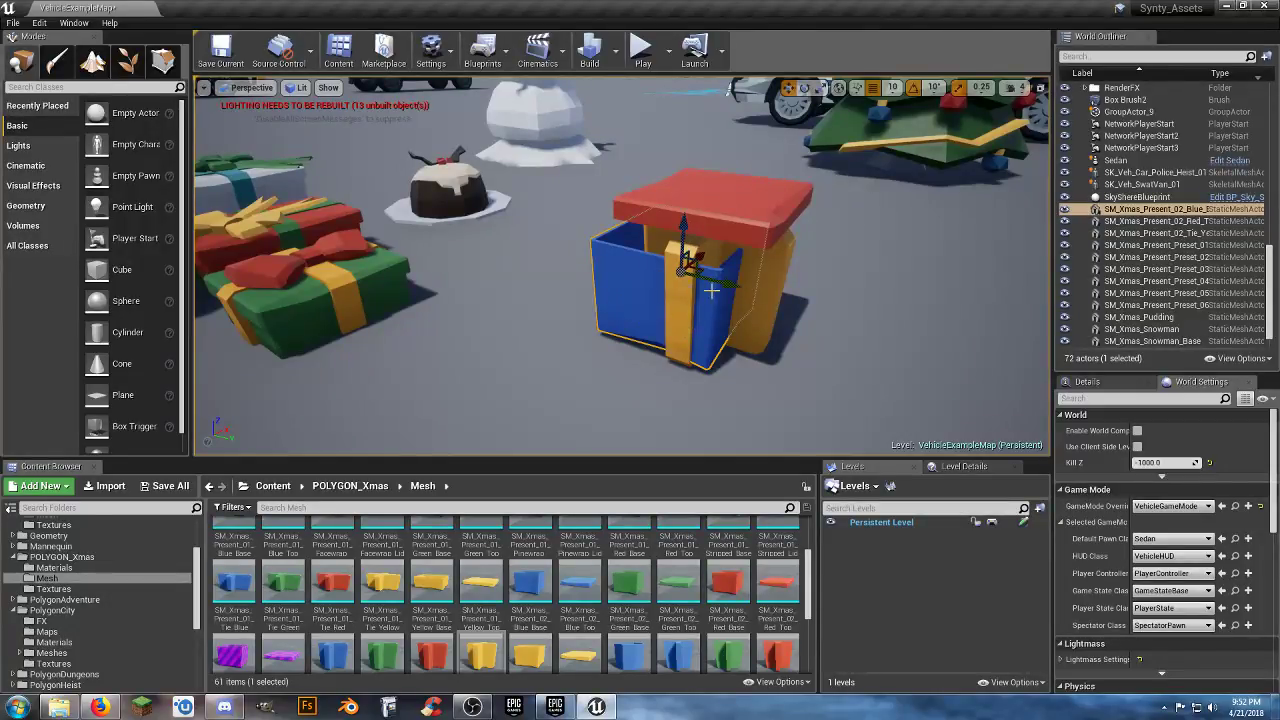
left_click_drag(735, 285, 741, 287)
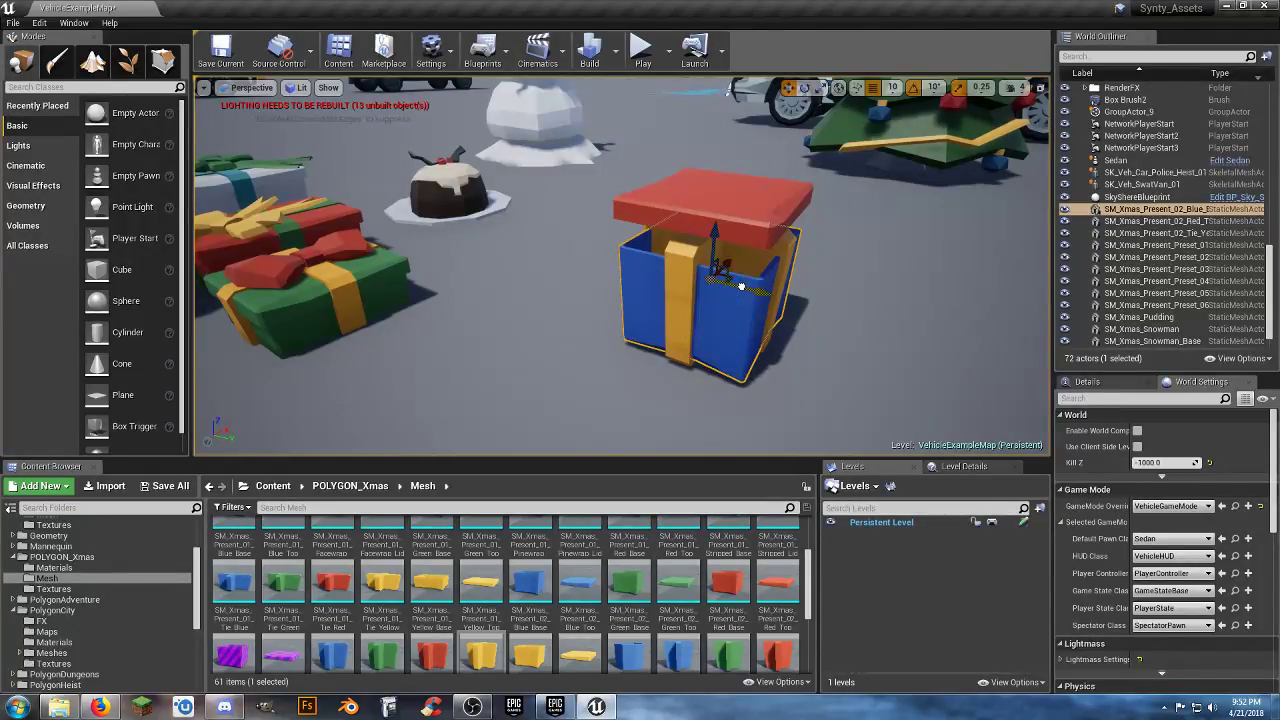
left_click(742, 228)
left_click_drag(716, 212, 717, 222)
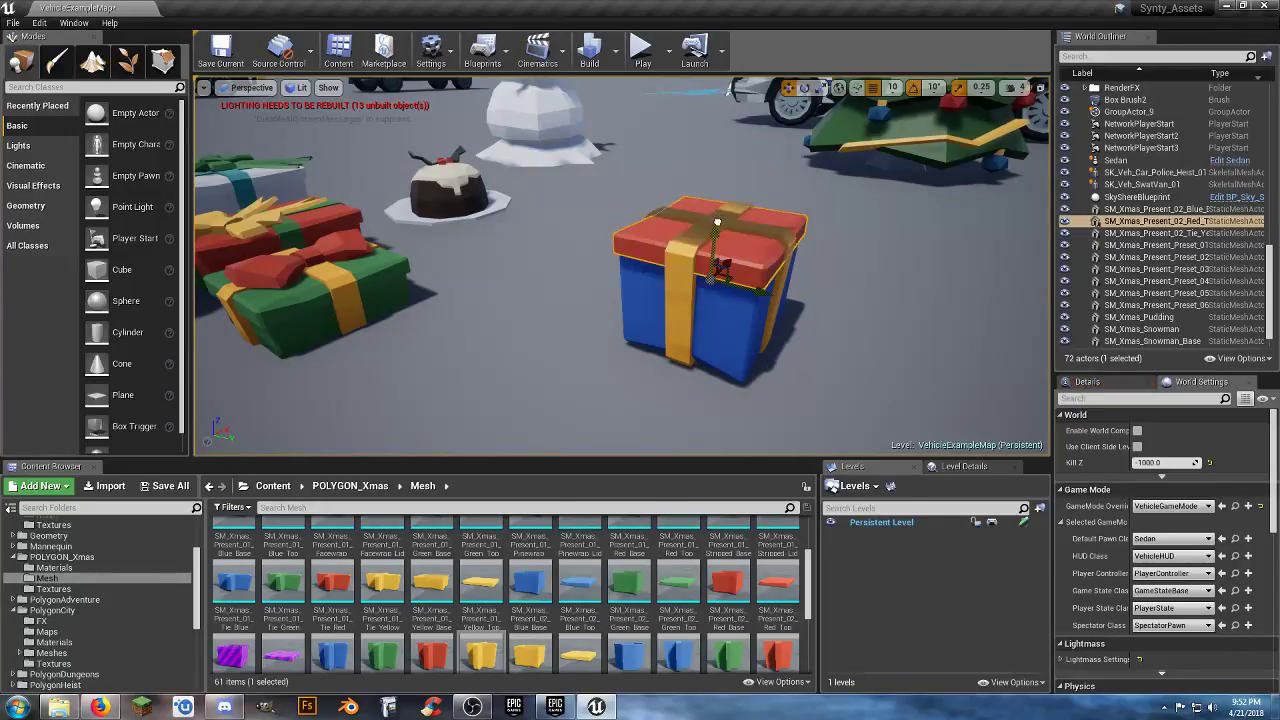
- Place SM_Xmas_Bow_02_Green on top of the assembled blue and red present
right_click_drag(757, 276, 700, 278)
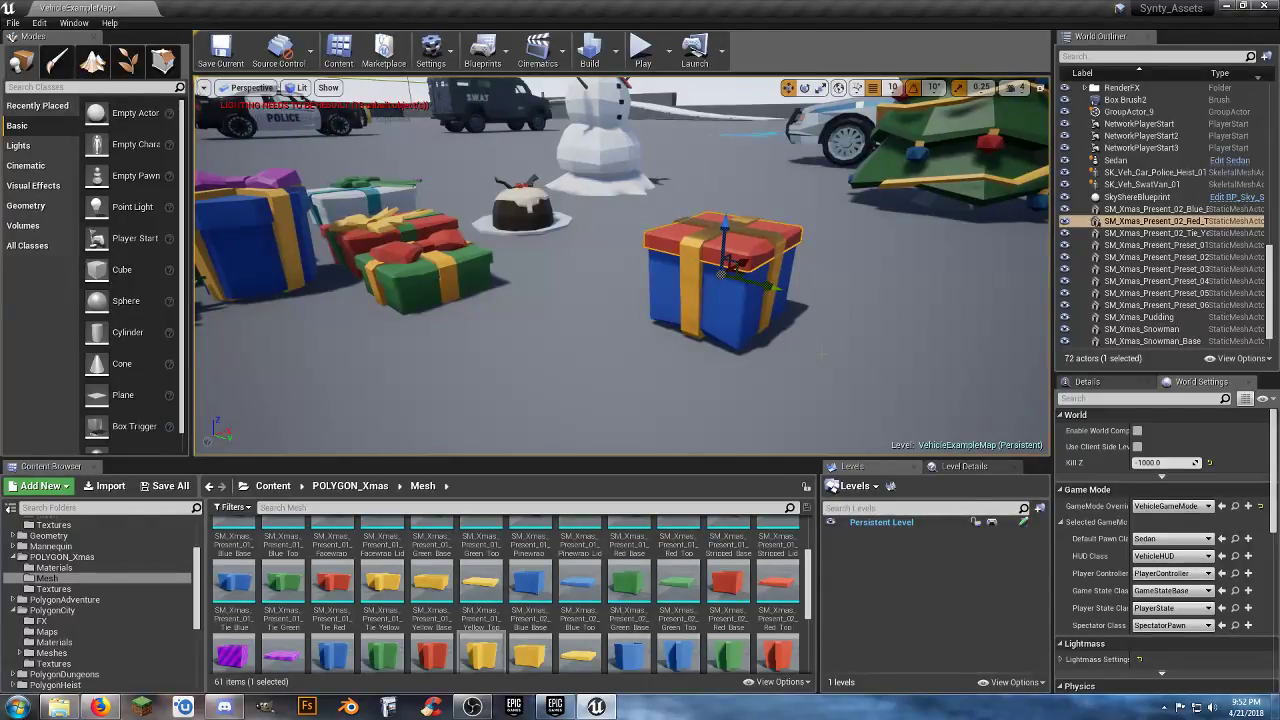
scroll(690, 625, "up", 2)
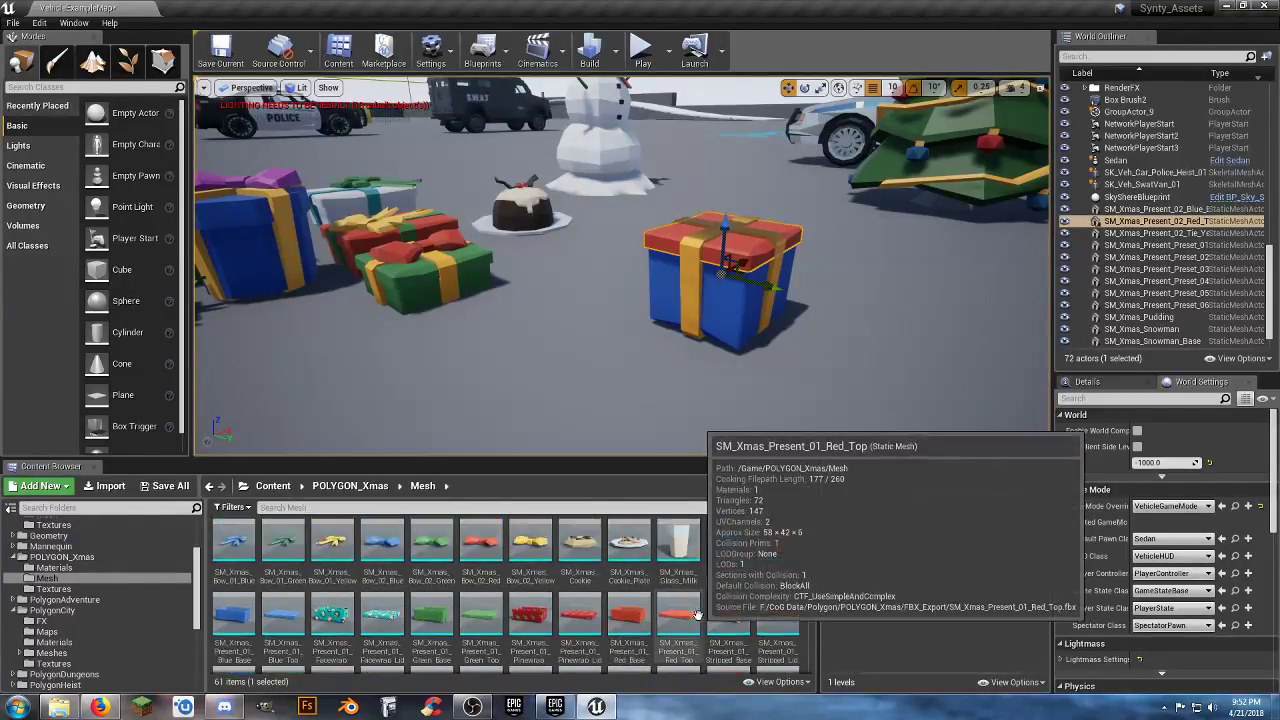
left_click_drag(432, 545, 731, 226)
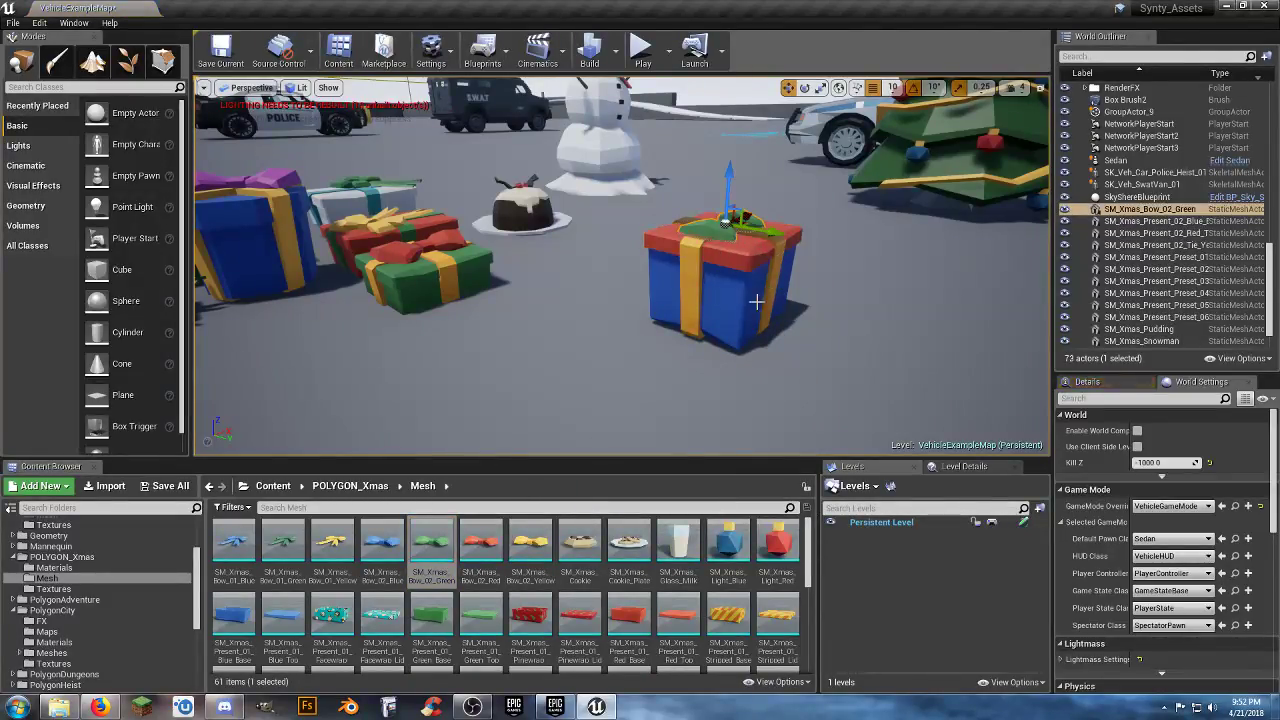
right_click_drag(731, 226, 622, 250)
key("w")
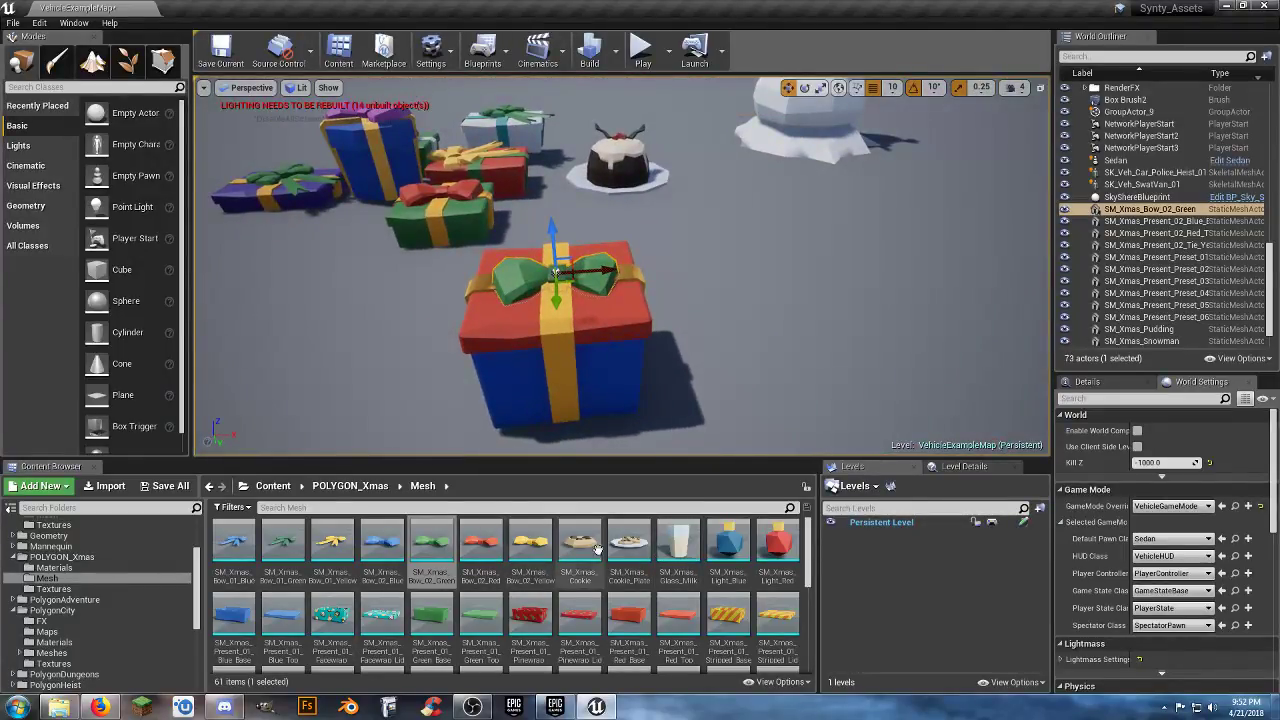
- Place SM_Xmas_Present_02_Stripped_Base on the ground near the assembled present
scroll(668, 581, "down", 3)
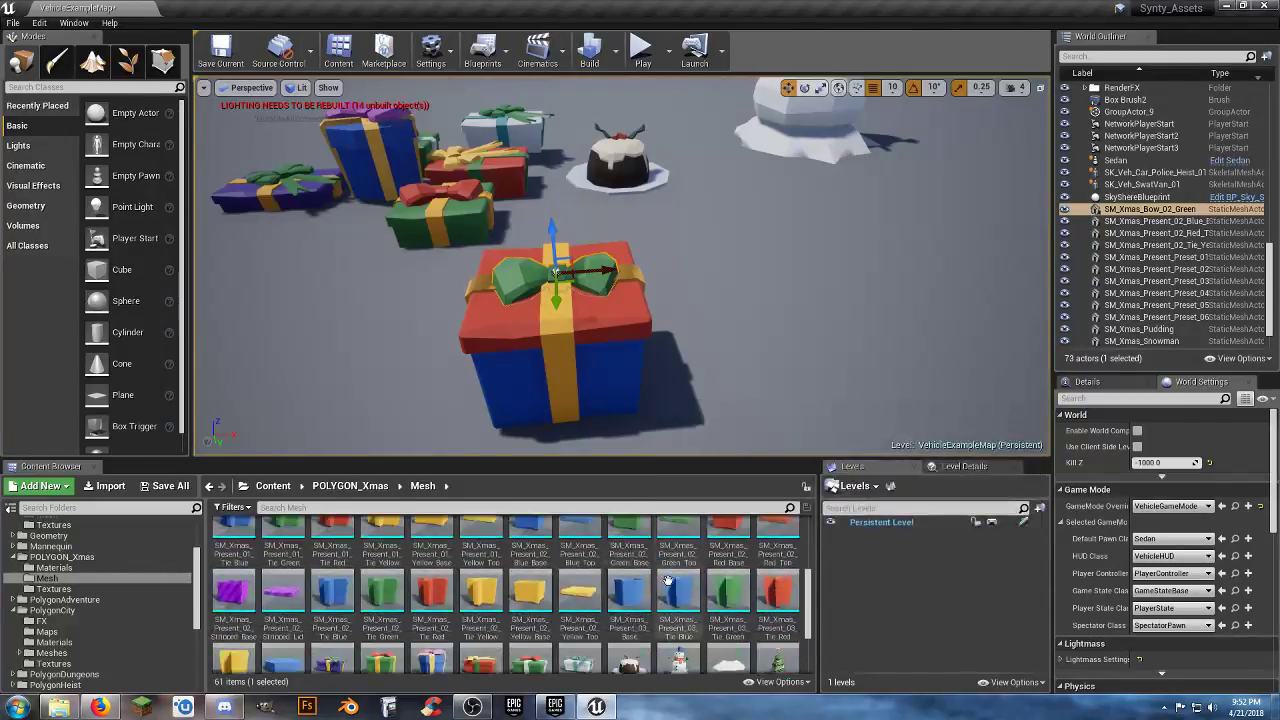
scroll(640, 578, "down", 1)
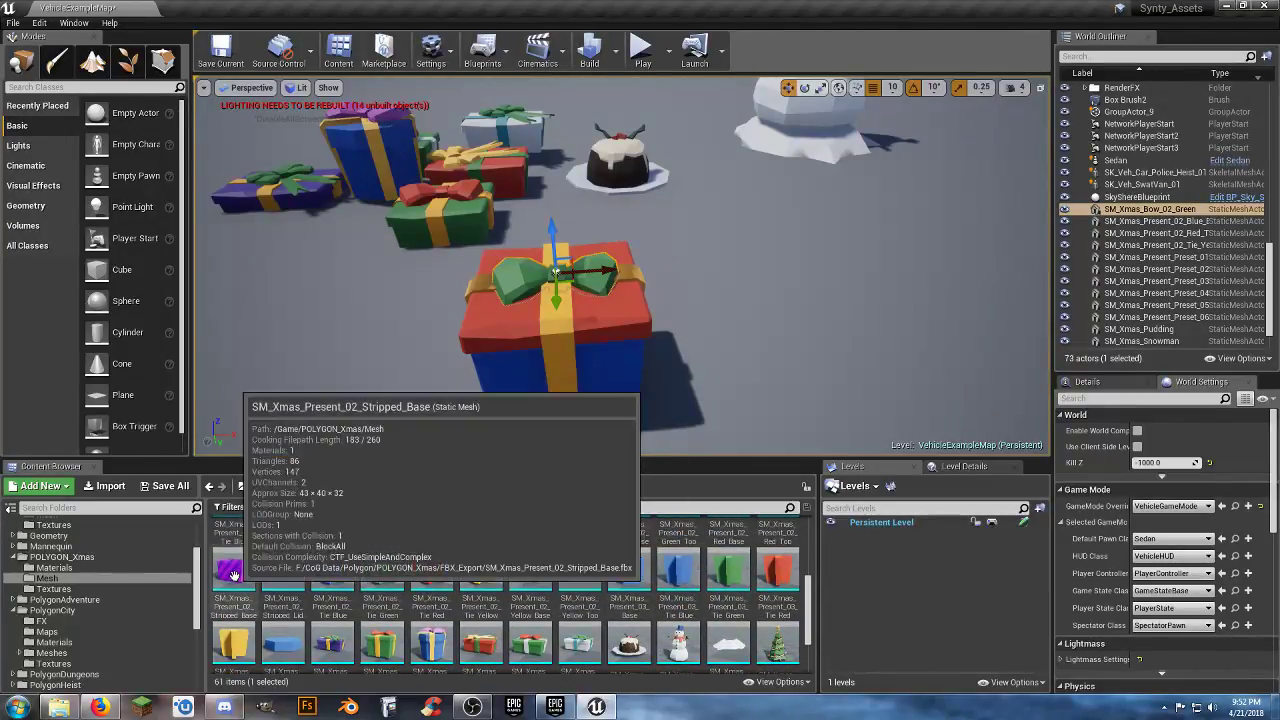
left_click_drag(233, 570, 832, 192)
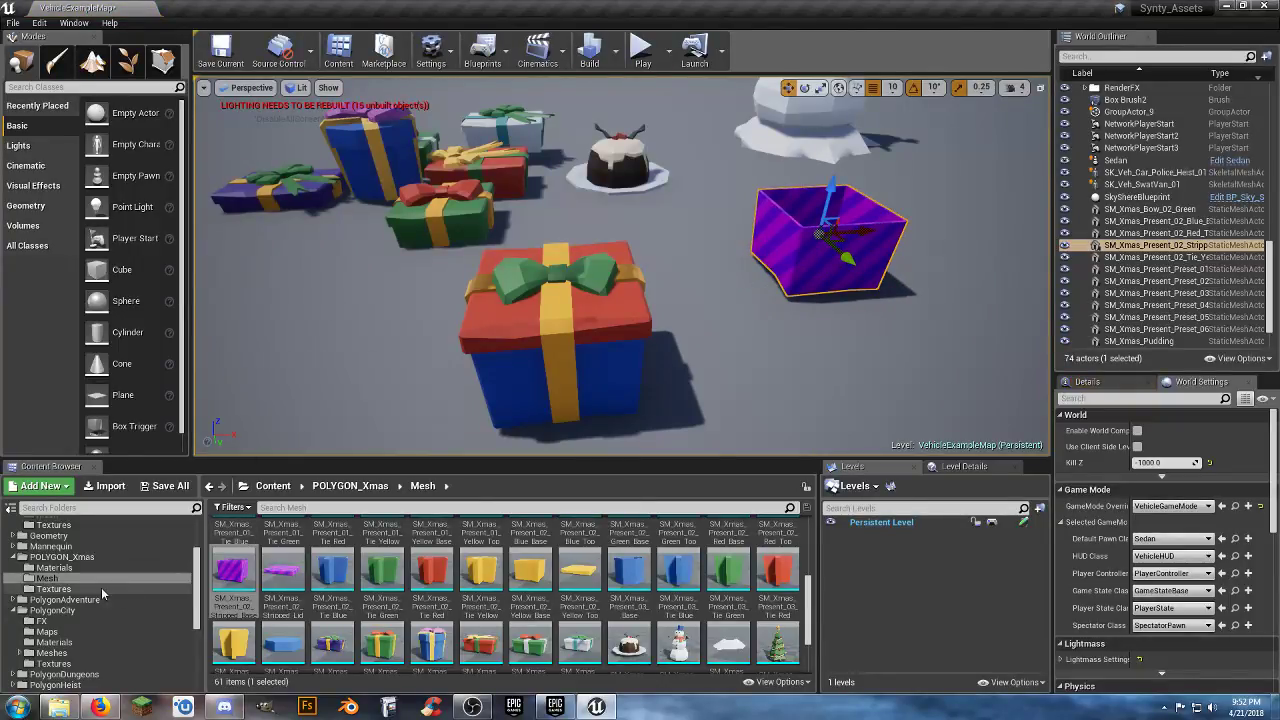
- View the POLYGON_Xmas Materials folder and place SM_Xmas_Present_01_Facewrap_Base from the Mesh folder on the open ground near the purple striped box
left_click(68, 569)
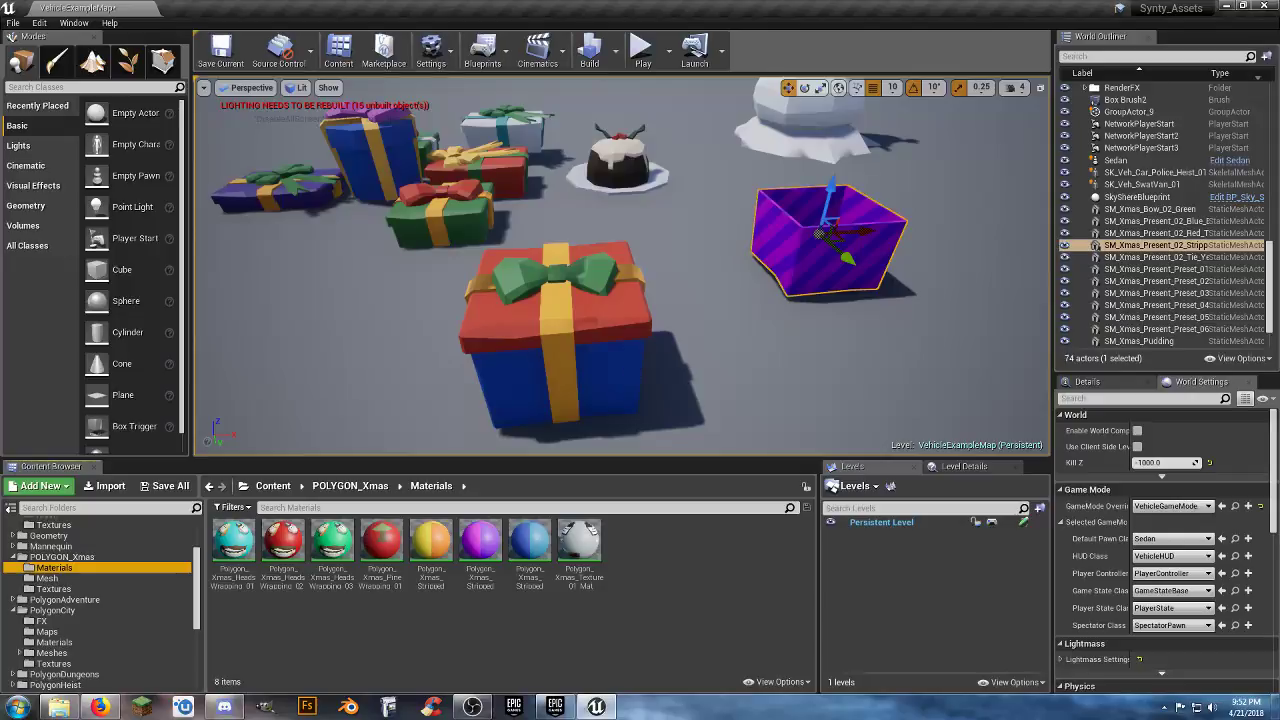
right_click_drag(622, 265, 720, 270)
right_click_drag(393, 190, 410, 190)
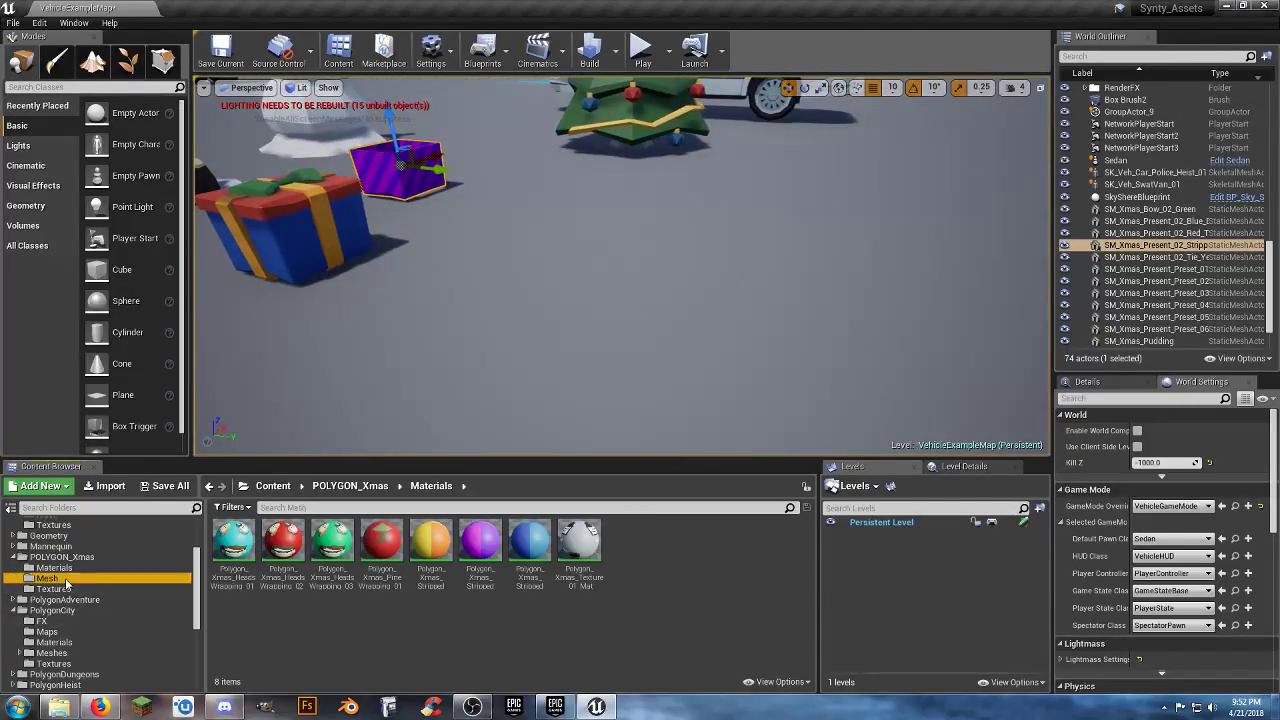
left_click(332, 615)
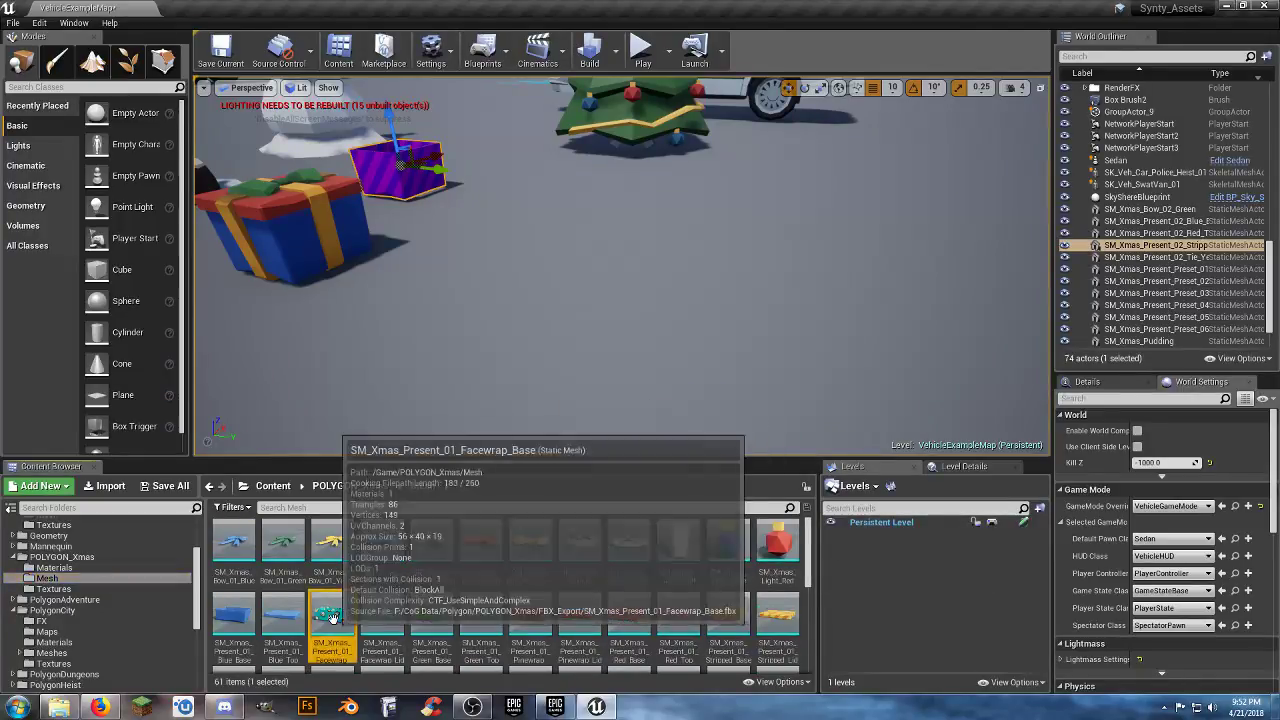
left_click_drag(332, 615, 578, 157)
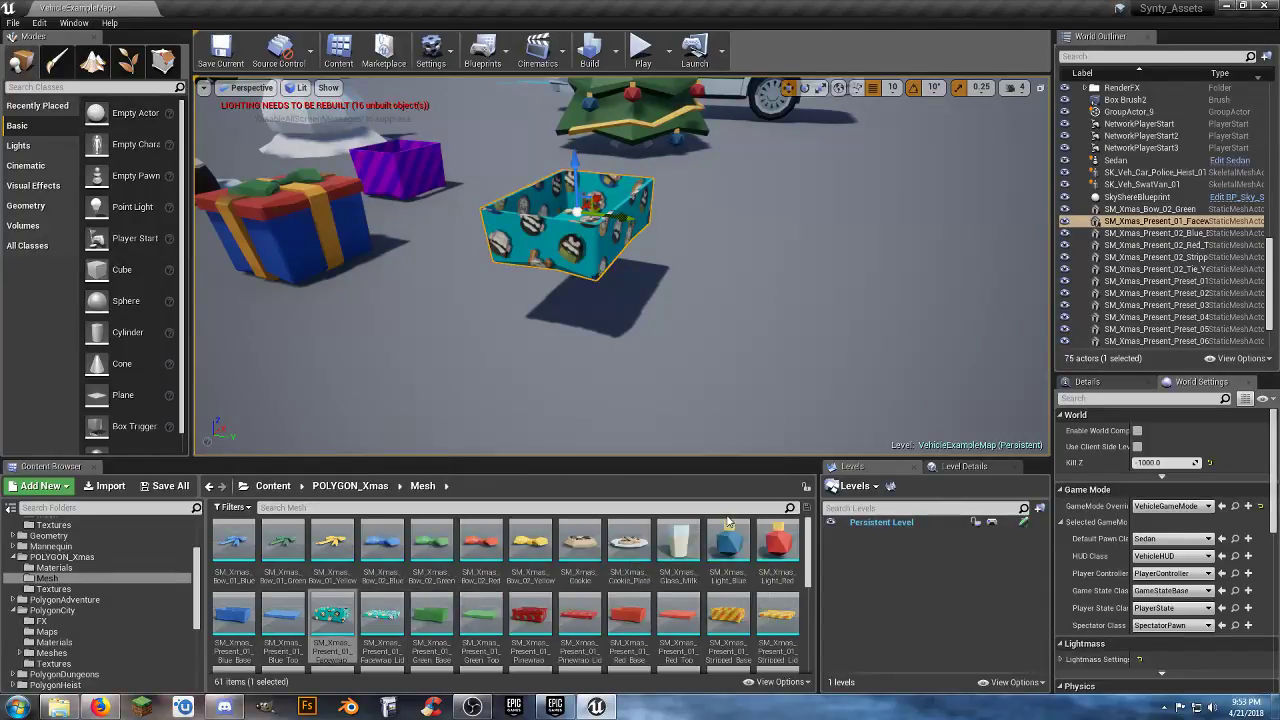
- Place SM_Xmas_Present_01_Stripped_Base next to the facewrap box, raise it out of the ground and move it clear of that box
left_click_drag(728, 615, 697, 290)
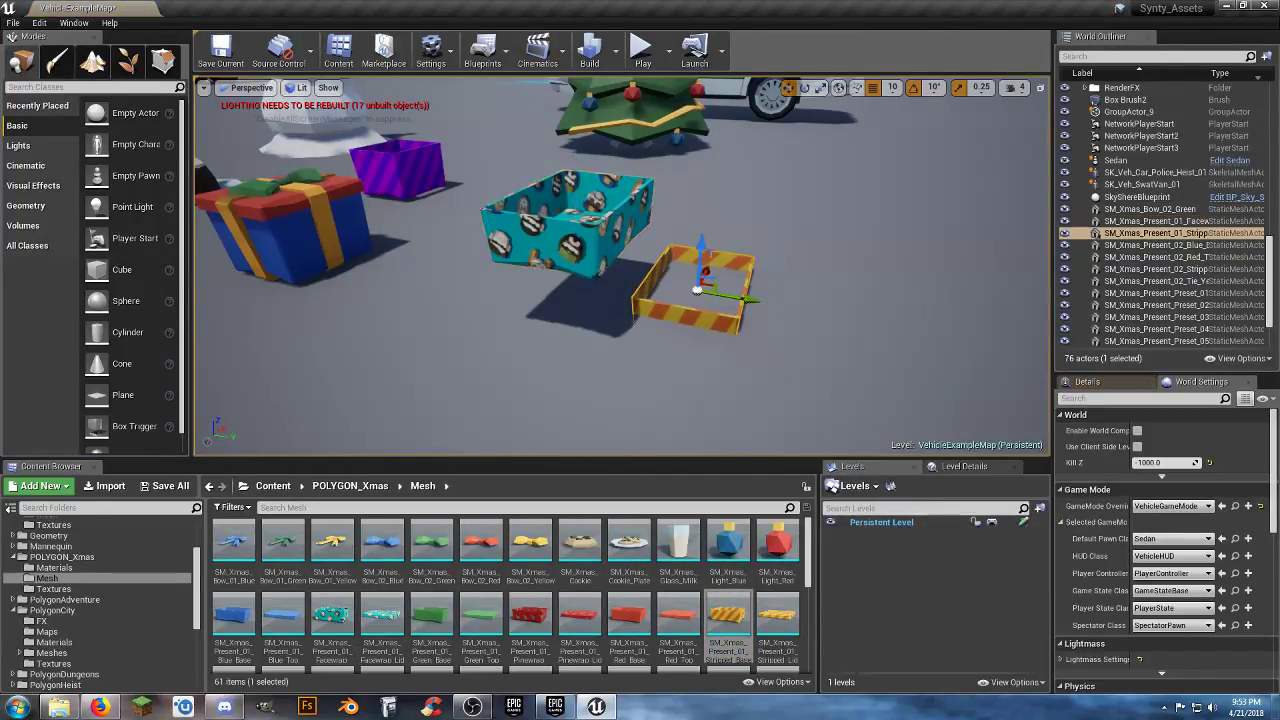
left_click_drag(706, 247, 715, 183)
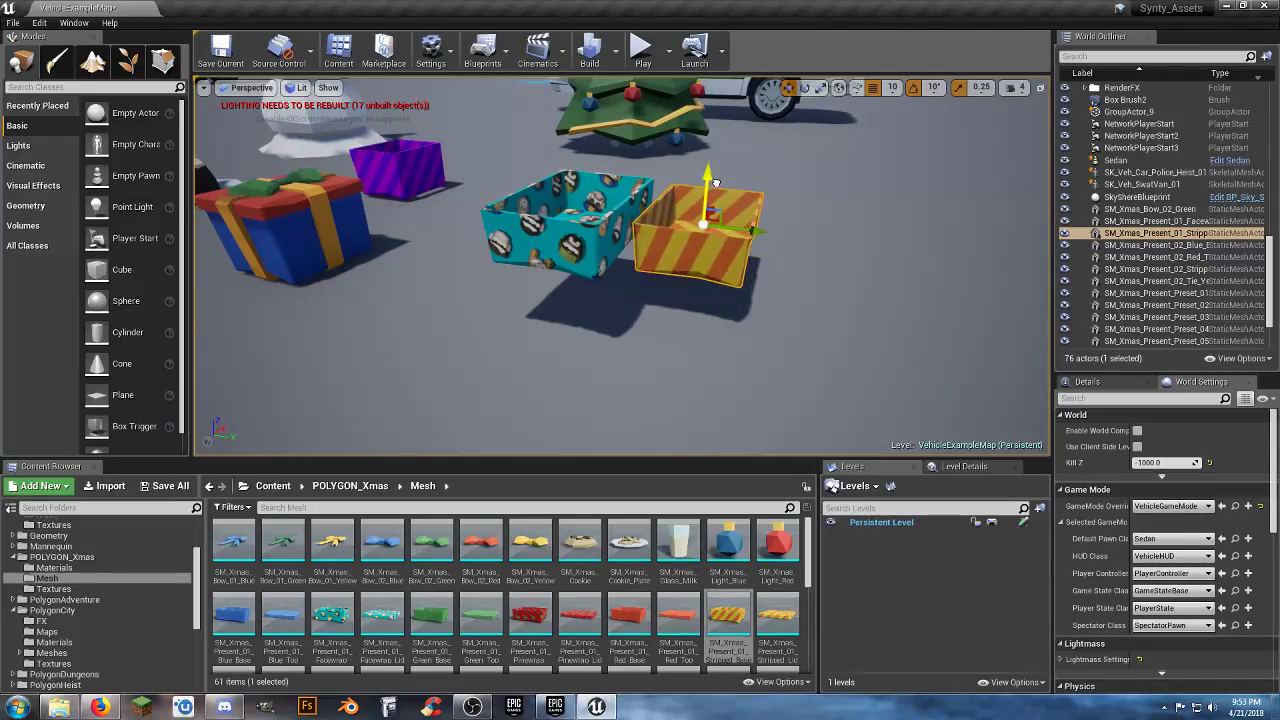
right_click_drag(748, 228, 765, 228)
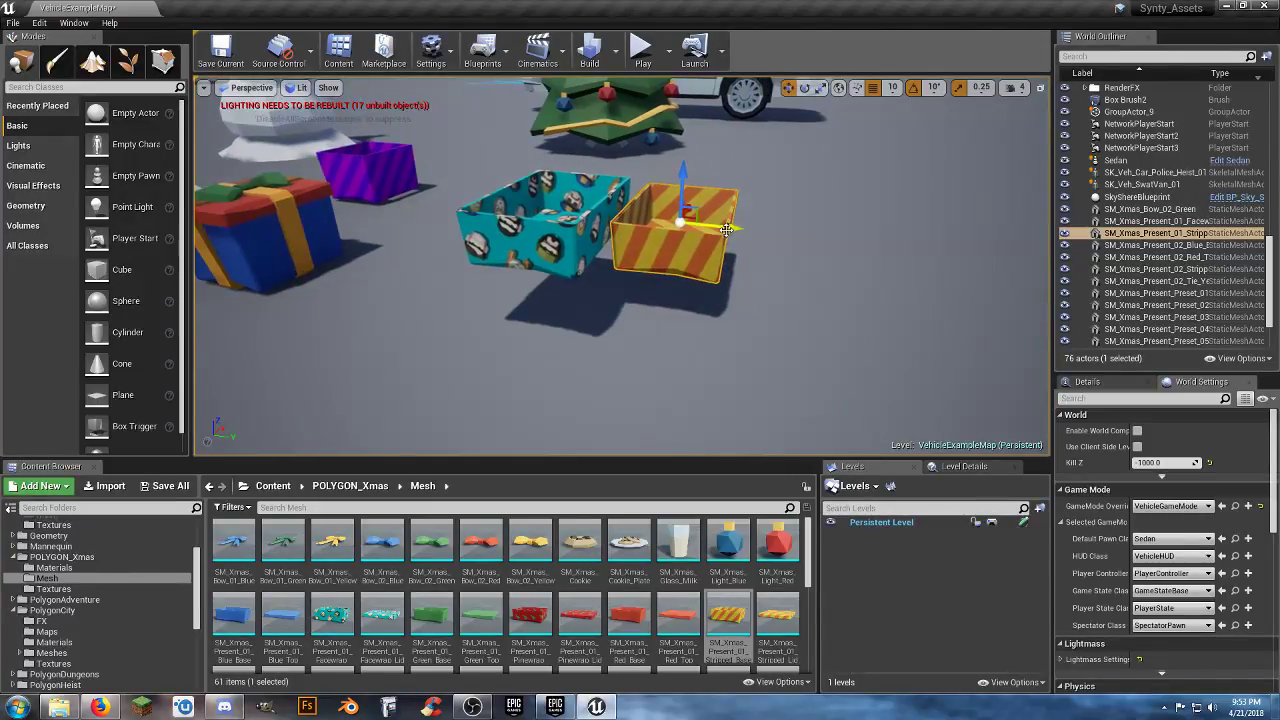
left_click_drag(731, 229, 744, 231)
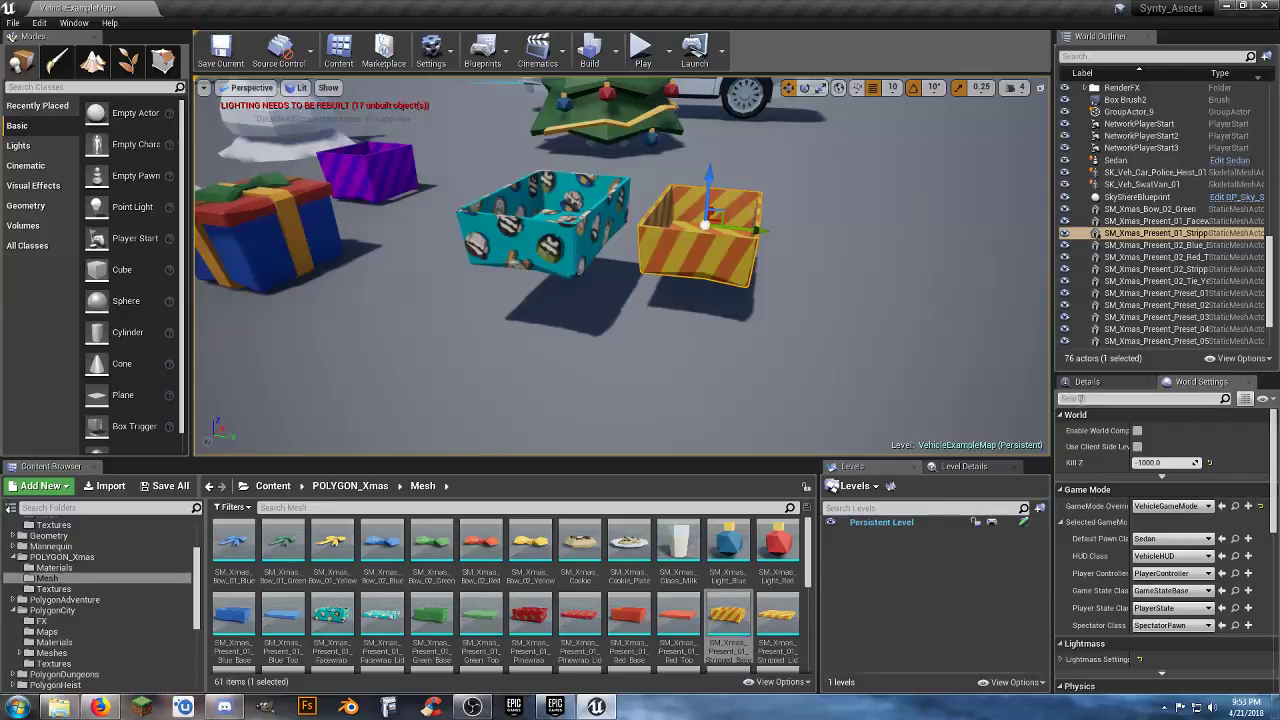
- Try Polygon_Xmas_StrippedWrapping_02_Mat and Polygon_Xmas_StrippedWrapping_03_Mat on the yellow striped box and switch back to Polygon_Xmas_StrippedWrapping_01_Mat
left_click(1087, 381)
scroll(1128, 562, "down", 3)
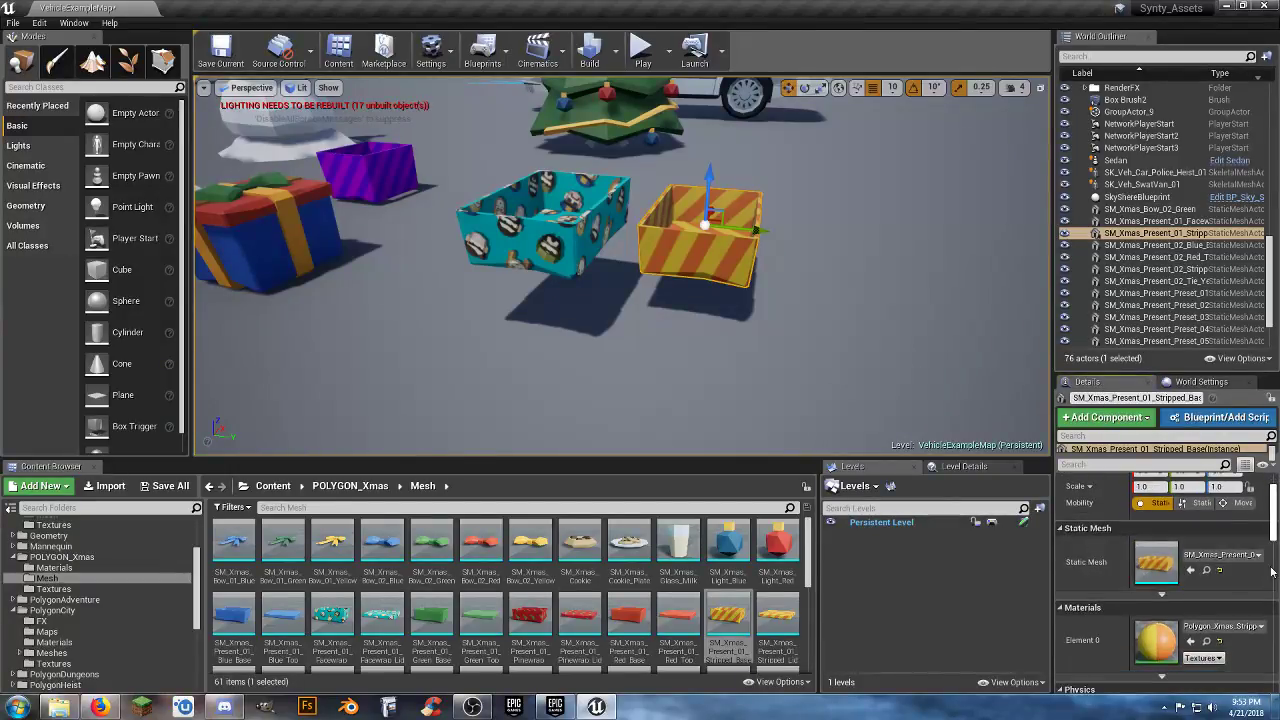
left_click(1240, 624)
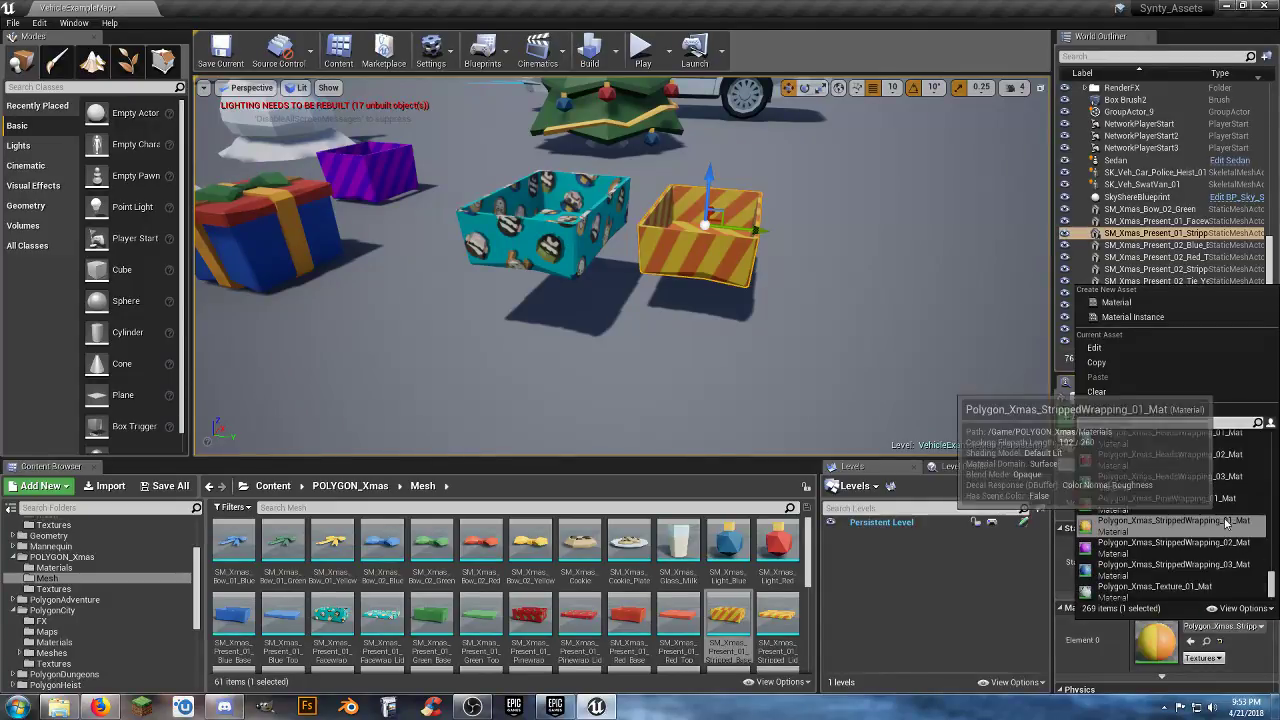
left_click(1213, 548)
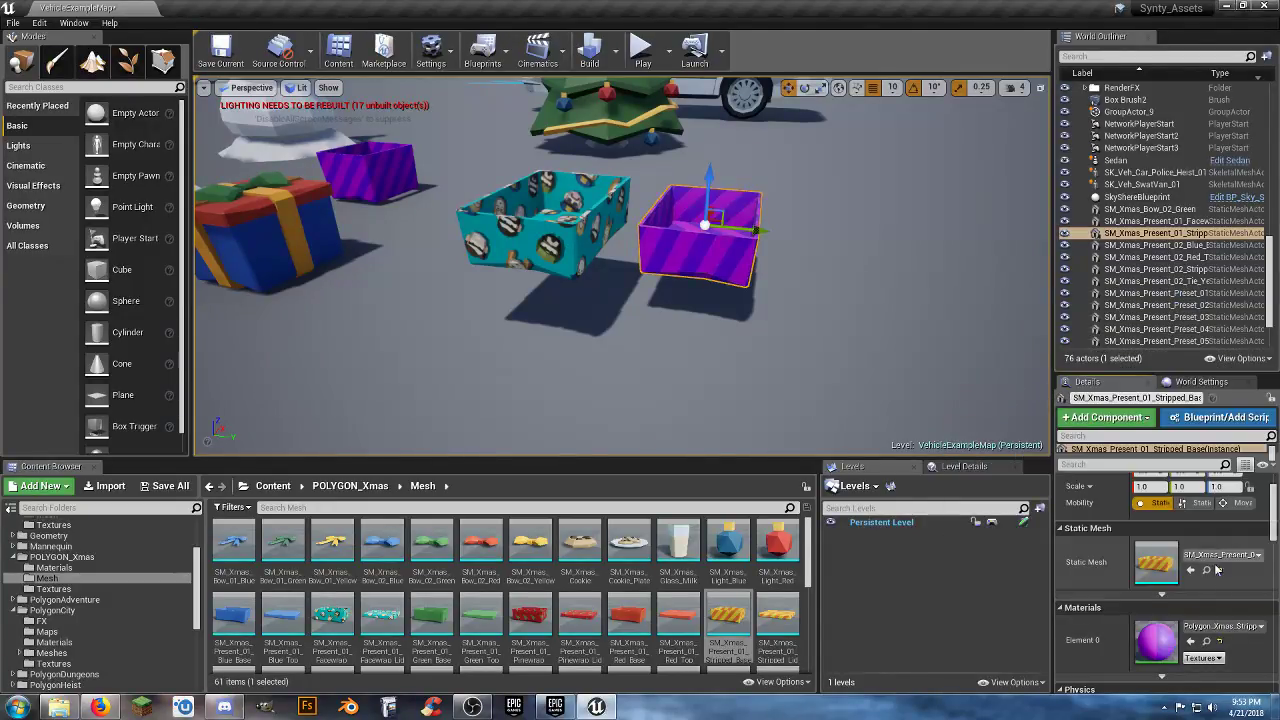
left_click(1240, 626)
left_click(1228, 548)
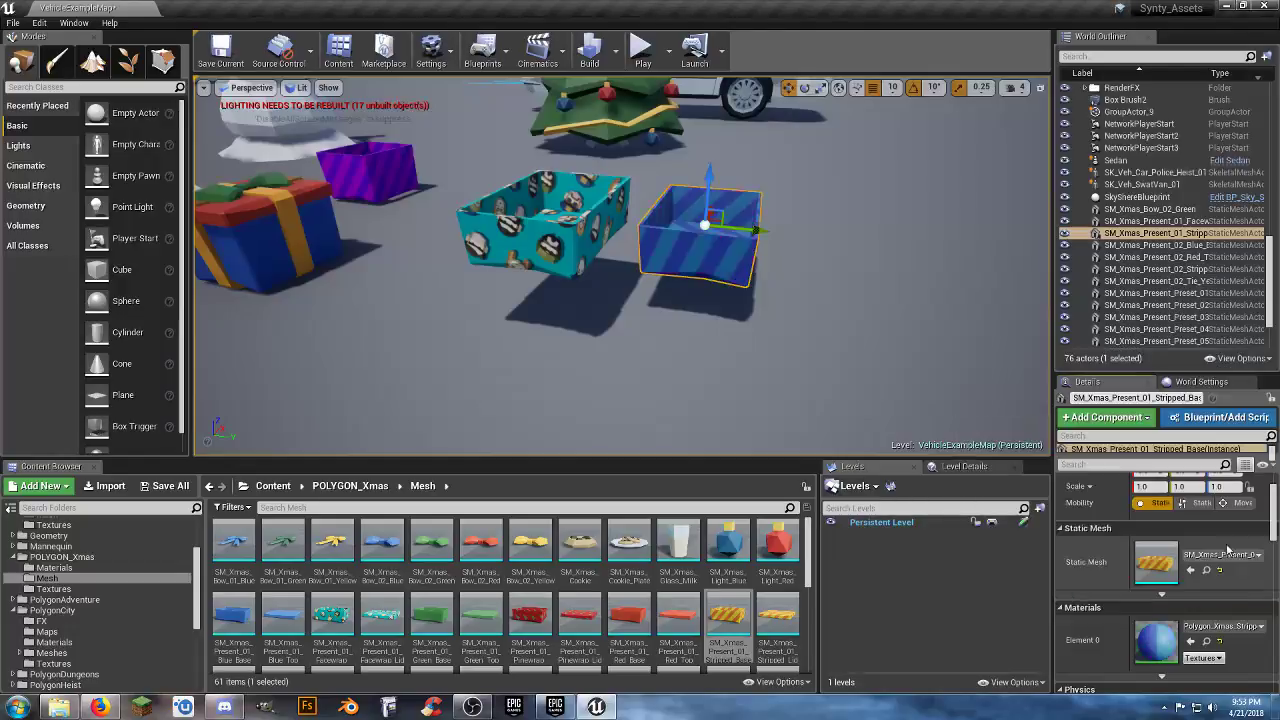
left_click(1254, 630)
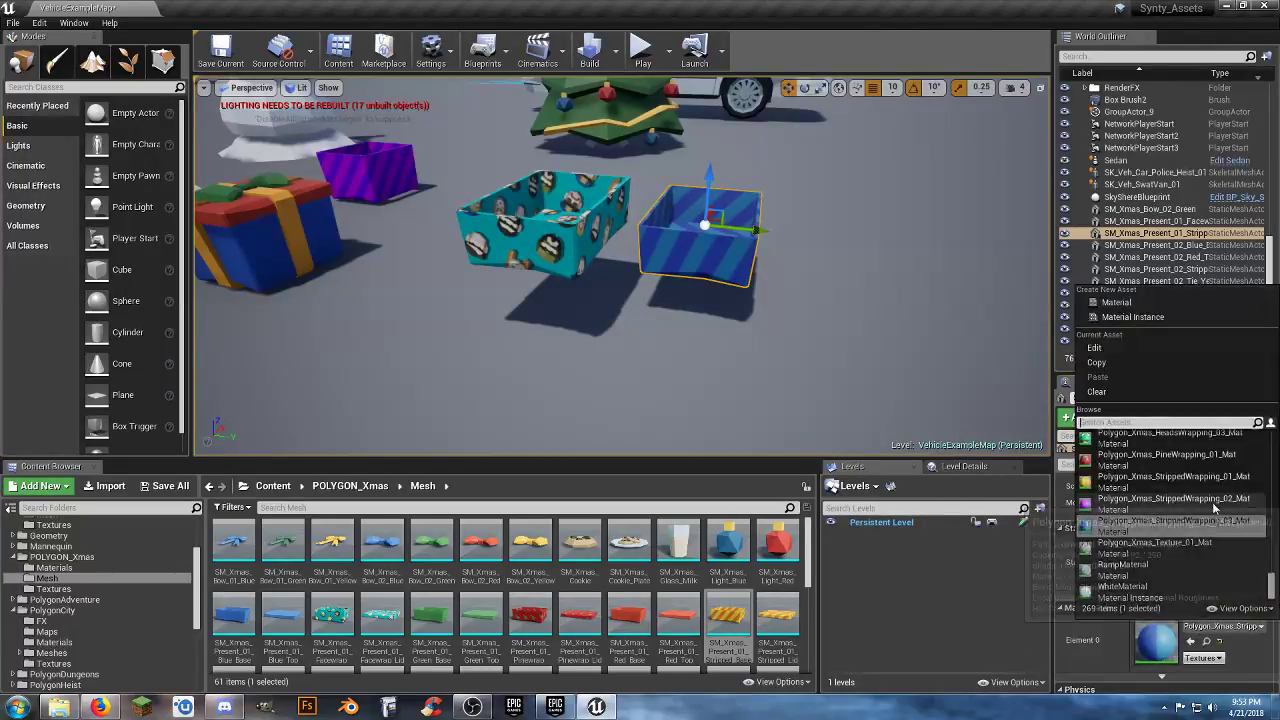
left_click(1213, 490)
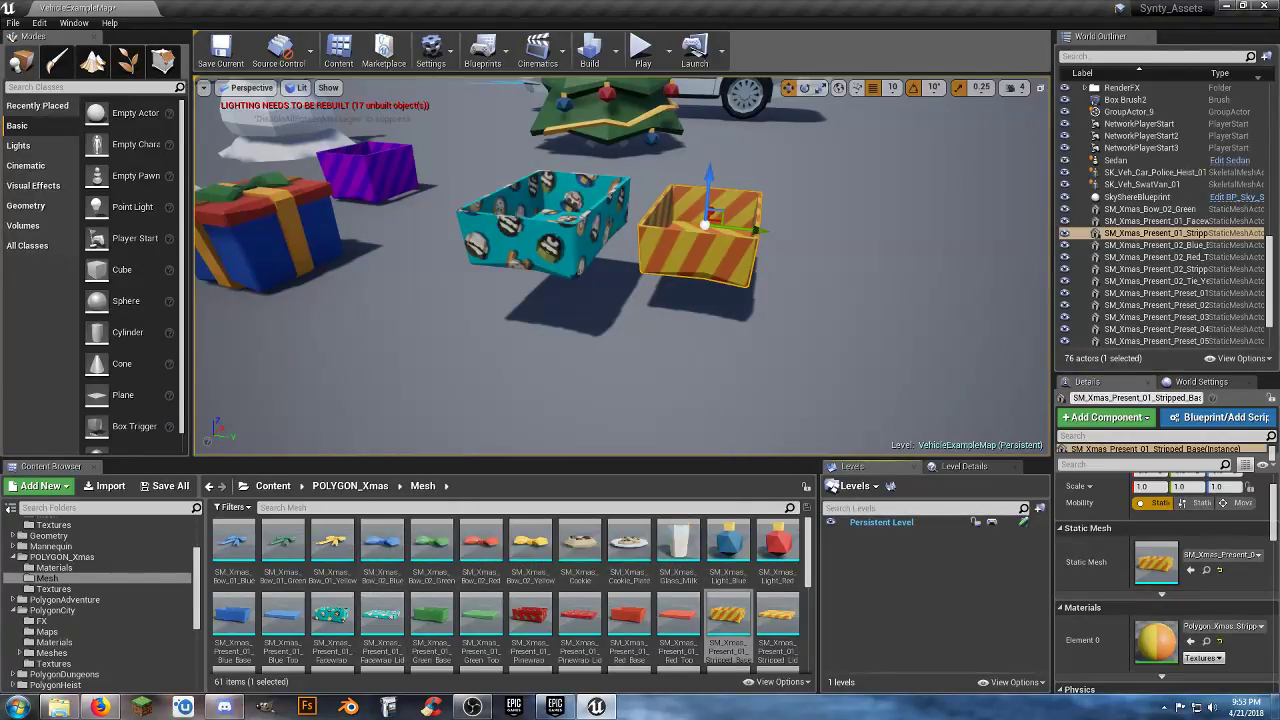
- Try Polygon_Xmas_HeadsWrapping_02_Mat and Polygon_Xmas_HeadsWrapping_03_Mat on the facewrap box and switch back to Polygon_Xmas_HeadsWrapping_01_Mat
left_click(540, 220)
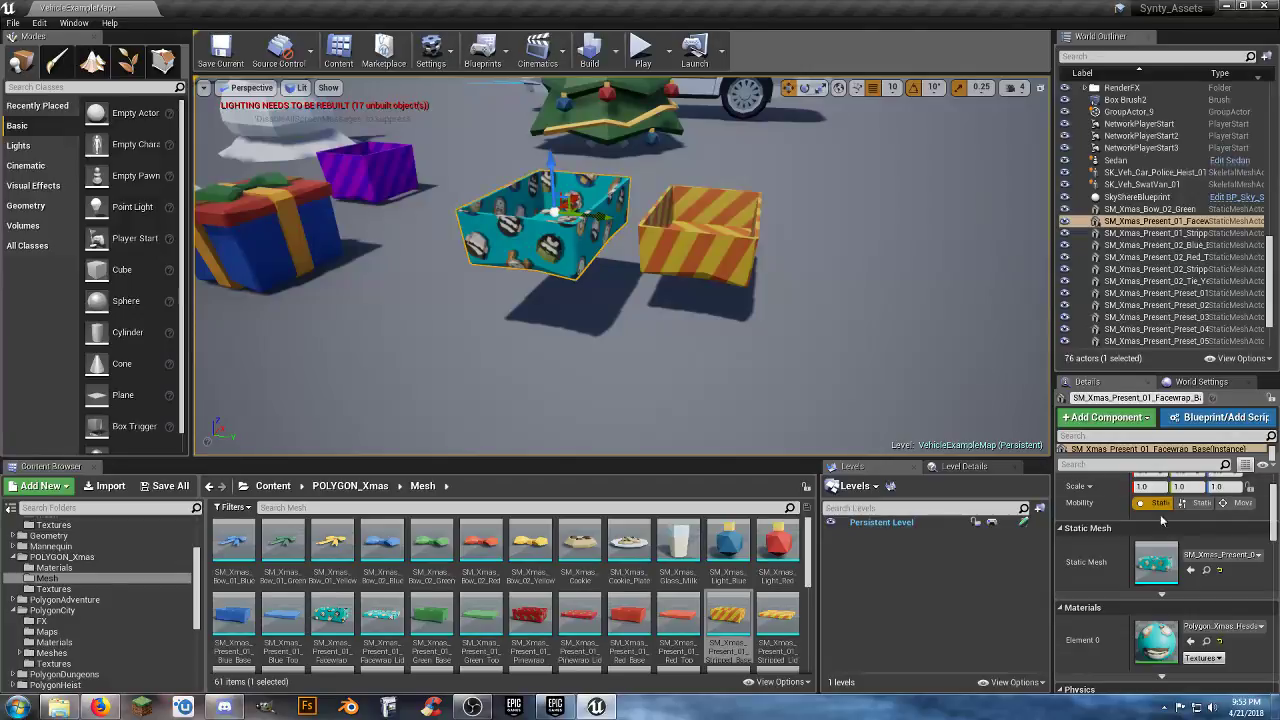
left_click(1236, 558)
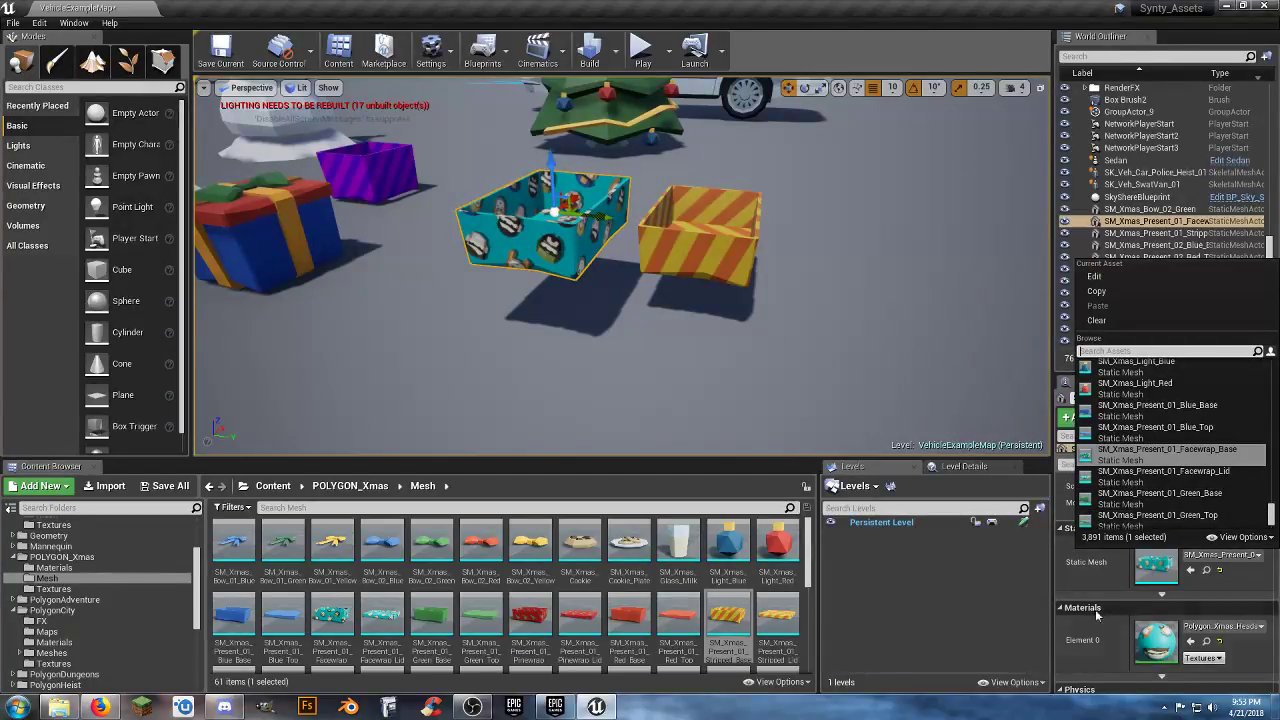
left_click(1222, 626)
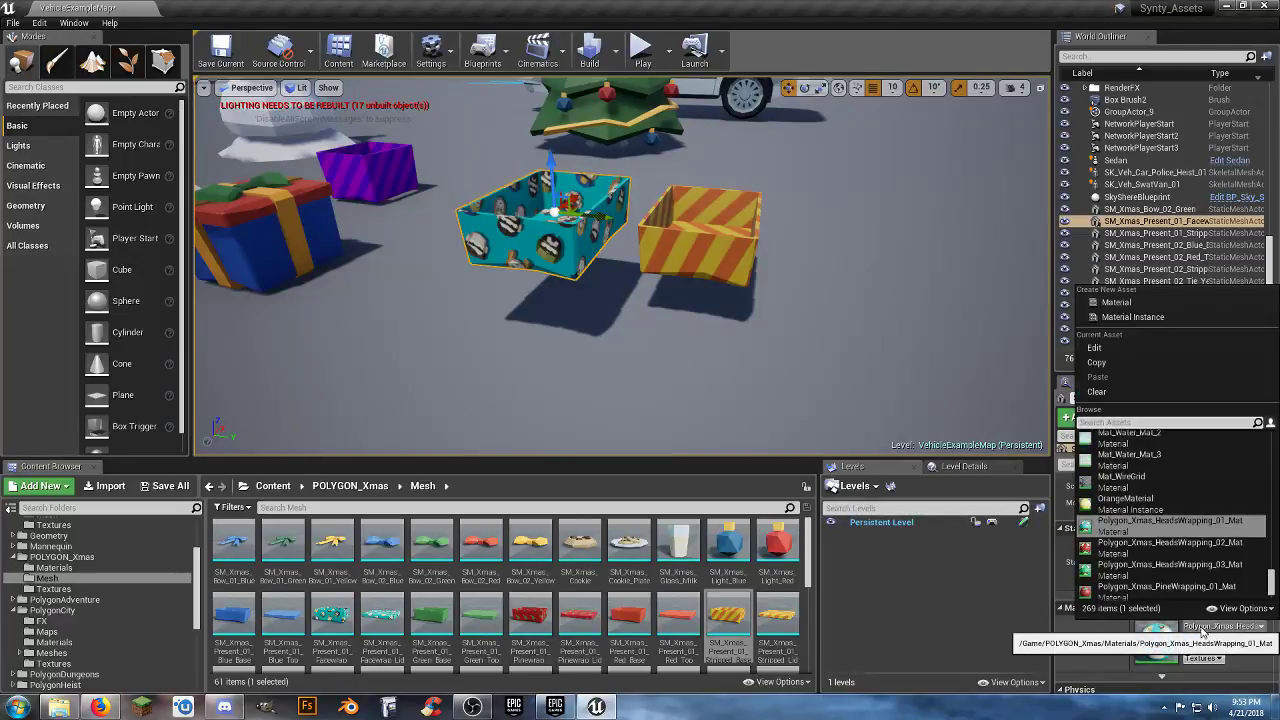
left_click(1224, 546)
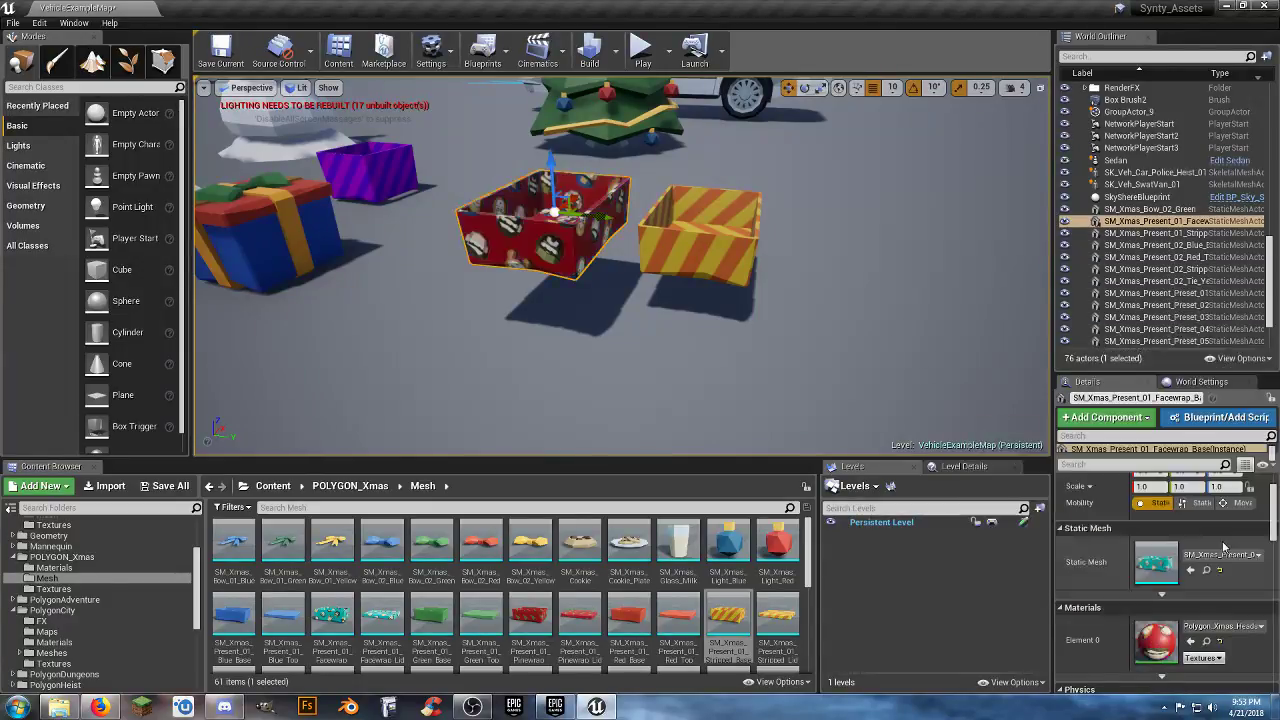
left_click(1222, 626)
left_click(1151, 545)
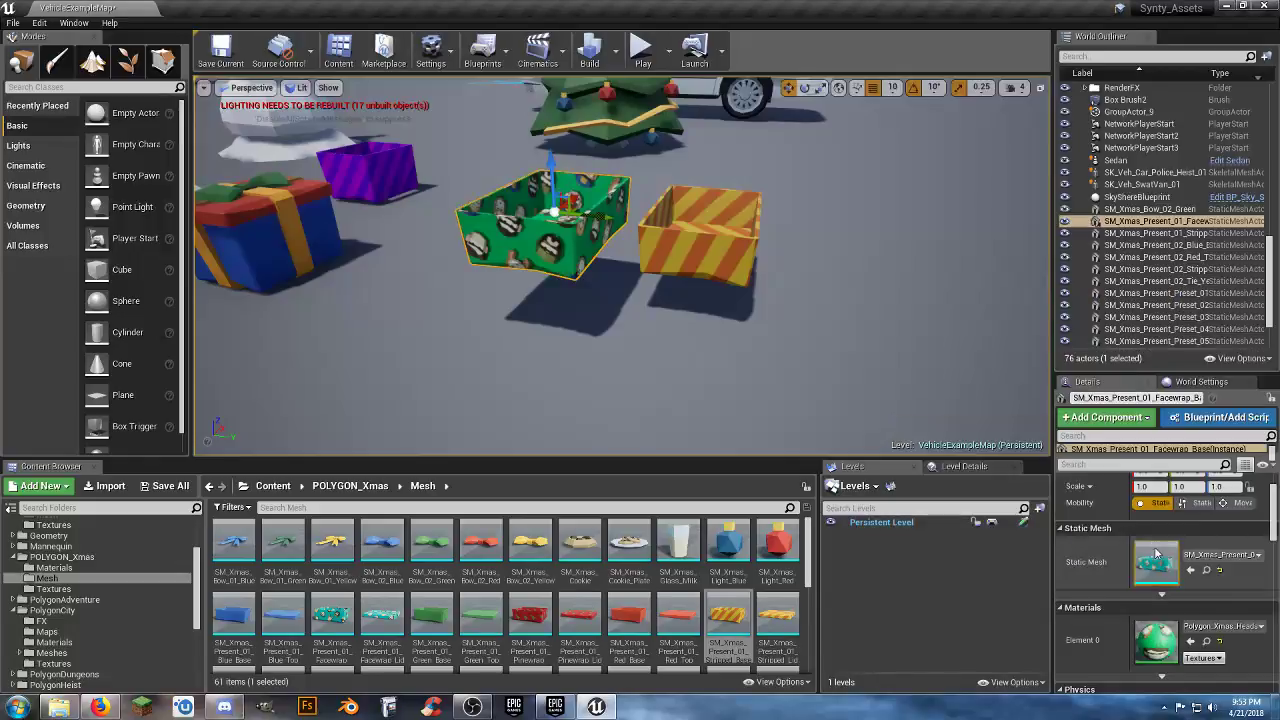
left_click(1240, 627)
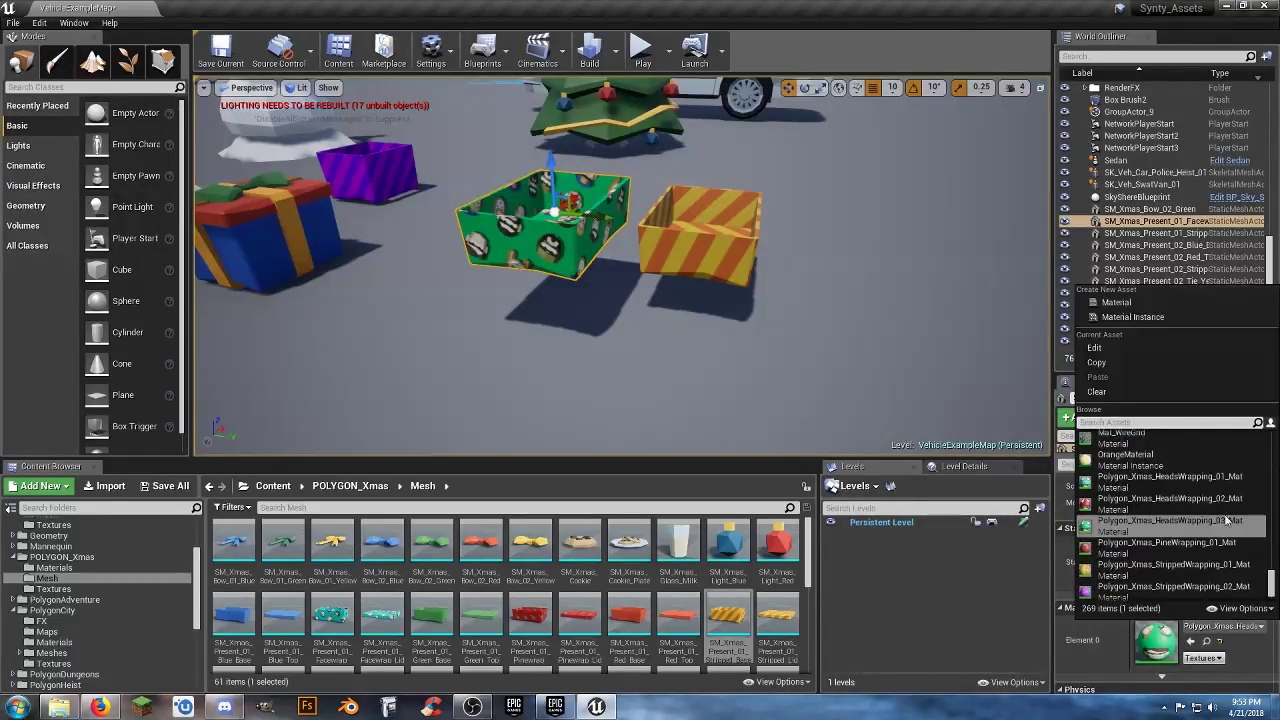
left_click(1199, 486)
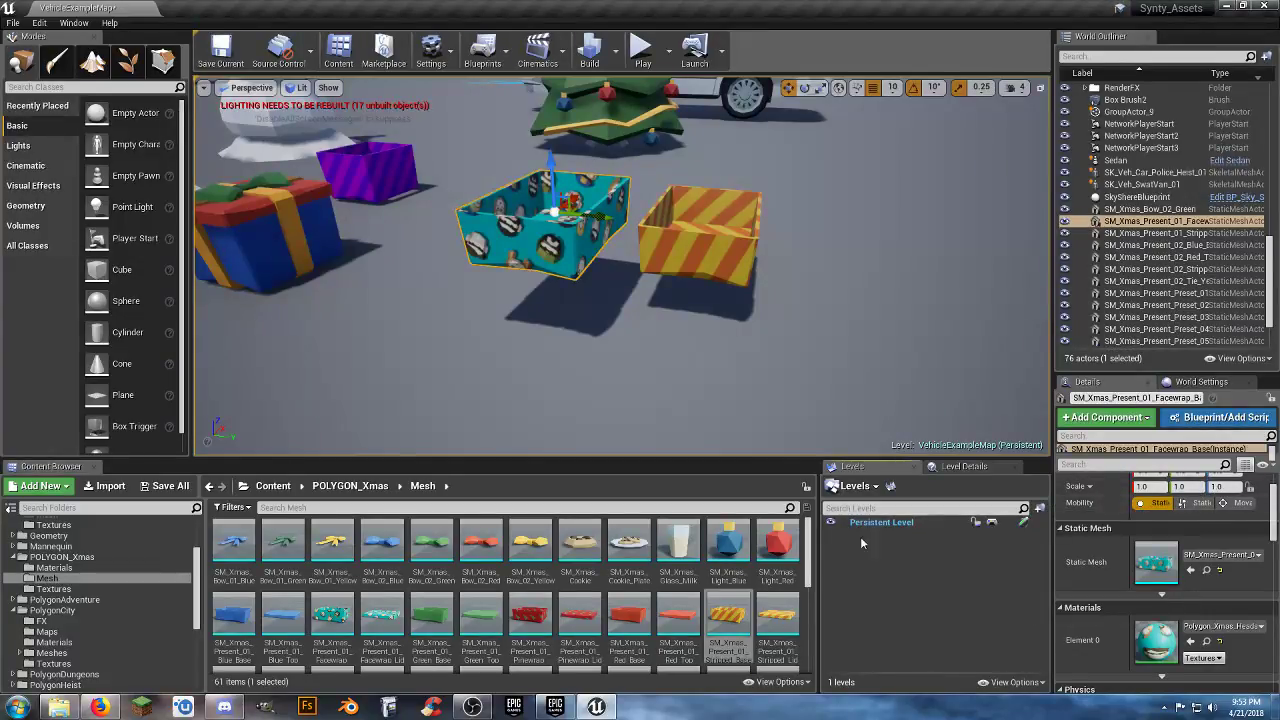
- Place SM_Xmas_Cookie_Plate, SM_Xmas_Glass_Milk and SM_Xmas_Light_Blue on the ground between the presents
right_click_drag(658, 291, 548, 256)
key("s")
key("w")
right_click_drag(610, 308, 610, 305)
left_click_drag(629, 545, 643, 383)
left_click_drag(678, 545, 718, 372)
key("s")
right_click_drag(718, 372, 718, 368)
key("w")
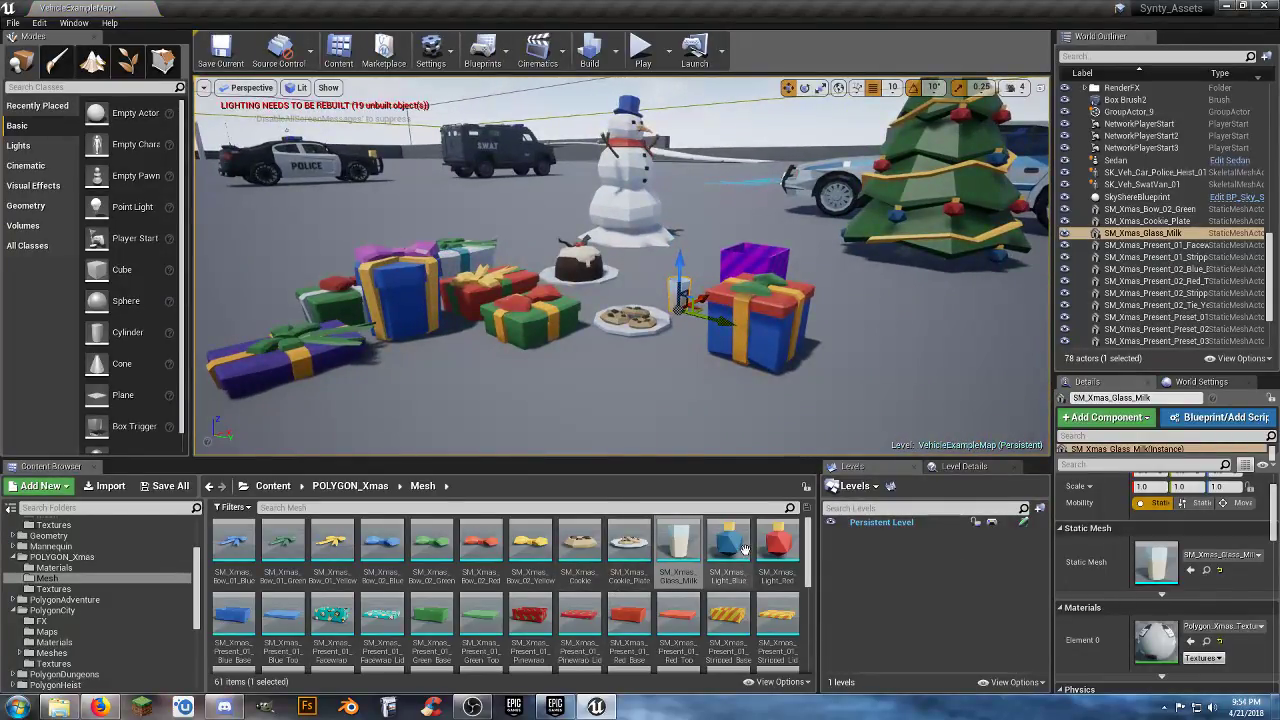
left_click_drag(745, 548, 615, 358)
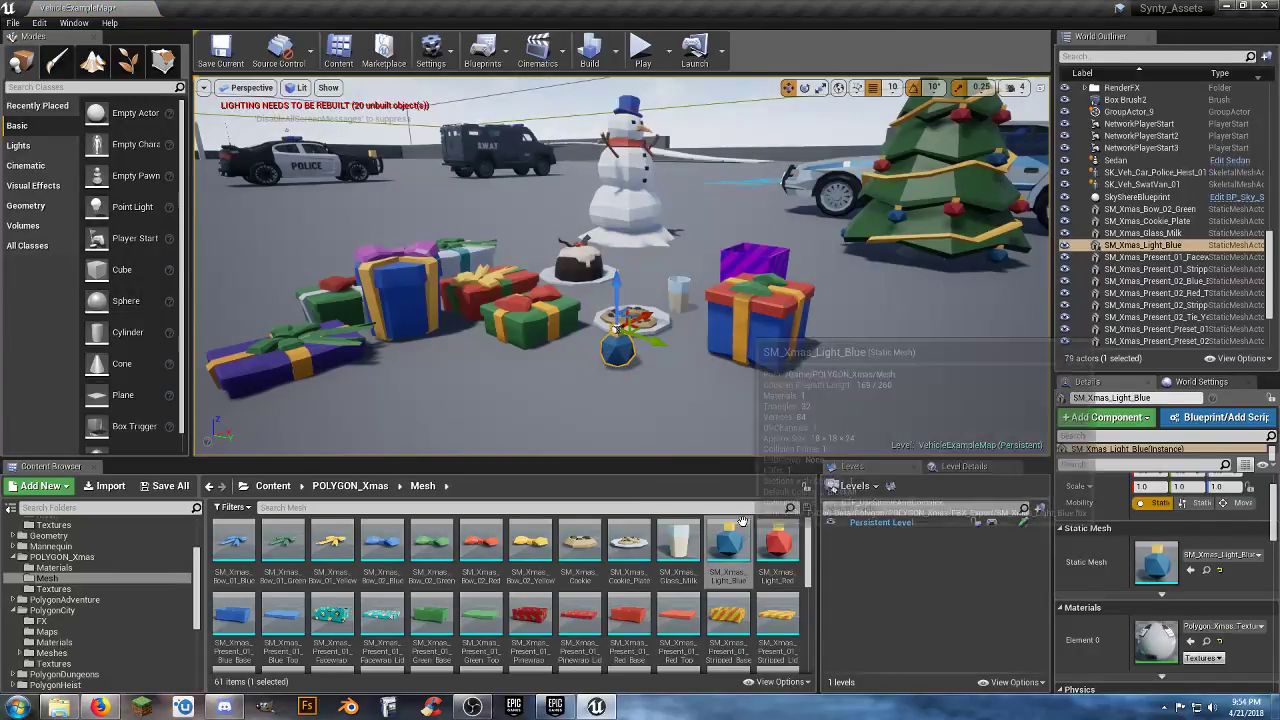
- Look through the remaining POLYGON_Xmas meshes and the pack's Textures and Materials folders
scroll(660, 570, "down", 6)
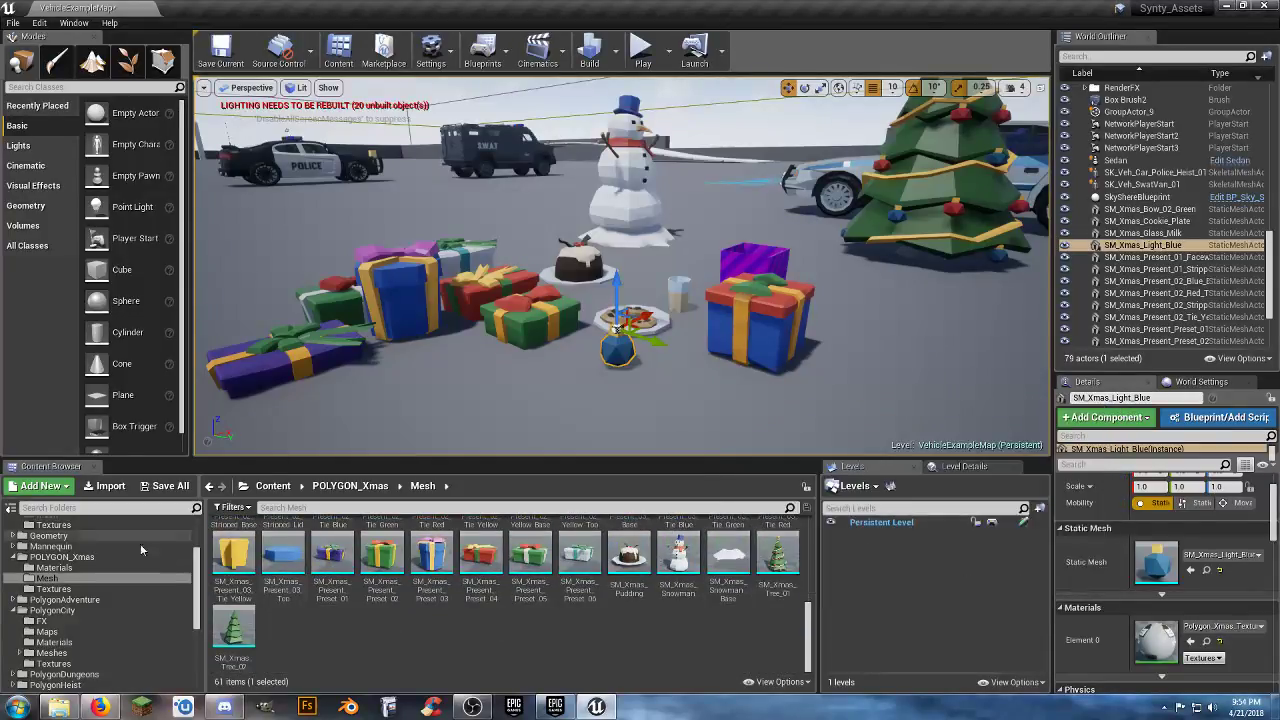
left_click(55, 590)
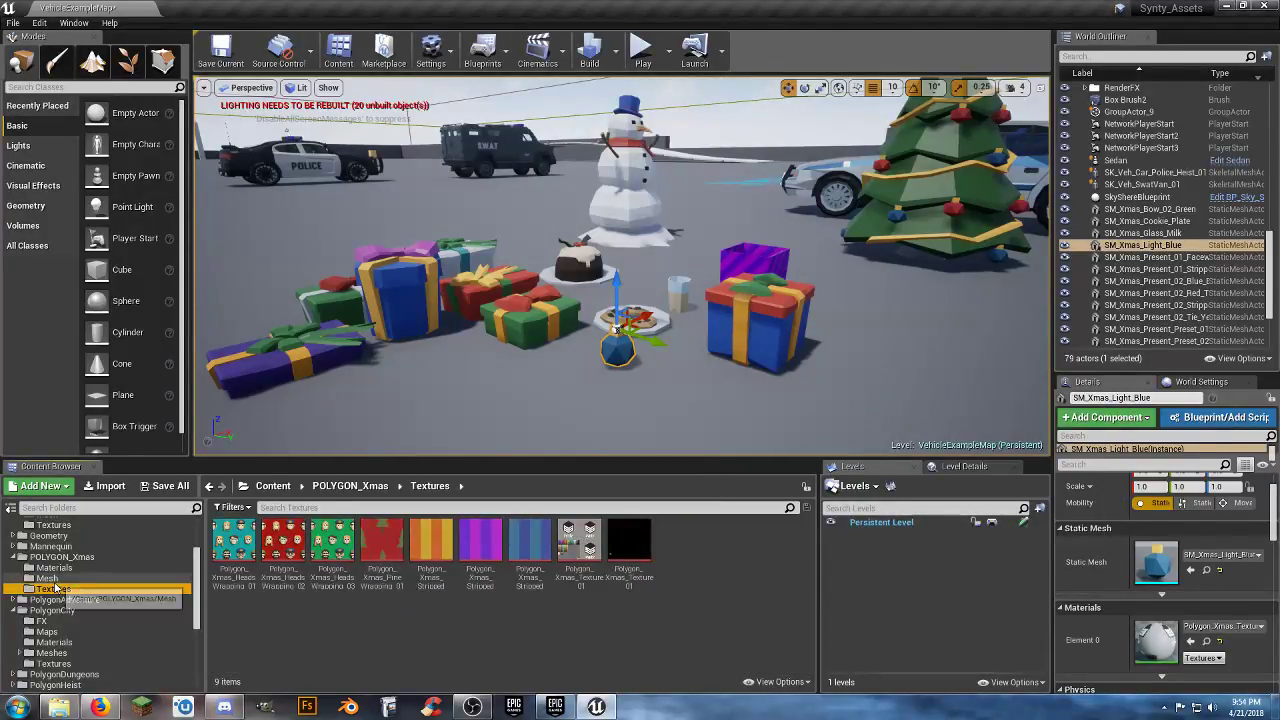
left_click(68, 578)
left_click(70, 569)
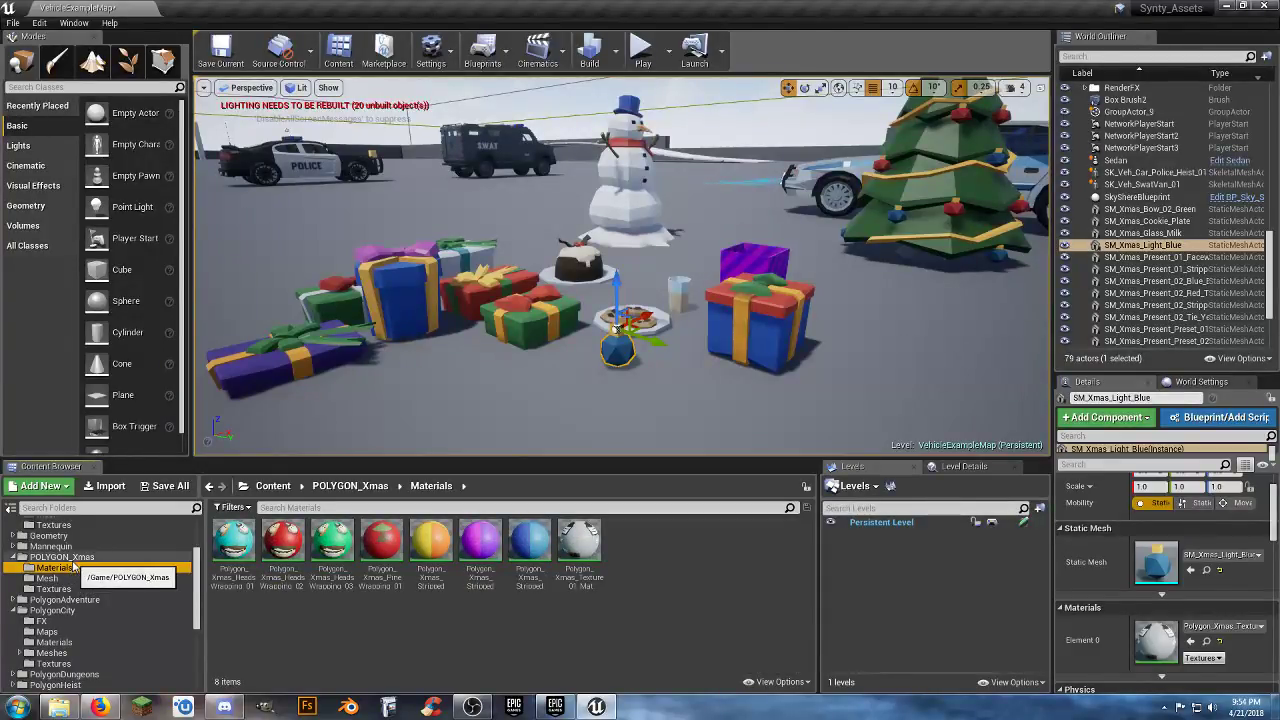
left_click(72, 562)
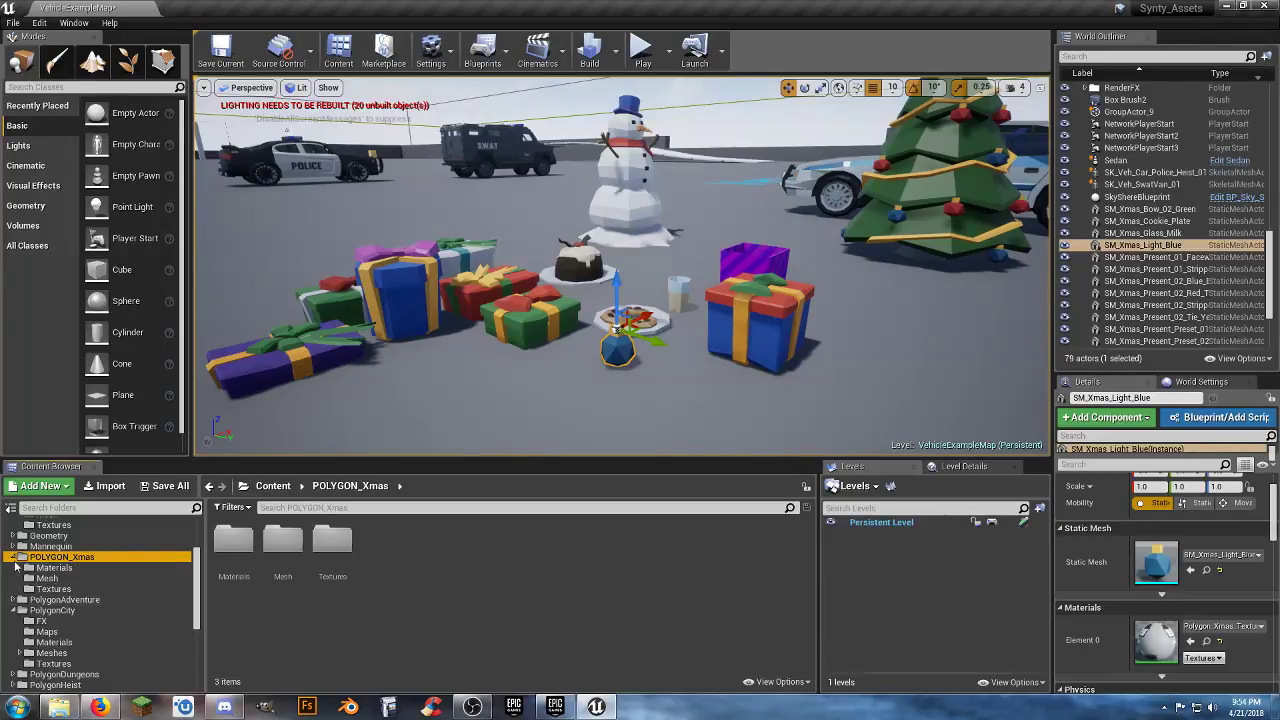
- Collapse the POLYGON_Xmas and PolygonCity folders and open the Buildings meshes of PolygonPirates
left_click(14, 558)
left_click(14, 580)
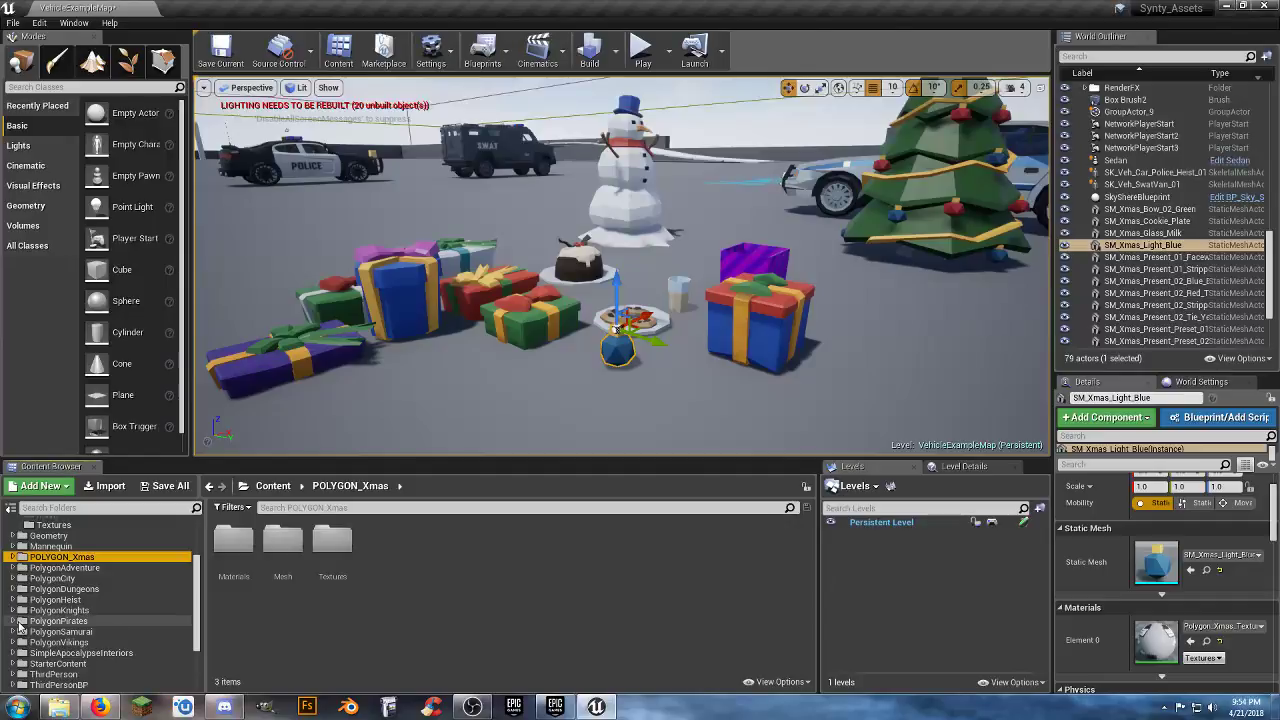
scroll(118, 609, "down", 1)
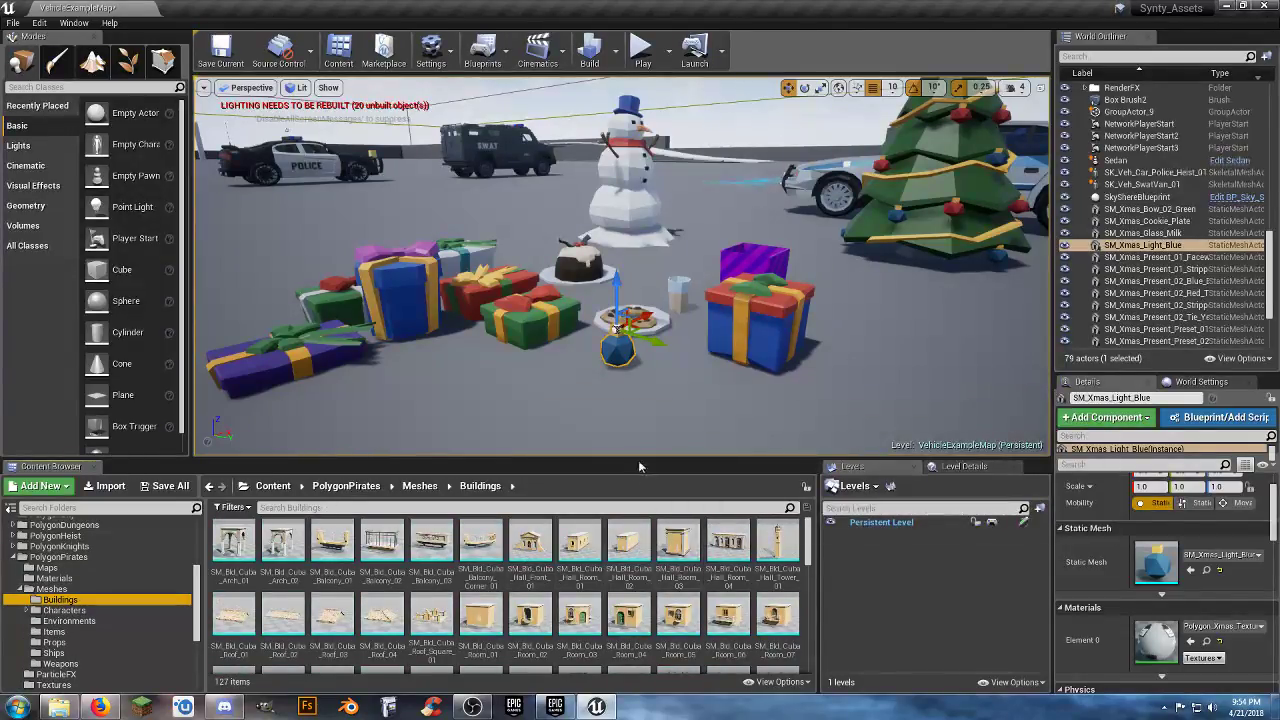
- Place SM_Bld_Cuba_Hall_Room_04 on the open ground away from the Christmas scene, view its facade and delete it
right_click_drag(640, 420, 910, 370)
key("s")
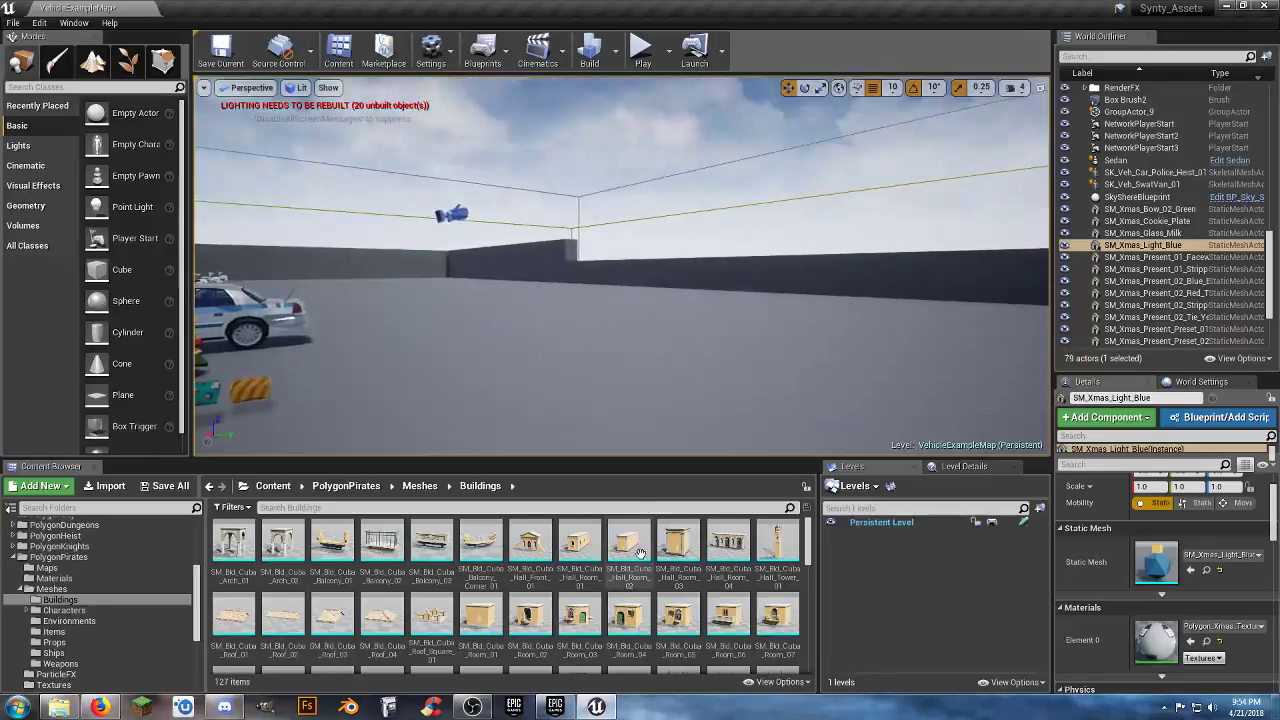
left_click_drag(737, 556, 738, 370)
key("d")
right_click_drag(740, 373, 520, 374)
key("d")
key("s")
key("a")
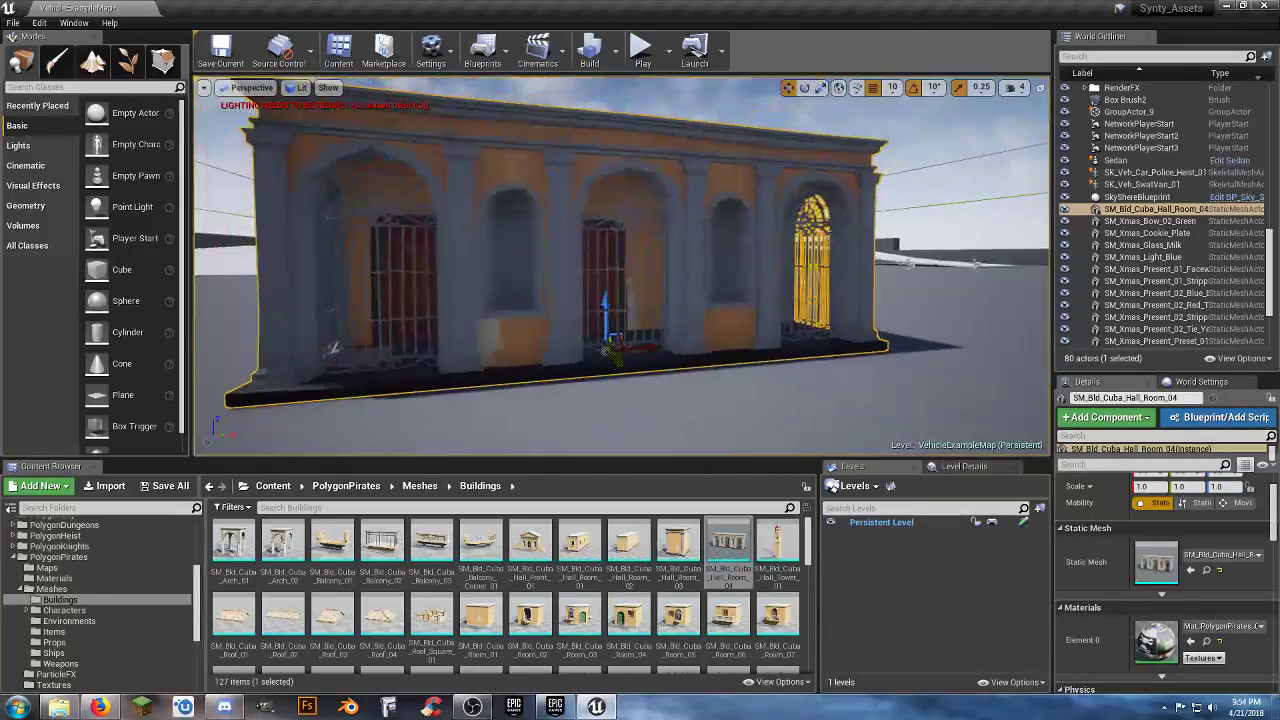
key("Delete")
- Preview SM_Bld_Cuba_Roof_Square_01 and SM_Bld_Deck_01 one at a time on the open ground, deleting each one
scroll(662, 551, "down", 1)
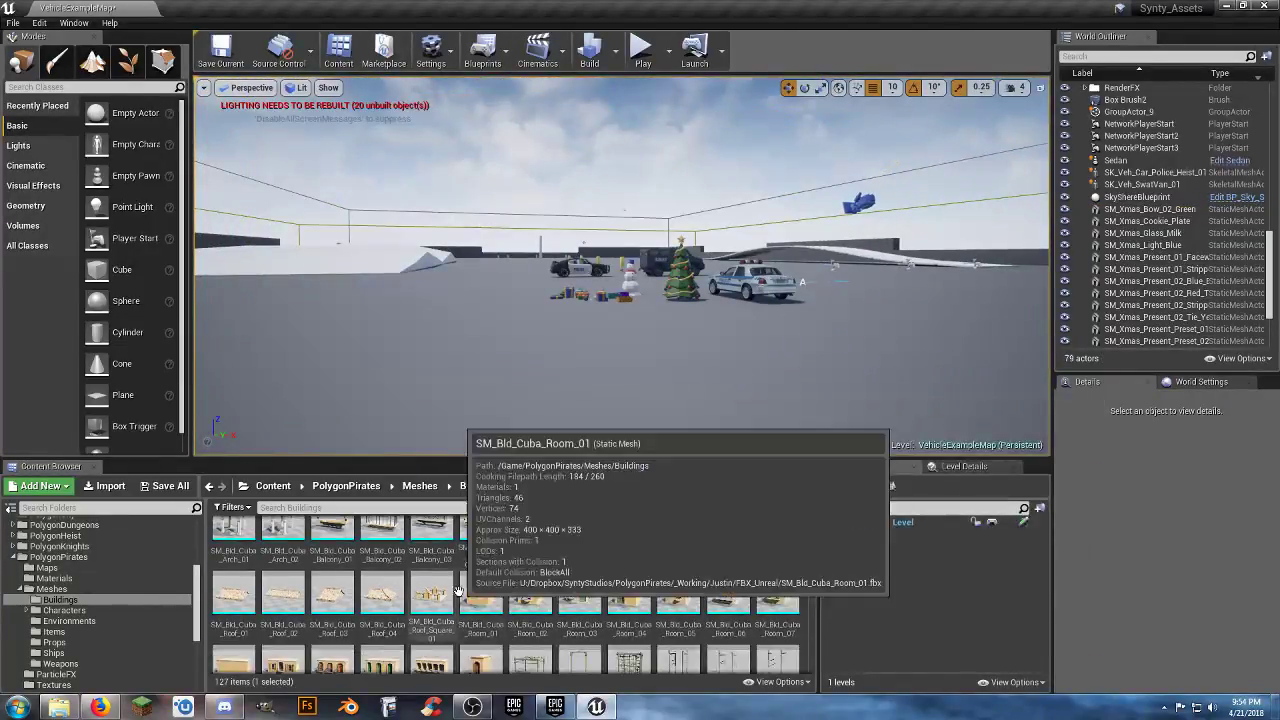
left_click_drag(431, 598, 803, 378)
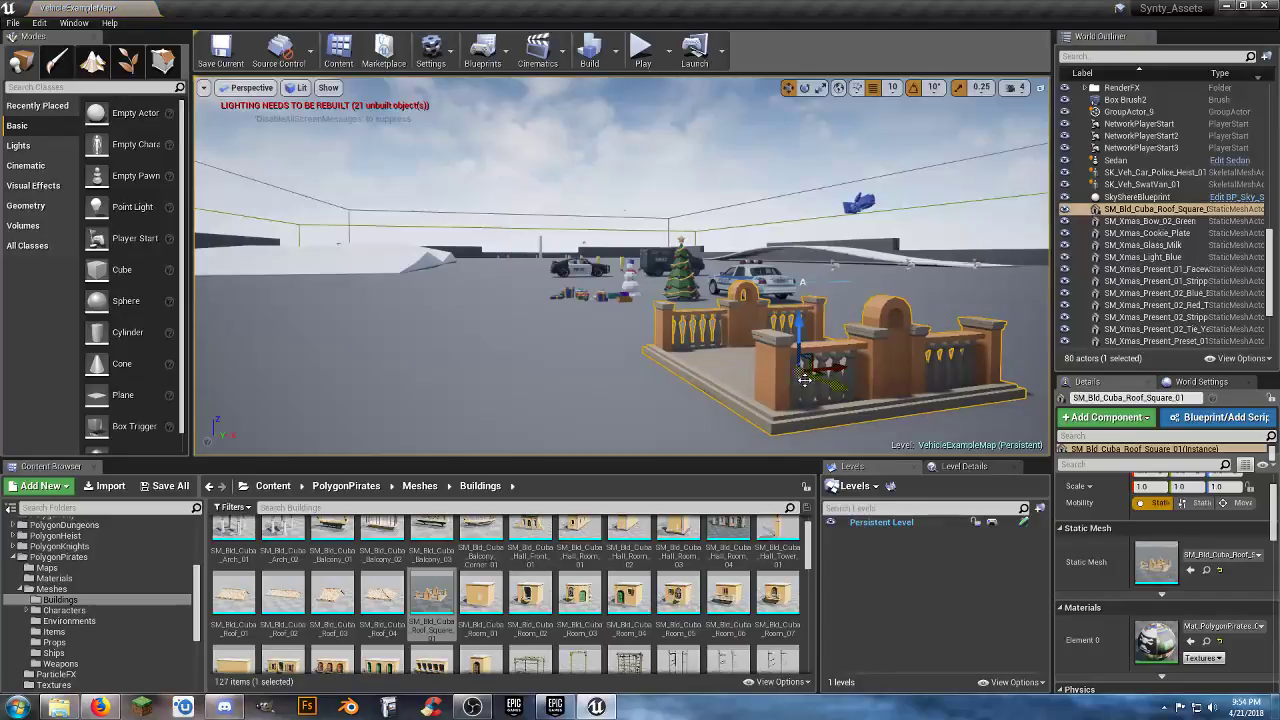
key("Delete")
scroll(735, 540, "down", 1)
left_click_drag(678, 585, 1058, 288)
left_click_drag(832, 314, 810, 368)
key("Delete")
- Place SM_Bld_Fort_Wall_02 on the open ground for a preview and delete it
scroll(748, 585, "down", 1)
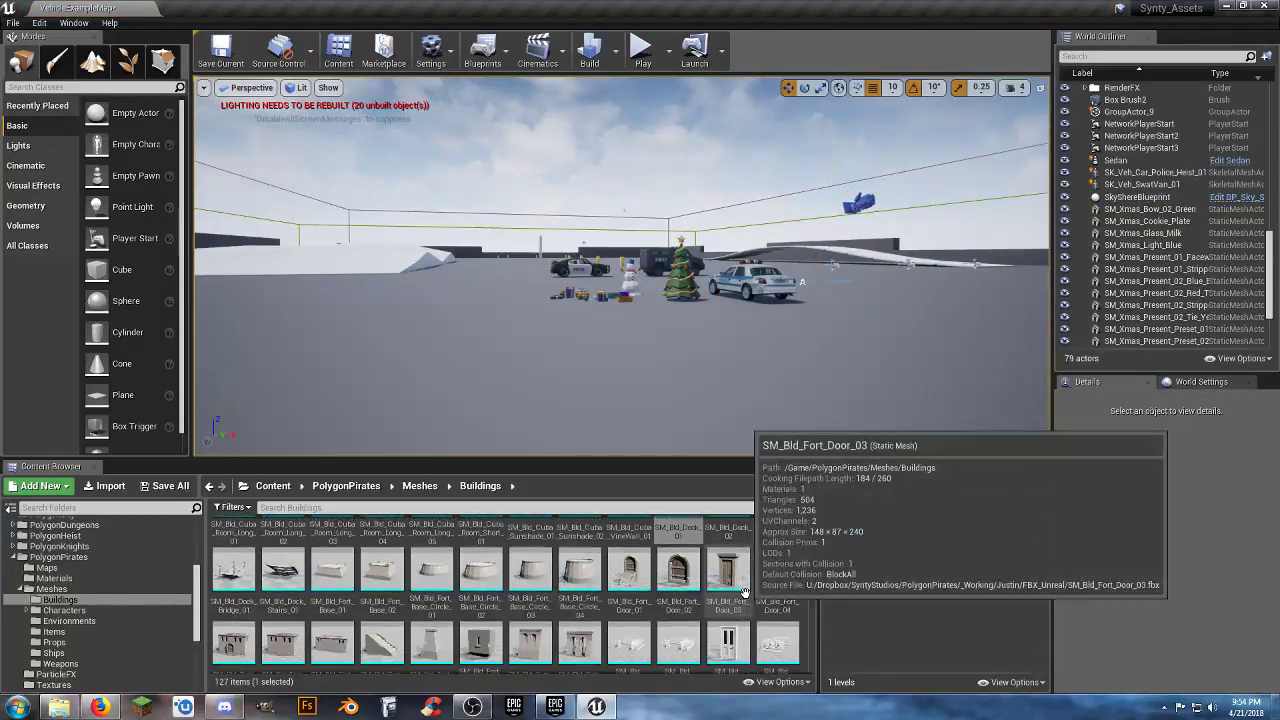
scroll(745, 588, "down", 1)
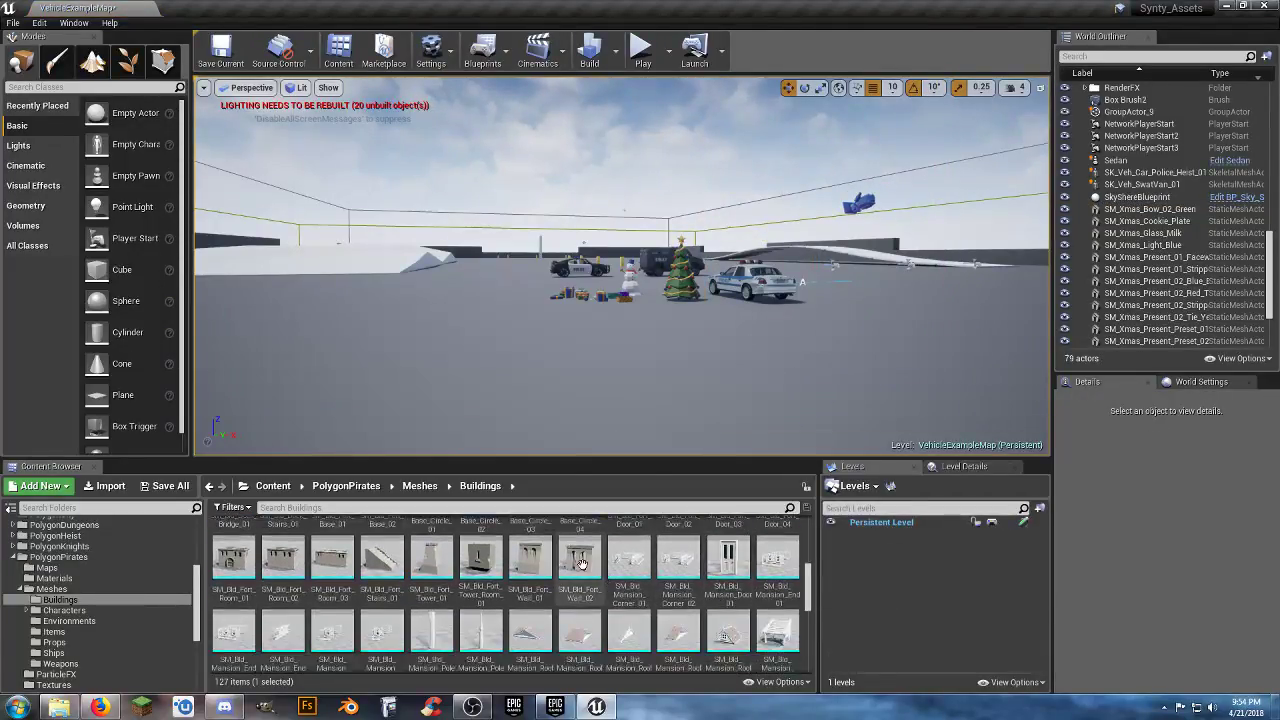
left_click_drag(581, 563, 588, 311)
key("Delete")
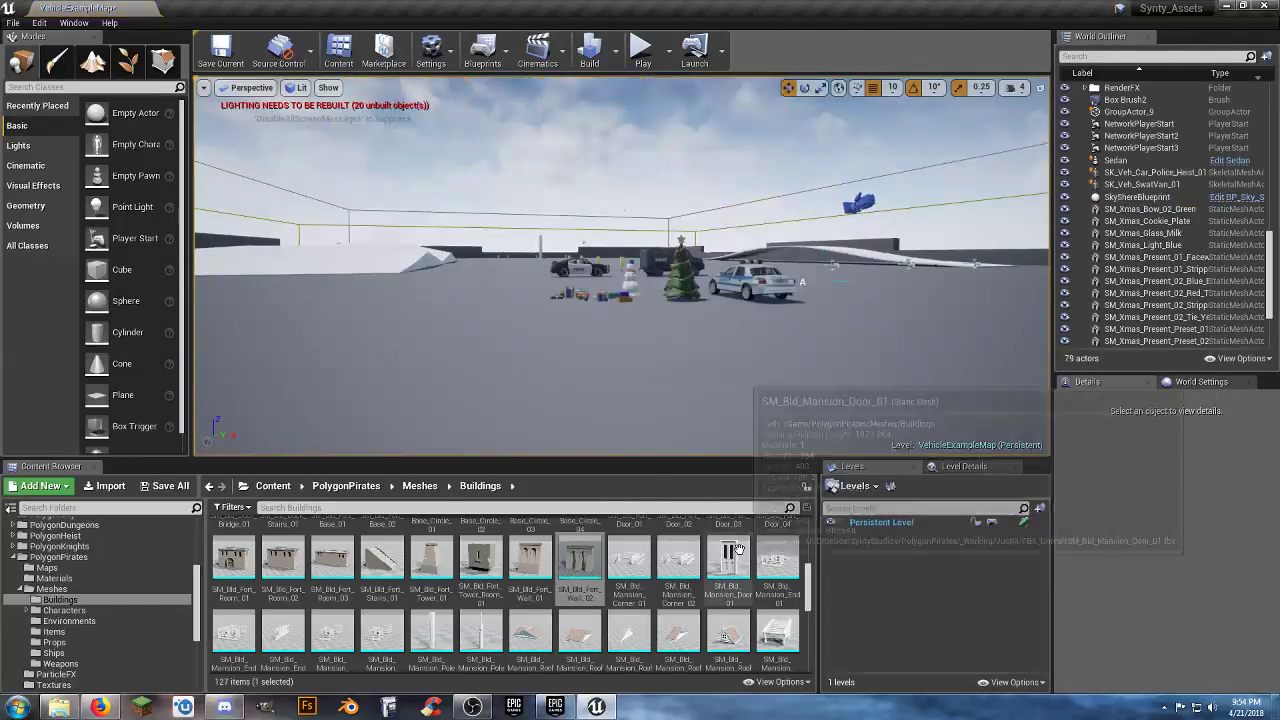
- Preview SM_Bld_Rickety_Dock_Stairs_Curved_01 and SM_Bld_Shanty_Preset_03 in the level, deleting each one
scroll(737, 548, "down", 2)
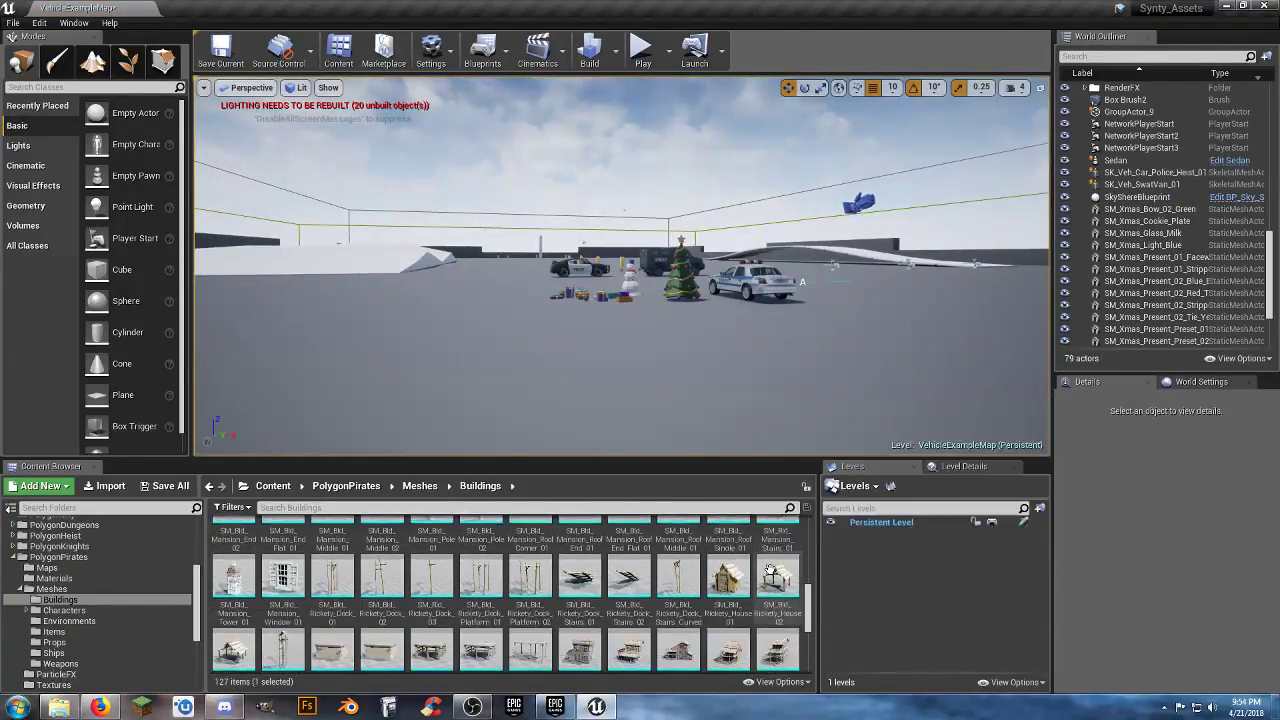
scroll(770, 571, "down", 1)
left_click_drag(678, 555, 675, 340)
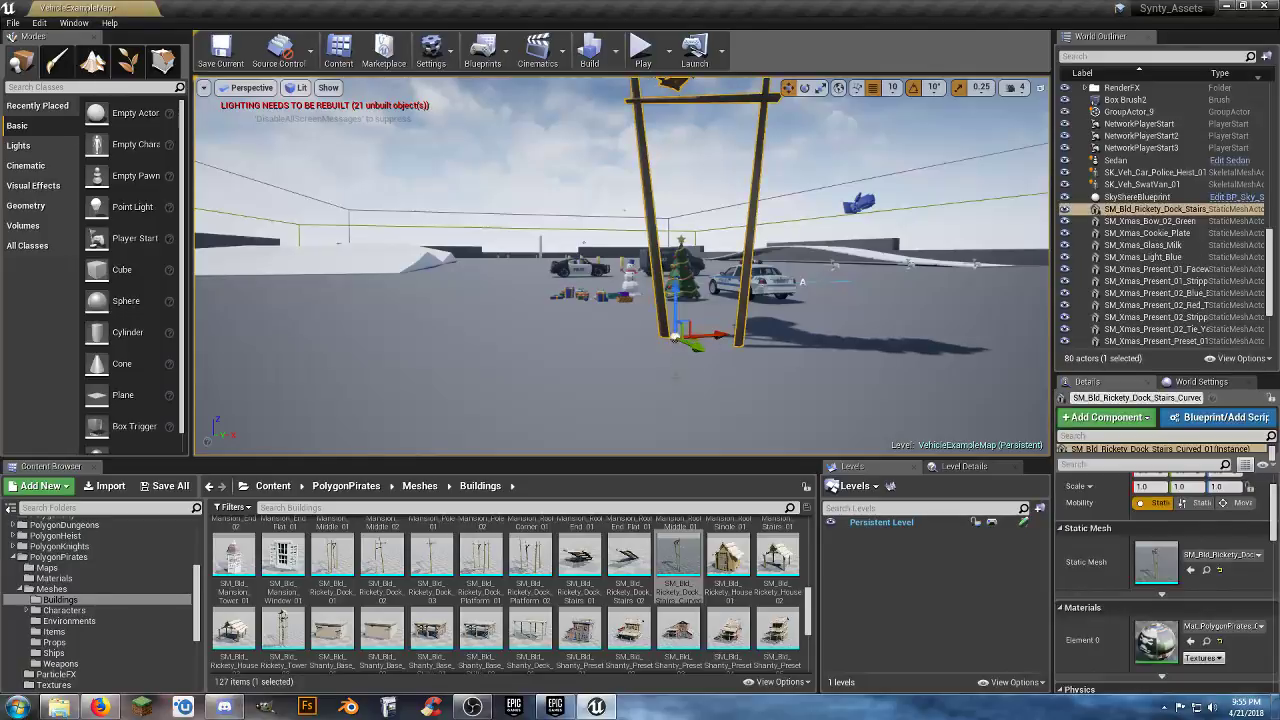
key("Delete")
left_click_drag(678, 630, 573, 309)
key("Delete")
- Place the rickety tower building mesh in the level for a preview and delete it
scroll(640, 560, "down", 2)
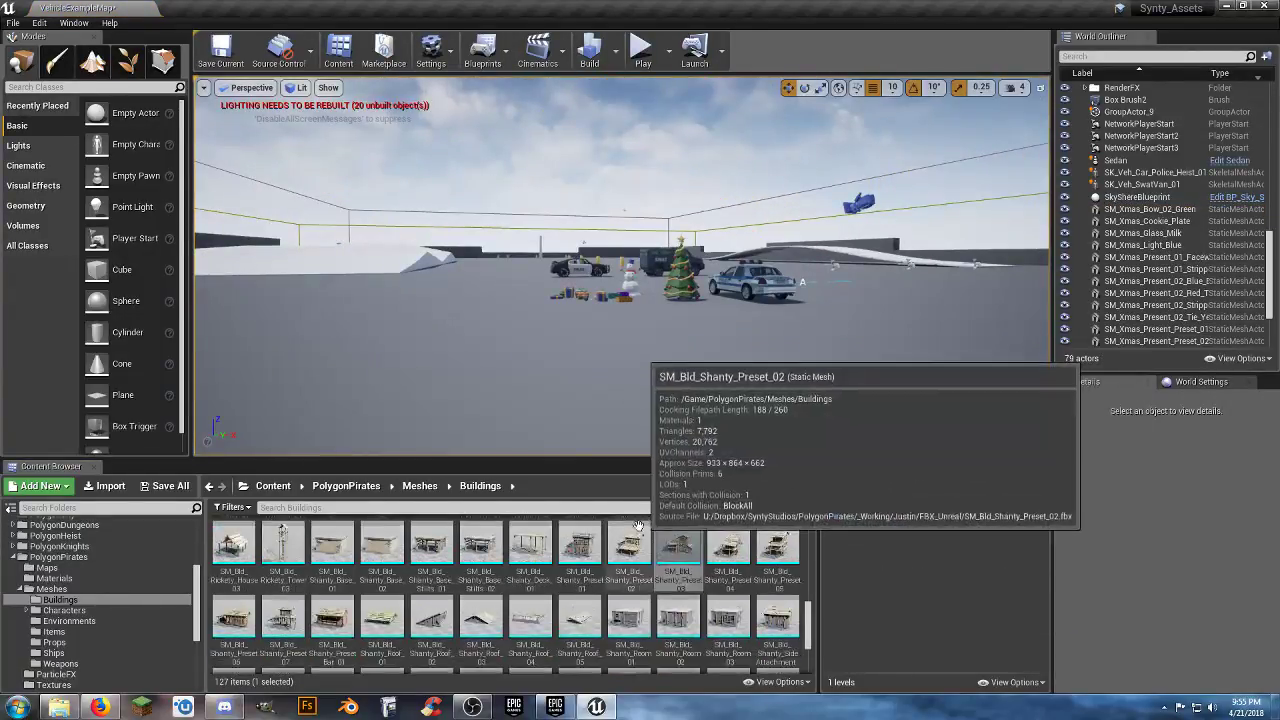
left_click_drag(283, 545, 467, 289)
key("Delete")
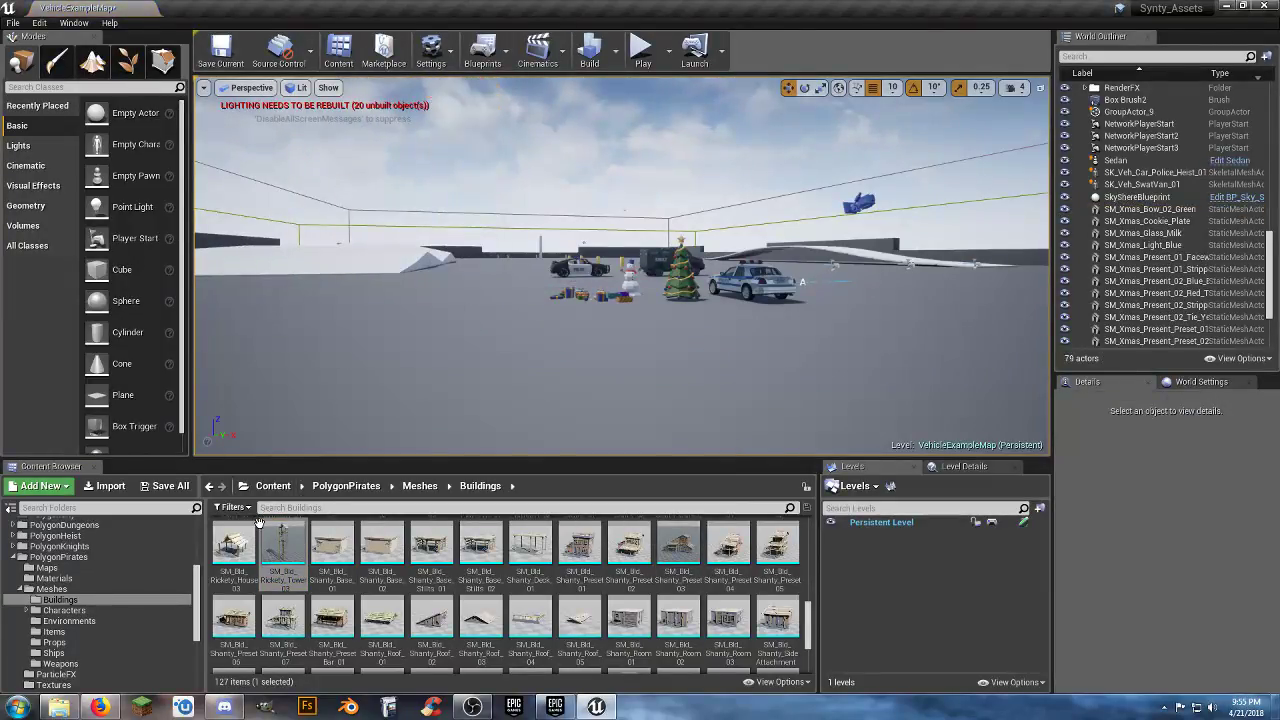
- Preview SM_Env_Tree_Canopy_03 and SM_Env_Tree_Vines_02 from the PolygonPirates Environments folder in the level, deleting each one
left_click(89, 622)
scroll(434, 626, "down", 8)
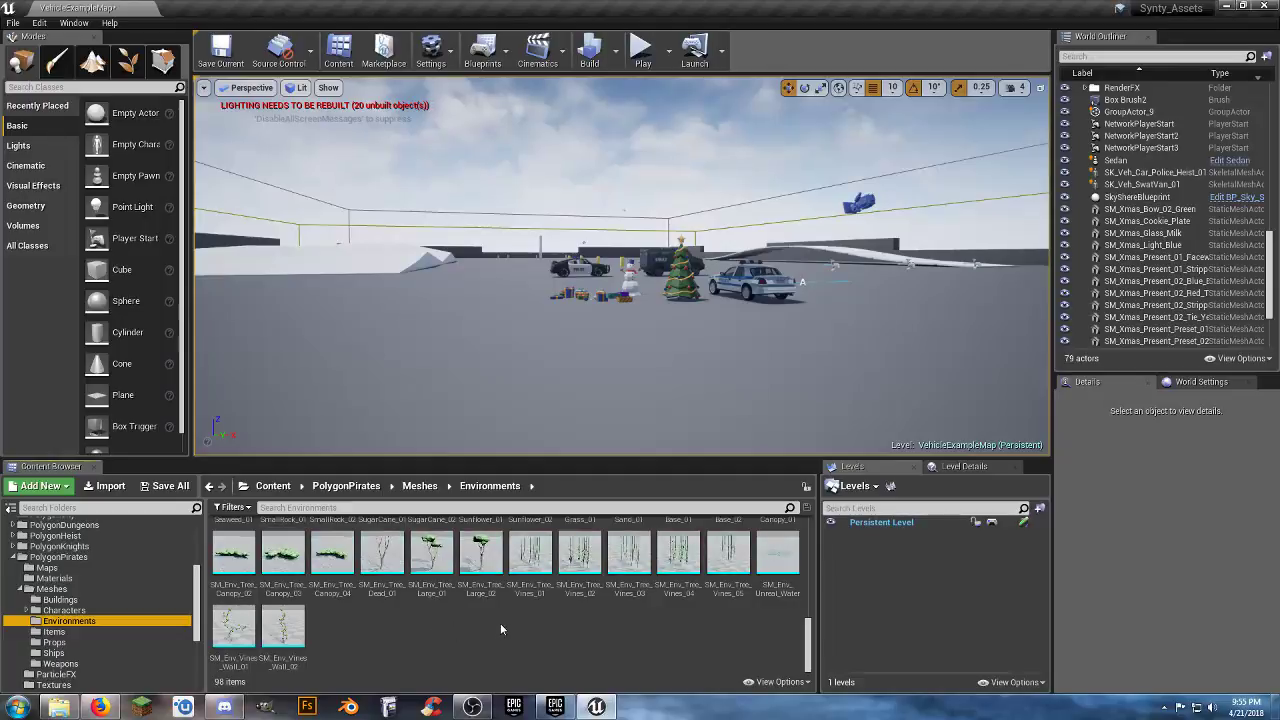
left_click_drag(283, 555, 440, 305)
key("Delete")
left_click_drag(590, 562, 540, 387)
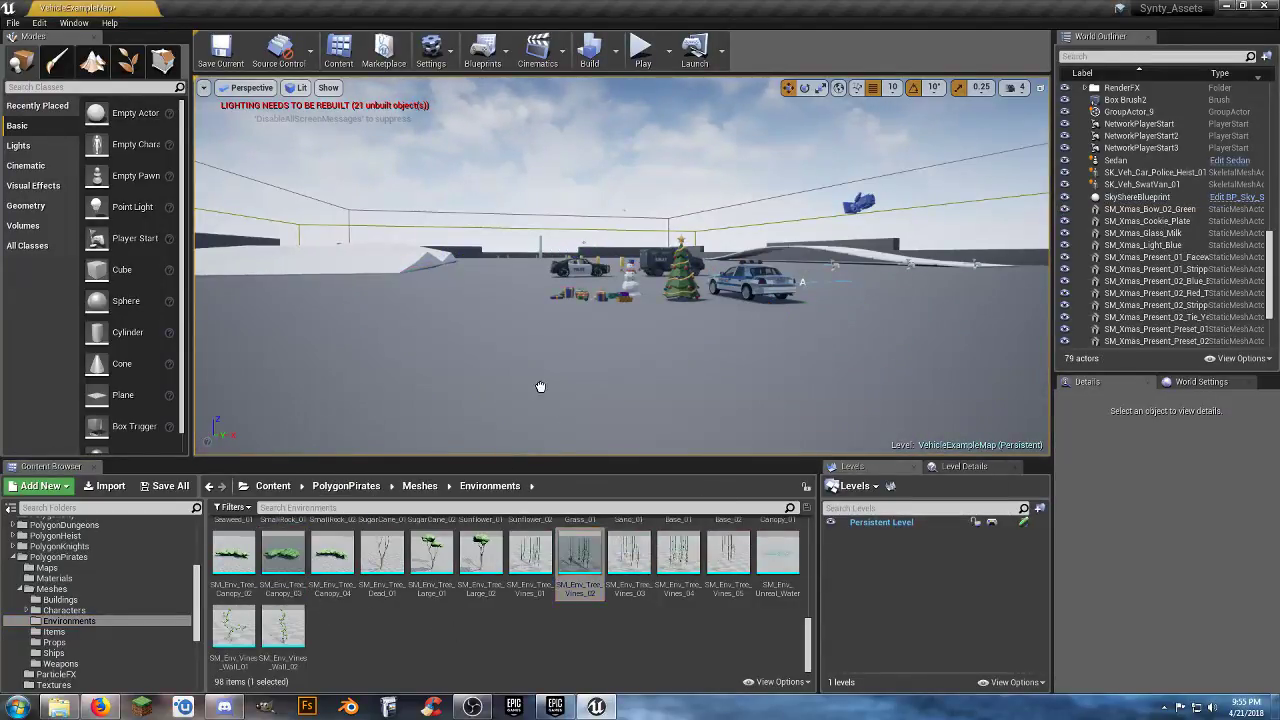
left_click_drag(457, 280, 462, 284)
key("Delete")
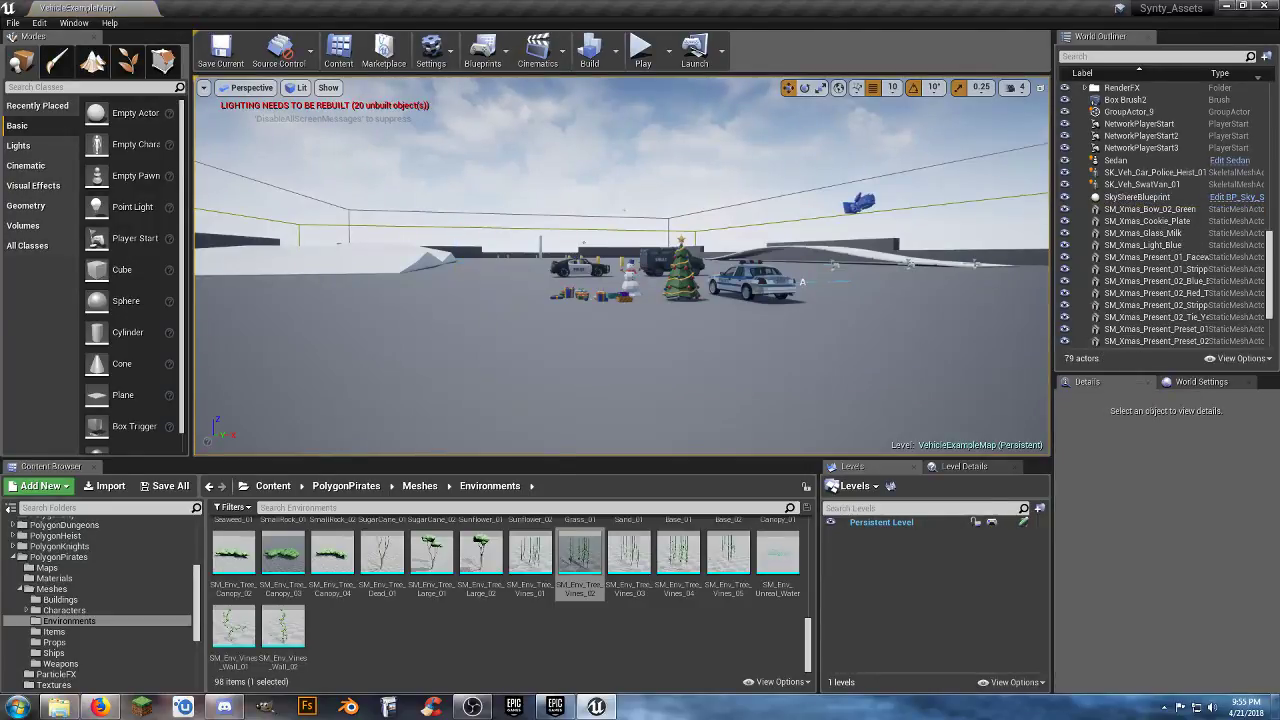
- Place SM_Env_Unreal_Water, raise it above the ground, view the water around the vehicles and delete it
left_click_drag(784, 566, 618, 346)
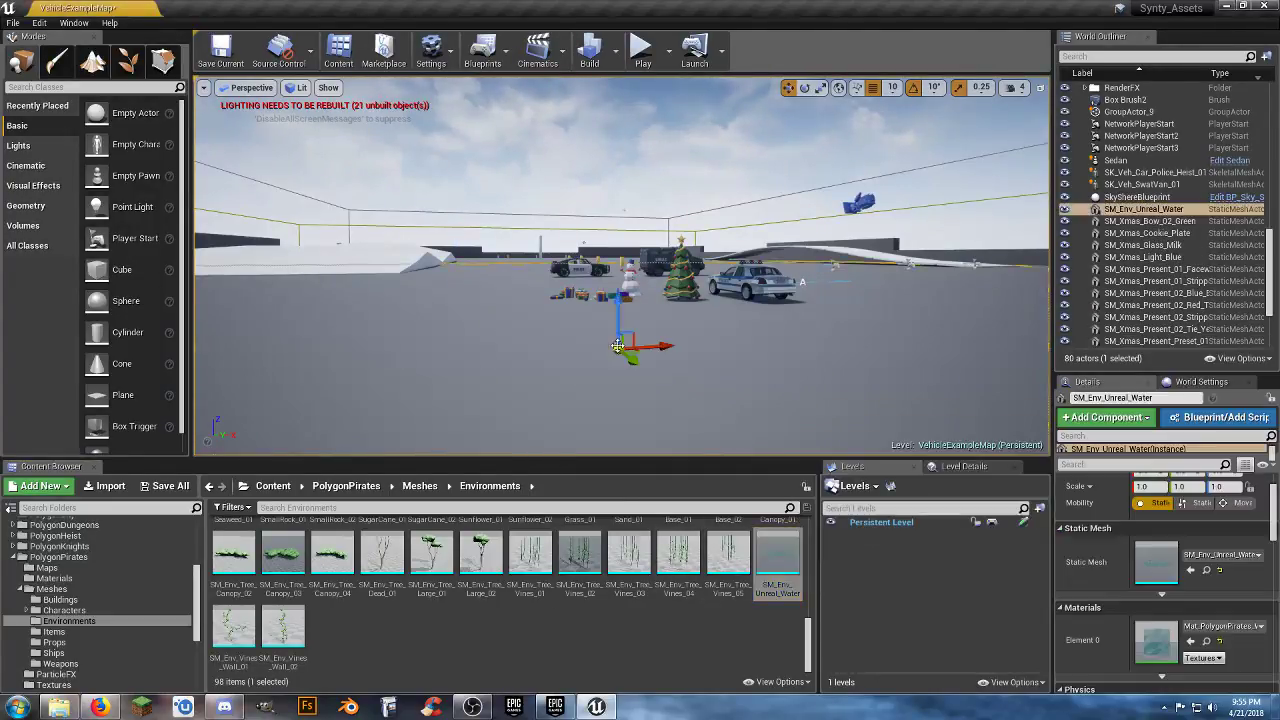
left_click_drag(619, 297, 619, 272)
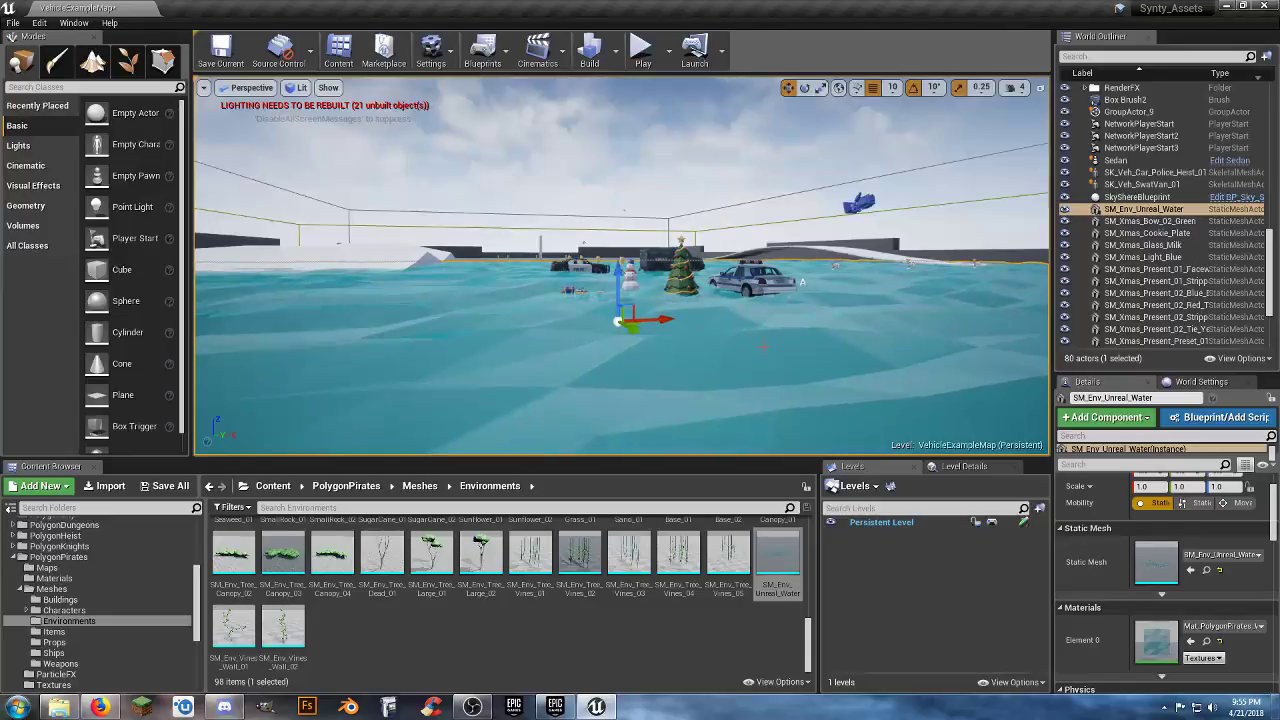
right_click_drag(763, 346, 905, 360)
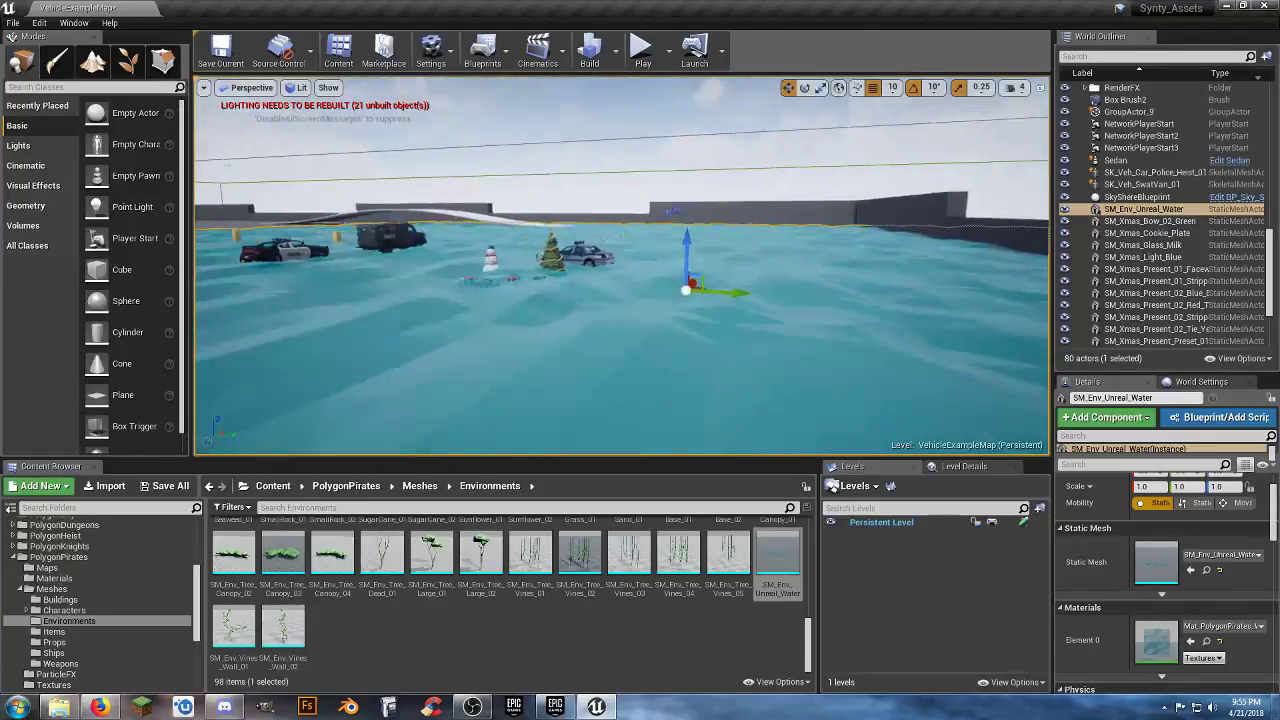
right_click_drag(600, 300, 565, 301)
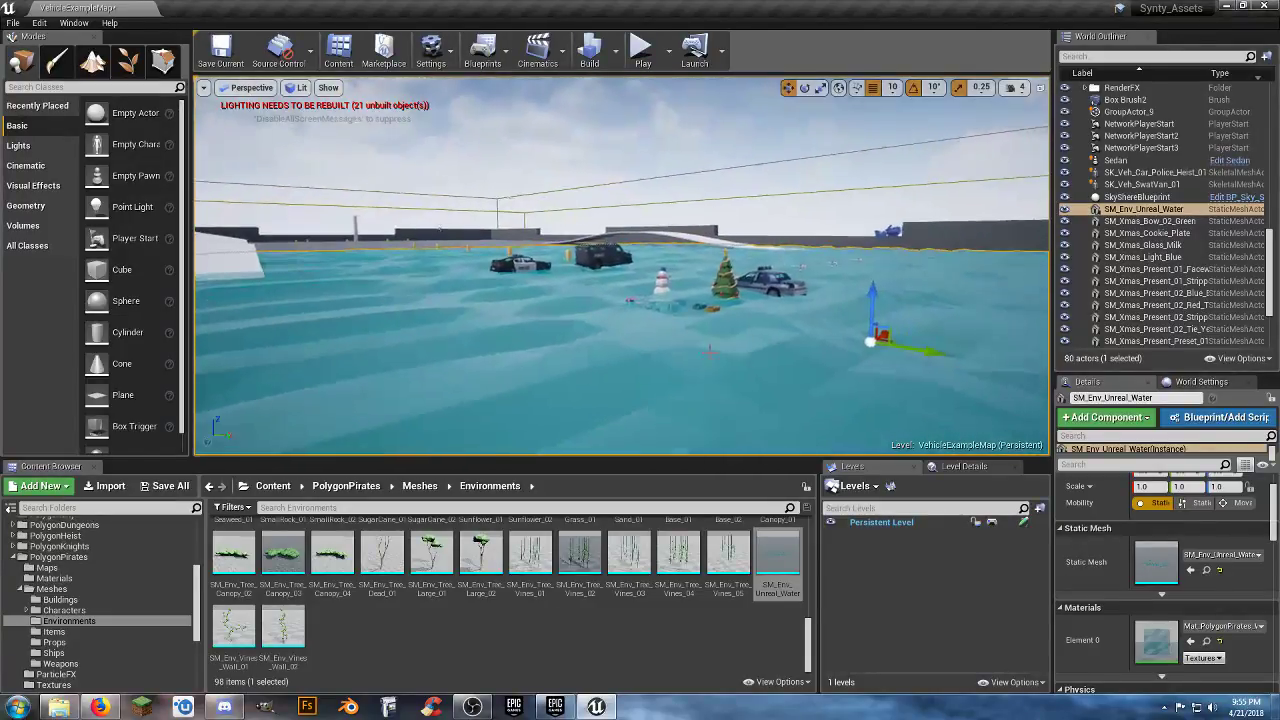
key("Delete")
- Place SM_Env_Tree_Large_01 on the ground for a preview and delete it
left_click_drag(431, 553, 423, 281)
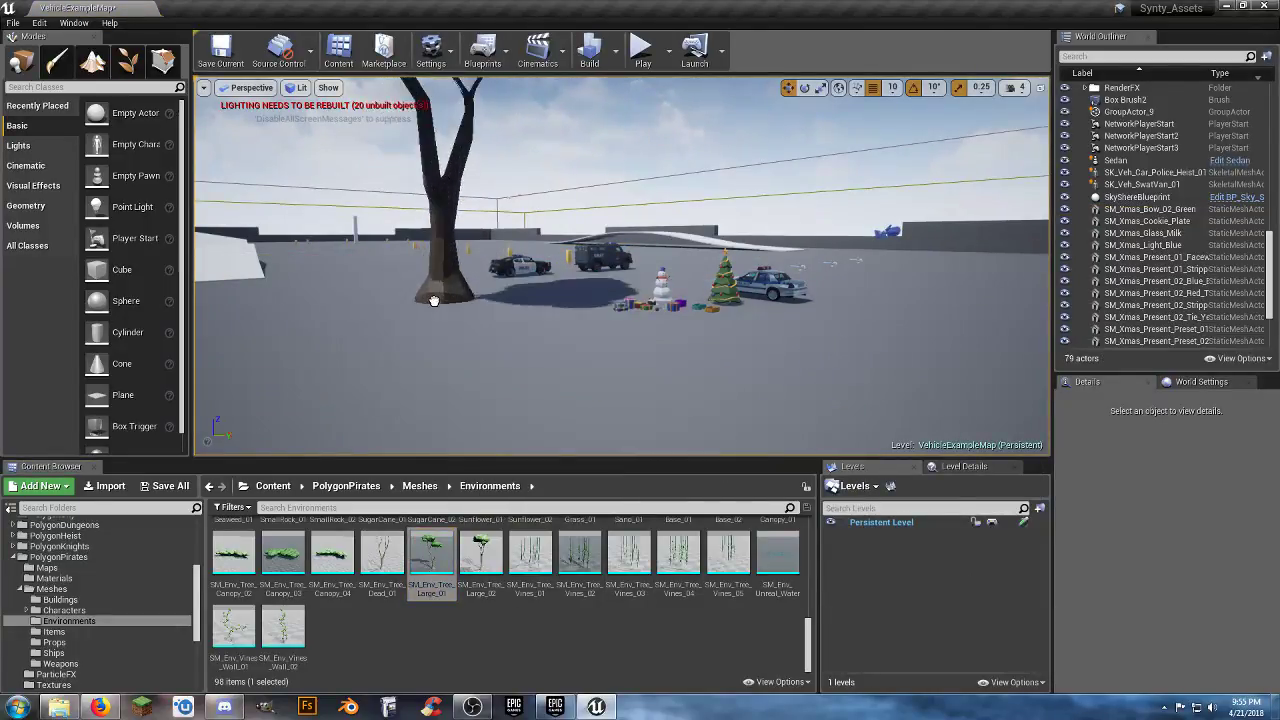
left_click_drag(435, 331, 457, 340)
key("Delete")
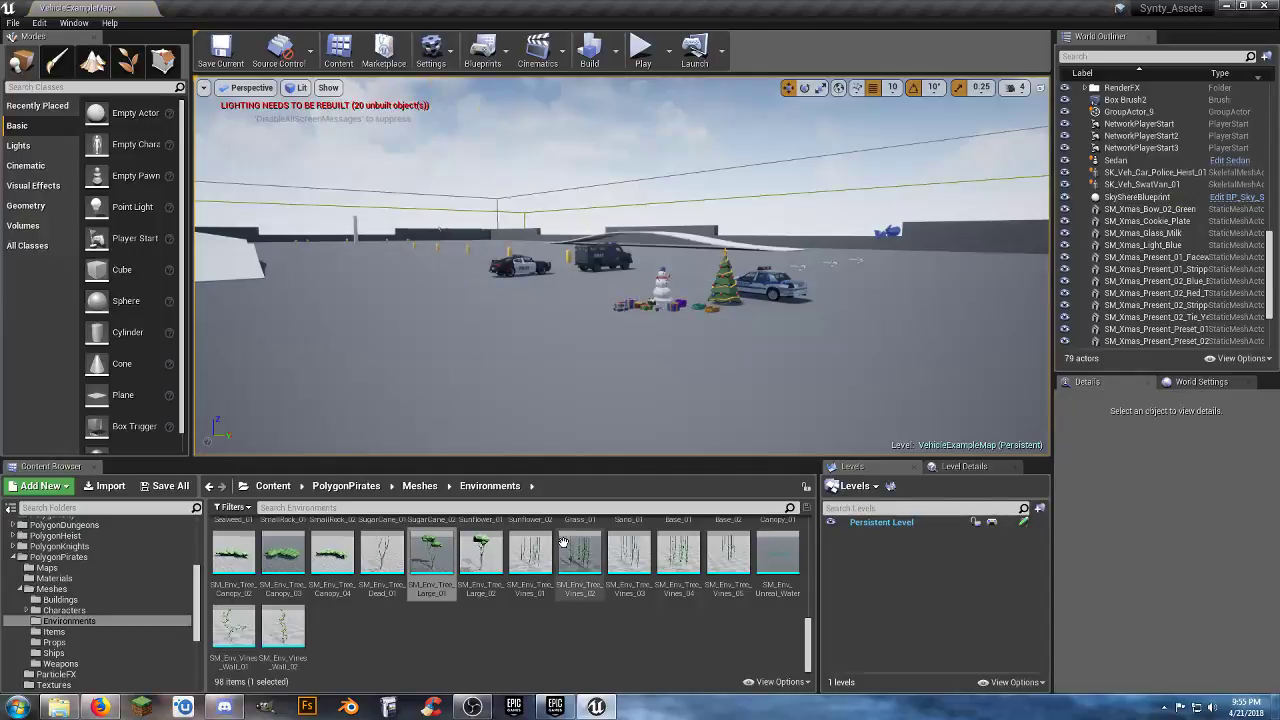
- Place SM_Env_Background_Island_06 behind the police vehicles for a preview and delete it
scroll(563, 542, "up", 2)
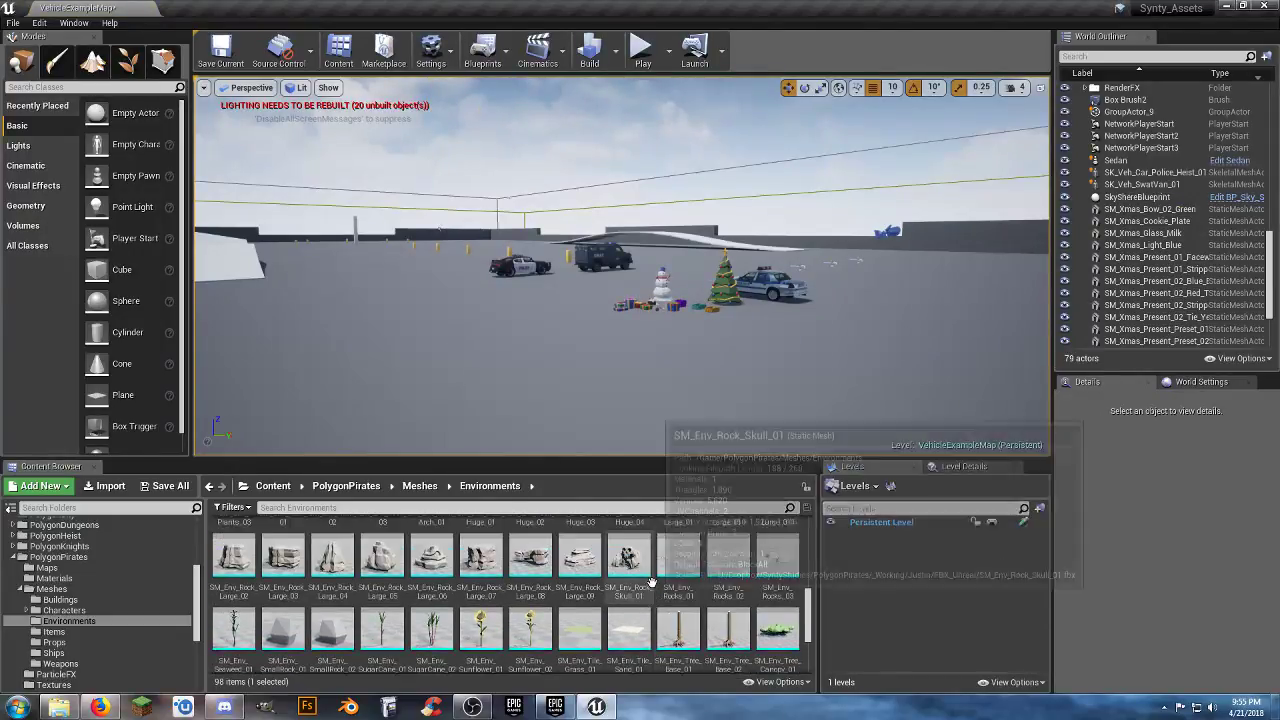
scroll(651, 582, "up", 5)
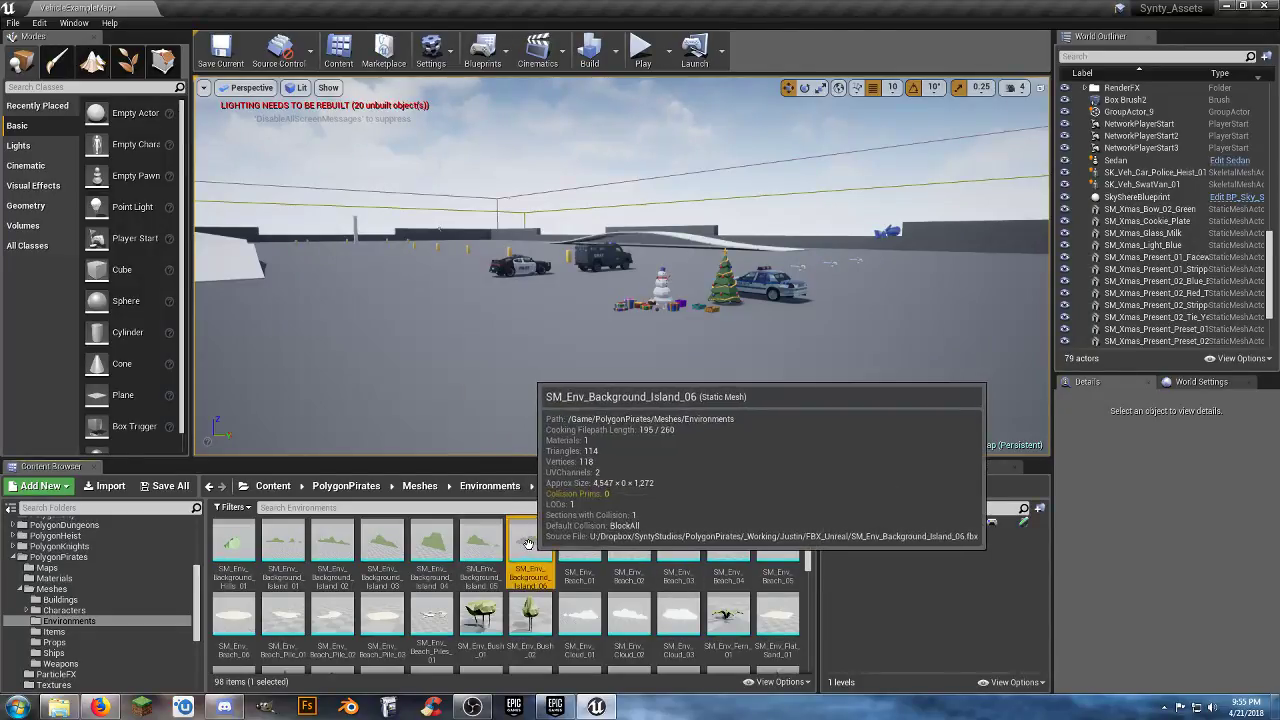
left_click_drag(530, 545, 903, 260)
left_click_drag(618, 240, 465, 259)
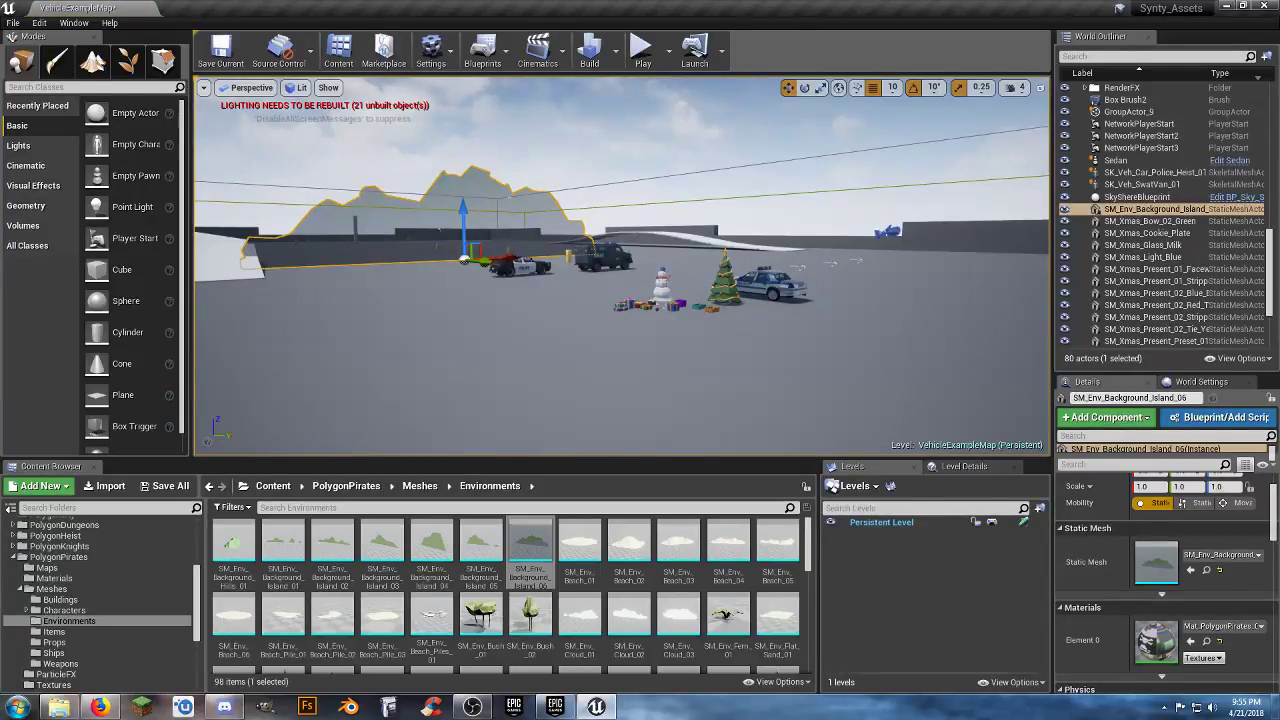
key("Delete")
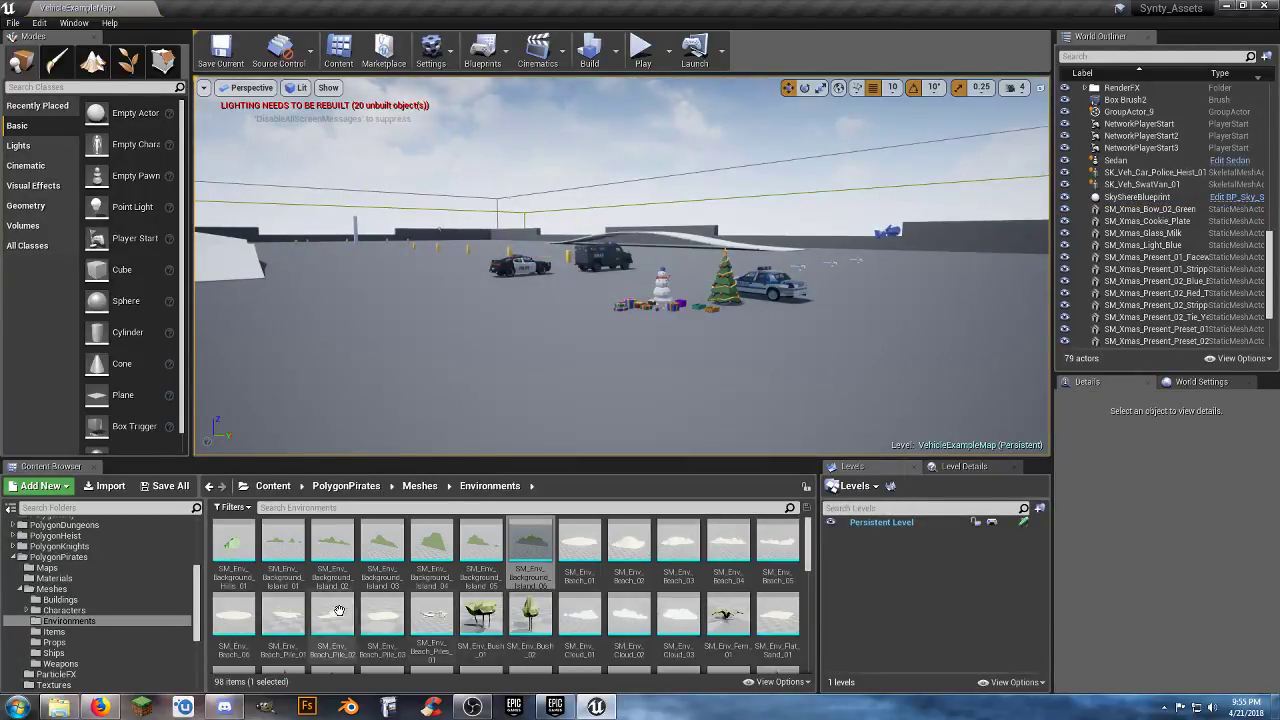
- Look through the meshes in the PolygonPirates Items folder down to the spyglasses
left_click(80, 643)
left_click(55, 631)
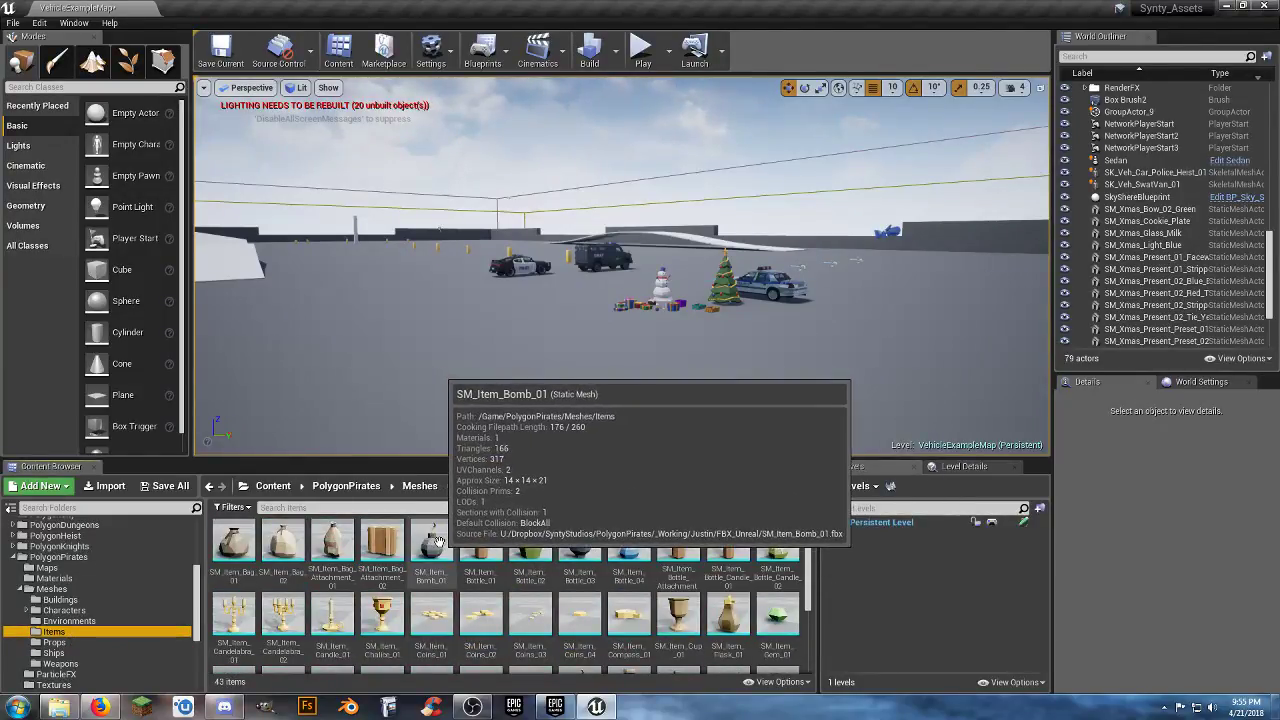
scroll(680, 560, "down", 2)
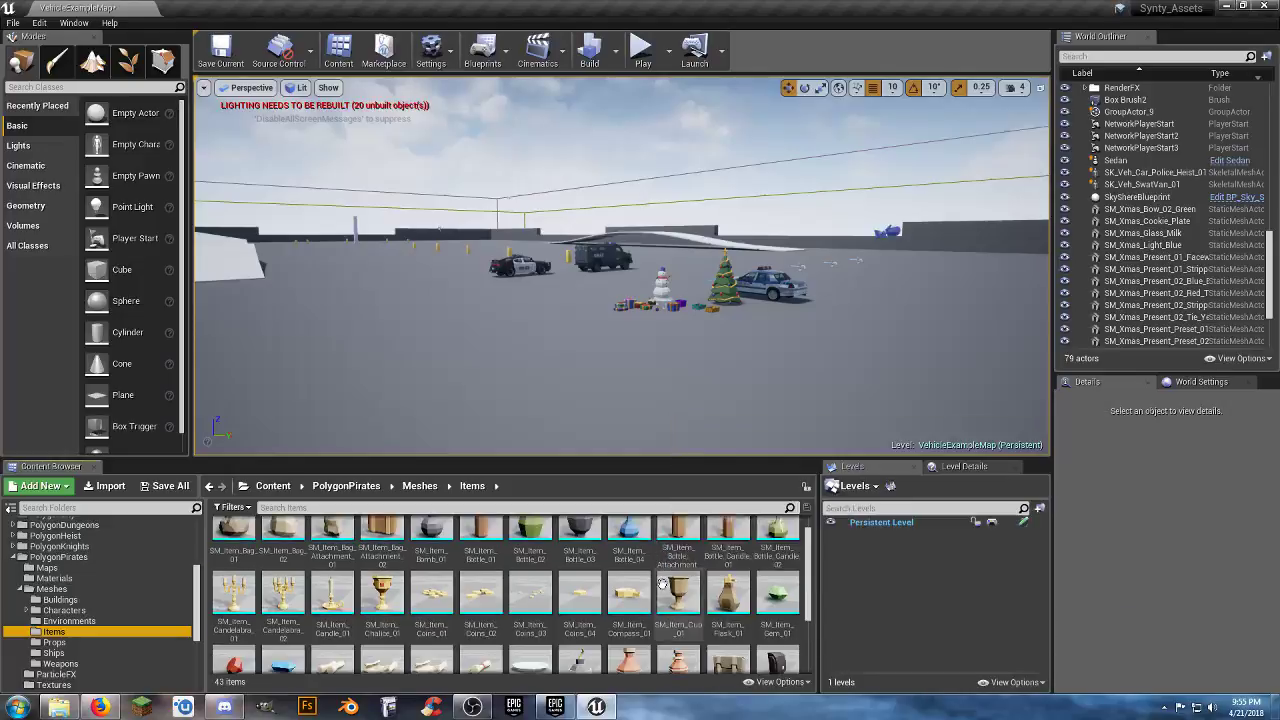
scroll(683, 571, "down", 2)
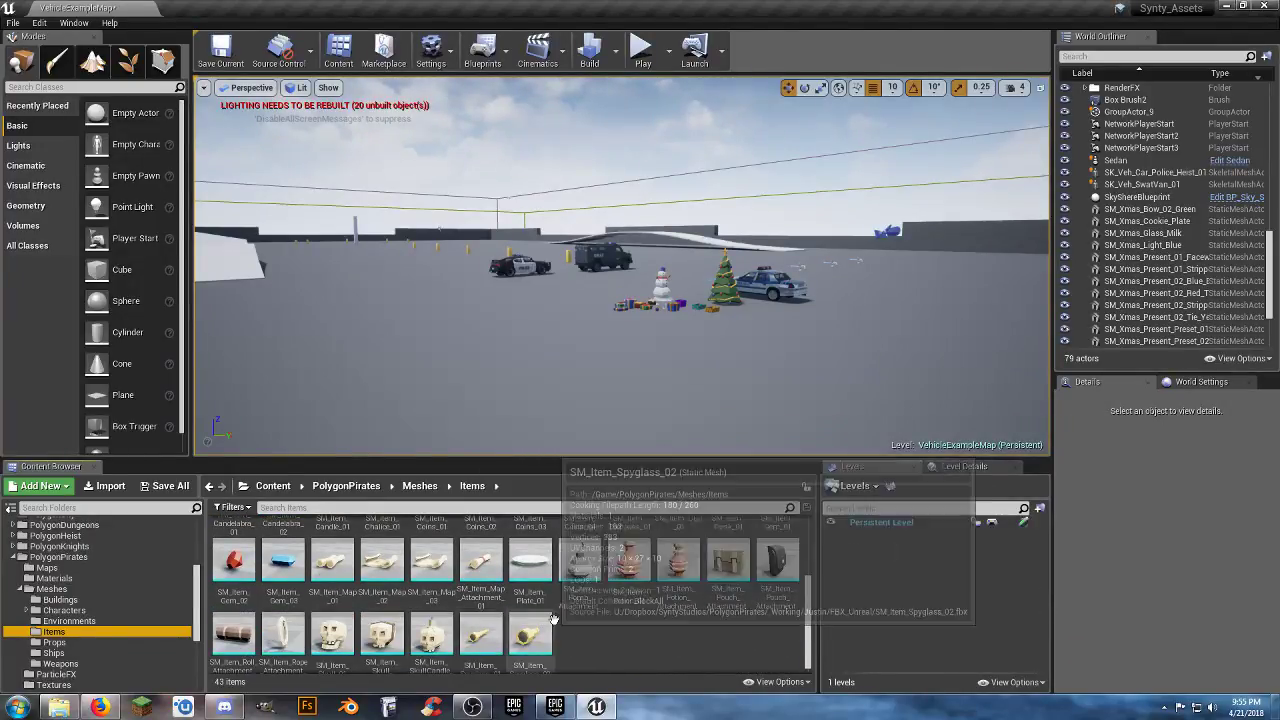
scroll(610, 626, "down", 1)
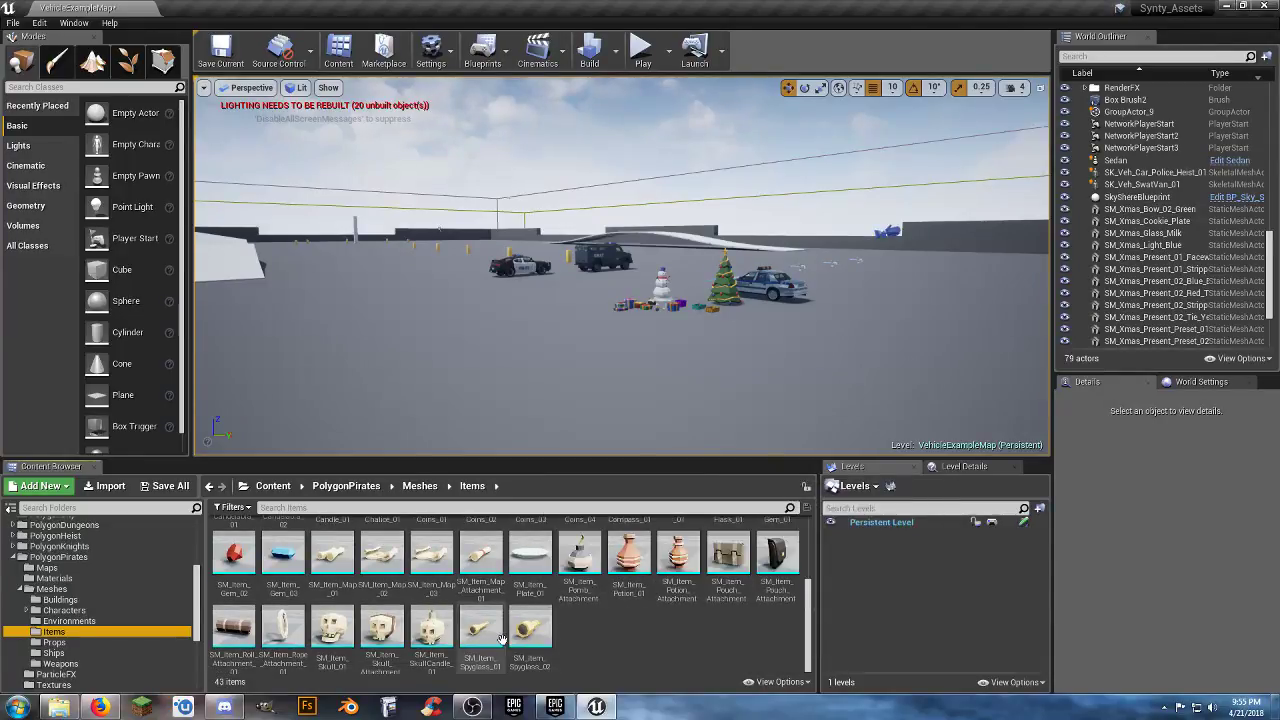
- Preview SM_Prop_Chest_Treasure_01 and SM_Prop_Chest_Treasure_02 from the PolygonPirates Props folder on the ground, deleting both
left_click(75, 643)
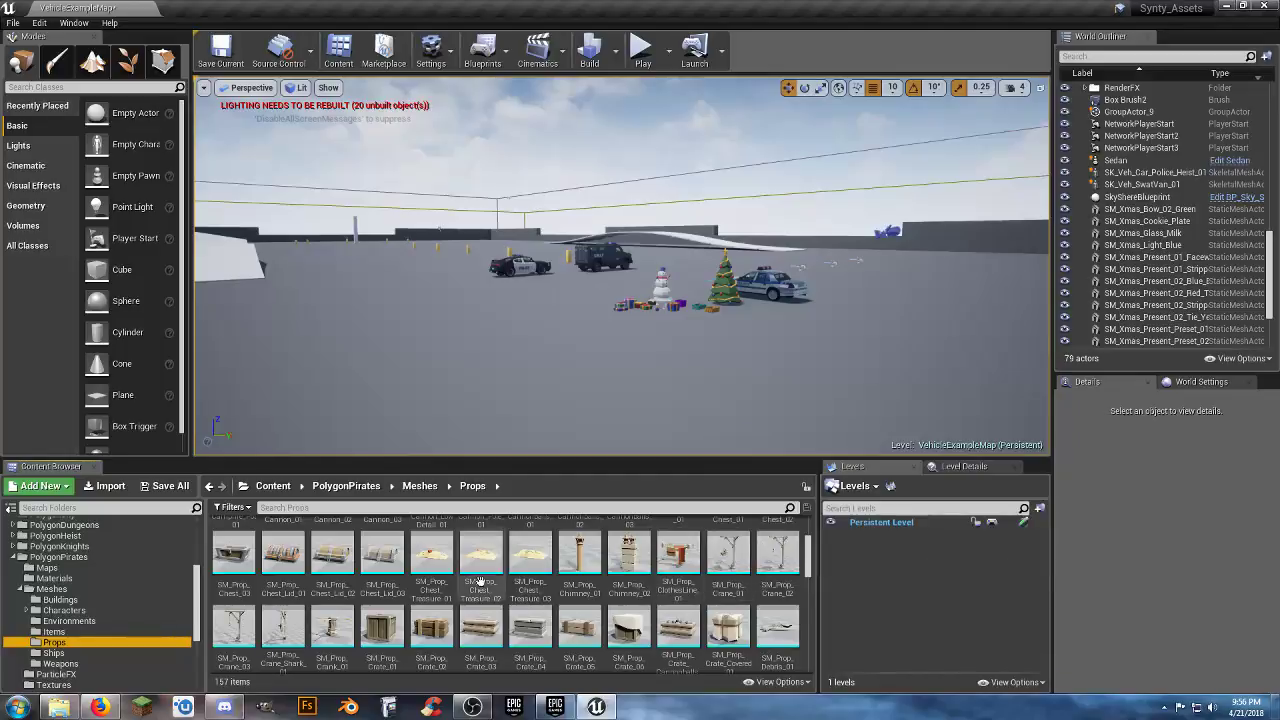
left_click_drag(431, 553, 523, 421)
left_click_drag(481, 553, 587, 422)
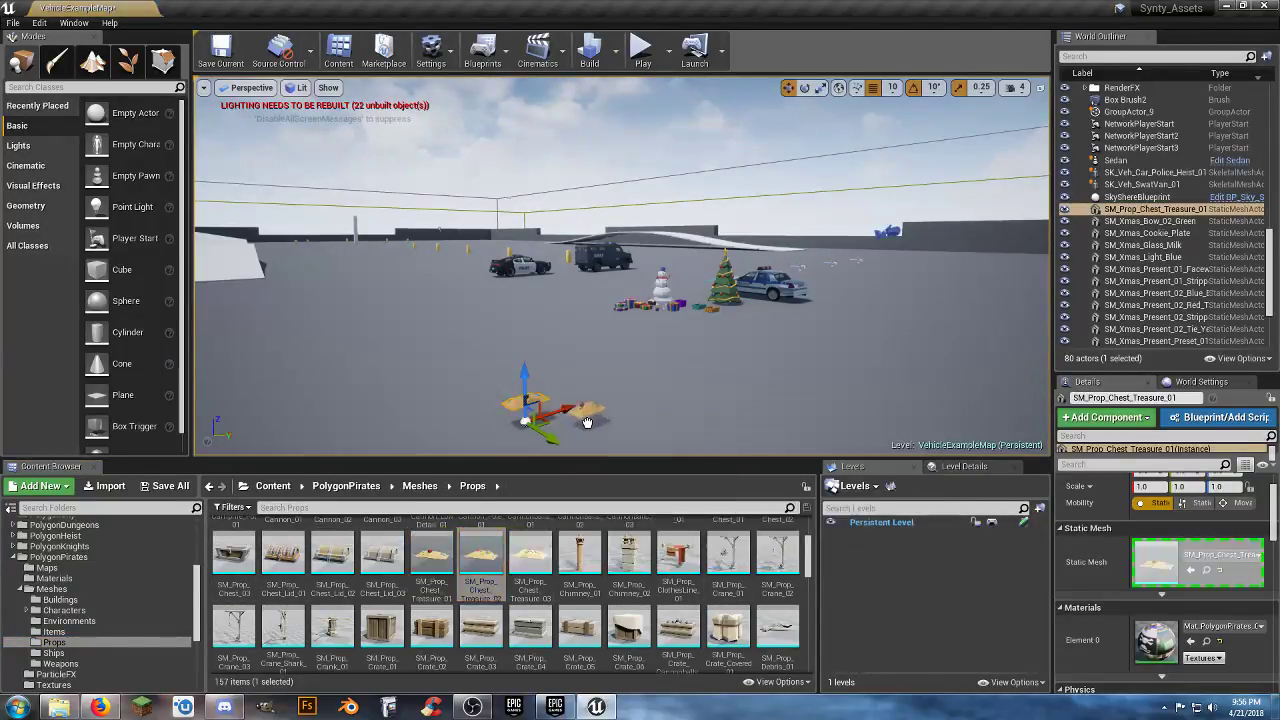
key("Delete")
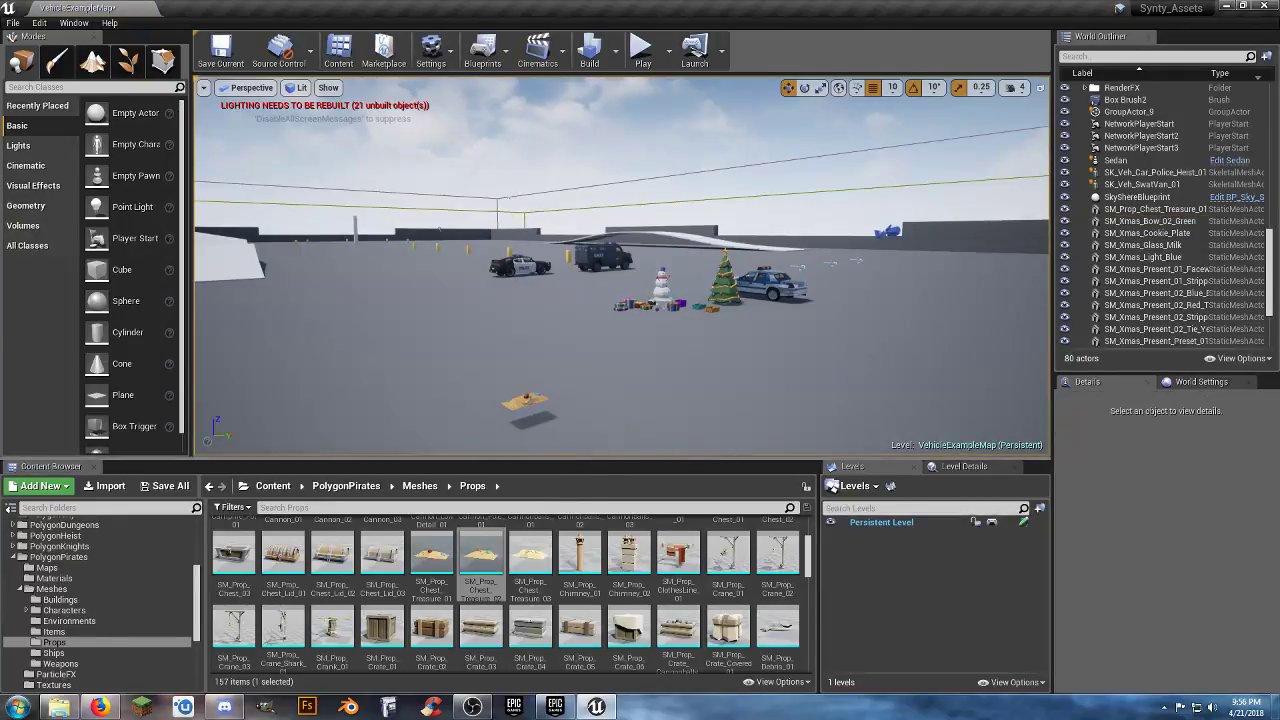
left_click(527, 400)
key("Delete")
- Preview SM_Prop_Chimney_01 and SM_Prop_Crane_02 in the level without keeping either one
left_click_drag(576, 543, 549, 441)
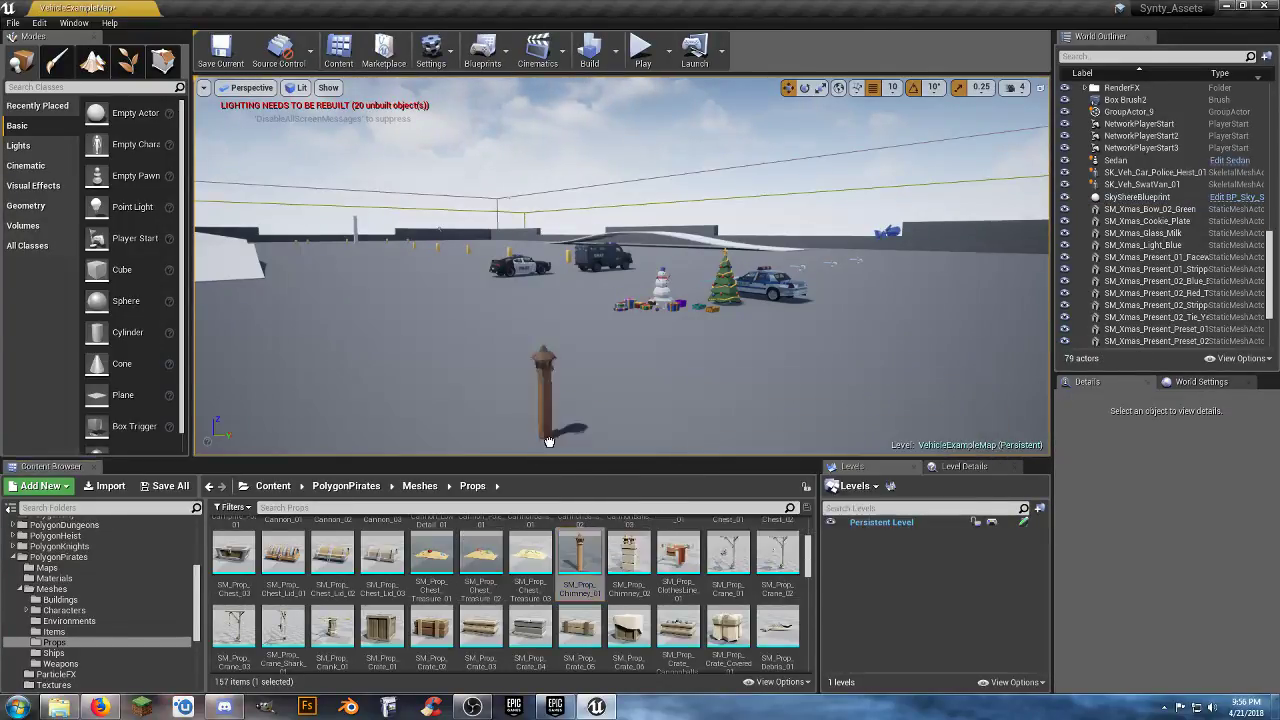
left_click_drag(577, 561, 577, 562)
left_click(826, 606)
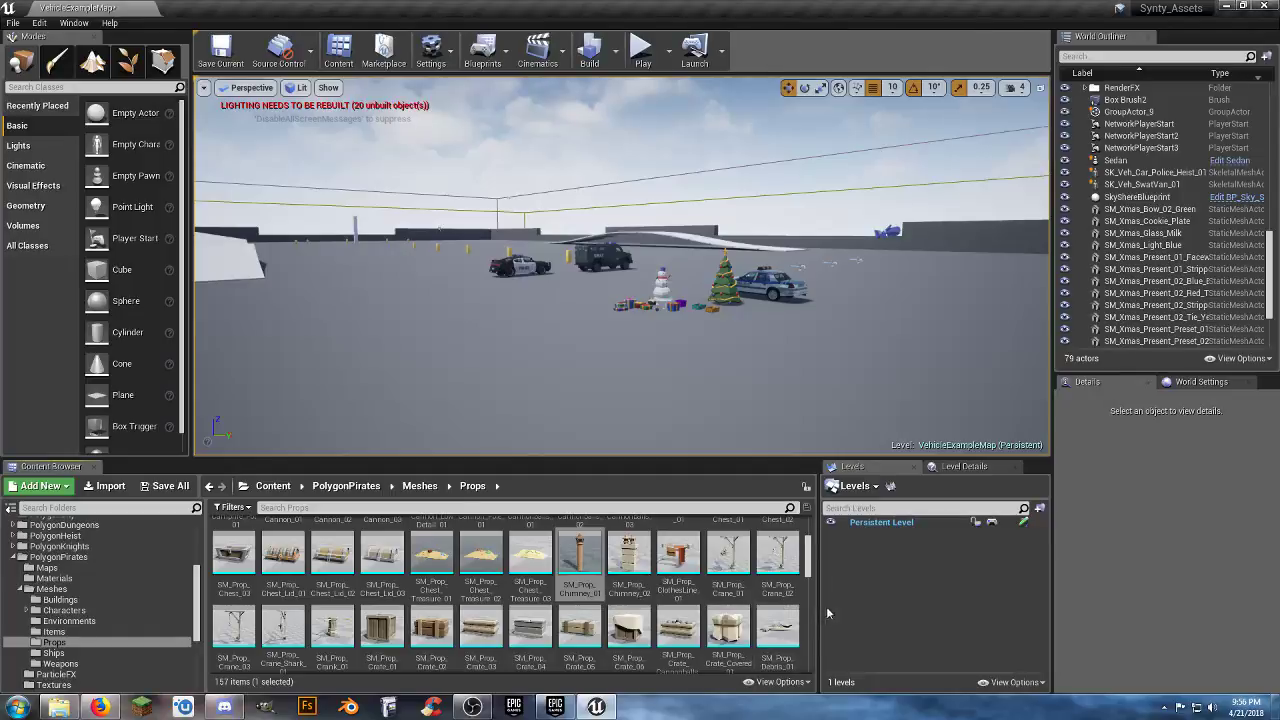
left_click(853, 604)
left_click_drag(777, 572, 560, 345)
key("Delete")
- Place SM_Prop_Ladder_01 on the ground for a preview and undo the placement
scroll(773, 568, "down", 5)
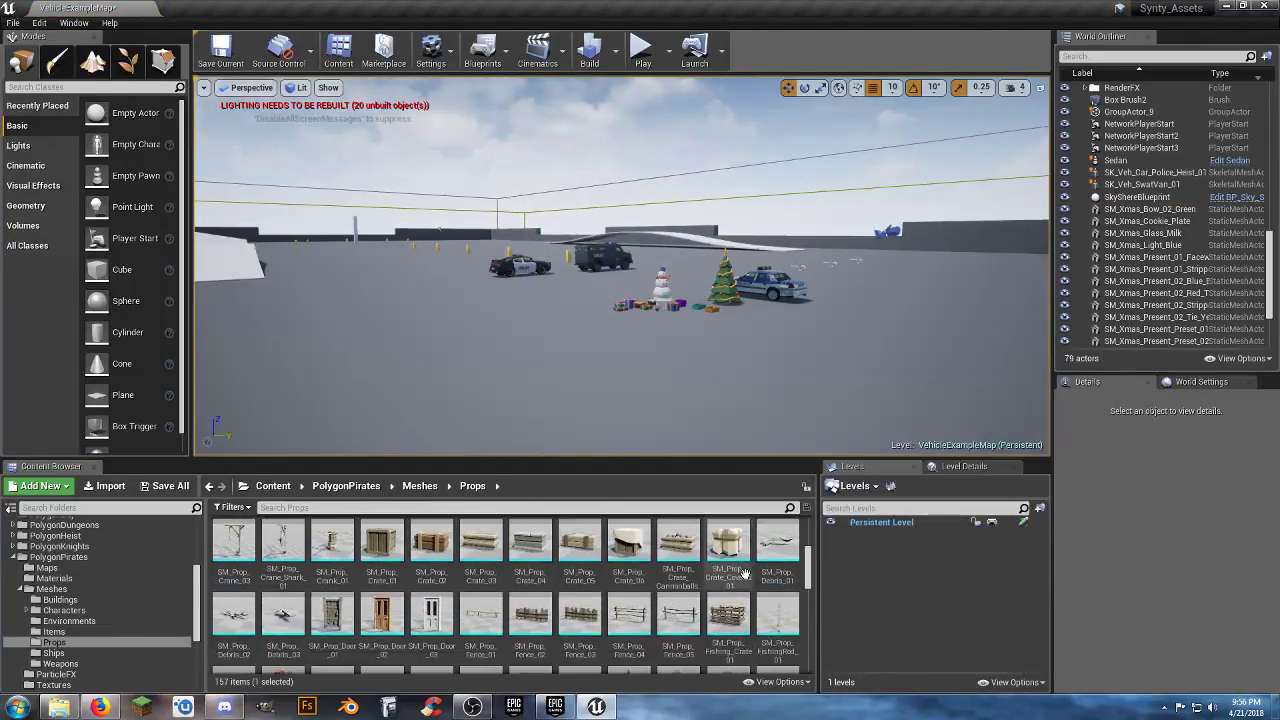
scroll(744, 572, "down", 1)
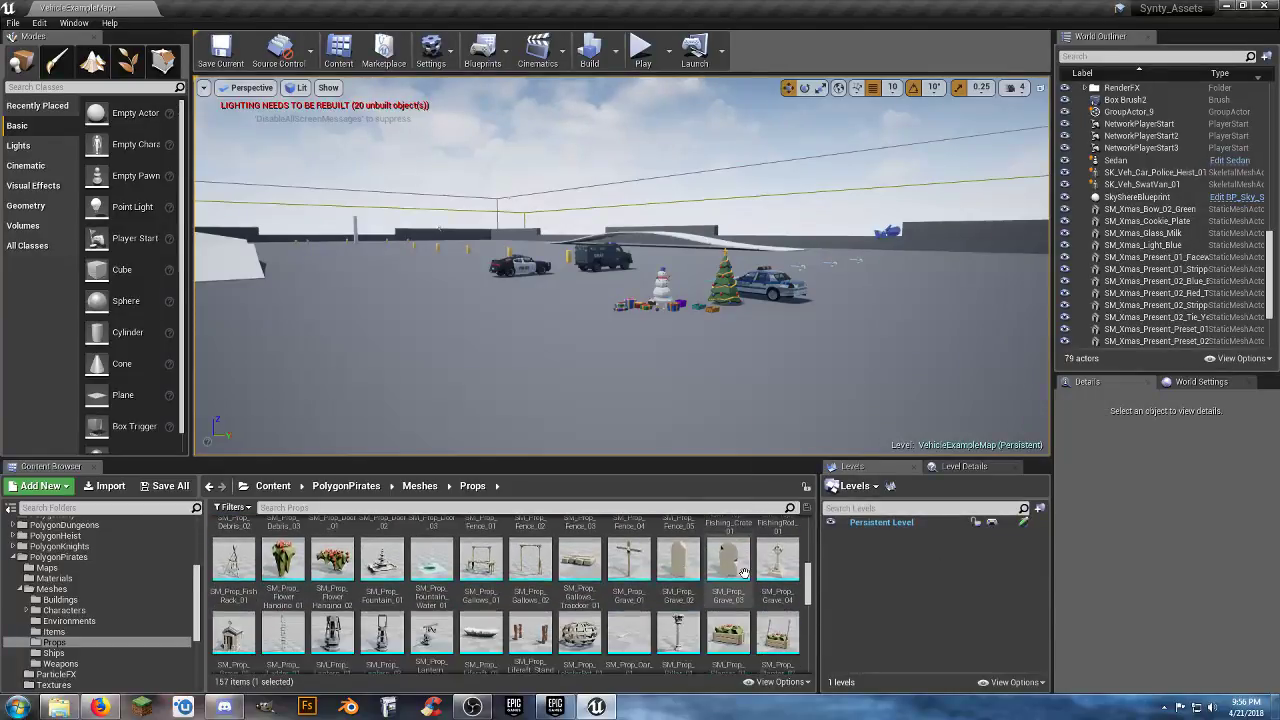
scroll(744, 572, "down", 2)
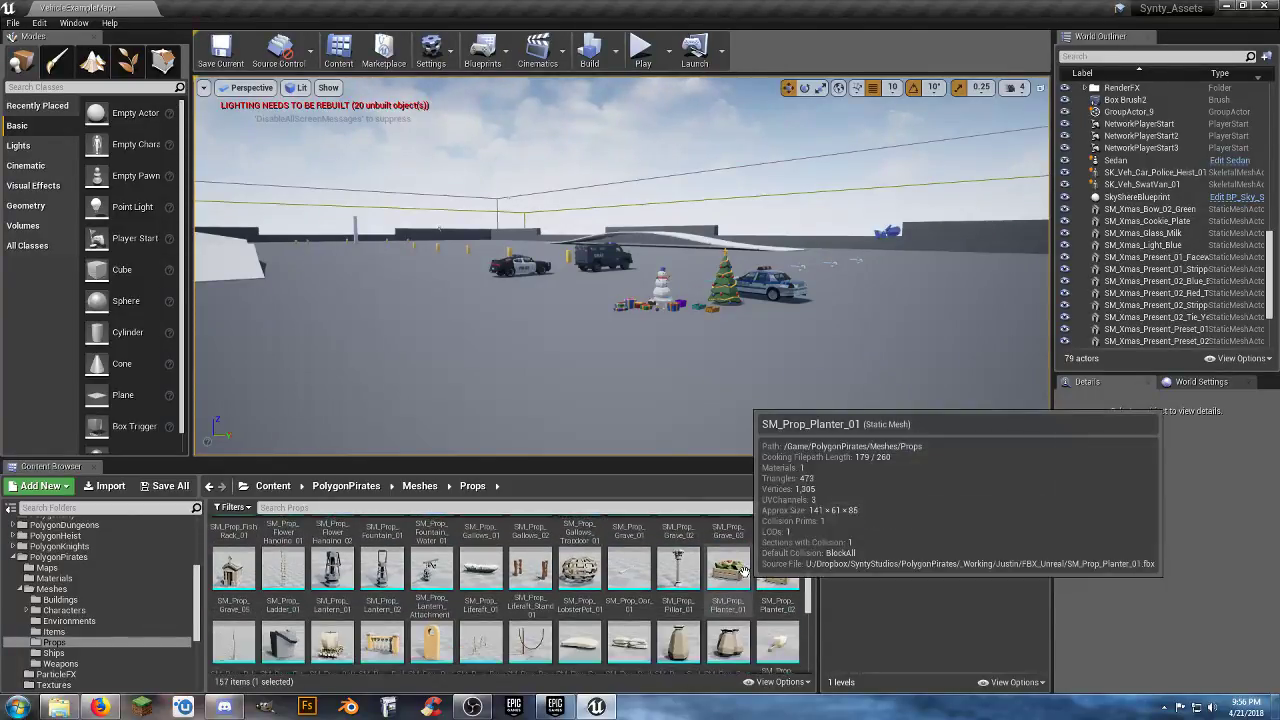
scroll(744, 572, "down", 2)
scroll(744, 572, "up", 2)
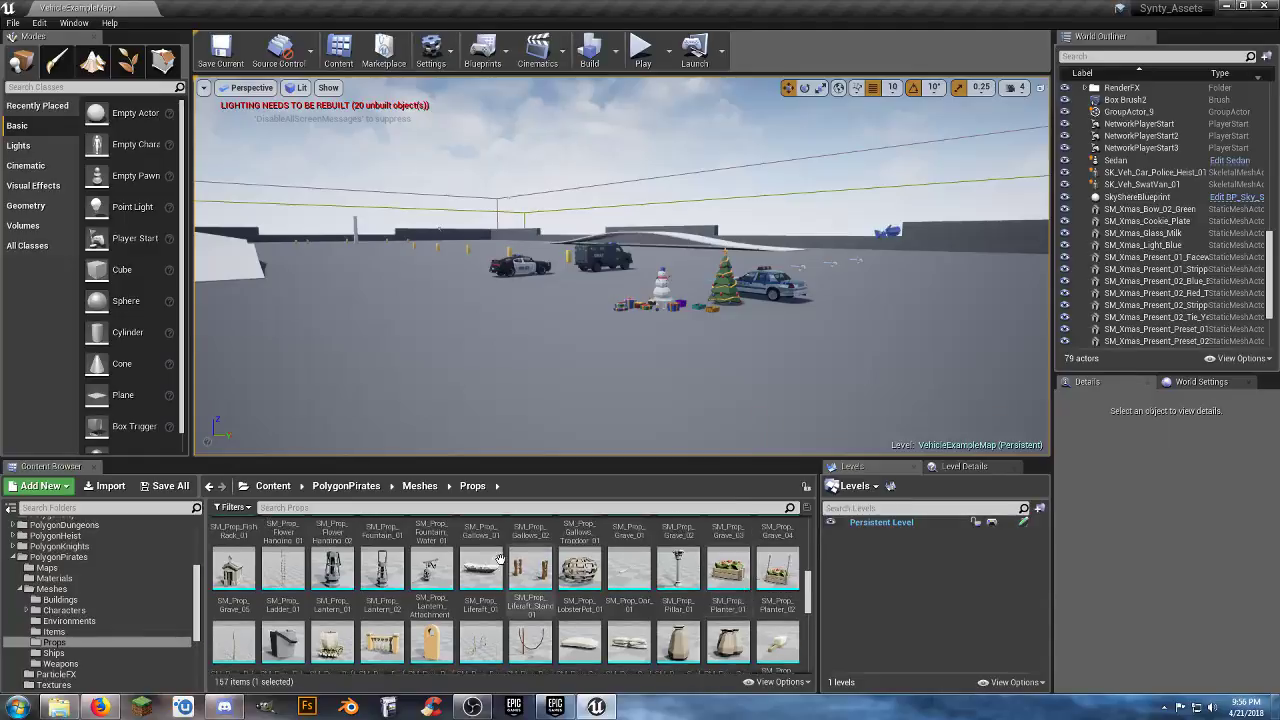
left_click_drag(290, 563, 476, 355)
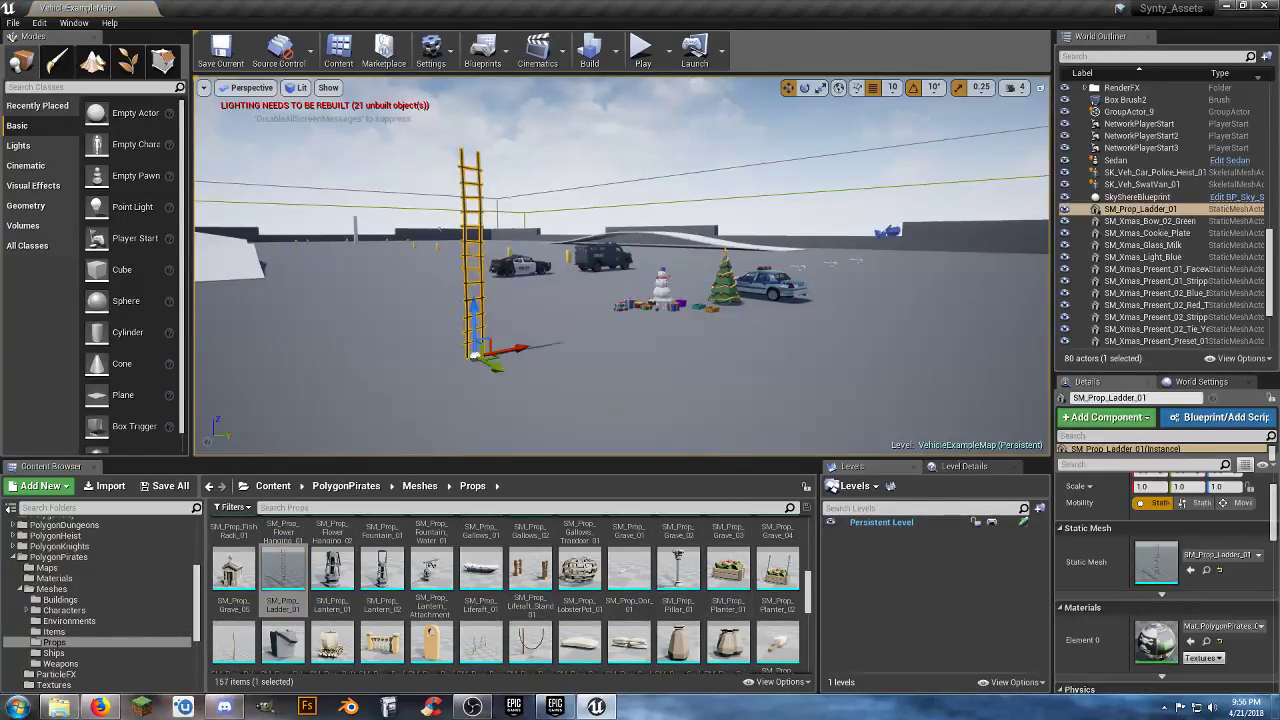
key("ctrl+z")
- Preview SM_Prop_Sack_02 and SM_Prop_Raft_01 in the level, undoing each placement
scroll(680, 594, "down", 2)
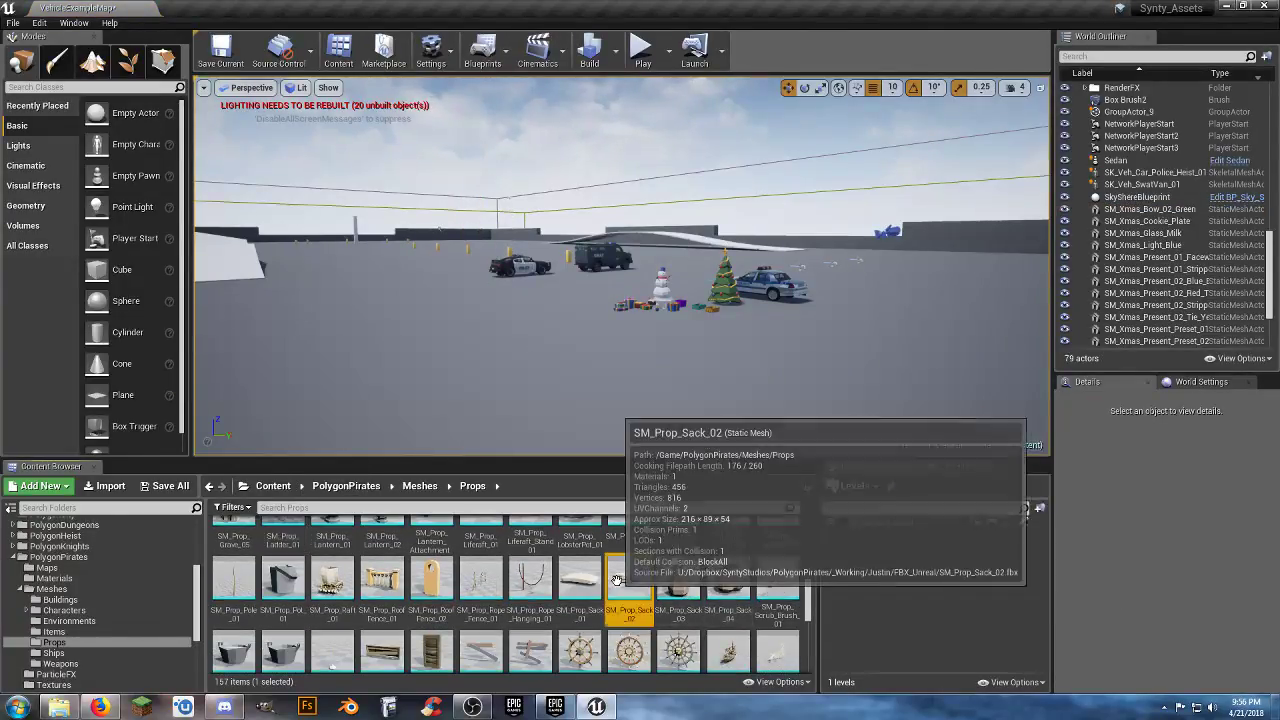
left_click_drag(630, 582, 540, 378)
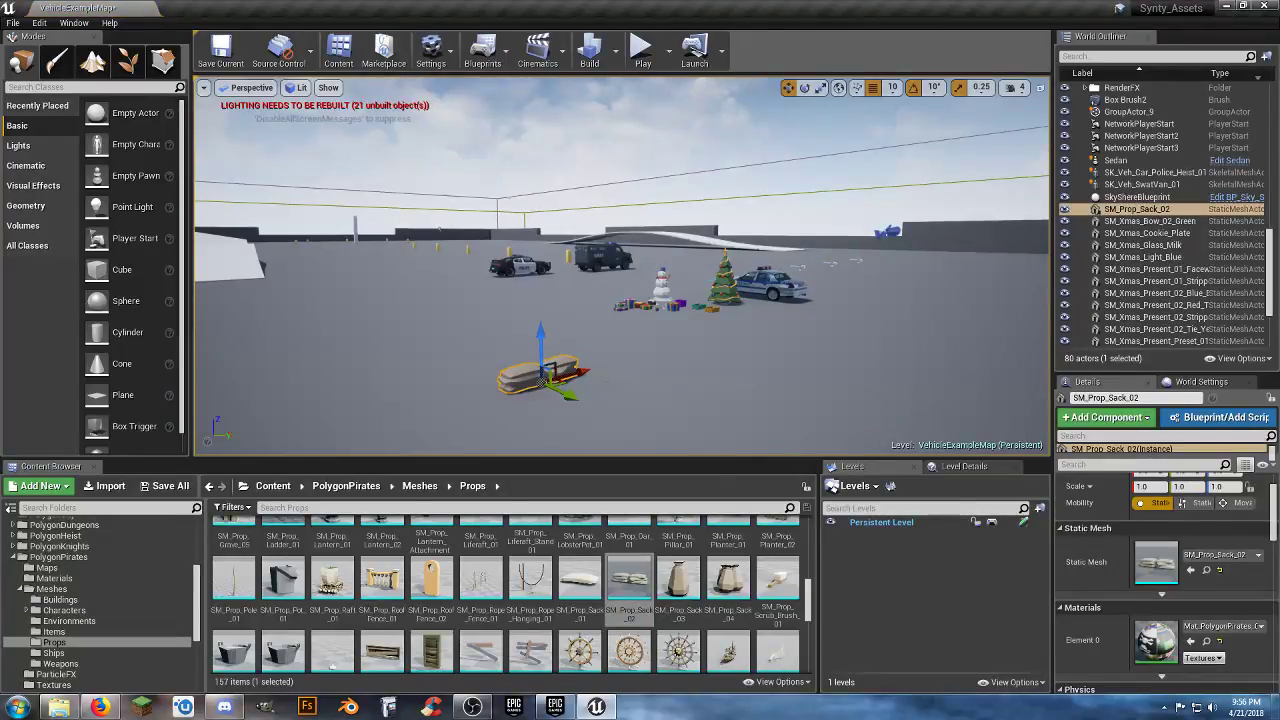
key("ctrl+z")
left_click_drag(332, 580, 683, 377)
key("ctrl+z")
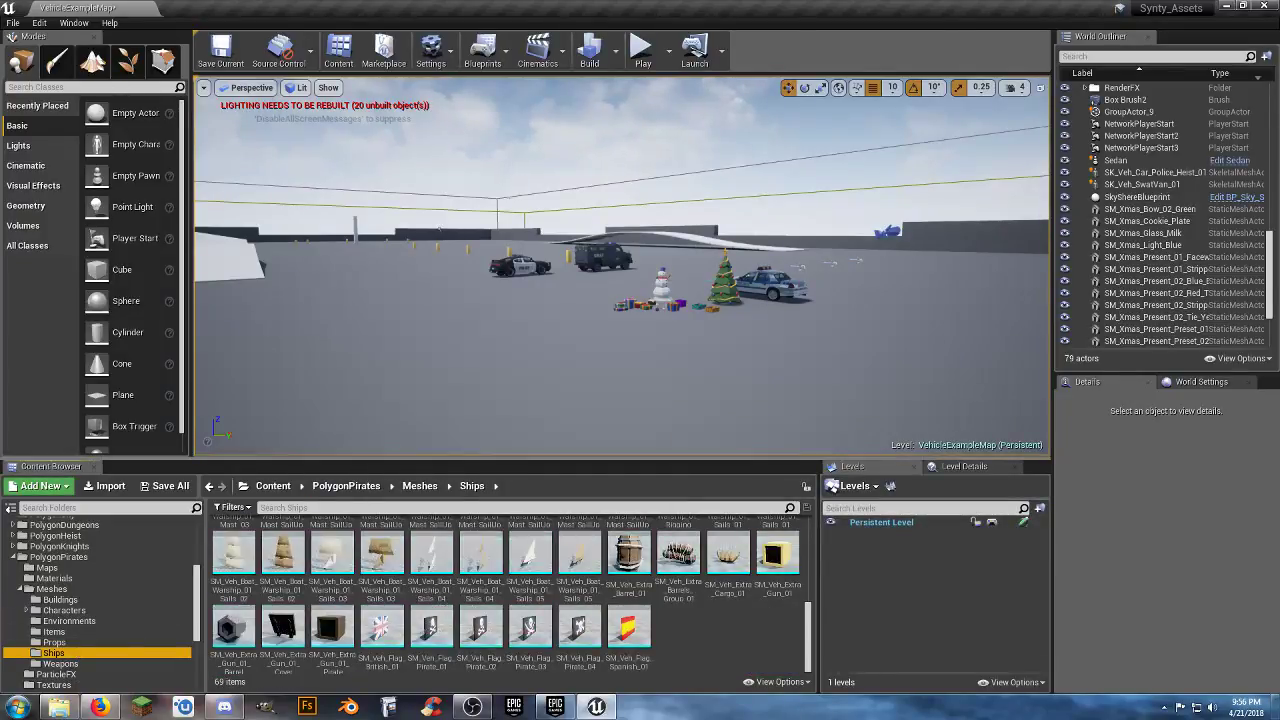
- Place SM_Veh_Boat_Large_01_Hull and SM_Veh_Boat_Large_01_Hull_Pirate side by side on the open ground near the white ramp
key("w")
right_click_drag(440, 230, 416, 193)
right_click_drag(500, 382, 500, 382)
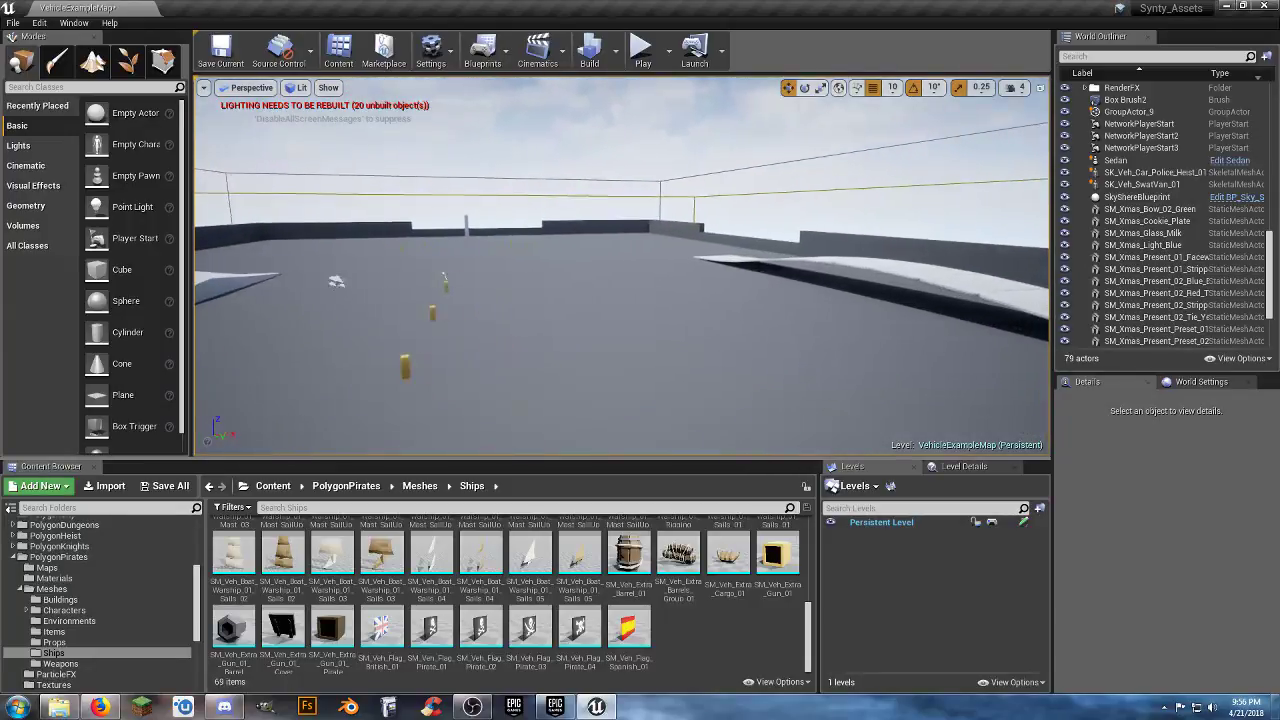
scroll(596, 615, "up", 5)
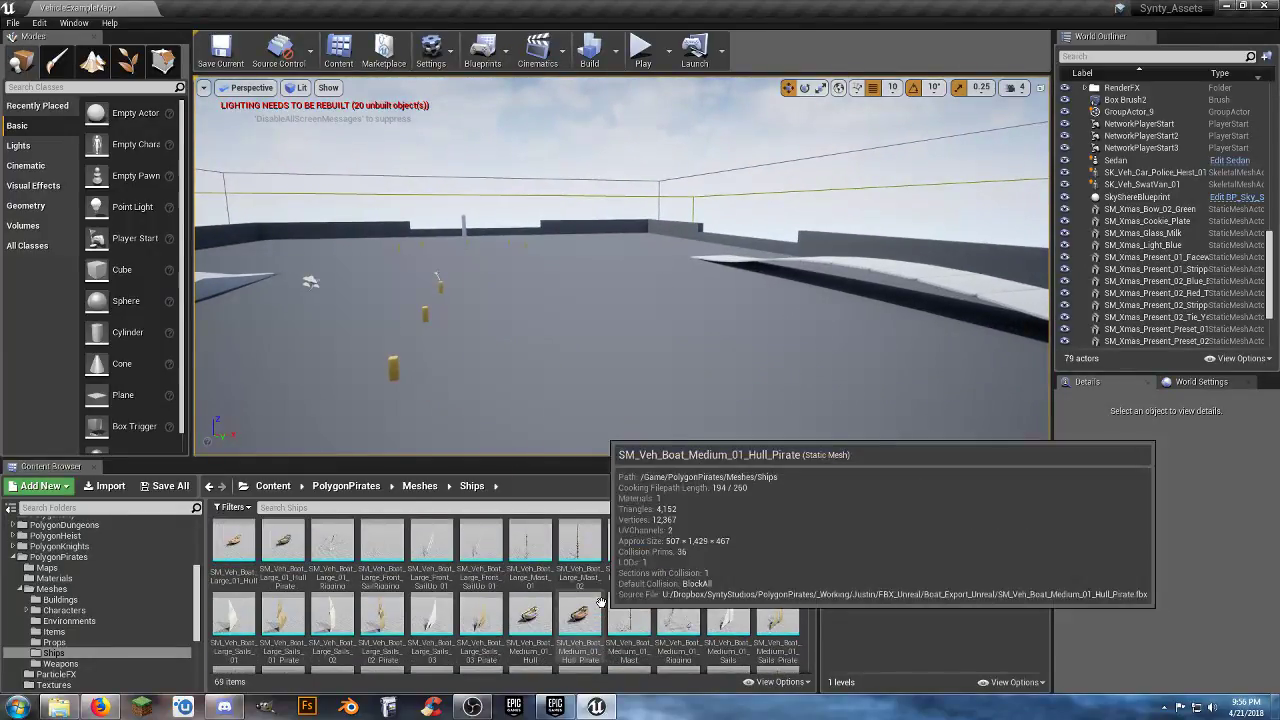
left_click_drag(233, 545, 822, 332)
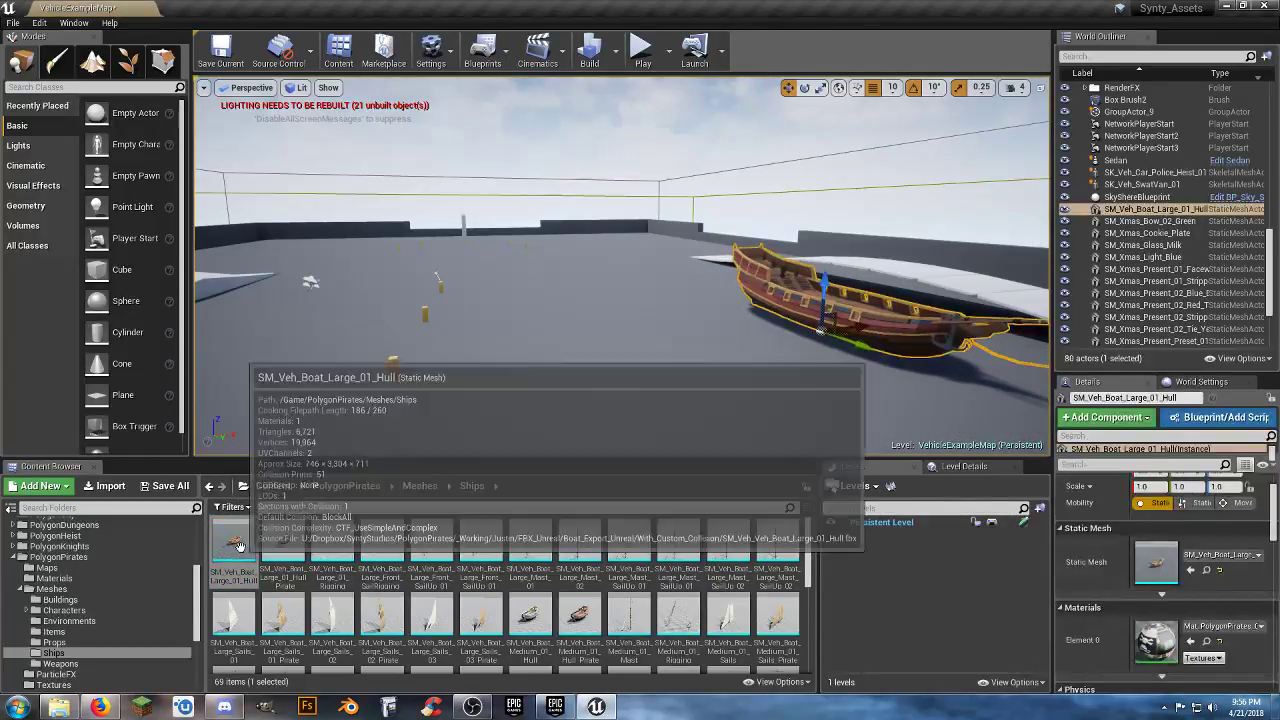
left_click_drag(313, 521, 709, 323)
key("f")
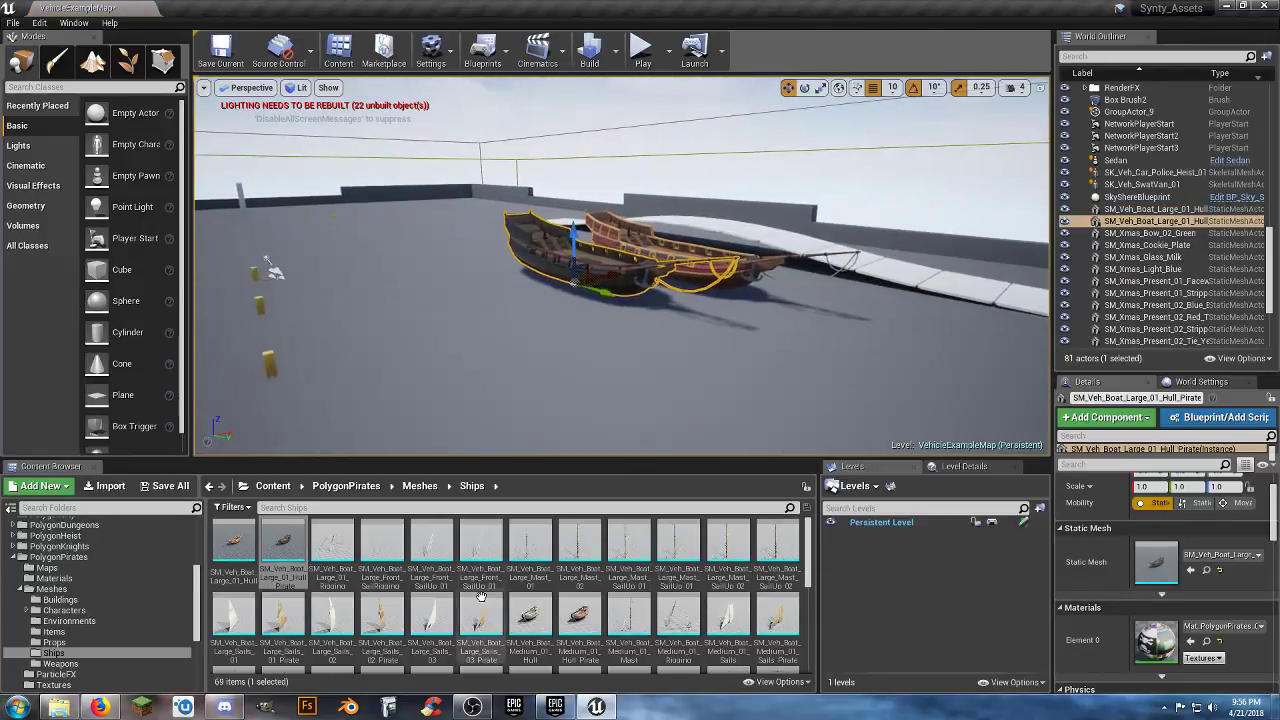
- Place SM_Veh_Boat_Medium_01_Hull and SM_Veh_Boat_Medium_01_Hull_Pirate on the ground beside the large hulls
left_click_drag(525, 614, 475, 293)
left_click_drag(578, 615, 602, 362)
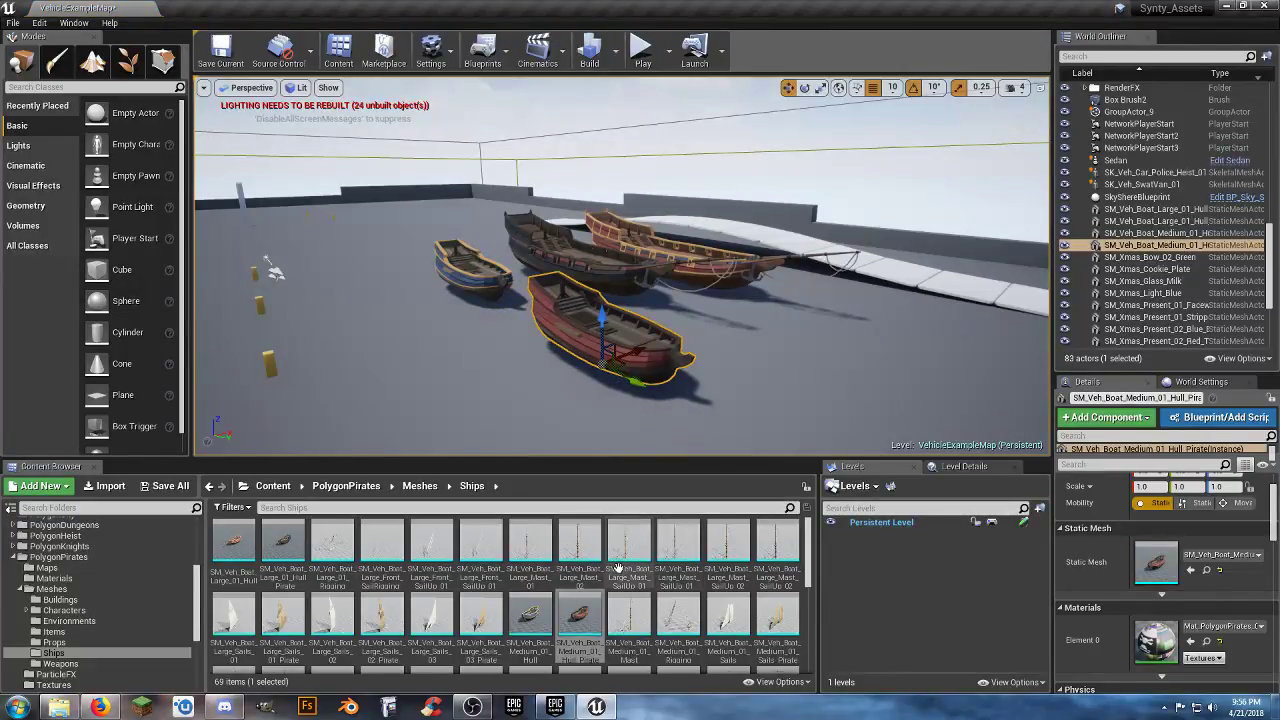
left_click_drag(431, 615, 458, 551)
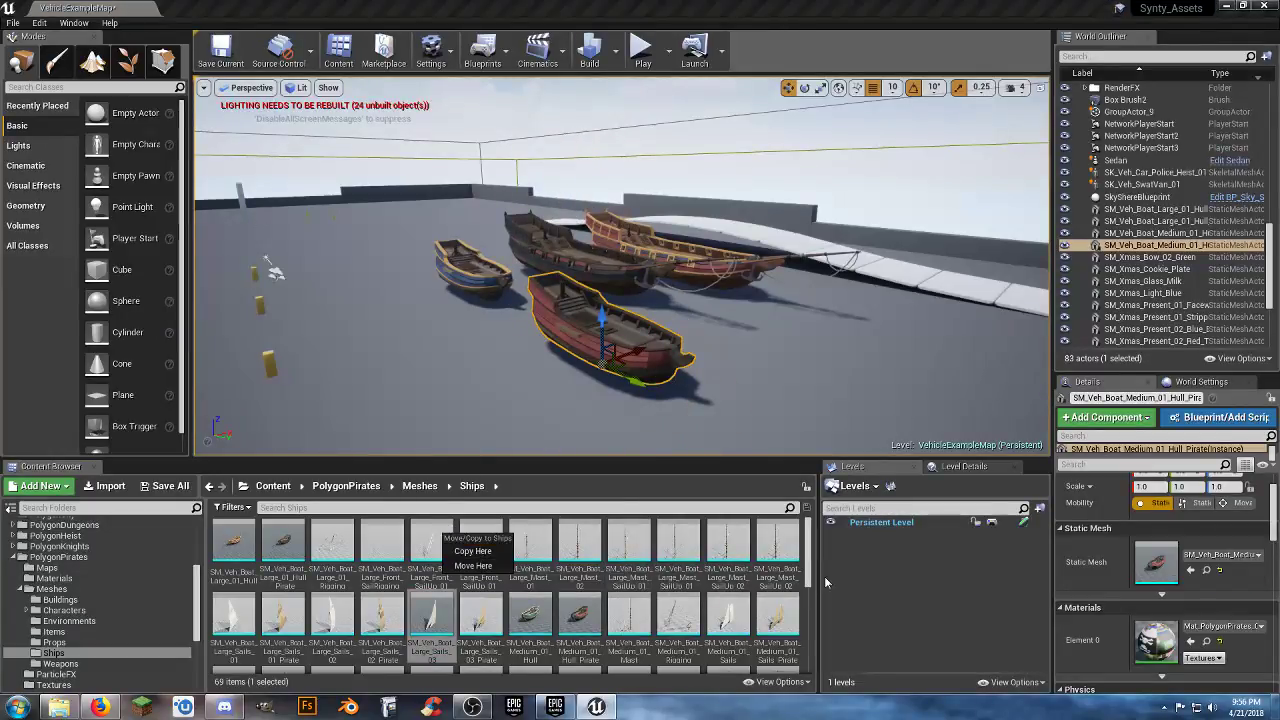
left_click(886, 581)
- Place the SM_Veh_Boat_Rowing_01_Hull and SM_Veh_Boat_Rowing_01_Hull_Pirate rowing boats off the bows of the larger ships
scroll(678, 545, "down", 1)
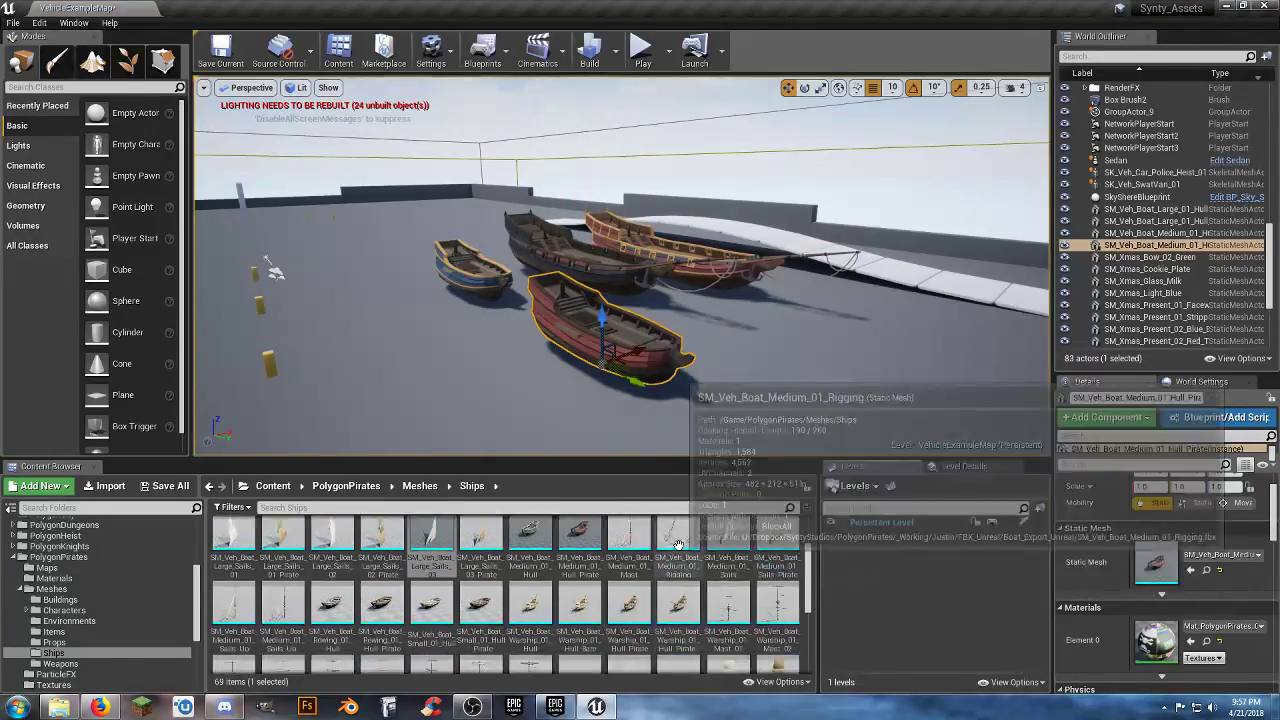
left_click(331, 605)
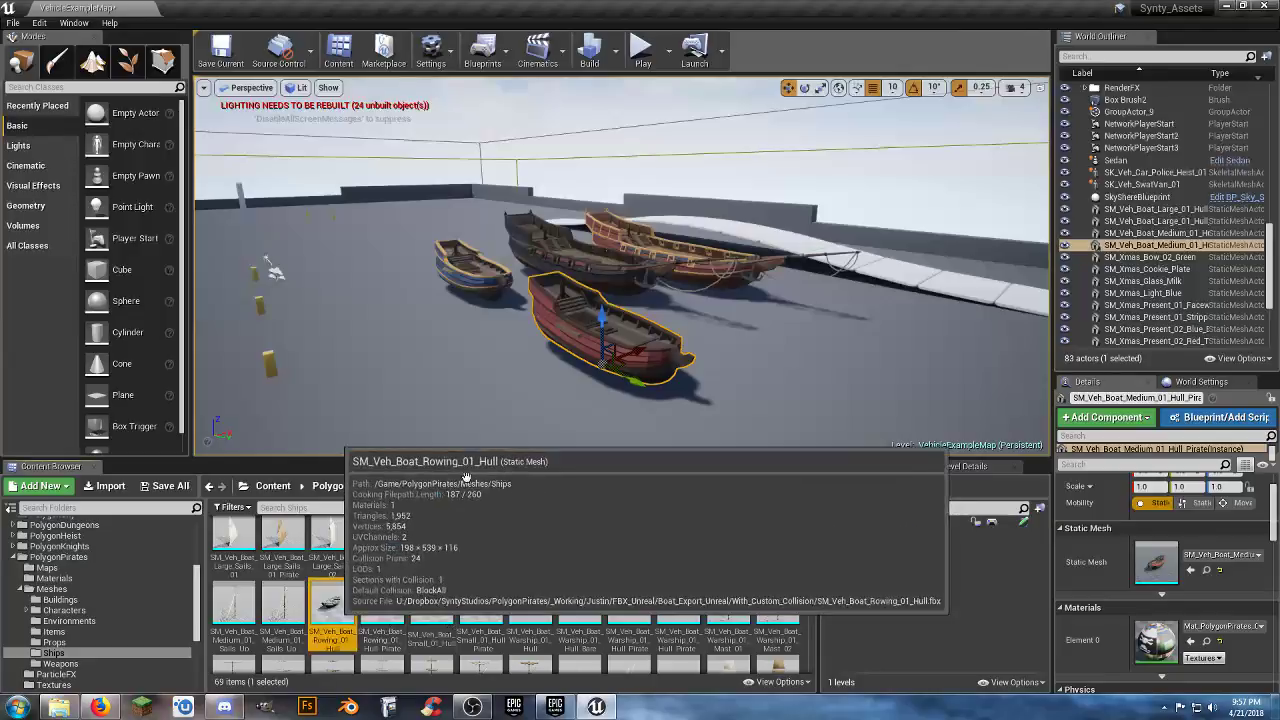
left_click_drag(331, 605, 788, 333)
left_click_drag(385, 596, 765, 362)
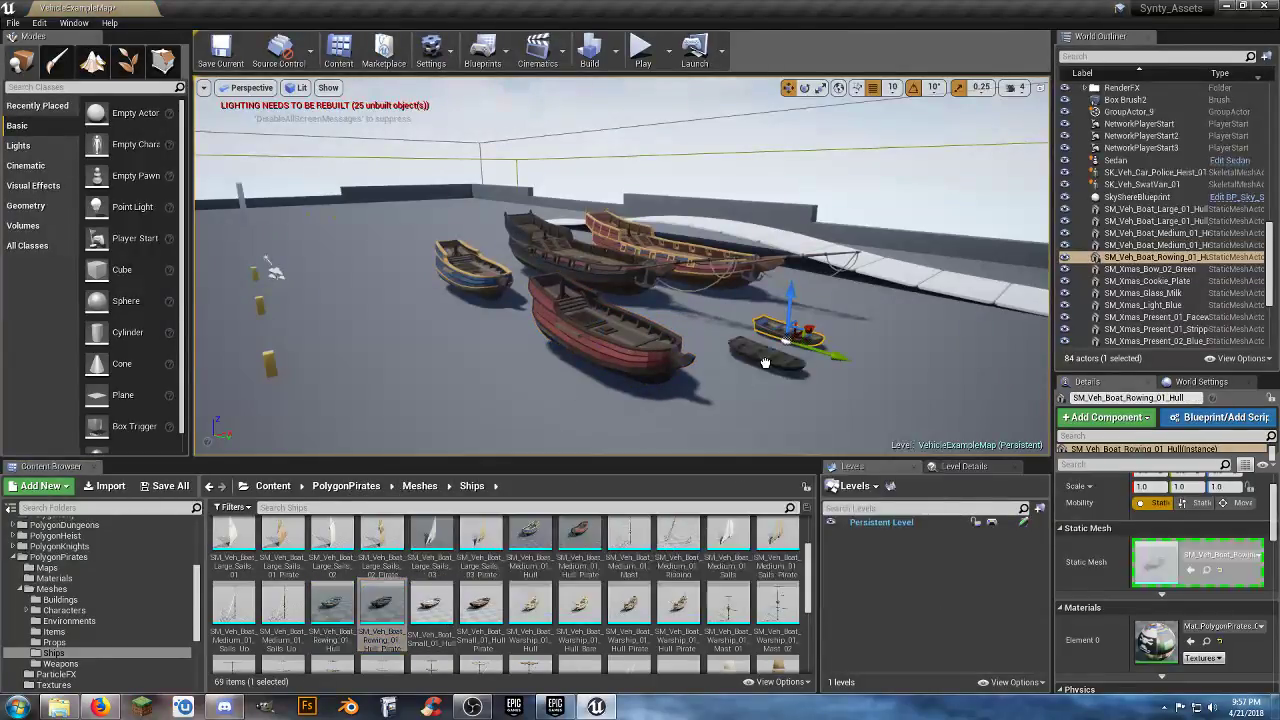
- Place SM_Veh_Boat_Small_01_Hull and SM_Veh_Boat_Small_01_Hull_Pirate next to the two rowing boats
left_click_drag(431, 605, 826, 400)
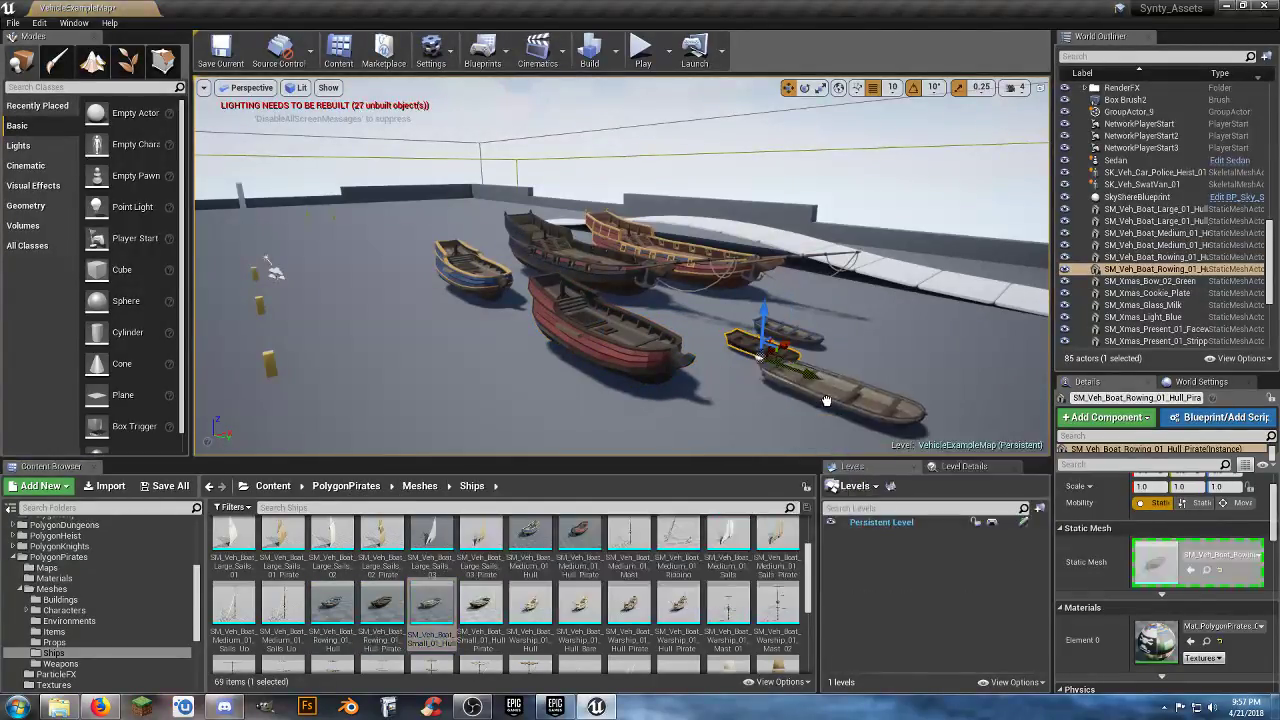
left_click_drag(881, 362, 893, 360)
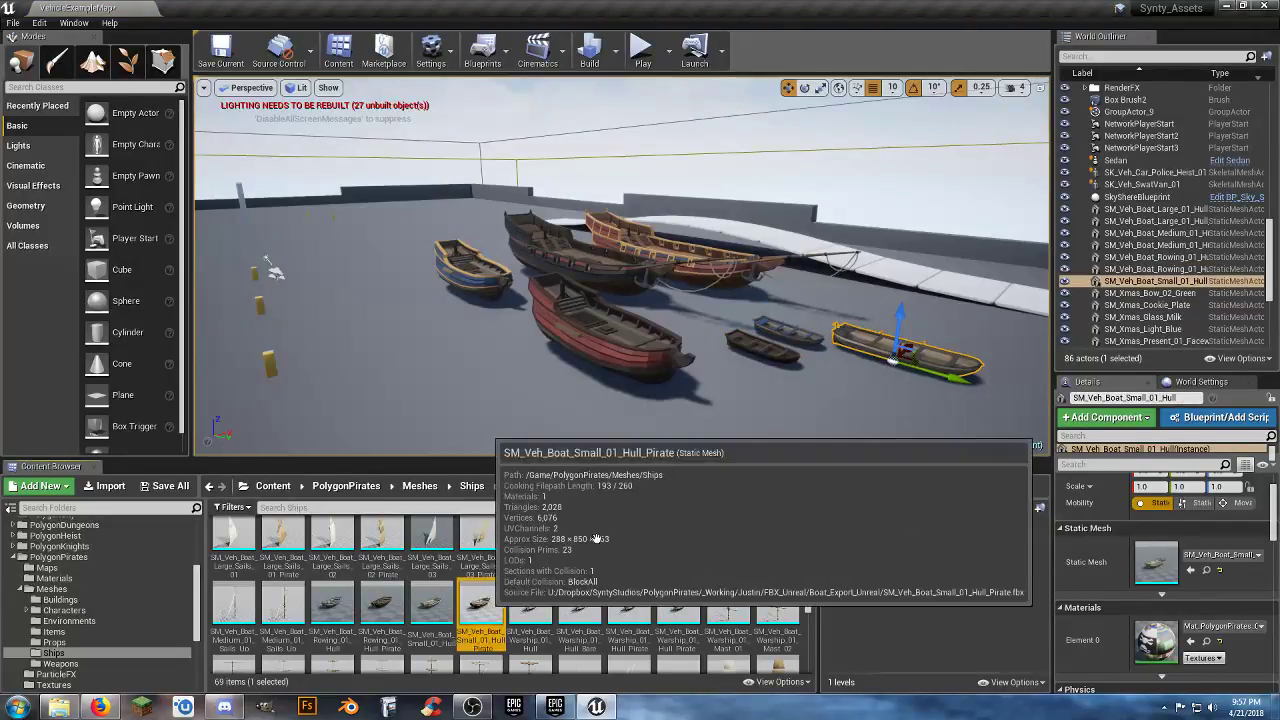
left_click_drag(480, 600, 868, 398)
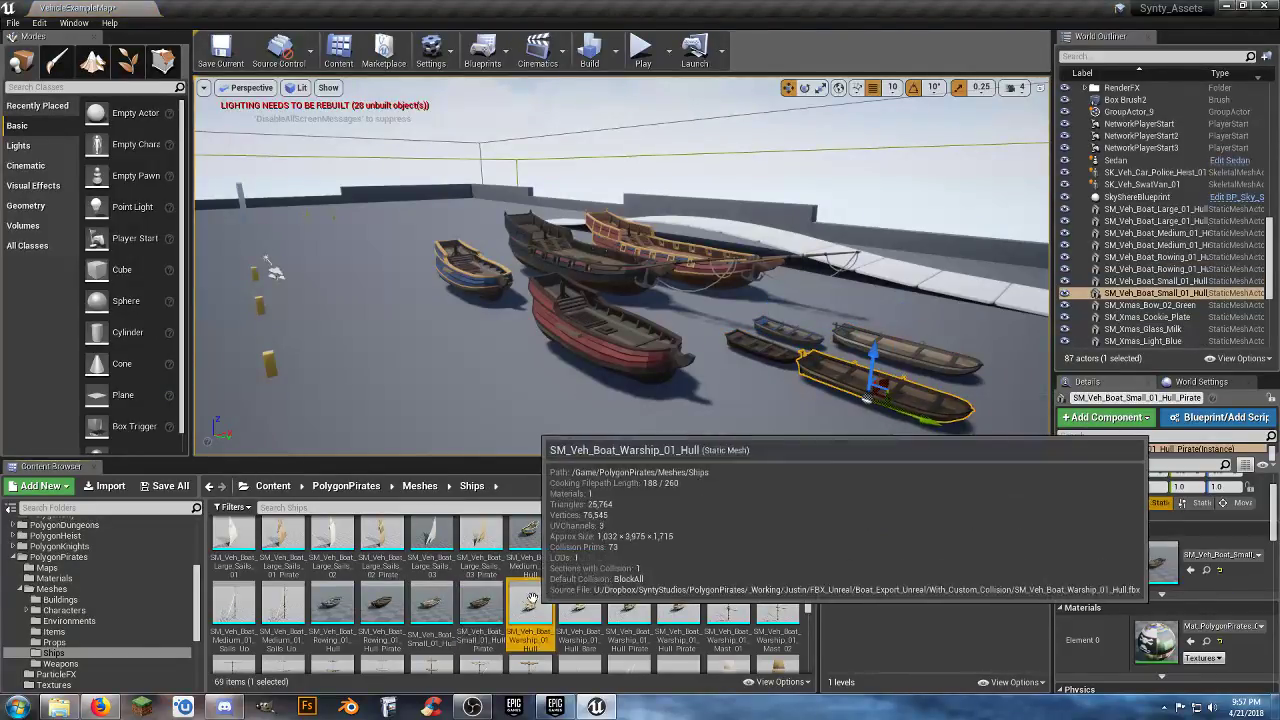
left_click_drag(529, 603, 446, 242)
right_click_drag(446, 242, 455, 190)
key("Delete")
- Place SM_Veh_Boat_Warship_01_Hull on the empty ground beyond the small boats
right_click_drag(534, 384, 732, 395)
right_click_drag(830, 360, 790, 380)
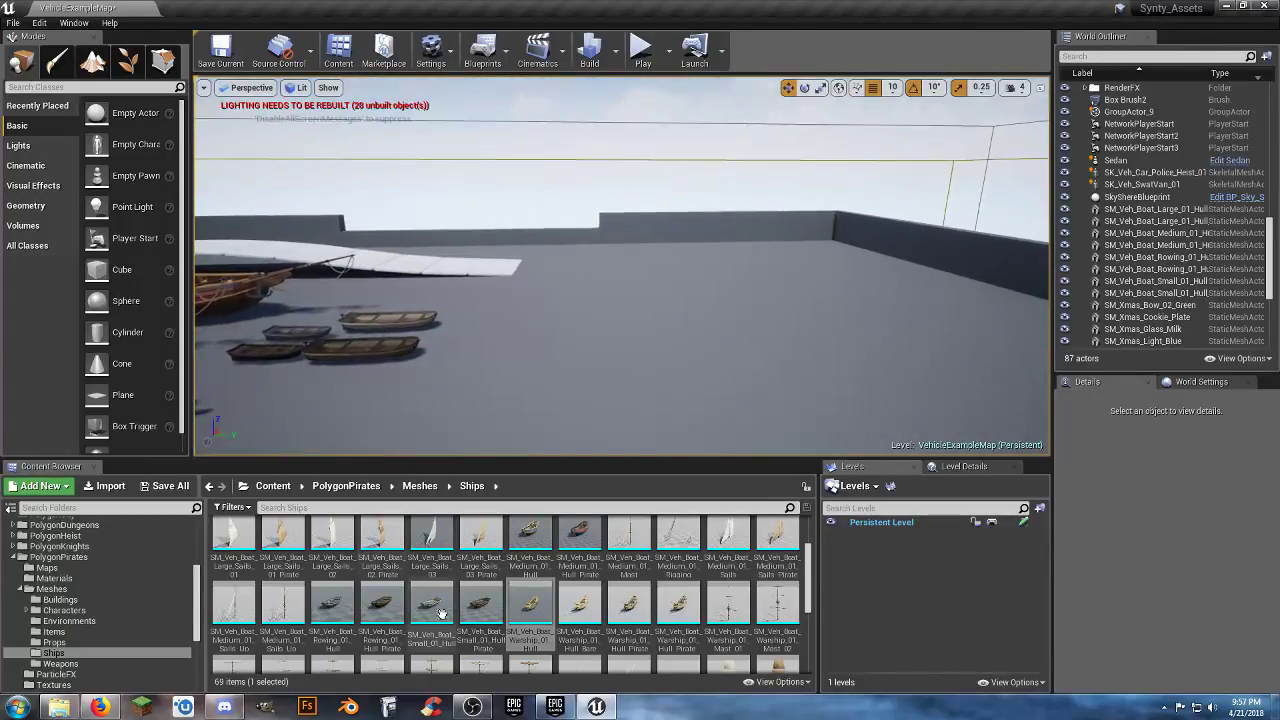
left_click_drag(530, 605, 693, 333)
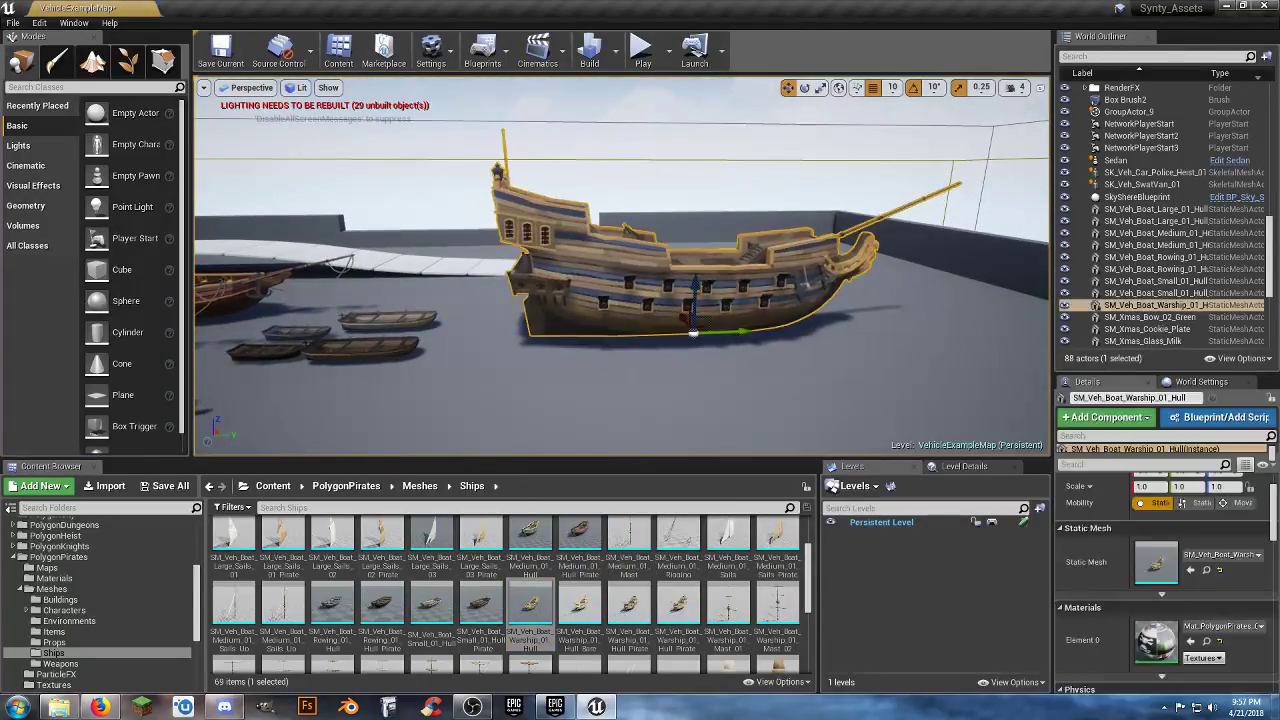
- Preview SM_Veh_Boat_Warship_01_Hull_Bare on the ground beside the placed warship hull and delete it again
right_click_drag(693, 333, 758, 377)
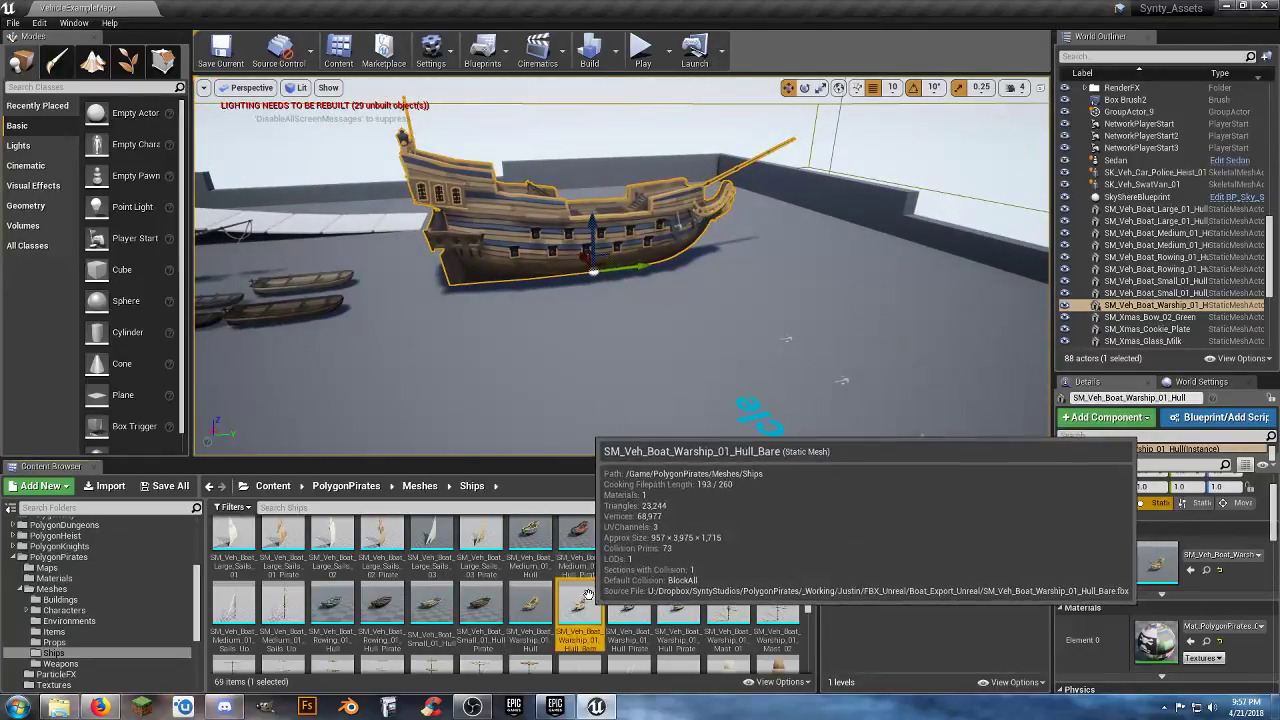
left_click_drag(587, 598, 811, 352)
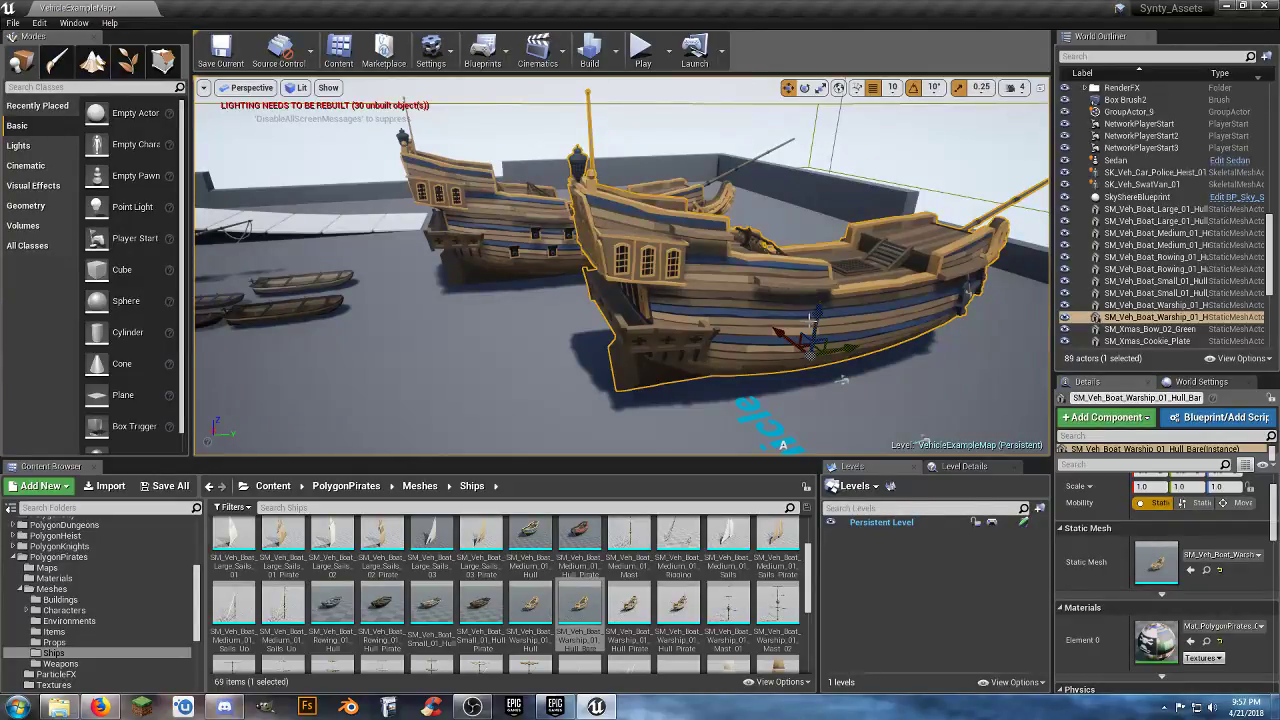
key("Delete")
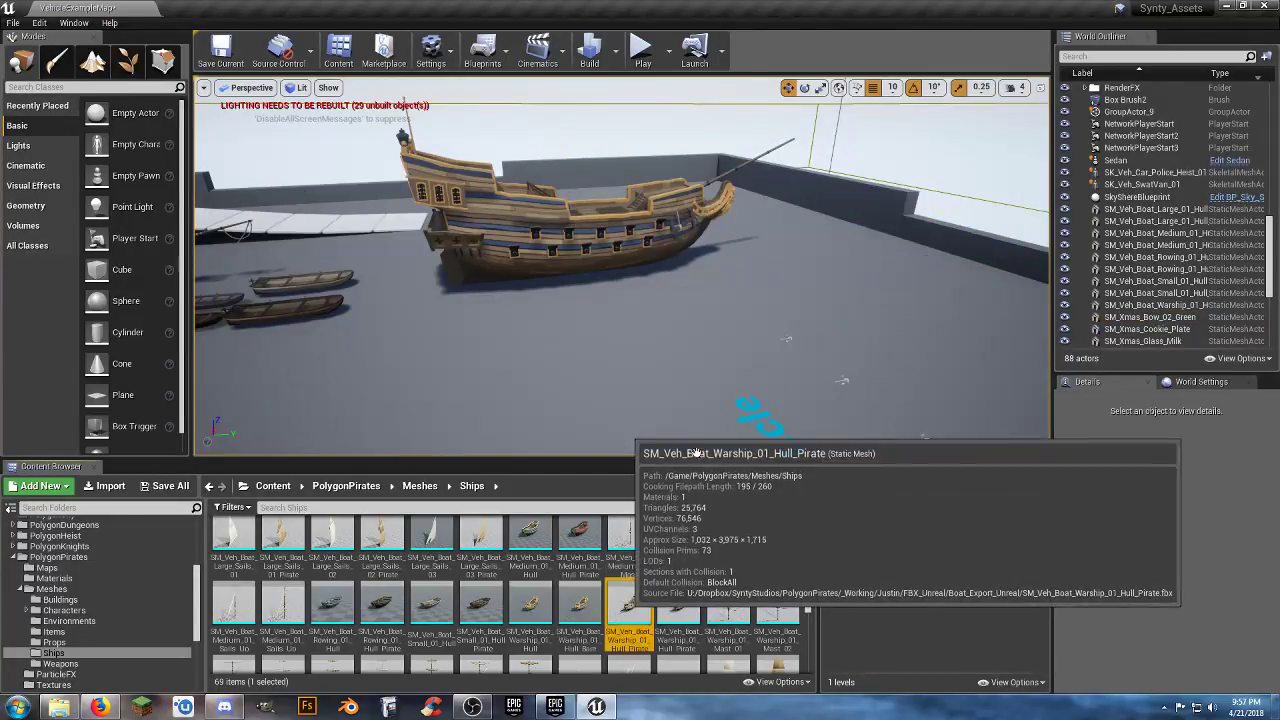
- Place SM_Veh_Boat_Warship_01_Hull_Pirate beside the warship hull and look over the remaining ship meshes
left_click_drag(629, 603, 753, 330)
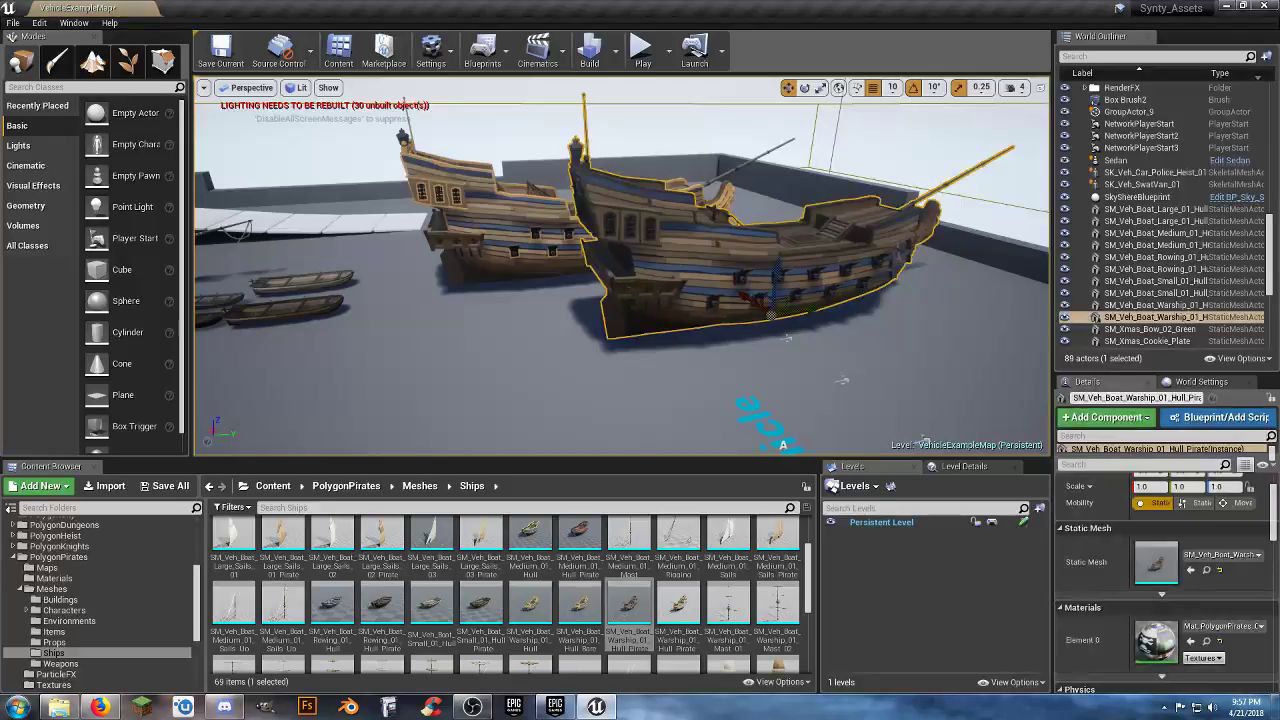
right_click_drag(753, 330, 706, 346)
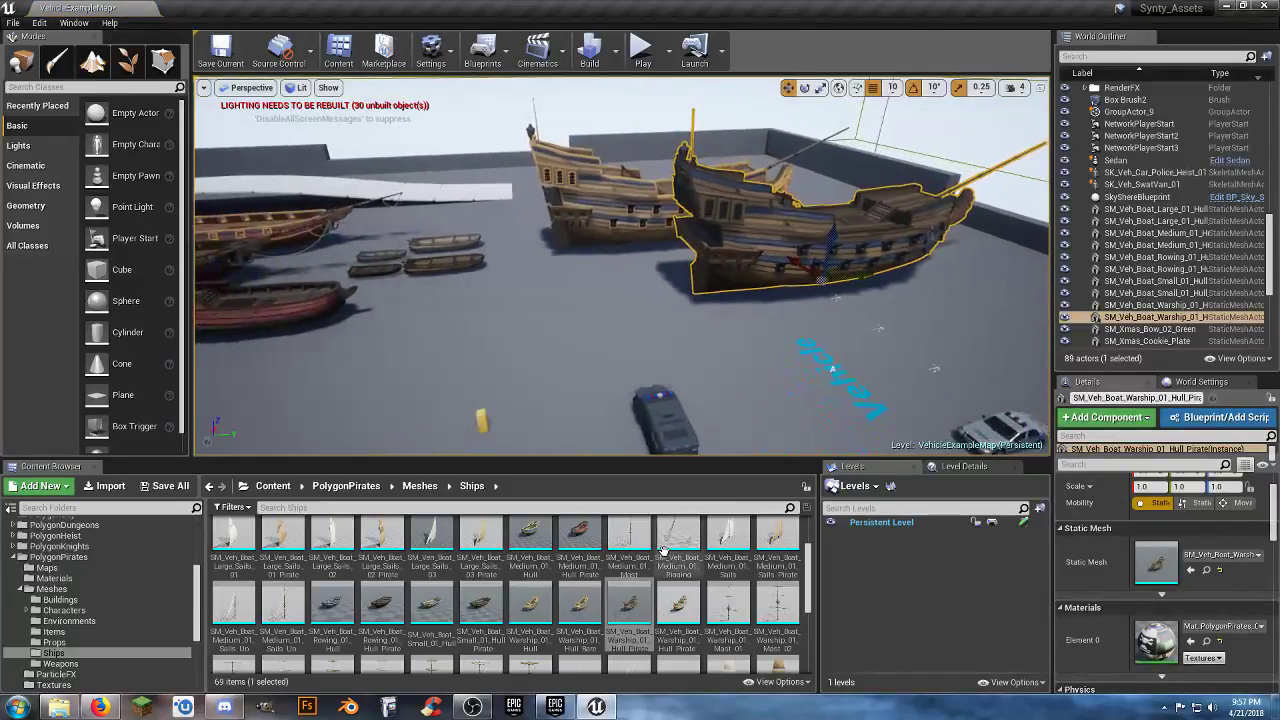
scroll(700, 590, "down", 1)
scroll(700, 590, "down", 5)
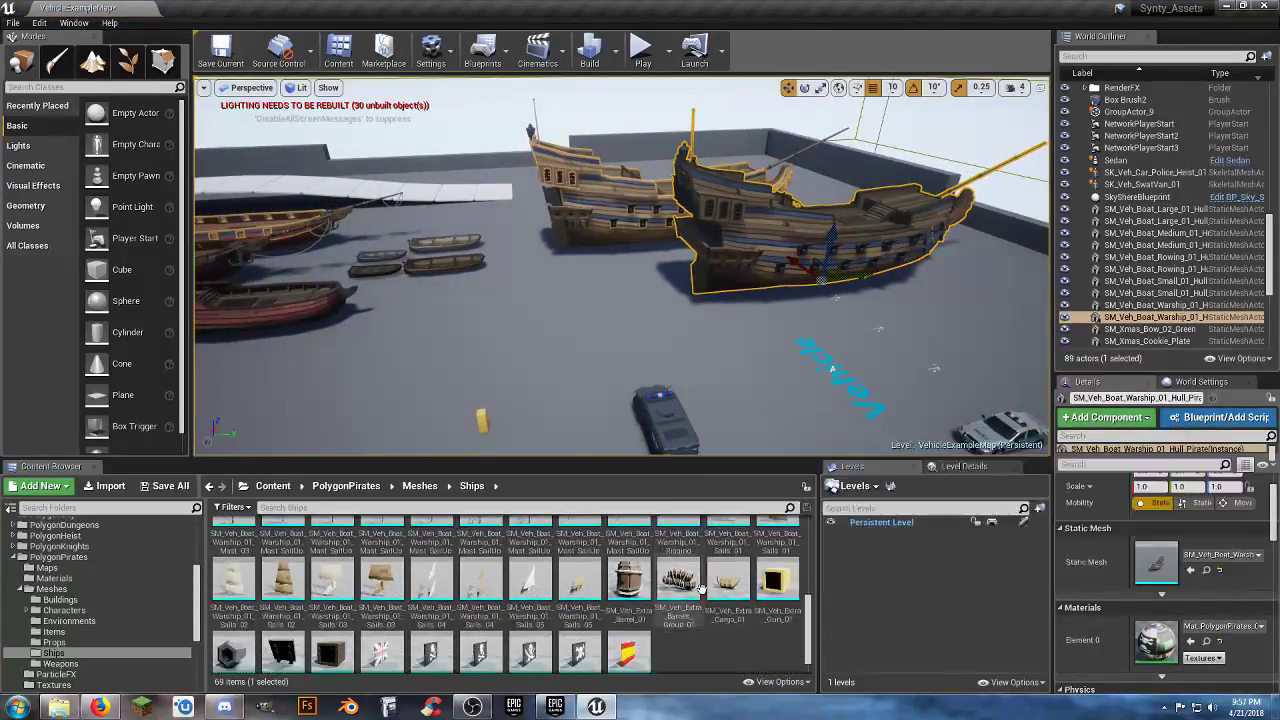
scroll(655, 592, "down", 1)
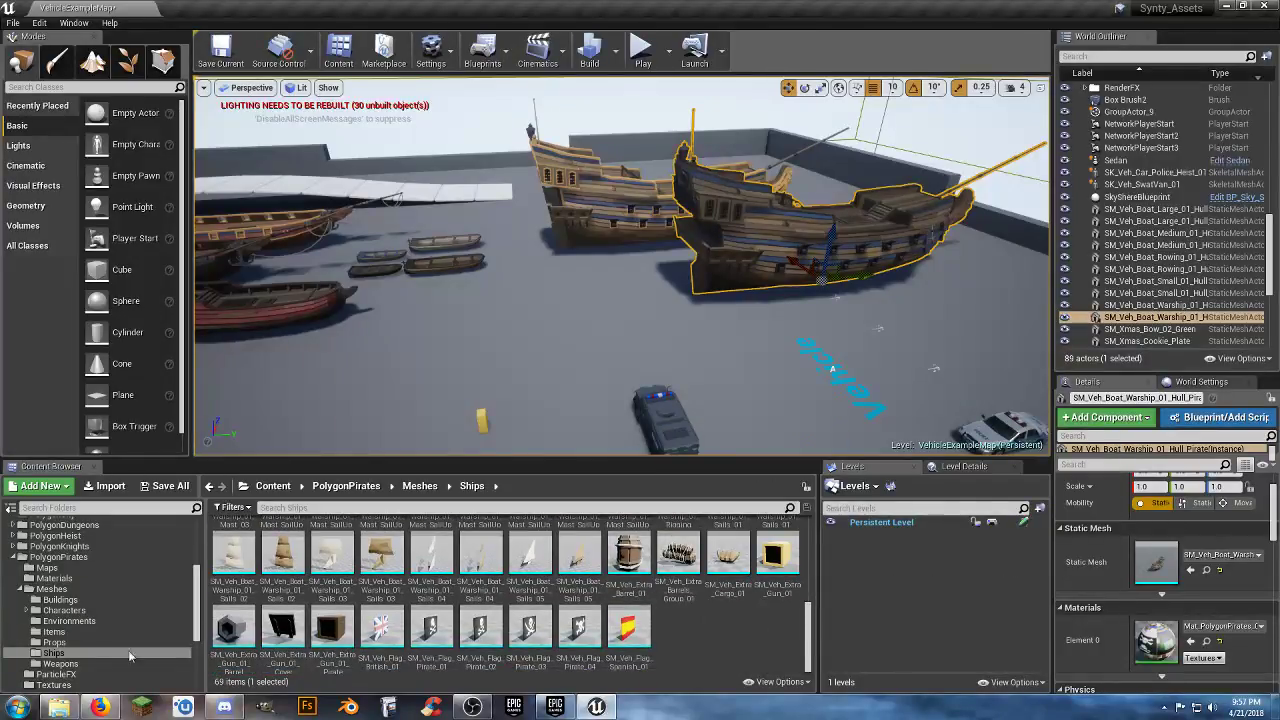
- Place SM_Prop_Shipwreck_02 and SM_Prop_Shipwreck_03 from the PolygonPirates Props folder on the ground in front of the warship hulls
left_click(62, 643)
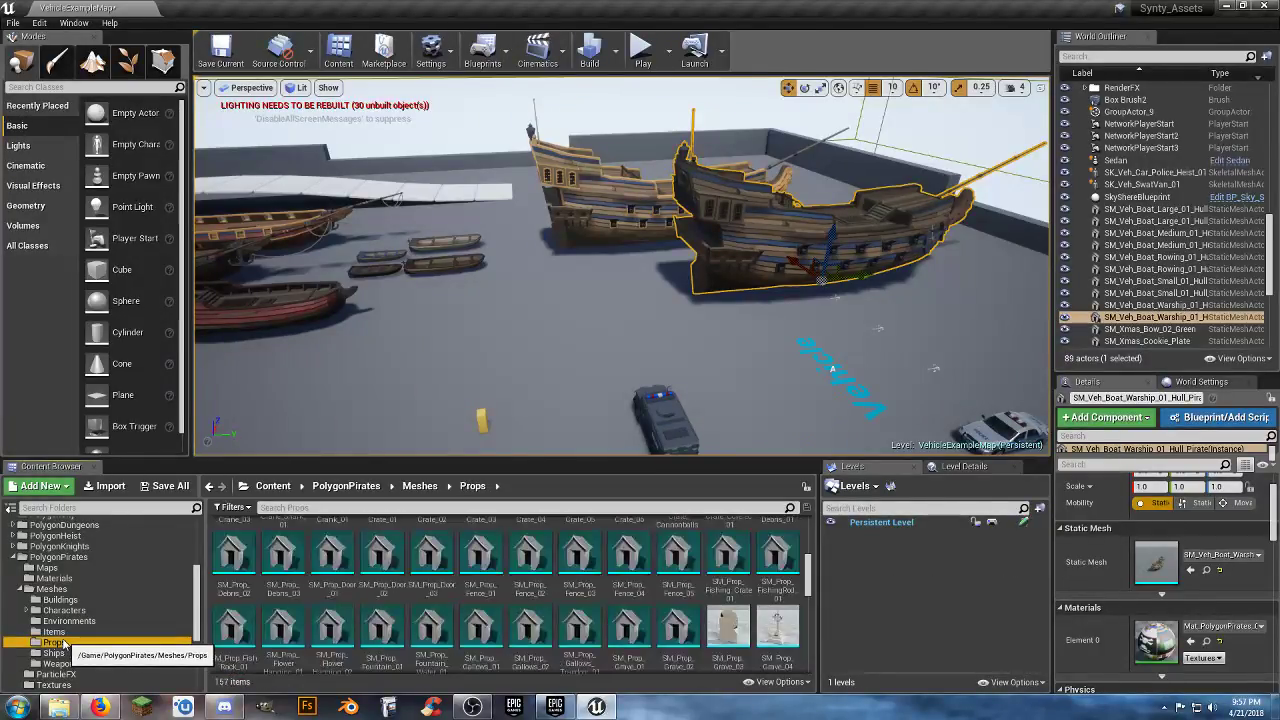
scroll(548, 568, "down", 8)
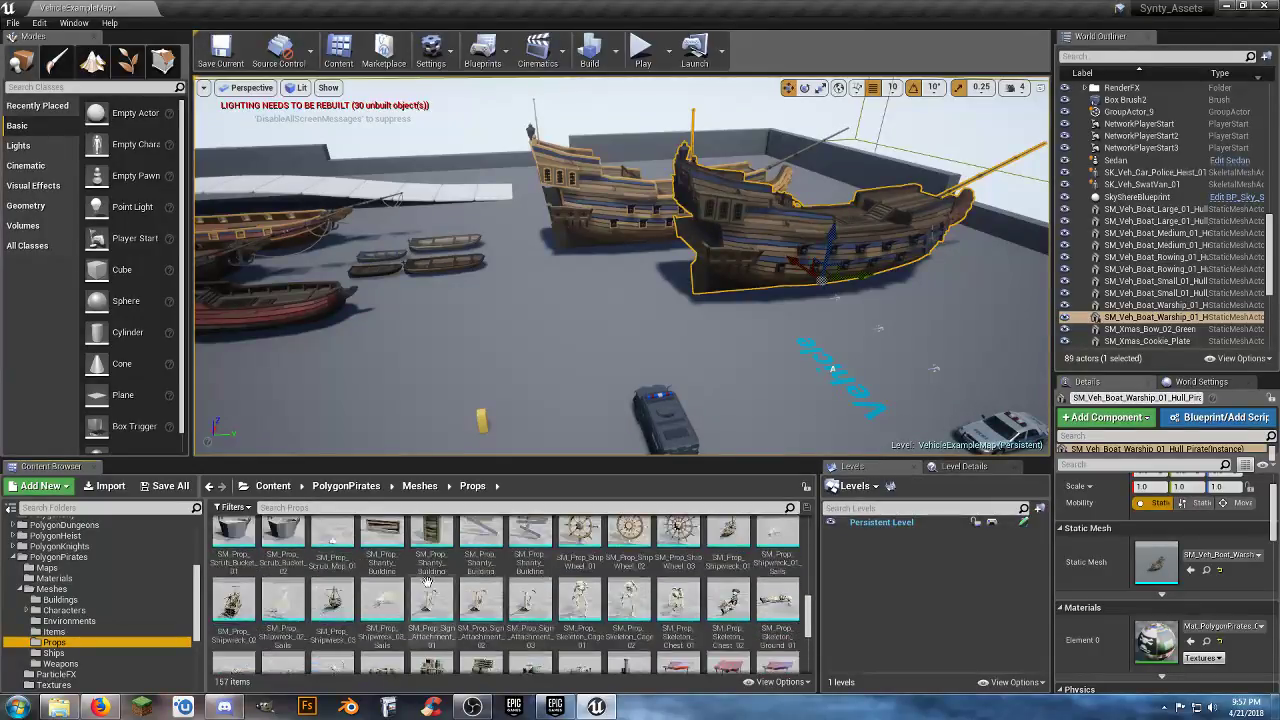
scroll(280, 560, "up", 2)
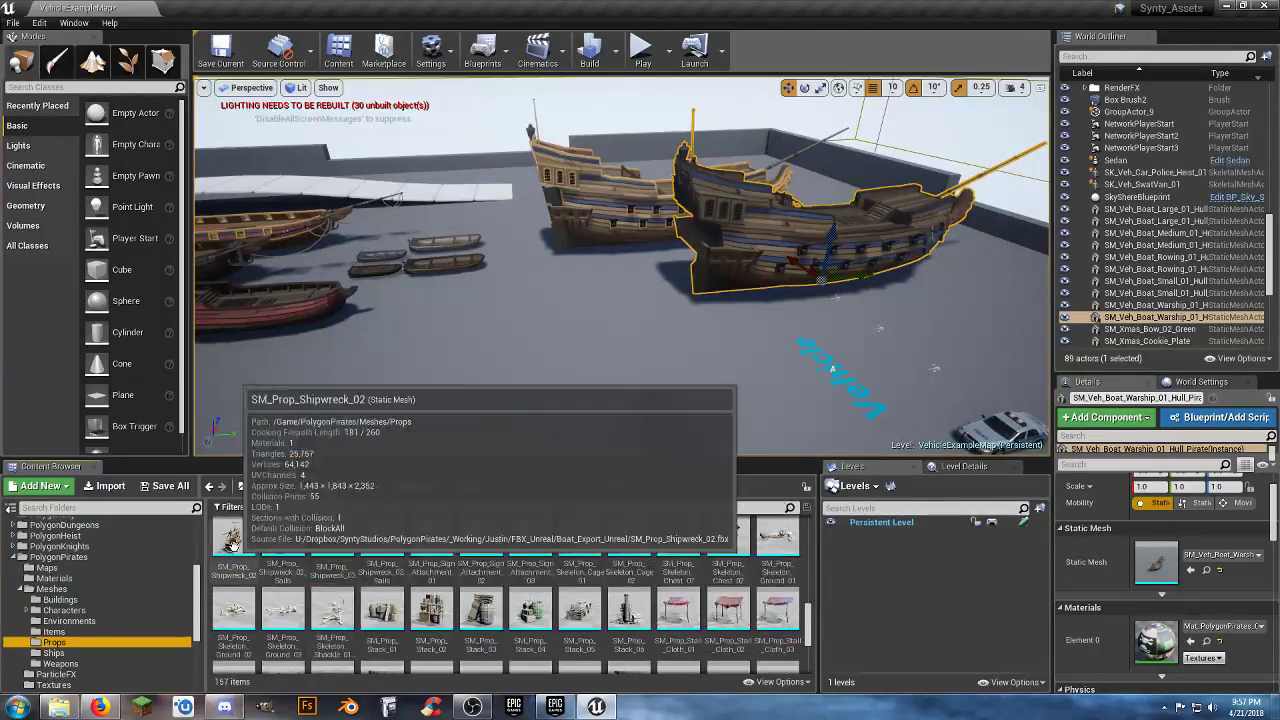
left_click_drag(232, 540, 530, 330)
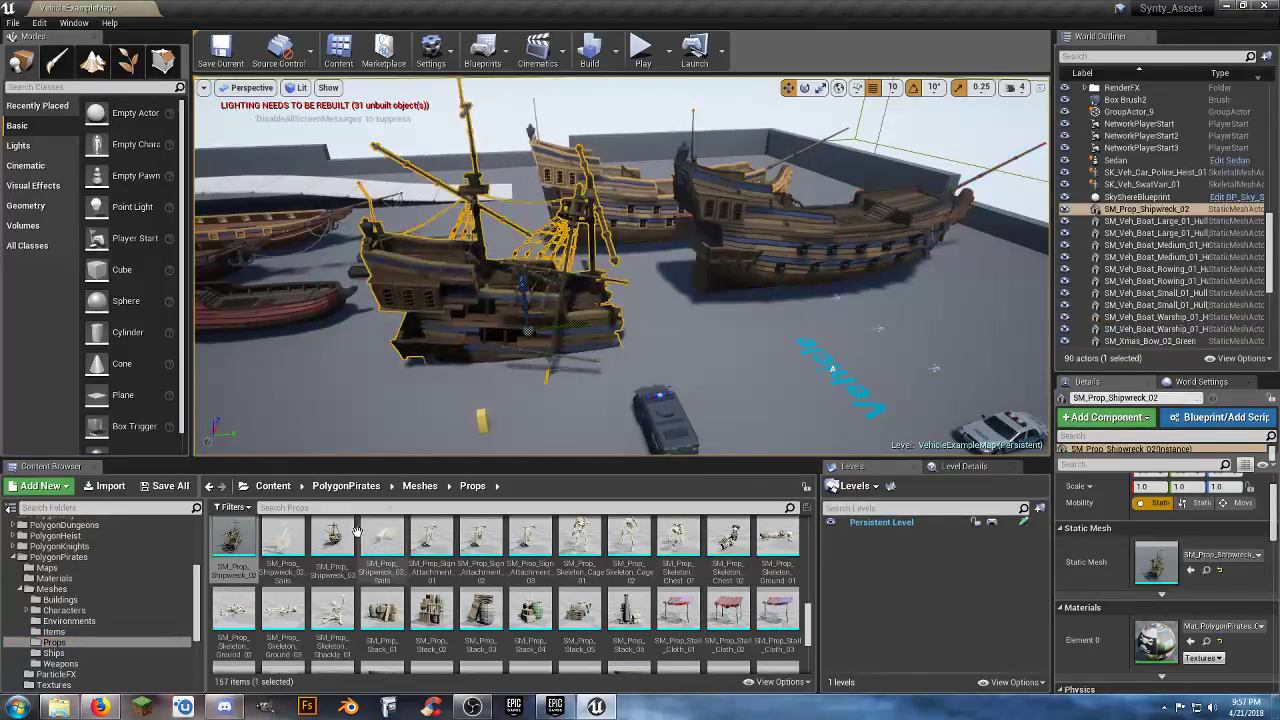
left_click_drag(332, 540, 700, 322)
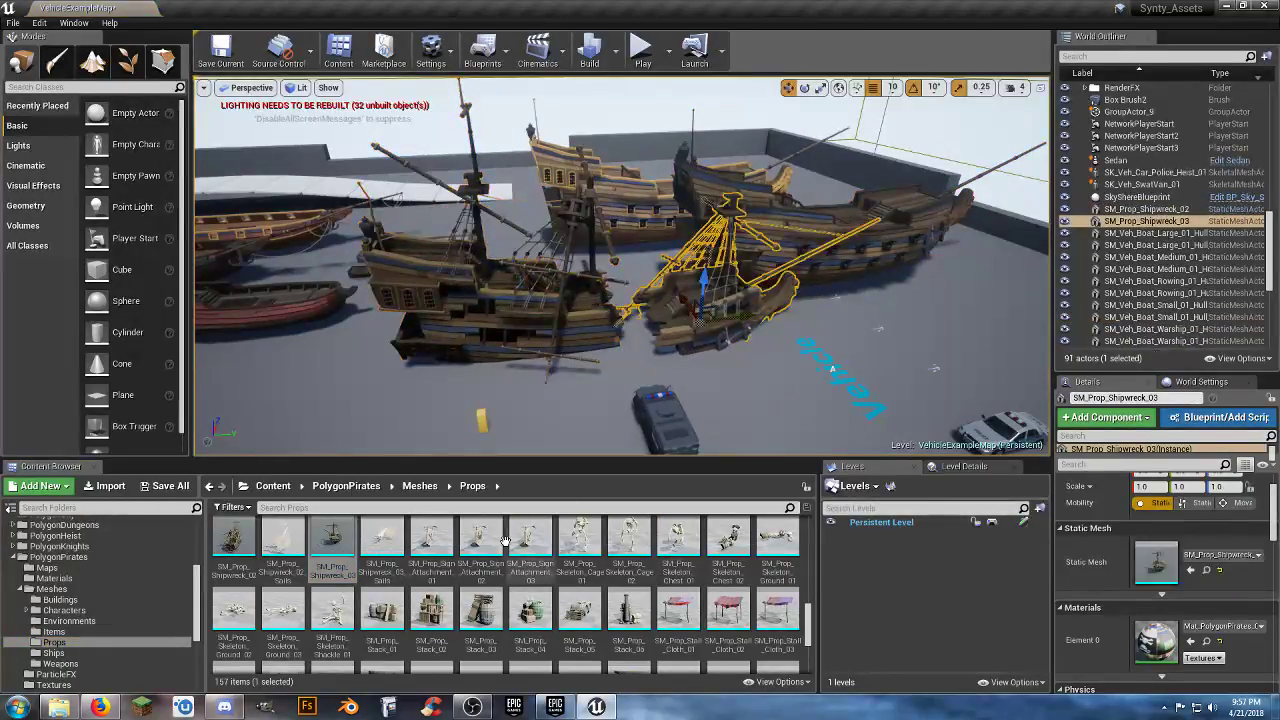
- Place SM_Prop_Skeleton_Shackle_01 on the ground near the shipwrecks and view it up close
left_click_drag(343, 600, 693, 420)
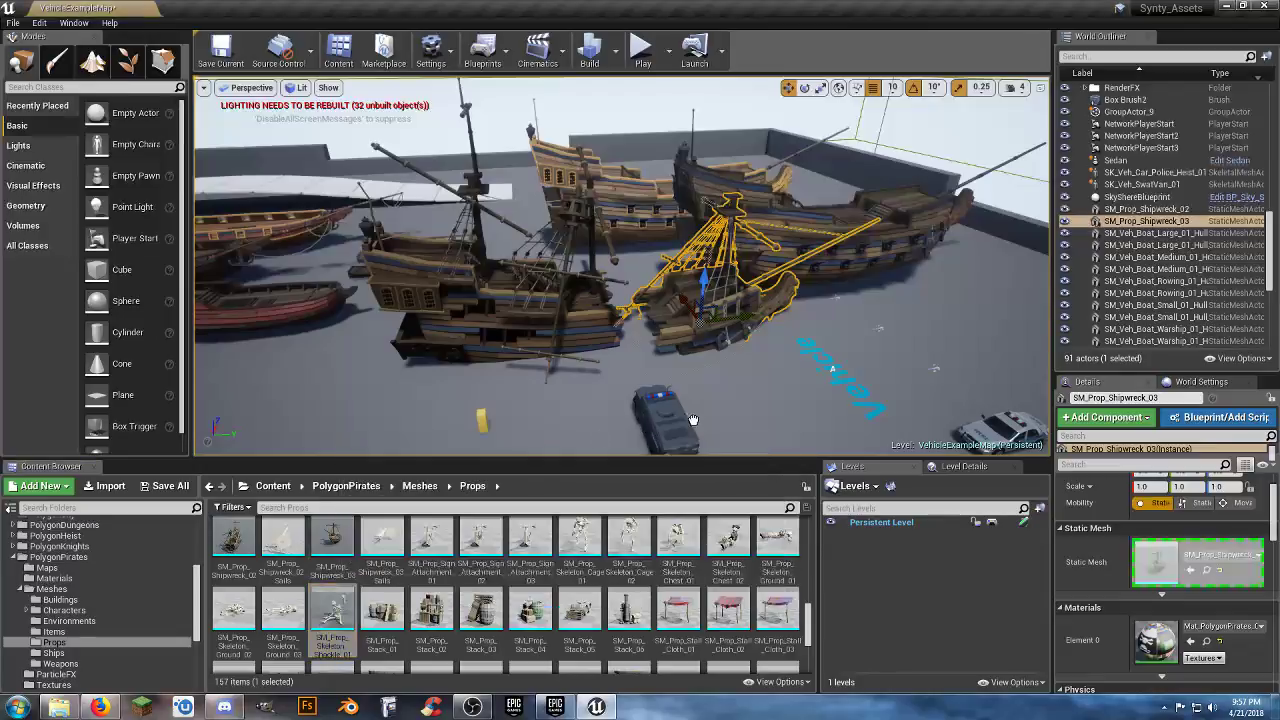
left_click_drag(767, 395, 767, 393)
key("w")
right_click_drag(767, 393, 550, 315)
key("d")
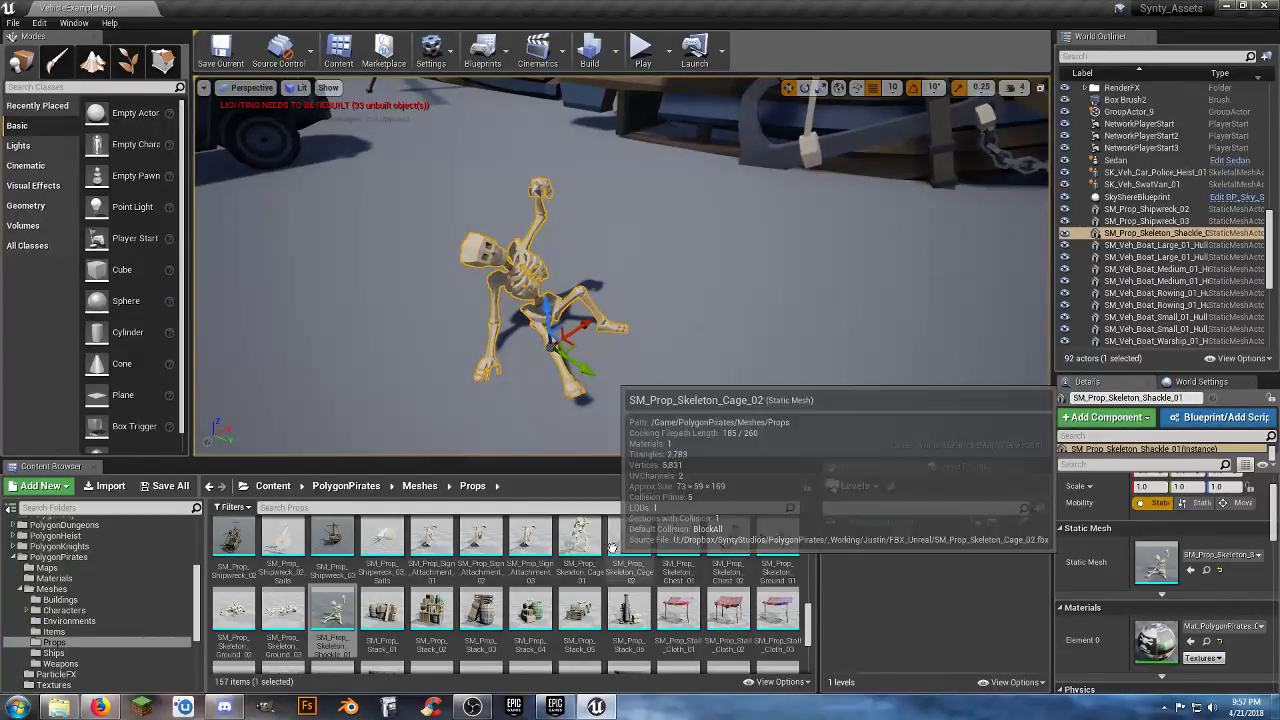
- Place SM_Prop_Skeleton_Cage_01, SM_Prop_Skeleton_Chest_02 and SM_Prop_Skeleton_Ground_01 around the shackled skeleton
left_click_drag(579, 540, 765, 355)
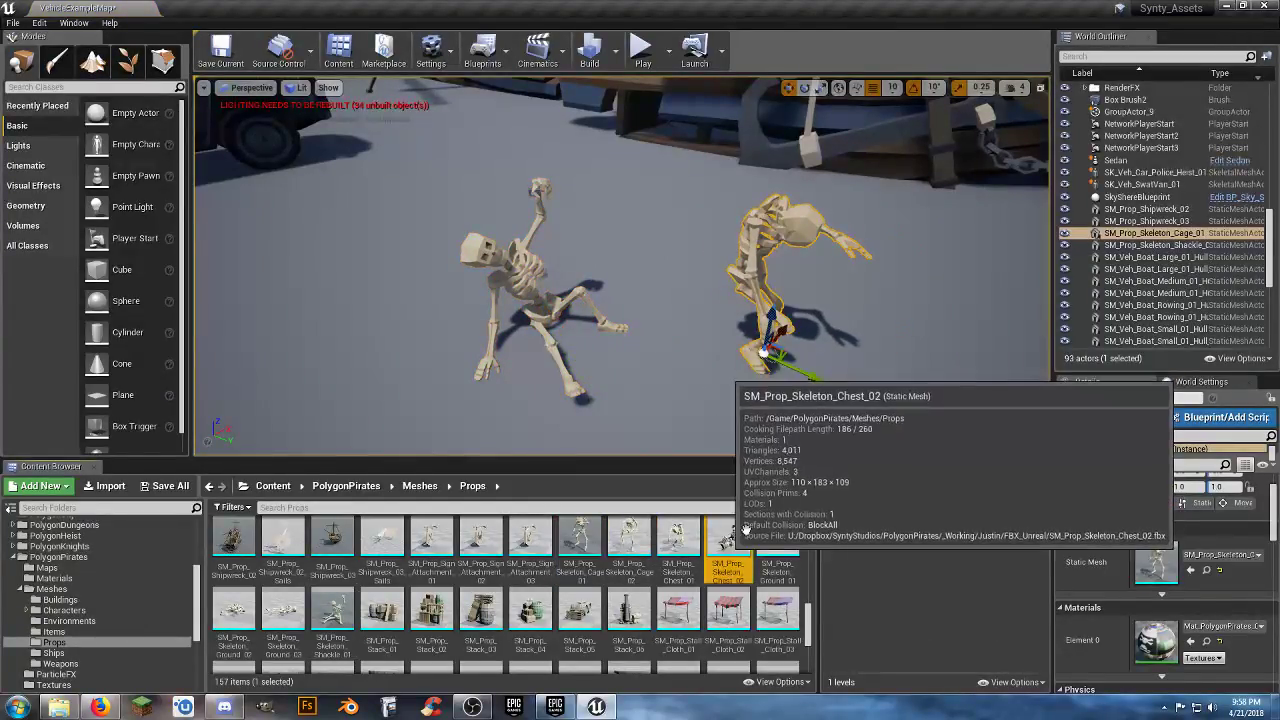
left_click_drag(728, 540, 962, 300)
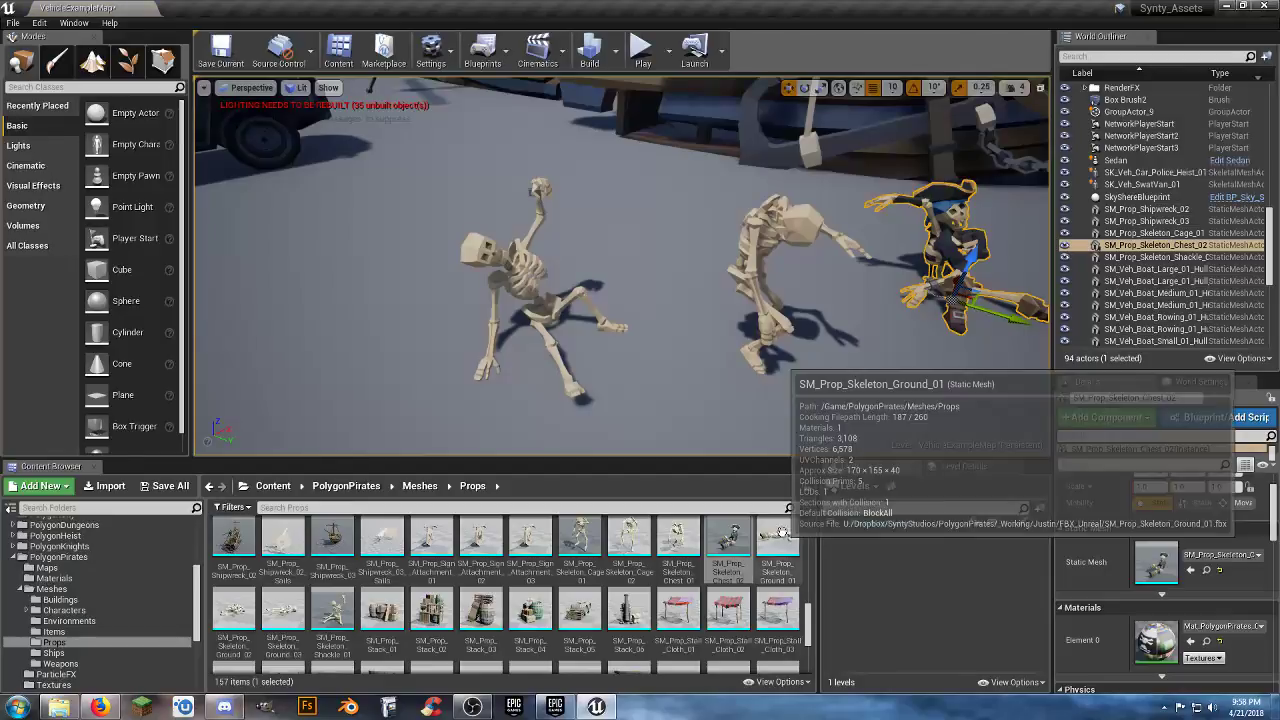
left_click_drag(778, 540, 672, 296)
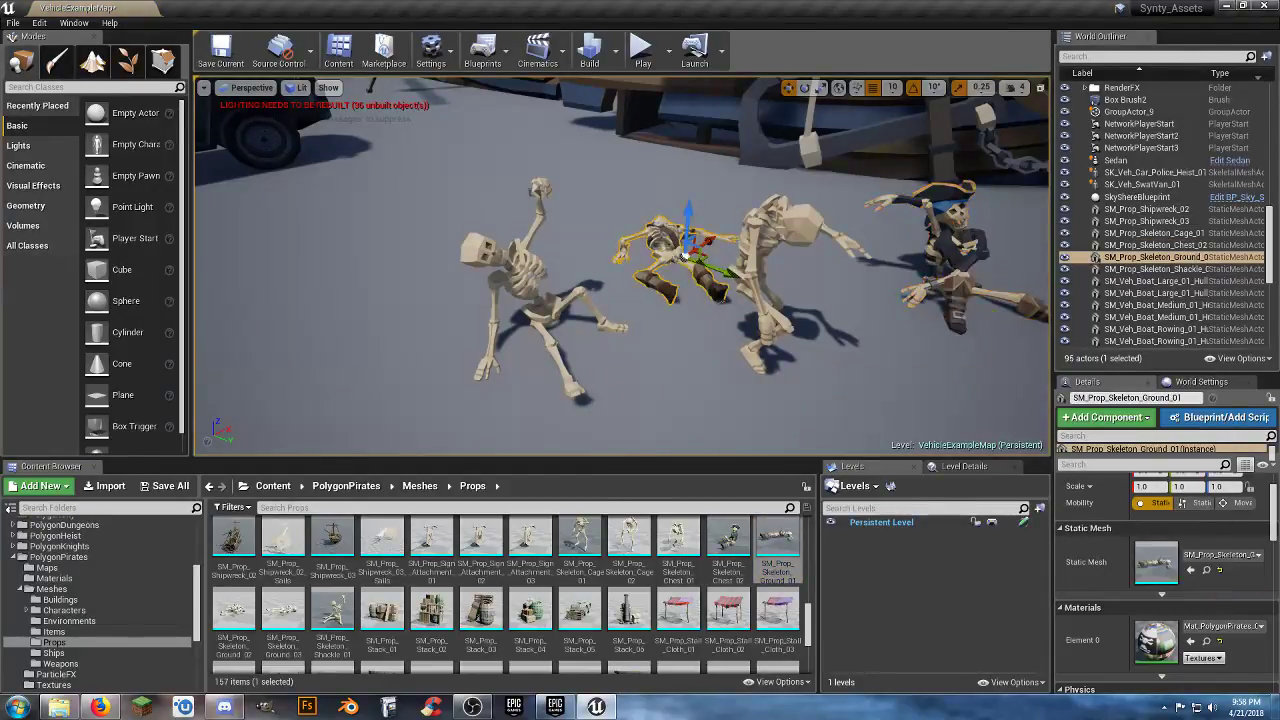
scroll(641, 262, "down", 8)
right_click_drag(641, 262, 590, 195)
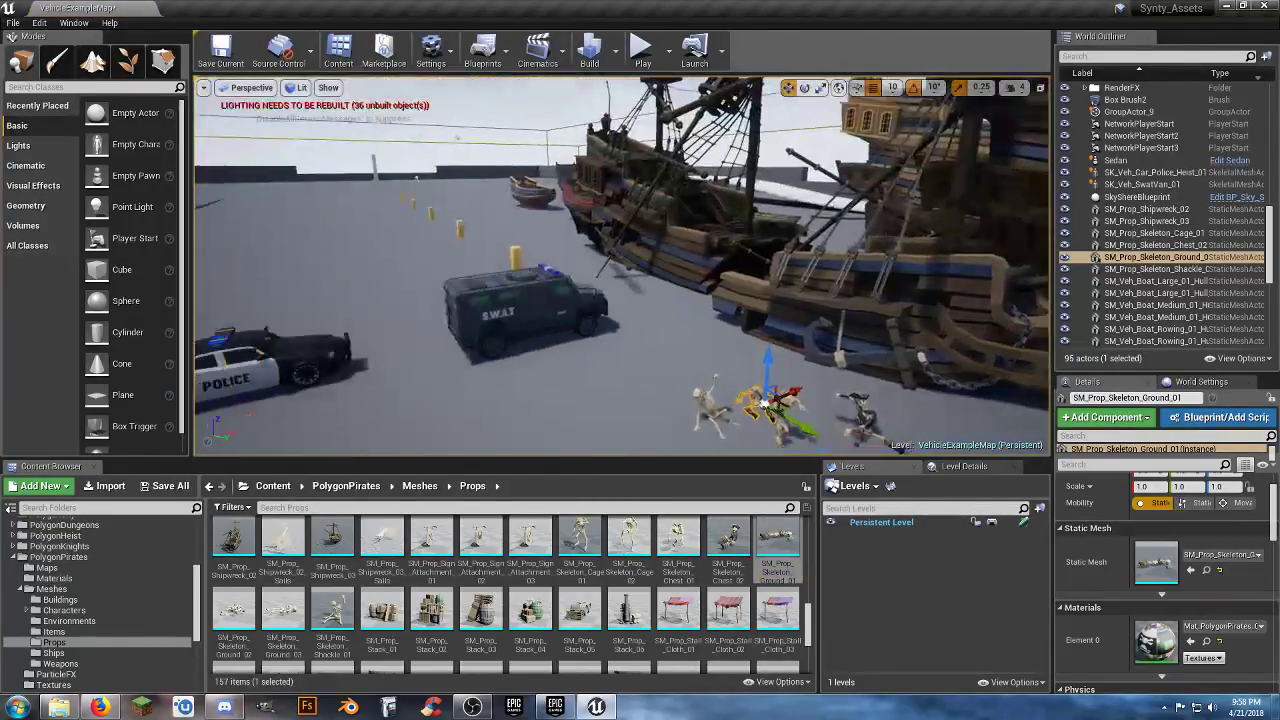
- Place SM_Prop_Cannon_01, SM_Prop_Cannon_02 and SM_Prop_Cannon_03 in a row on the ground behind the police car
scroll(212, 622, "down", 3)
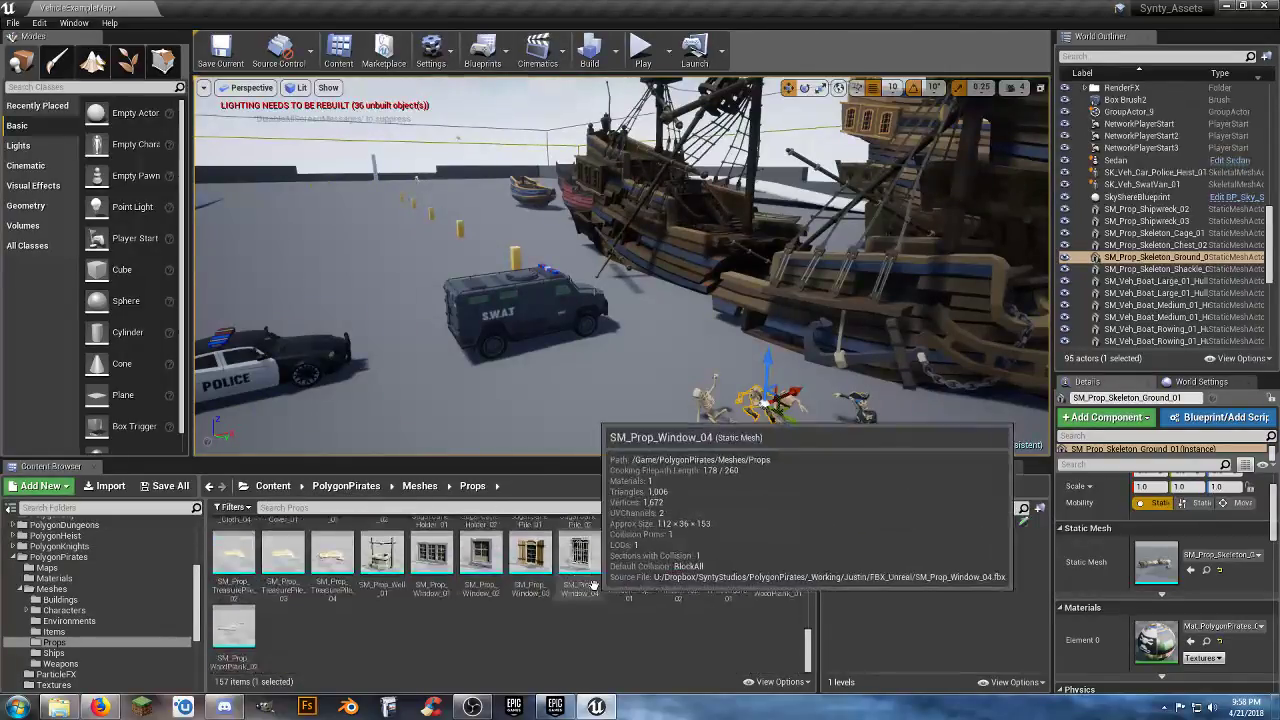
scroll(370, 569, "down", 8)
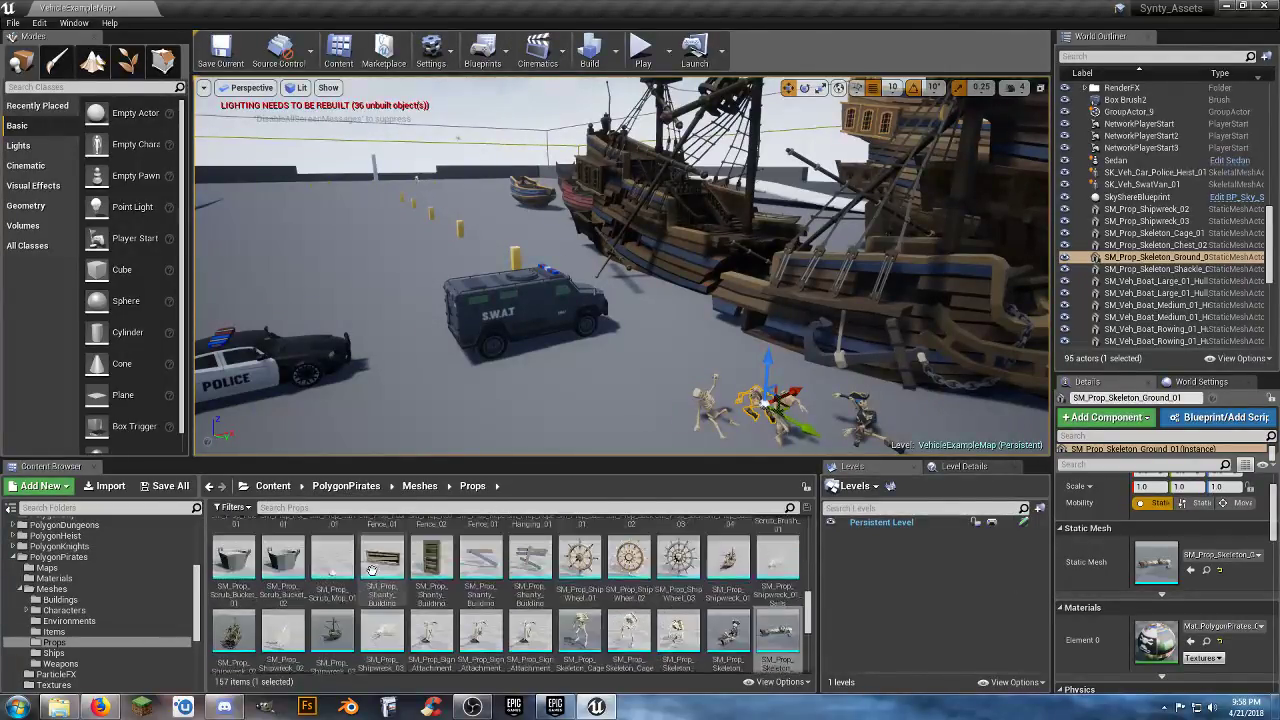
scroll(372, 568, "up", 10)
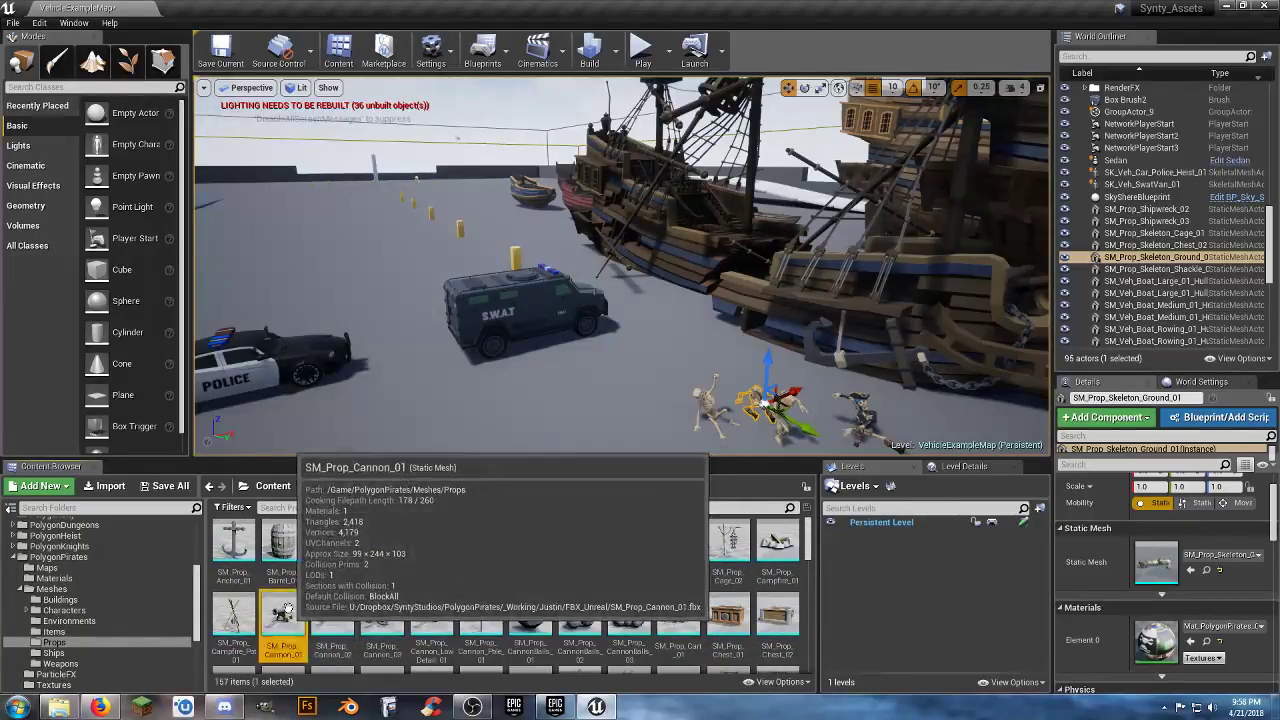
left_click_drag(300, 612, 326, 258)
left_click_drag(337, 622, 360, 262)
left_click_drag(383, 612, 397, 307)
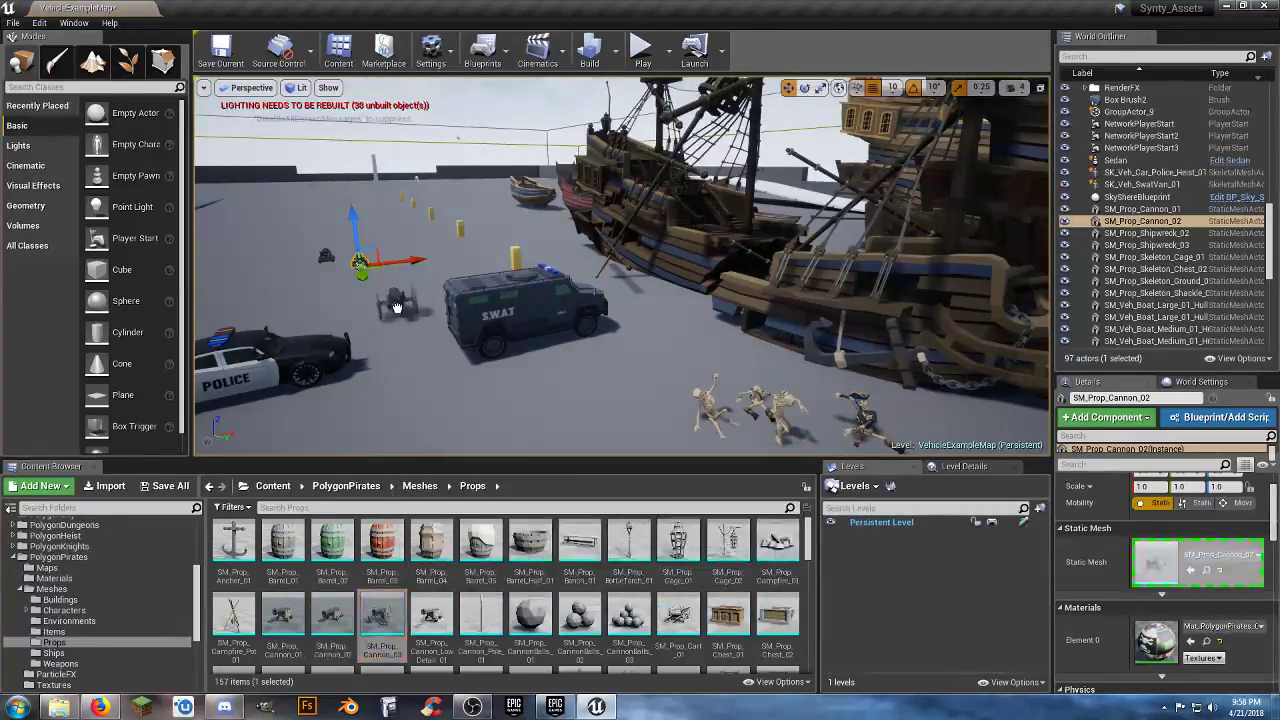
left_click_drag(392, 261, 393, 262)
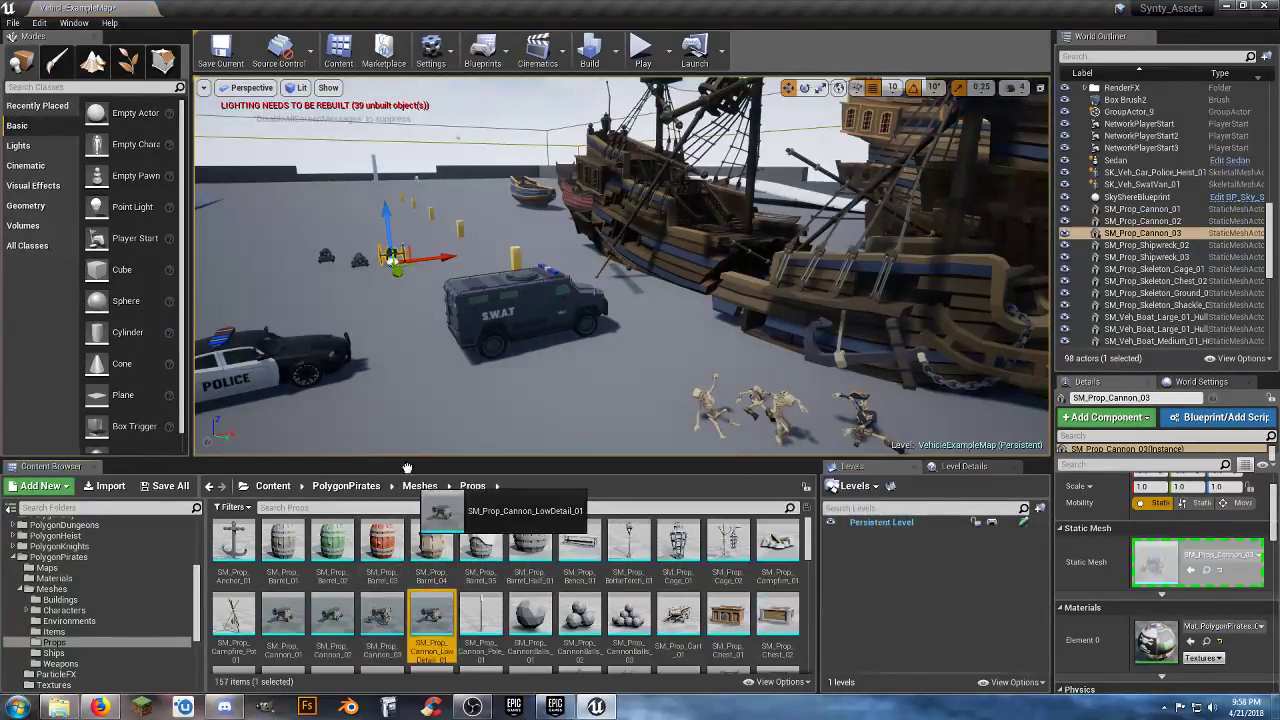
- Place SM_Prop_Cannon_LowDetail_01 next to the other cannons and view the group up close
left_click_drag(425, 615, 333, 268)
key("w")
right_click_drag(500, 270, 343, 221)
key("s")
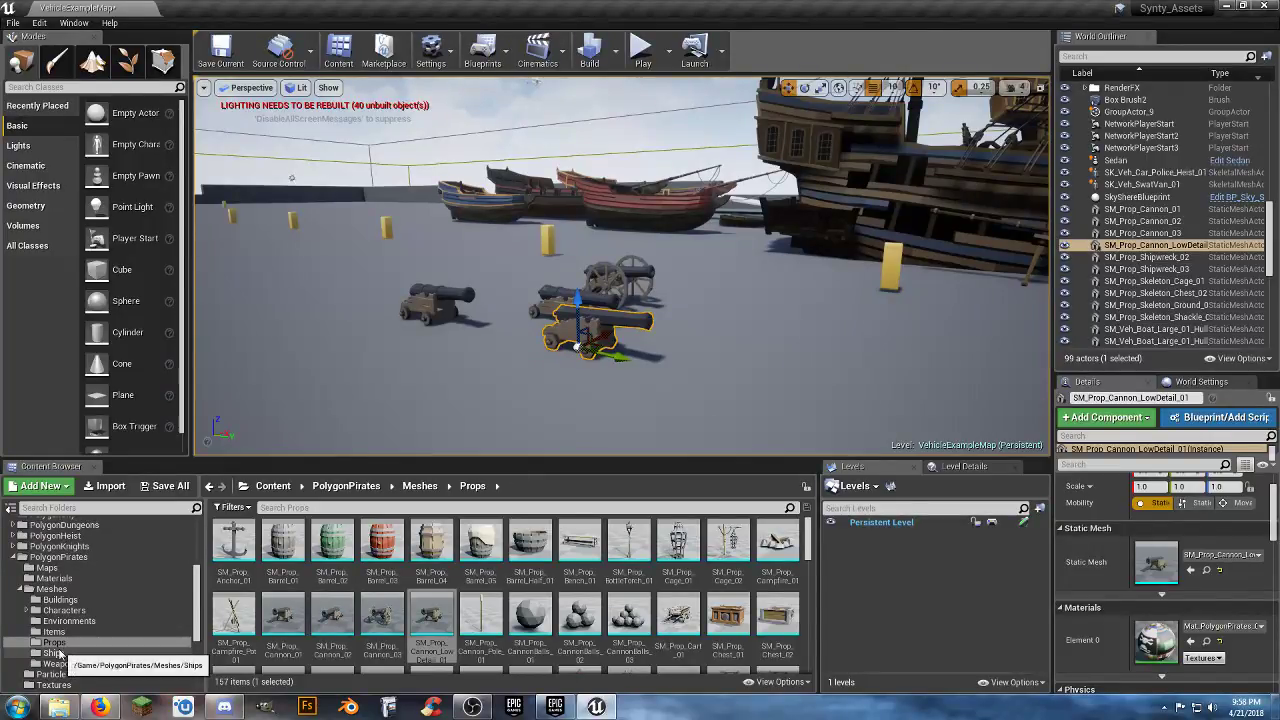
- Look through the PolygonPirates Items meshes and survey the placed cannons, shipwrecks and vehicles from above
left_click(55, 632)
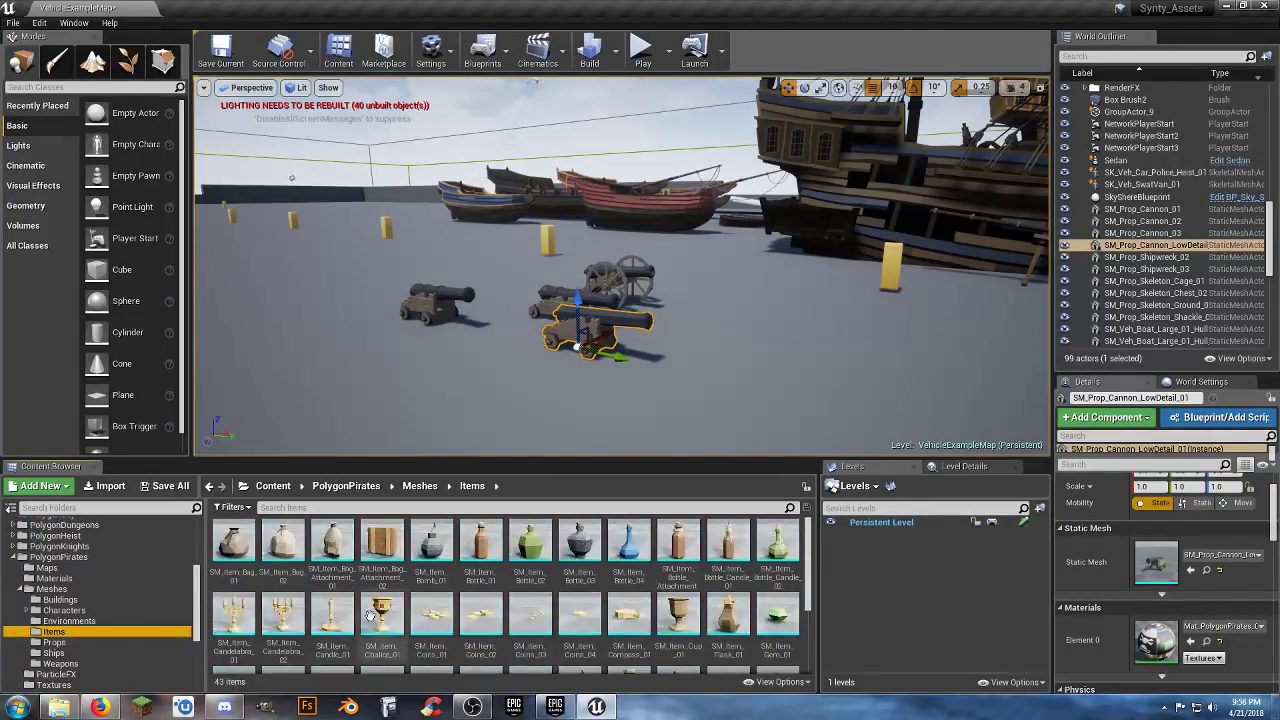
scroll(497, 573, "down", 1)
scroll(497, 573, "down", 1)
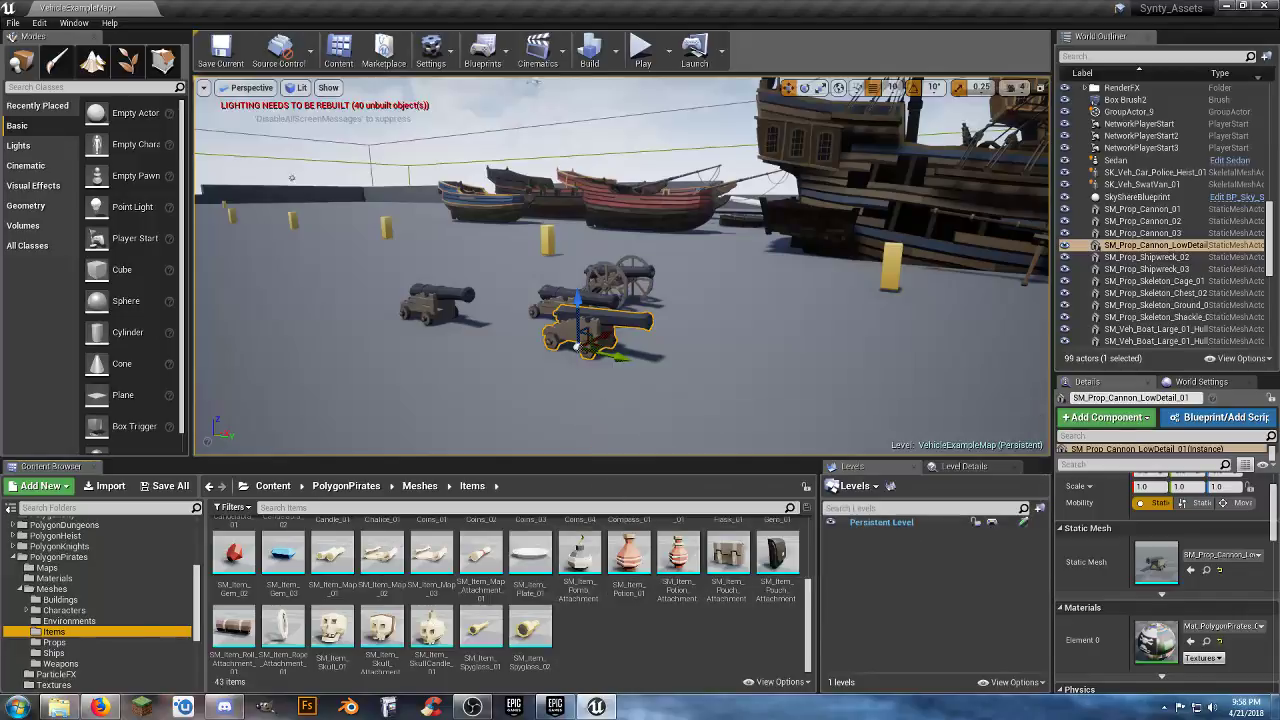
key("s")
right_click_drag(604, 345, 605, 375)
key("s")
key("w")
key("w")
right_click_drag(600, 305, 670, 340)
- Look through the Creatures and People character meshes of PolygonPirates
left_click(86, 612)
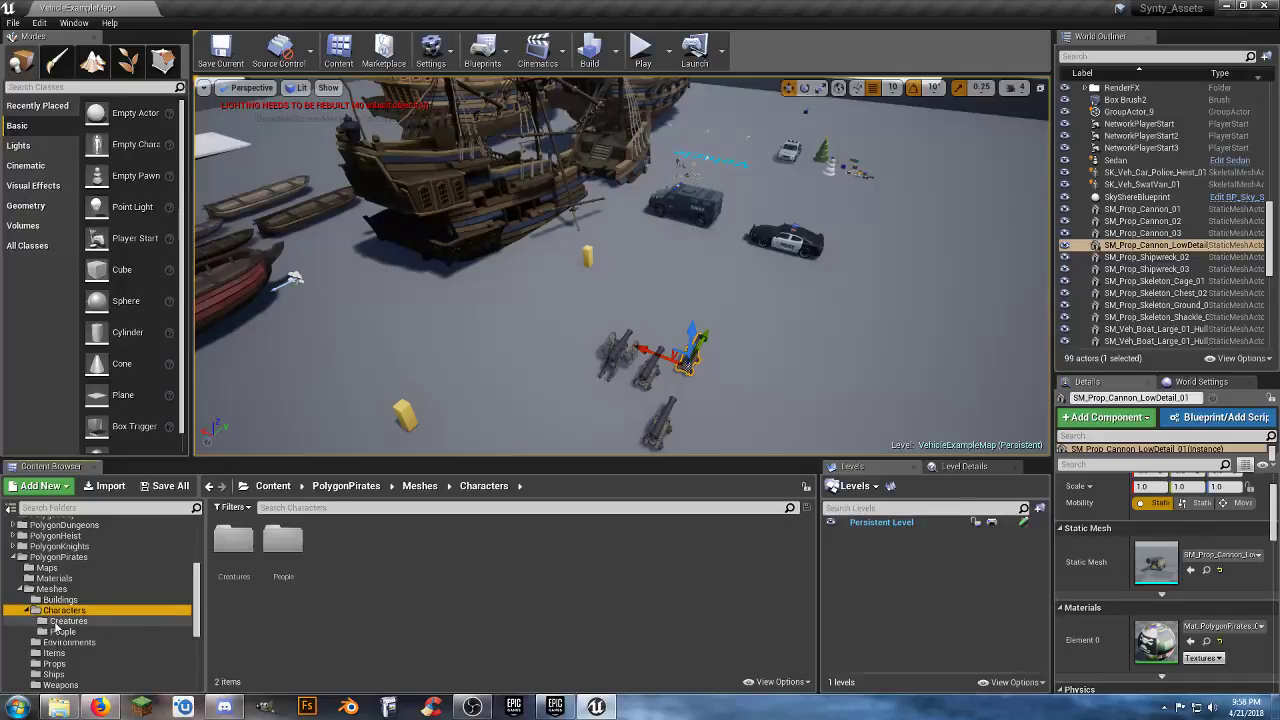
left_click(68, 621)
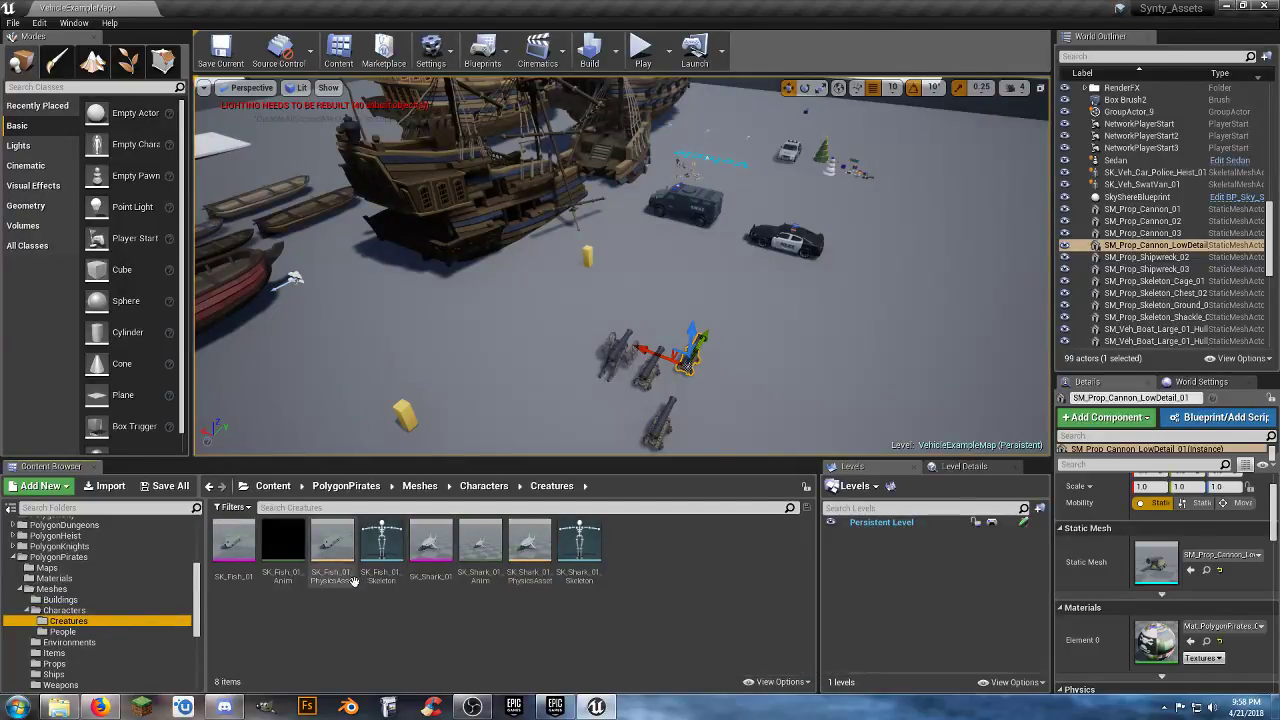
left_click(63, 632)
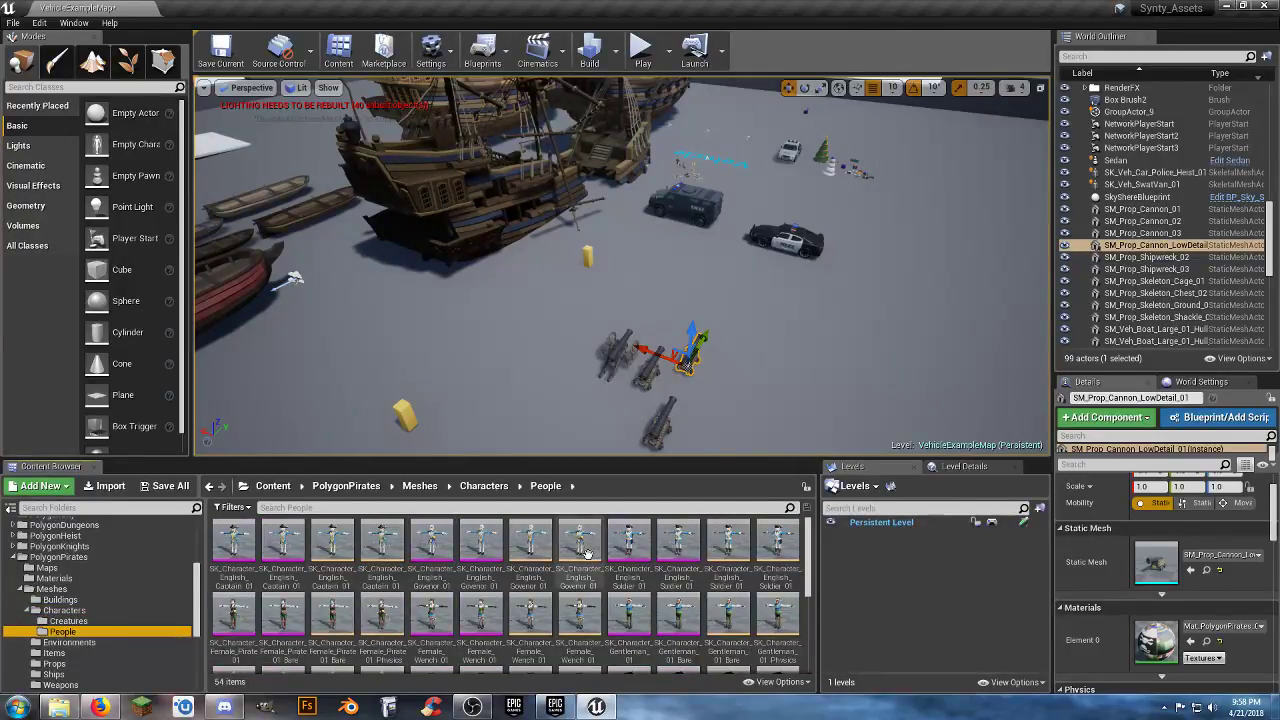
scroll(698, 588, "down", 3)
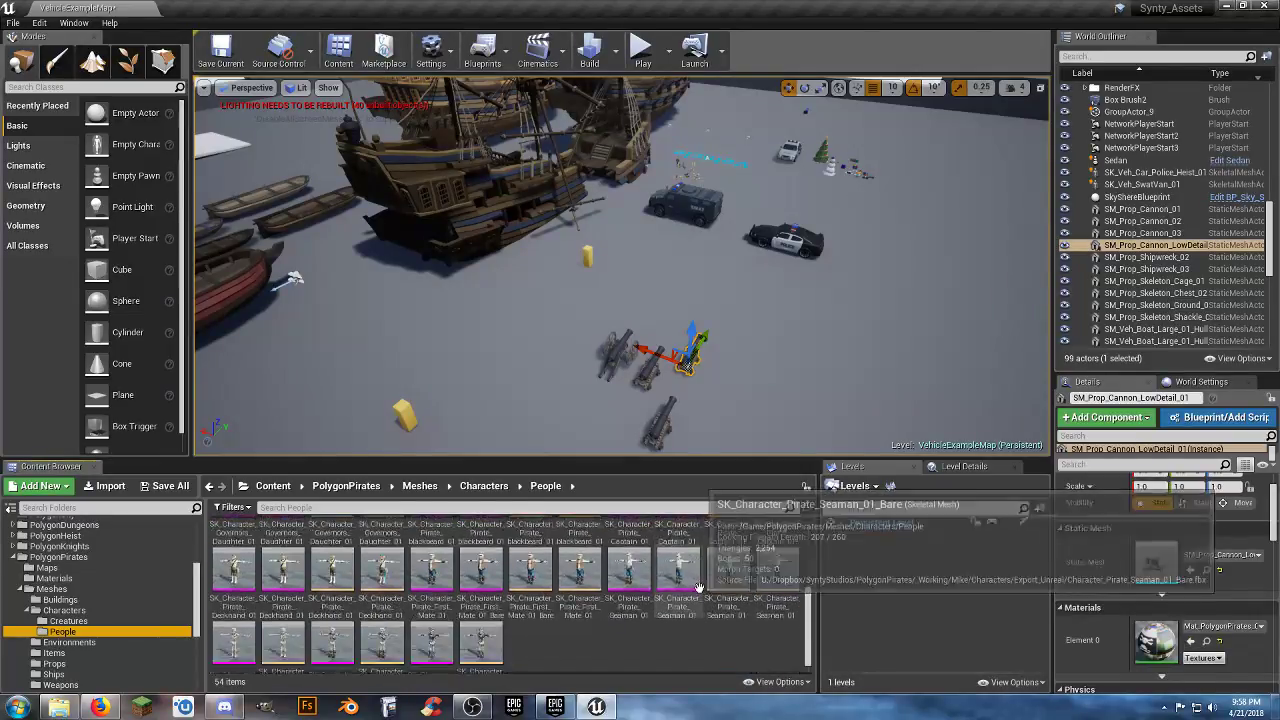
scroll(699, 588, "down", 1)
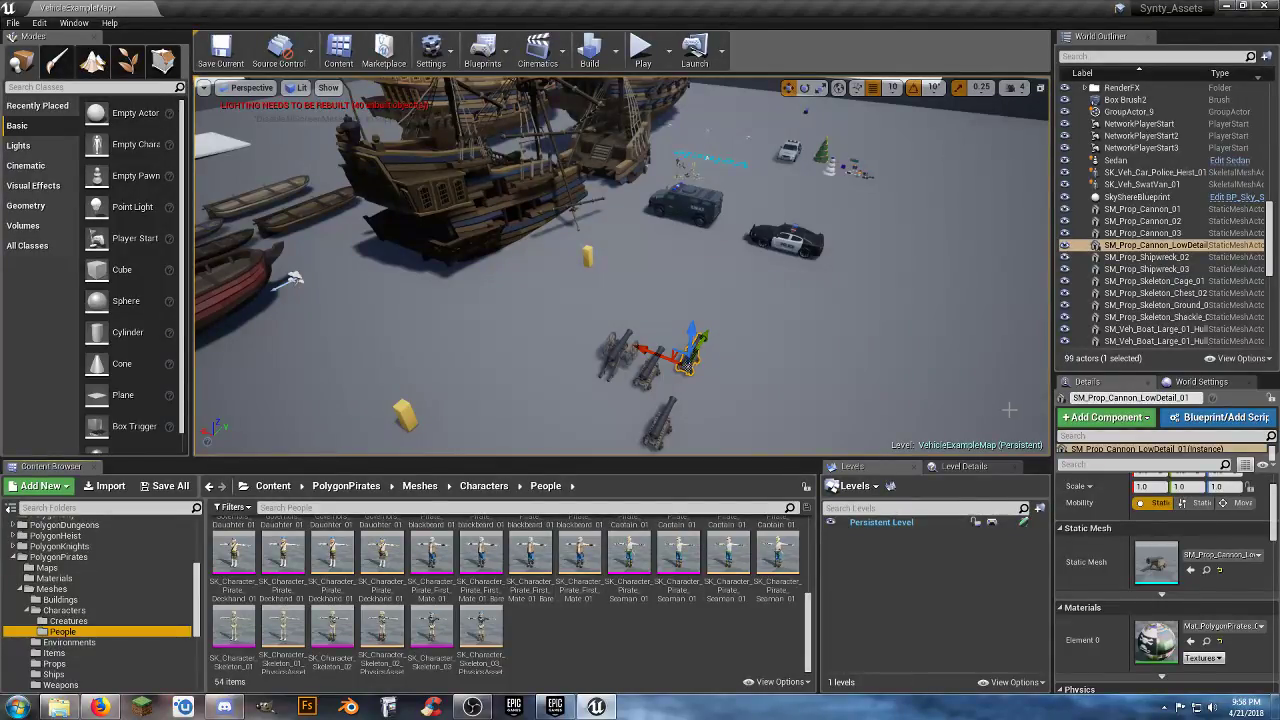
- Delete all placed static mesh actors from SM_Prop_Cannon_01 through SM_Xmas_Tree_01 from the level
left_click_drag(1148, 215, 1163, 234)
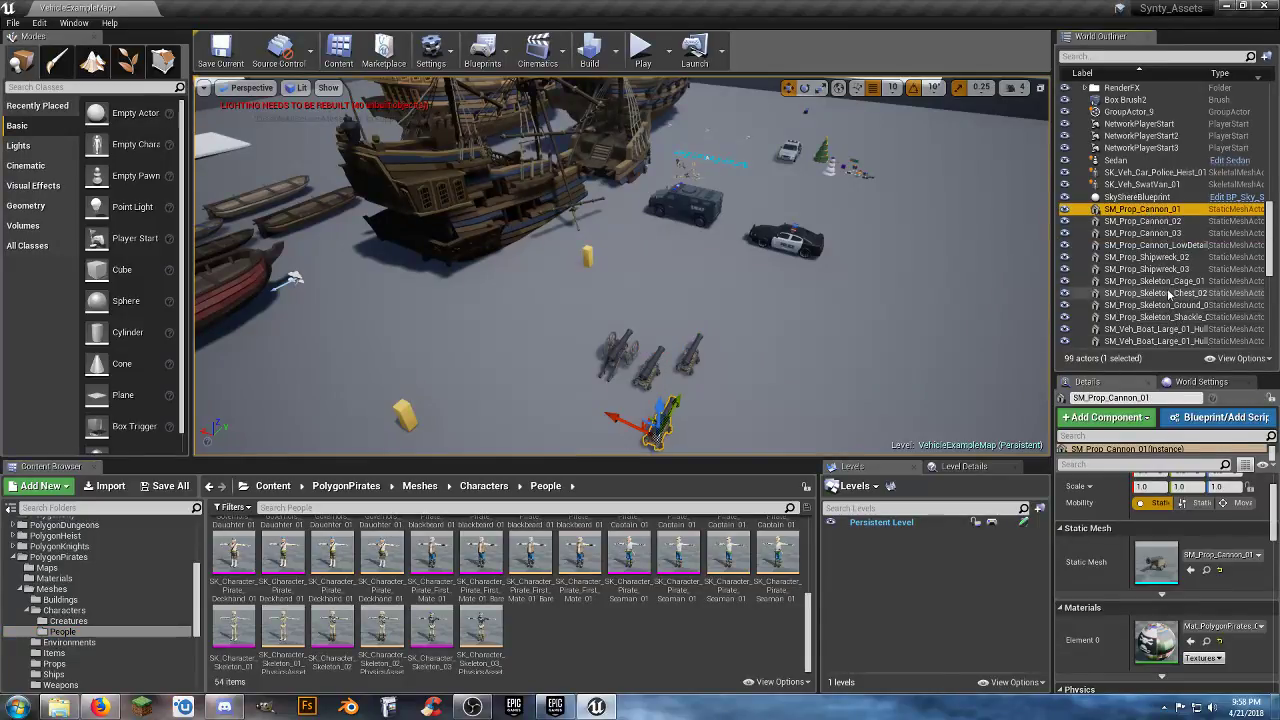
scroll(1168, 293, "down", 15)
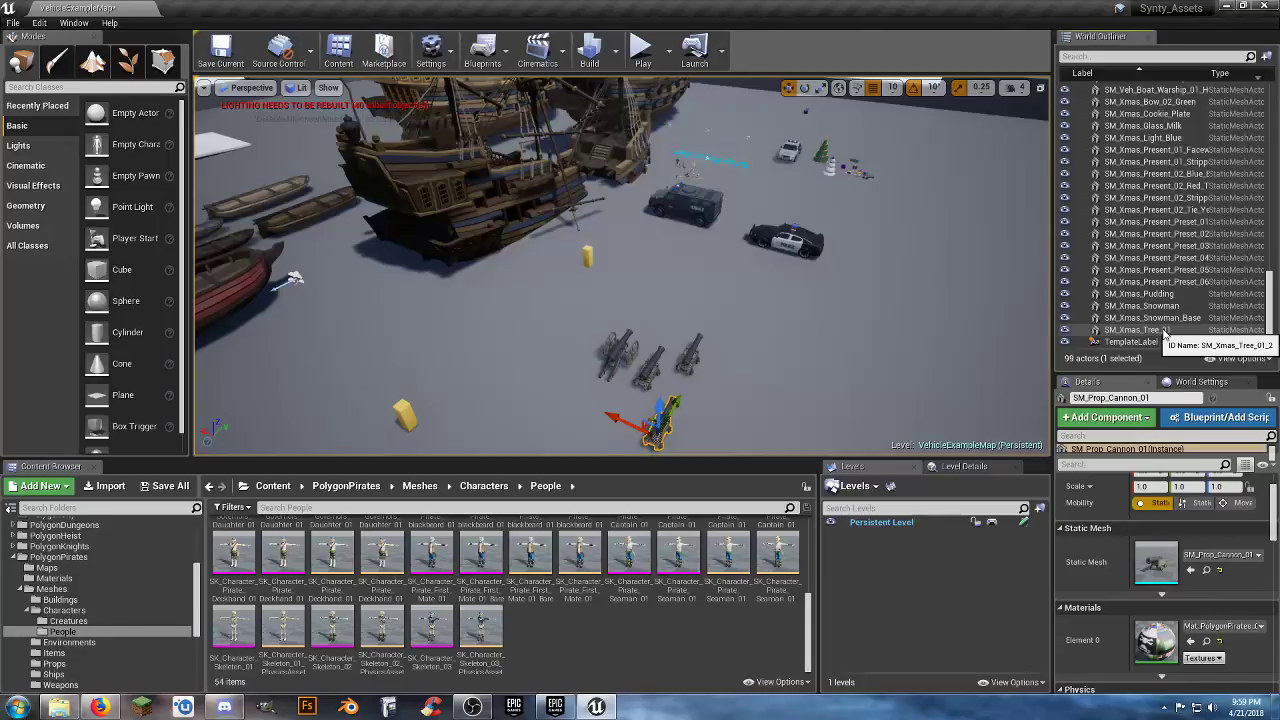
left_click(1140, 330, "shift")
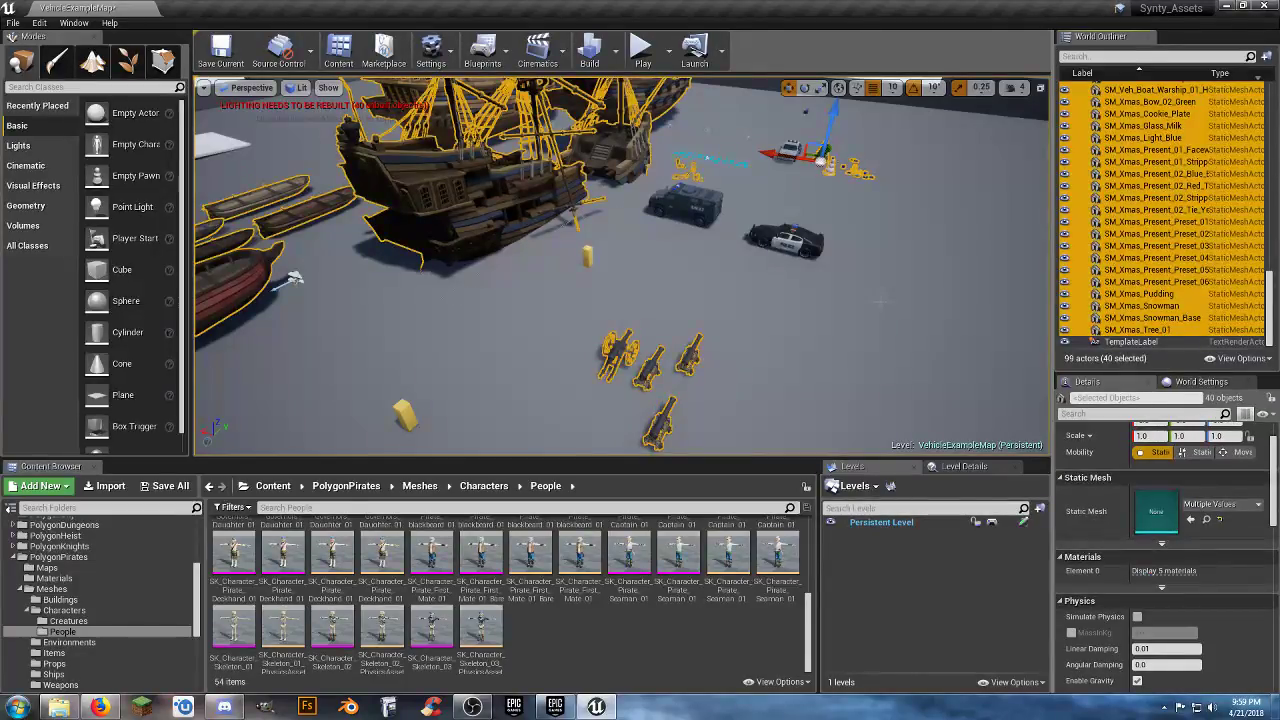
key("Delete")
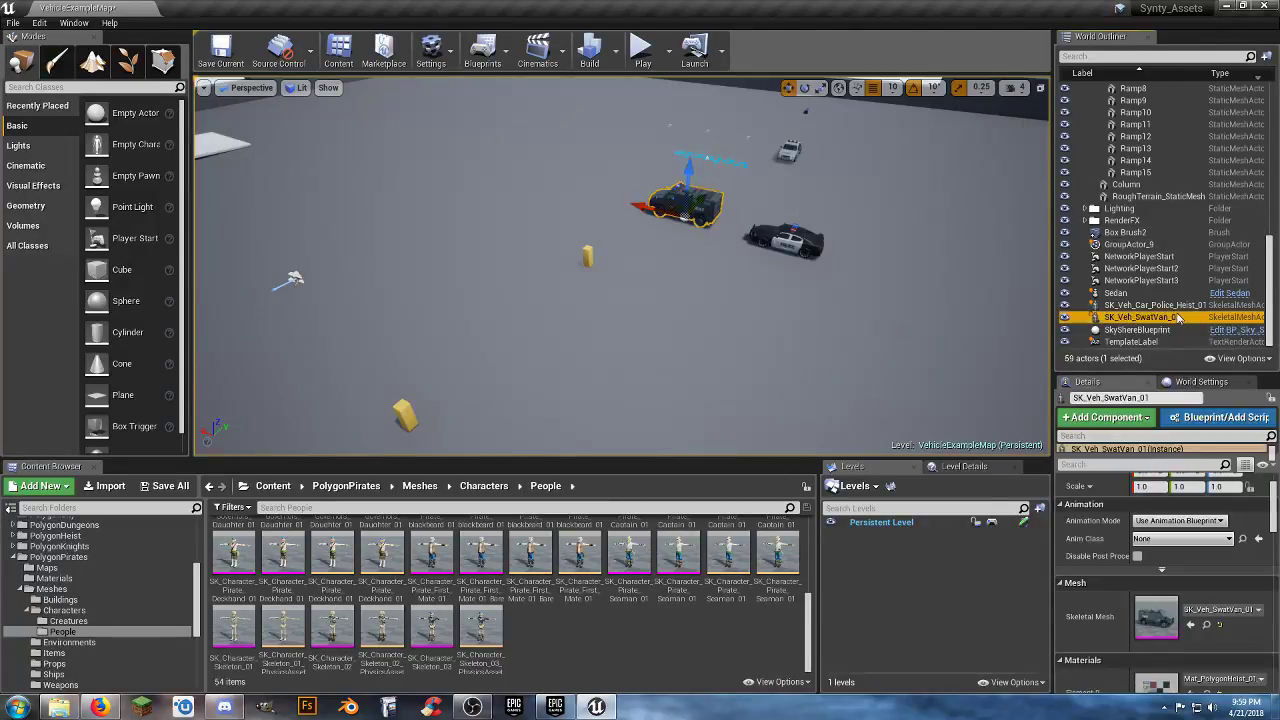
- Delete the remaining SWAT van and police car actors from the level
key("Delete")
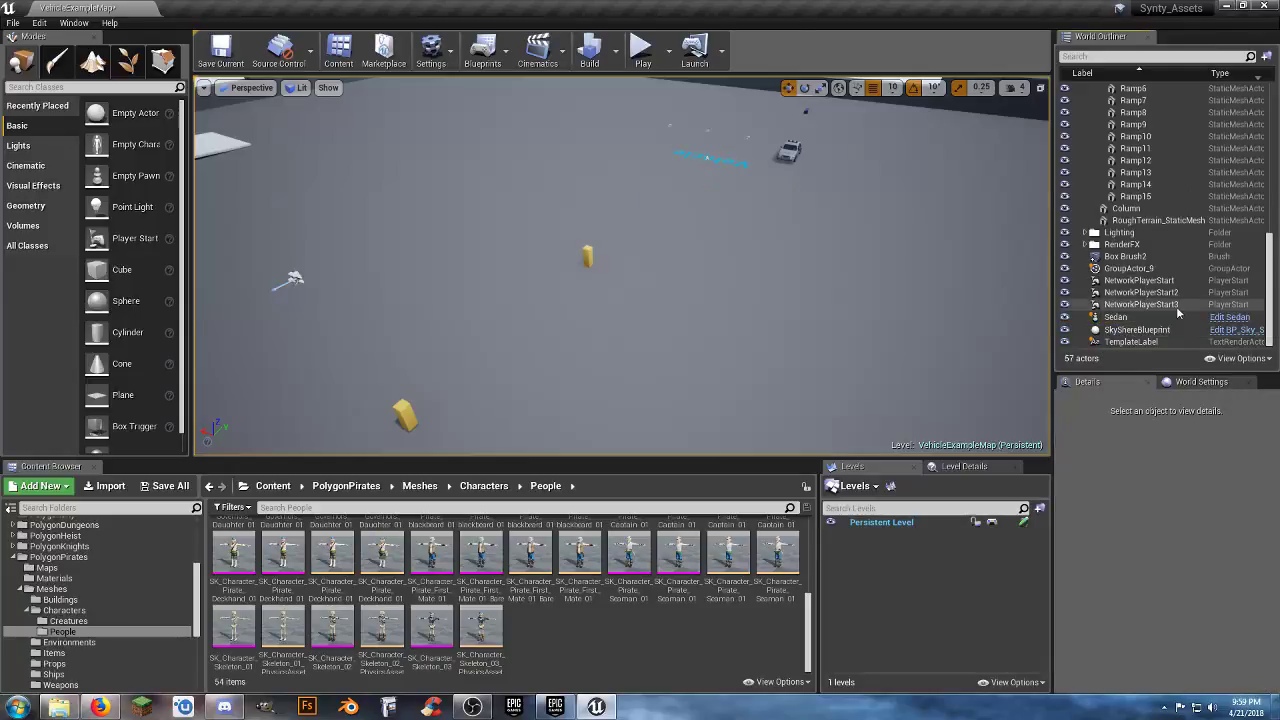
right_click_drag(622, 266, 576, 264)
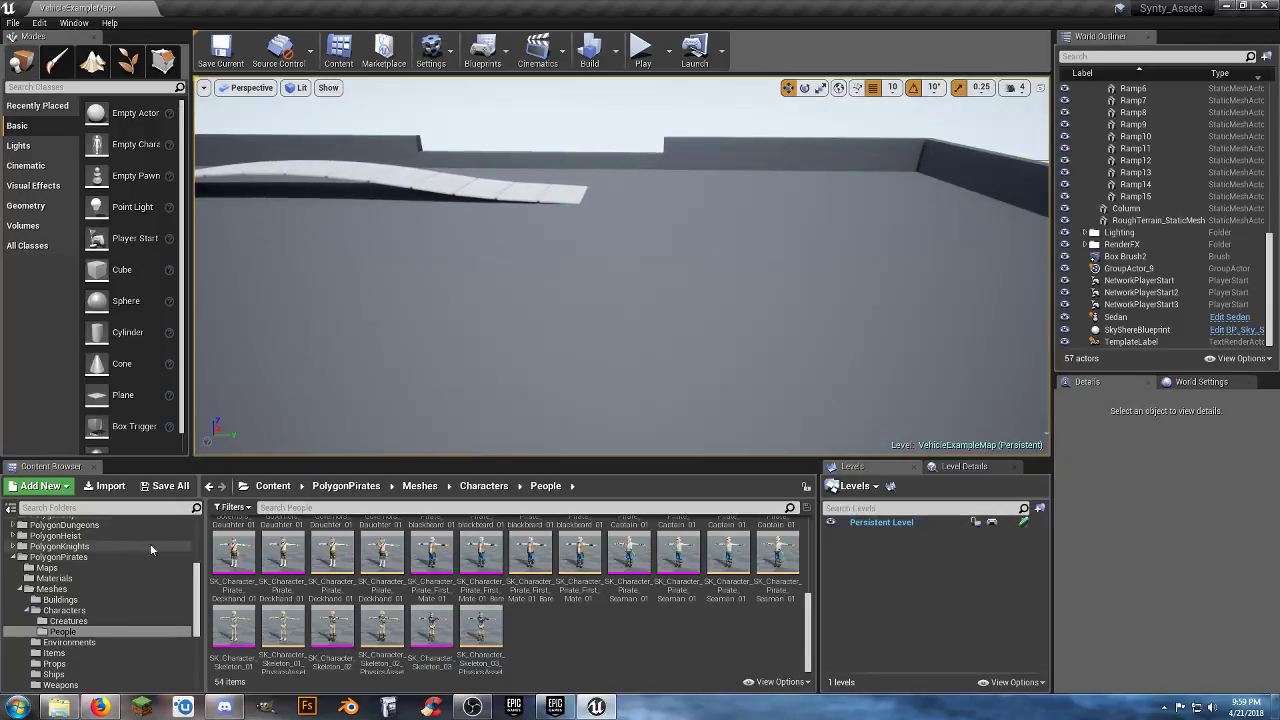
- Look through the Ships meshes of PolygonPirates, including the large, medium, rowing and warship boat parts
left_click(66, 621)
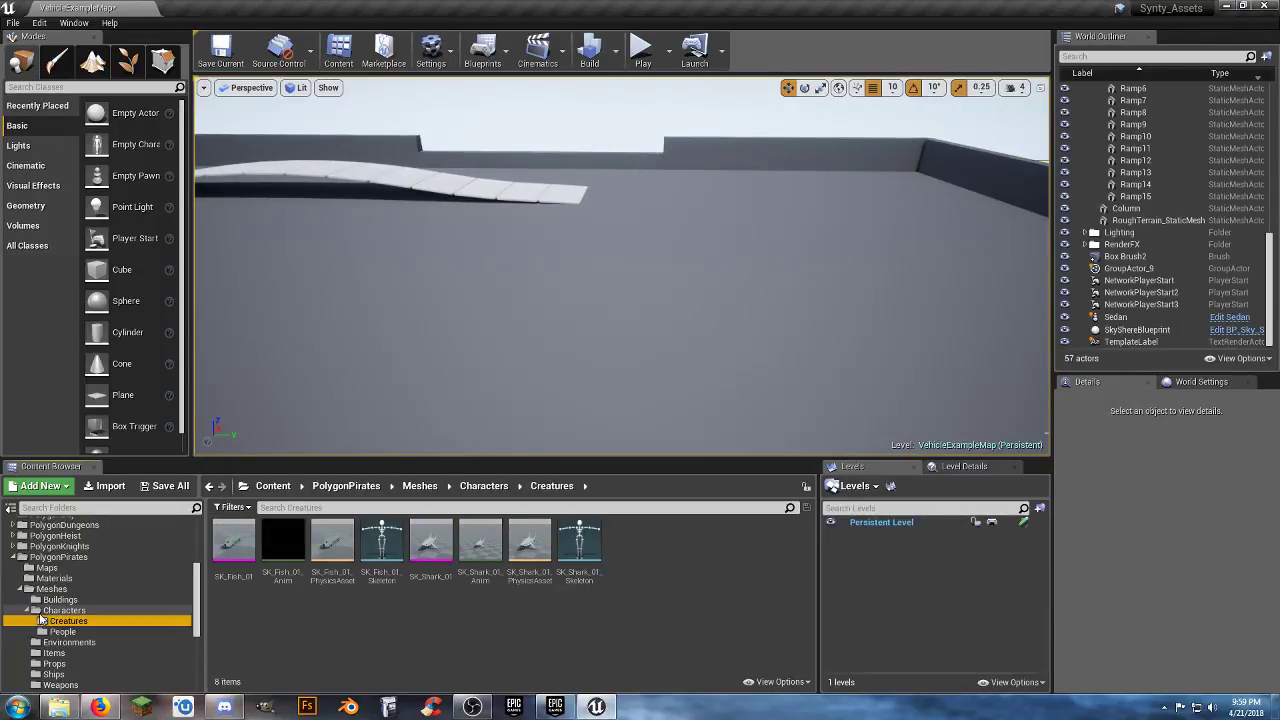
left_click(30, 611)
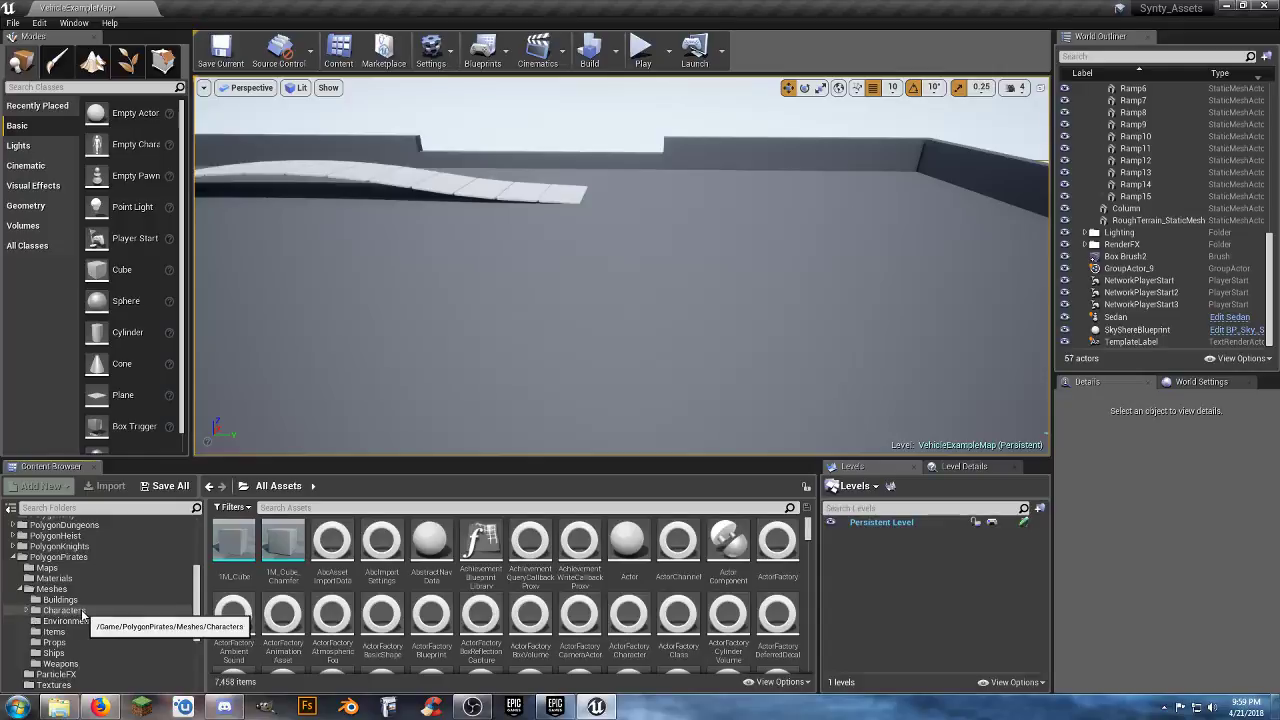
scroll(84, 615, "down", 2)
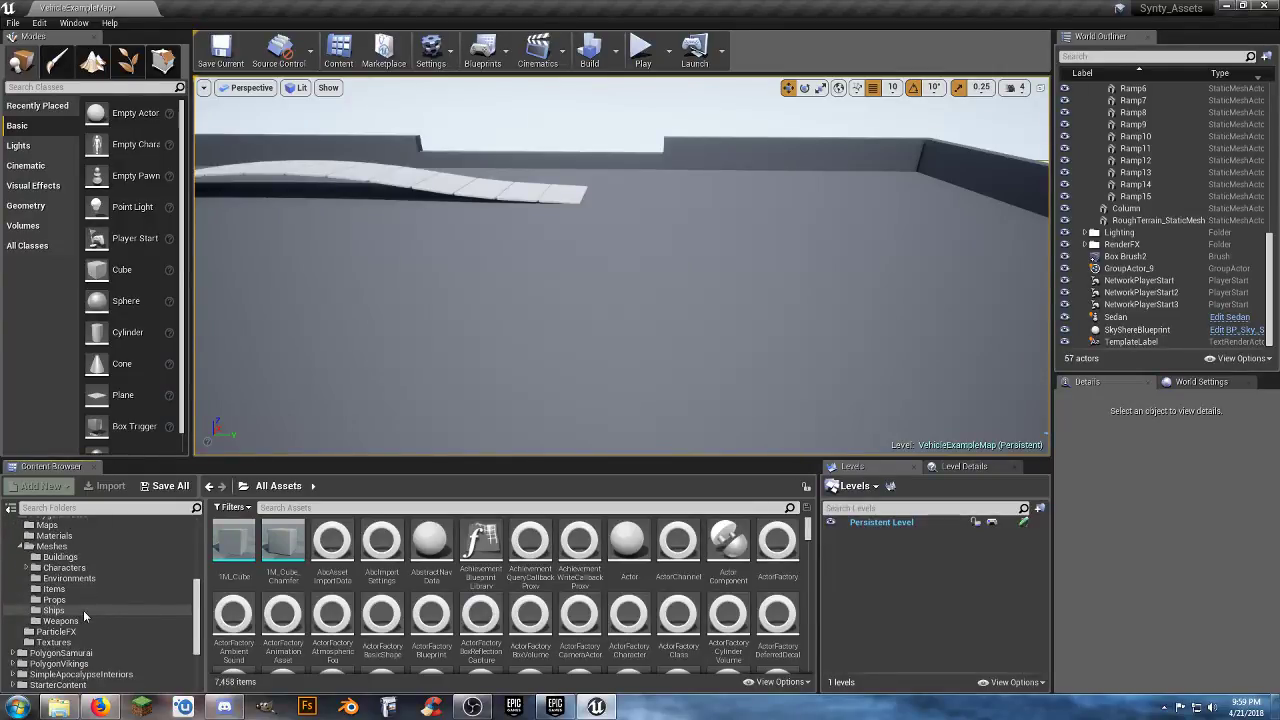
left_click(60, 610)
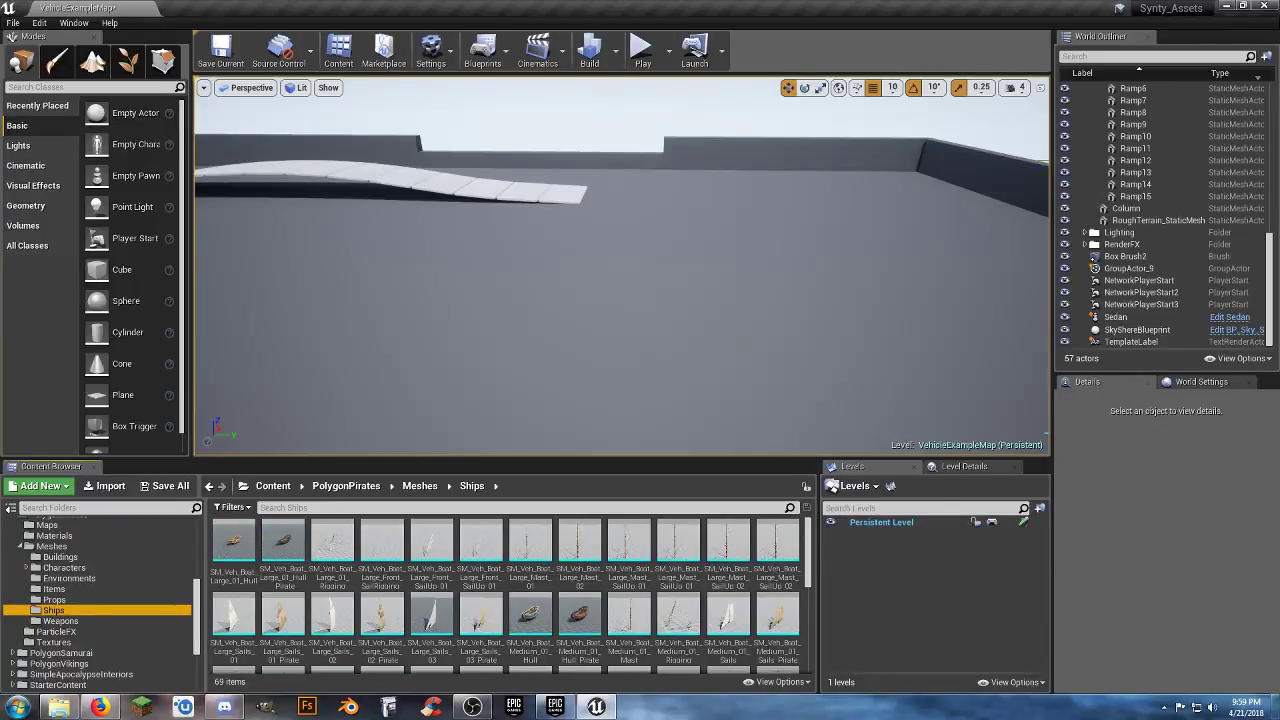
right_click_drag(620, 290, 575, 305)
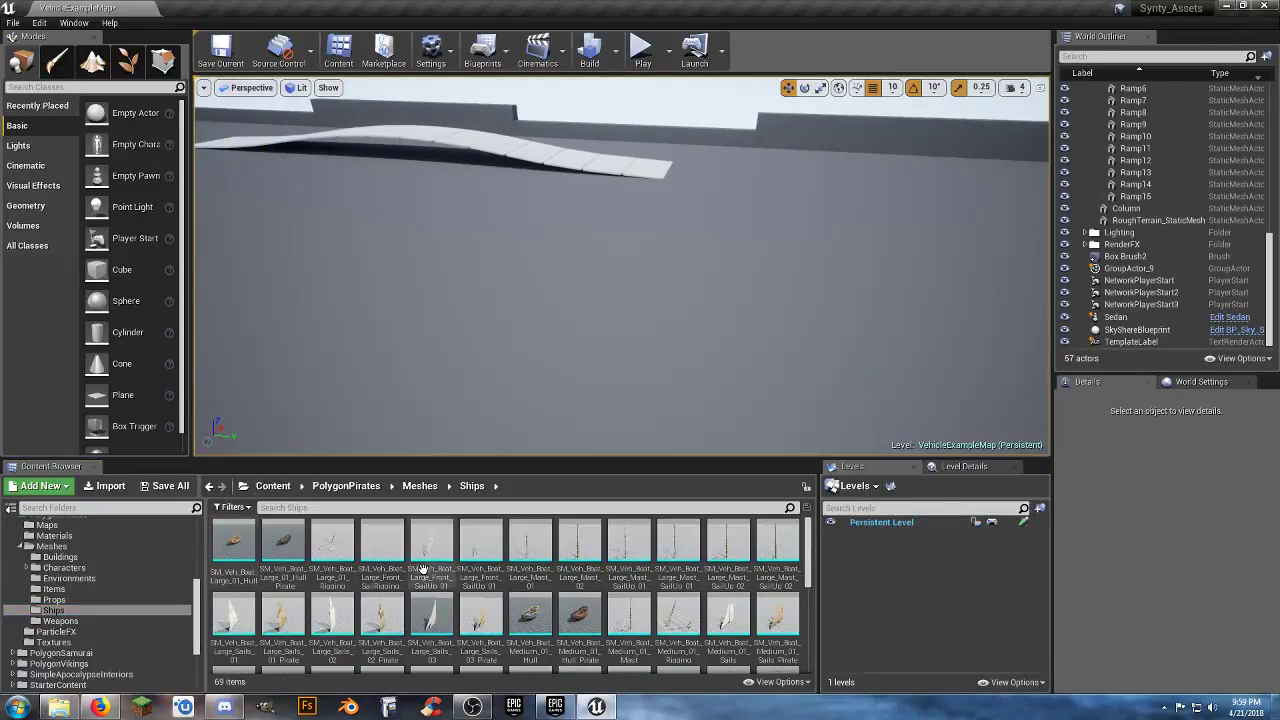
scroll(620, 578, "down", 2)
scroll(654, 578, "down", 3)
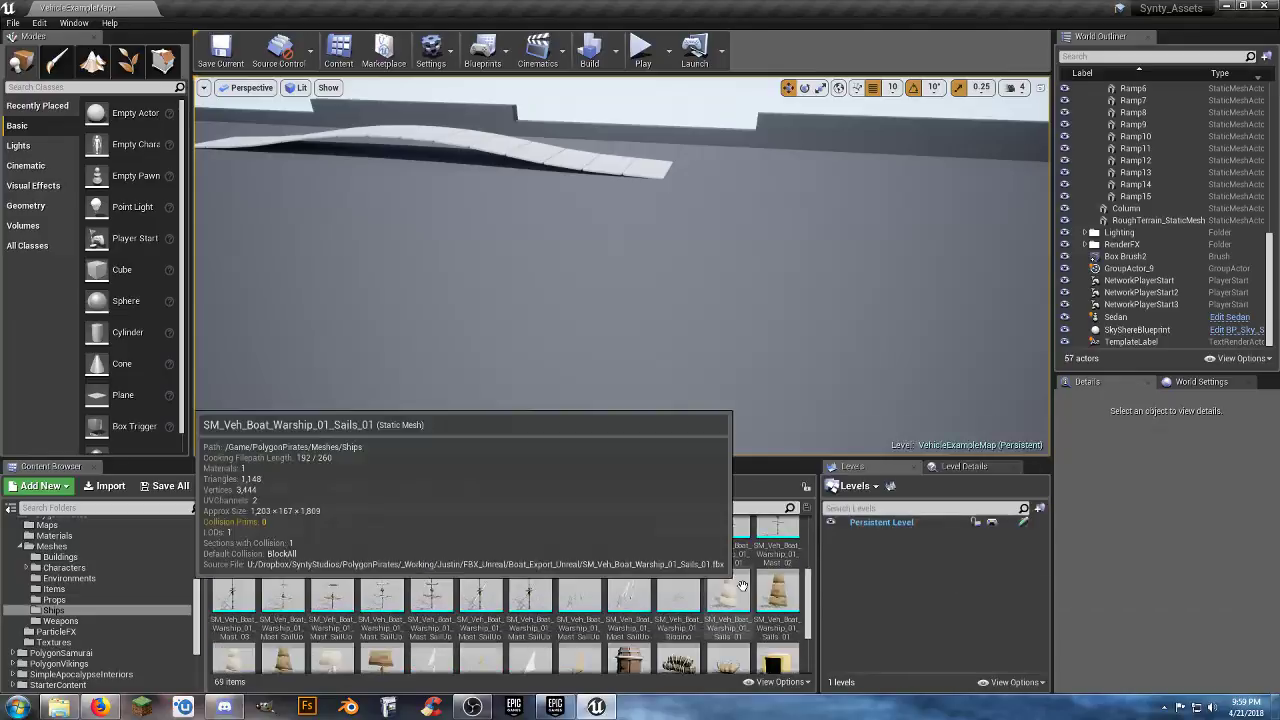
scroll(733, 583, "up", 3)
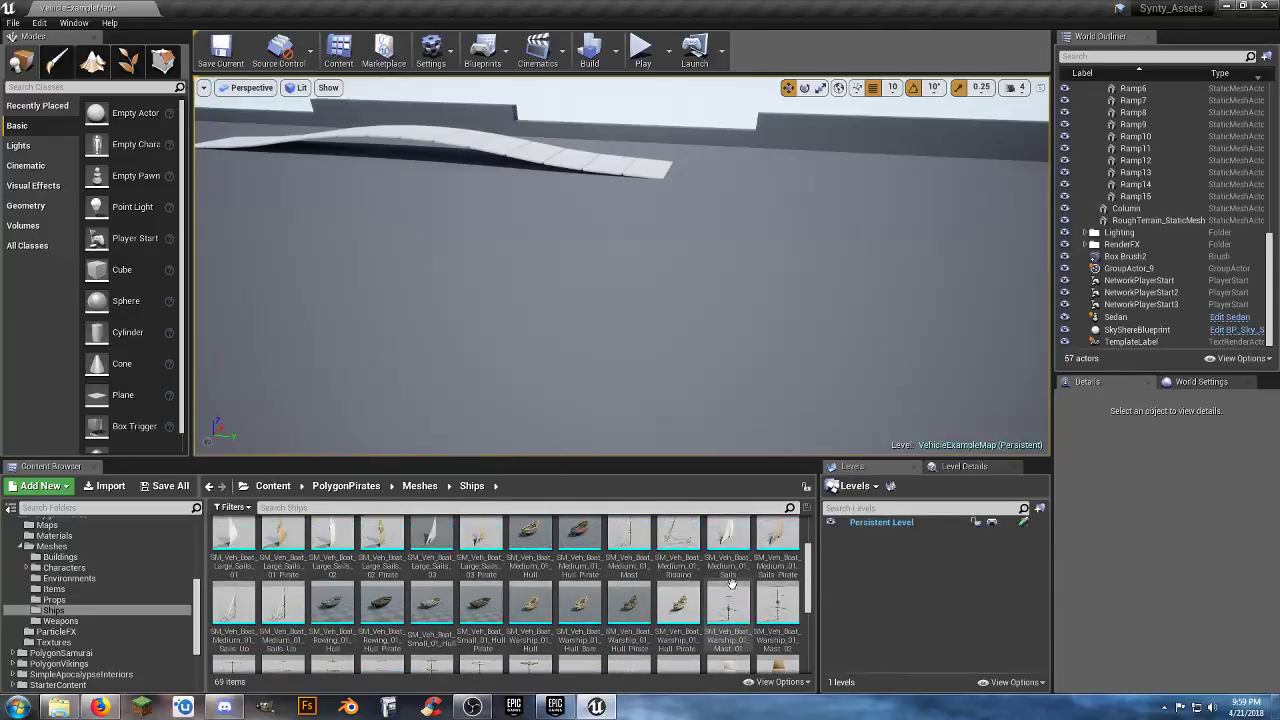
scroll(712, 583, "down", 2)
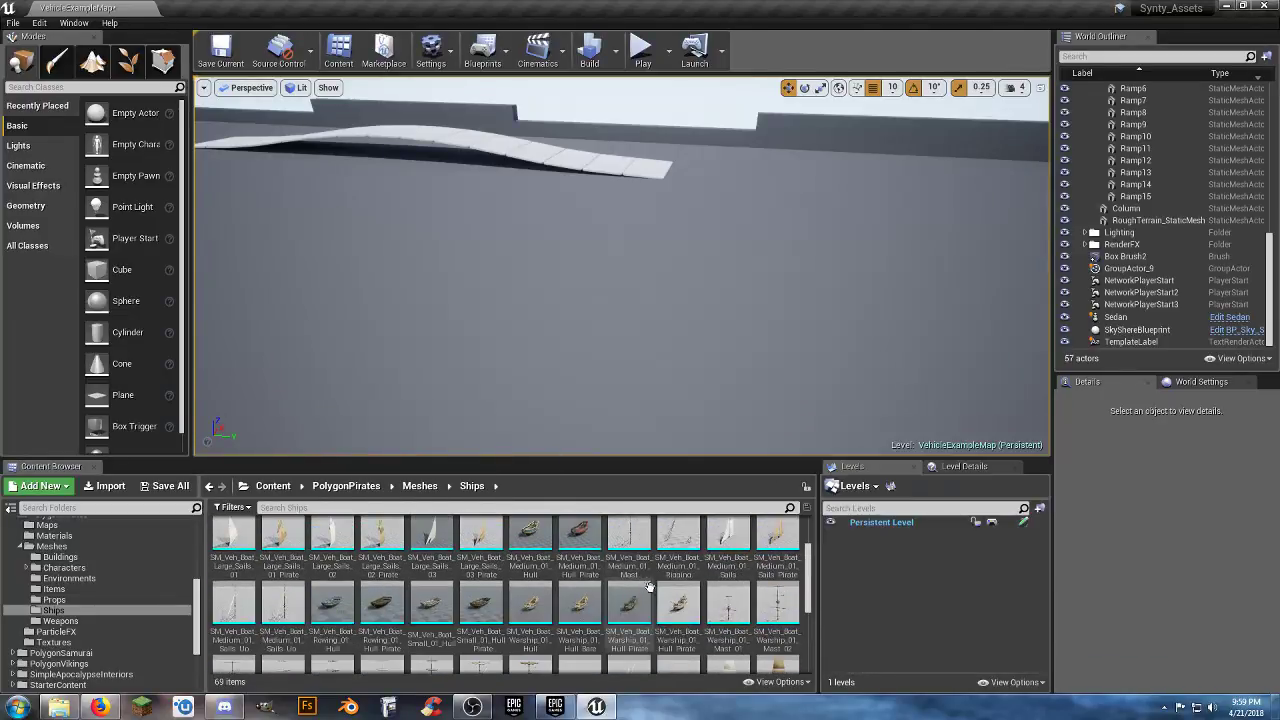
scroll(688, 580, "down", 2)
scroll(700, 578, "up", 4)
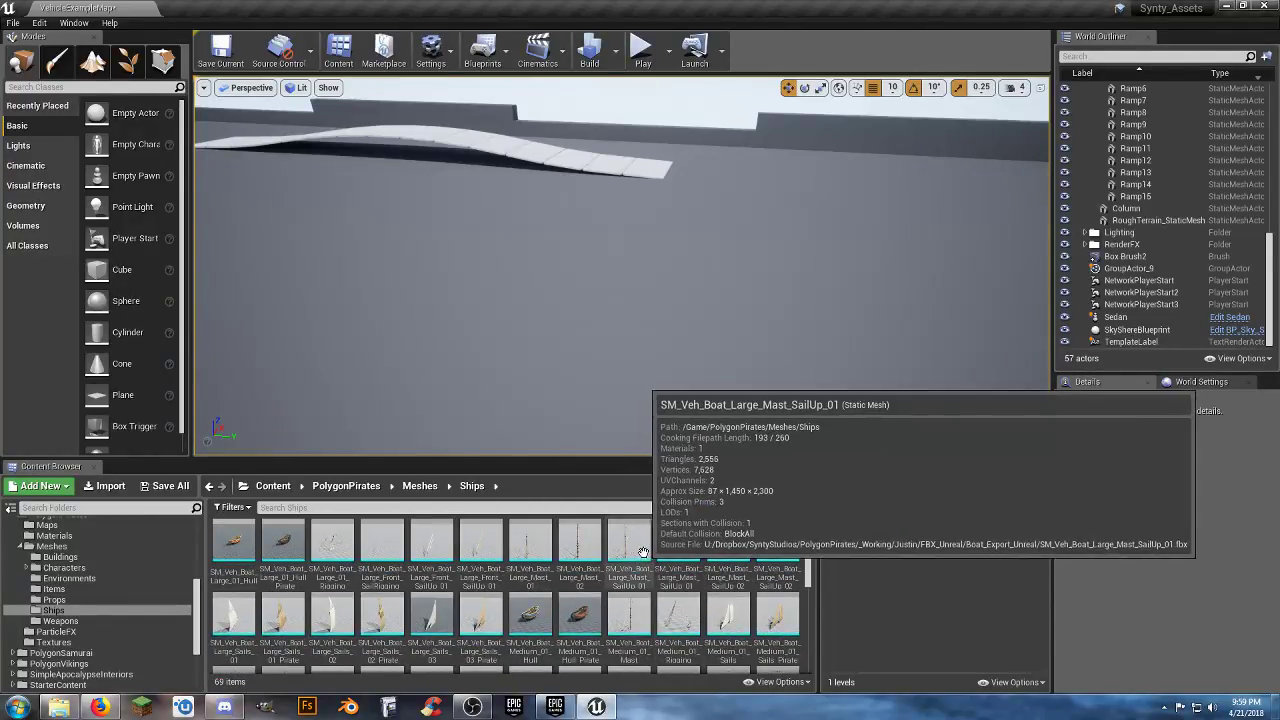
mouse_move(598, 607)
scroll(640, 600, "down", 2)
mouse_move(717, 583)
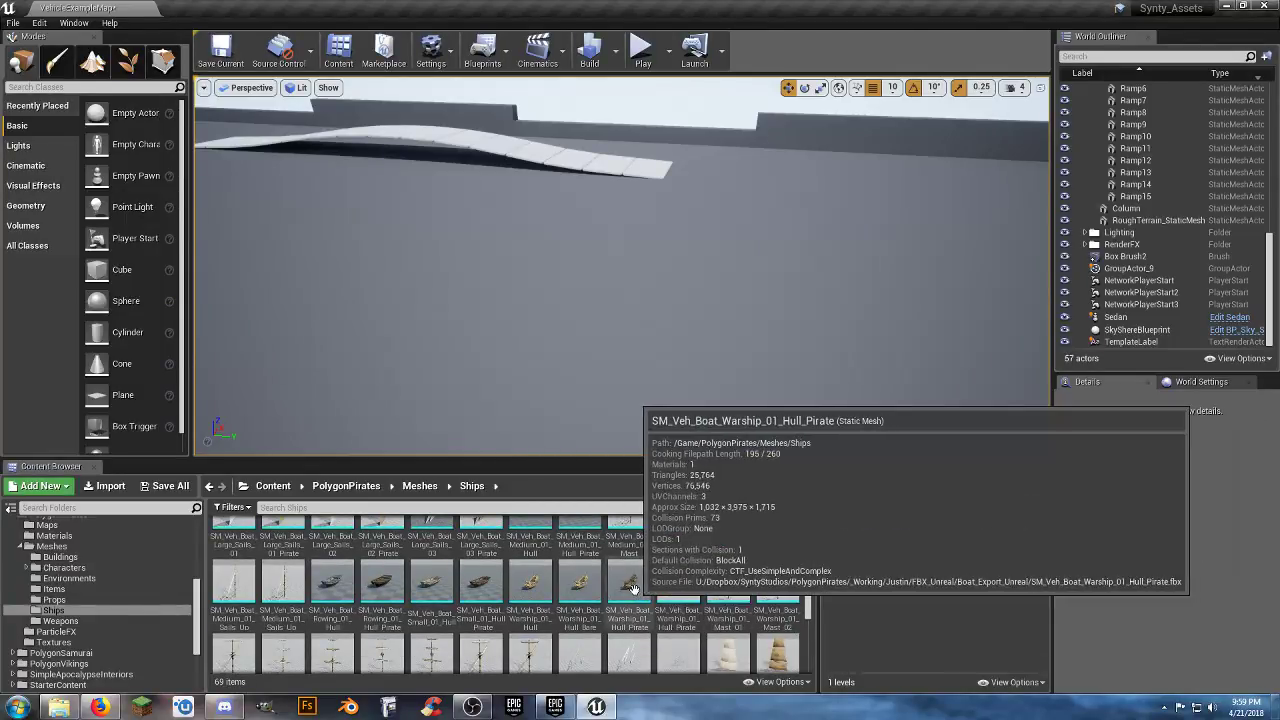
- Place SM_Veh_Boat_Warship_01_Hull_Pirate in the level and set its location to 0, 0, 0
left_click_drag(629, 583, 648, 294)
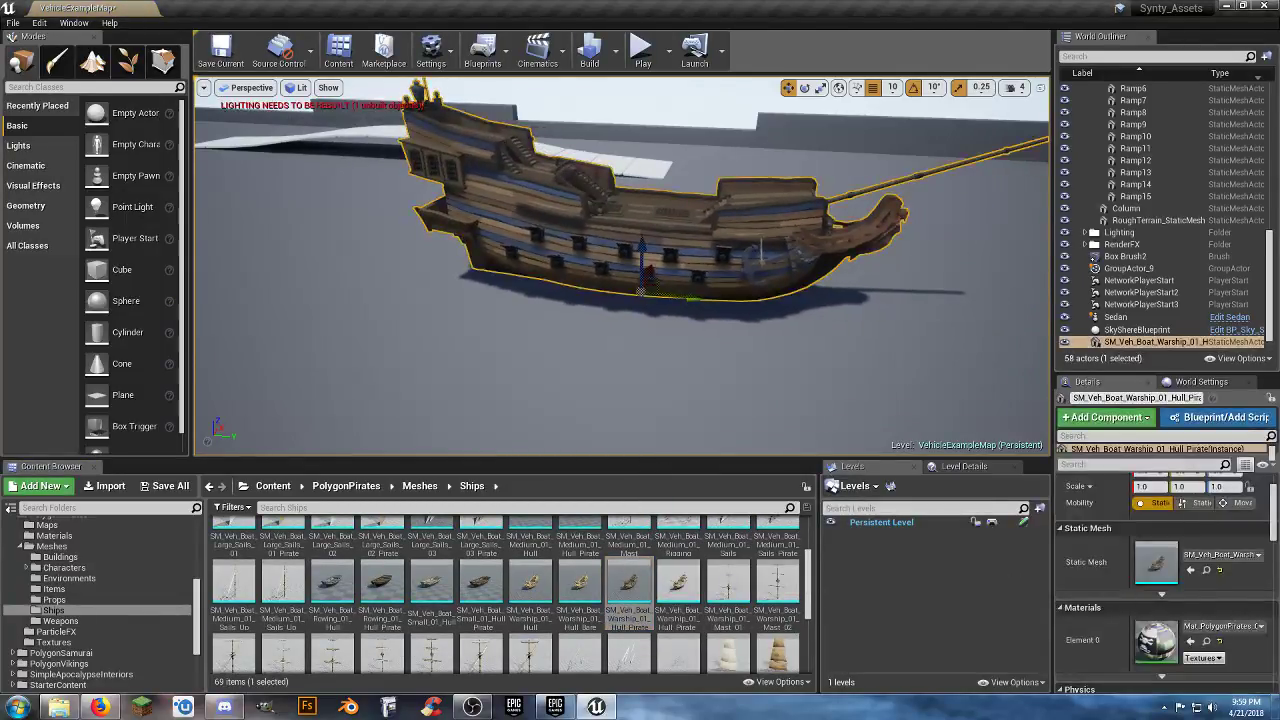
key("w")
right_click_drag(648, 294, 630, 335)
key("s")
scroll(1138, 519, "up", 1)
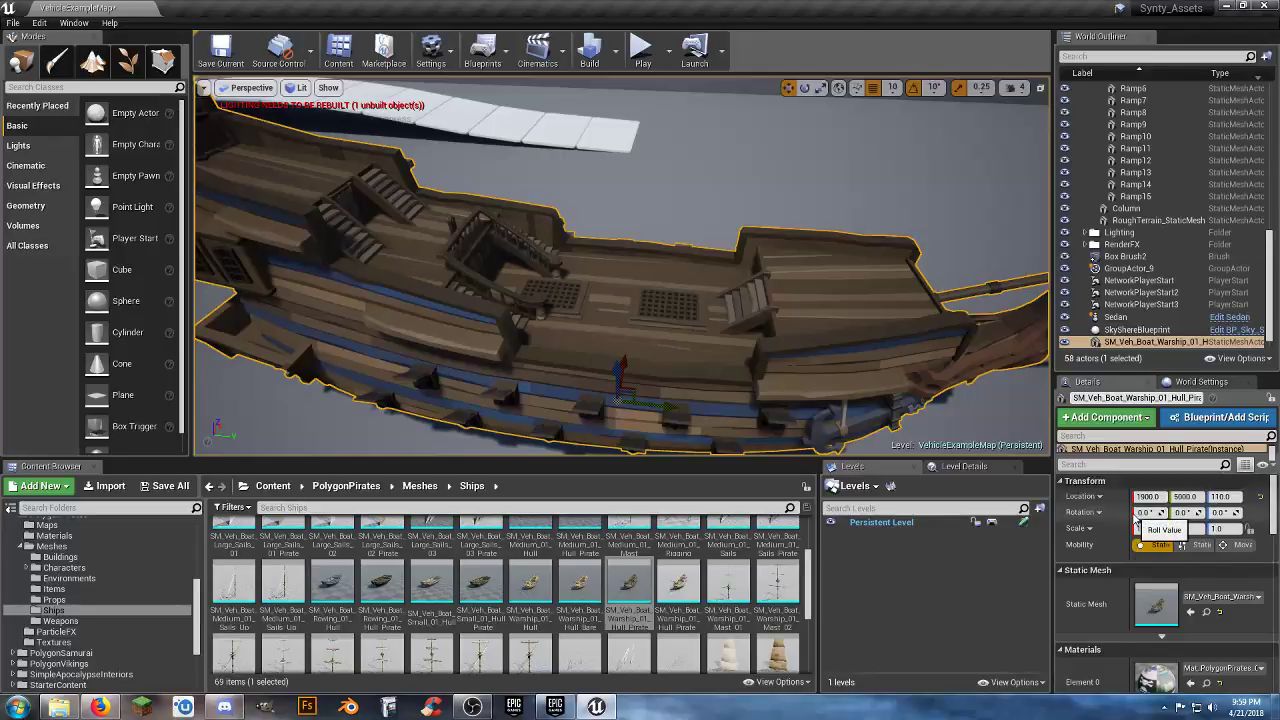
type("0")
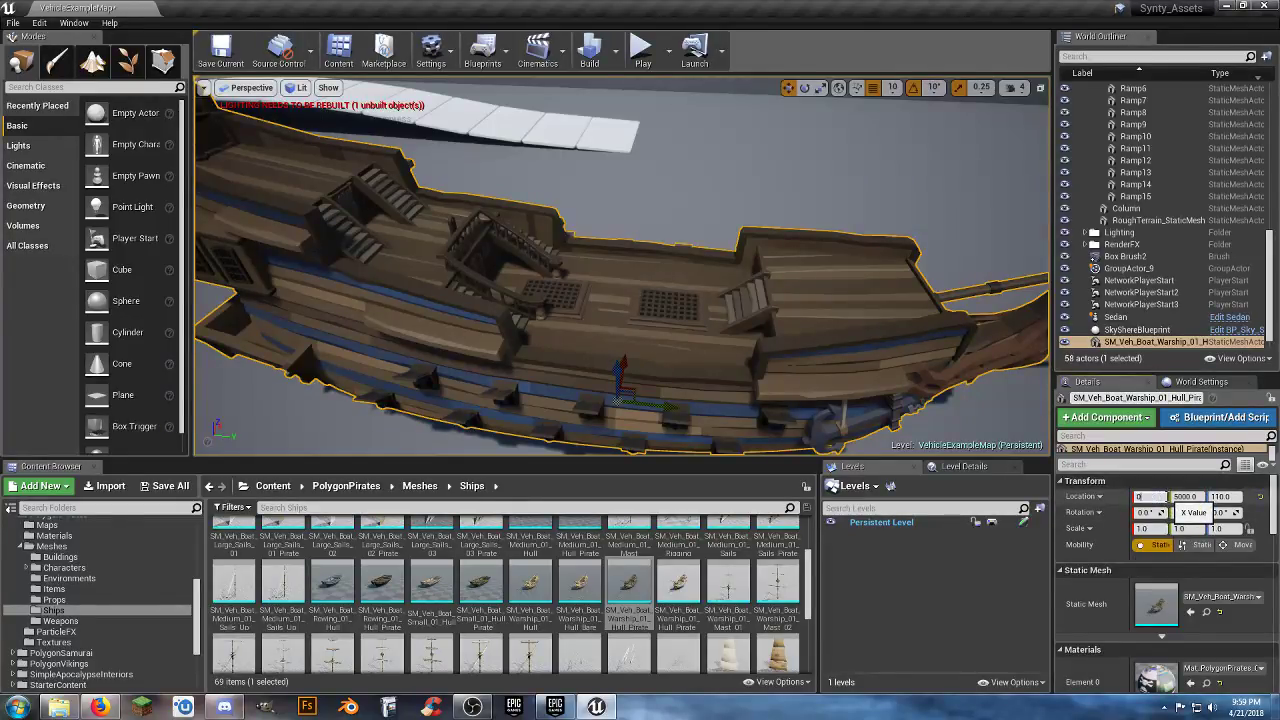
key("Tab")
type("0")
key("Tab")
key("f")
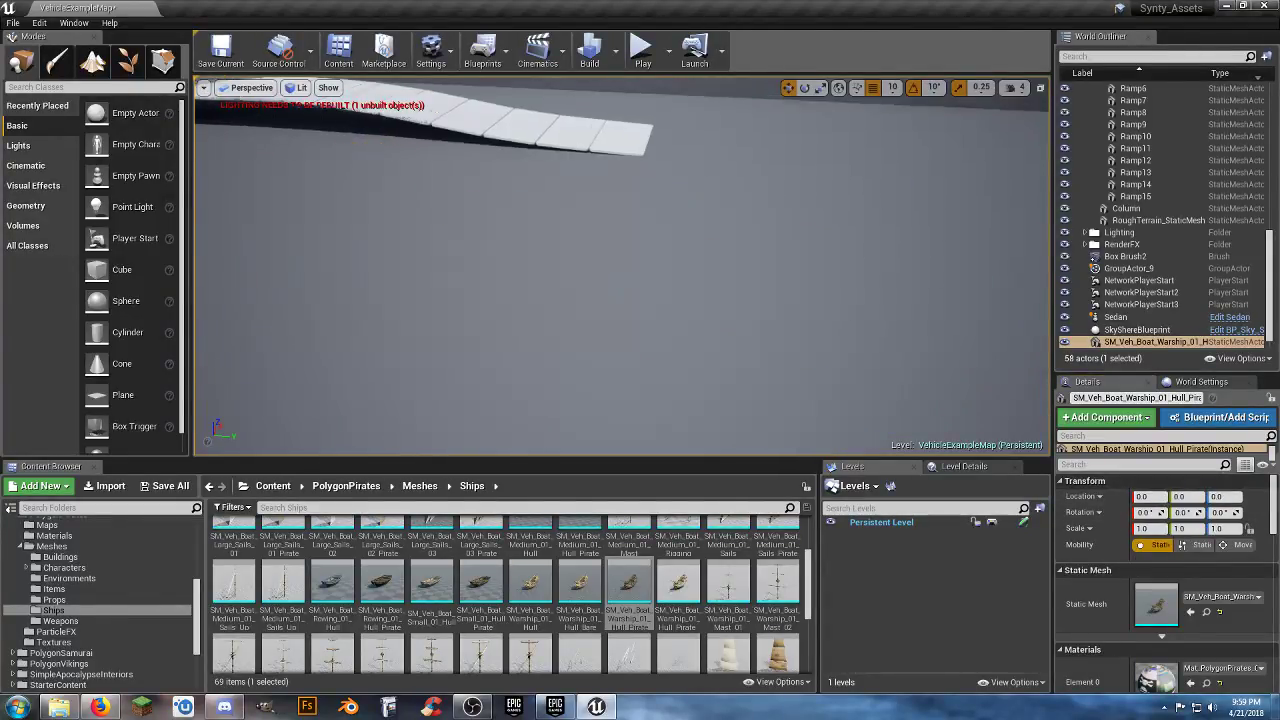
right_click_drag(680, 330, 615, 463)
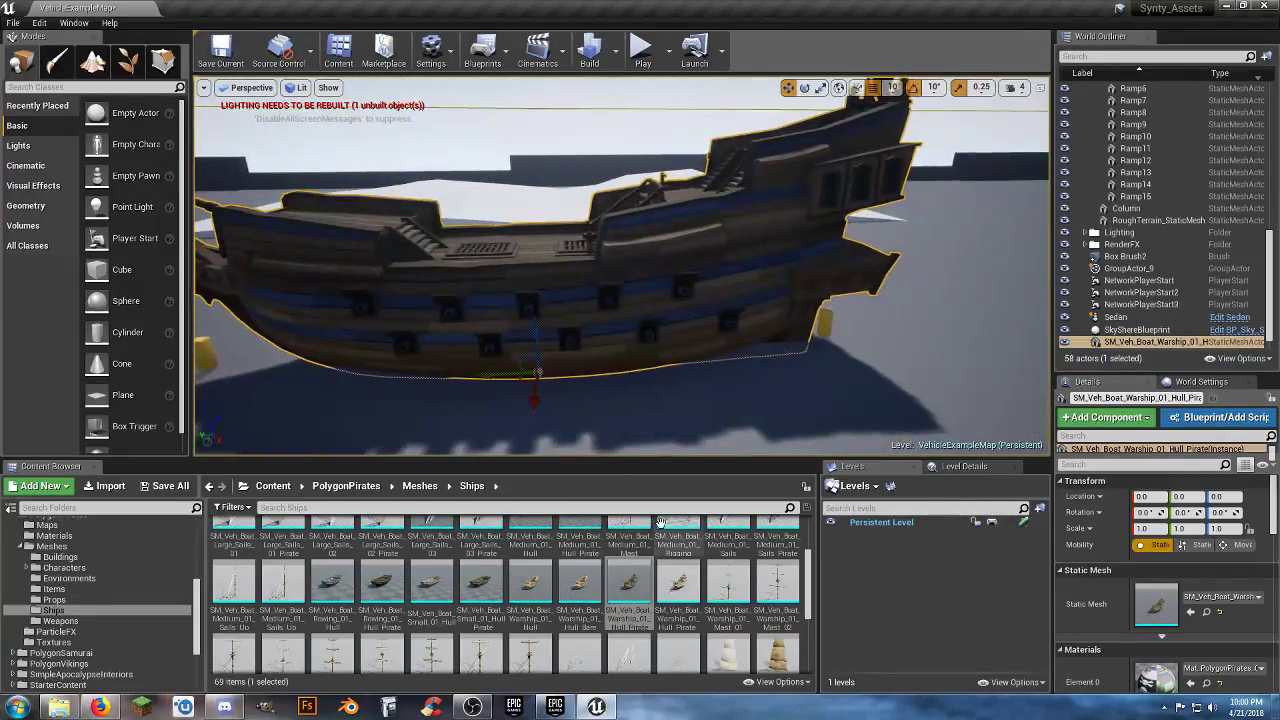
- Add SM_Veh_Boat_Warship_01_Mast_01 to the level and set its location to 0, 0, 0
left_click_drag(728, 588, 790, 408)
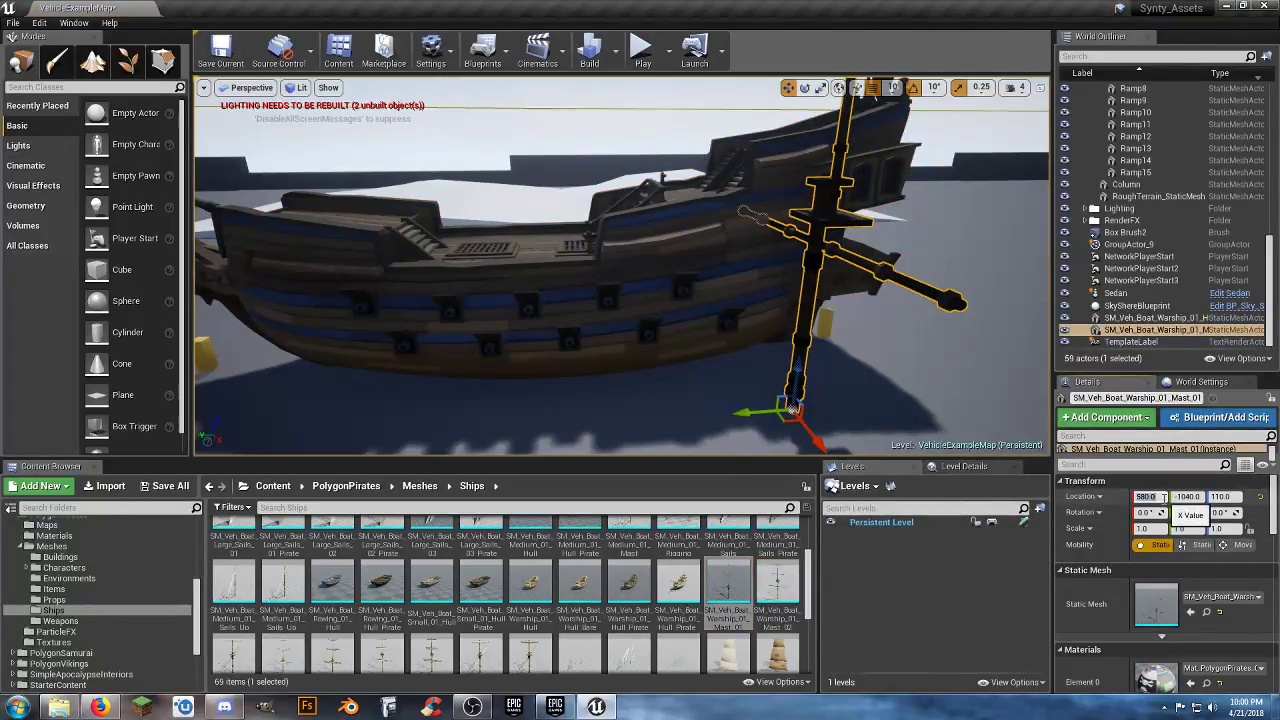
left_click(1163, 497)
type("0")
key("Tab")
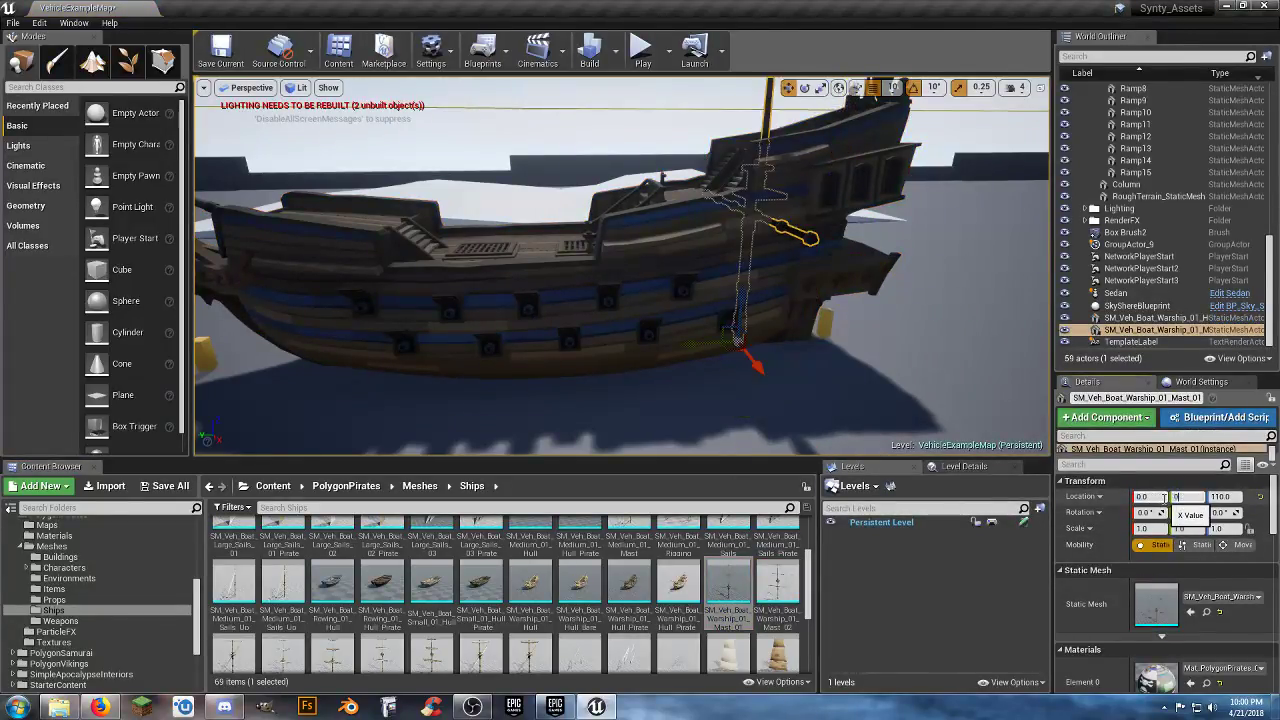
type("0")
key("Tab")
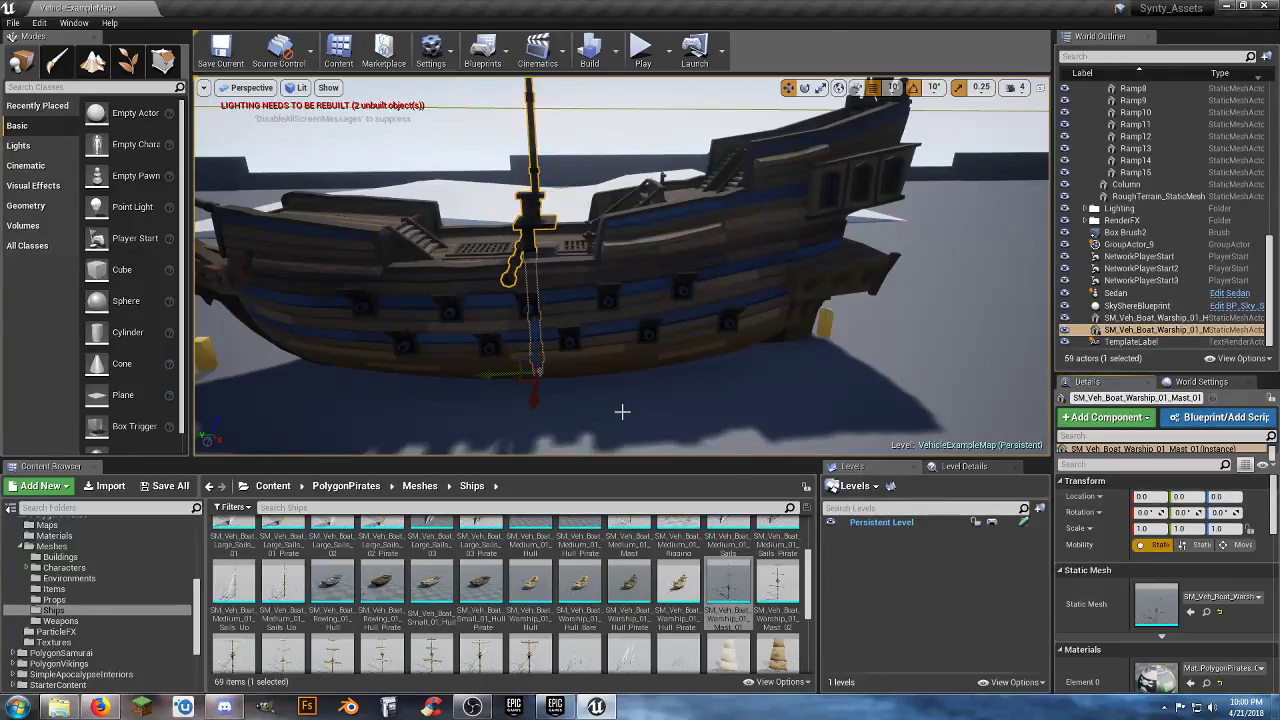
- Raise the warship mast to deck level at a Z location of 630
right_click_drag(622, 411, 765, 450)
key("w")
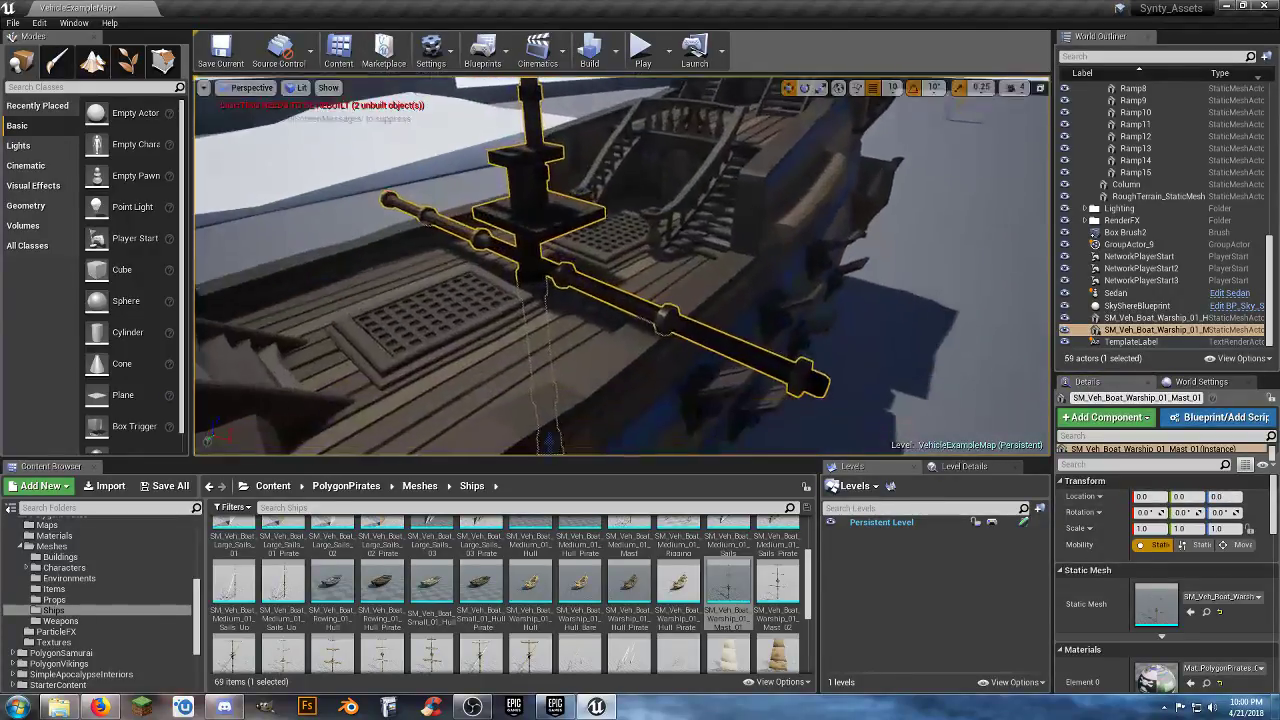
right_click_drag(570, 392, 614, 381)
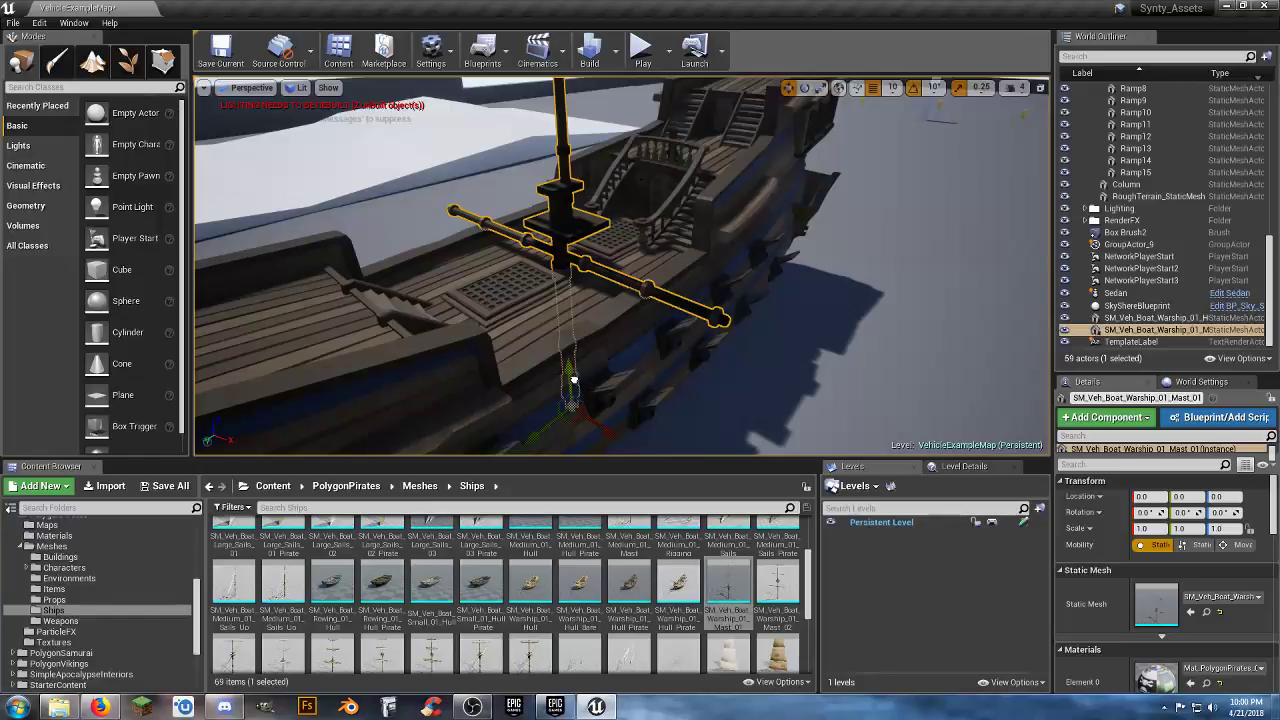
left_click_drag(573, 380, 556, 250)
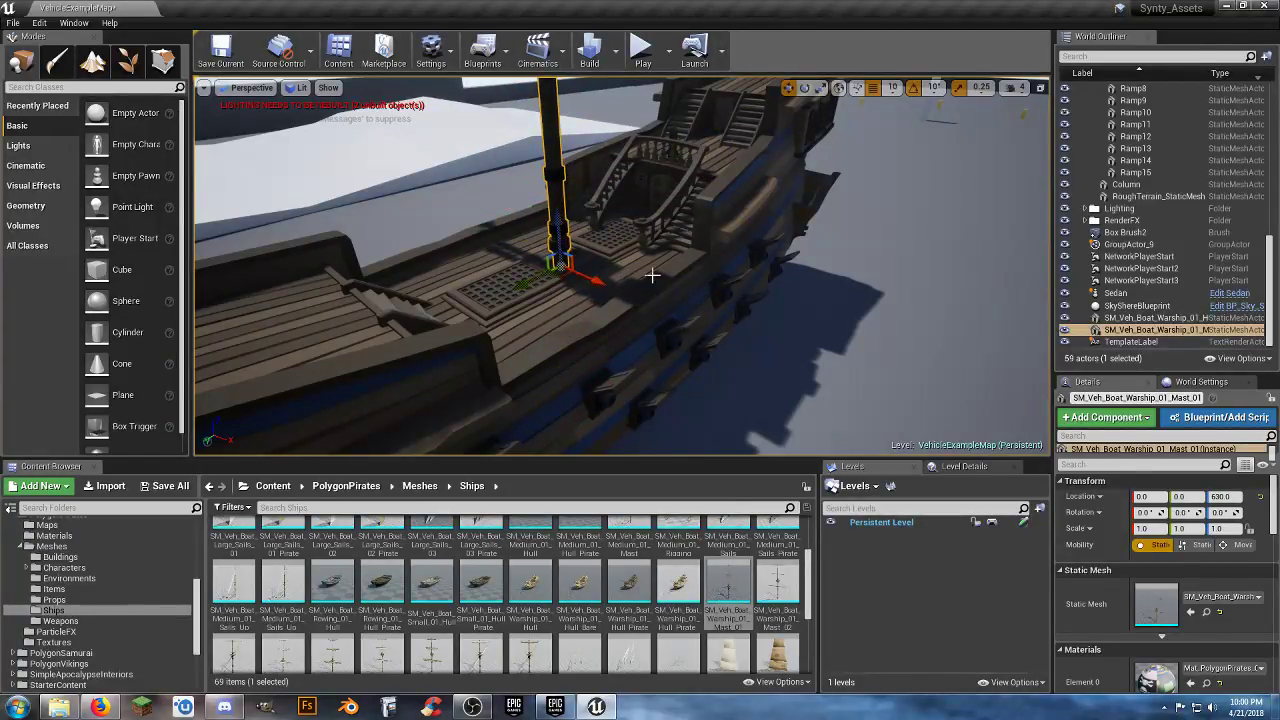
right_click_drag(799, 309, 775, 215)
right_click_drag(772, 272, 797, 306)
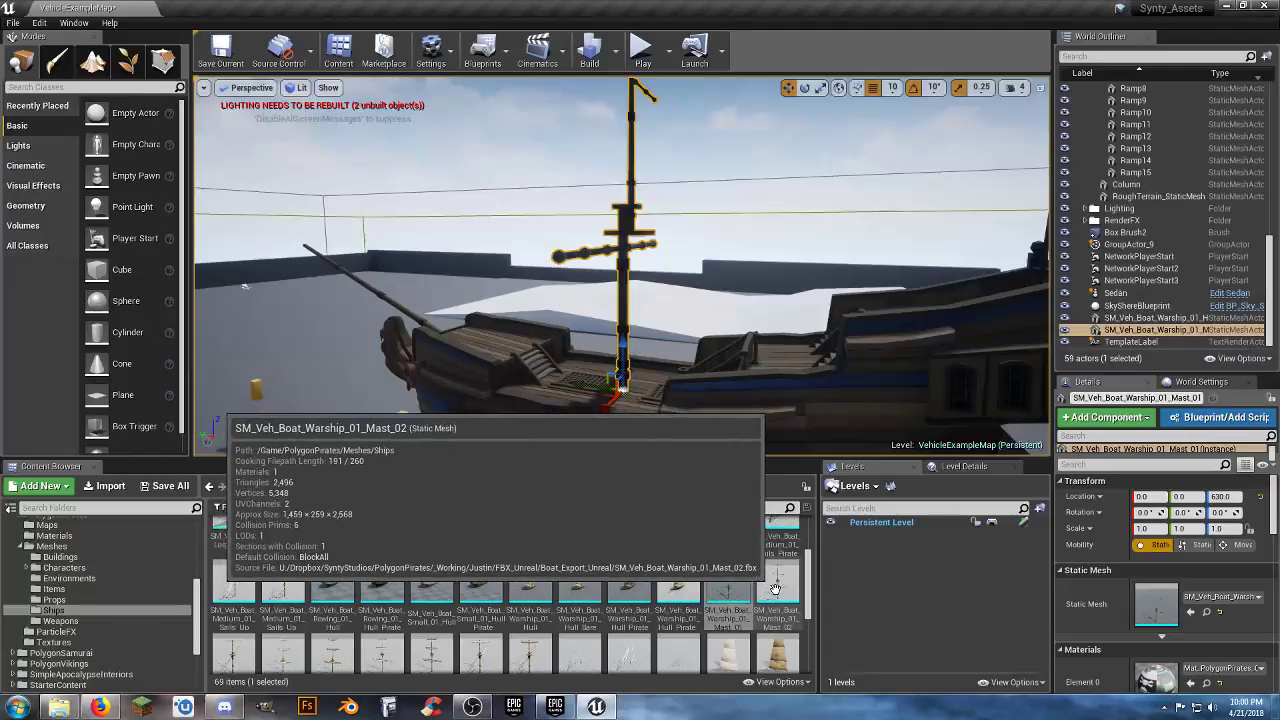
- Try adding SM_Veh_Boat_Warship_01_Mast_02, and clear all the warship parts from the level
left_click_drag(775, 590, 785, 345)
key("Delete")
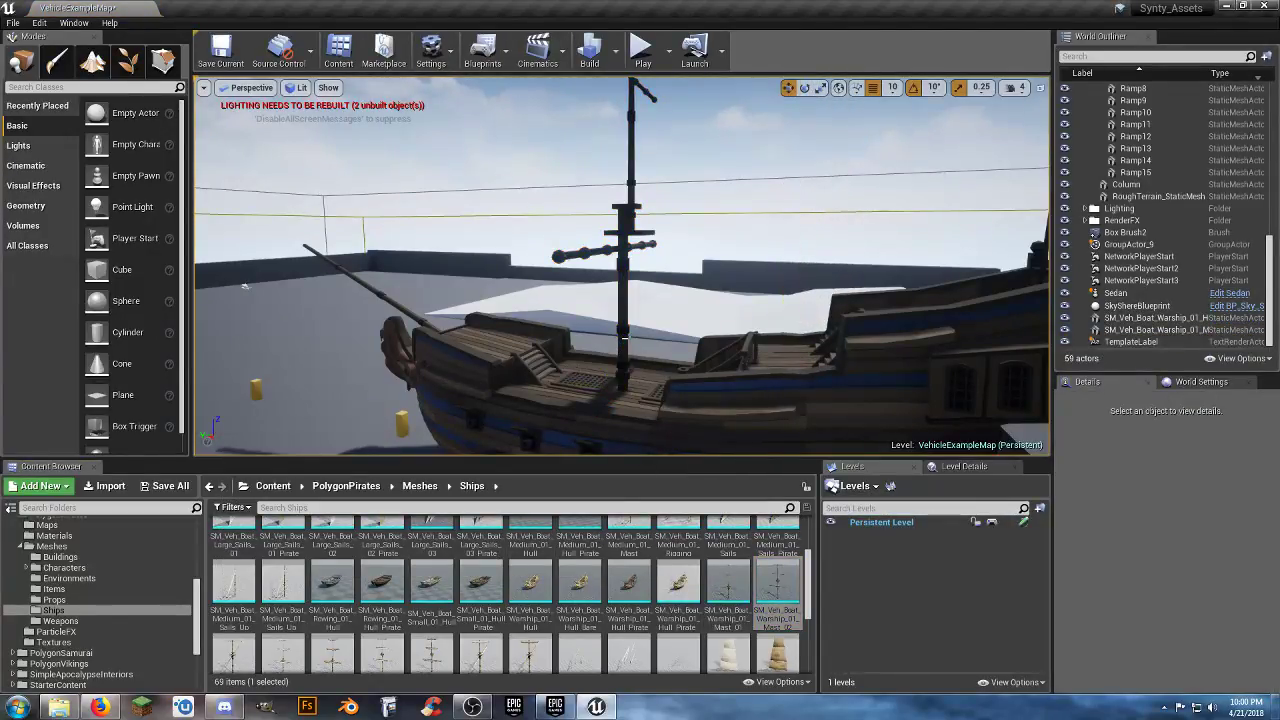
left_click(624, 333)
key("Delete")
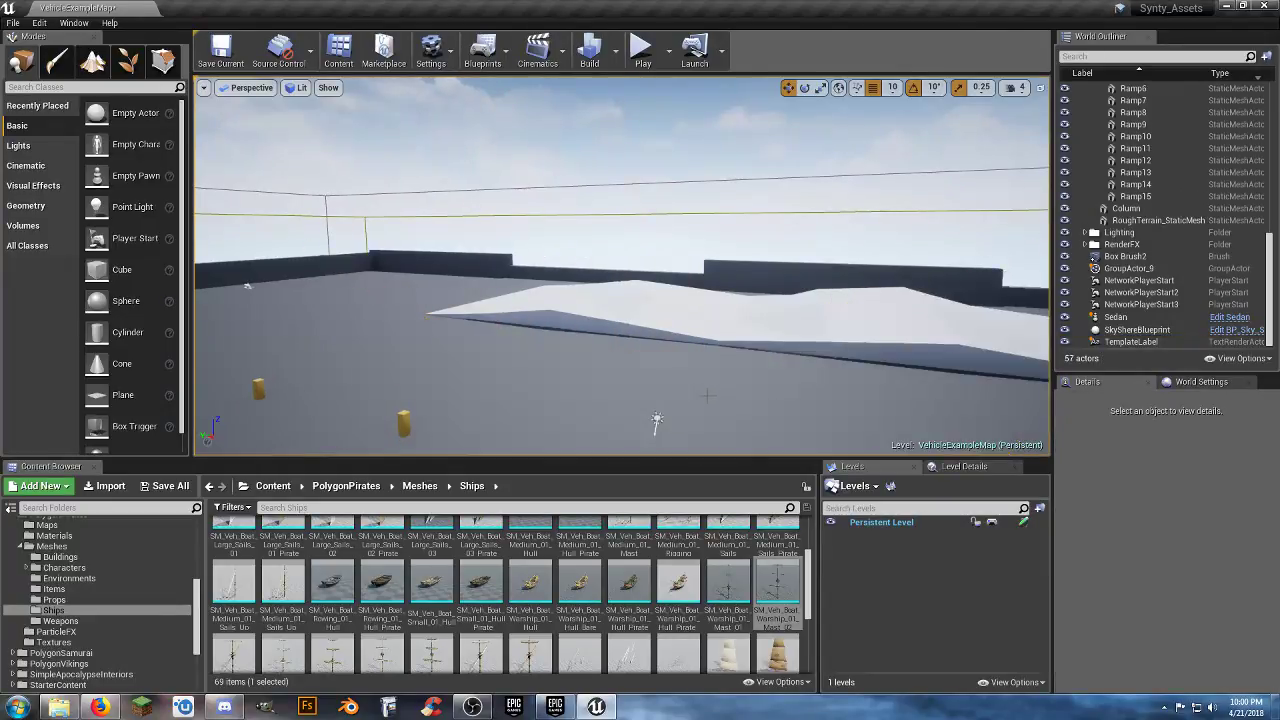
- Place SM_Veh_Boat_Large_01_Hull_Pirate in the level and set its location to 0, 0, 0
scroll(635, 600, "up", 3)
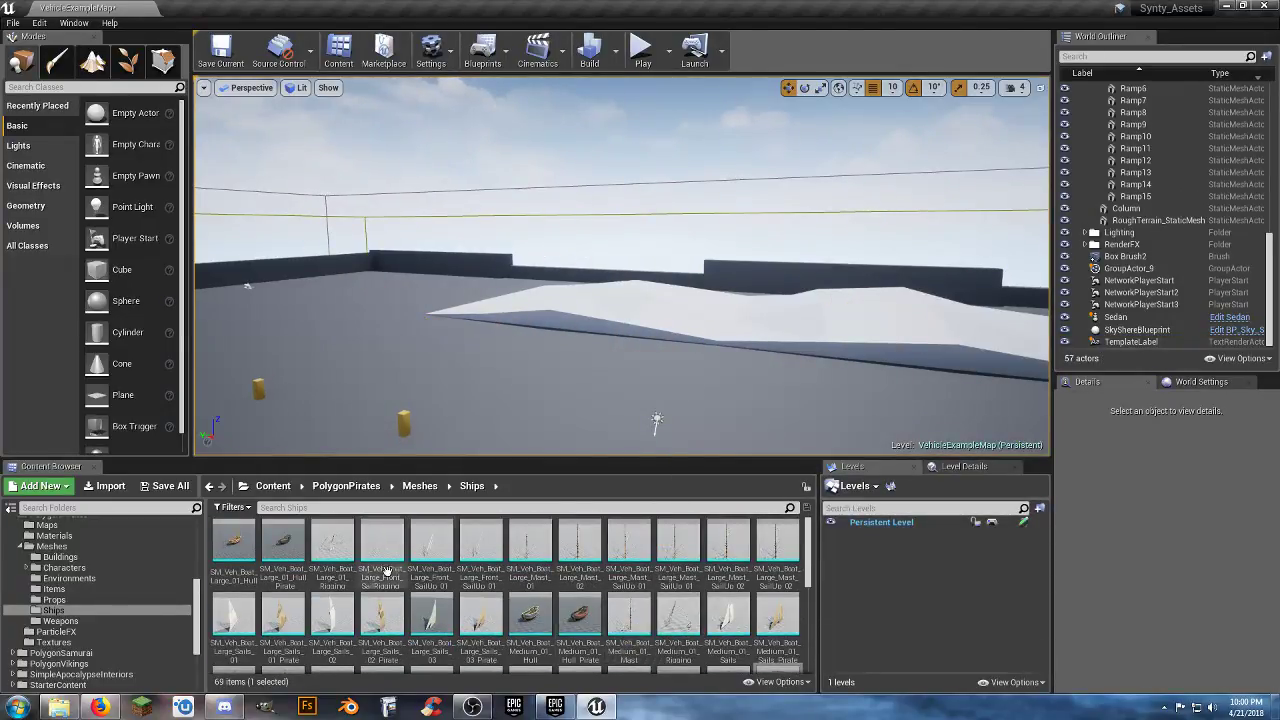
left_click_drag(283, 543, 594, 414)
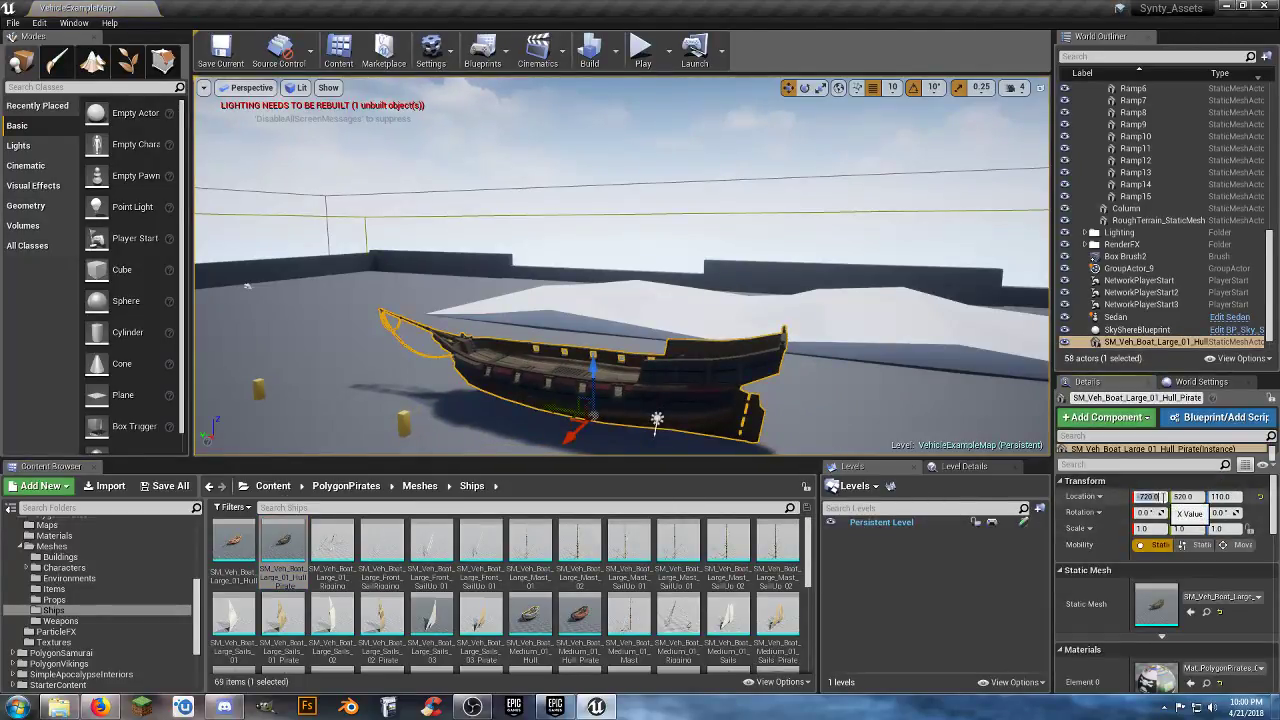
type("0")
key("Tab")
type("0")
key("Tab")
type("0")
key("Return")
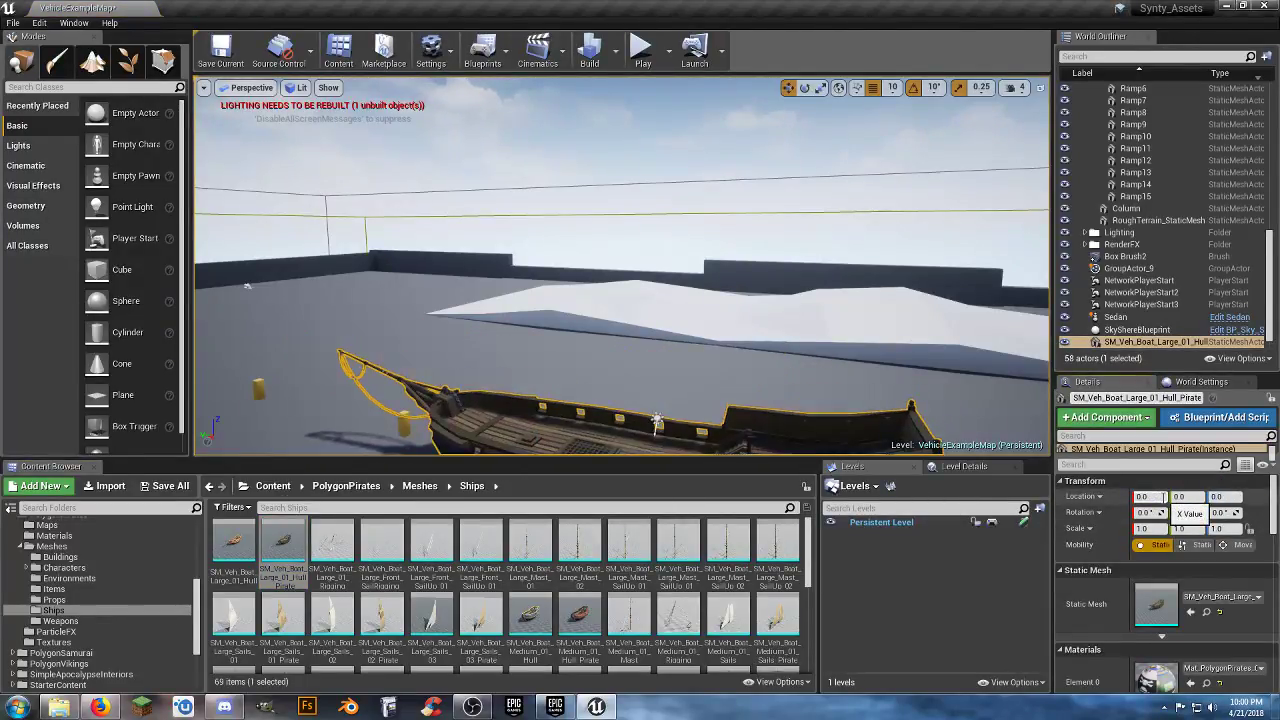
right_click_drag(620, 290, 618, 420)
key("w")
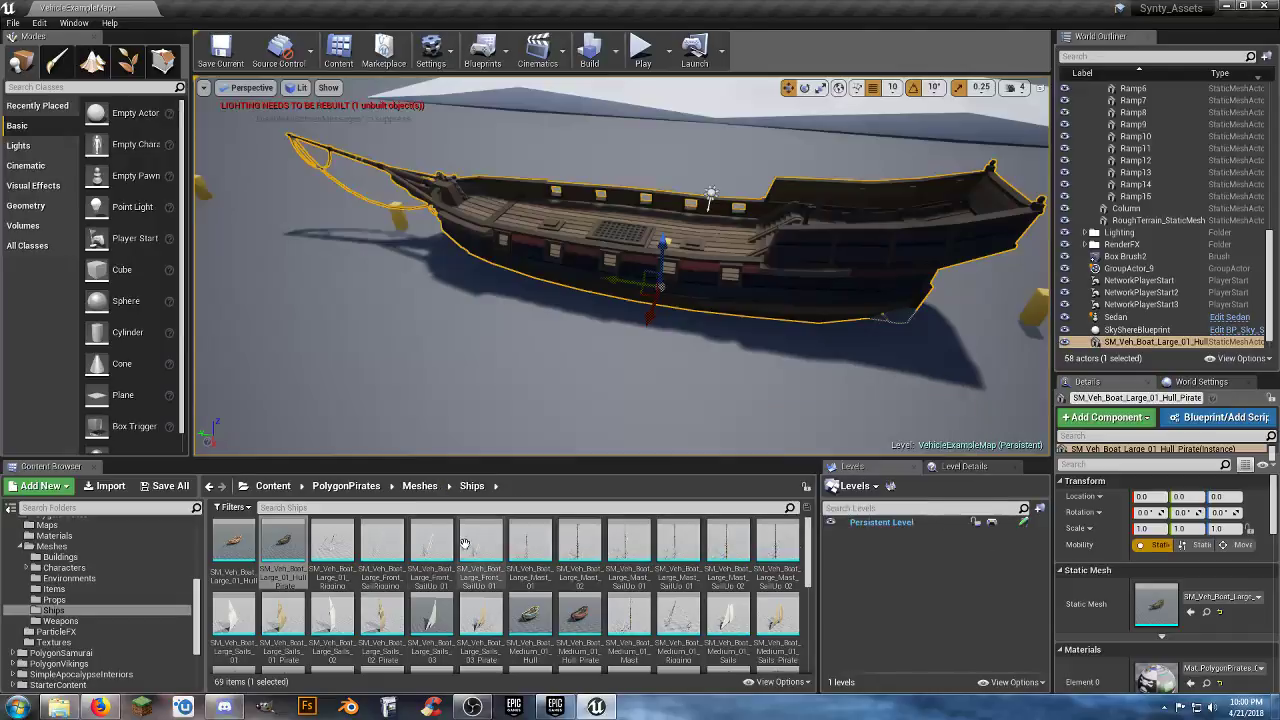
- Add SM_Veh_Boat_Large_Front_SailUp_01_Pirate to the level and set its location to 0, 0, 0
left_click(477, 543)
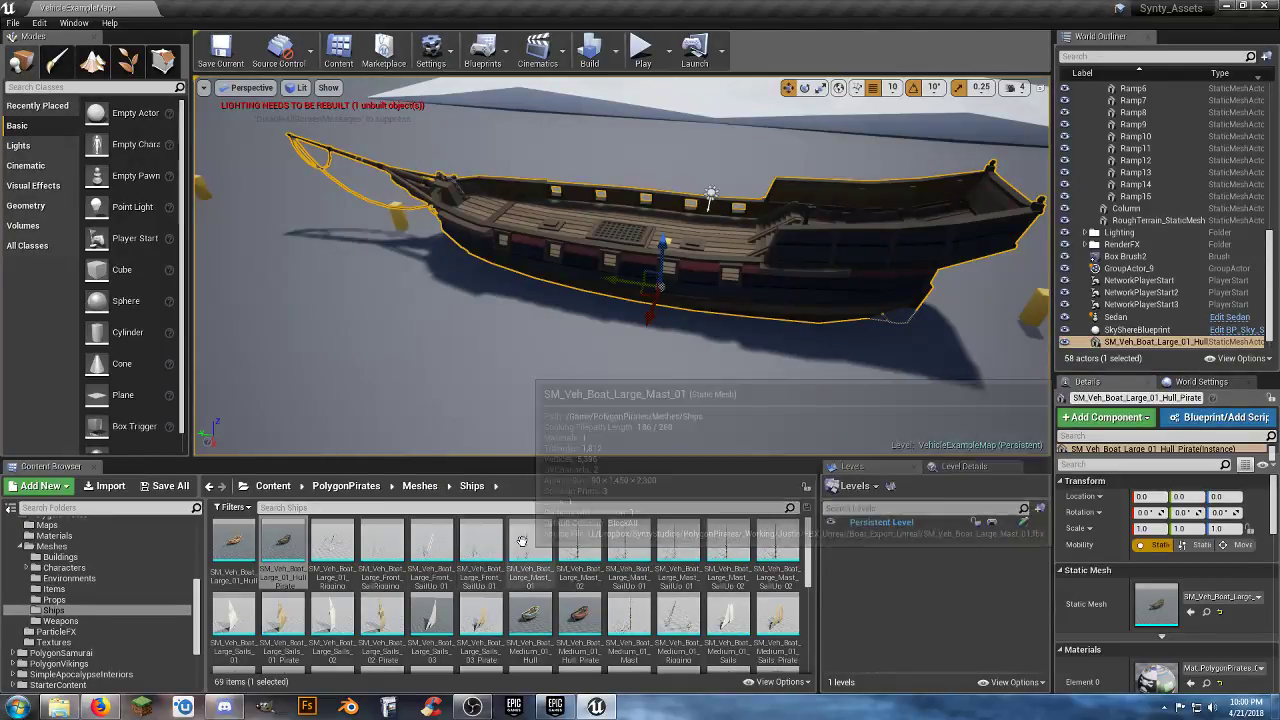
left_click_drag(525, 470, 613, 316)
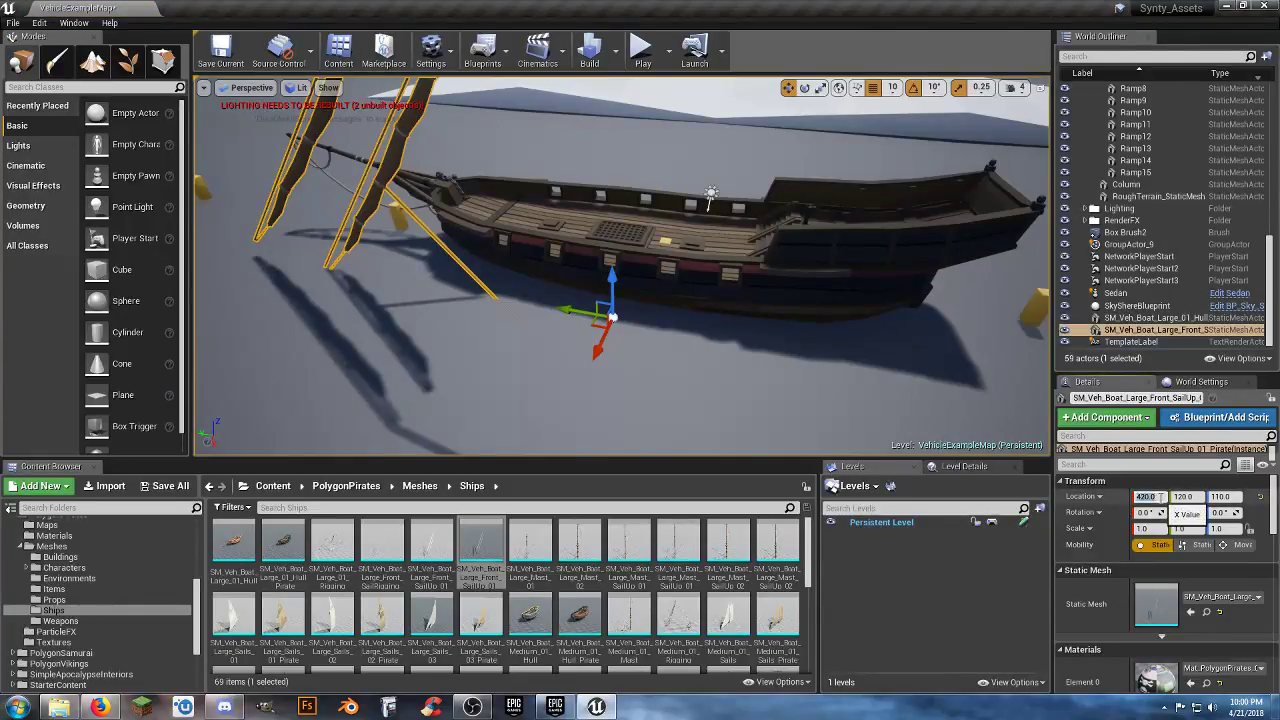
type("0")
key("Tab")
type("0")
key("Tab")
type("0")
key("Return")
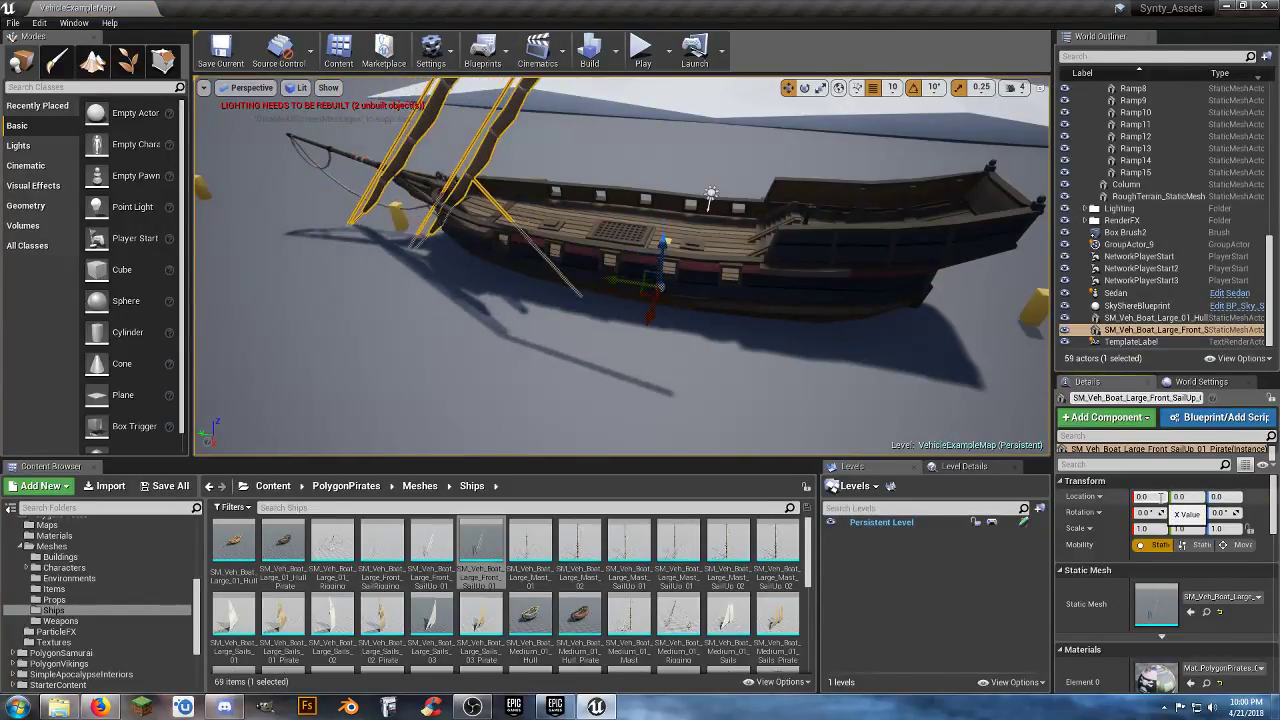
- Raise the front sails above the large pirate hull to a Z location of 490 and view the ship from the side
right_click_drag(667, 373, 665, 318)
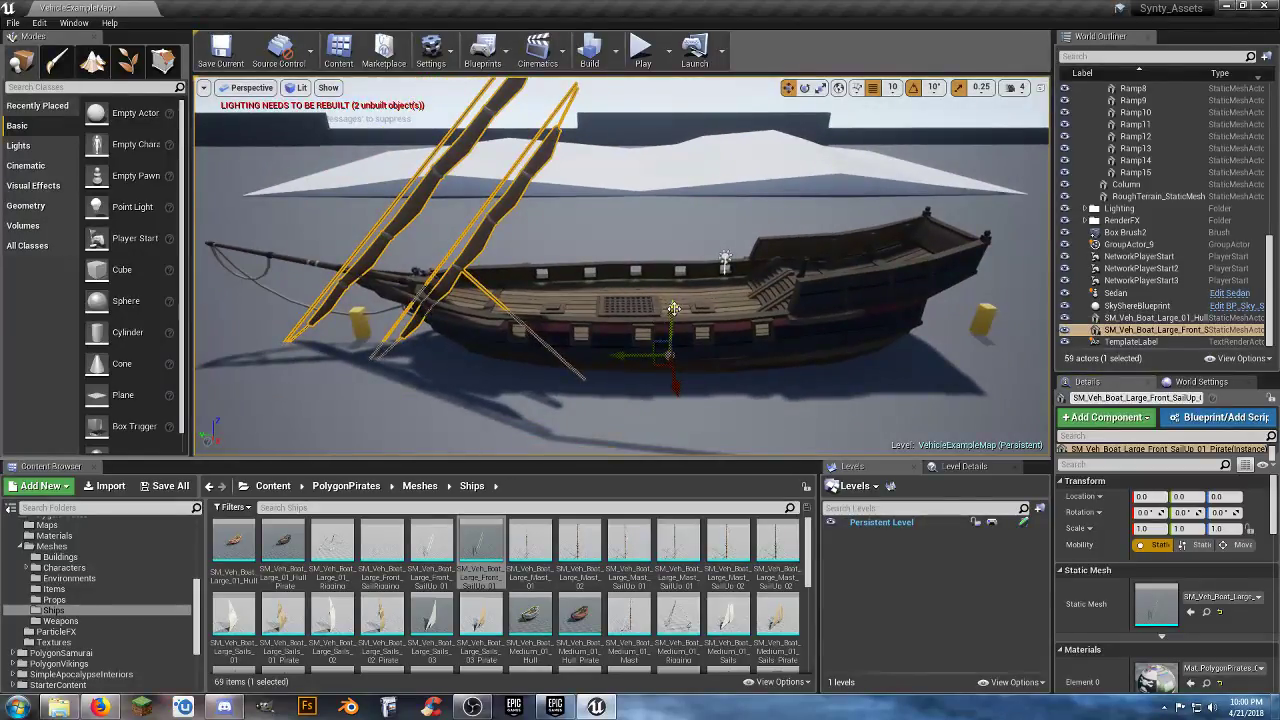
left_click_drag(673, 309, 705, 207)
right_click_drag(661, 305, 765, 340)
right_click_drag(622, 266, 480, 205)
left_click_drag(770, 290, 689, 268, "alt")
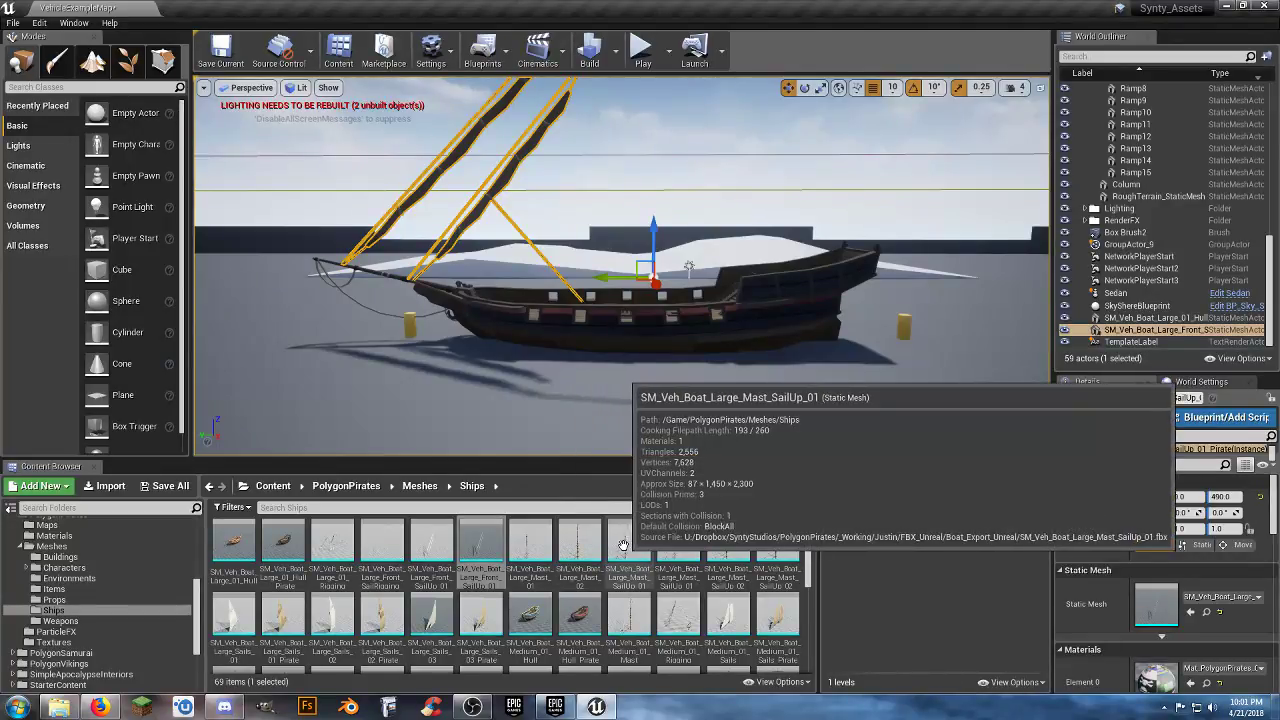
- Place SM_Veh_Boat_Large_Mast_SailUp_01_Pirate in the level and set its location to 0, 0, 0
left_click_drag(670, 547, 680, 385)
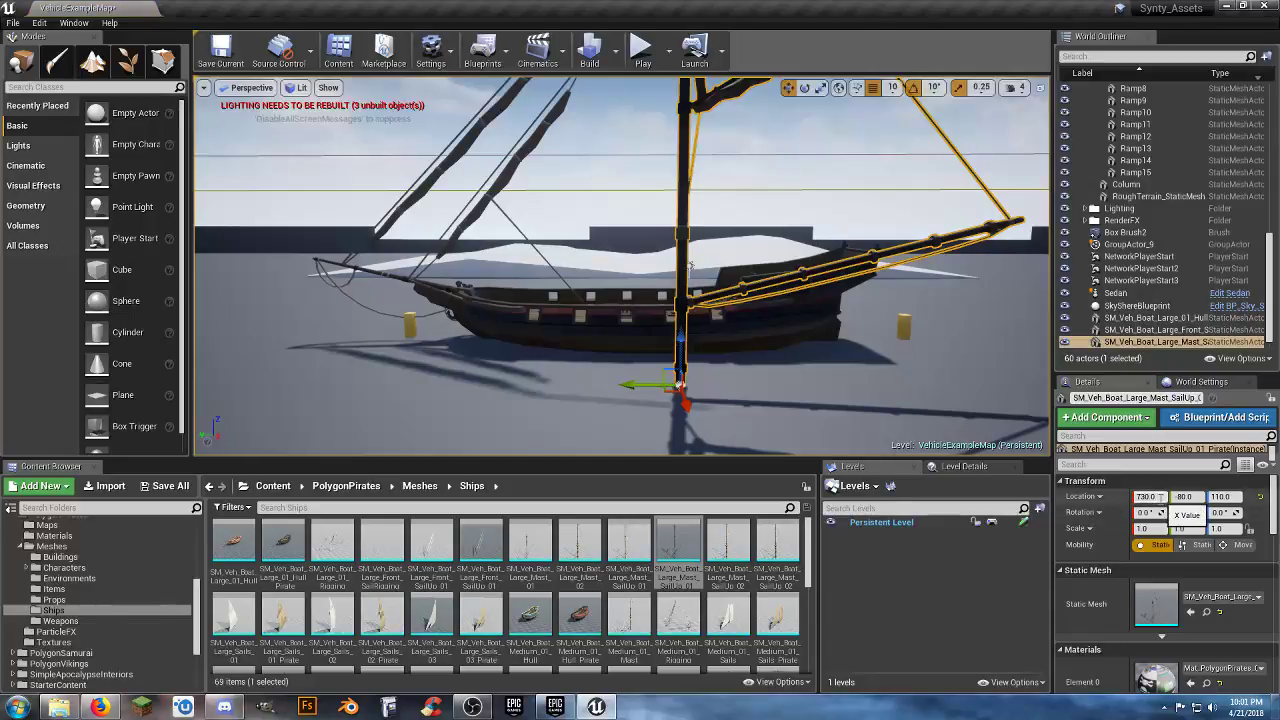
type("0")
key("Tab")
type("0")
key("Tab")
type("0")
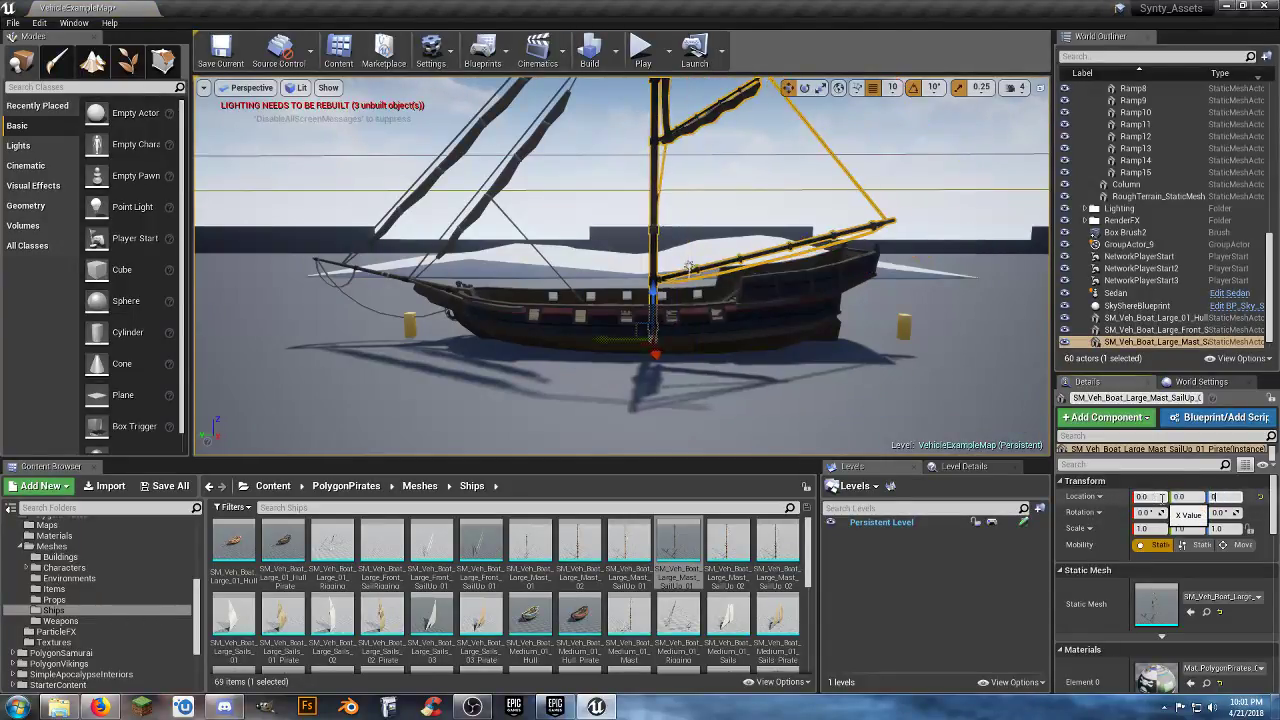
key("Return")
- Raise the mast to a Z location of 250 and shift it toward the stern to Y -140
mouse_move(690, 380)
right_mouse_down()
mouse_move(694, 335)
mouse_move(690, 380)
right_mouse_up()
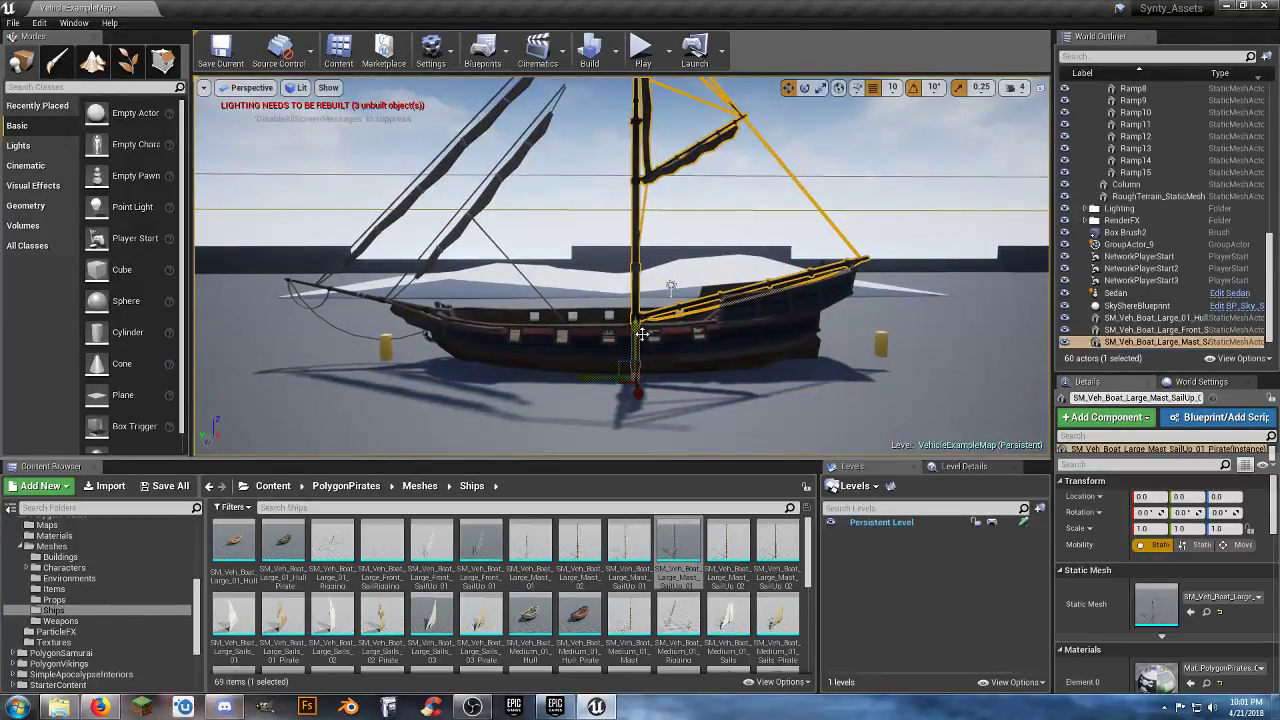
left_click_drag(642, 334, 642, 280)
right_click_drag(684, 322, 684, 396)
key("w")
left_click_drag(661, 275, 672, 322)
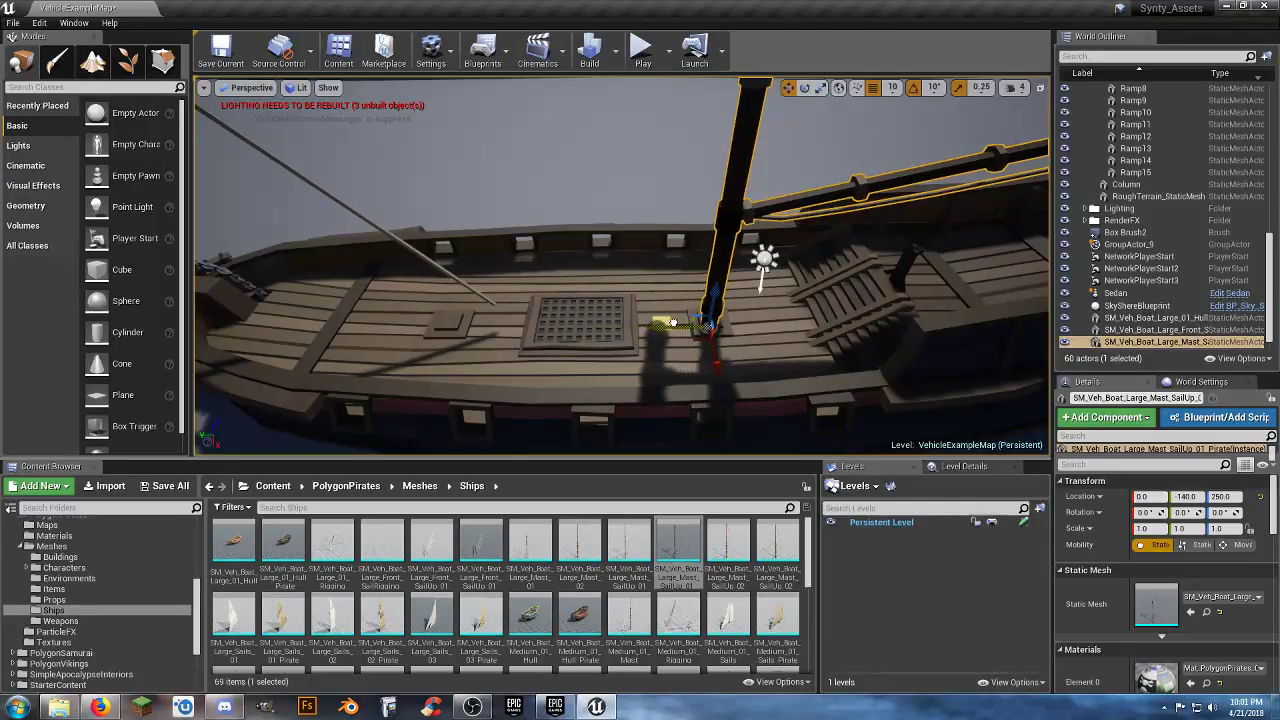
key("s")
right_click_drag(672, 322, 676, 285)
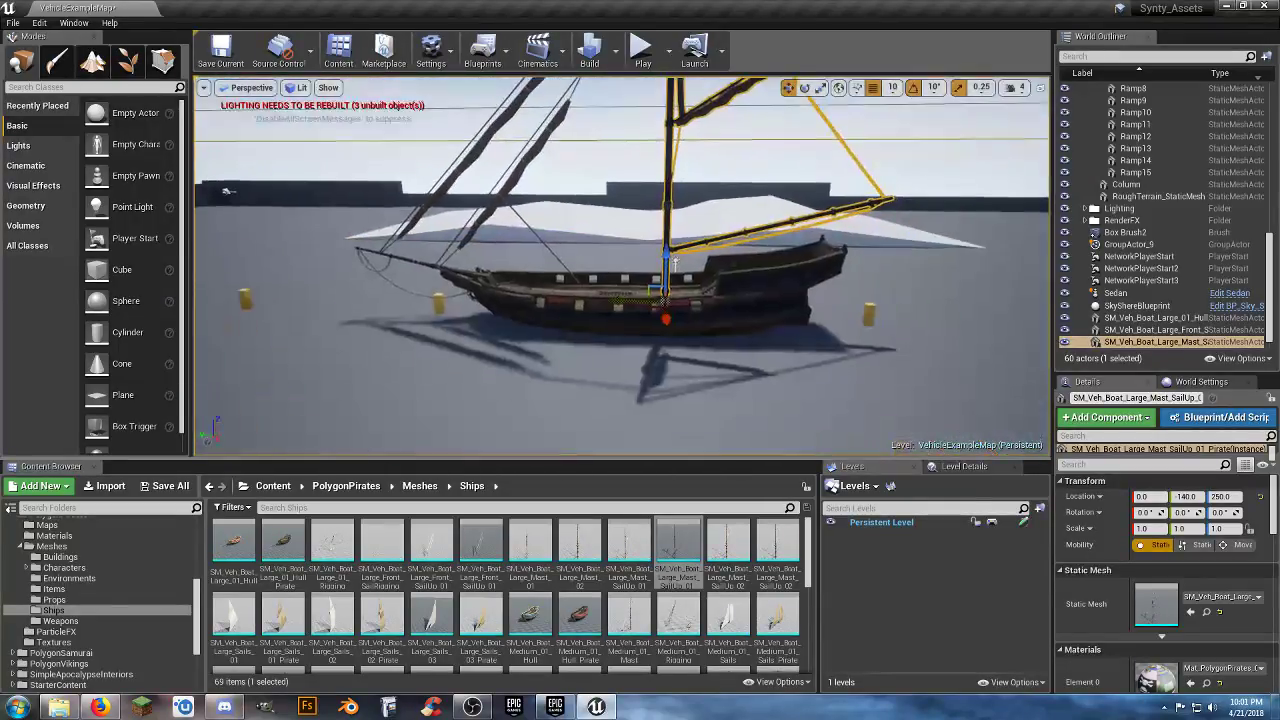
- Move the mast farther toward the stern, to a Y location of -310
key("s")
left_click_drag(615, 299, 624, 298)
right_click_drag(619, 361, 619, 315)
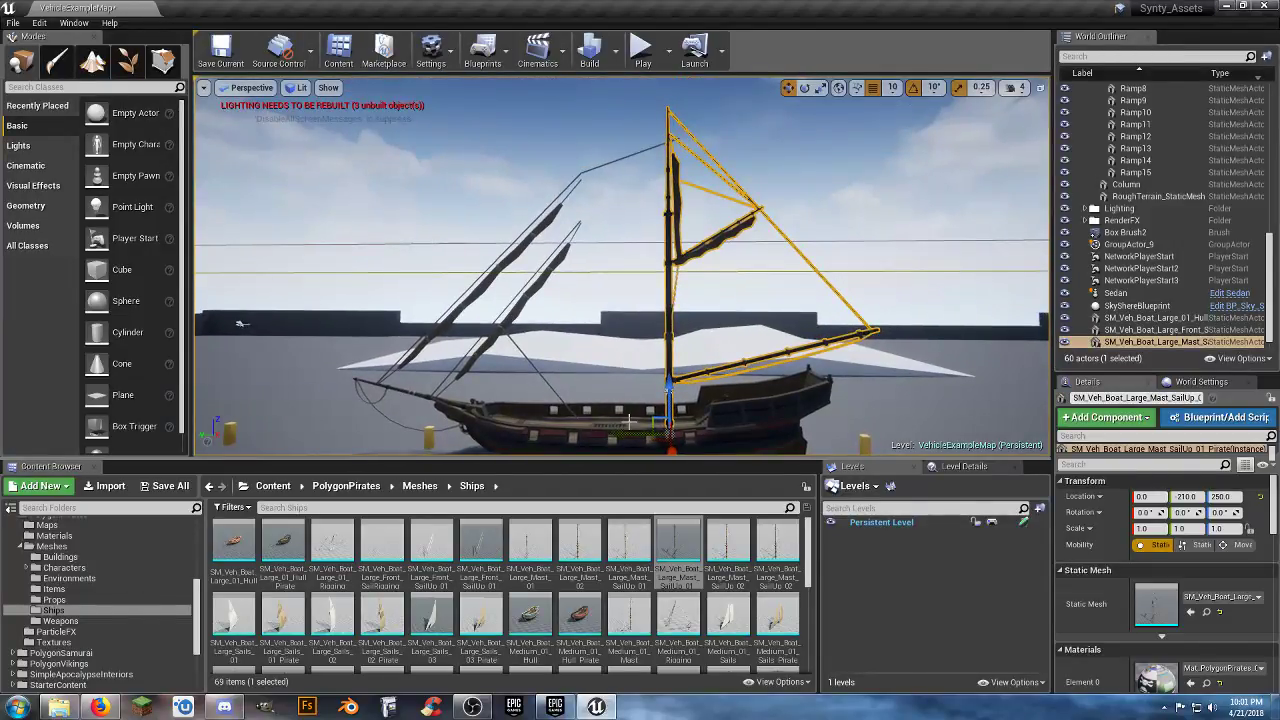
left_click_drag(625, 432, 640, 435)
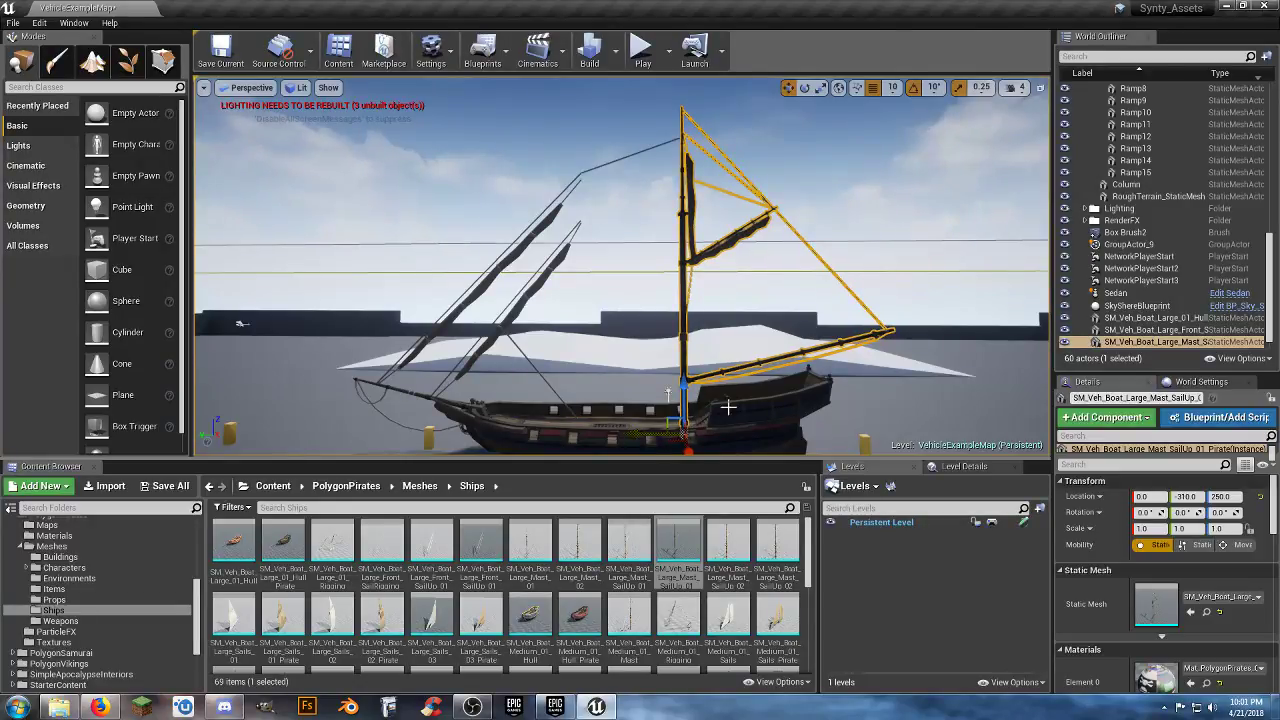
- Add SM_Veh_Boat_Large_Mast_SailUp_02_Pirate to the level and set its location to 0, 0, 0
right_click_drag(728, 407, 733, 434)
key("w")
key("s")
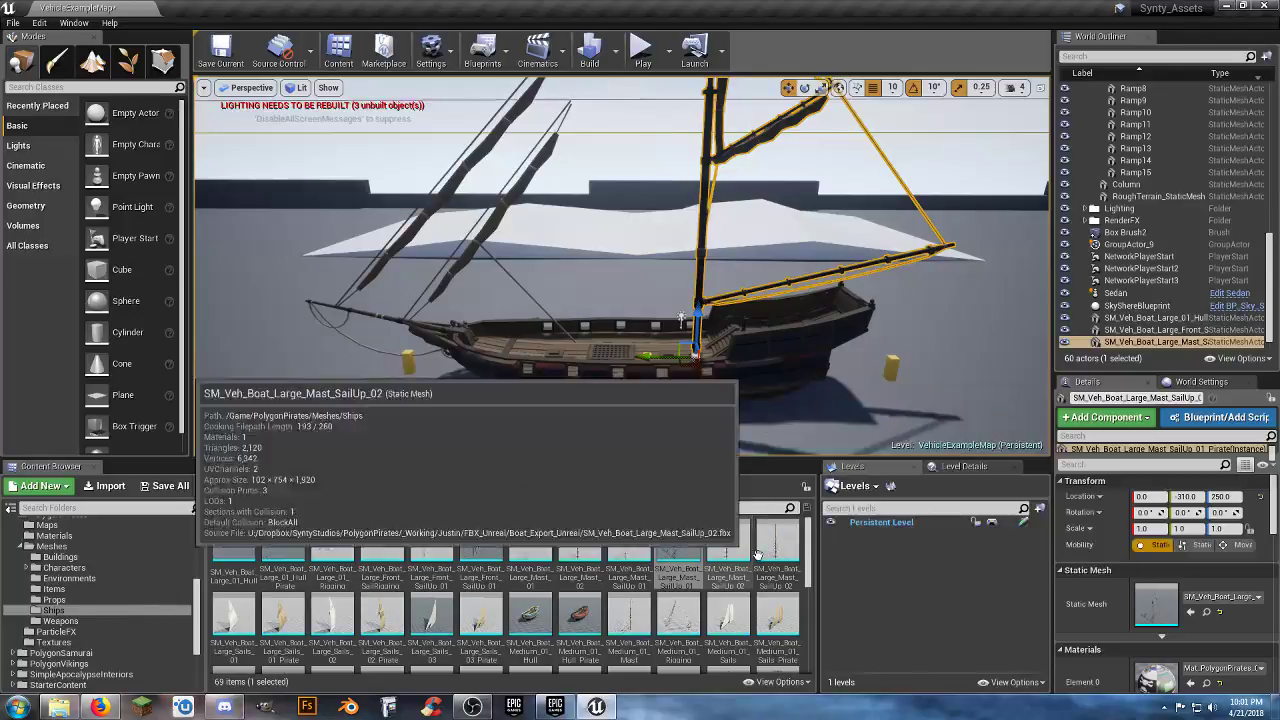
left_click_drag(778, 551, 604, 350)
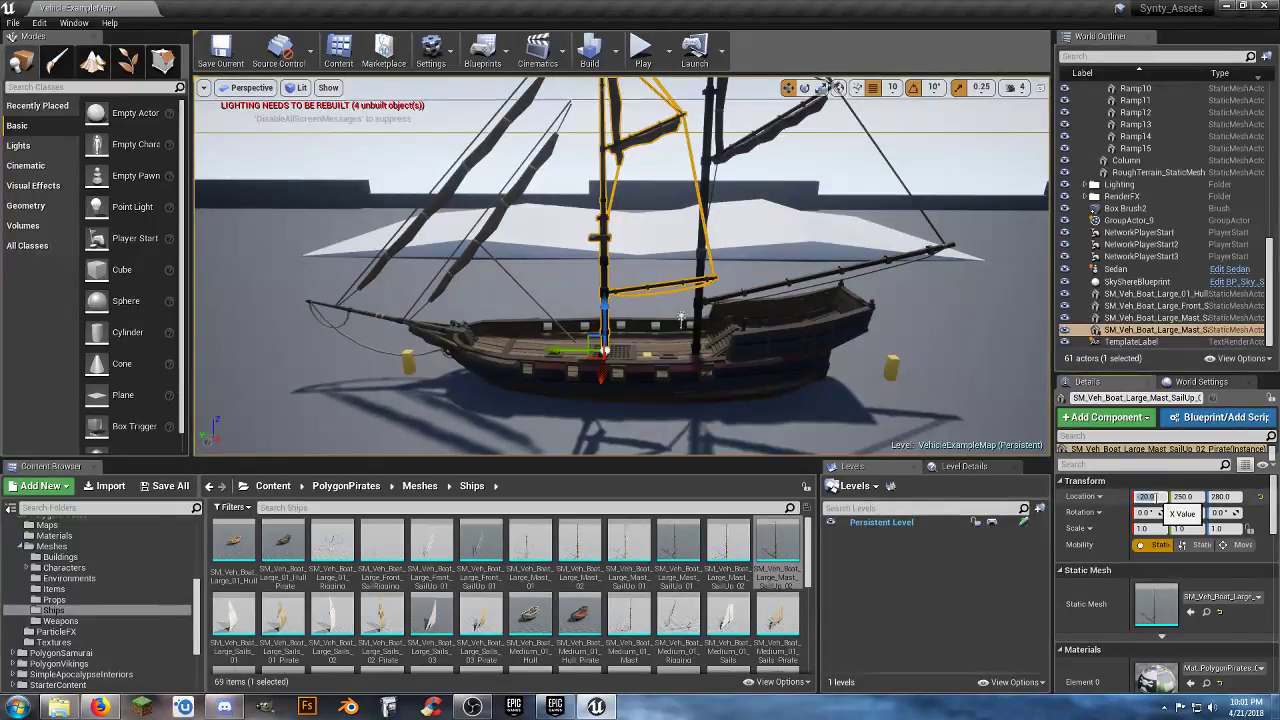
type("0")
key("Tab")
type("0")
key("Tab")
type("0")
key("Return")
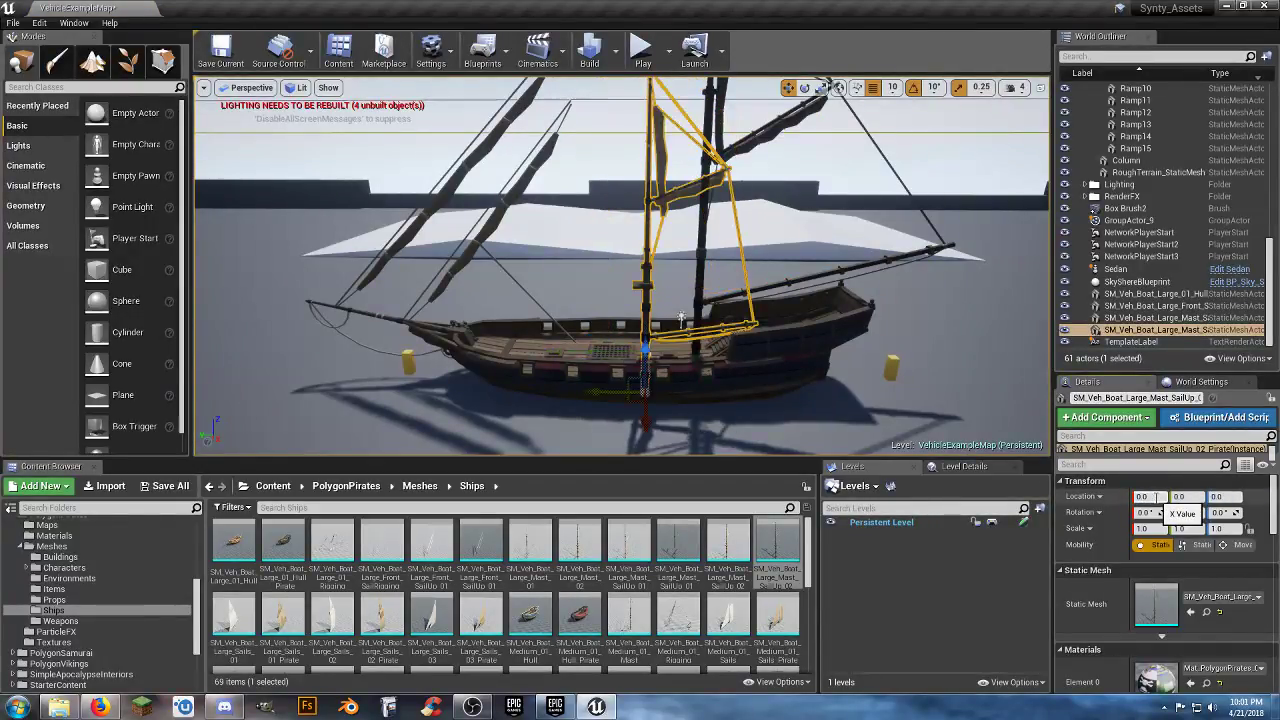
- Position the second mast on the forward deck at Y 420 and Z 200
left_click_drag(645, 348, 651, 310)
left_click_drag(610, 356, 537, 355)
right_click_drag(606, 351, 624, 317)
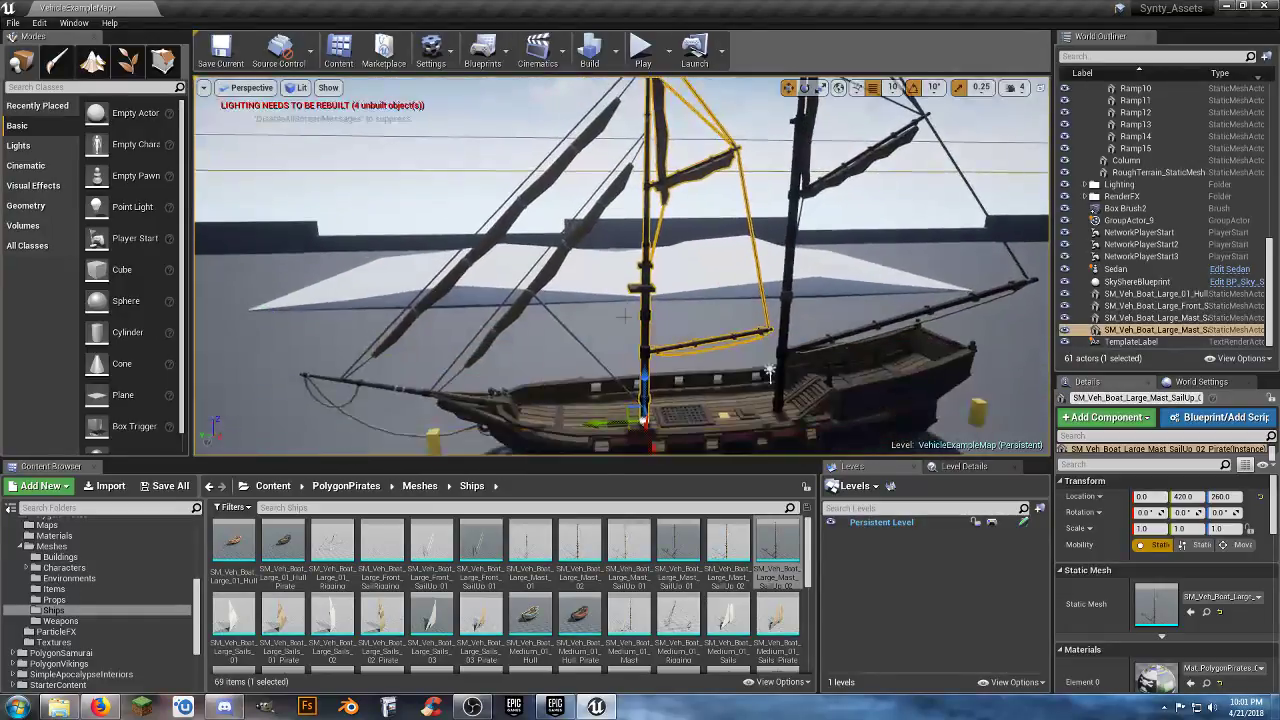
left_click_drag(645, 374, 645, 382)
right_click_drag(645, 382, 645, 348)
left_click_drag(642, 441, 642, 449)
scroll(760, 432, "down", 3)
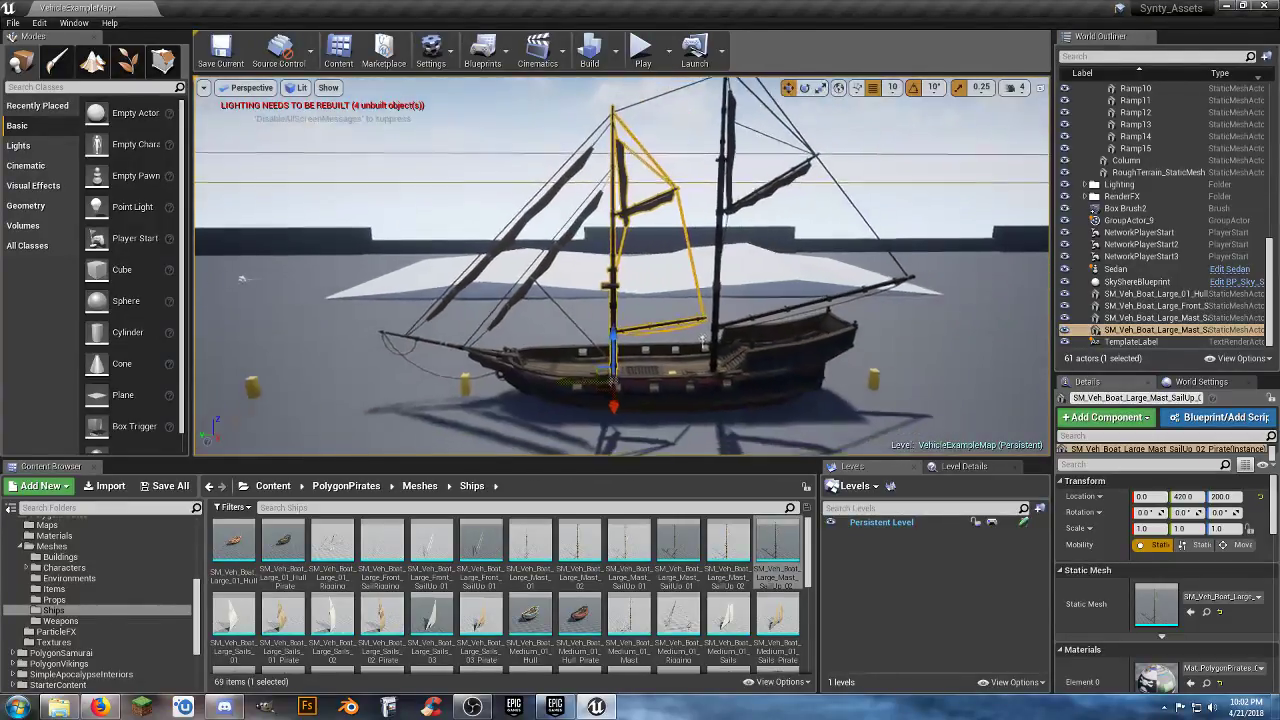
- Place SM_Veh_Boat_Large_Sails_01_Pirate in the level and set its location to 0, 0, 0
scroll(302, 590, "down", 1)
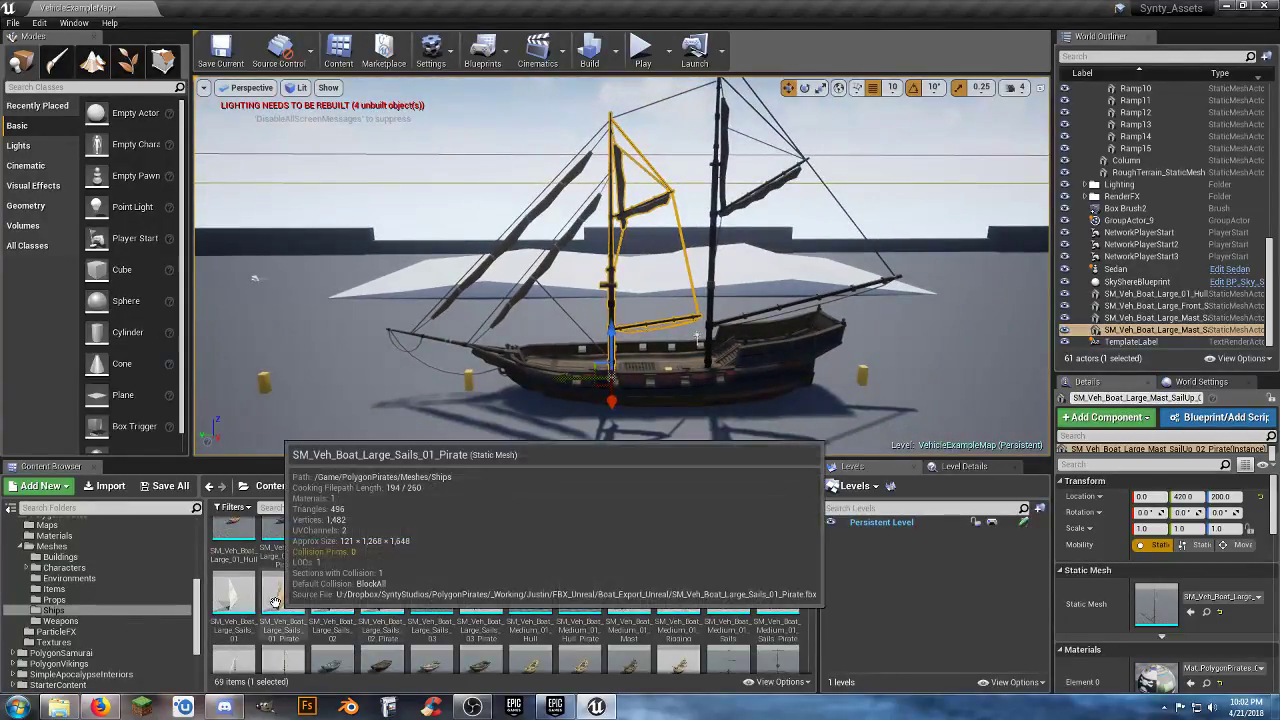
left_click_drag(302, 590, 735, 404)
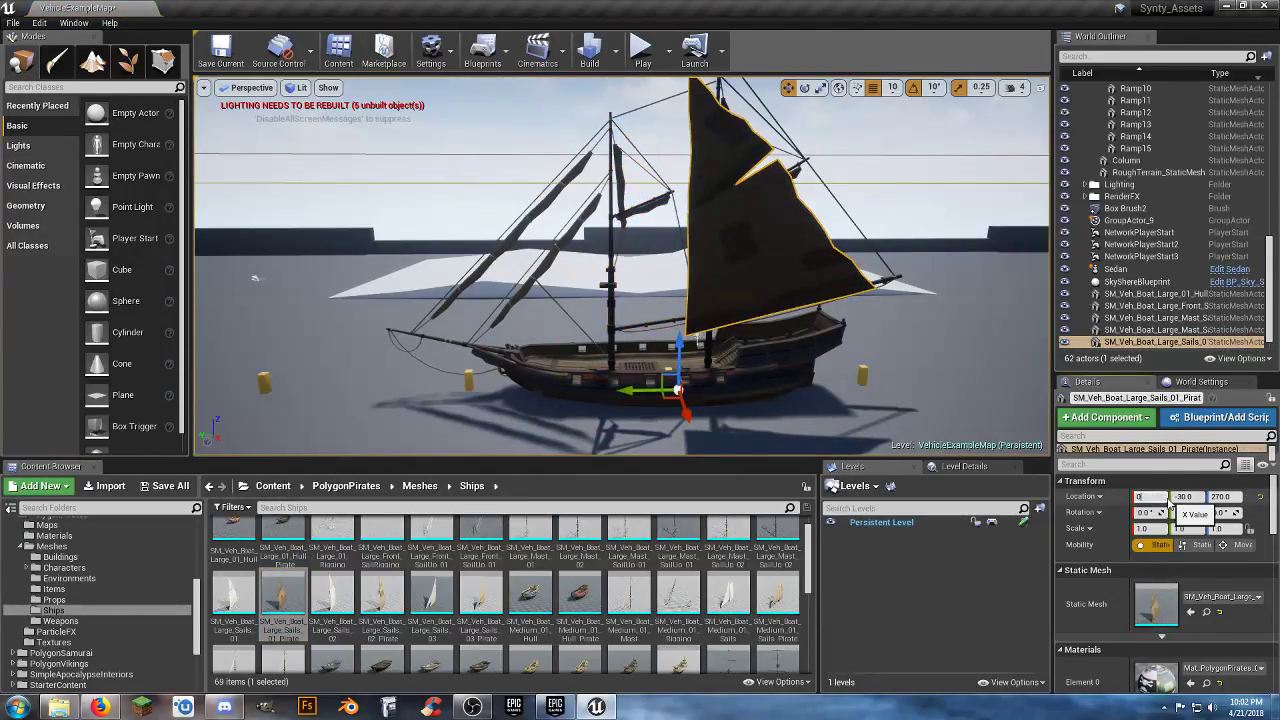
key("Tab")
type("0")
key("Tab")
type("0")
key("Return")
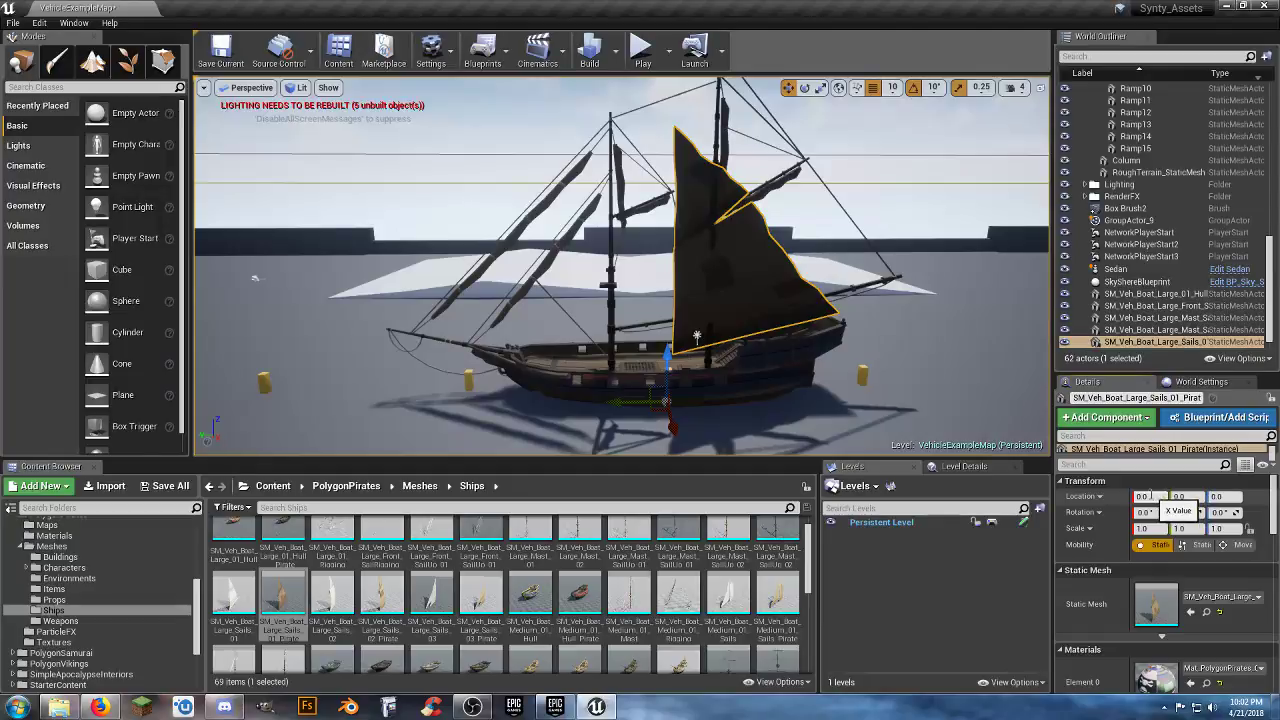
- Try the sails at the front mast, and fit them to the rear mast at Y -350 and Z 270
left_click_drag(623, 407, 566, 394)
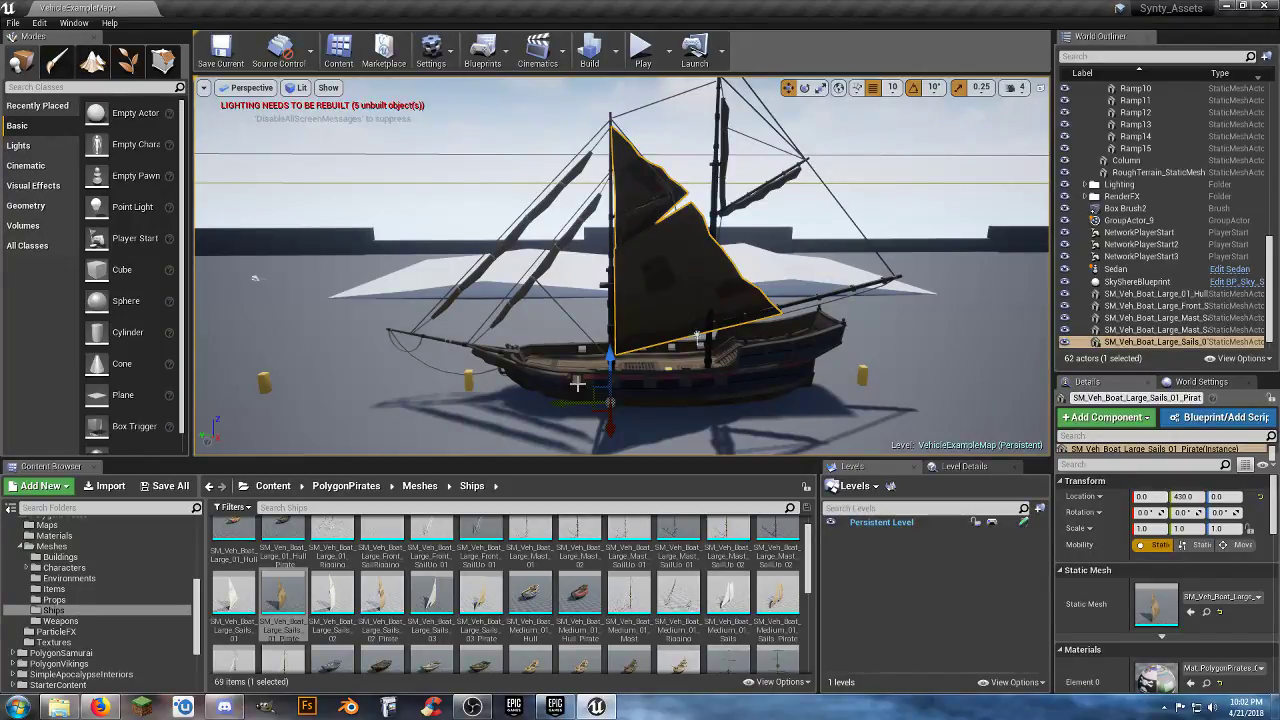
left_click_drag(571, 405, 666, 391)
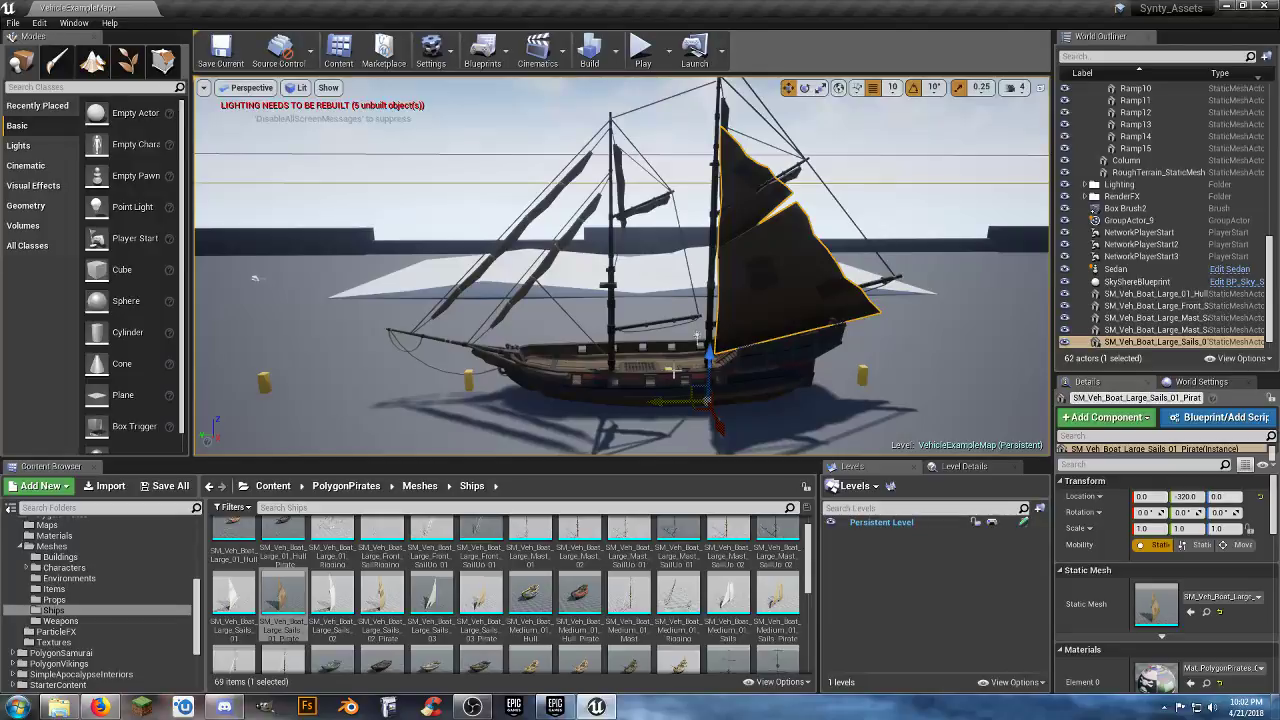
left_click_drag(707, 354, 719, 321)
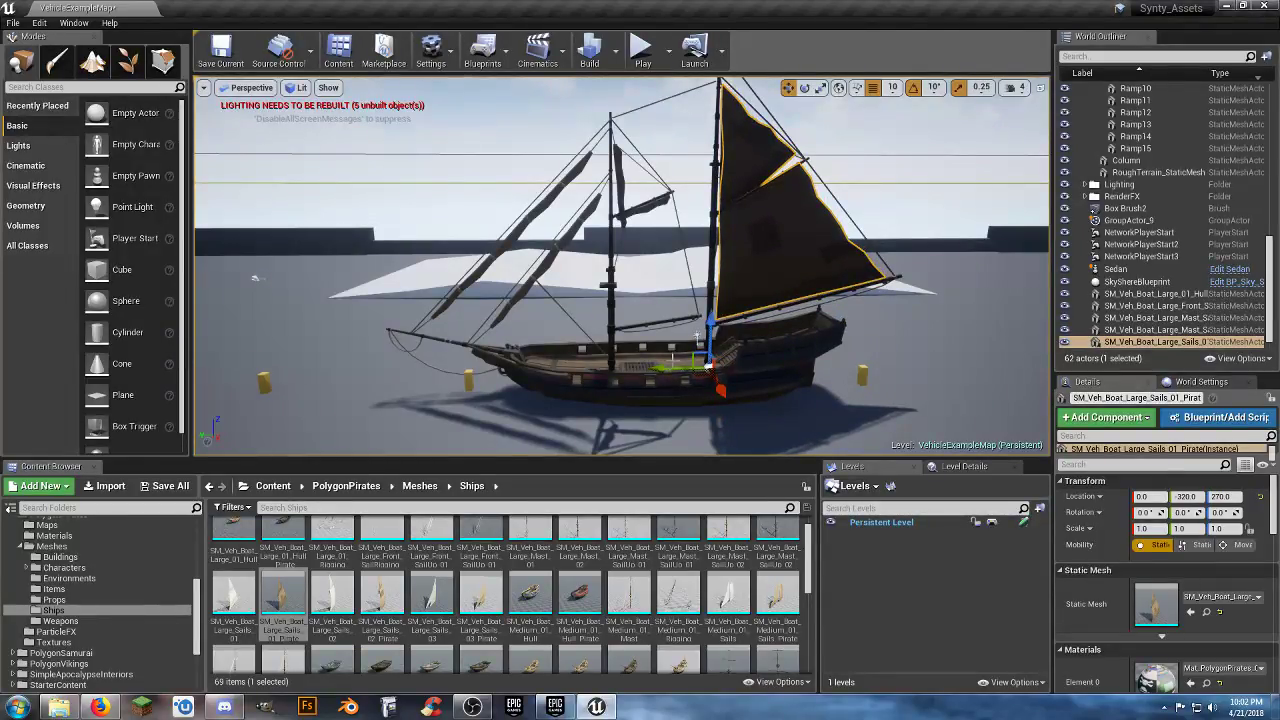
left_click_drag(659, 369, 663, 368)
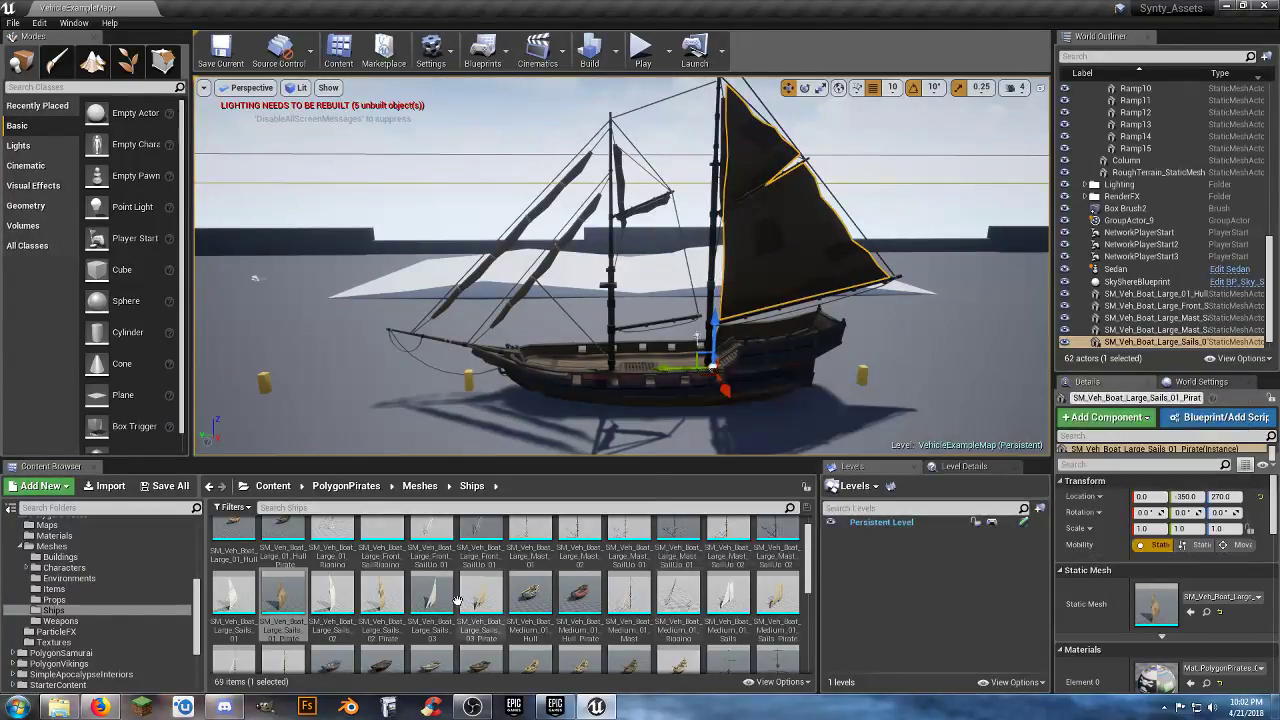
- Add SM_Veh_Boat_Large_Sails_02_Pirate, zero its location, and fit it to the front mast at Y 390 and Z 190
left_click_drag(381, 595, 609, 376)
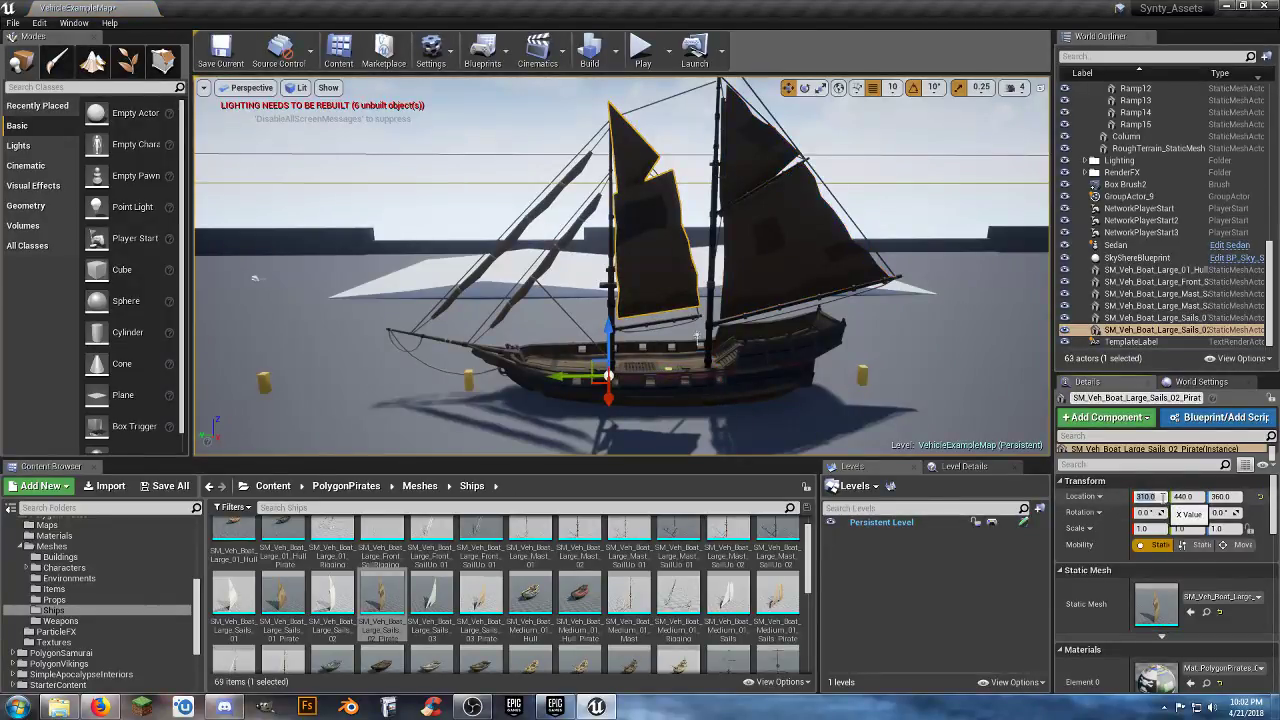
type("0")
key("Tab")
type("0")
key("Tab")
type("0")
key("Return")
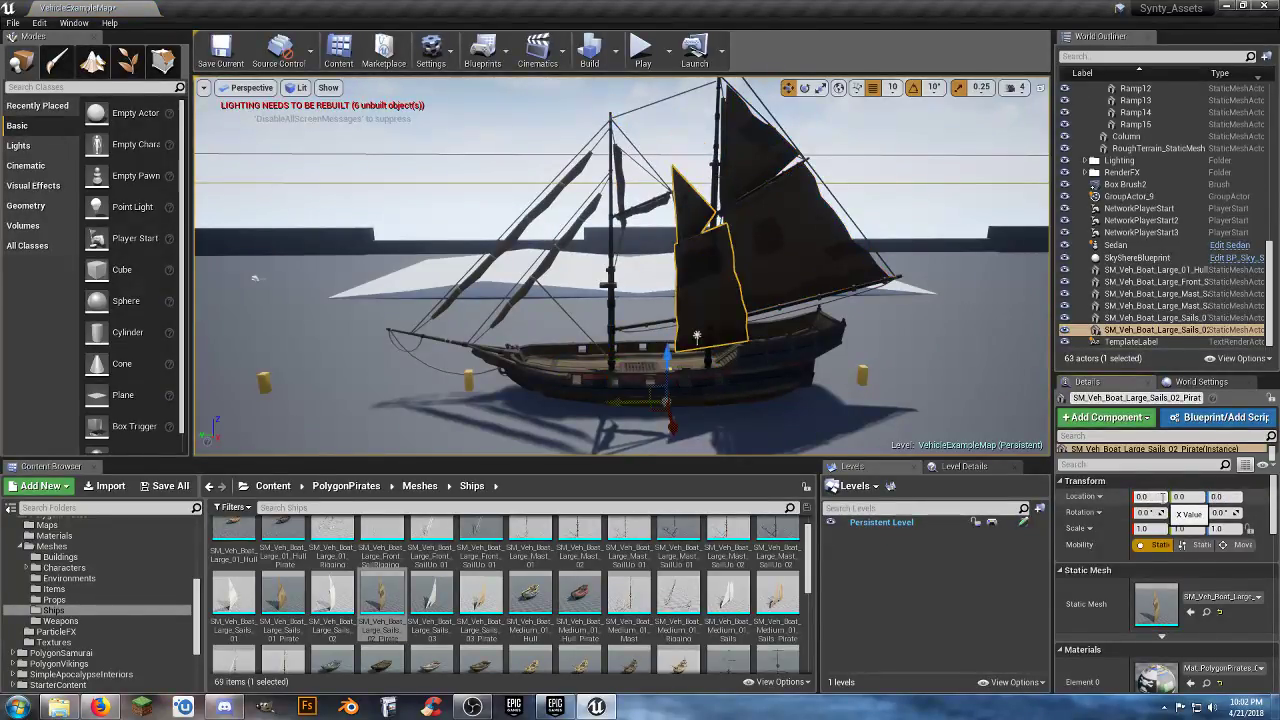
left_click_drag(620, 402, 624, 337)
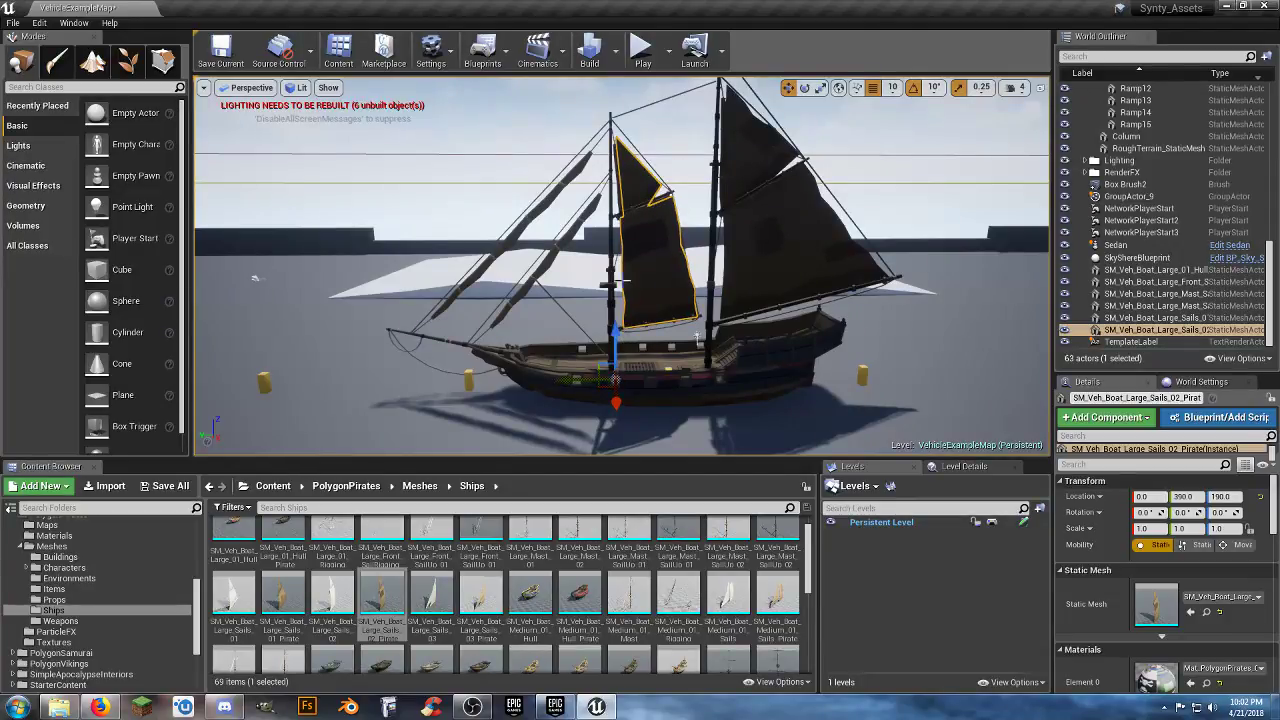
- Add SM_Veh_Boat_Large_Sails_03_Pirate, zero its location, and raise it to Z 470 along the bow rigging
left_click_drag(480, 592, 633, 420)
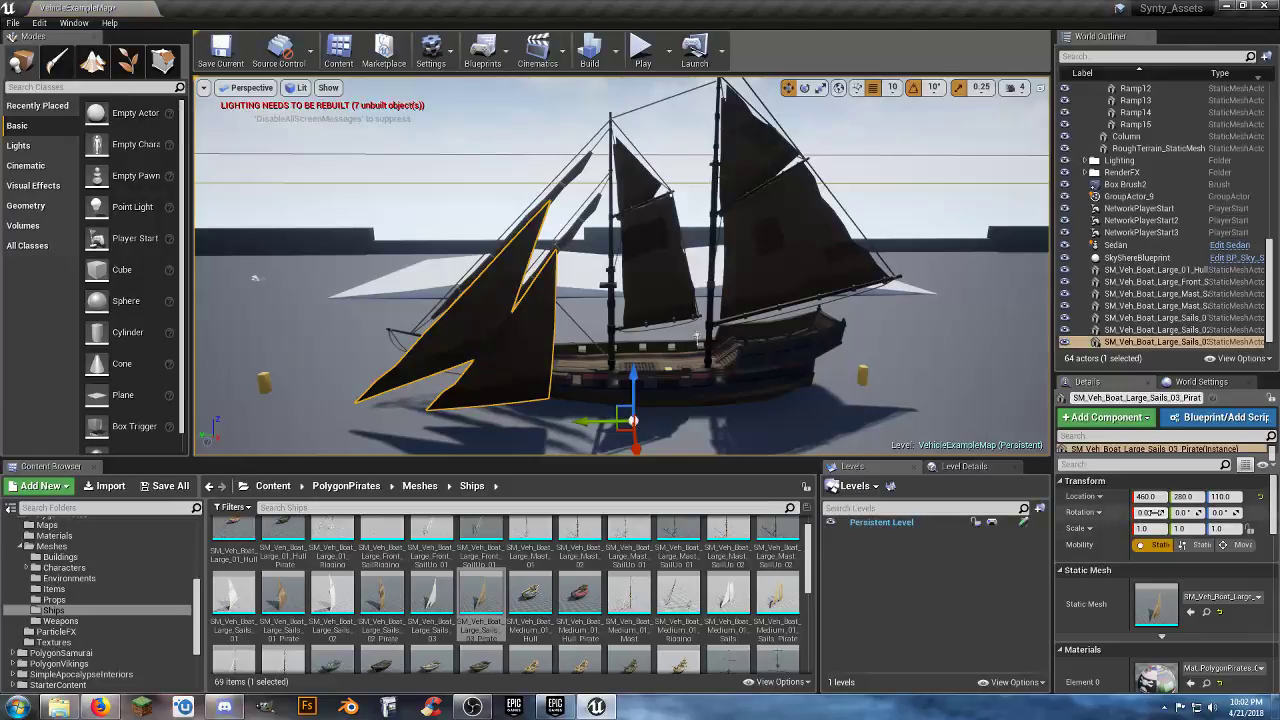
left_click(1161, 497)
type("0")
key("Tab")
type("0")
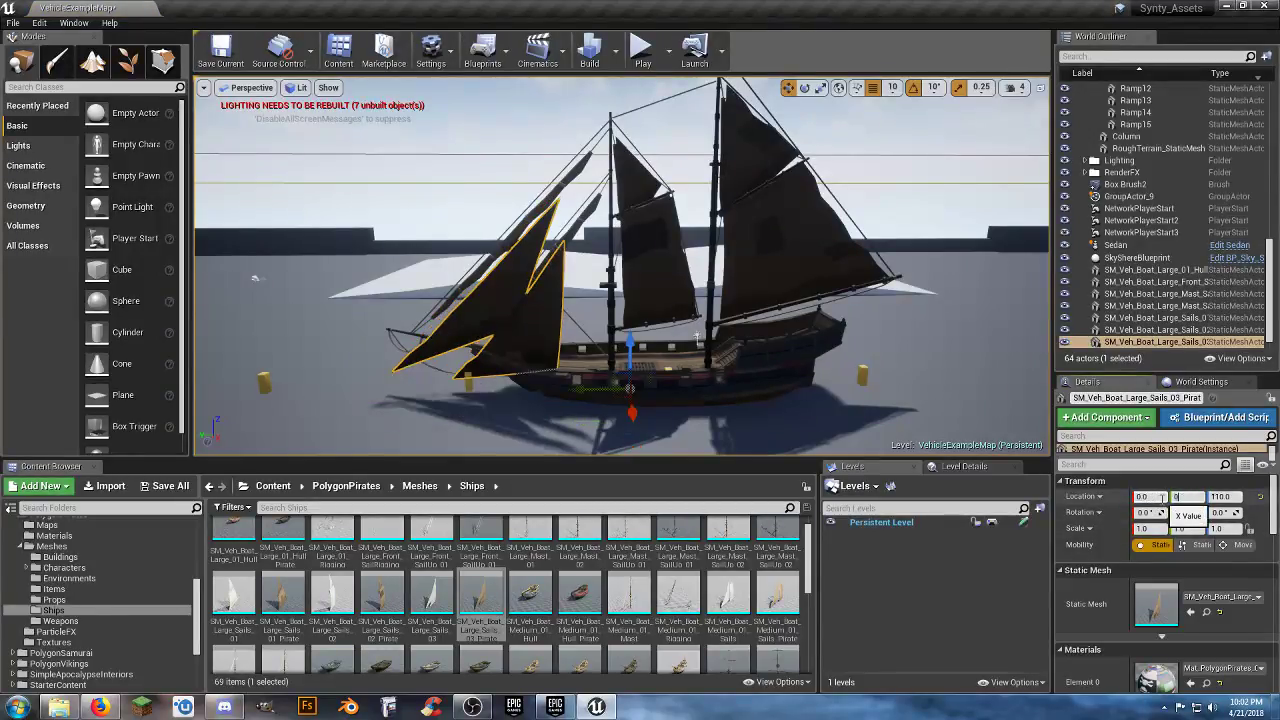
key("Tab")
type("0")
key("Return")
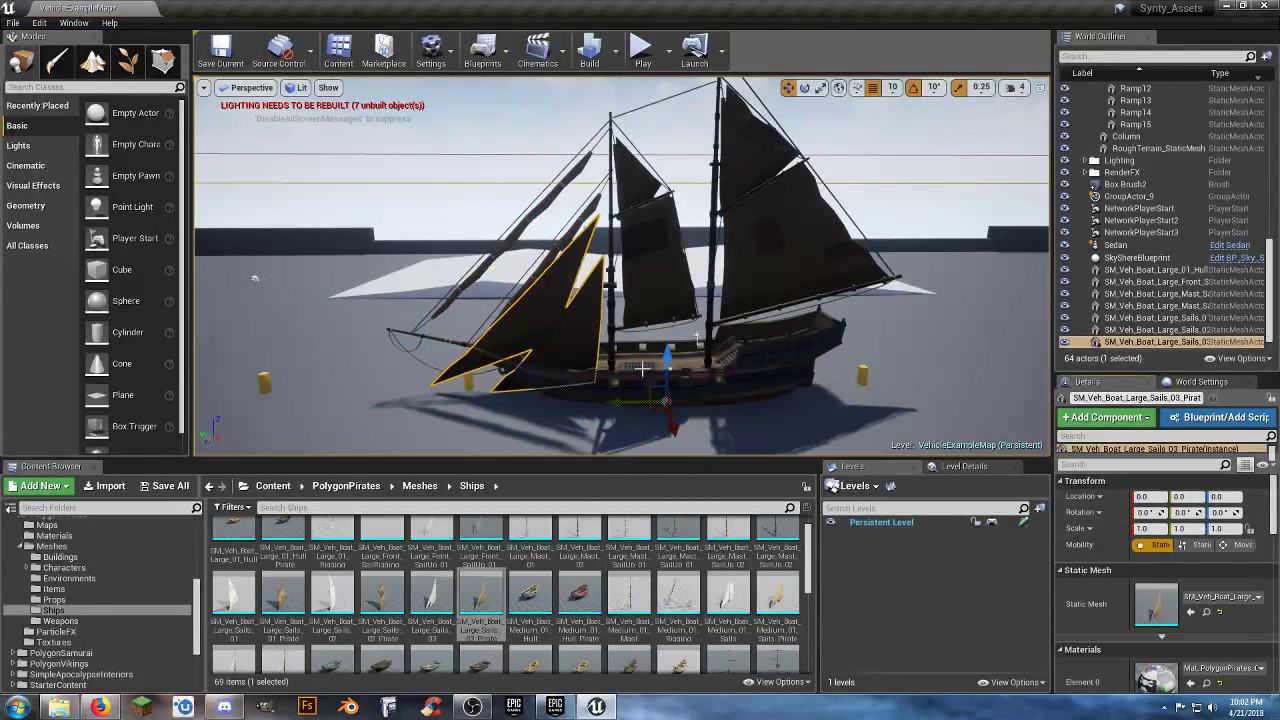
left_click_drag(663, 362, 670, 299)
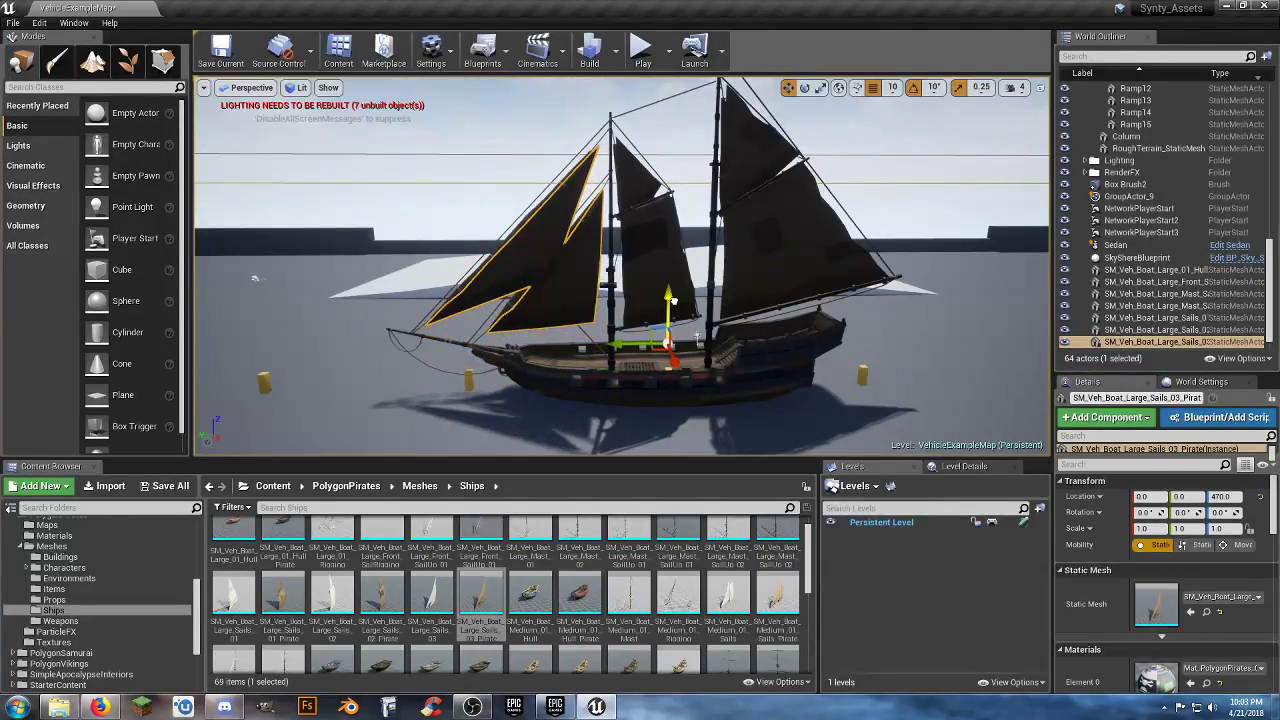
- Place SM_Prop_ShipWheel_01 from the PolygonPirates Props folder on the raised rear deck at about 20, -610, 500
key("a")
right_click_drag(649, 375, 930, 388)
key("w")
right_click_drag(622, 300, 730, 310)
key("s")
right_click_drag(649, 377, 775, 415)
scroll(683, 609, "down", 5)
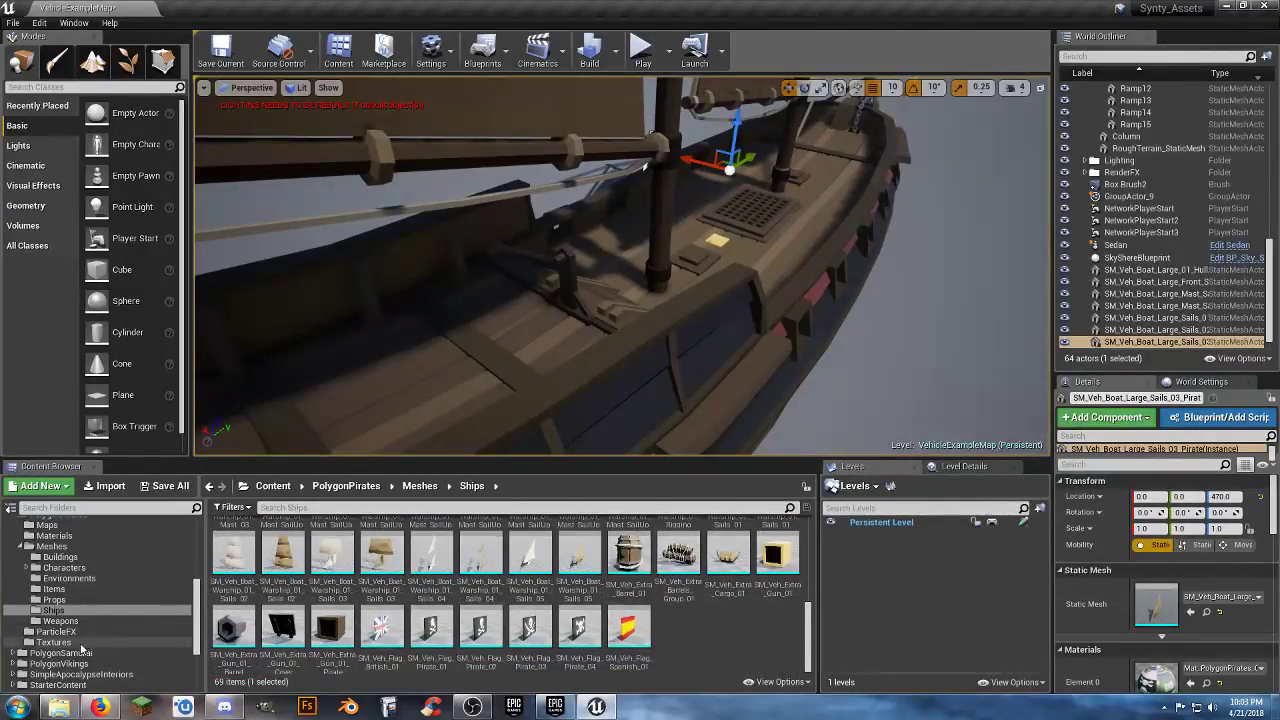
left_click(62, 600)
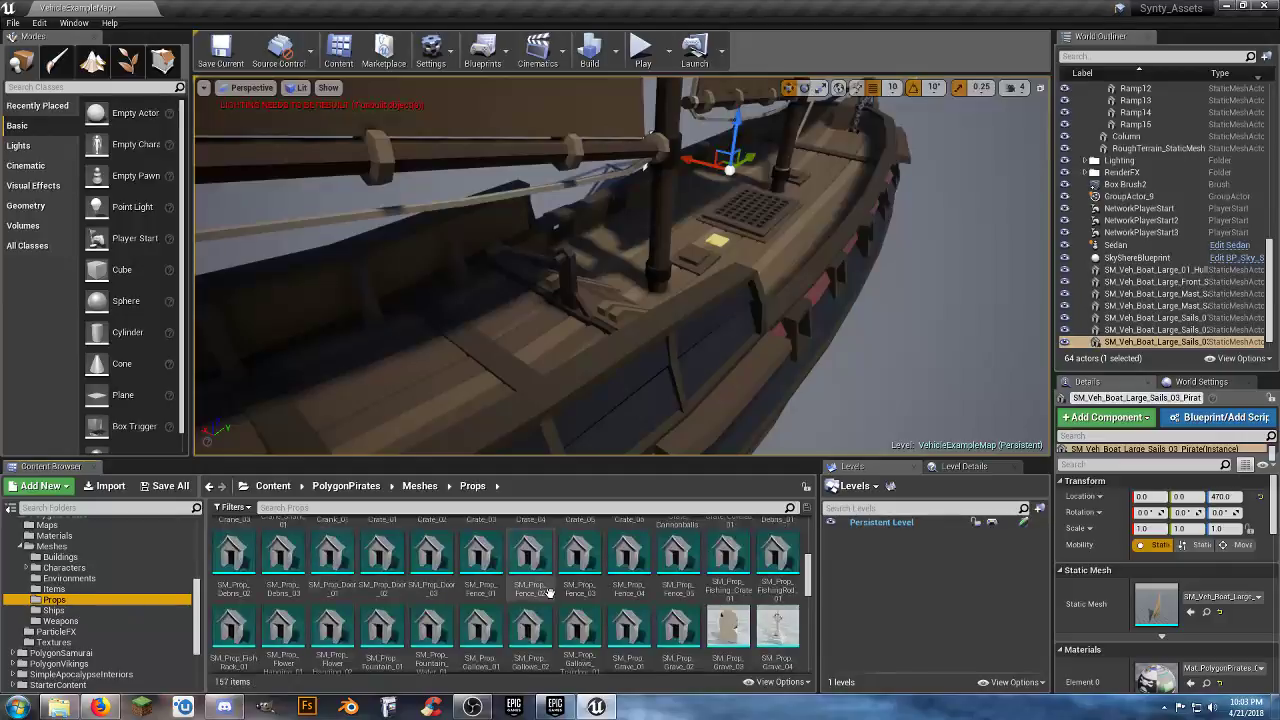
scroll(598, 595, "down", 2)
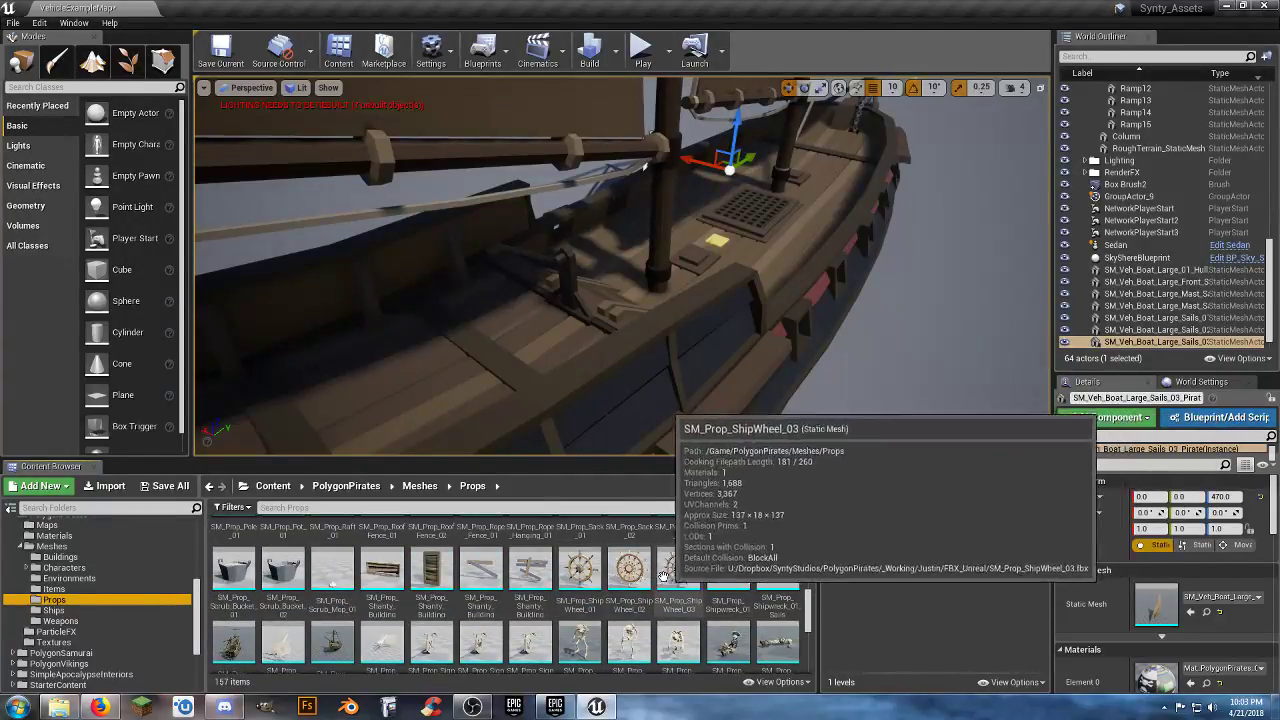
left_click_drag(579, 570, 567, 356)
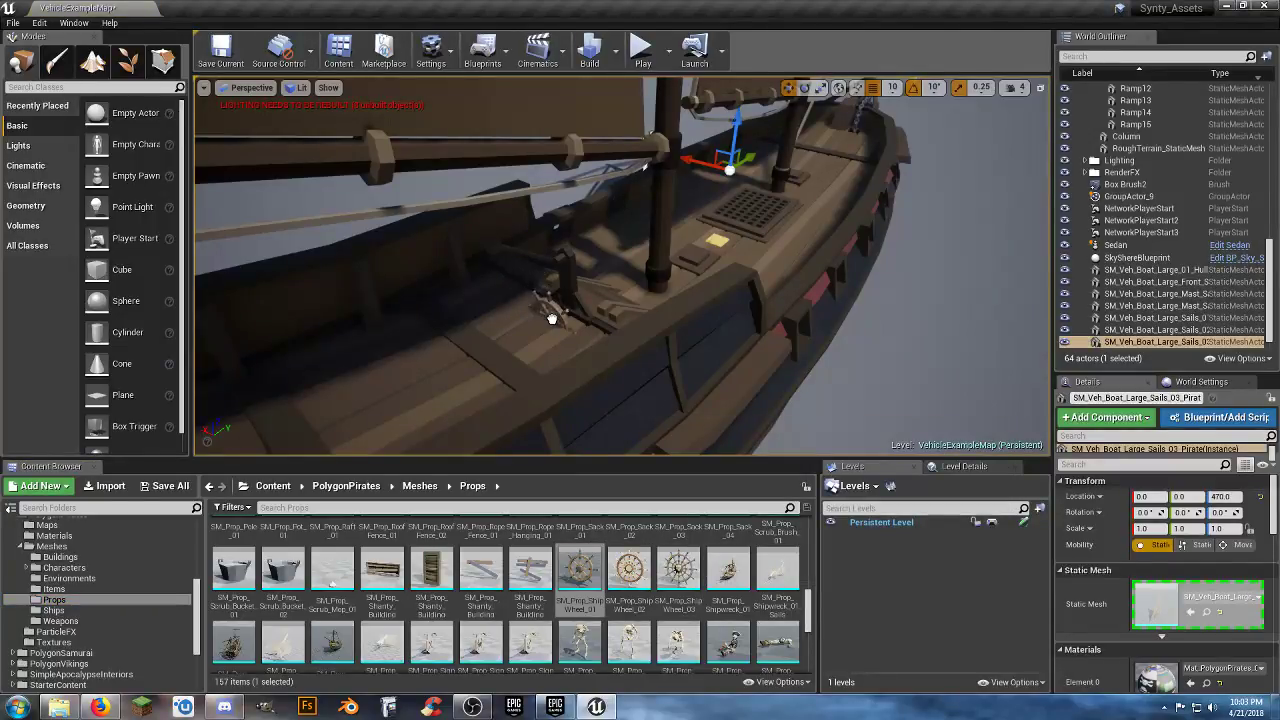
left_click_drag(549, 310, 513, 245)
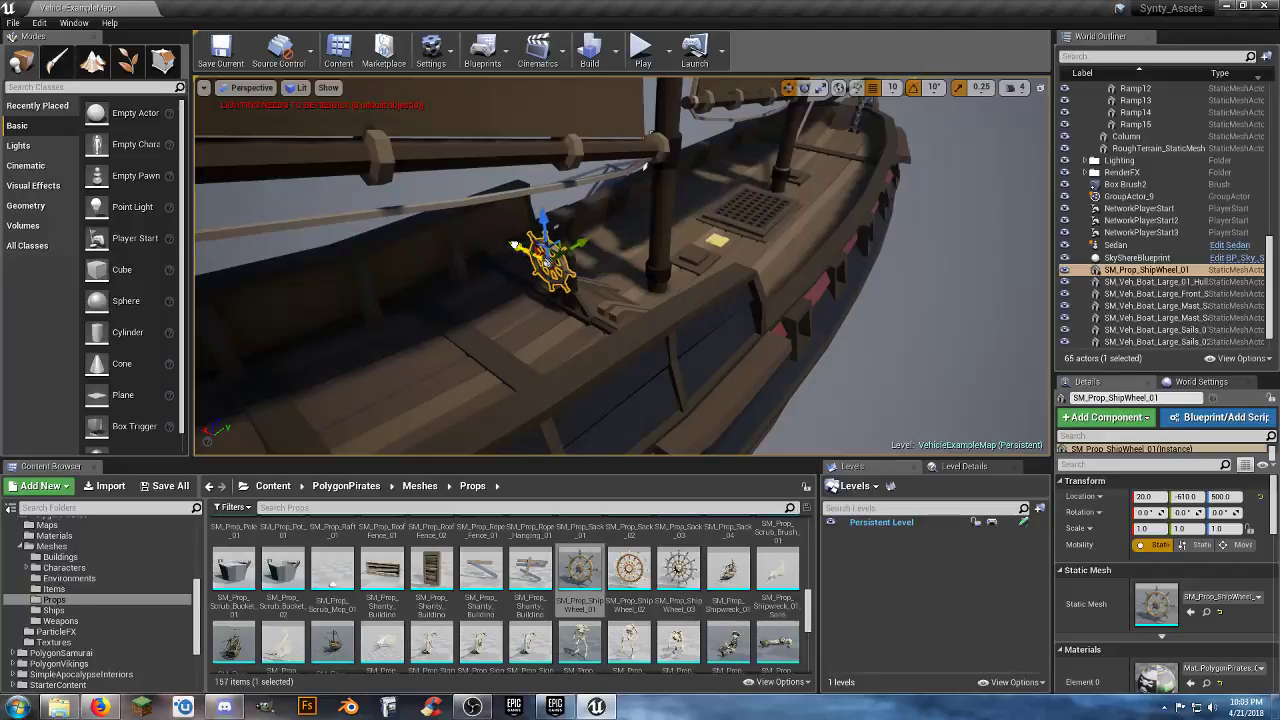
- Center the ship wheel at X 0, raise it to Z 510, and view the ship from the side
key("f")
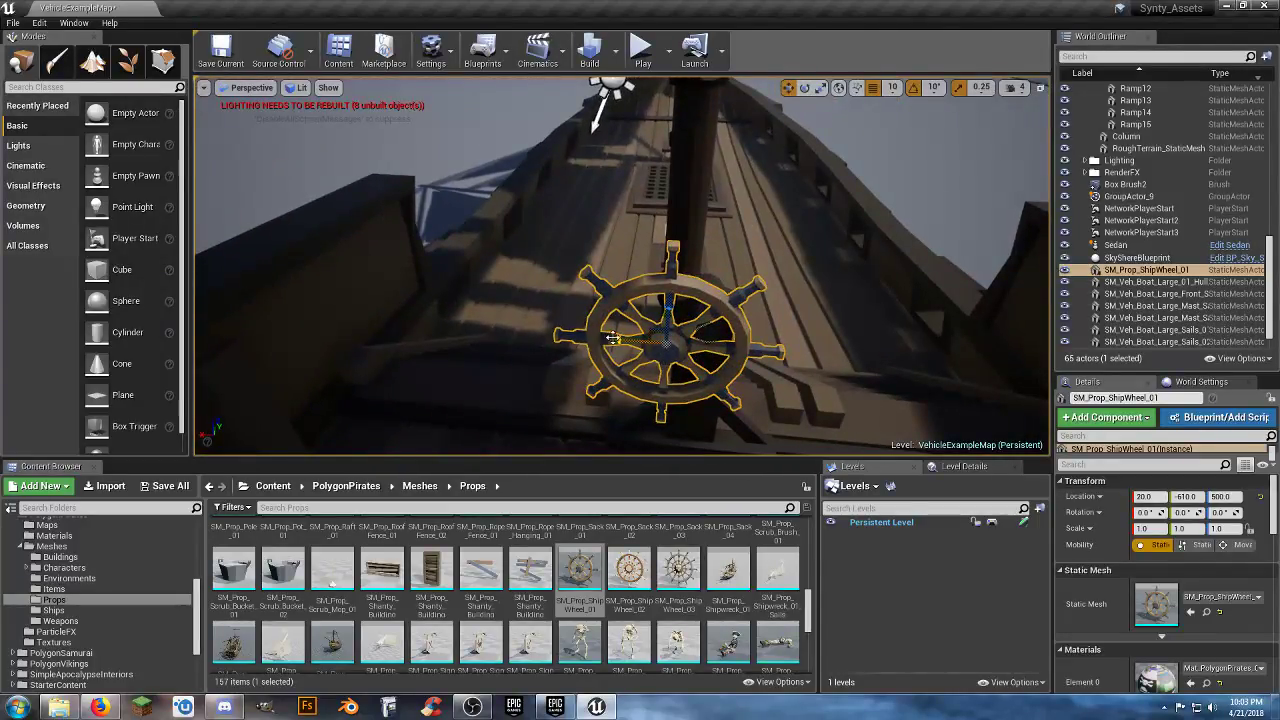
left_click_drag(613, 338, 648, 337)
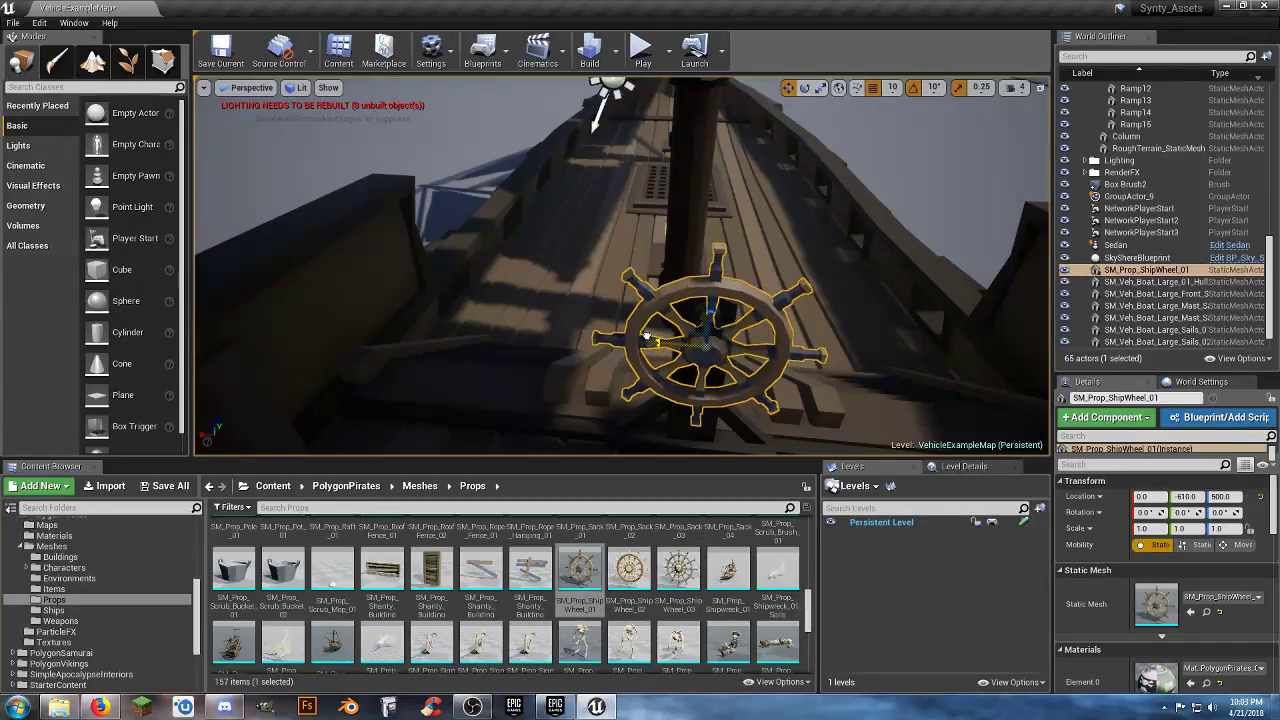
left_click_drag(709, 306, 712, 295)
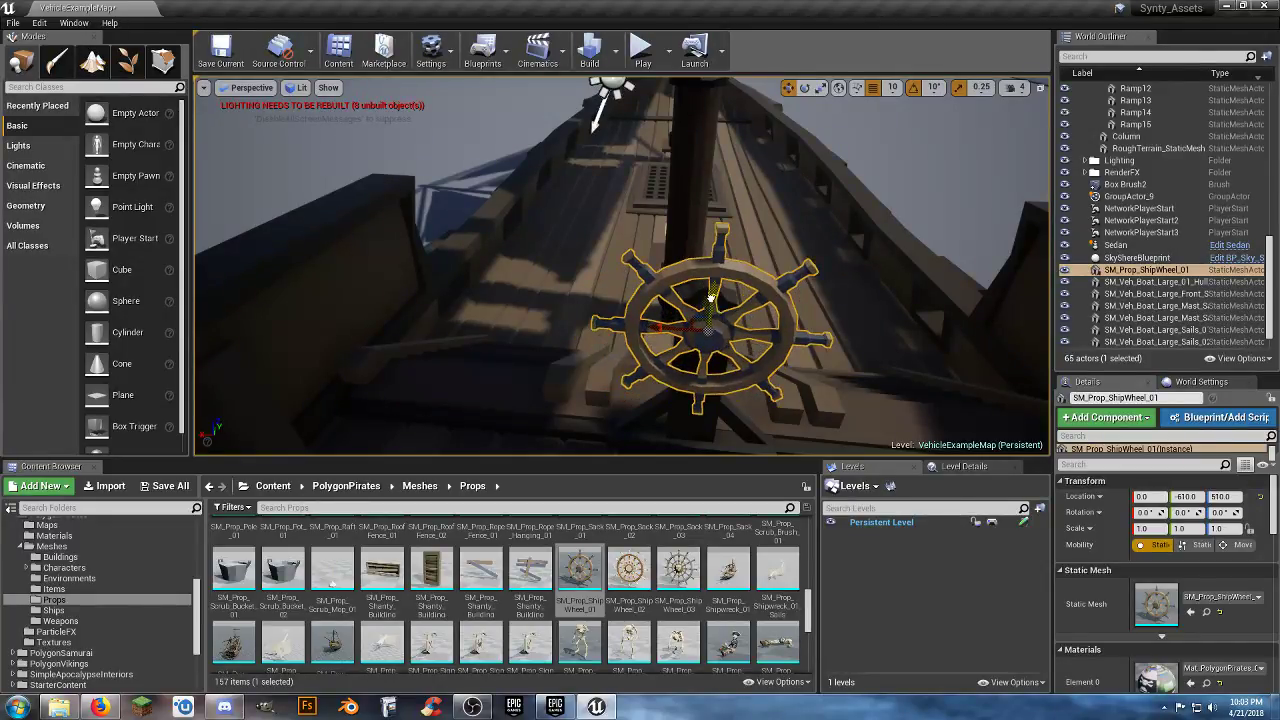
right_click_drag(712, 295, 430, 300)
key("s")
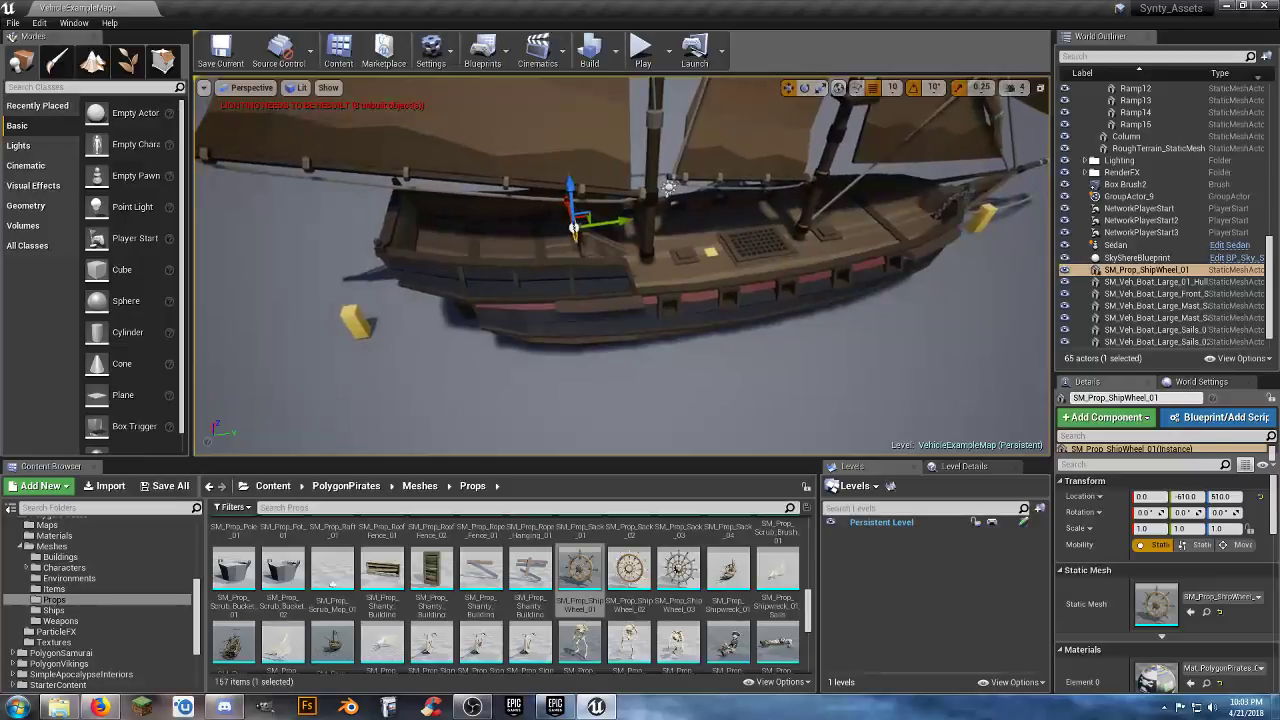
- Shift the rear and front masts together along the deck toward the bow, close to their square deck bases
key("w")
right_click_drag(500, 323, 580, 323)
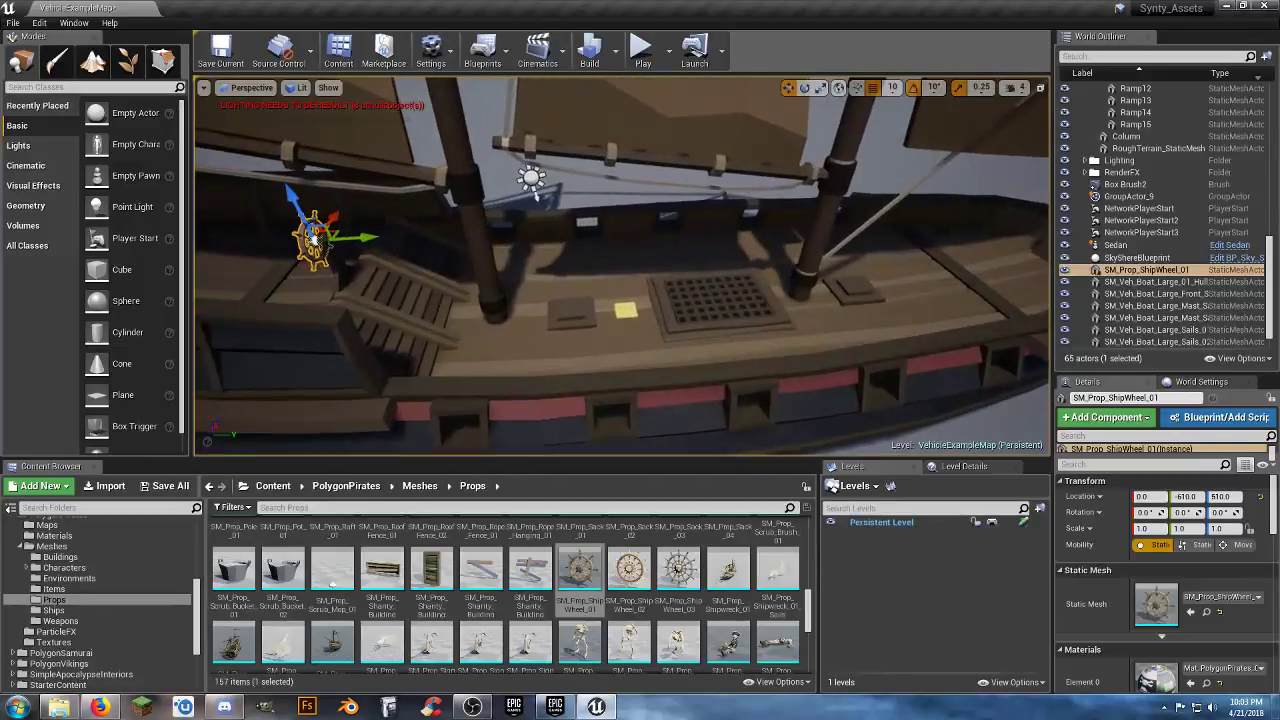
left_click(499, 311)
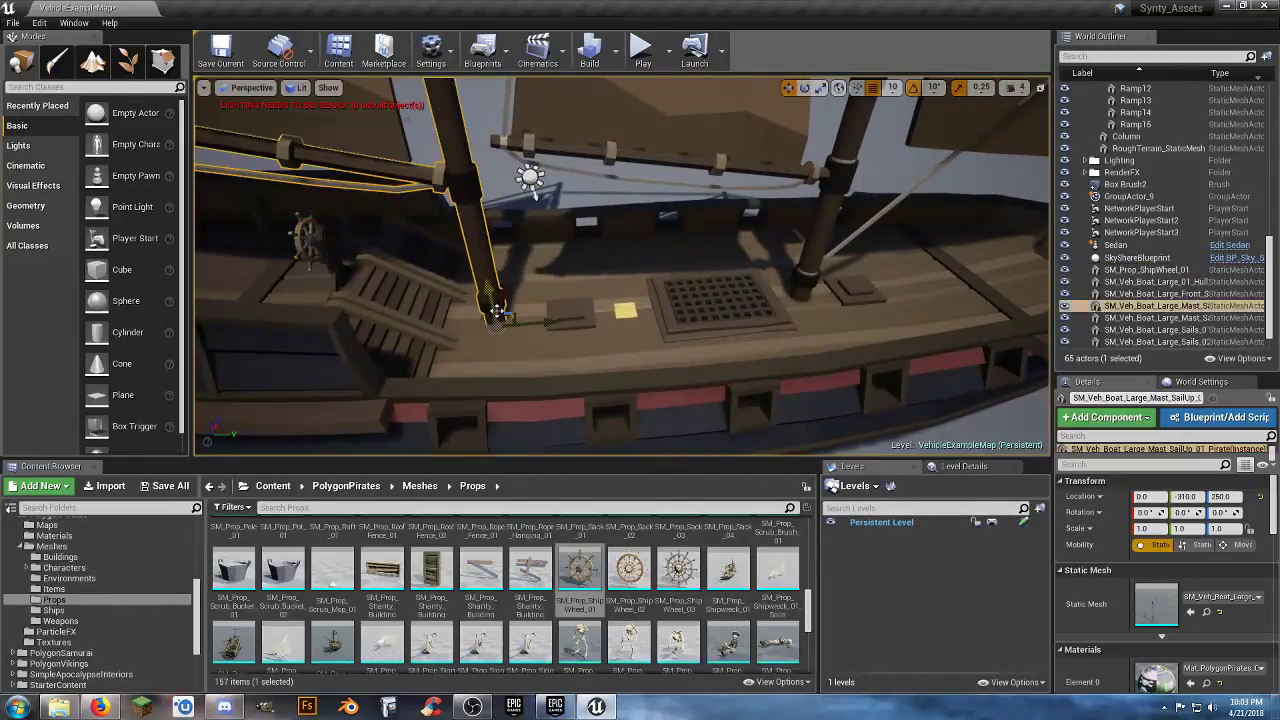
left_click(802, 276, "ctrl")
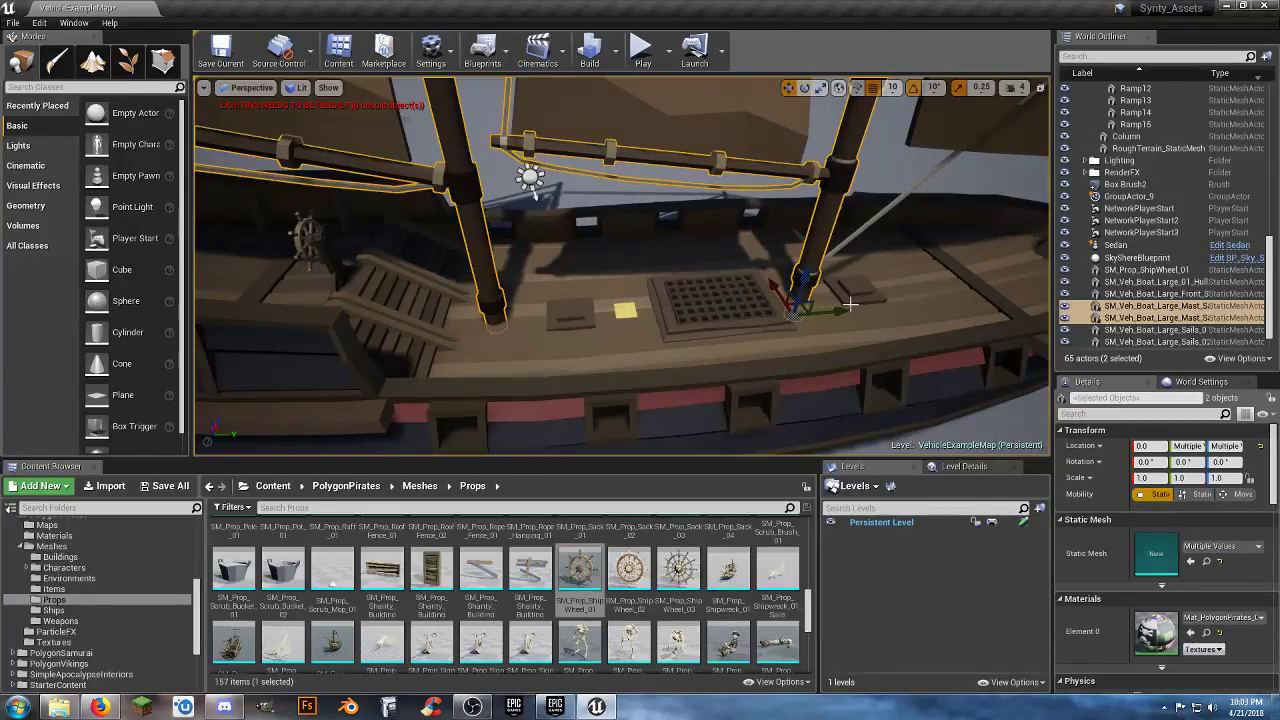
left_click_drag(842, 315, 900, 305)
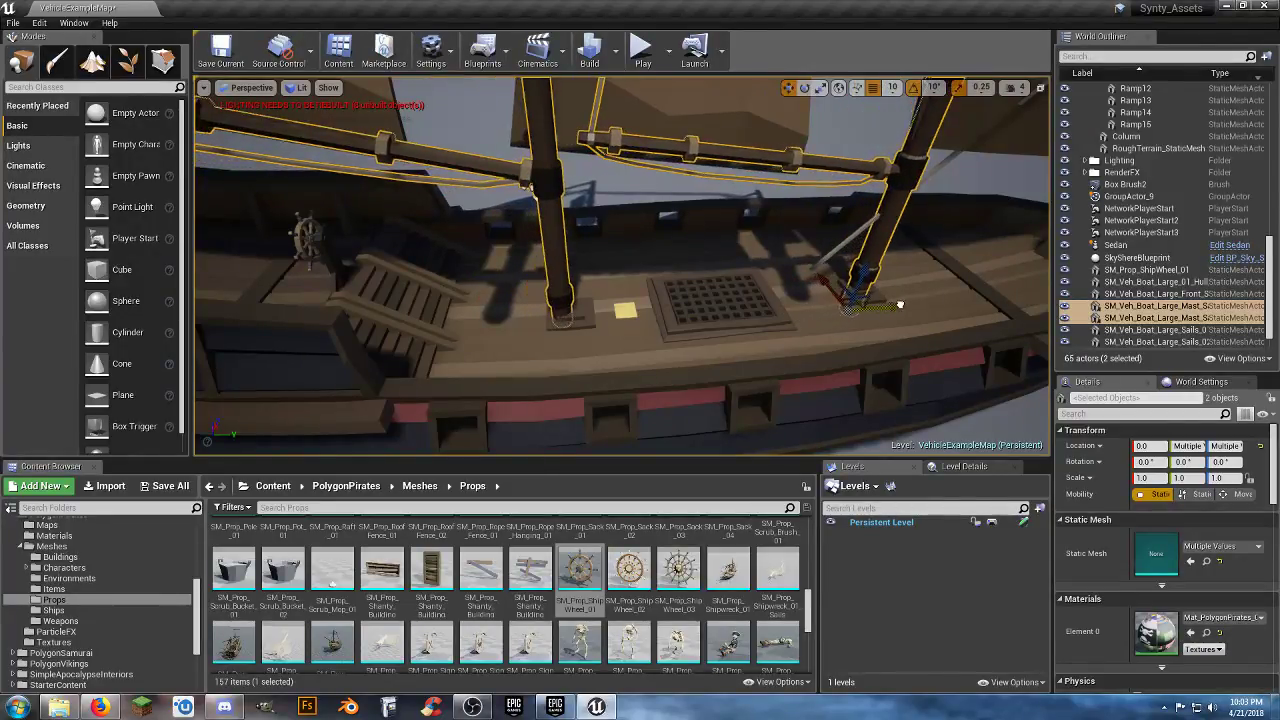
- Fit the rear mast onto its deck base at Y -140 and nudge the front mast slightly back onto its own base
left_click(553, 288)
left_click_drag(612, 316, 620, 316)
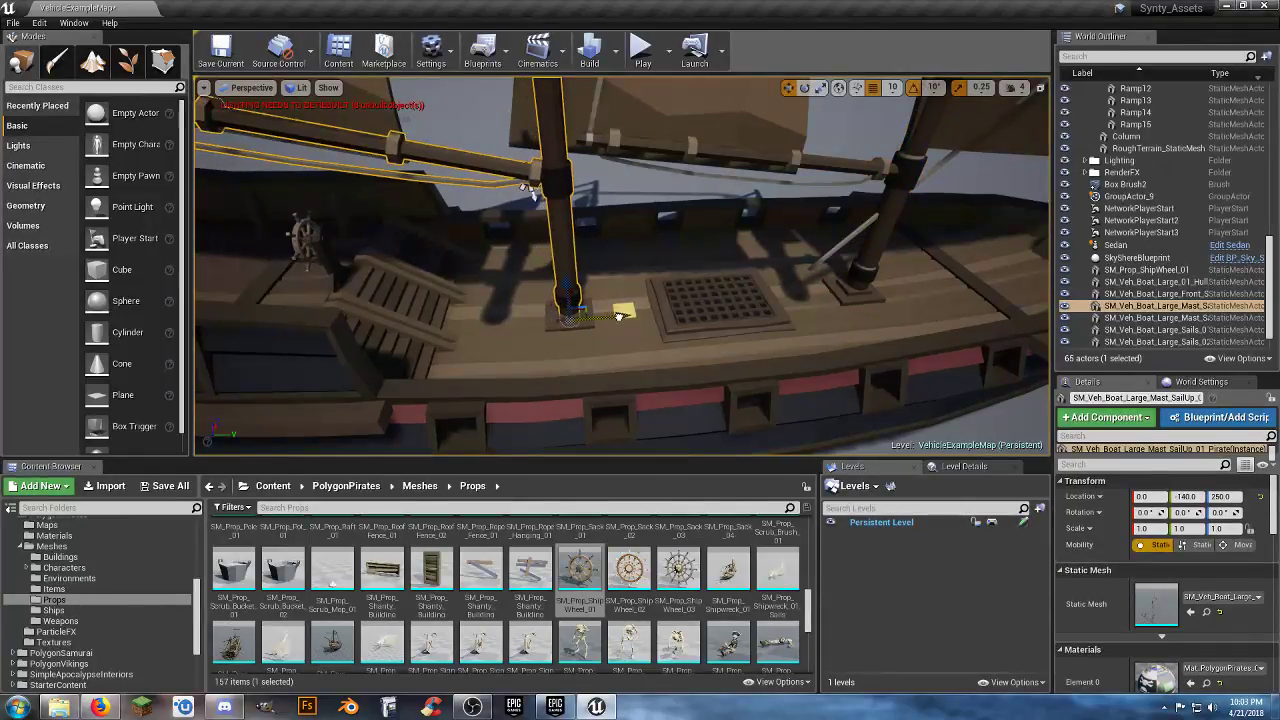
left_click(862, 247)
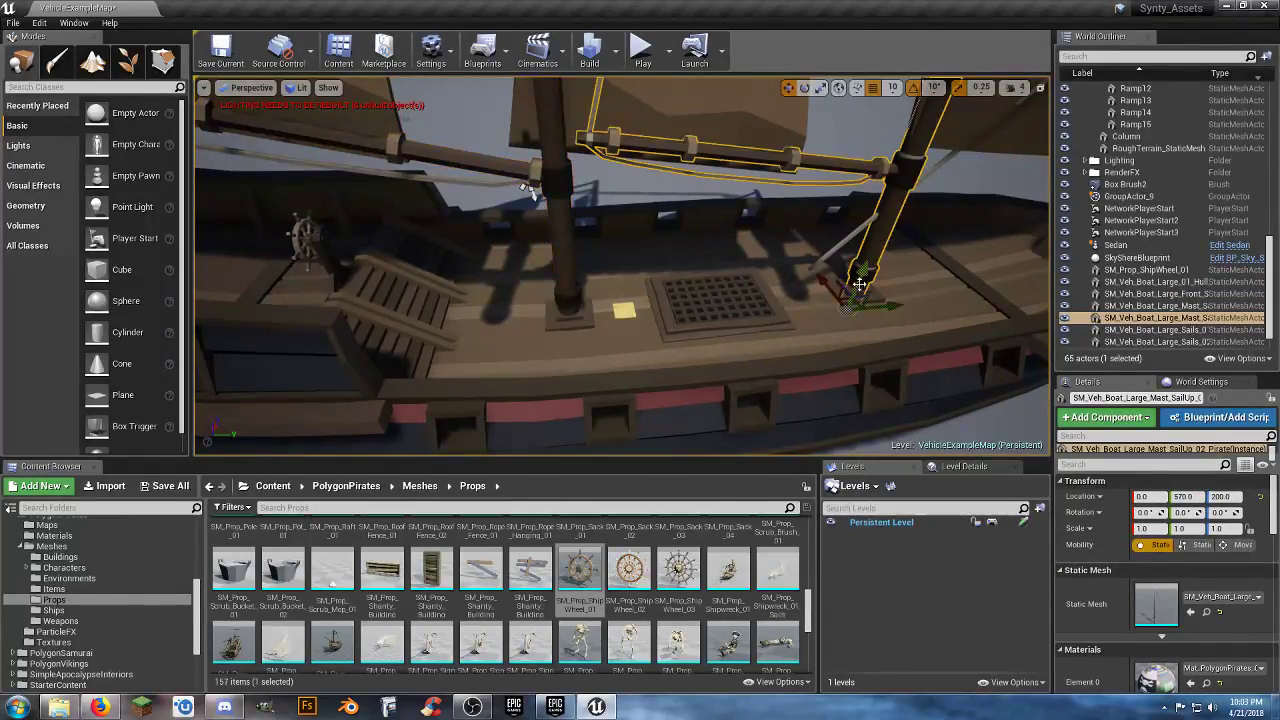
left_click_drag(890, 305, 888, 307)
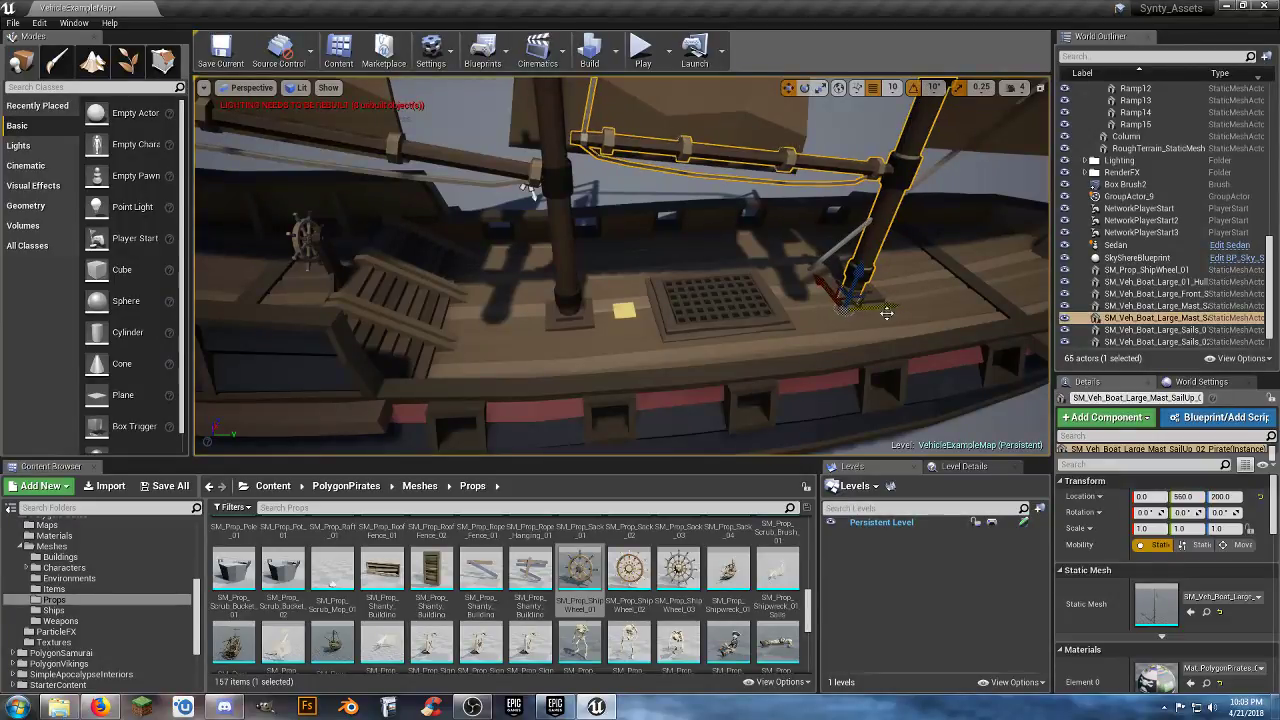
- Delete the entire pirate ship, from SM_Prop_ShipWheel_01 through all the SM_Veh_Boat_Large hull, mast and sail parts
key("s")
right_click_drag(887, 313, 886, 248)
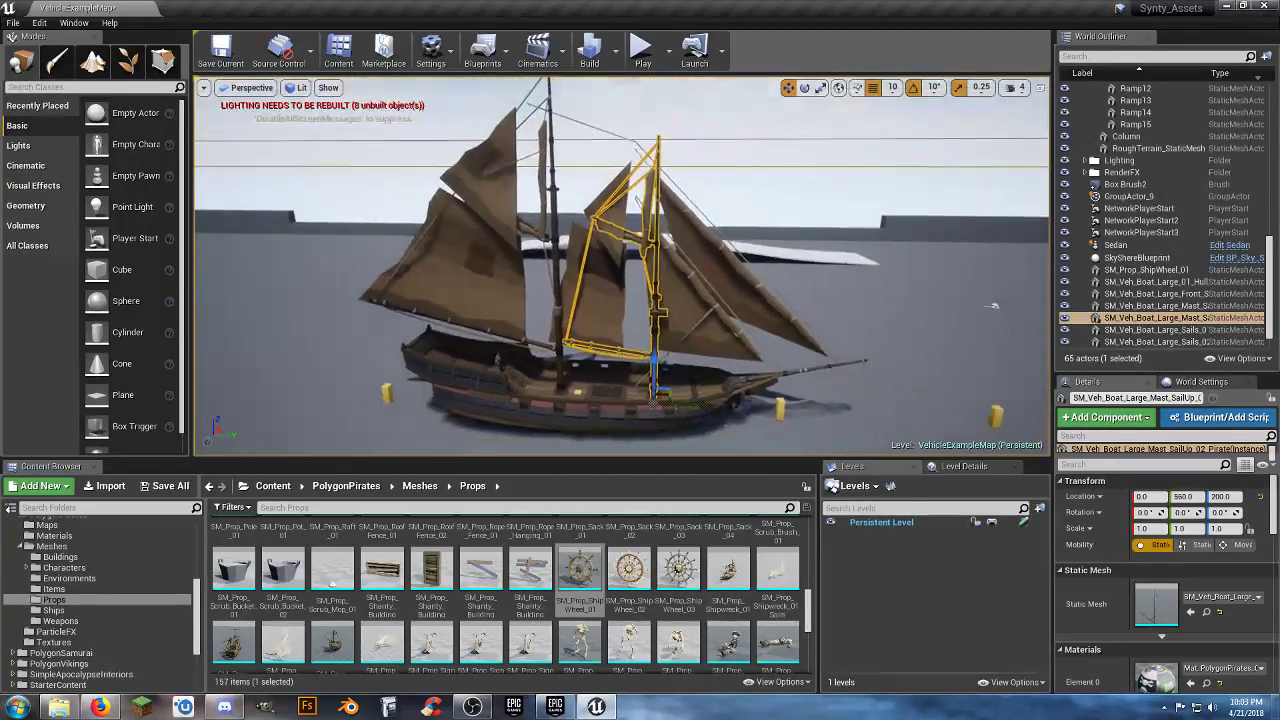
left_click(499, 296)
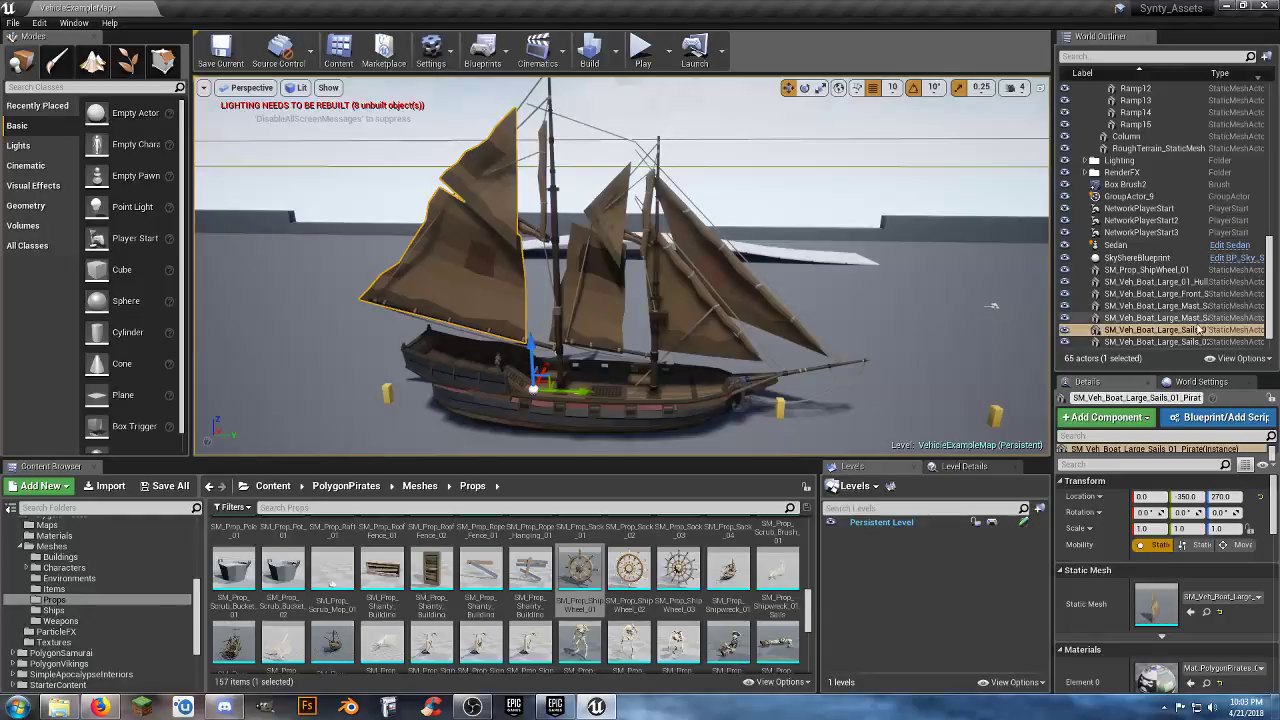
left_click(1160, 270)
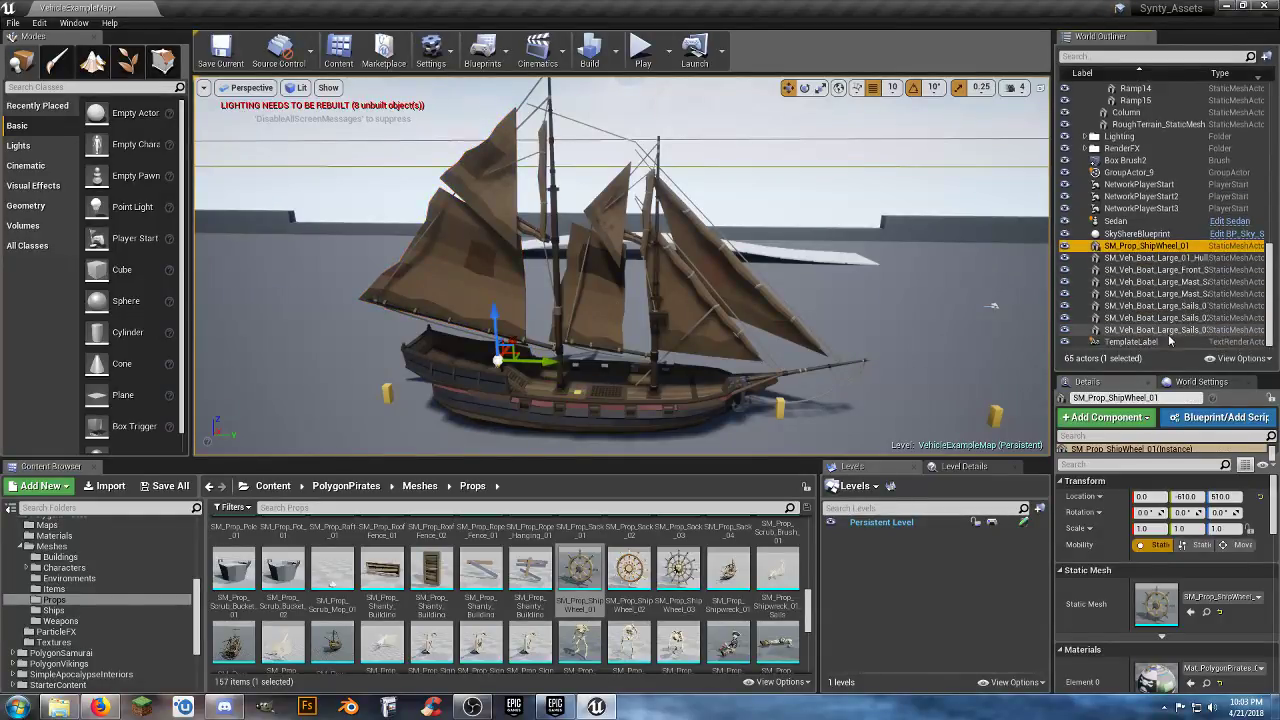
scroll(1170, 340, "down", 1)
left_click(1160, 330, "shift")
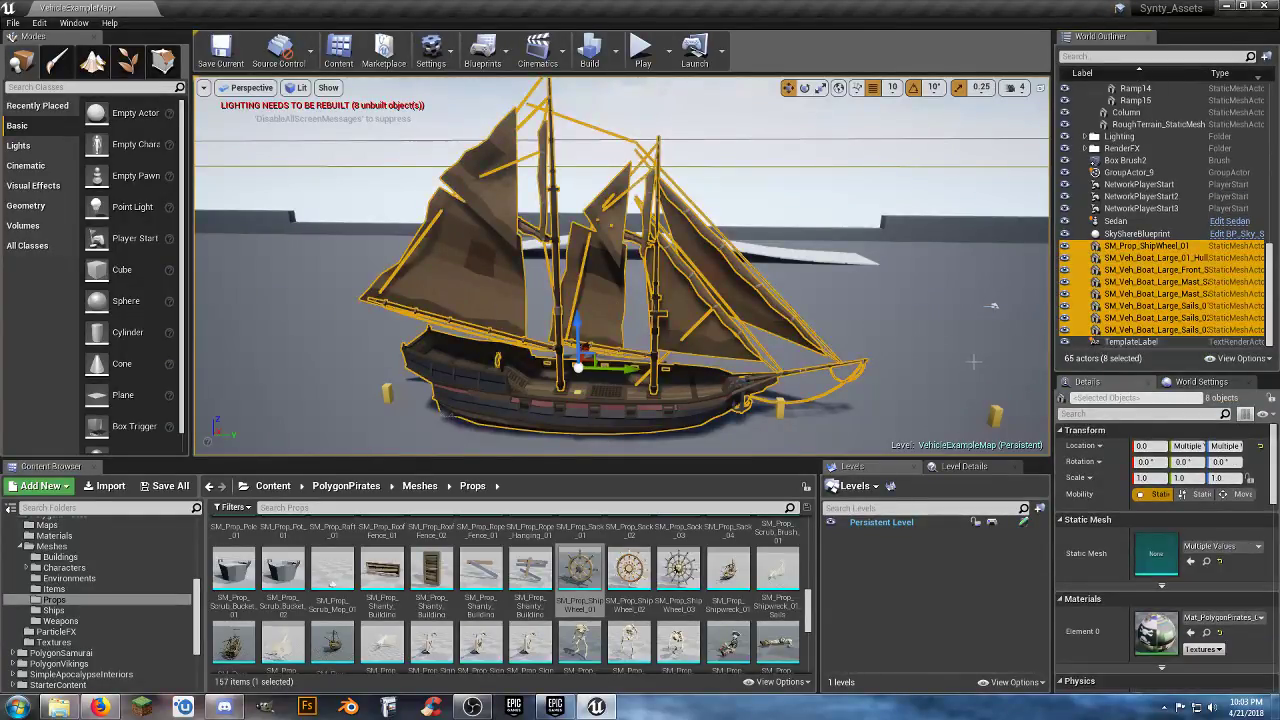
key("Delete")
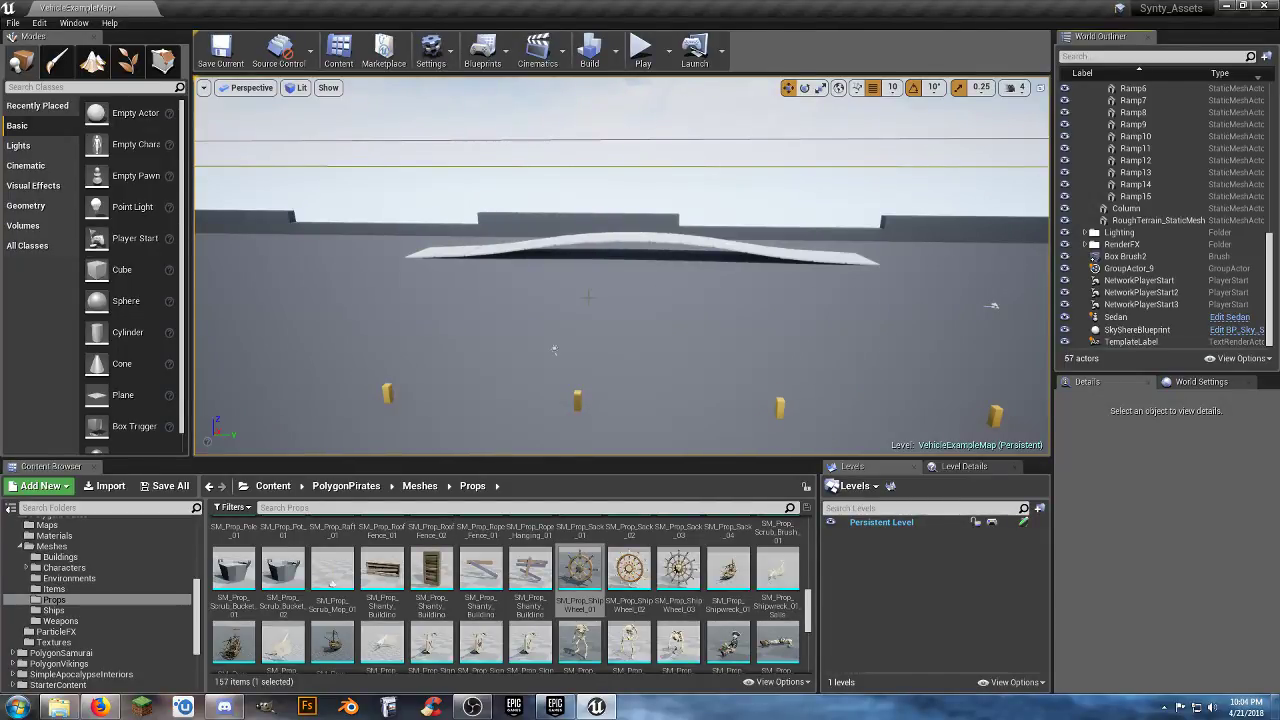
- Open the Sedan blueprint from the VehicleBP Sedan folder and reset the inherited Mesh component's skeletal mesh to its default
right_click_drag(609, 294, 610, 318)
key("w")
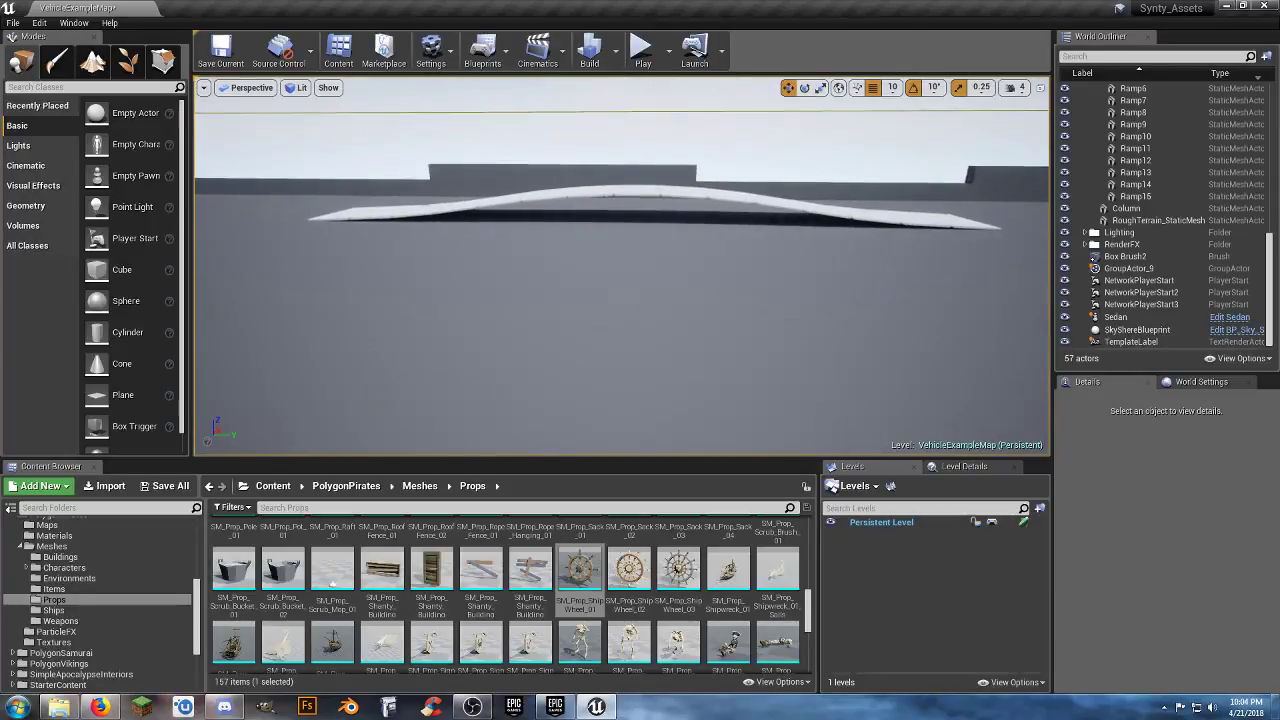
scroll(612, 294, "down", 5)
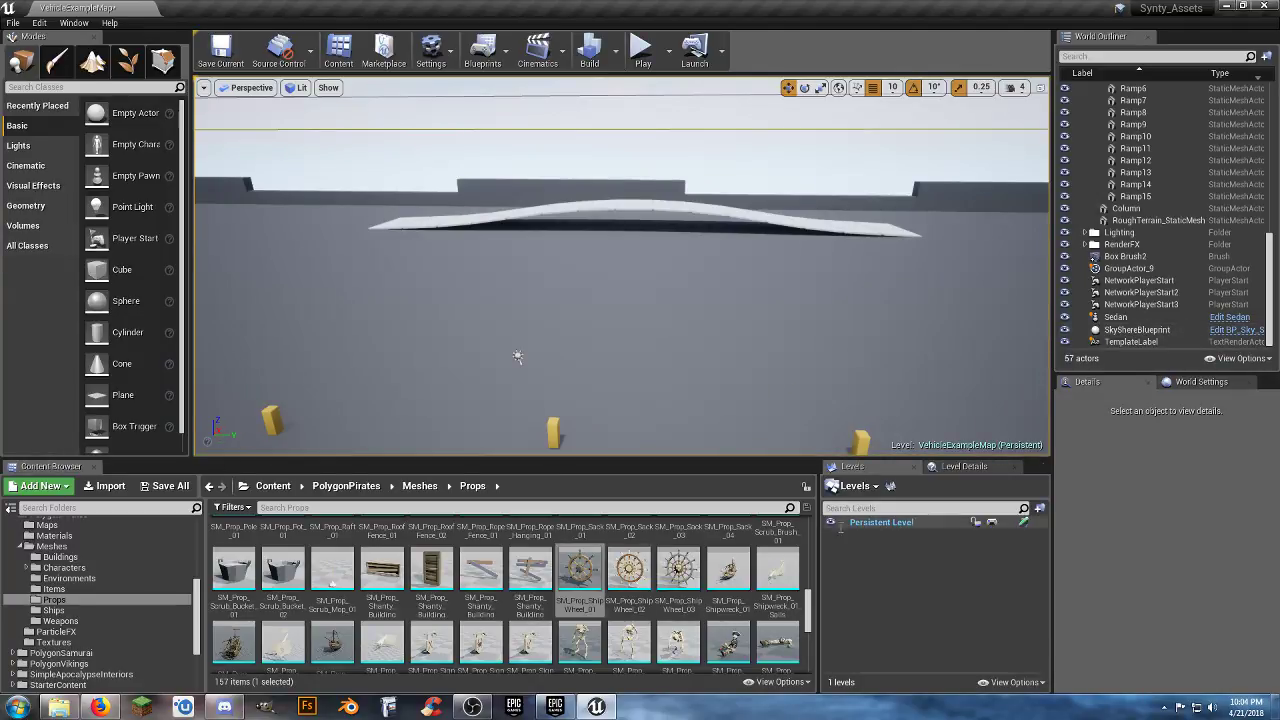
scroll(93, 627, "down", 4)
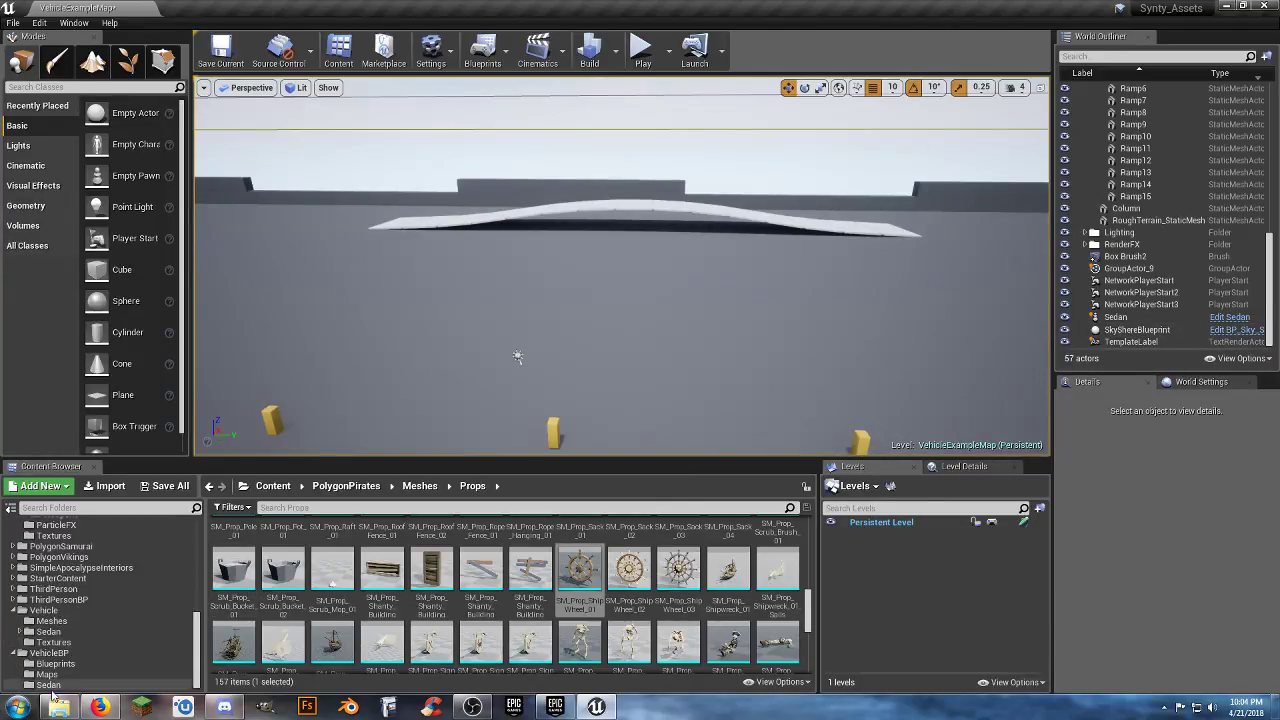
left_click(49, 685)
double_click(235, 547)
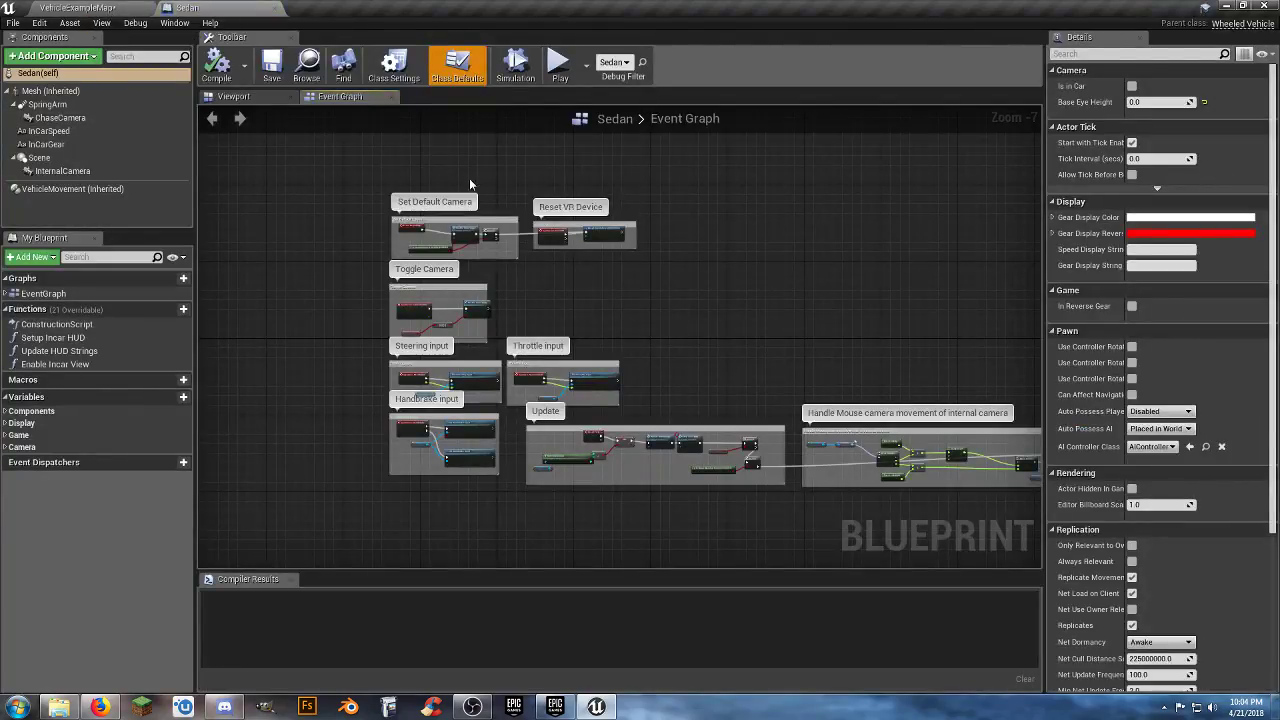
left_click(50, 91)
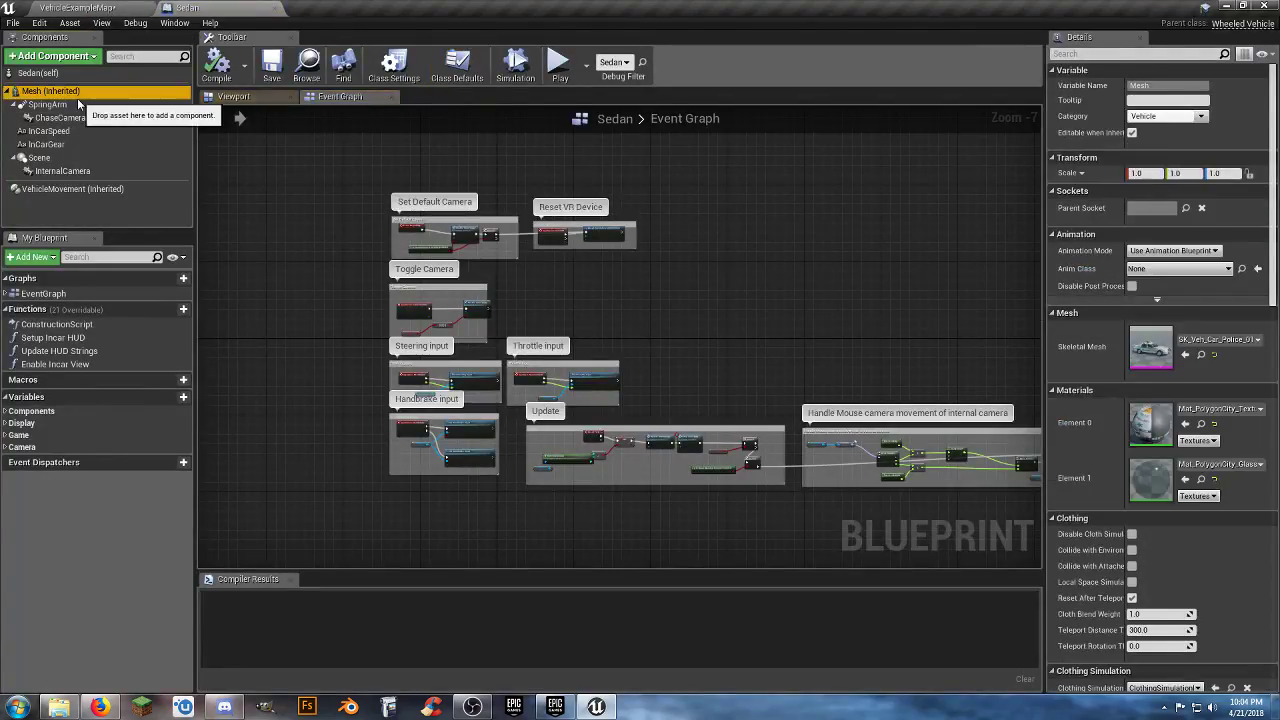
left_click(1214, 354)
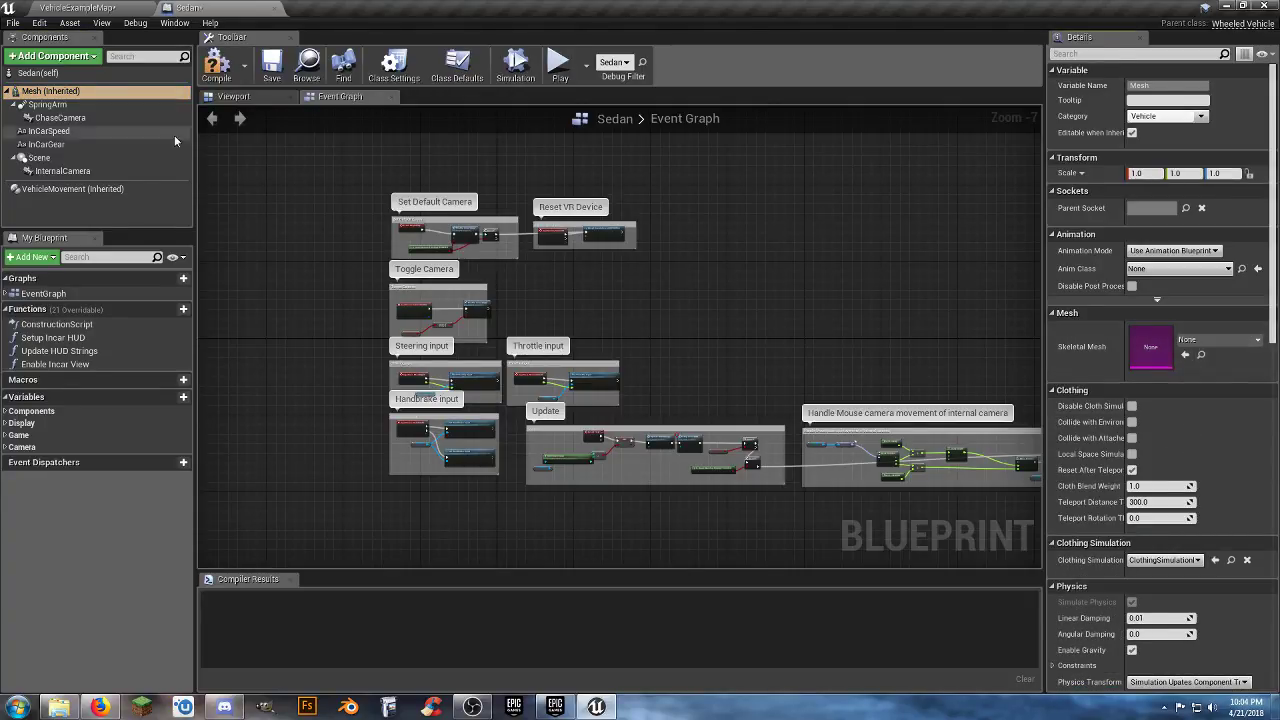
- Find Sedan_SkelMesh in the Vehicle Sedan folder and assign it as the skeletal mesh of the Sedan blueprint's Mesh component
left_click(99, 10)
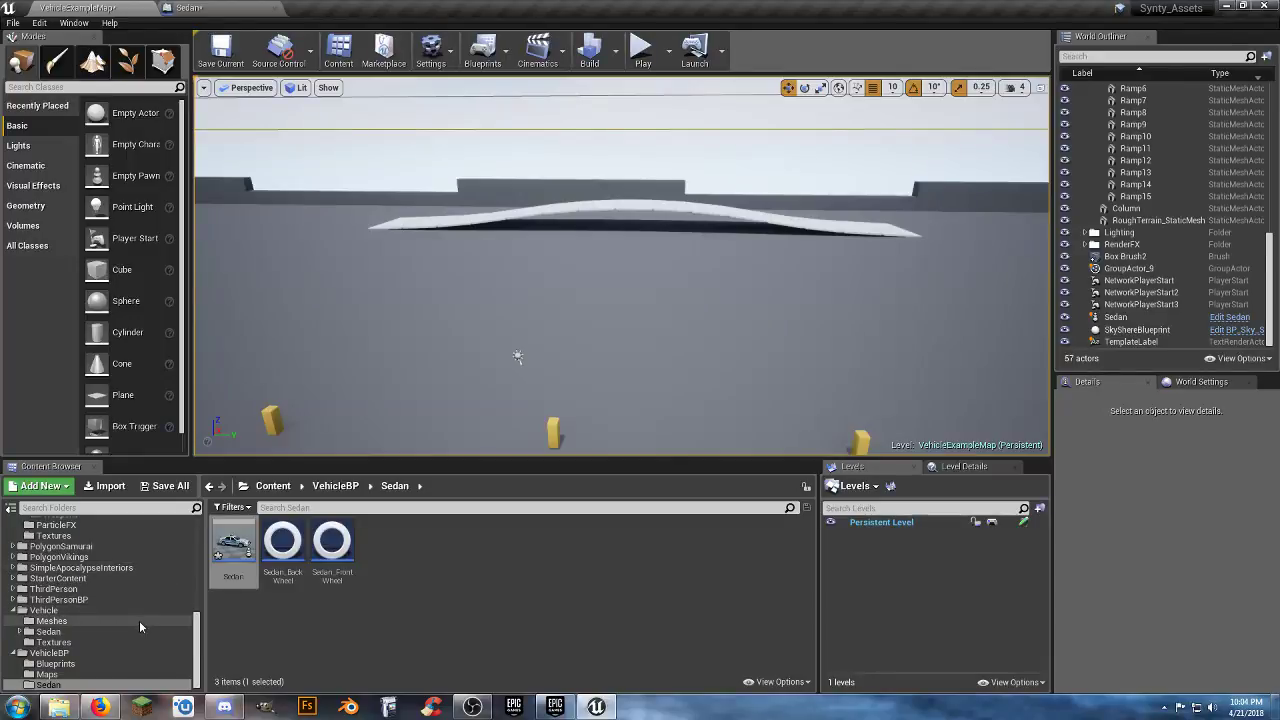
left_click(70, 675)
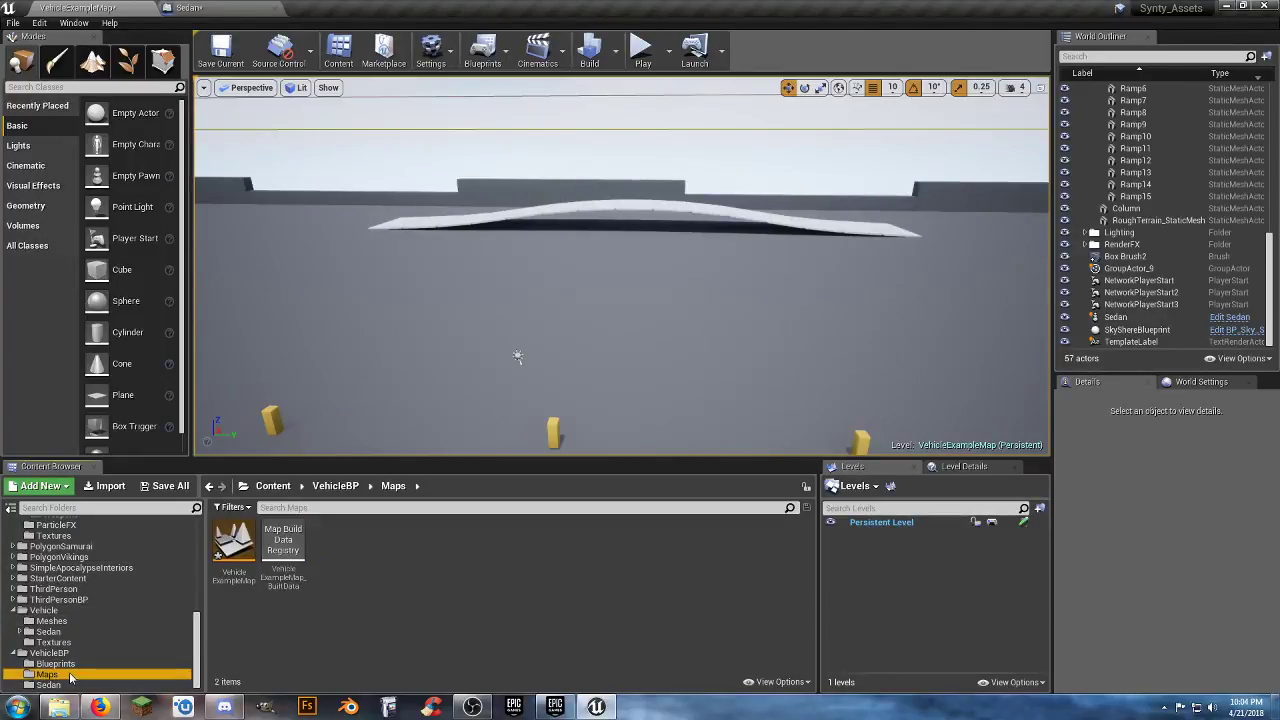
left_click(58, 685)
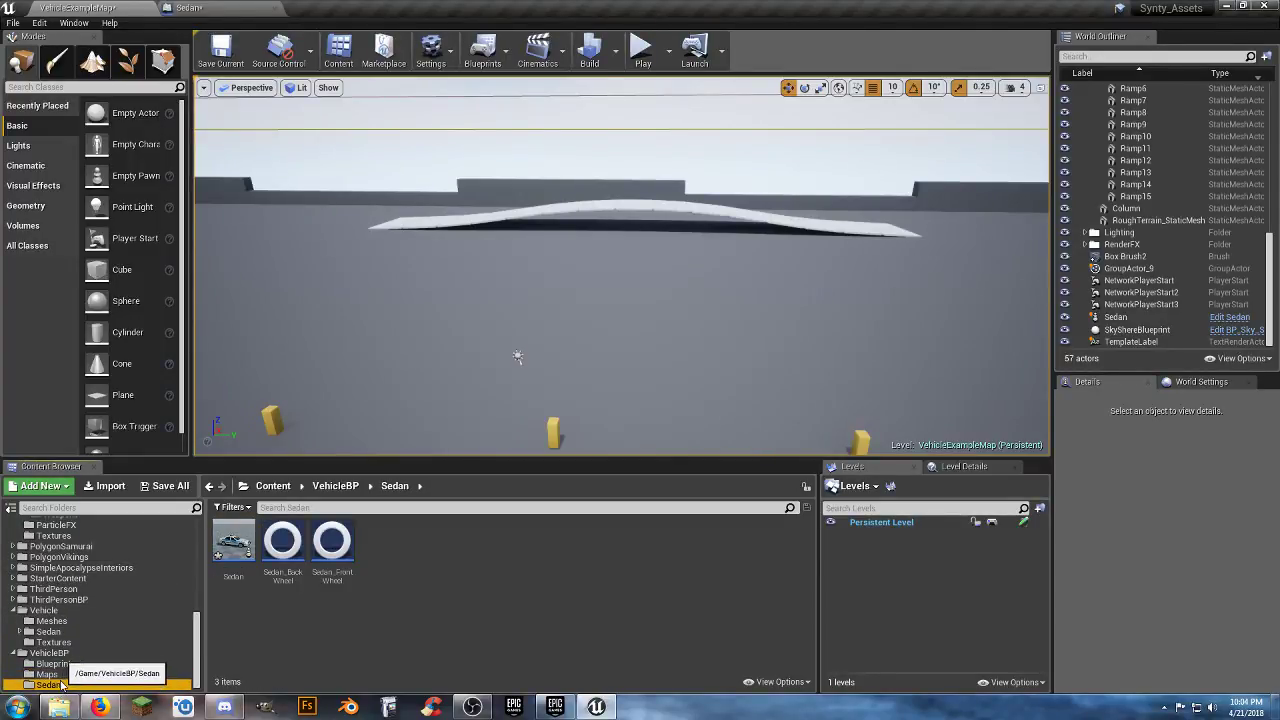
left_click(55, 664)
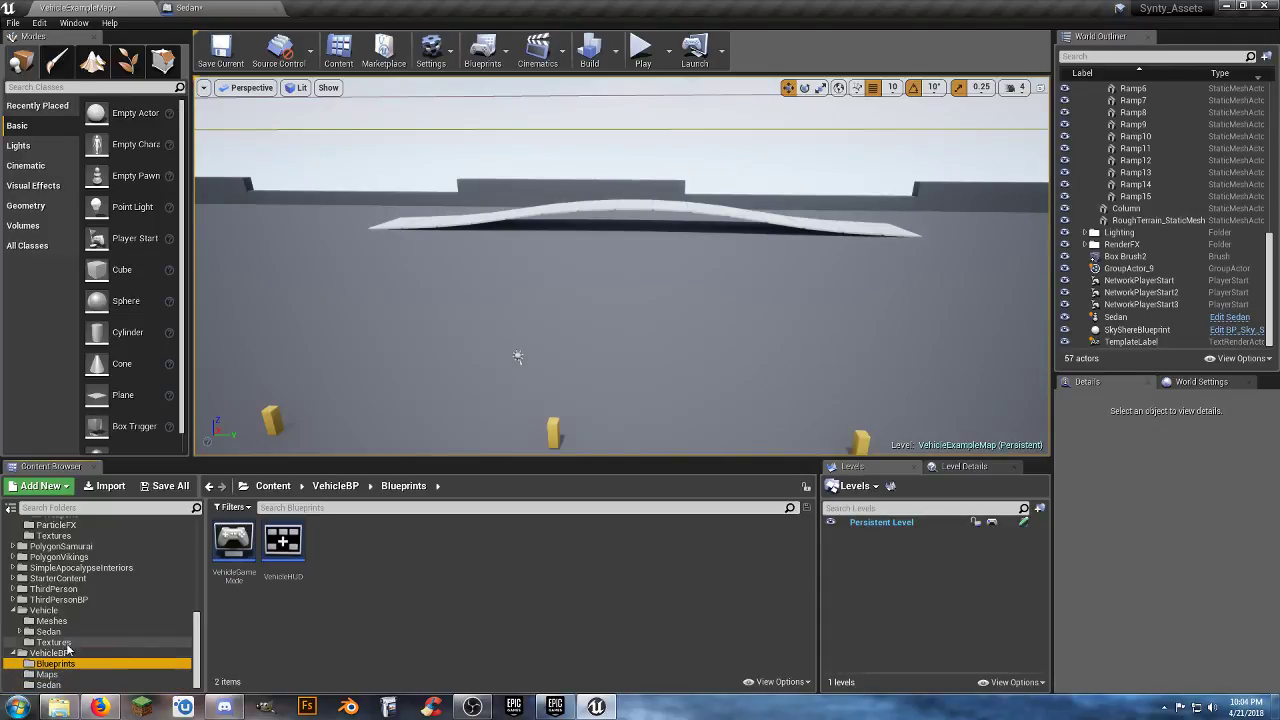
left_click(52, 621)
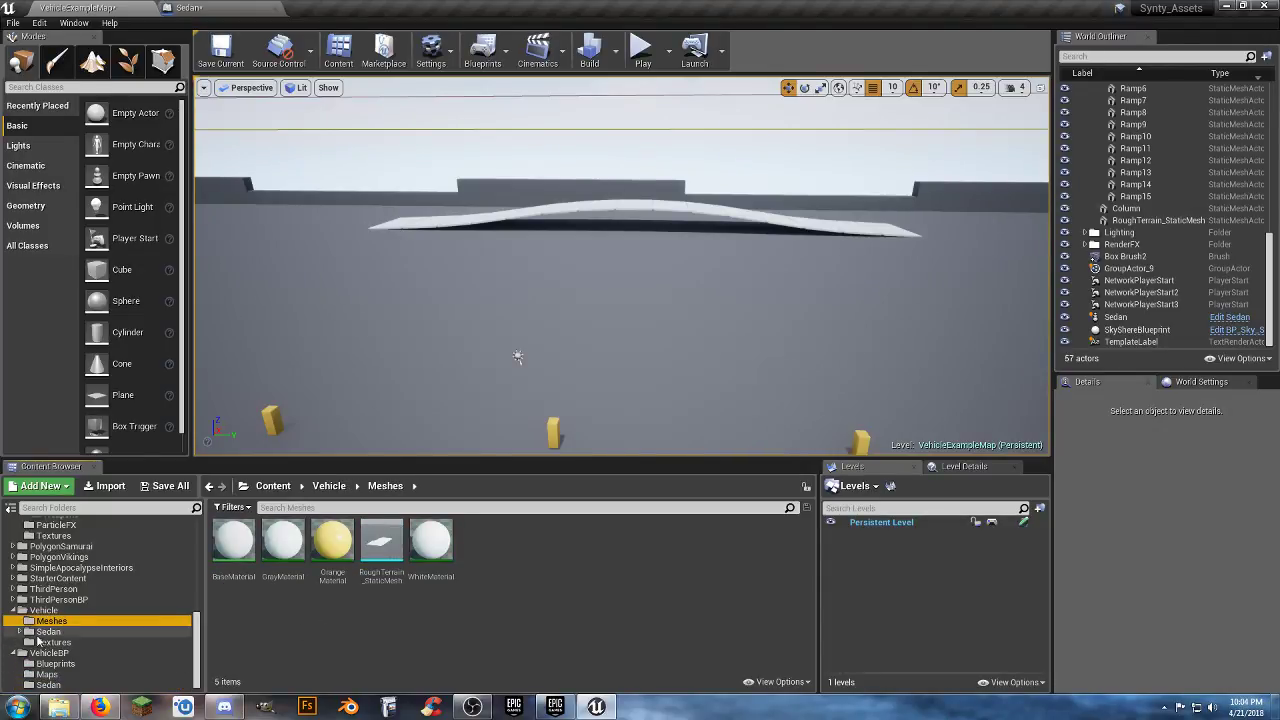
left_click(20, 632)
left_click(47, 633)
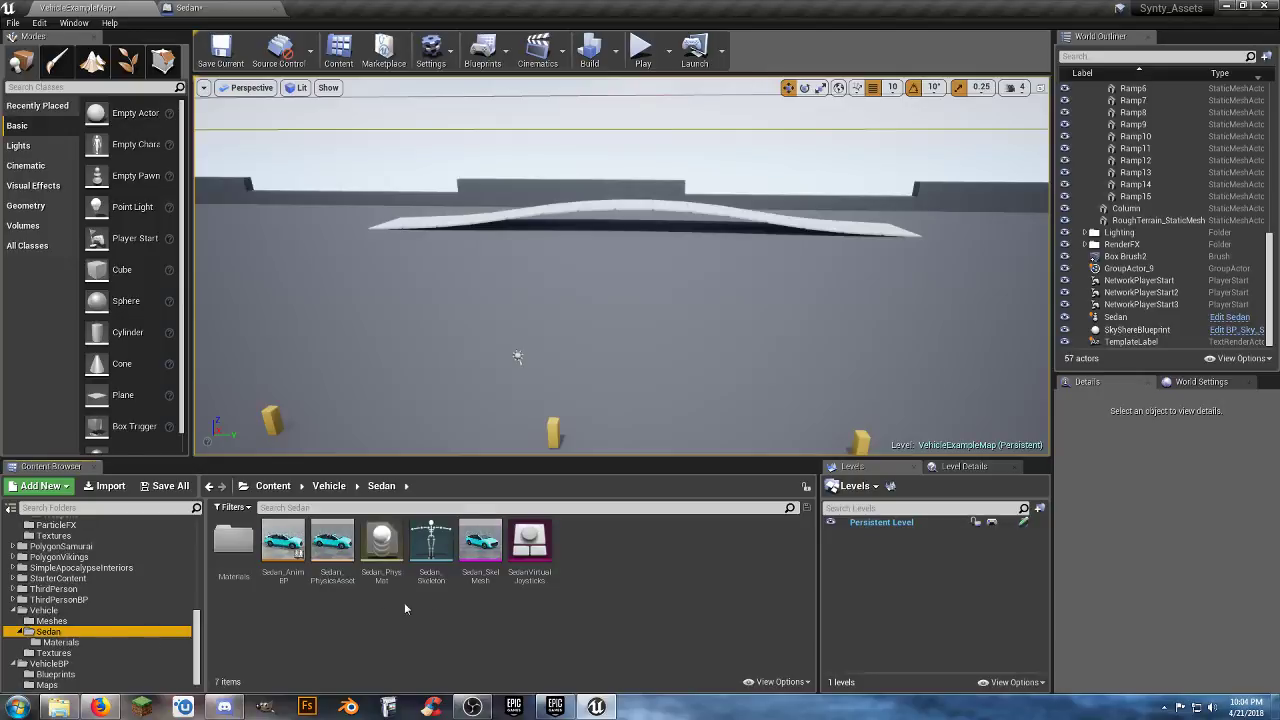
left_click(480, 582)
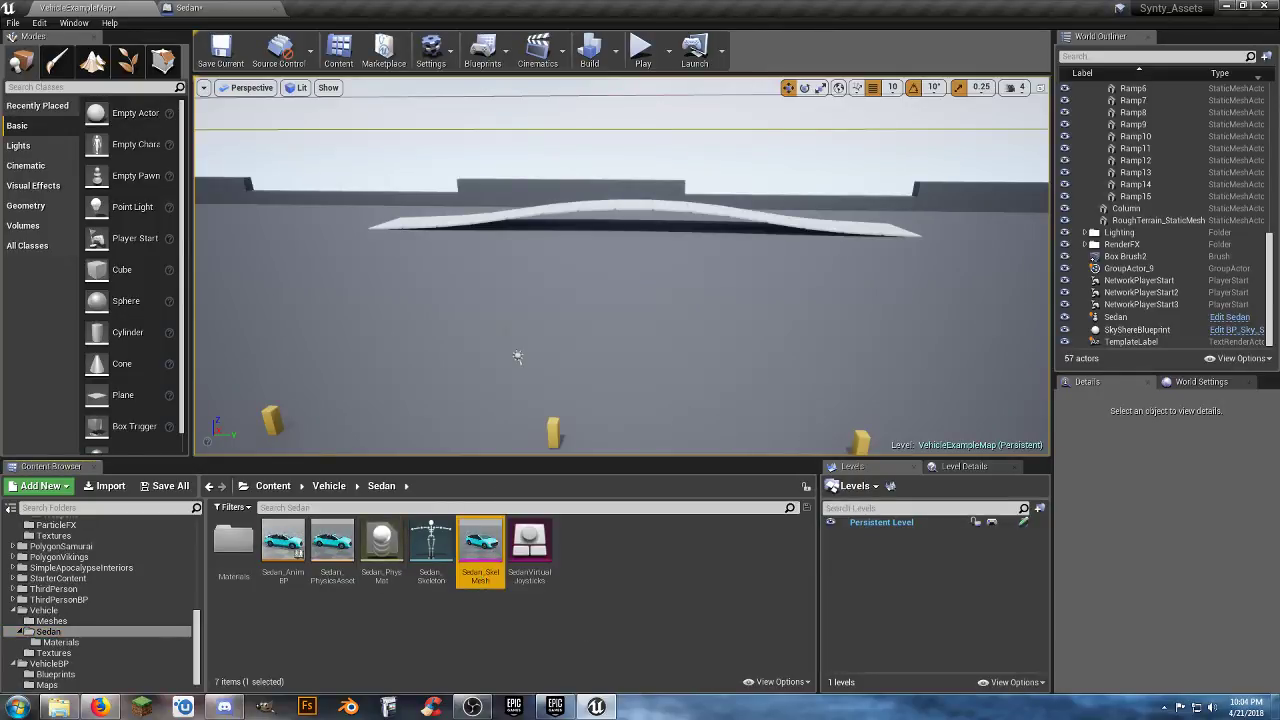
left_click(257, 9)
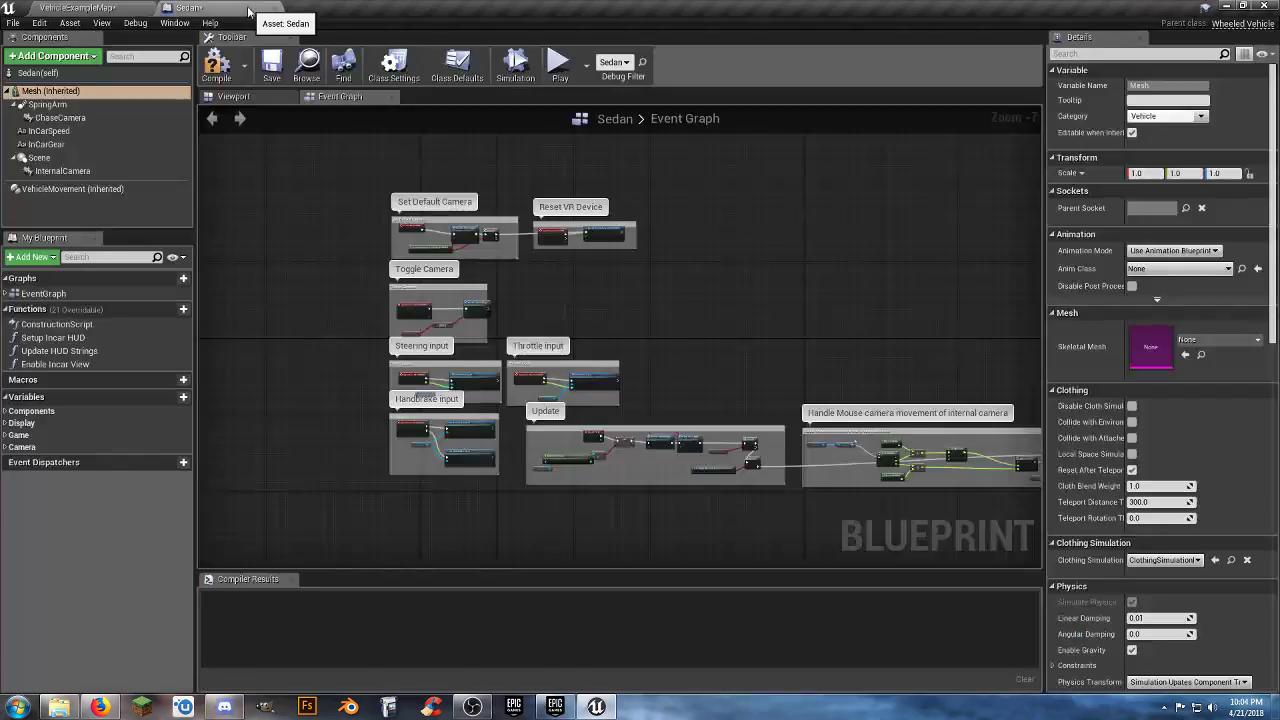
left_click(1185, 354)
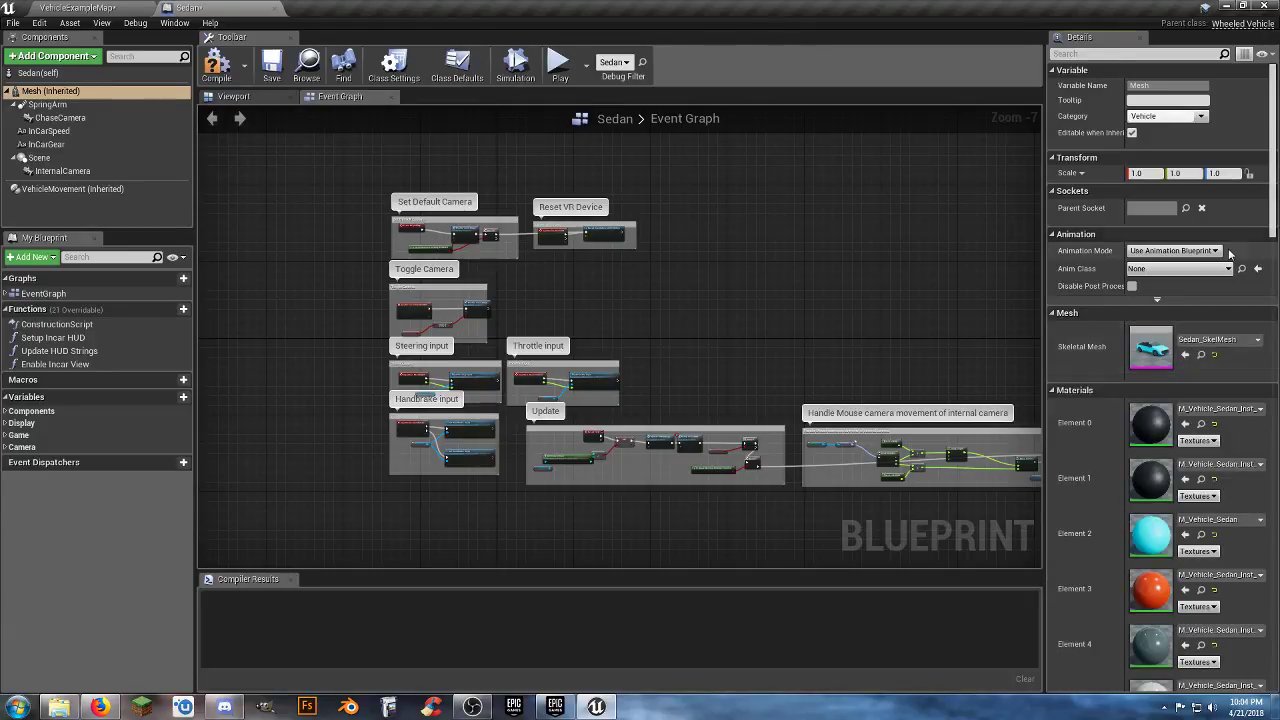
- Filter the properties for wheel settings and reset the bone name of VehicleMovement's first wheel setup to None
left_click(1135, 54)
type("w")
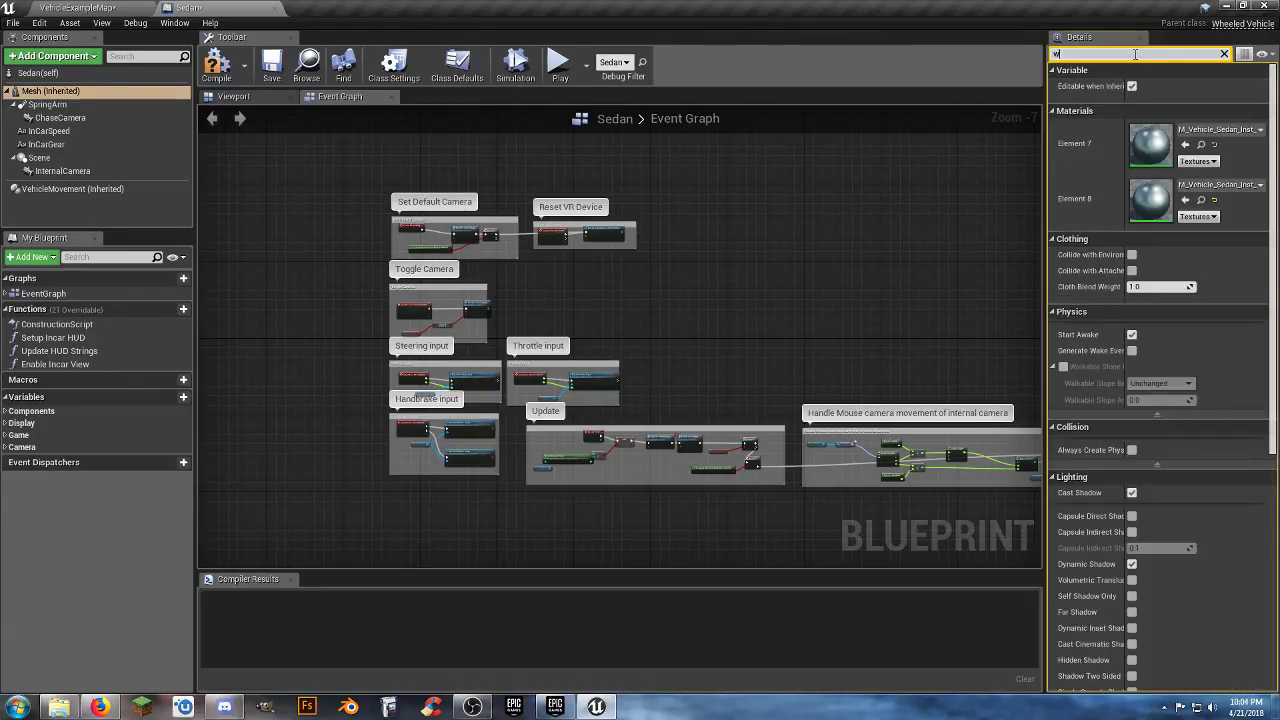
type("heel")
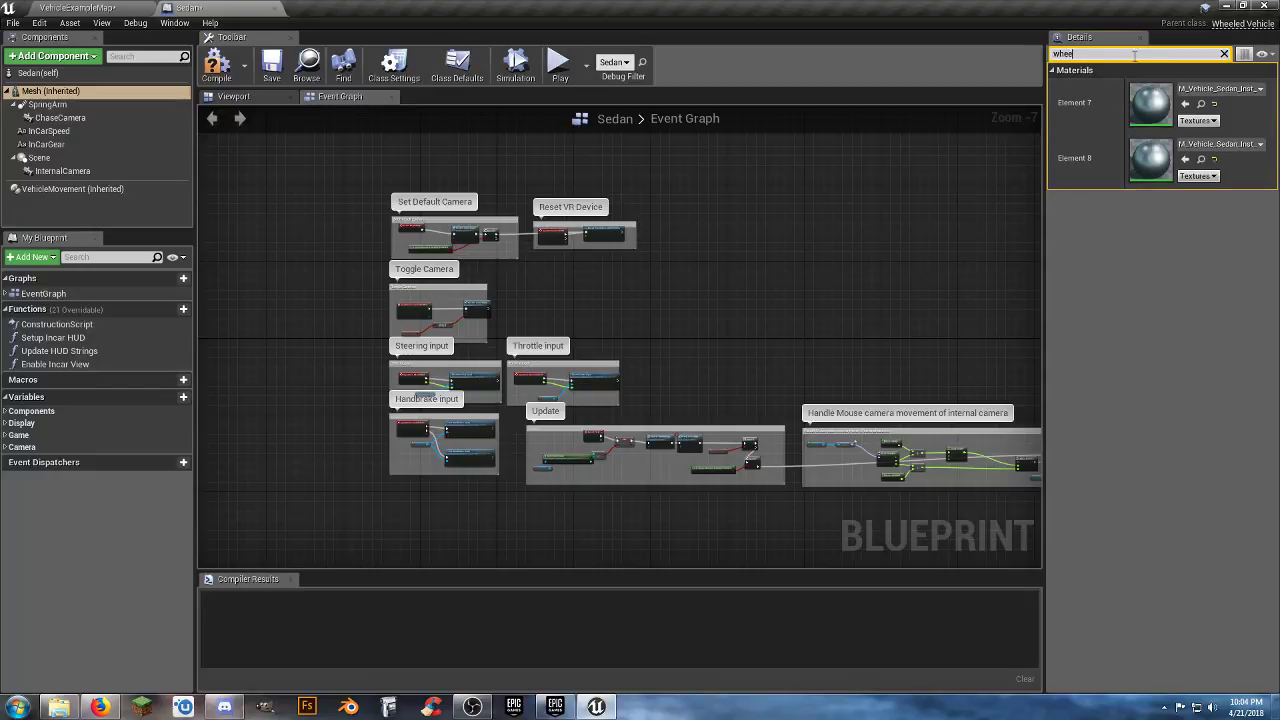
left_click(120, 189)
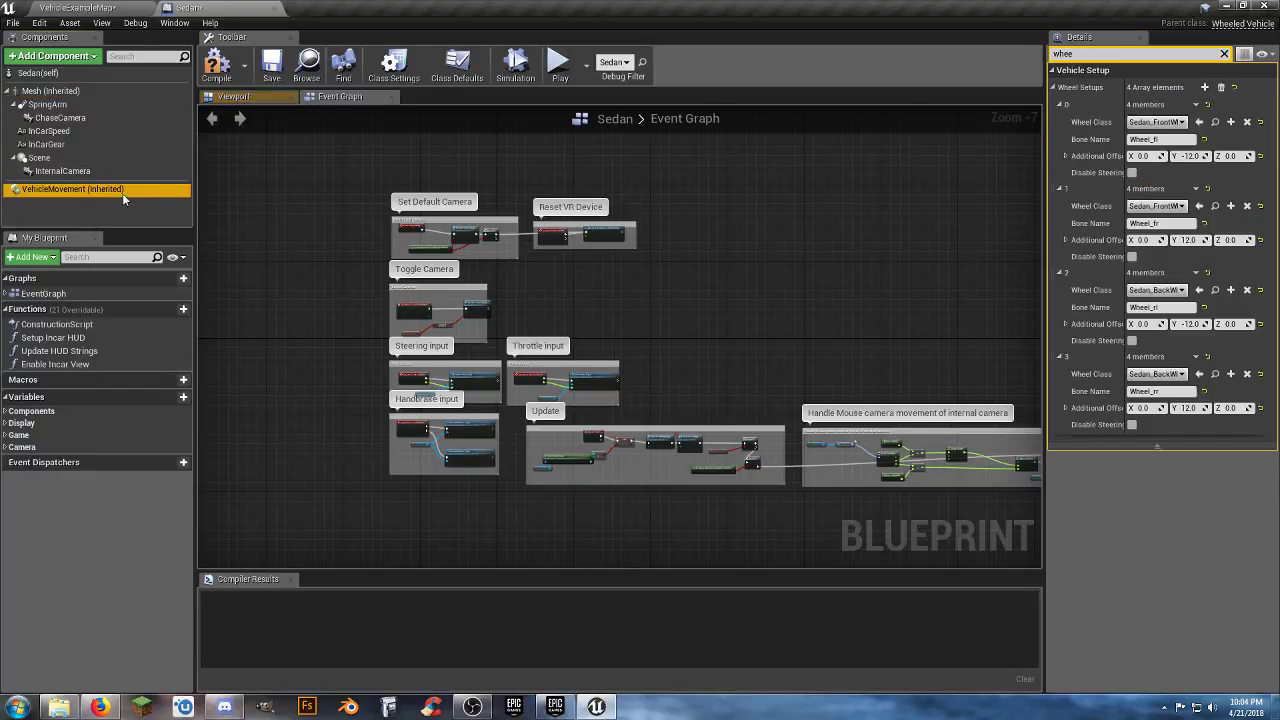
left_click(1204, 140)
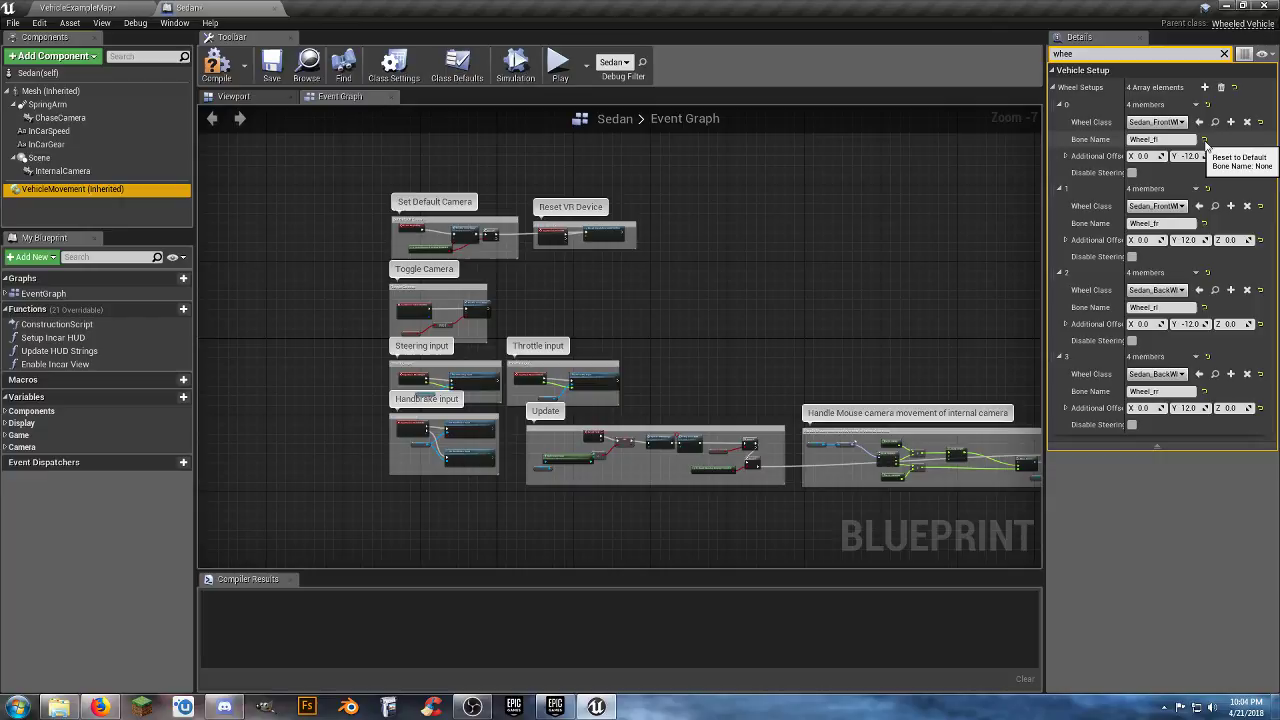
left_click(1168, 139)
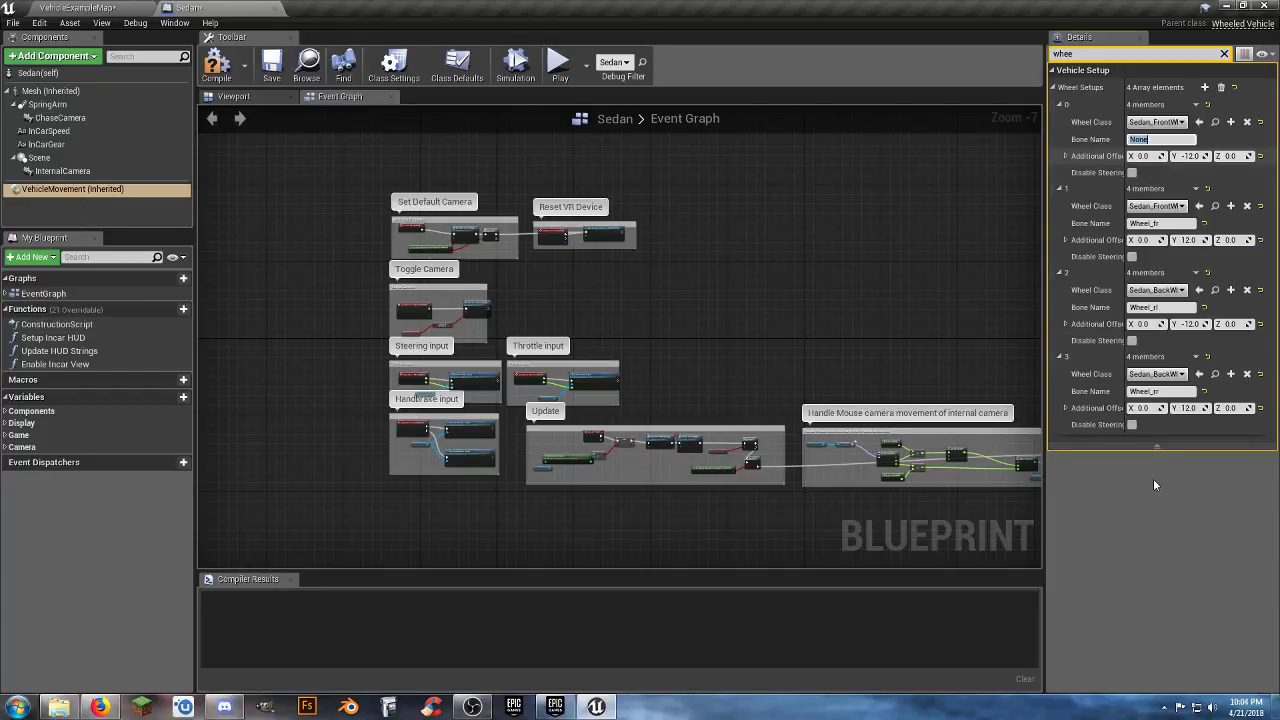
- Reselect VehicleMovement, activate the first wheel setup's bone name, and undo the last recorded operation
left_click_drag(927, 10, 926, 26)
double_click(964, 24)
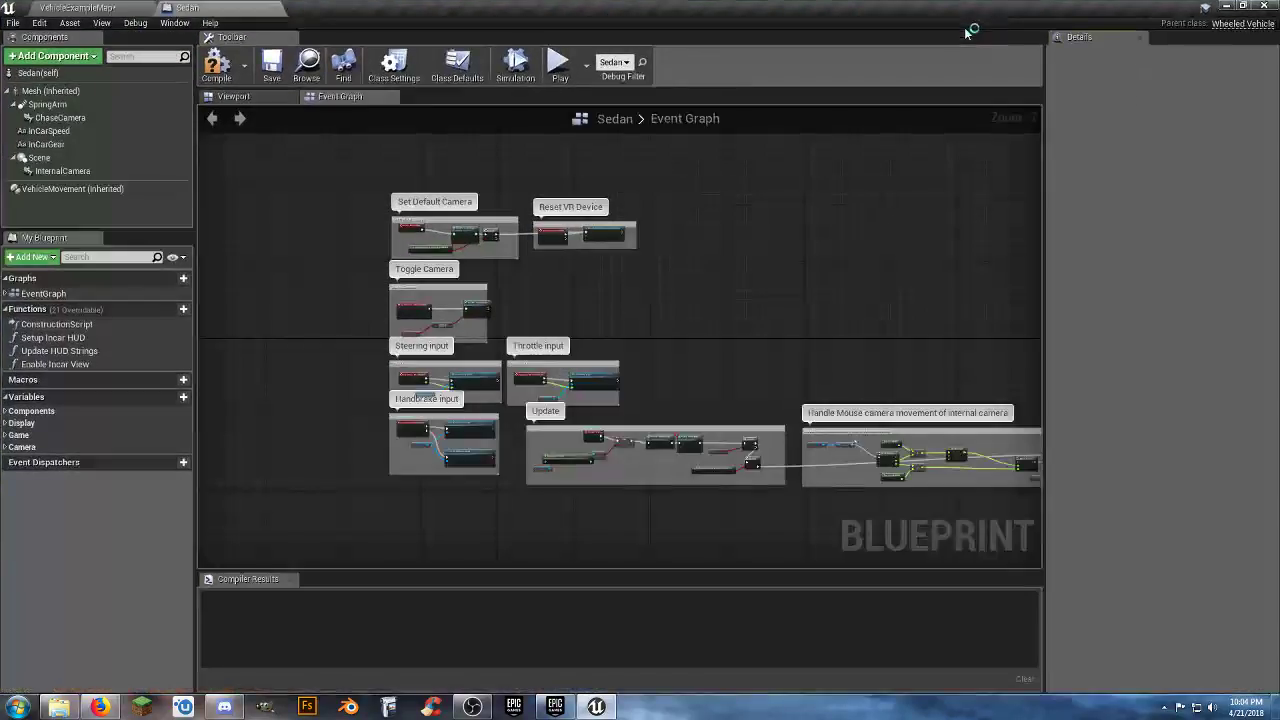
left_click(150, 191)
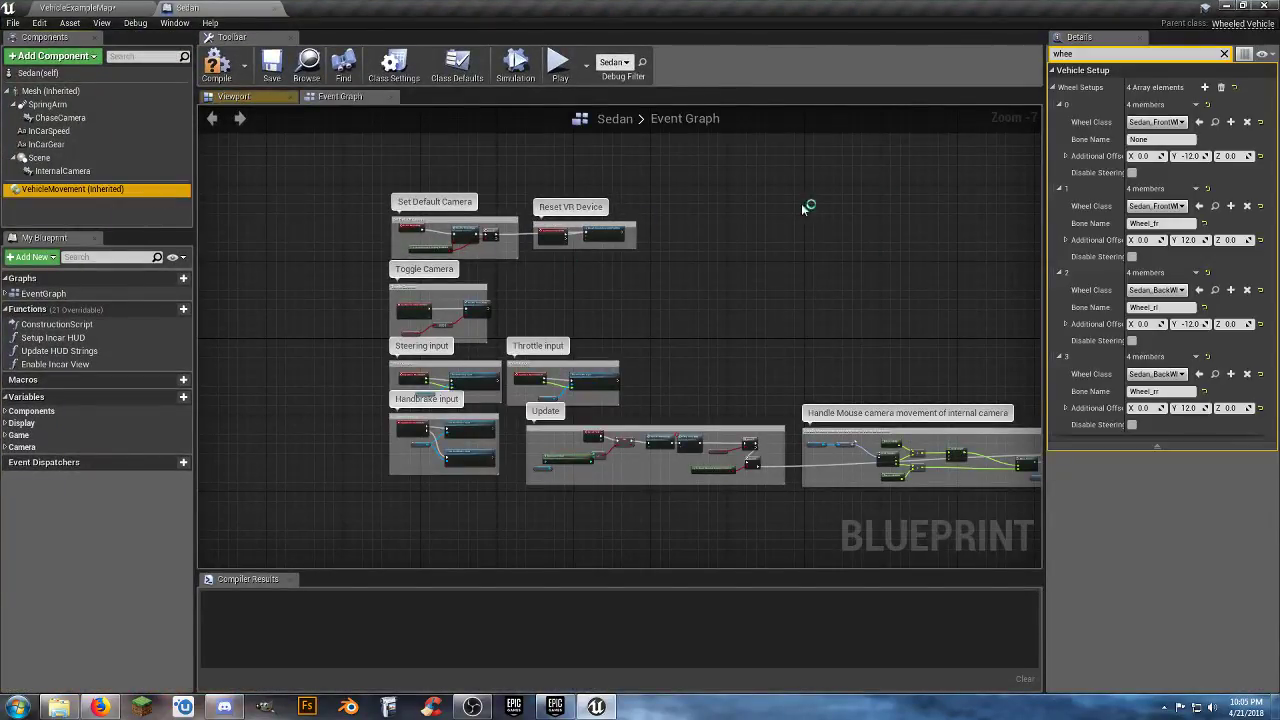
left_click(1164, 139)
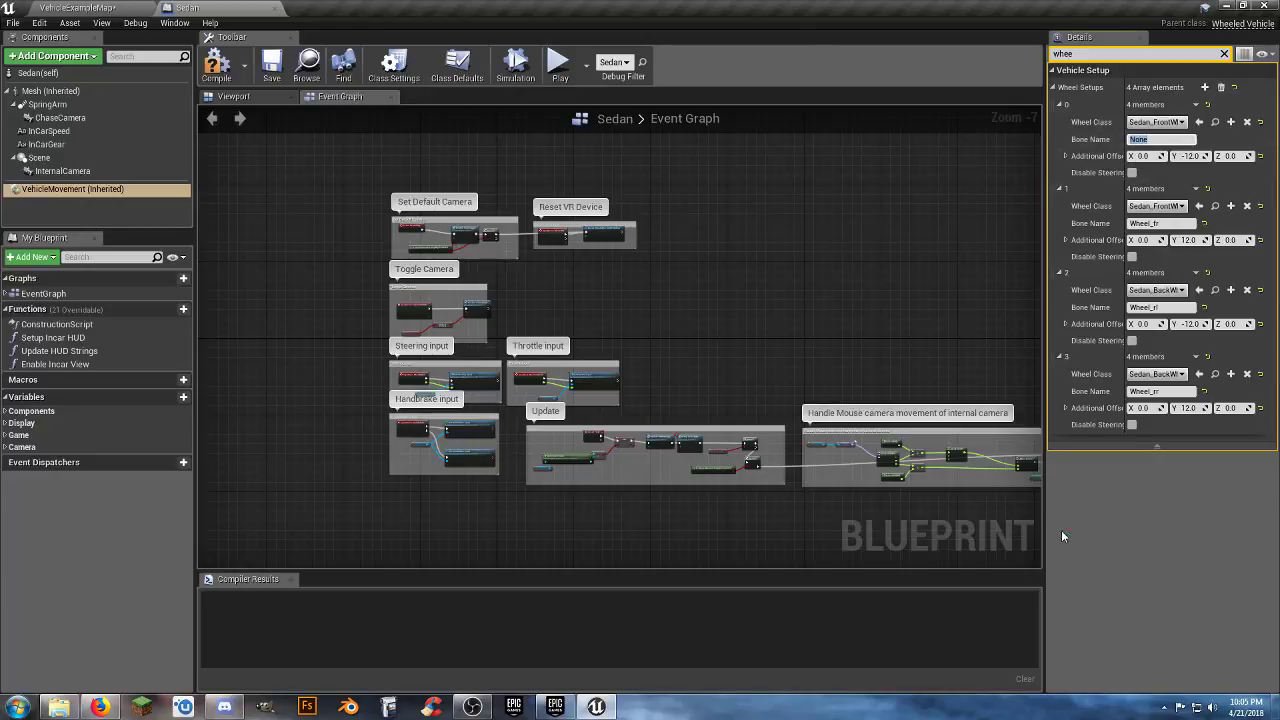
key("ctrl+z")
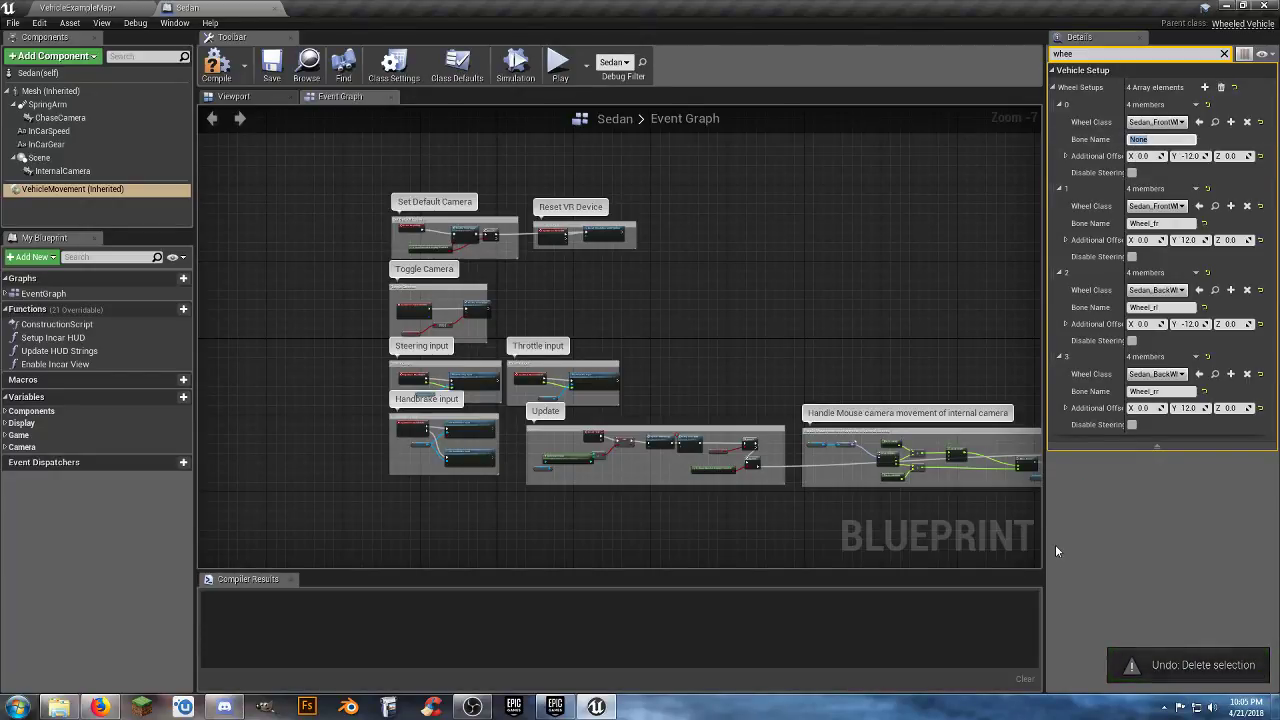
- Close the editor without saving the changes to VehicleExampleMap
left_click(1270, 9)
left_click(1268, 8)
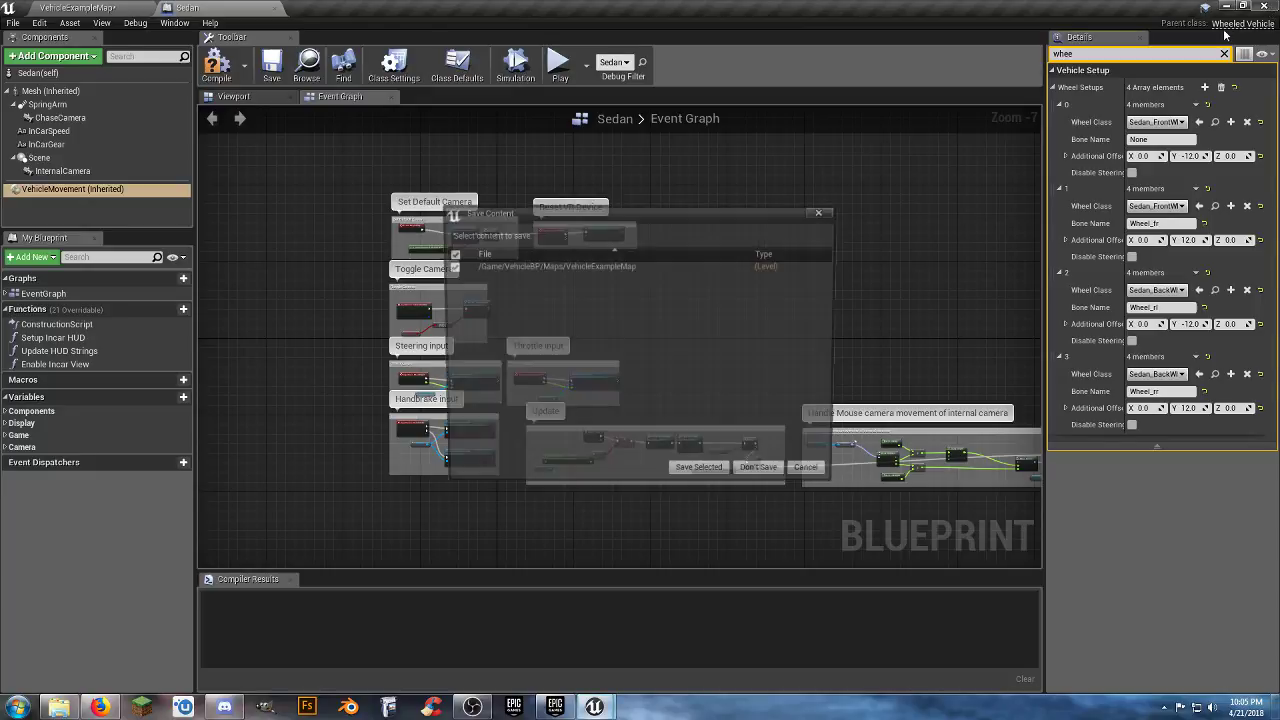
left_click(755, 476)
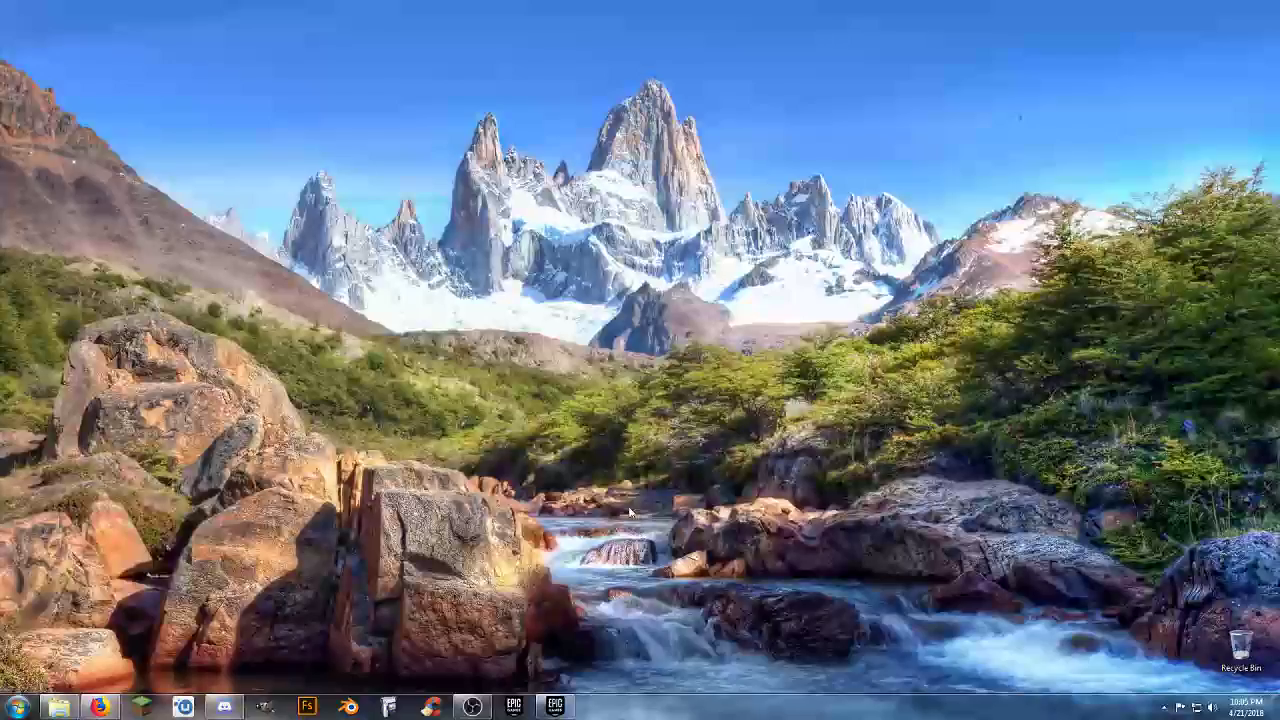